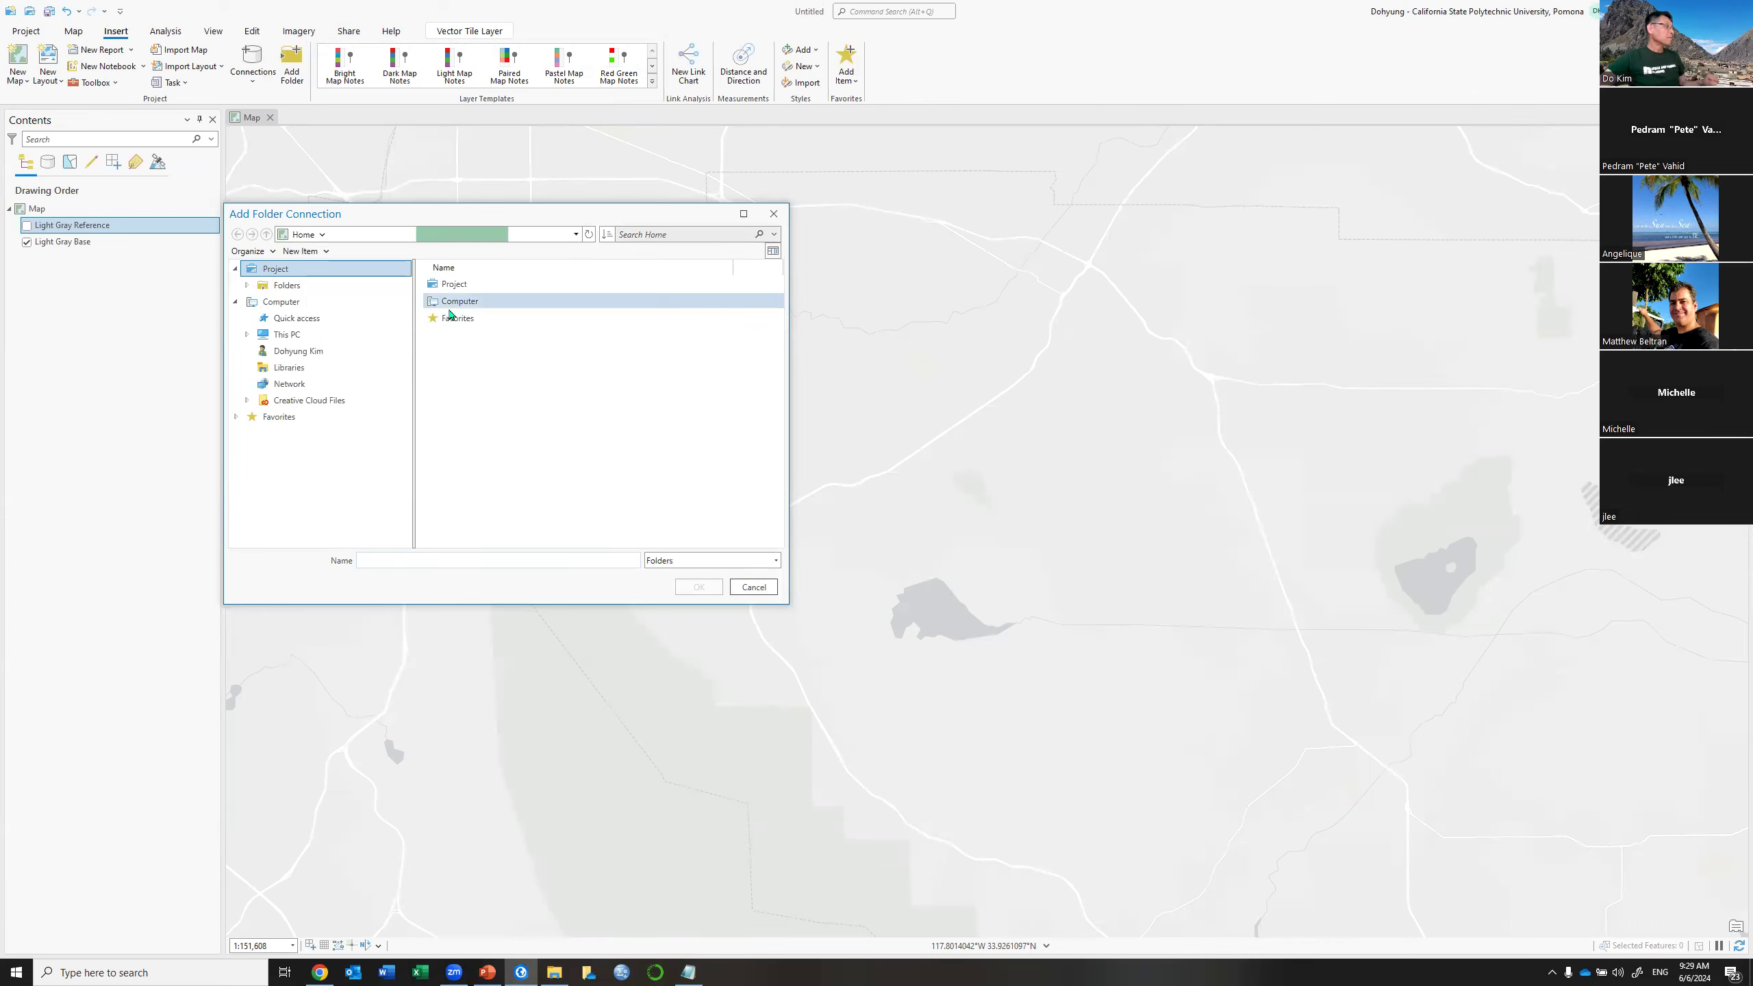
Add a folder connection to Day3 and open Add Data from the Map tab
click(450, 318)
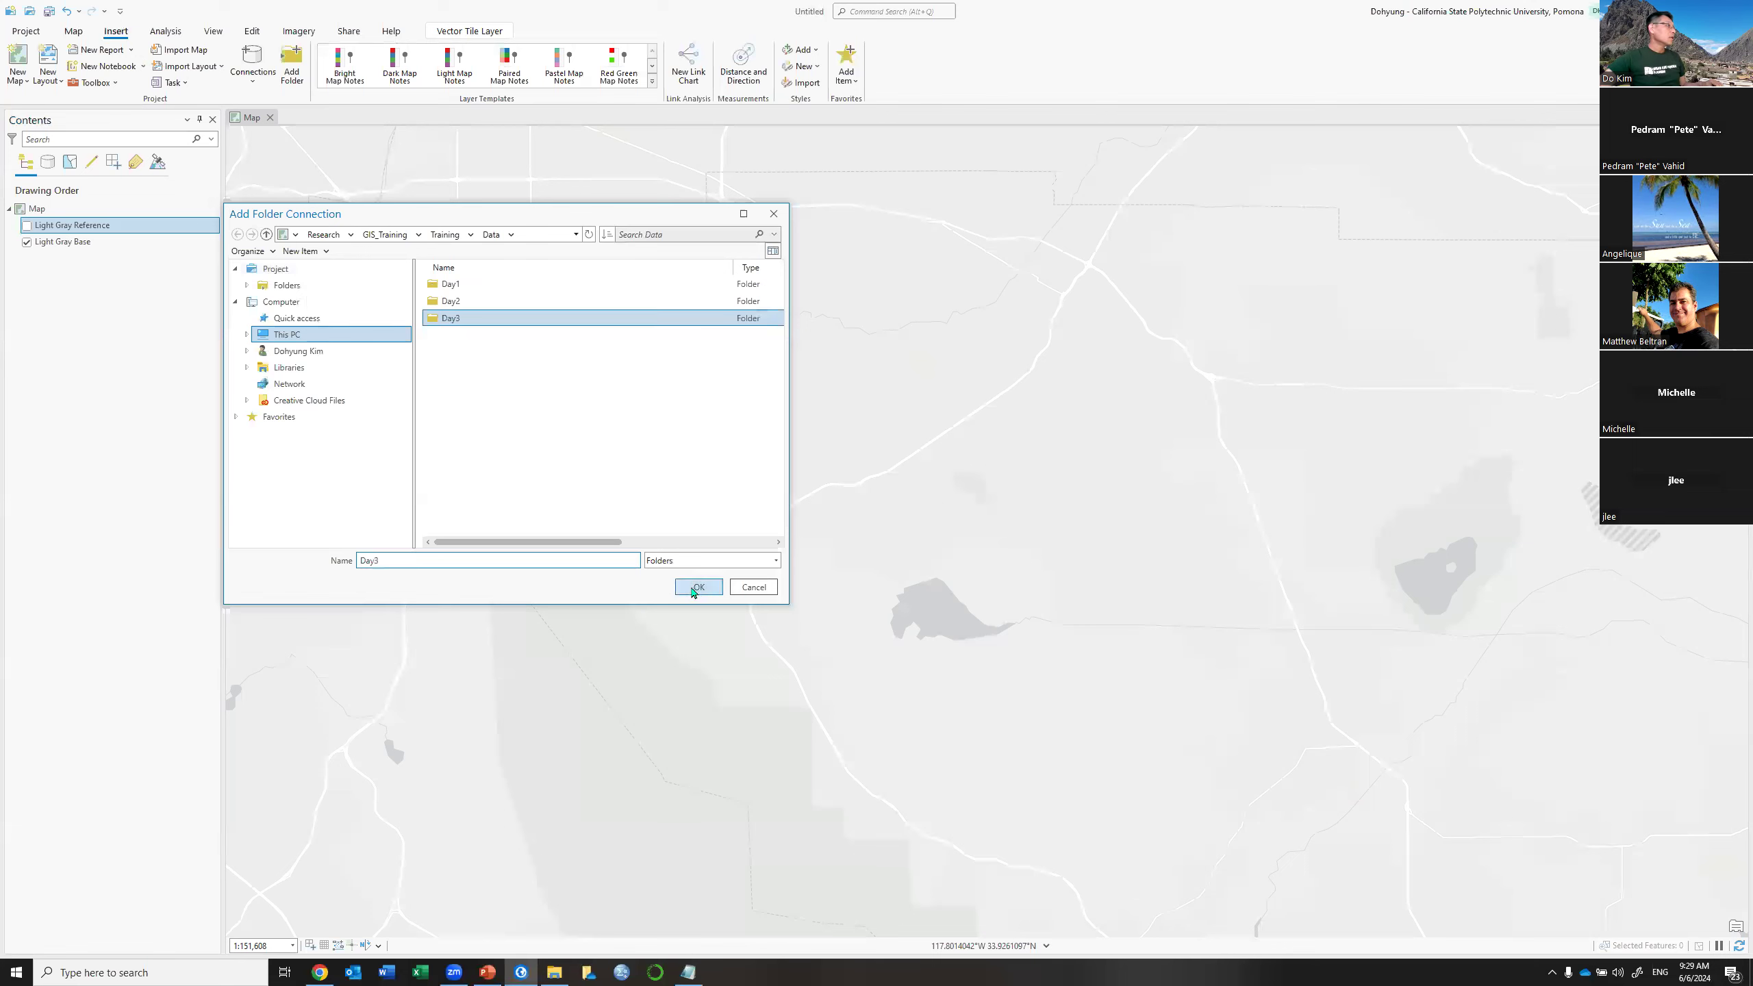
click(697, 587)
click(73, 31)
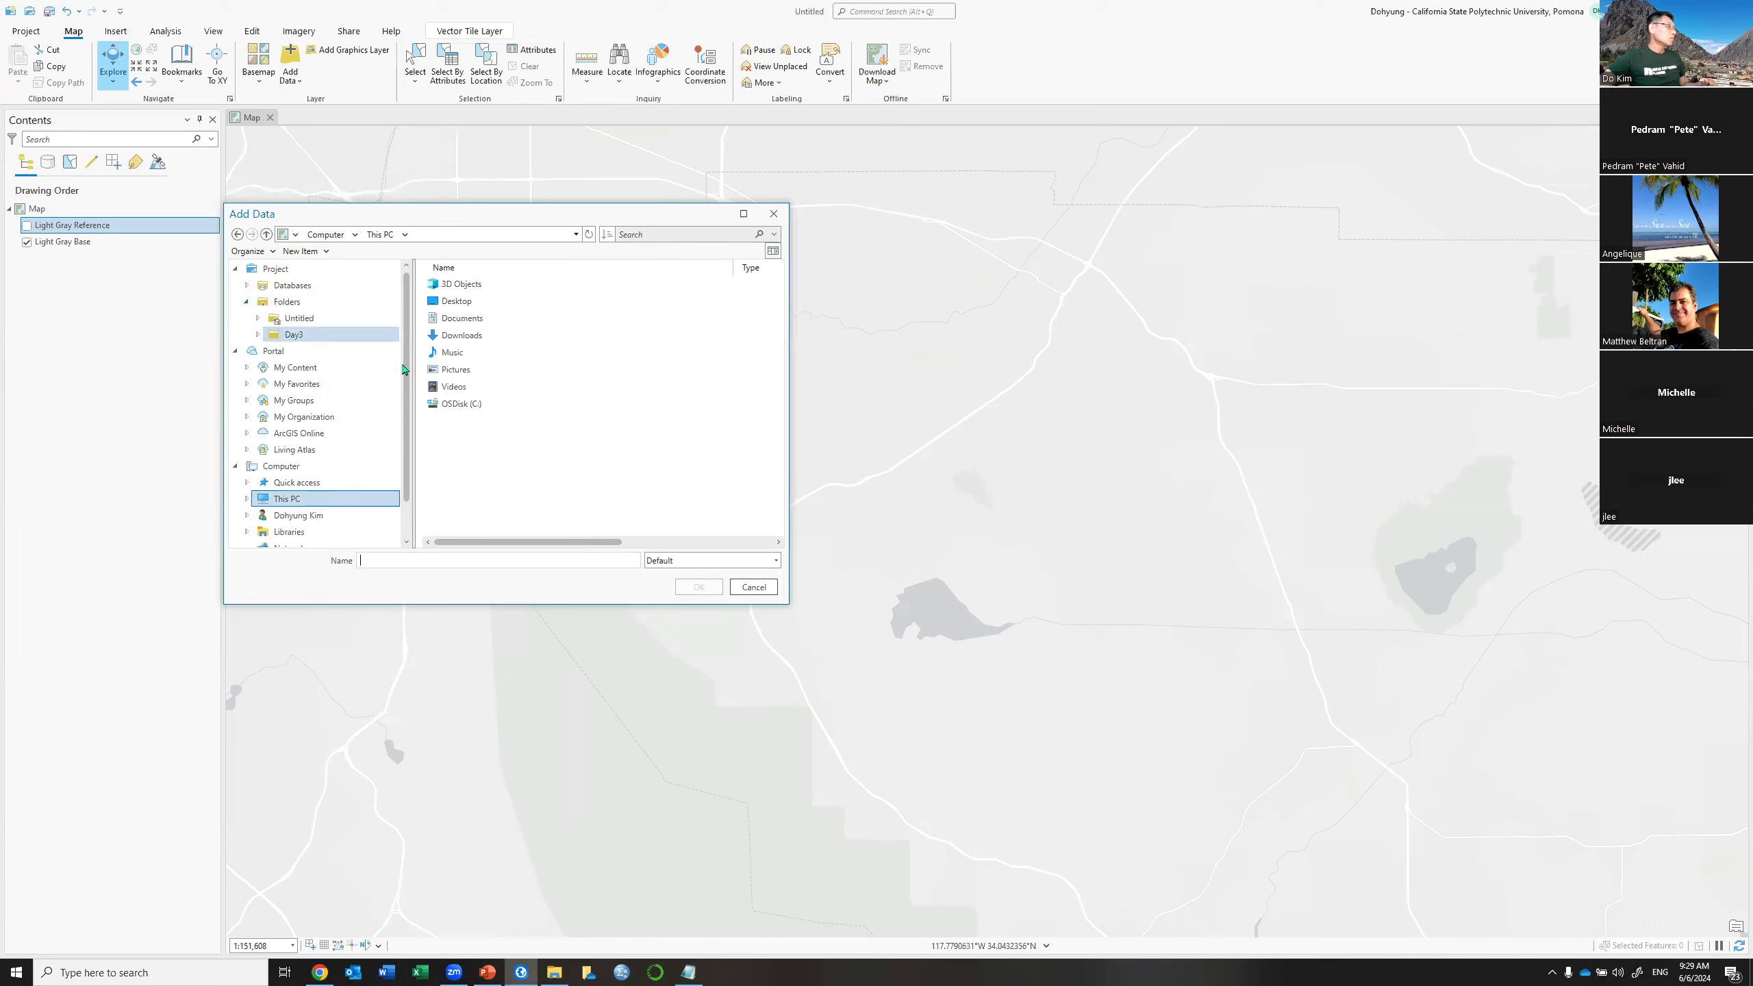
Browse to Day3 > Day3_Data.gdb > Section1 and add Population_by_BlockGroup and Study_Site
click(294, 335)
double_click(450, 284)
double_click(450, 282)
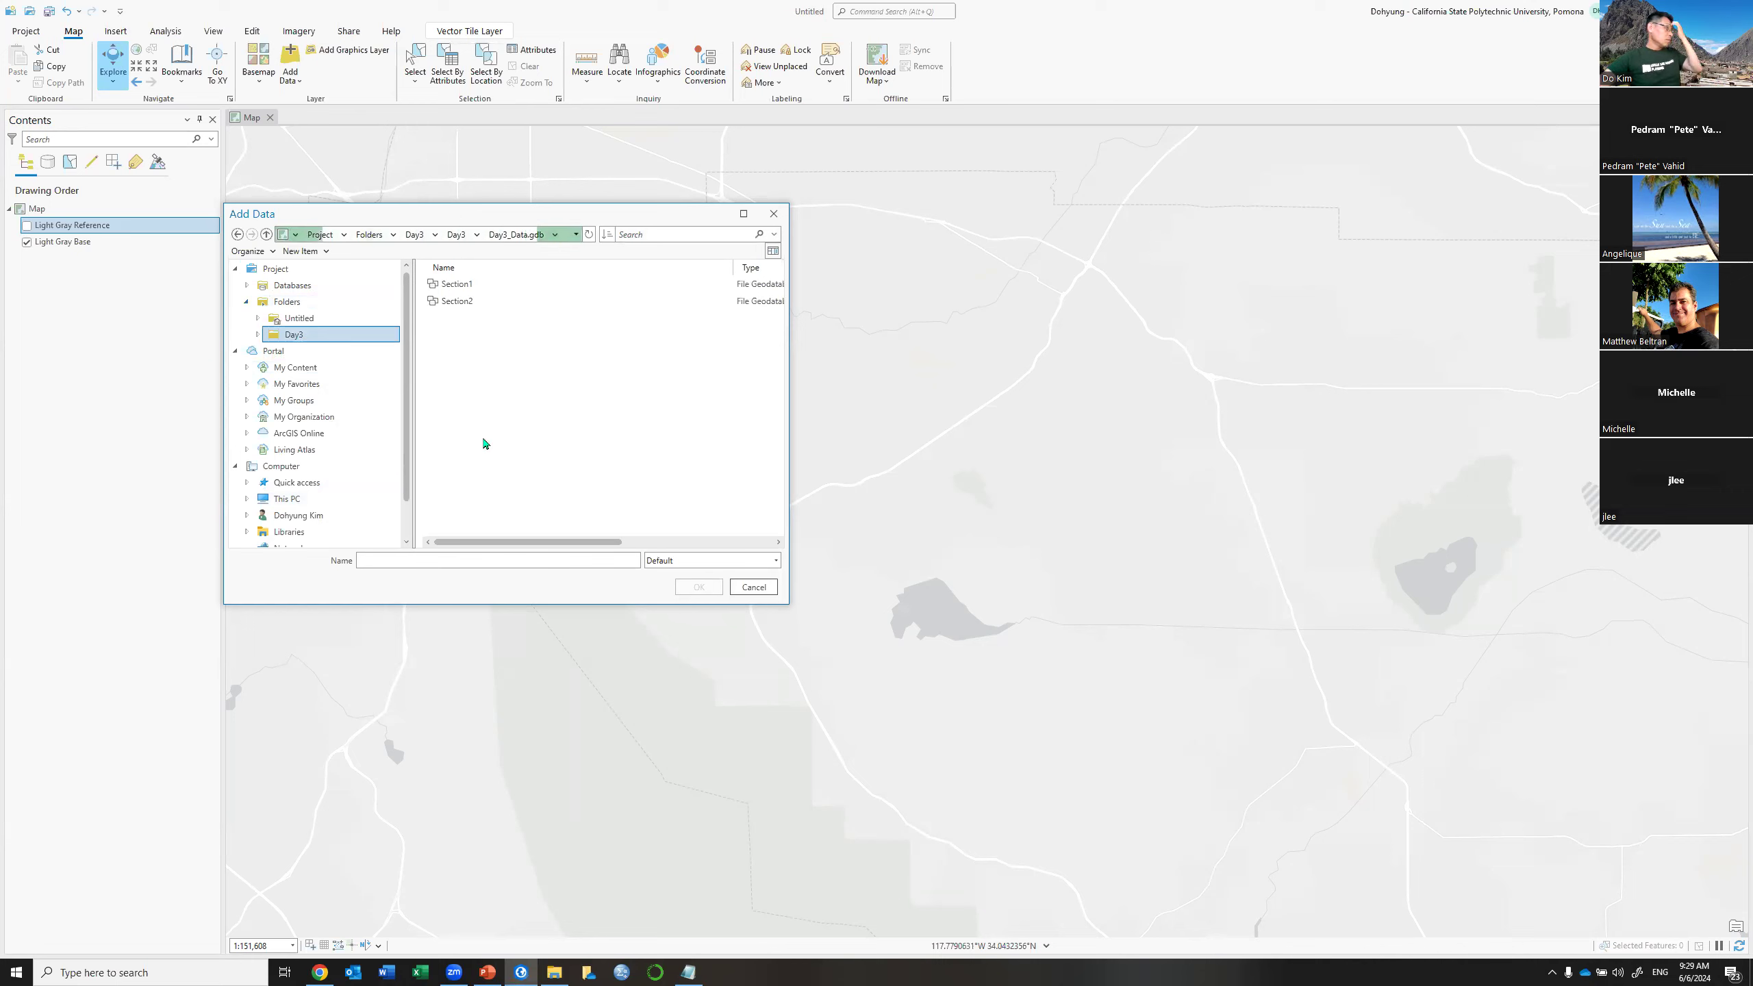
double_click(456, 285)
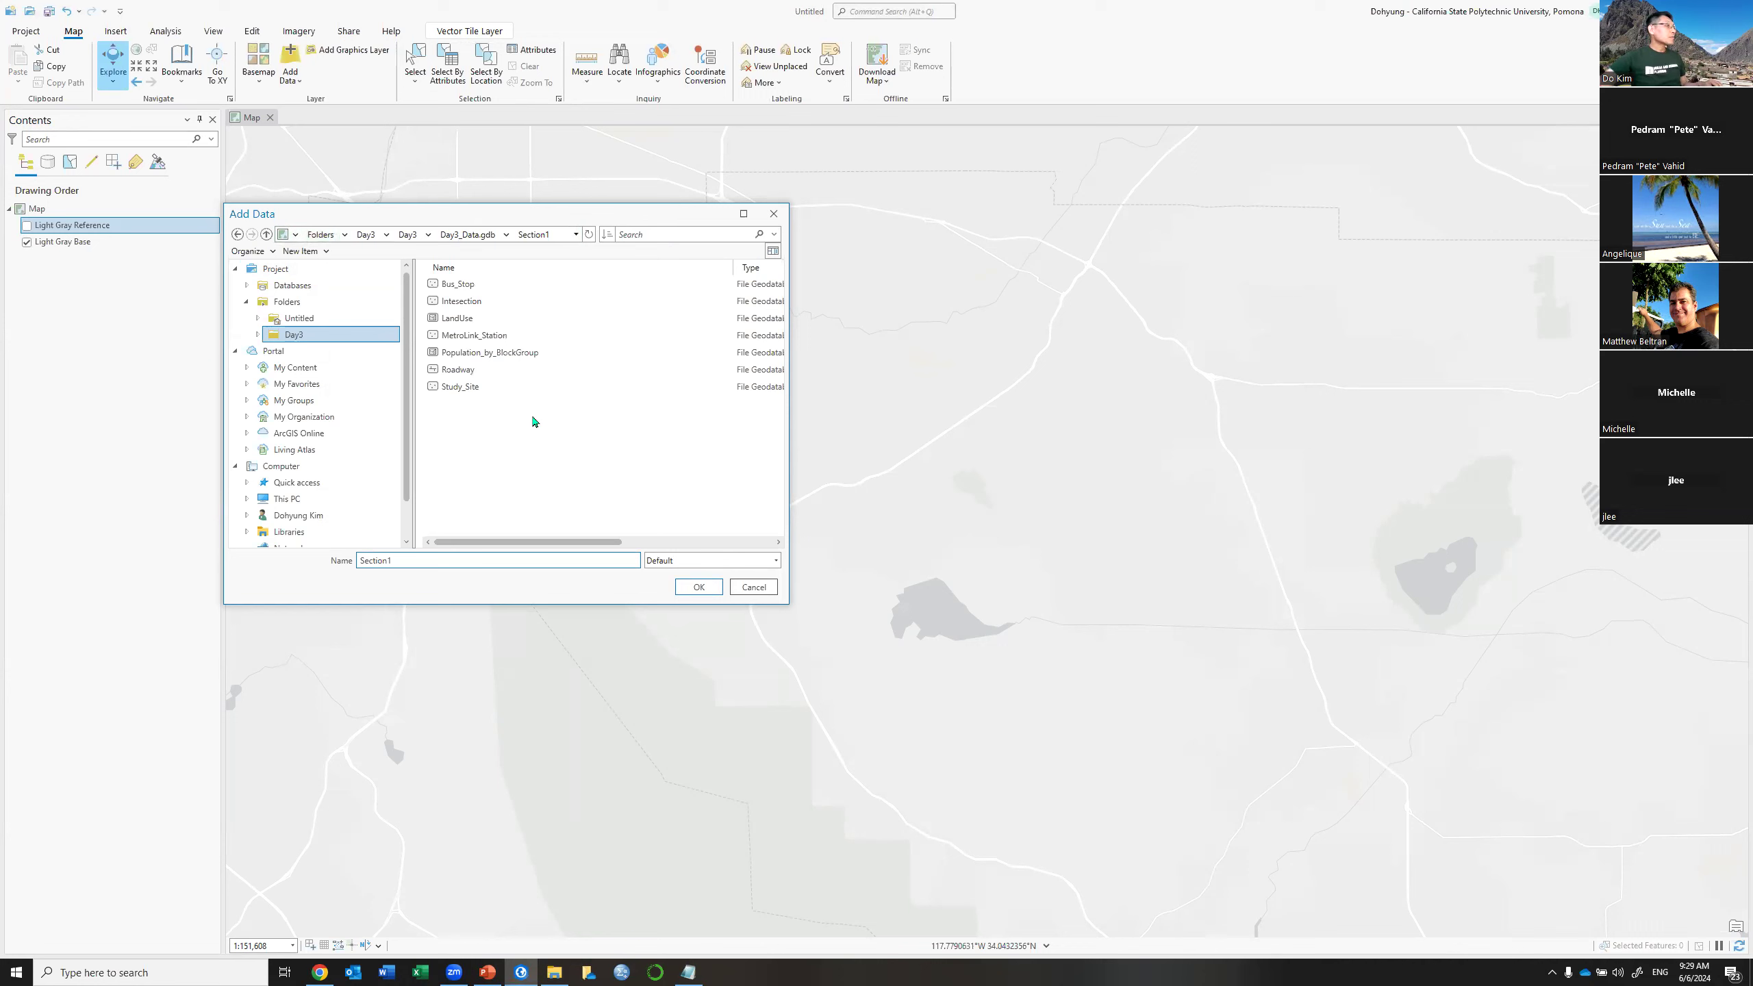
click(515, 354)
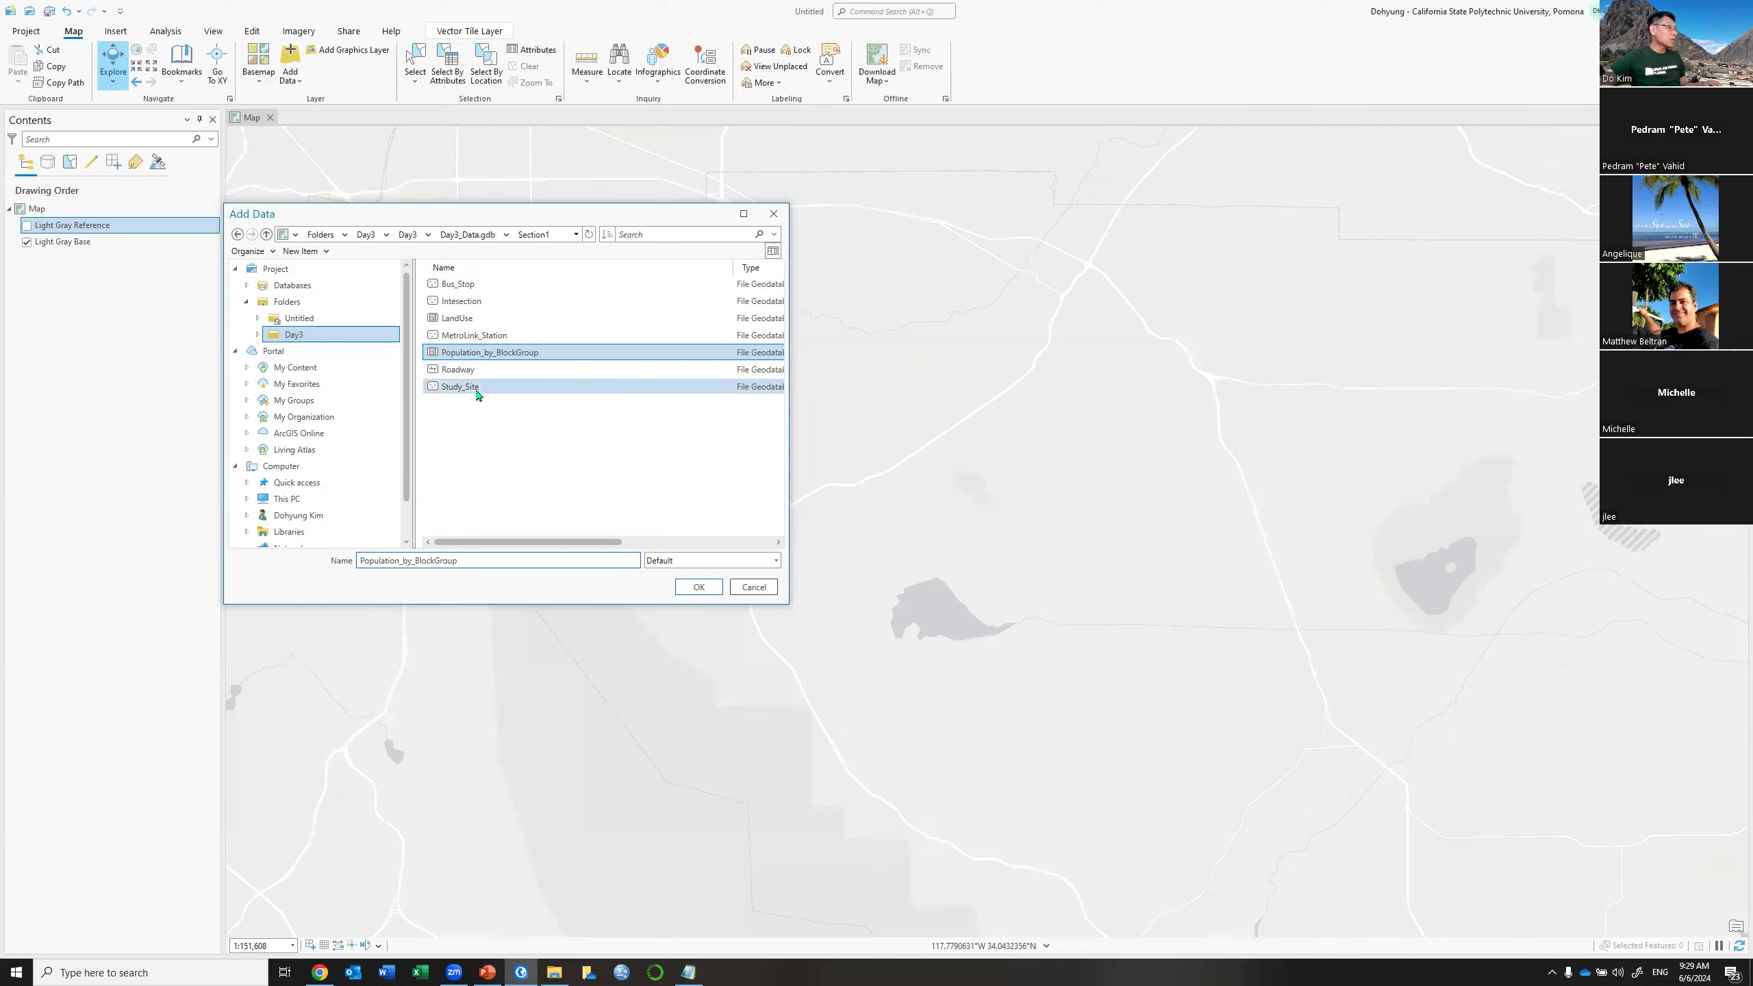
click(684, 591)
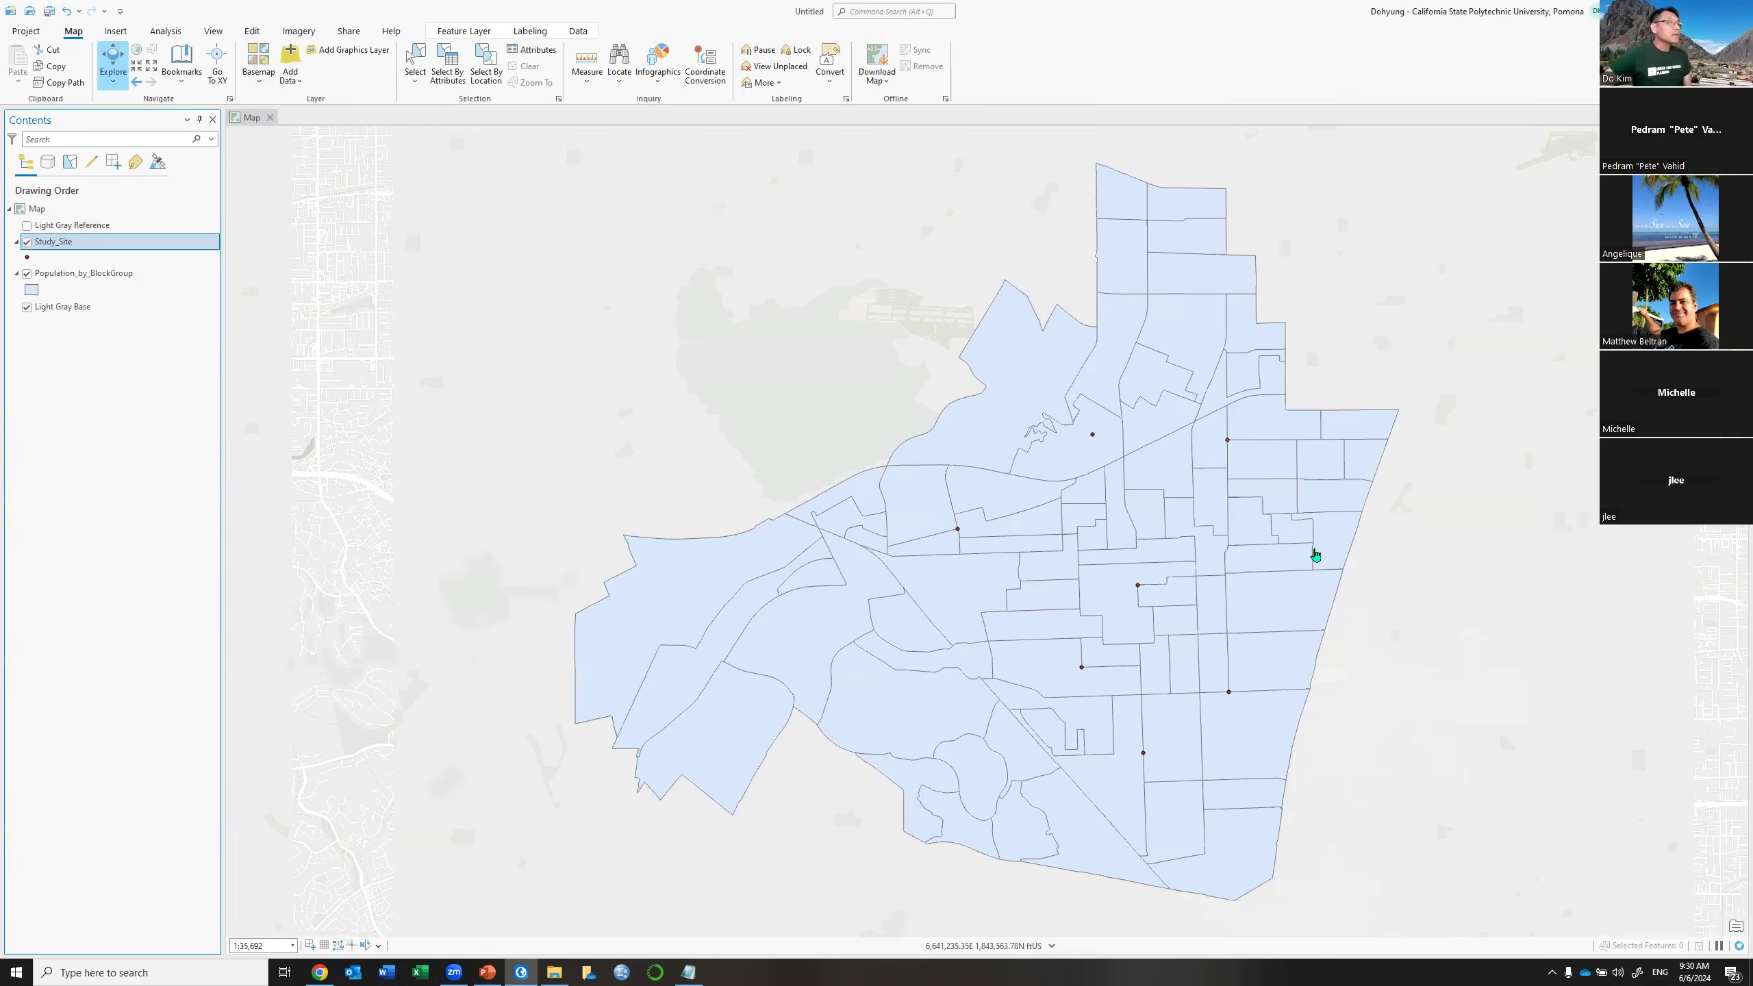
Turn off Light Gray Base and open Population_by_BlockGroup's attribute table
drag(1119, 424, 1071, 356)
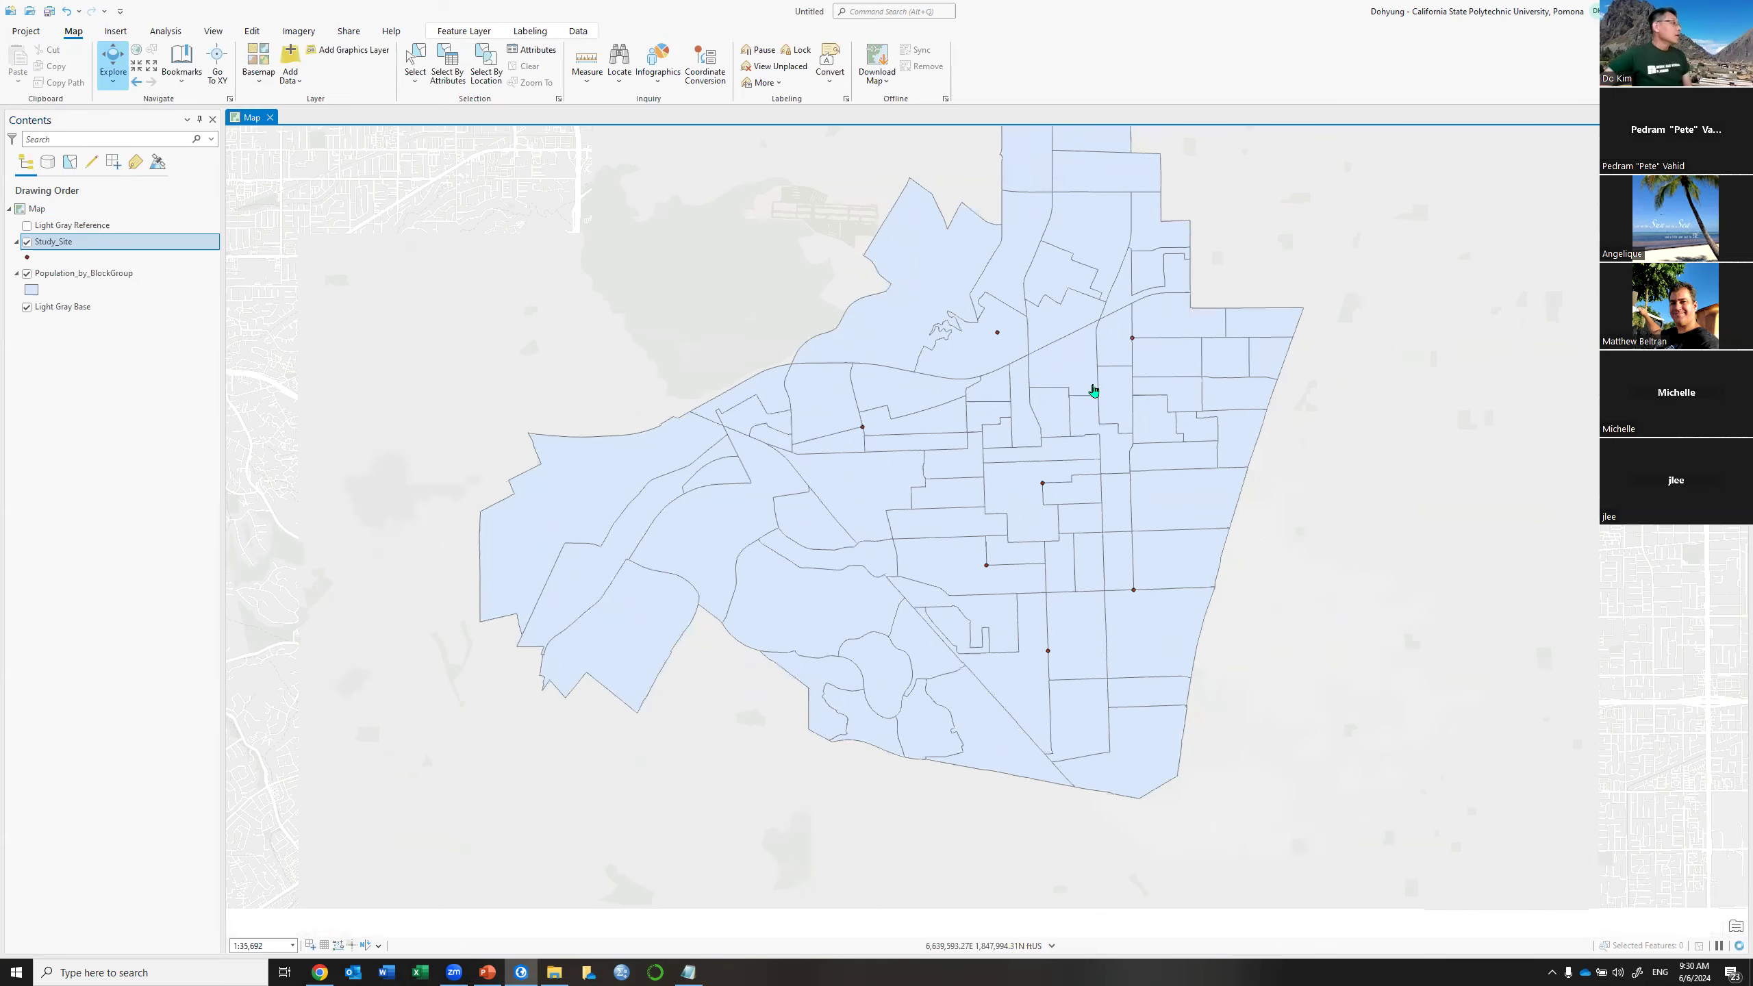
click(108, 276)
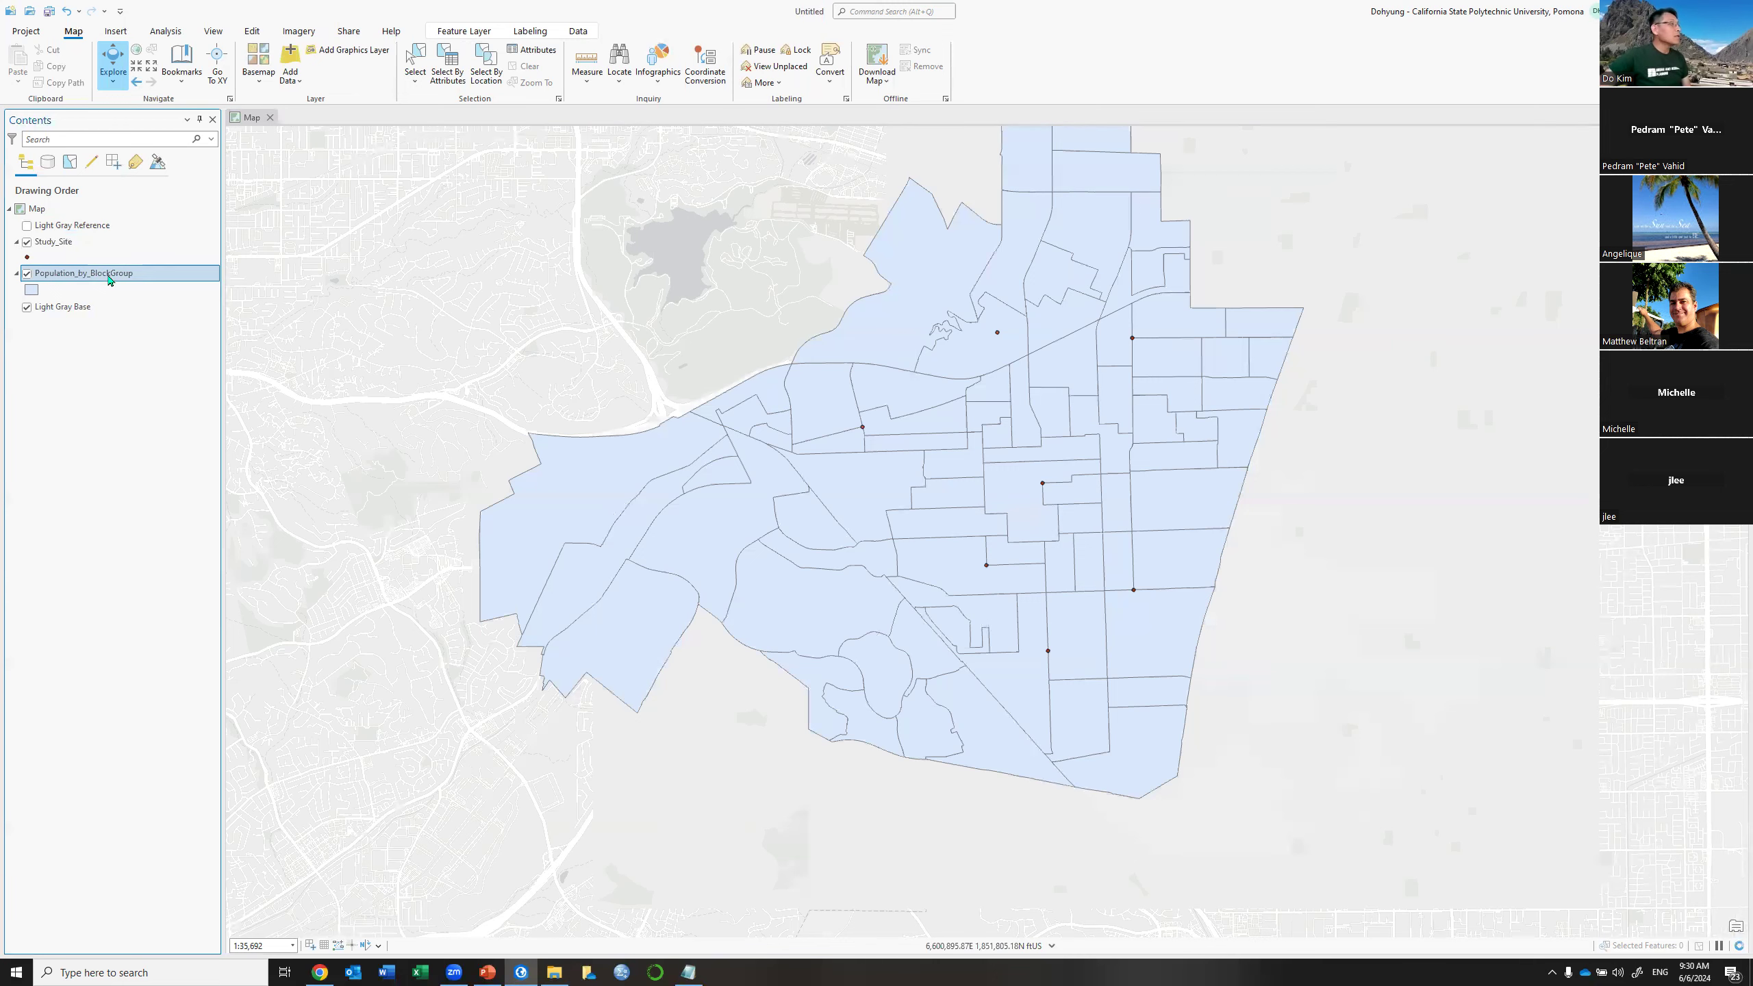
right_click(108, 277)
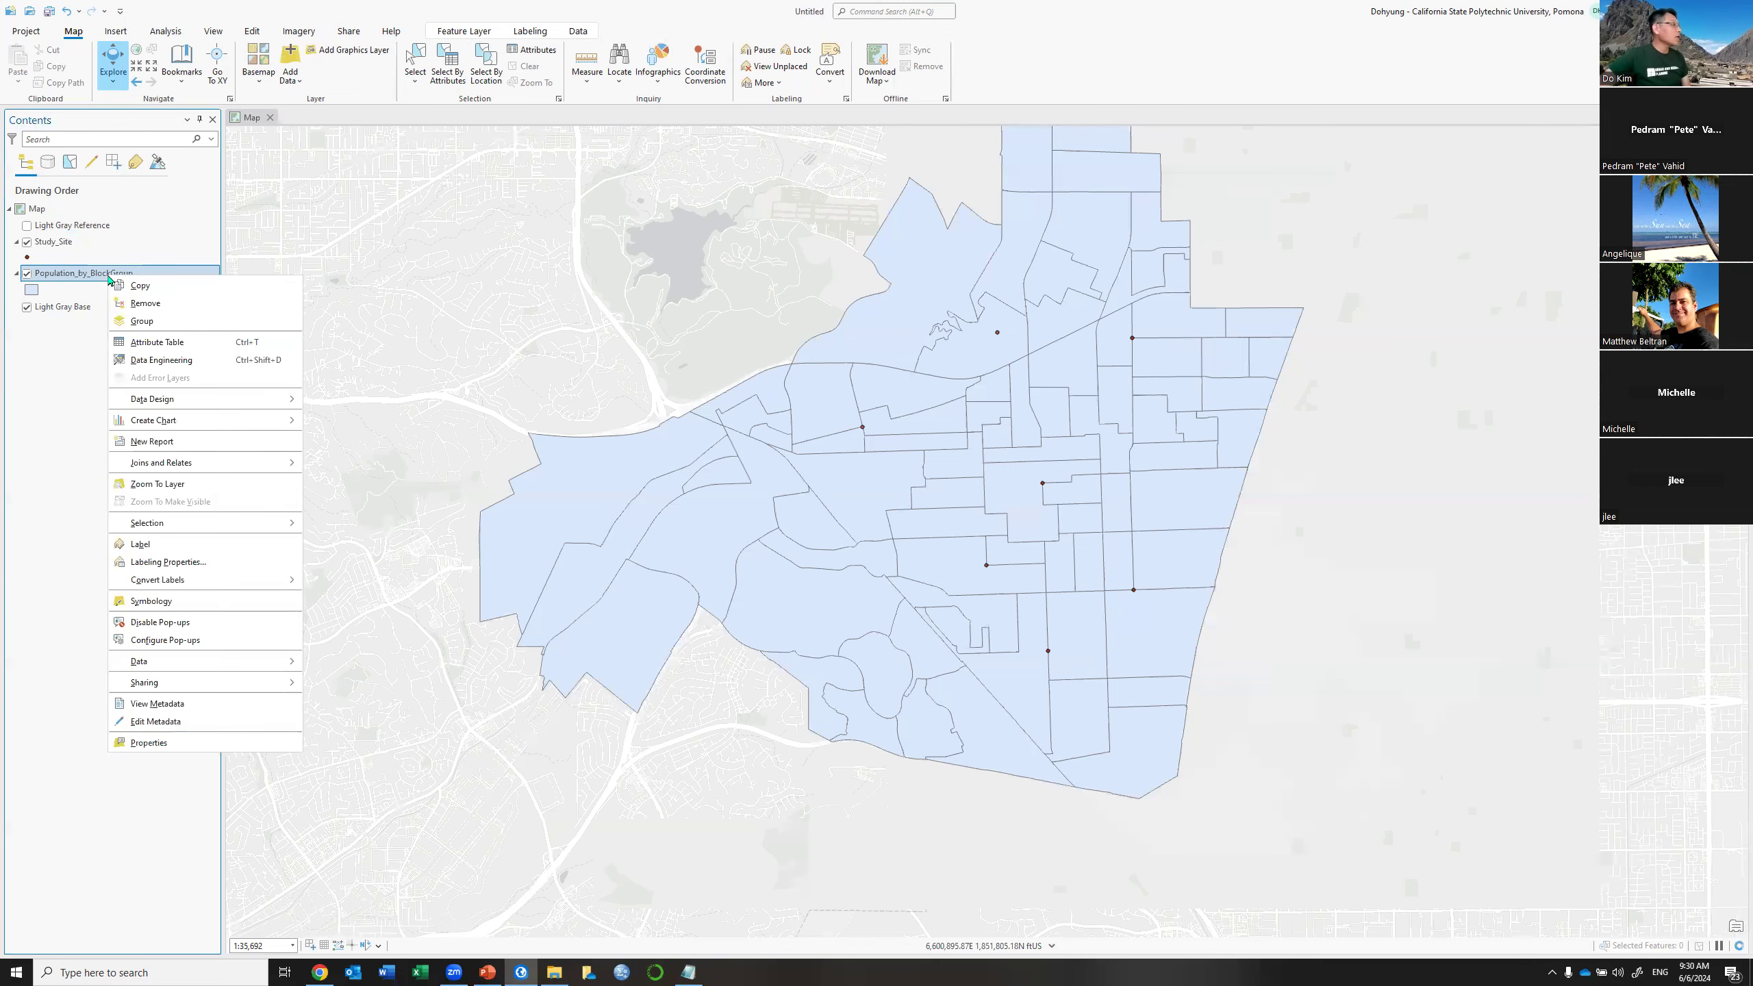
click(27, 307)
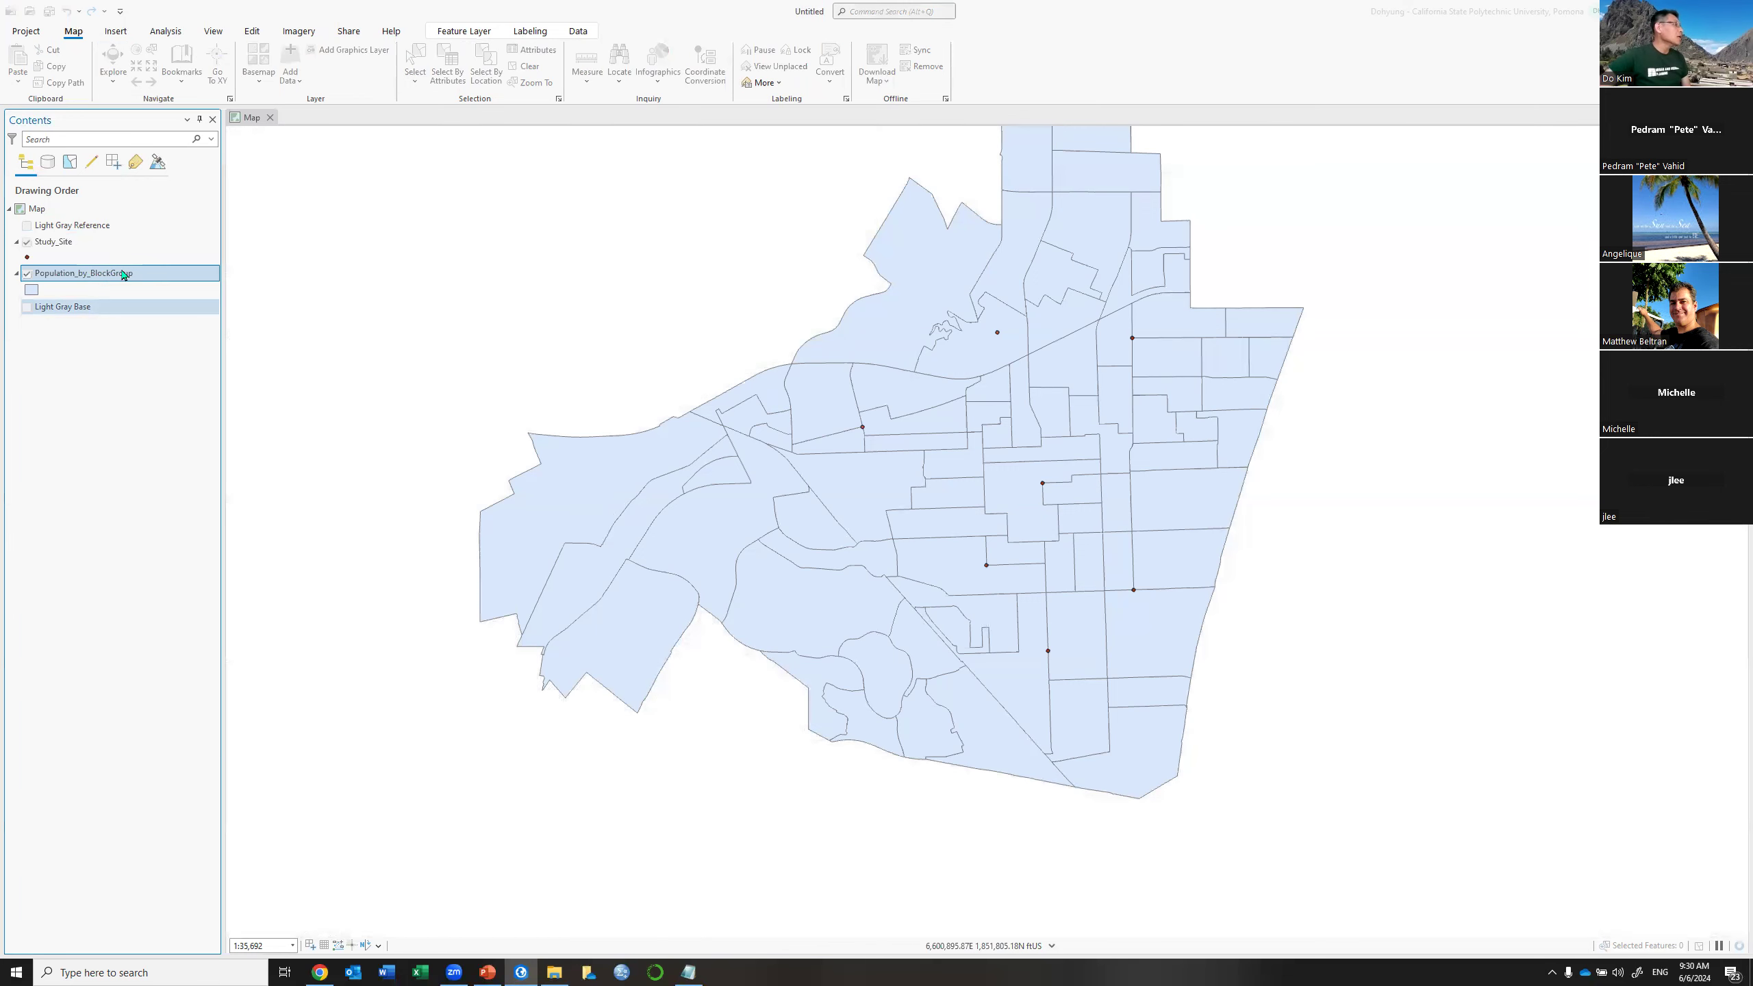
right_click(121, 275)
click(146, 338)
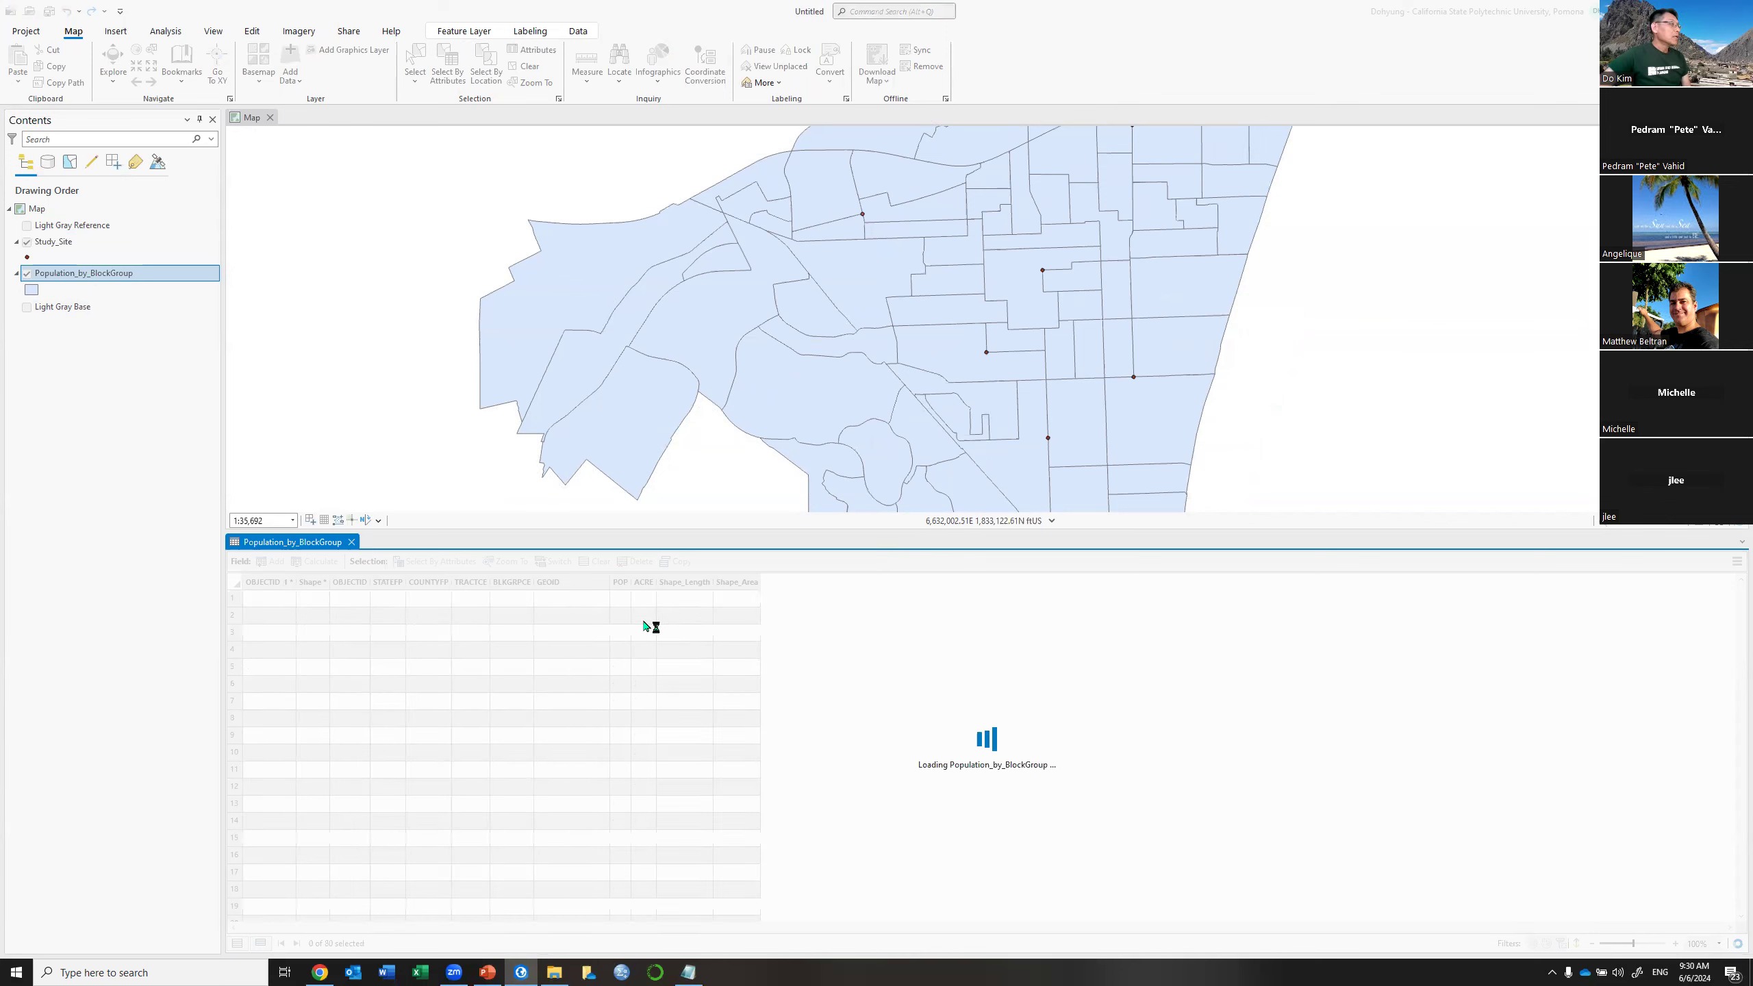
Widen the POP column to review block group populations, then close the table
click(636, 583)
drag(634, 582, 672, 584)
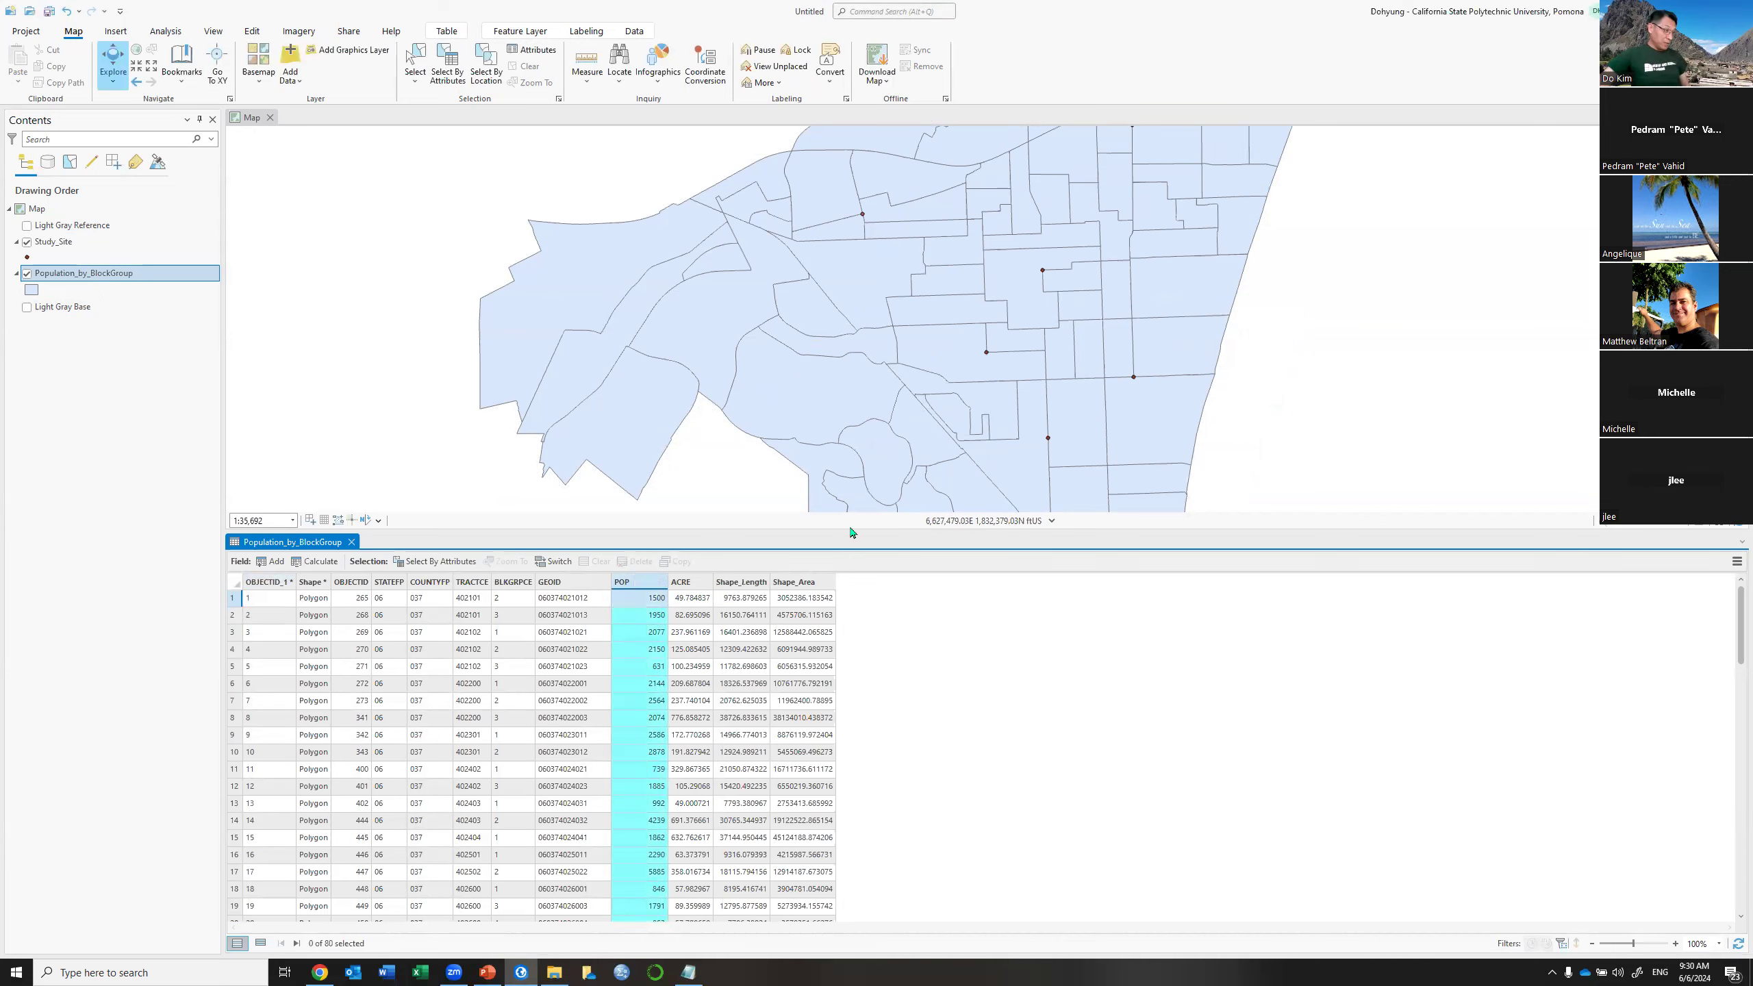
drag(850, 532, 850, 674)
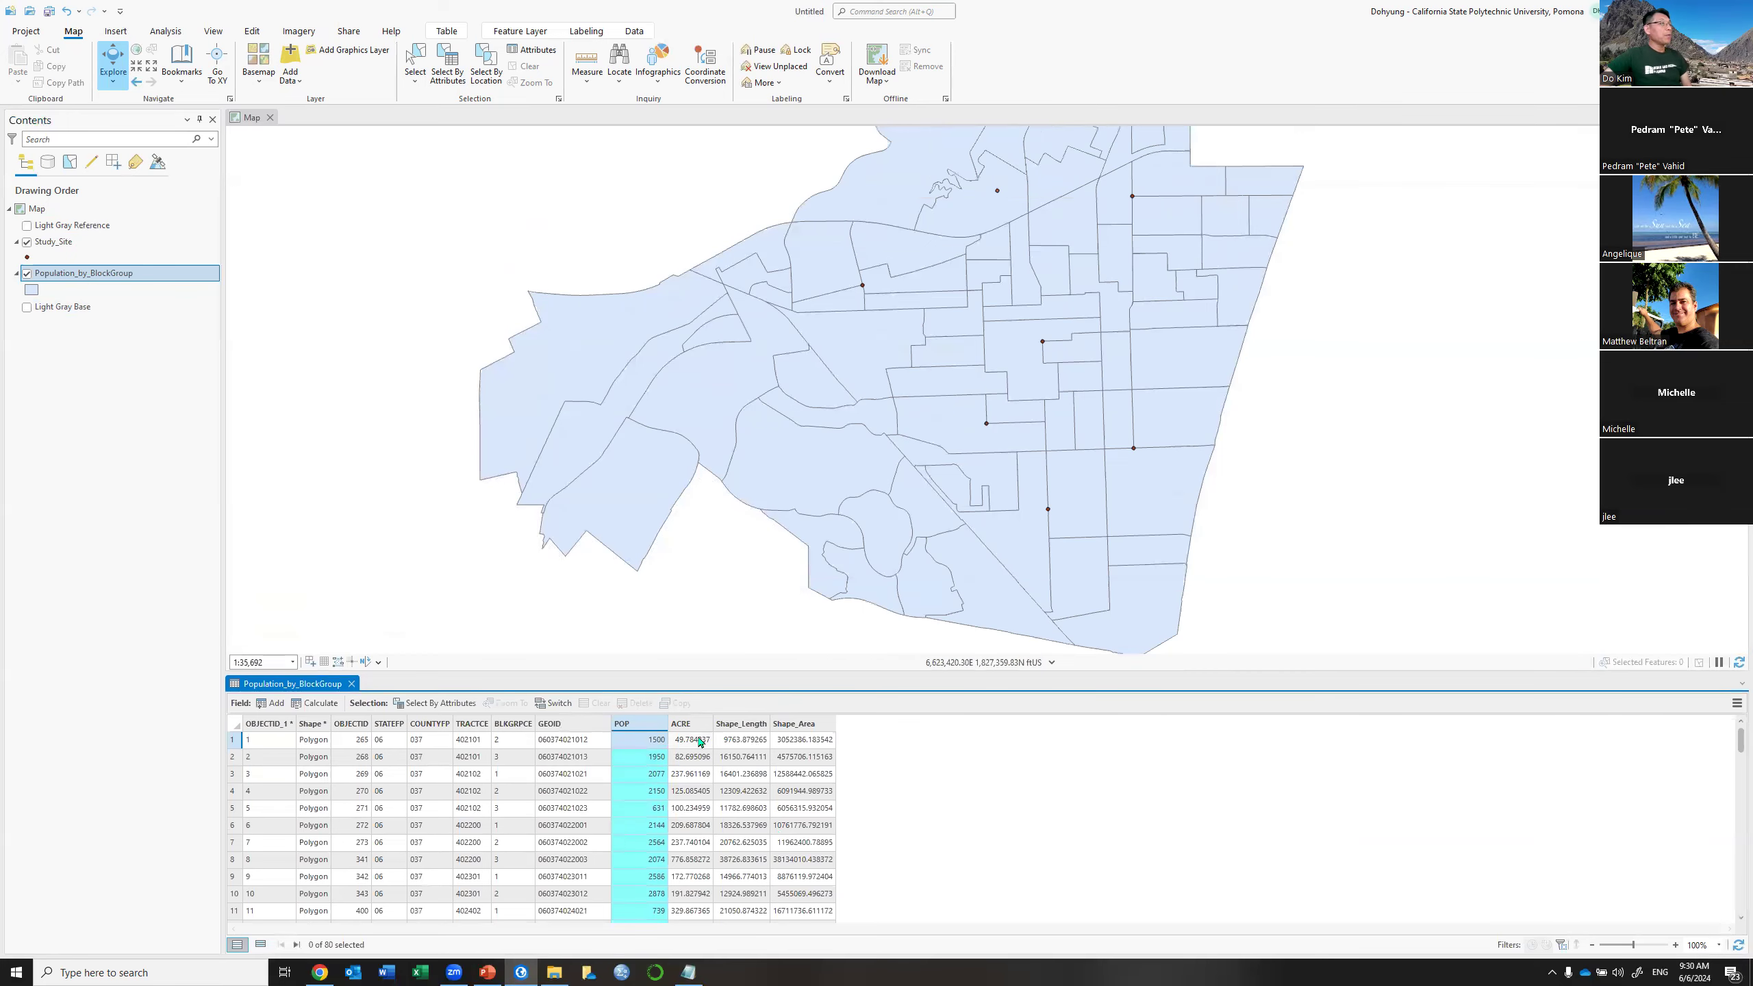
drag(1057, 314, 1014, 388)
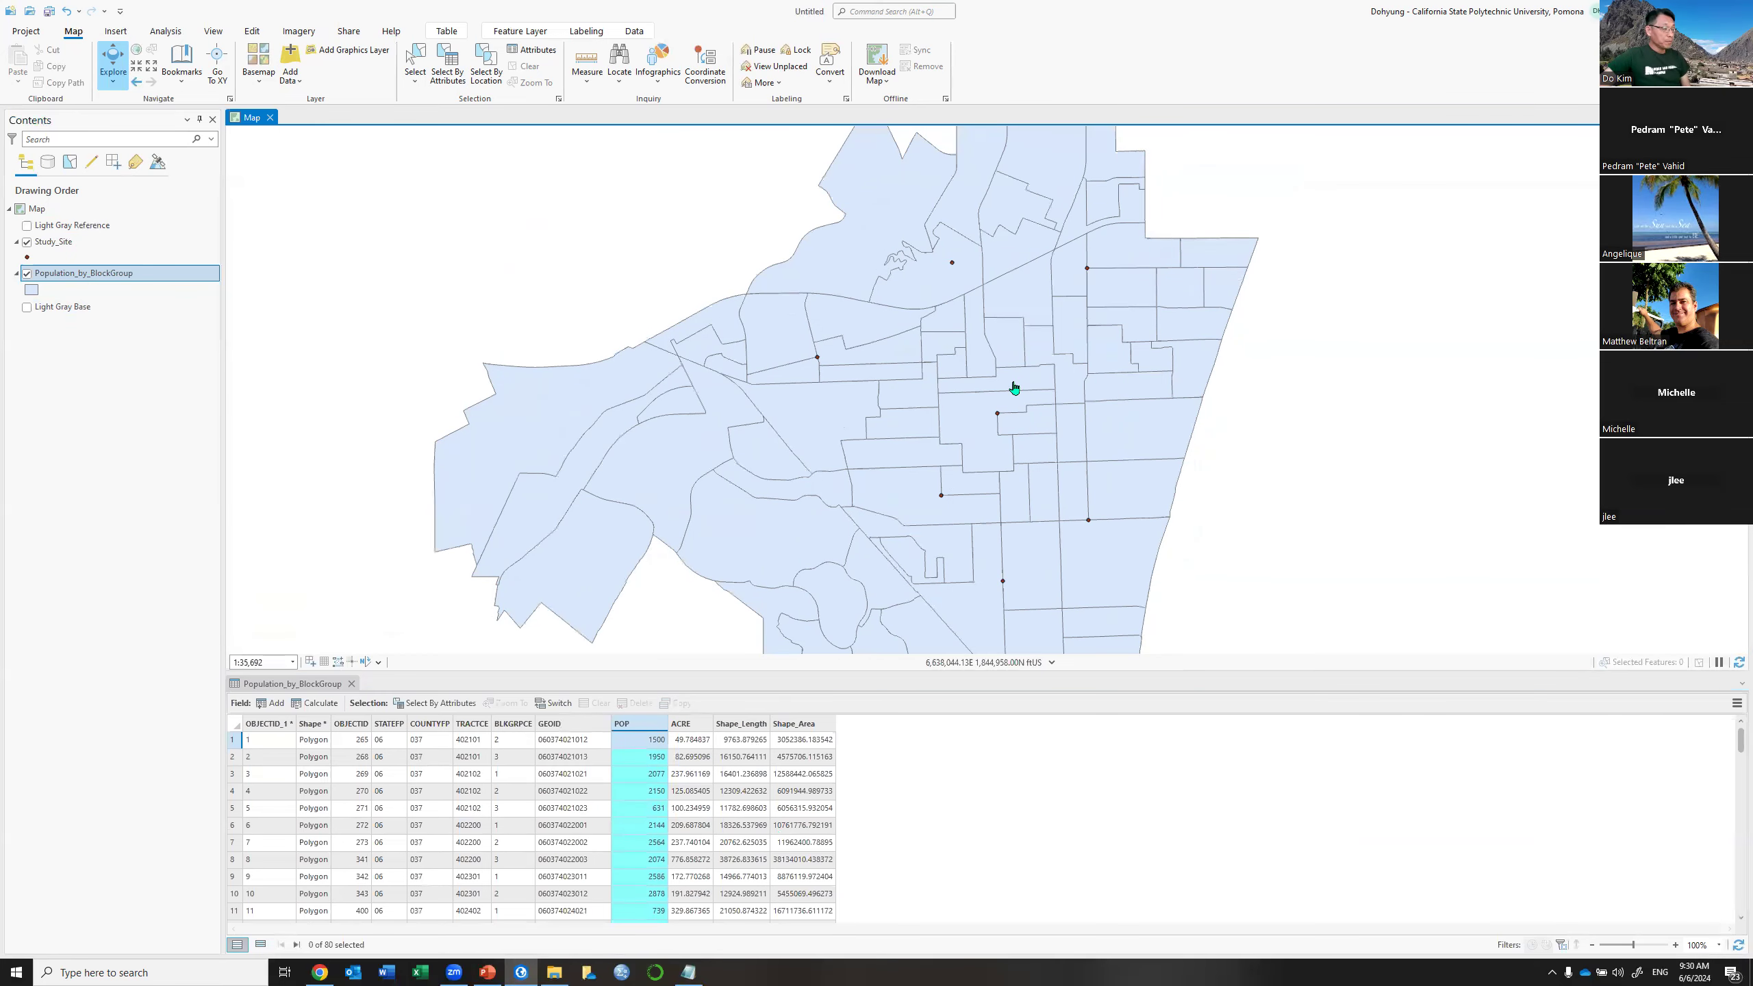
click(72, 247)
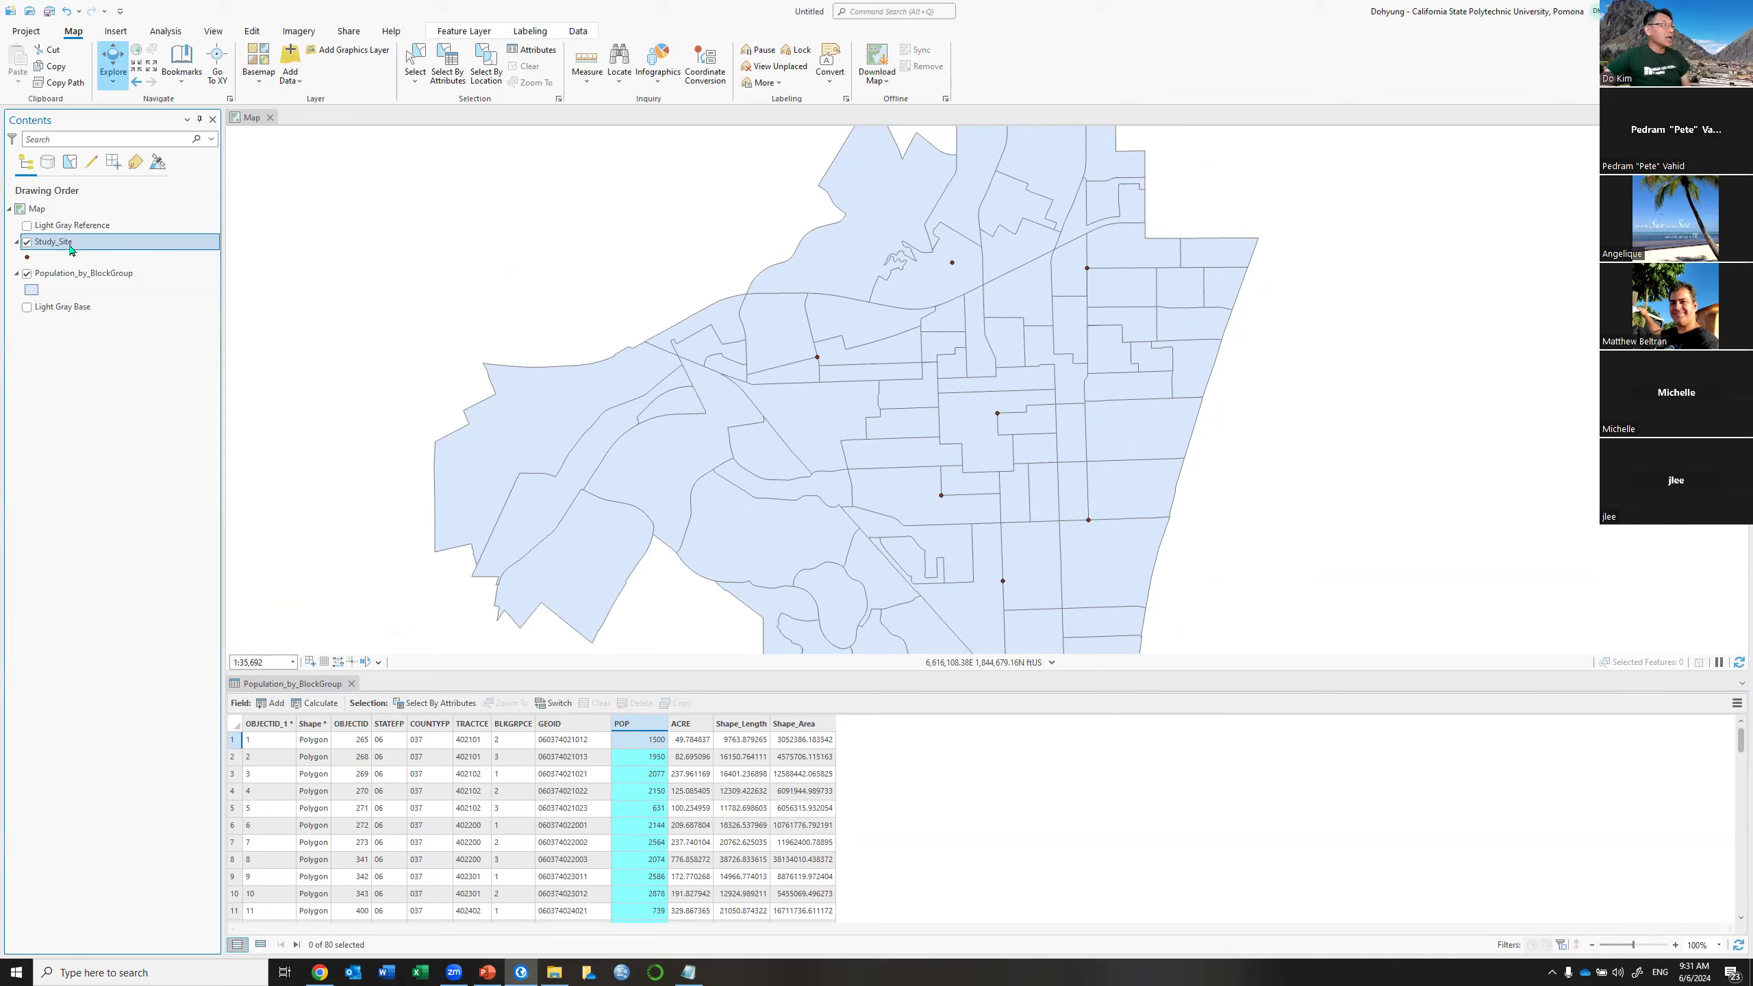
click(350, 685)
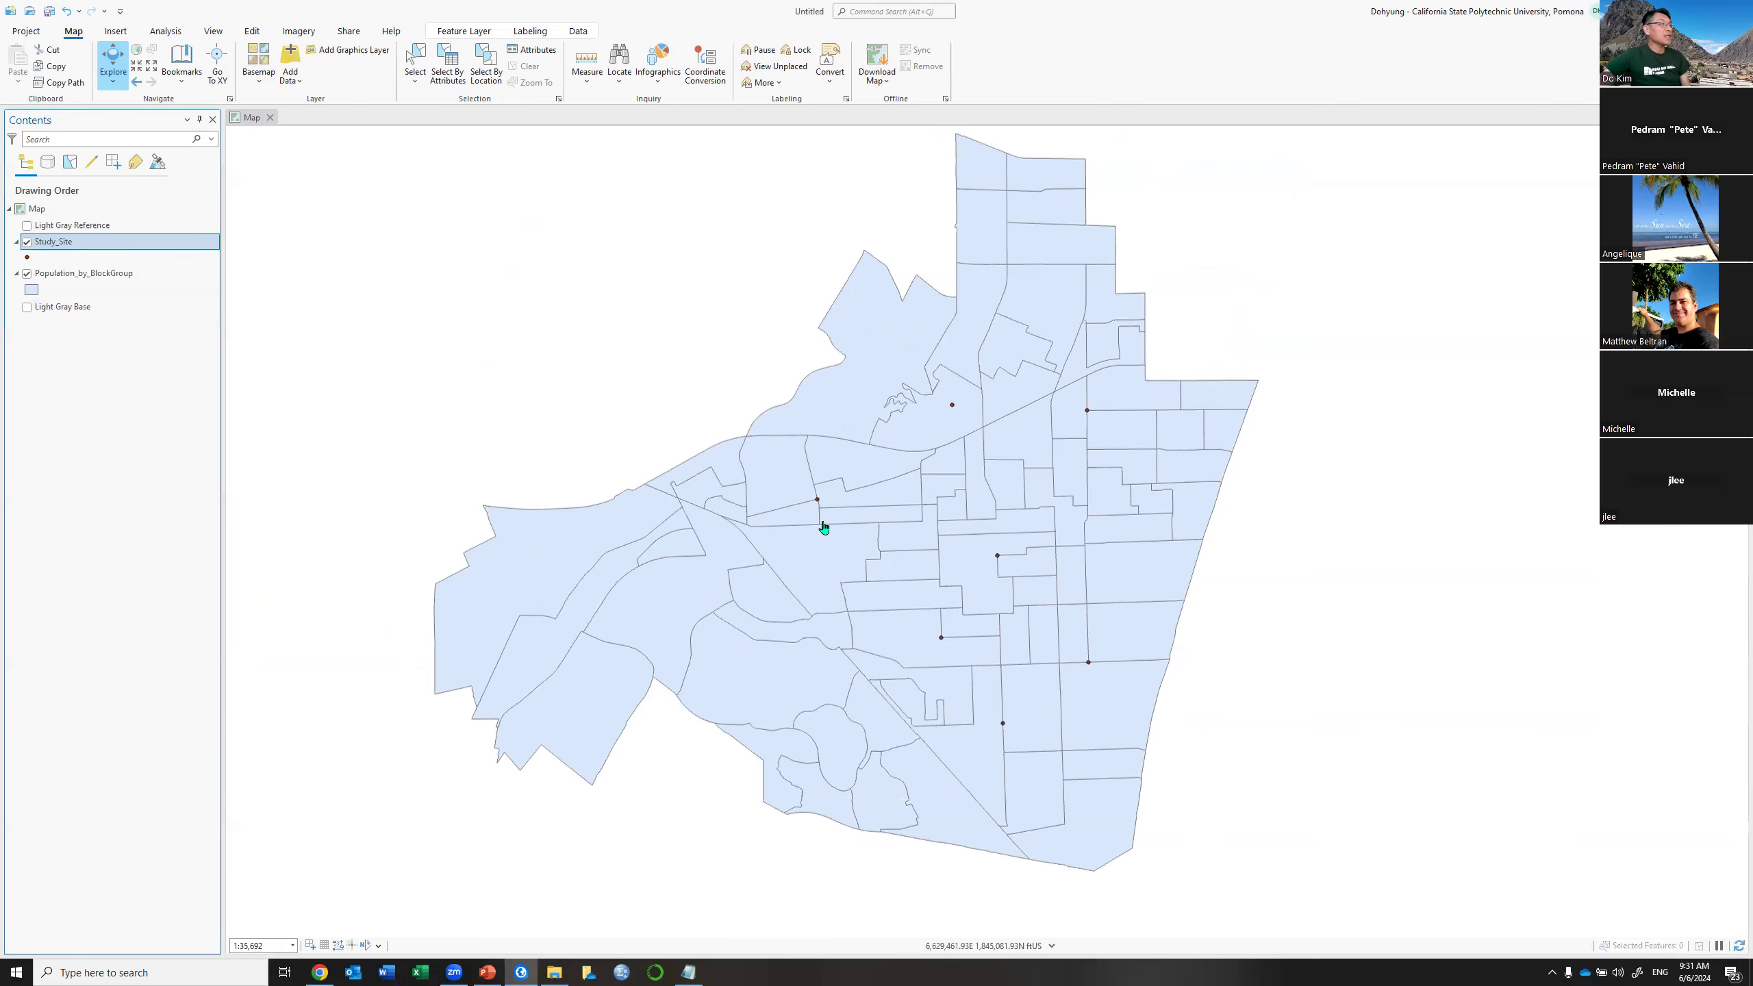
Zoom in on the block groups and switch to the Analysis ribbon
scroll(824, 527, up, 2)
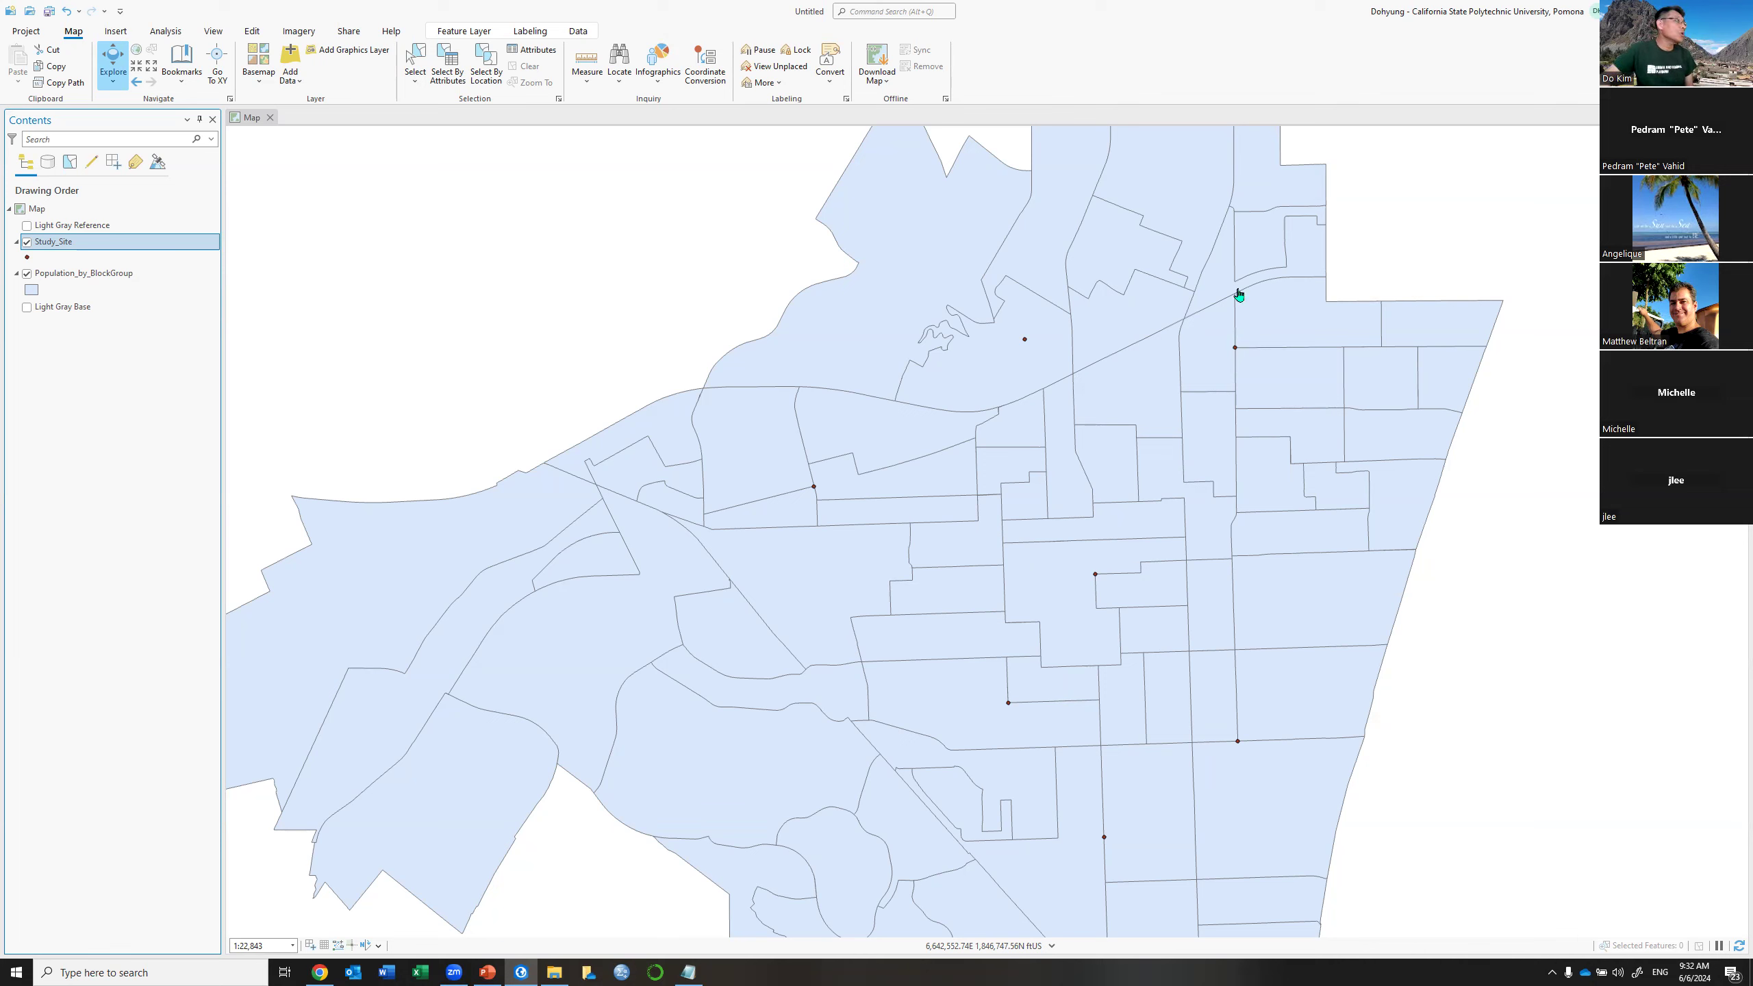
click(486, 34)
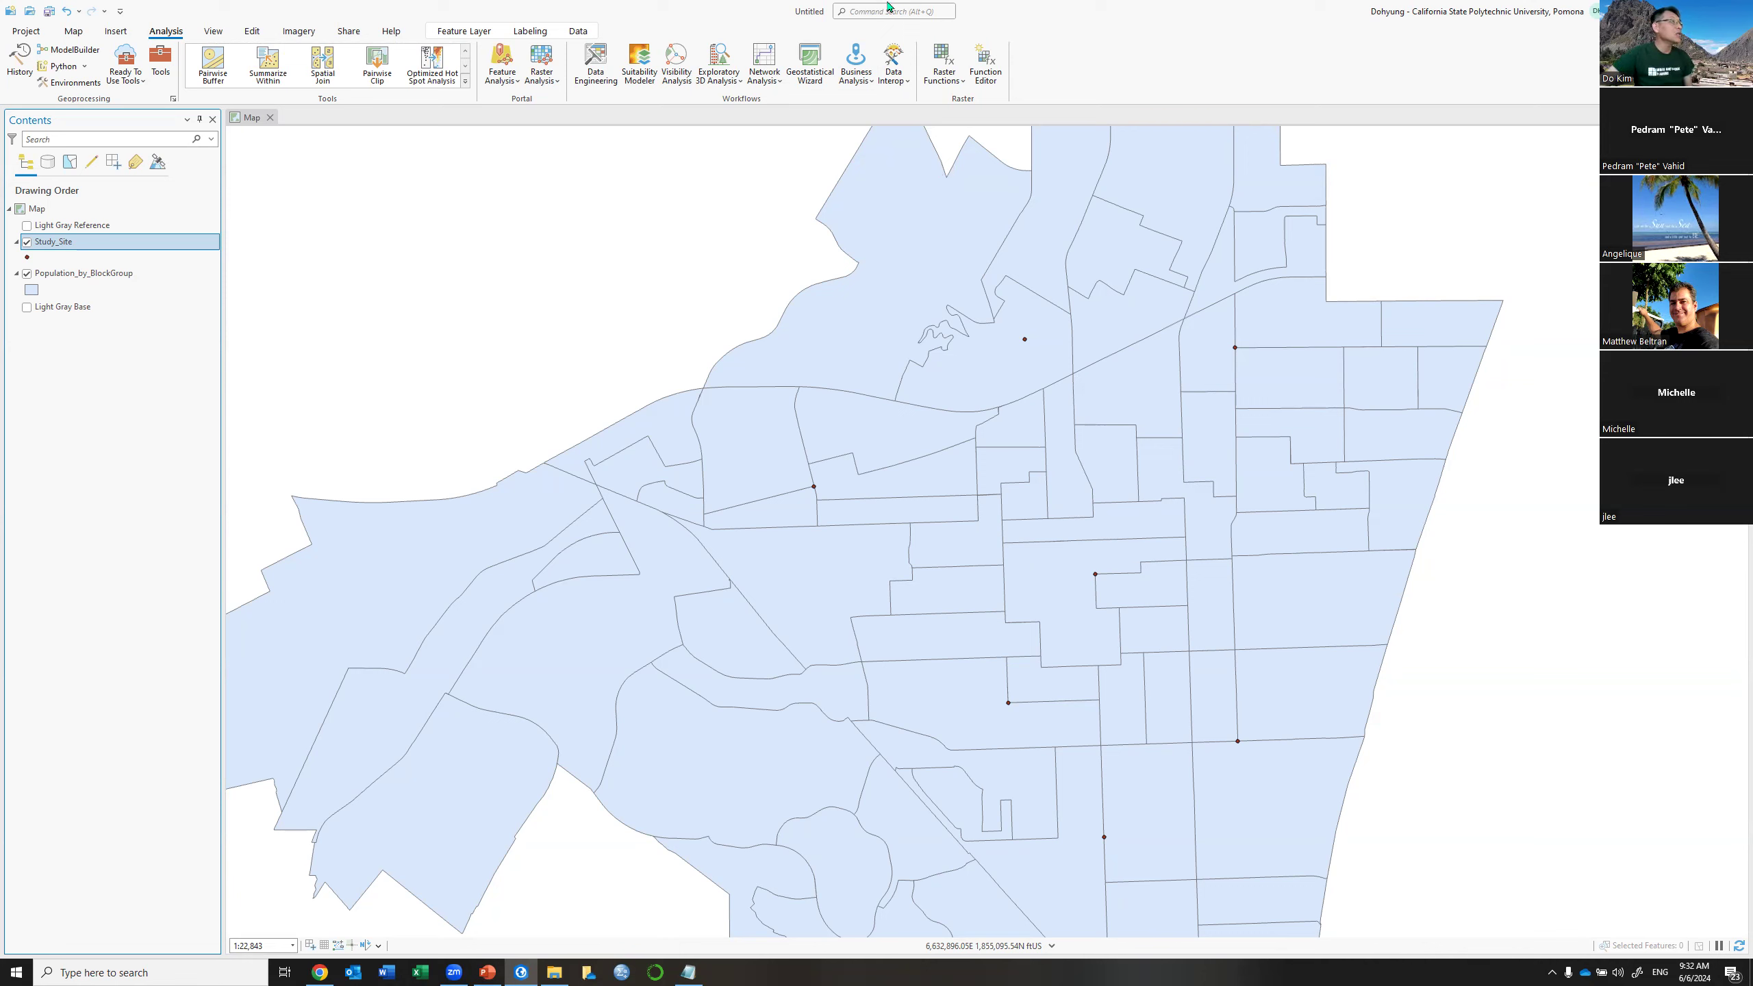
click(767, 81)
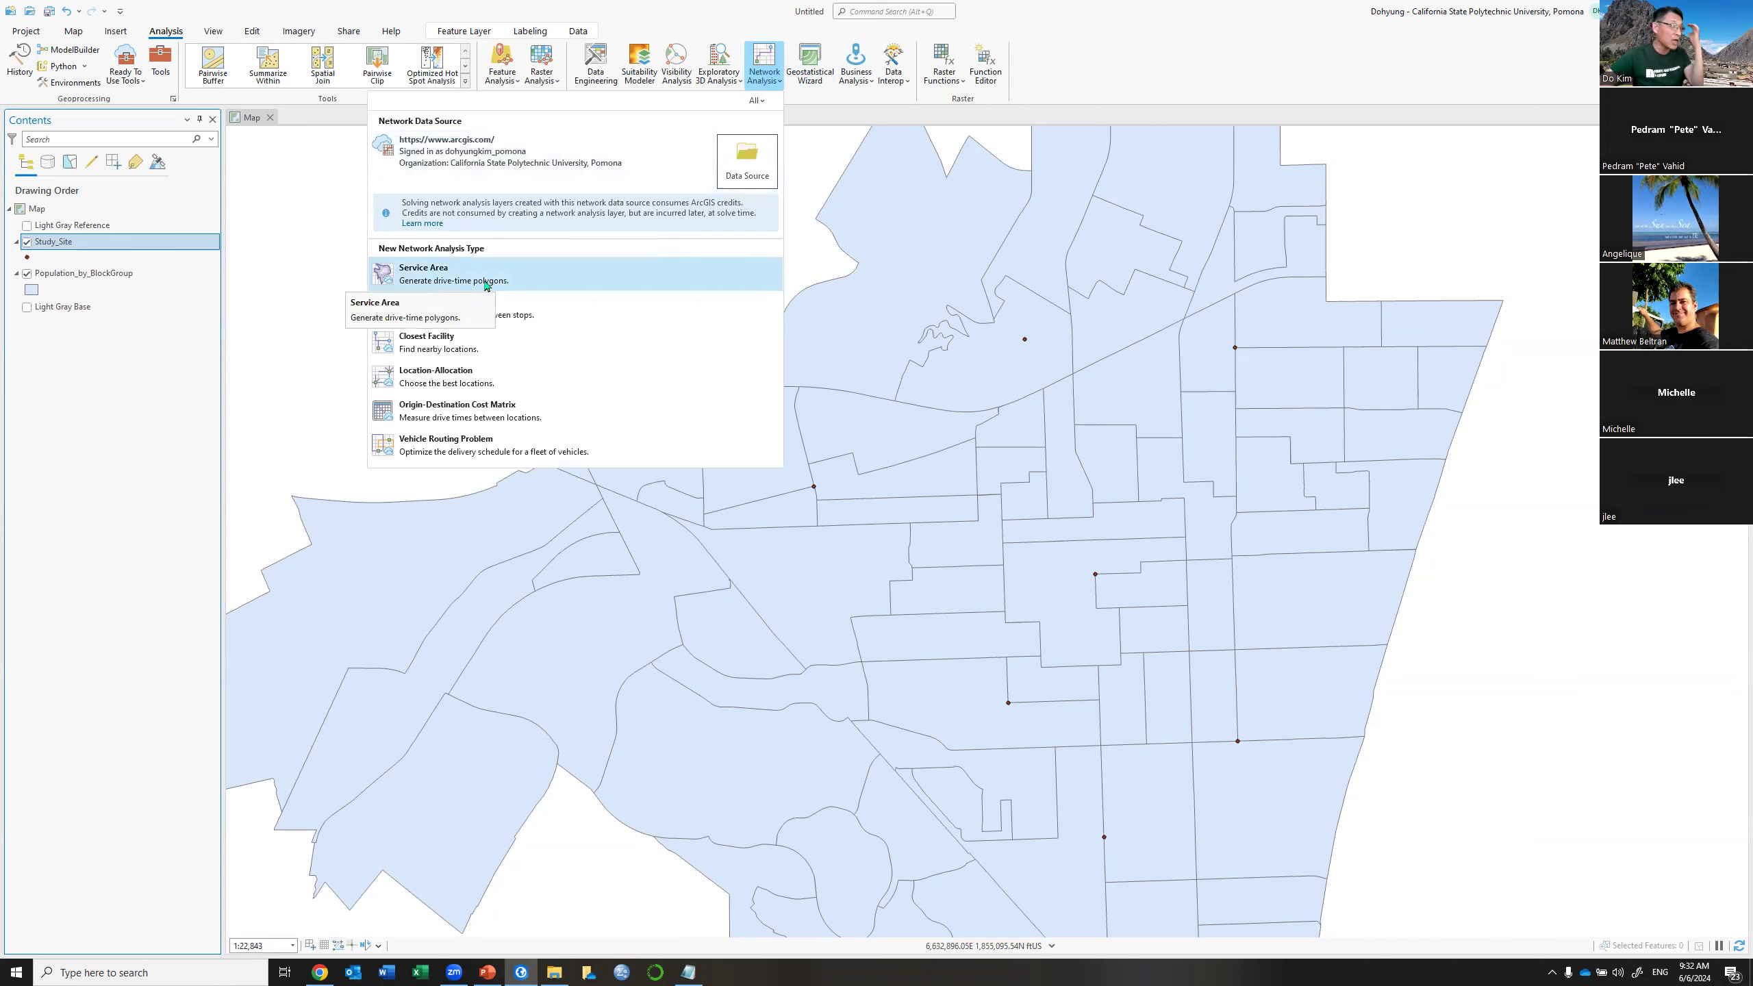
click(1167, 72)
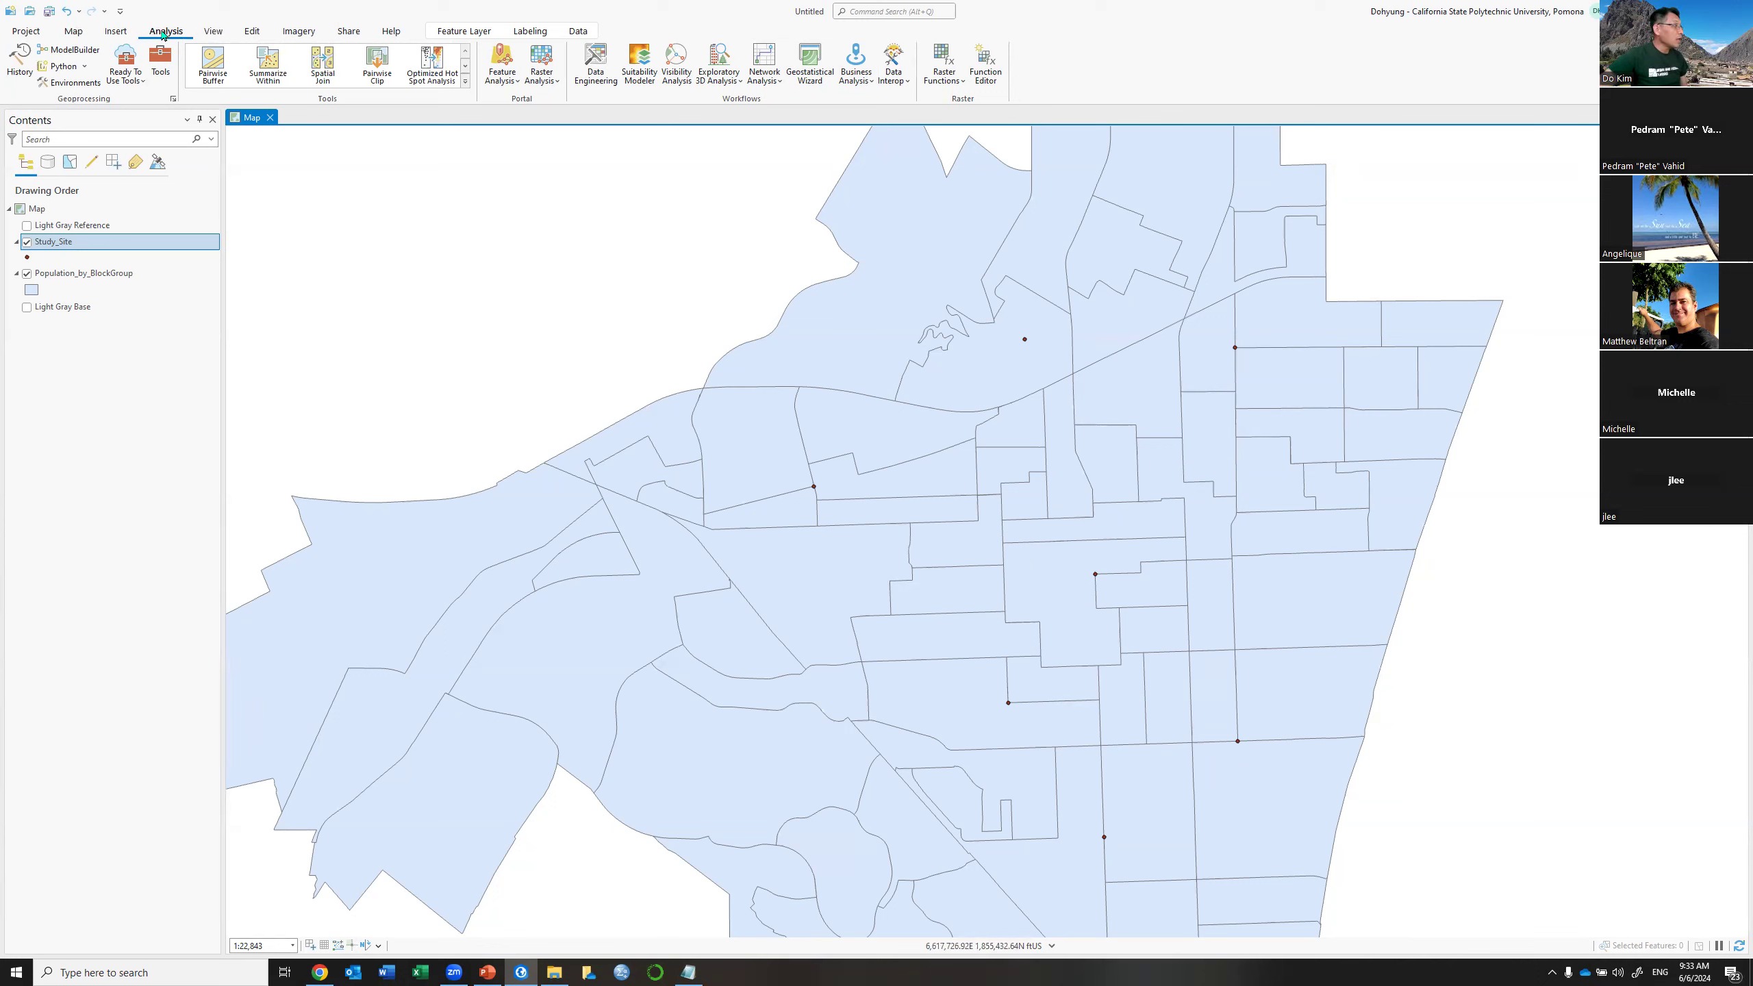
Float the Geoprocessing pane beside Contents and browse tools by toolbox
click(163, 63)
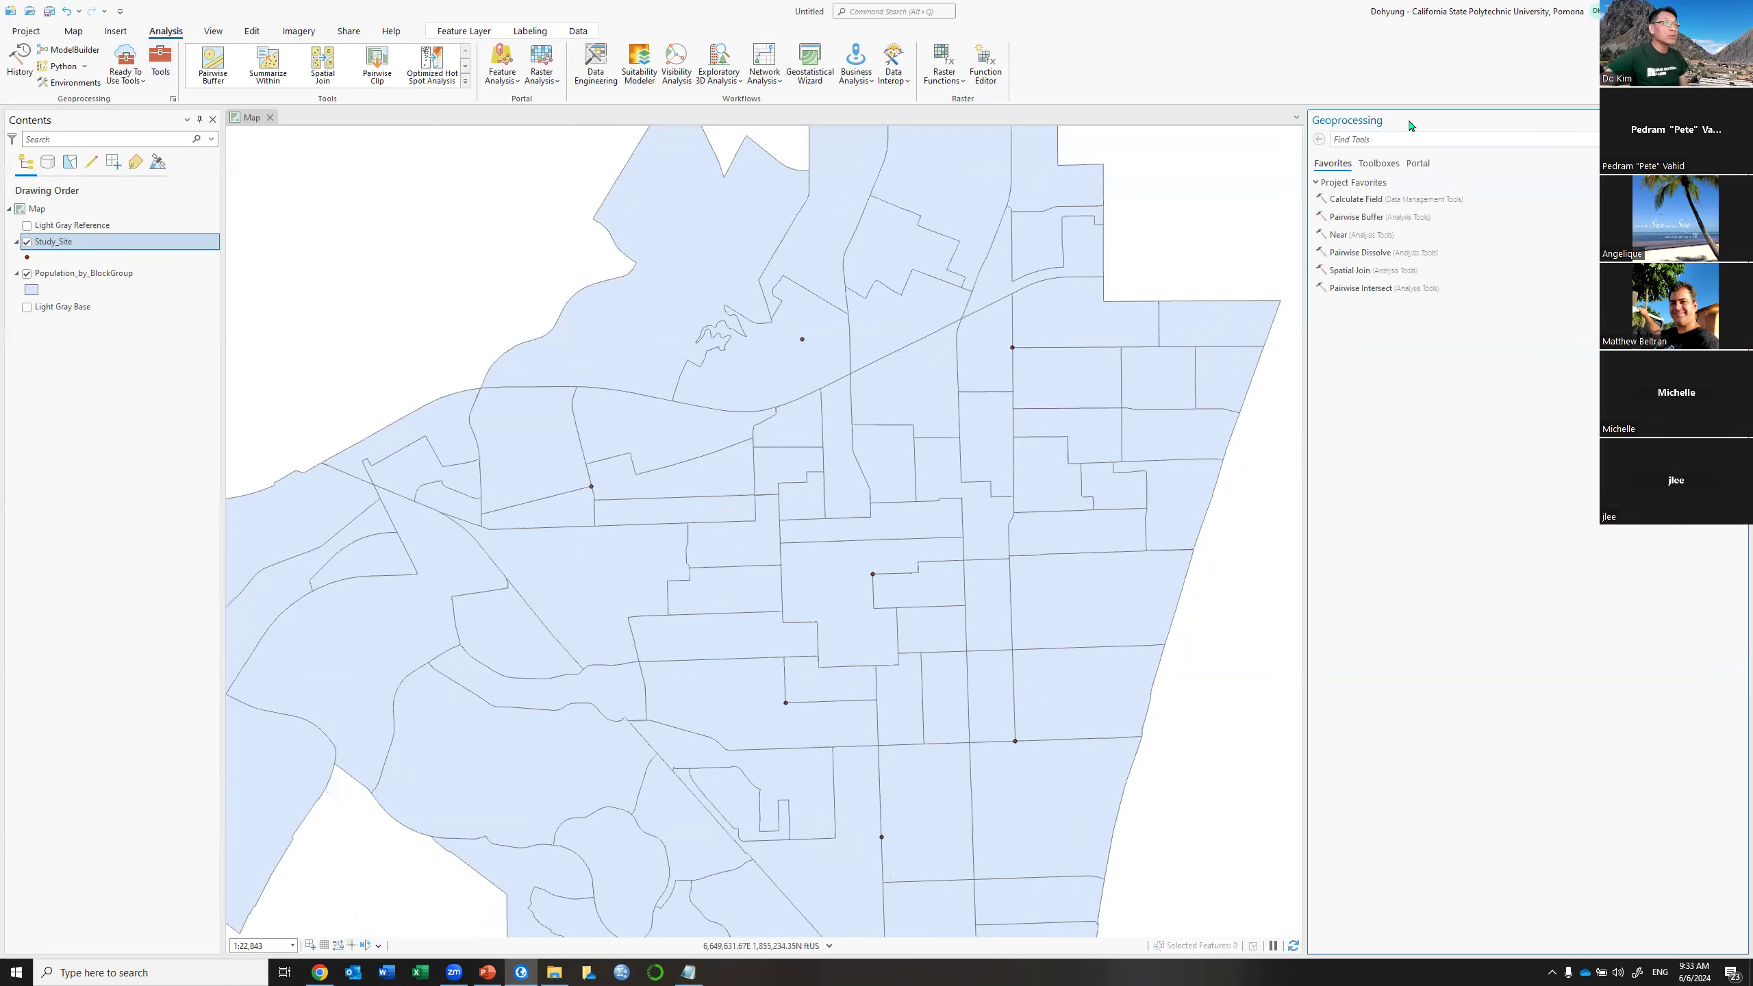
drag(1429, 122, 785, 277)
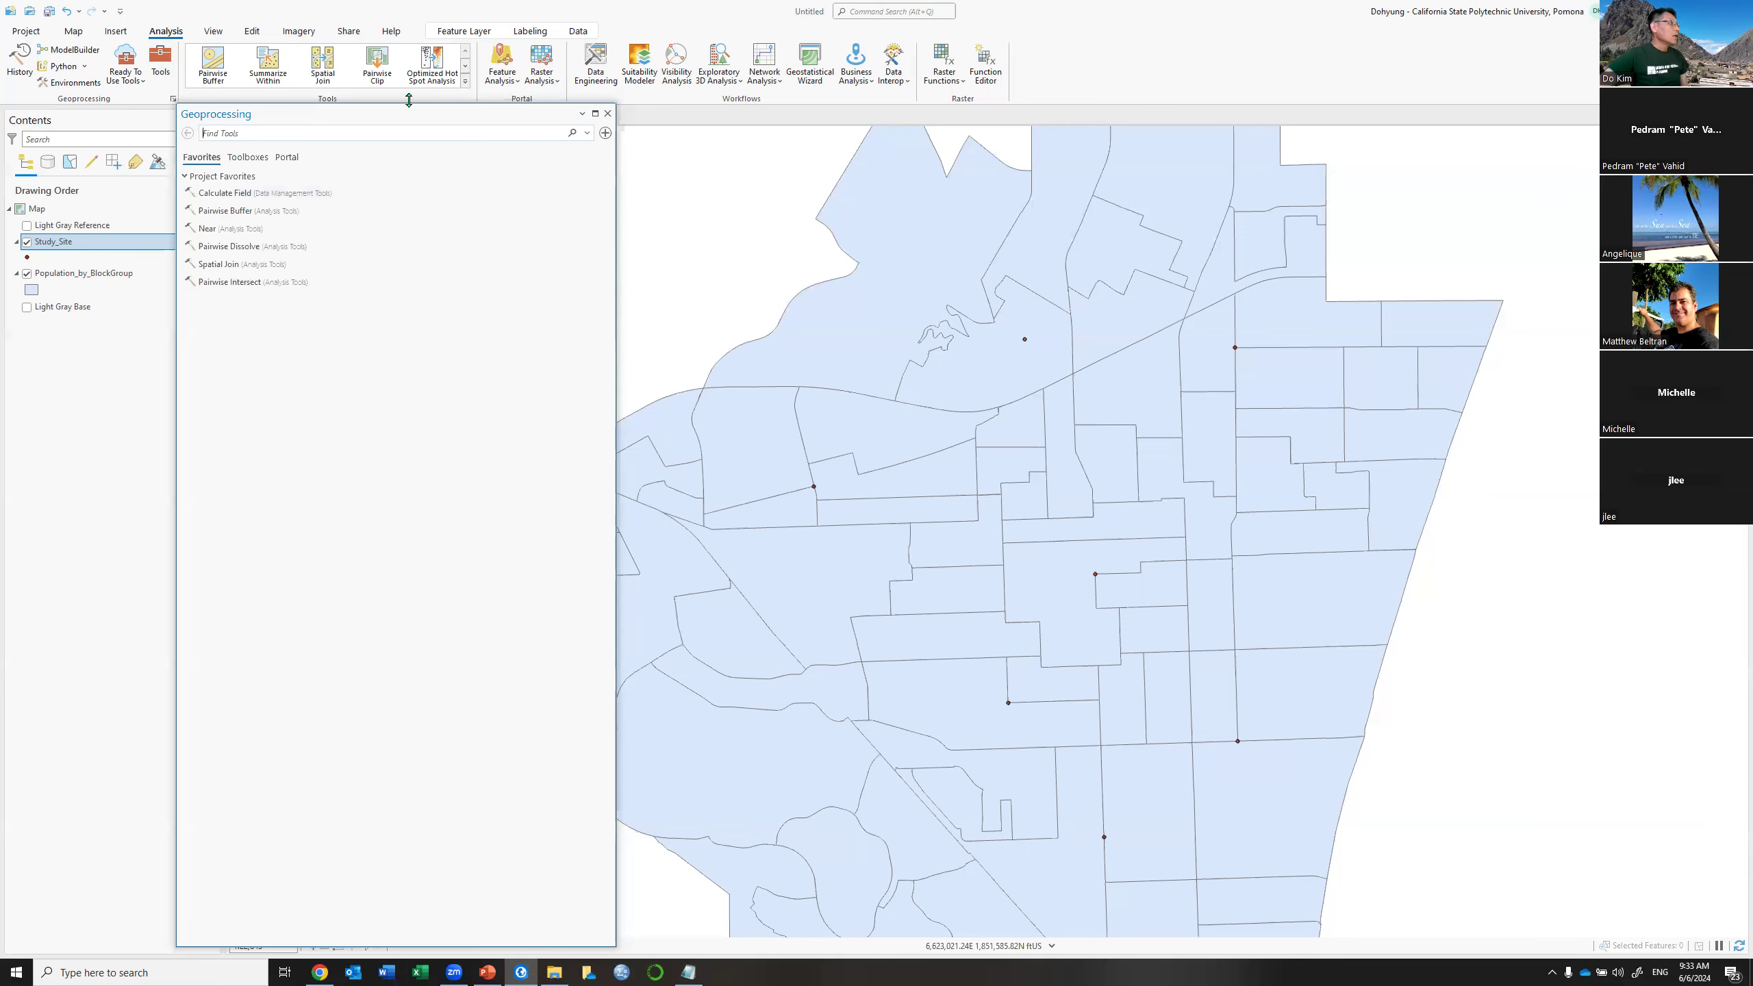
drag(409, 100, 409, 281)
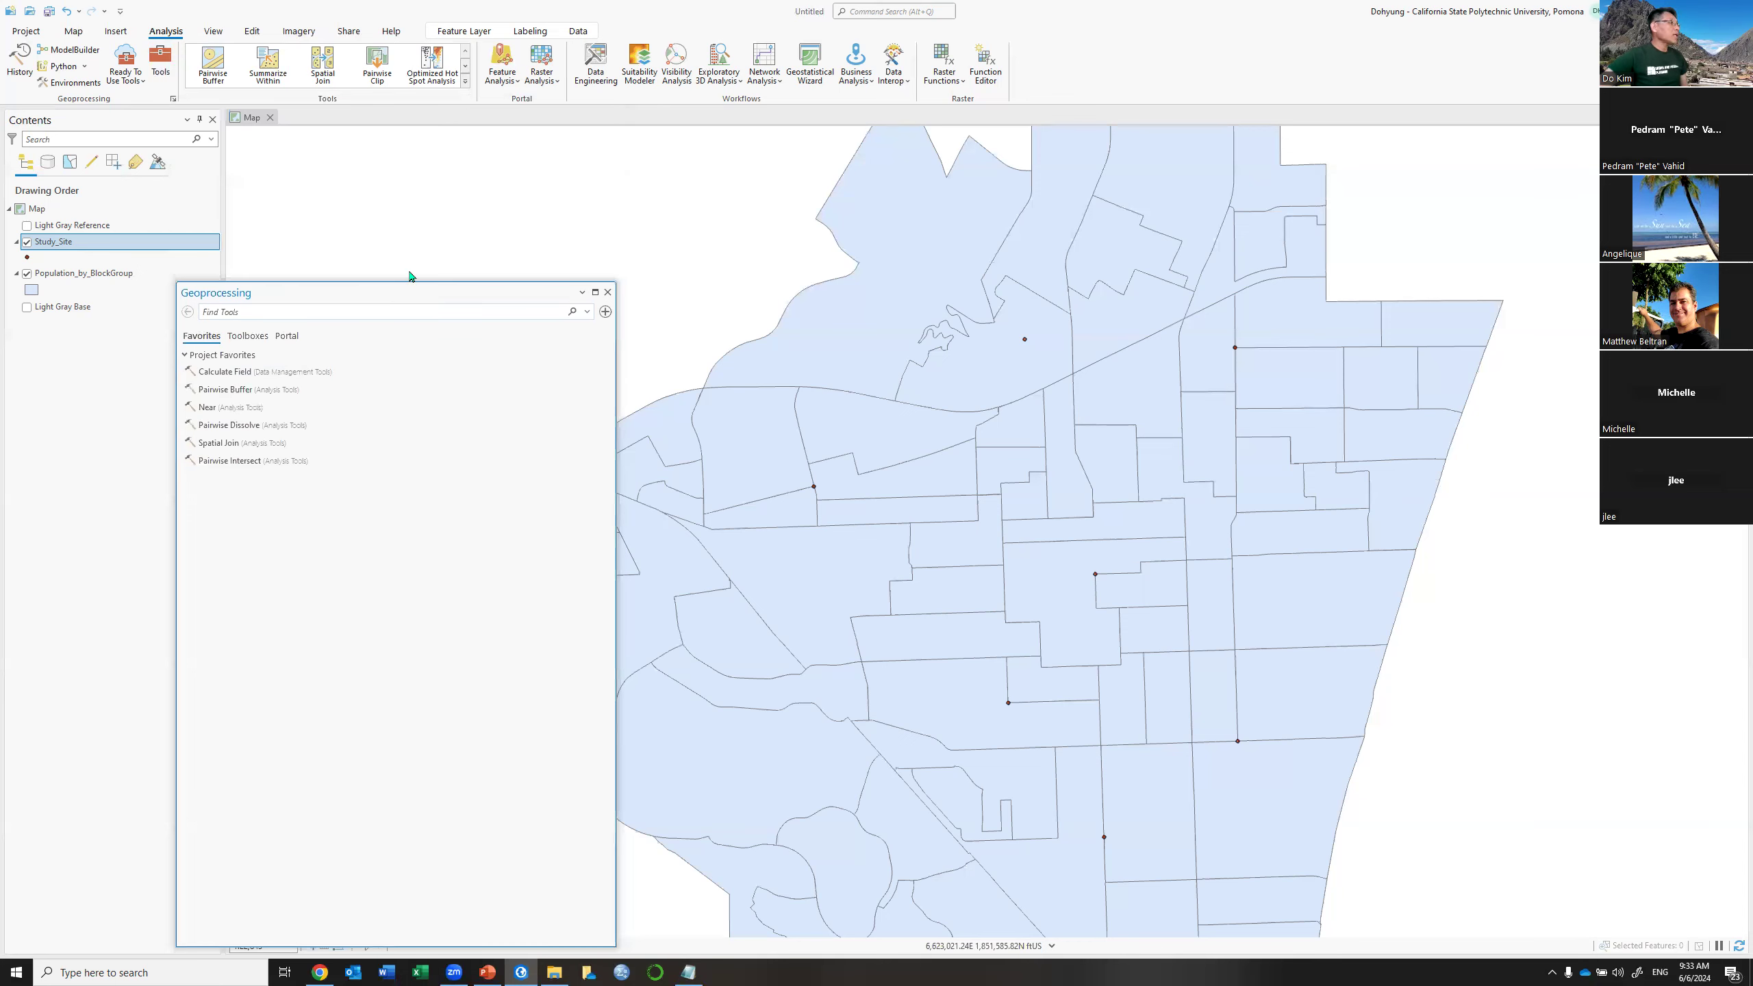
drag(409, 292, 456, 159)
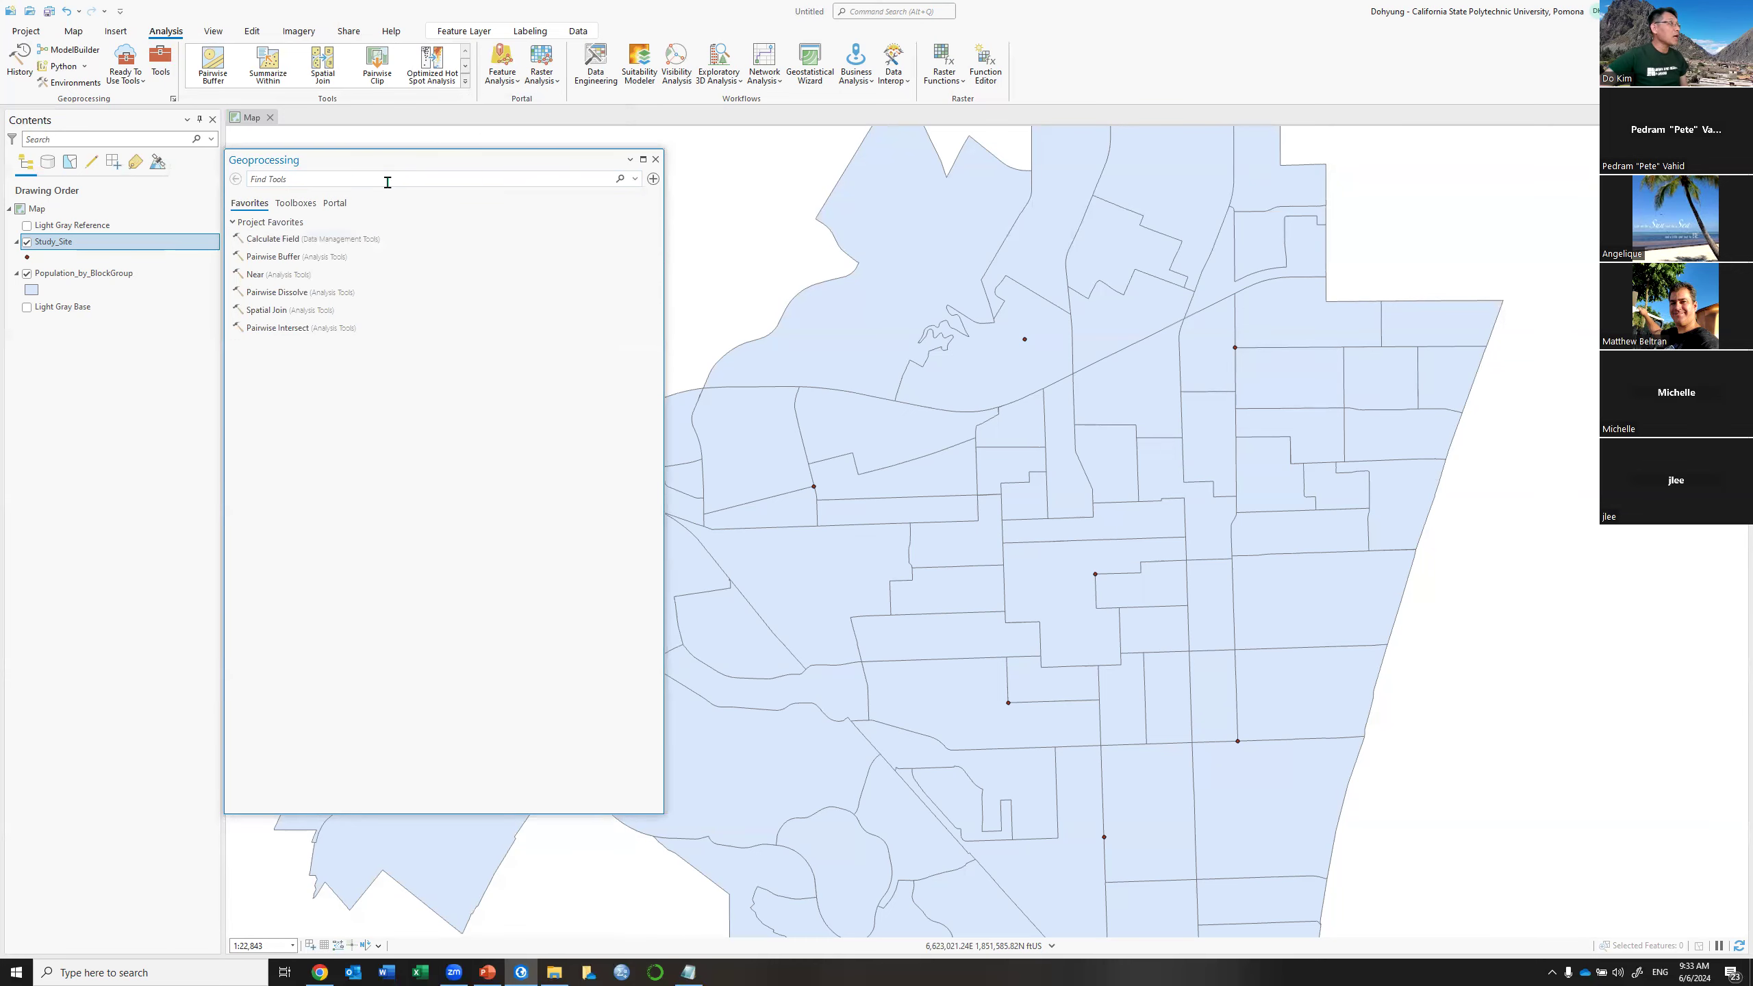
click(300, 204)
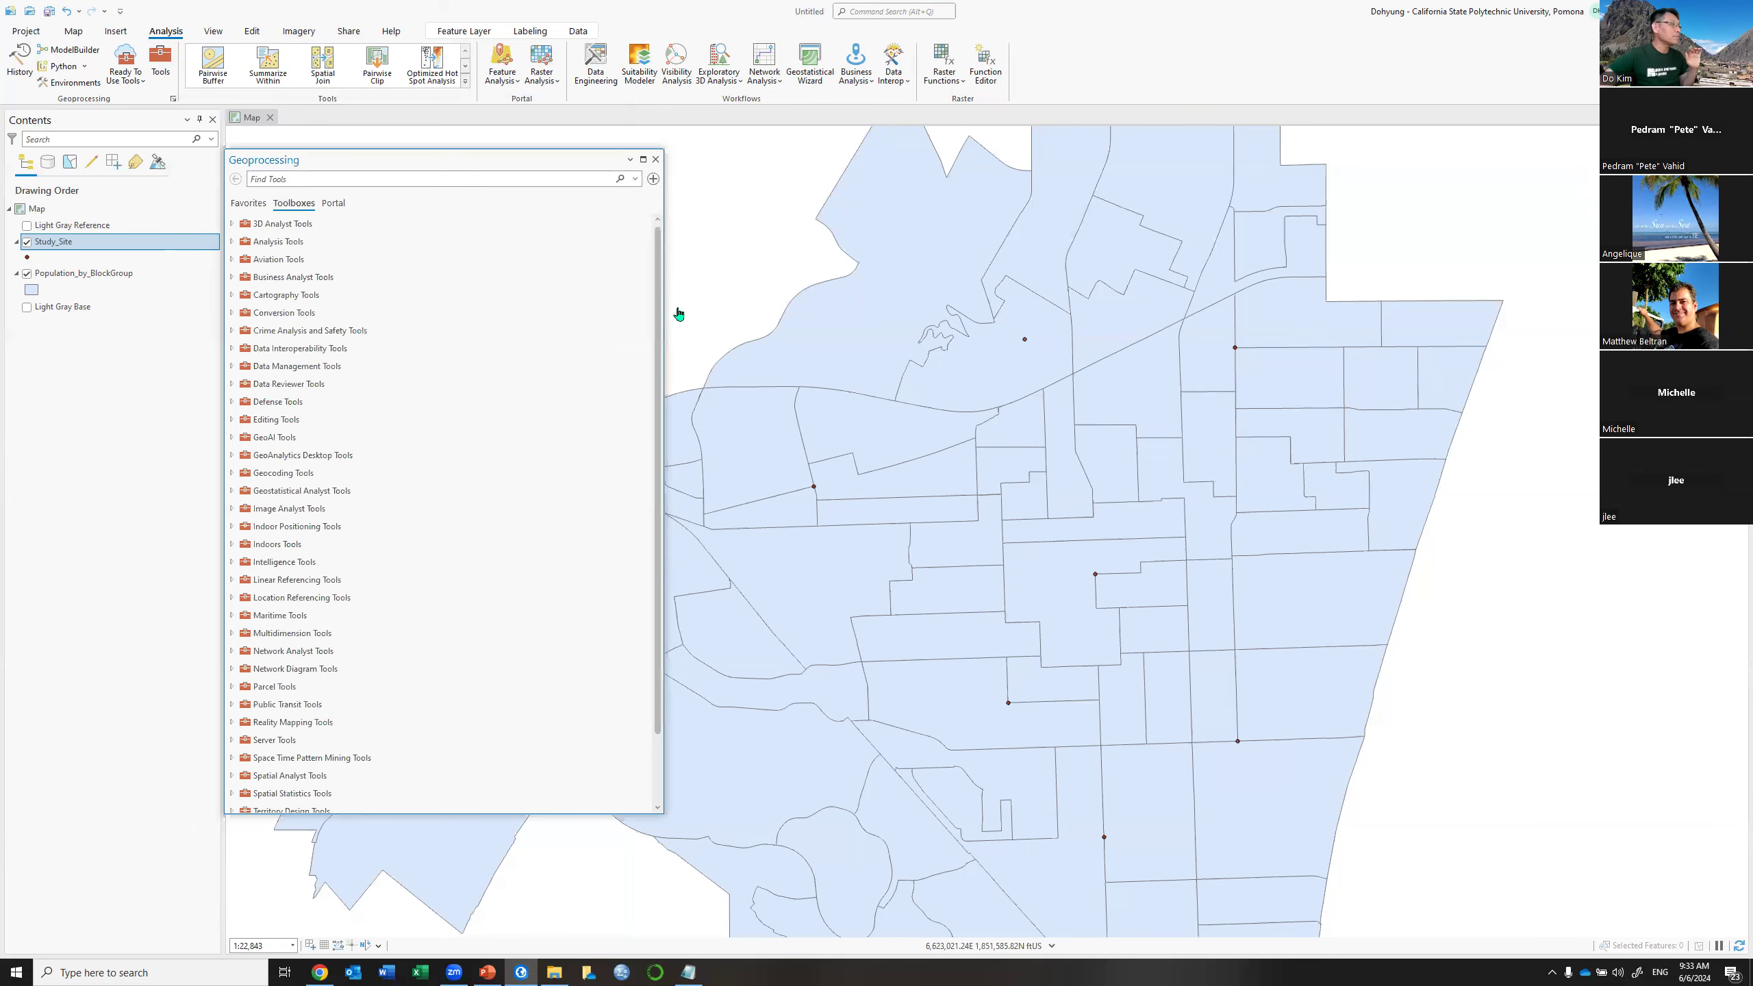
drag(664, 309, 552, 311)
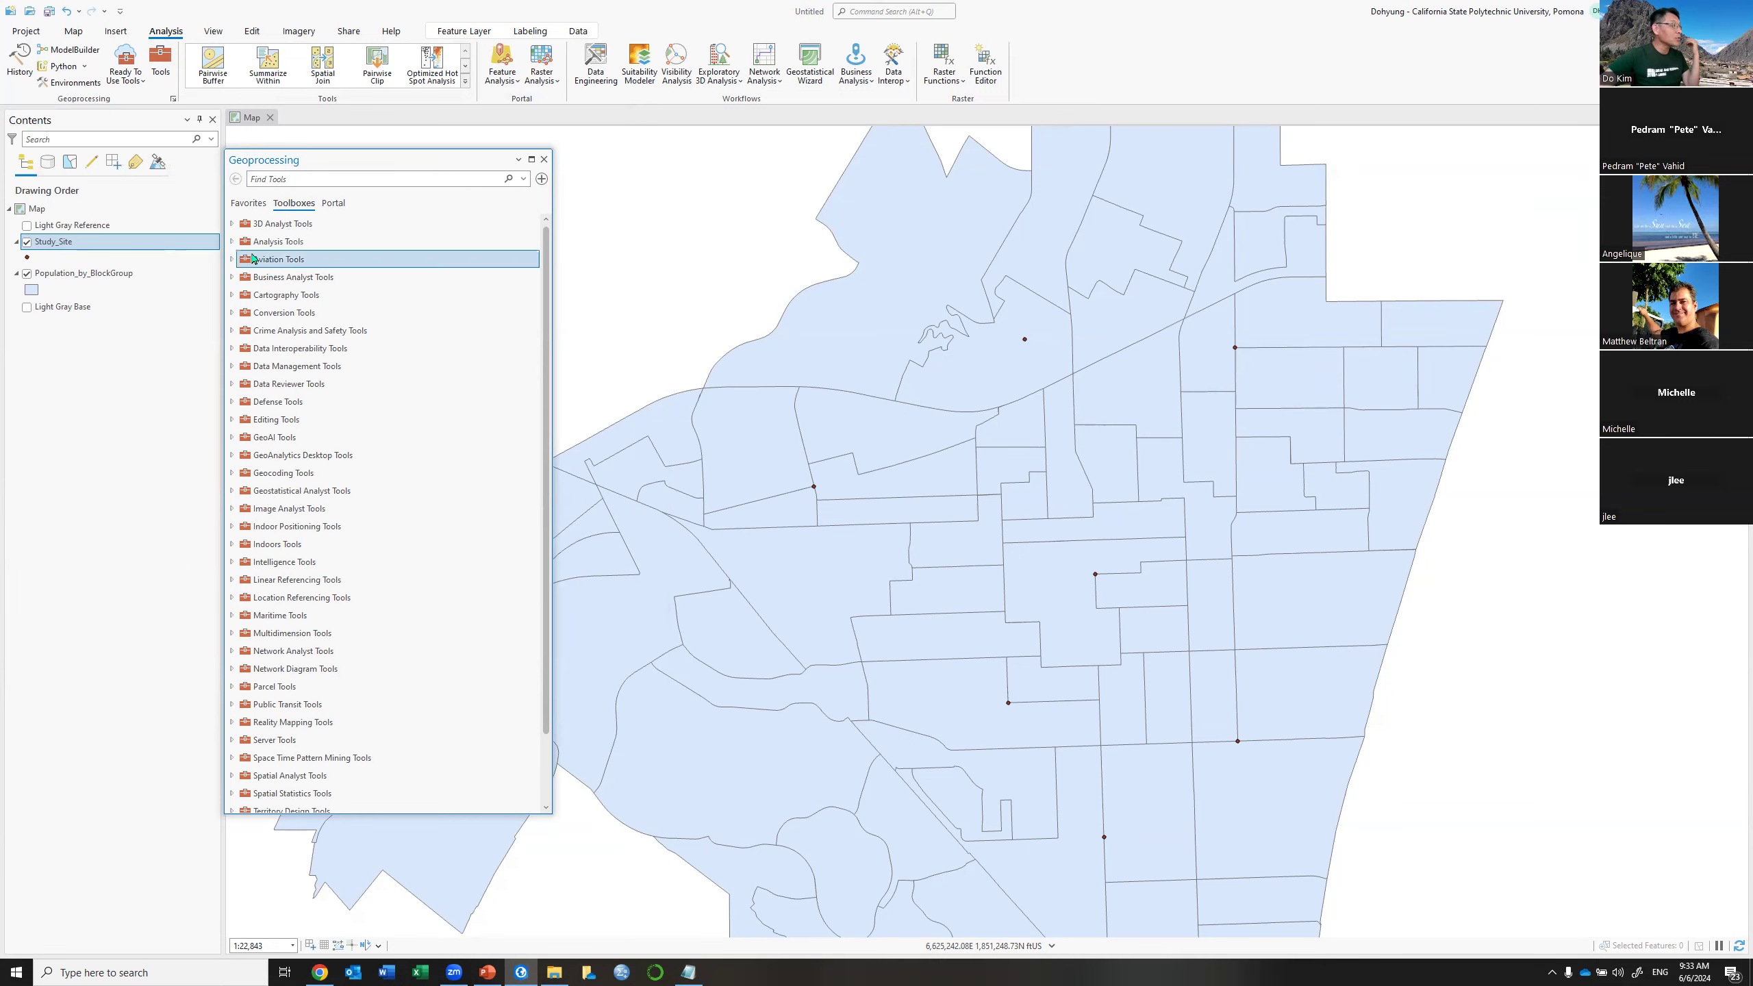
Open the Buffer tool from Analysis Tools > Proximity
click(231, 242)
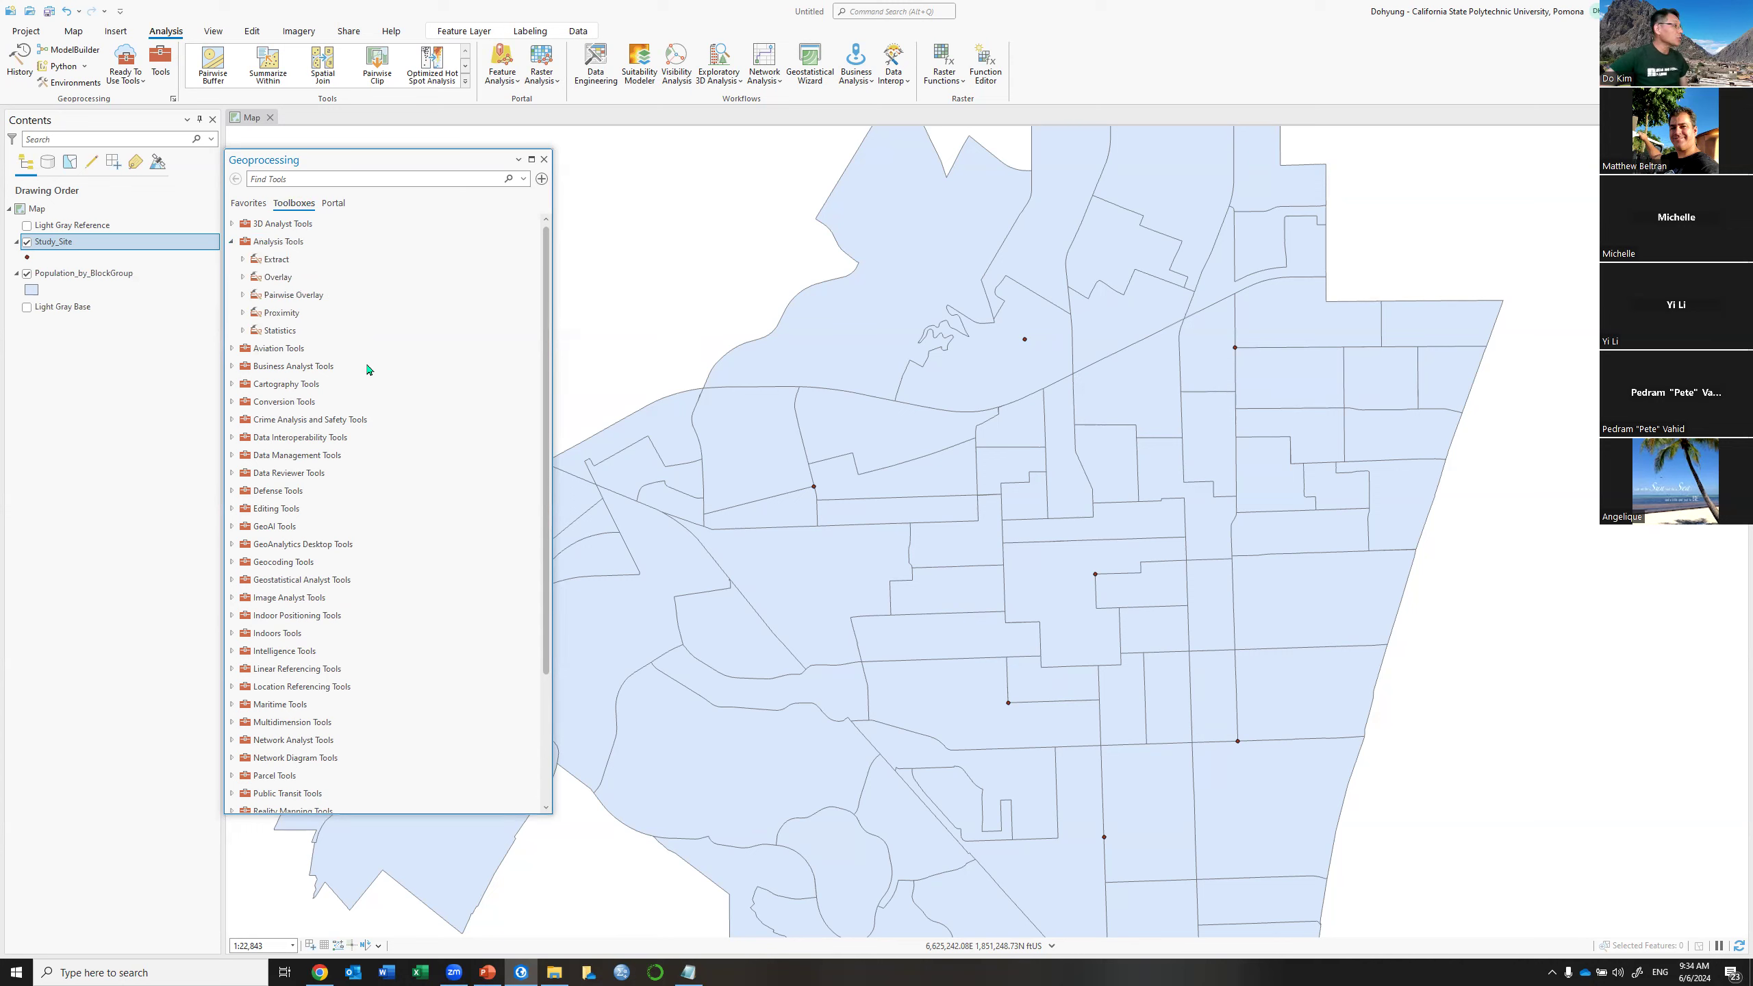
click(243, 313)
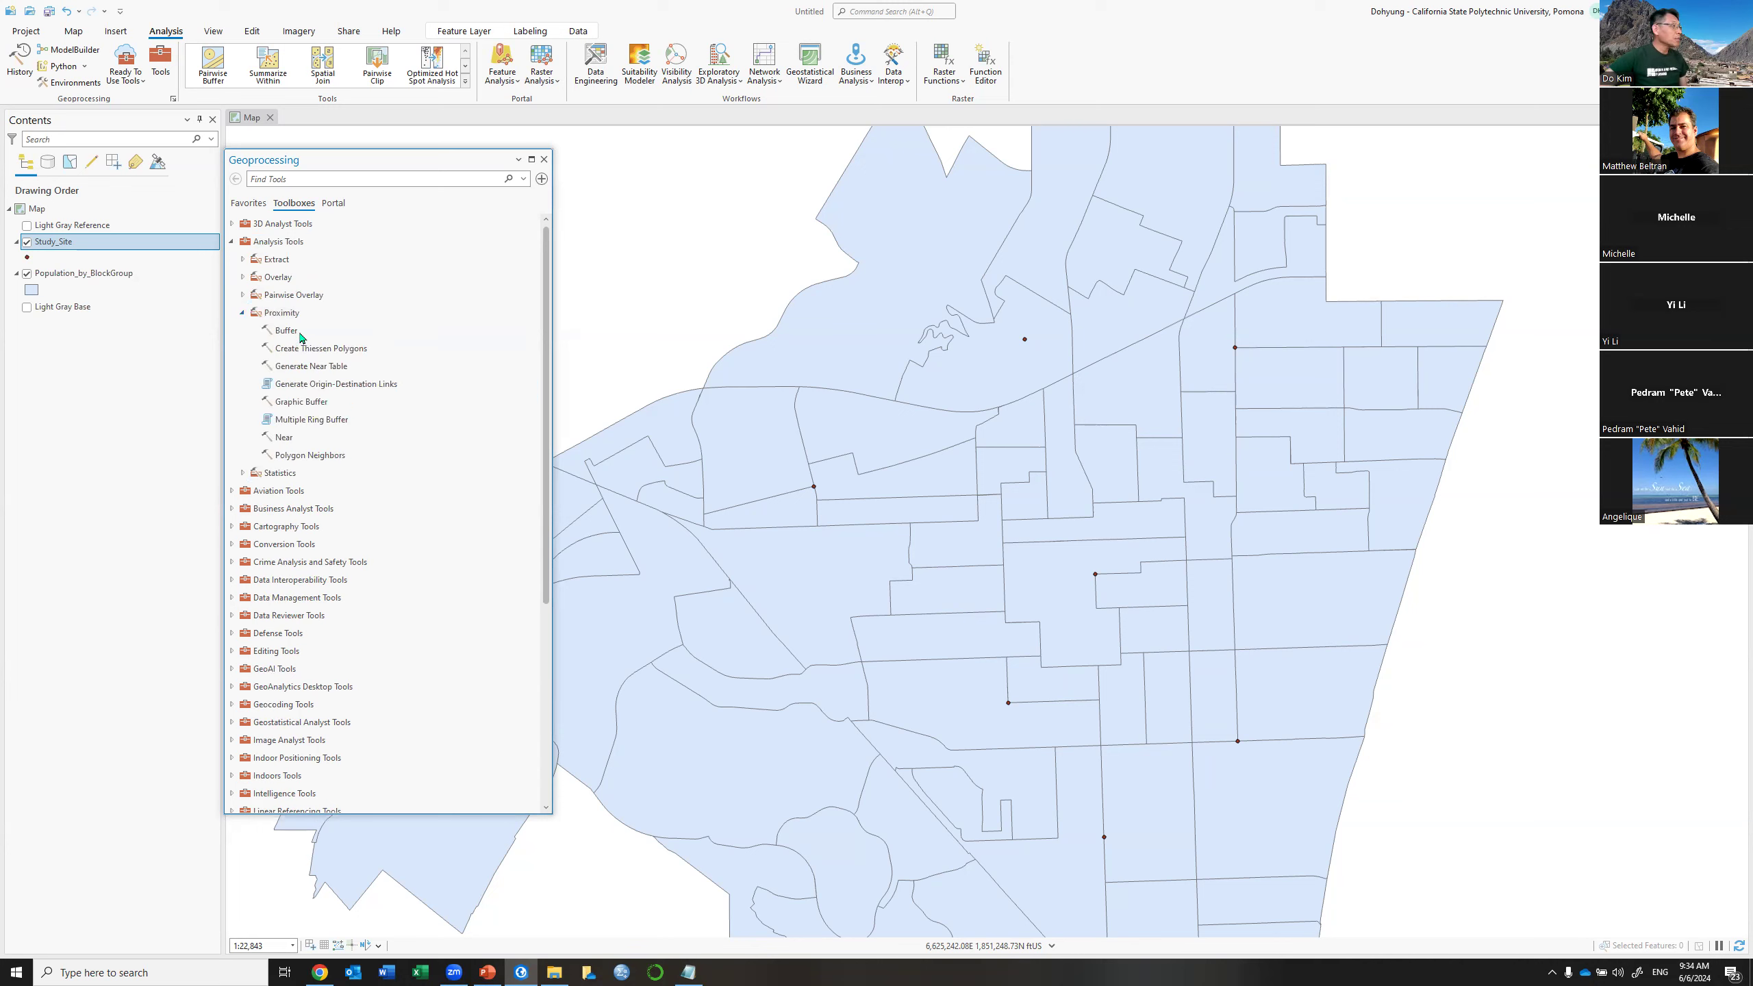
click(289, 330)
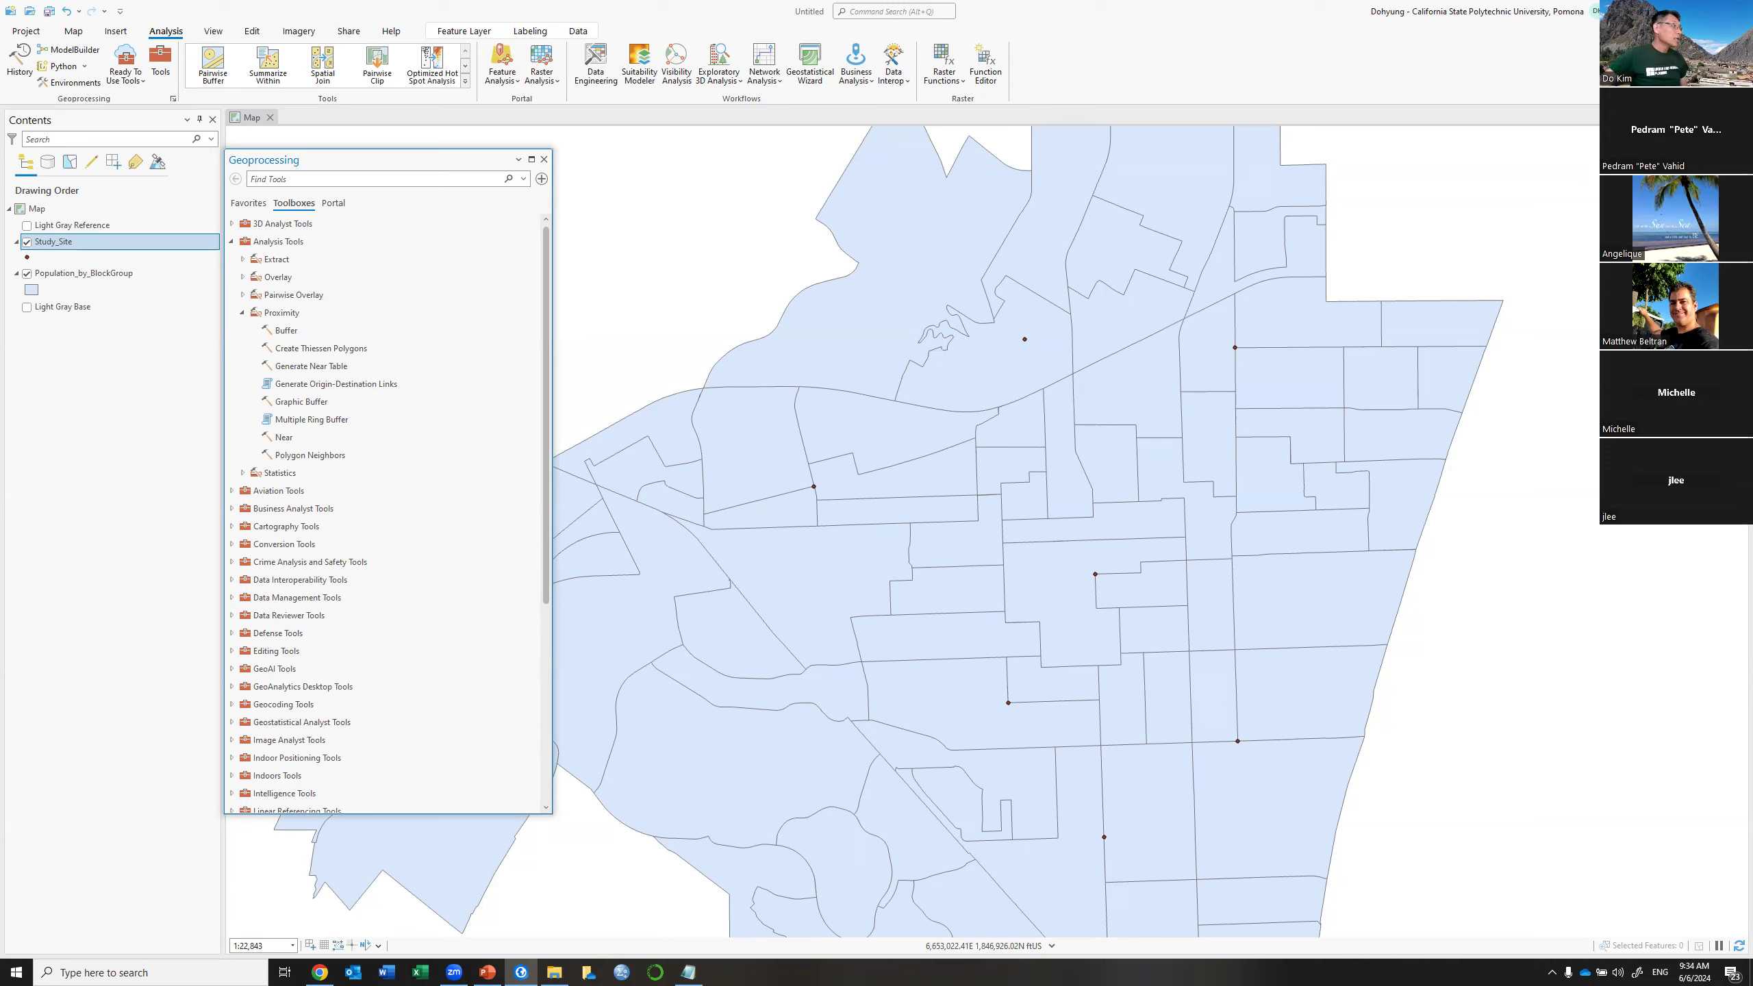
click(304, 347)
click(285, 332)
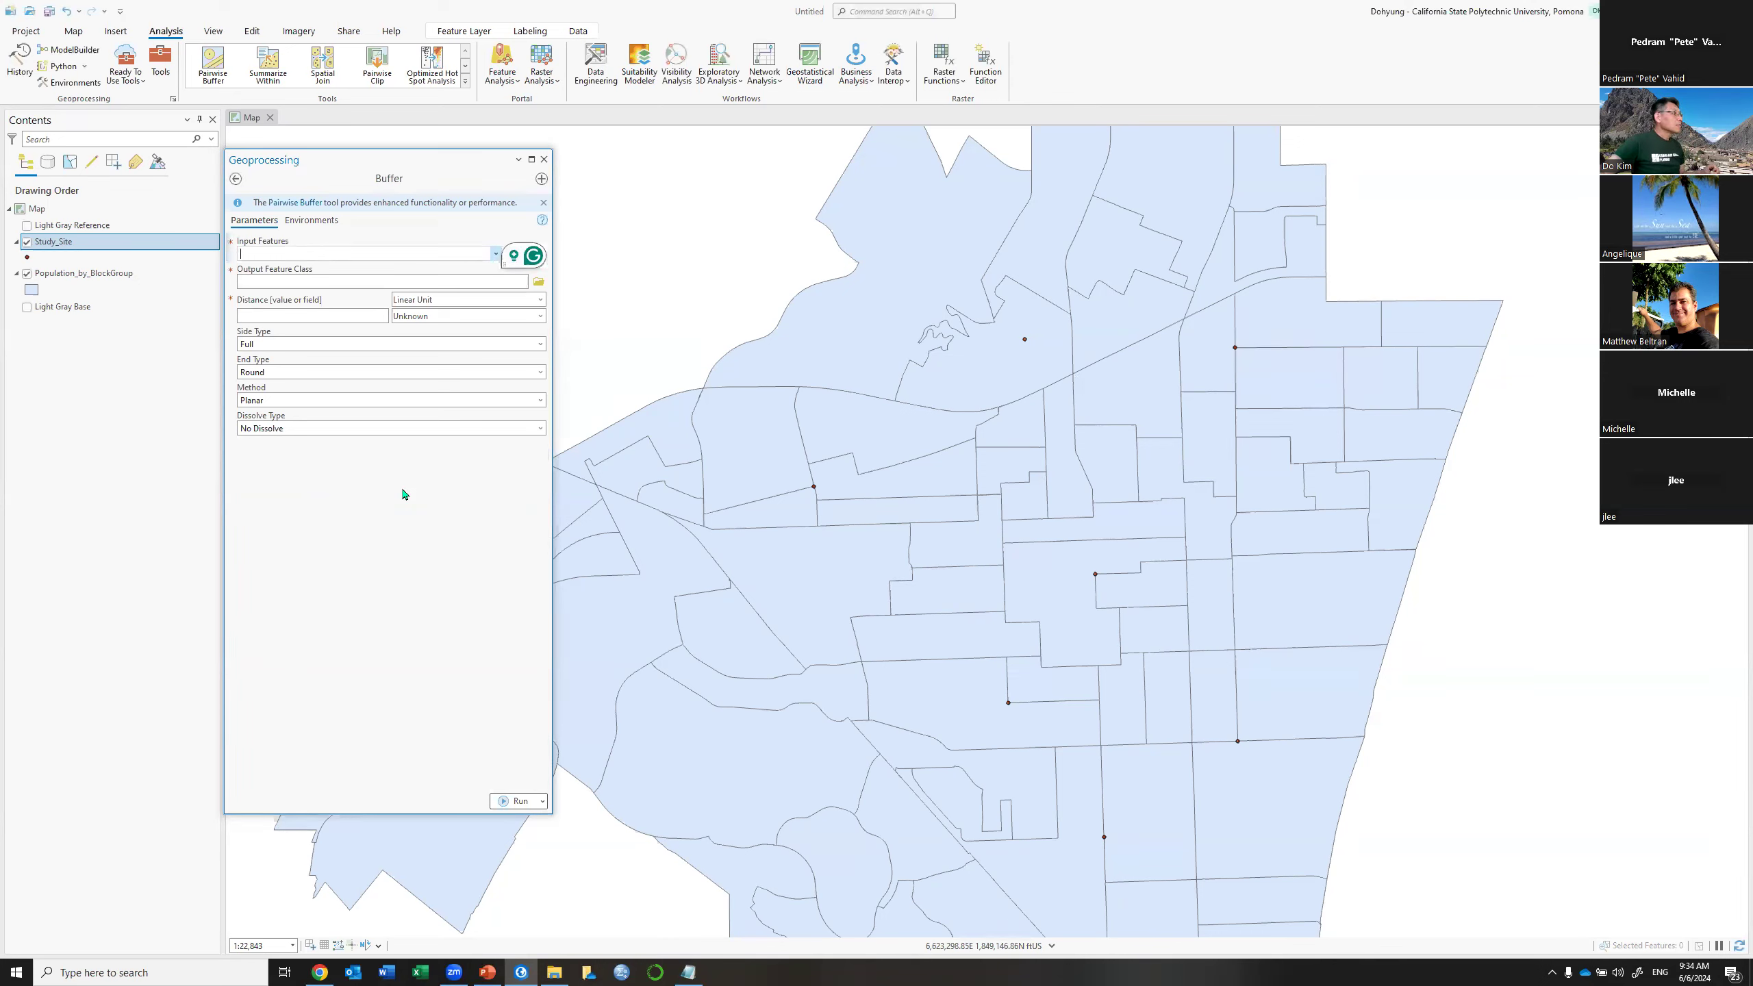
Set the Buffer input features to Study_Site
click(530, 259)
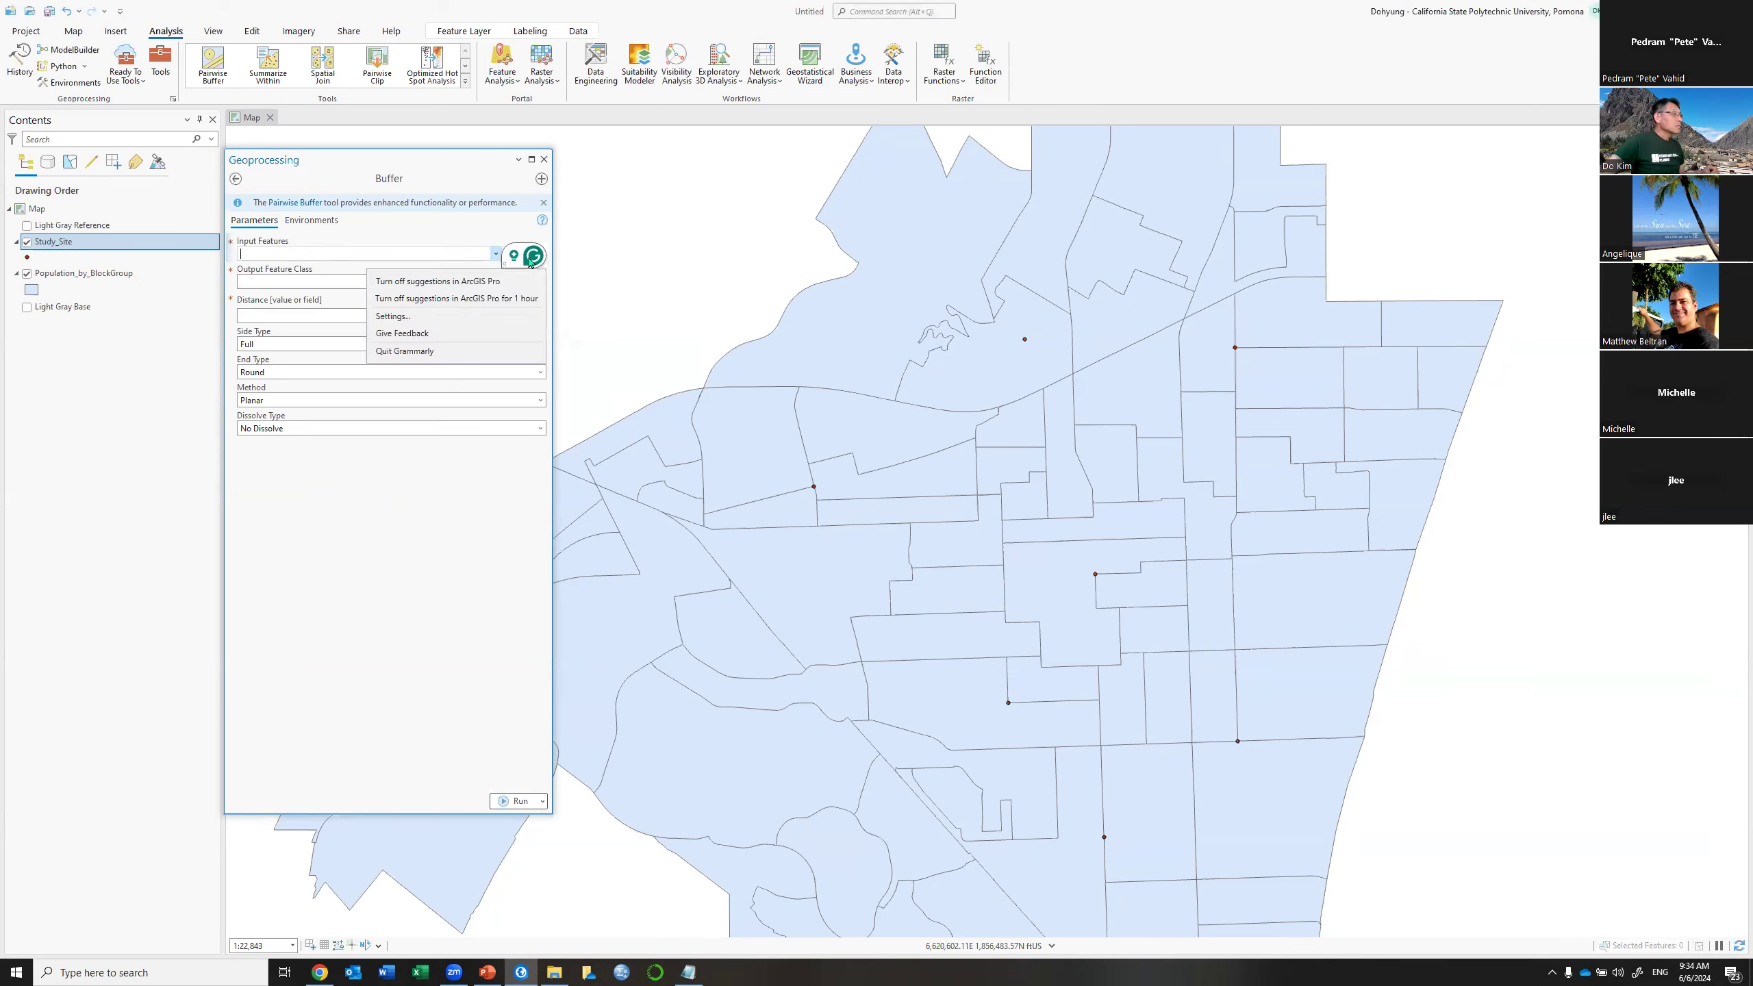
click(437, 353)
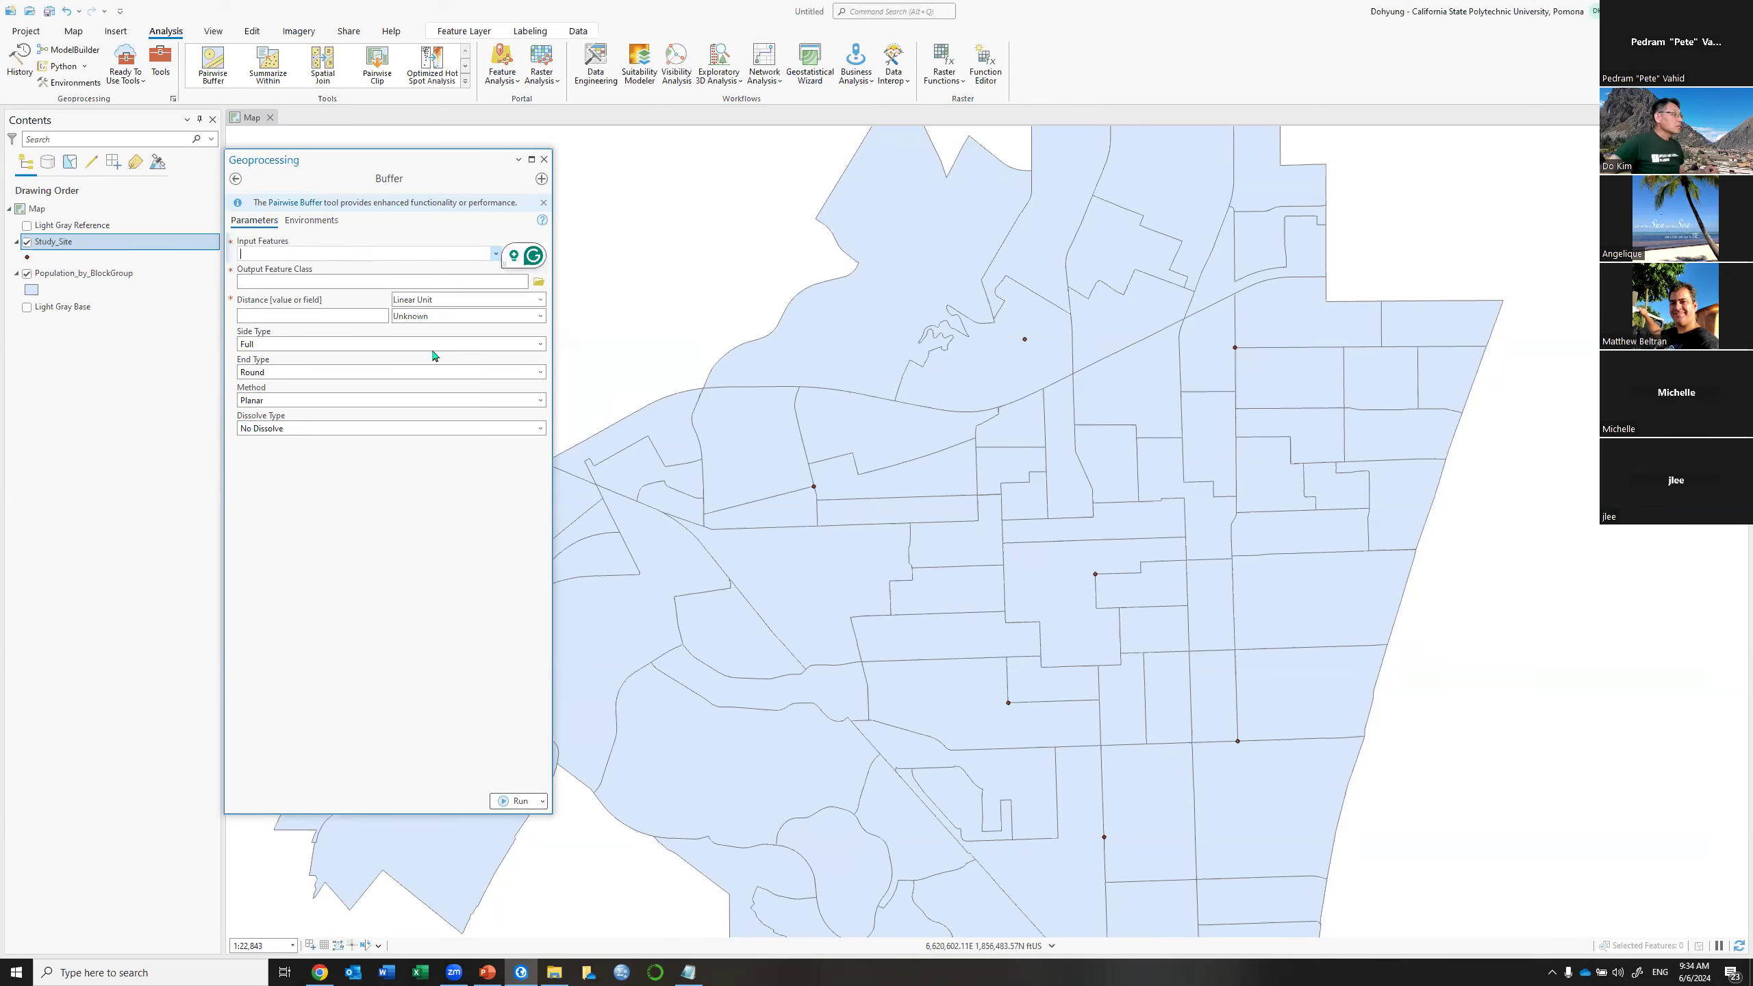
click(497, 254)
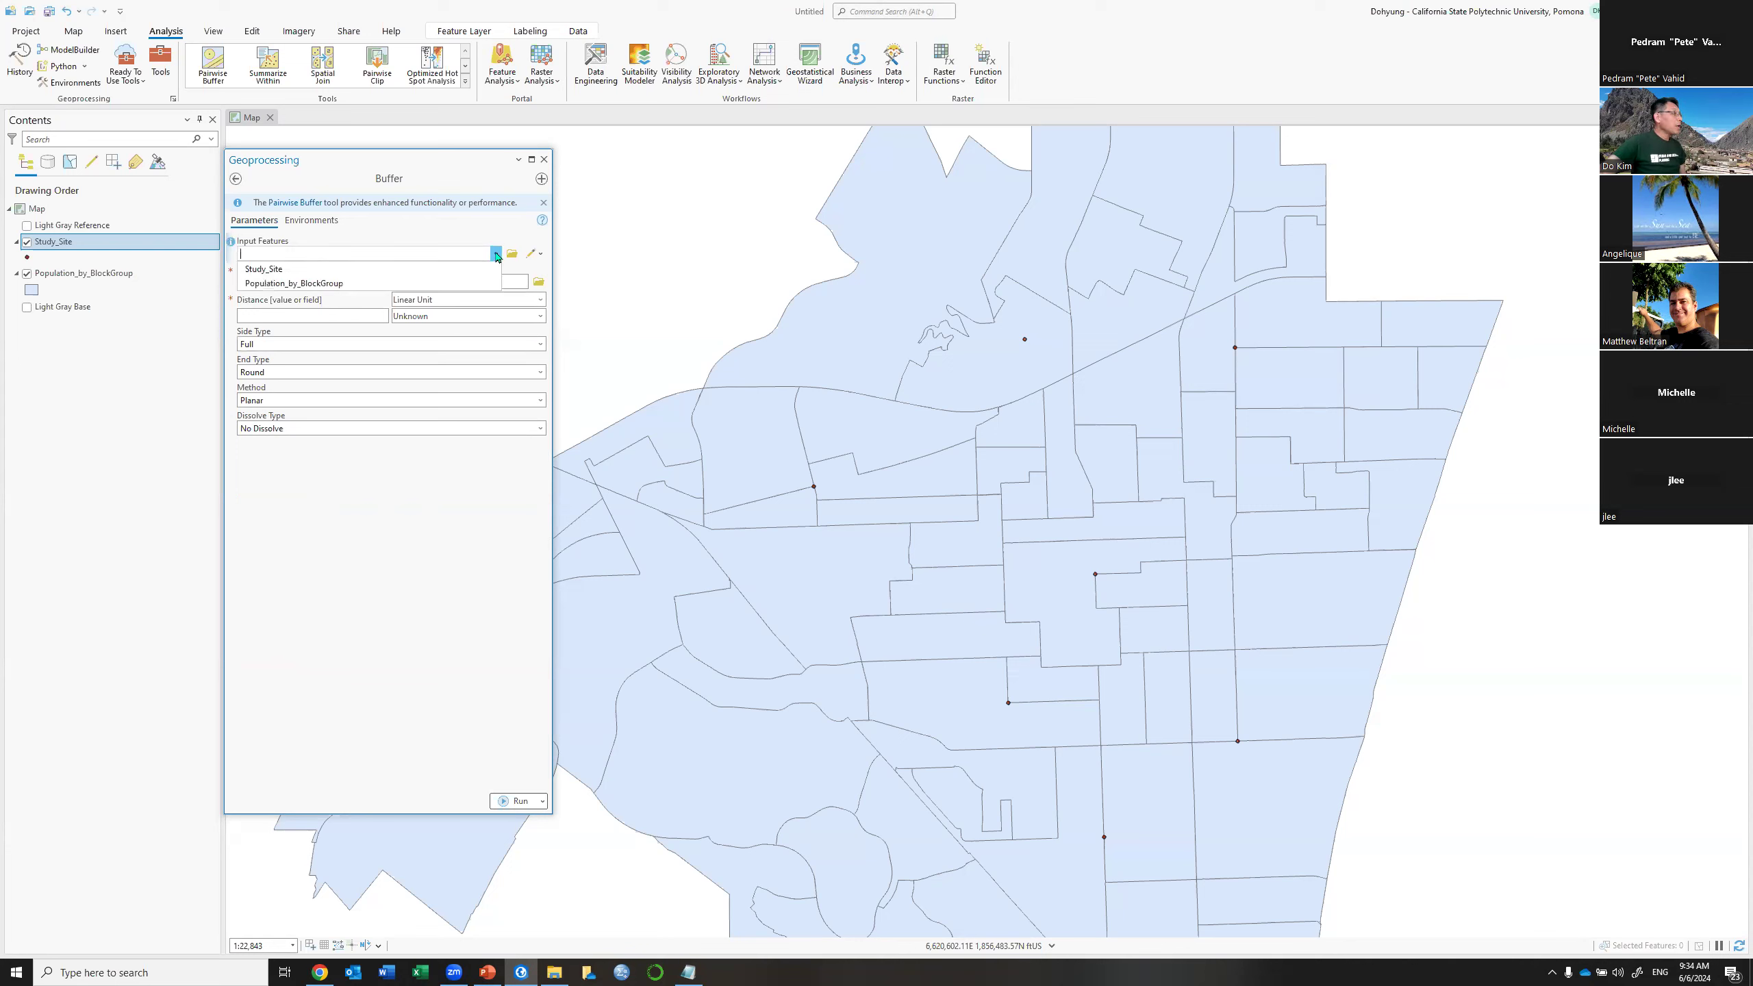
click(289, 270)
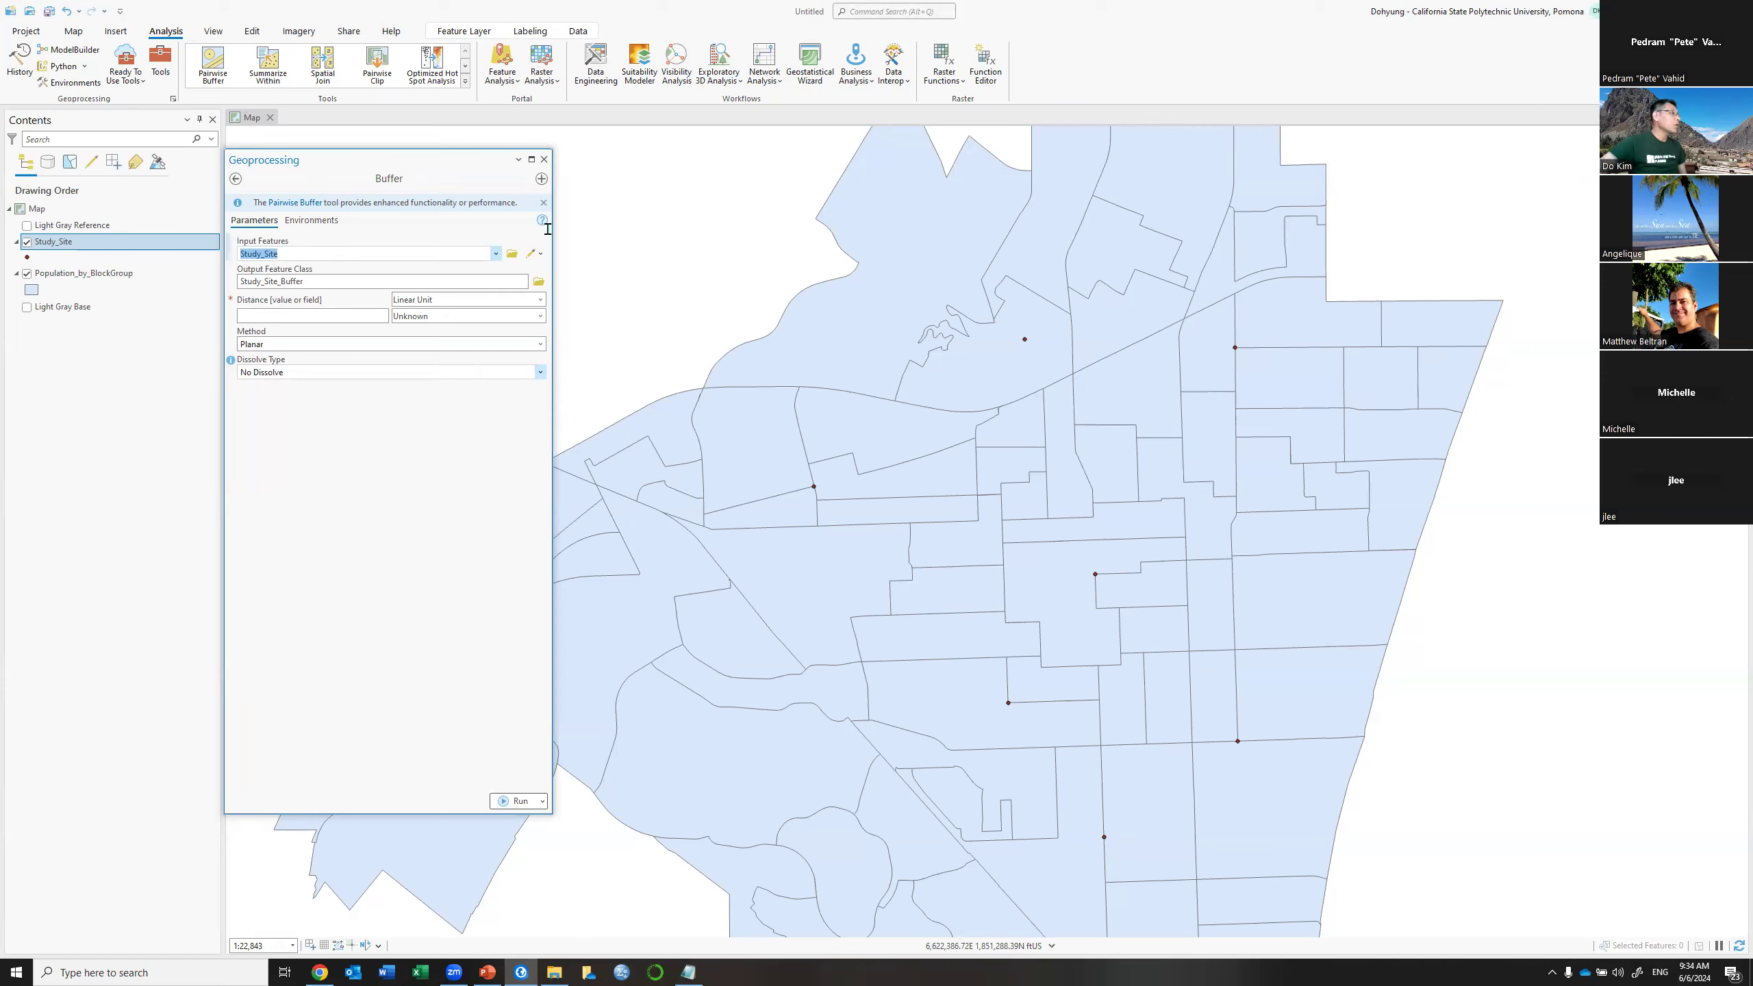
Save the output as Sutdy_Buffer in Day3 > Day3_Data.gdb
click(537, 285)
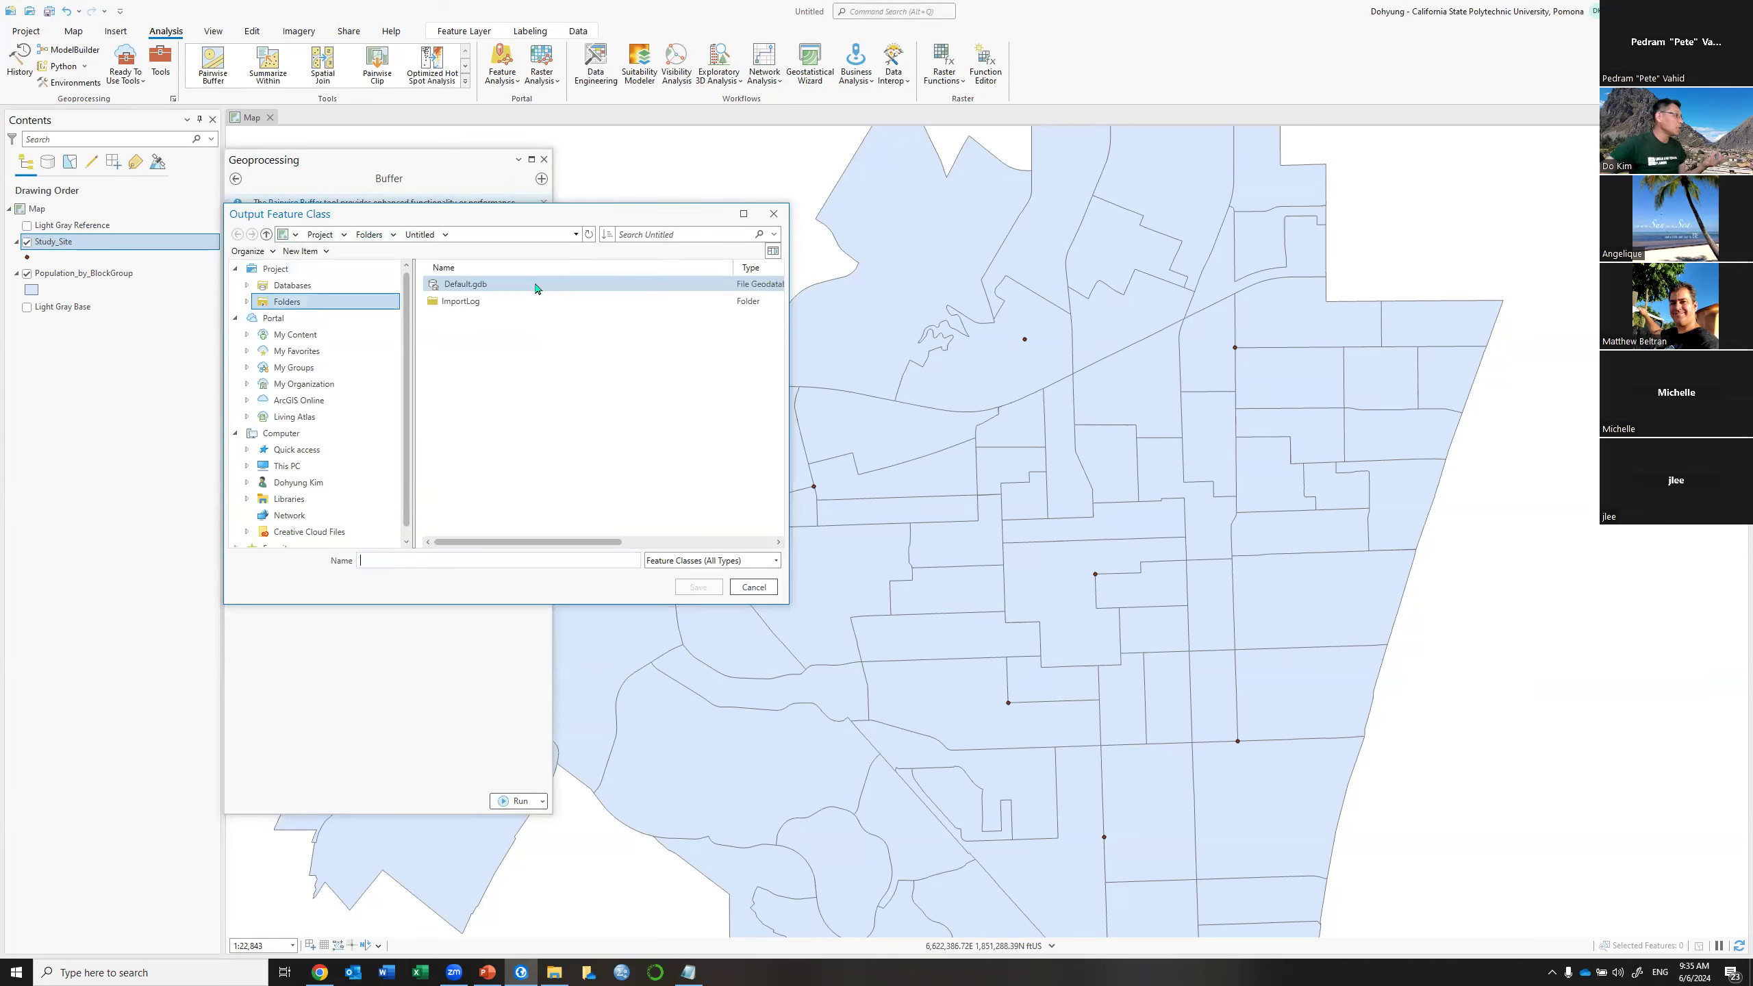
click(246, 302)
click(294, 336)
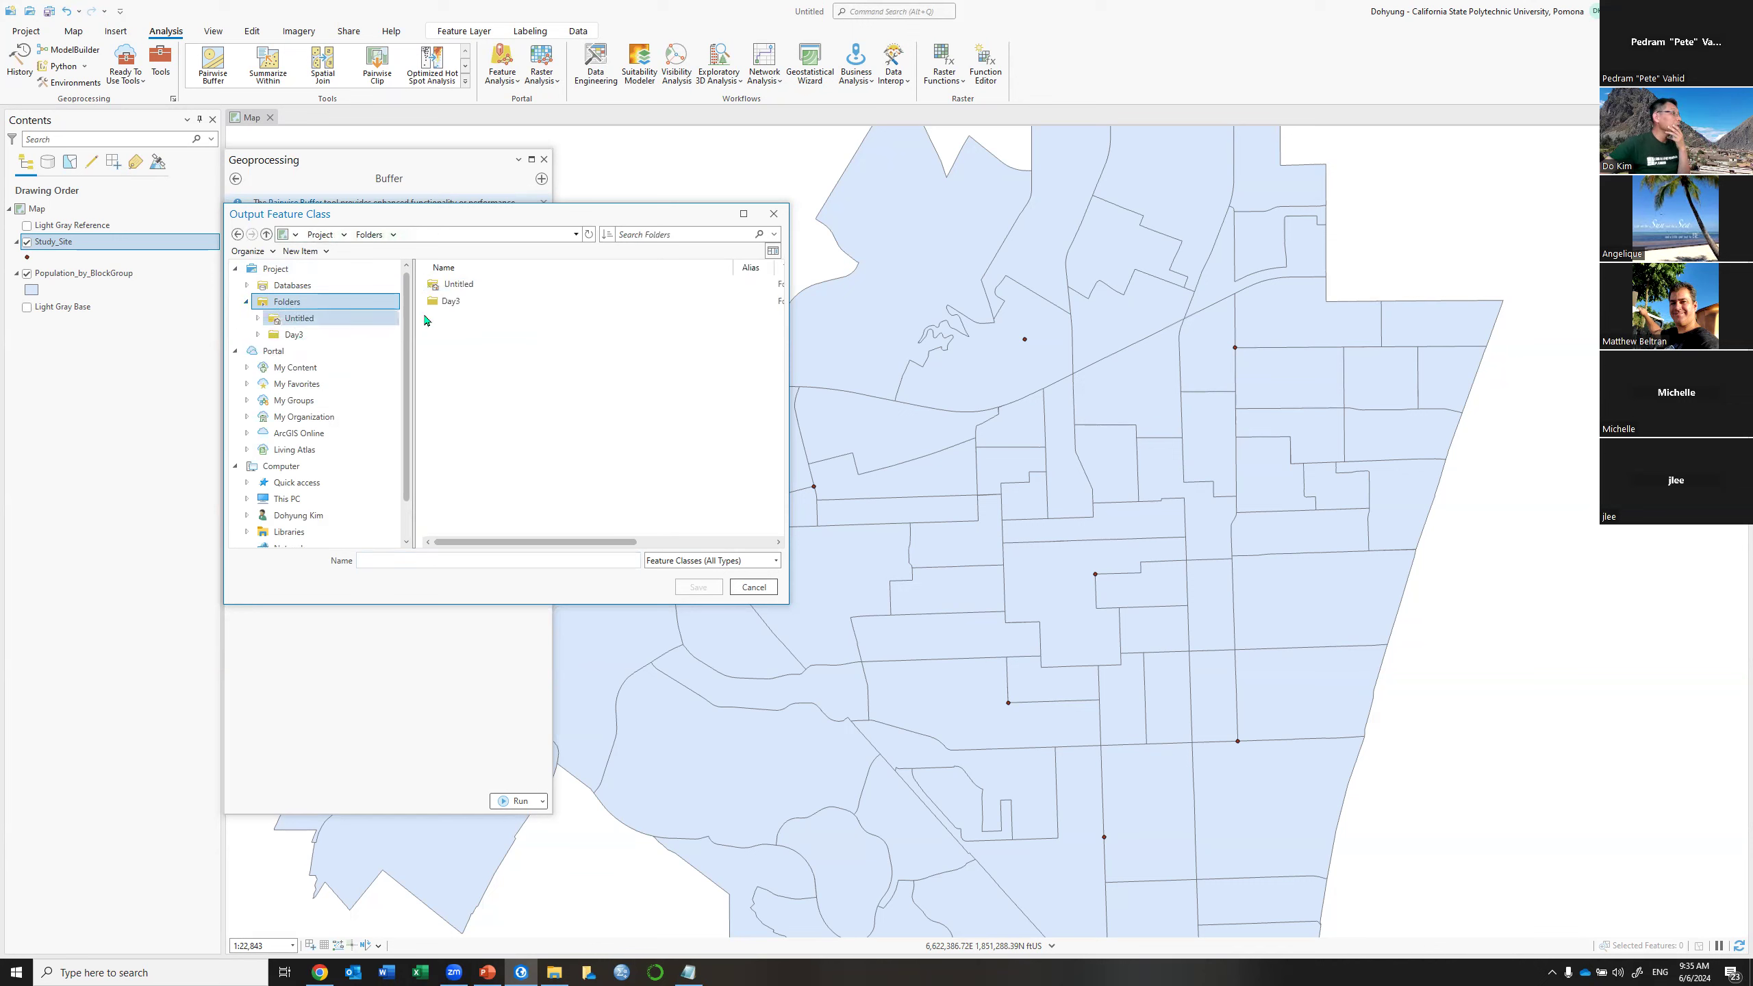
double_click(466, 286)
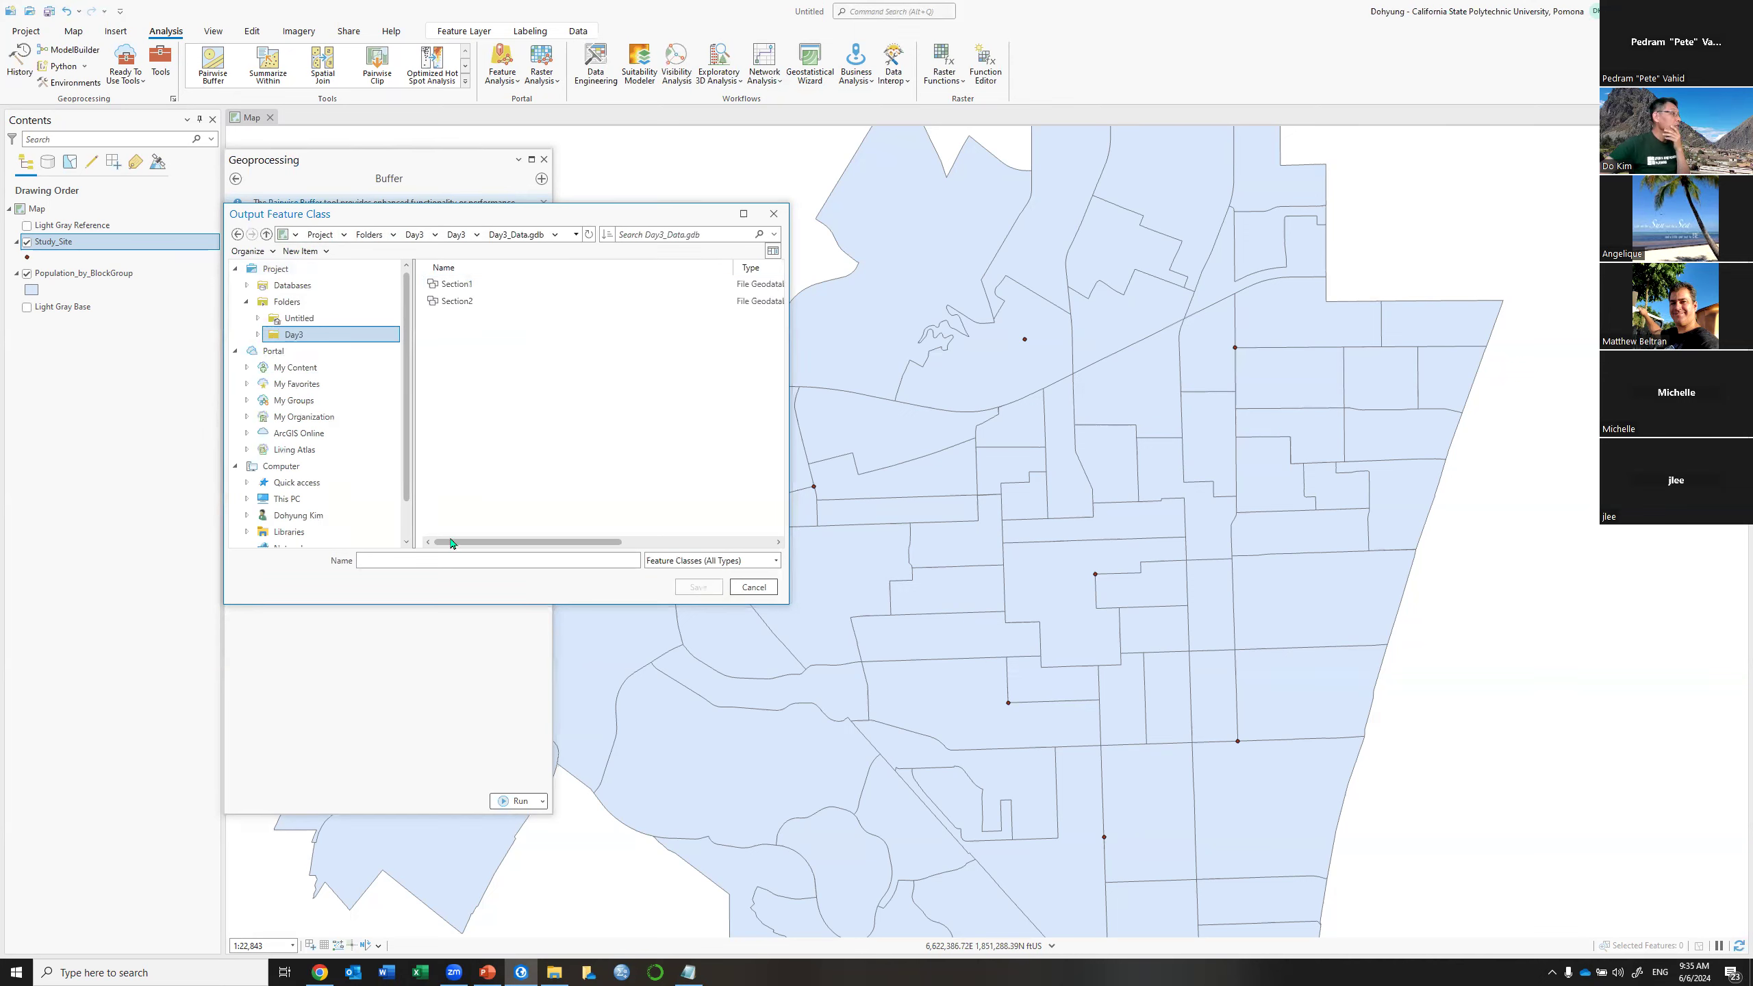
click(379, 561)
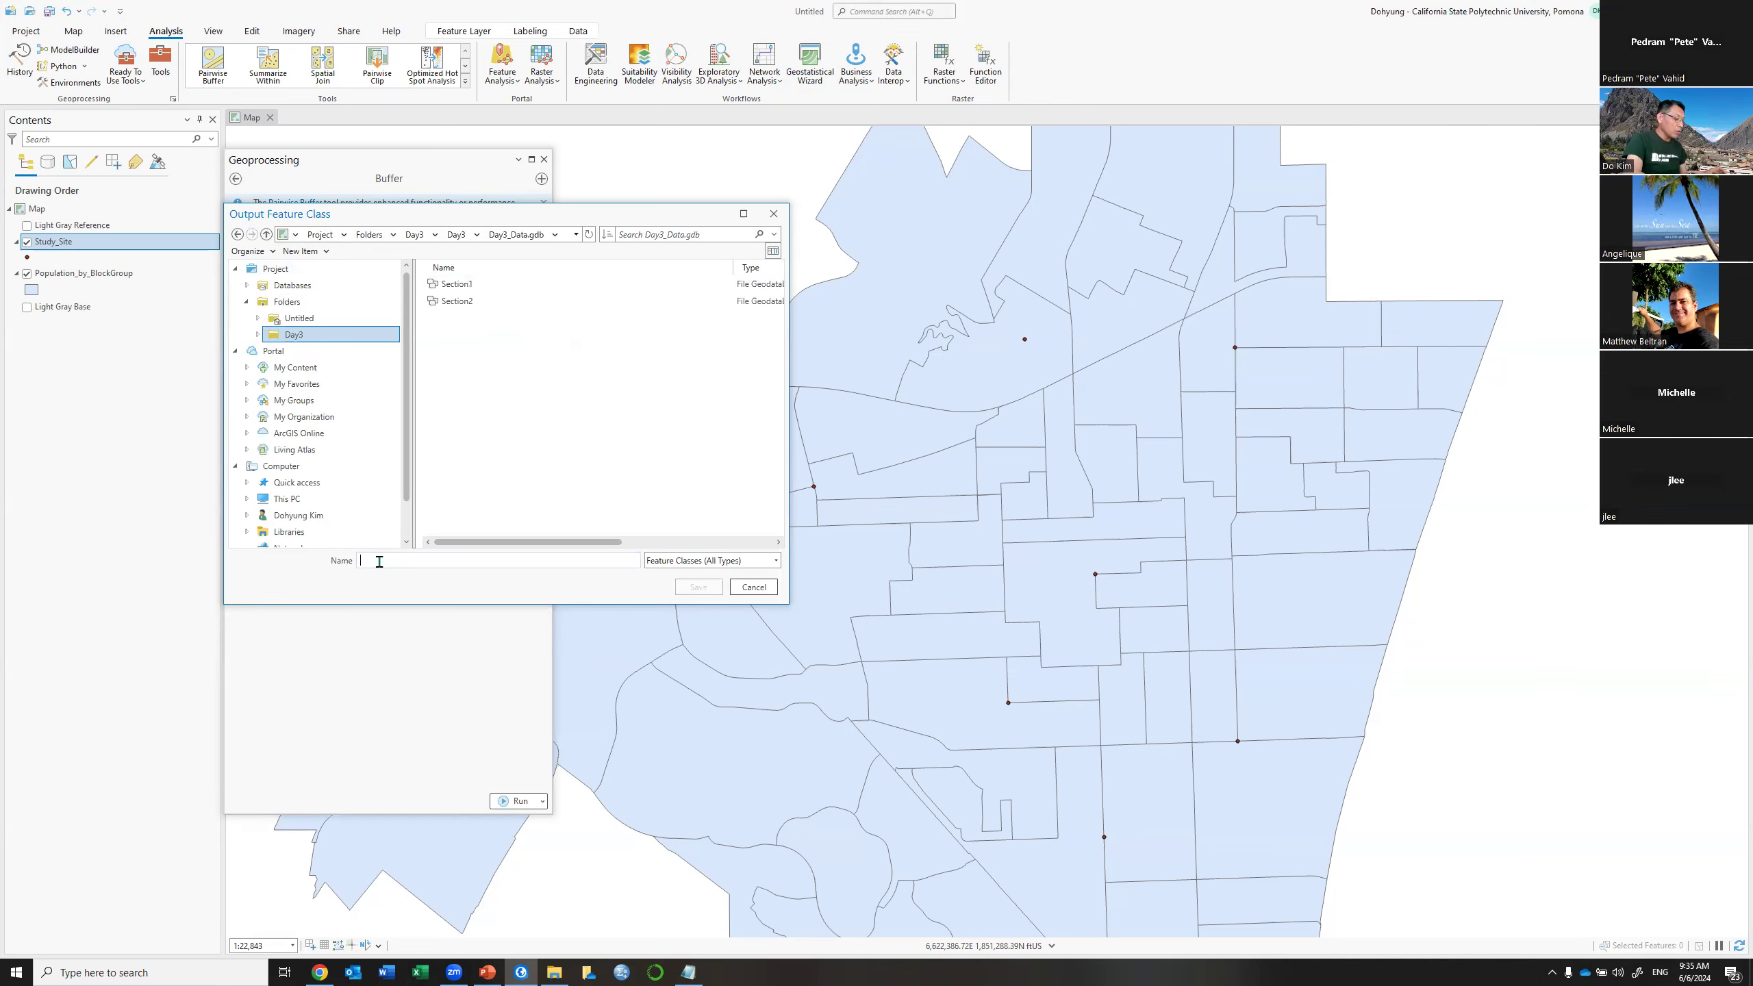
text(S)
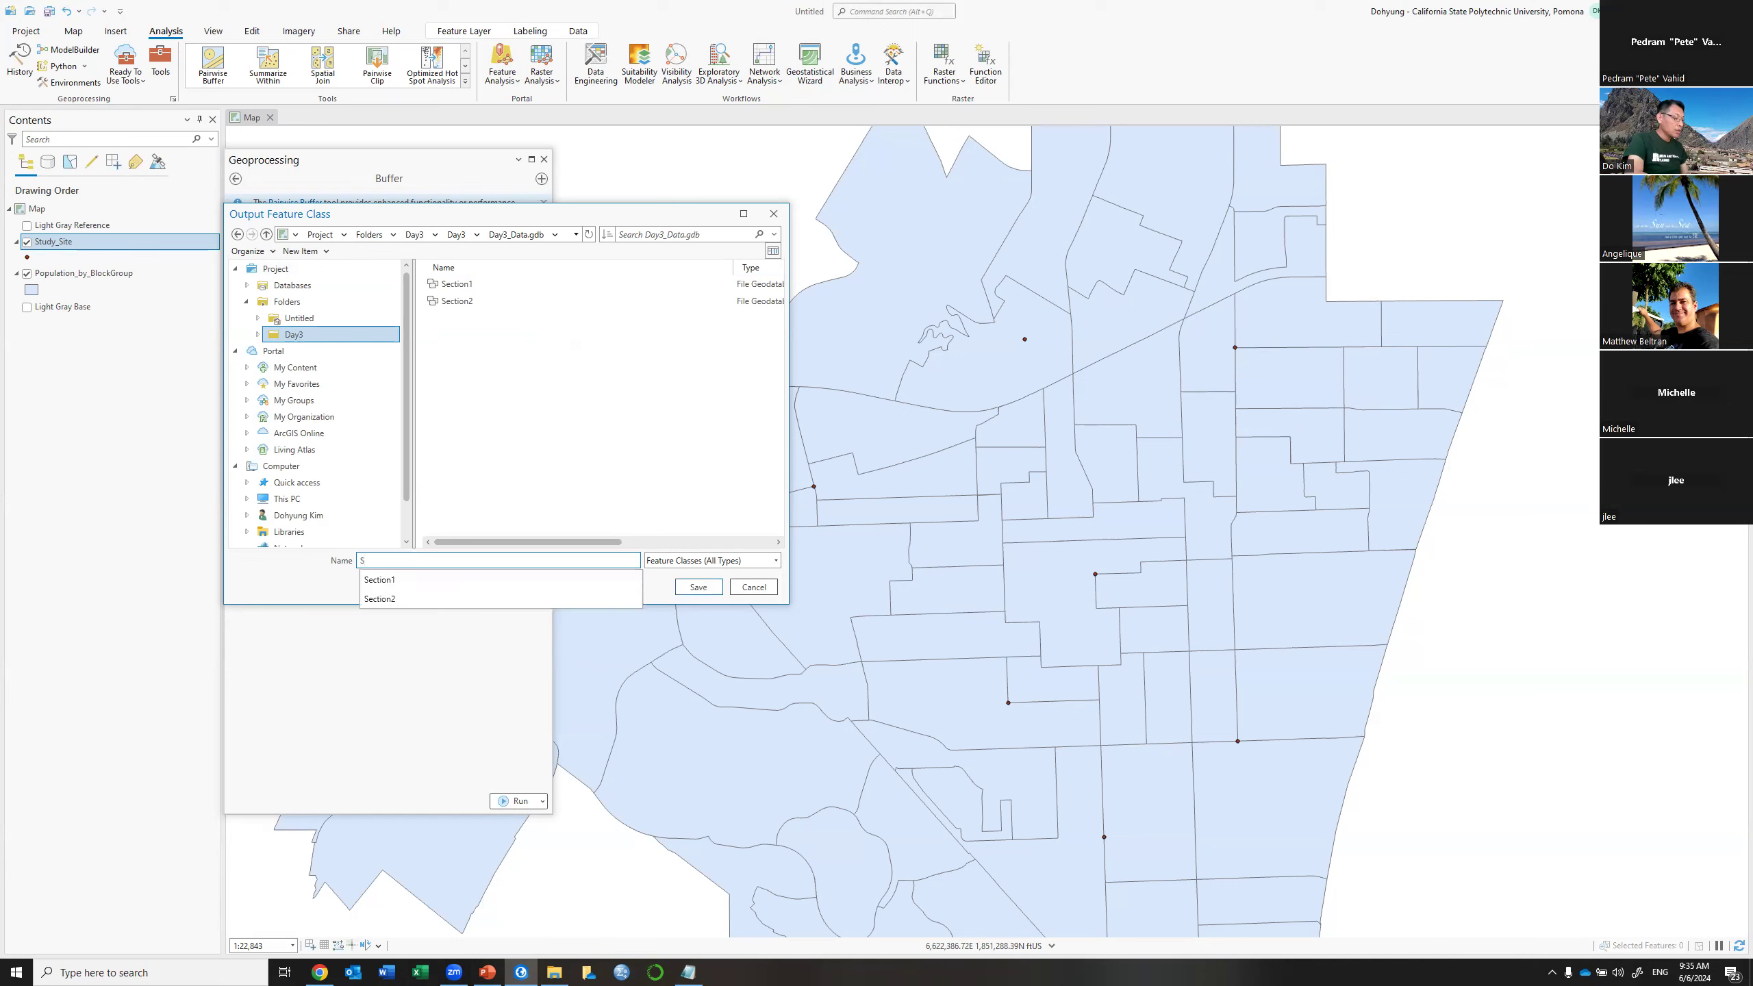
text(utdy)bUFFER)
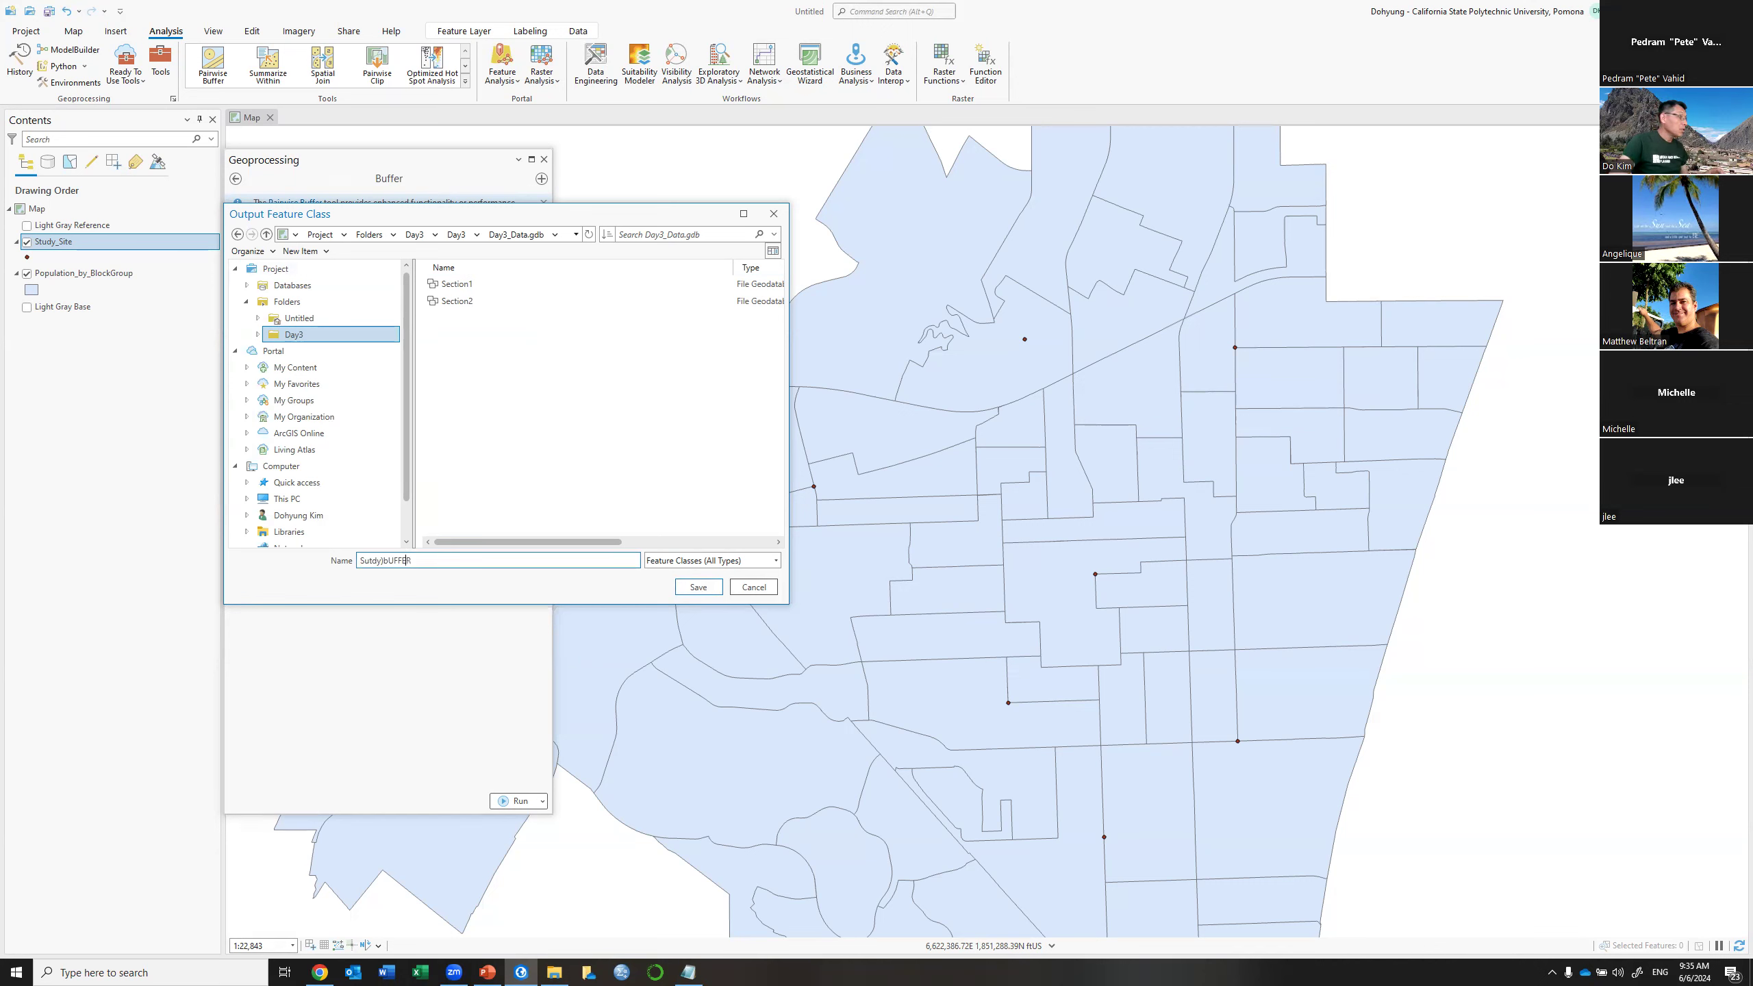
click(381, 561)
key(Delete)
key(Delete)
text(_Buffer)
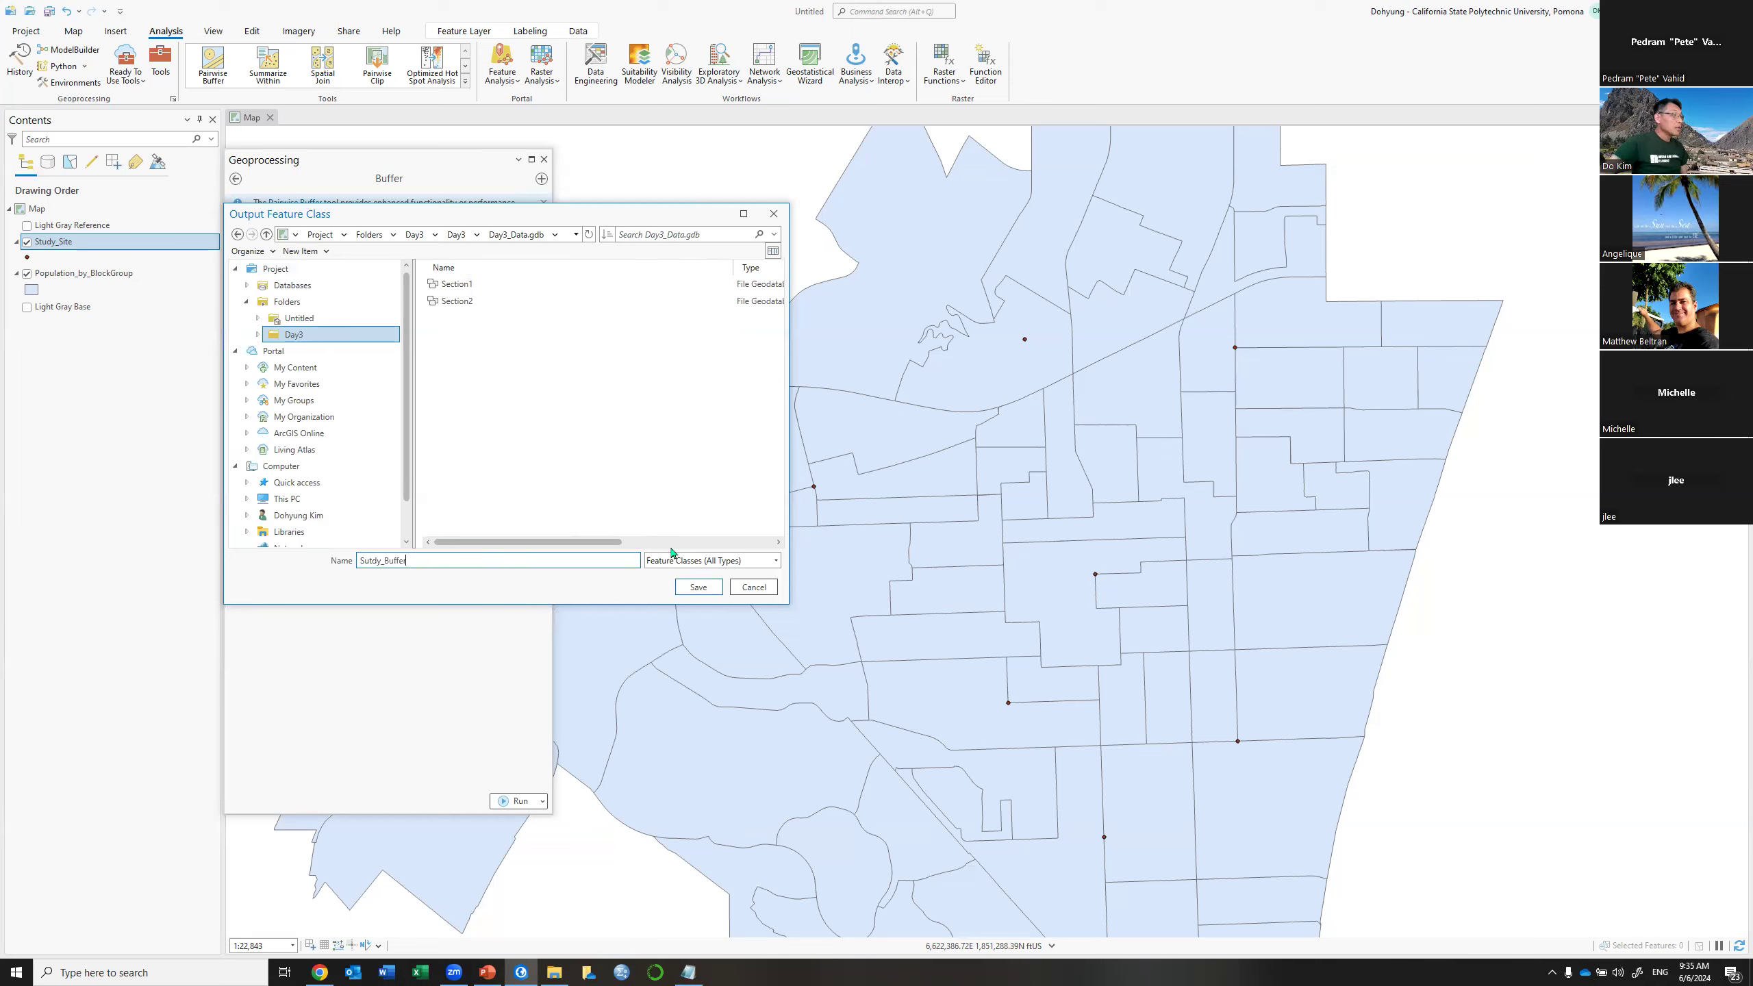
click(699, 587)
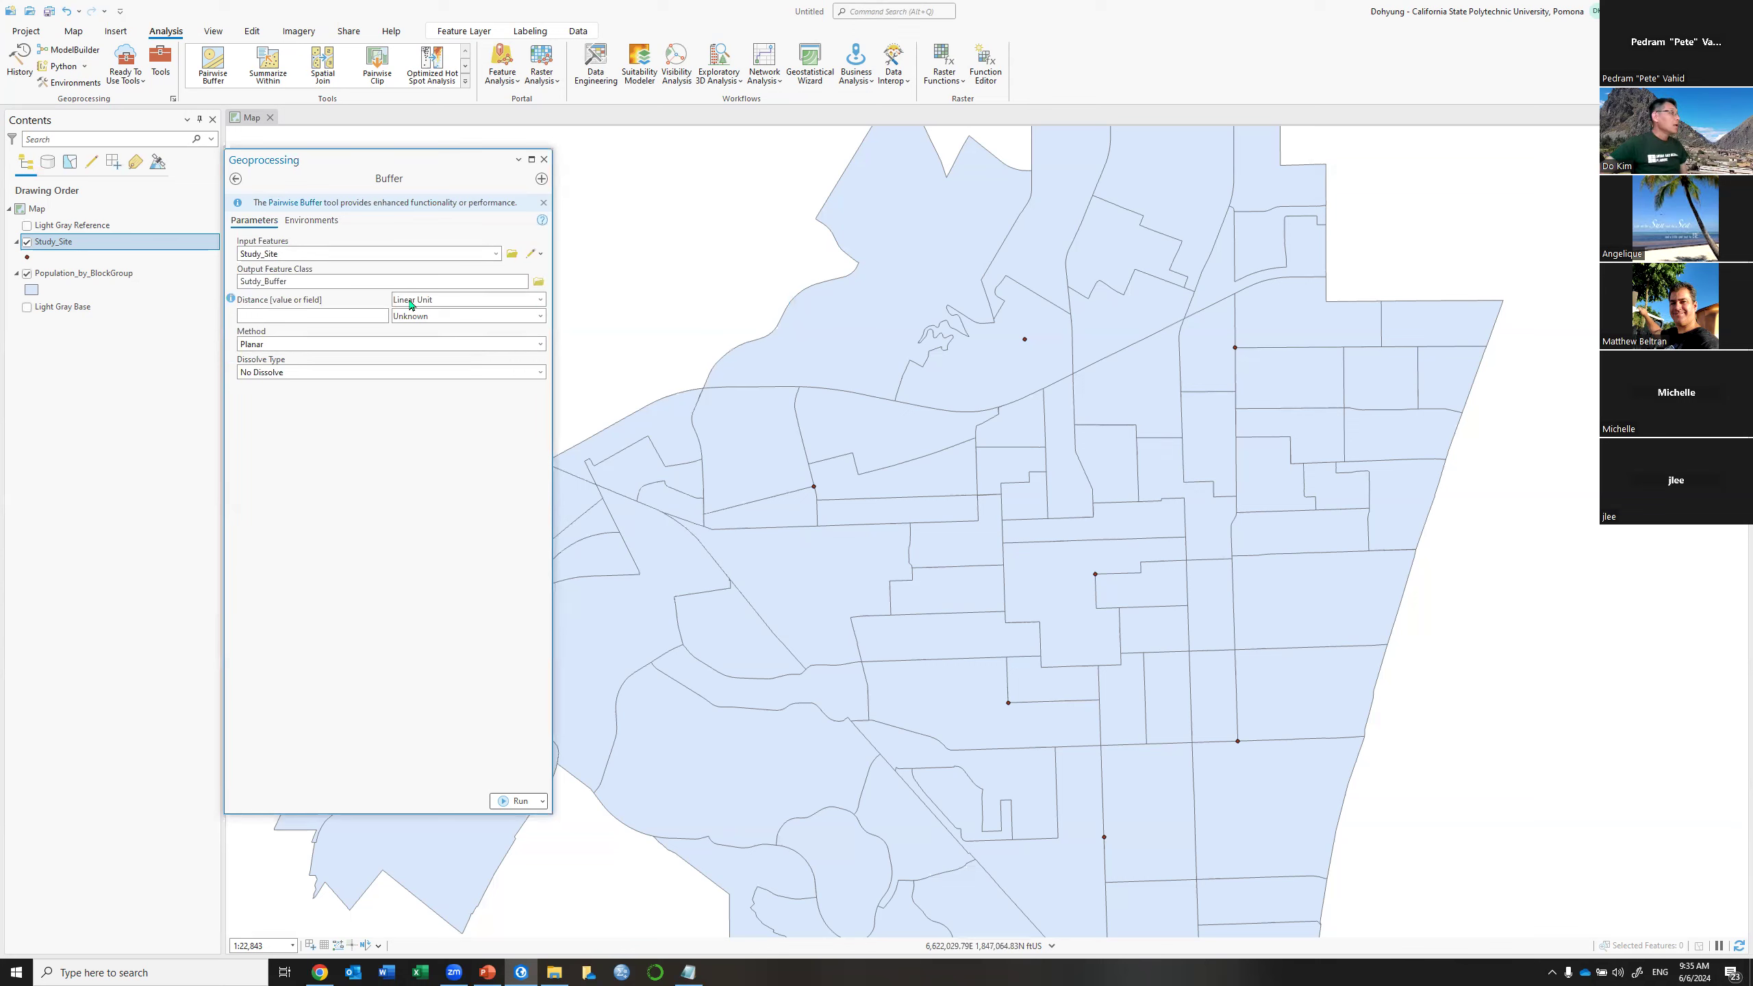
Enter a linear buffer distance of 0.25 US Survey Miles
click(540, 303)
click(448, 314)
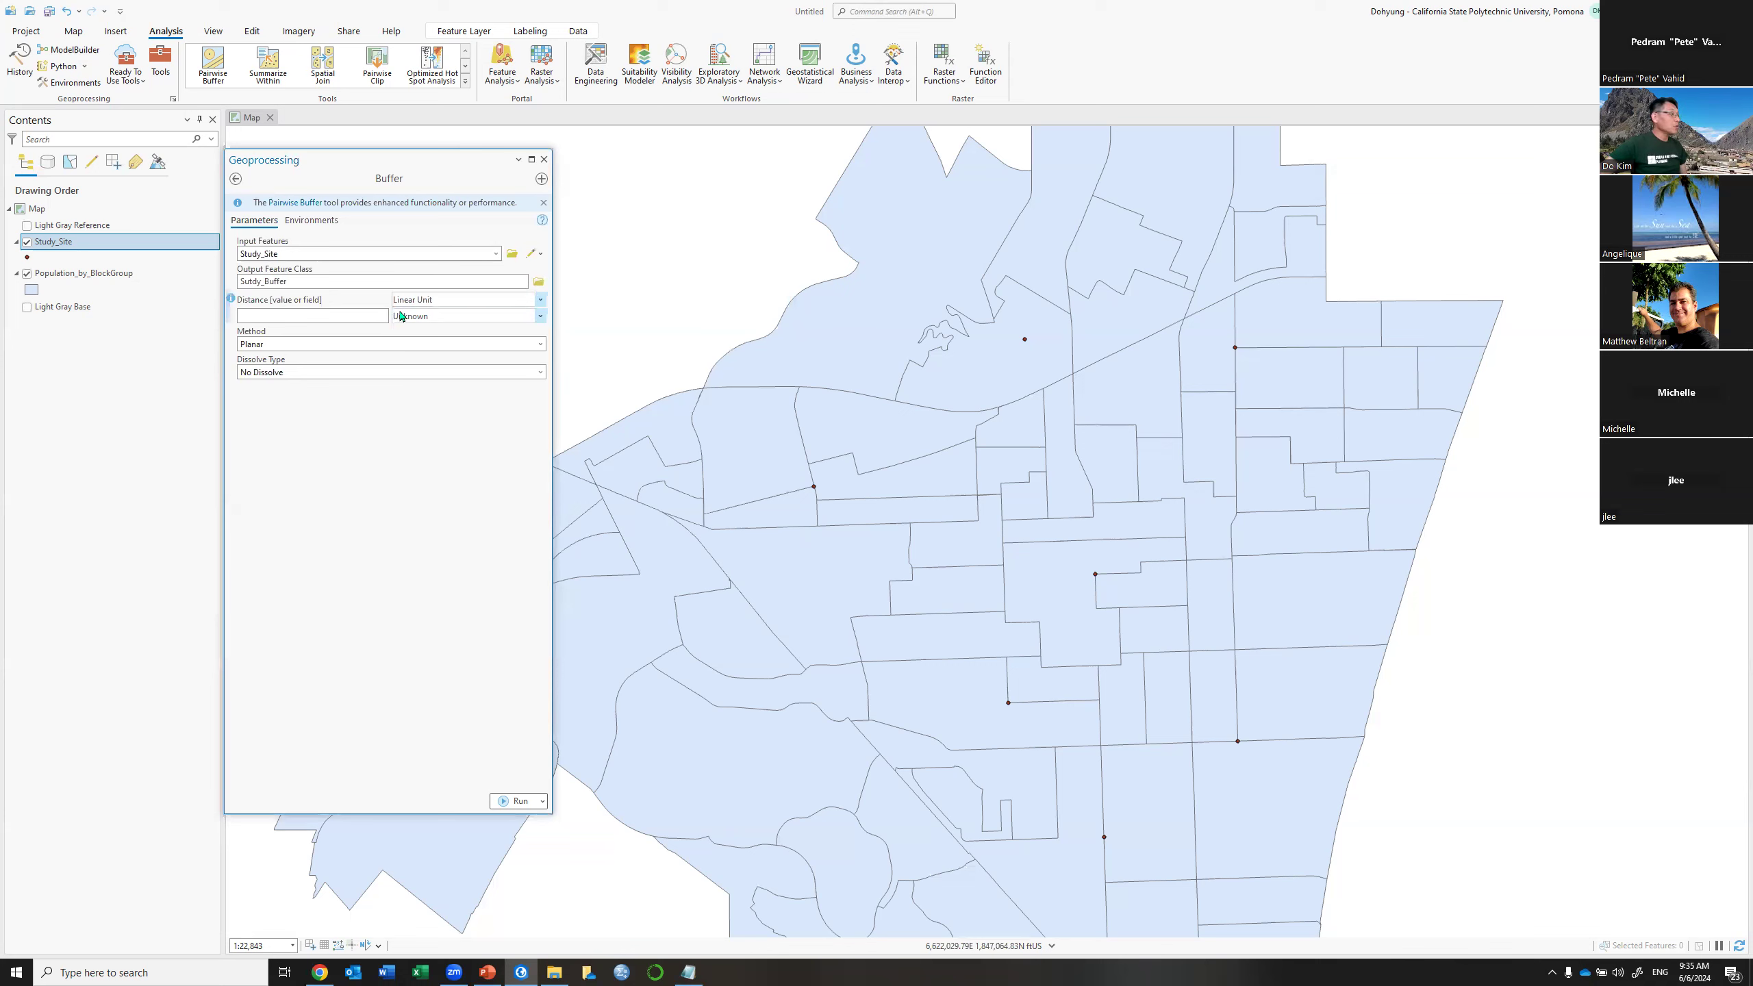
click(364, 314)
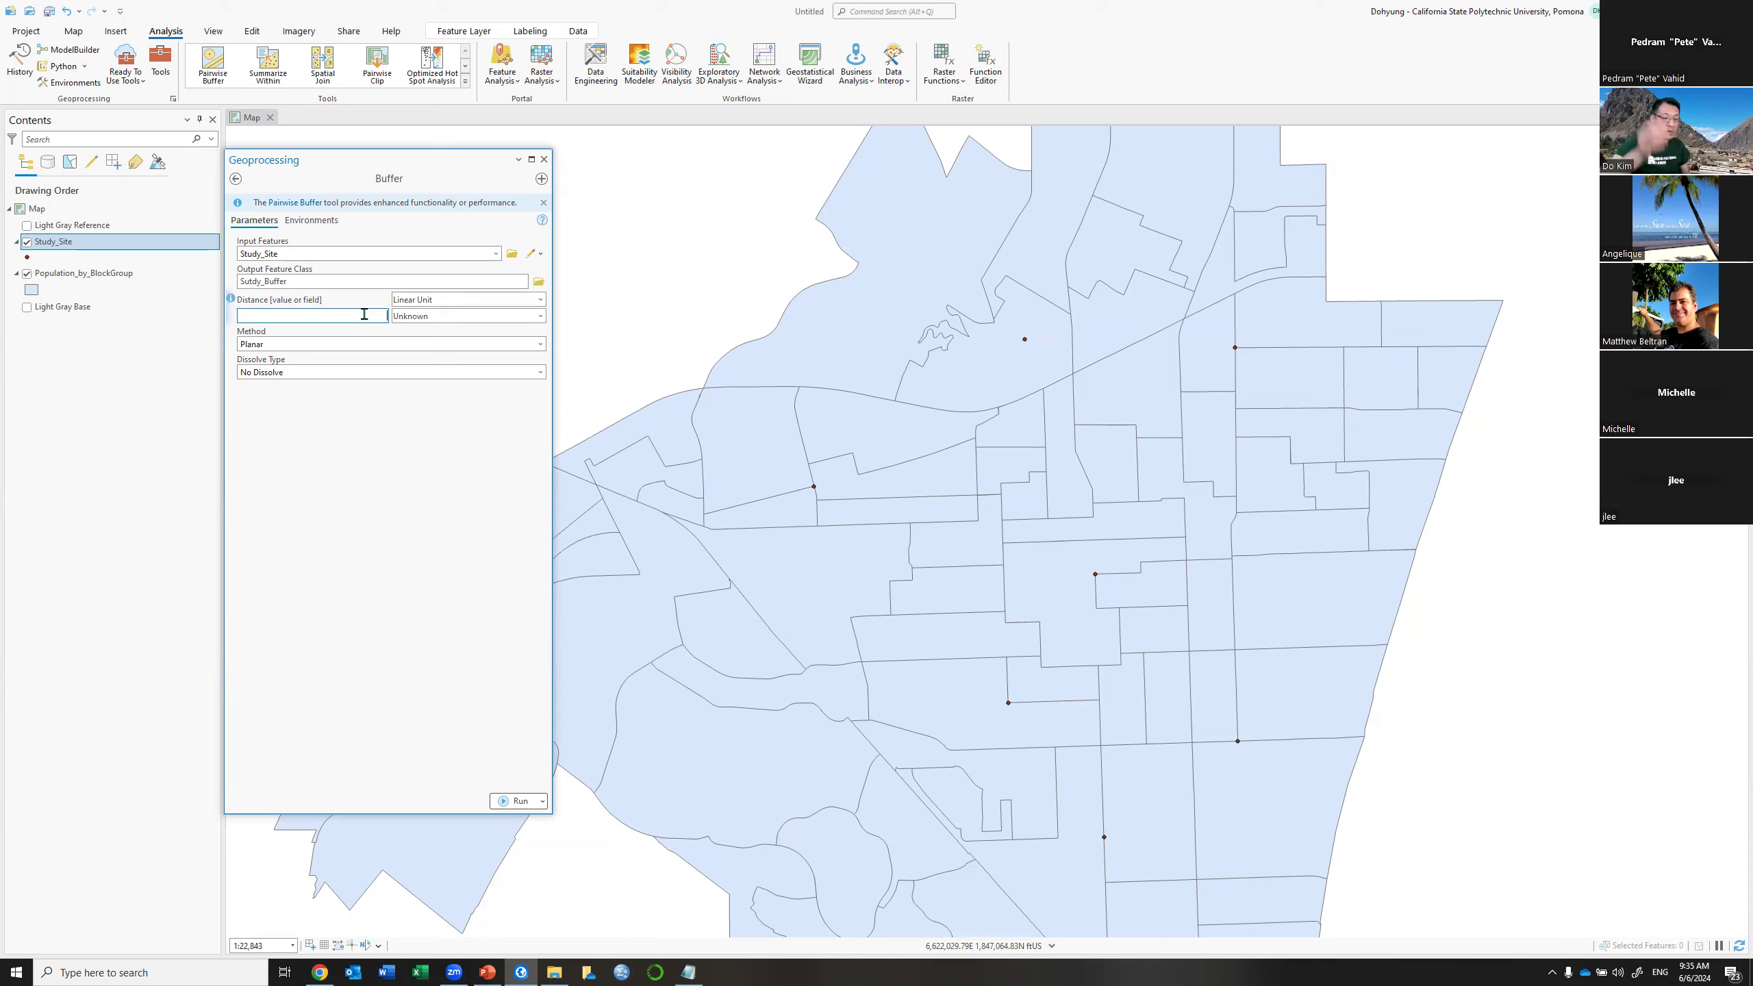
text(0.25)
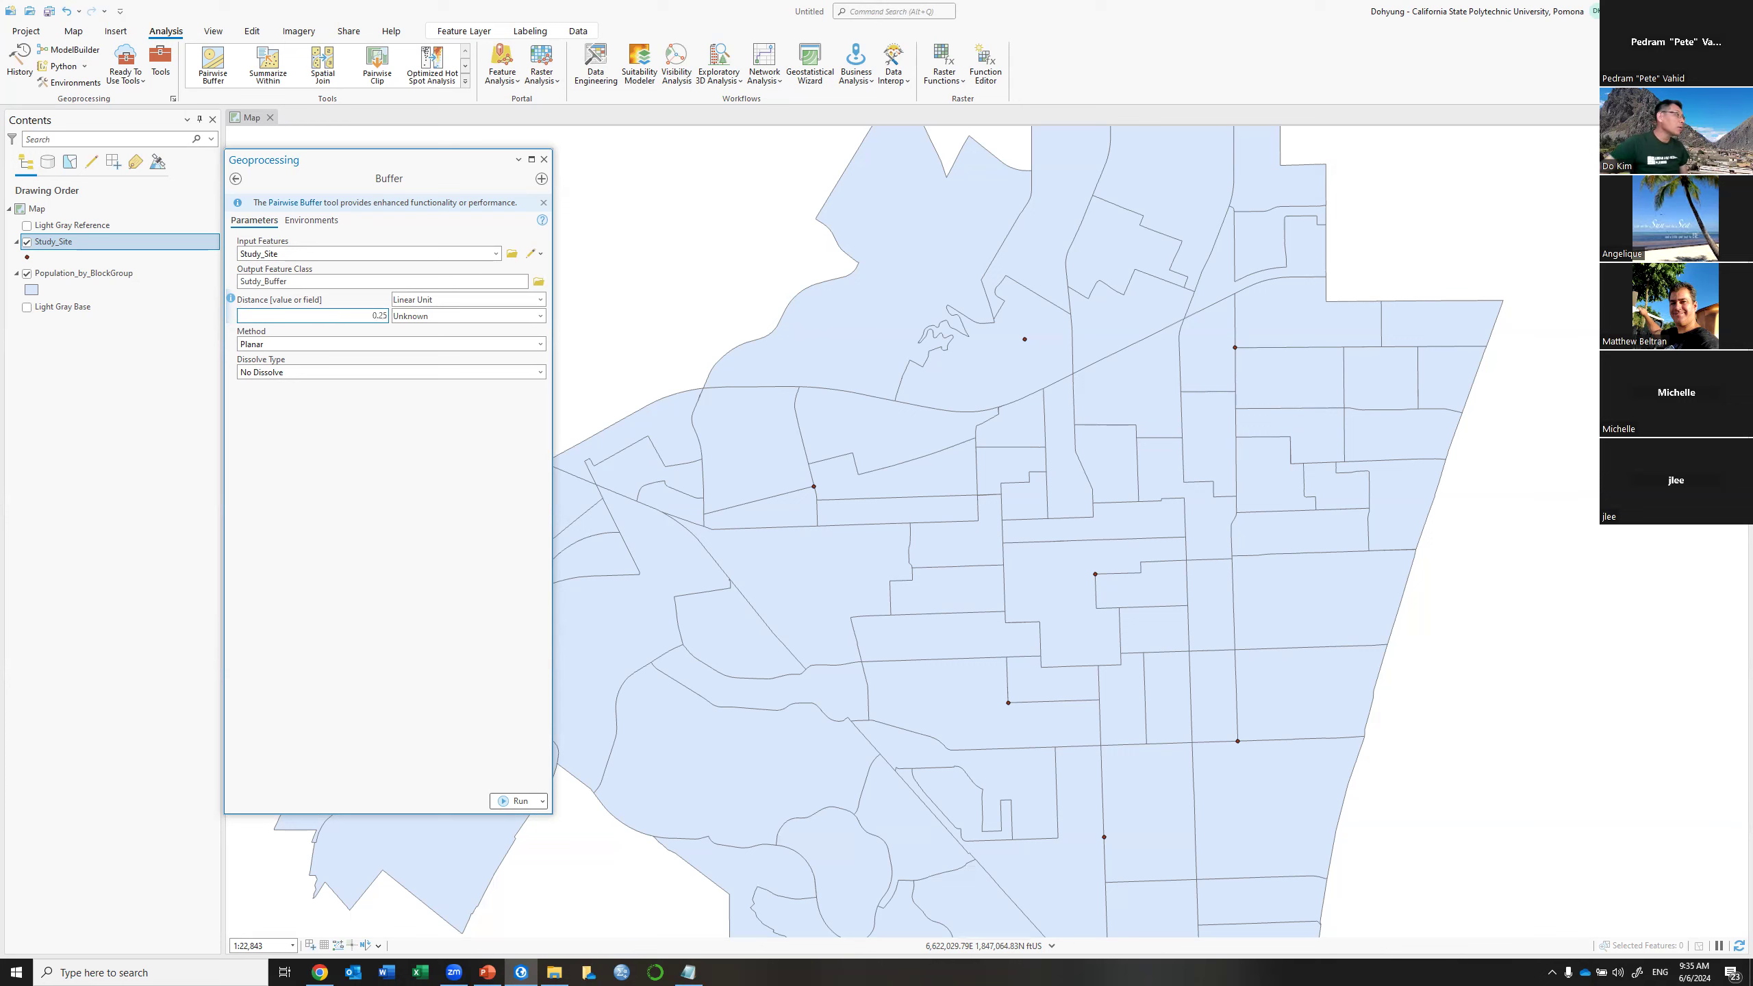
click(540, 316)
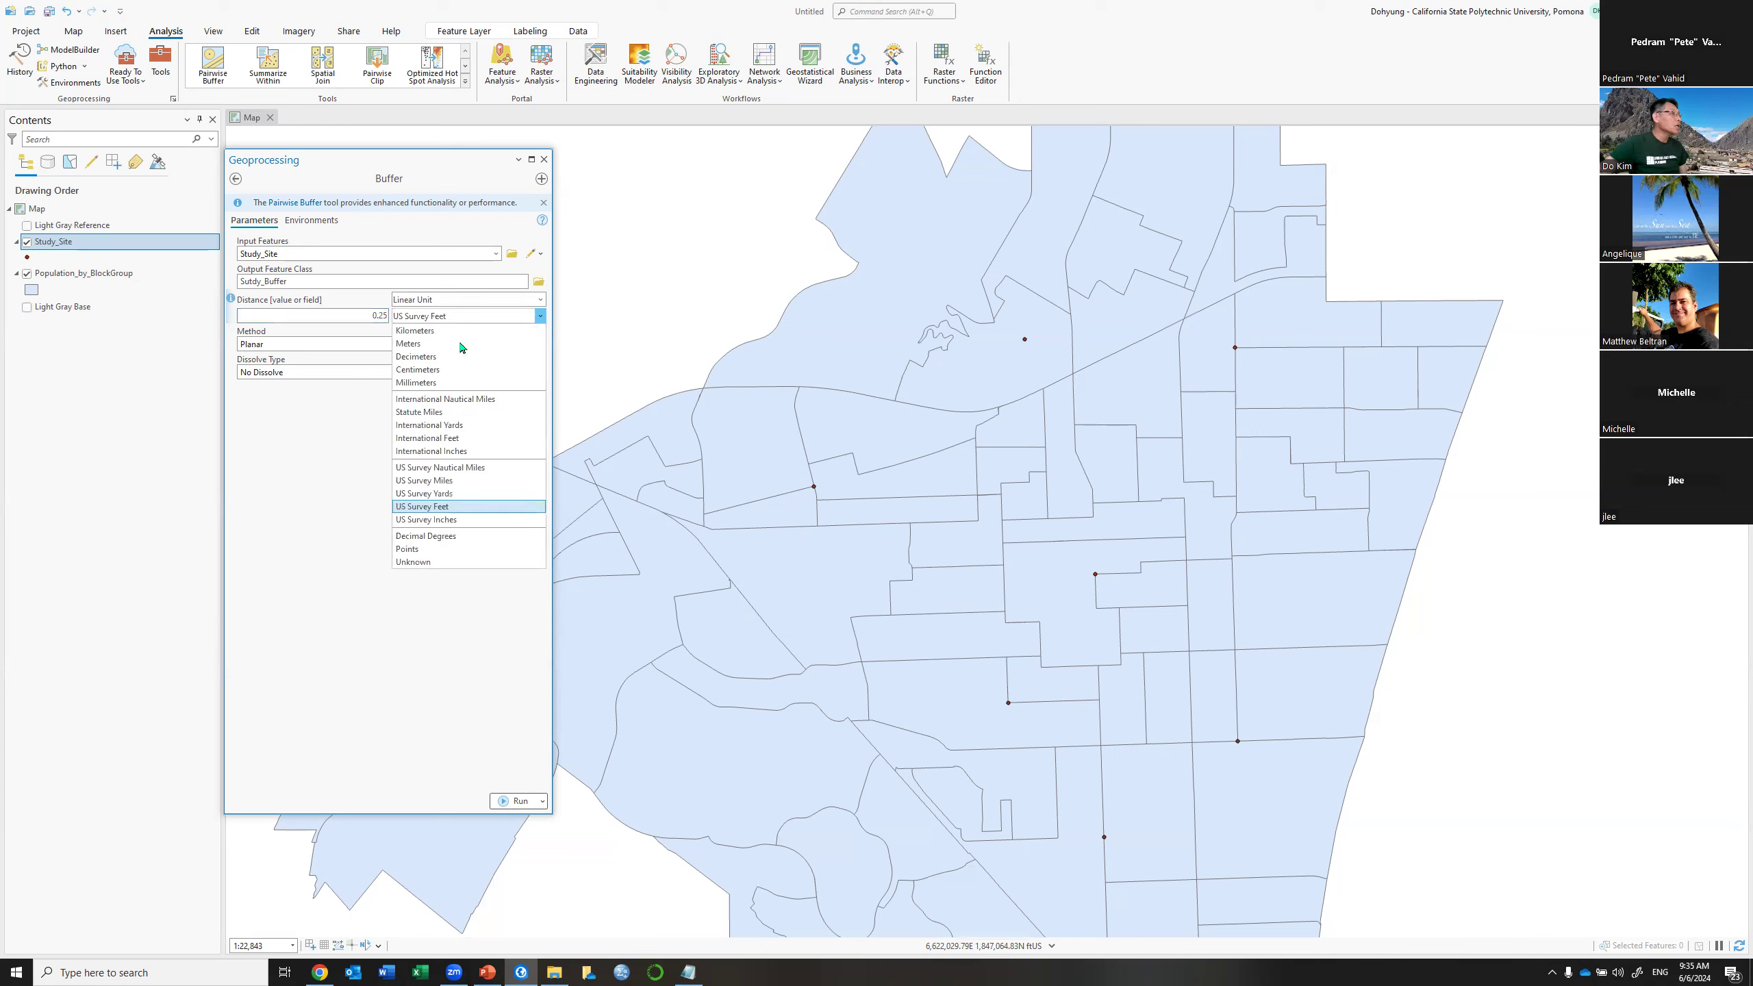
click(498, 480)
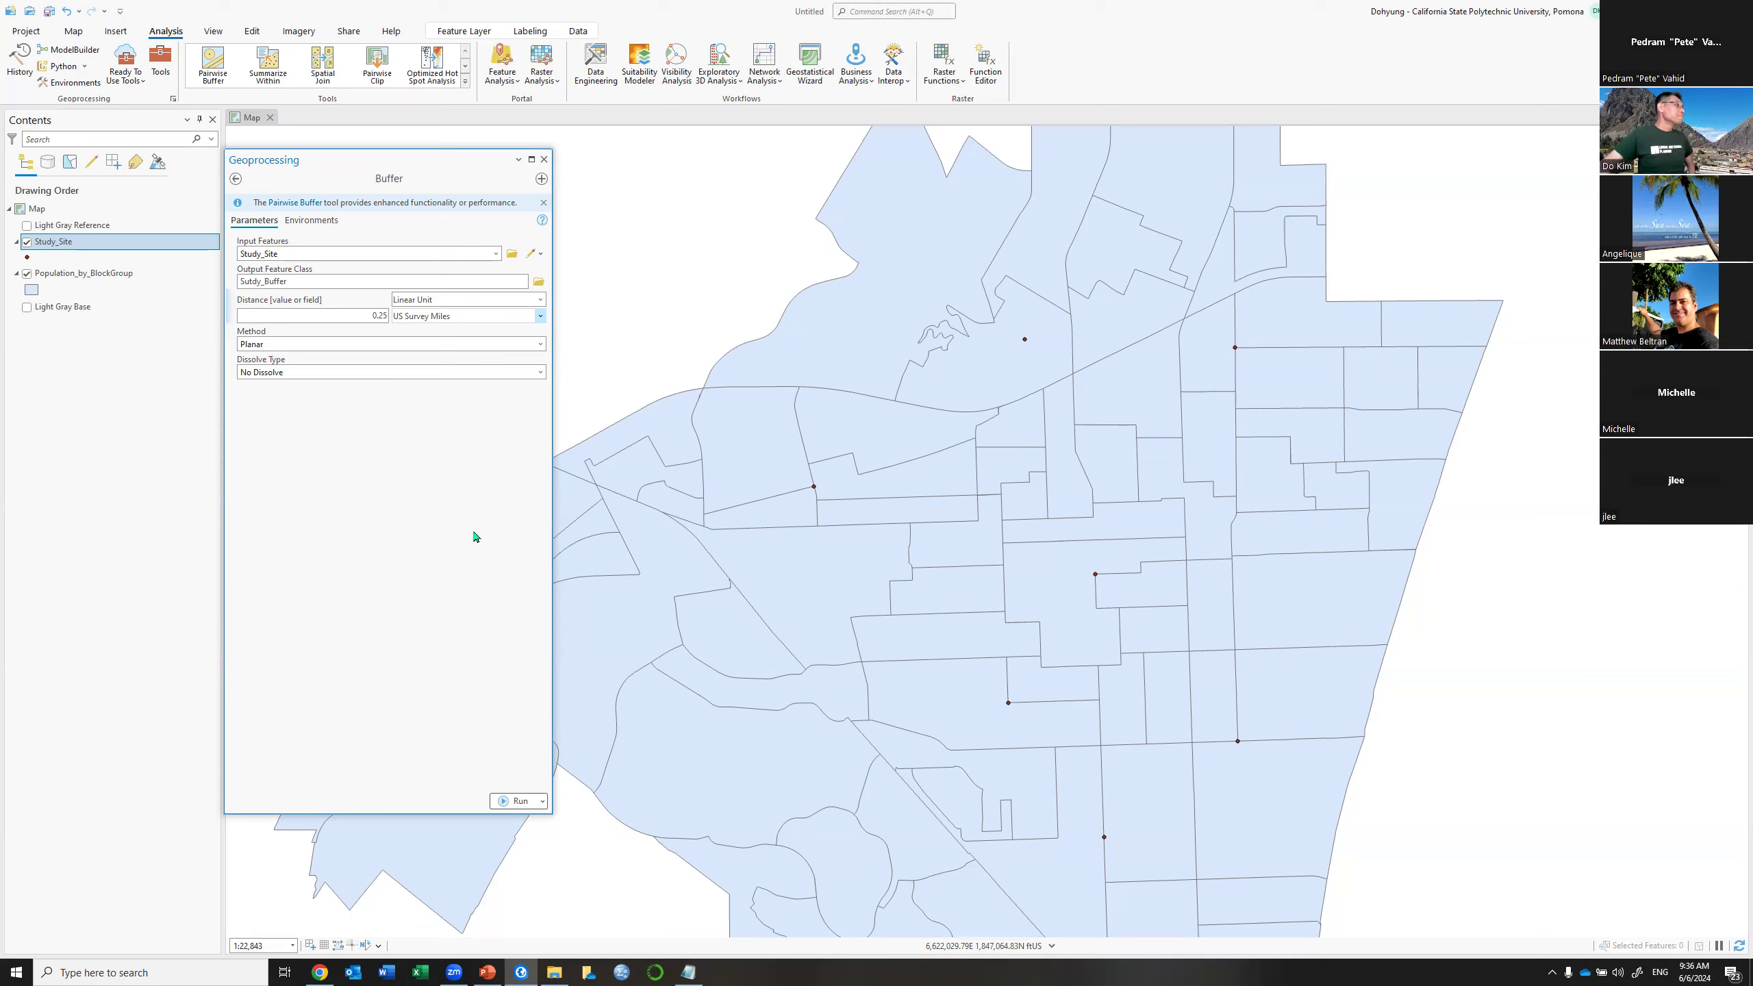
click(541, 345)
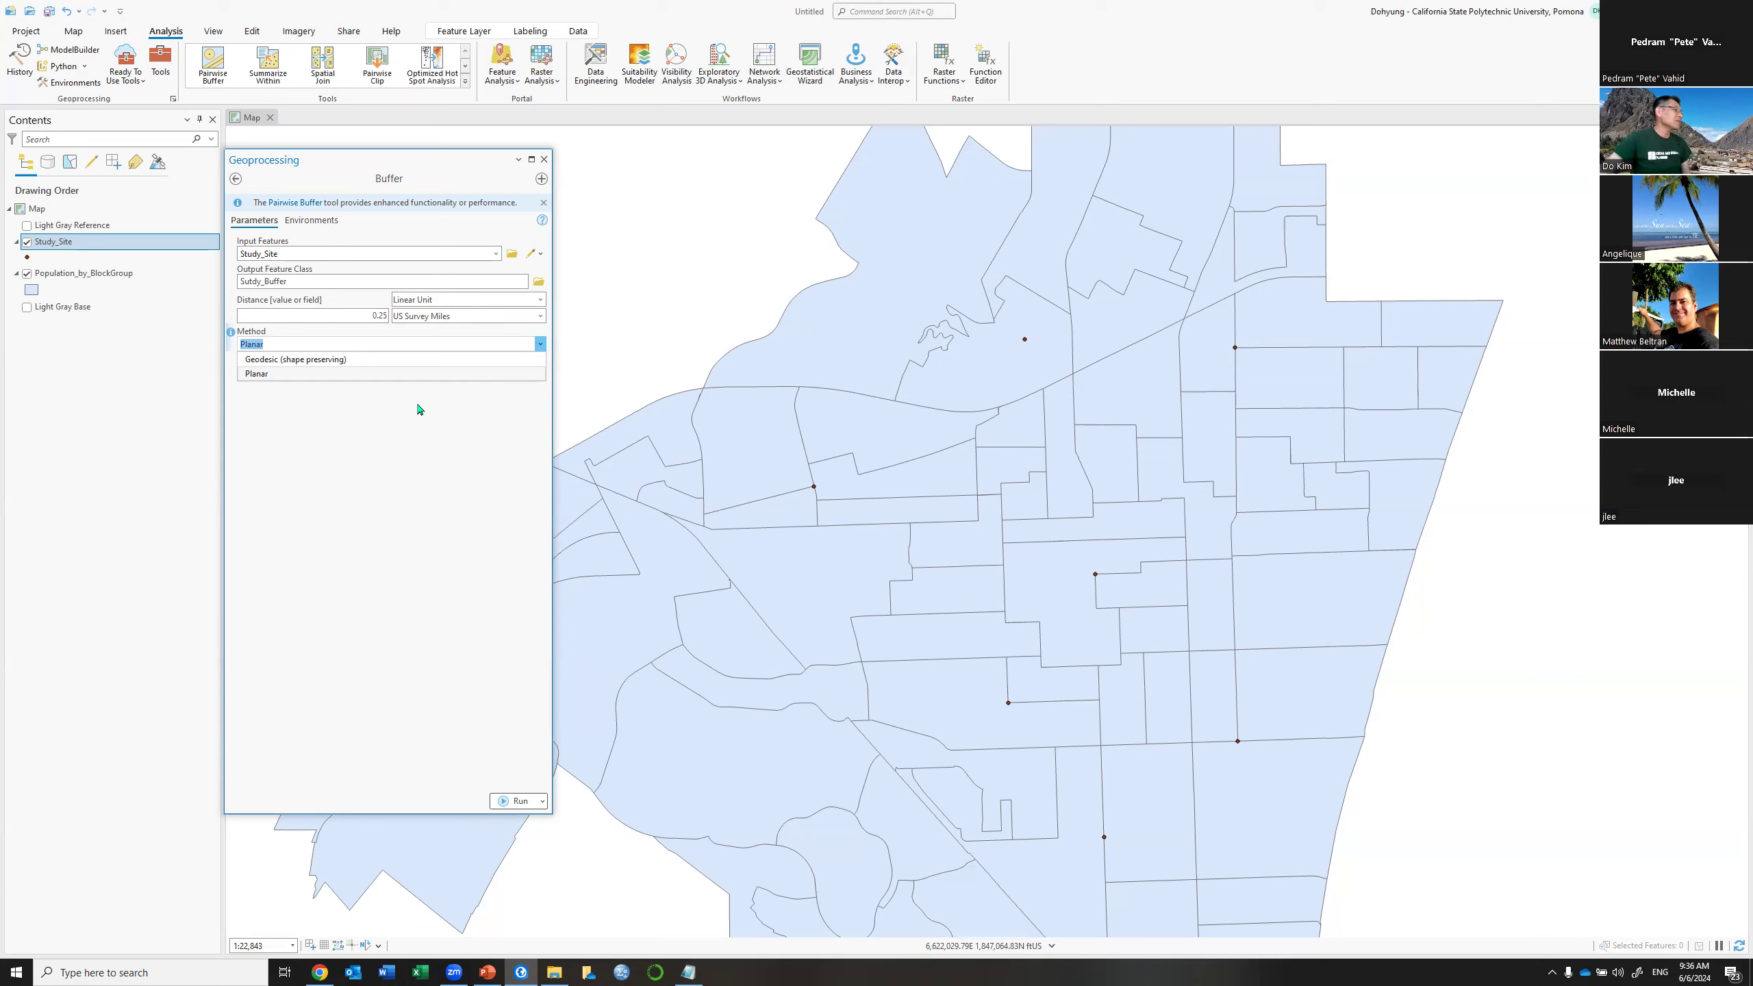
Keep the Planar method and No Dissolve as the dissolve type
click(411, 375)
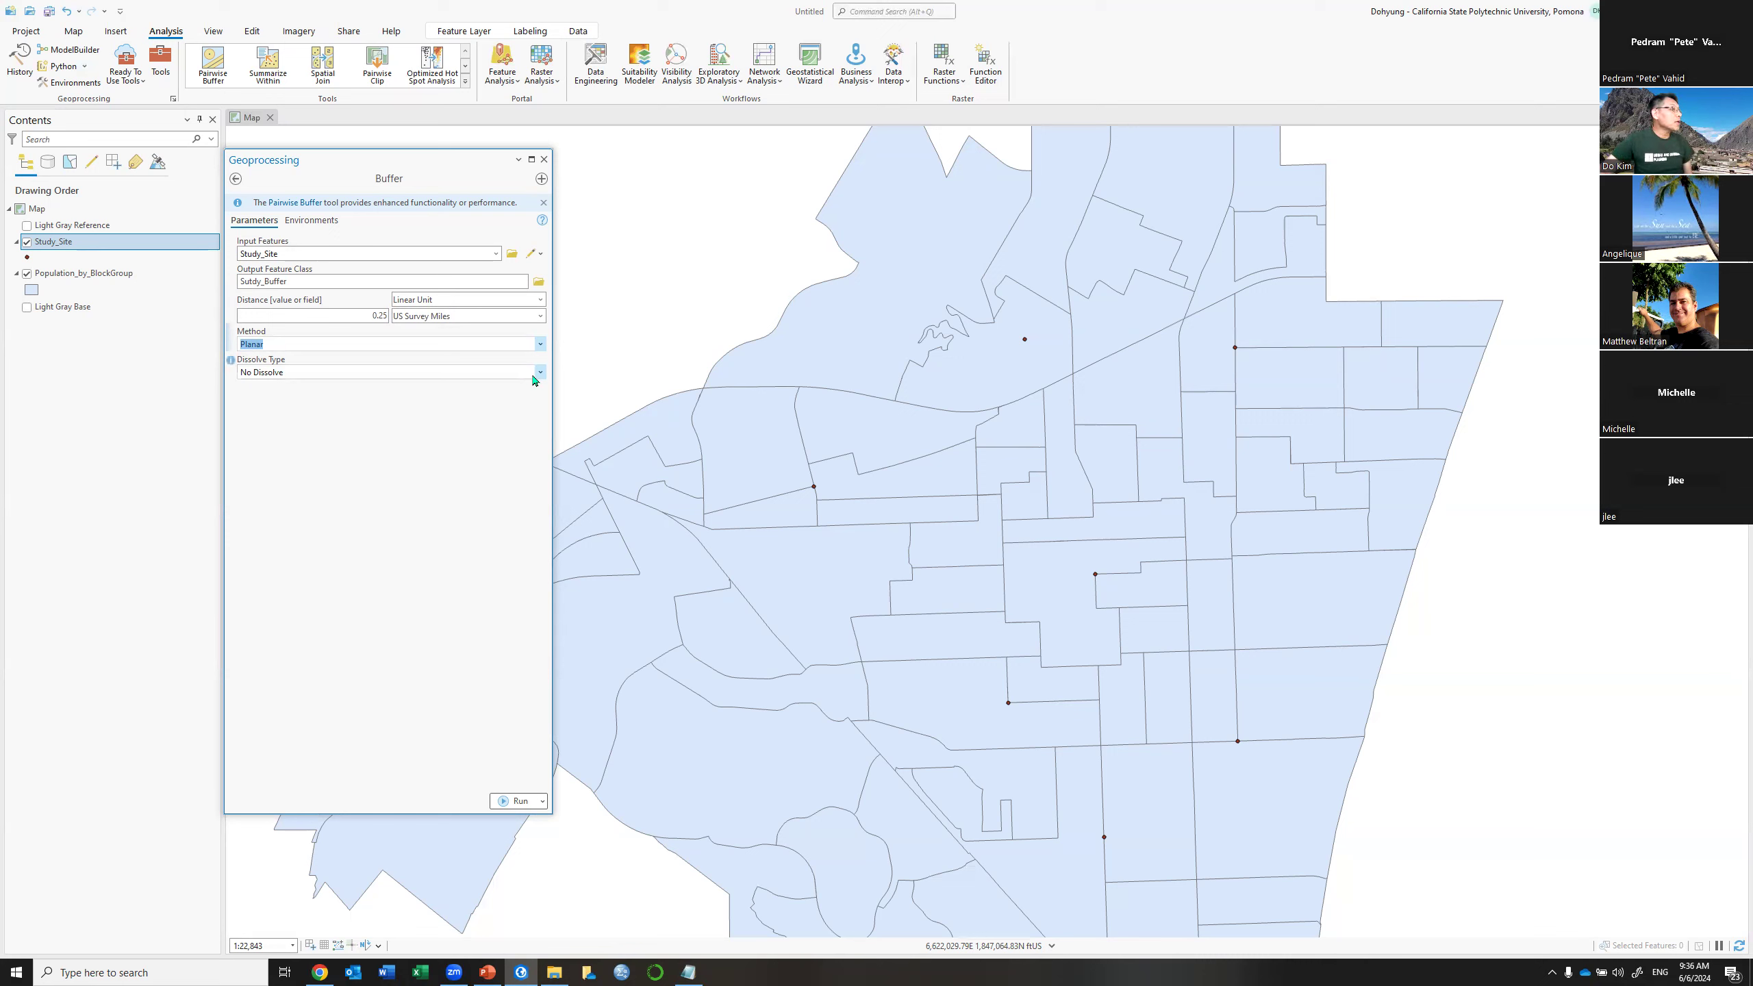
click(541, 374)
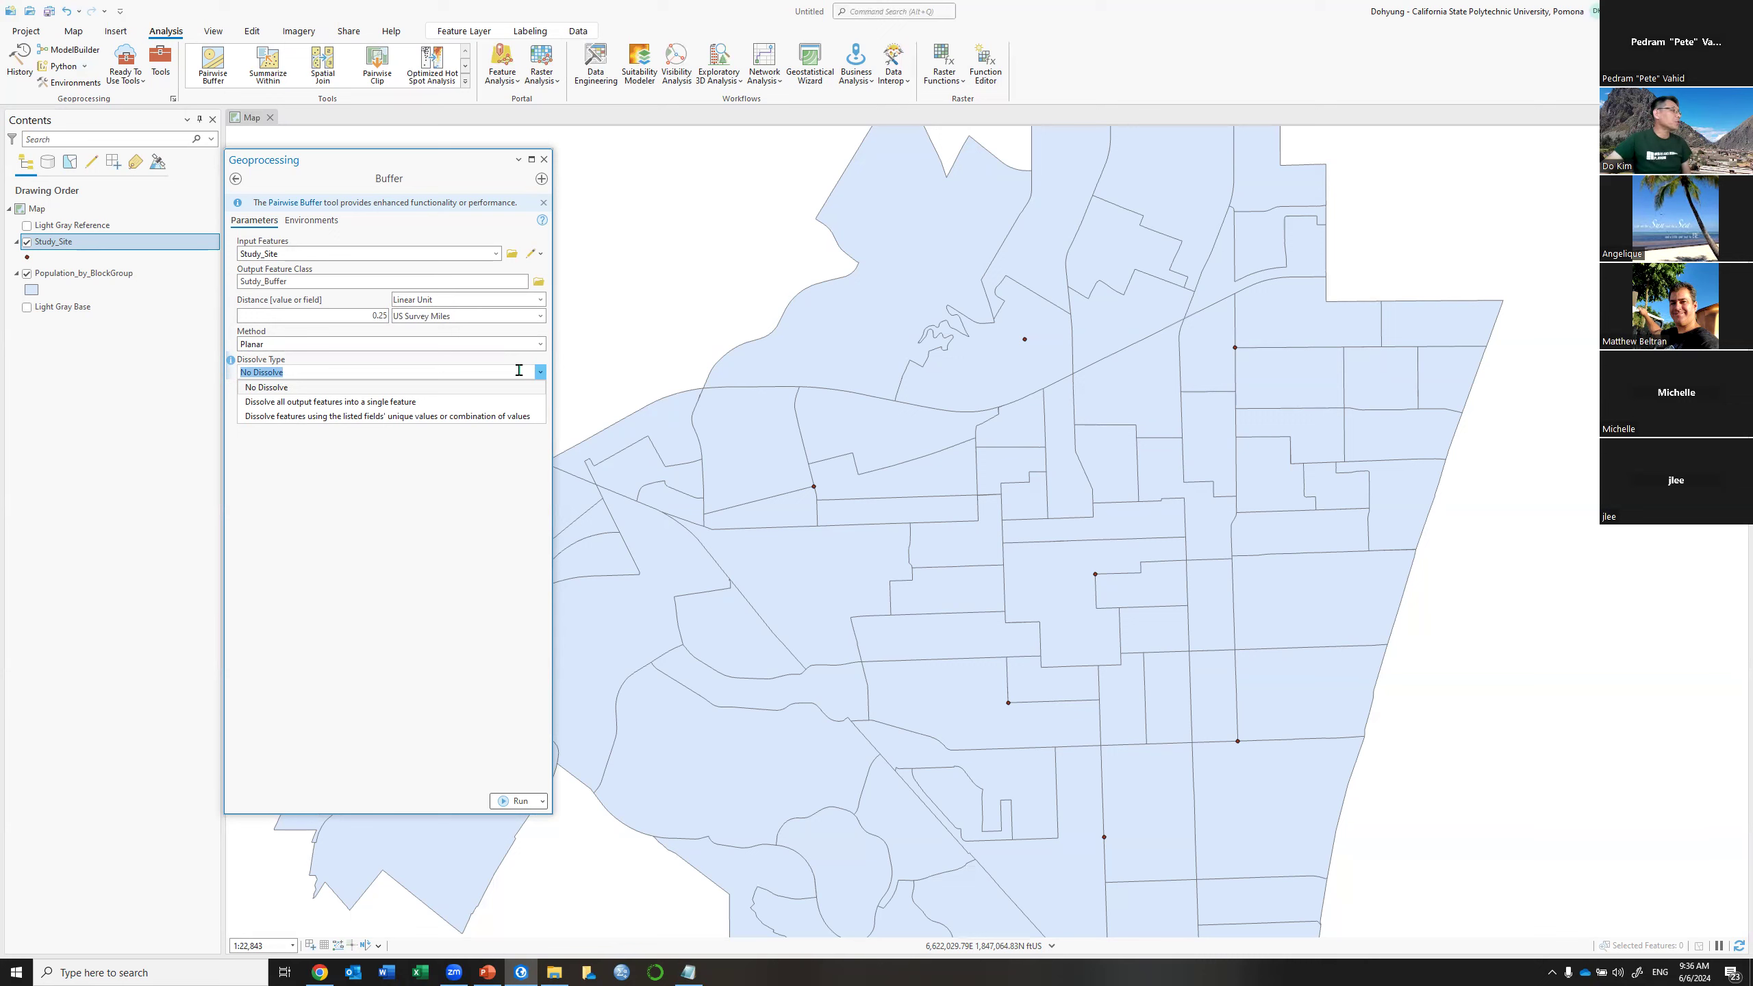
click(366, 388)
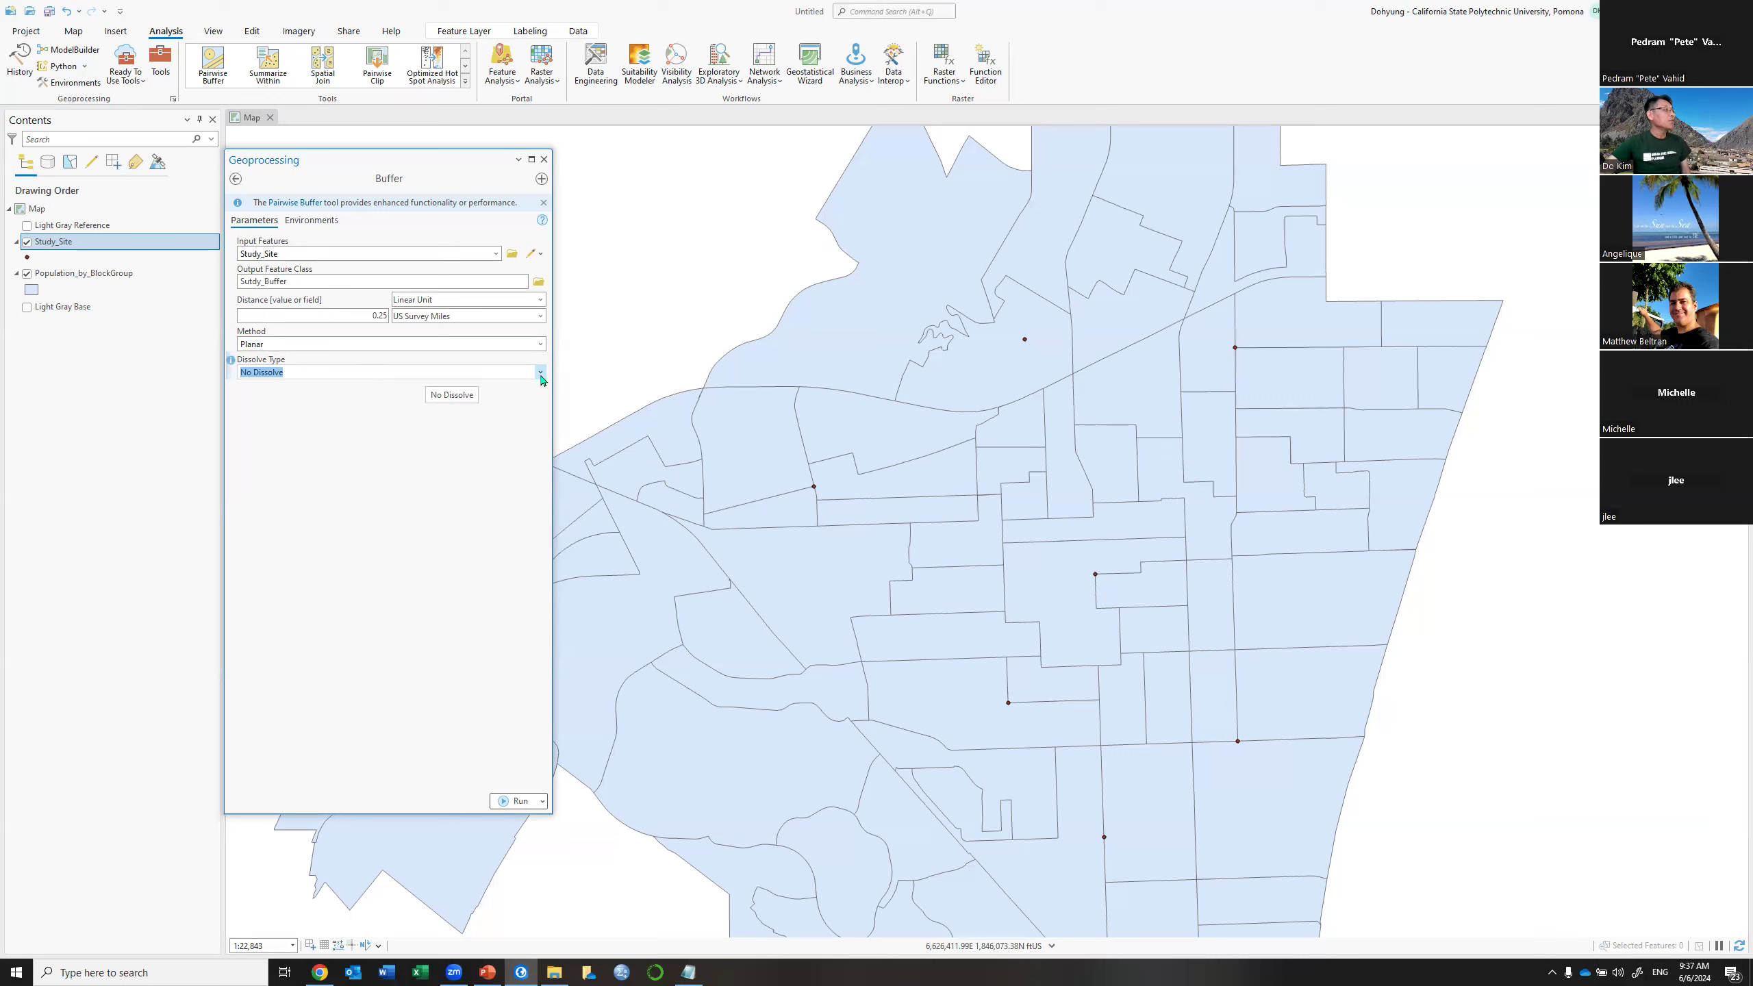
click(540, 374)
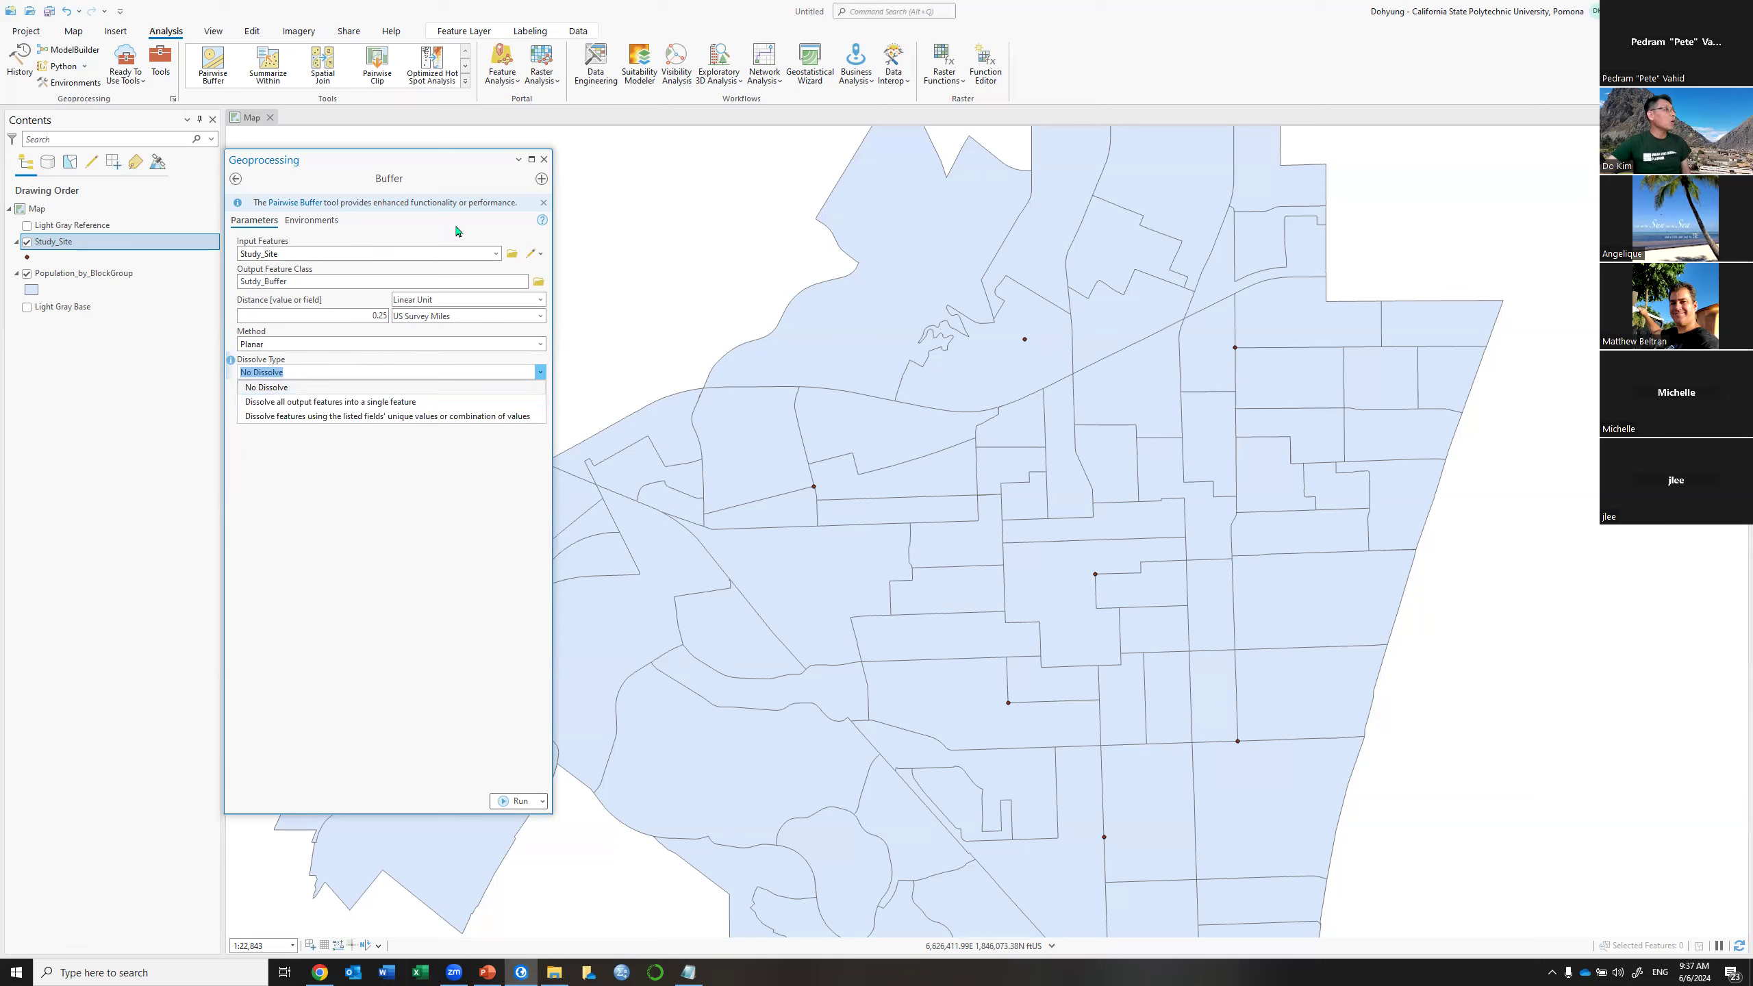
click(453, 167)
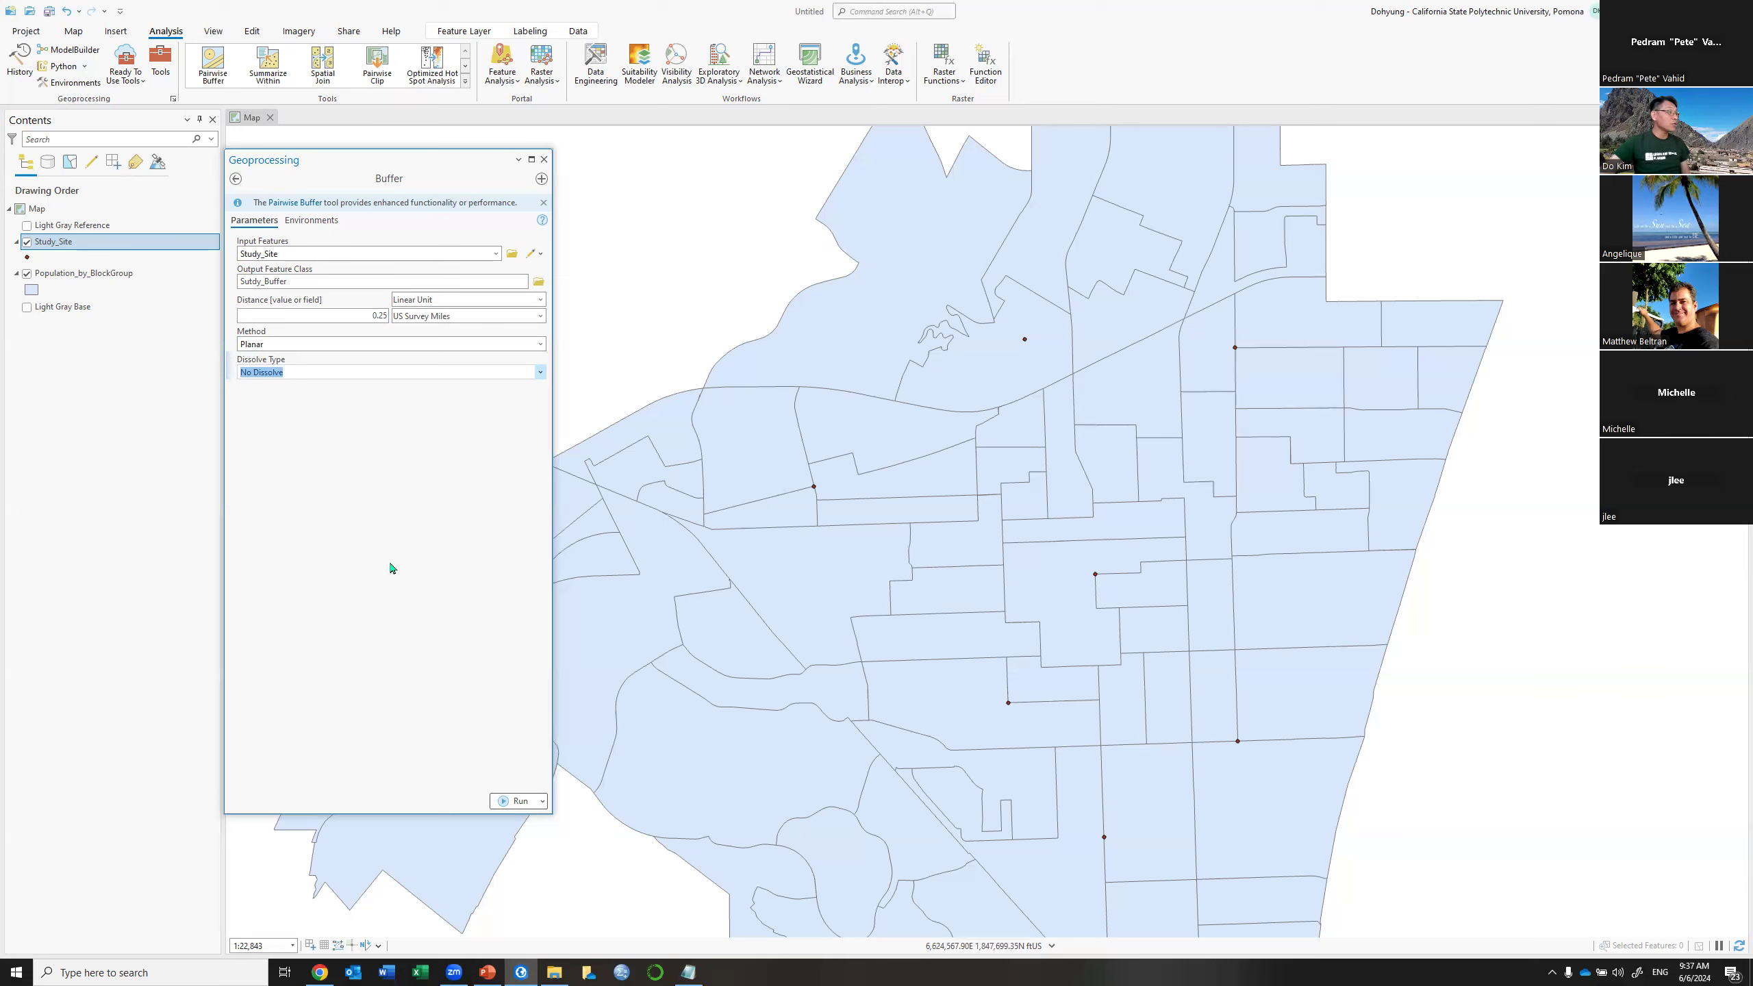
Run Buffer, zoom in, and toggle Sutdy_Buffer to view the 0.25-mile circles
click(519, 803)
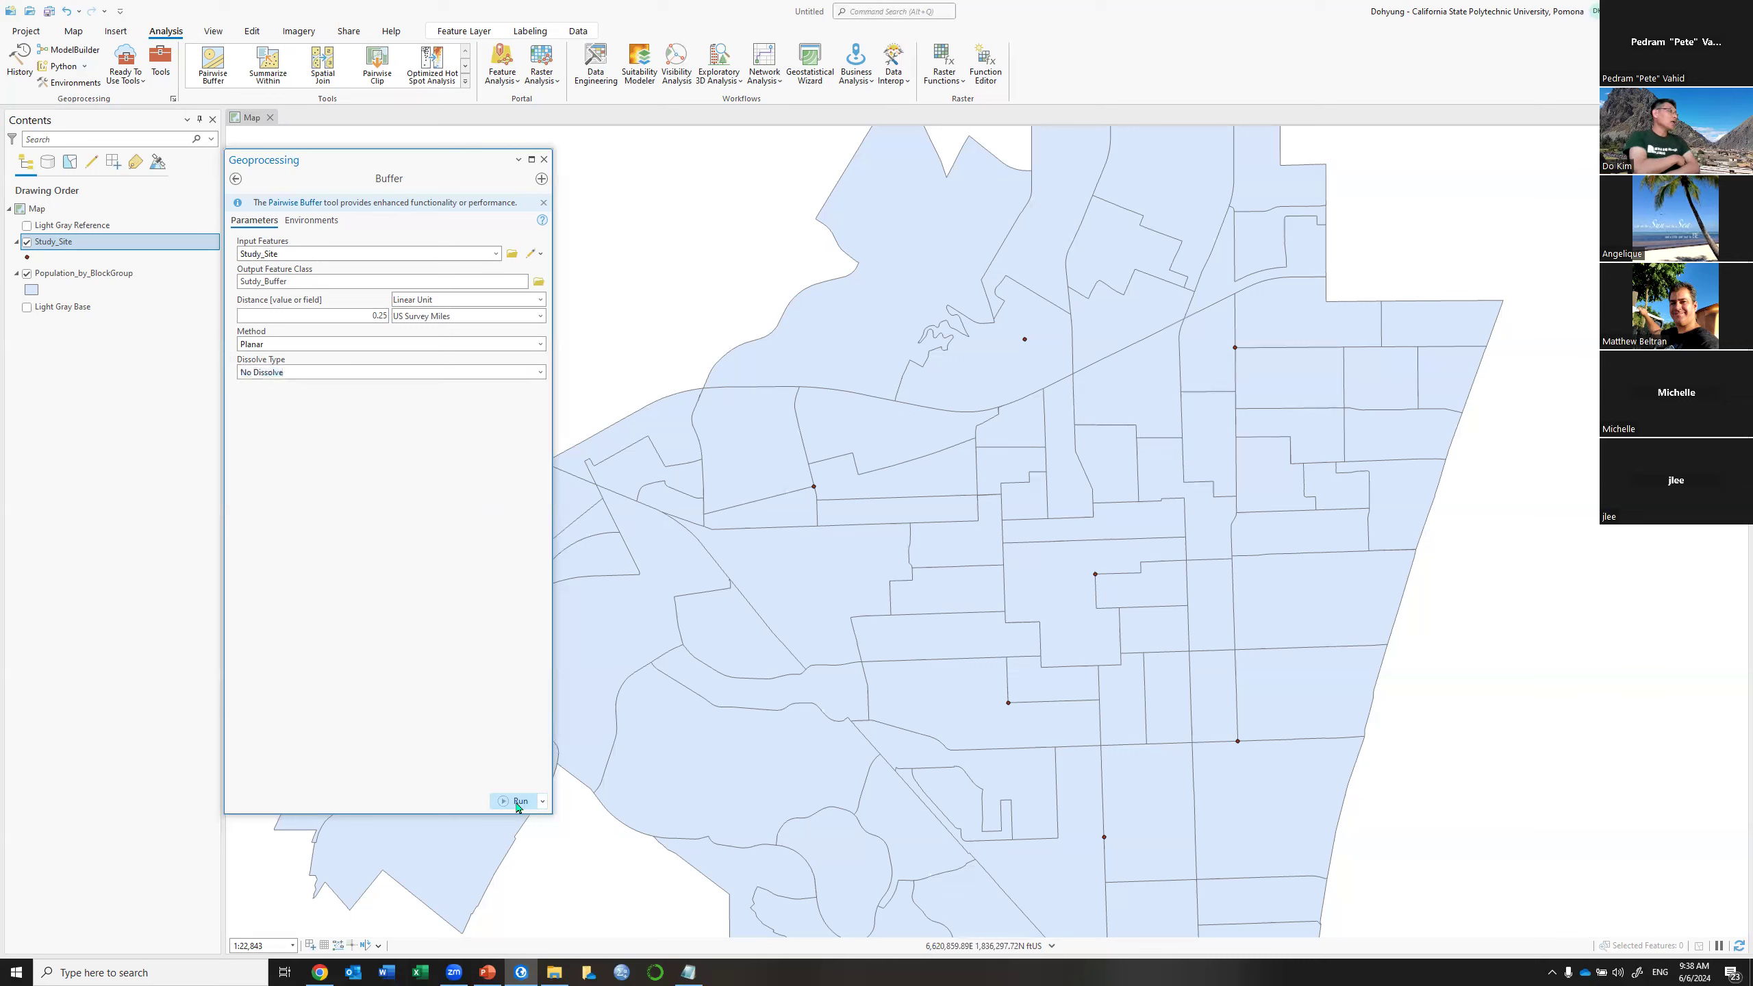
mouse_move(518, 807)
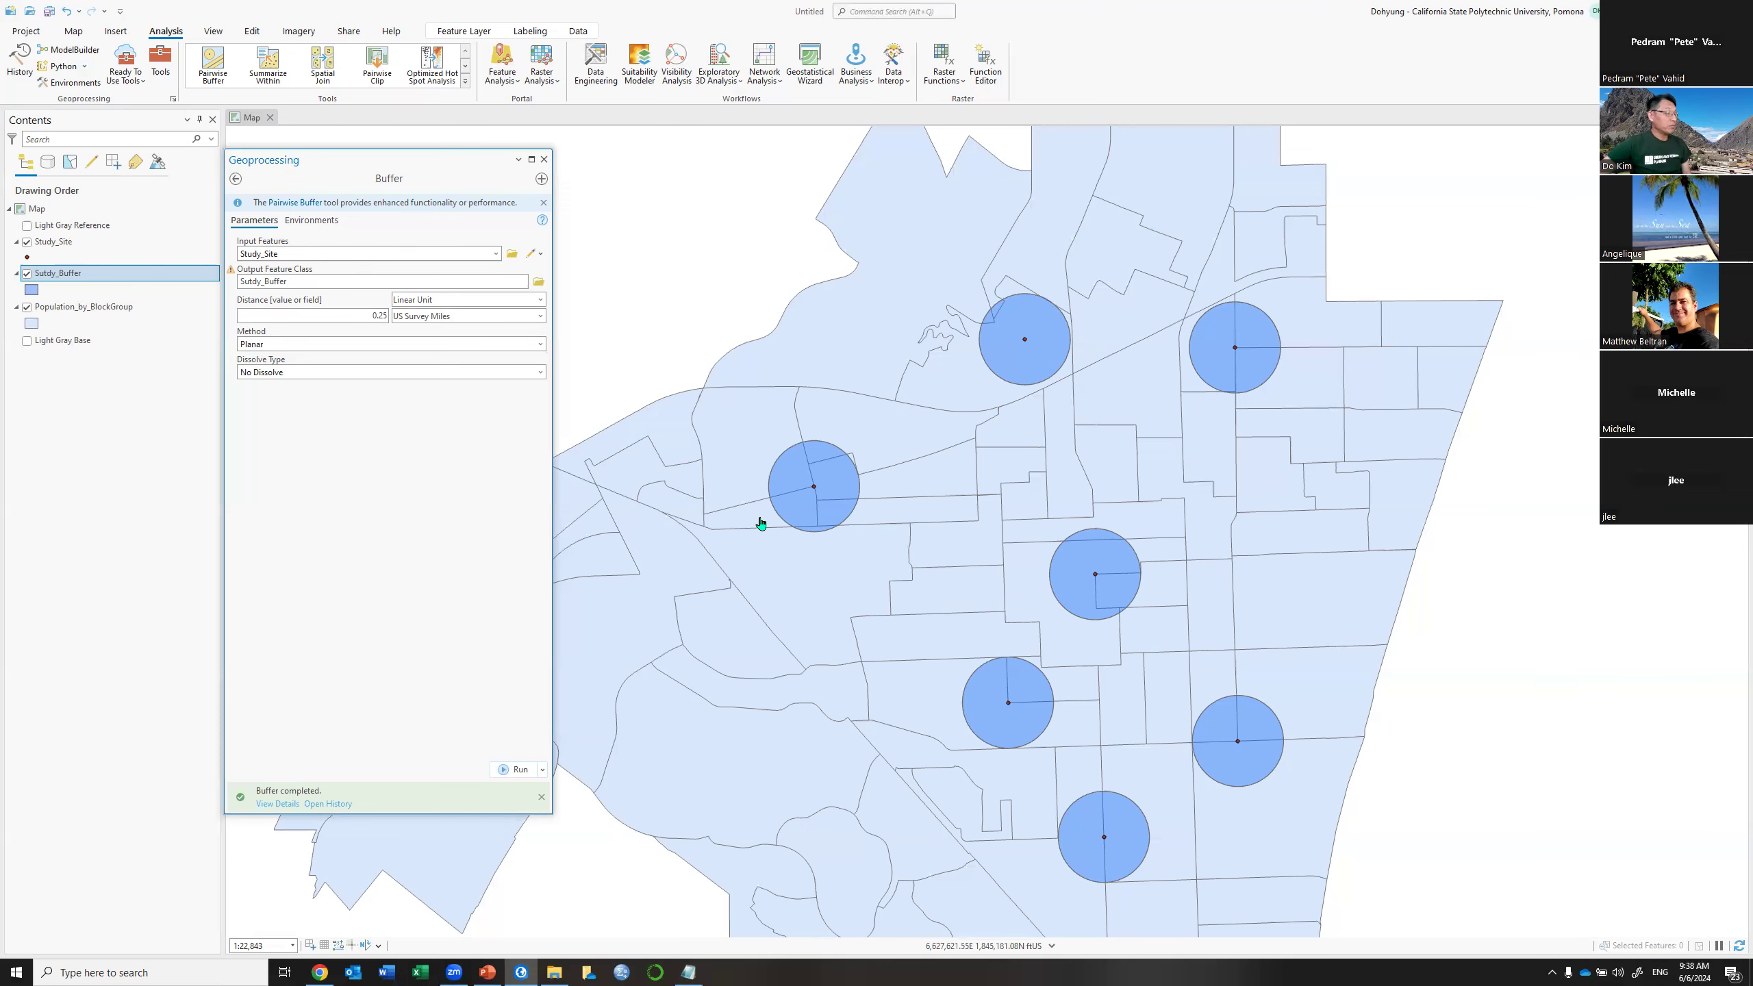
scroll(761, 523, up, 2)
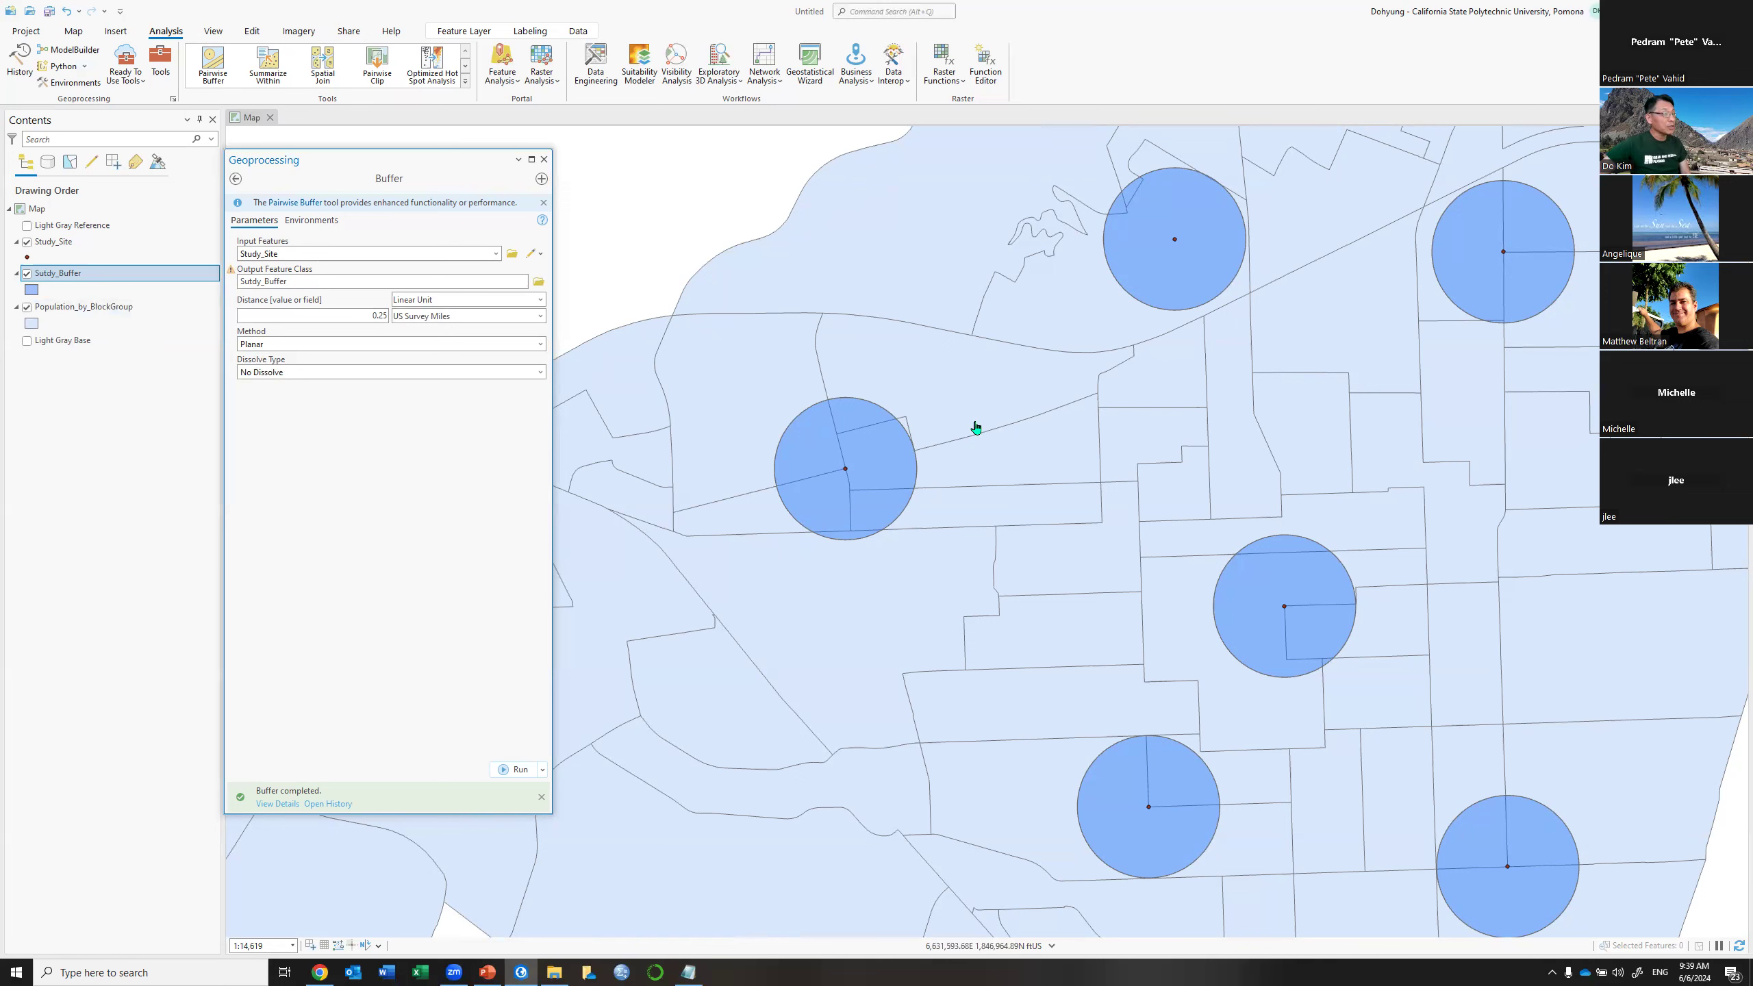
click(27, 274)
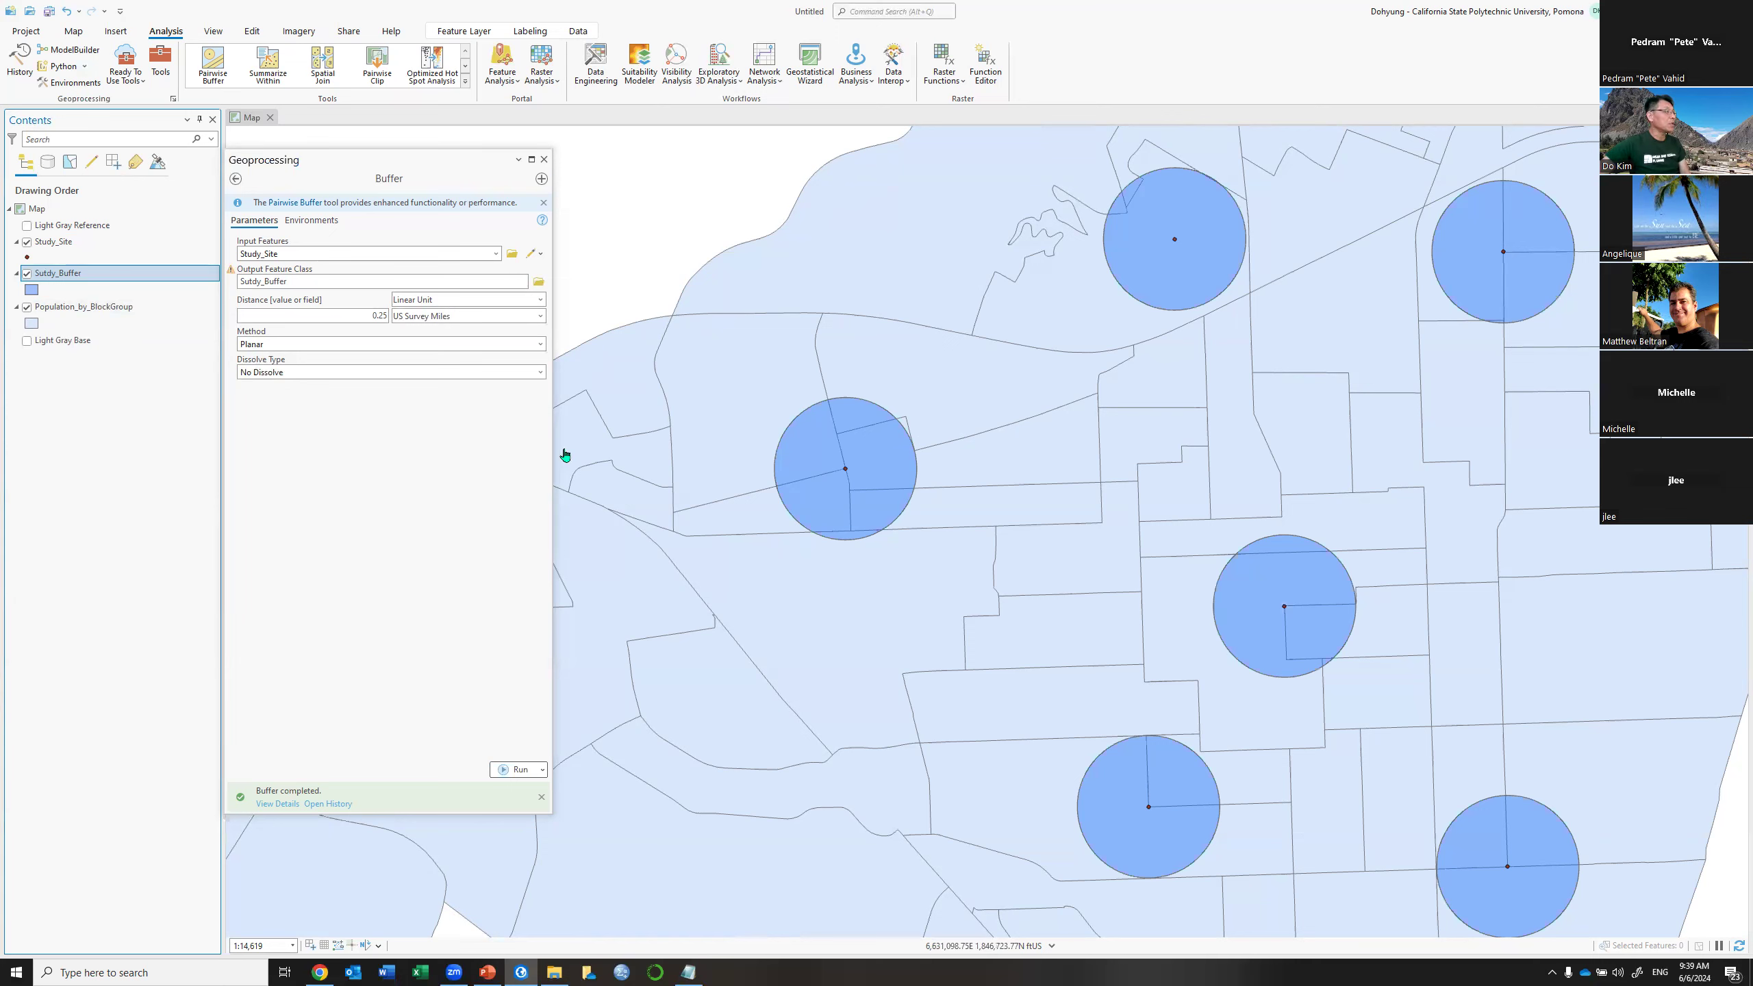
Open the Identity tool from Analysis Tools > Overlay in the Geoprocessing toolboxes
click(235, 179)
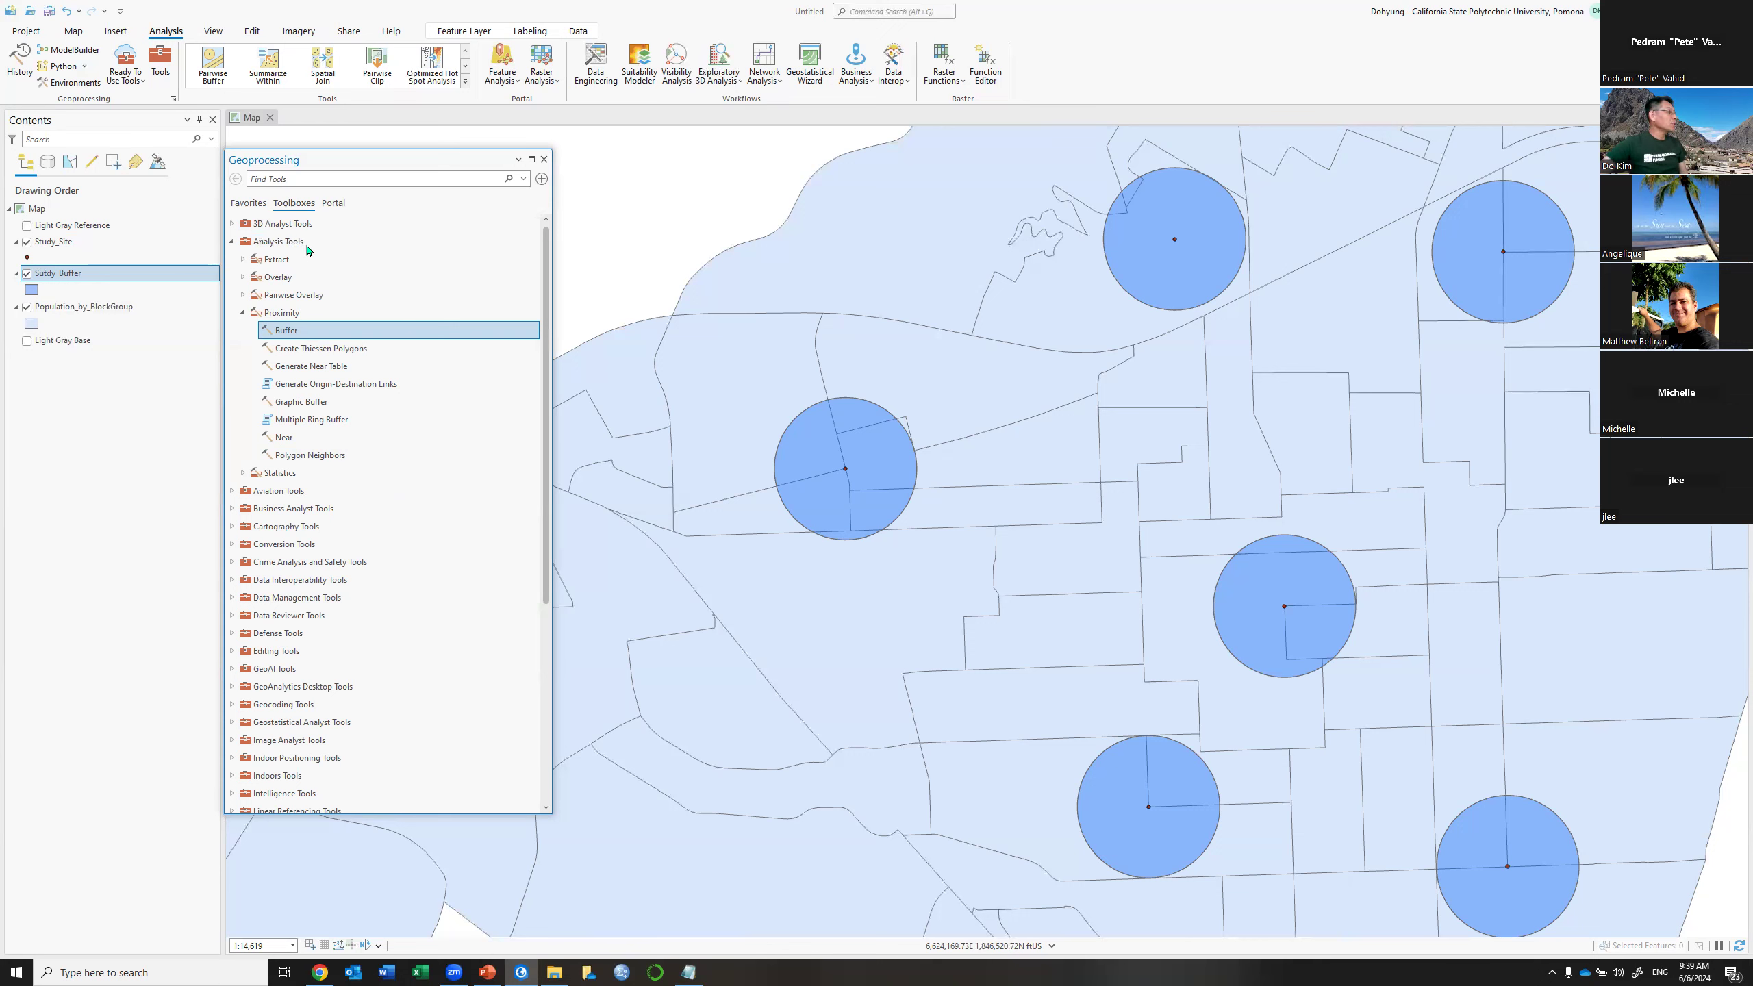
click(243, 277)
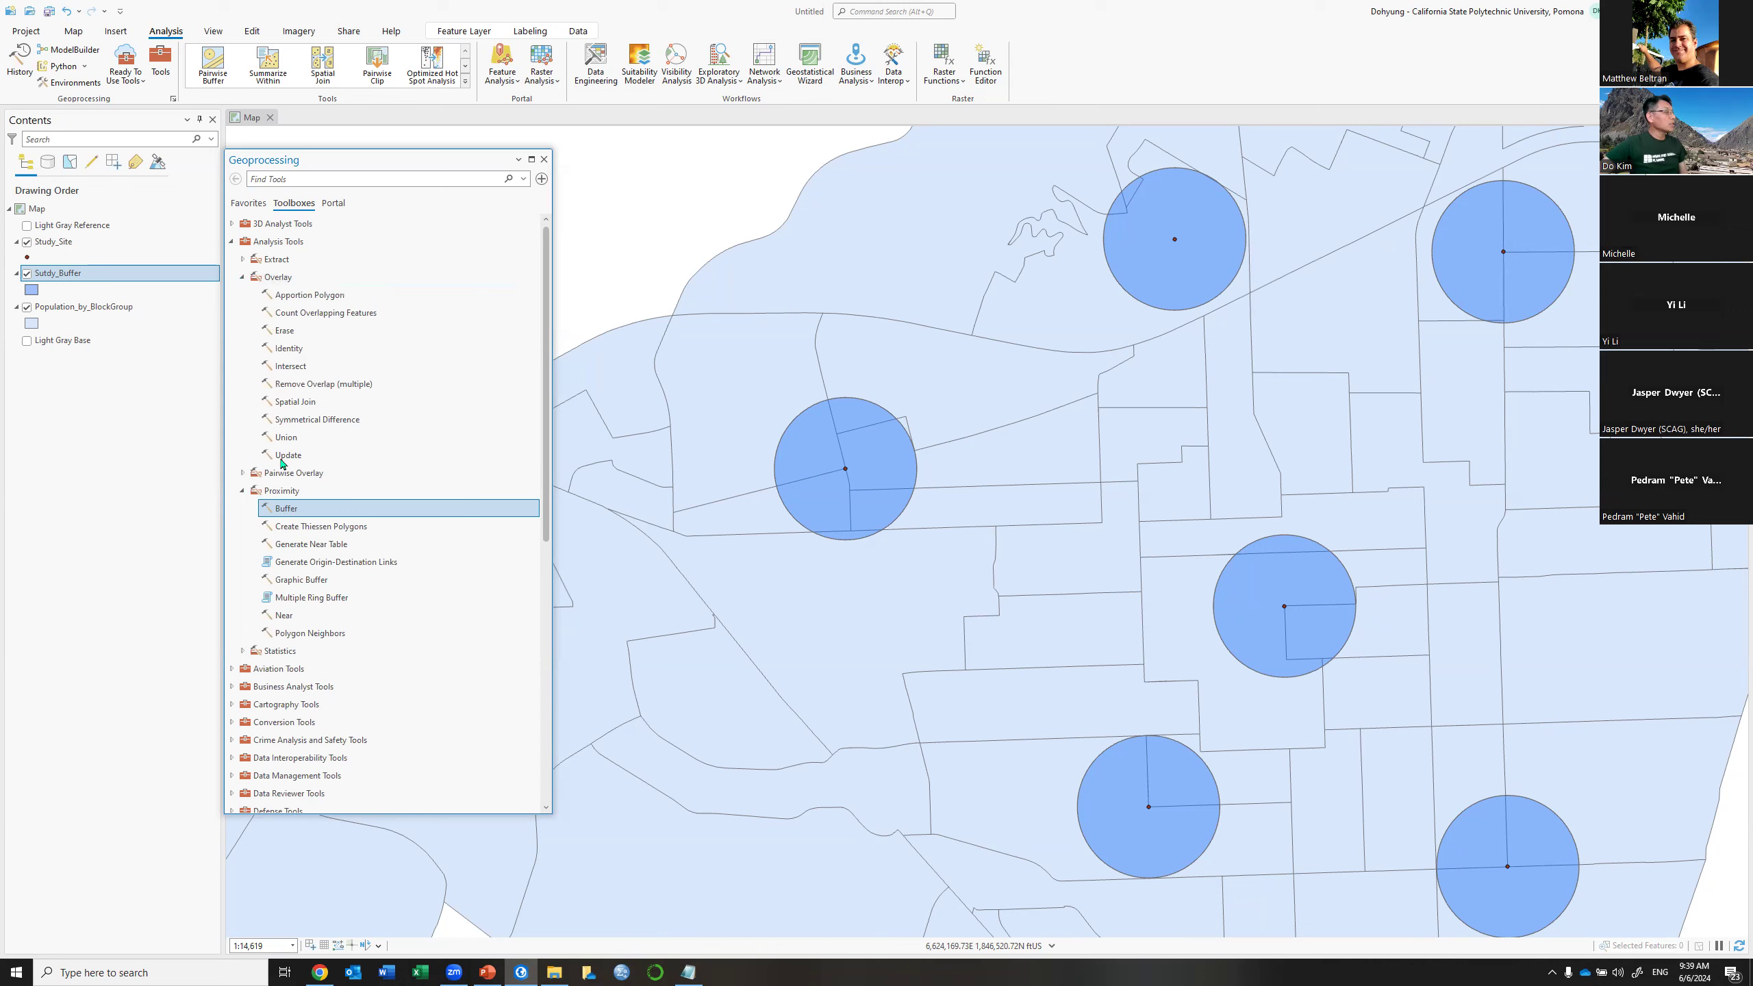
double_click(283, 355)
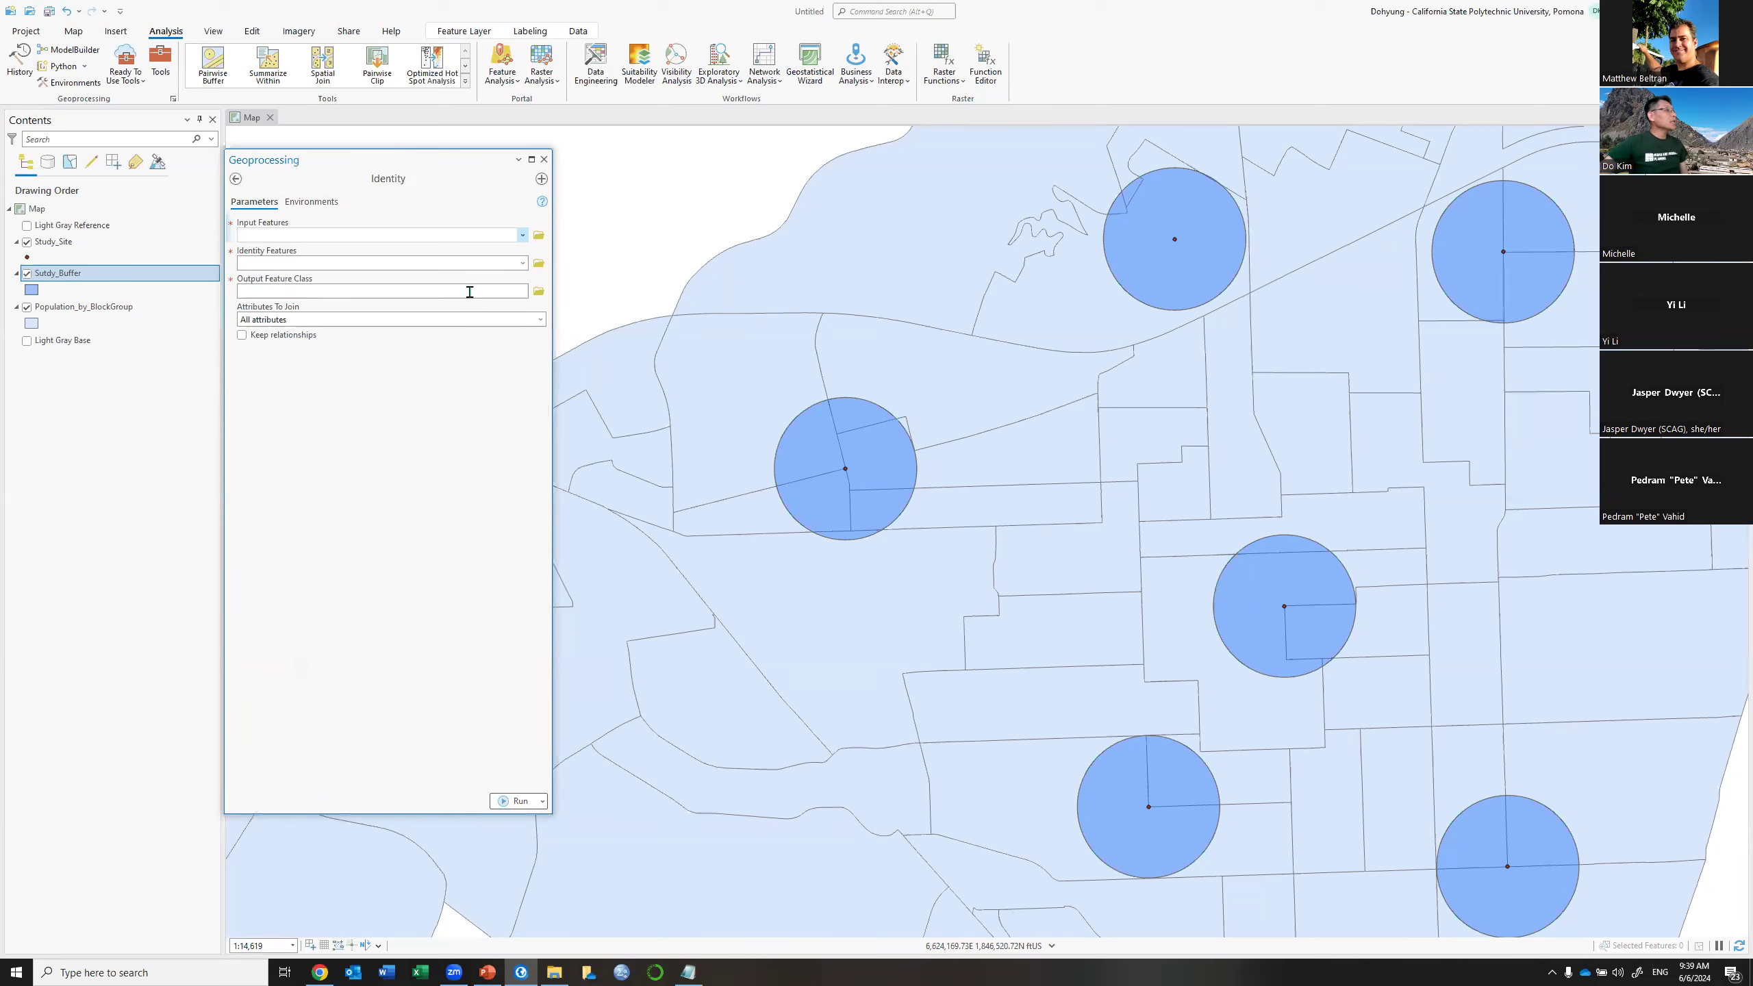
Set Identity input to Population_by_BlockGroup, identity features to Sutdy_Buffer, and output to BG_Identity
click(523, 236)
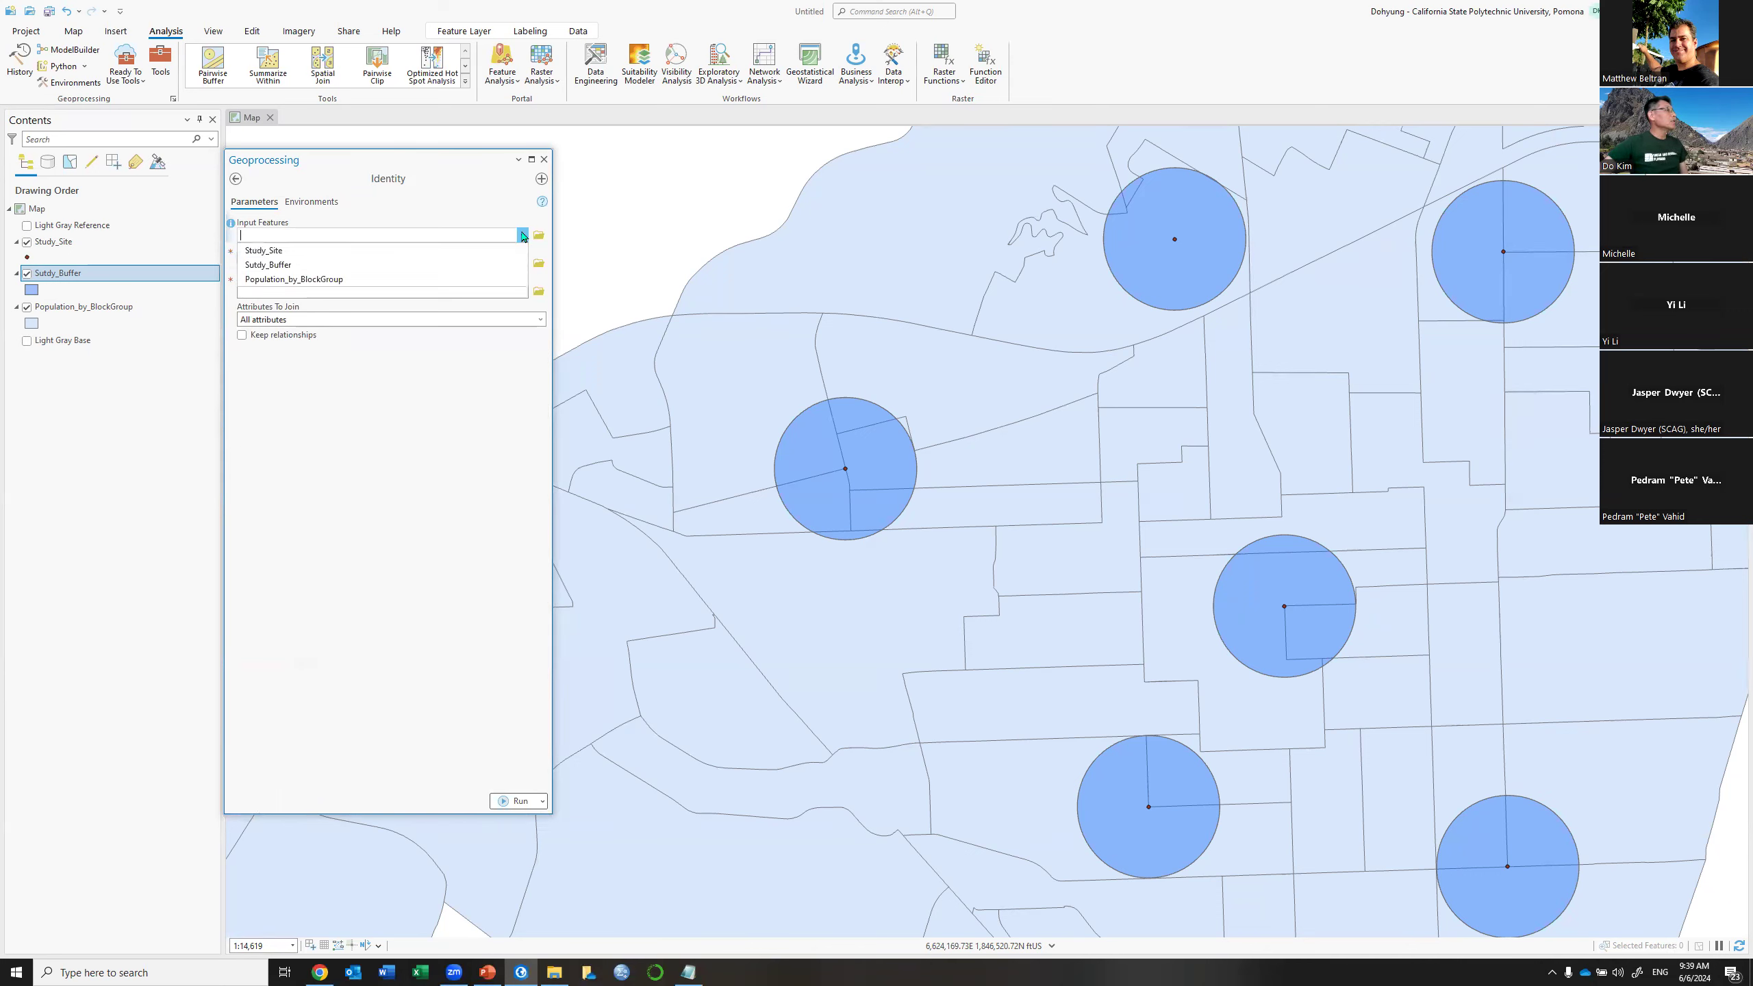
click(341, 279)
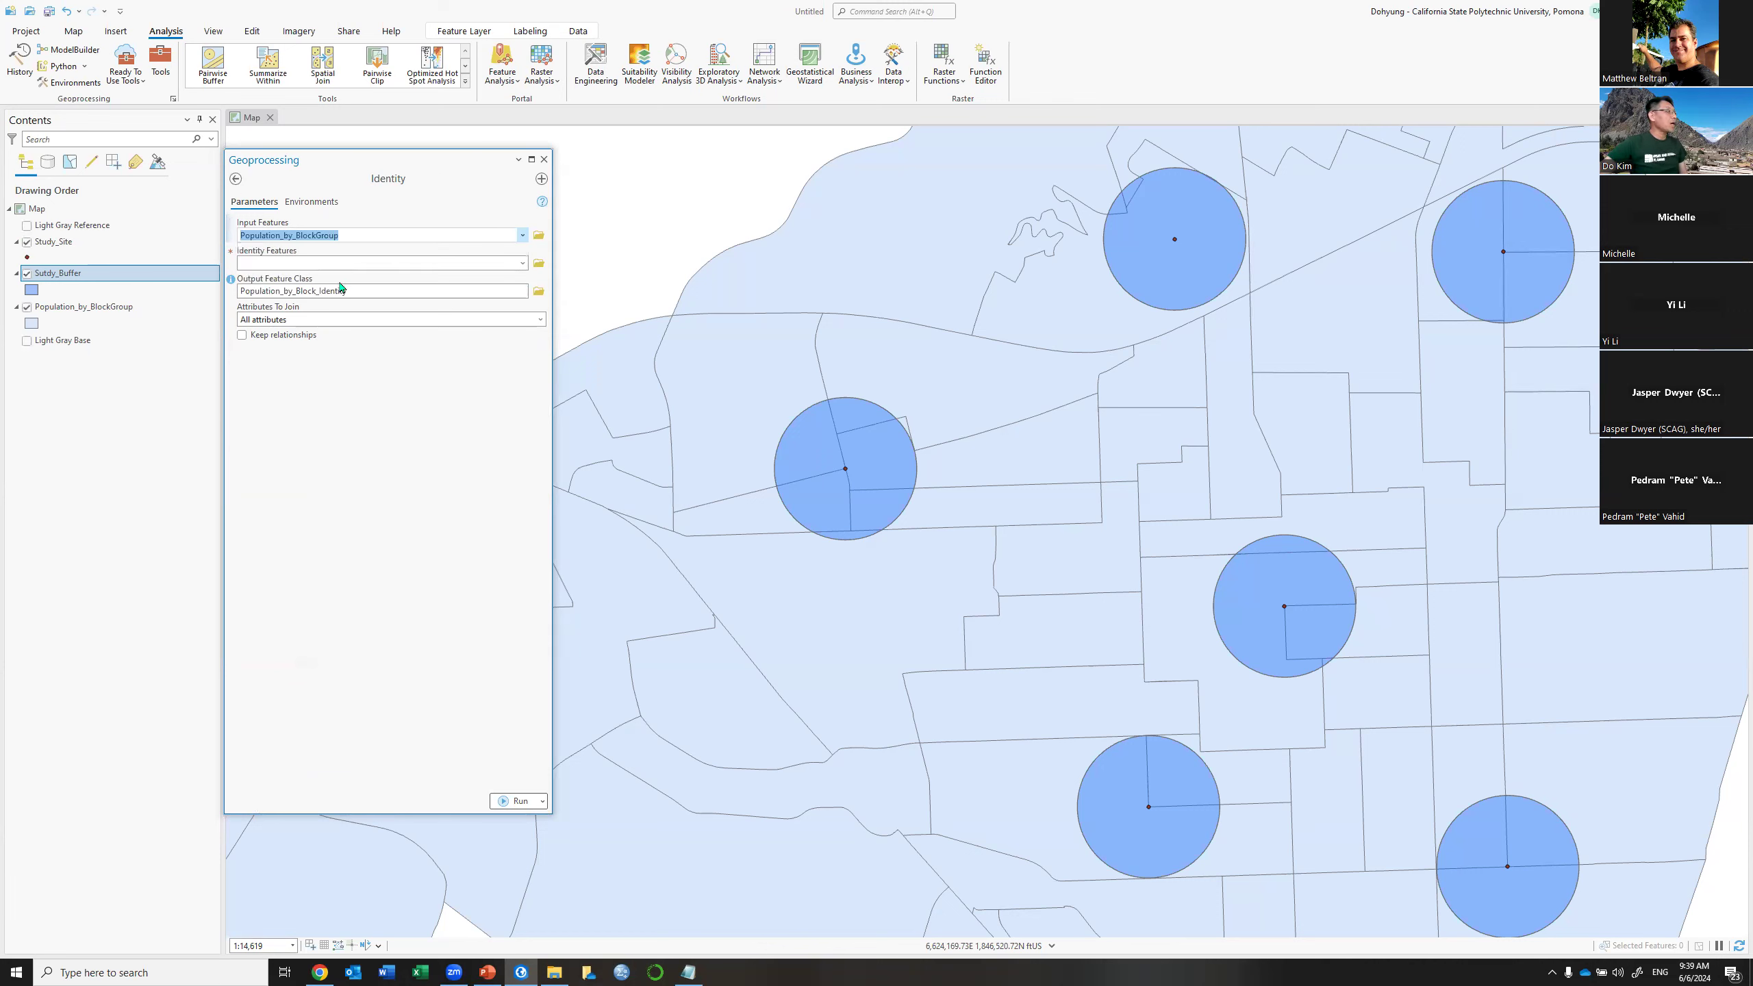
click(523, 264)
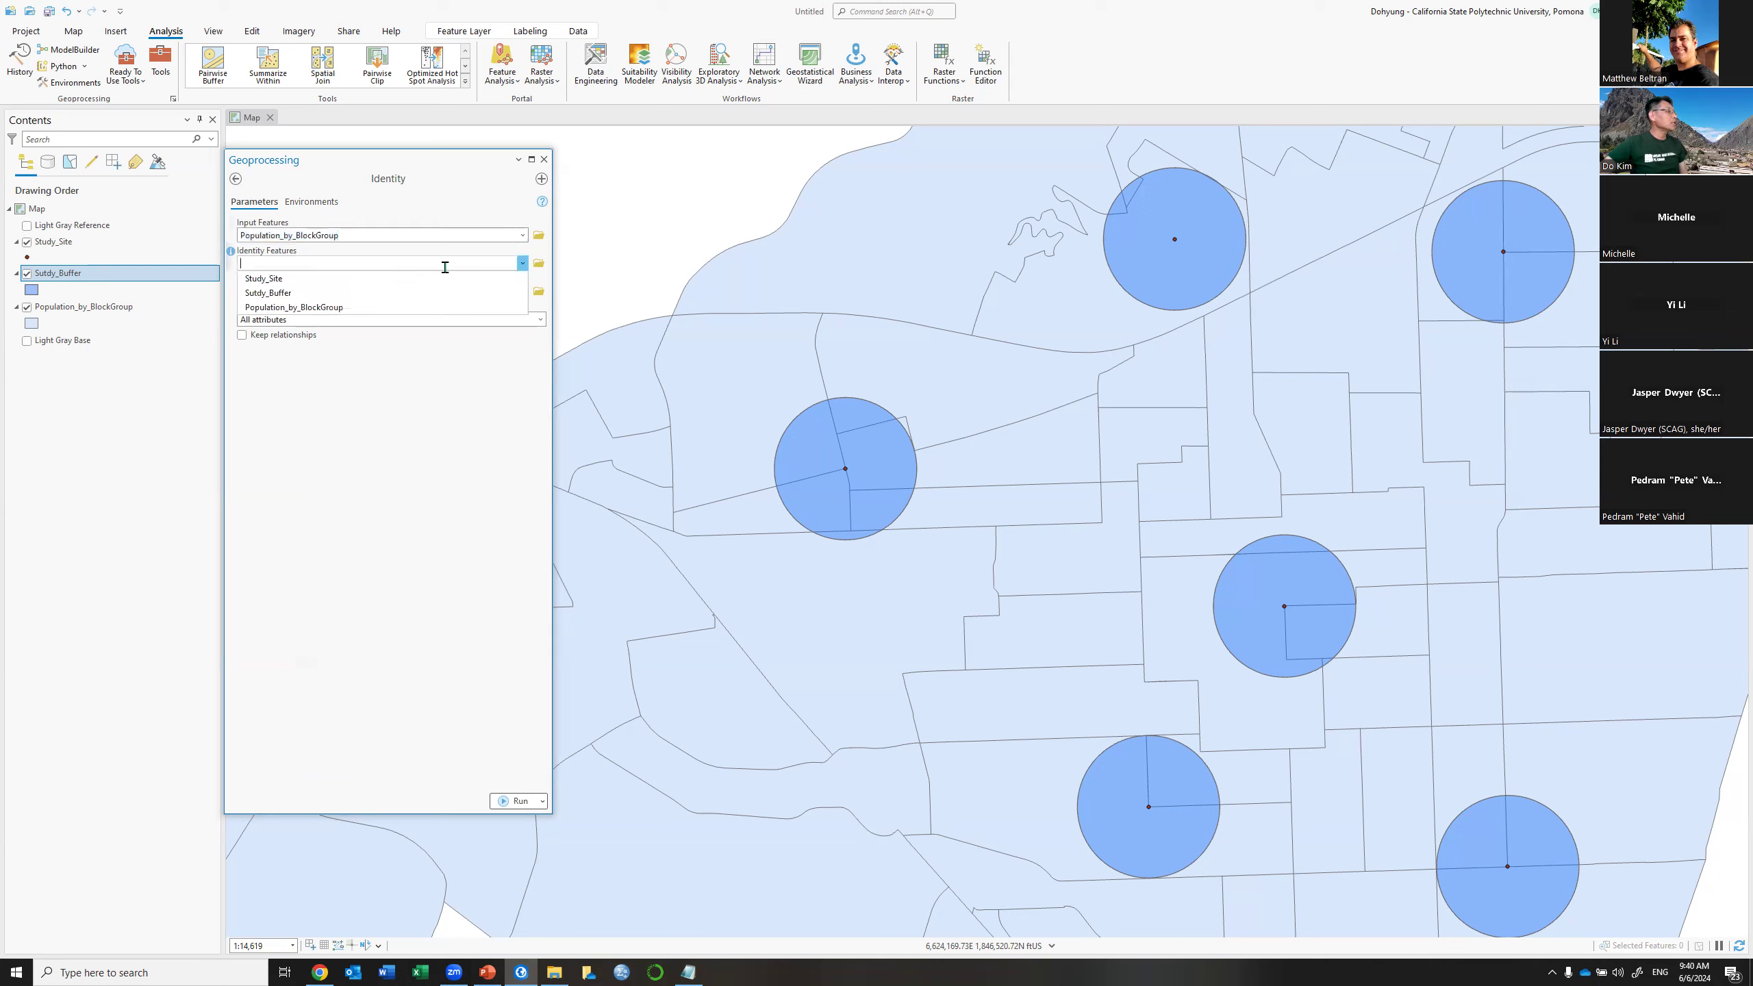
click(436, 554)
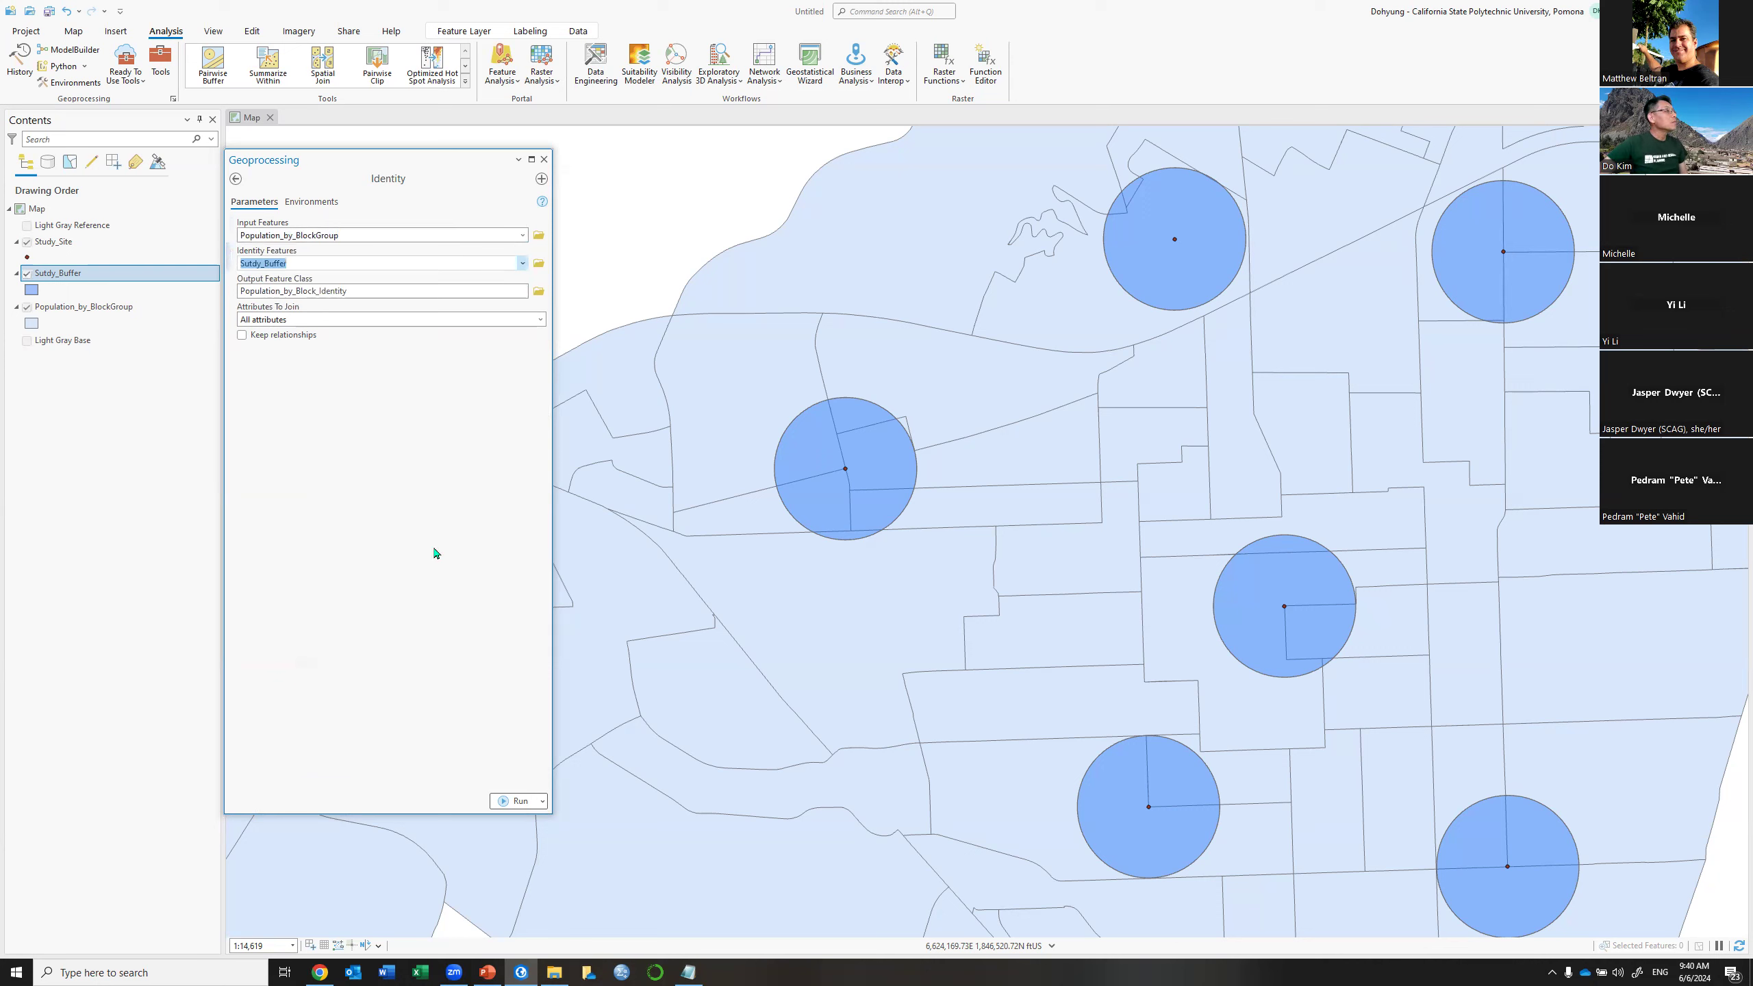
click(539, 292)
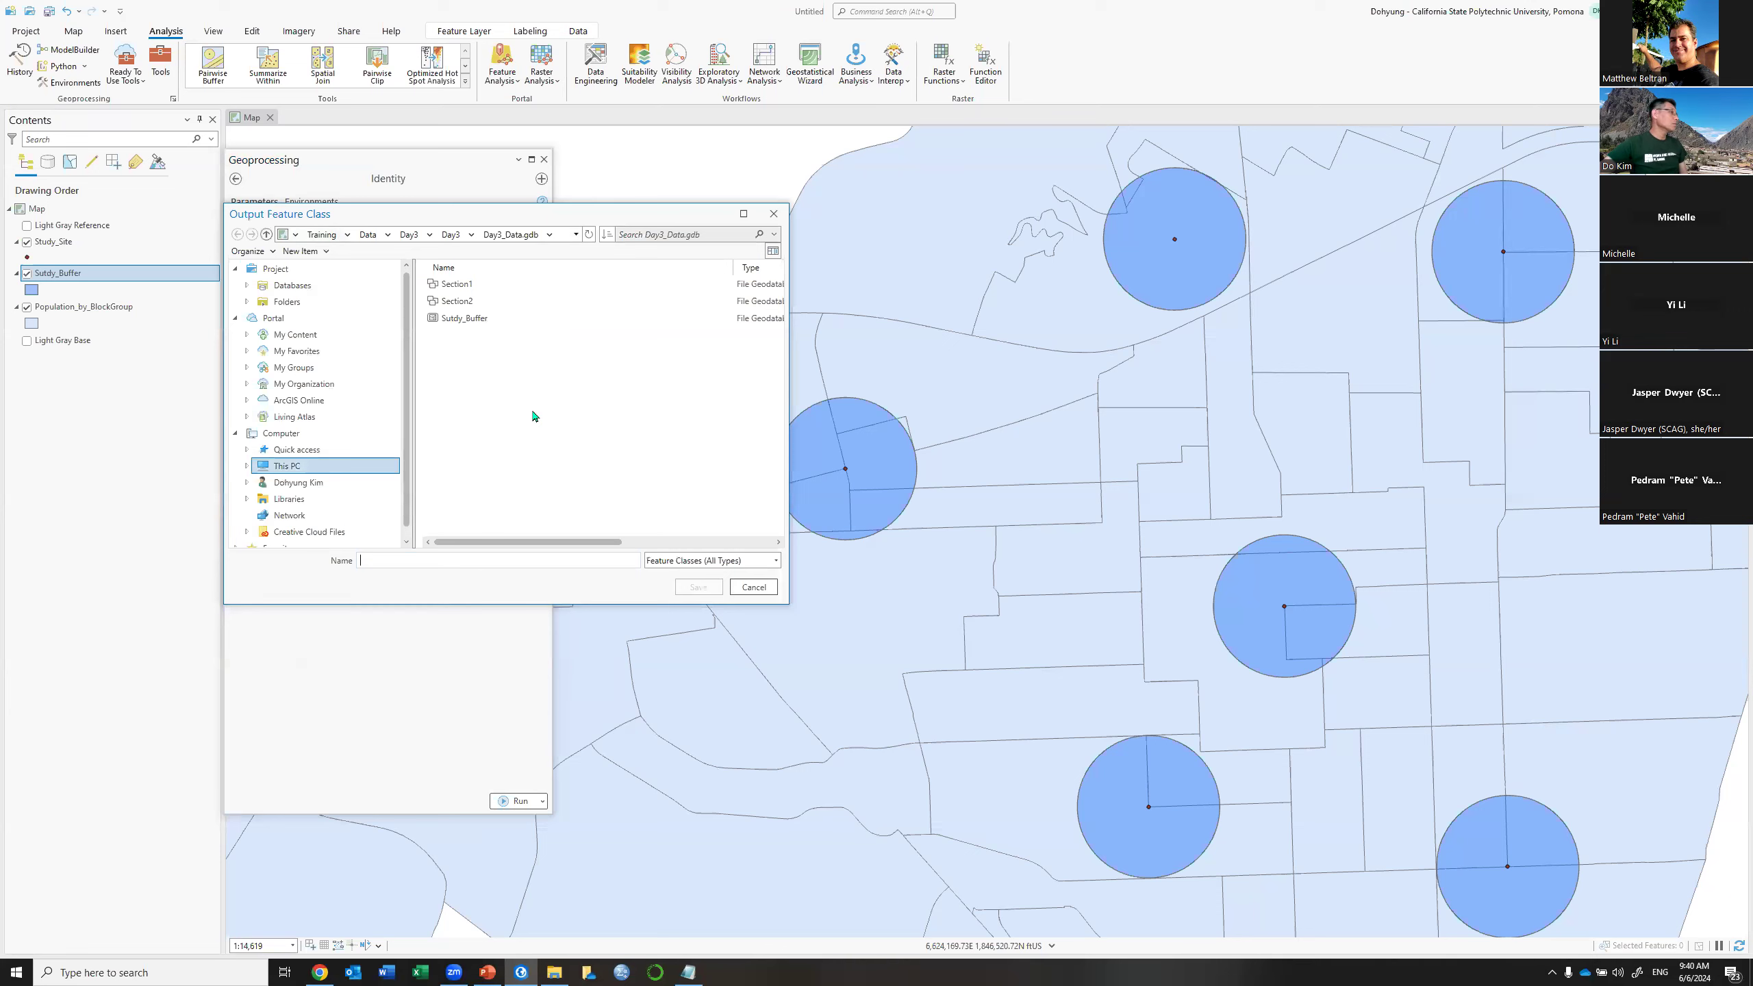
click(405, 555)
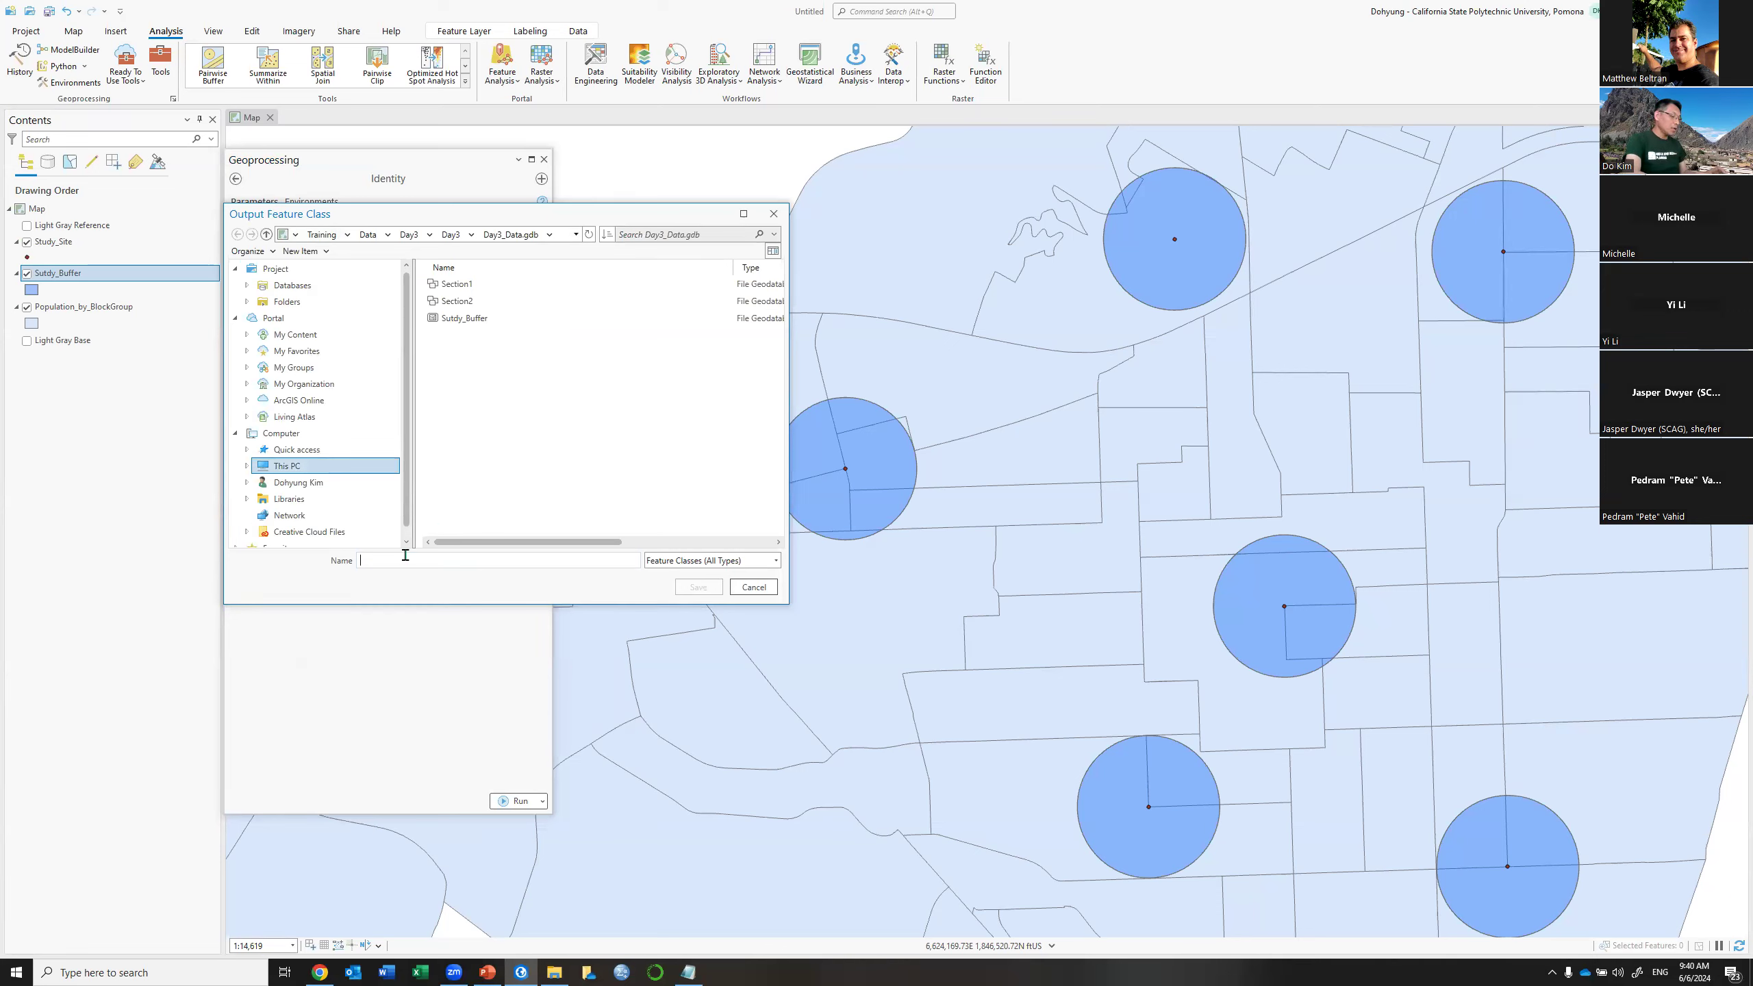
text(BG)
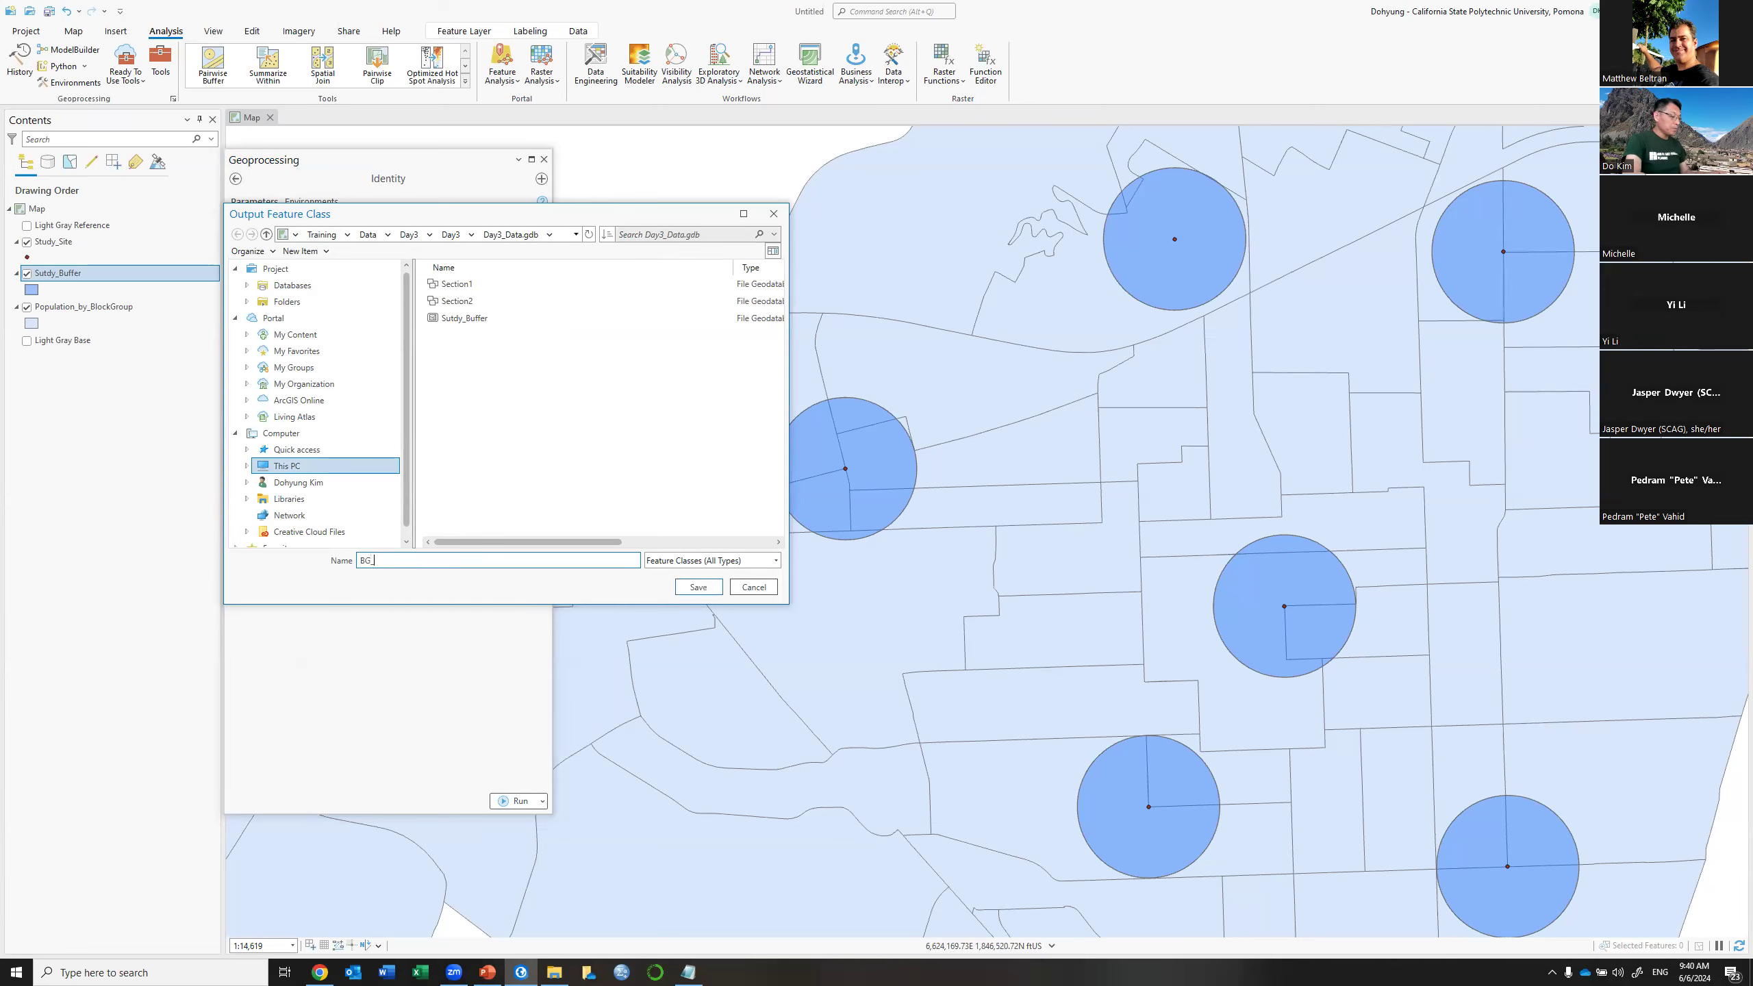
text(_Identity)
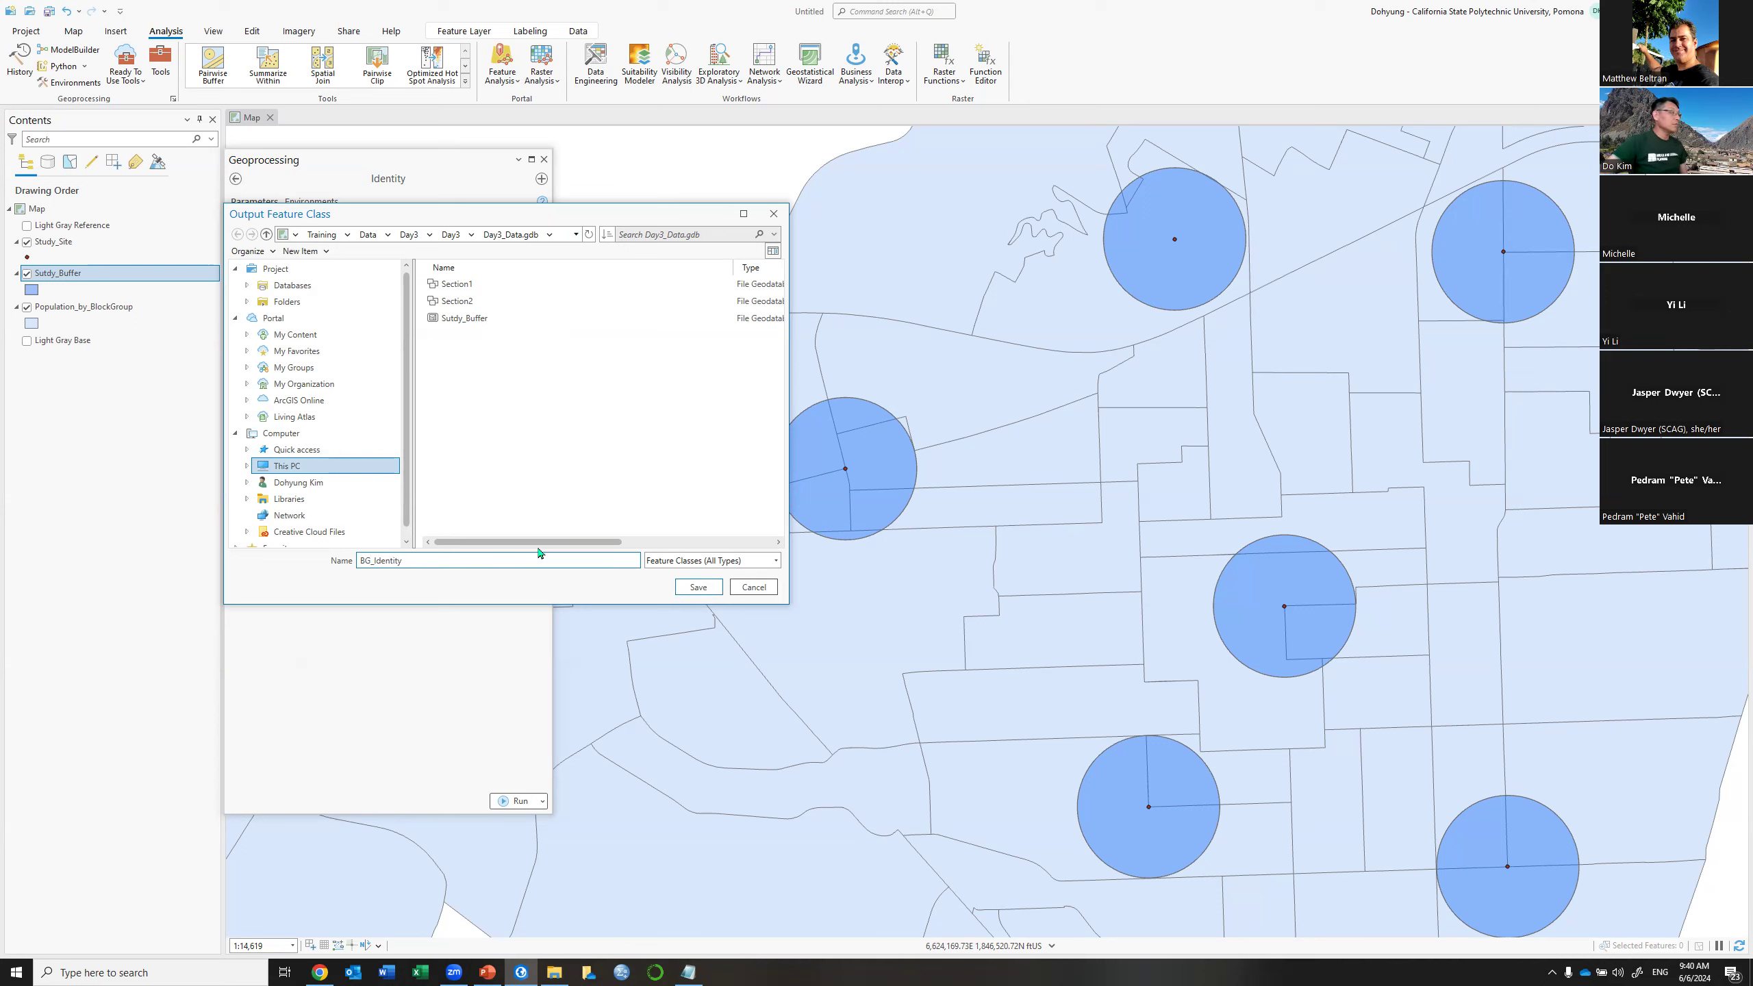
click(694, 586)
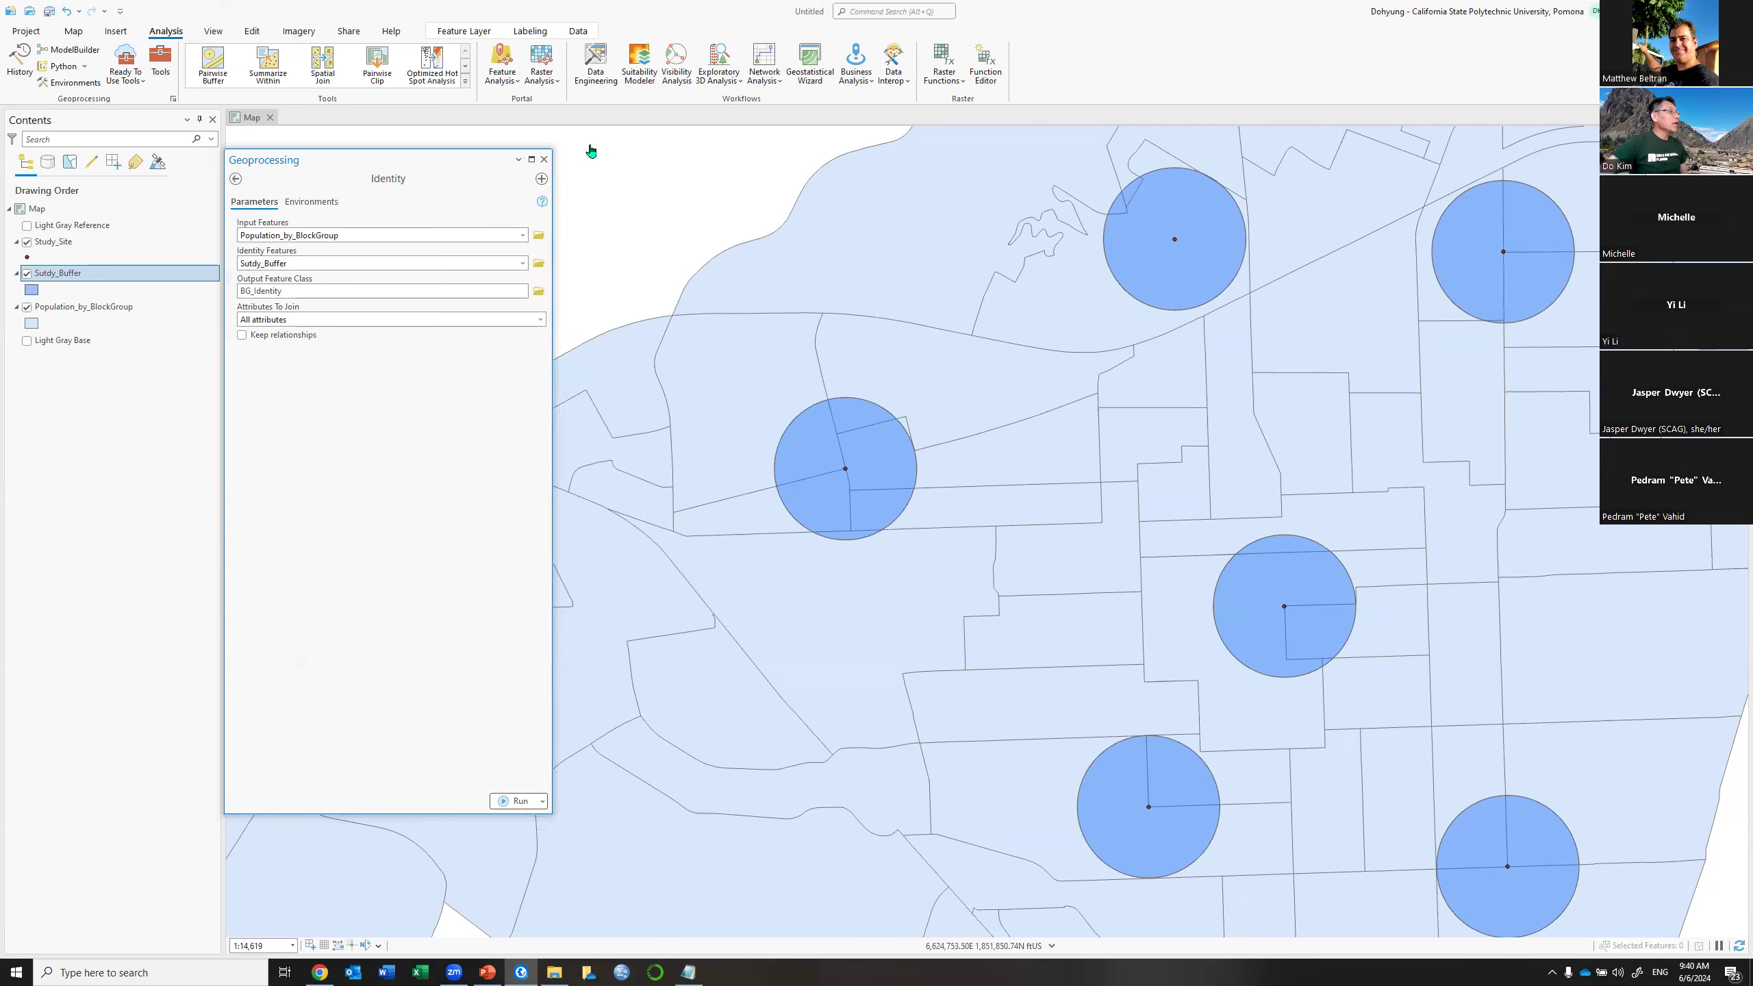
Run Identity joining All attributes, then close the tool and hide the Sutdy_Buffer layer
click(541, 322)
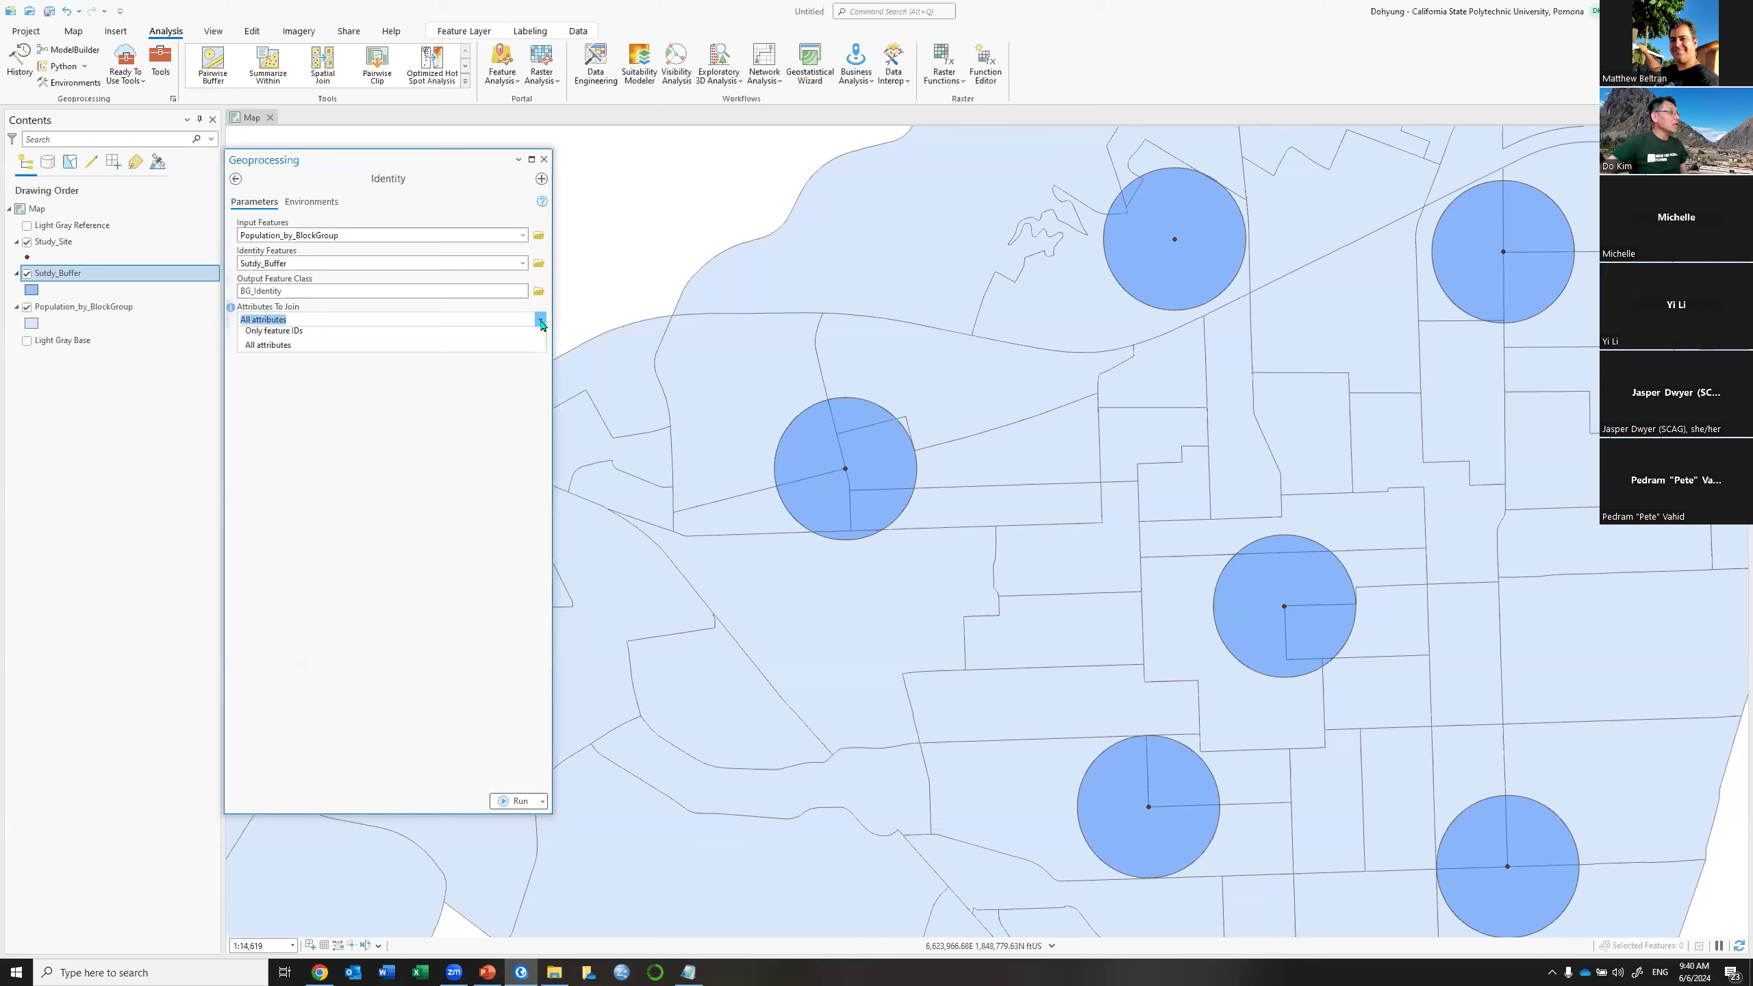
click(289, 364)
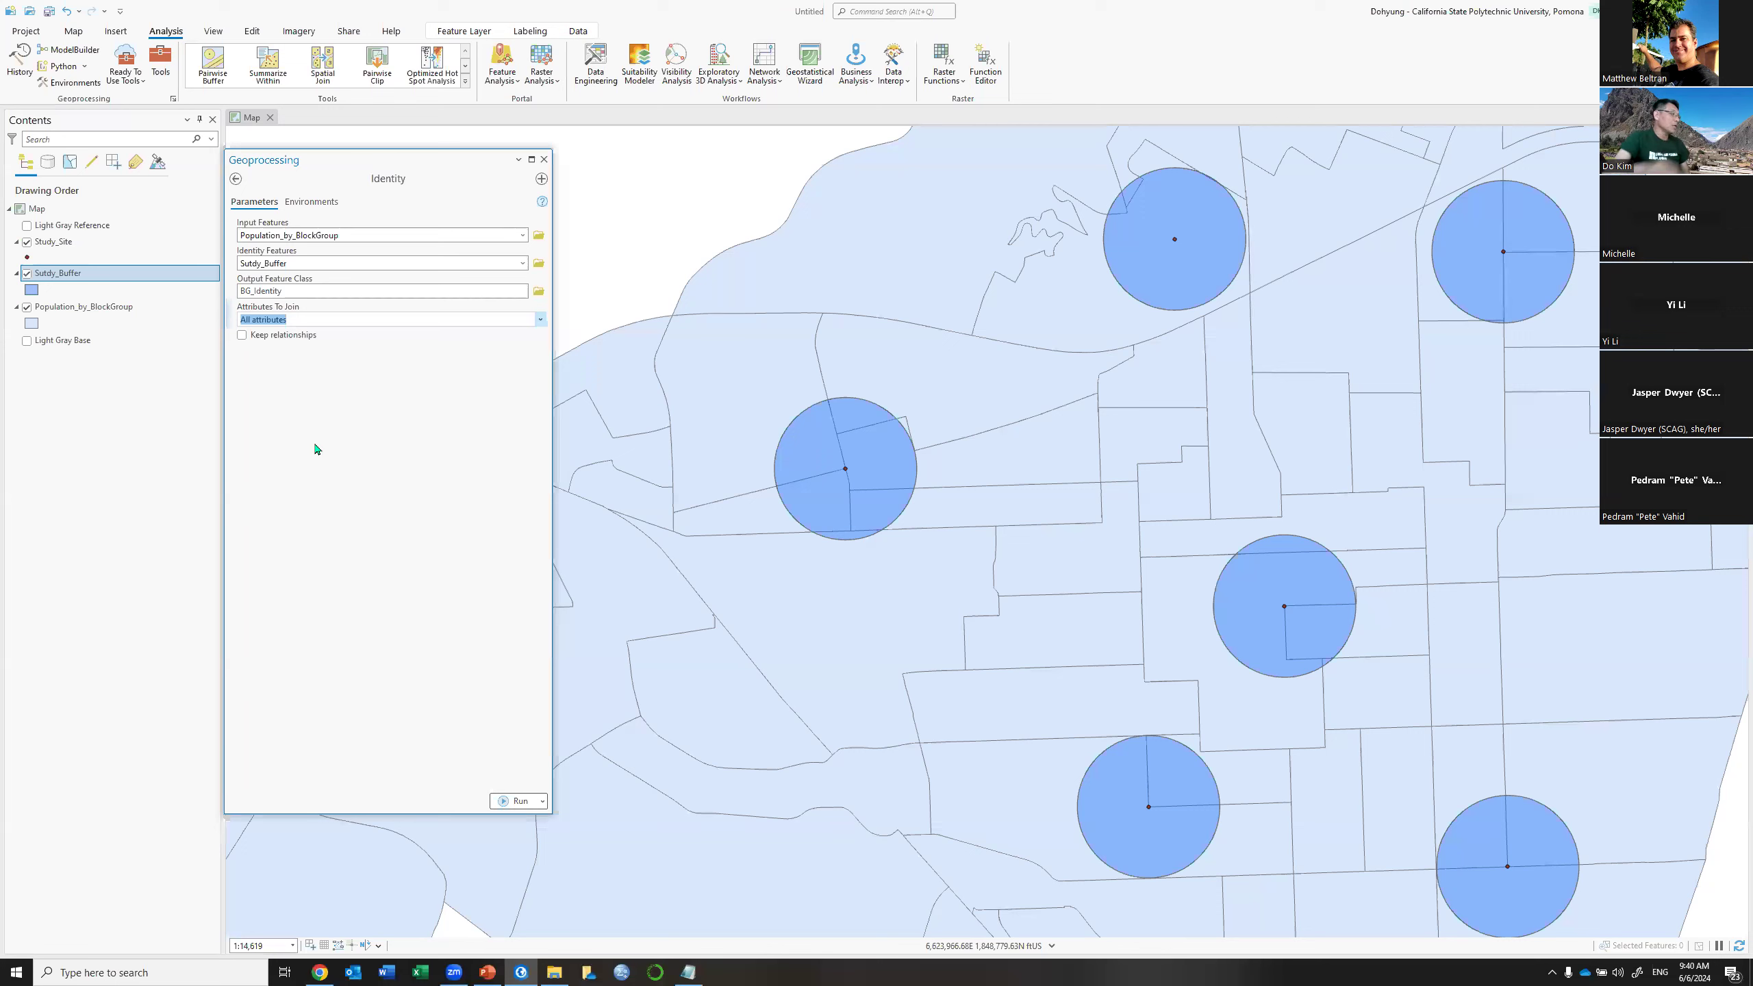
click(505, 803)
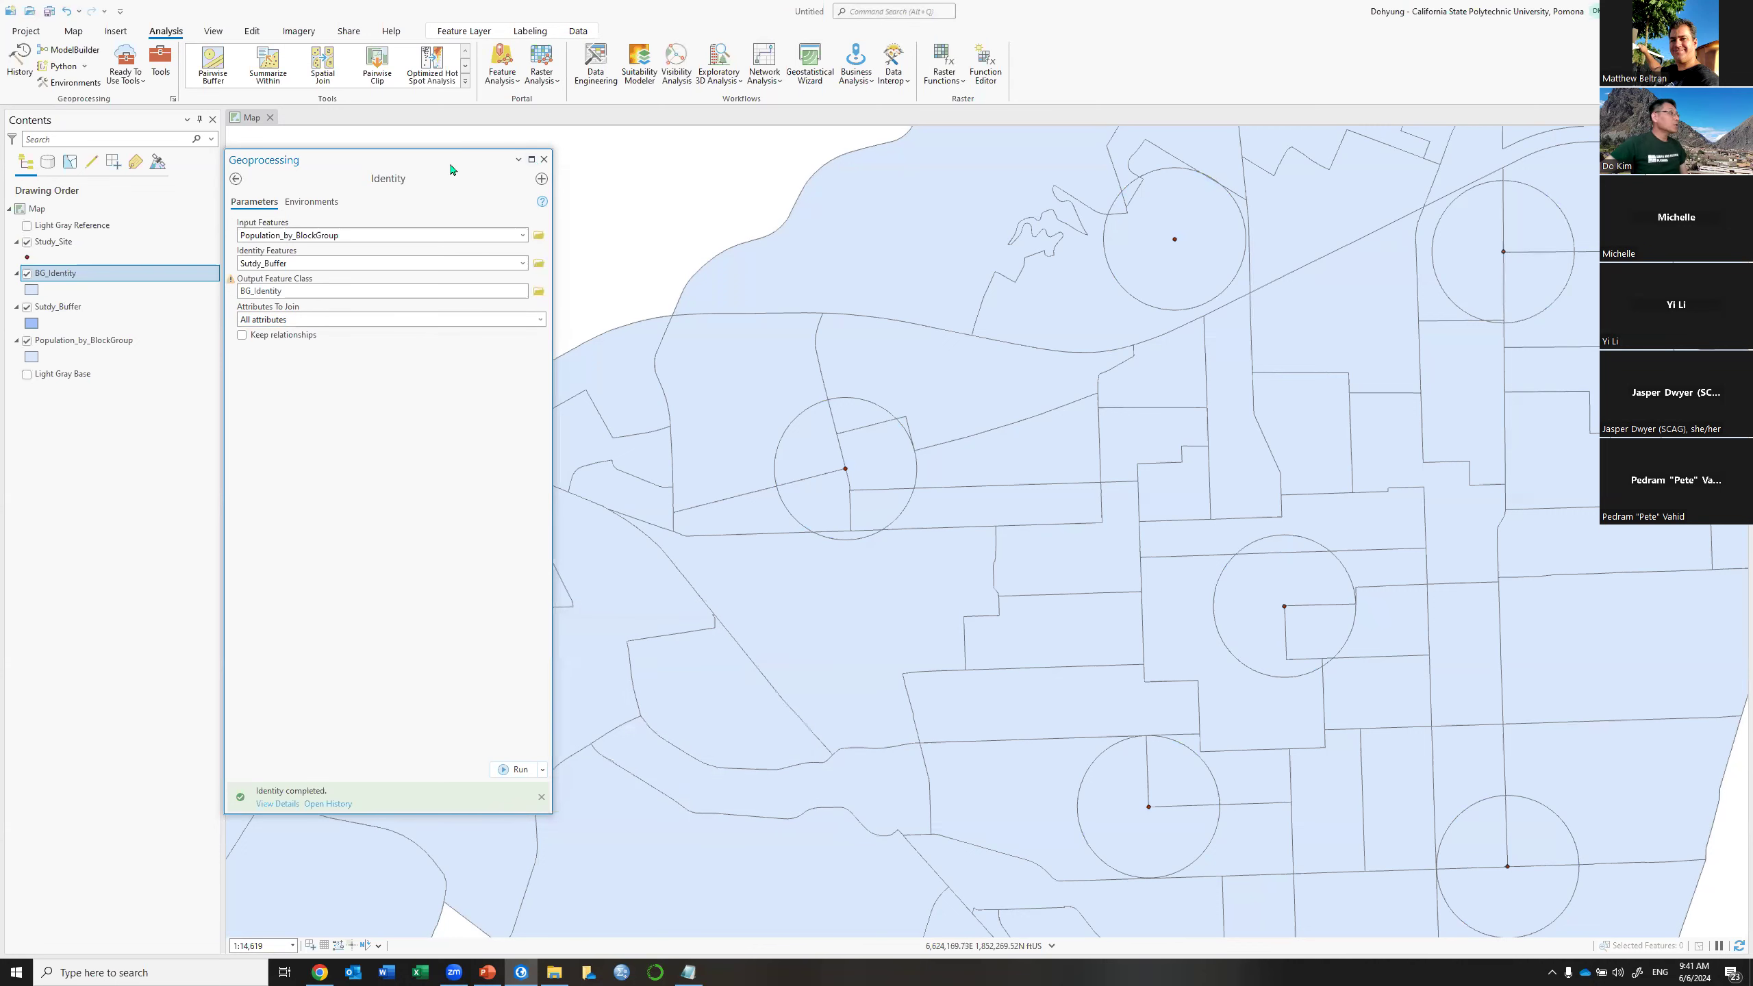
click(544, 159)
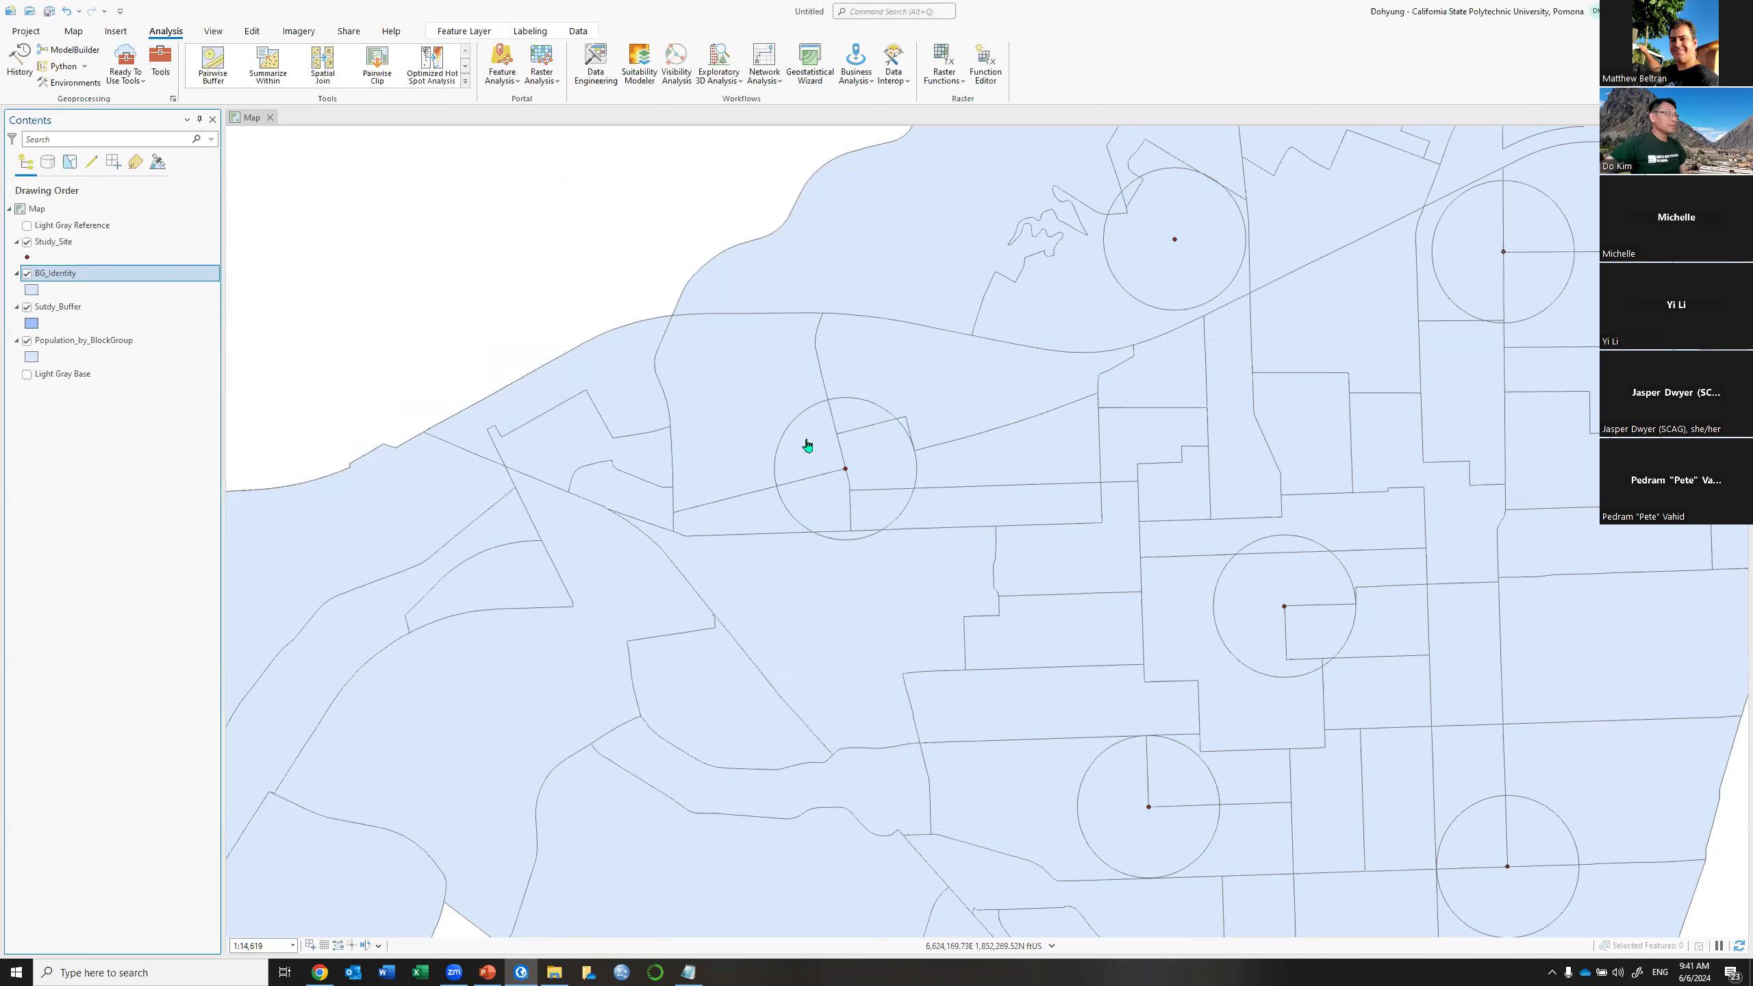
click(28, 307)
Select the BG_Identity pieces inside one buffer circle, hide Population_by_BlockGroup, and zoom in
click(73, 30)
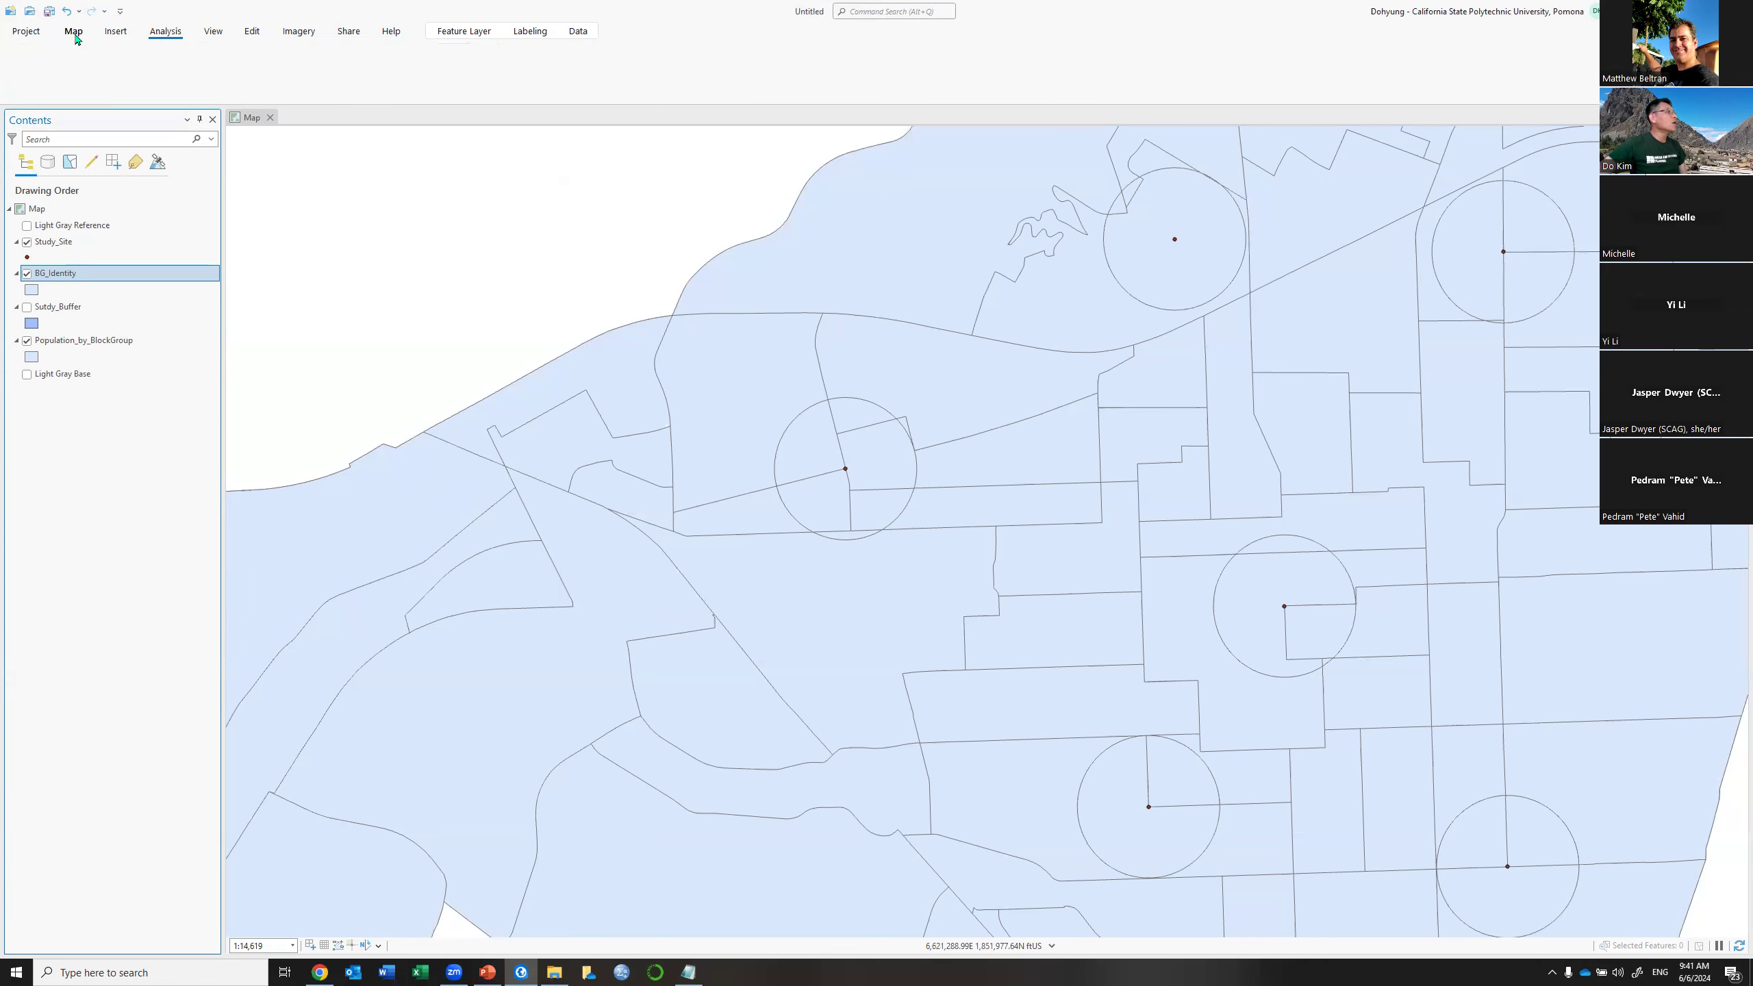
drag(815, 423, 863, 532)
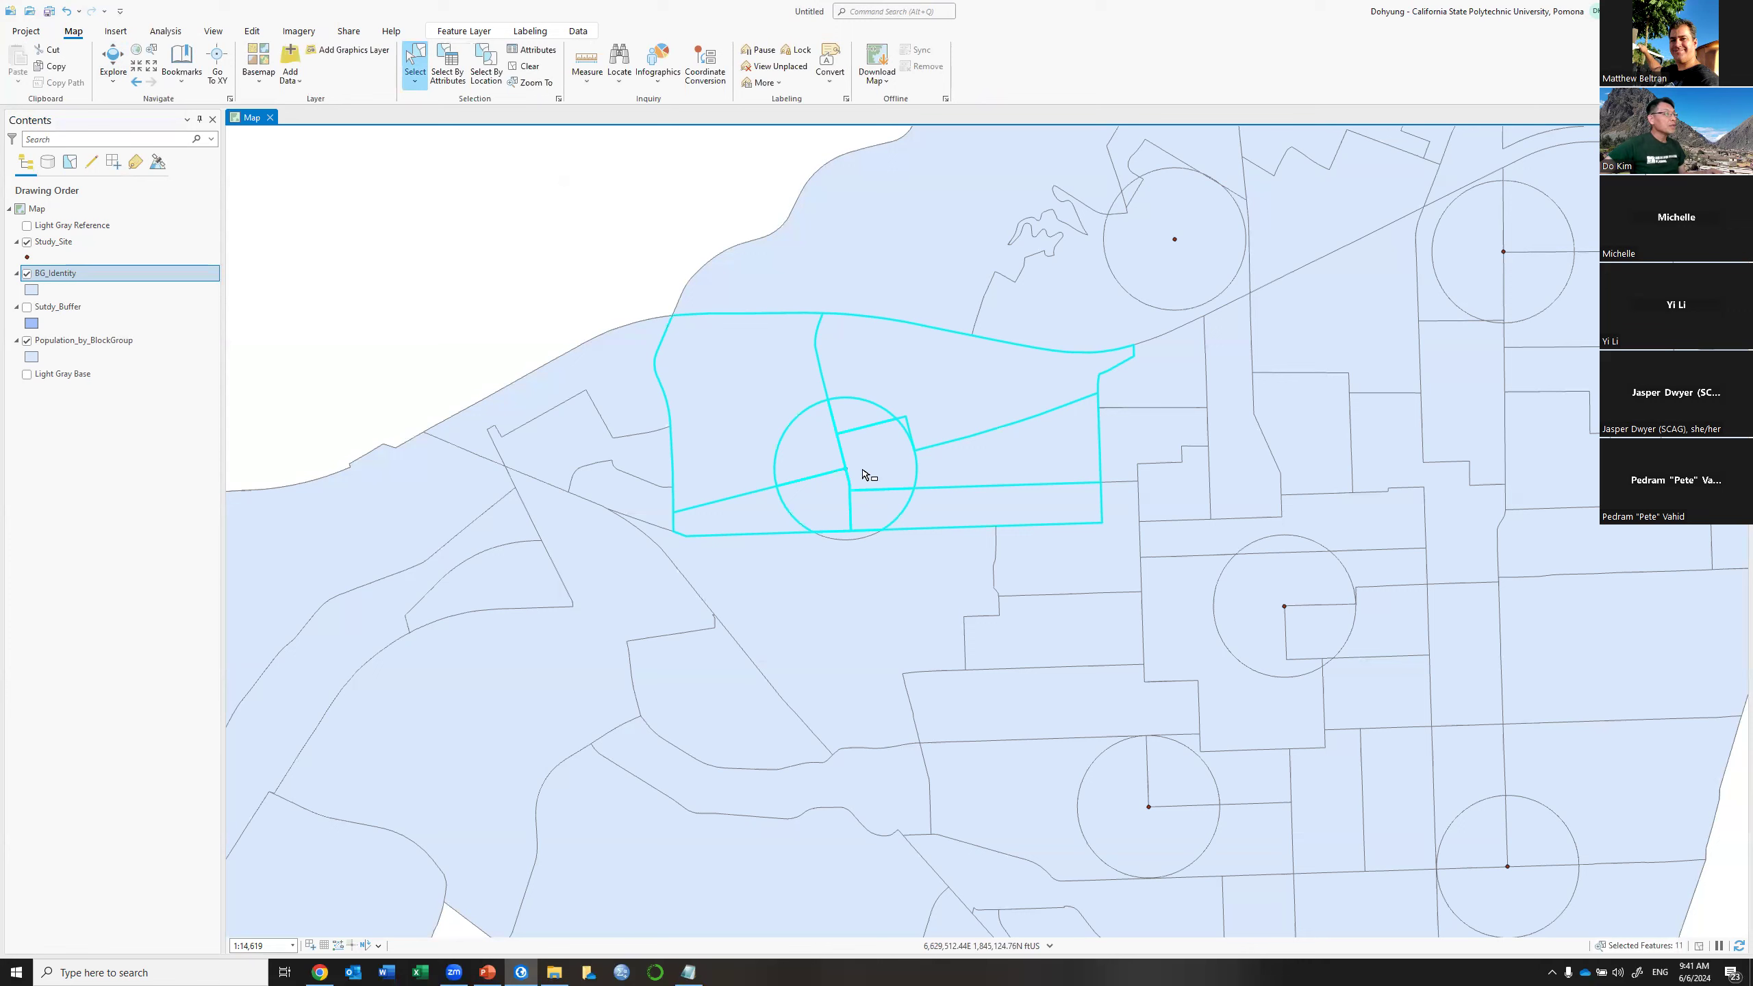
drag(820, 415, 852, 510)
click(28, 341)
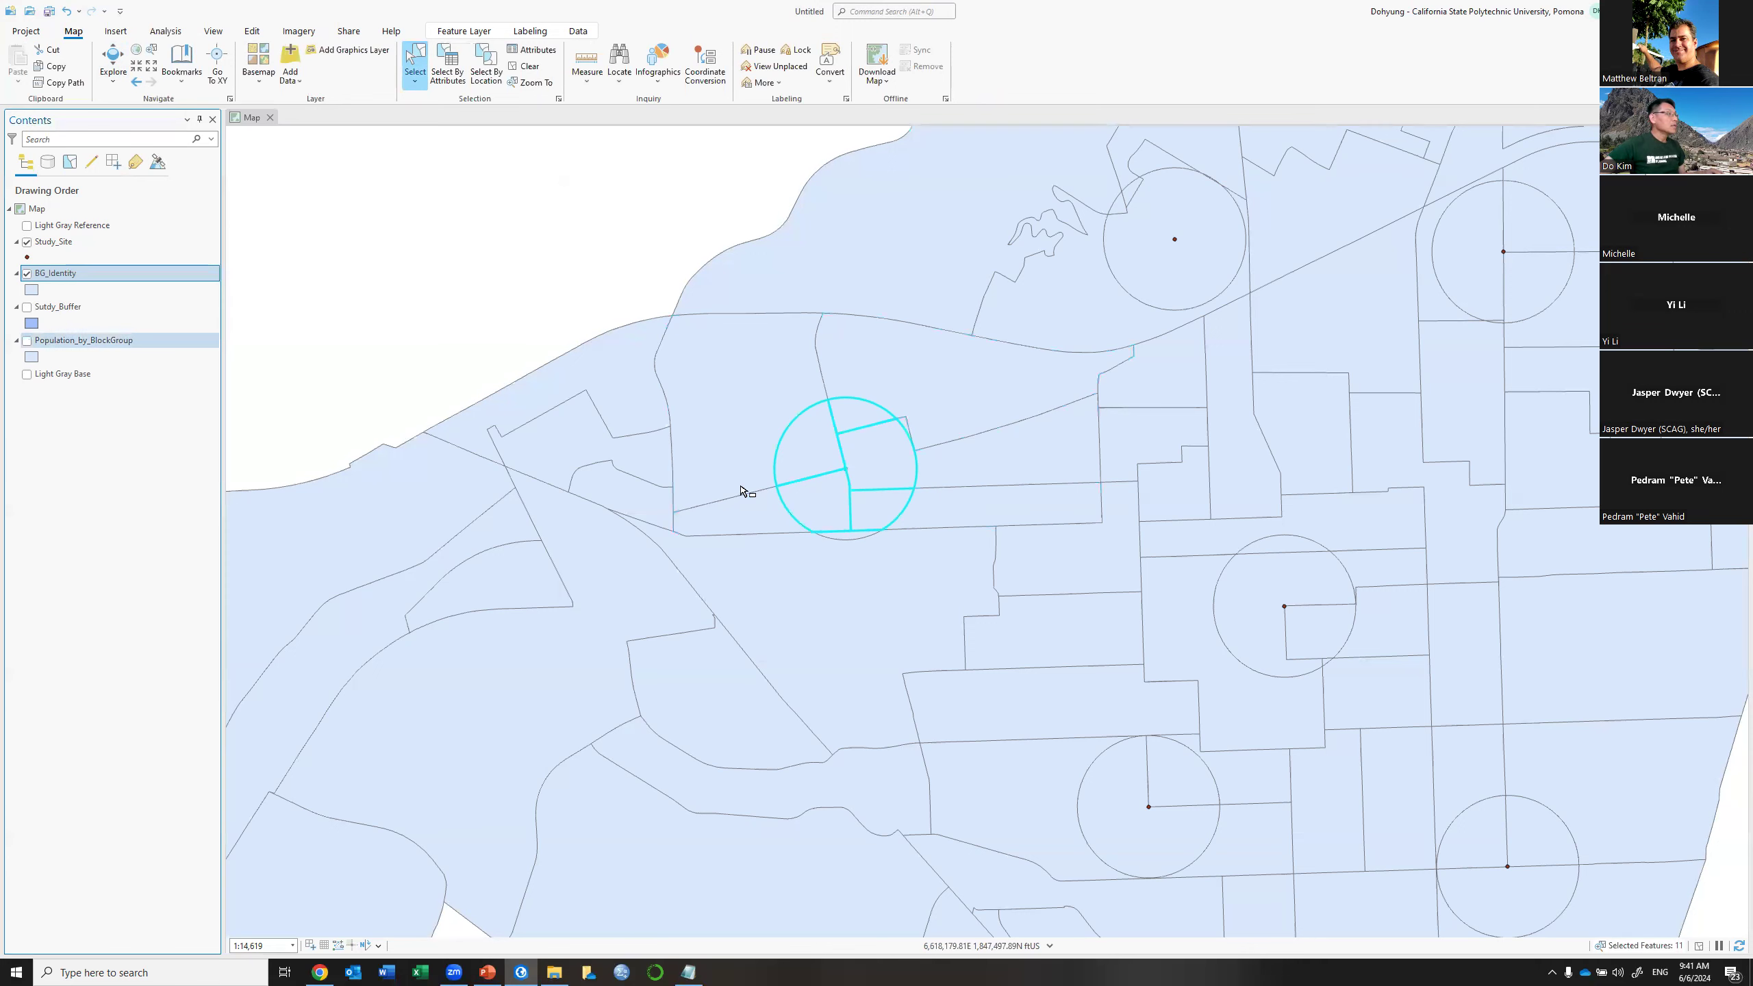
shift+click(849, 538)
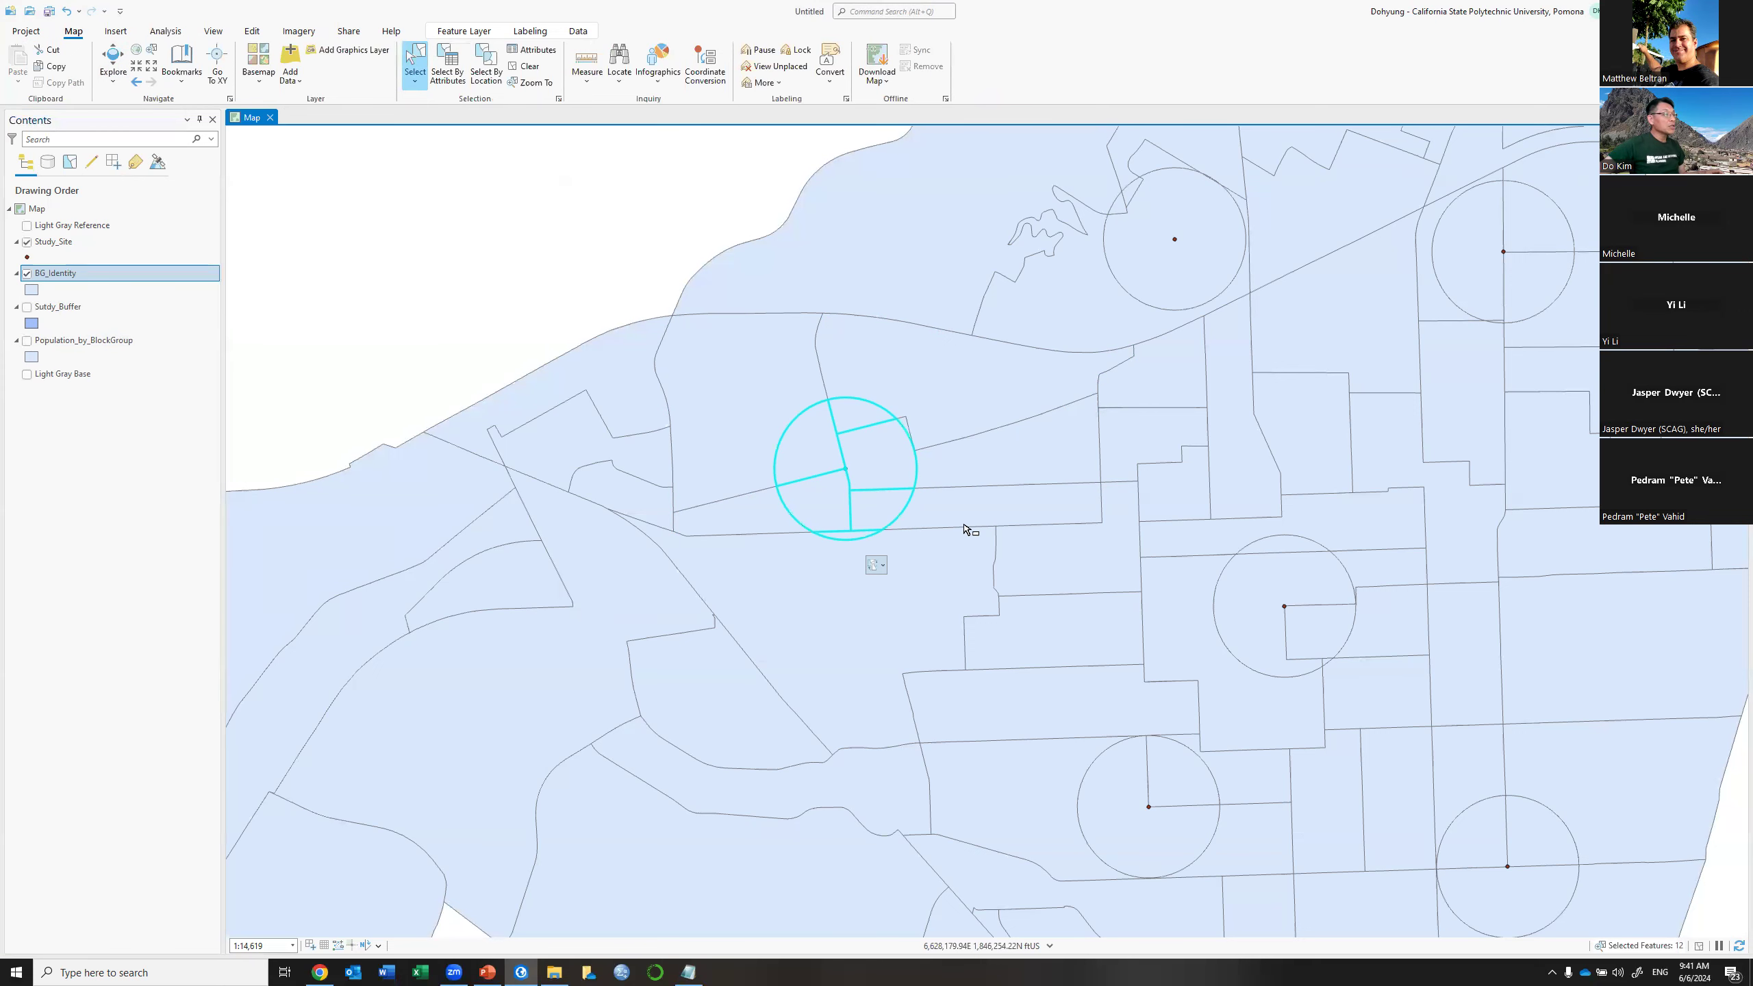
scroll(856, 482, up, 3)
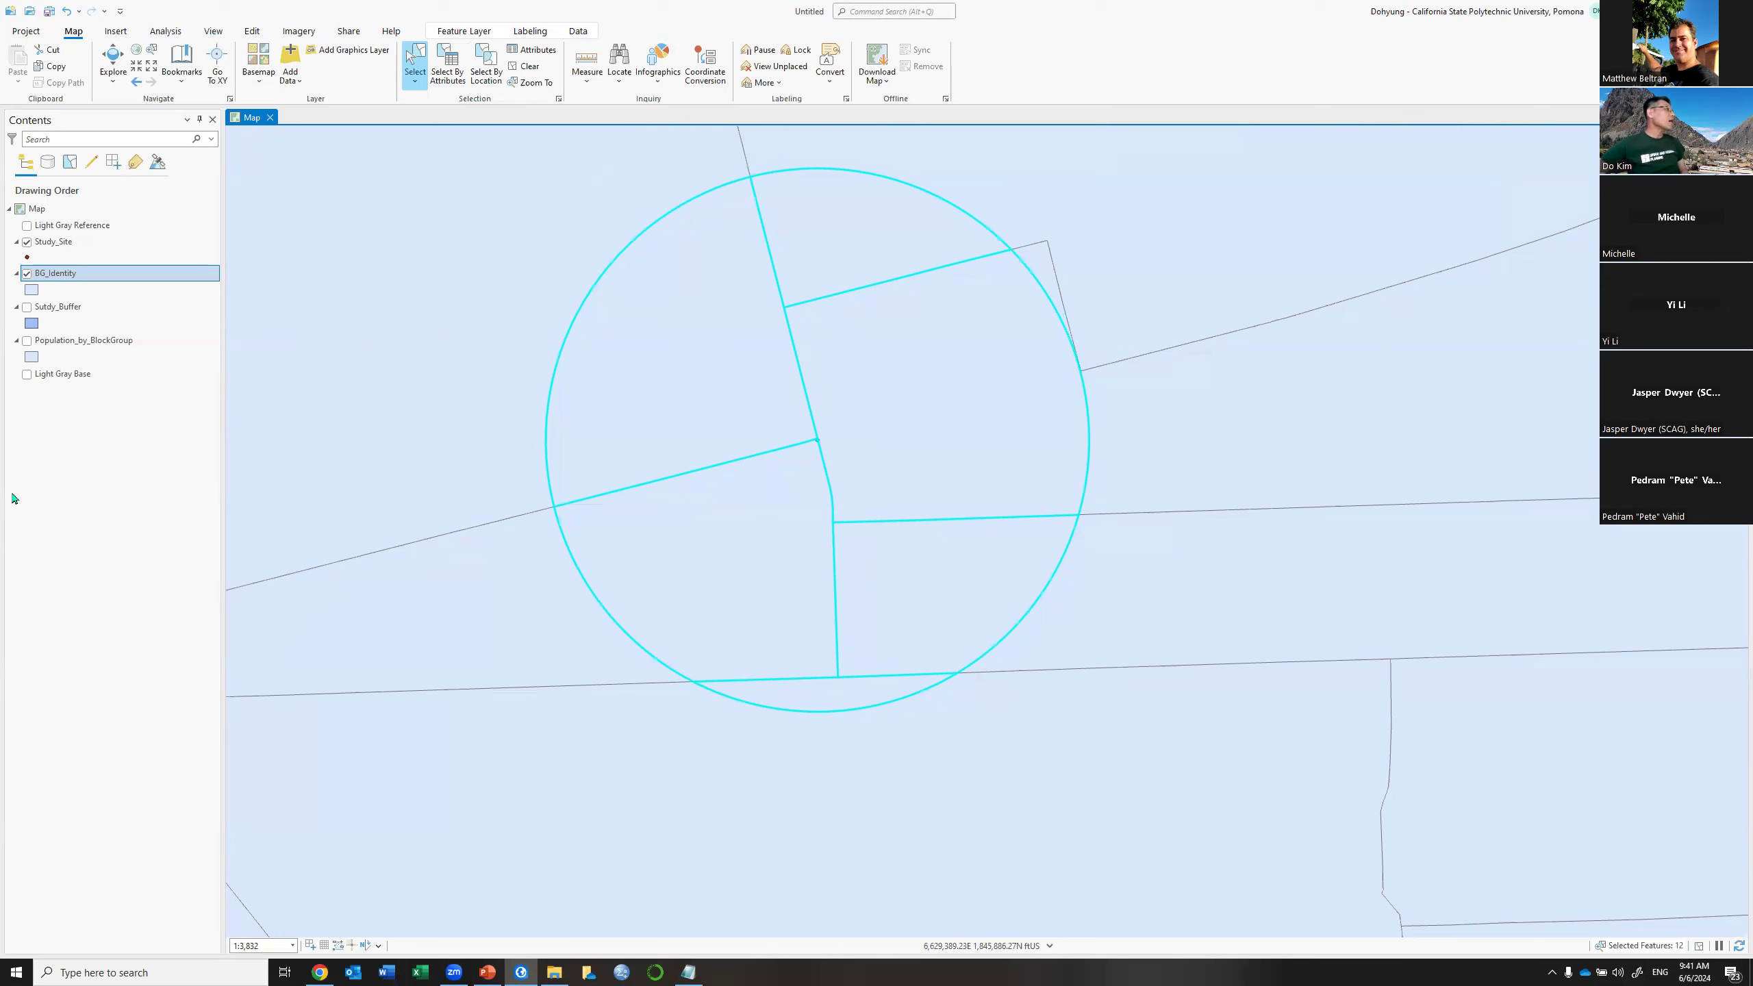
right_click(140, 274)
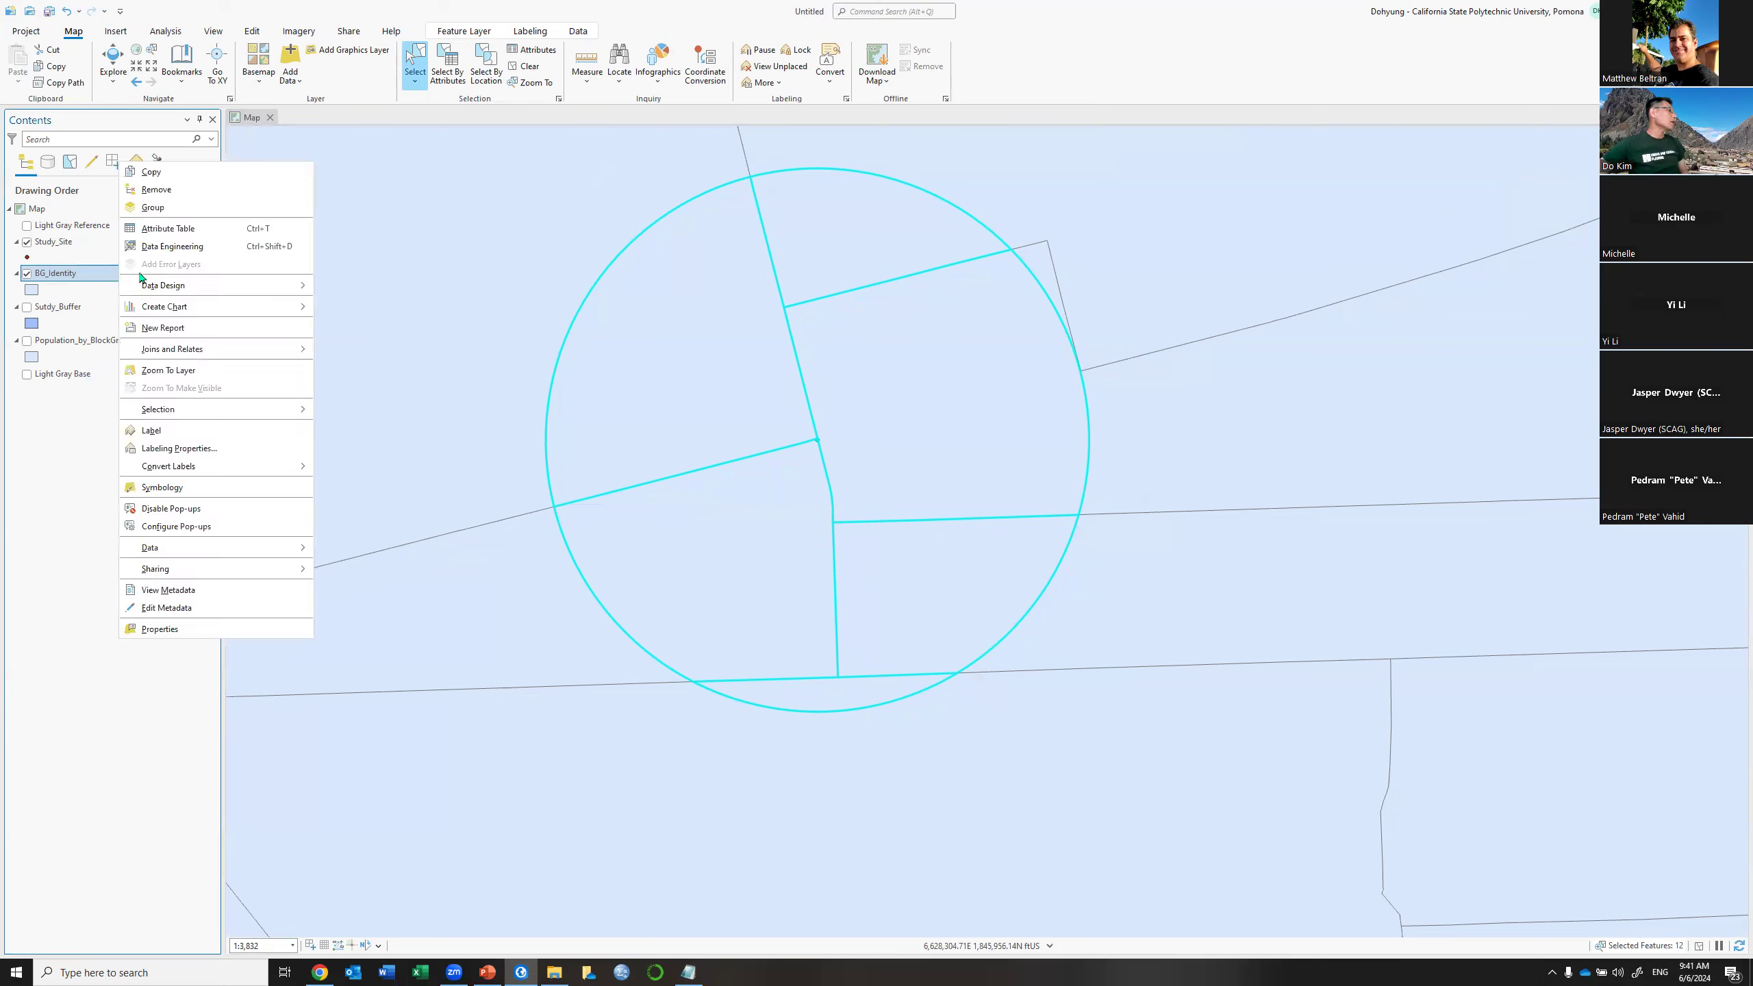
Open the BG_Identity table, highlight the block group and buffer field groups, and clear the selection
click(173, 227)
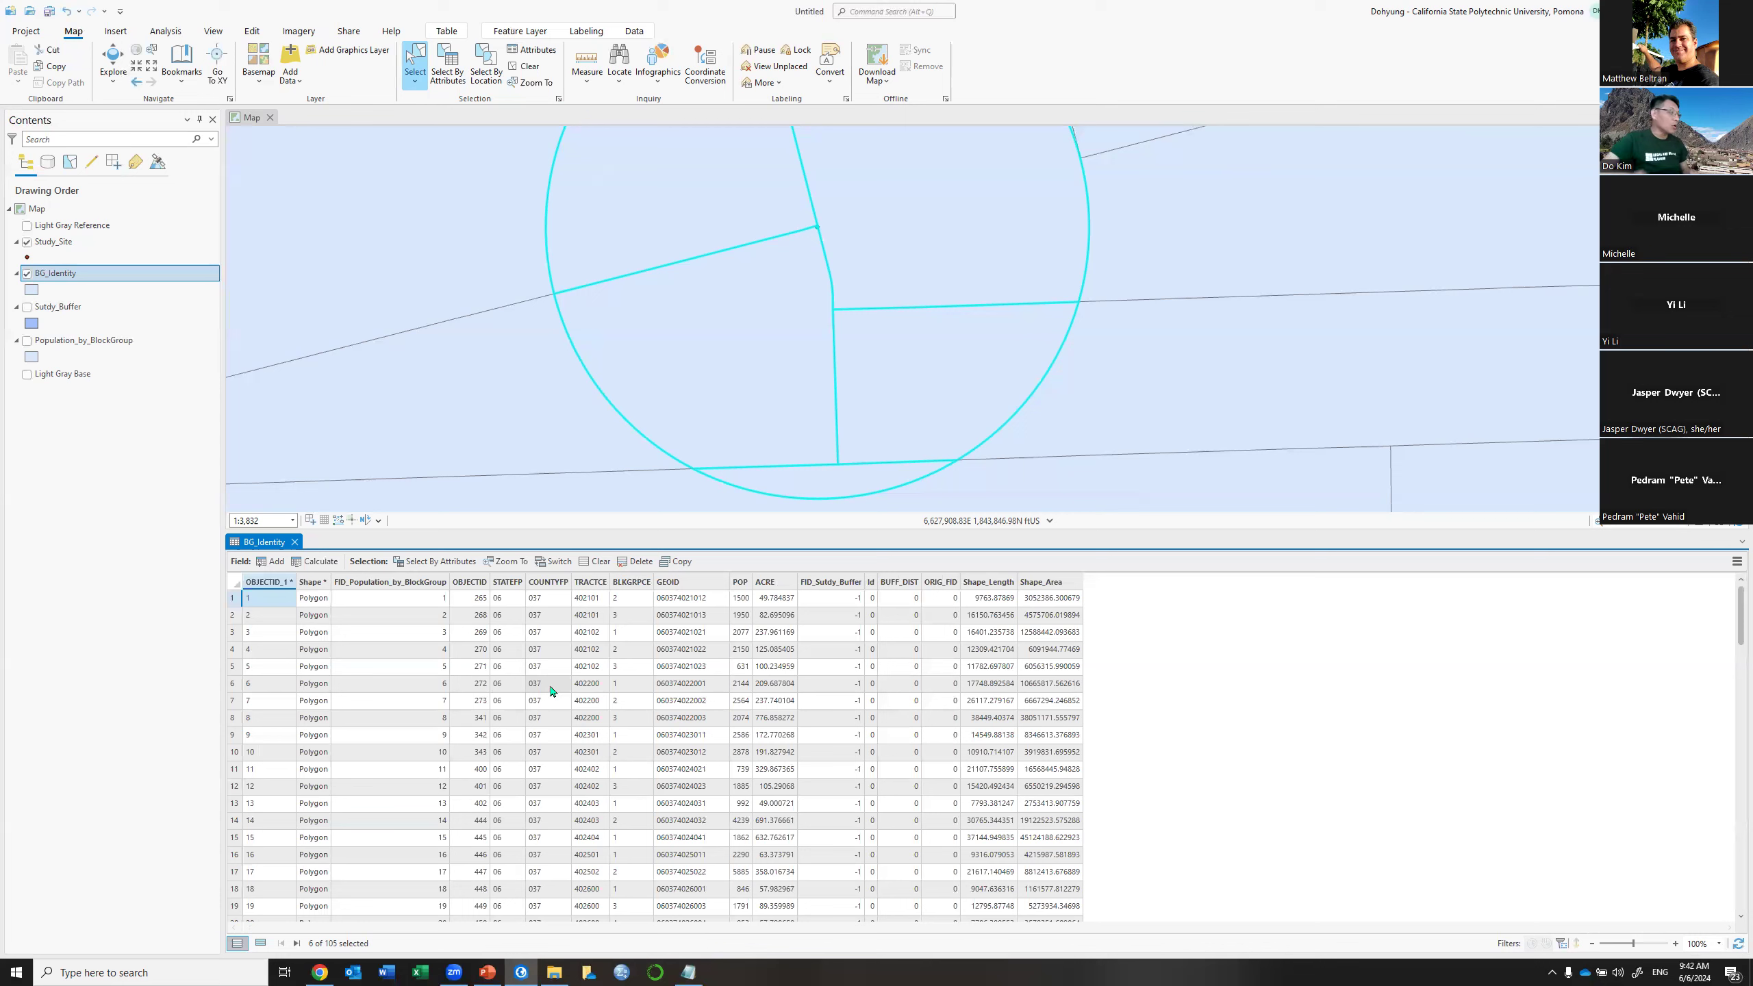
click(476, 584)
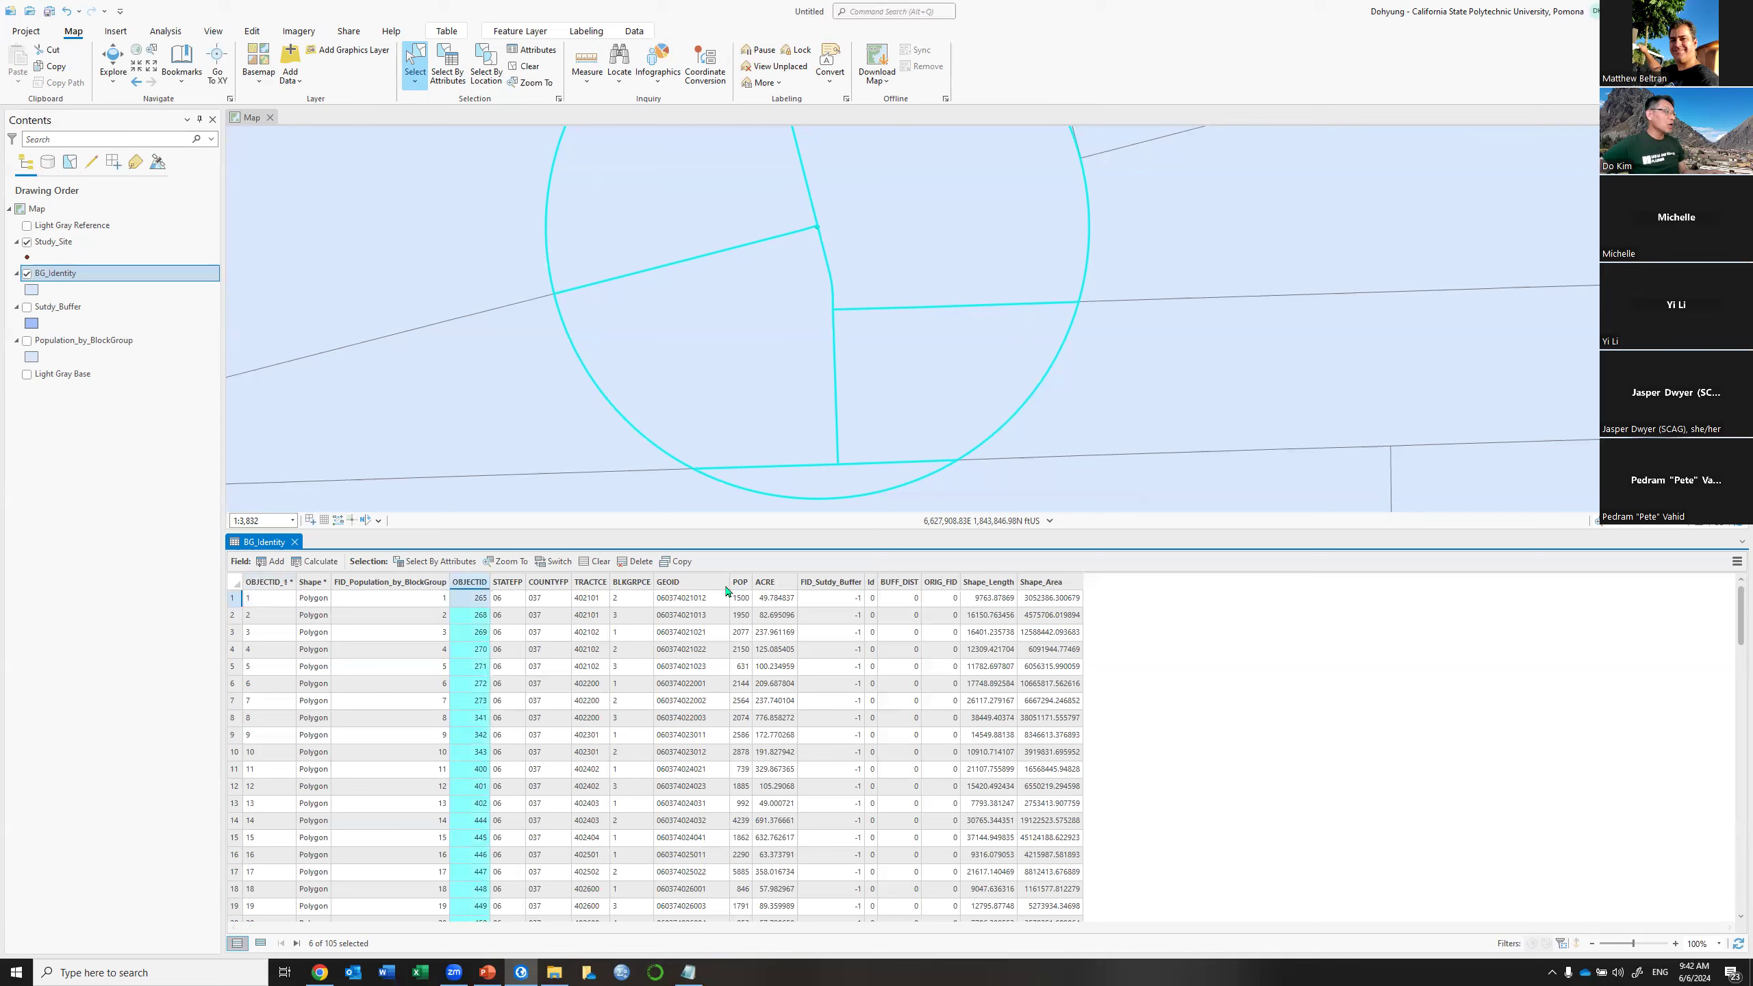
shift+click(780, 583)
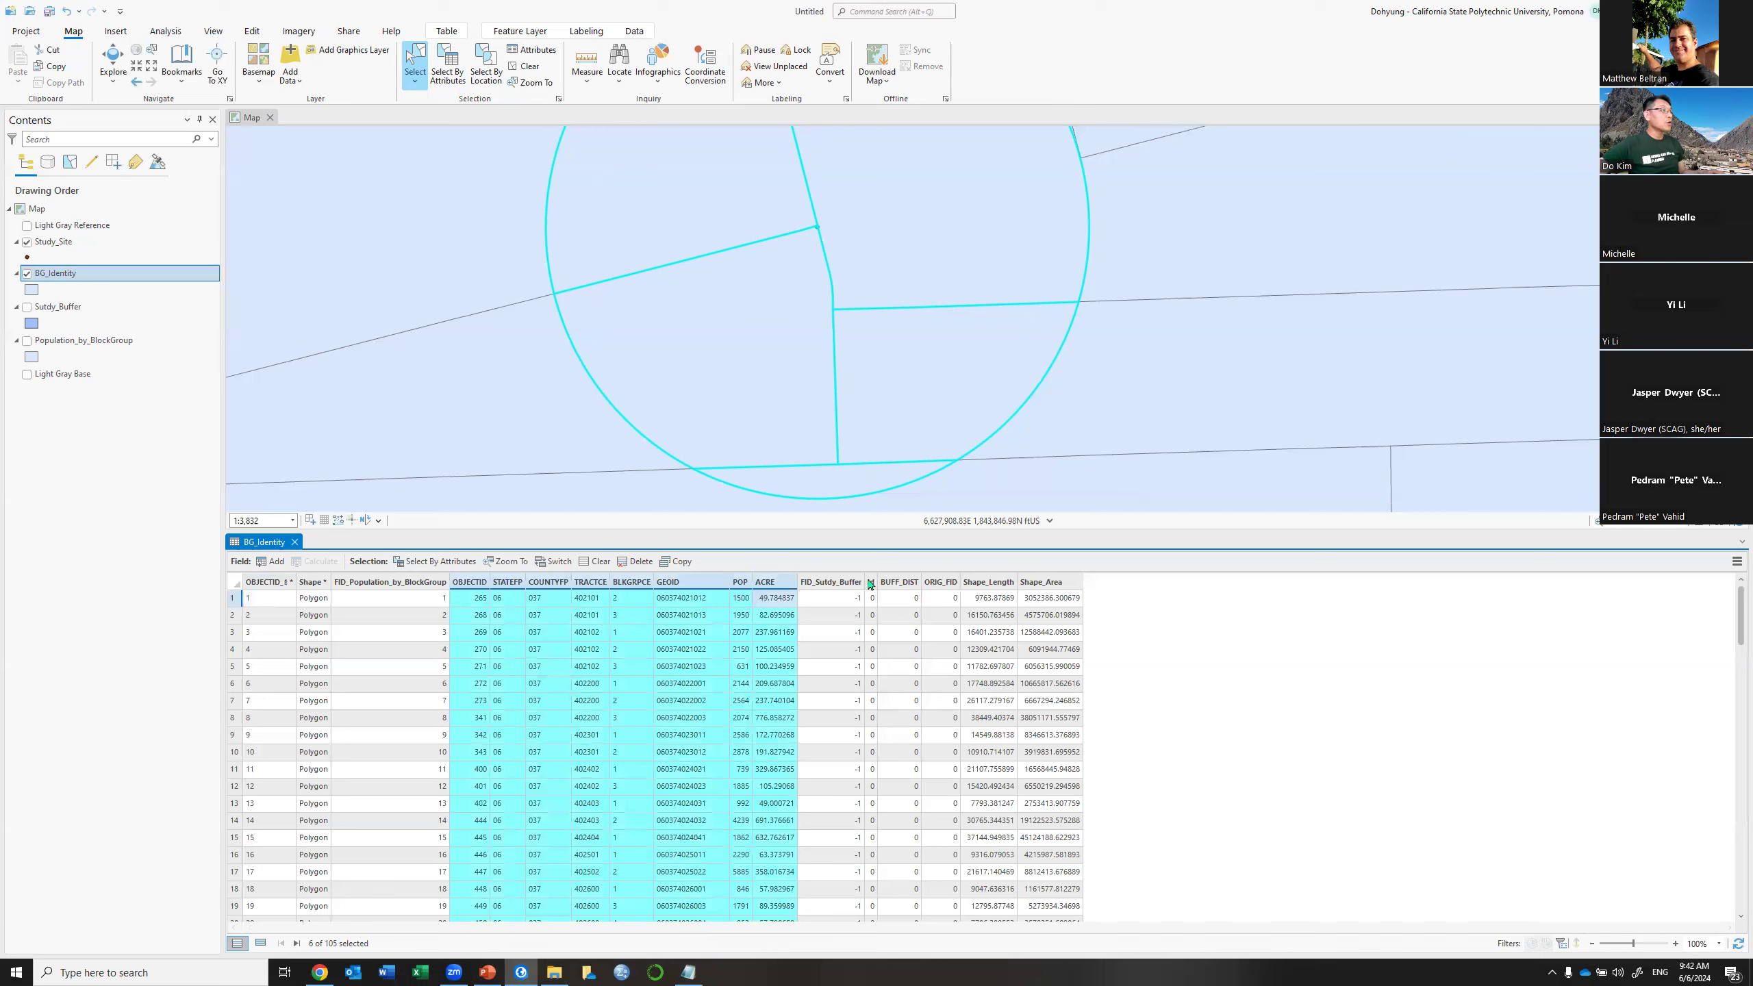
click(825, 585)
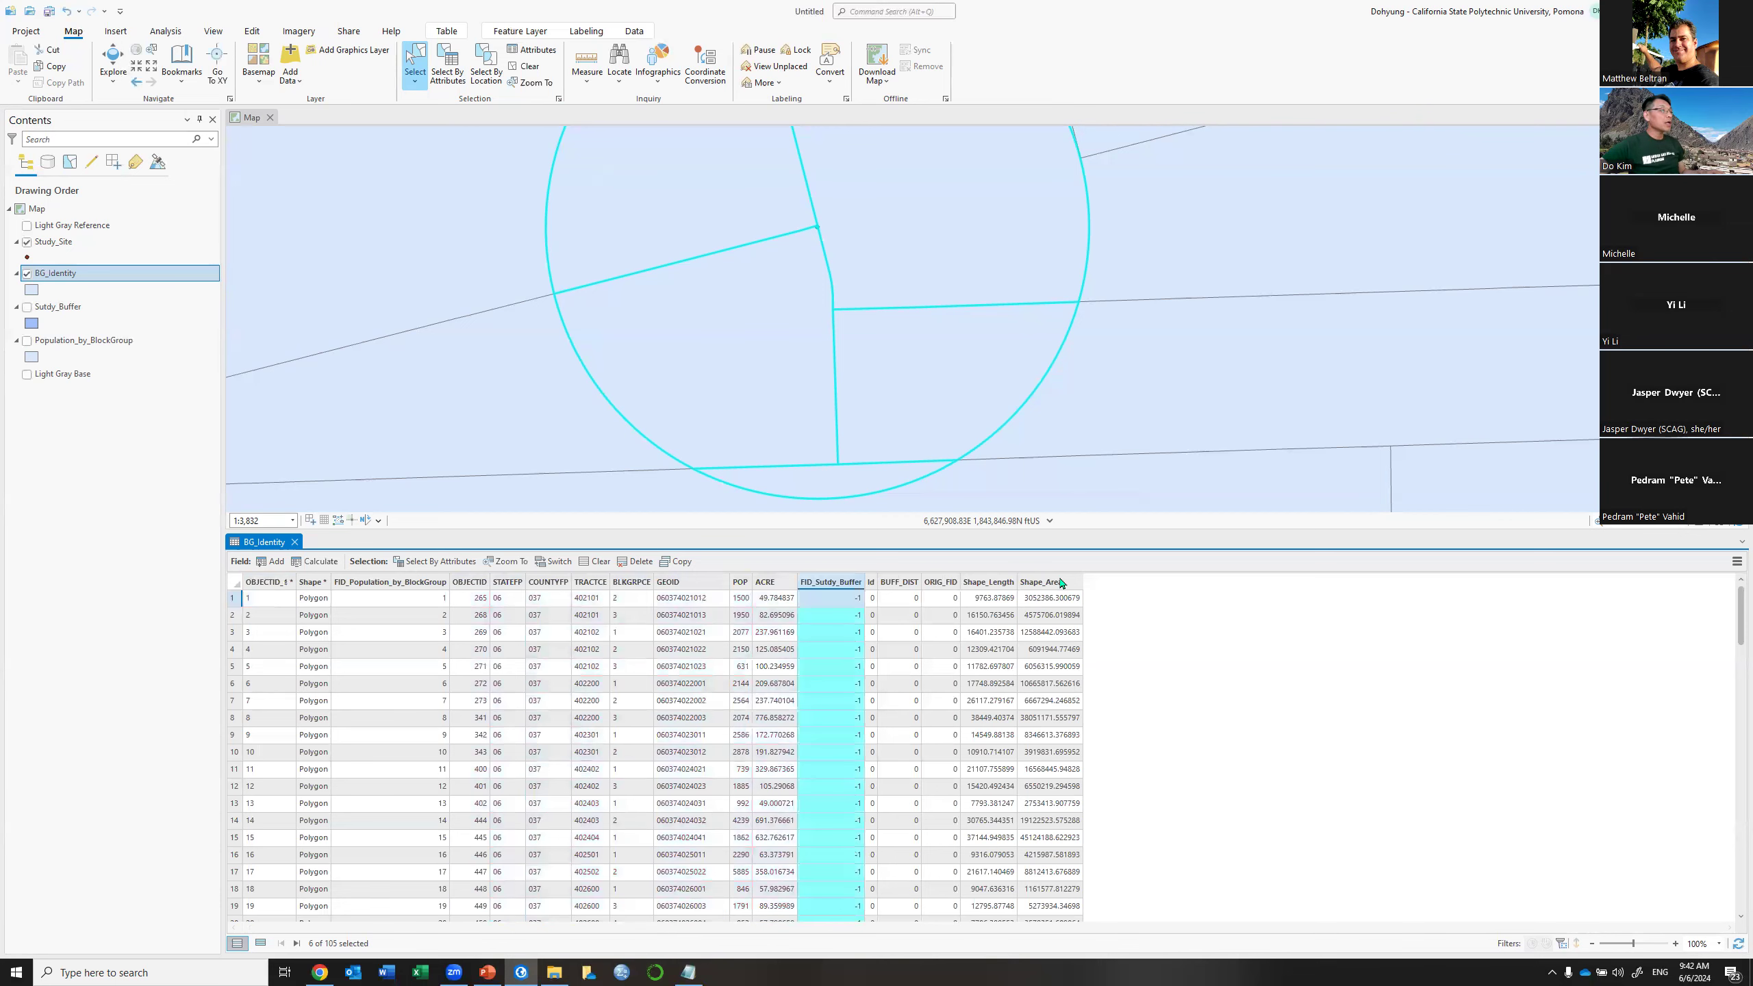
shift+click(1061, 583)
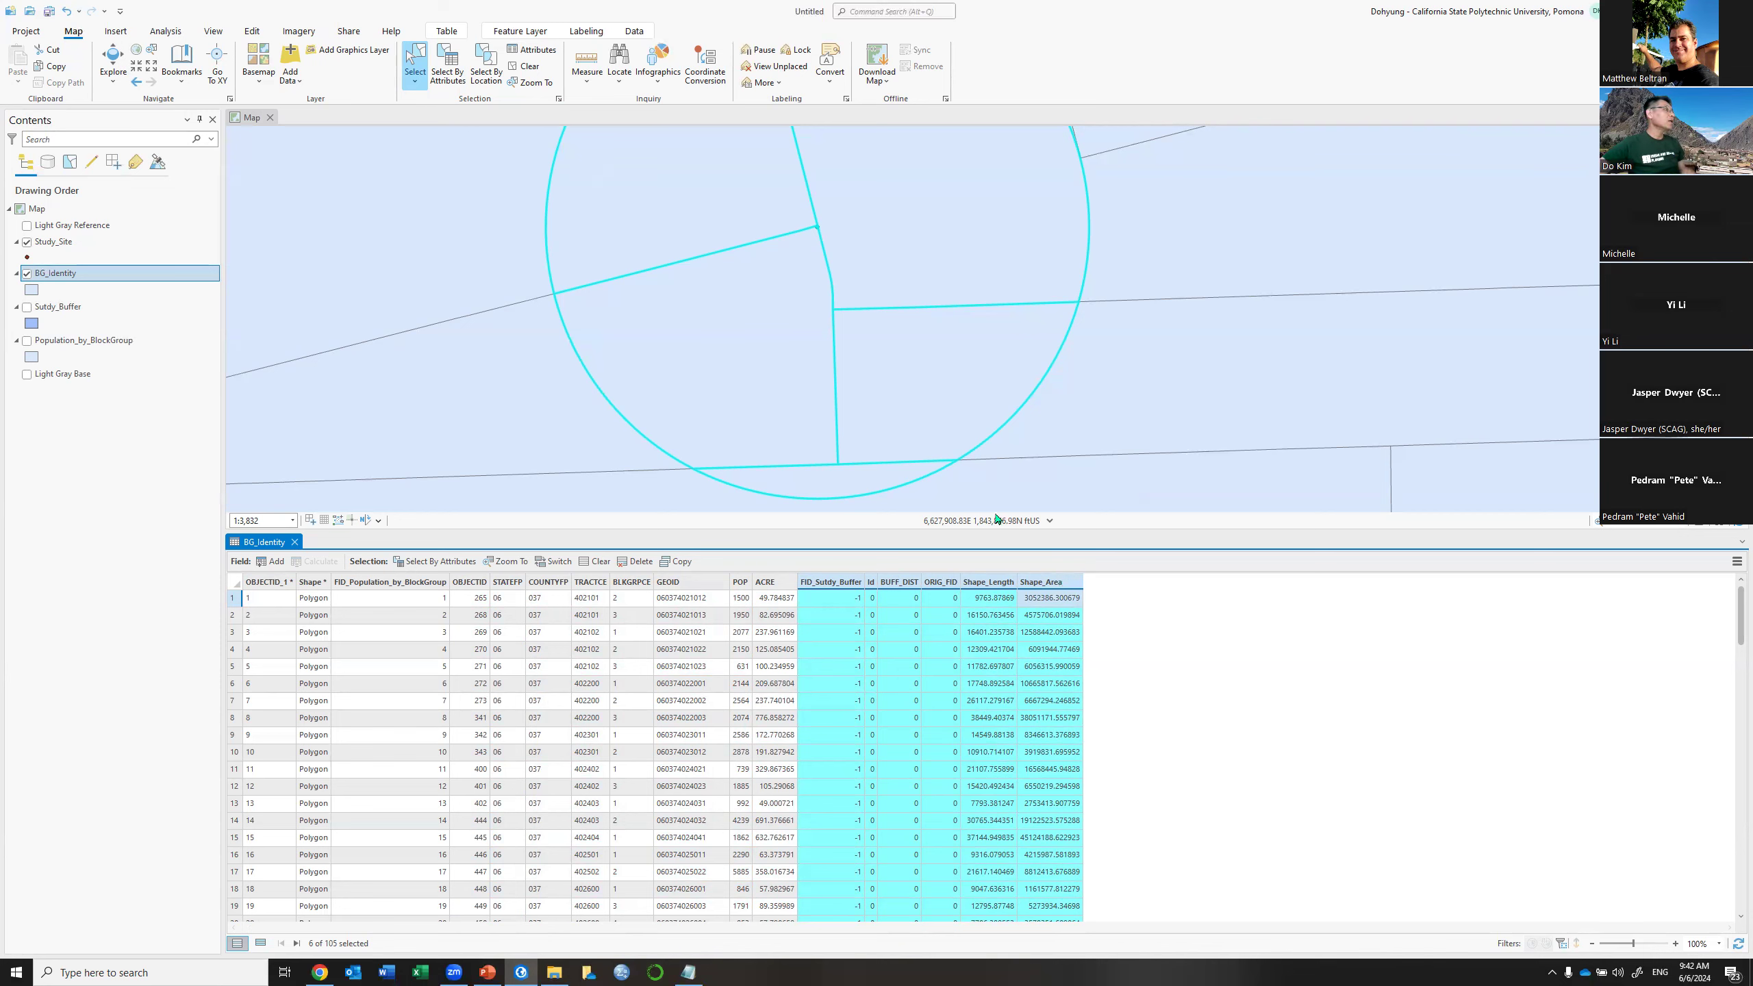
click(525, 65)
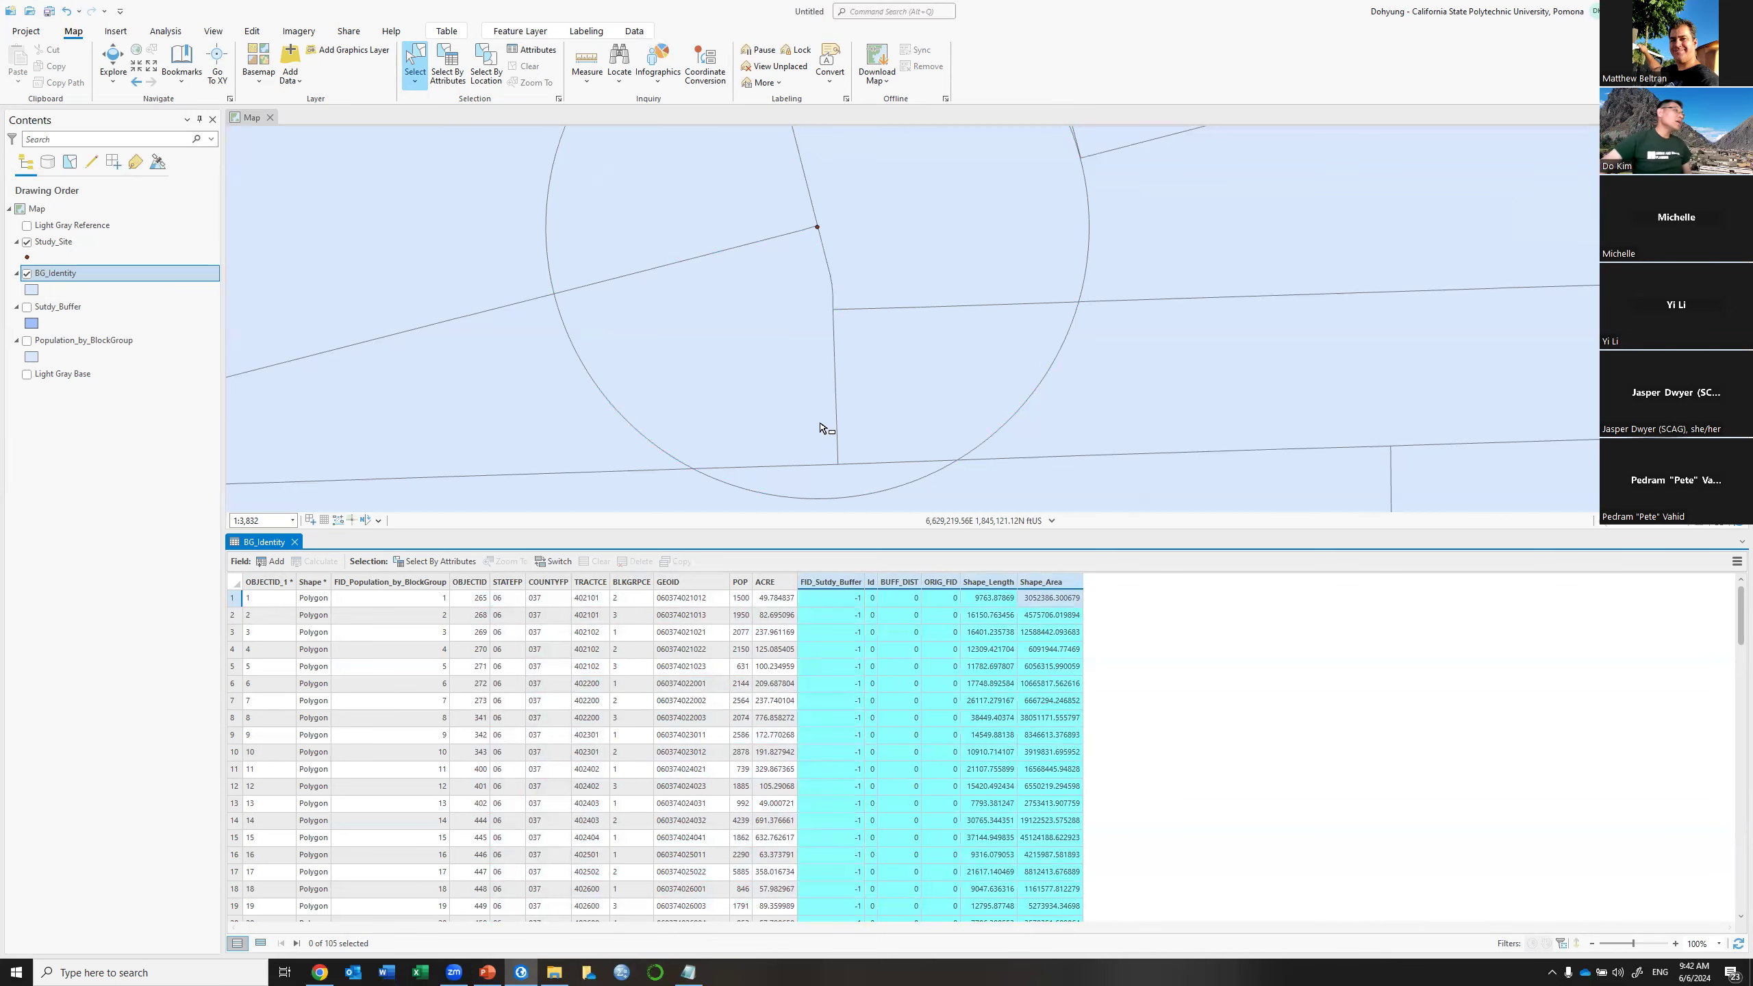
scroll(821, 391, down, 3)
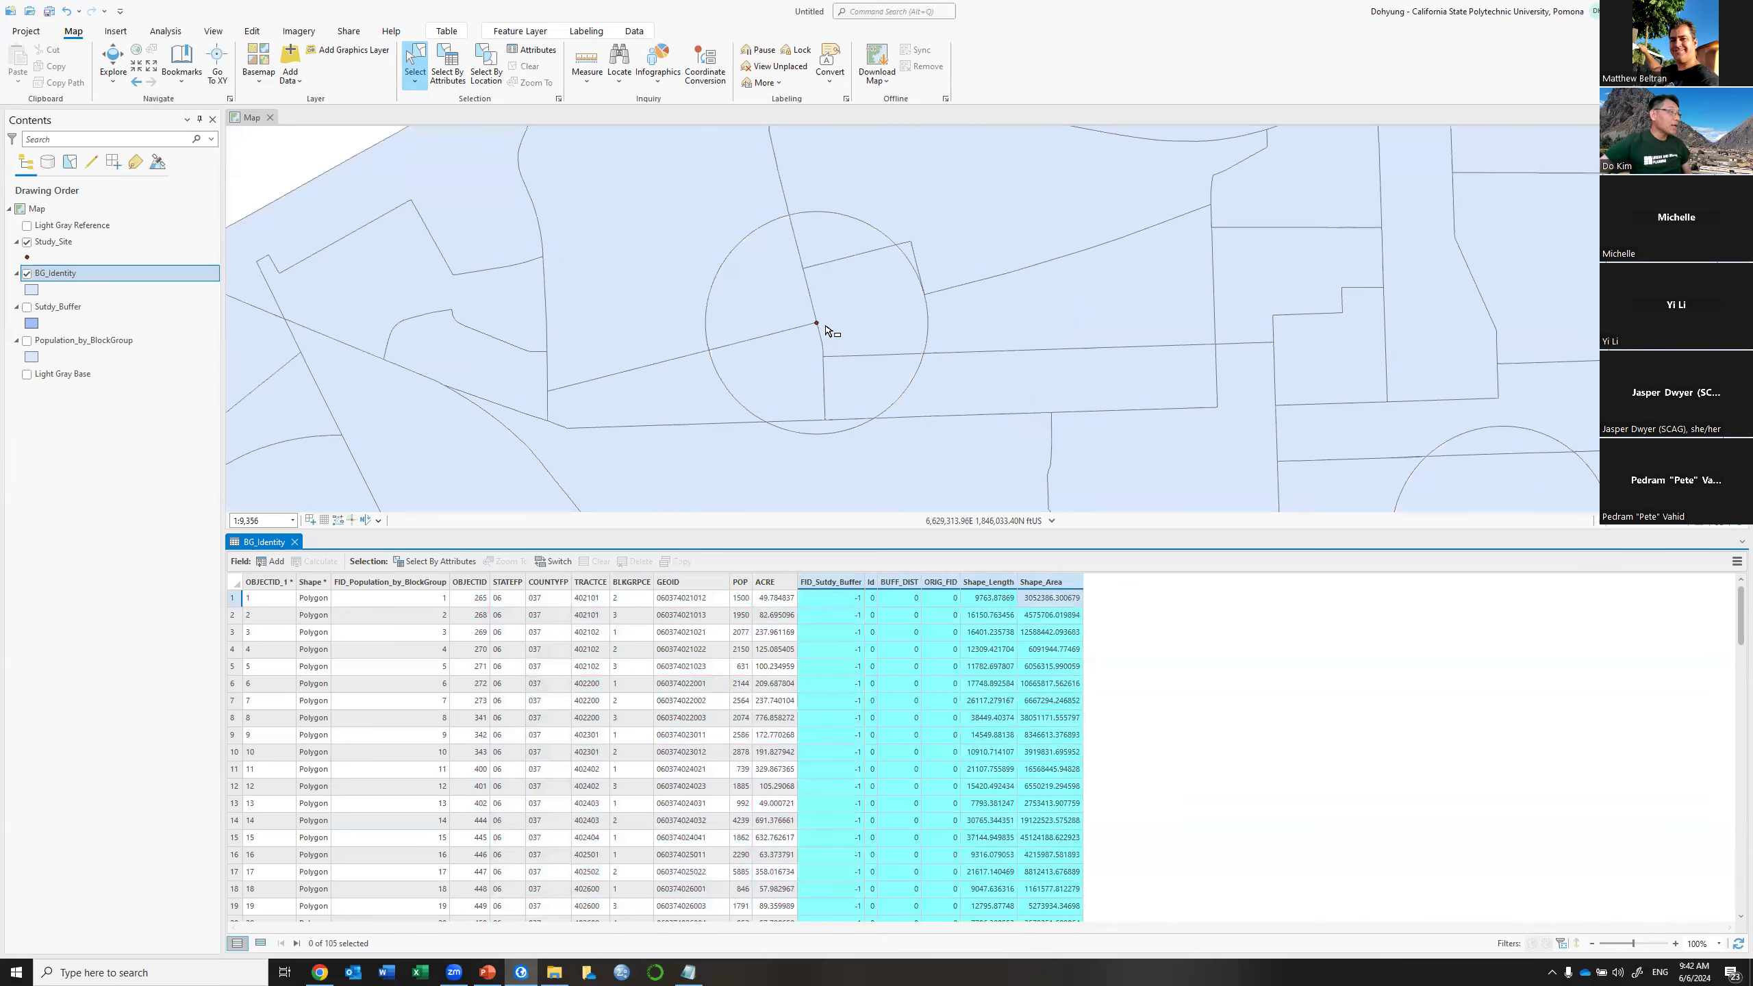
Select individual wedge pieces of the buffer circle to inspect them, then clear the selection
scroll(826, 332, up, 2)
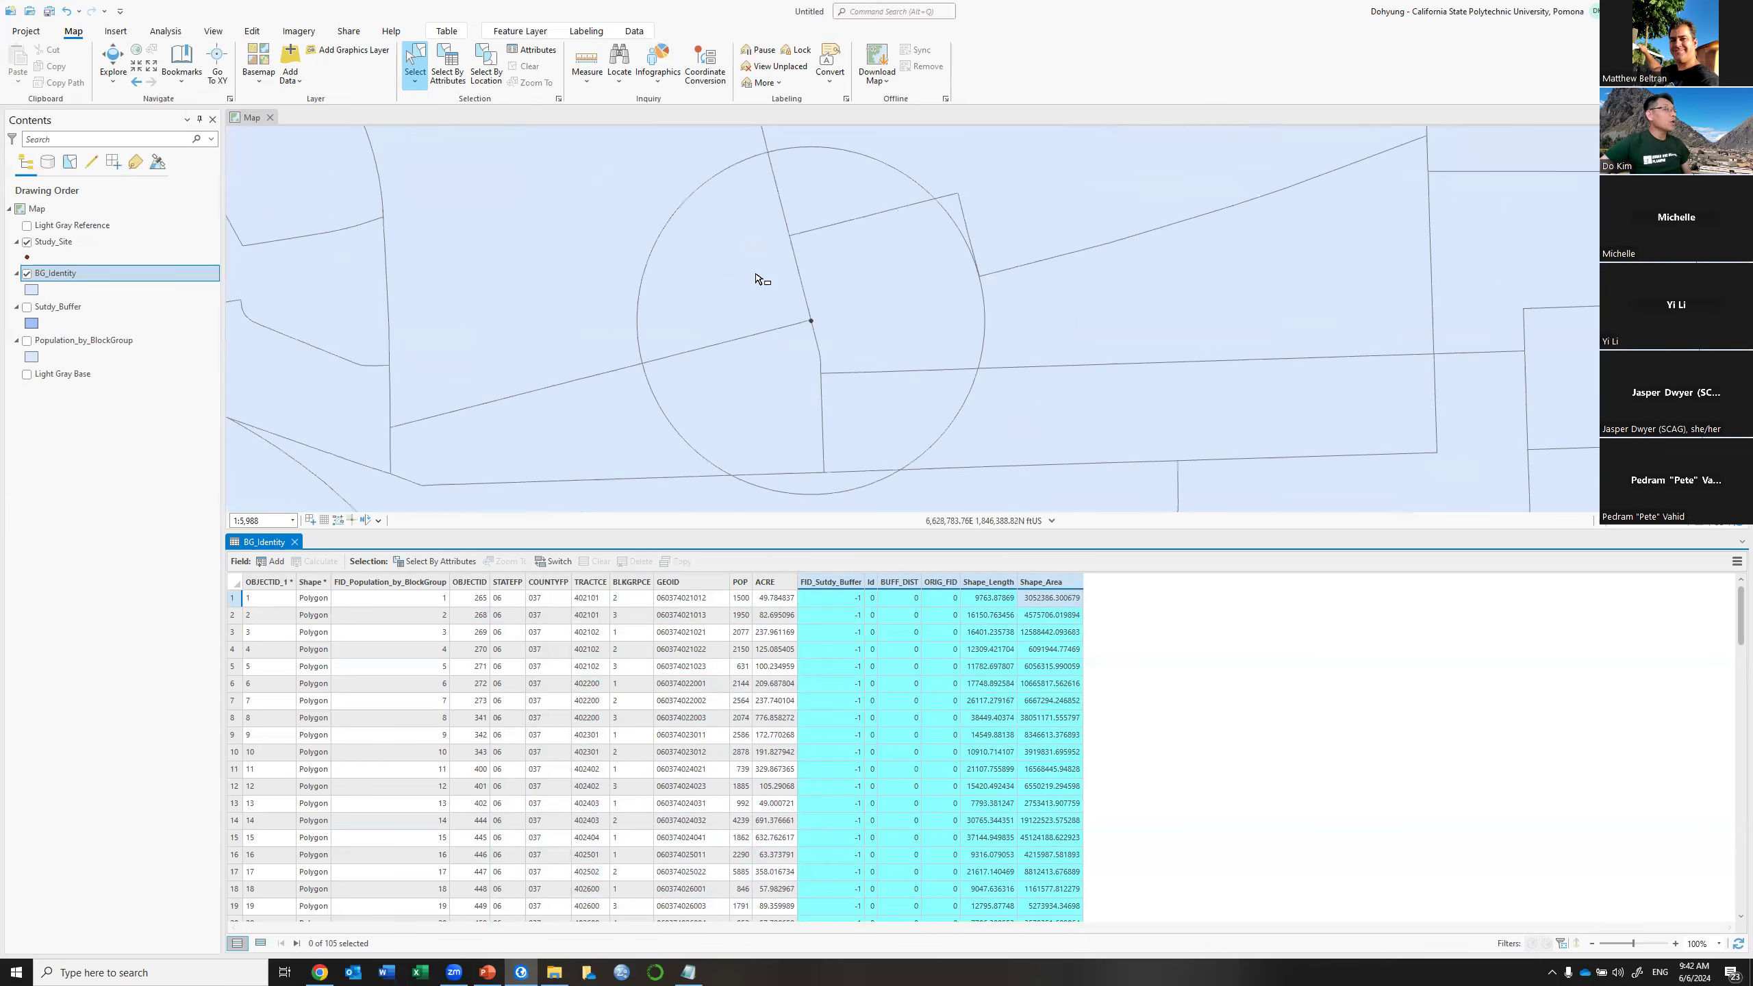
click(733, 276)
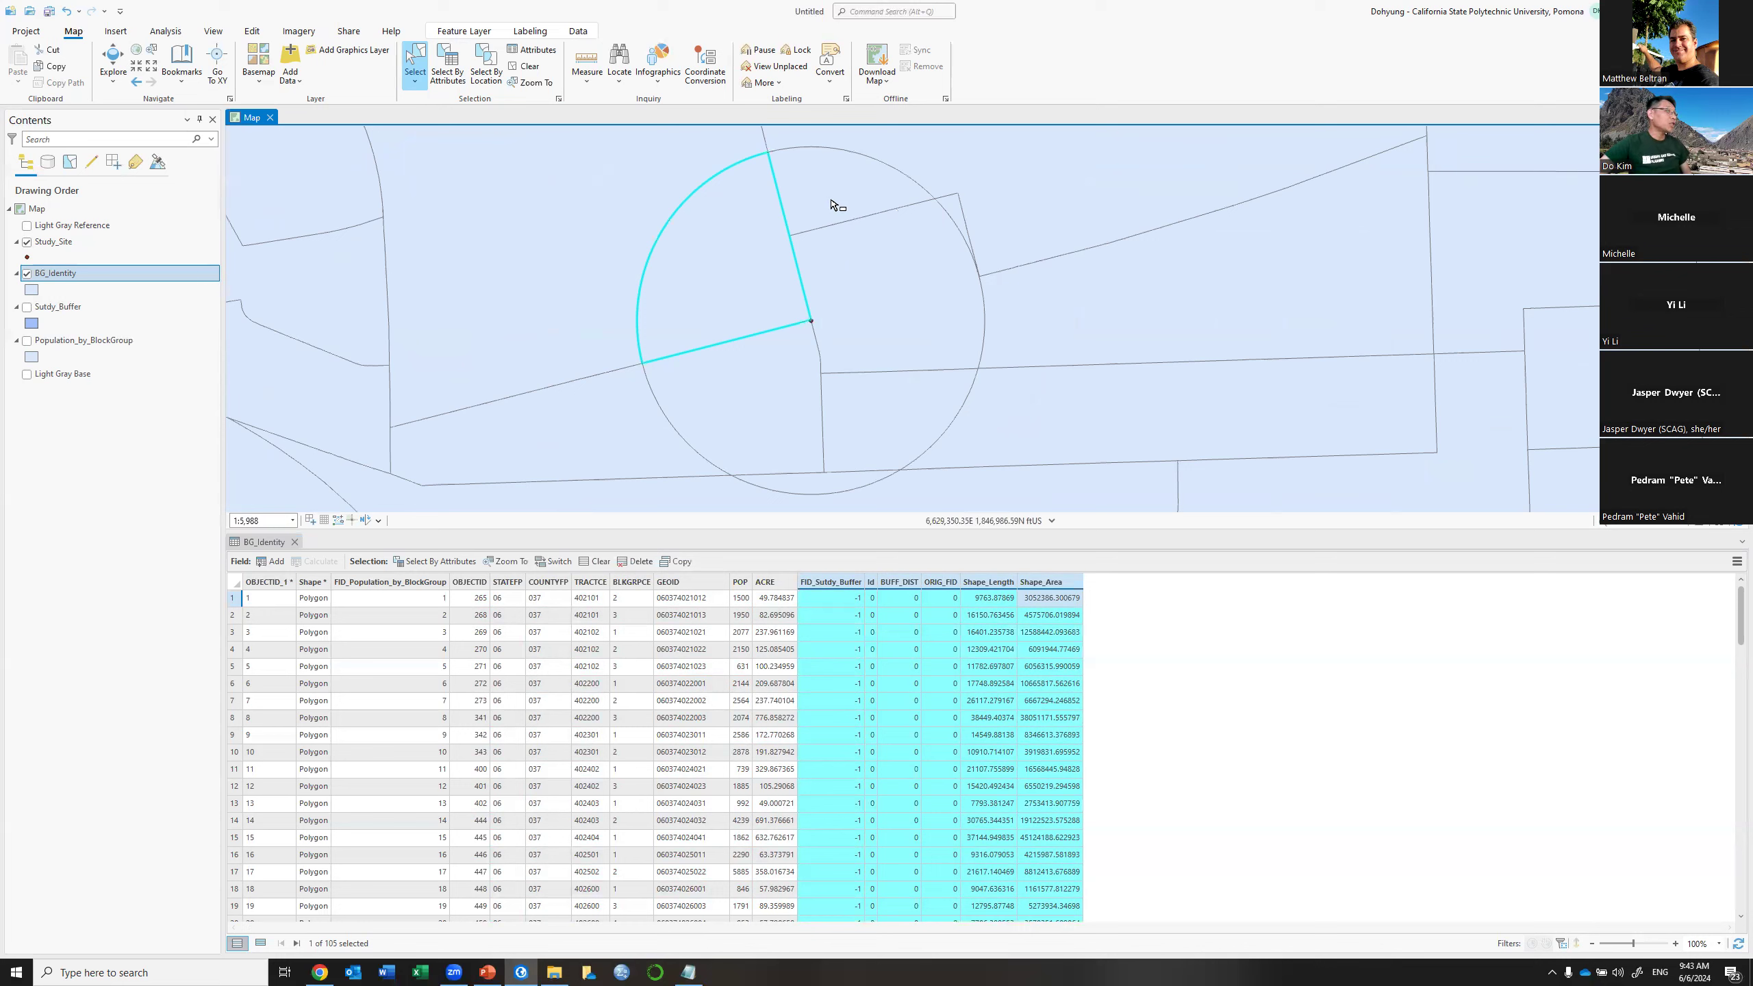
click(850, 269)
click(850, 269)
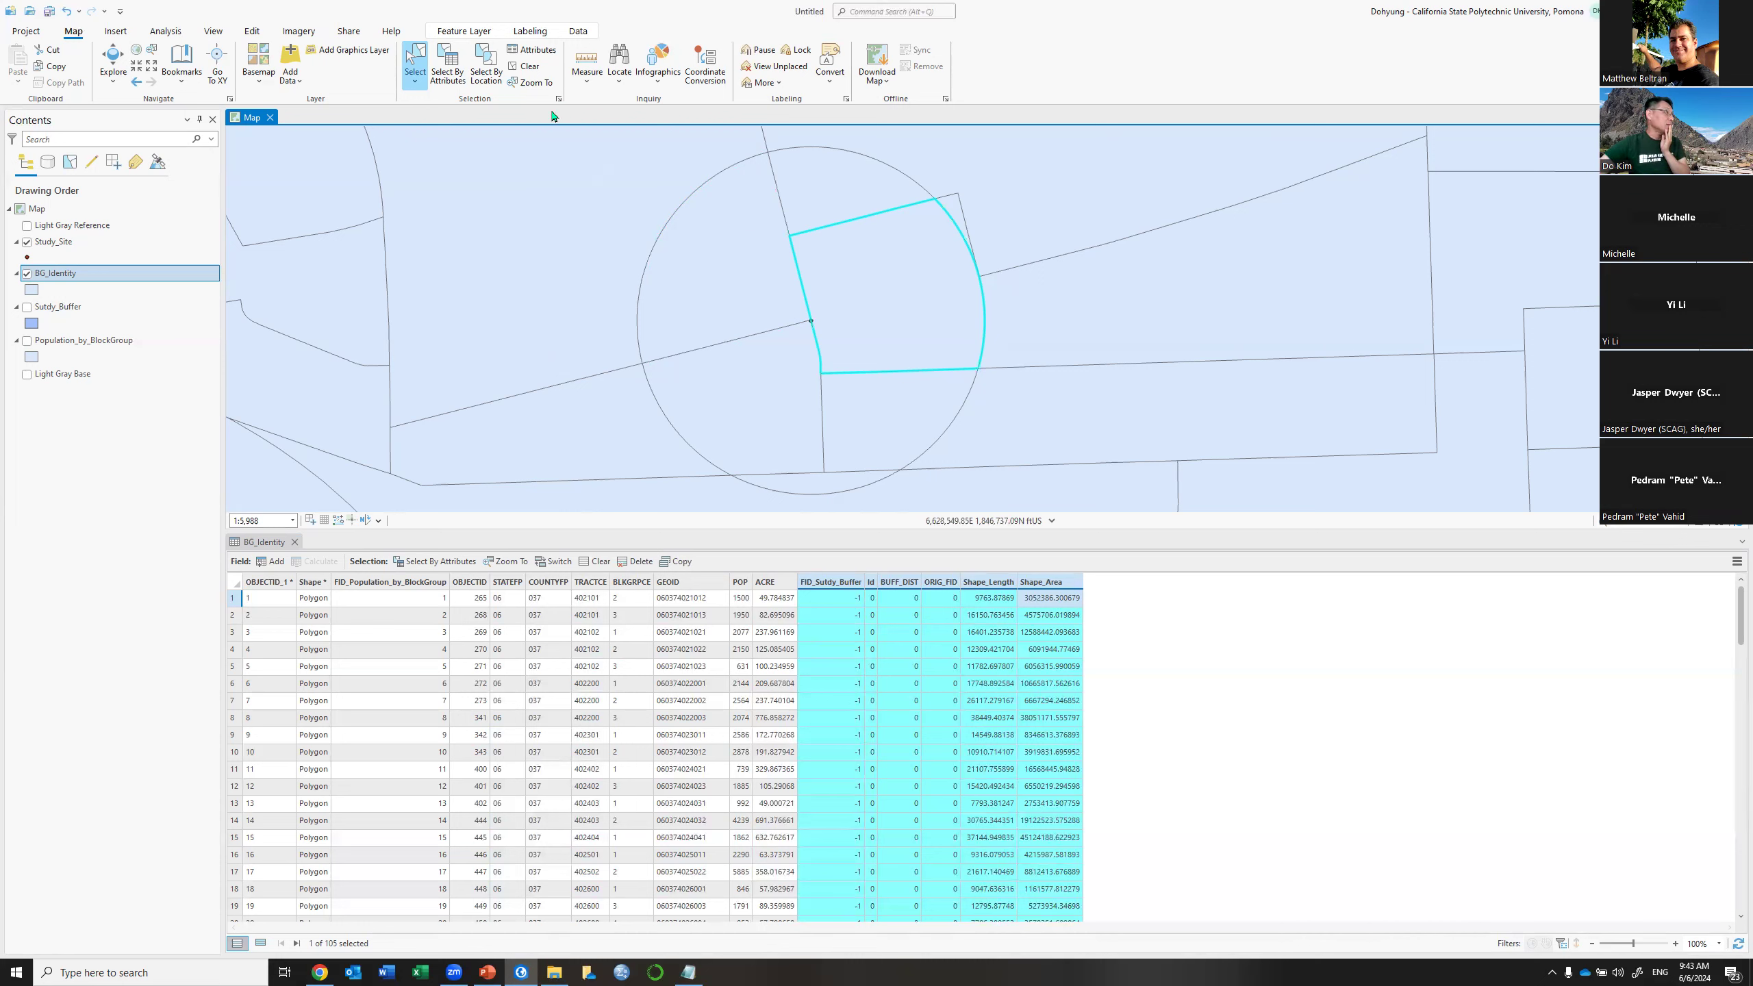
click(530, 67)
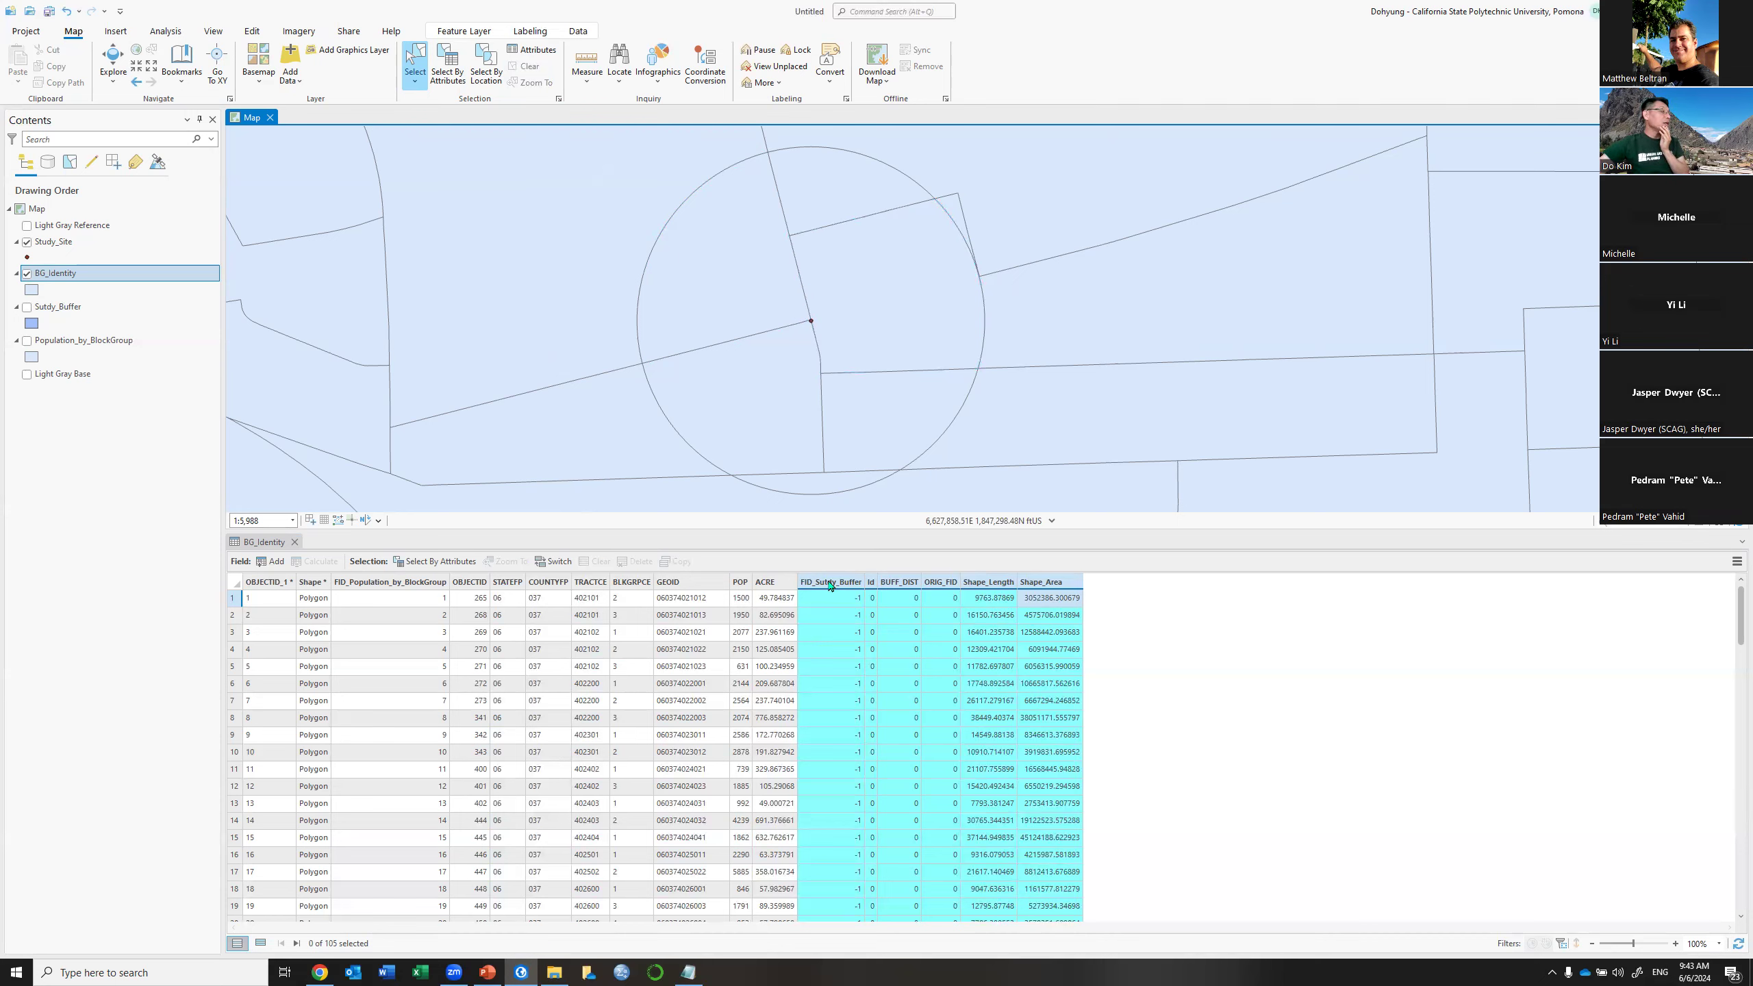
Widen and highlight the ACRE column, then box-select the pieces around the buffer centre
drag(798, 582, 837, 582)
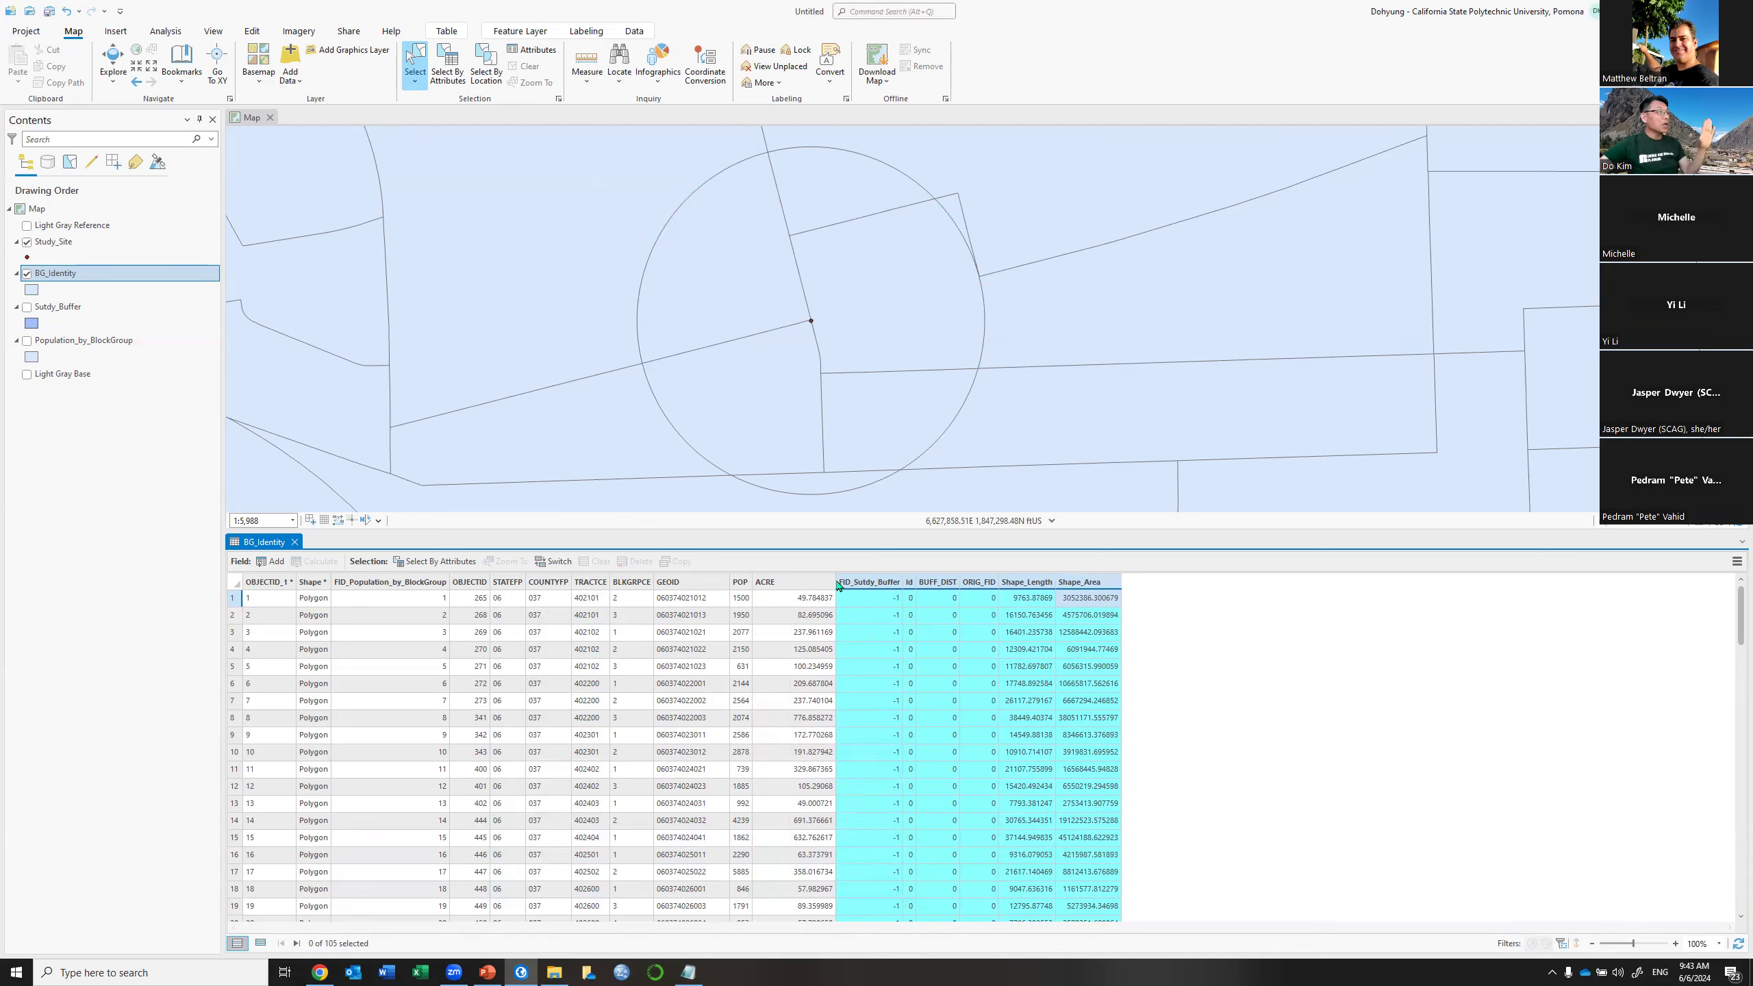
click(803, 584)
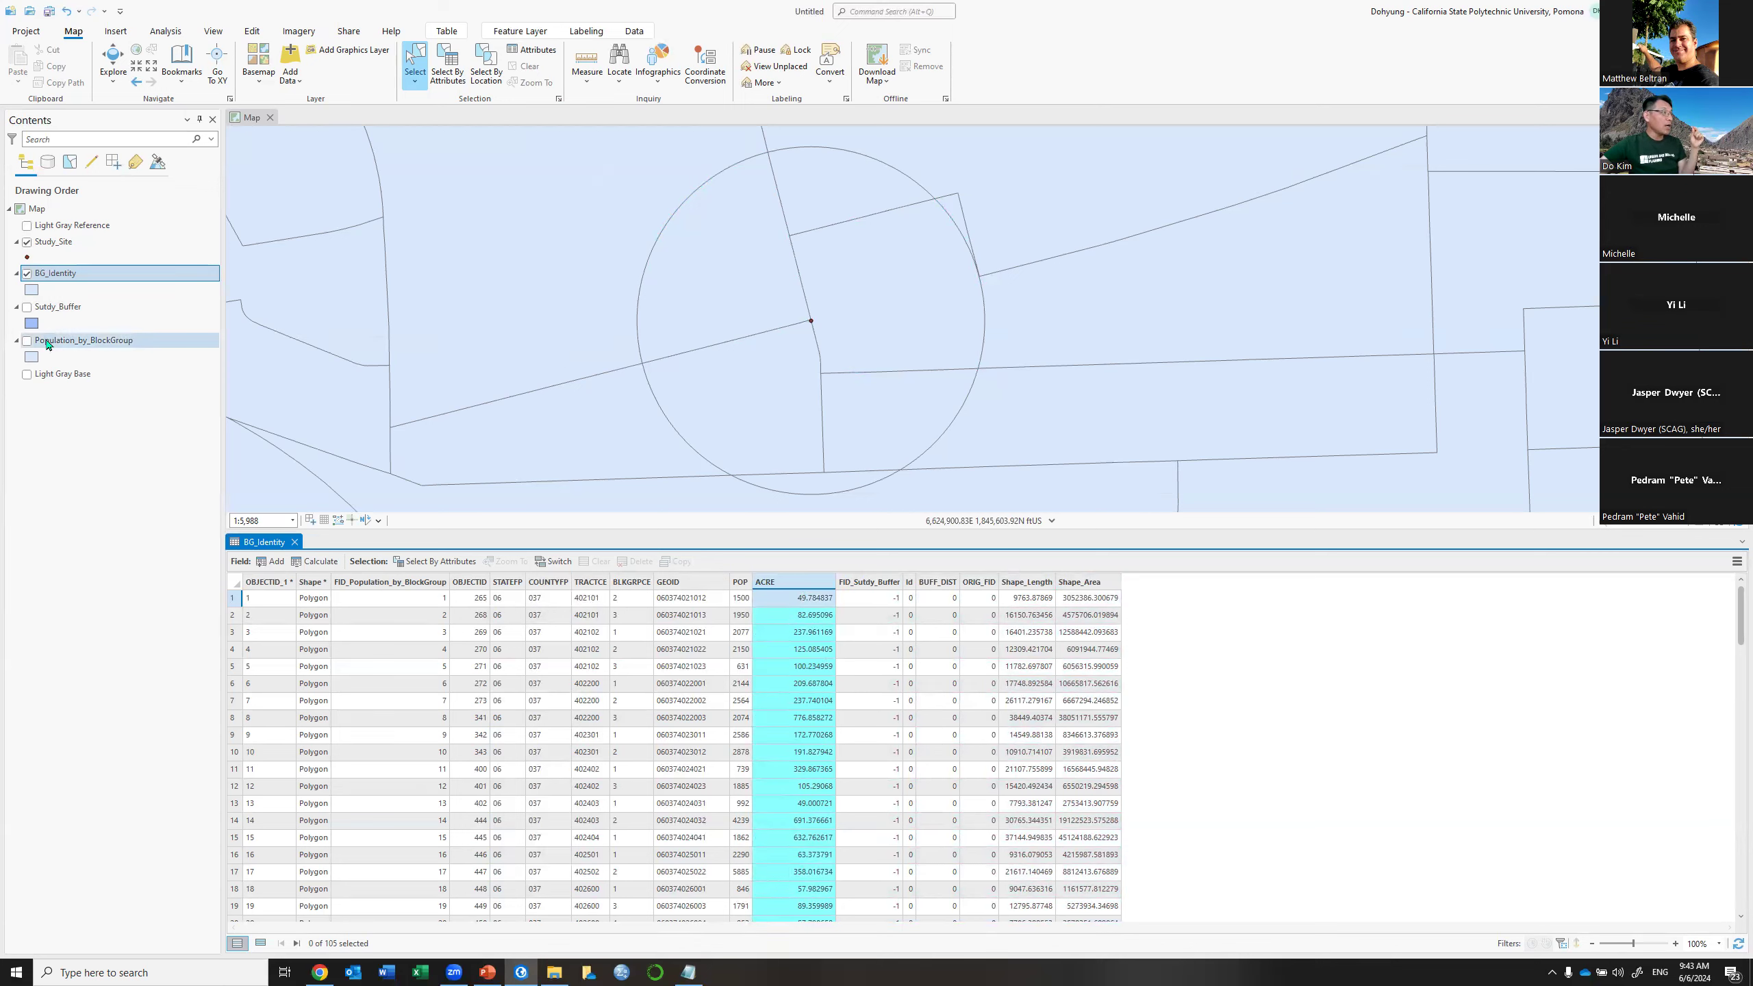
drag(647, 212, 701, 289)
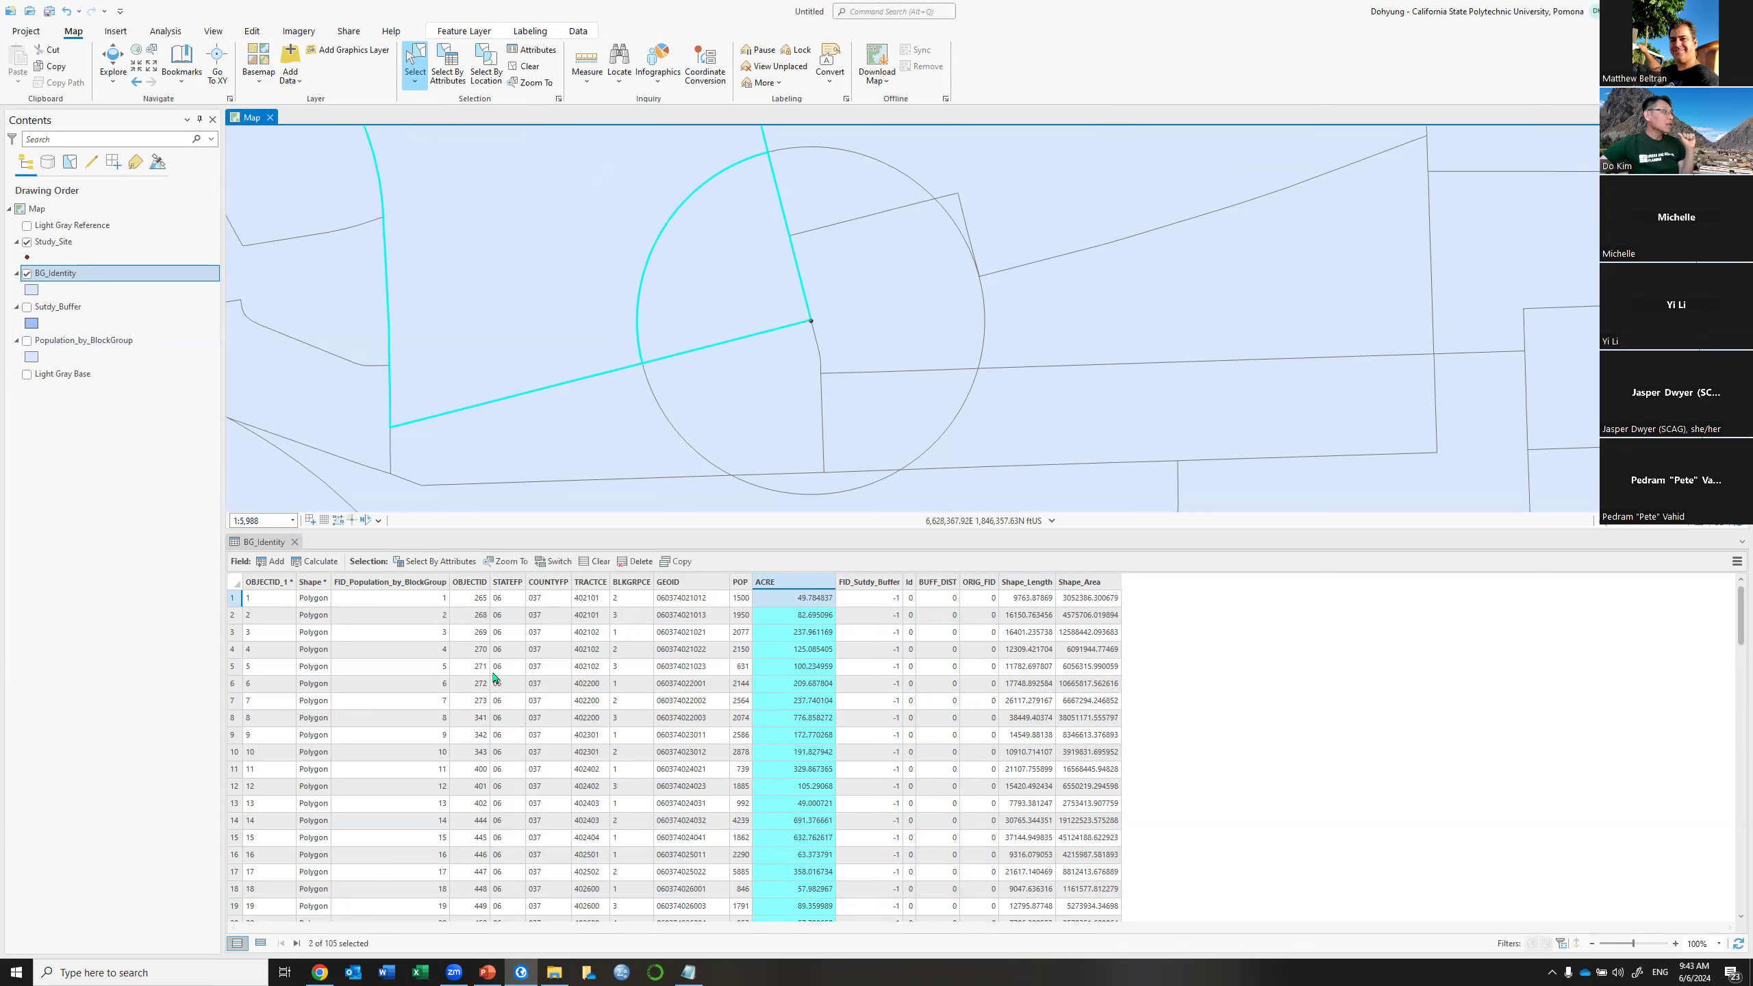
Show only the two selected records, then clear the selection and list all 105 records again
click(256, 950)
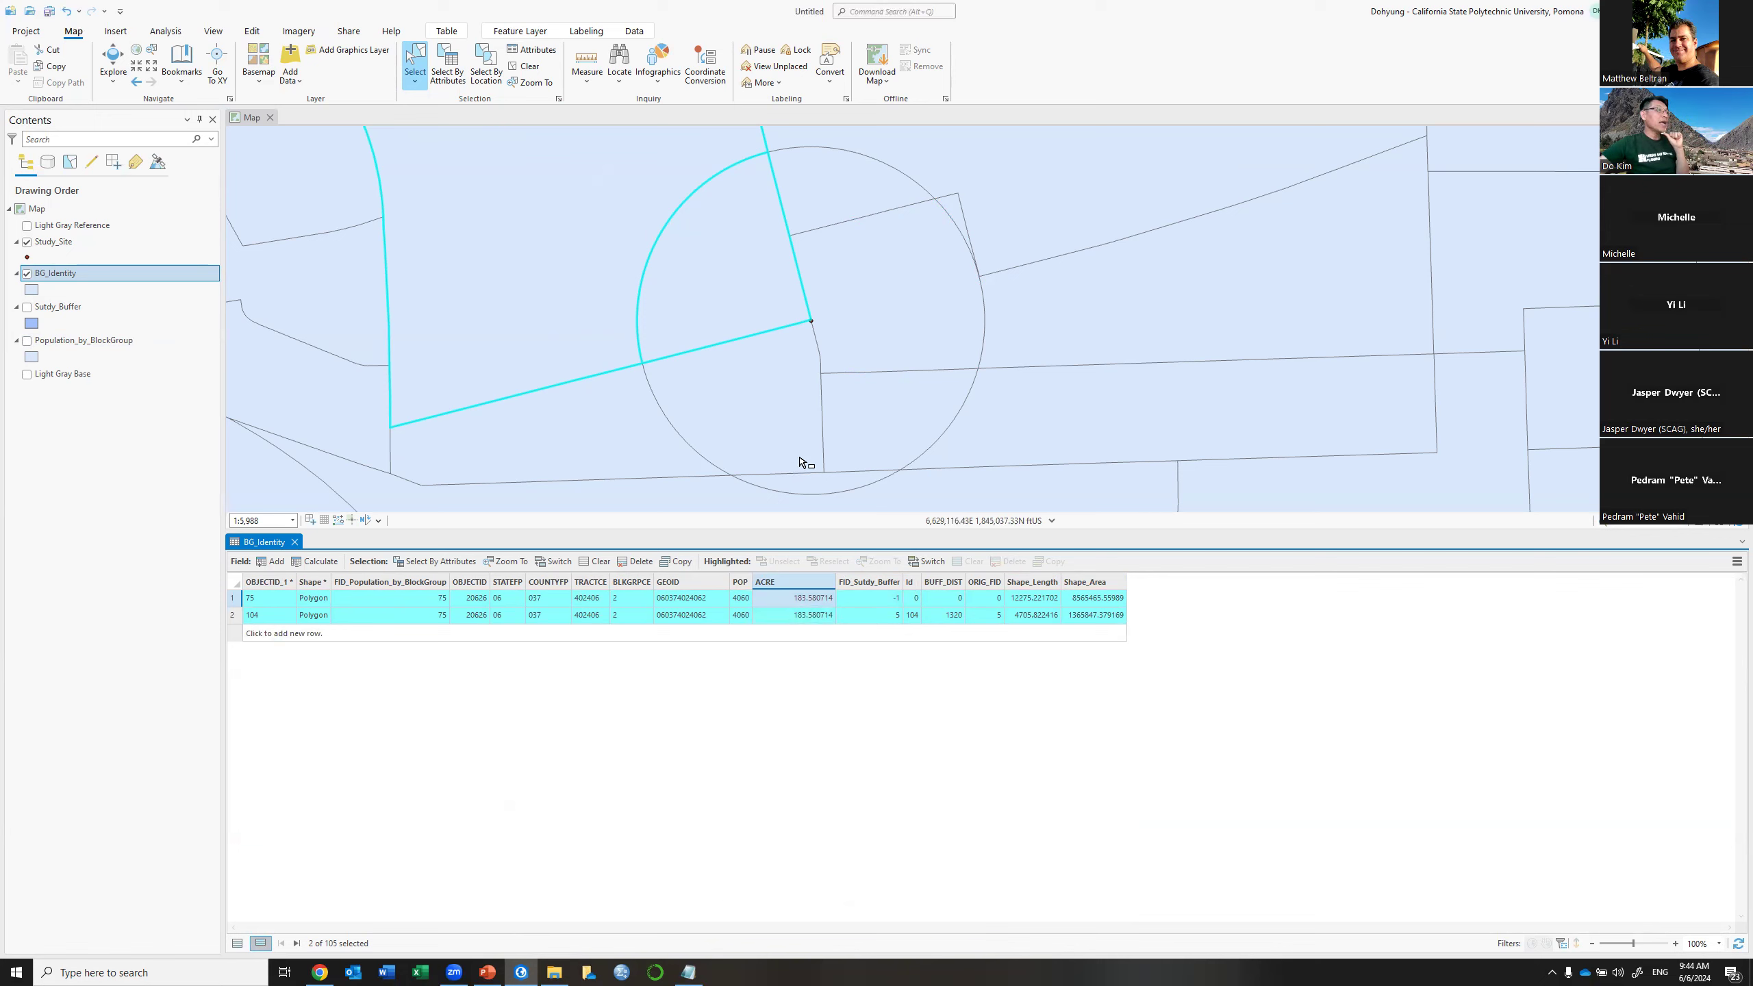
scroll(801, 462, down, 2)
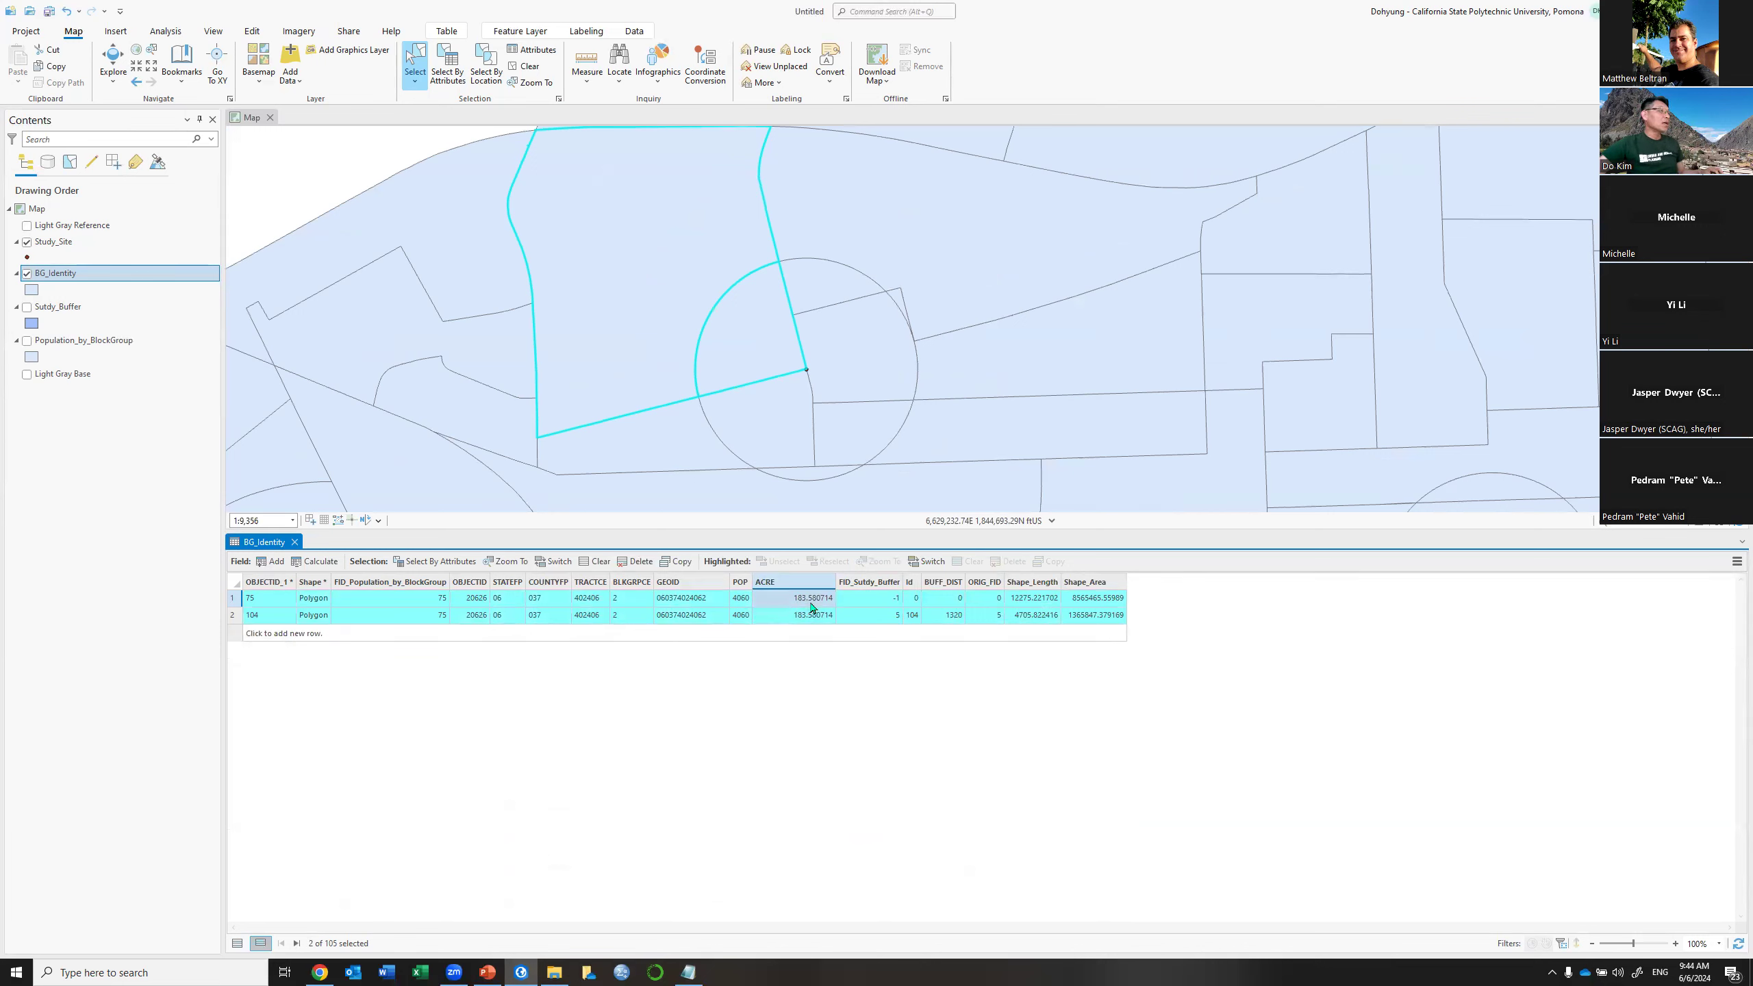
drag(663, 428, 663, 438)
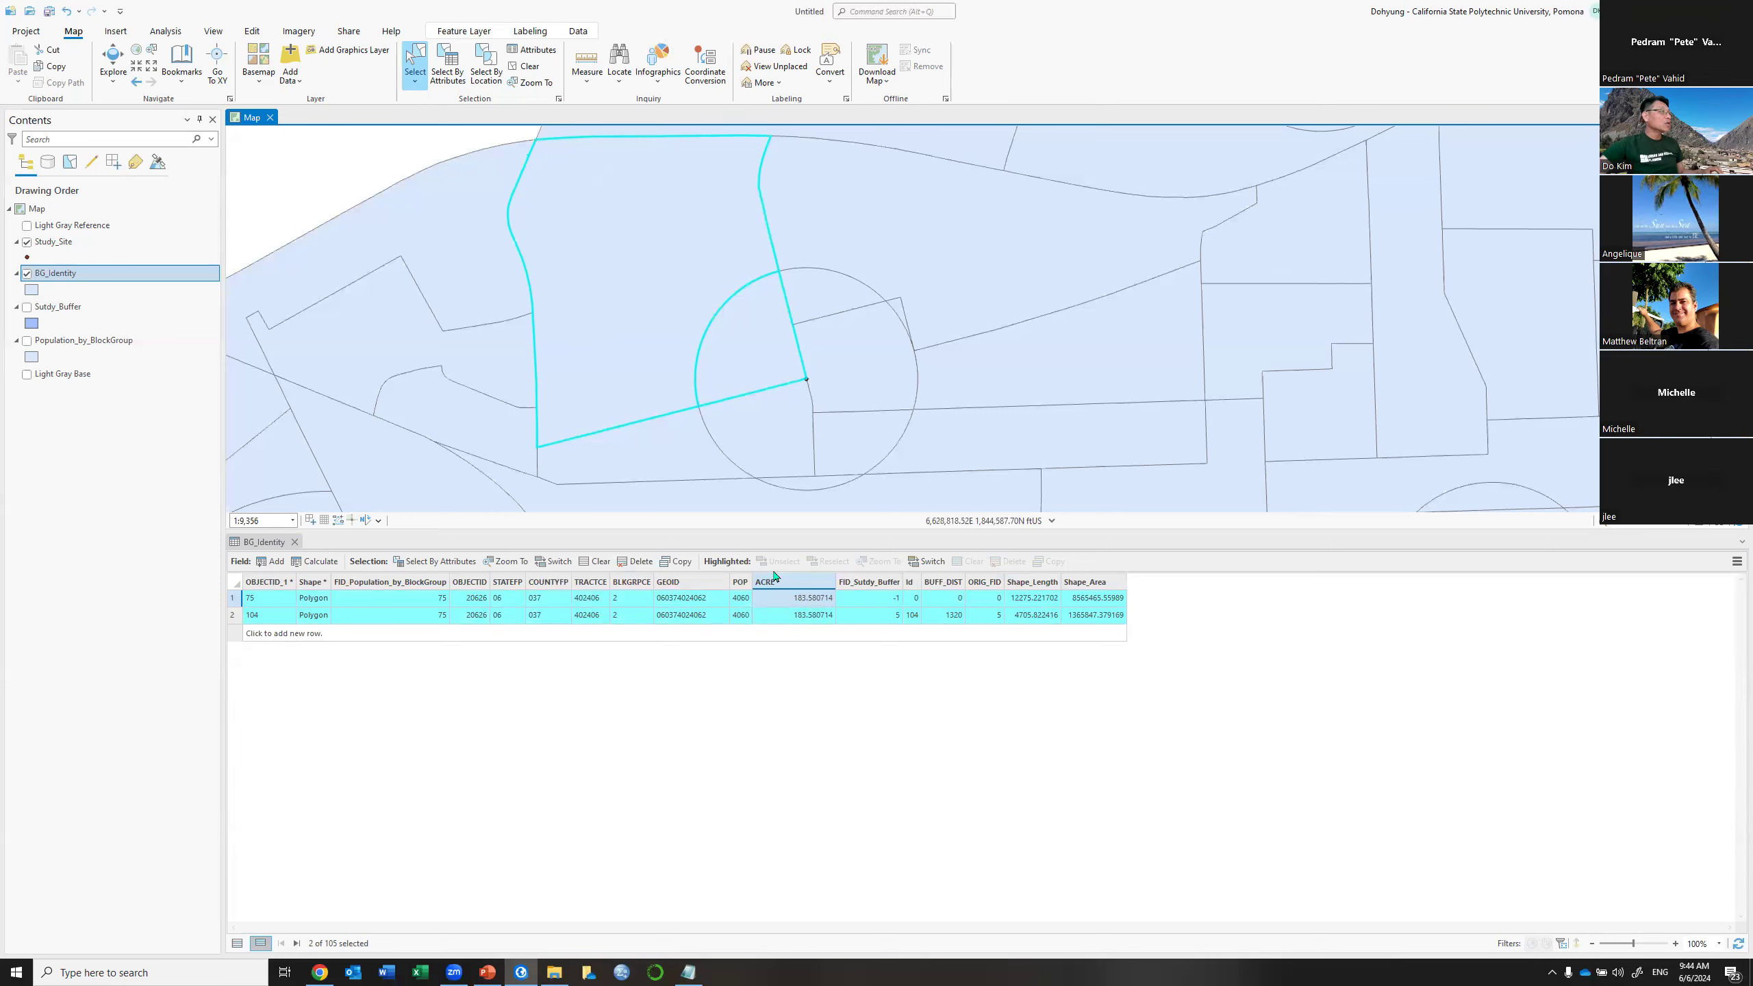
click(595, 562)
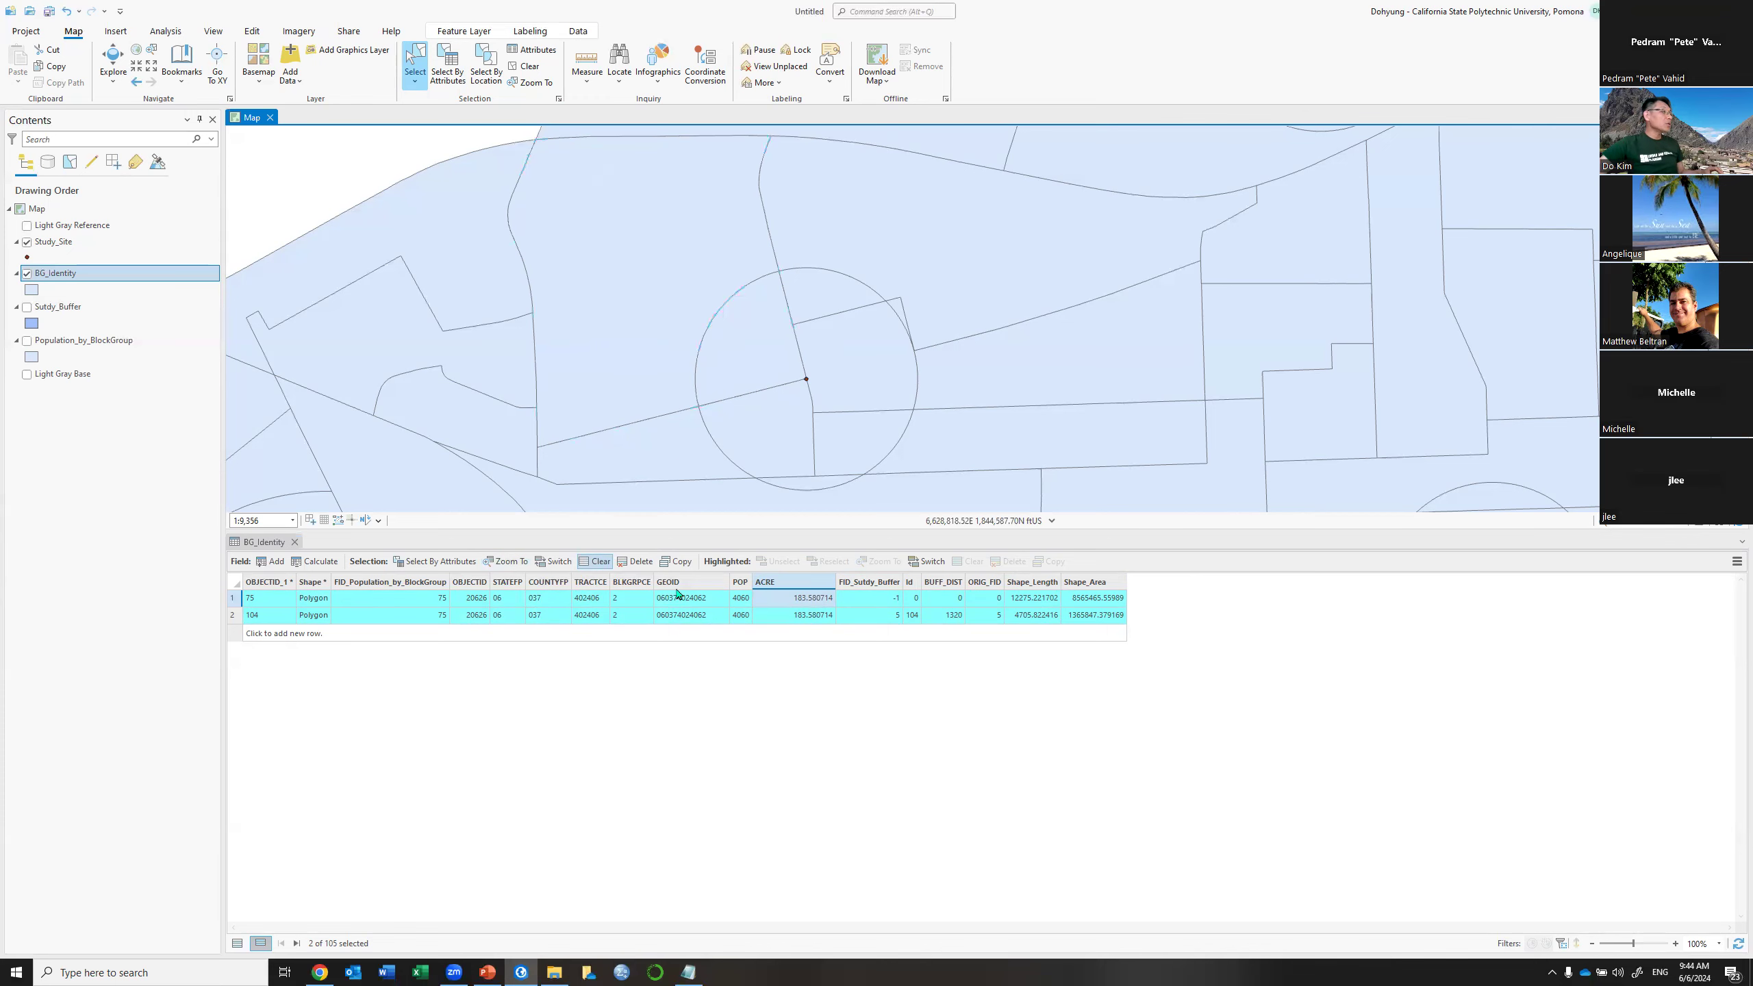
mouse_move(677, 593)
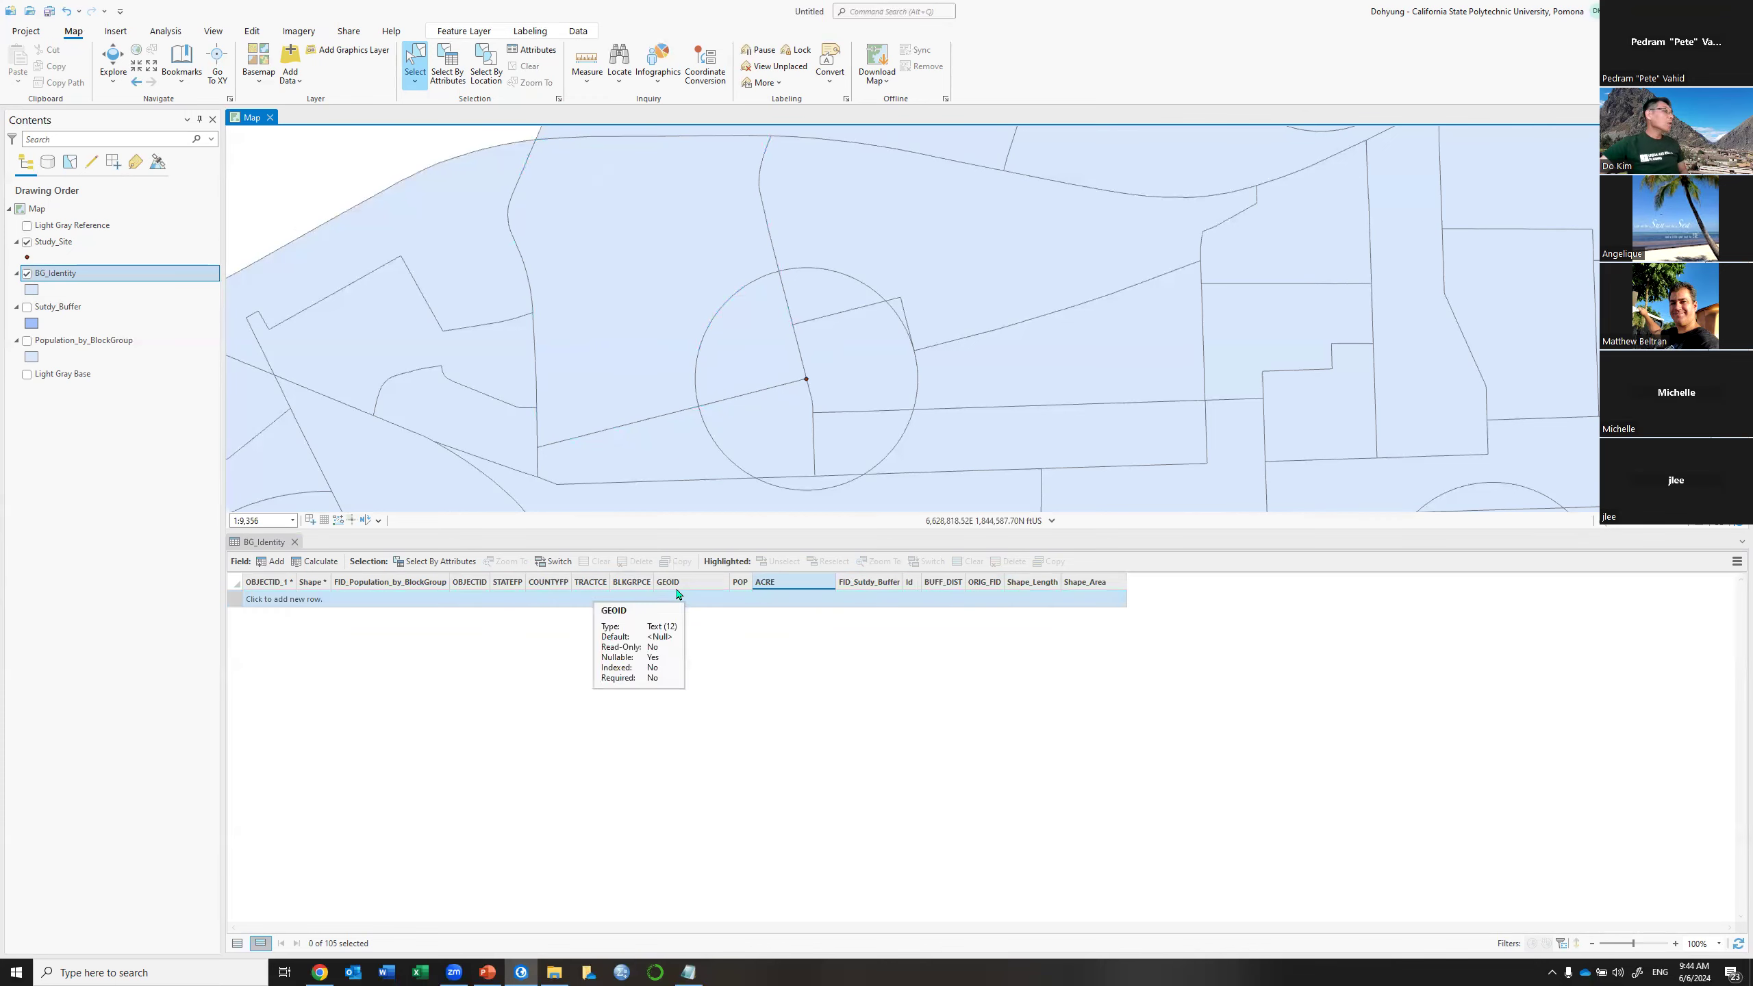
click(236, 943)
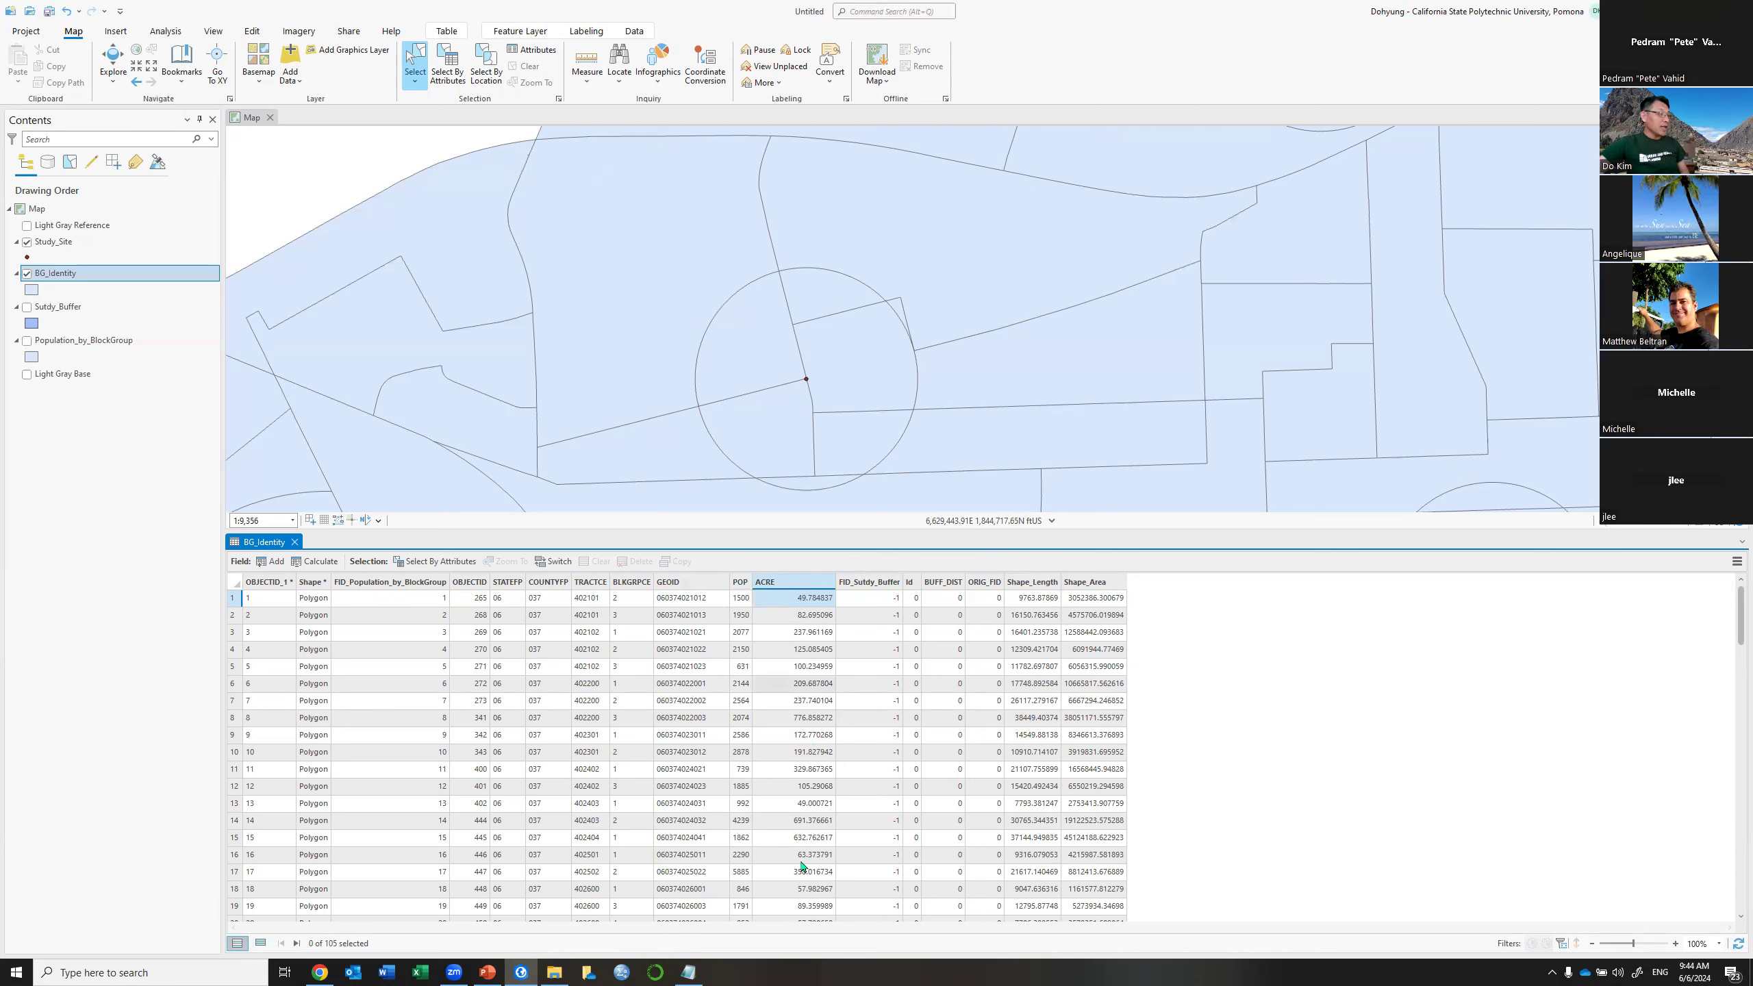
Calculate Geometry on the ACRE field as Area in US Survey Acres
click(787, 583)
right_click(787, 582)
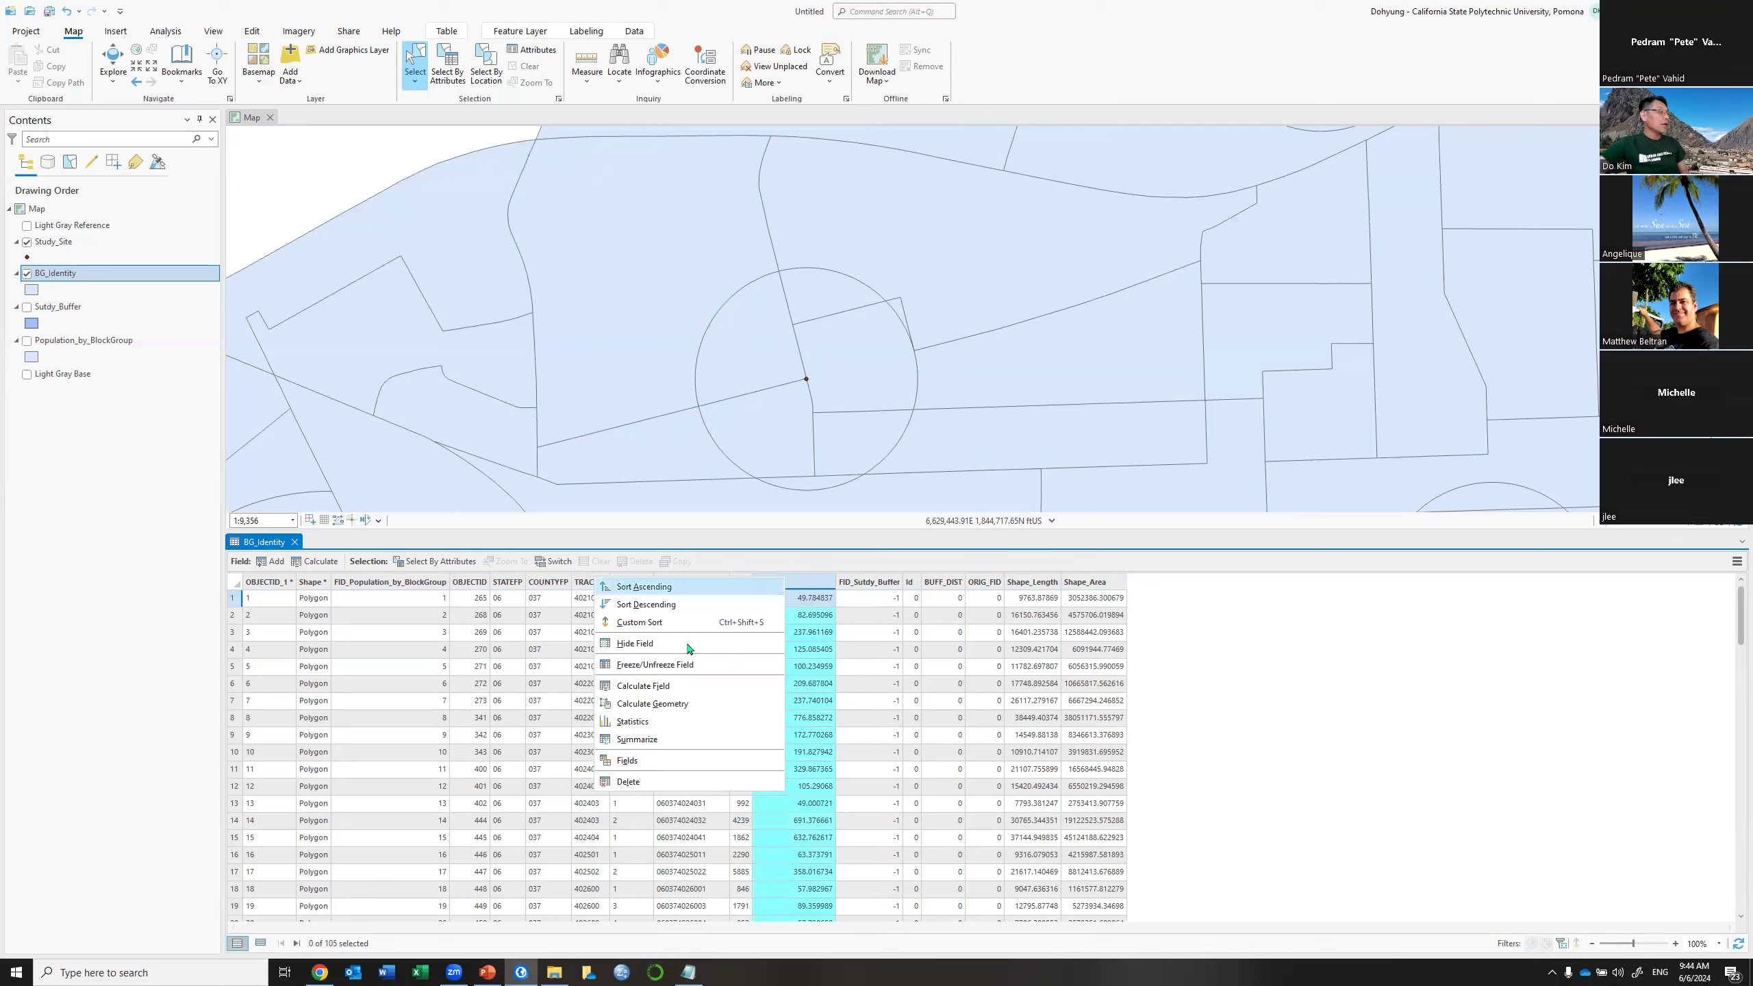
click(688, 705)
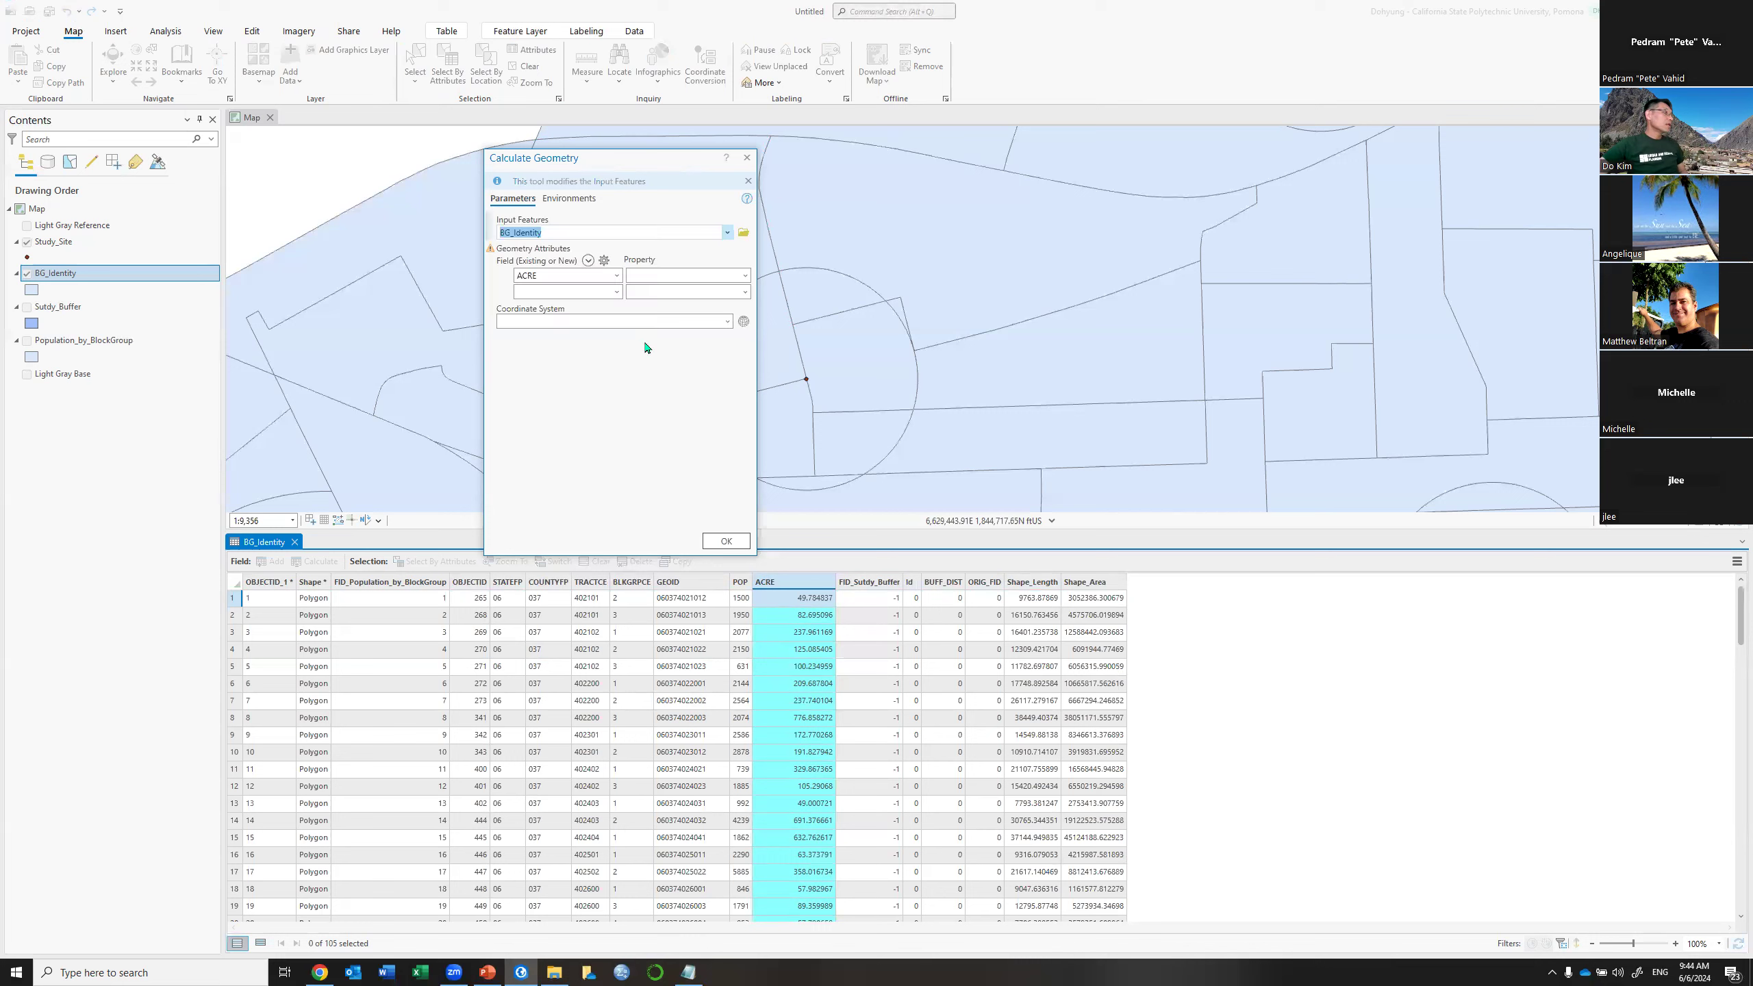
click(744, 276)
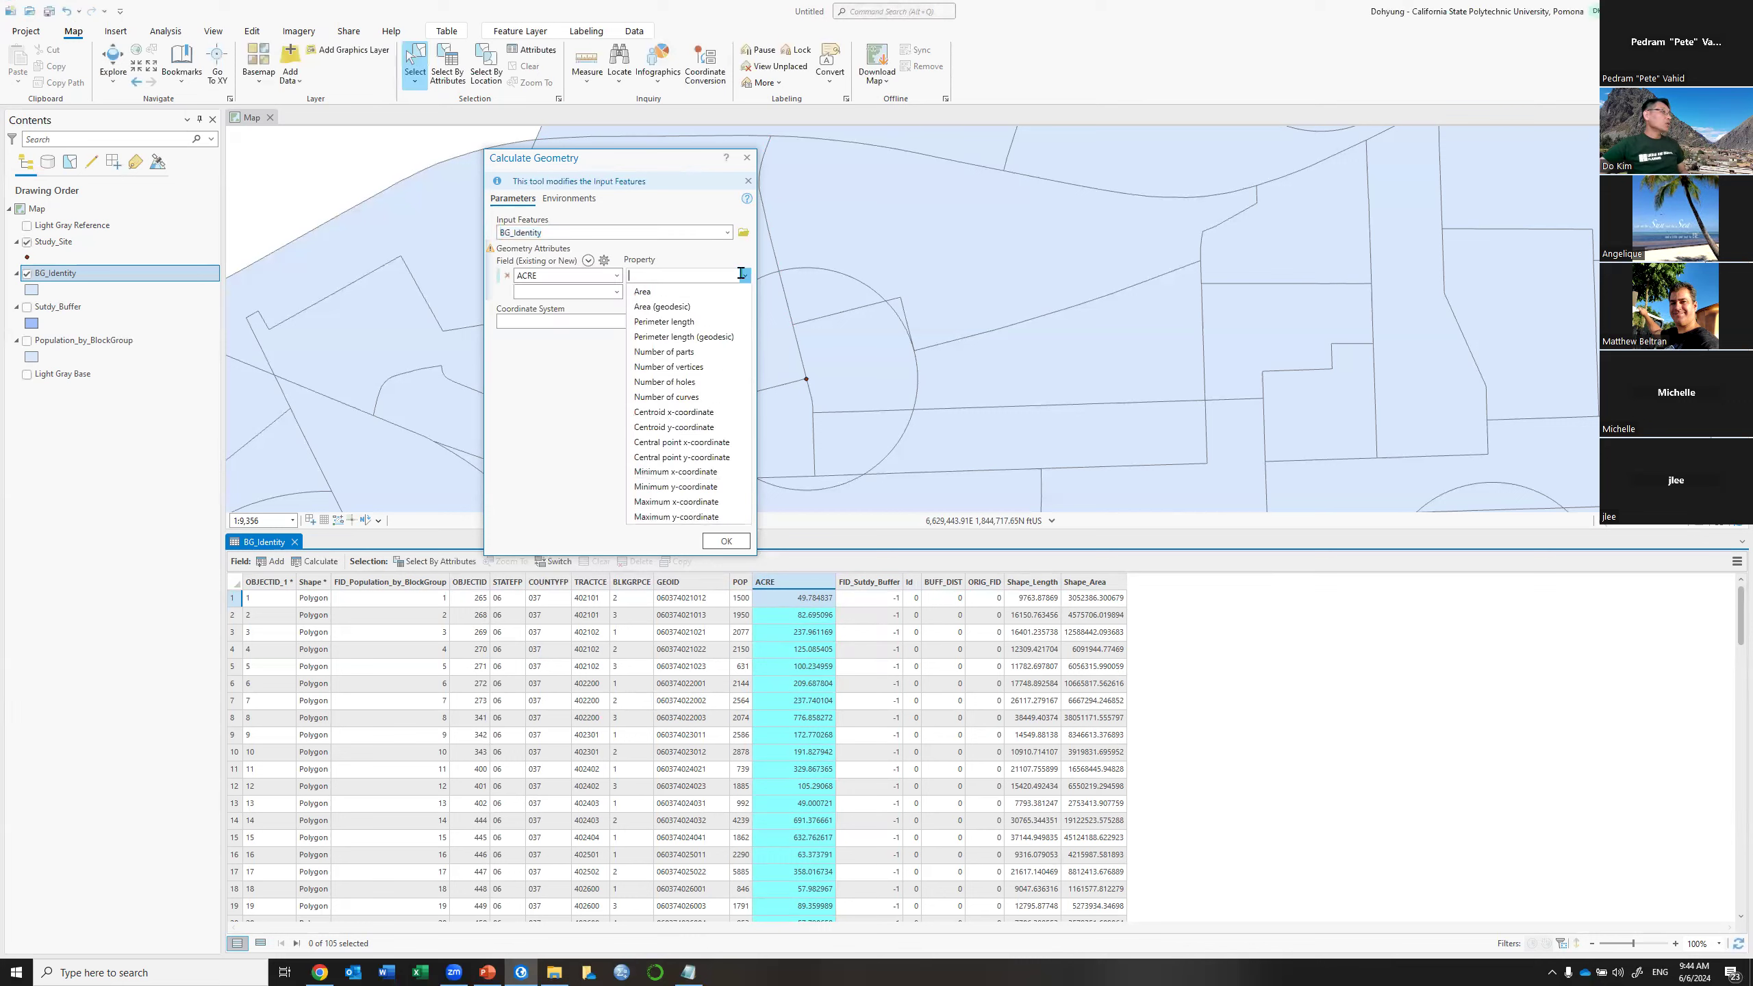
click(702, 292)
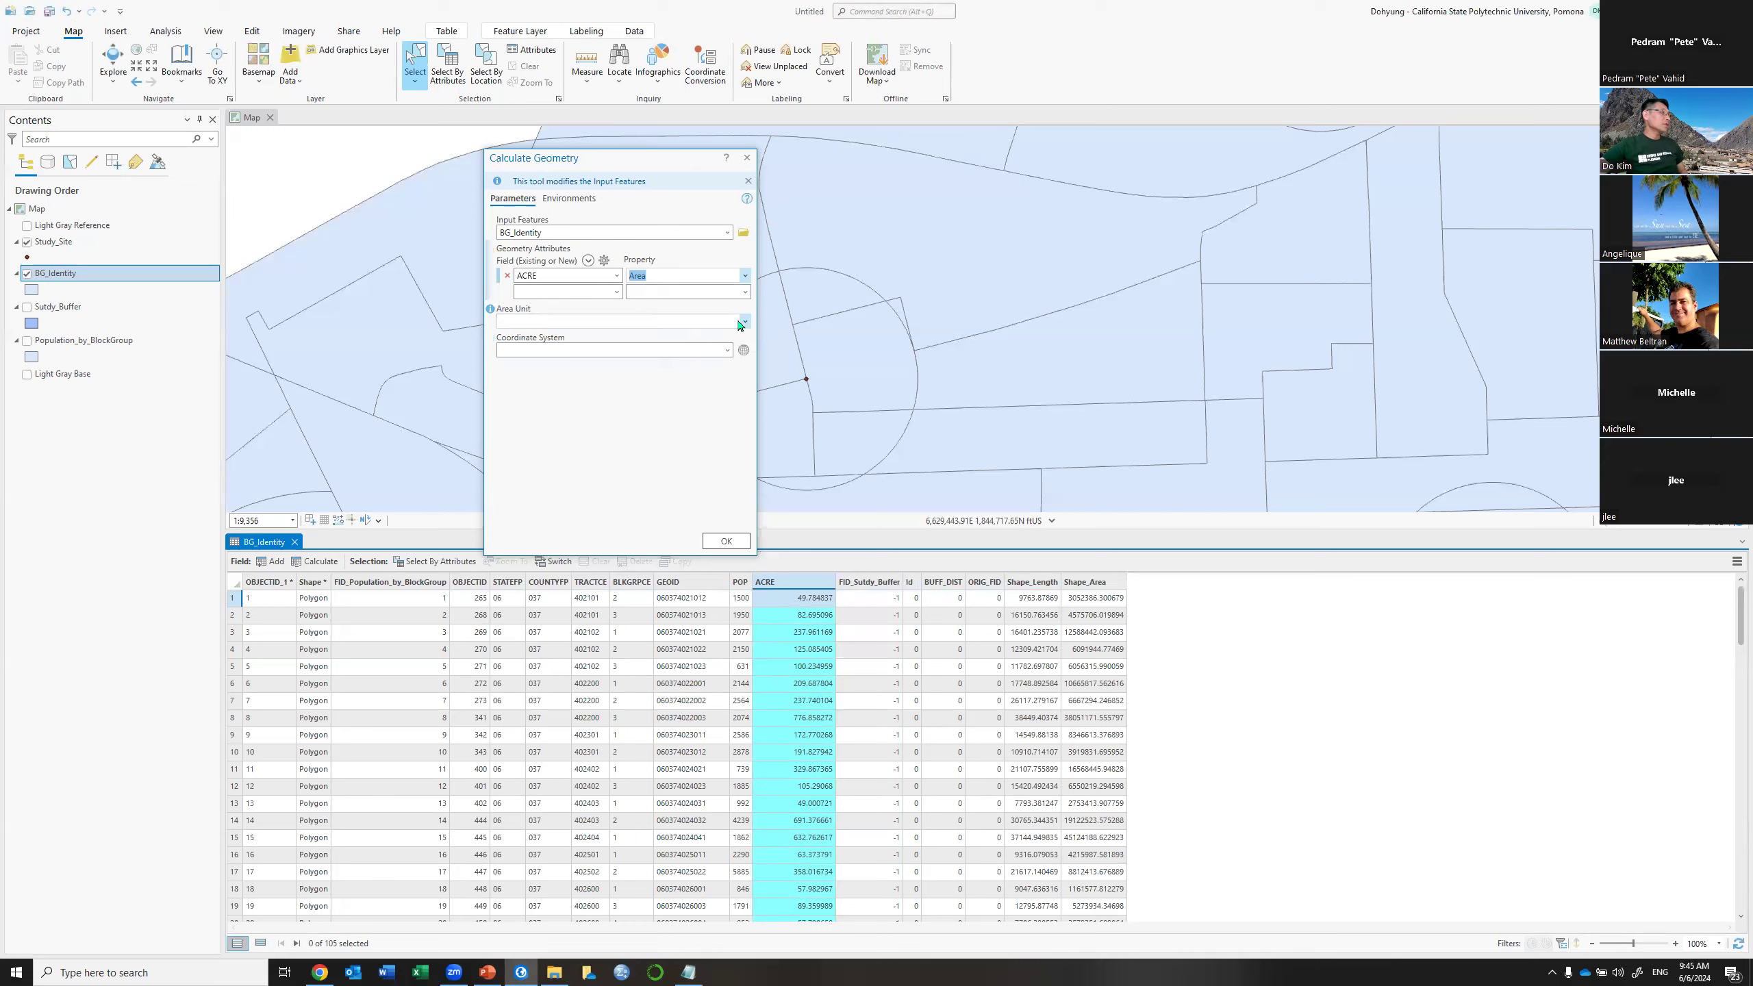
click(746, 322)
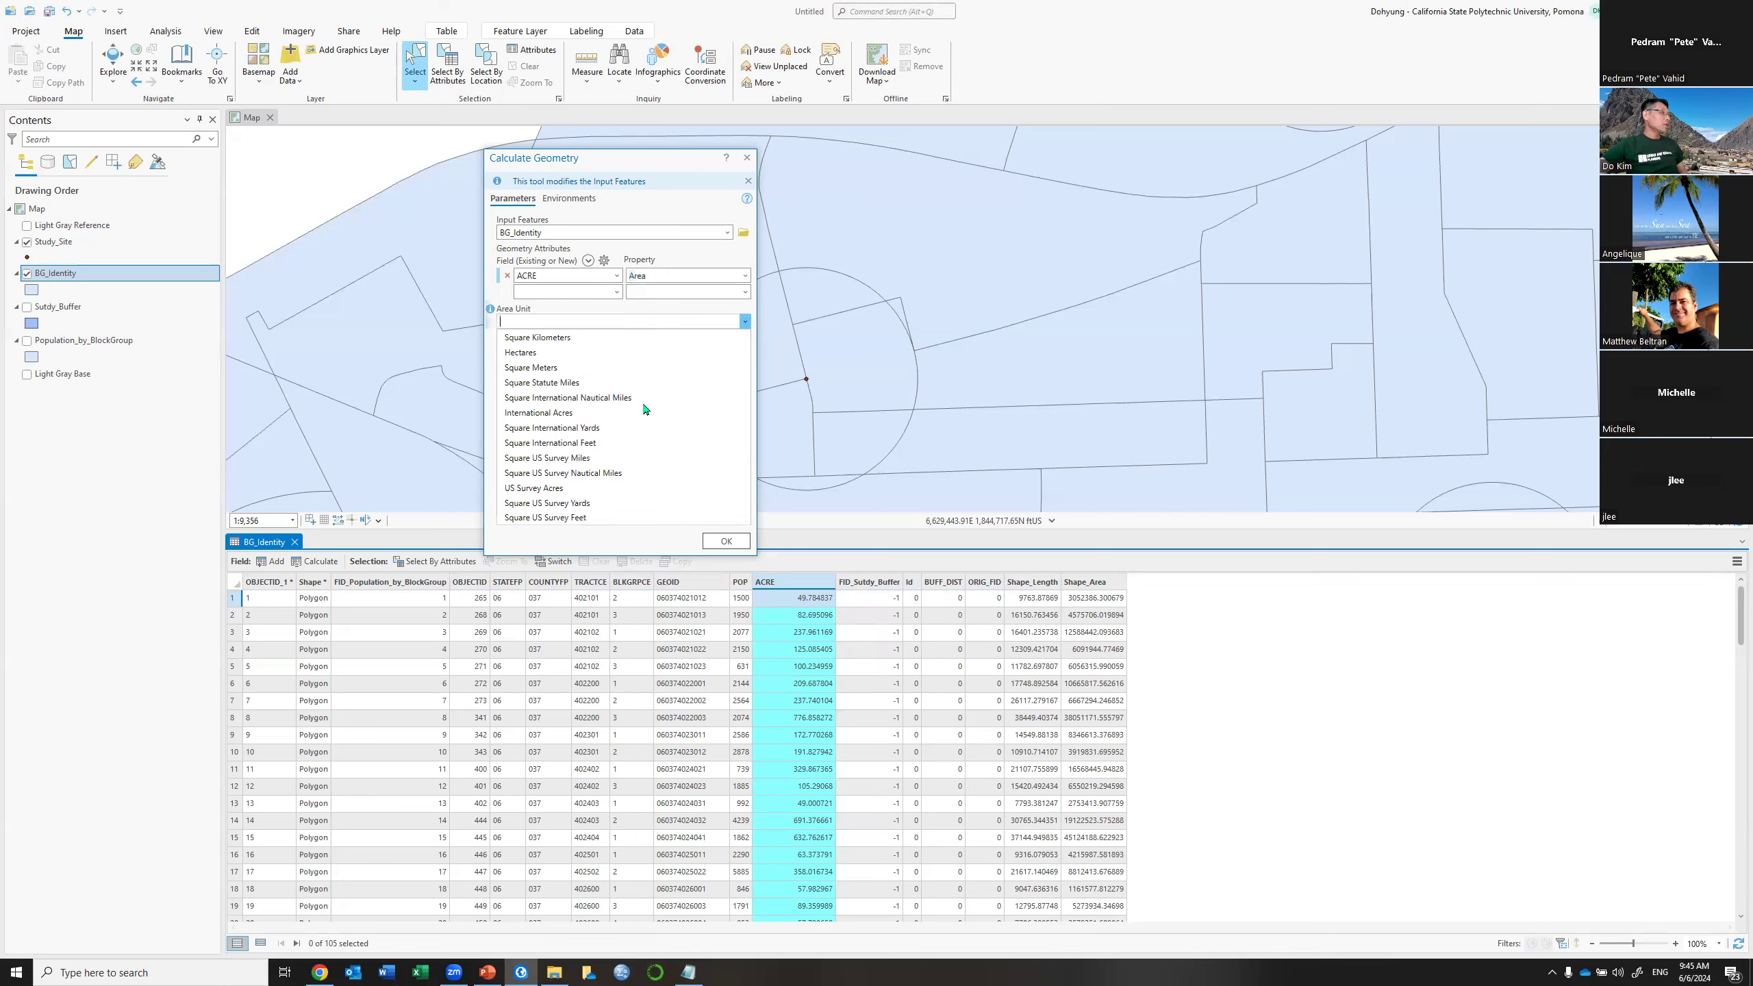
click(601, 488)
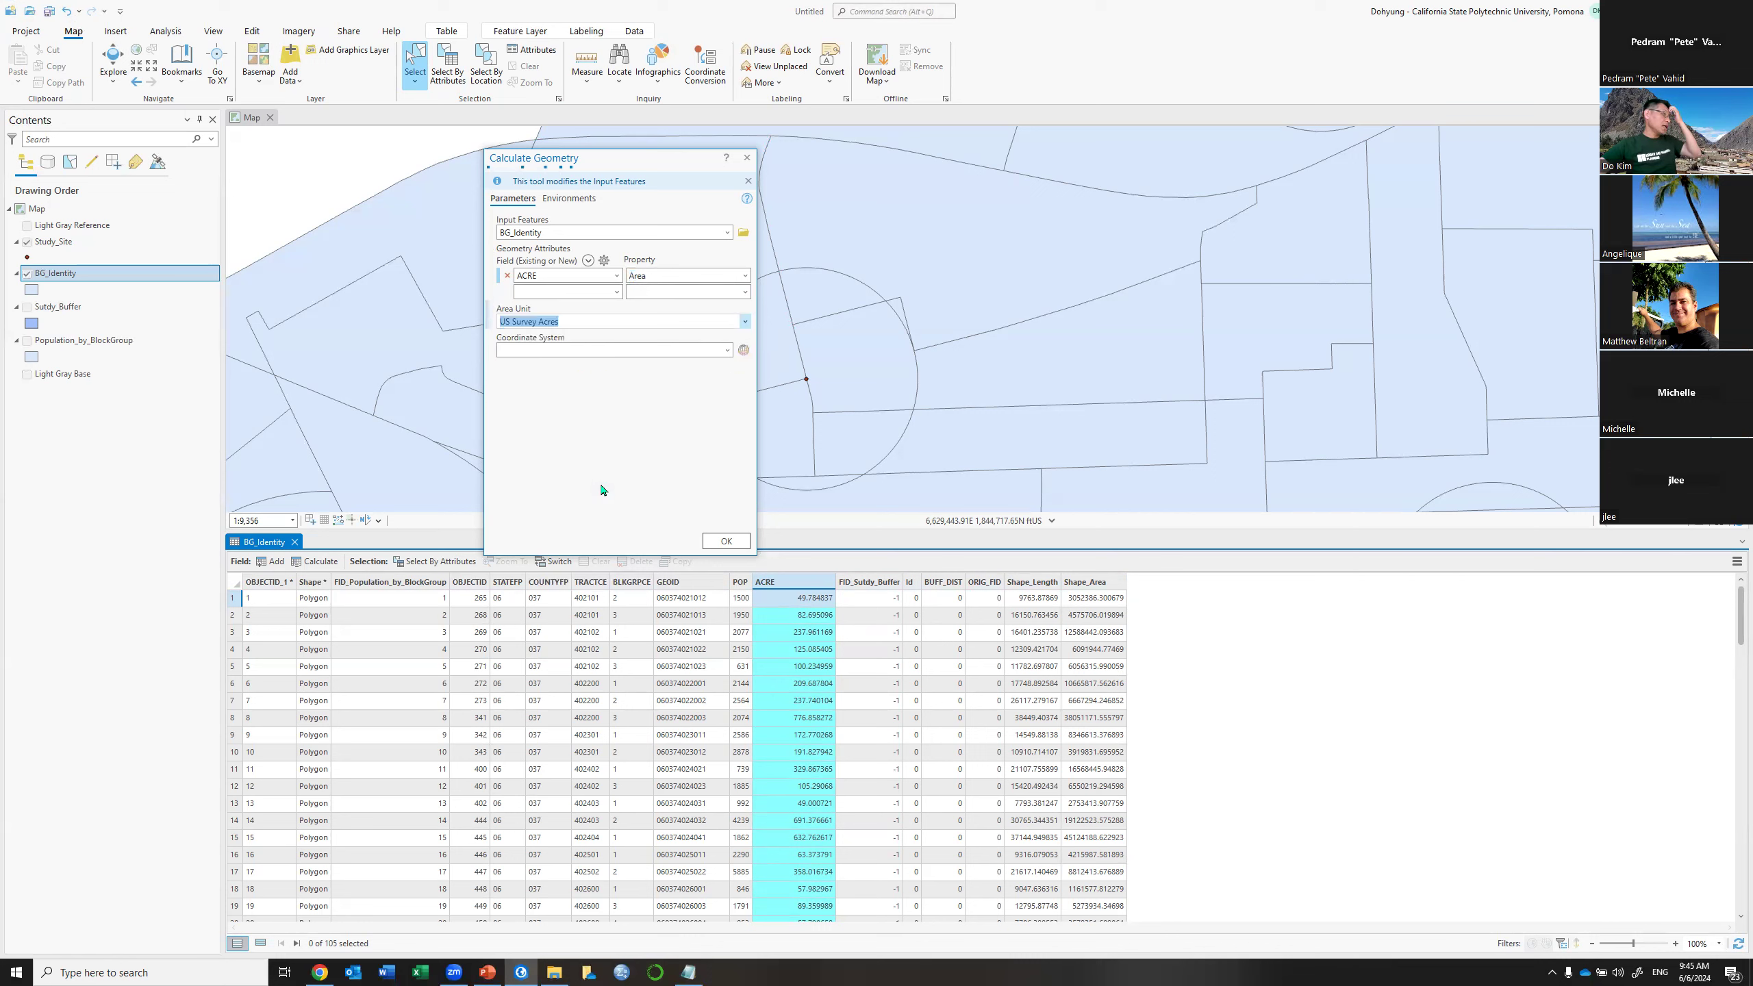
click(724, 542)
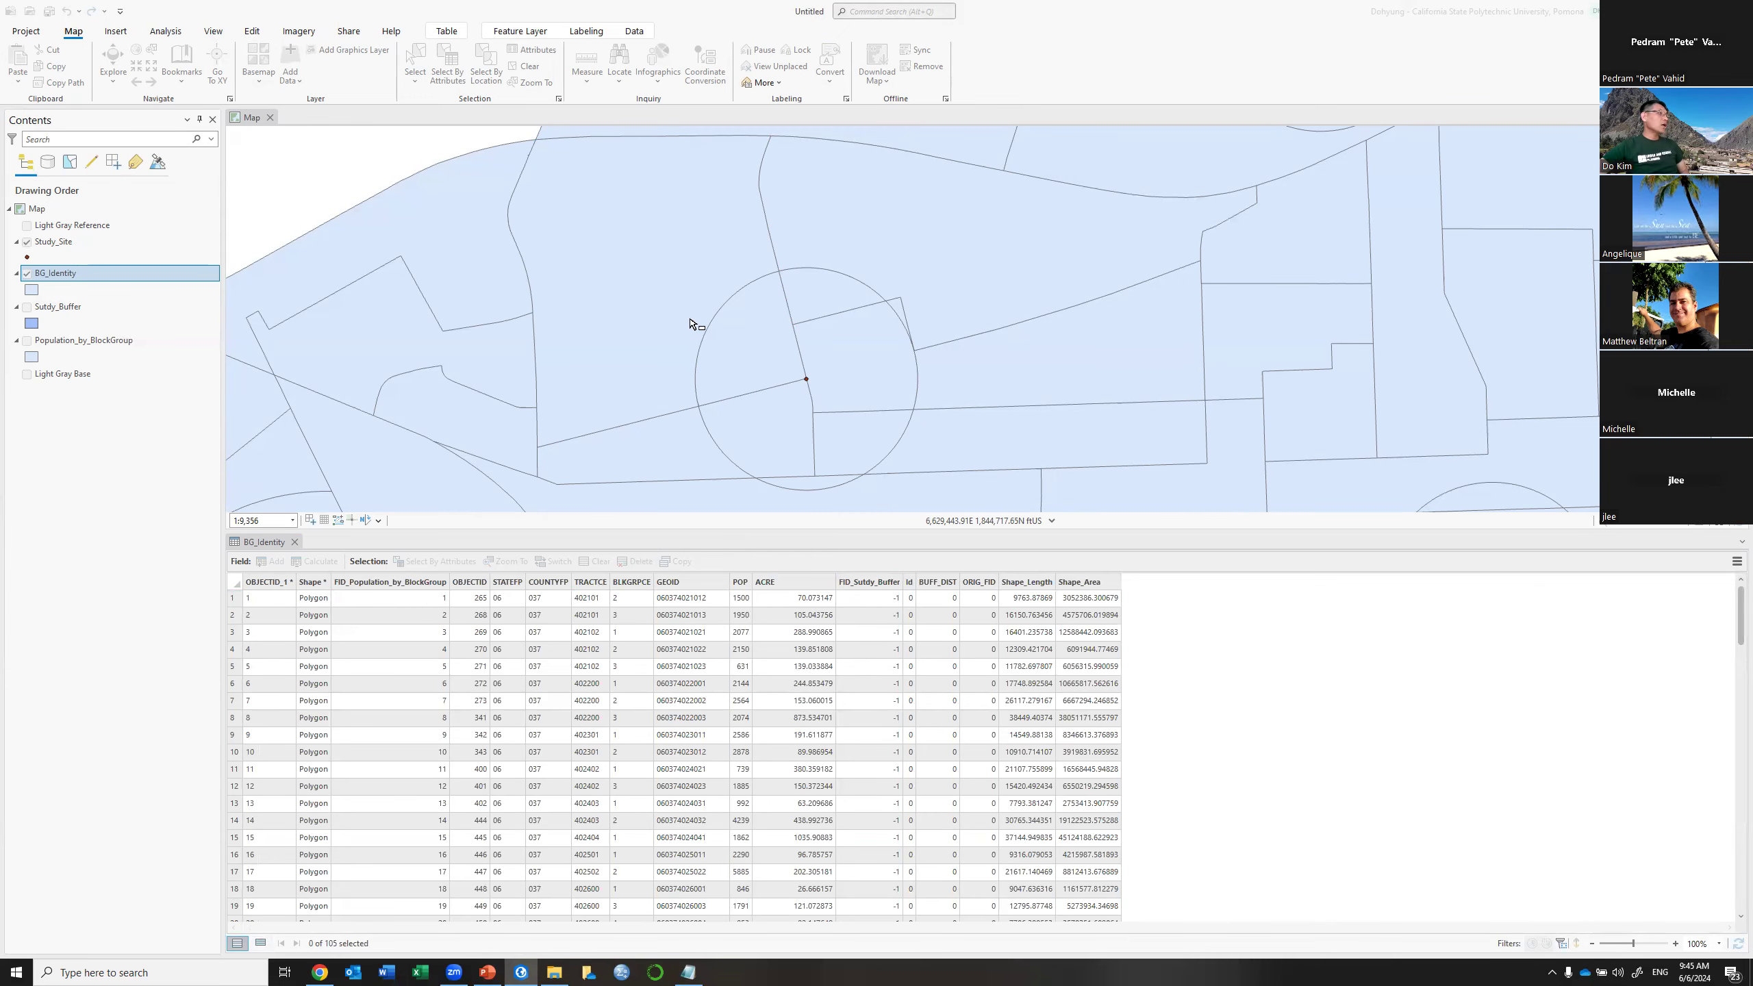
Box-select the study-site pieces to review their ACRE values, then show all records and clear
drag(690, 319, 736, 355)
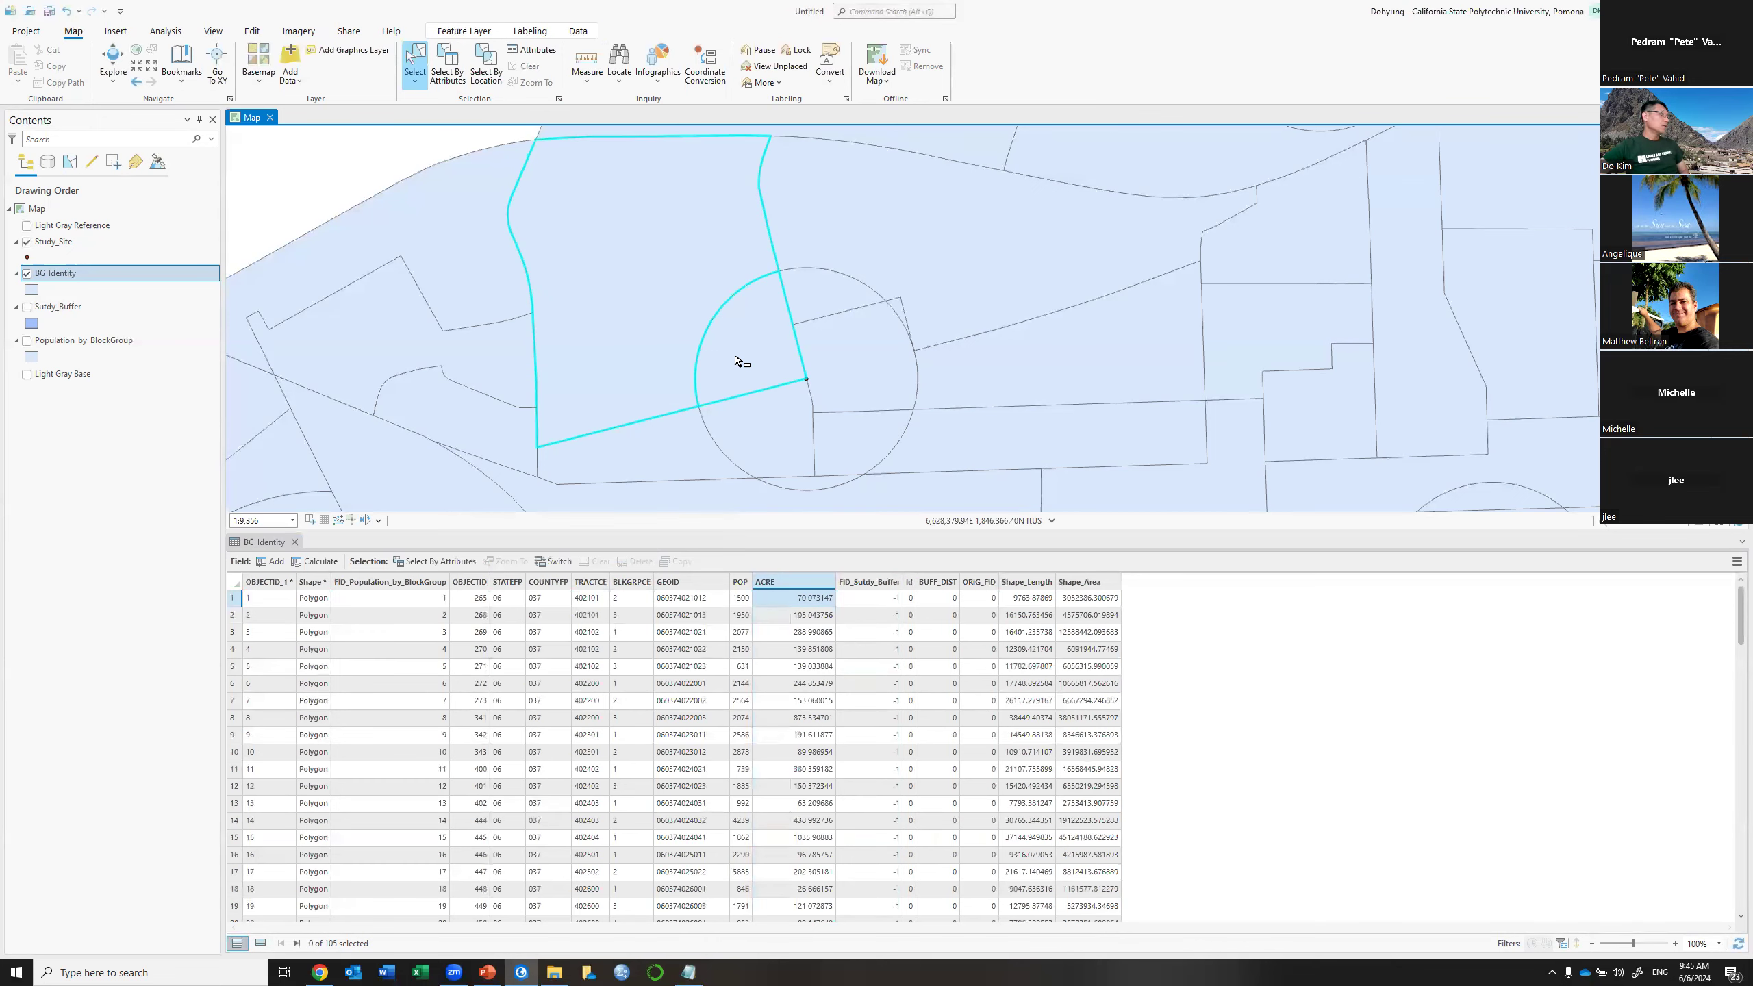
click(261, 943)
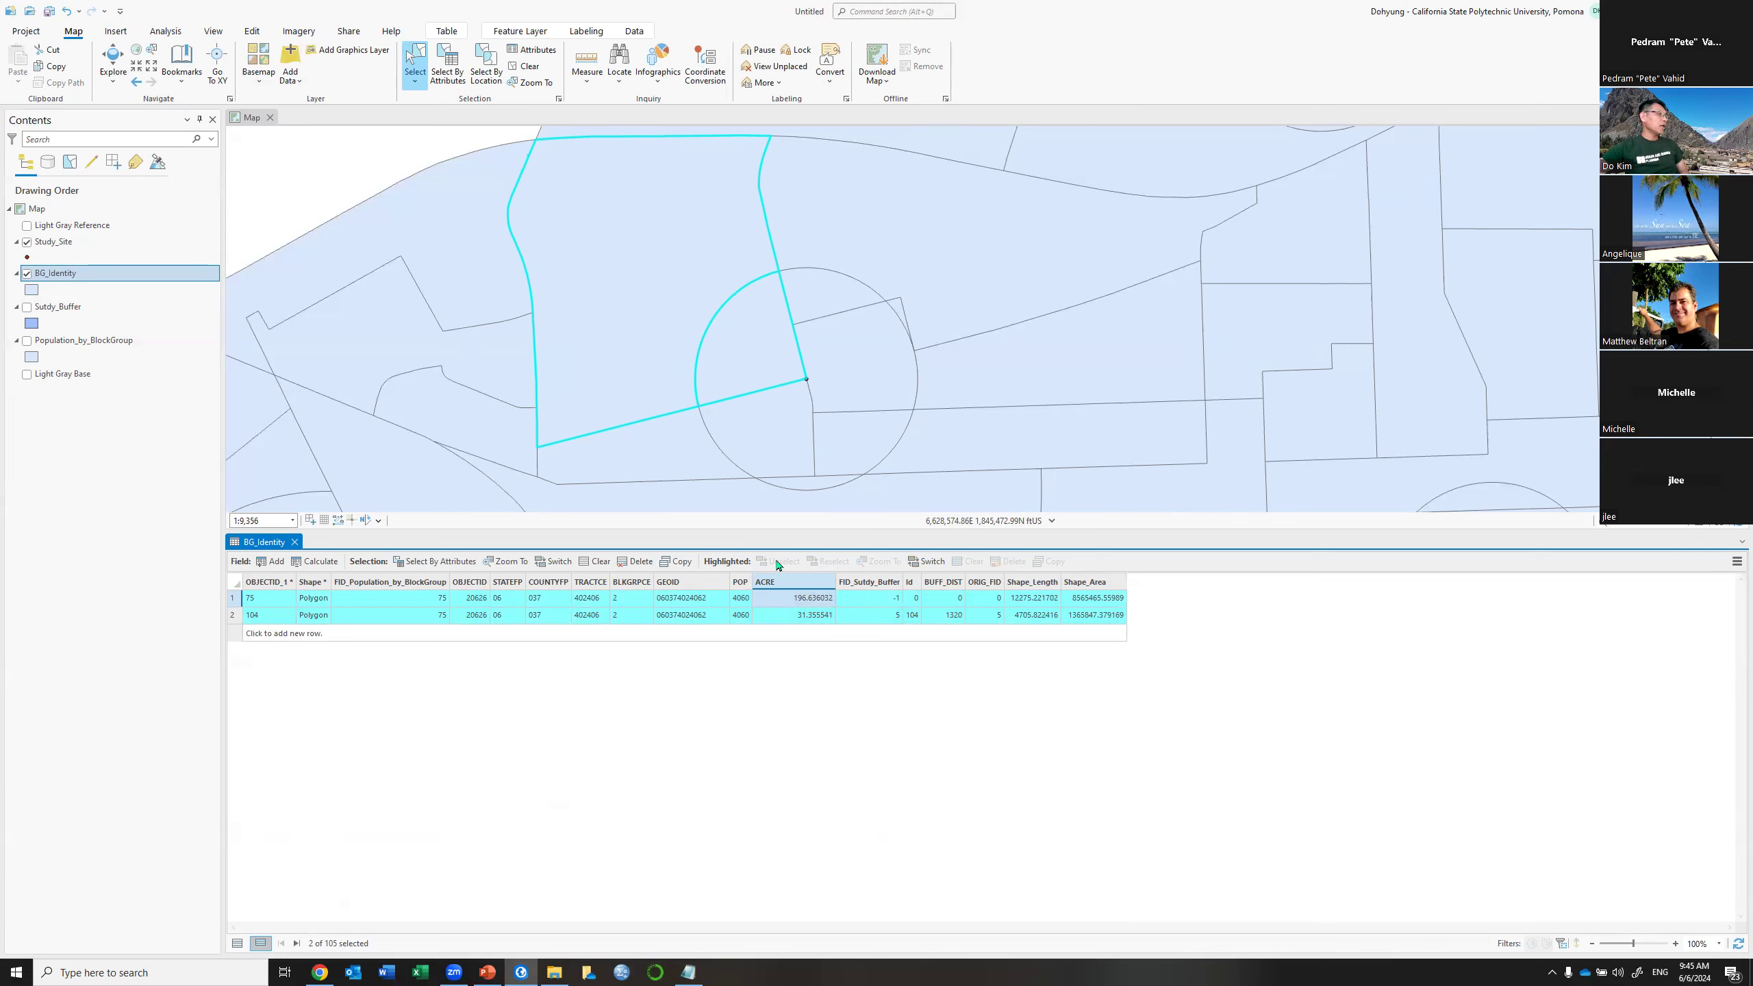
click(237, 945)
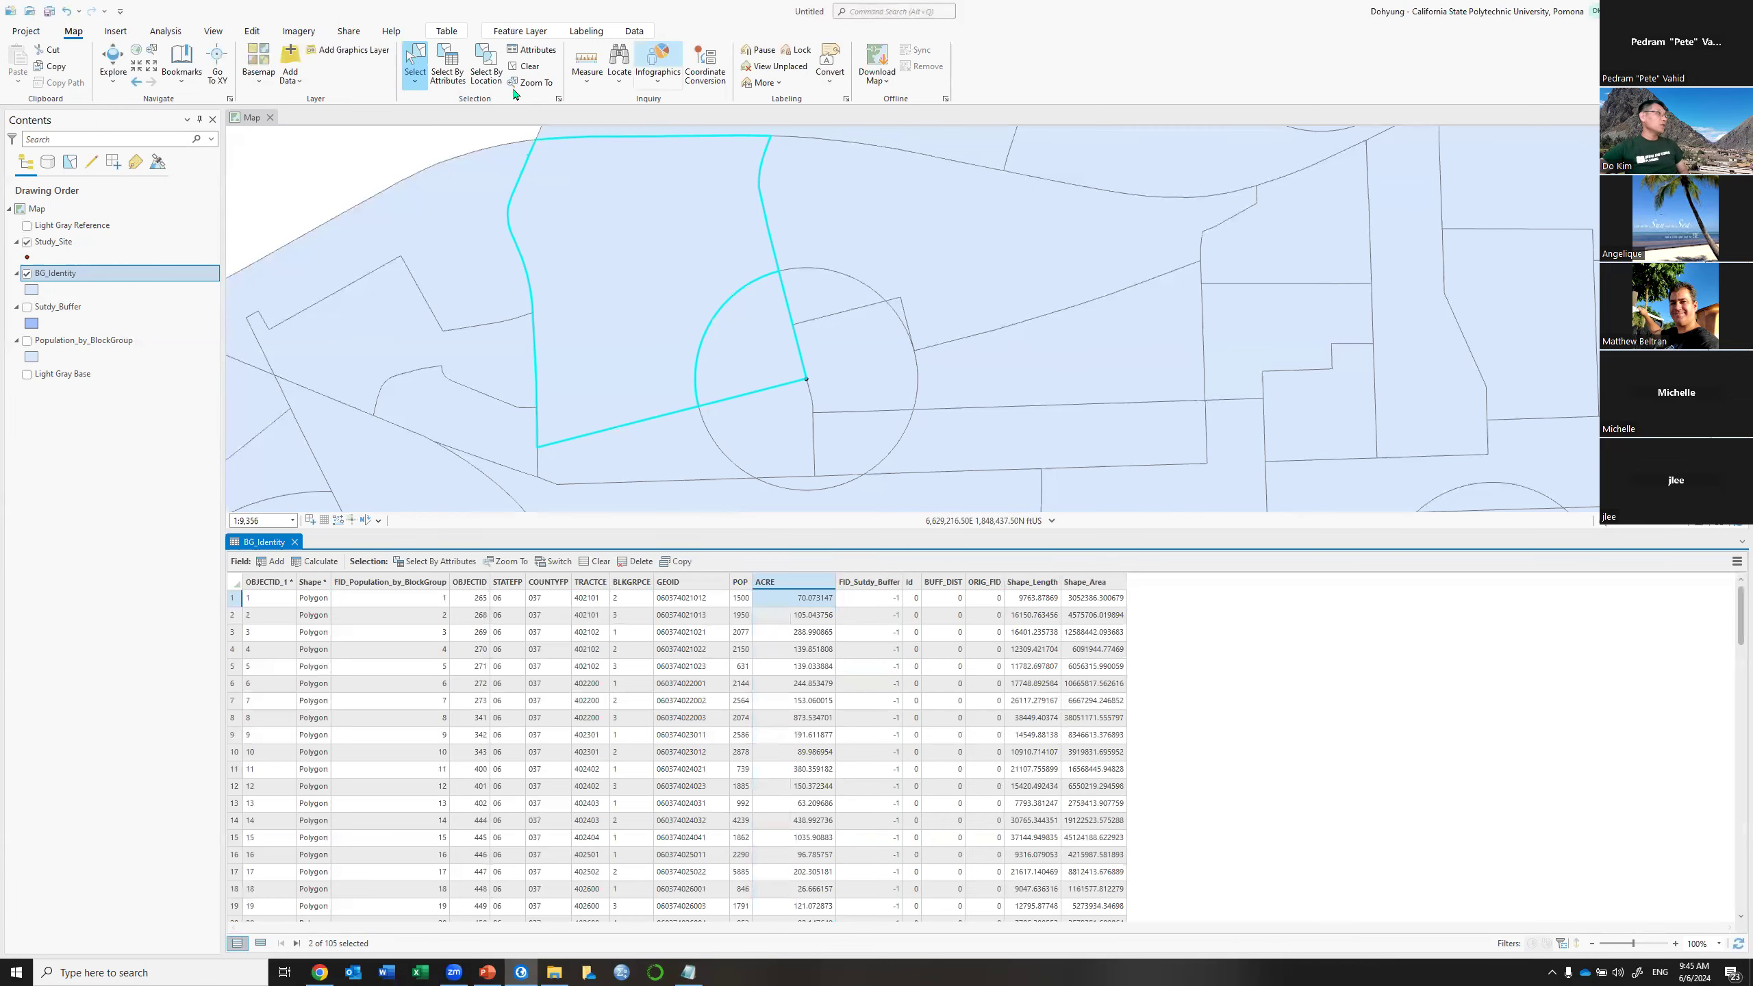
click(521, 67)
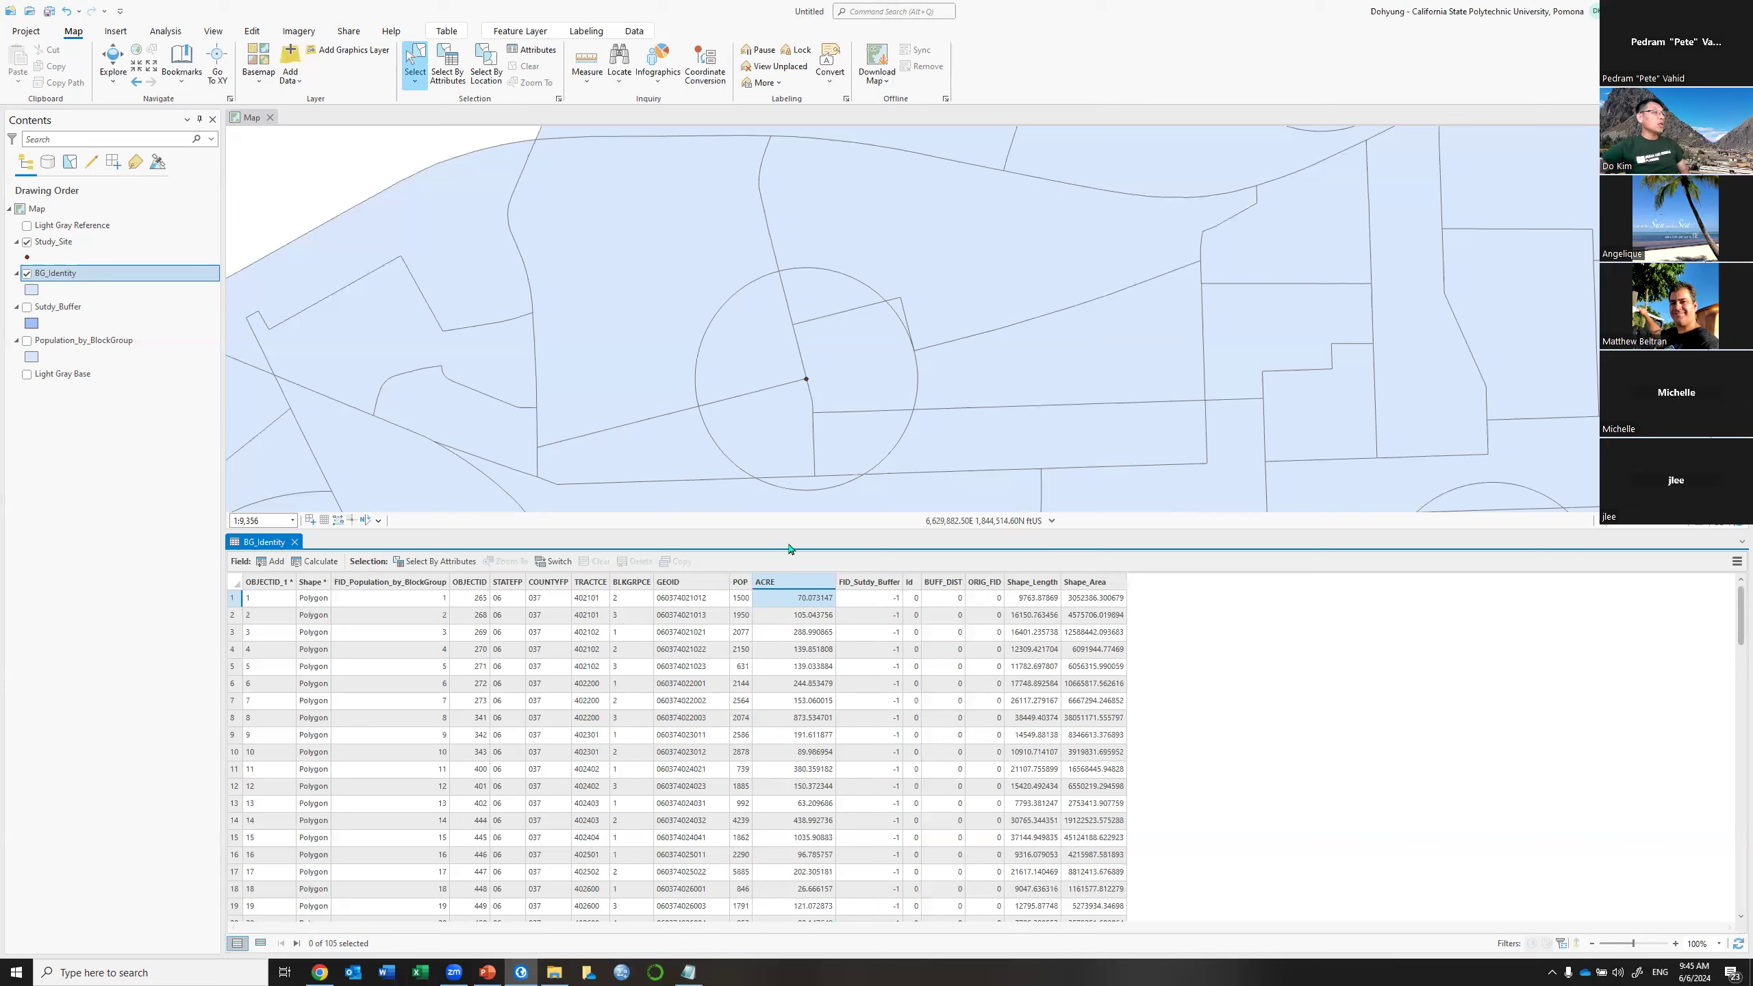
click(764, 355)
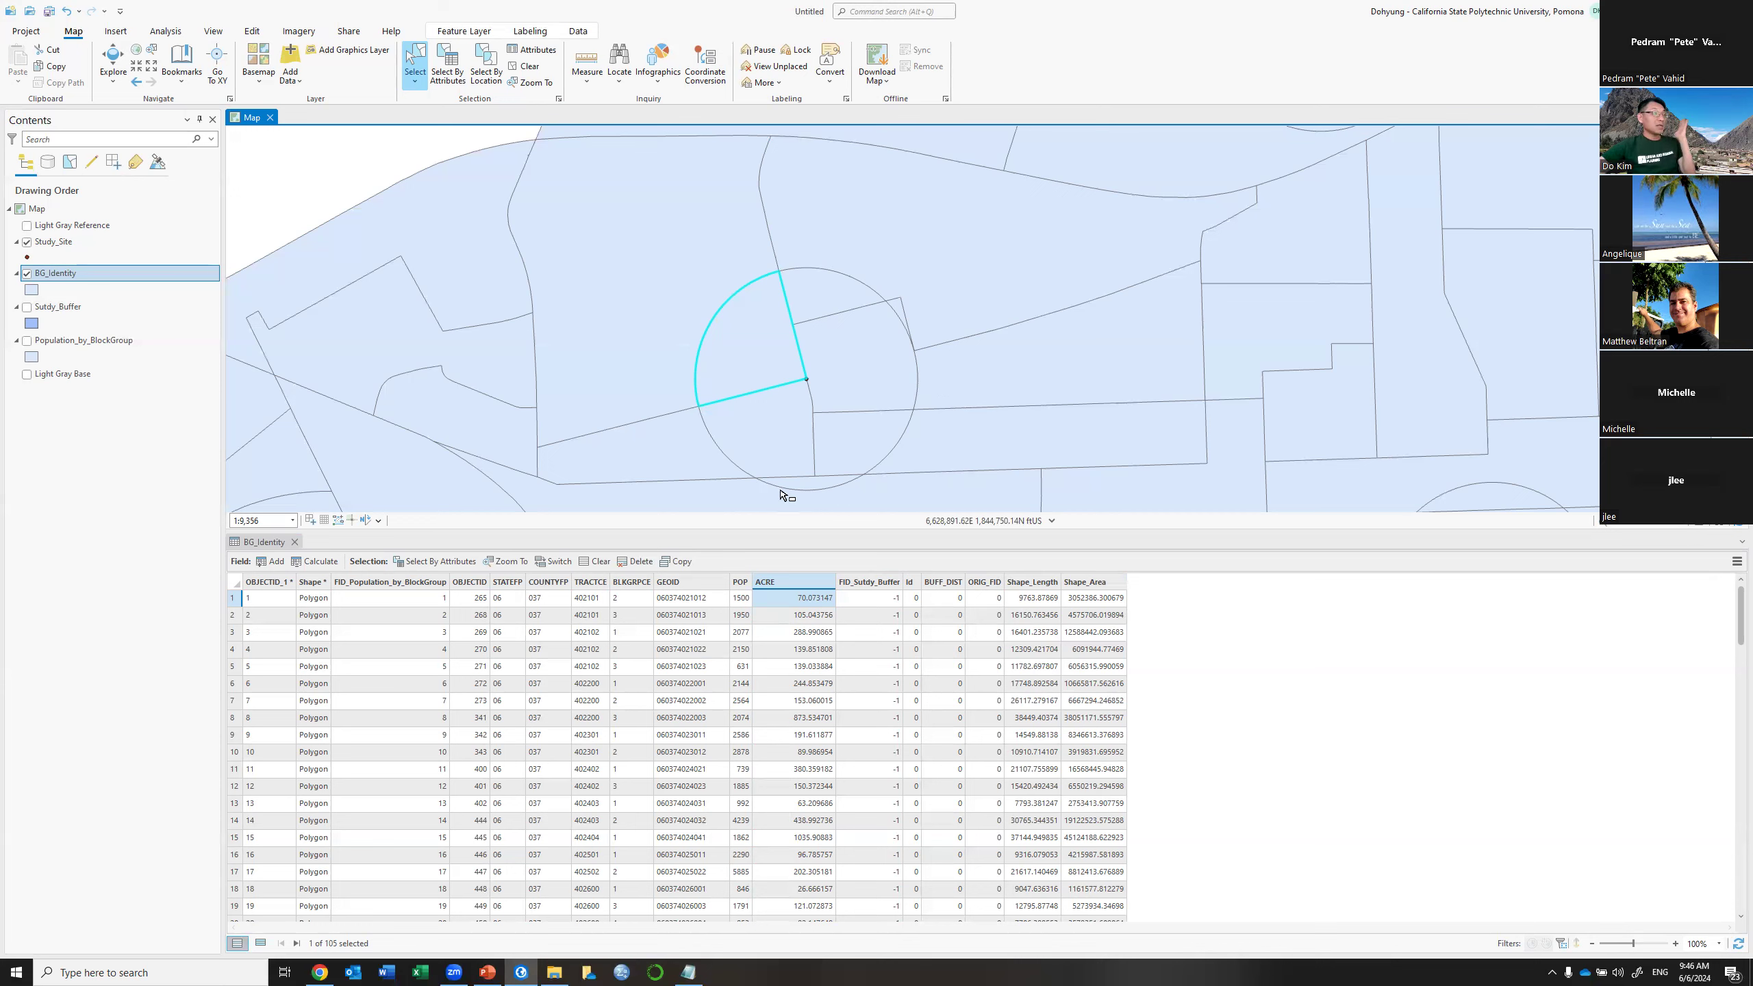
right_click(72, 314)
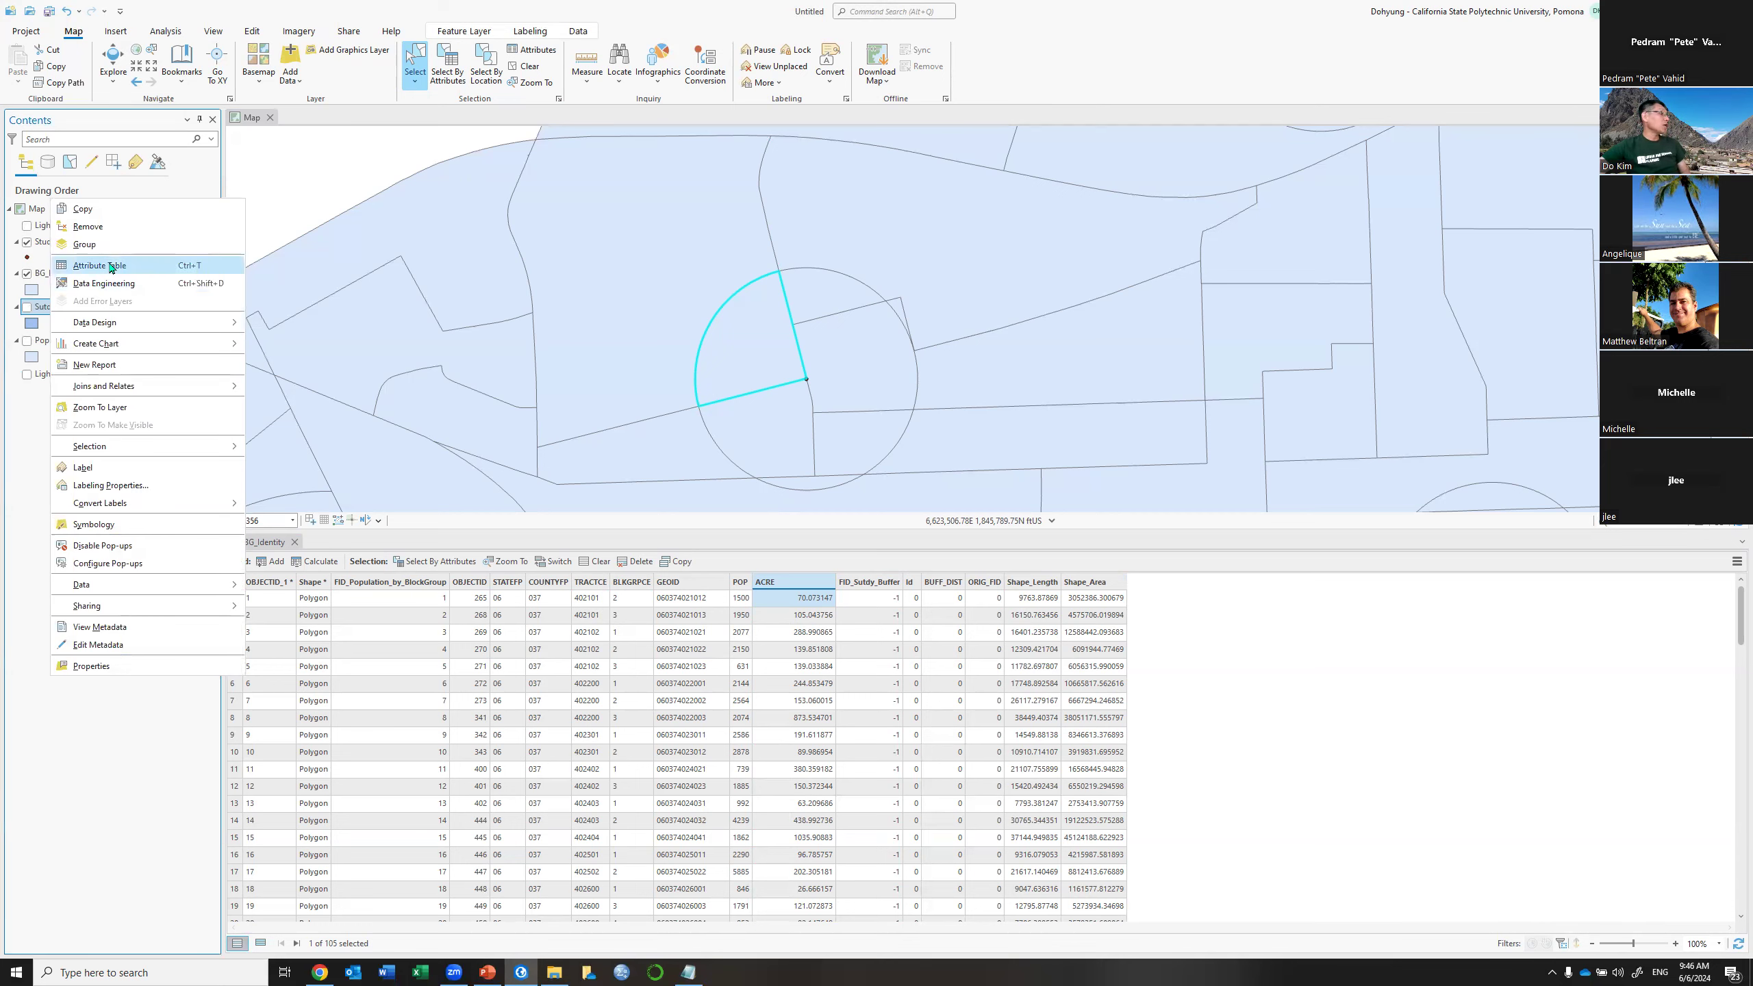
Add a Float field named Acre to the Sutdy_Buffer table and save it
click(110, 267)
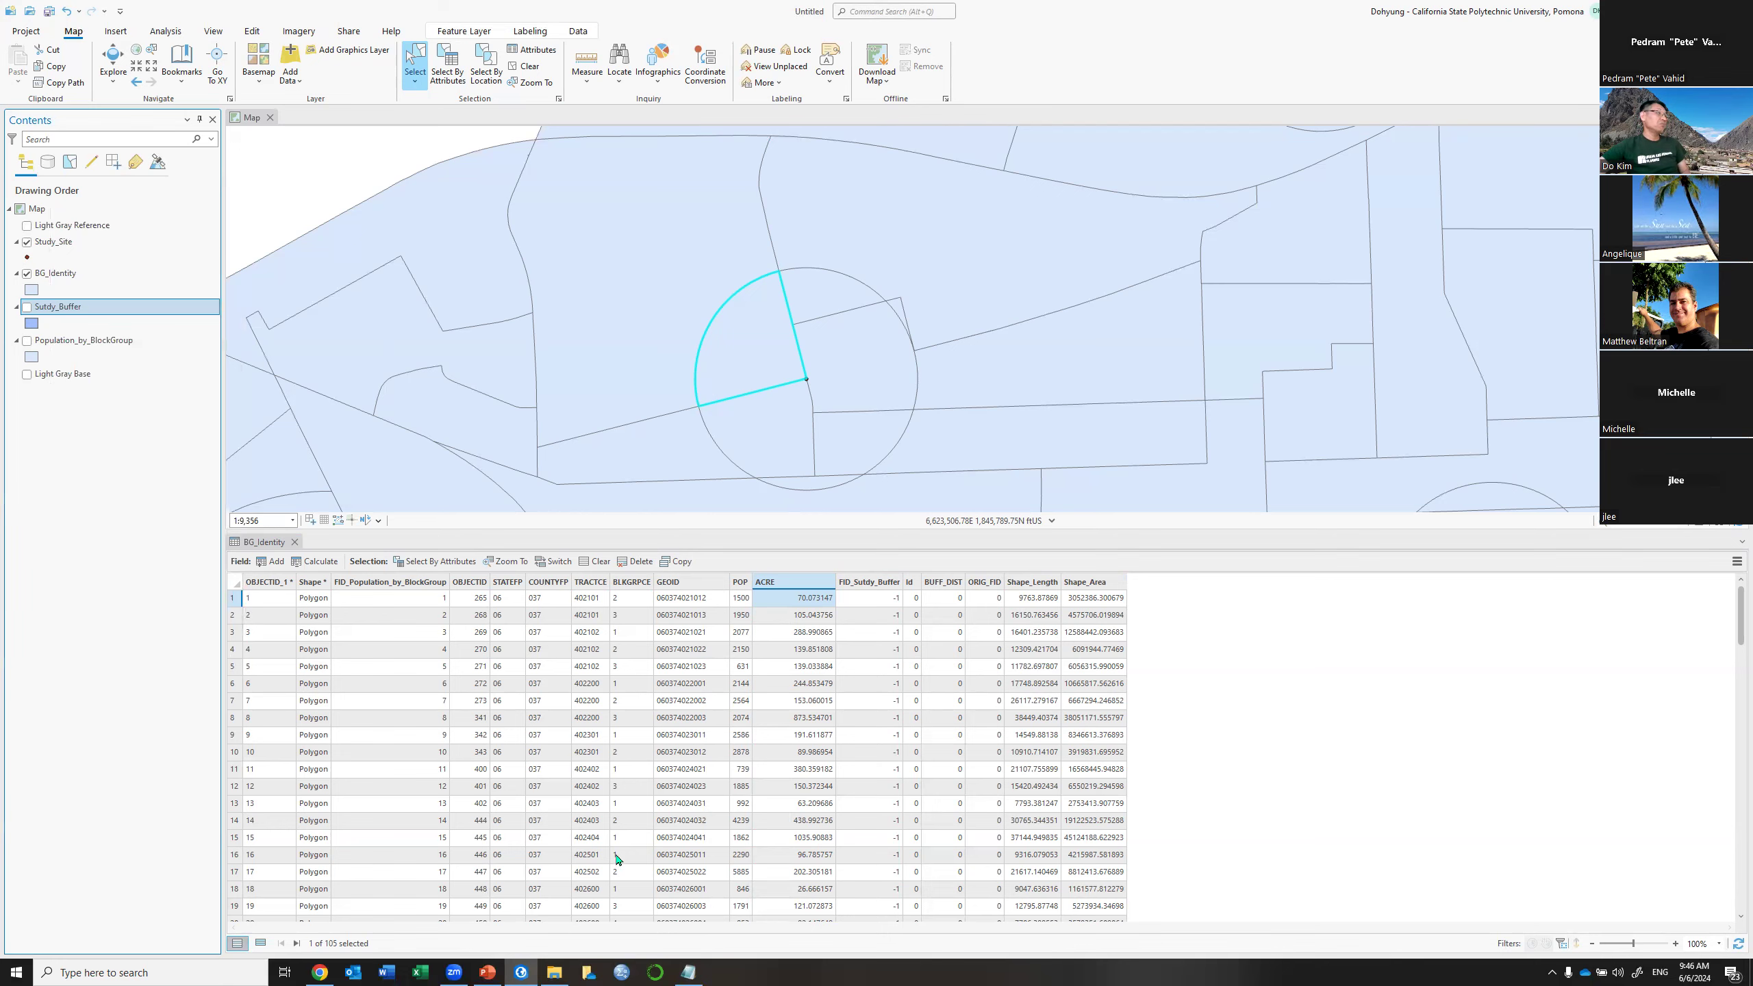
click(528, 68)
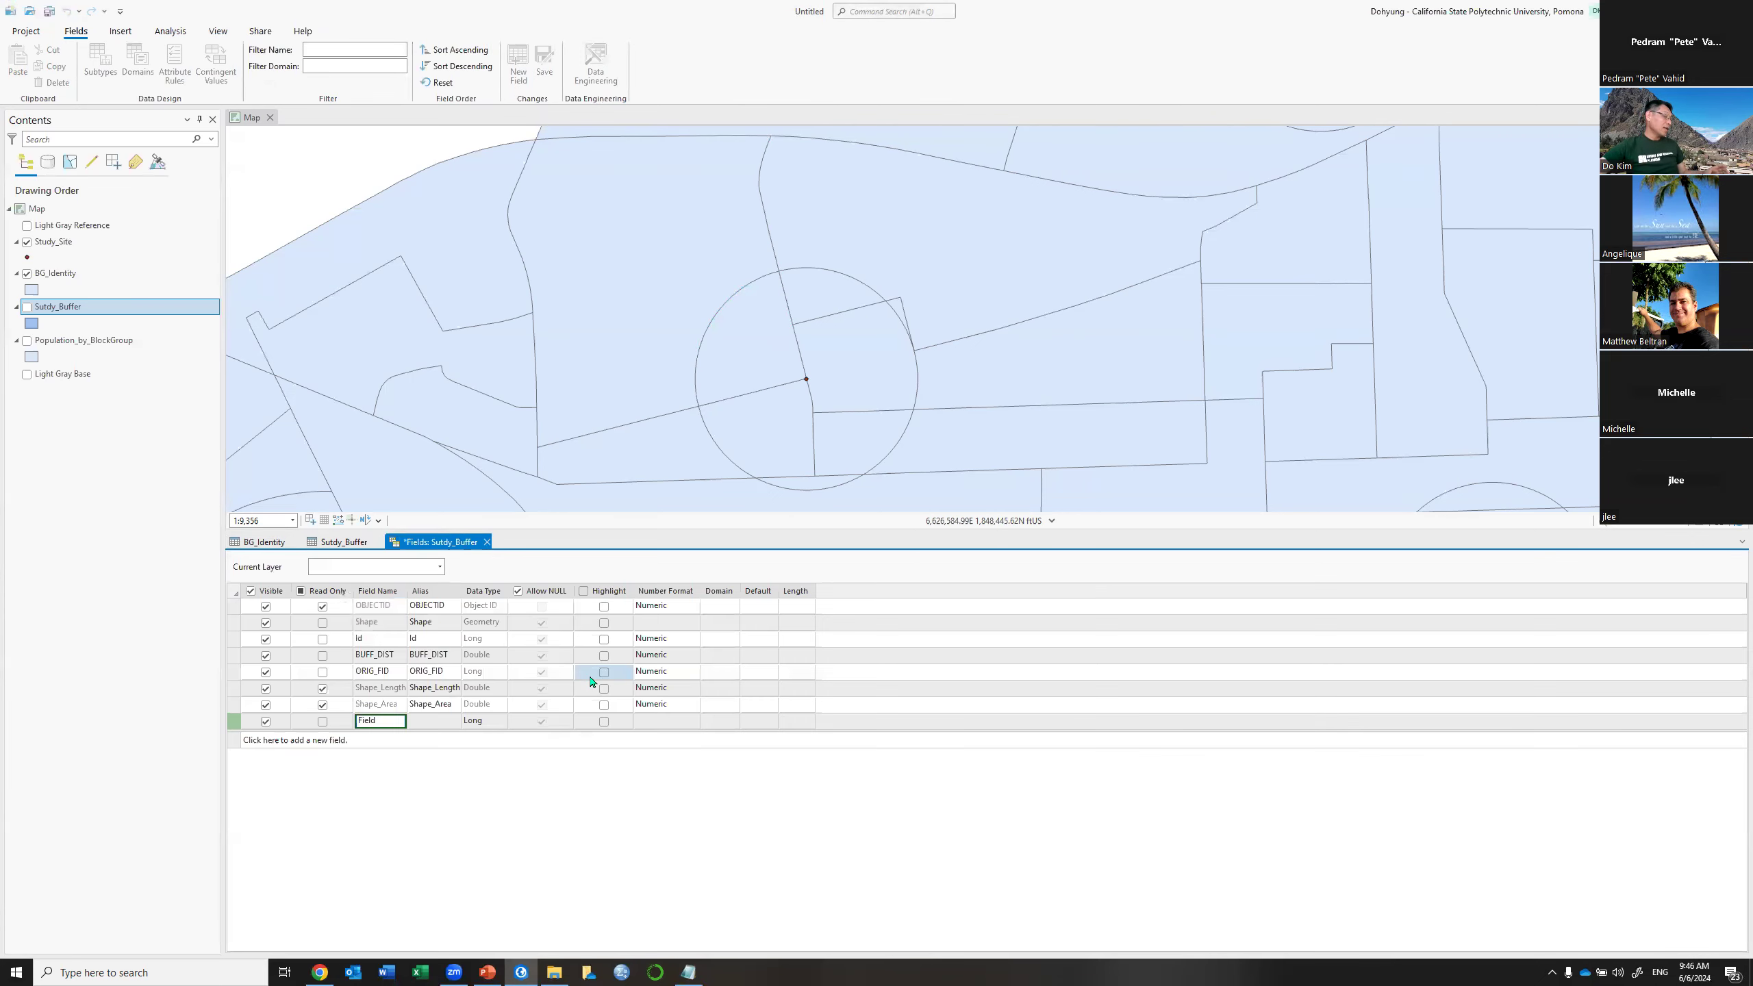
text(Acre)
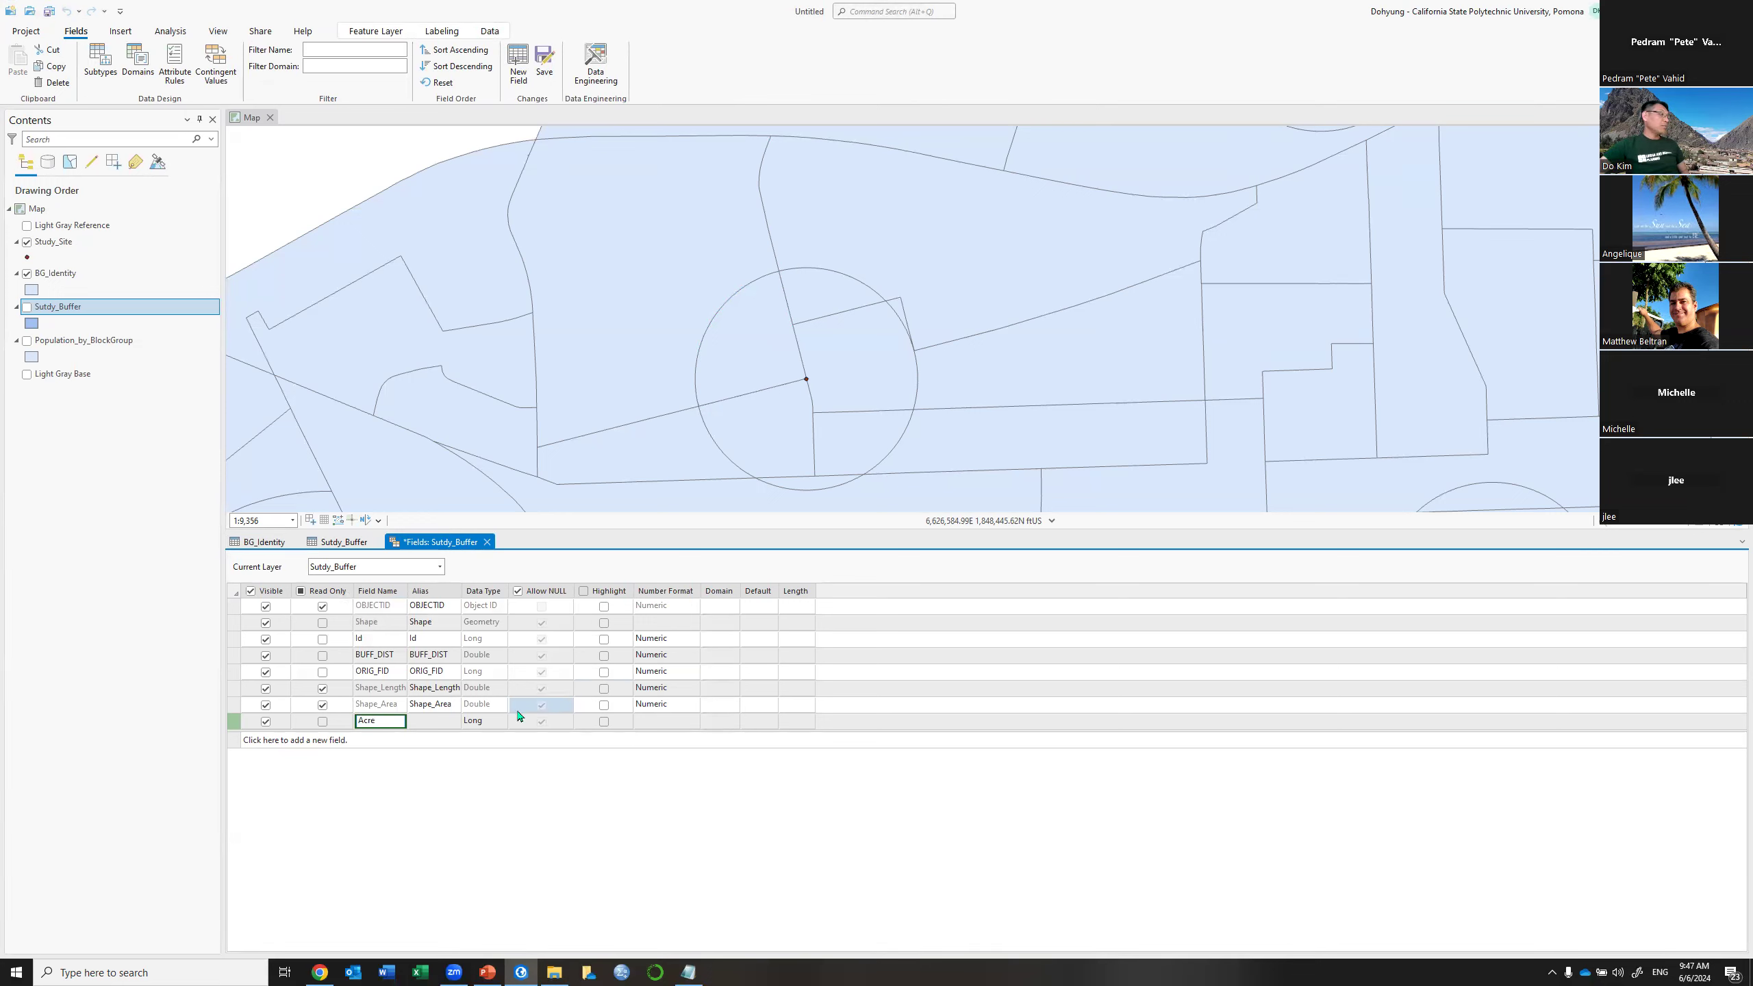
click(502, 726)
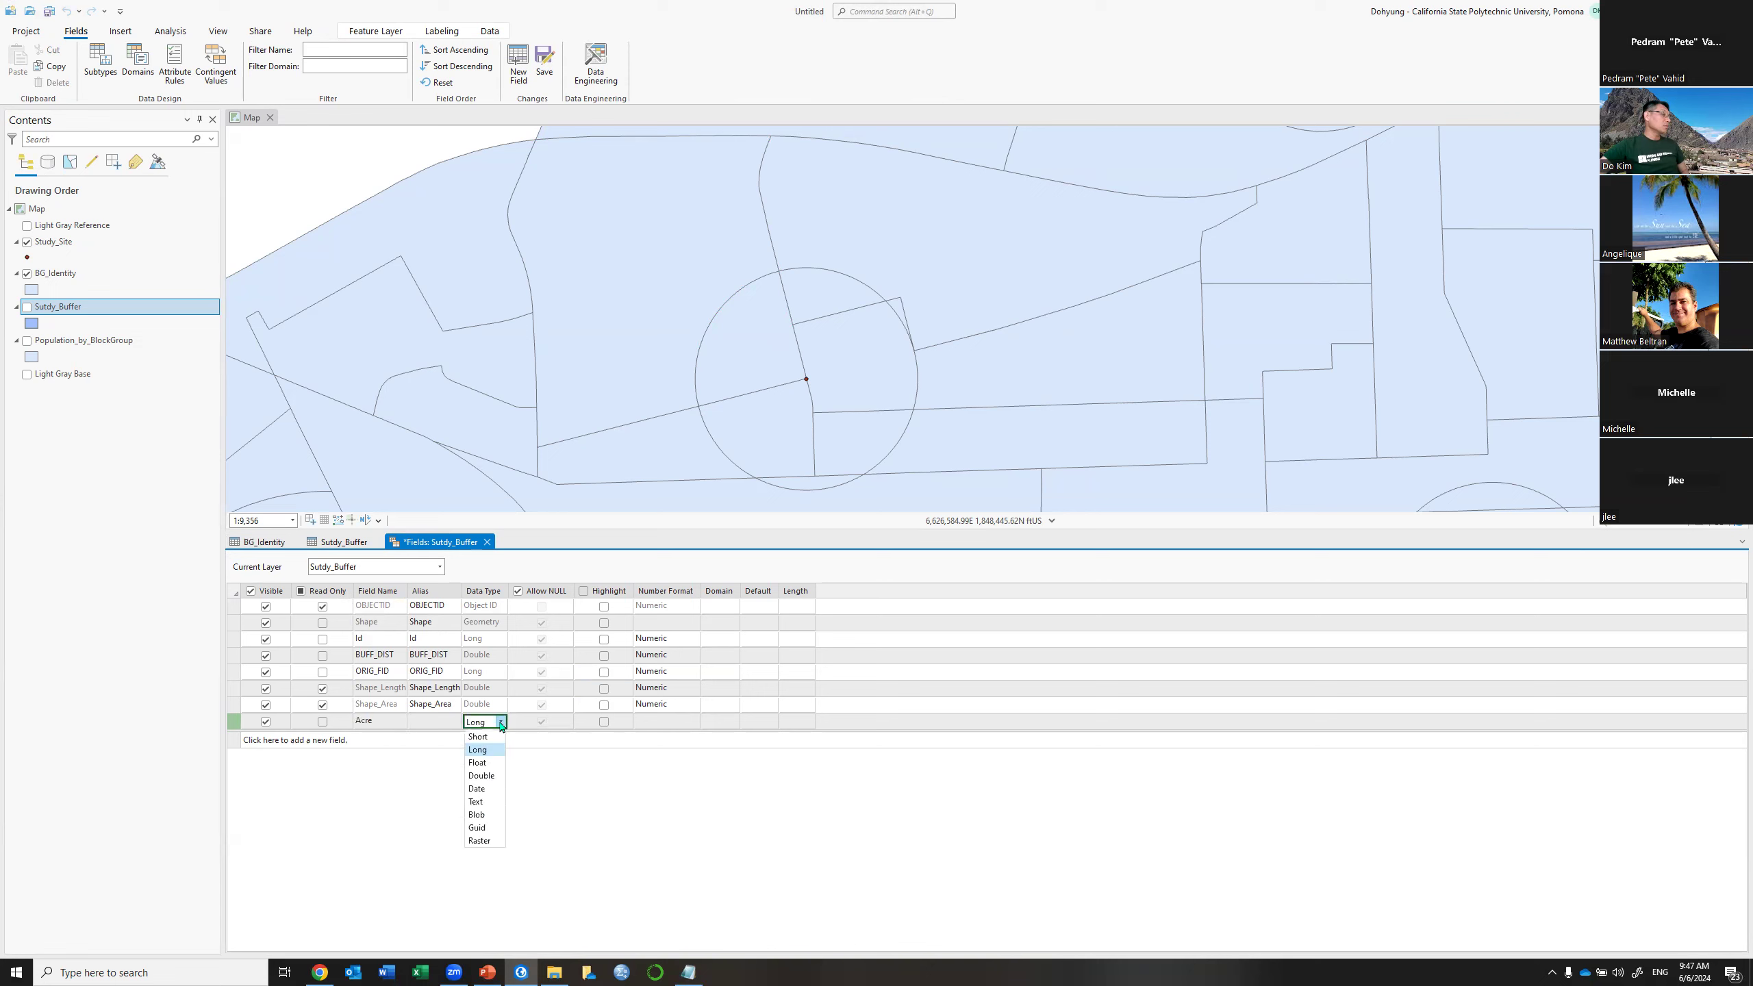
click(495, 763)
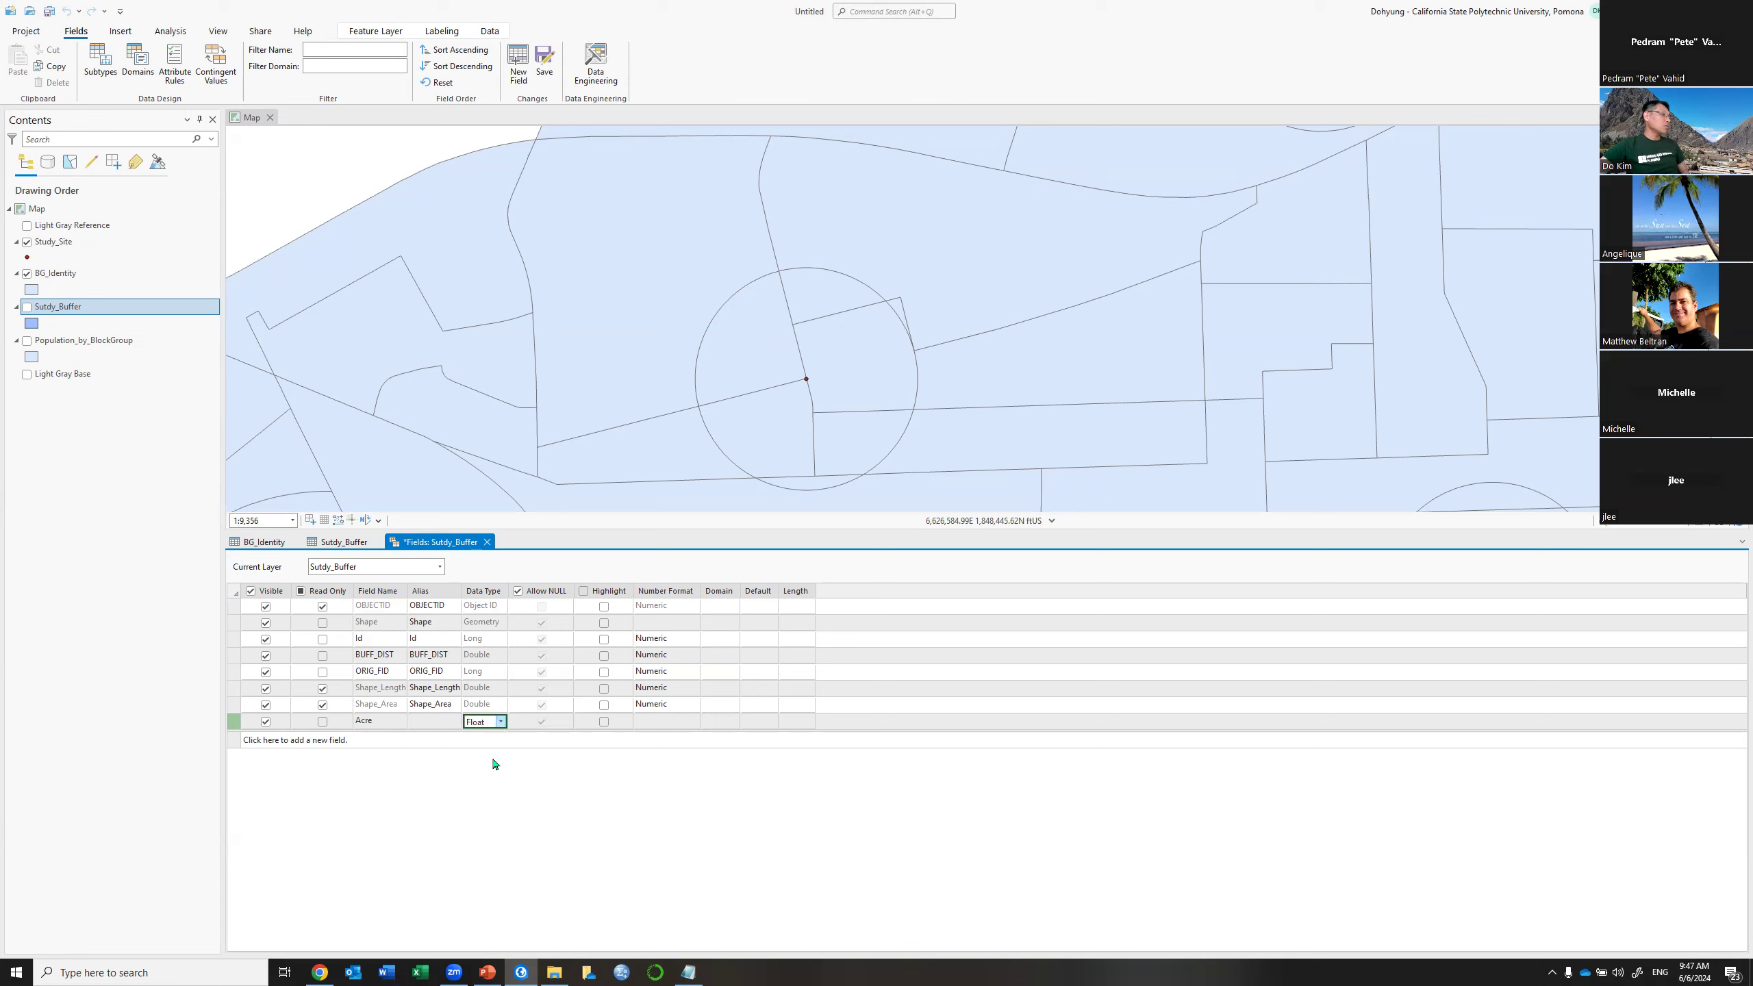
click(545, 64)
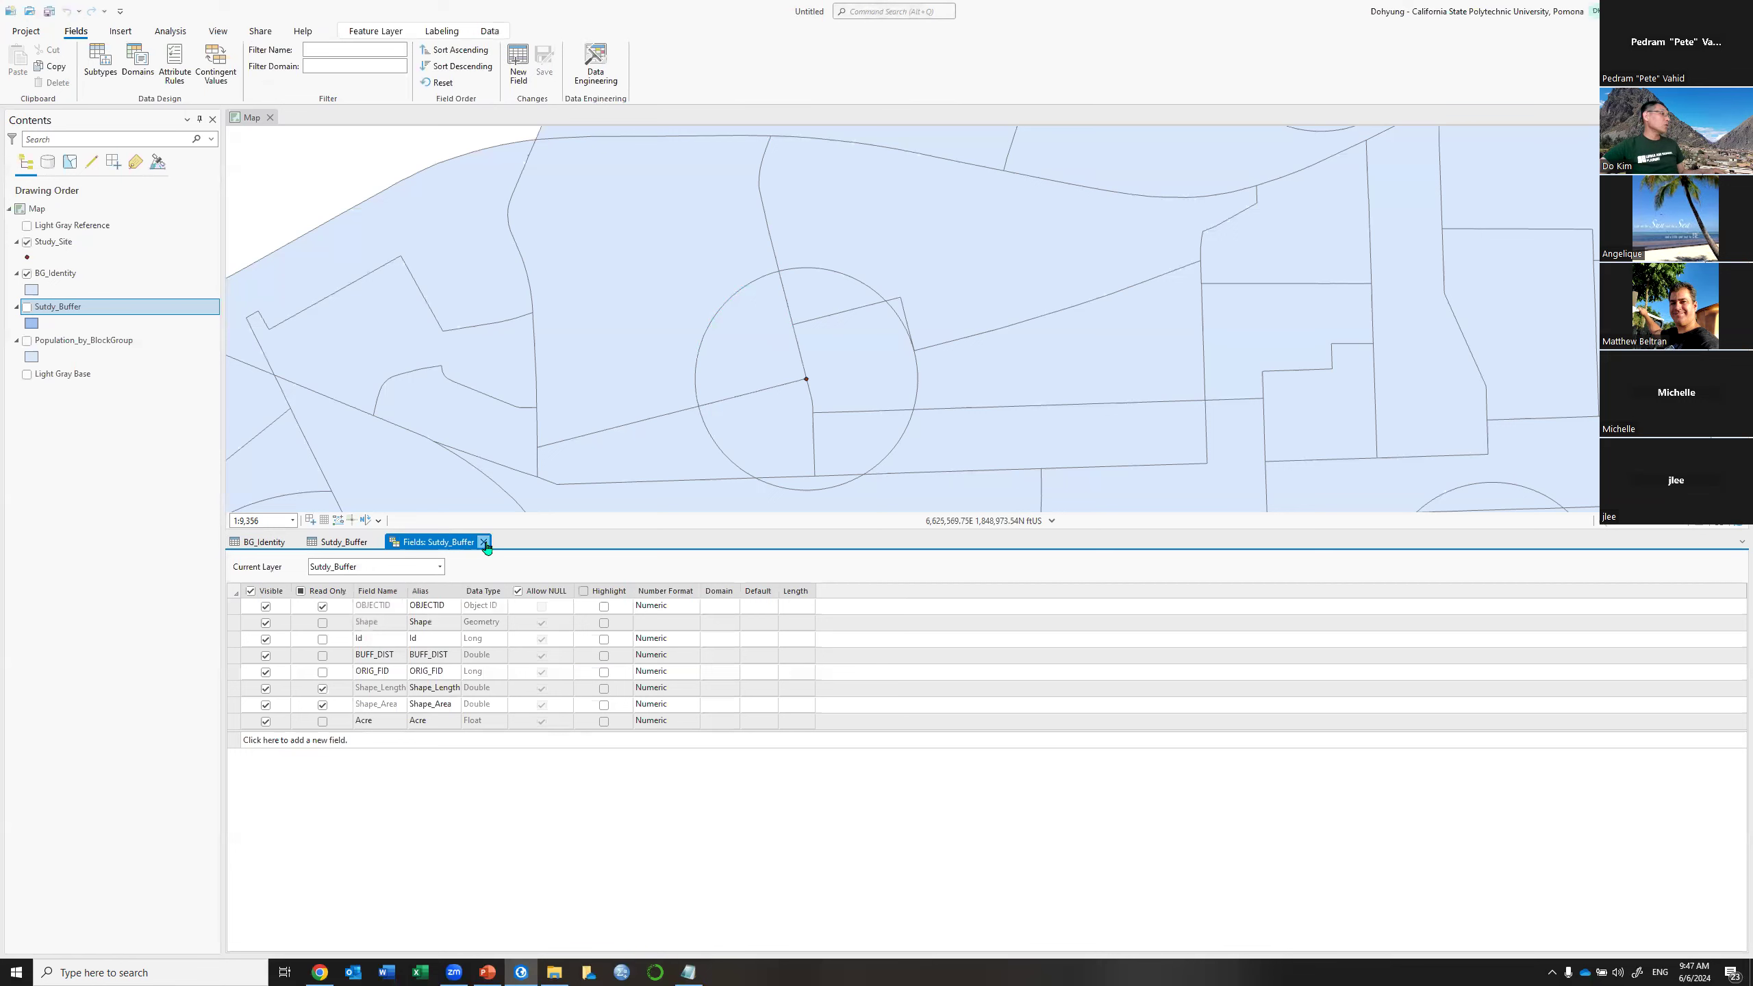
click(484, 542)
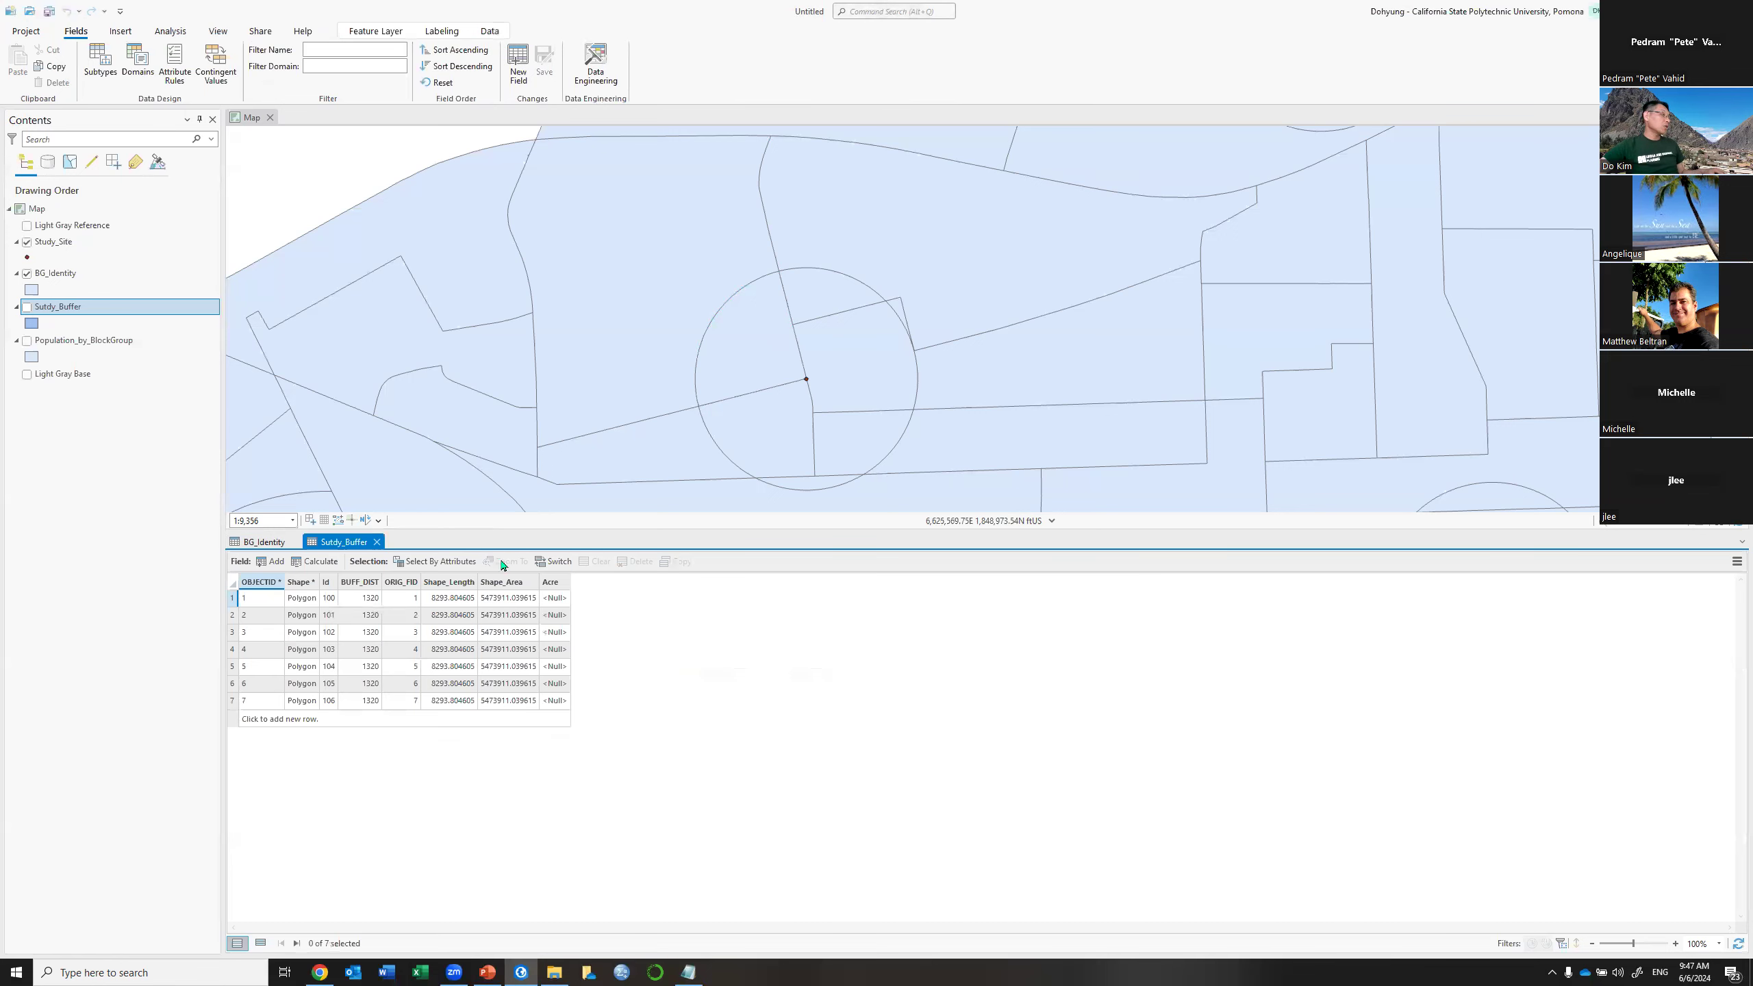
Calculate the Acre field as each buffer's area in US Survey Acres with Calculate Geometry
right_click(552, 584)
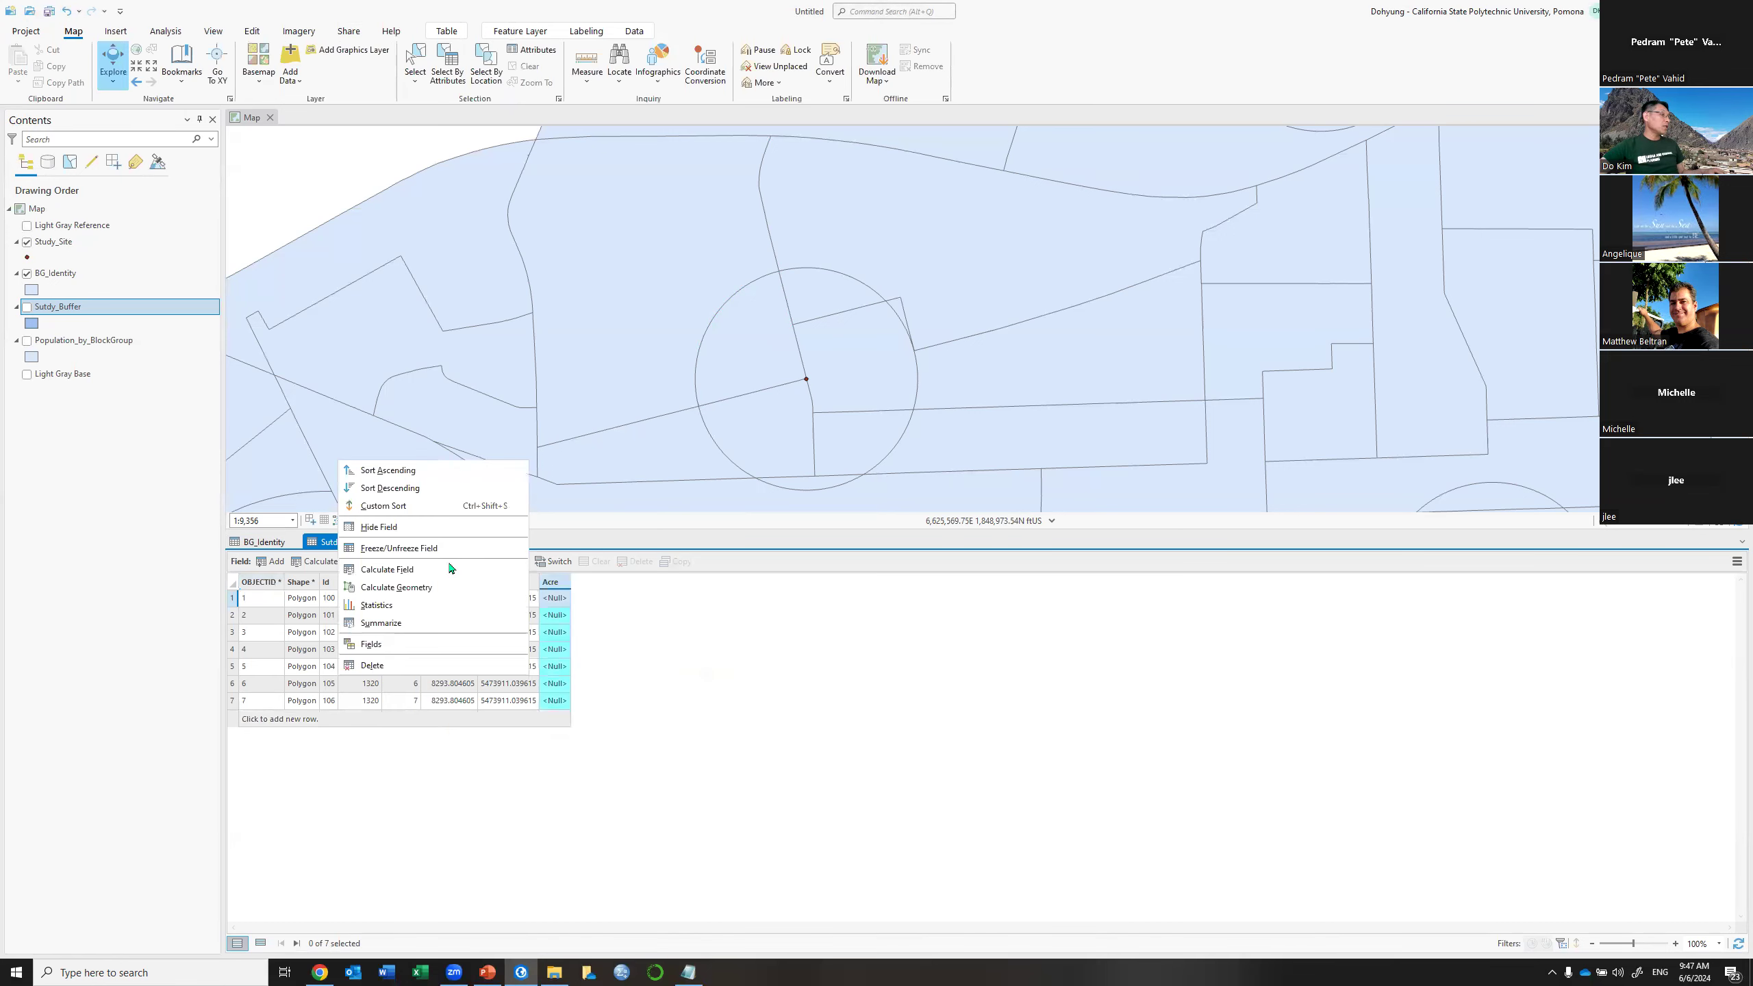
click(397, 587)
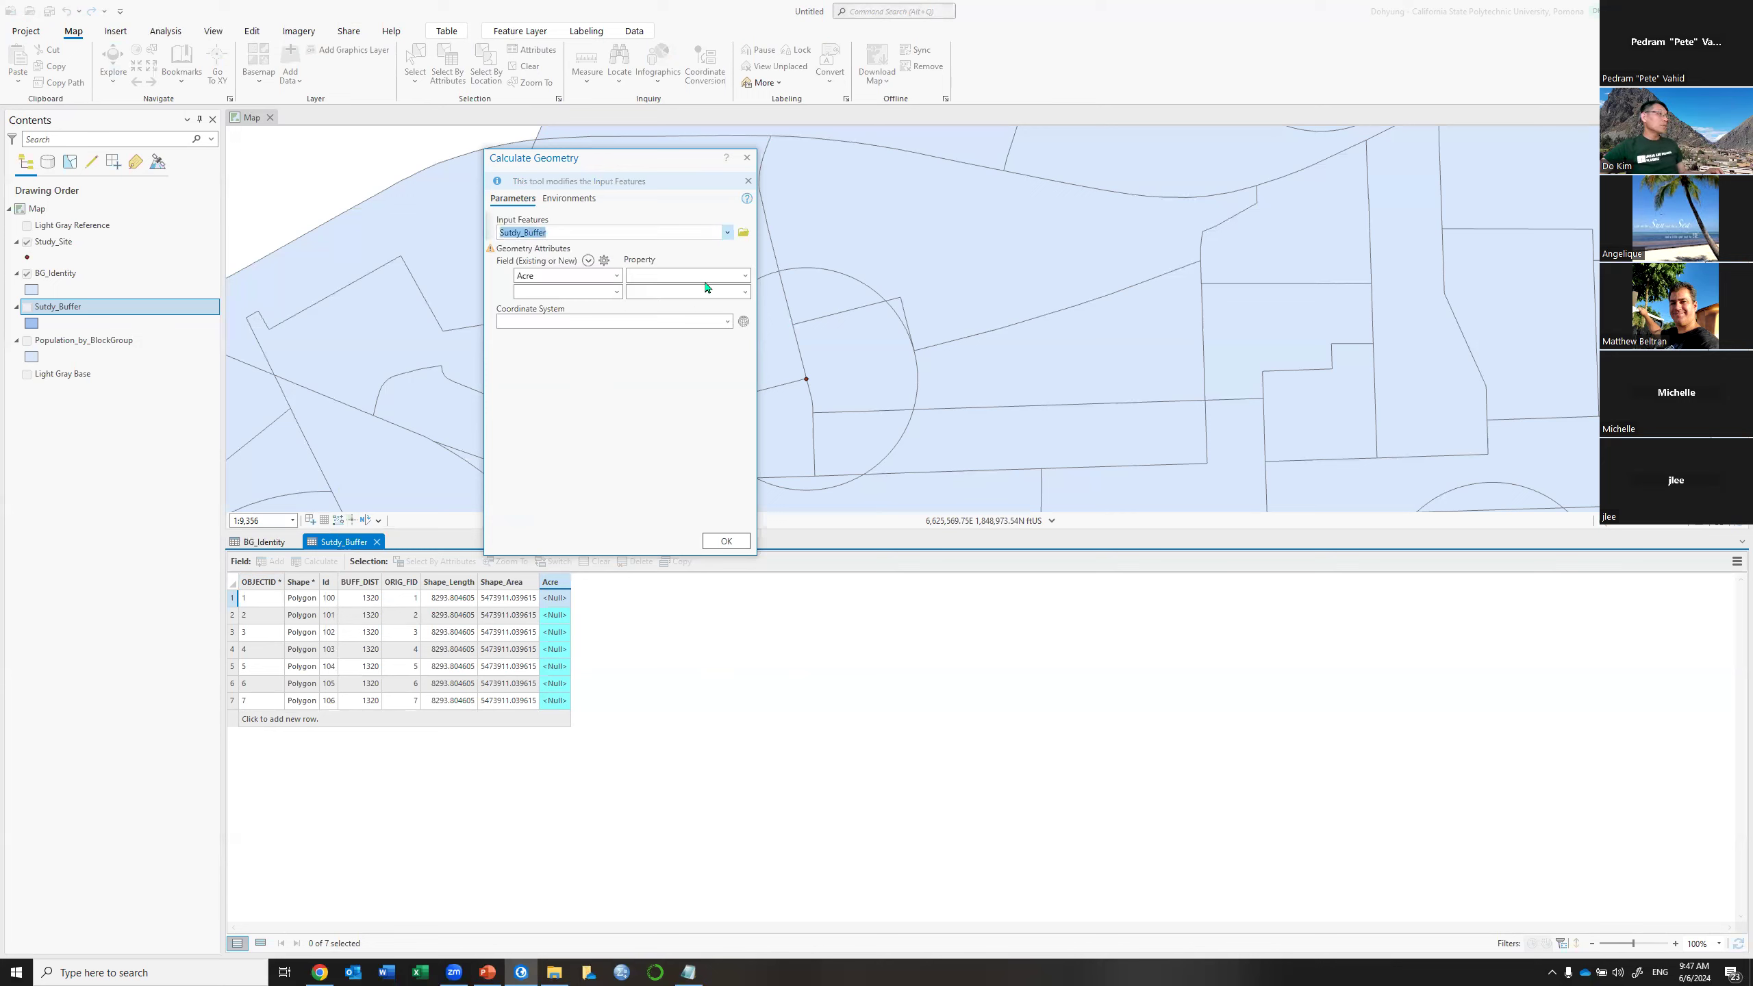
click(746, 275)
click(744, 291)
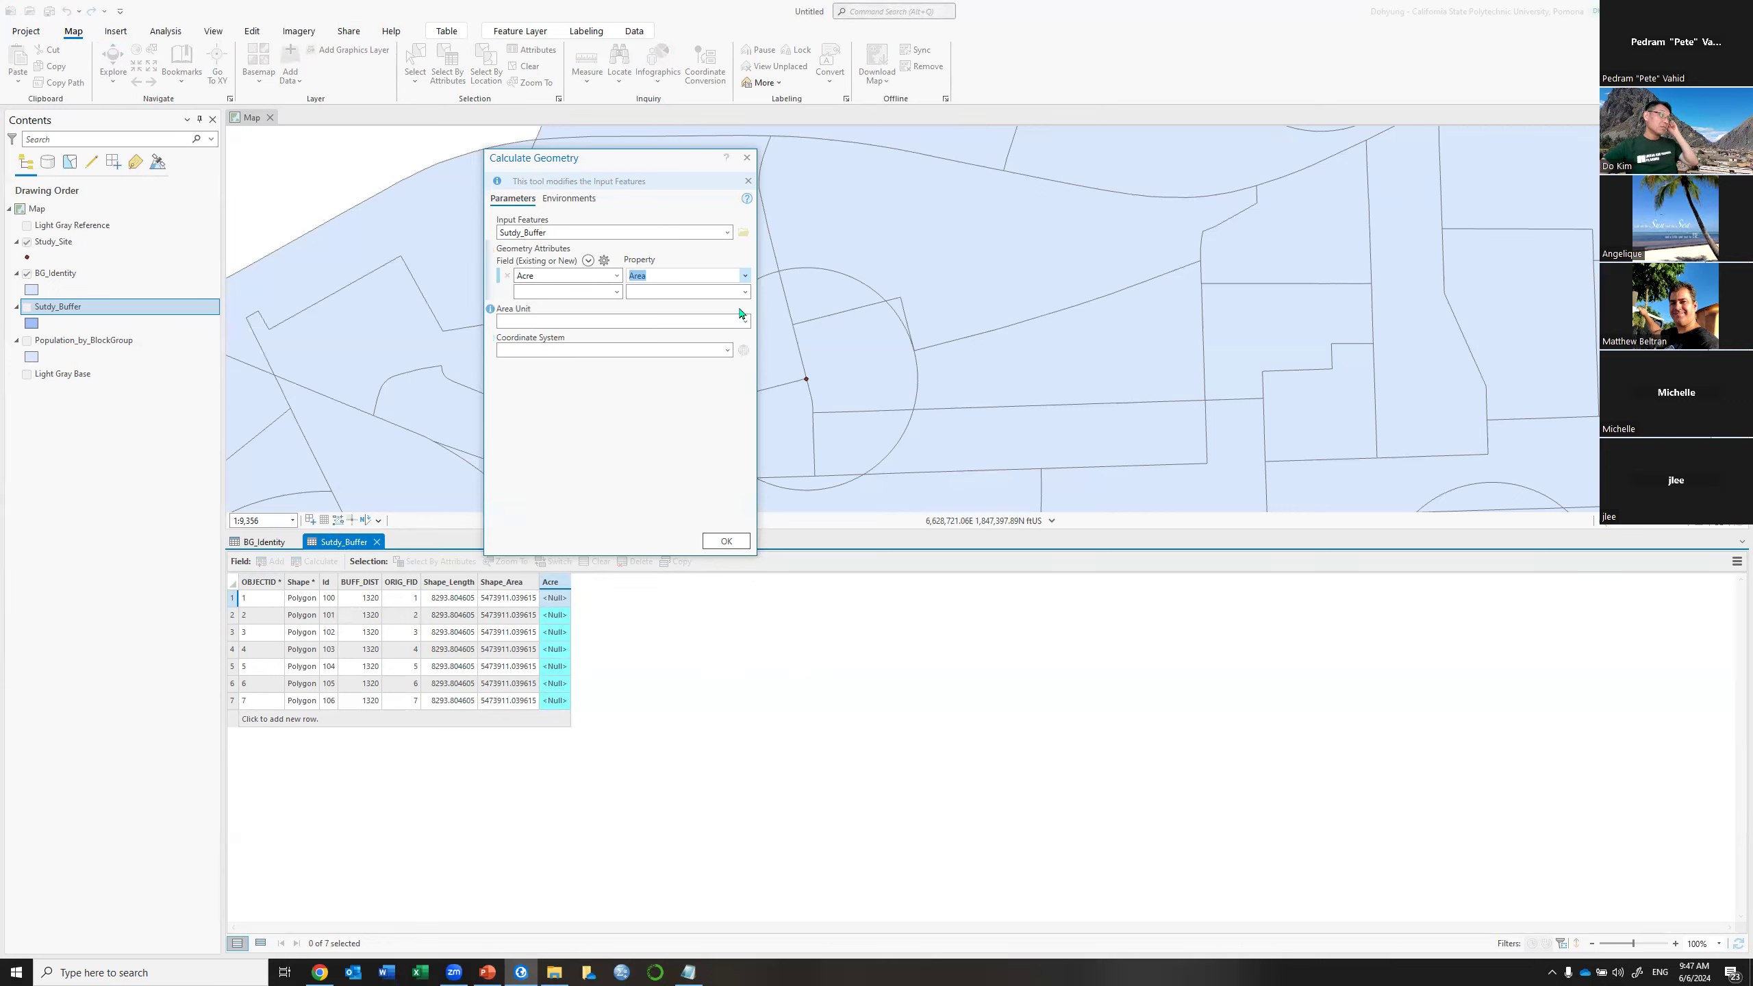
click(747, 322)
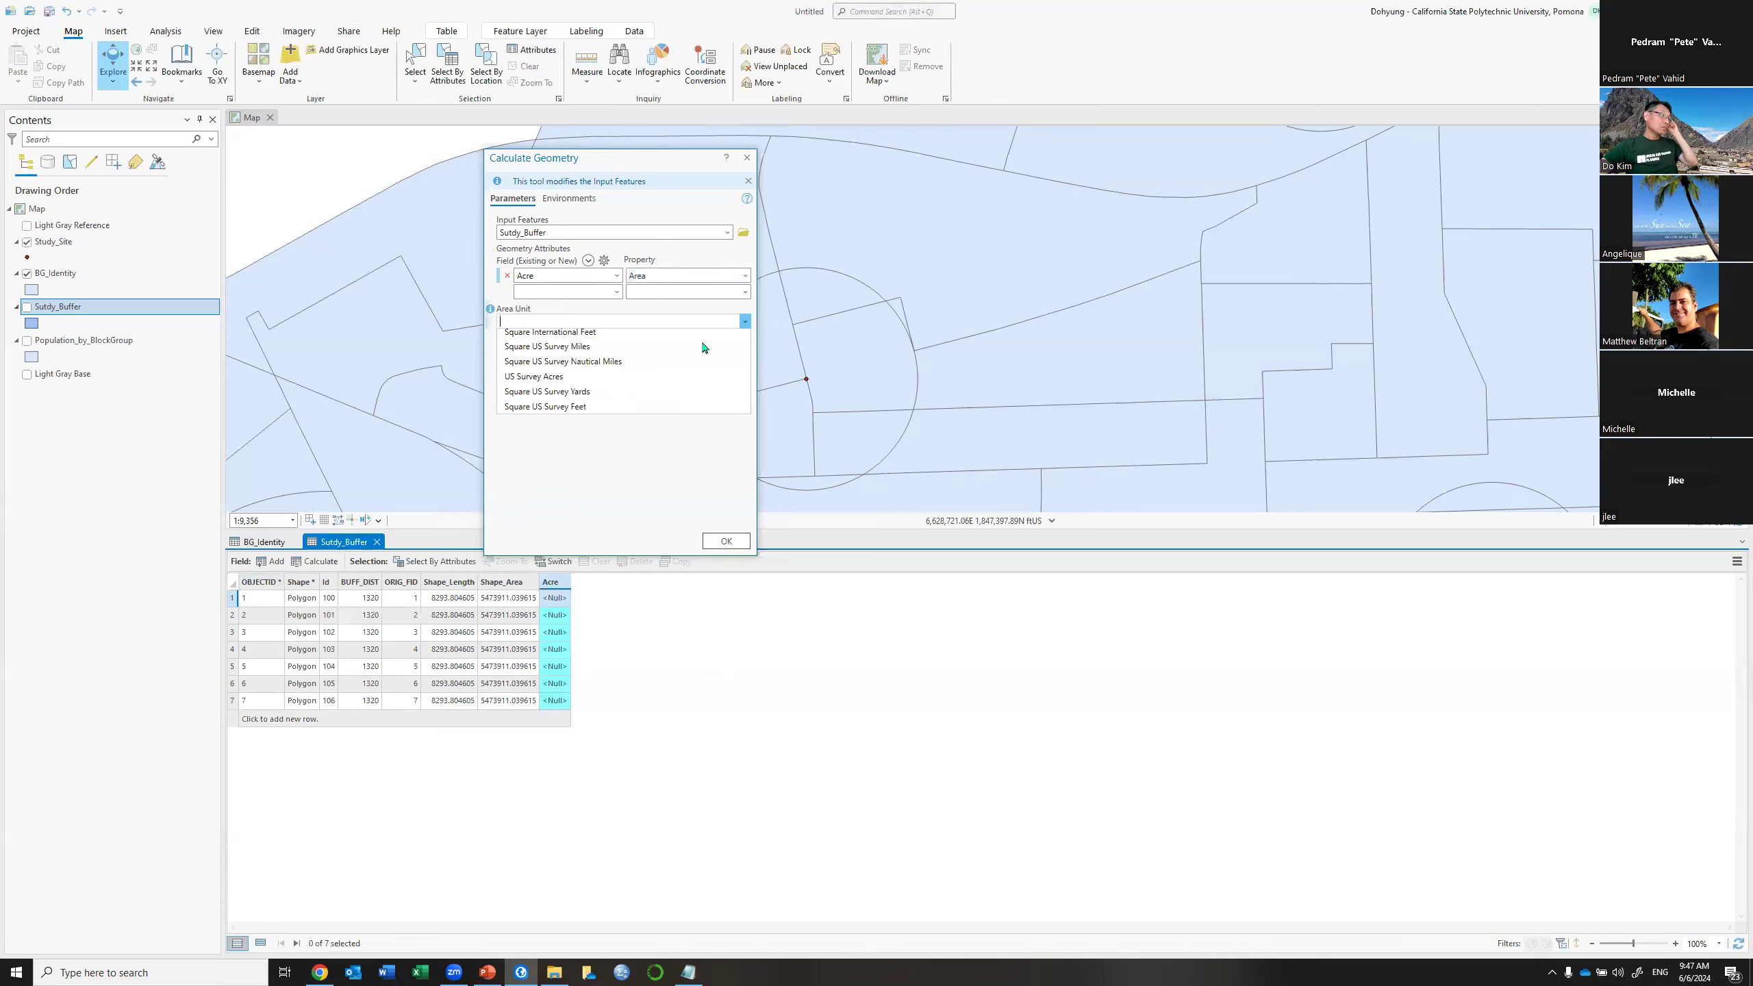
click(718, 489)
click(723, 539)
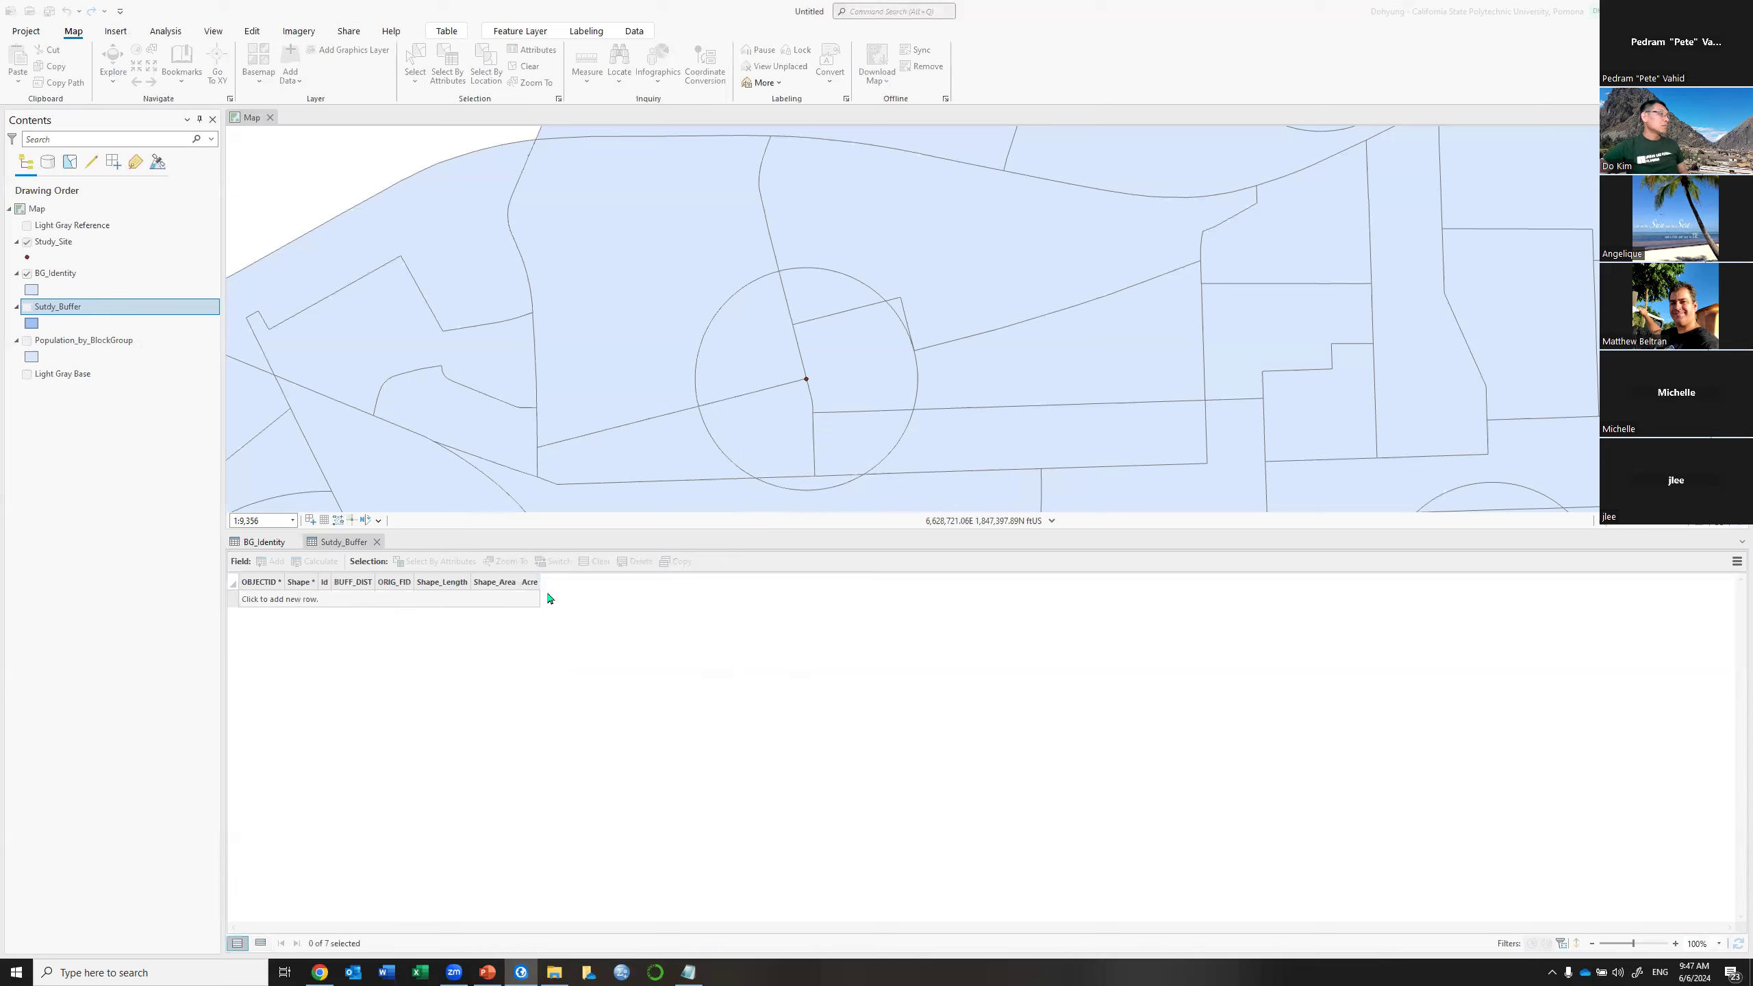
Copy the buffer acreage 125.6637 and close the Sutdy_Buffer table
click(550, 604)
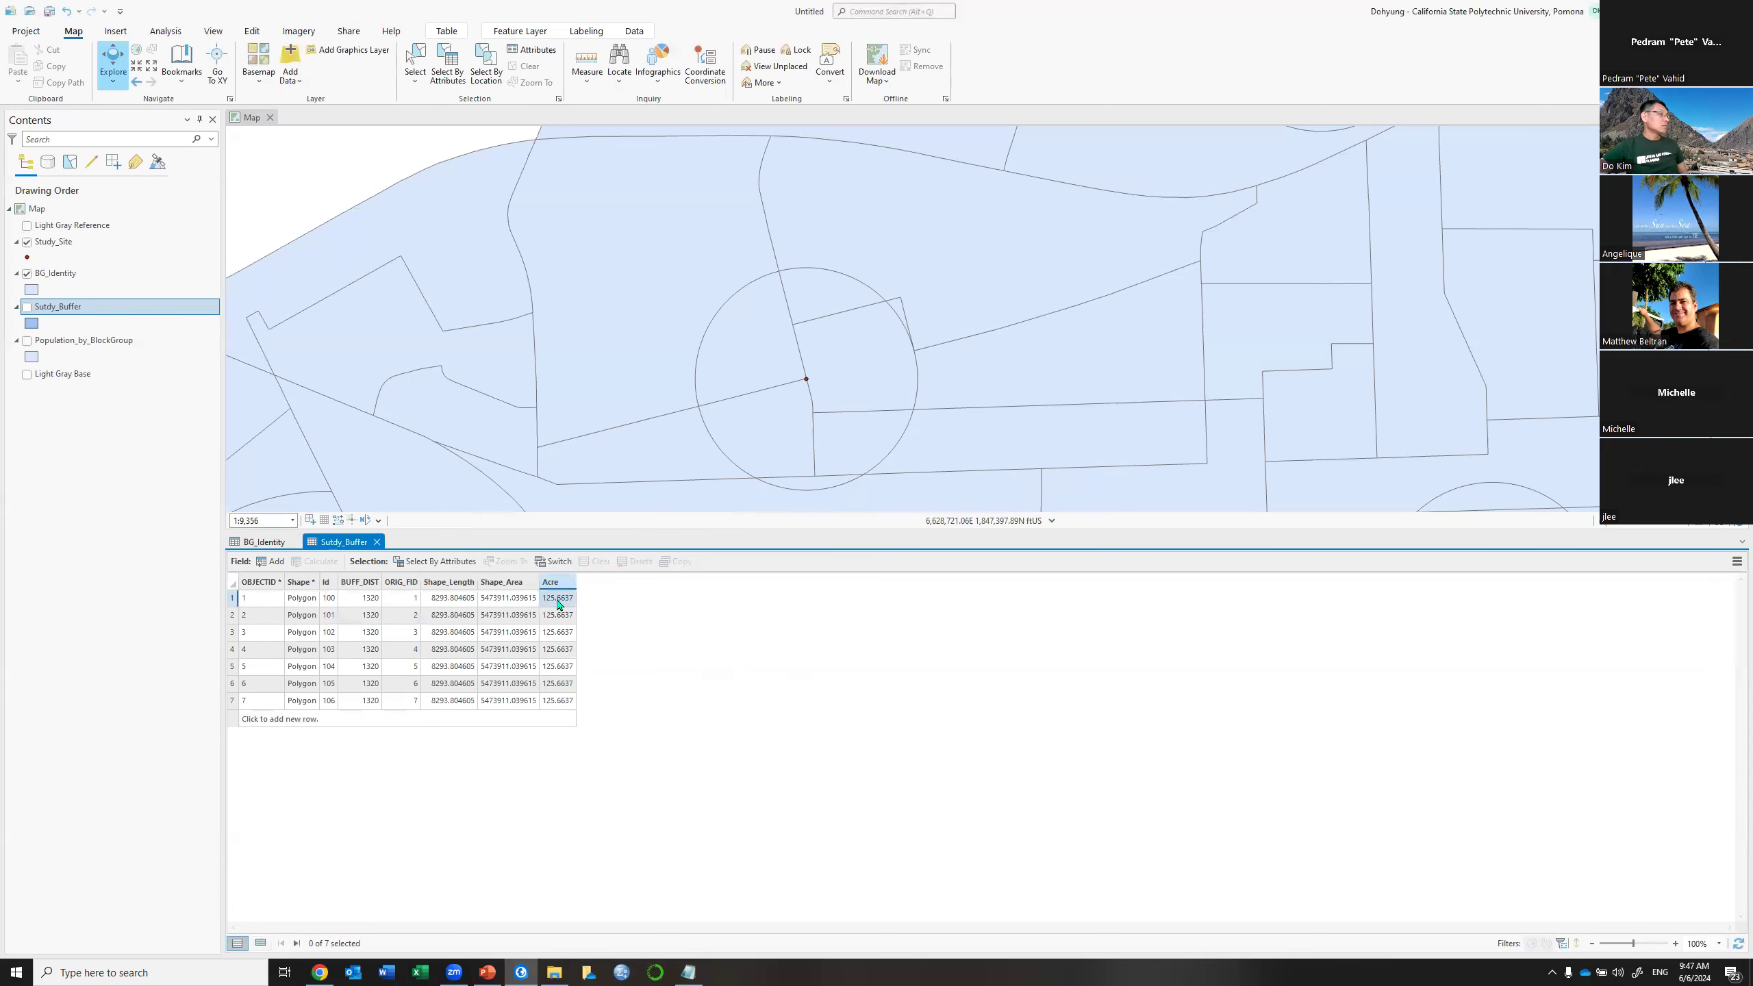
right_click(551, 605)
click(493, 610)
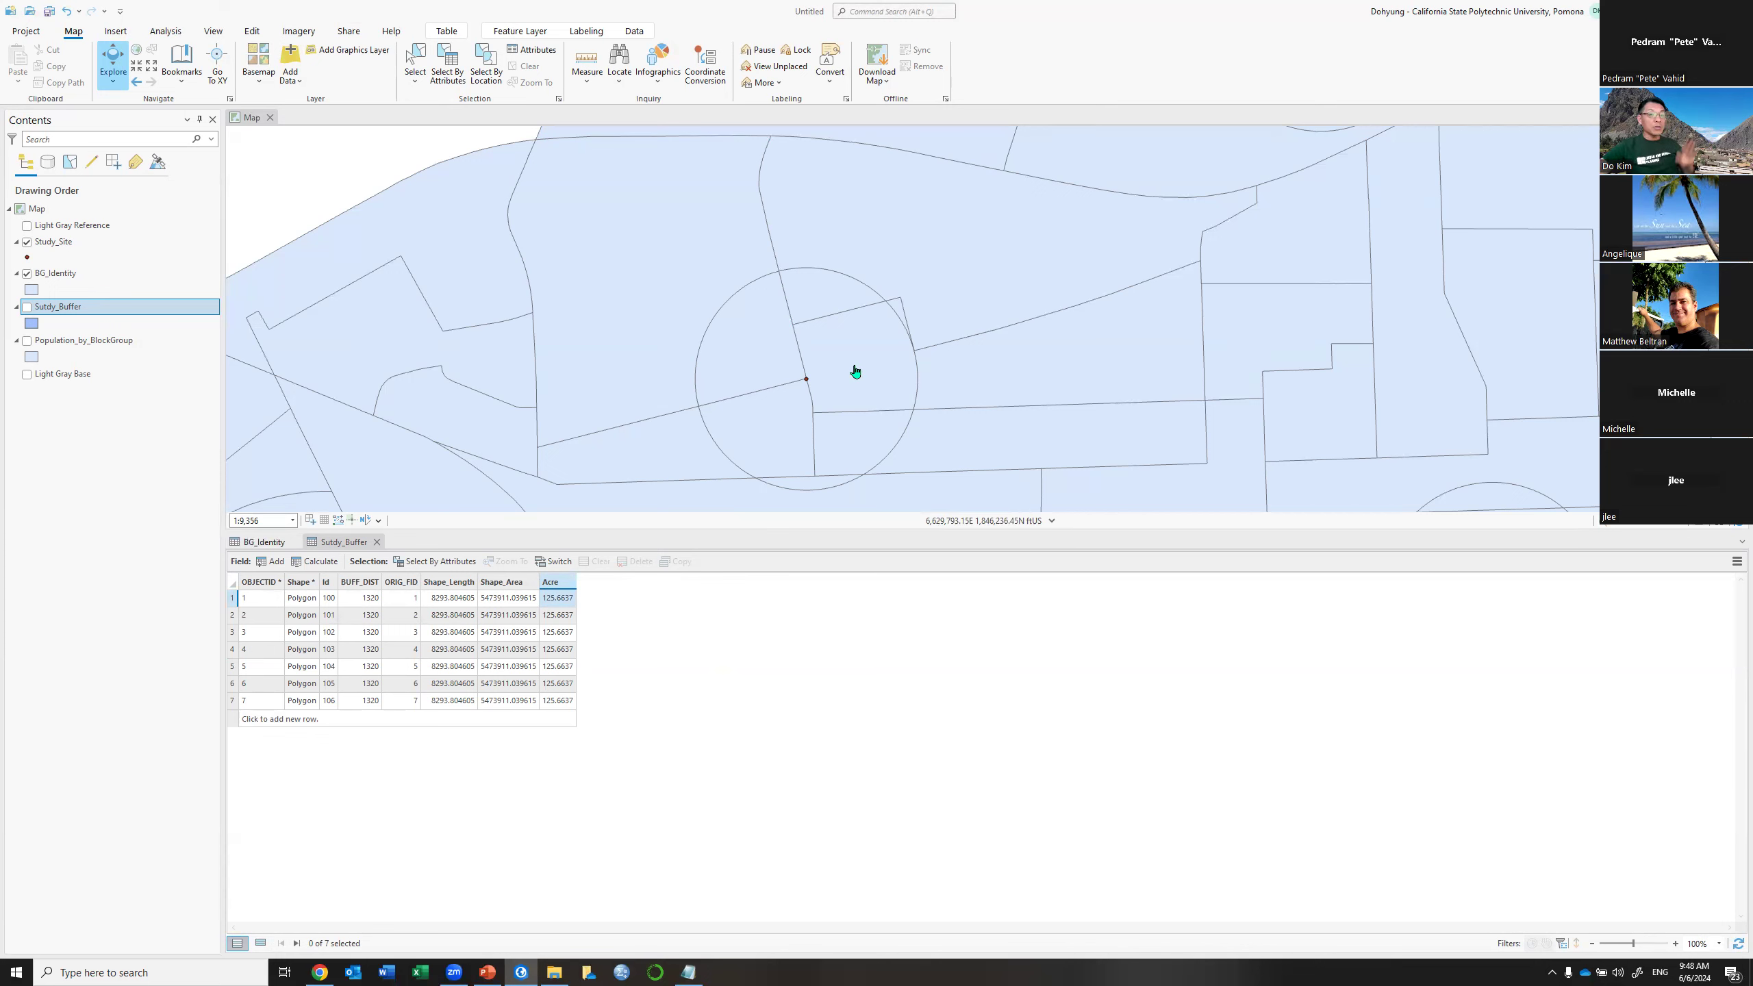
click(381, 543)
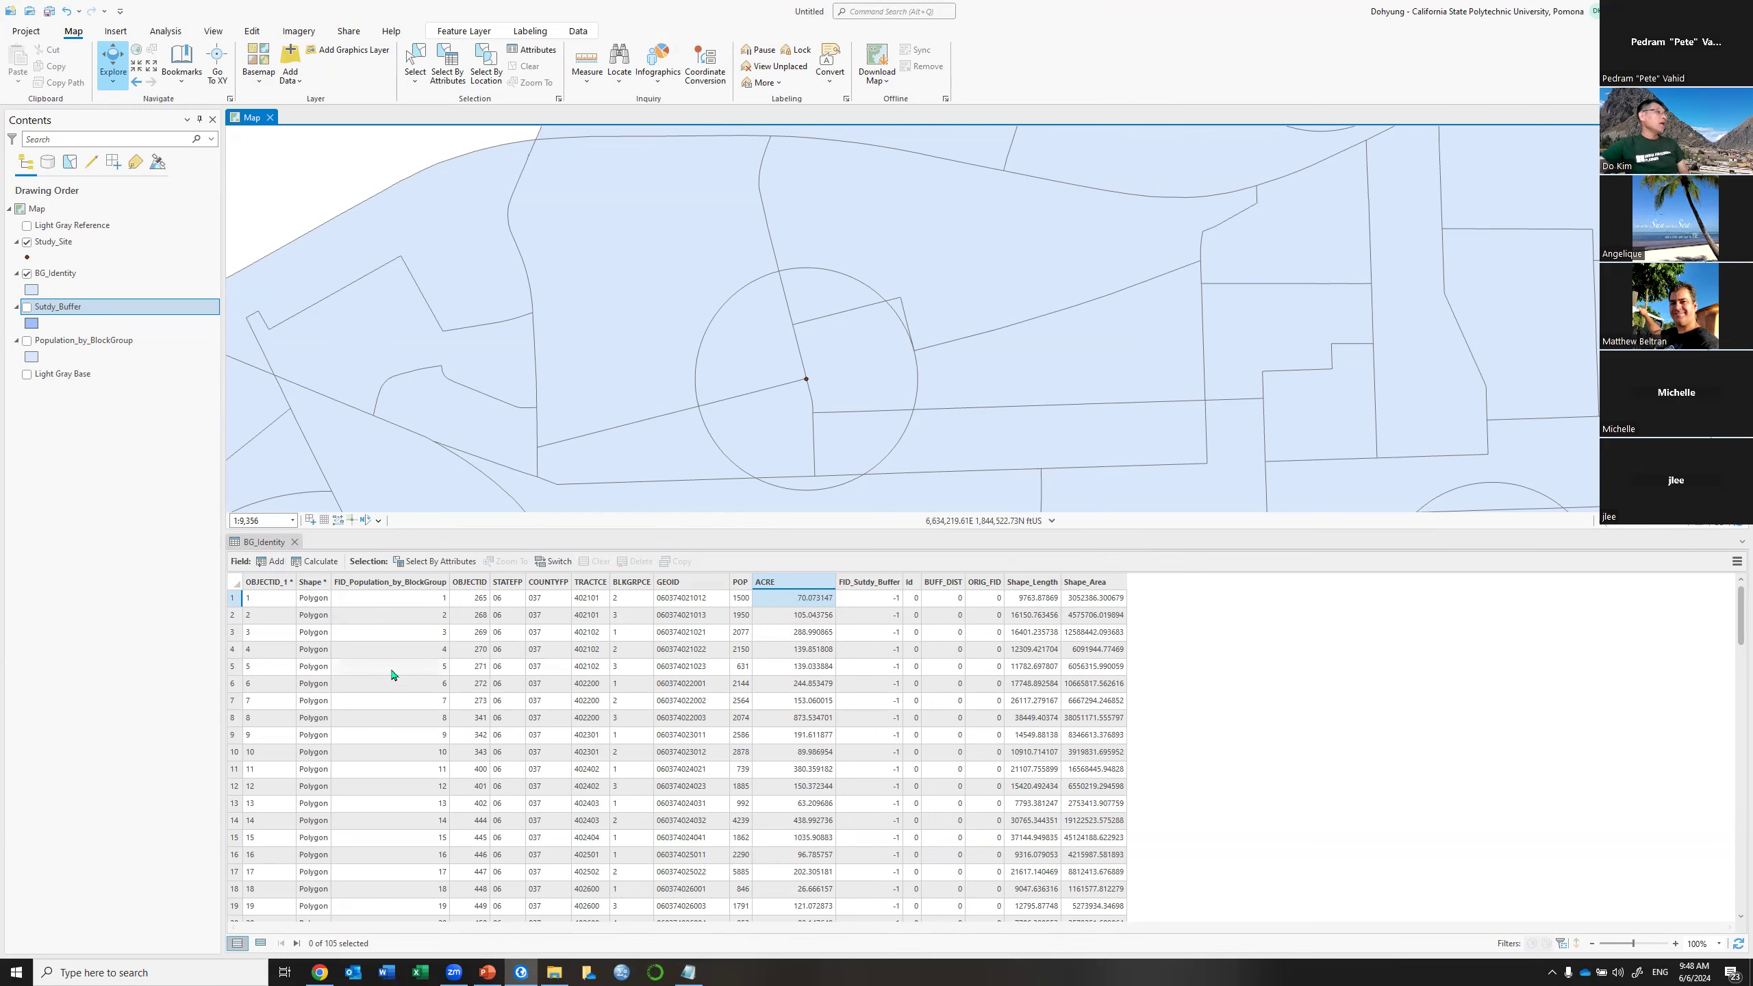
Create the Proportion field with Float data type, save it, and close the Fields view
click(274, 561)
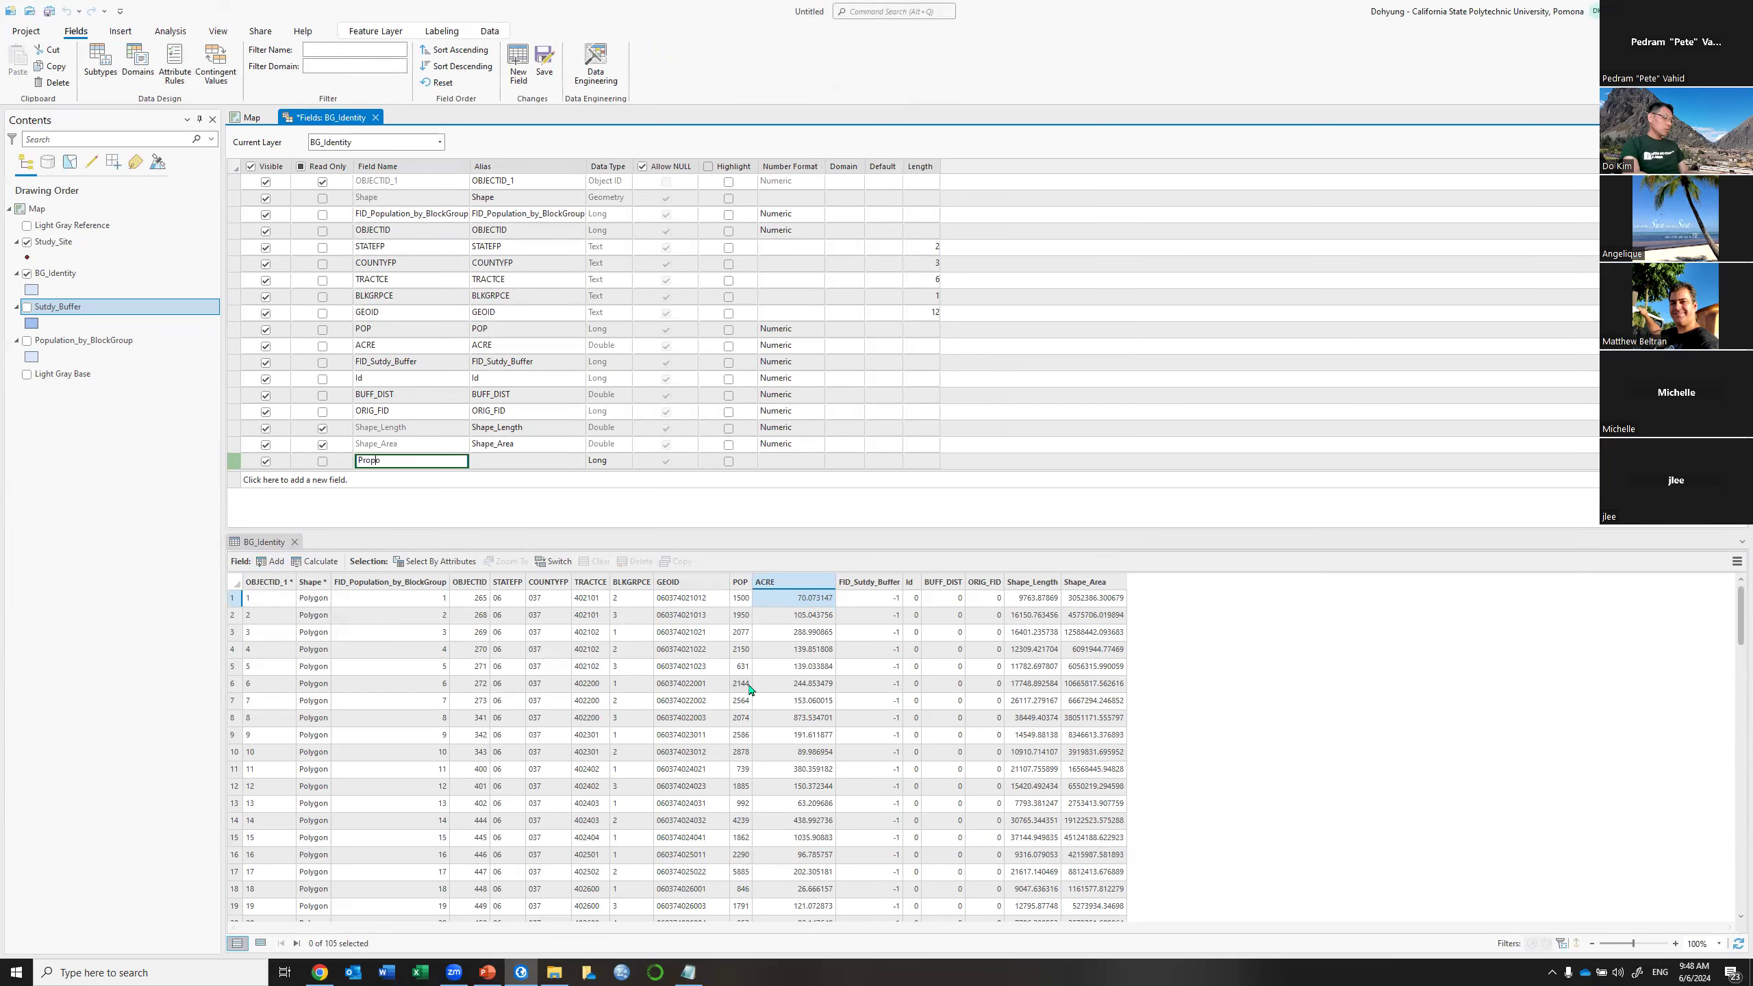
text(n)
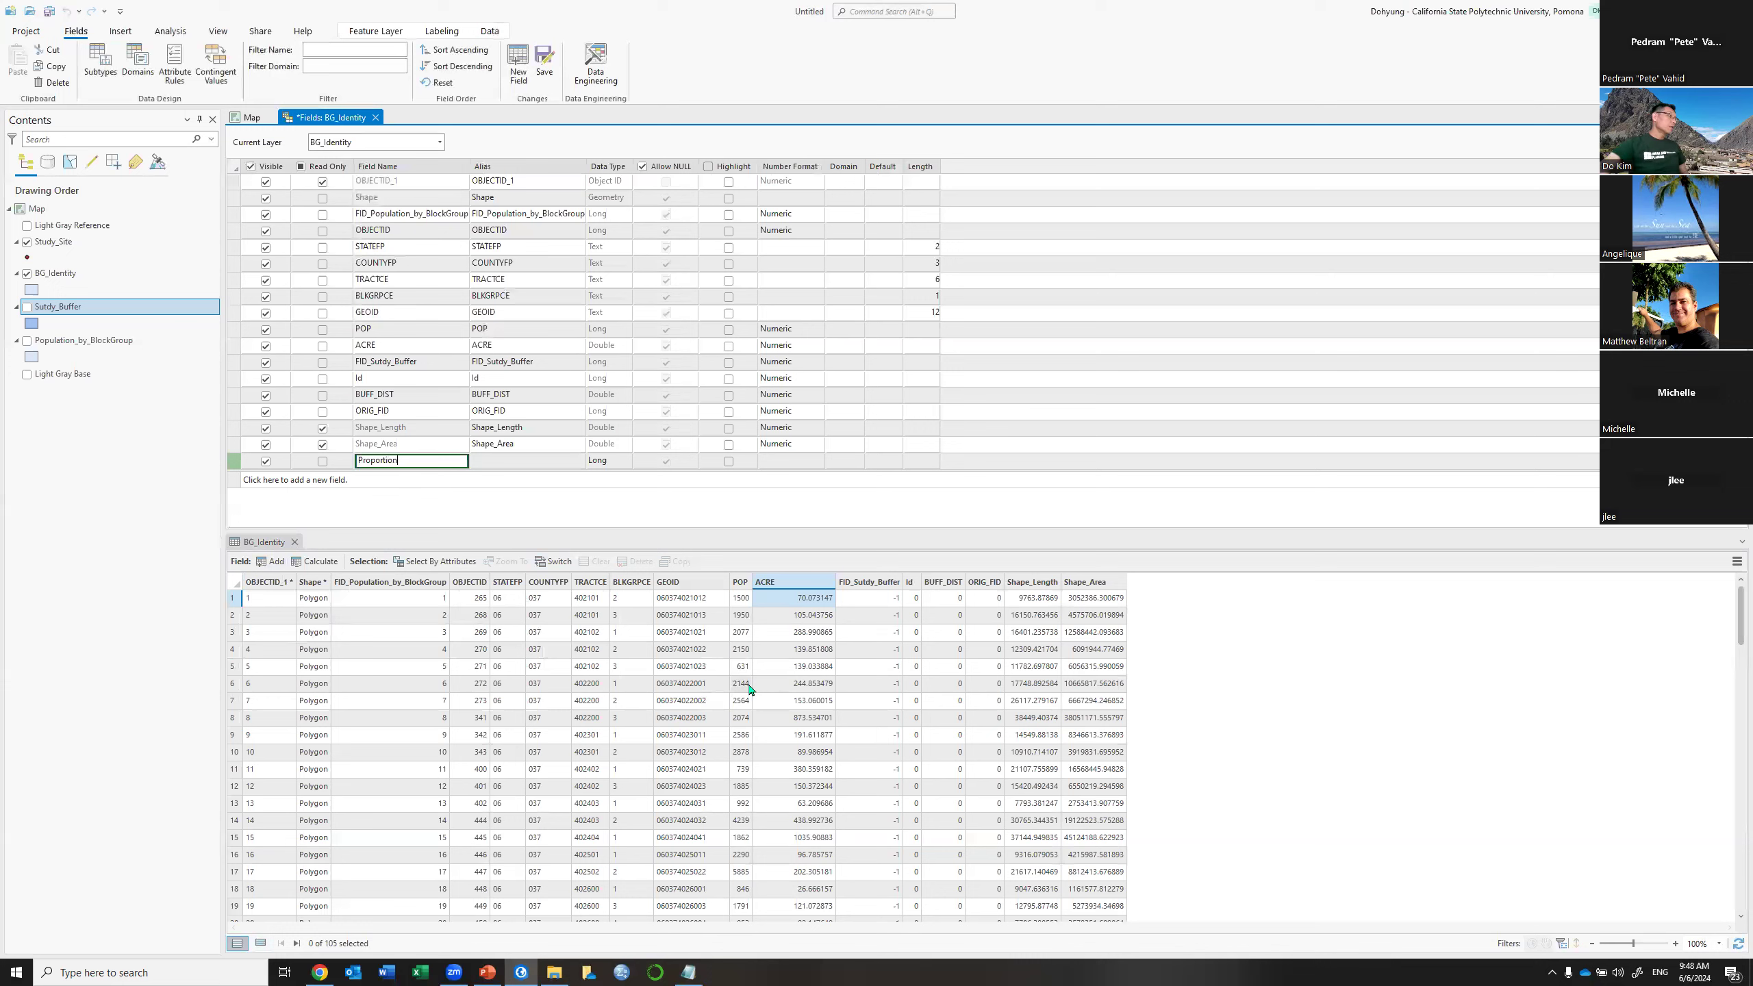
click(609, 466)
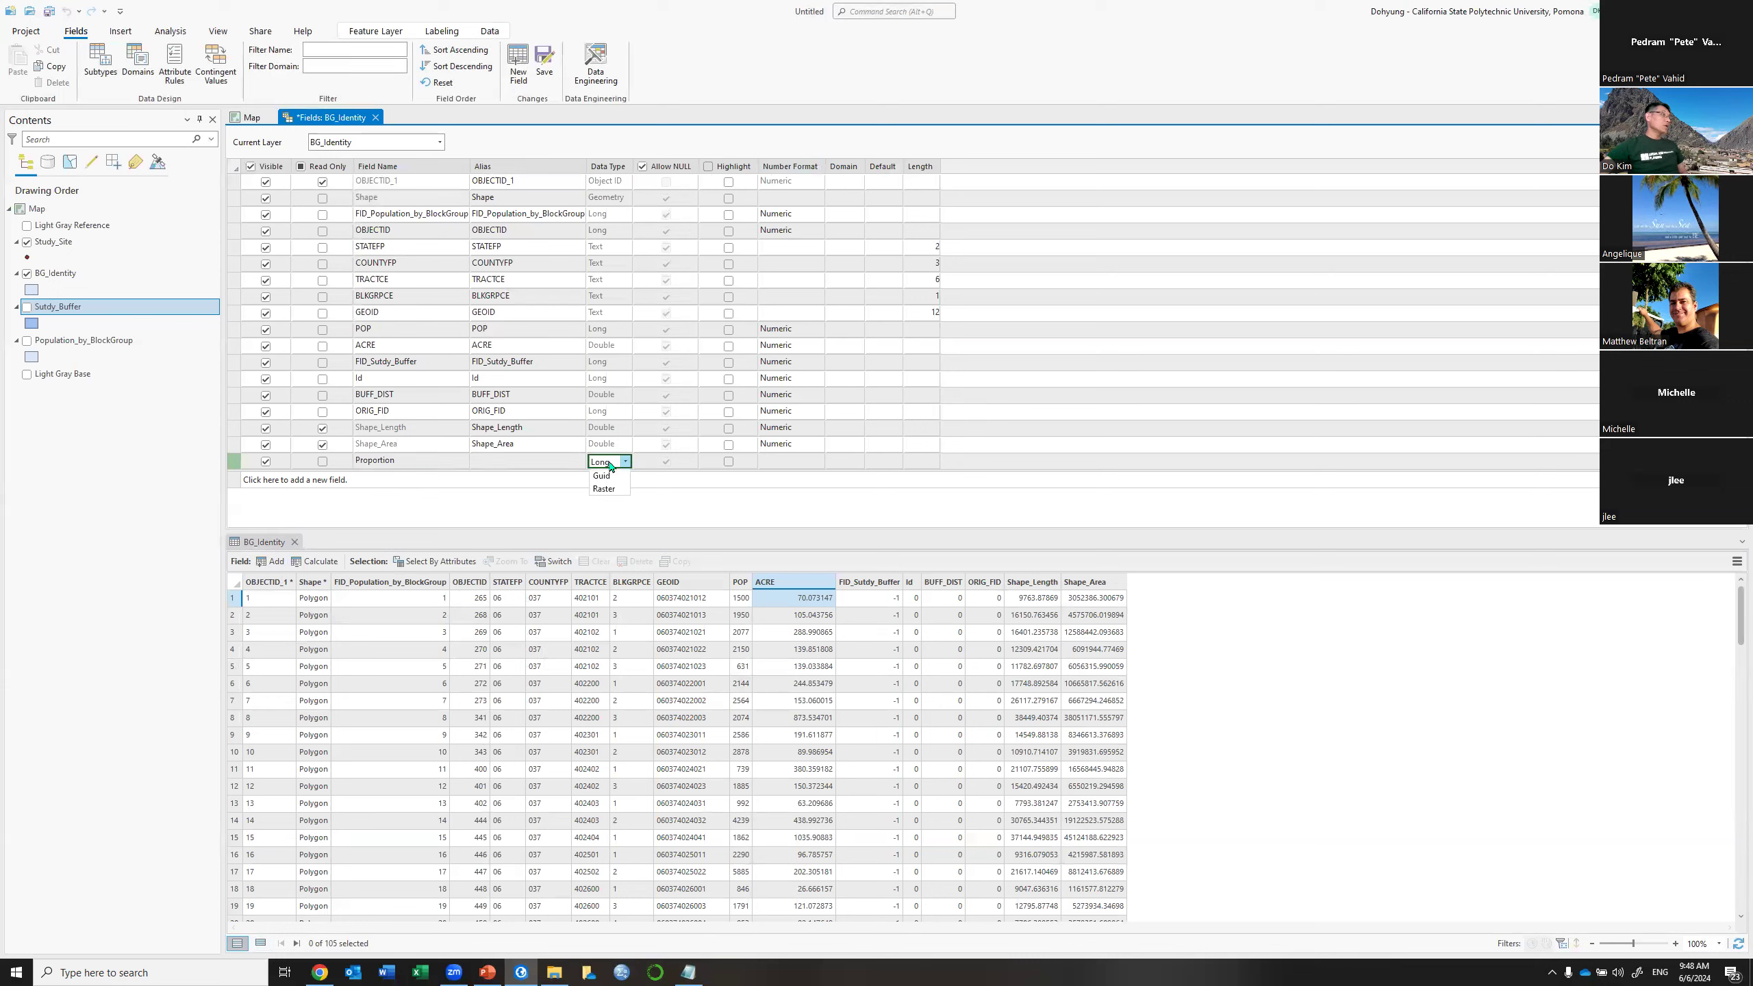
click(609, 466)
click(611, 506)
click(544, 60)
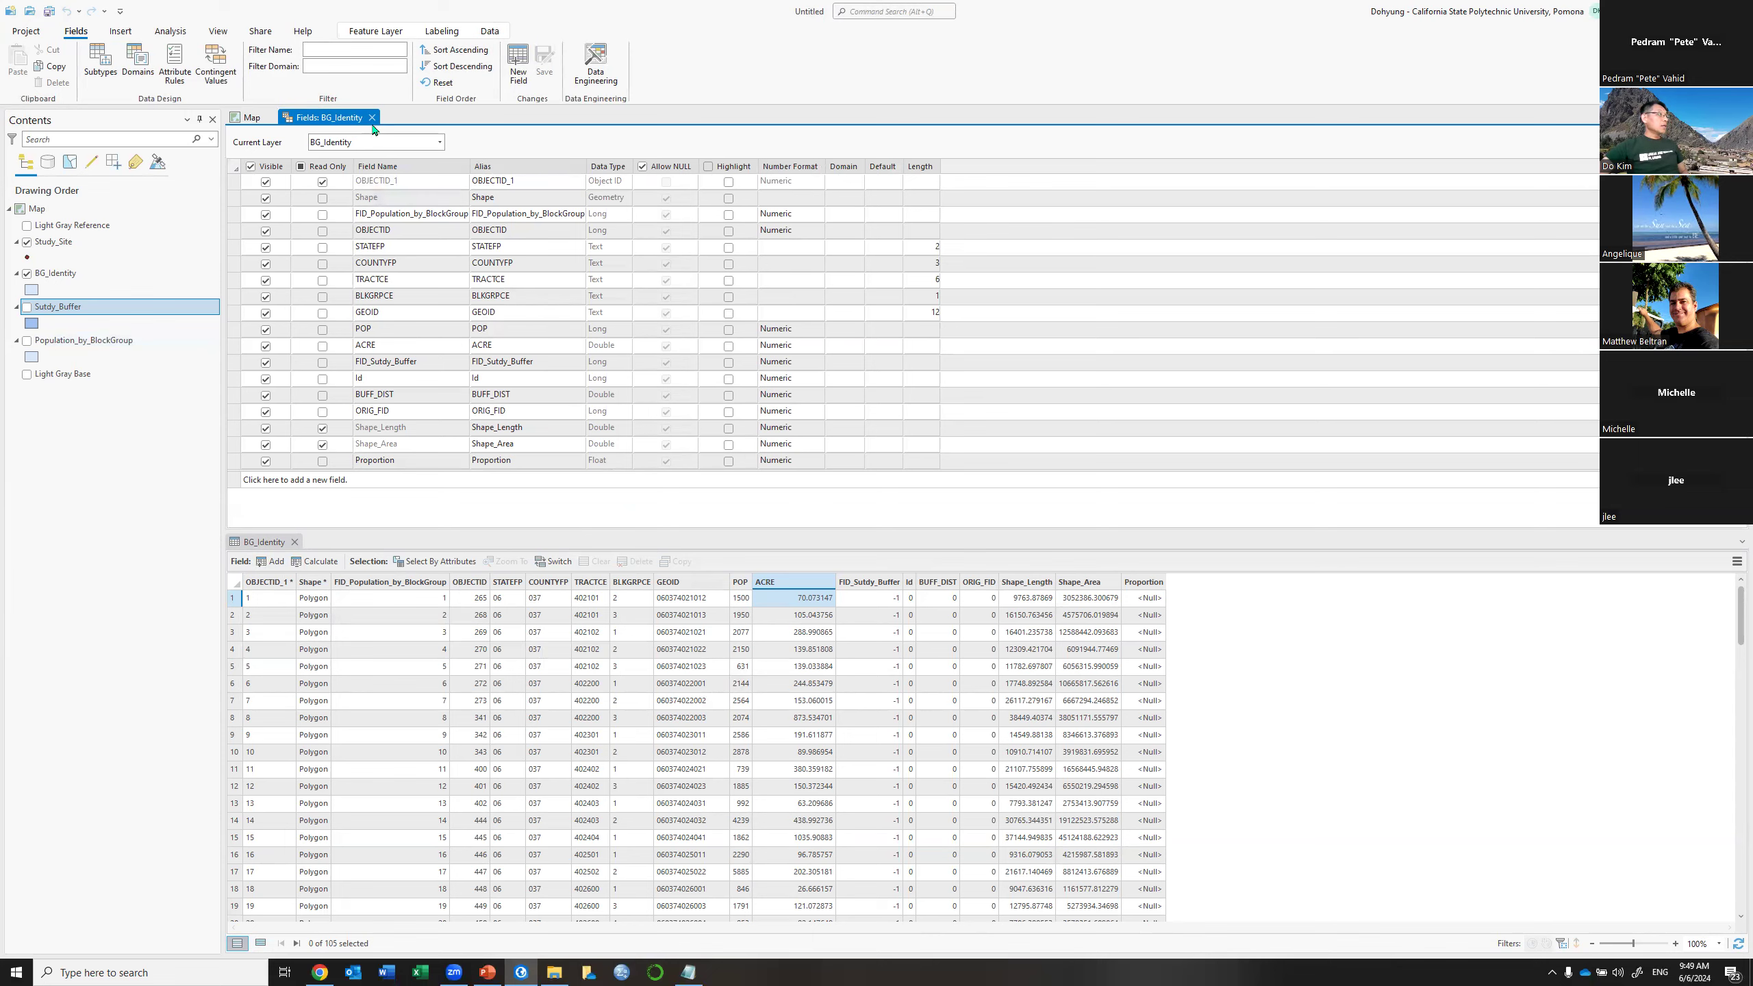
key(ctrl+F4)
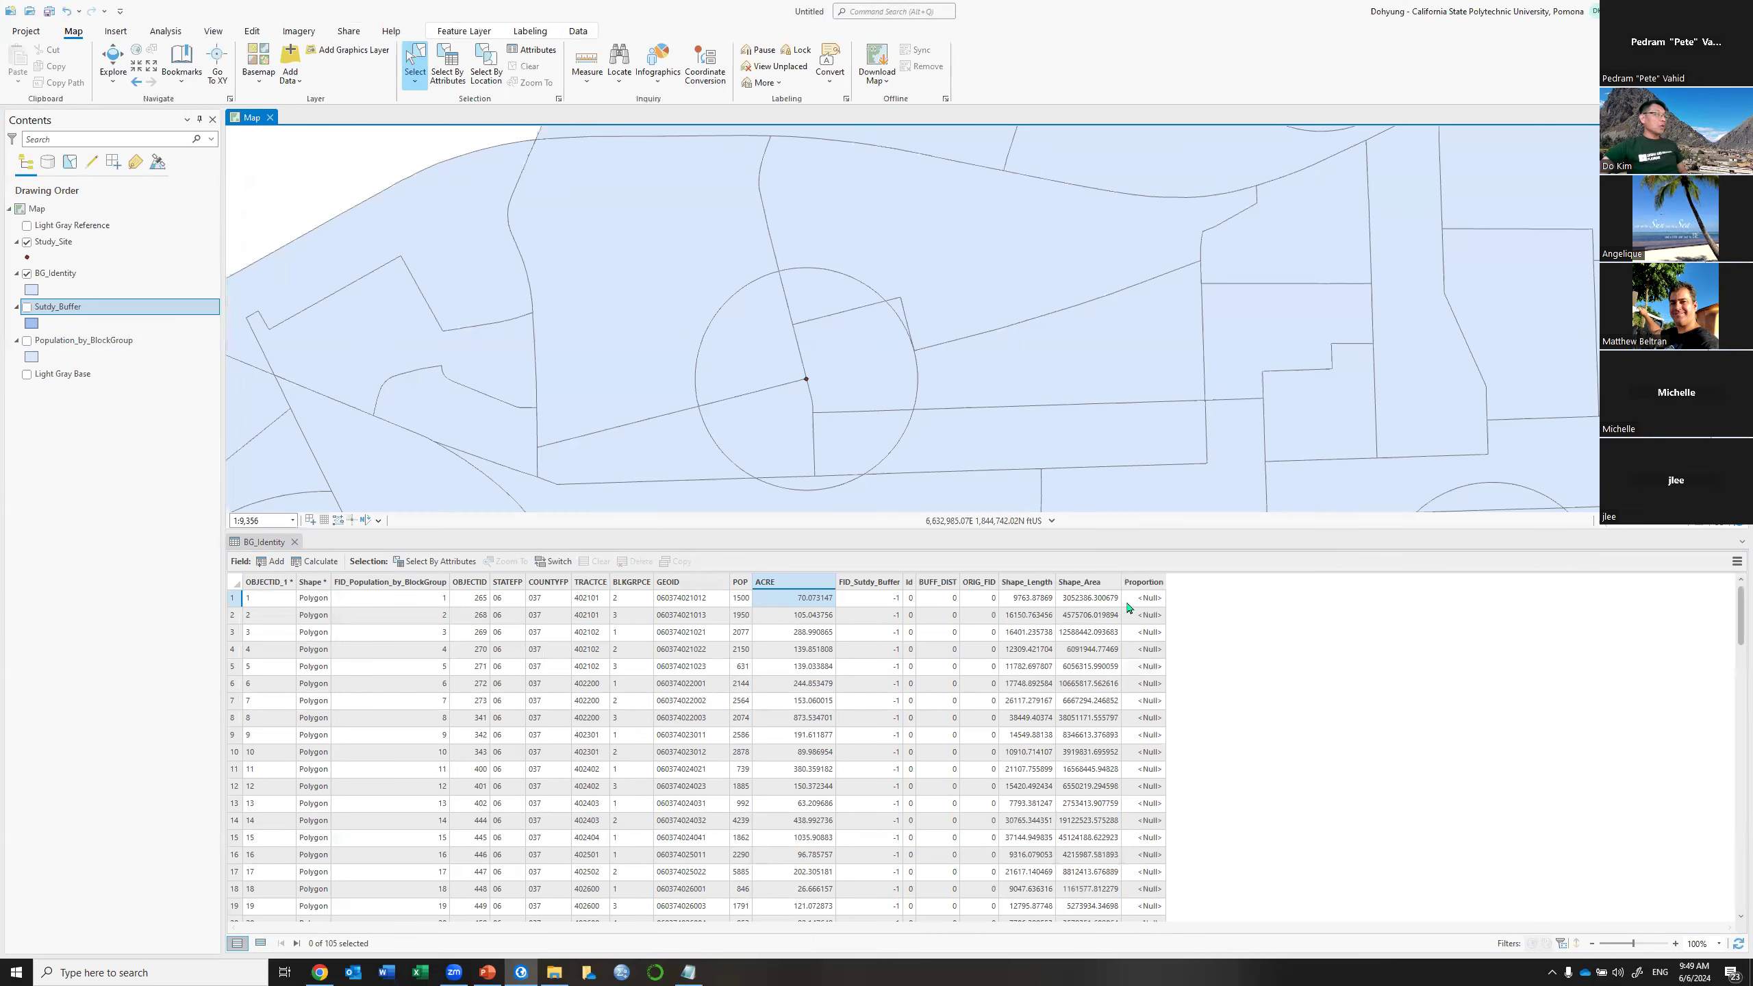
Calculate the Proportion field using the expression !ACRE!/125.6637
right_click(1143, 582)
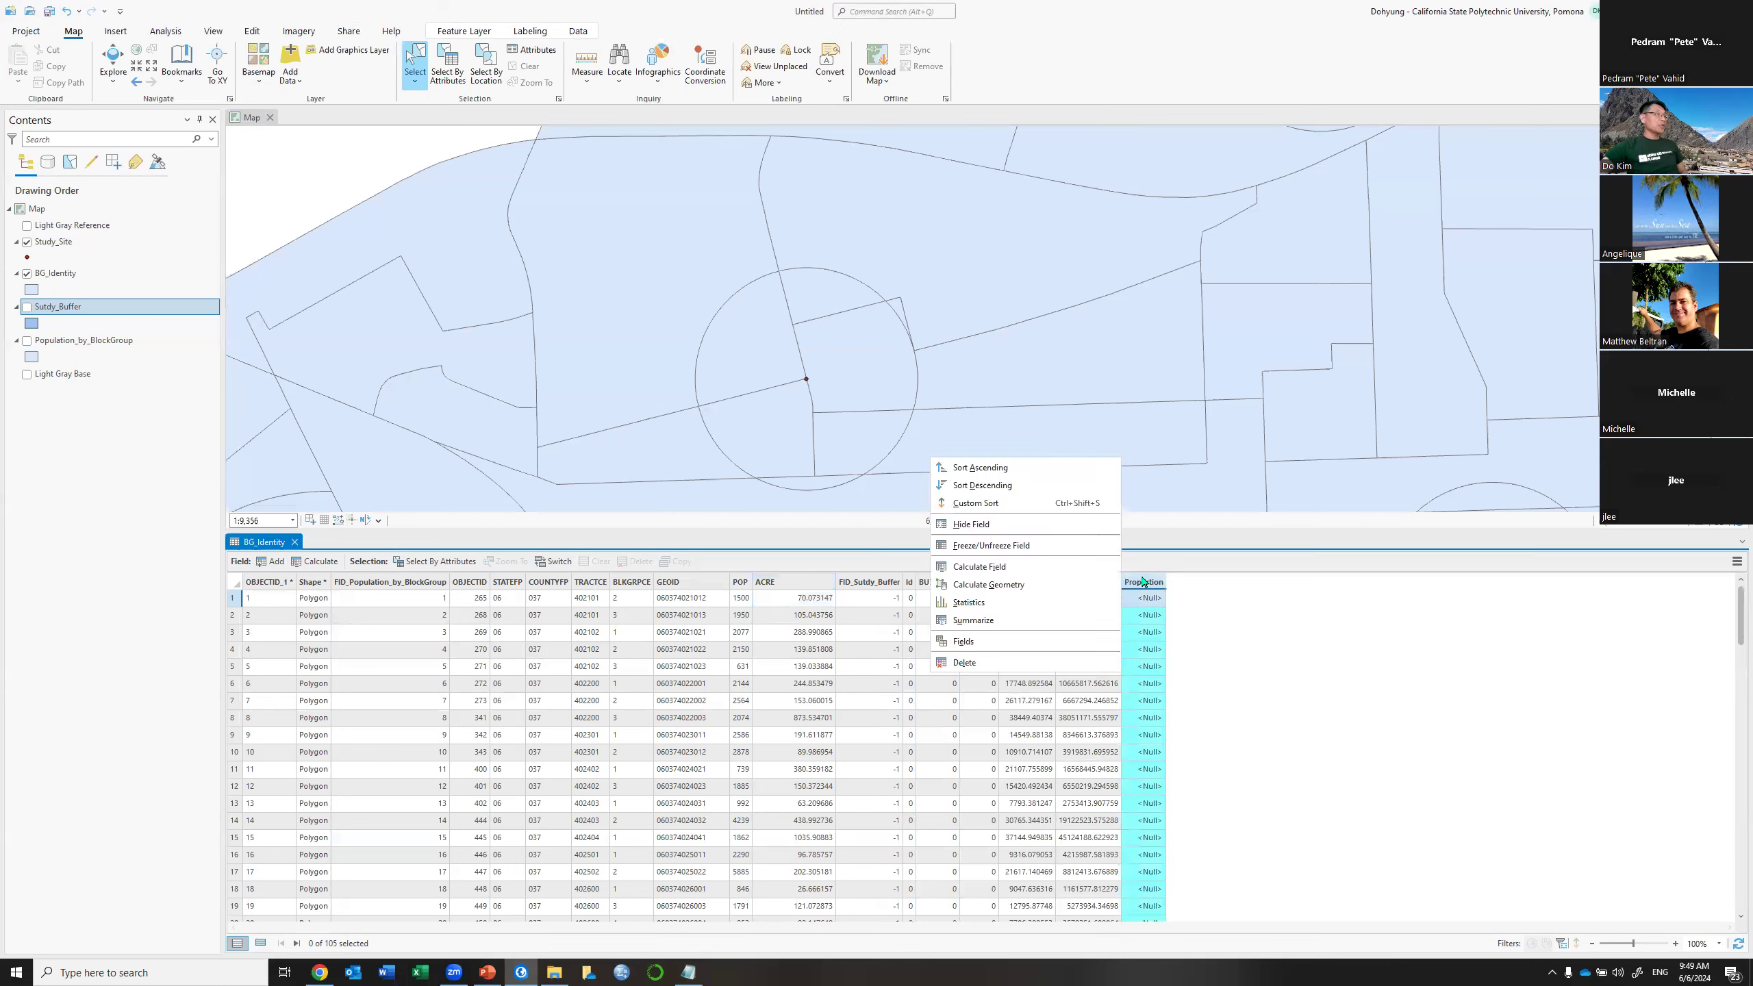
click(1023, 569)
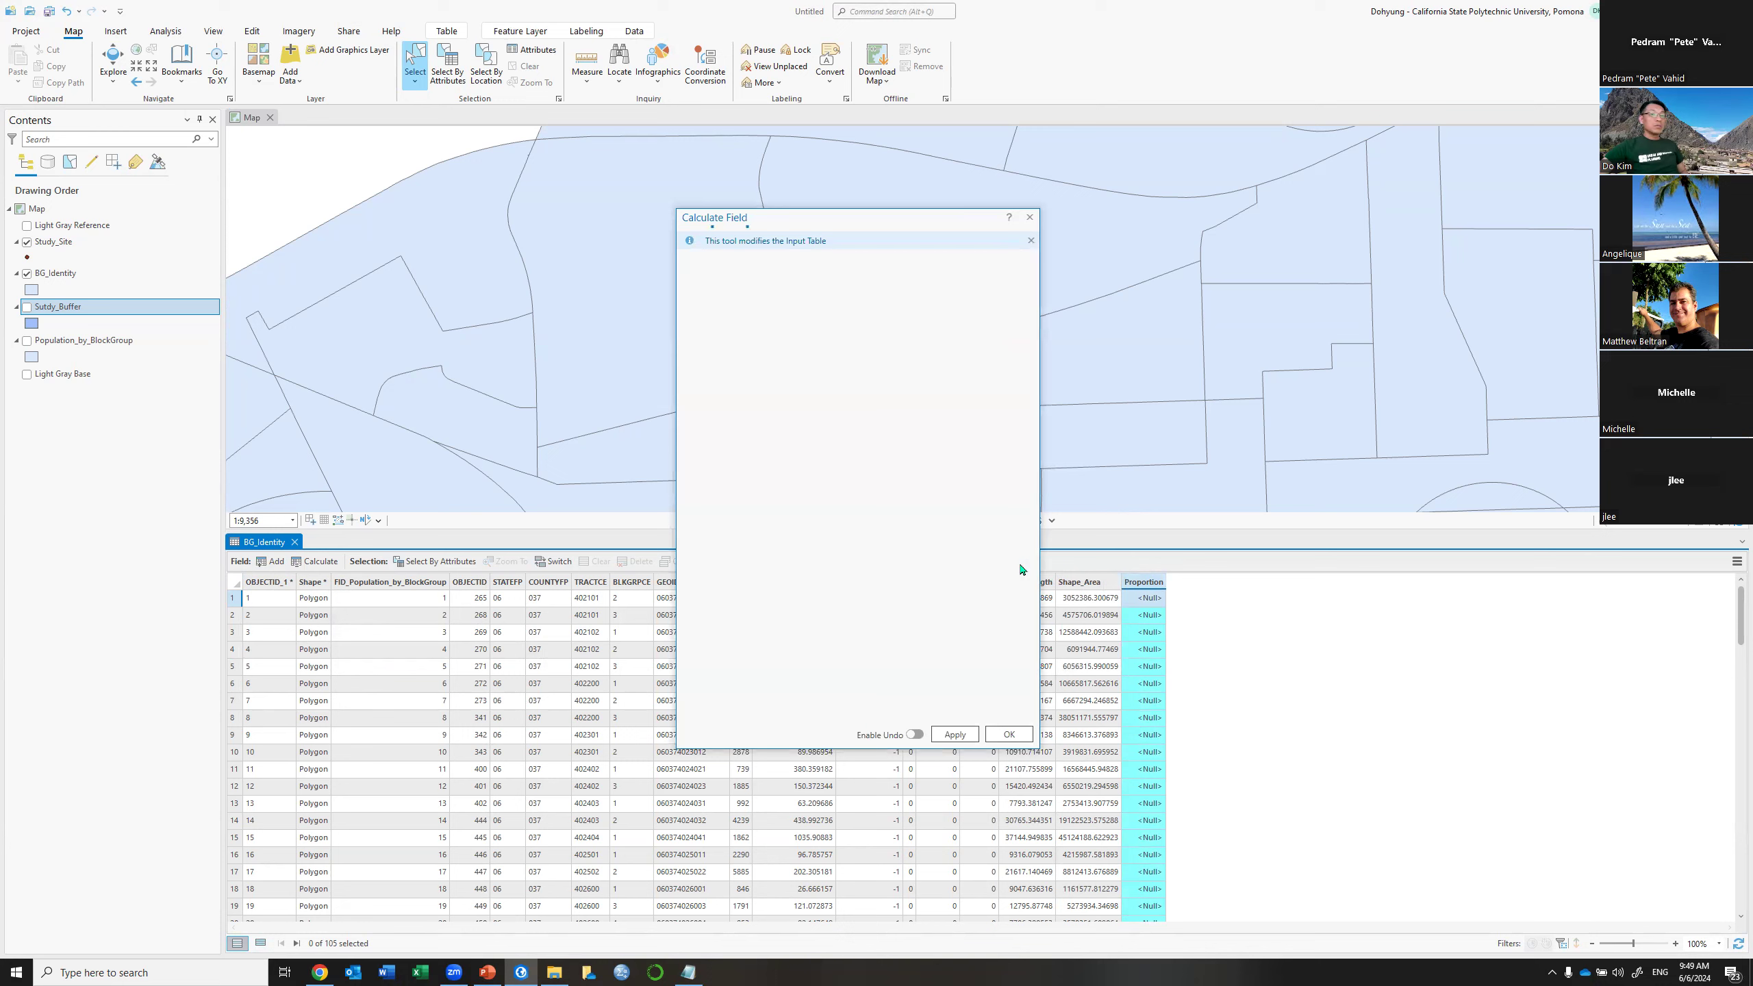
click(721, 521)
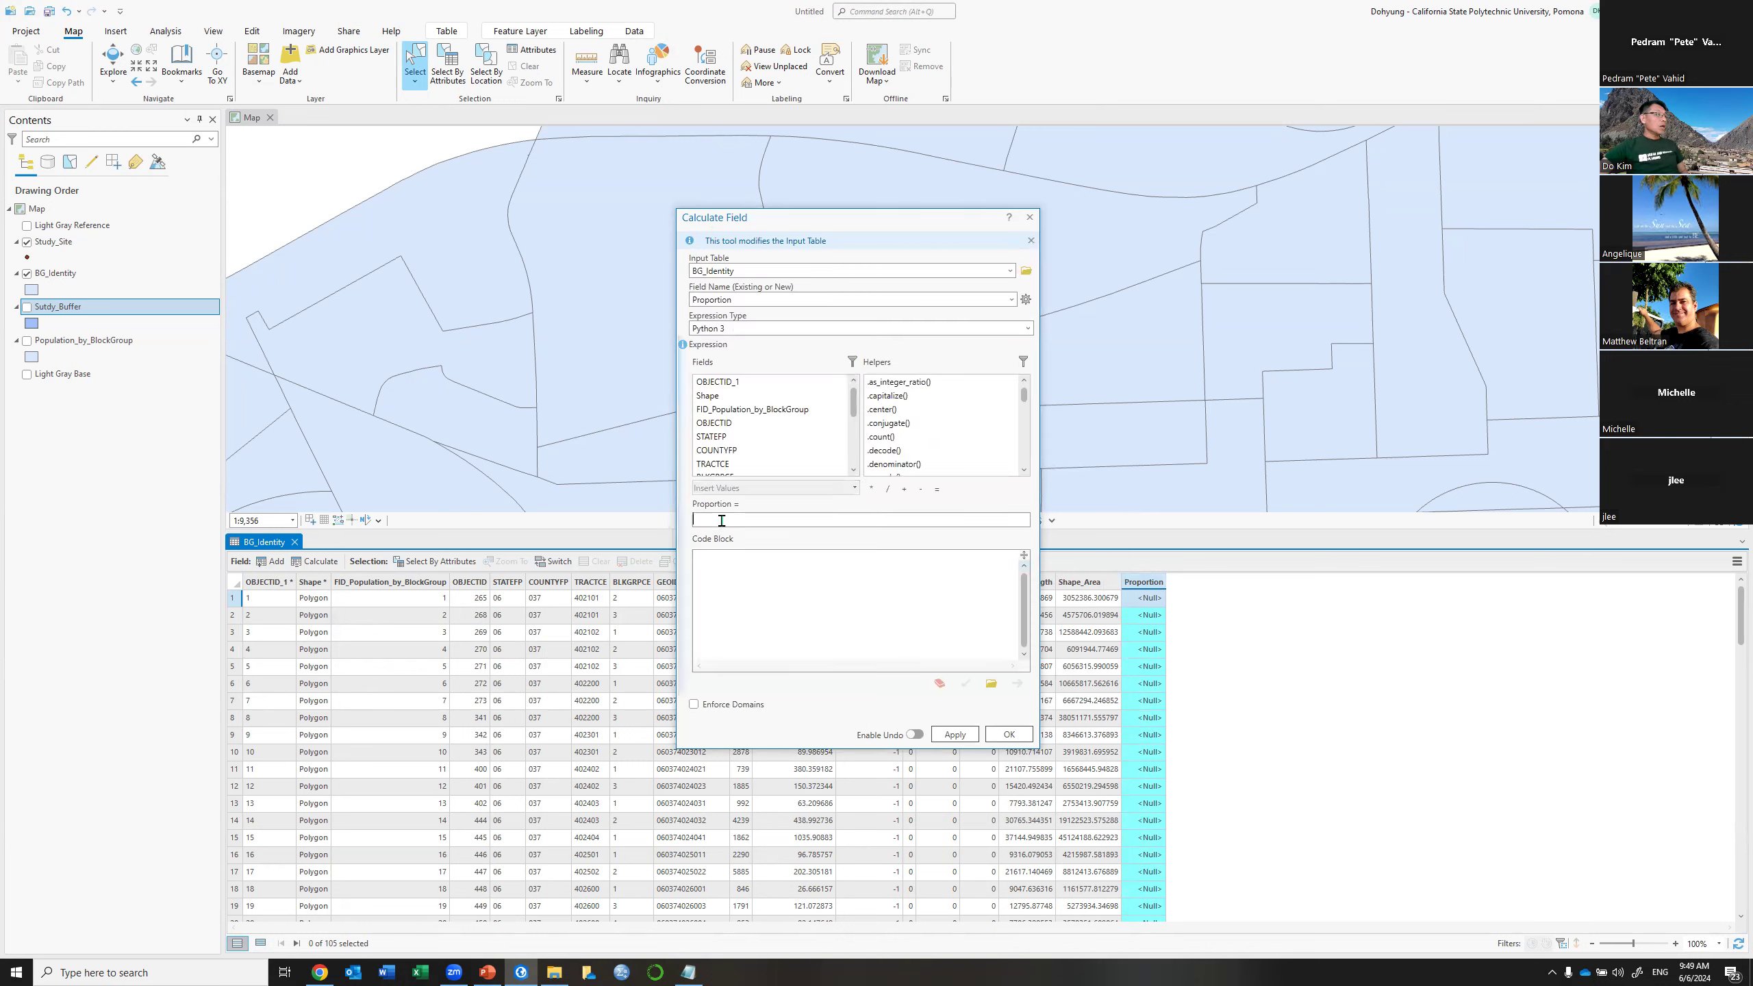
scroll(741, 449, down, 2)
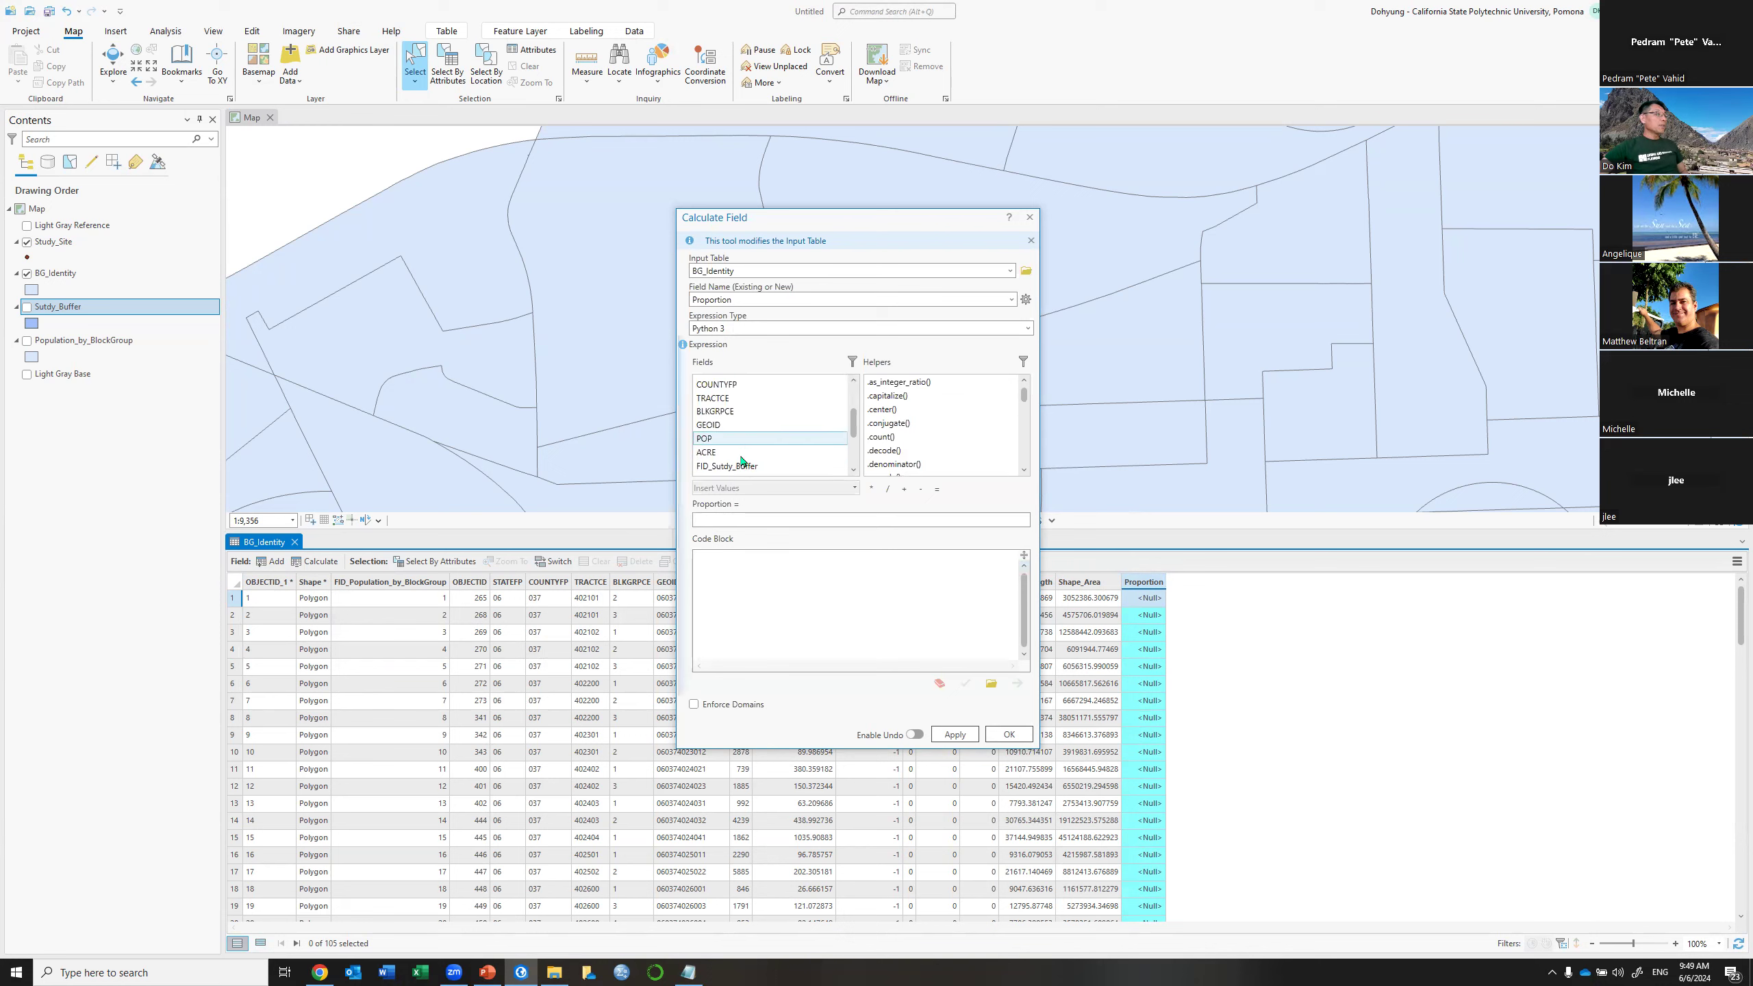
click(737, 457)
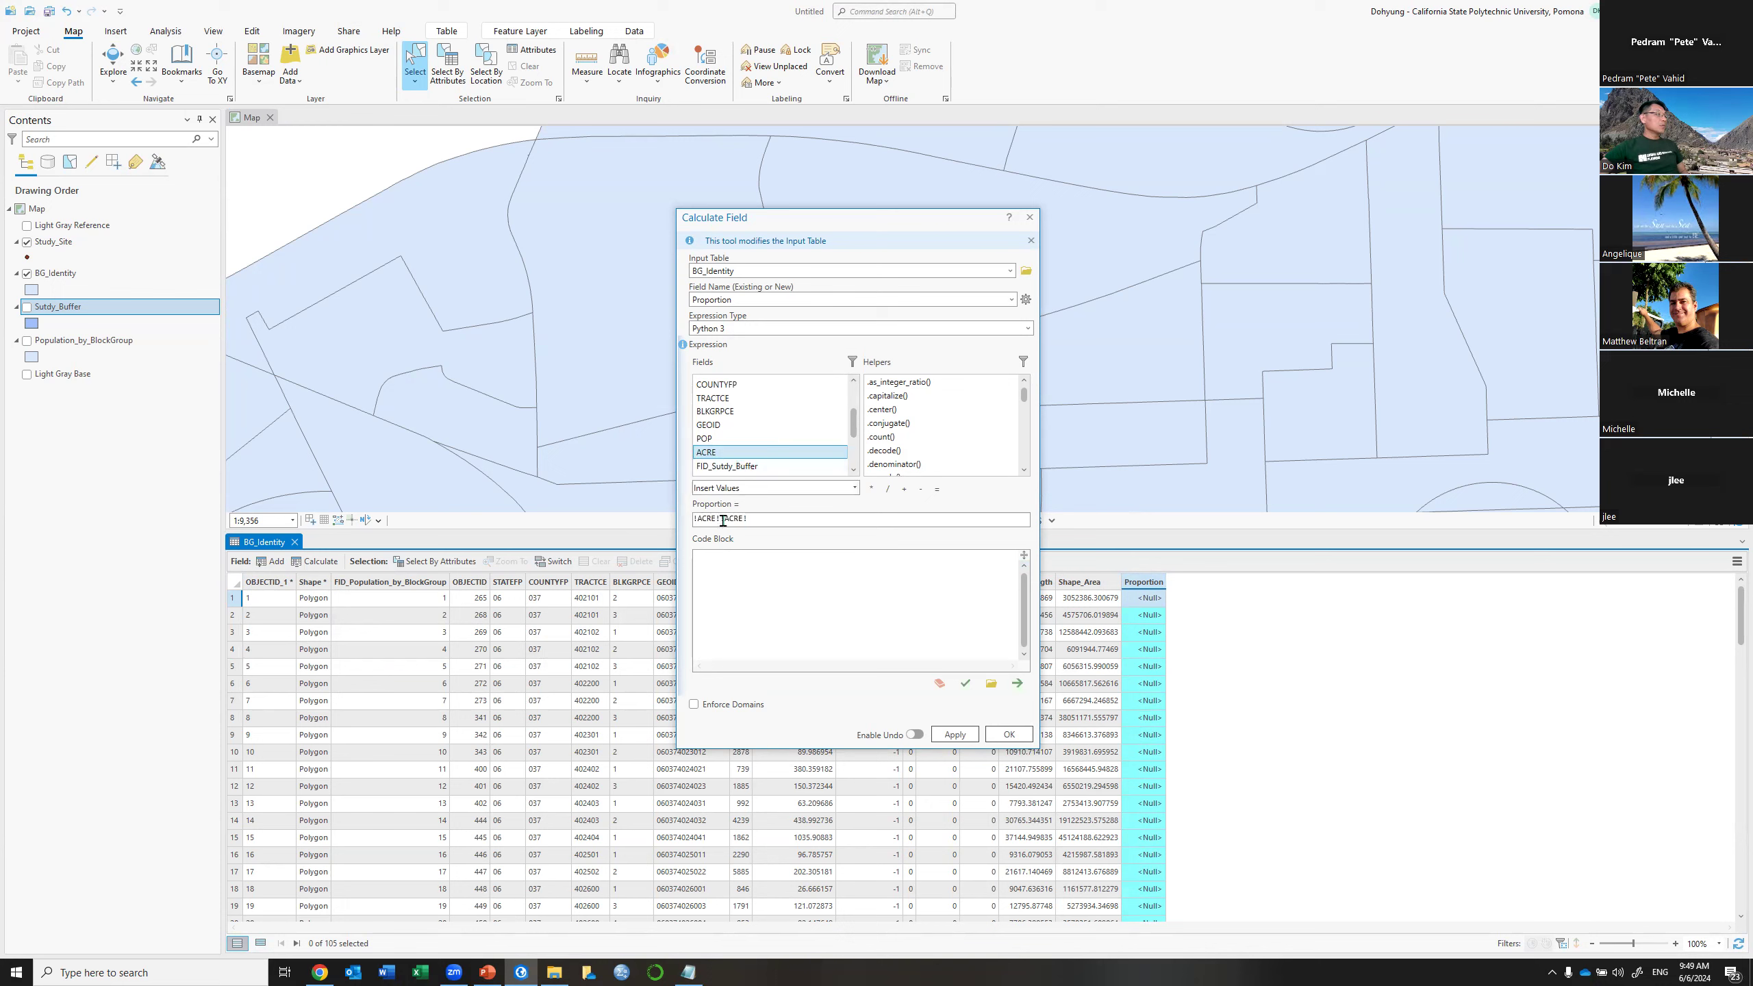
drag(720, 518, 767, 517)
key(BackSpace)
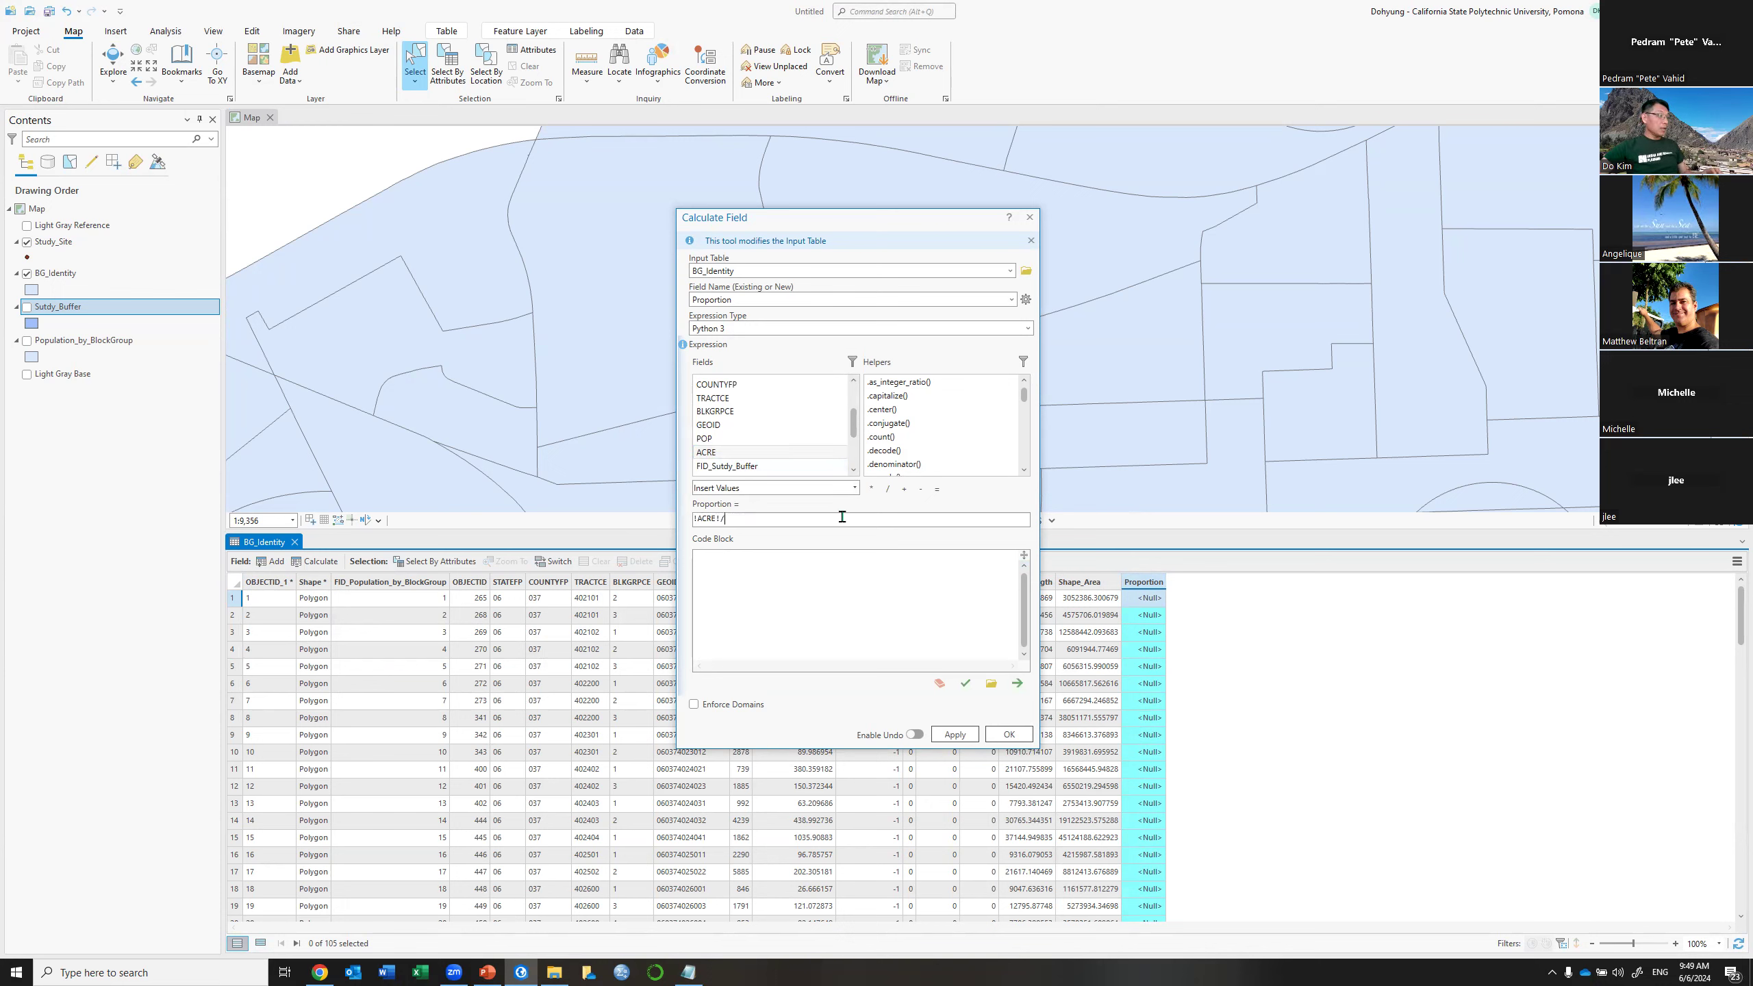
text(/)
right_click(841, 517)
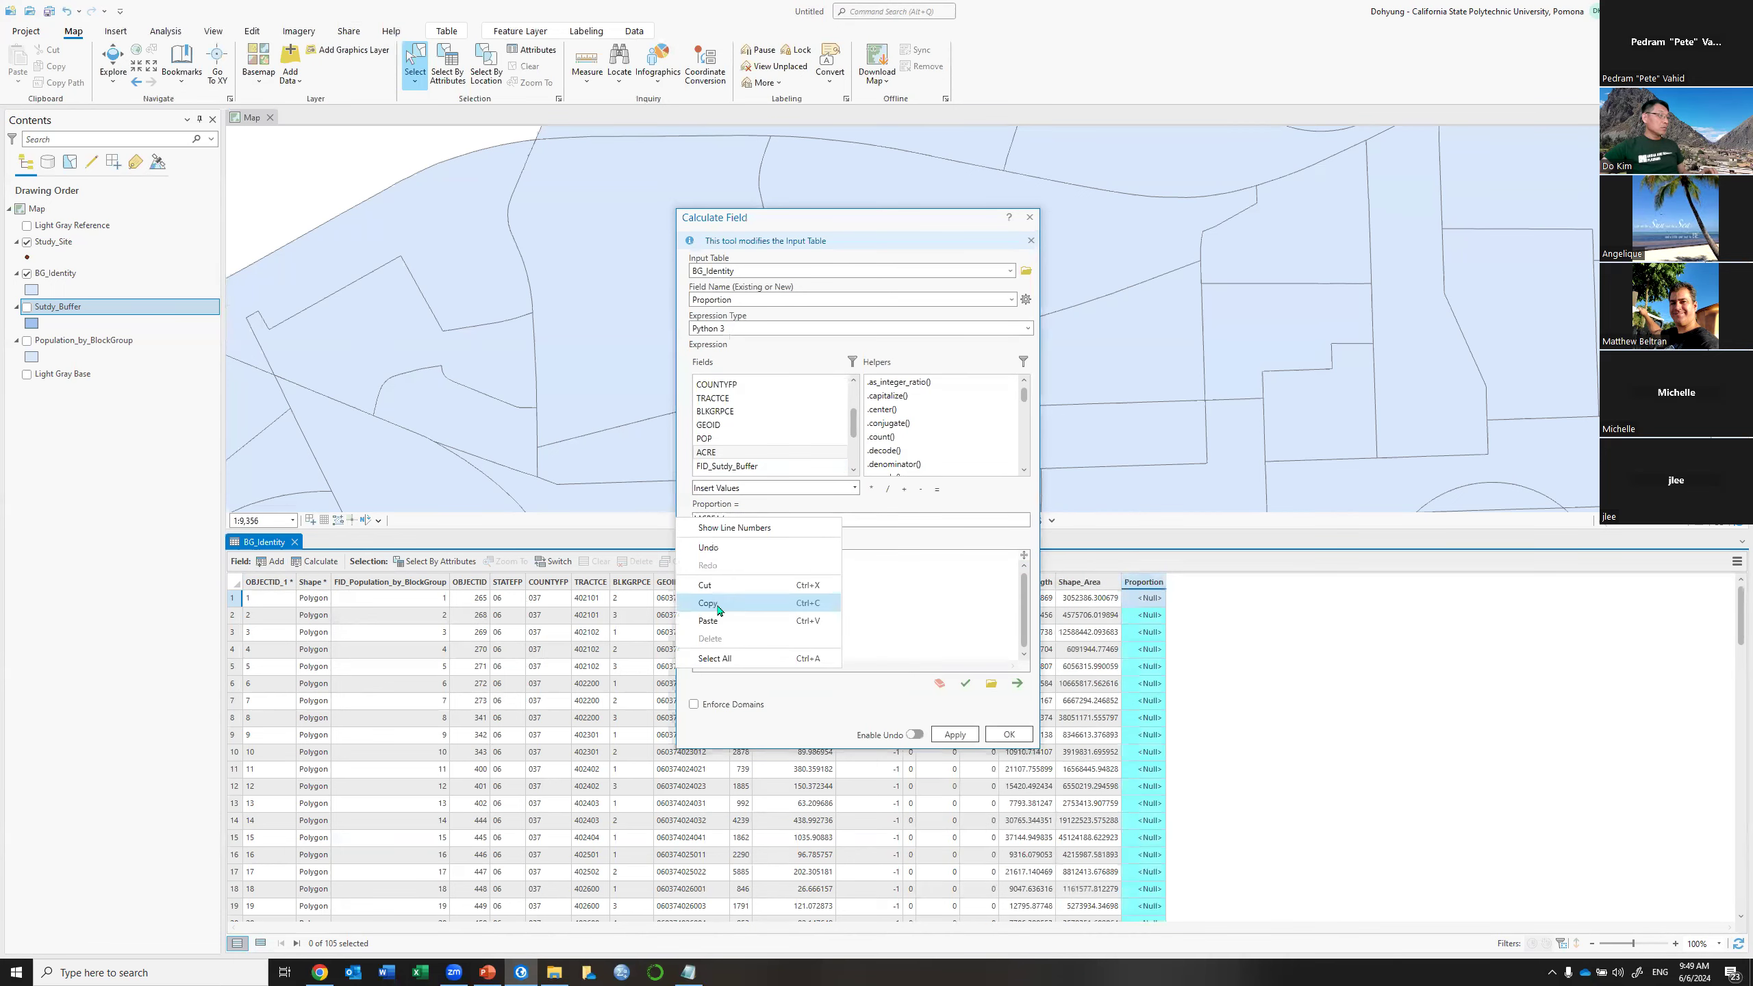
click(718, 620)
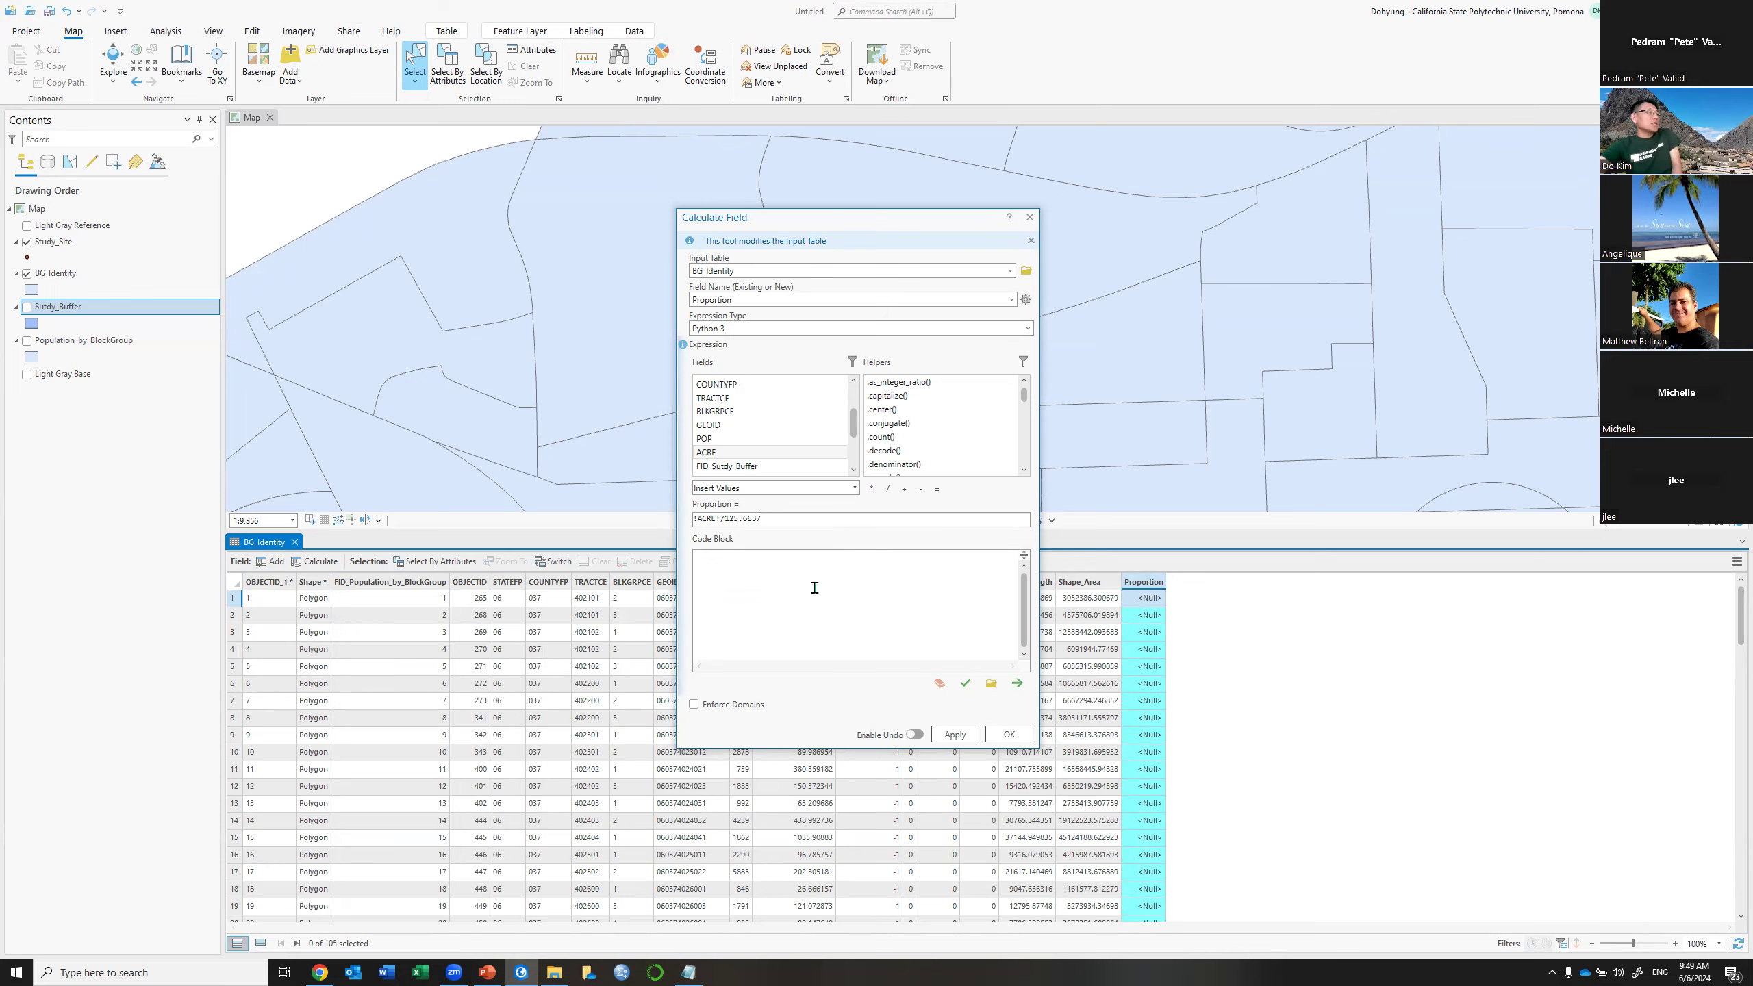
click(1006, 734)
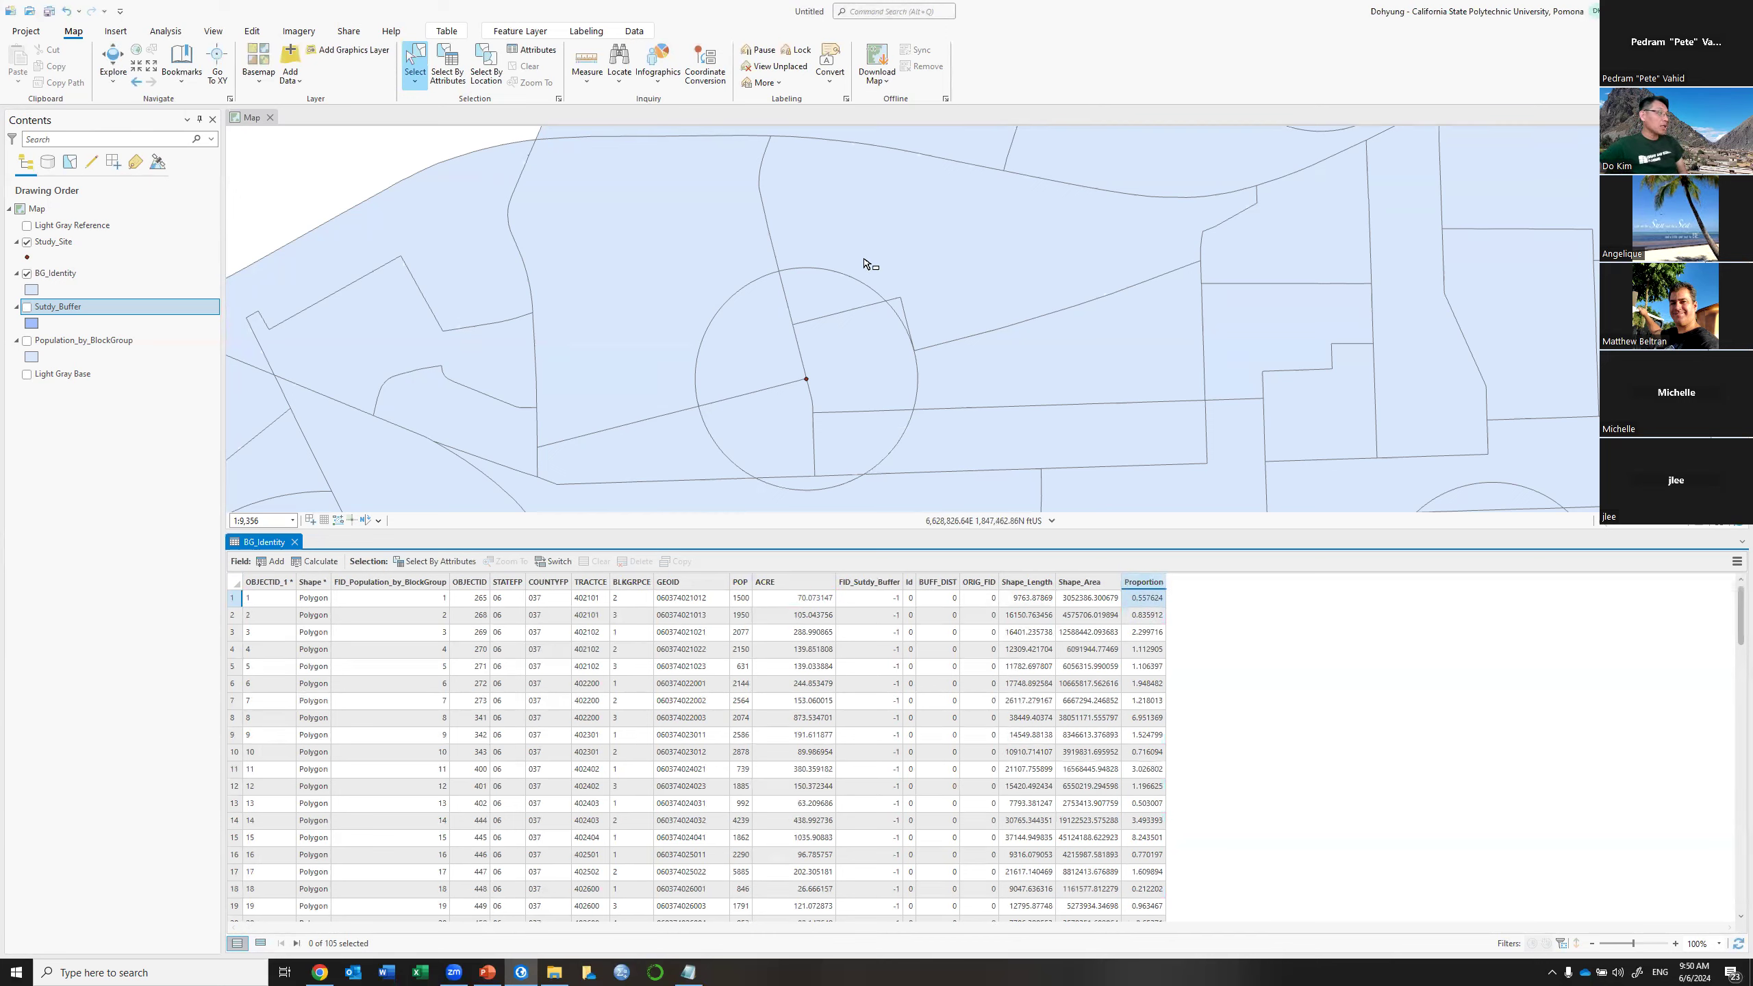
Box-select the six pieces inside the buffer, list only them, and chart Proportion statistics
drag(749, 297, 836, 482)
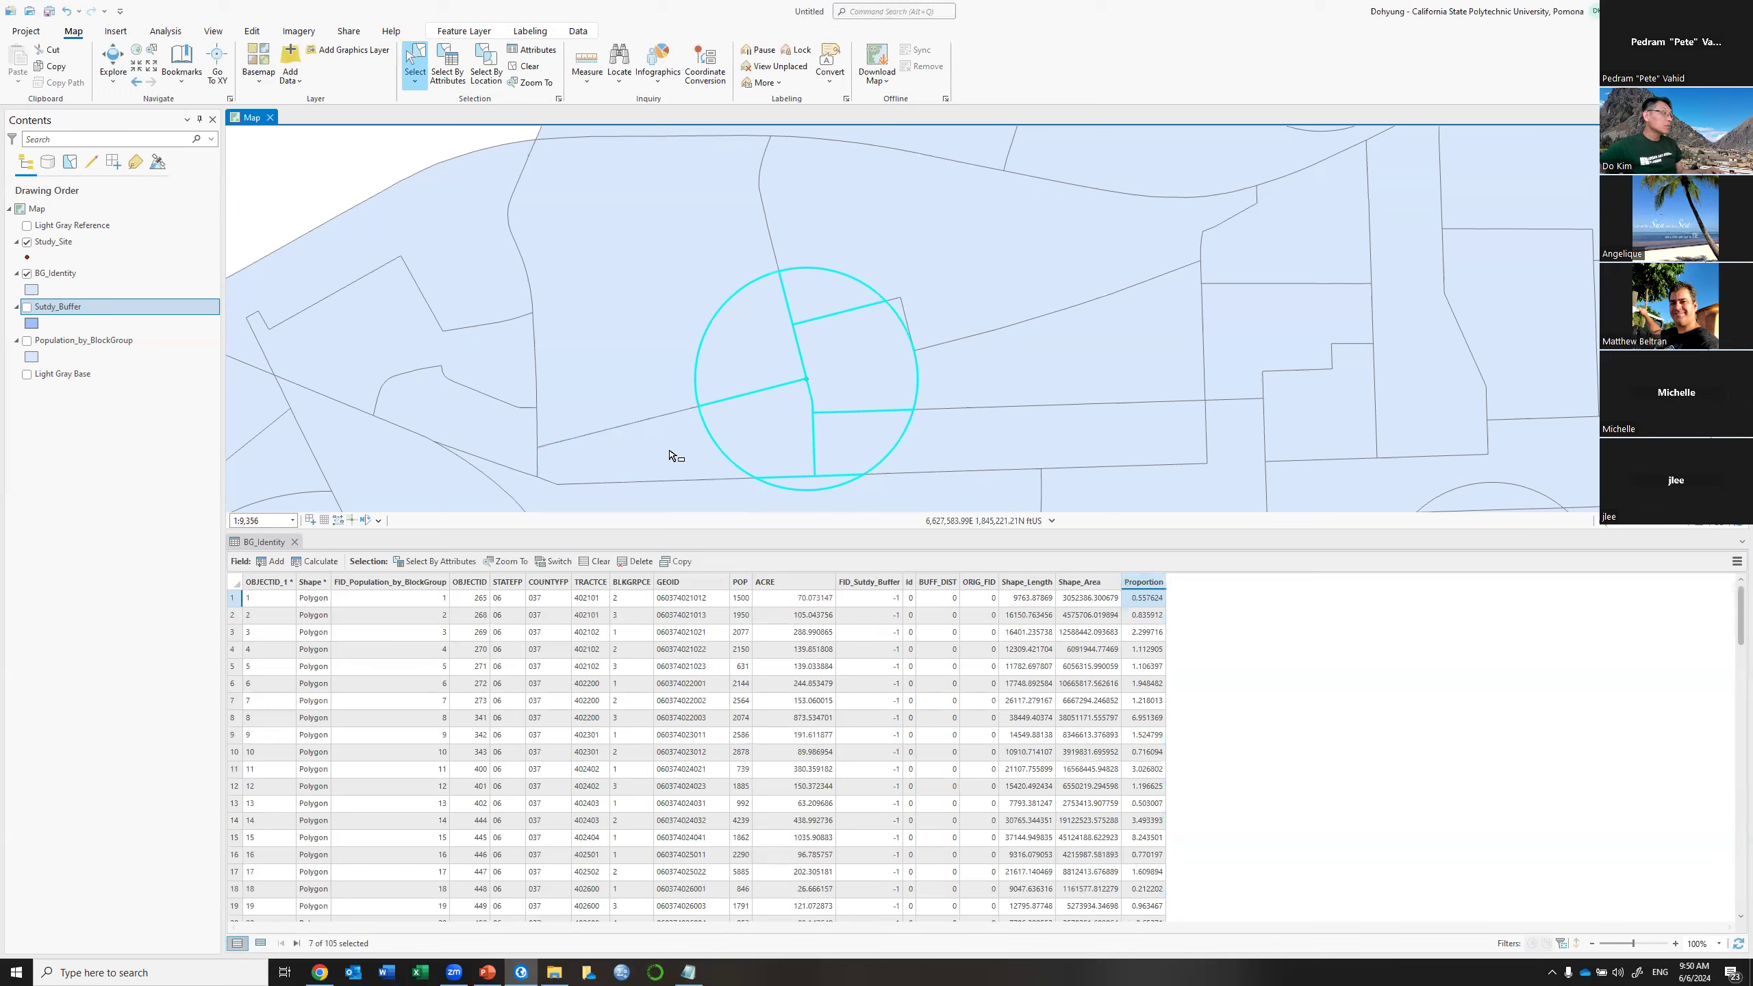
click(257, 943)
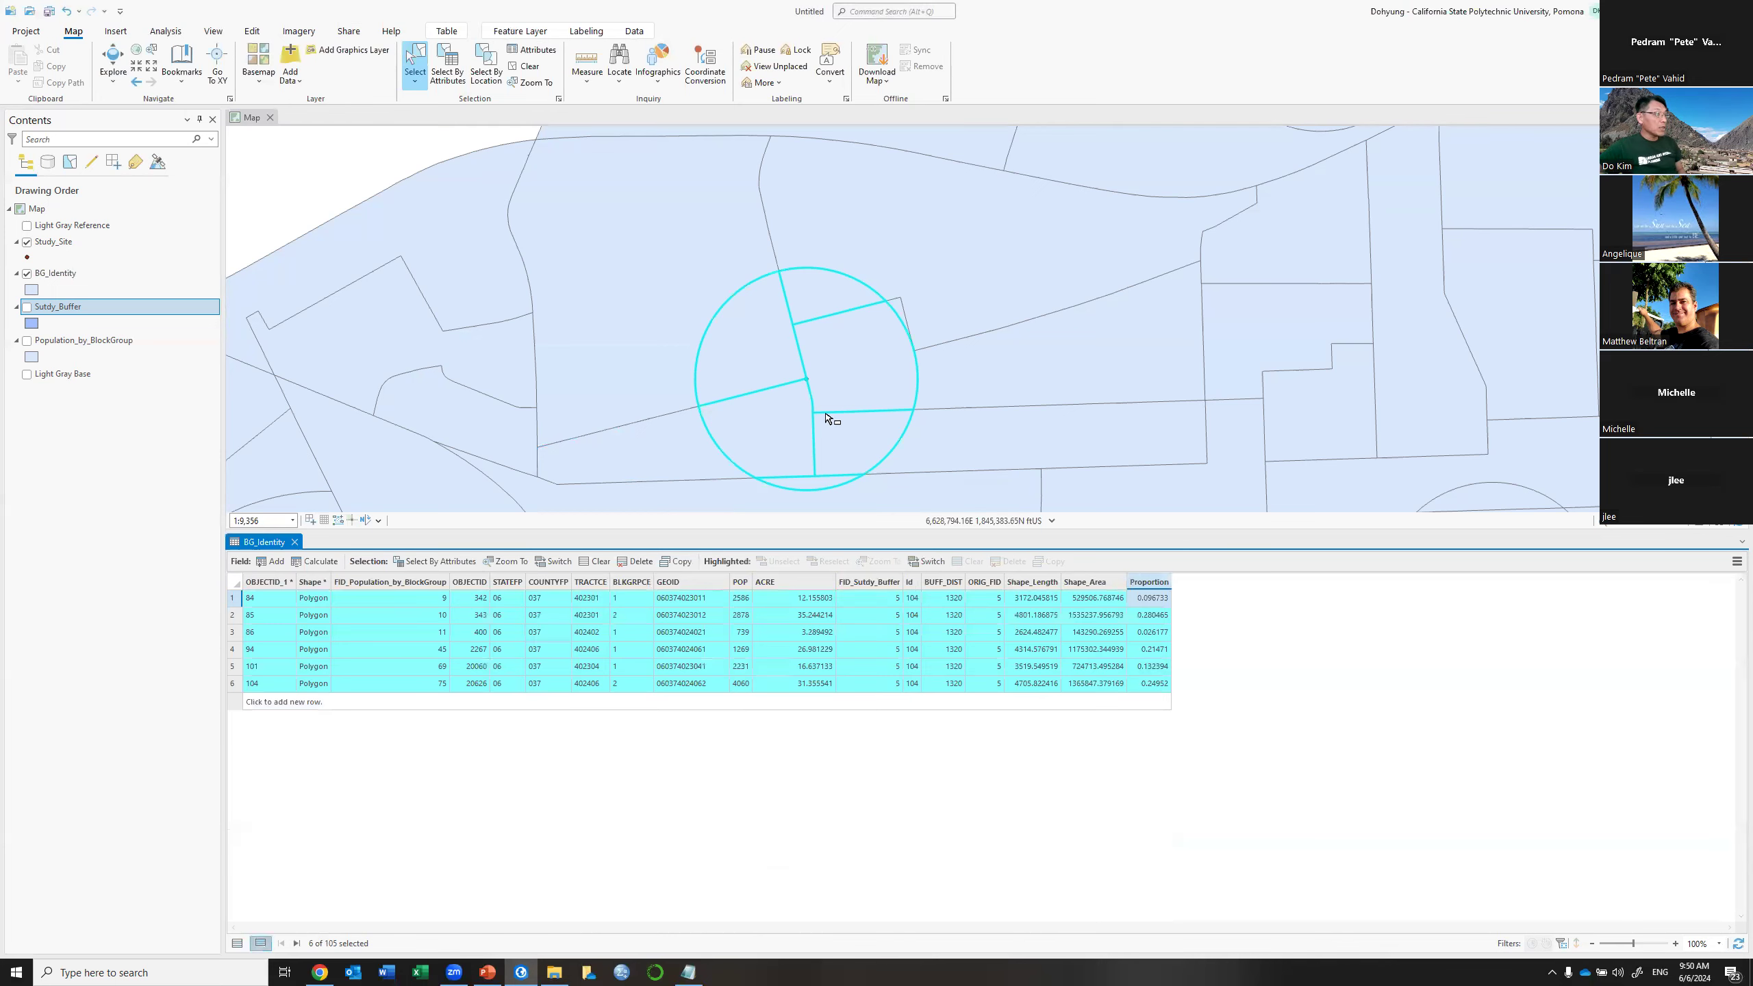
right_click(1152, 586)
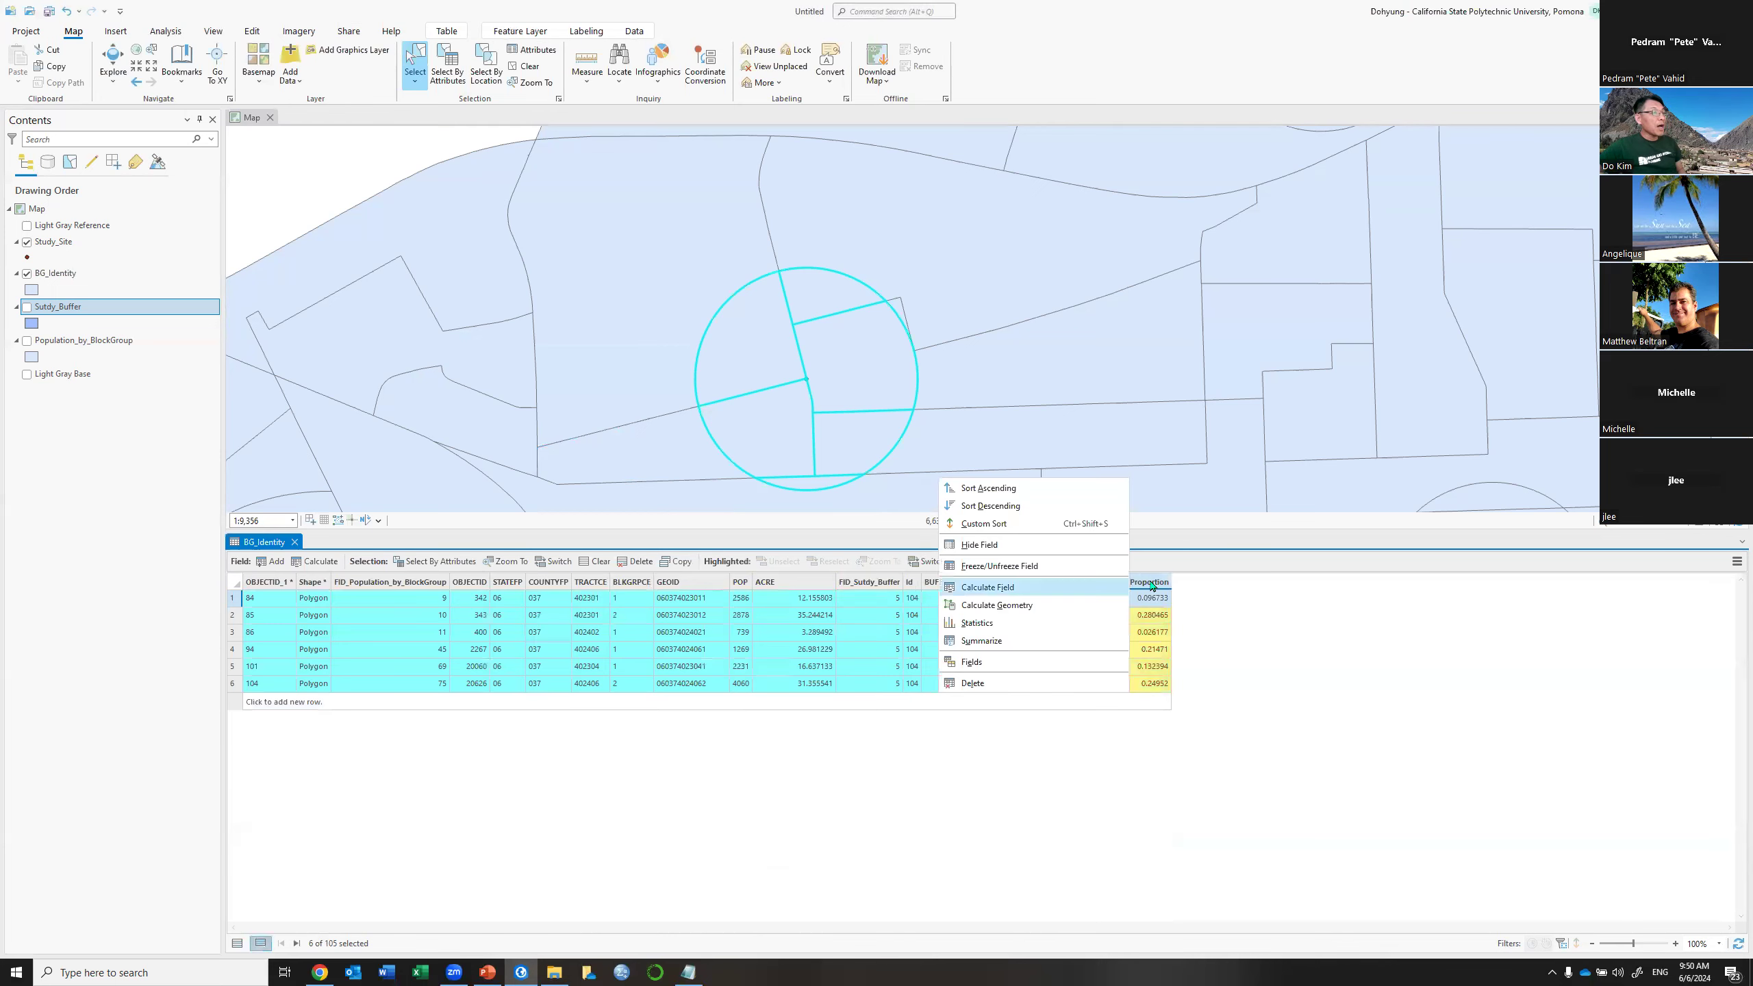
click(1019, 630)
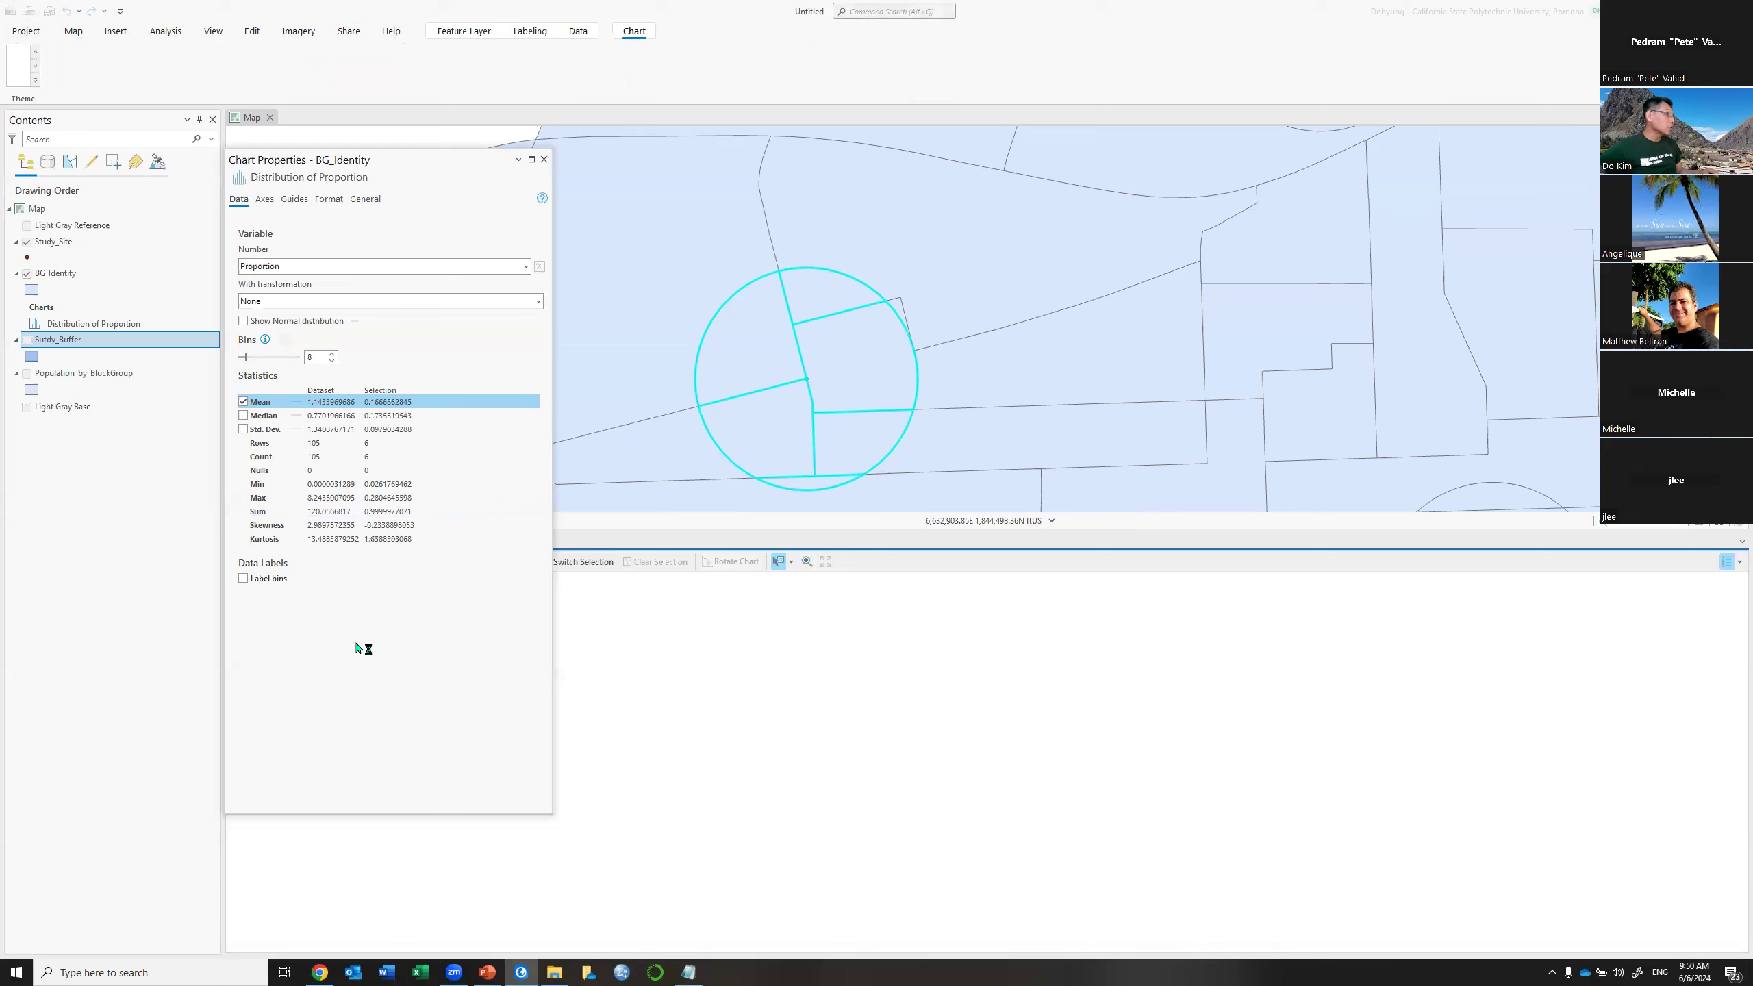
Check that the selection's Proportion sum is 0.9999977071, then close Chart Properties
click(400, 513)
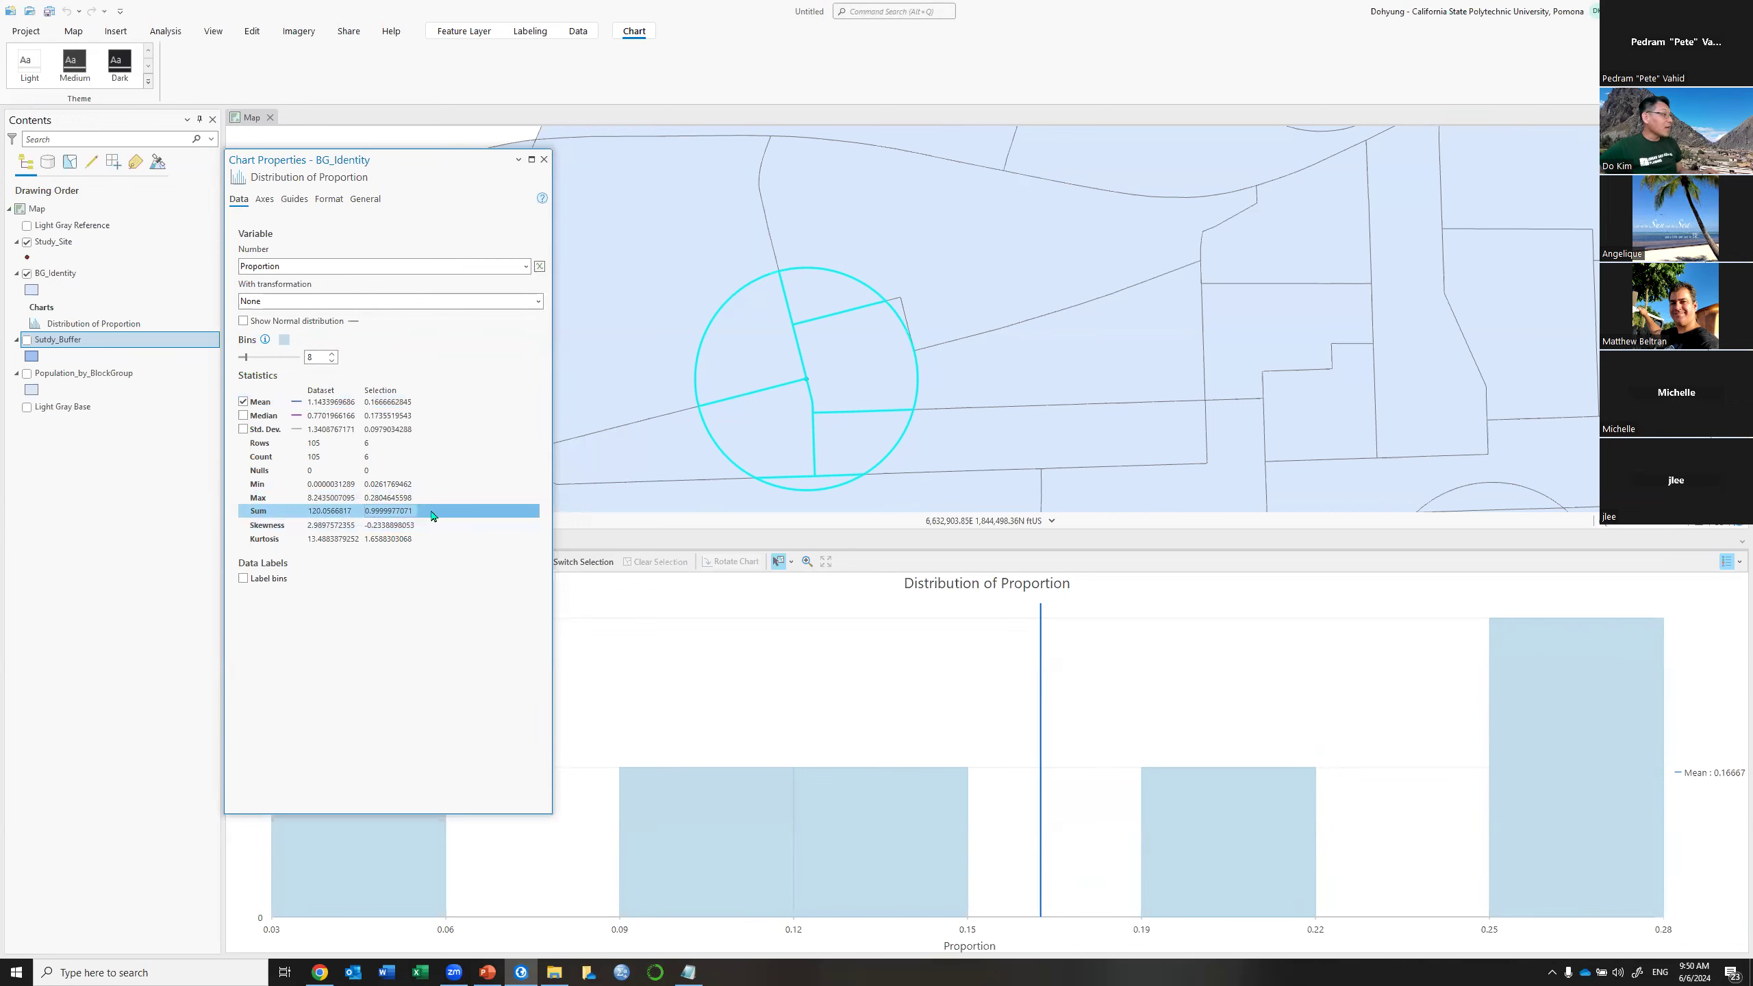
click(391, 510)
drag(411, 511, 359, 519)
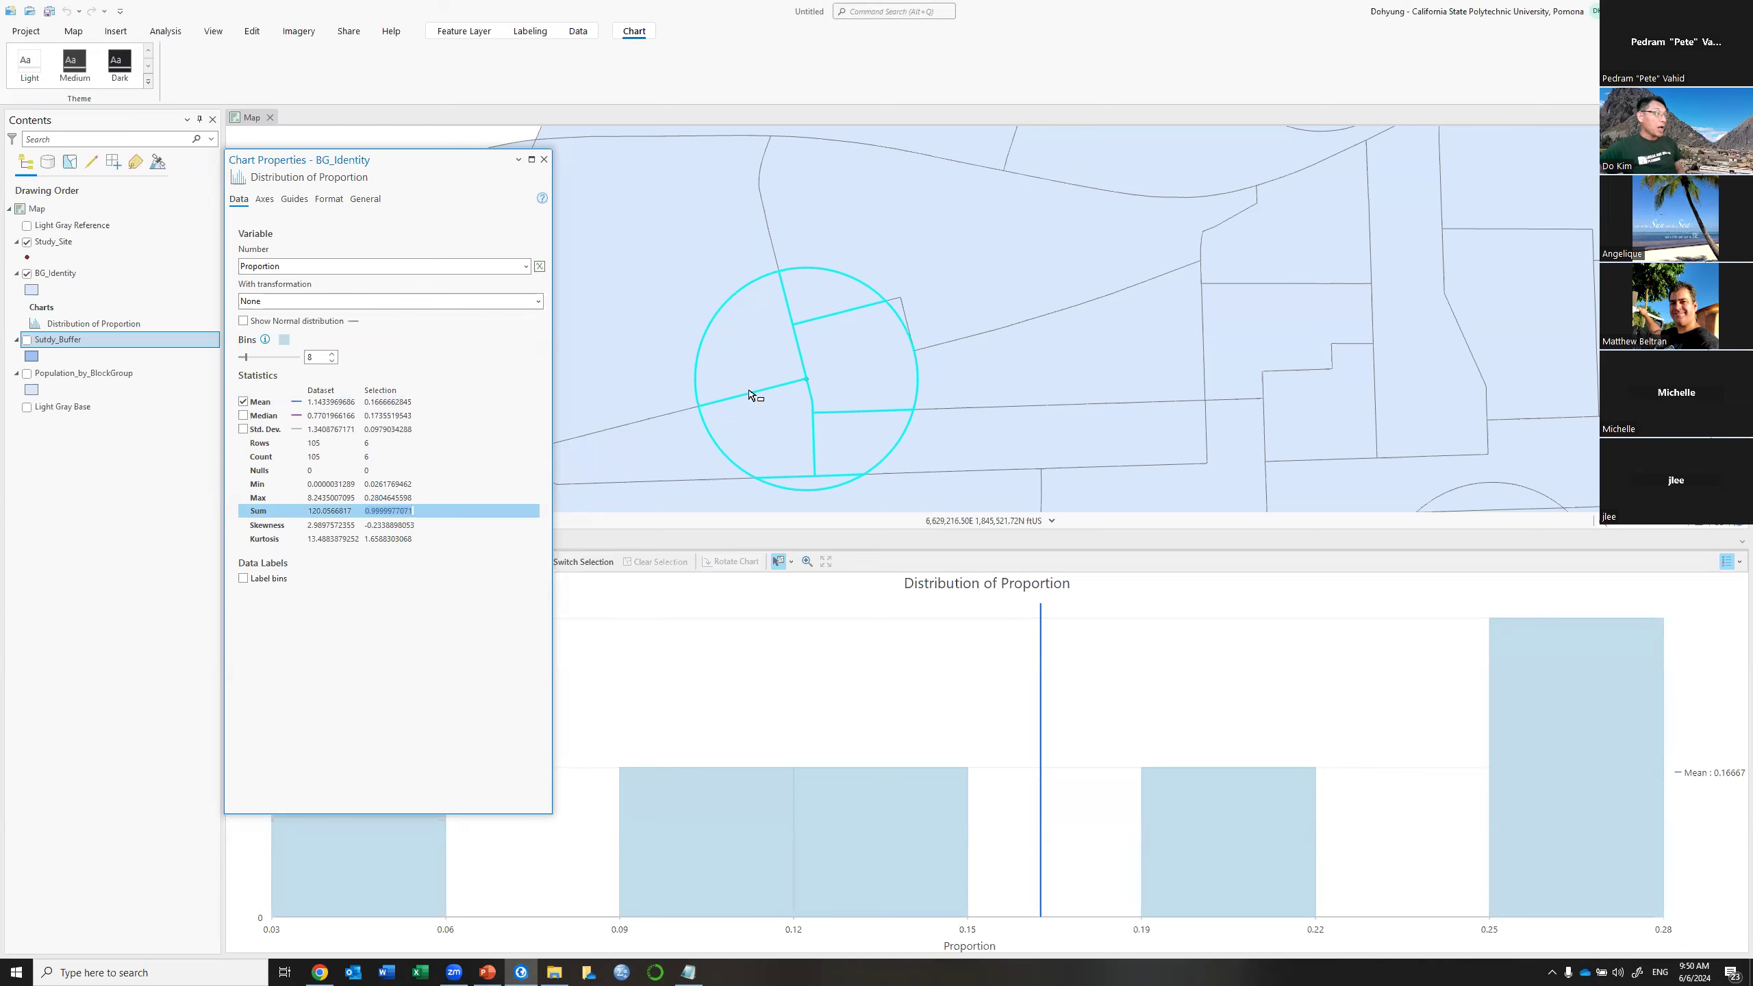
click(543, 159)
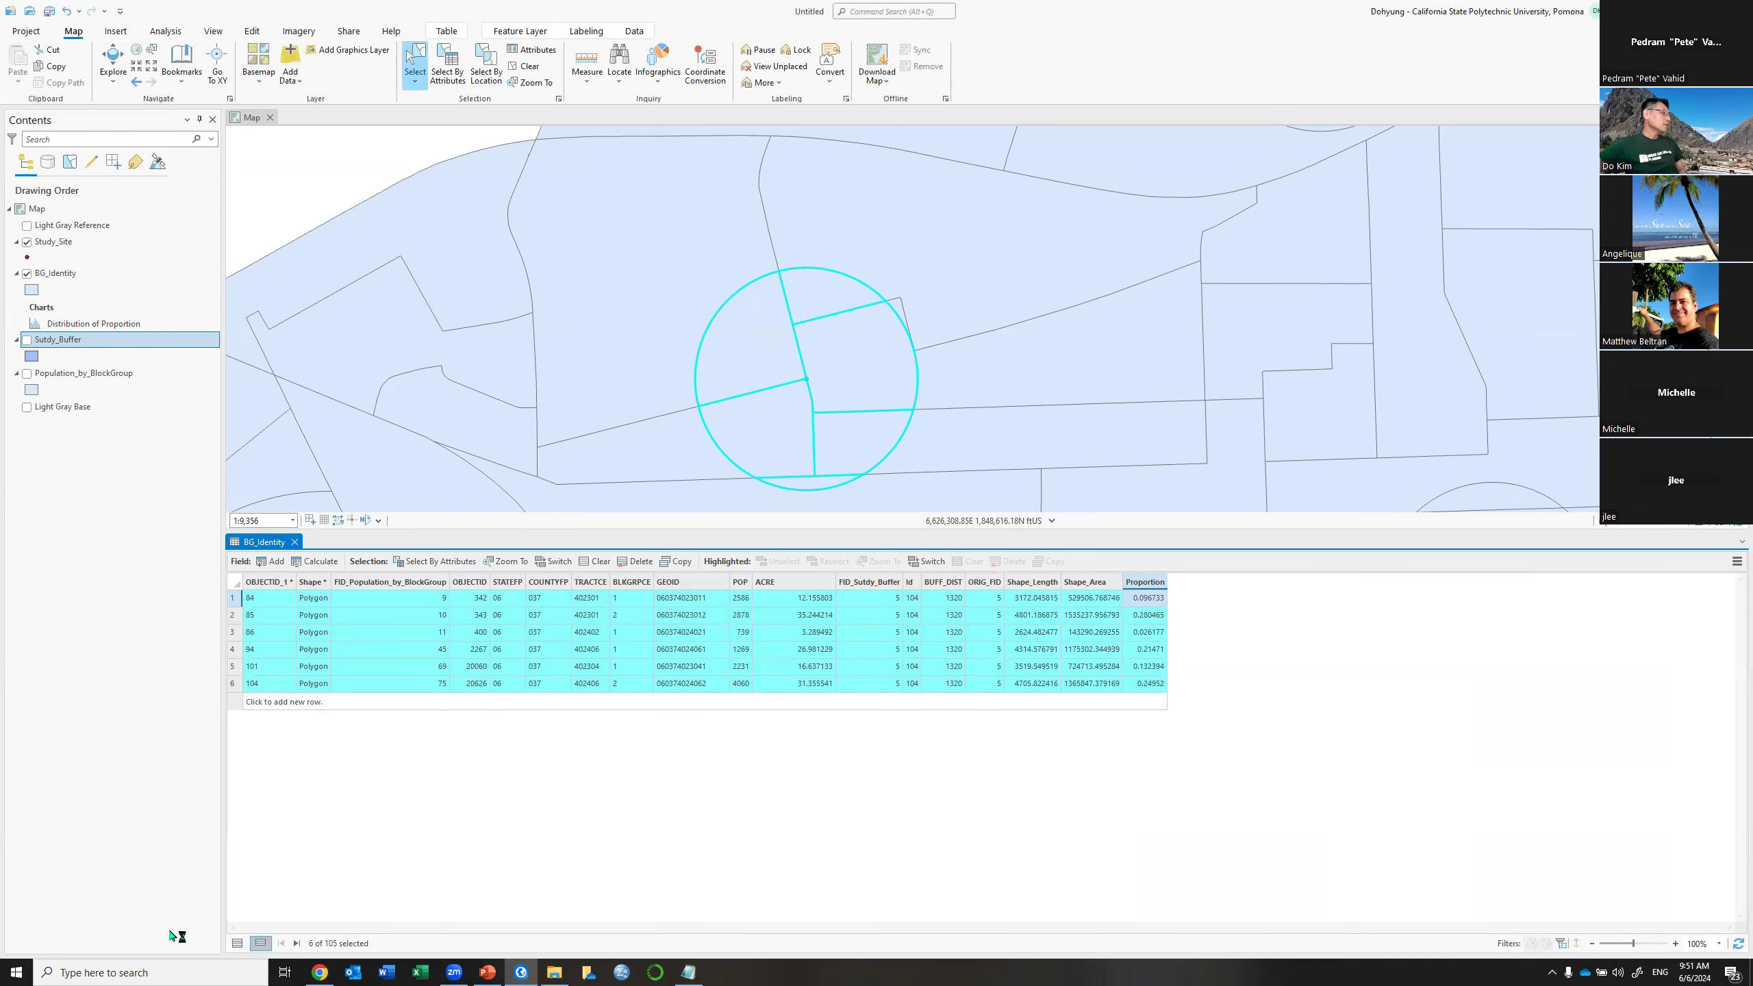
Show all 105 records, clear the selection, and select the Proportion and POP columns
click(237, 943)
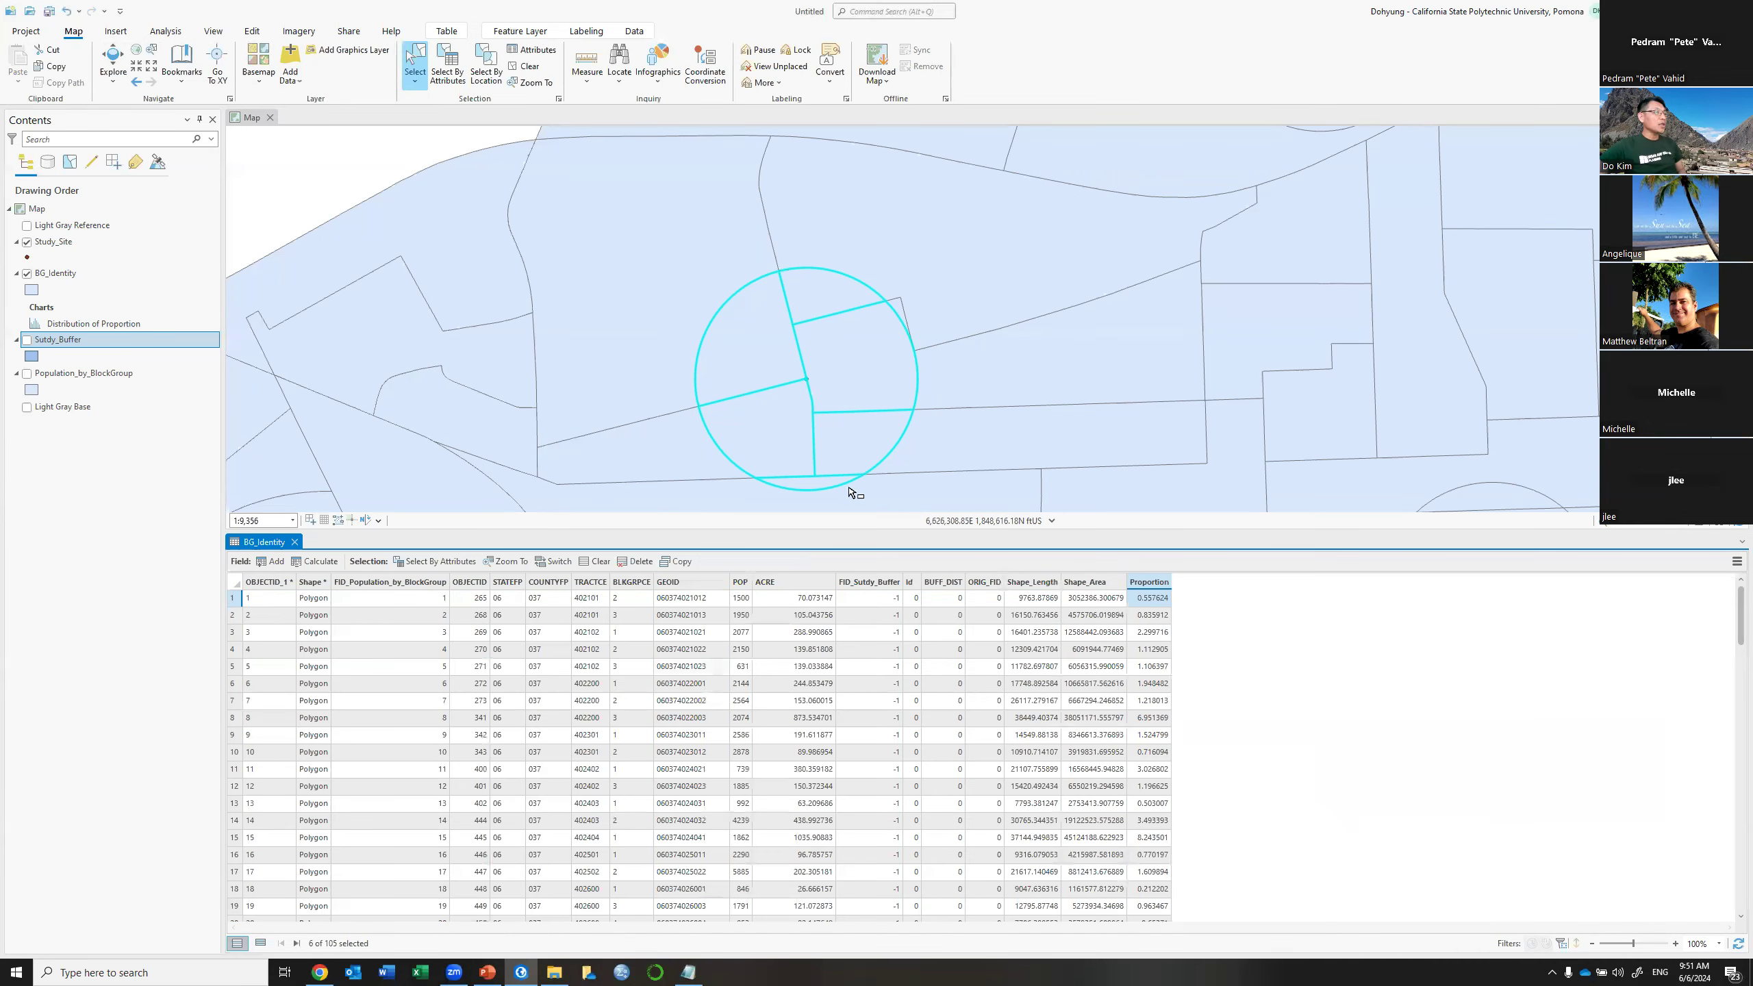
click(516, 67)
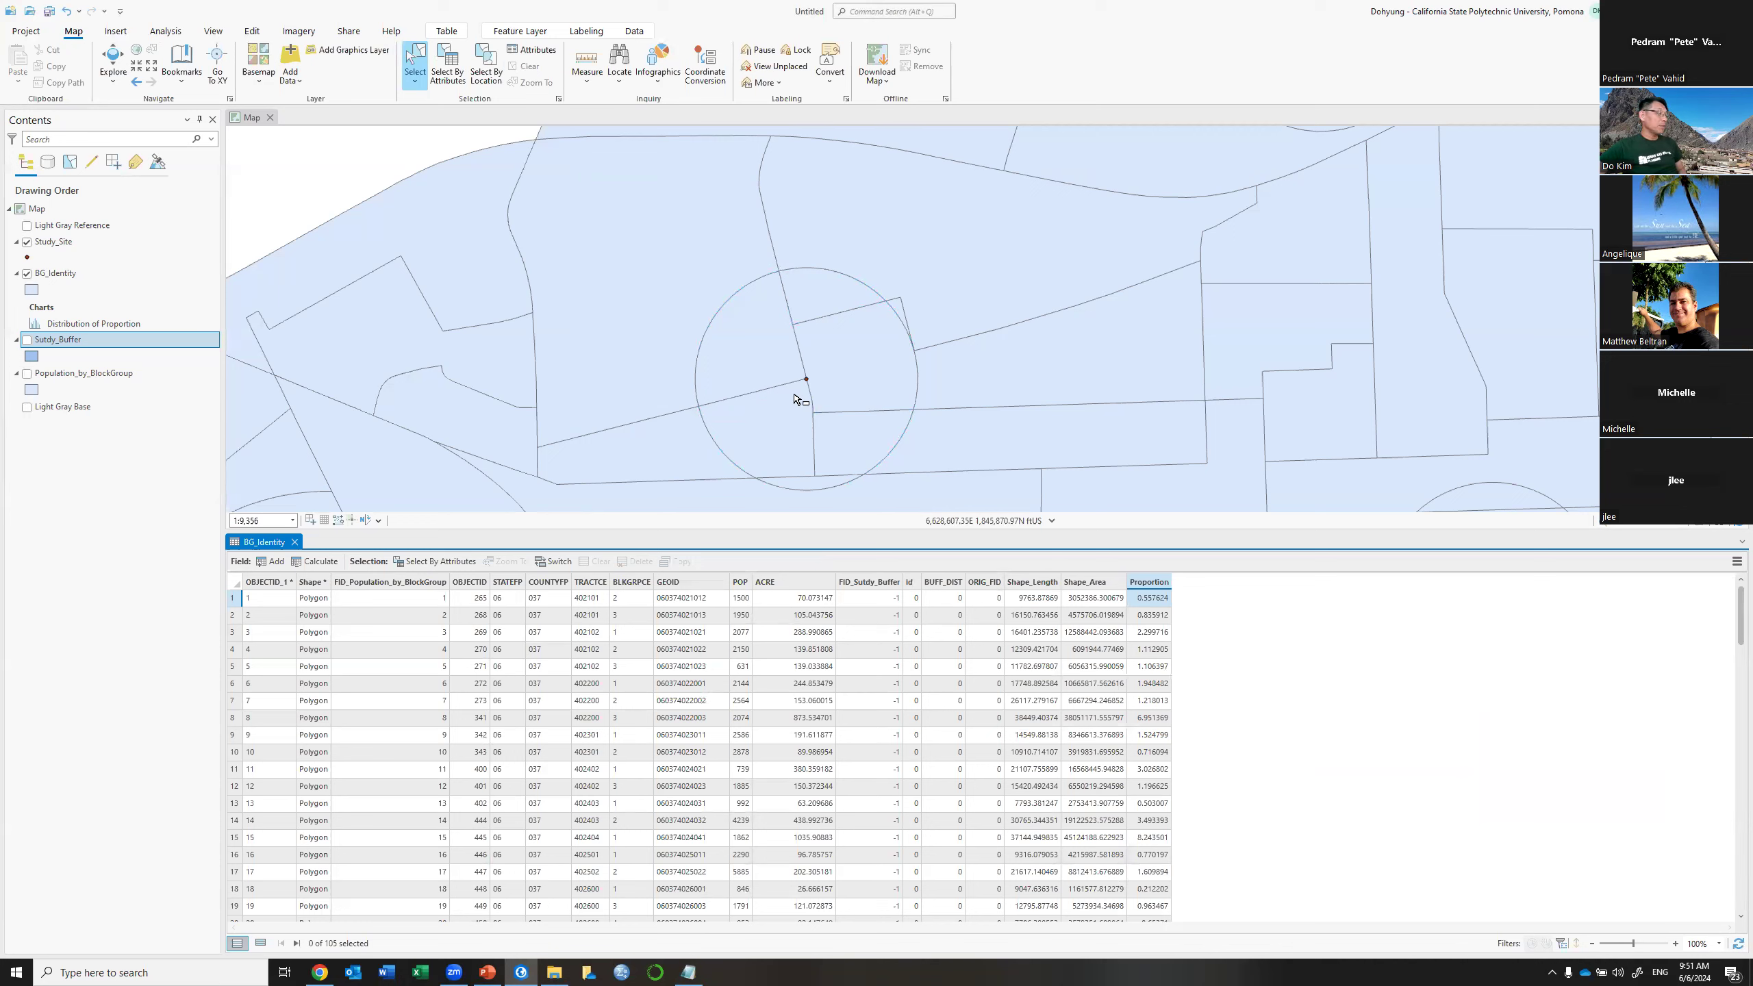
click(1155, 583)
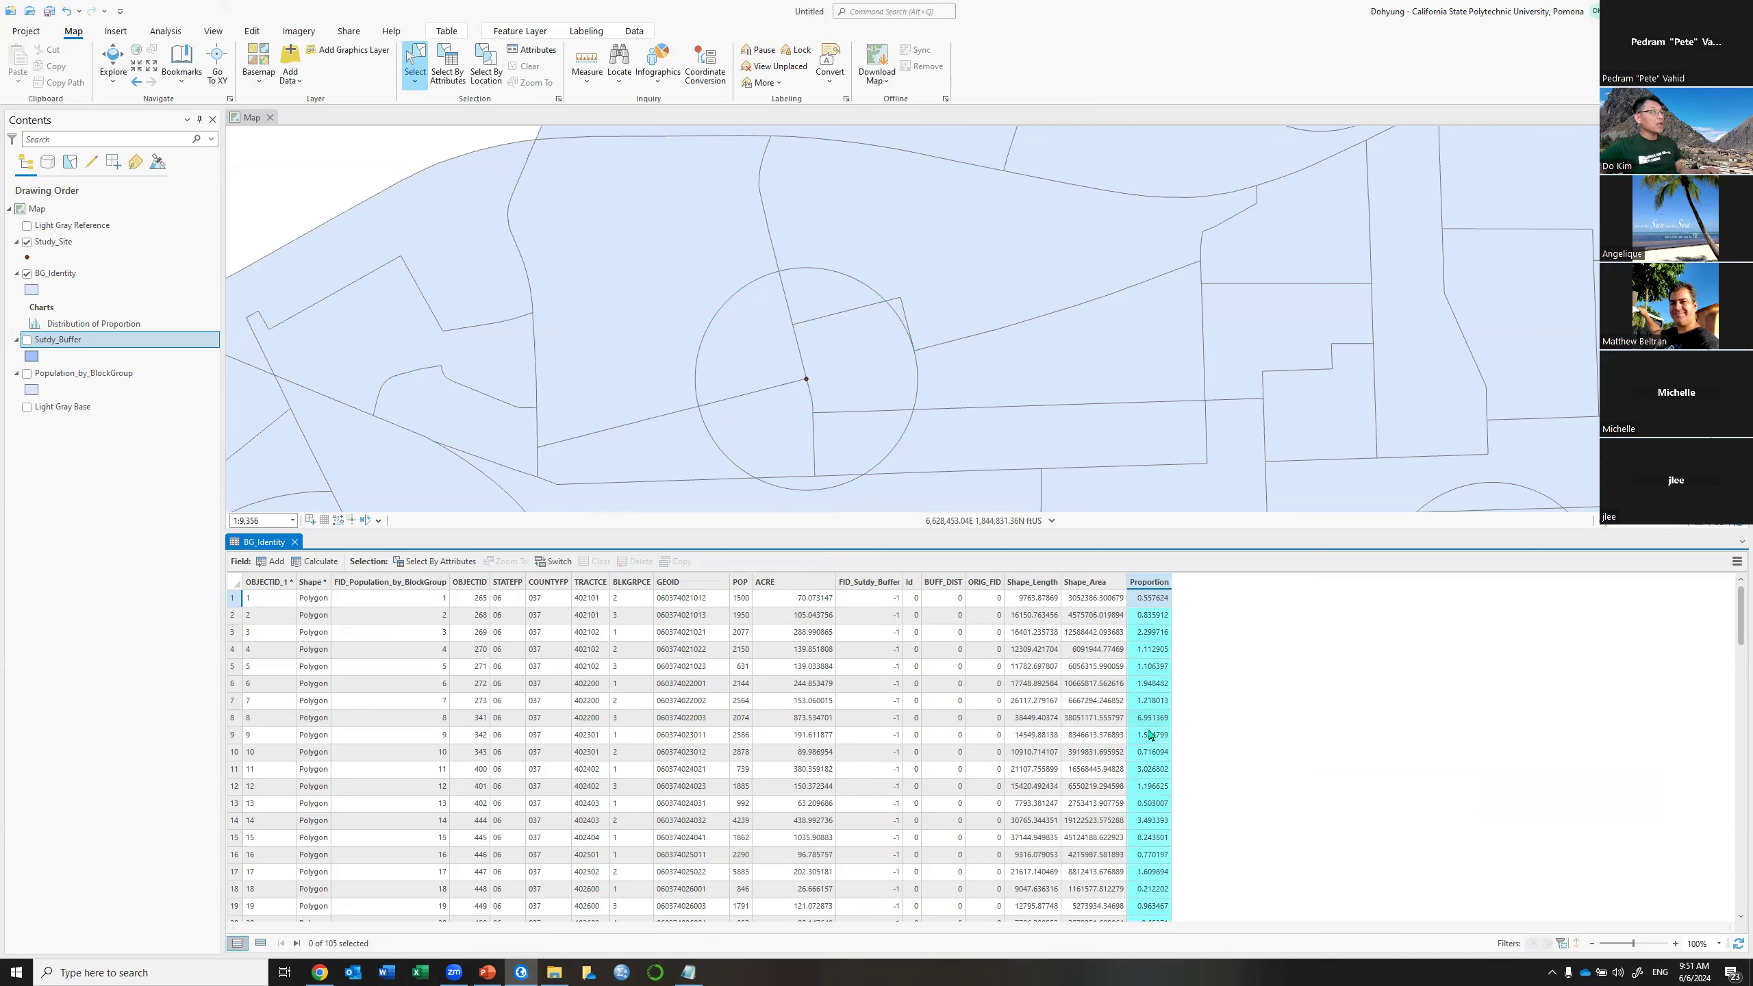
ctrl+click(740, 584)
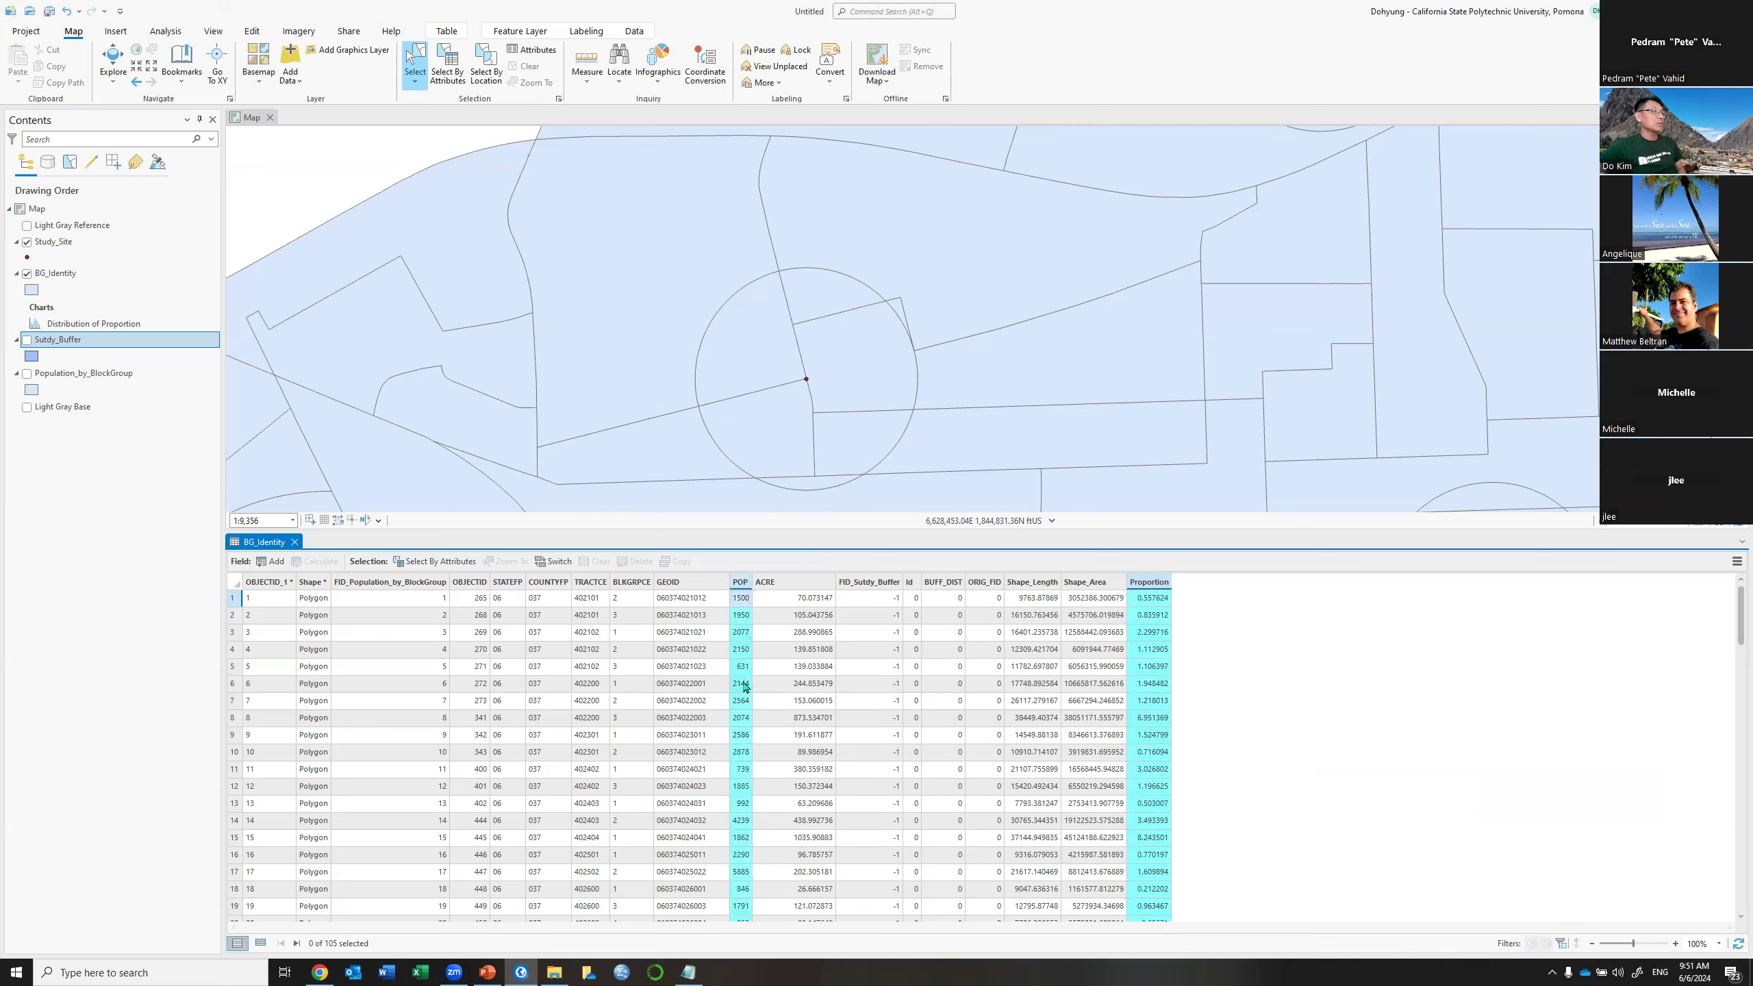
Create the Prop_Pop field with Float data type and save it
click(275, 562)
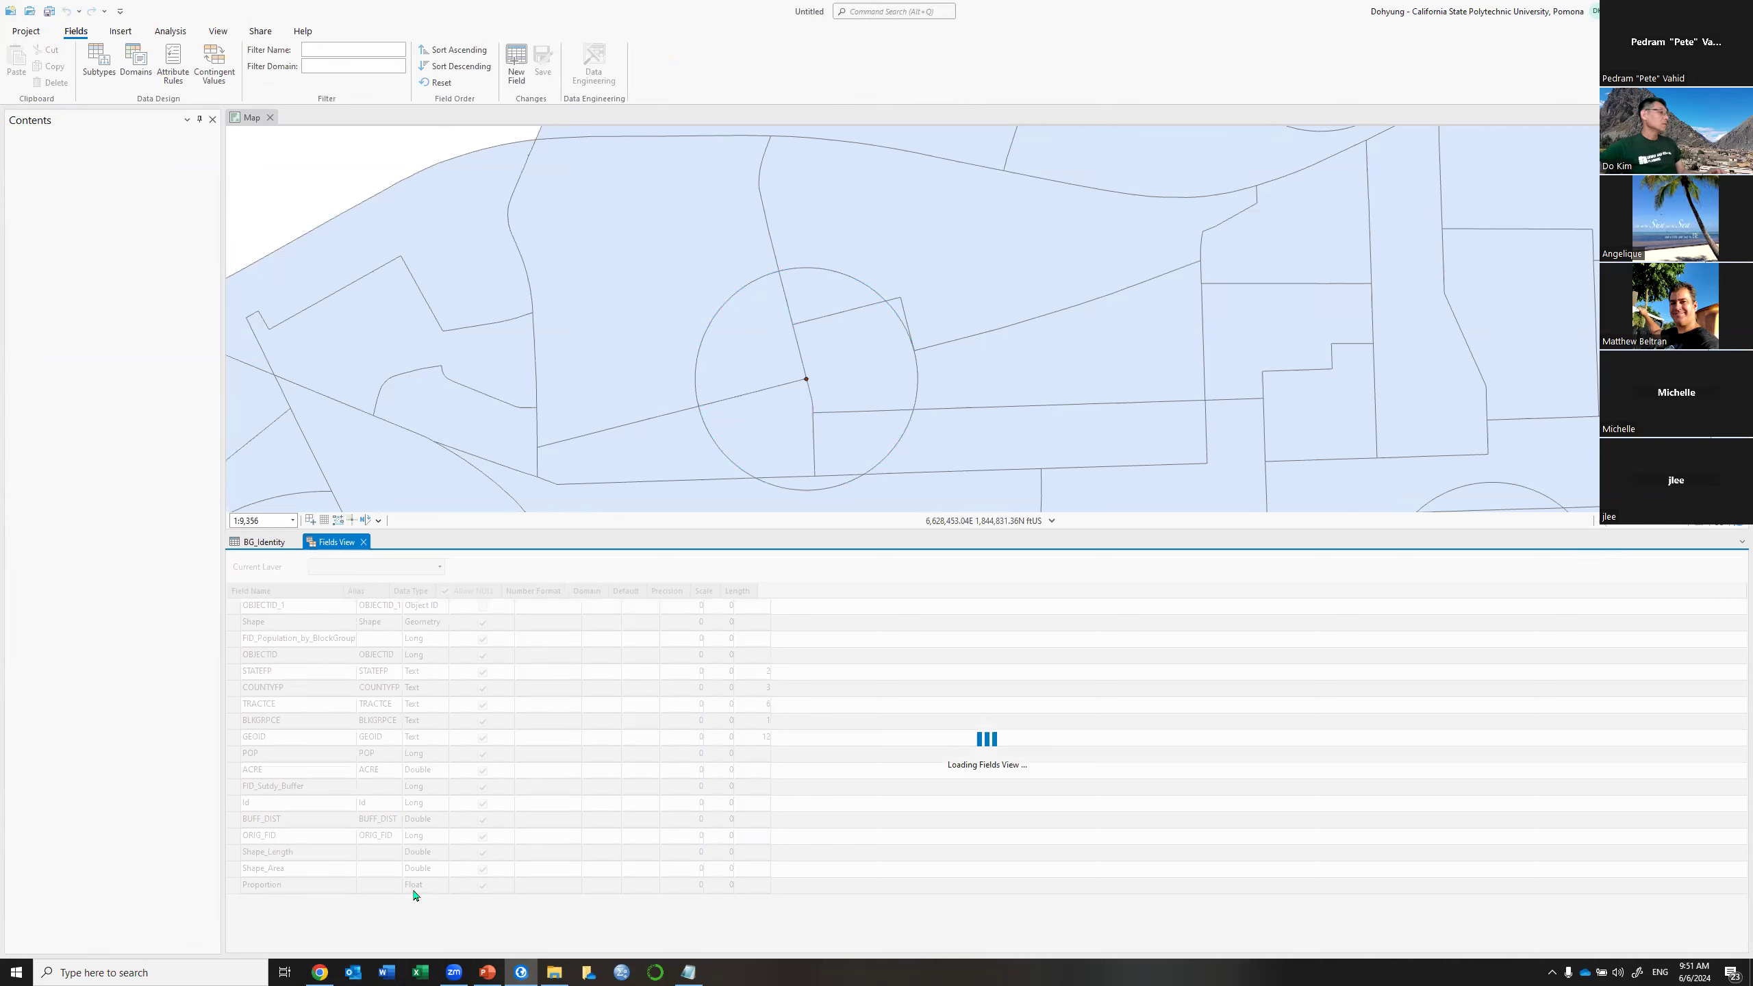
click(415, 895)
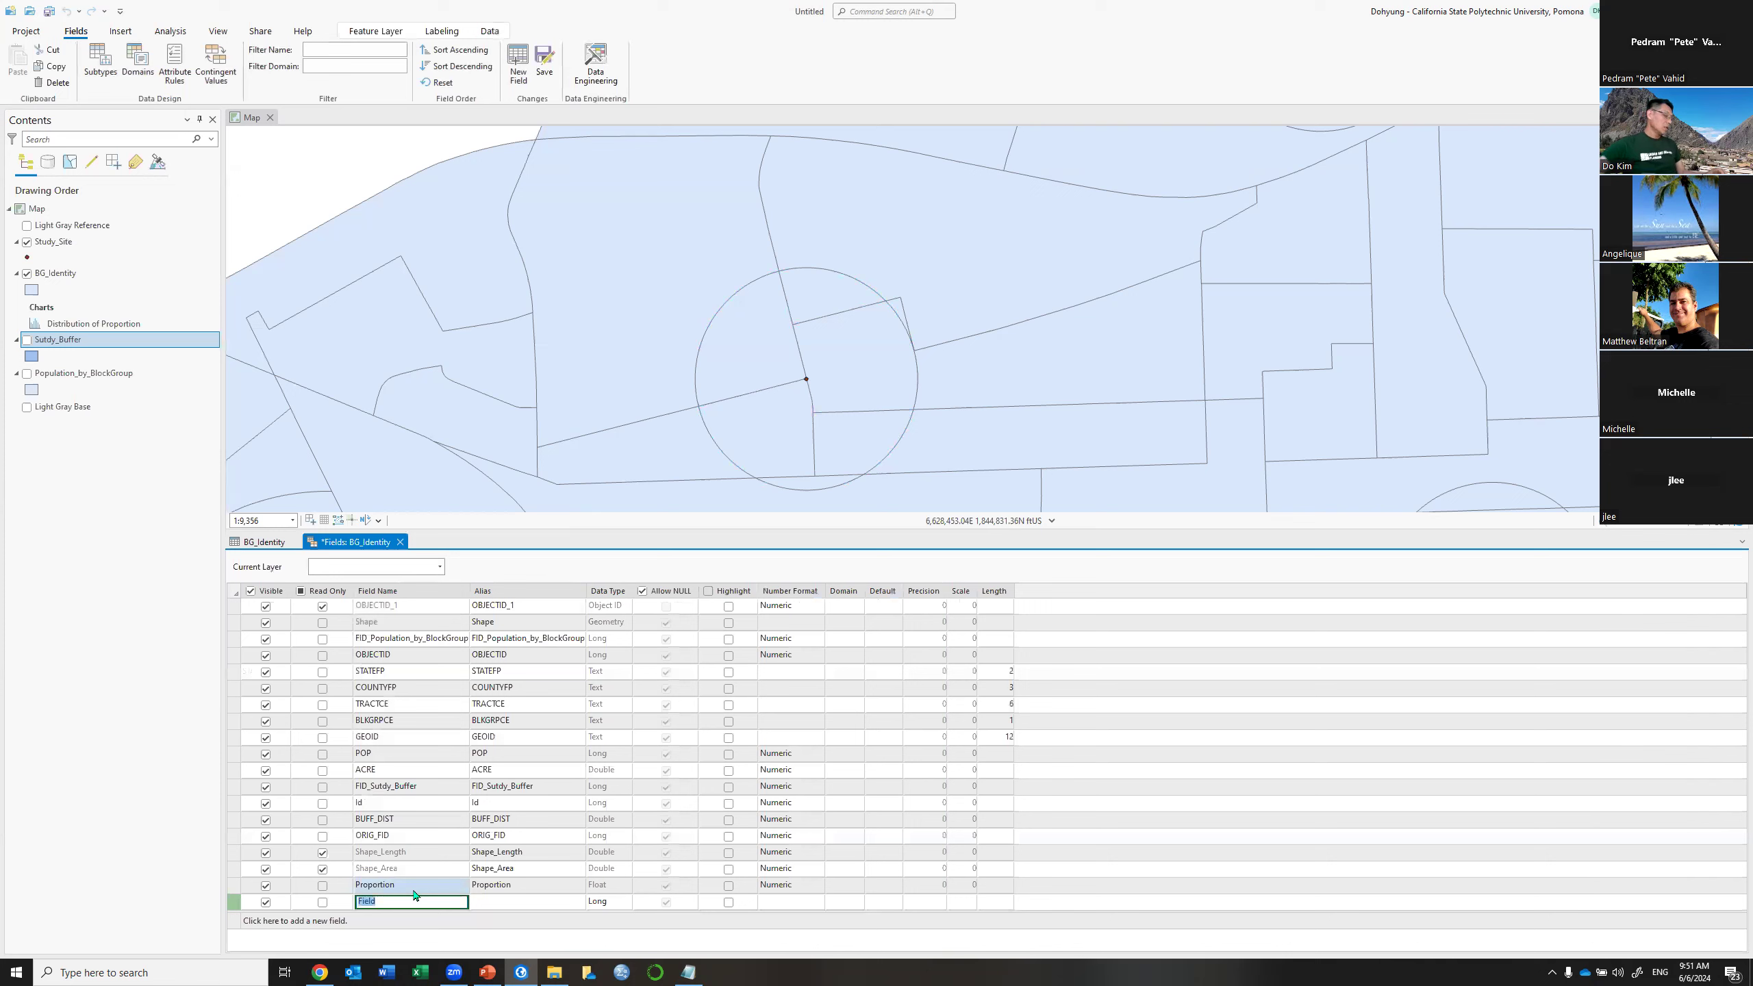
text(Prop)
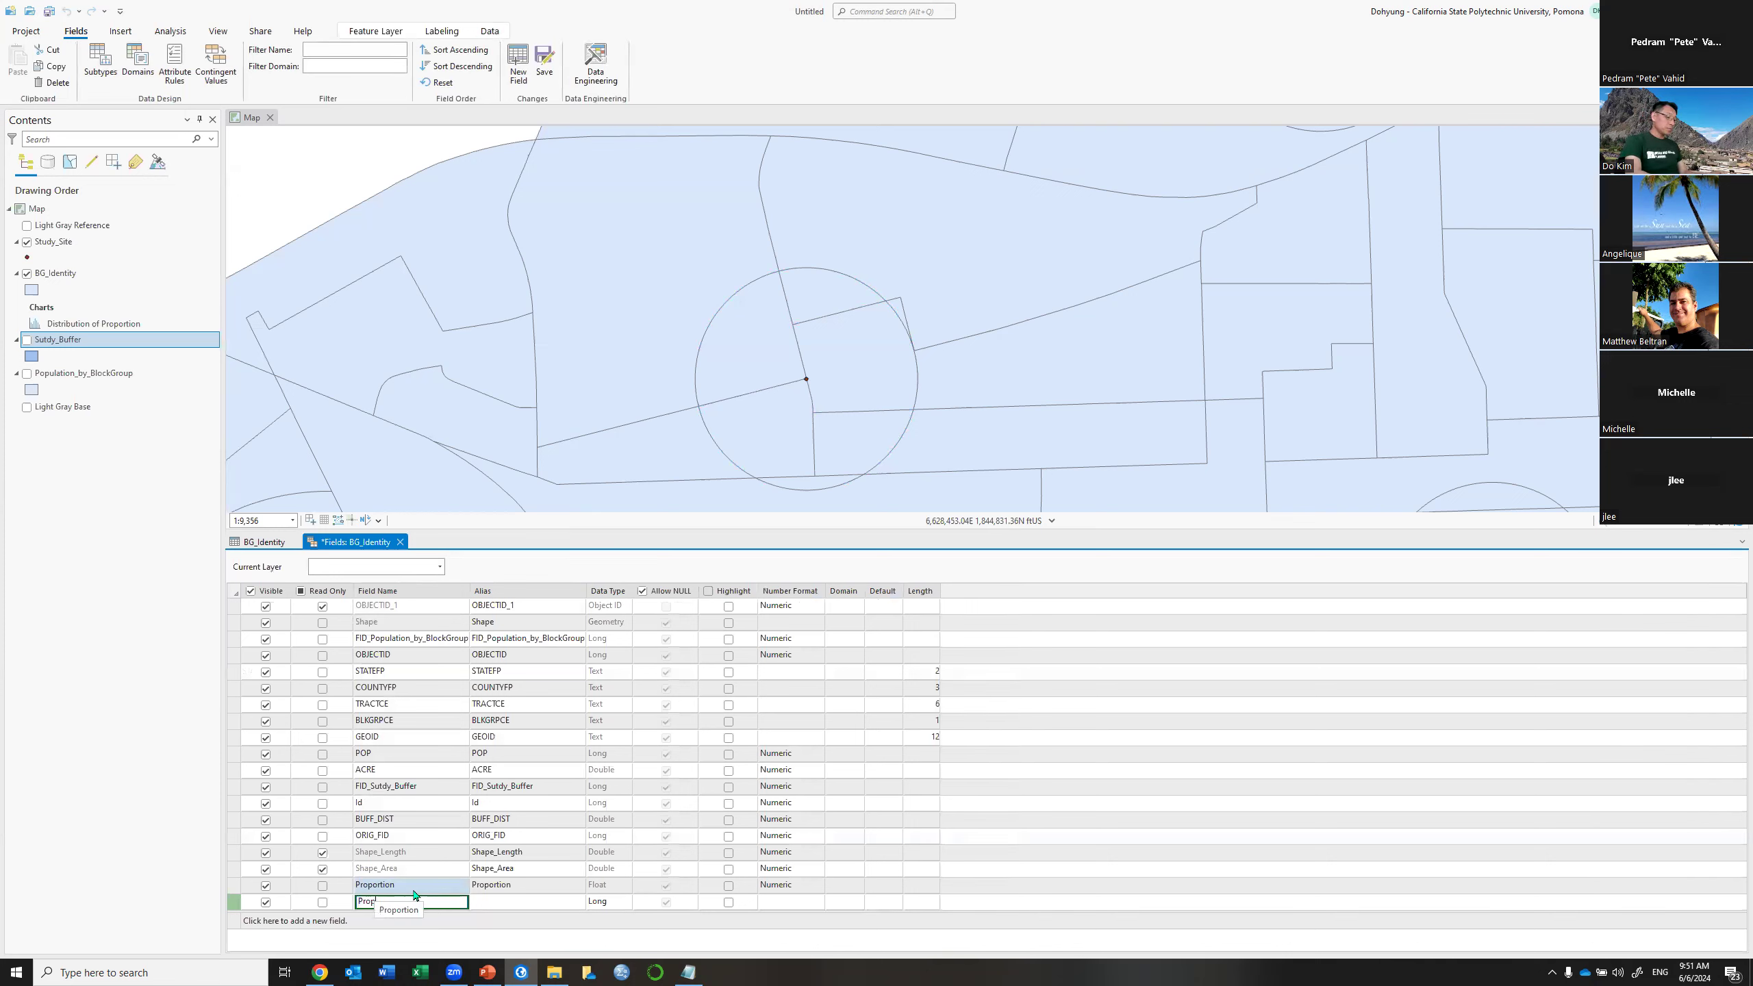
text(_Pop)
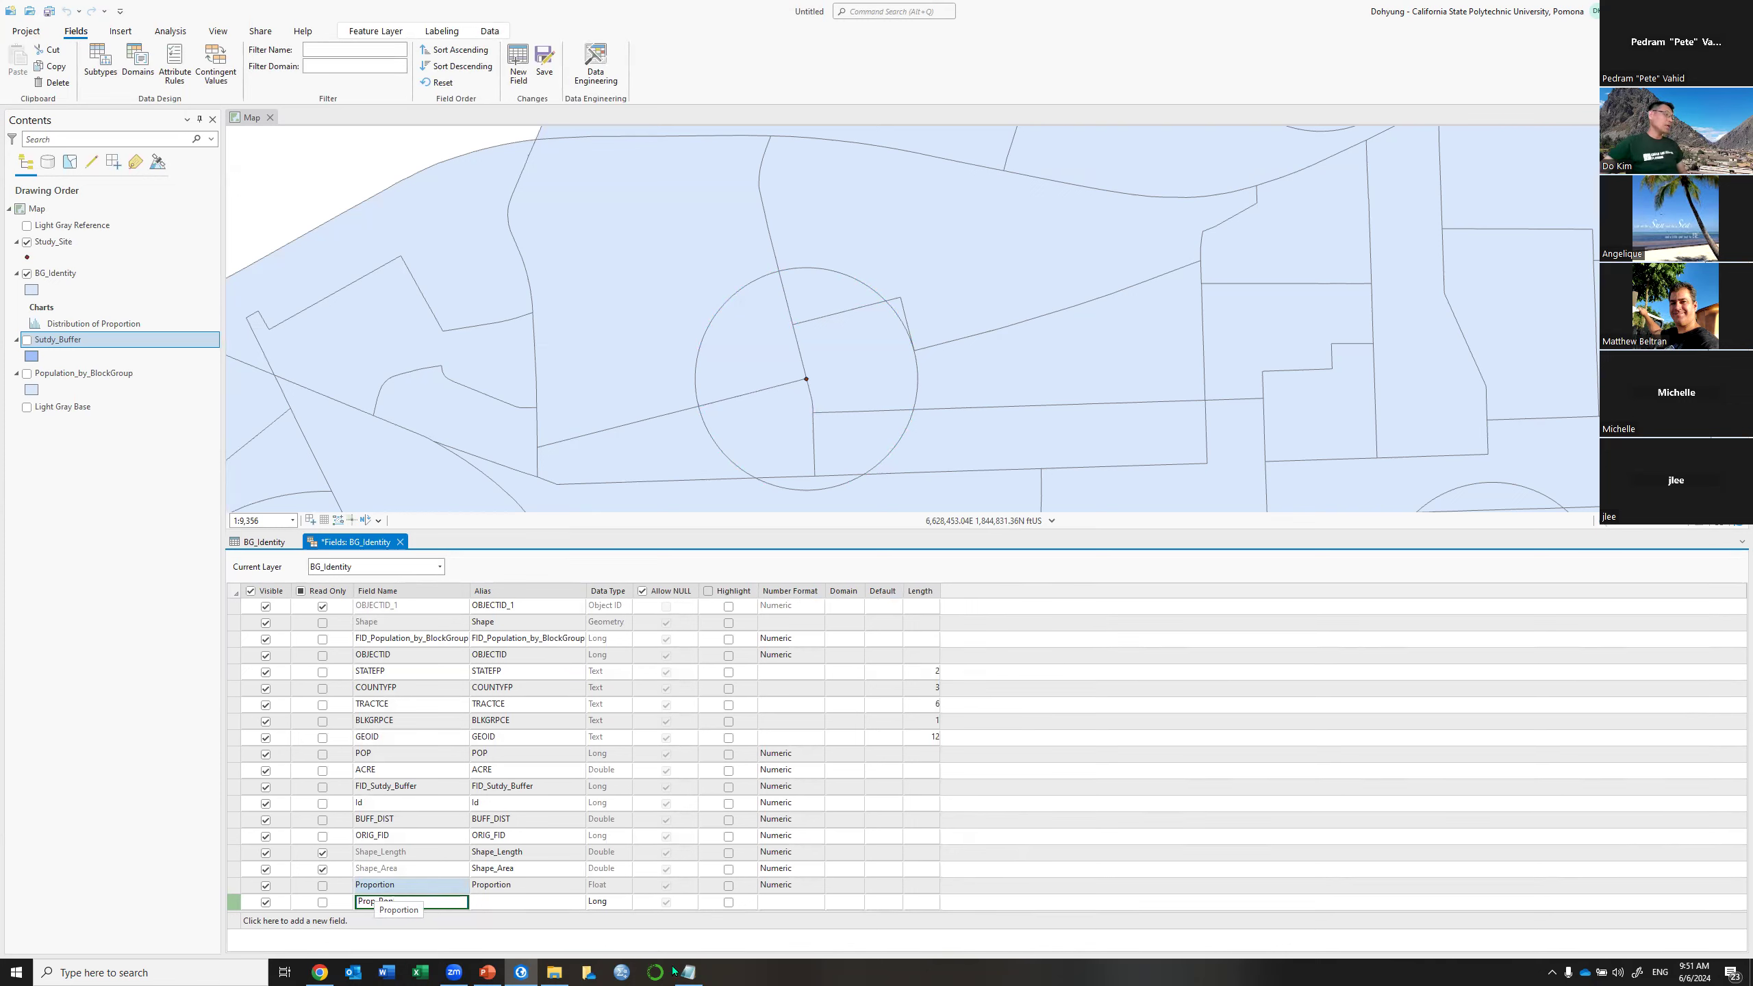
click(616, 903)
click(616, 903)
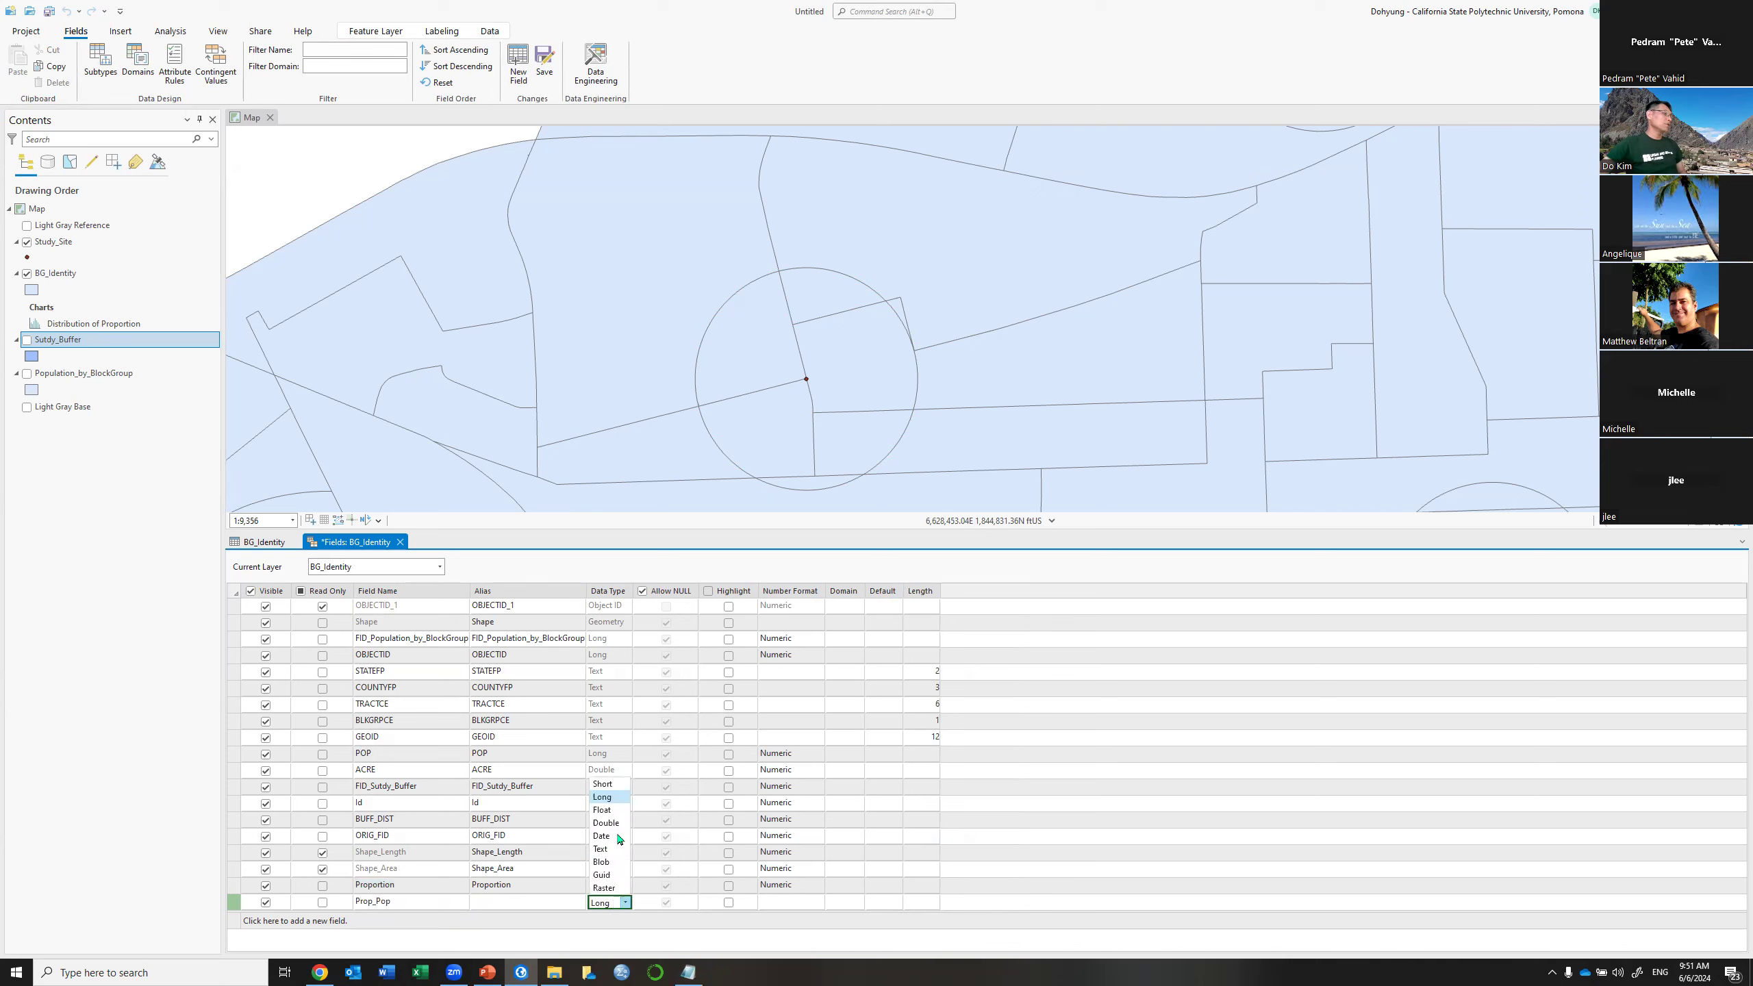
click(613, 812)
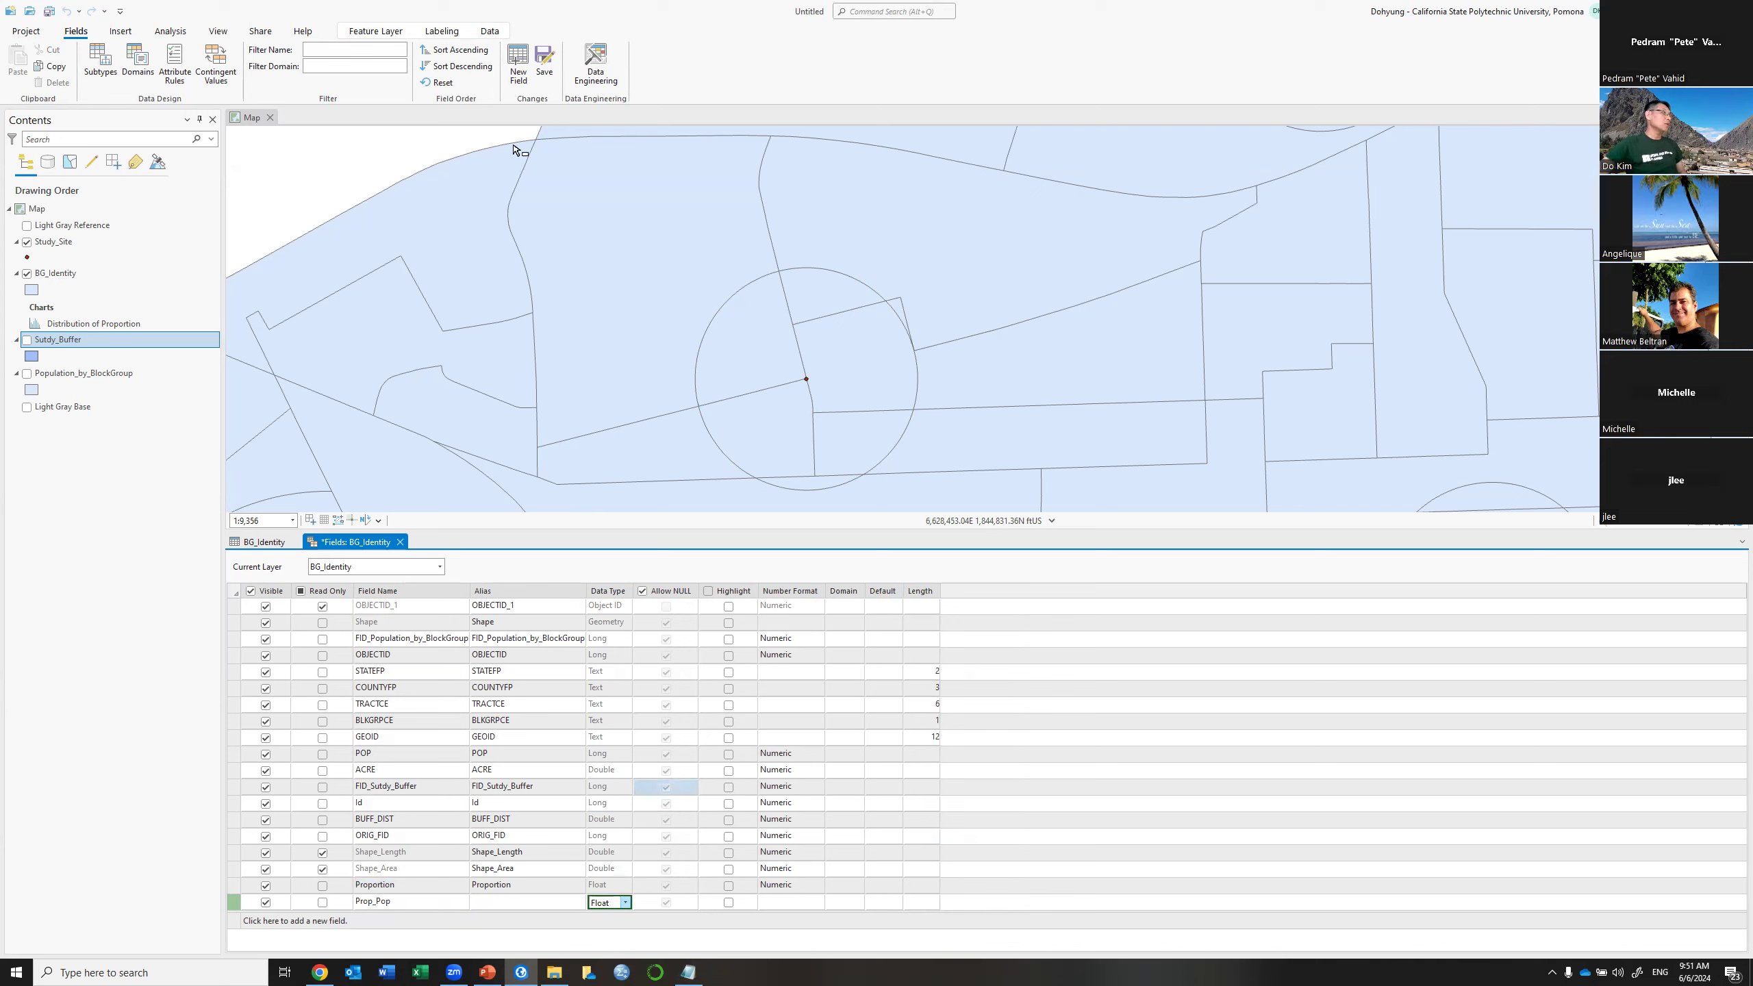
click(545, 72)
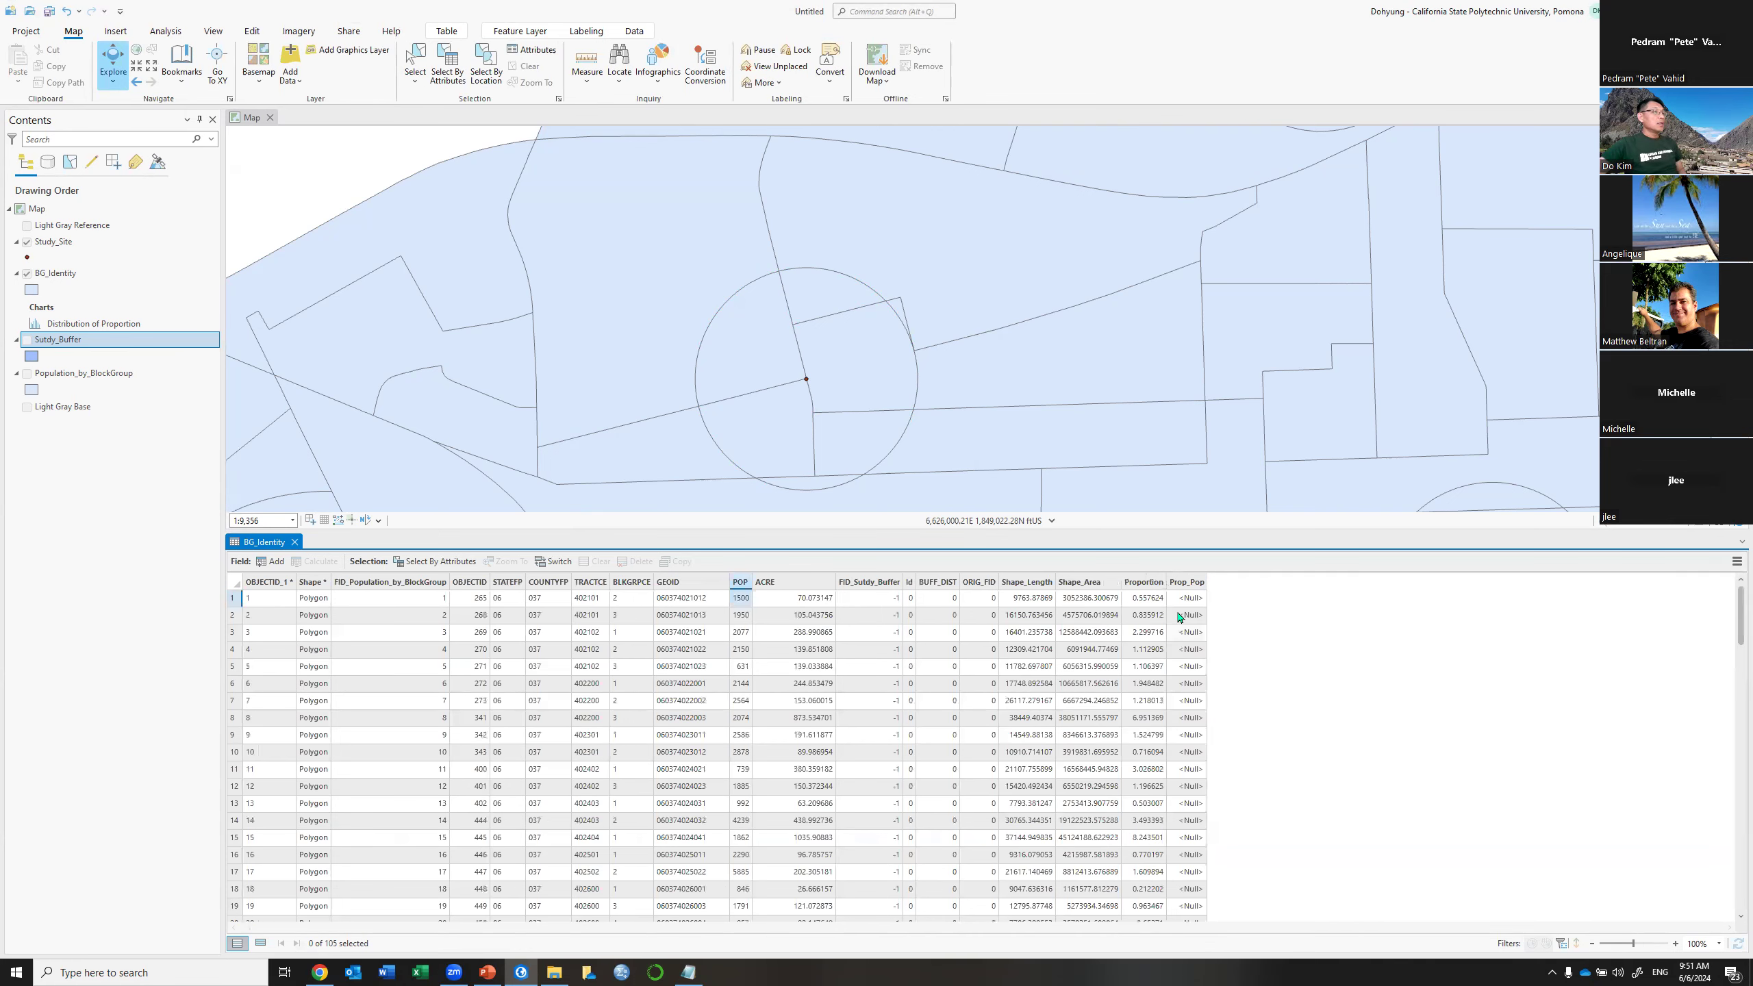
Calculate the Prop_Pop field using the expression !POP! * !Proportion!
right_click(1187, 585)
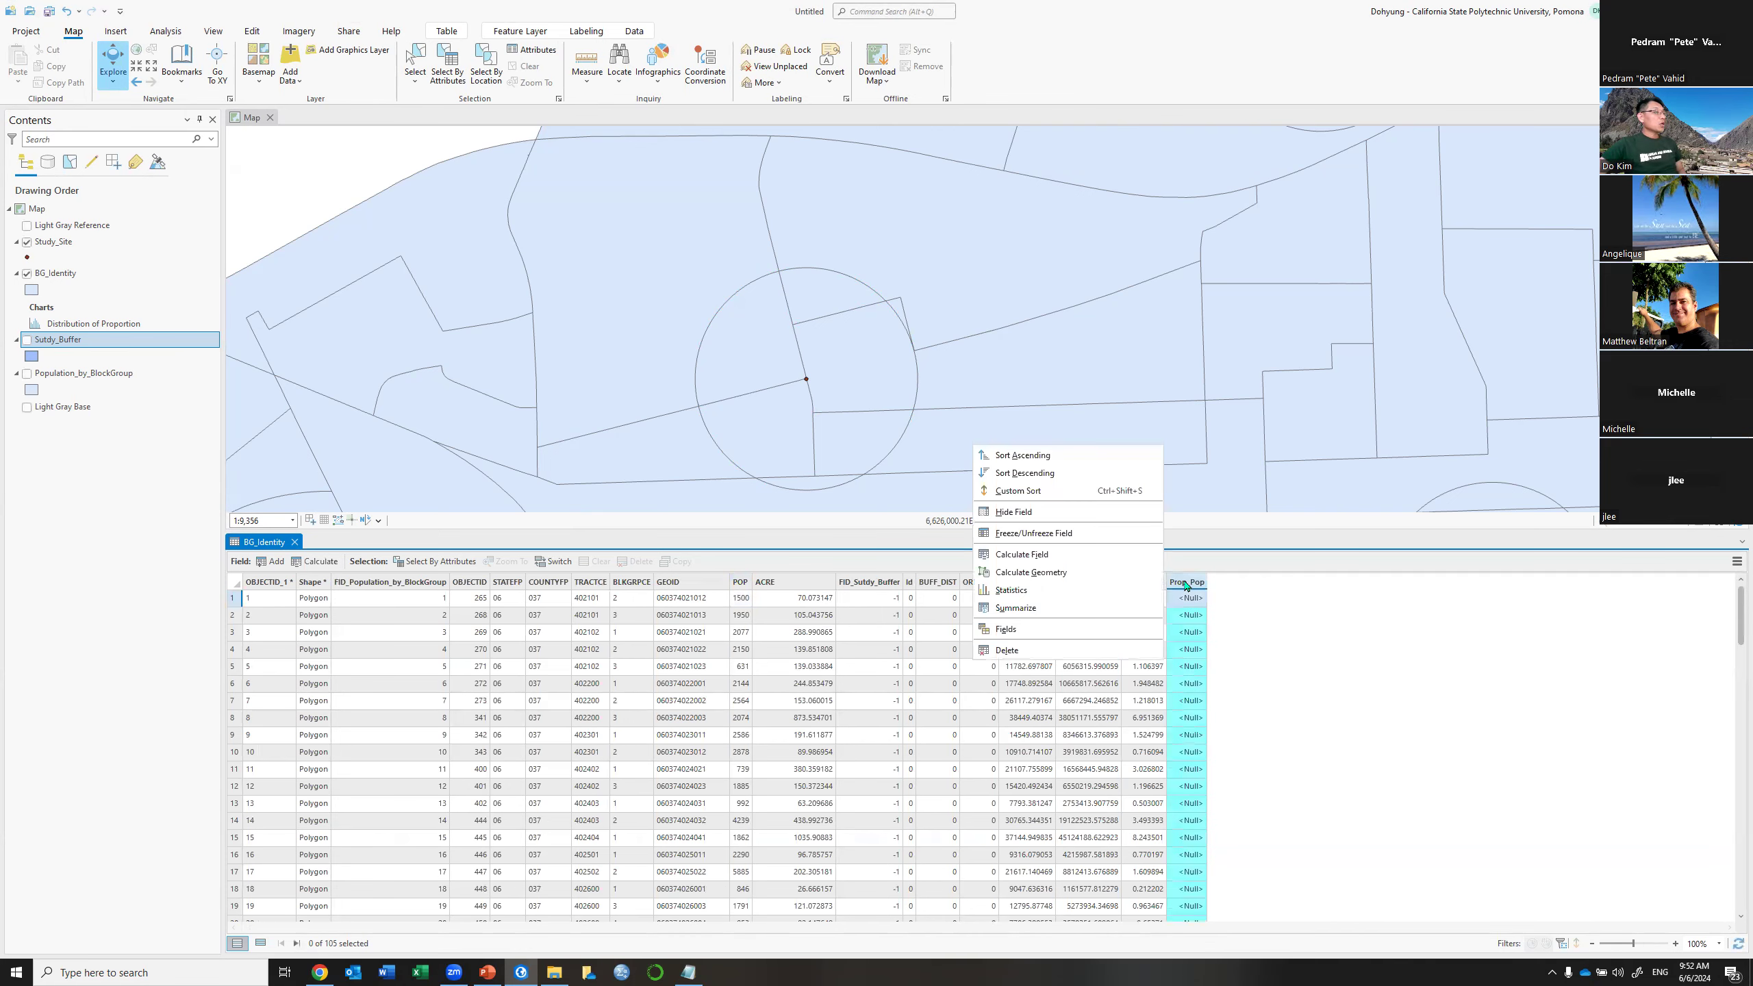
click(1043, 560)
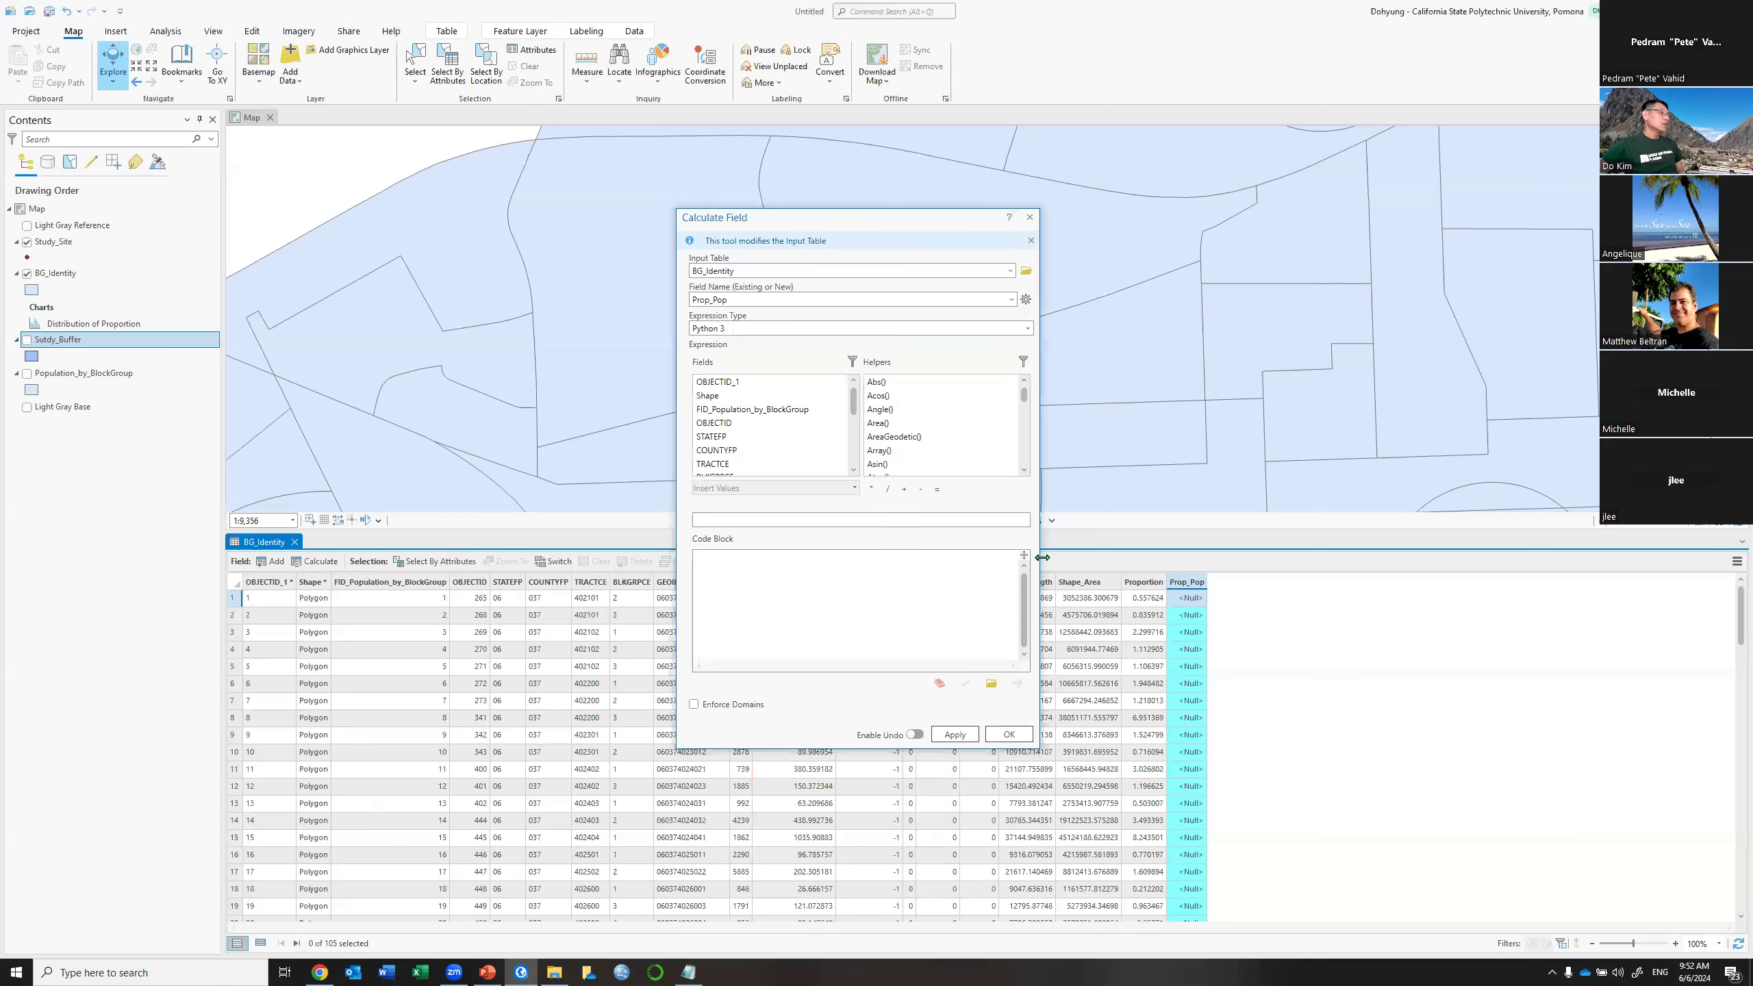
drag(785, 517, 650, 510)
key(BackSpace)
scroll(748, 449, down, 2)
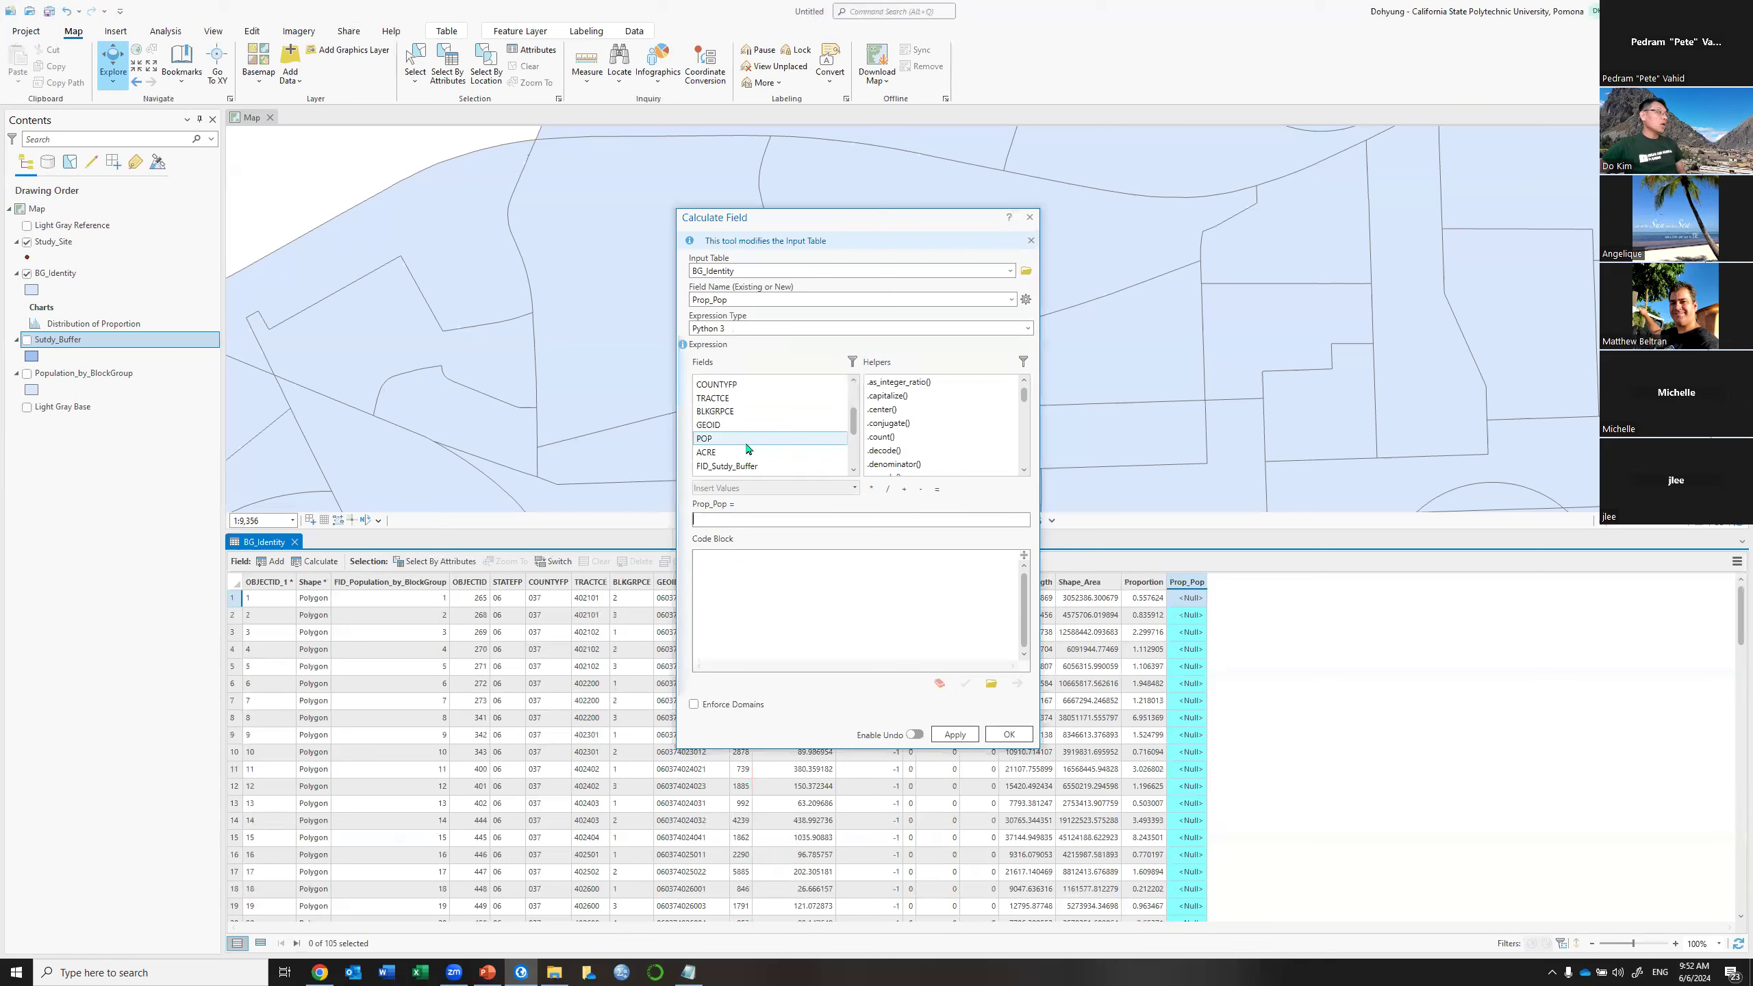
click(748, 441)
click(871, 488)
scroll(854, 448, down, 3)
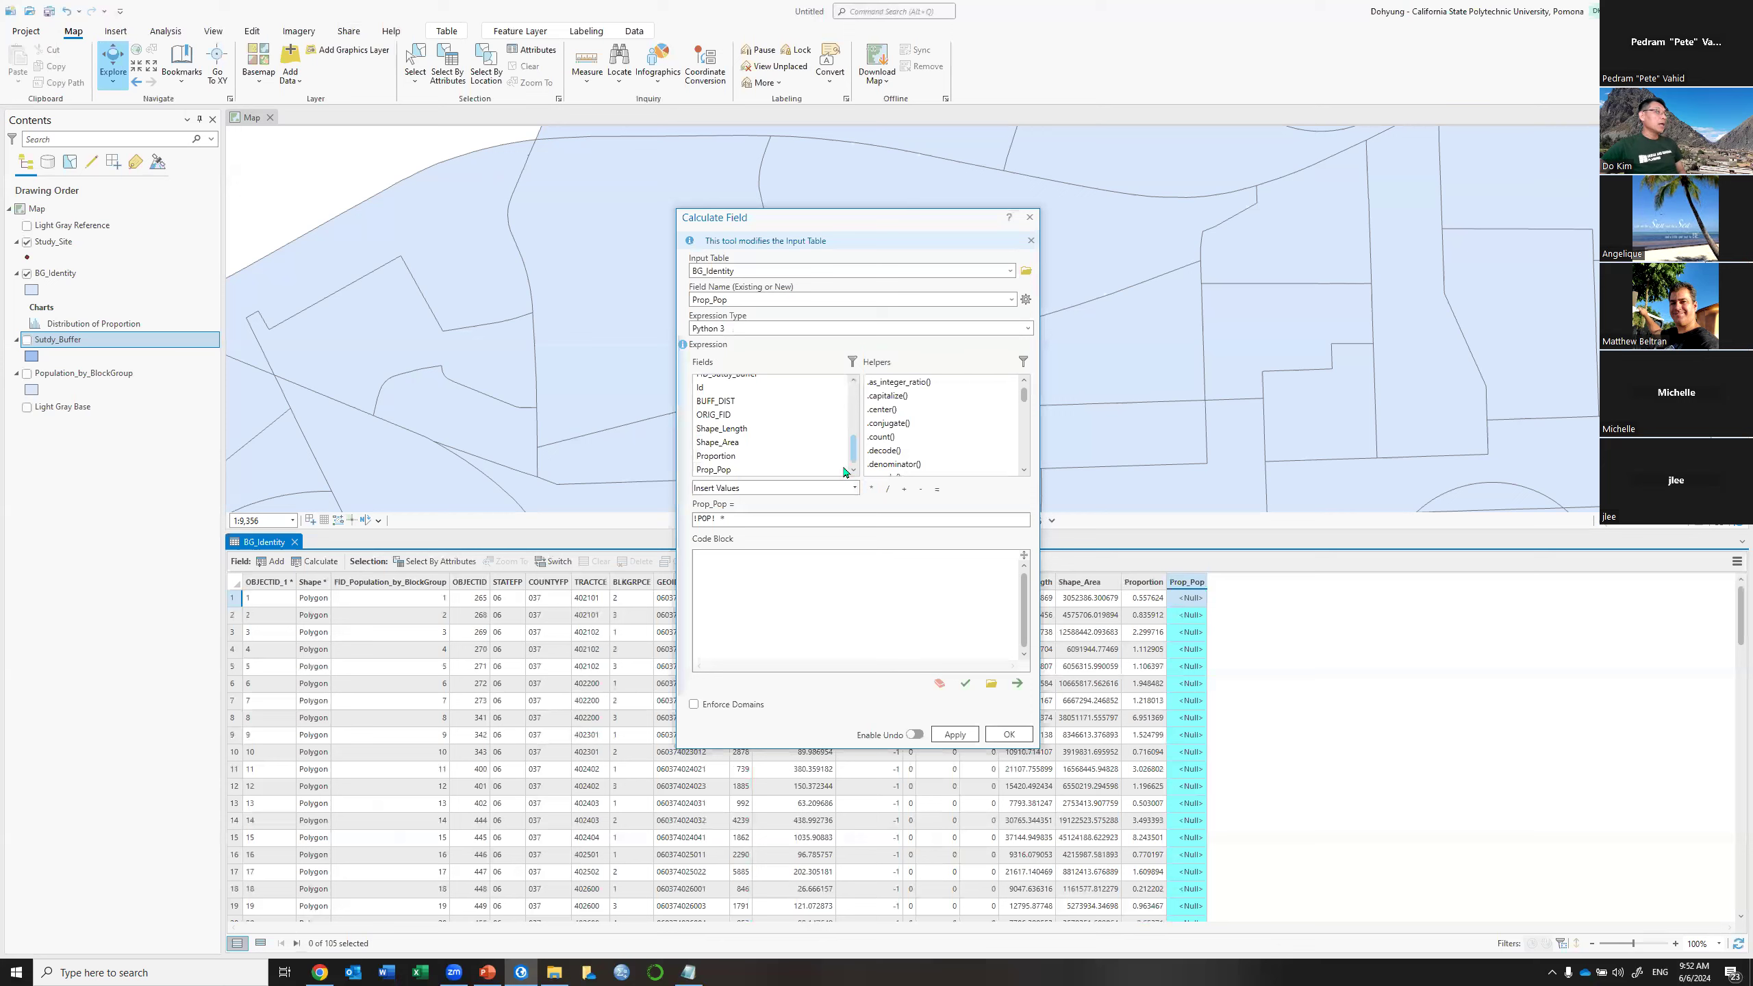
double_click(718, 457)
click(1008, 735)
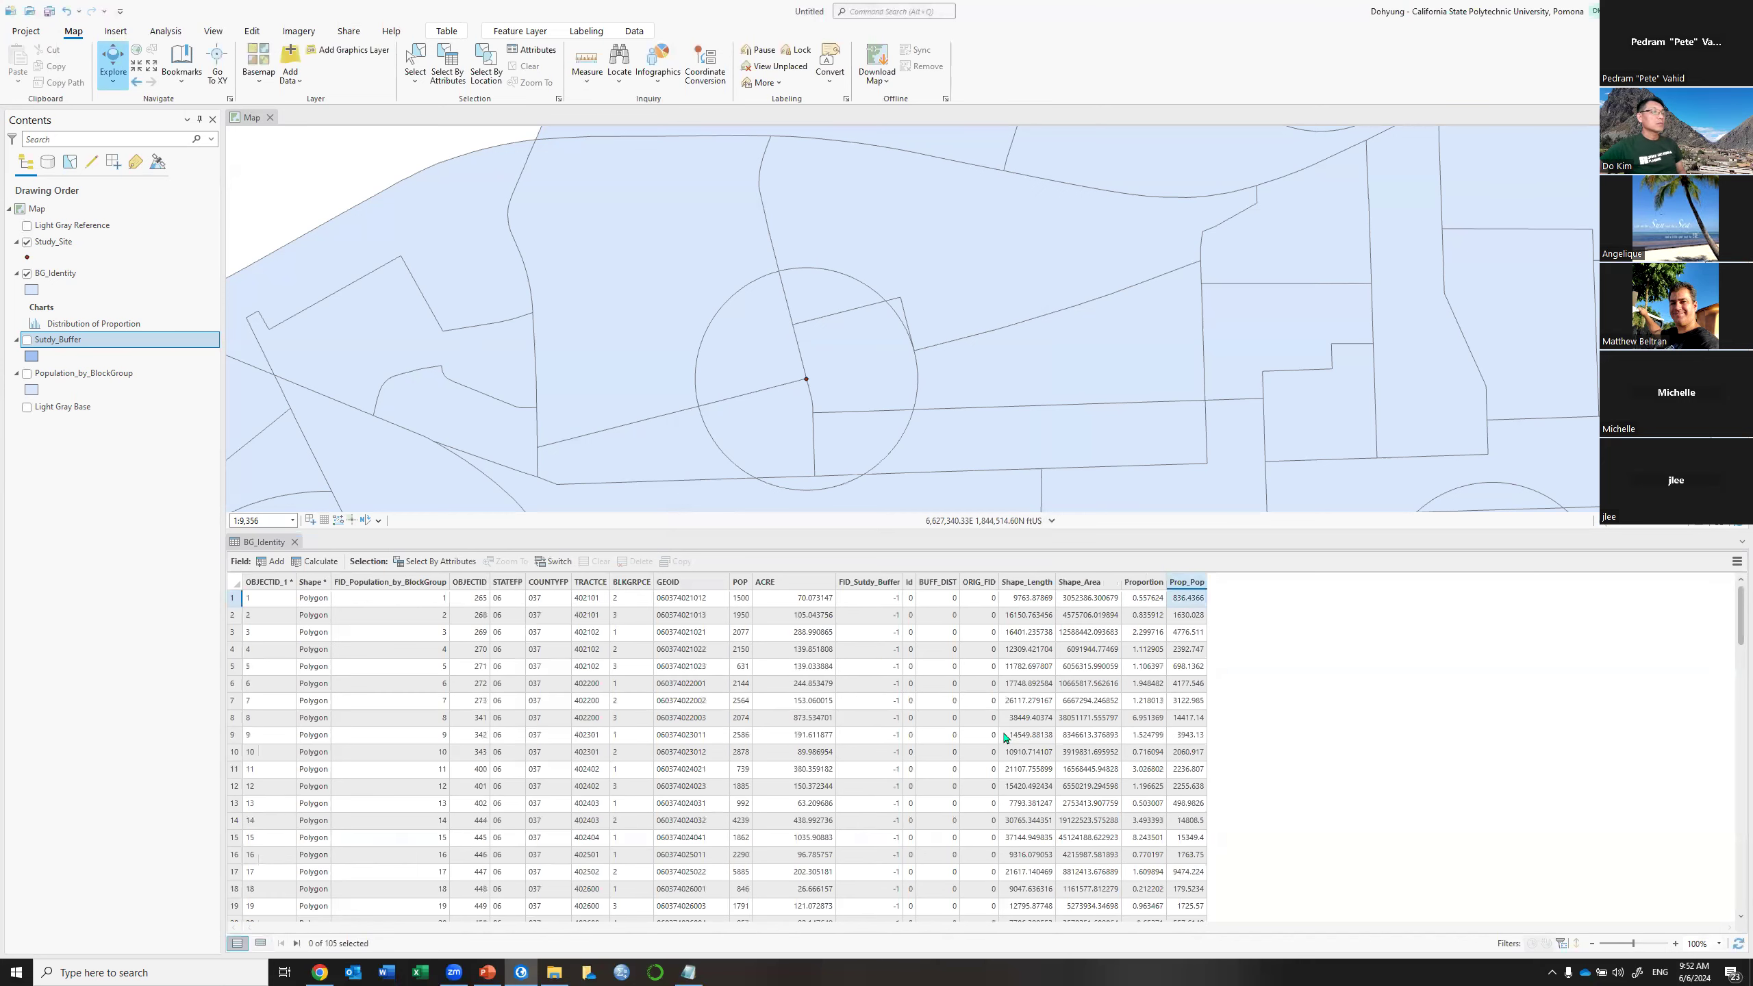
Box-select the pieces inside the buffer circle, review them, then clear the selection
click(1254, 543)
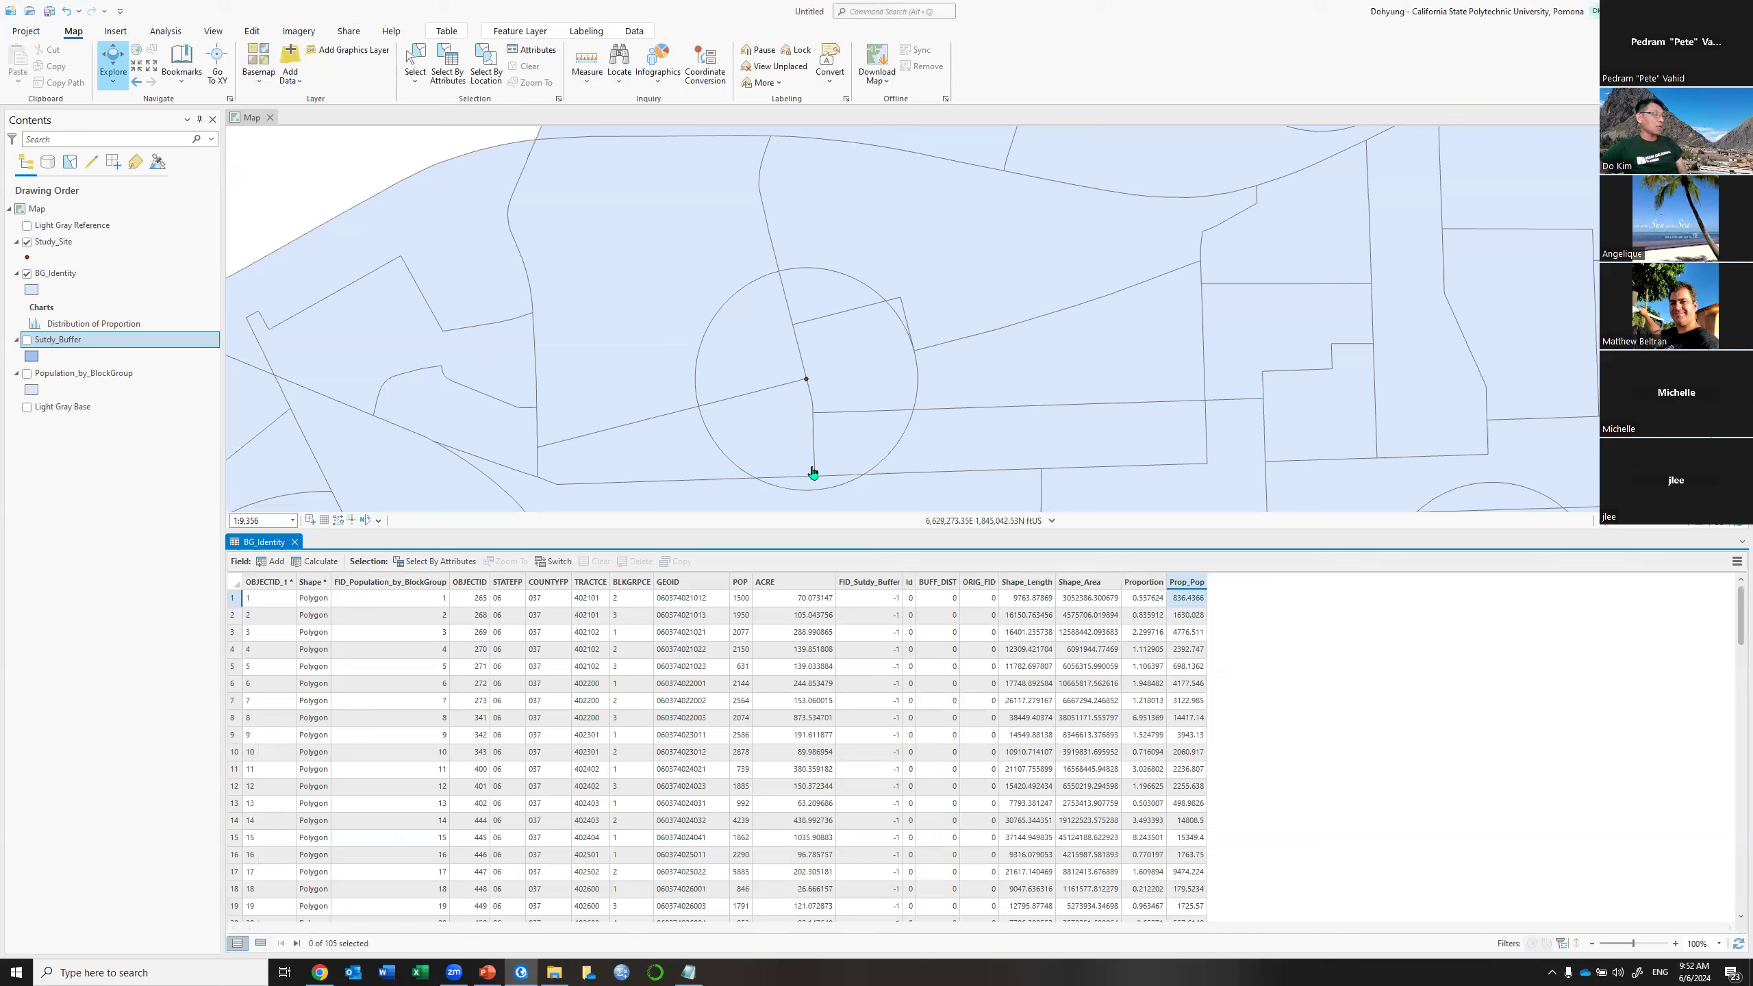
click(417, 61)
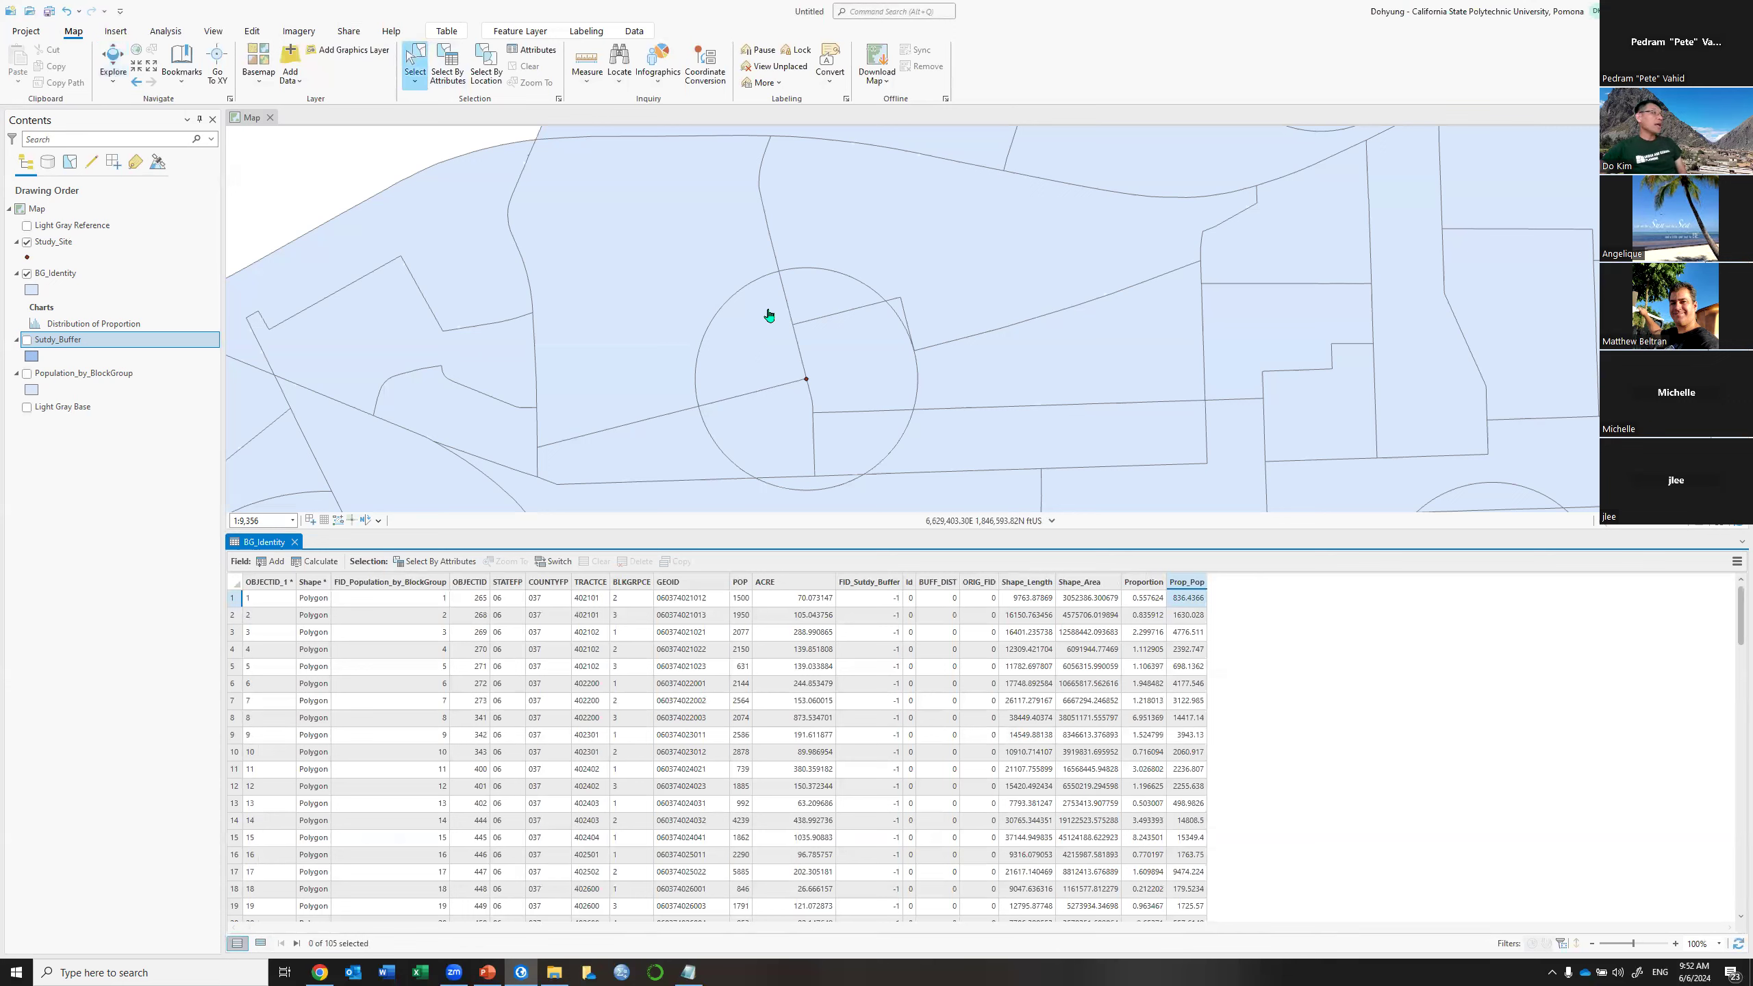
drag(753, 300, 821, 454)
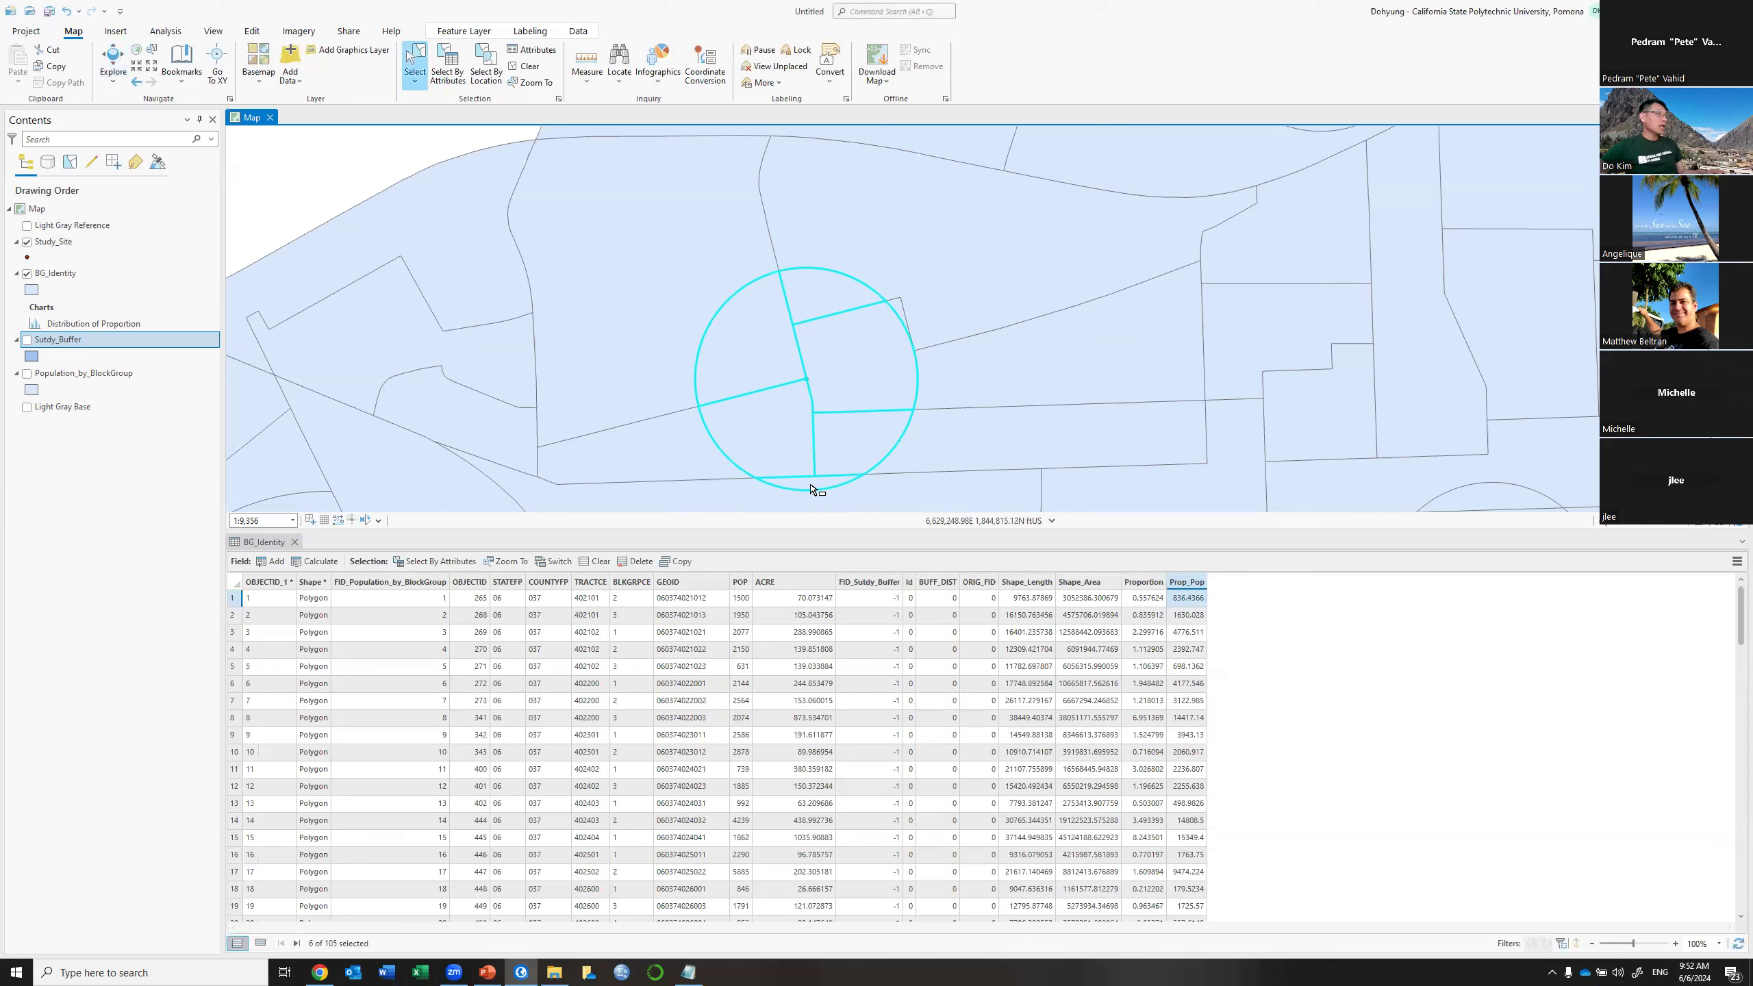
click(261, 944)
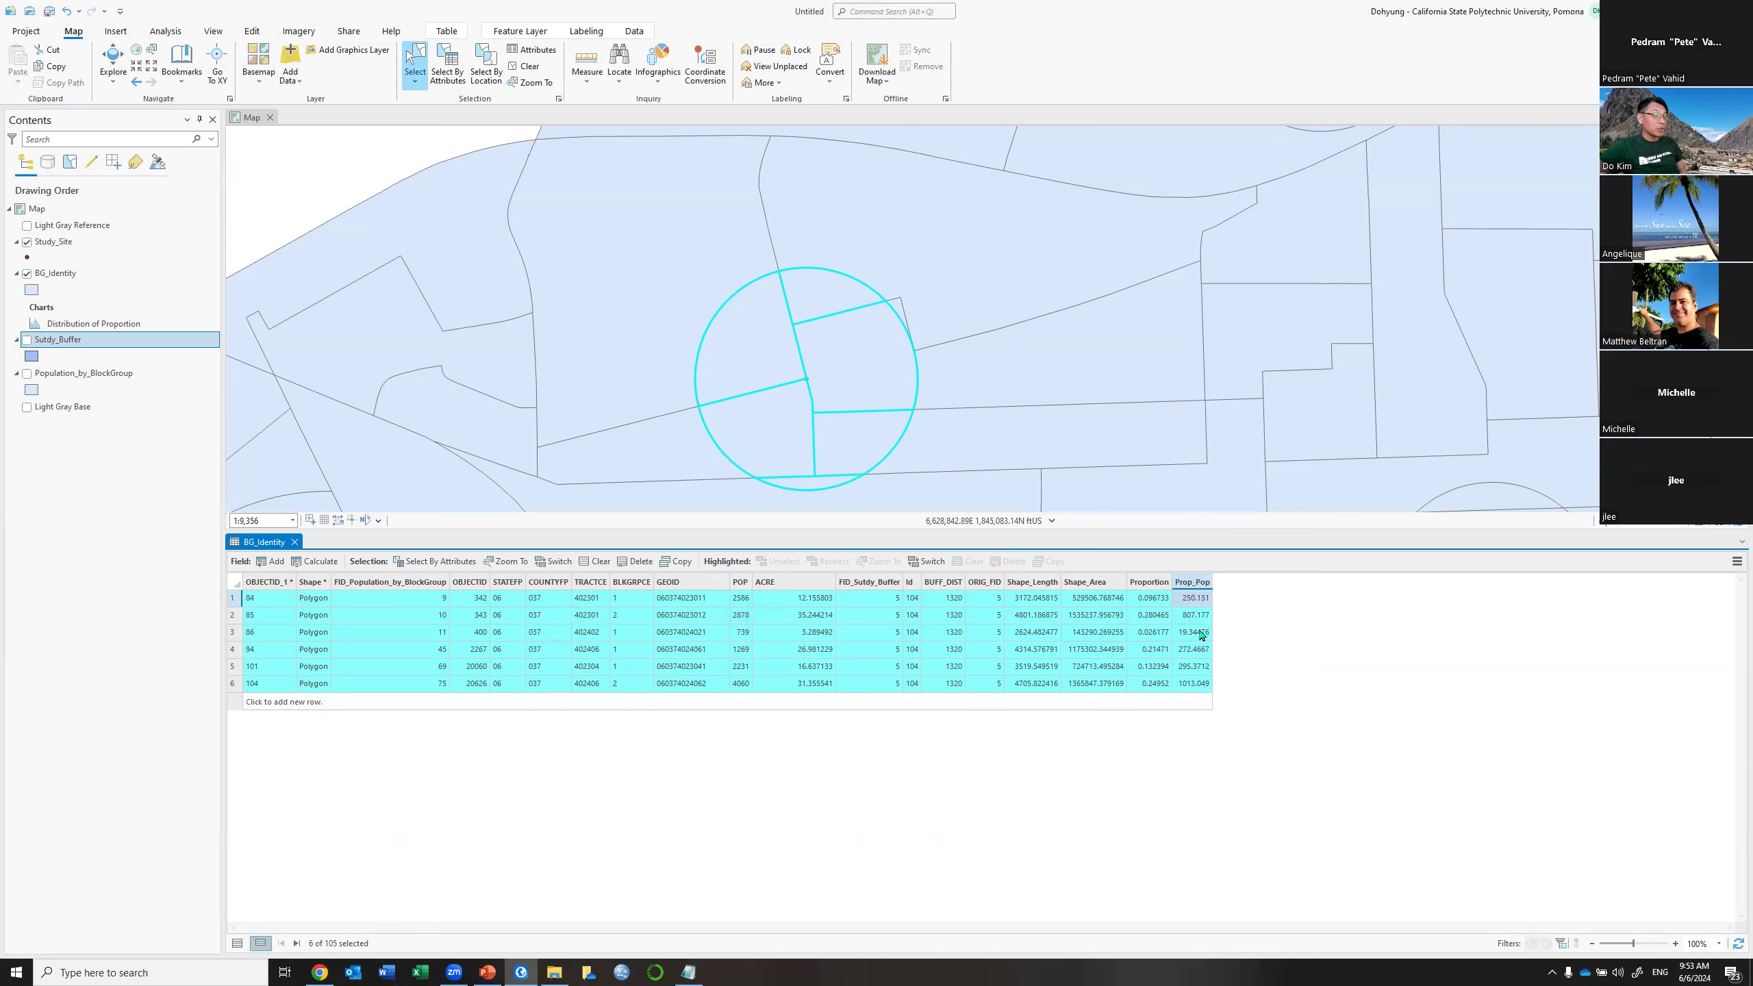
click(238, 945)
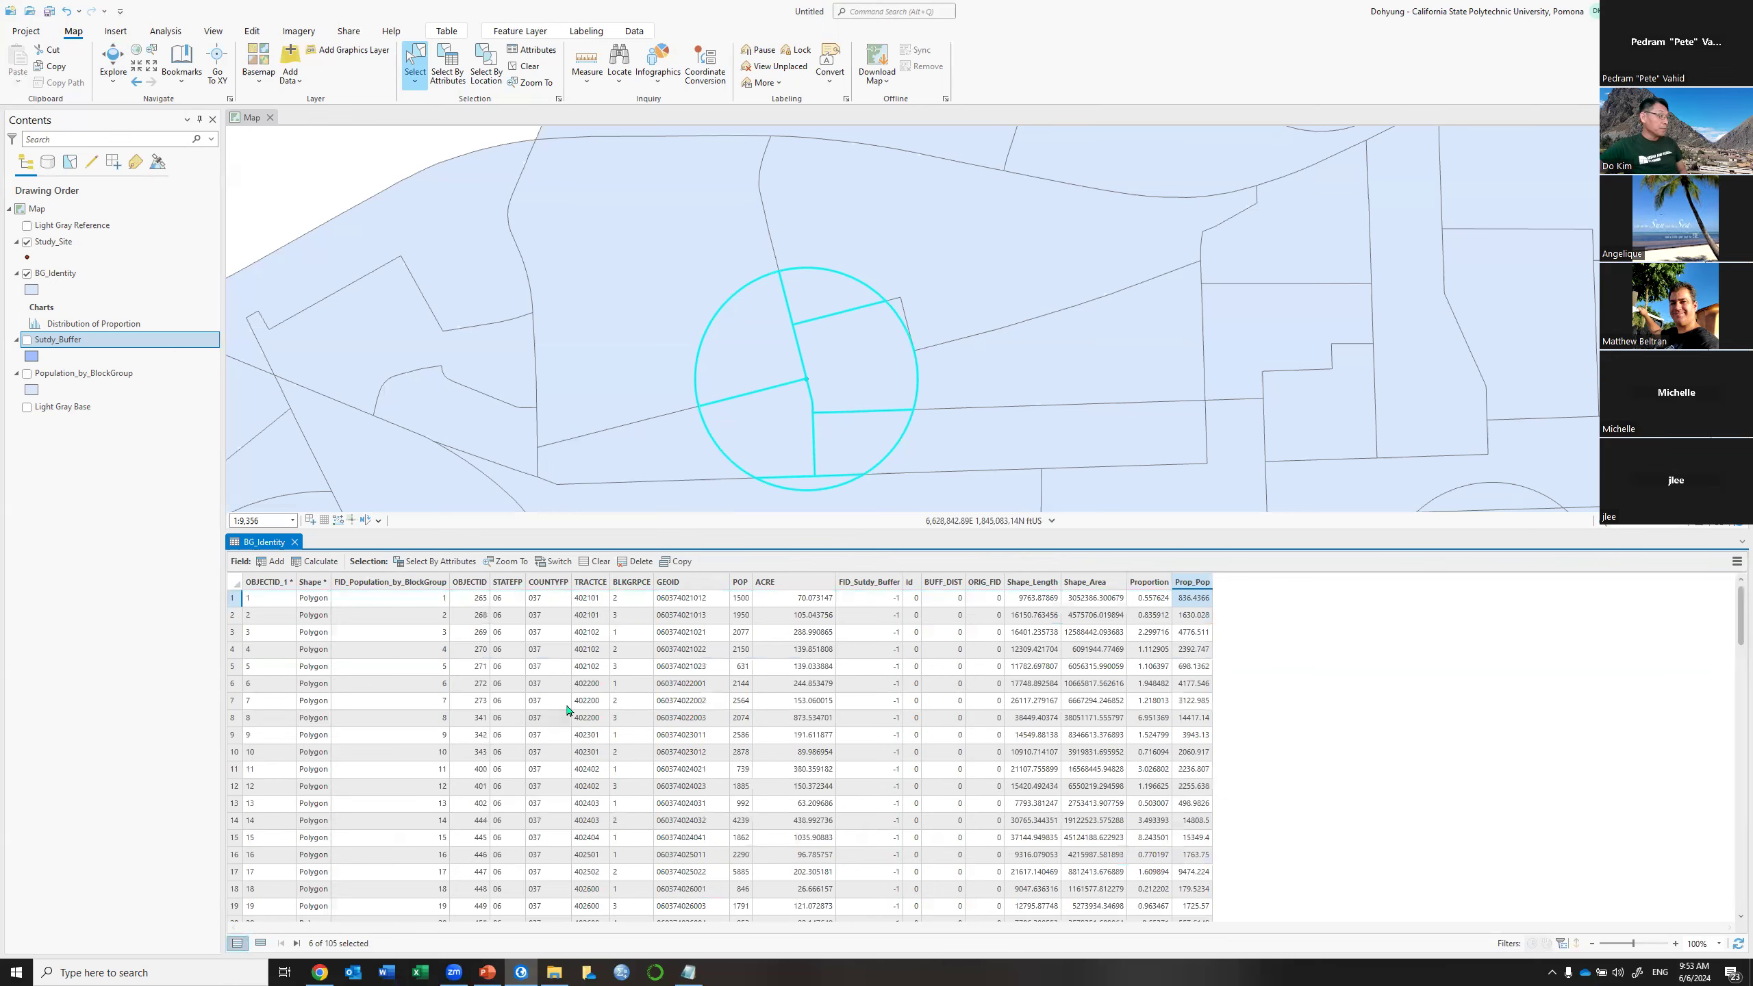
click(596, 563)
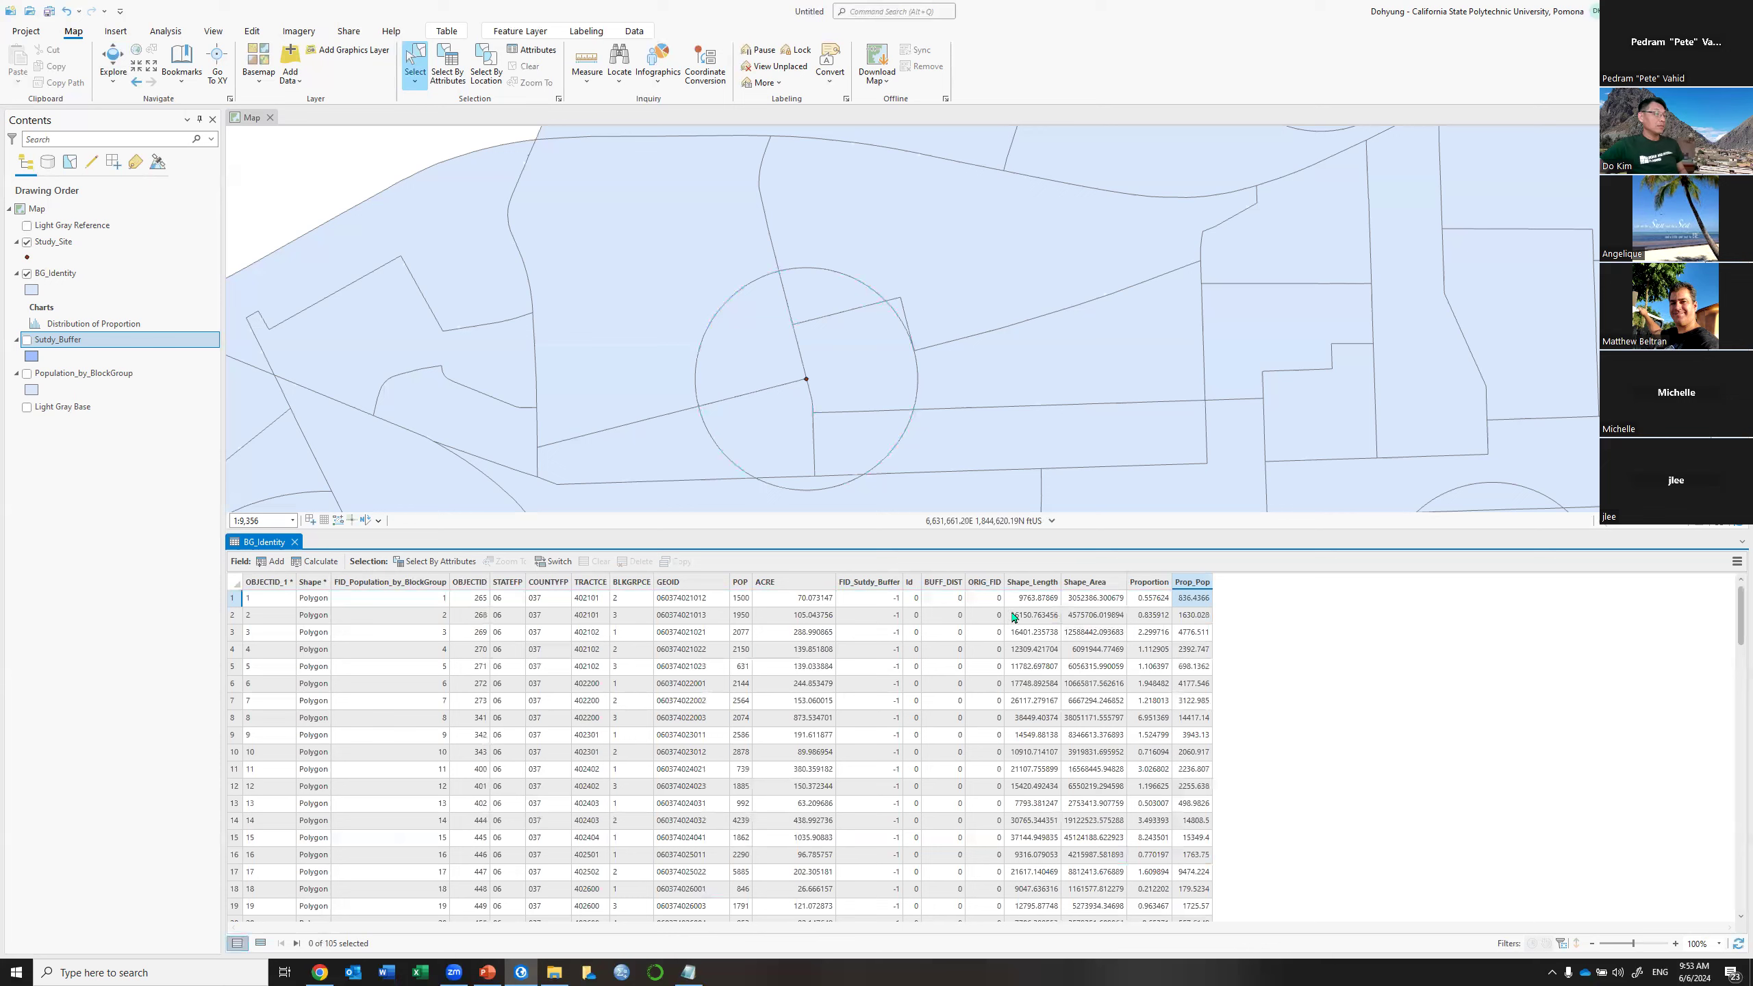
Widen the ORIG_FID column and reselect the buffer pieces, adding the two missing slivers
drag(1004, 583, 1049, 582)
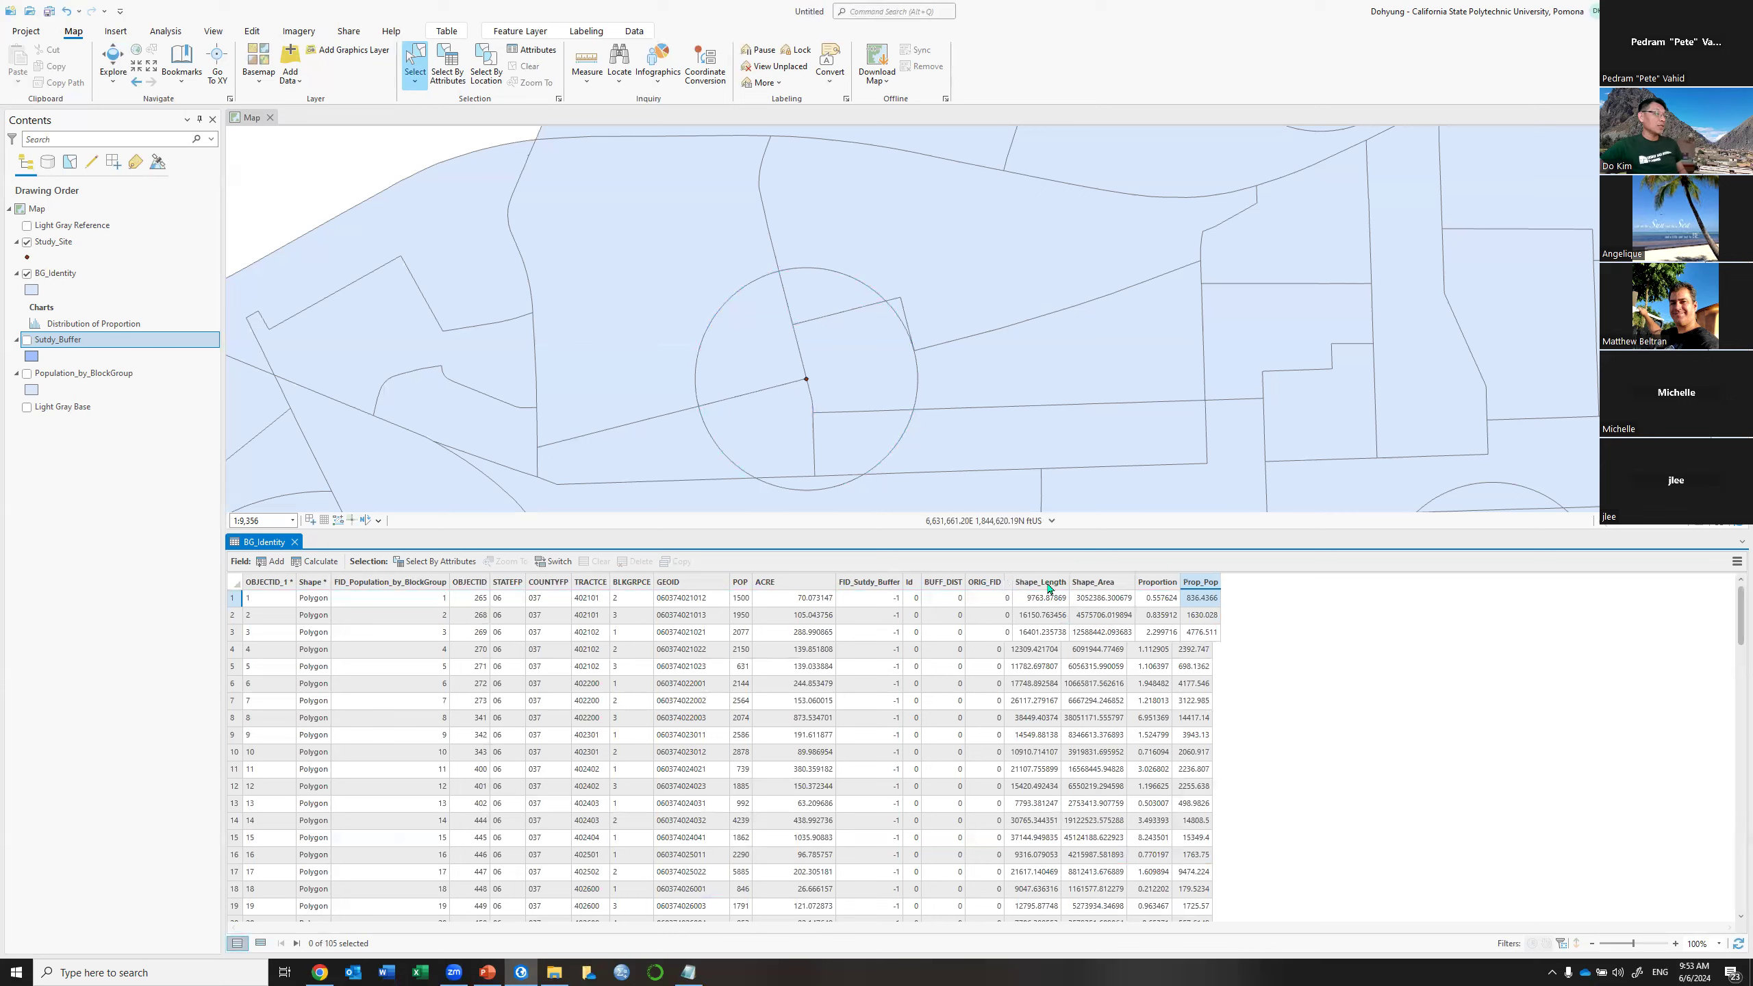
drag(768, 350, 847, 438)
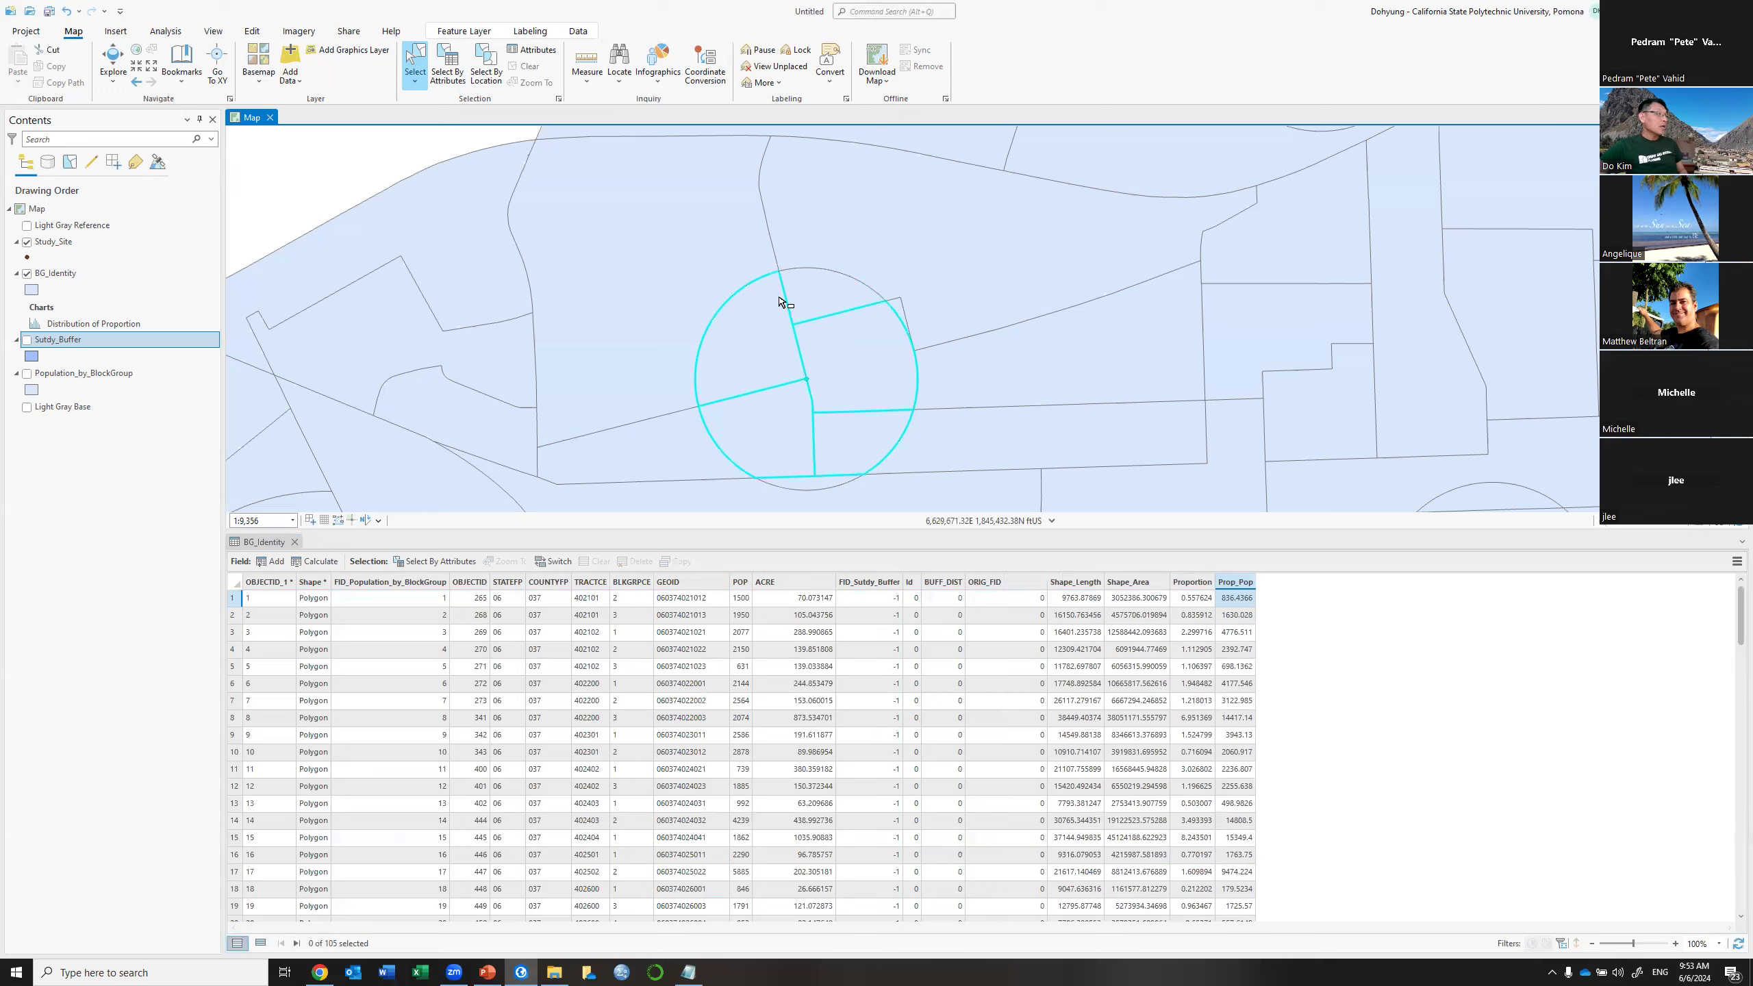
shift+click(811, 487)
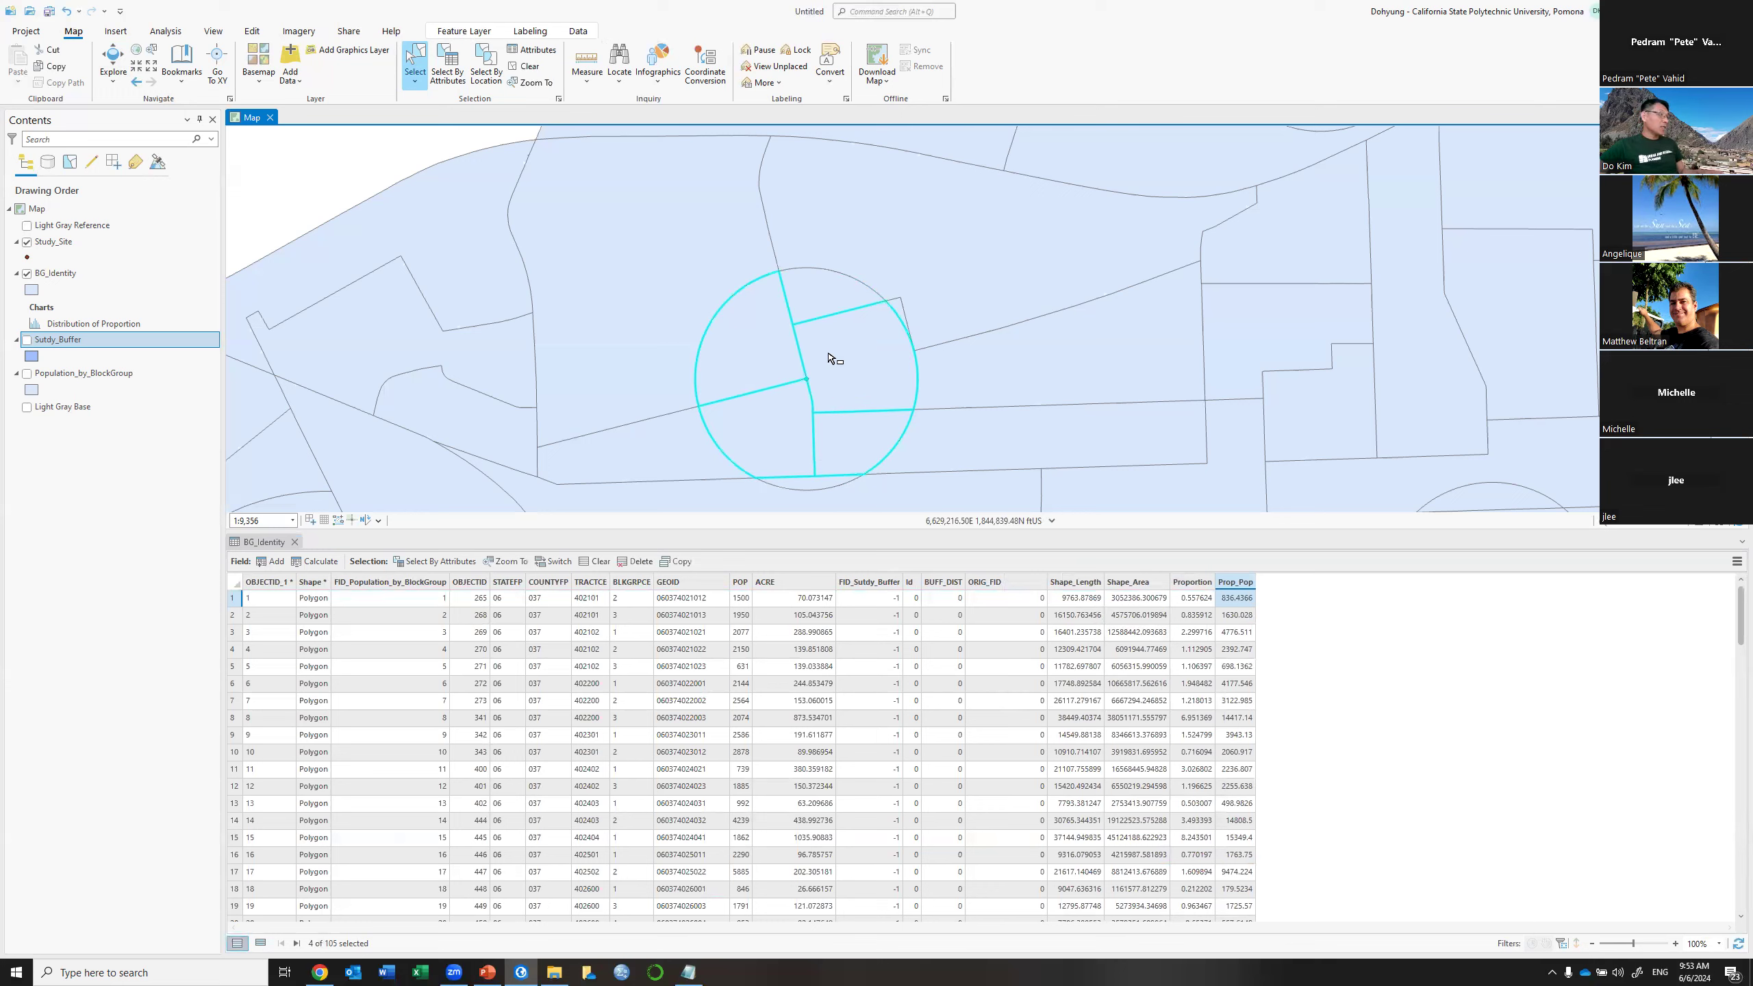
shift+click(828, 434)
List the six selected pieces and identify the buffer's centre point as study site 104
click(261, 950)
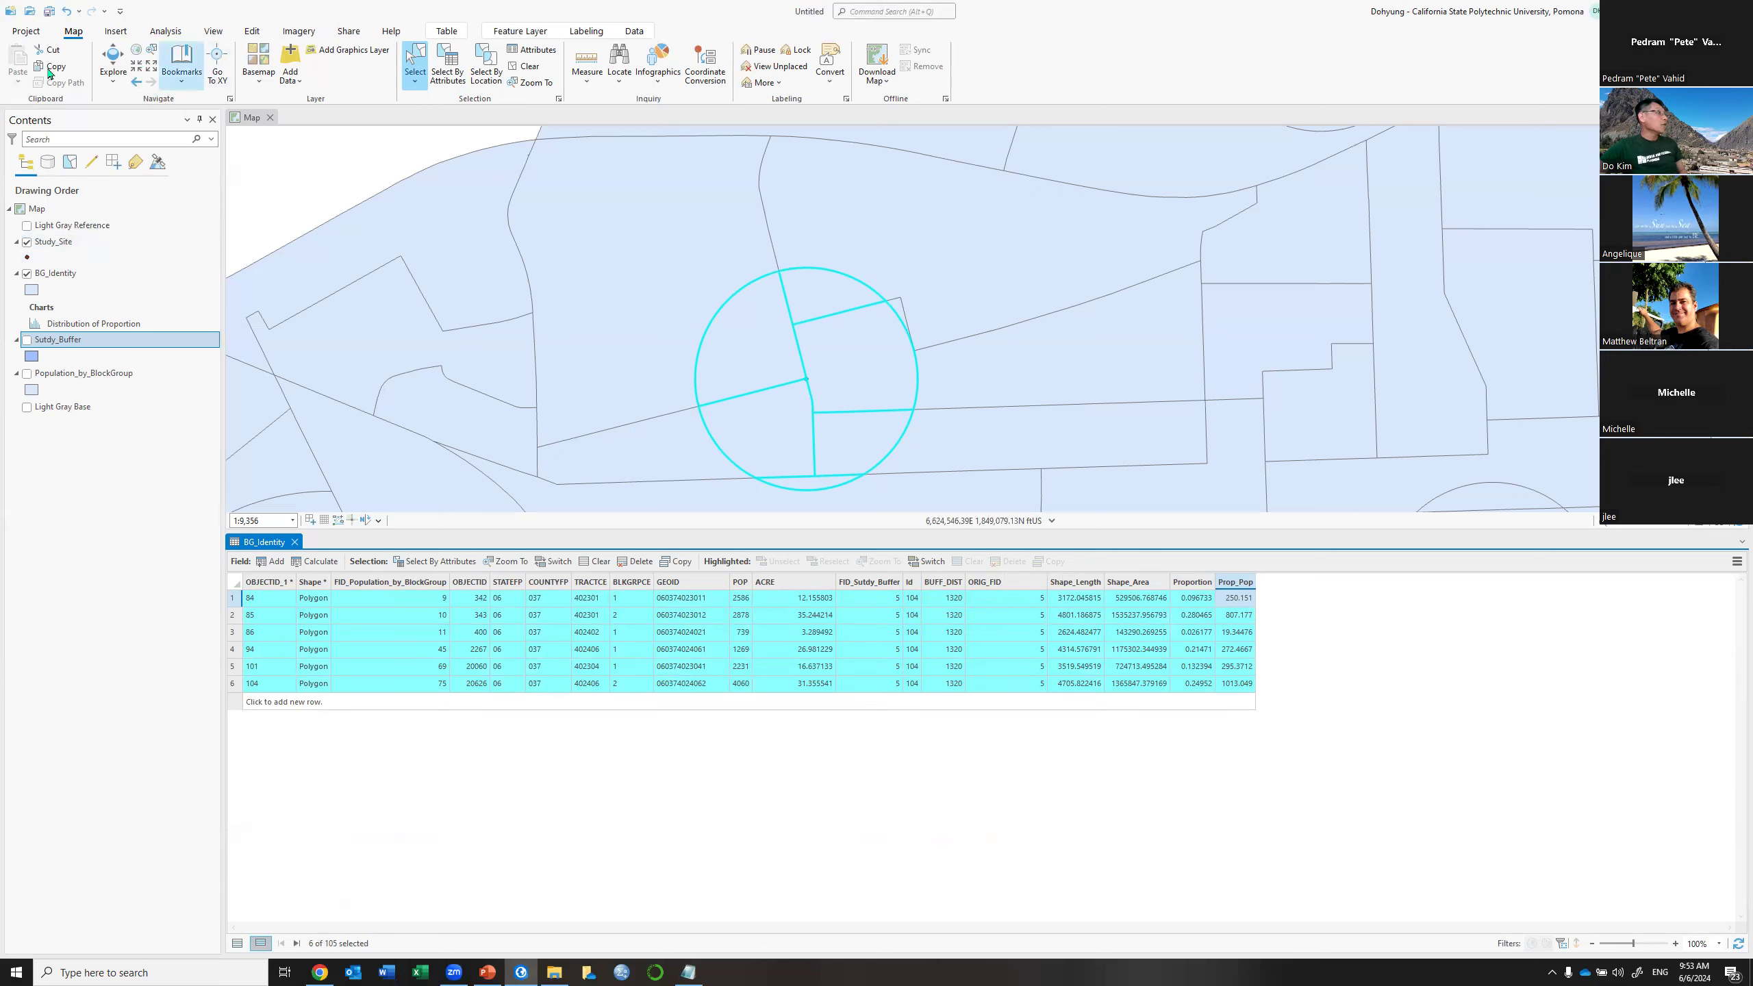
click(113, 57)
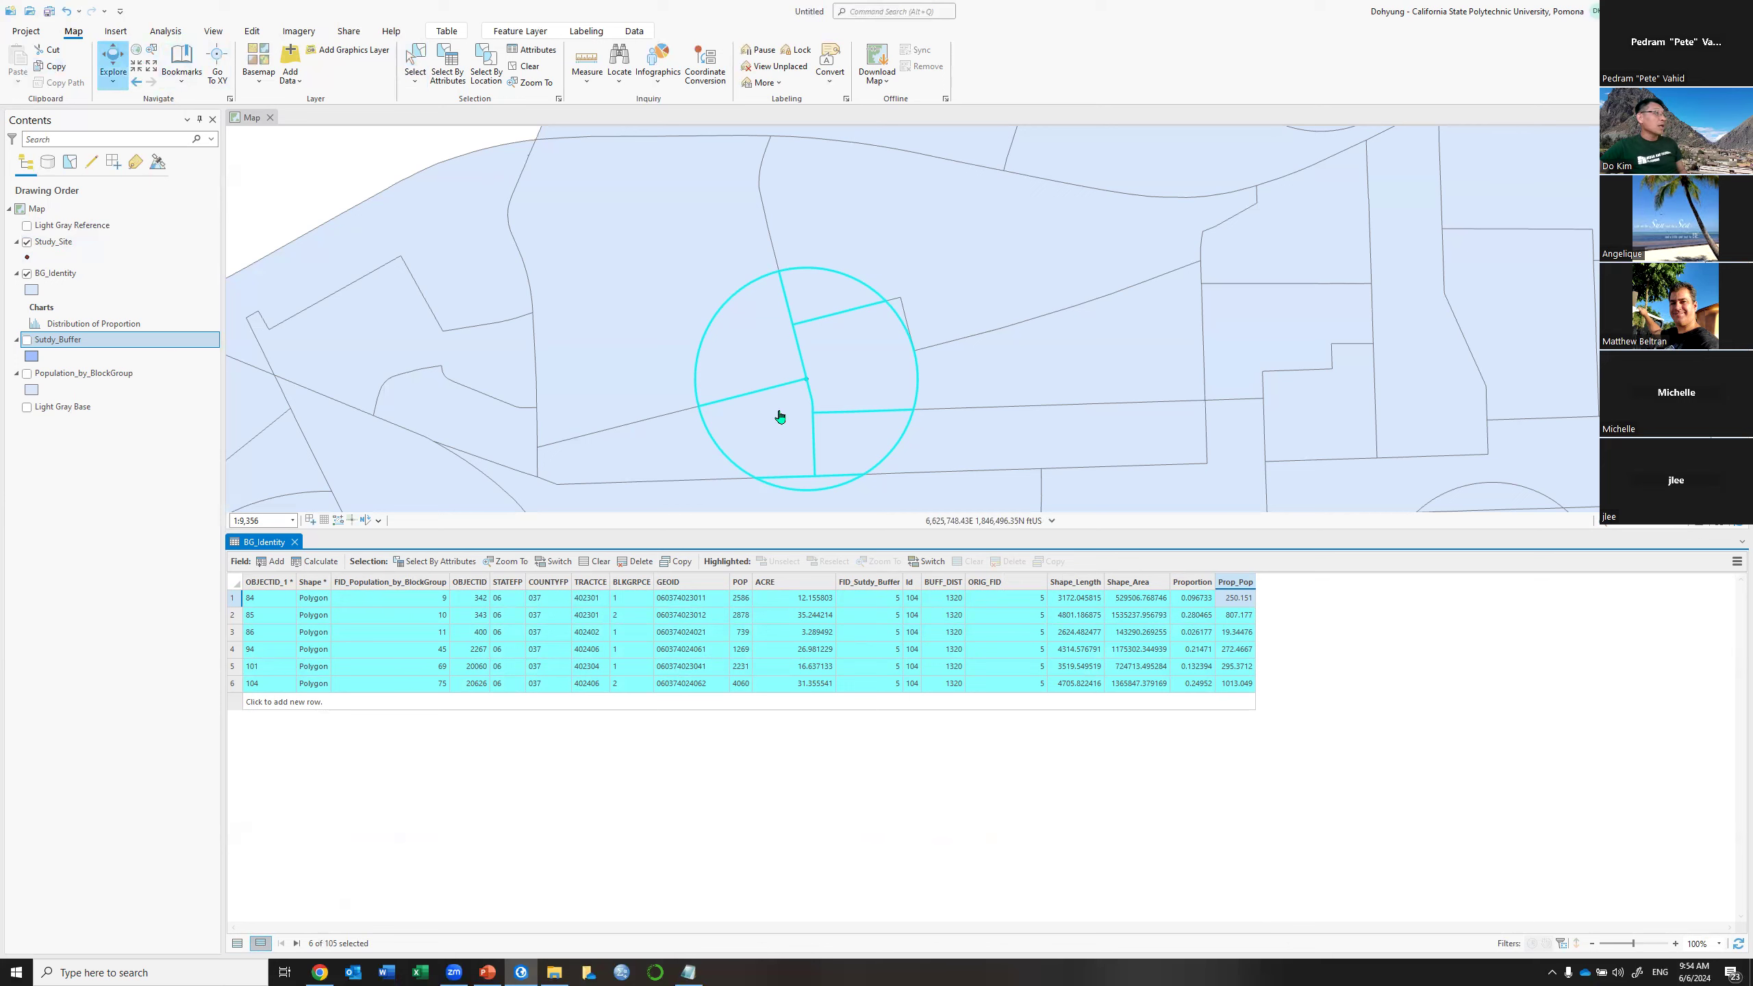
click(809, 384)
click(813, 417)
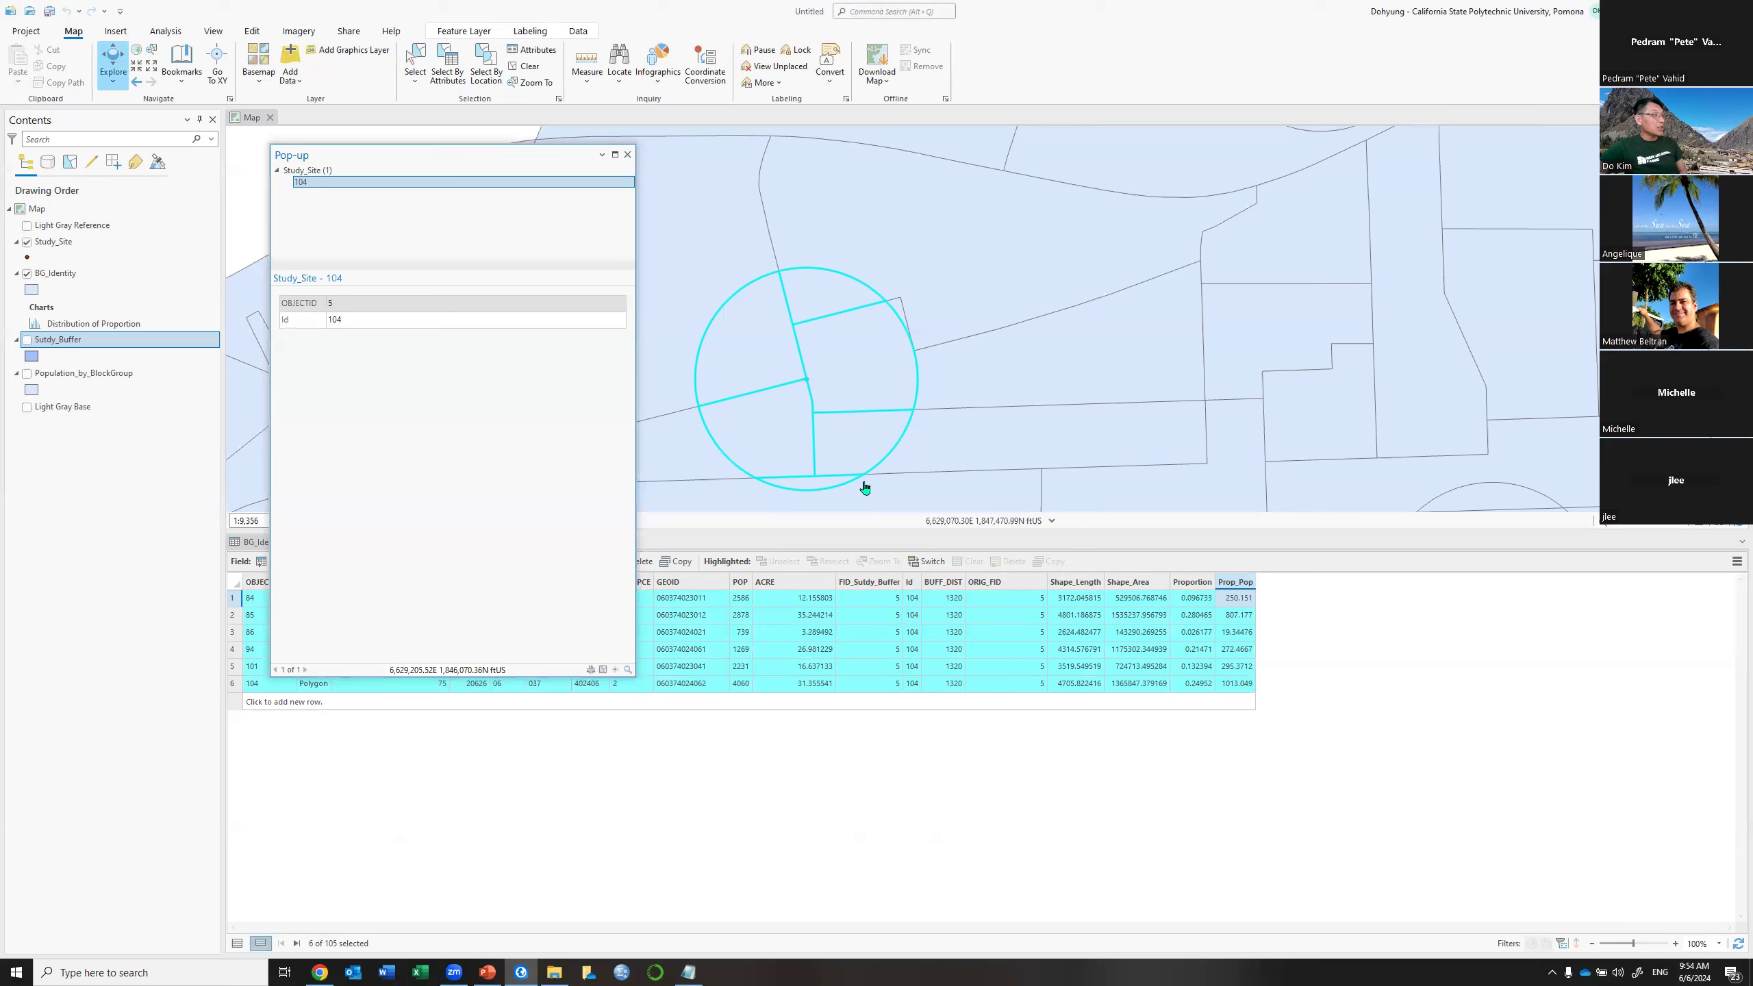
click(627, 154)
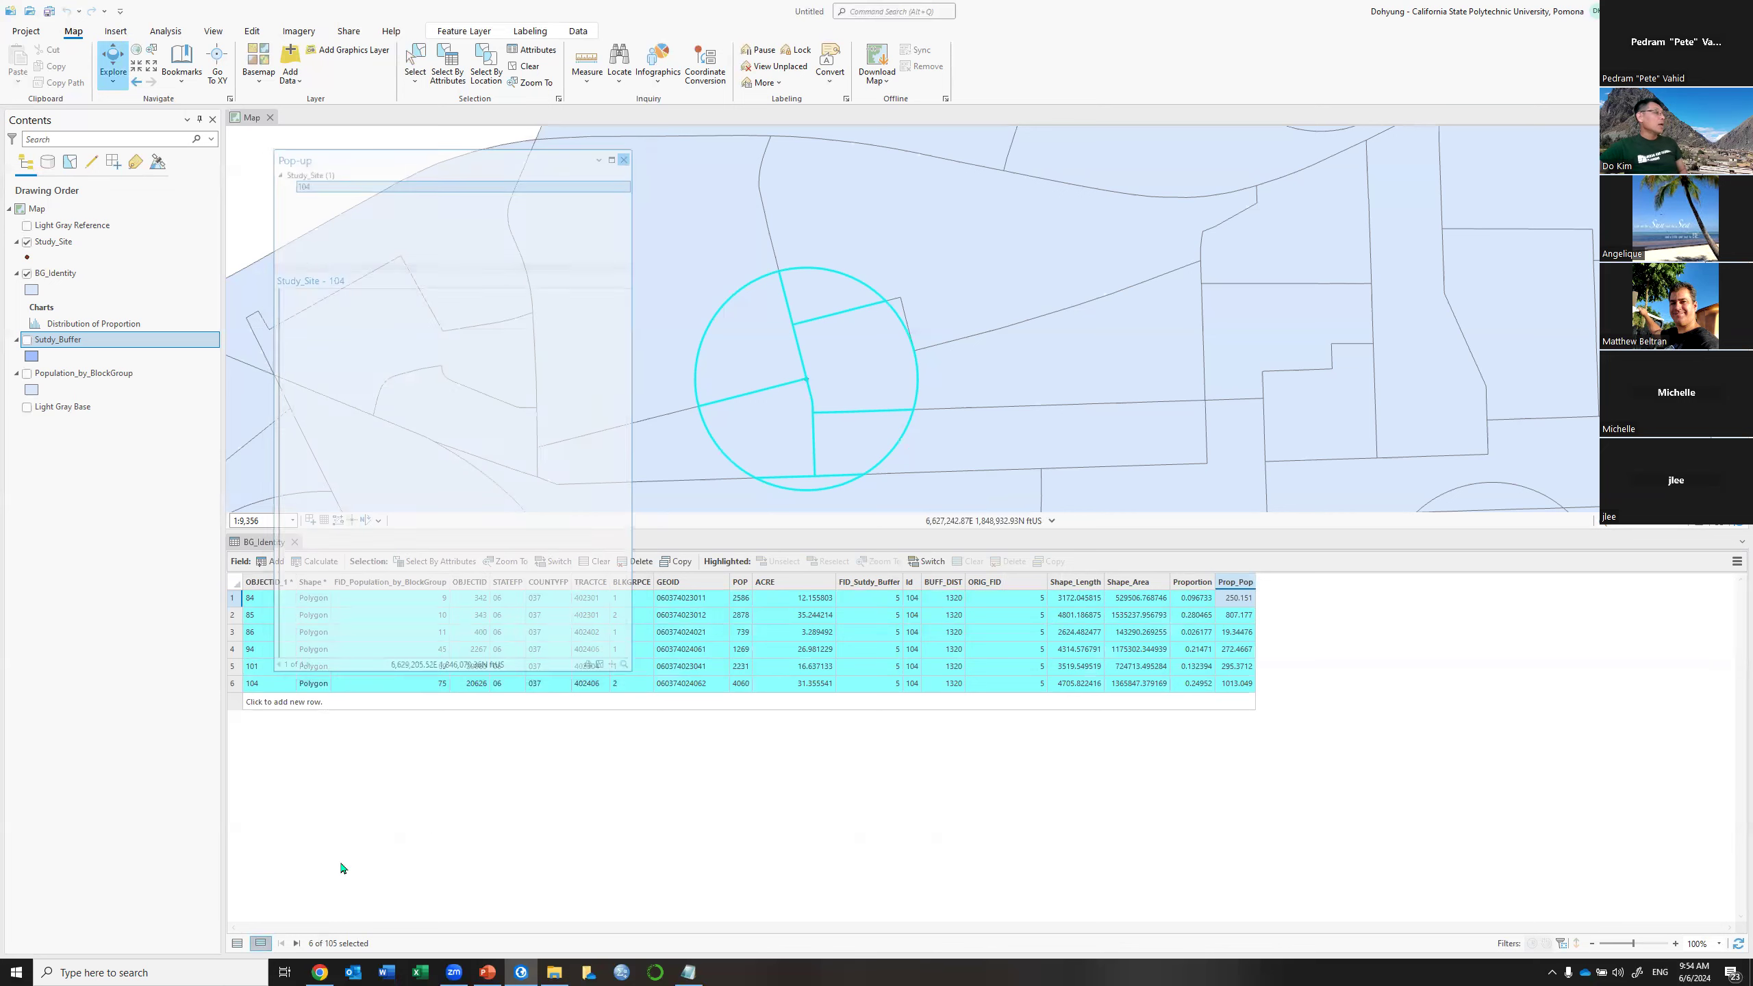
Show all 105 records again, clear the selection, and select the Id field
click(237, 942)
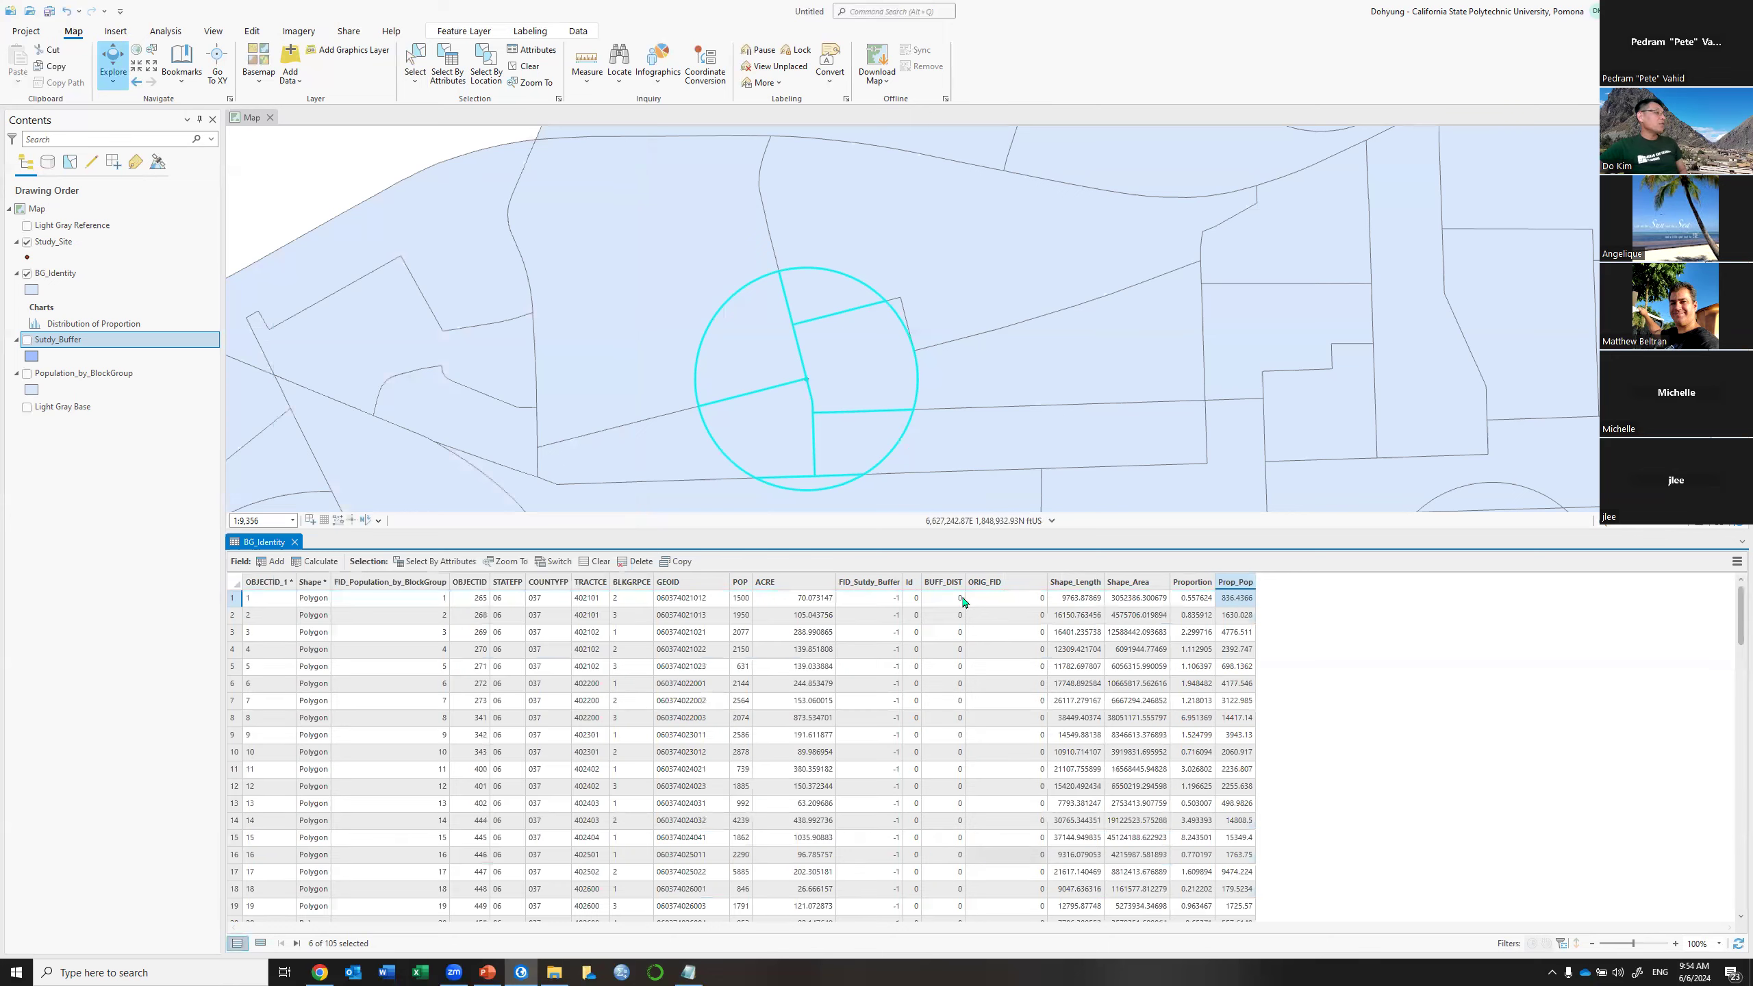
click(592, 562)
click(909, 582)
Summarize the table by Id into an output named Population_by_Buffer, using Sum of Prop_Pop
right_click(909, 583)
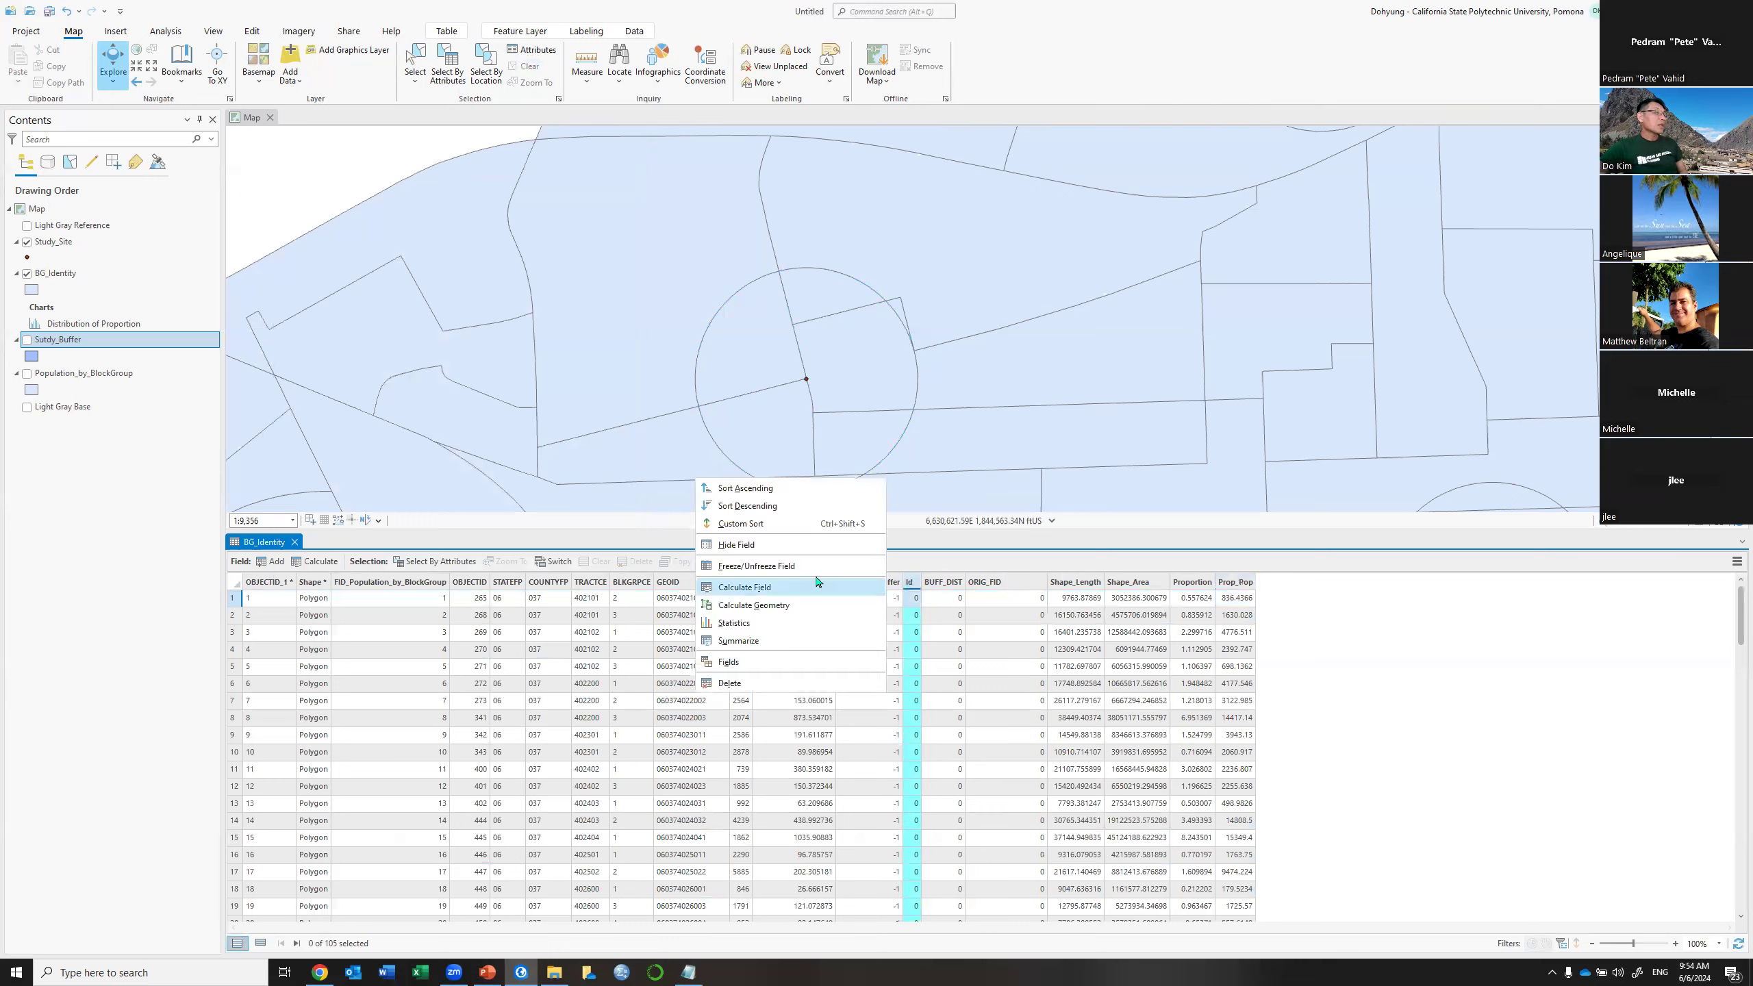
click(796, 646)
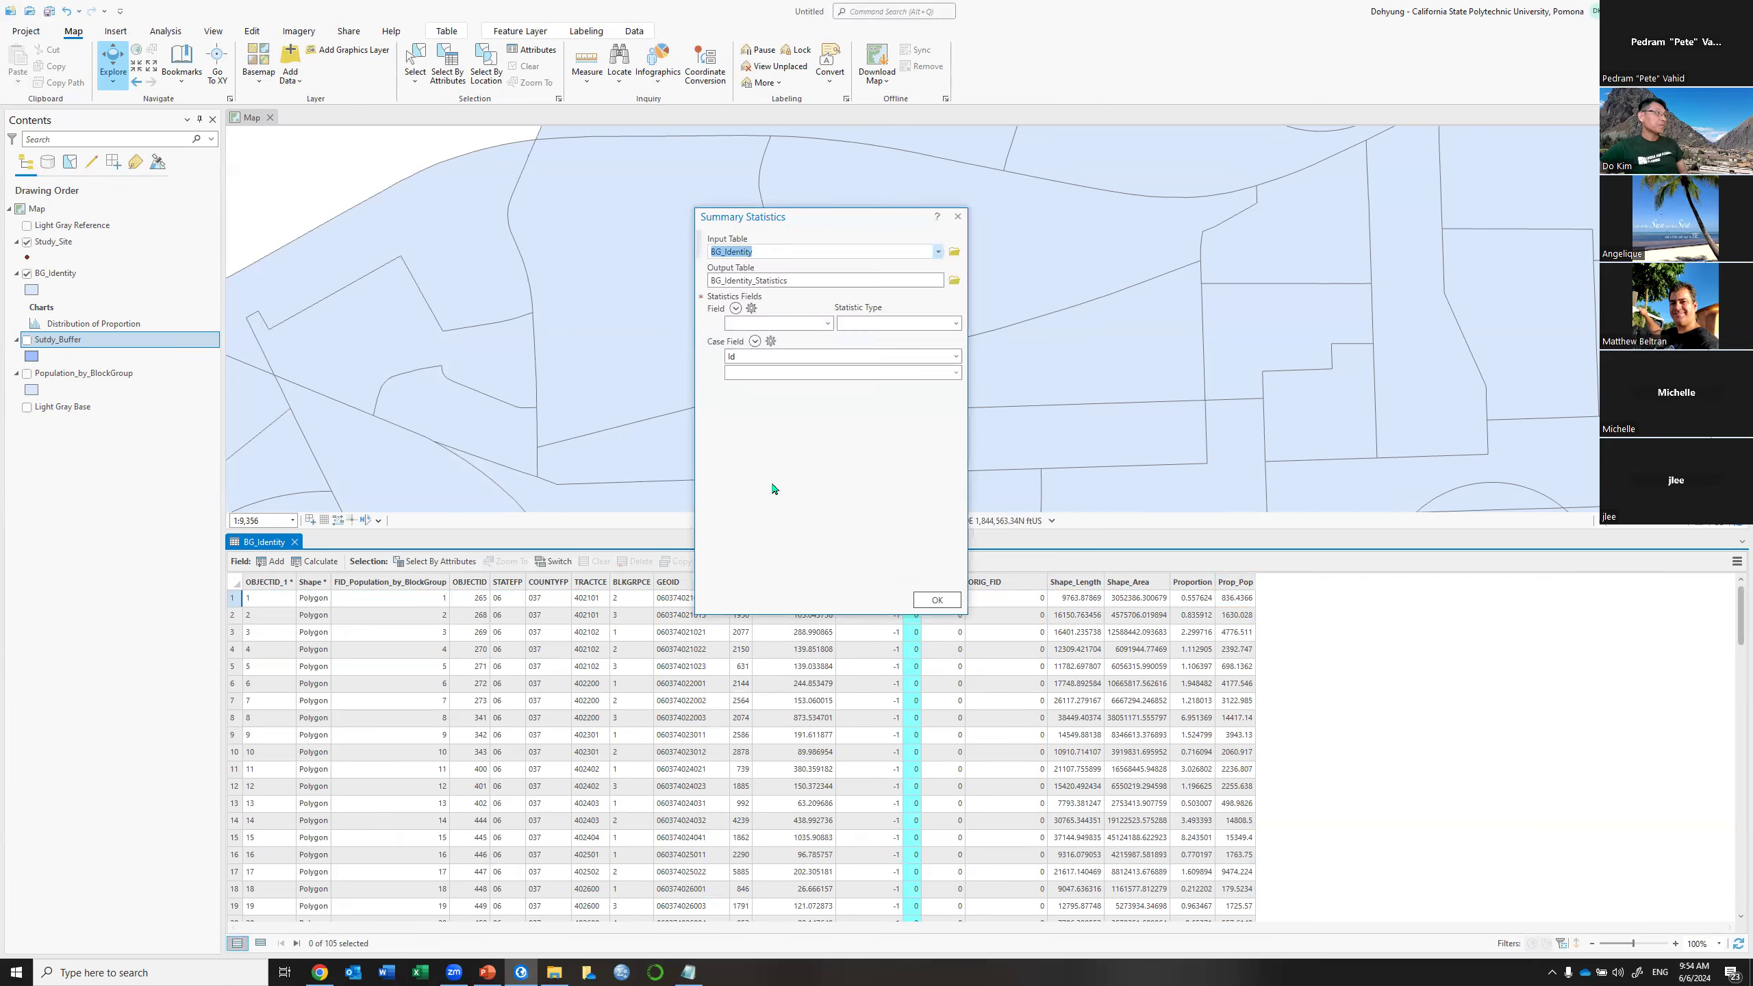
click(955, 280)
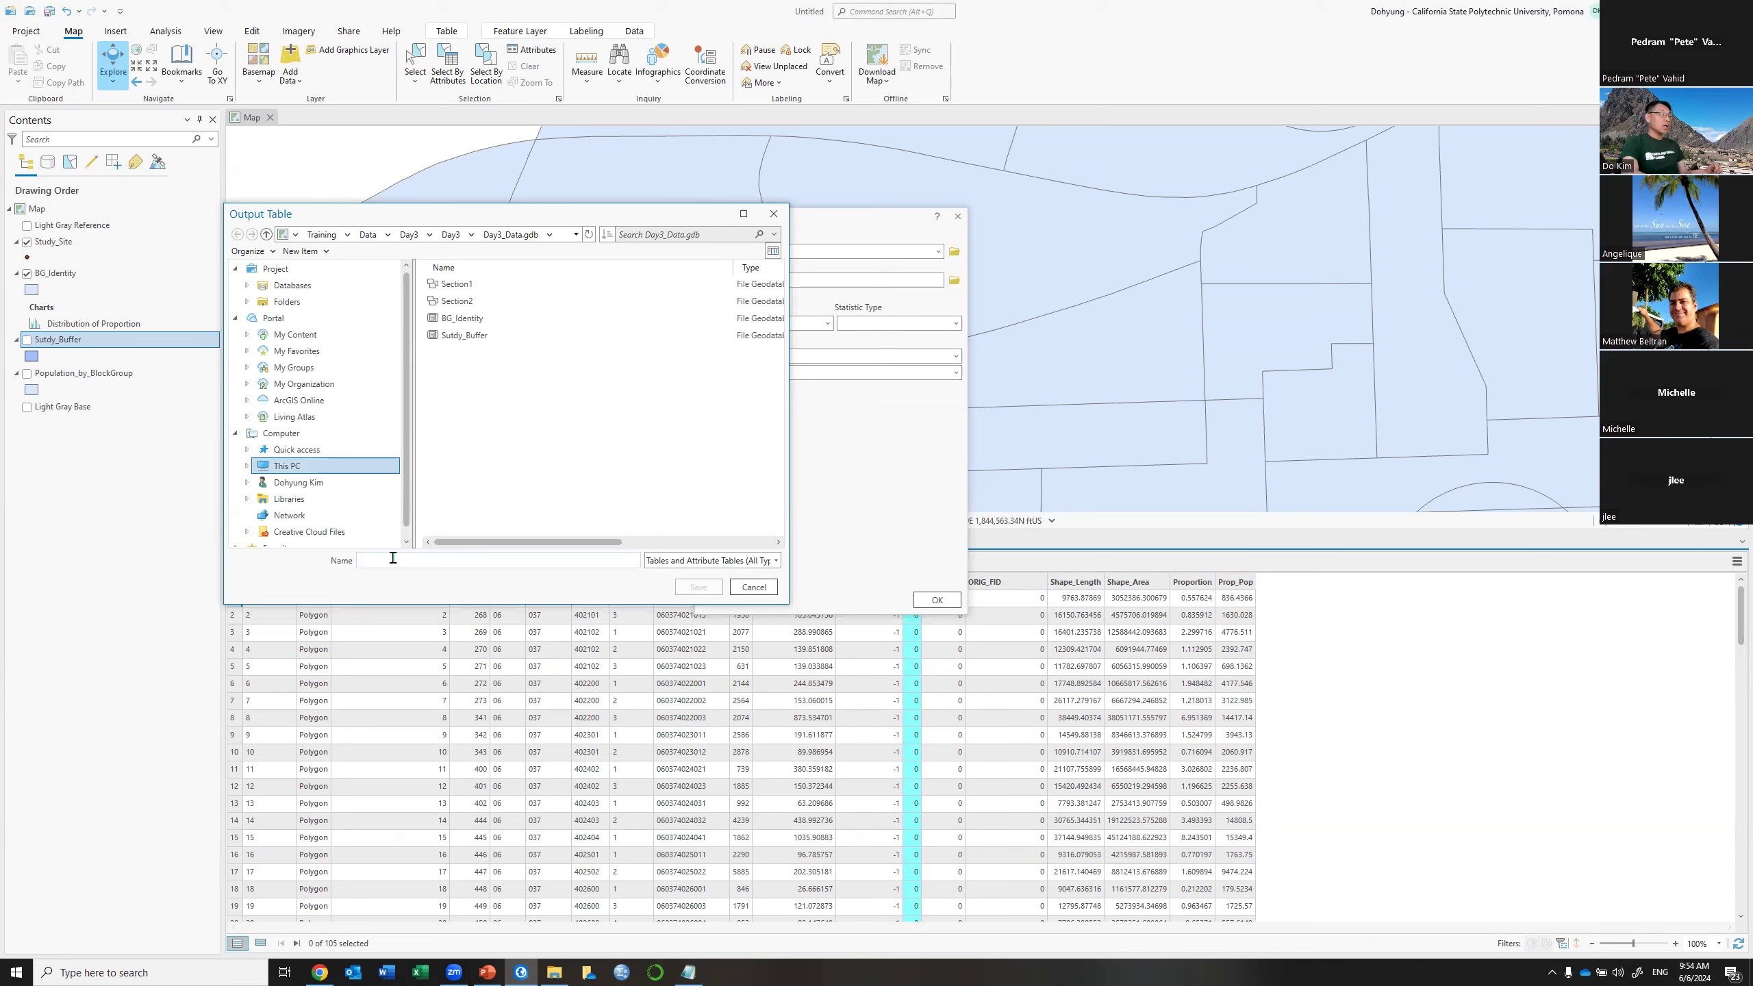
text(Por)
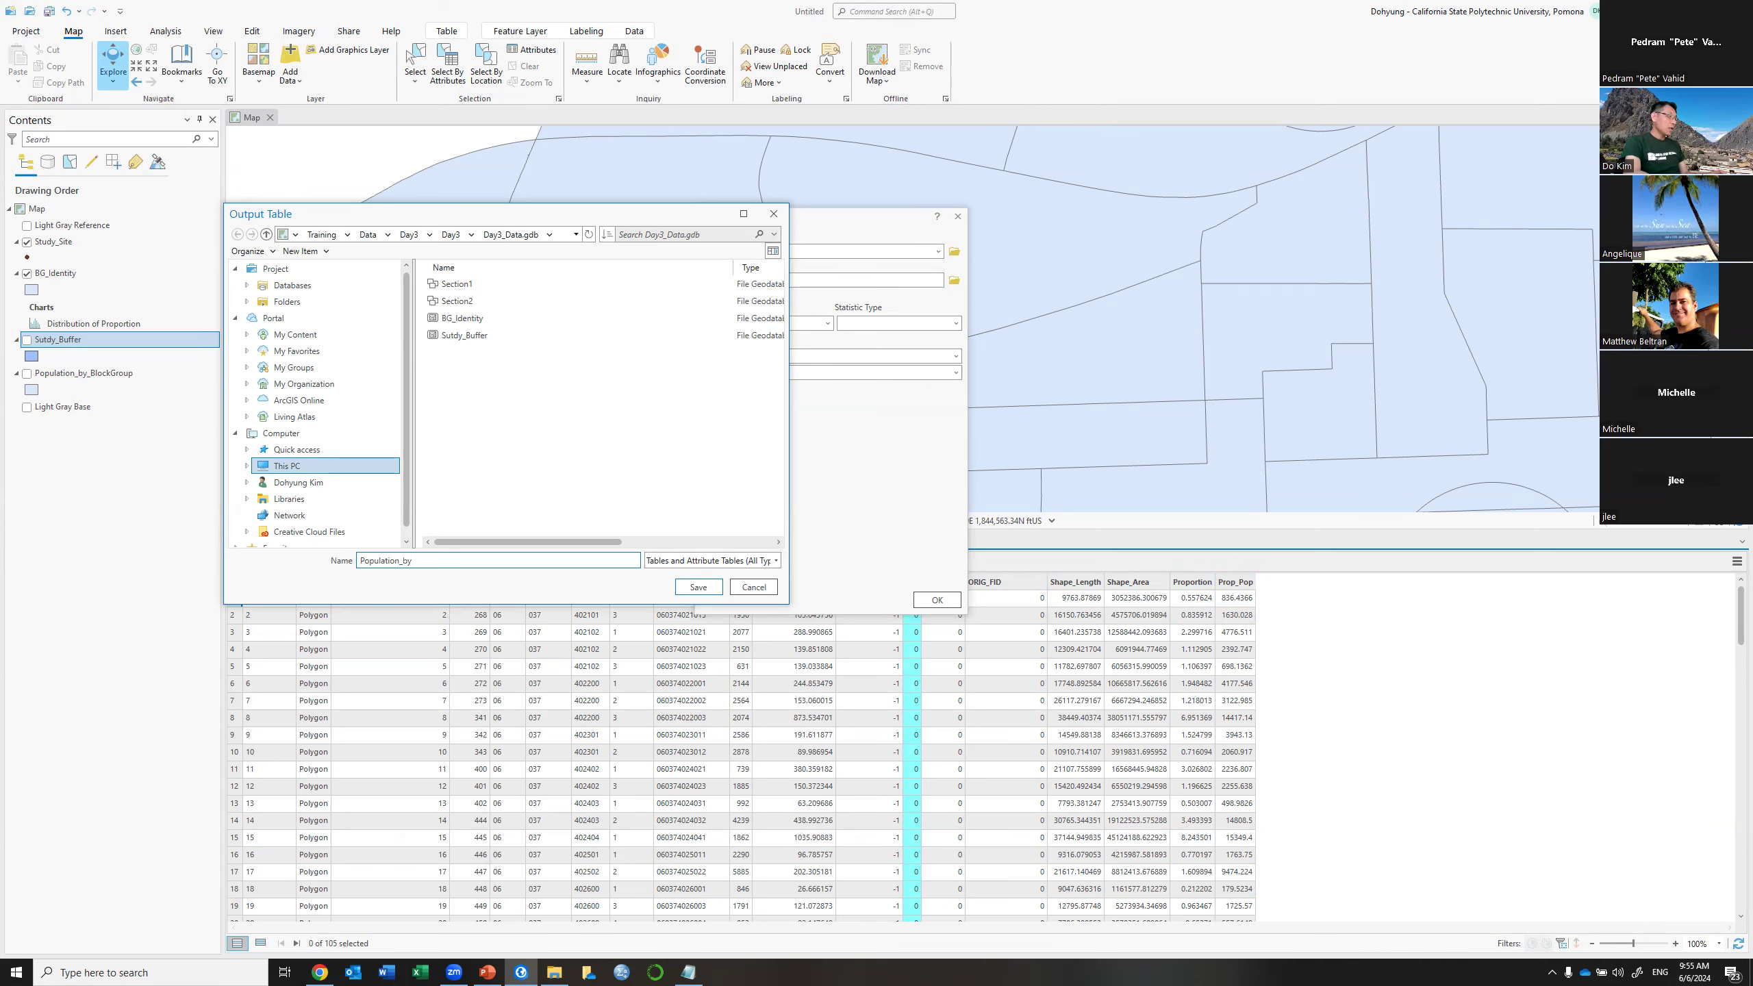
text(er)
key(Return)
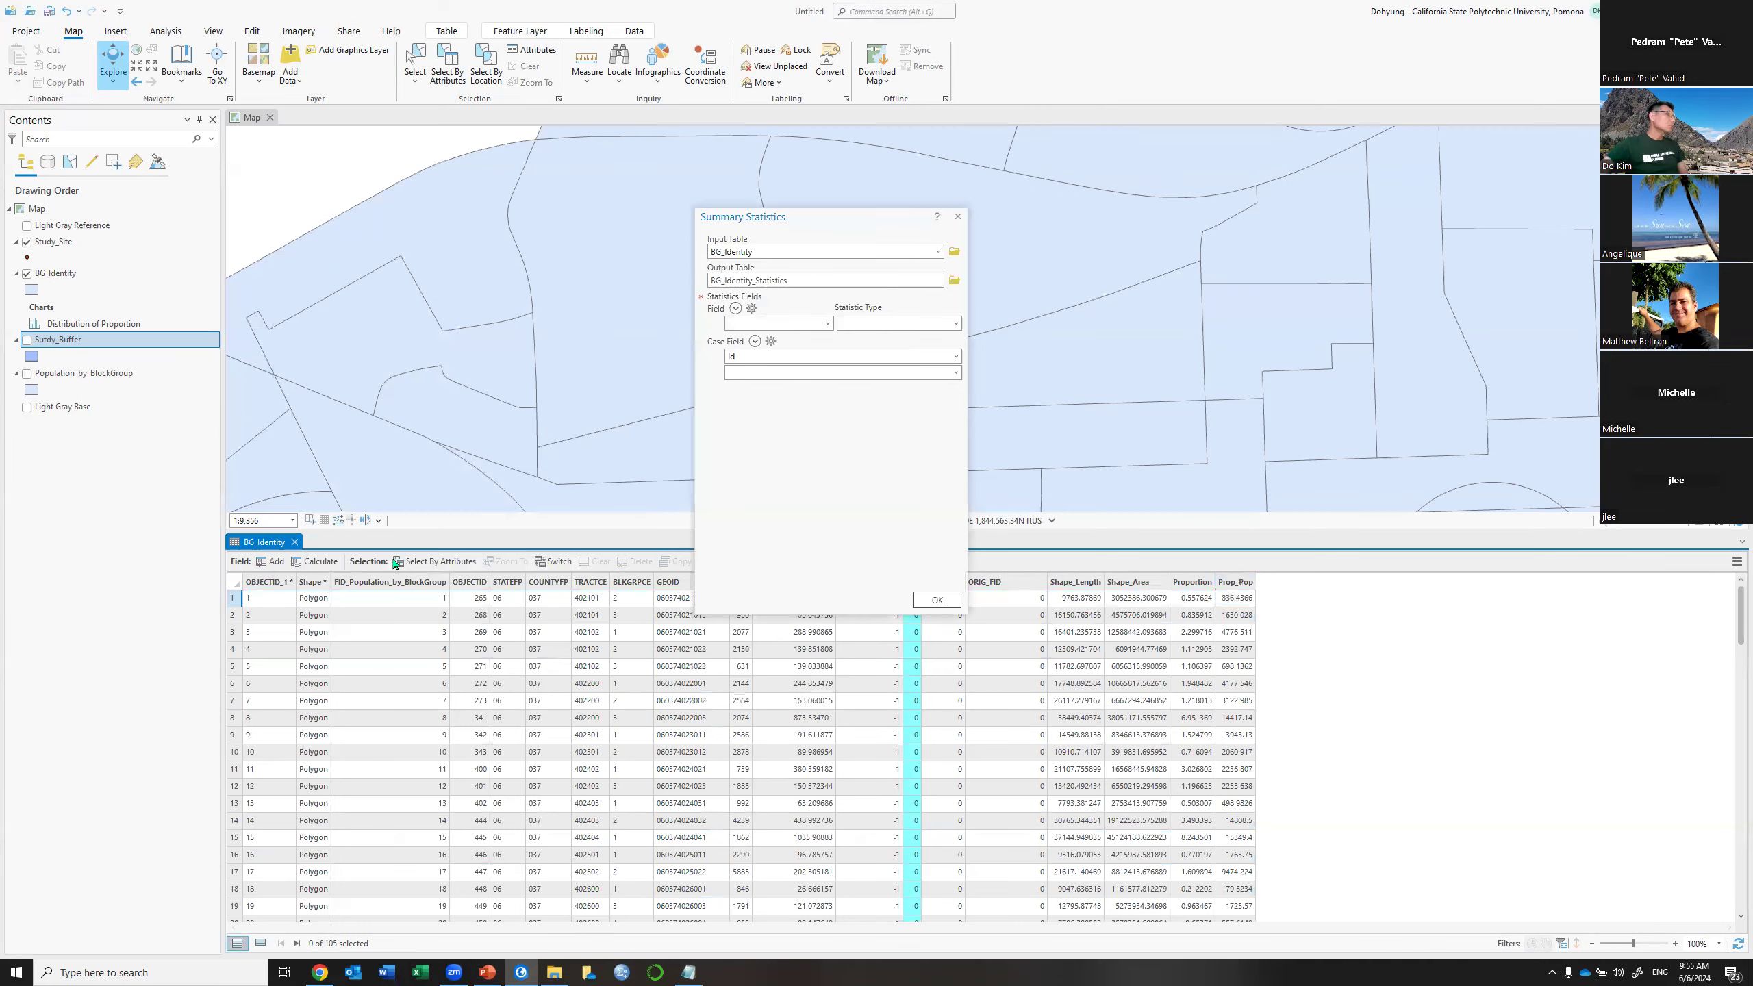
click(827, 323)
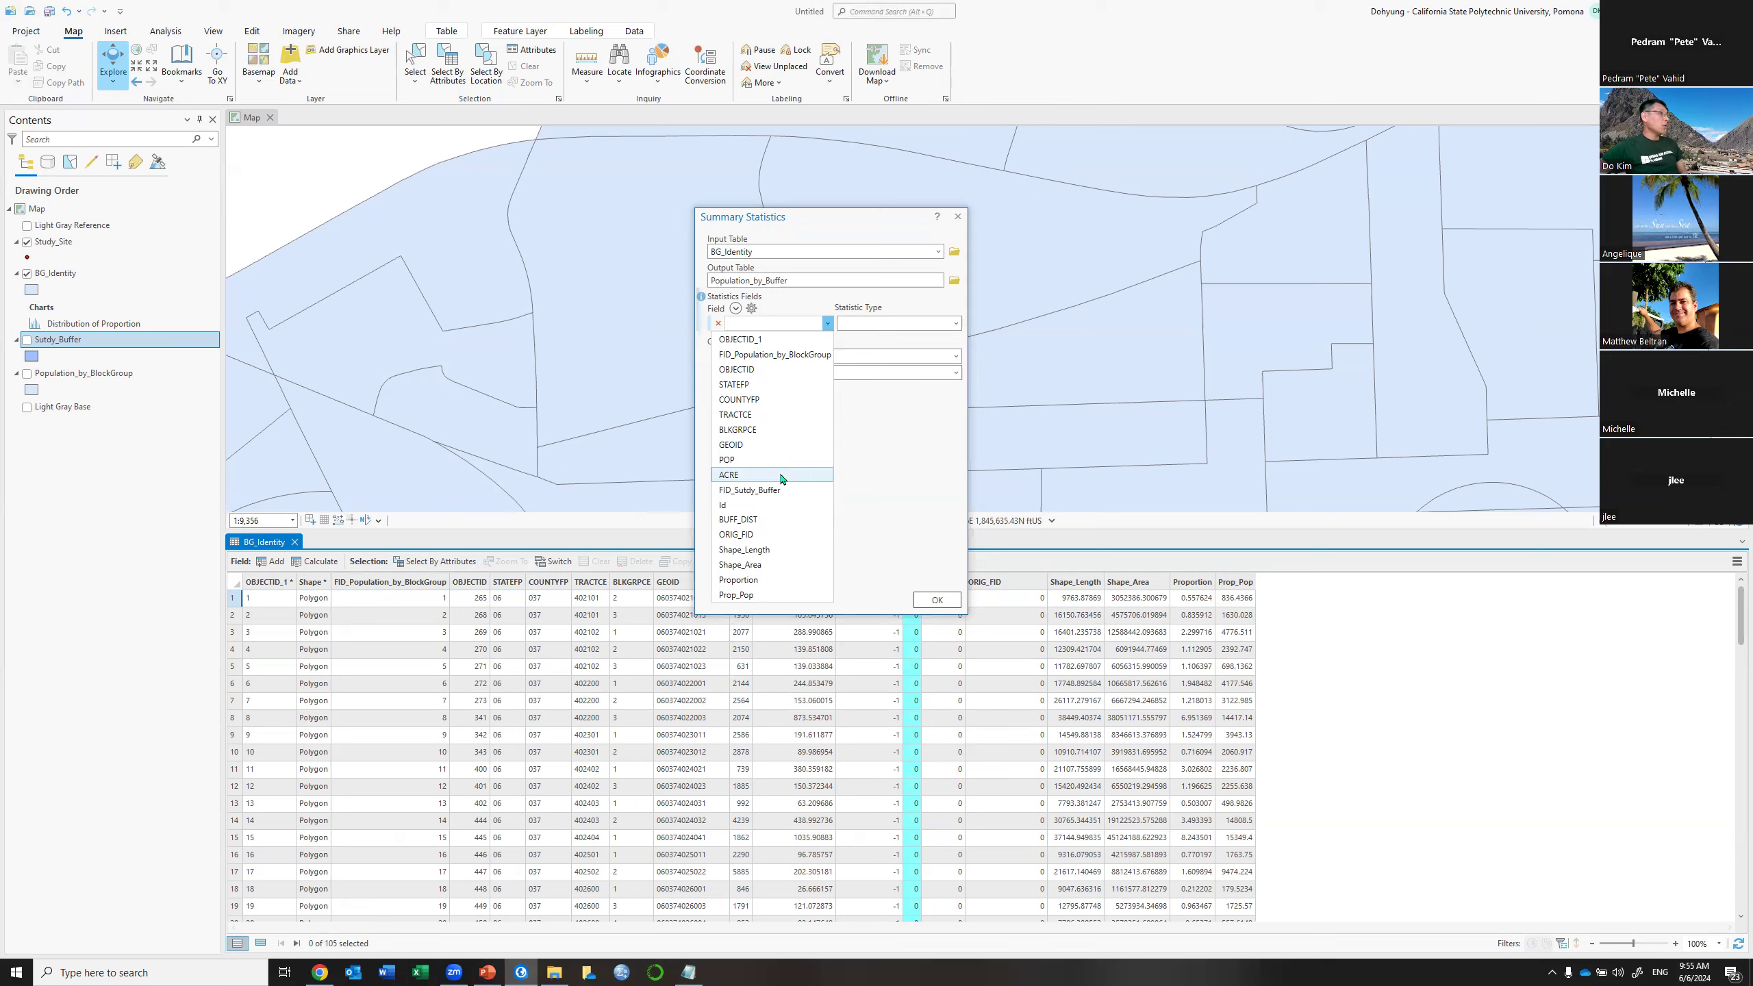
click(751, 602)
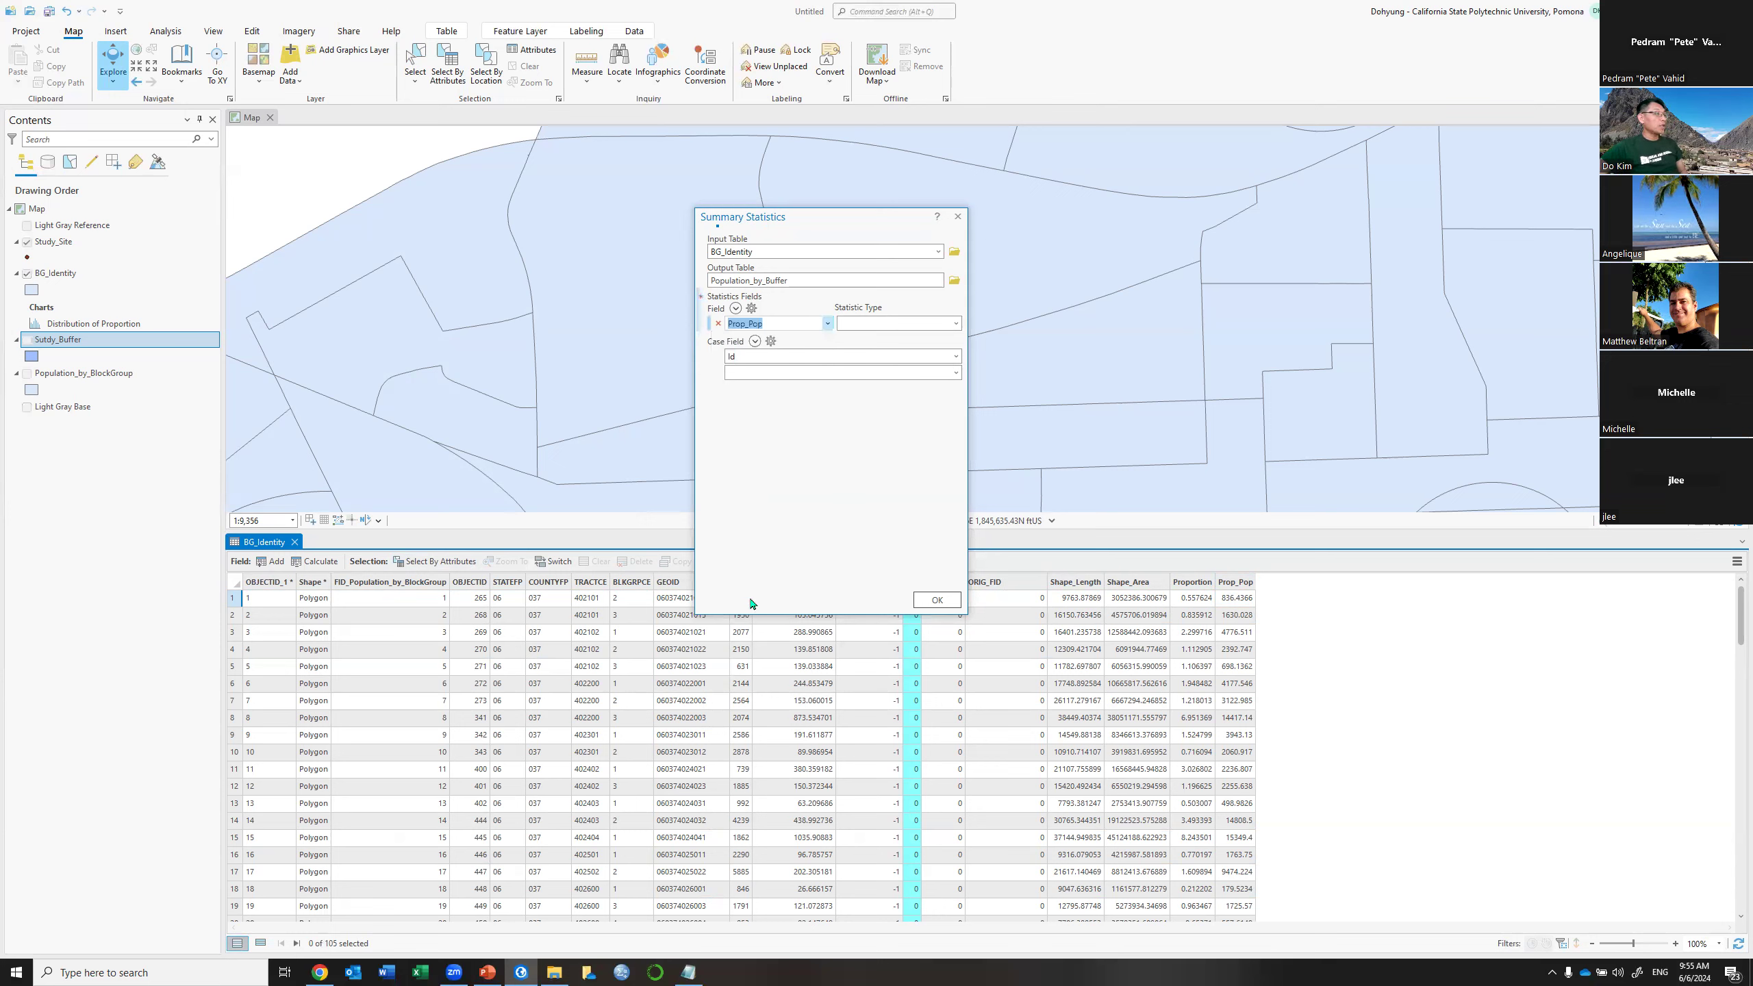
click(957, 324)
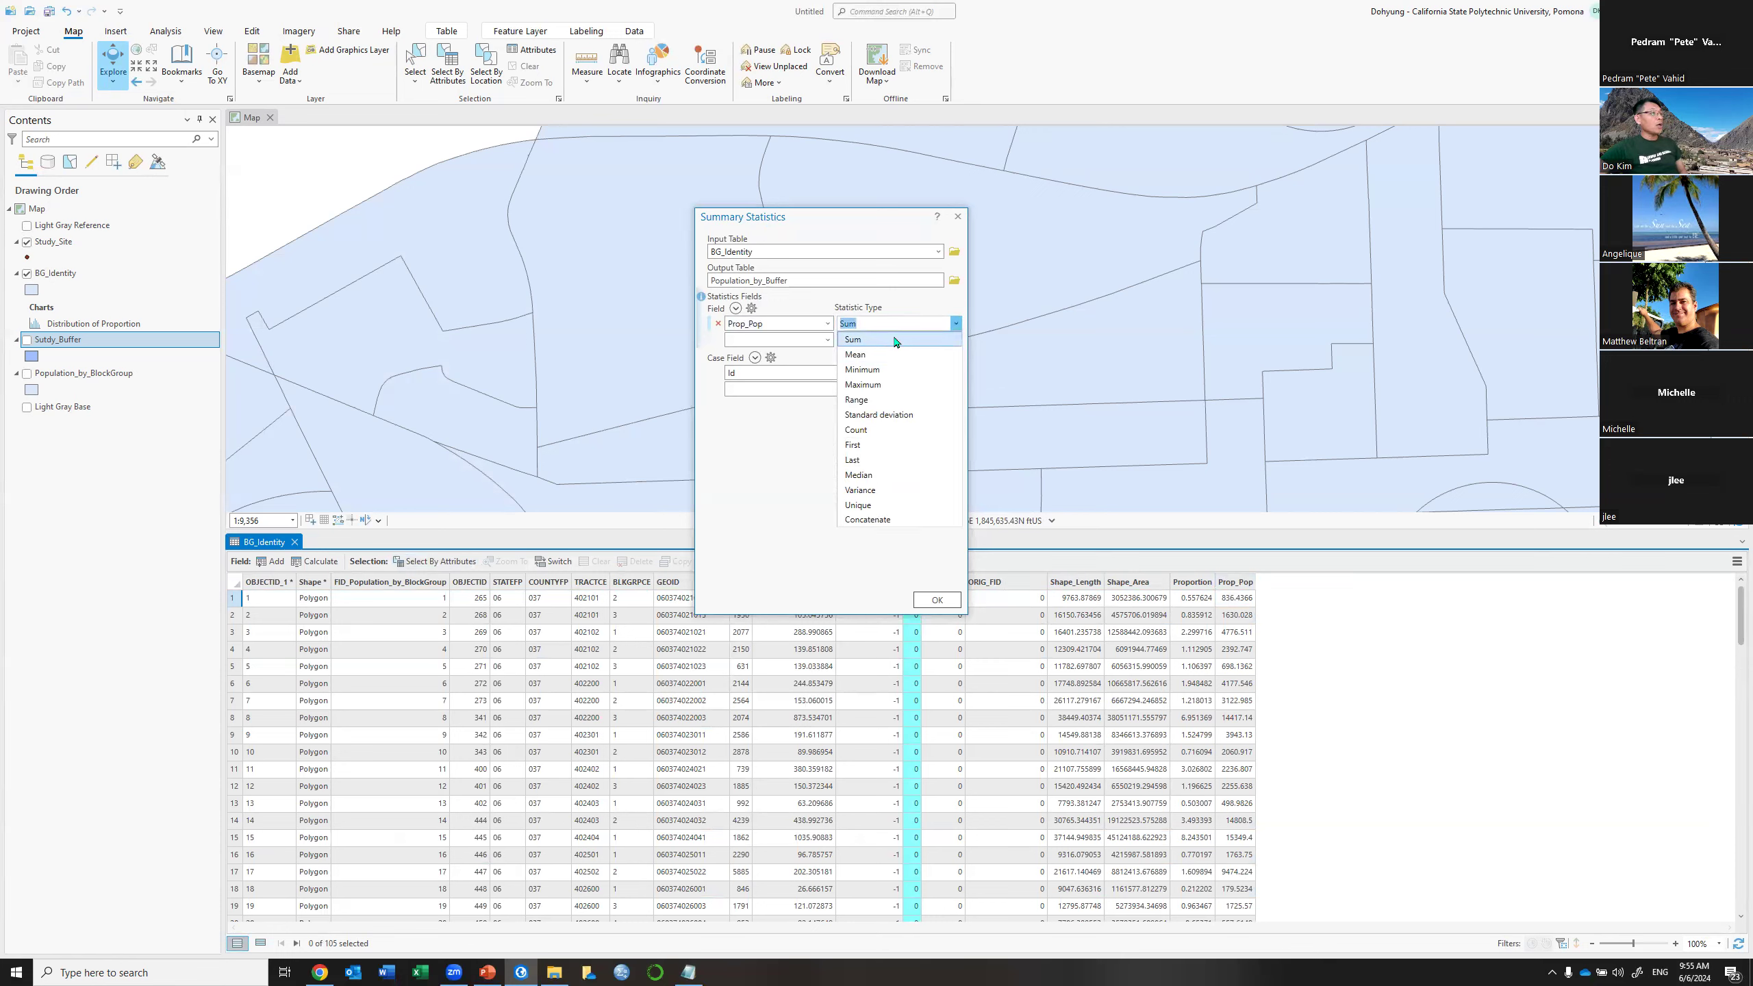
click(854, 338)
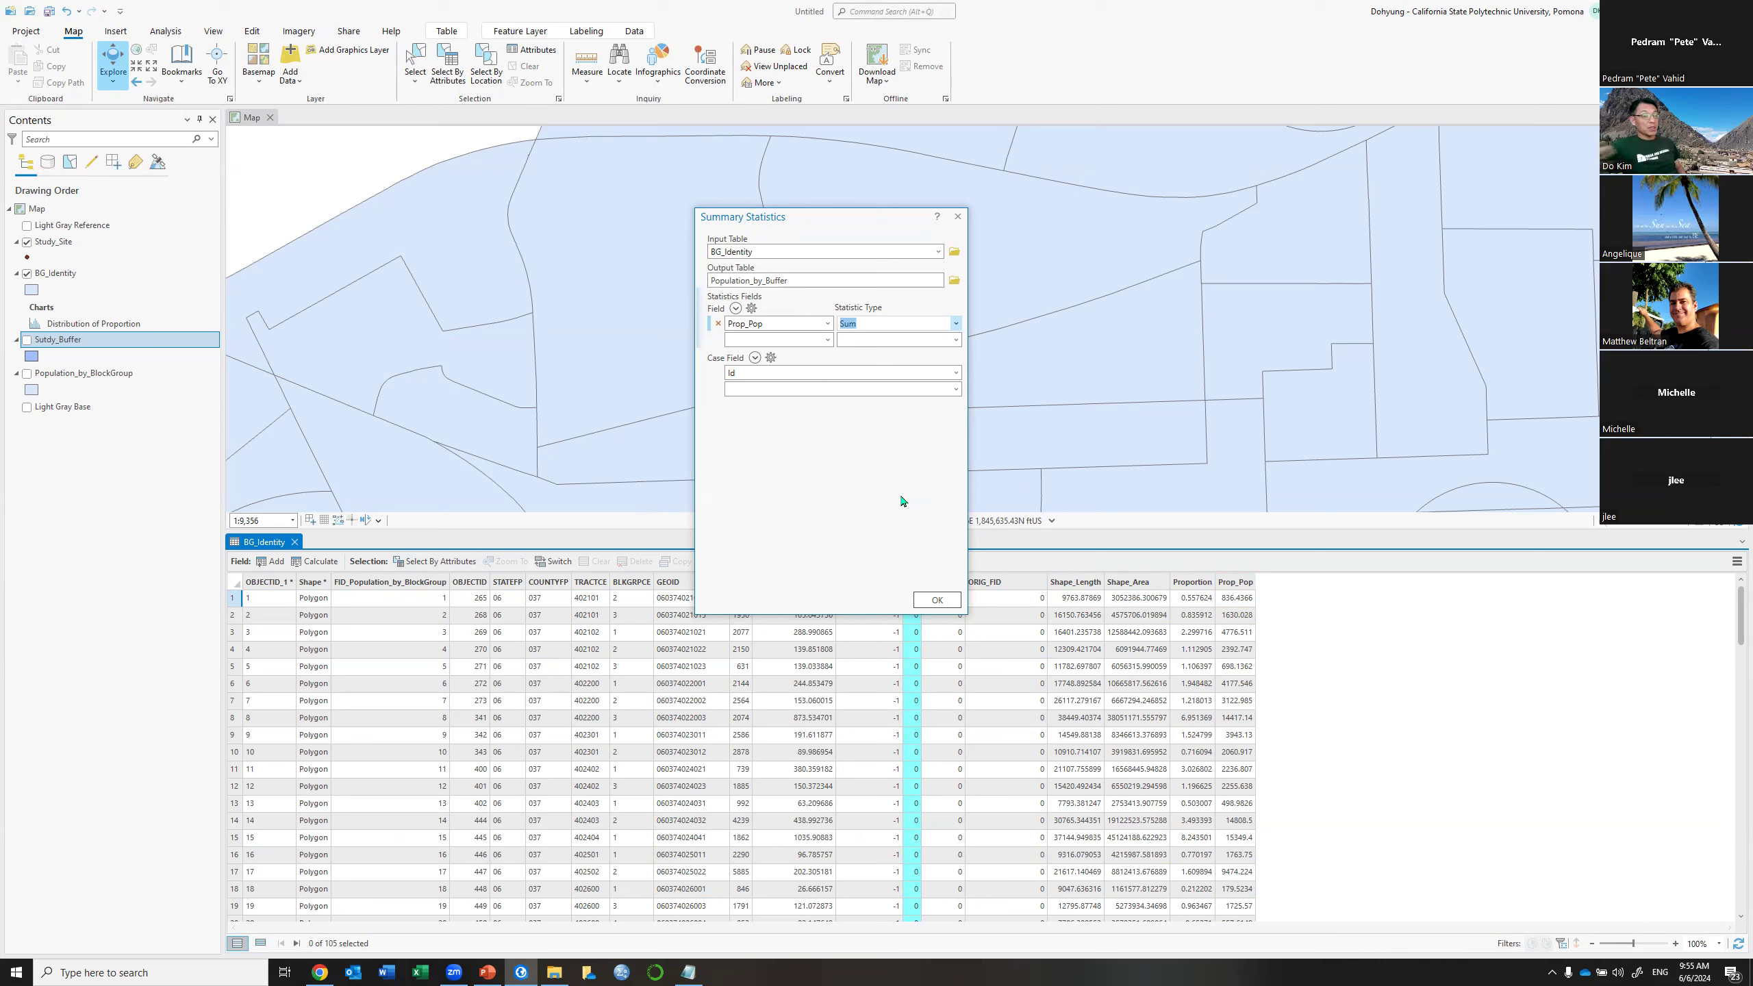
click(925, 599)
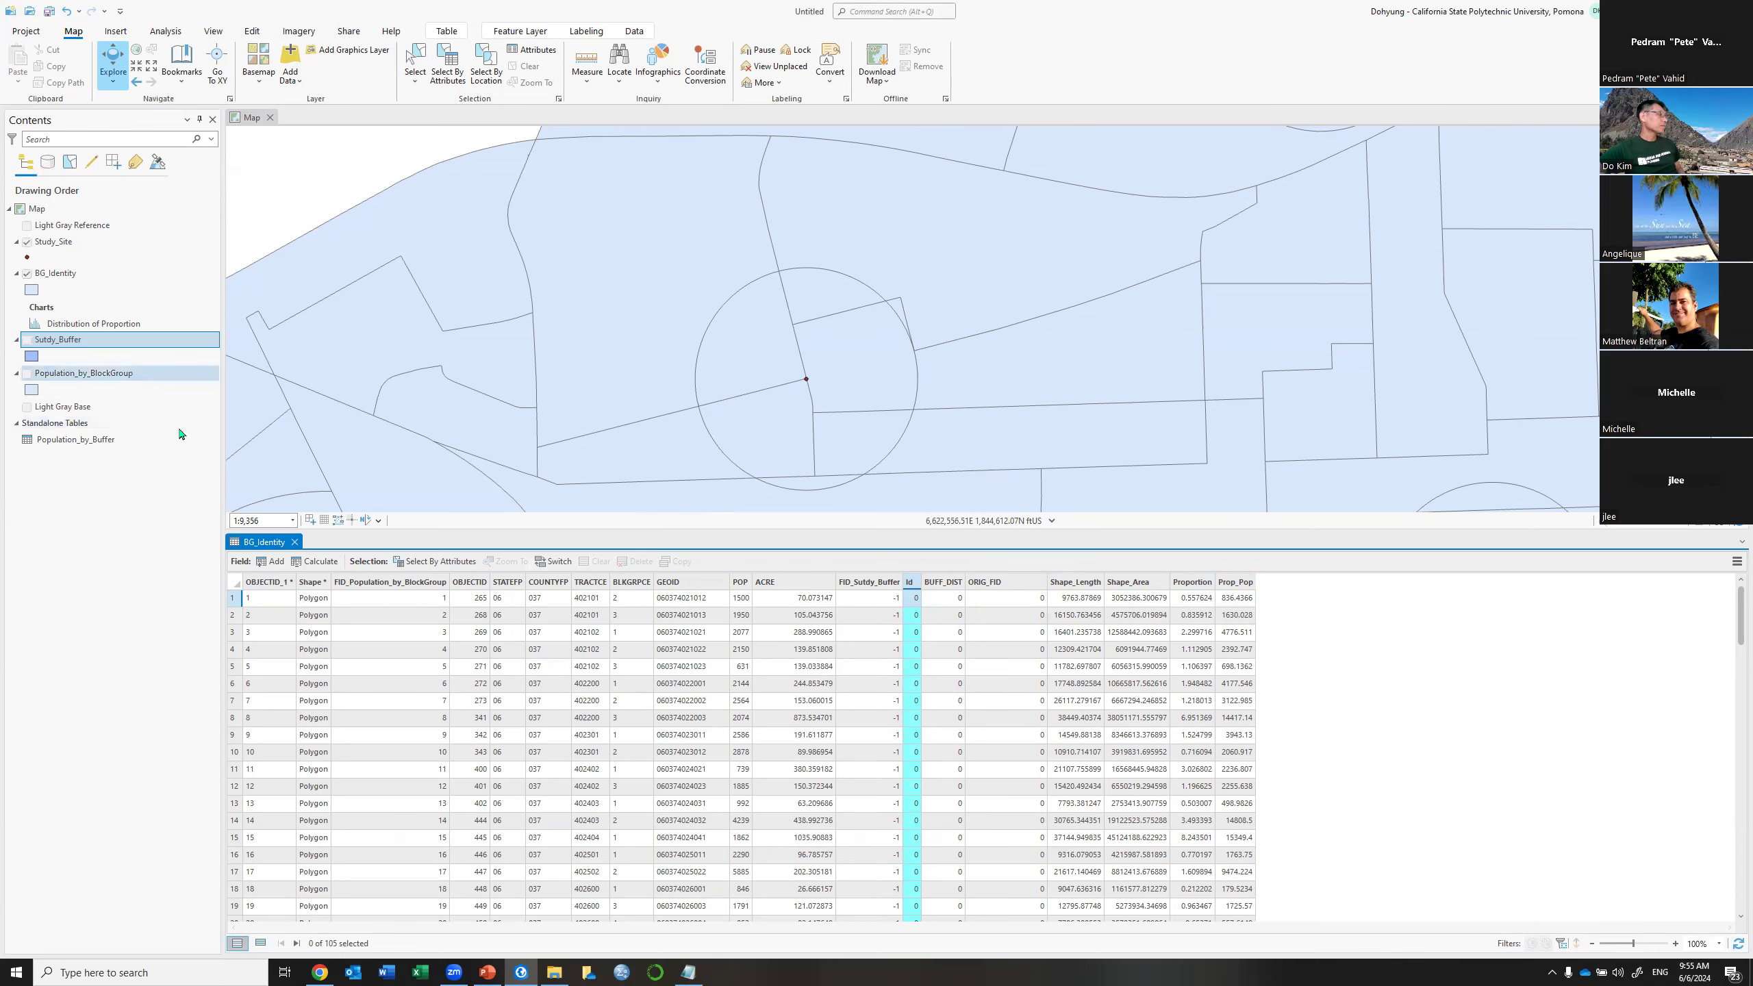
Close the BG_Identity table, open Population_by_Buffer, and select its Id 0 summary row
click(294, 541)
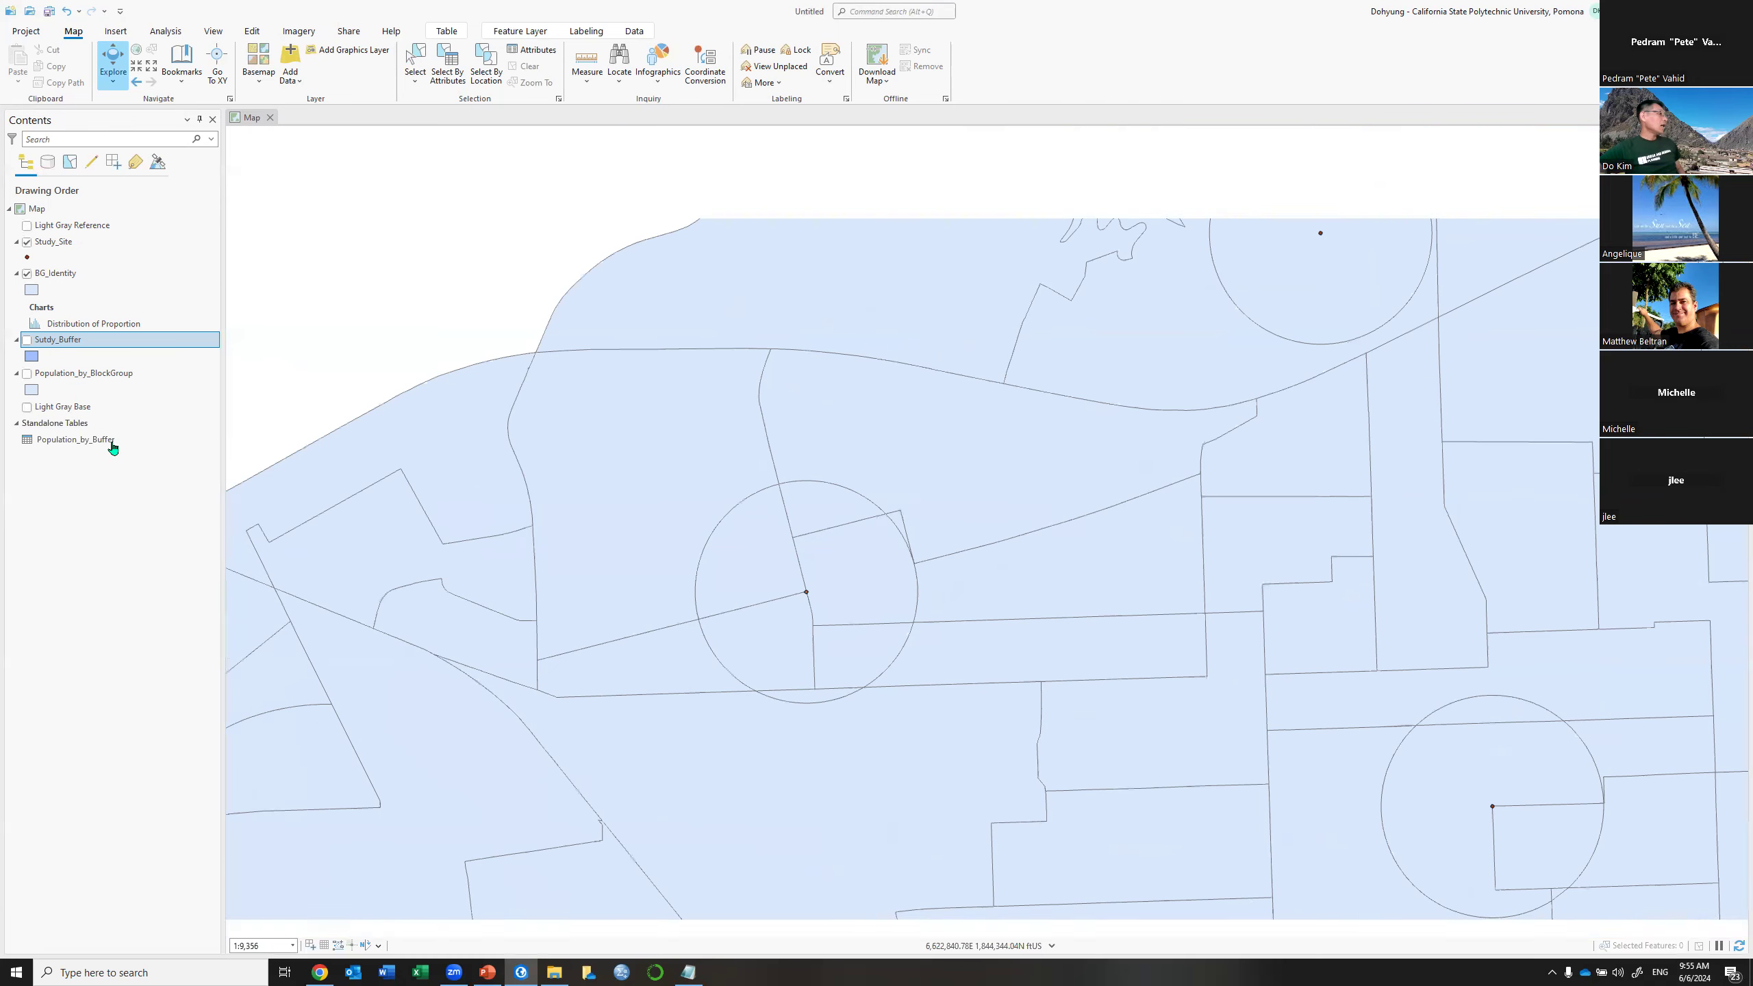
click(114, 445)
right_click(114, 445)
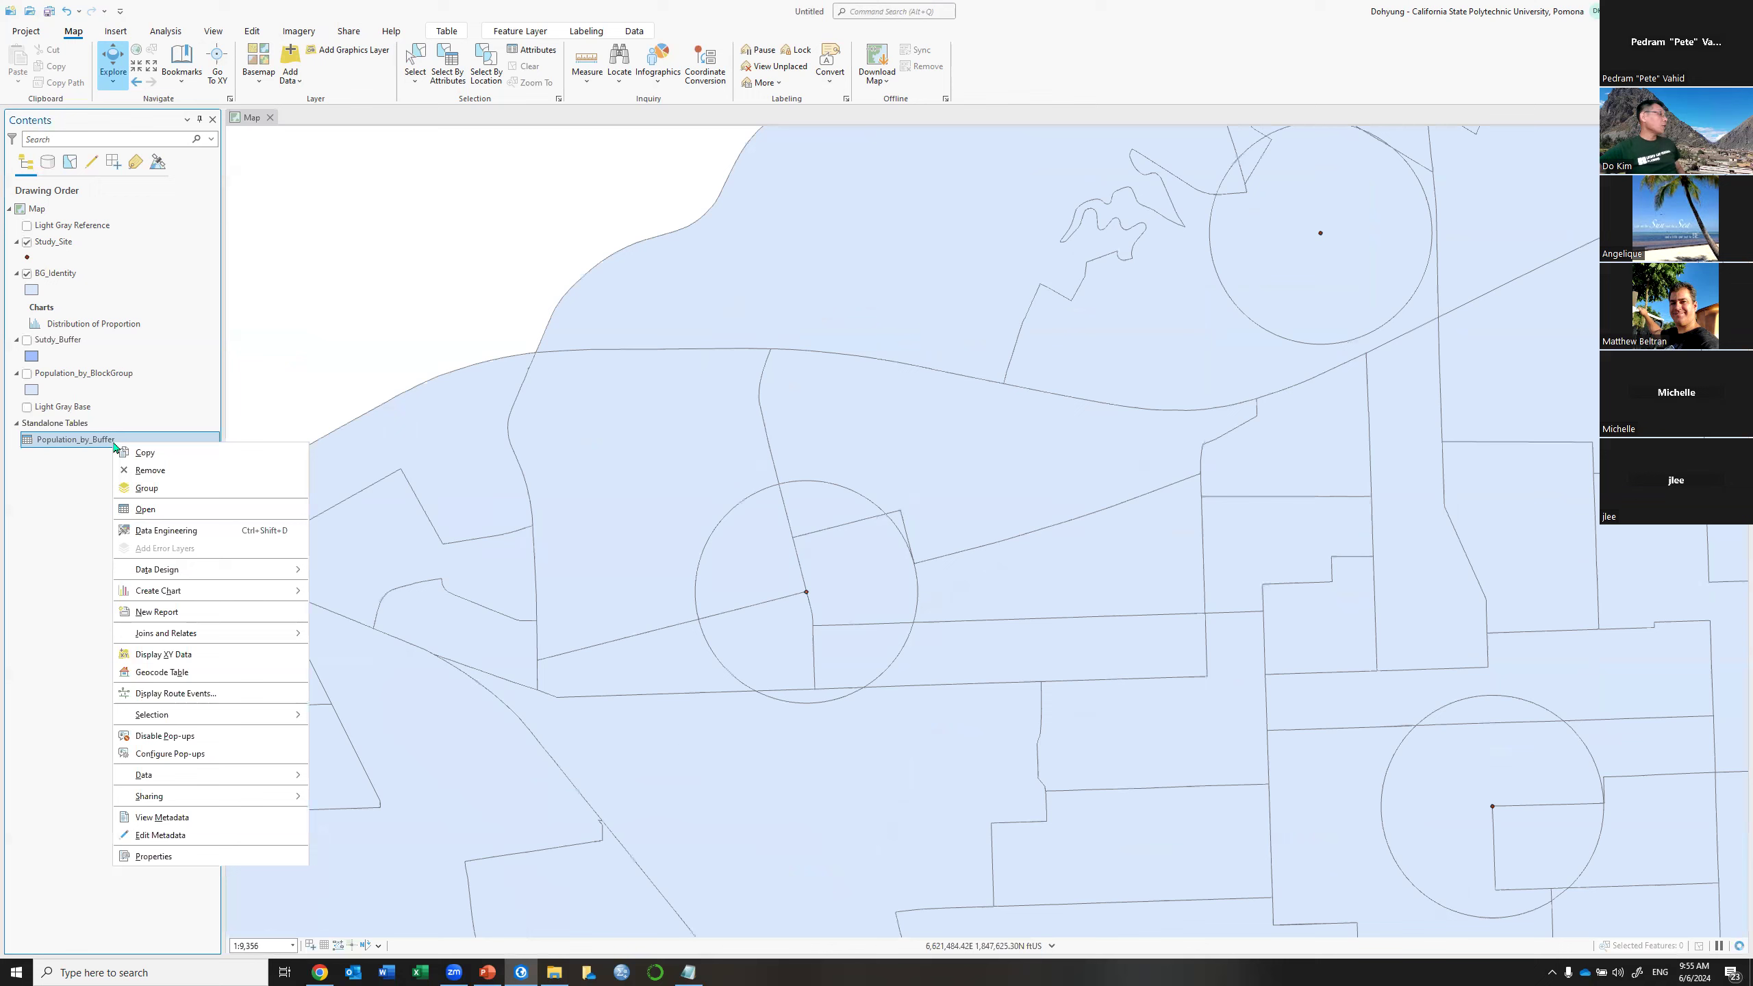
click(163, 521)
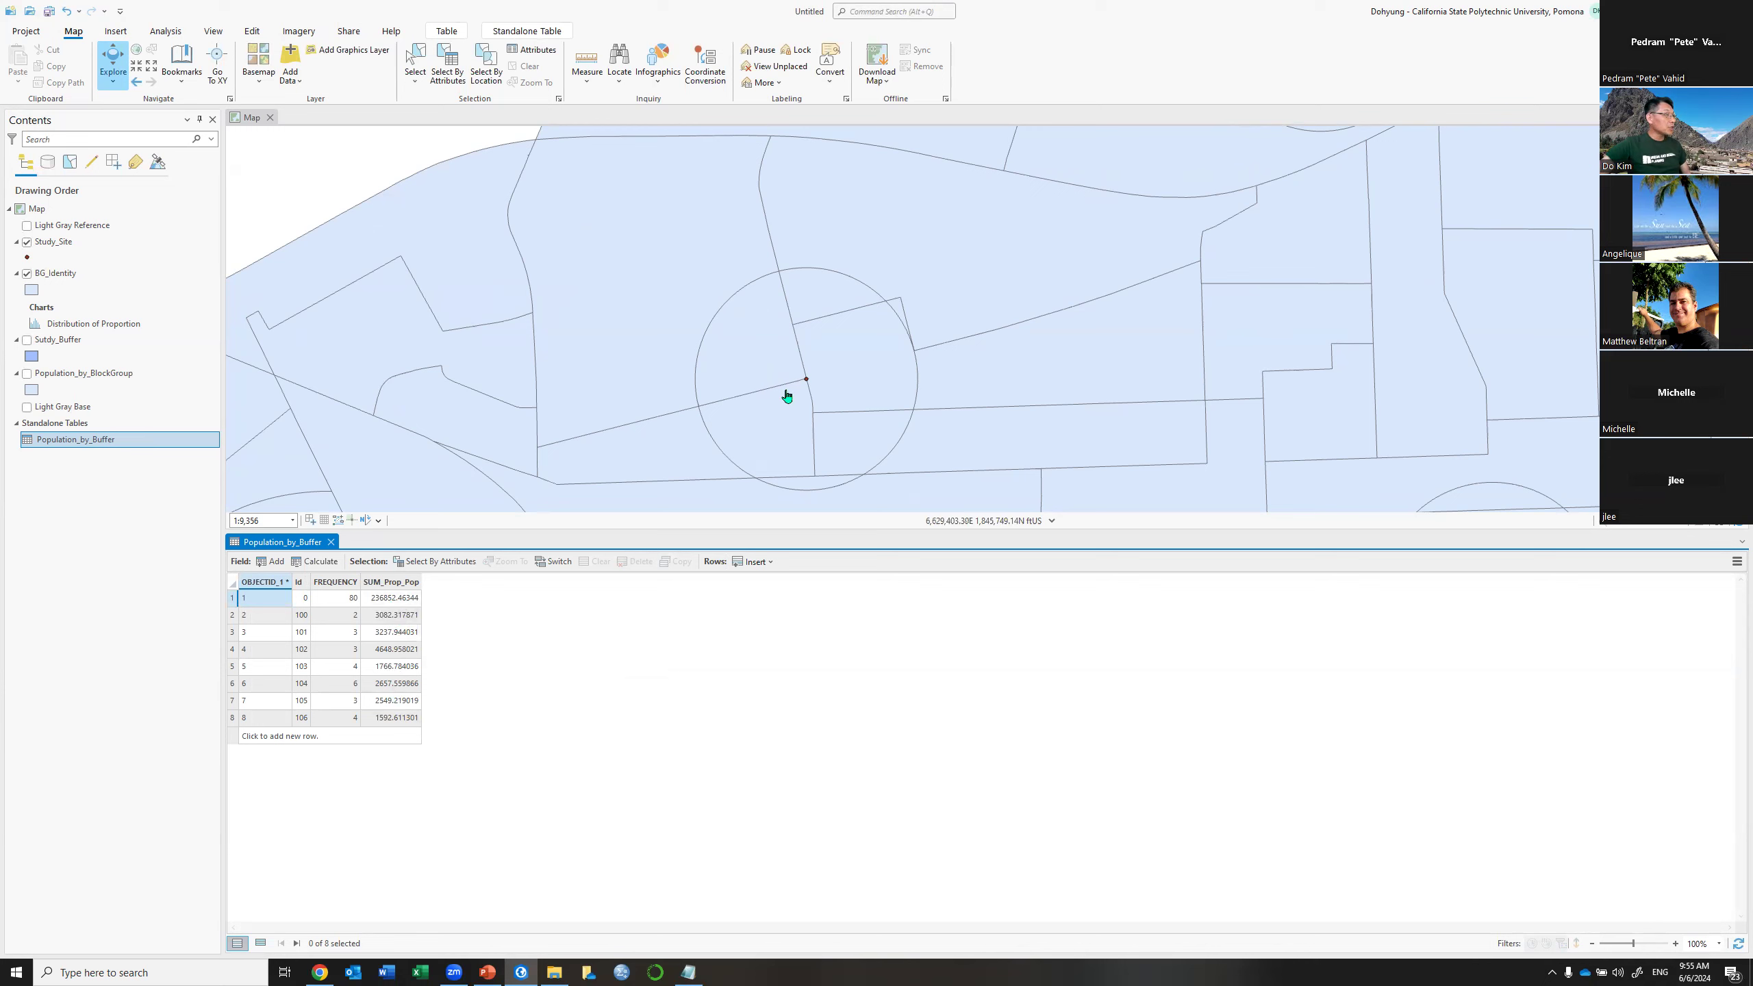
click(231, 598)
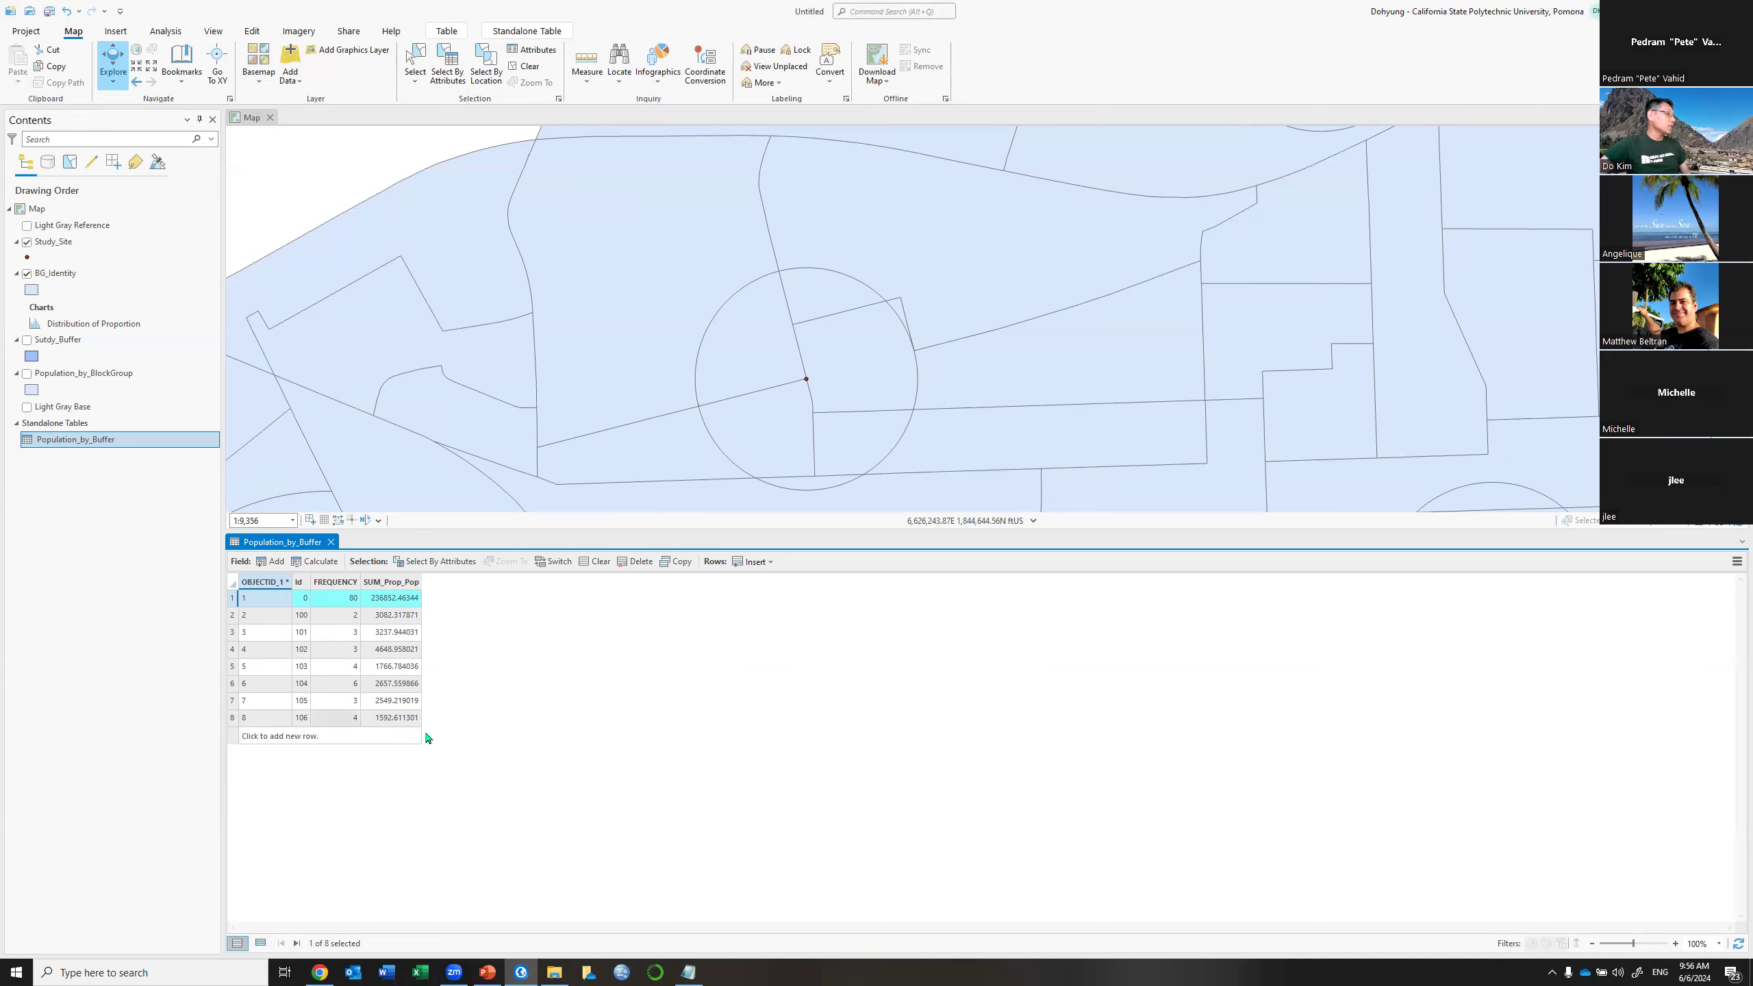
Recentre the map on the full study area and close the Population_by_Buffer table
scroll(950, 445, down, 4)
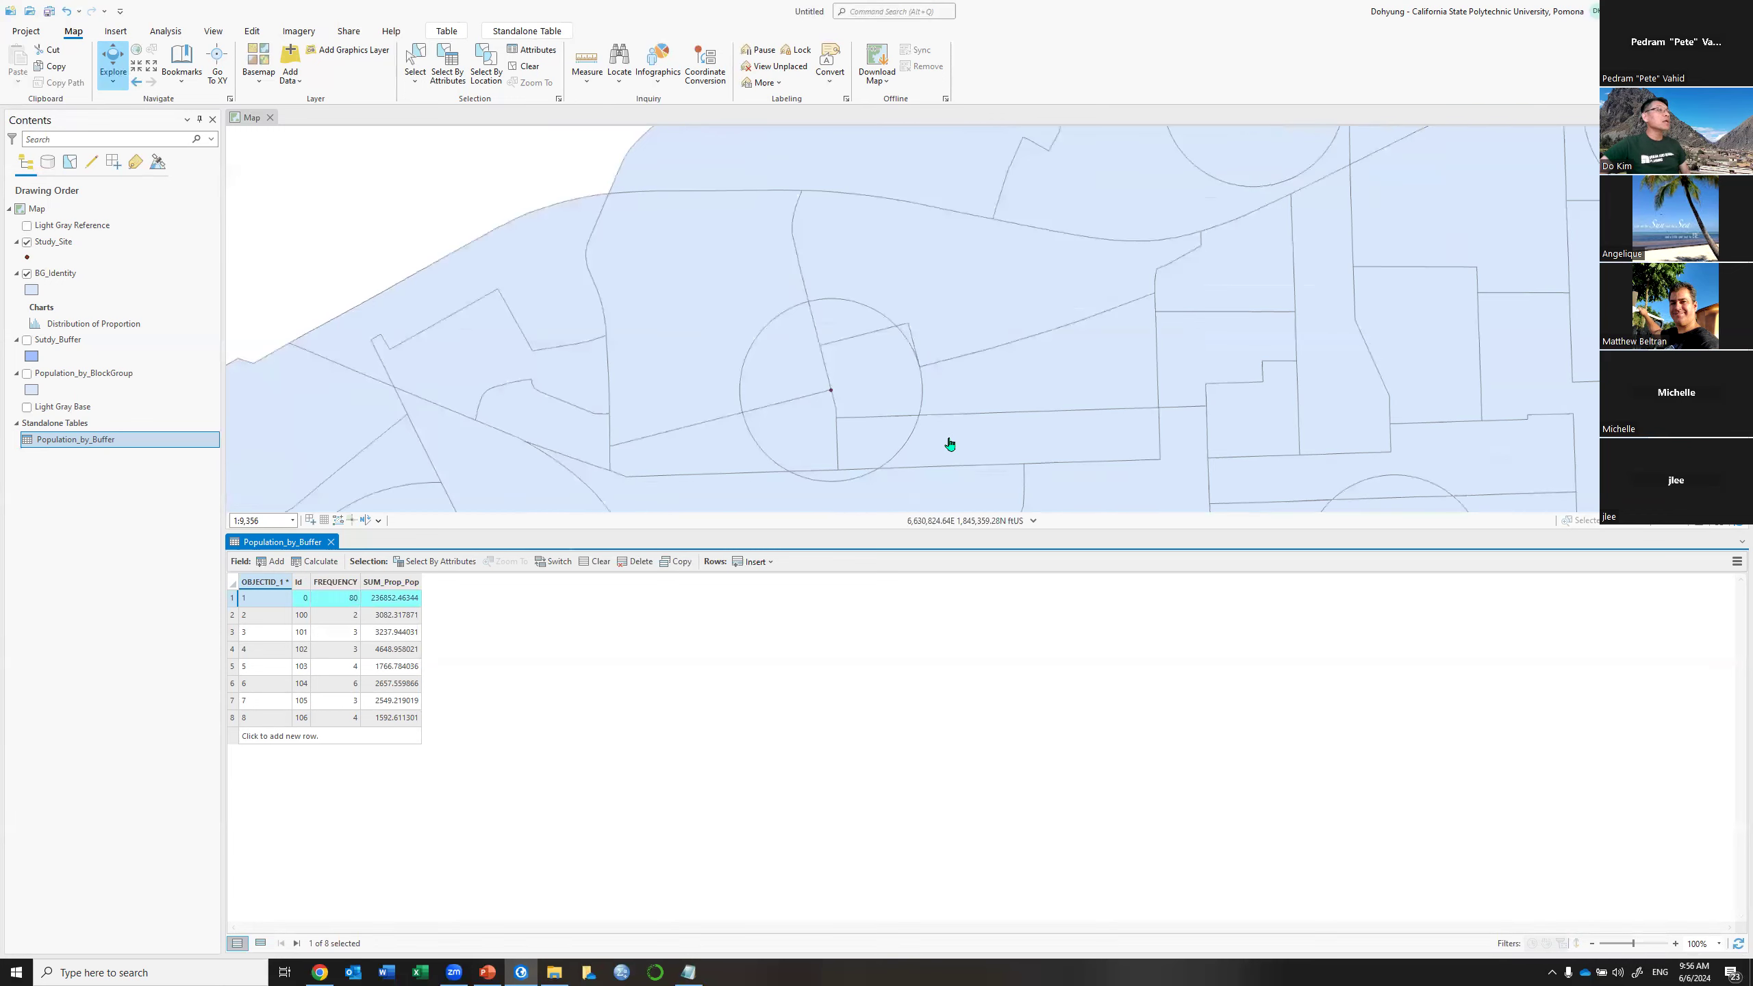
drag(1019, 414, 932, 333)
scroll(932, 334, down, 2)
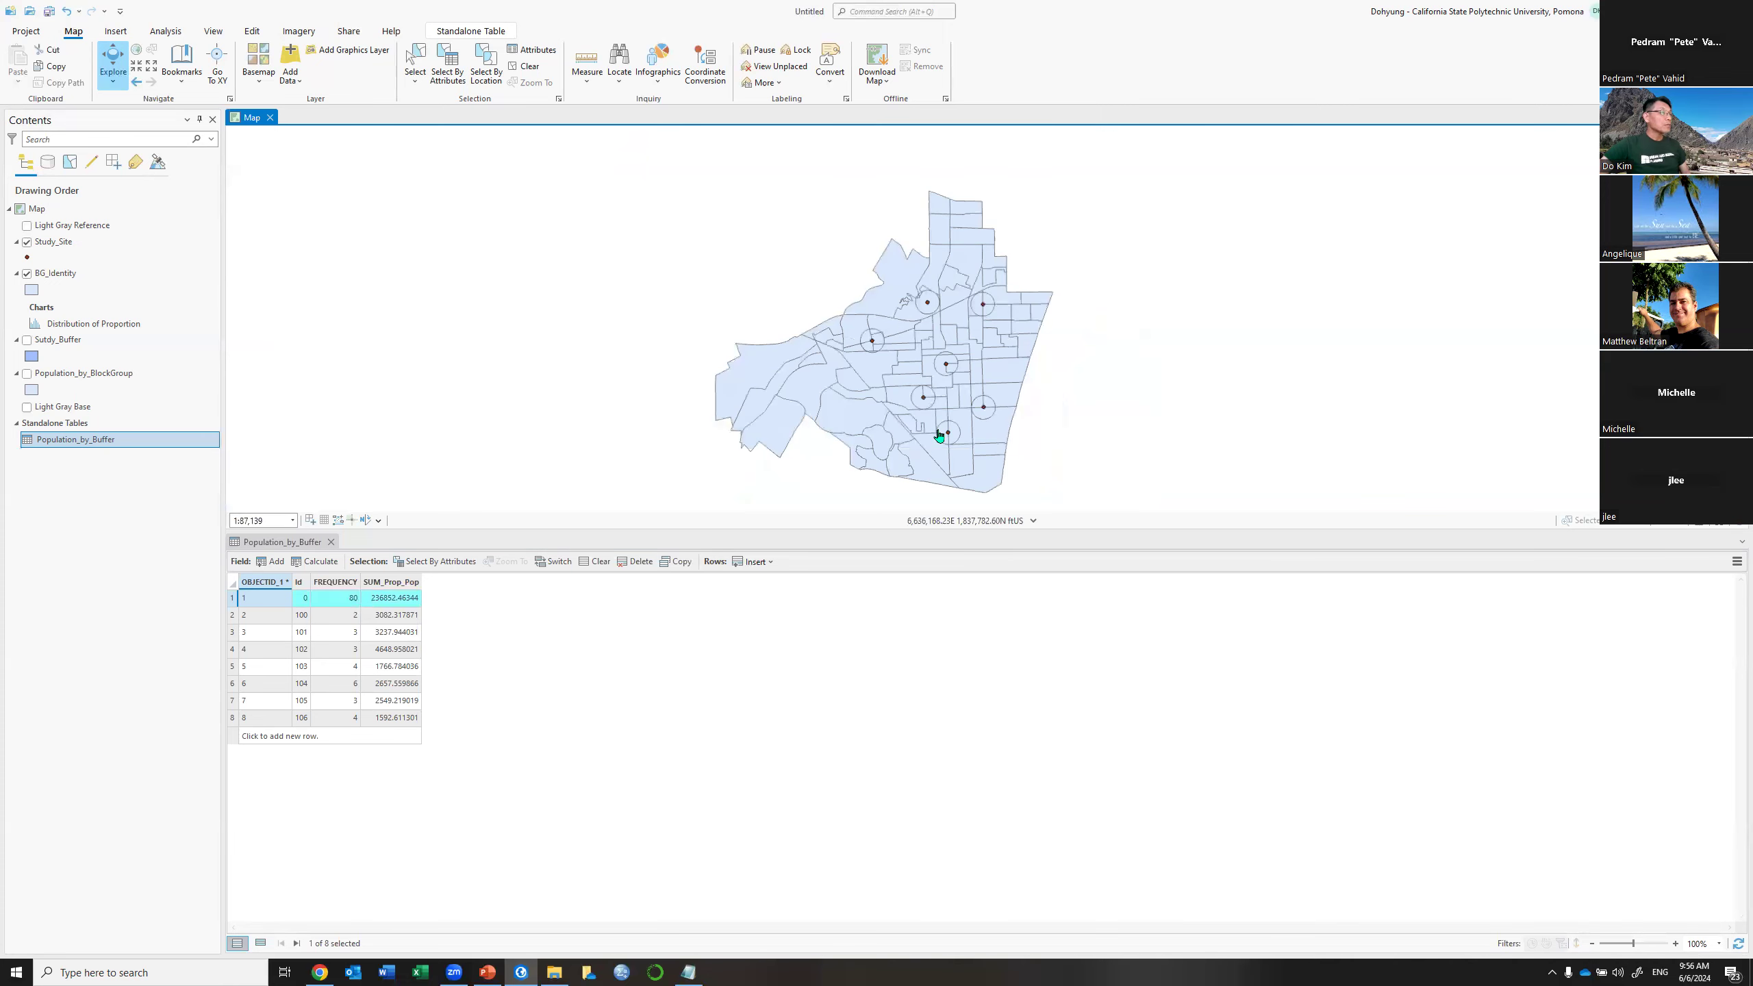
scroll(940, 435, up, 2)
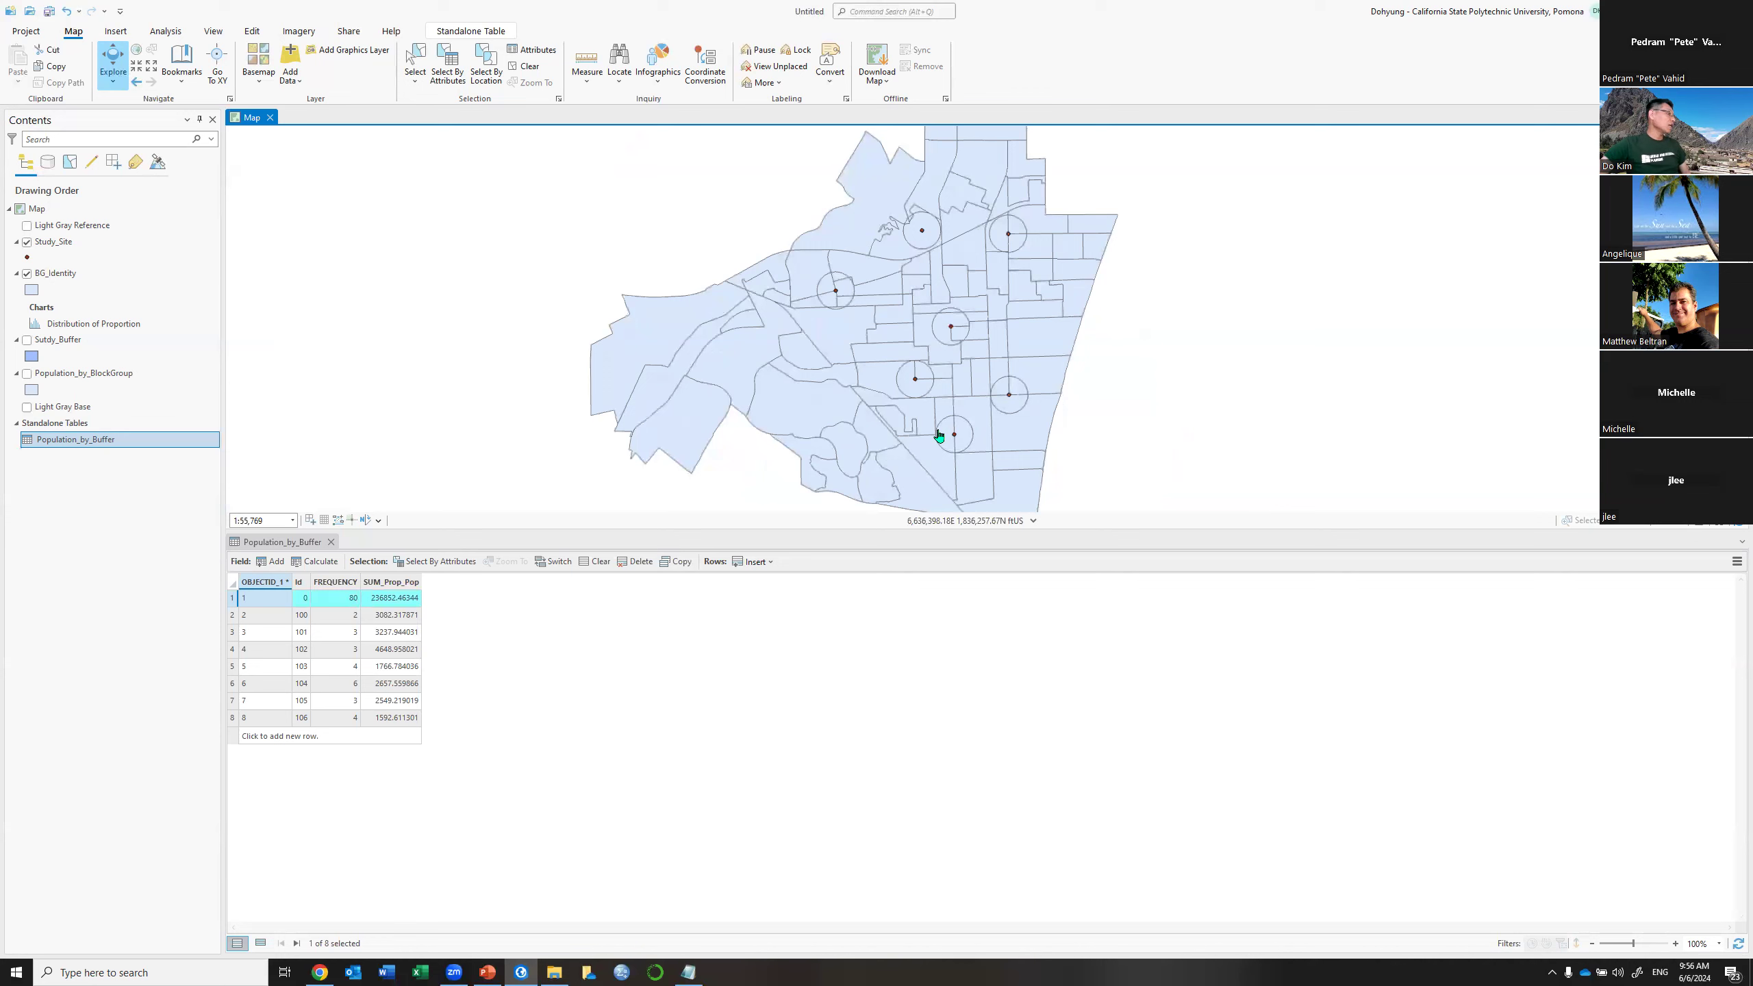
click(331, 543)
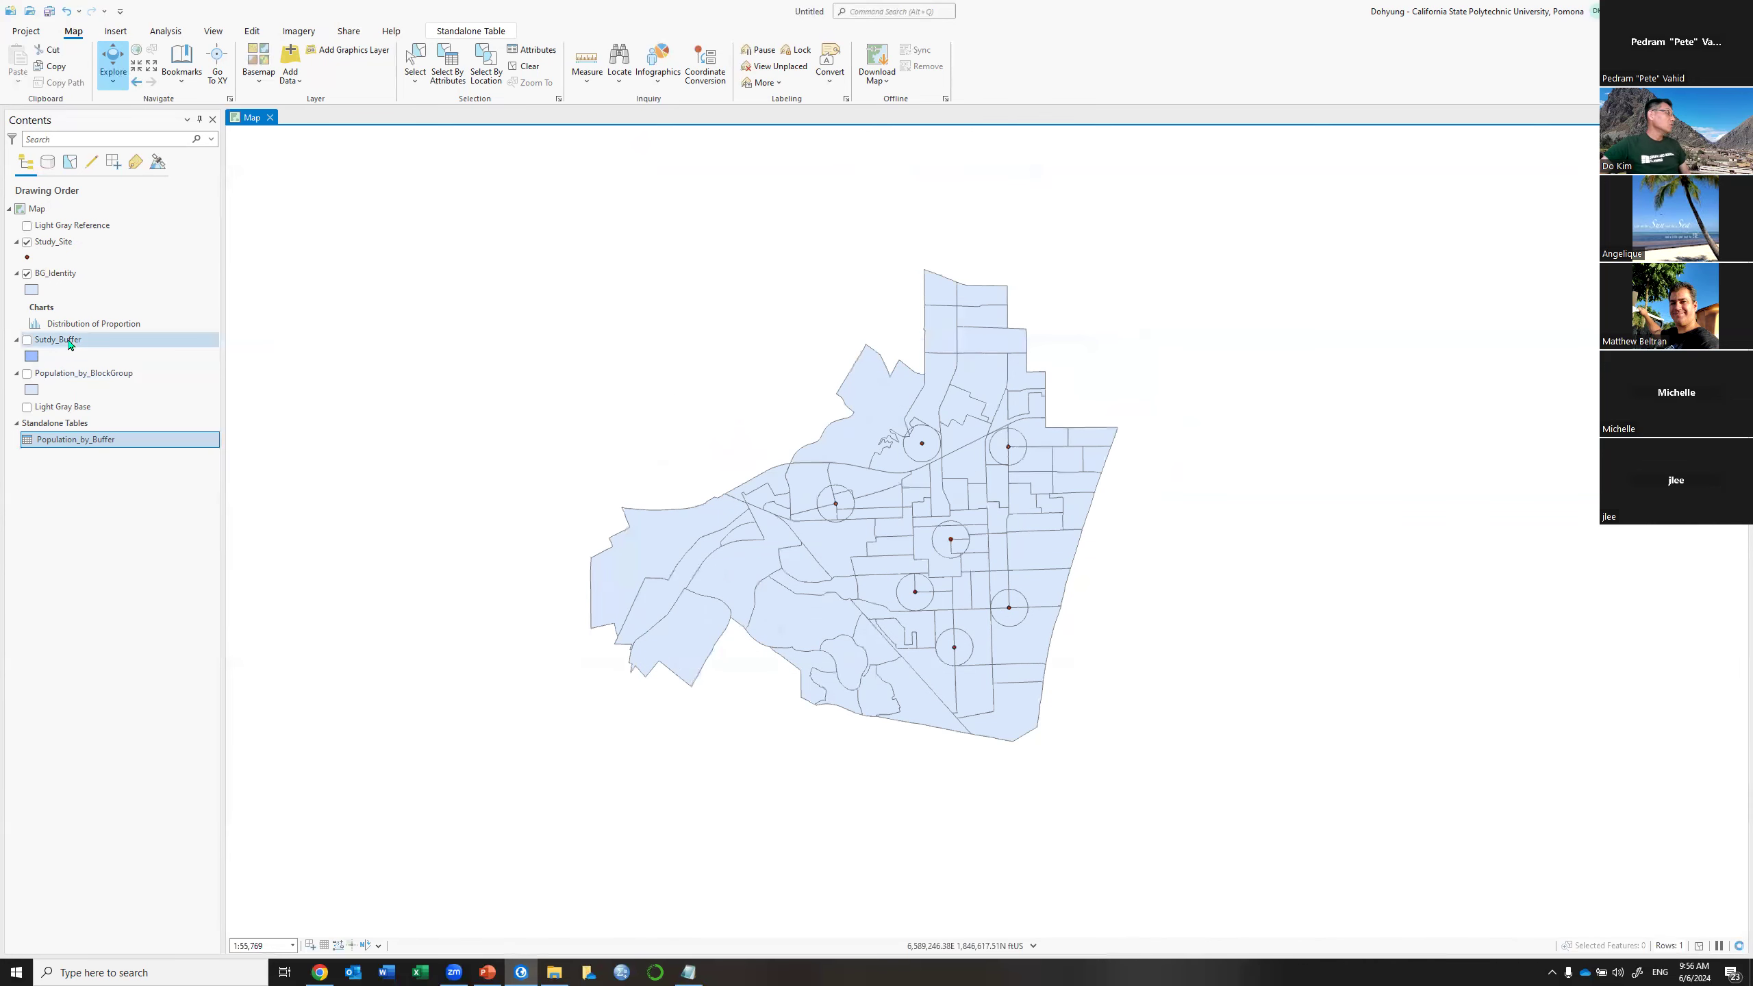
Open the Sutdy_Buffer attribute table and make it active
right_click(70, 342)
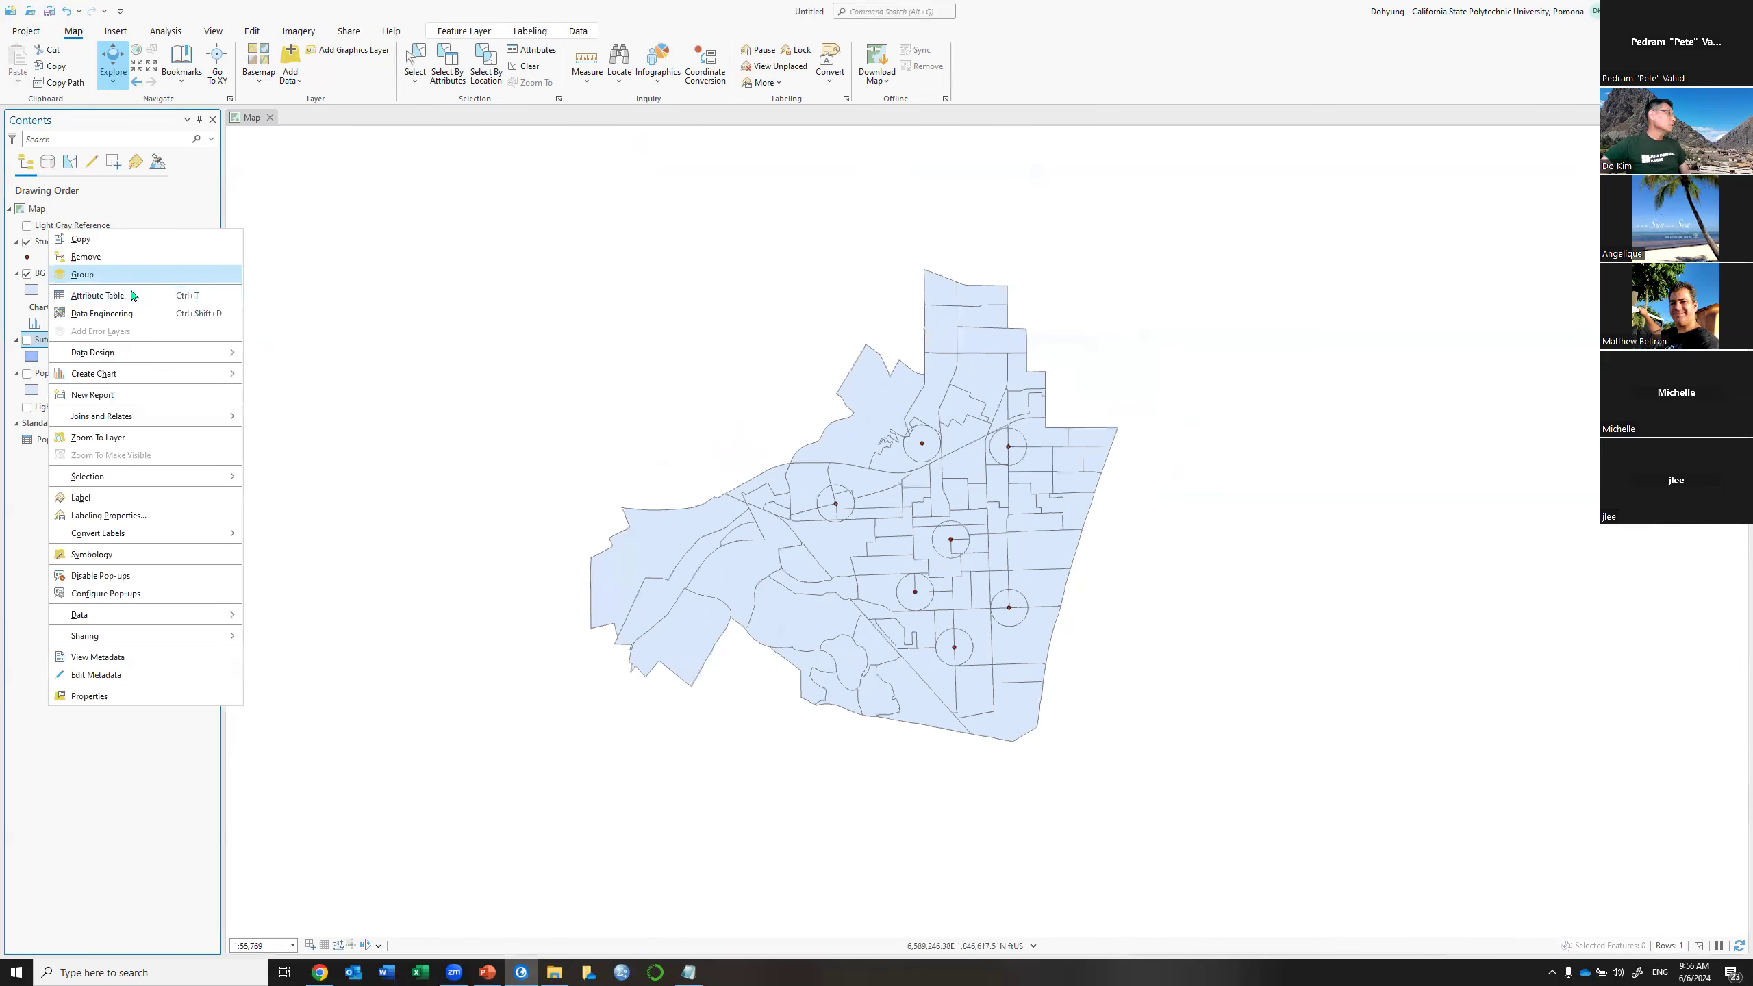
click(366, 511)
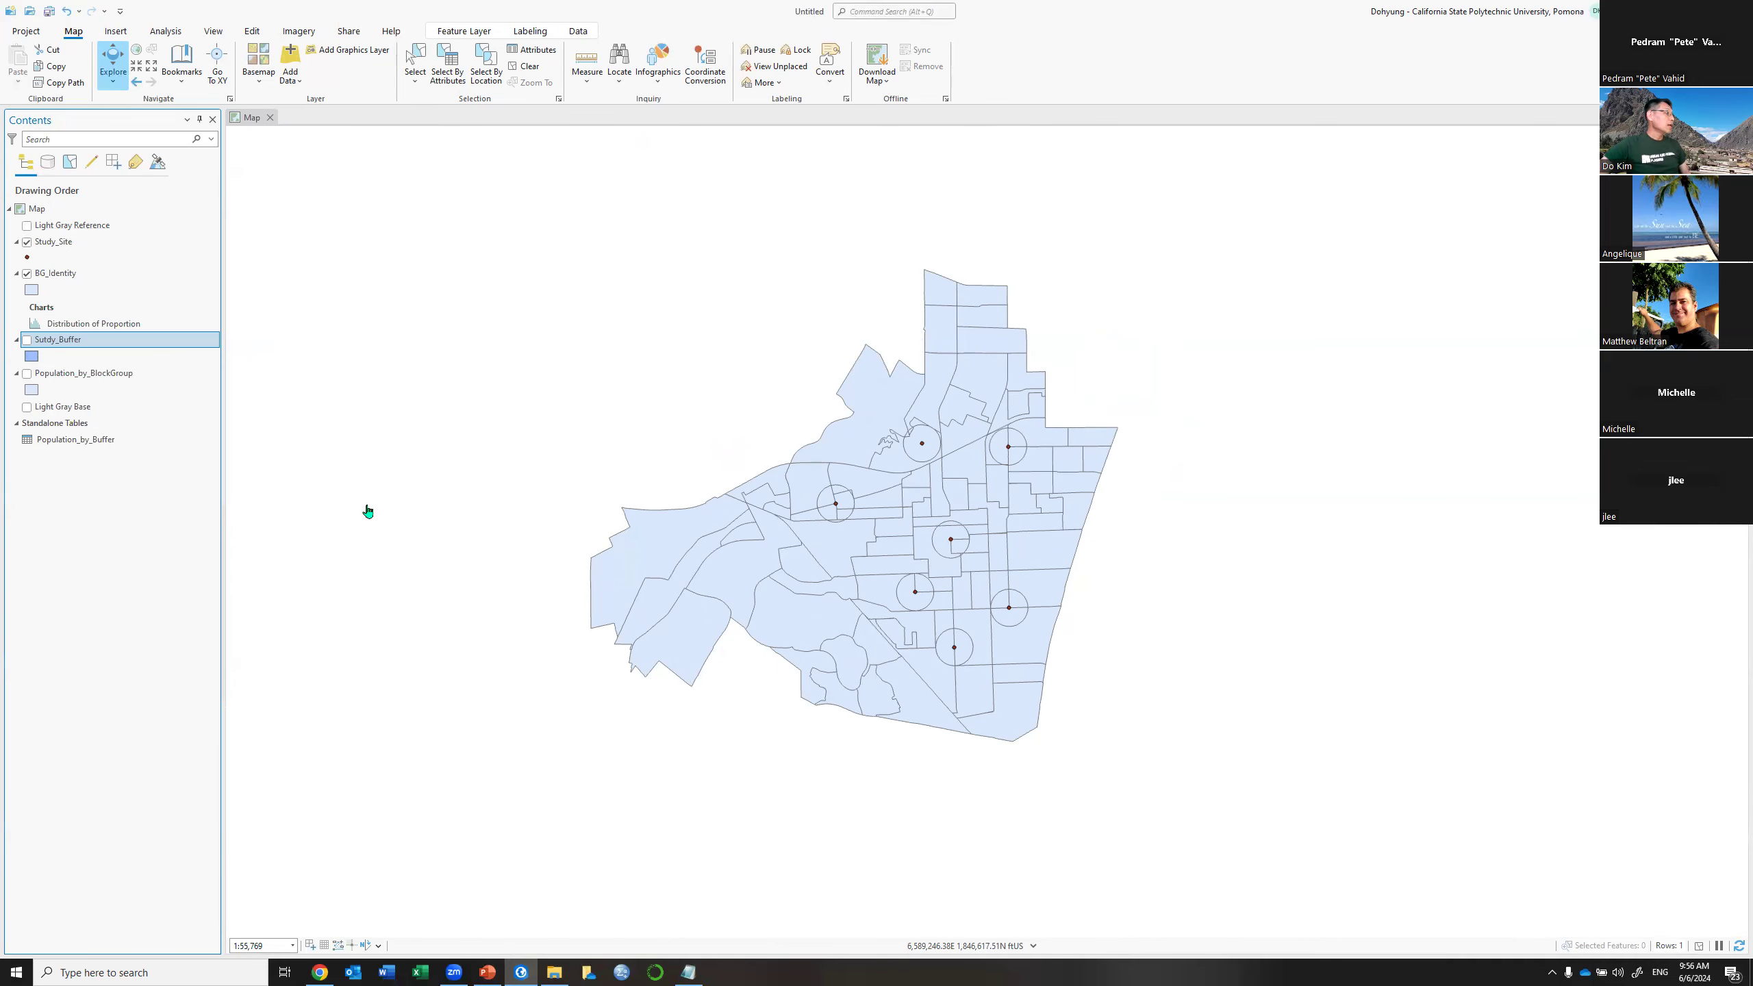
click(82, 444)
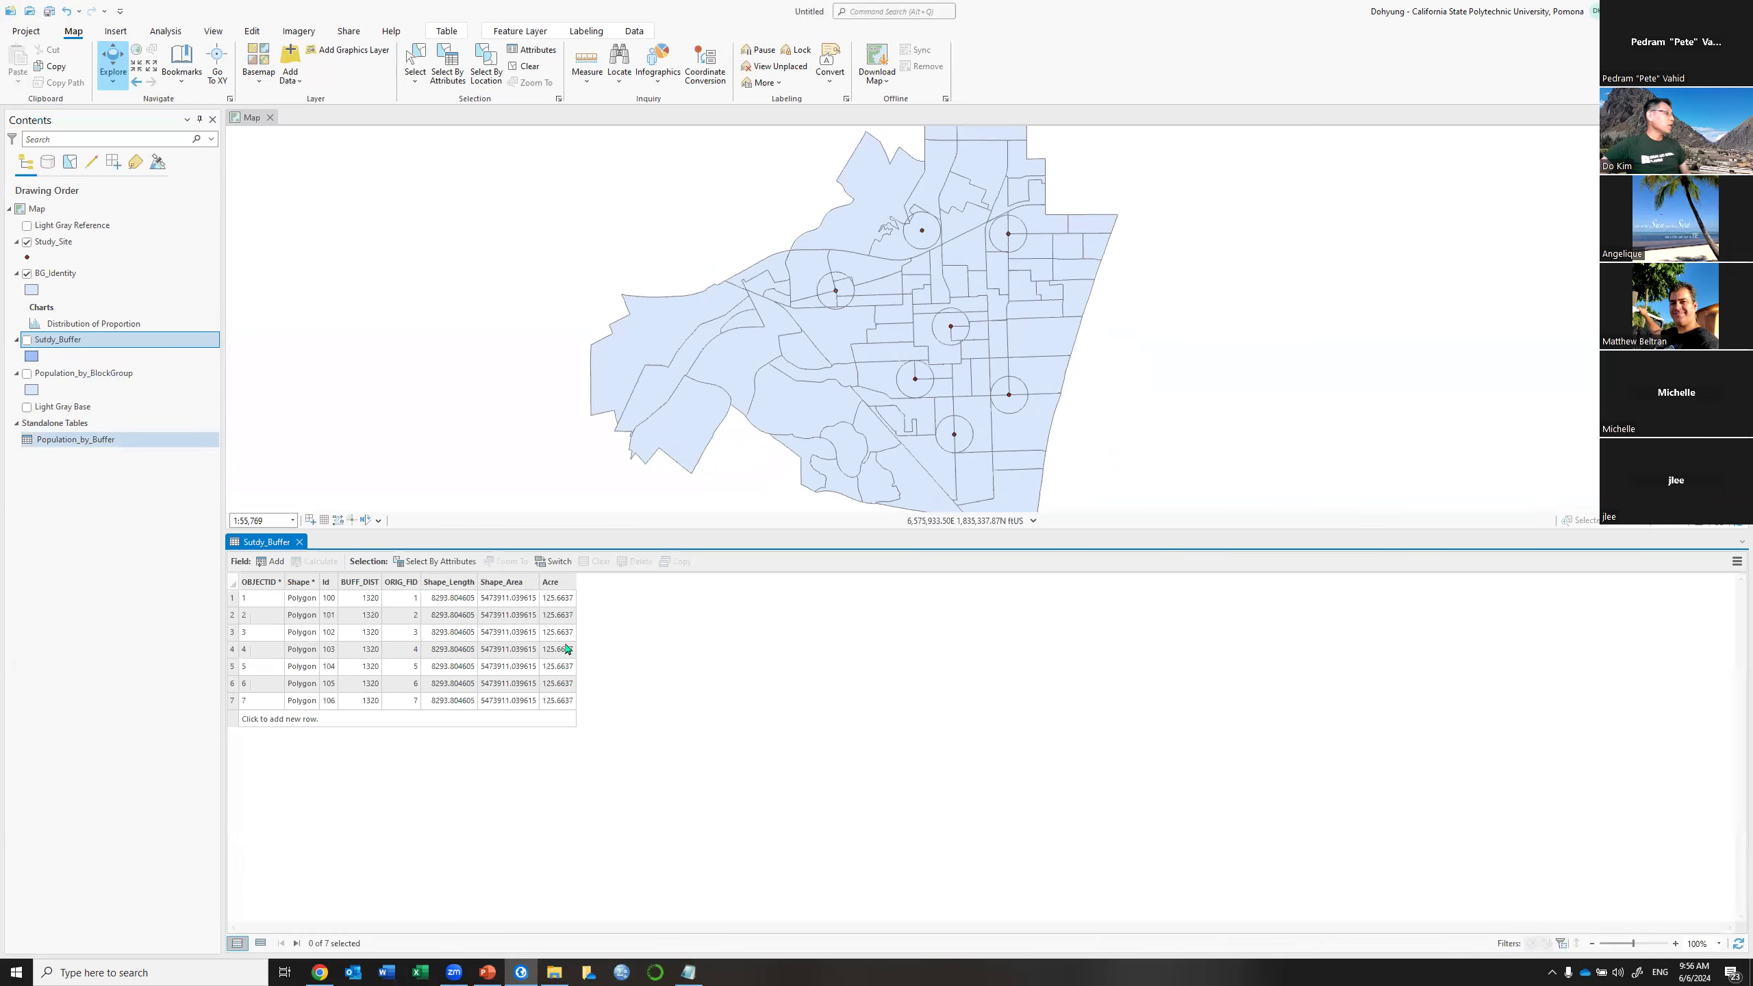
click(567, 649)
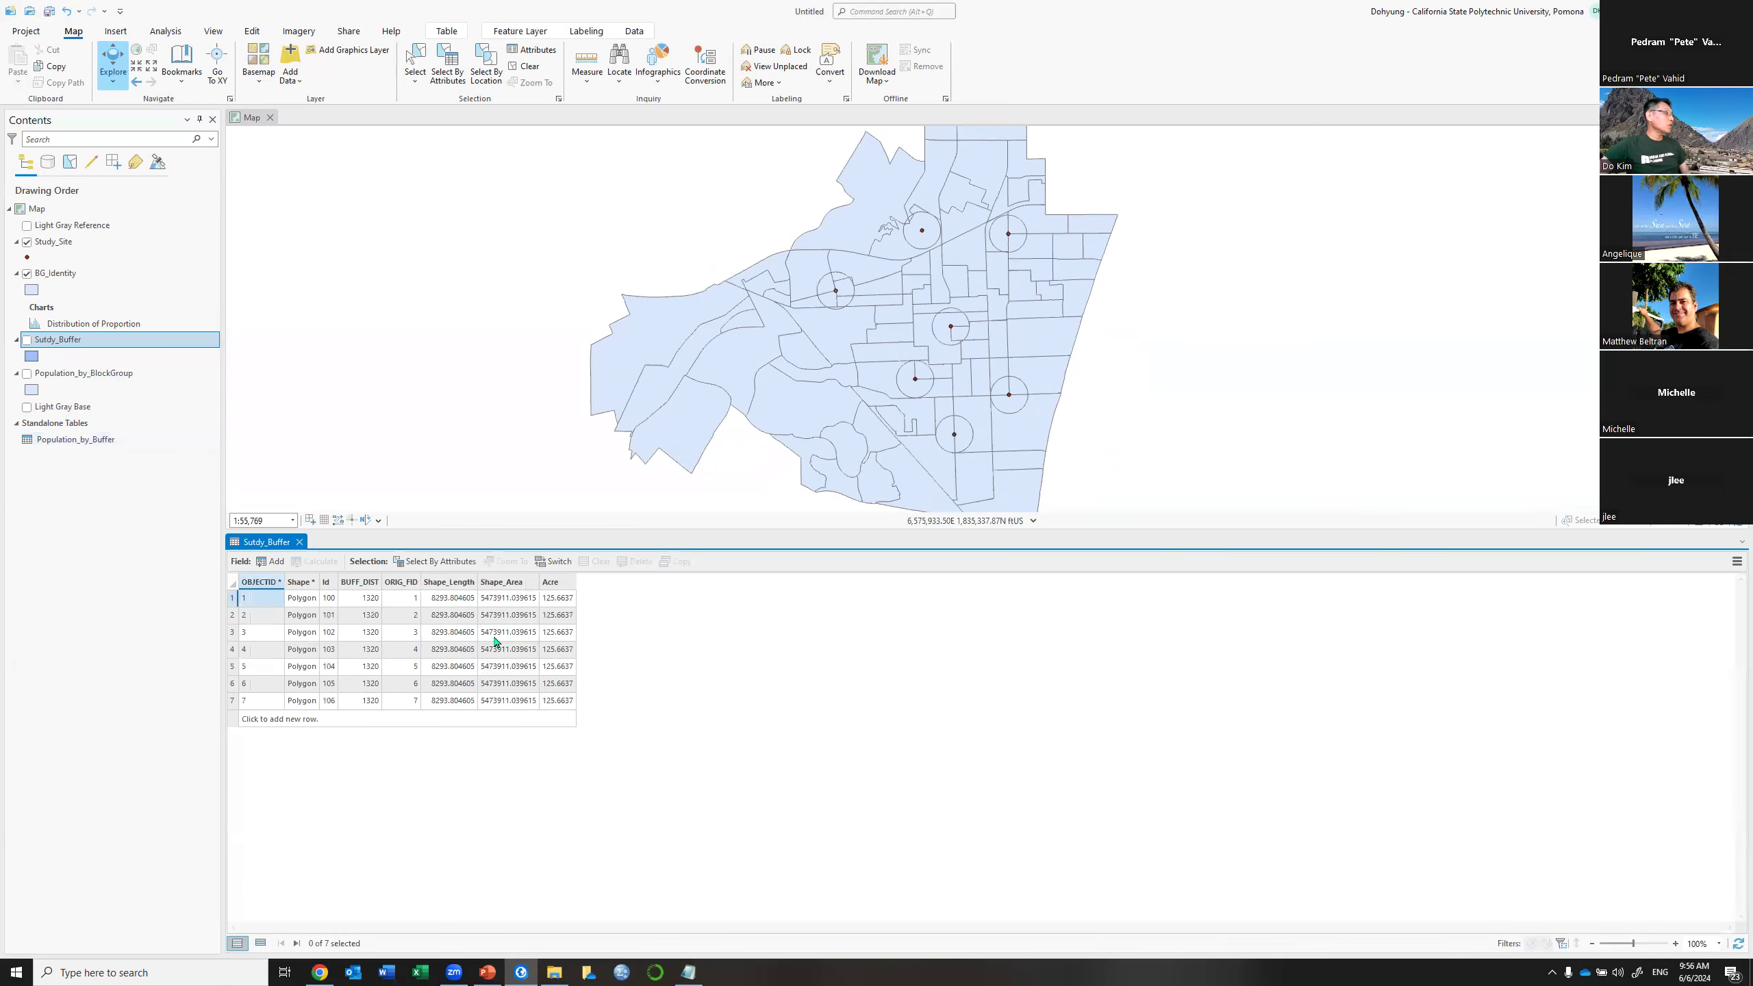
Join Population_by_Buffer to Sutdy_Buffer with Id as both join fields, then resize the table pane
click(1736, 562)
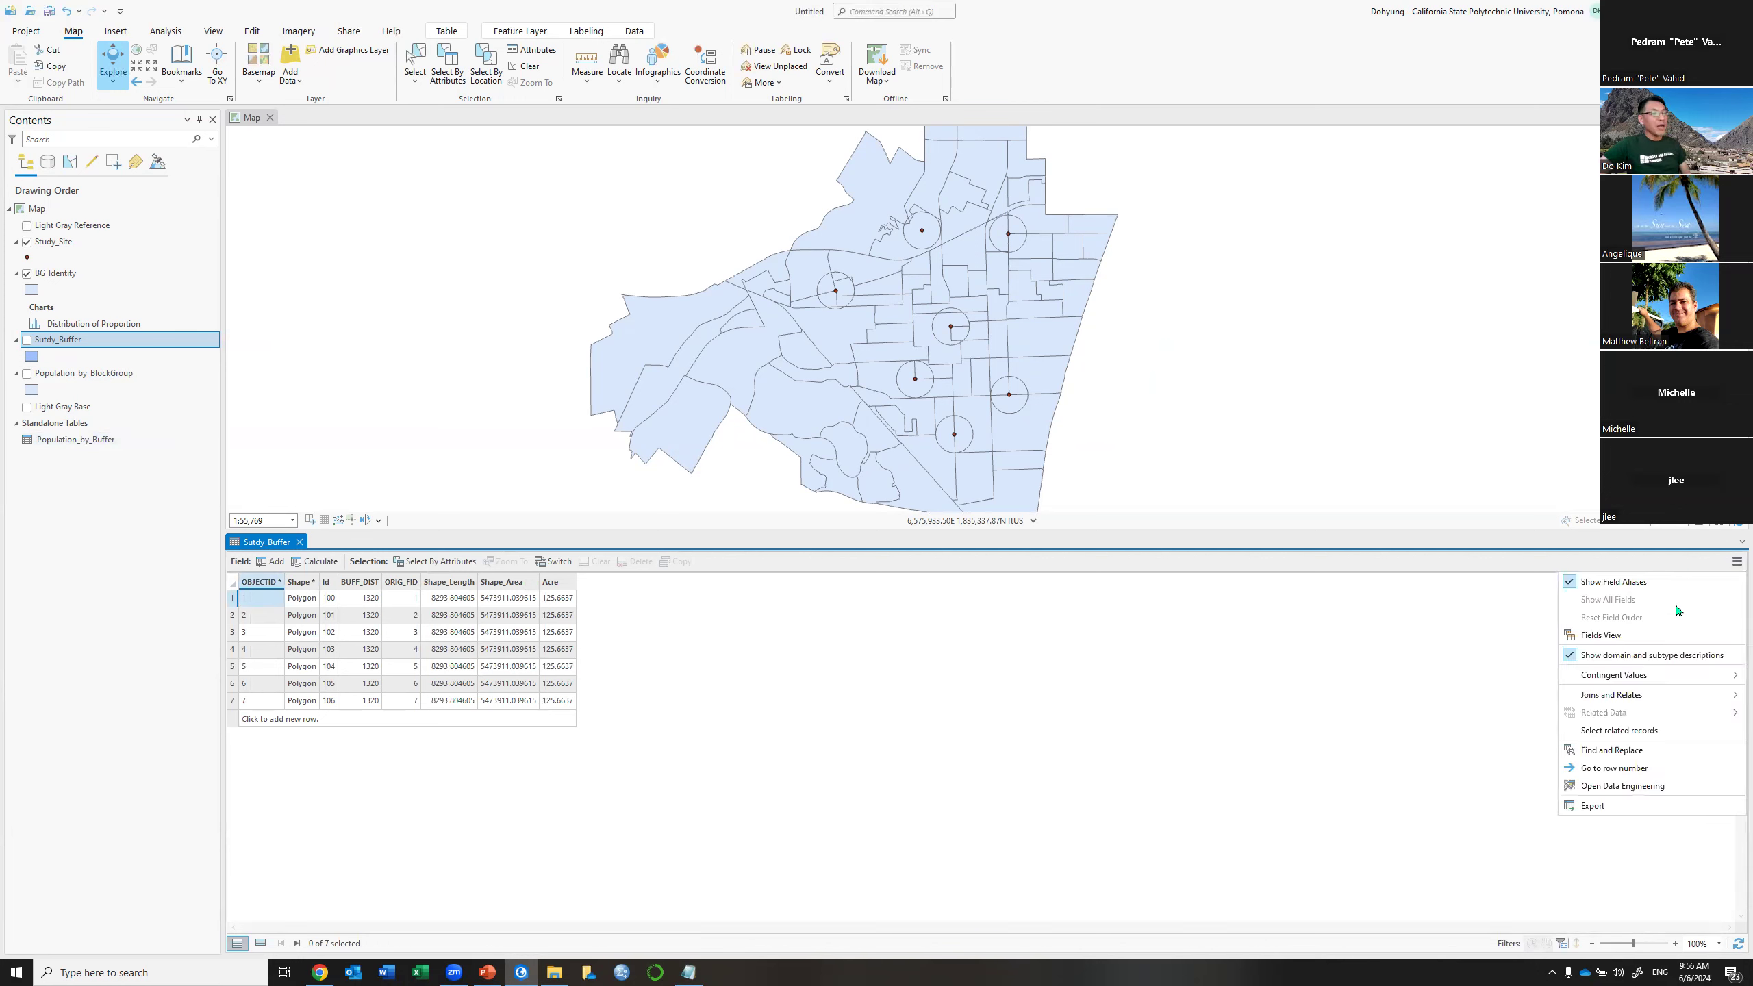
mouse_move(1670, 704)
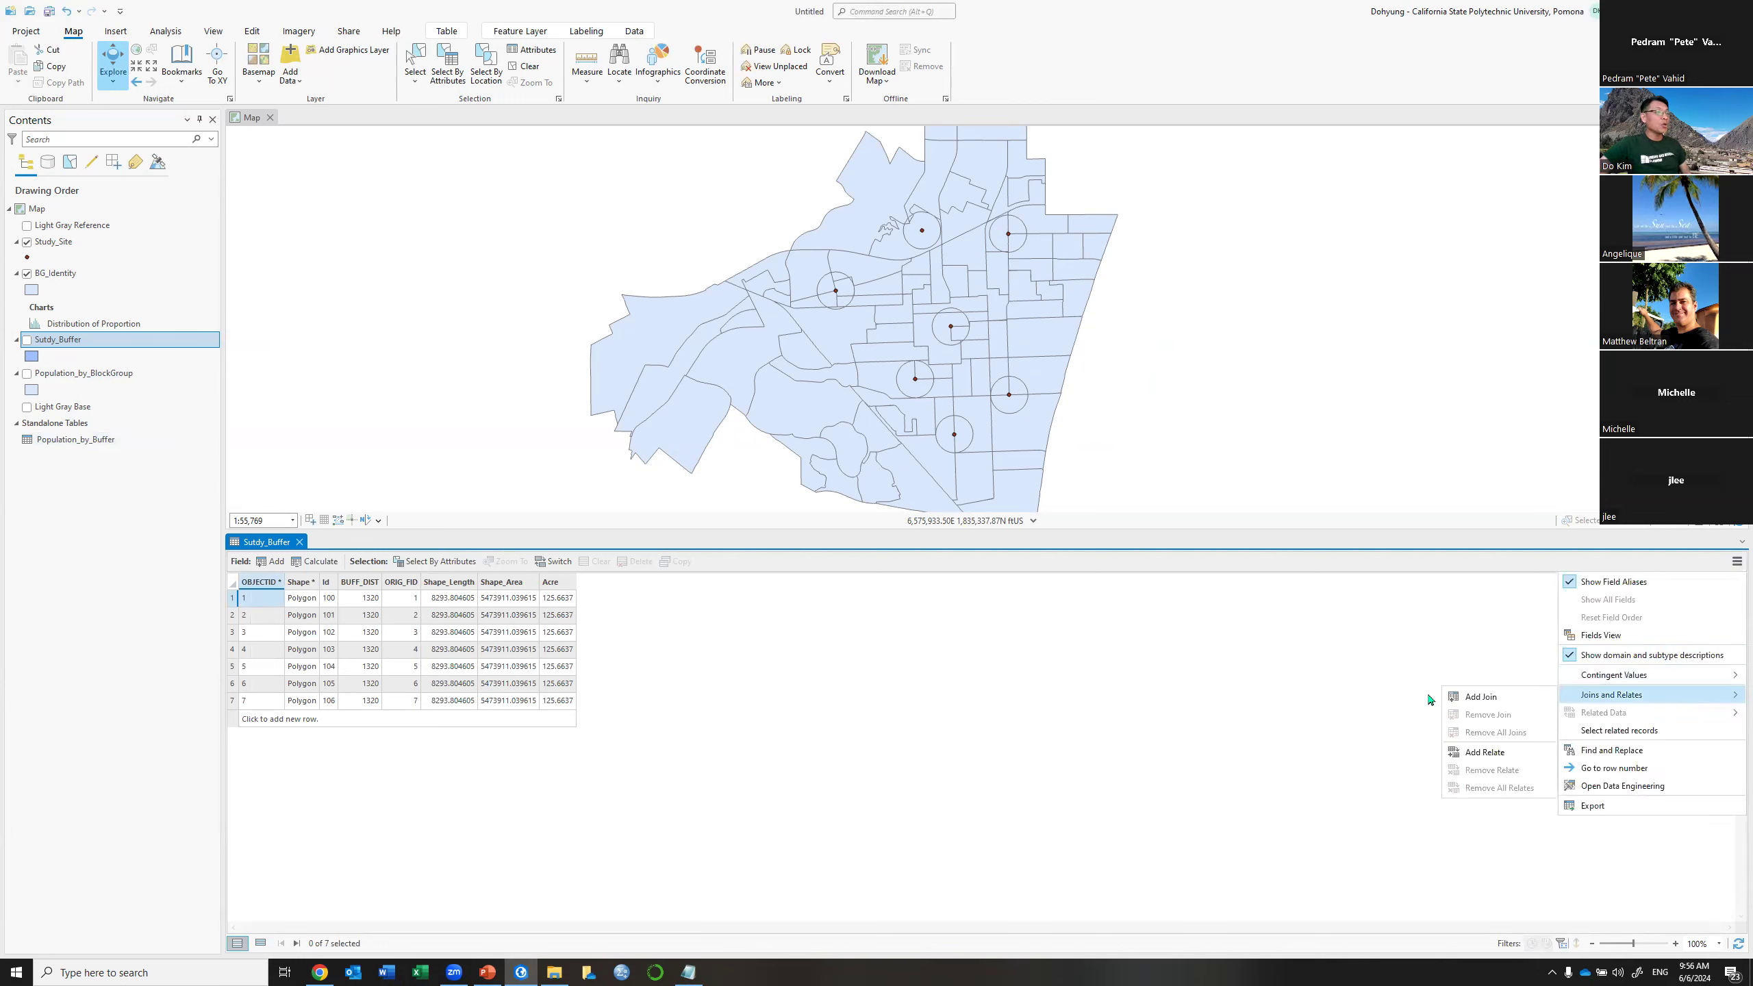
click(1481, 697)
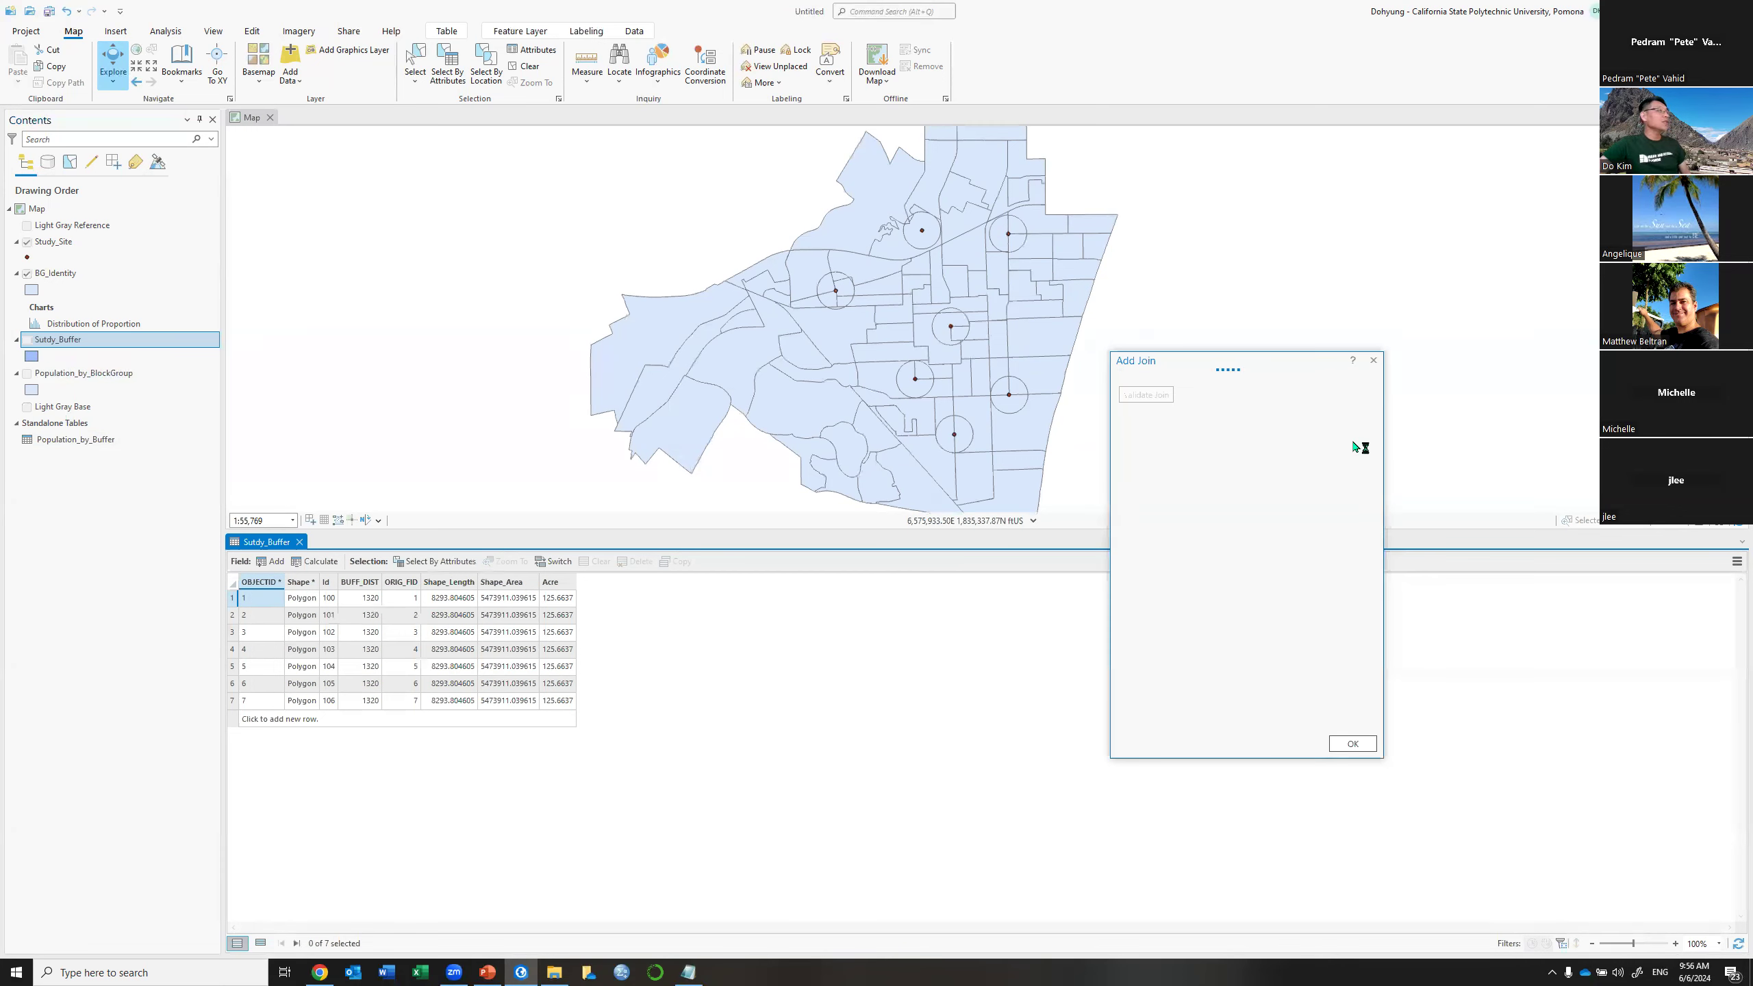
click(1355, 425)
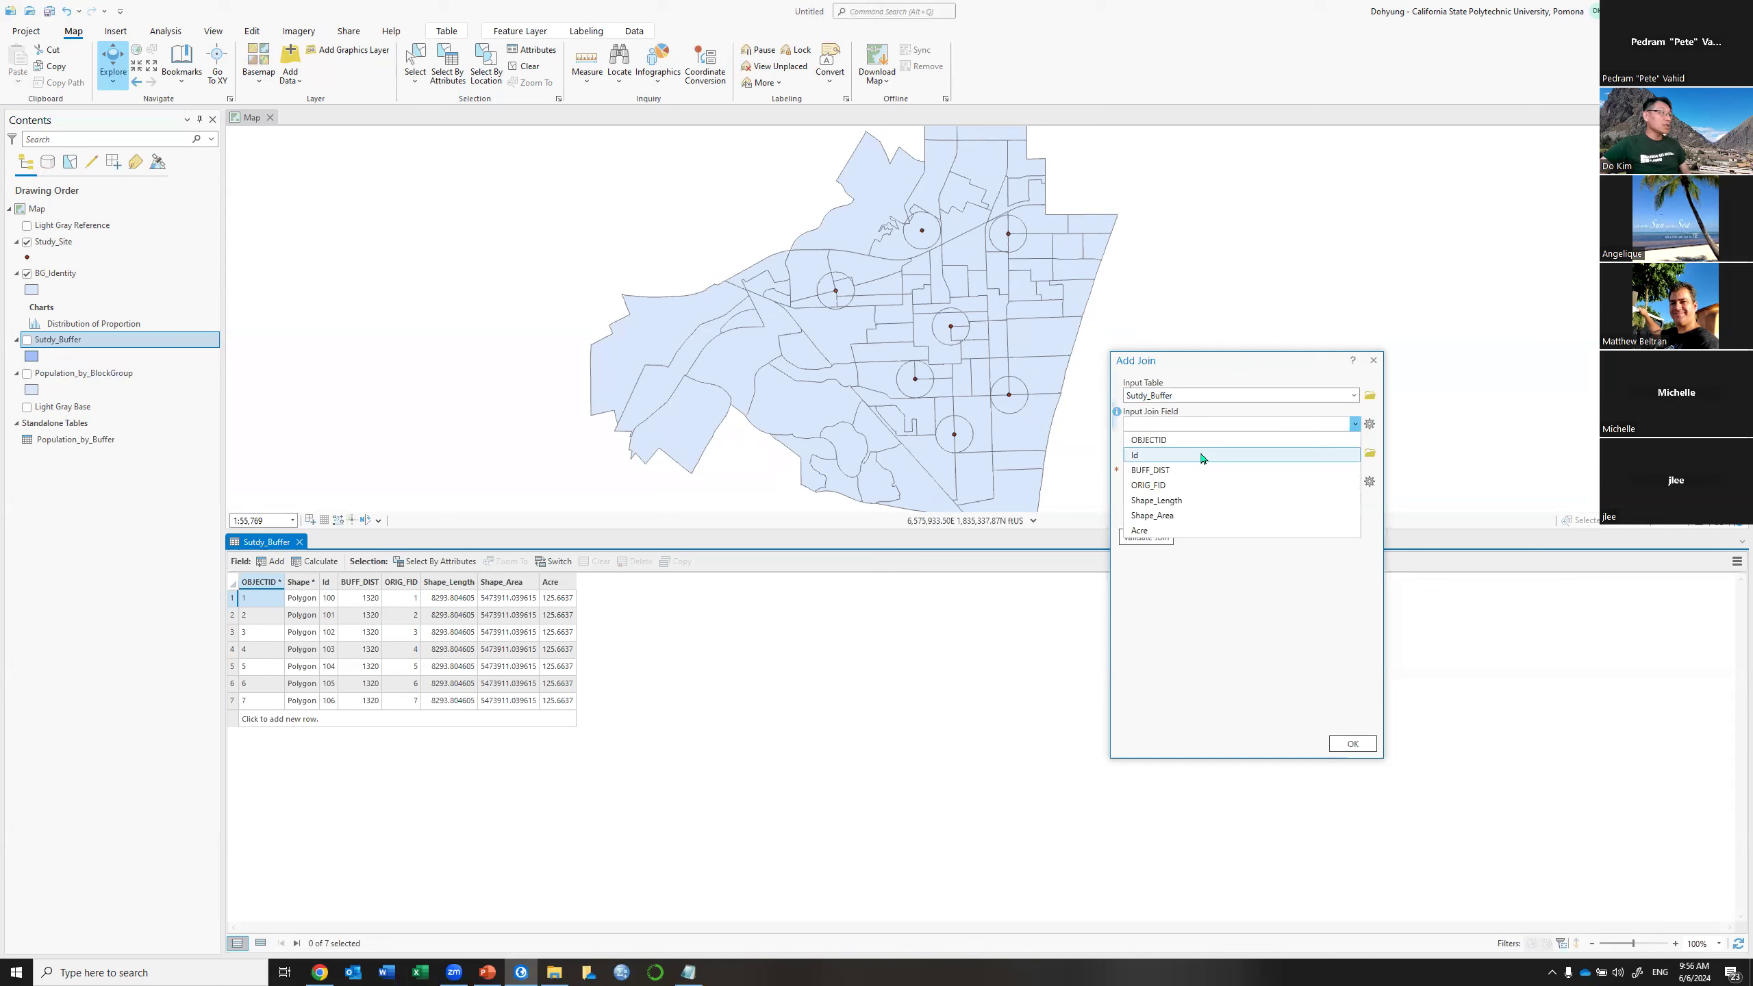
click(1202, 456)
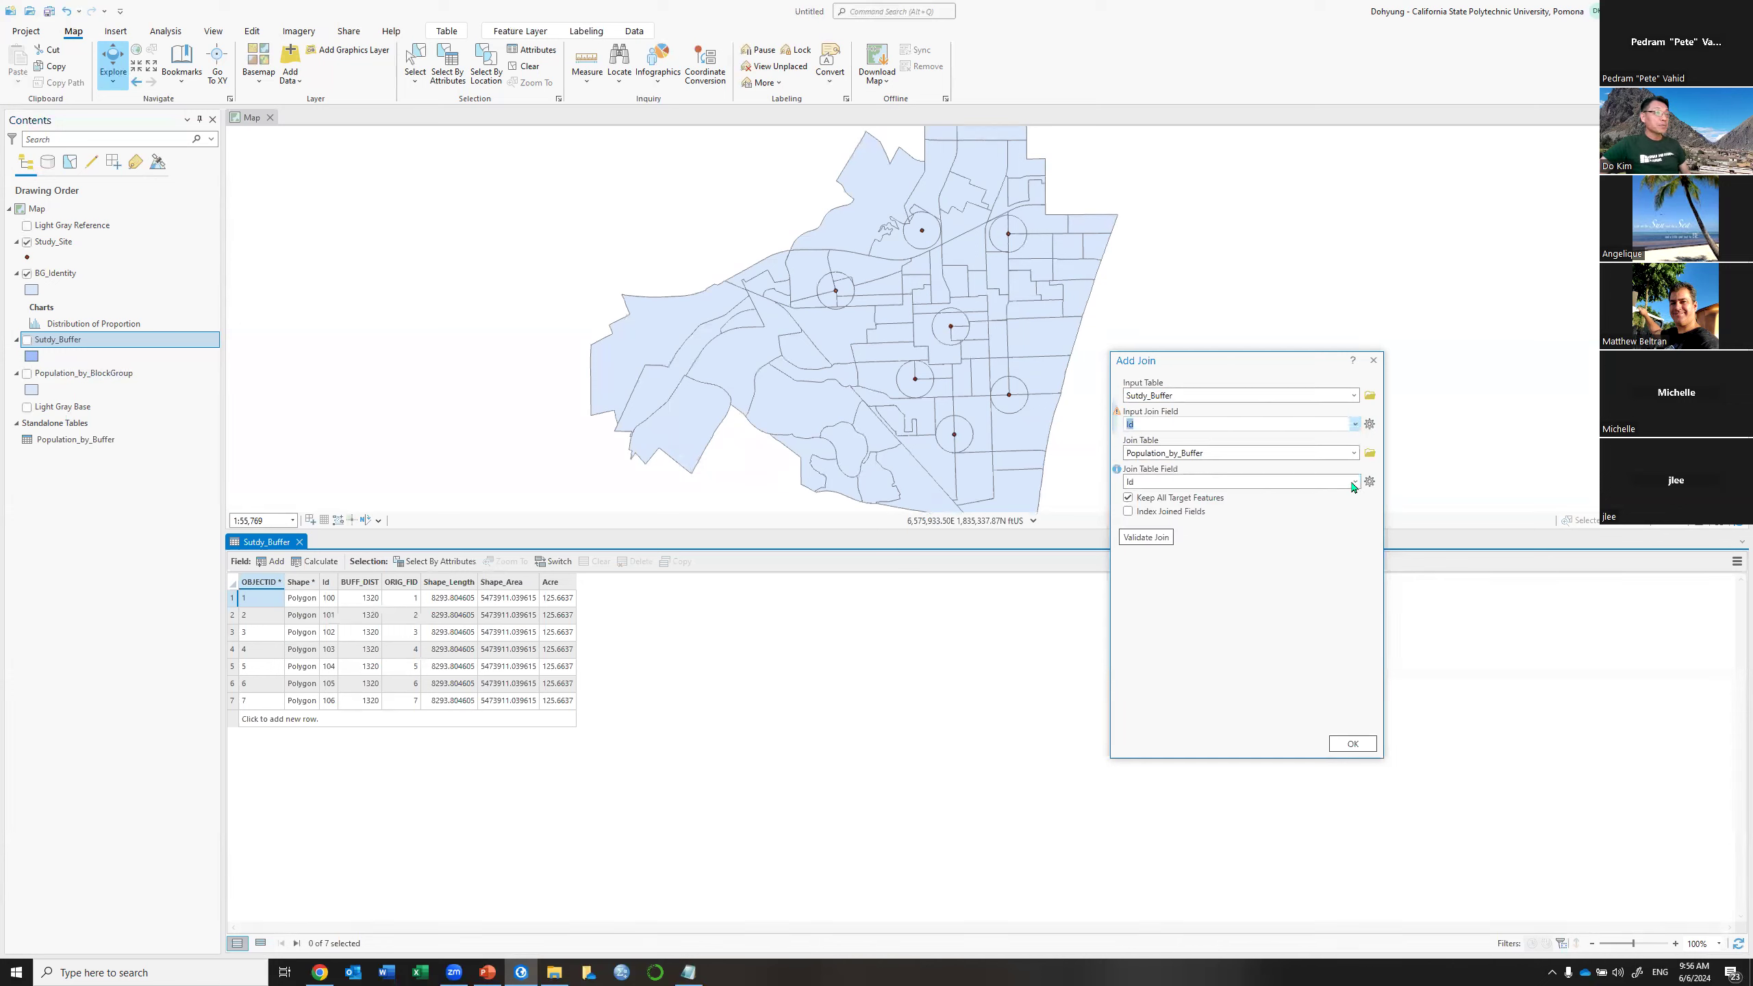
click(1354, 482)
click(1354, 483)
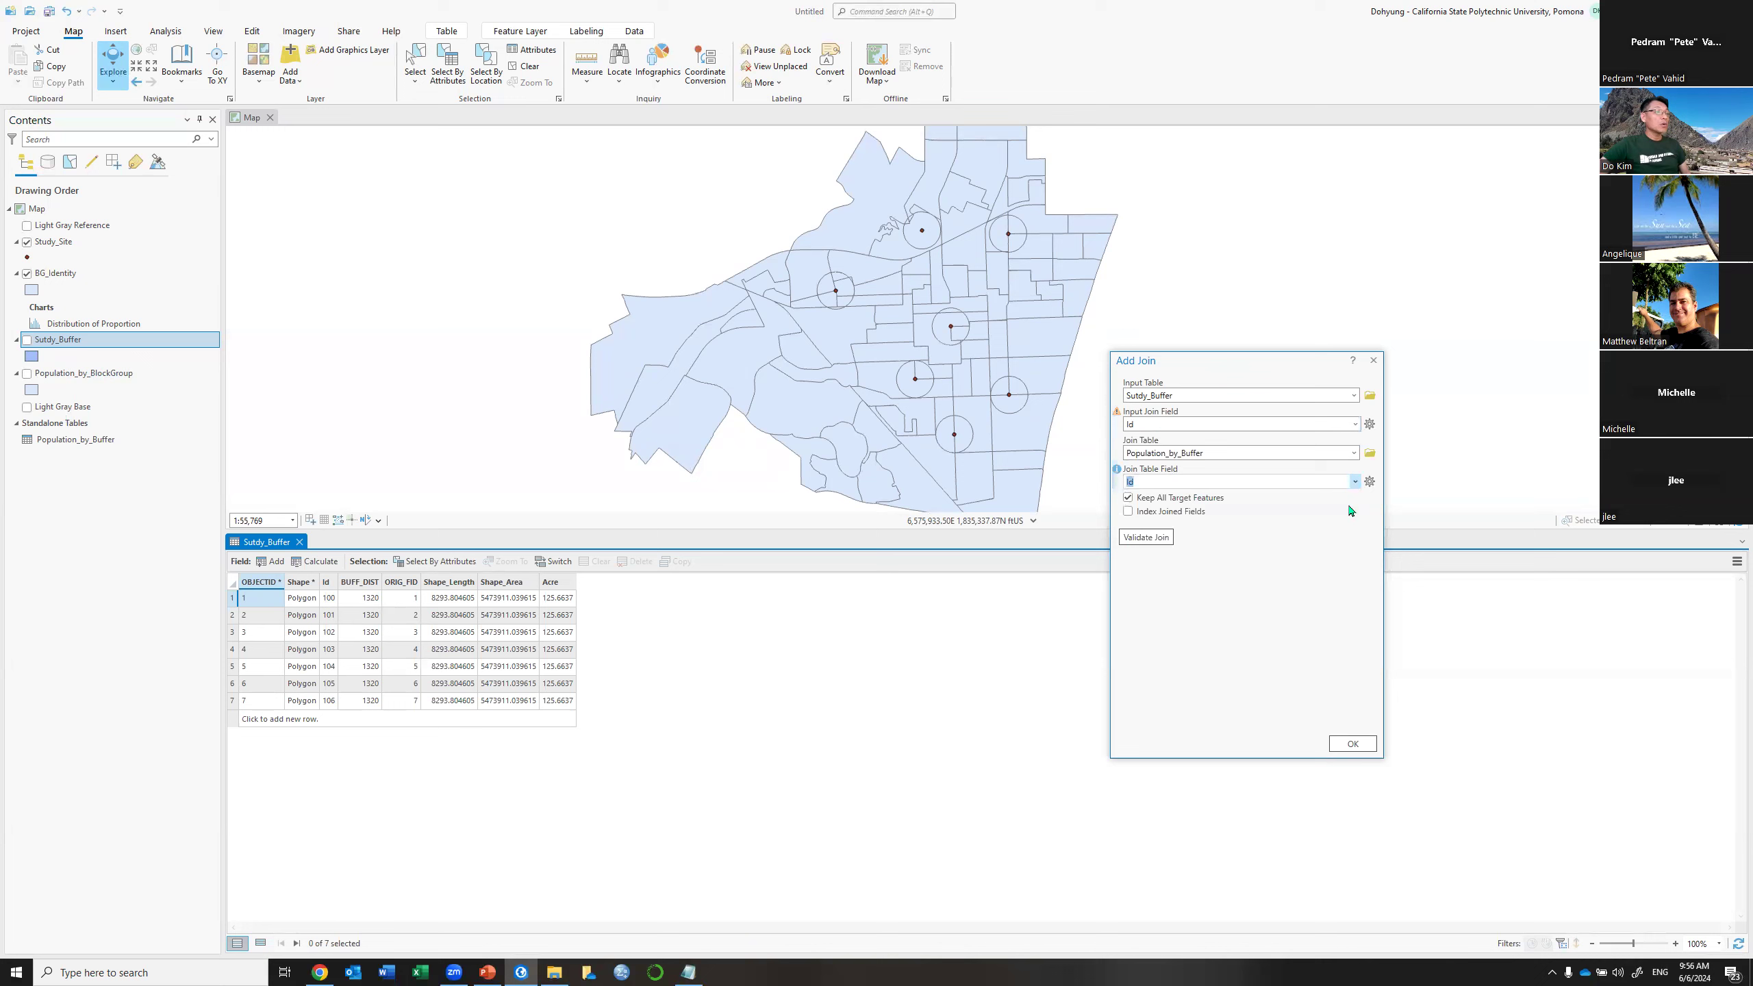
click(1352, 744)
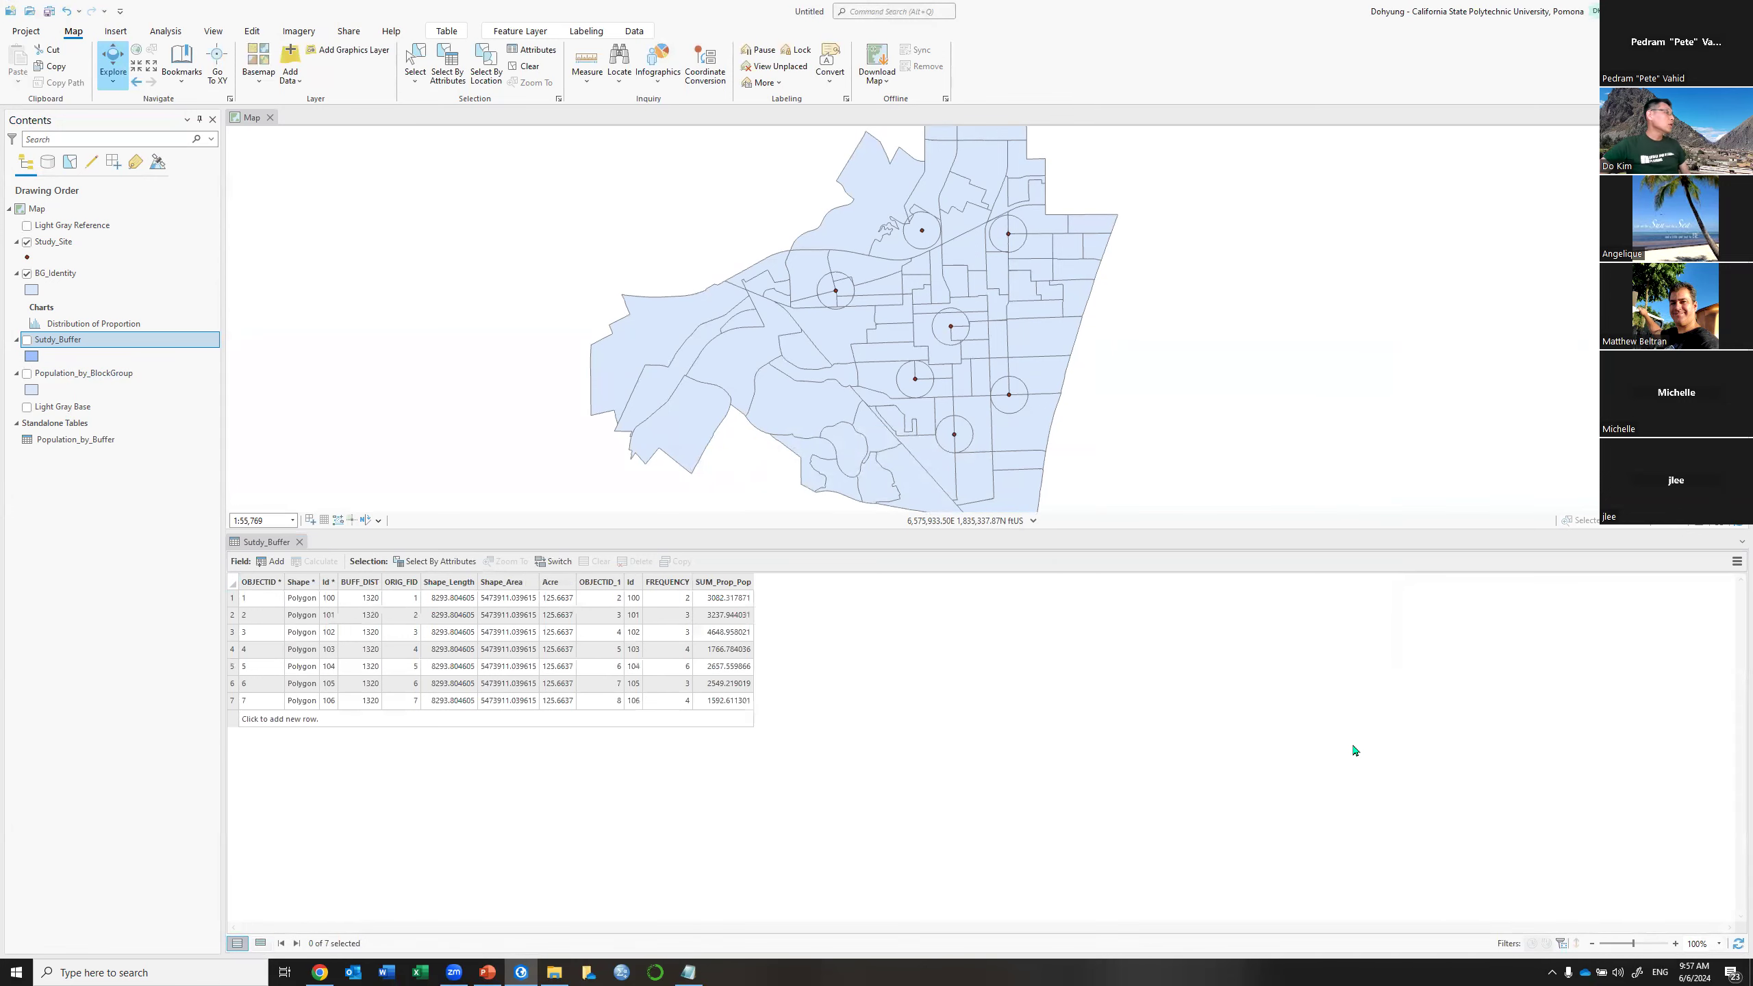
click(784, 546)
drag(789, 624, 791, 721)
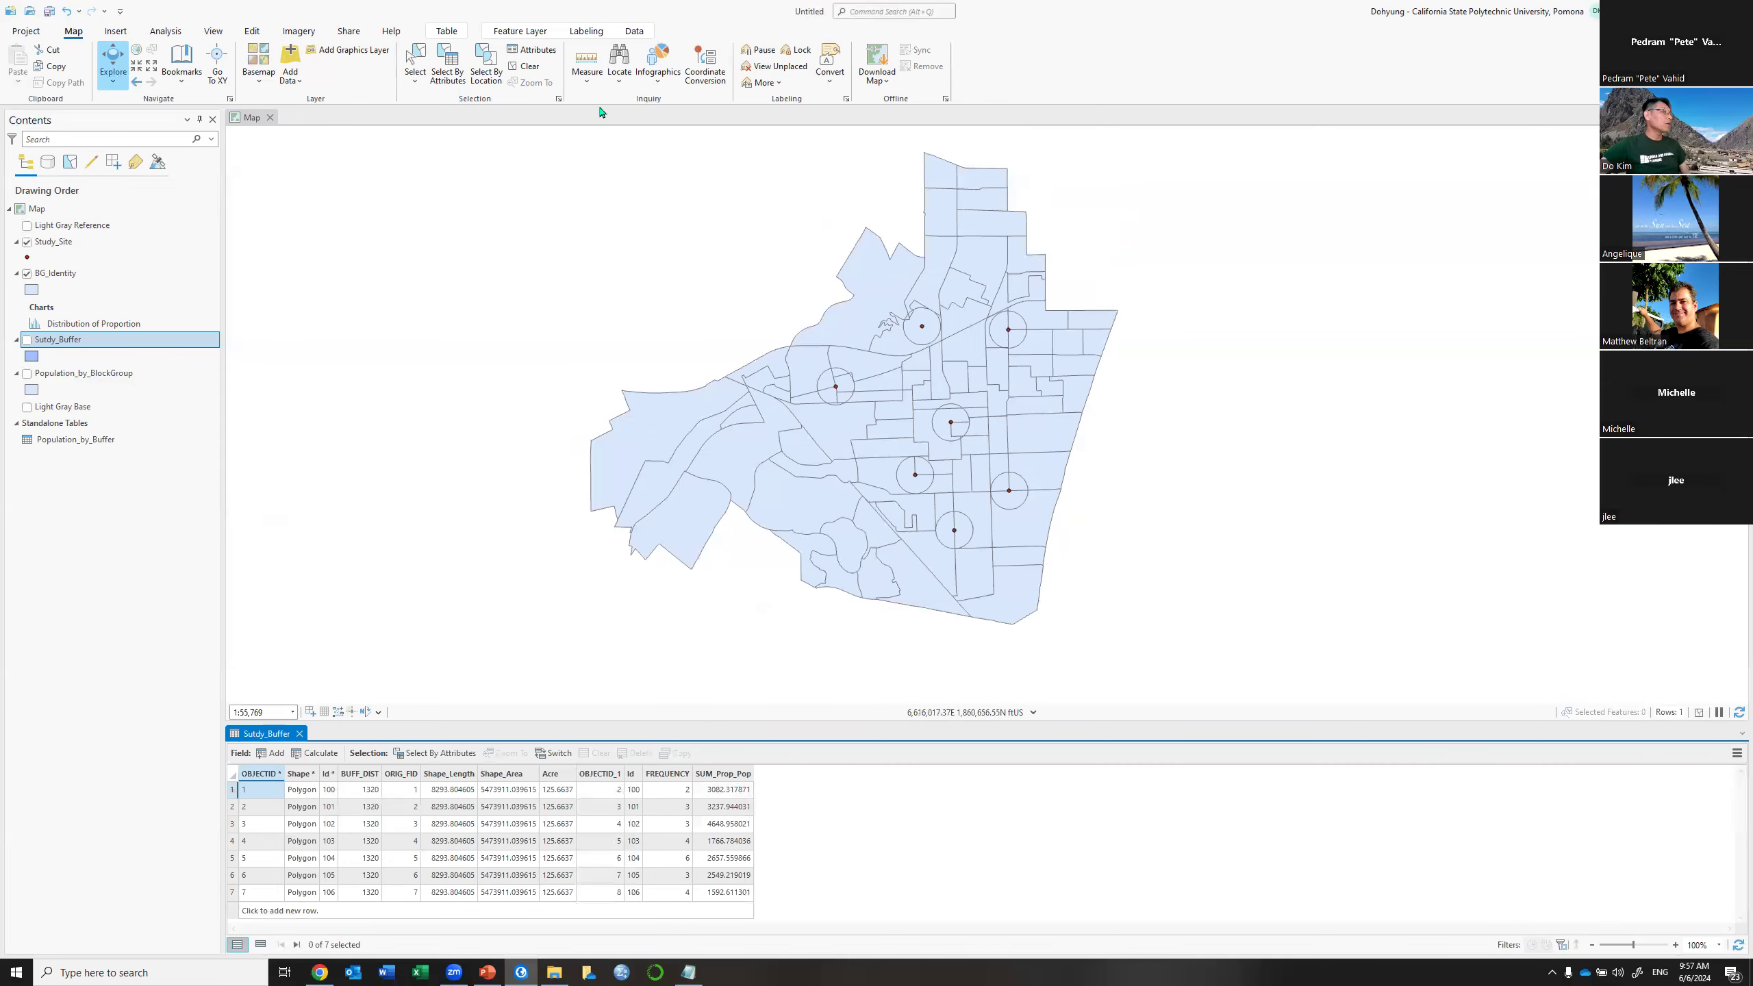
Turn on Sutdy_Buffer and apply Graduated Colors on SUM_Prop_Pop with 7 classes
click(25, 339)
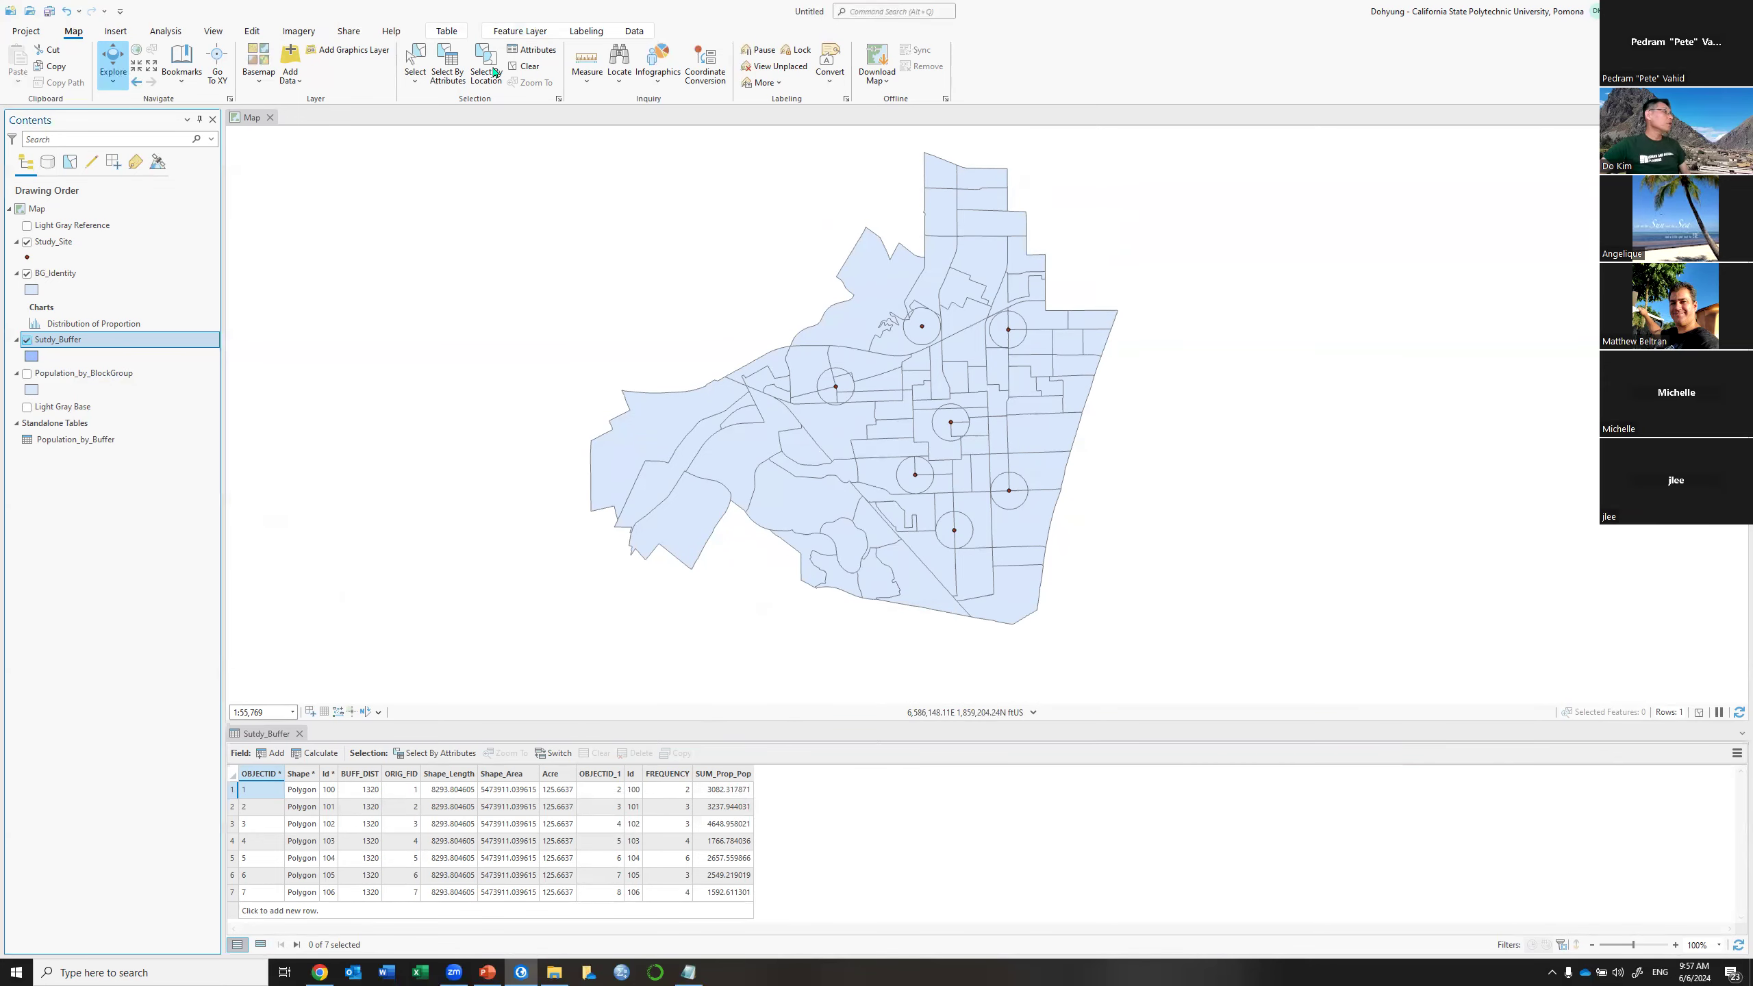
click(519, 31)
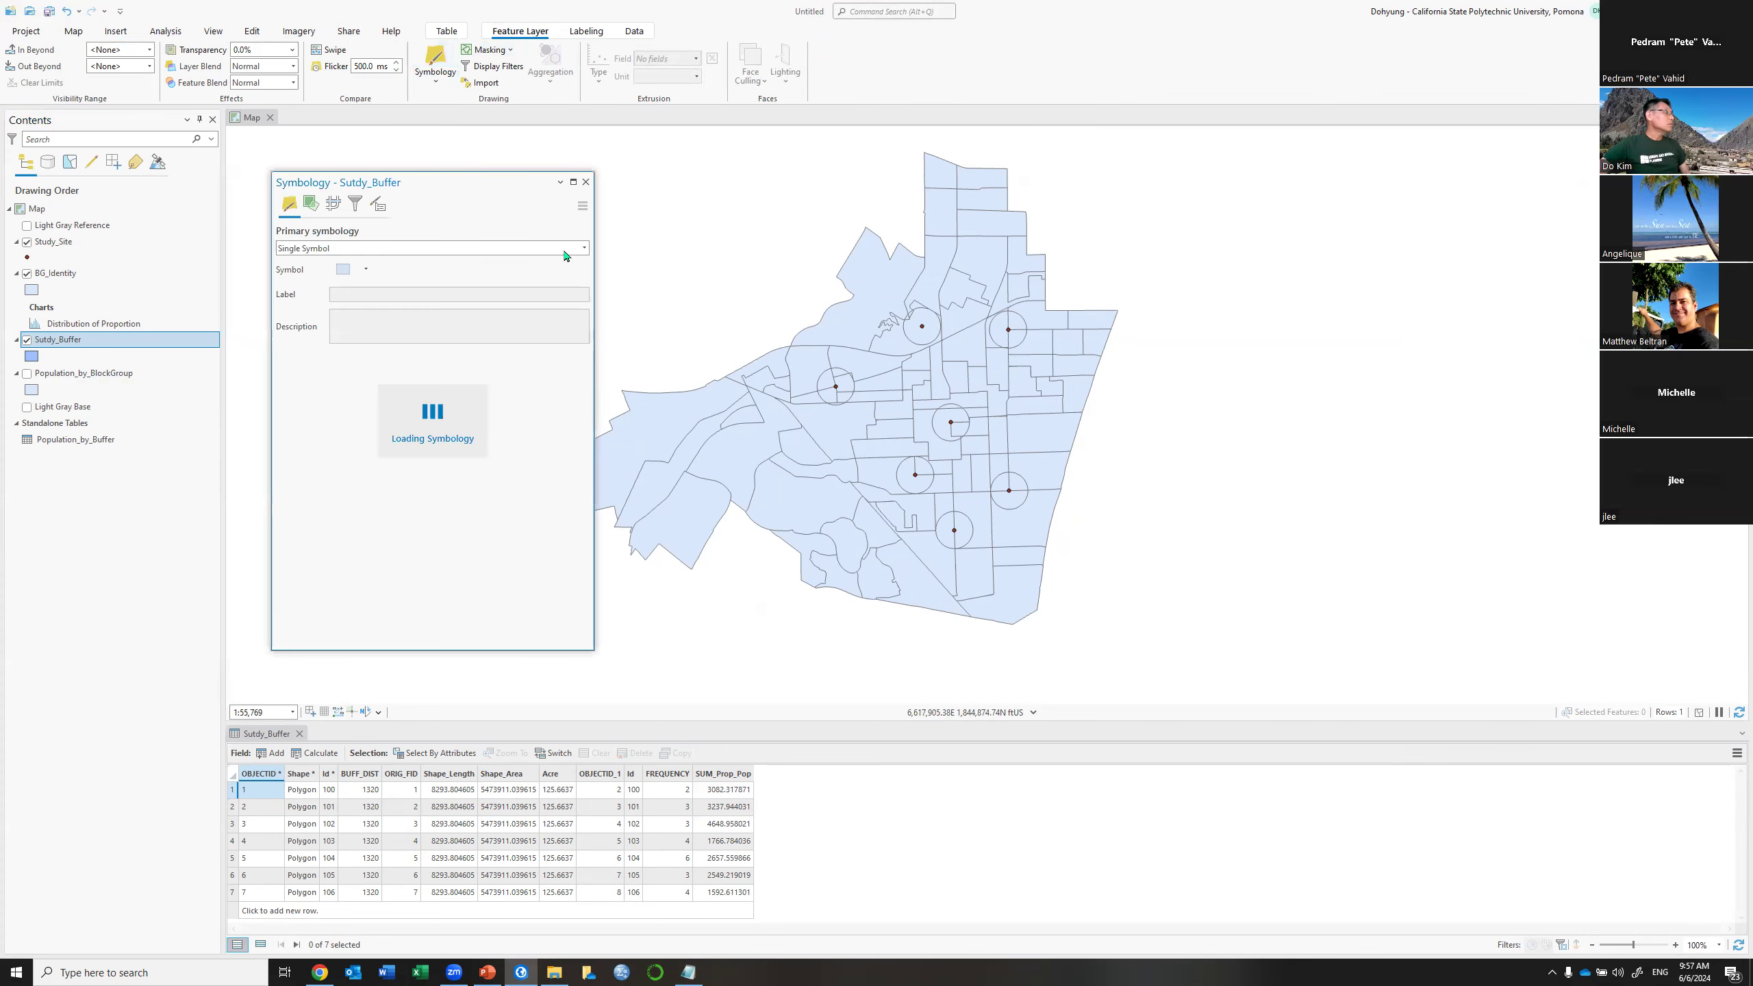
click(585, 249)
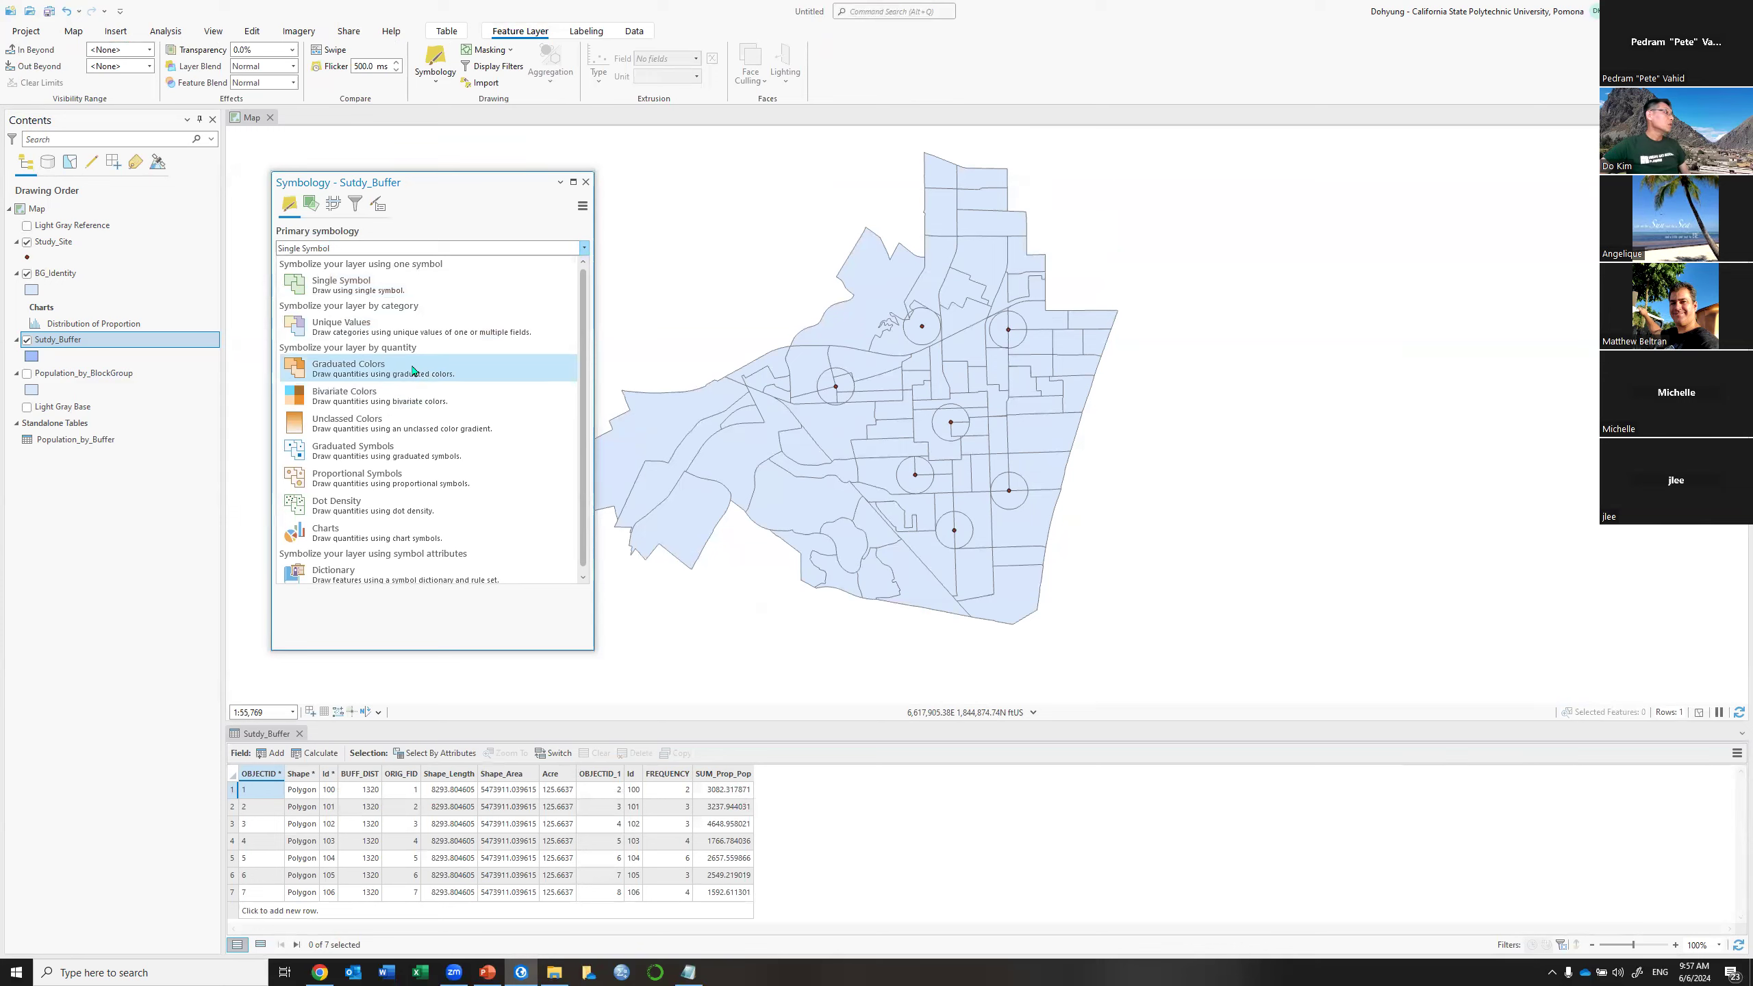
click(512, 372)
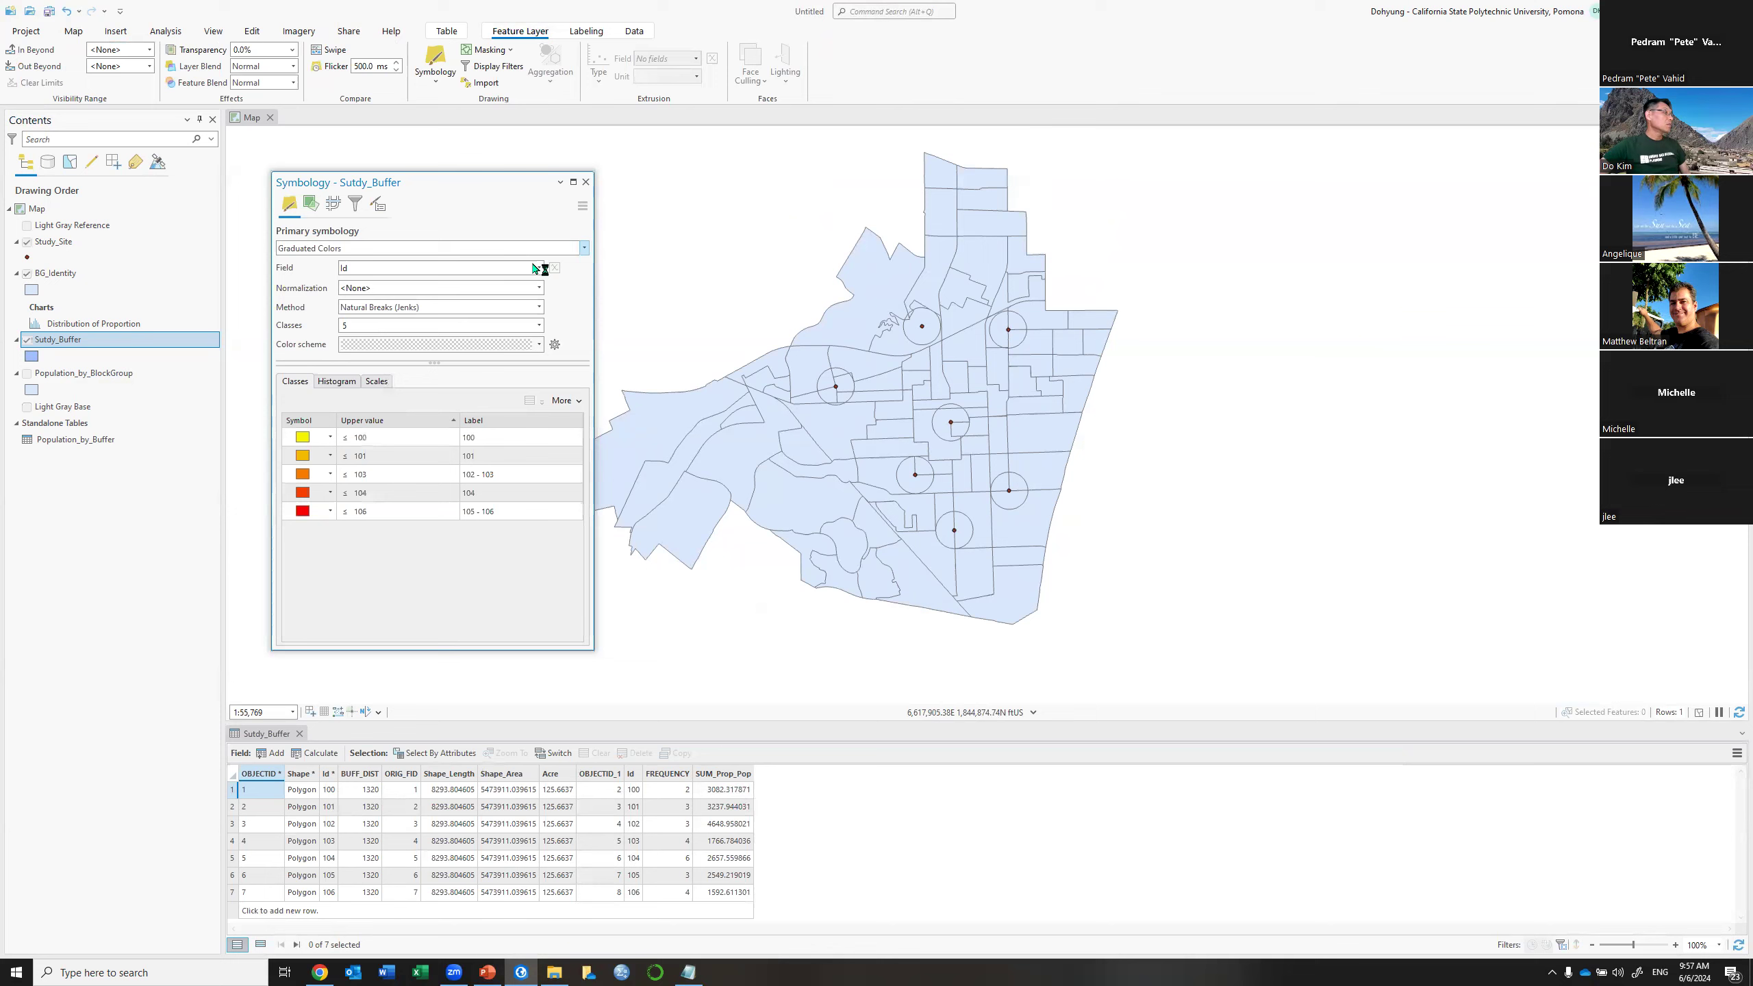
click(538, 268)
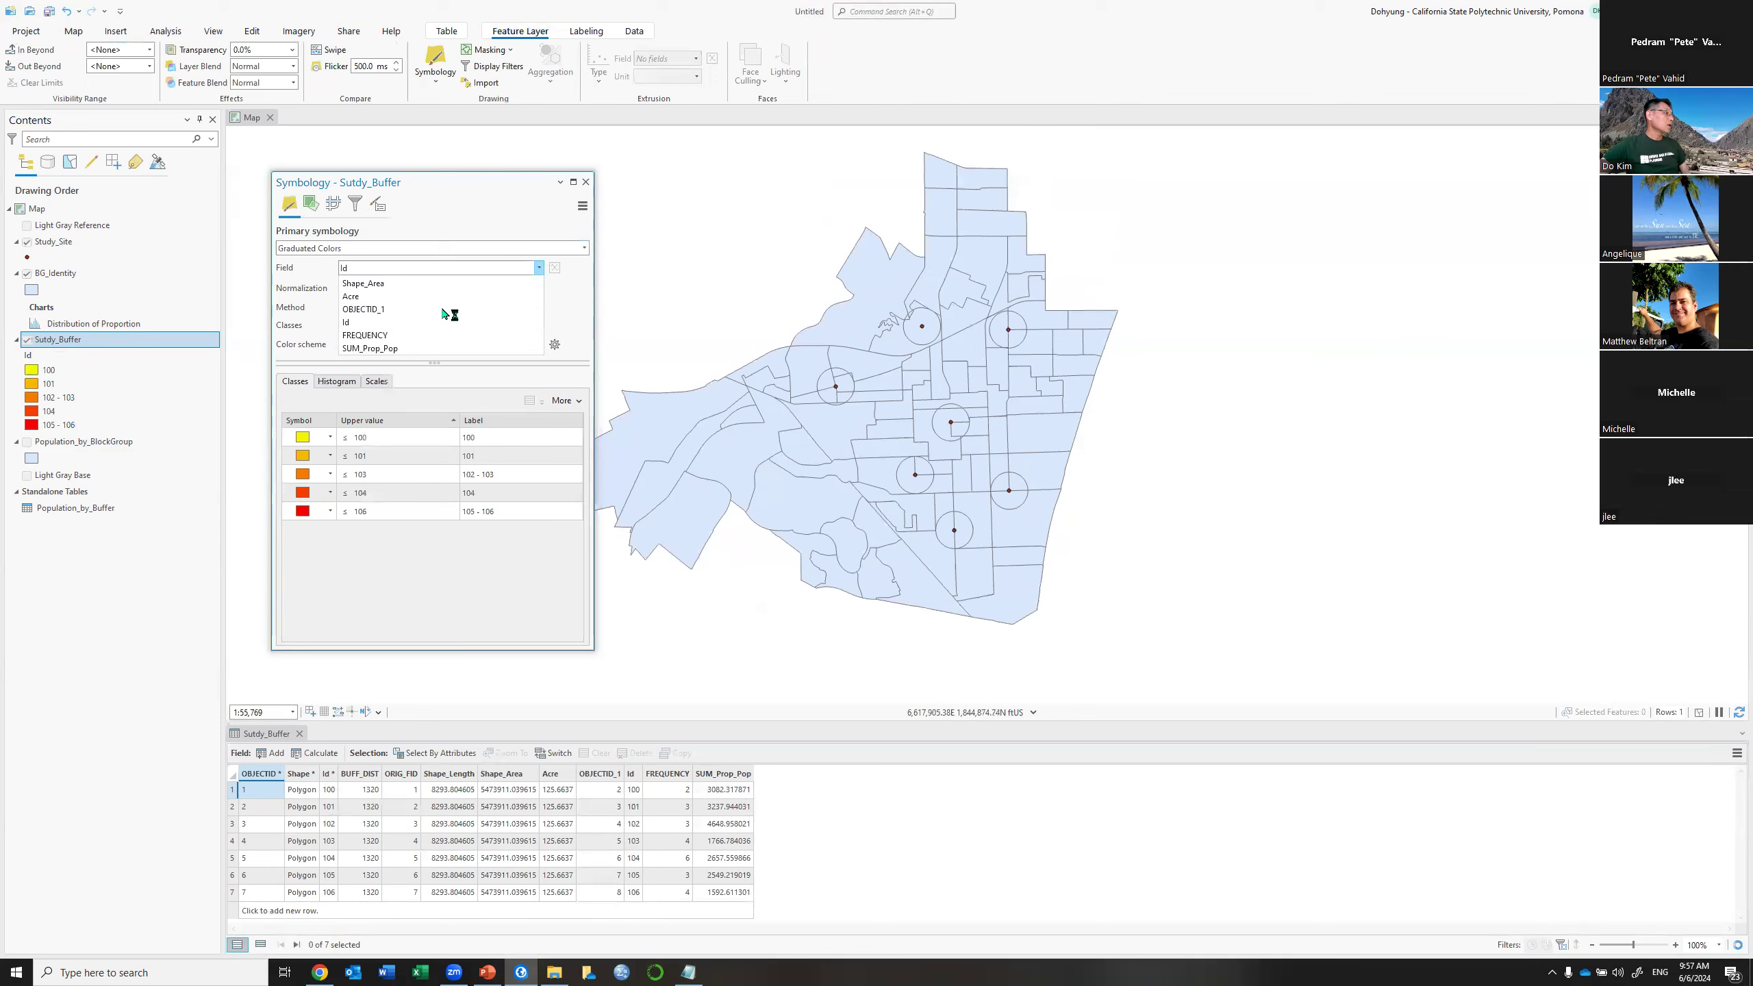
click(399, 348)
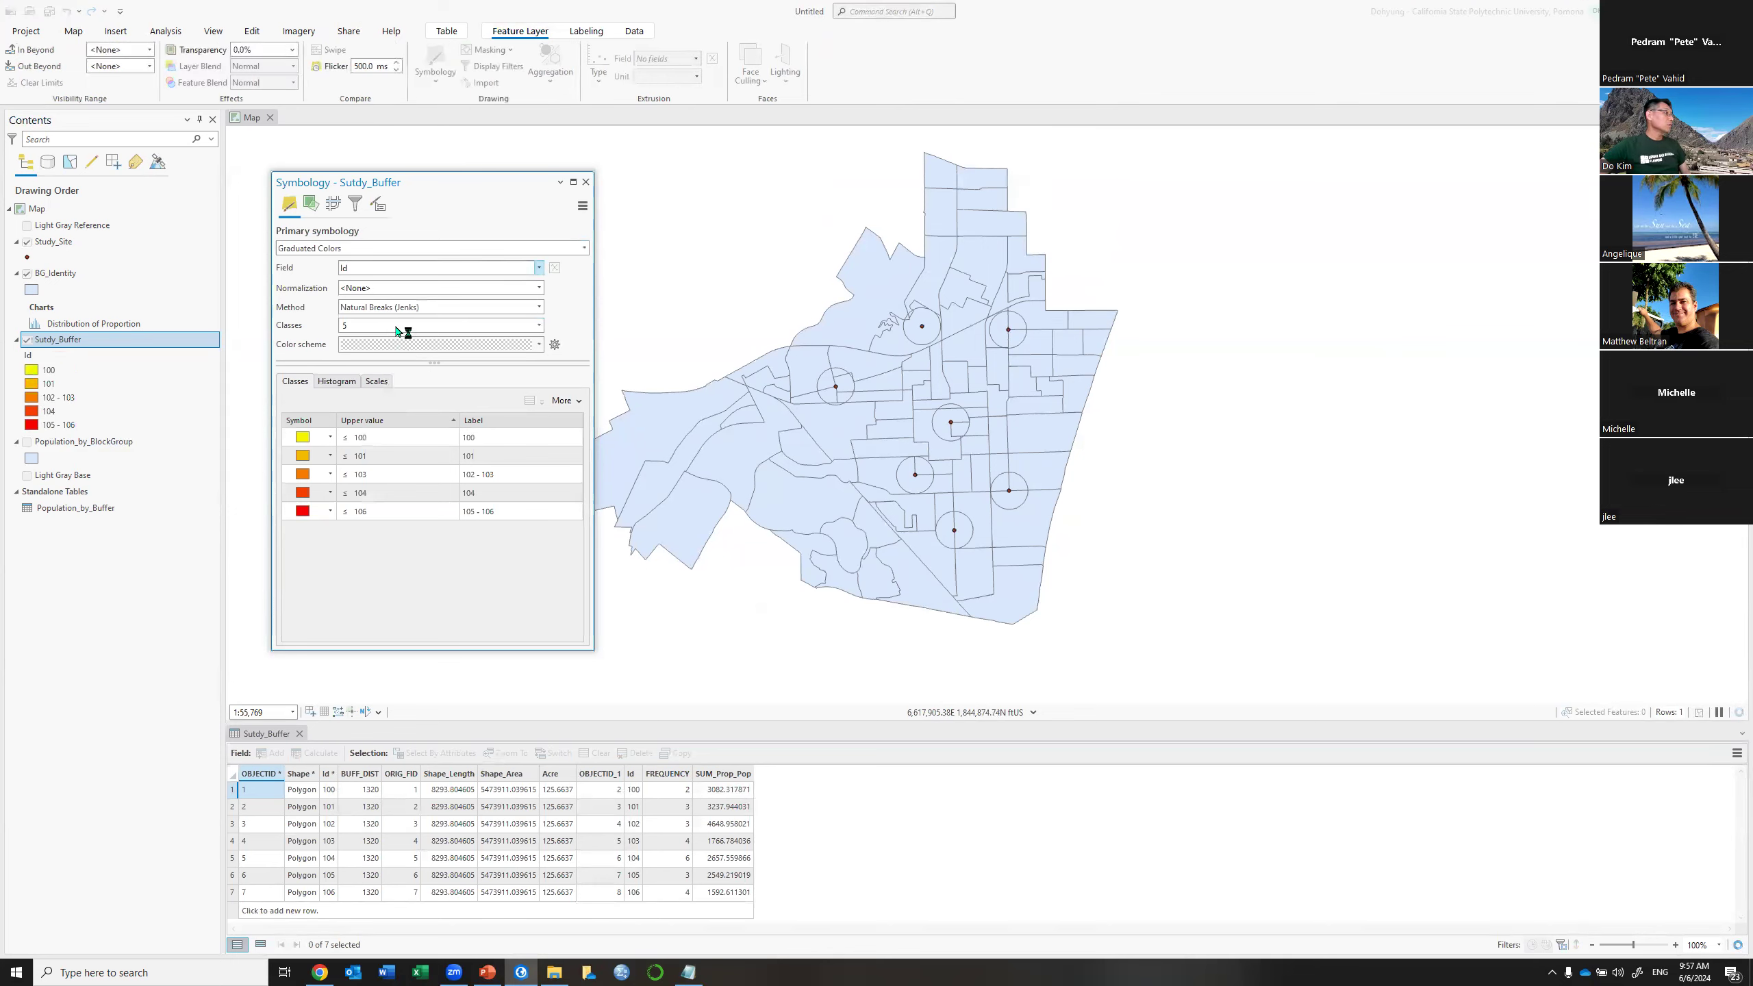
click(538, 269)
click(391, 400)
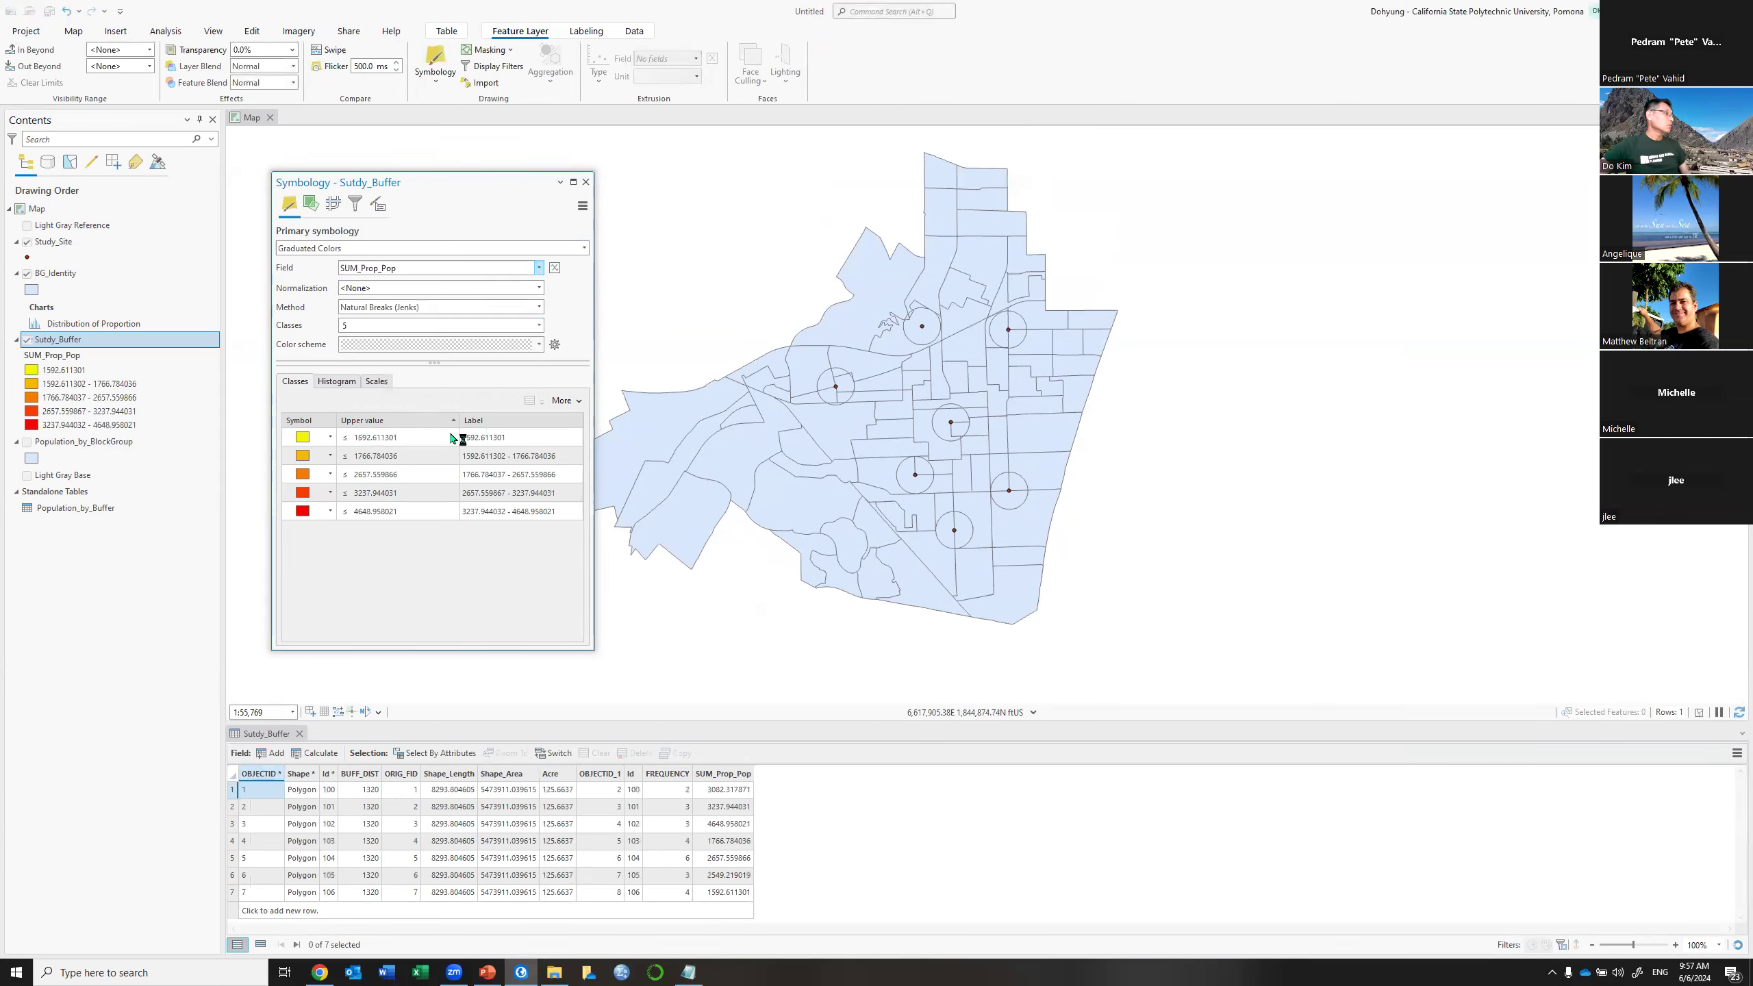
click(539, 326)
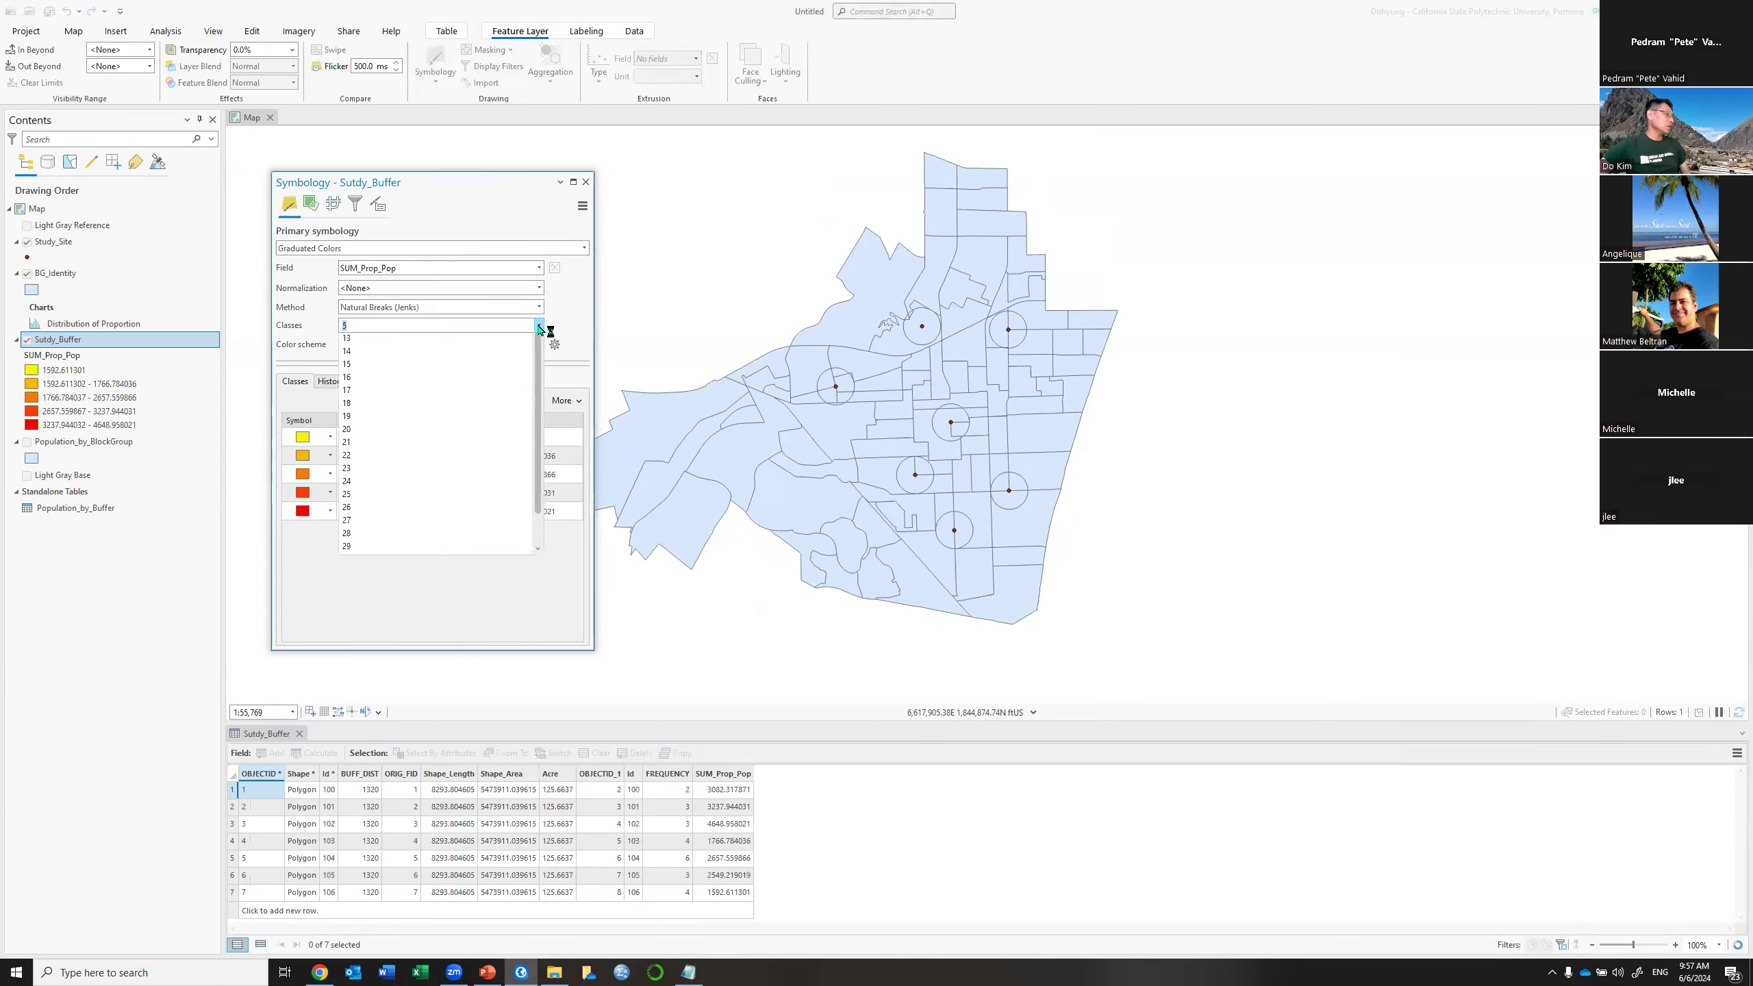
click(347, 366)
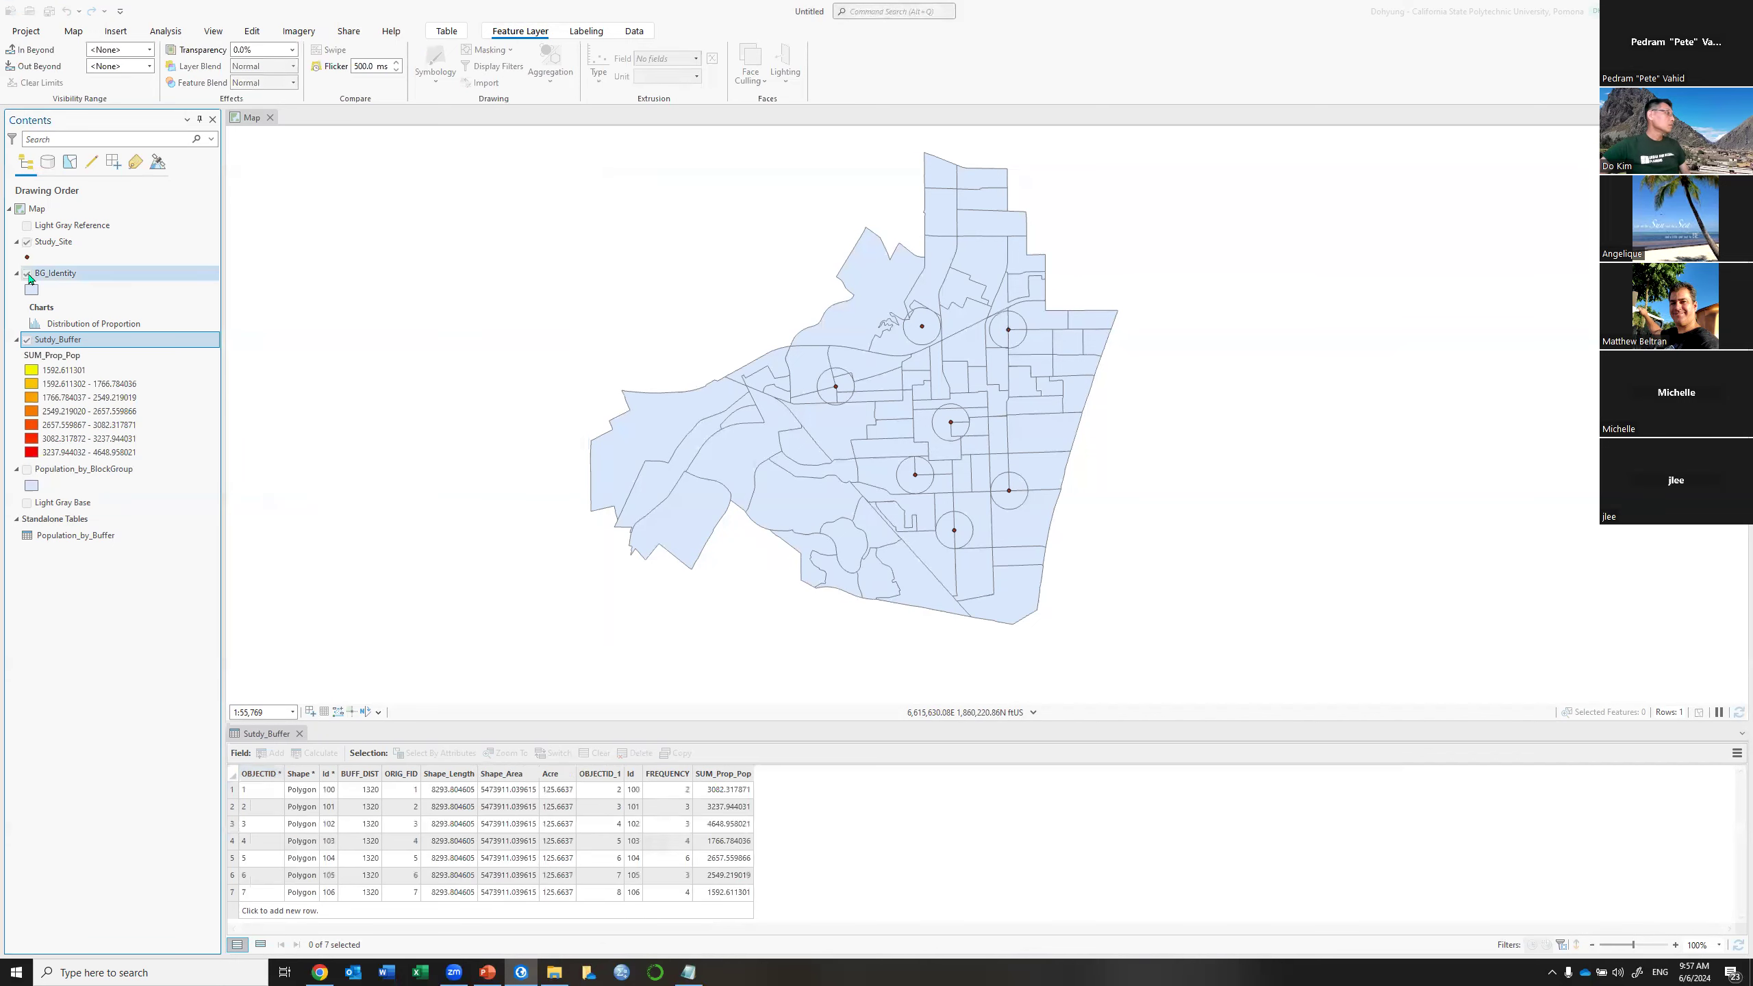
Hide BG_Identity, show Population_by_BlockGroup, and zoom in on the seven buffers
click(27, 274)
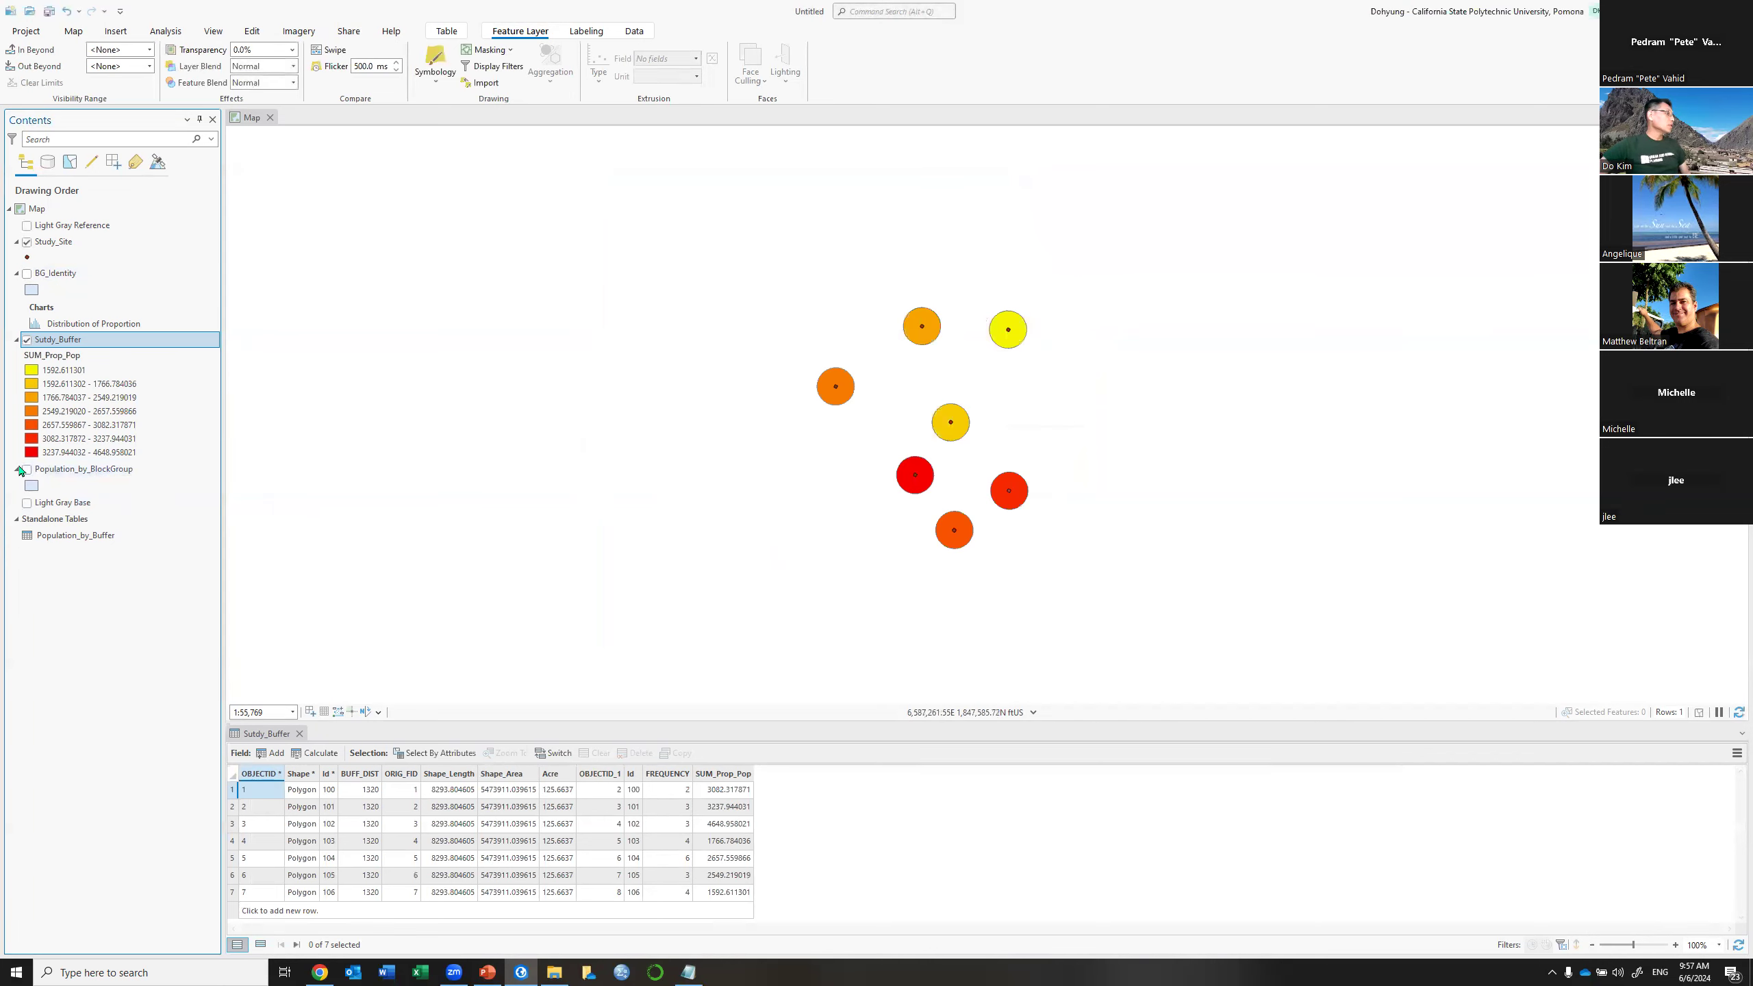
click(83, 470)
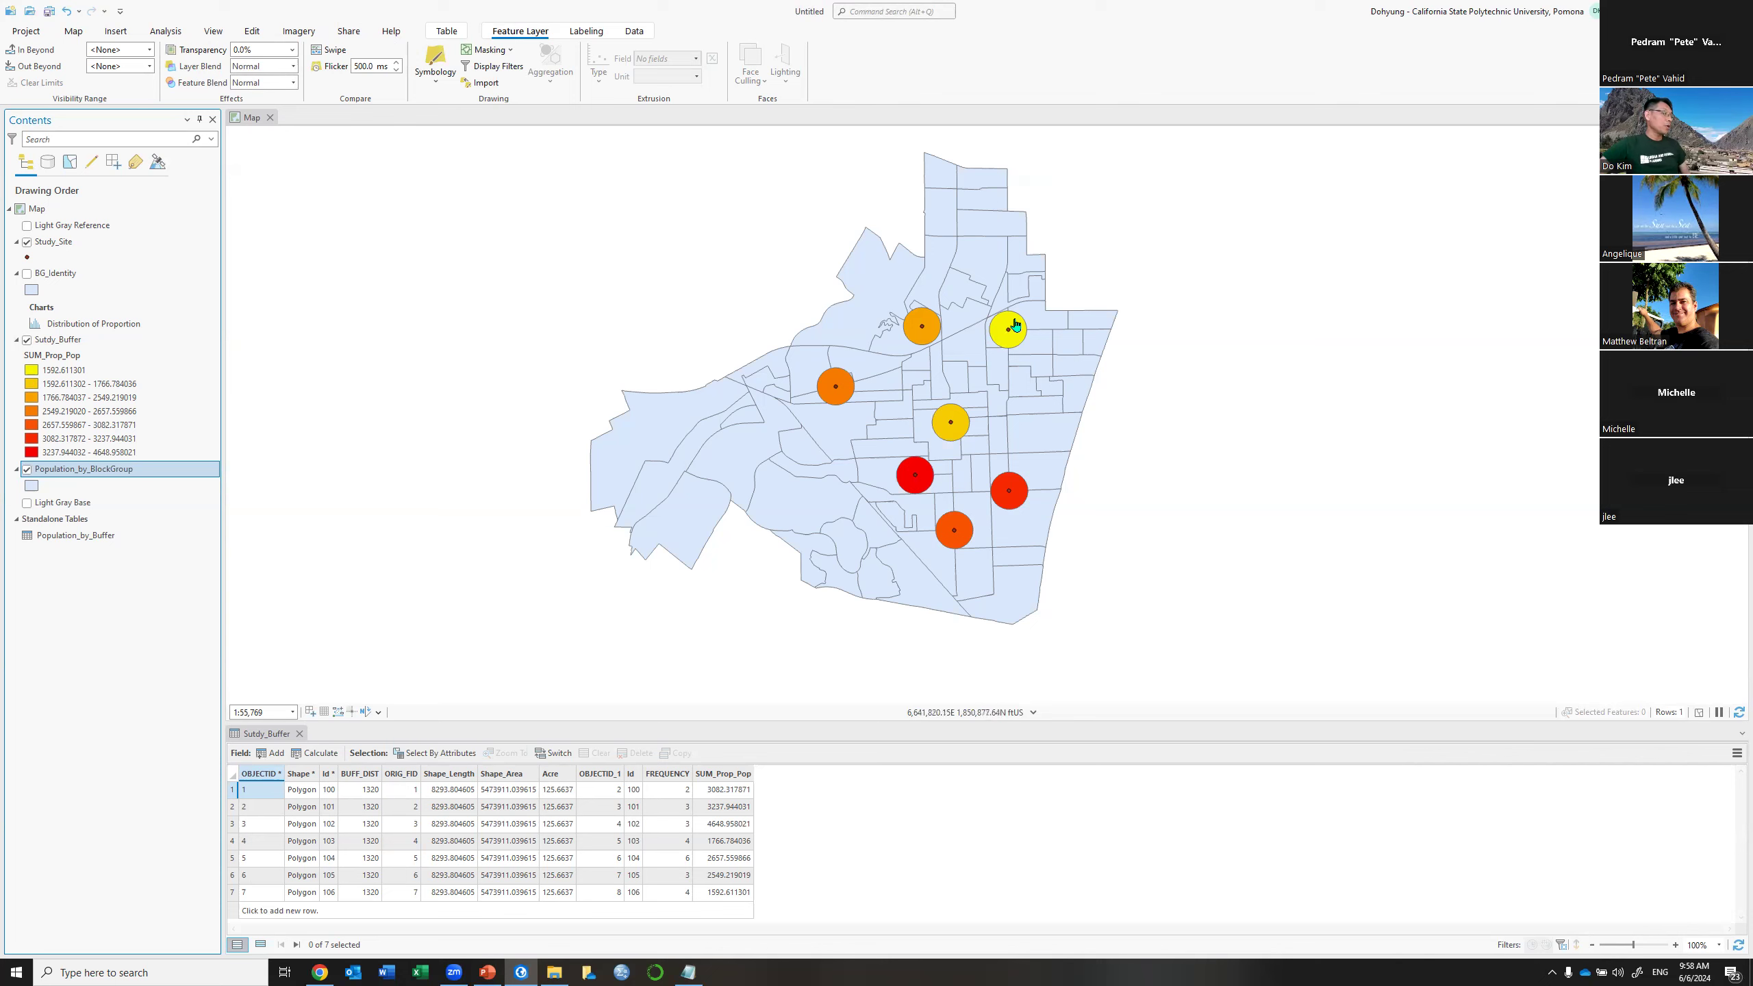
scroll(984, 333, up, 2)
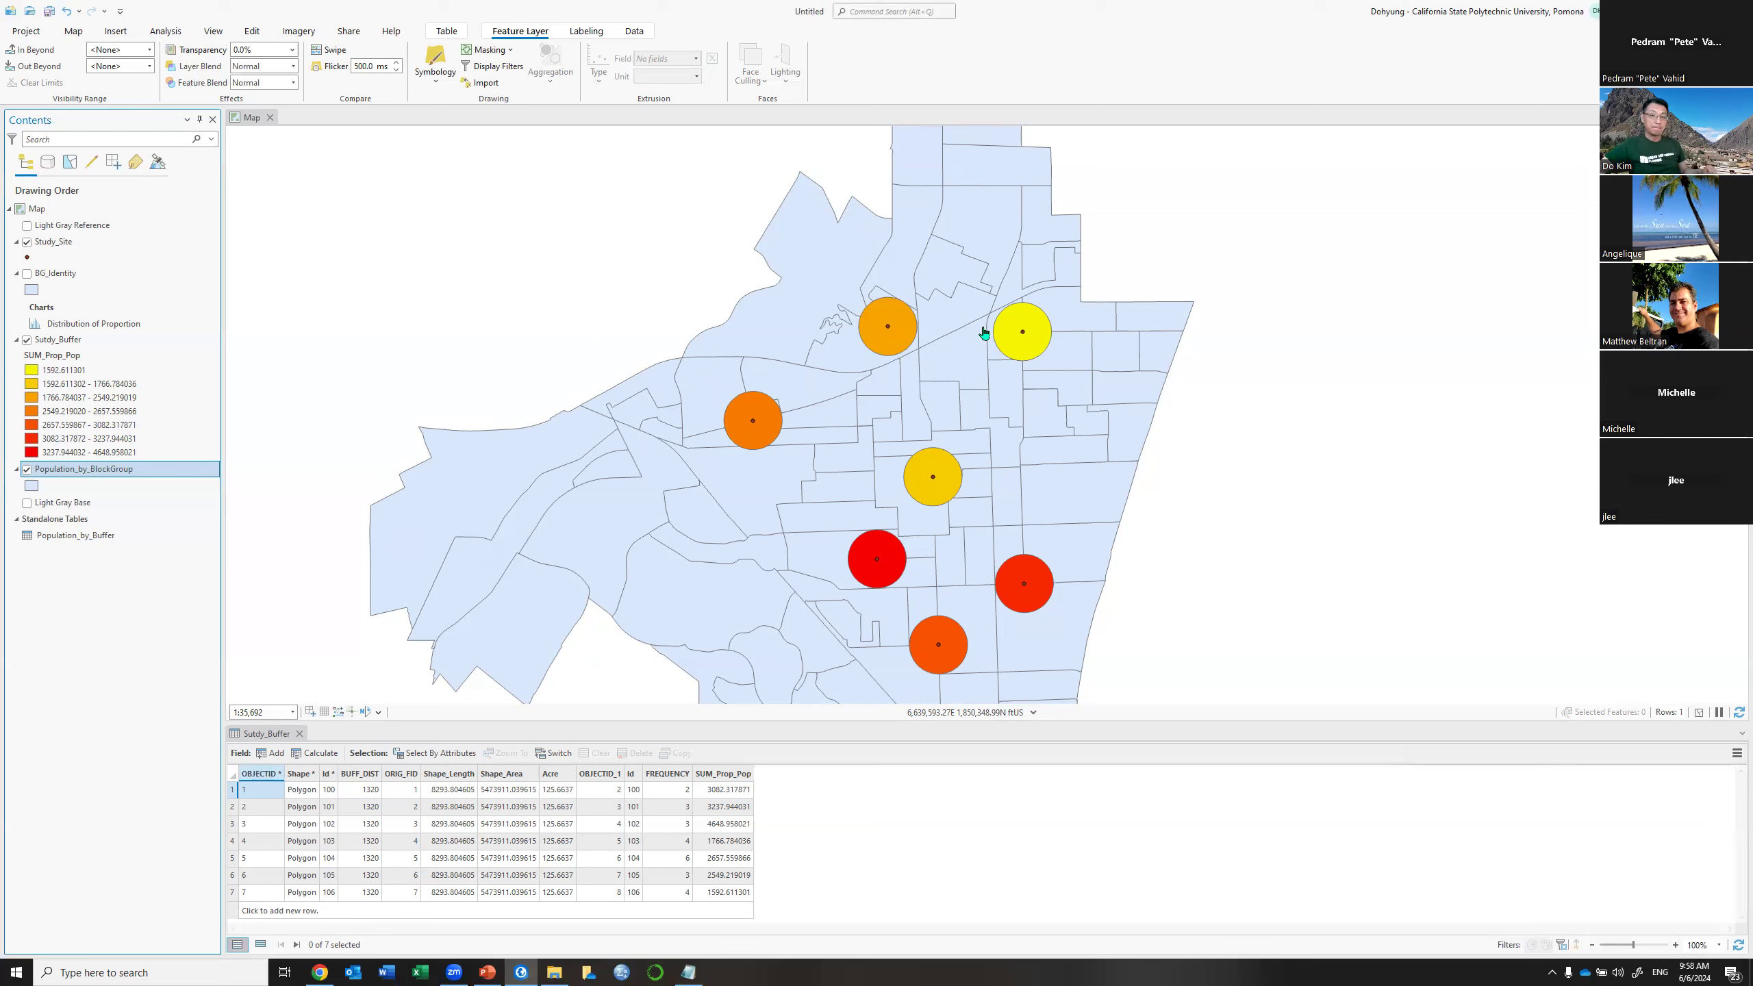
click(1732, 759)
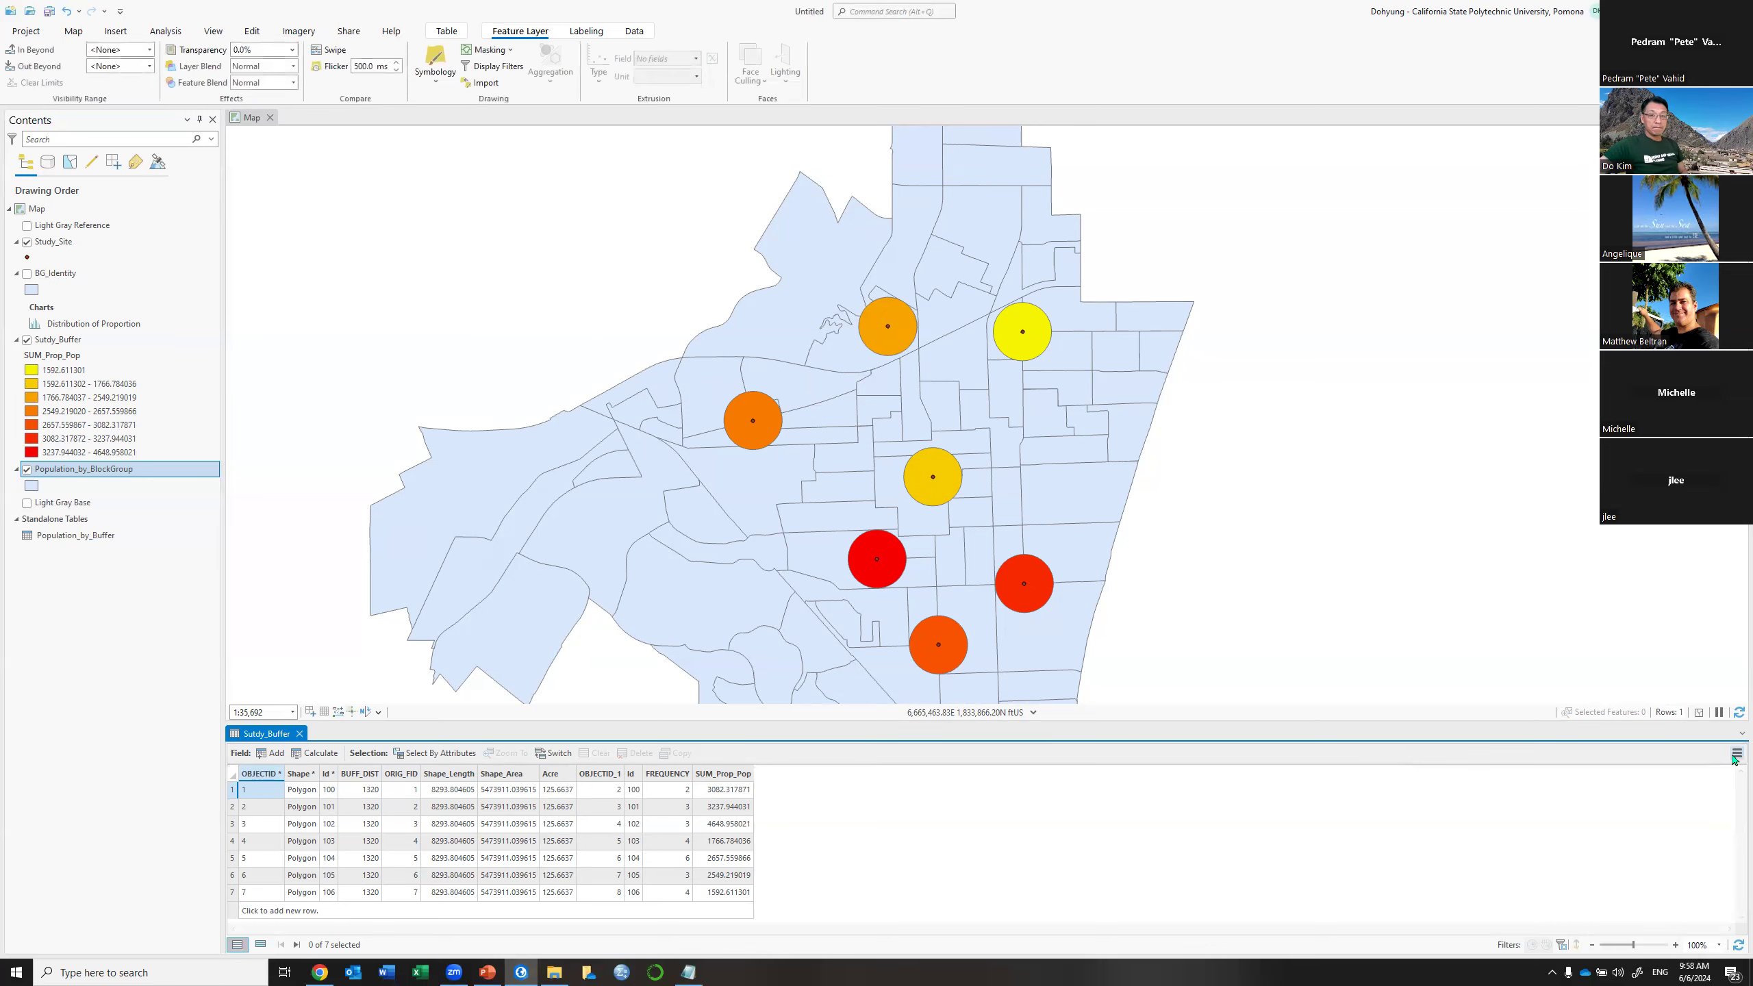
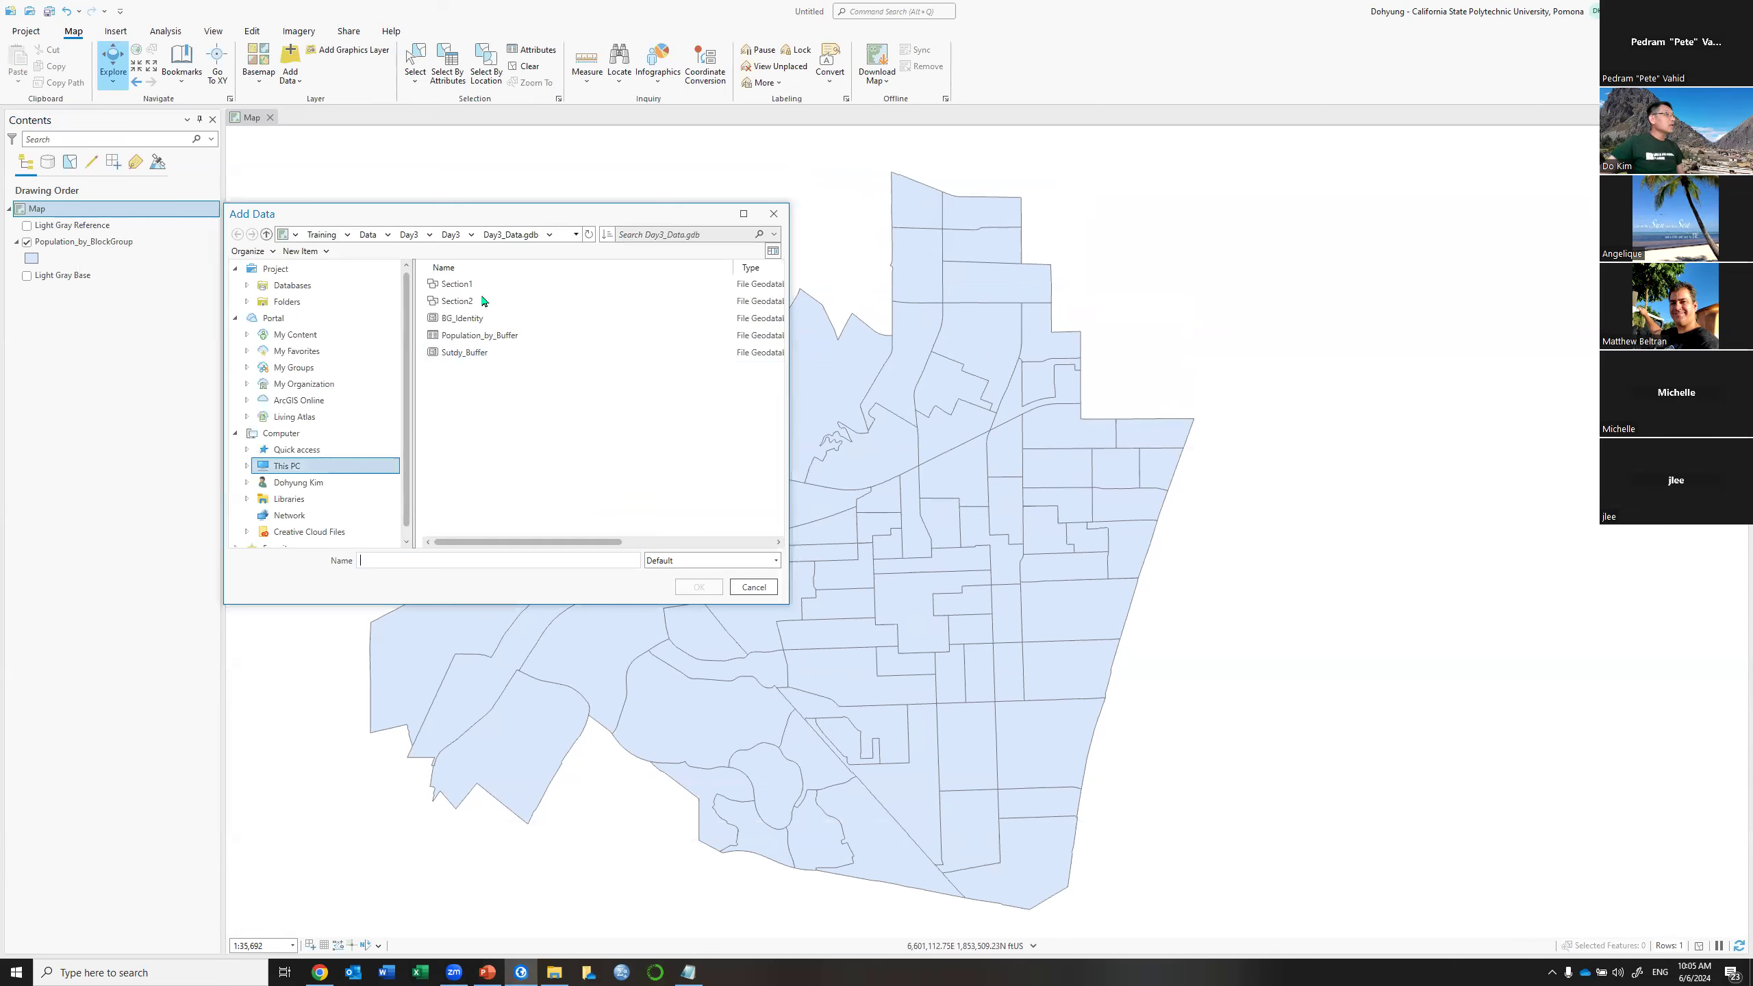
Add the LandUse feature class from the Section1 feature dataset to the map
click(475, 290)
double_click(474, 291)
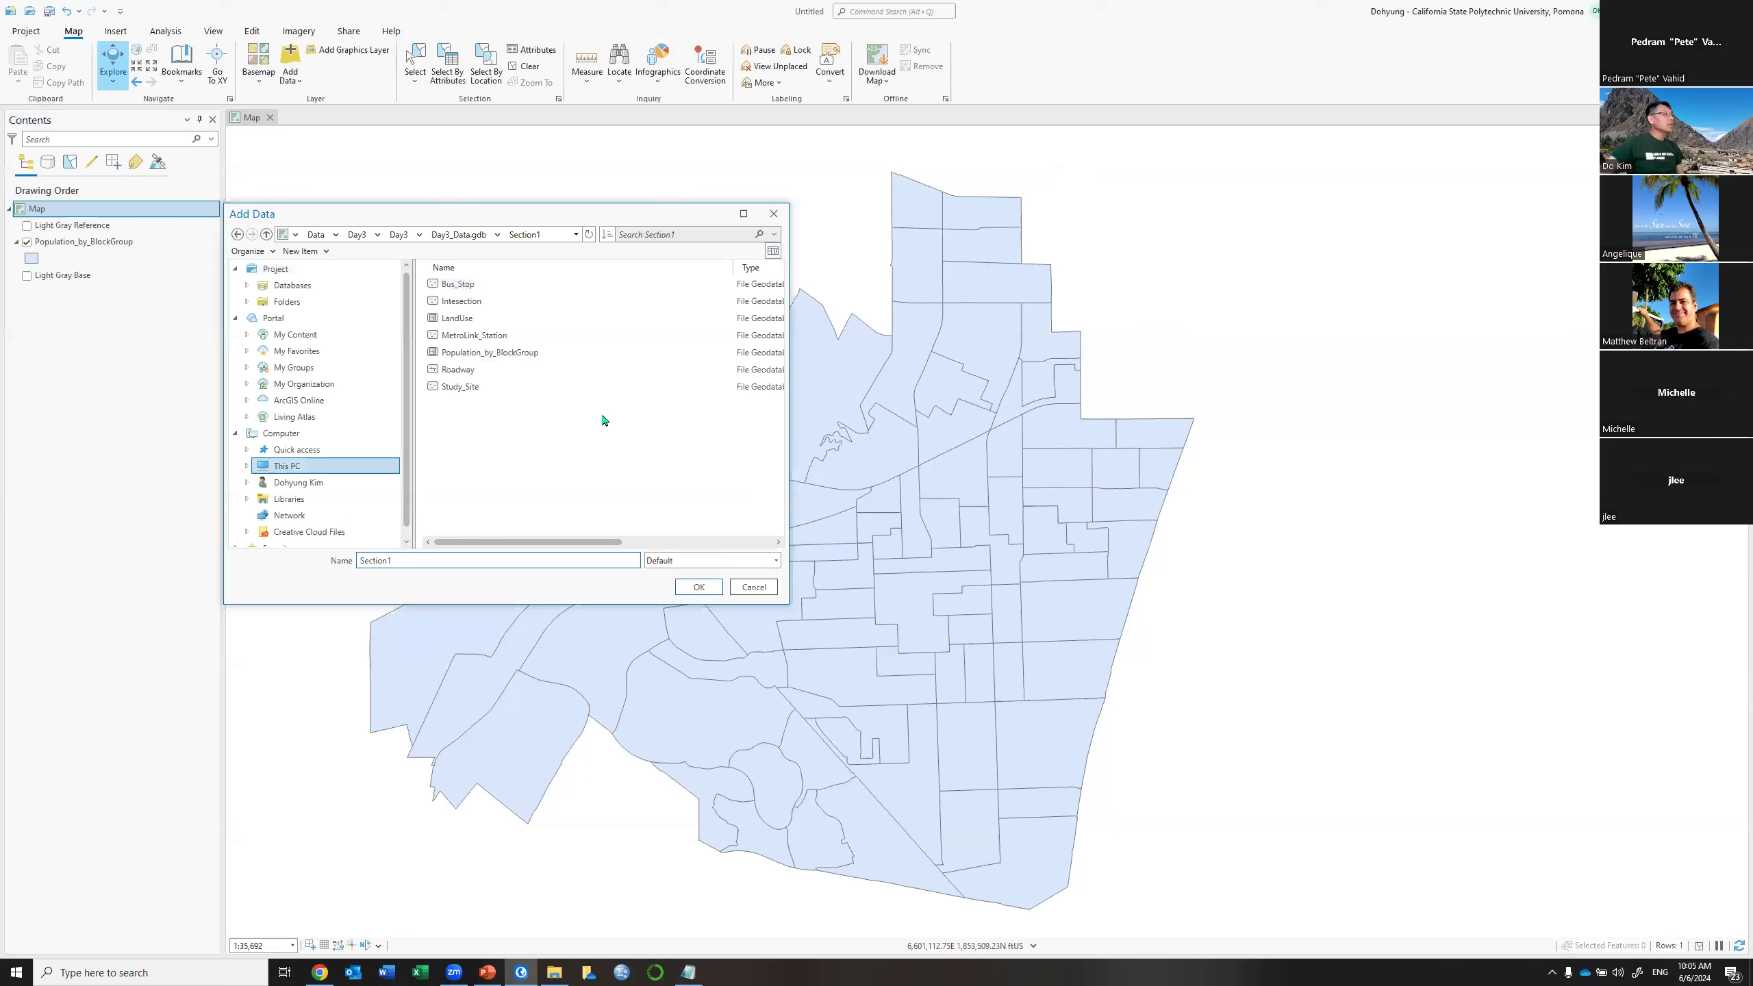
click(464, 319)
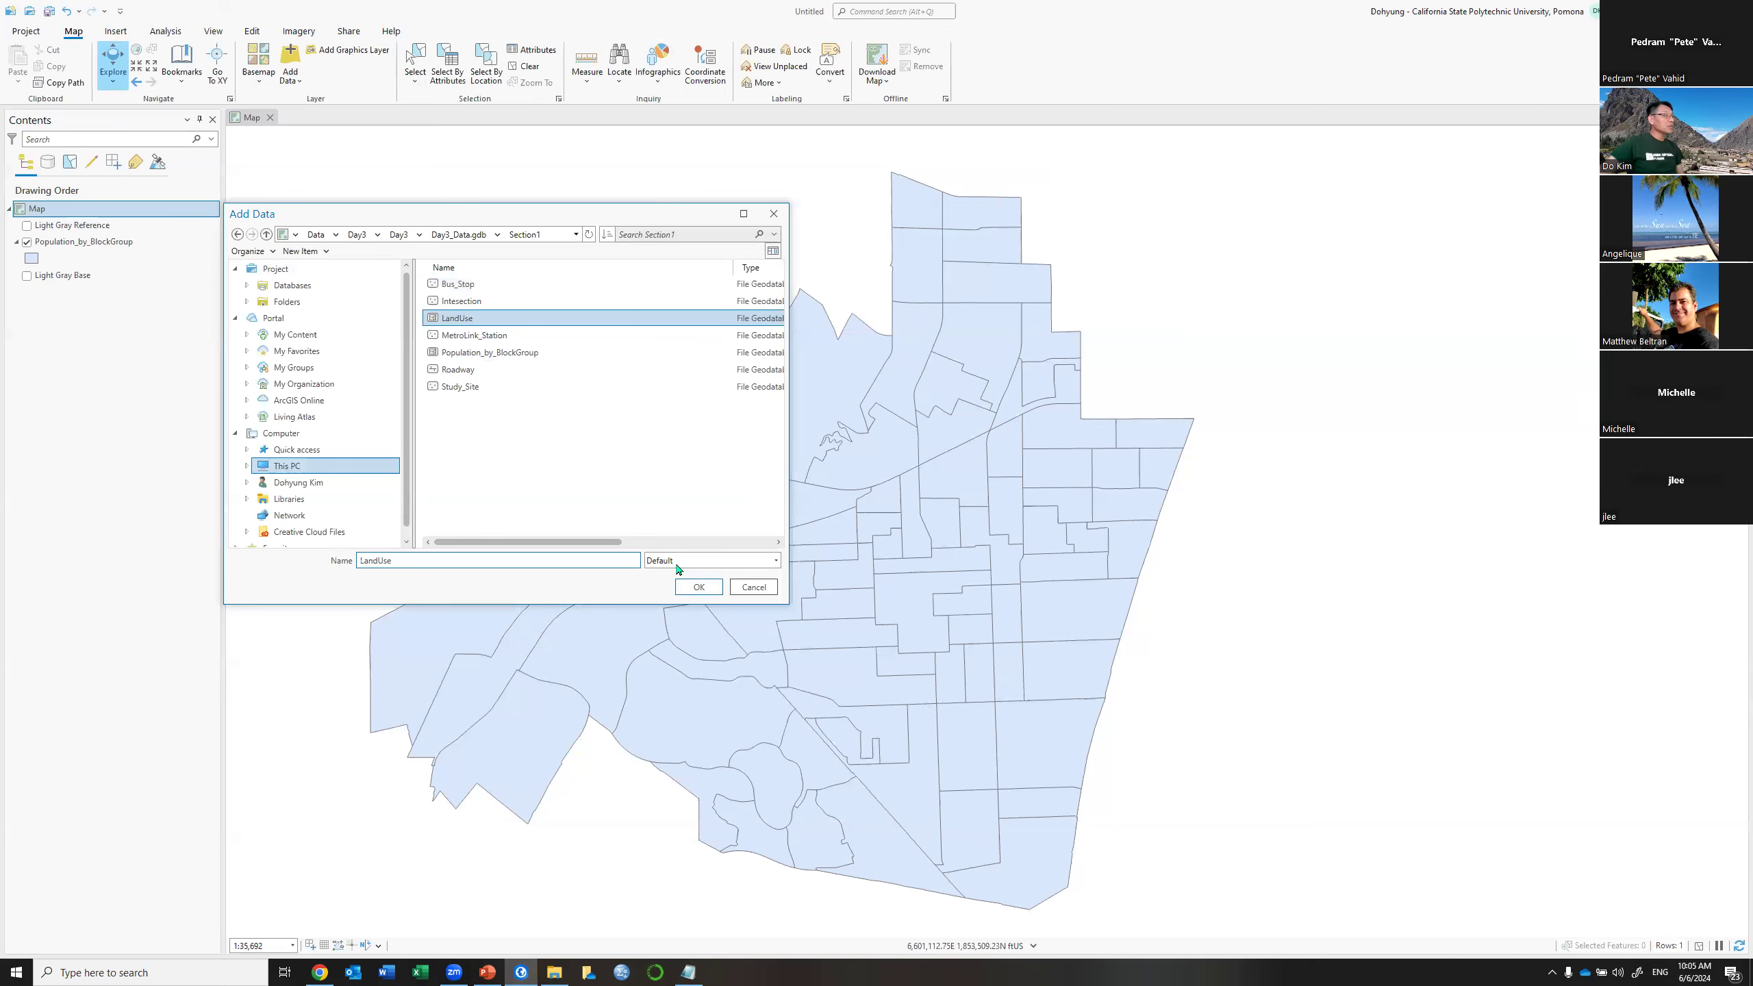
click(692, 586)
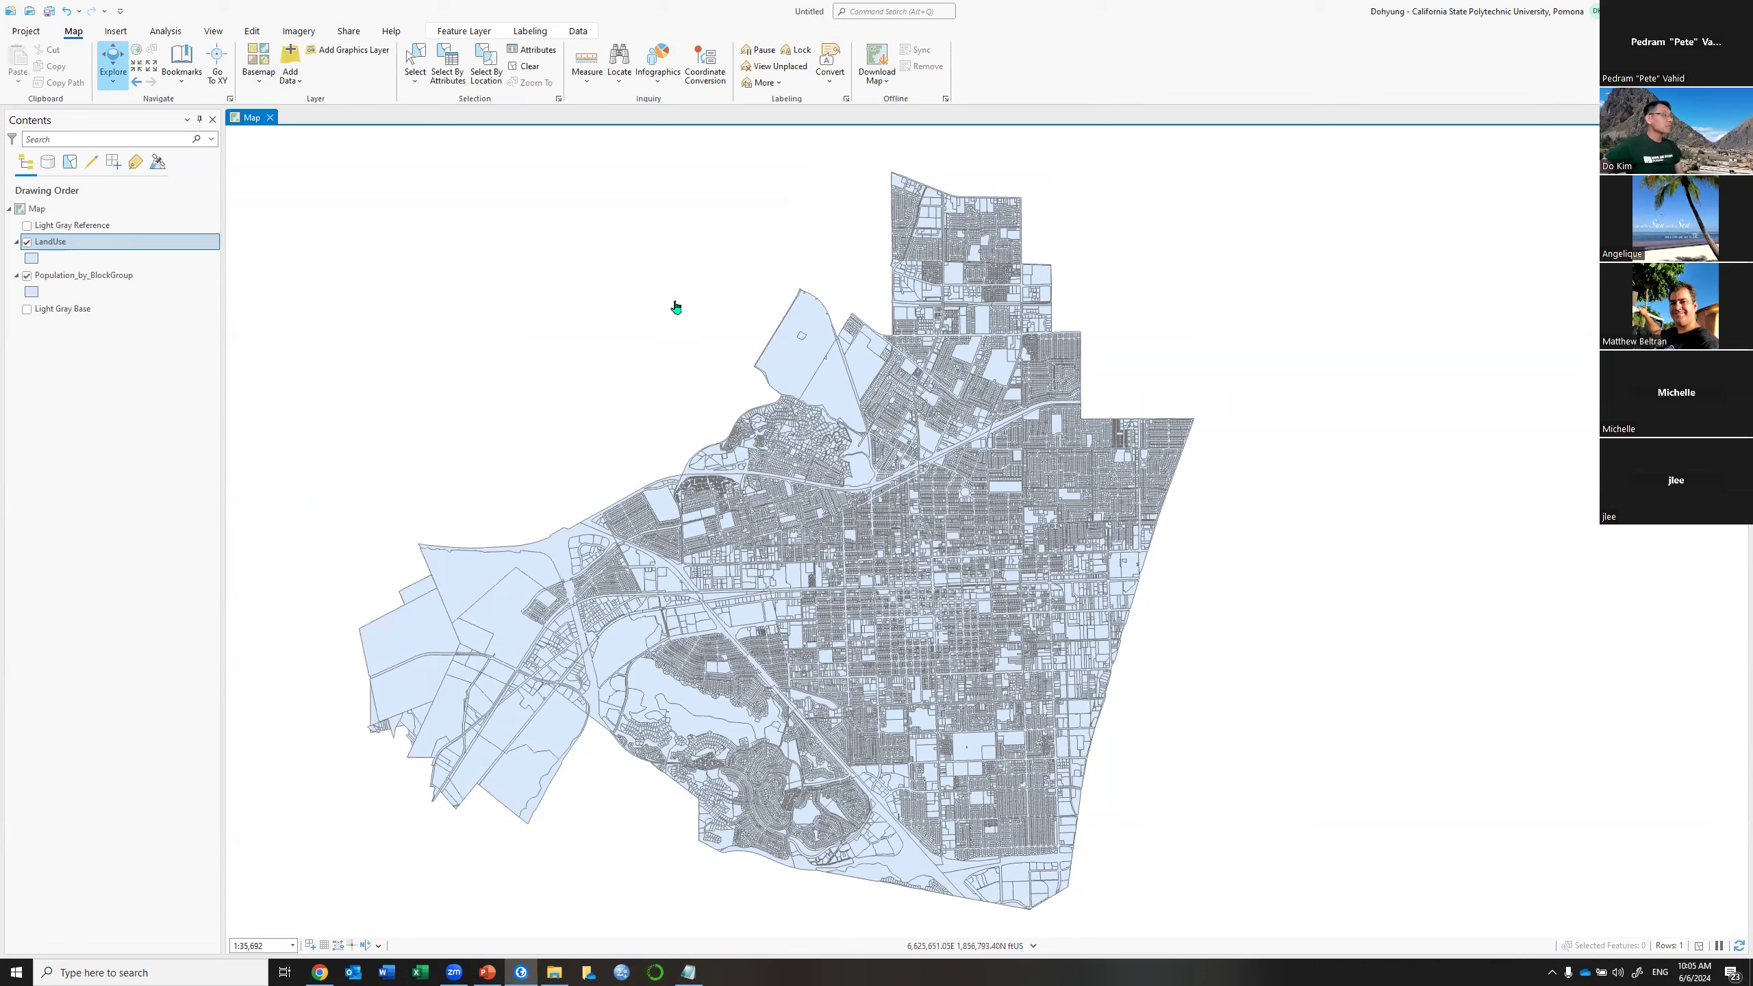
Open the LandUse attribute table with Ctrl+T
right_click(162, 241)
key(Escape)
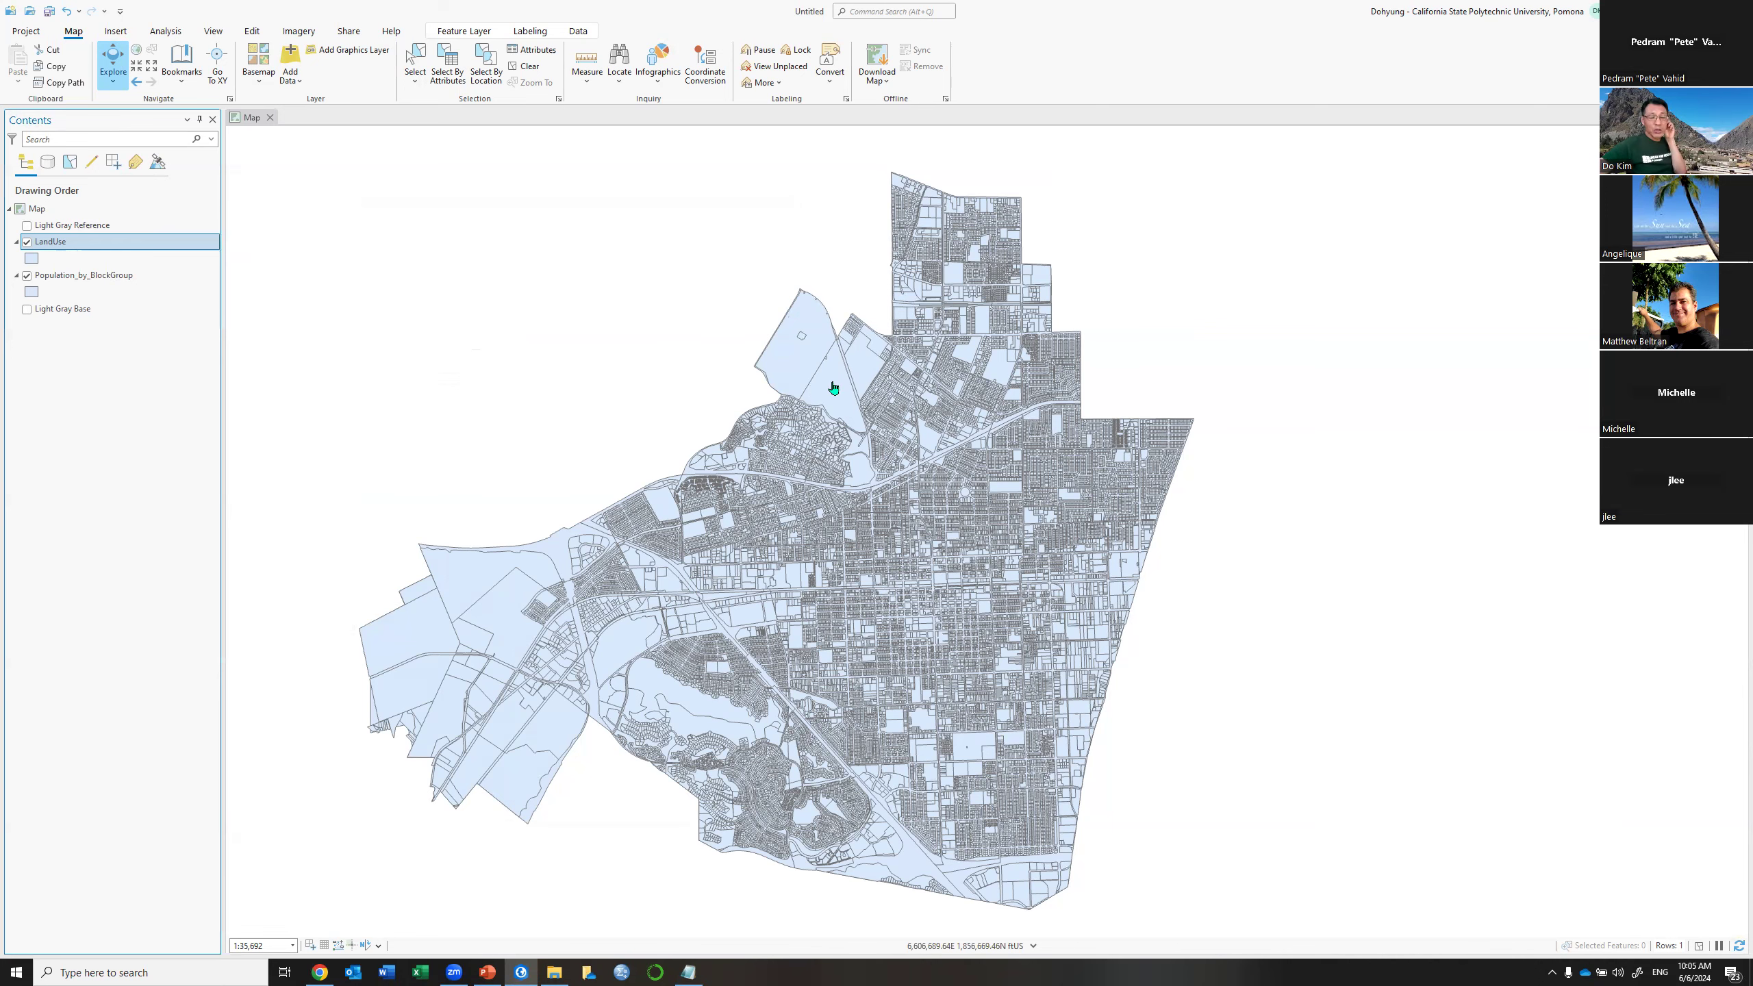
key(ctrl+t)
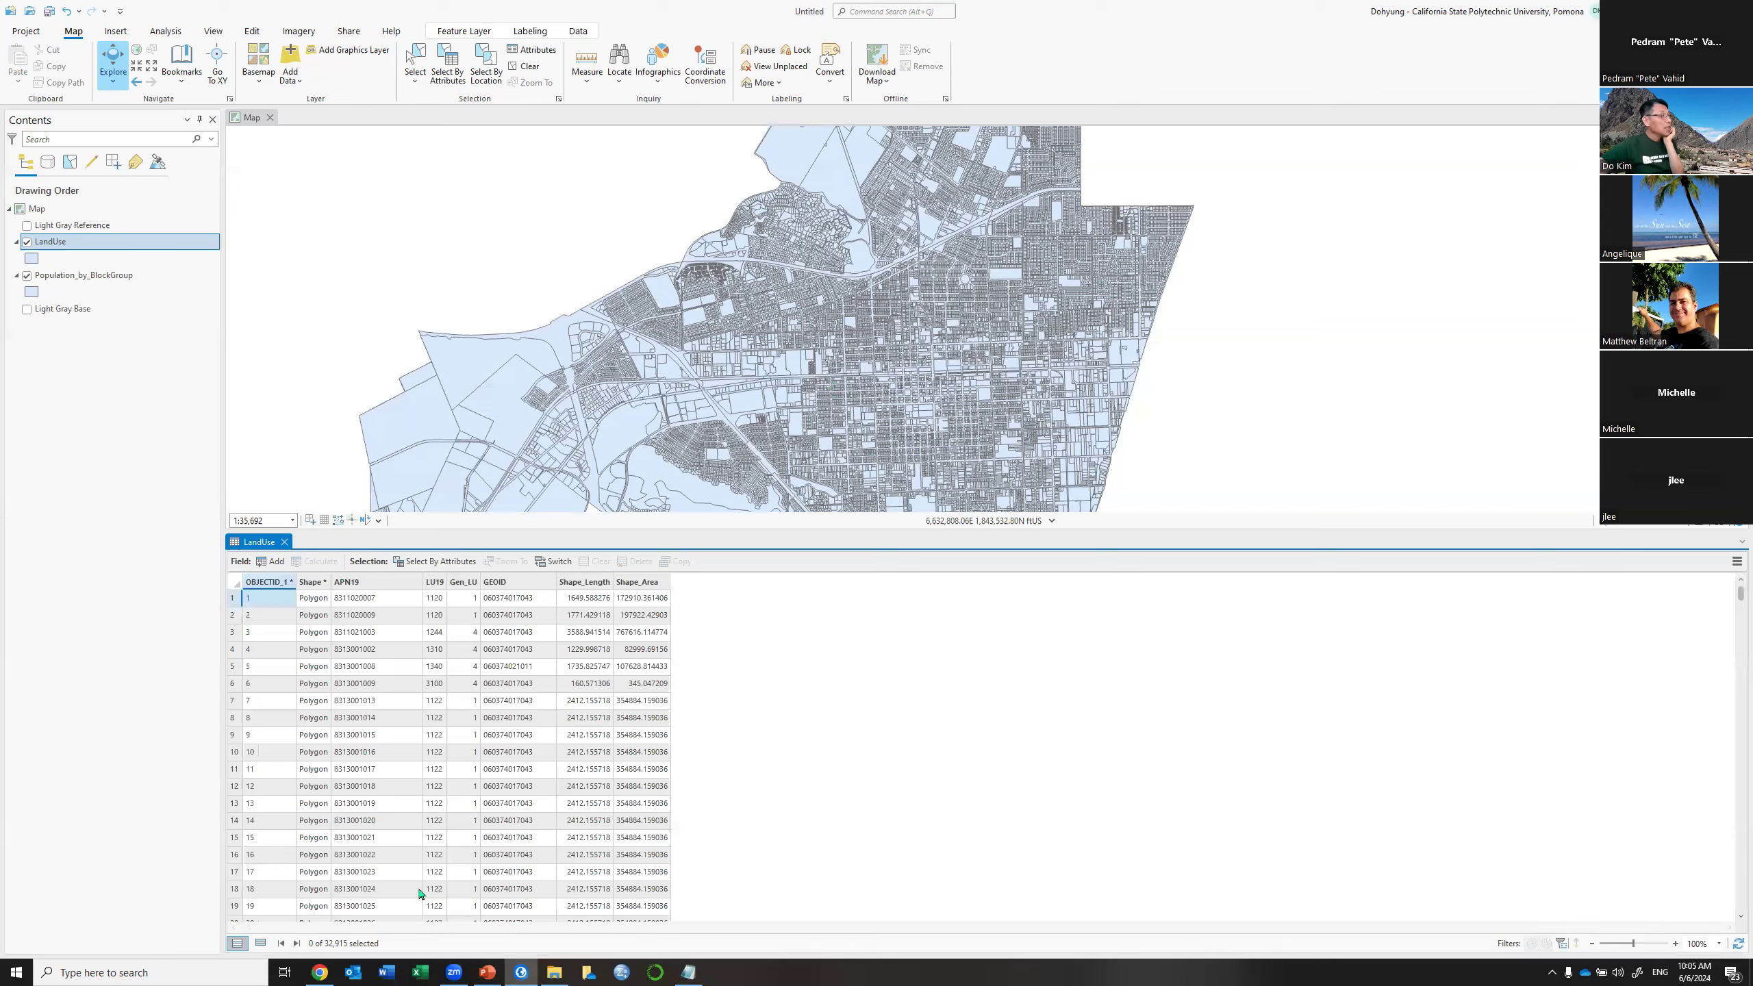
Inspect the LU19 and Gen_LU columns, briefly widening then narrowing LU19
click(435, 582)
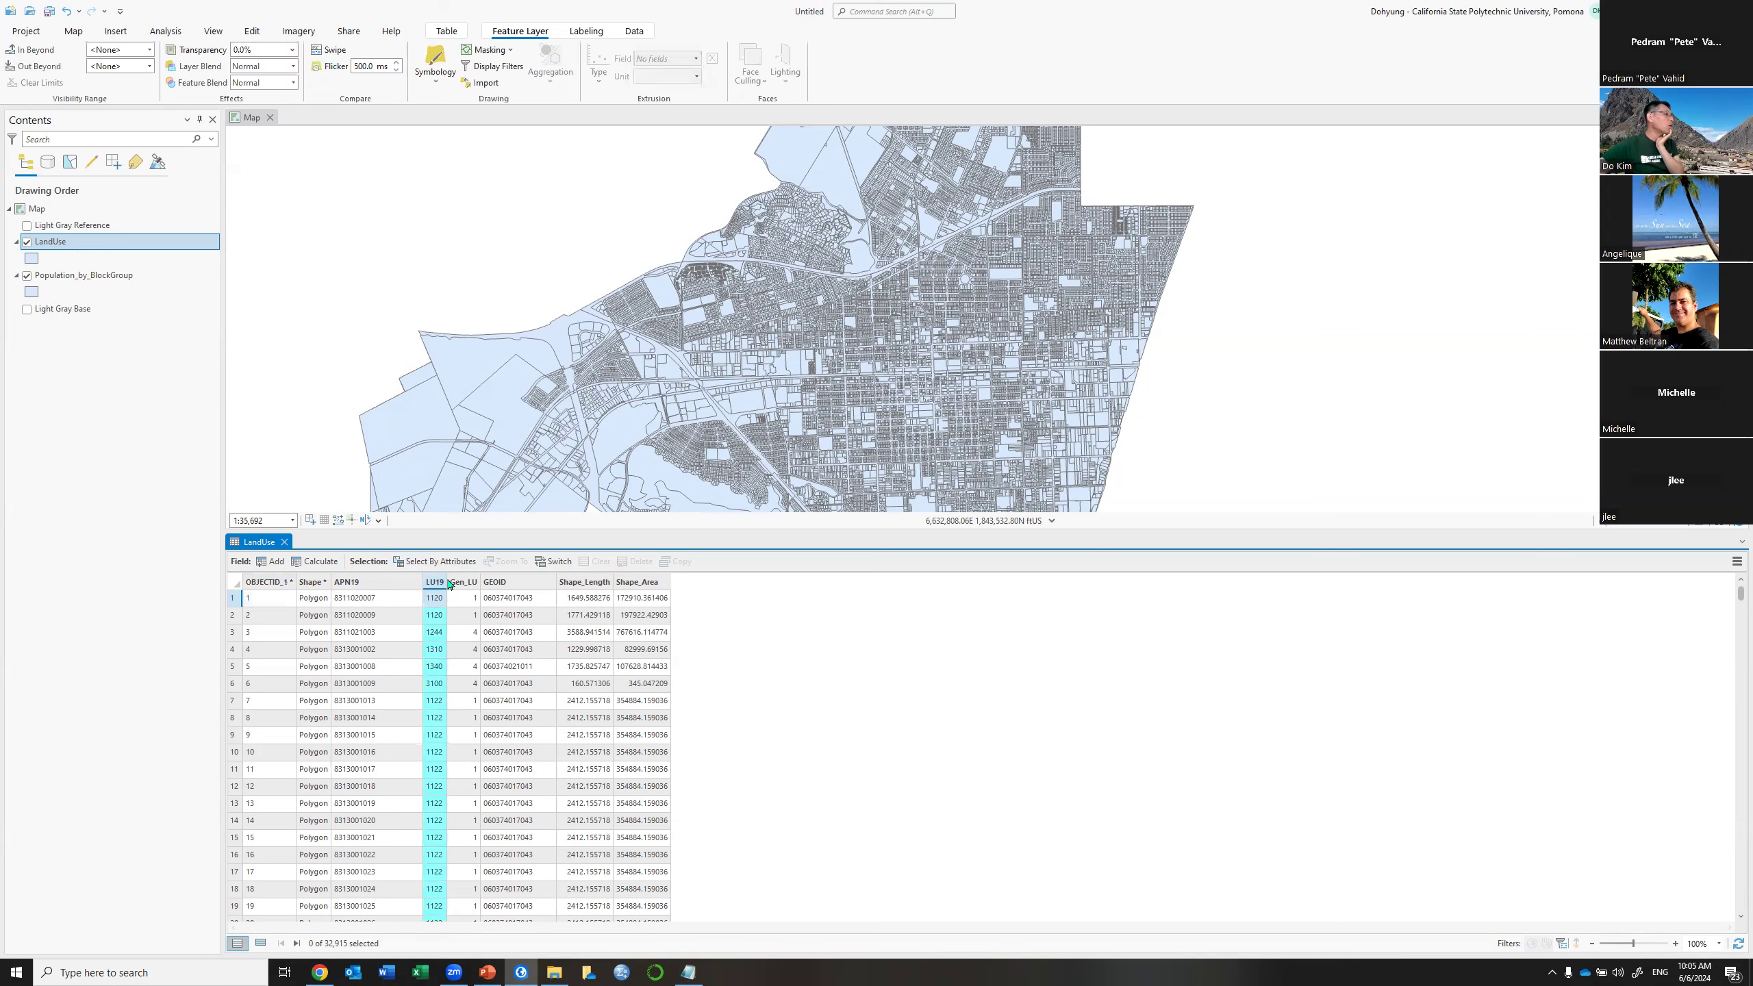
drag(495, 584, 493, 584)
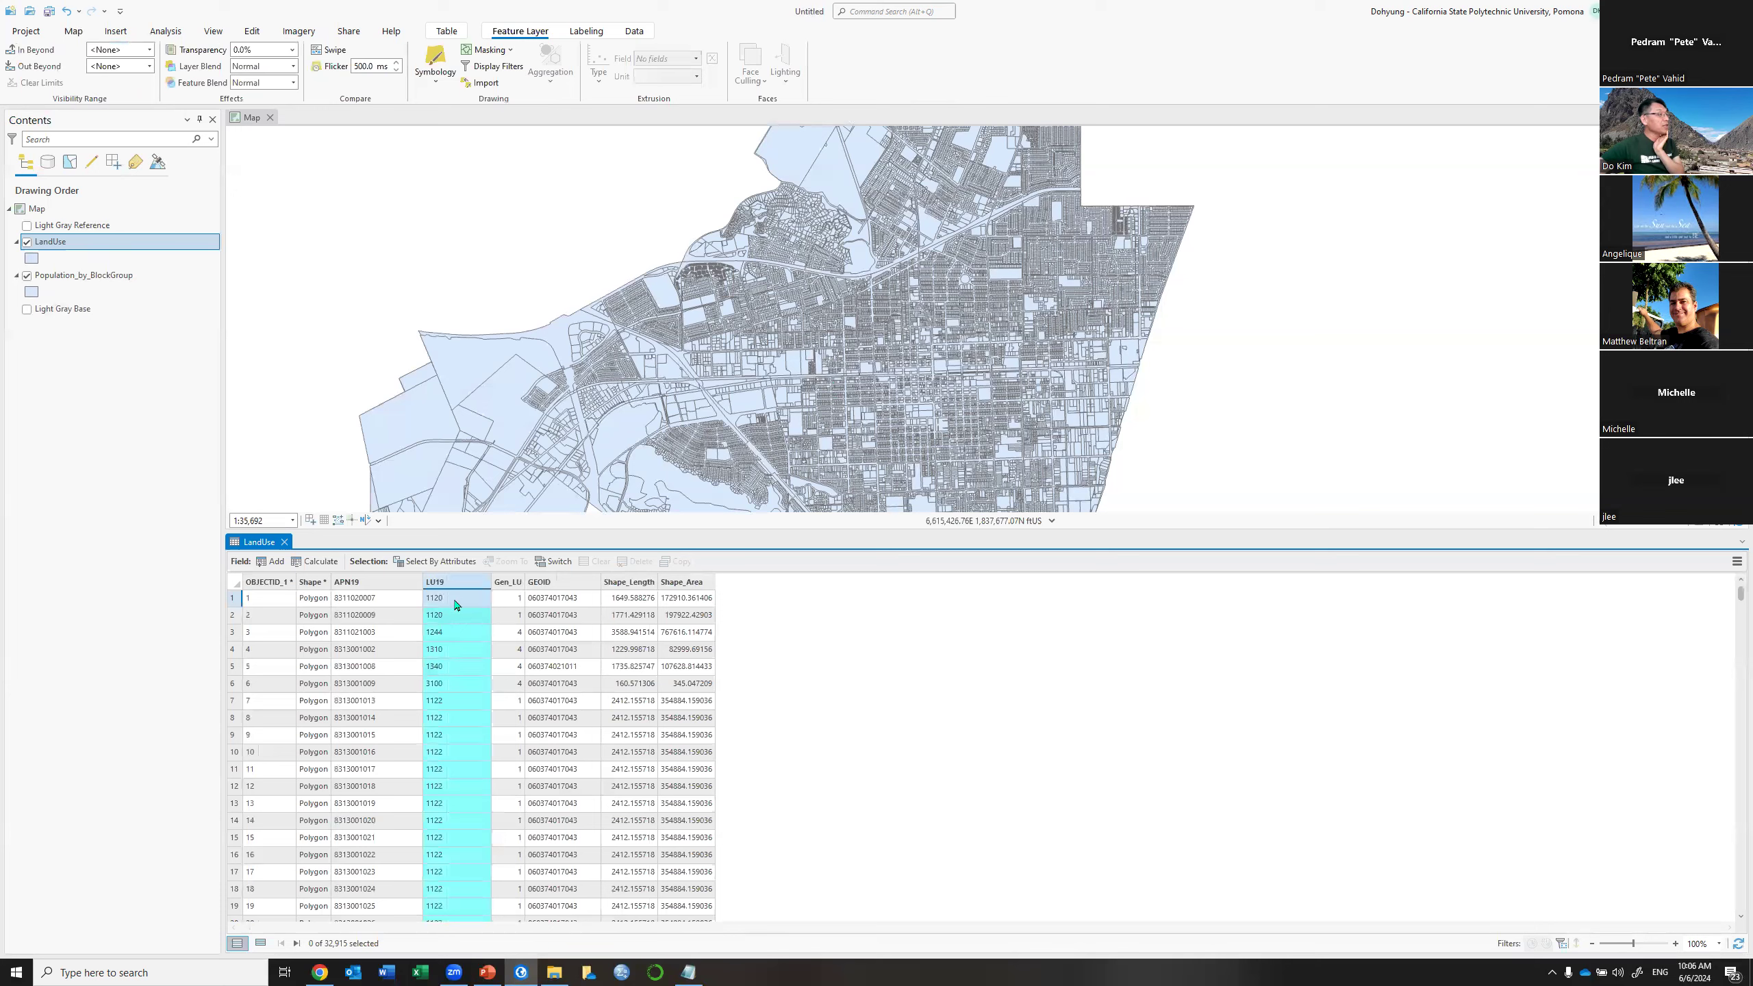
mouse_move(494, 585)
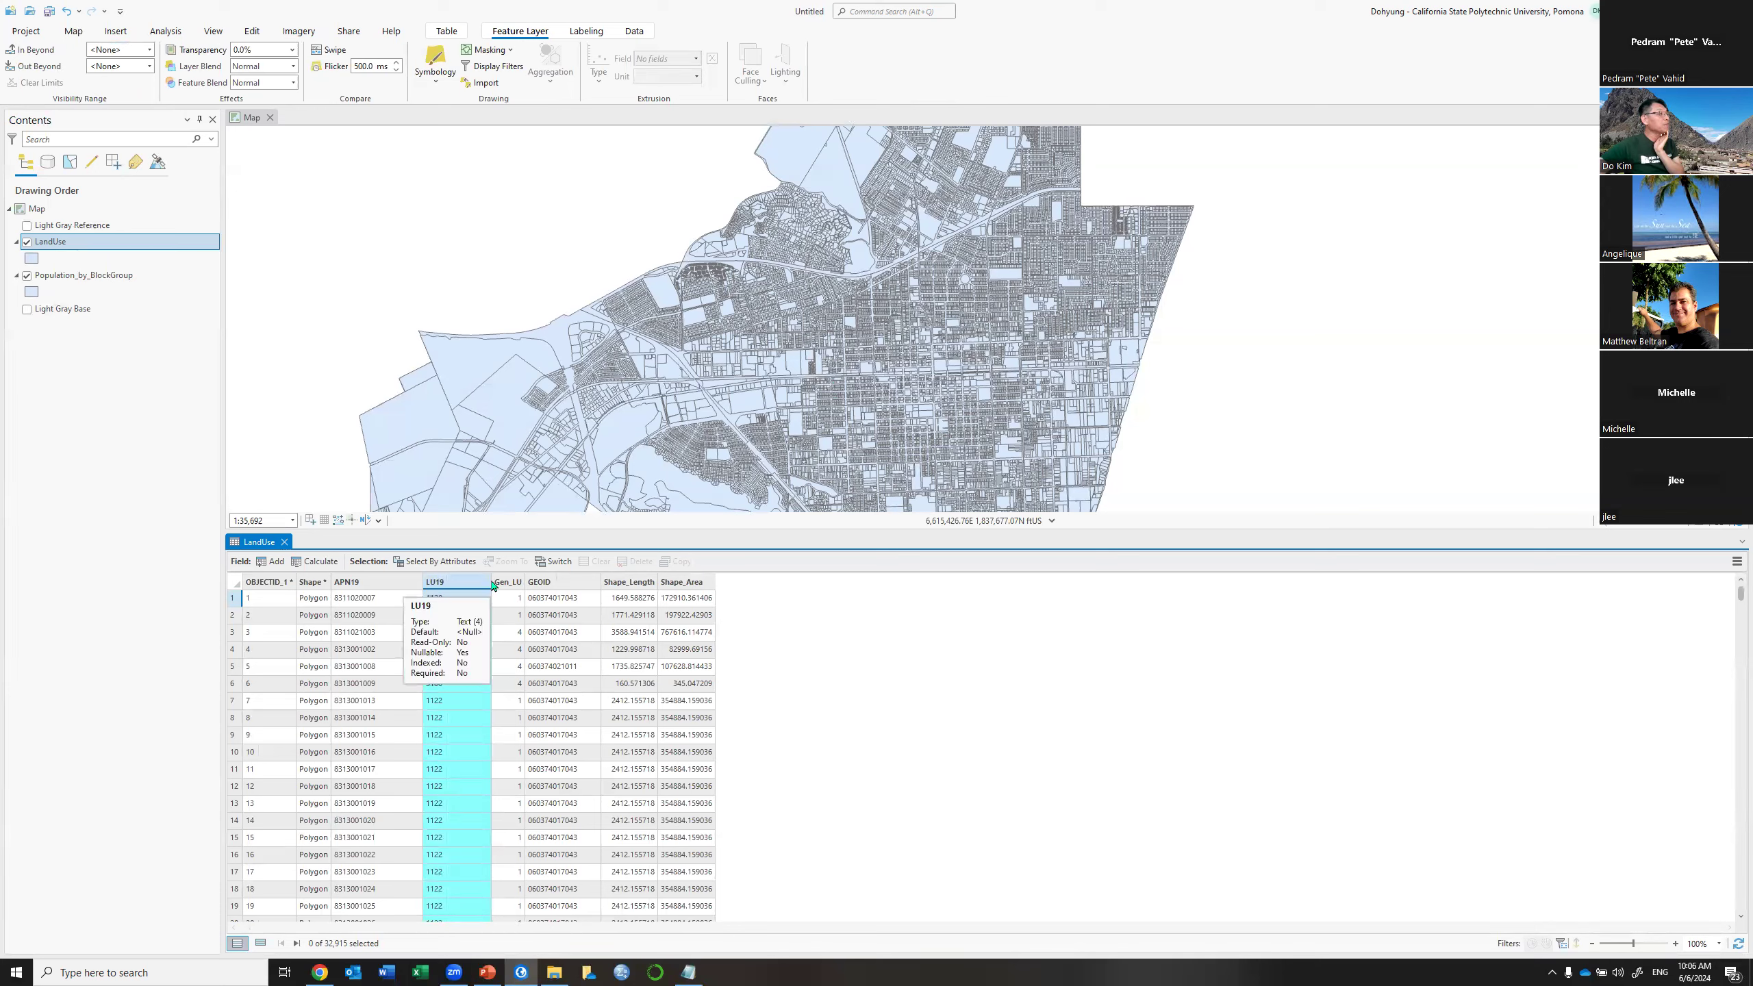
drag(490, 582, 467, 587)
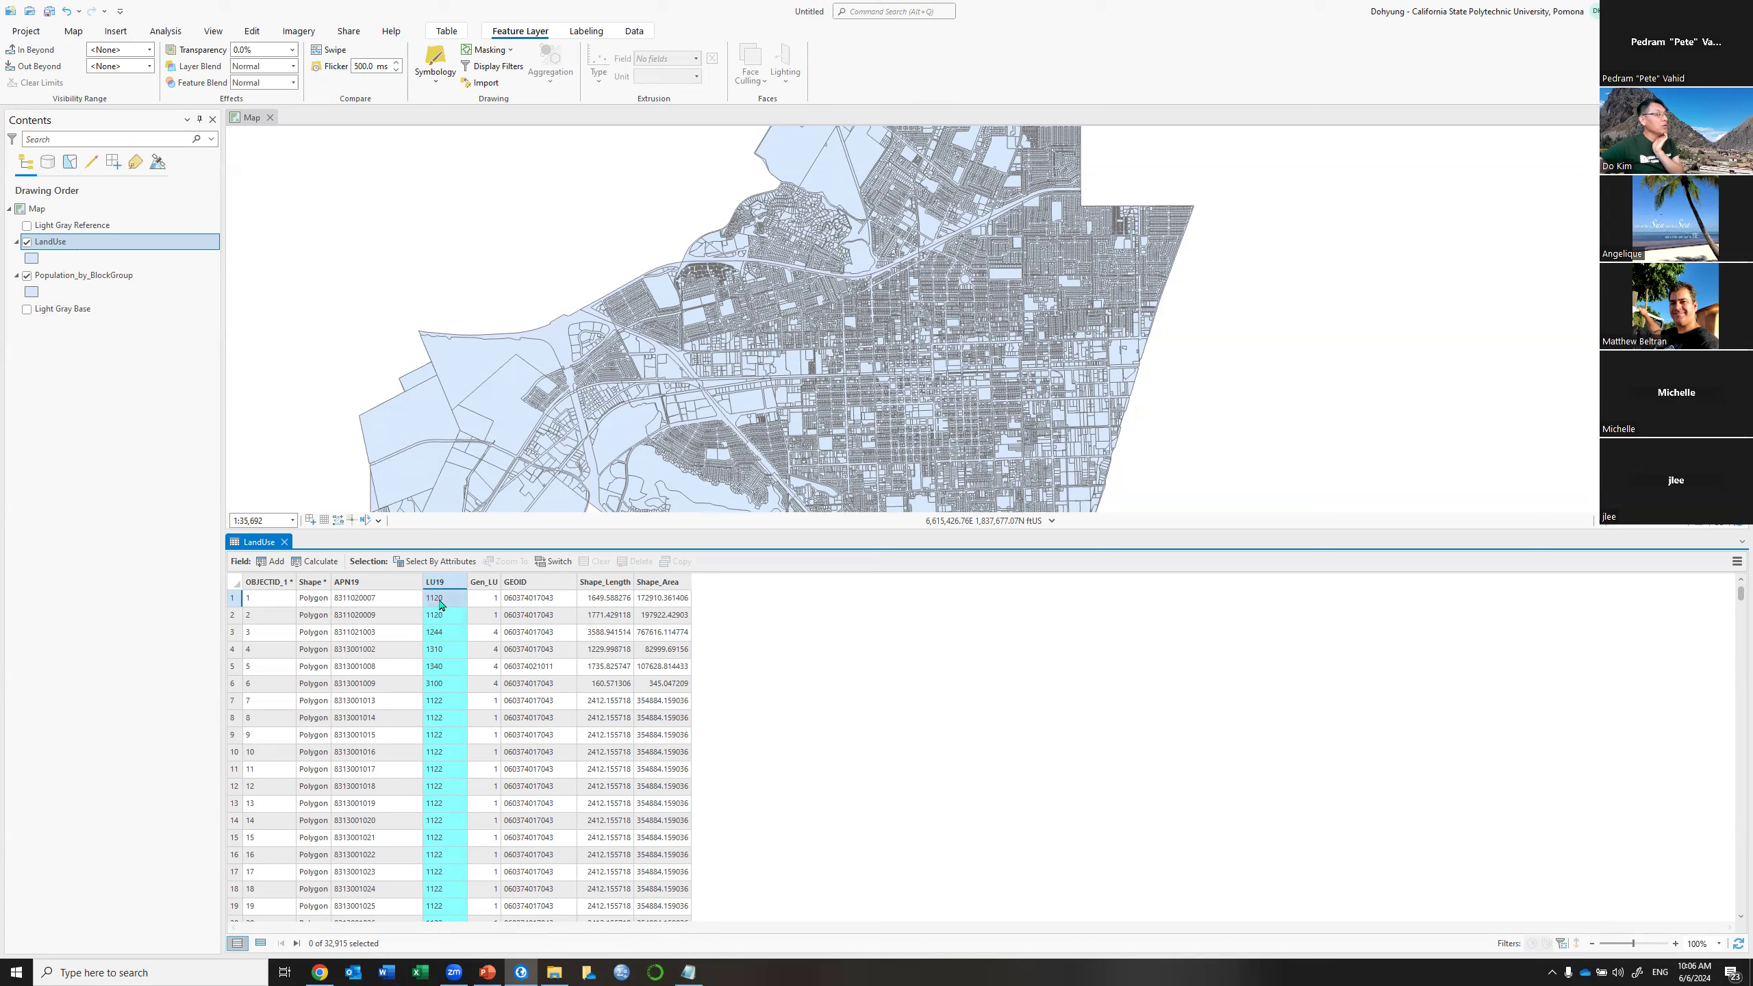
click(486, 584)
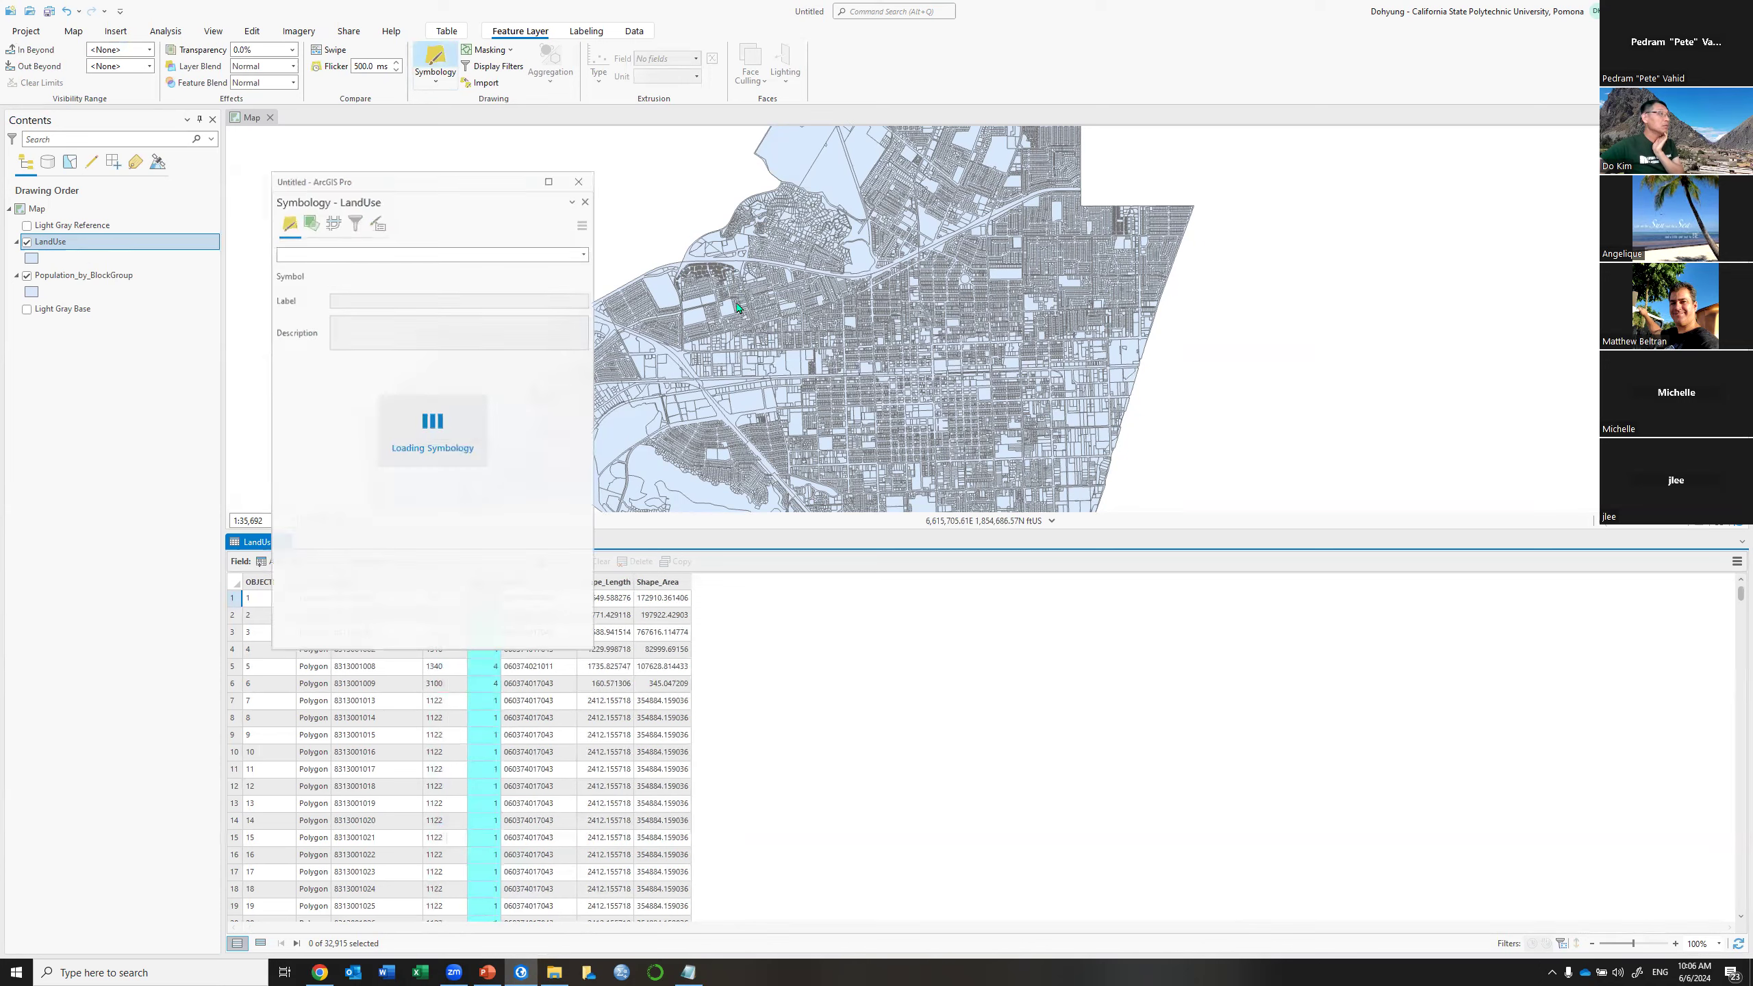
Symbolize LandUse by Unique Values on Gen_LU, then close the Symbology pane and attribute table
click(584, 251)
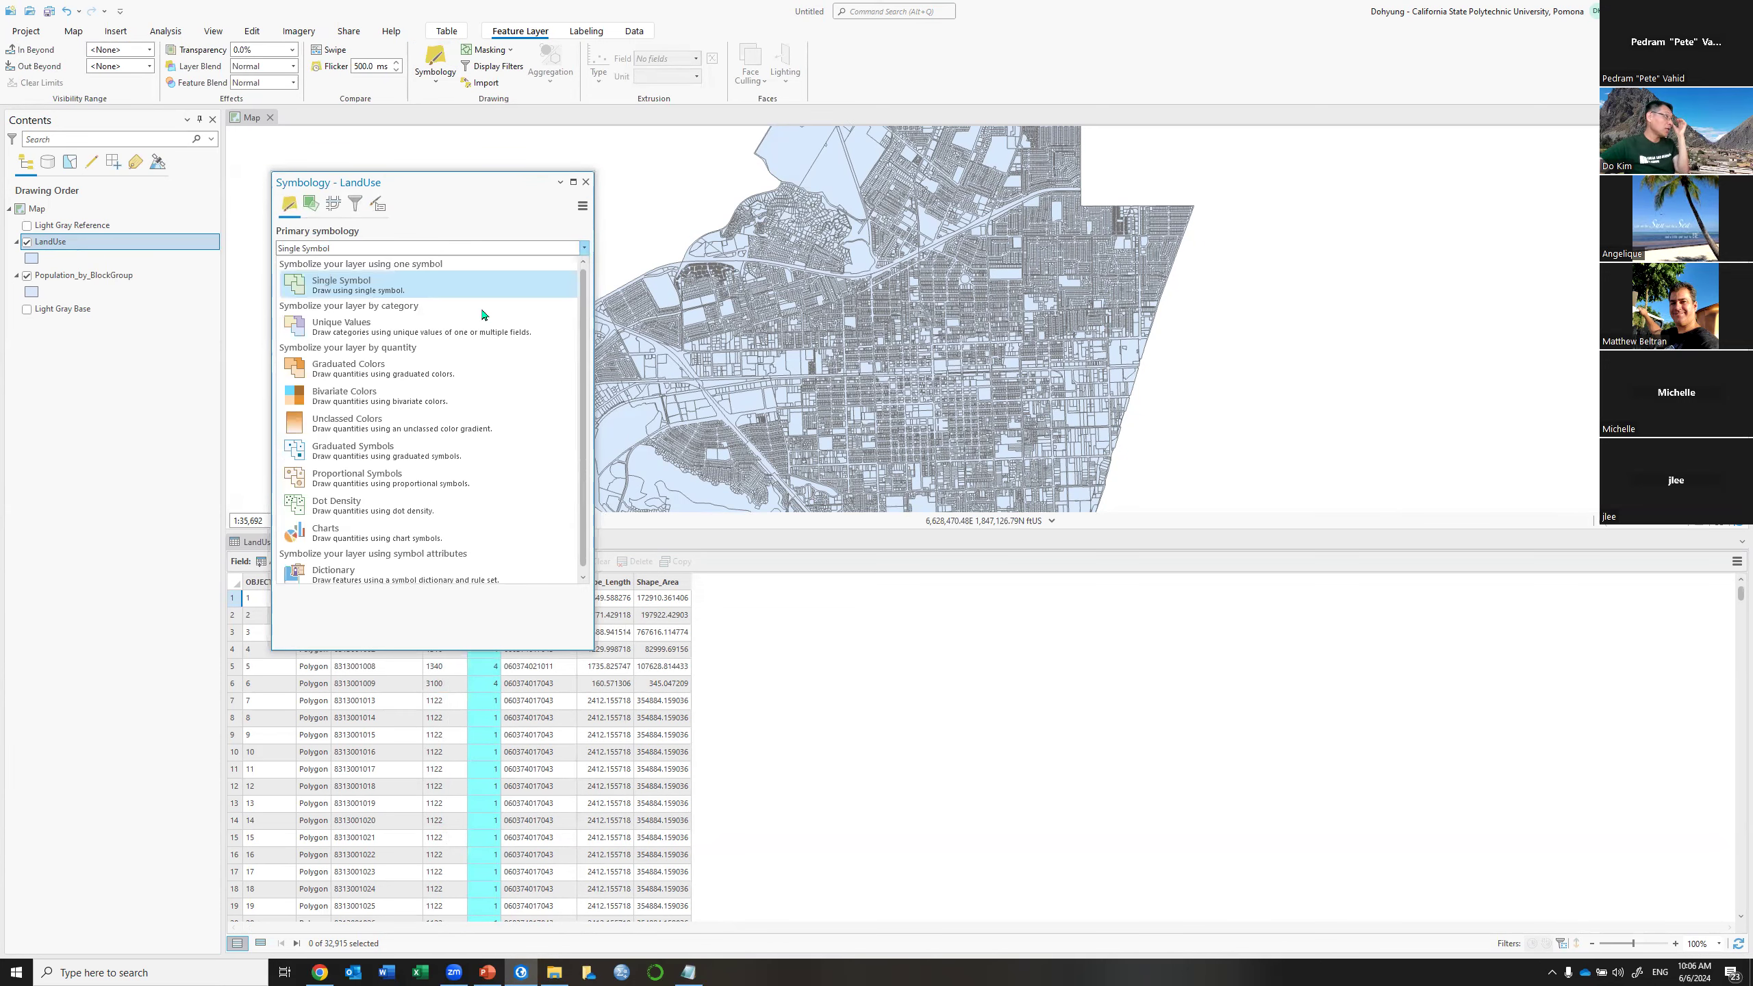
click(457, 329)
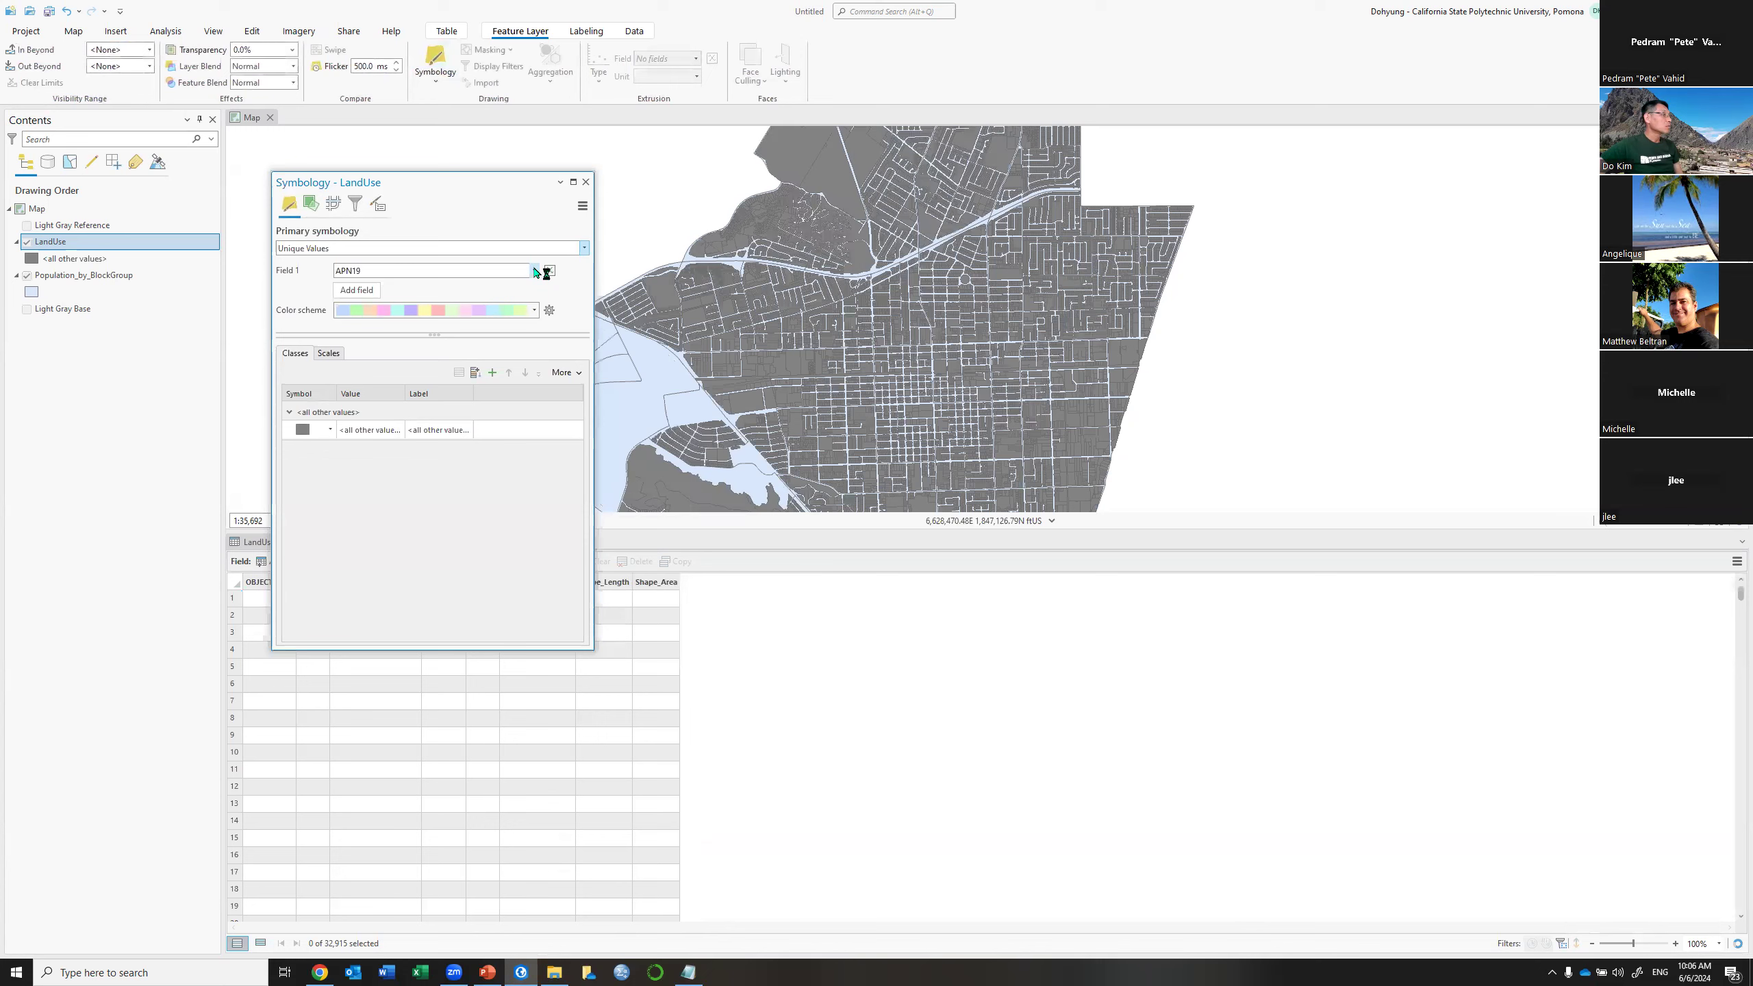
click(534, 270)
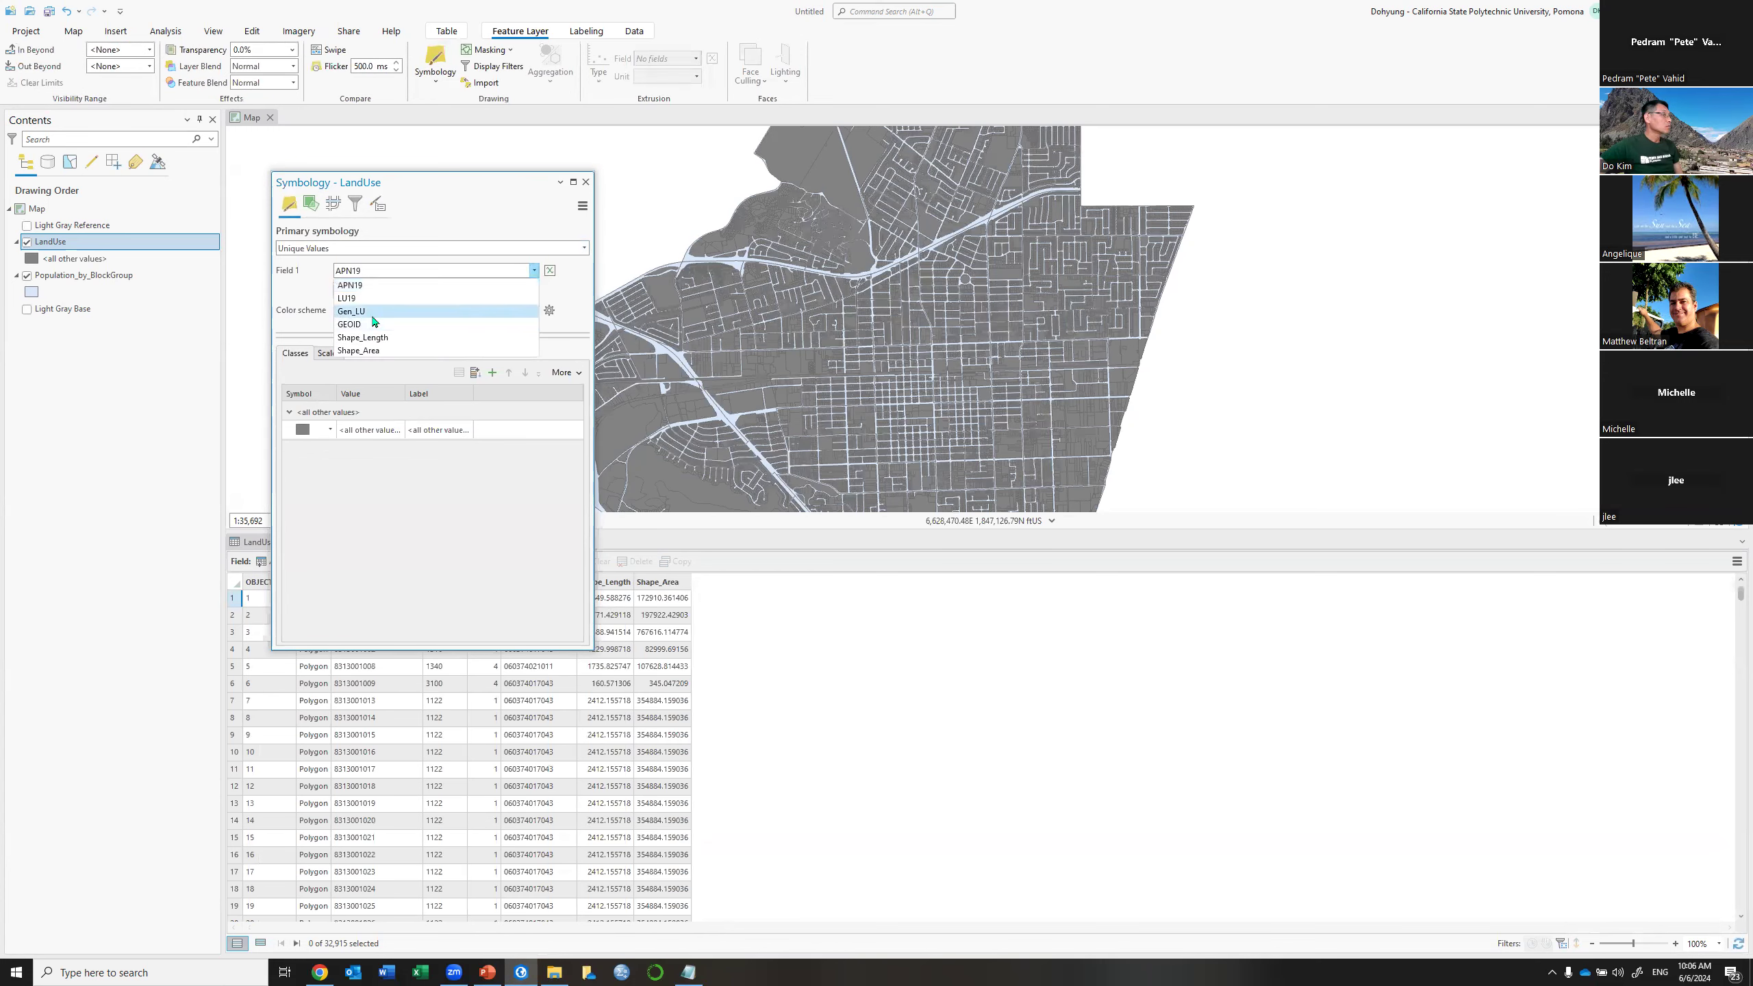
click(372, 319)
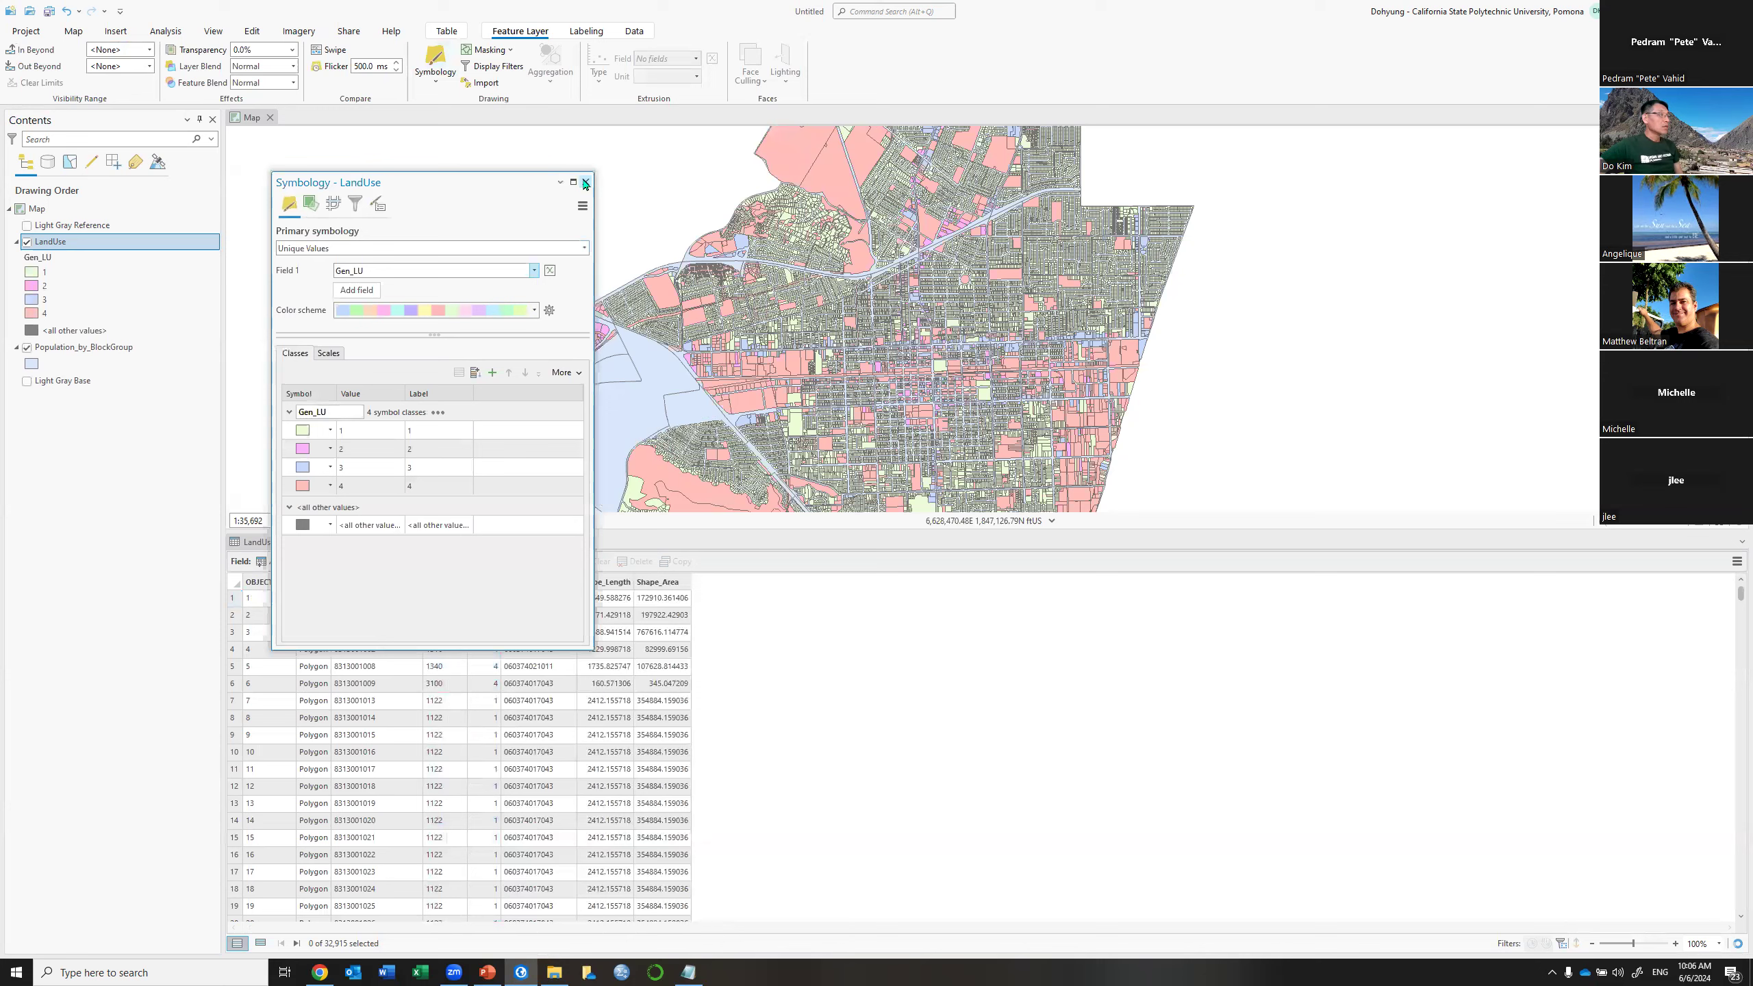
click(585, 183)
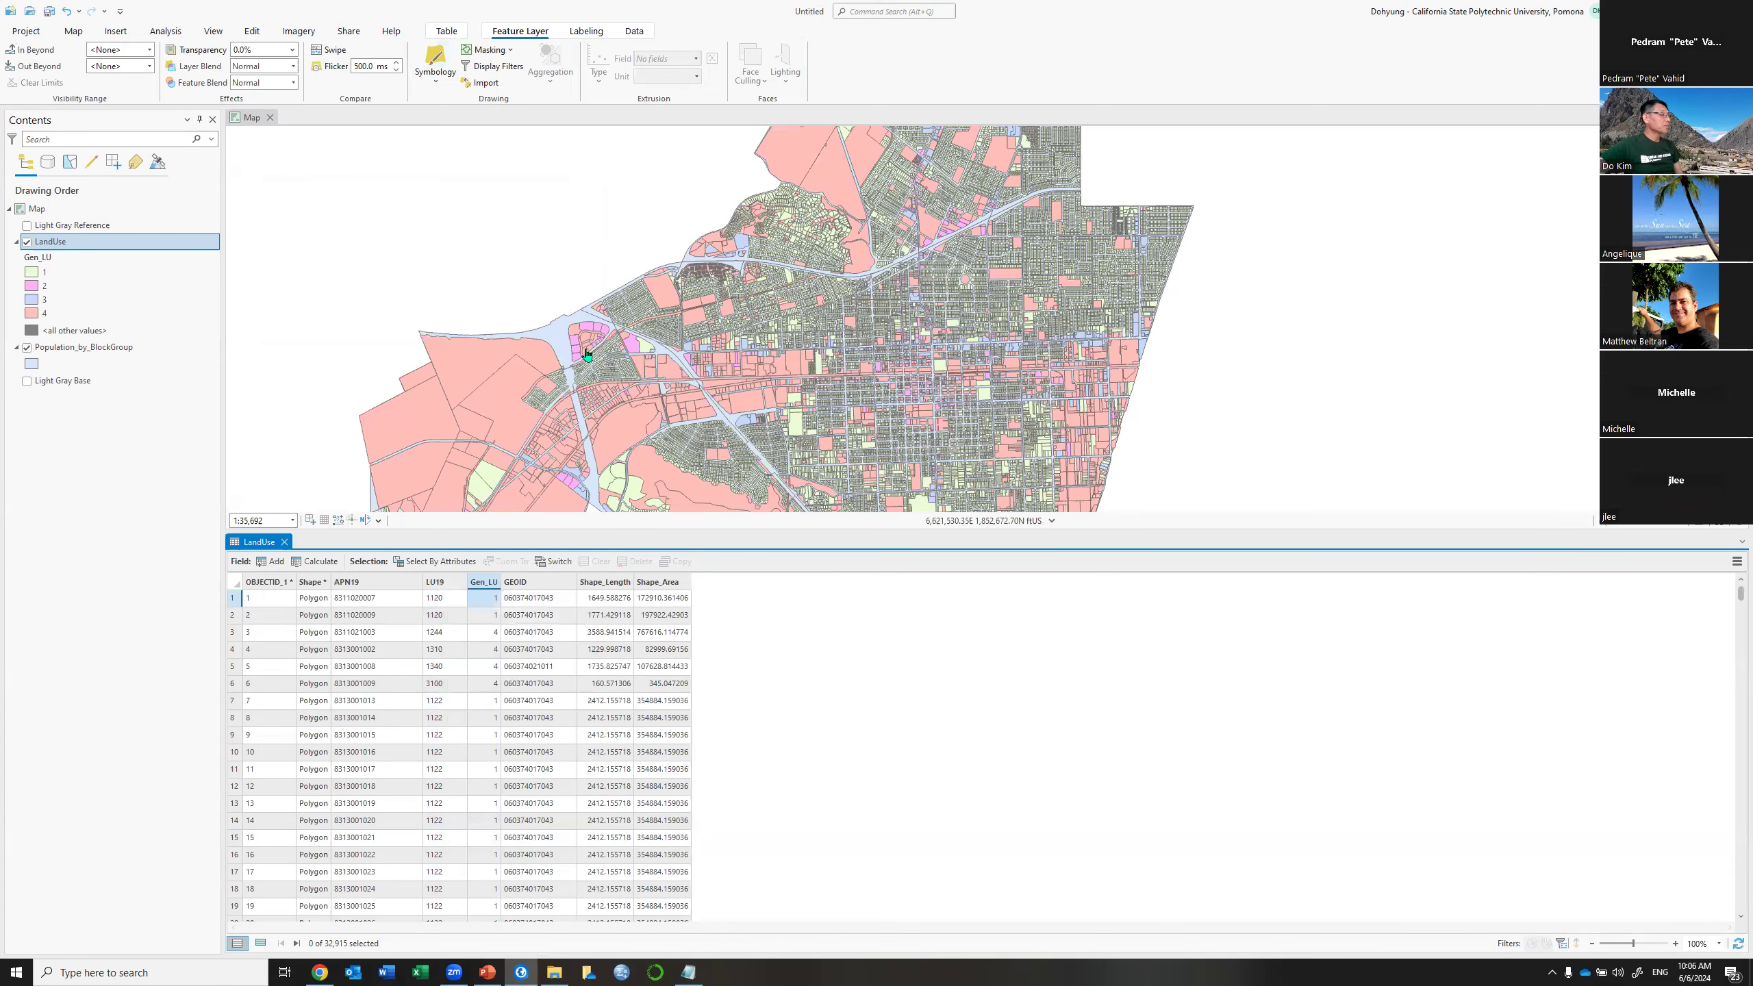
click(283, 542)
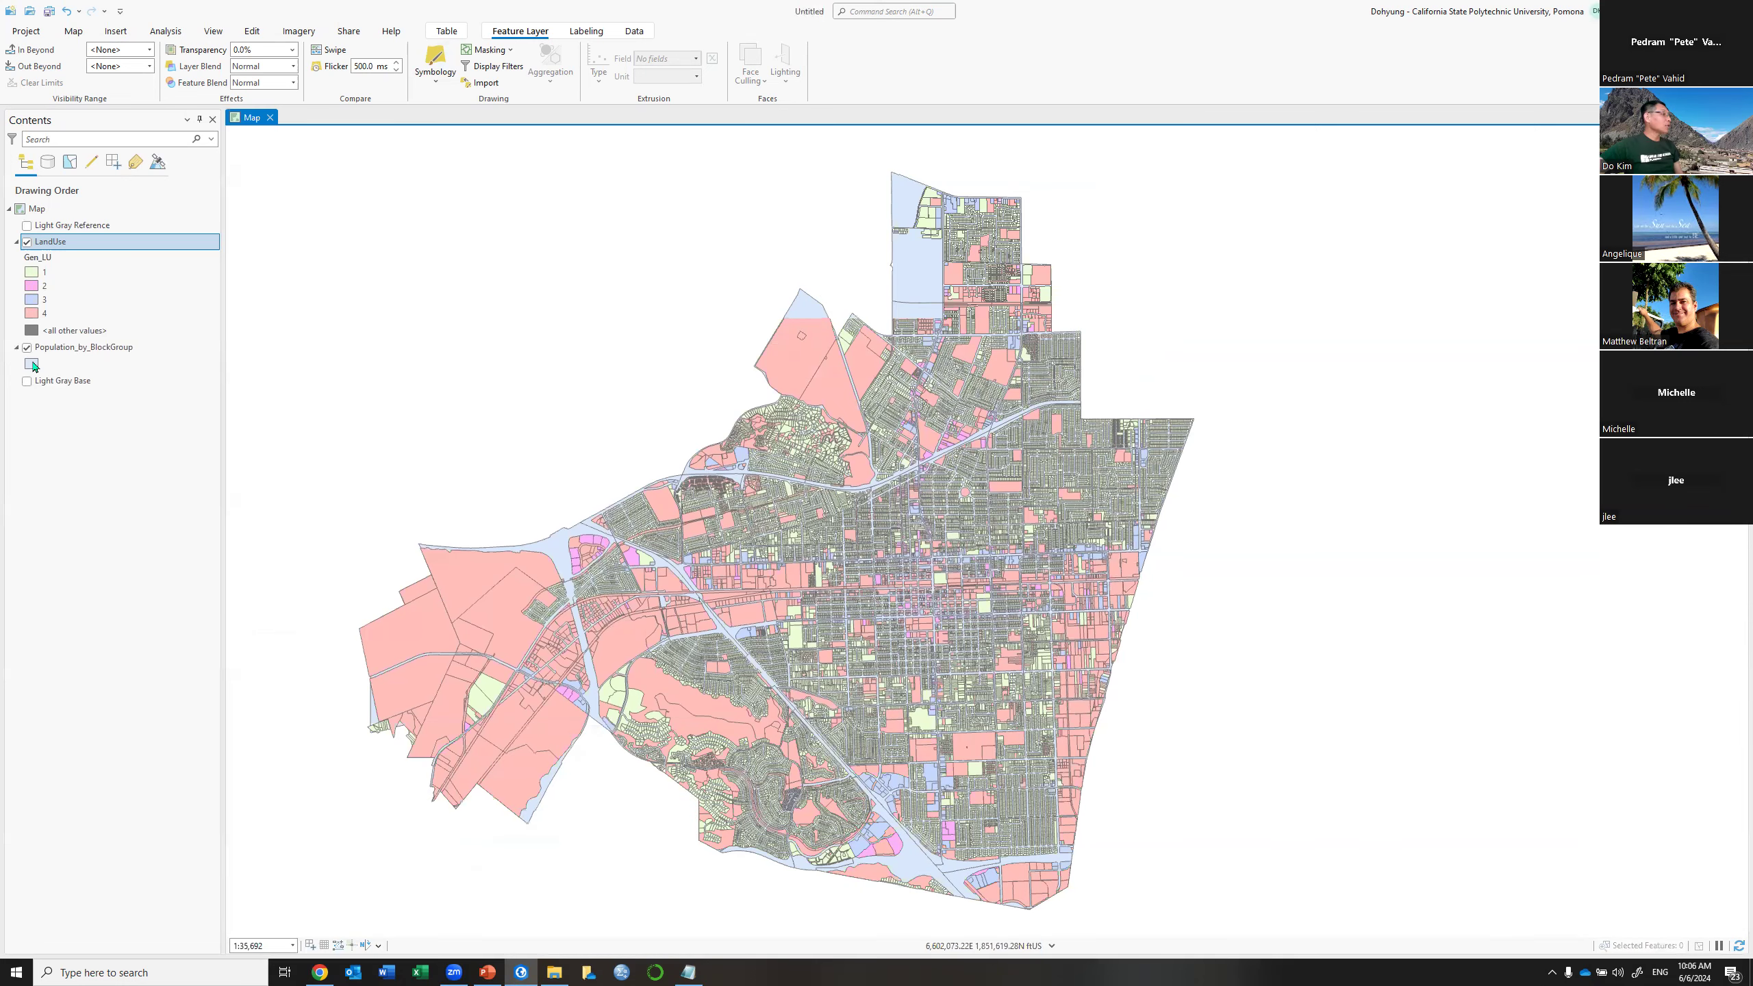
Move Population_by_BlockGroup above LandUse and give it the hollow Black Outline symbol
click(31, 365)
click(105, 349)
drag(106, 348, 121, 251)
click(31, 259)
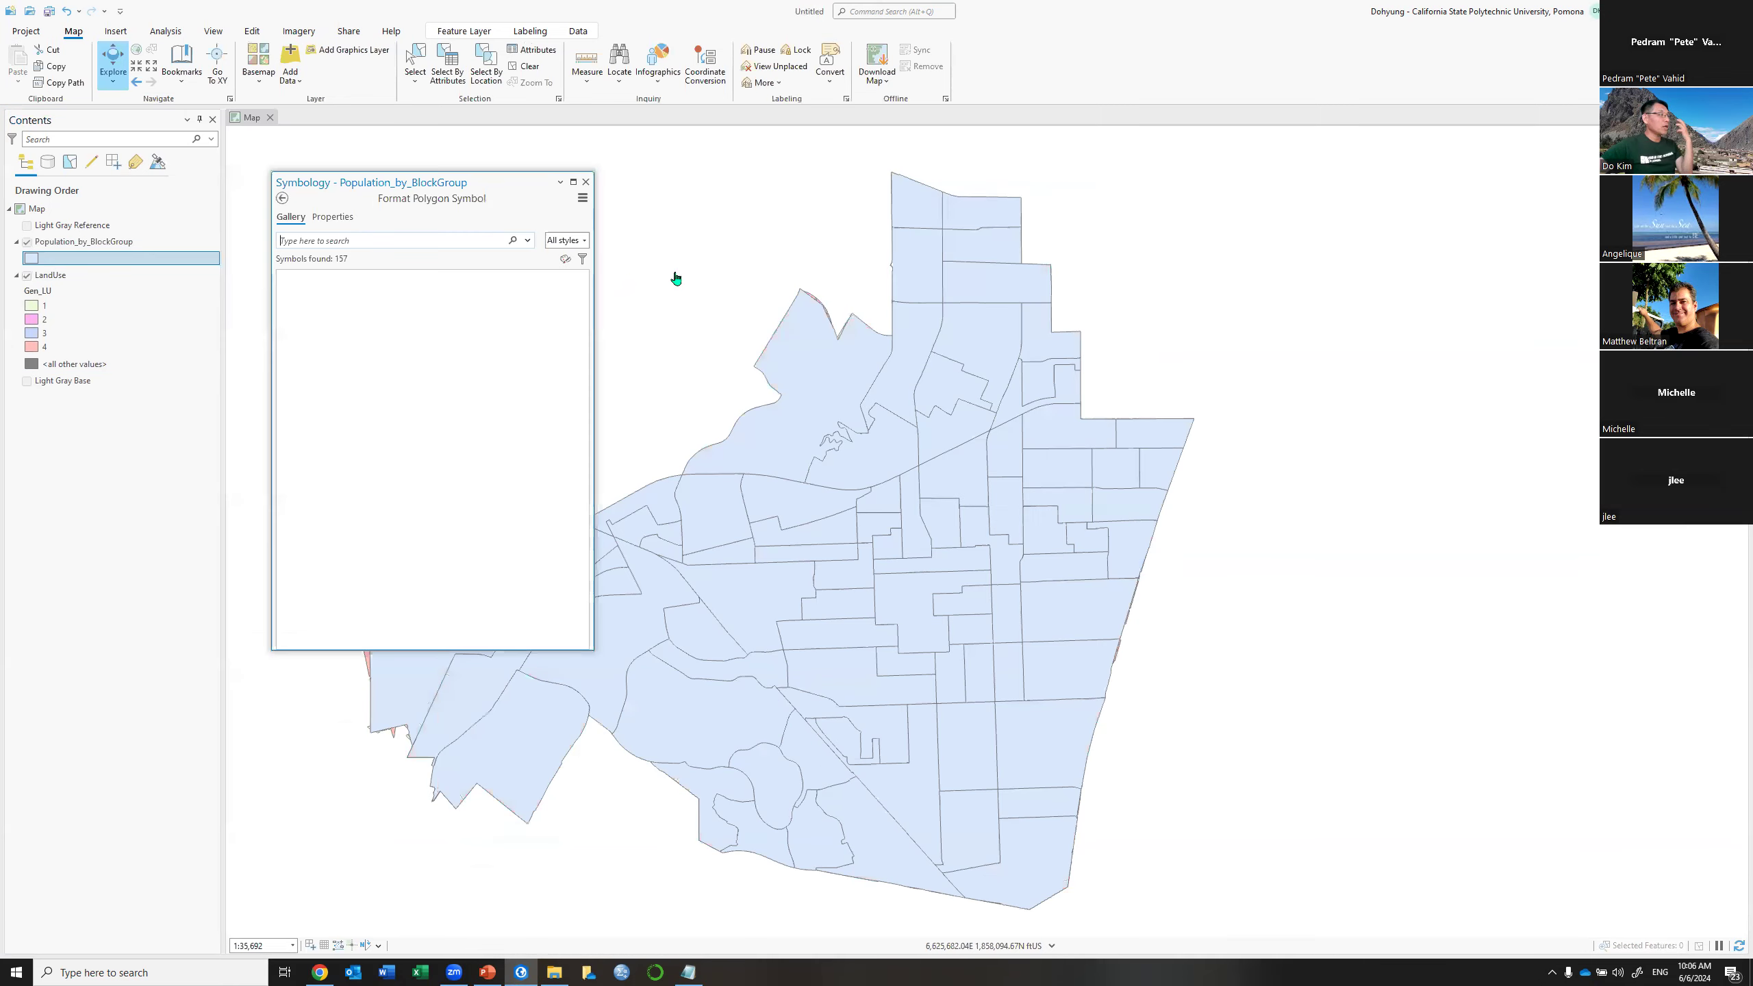
click(360, 321)
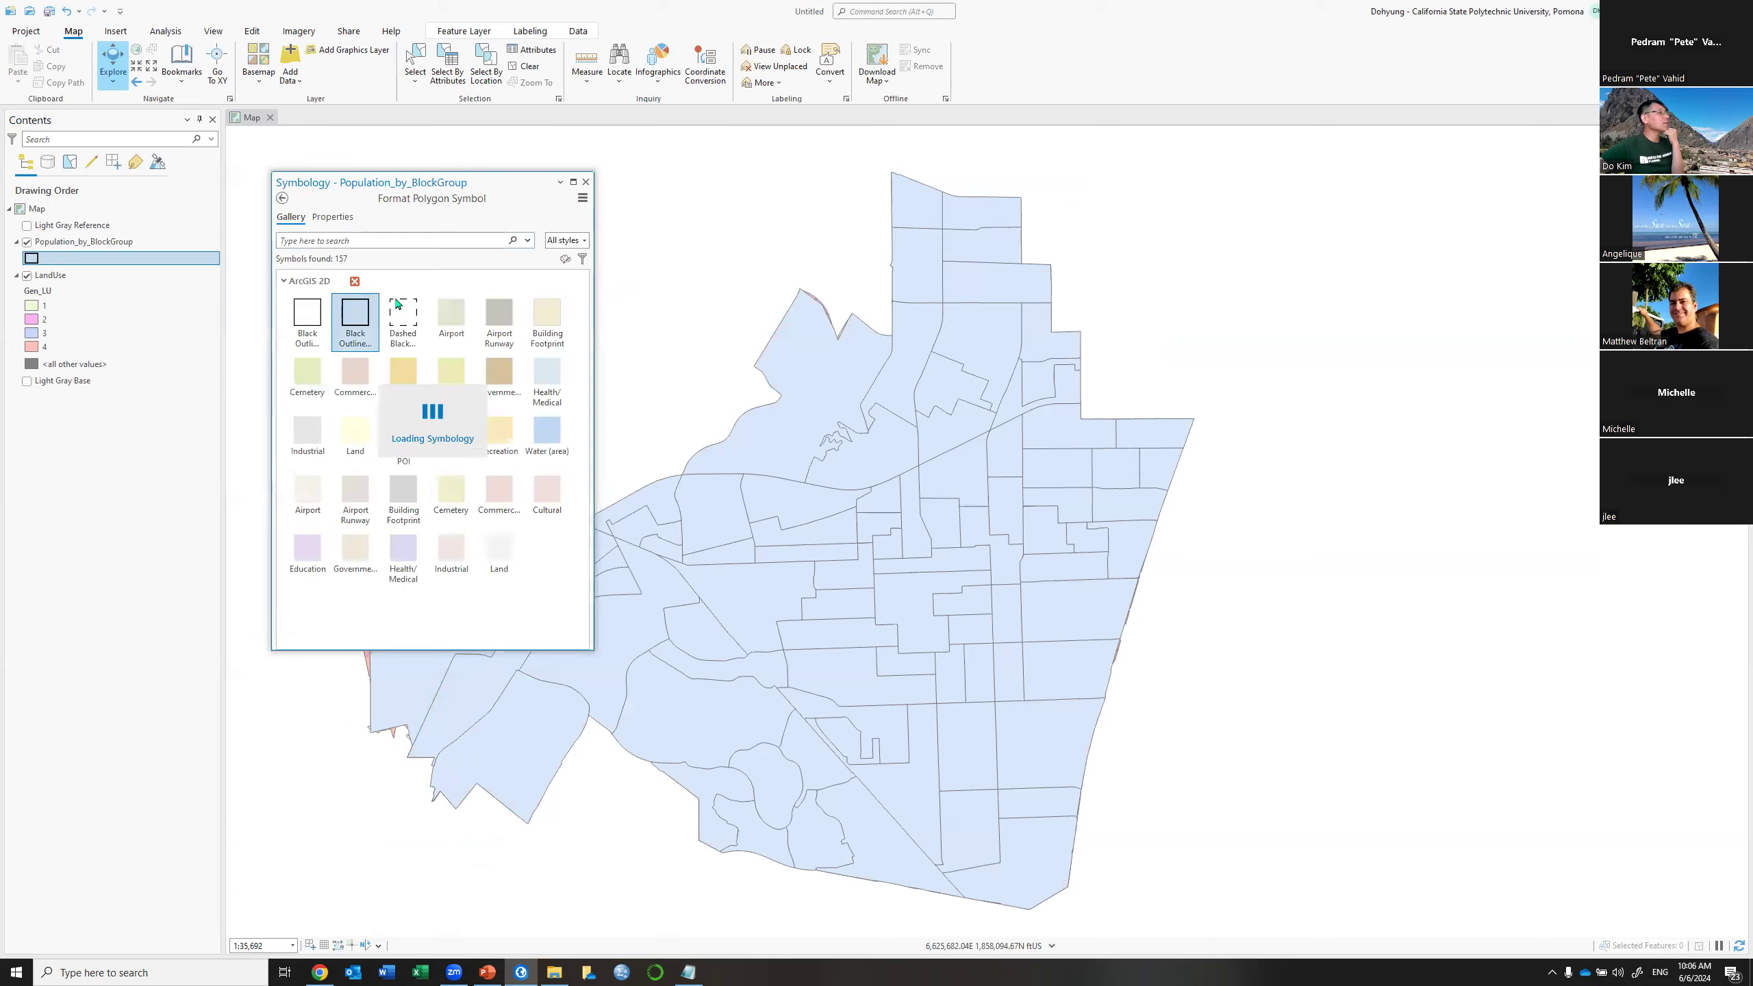
click(586, 182)
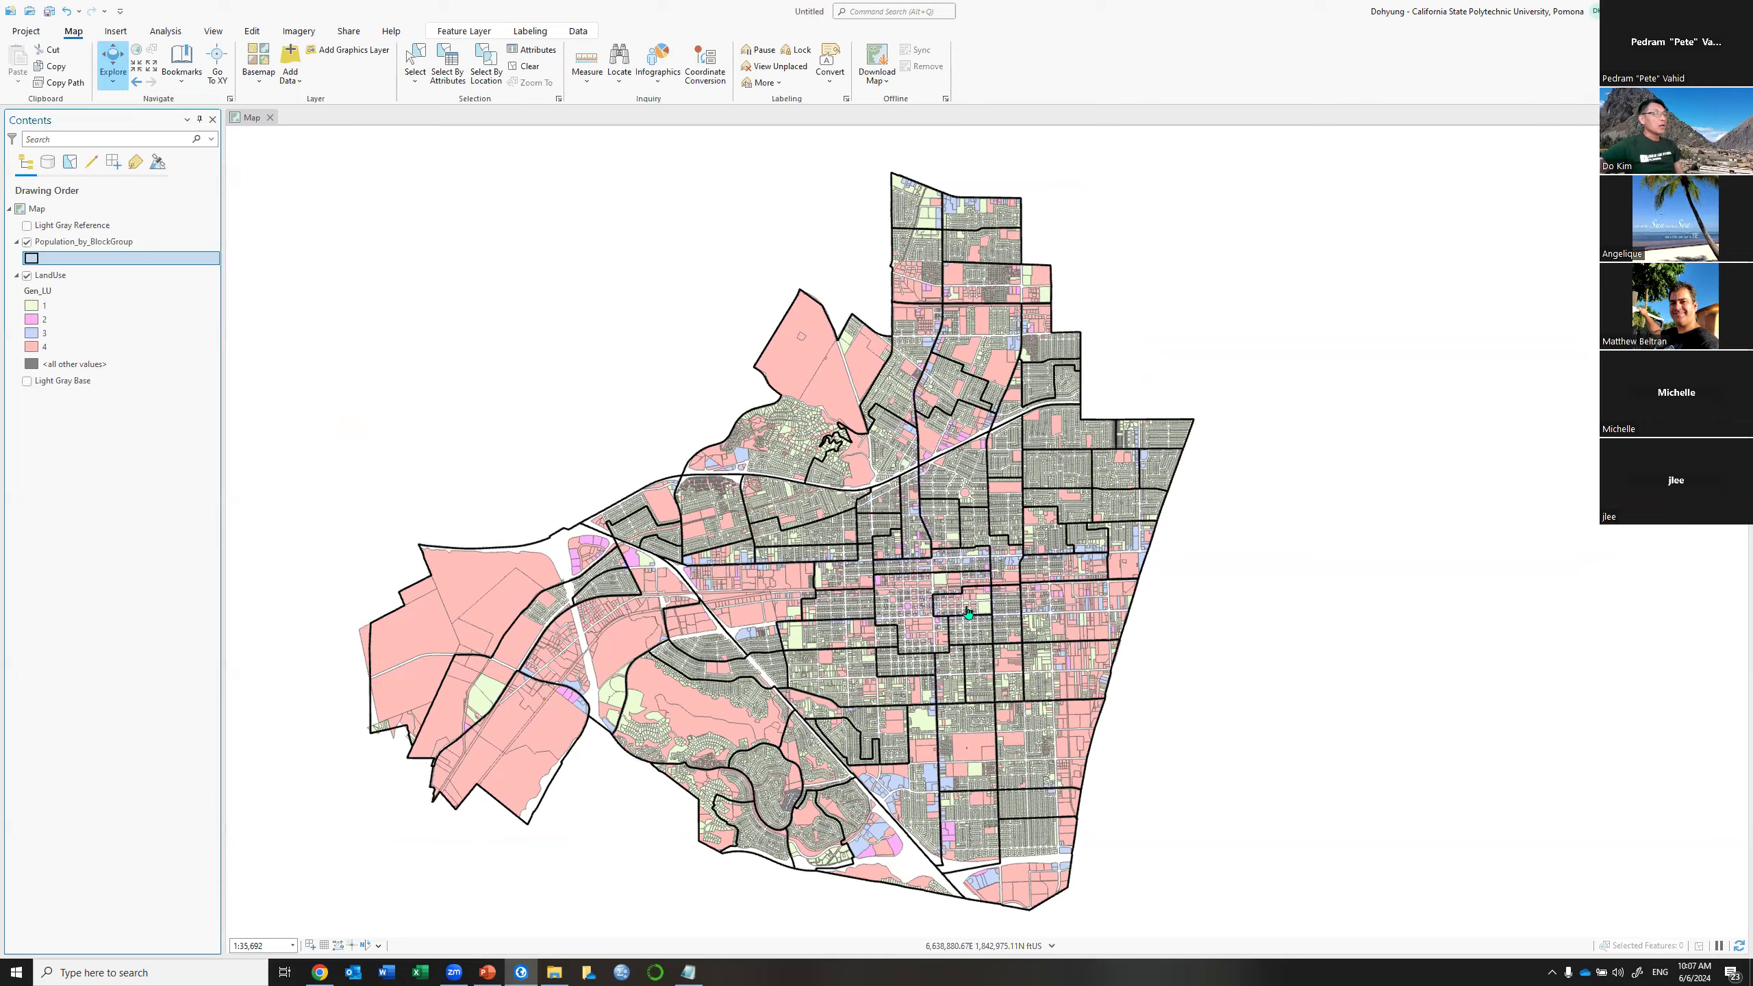
Zoom in on the central parcels to about 1:14,619
scroll(968, 612, up, 2)
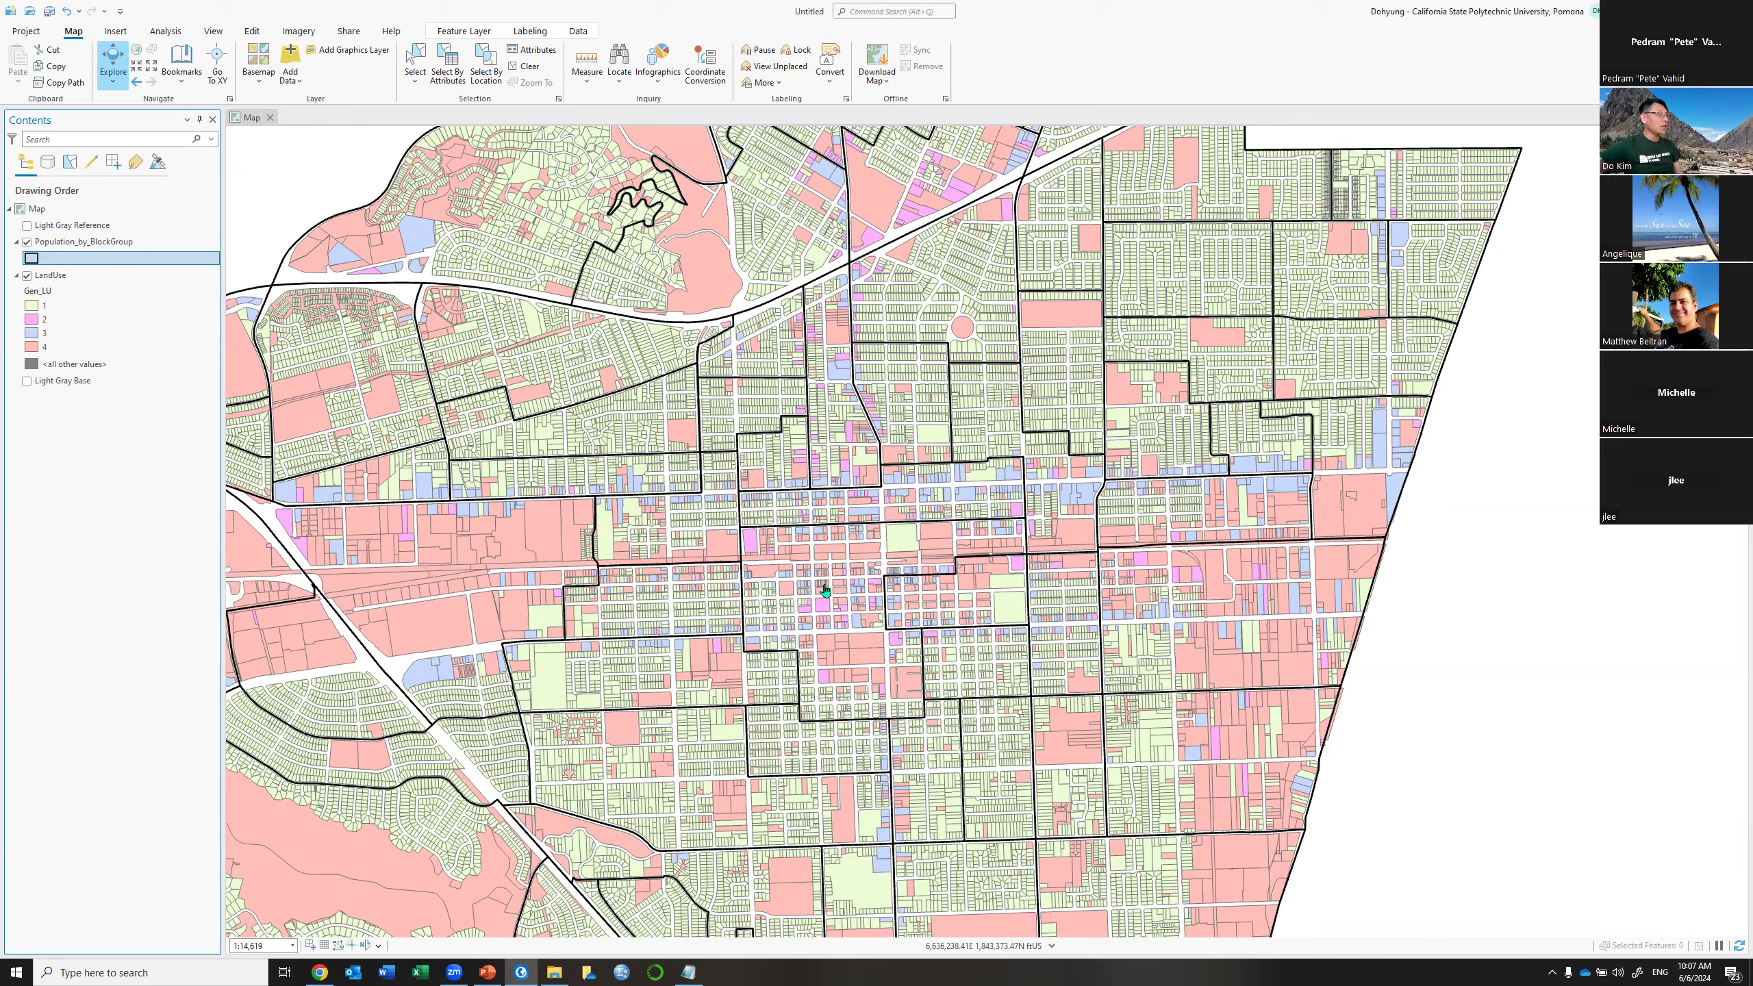
Pan the map to view another stretch of parcels and block-group outlines
drag(850, 642, 936, 352)
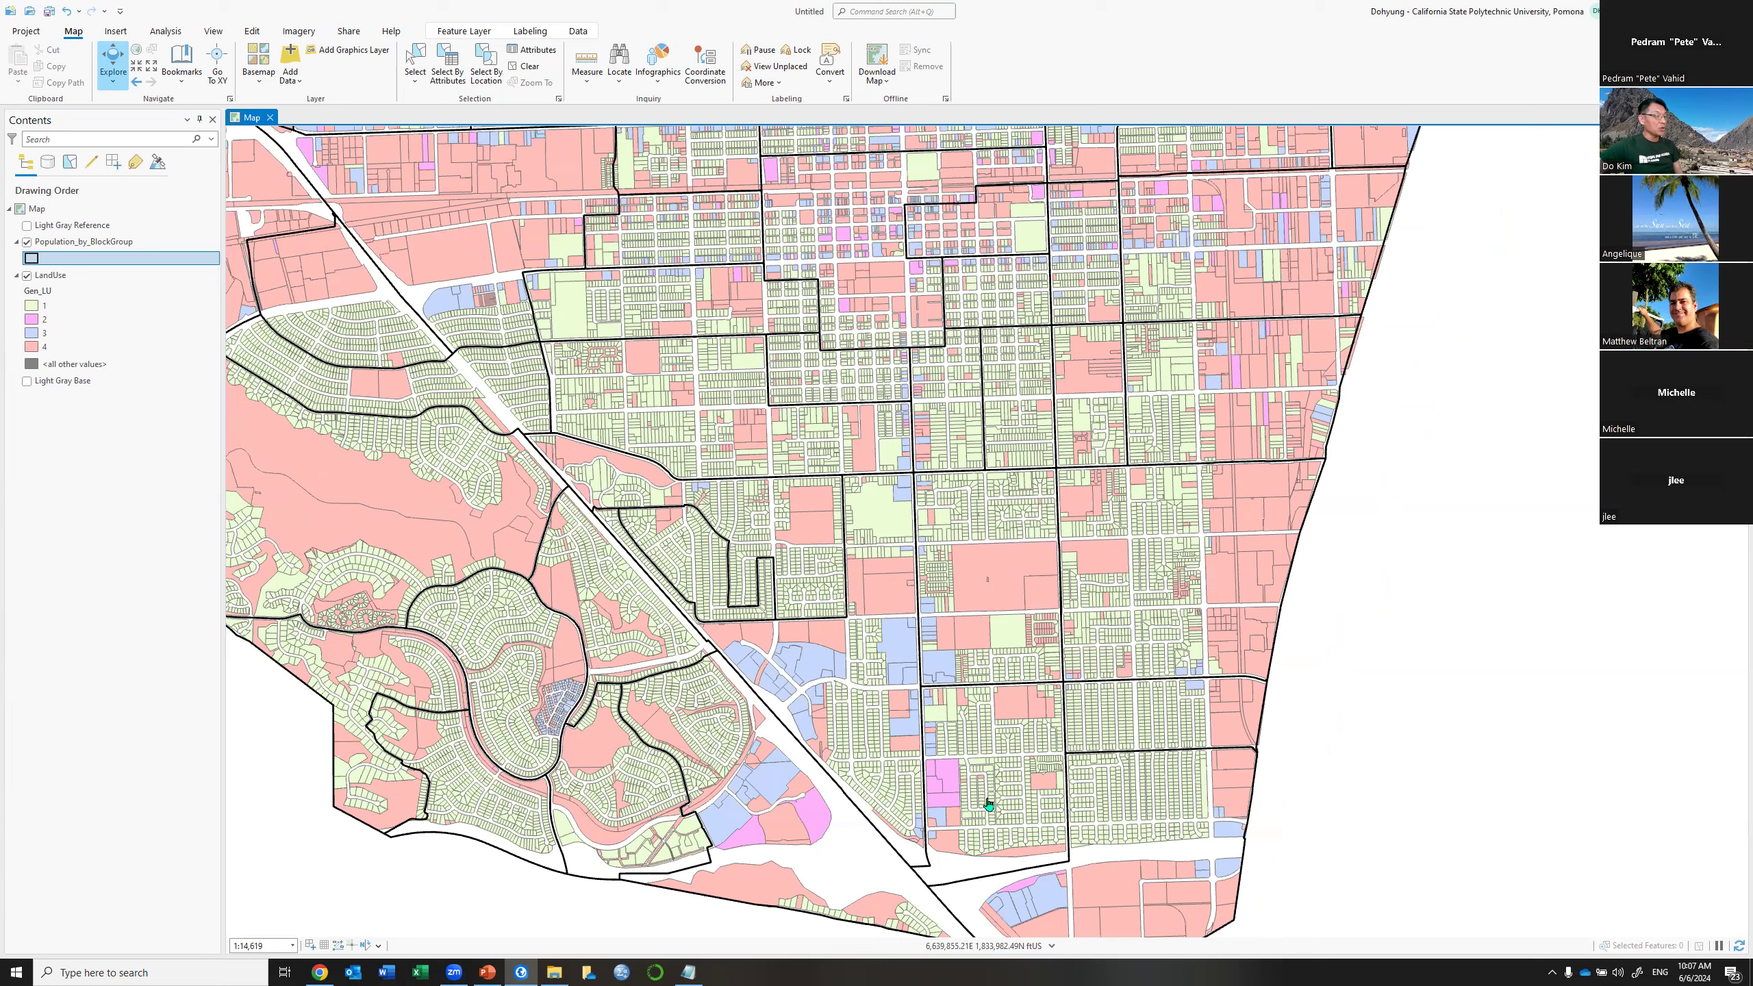
drag(993, 287, 1010, 525)
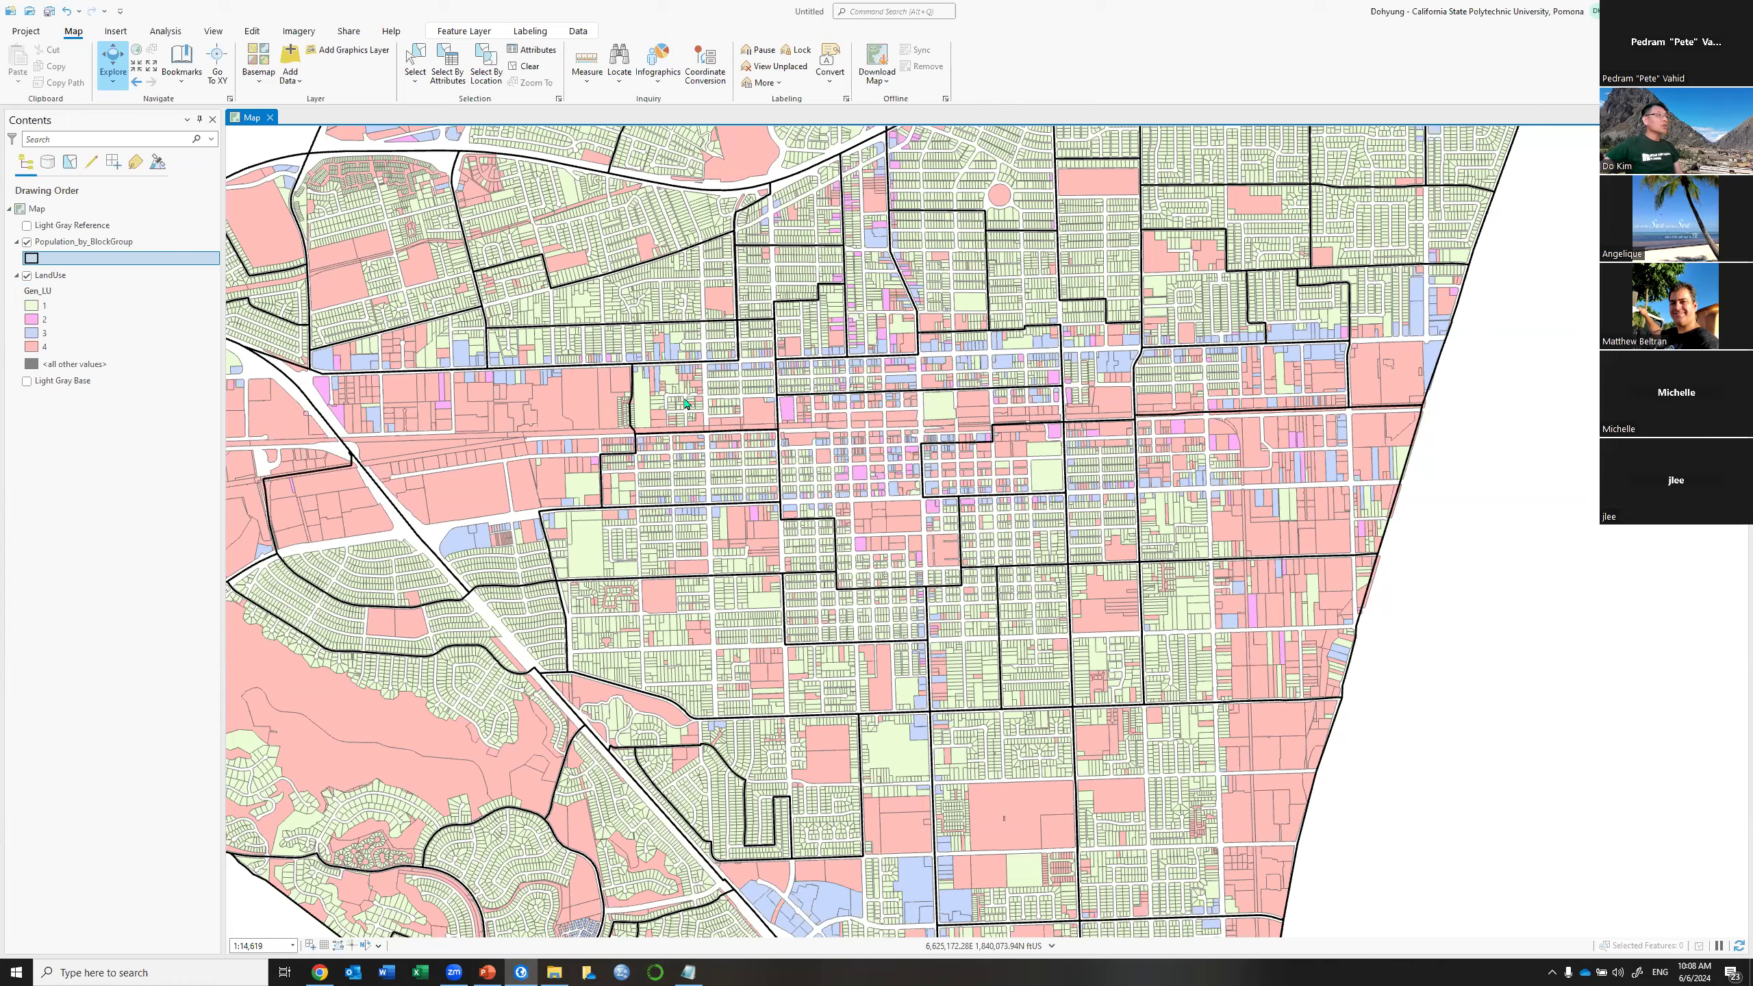
key(alt+Tab)
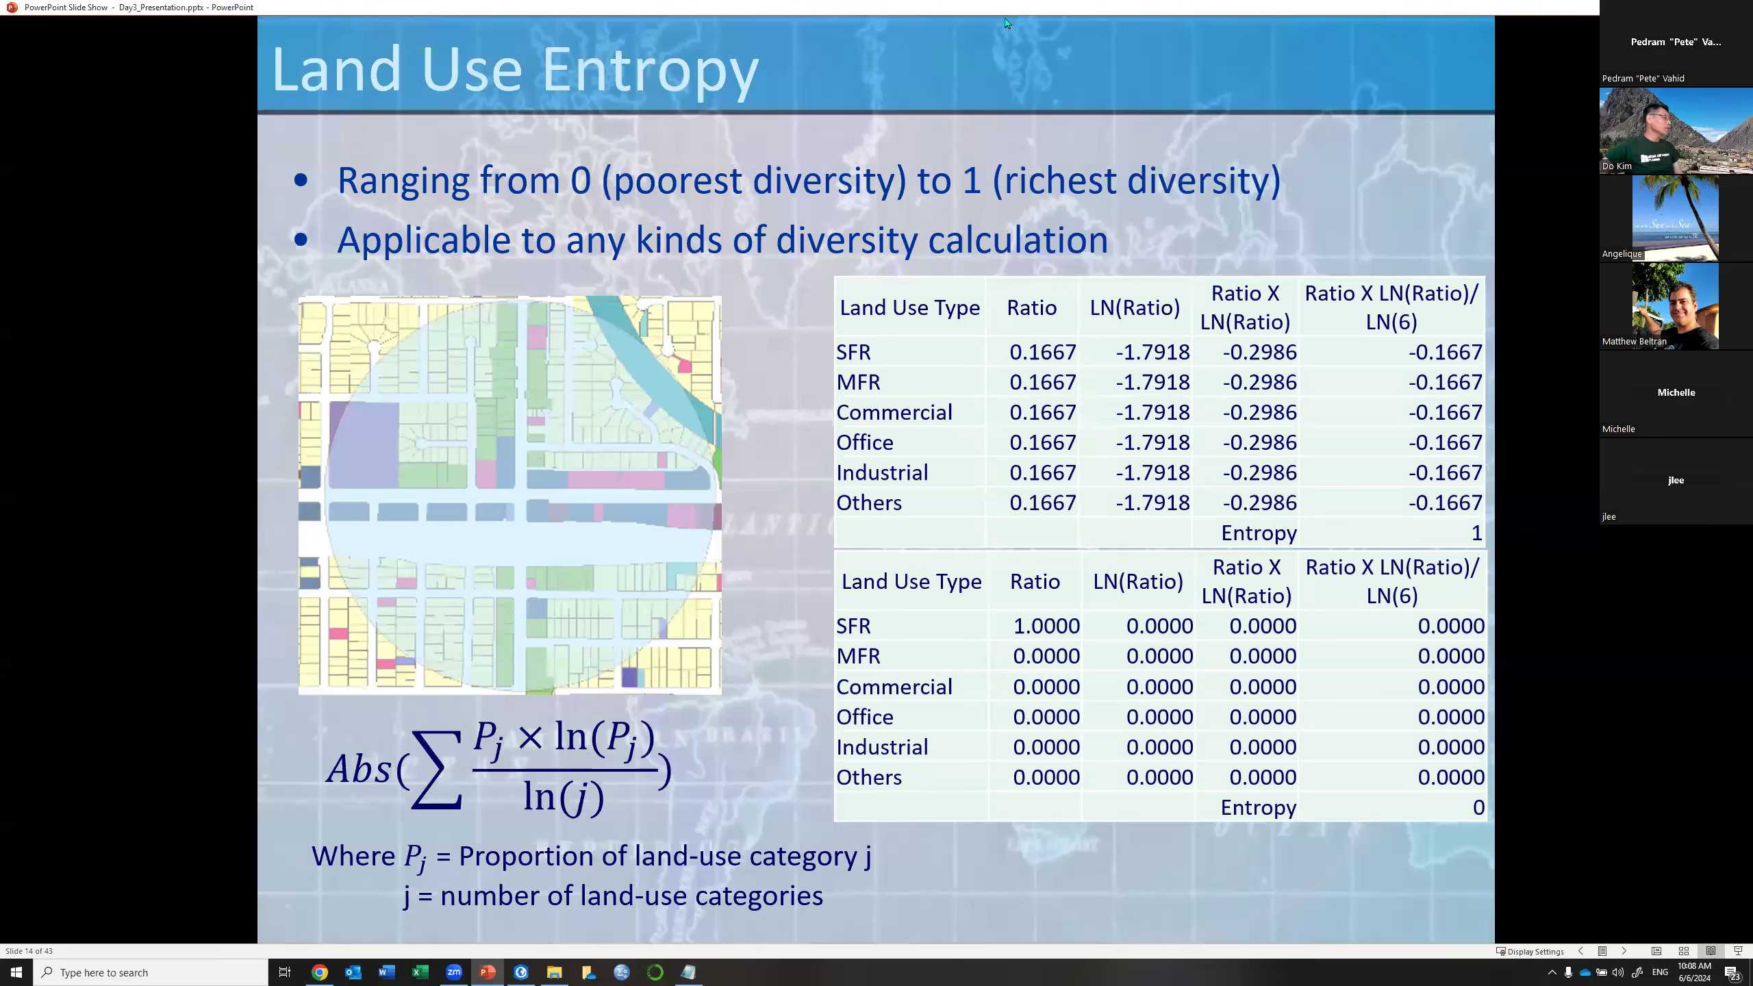
drag(1074, 5, 1078, 4)
key(alt+Tab)
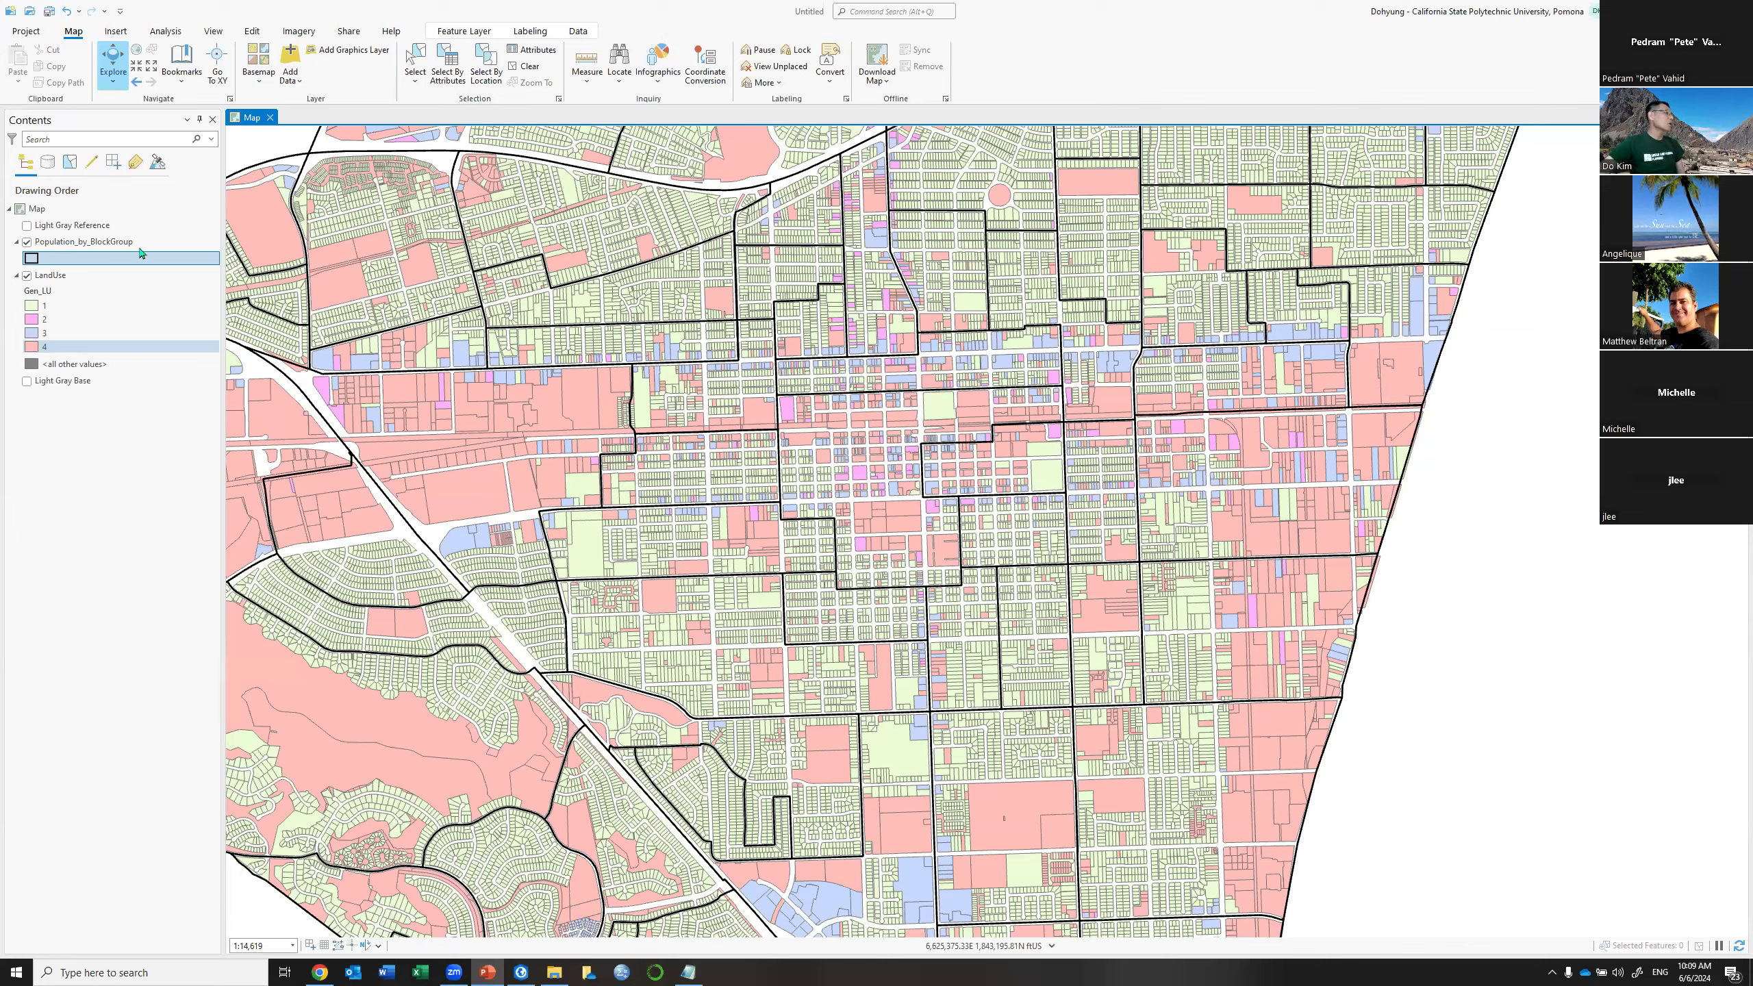
Reopen the LandUse attribute table listing its 32,915 parcels
right_click(121, 283)
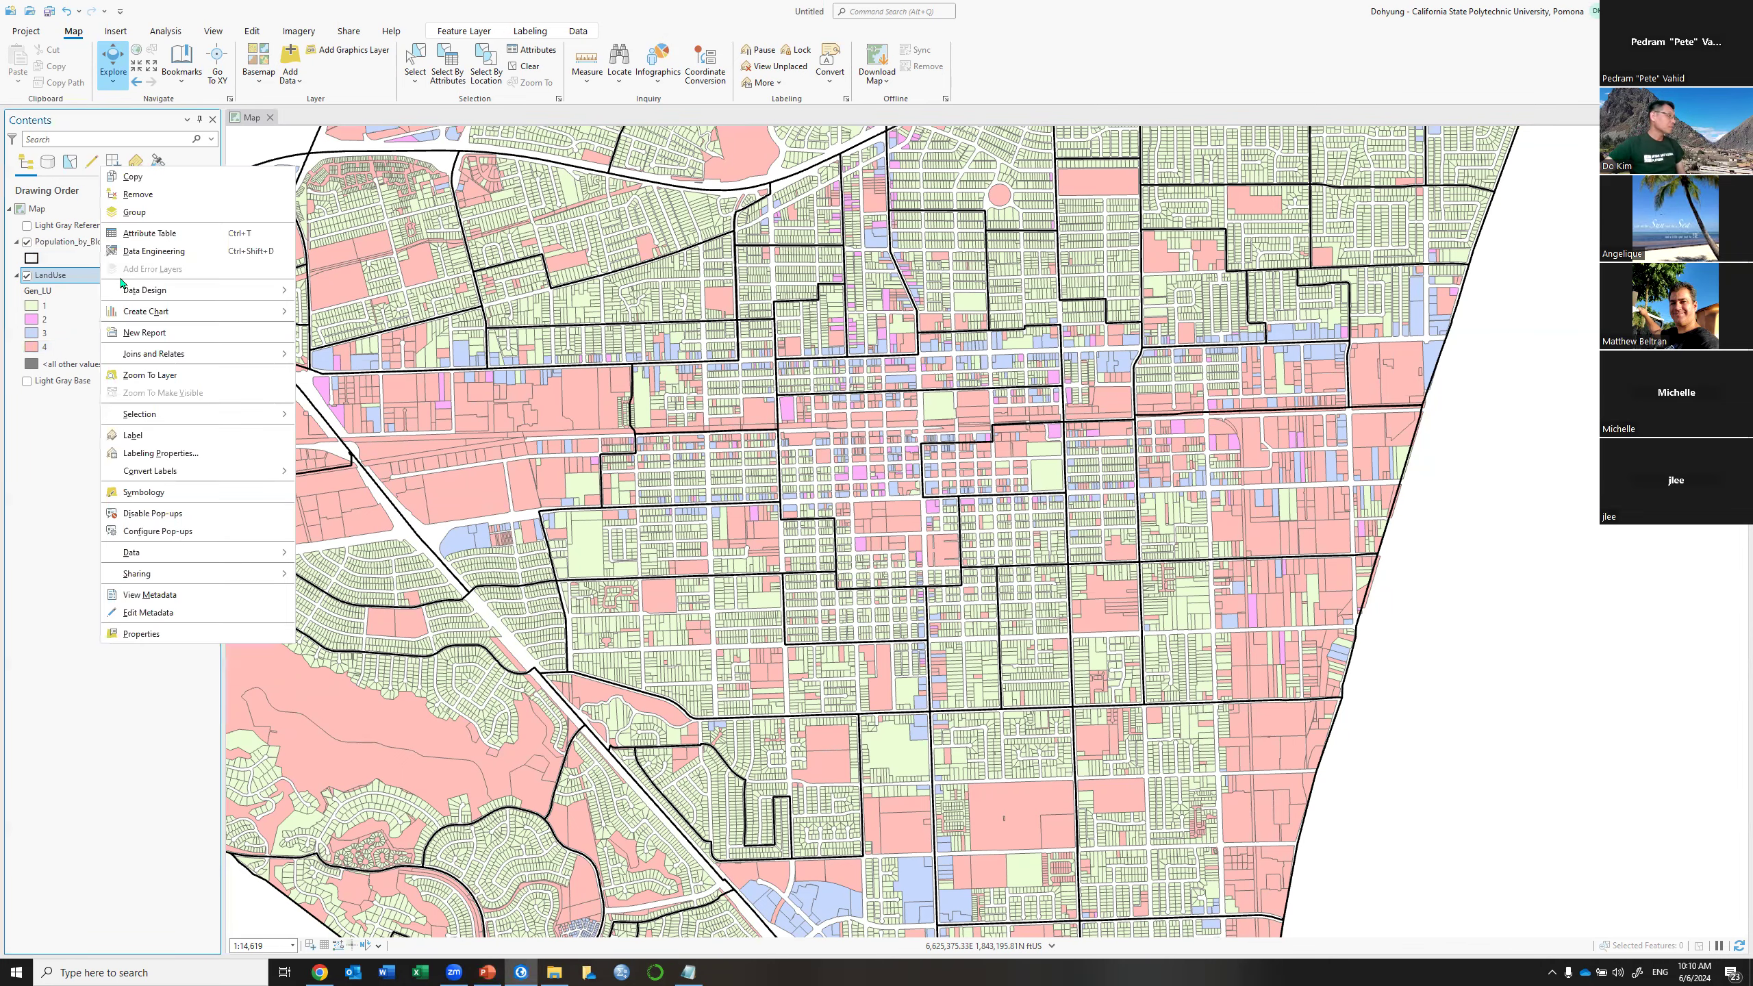
click(191, 237)
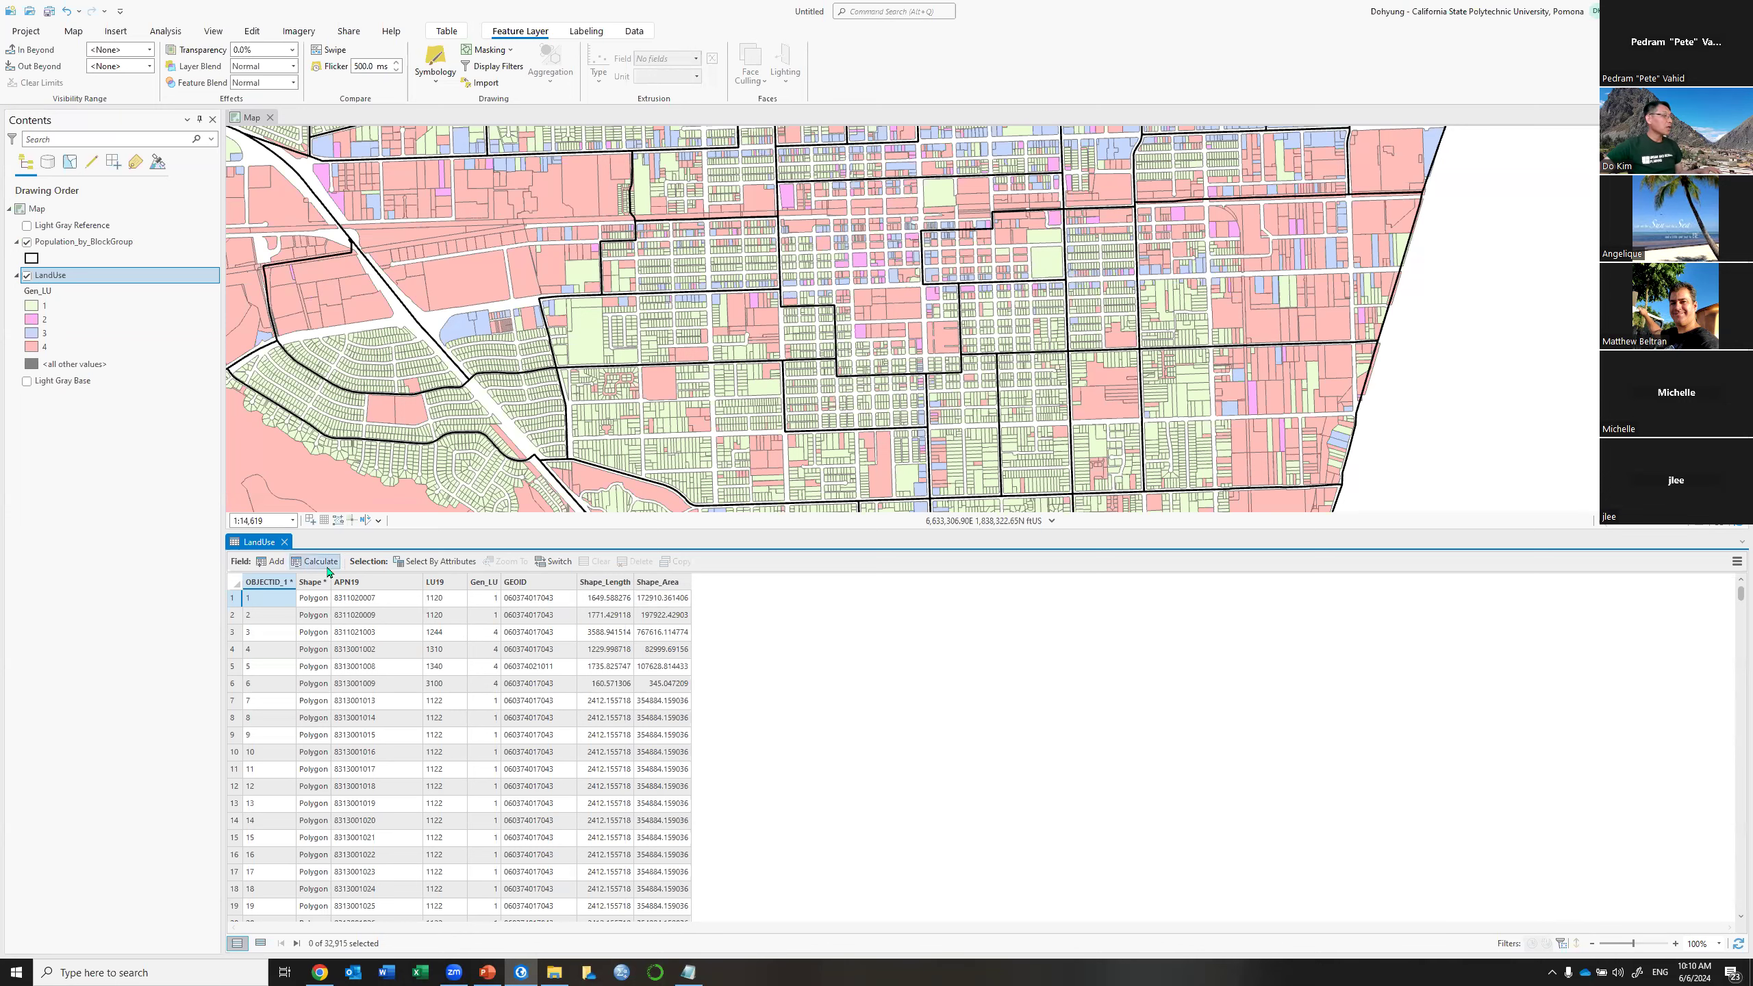
Add and save a Float field named Acres to LandUse, then hide the LandUse layer
click(276, 562)
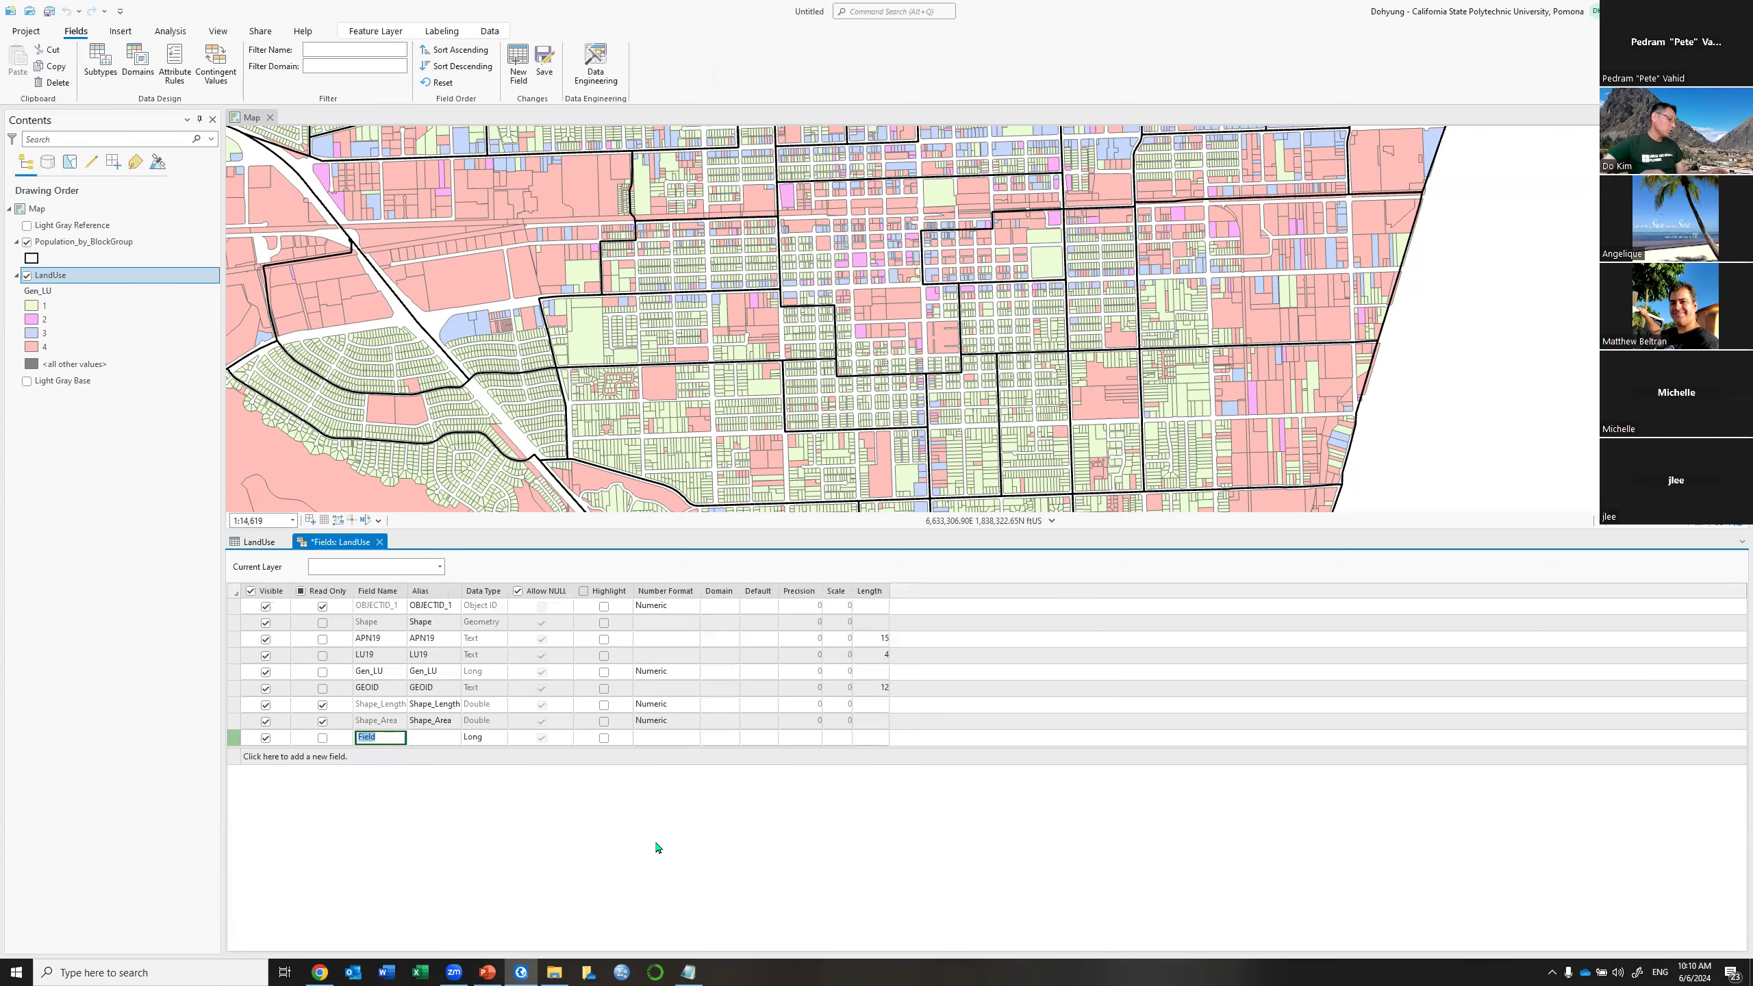
text(Acres)
key(Tab)
key(Tab)
key(Down)
key(Return)
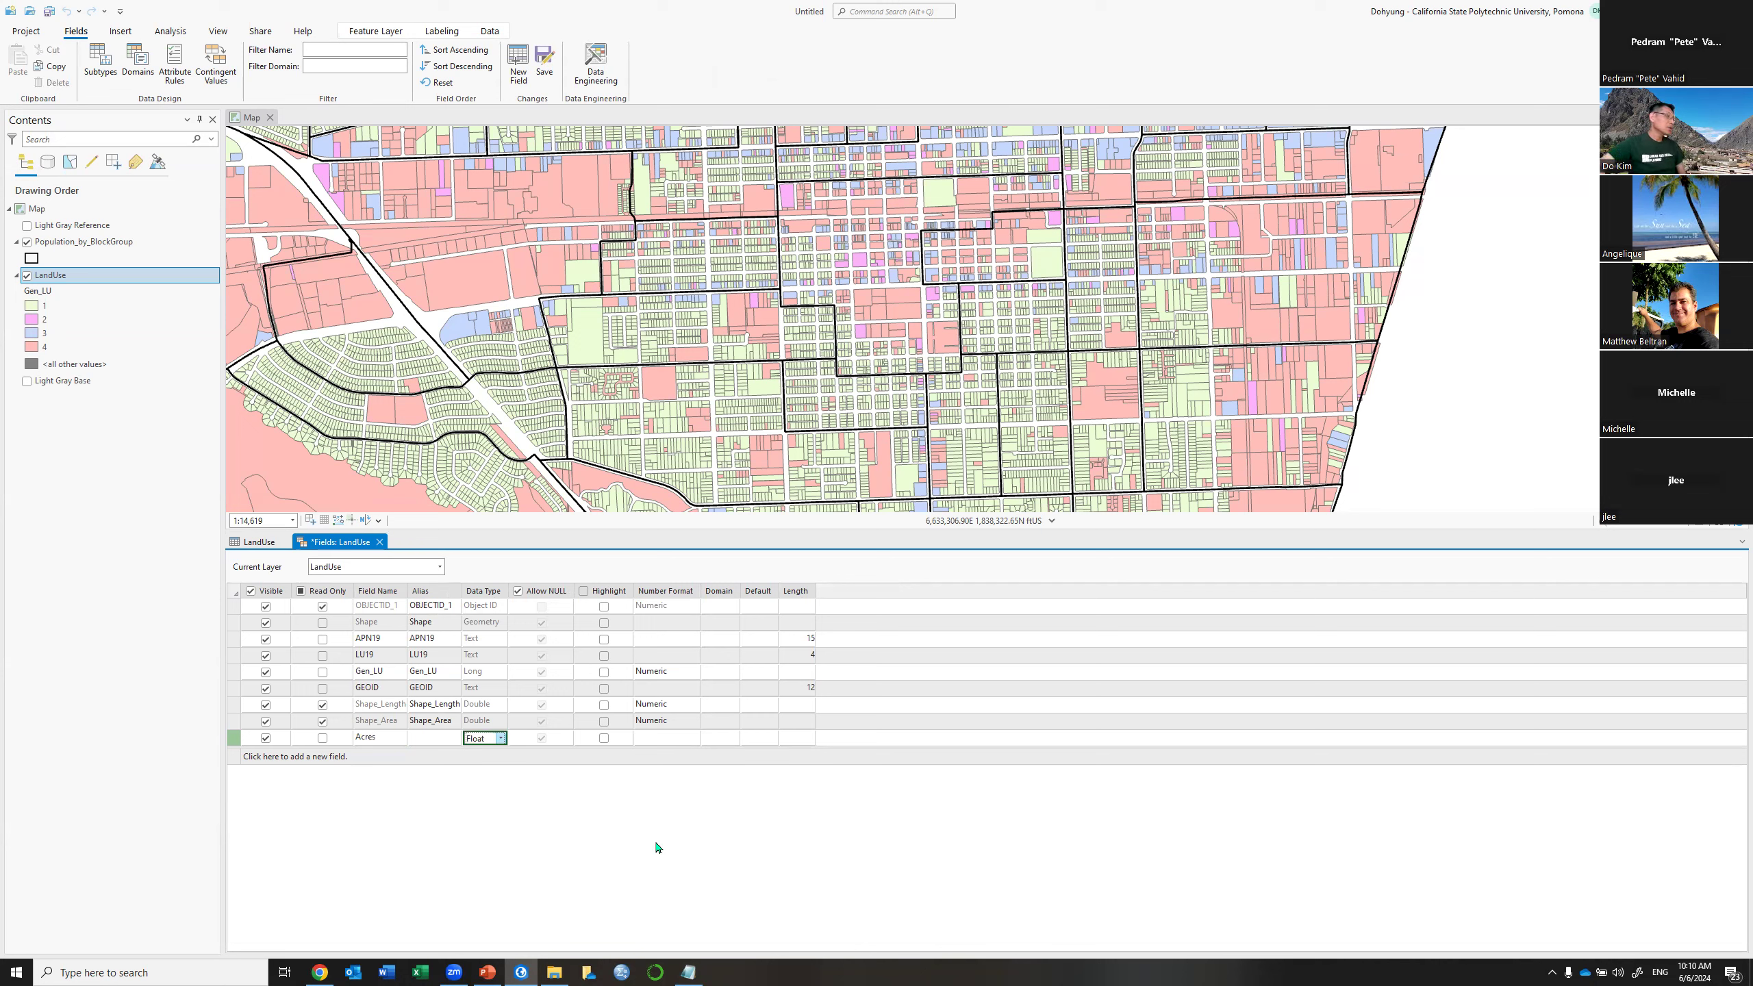
click(547, 62)
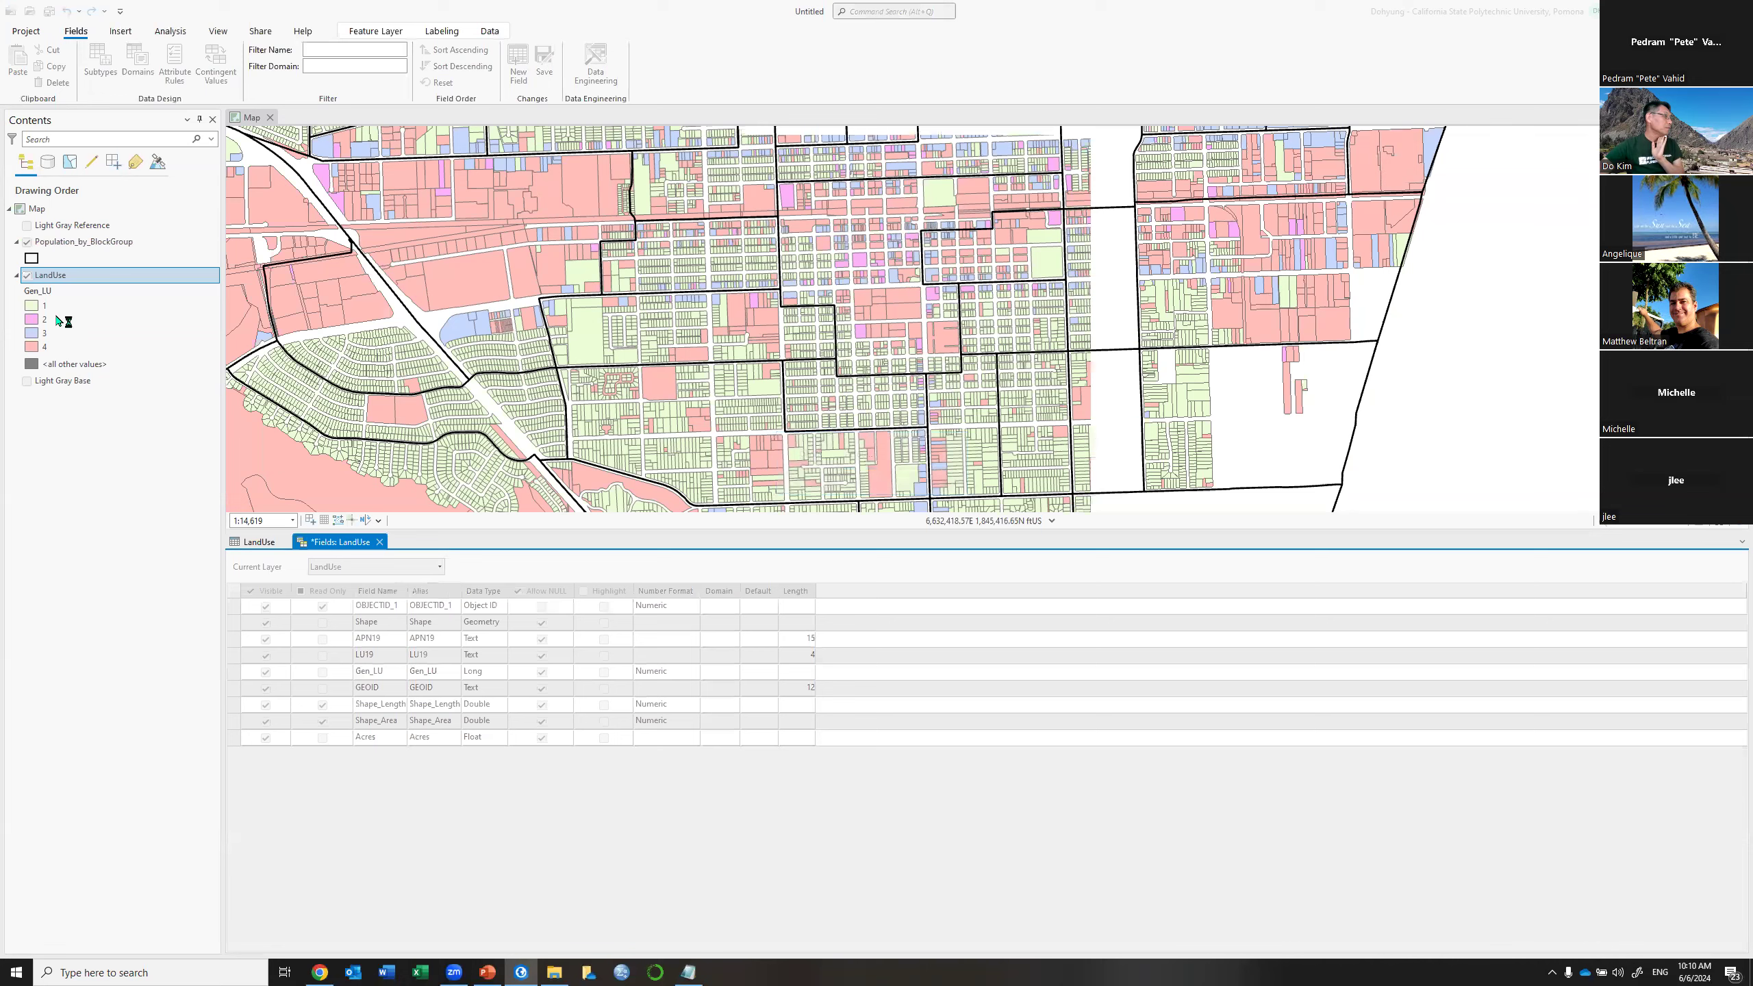
click(27, 276)
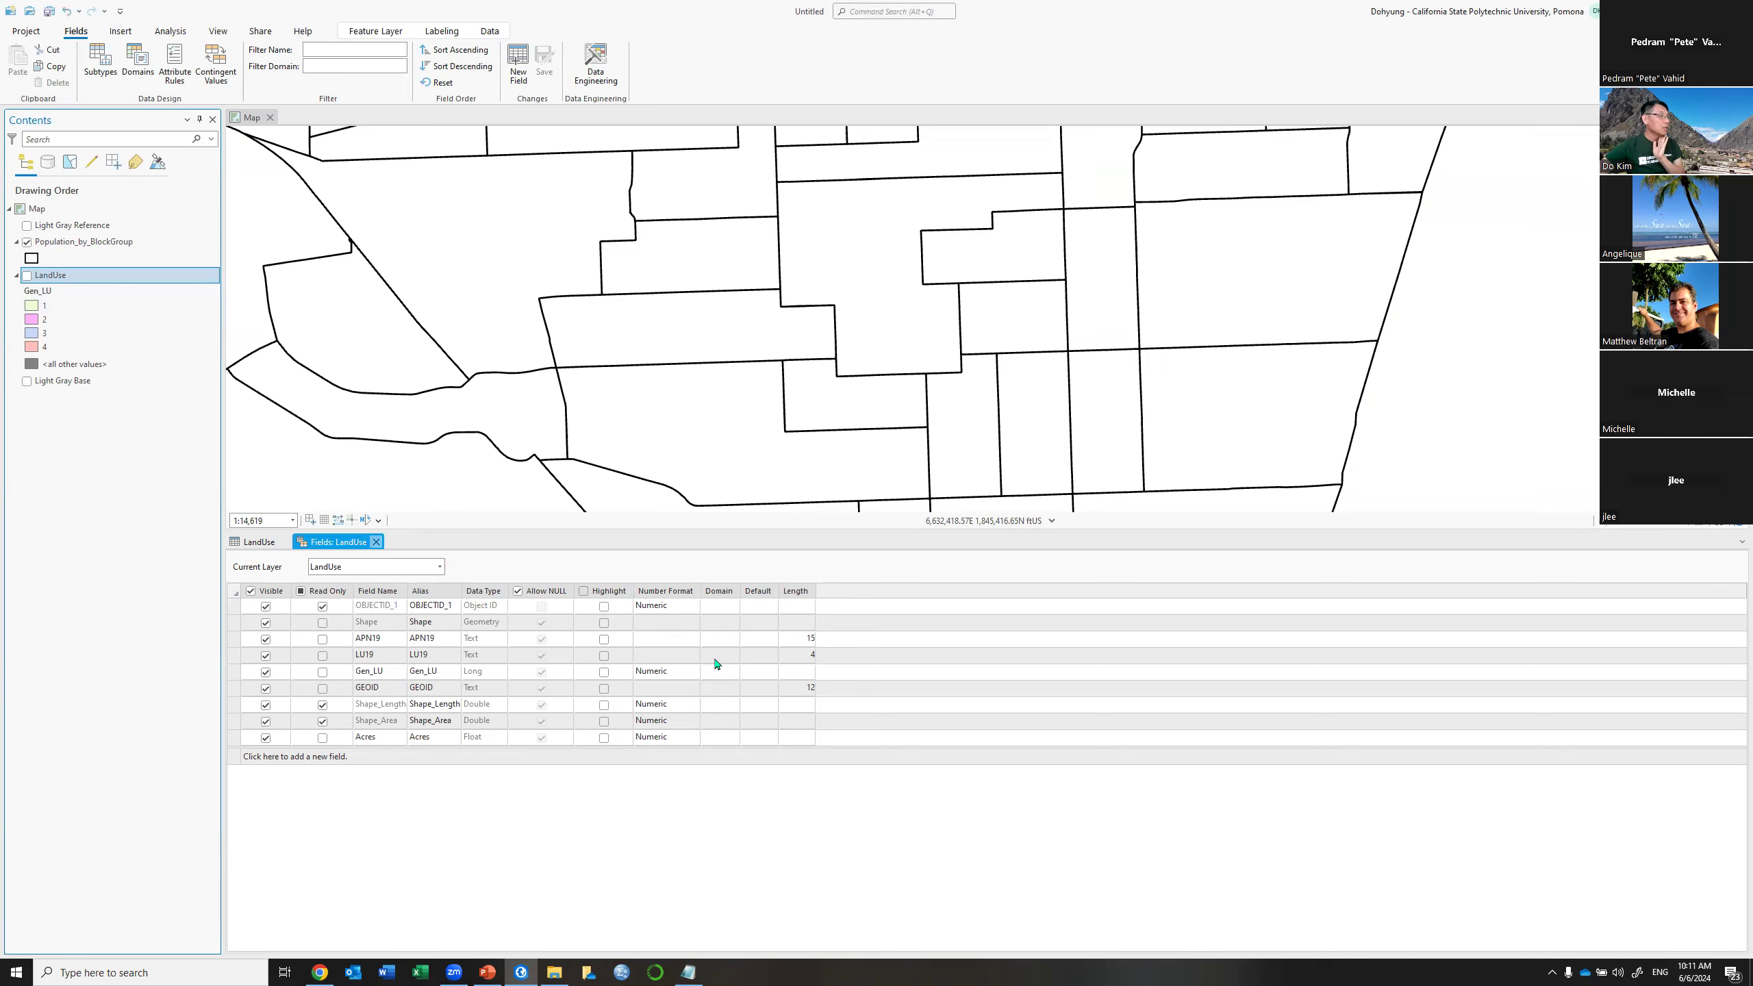
click(706, 582)
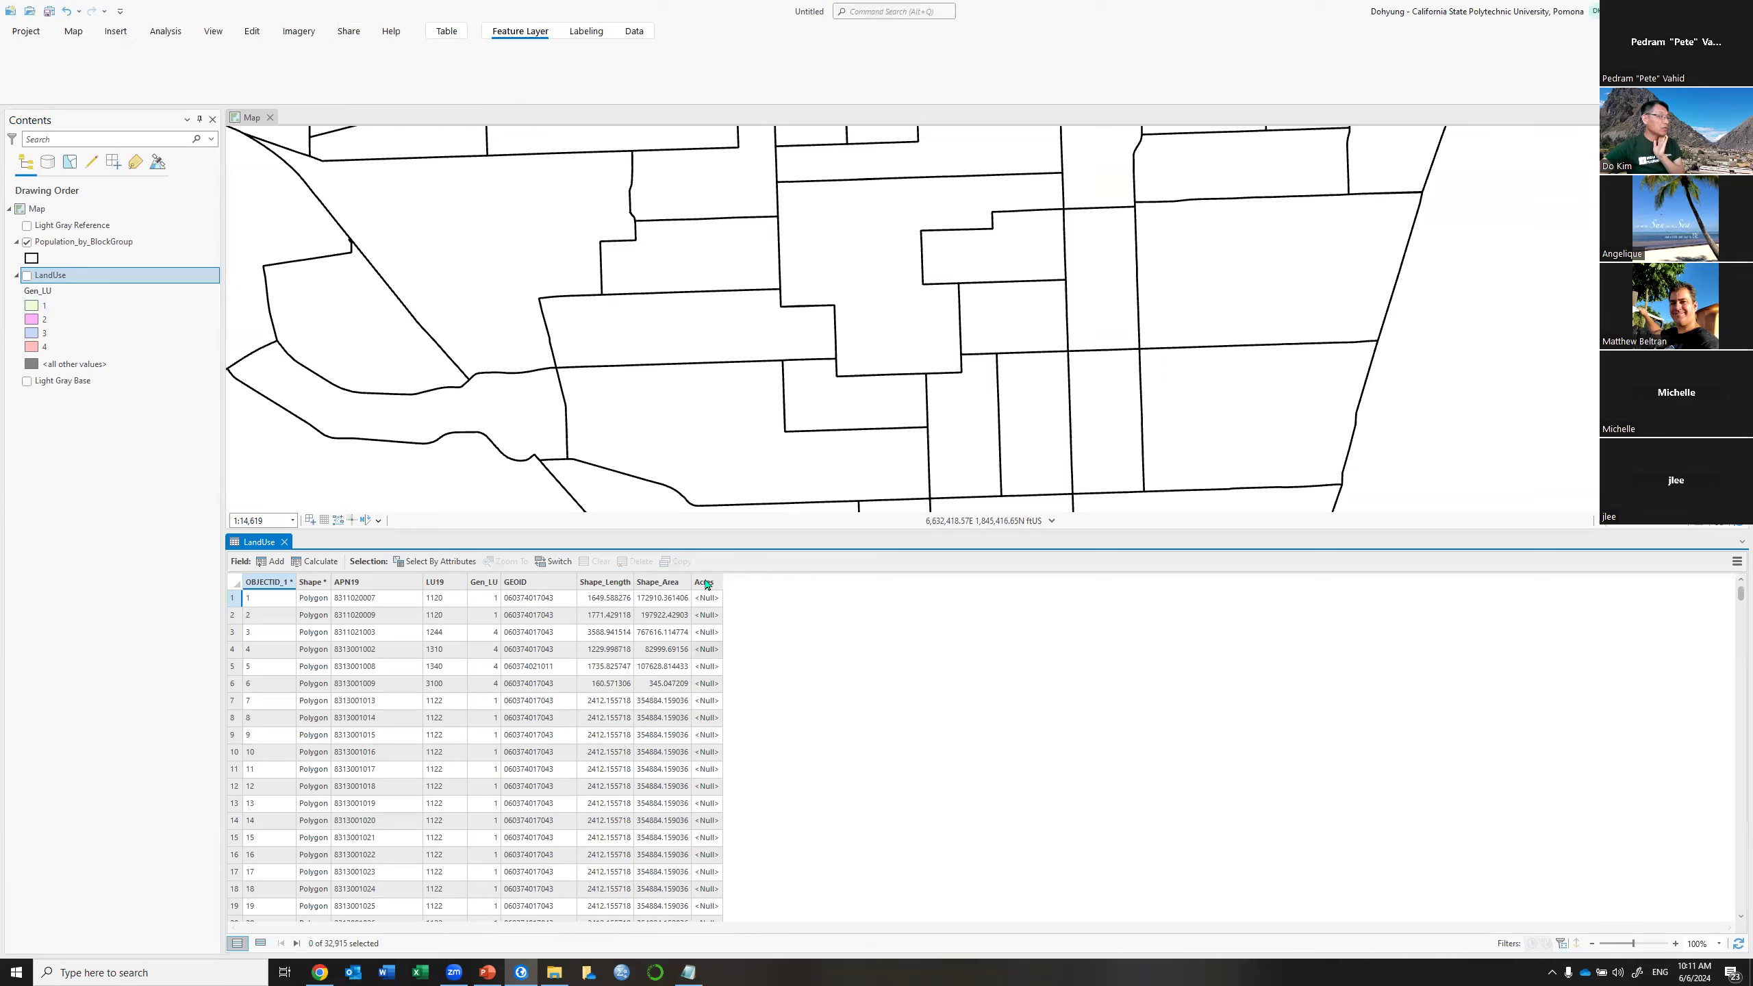
Calculate Geometry on the Acres field using Area in US Survey Acres
right_click(708, 585)
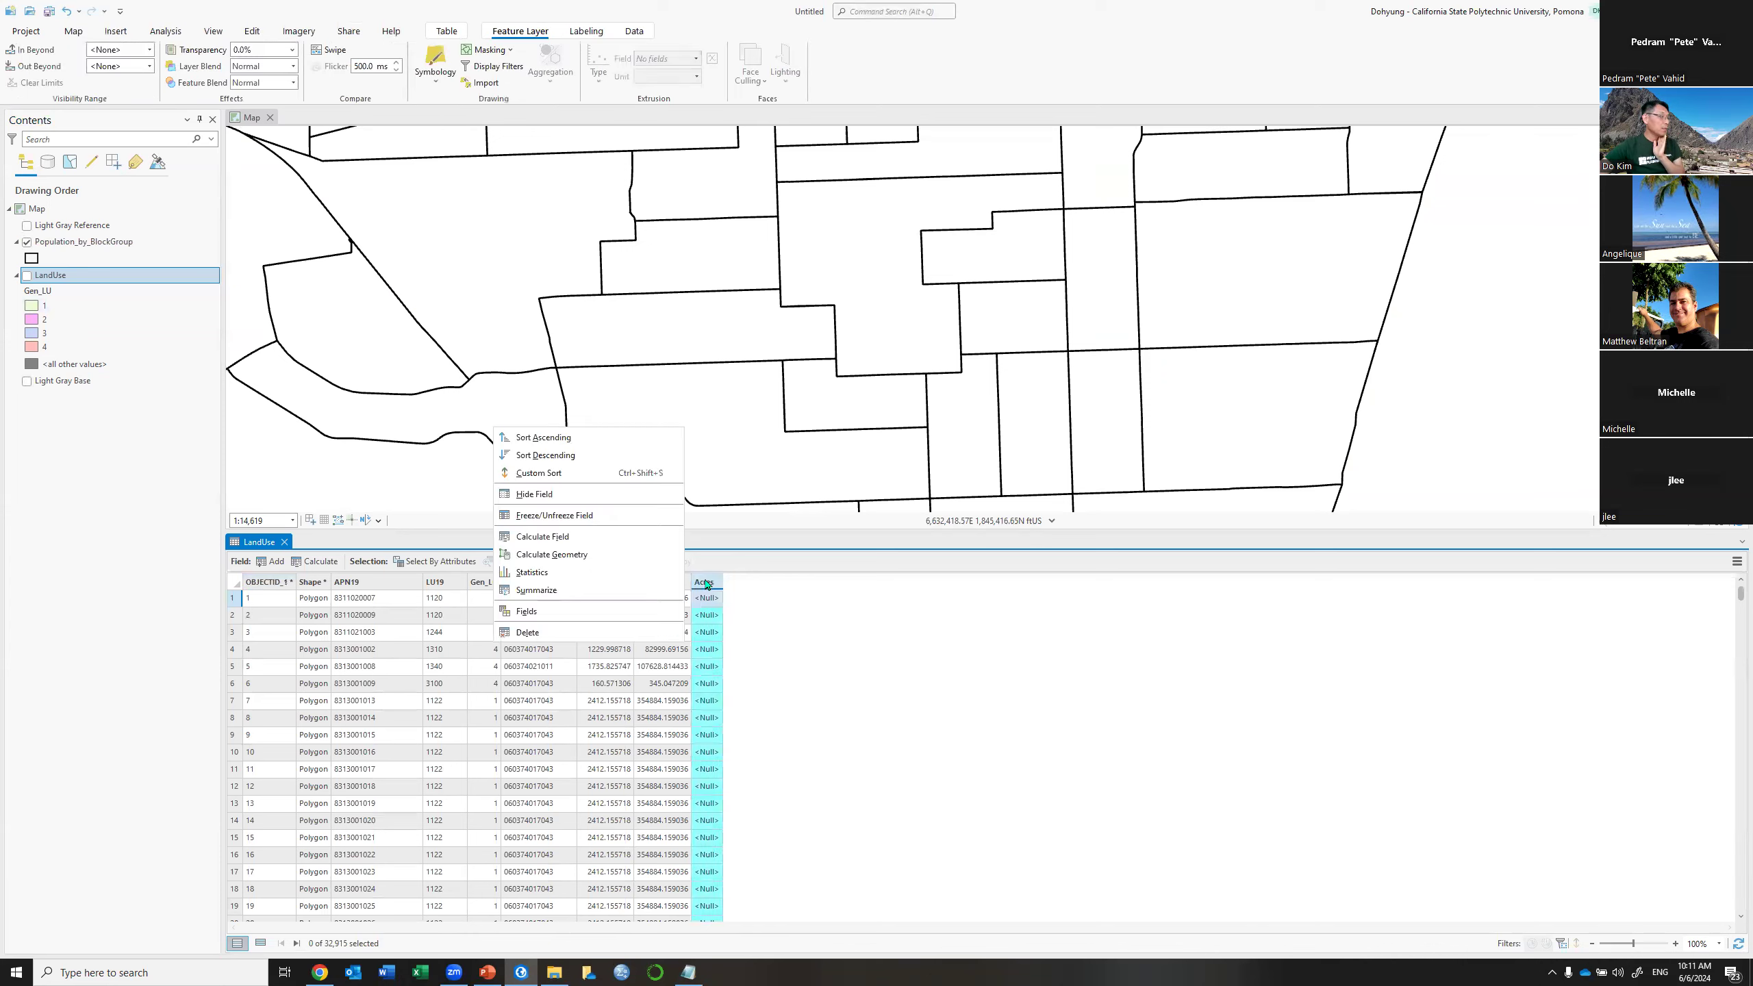
click(560, 555)
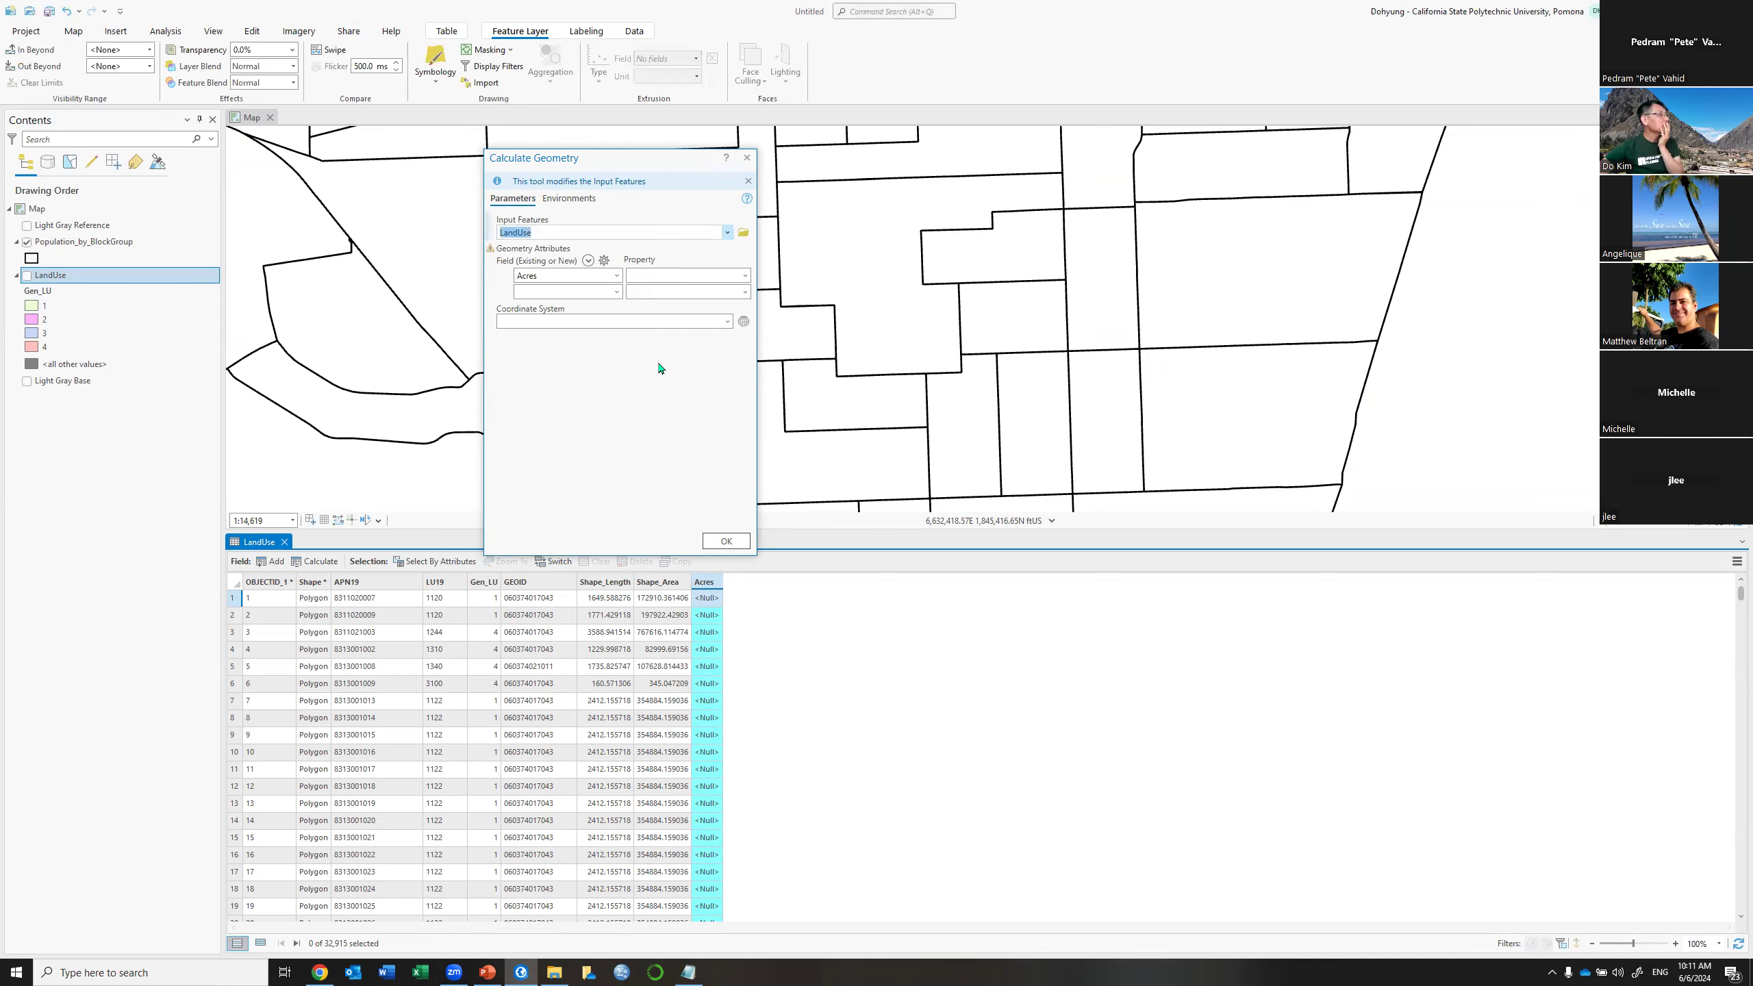
click(733, 276)
key(Escape)
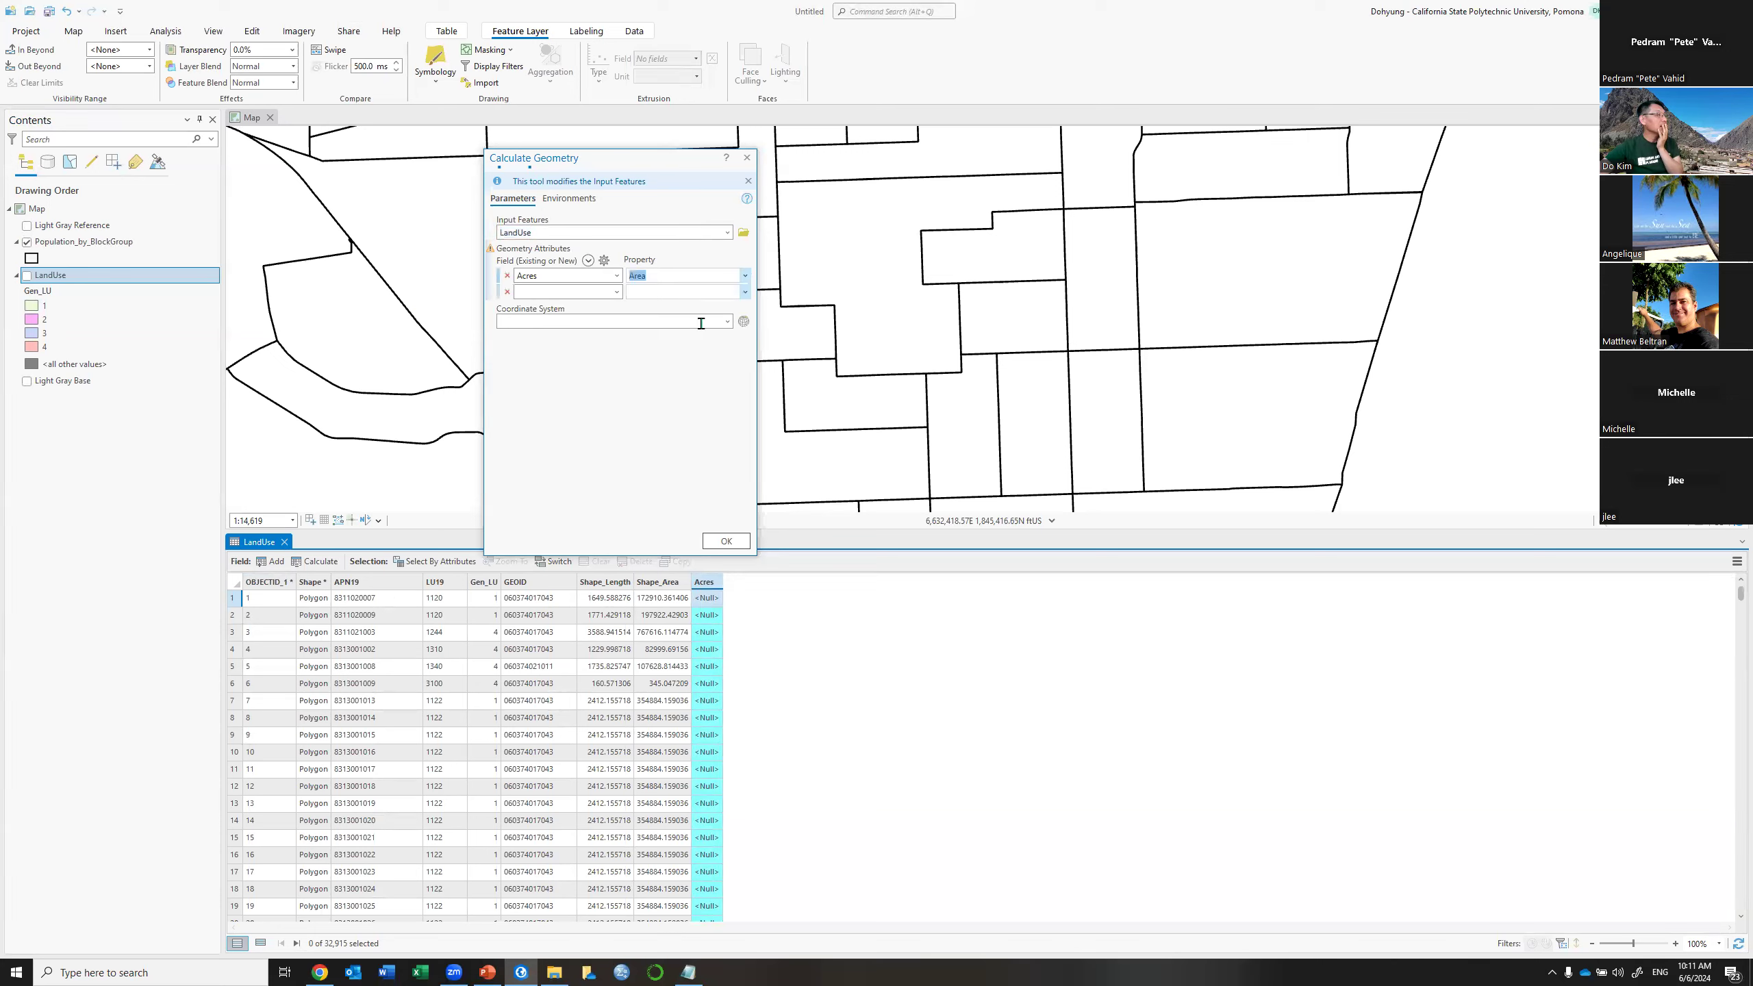
click(746, 322)
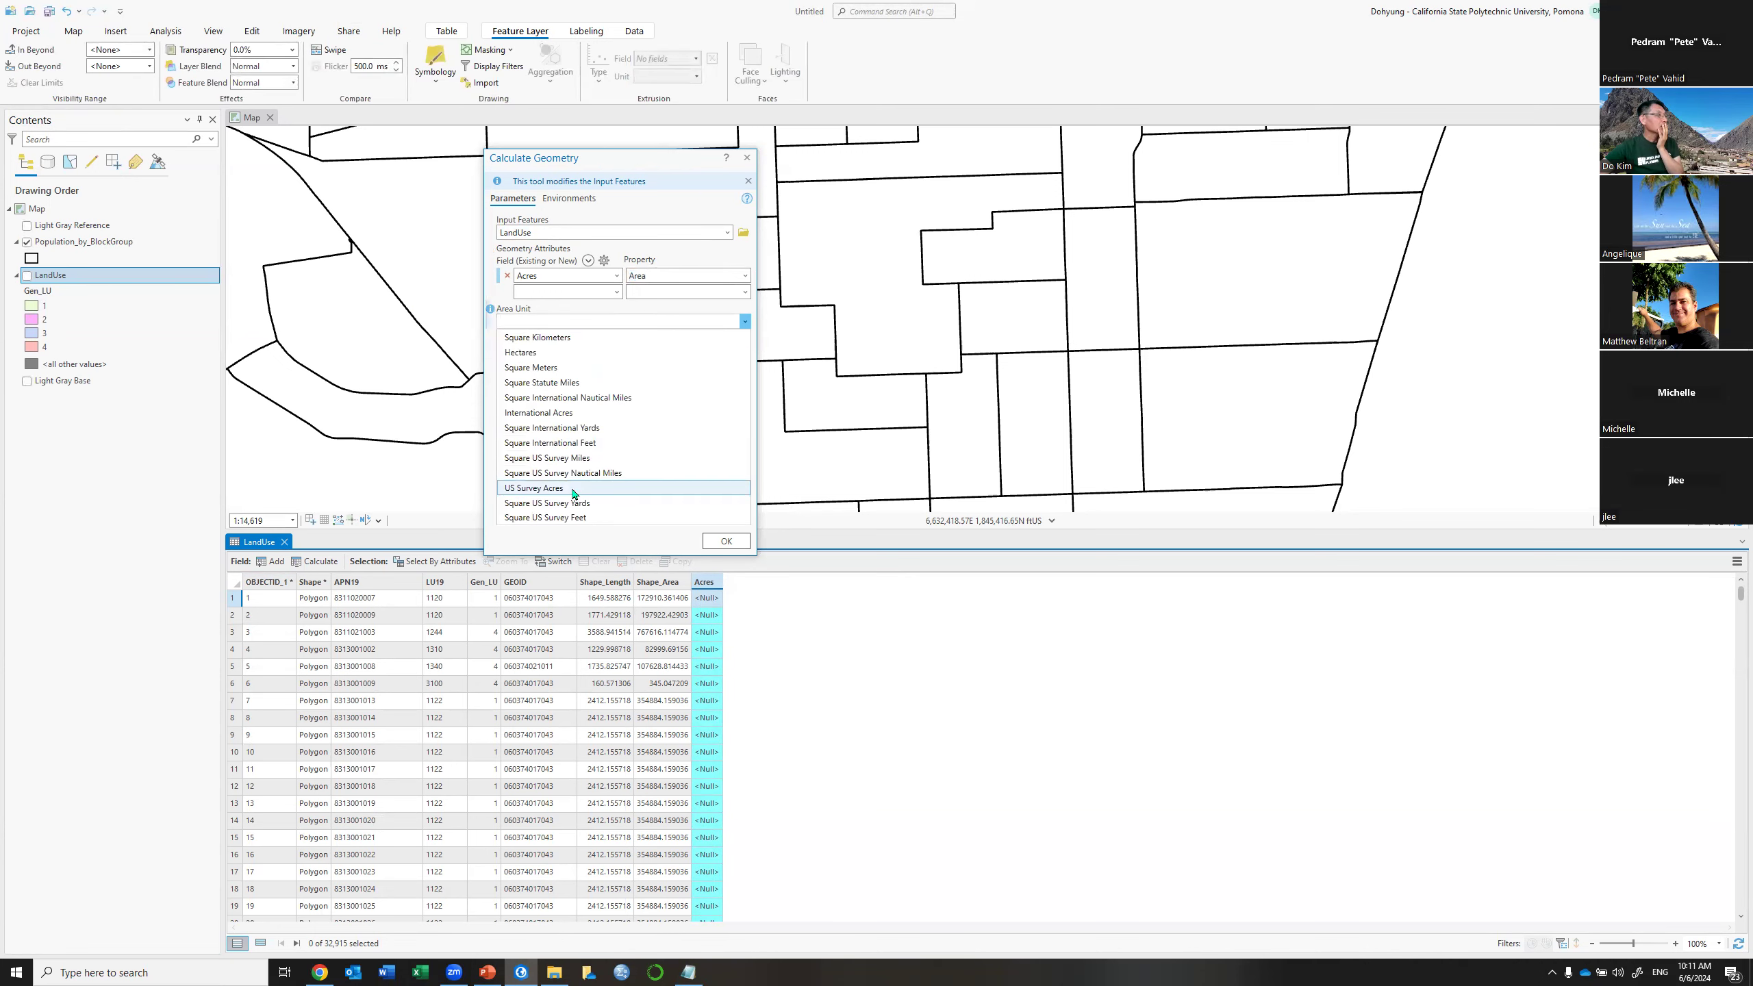
click(574, 489)
click(724, 542)
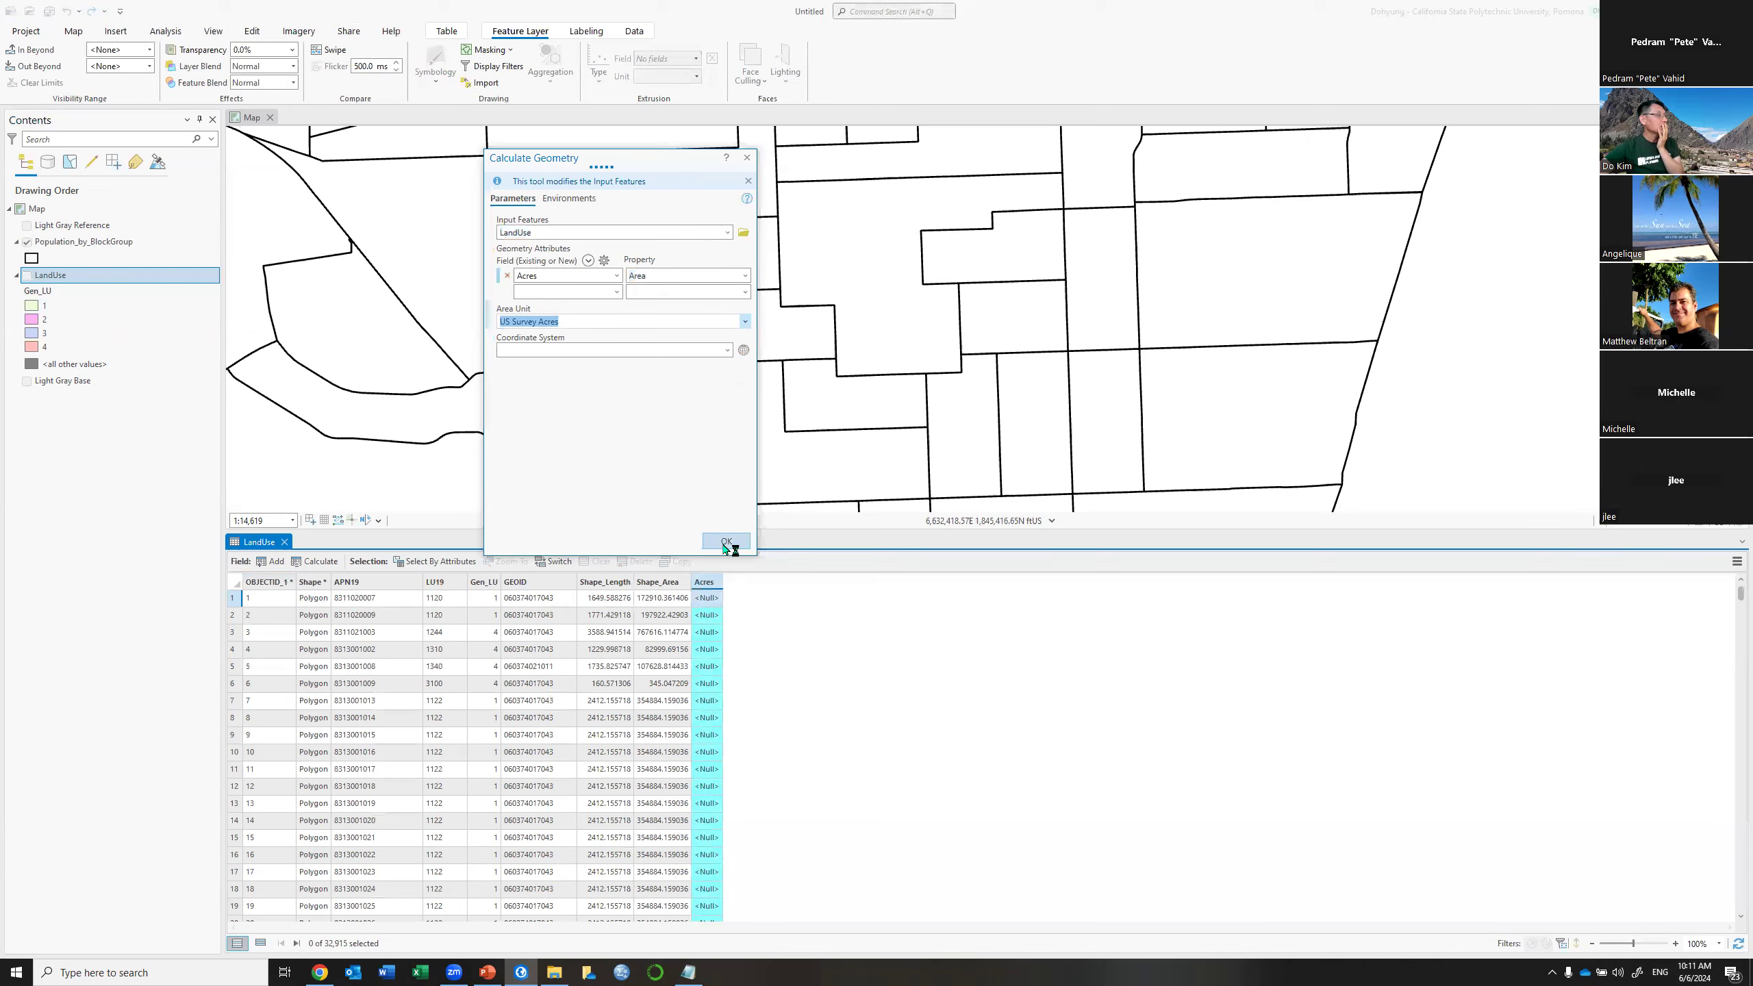
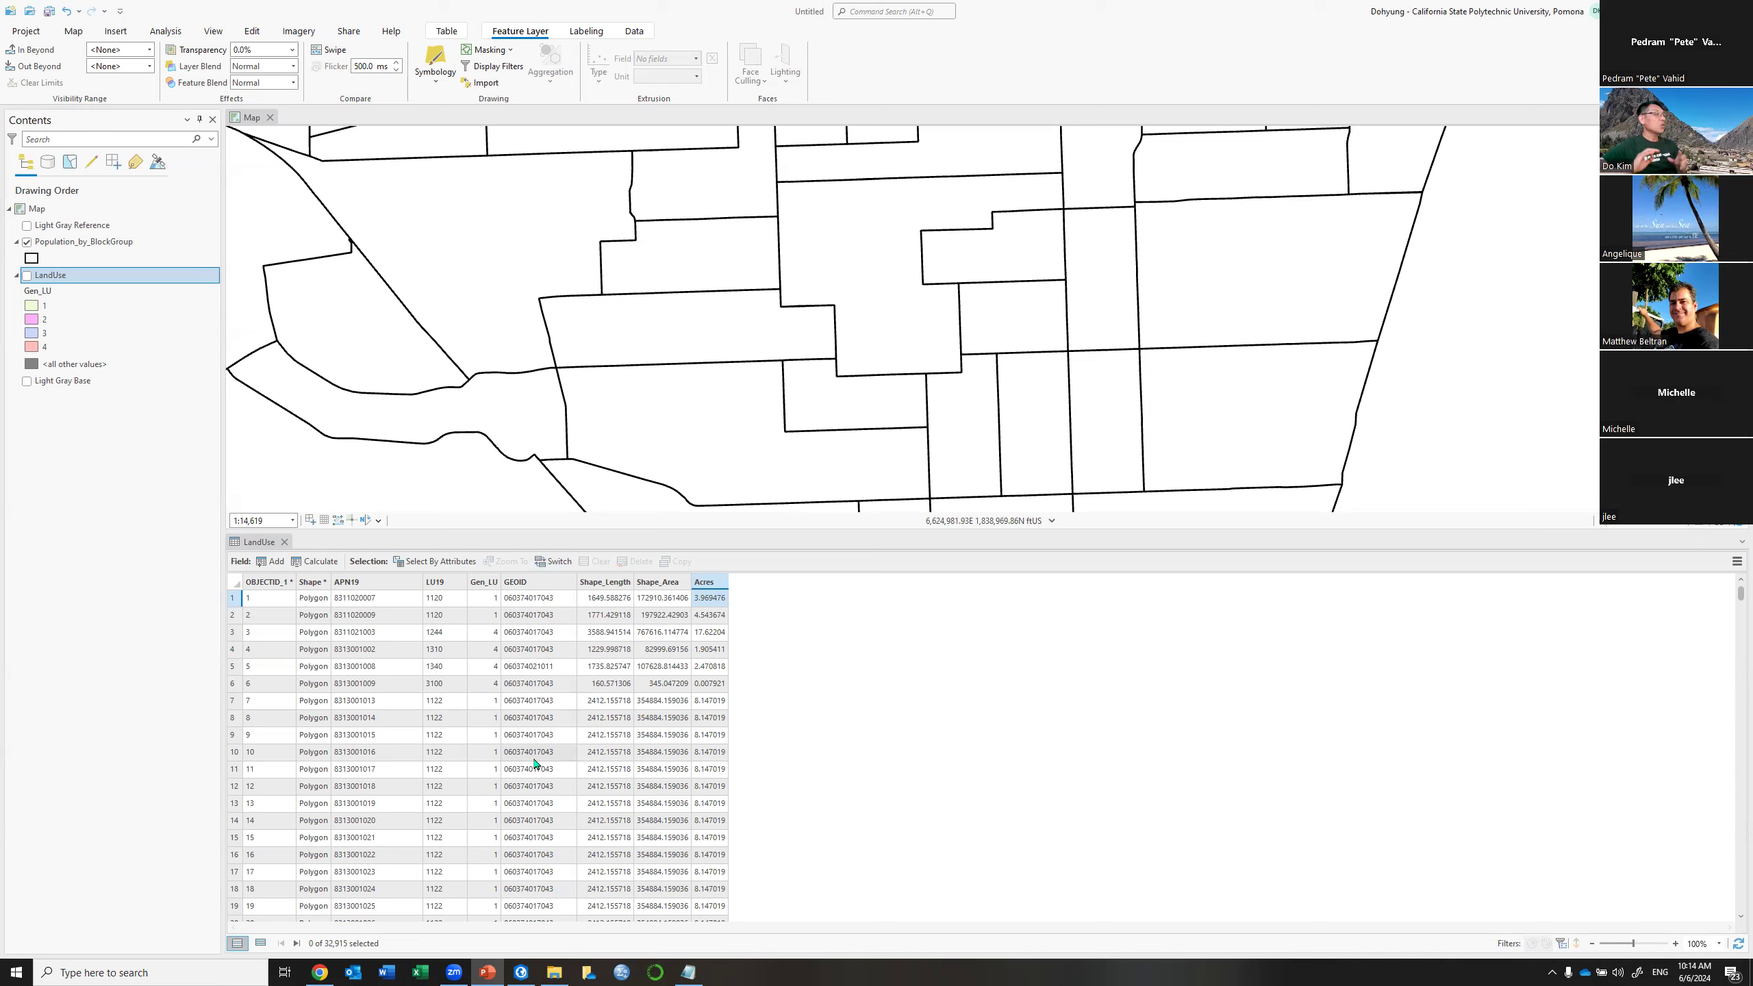
Select LandUse parcels where Gen_LU equals 1, giving 28,383 of 32,915 records
click(461, 564)
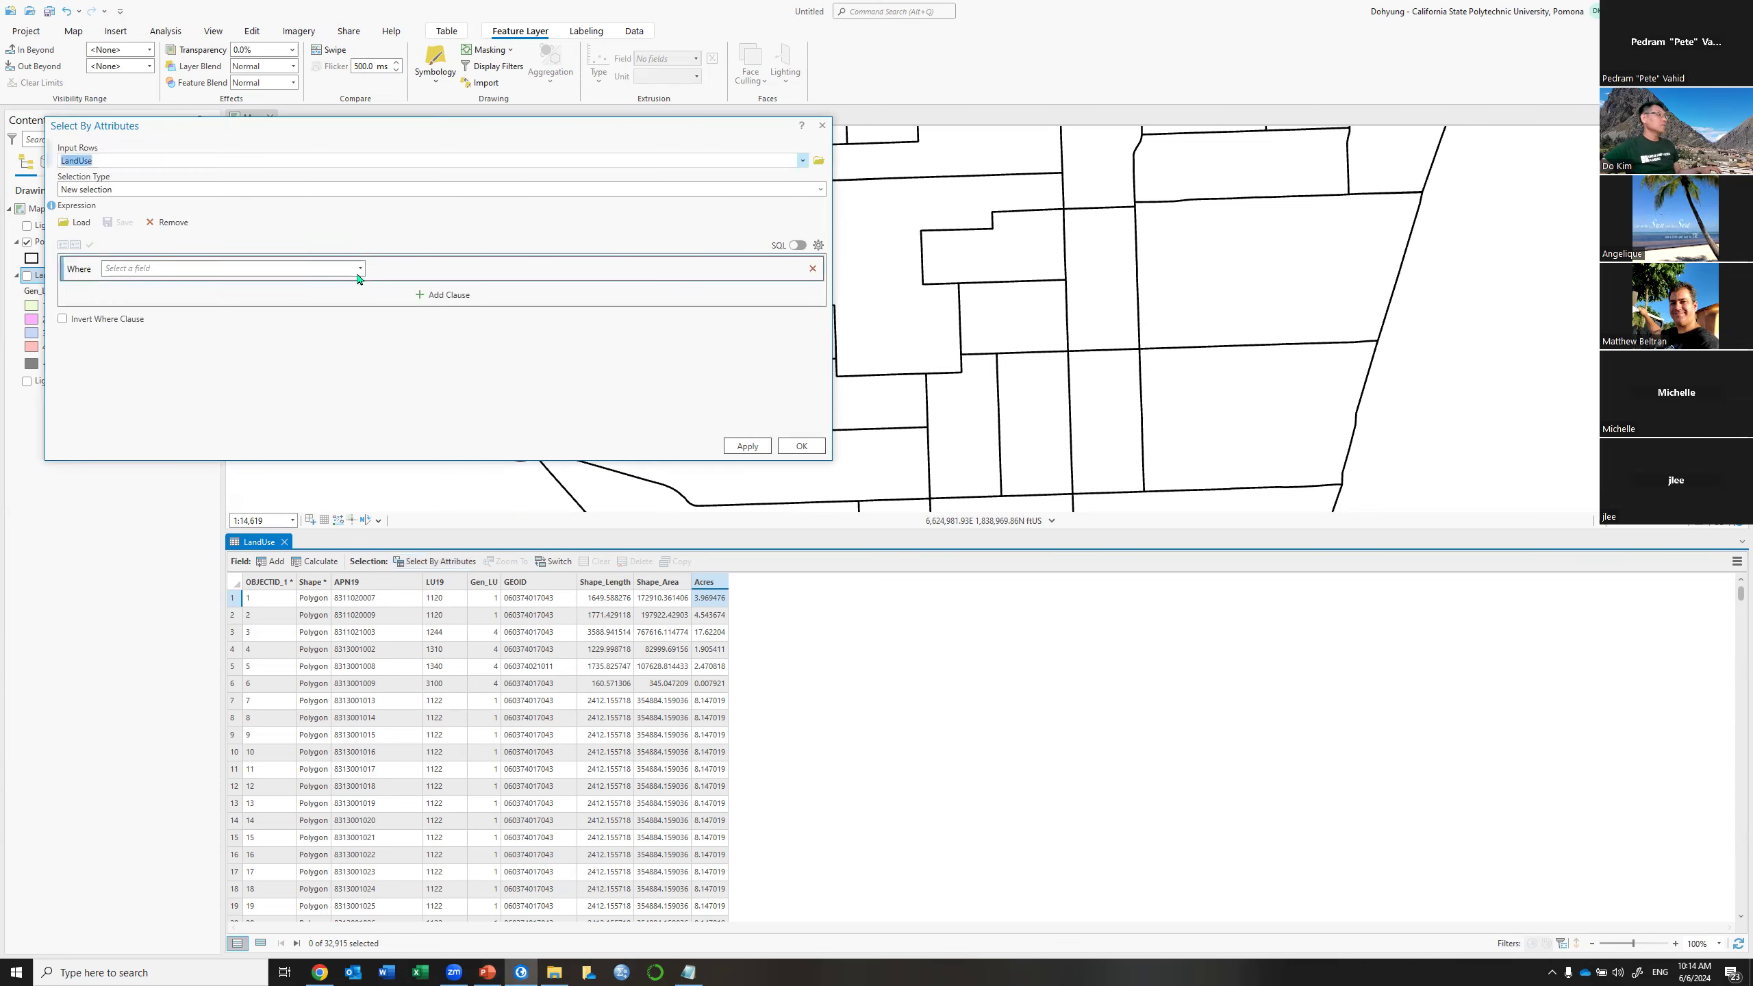
click(360, 268)
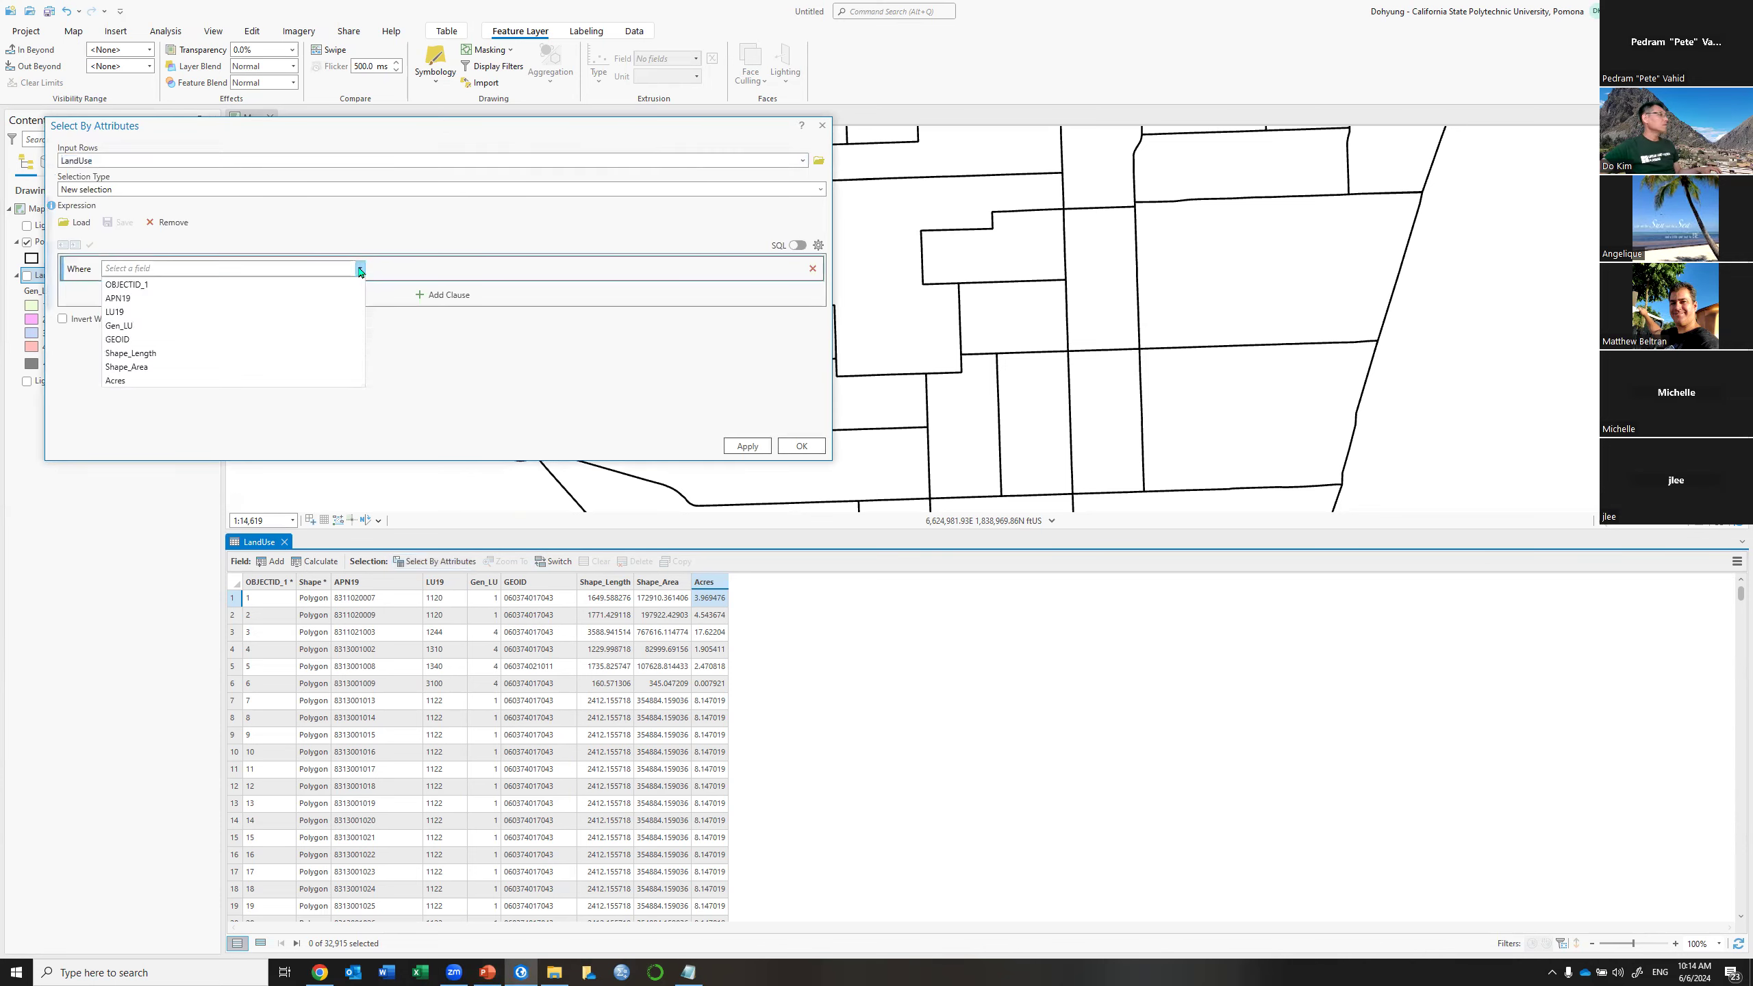
click(211, 326)
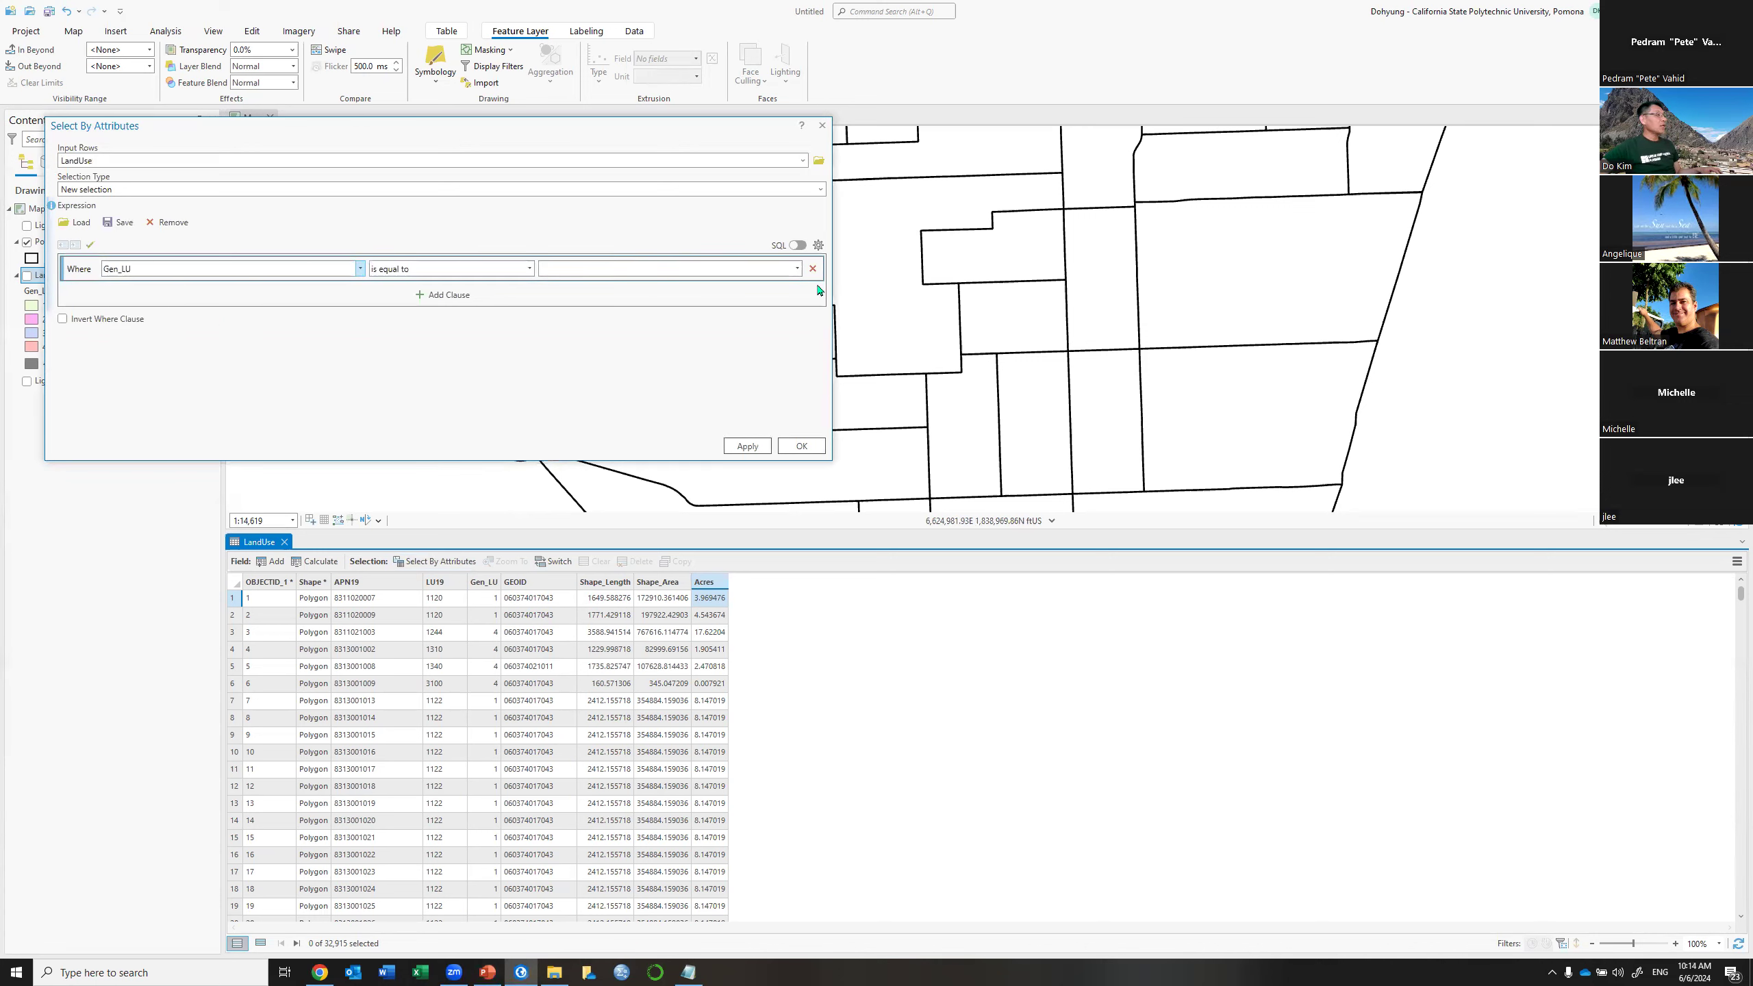
click(721, 266)
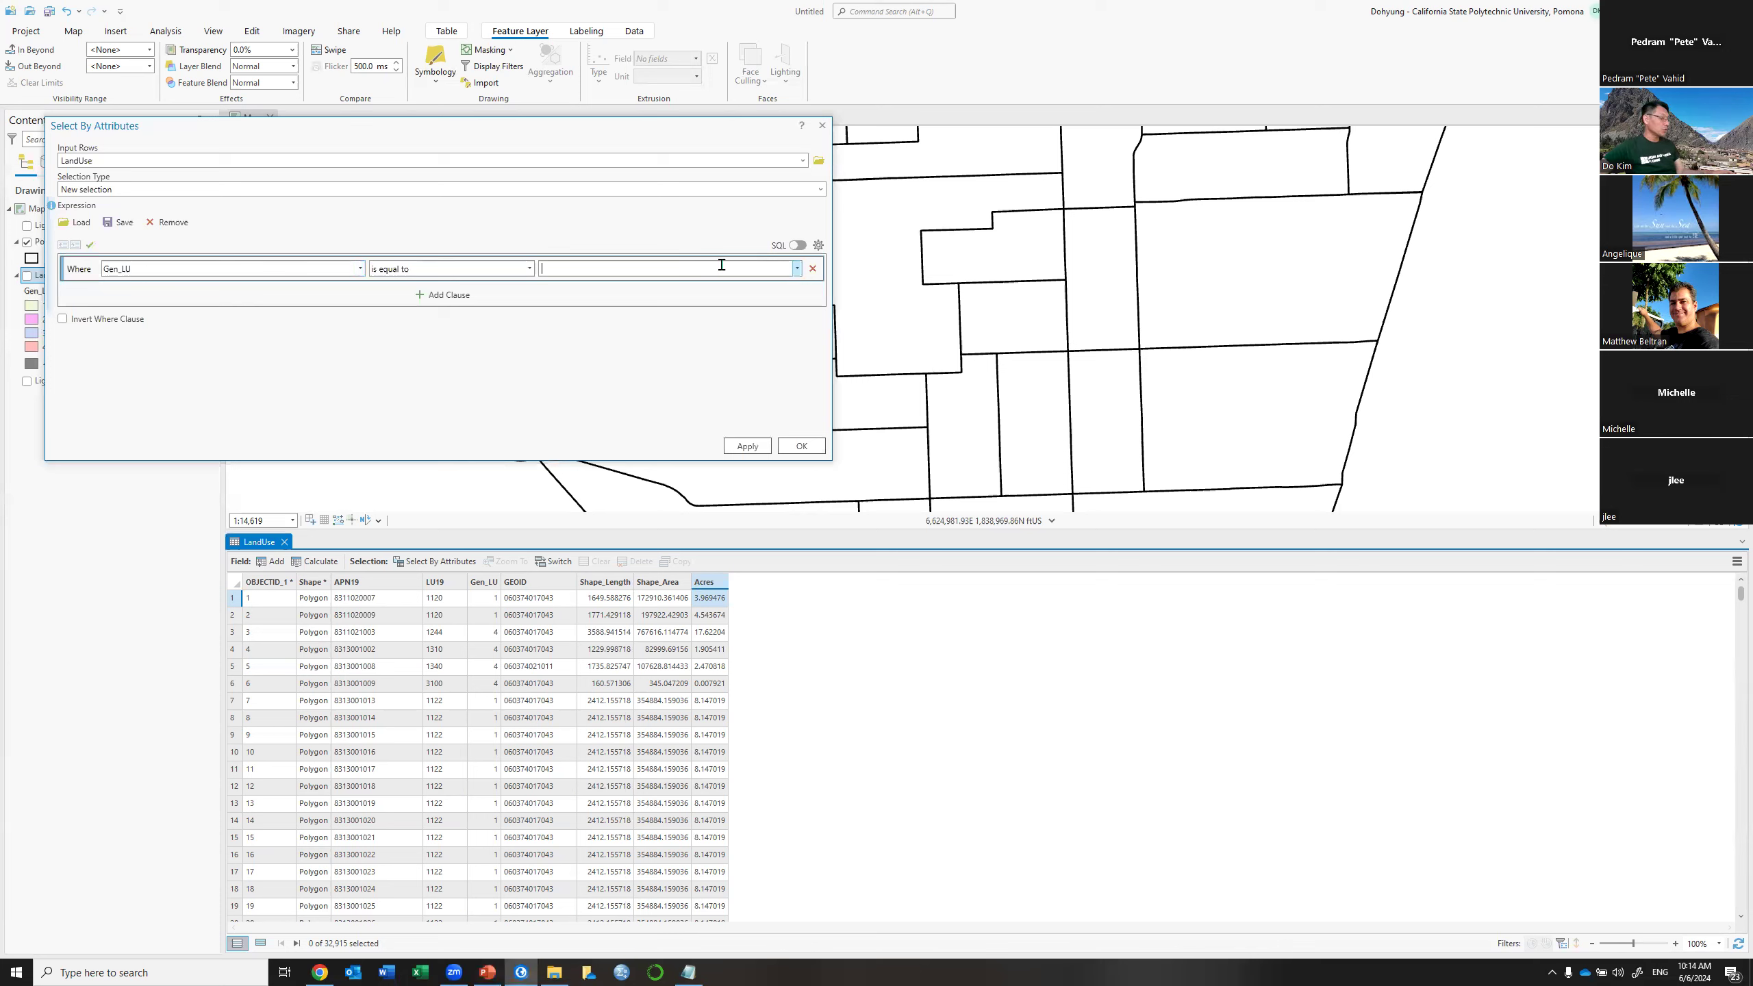
text(1)
click(736, 446)
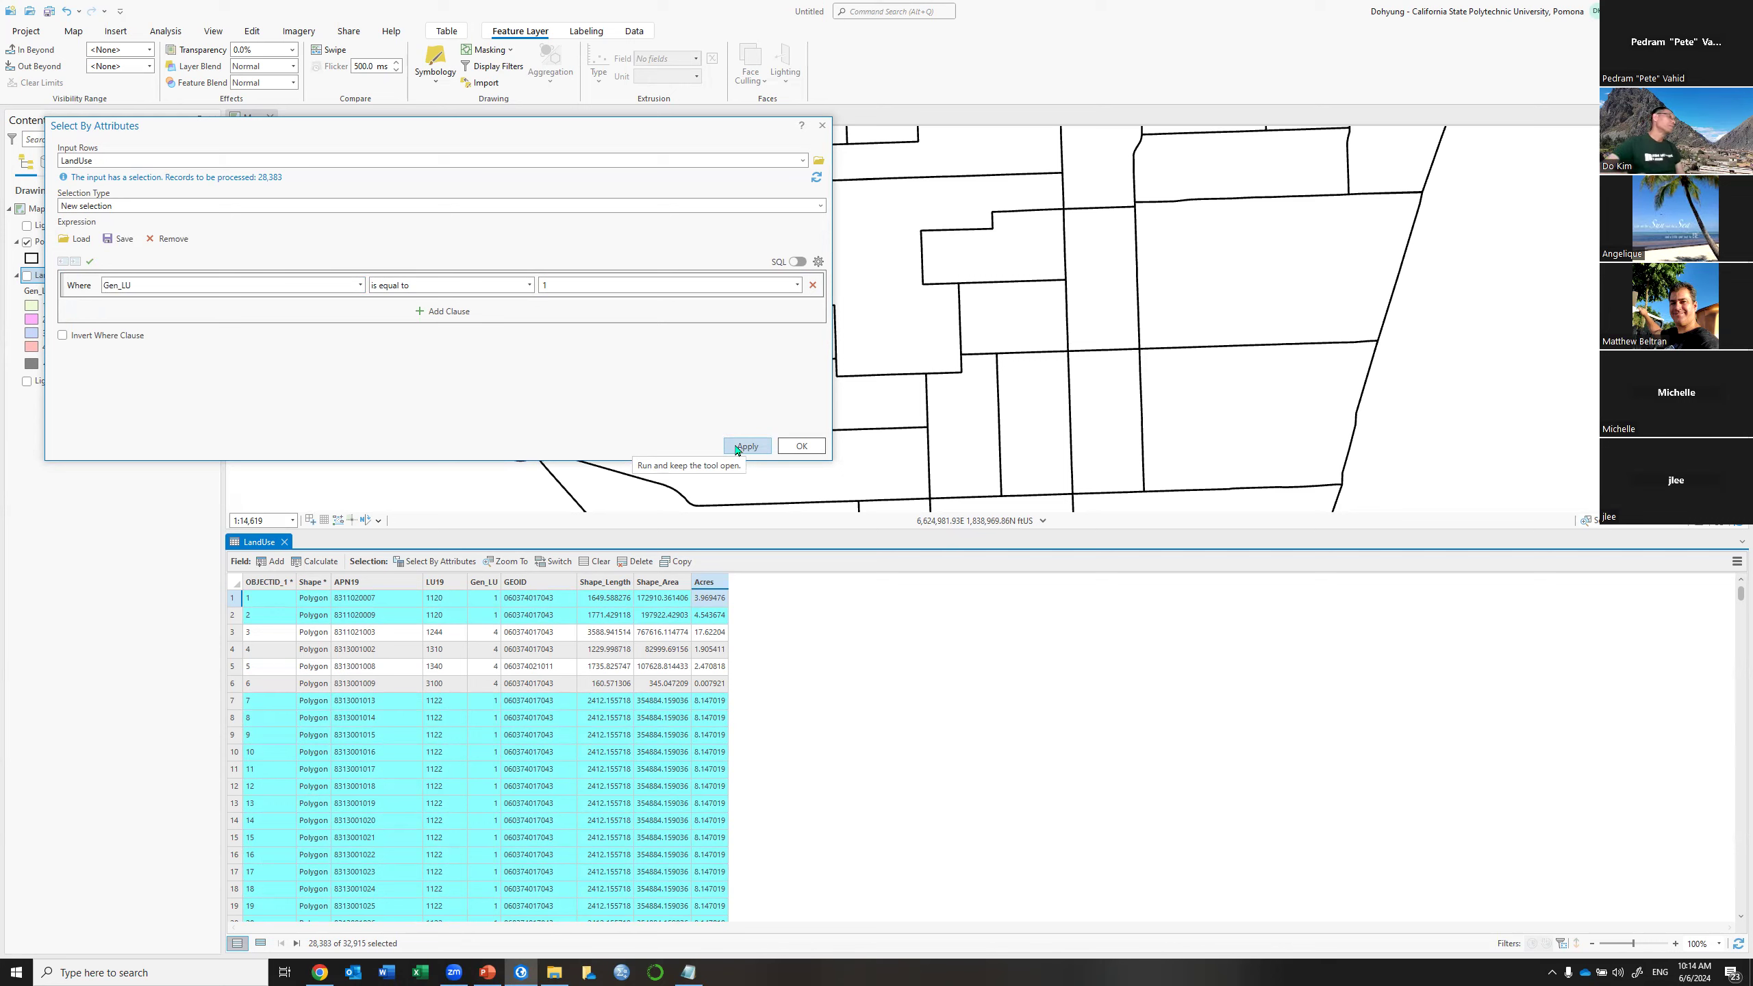
Summarize the selected parcels by GEOID with Sum of Acres into a new LU1_Acres table
right_click(552, 581)
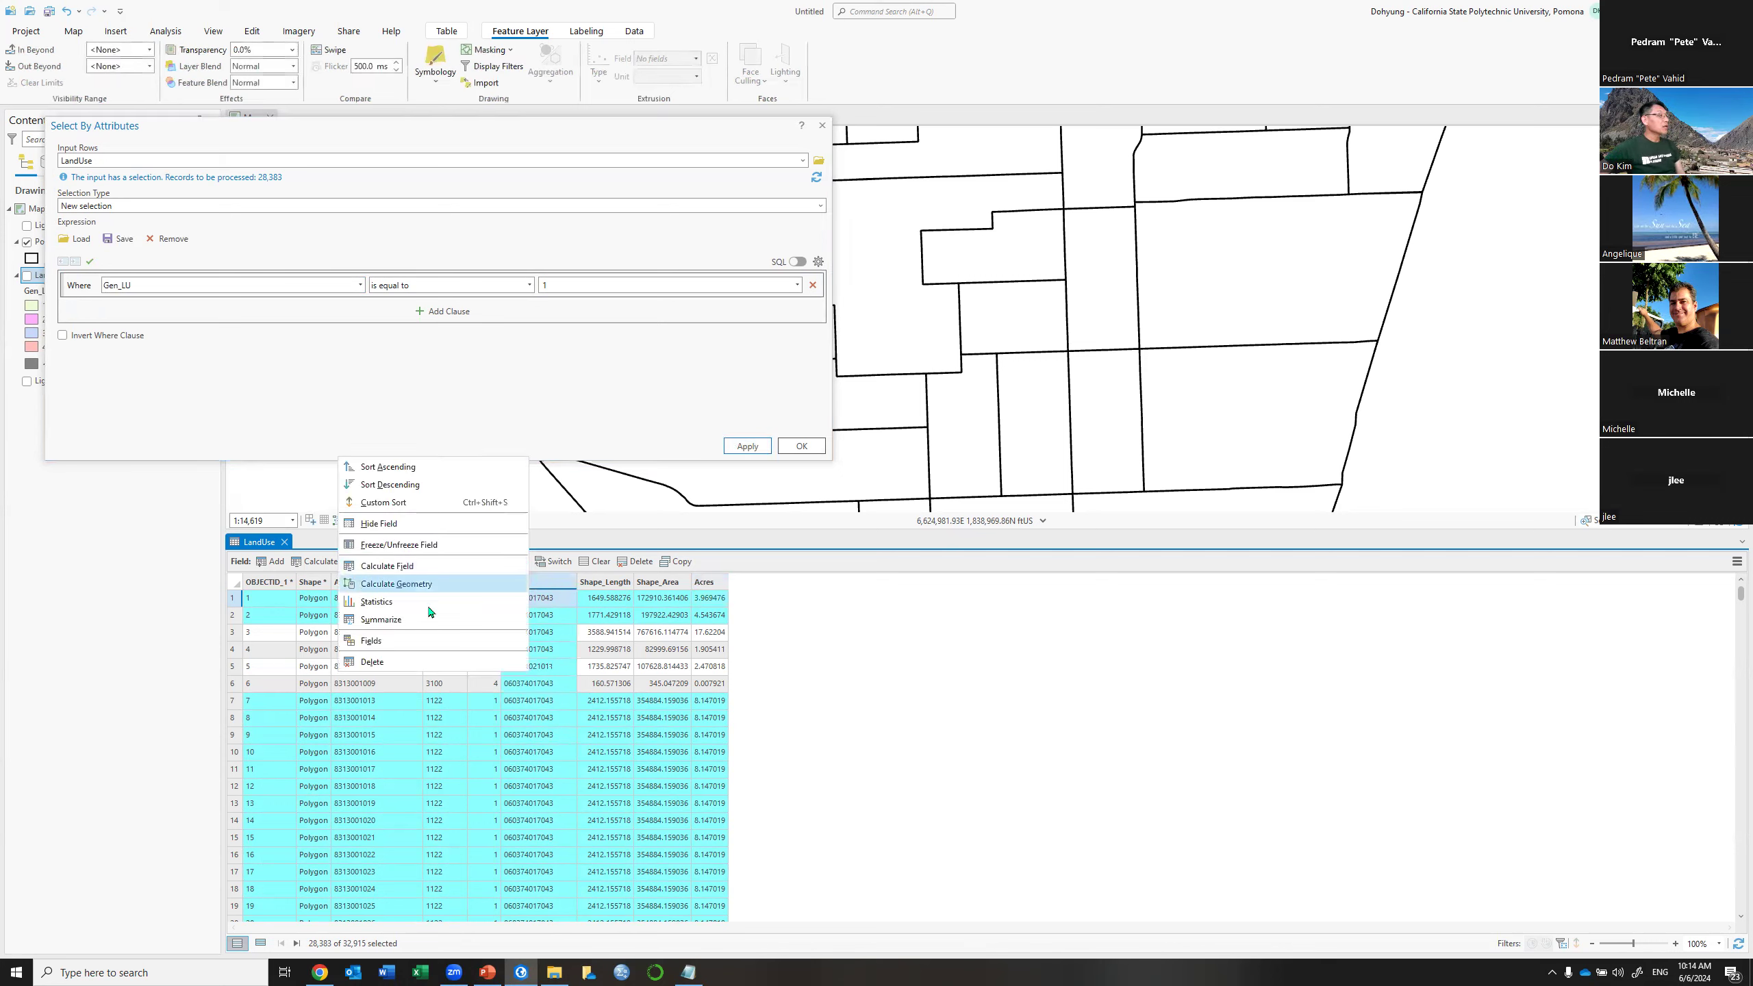
click(429, 622)
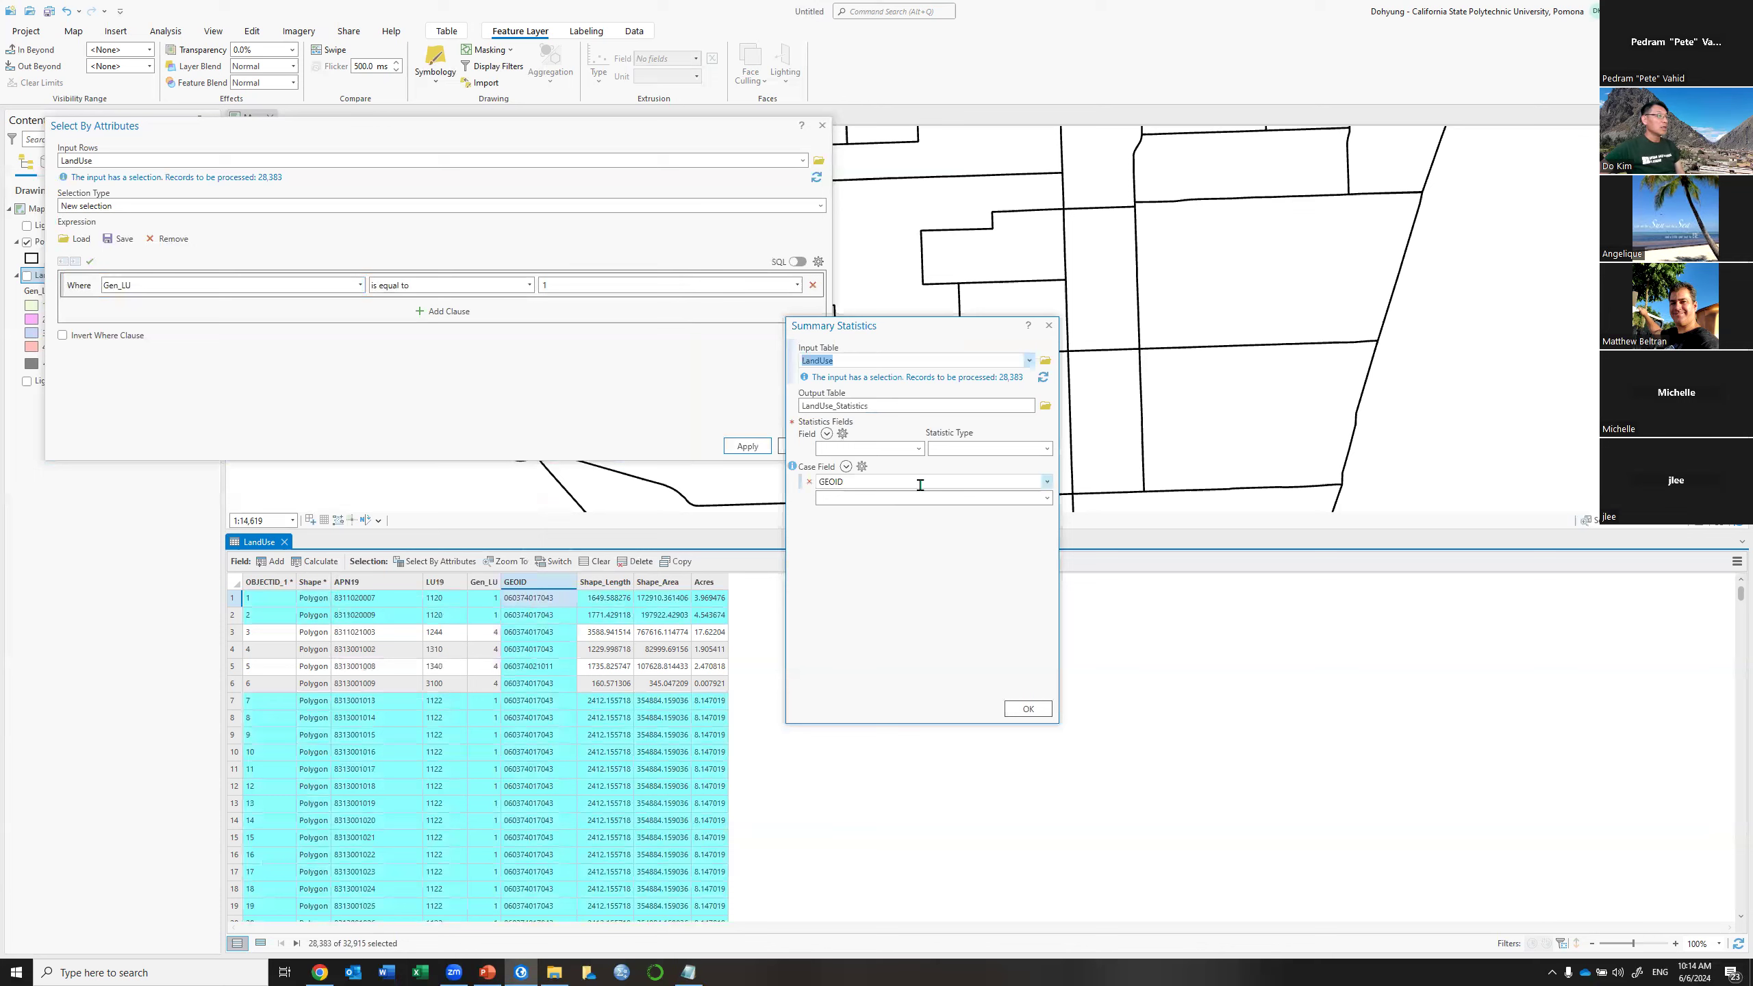
click(1044, 407)
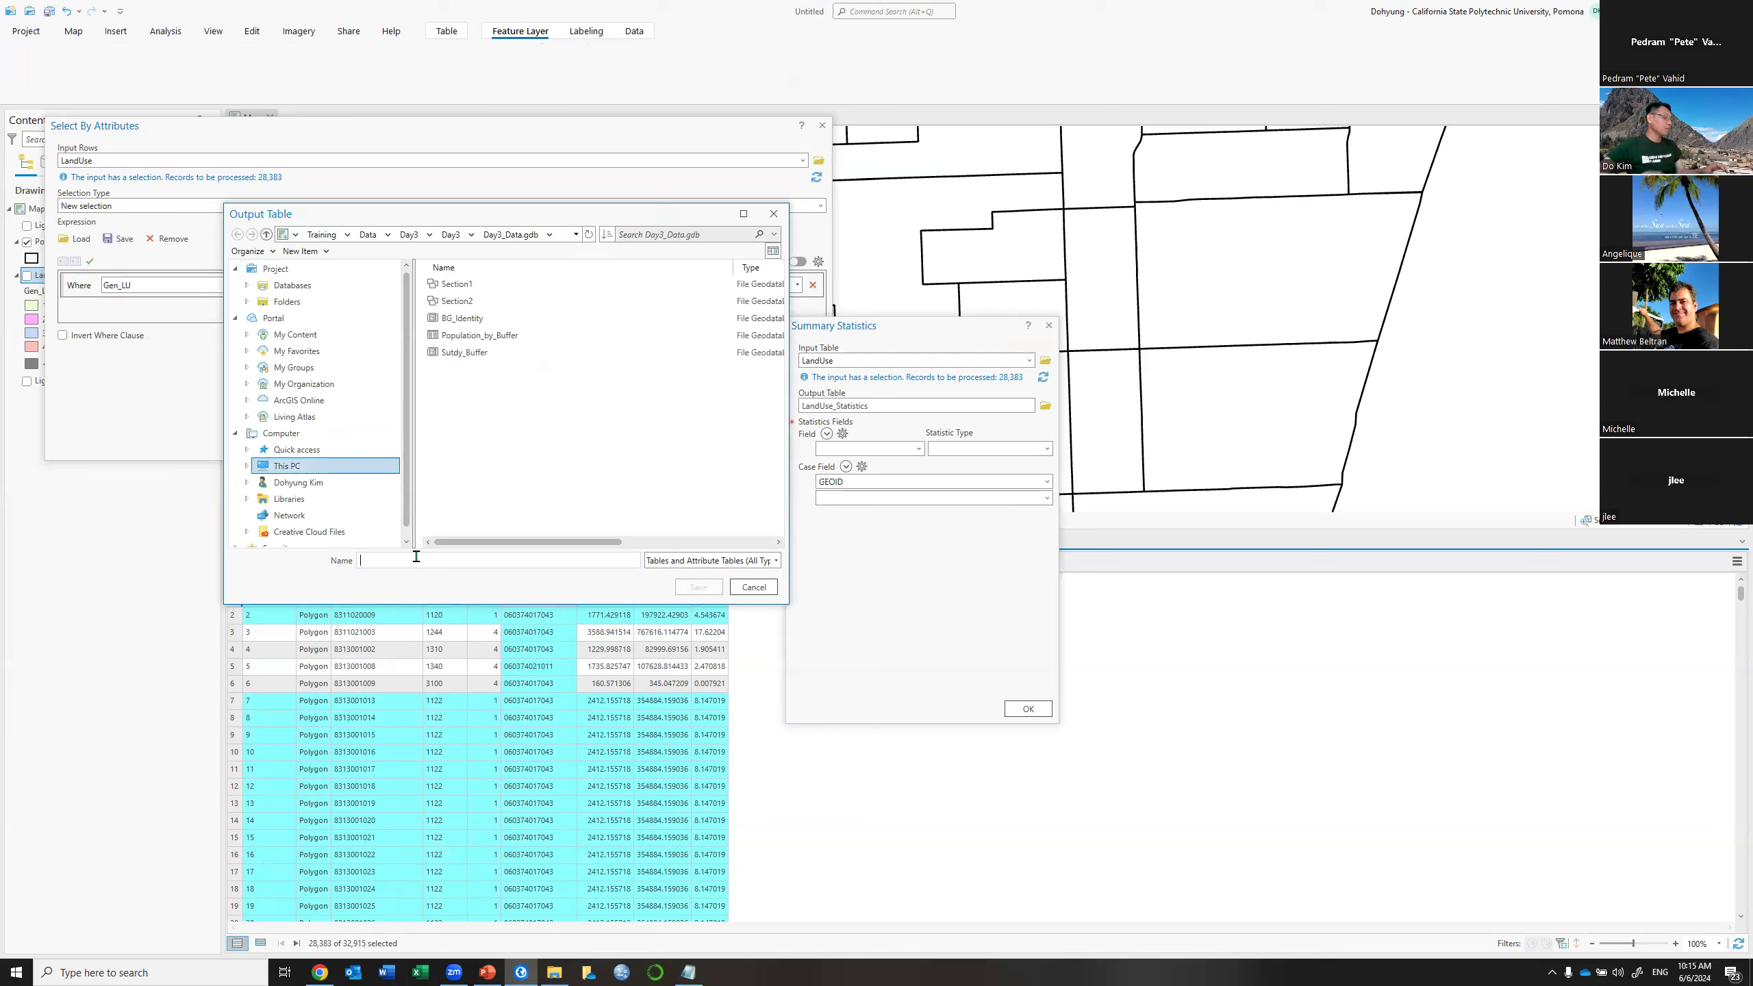
text(LU)
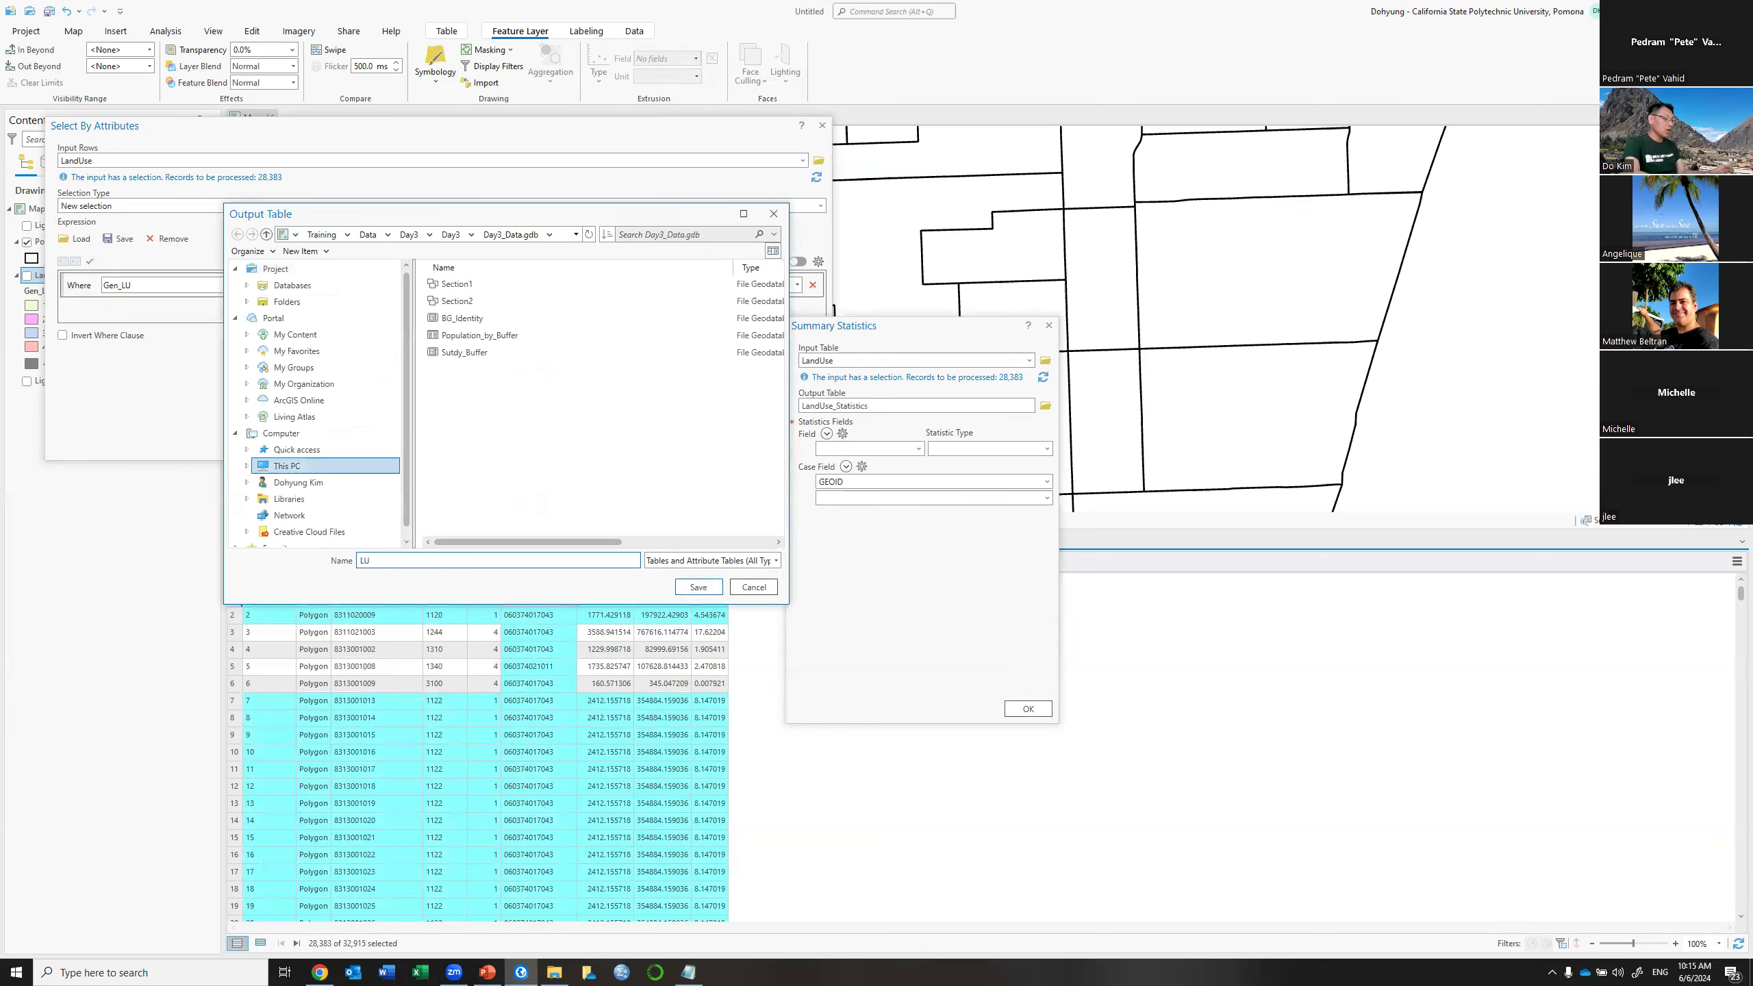
text(1_Acres)
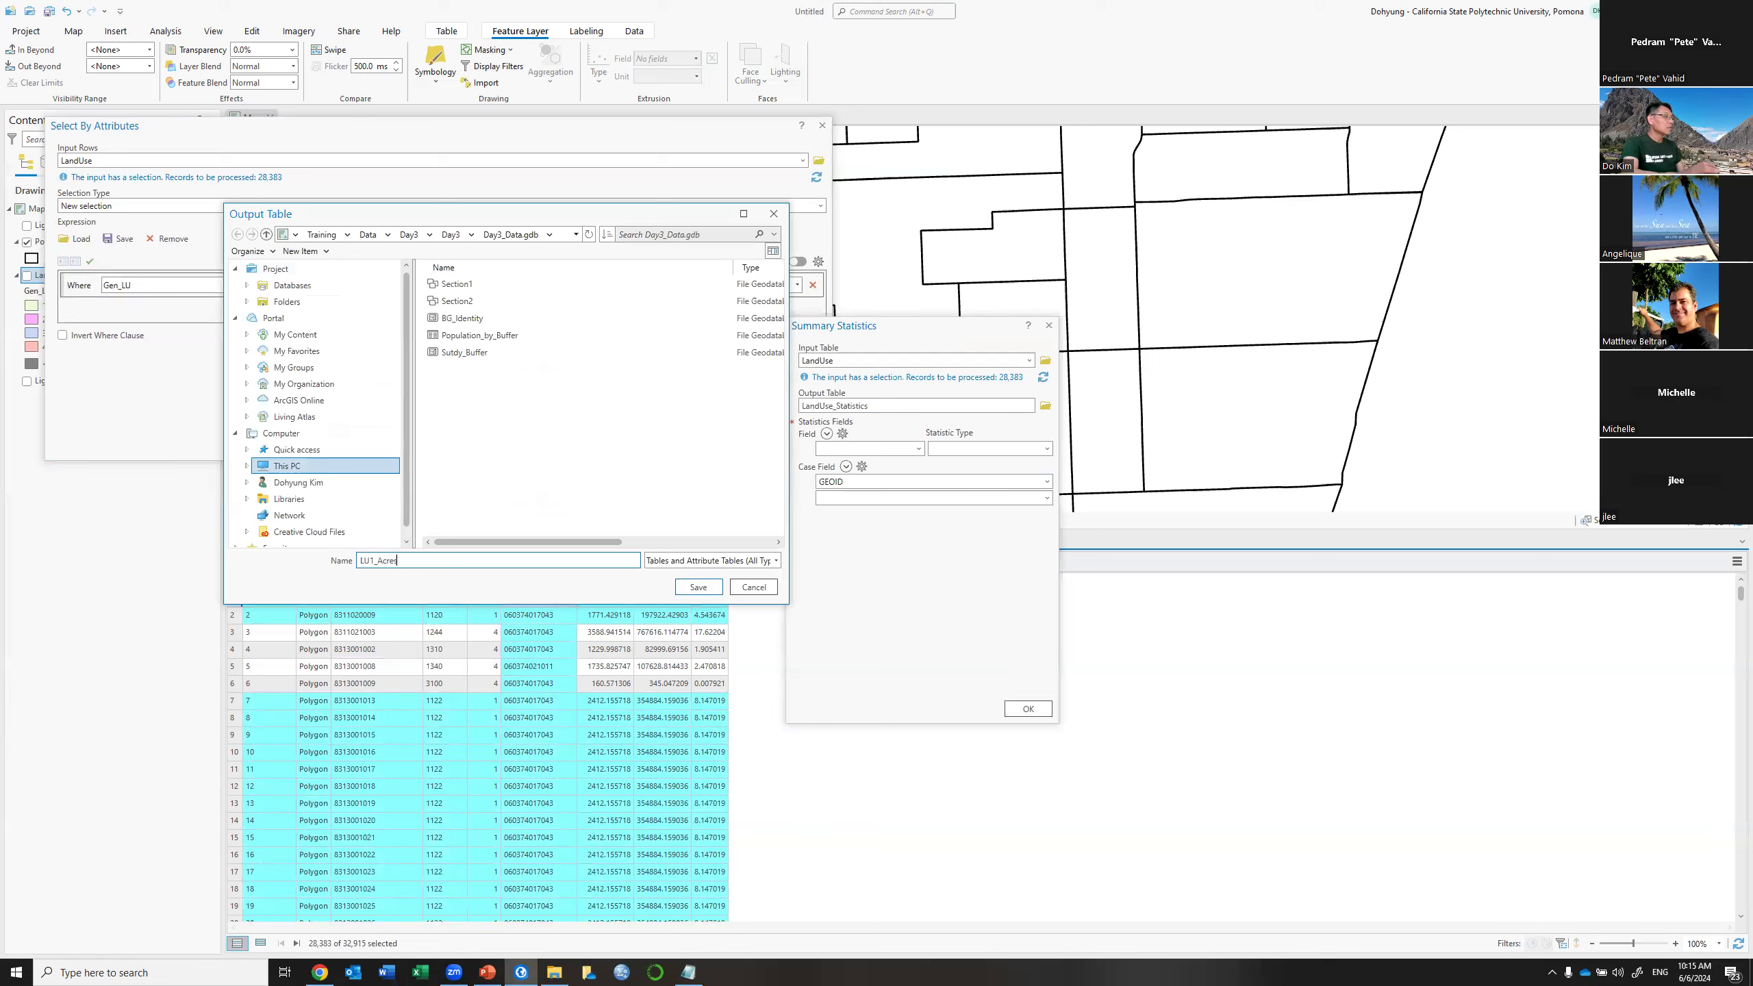
click(695, 588)
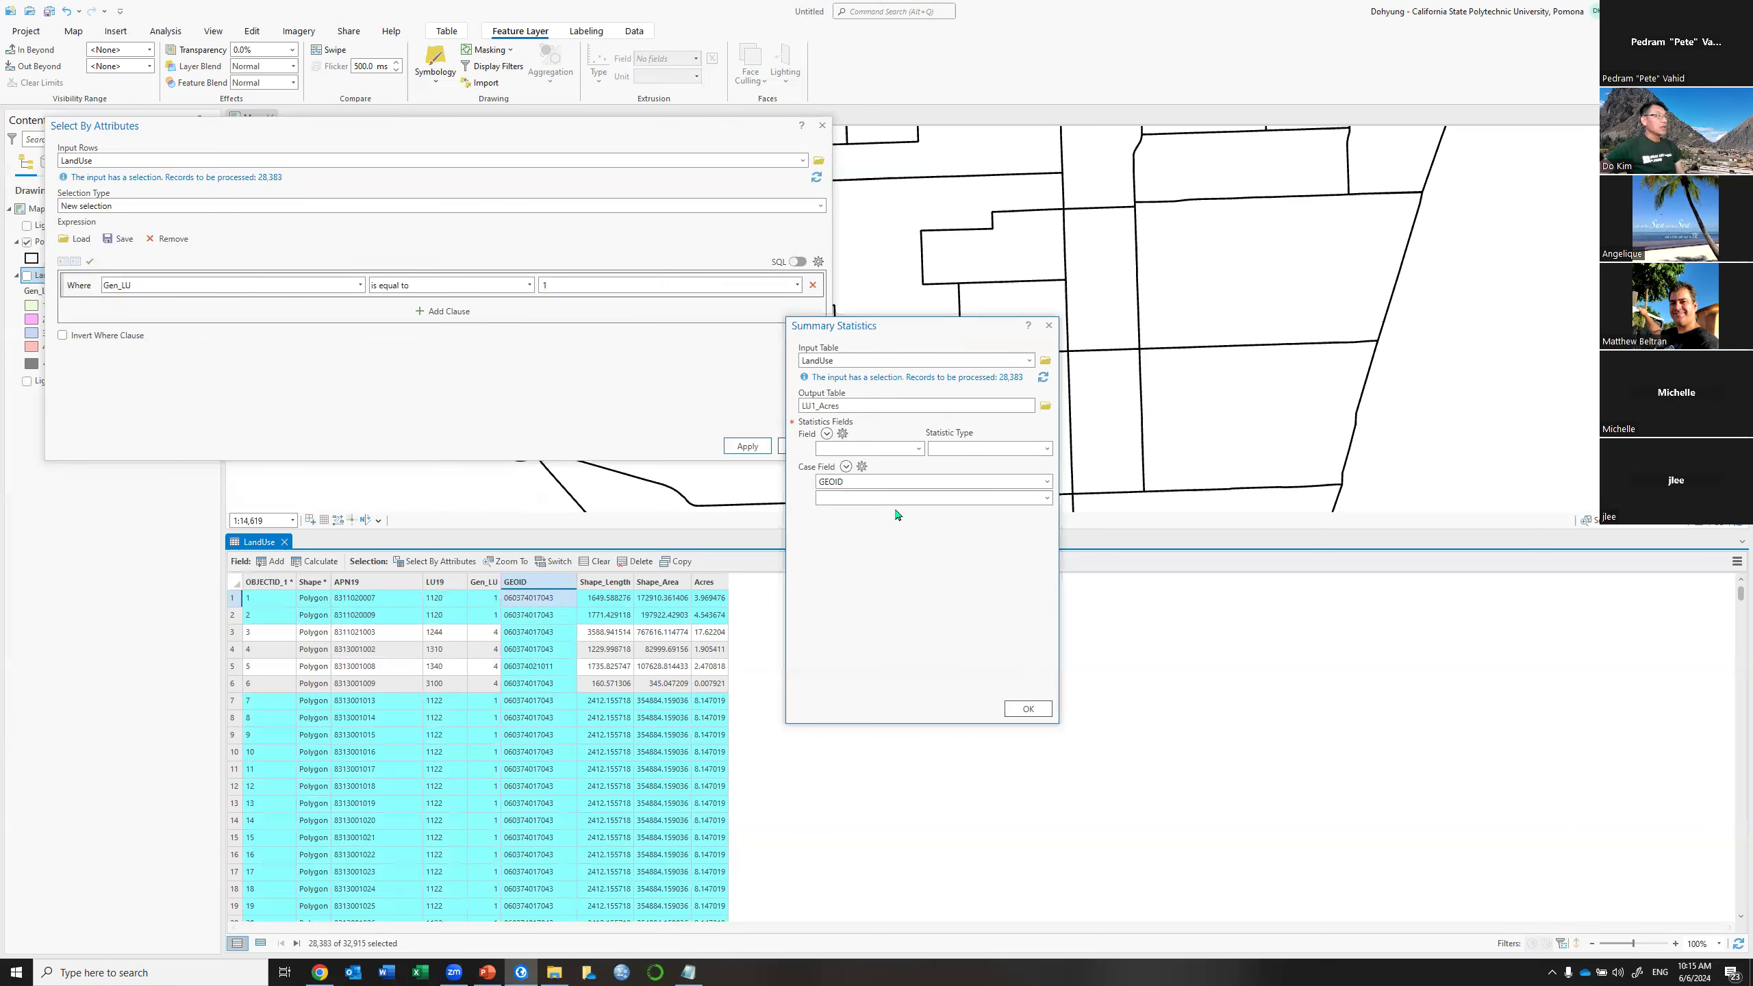
click(917, 449)
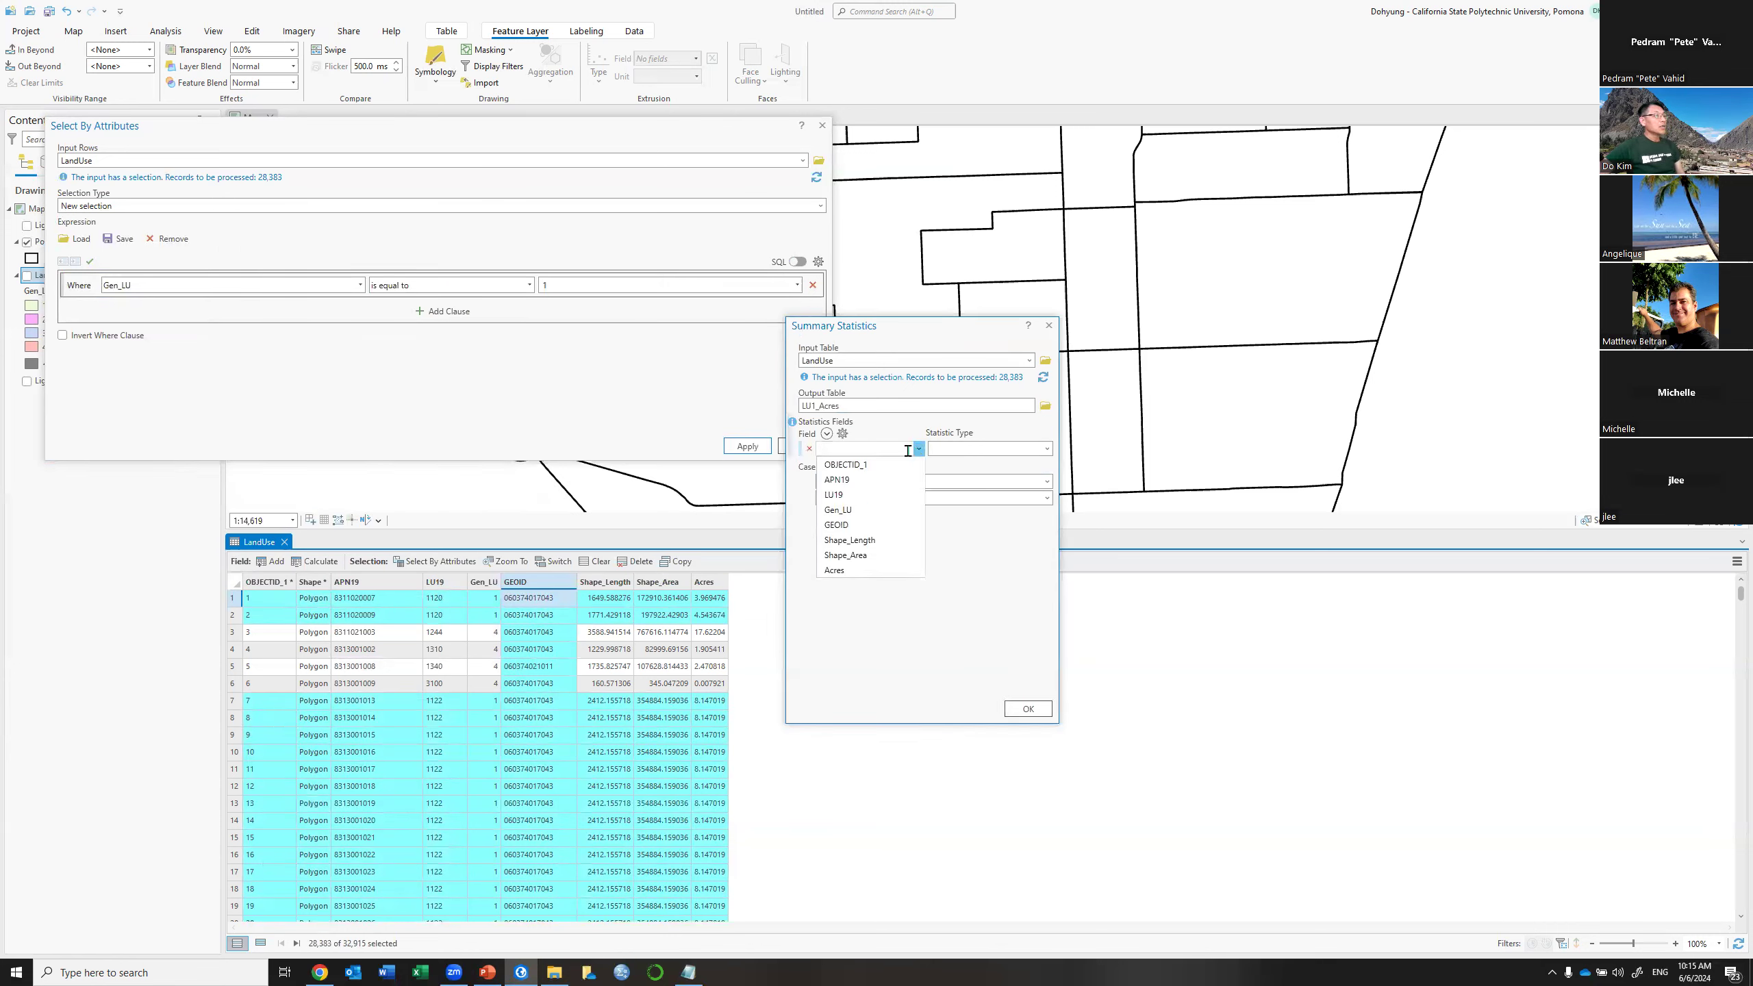
click(856, 570)
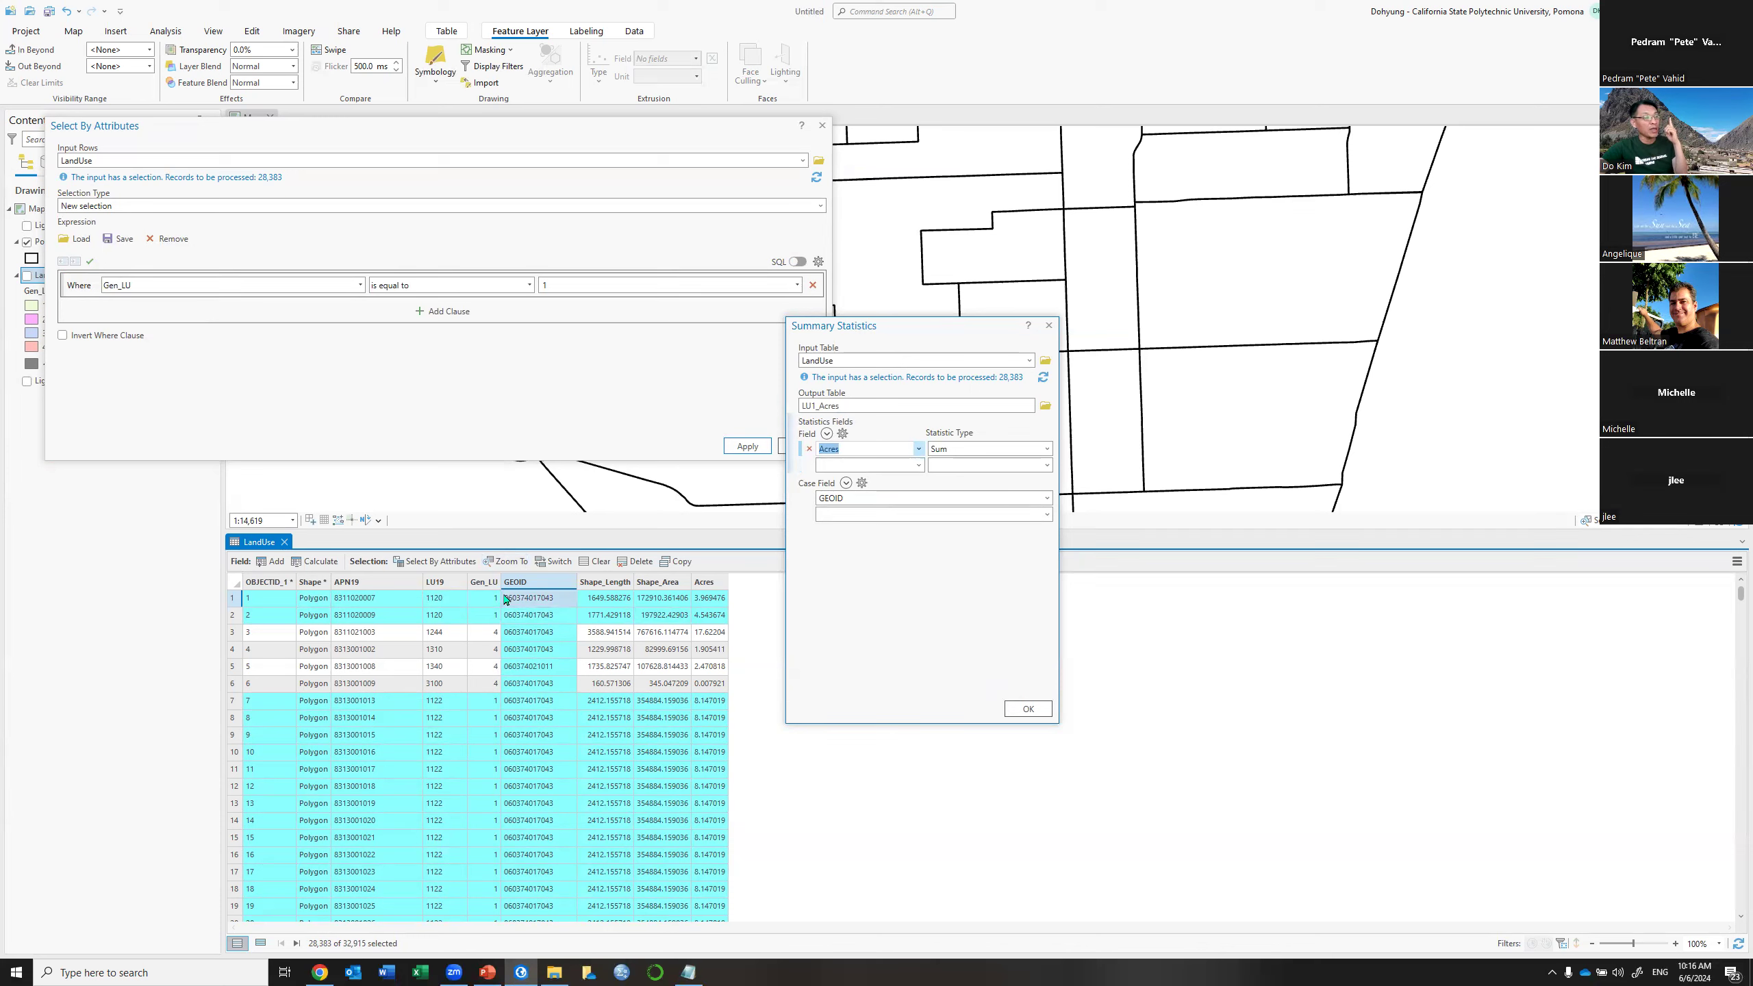
click(1026, 710)
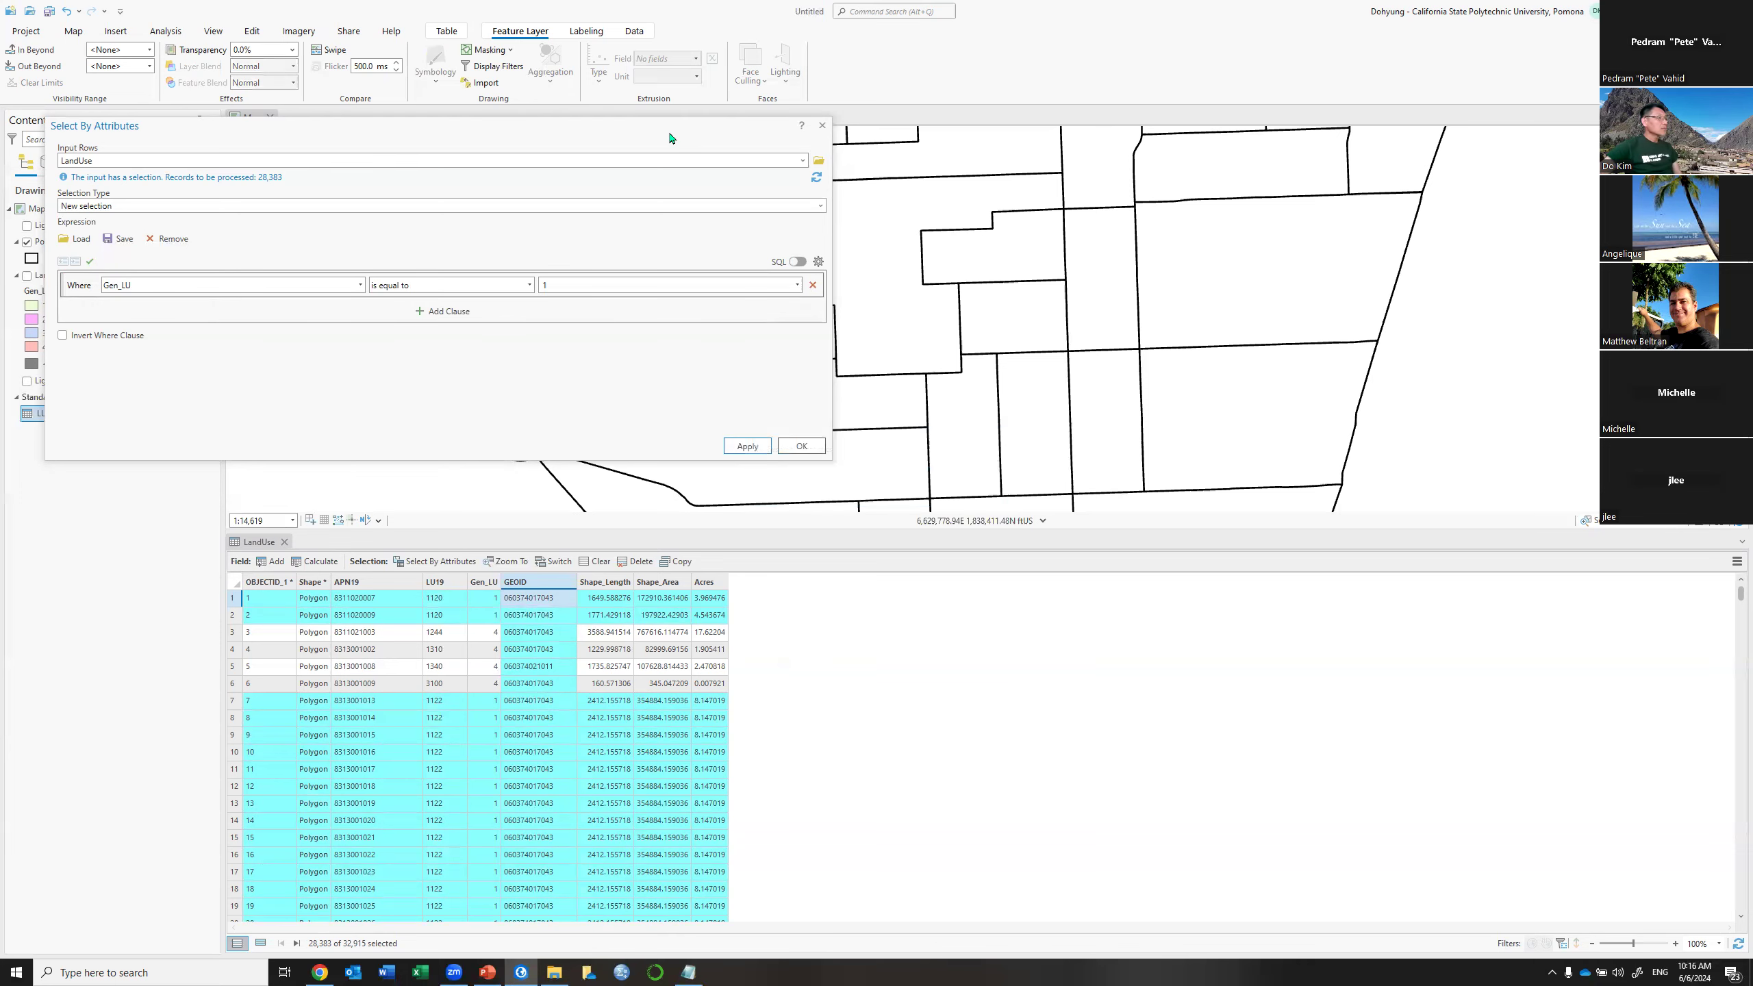
drag(739, 138, 1176, 134)
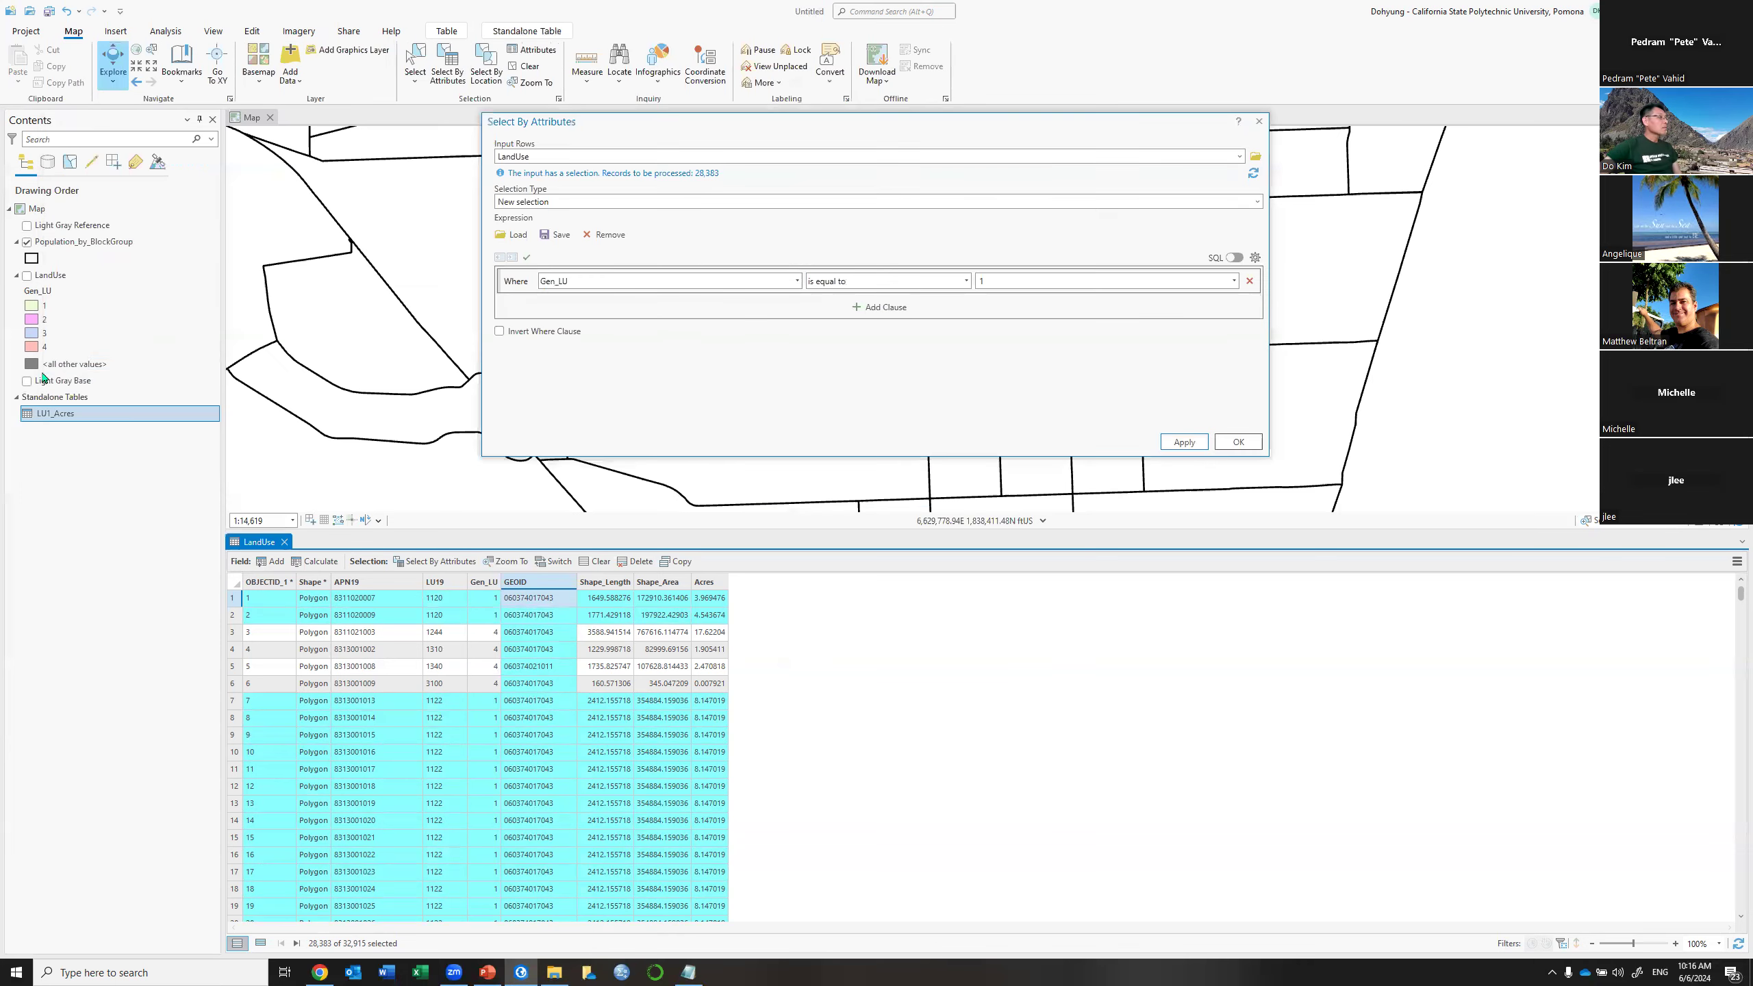
right_click(137, 414)
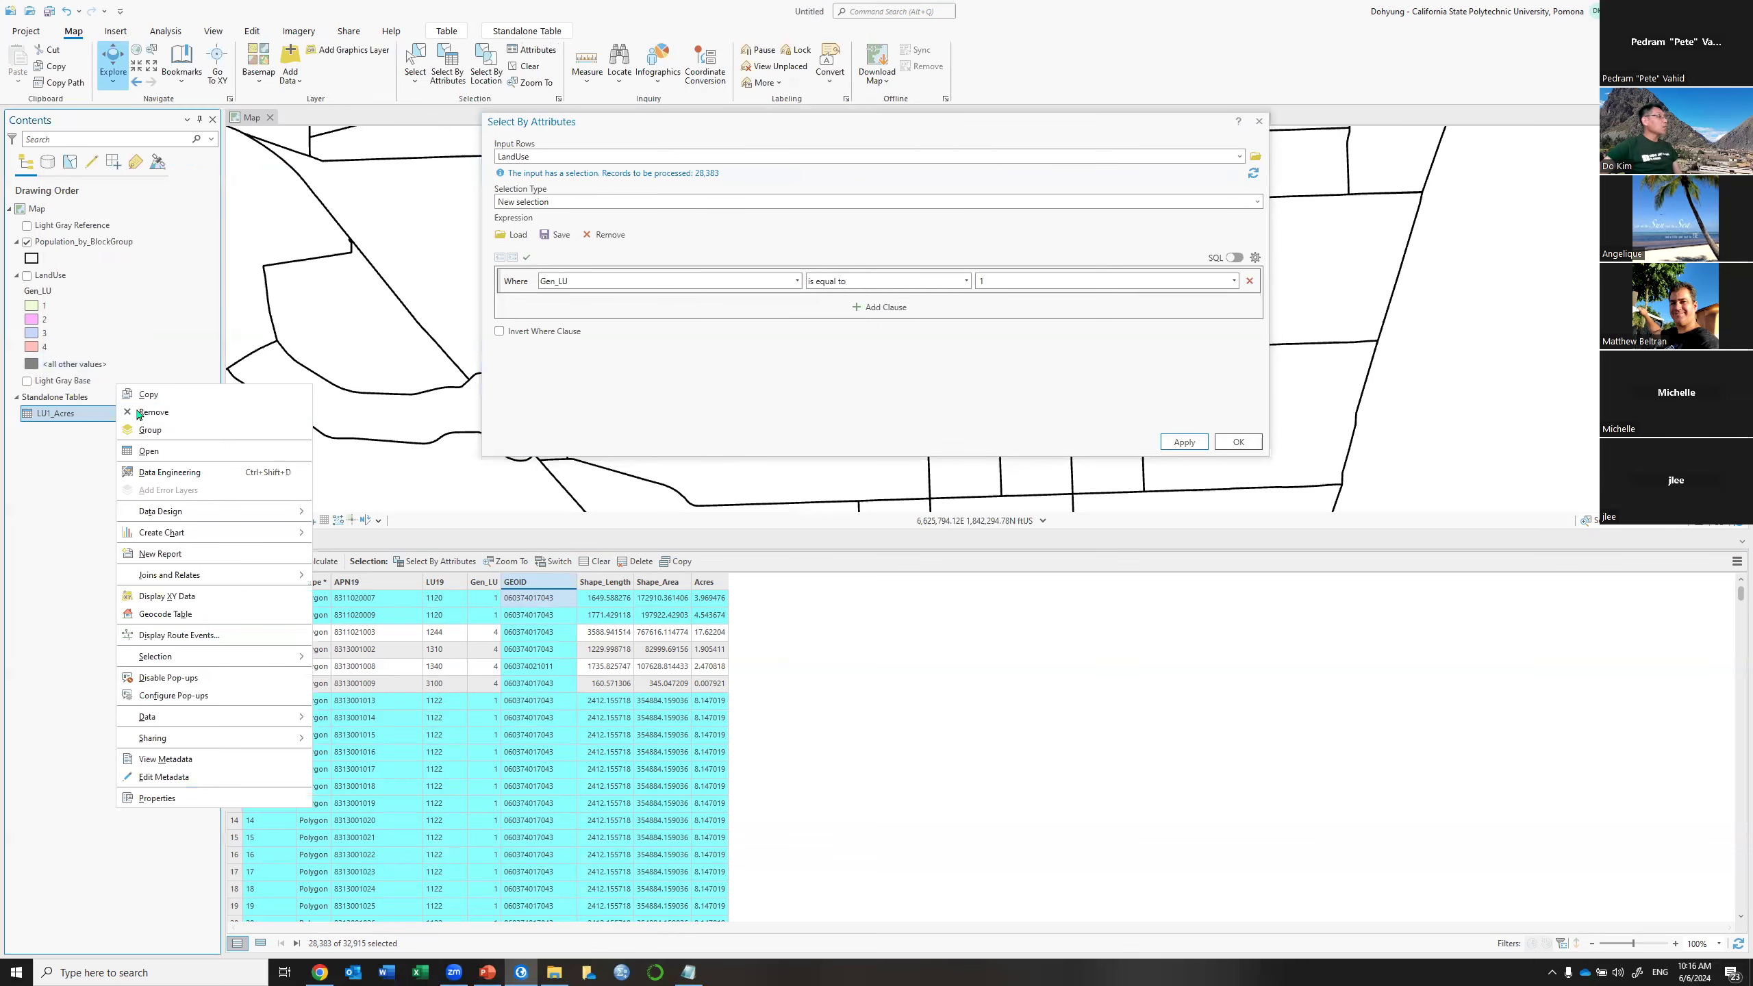
click(156, 450)
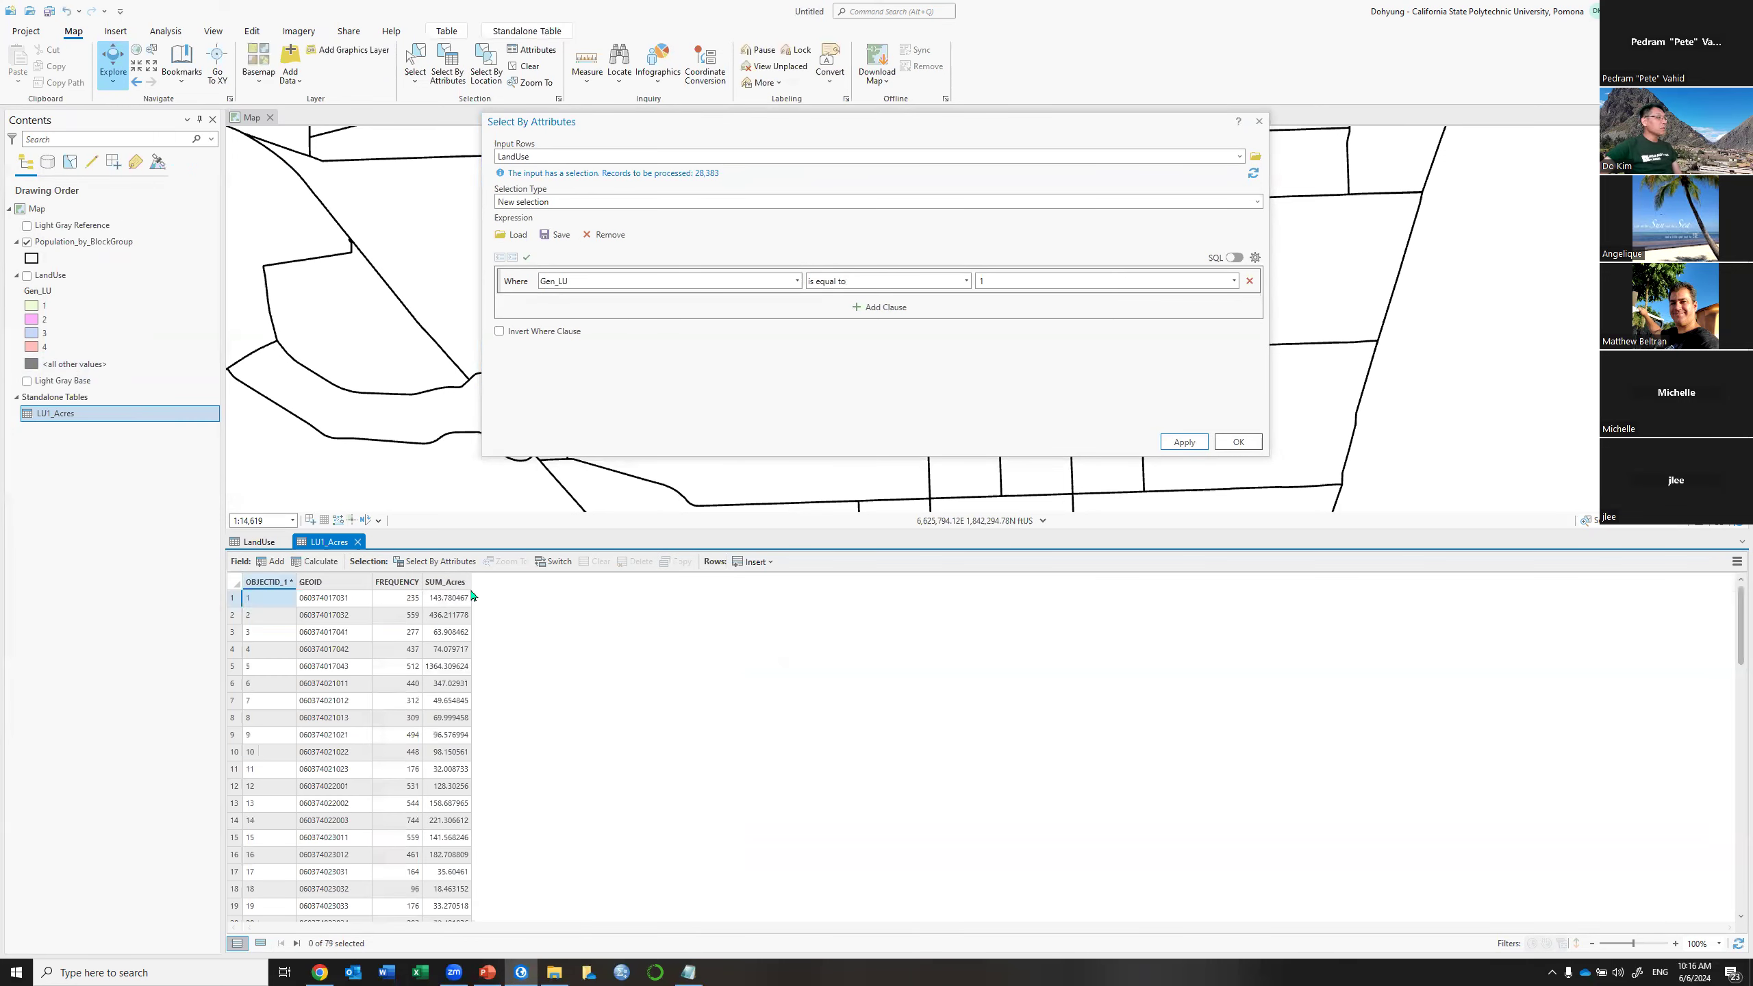
click(232, 600)
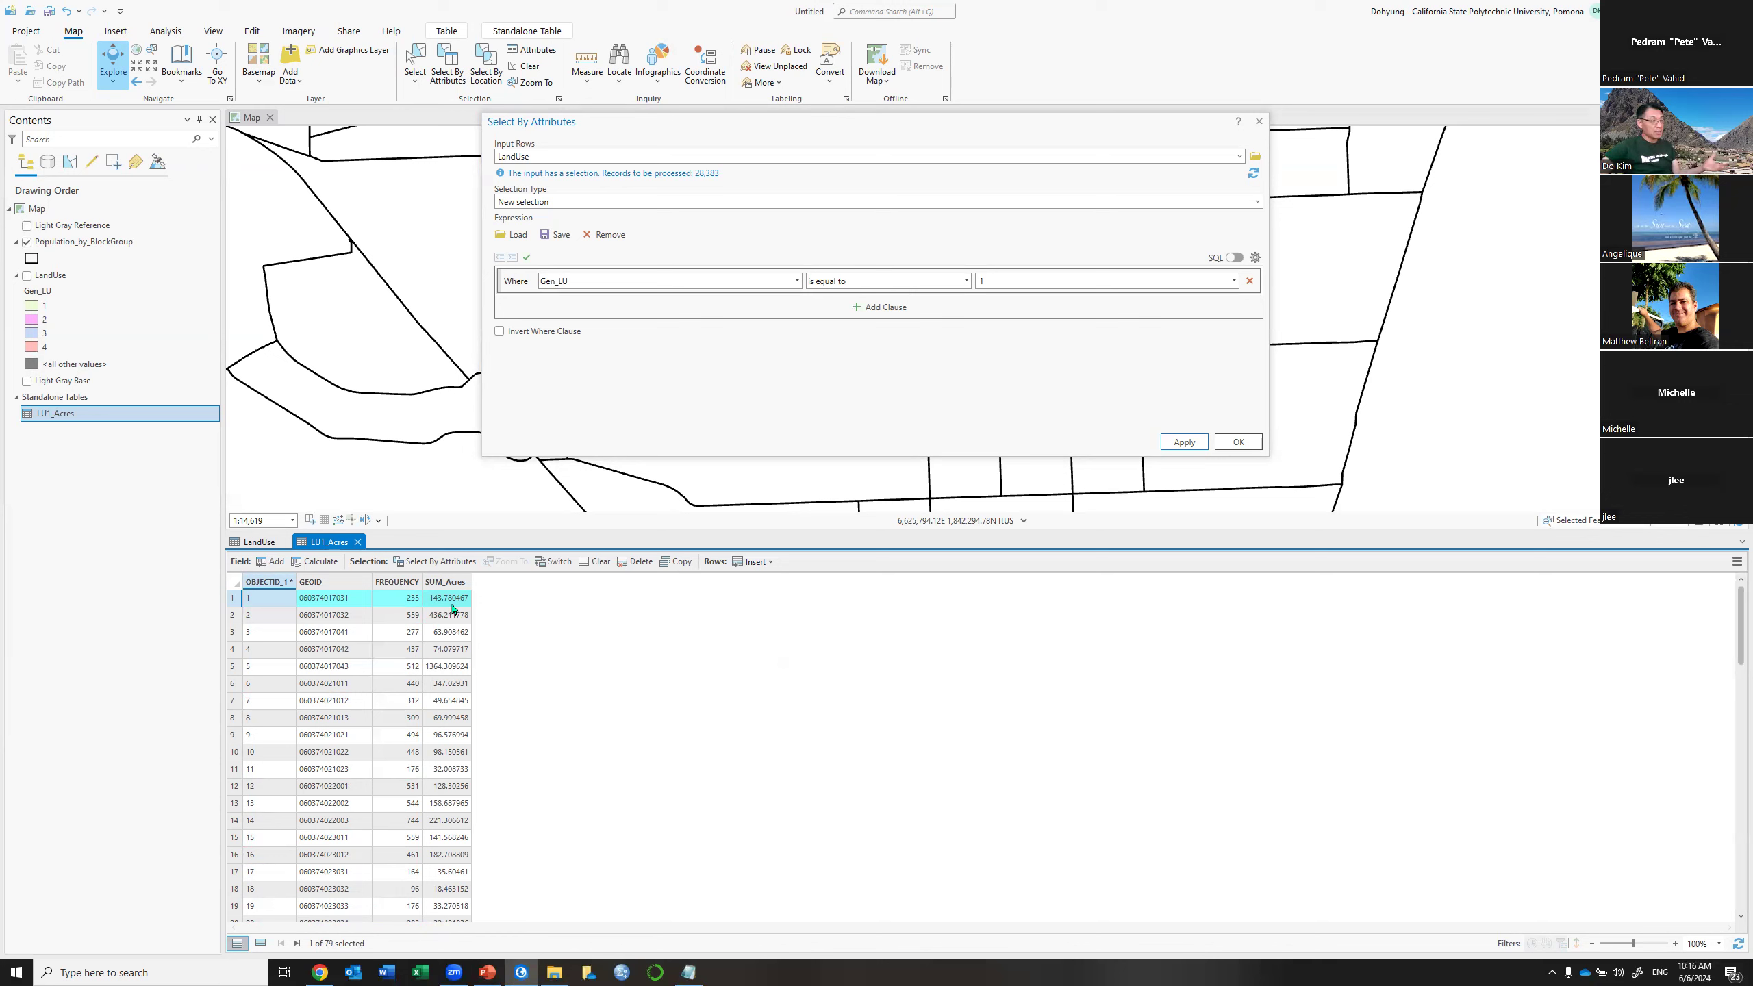
click(595, 561)
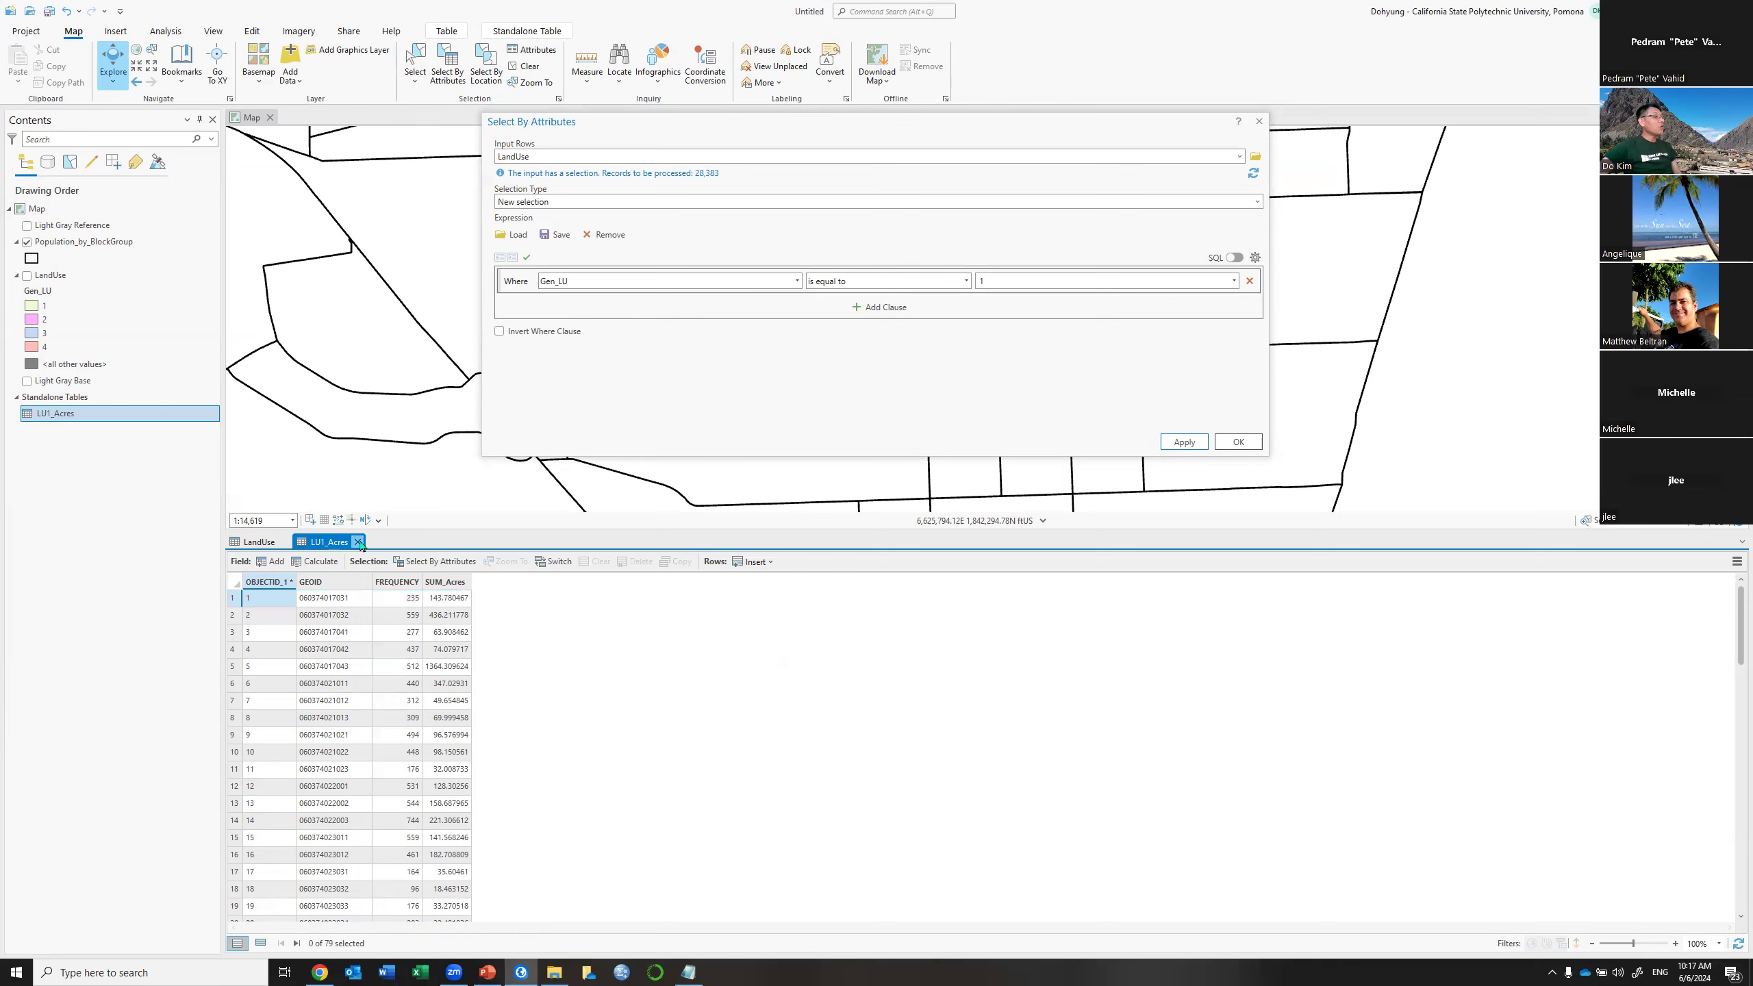
click(358, 542)
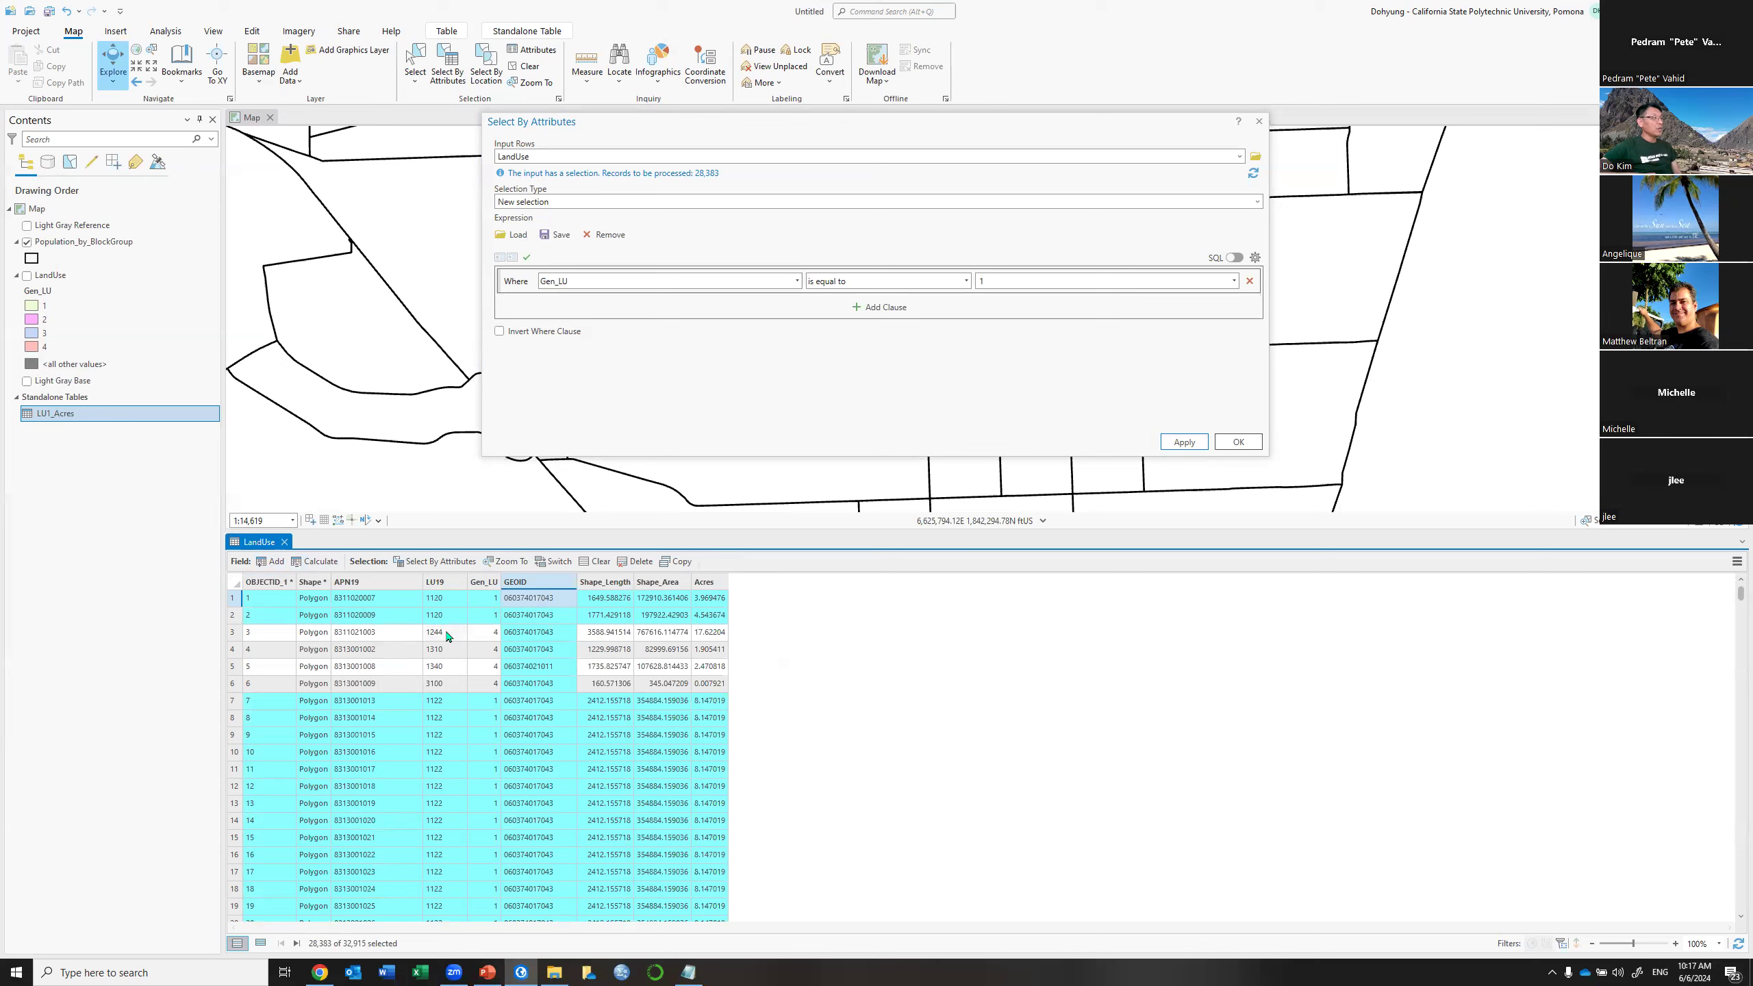
Change the selection clause to Gen_LU equals 2 and apply it
click(1013, 277)
key(BackSpace)
text(2)
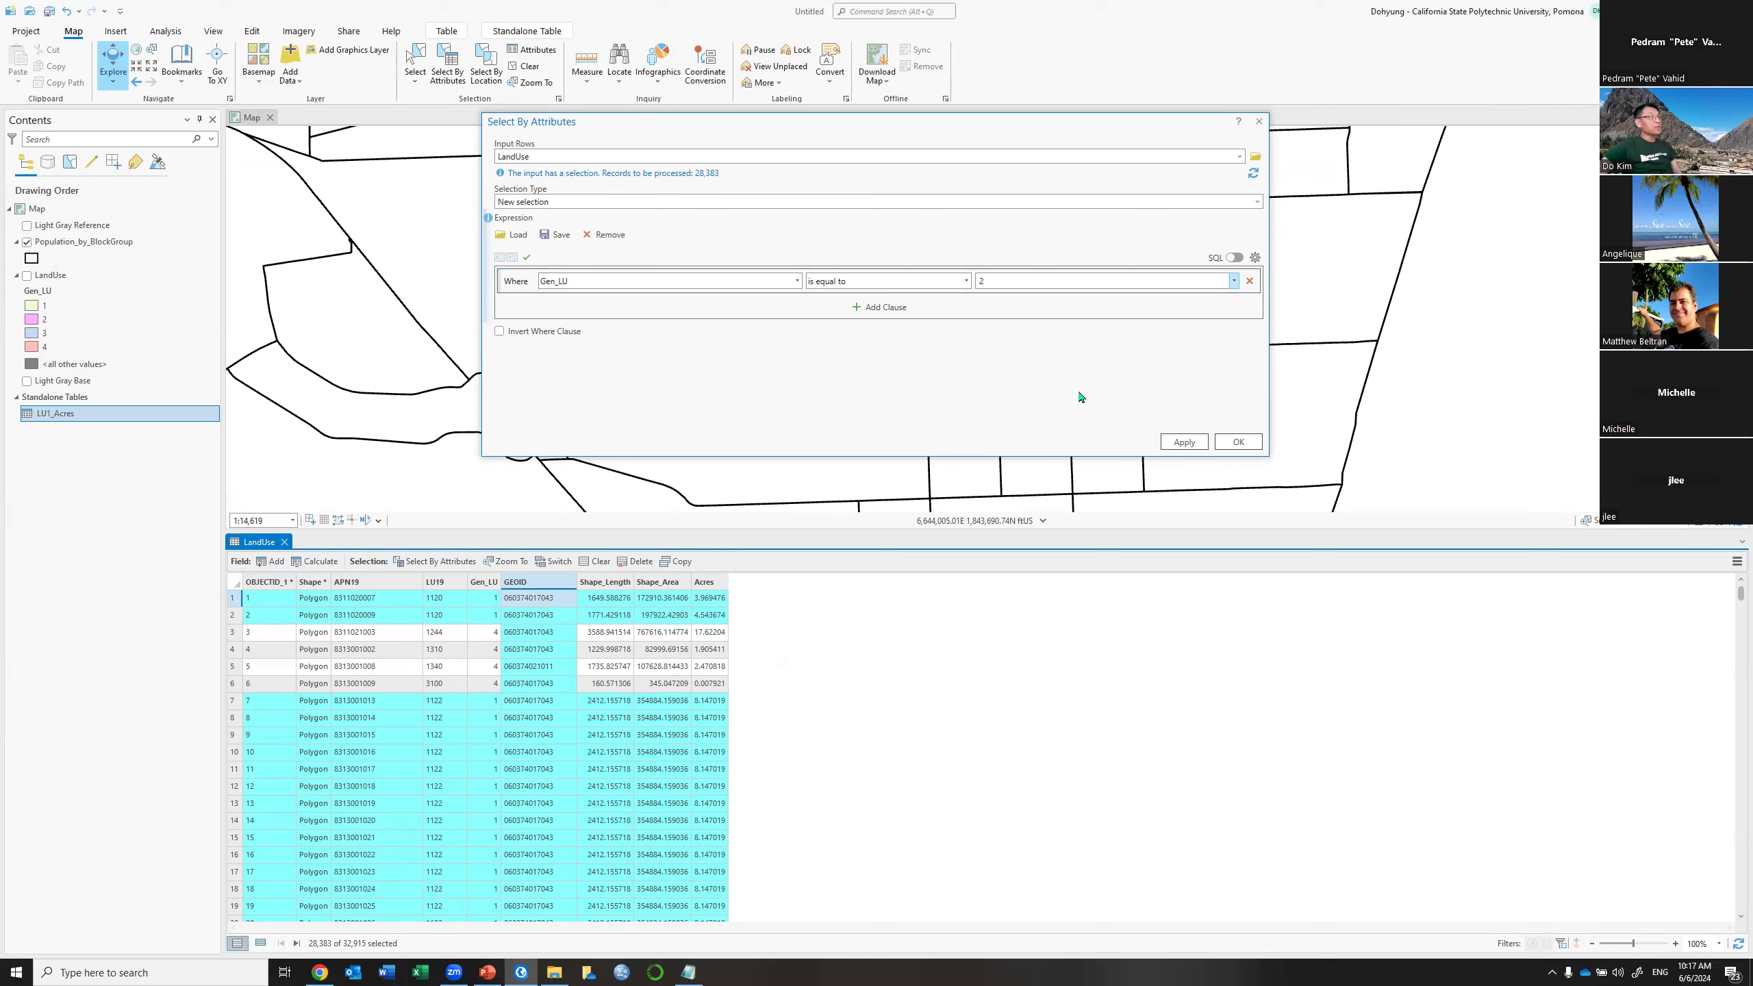
click(1178, 442)
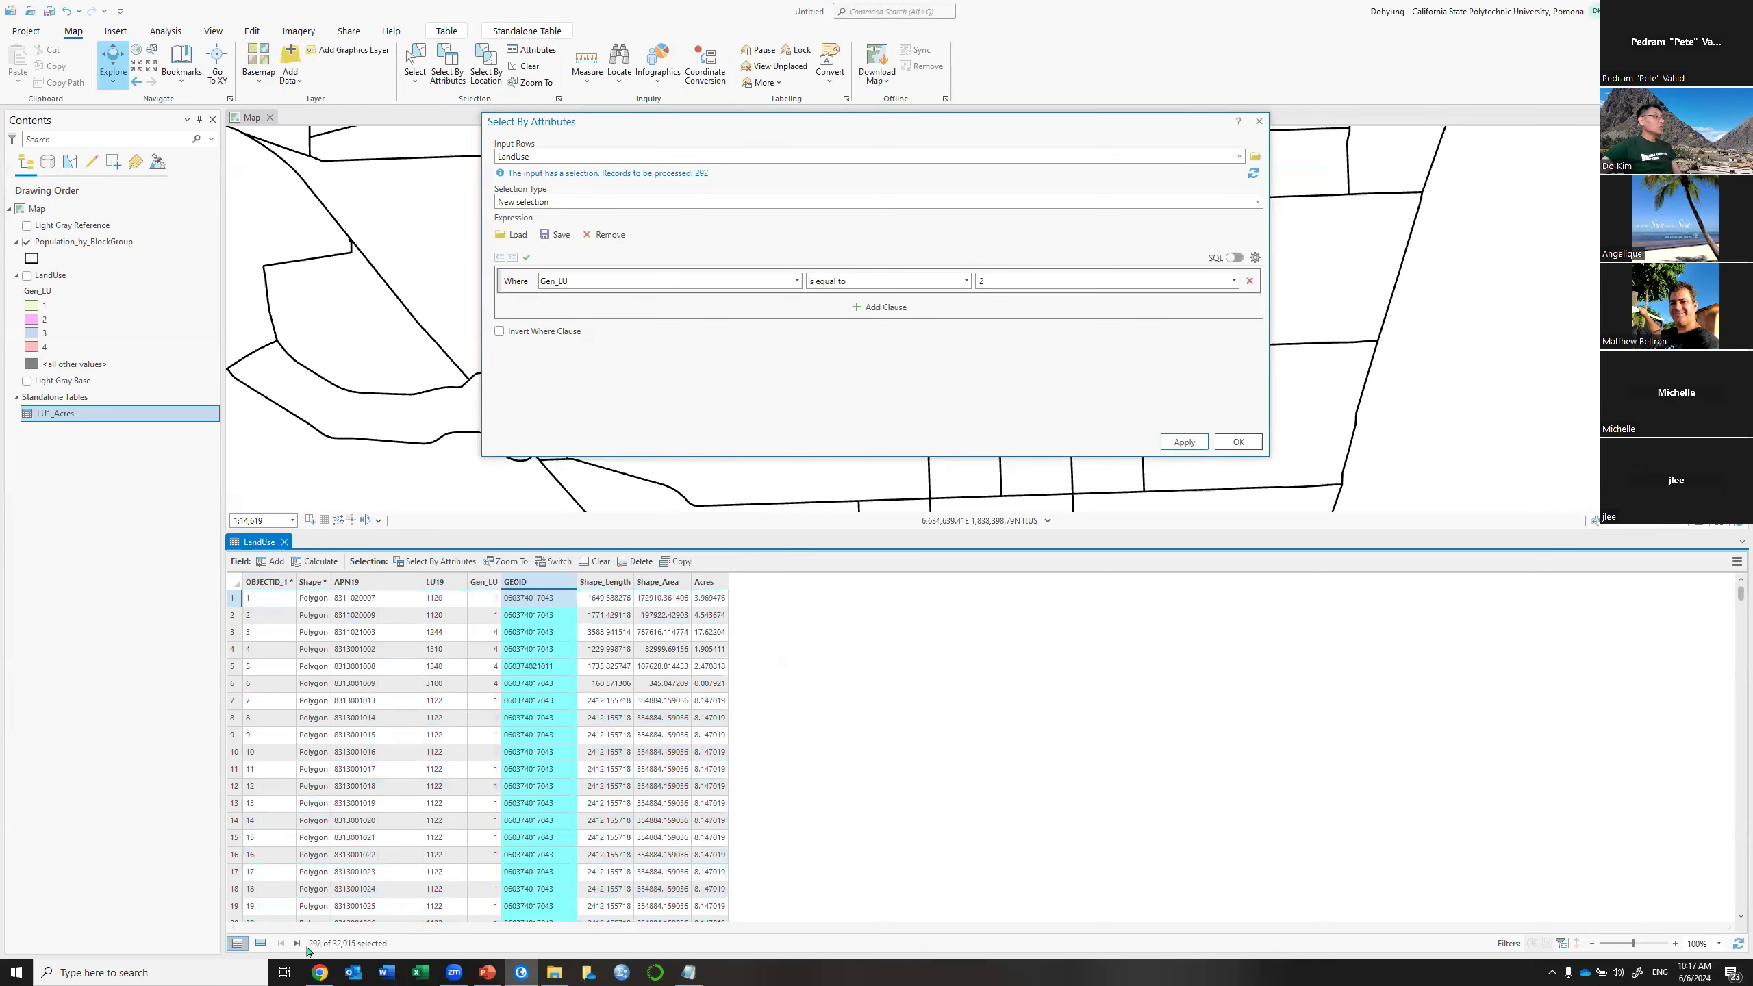
Summarize the Gen_LU 2 parcels by GEOID into a new LU2_Acres table
right_click(545, 582)
click(438, 590)
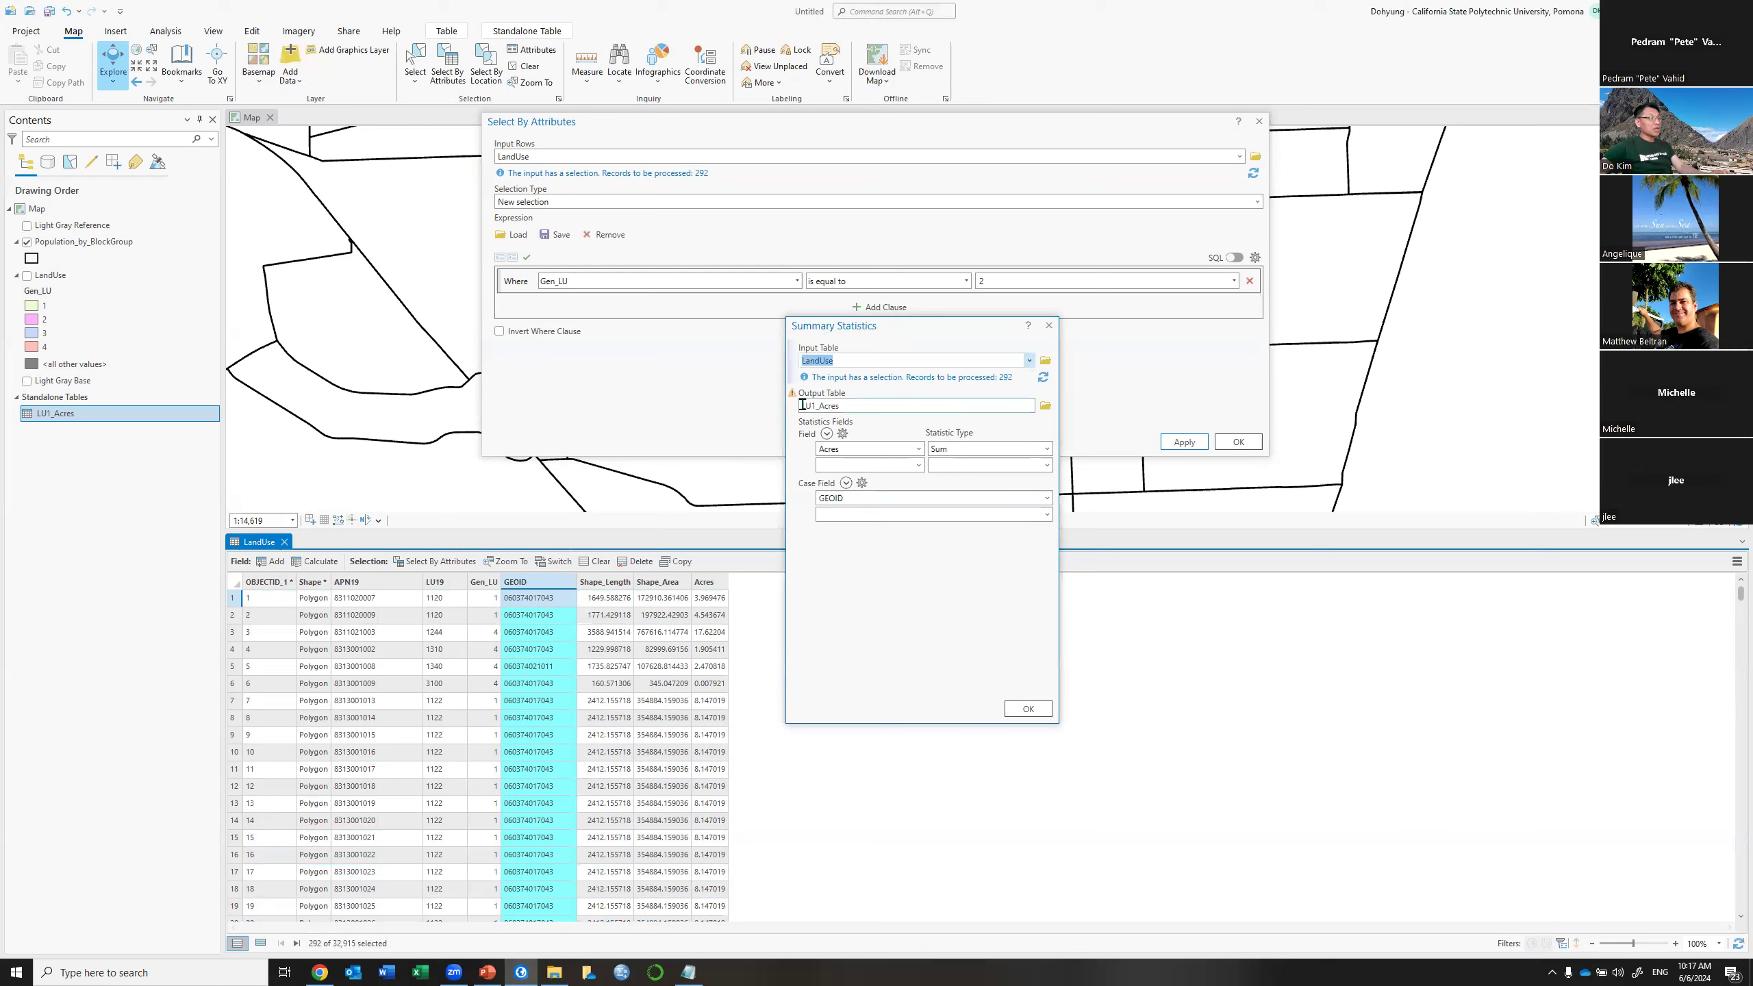
click(846, 406)
drag(846, 406, 1010, 409)
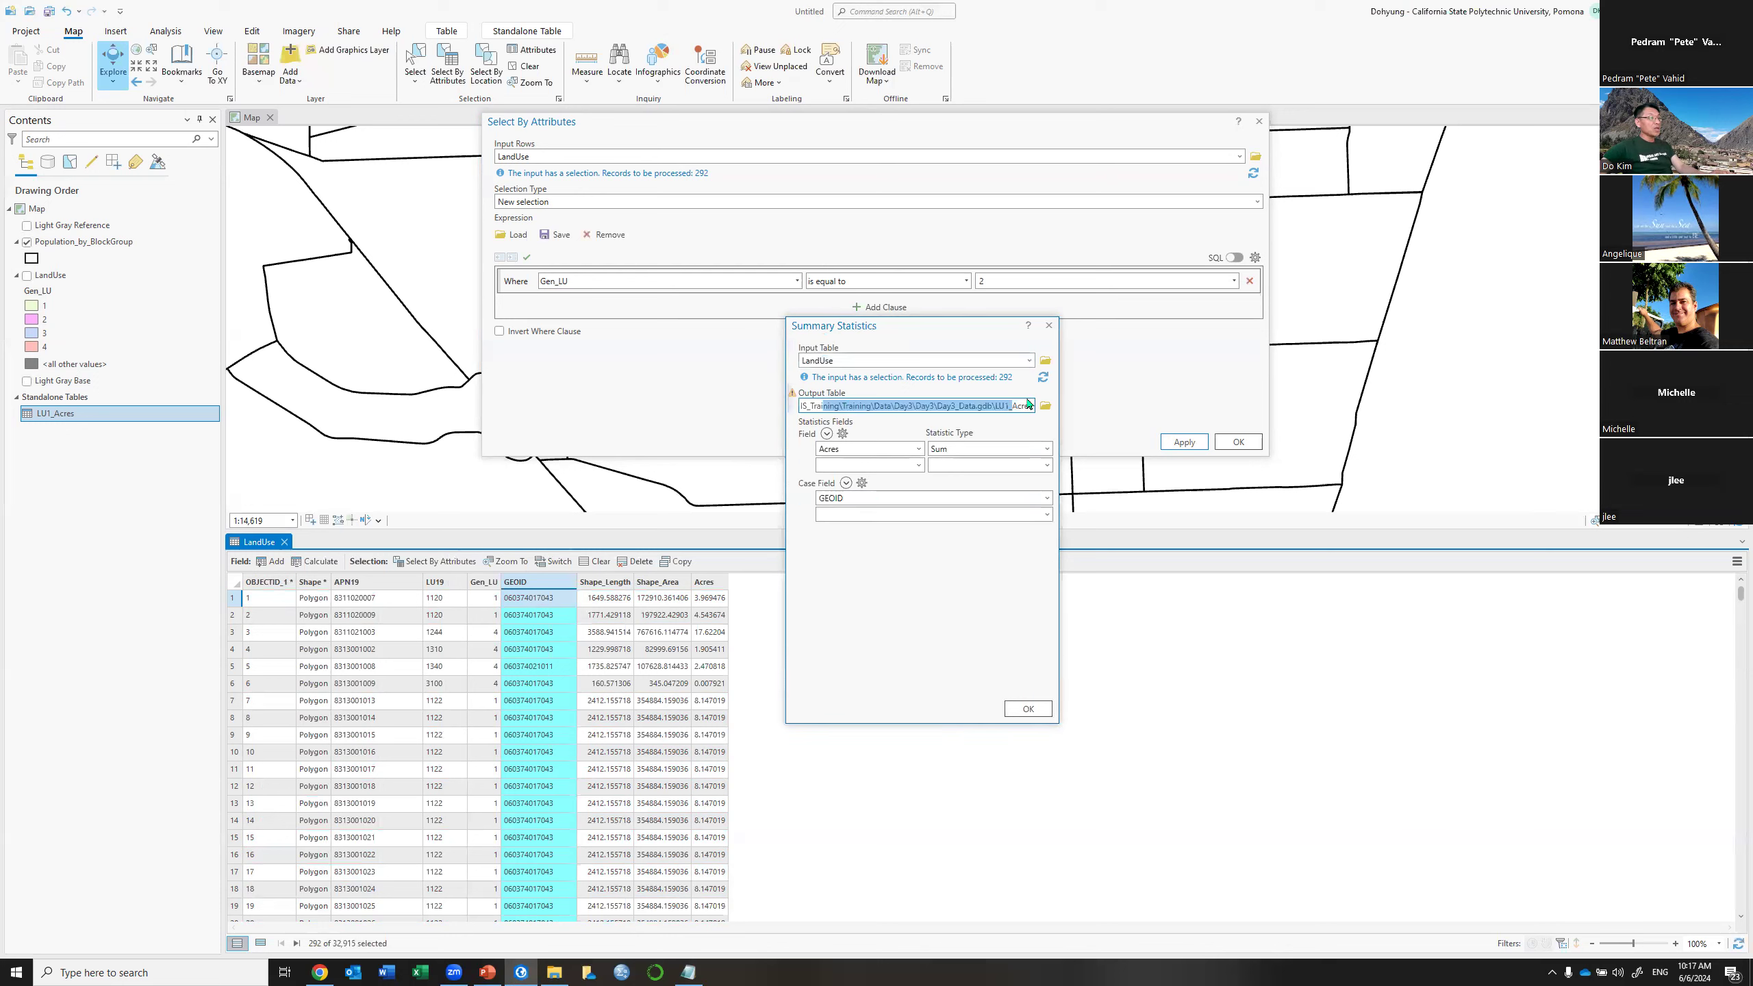
click(1009, 408)
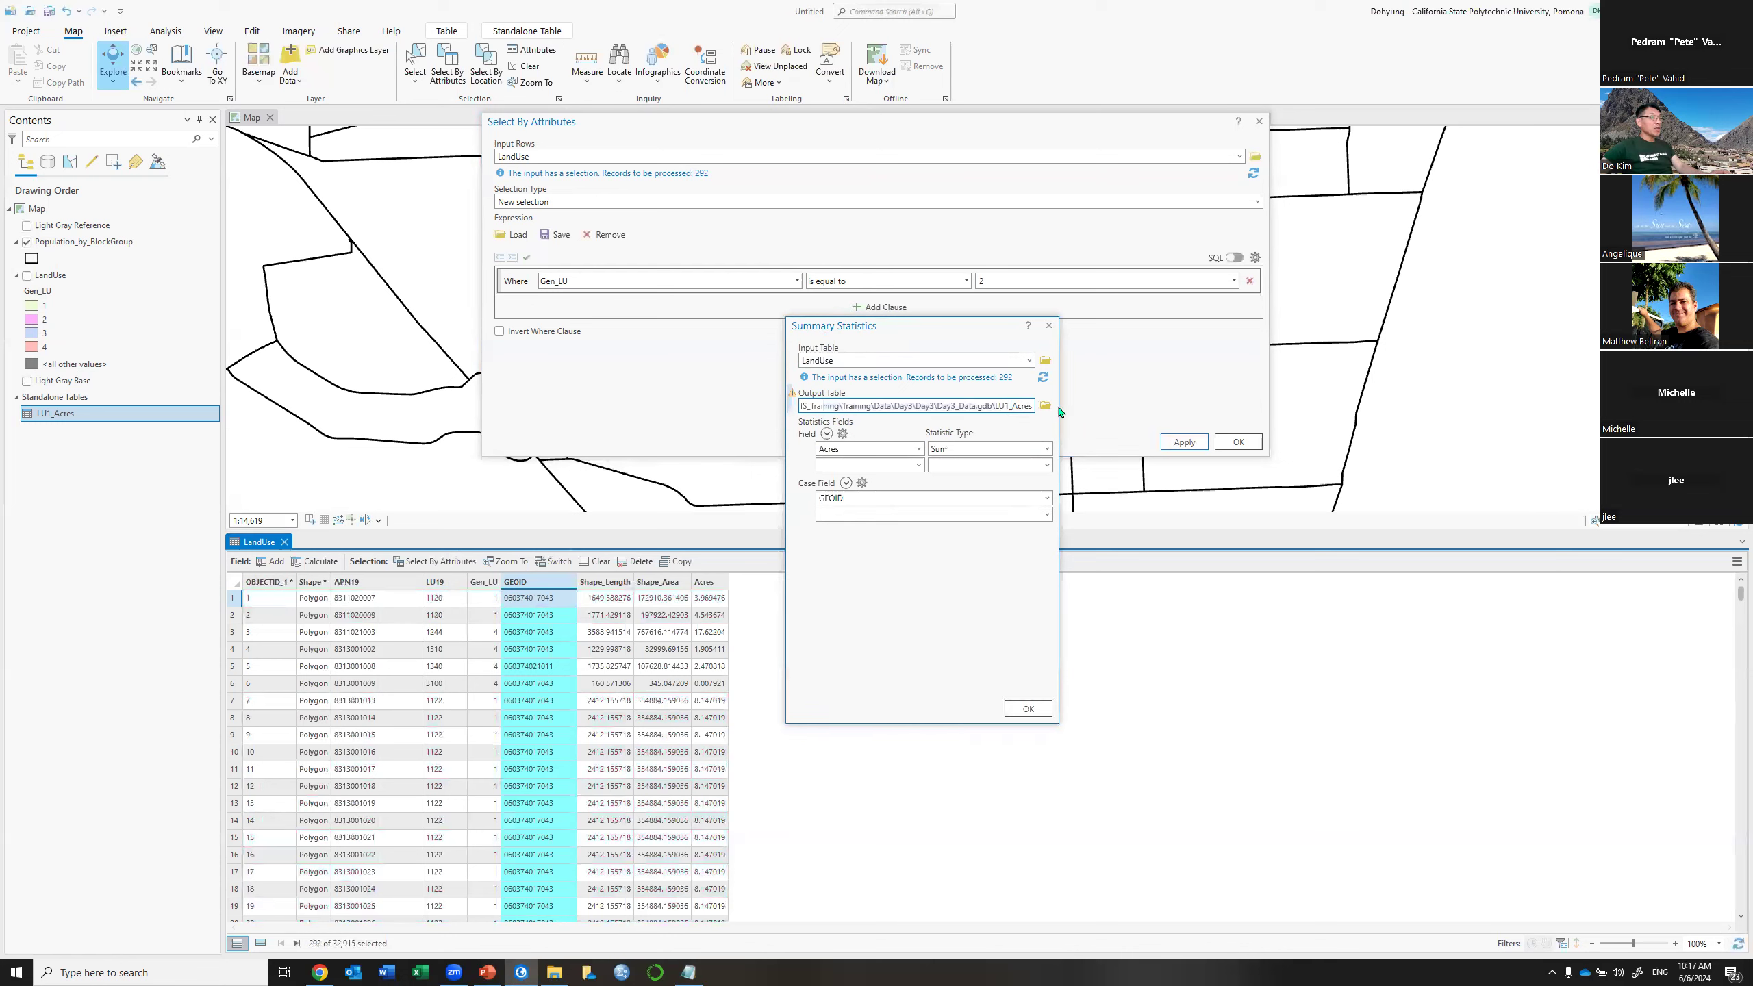
key(BackSpace)
text(2)
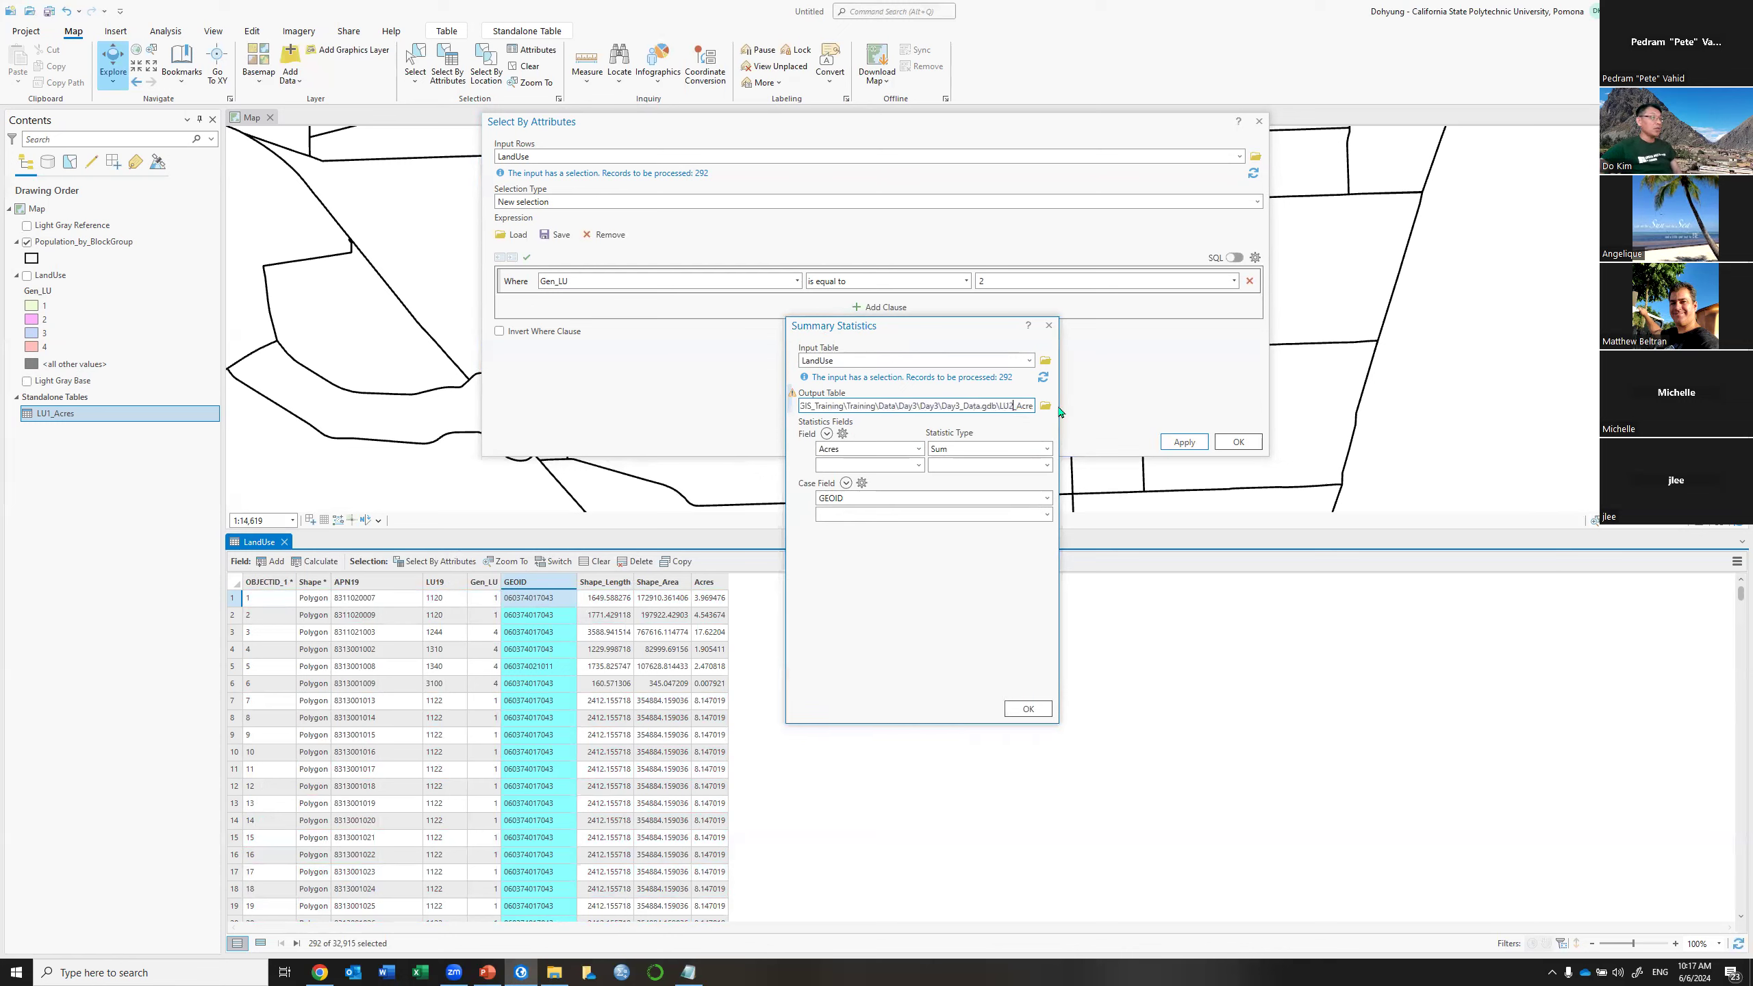
click(1019, 708)
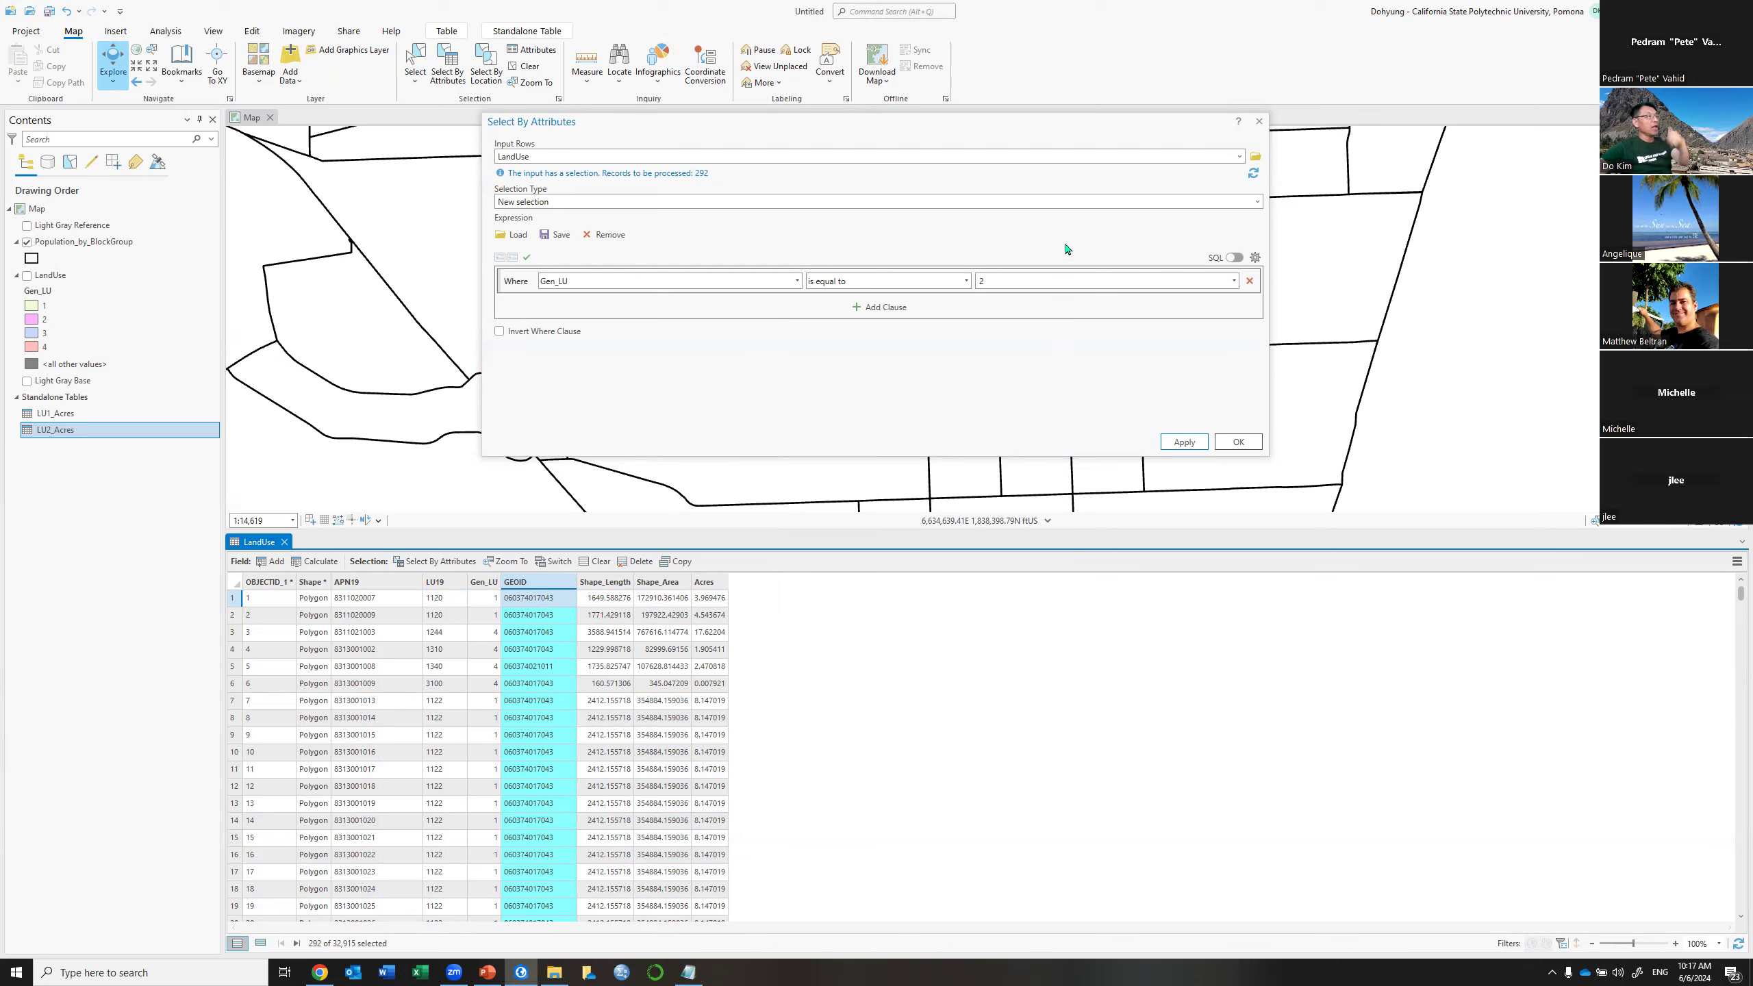
Select the parcels where Gen_LU equals 3
click(1235, 280)
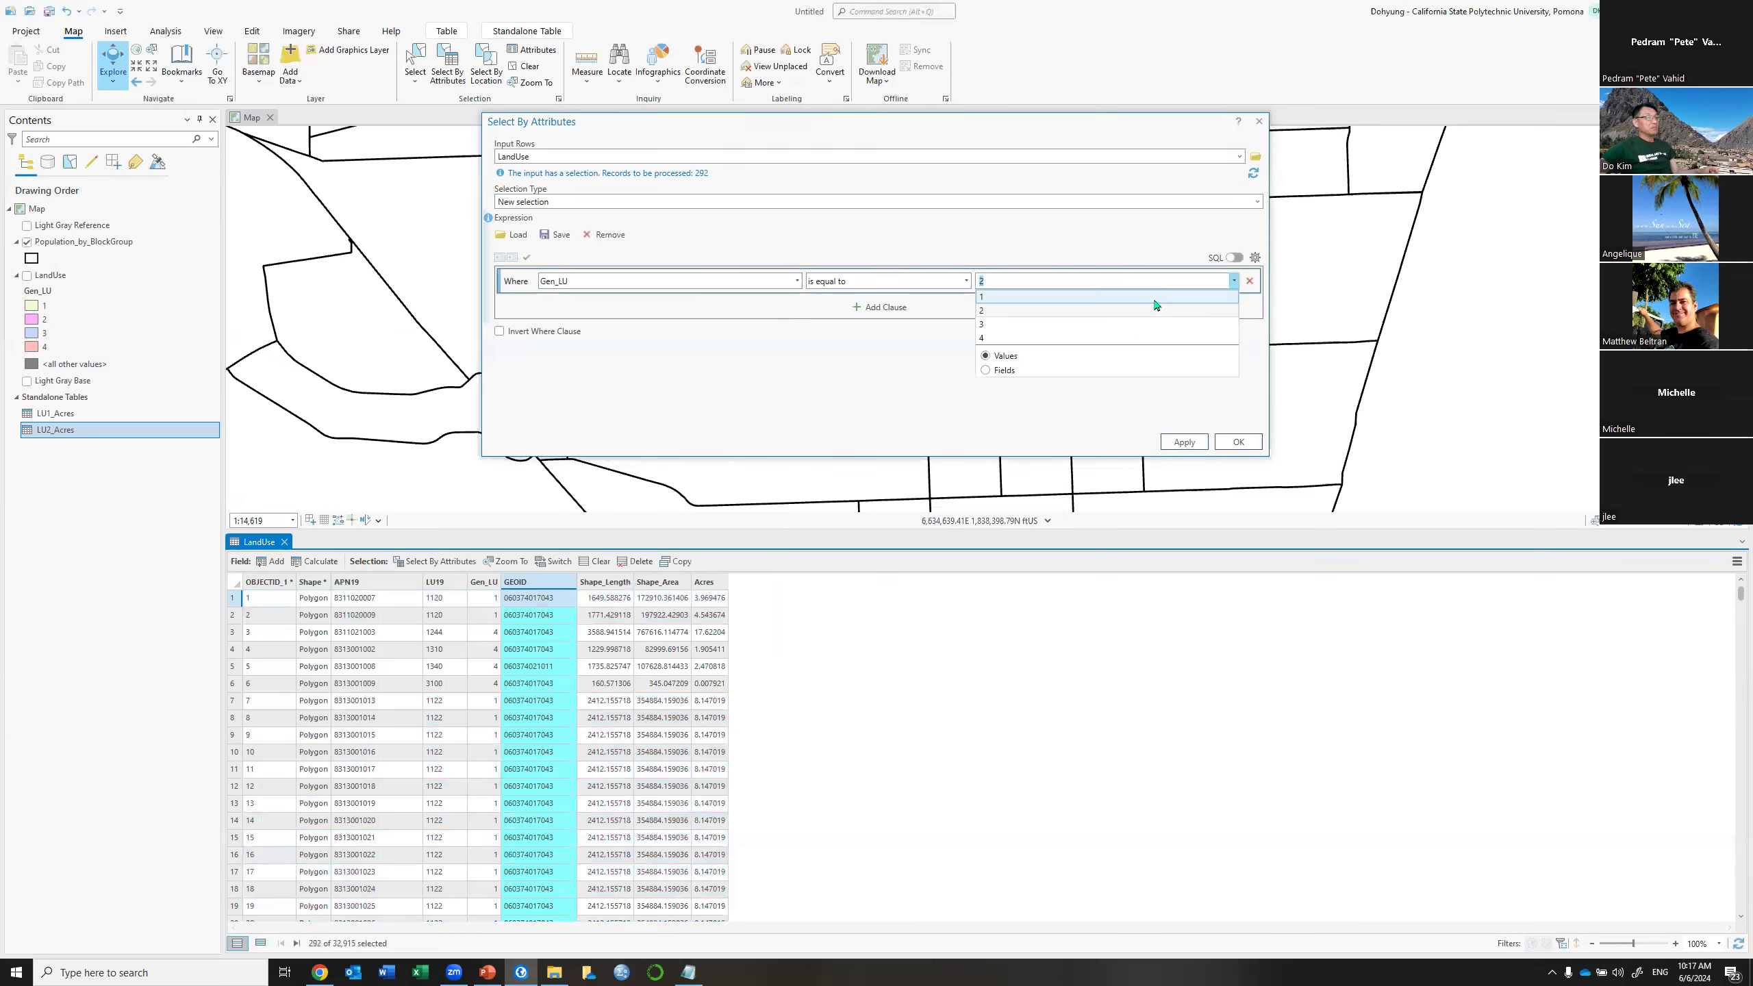
click(1018, 329)
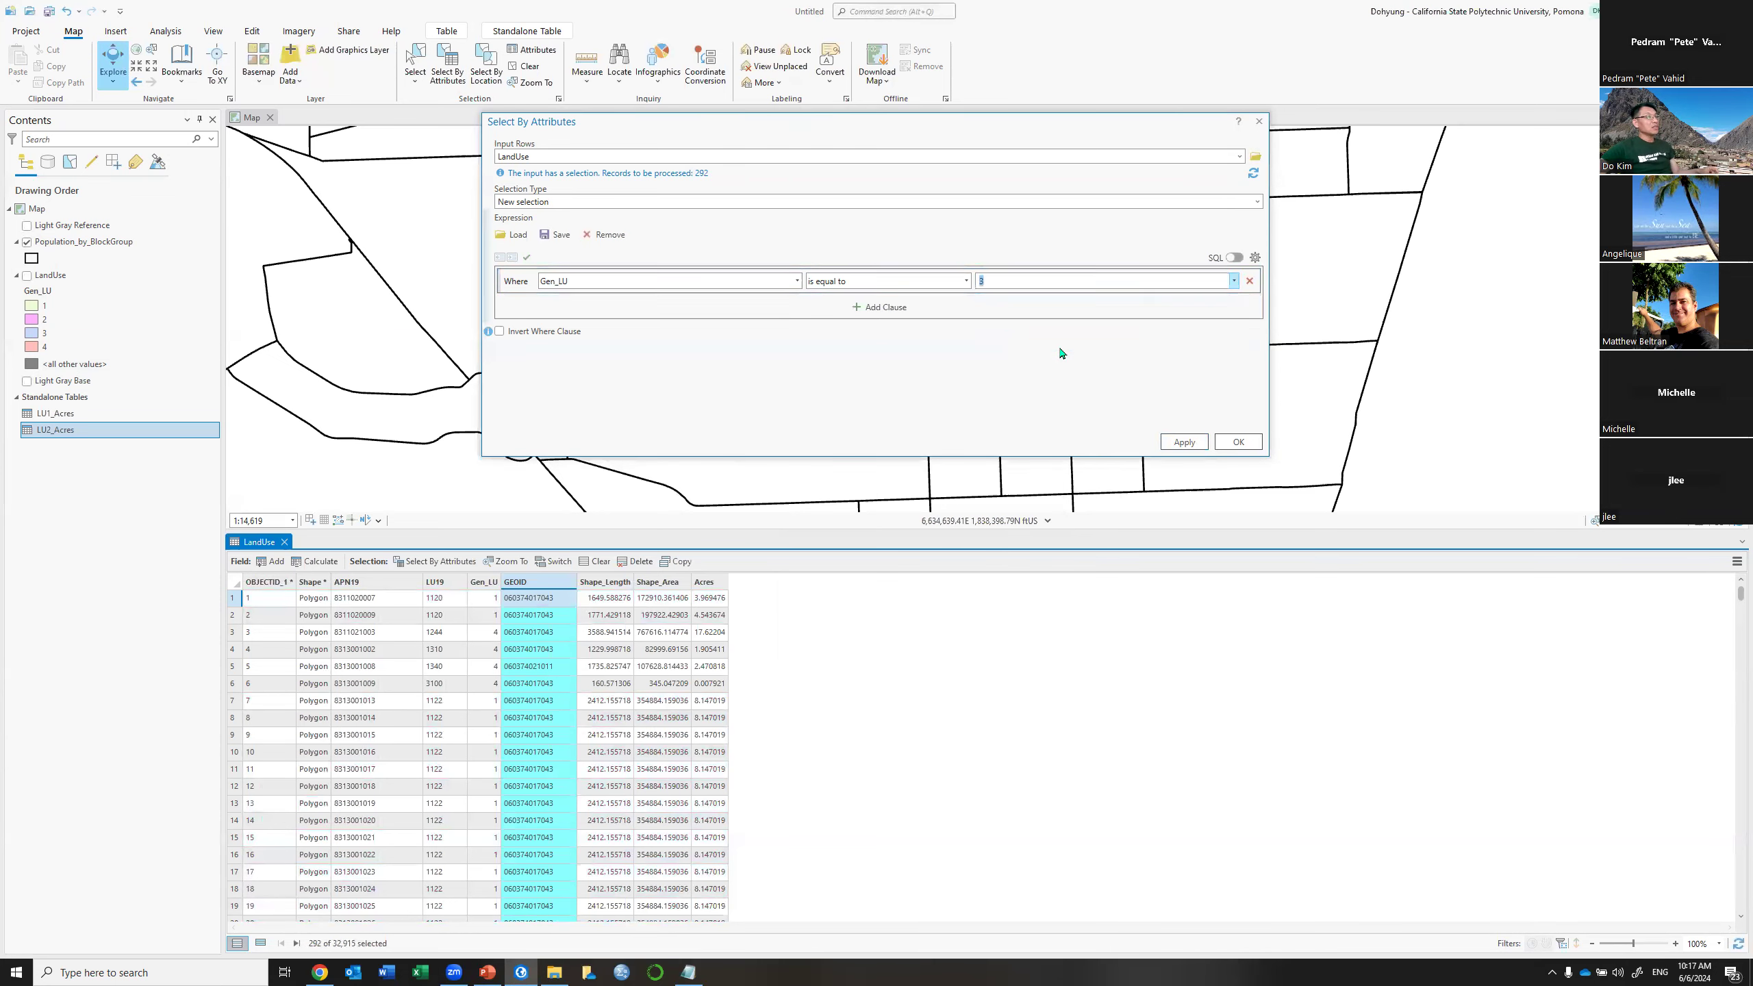
click(1183, 442)
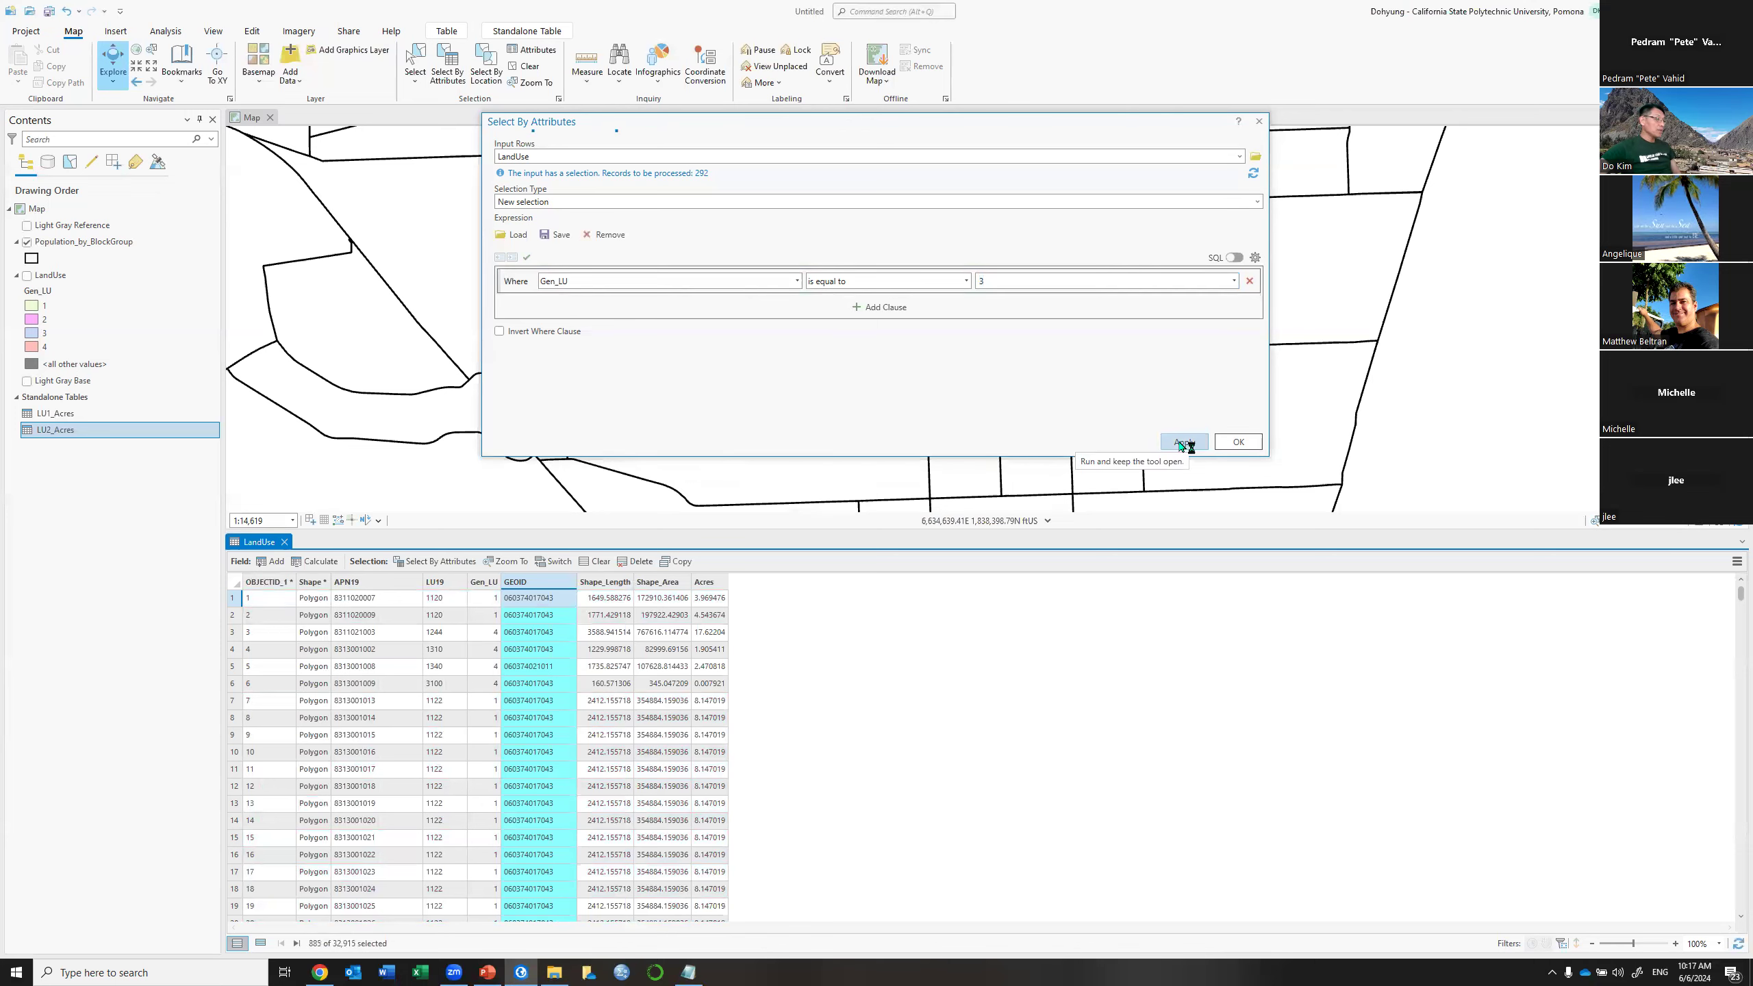
Summarize the 885 Gen_LU 3 parcels' Acres by GEOID into an LU3_Acres table
right_click(539, 582)
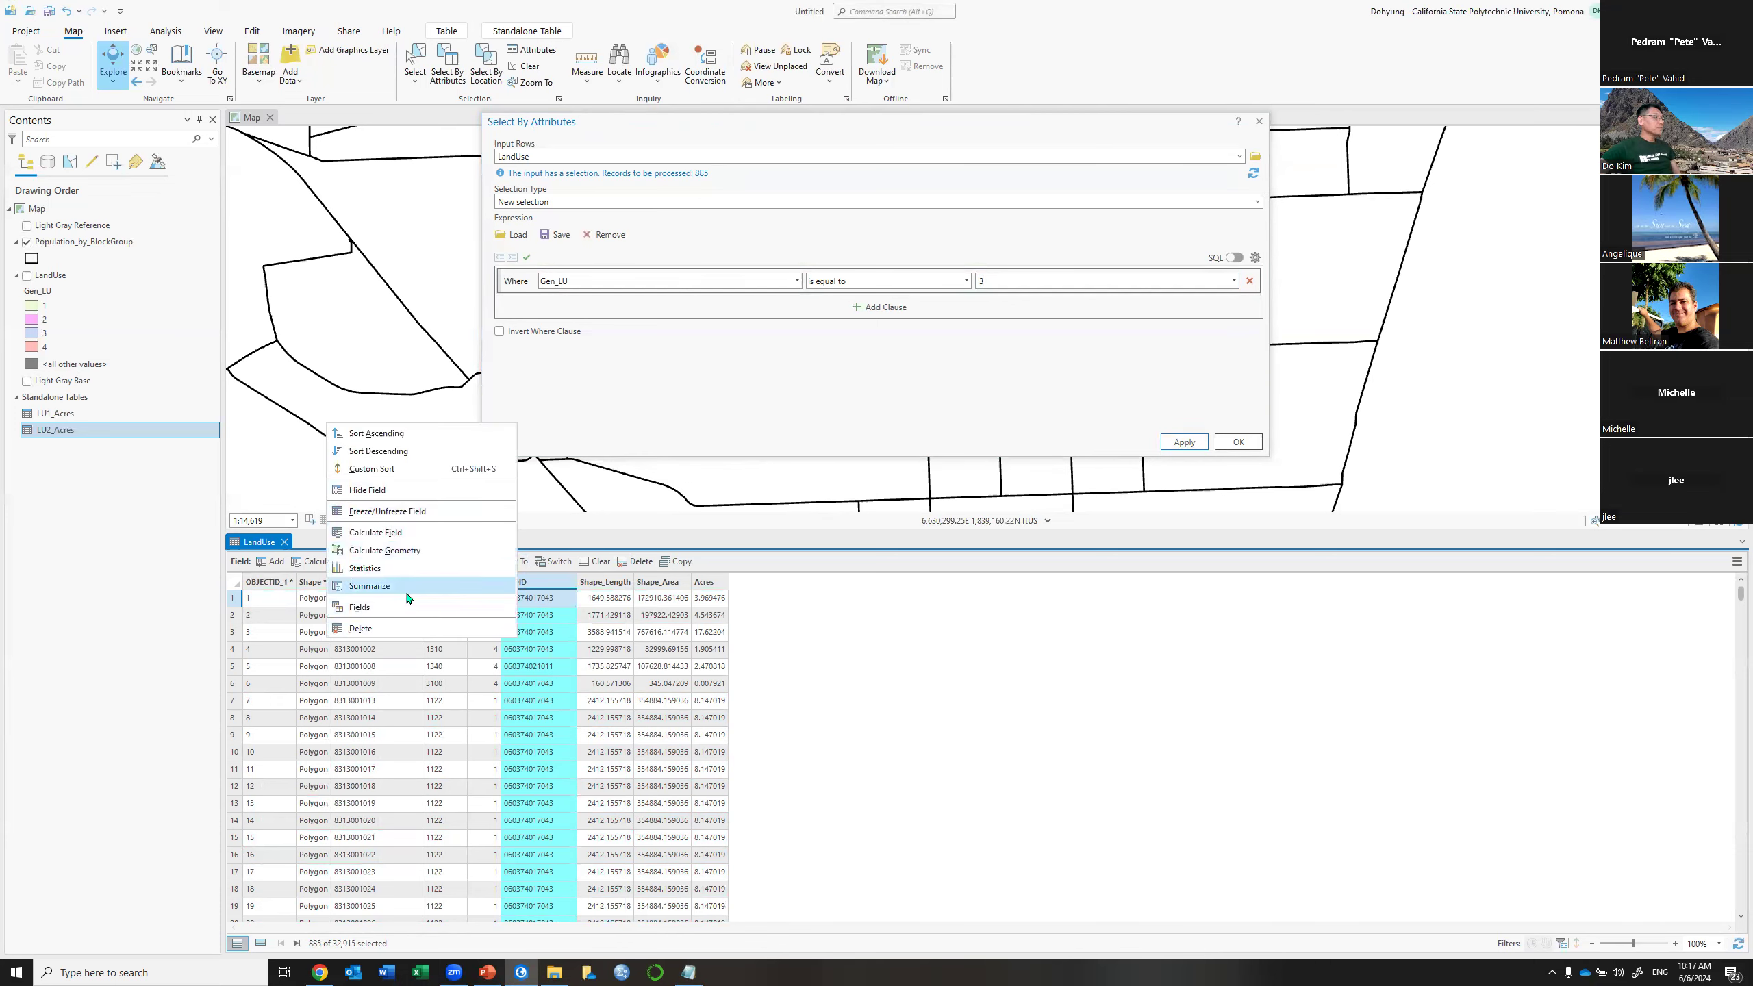
click(404, 568)
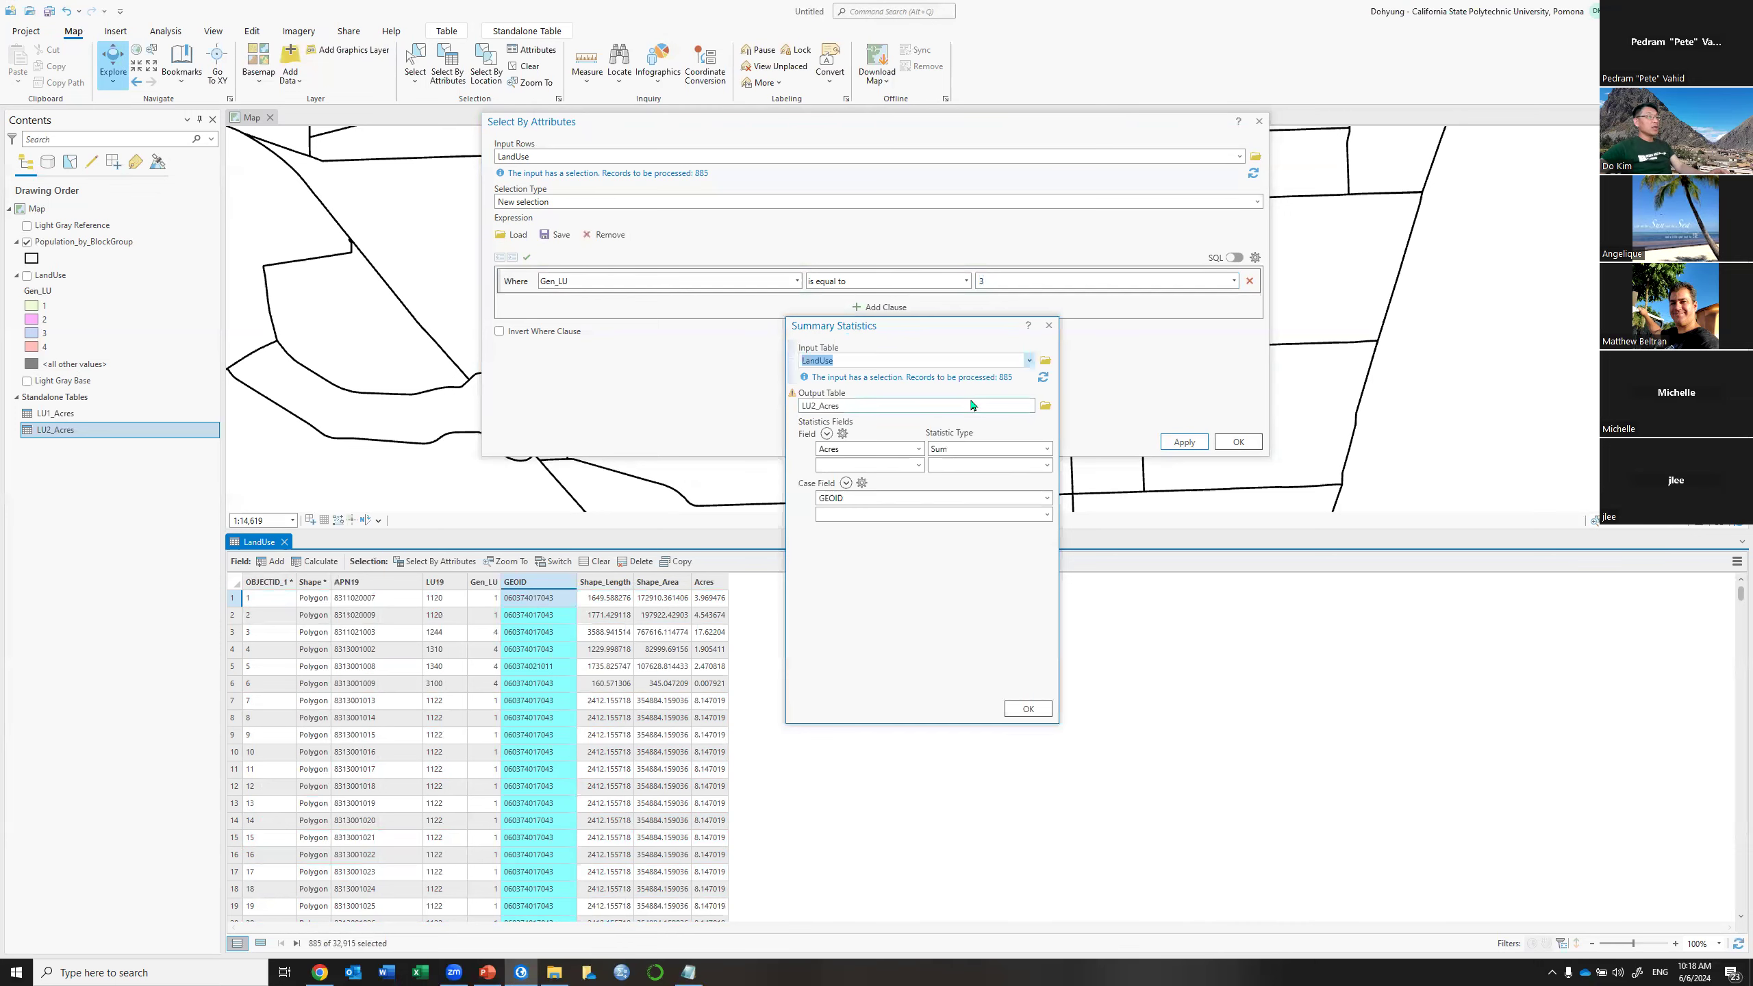
click(973, 405)
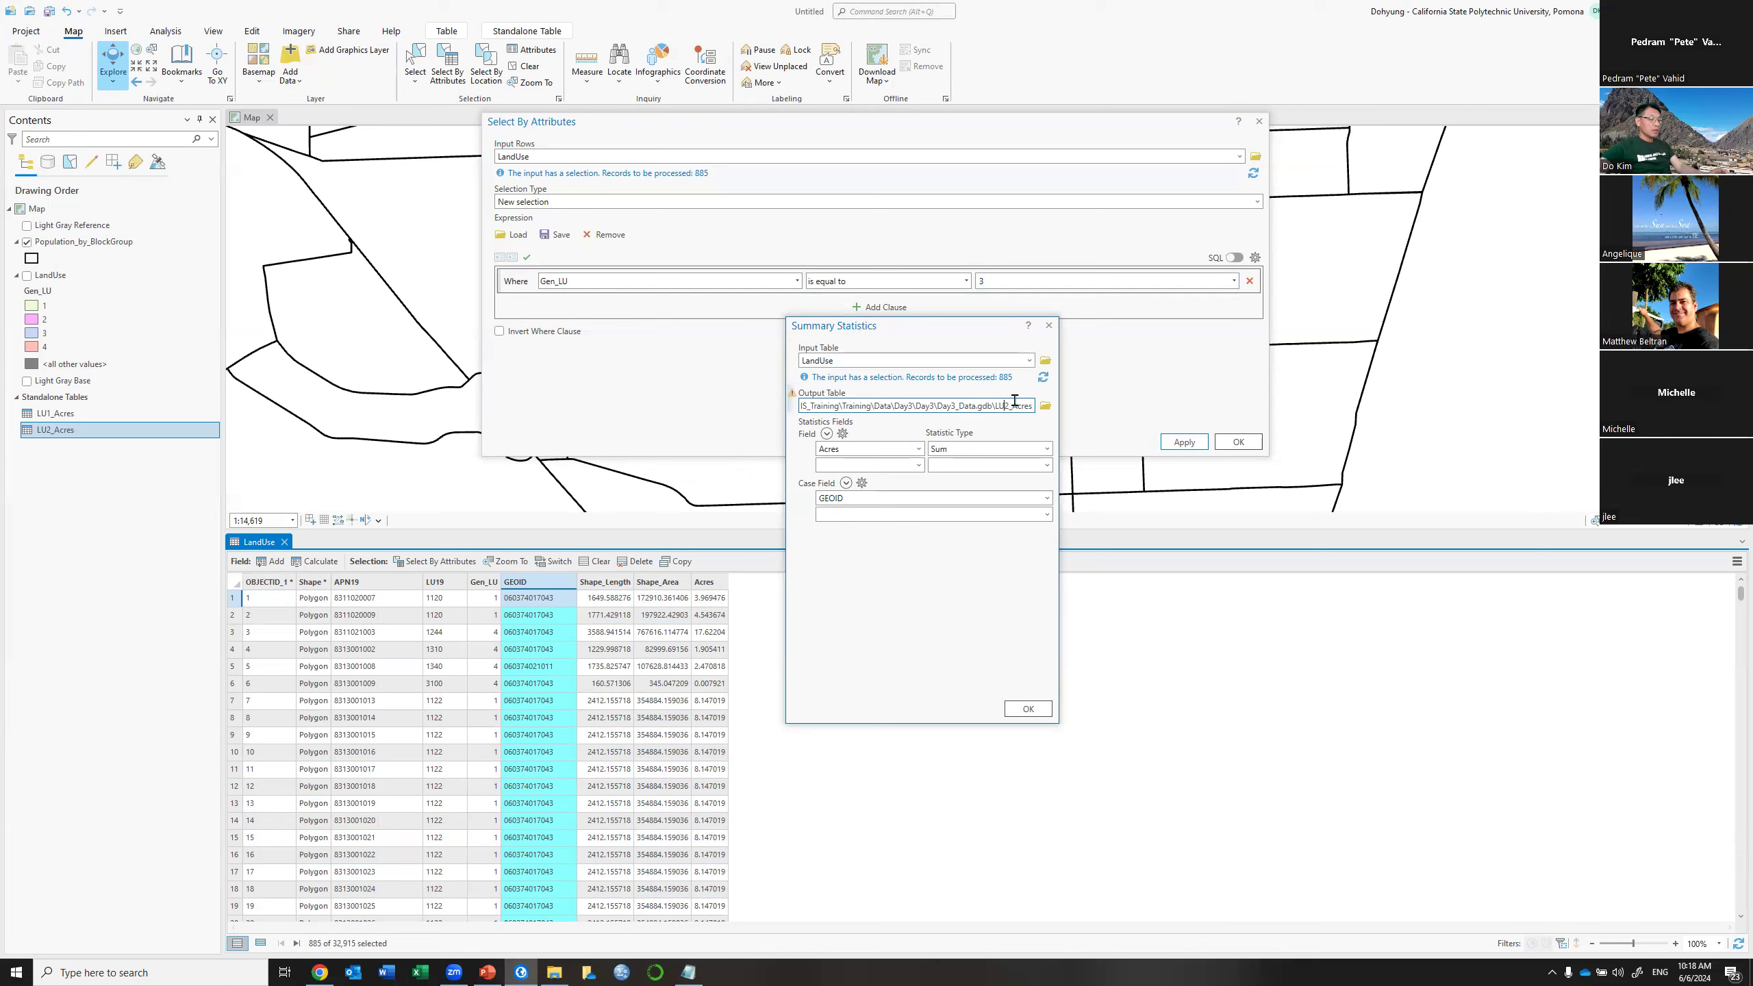
key(BackSpace)
text(3)
click(1027, 708)
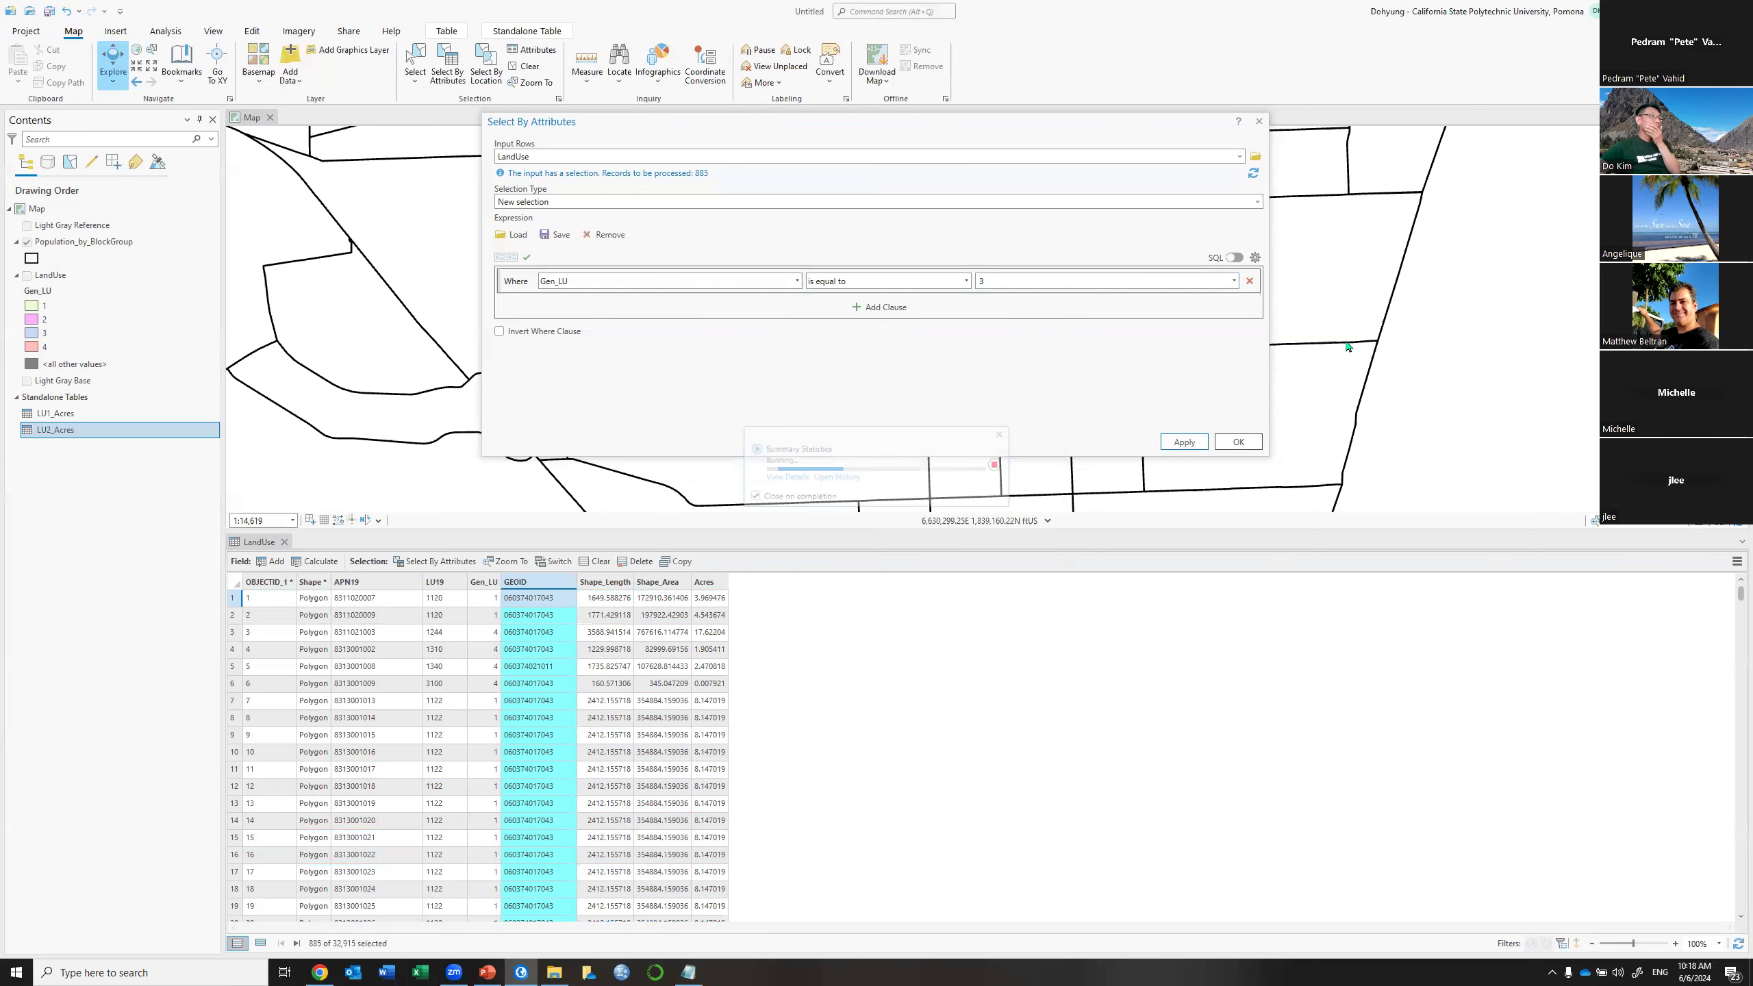
click(1235, 285)
click(1073, 337)
Select the parcels where Gen_LU equals 4
click(1233, 281)
click(1234, 281)
click(1035, 340)
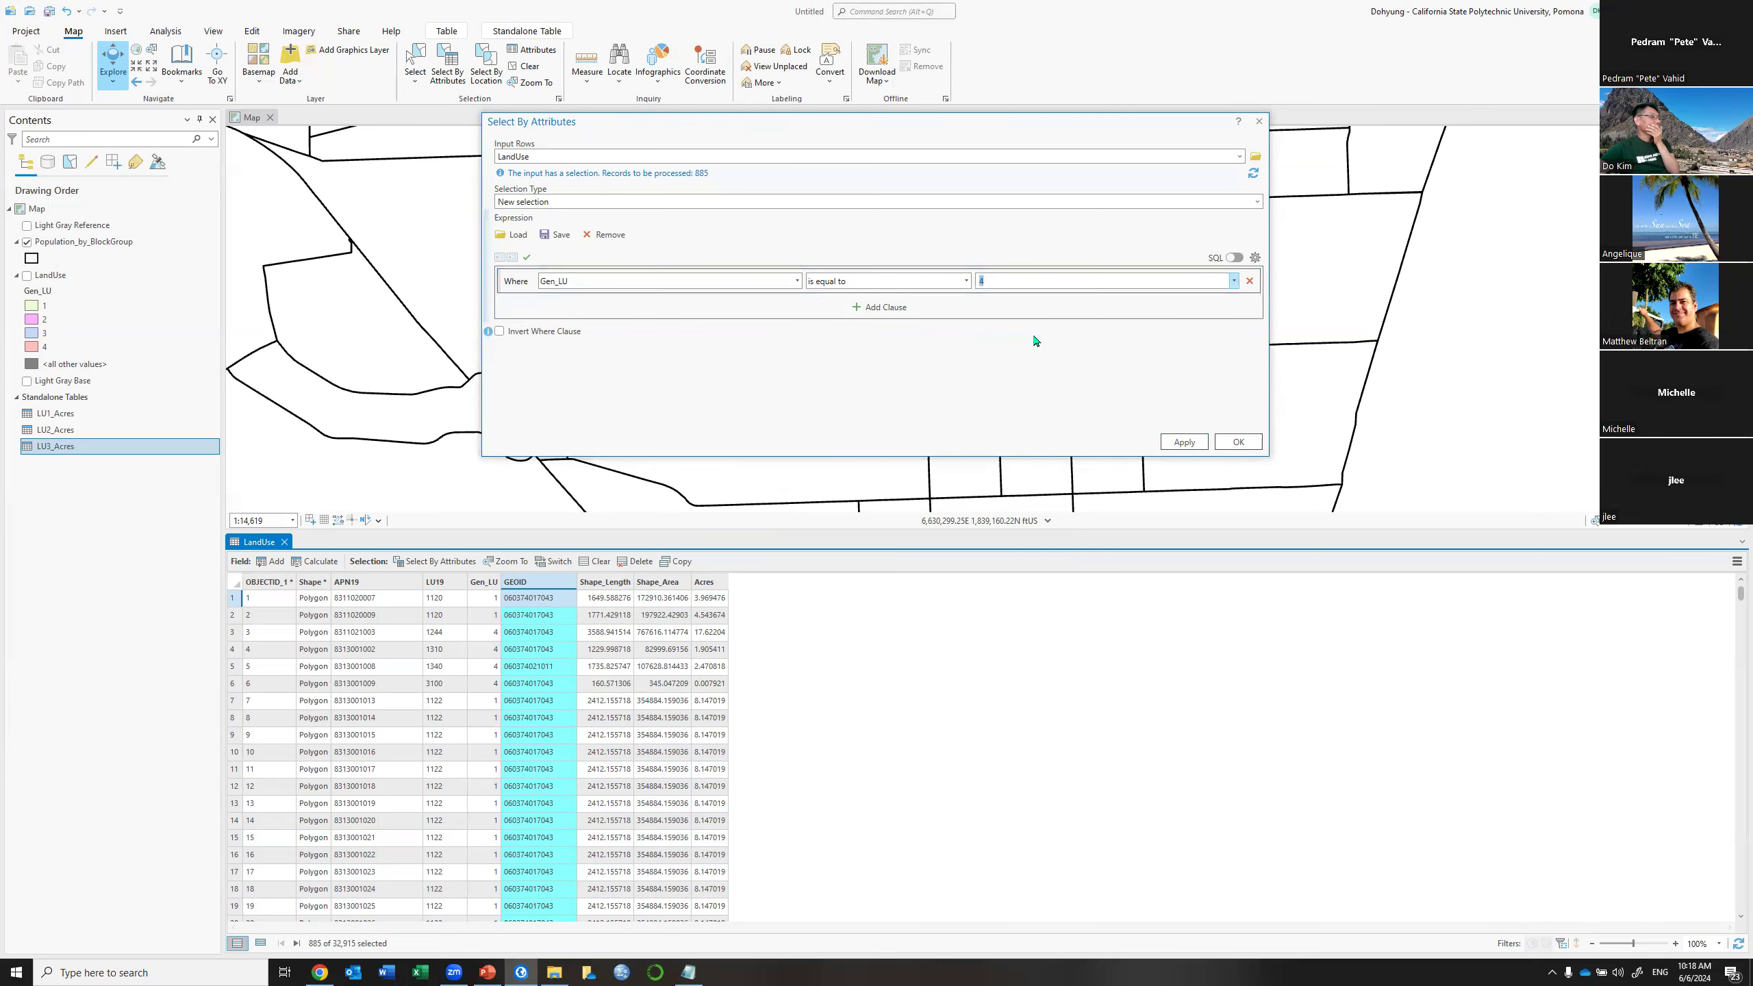
click(1185, 441)
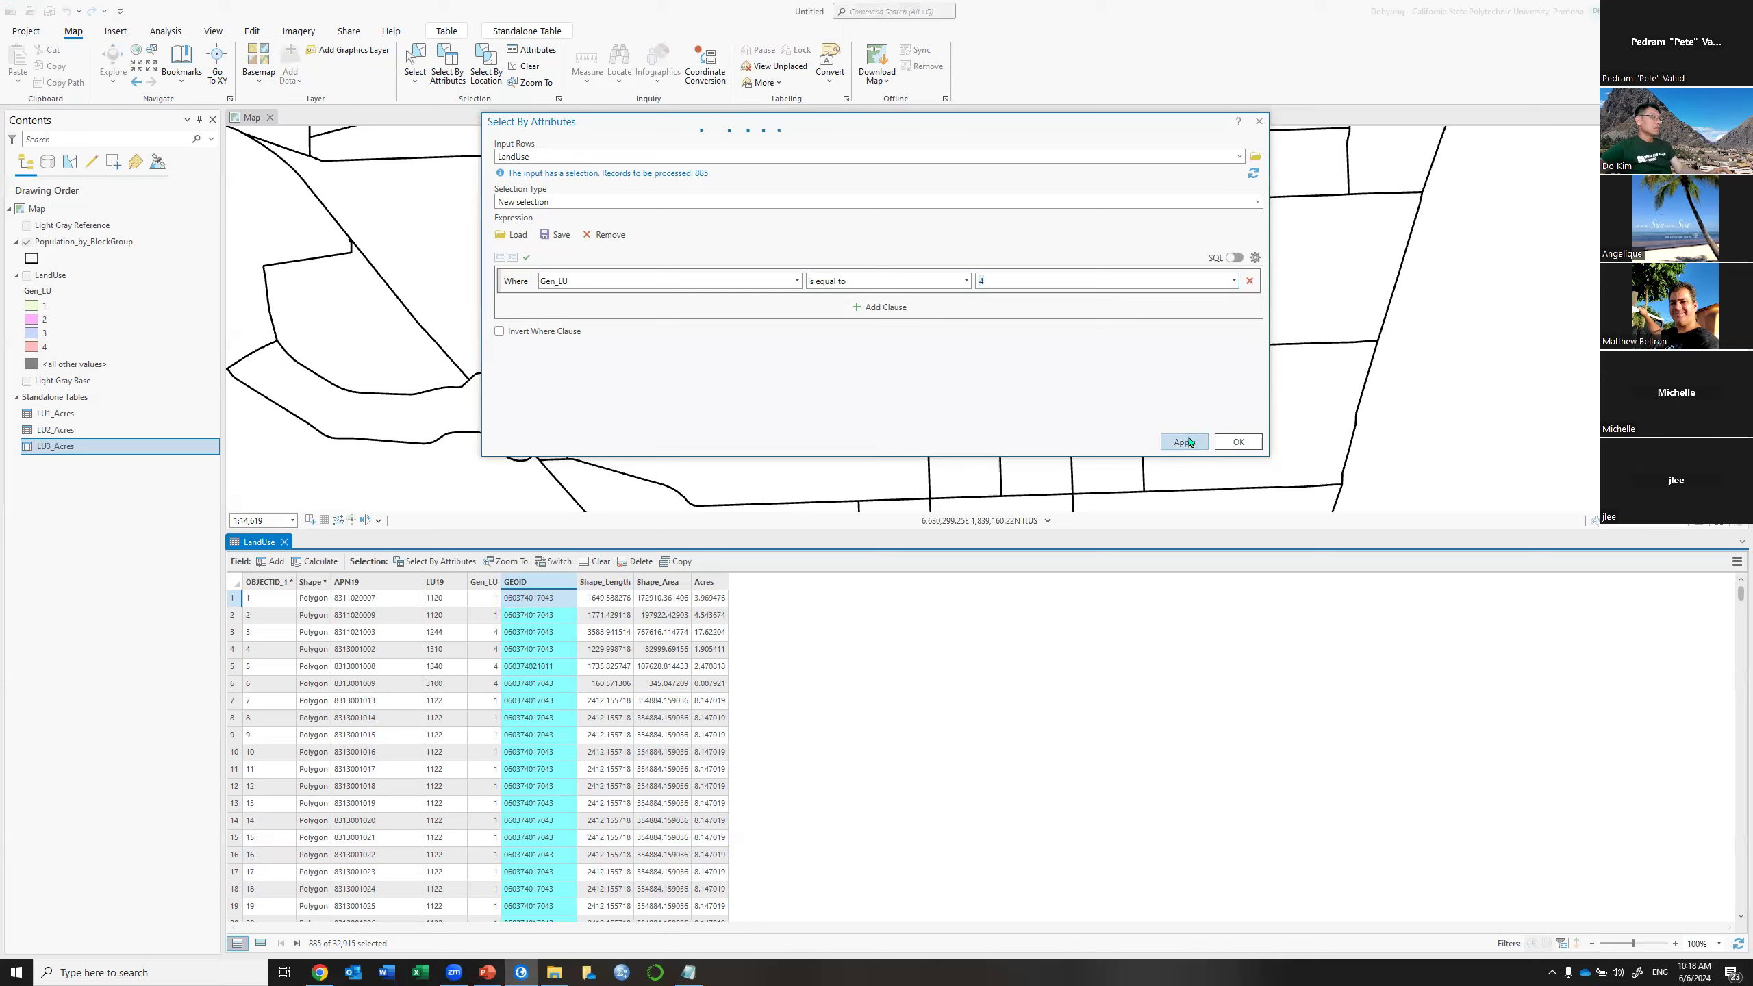
Summarize the 3,355 Gen_LU 4 parcels' Acres by GEOID into an LU4_Acres table
right_click(542, 584)
click(483, 595)
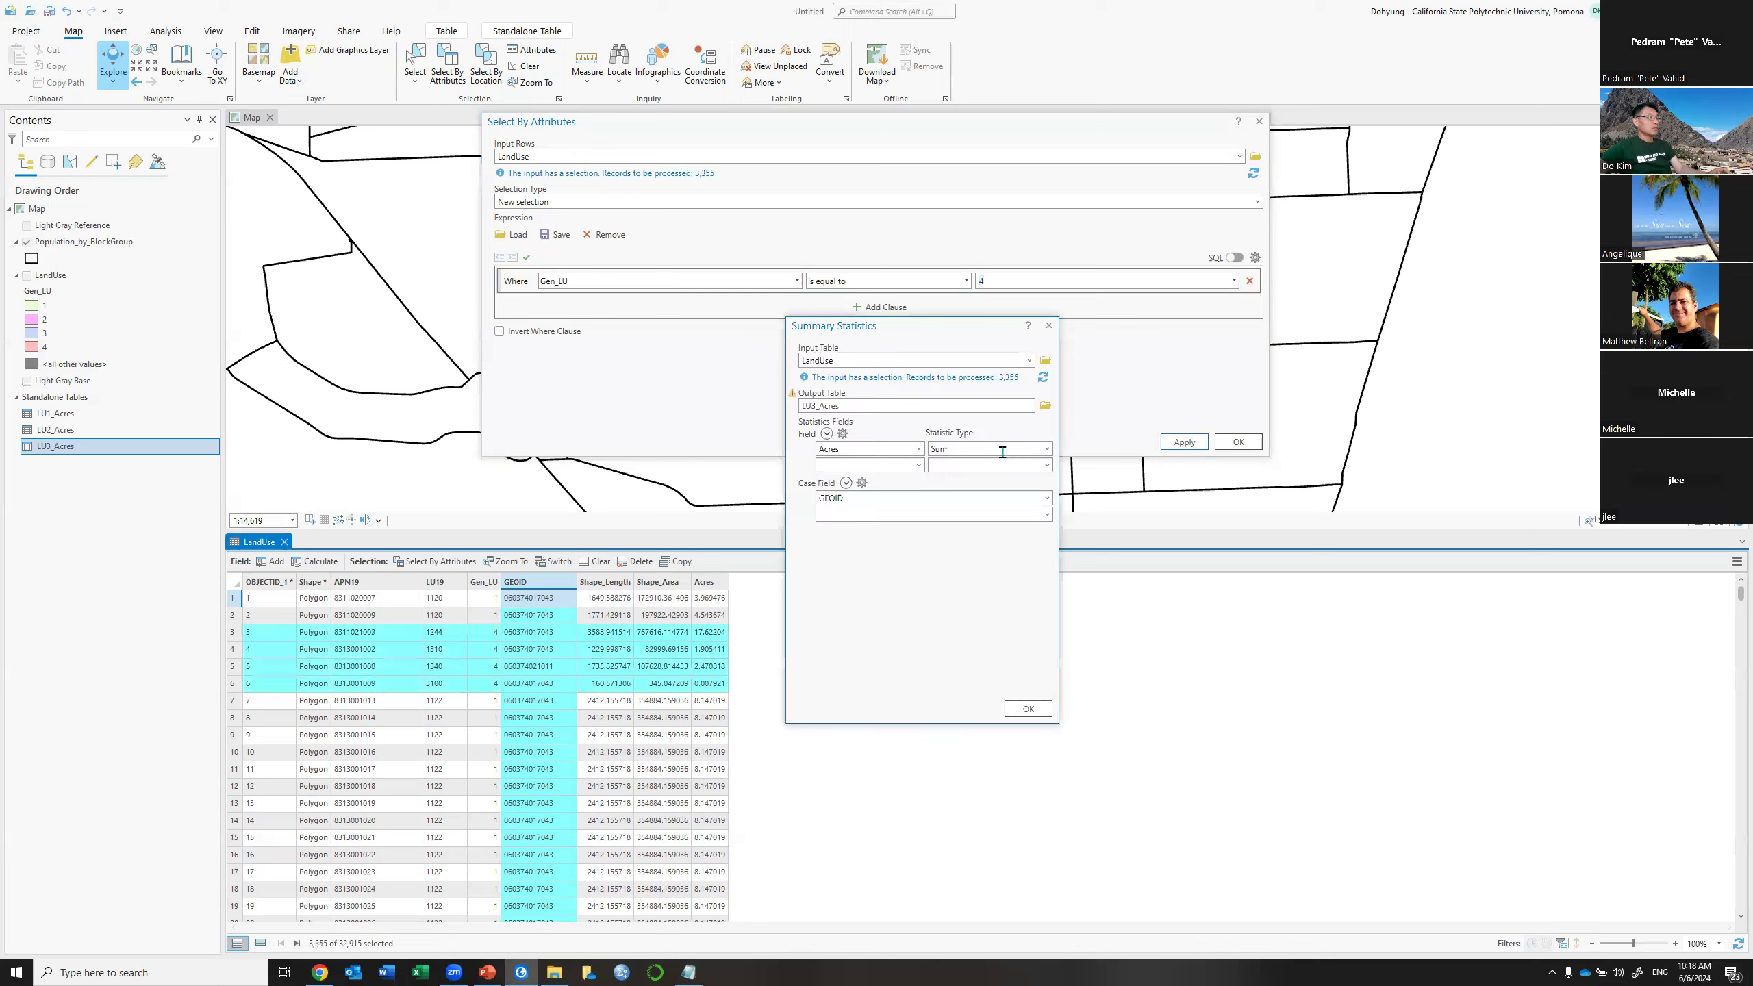
click(880, 407)
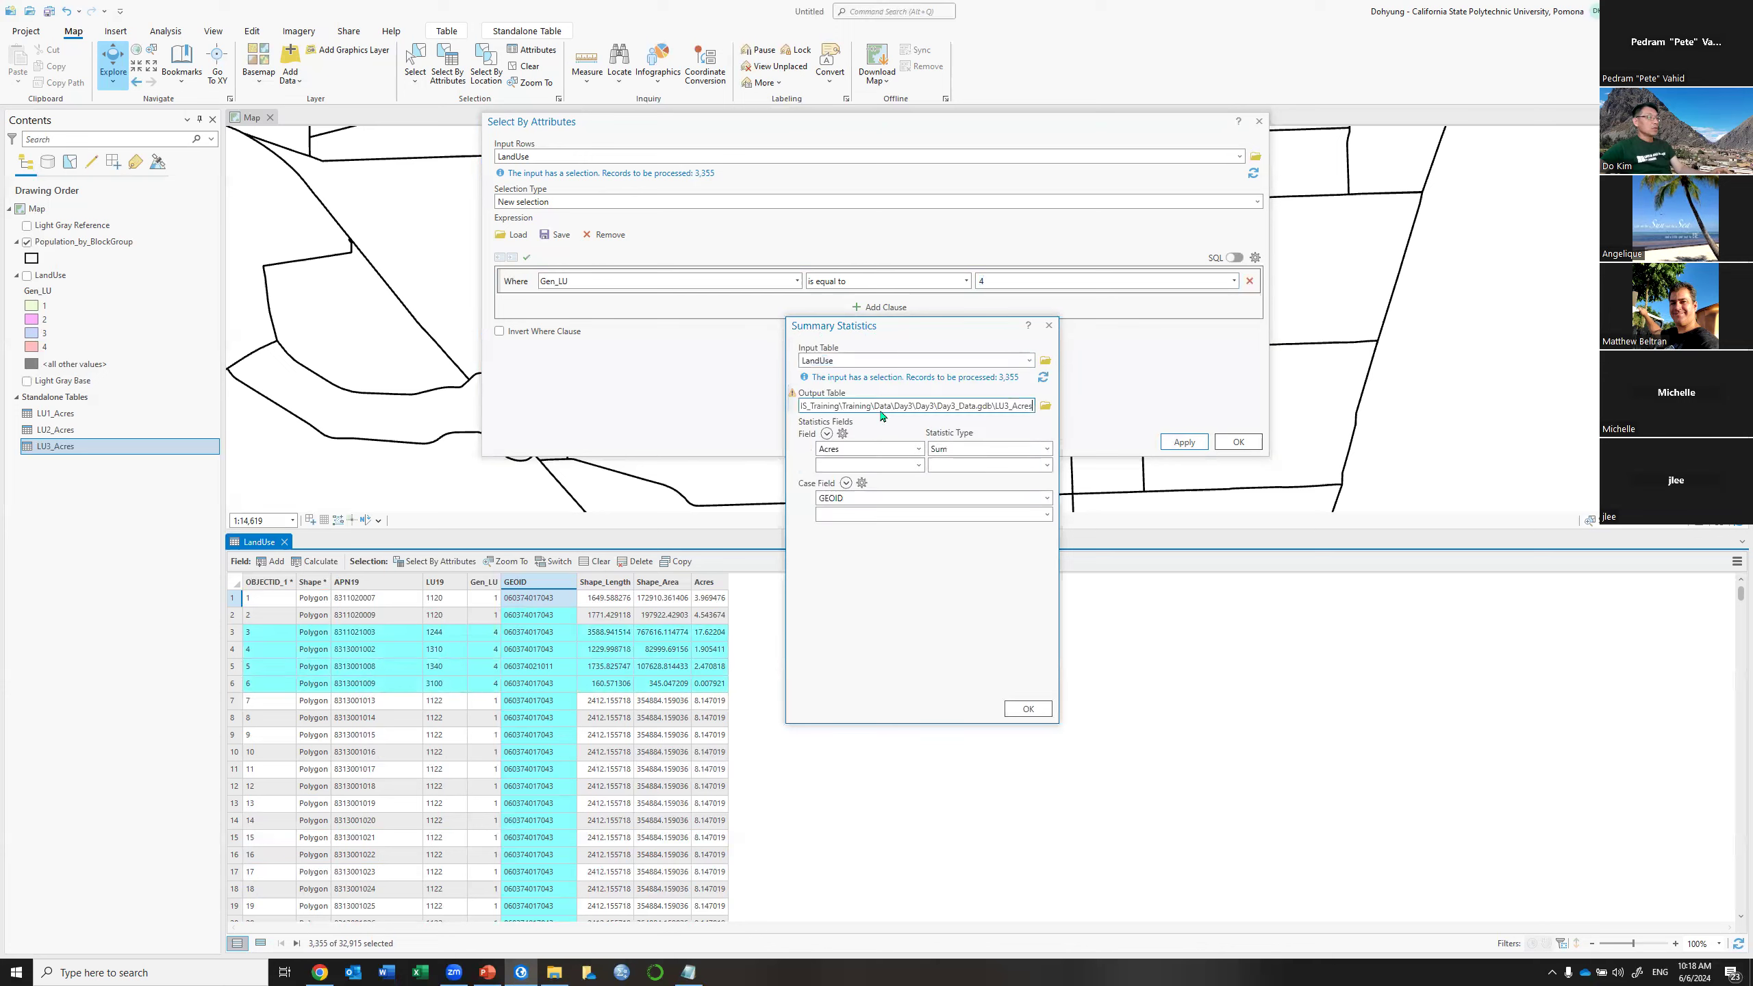
click(1013, 406)
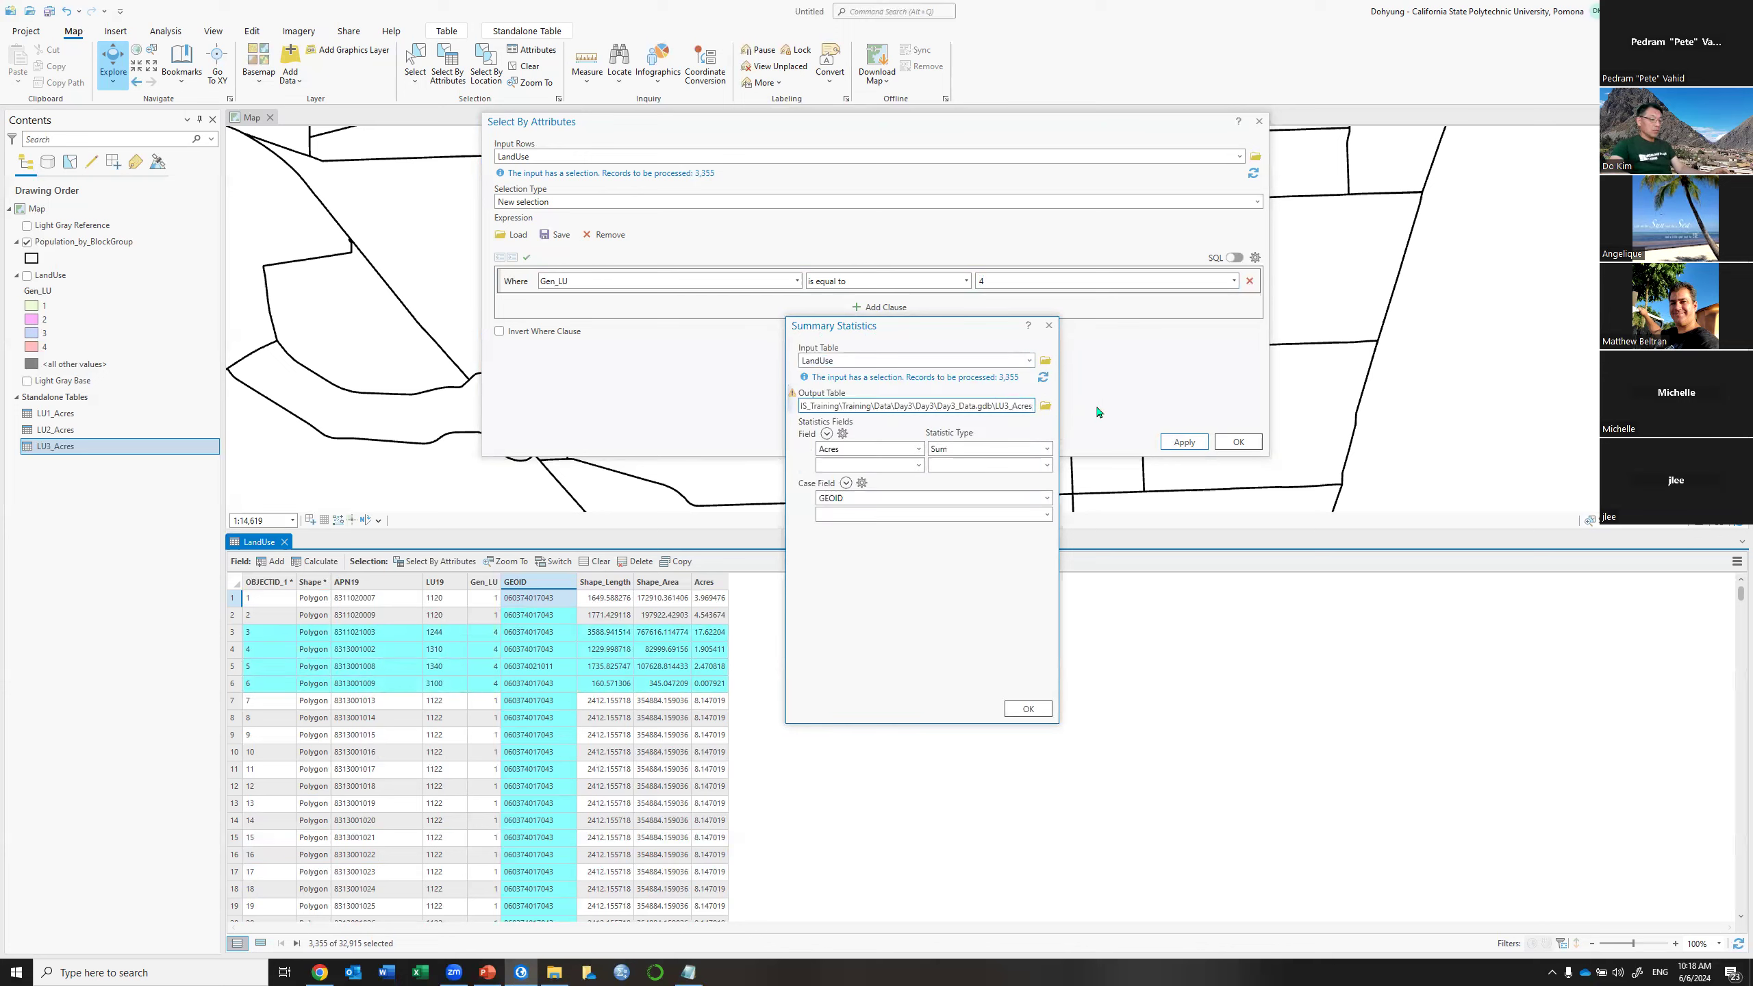
key(BackSpace)
text(4)
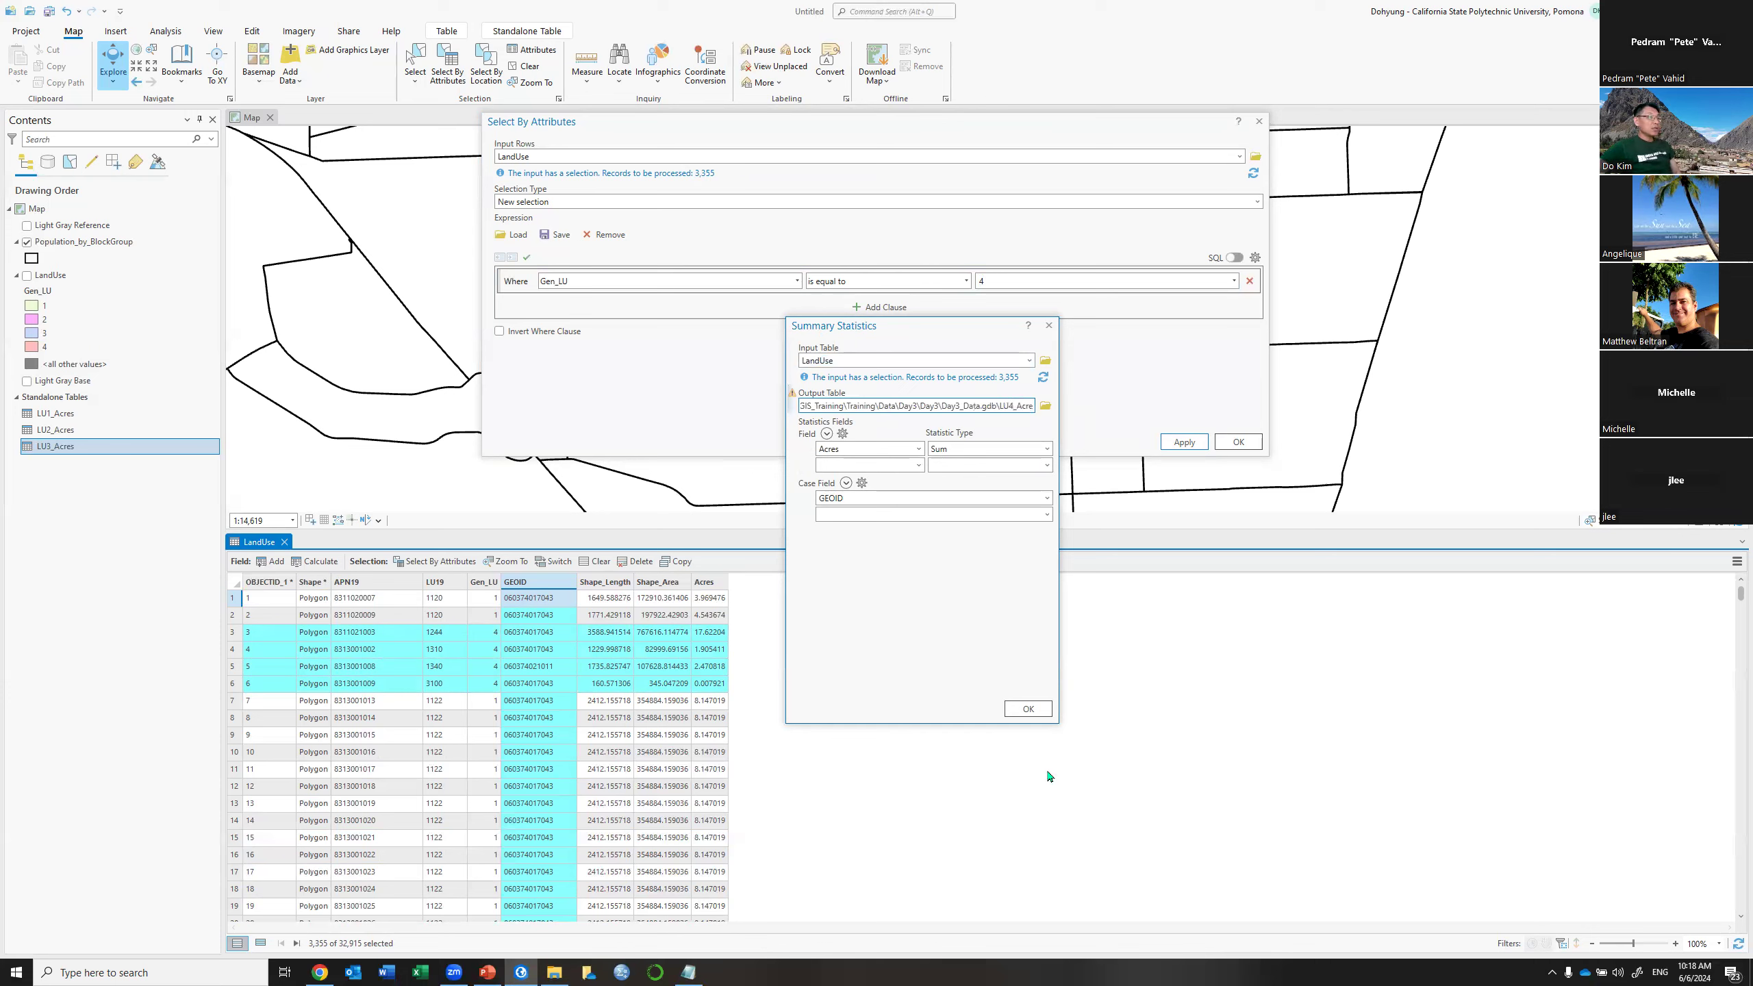
click(1029, 710)
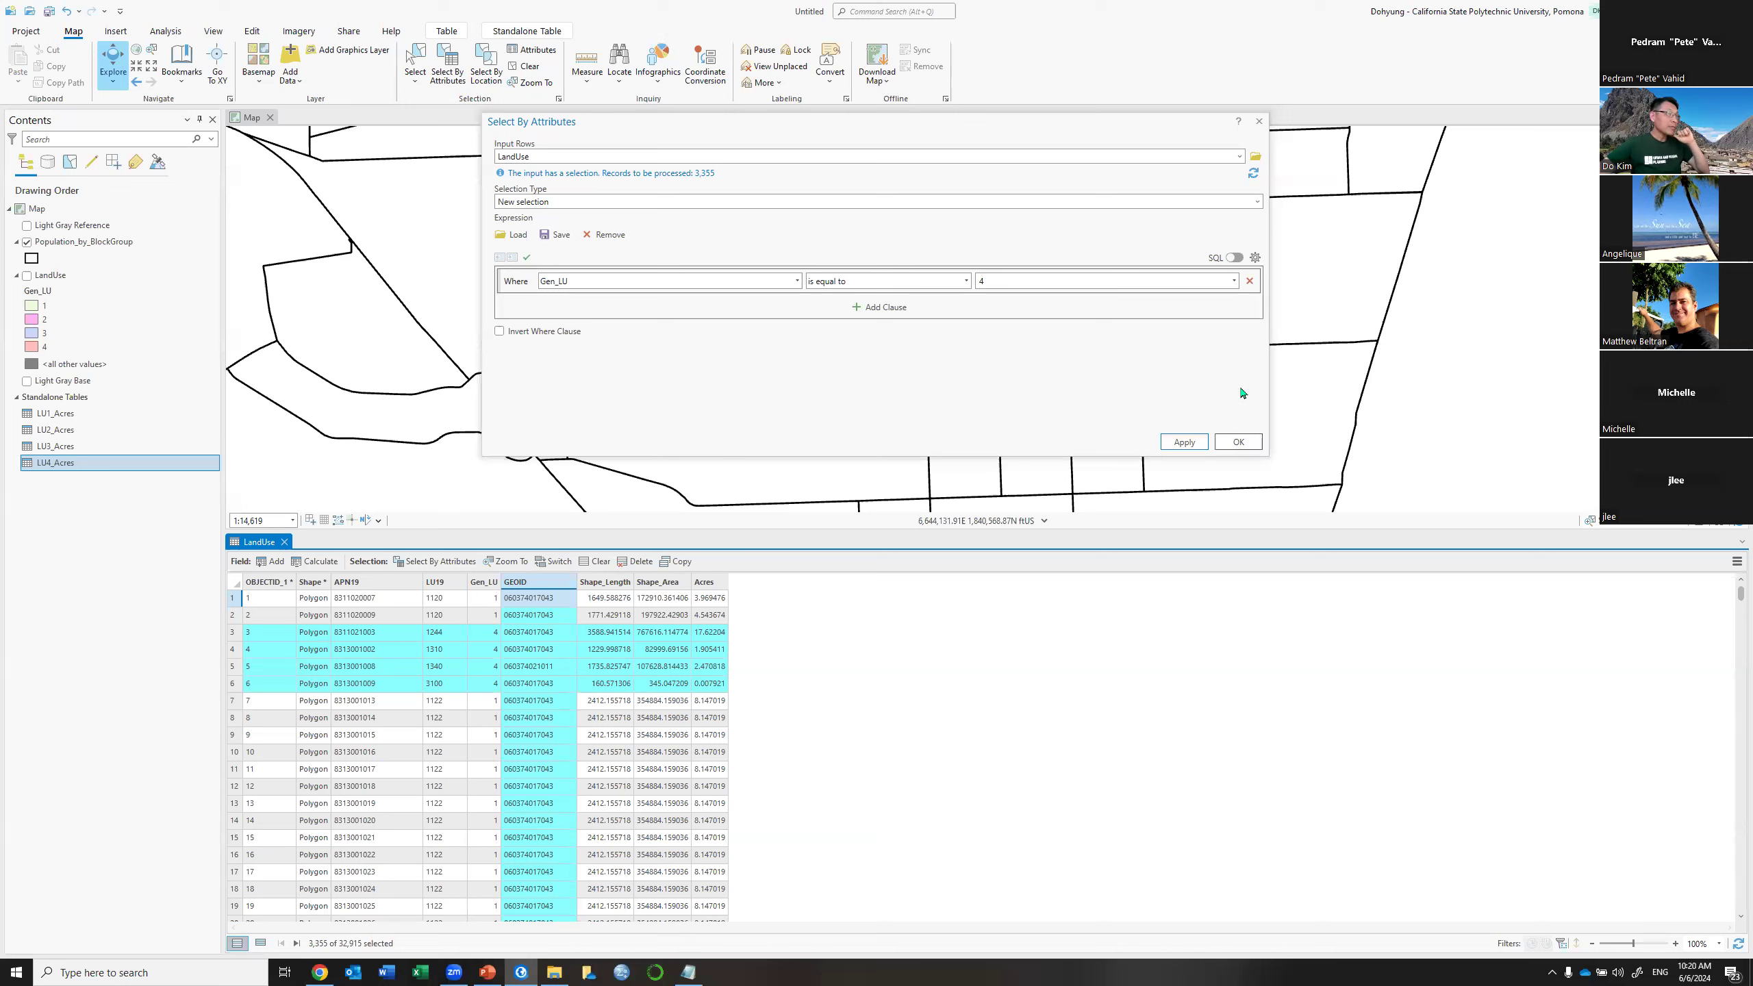
Close Select By Attributes and open the Population_by_BlockGroup attribute table, noting its ACRE field
click(1259, 122)
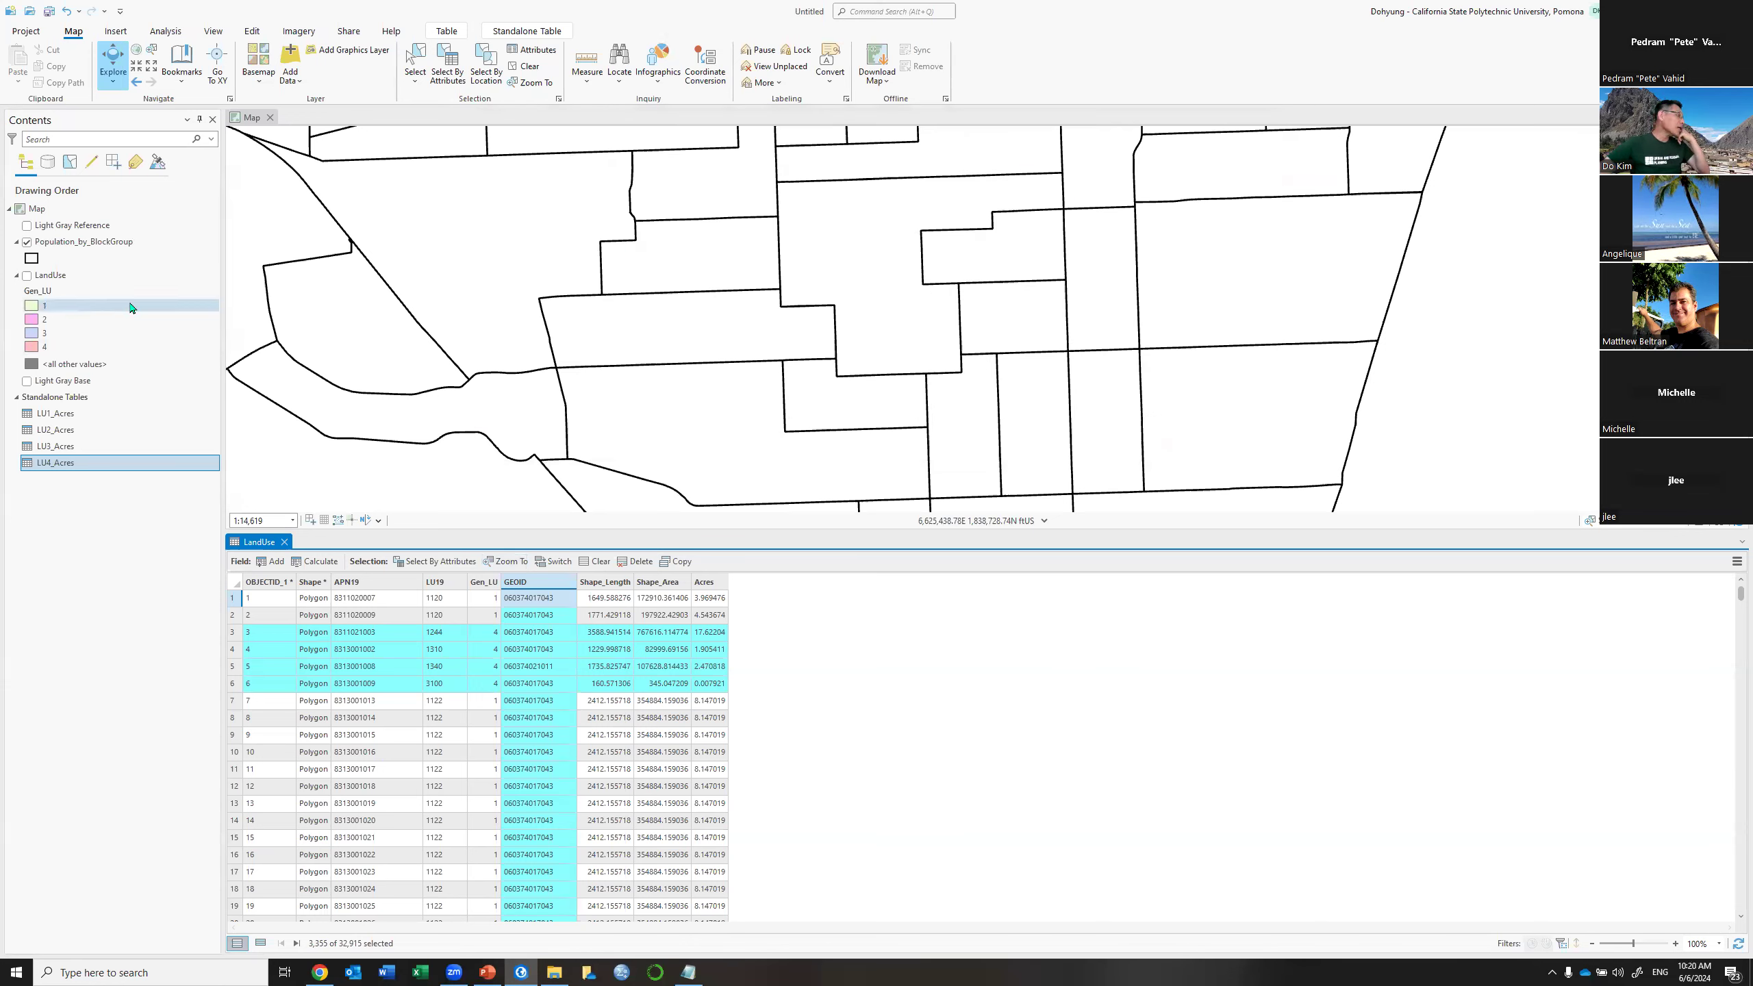
right_click(128, 254)
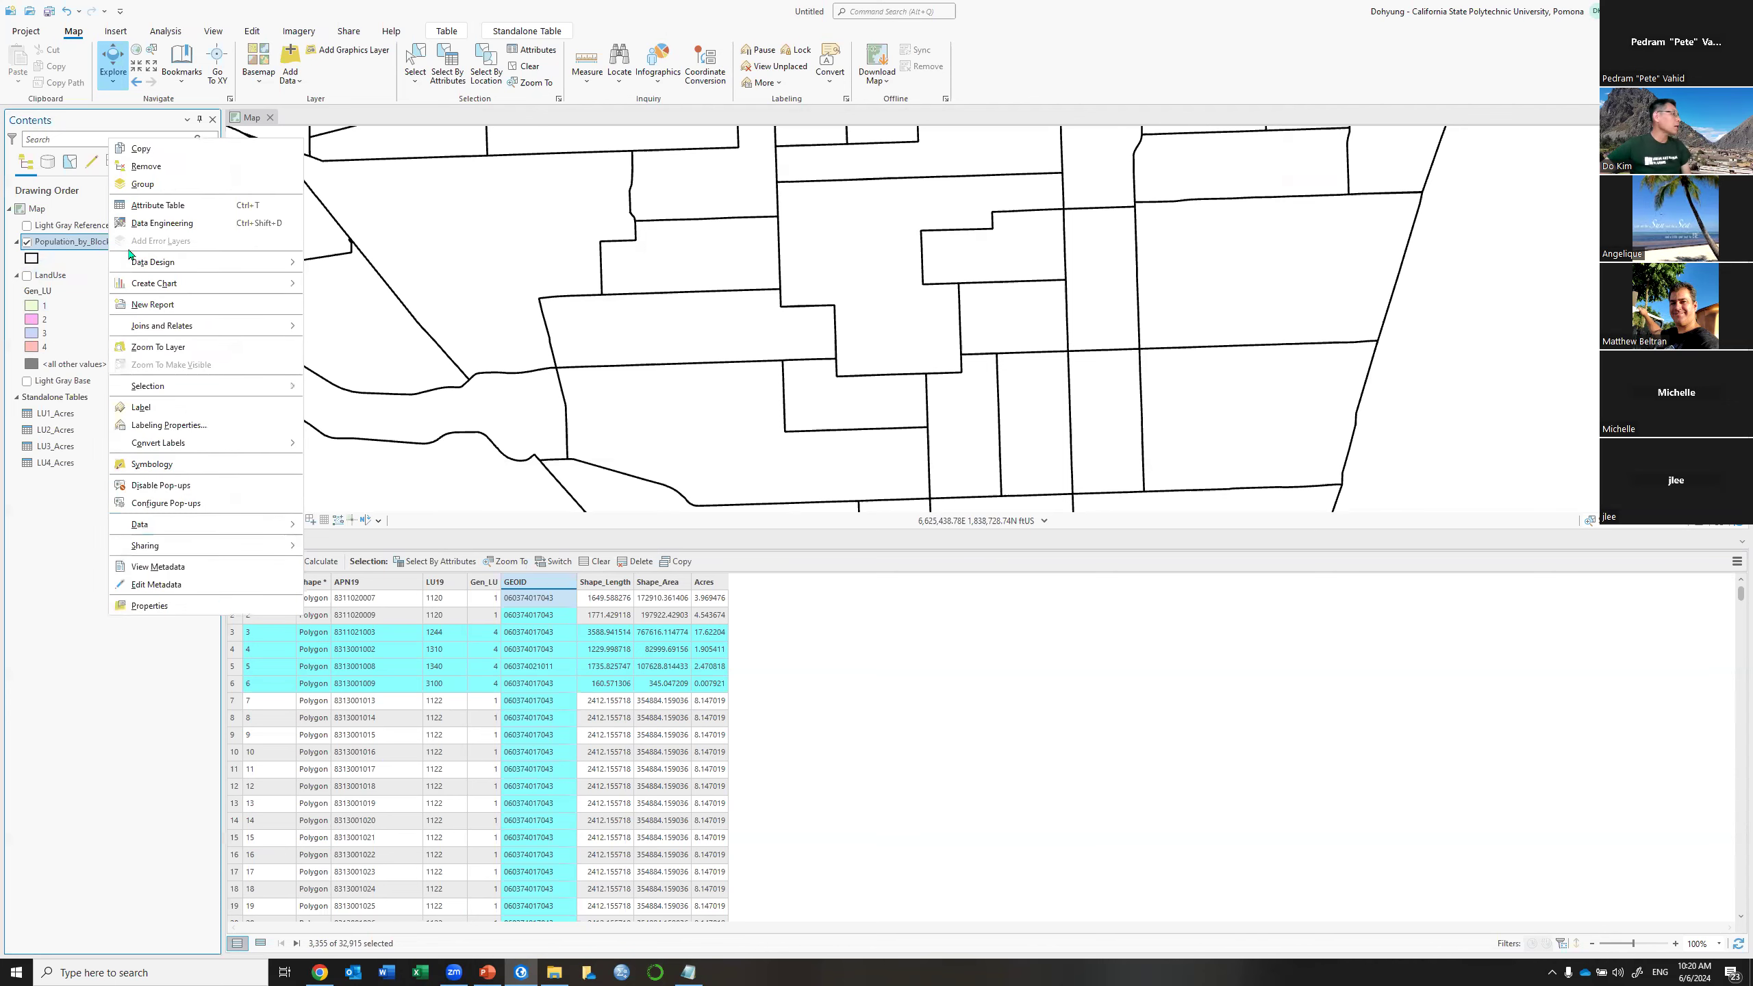
click(163, 205)
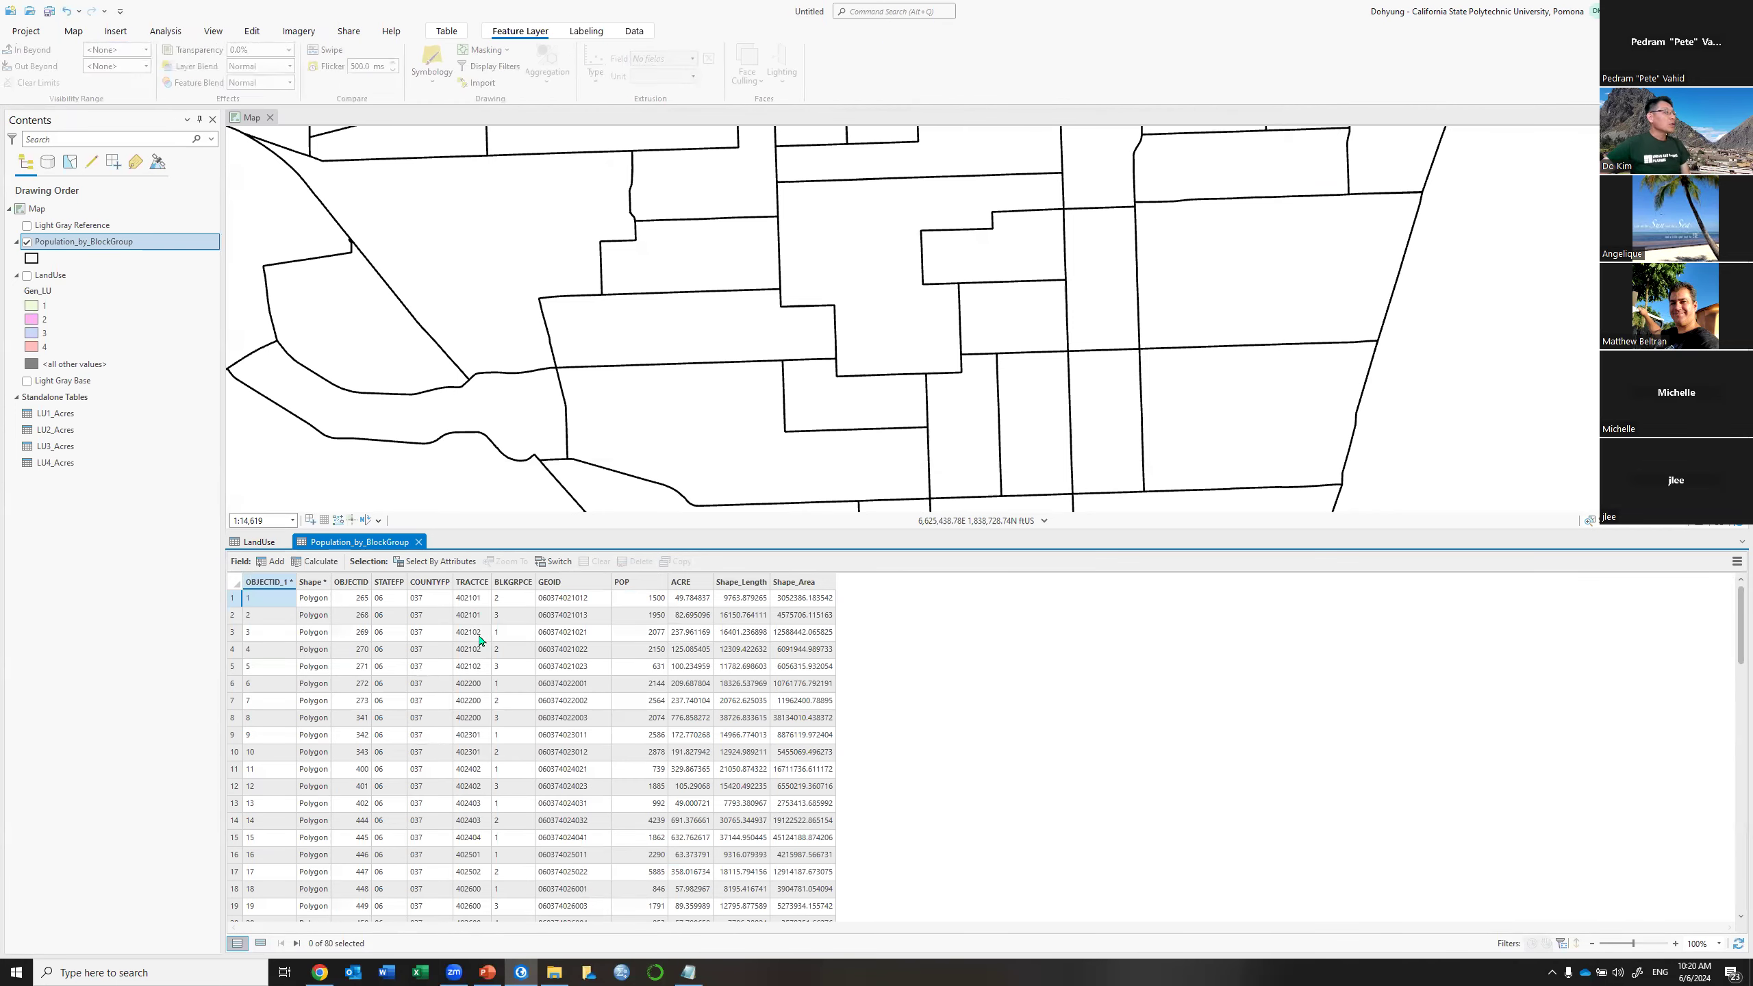
click(694, 588)
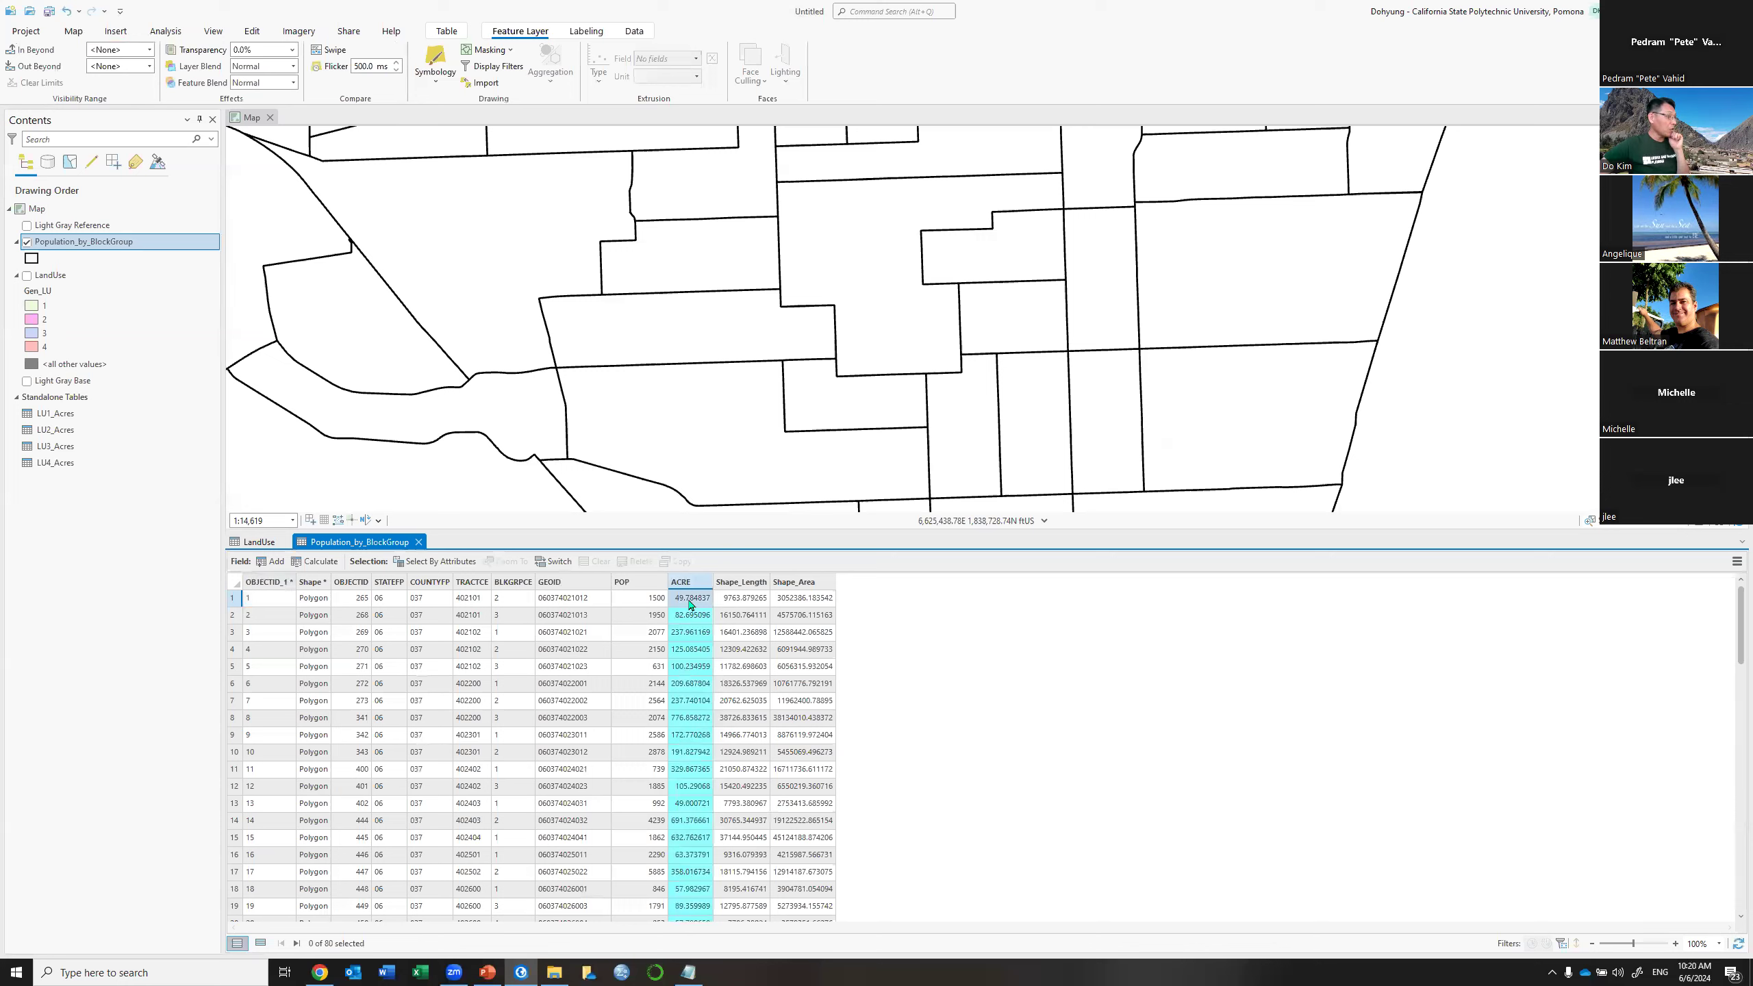
Select the first block group record and center the map on it
click(233, 598)
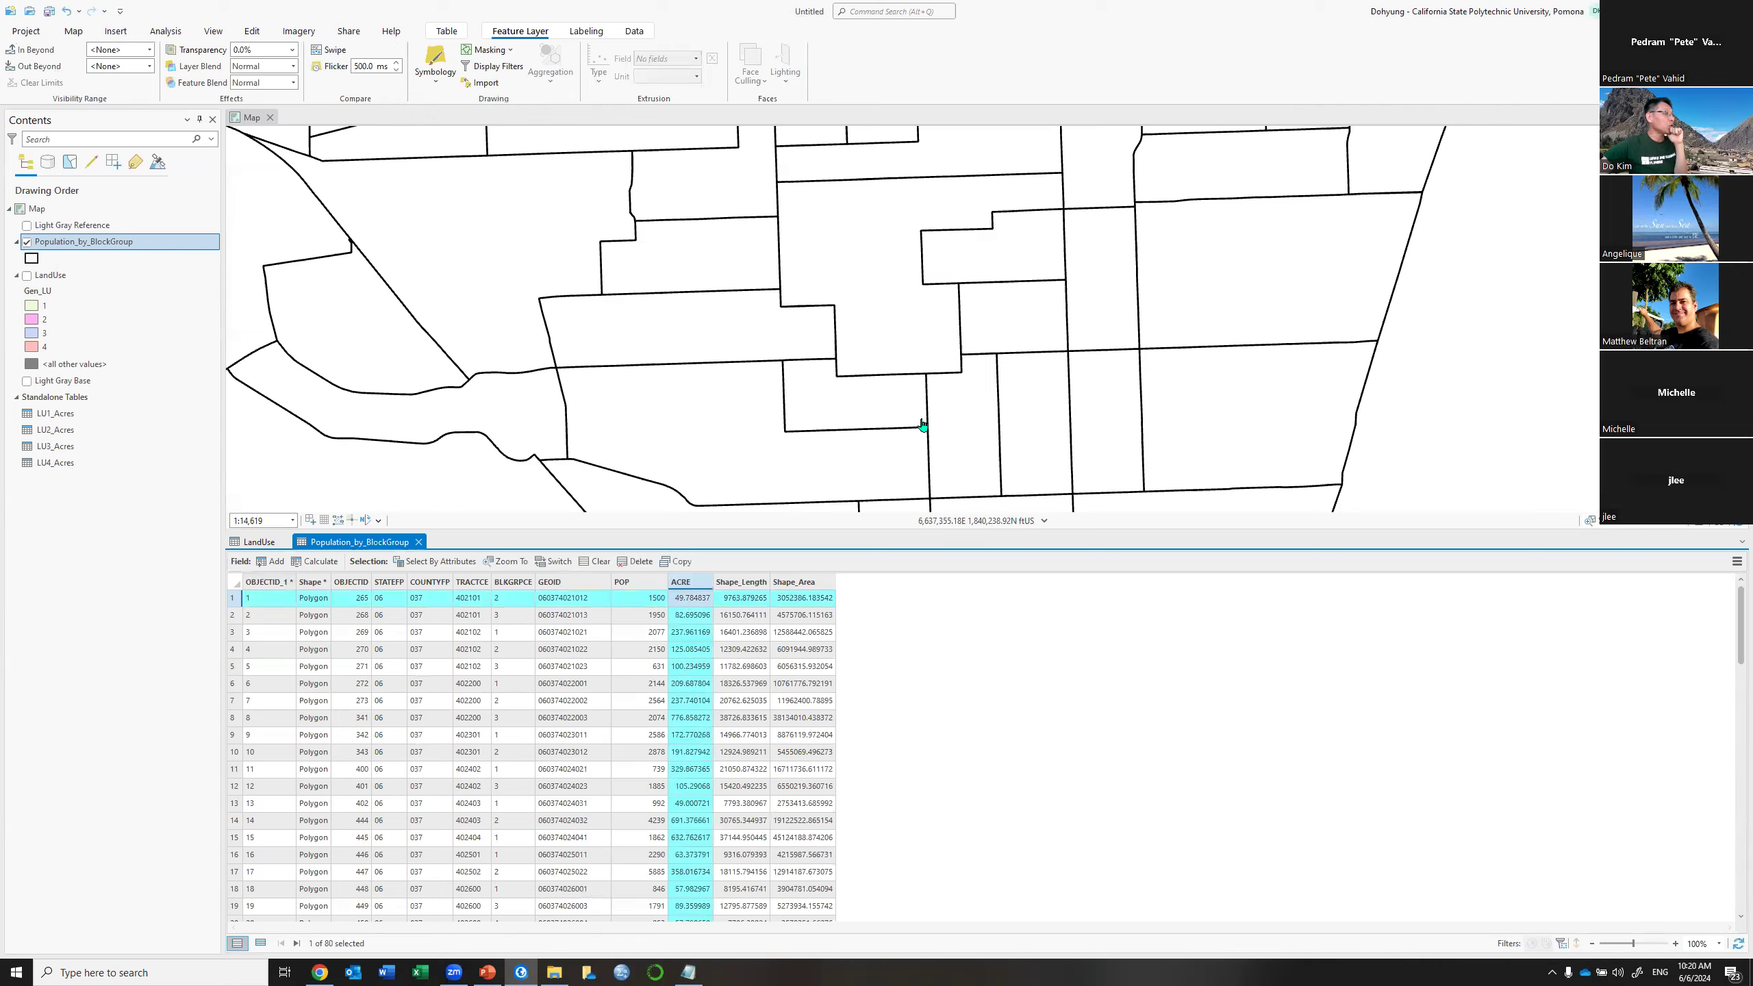
scroll(924, 425, down, 4)
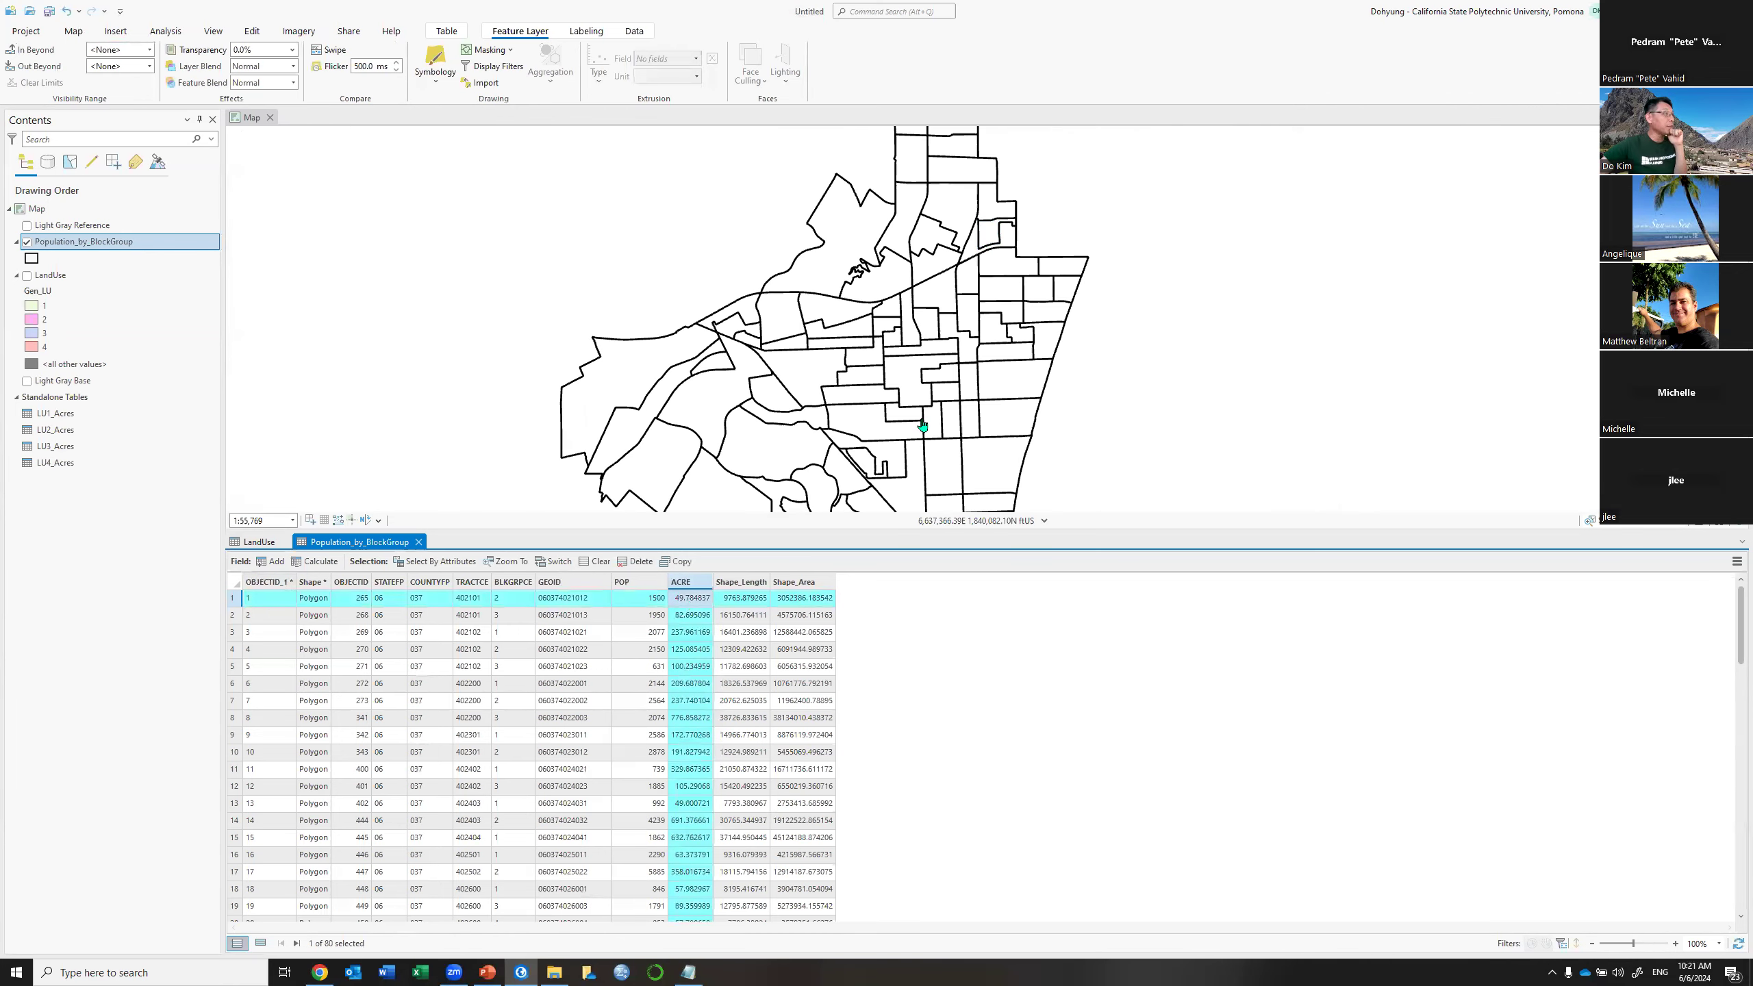
scroll(992, 222, up, 4)
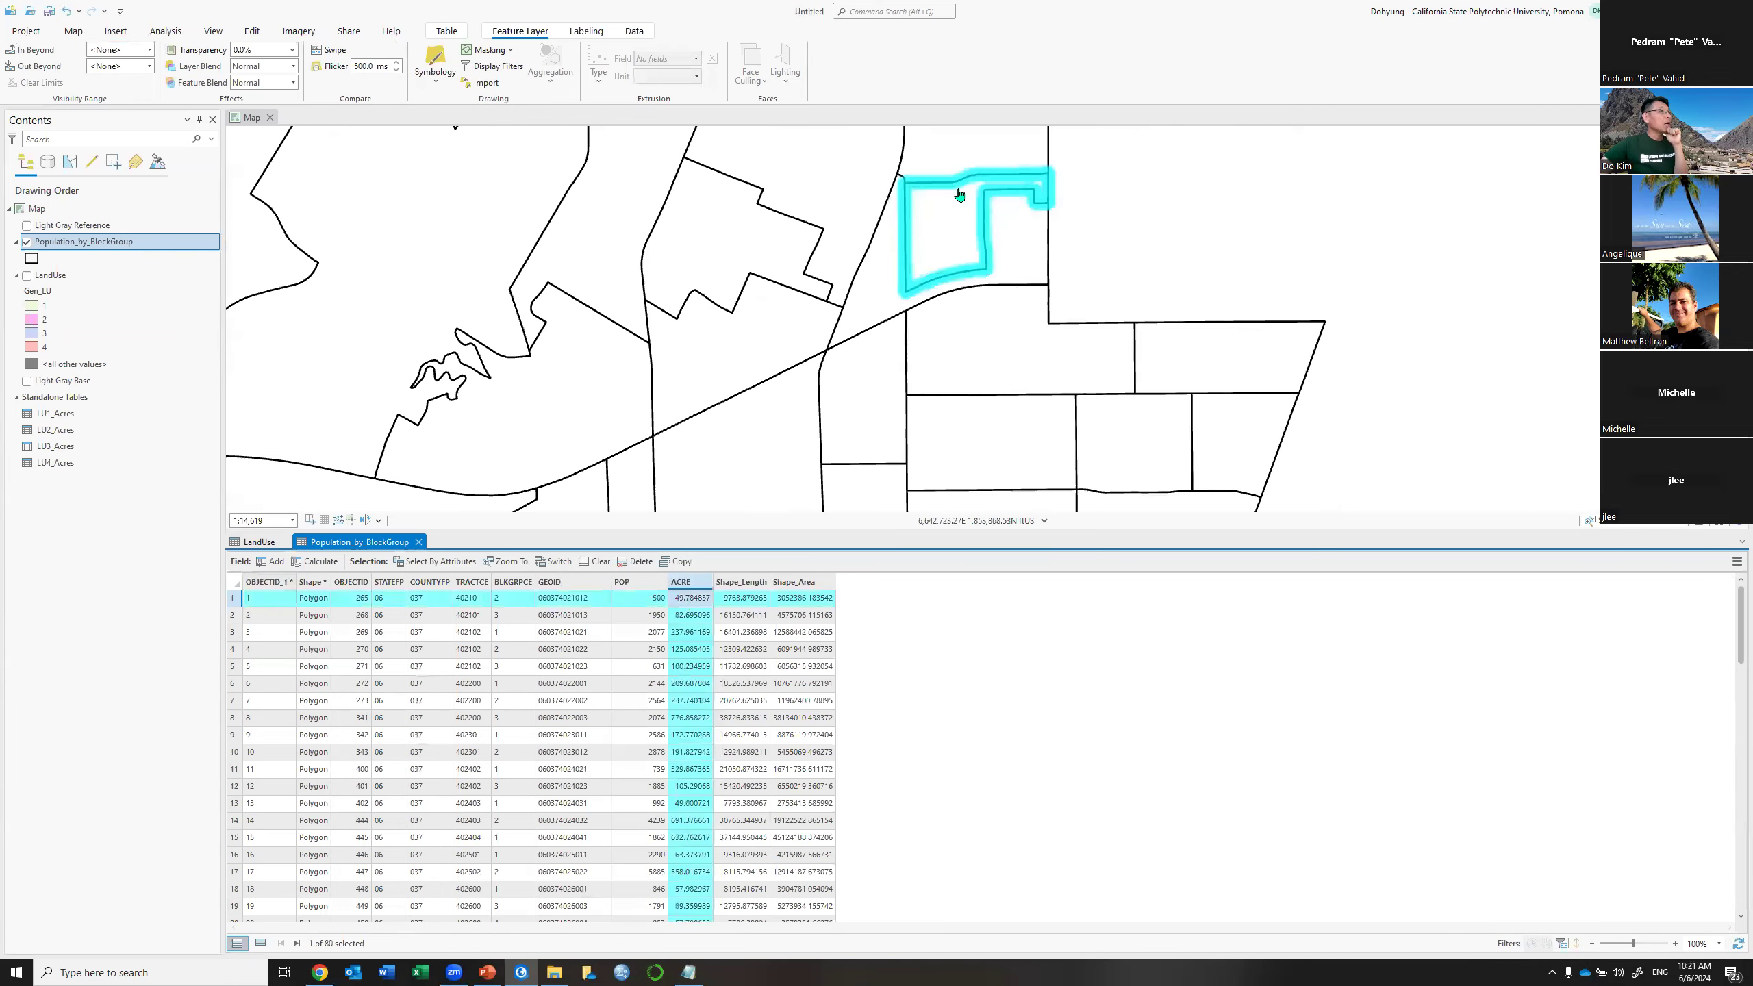
drag(954, 189, 935, 222)
scroll(935, 221, up, 2)
drag(913, 408, 918, 336)
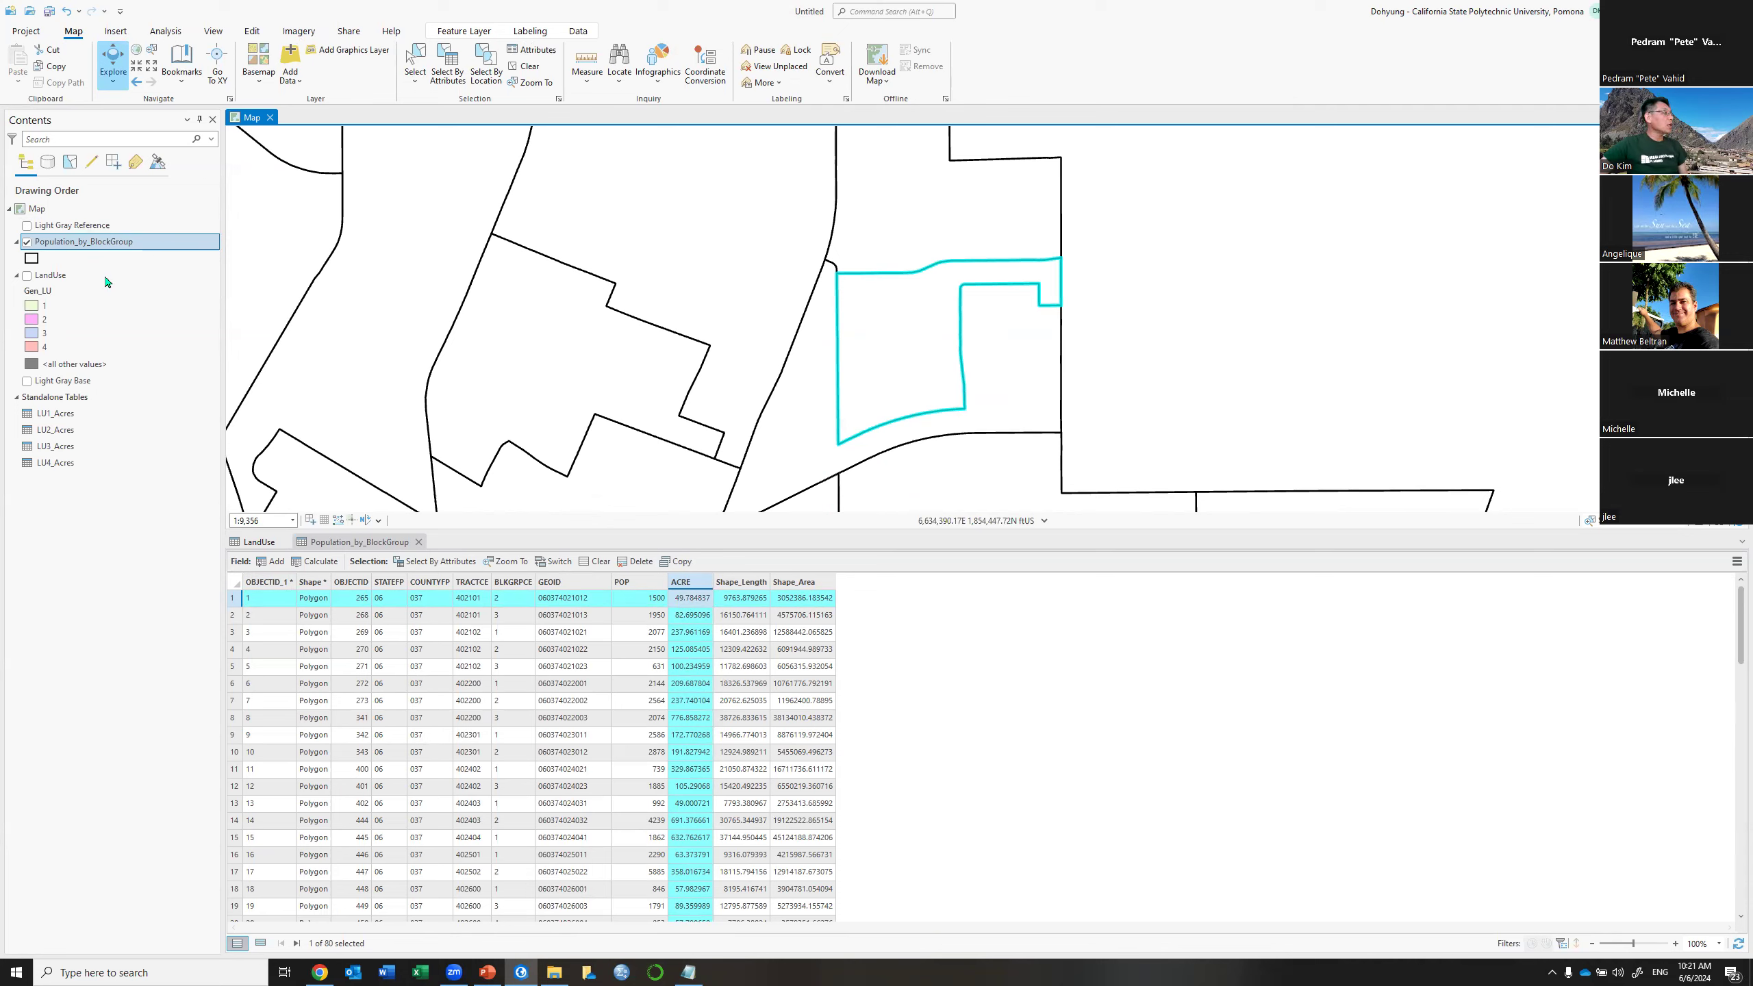
Show the LandUse parcels, clear the selection, and pick another block group (ACRE about 125.09) on the map
click(26, 275)
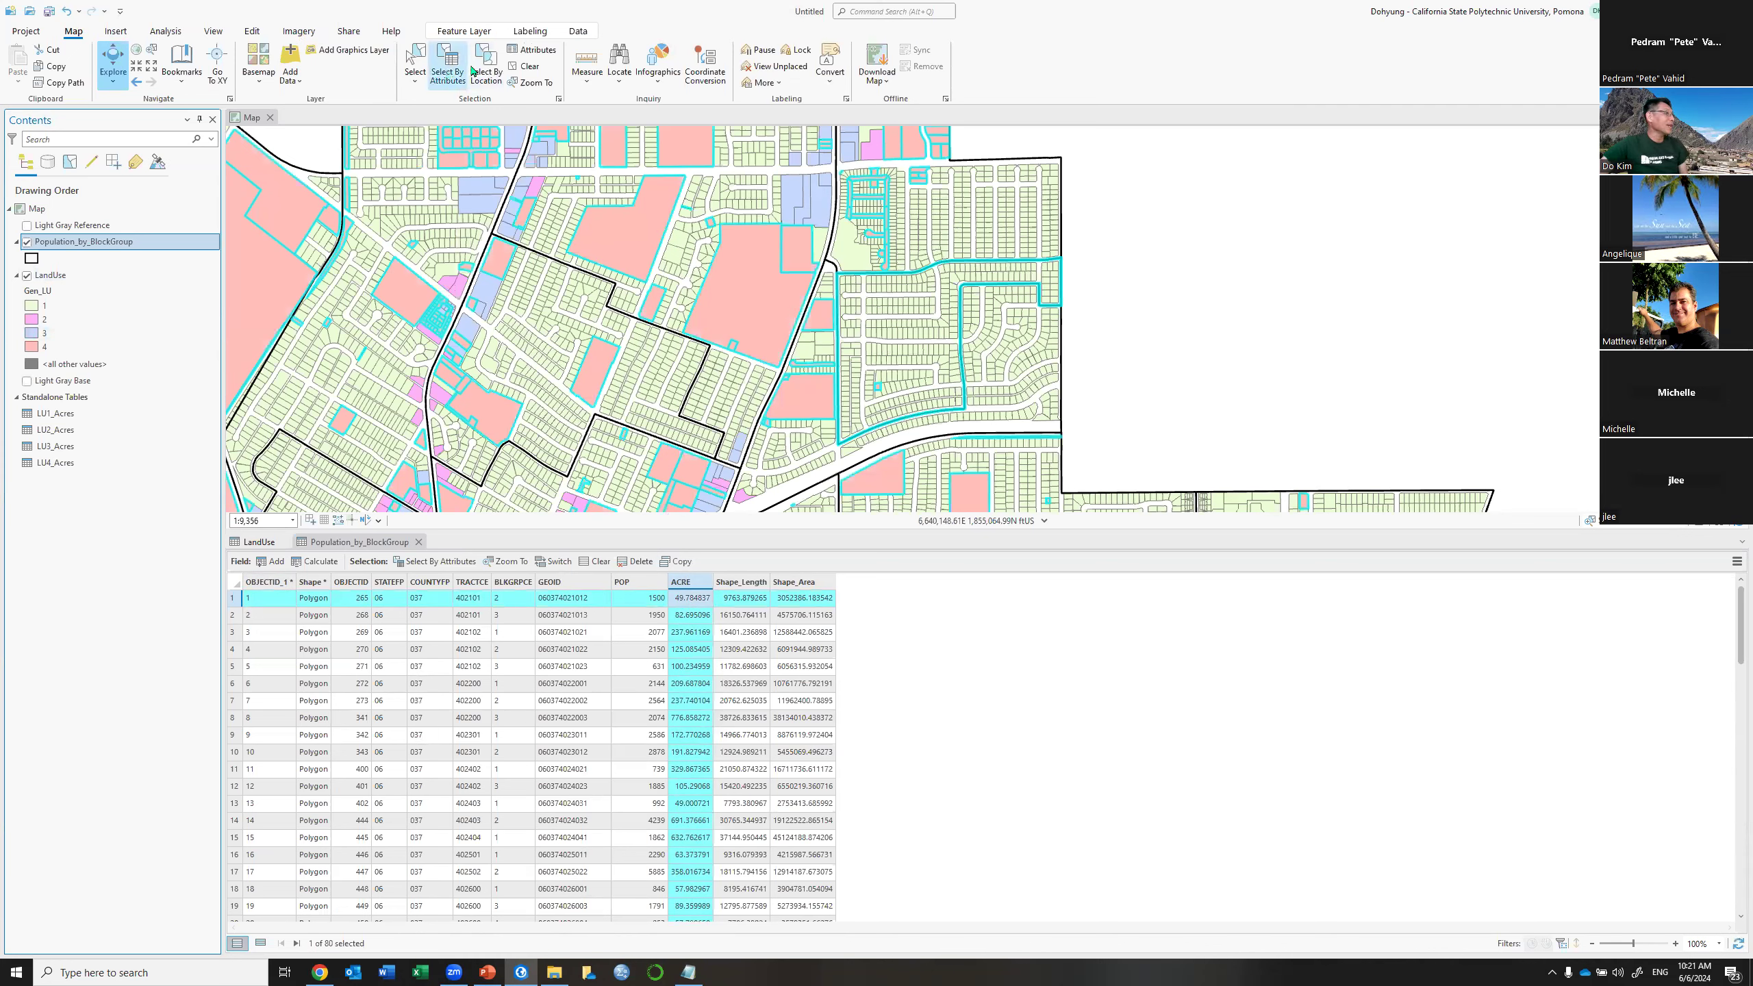
click(519, 70)
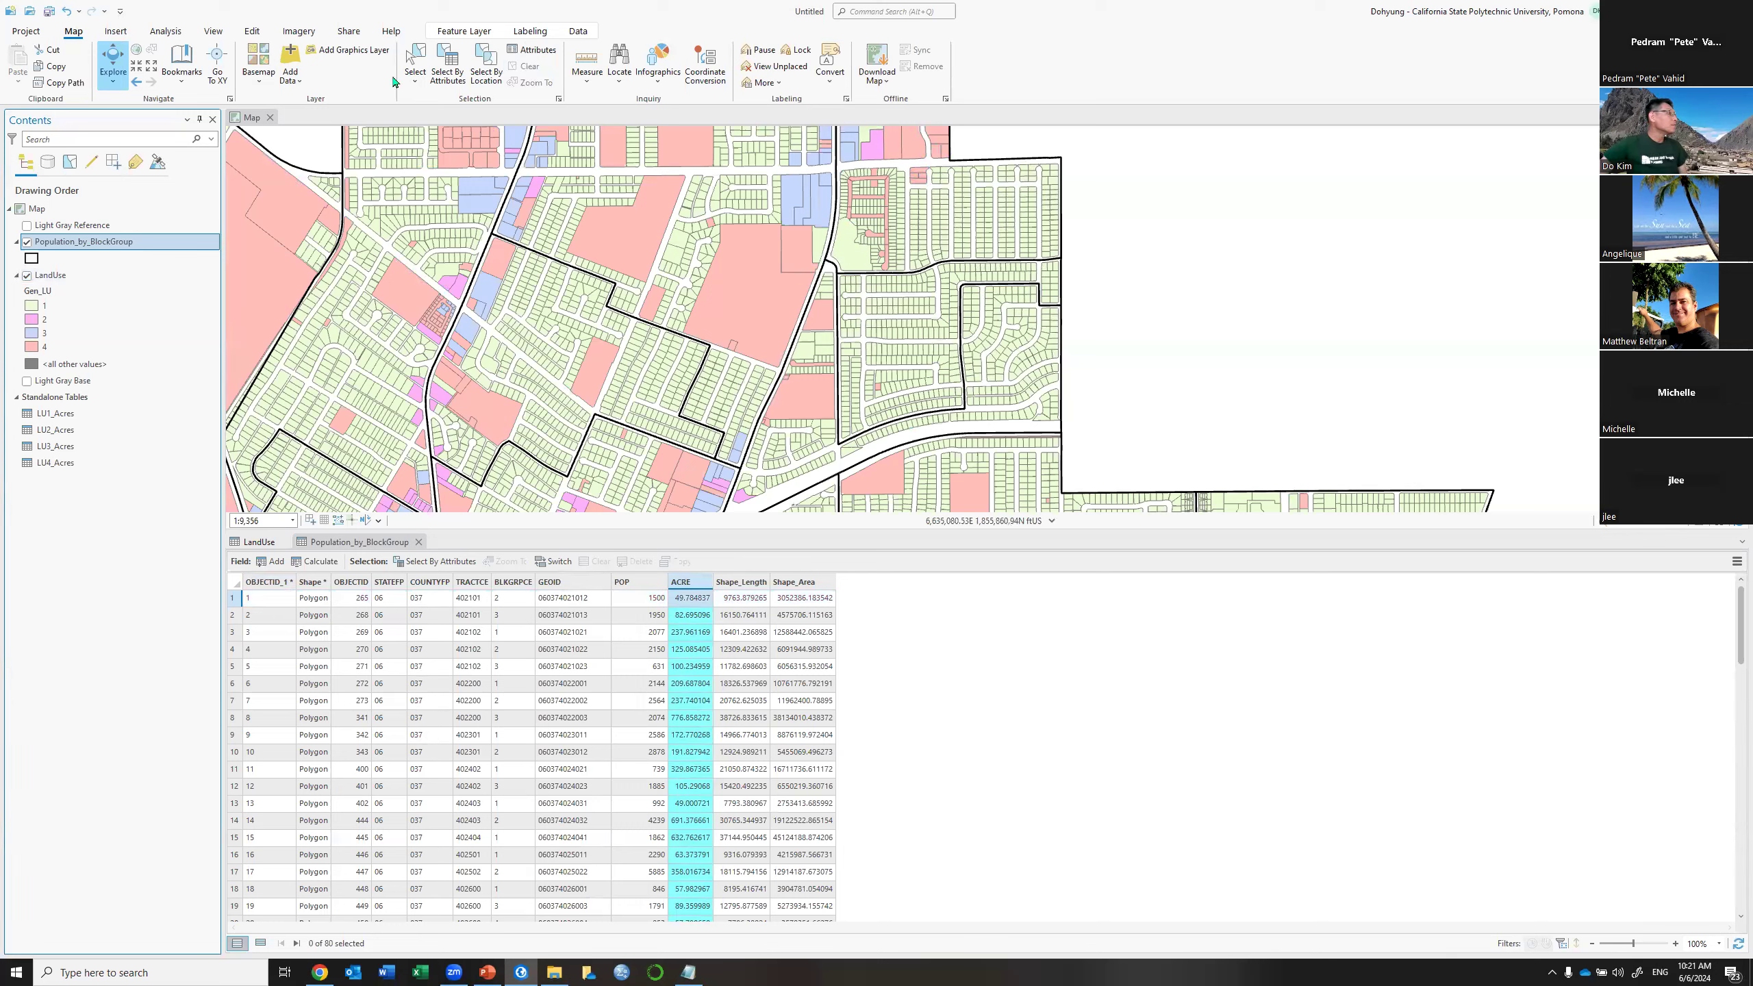
click(415, 64)
click(493, 349)
drag(855, 337, 931, 328)
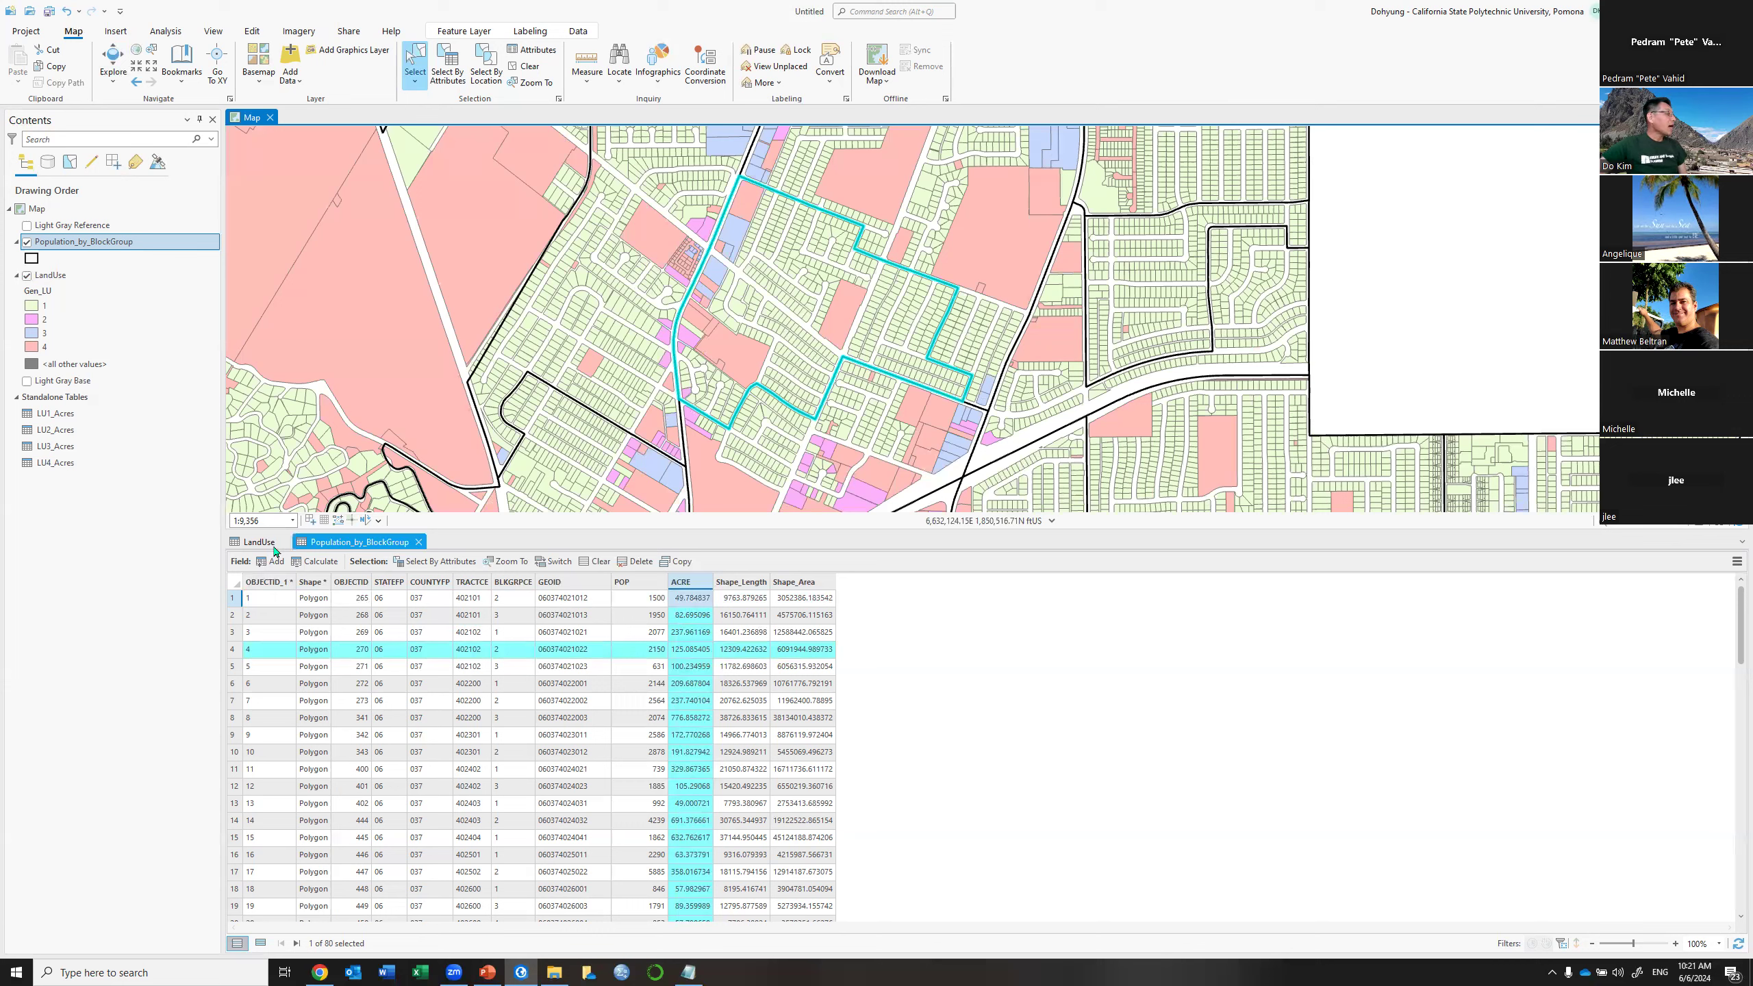
Open the LU1_Acres table, close the LandUse table, and return to the Population_by_BlockGroup table
right_click(63, 414)
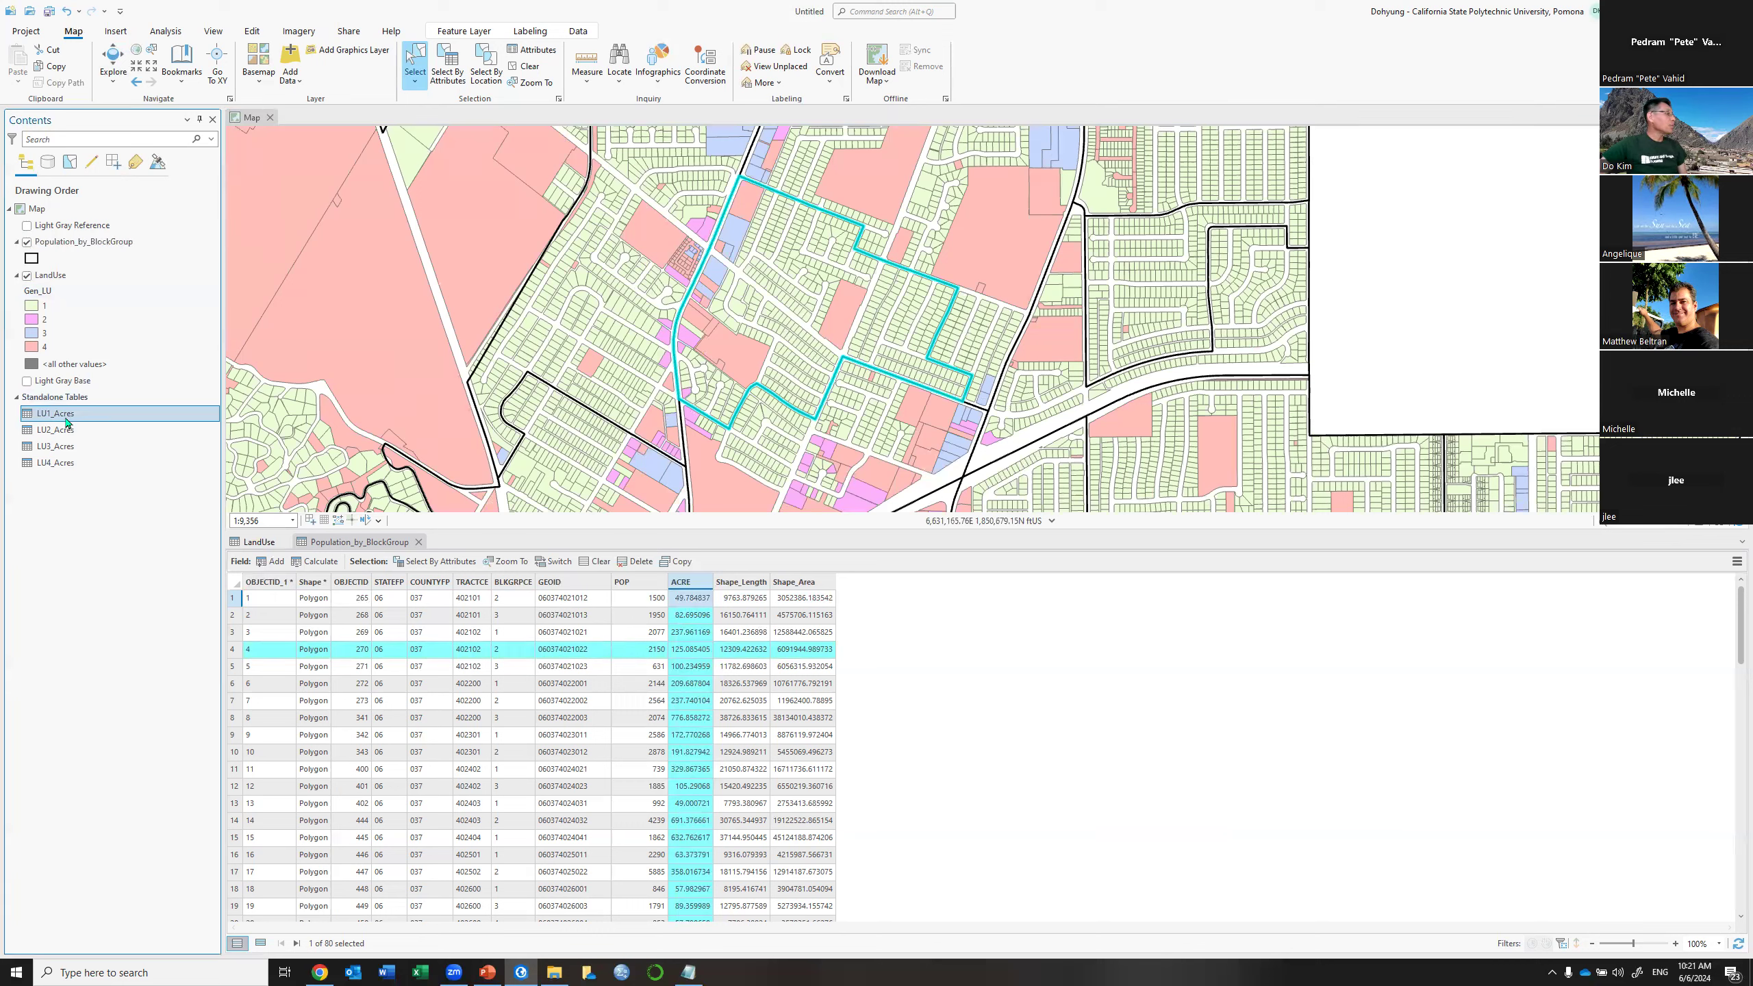
click(92, 424)
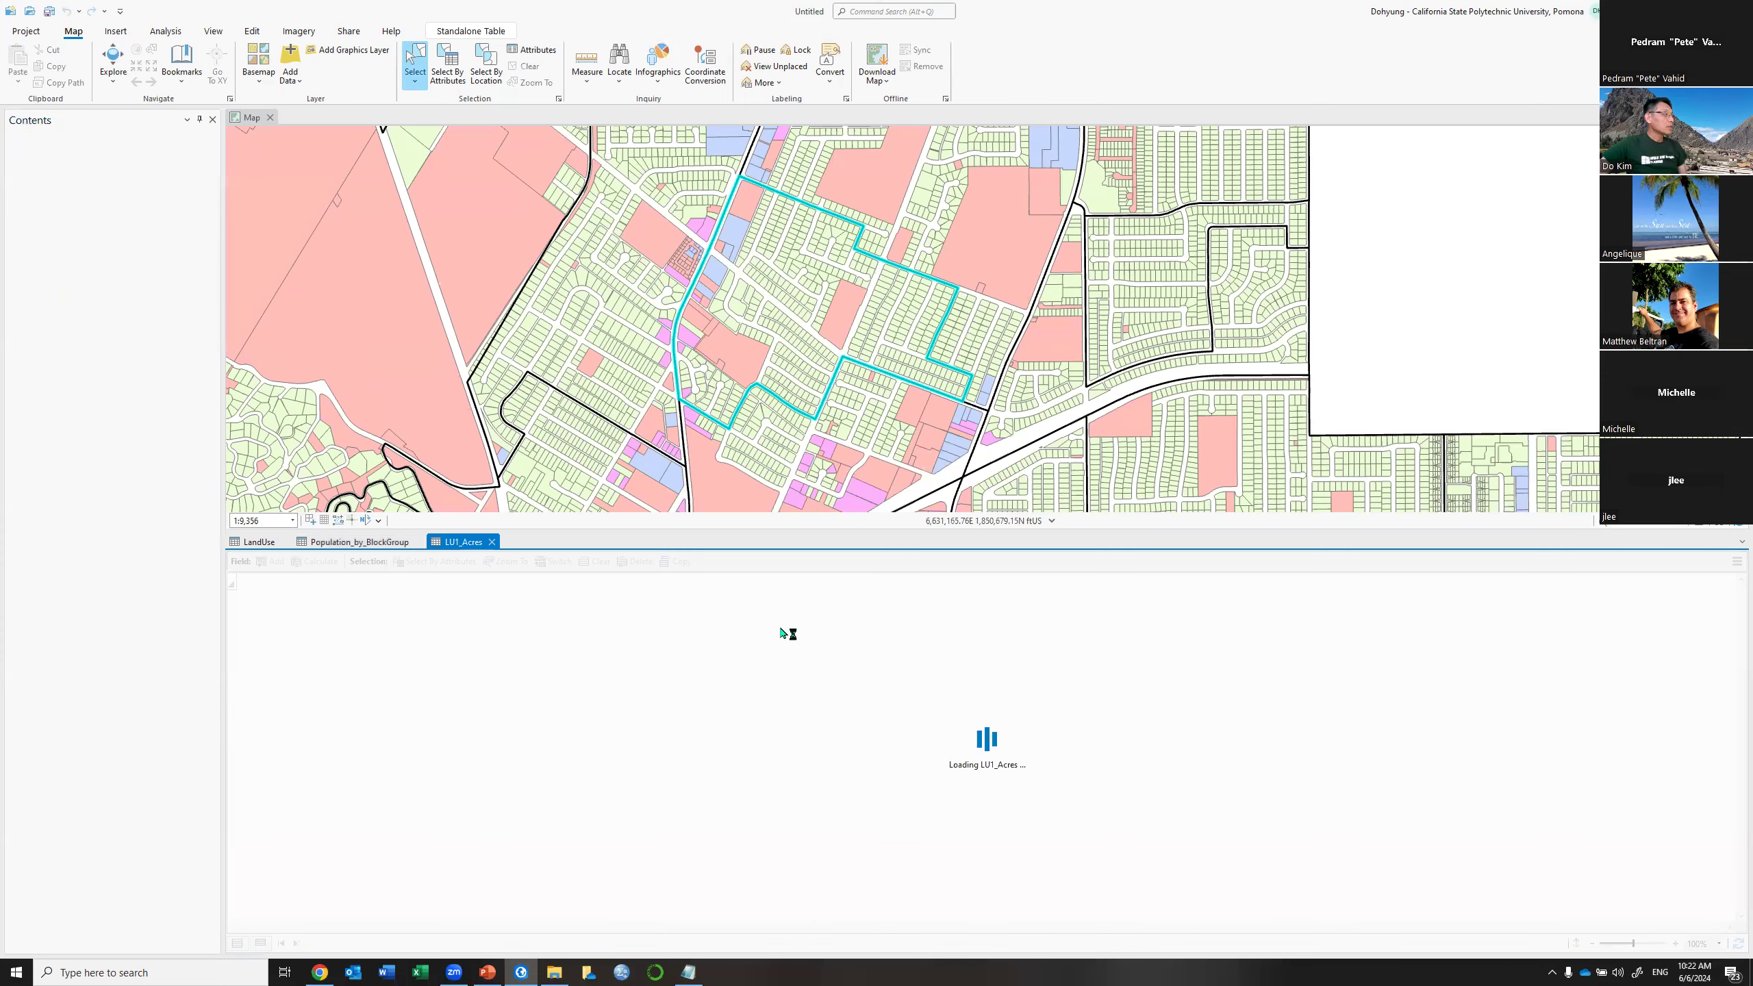
click(284, 543)
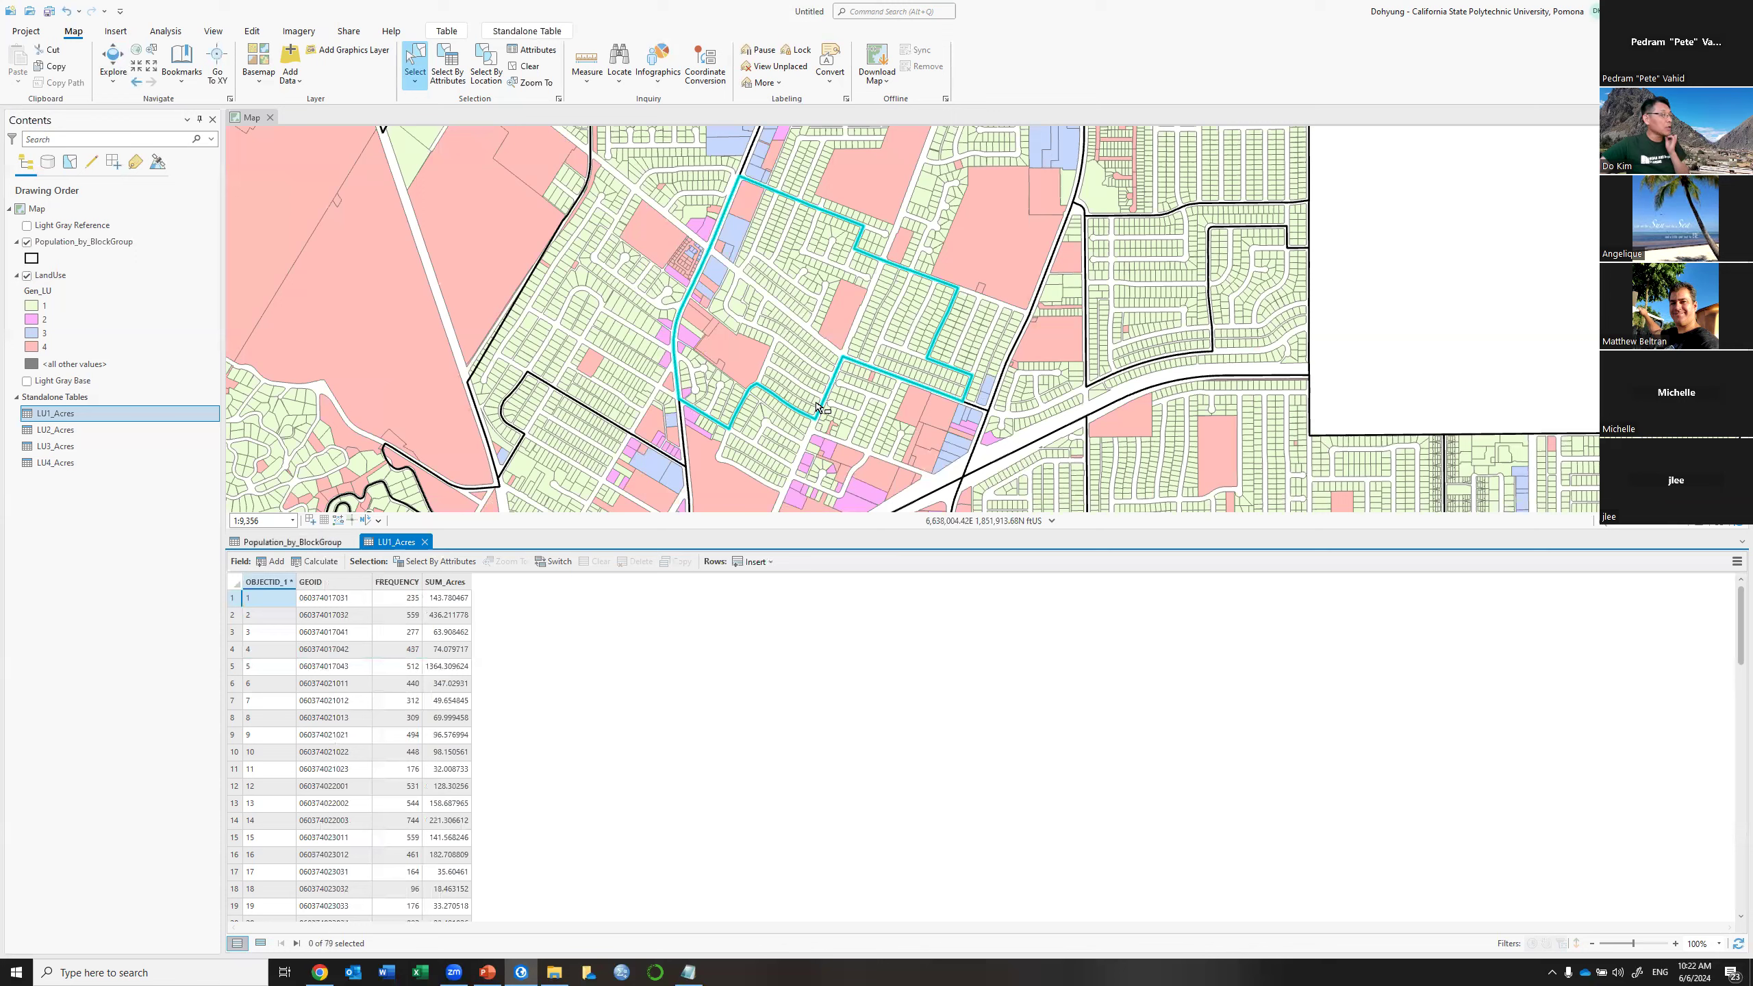
click(77, 442)
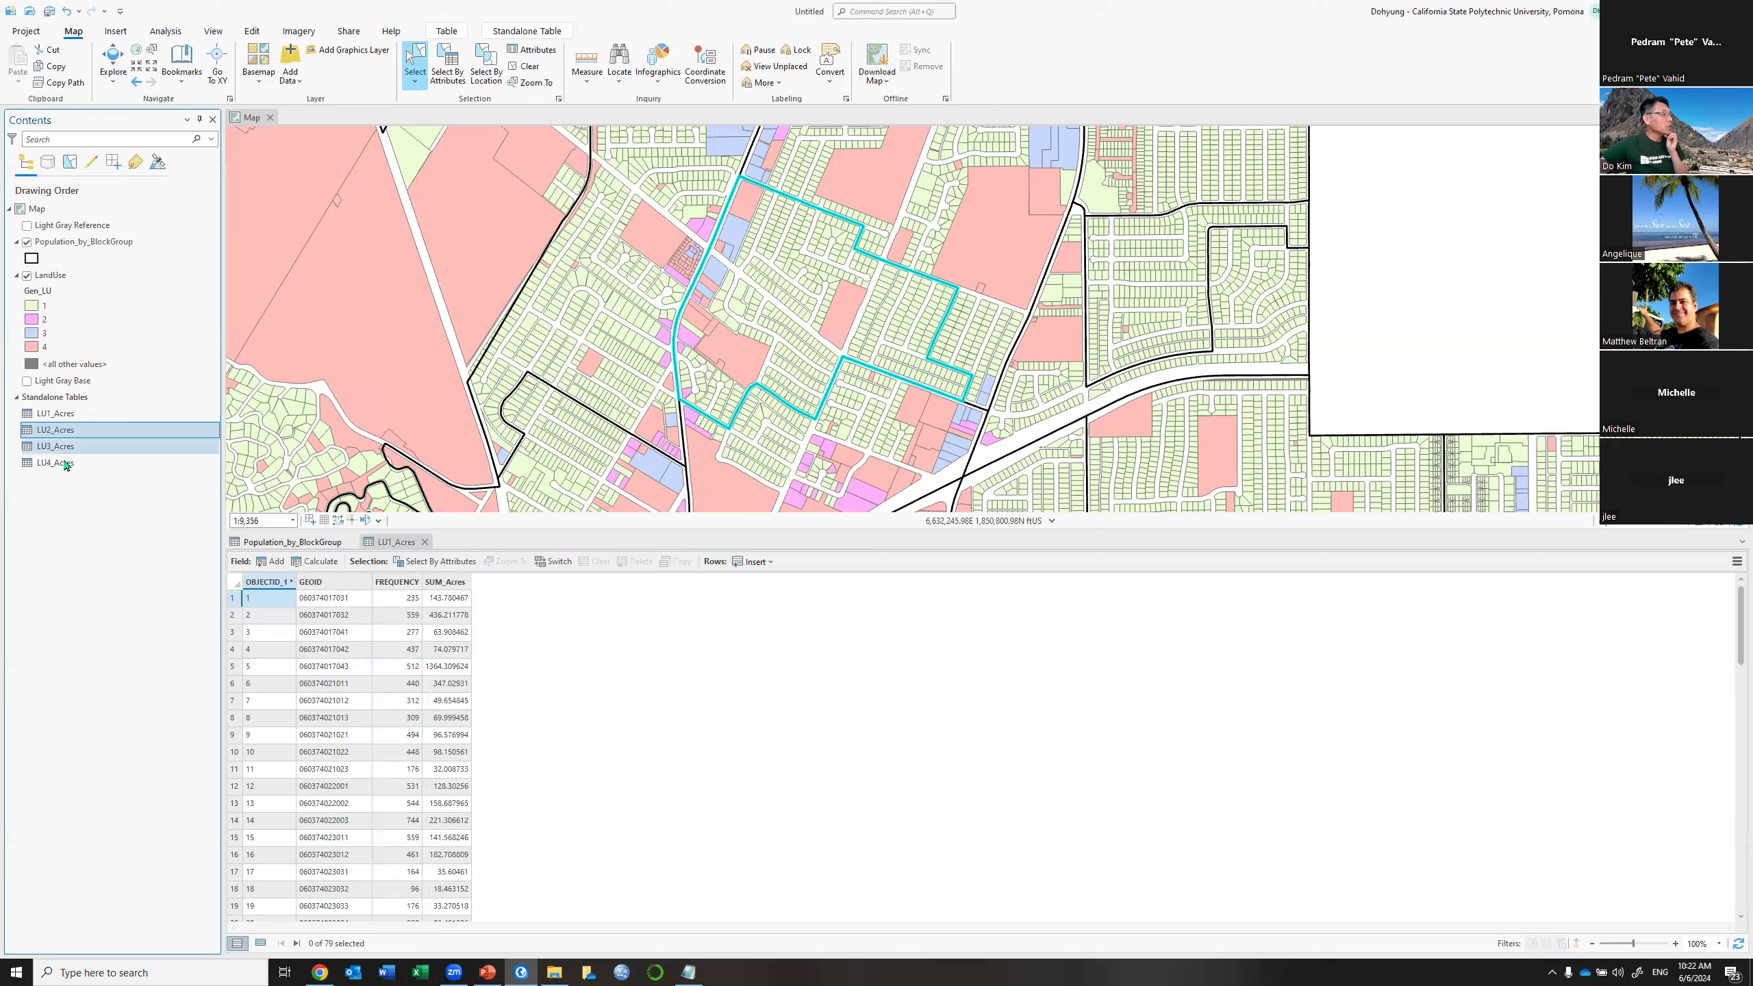
click(66, 464)
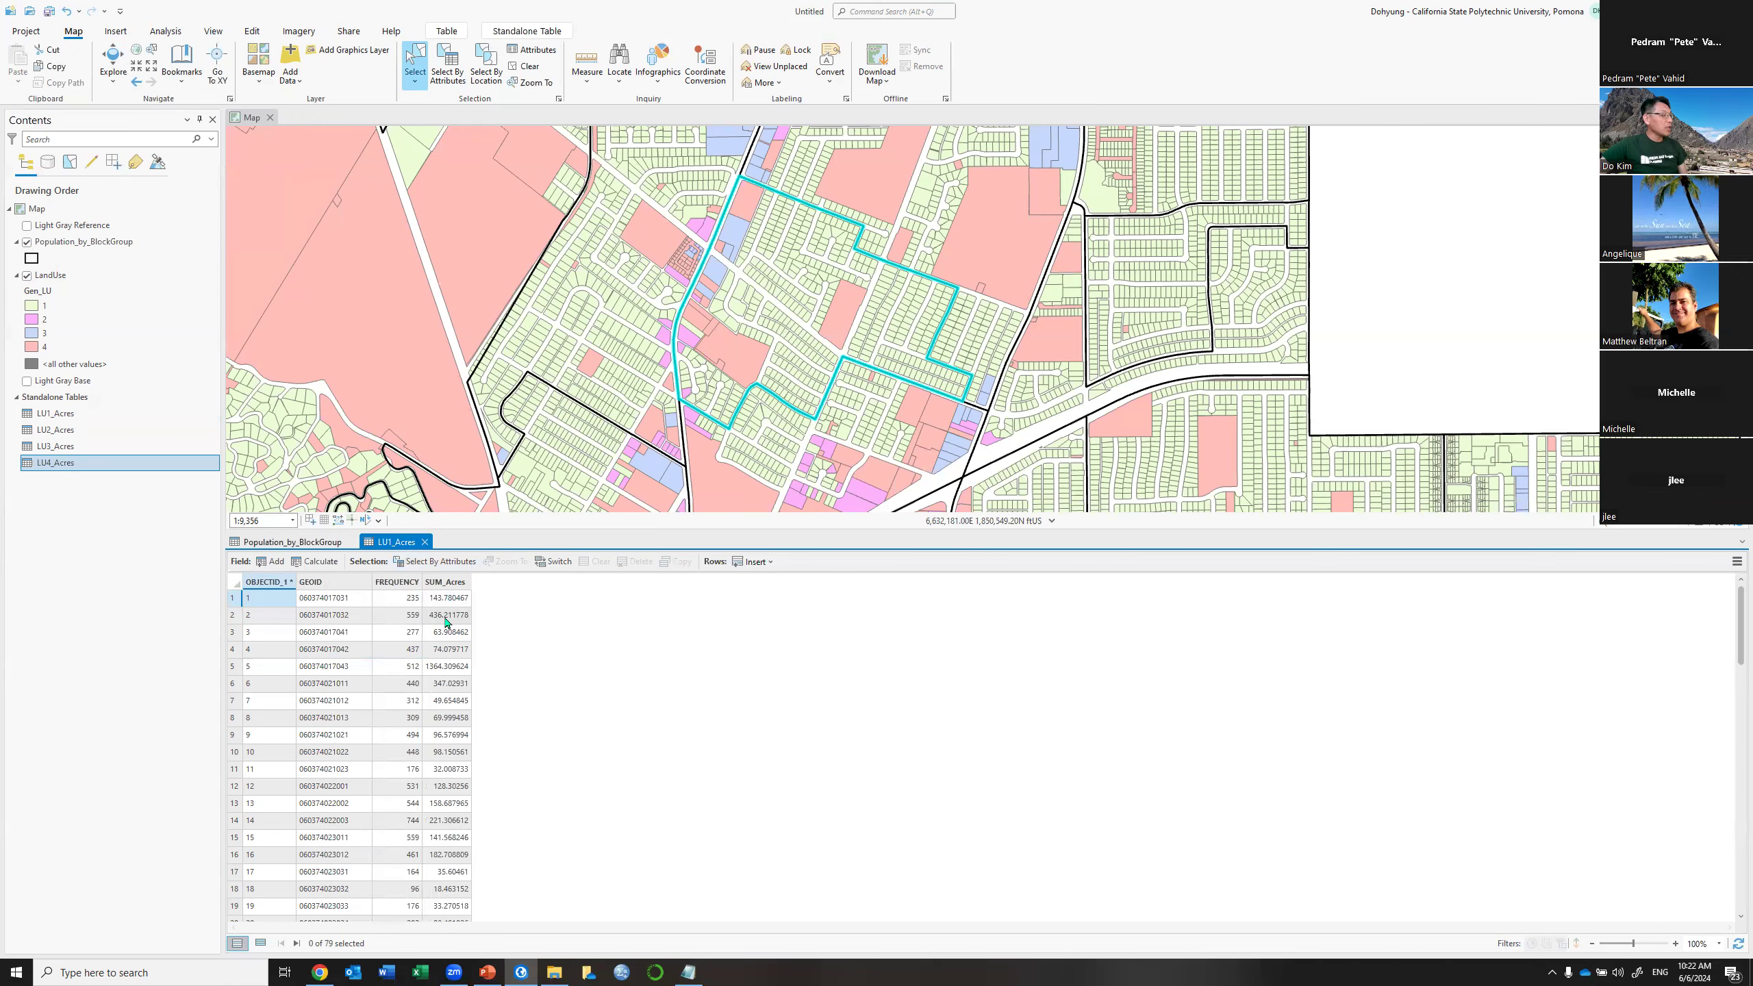
click(308, 546)
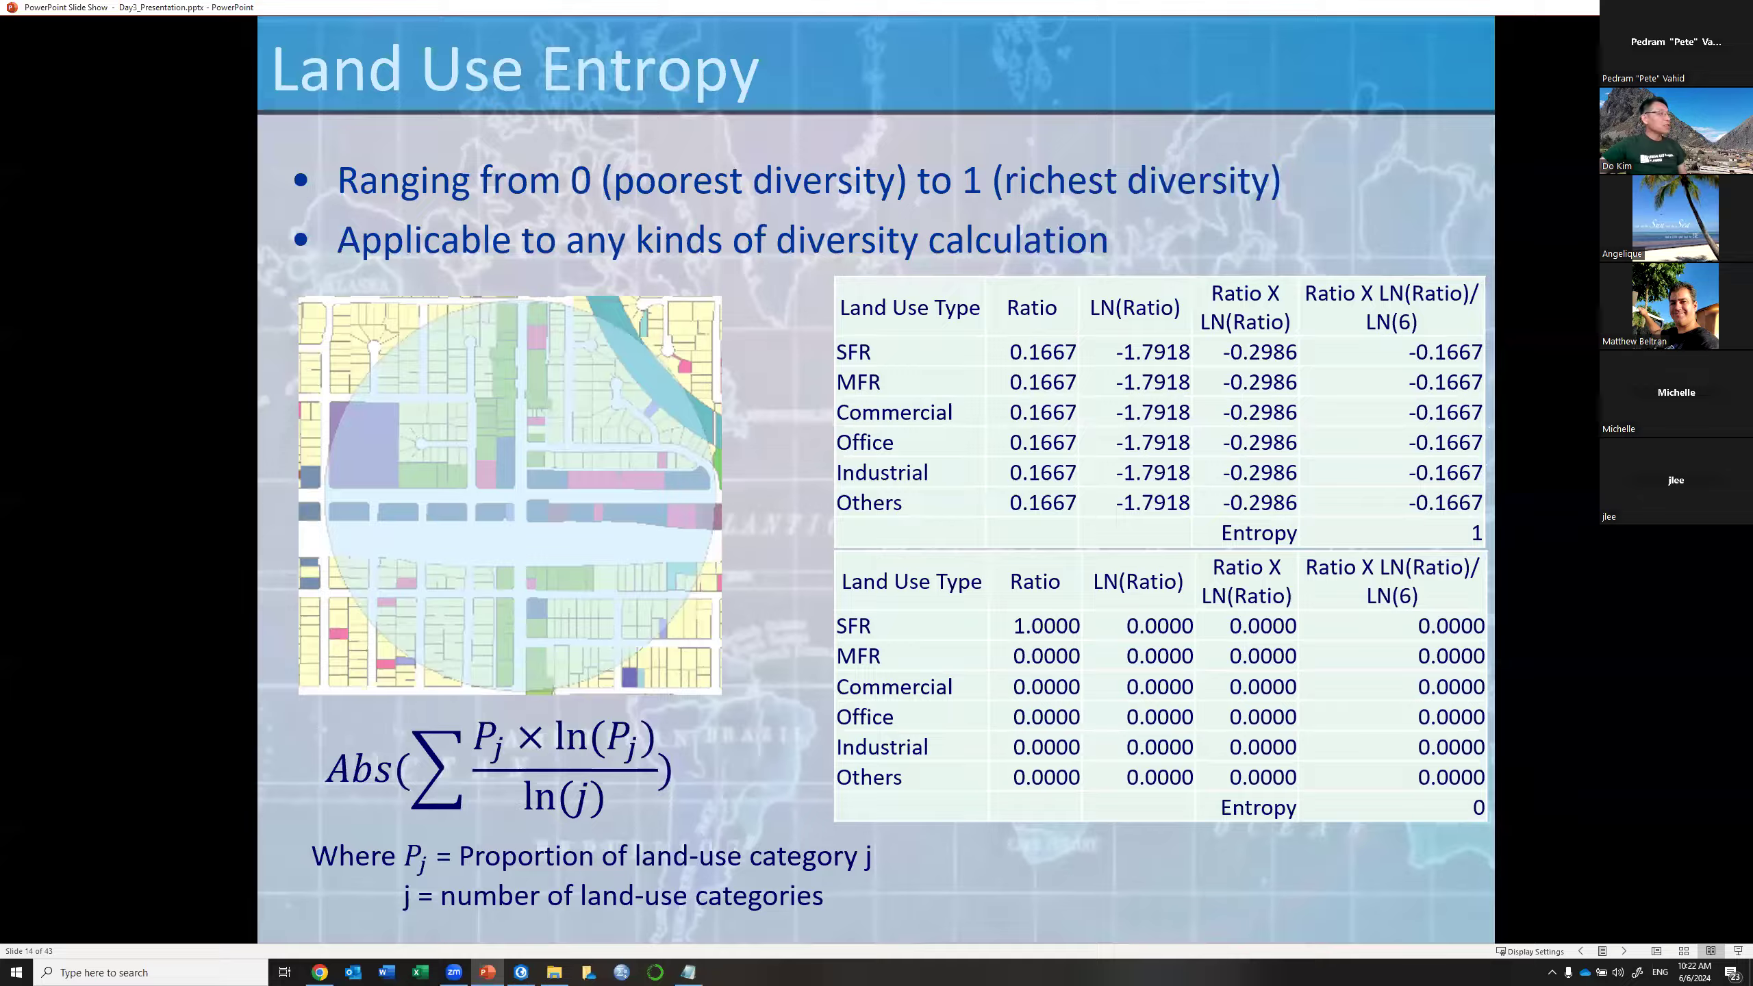
Switch from the PowerPoint Land Use Entropy slide back to ArcGIS Pro
key(alt+Tab)
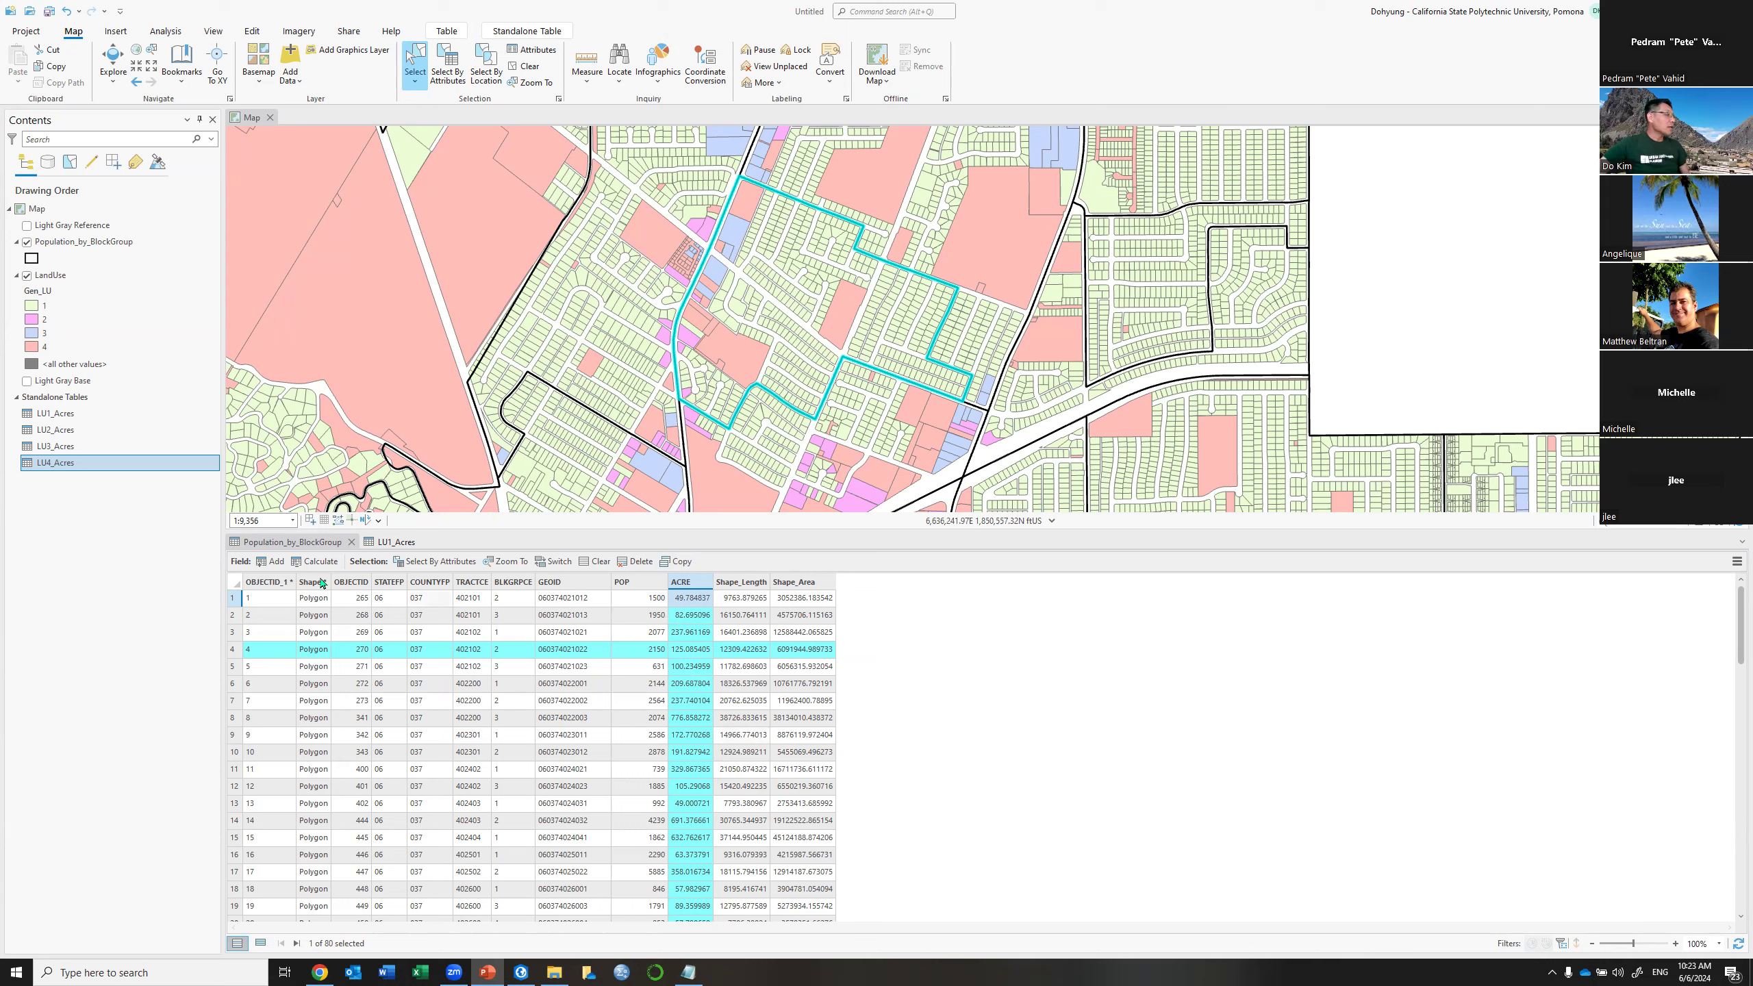
Clear the block group selection and add an LU1_Ratio field of type Float
click(513, 85)
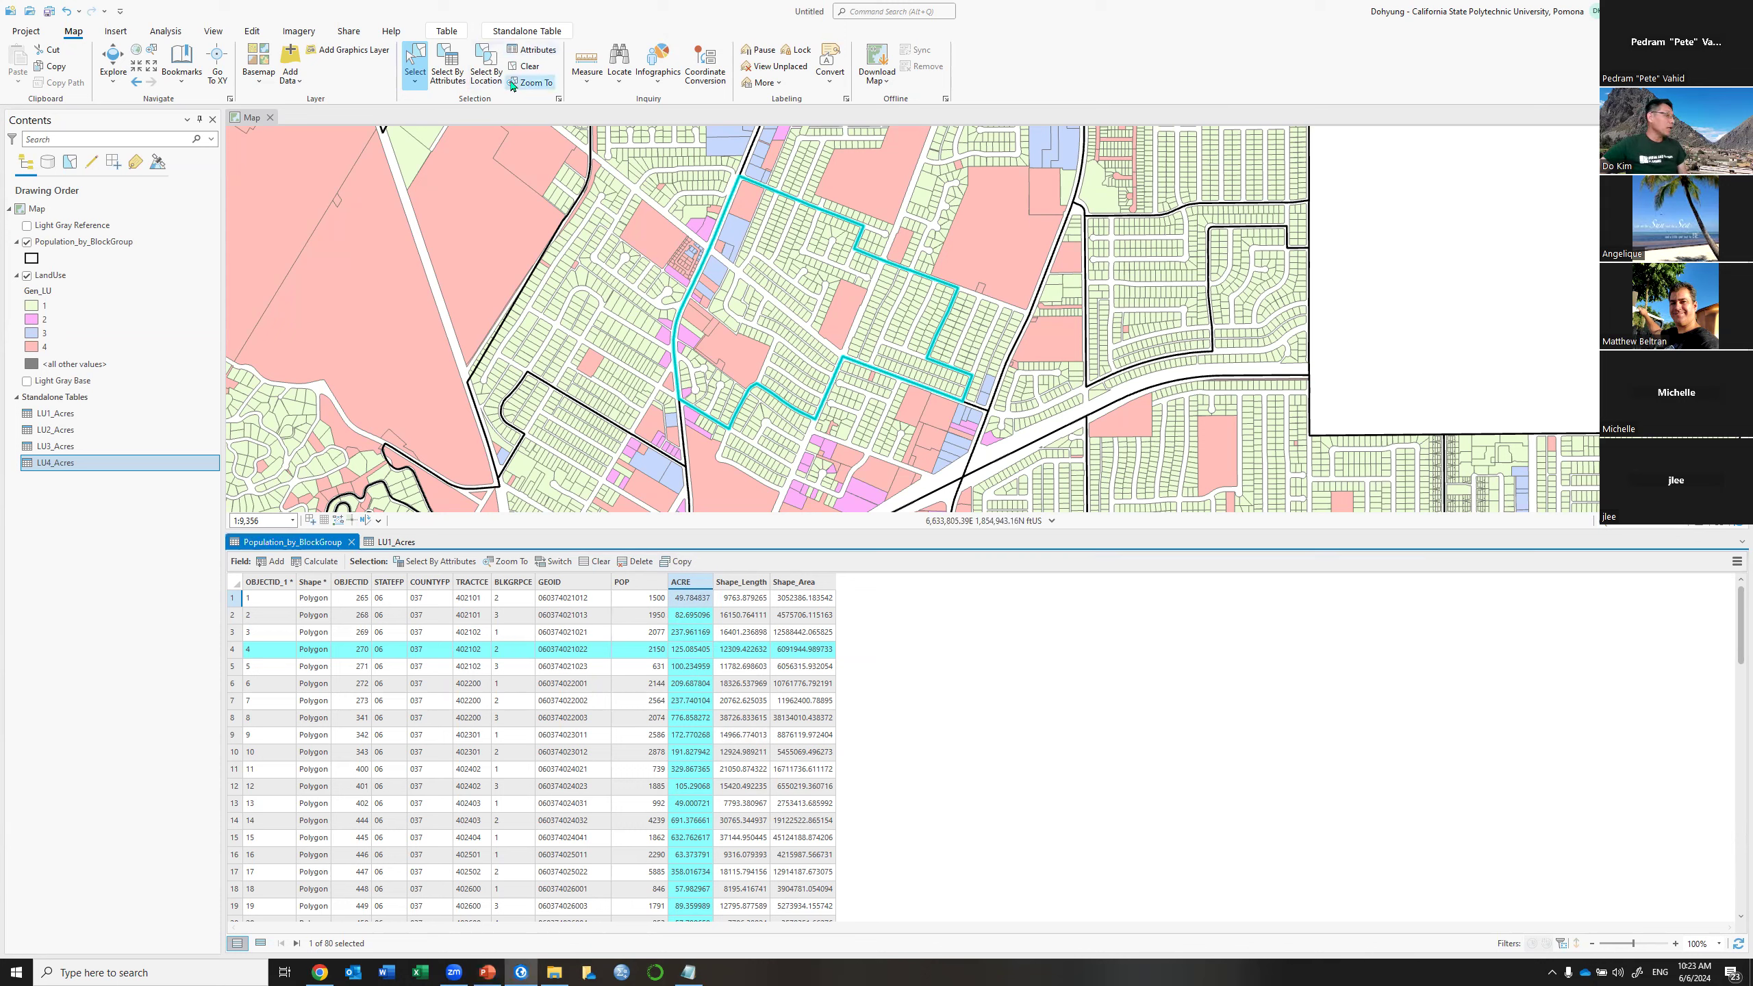
click(522, 67)
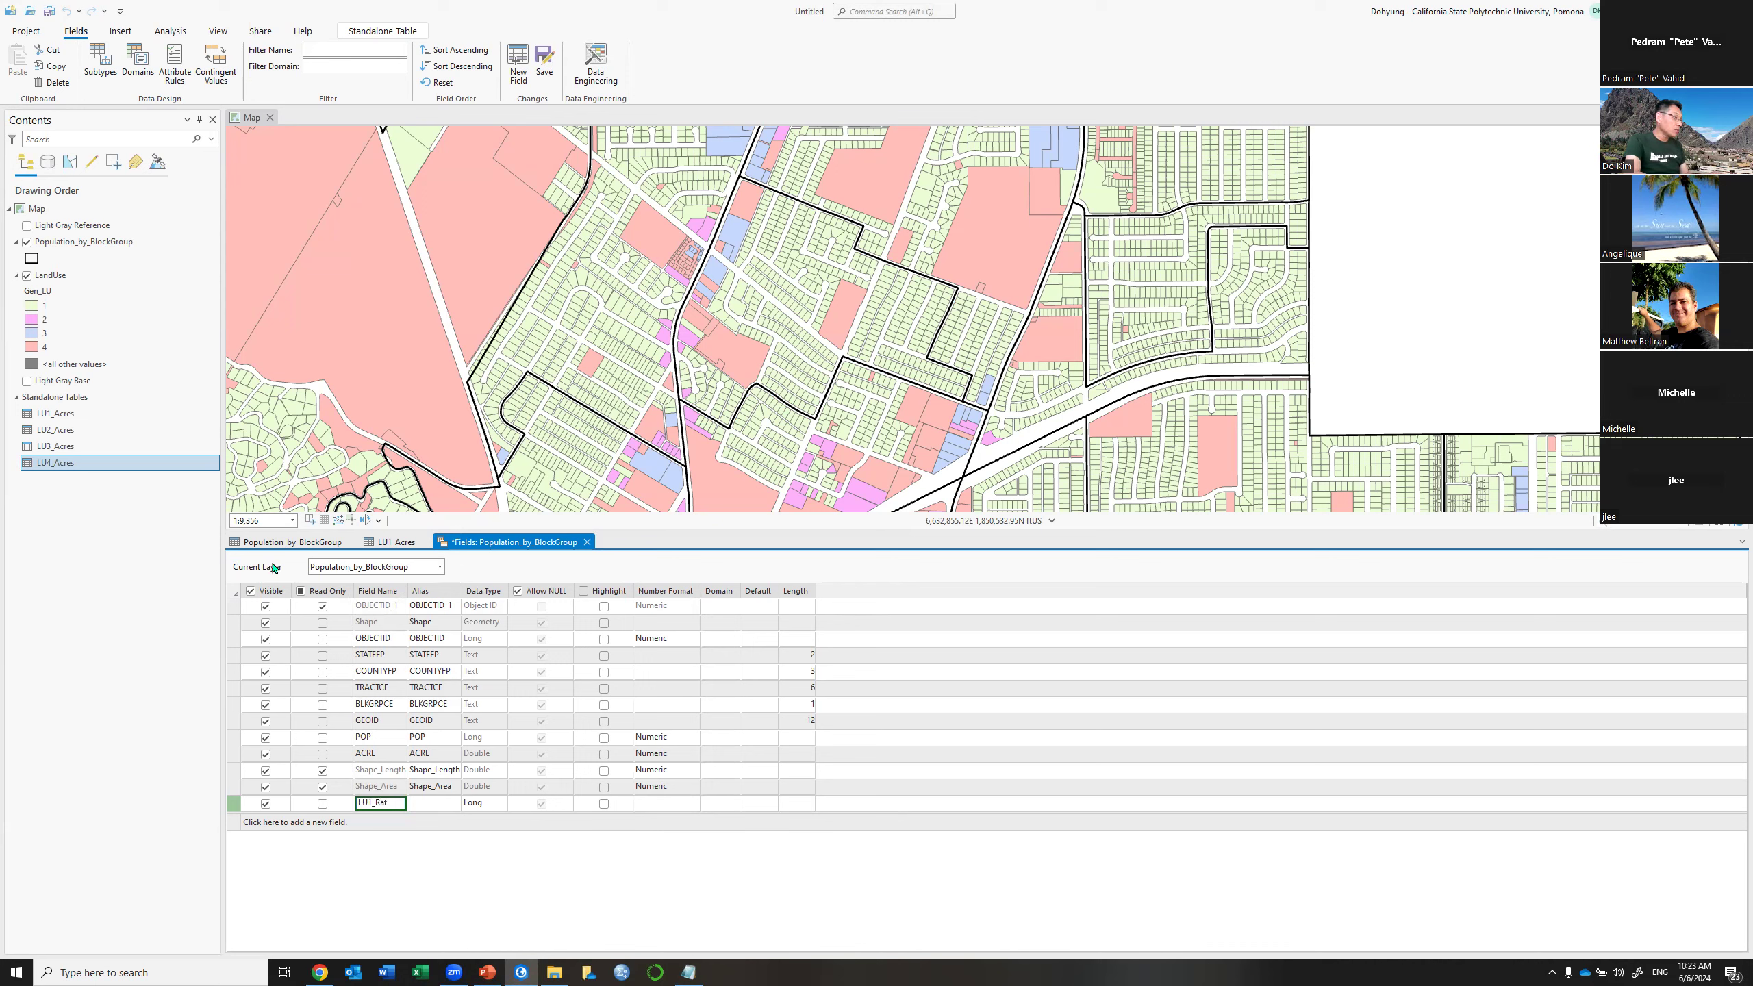
key(Tab)
key(Tab)
key(Down)
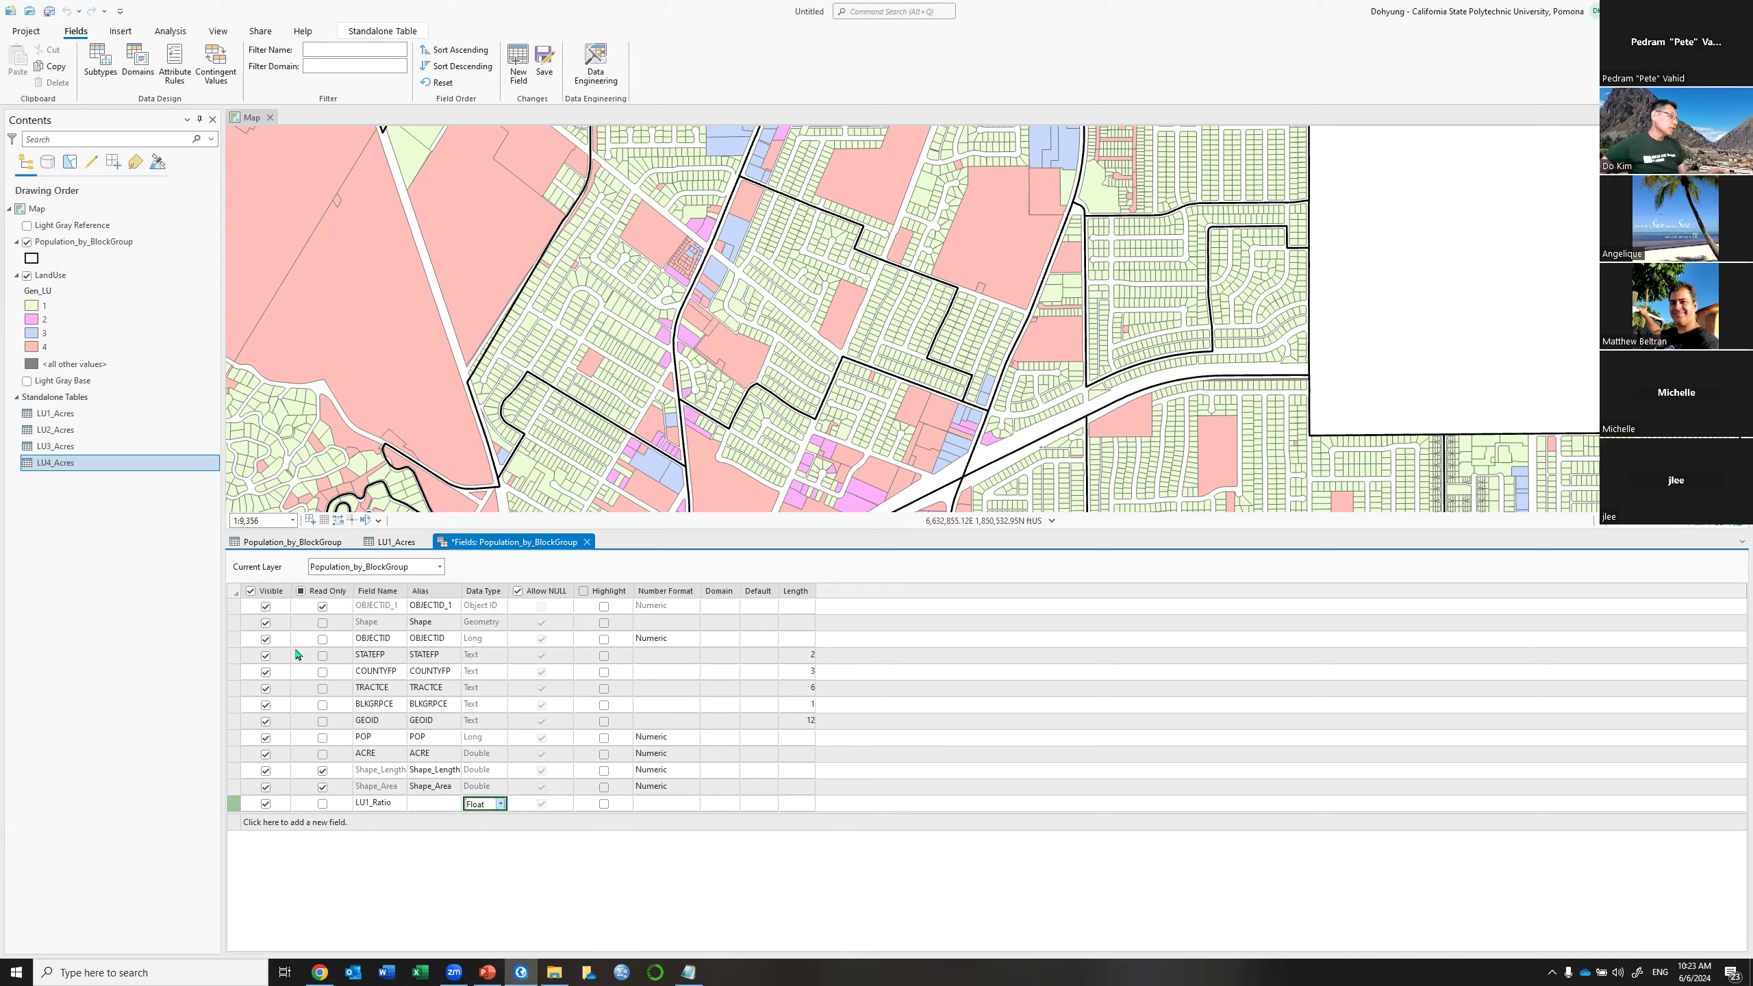
Add LU2_Ratio and LU3_Ratio fields, both with Float data type
click(367, 820)
text(LU2_Rati)
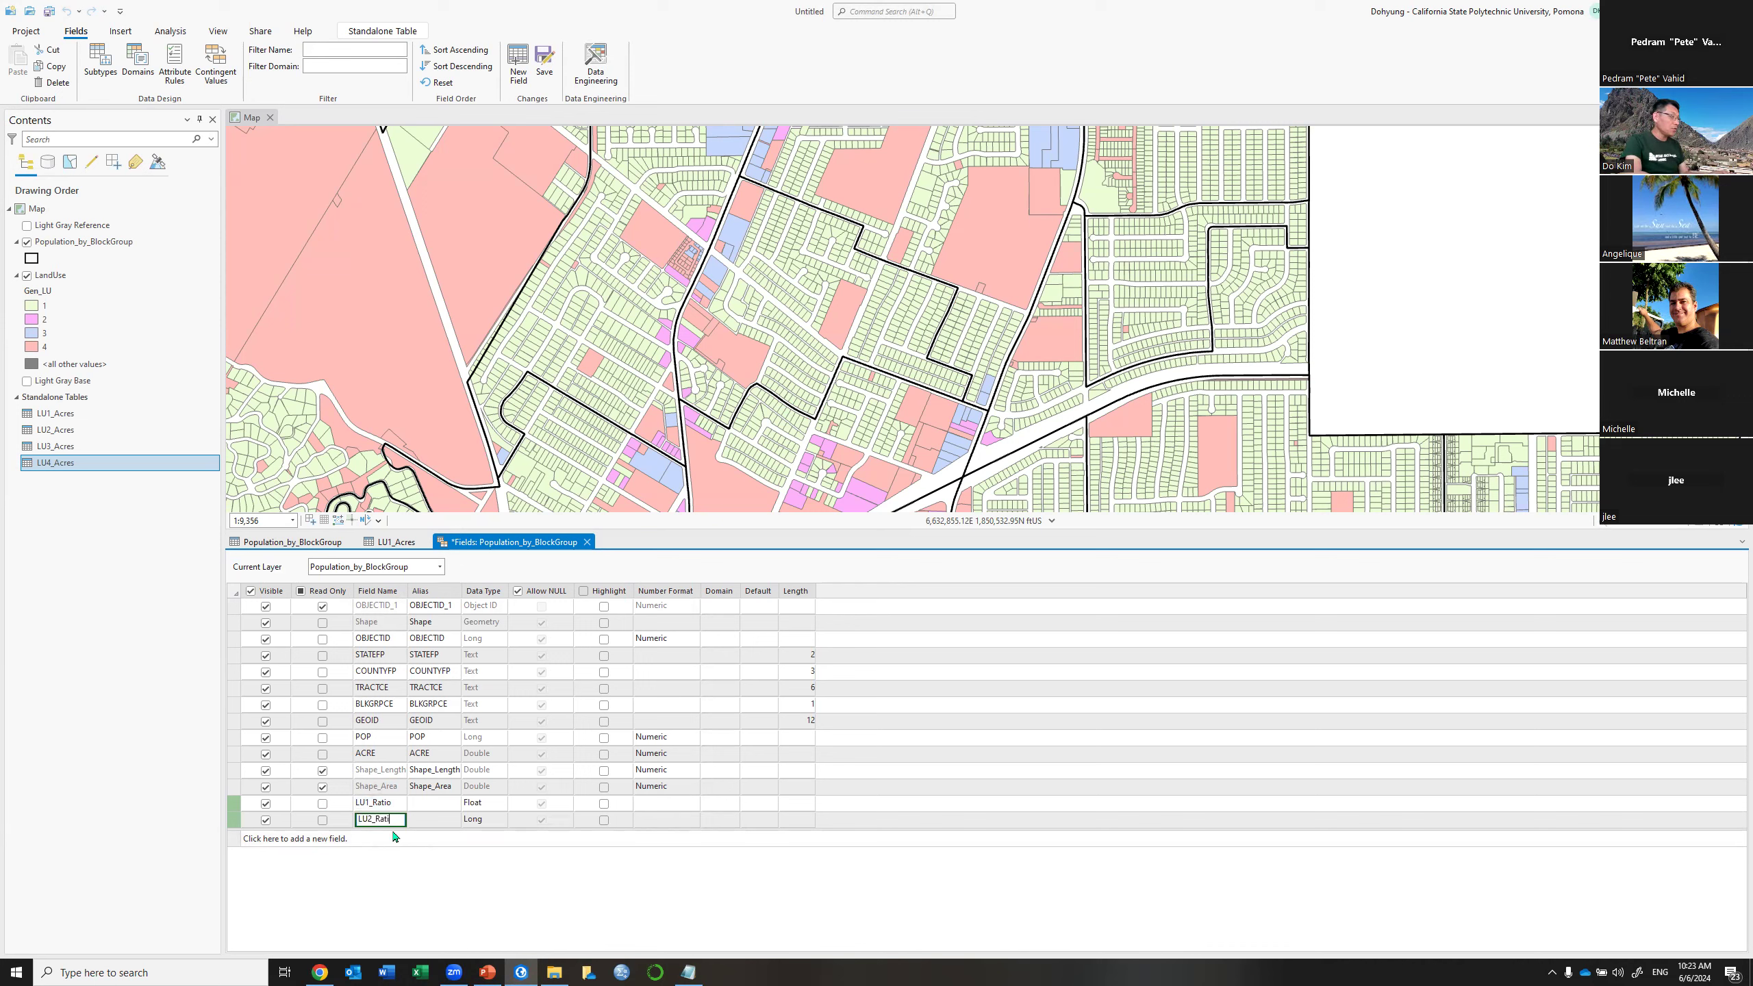
key(Tab)
key(Tab)
key(Down)
key(Down)
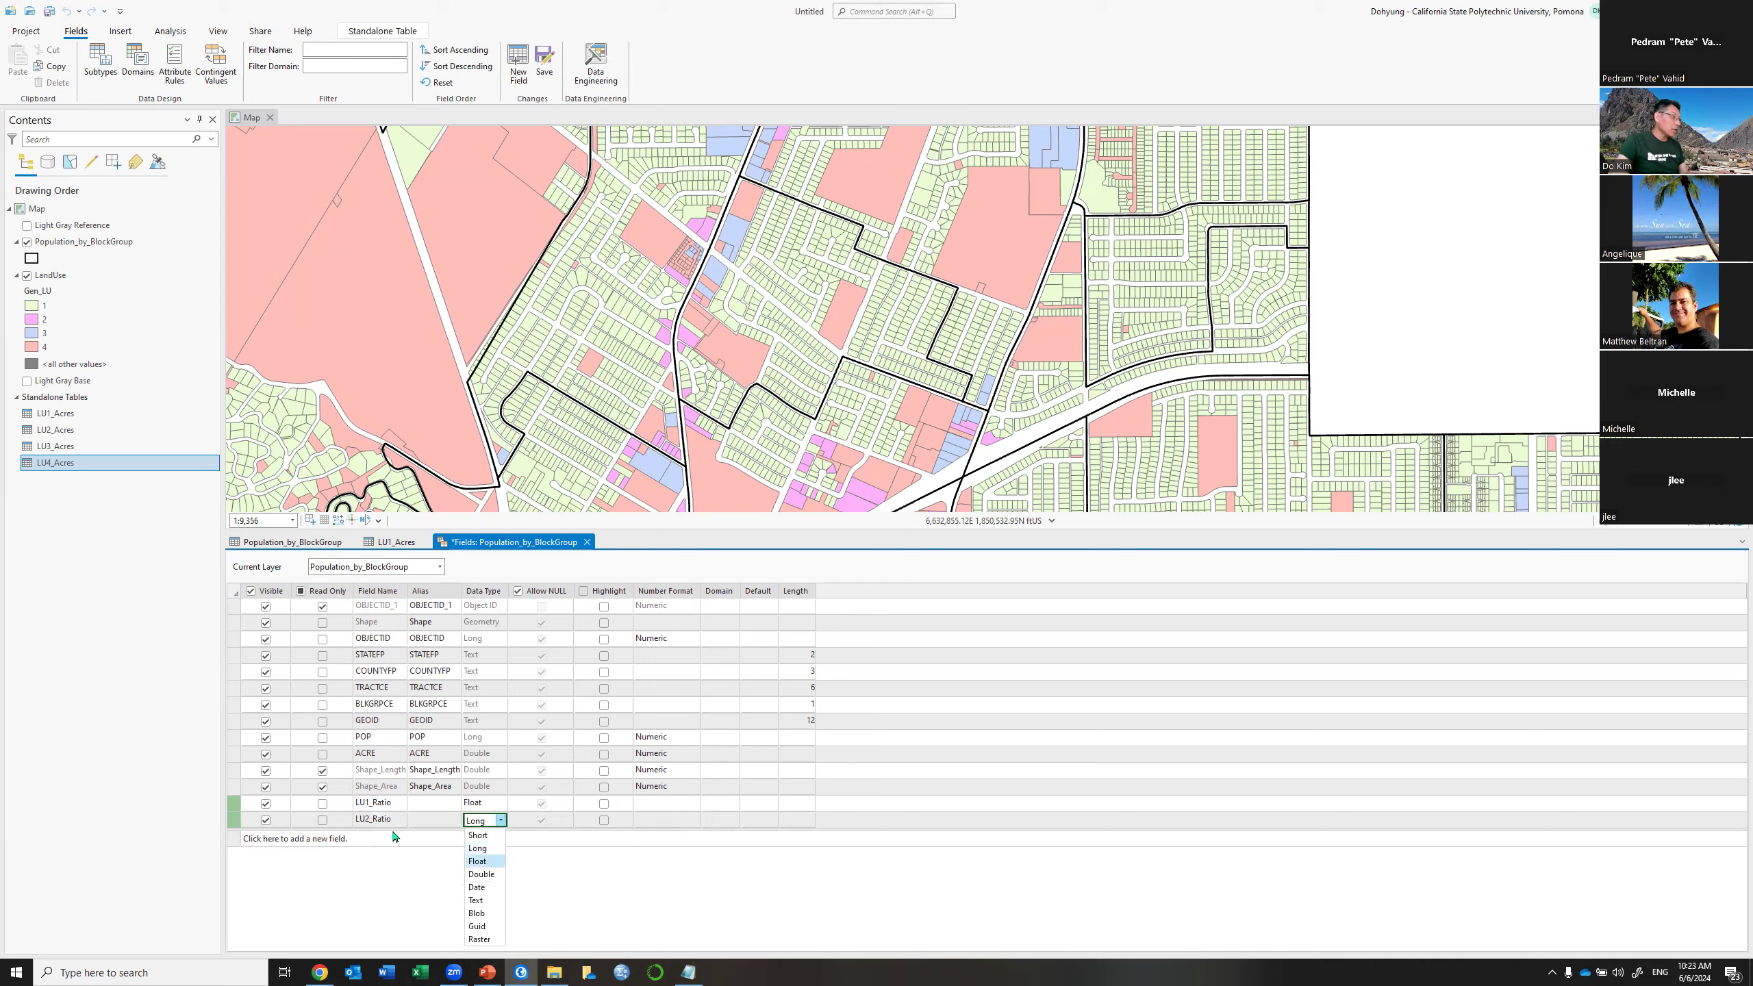
key(Return)
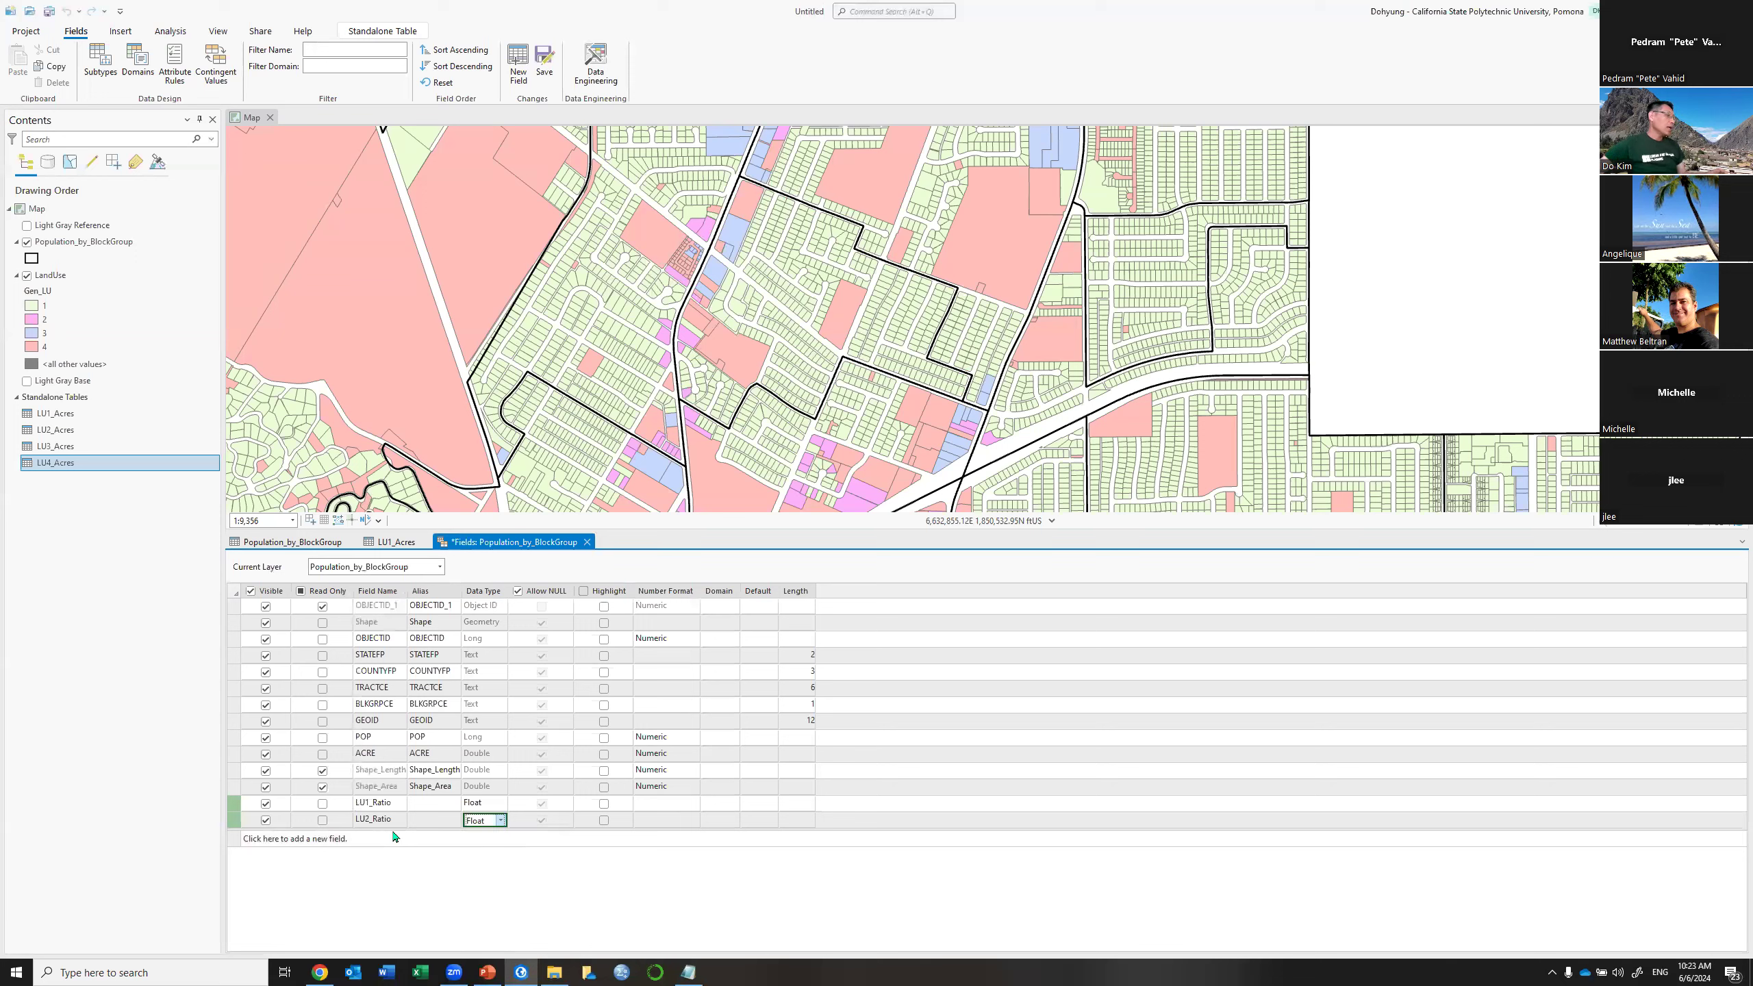
click(357, 839)
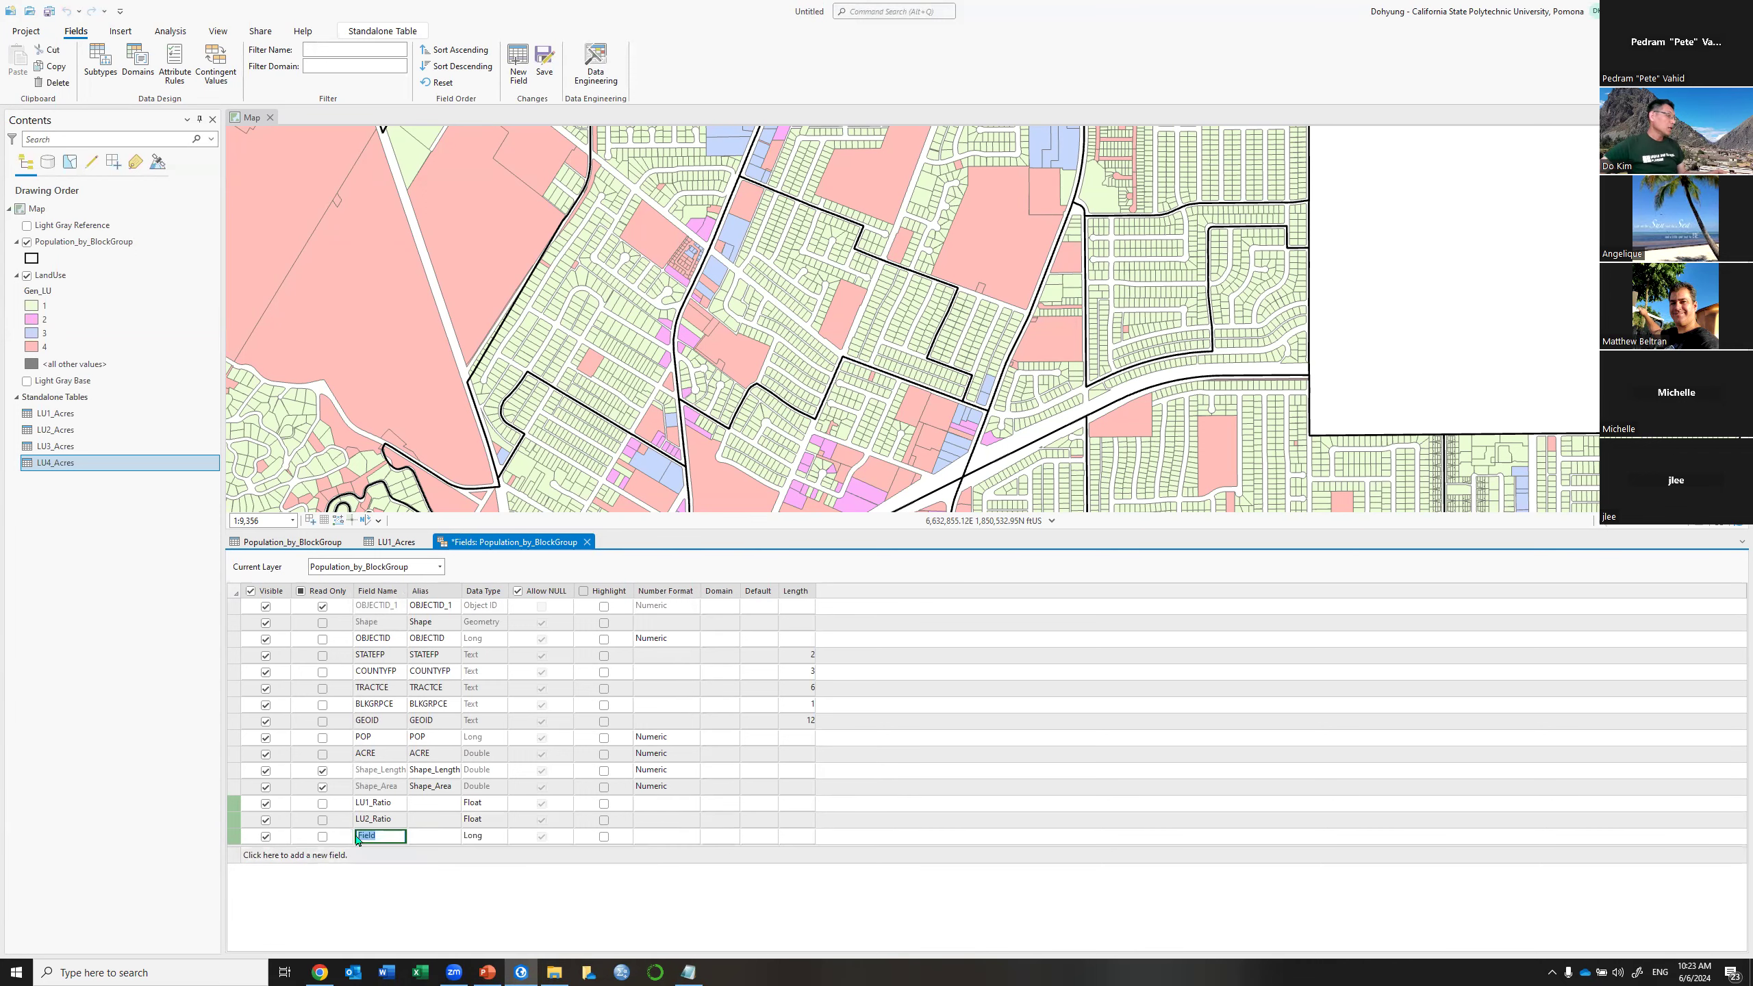
text(LU3_Ratio)
key(Tab)
key(Tab)
key(Down)
key(Down)
key(Return)
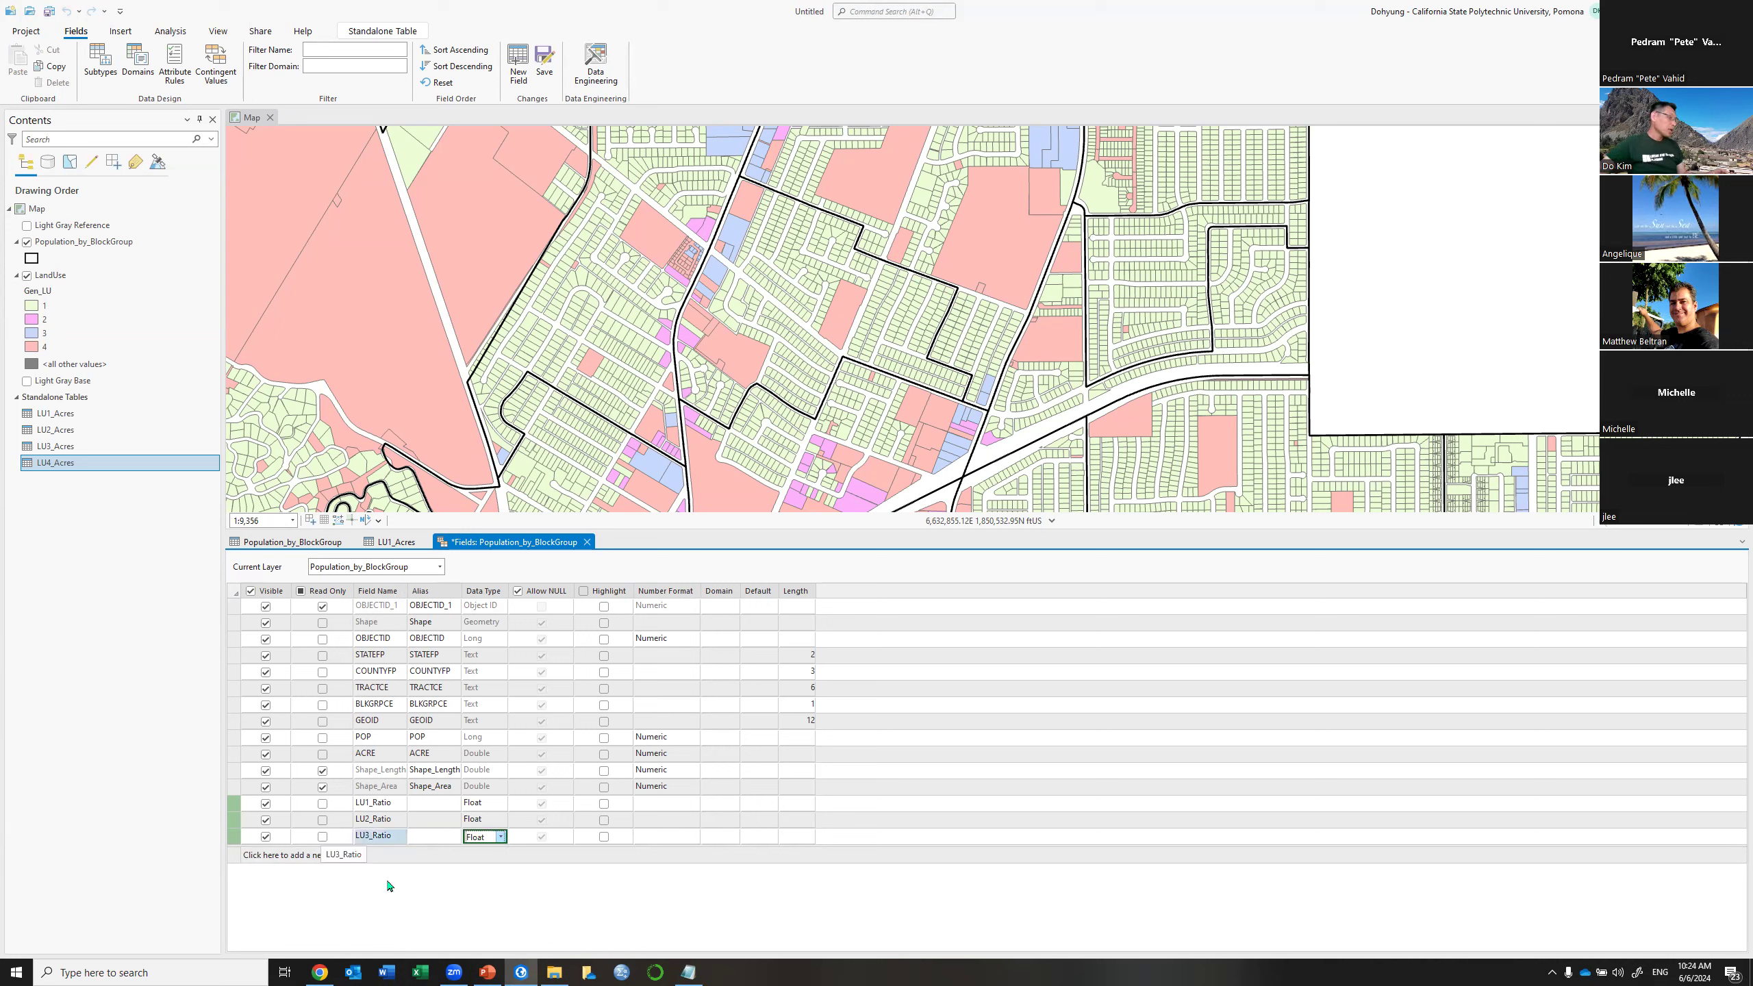
Add a Float LU4_Ratio field and save the four new ratio fields
click(233, 861)
text(L)
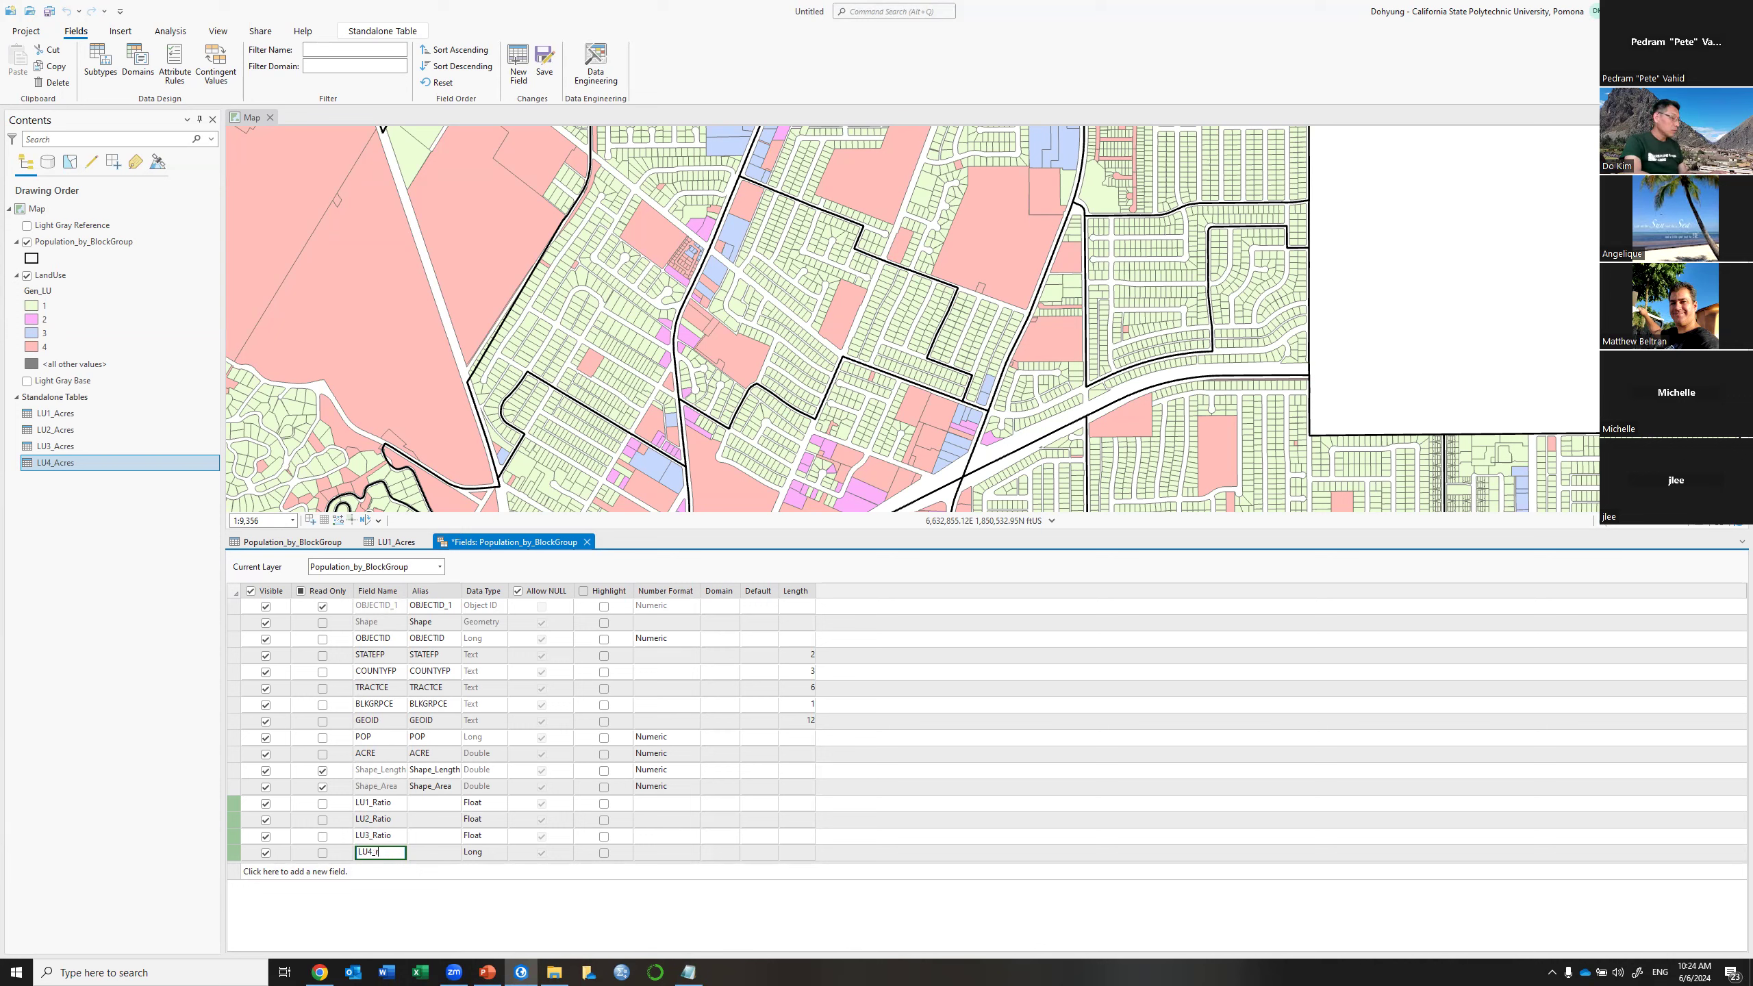
text(U4_Ratio)
key(Tab)
key(alt+Down)
key(Down)
key(Return)
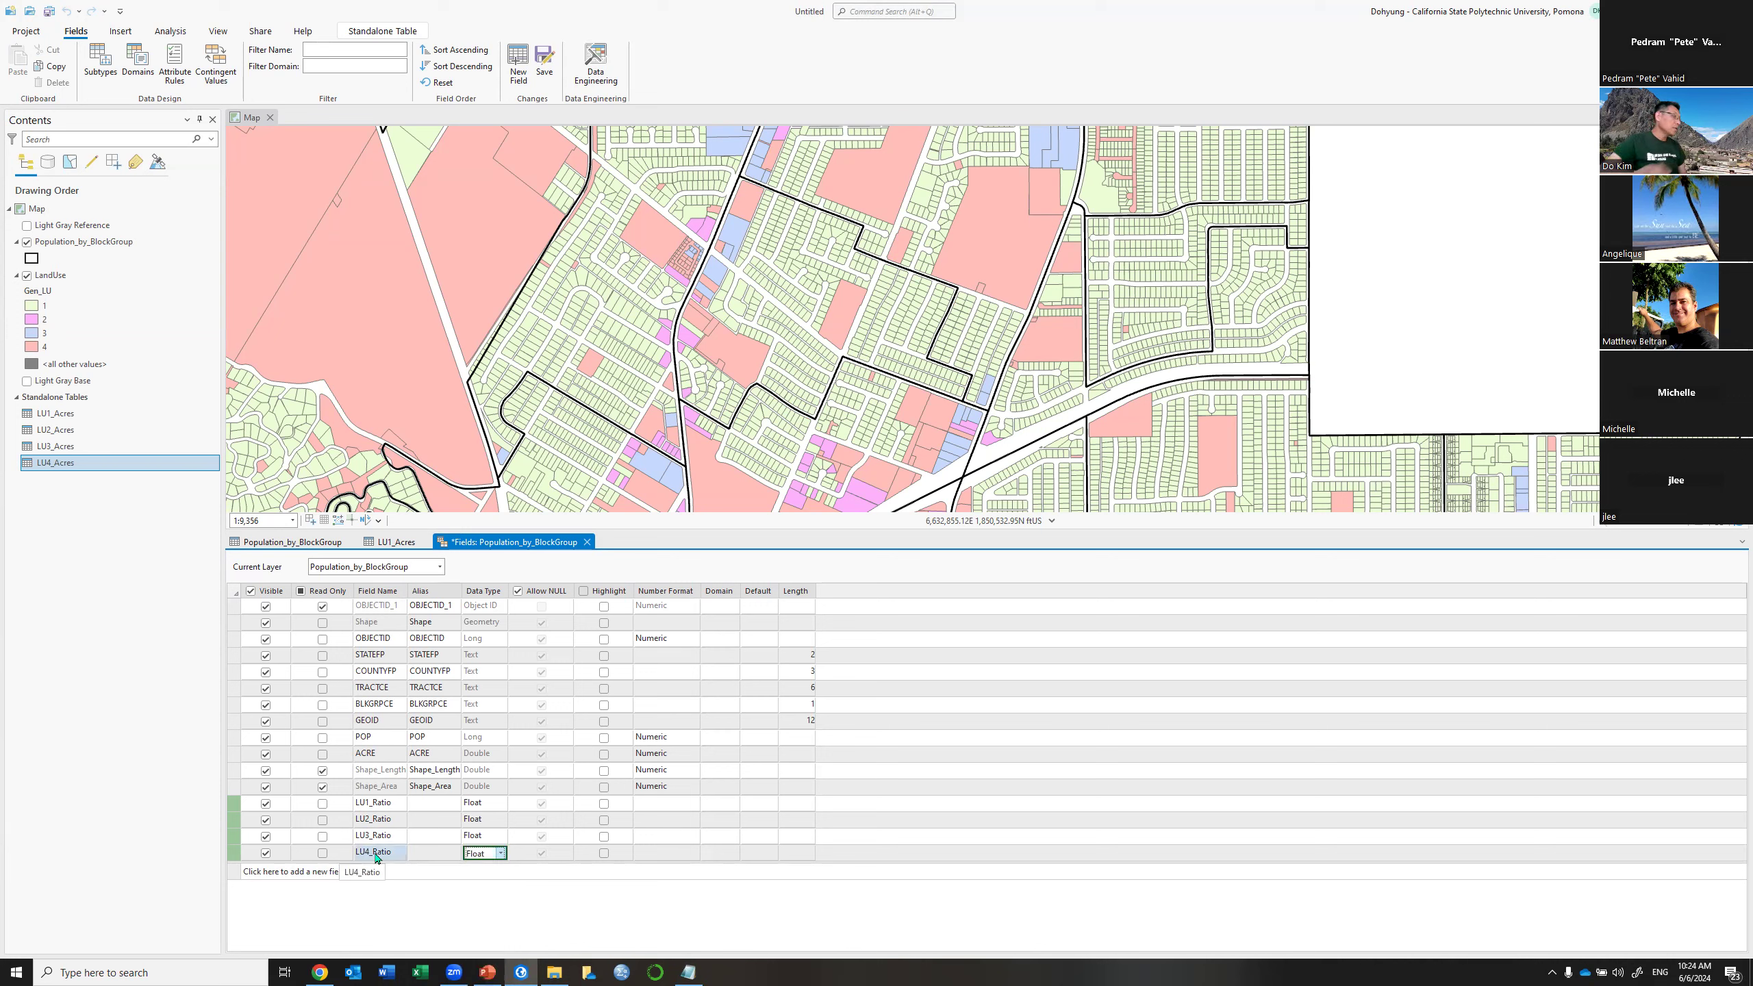
click(545, 62)
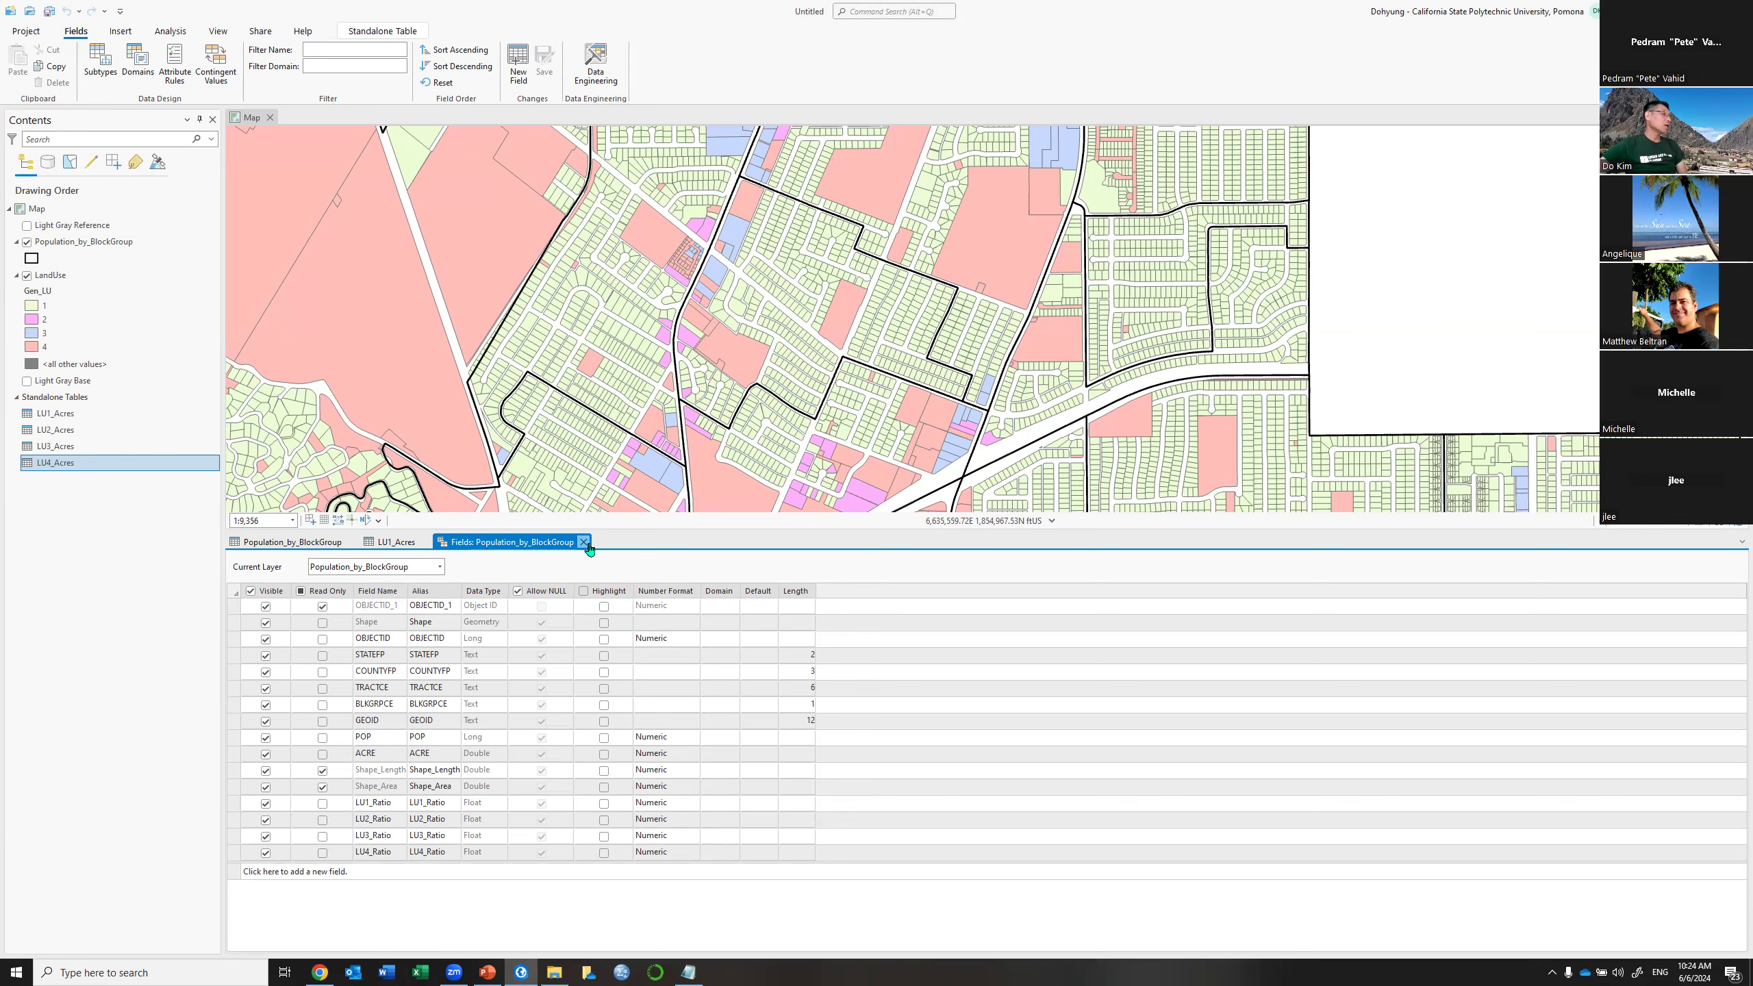
click(584, 543)
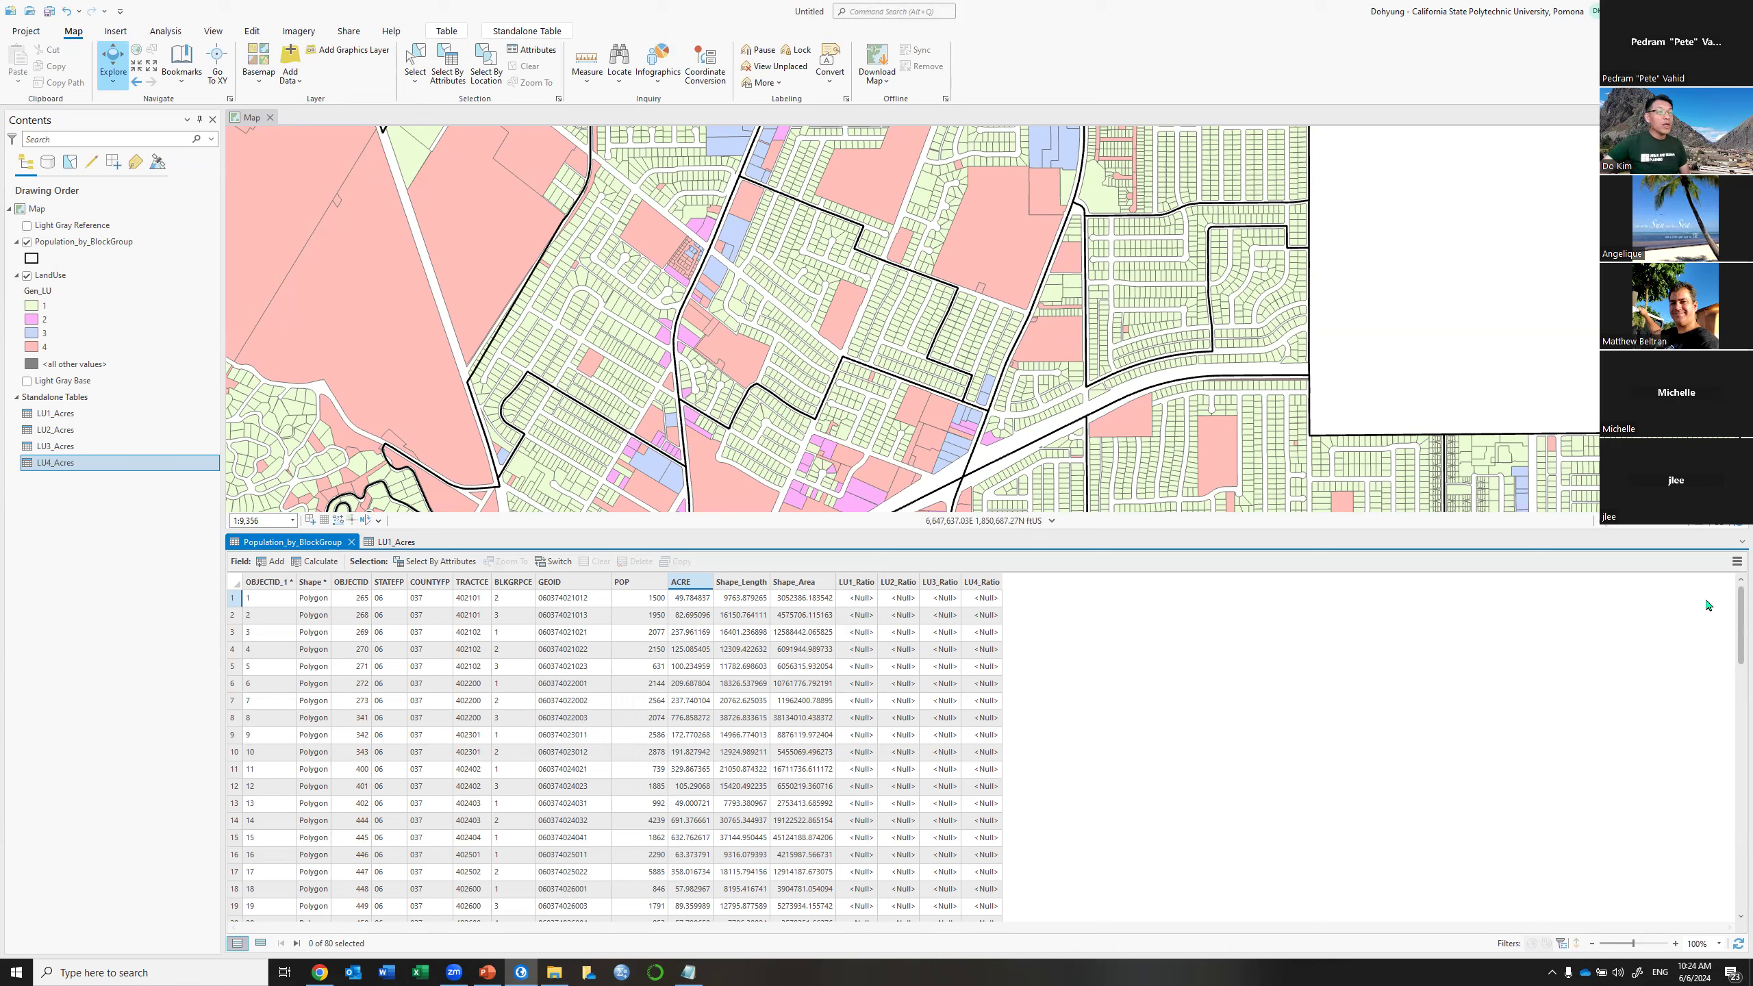
Set up an Add Join of LU1_Acres to the block groups, matching GEOID to GEOID
click(1735, 562)
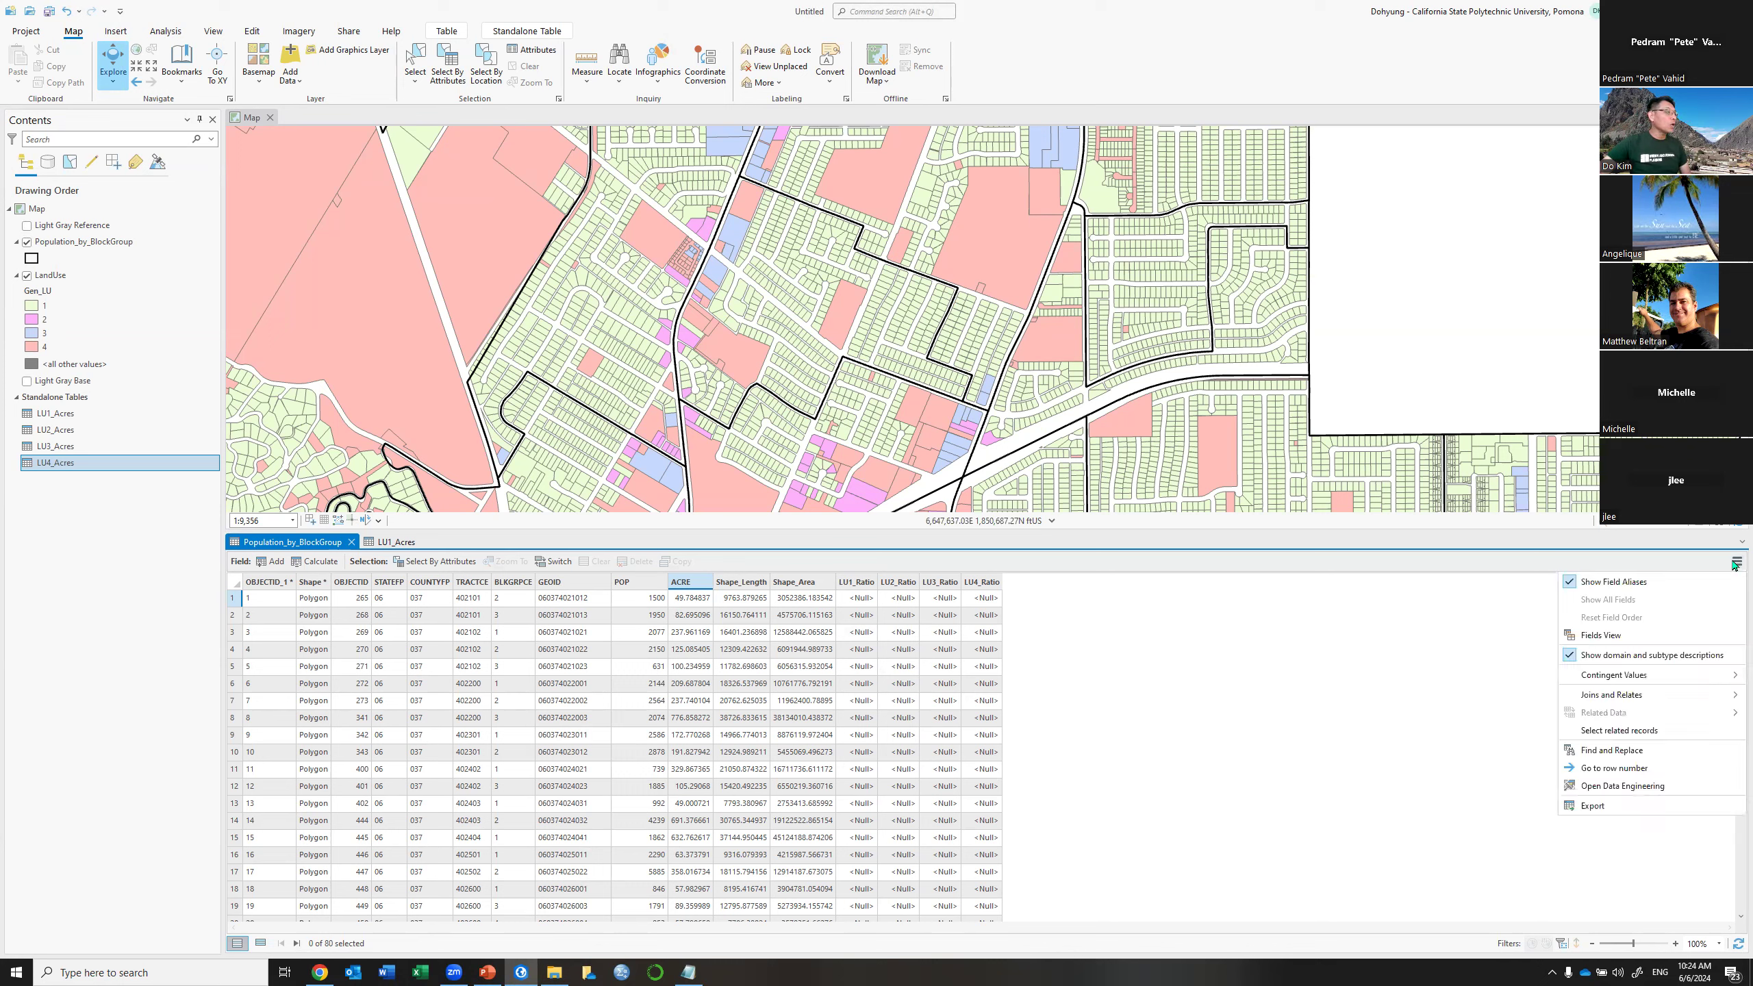
mouse_move(1660, 695)
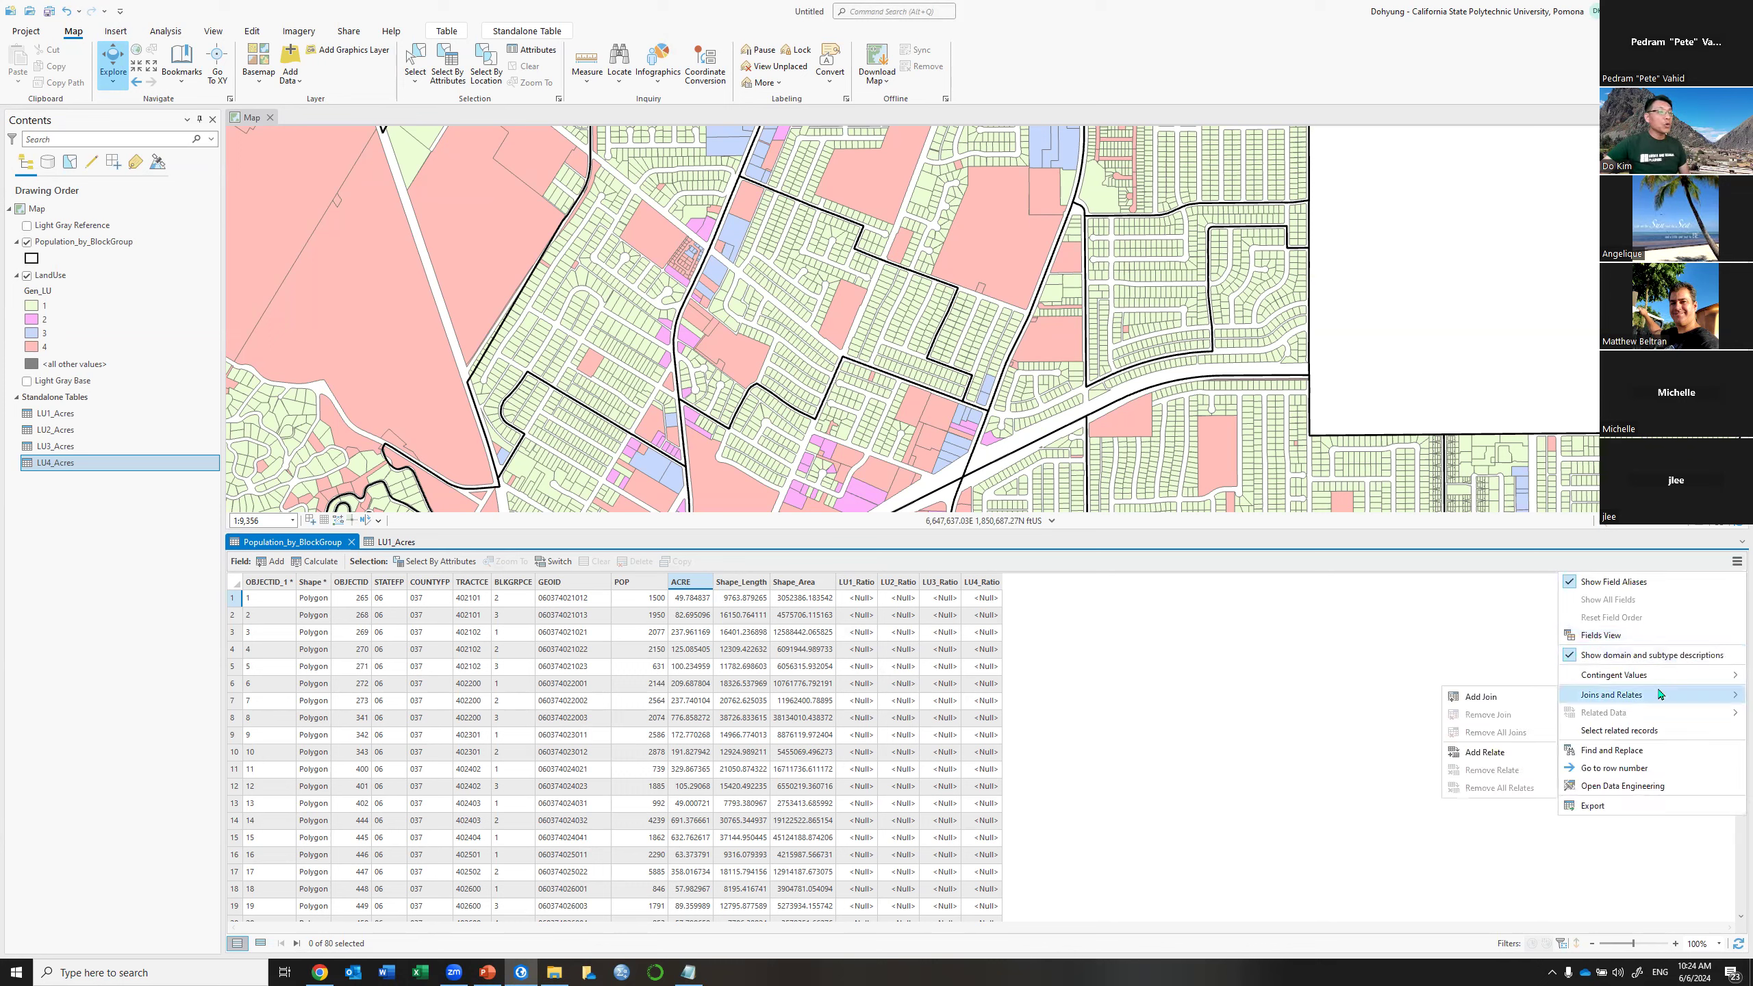
click(1515, 703)
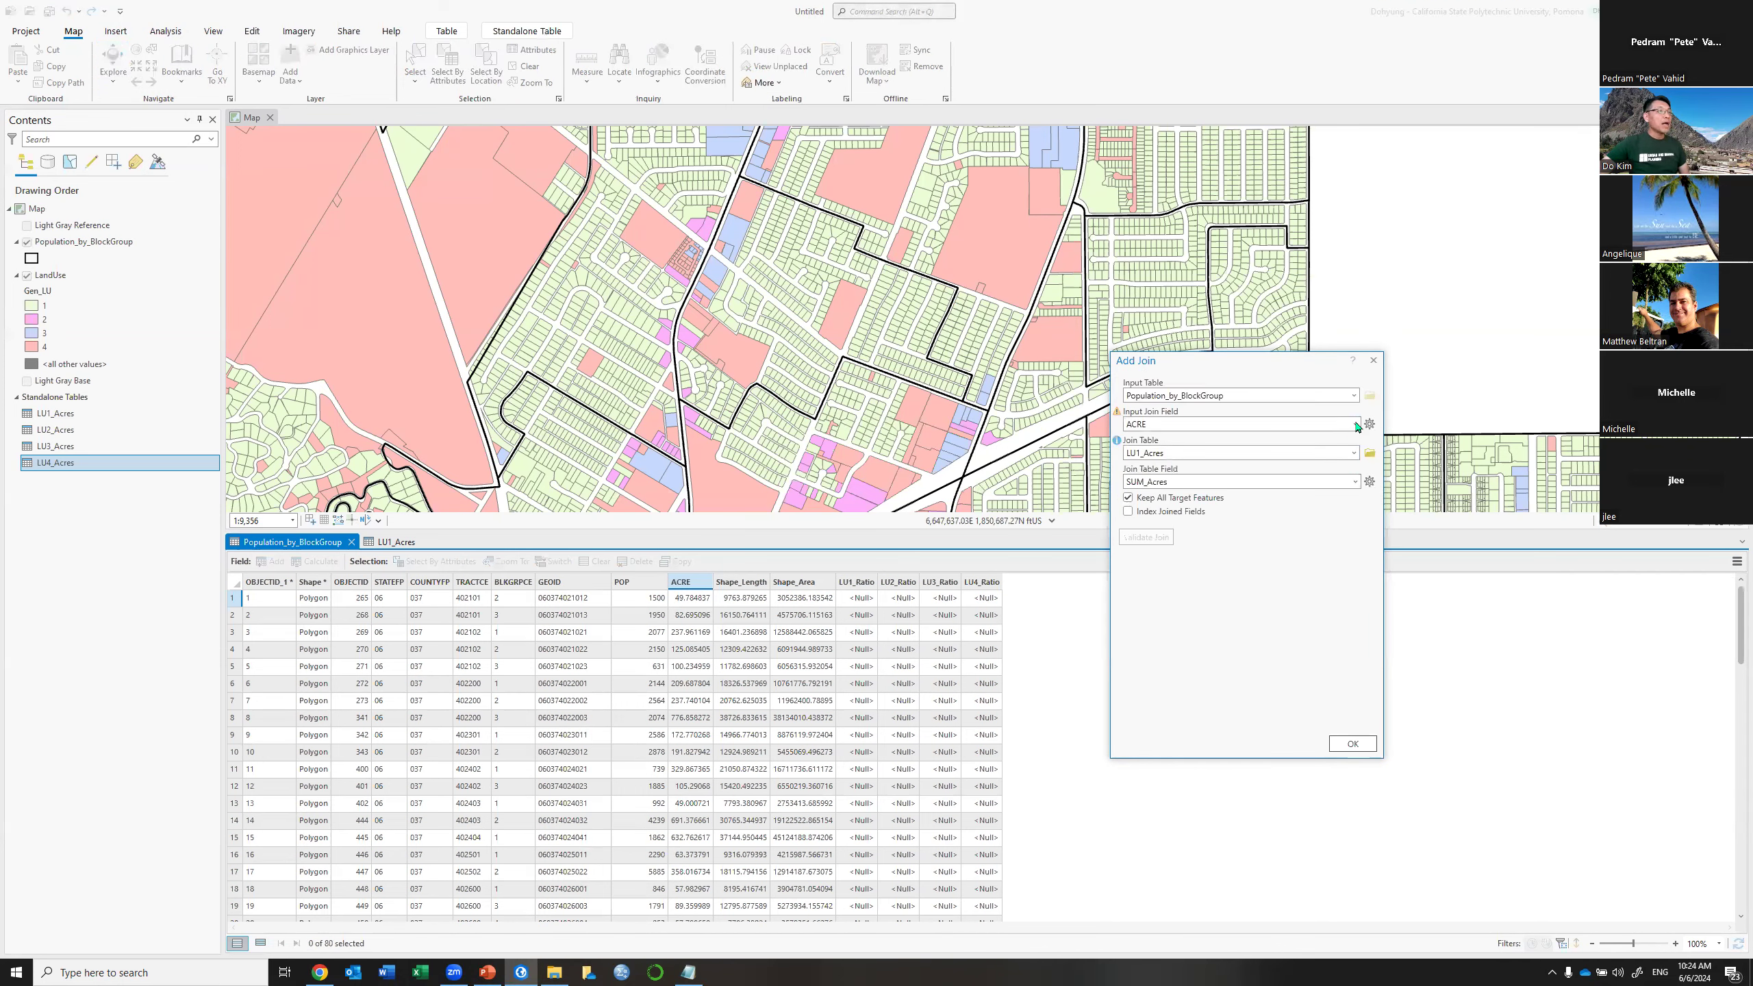
click(1356, 425)
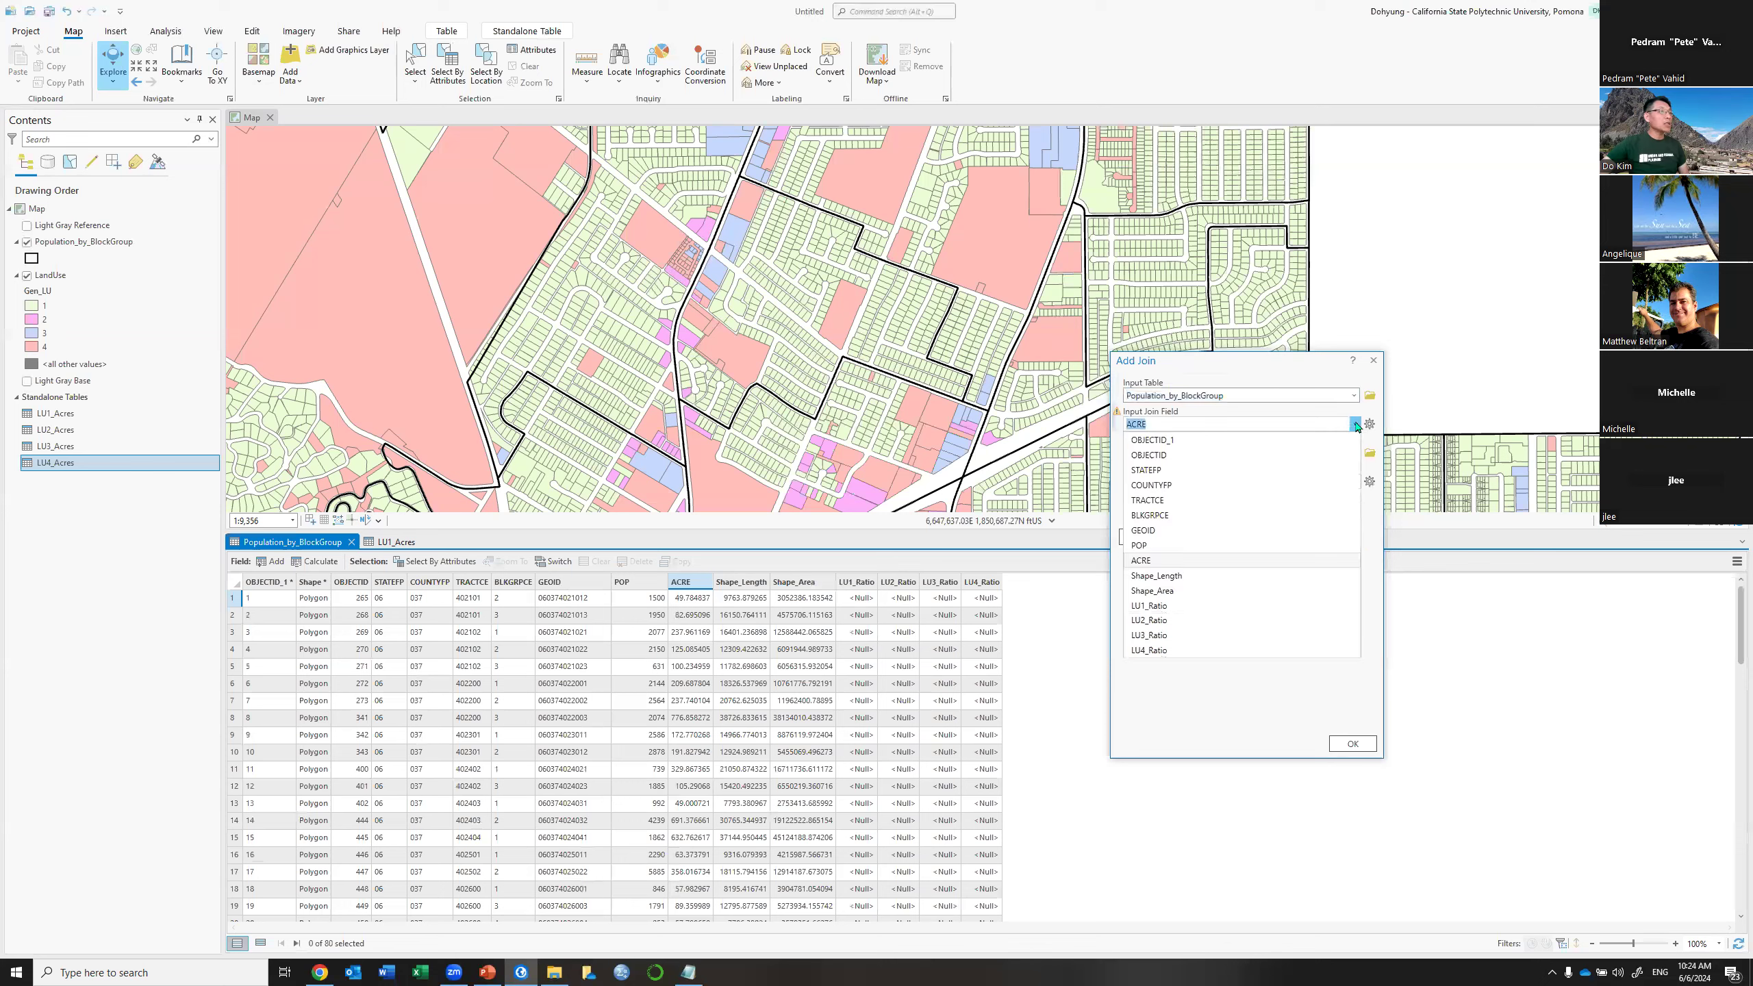
click(1172, 531)
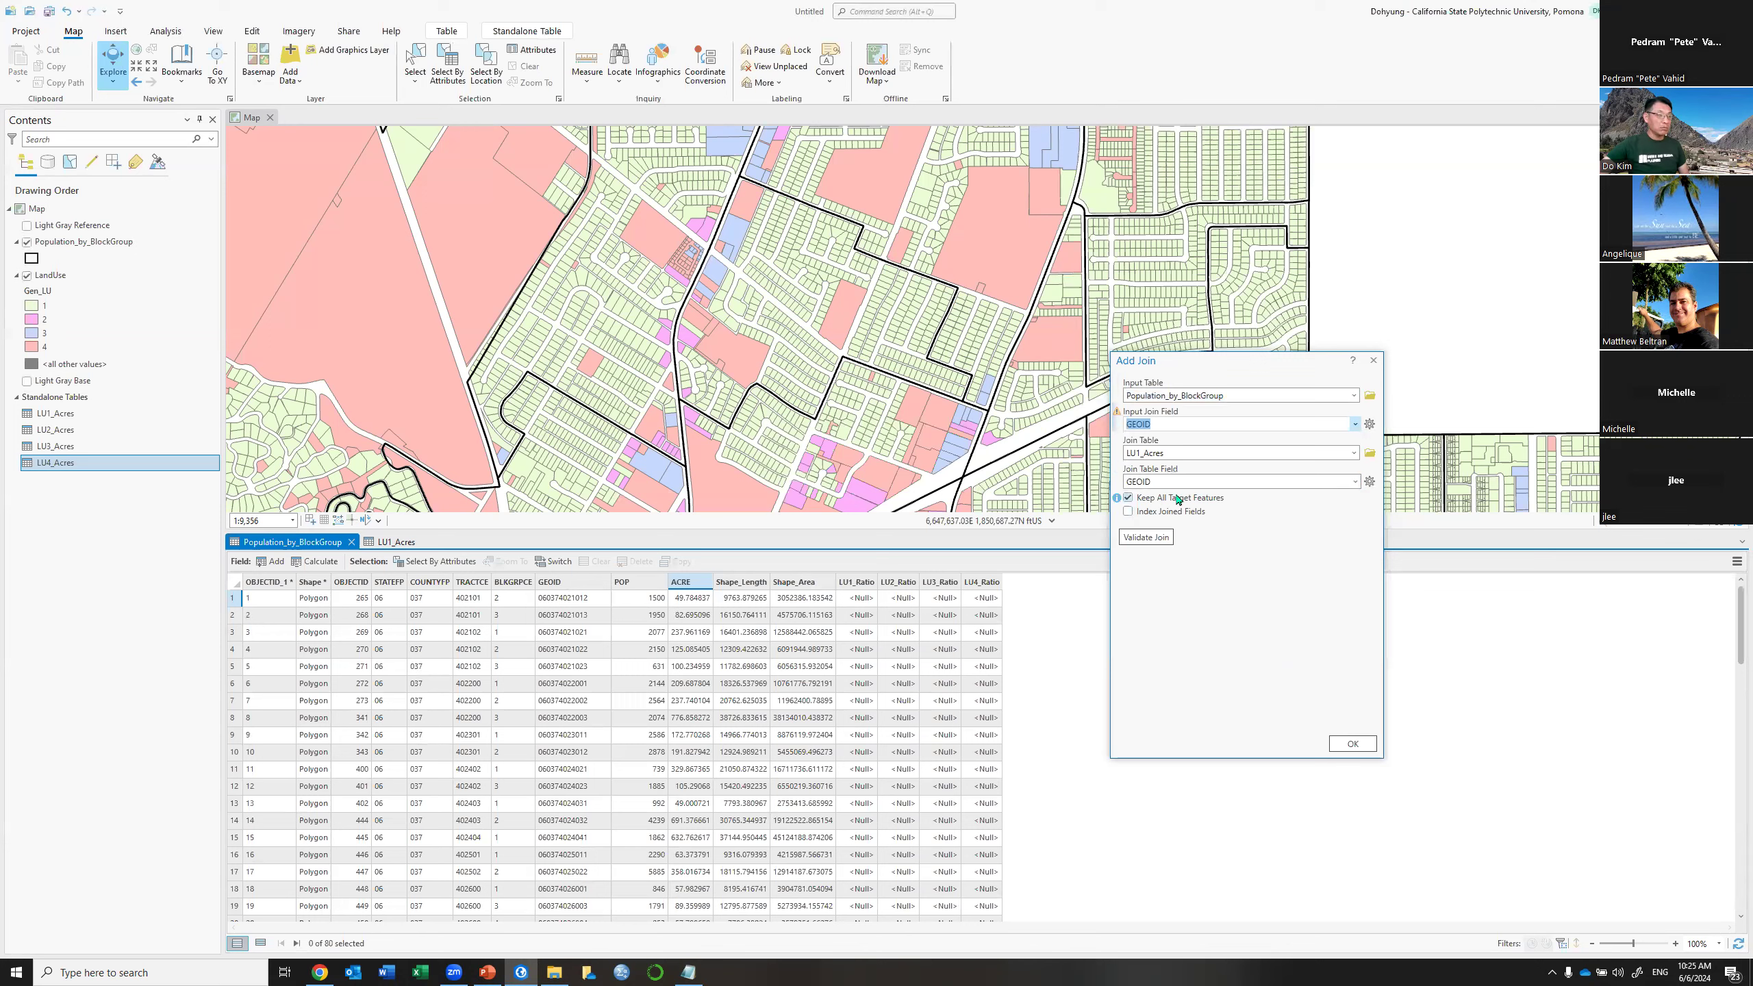
click(1356, 483)
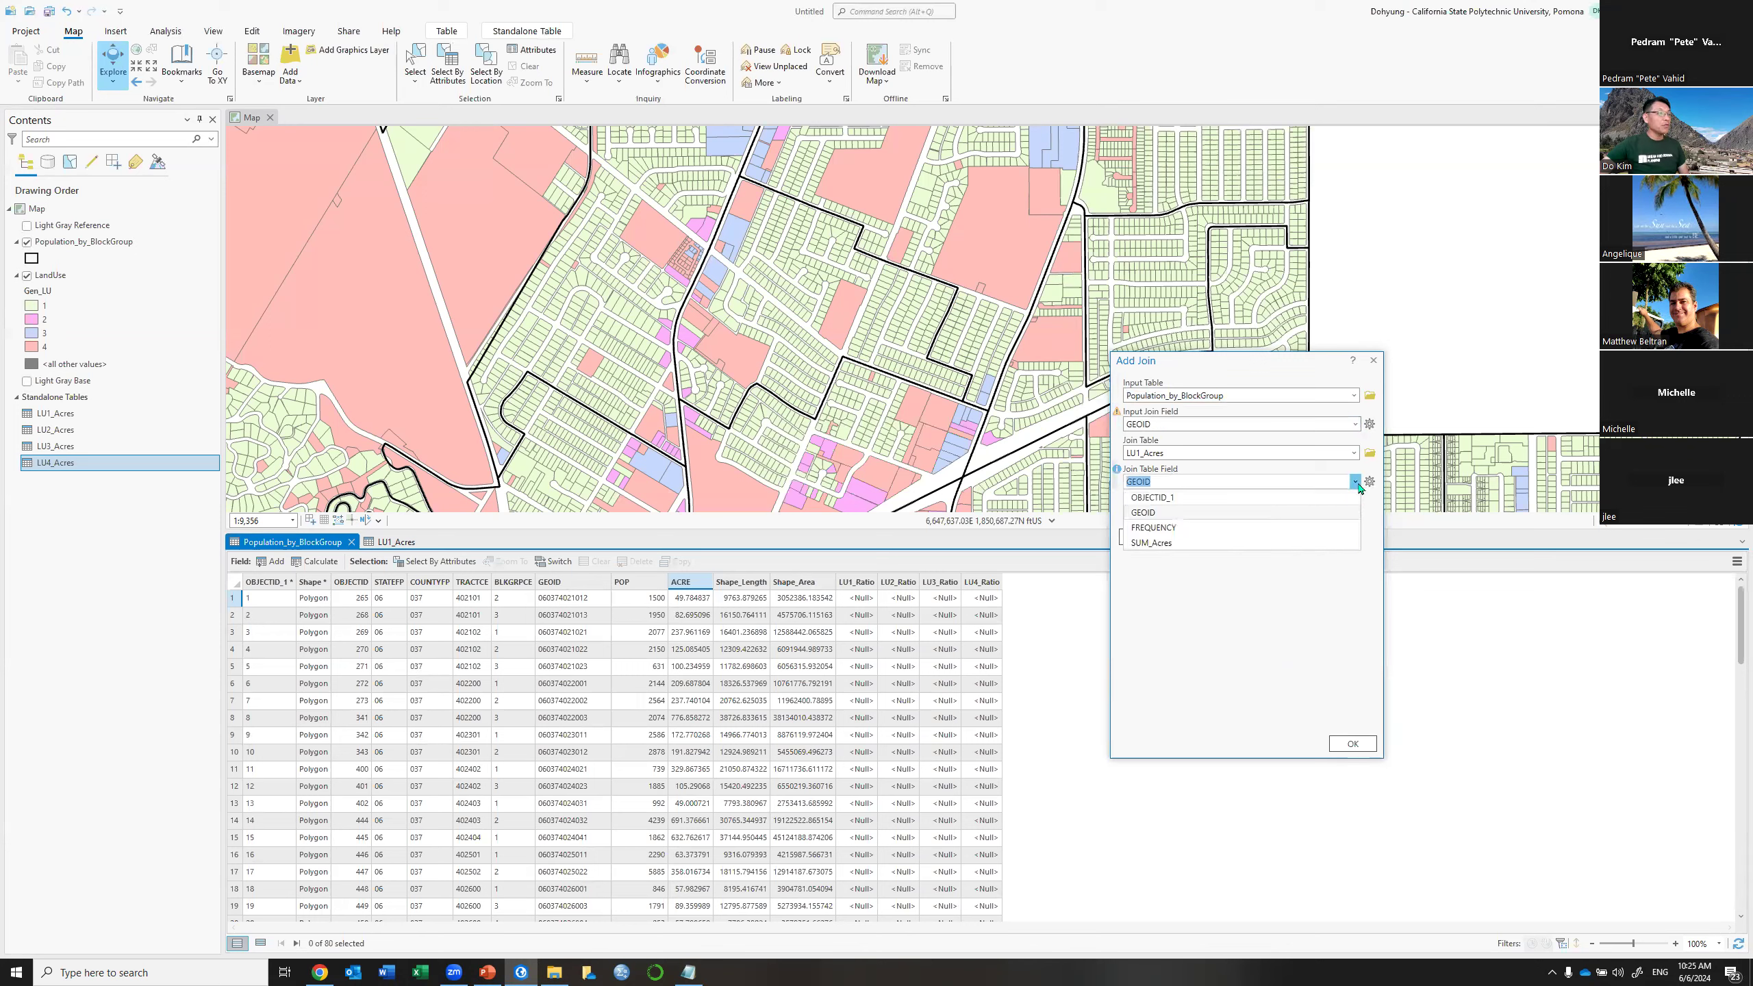
click(1193, 514)
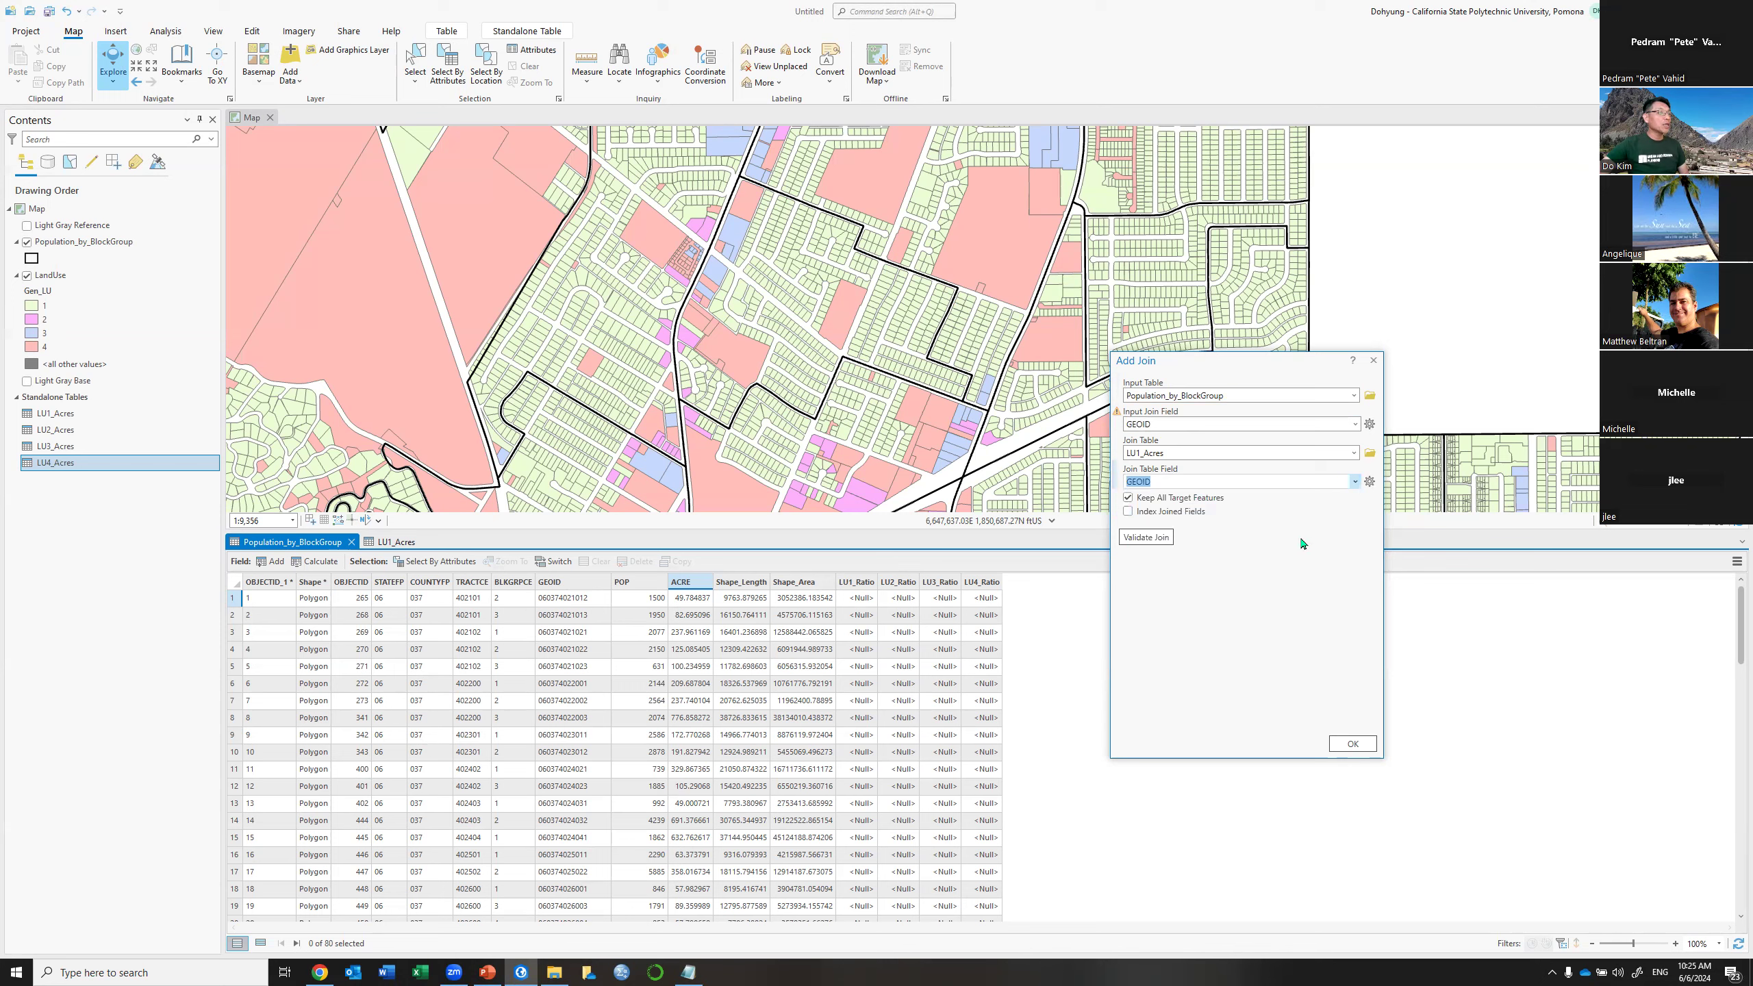
Apply the LU1_Acres join, then select the SUM_Acres, ACRE and LU1_Ratio columns
click(1351, 744)
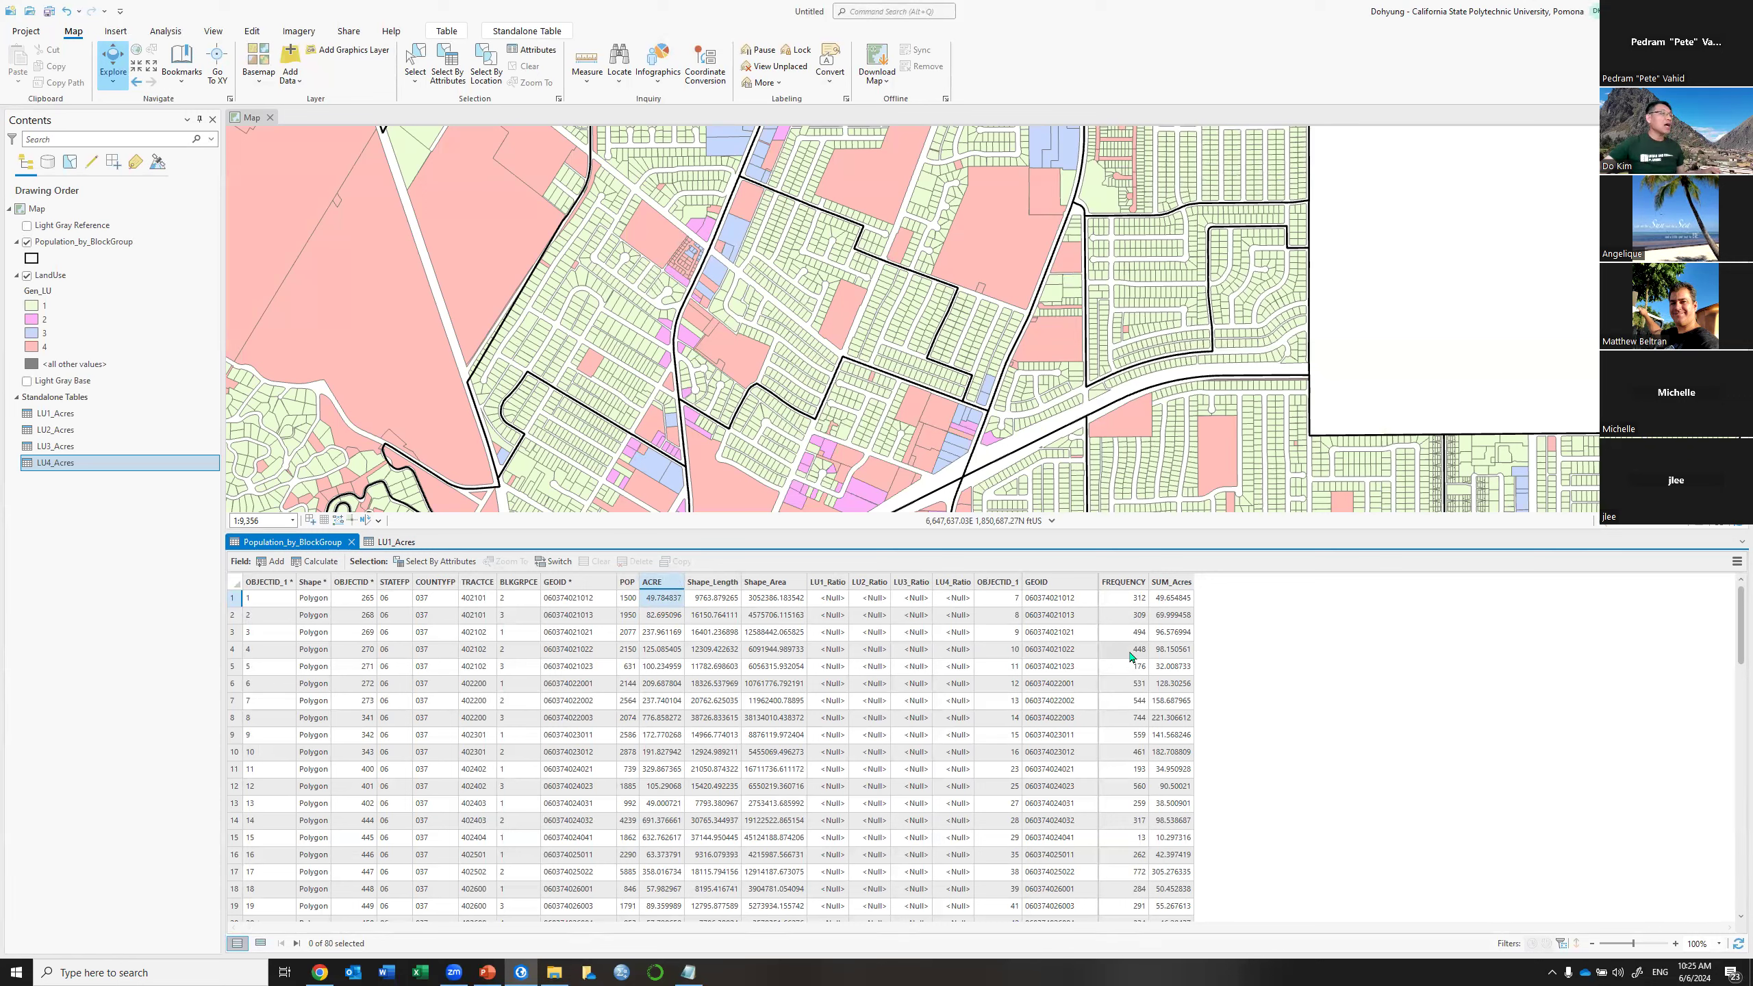
click(1179, 583)
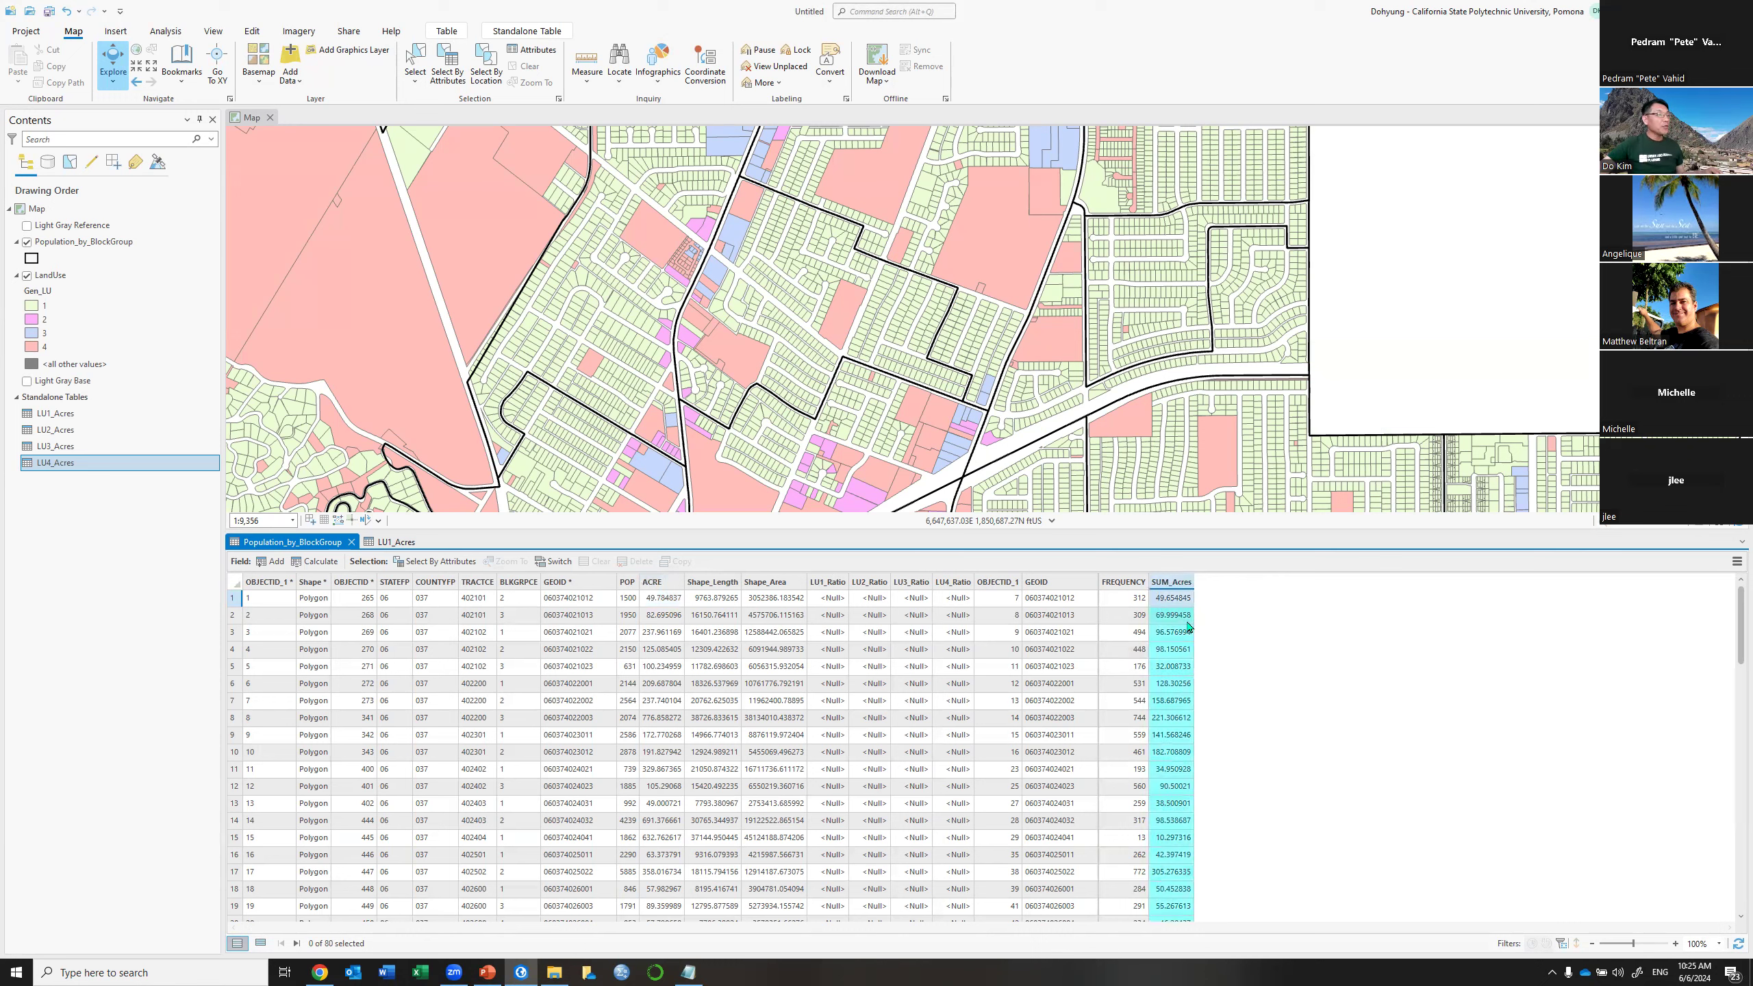
ctrl+click(664, 588)
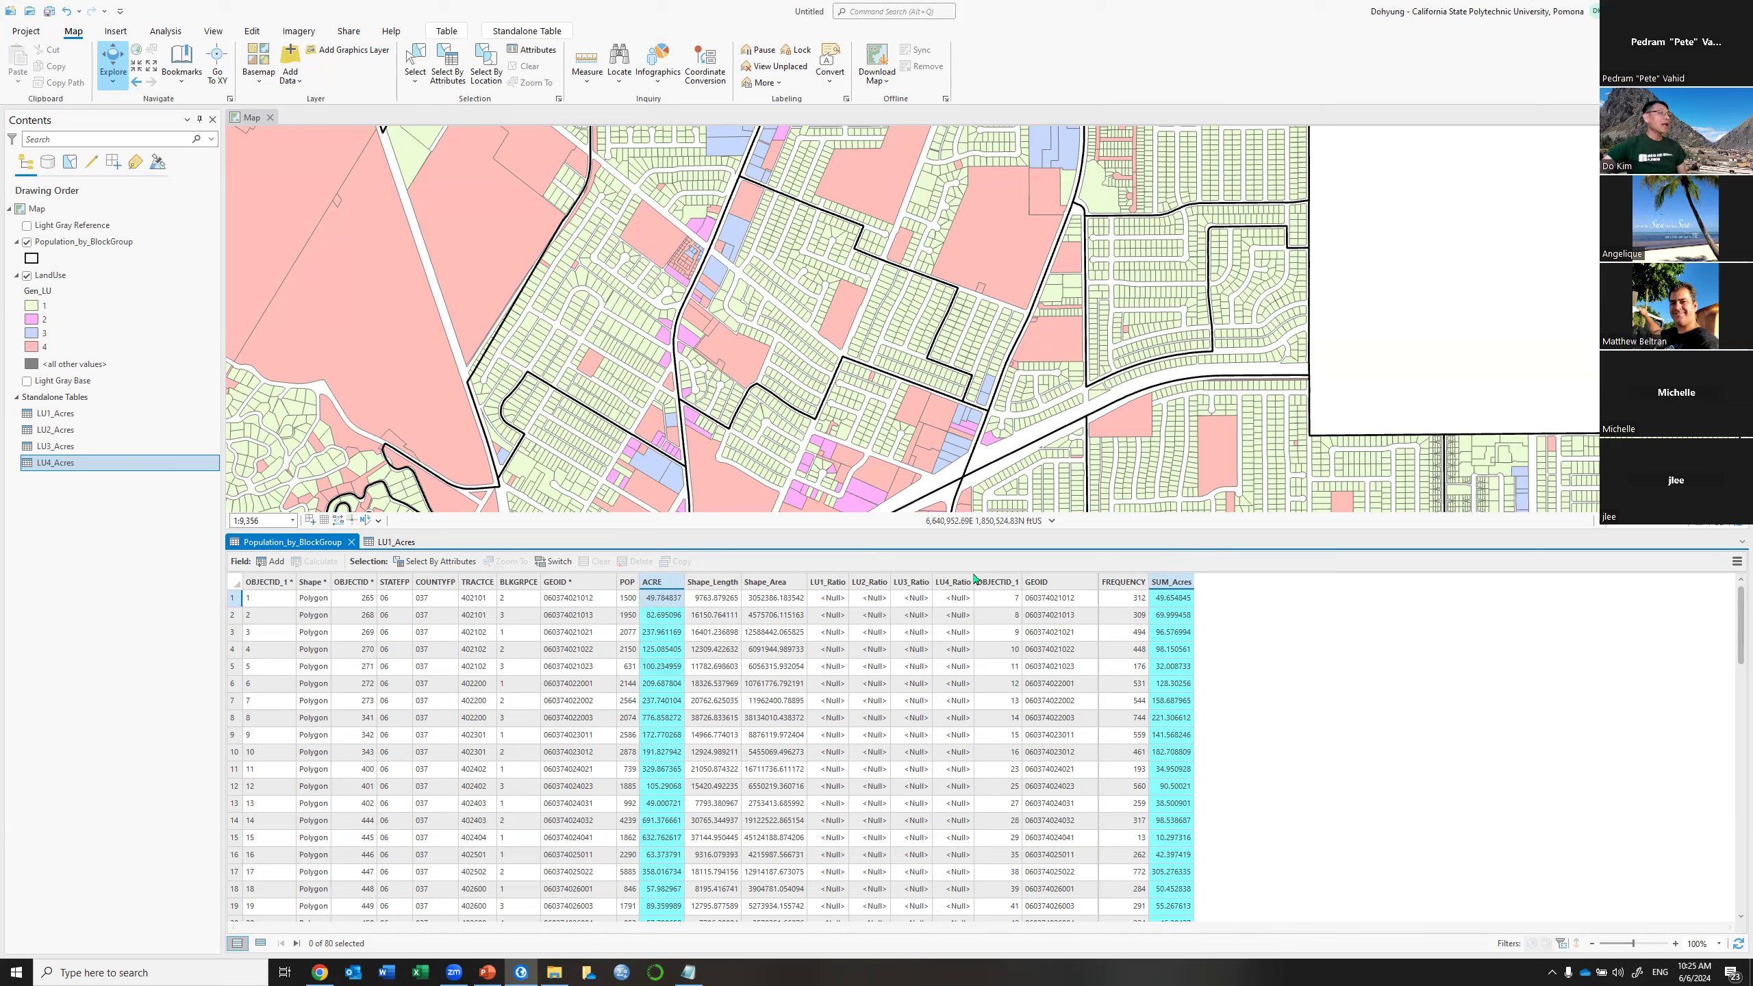
click(827, 586)
Build the LU1_Ratio Calculate Field expression !LU1_Acres.SUM_Acres! / !Population_by_BlockGroup.ACRE!
right_click(828, 585)
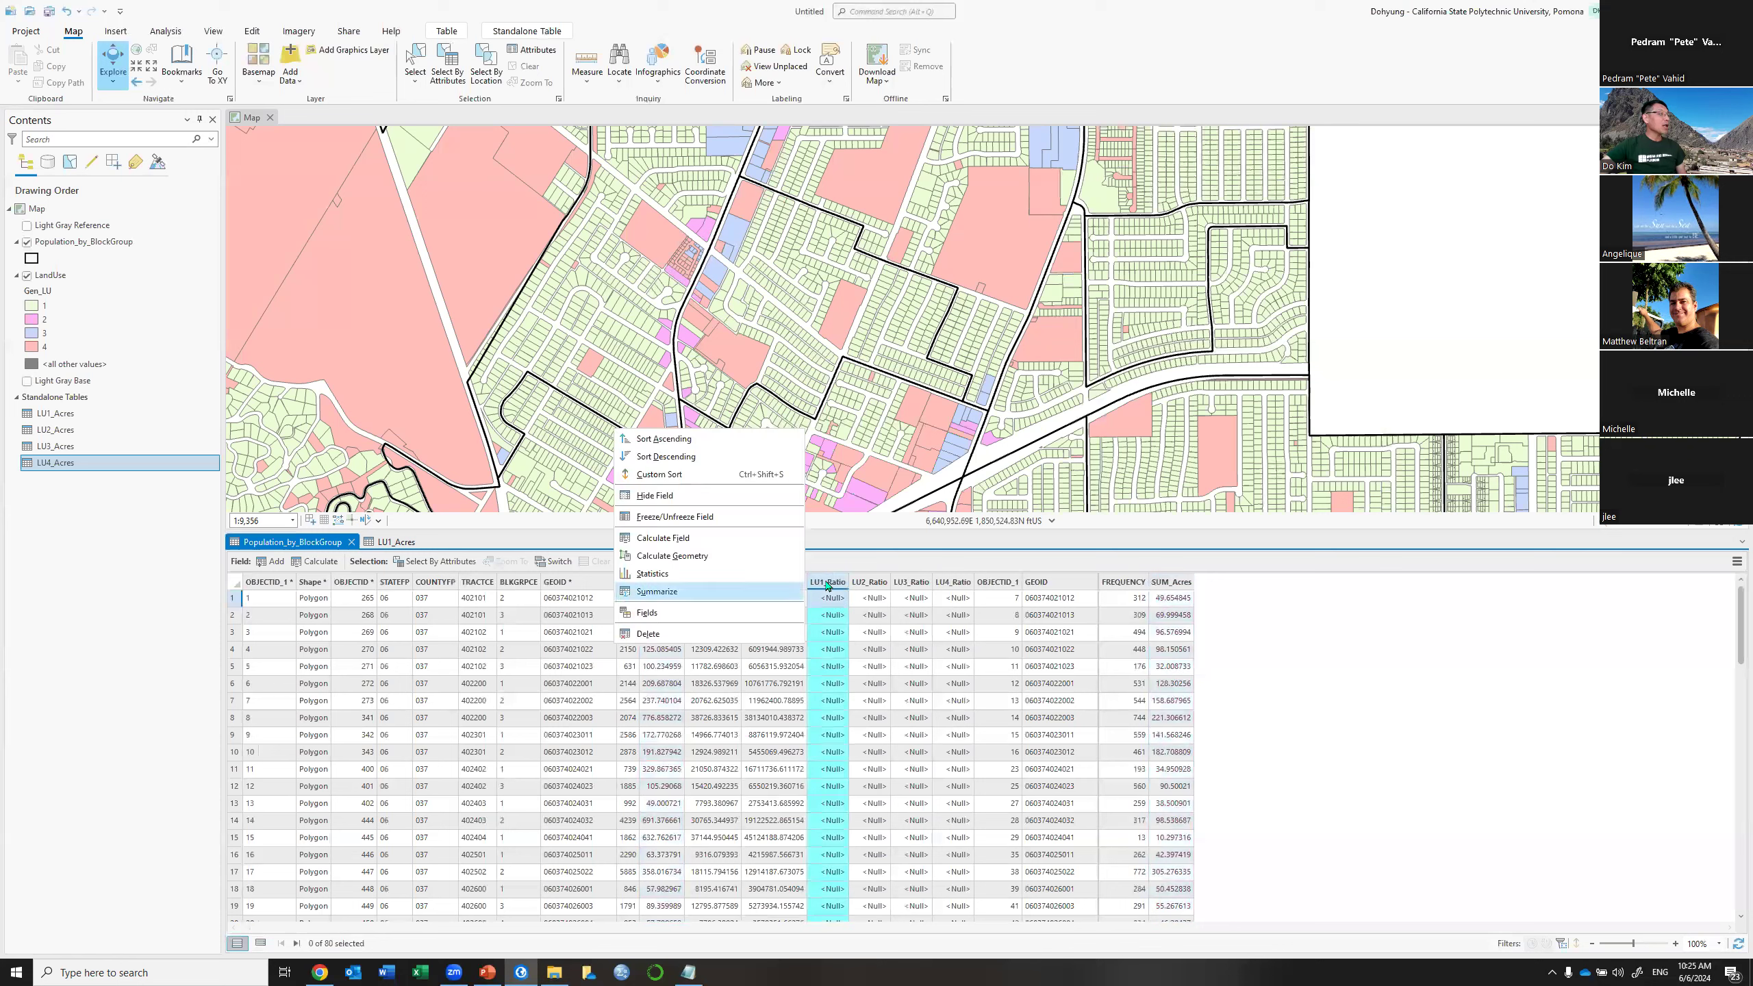
click(750, 546)
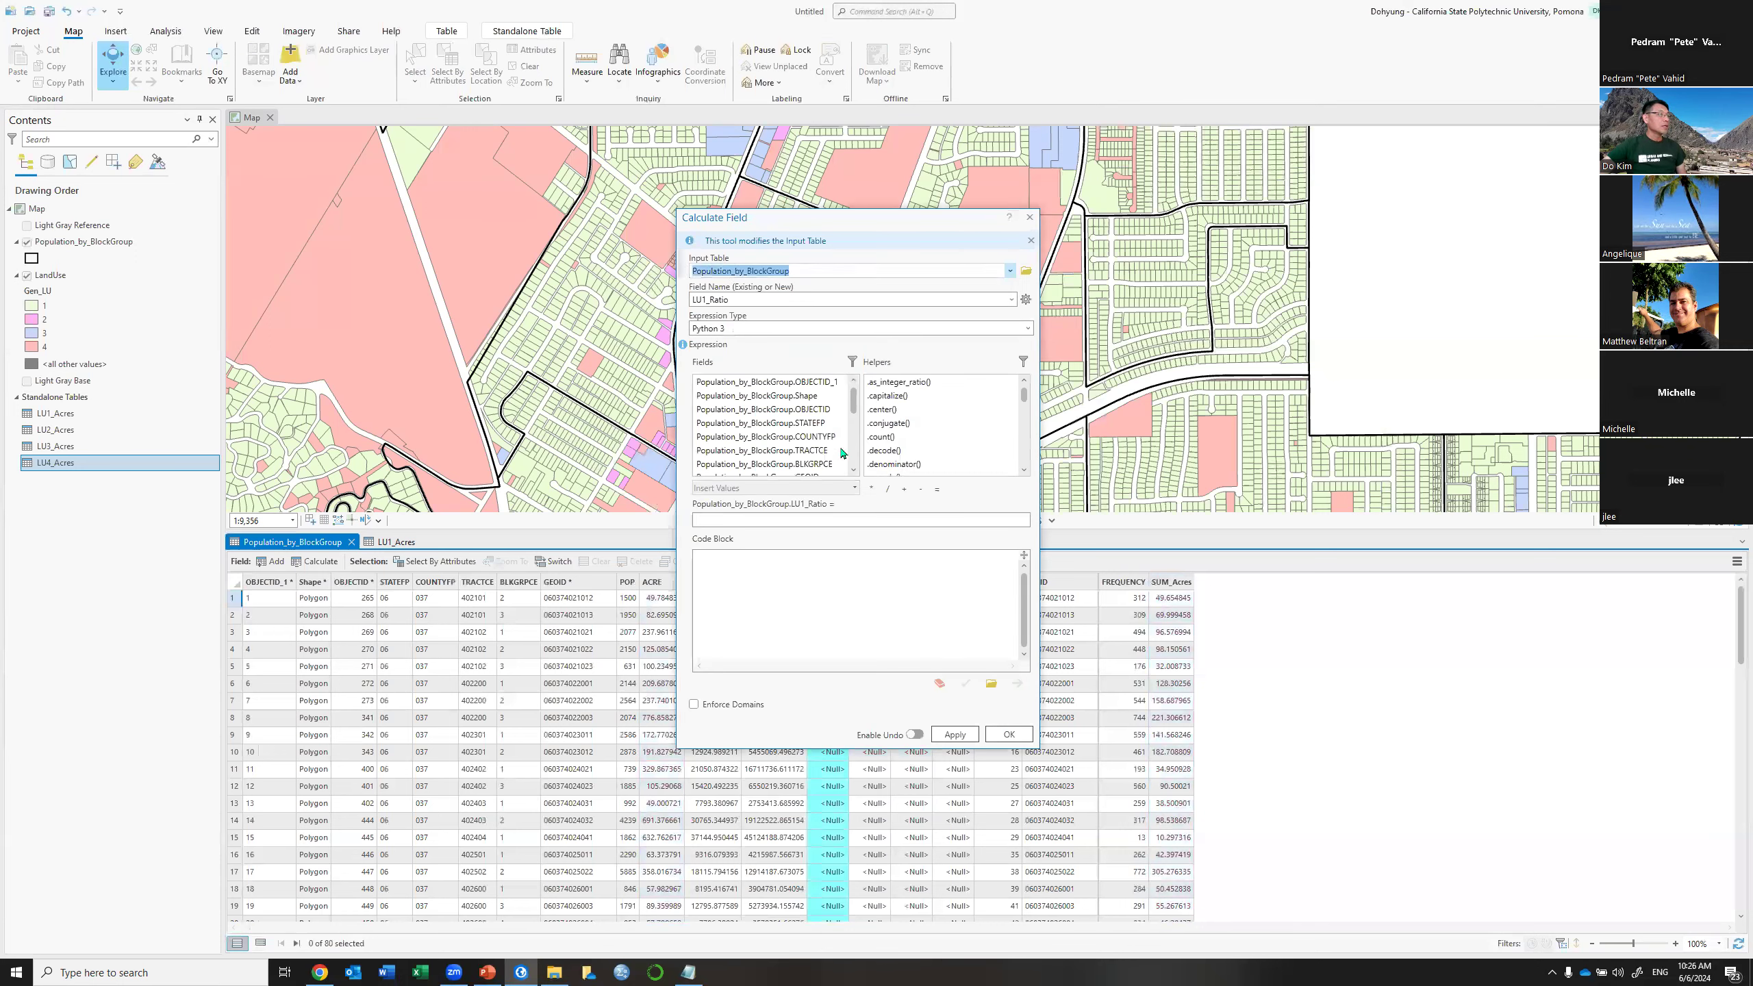
scroll(856, 429, down, 8)
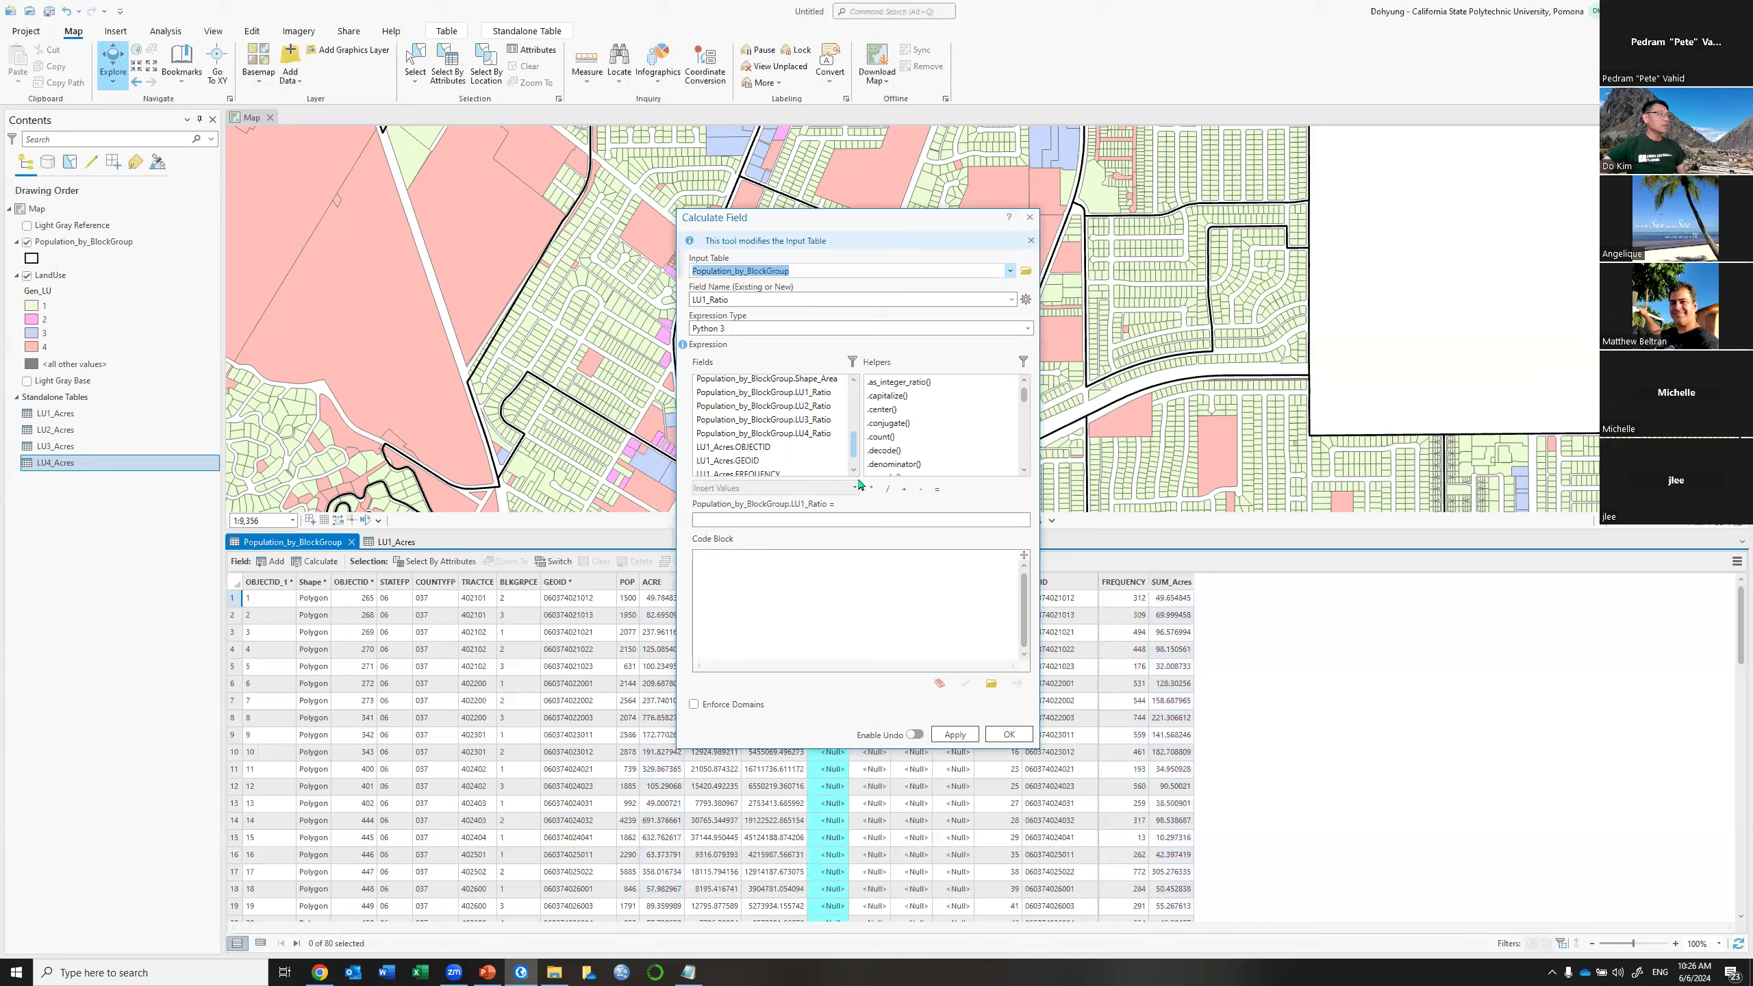
click(770, 471)
double_click(769, 471)
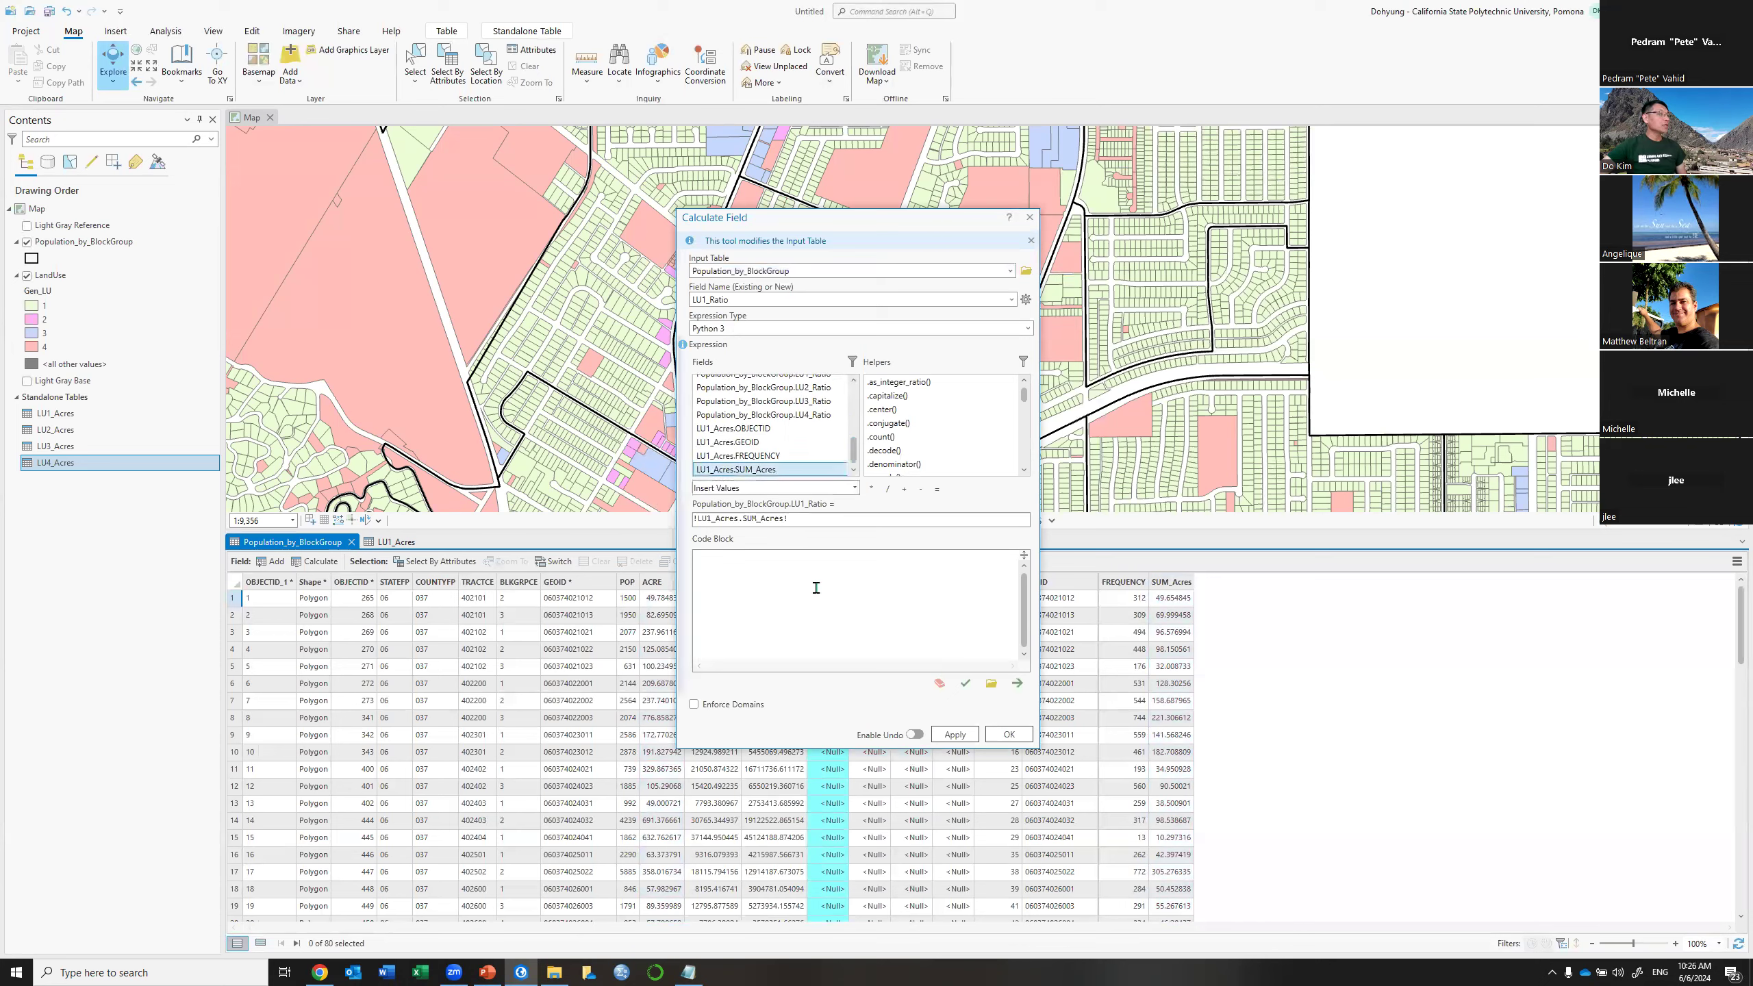
click(887, 489)
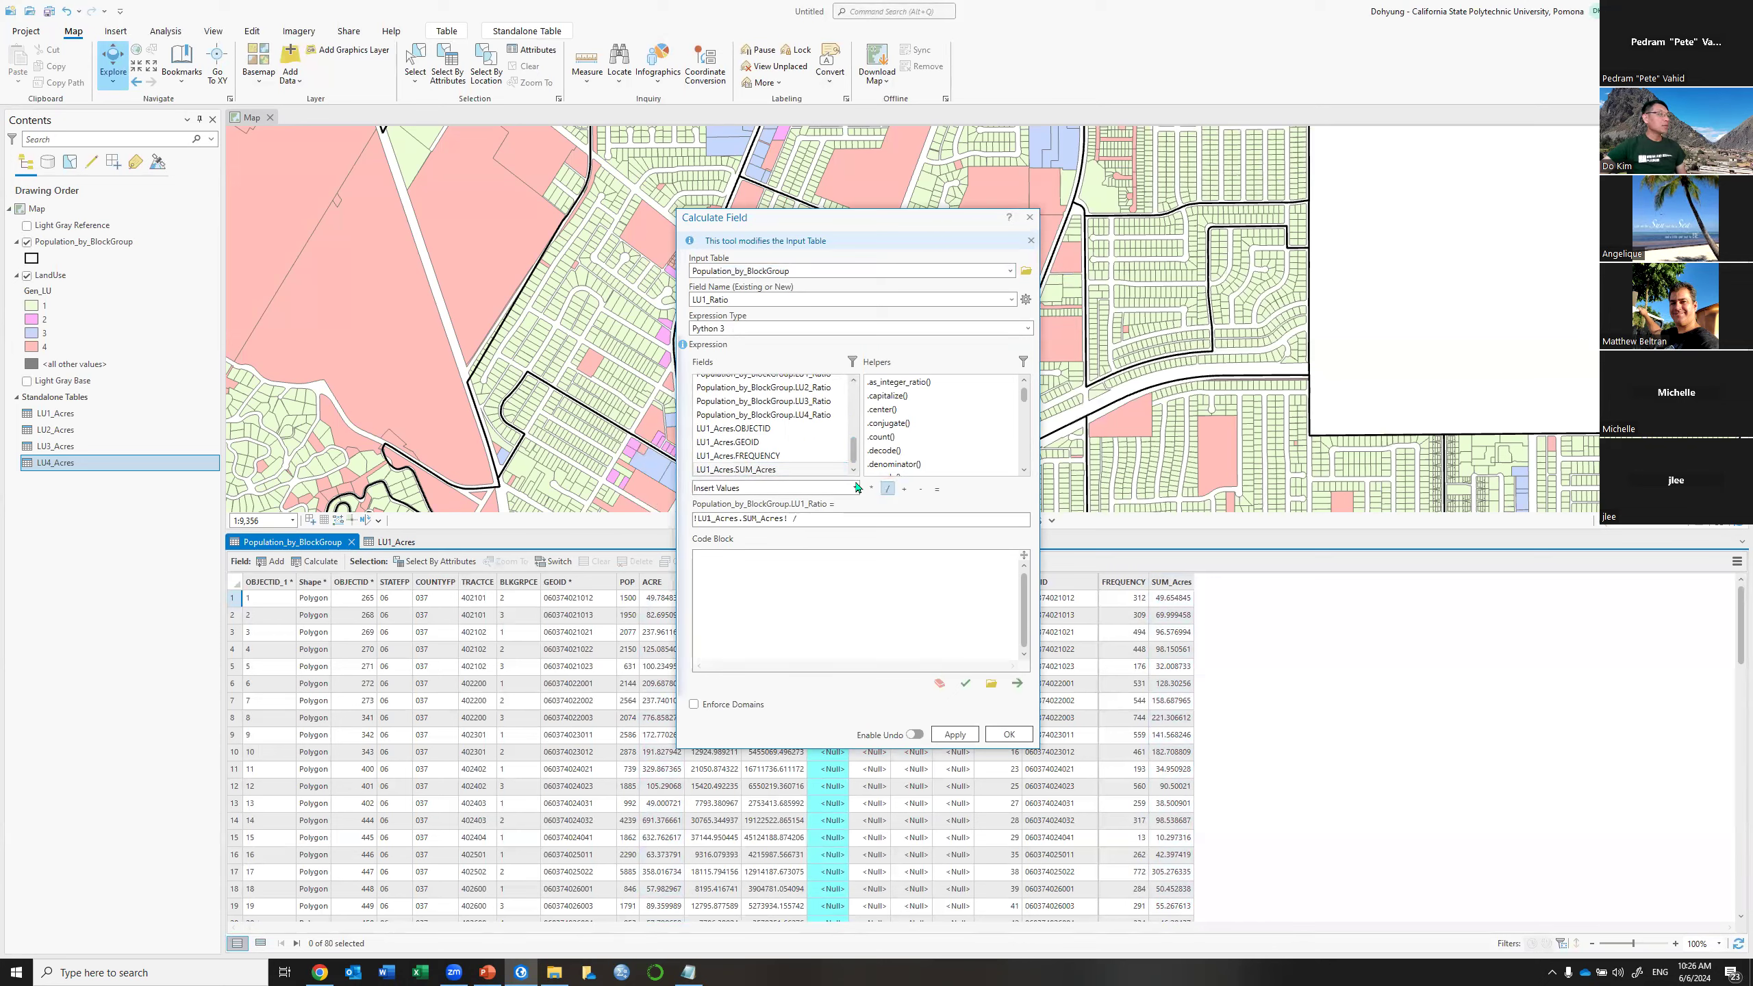
mouse_move(855, 450)
mouse_down()
mouse_move(854, 396)
mouse_move(854, 420)
mouse_up()
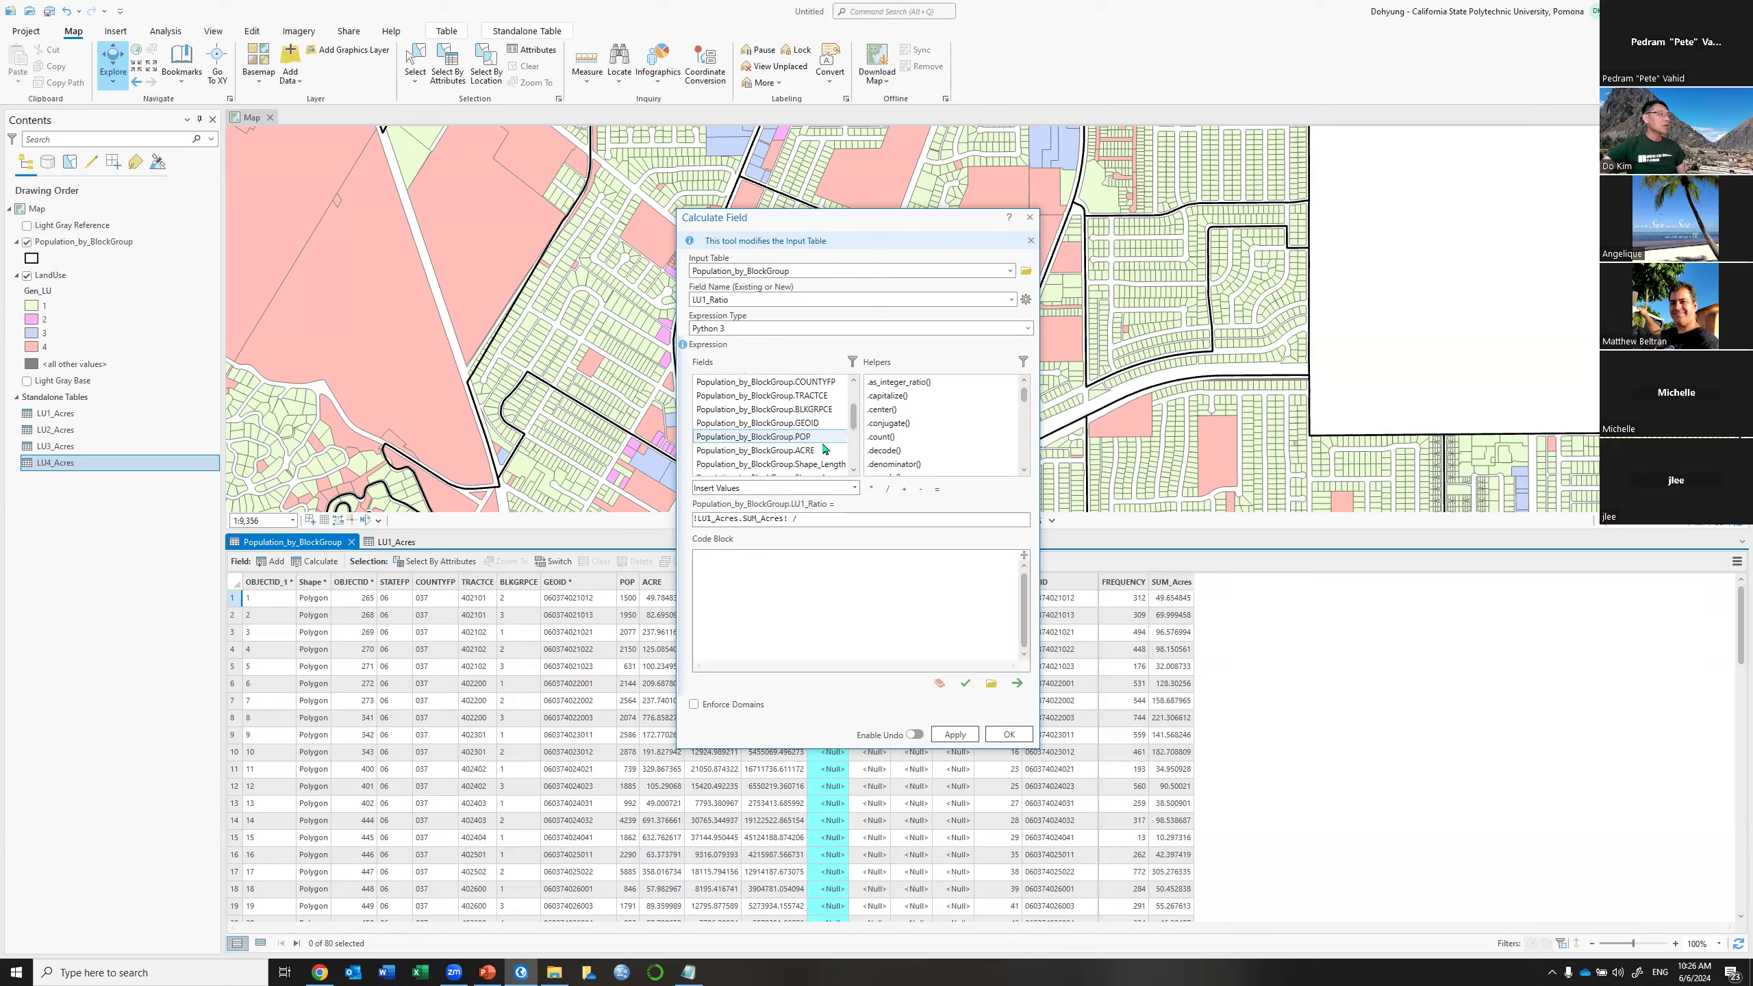
double_click(794, 450)
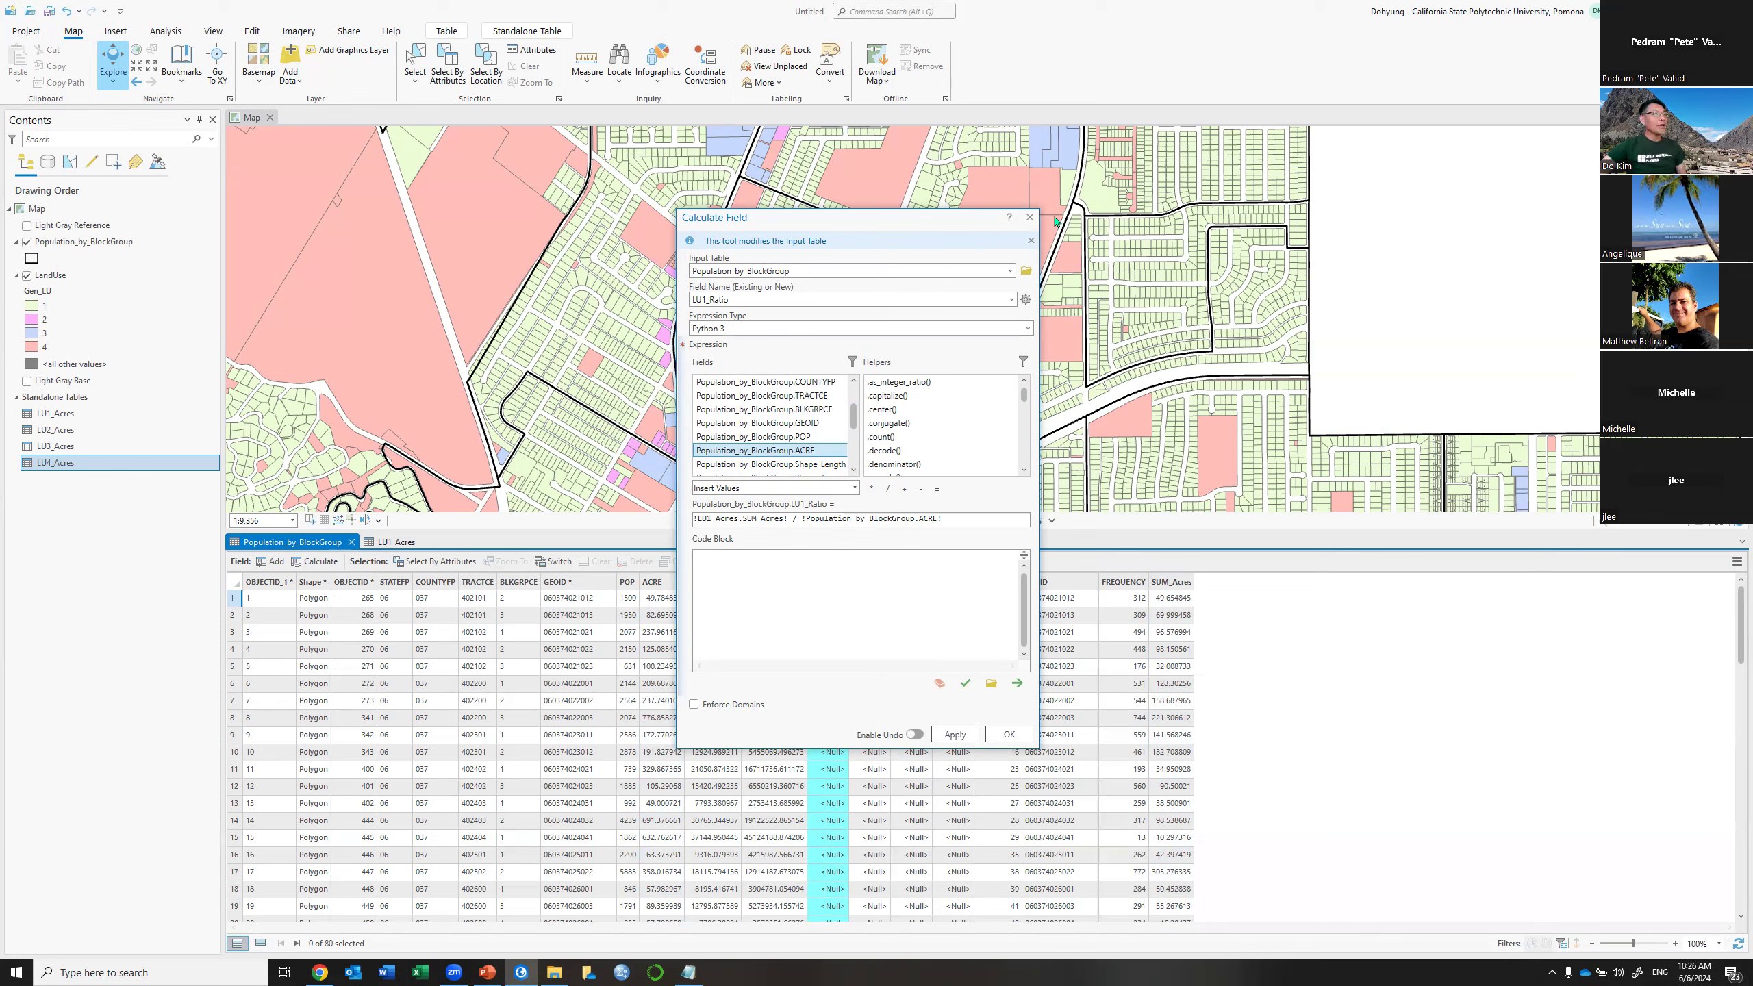
drag(911, 217, 1459, 60)
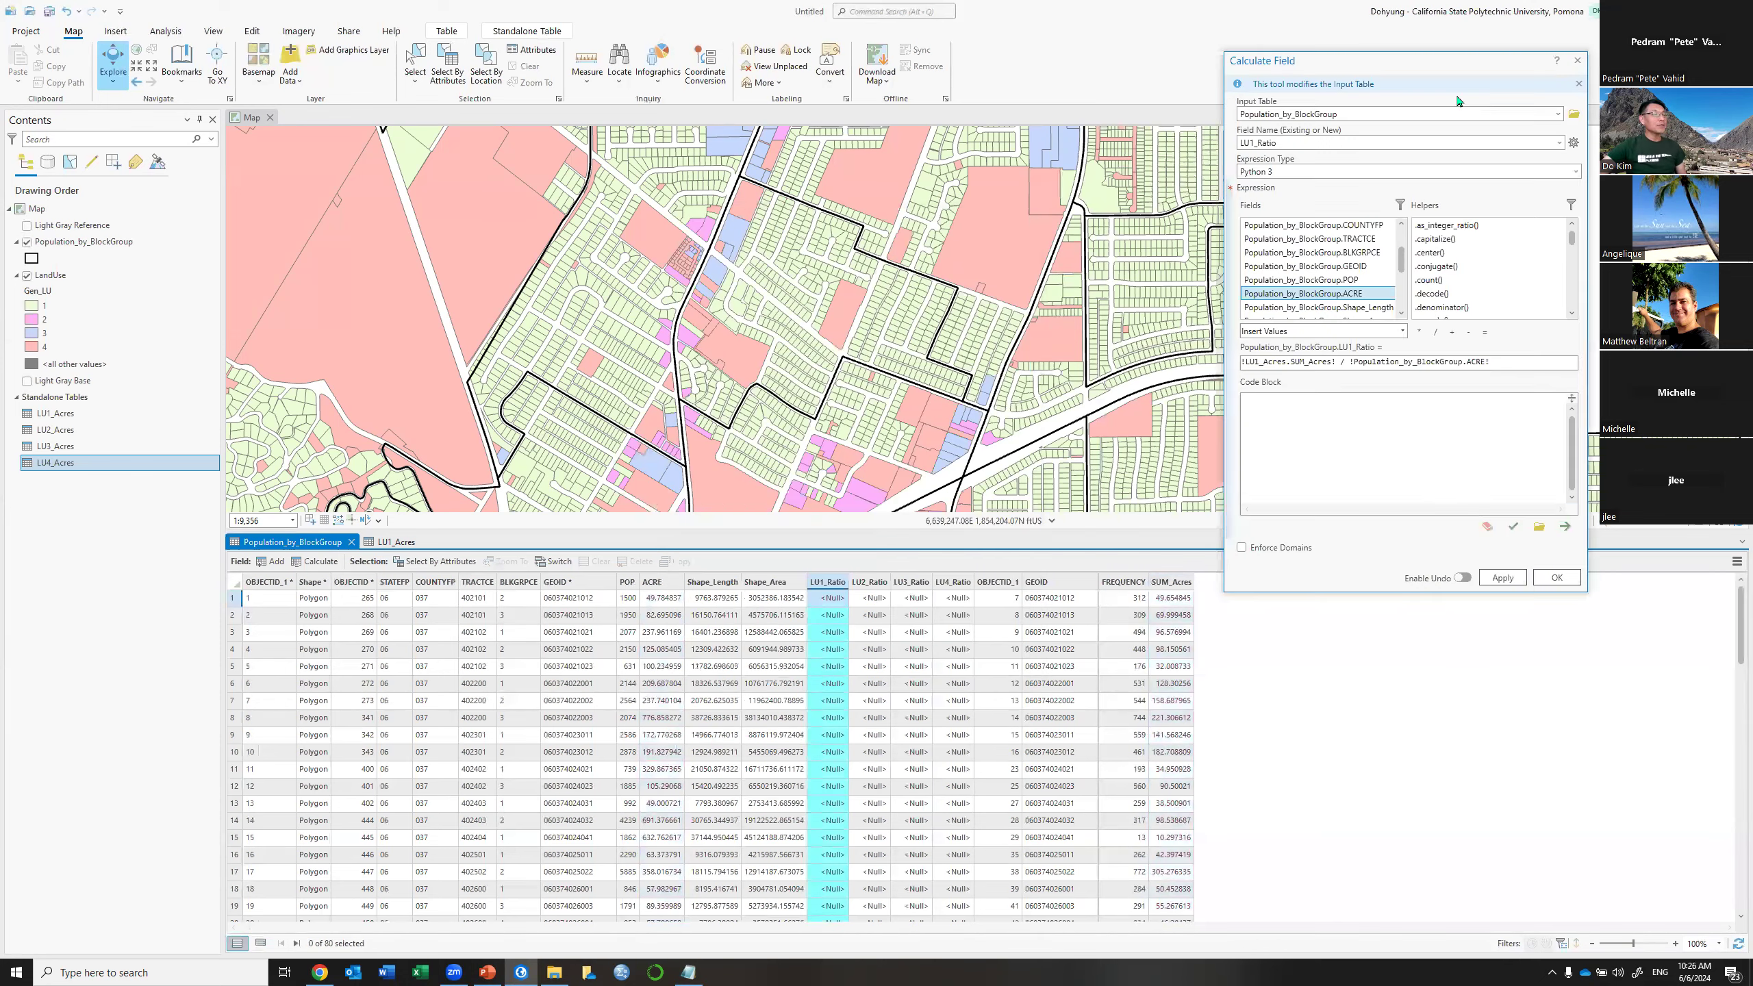
Run the LU1_Ratio calculation, review the values, select Null row 32 and dismiss the message
click(1501, 580)
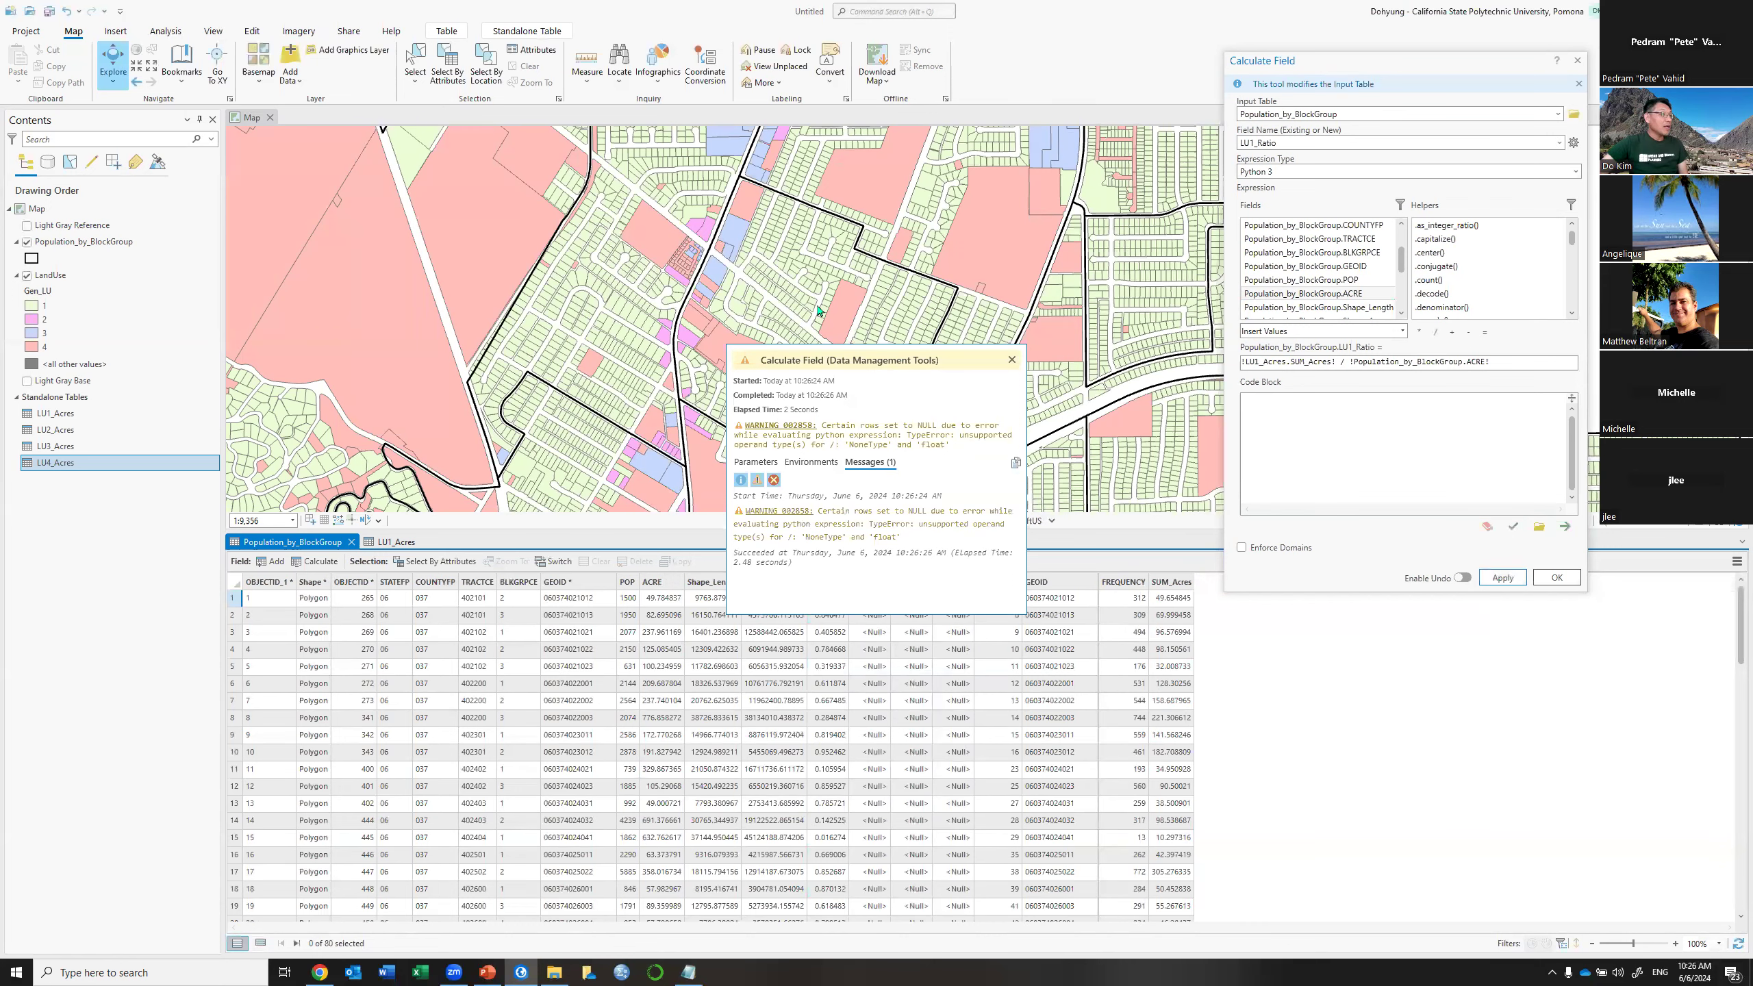
drag(900, 361, 743, 233)
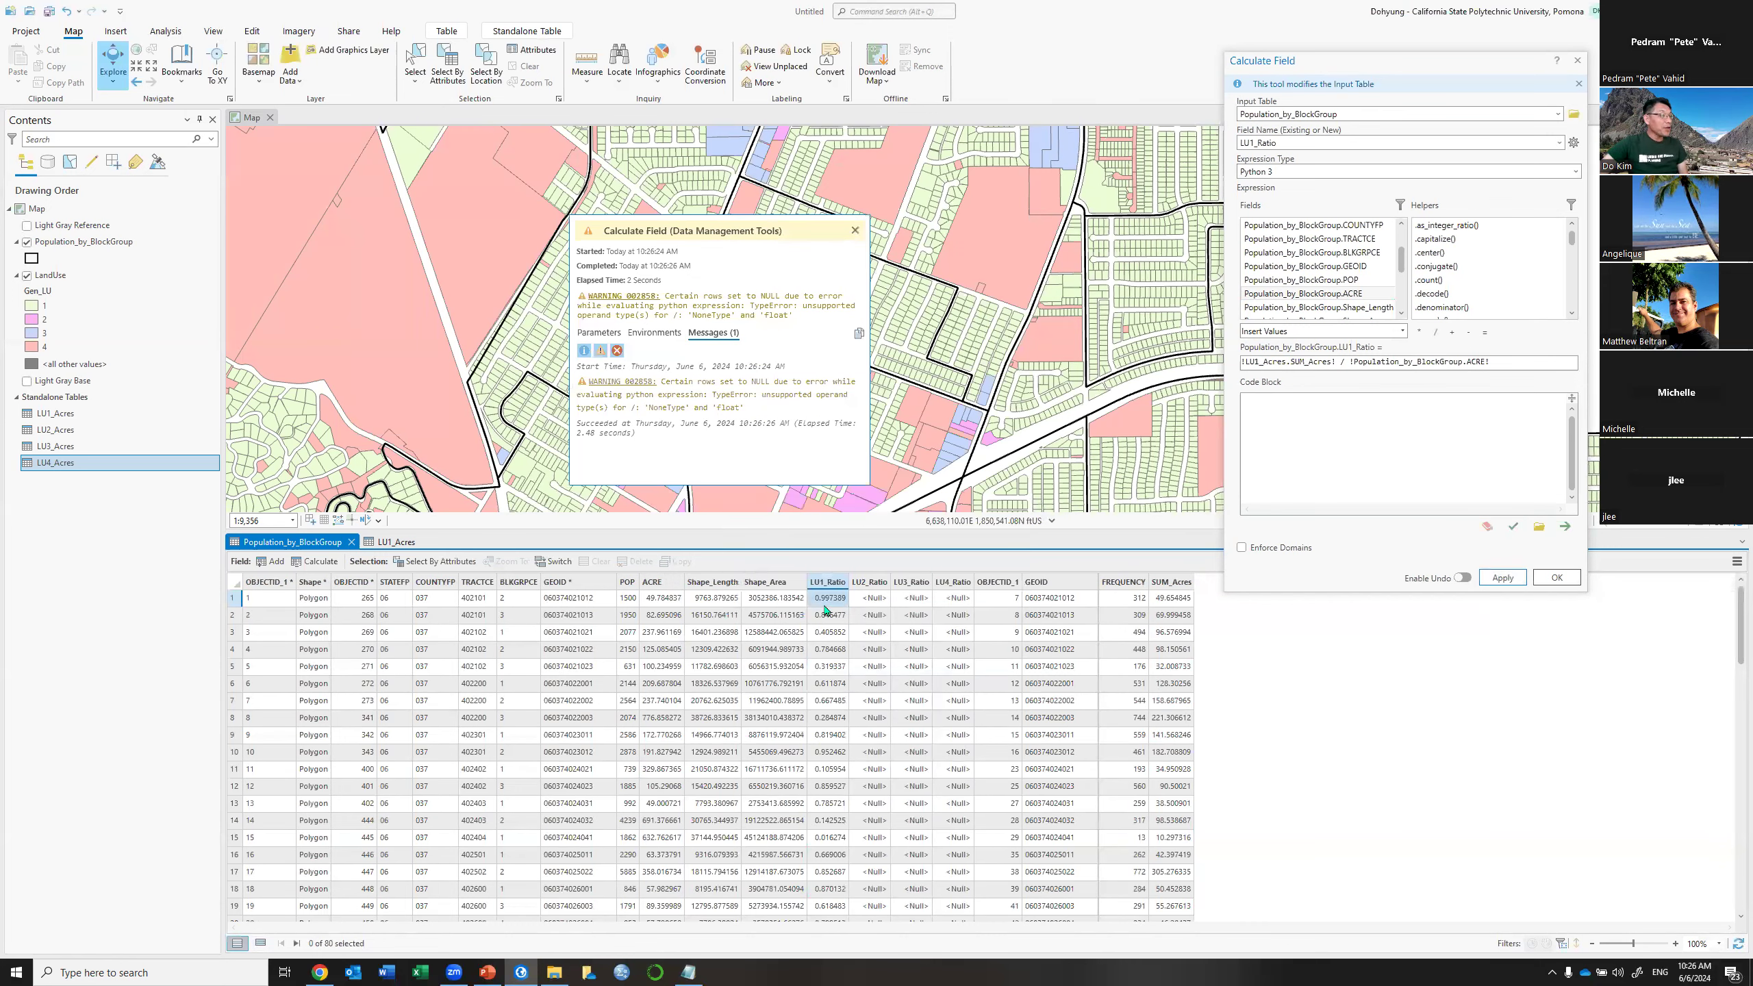
scroll(825, 609, down, 4)
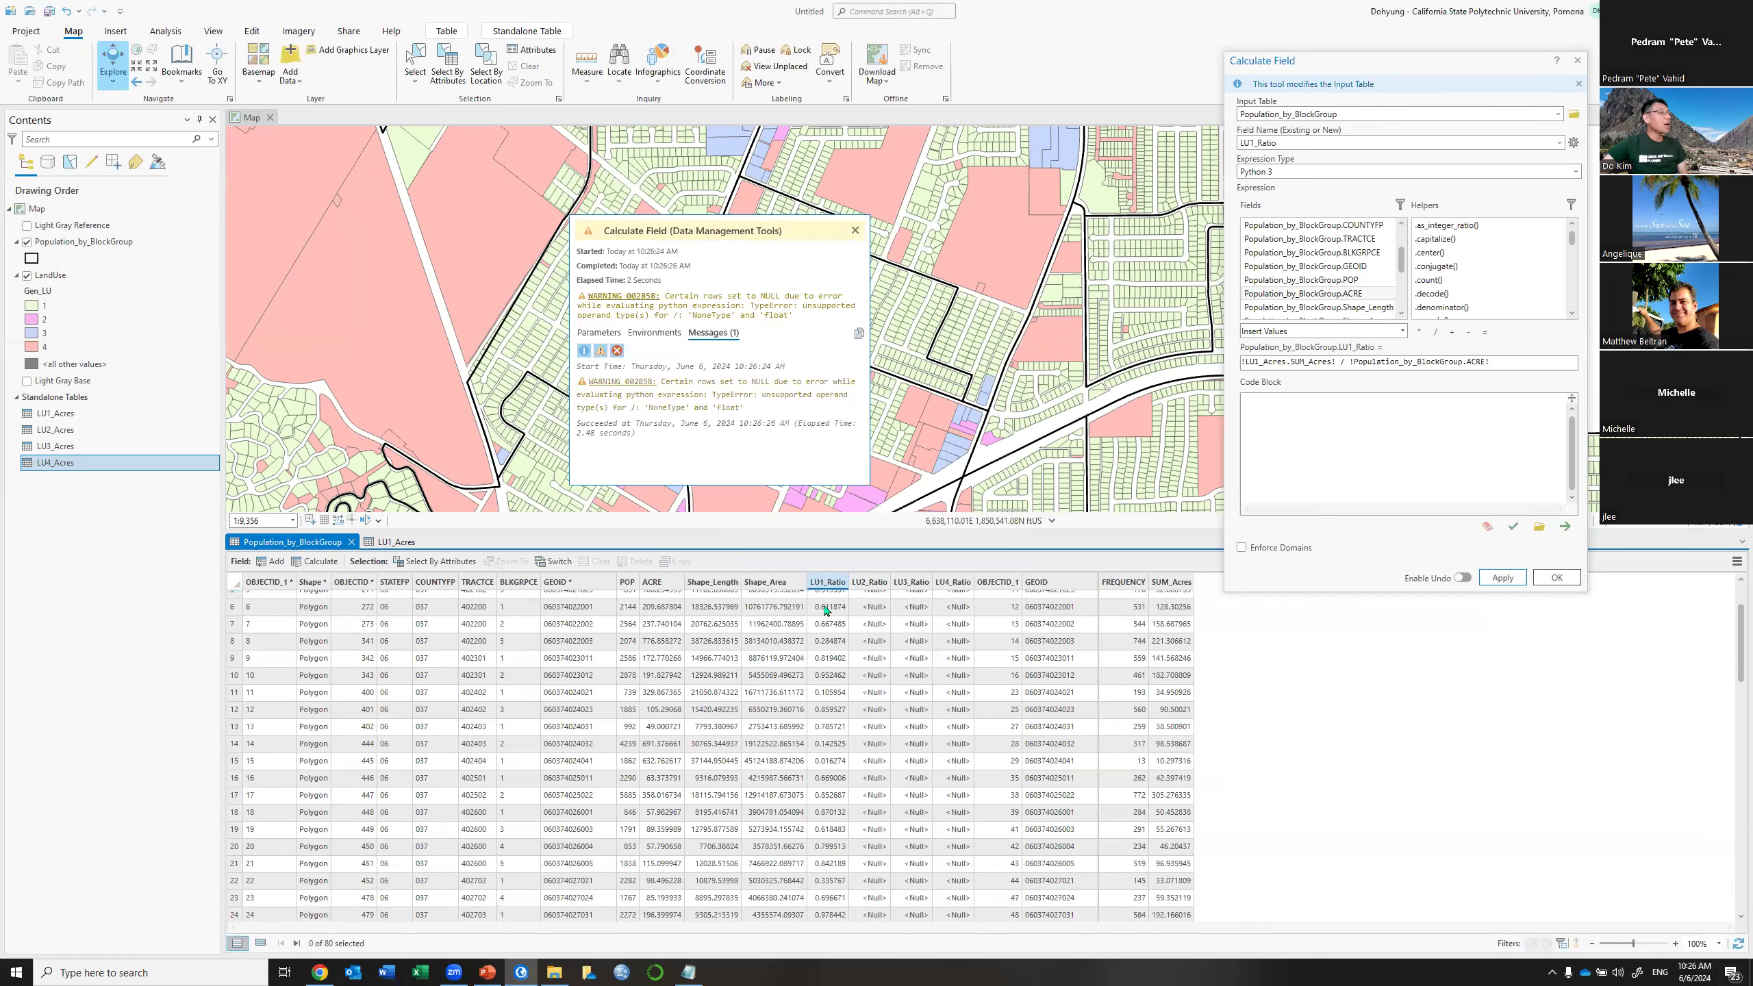
scroll(825, 609, down, 6)
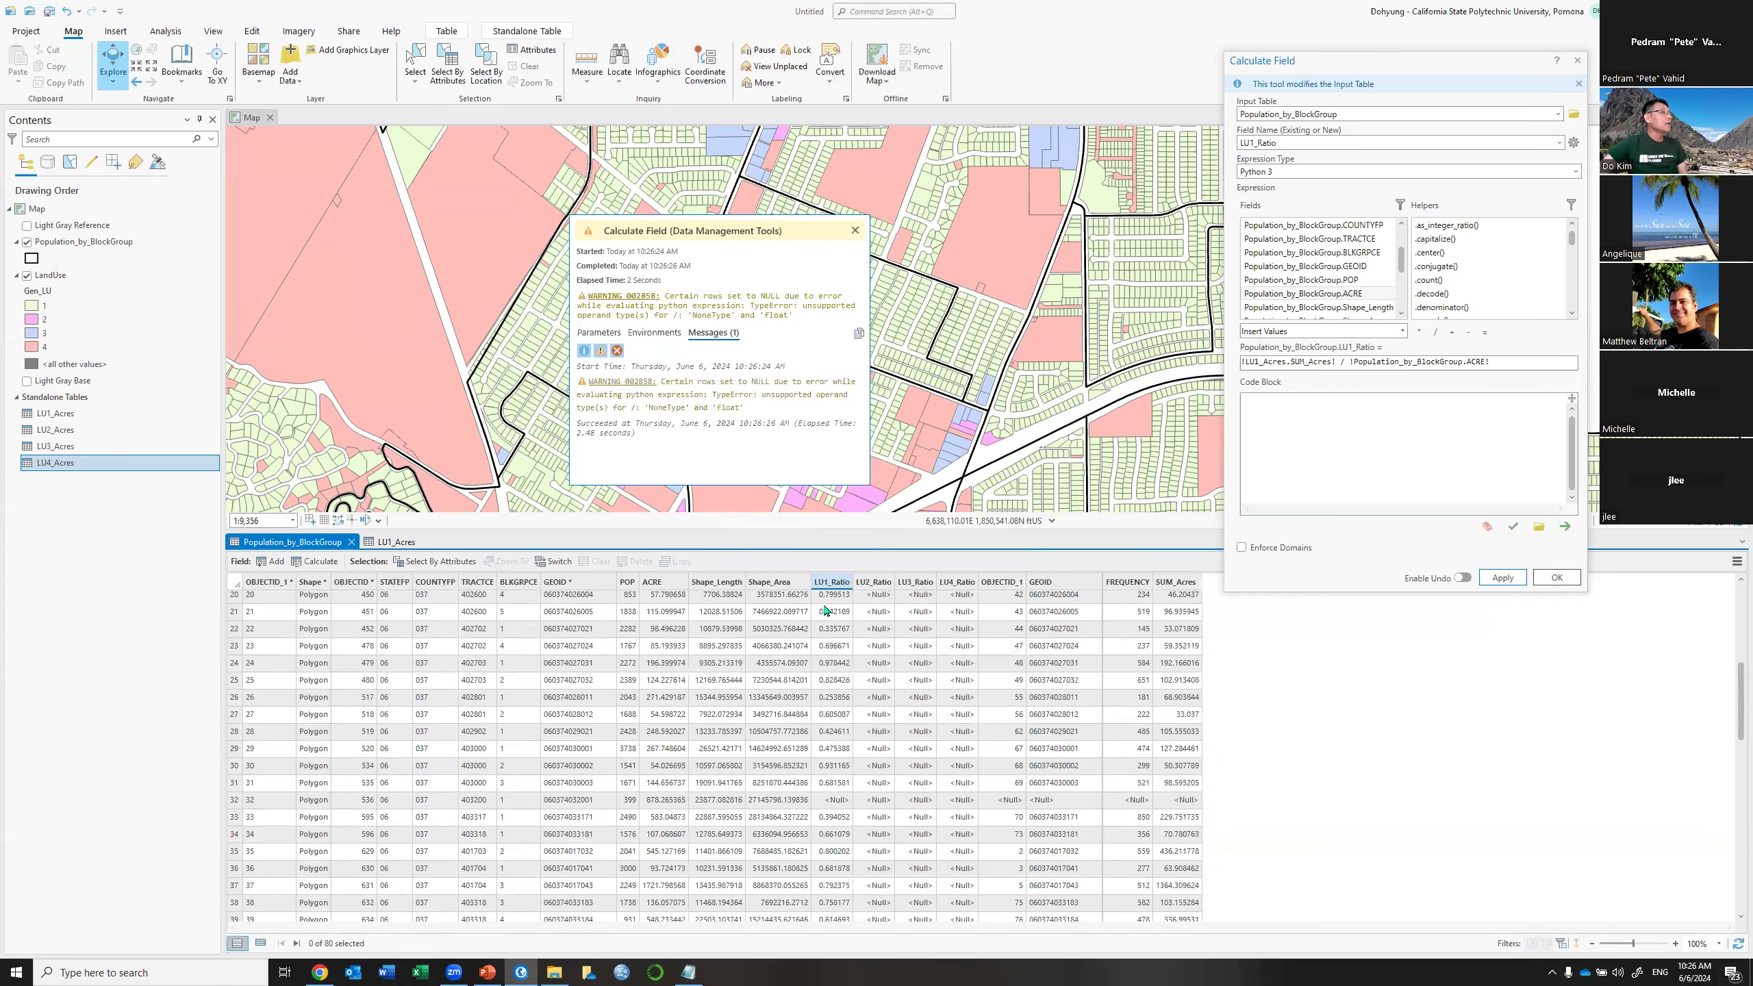
scroll(654, 274, down, 4)
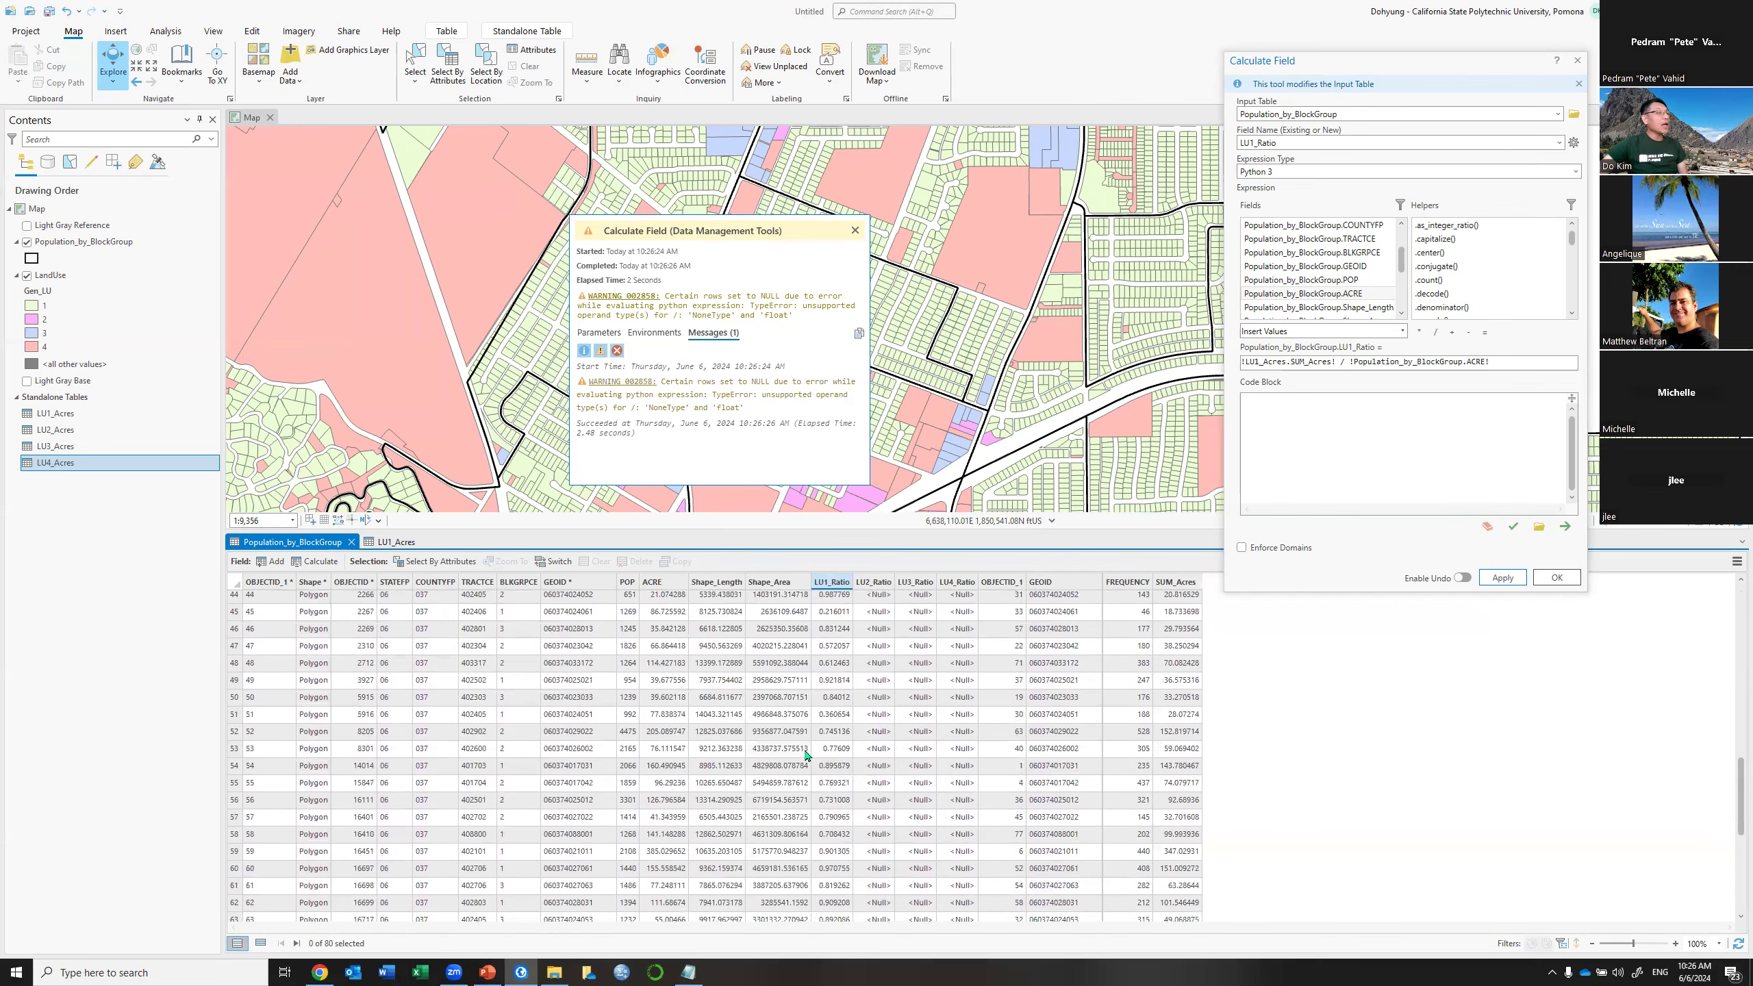
scroll(815, 760, up, 1)
scroll(806, 755, up, 4)
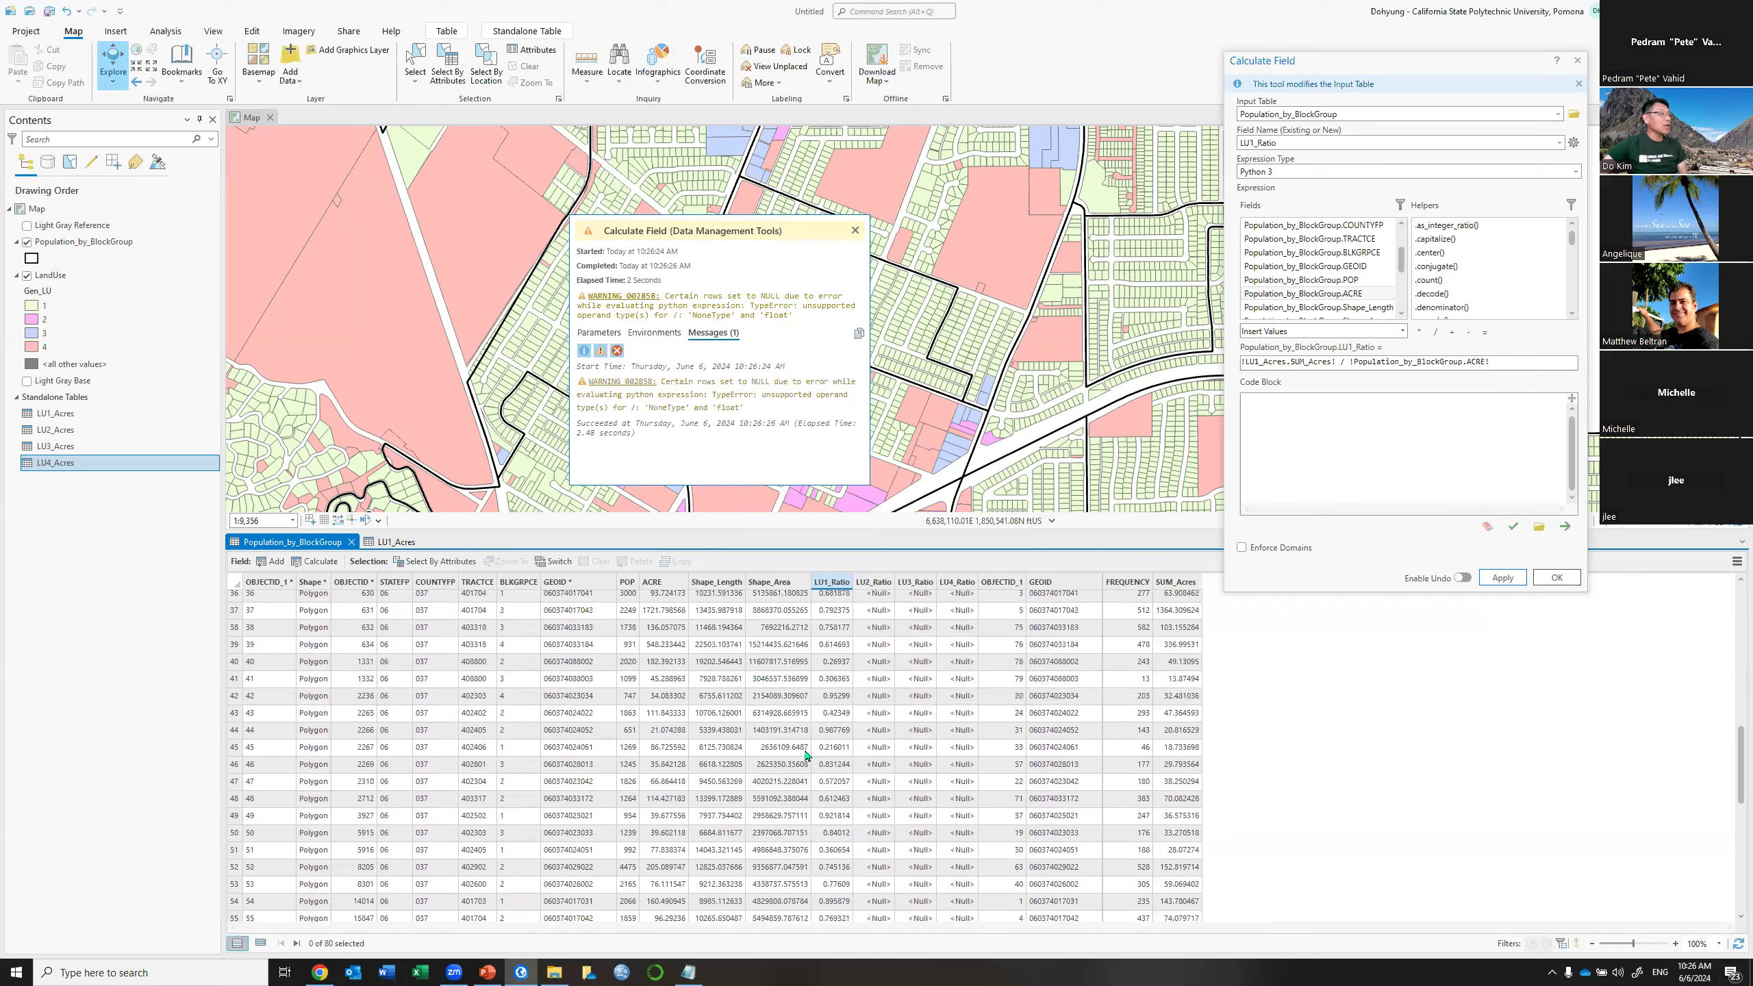
scroll(808, 756, up, 2)
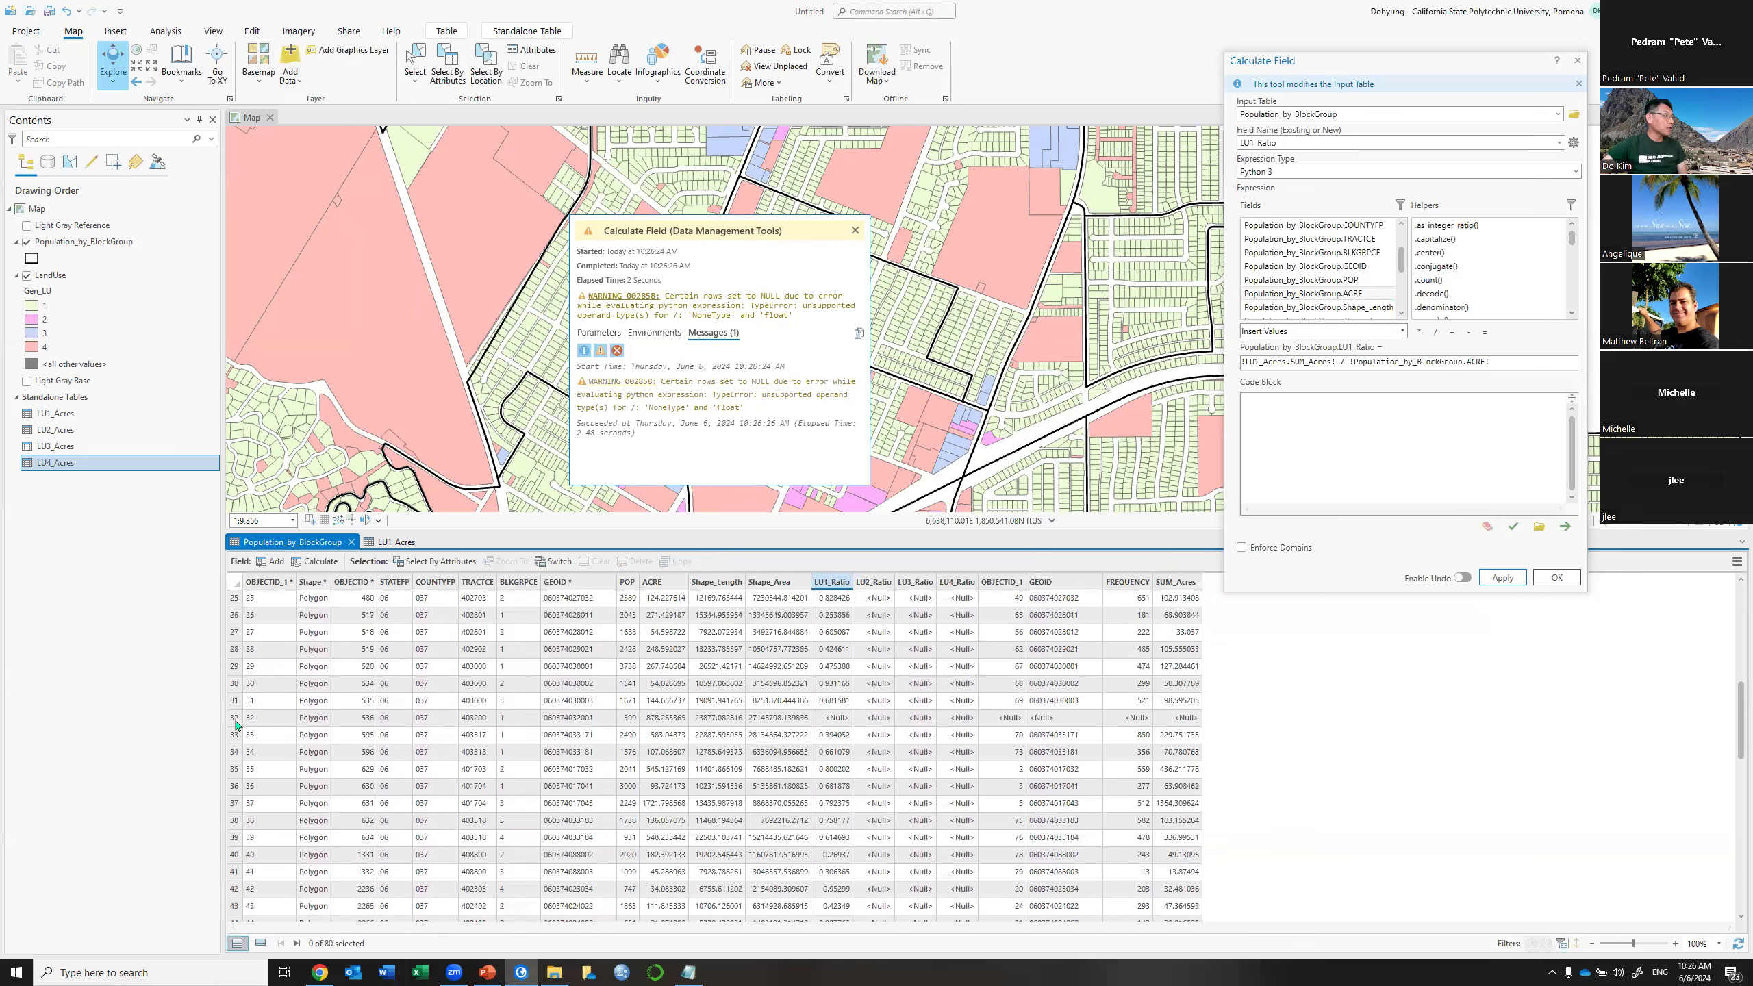
click(236, 720)
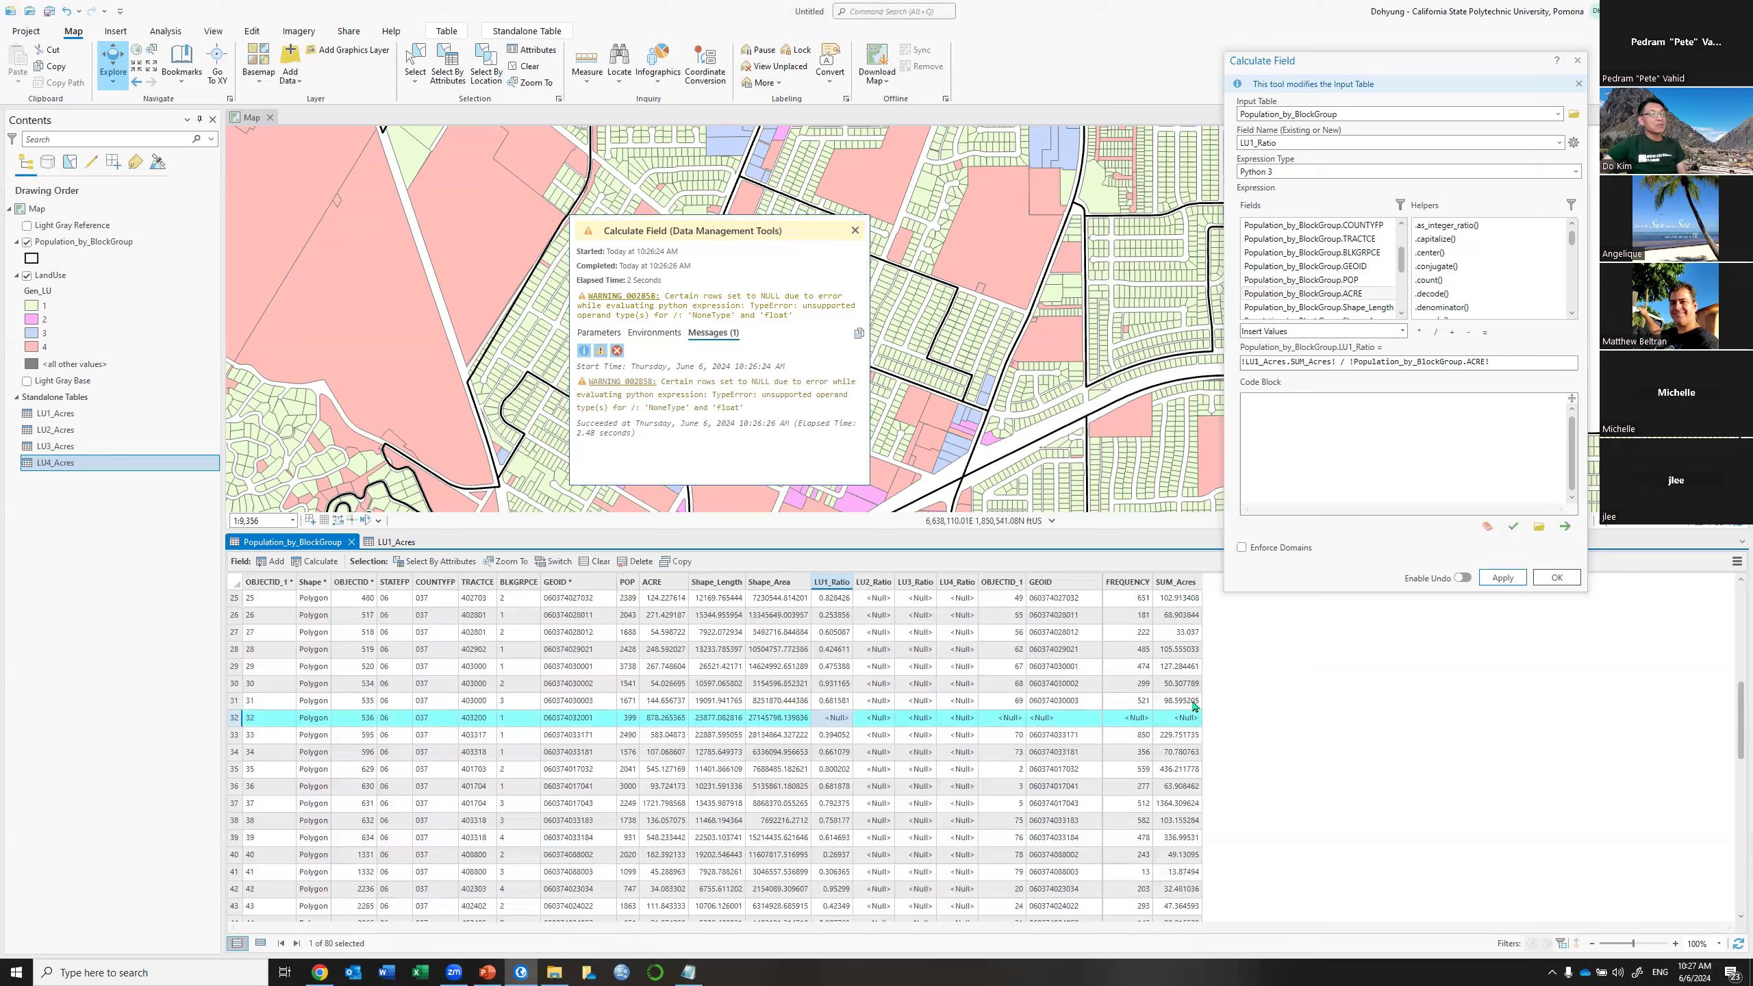
click(855, 230)
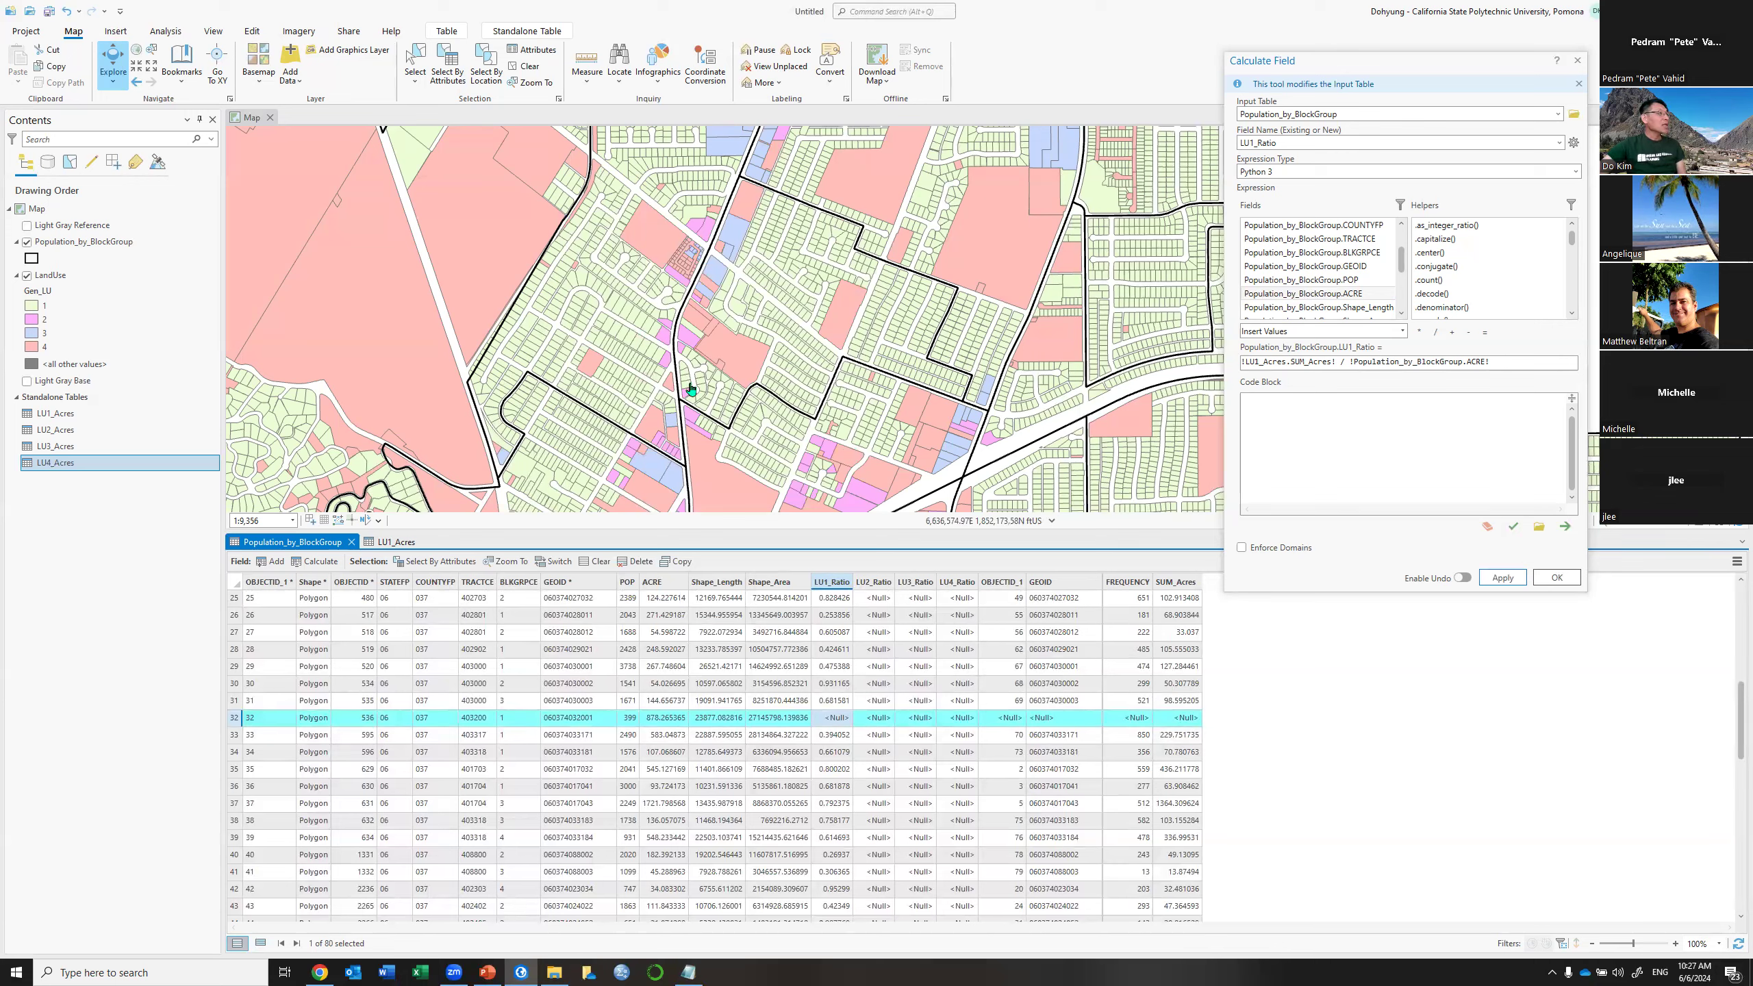
Zoom and pan the map onto selected block group 32, enlarging the map area
scroll(684, 380, down, 4)
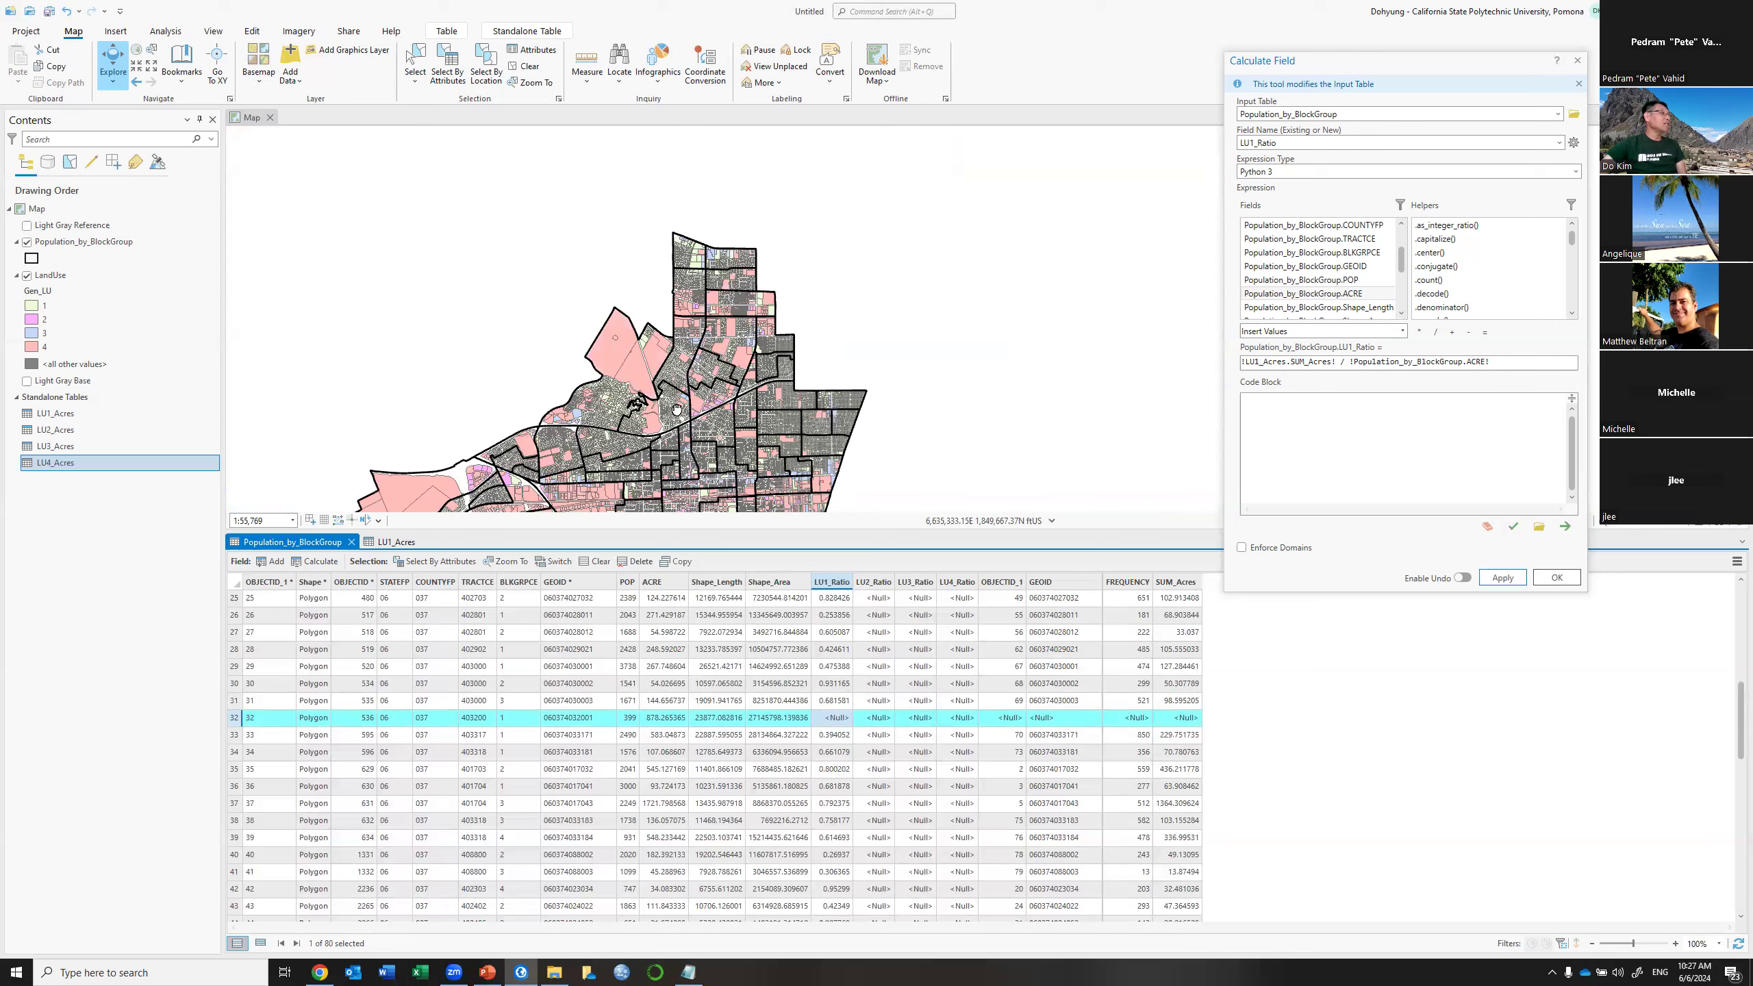
drag(673, 422, 814, 200)
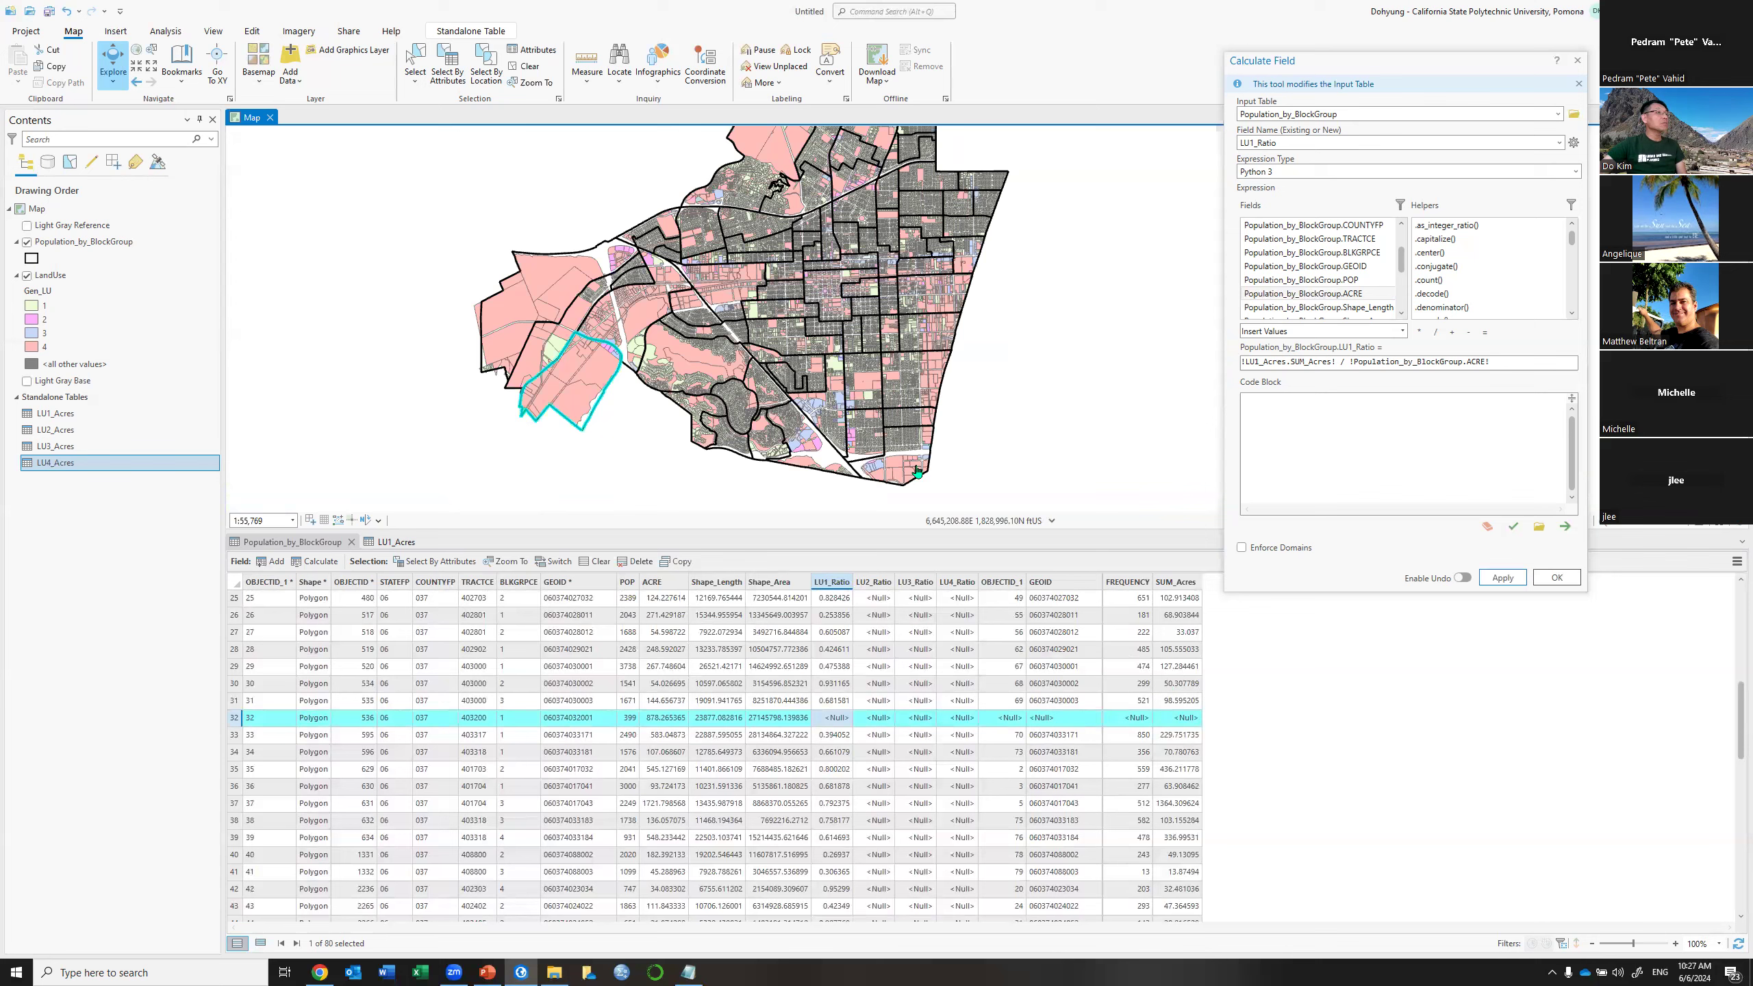
scroll(597, 373, up, 3)
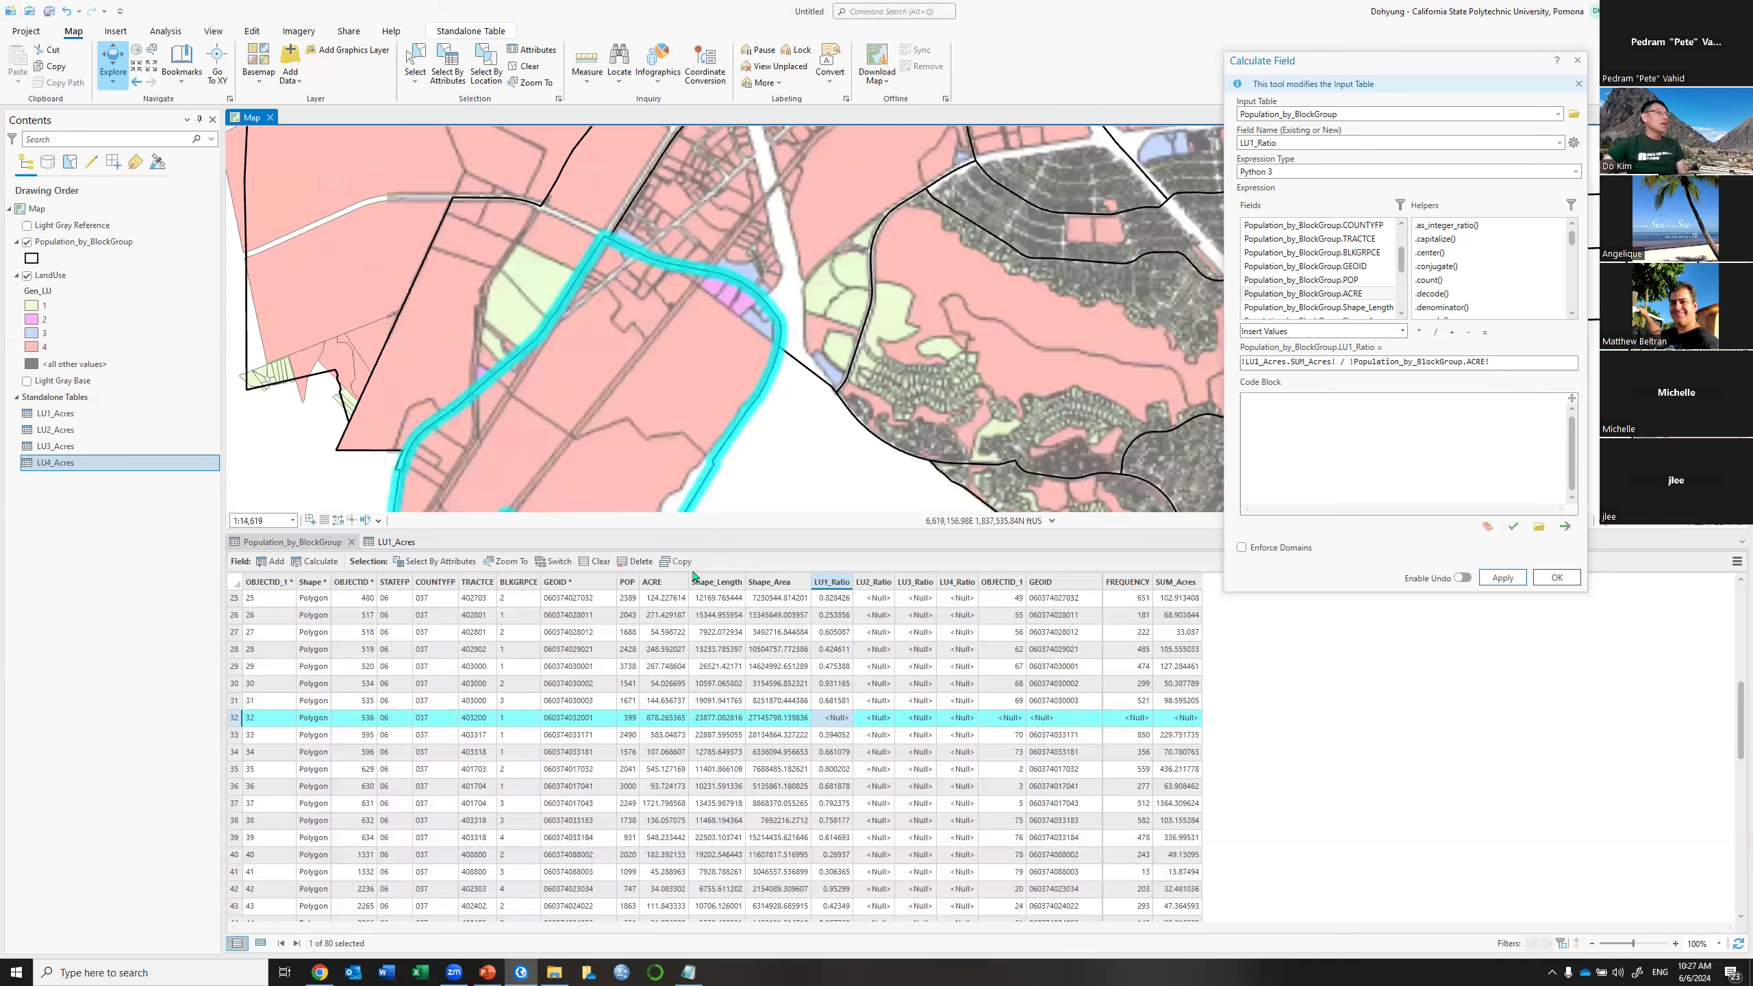
drag(715, 660, 716, 659)
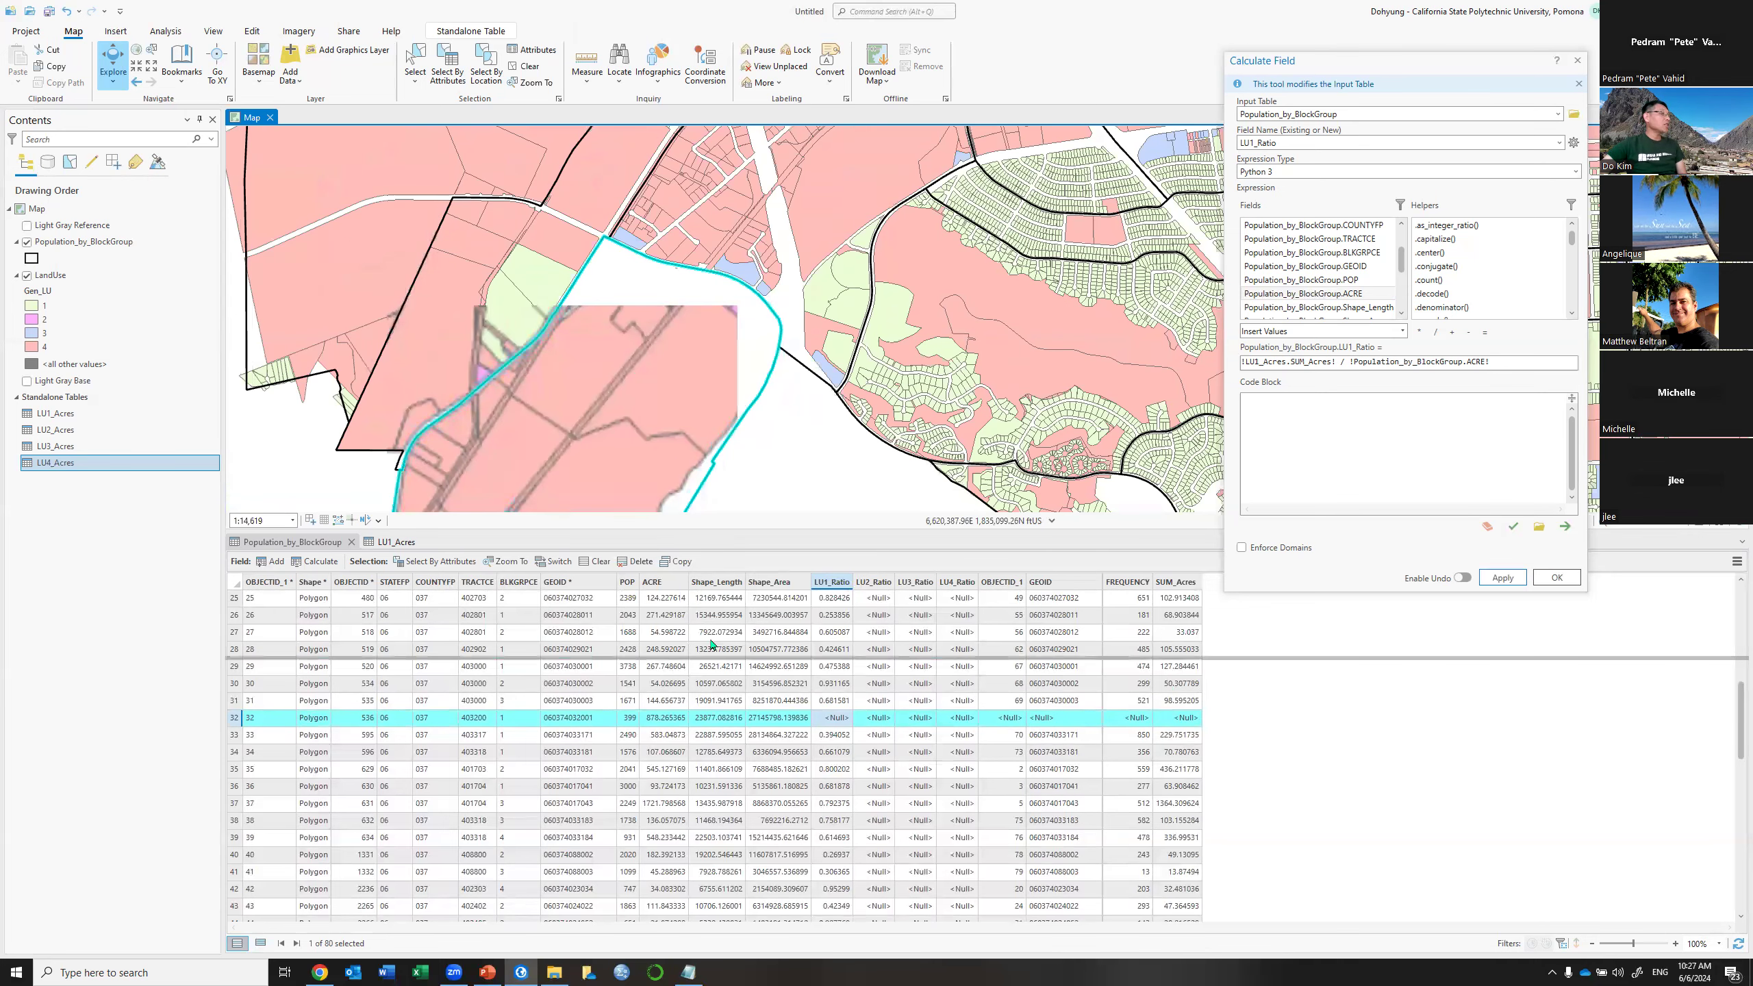
drag(756, 323, 786, 262)
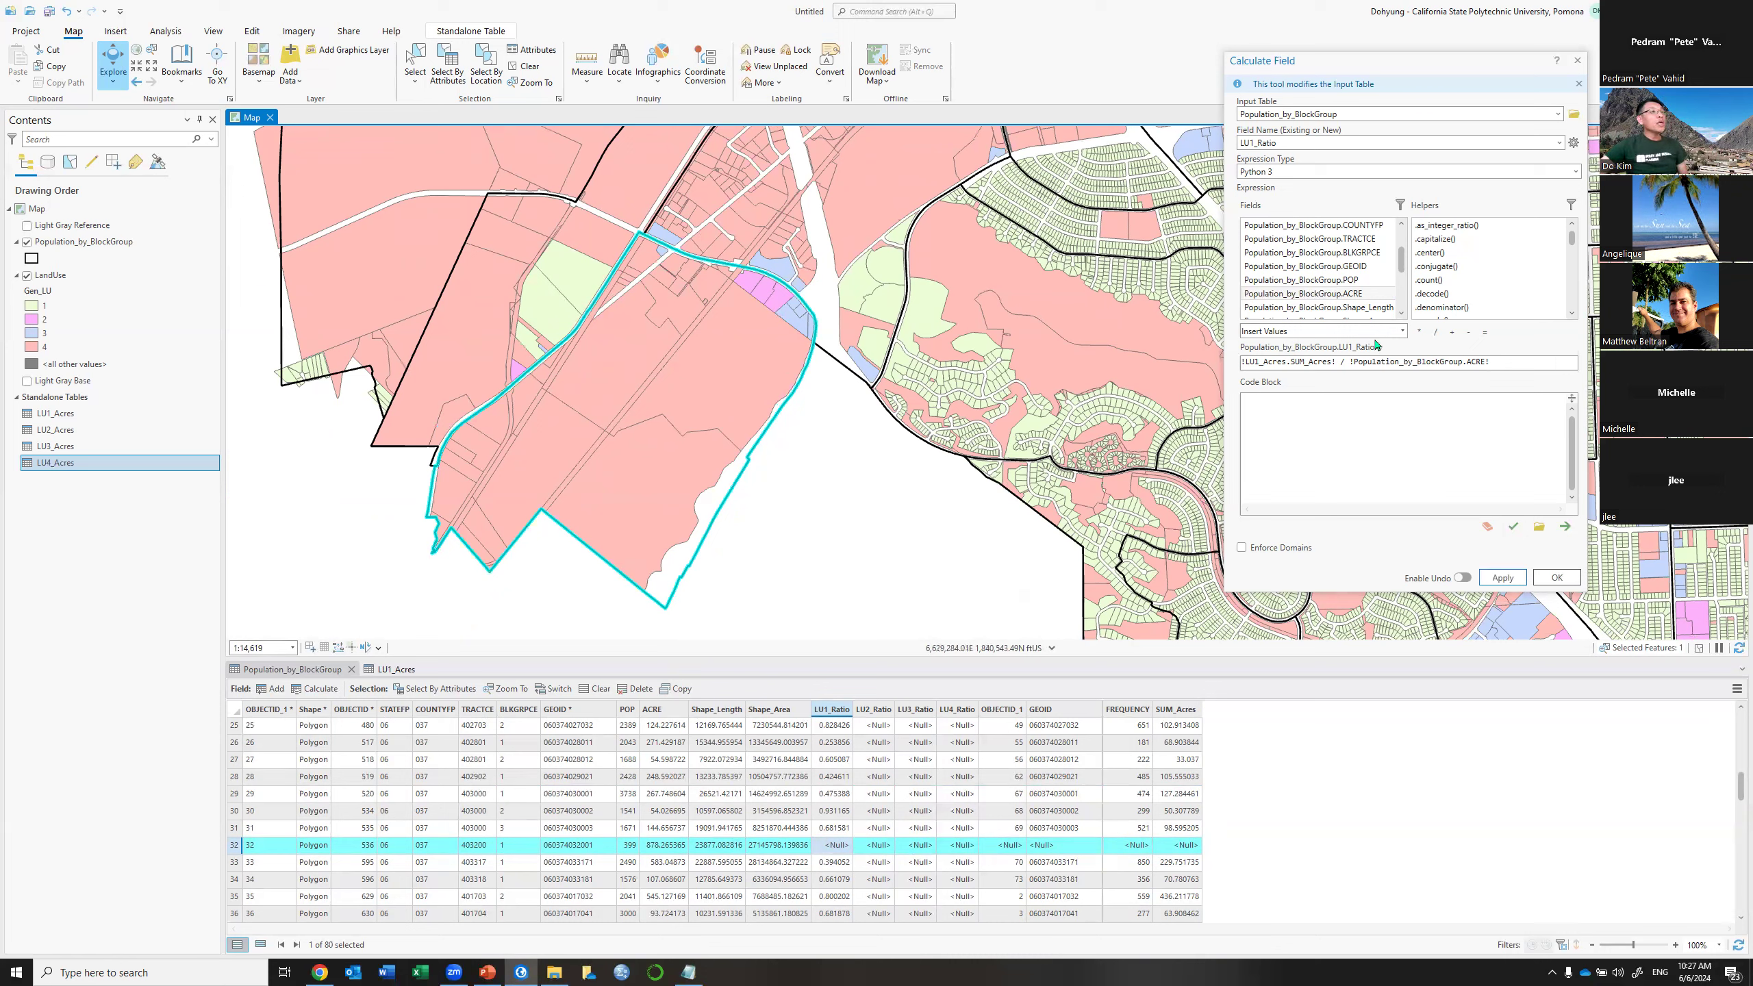
drag(1507, 361, 1225, 342)
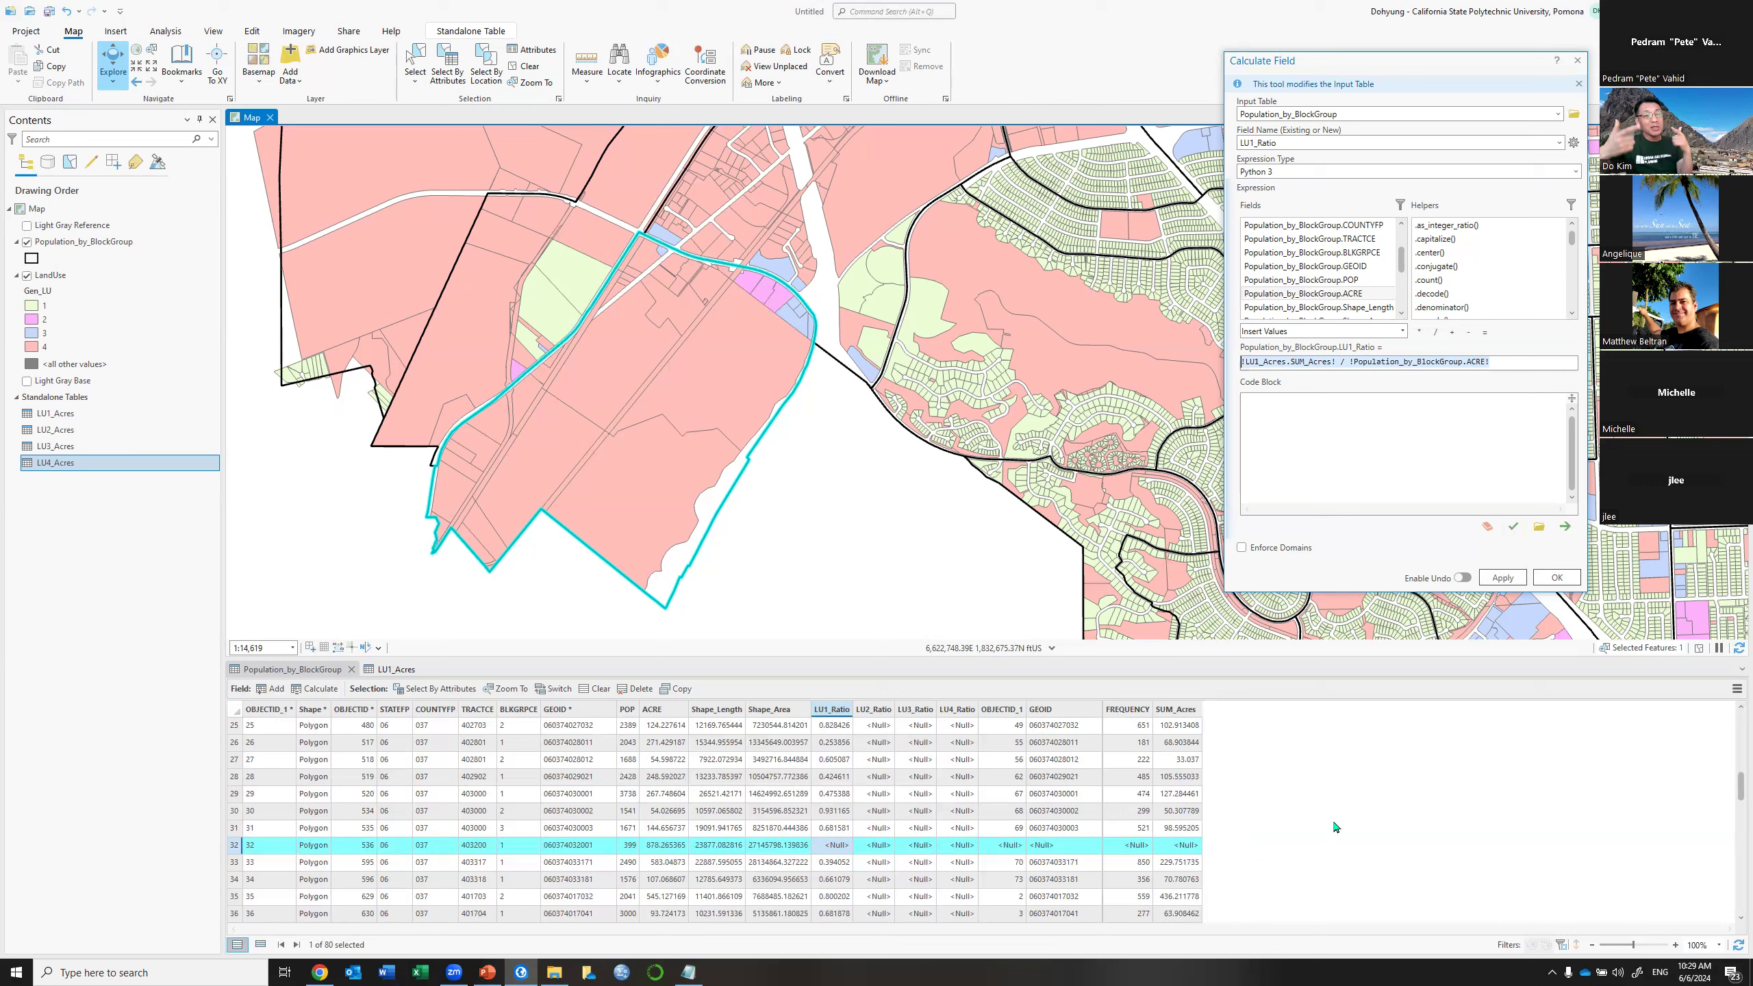
Select block groups where SUM_Acres is not null and recalculate LU1_Ratio for those 79
click(442, 691)
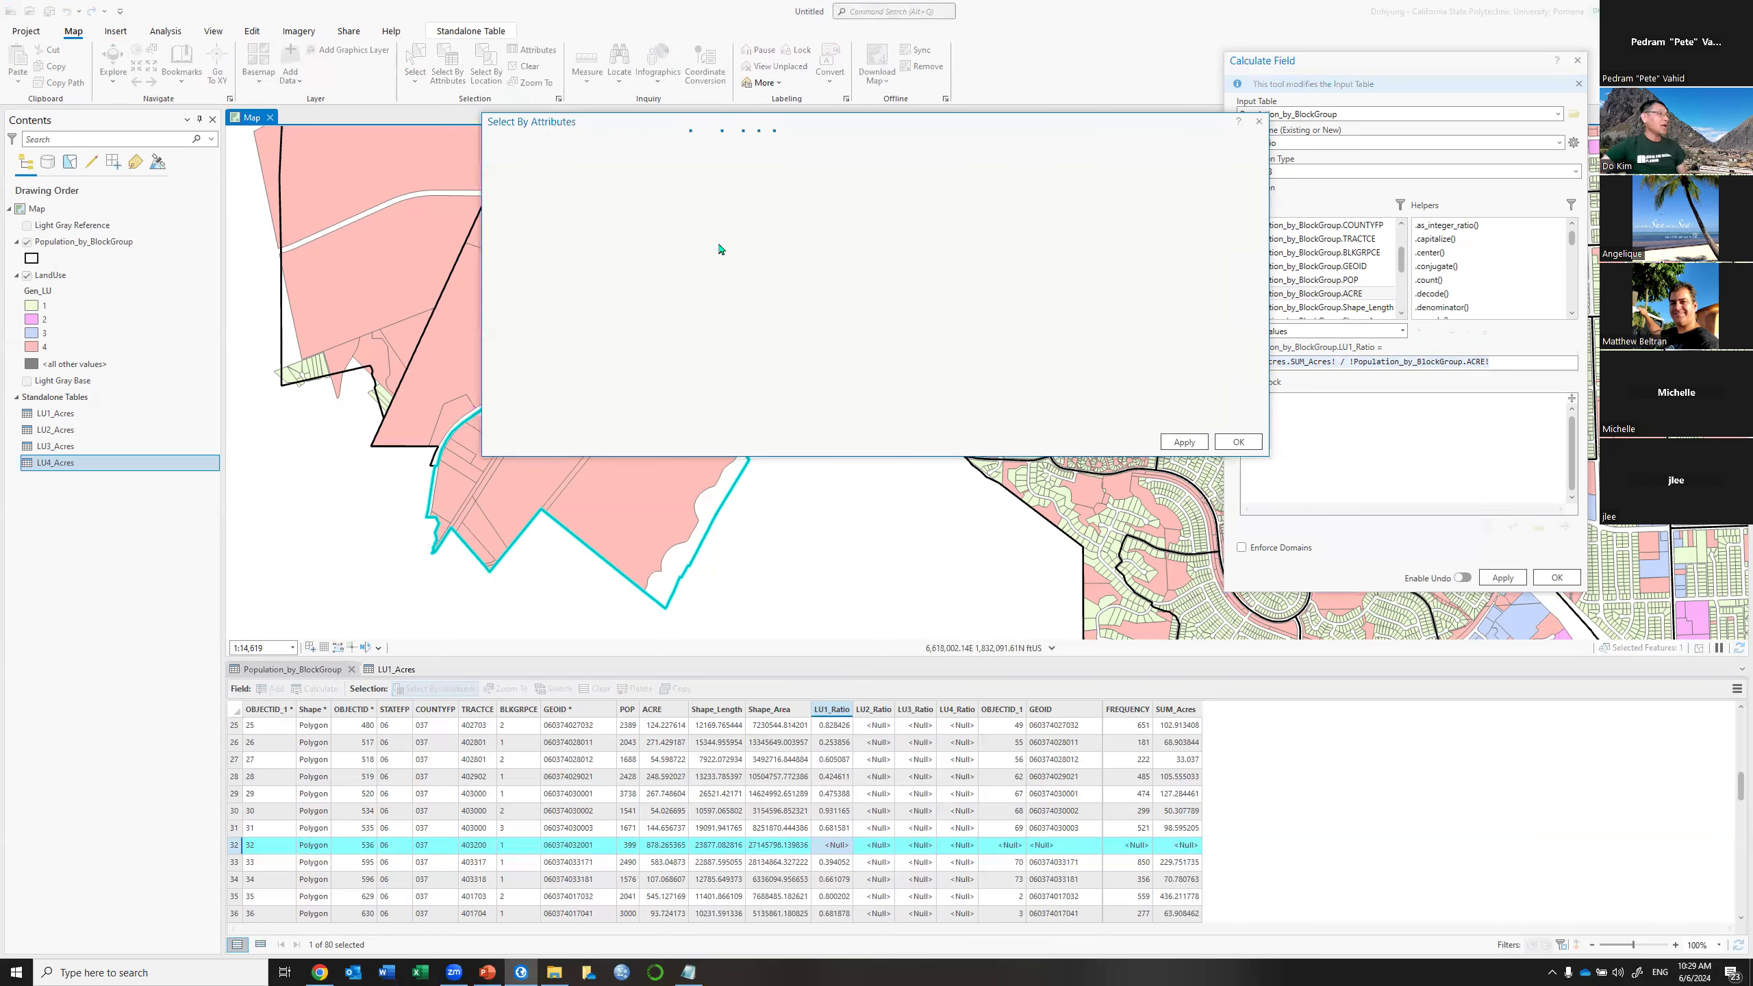
drag(721, 125, 539, 119)
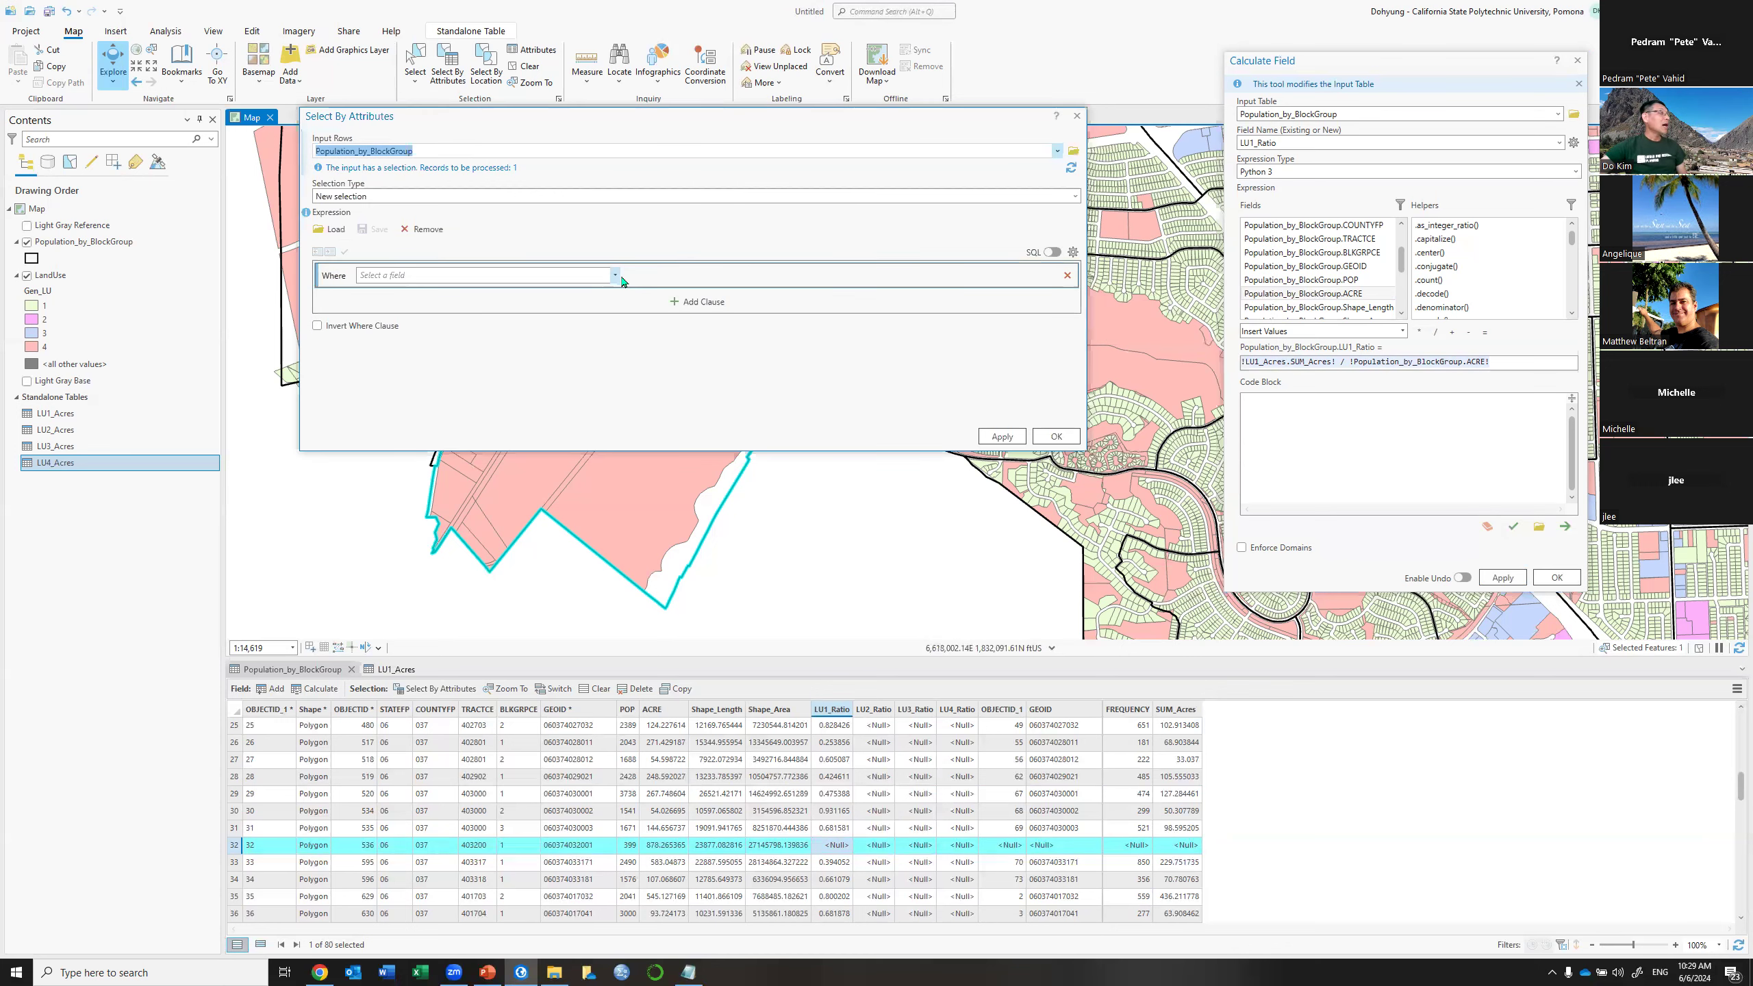
click(615, 275)
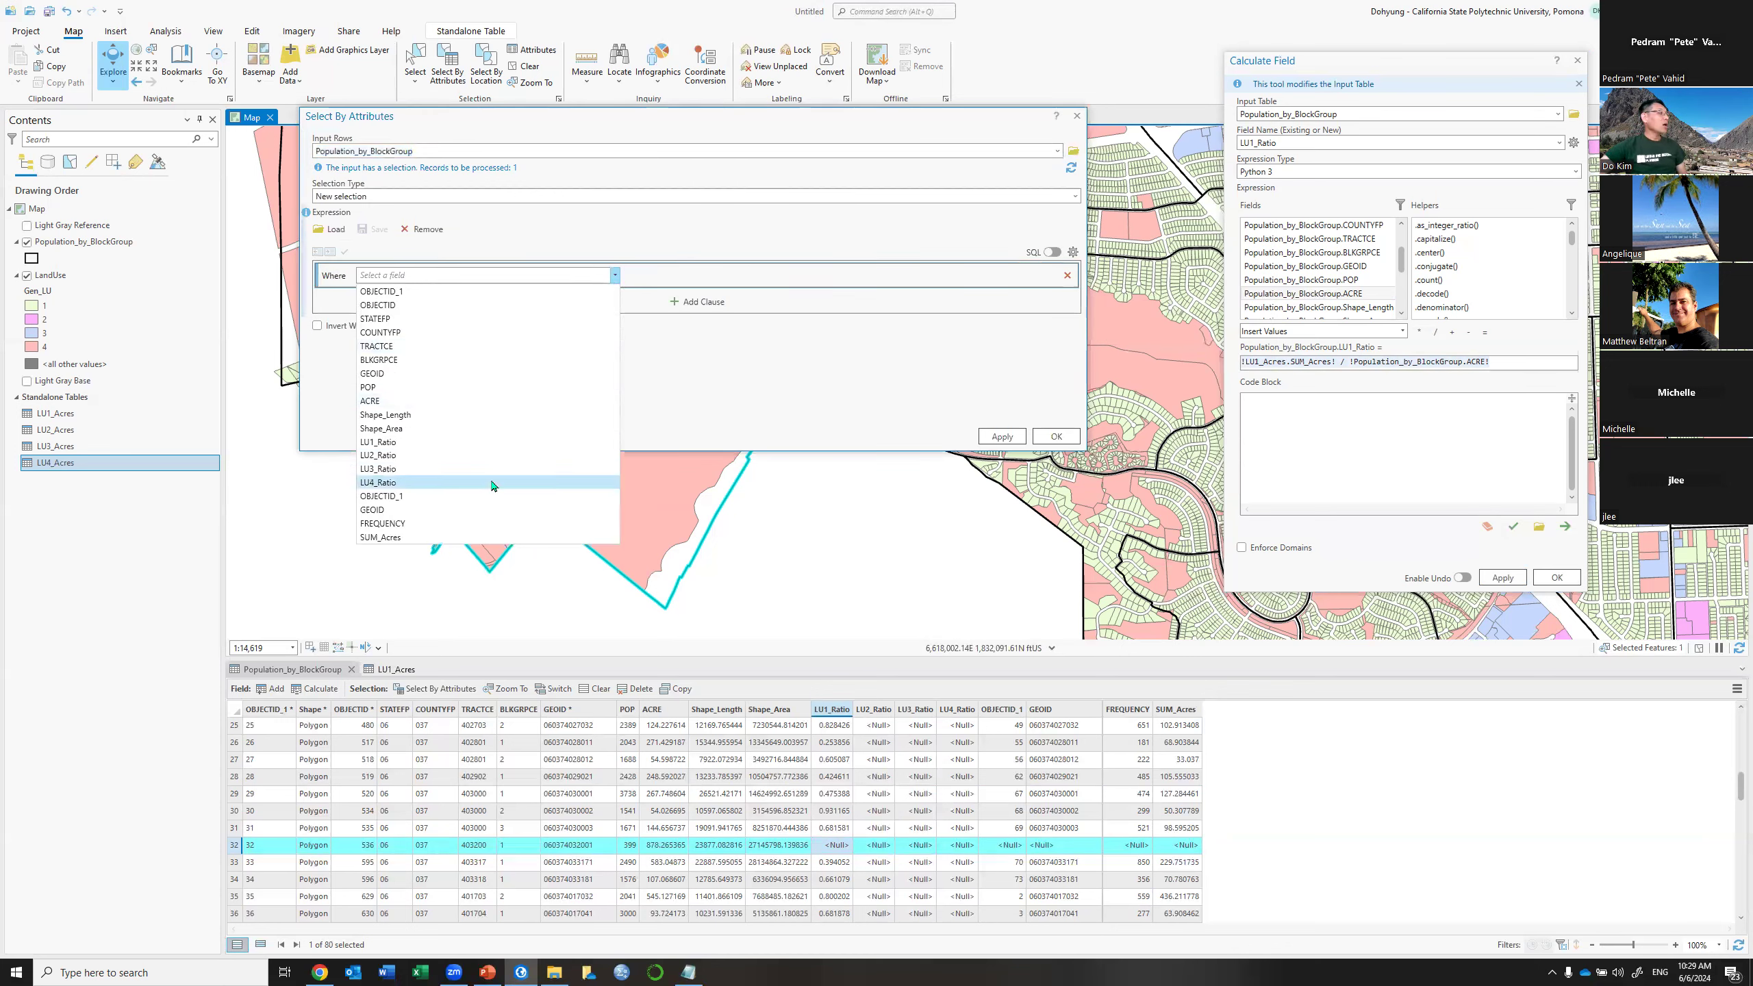
click(449, 538)
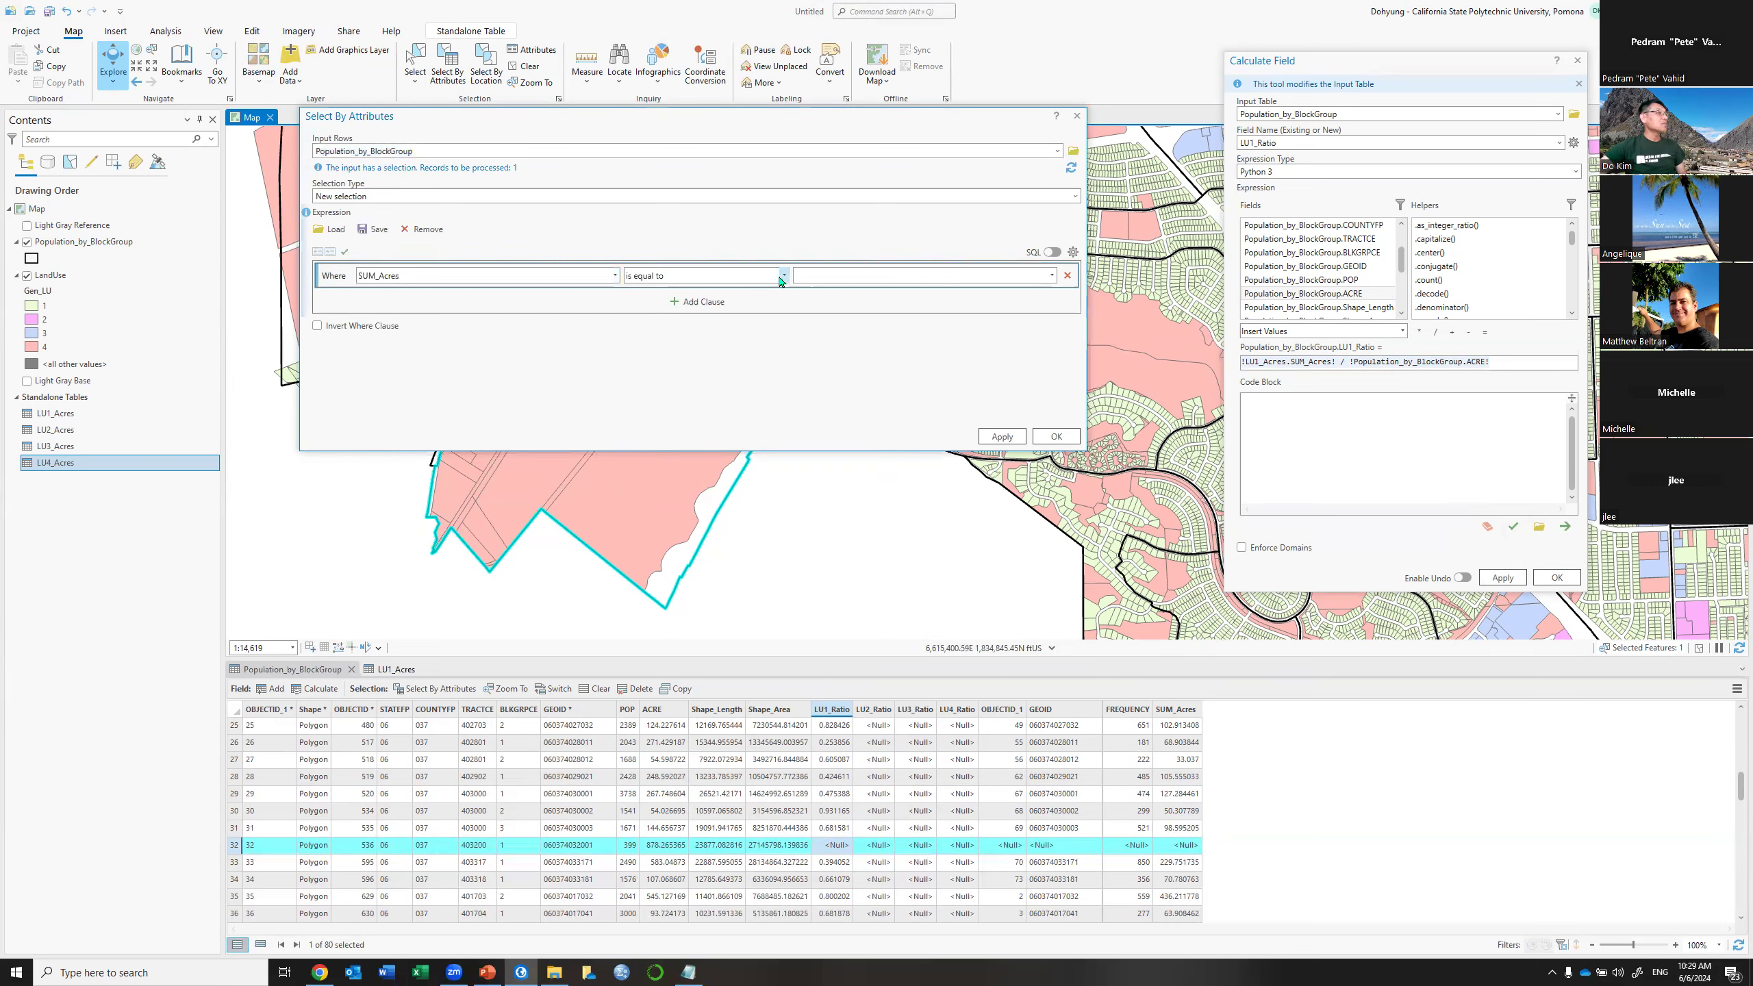
click(784, 275)
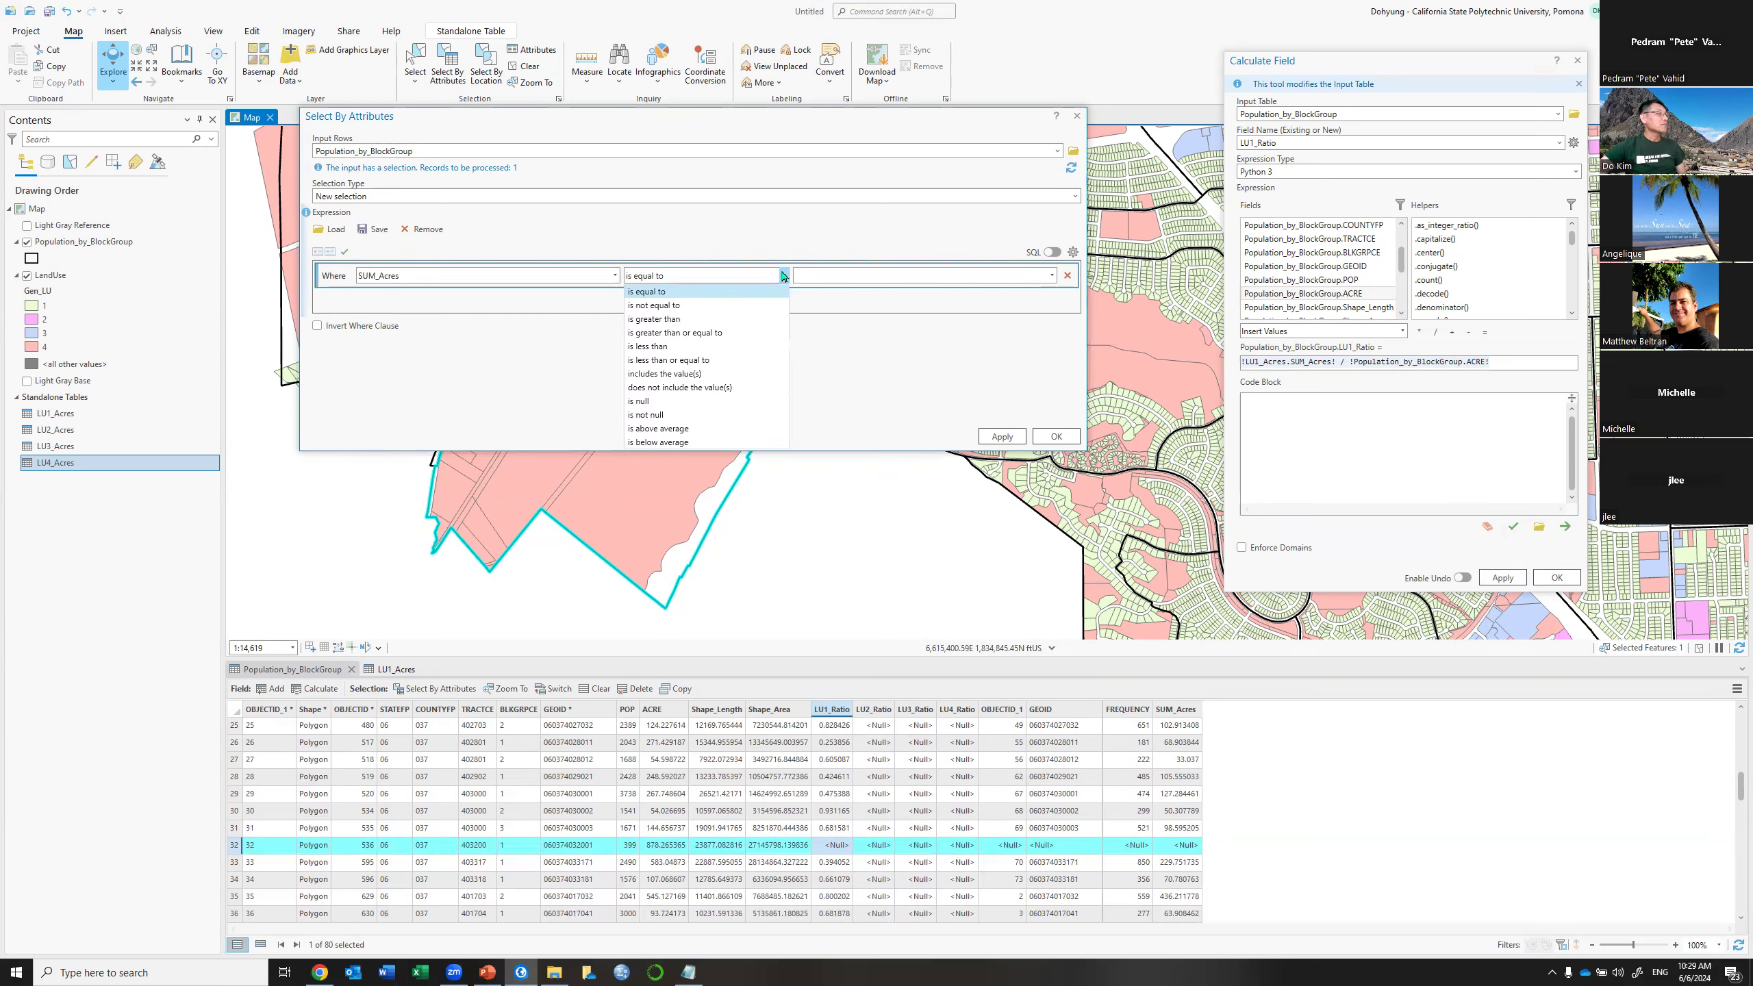
click(660, 414)
click(998, 437)
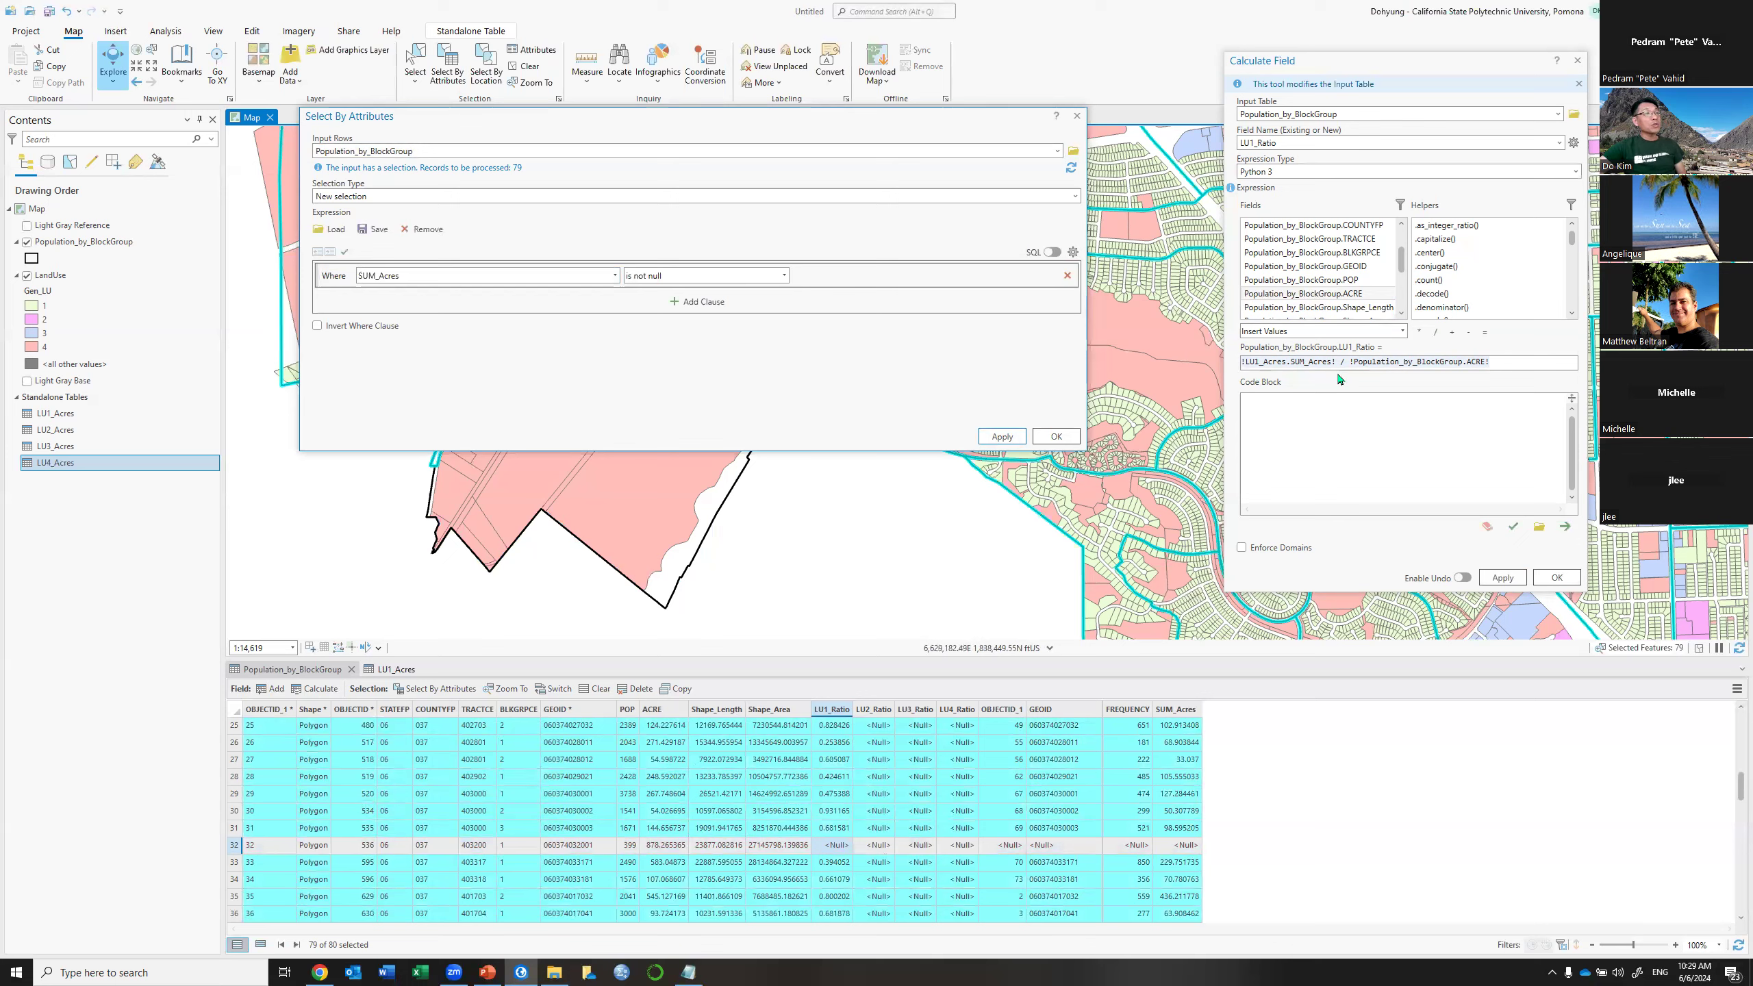
click(1503, 579)
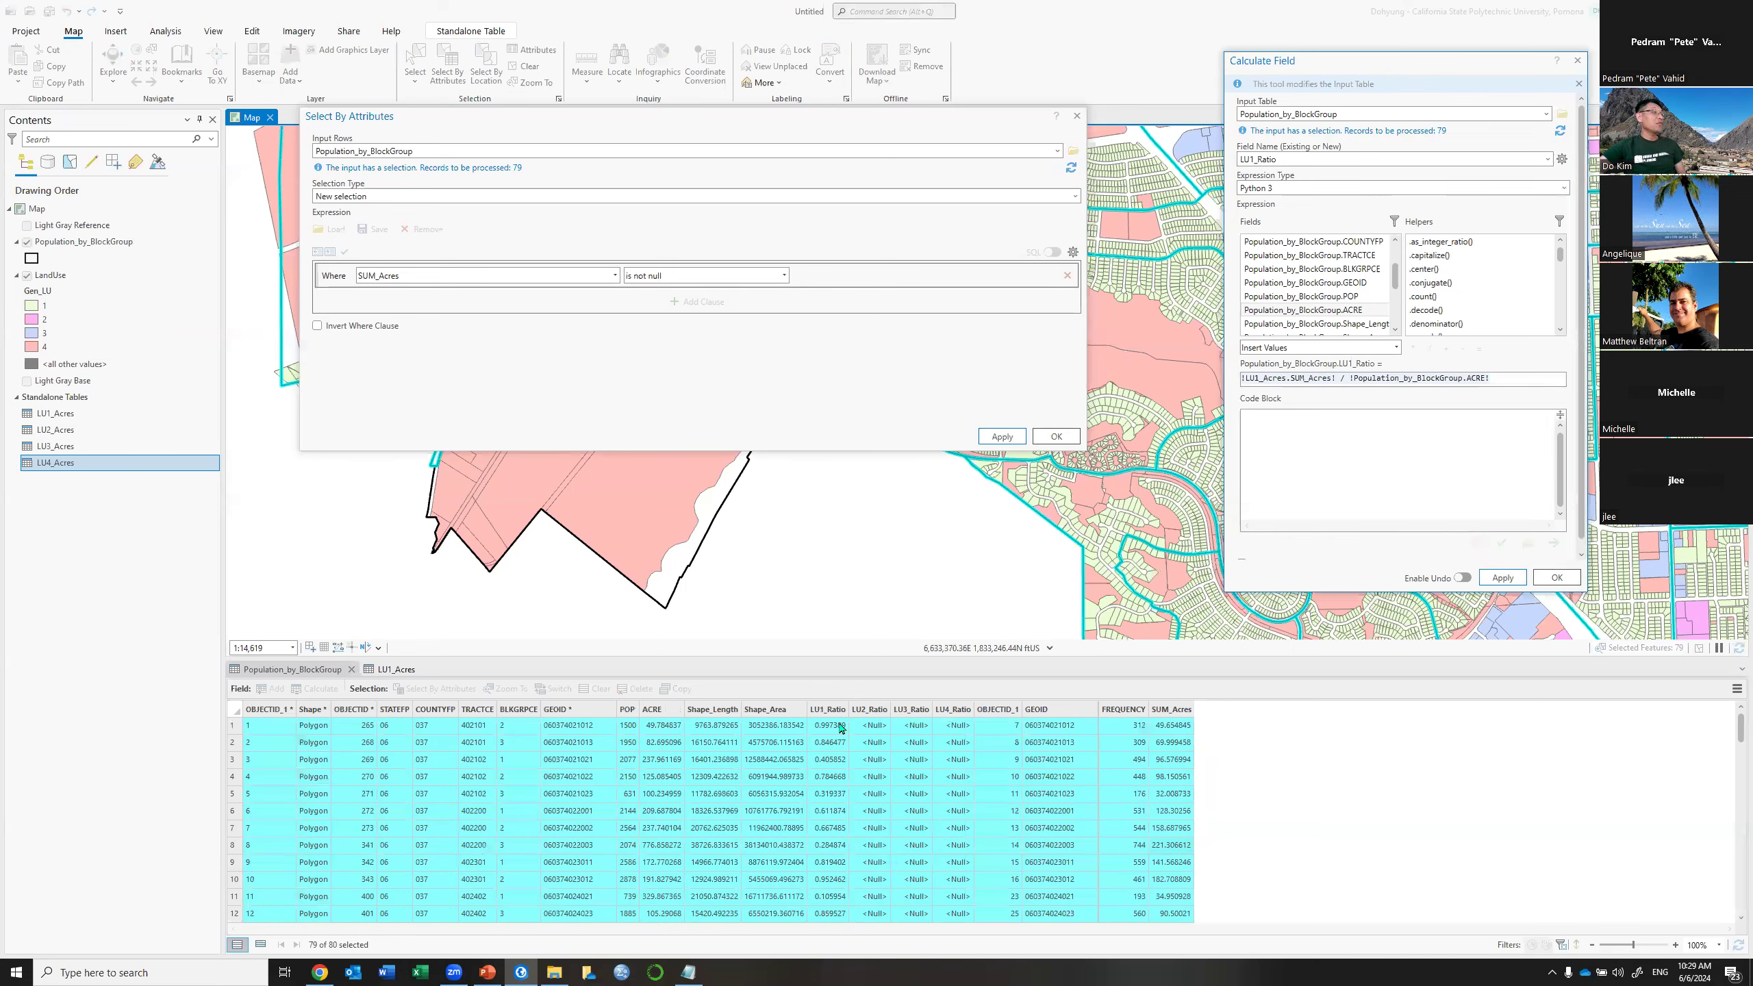
Scroll the table to check the recalculated LU1_Ratio values
scroll(829, 725, down, 7)
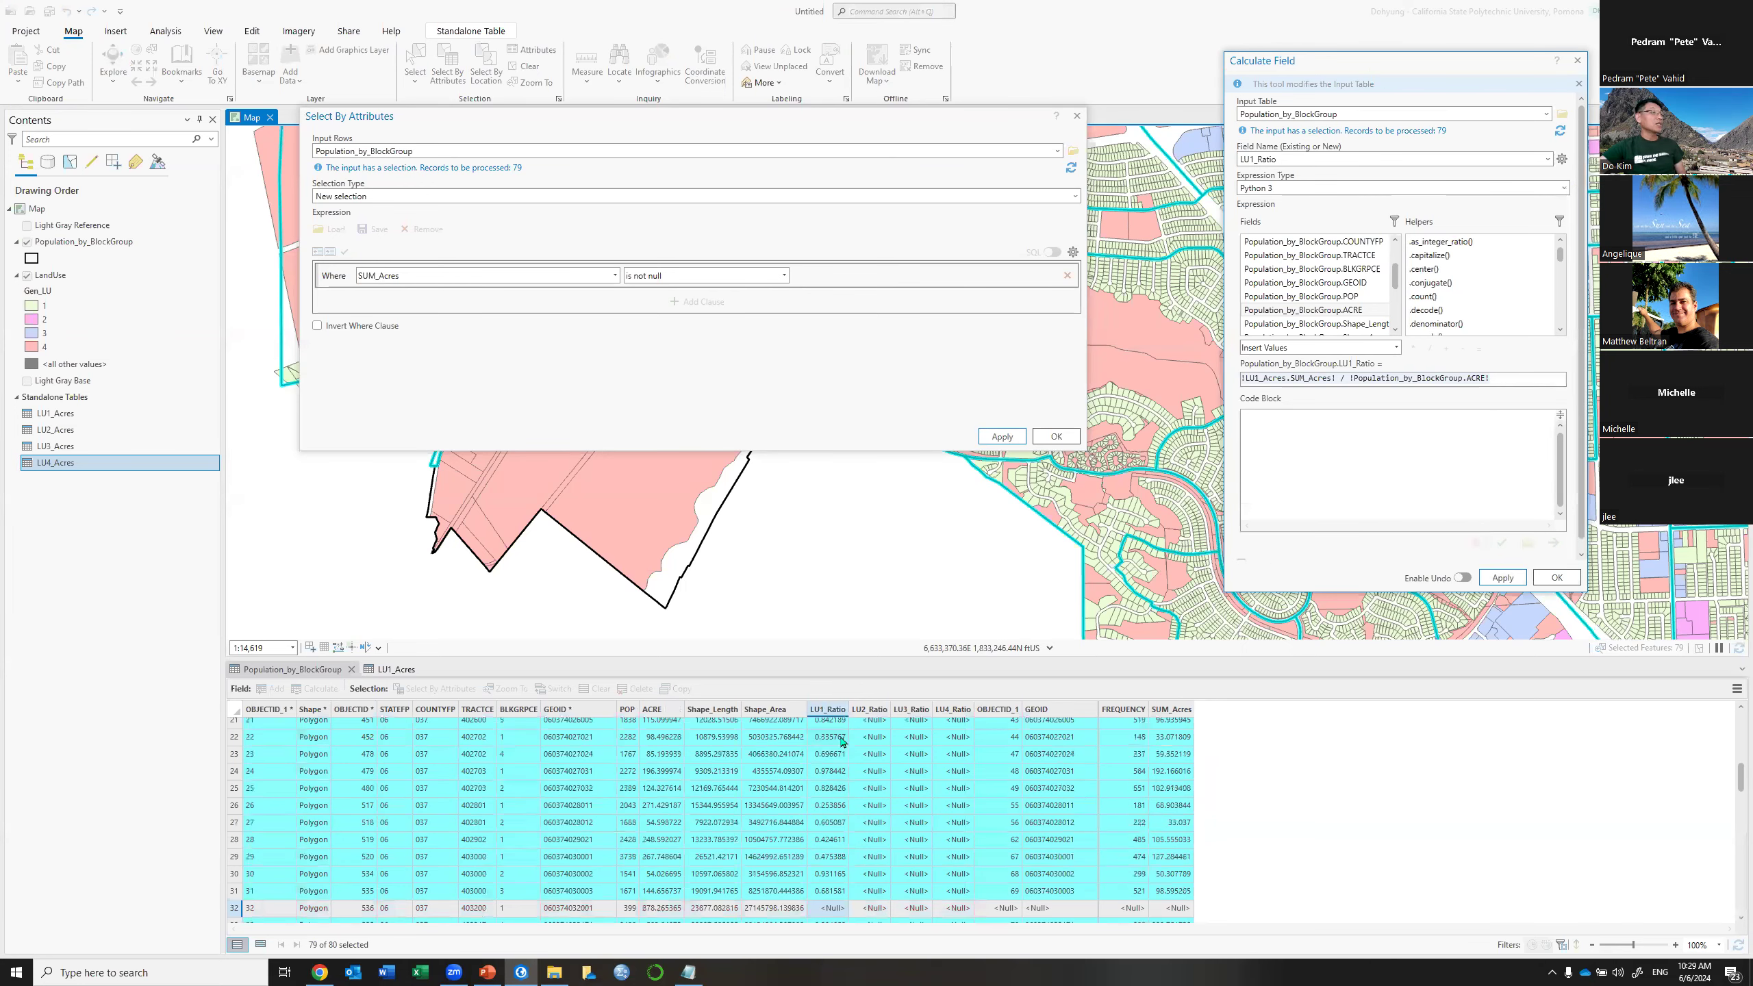
scroll(843, 742, down, 4)
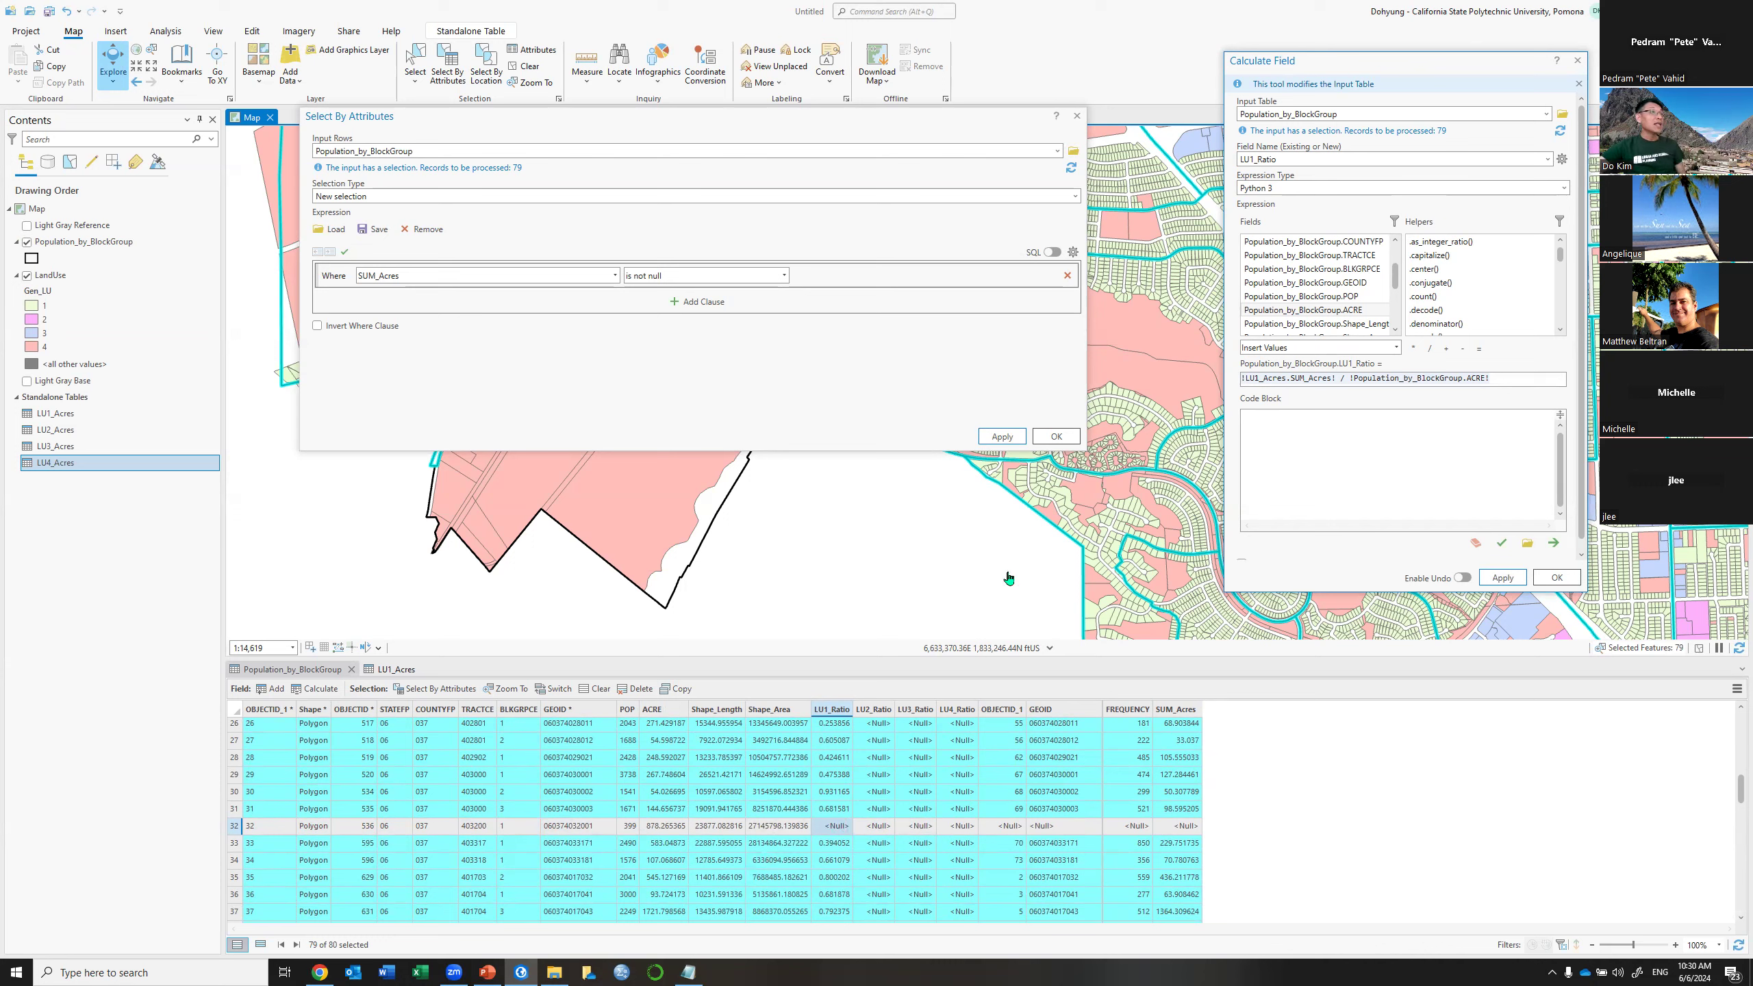
Switch the selection to block group 32 and calculate its LU1_Ratio as 0
click(558, 690)
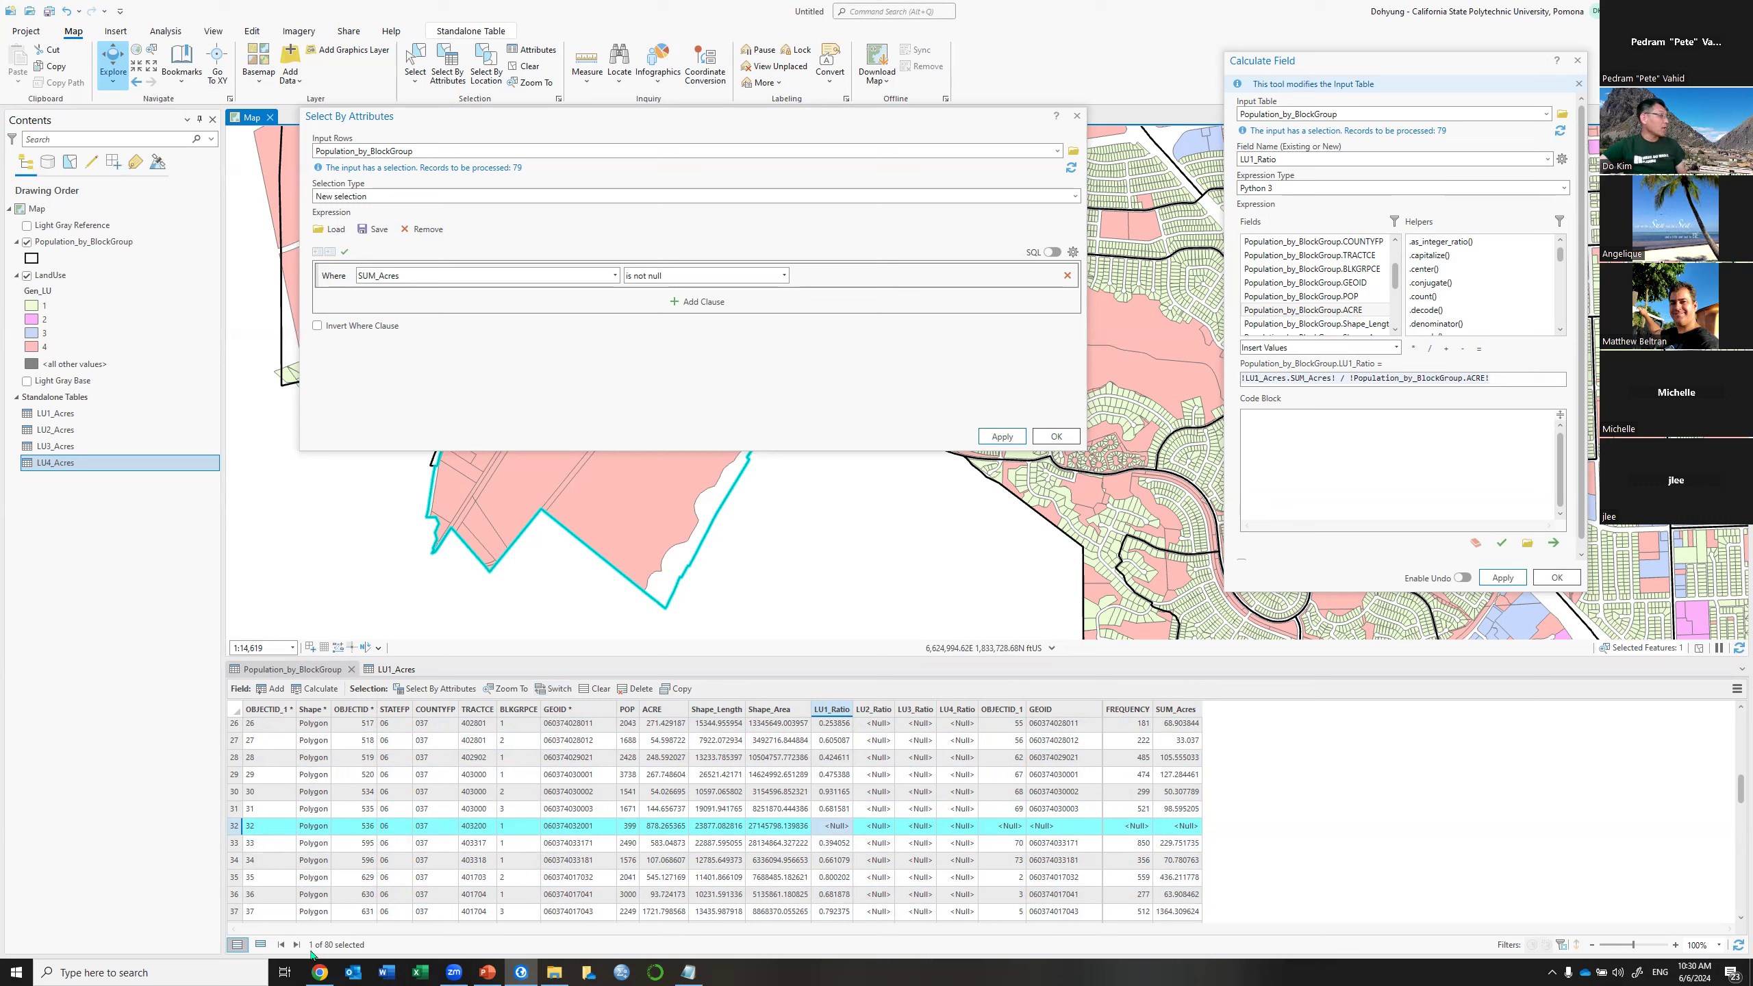
click(1503, 378)
key(ctrl+a)
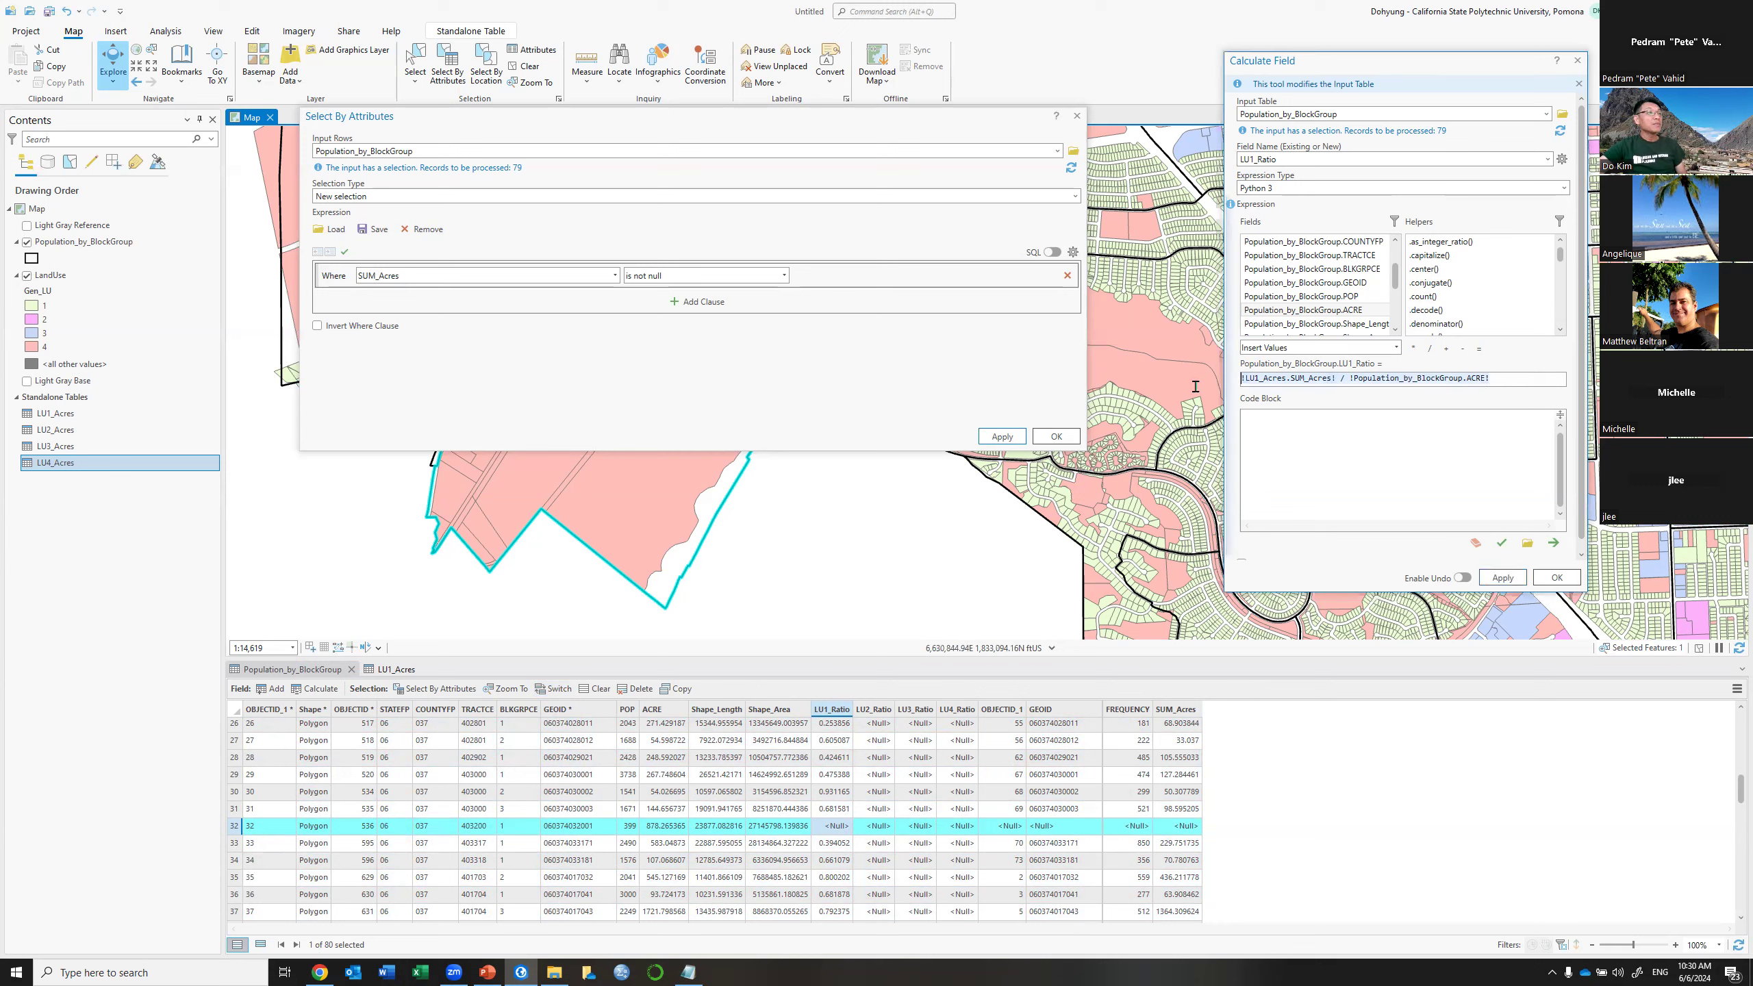
text(0)
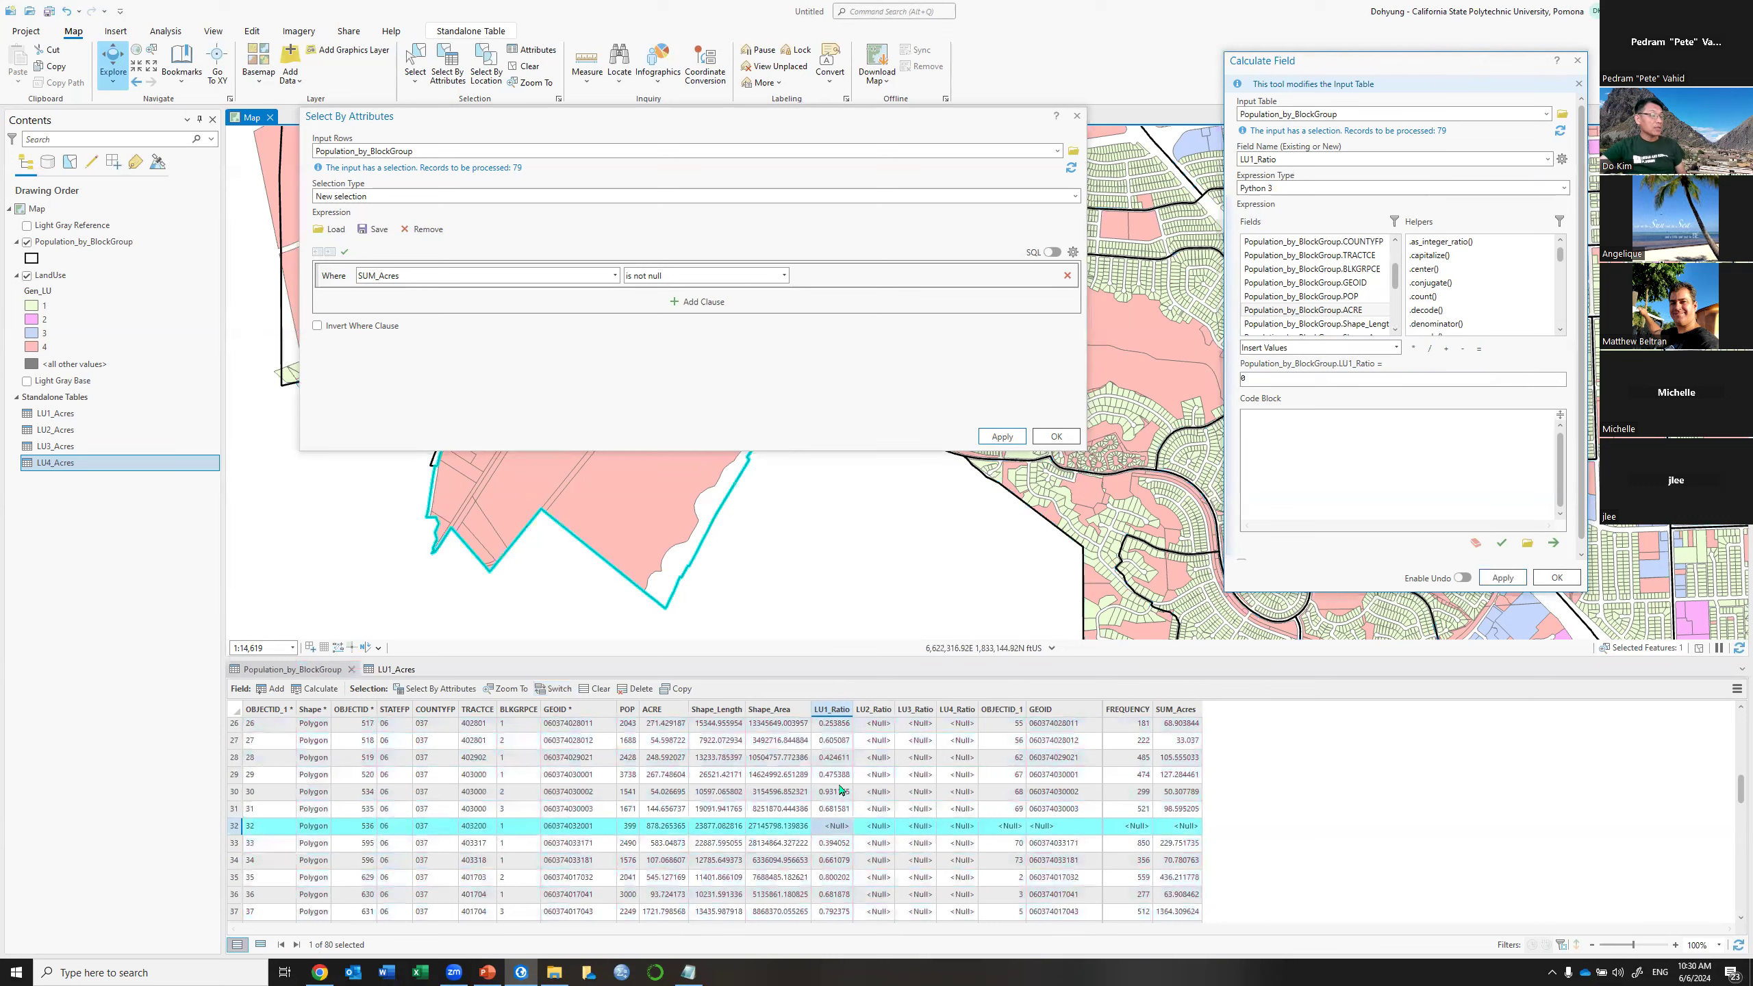
click(1503, 580)
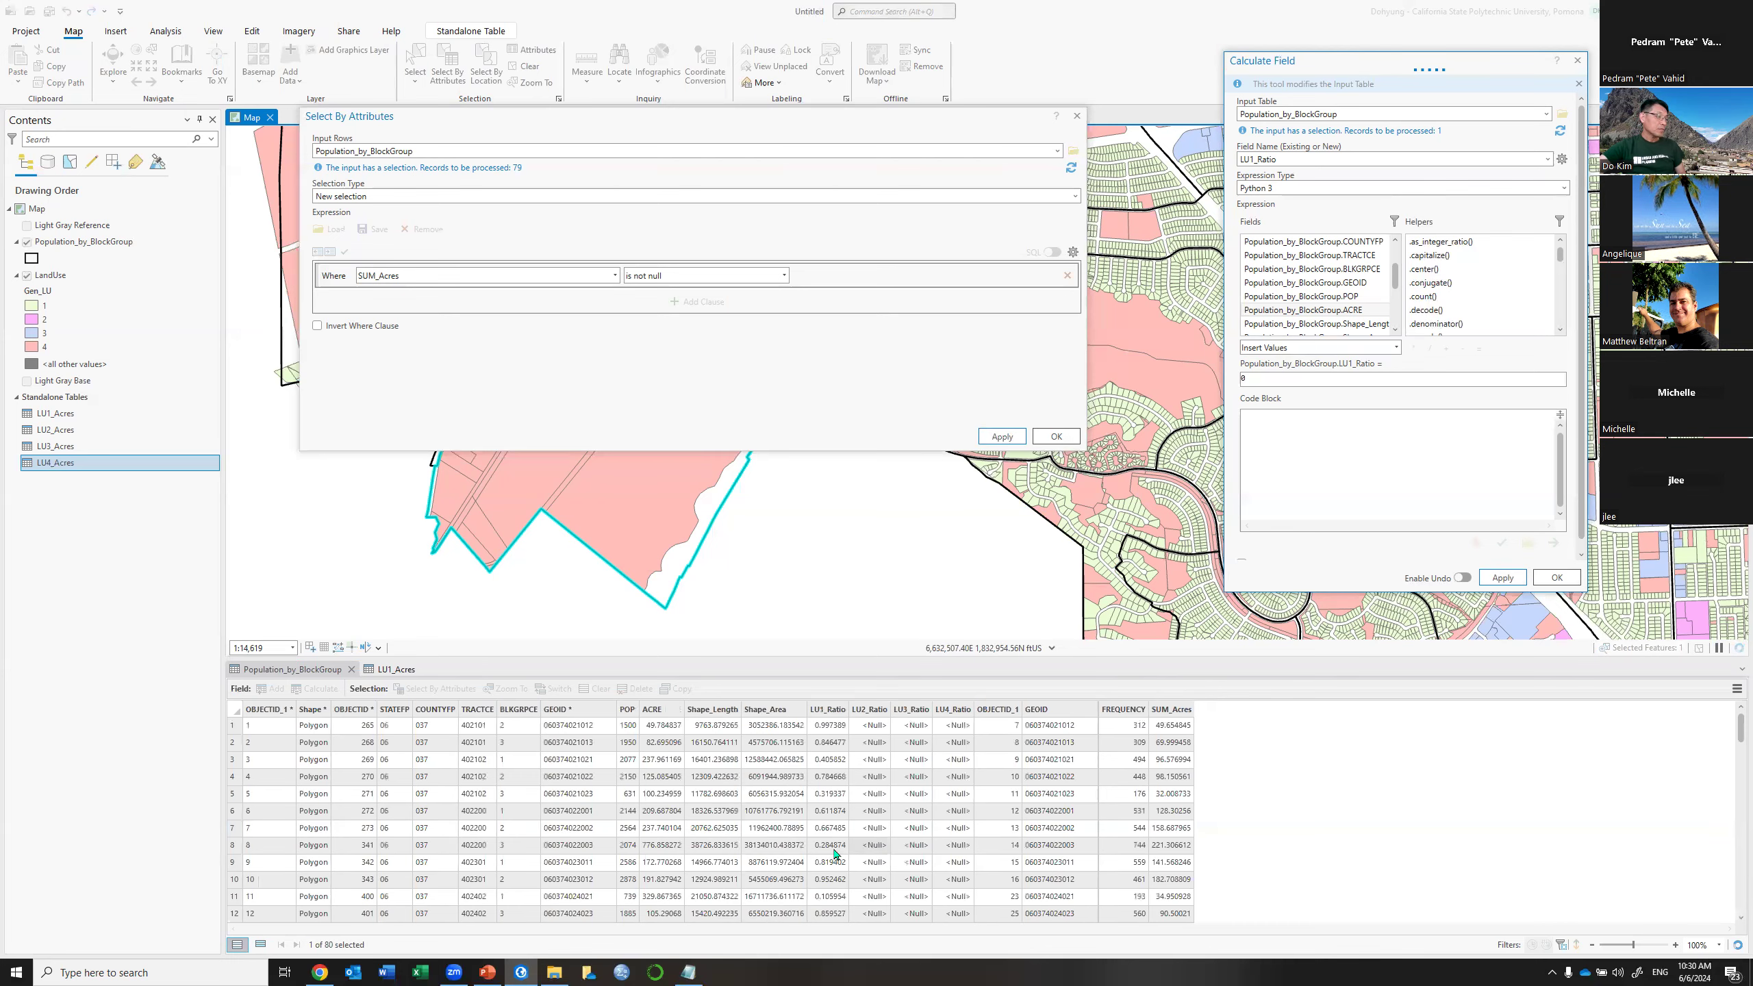
scroll(835, 855, down, 4)
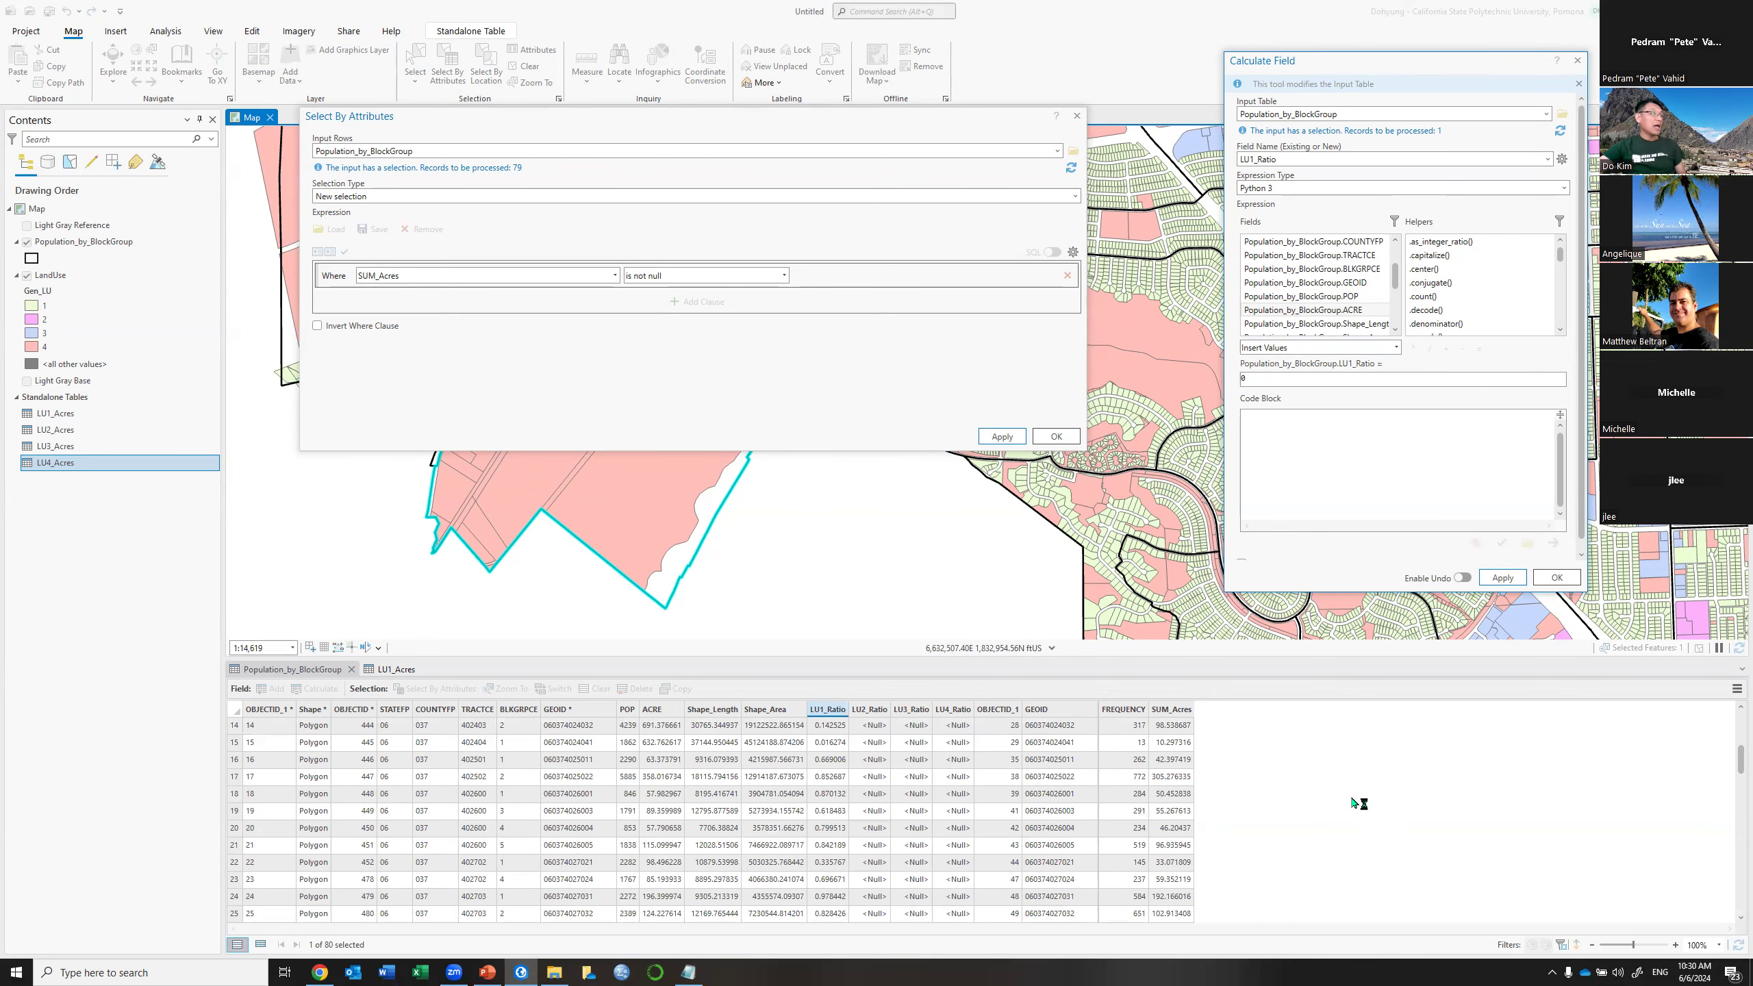
scroll(967, 835, down, 3)
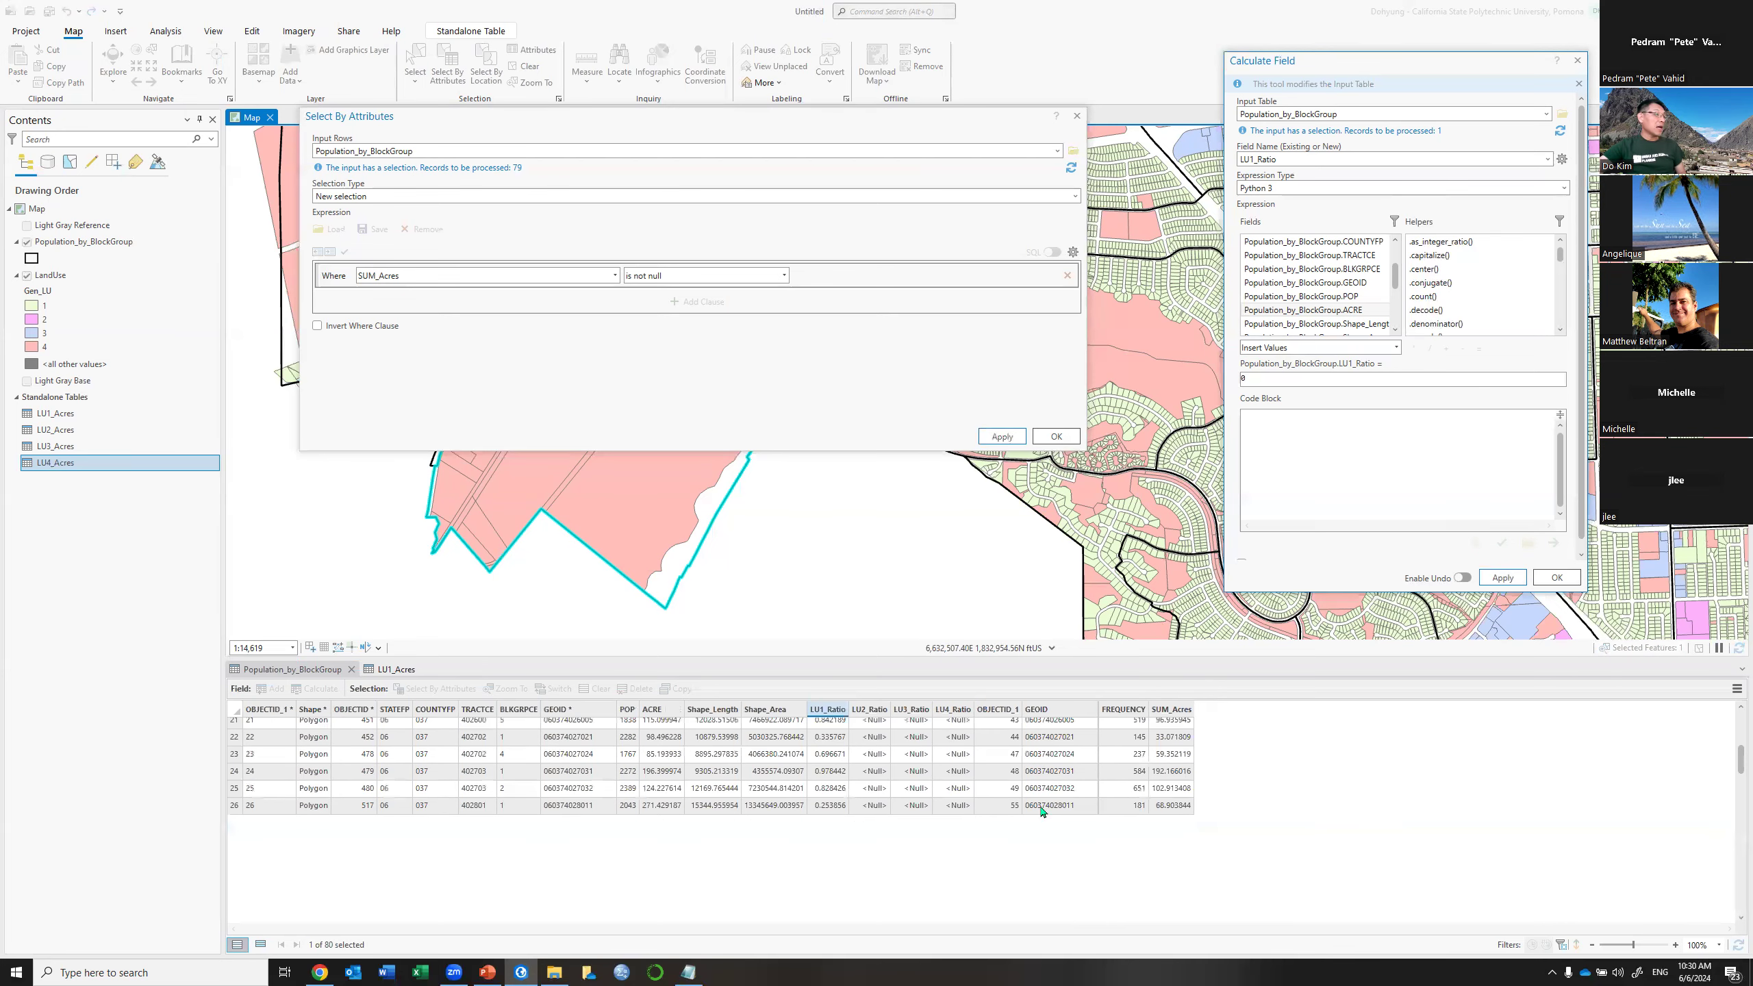
Remove all joins from the Population_by_BlockGroup table, confirming with Yes
click(1738, 689)
mouse_move(1594, 824)
click(1496, 860)
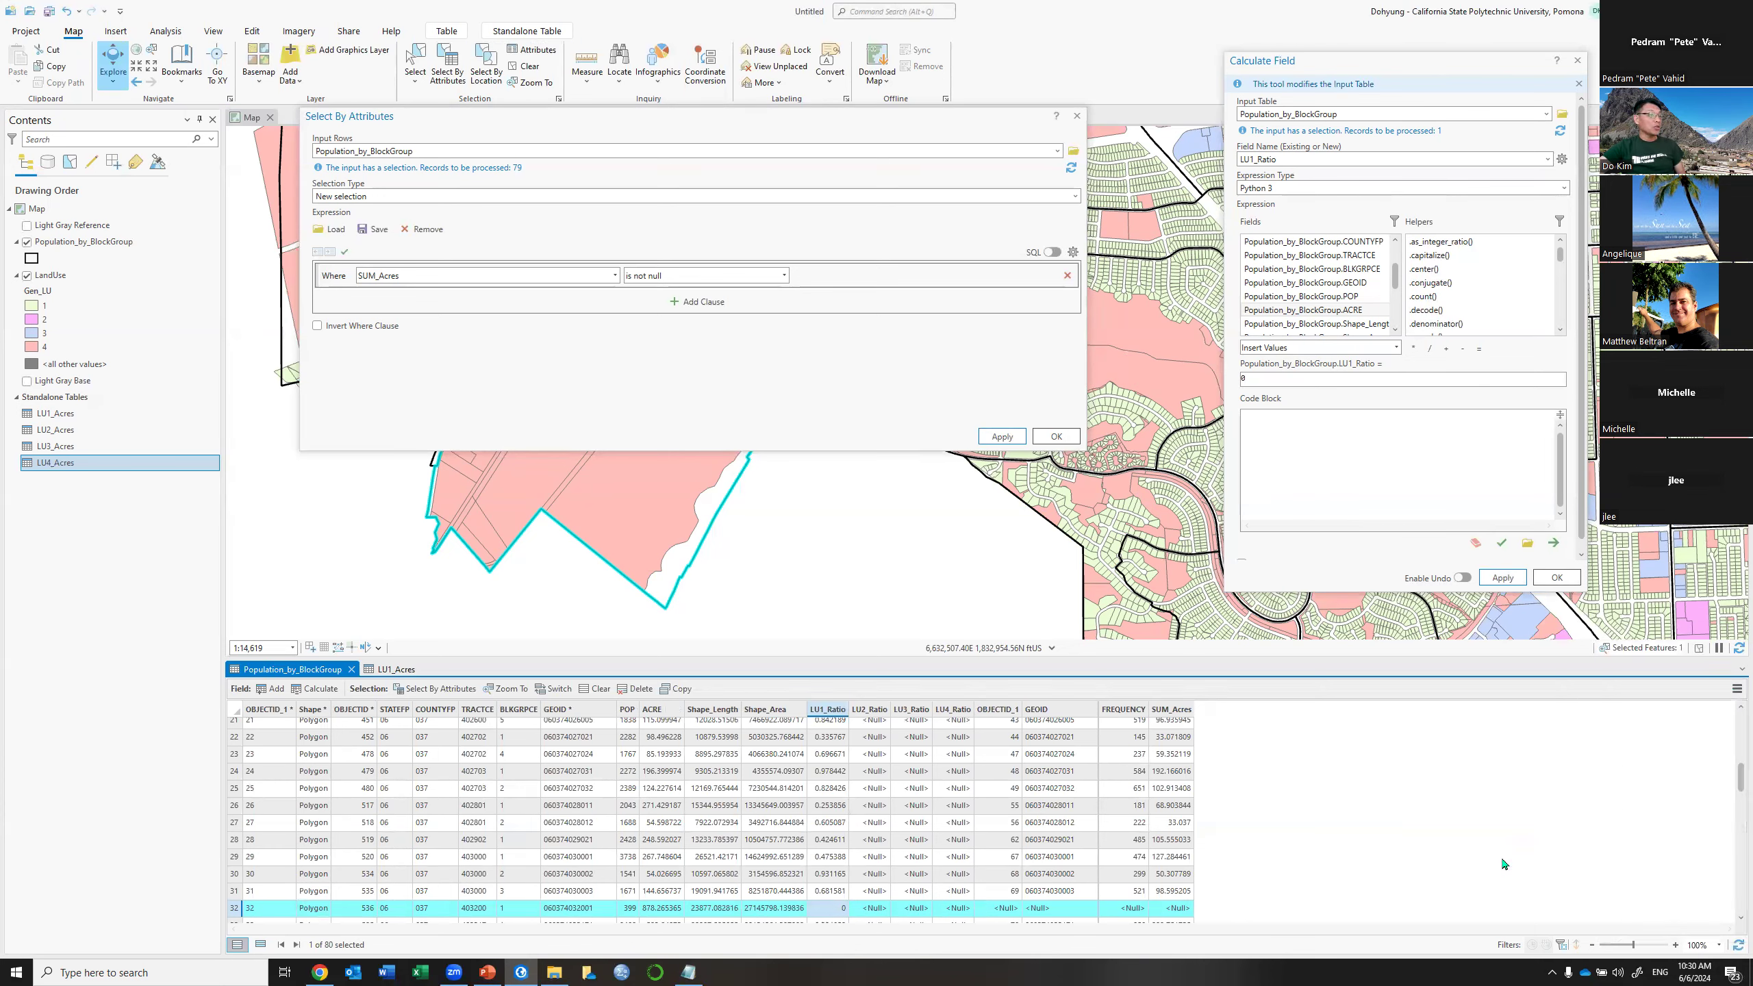
click(917, 511)
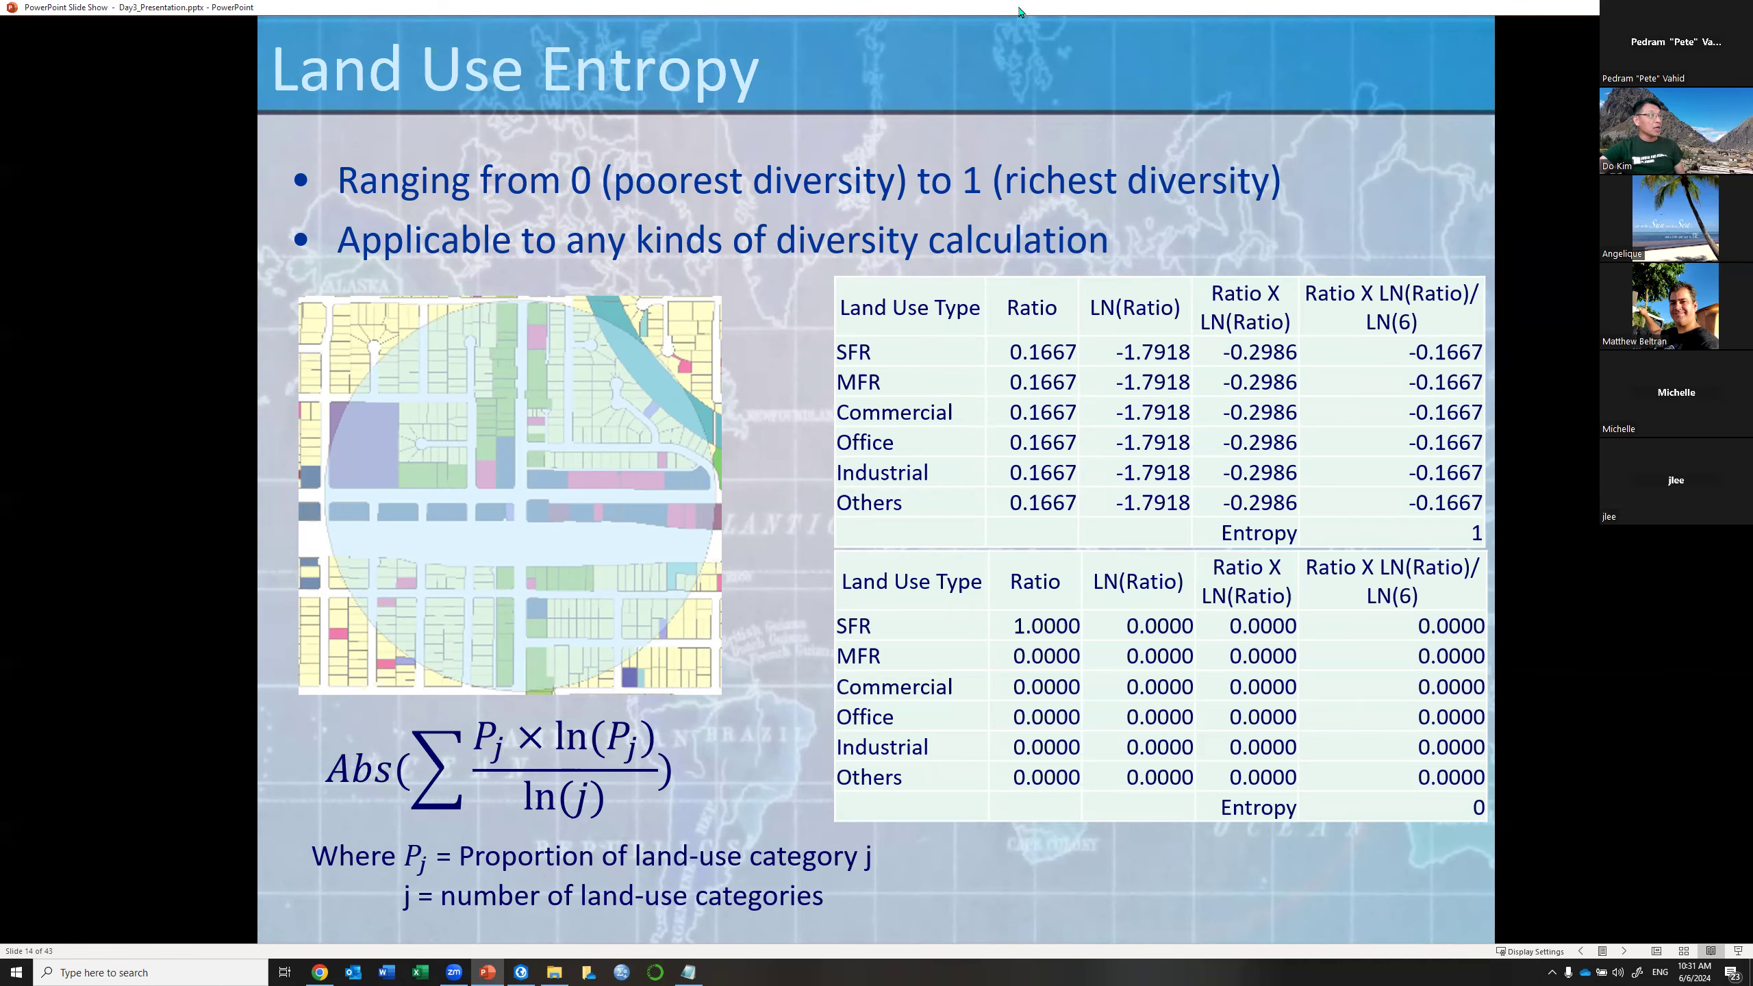
Exit the PowerPoint slide show to reveal ArcGIS Pro
drag(993, 12, 994, 0)
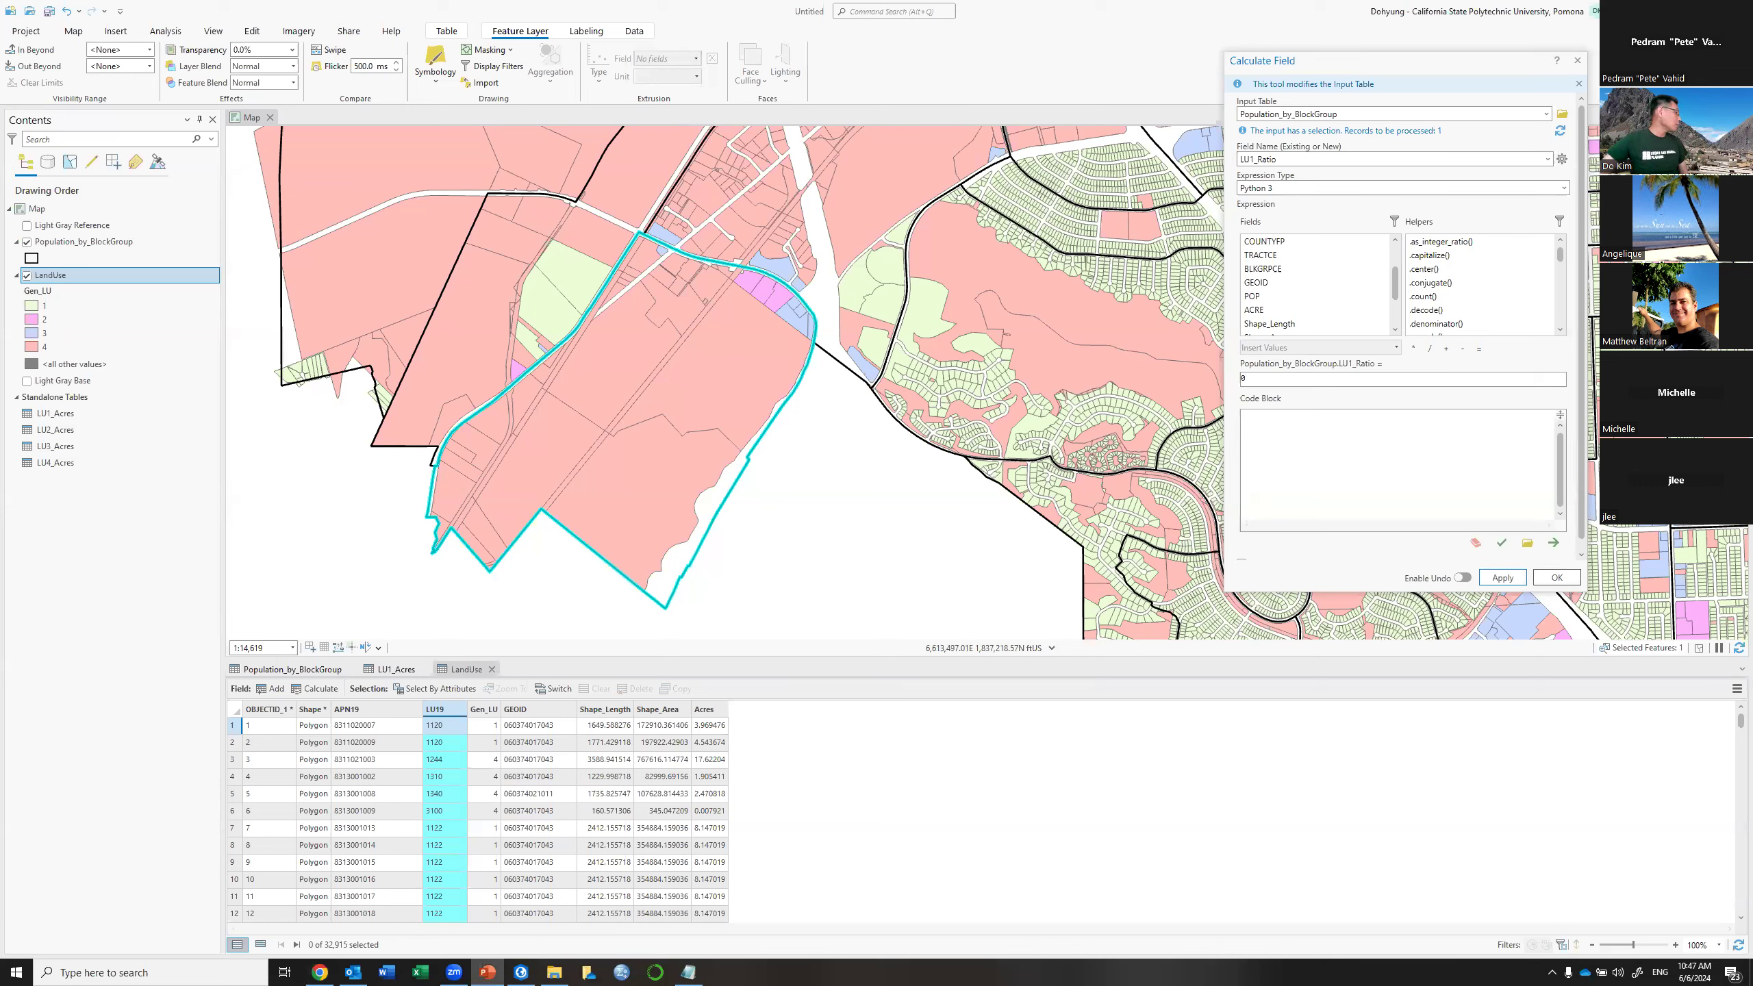
Close the LandUse attribute table and clear the block group row selection
click(479, 3)
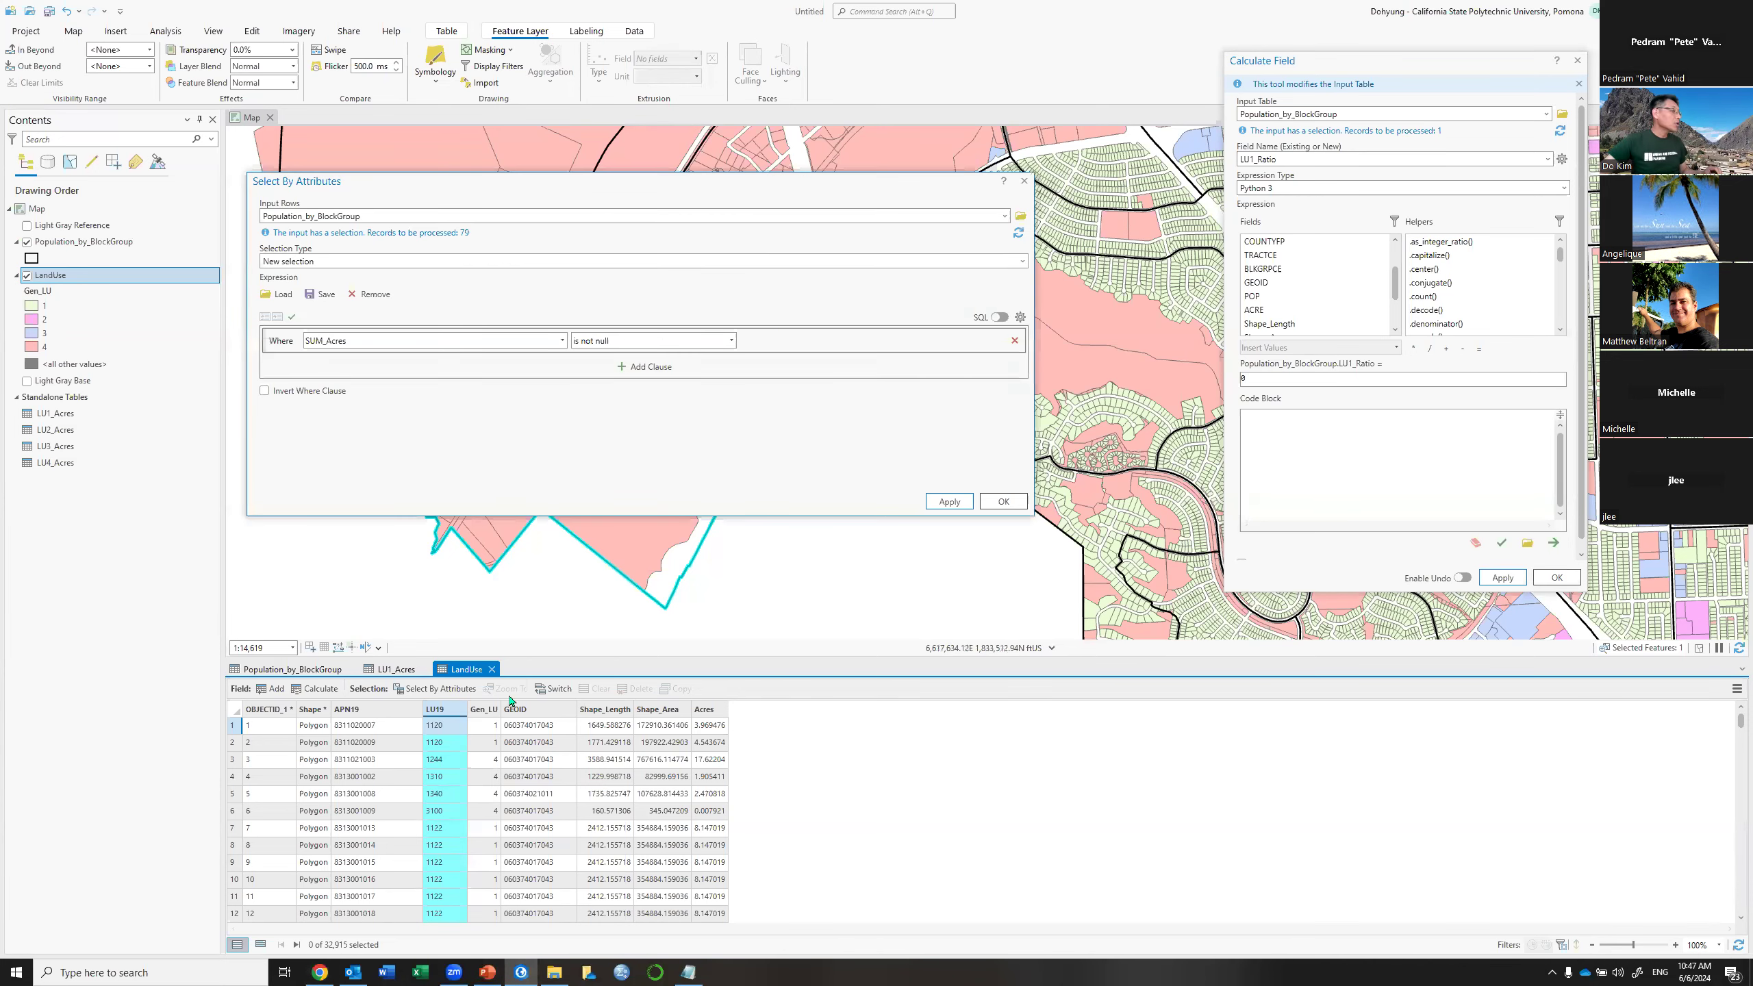
middle_click(440, 680)
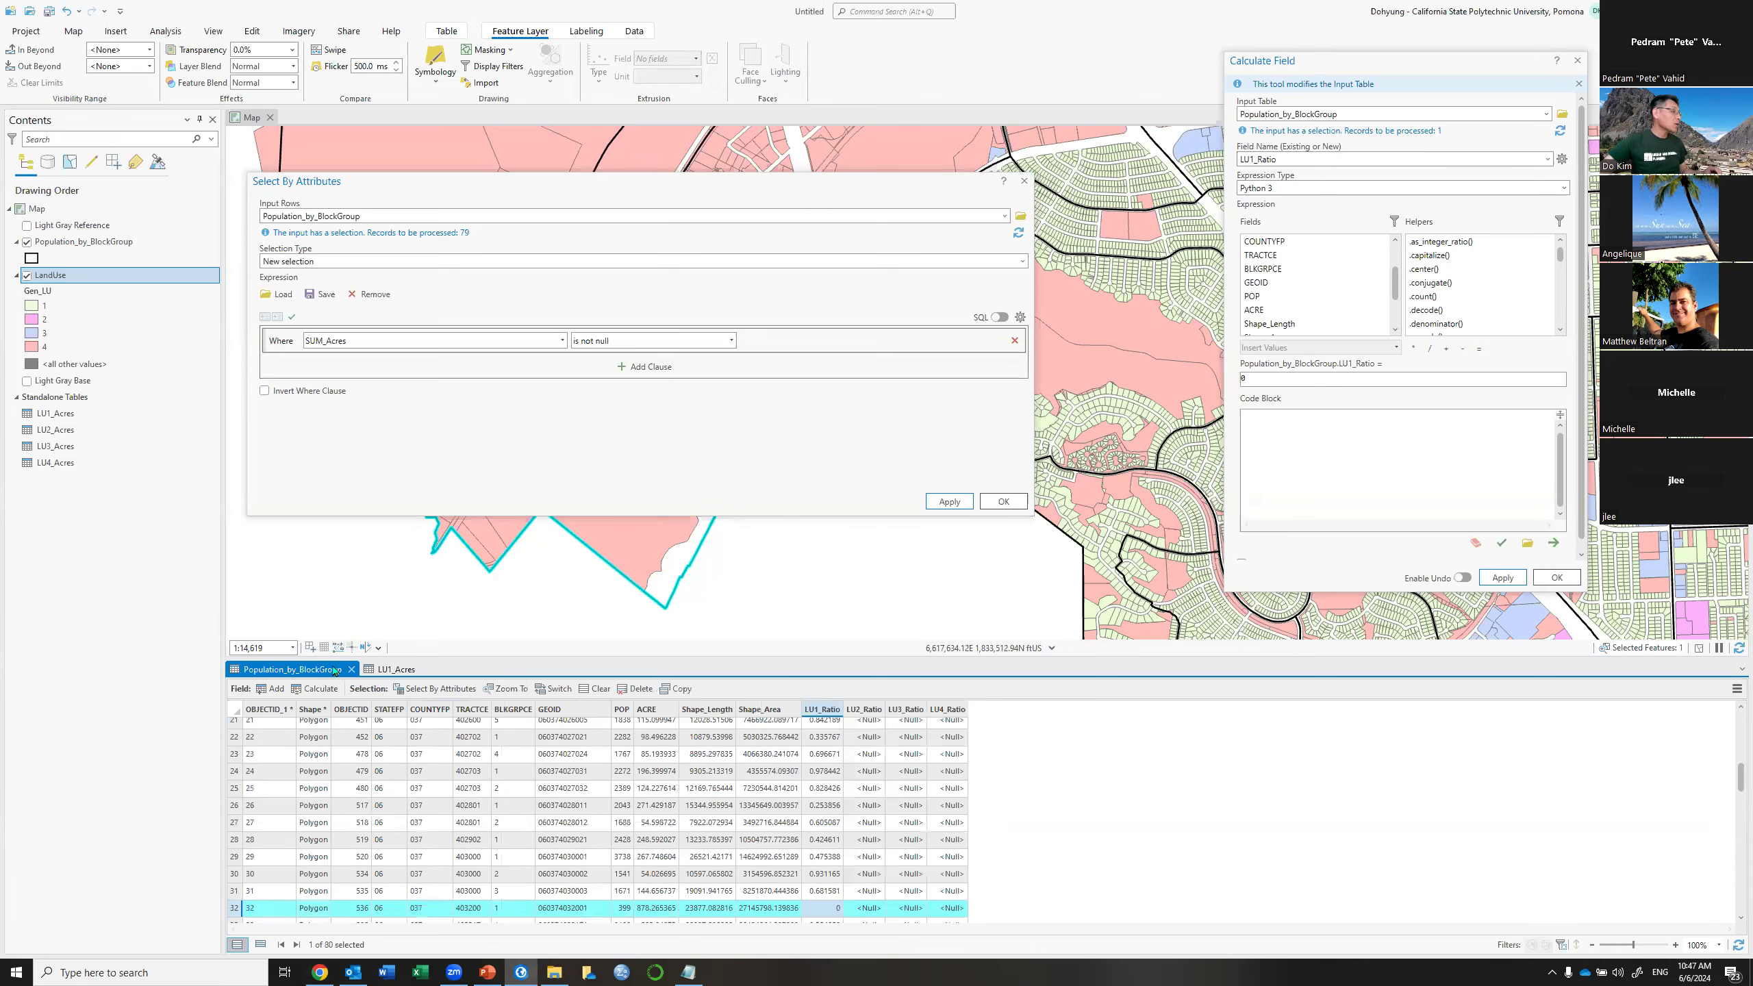
click(594, 690)
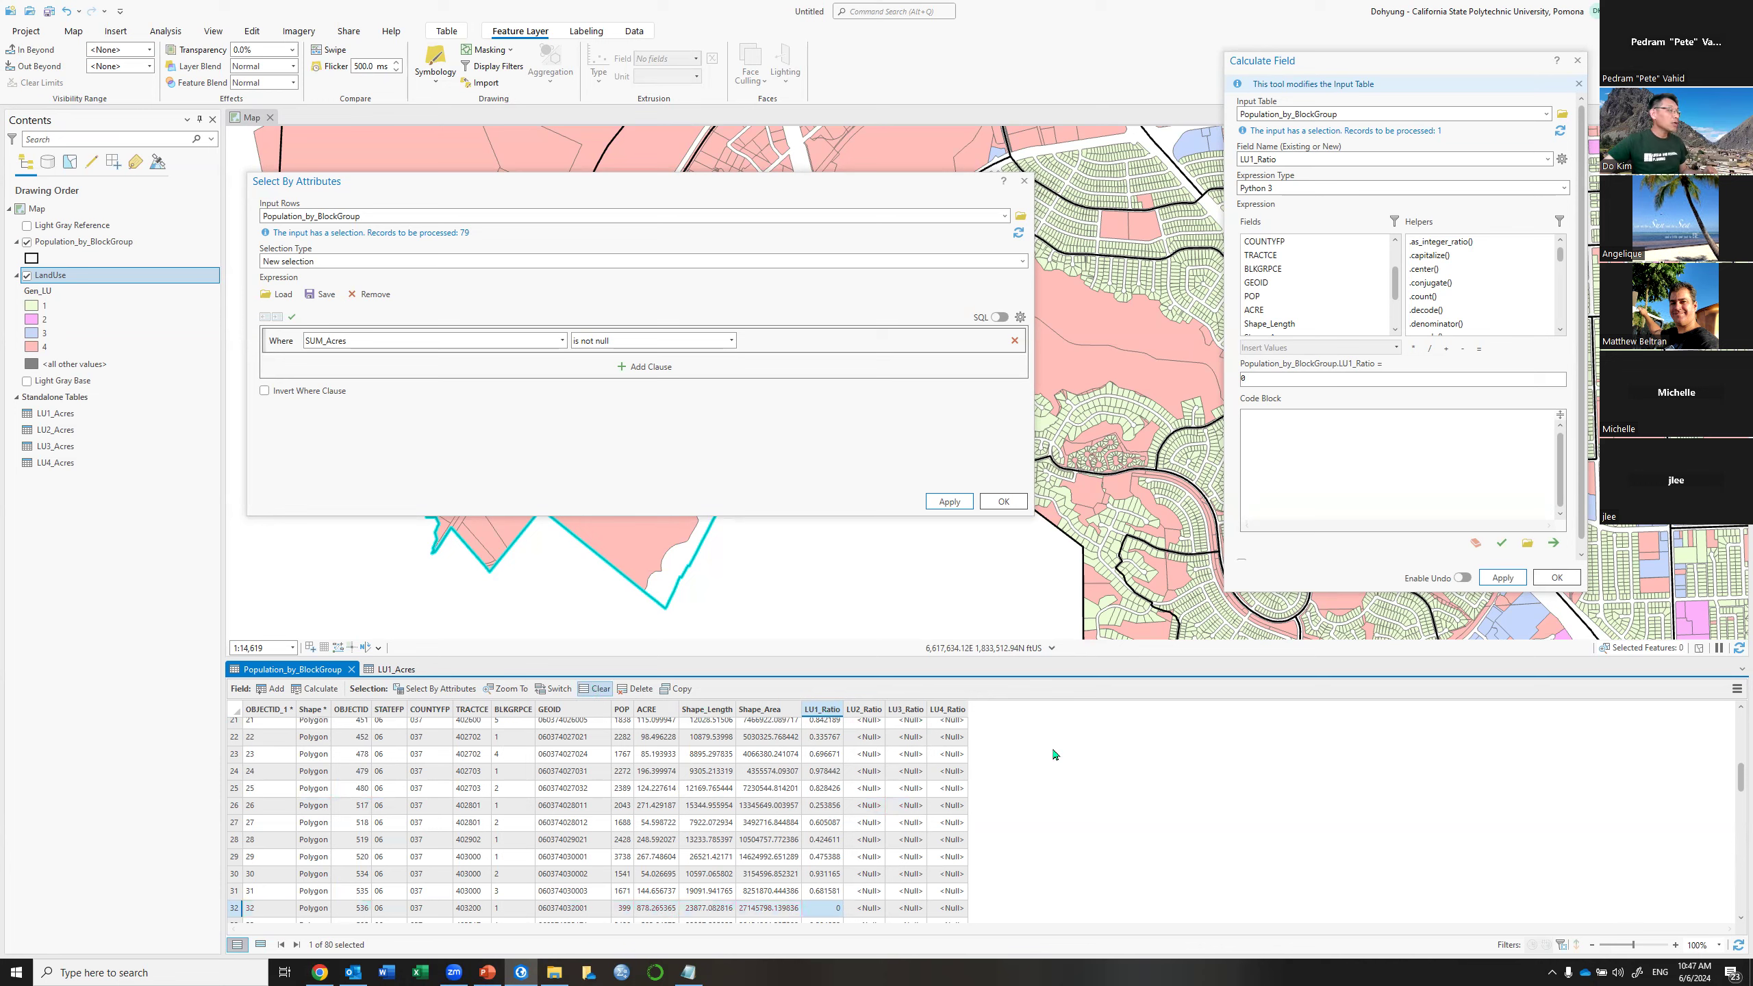
Start a new Add Join for the Population_by_BlockGroup table
click(1736, 690)
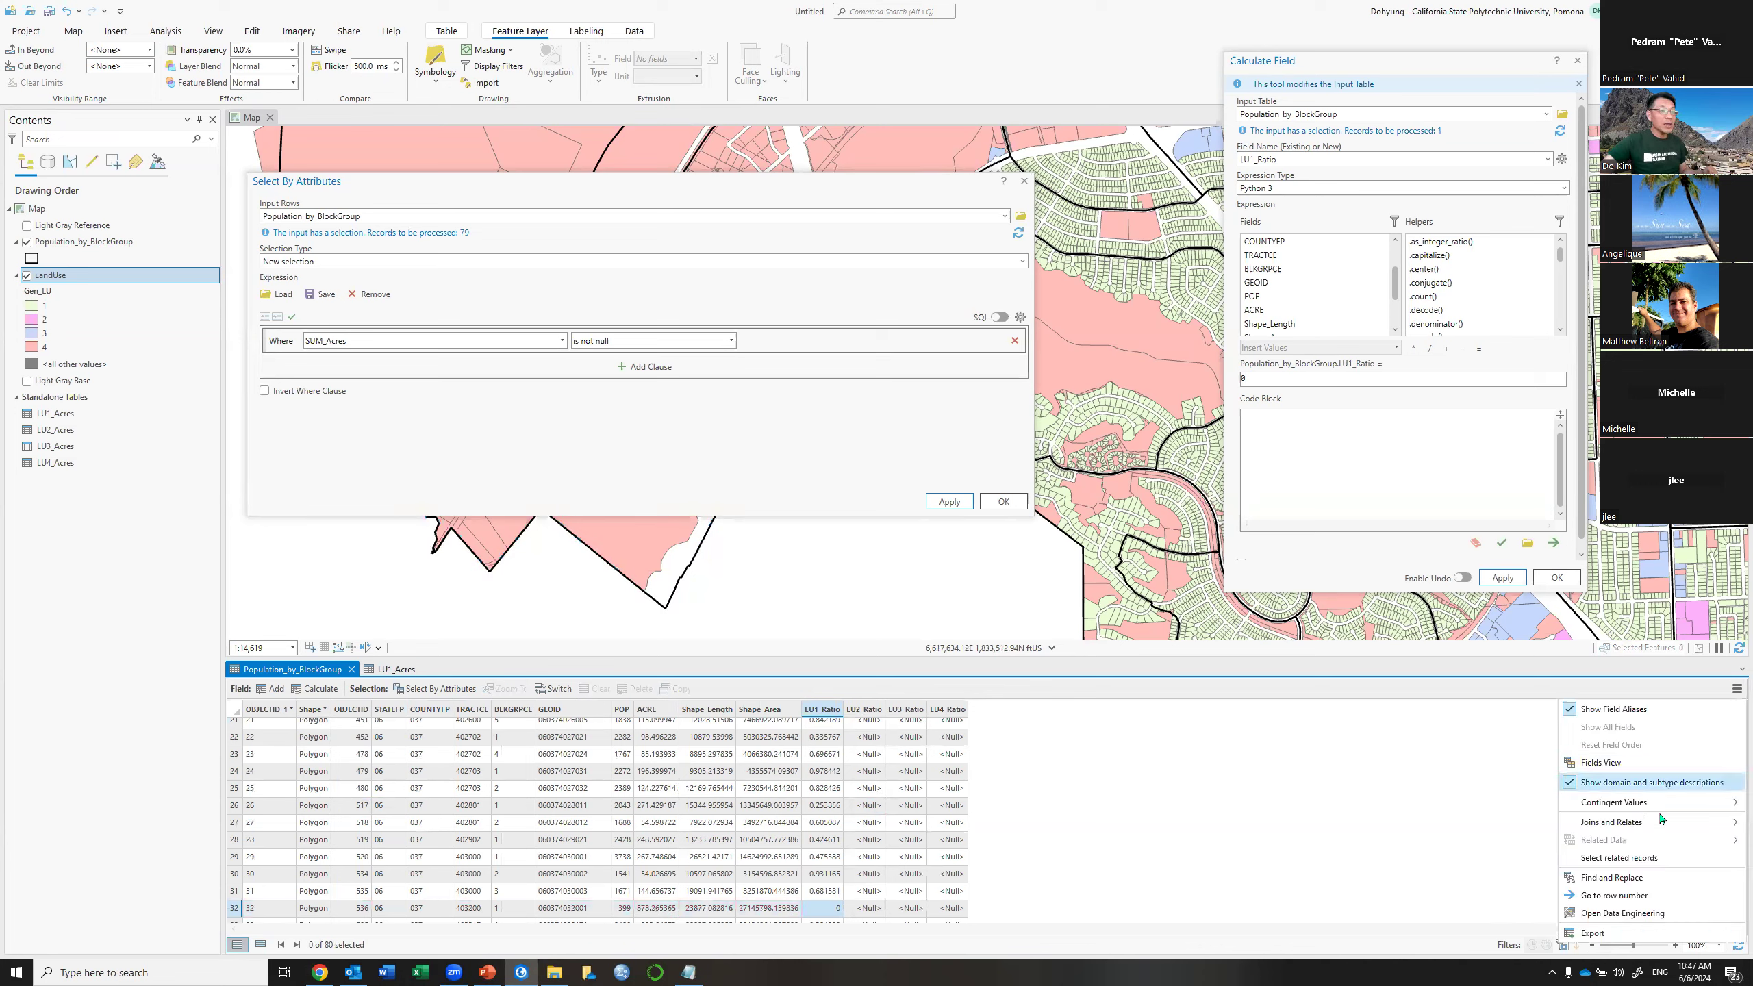
mouse_move(1660, 822)
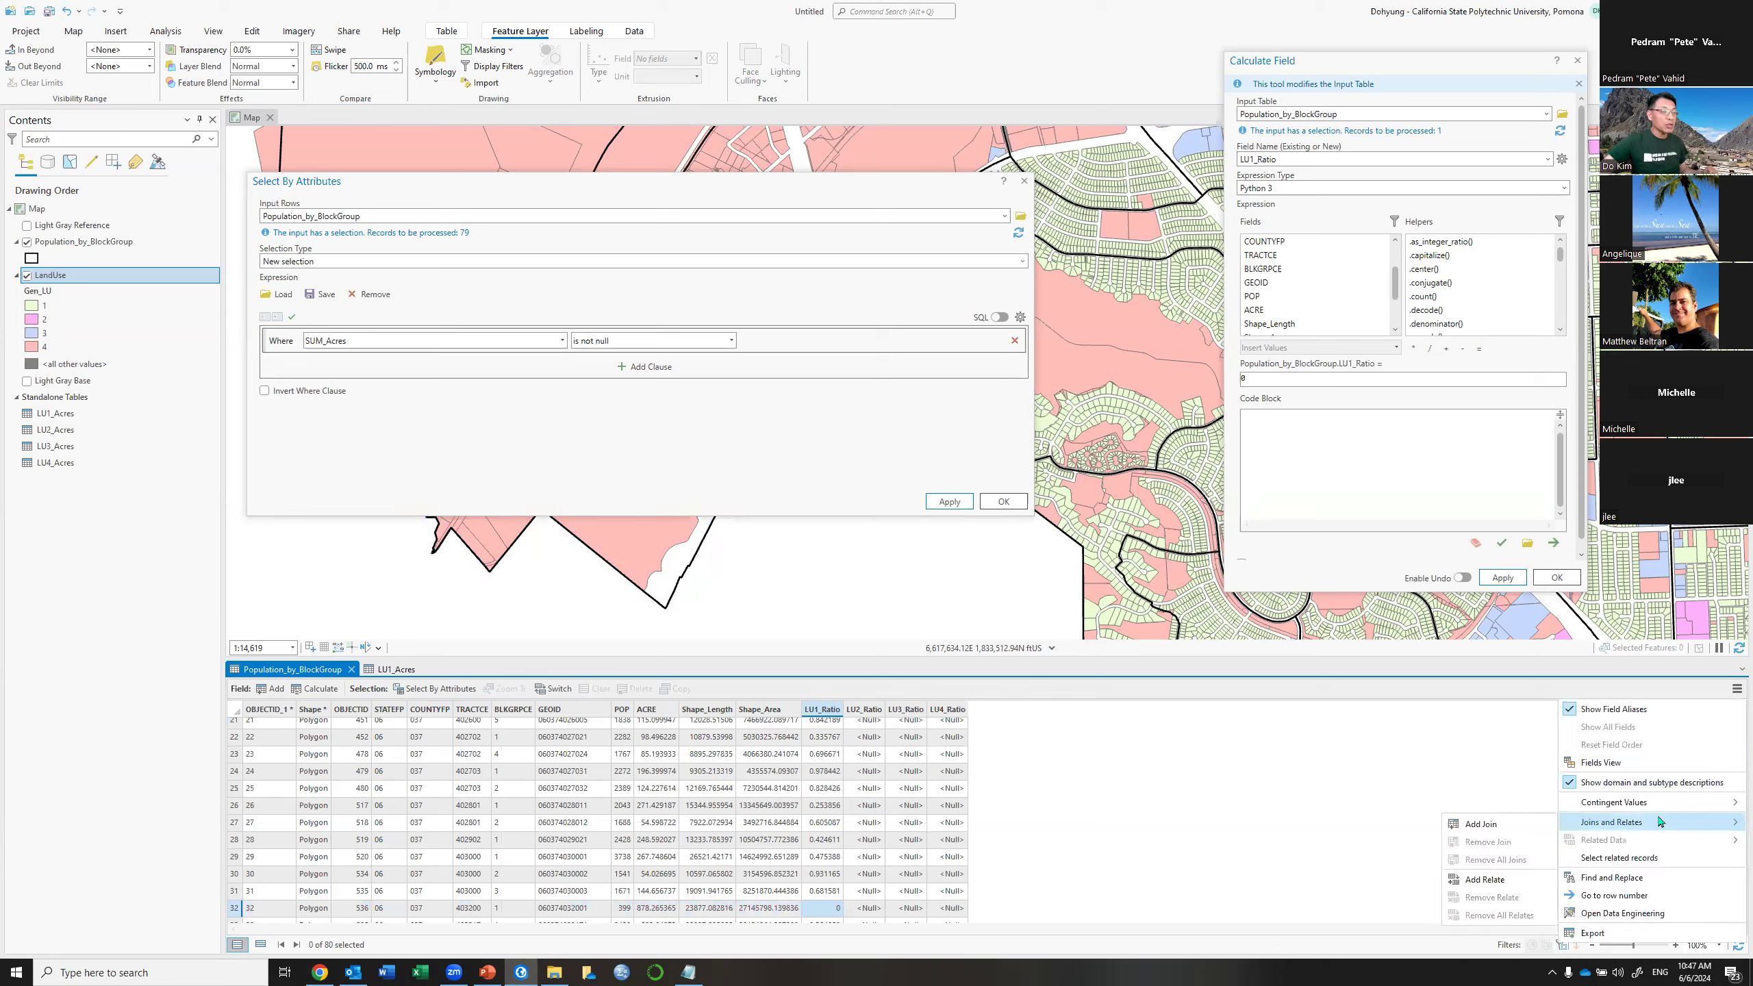
click(1483, 824)
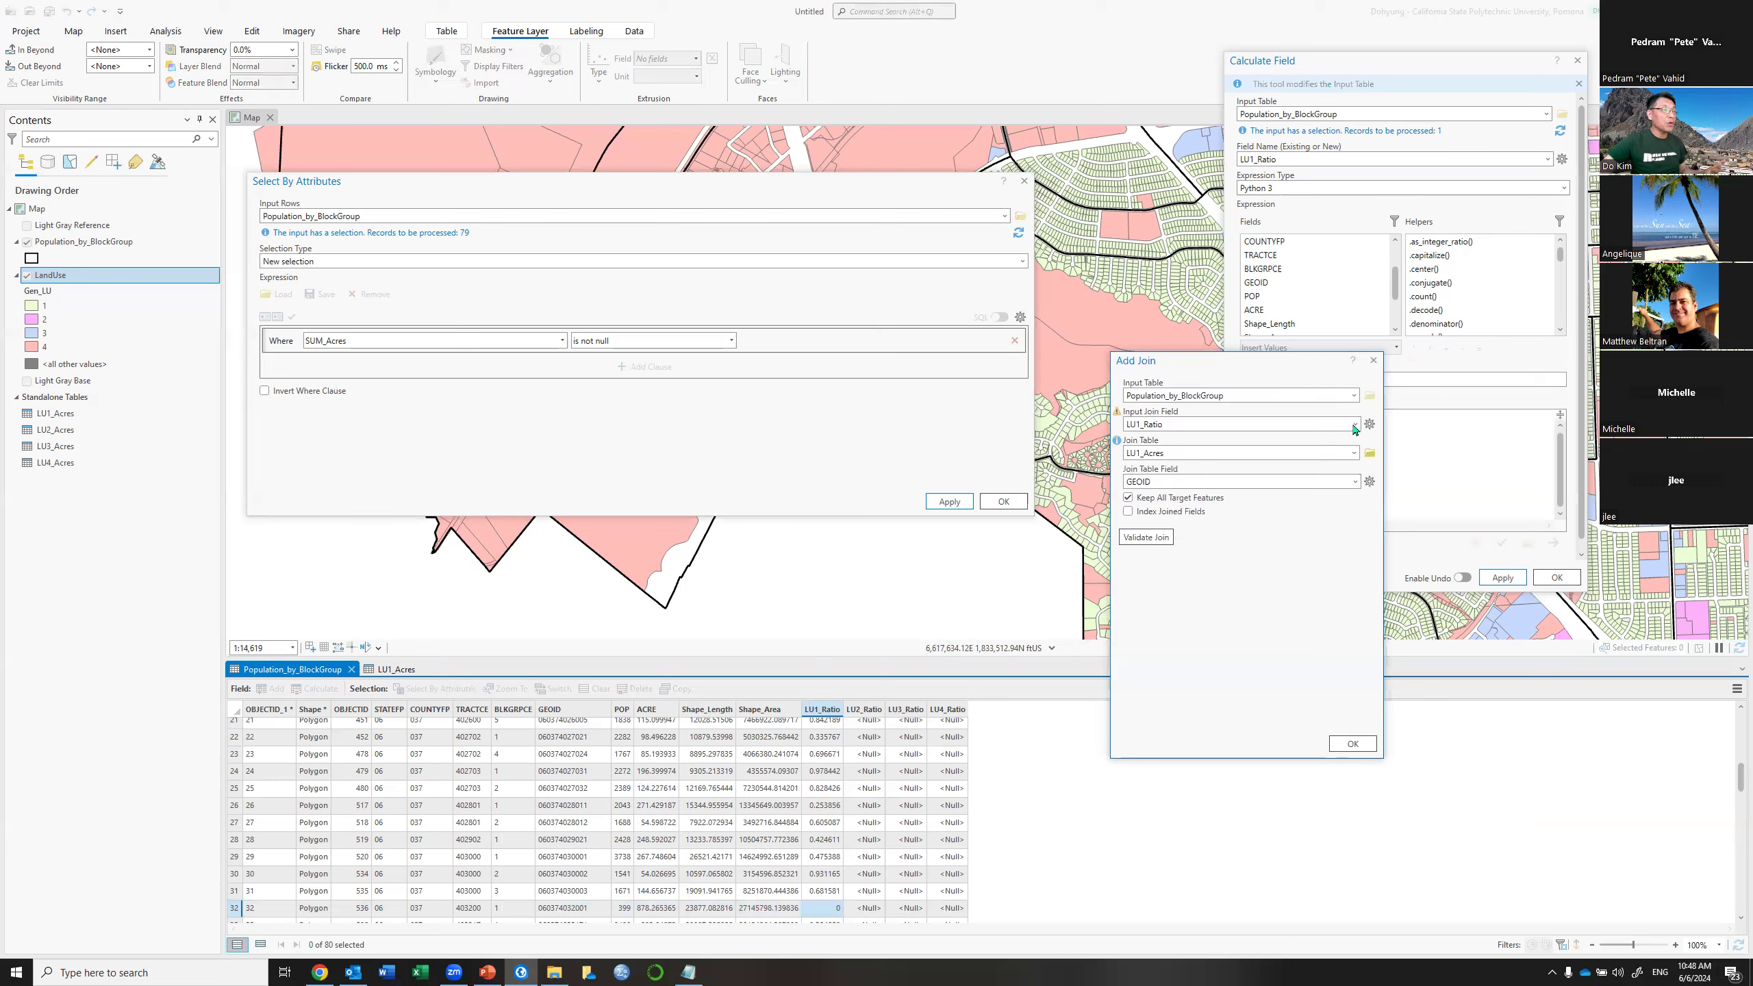
Join the LU1_Acres table to Population_by_BlockGroup, matching on GEOID in both
click(1354, 424)
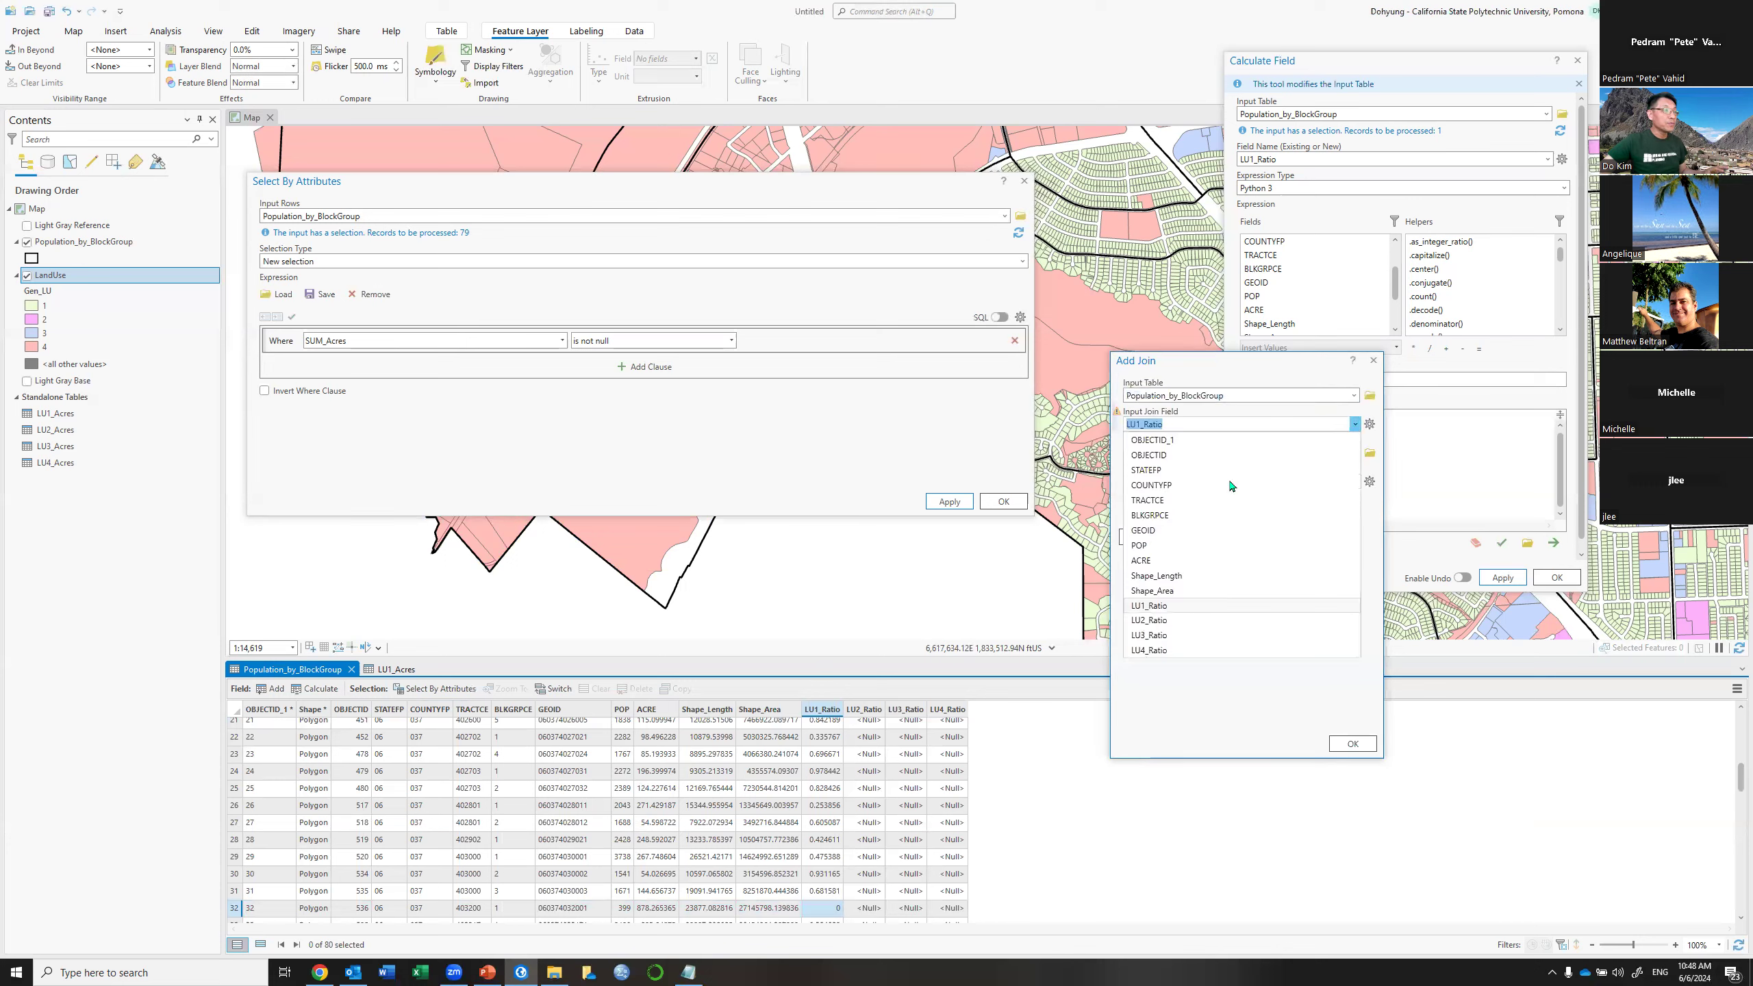
click(1229, 530)
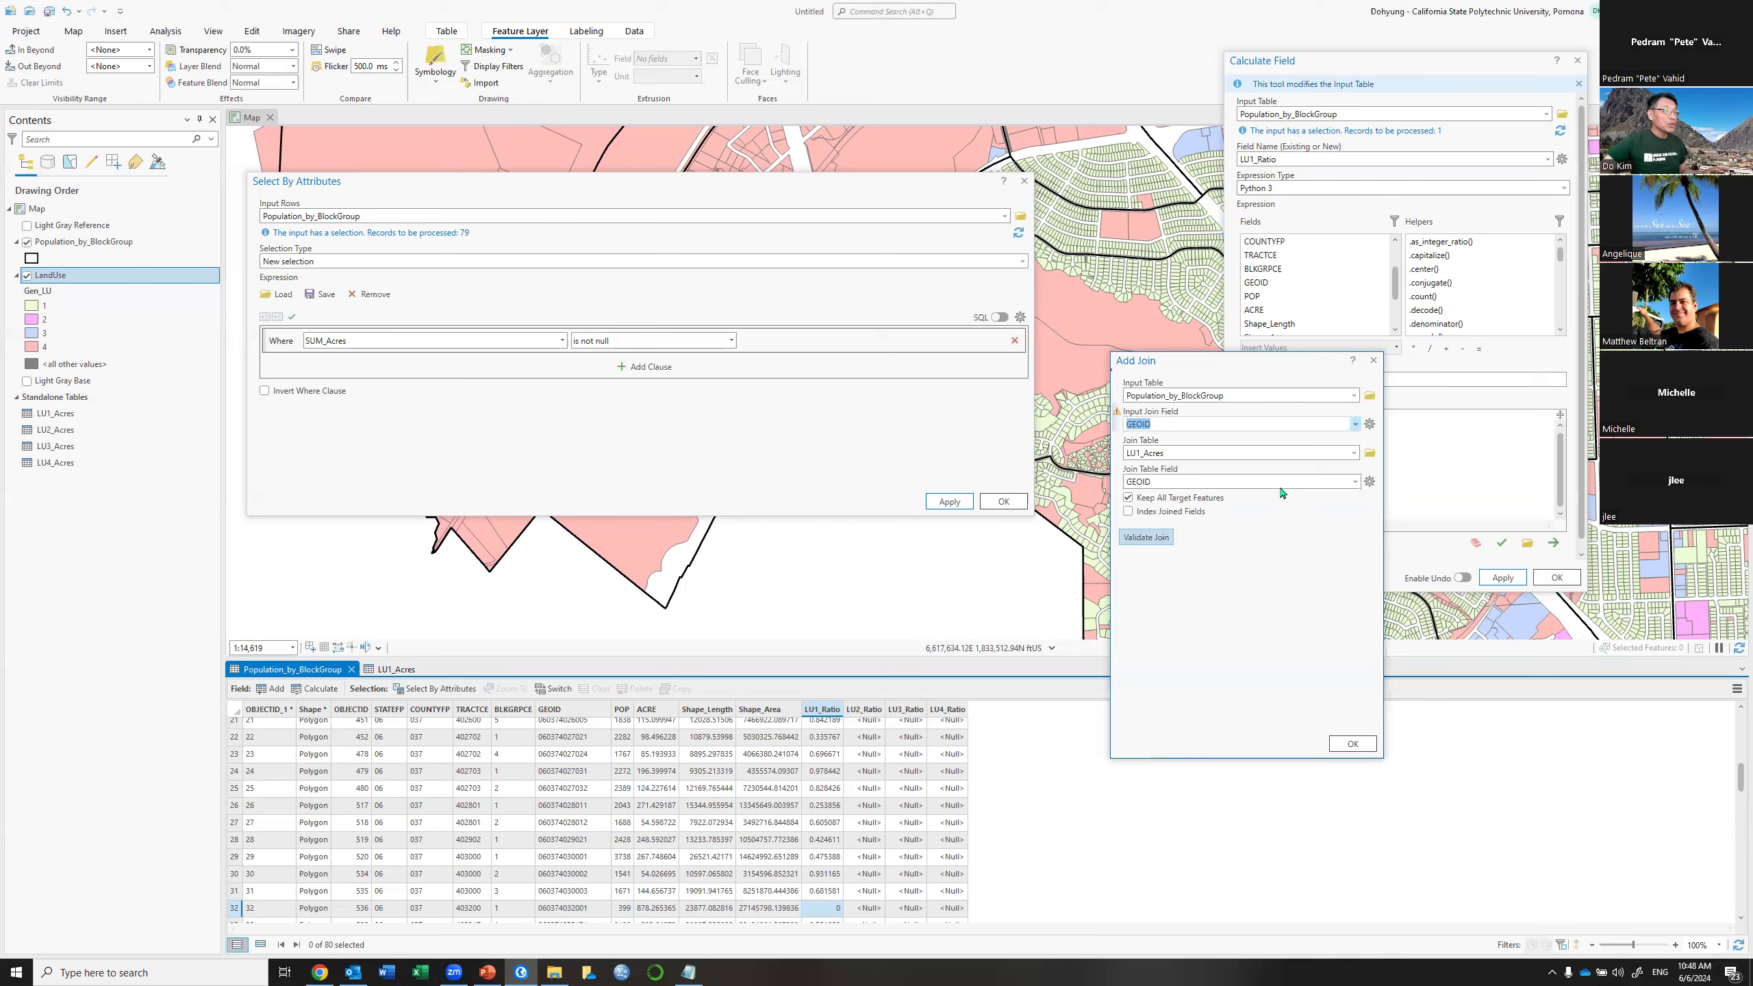
click(1353, 454)
click(1185, 486)
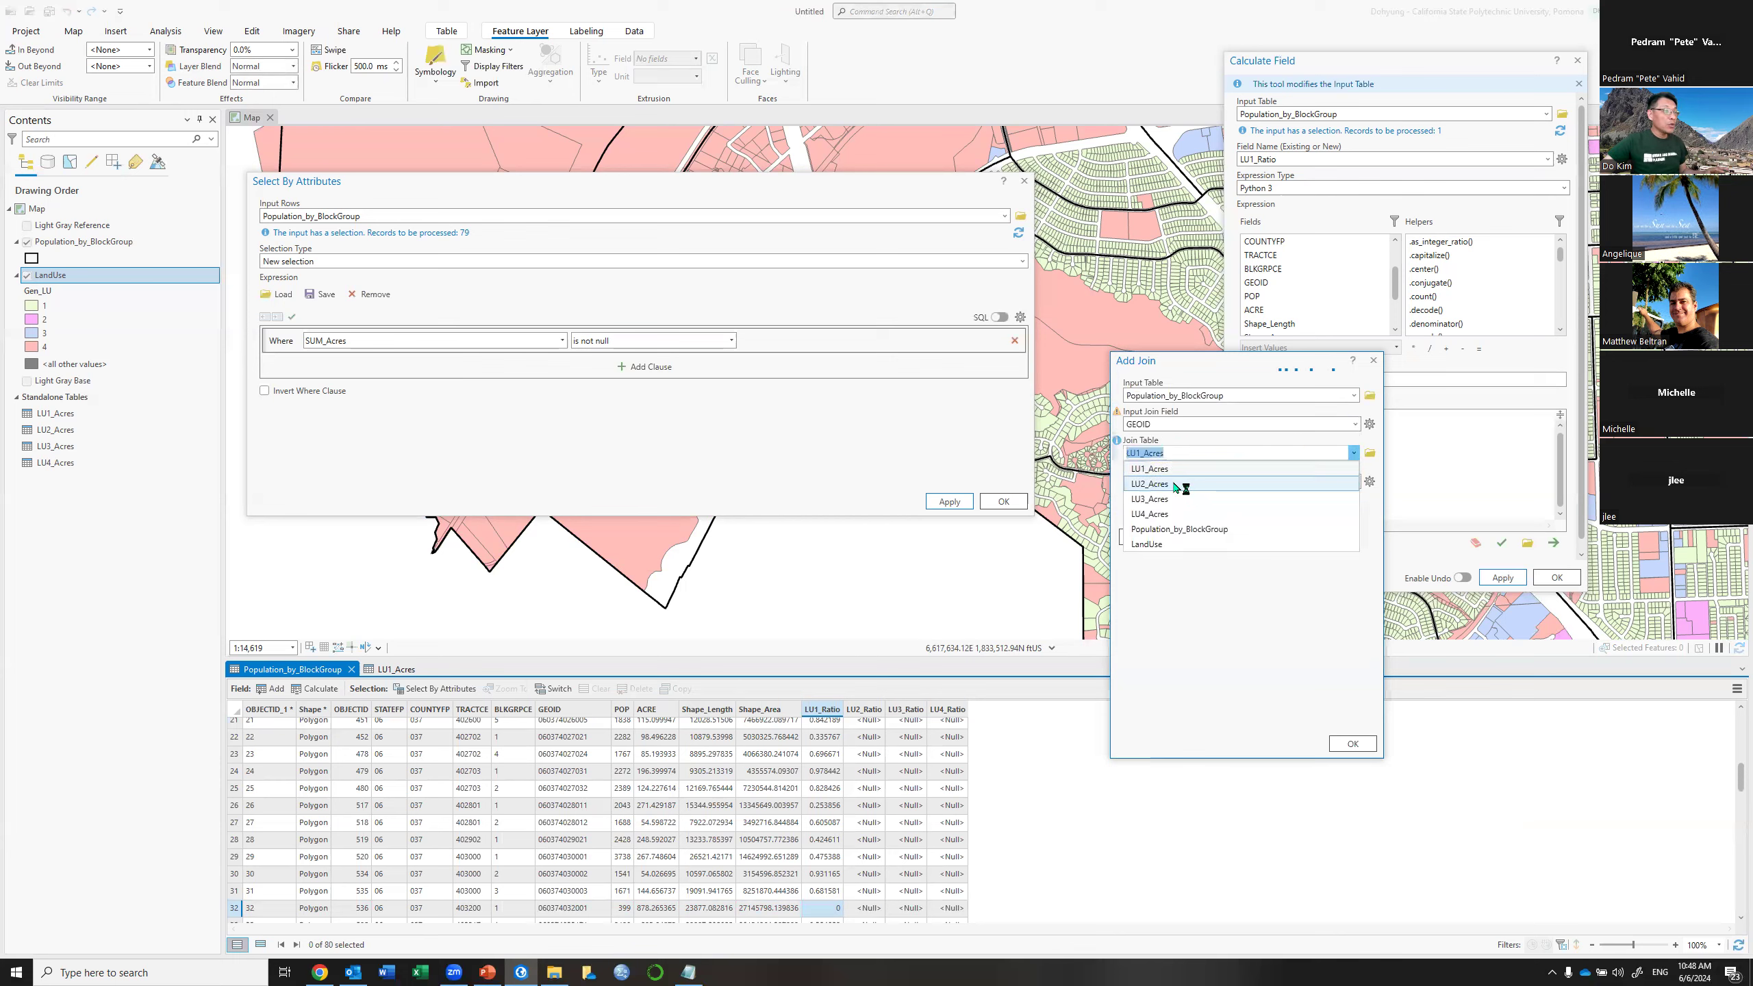
click(1353, 744)
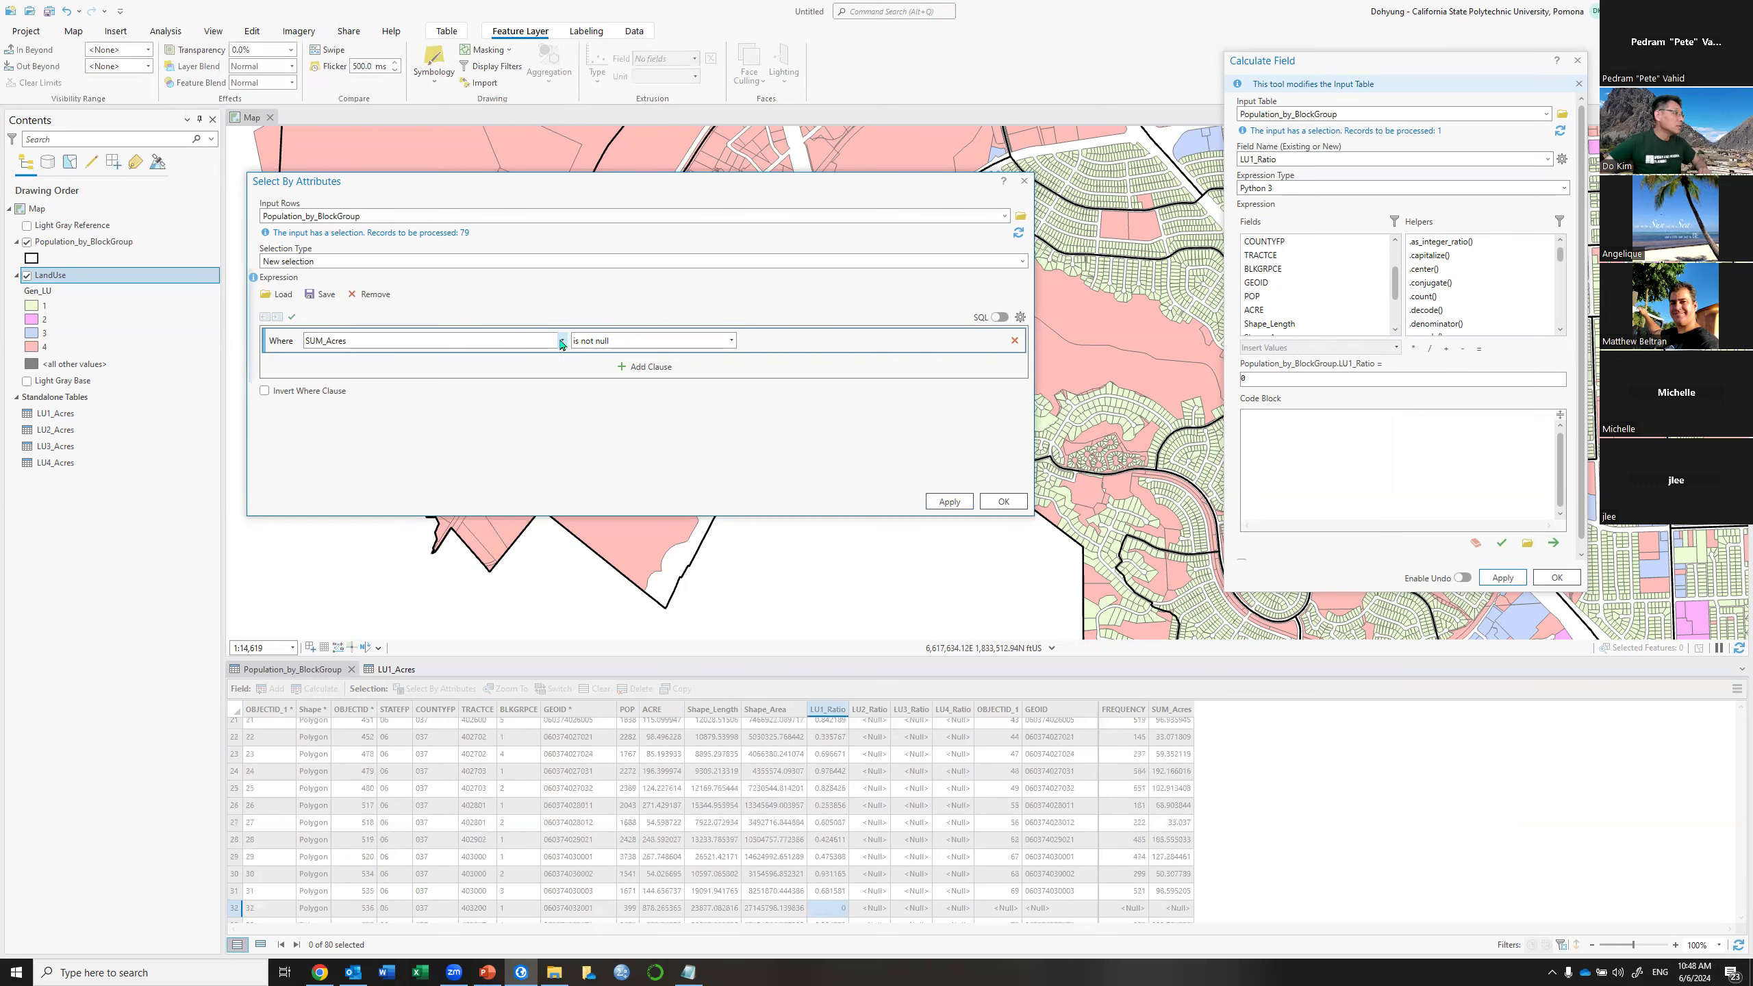
Run the SUM_Acres is not null query, rerunning it to select 79 of 80 block groups
click(561, 341)
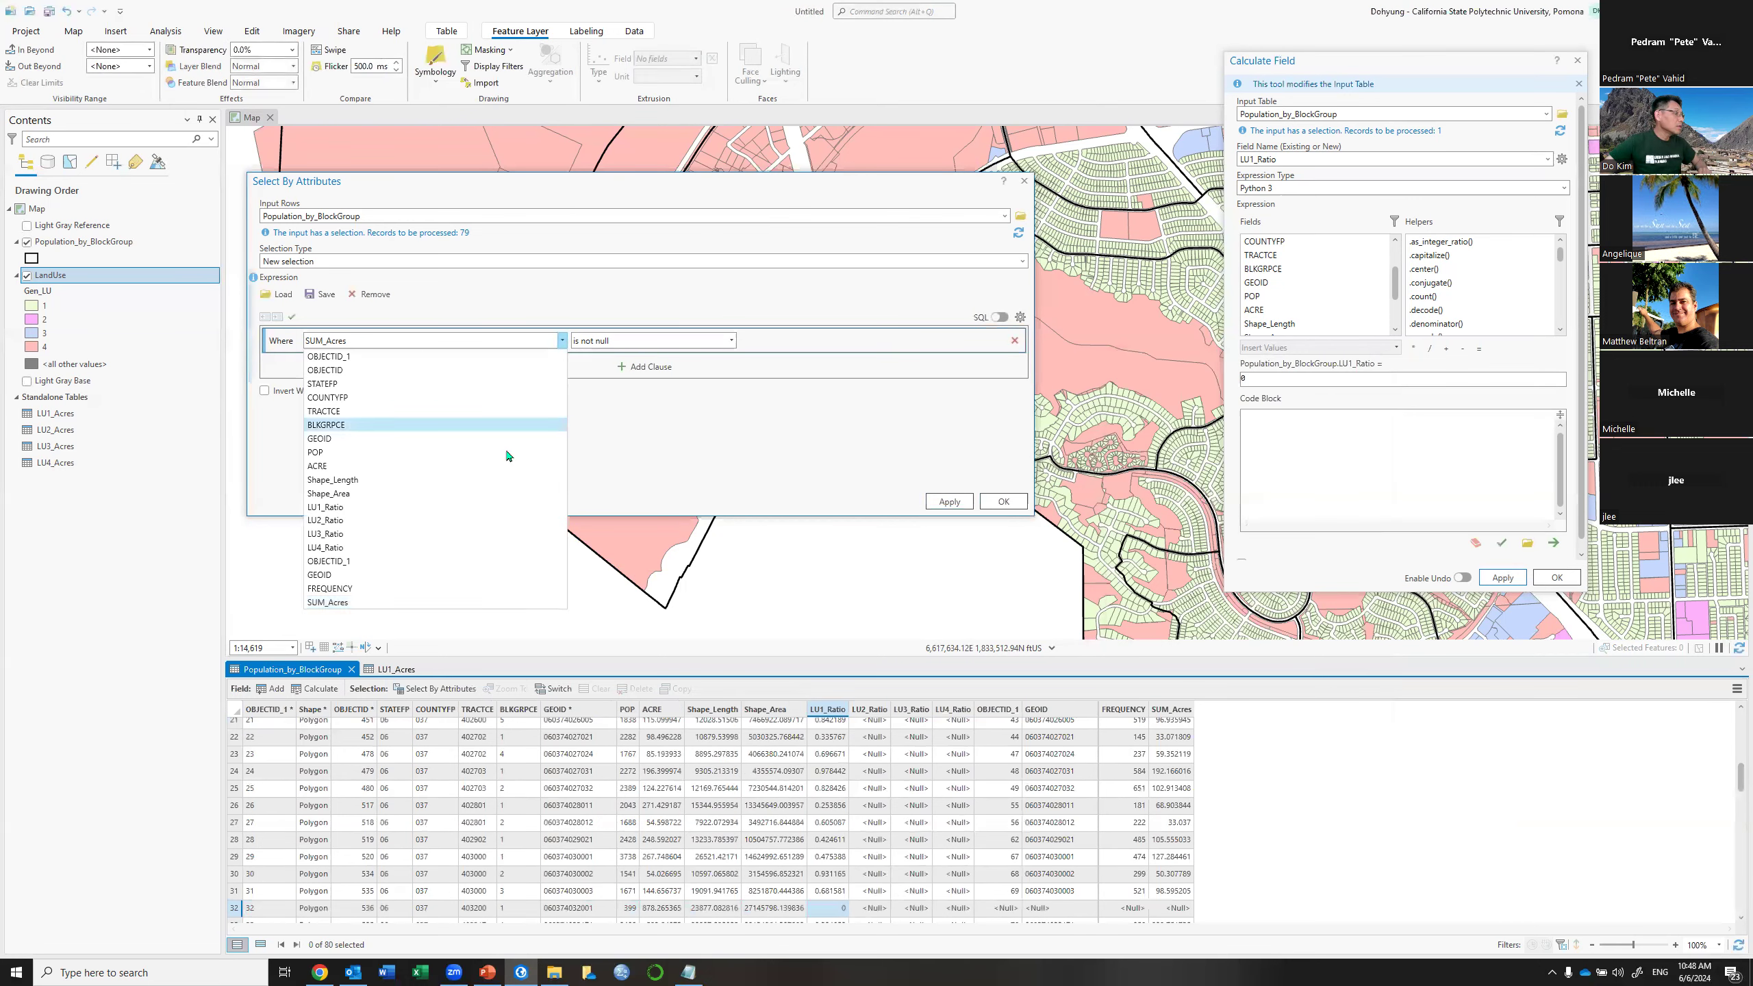
click(464, 600)
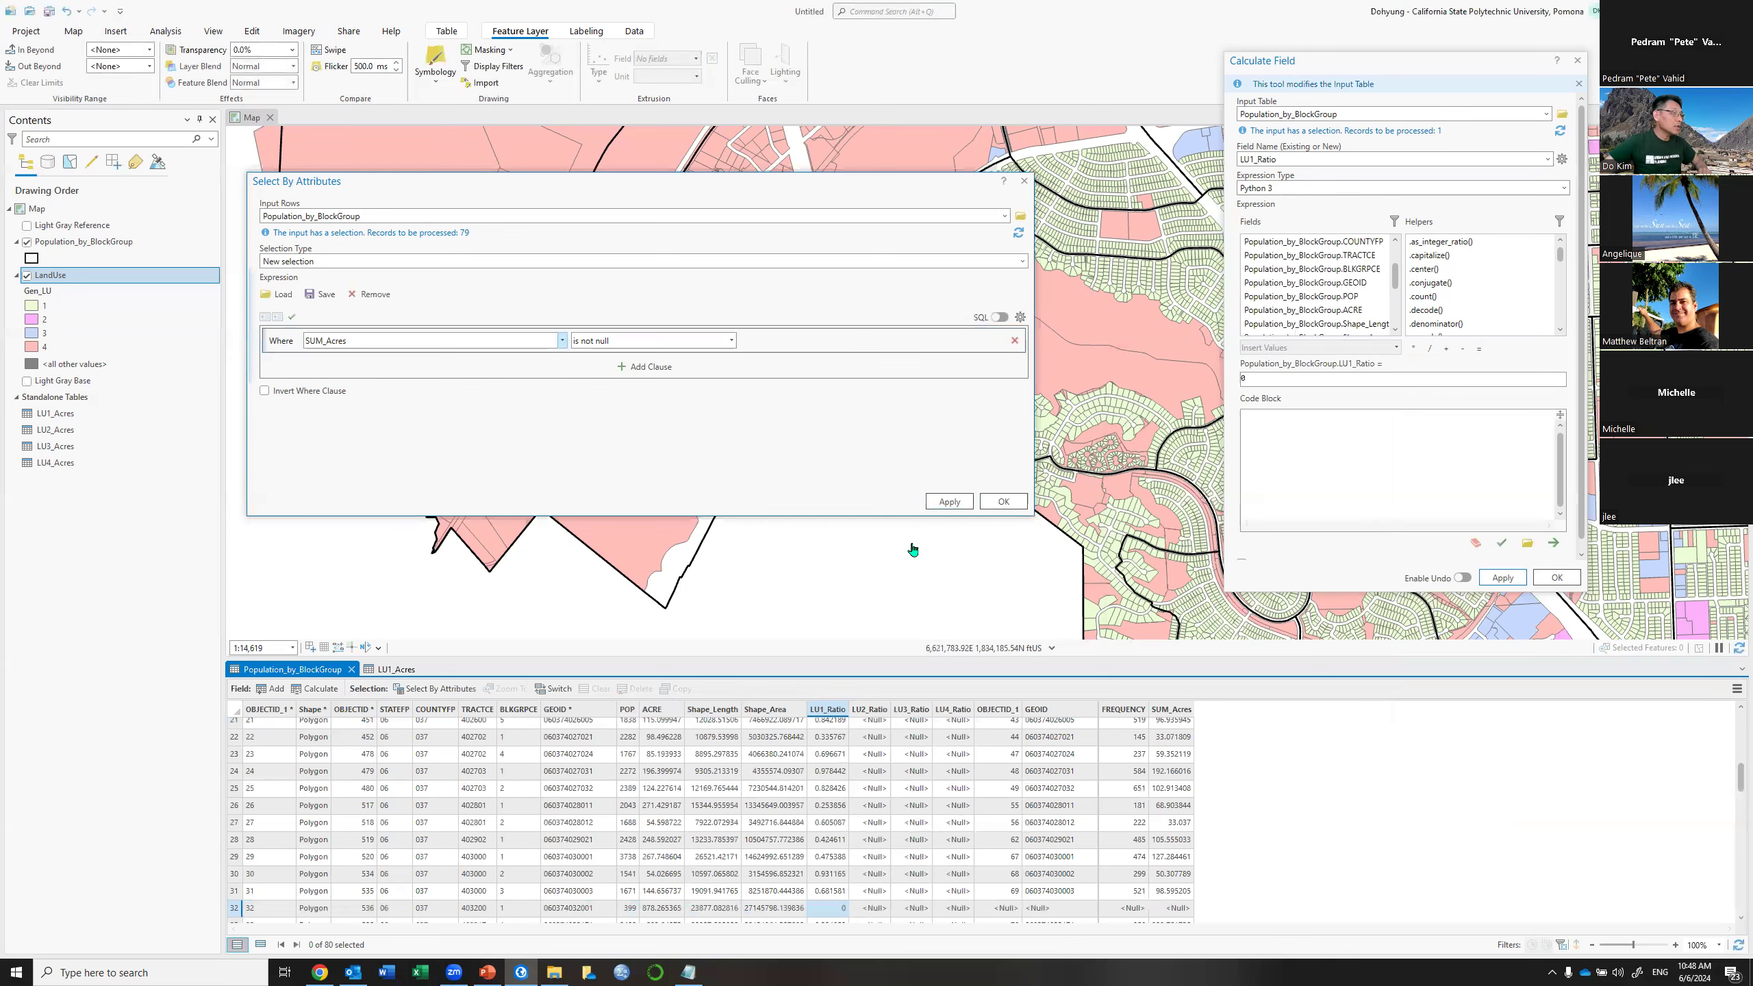
click(949, 503)
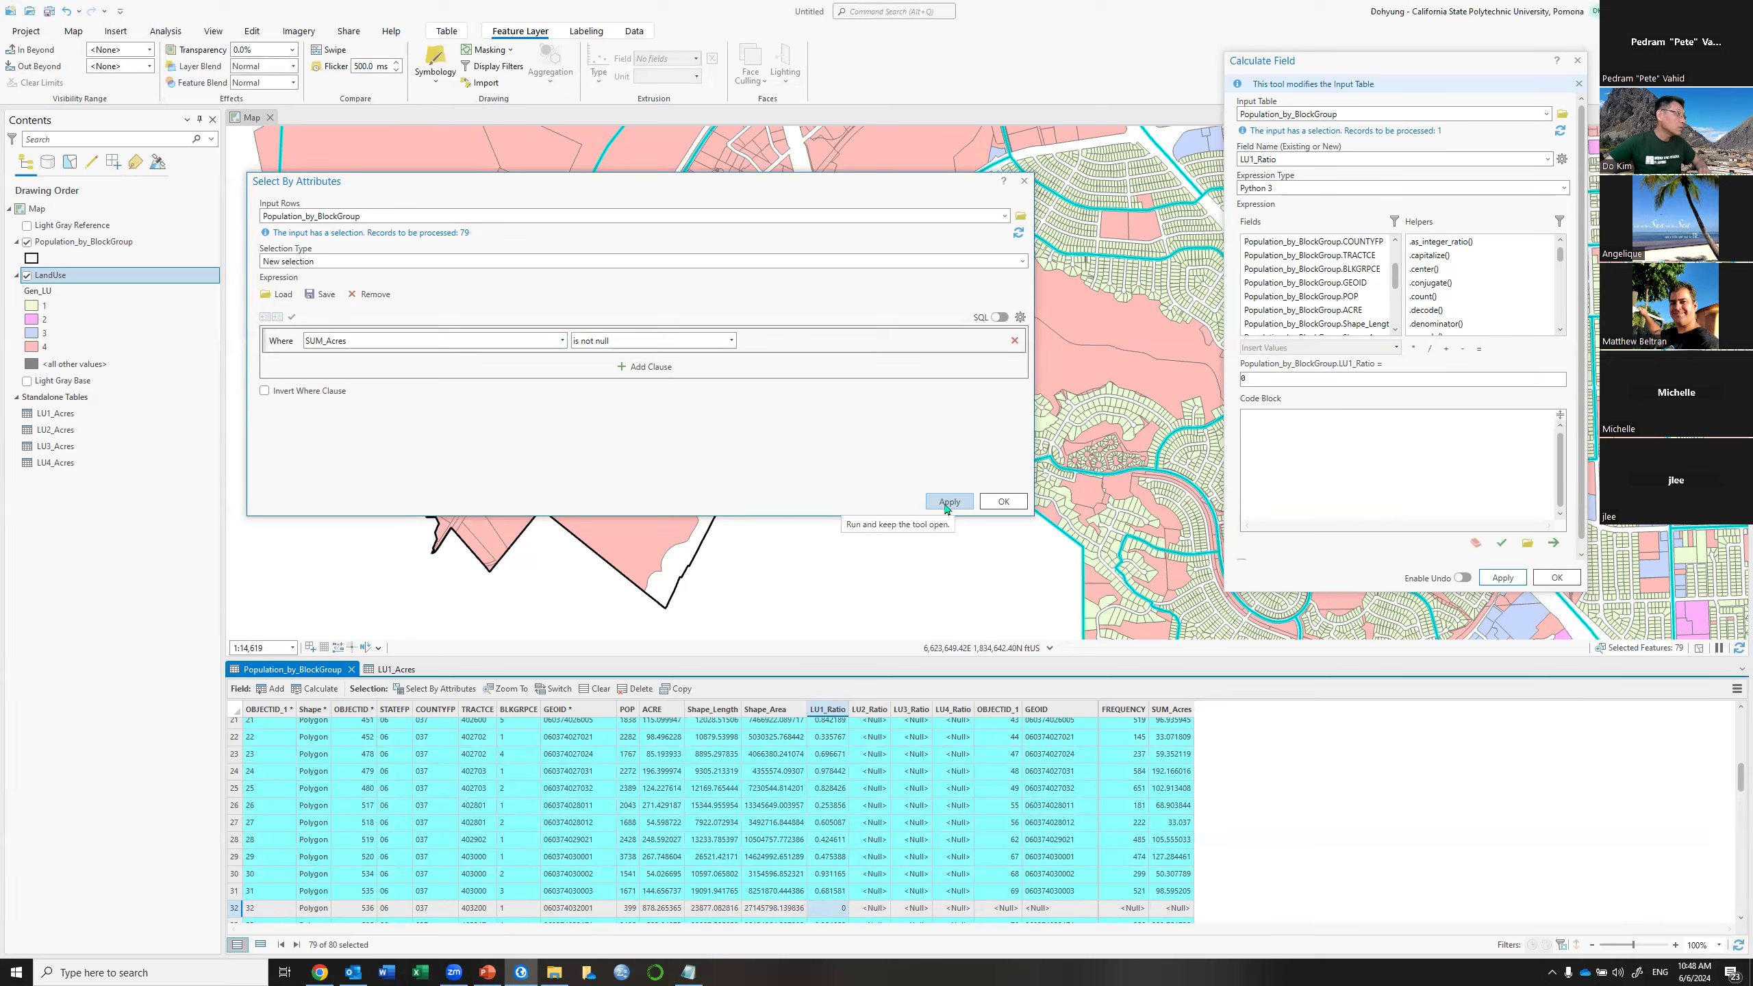
click(1025, 181)
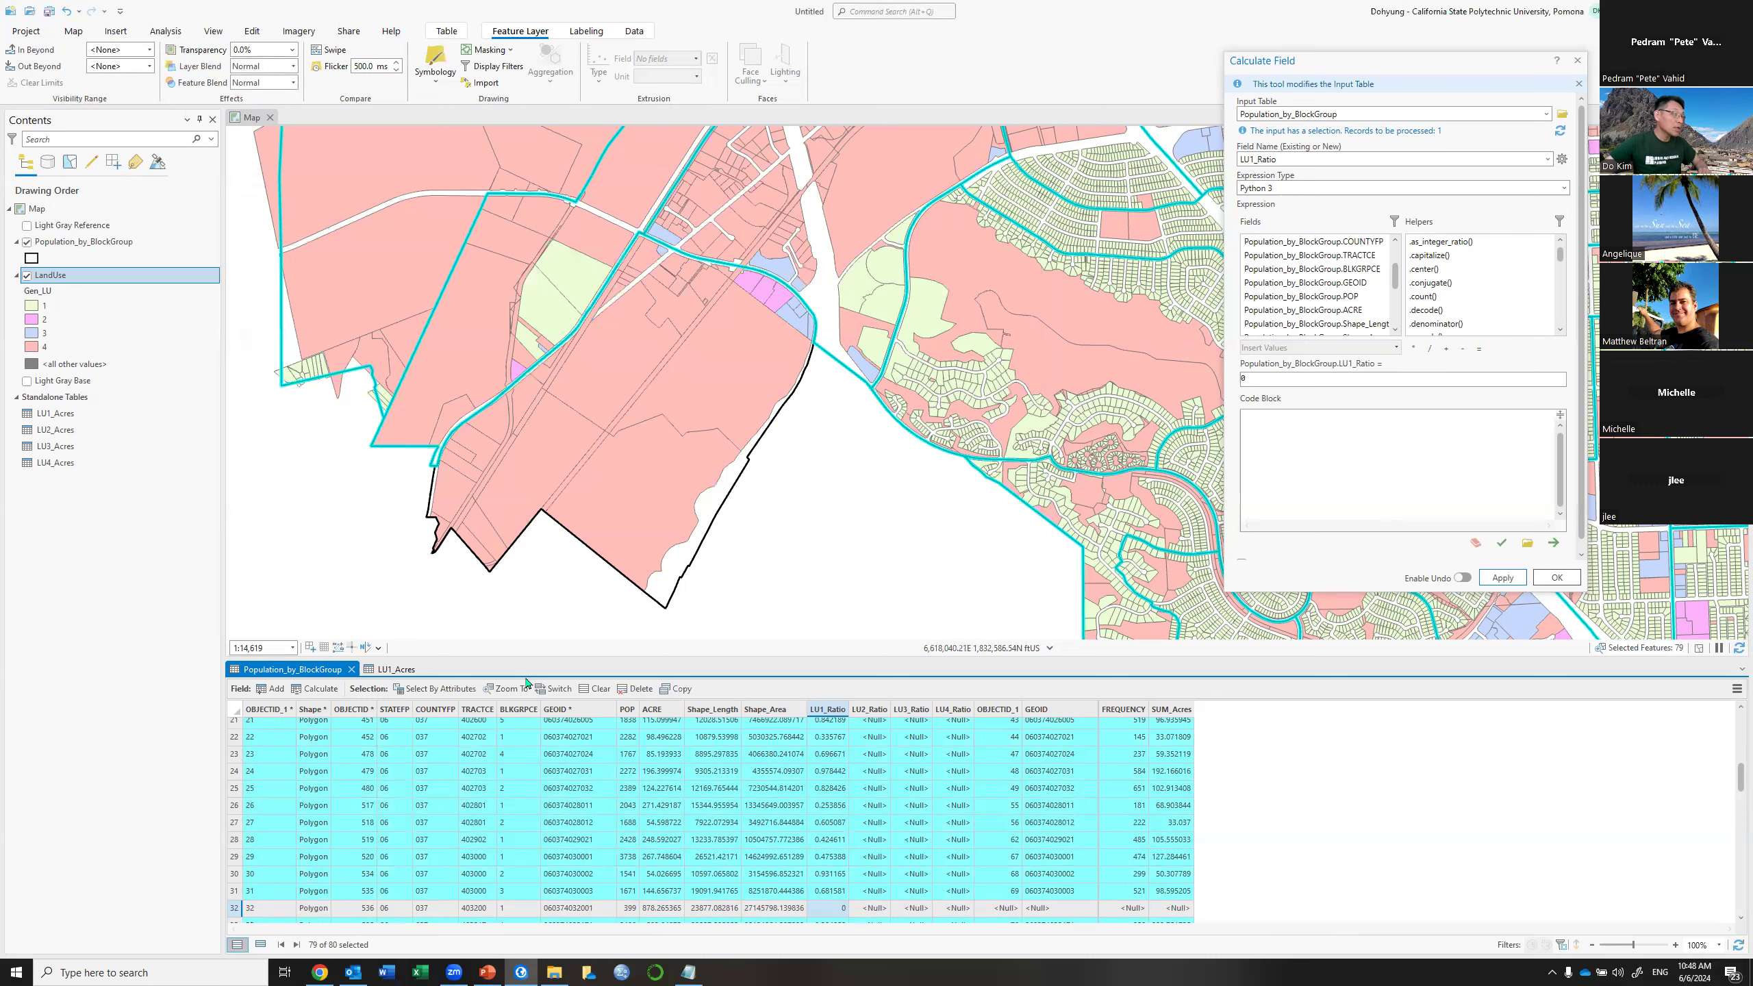
click(468, 689)
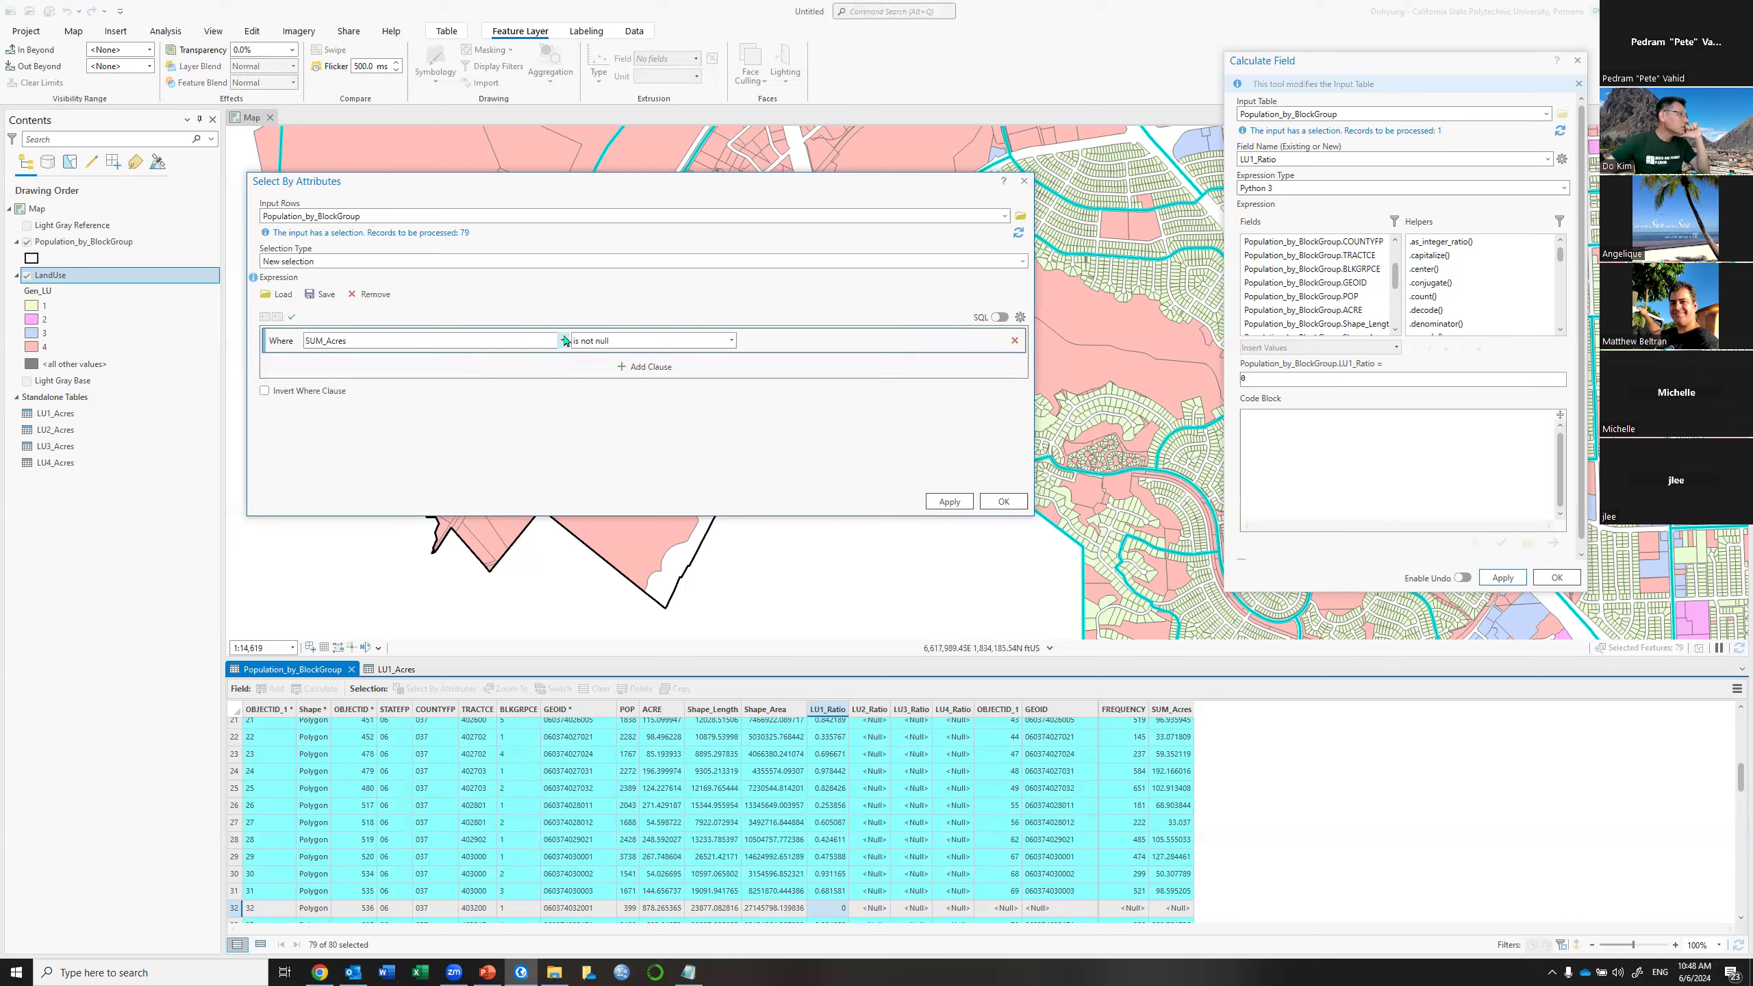
click(563, 341)
click(408, 603)
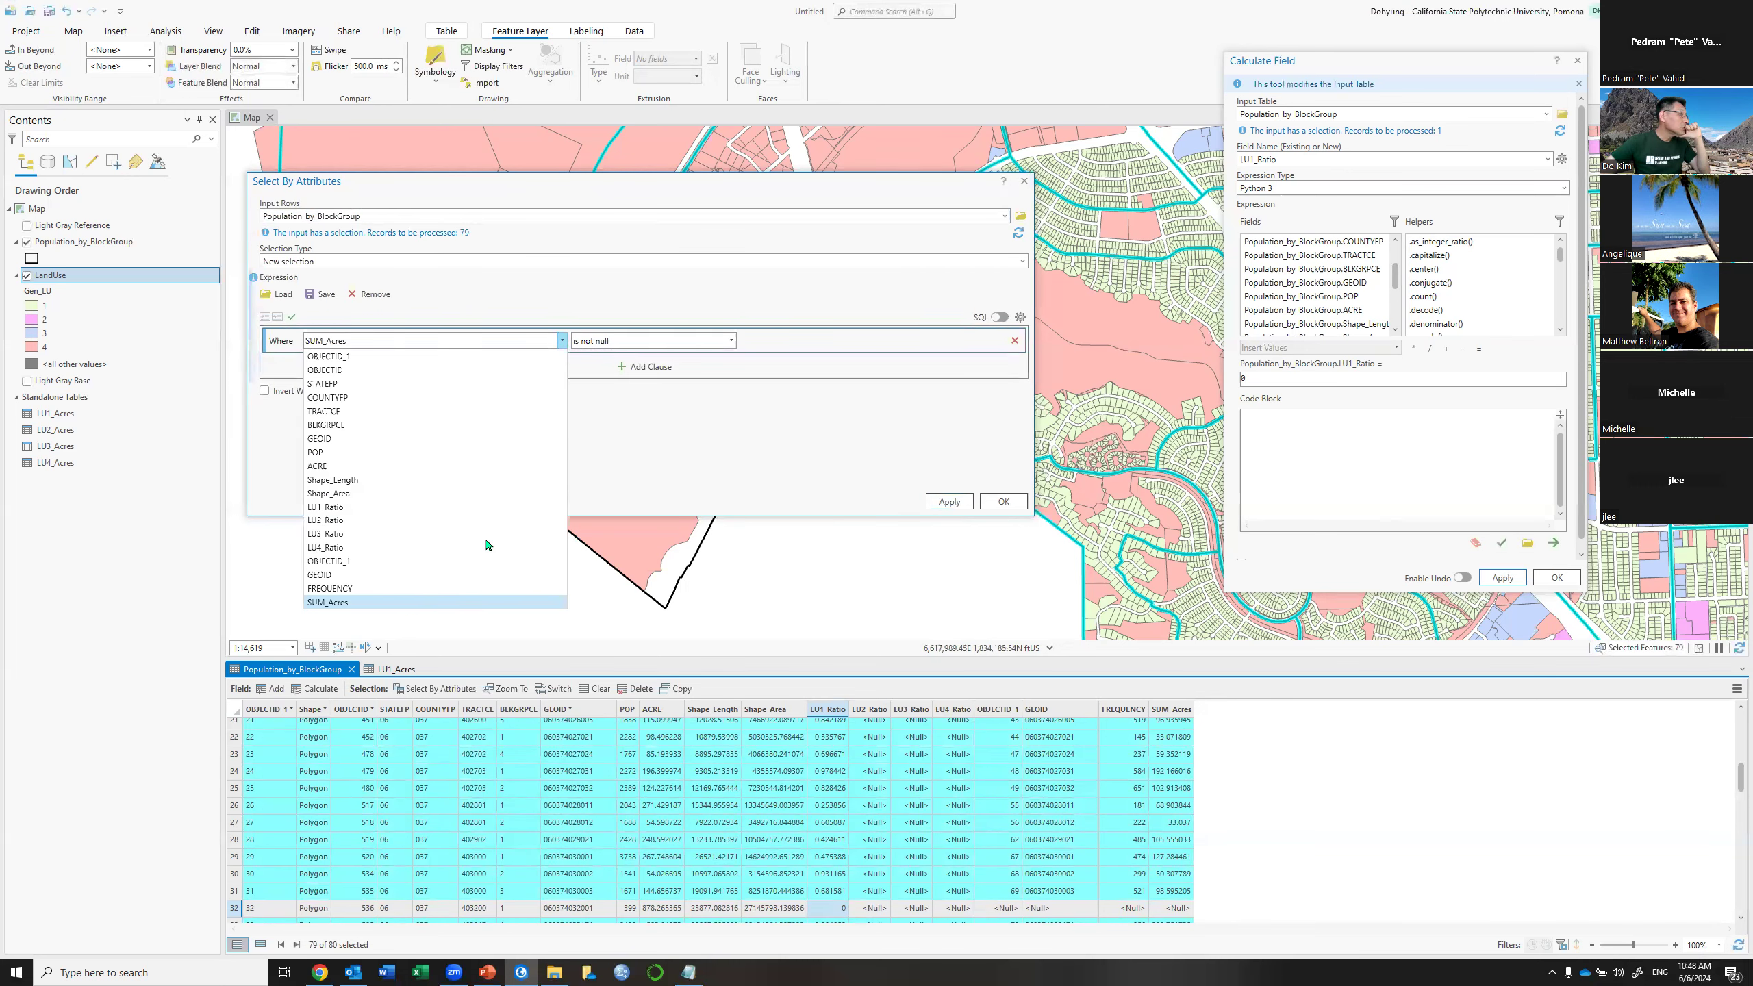
click(961, 507)
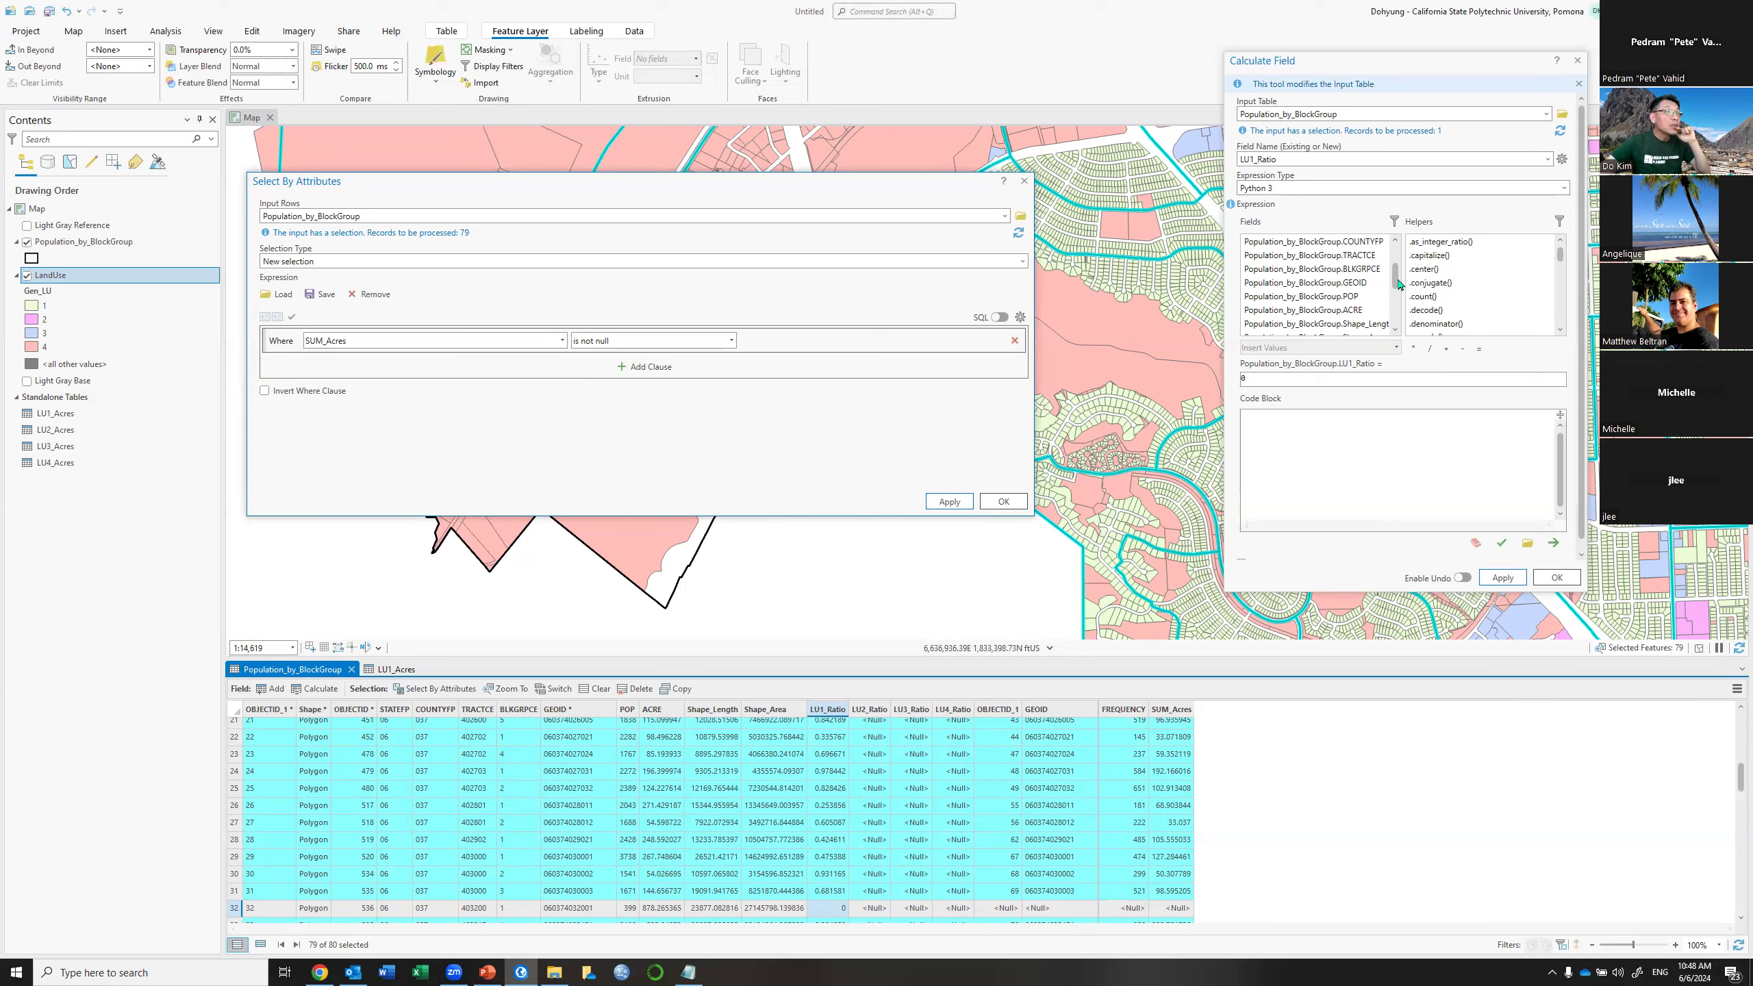
Remove all joins from the Population_by_BlockGroup table
scroll(1400, 325, down, 3)
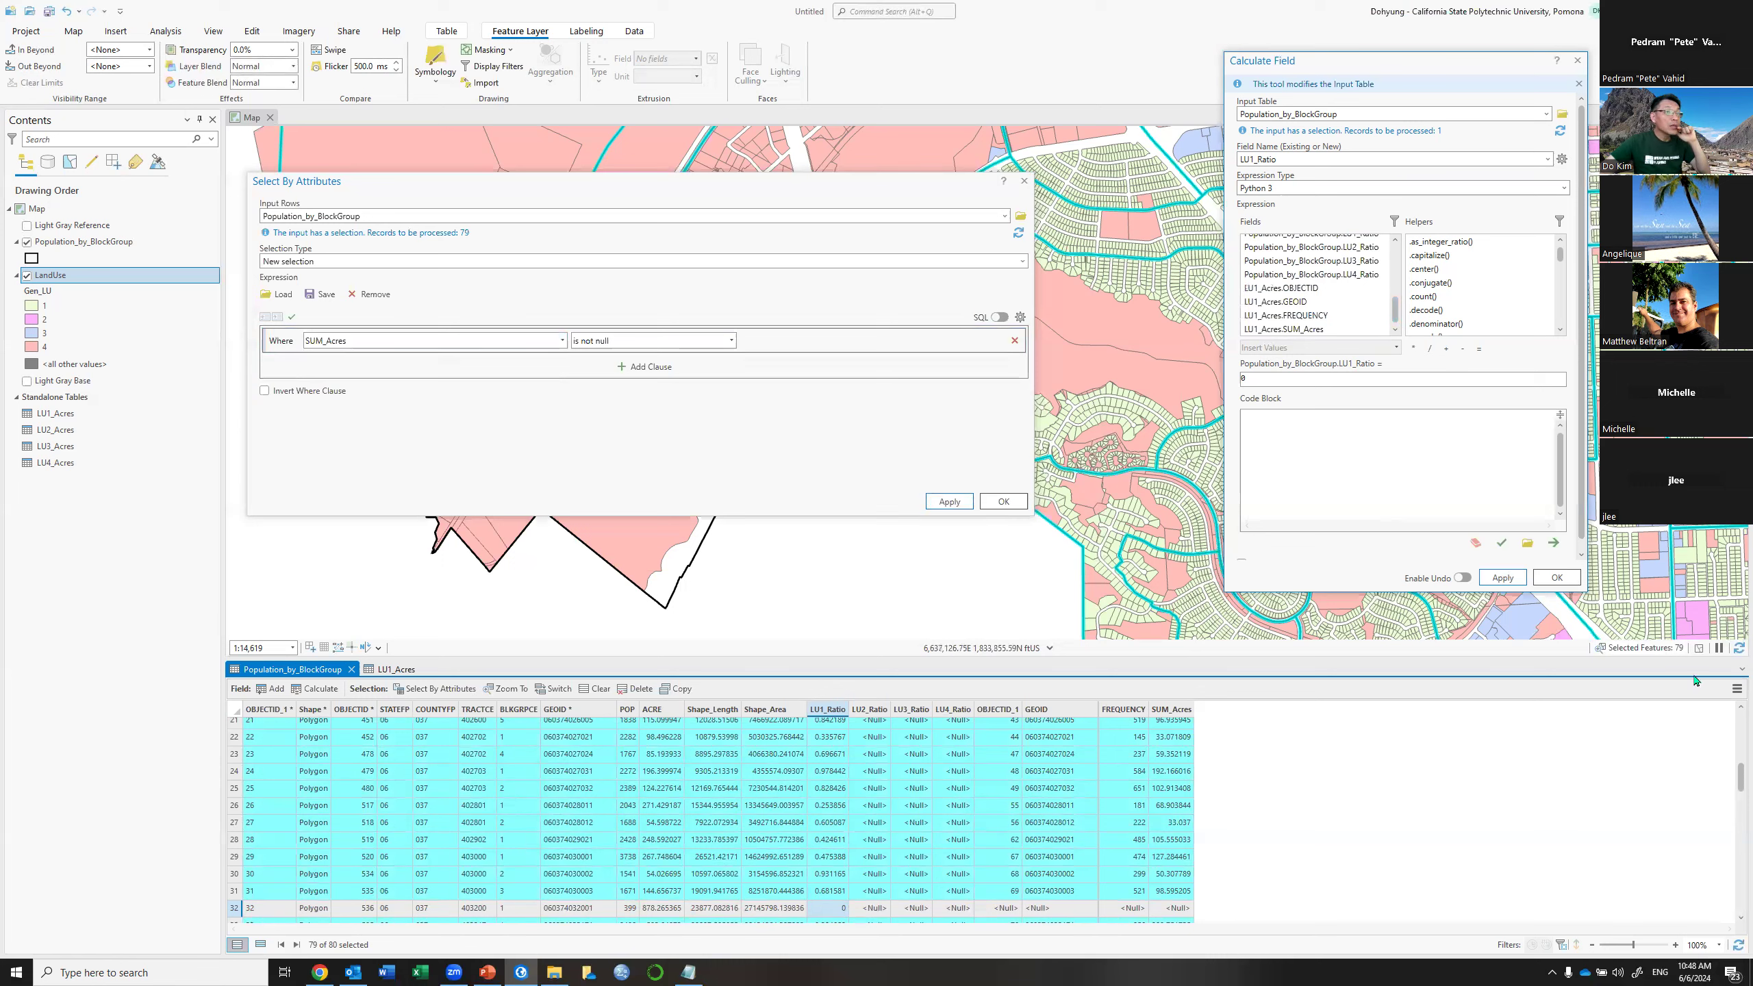
click(1736, 689)
mouse_move(1622, 829)
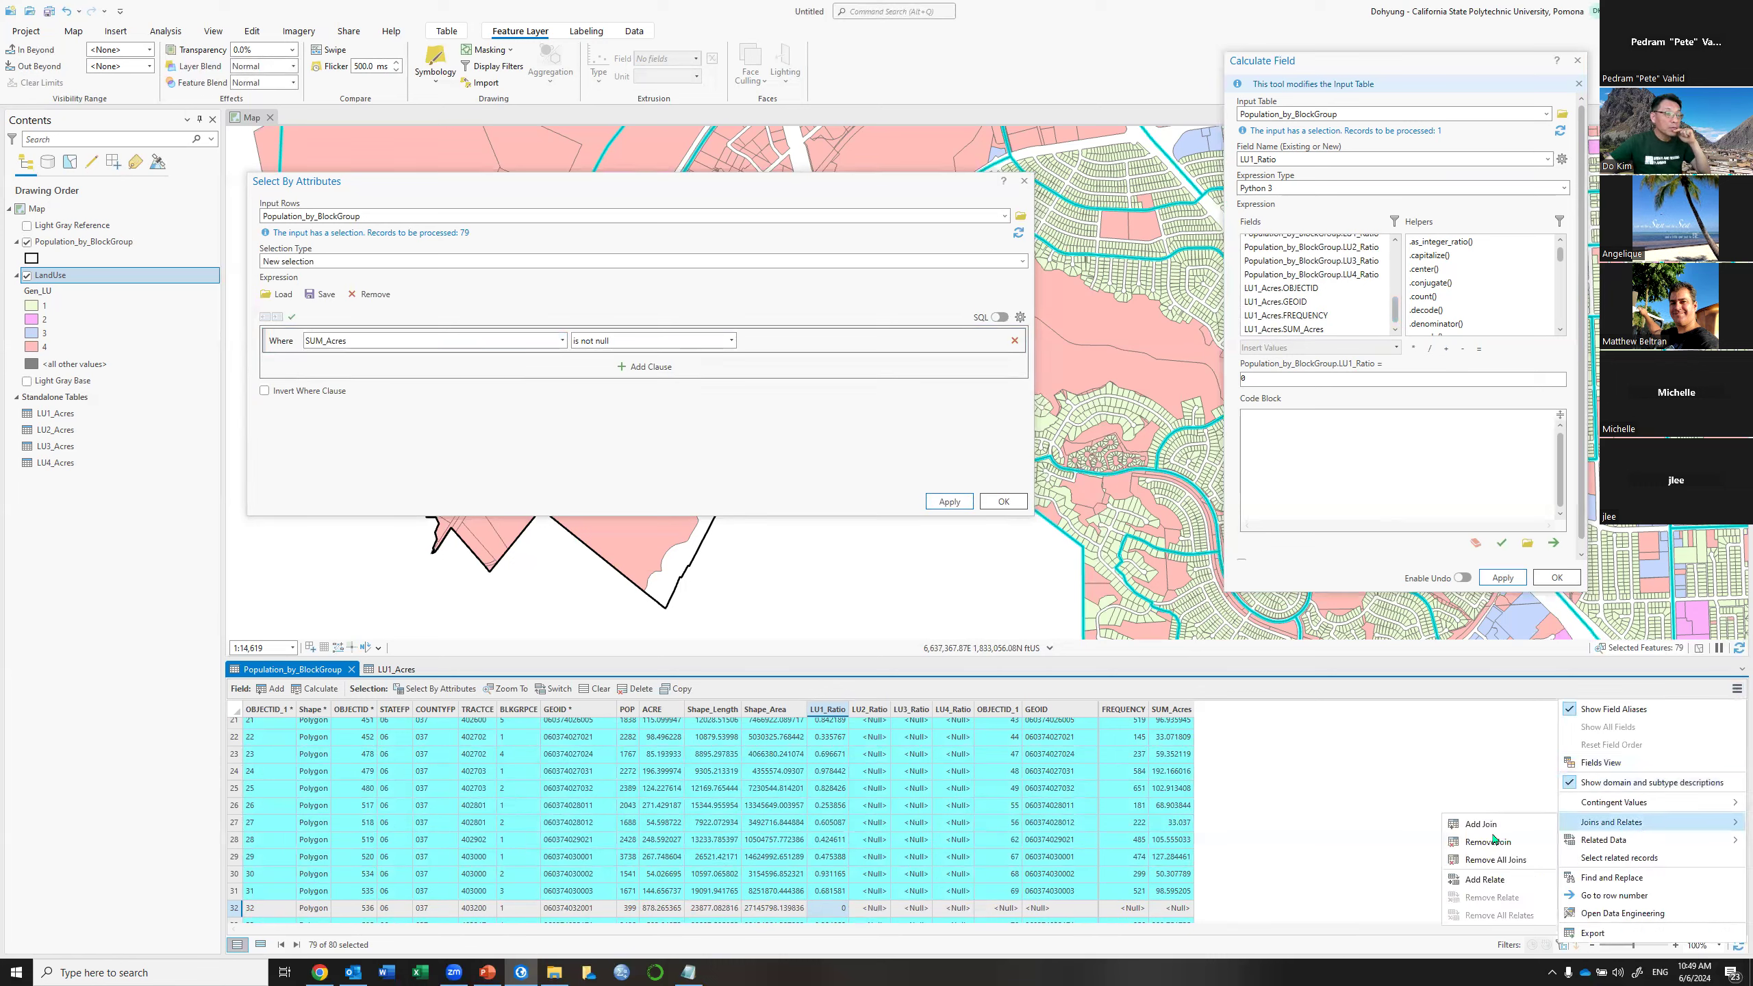
click(1493, 860)
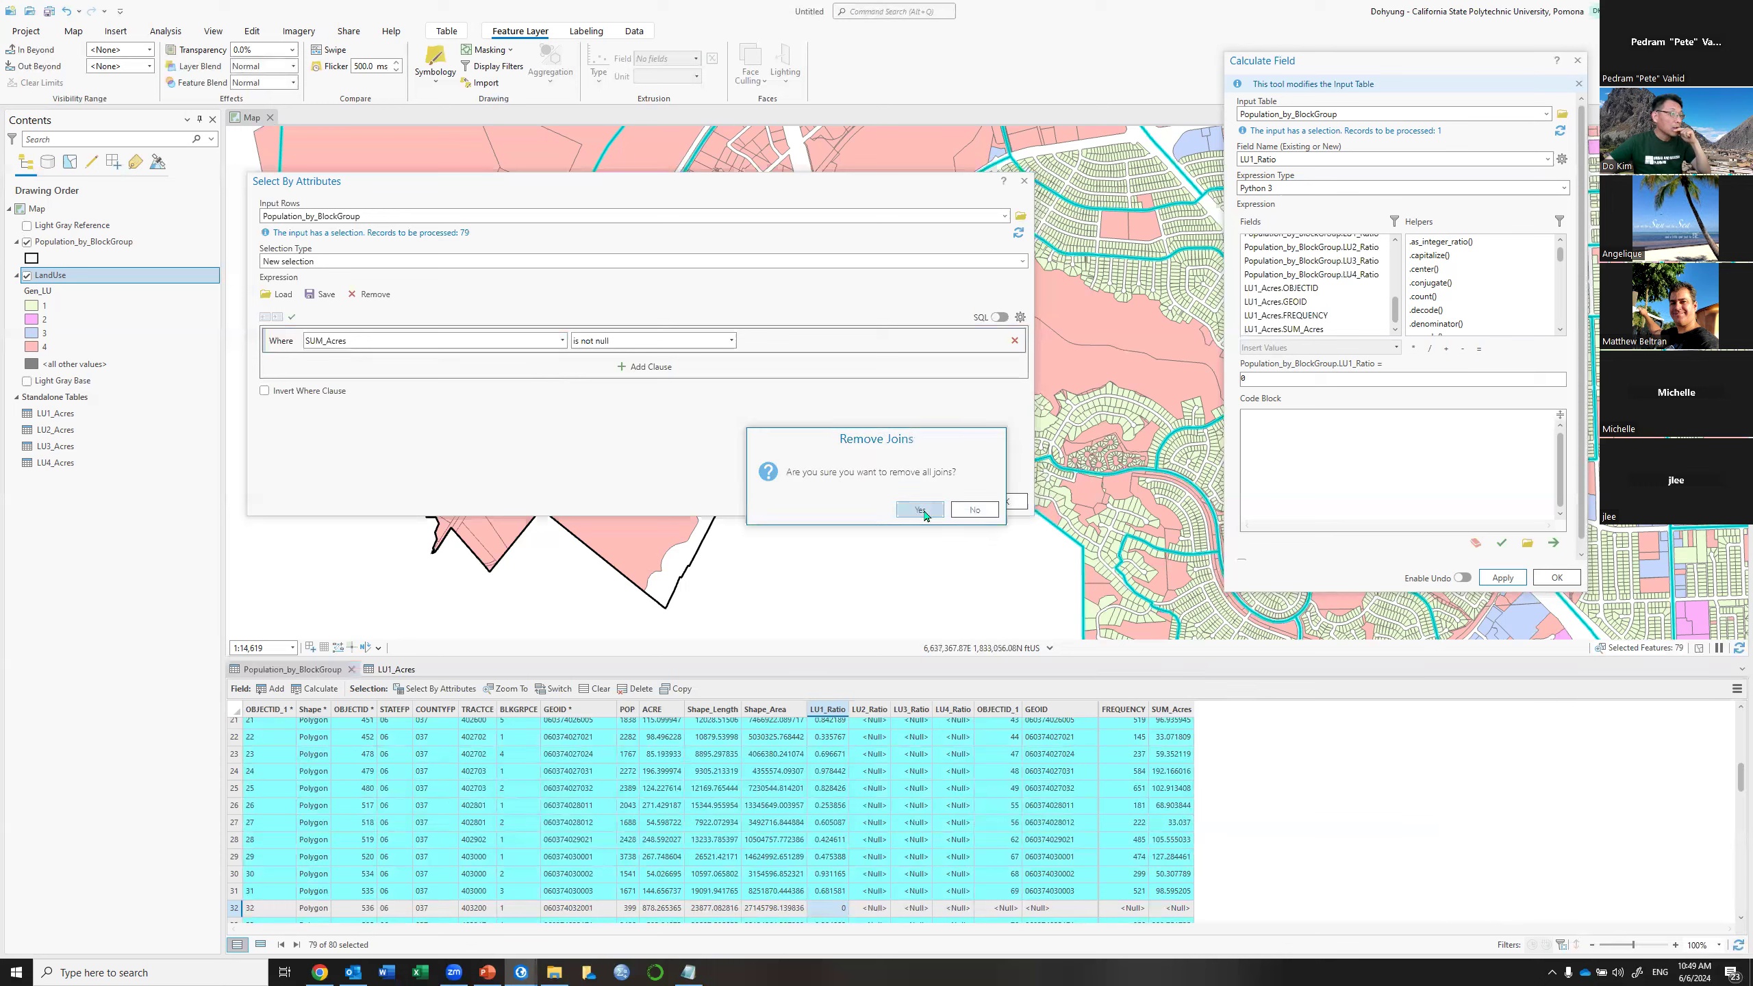
click(921, 510)
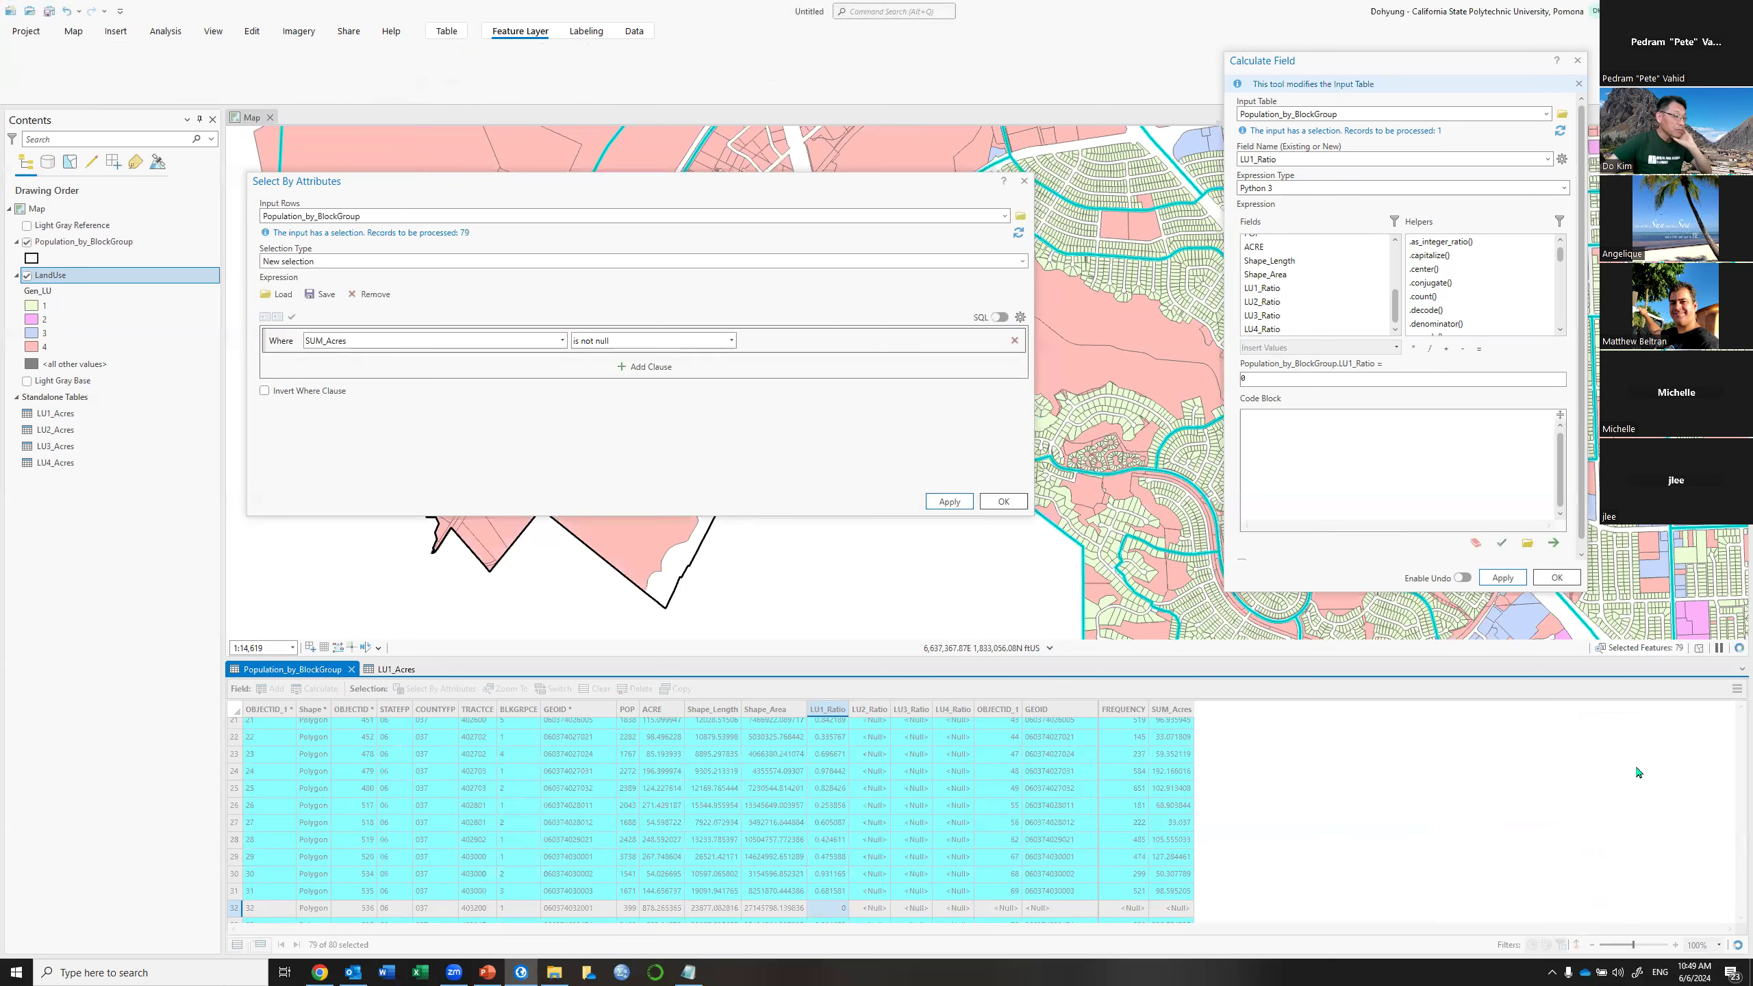
Hide the LandUse and Population_by_BlockGroup layers and start a new join on the block group table
click(26, 276)
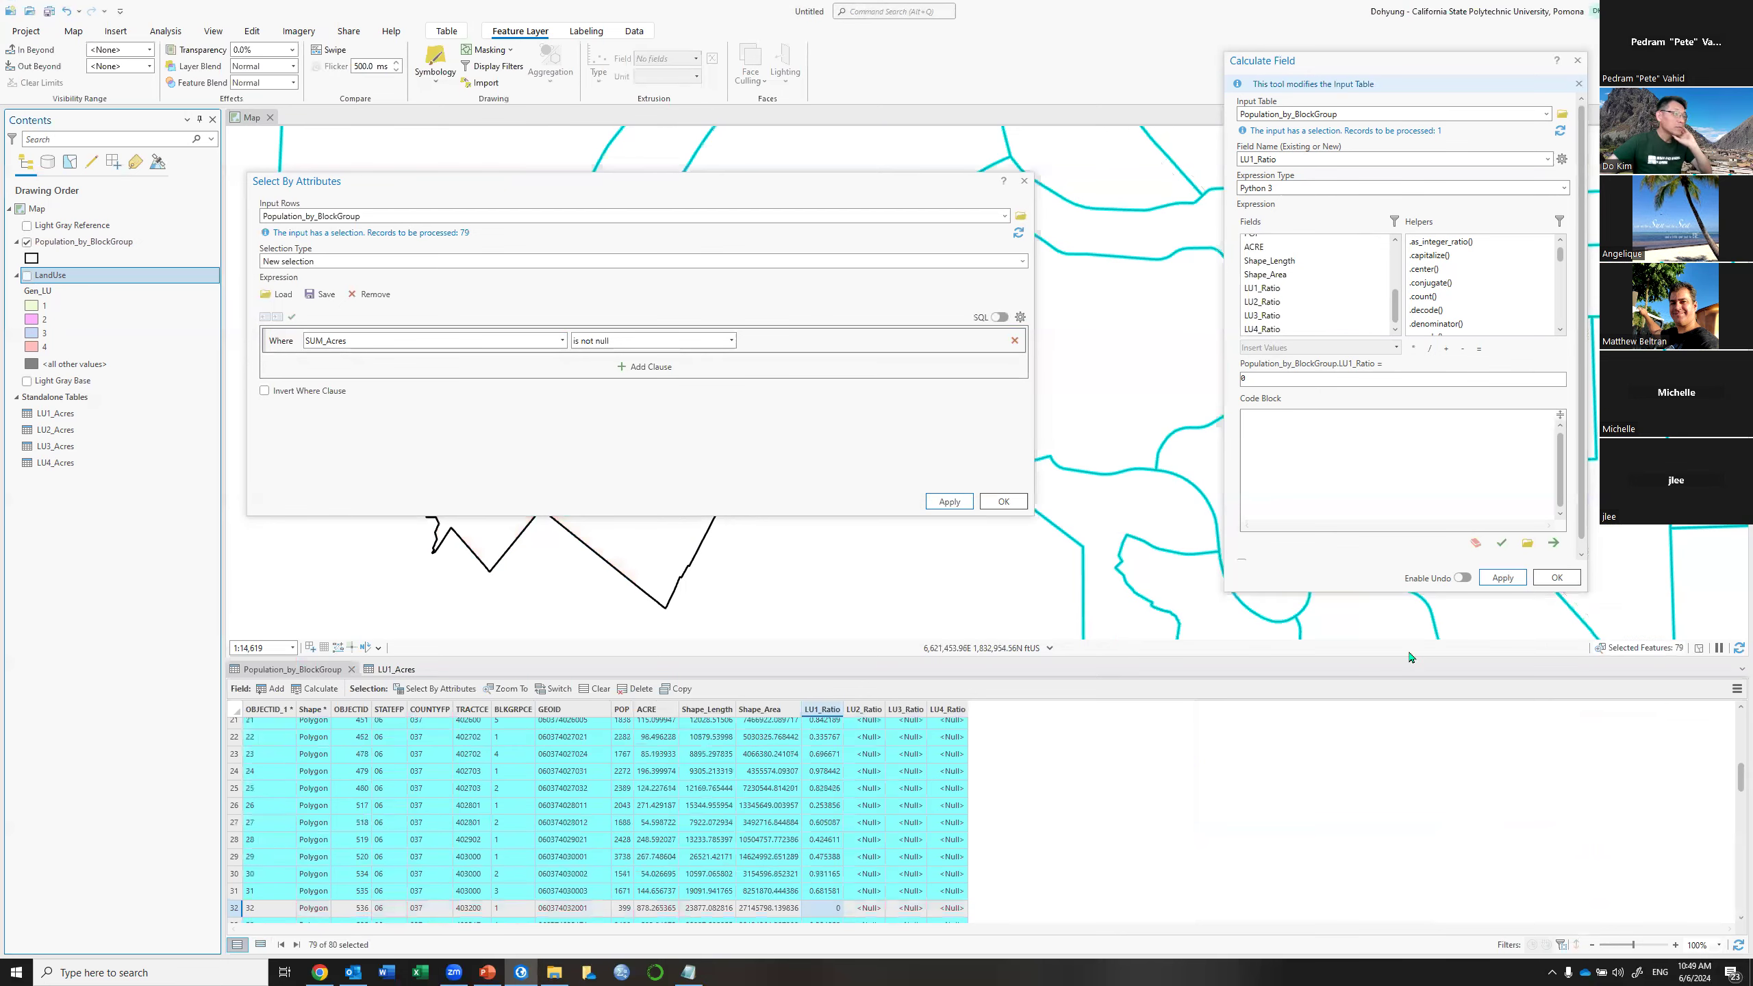
click(27, 241)
click(1737, 689)
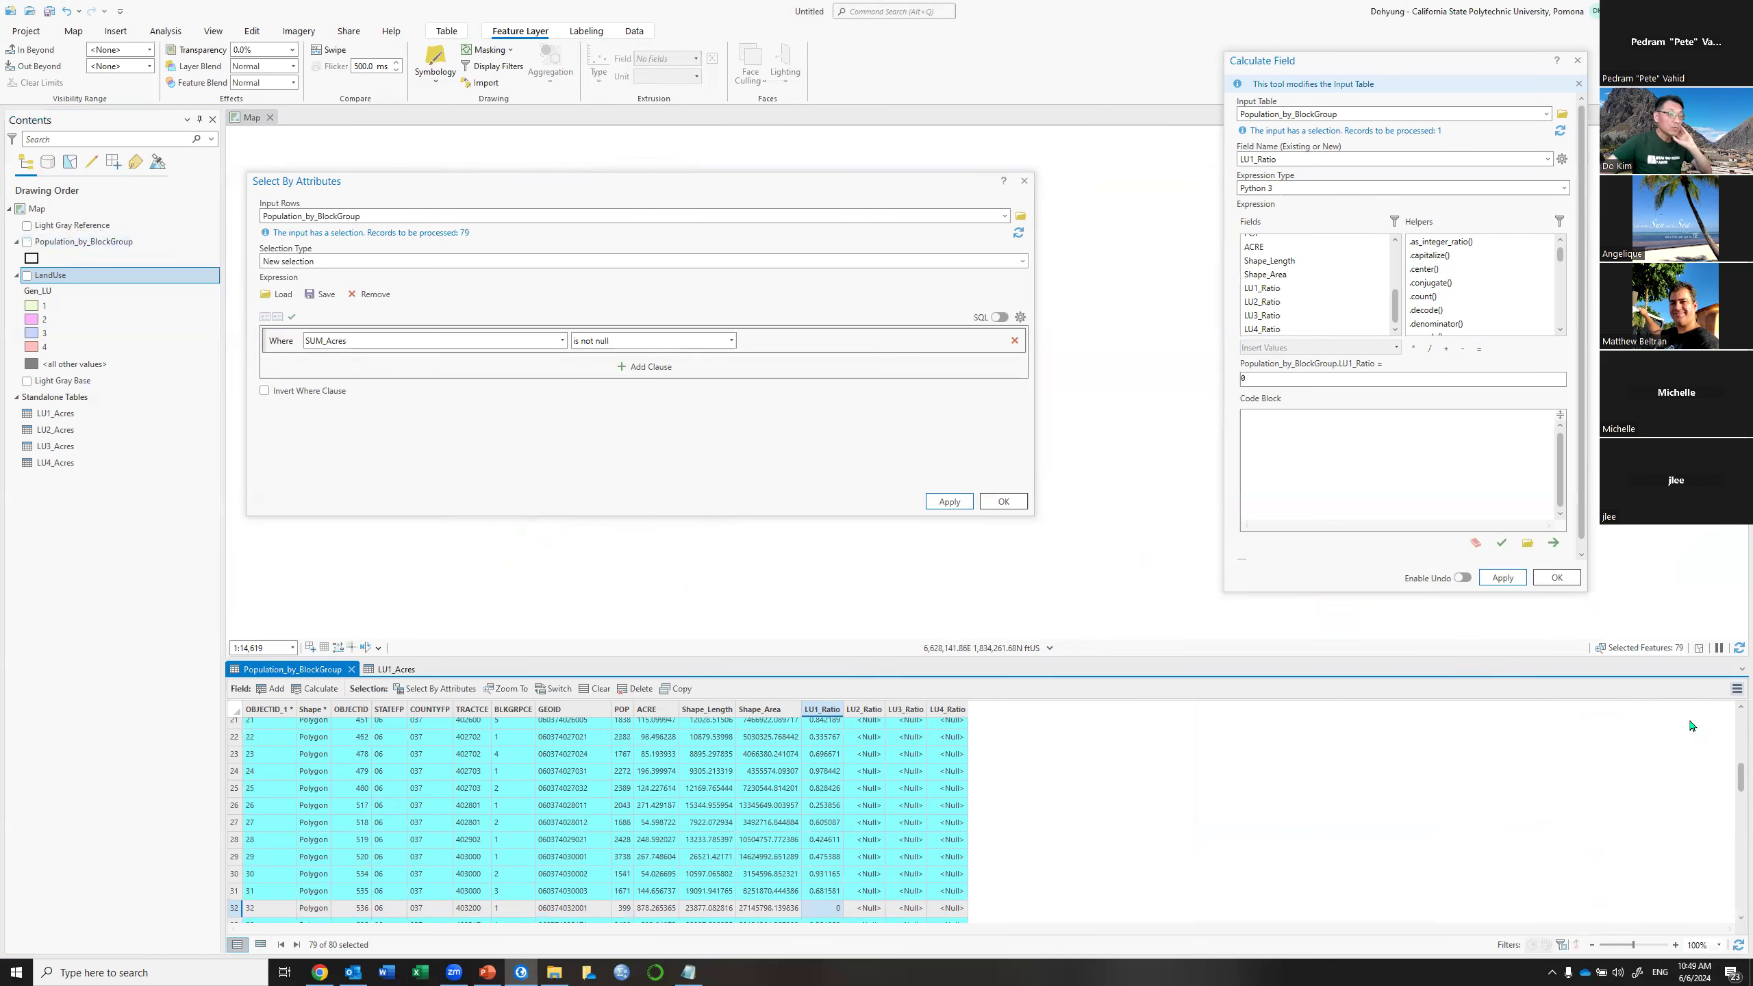
mouse_move(1581, 822)
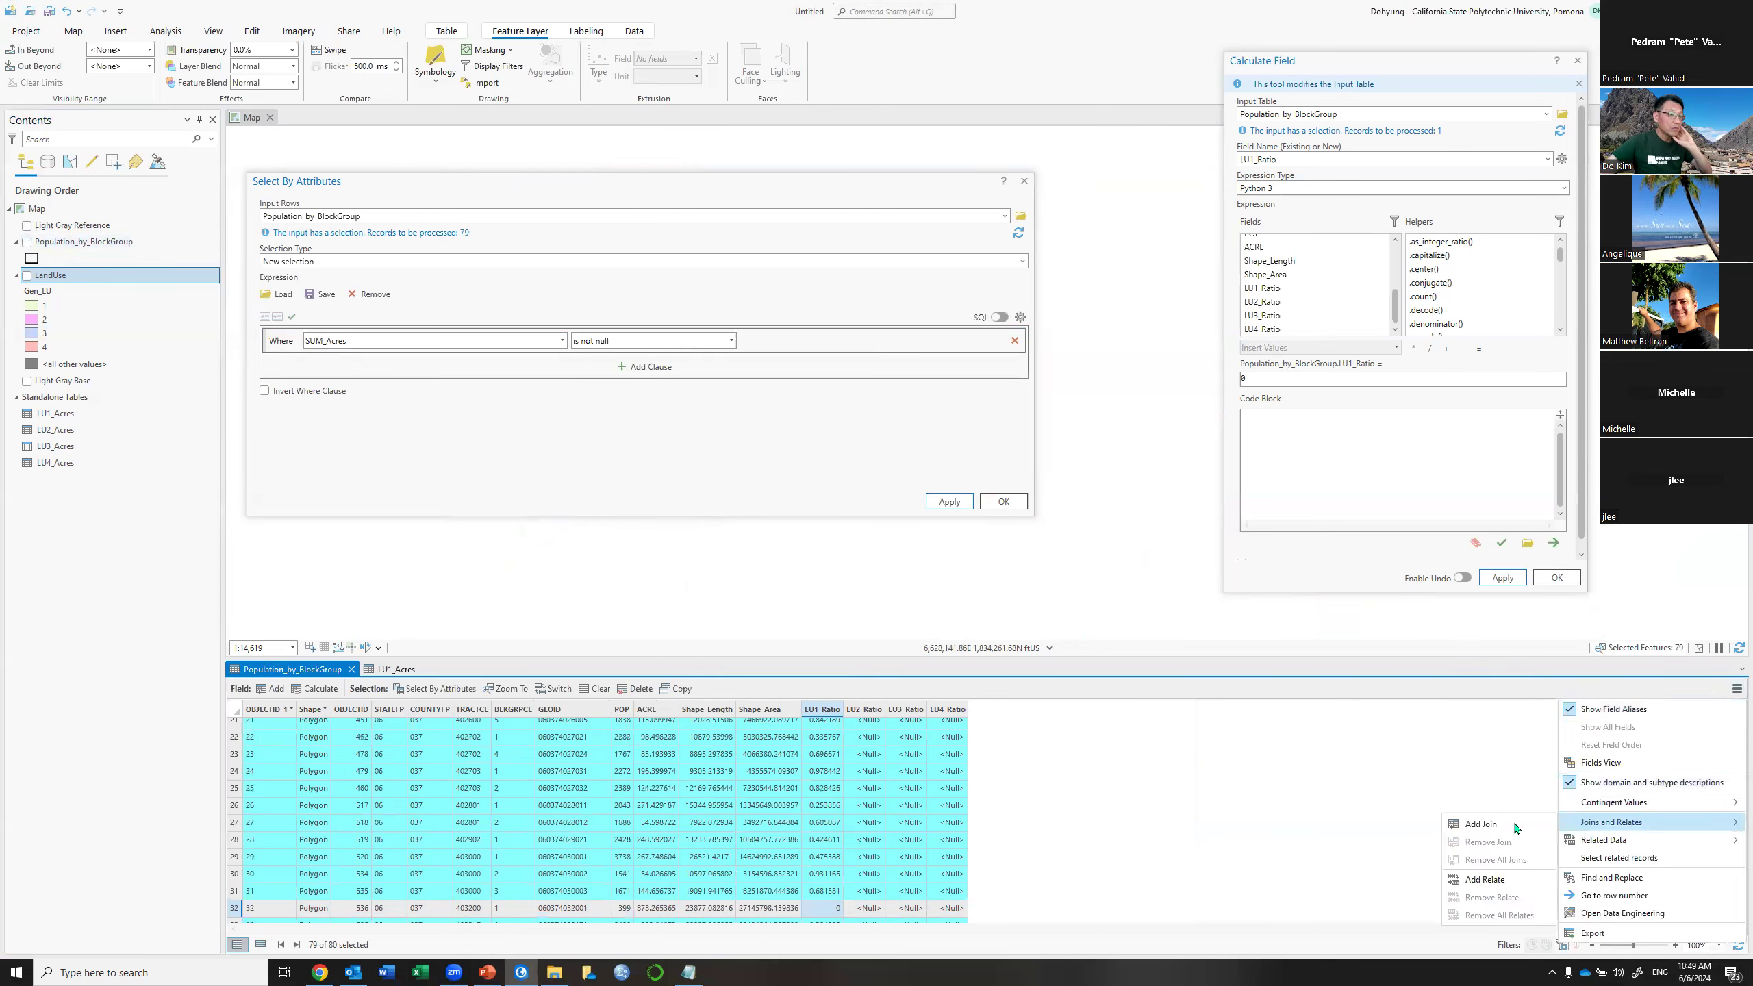
click(1515, 826)
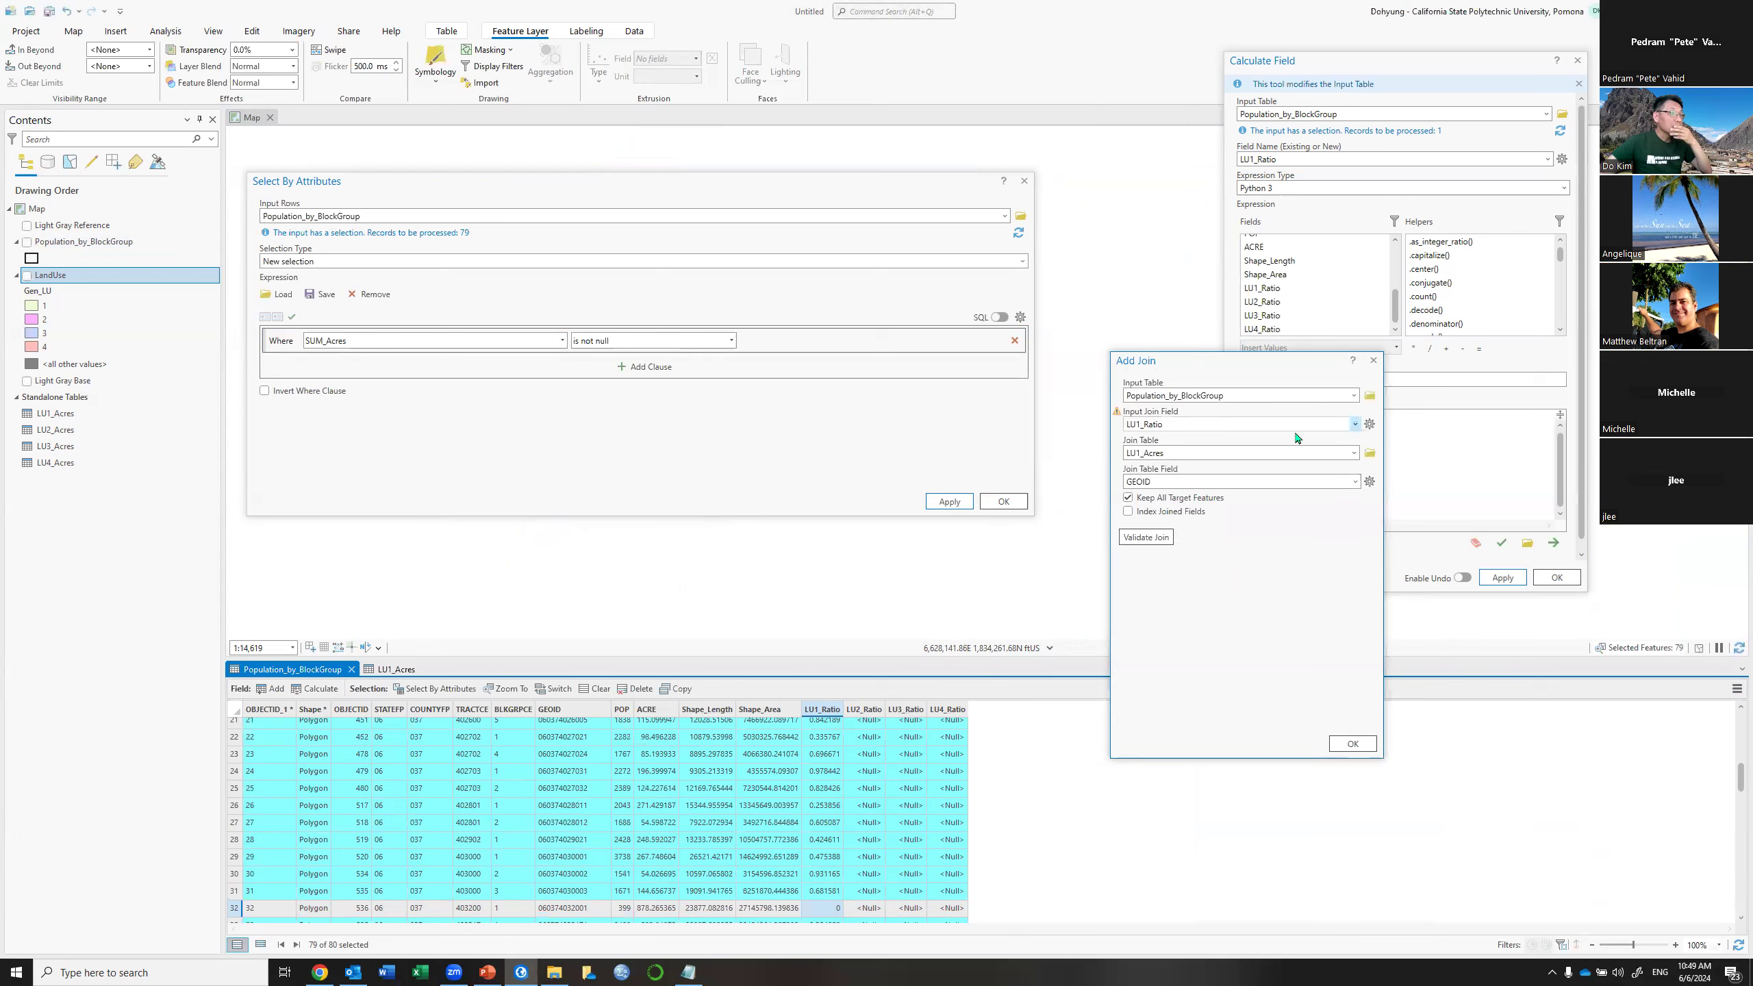
Join LU2_Acres to Population_by_BlockGroup with GEOID as the join field on both sides
click(1355, 424)
click(1152, 530)
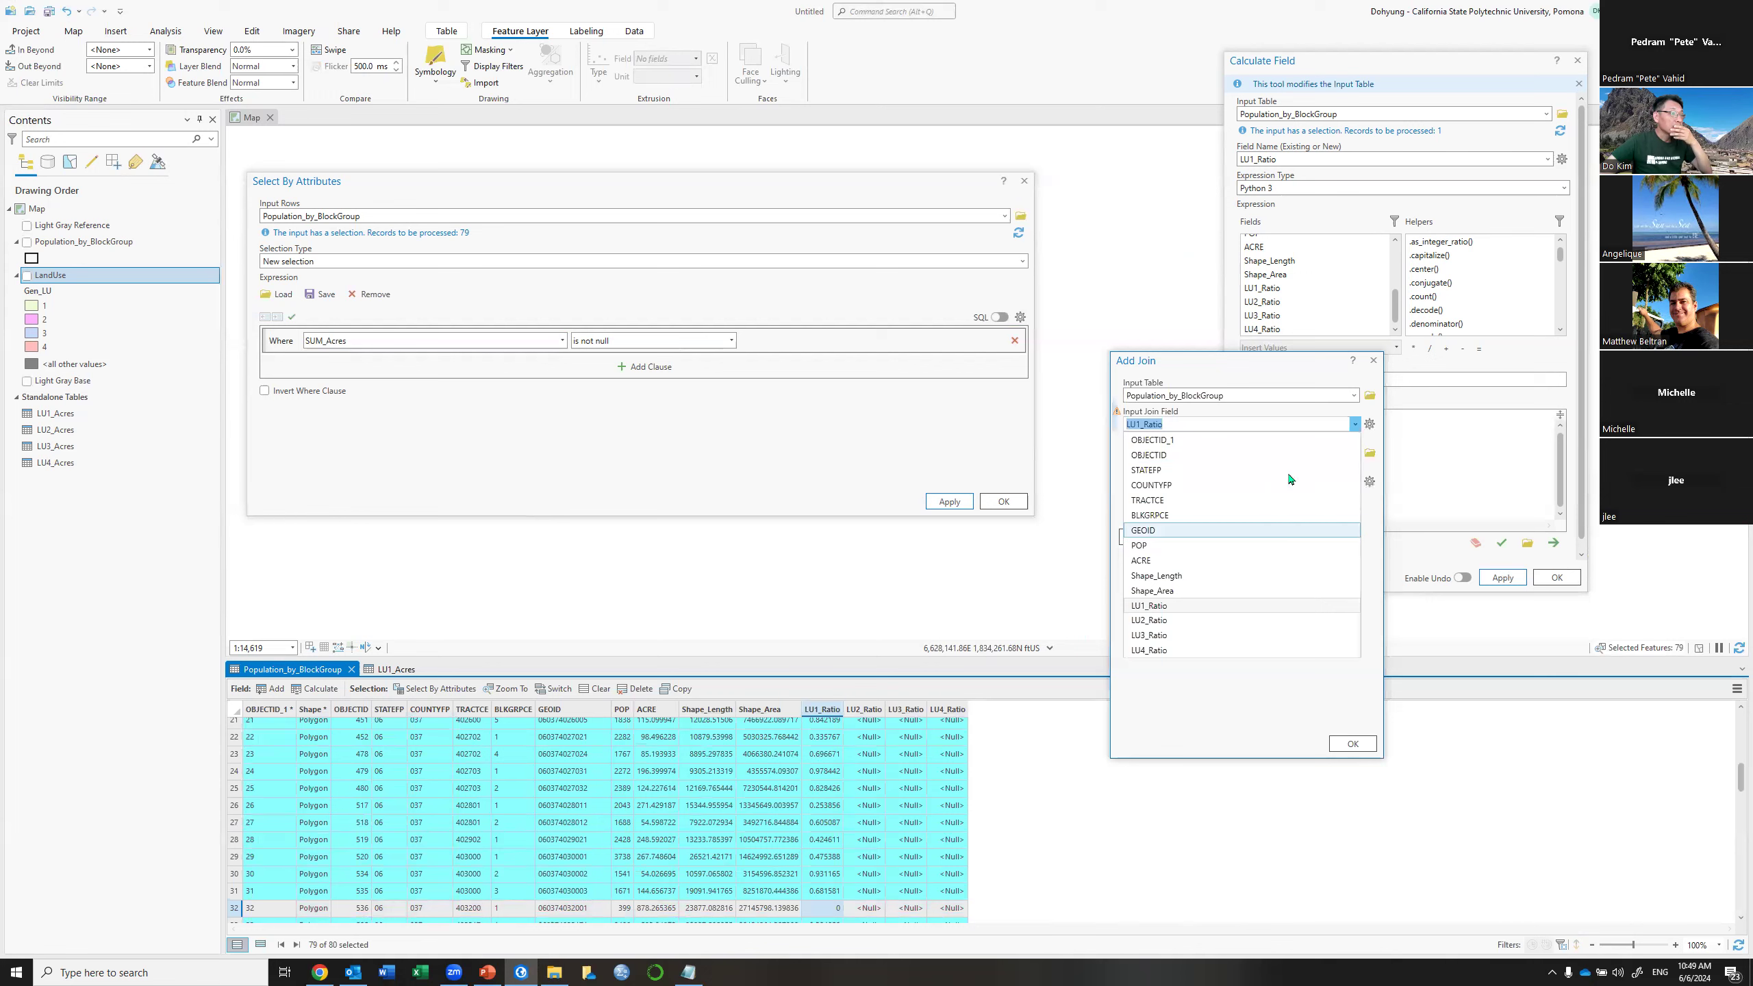
click(1354, 453)
click(1304, 673)
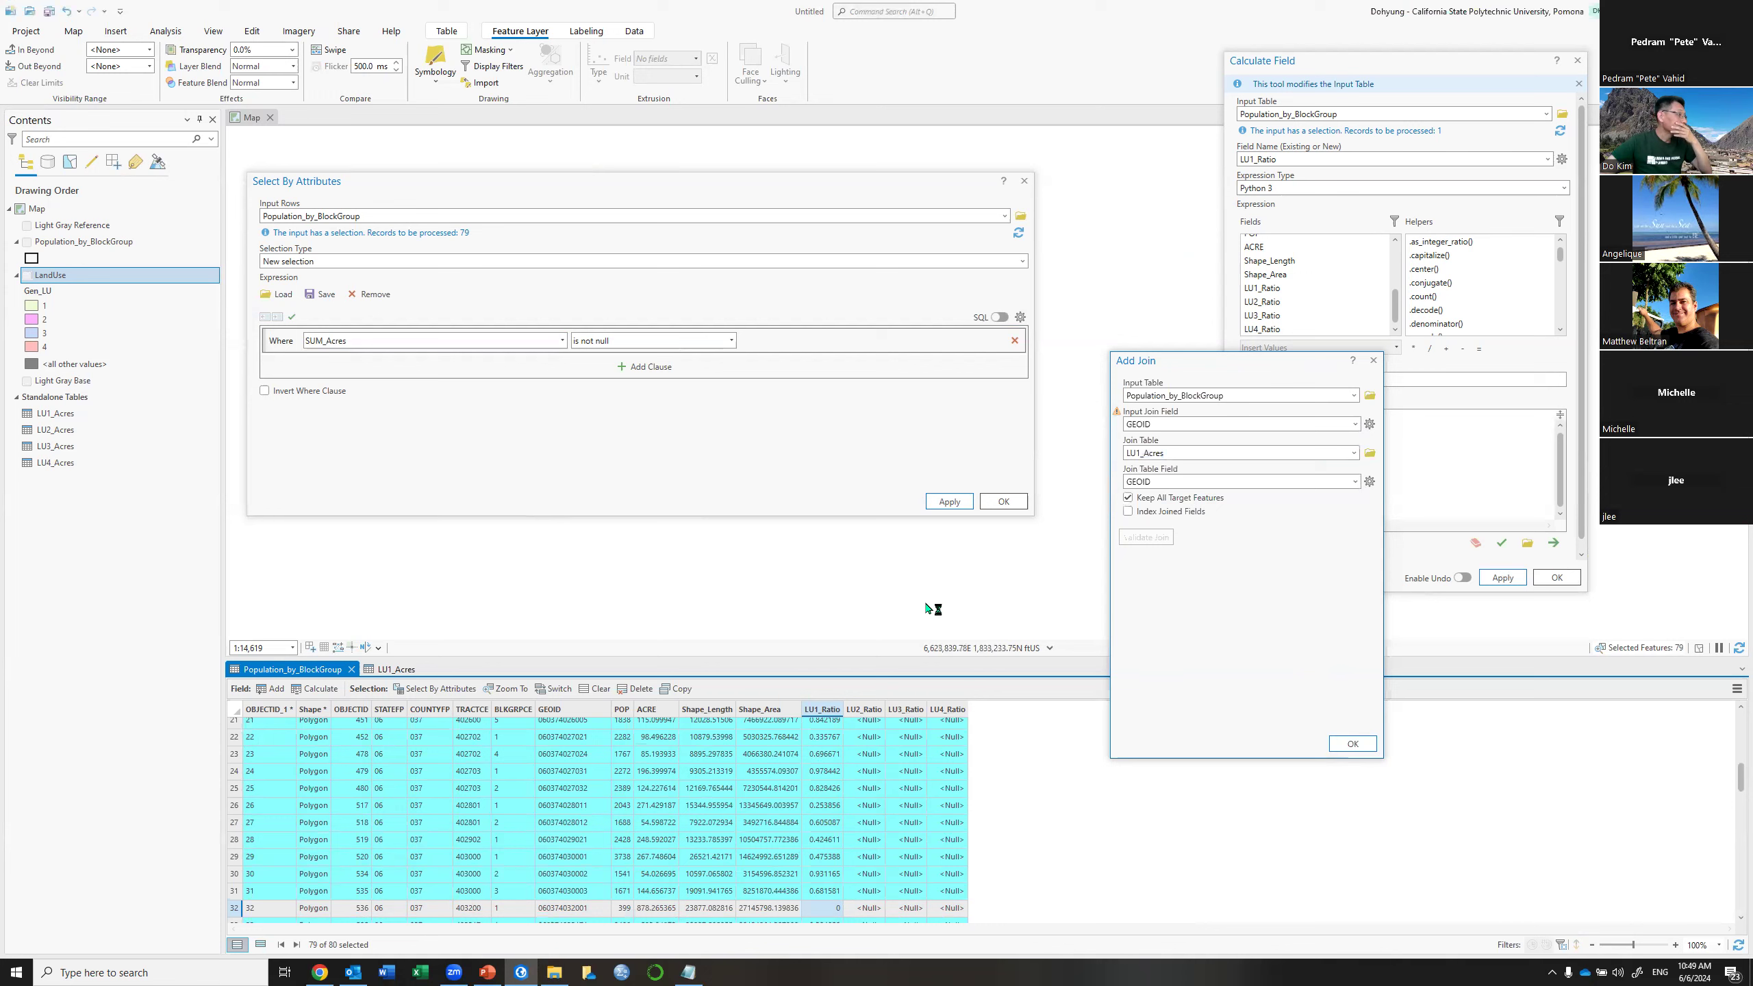
click(1360, 747)
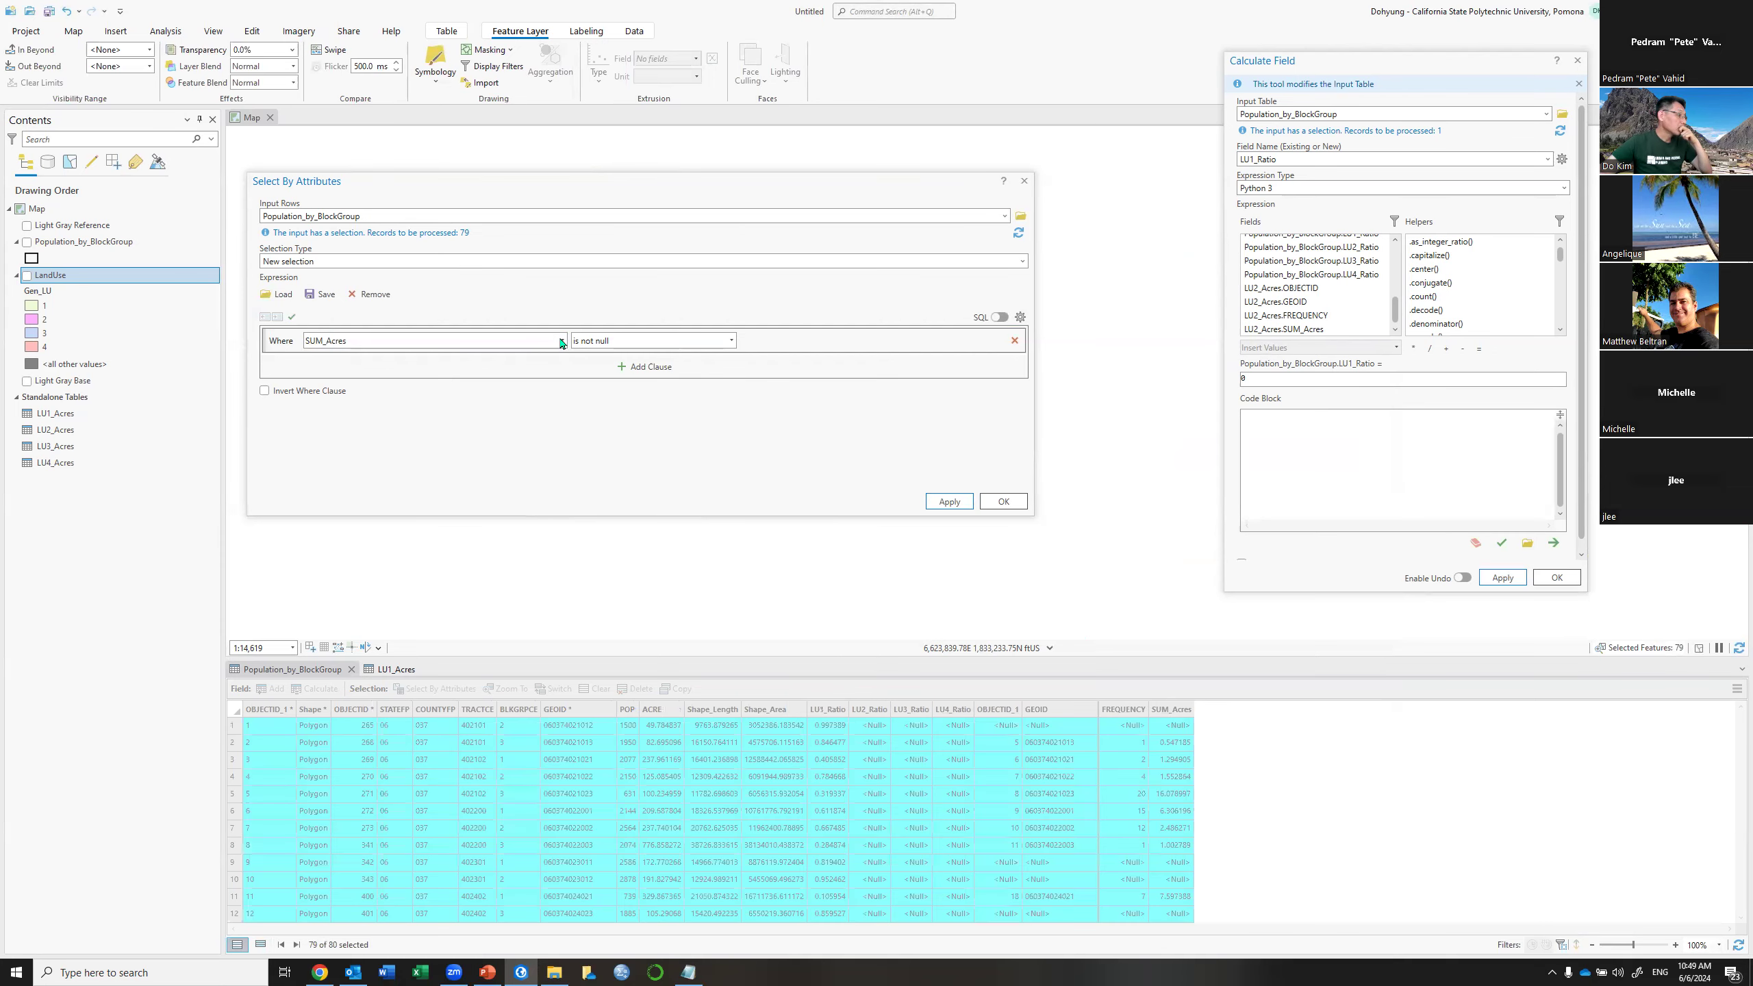
After an invalid-expression error, edit the SQL to LU2_Acres.SUM_Acres IS NOT NULL, selecting 49 block groups
click(561, 342)
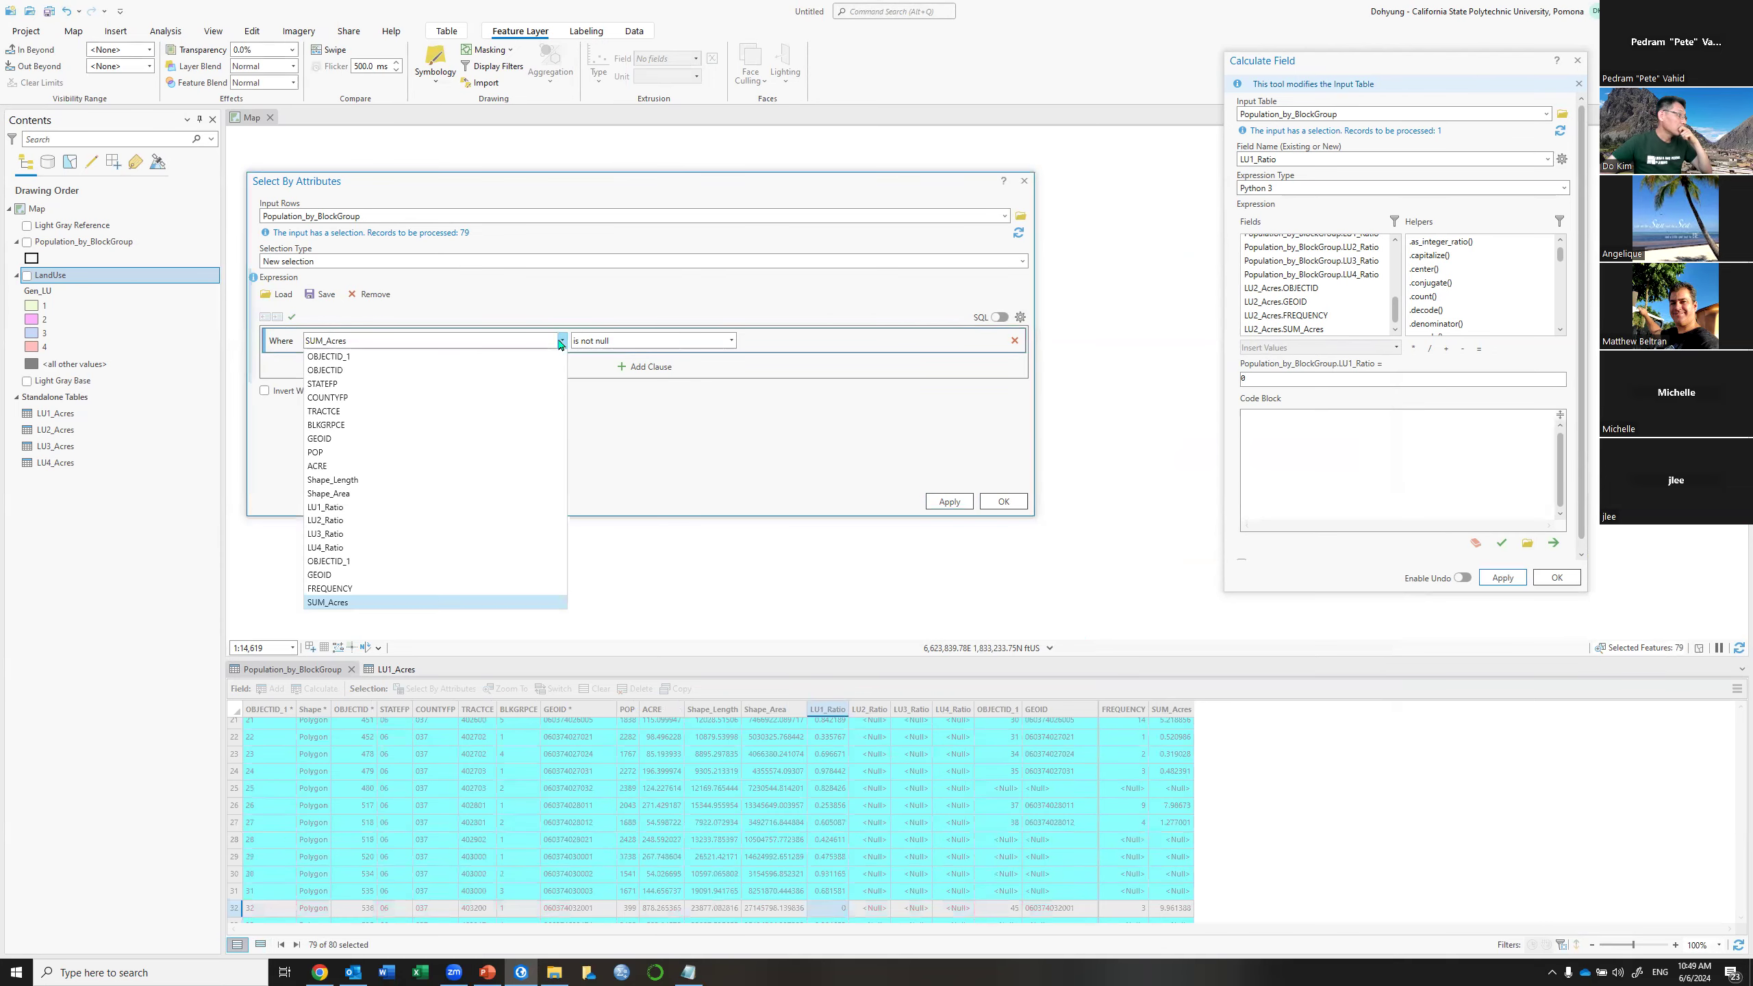
click(383, 602)
click(950, 502)
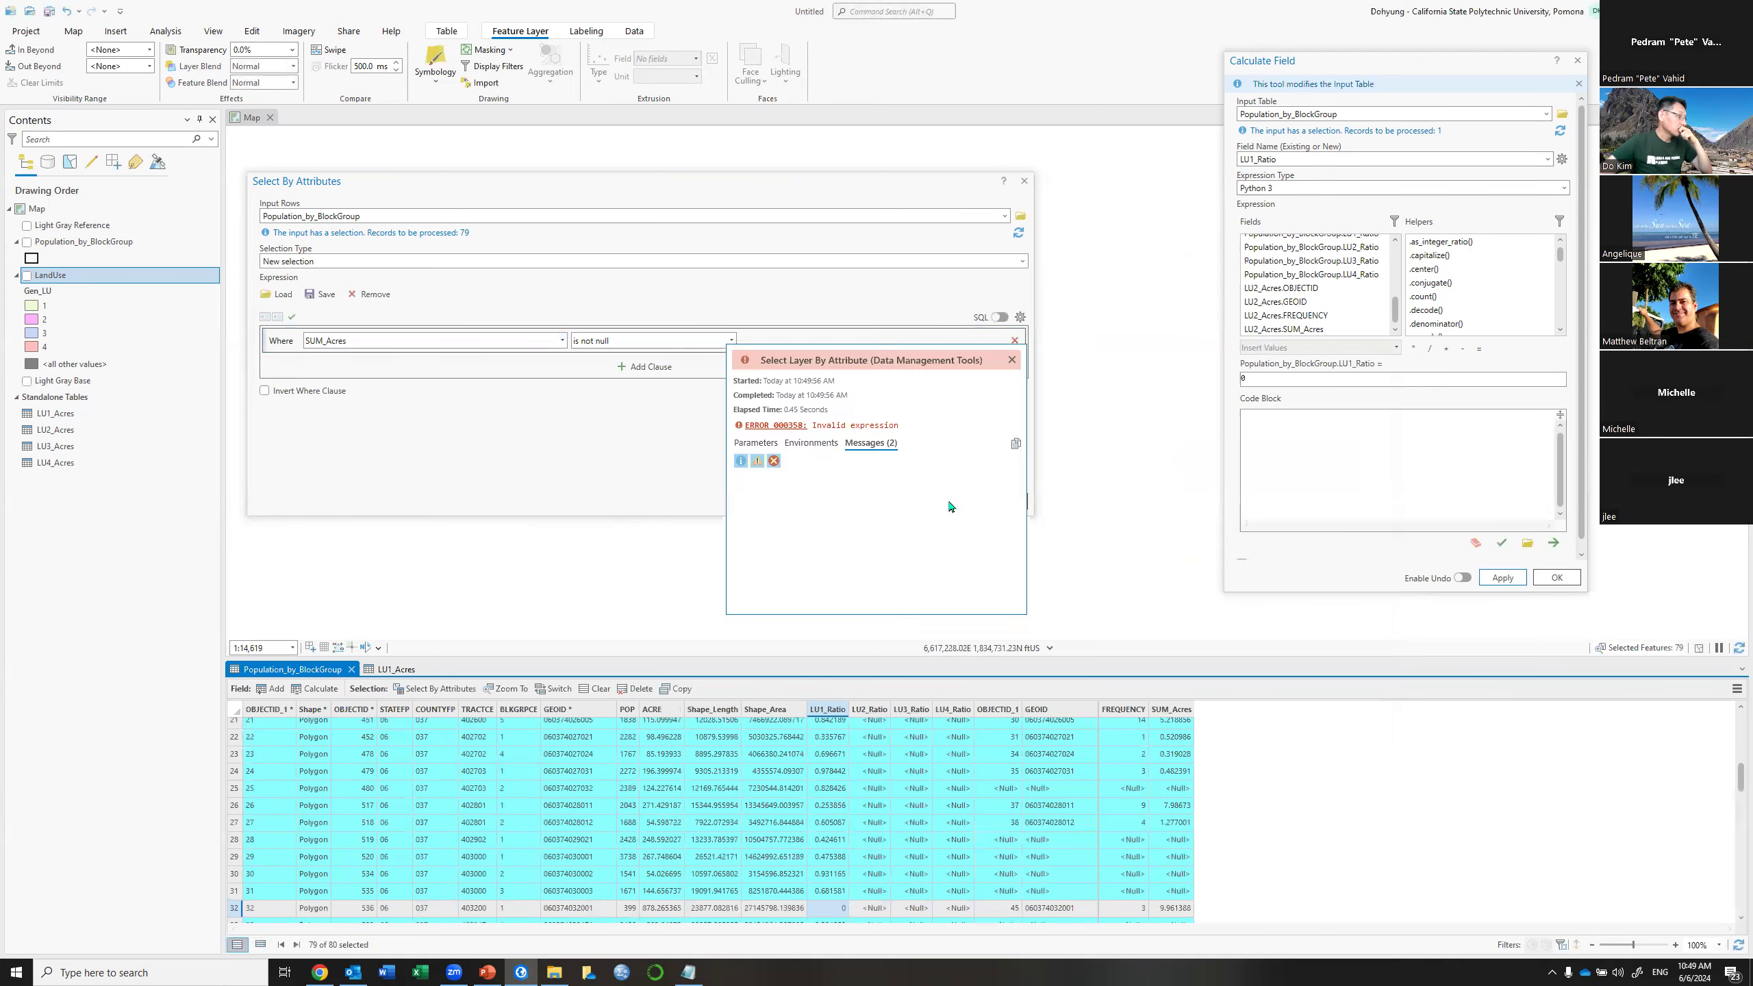
click(1012, 360)
click(999, 317)
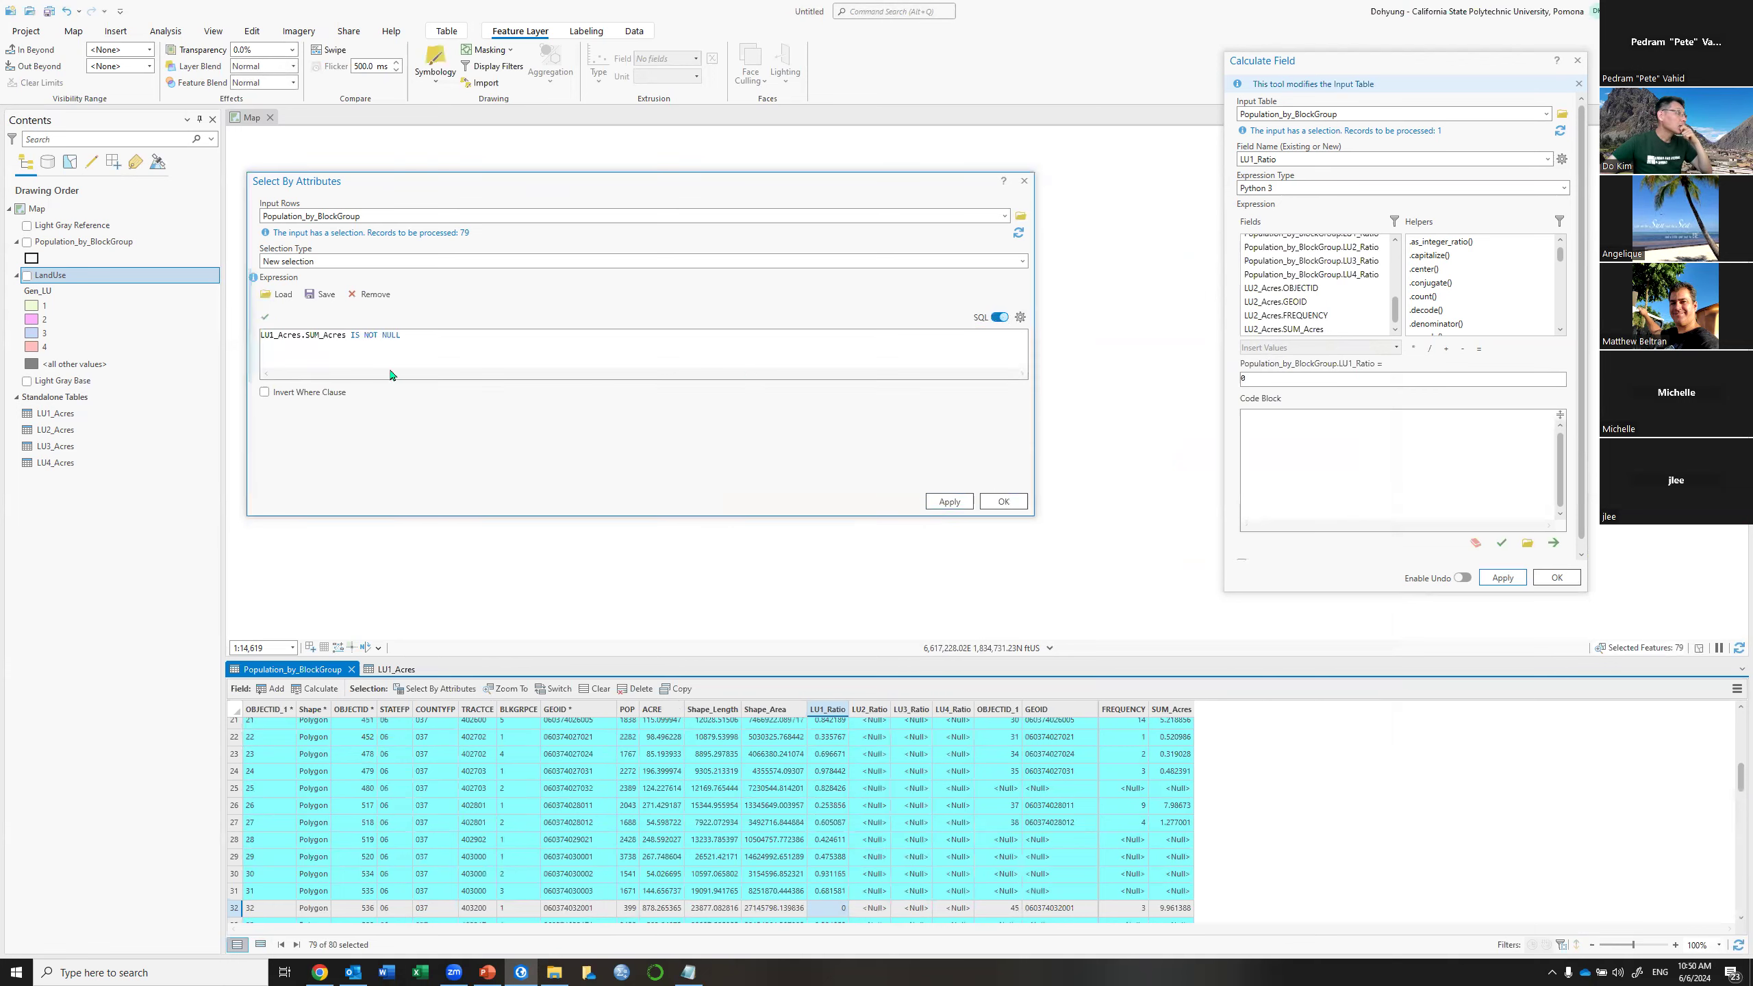
key(BackSpace)
text(2)
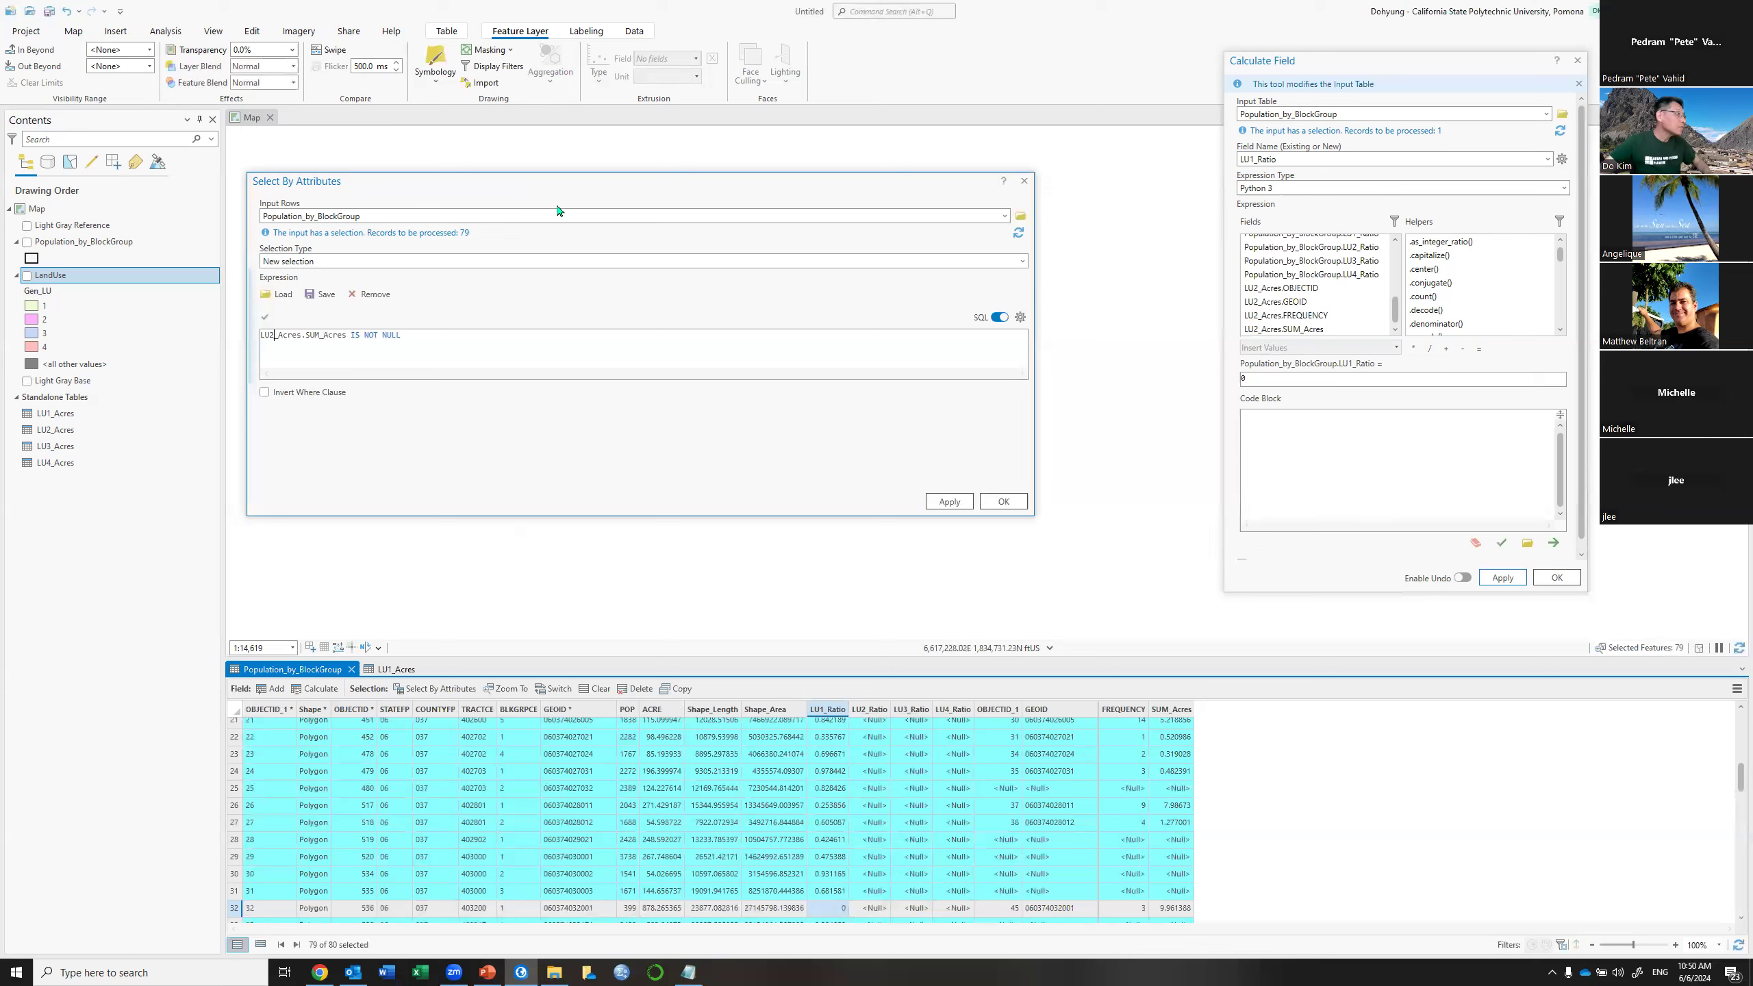
click(948, 500)
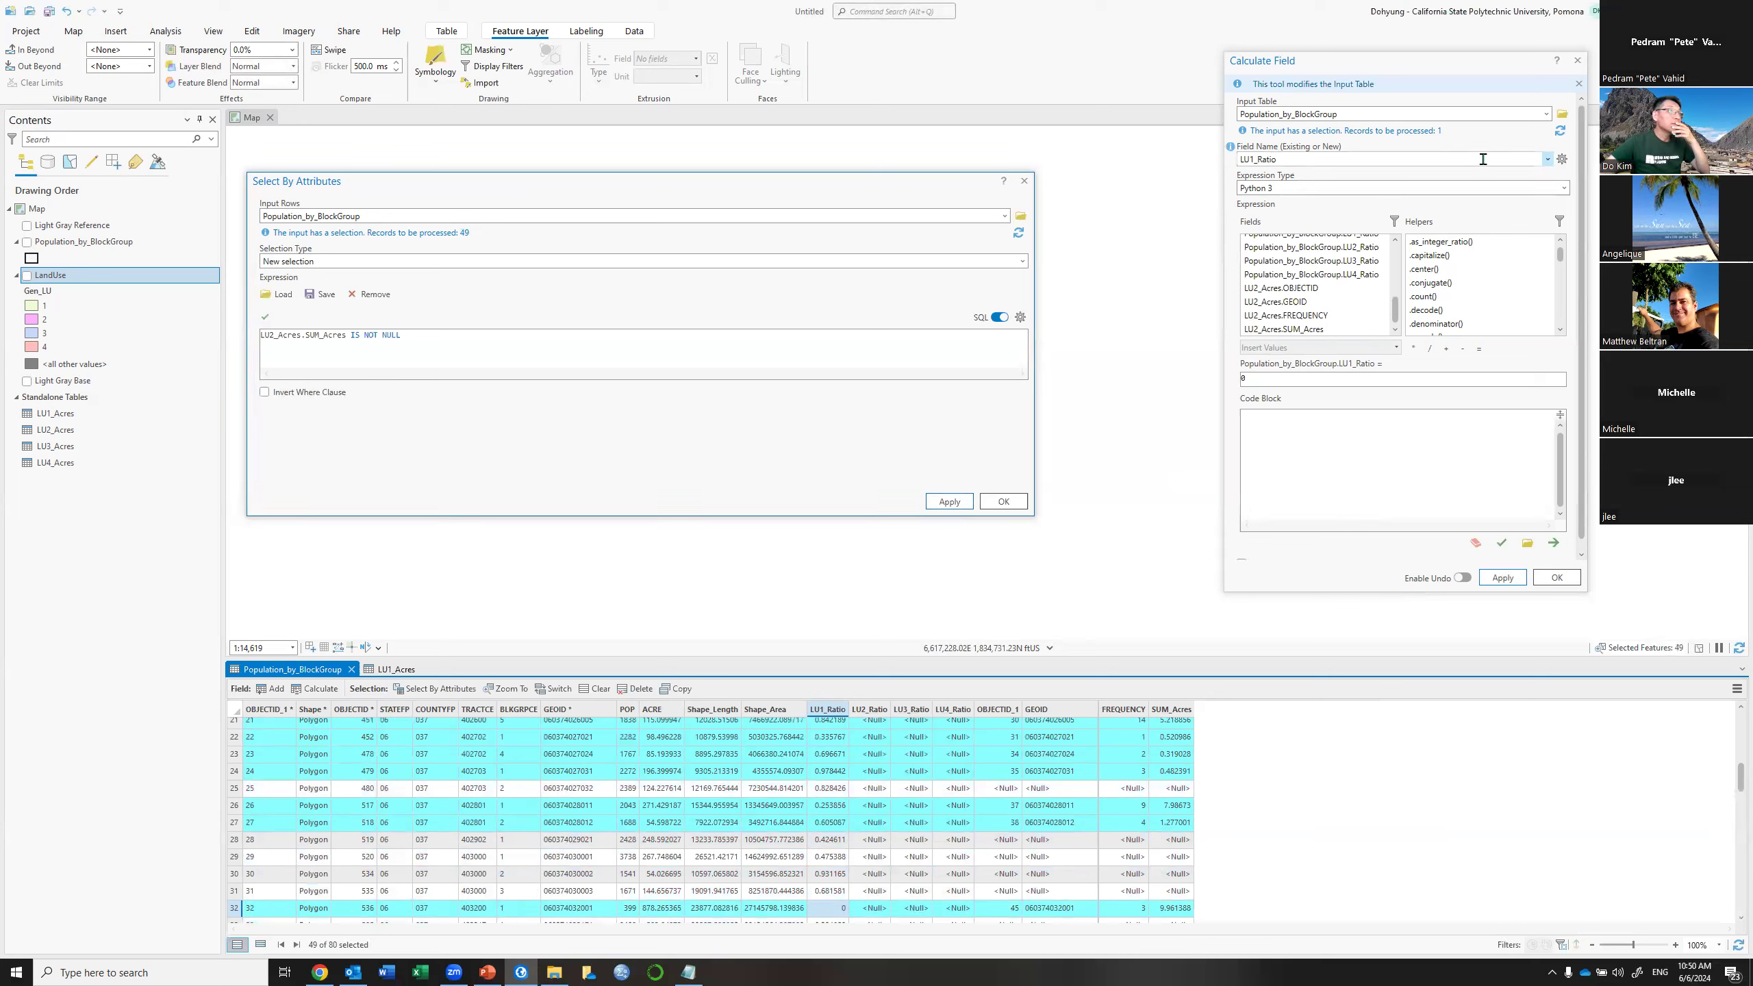
Calculate LU2_Ratio as !LU2_Acres.SUM_Acres! / !Population_by_BlockGroup.ACRE! for the 49 selected block groups
click(1344, 160)
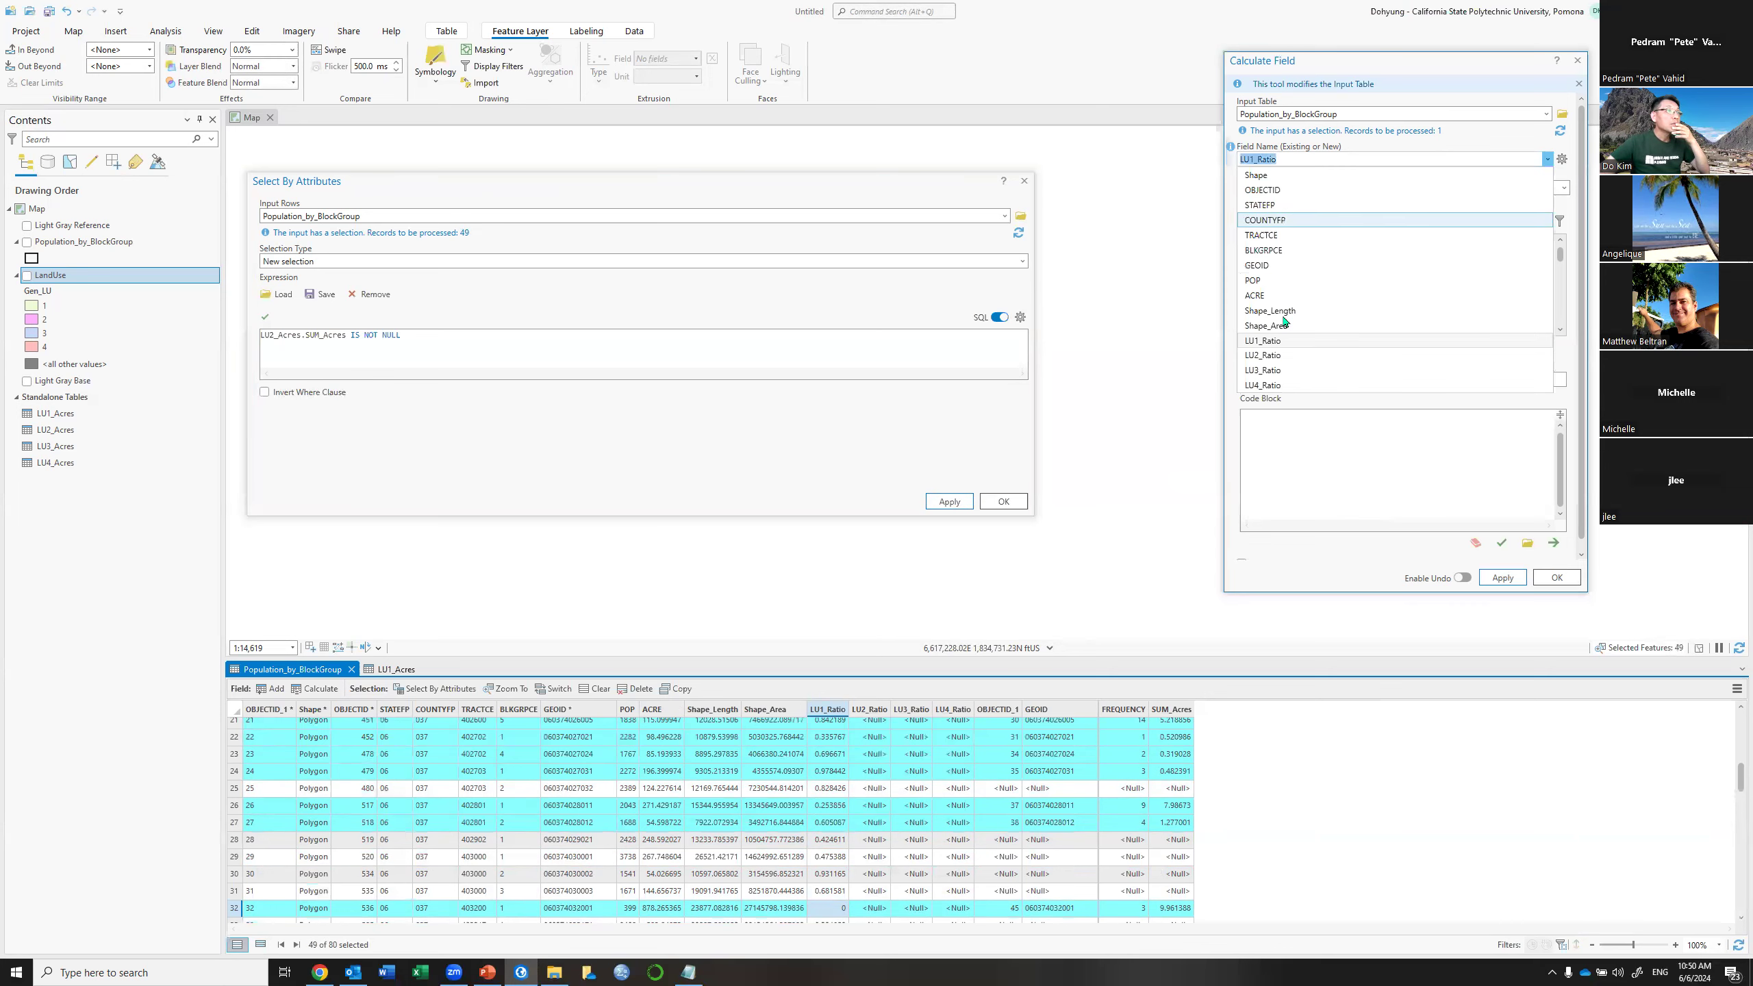
click(1278, 356)
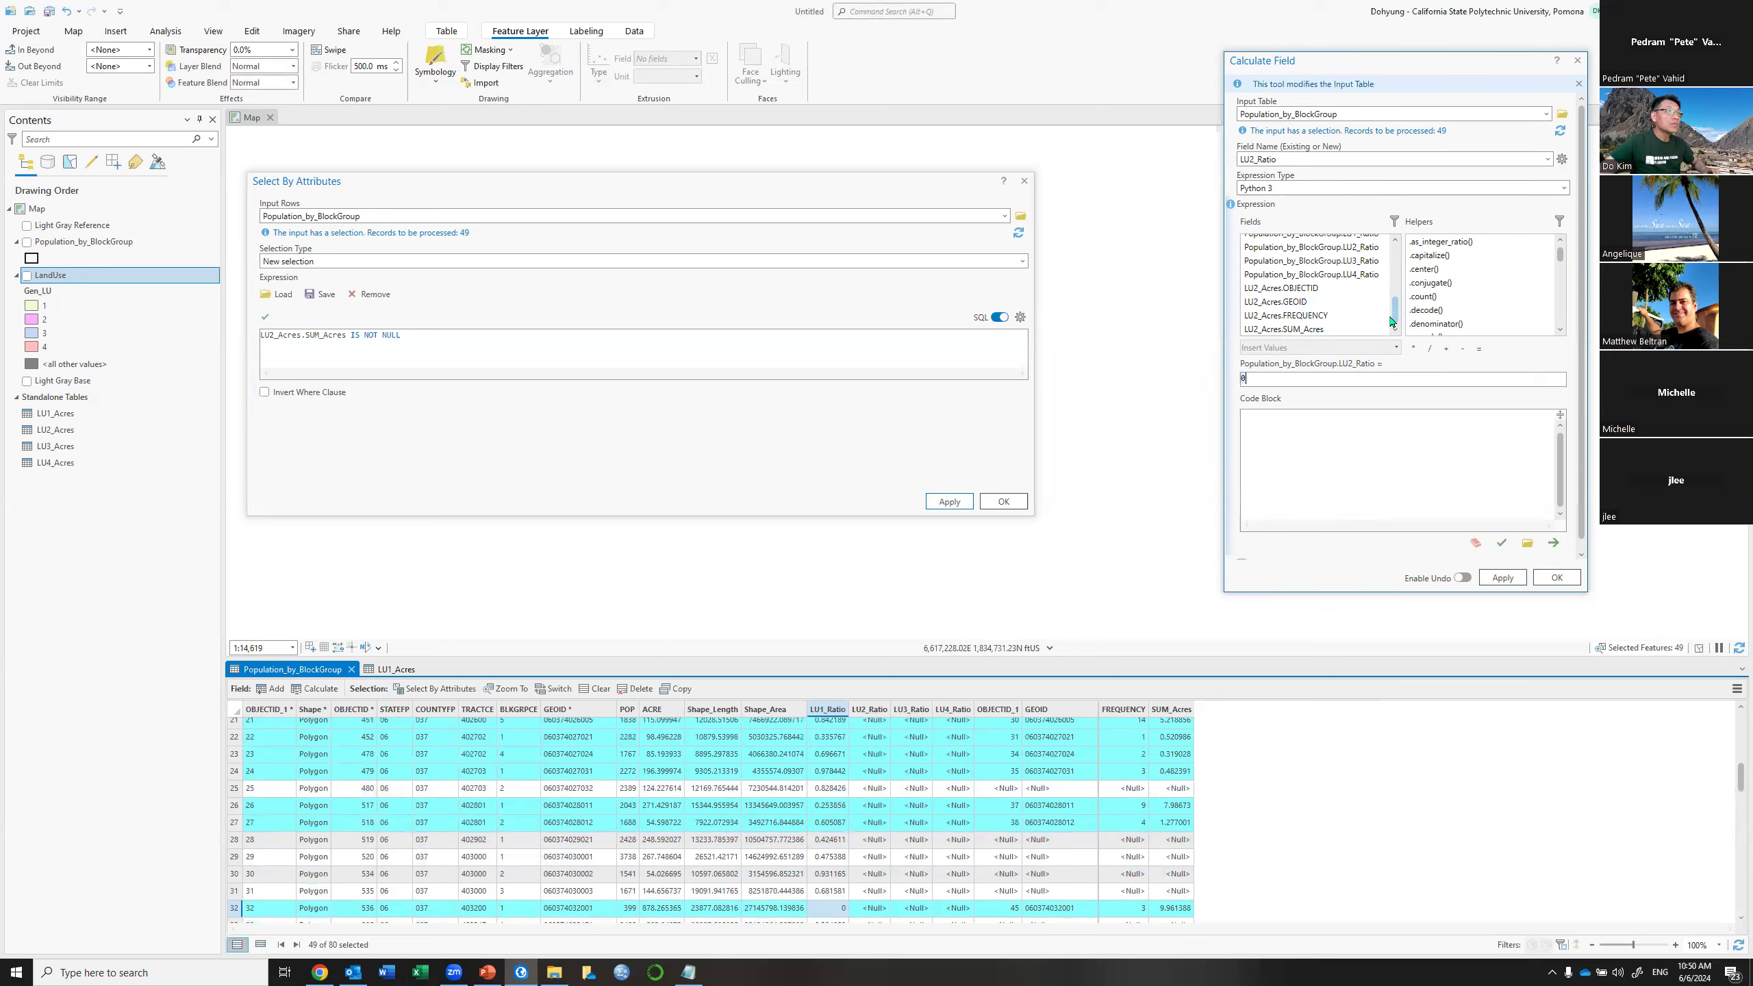
double_click(1311, 329)
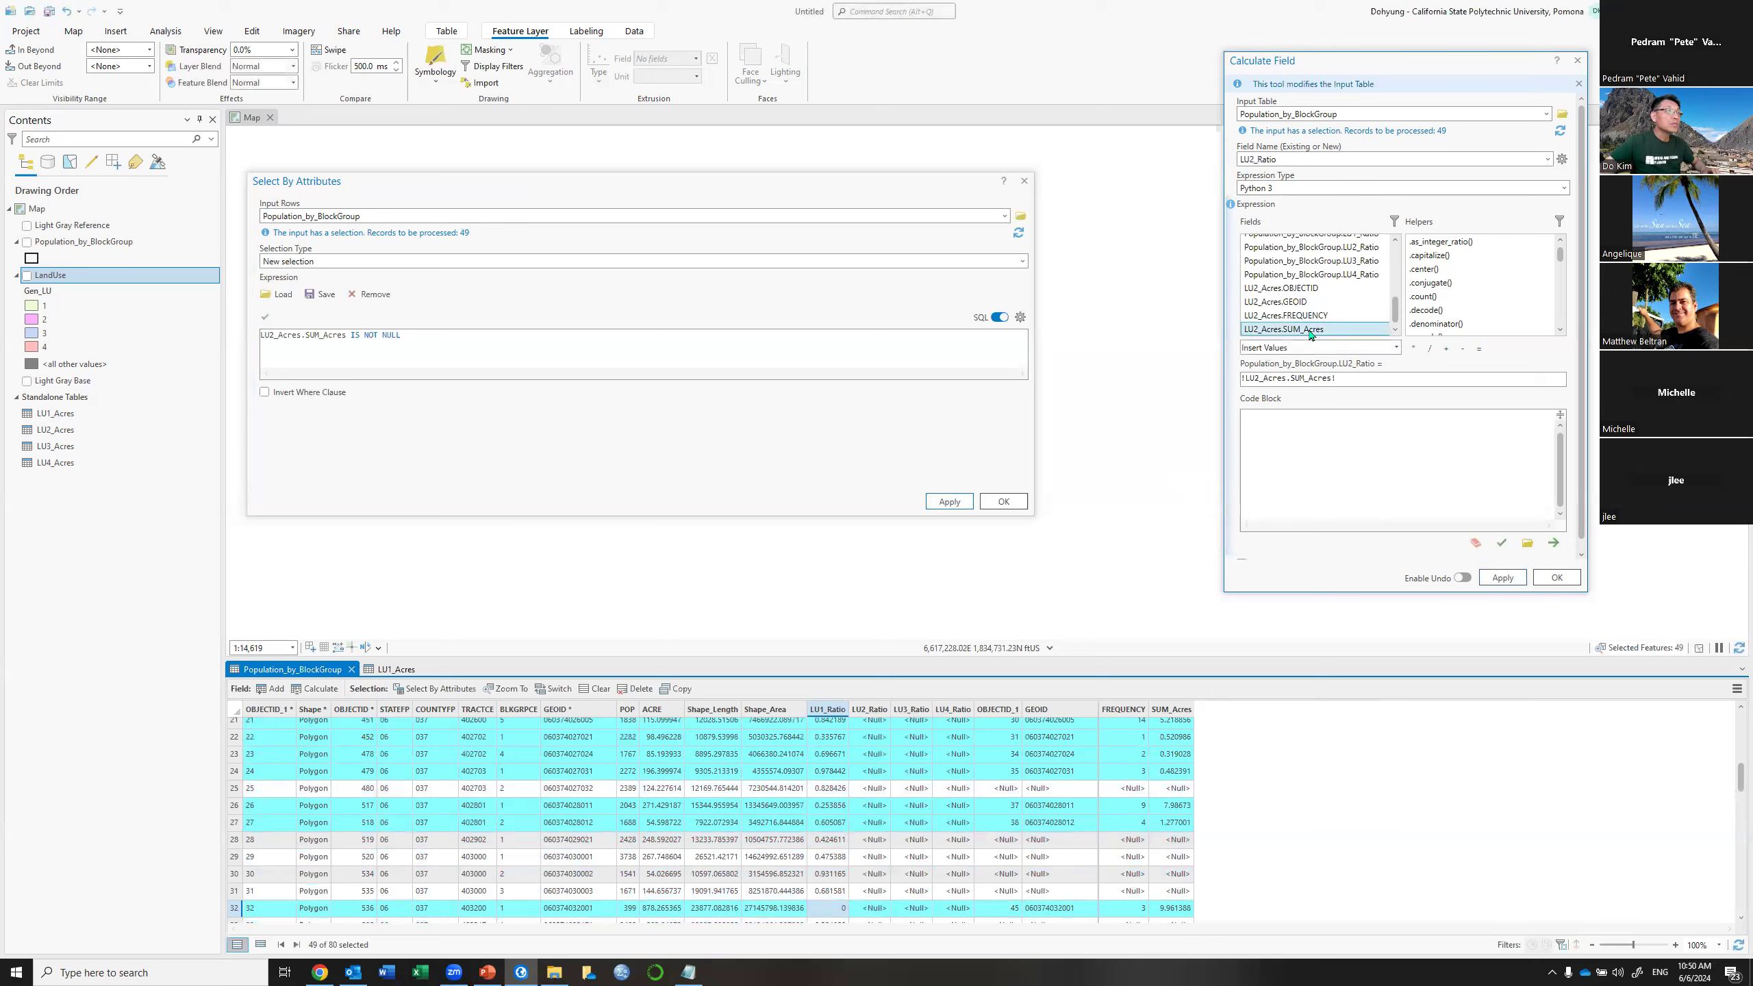
click(1429, 348)
scroll(1332, 301, up, 2)
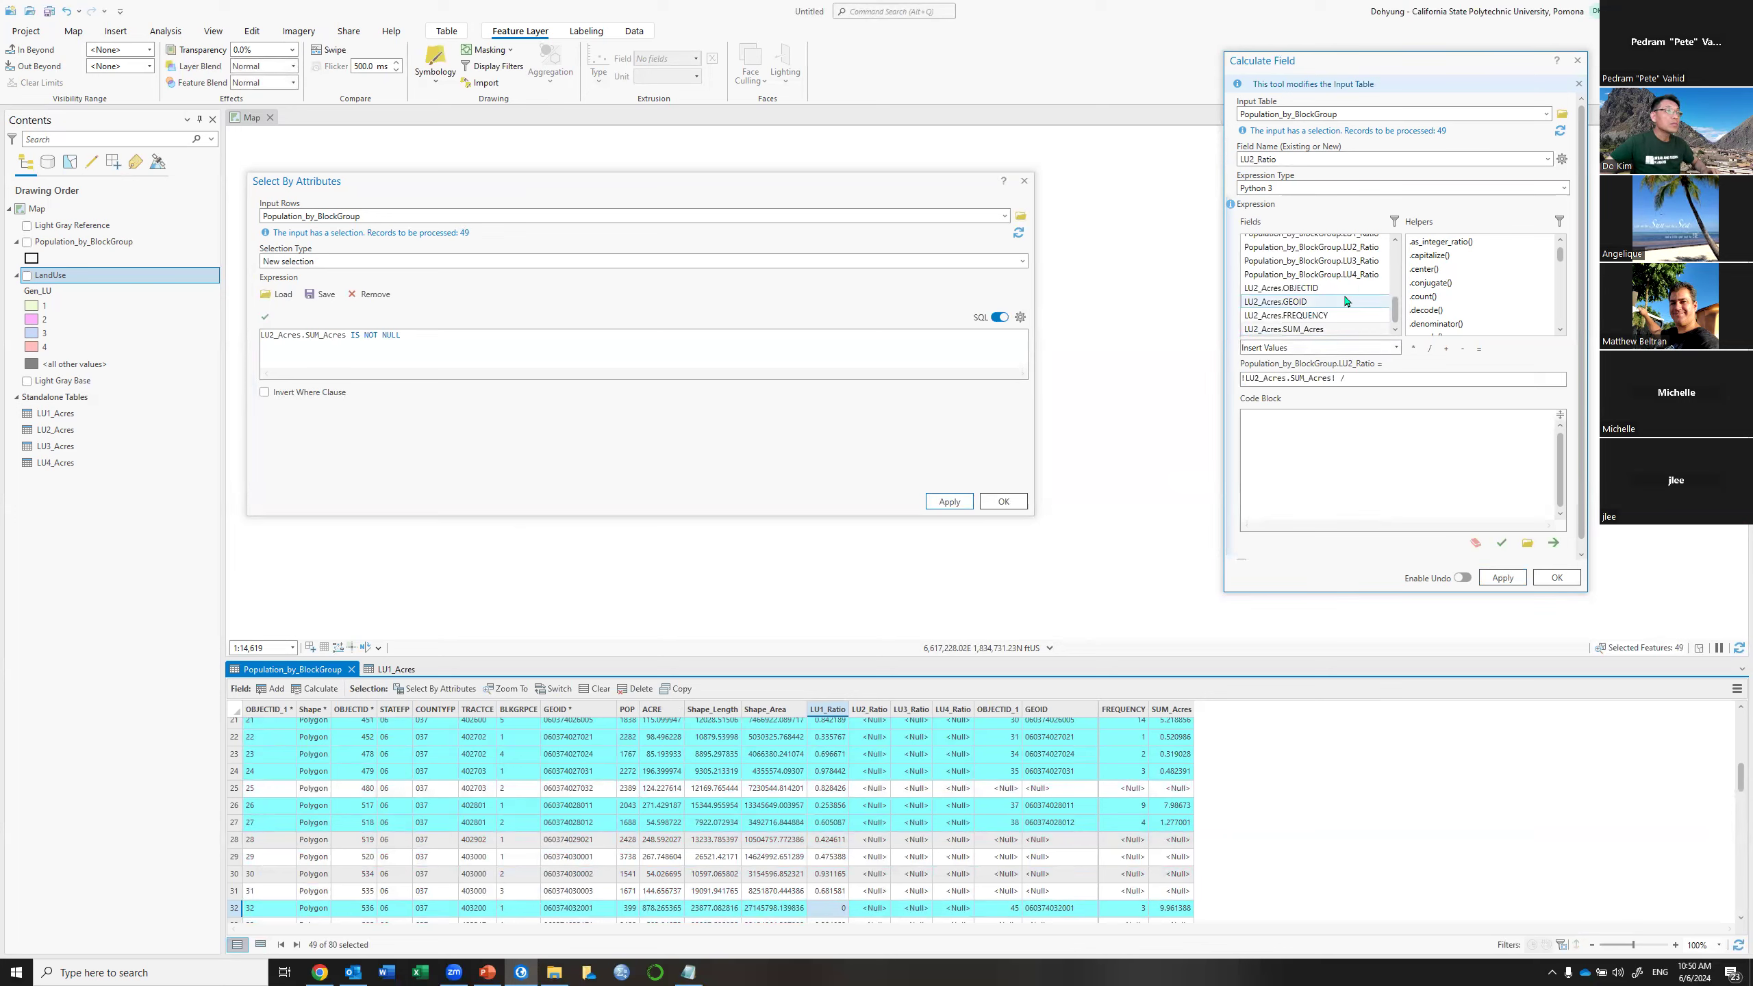
double_click(1350, 258)
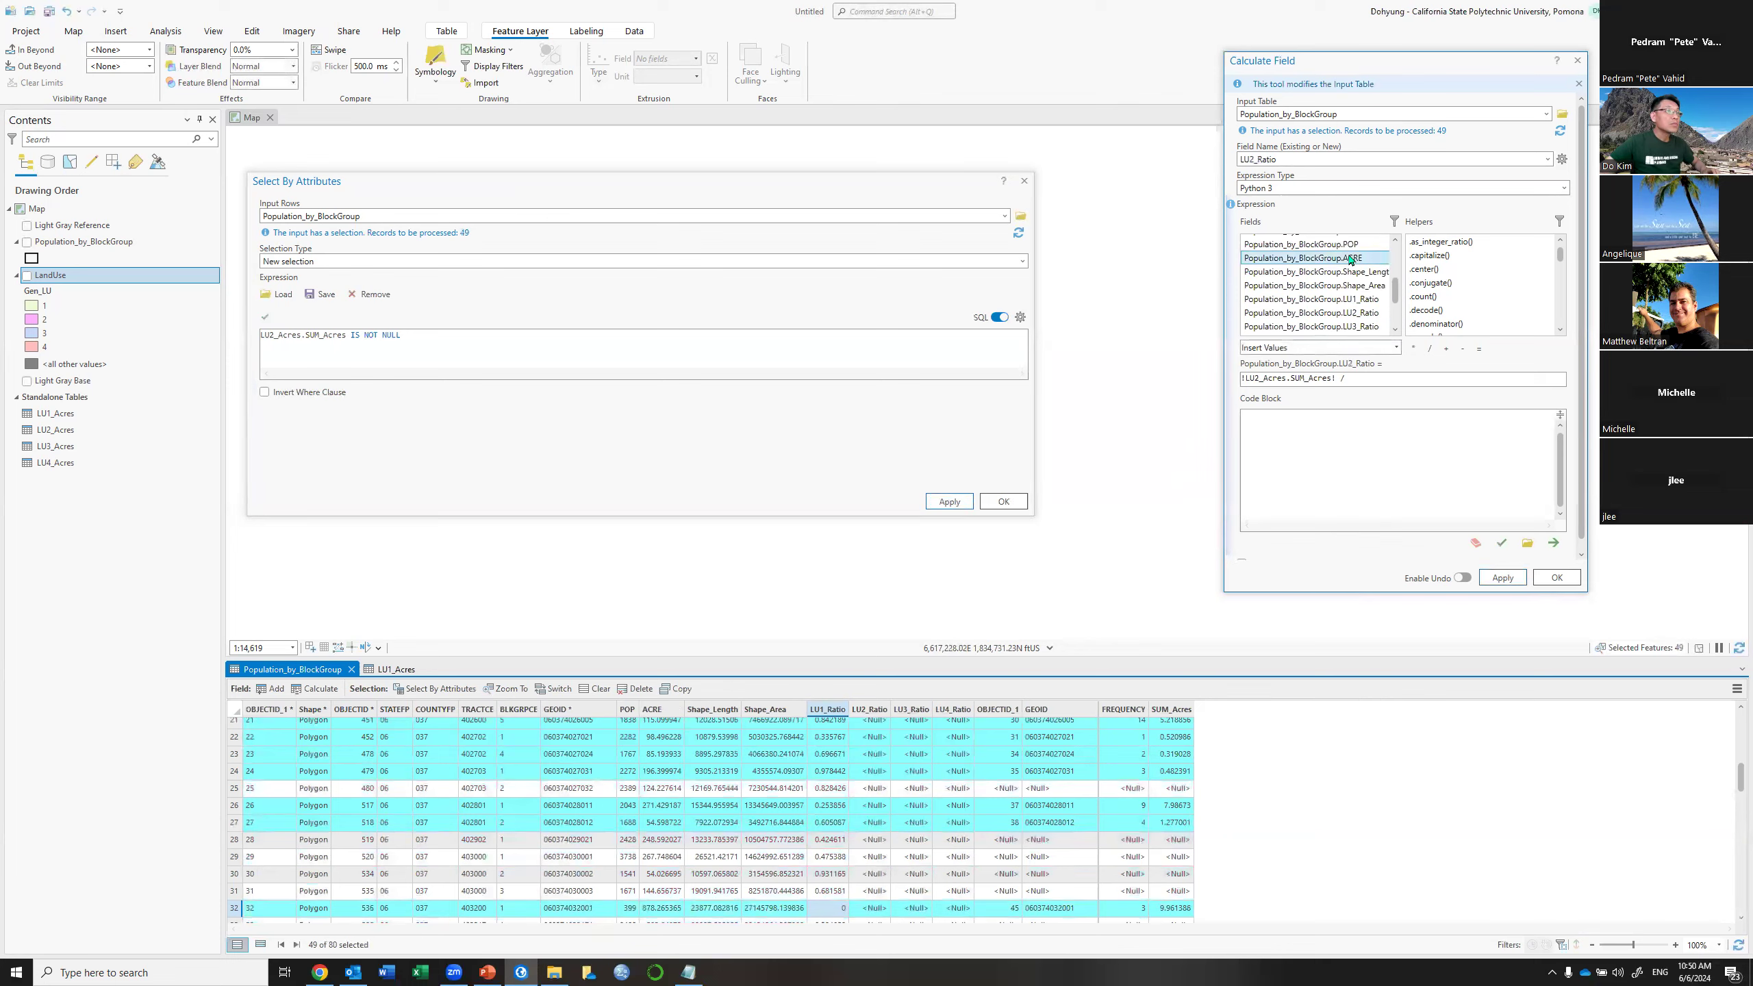
drag(1498, 373, 1242, 379)
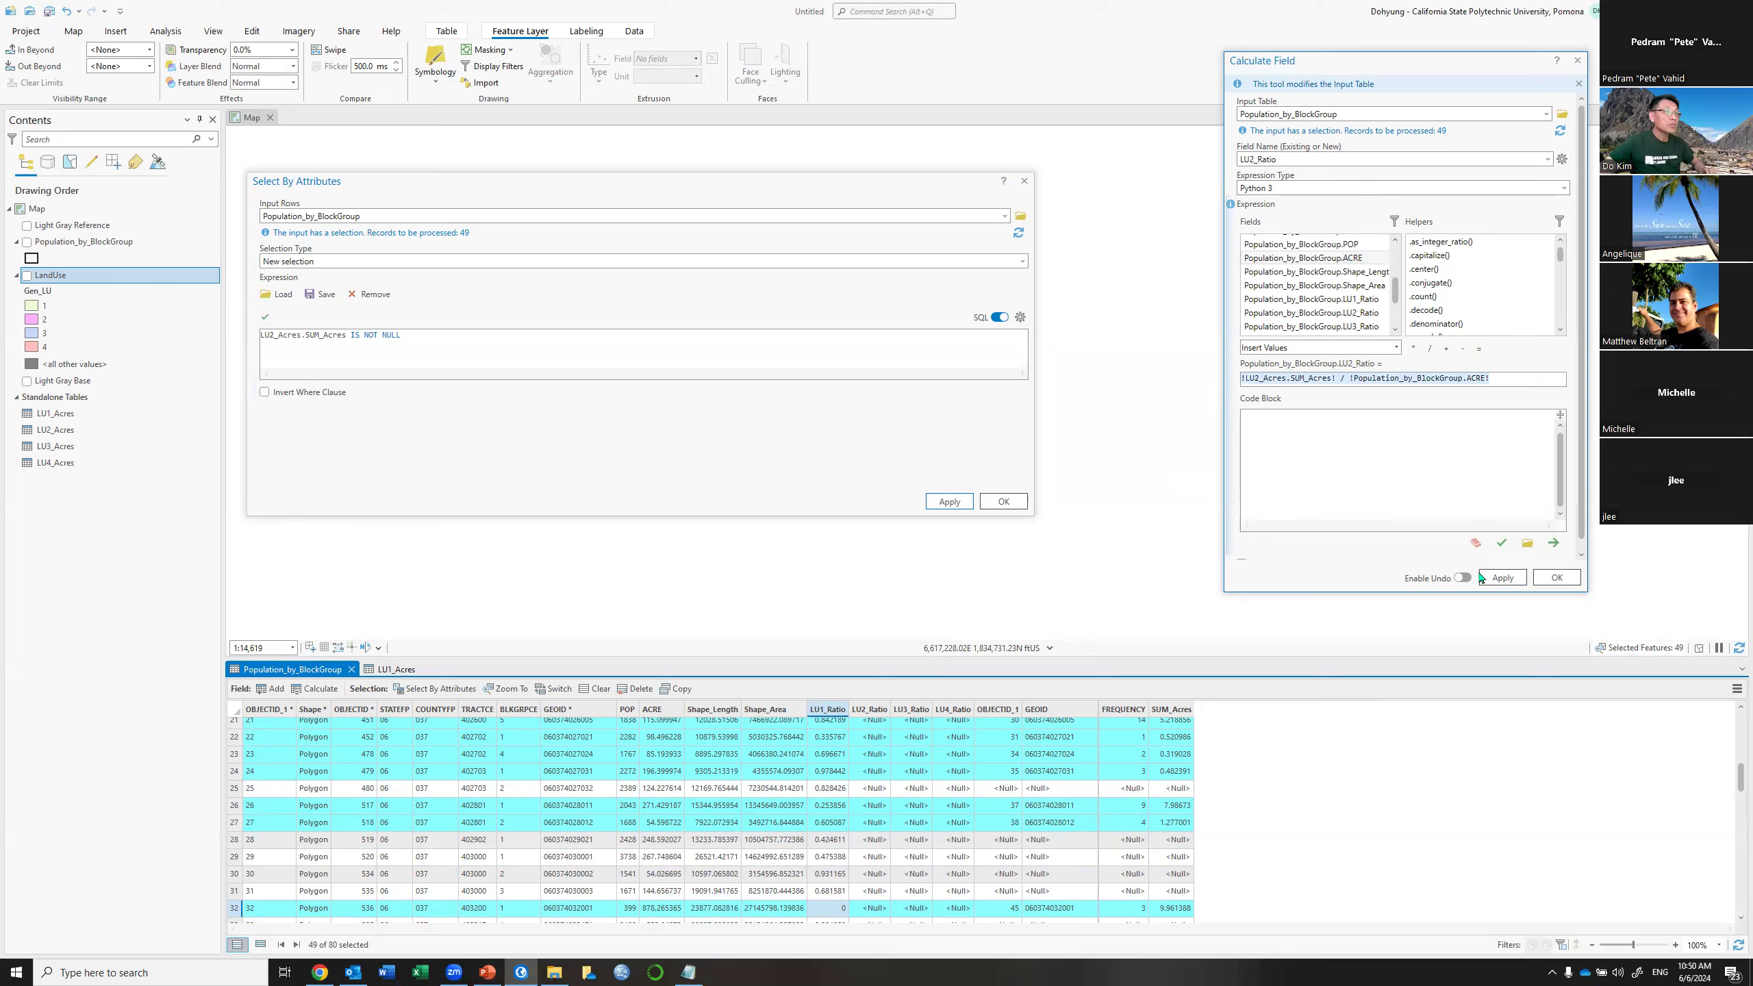
click(1503, 578)
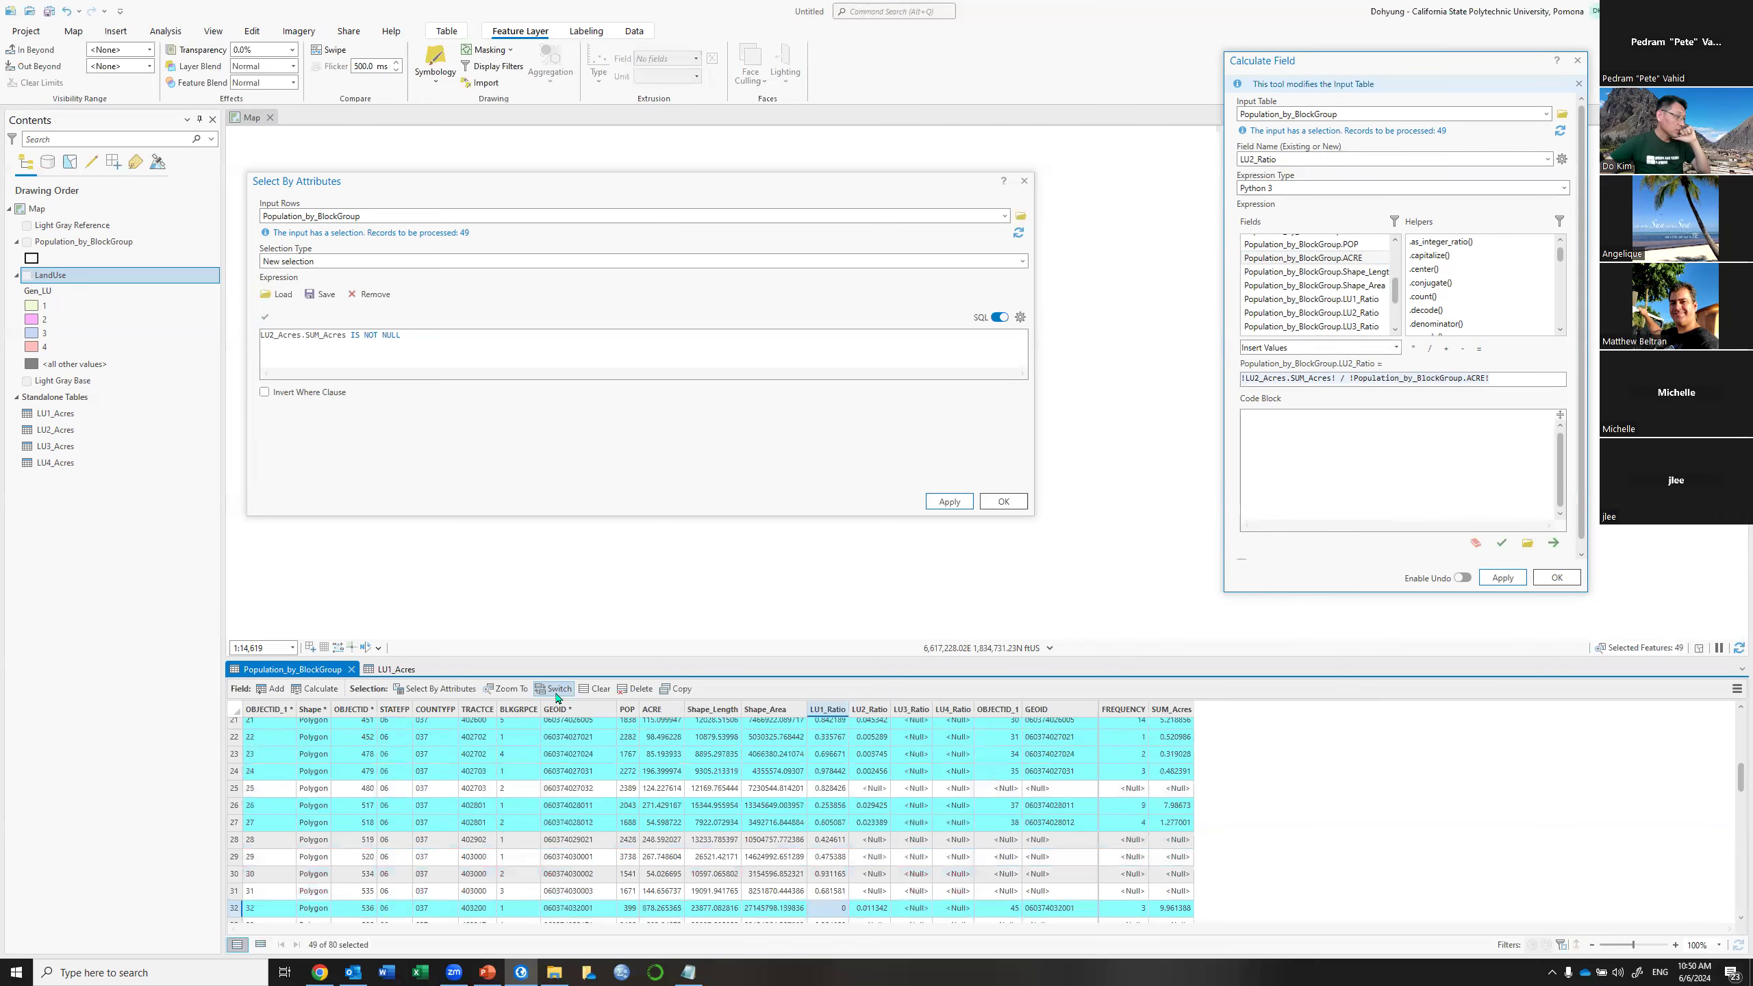
Switch the selection and set LU2_Ratio to 0 for the remaining 31 block groups
click(557, 692)
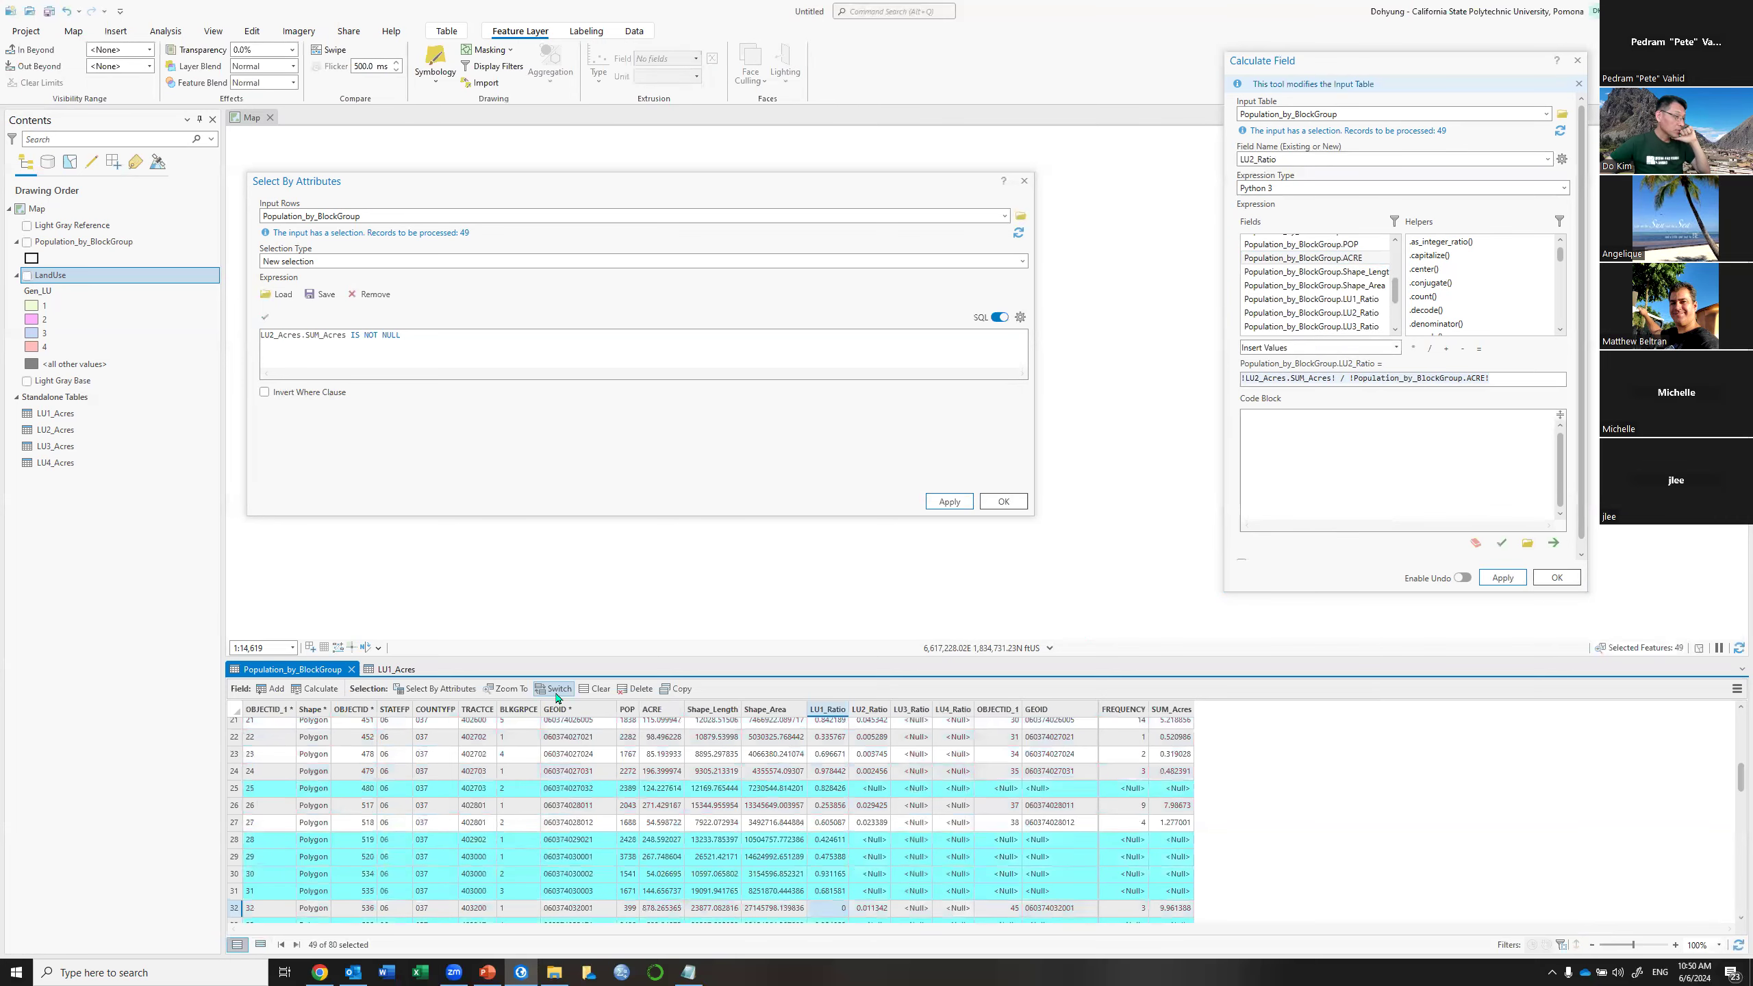
click(1510, 384)
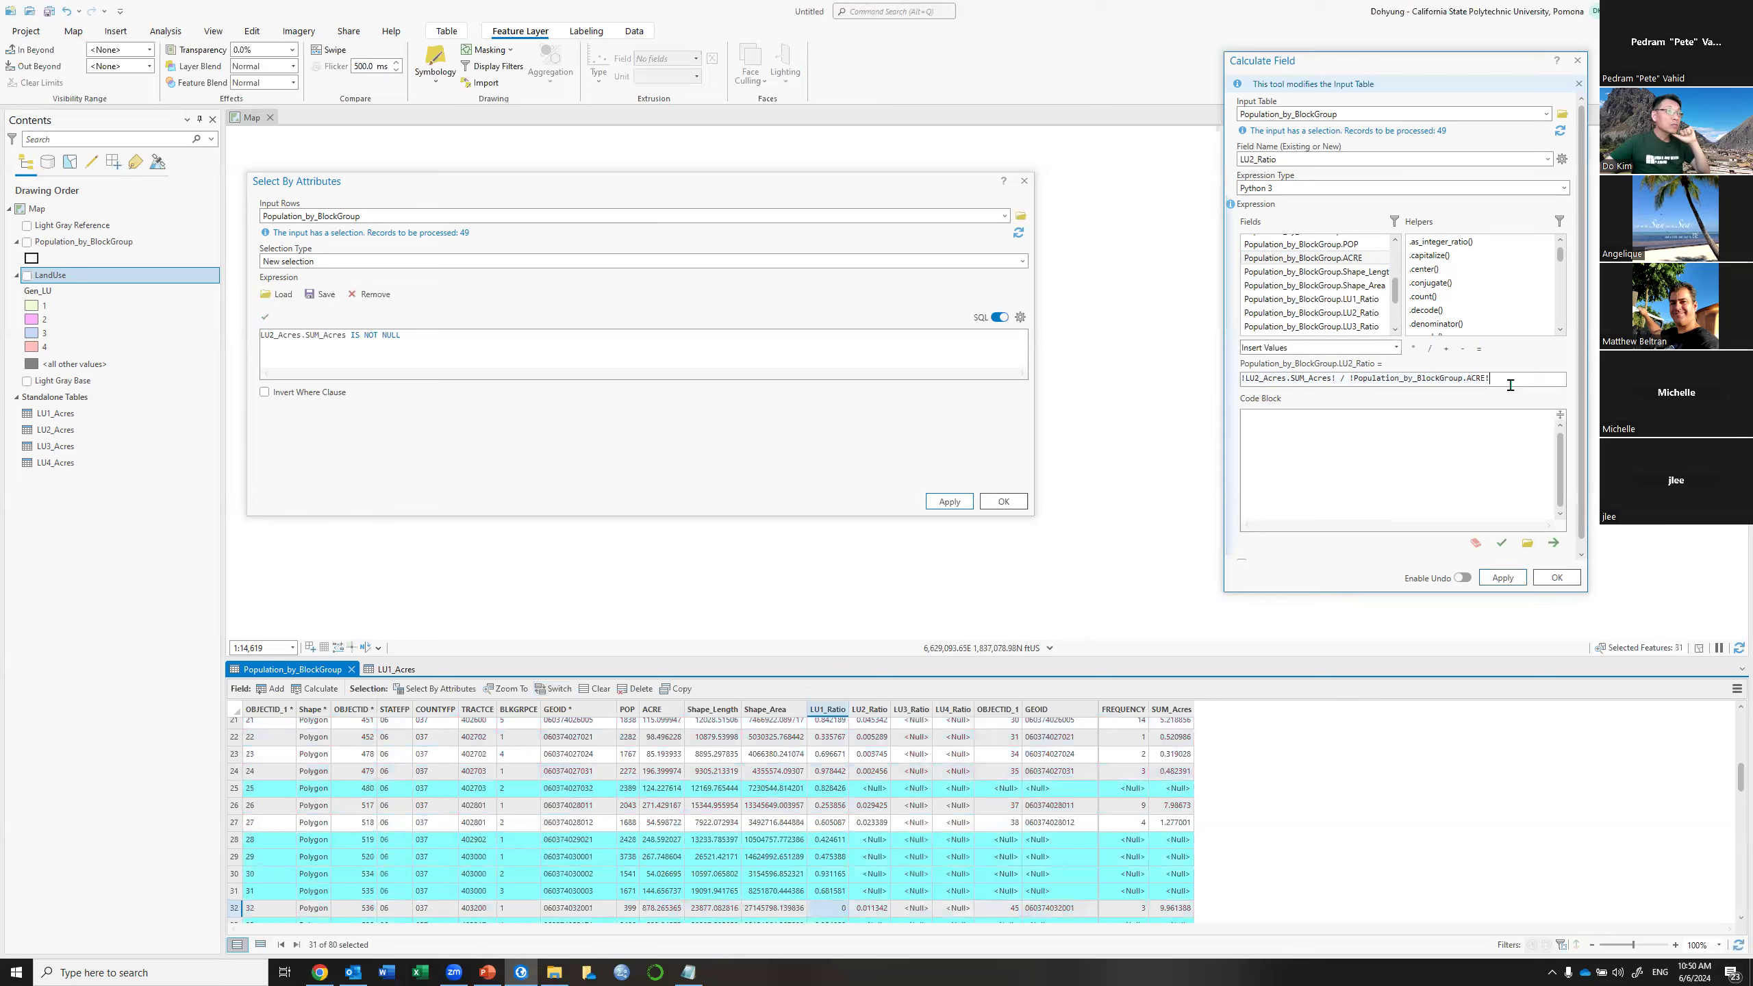
key(ctrl+a)
text(0)
click(1503, 578)
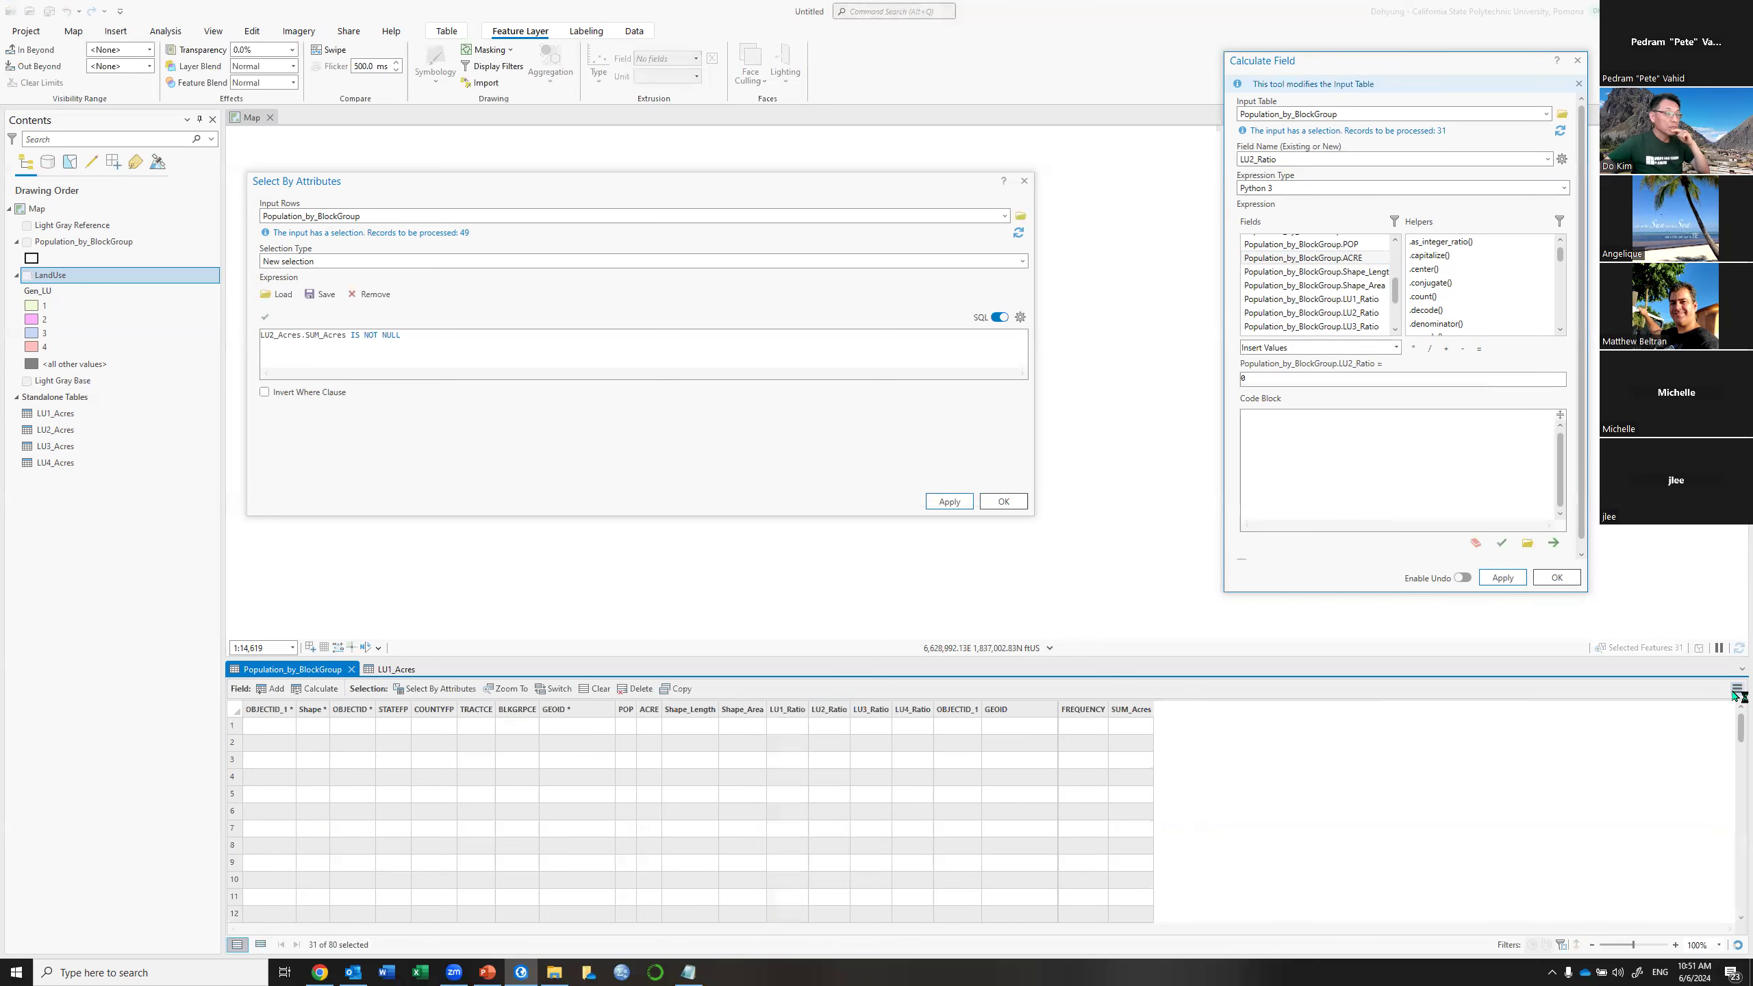
Remove the LU2_Acres join from Population_by_BlockGroup via Remove All Joins, confirming Yes
scroll(1737, 694, down, 4)
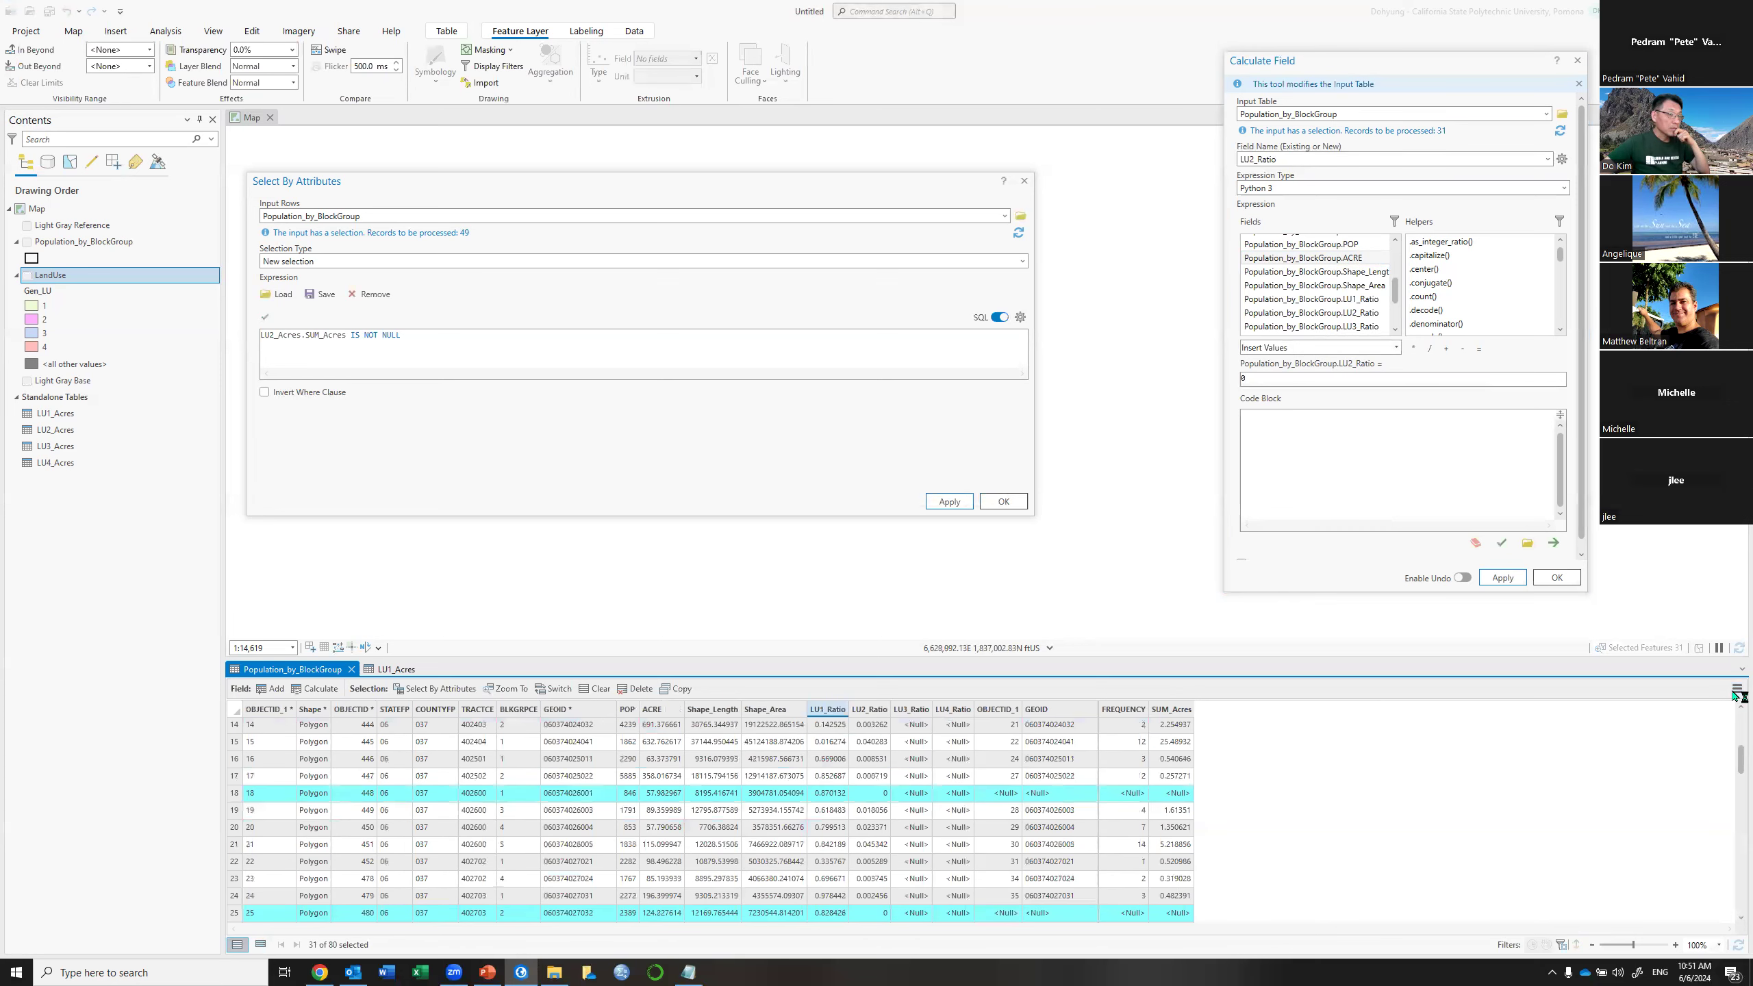
scroll(1737, 695, down, 2)
click(1737, 691)
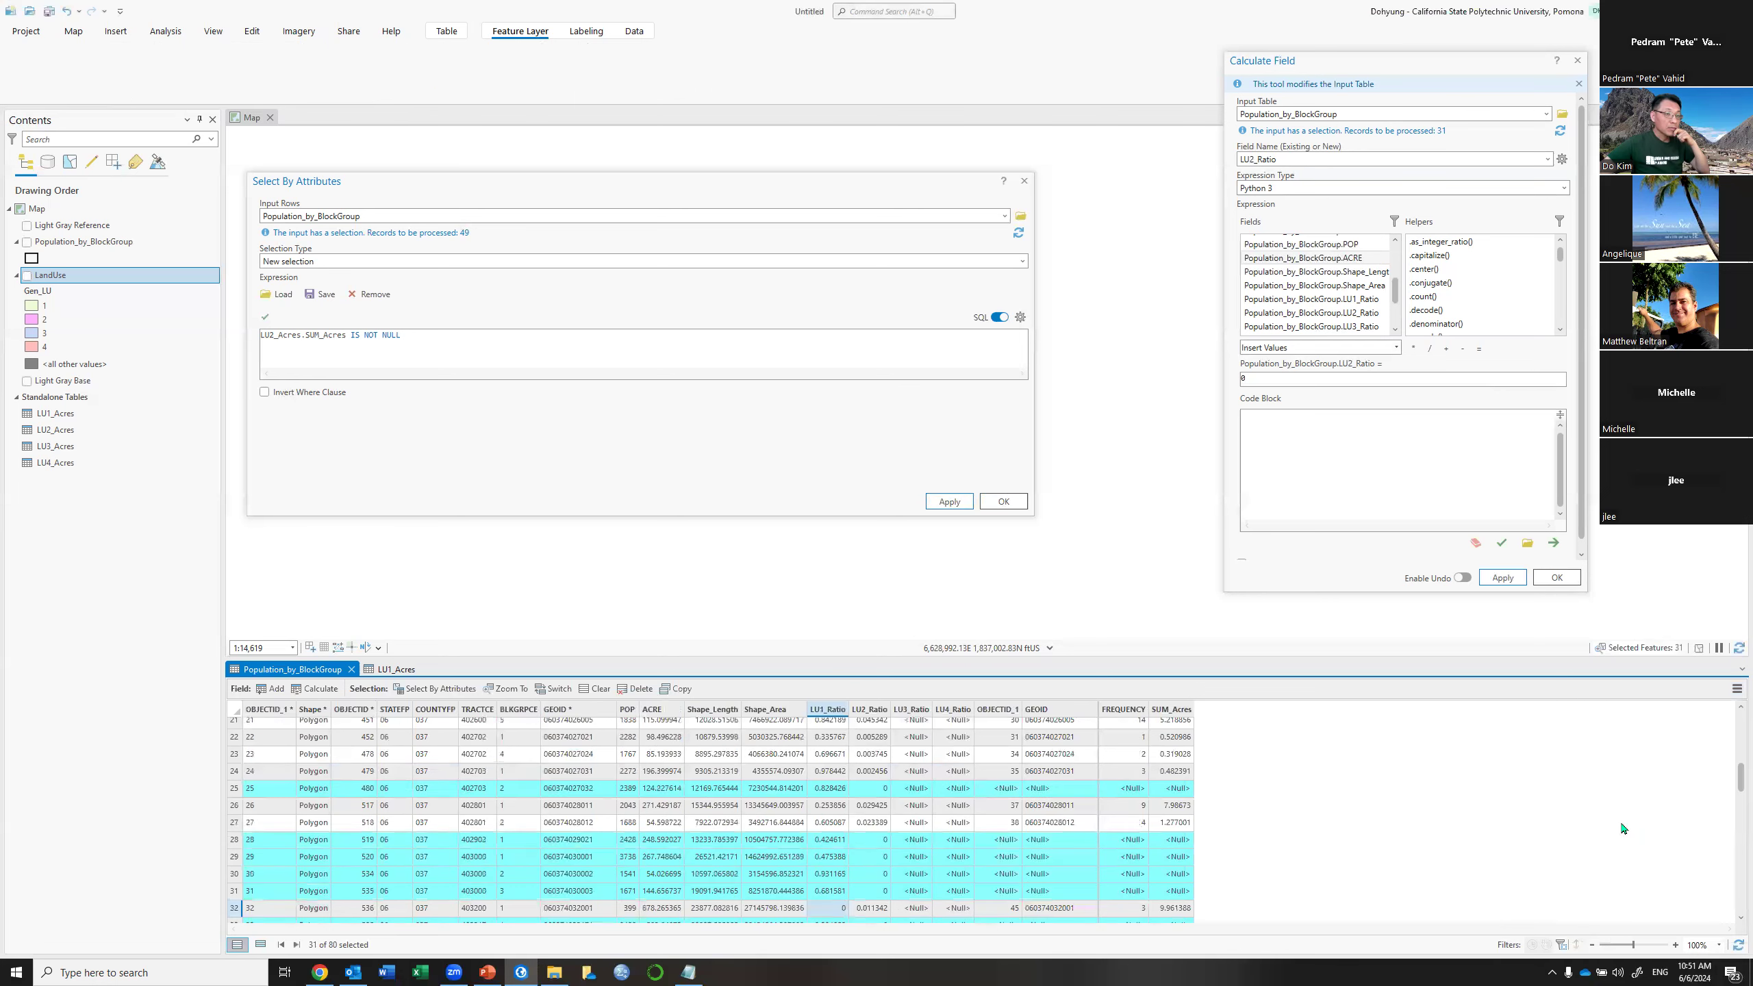
mouse_move(1635, 822)
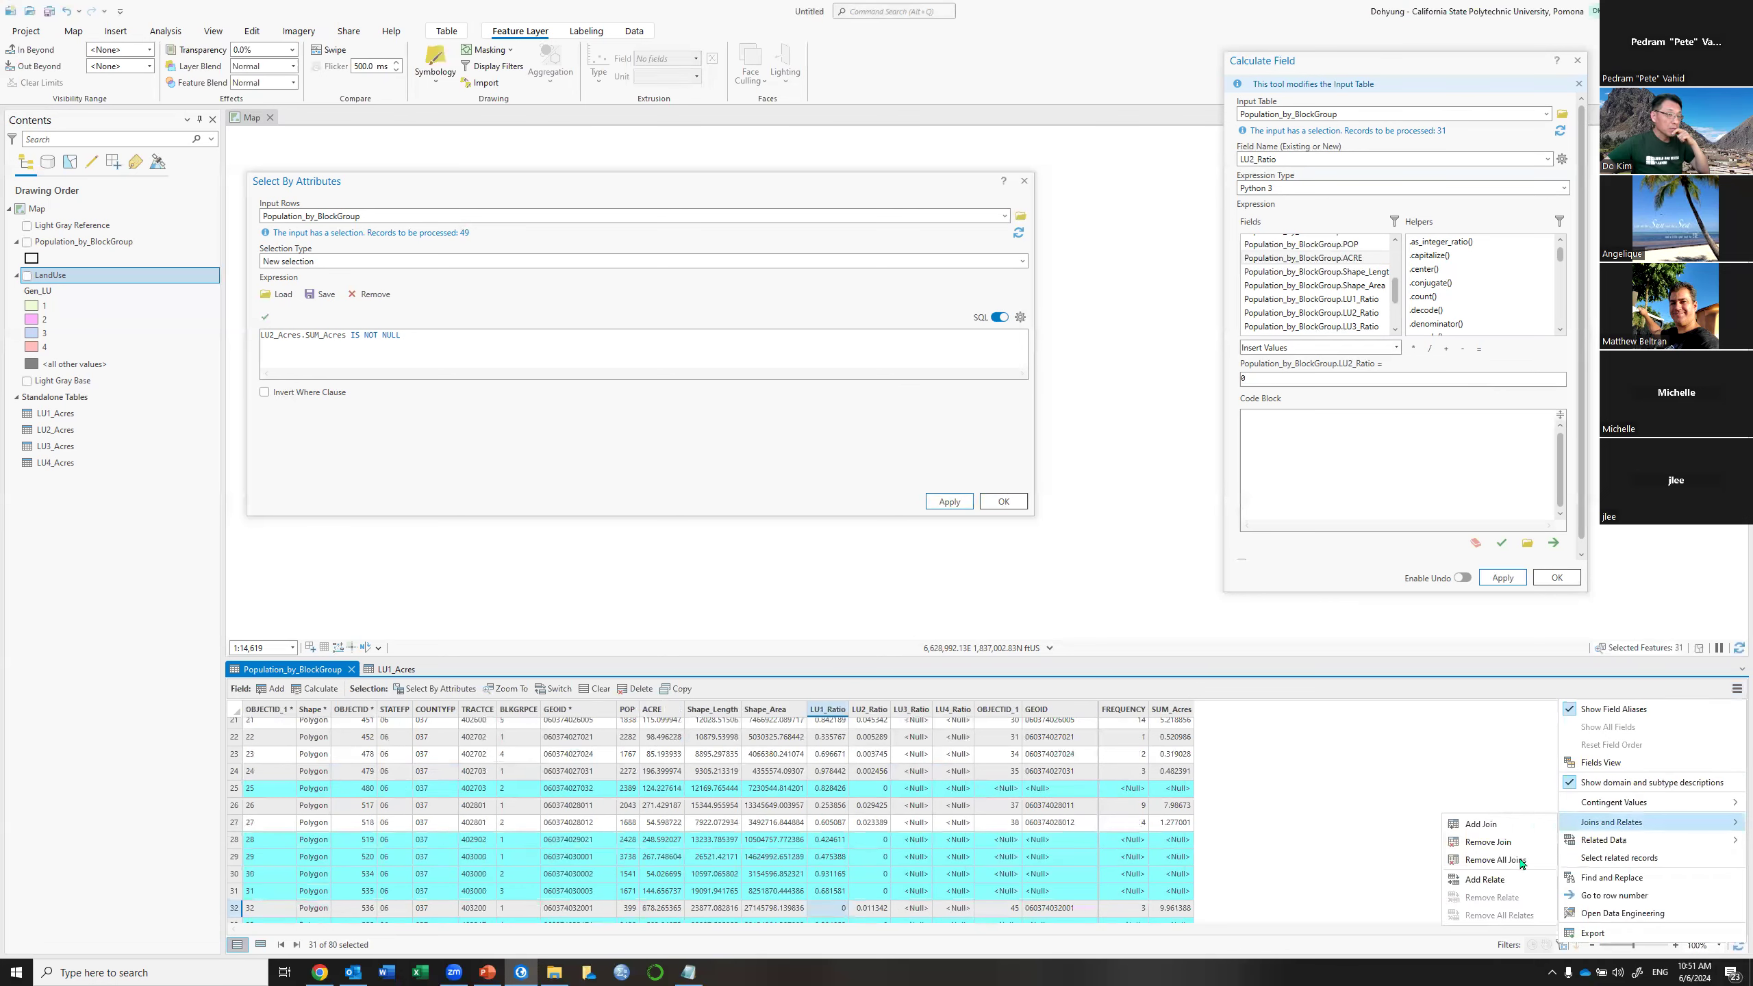
click(1521, 860)
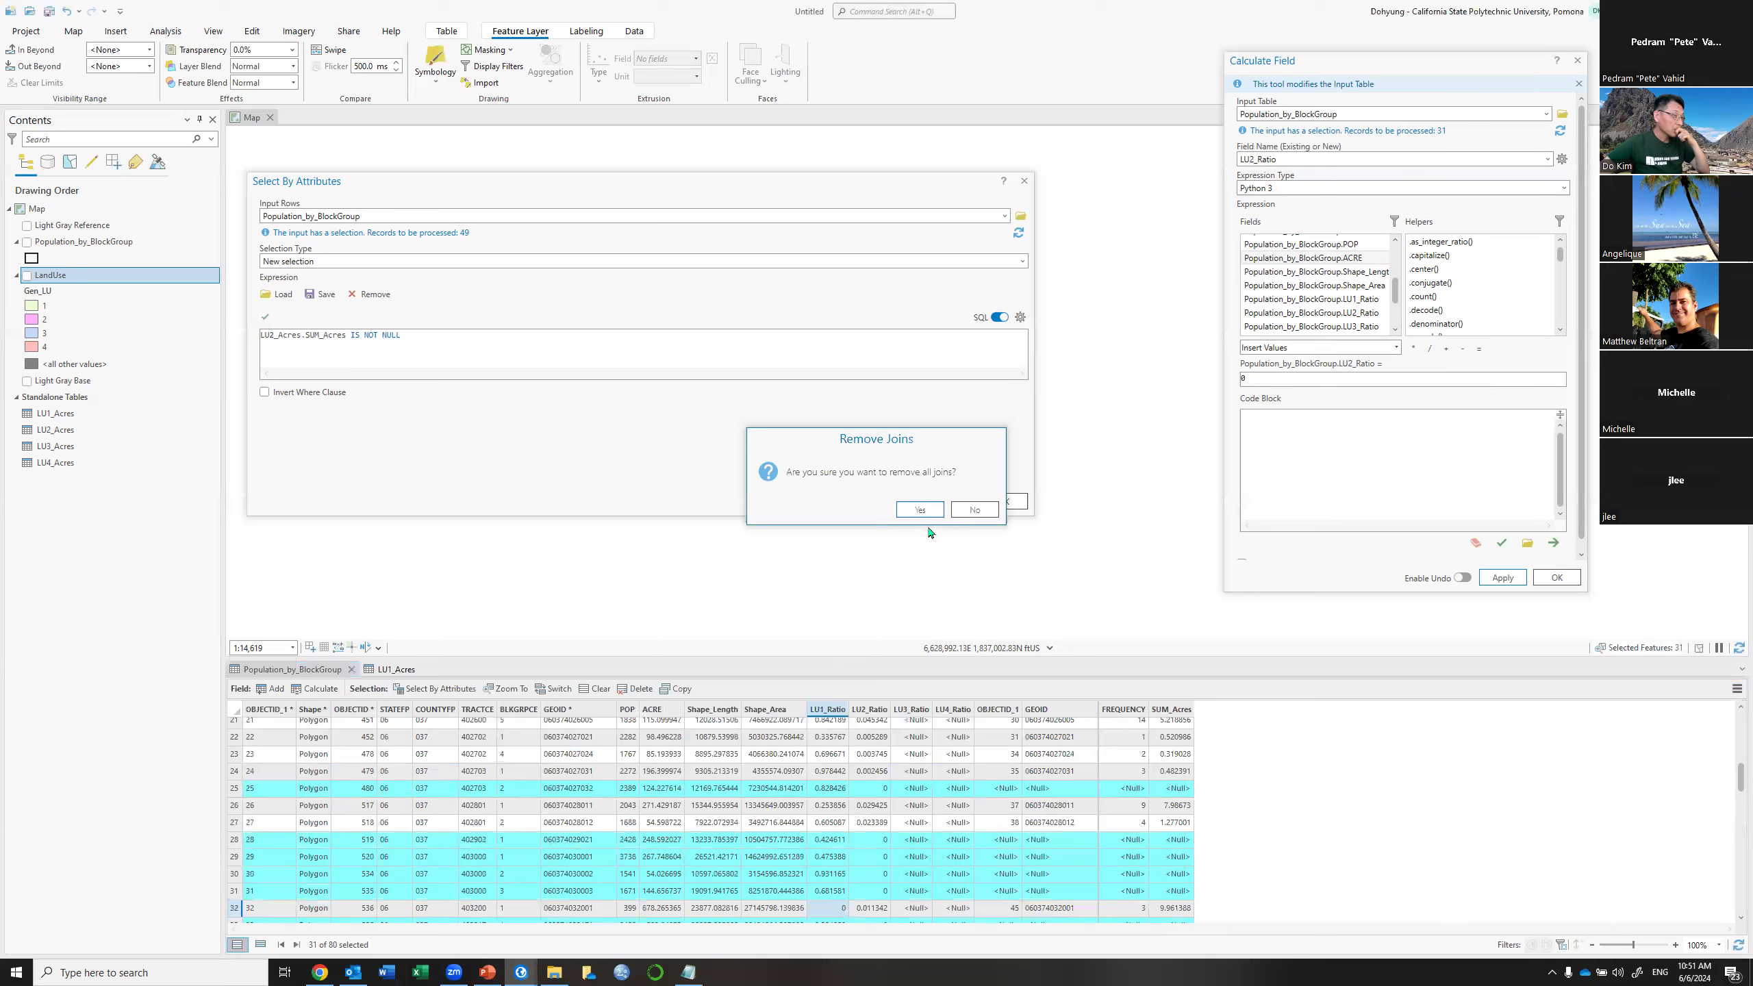
click(920, 509)
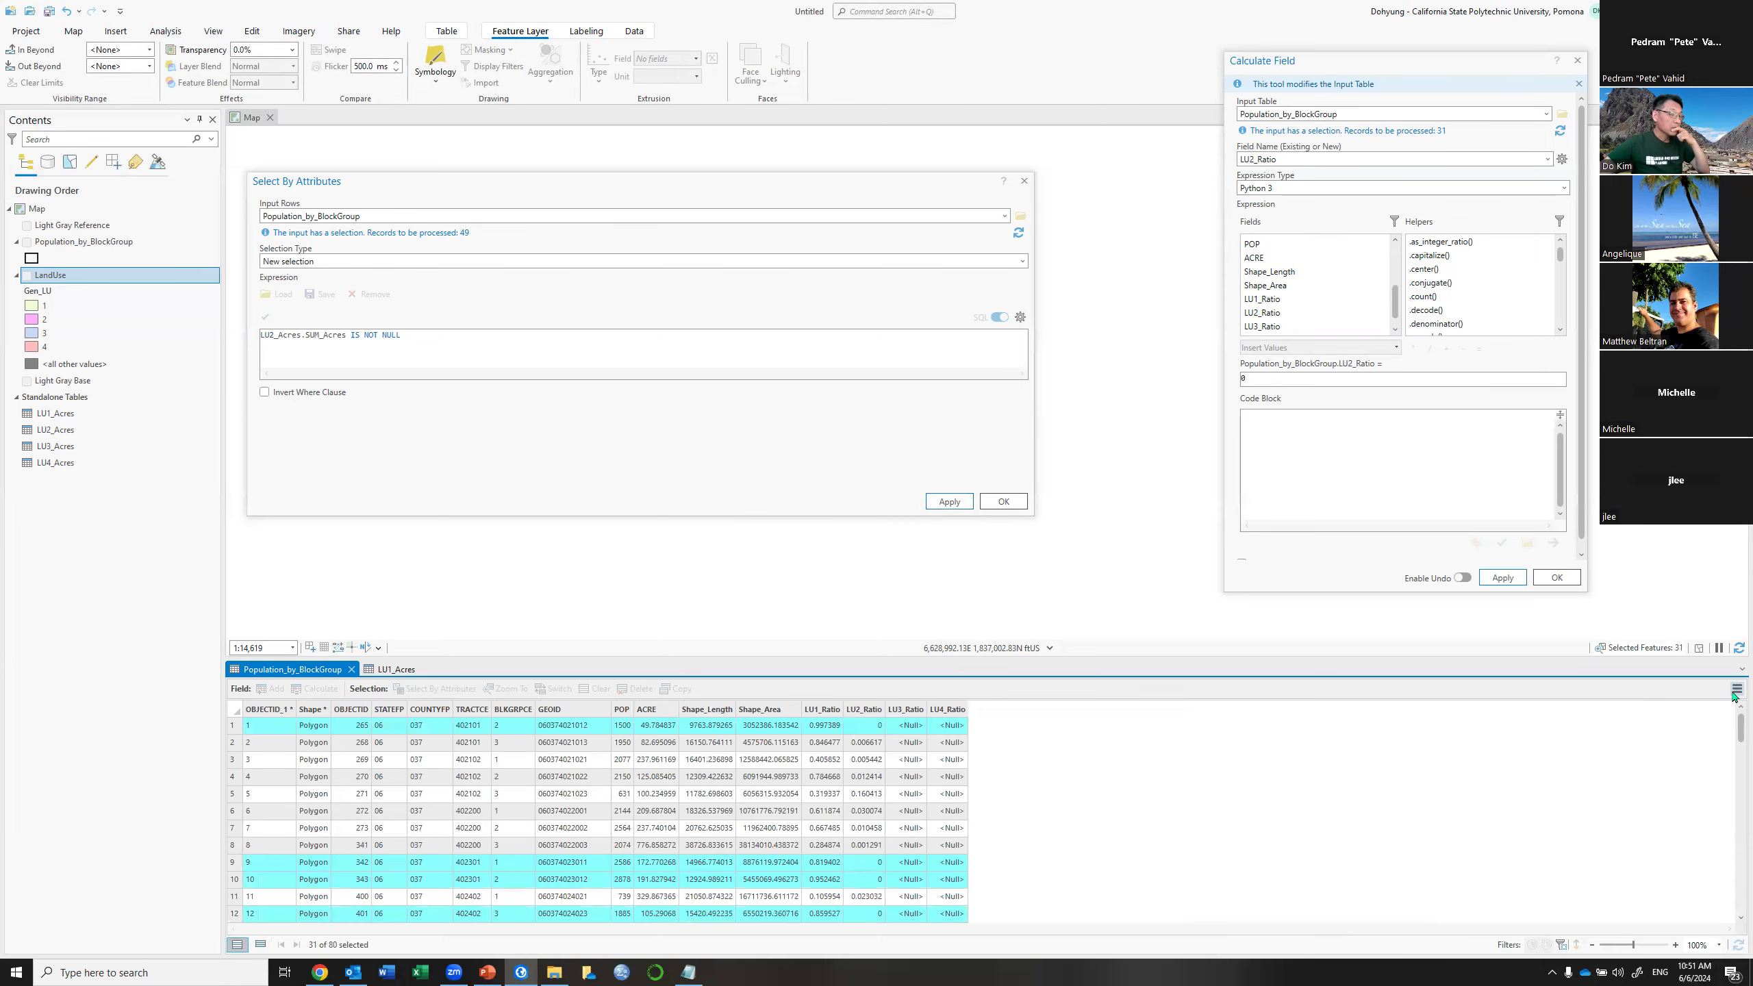
Add a join of LU3_Acres to the block group layer, using GEOID as both join fields
click(1737, 689)
mouse_move(1594, 824)
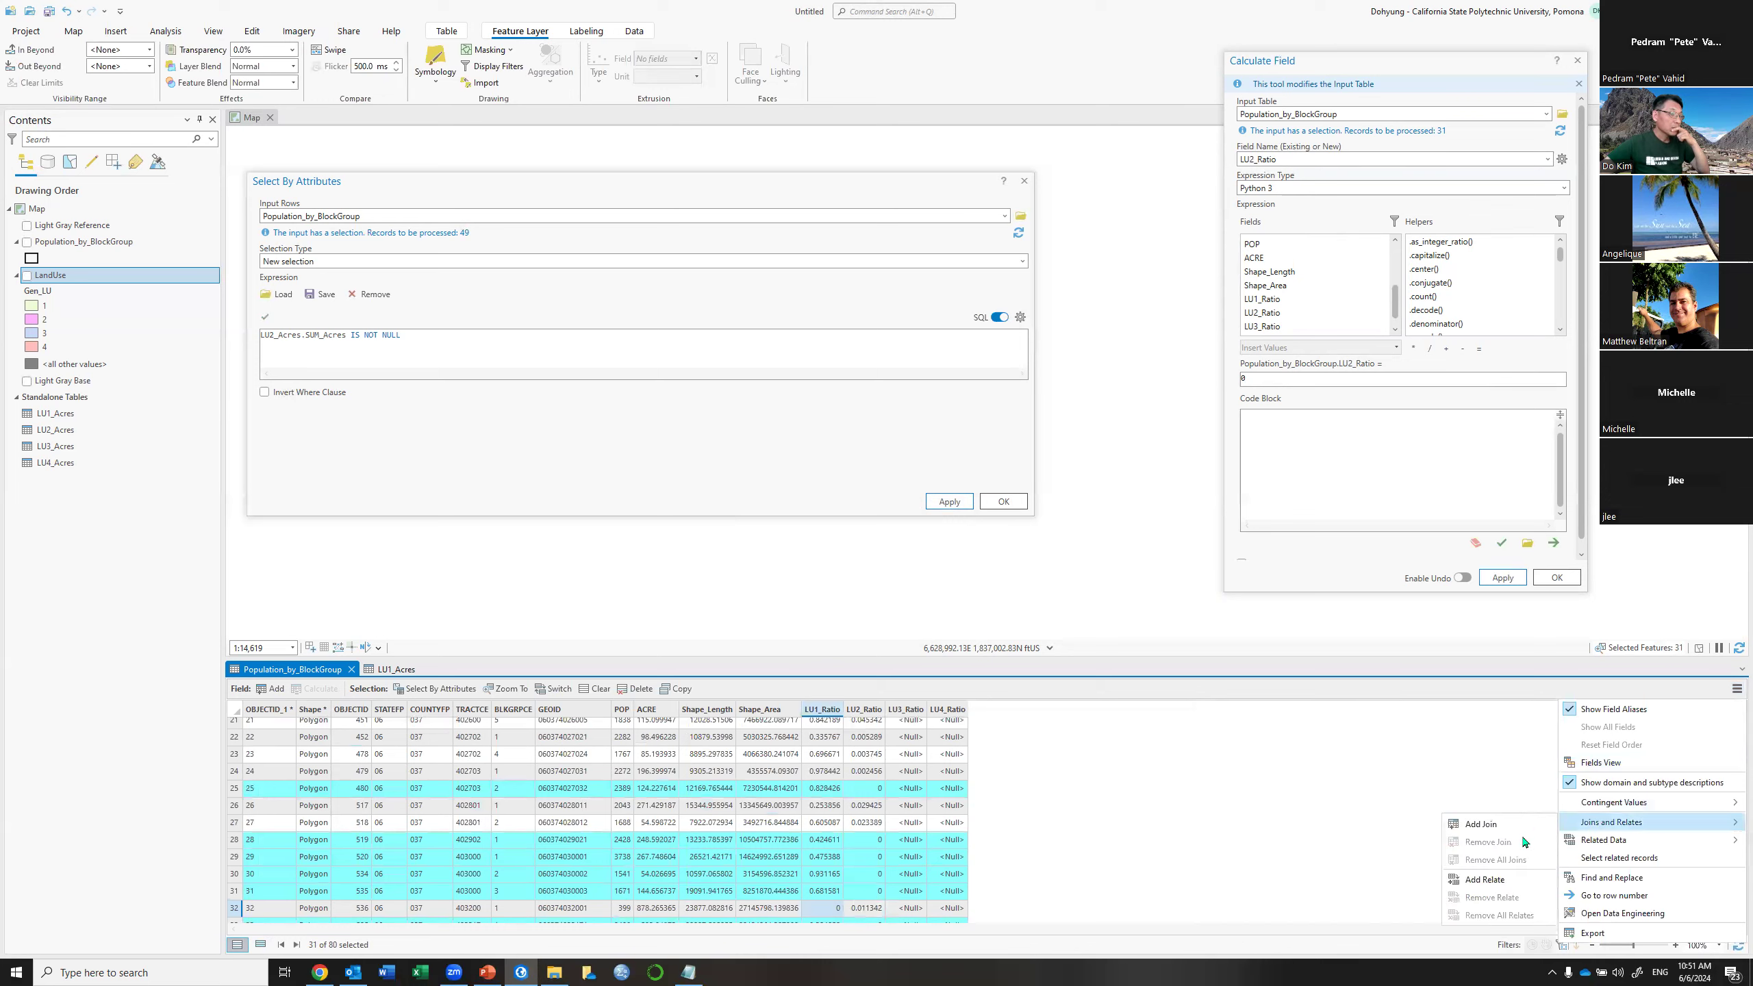
click(1482, 825)
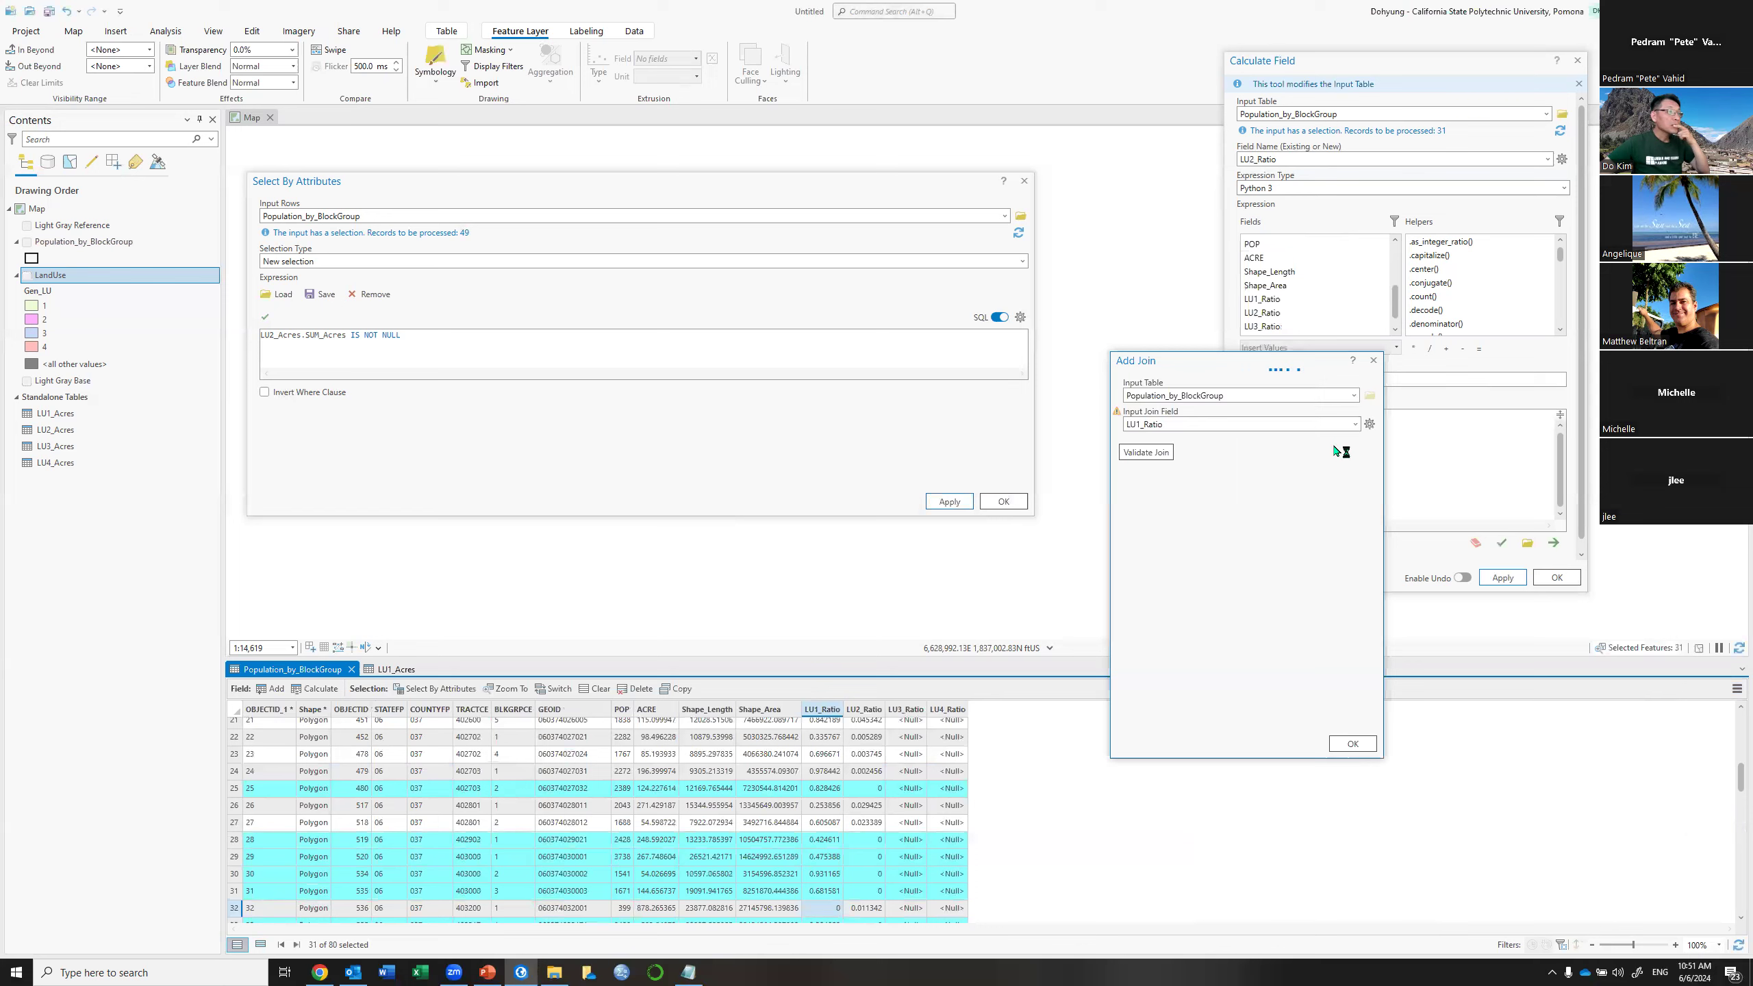
click(1355, 425)
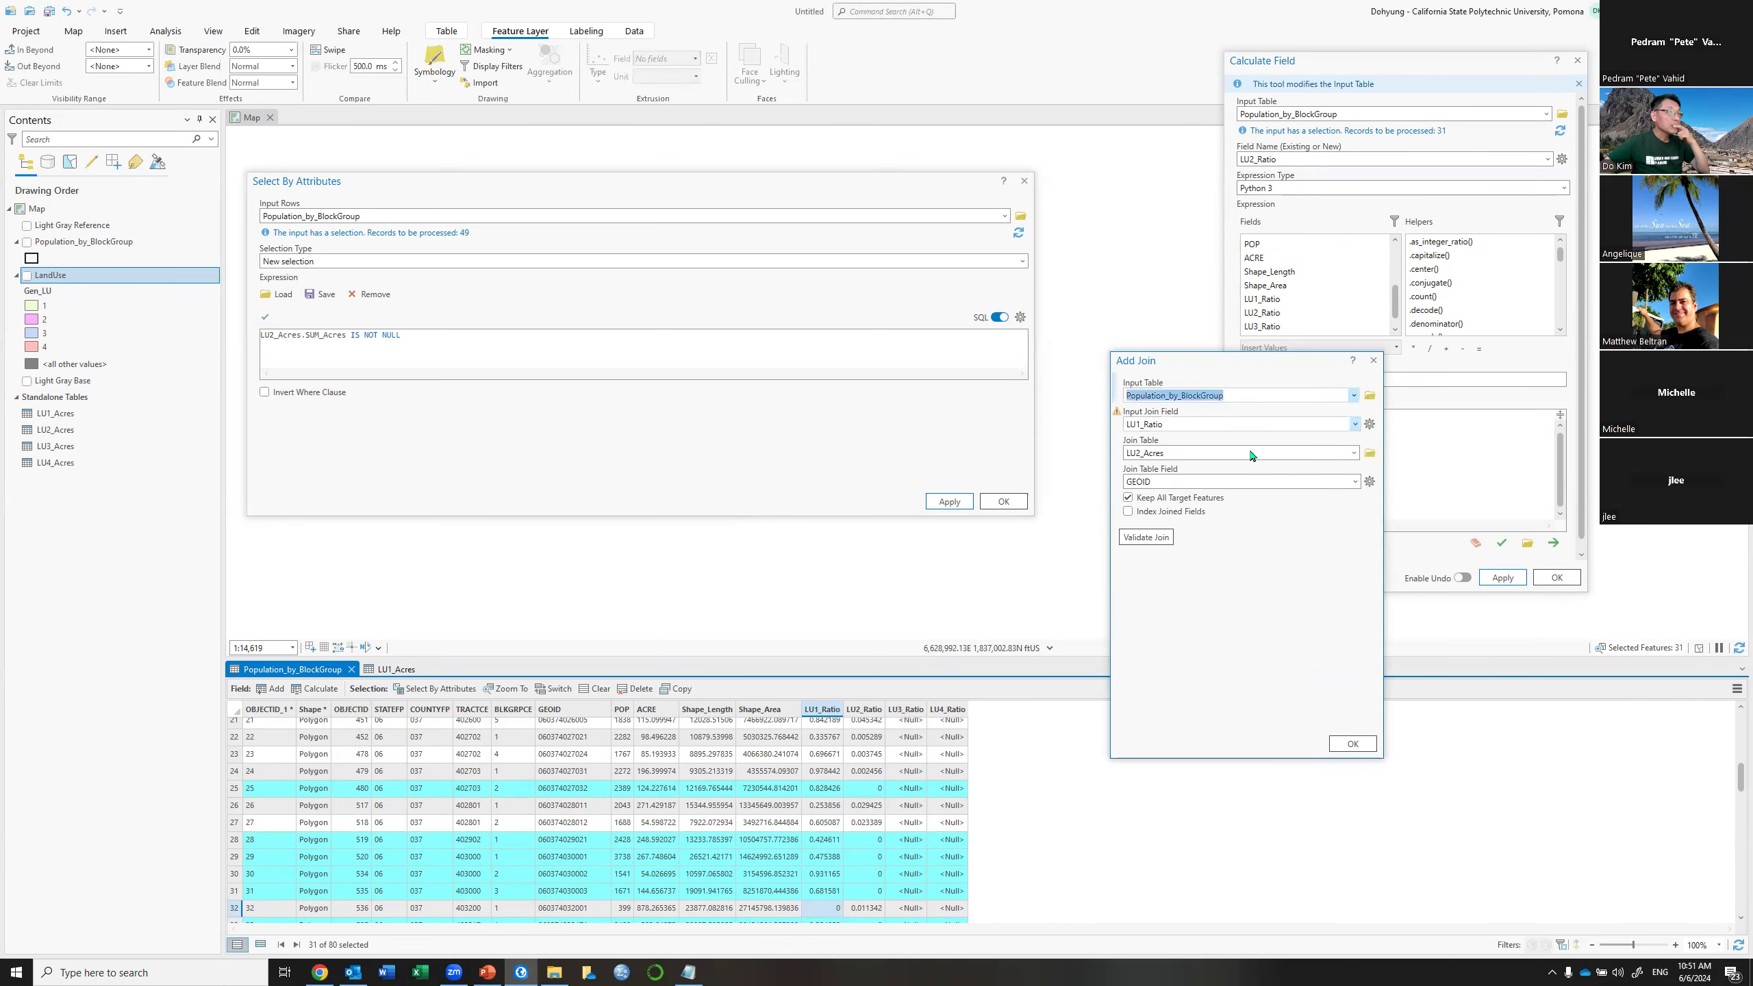
click(1144, 530)
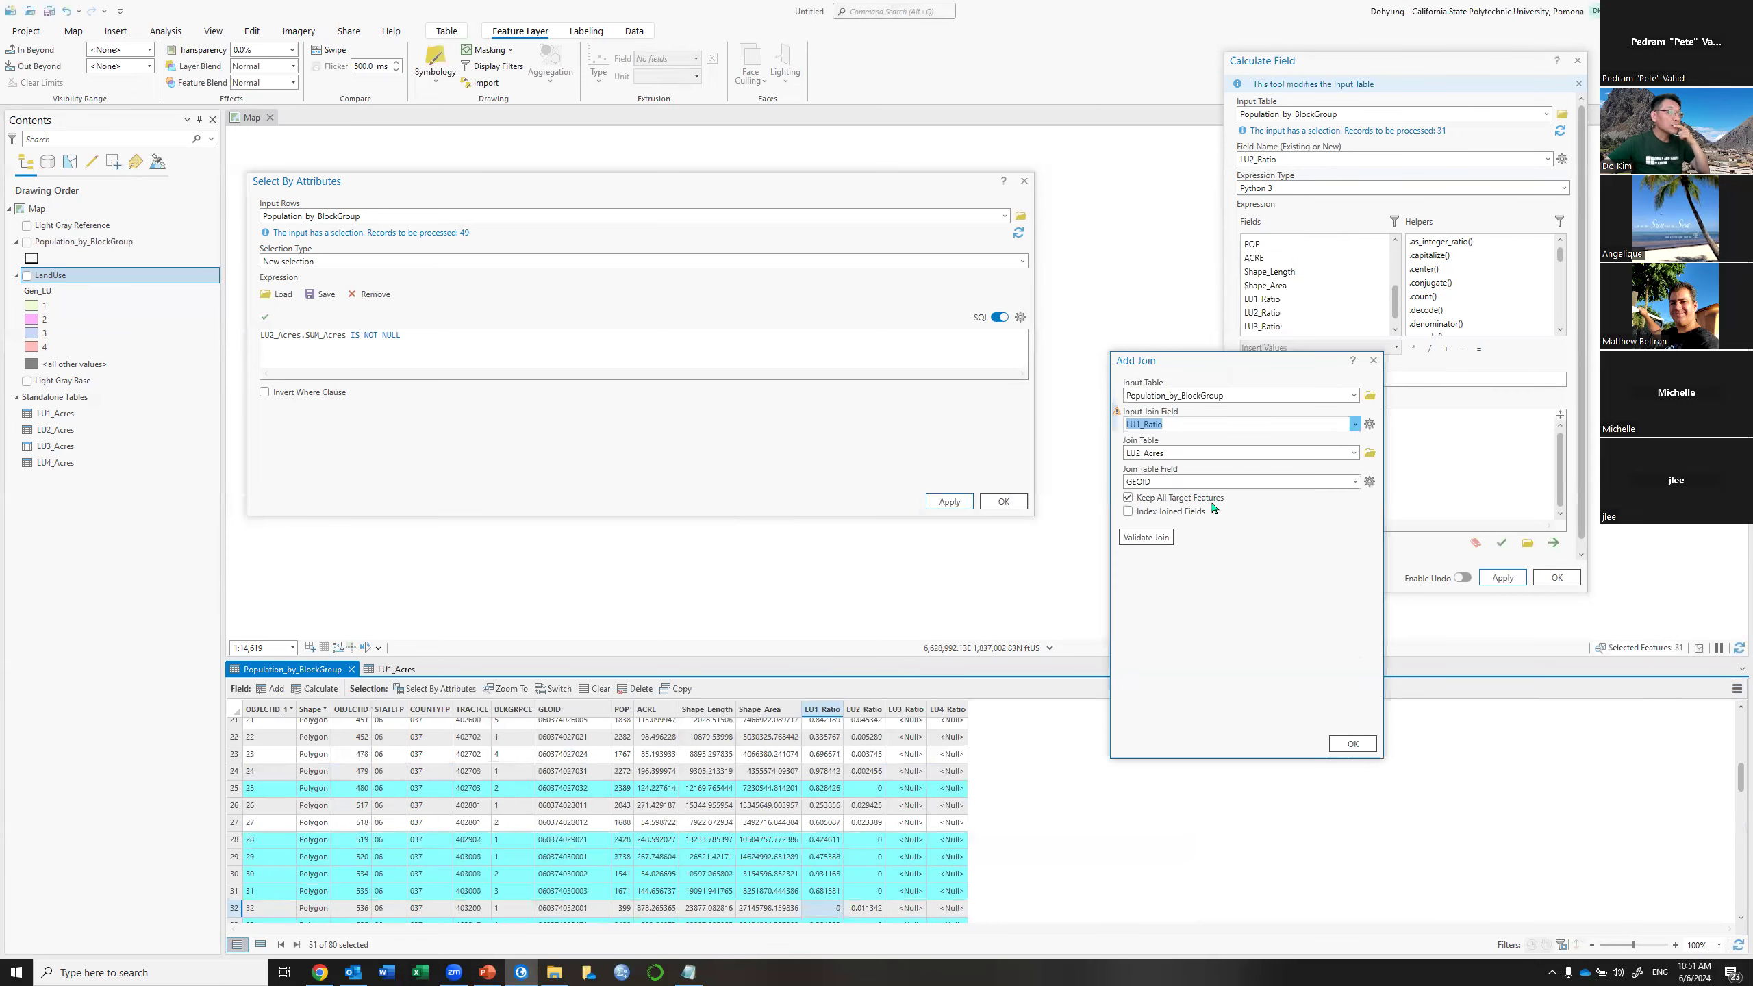
click(1355, 455)
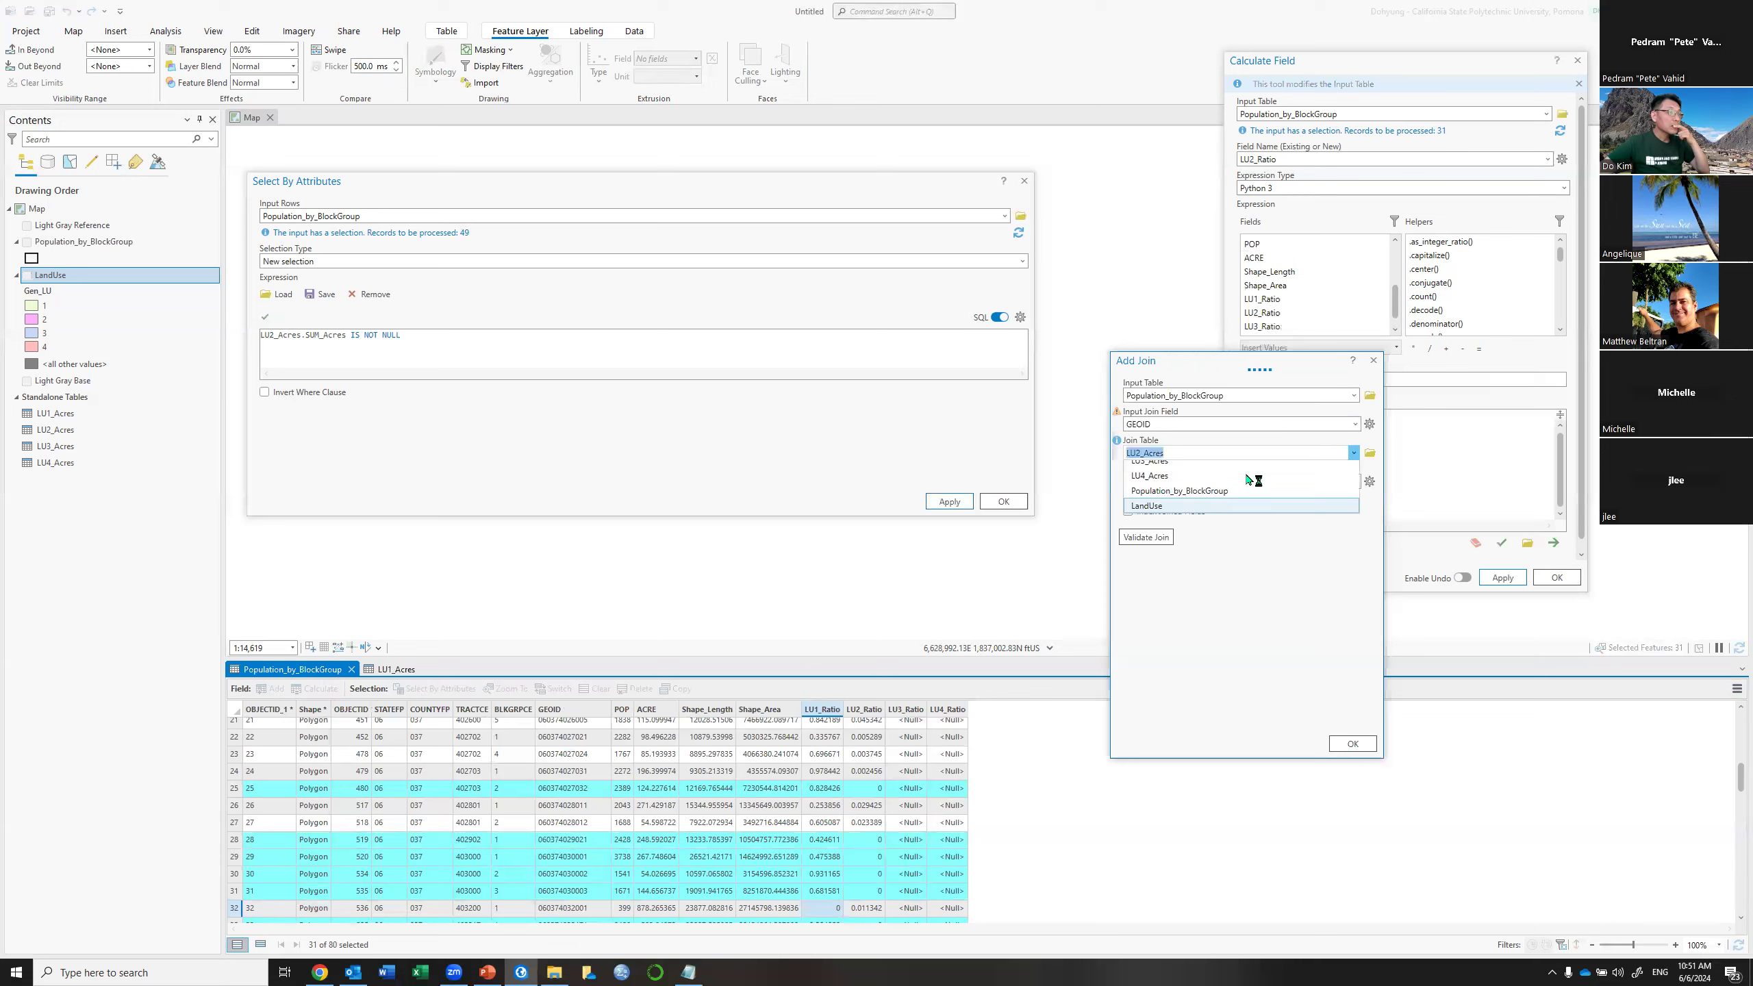
click(1186, 506)
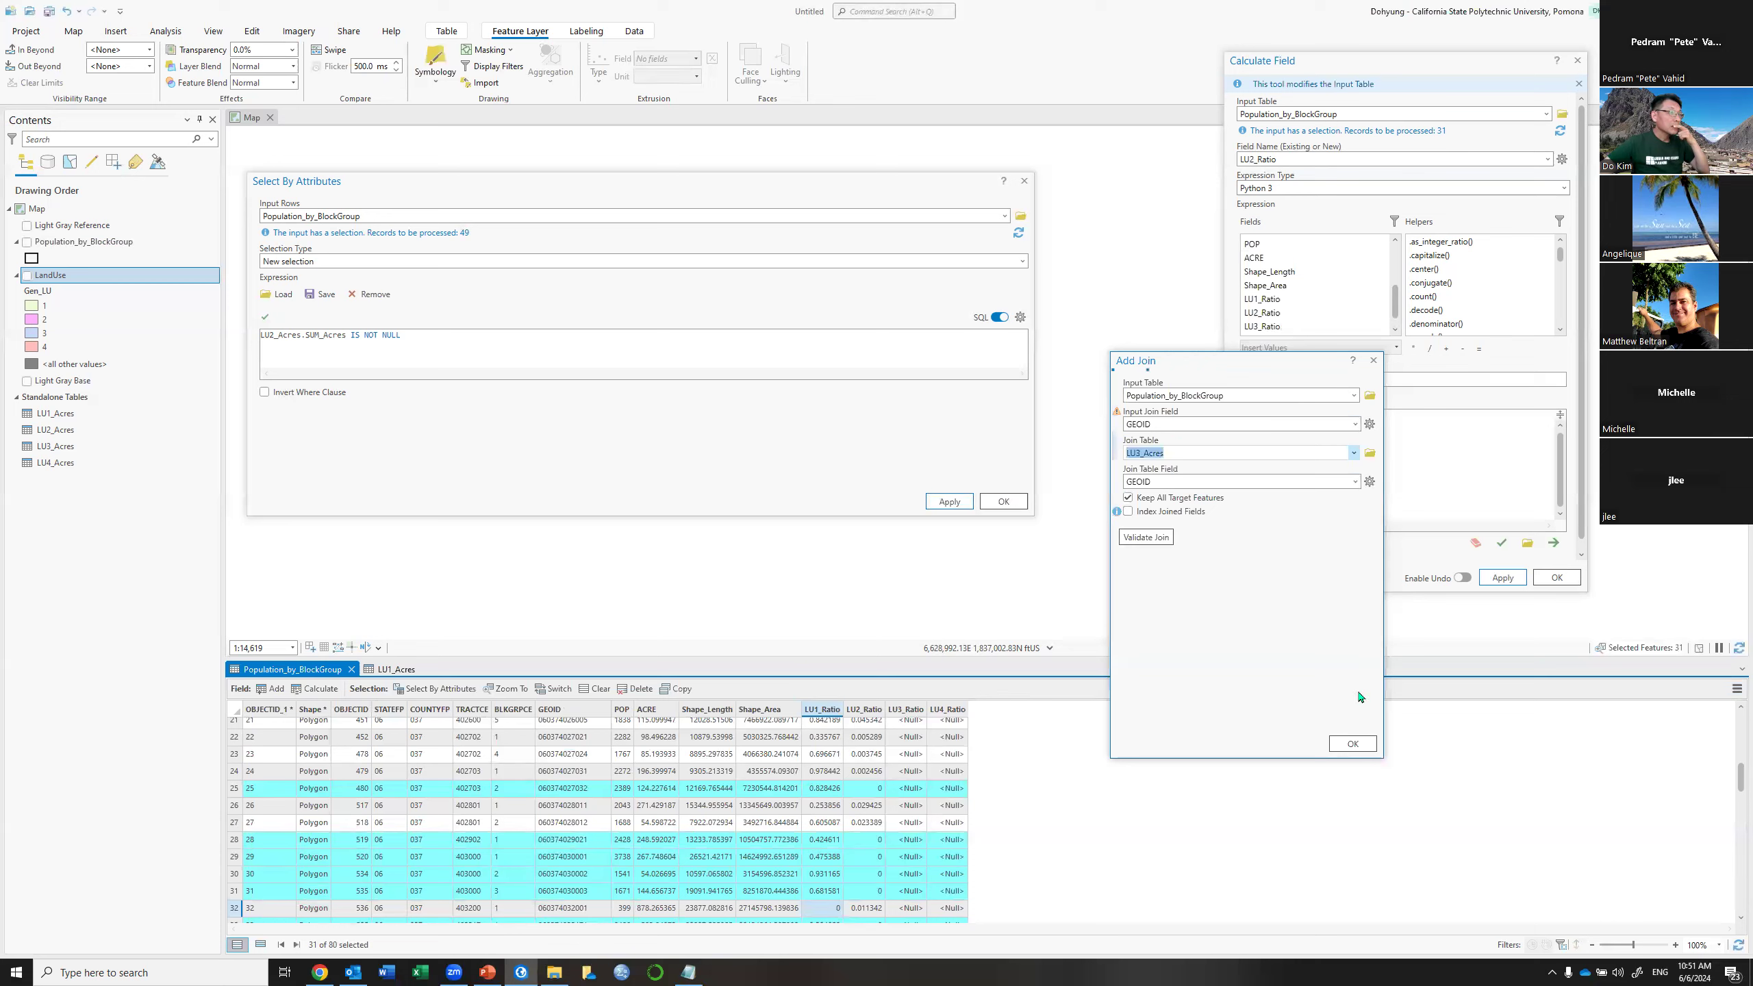
click(1352, 744)
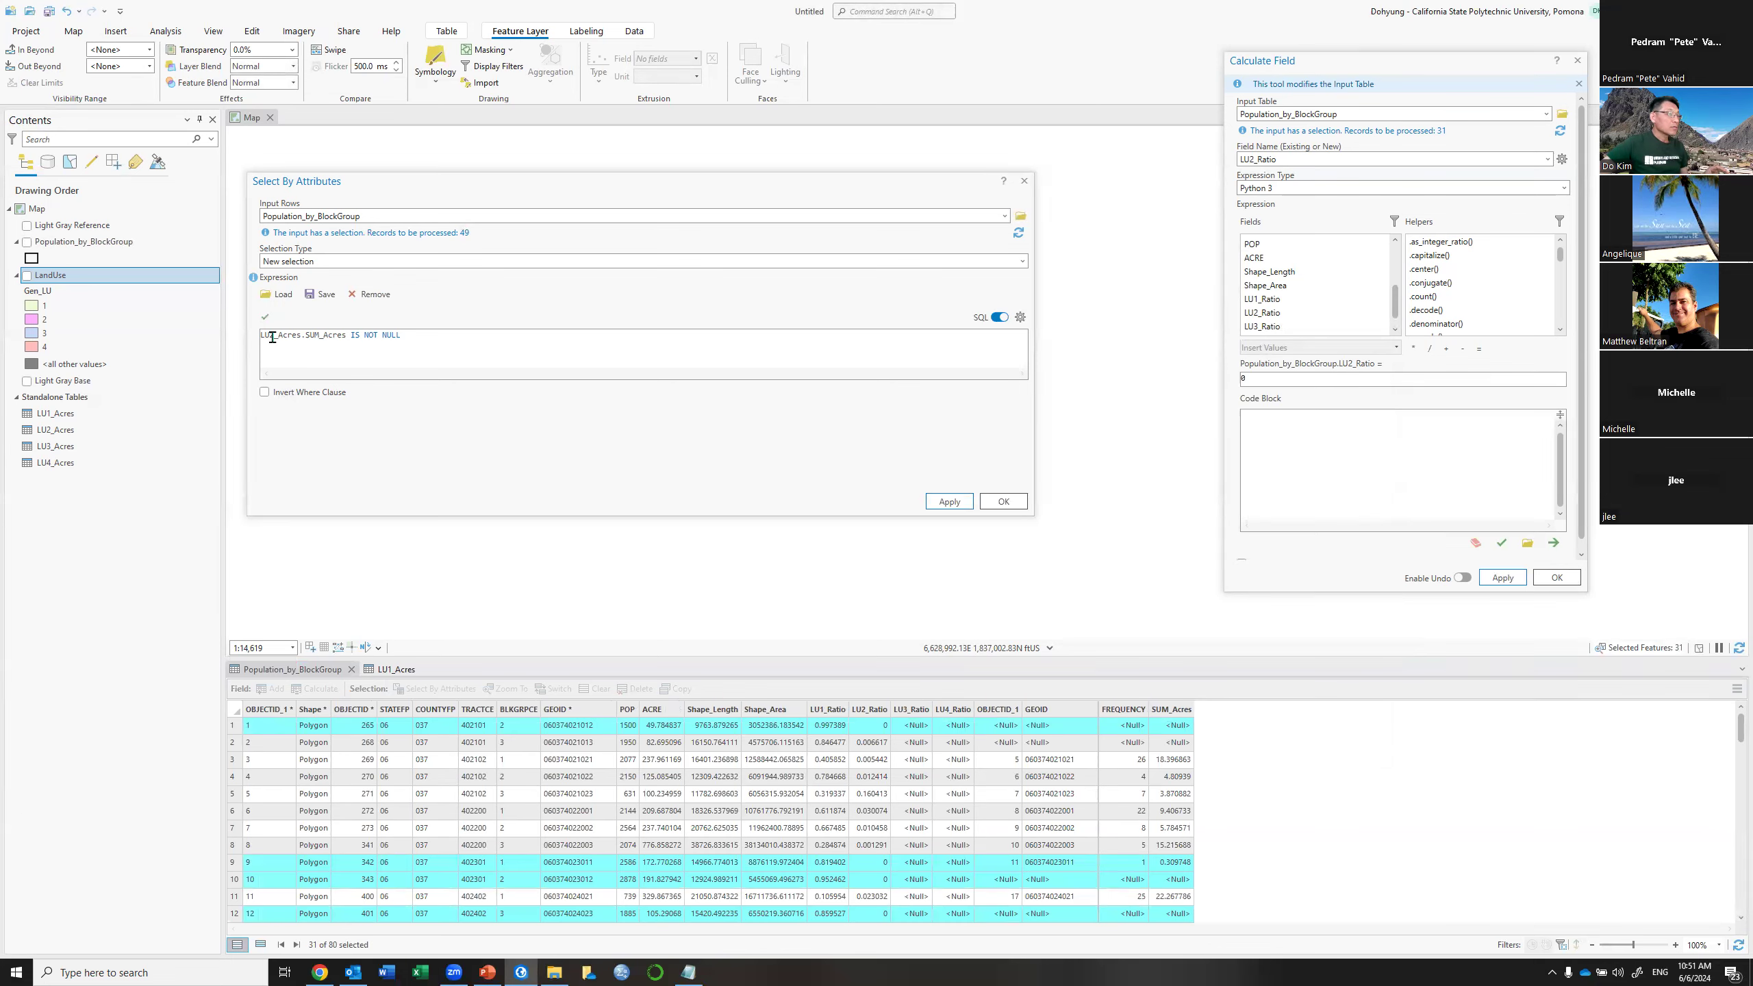
Apply the LU3_Acres.SUM_Acres IS NOT NULL query, selecting 56 of 80 block groups
scroll(828, 780, down, 4)
scroll(828, 780, down, 2)
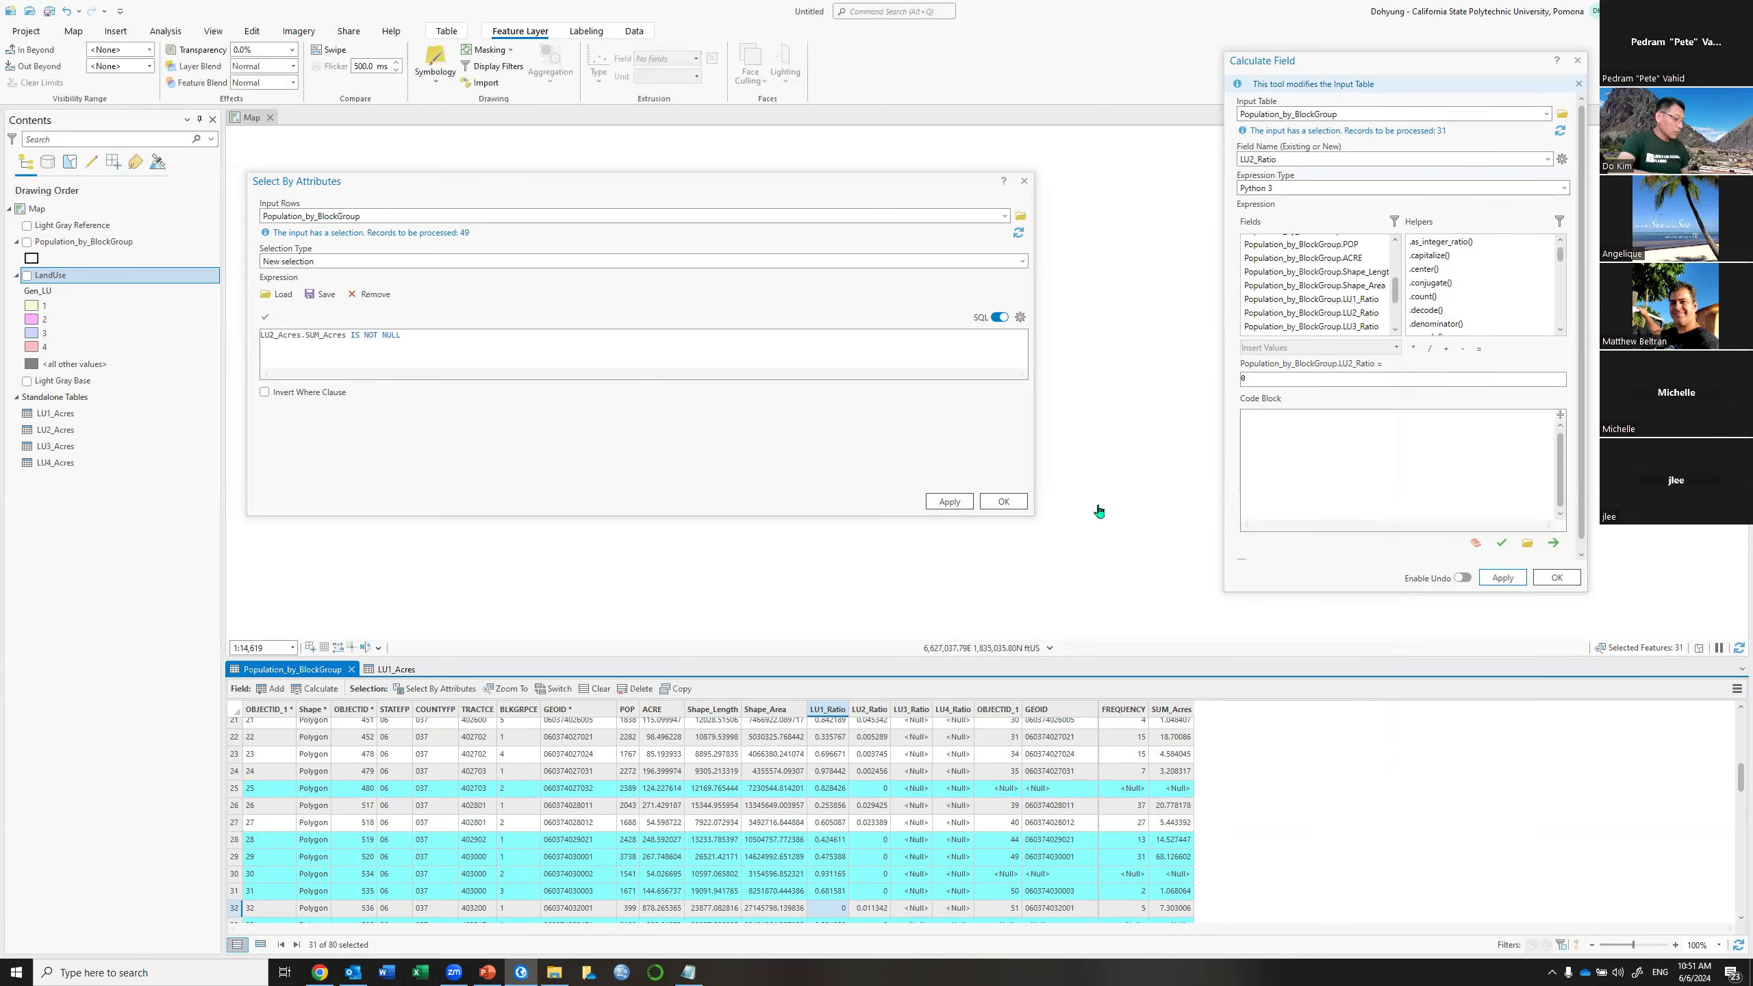
text(3)
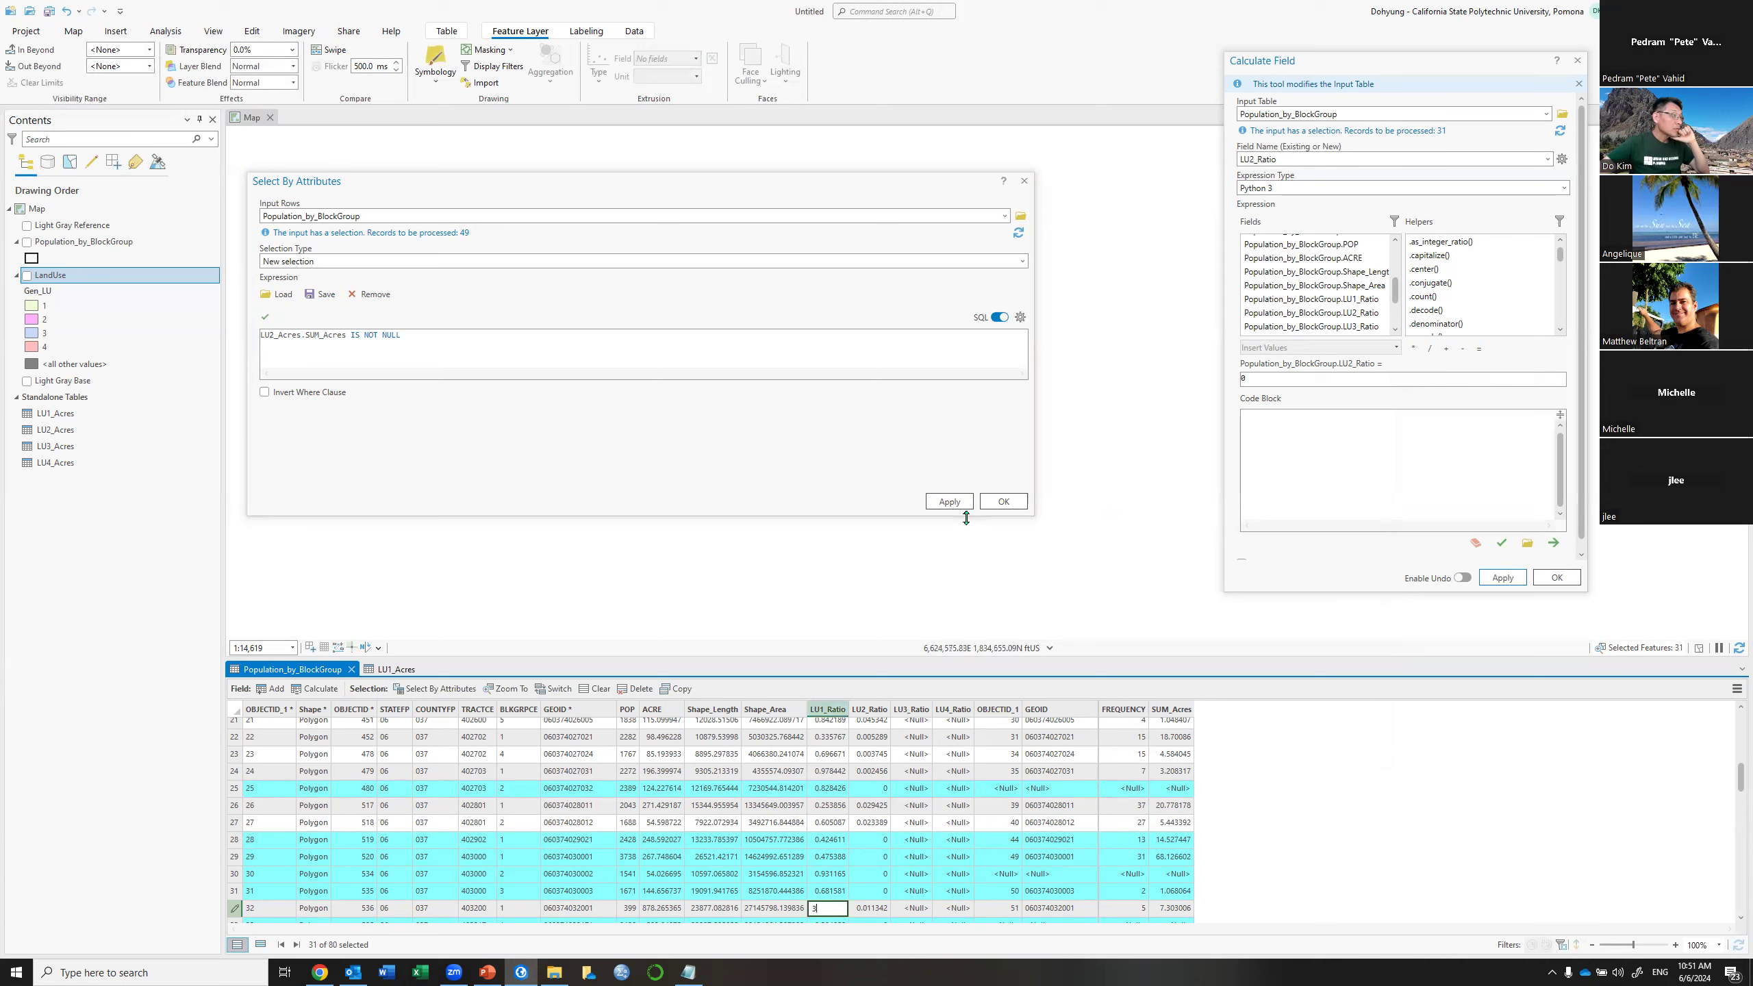
click(952, 502)
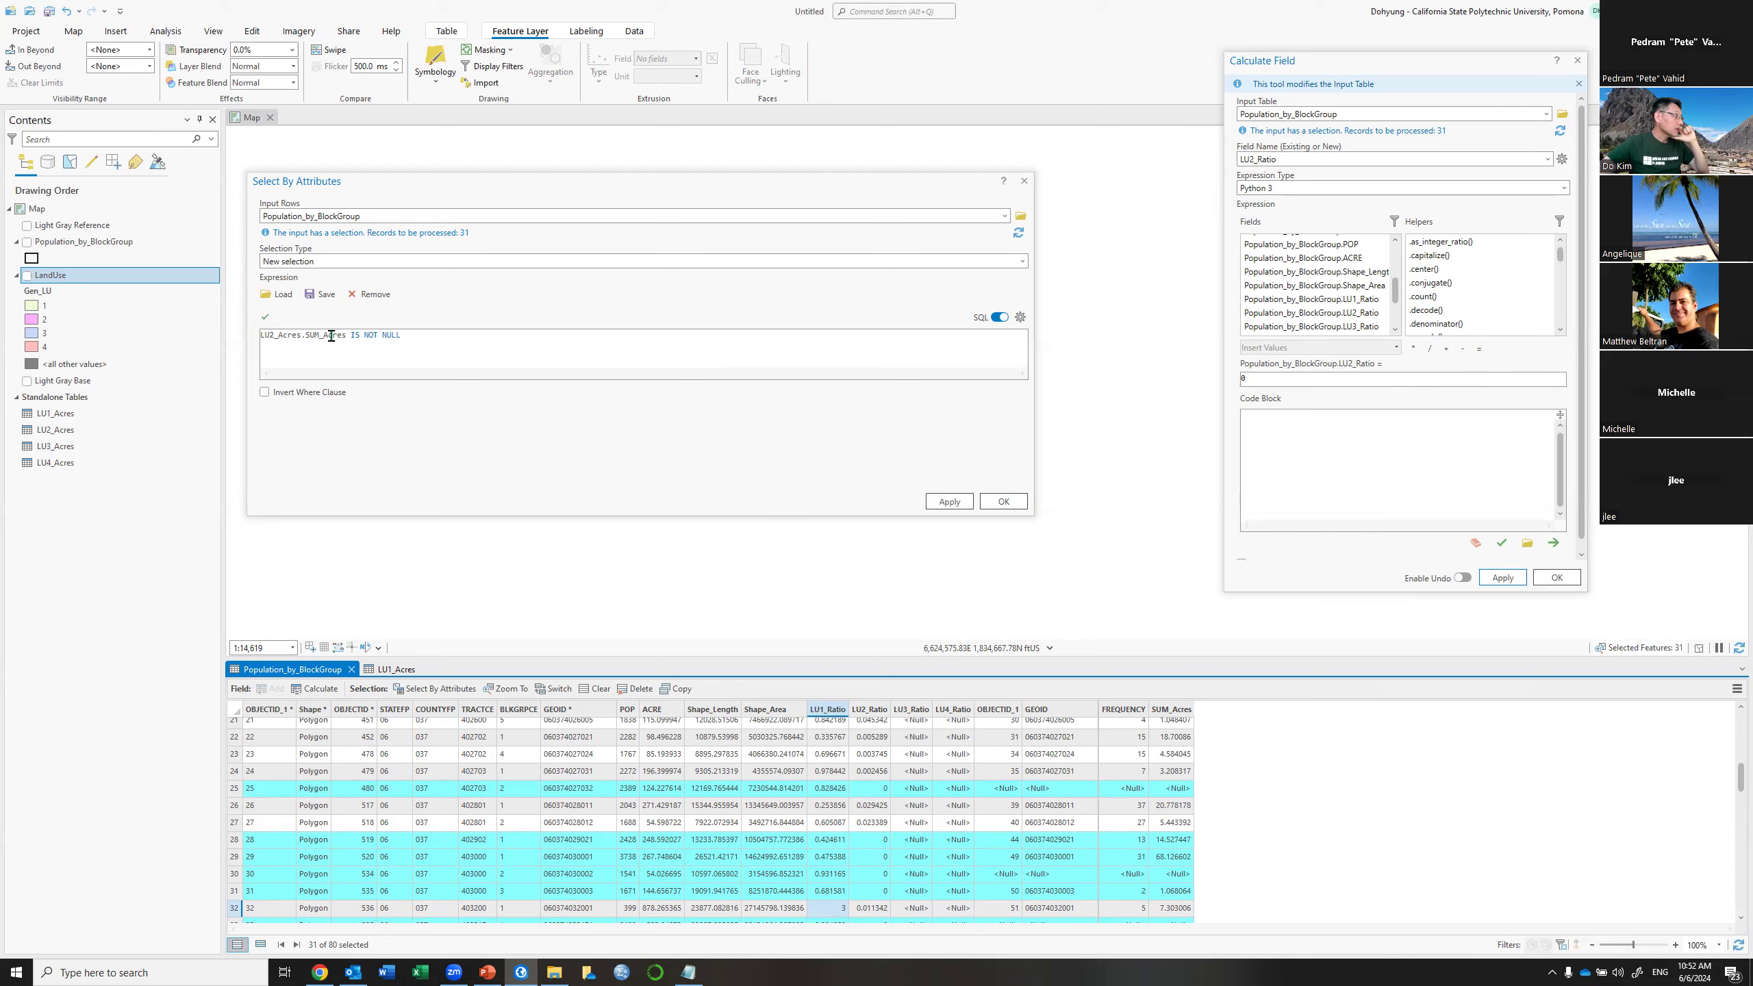
click(274, 373)
key(BackSpace)
text(3)
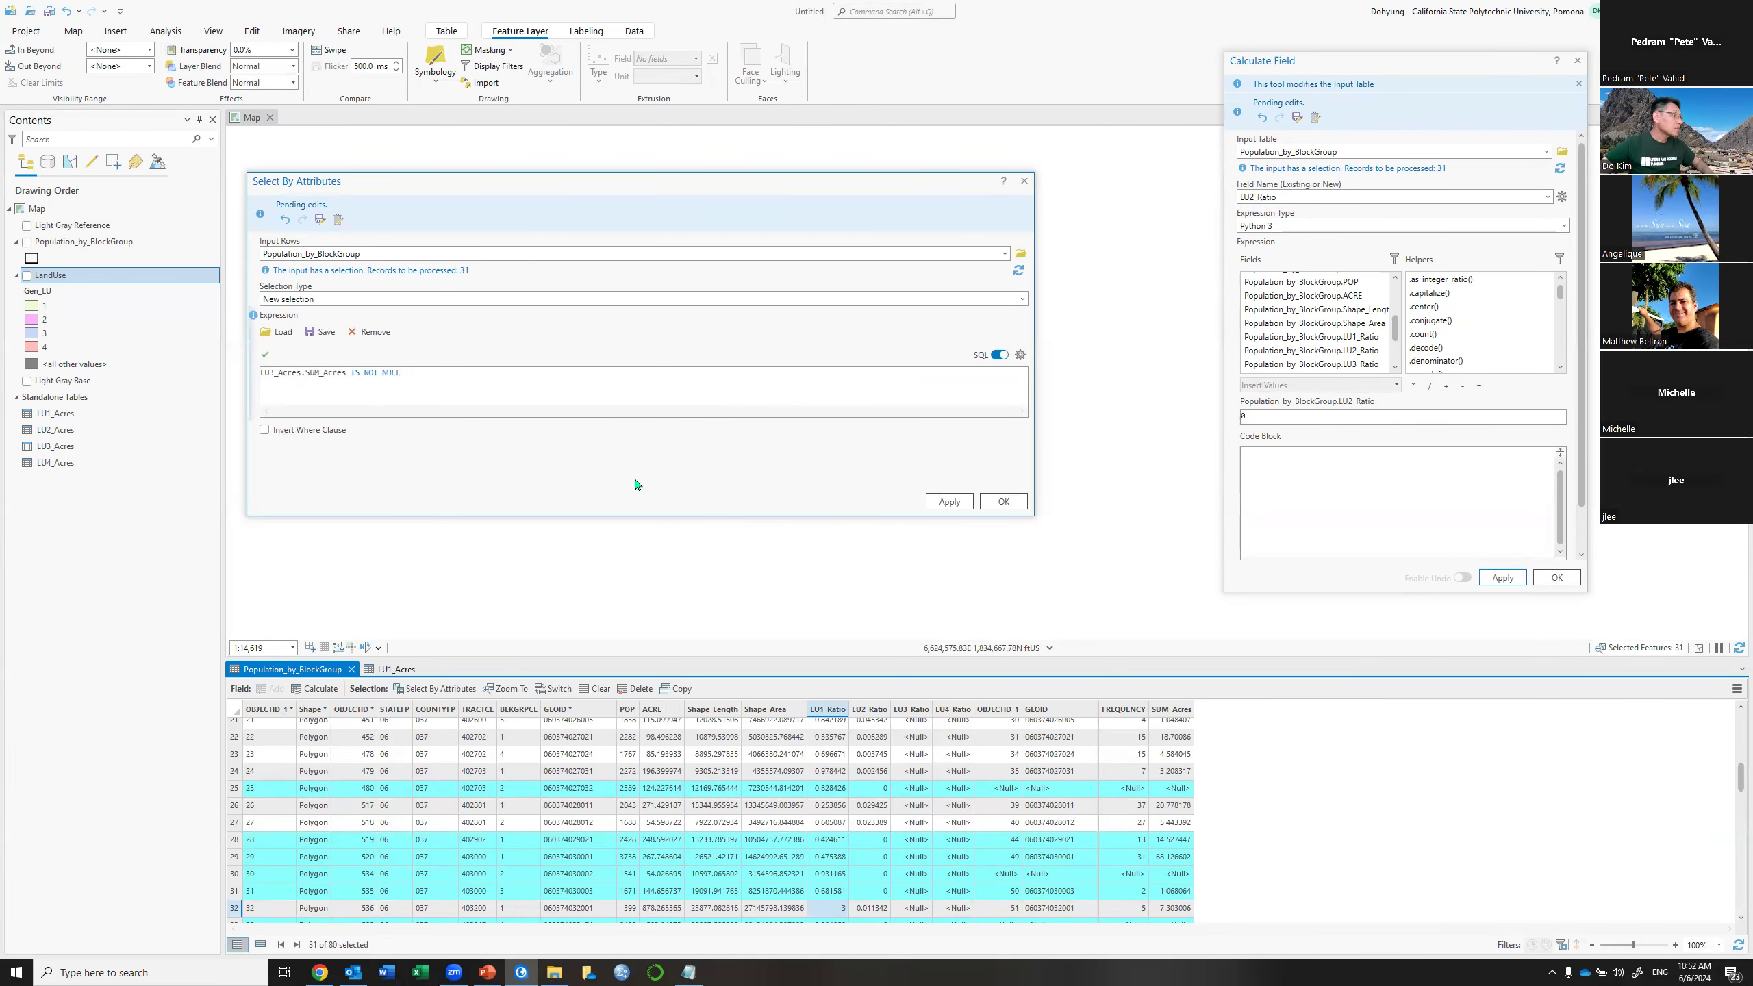
click(966, 506)
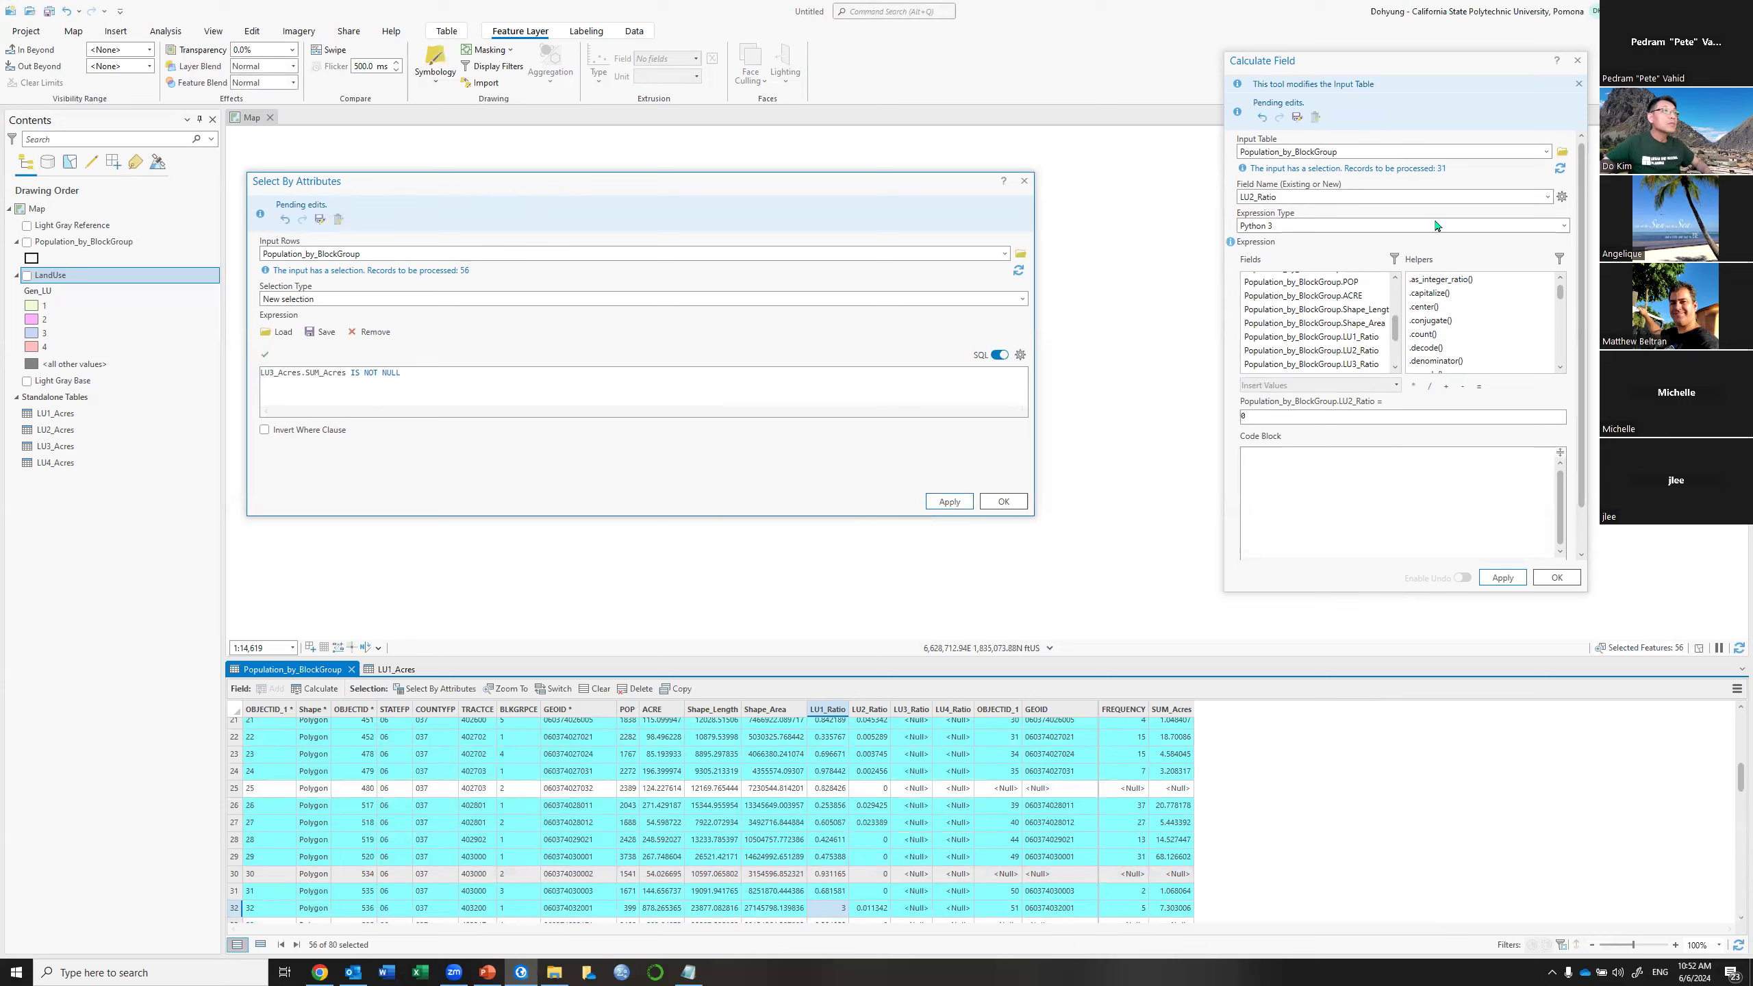
Calculate LU3_Ratio as LU3_Acres.SUM_Acres divided by block group ACRE for selected block groups
click(1550, 198)
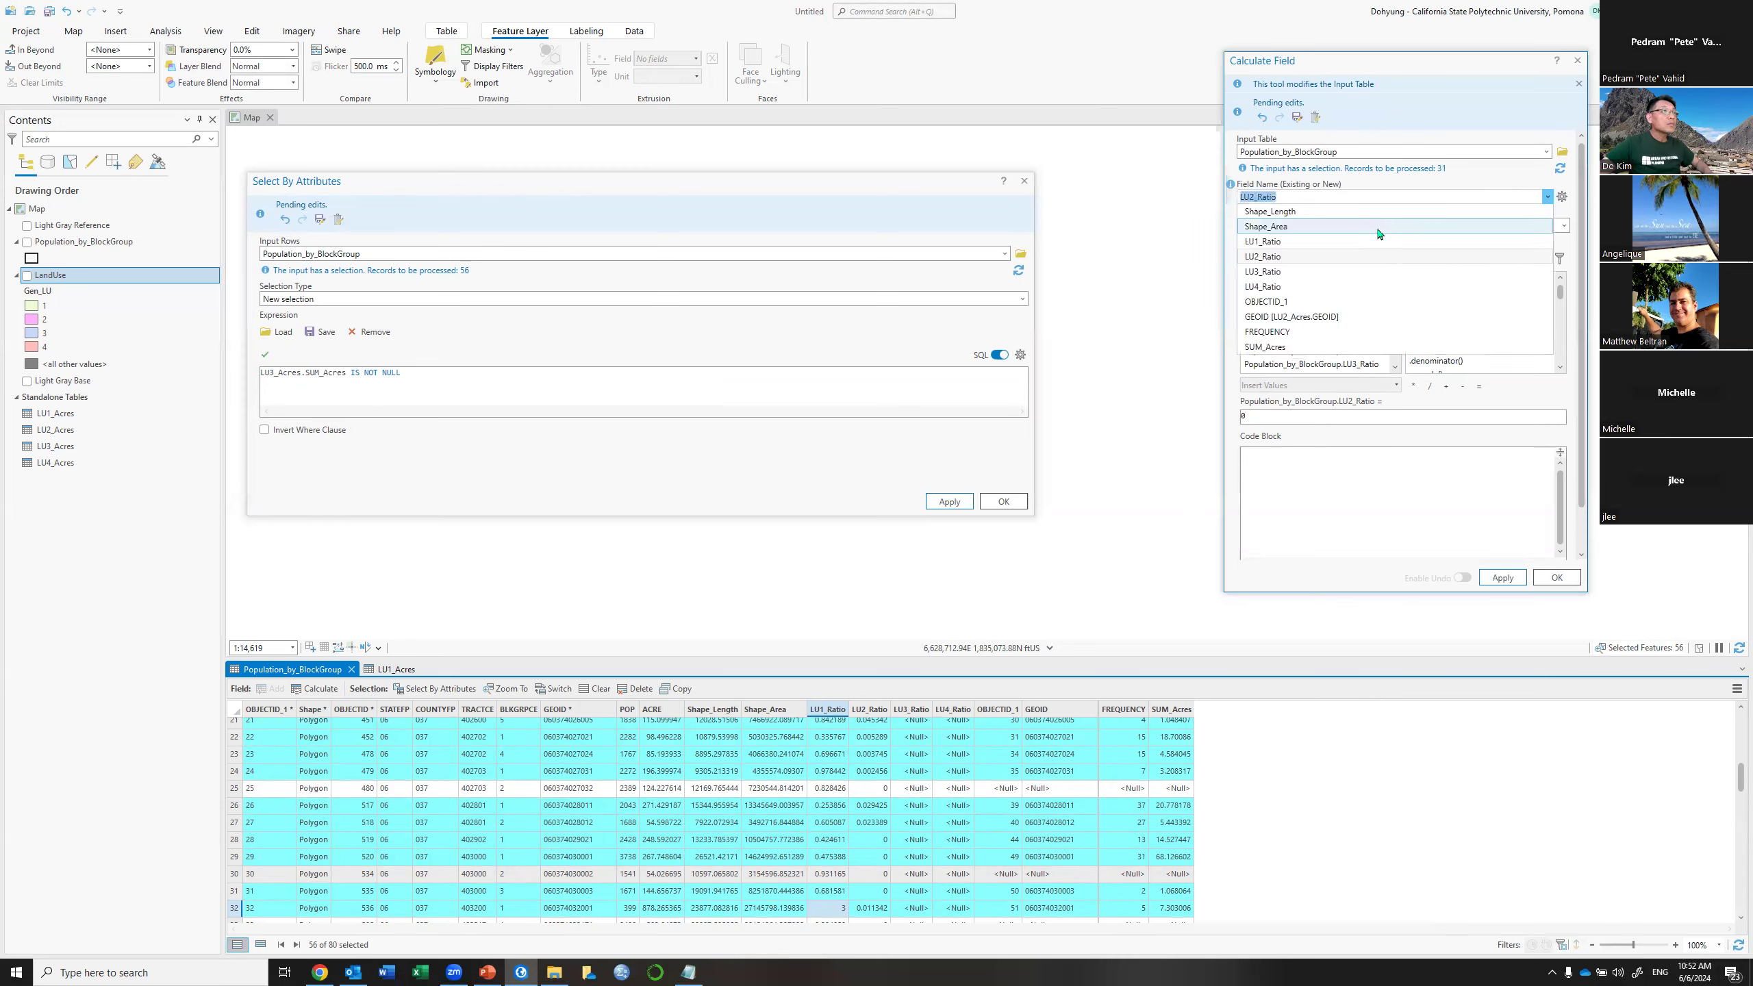
click(1265, 412)
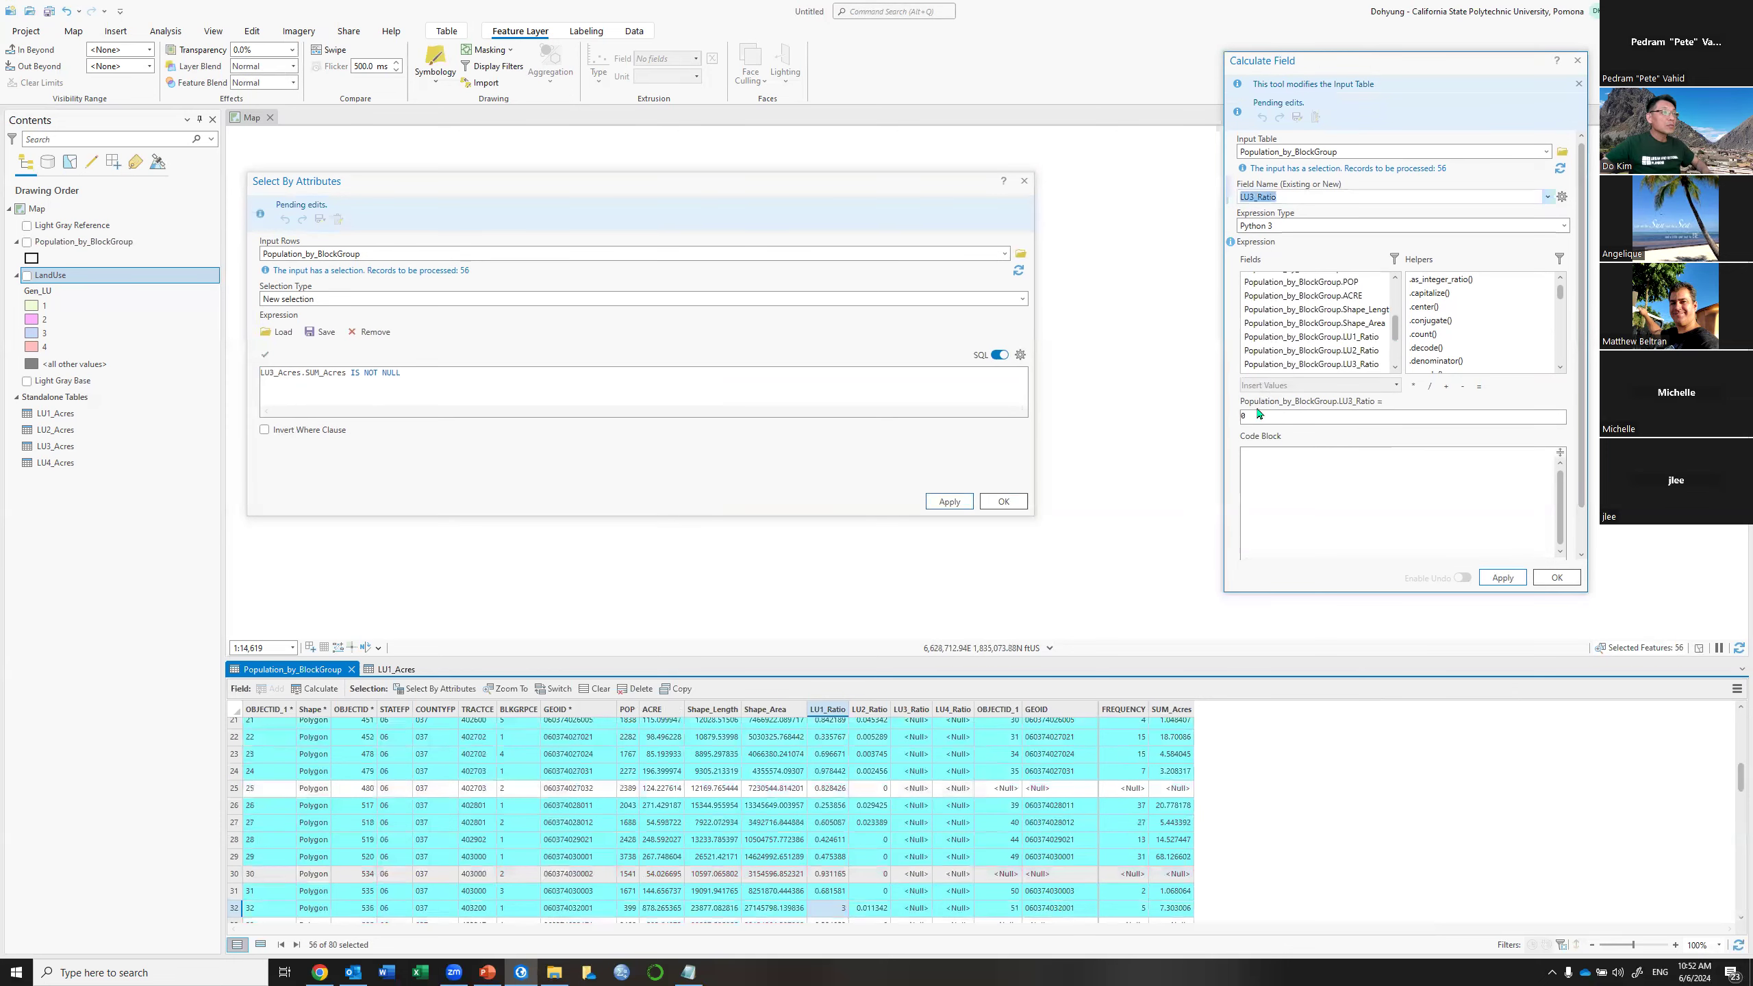
click(1250, 415)
key(ctrl+a)
text(!LU2_Acres.SUM_Acres! / !Population_by_BlockGroup.ACRE!)
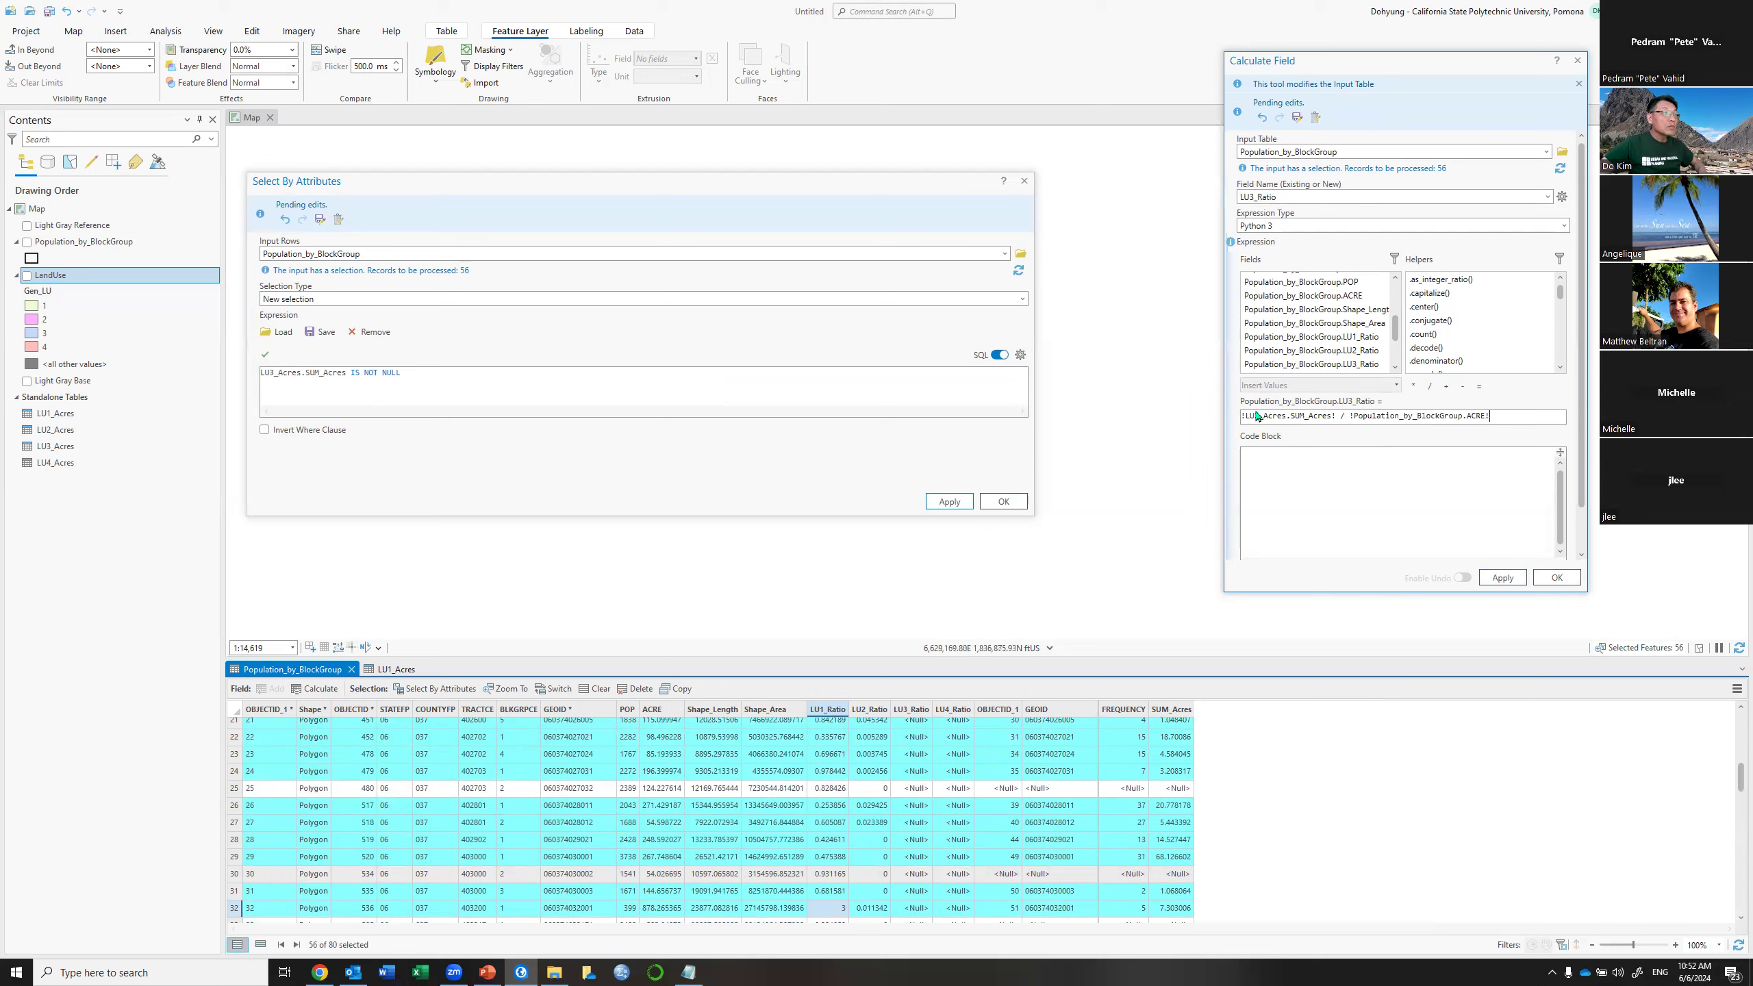
key(BackSpace)
text(3)
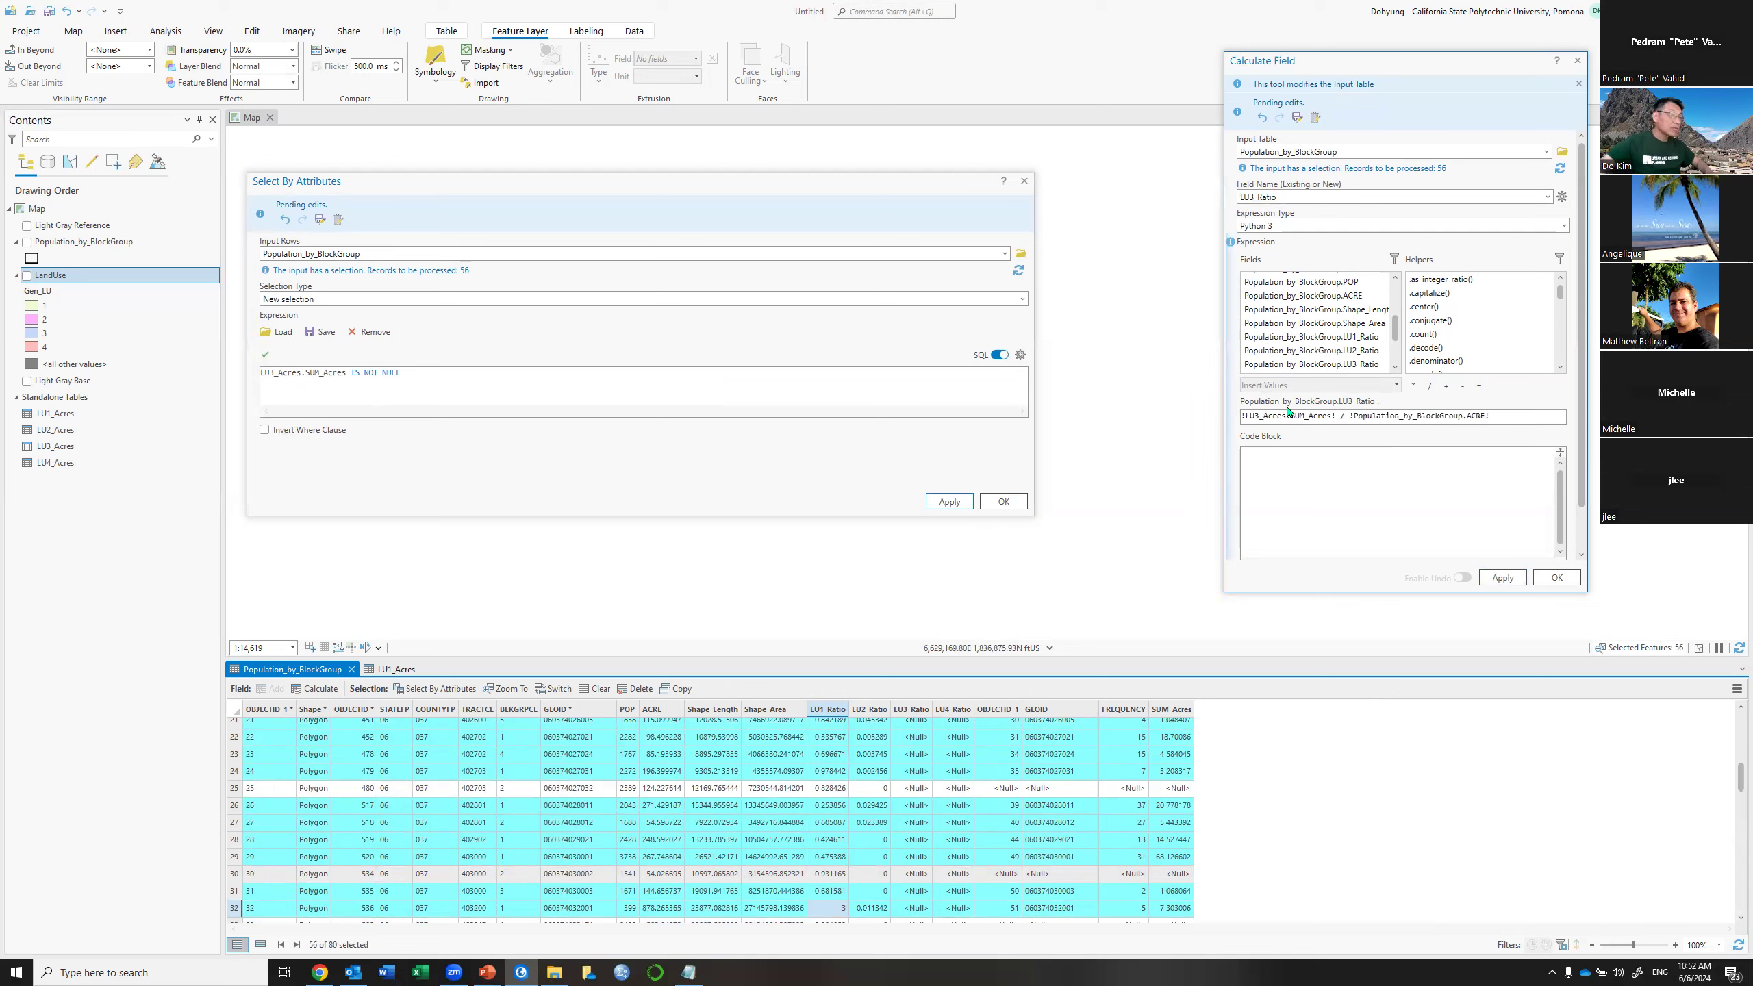
click(1503, 584)
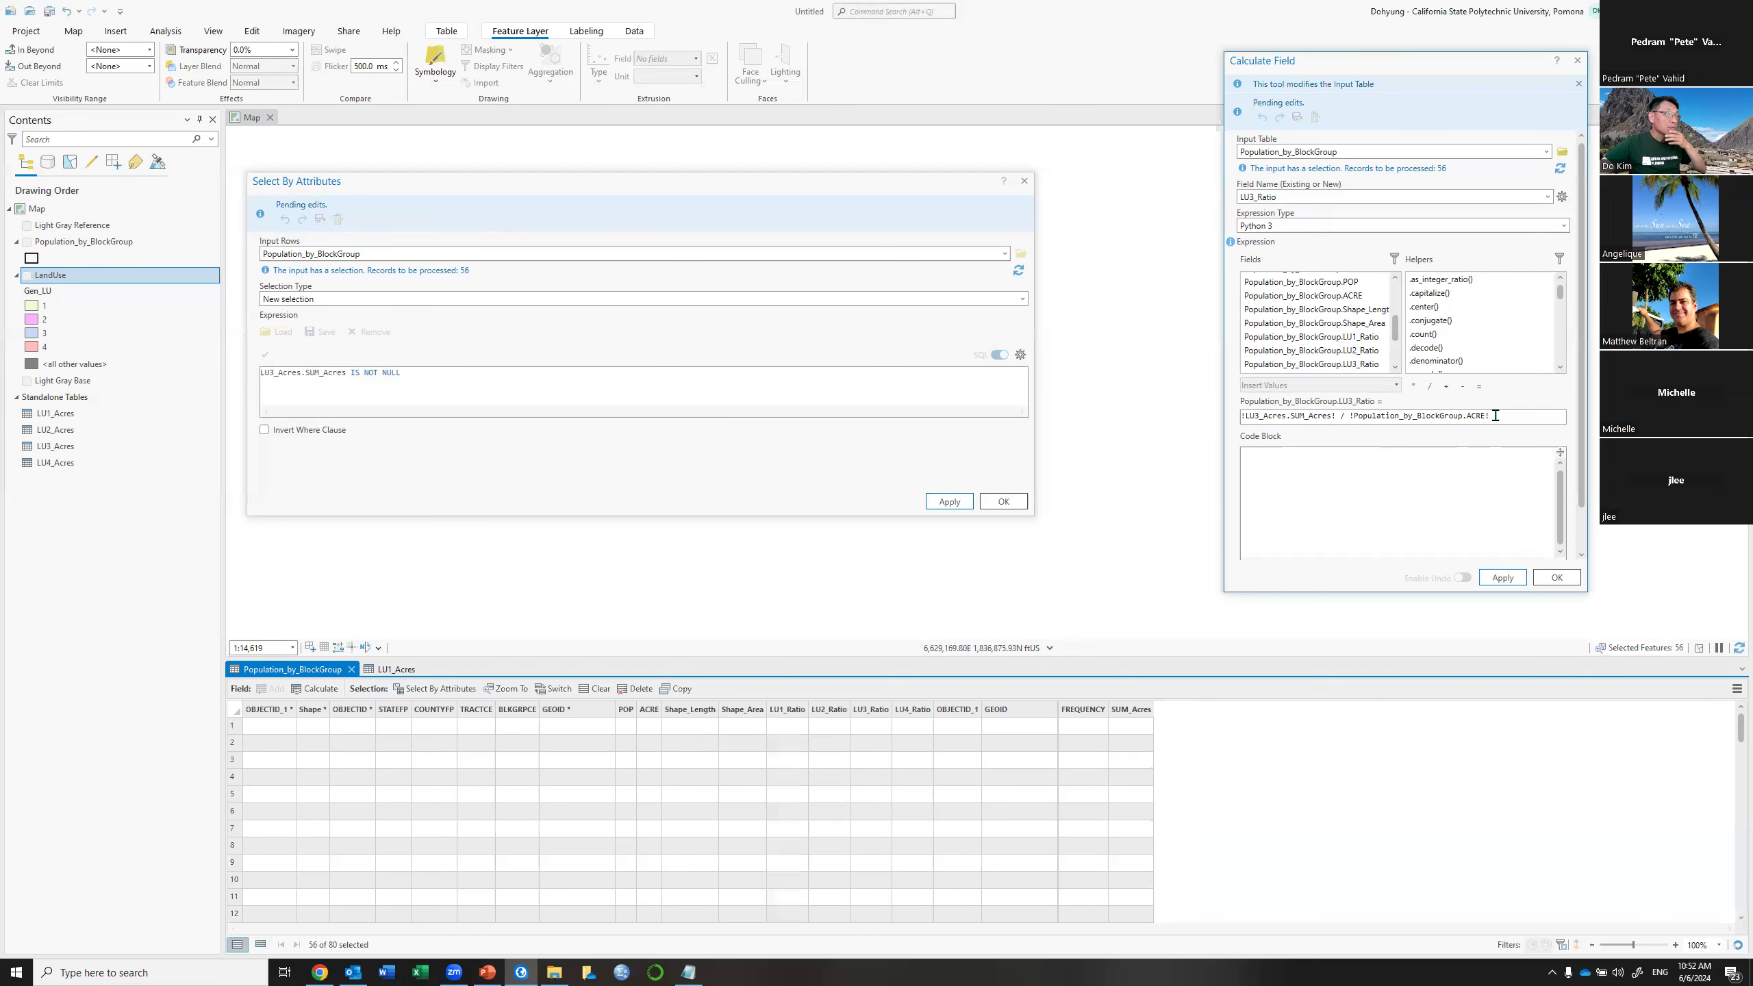
Set LU3_Ratio to 0 for the 24 block groups lacking LU3 acres
drag(1220, 420, 1256, 414)
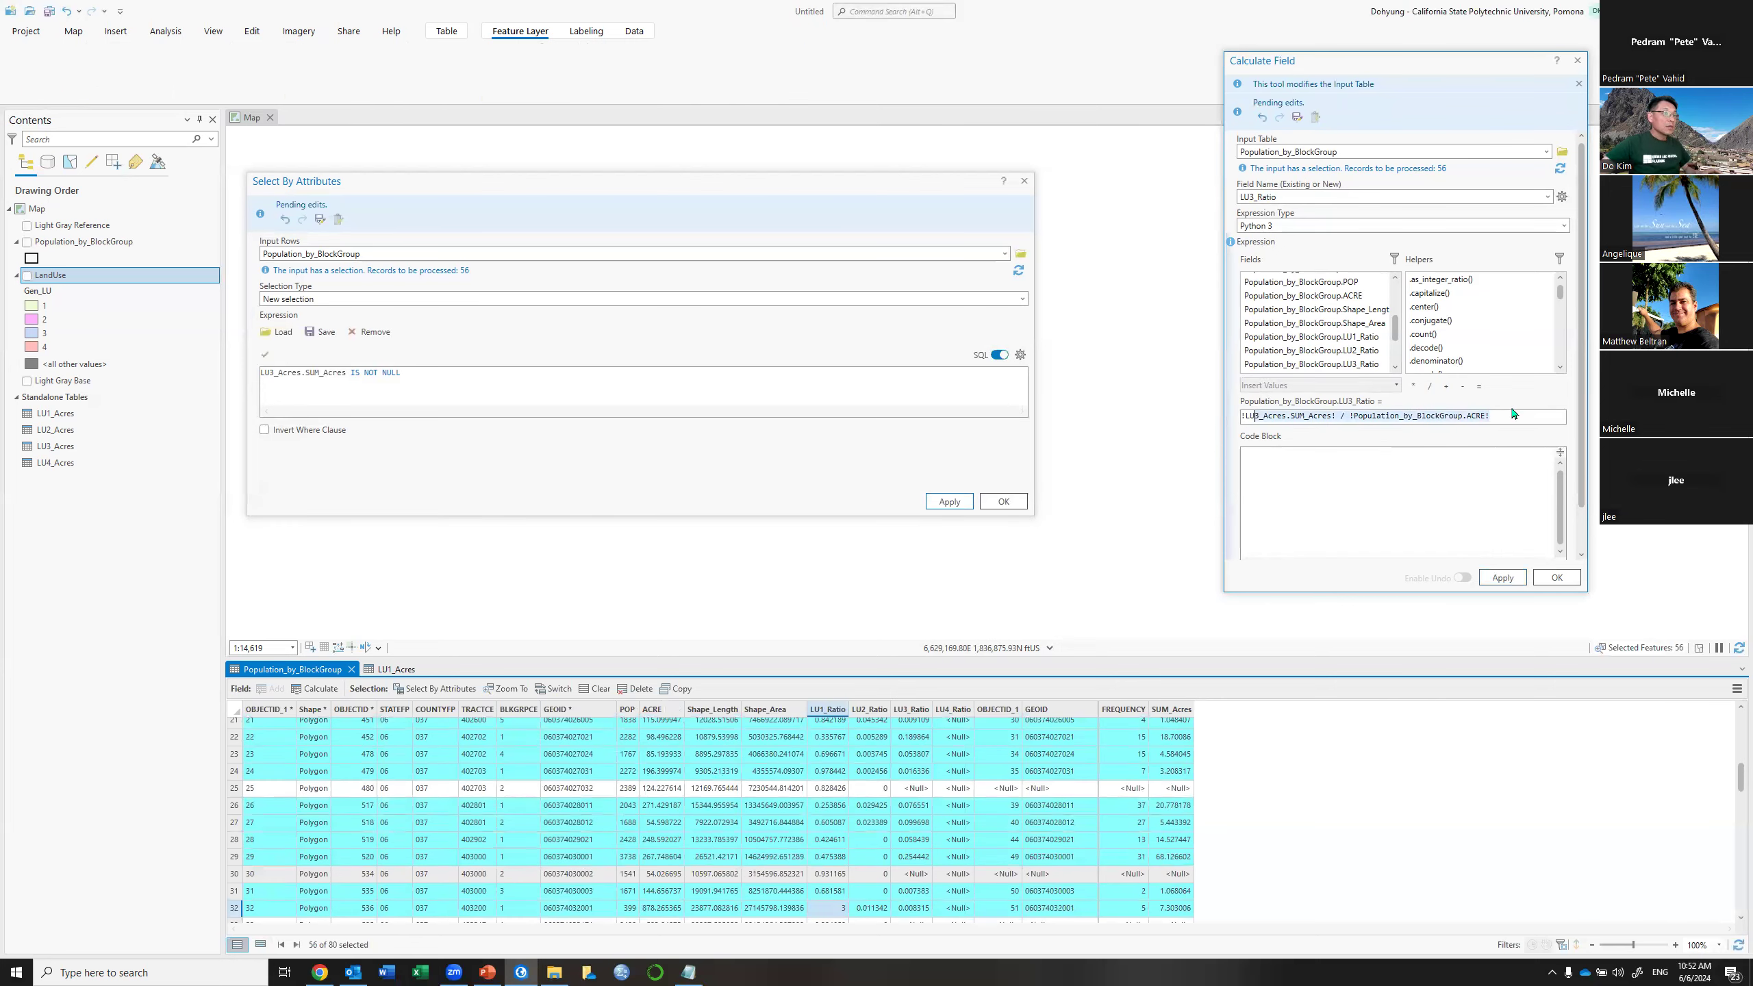
key(BackSpace)
key(BackSpace)
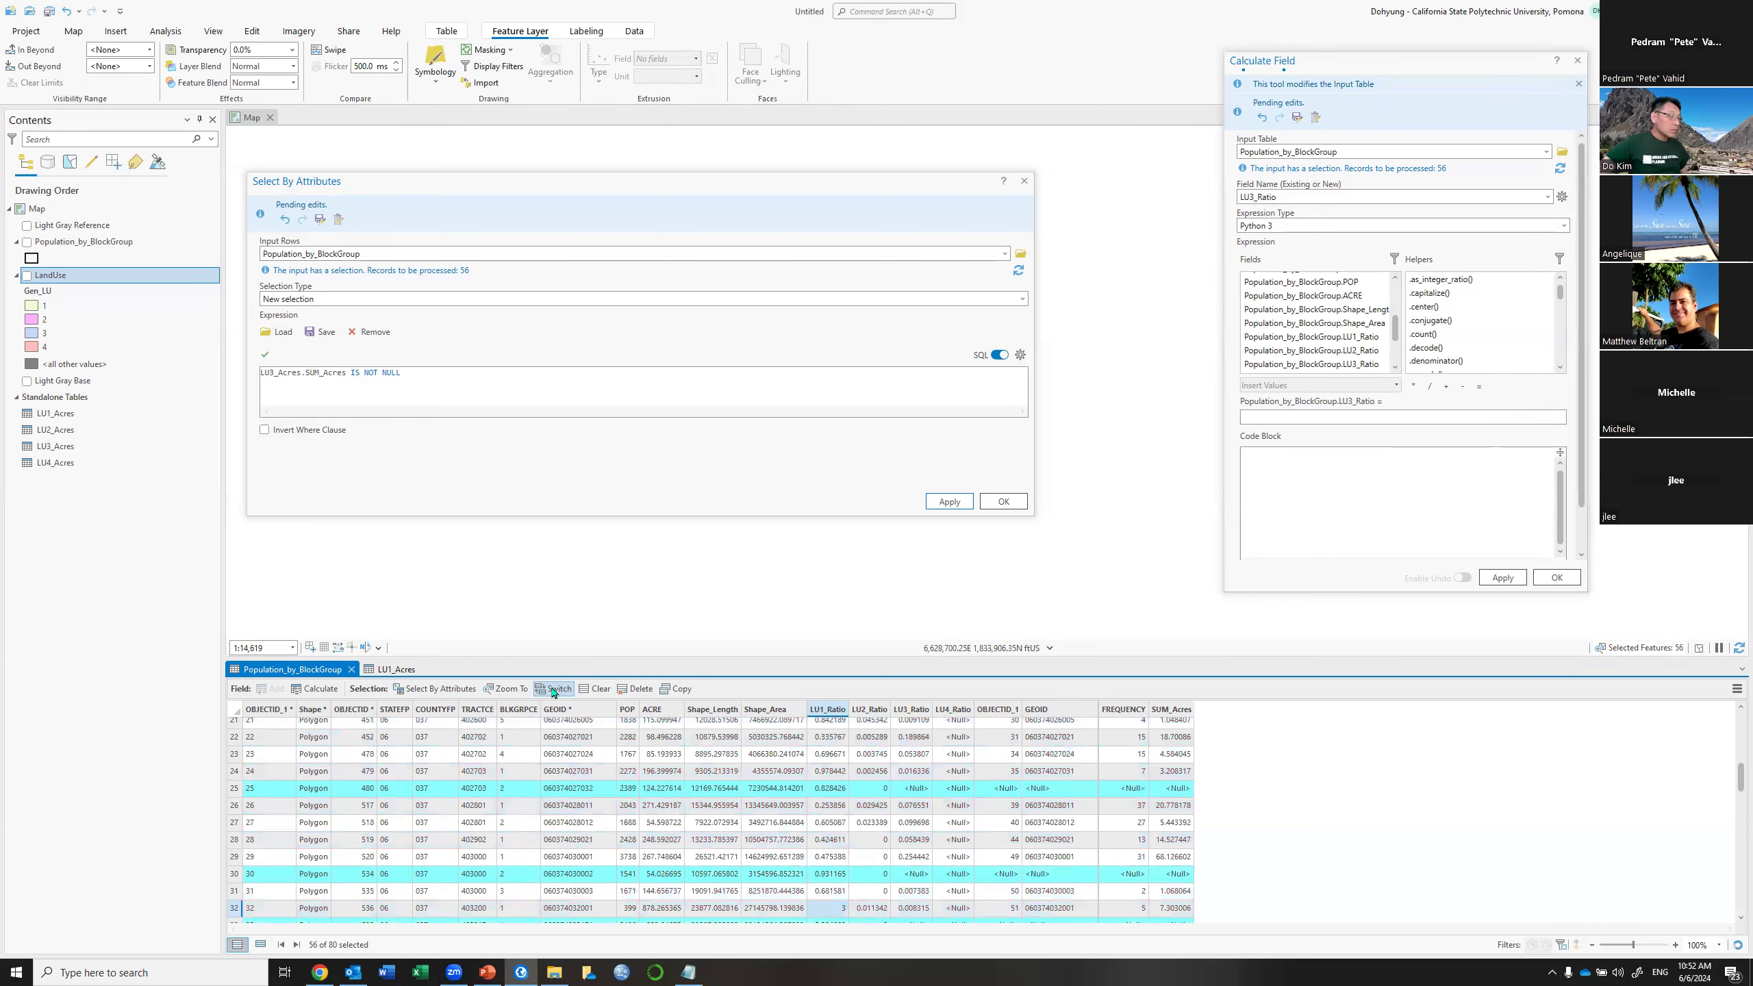
click(1267, 415)
text(0)
click(1501, 578)
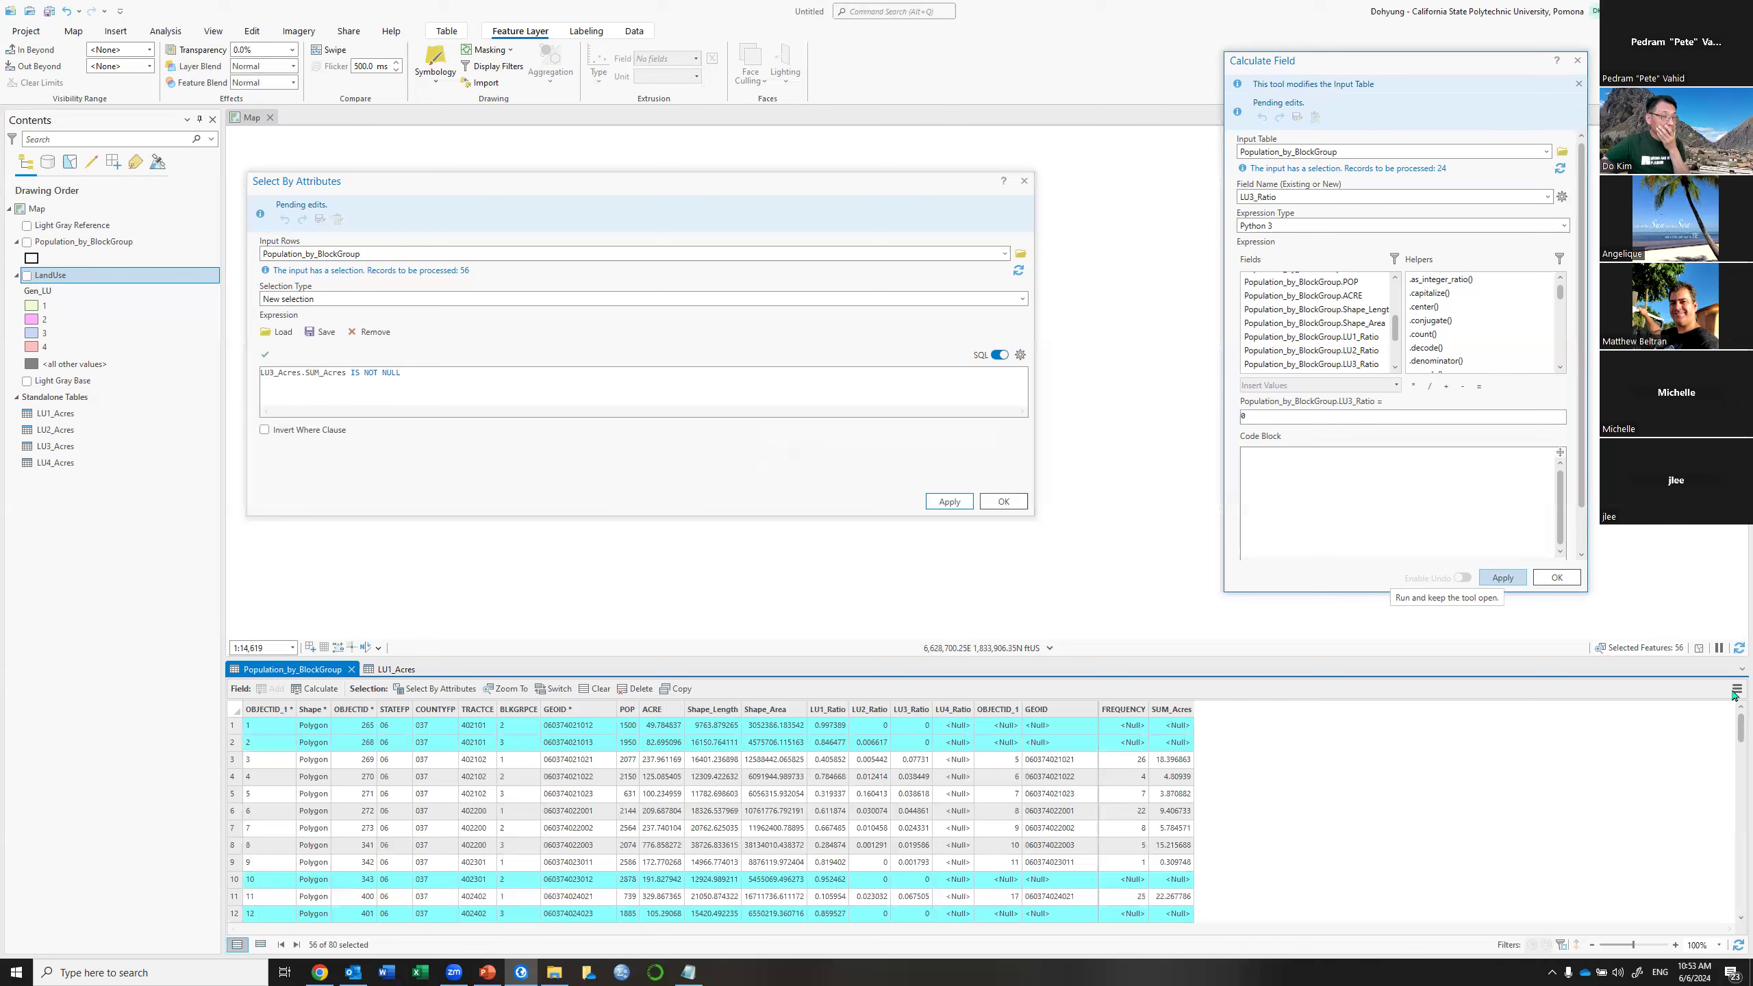
Remove the LU3_Acres join from Population_by_BlockGroup with Remove All Joins and confirm
scroll(828, 795, down, 5)
click(1737, 689)
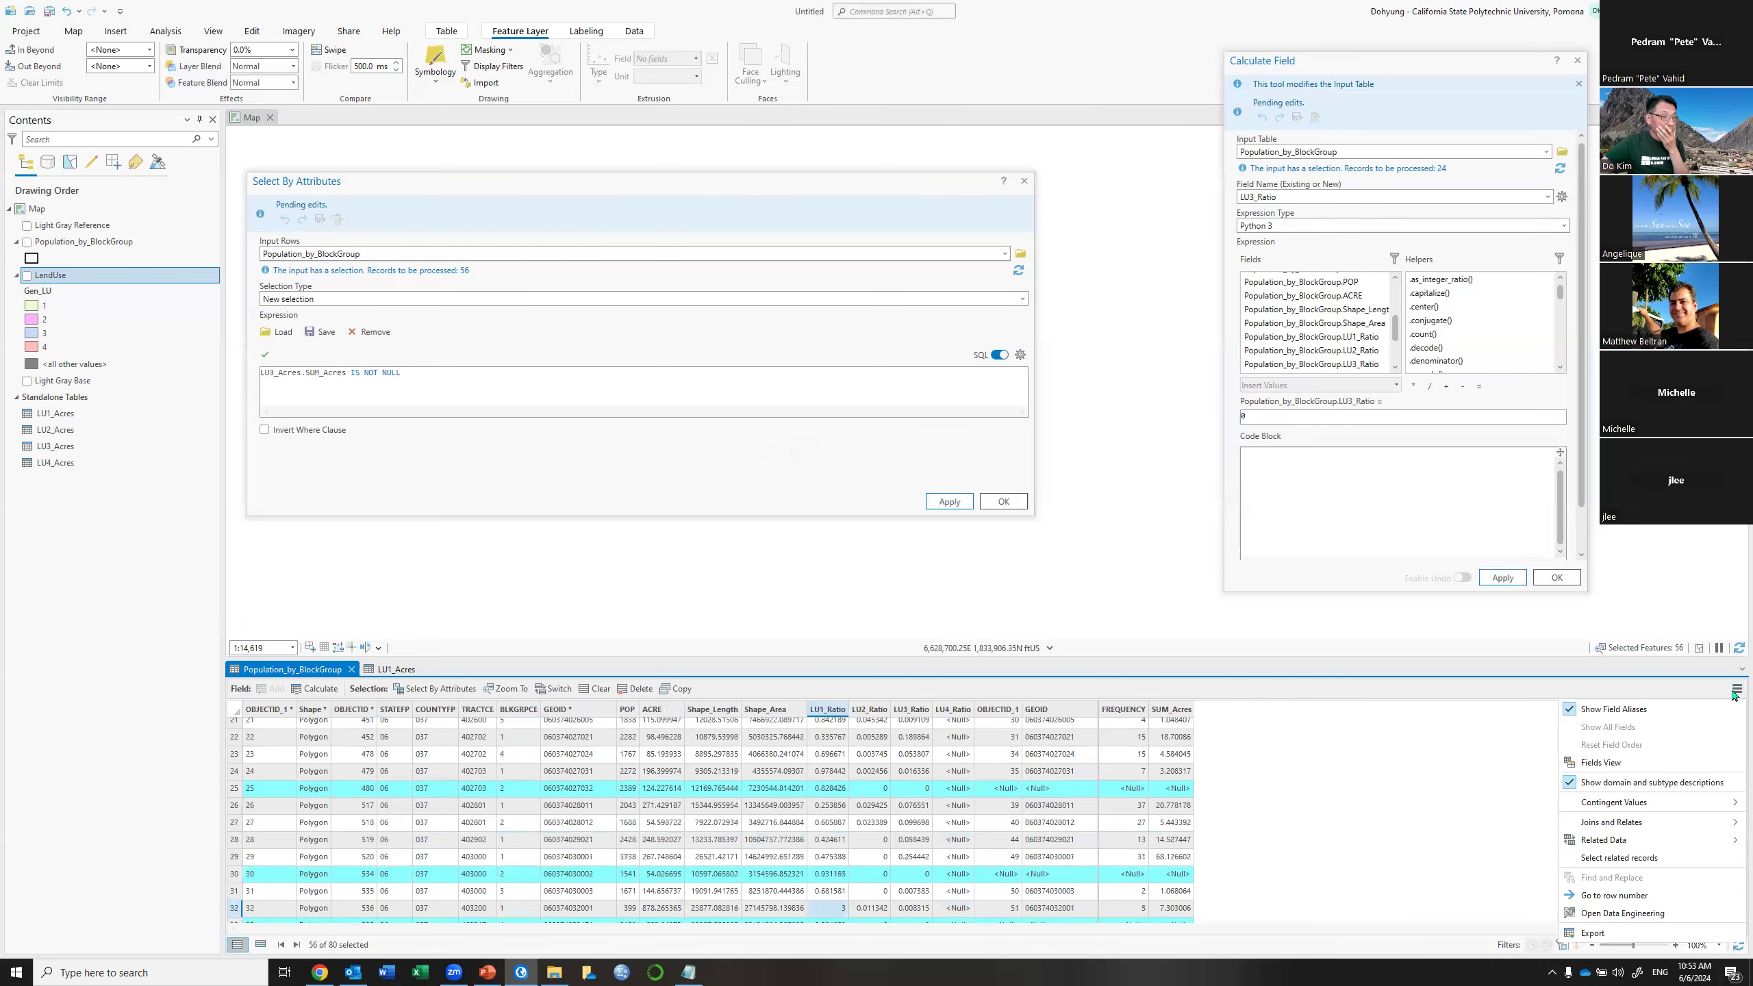
mouse_move(1611, 822)
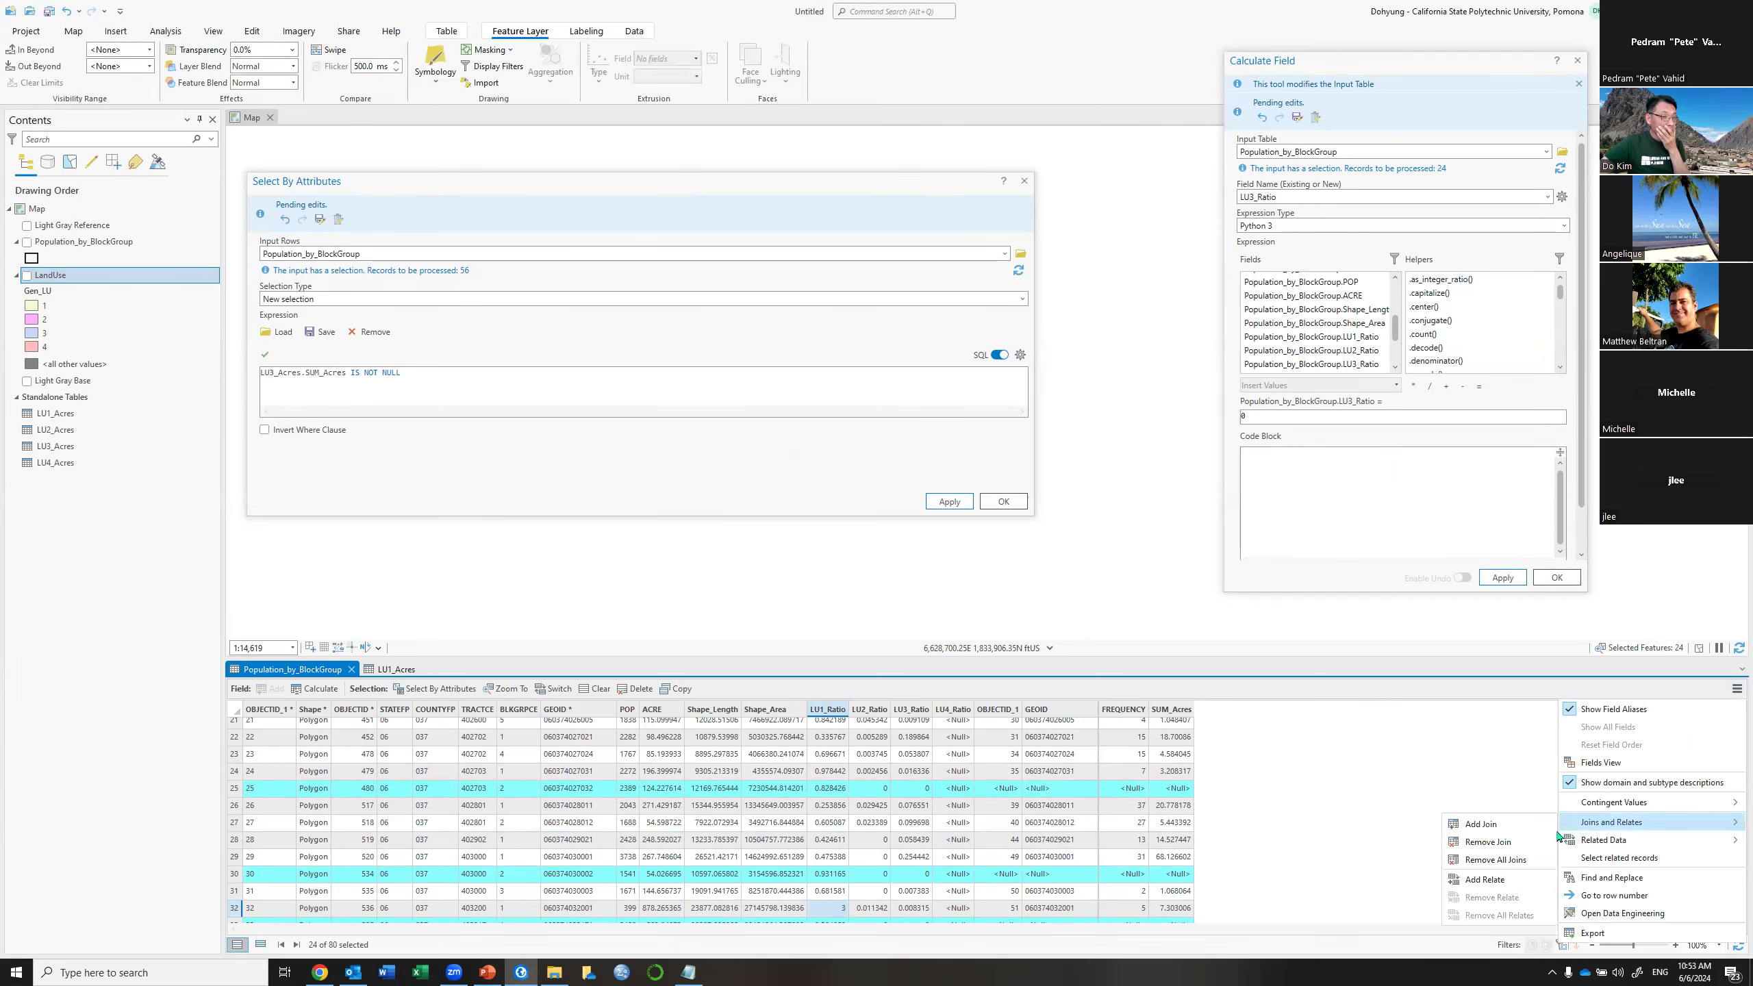
click(1517, 866)
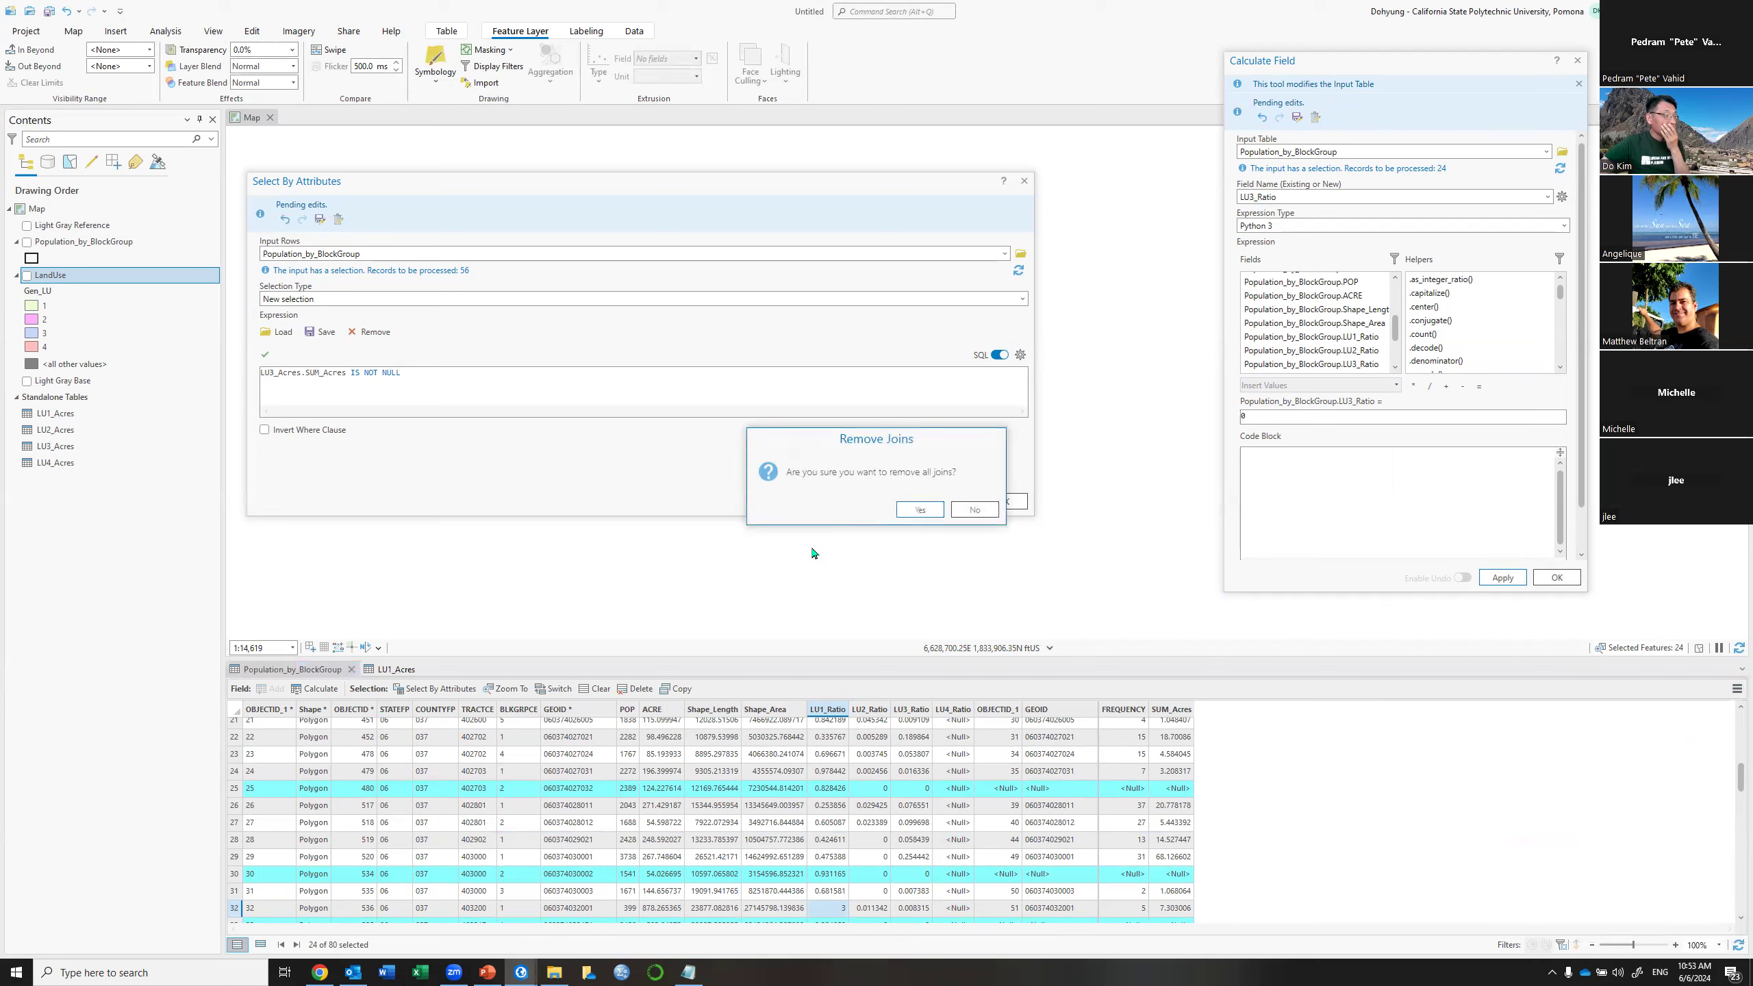
click(920, 509)
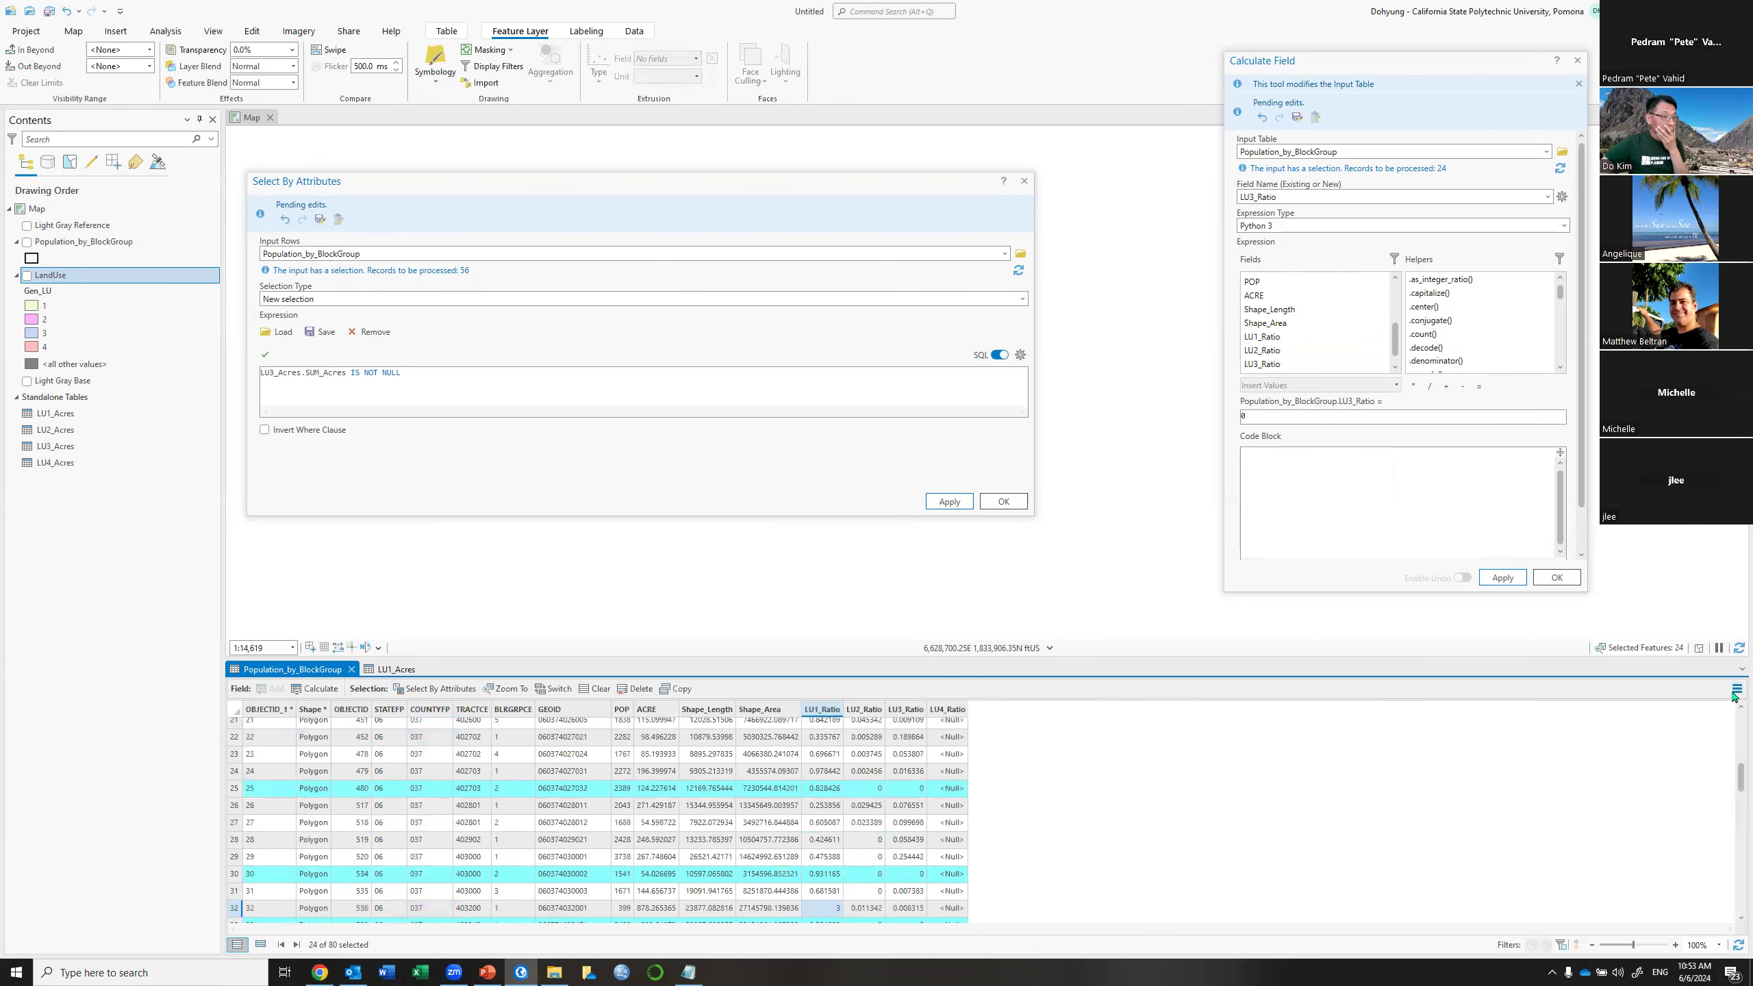
Add a join of the LU4_Acres table to Population_by_BlockGroup, using GEOID as the join field
click(1735, 693)
mouse_move(1632, 822)
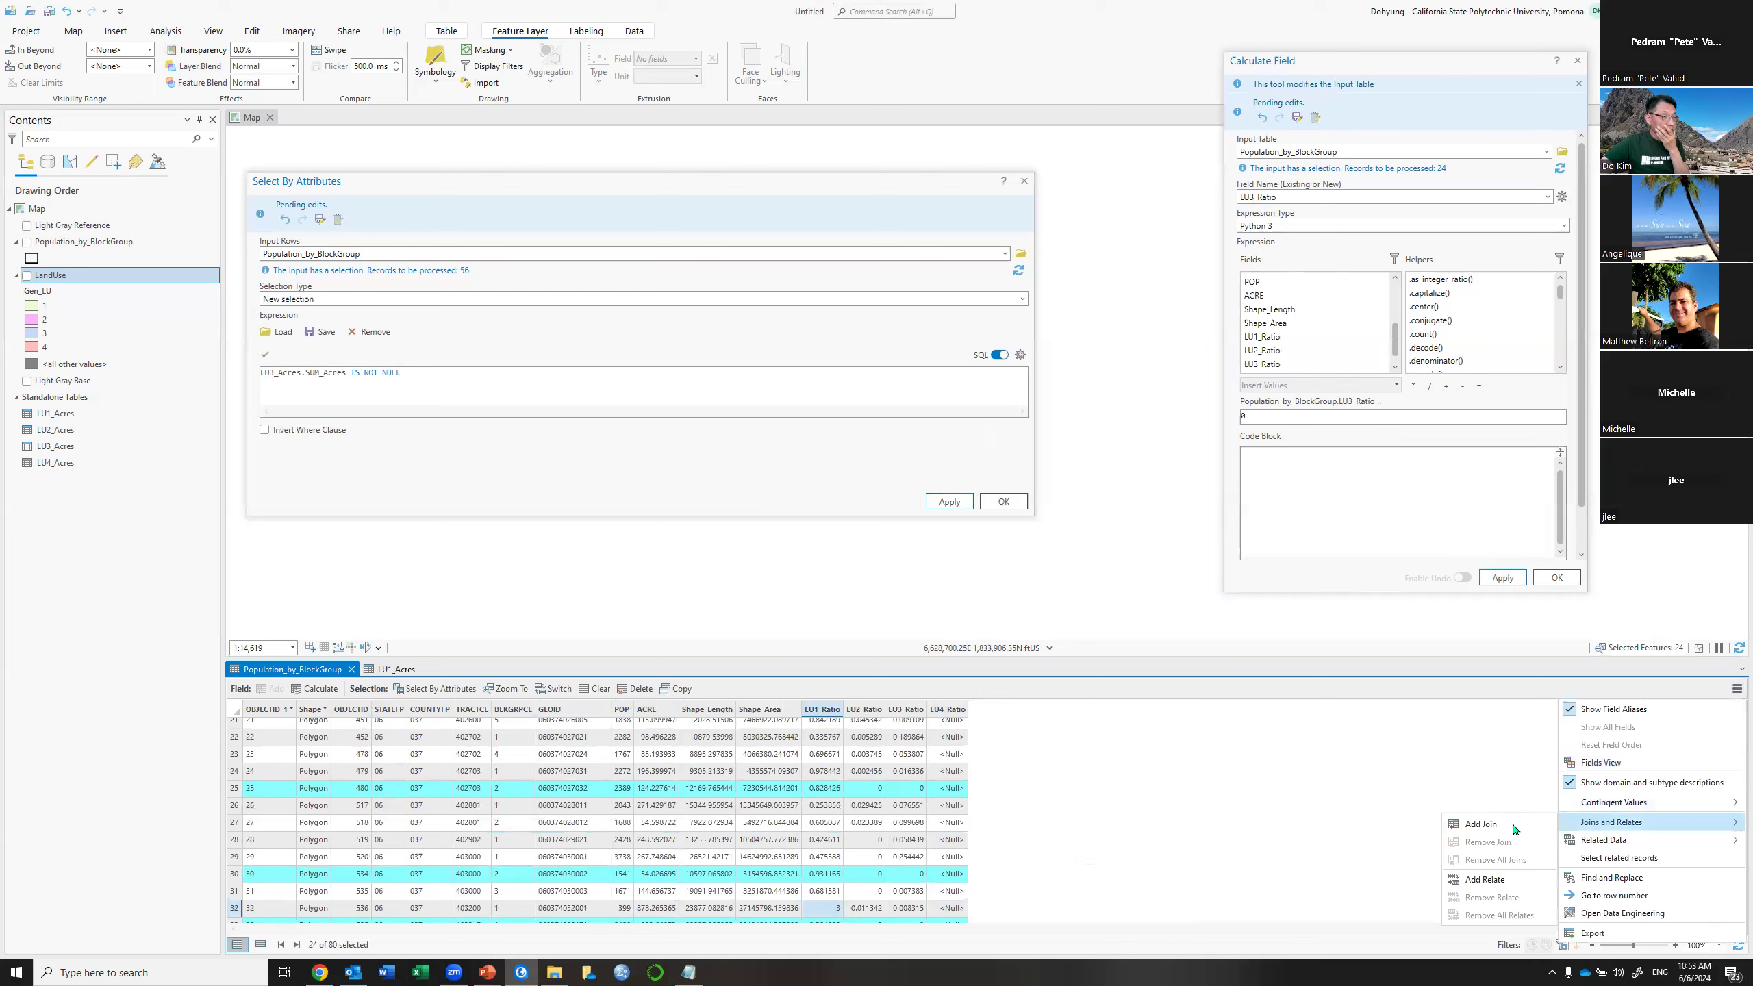
click(1514, 826)
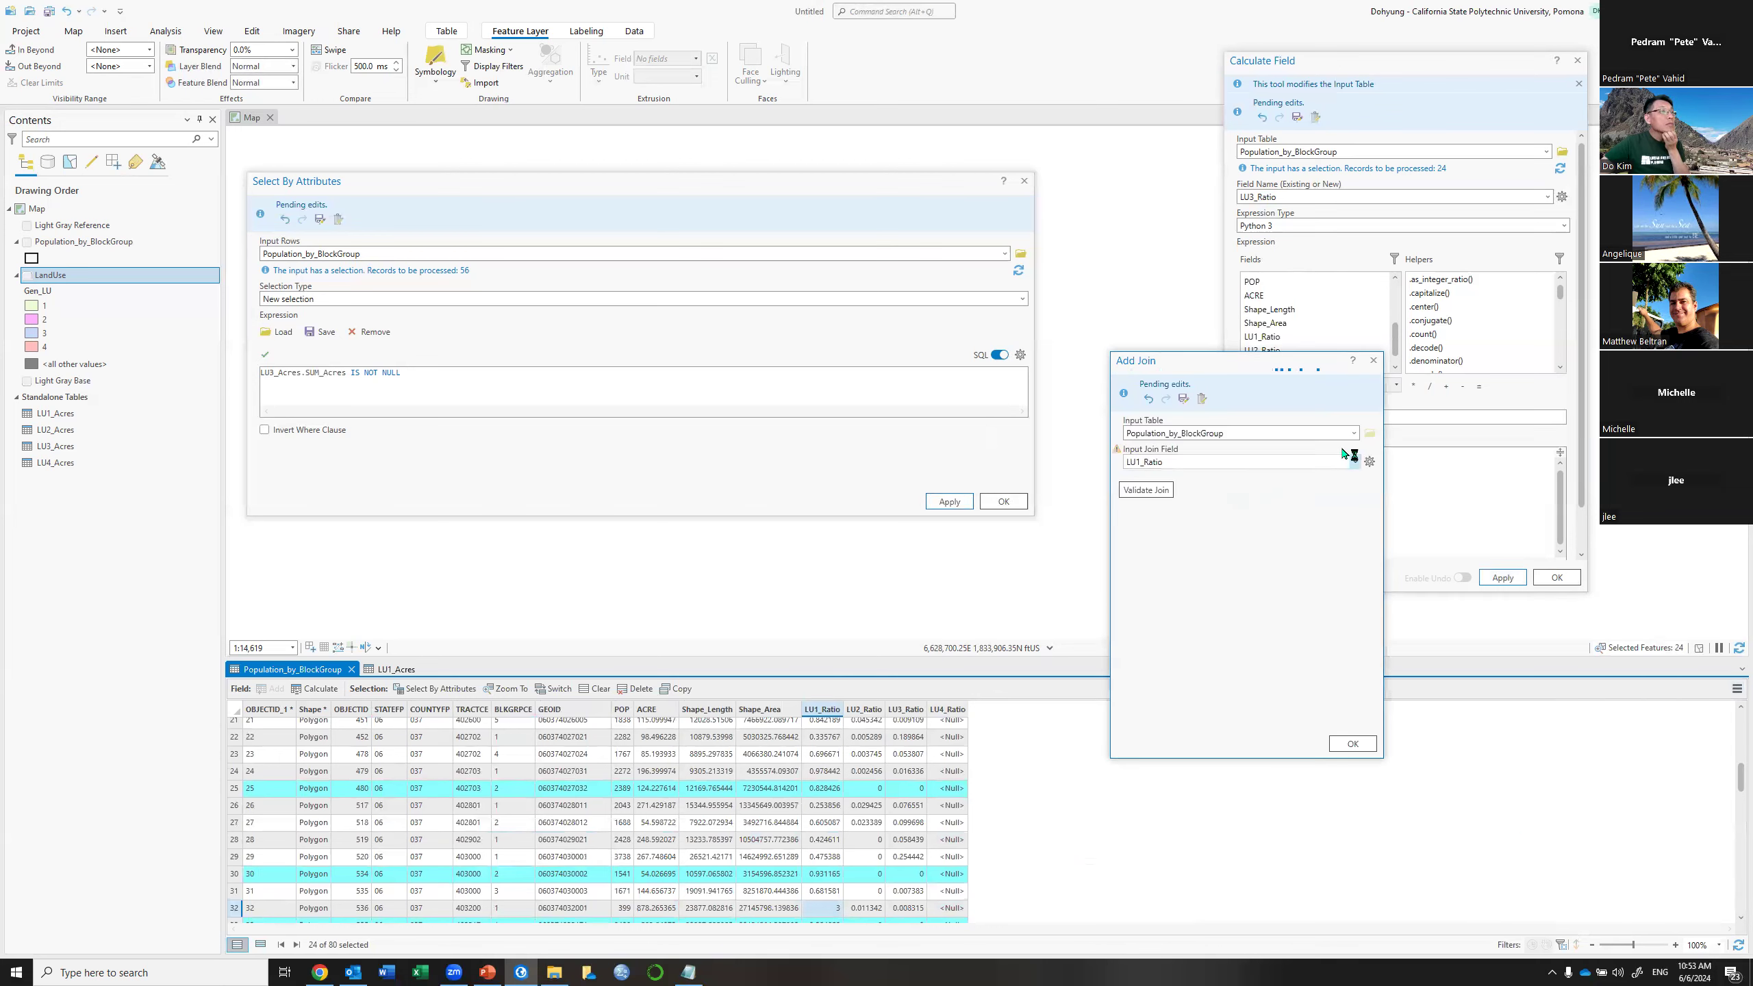
click(1356, 463)
click(1173, 568)
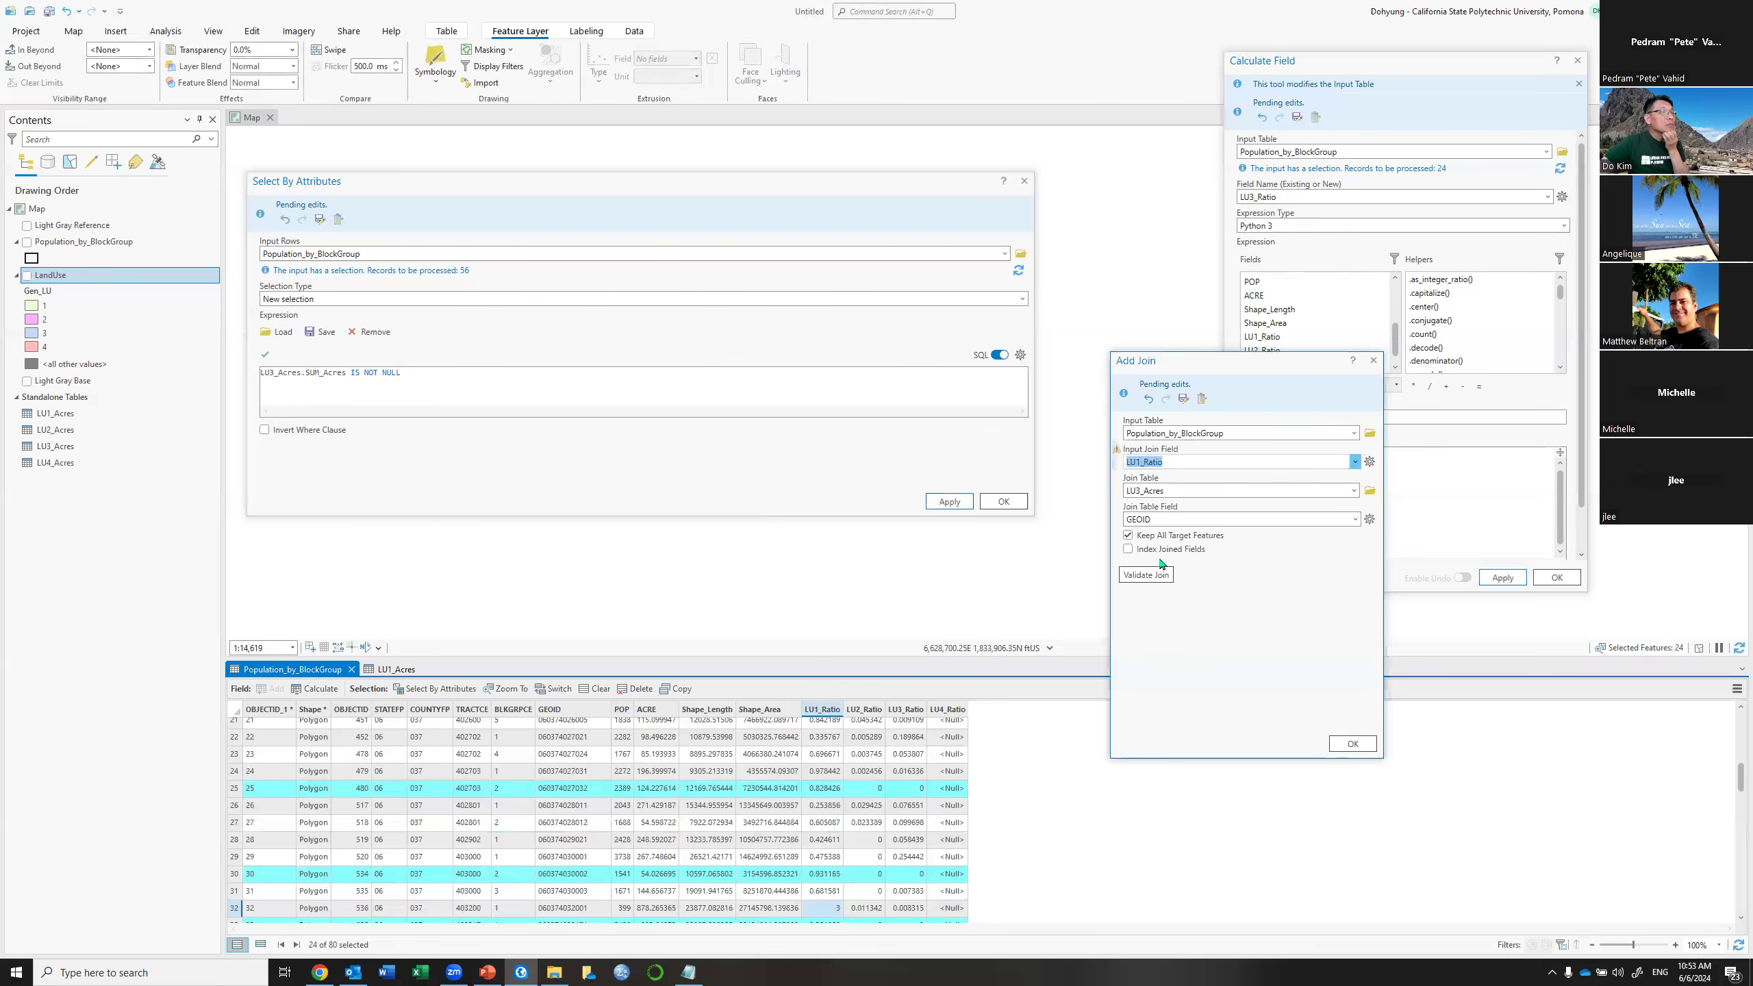
click(1356, 493)
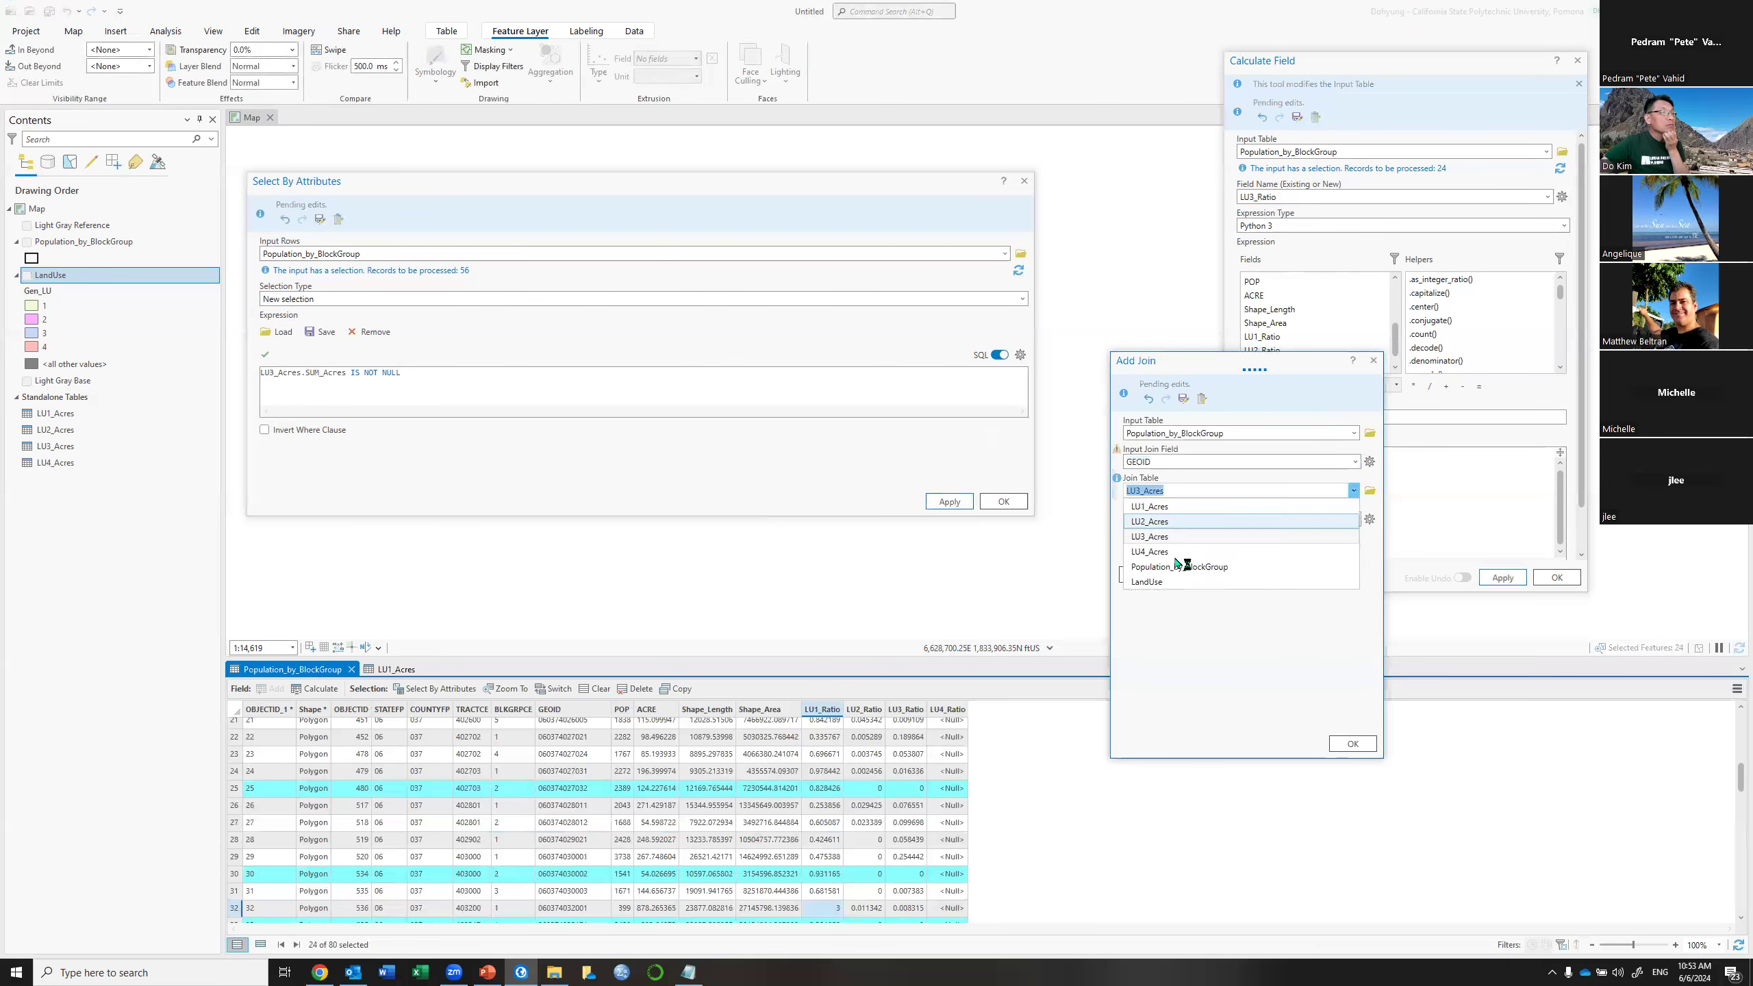
click(1174, 561)
click(1352, 744)
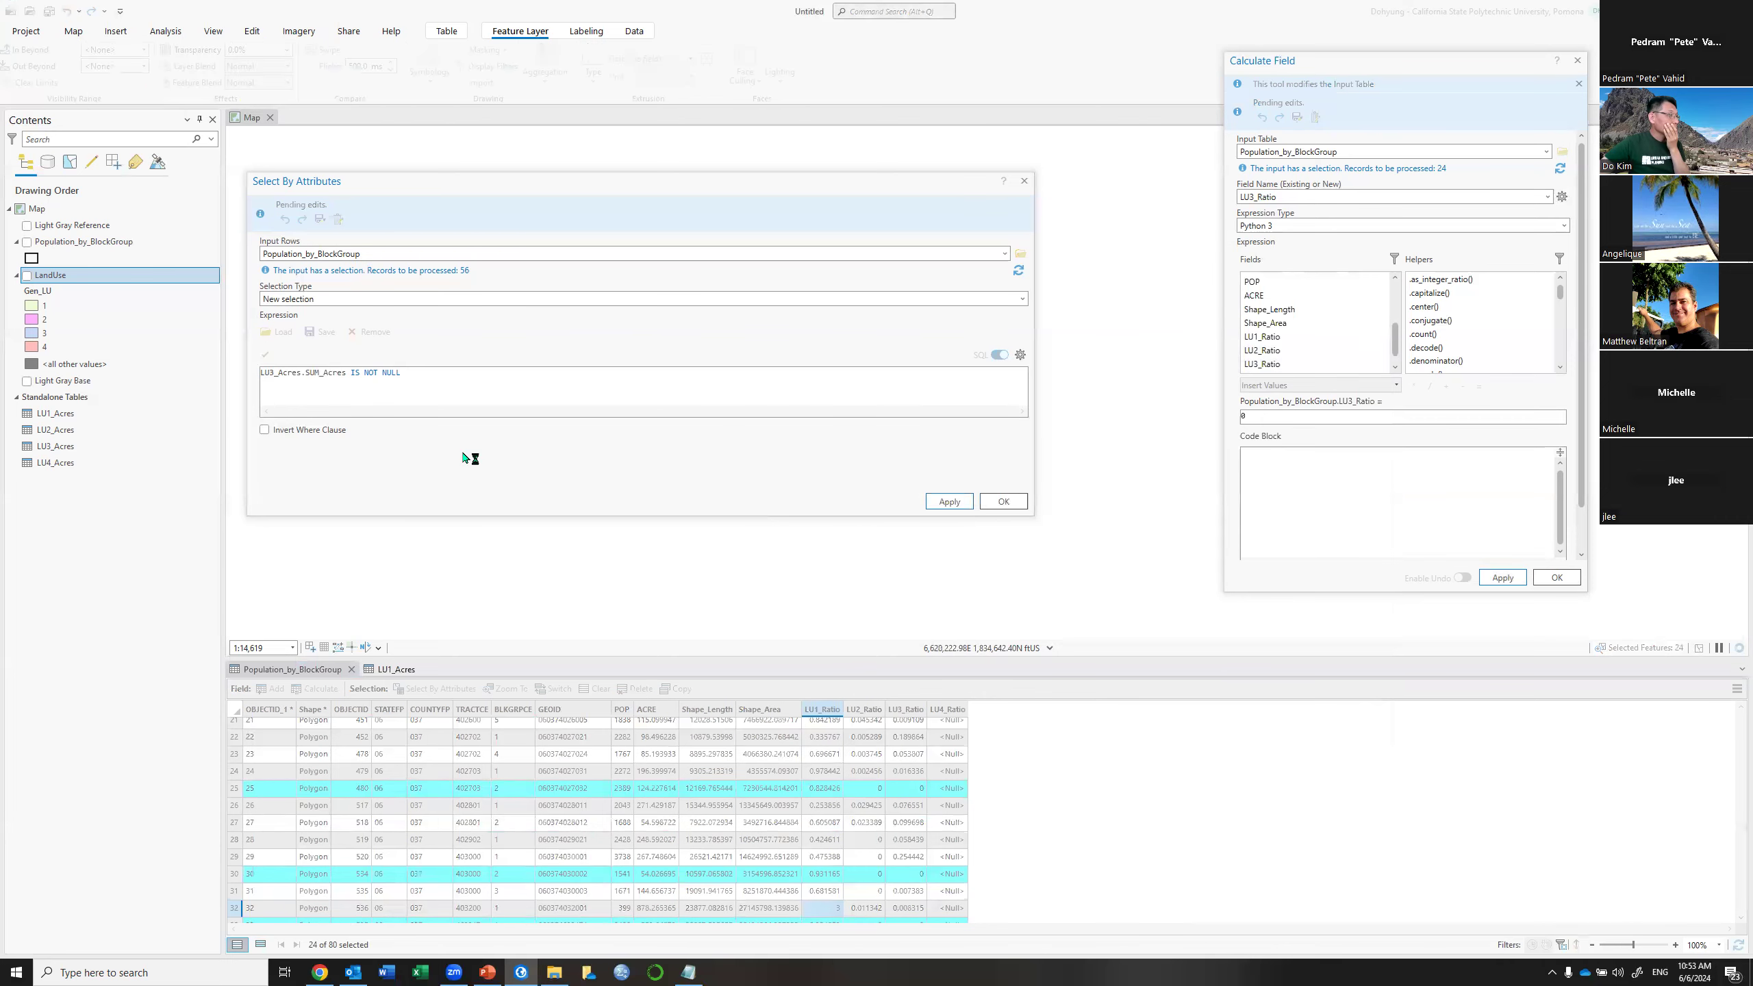
Change the query to LU4_Acres.SUM_Acres IS NOT NULL and apply it, selecting 79 block groups
click(274, 372)
key(BackSpace)
text(3)
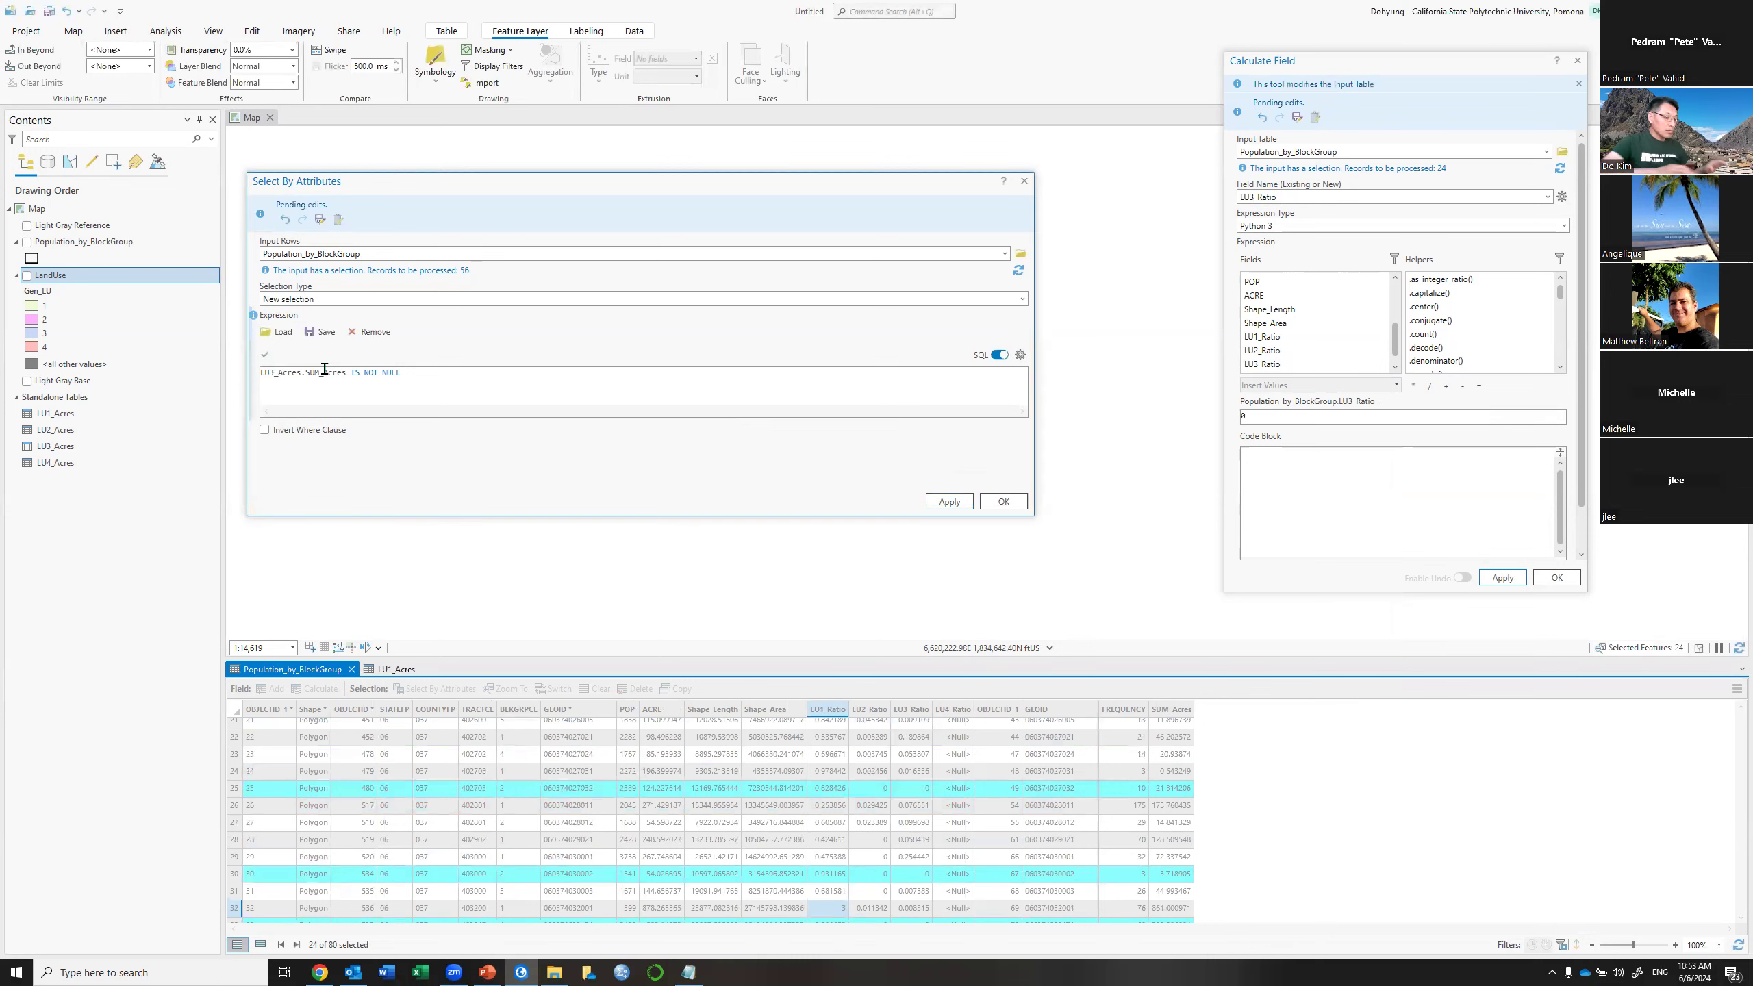
key(BackSpace)
text(4)
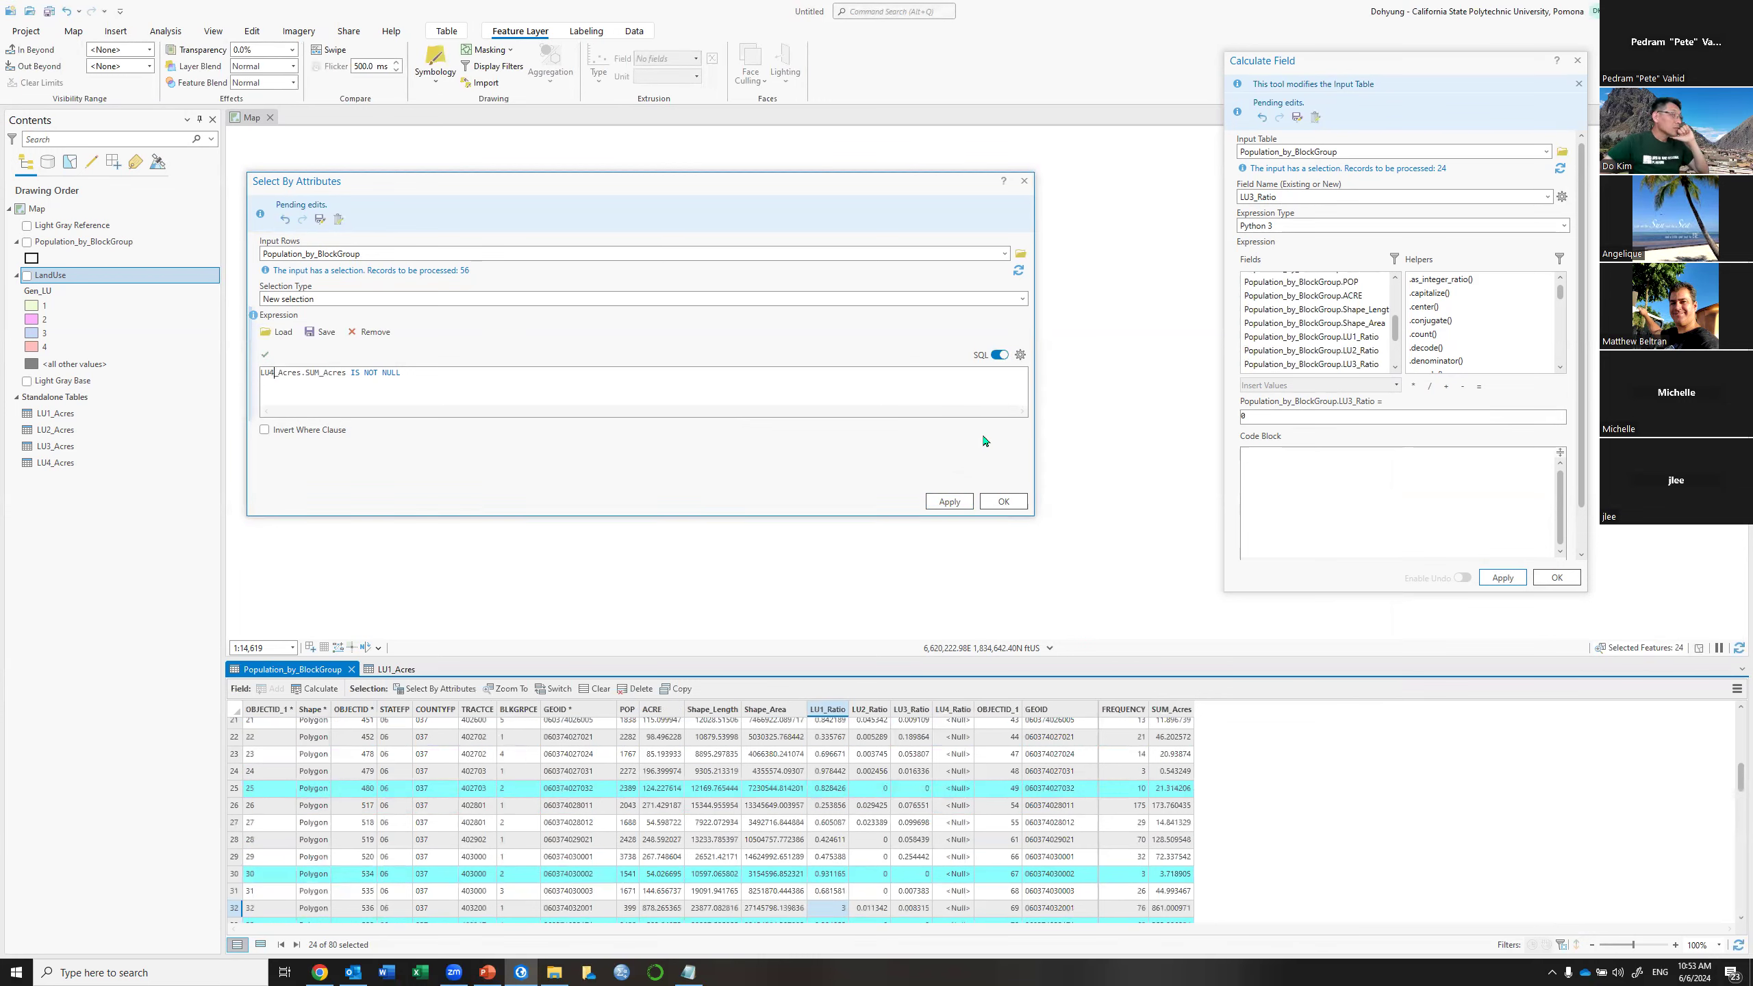
click(950, 502)
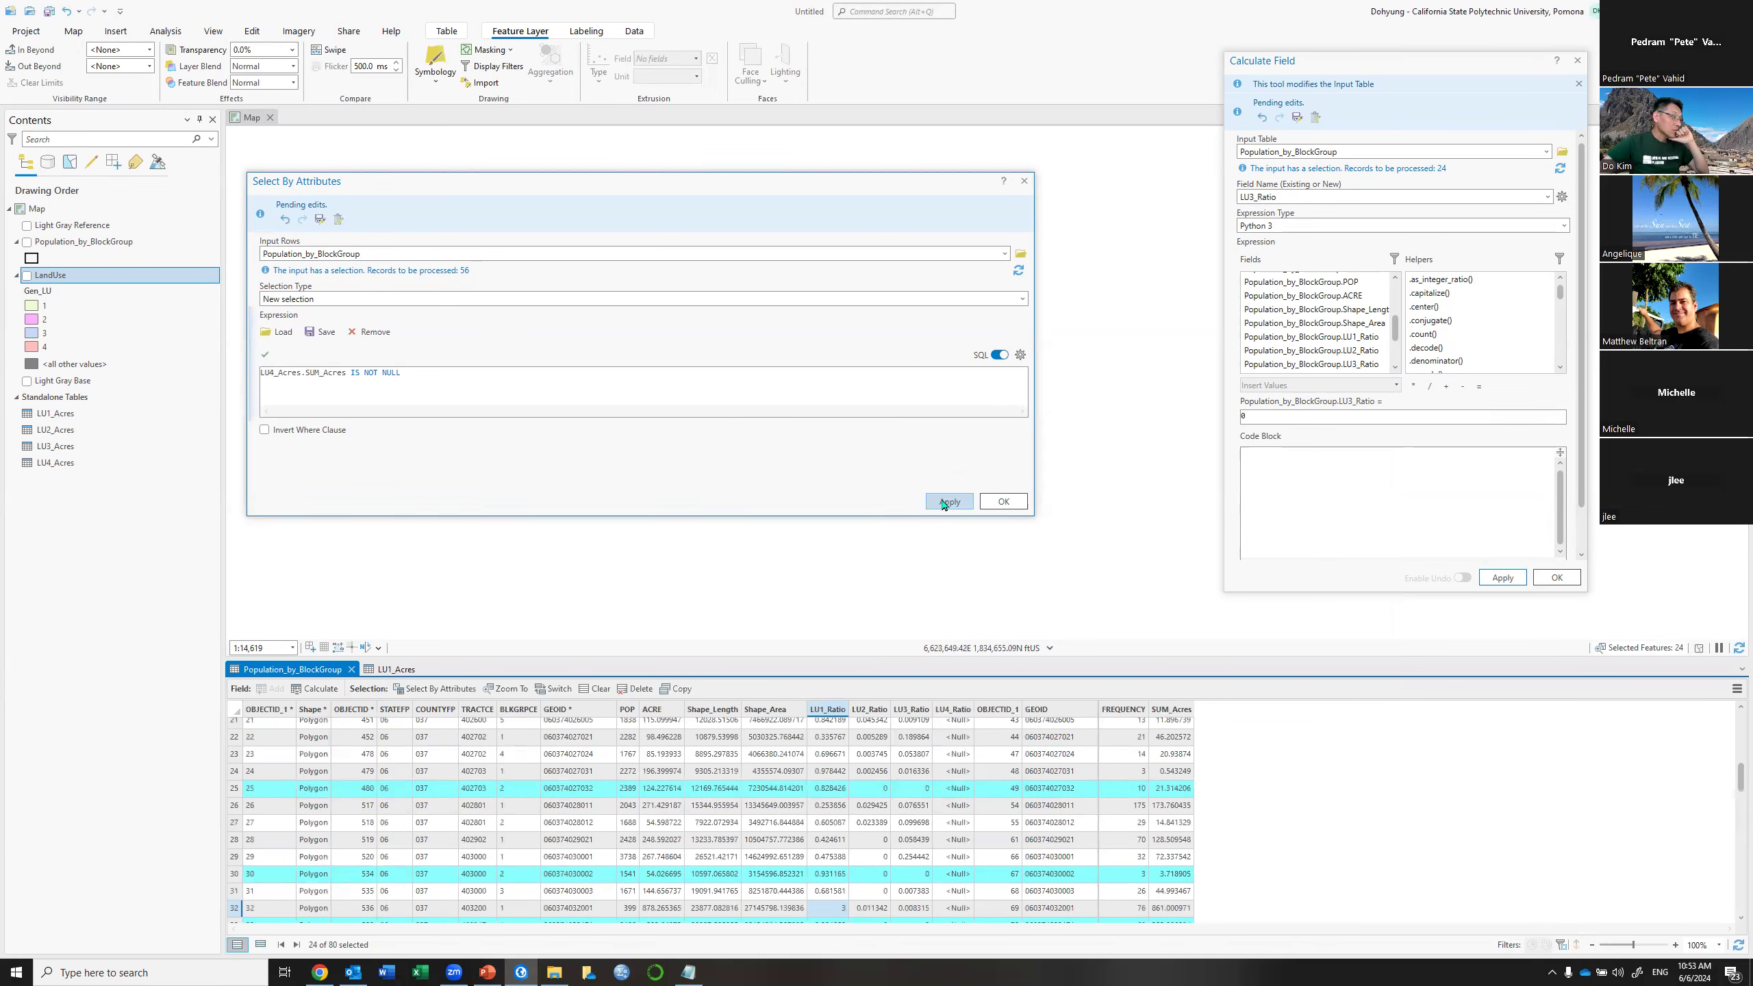
Replace the Calculate Field expression with LU4_Acres.SUM_Acres divided by ACRE
click(1261, 414)
key(ctrl+a)
text(!LU2_Acres.SUM_Acres! / !Population_by_BlockGroup.ACRE!)
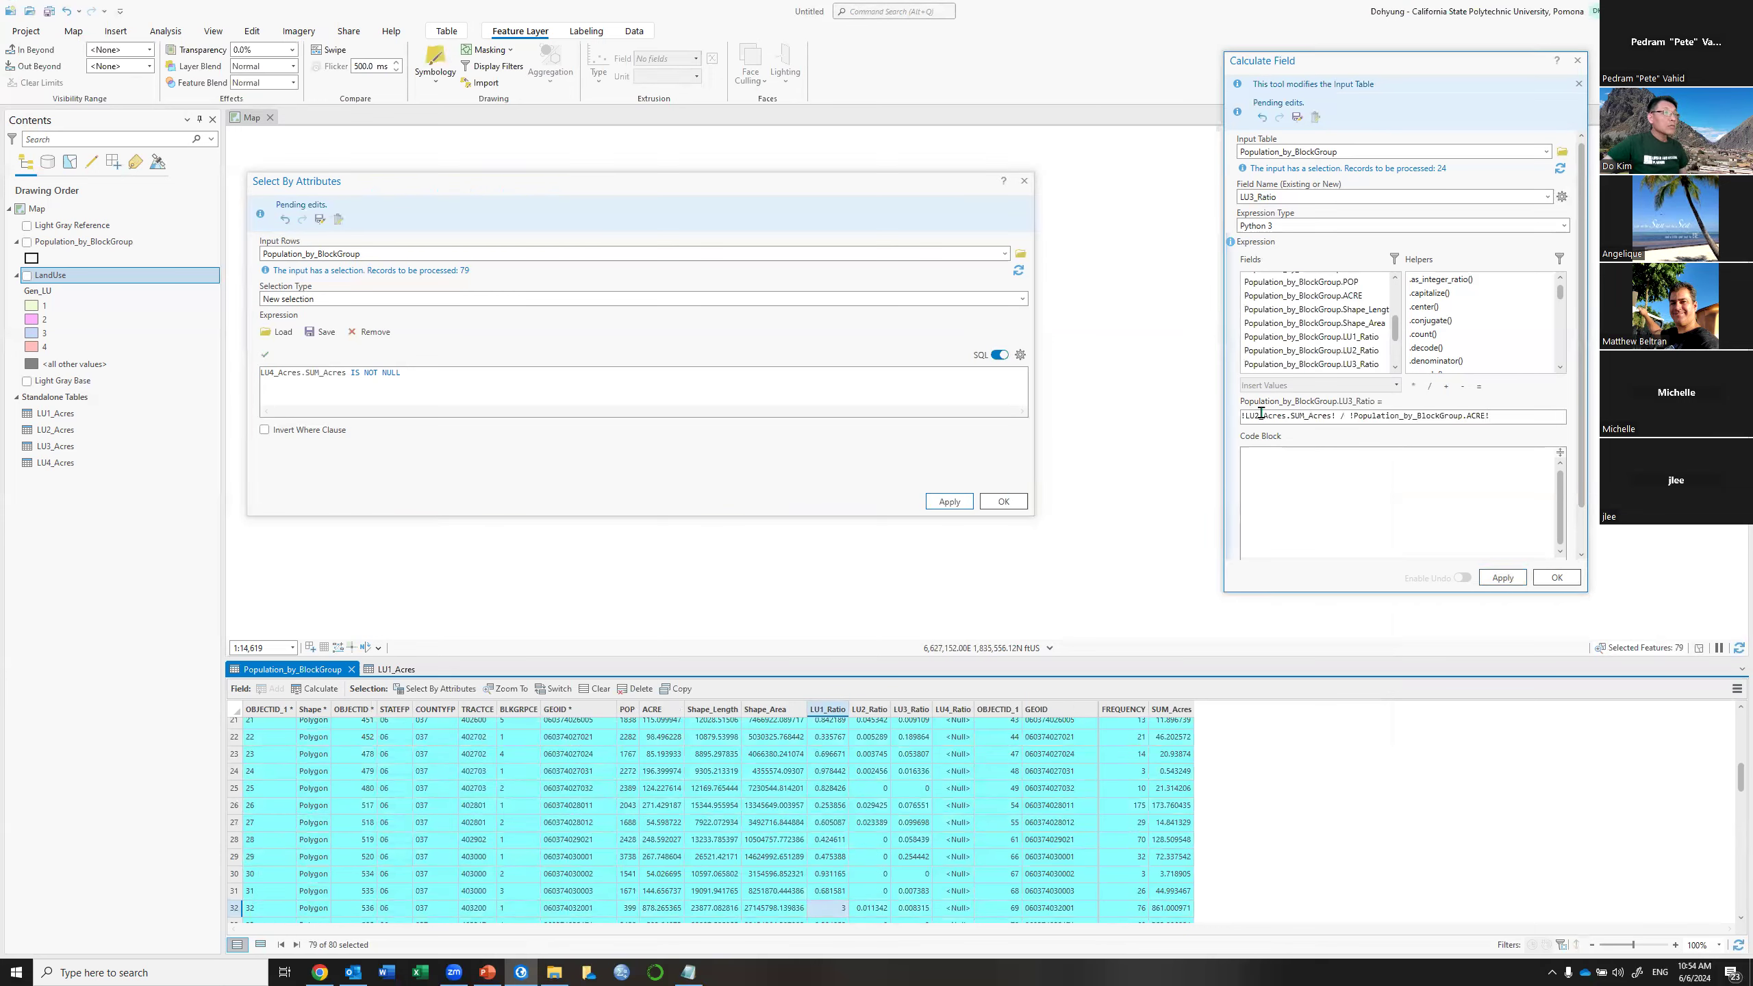
key(BackSpace)
text(4)
click(1547, 197)
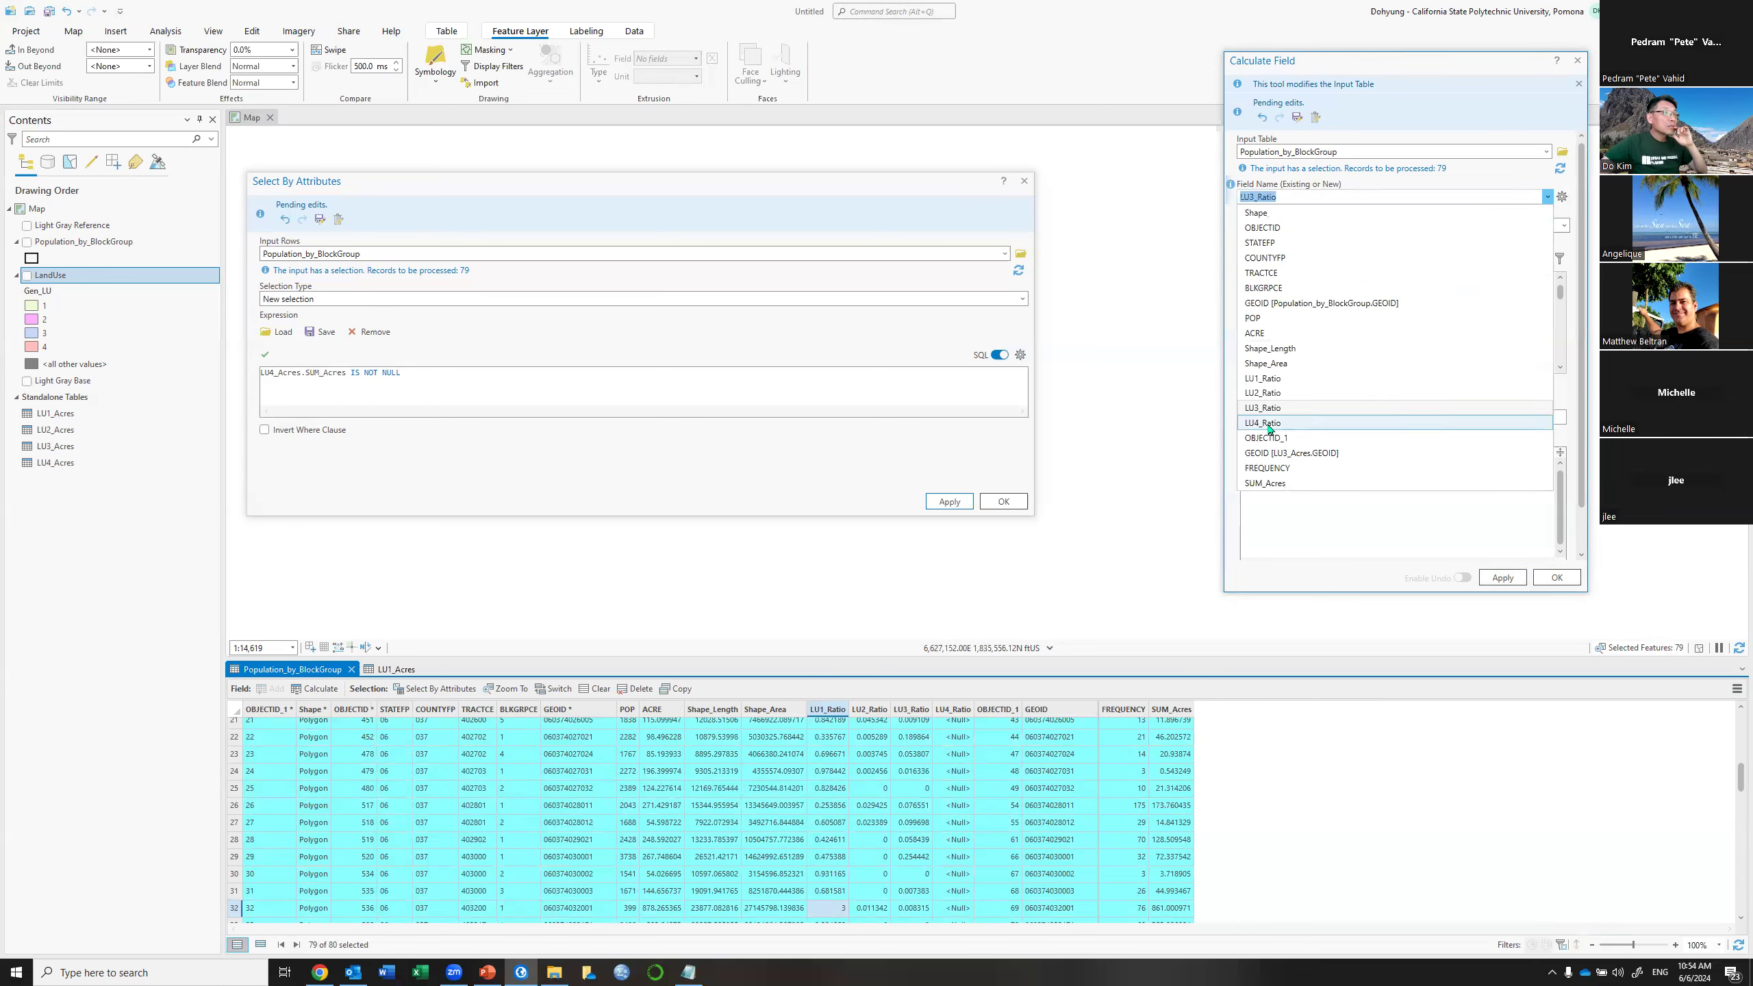
Calculate LU4_Ratio for the 79 selected block groups, then set it to 0 for the switched selection
click(1264, 423)
click(1497, 579)
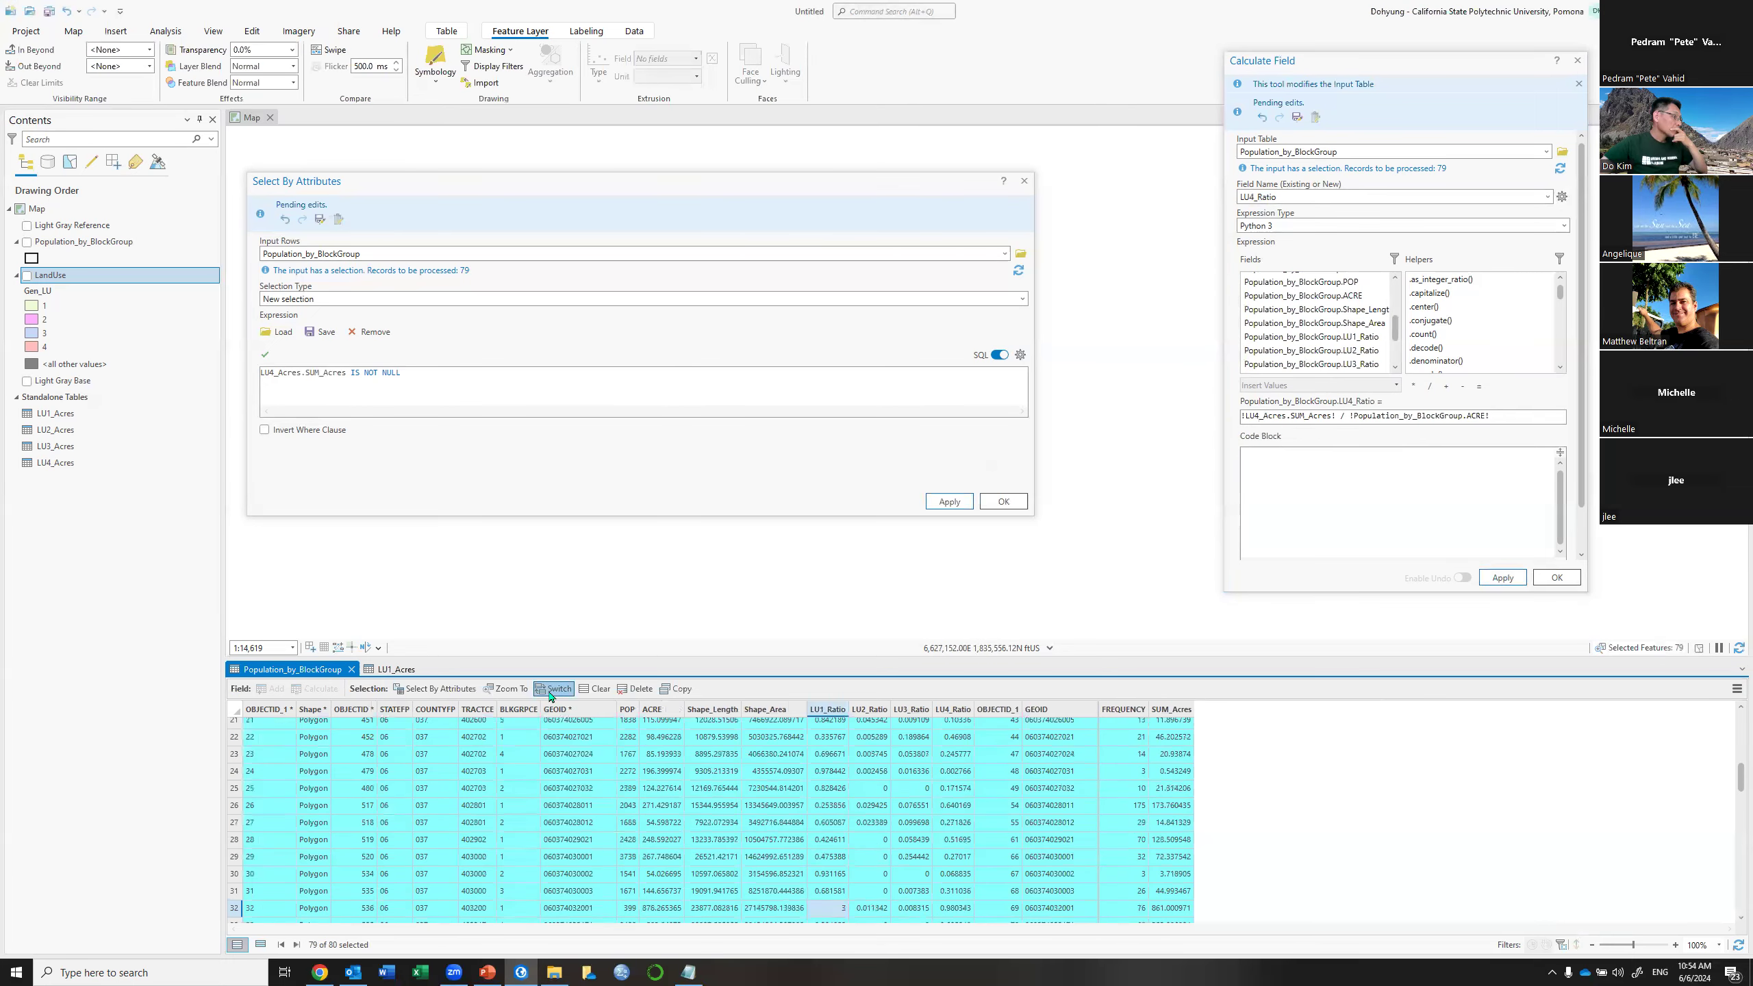
click(551, 689)
drag(1515, 414, 1203, 418)
text(0)
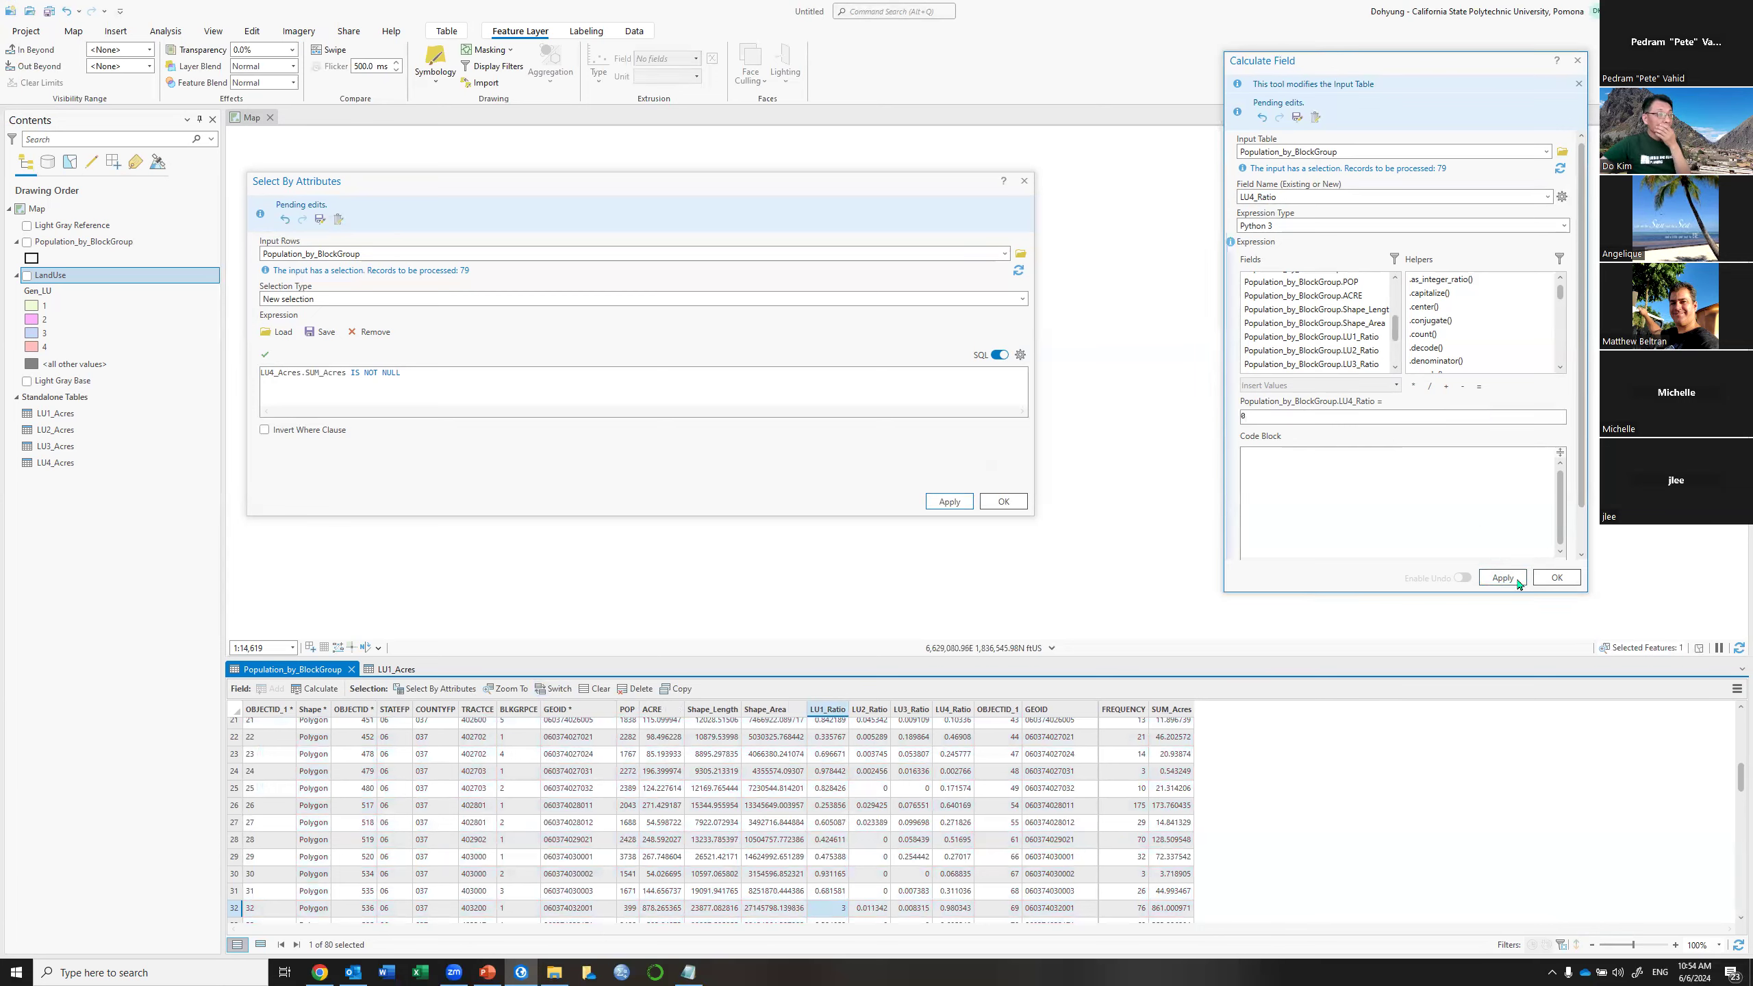
click(1545, 577)
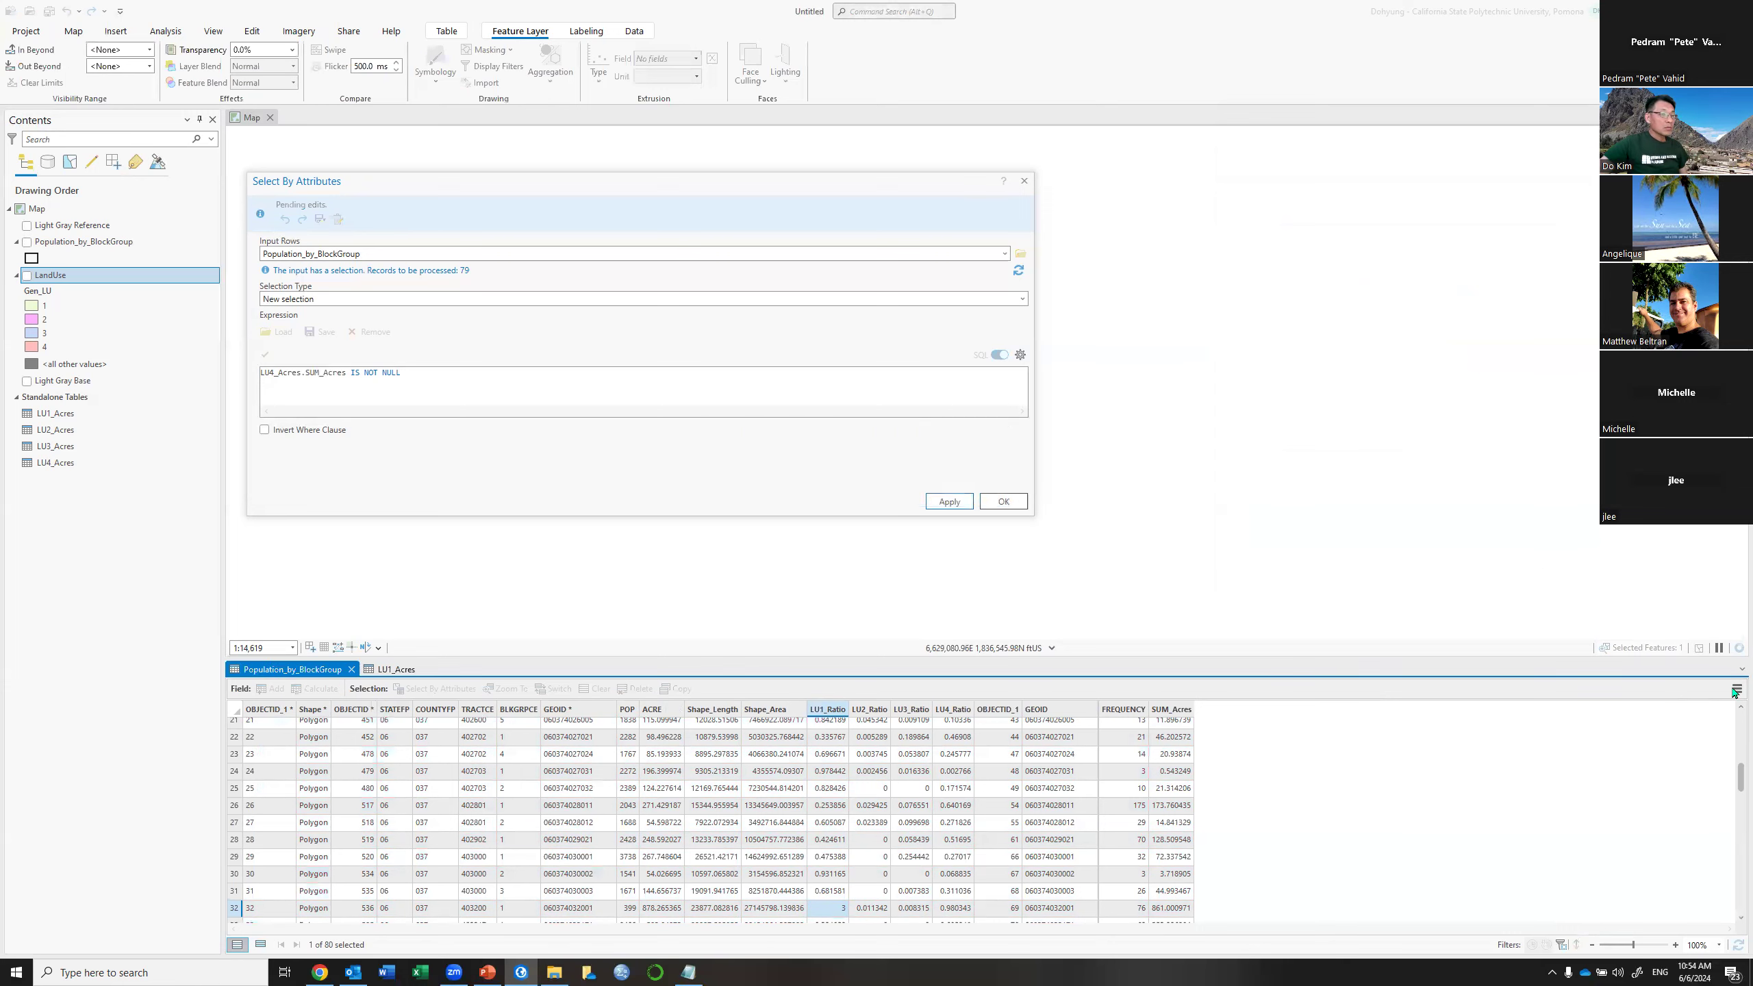
Remove the LU4_Acres join from the block group table and close Select By Attributes
click(1737, 689)
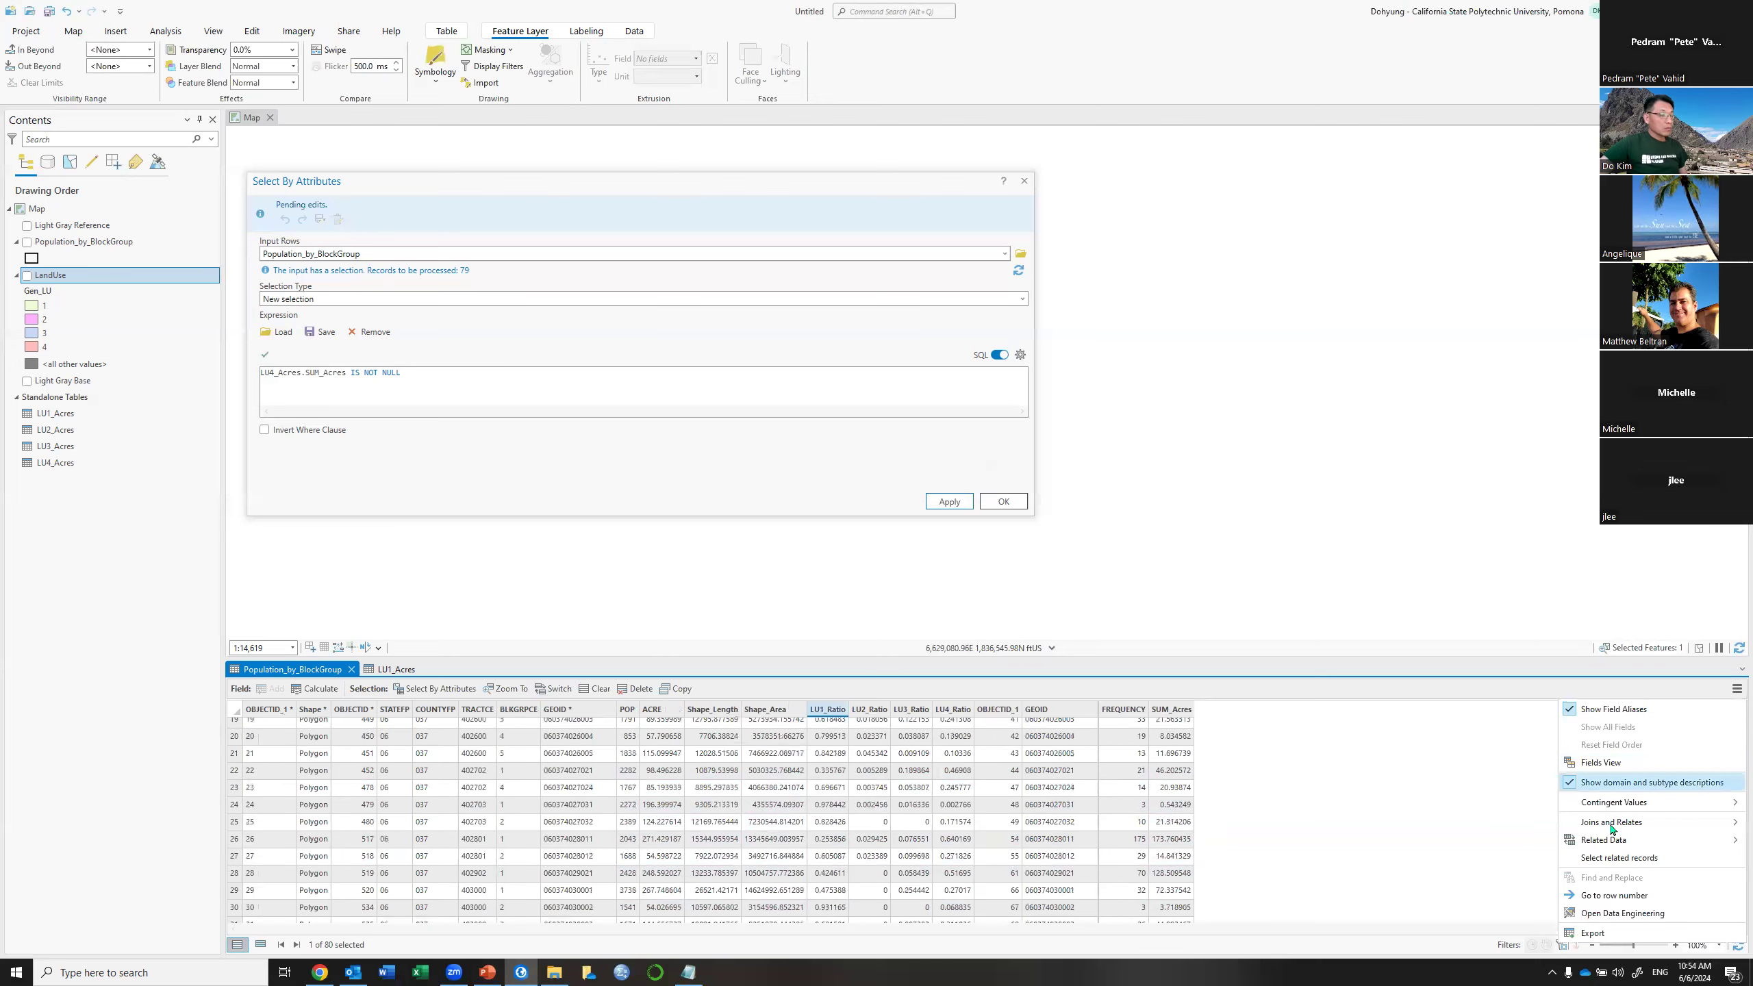
mouse_move(1612, 824)
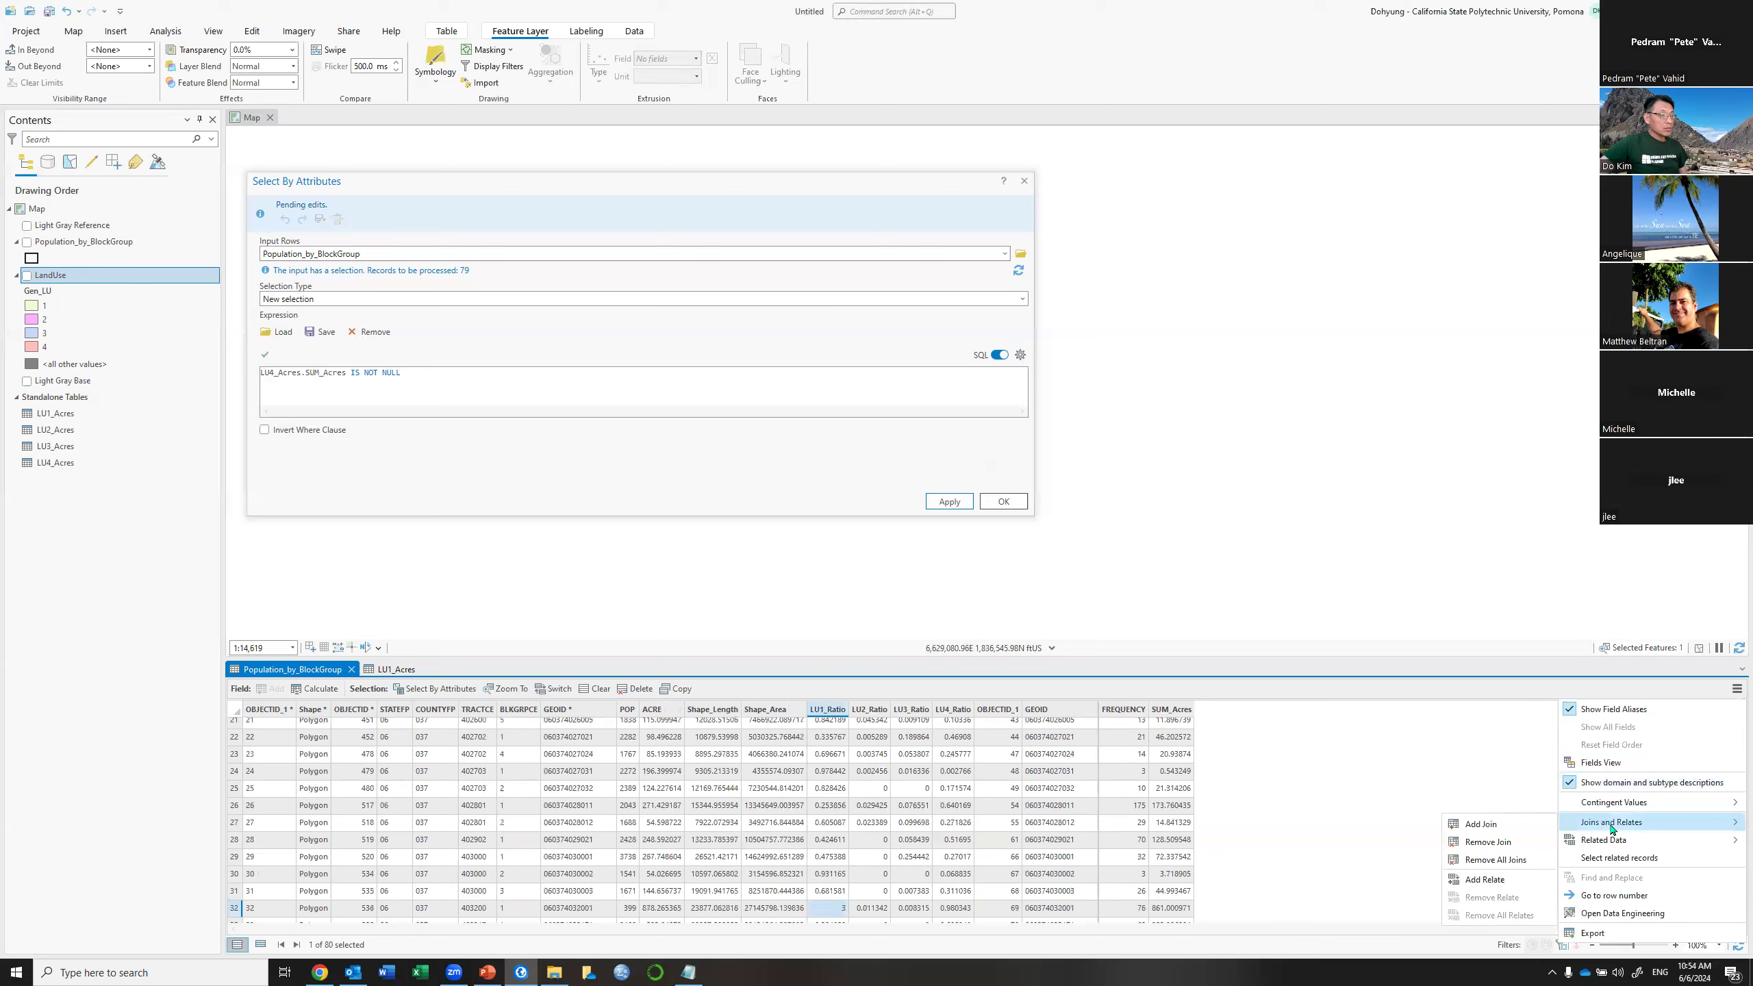
click(1517, 861)
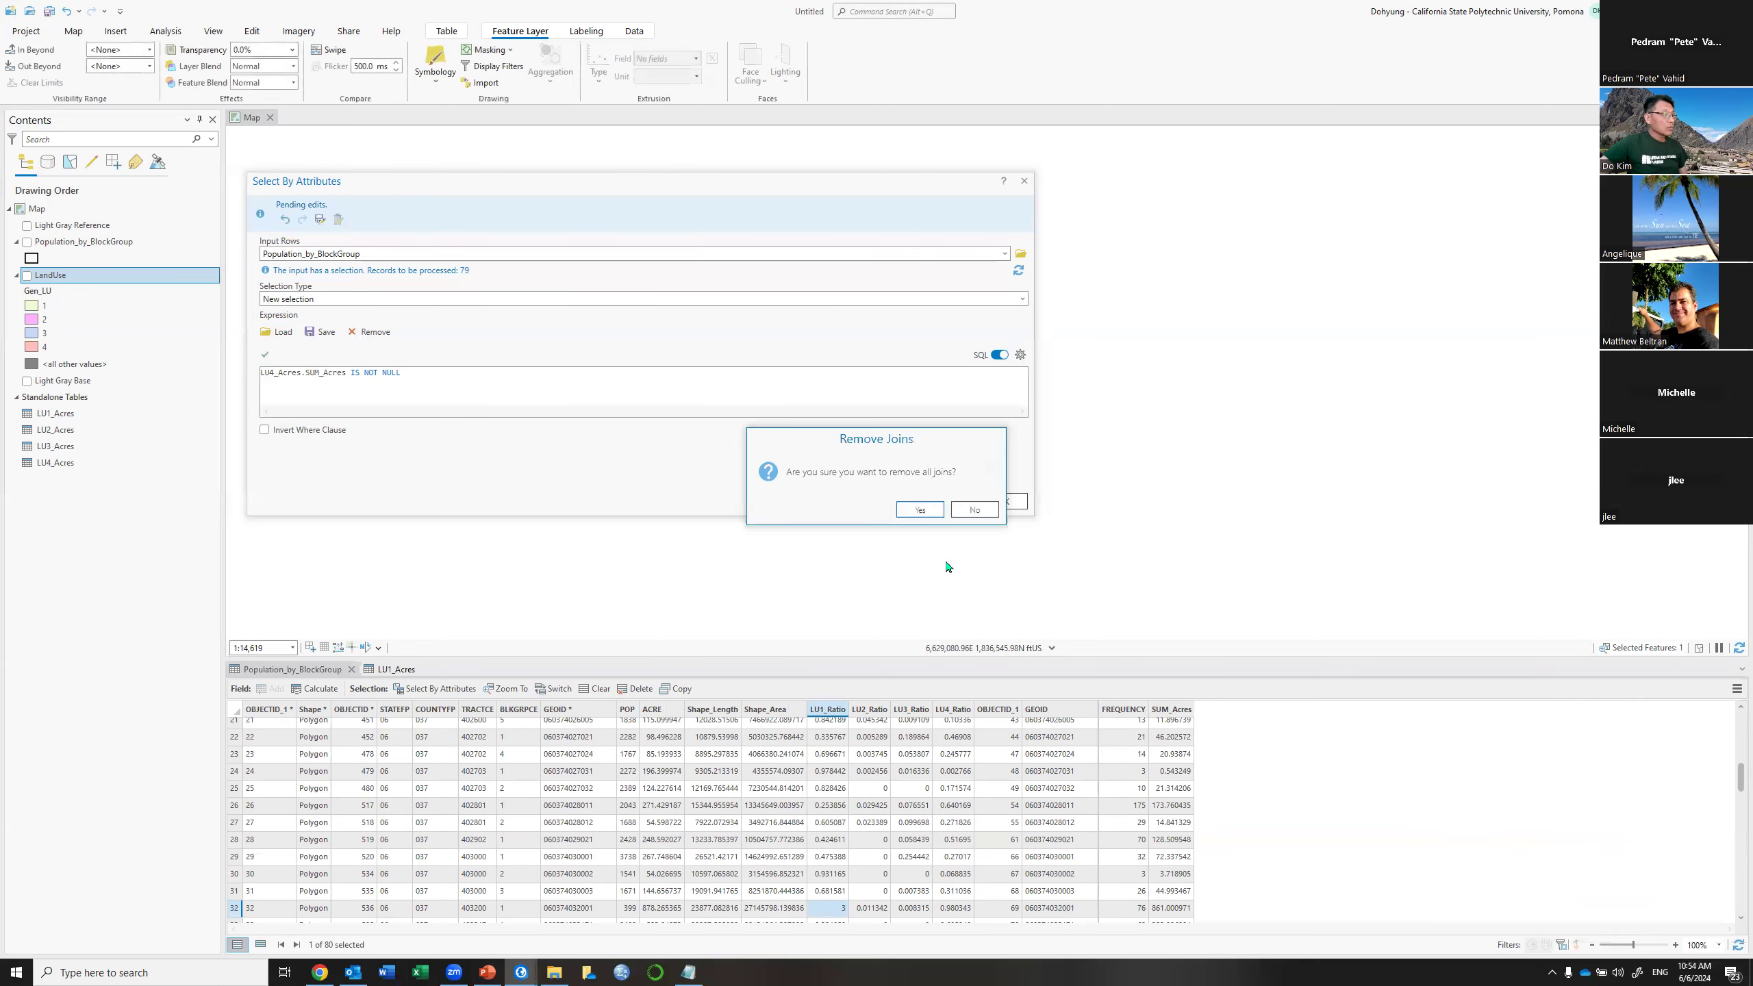
click(920, 509)
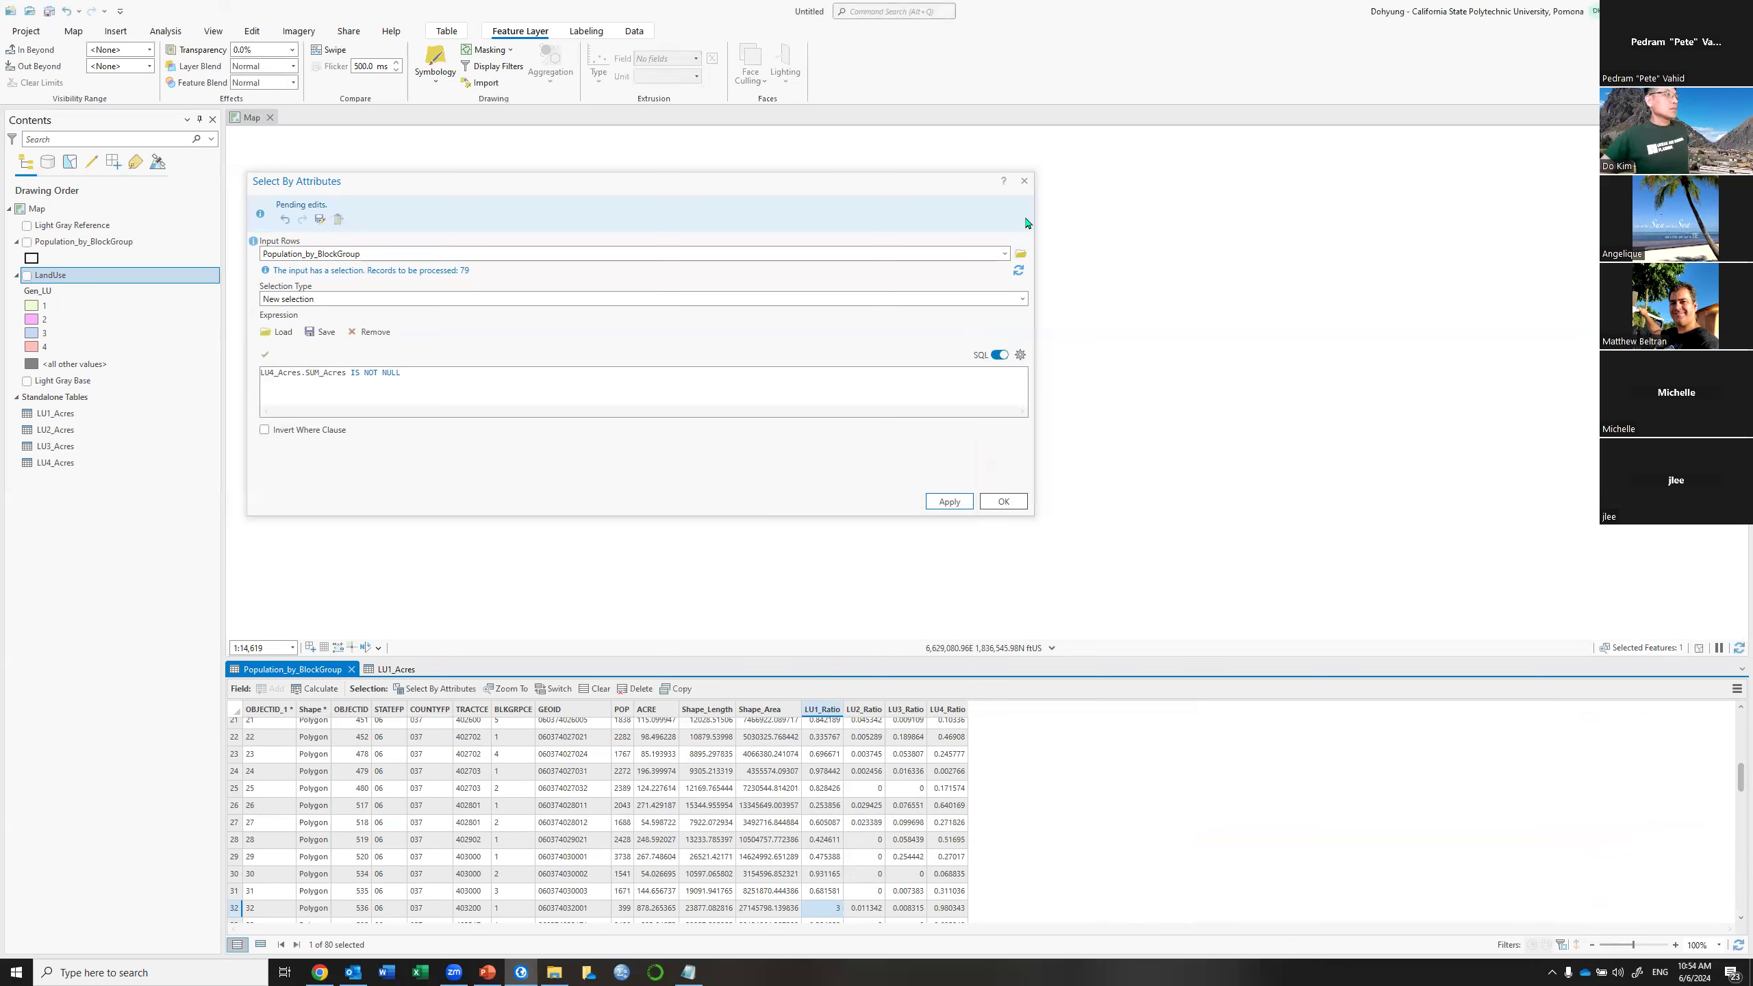
click(1026, 181)
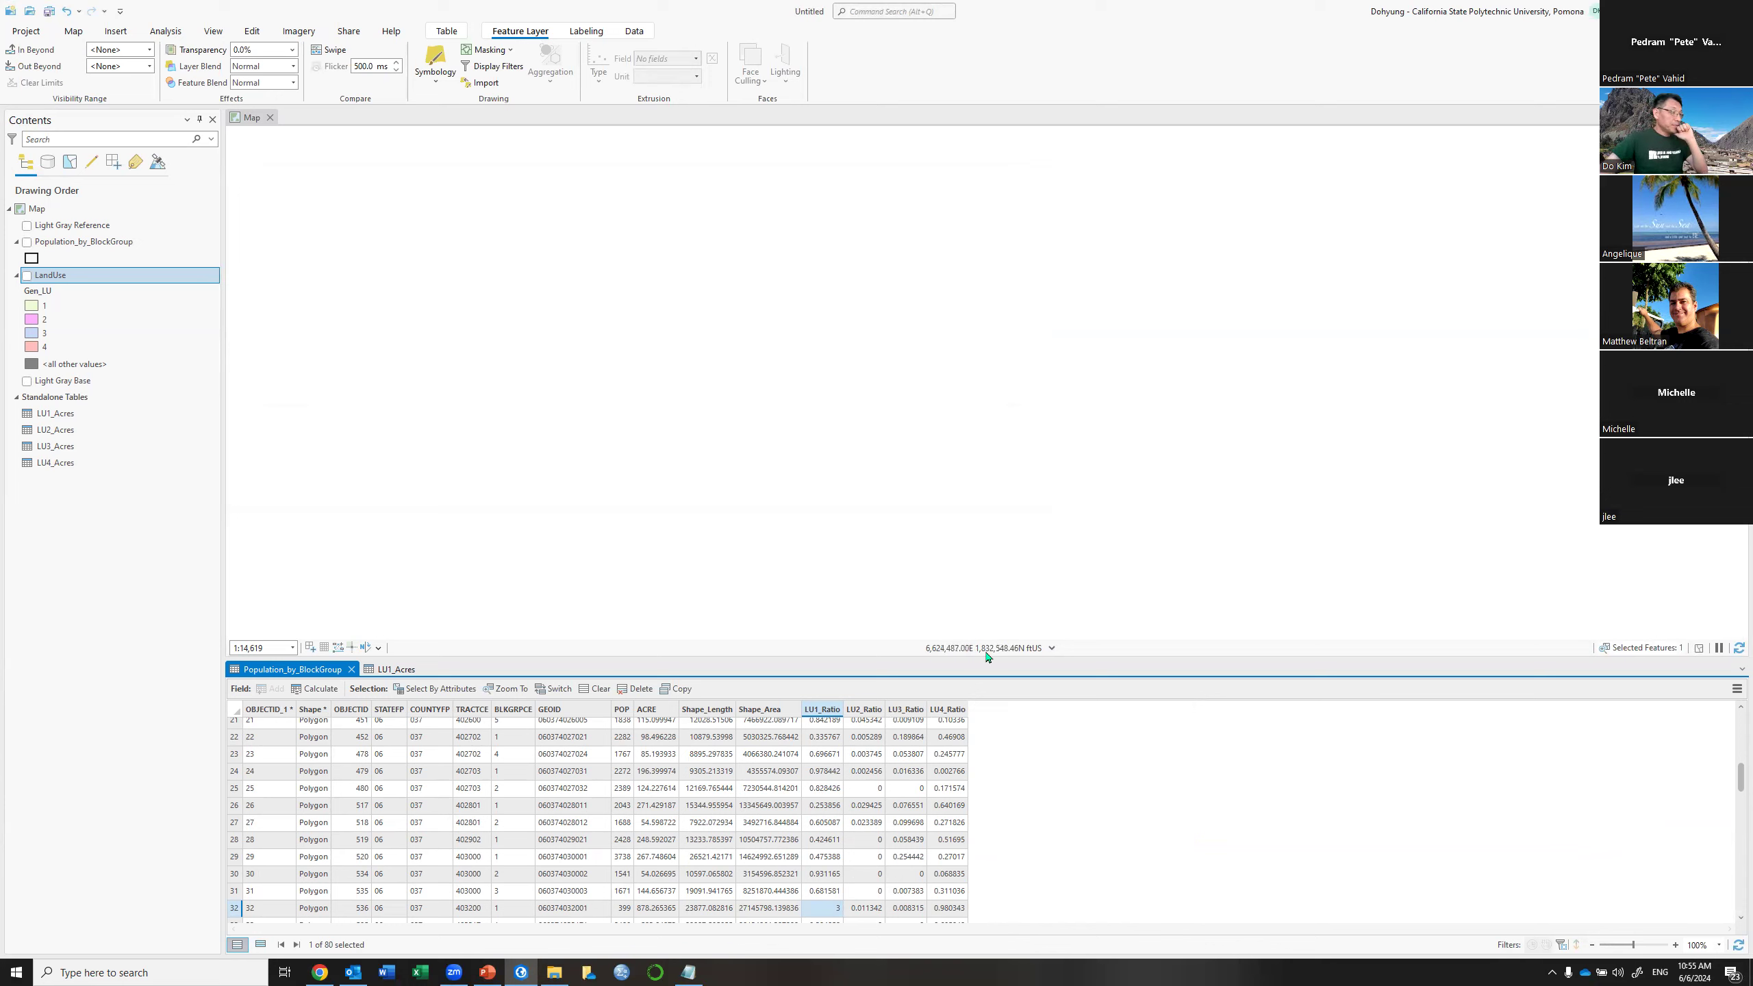
Select block group row 32, then join LU1_Acres to the table on GEOID
drag(1006, 515, 1012, 384)
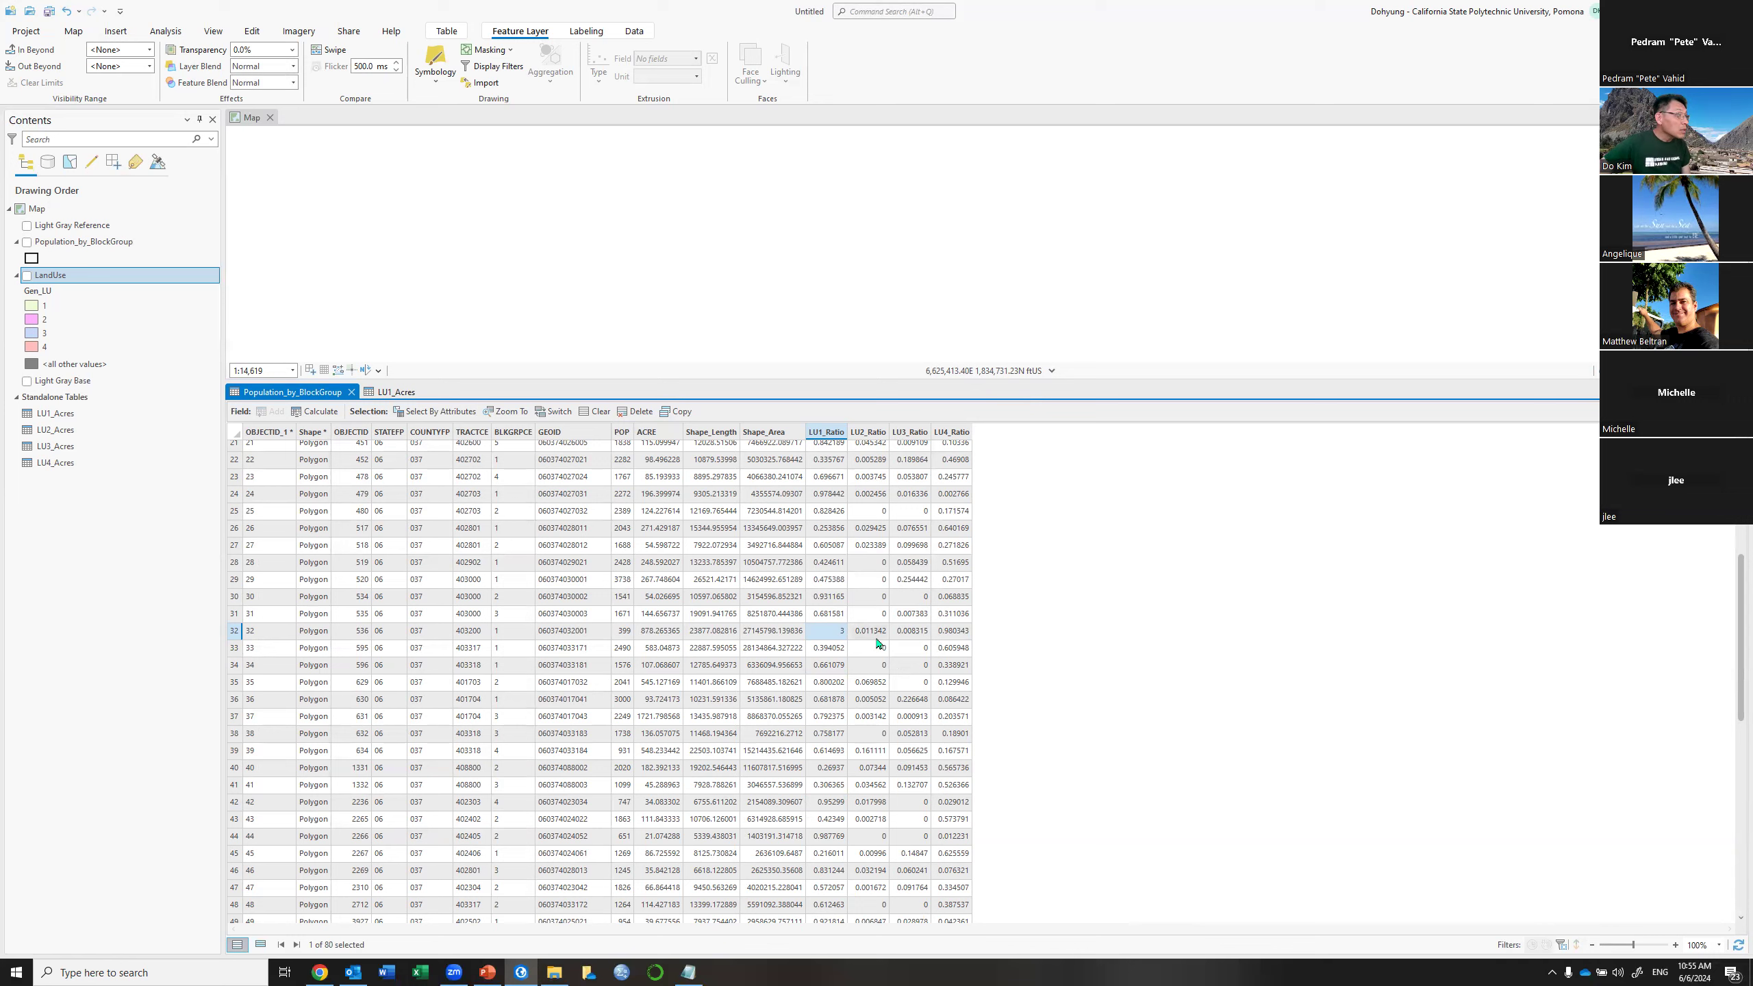
click(233, 634)
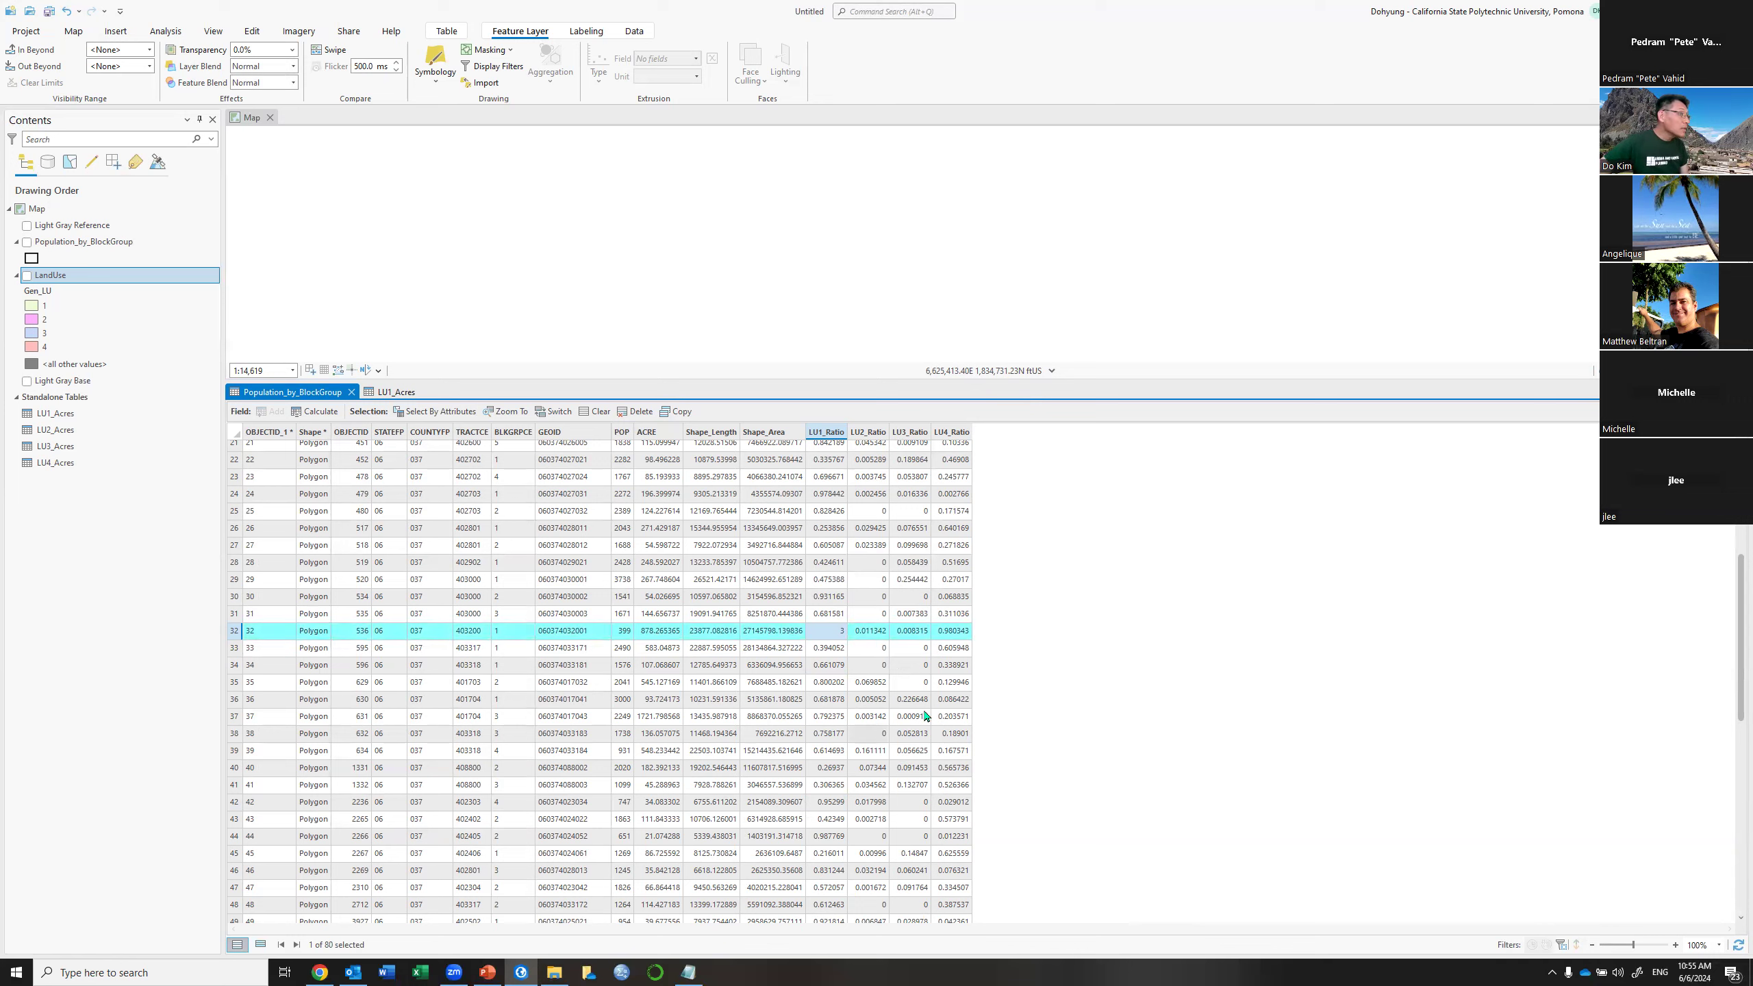
click(1738, 411)
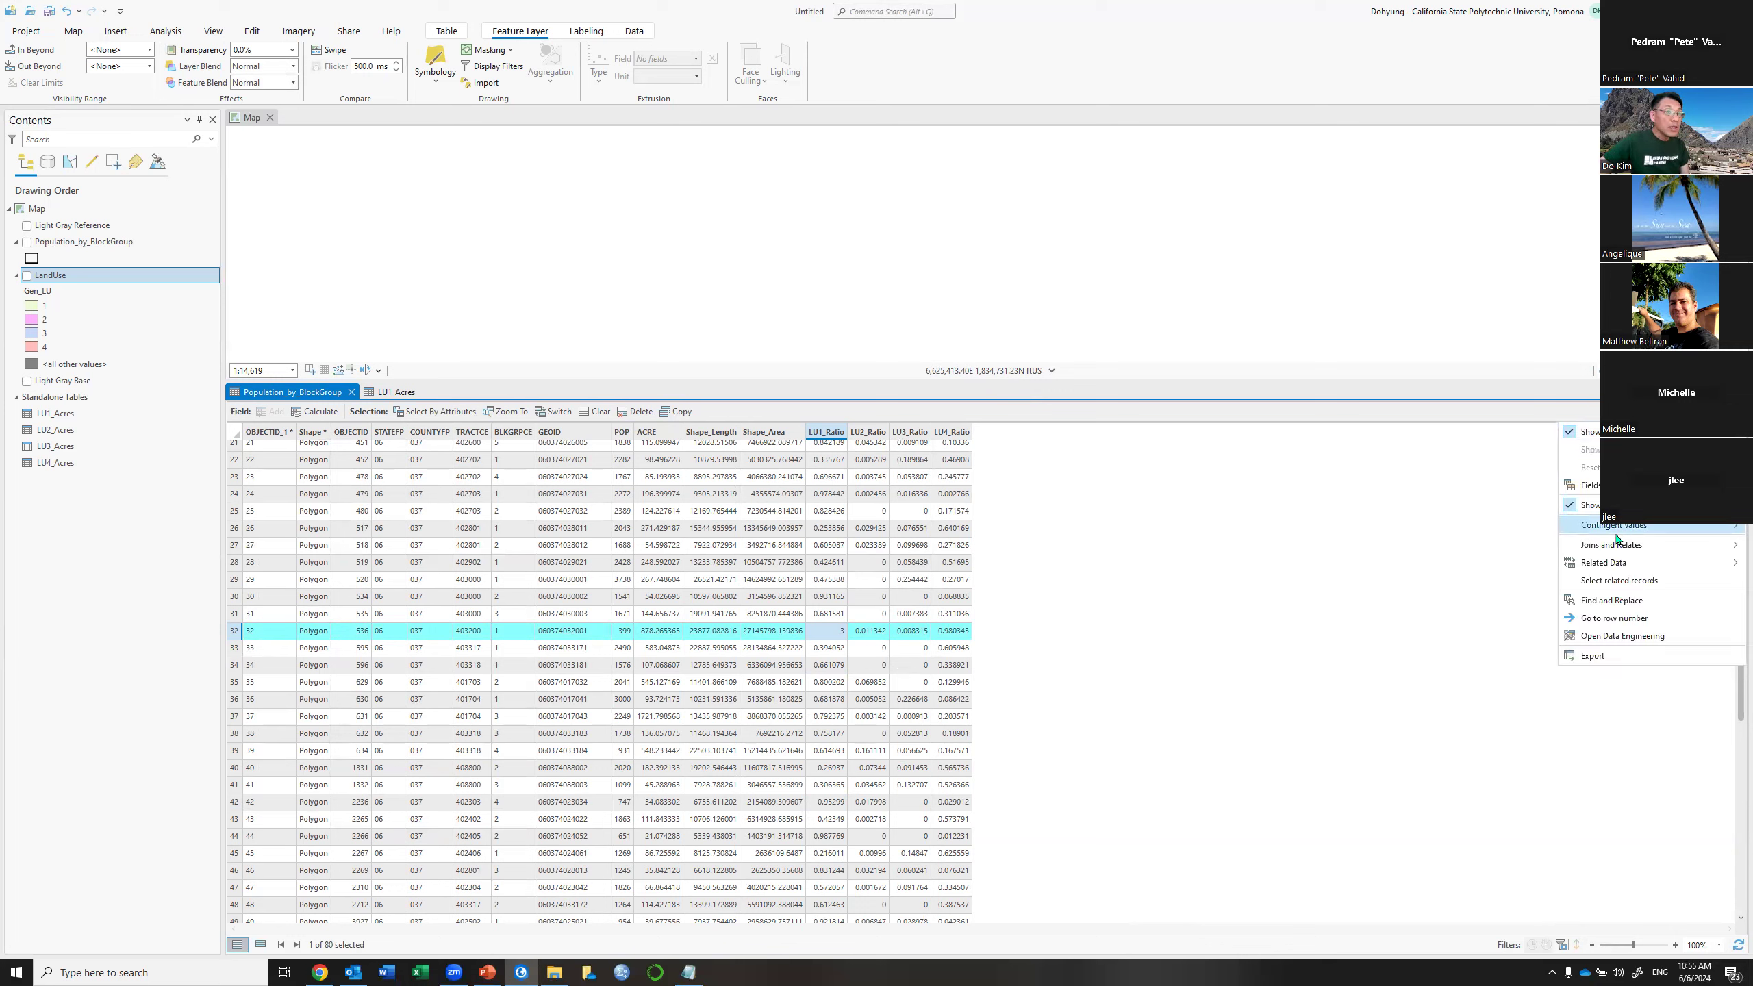
mouse_move(1591, 549)
click(1516, 551)
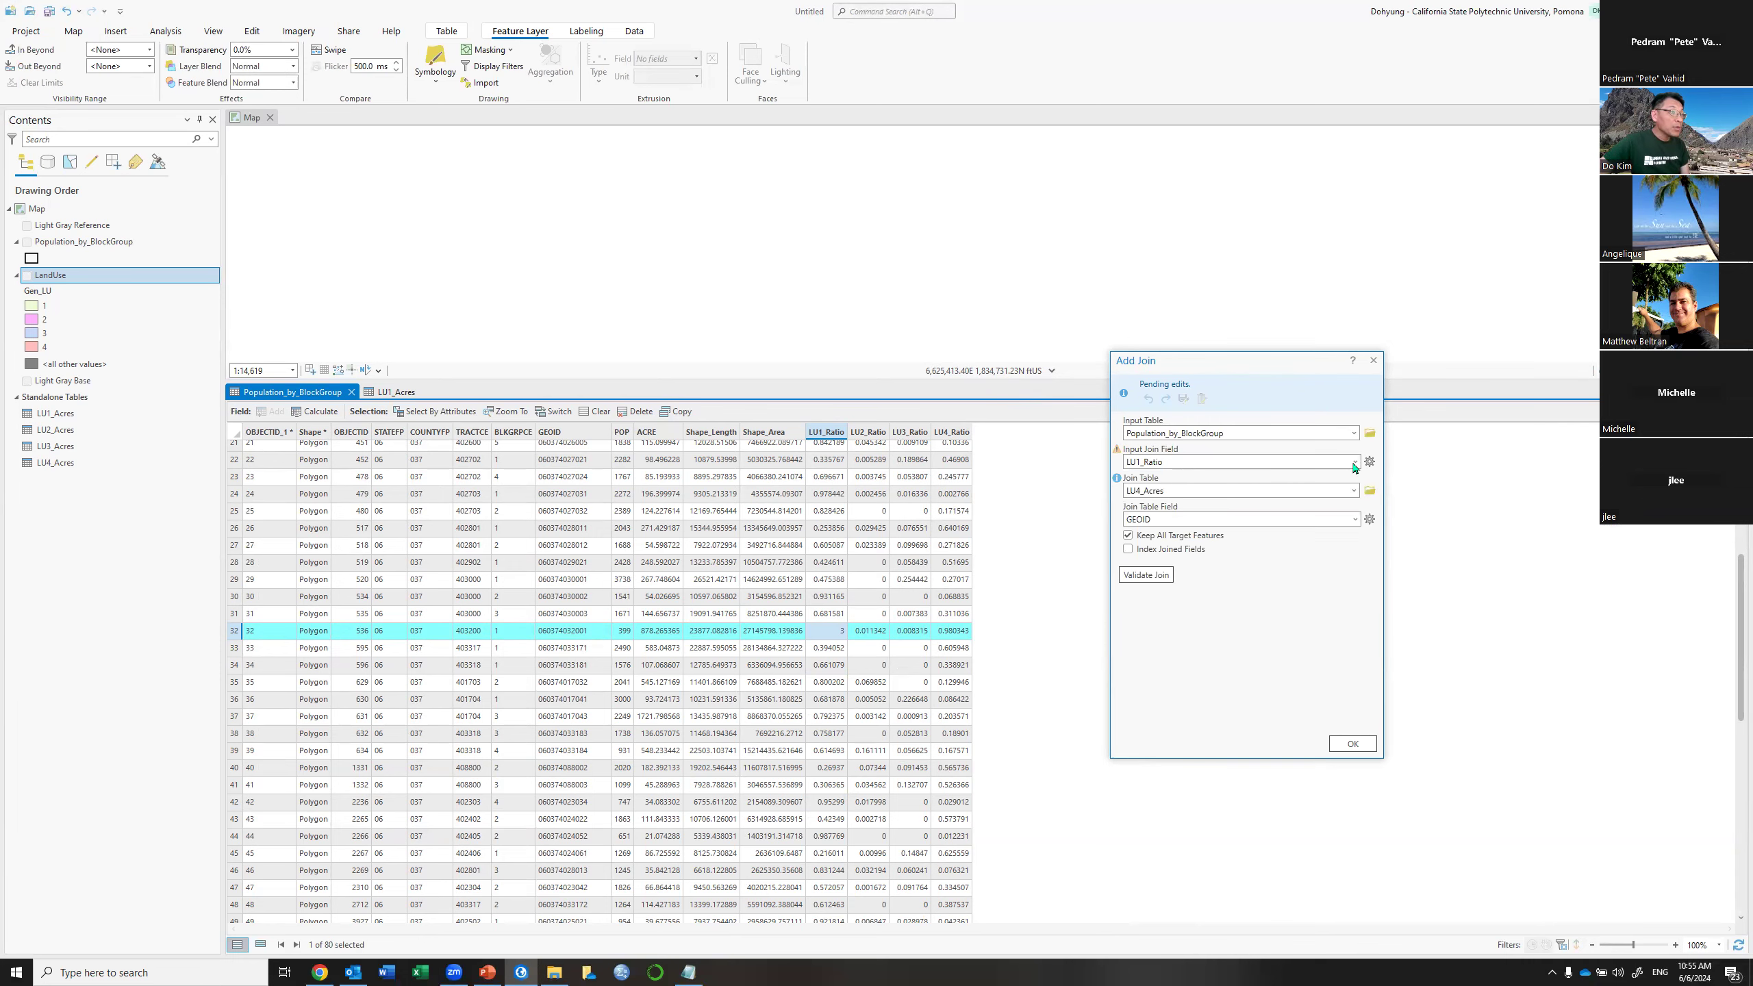
click(1352, 463)
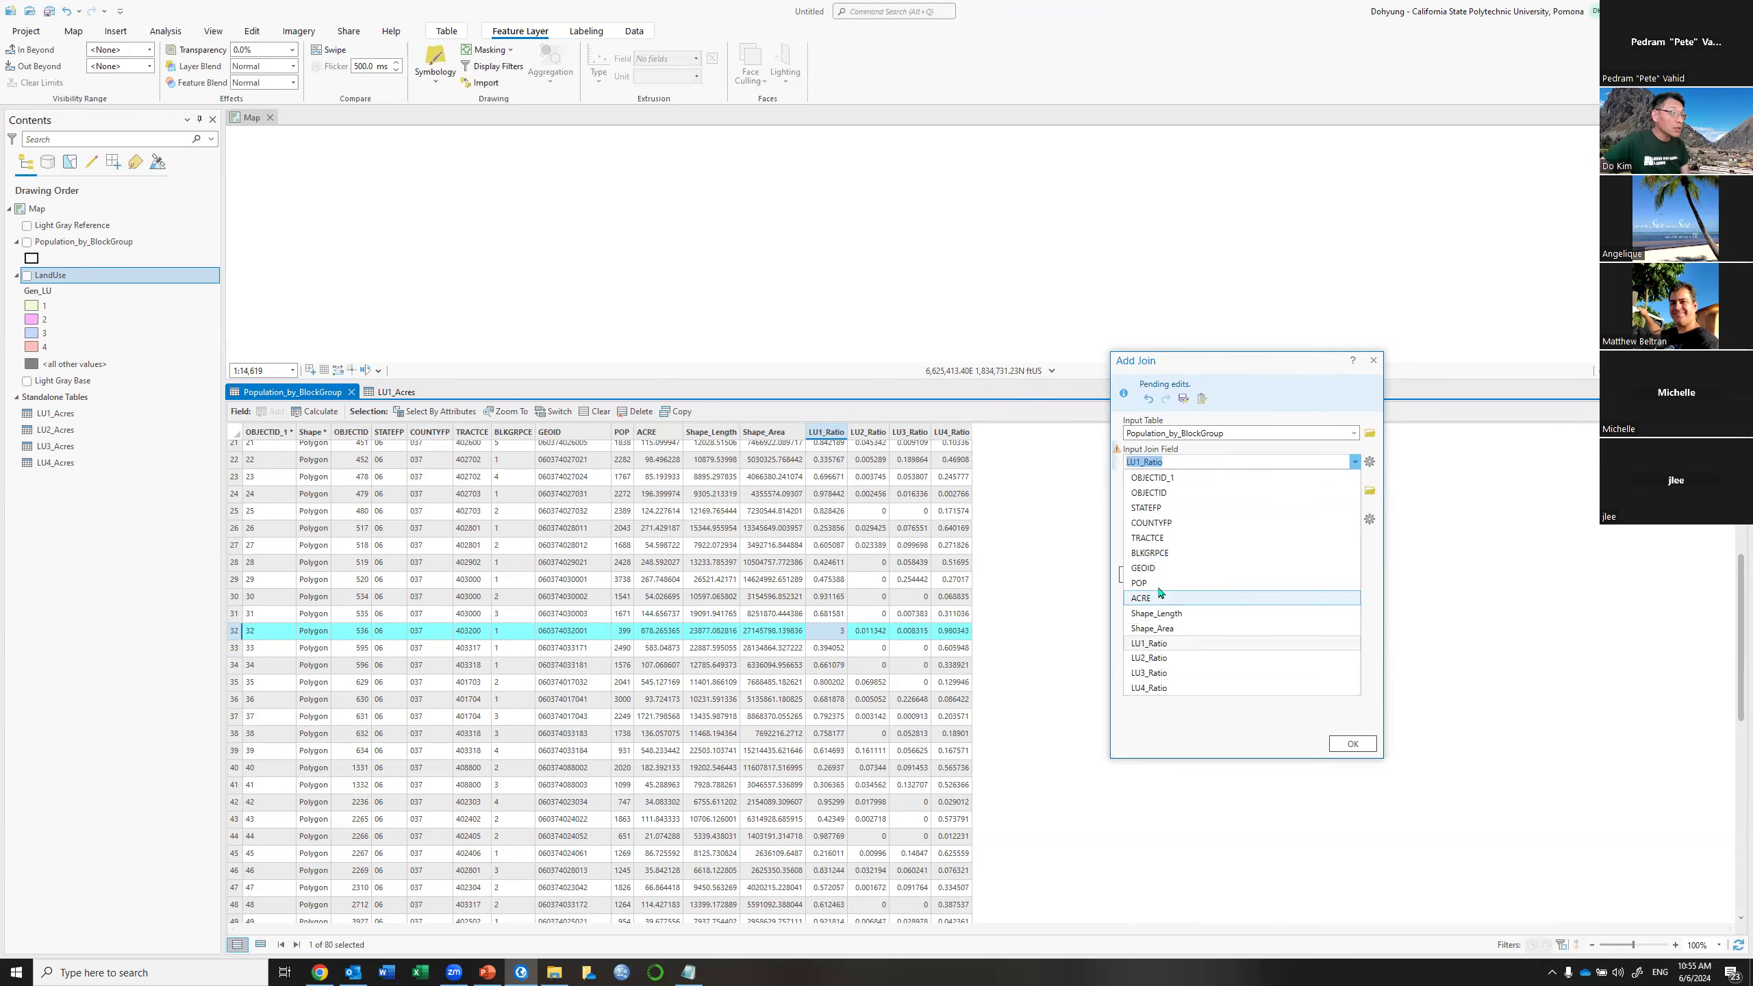
click(1167, 568)
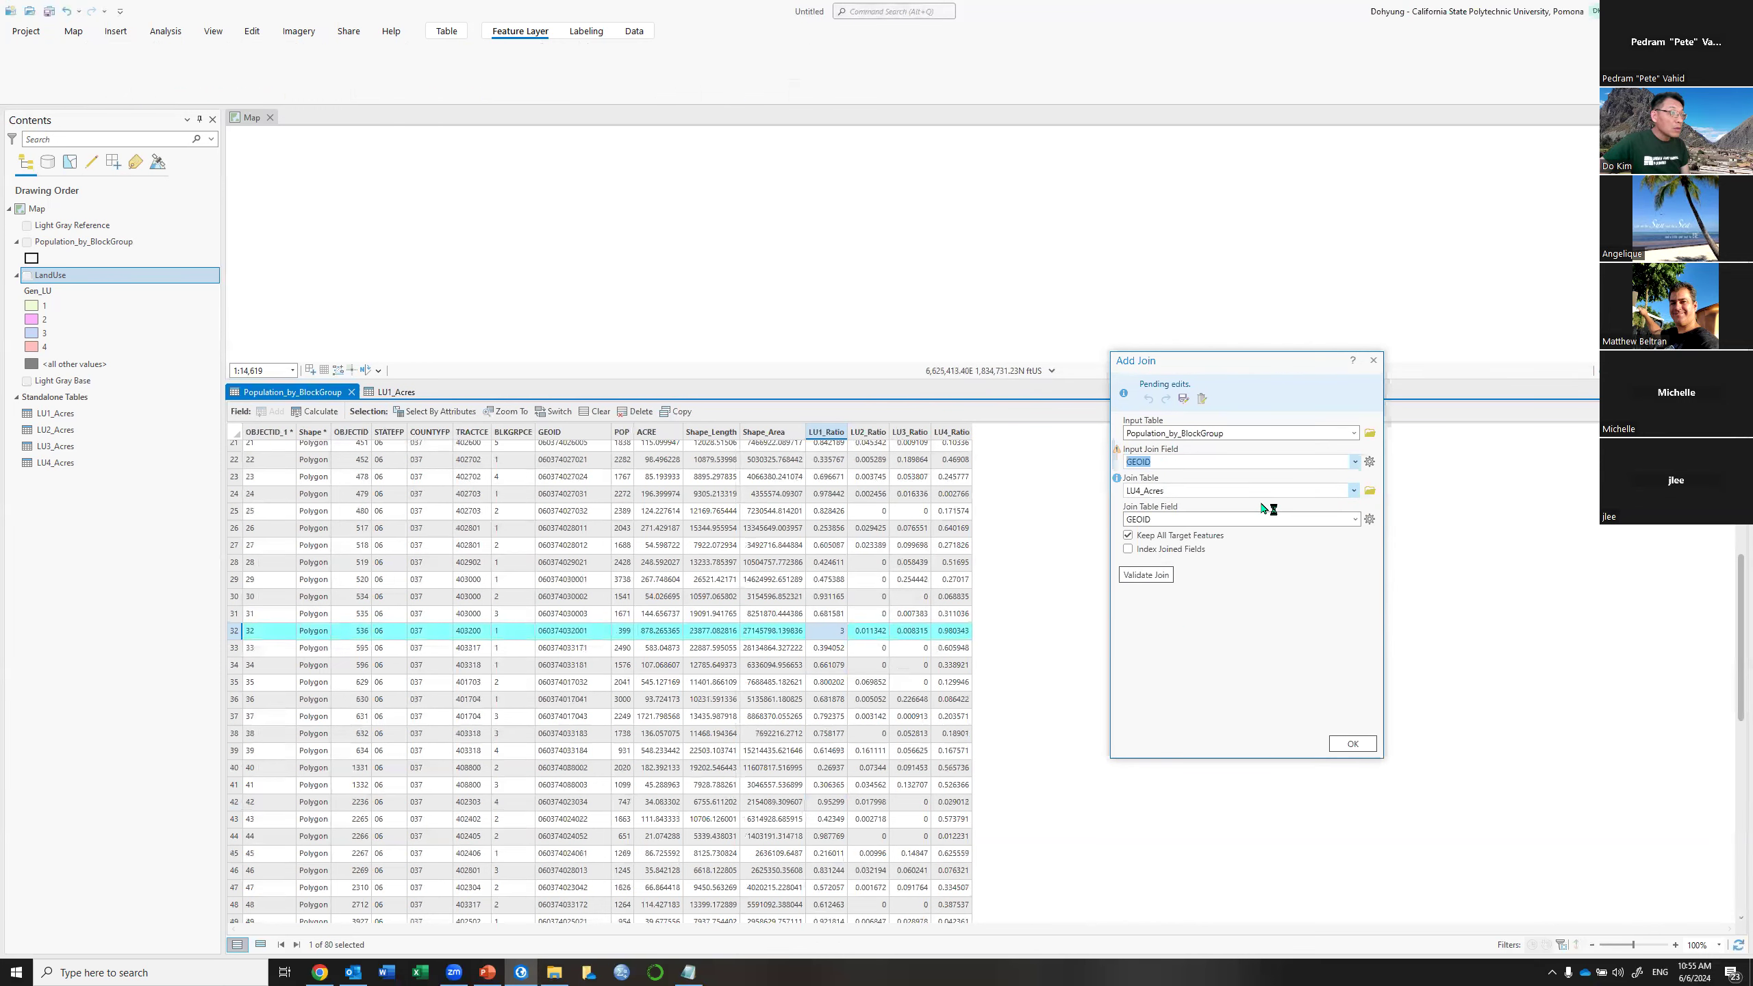
click(1346, 490)
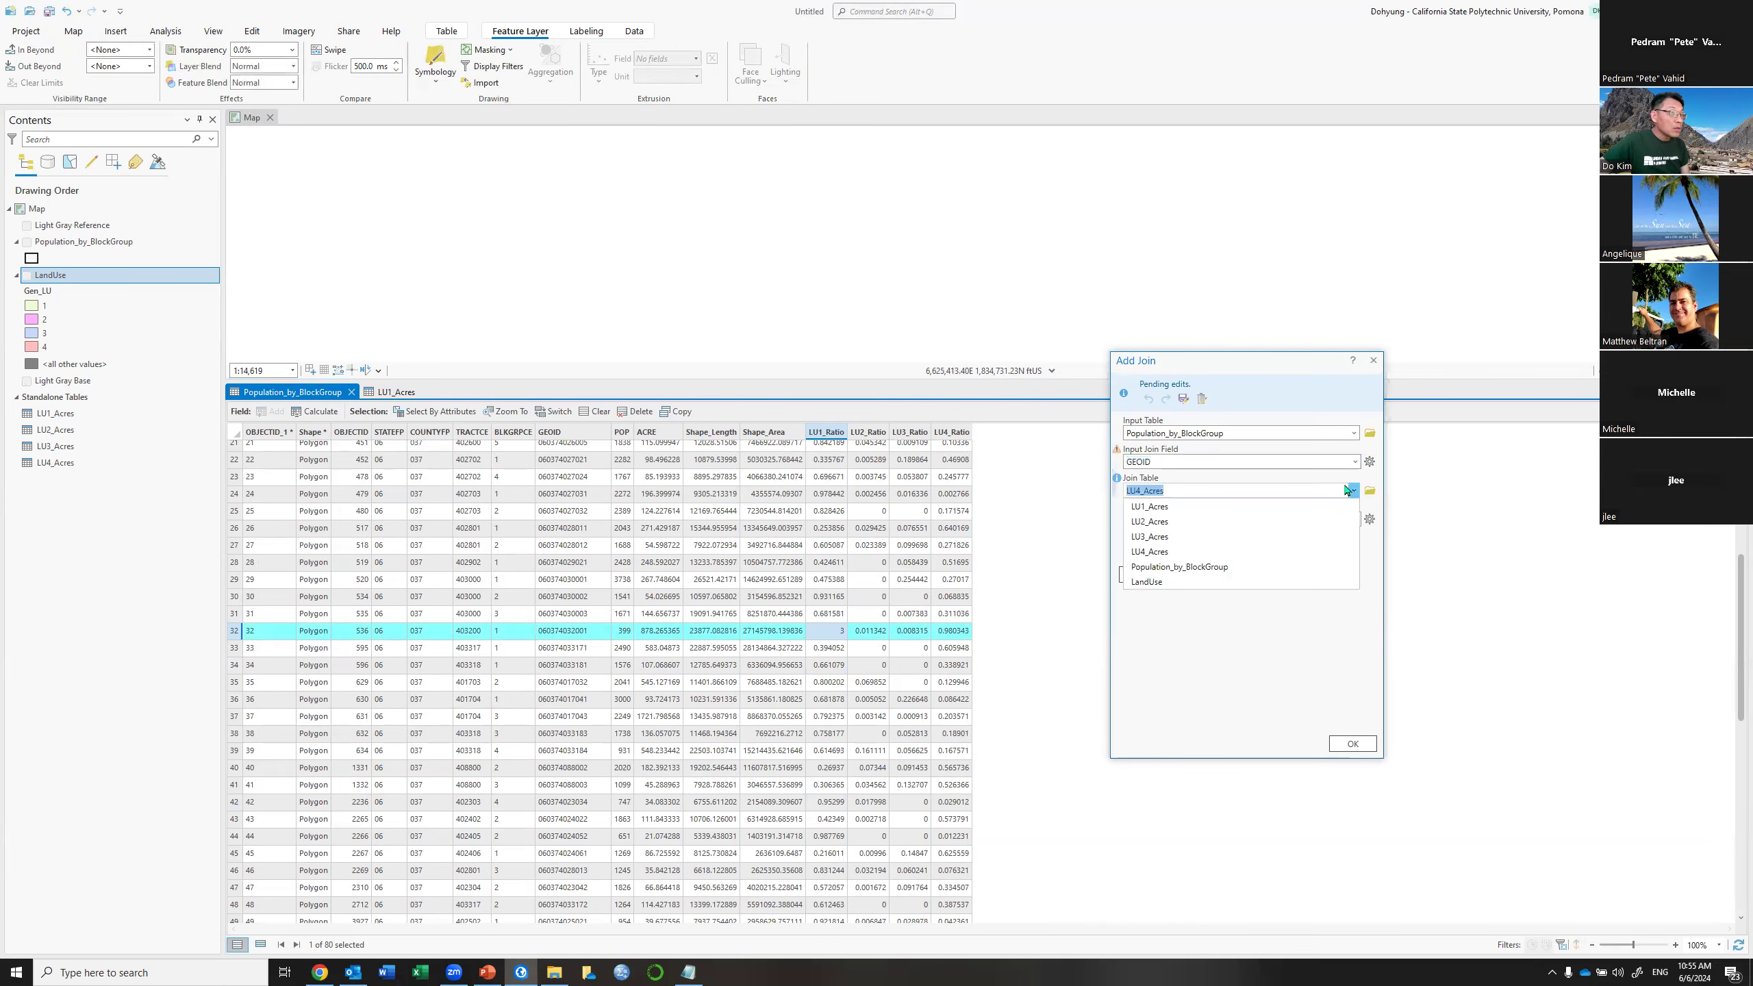
click(1159, 508)
click(1346, 741)
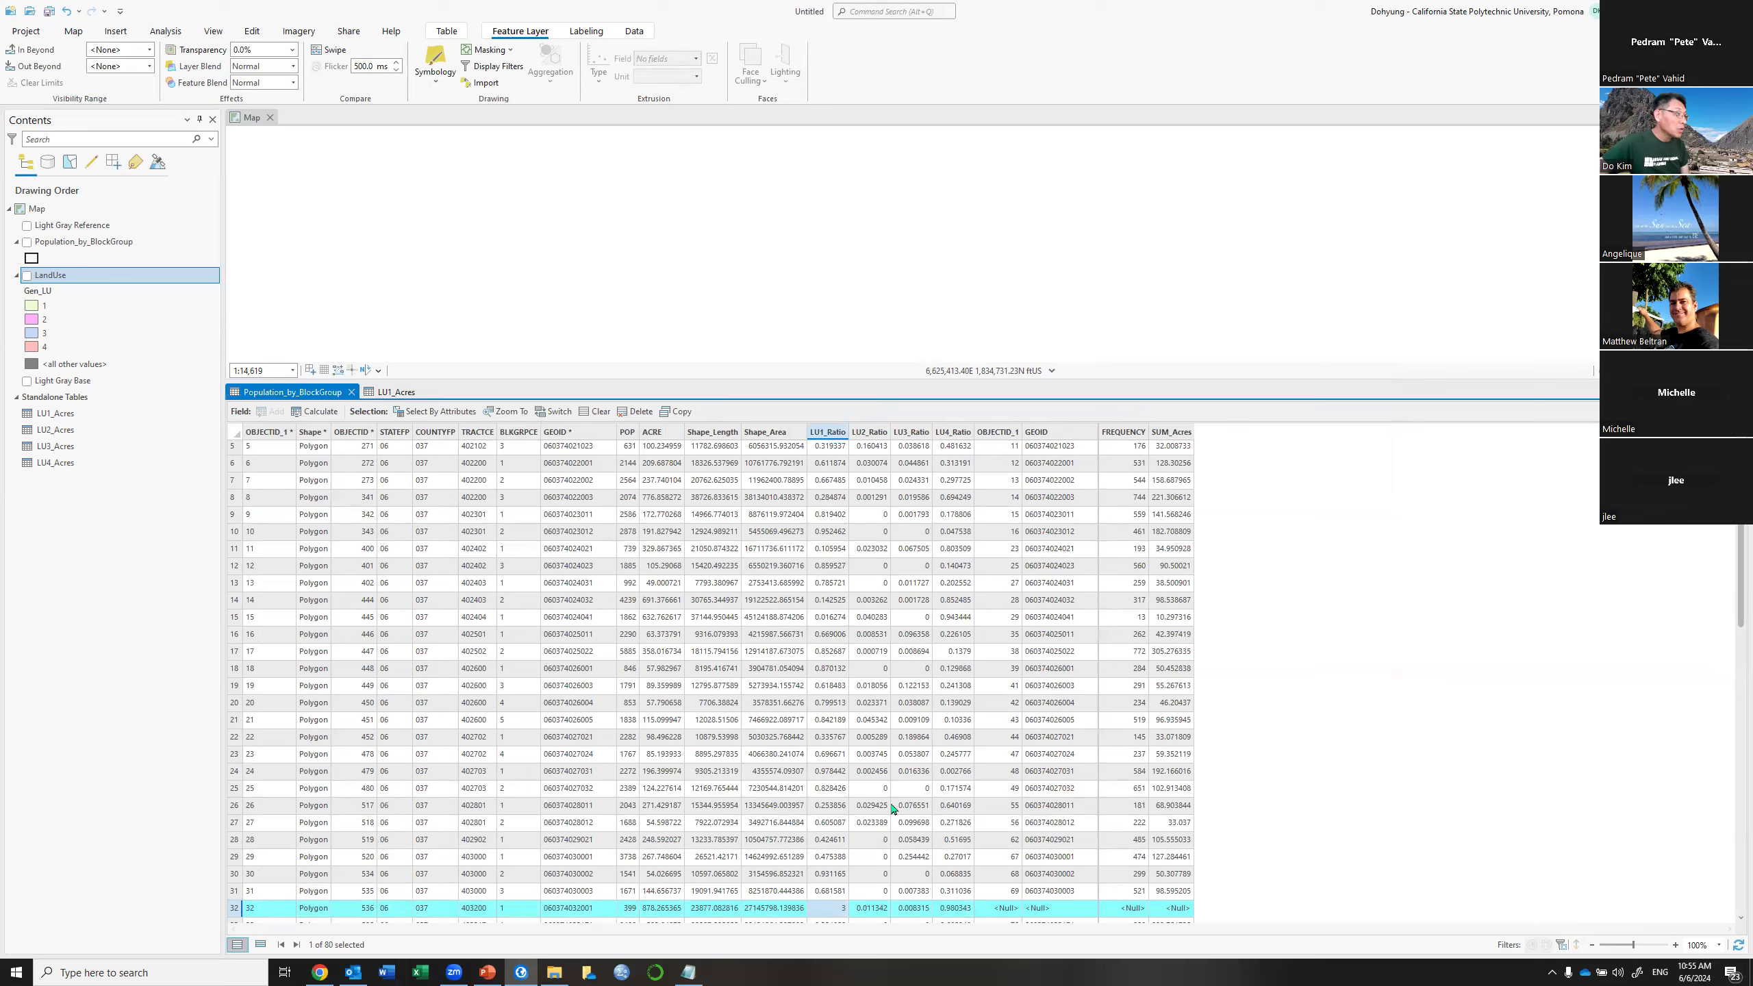
Calculate LU1_Ratio as 0 for block group row 32 and close Calculate Field
right_click(837, 433)
click(706, 434)
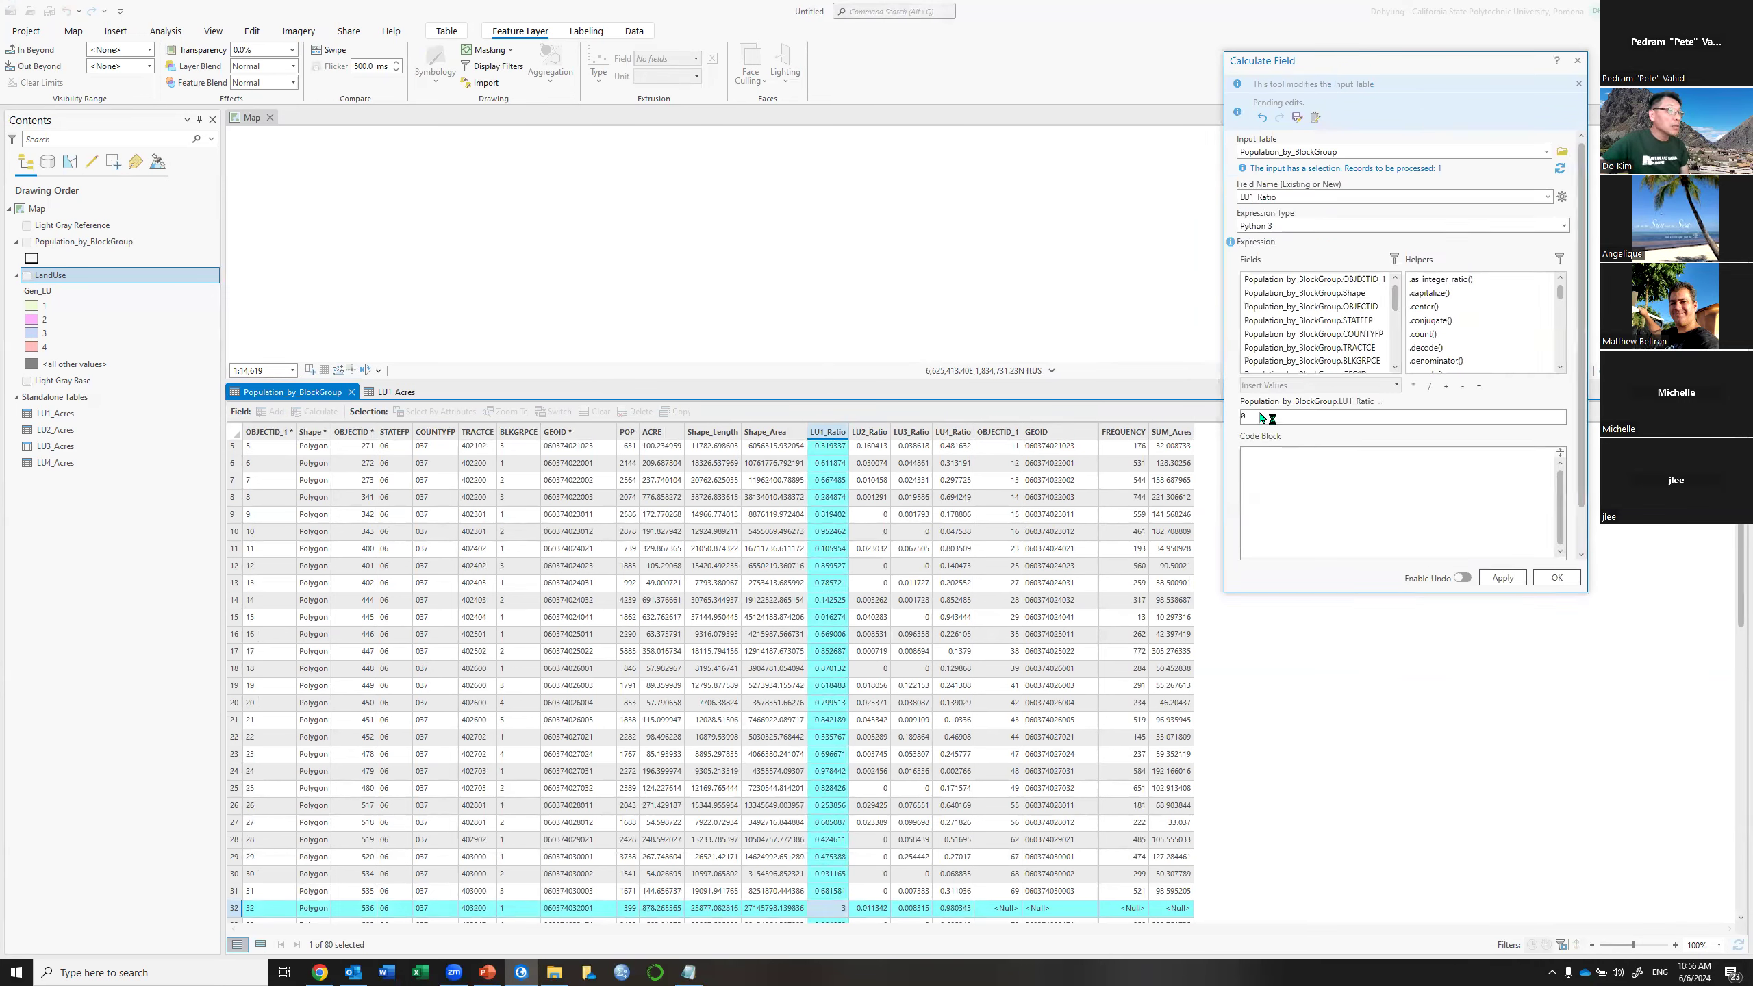
click(1503, 577)
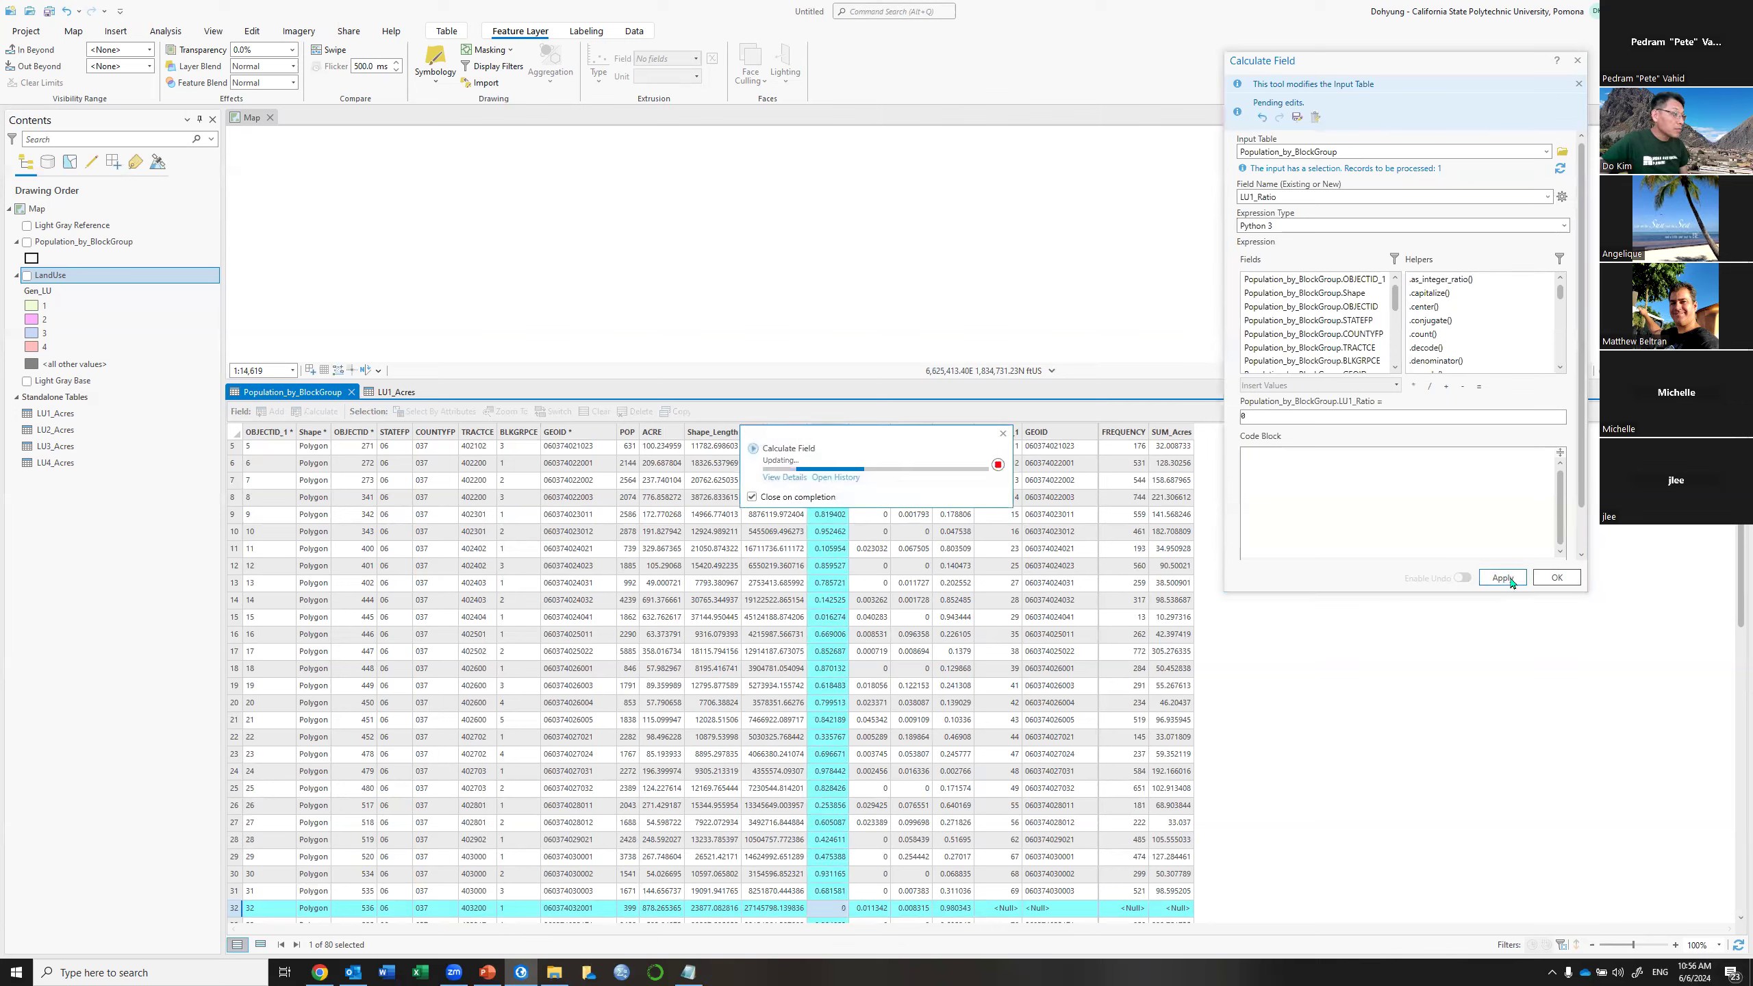
click(1577, 60)
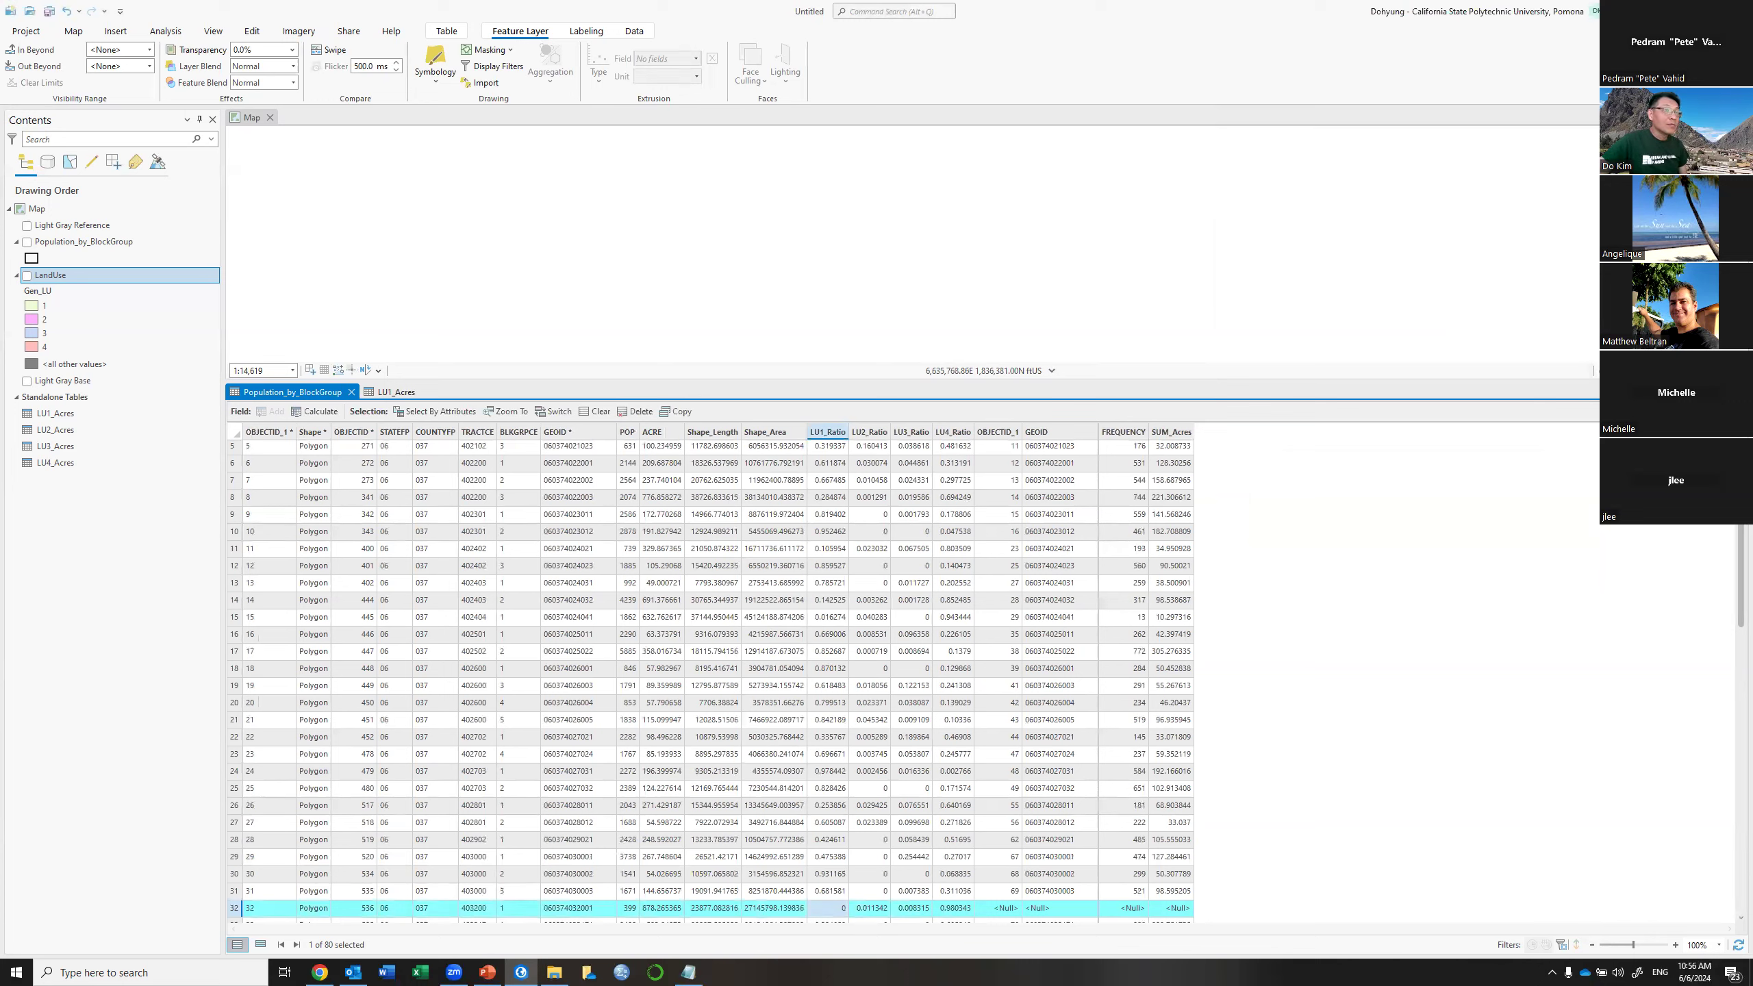
Remove all joins from the block group table and confirm
click(1738, 412)
mouse_move(1614, 551)
click(1486, 583)
click(920, 510)
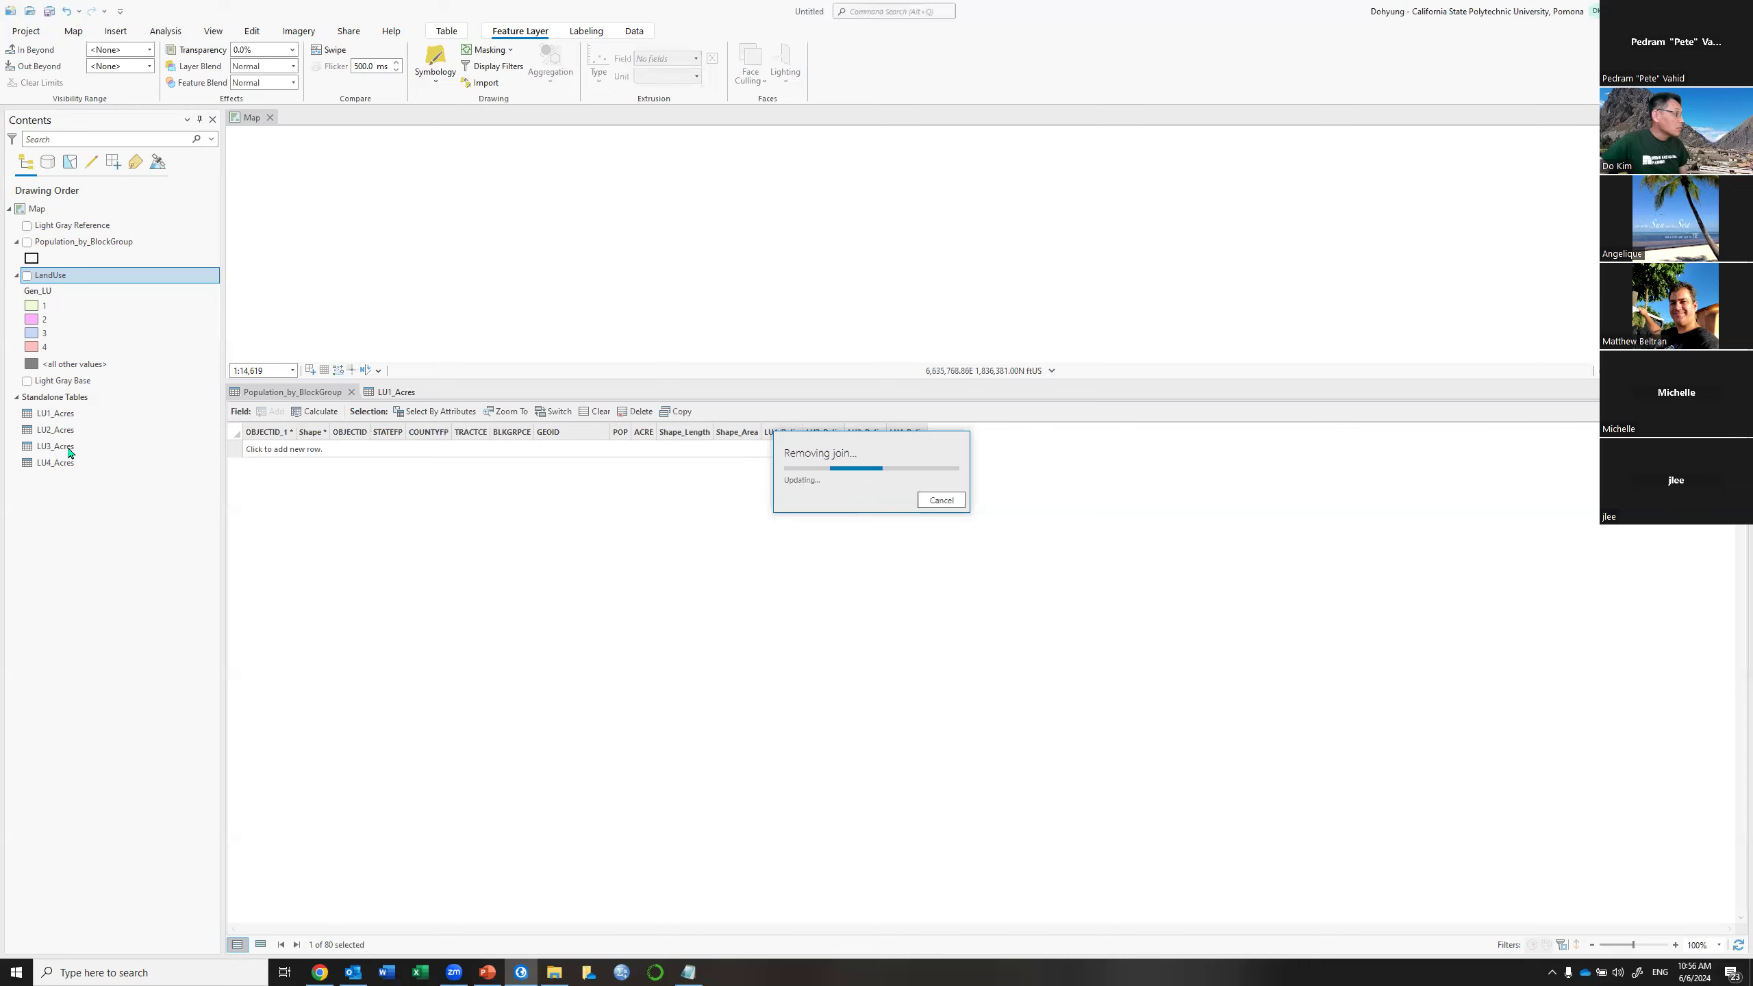
Close the LU1_Acres table and open the LandUse attribute table with Select By Attributes
click(406, 393)
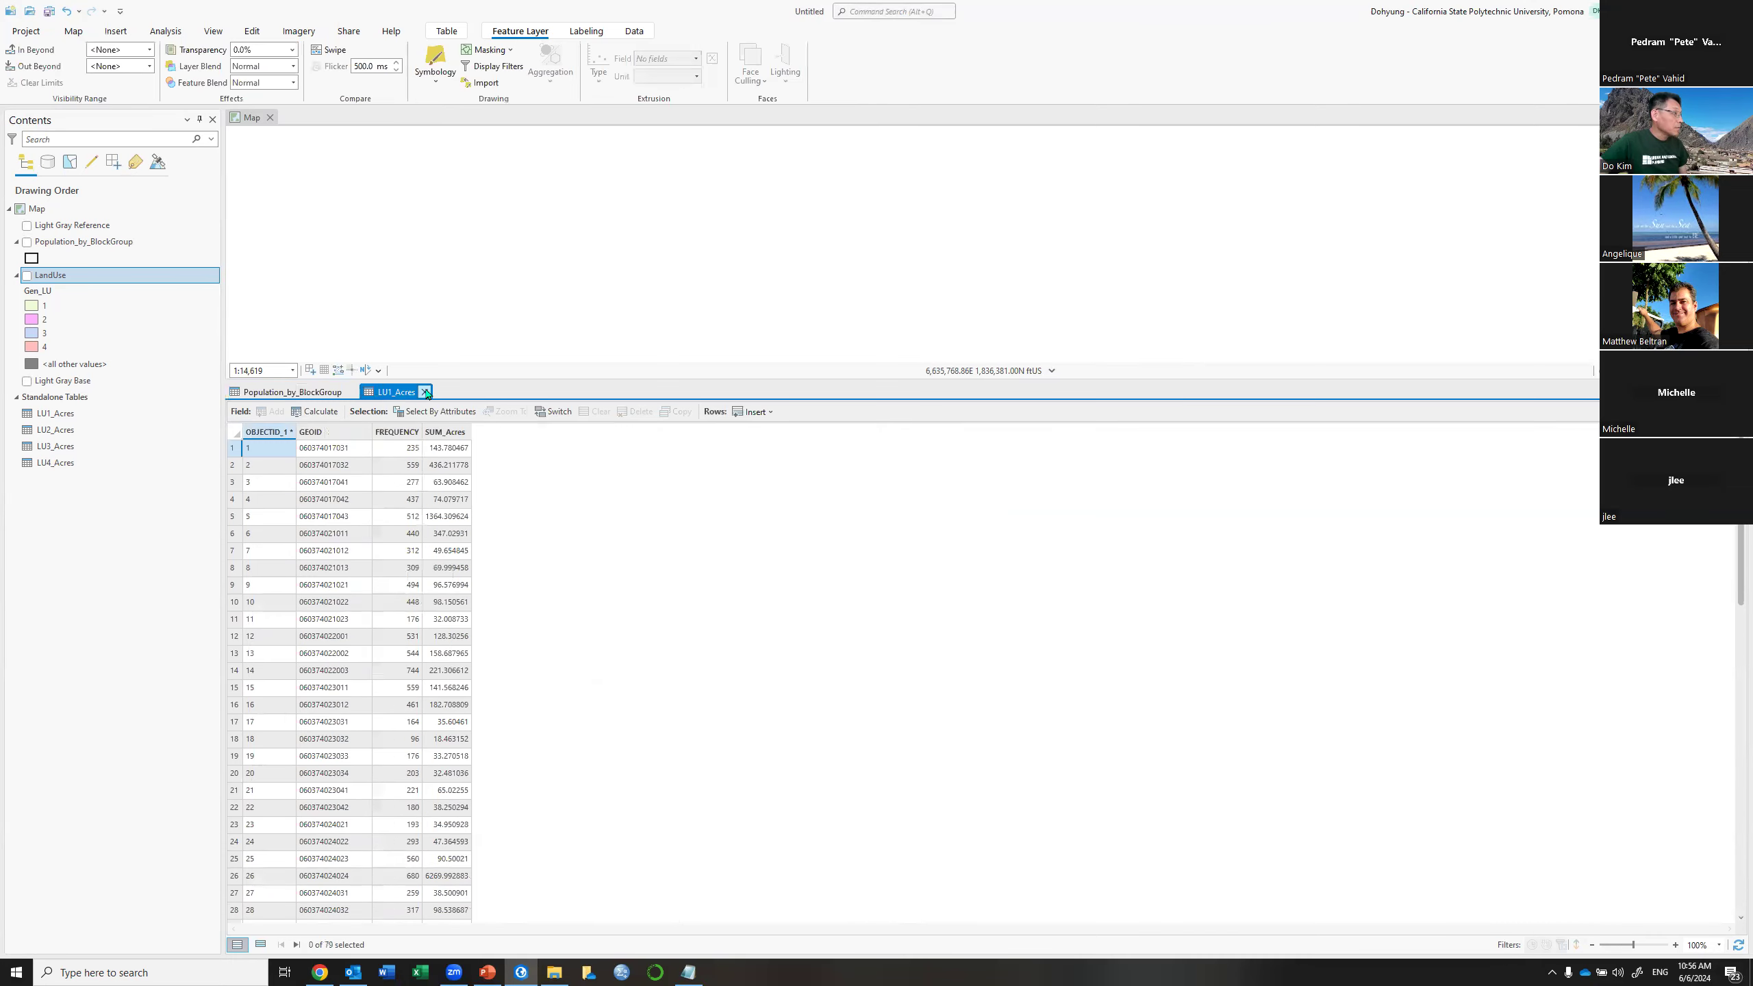
click(426, 392)
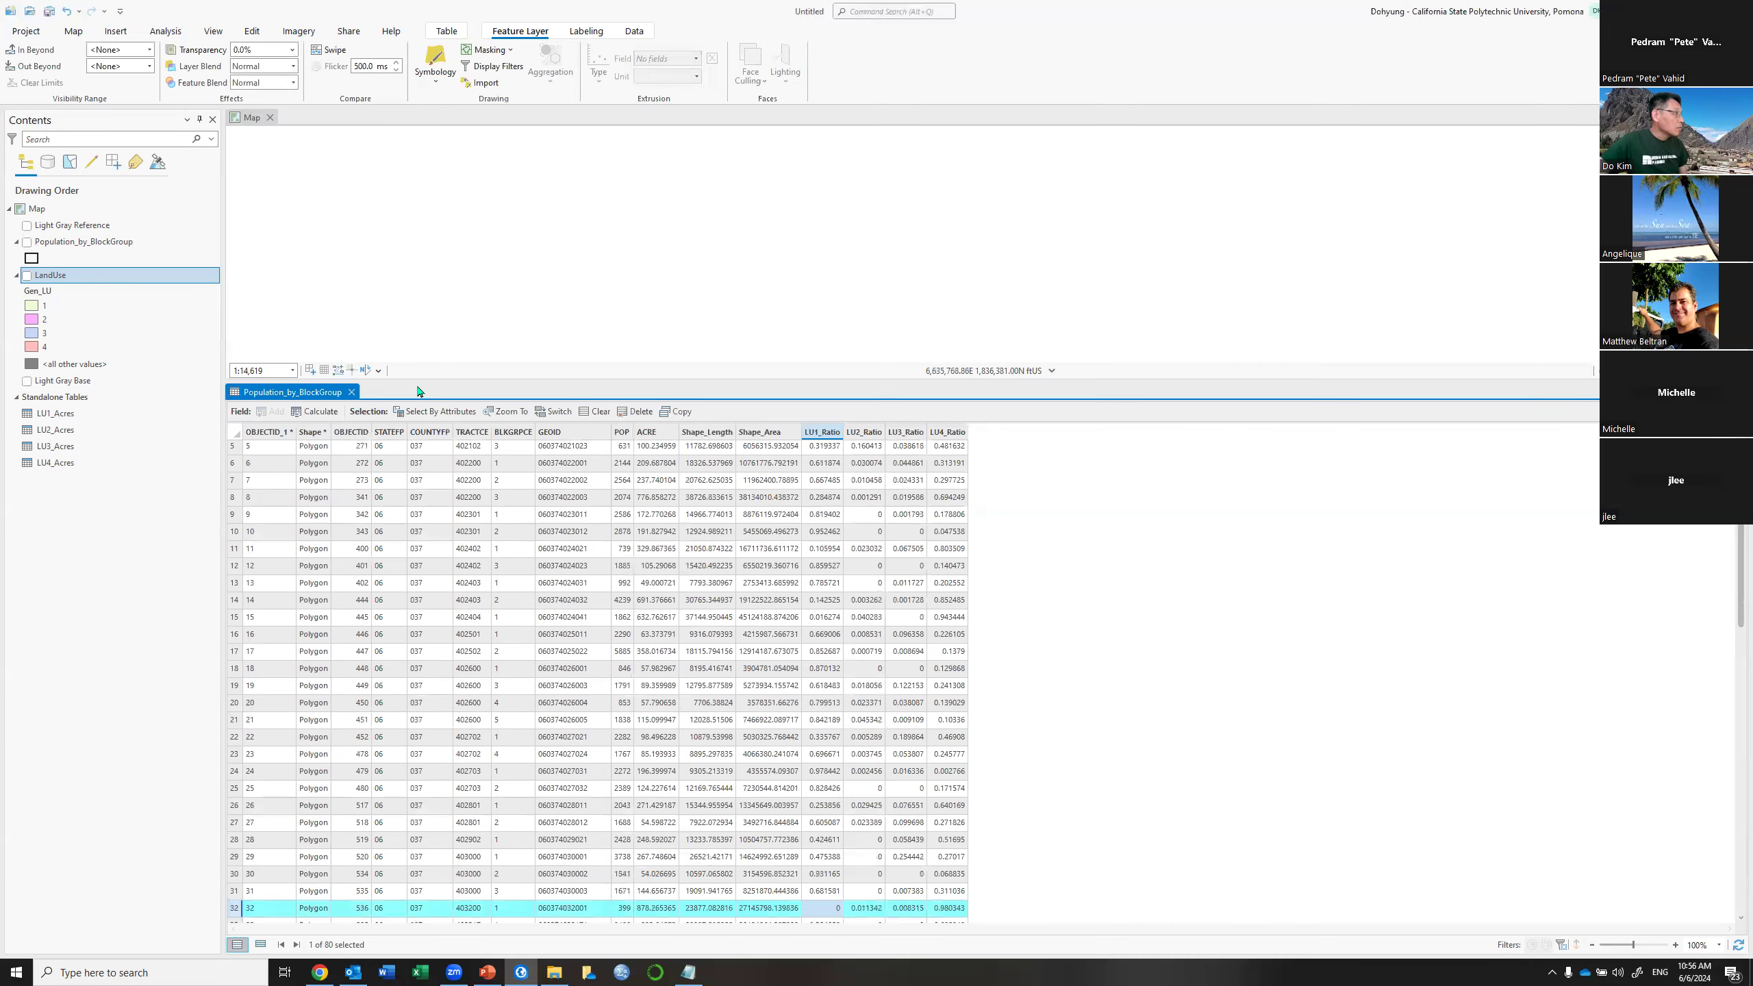
right_click(94, 281)
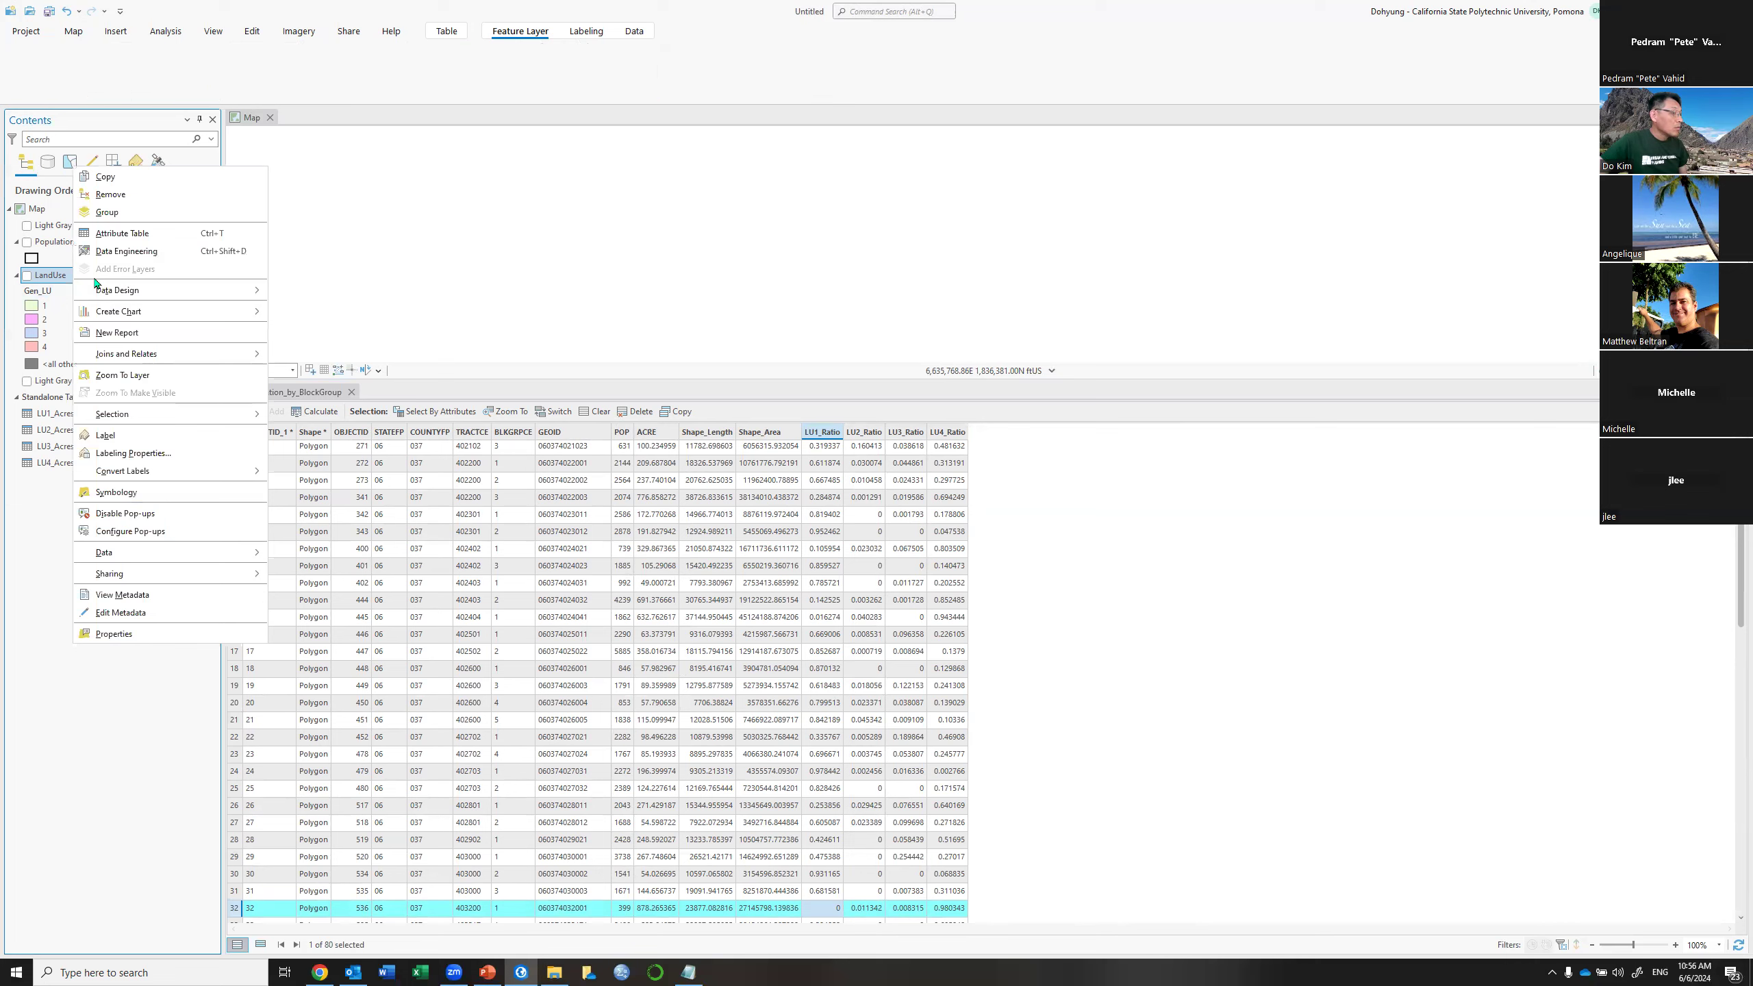
click(187, 238)
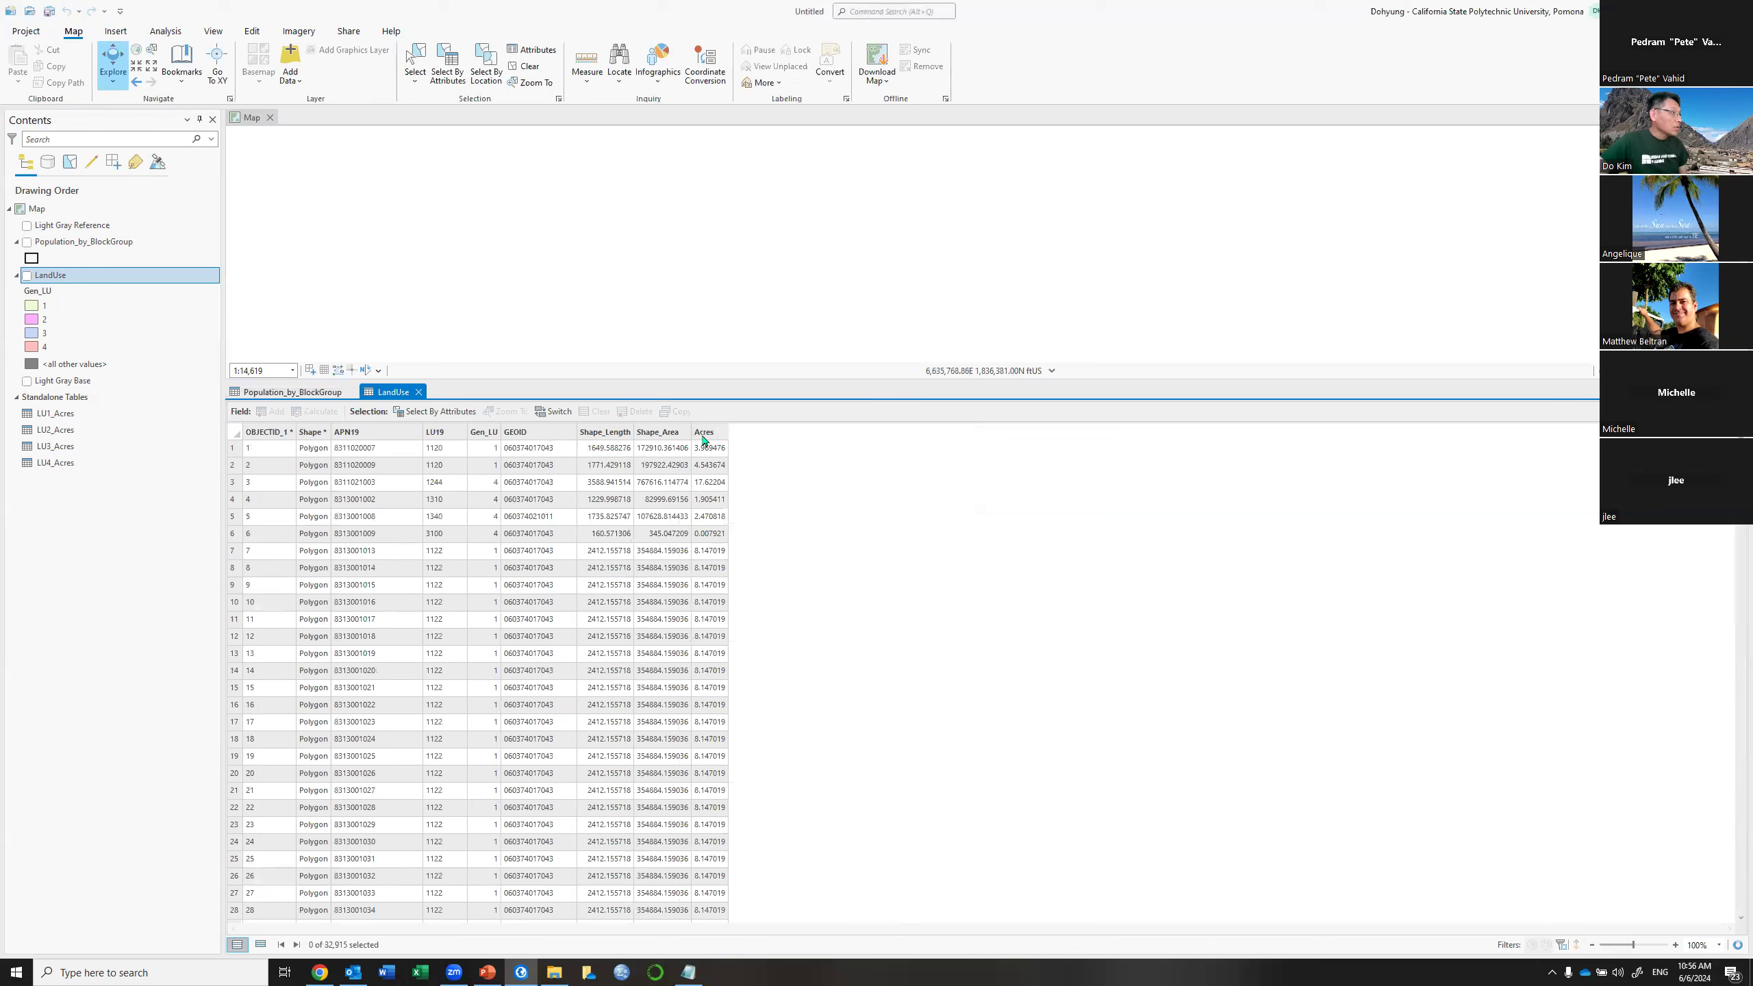
click(703, 440)
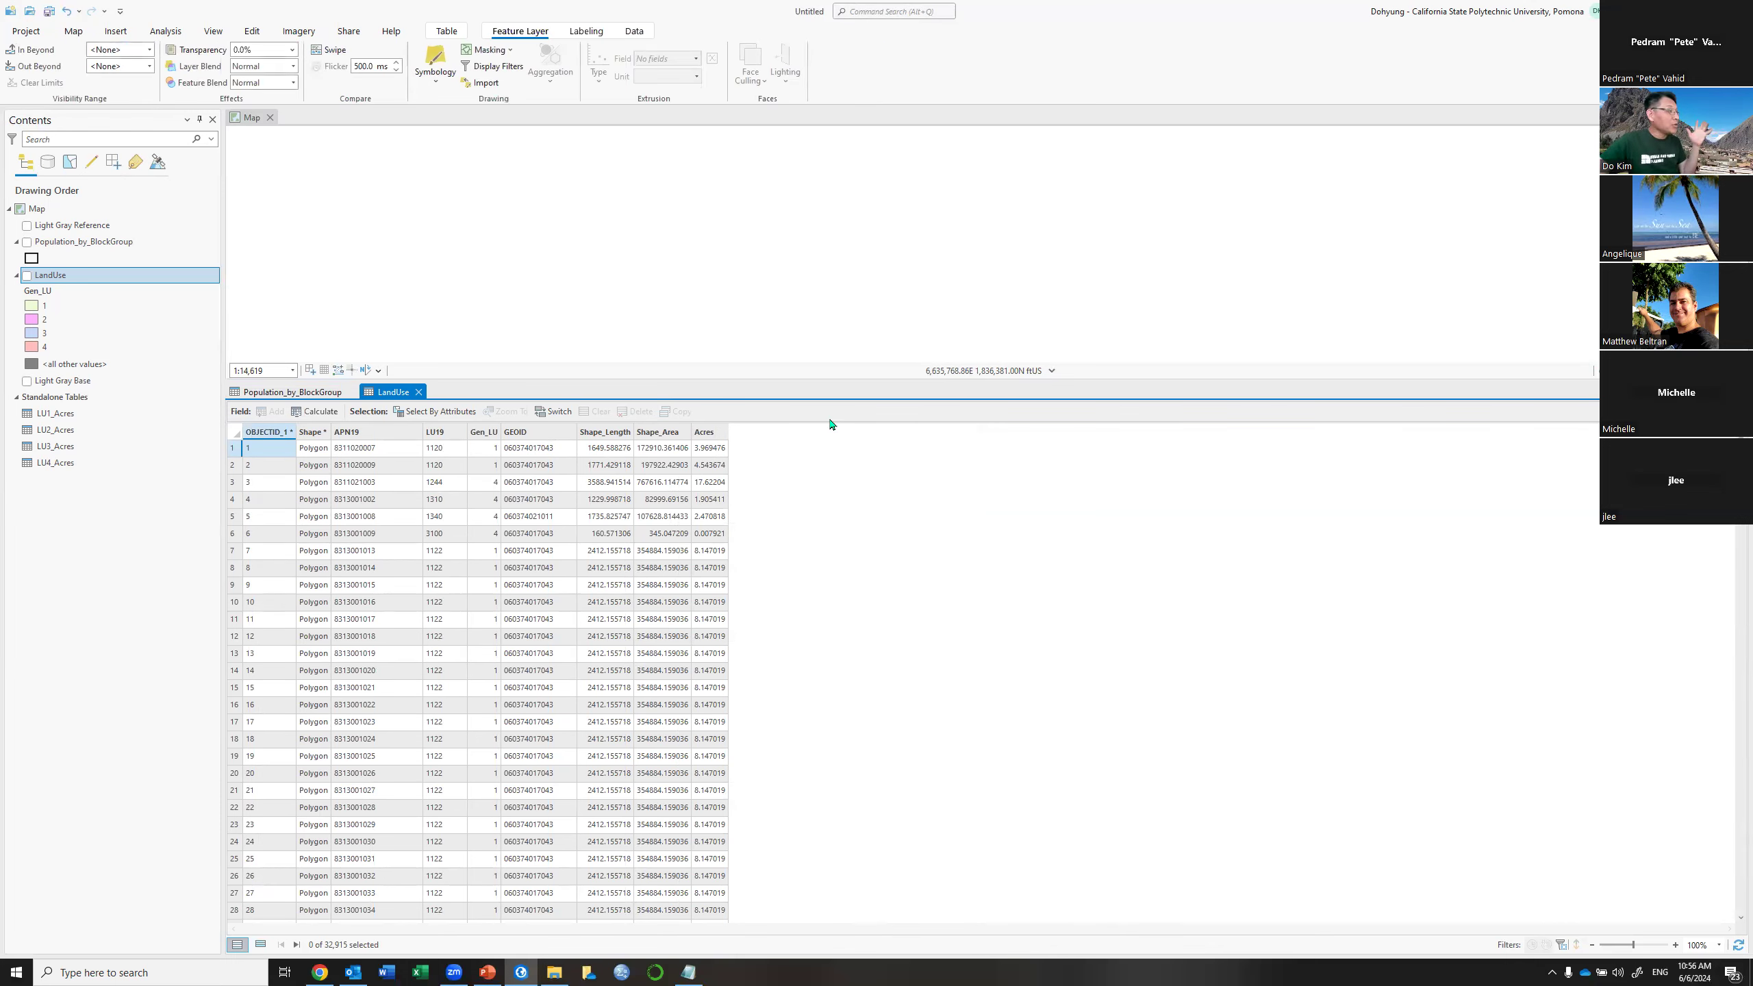
click(459, 413)
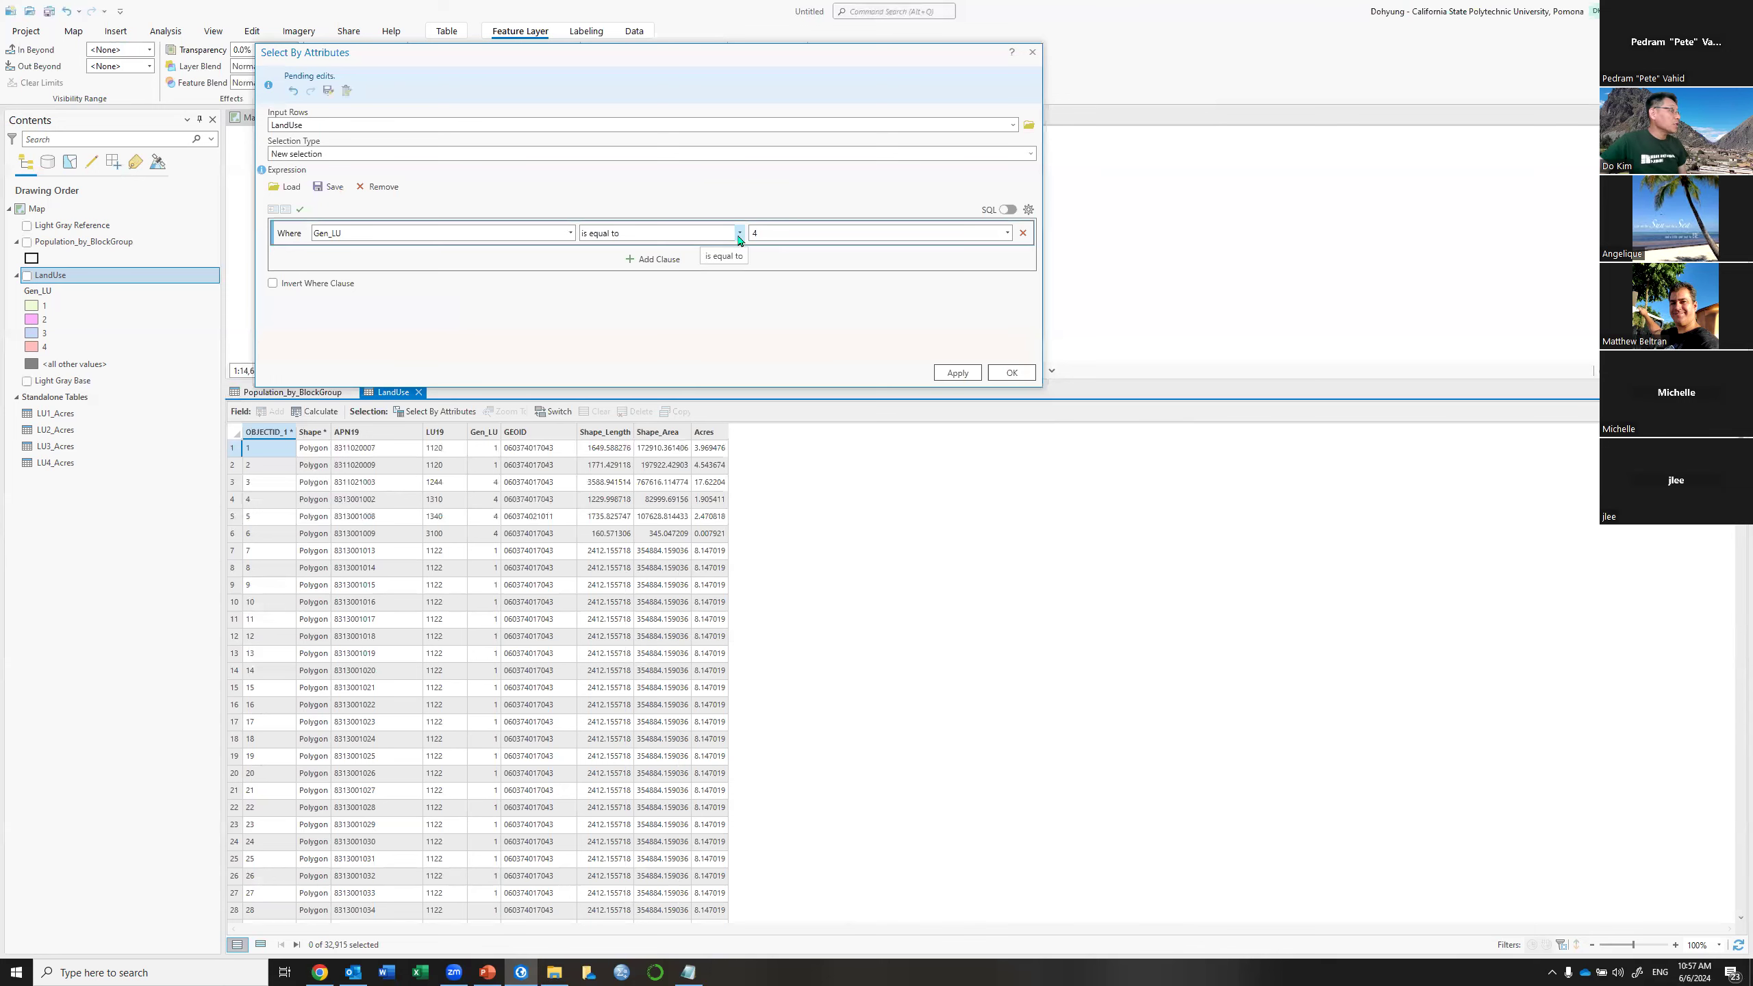
Select the land-use parcels where Gen_LU equals 1
double_click(775, 234)
text(1)
click(959, 373)
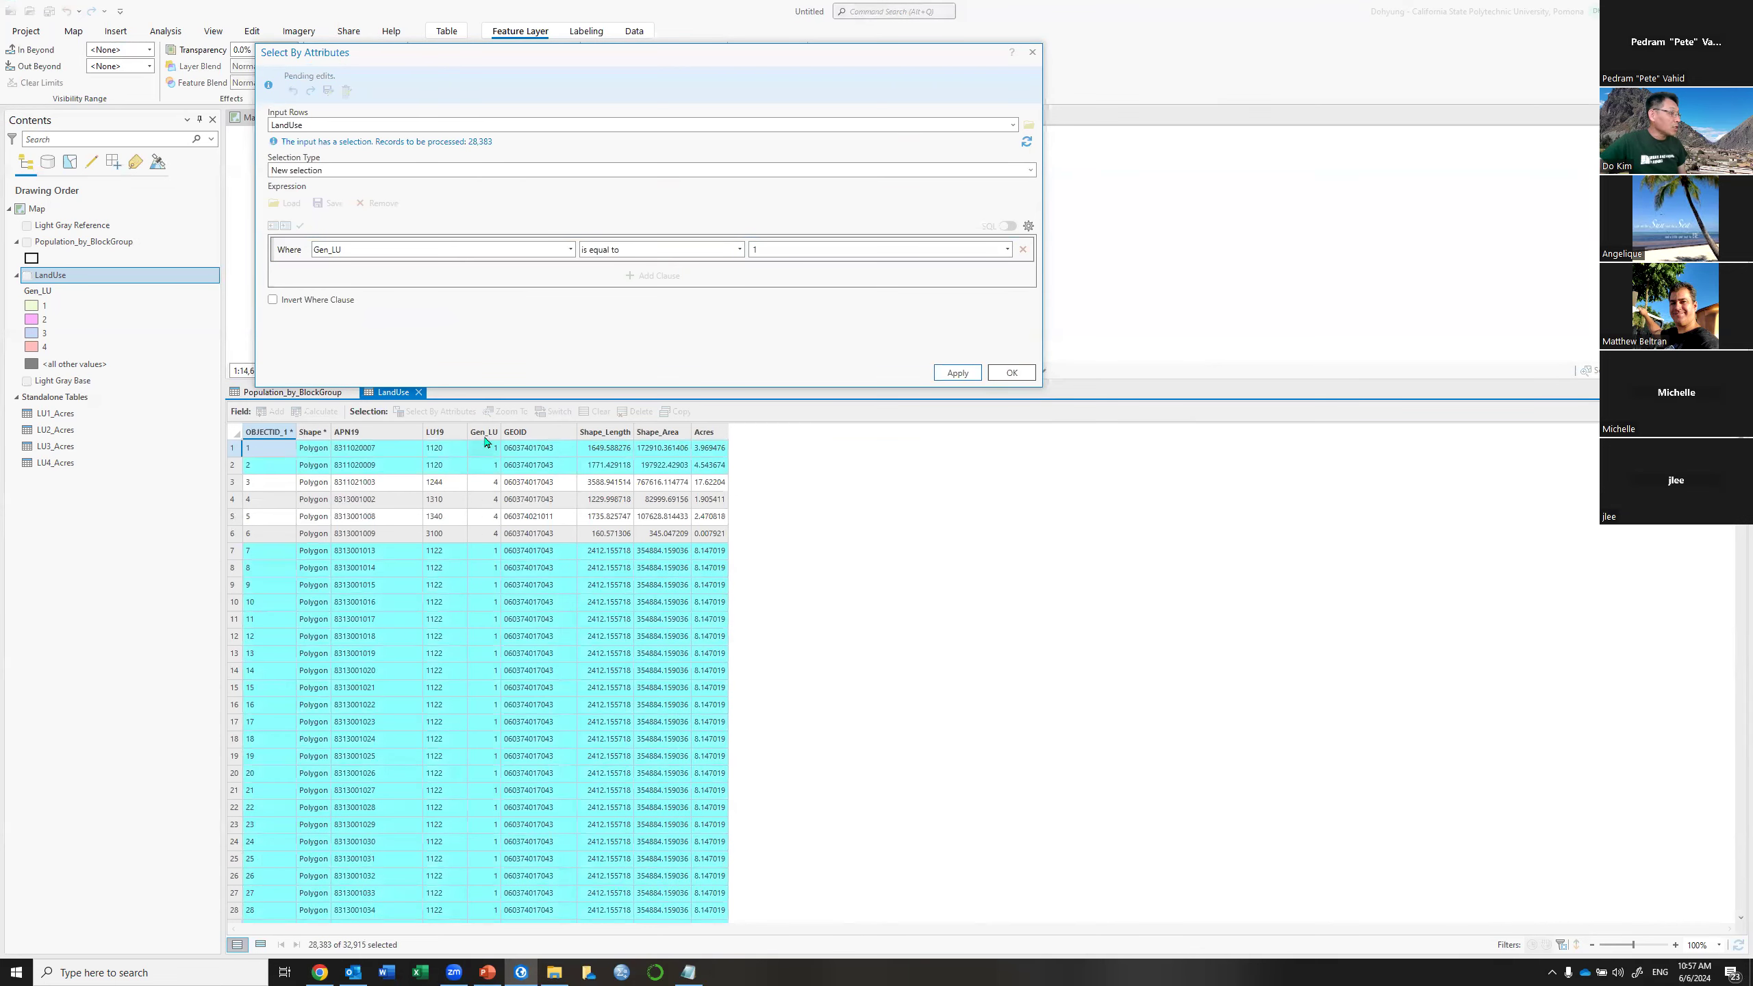
Close the open dialogs, clear the block group selection, and return to PowerPoint's Land Use Entropy slide
right_click(539, 434)
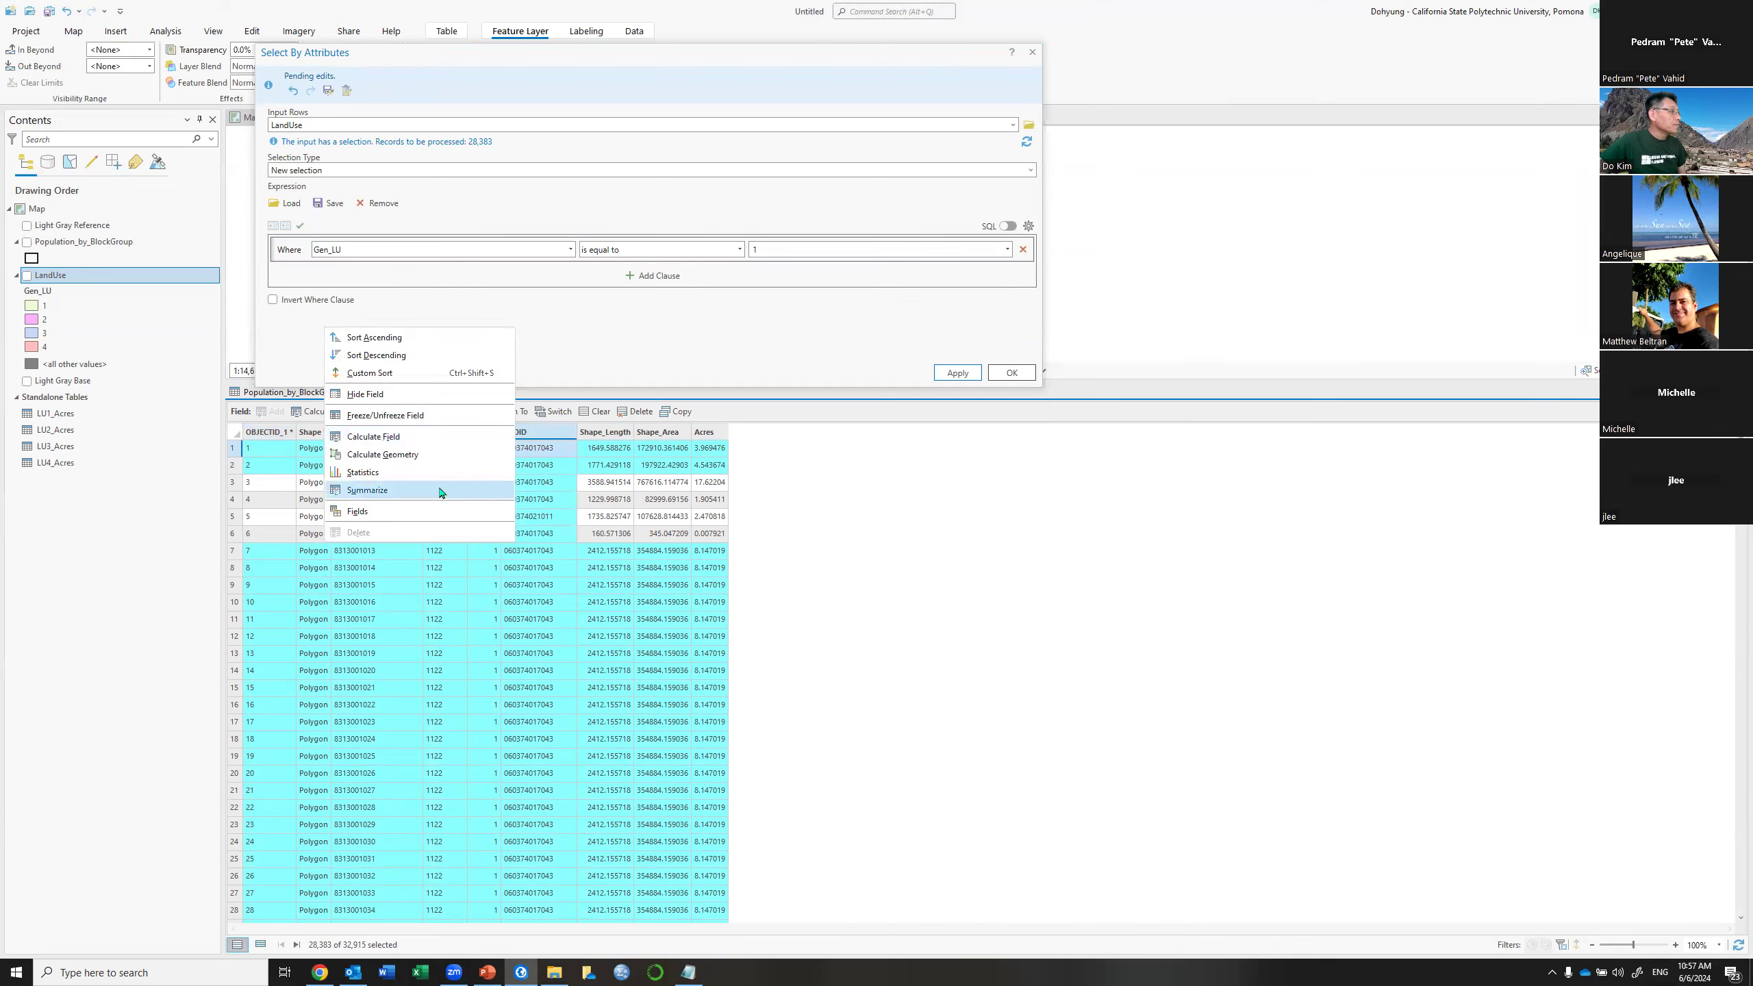
click(442, 491)
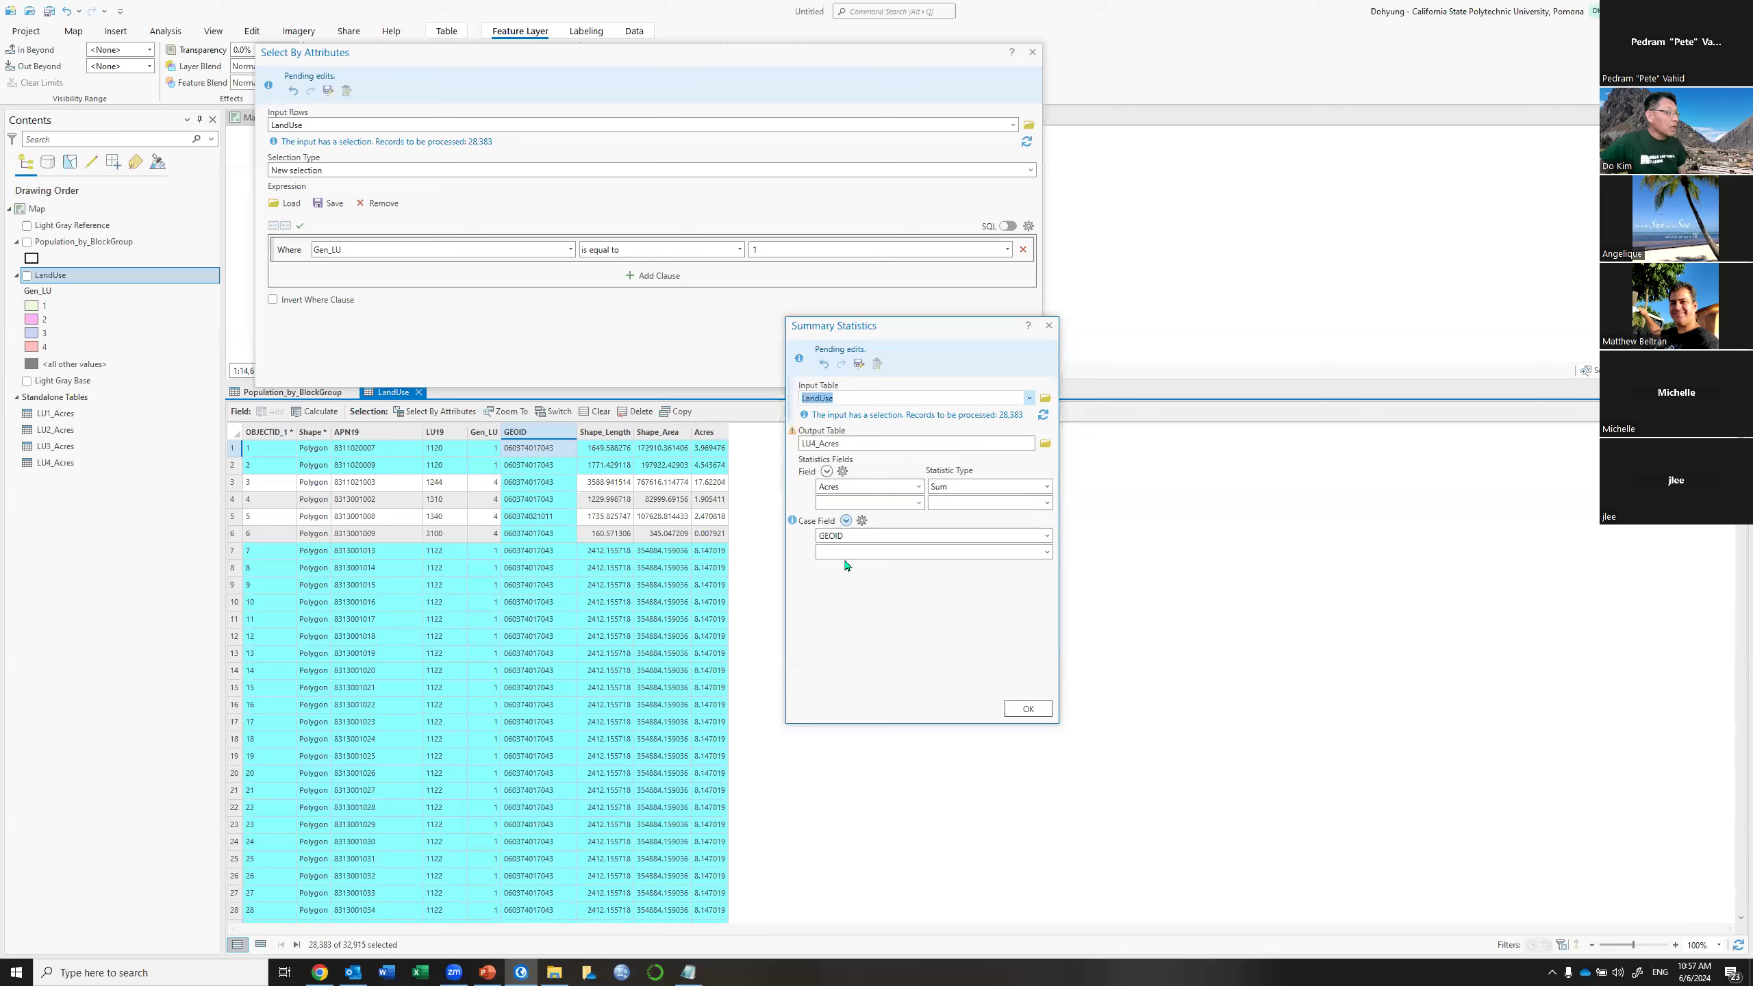
click(1048, 326)
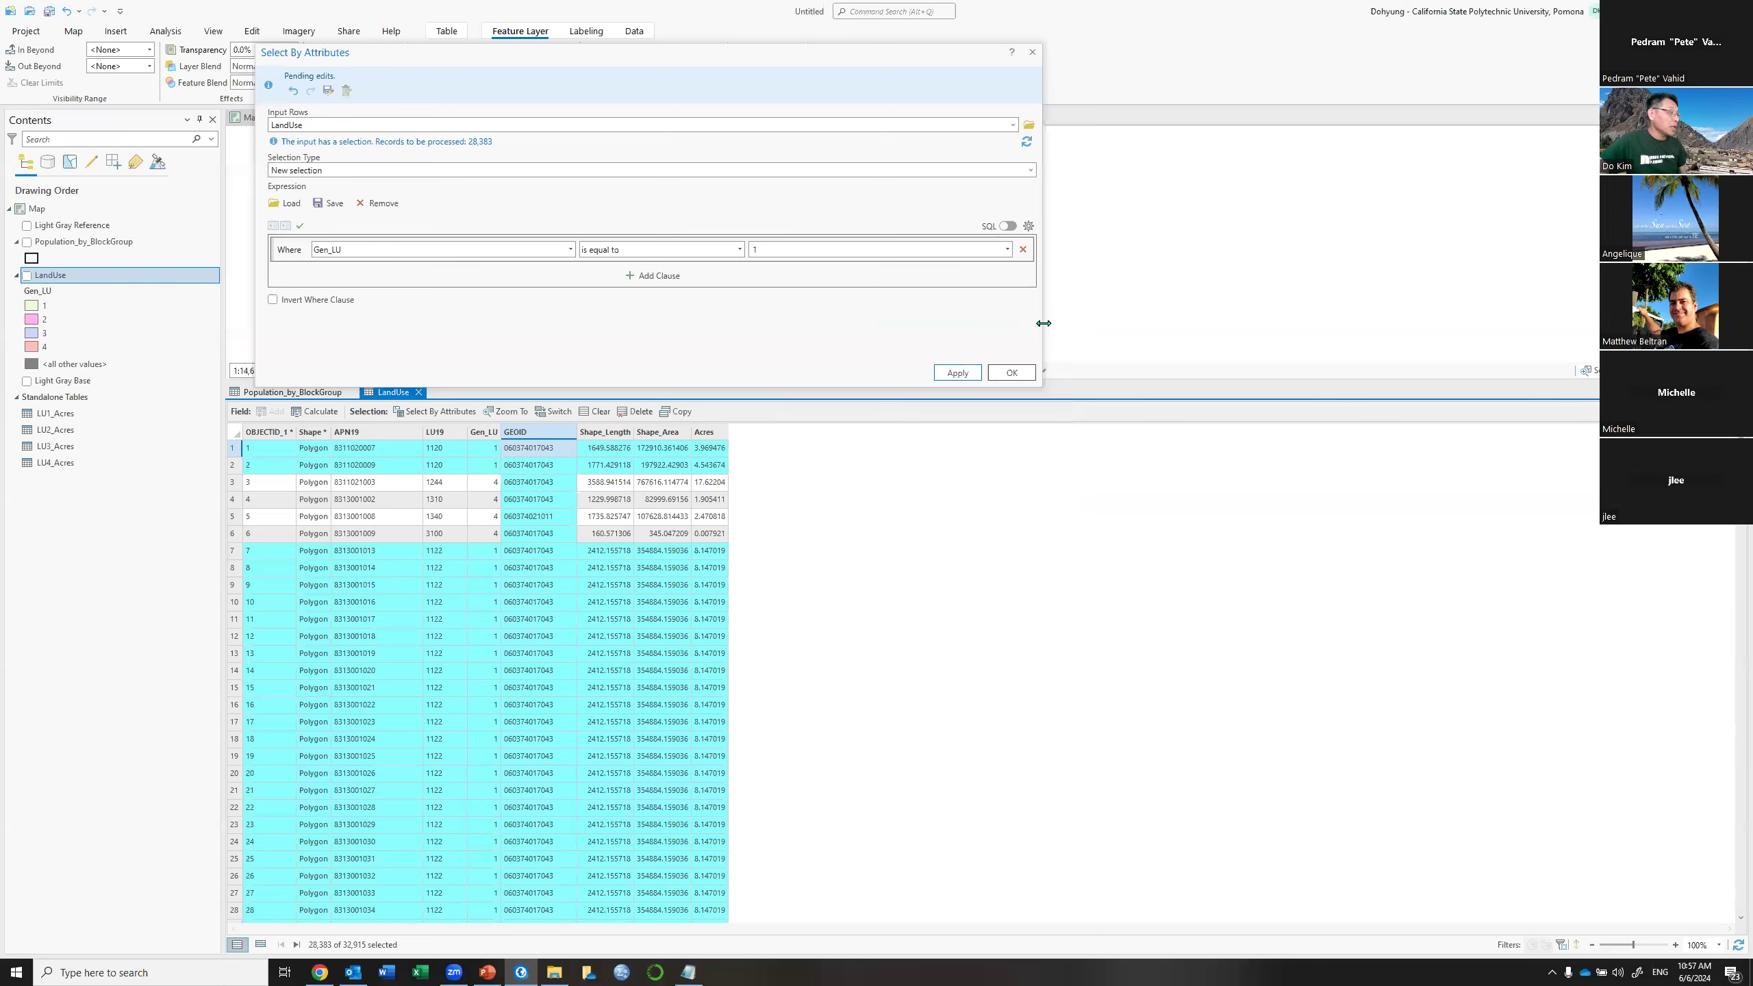
click(1033, 52)
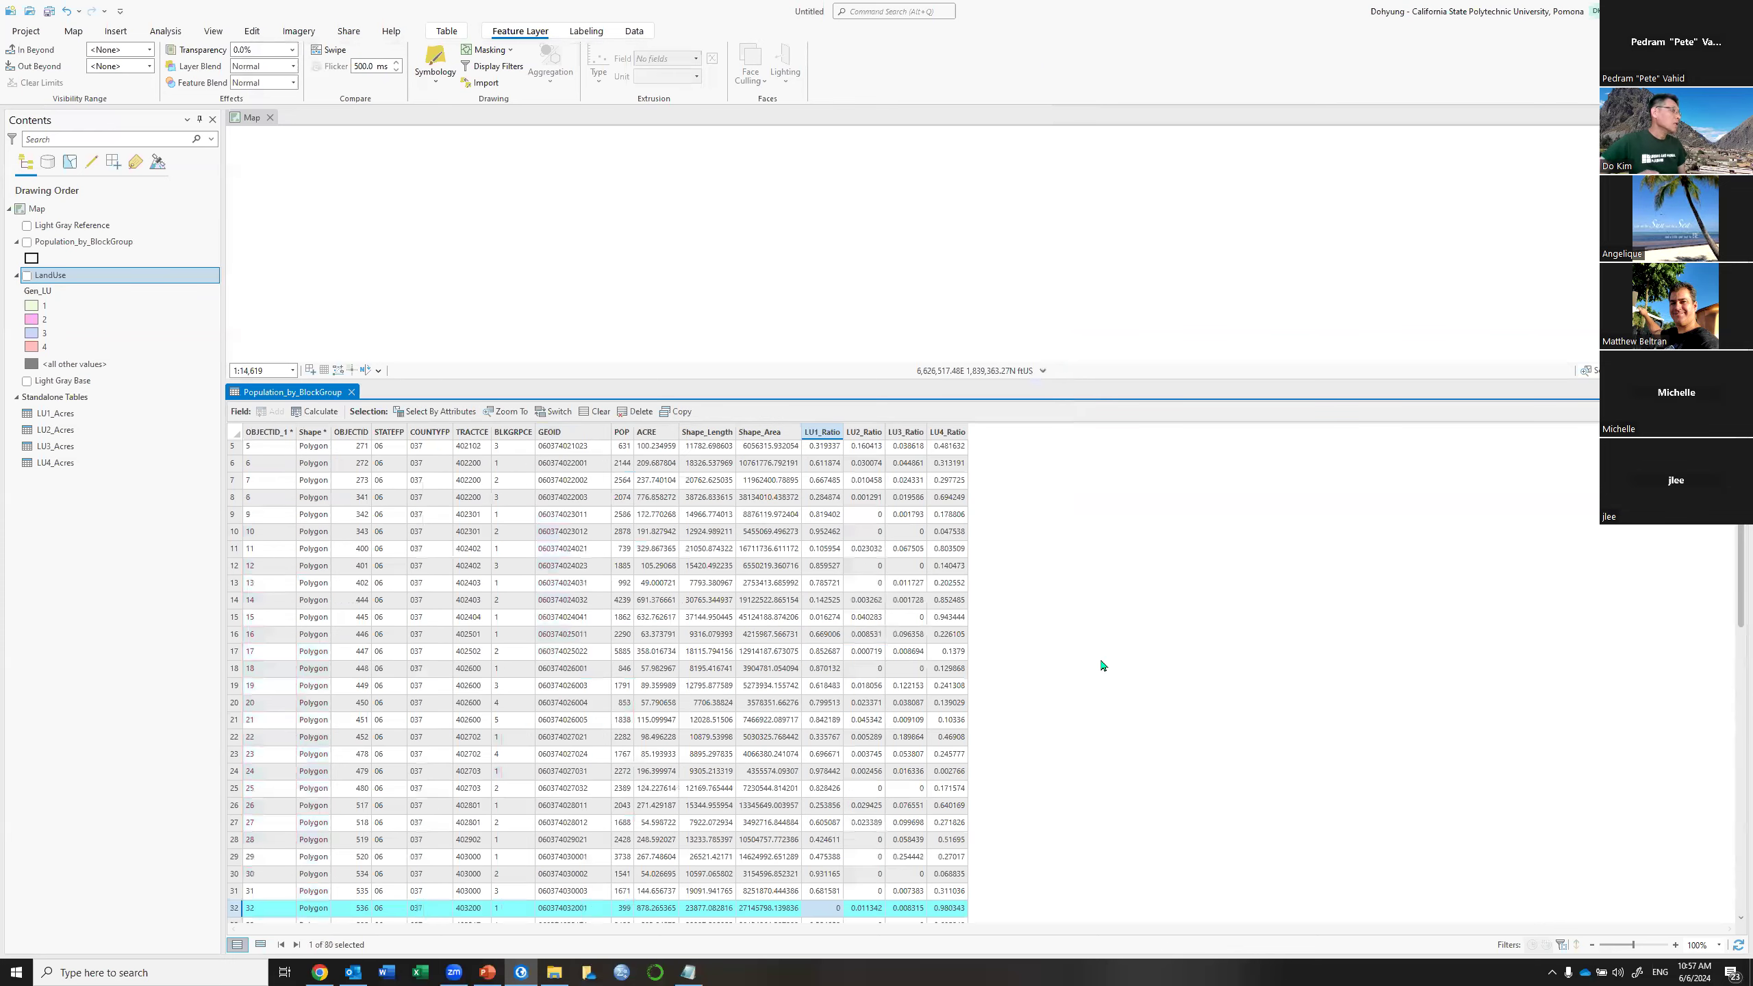
click(595, 412)
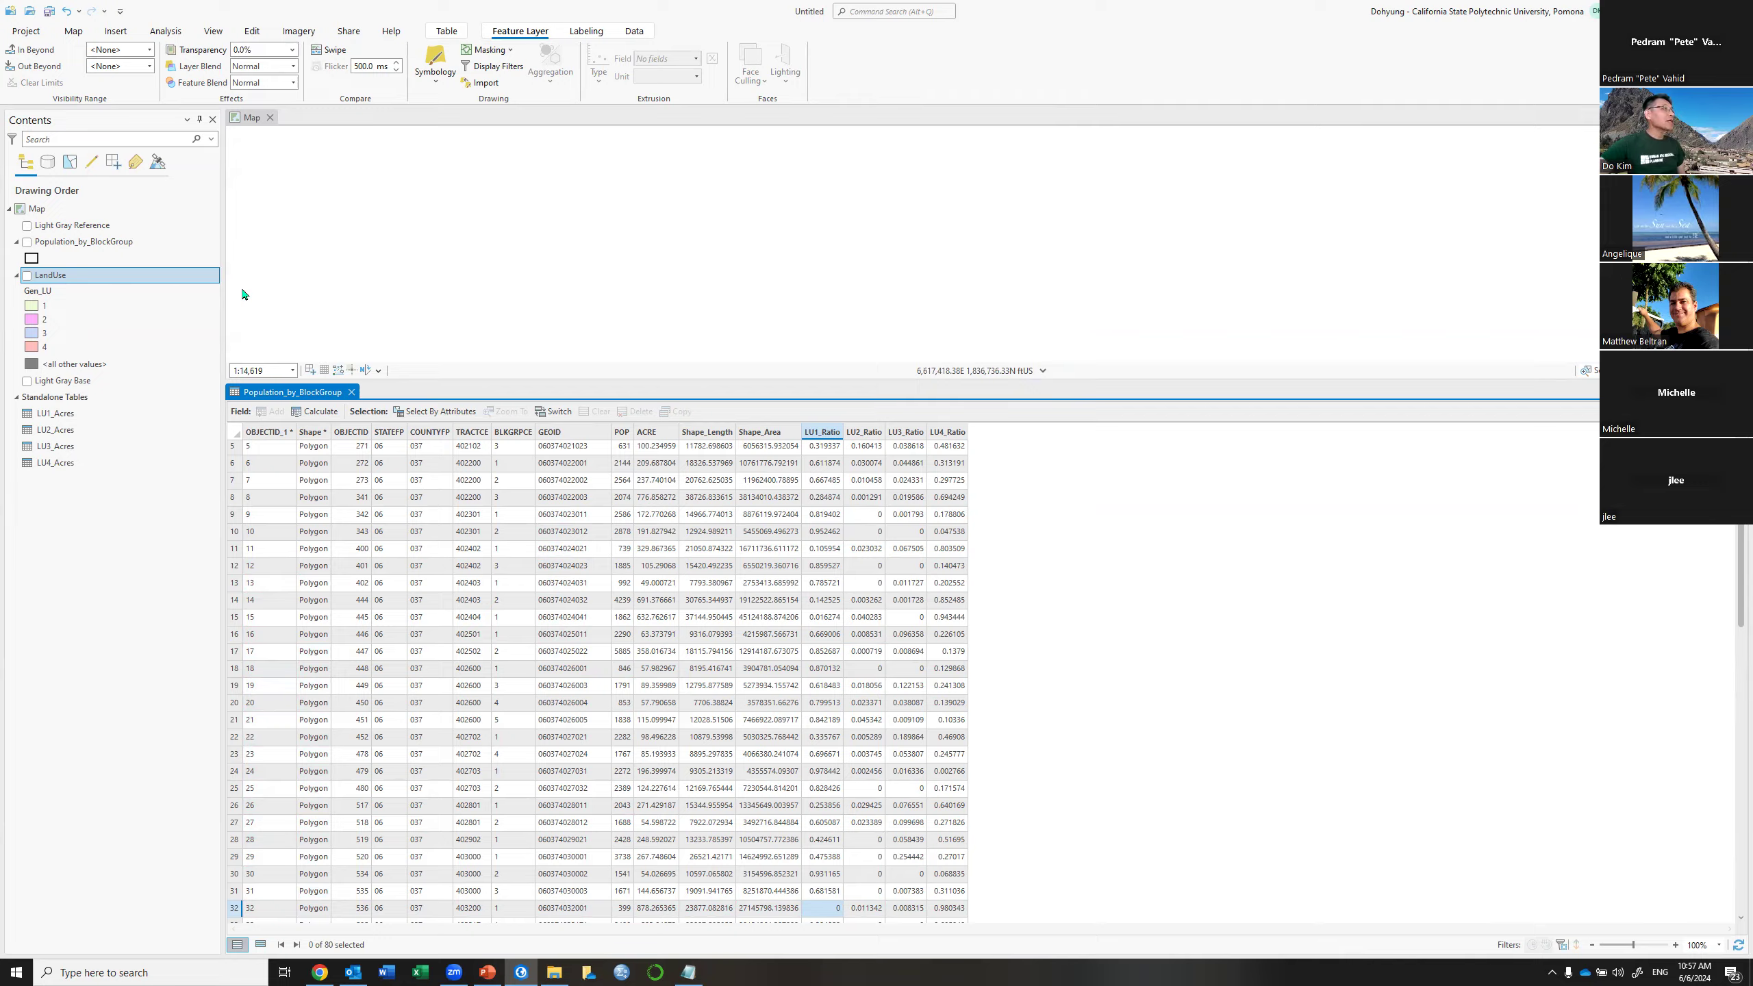
key(alt+Tab)
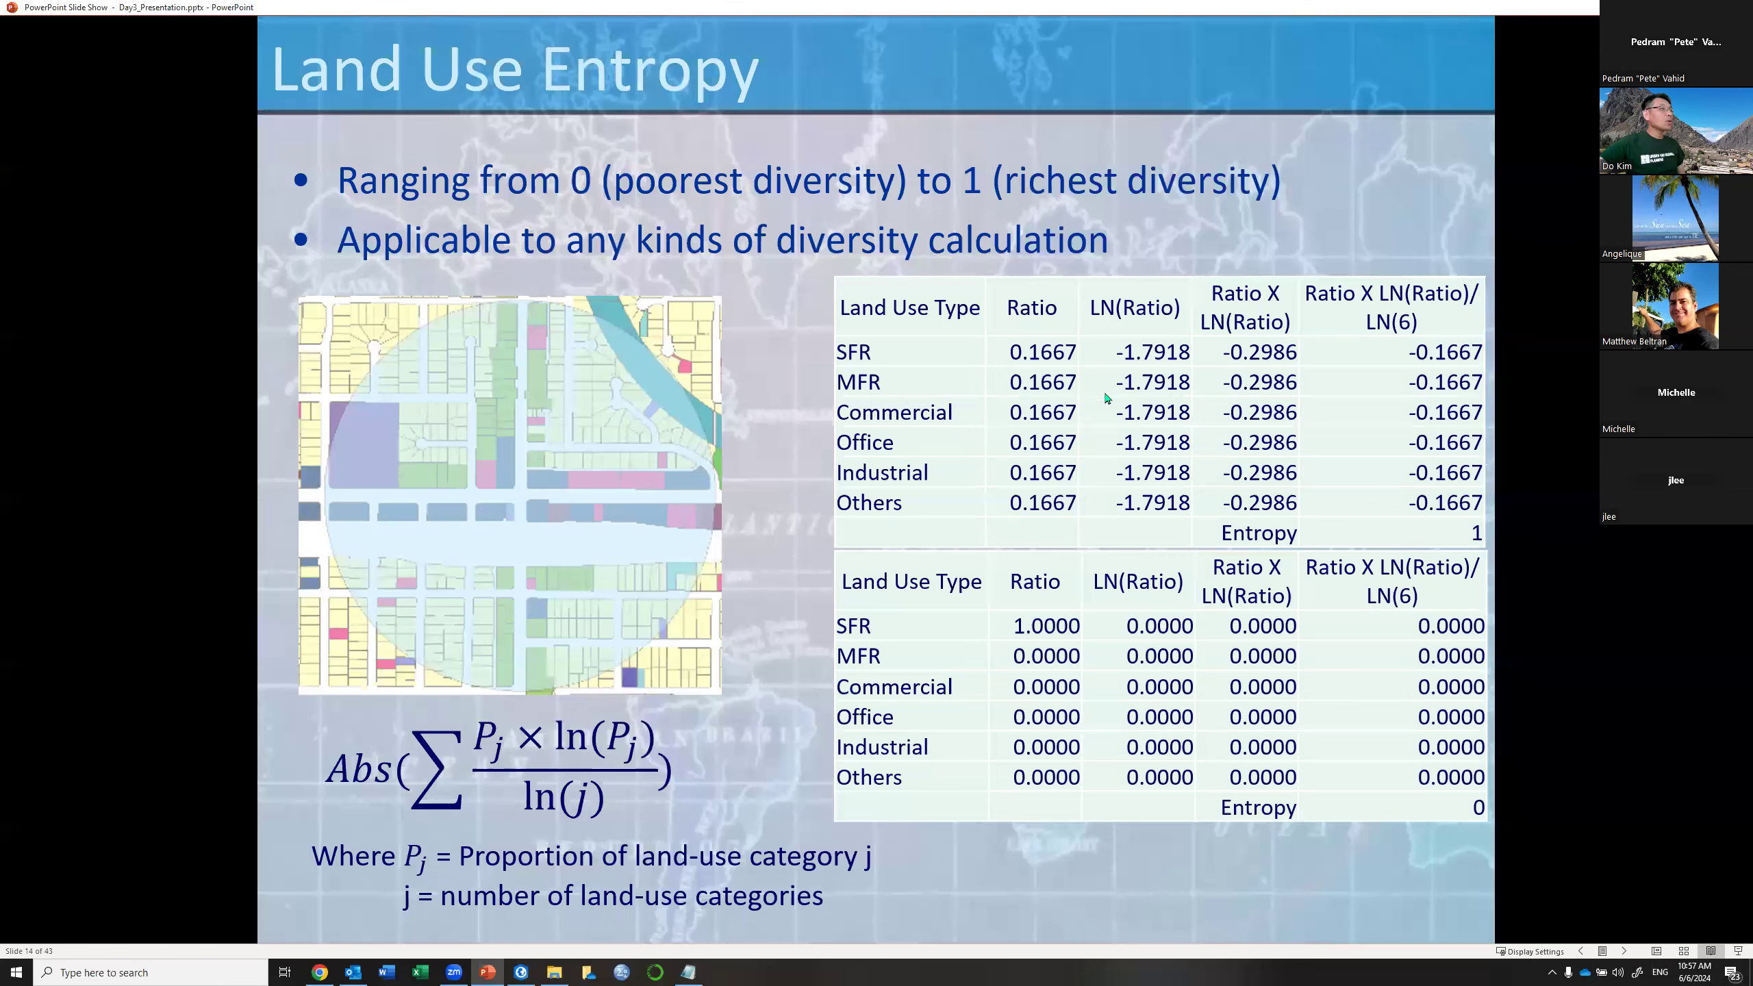
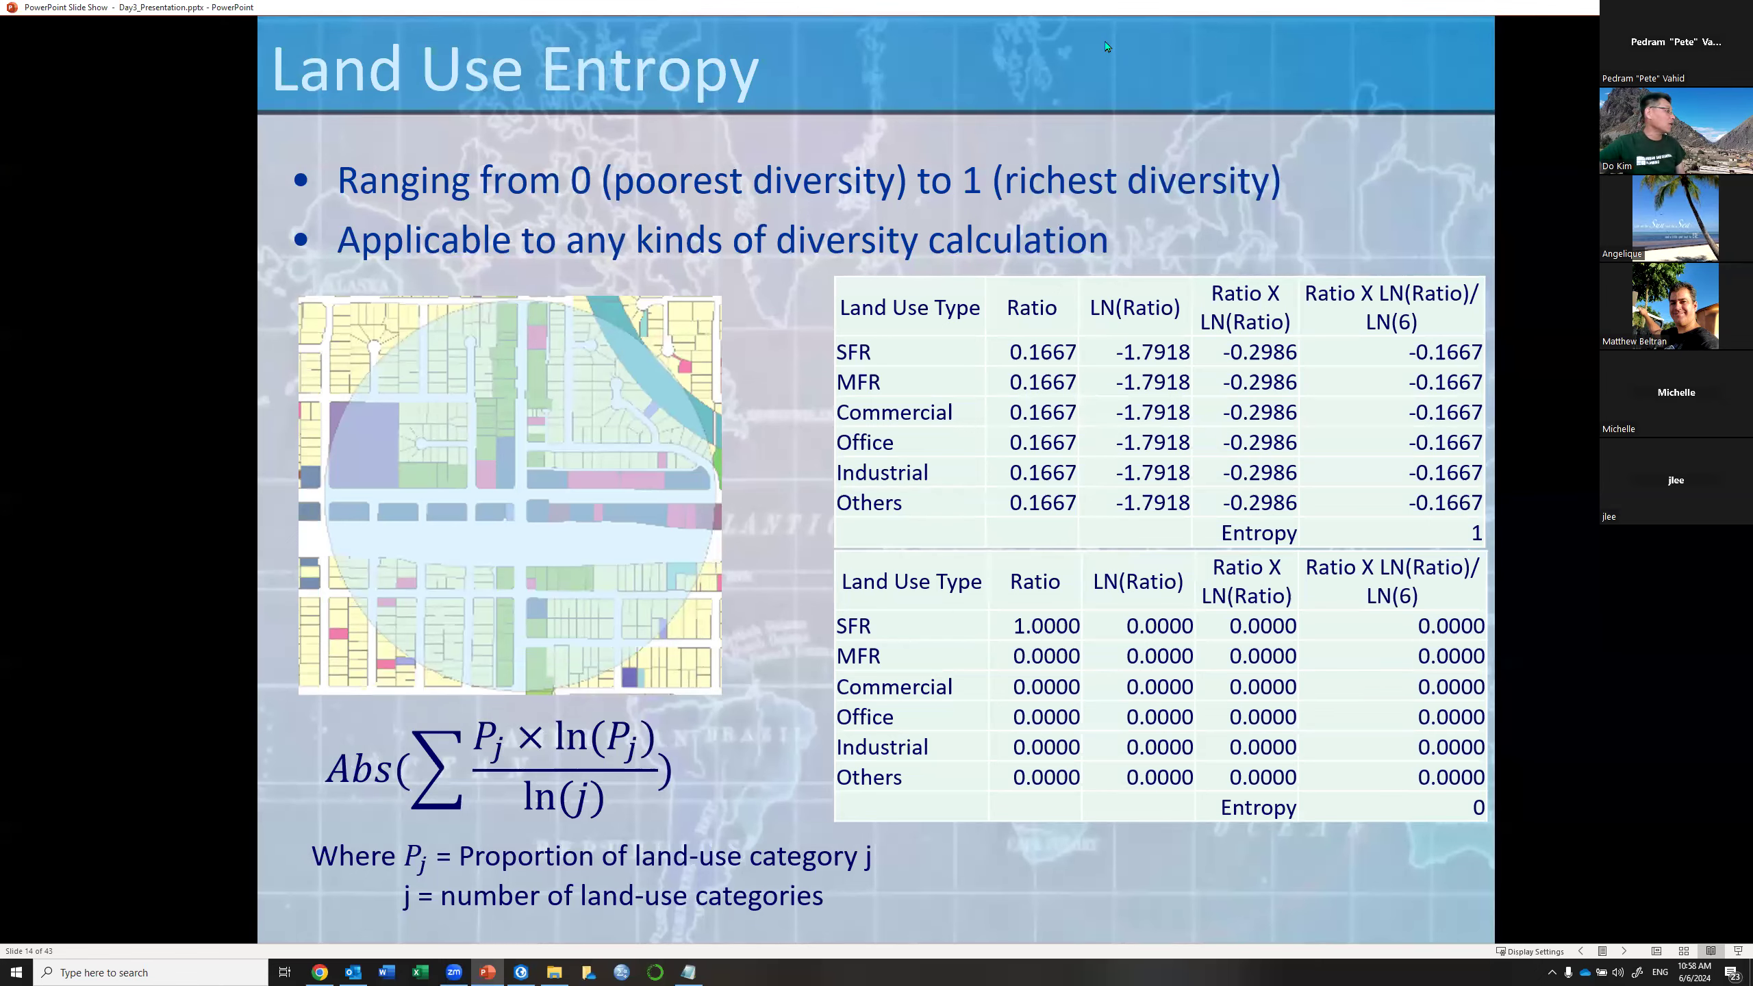
Return to ArcGIS Pro and save all pending edits to the Population_by_BlockGroup table
key(alt+Tab)
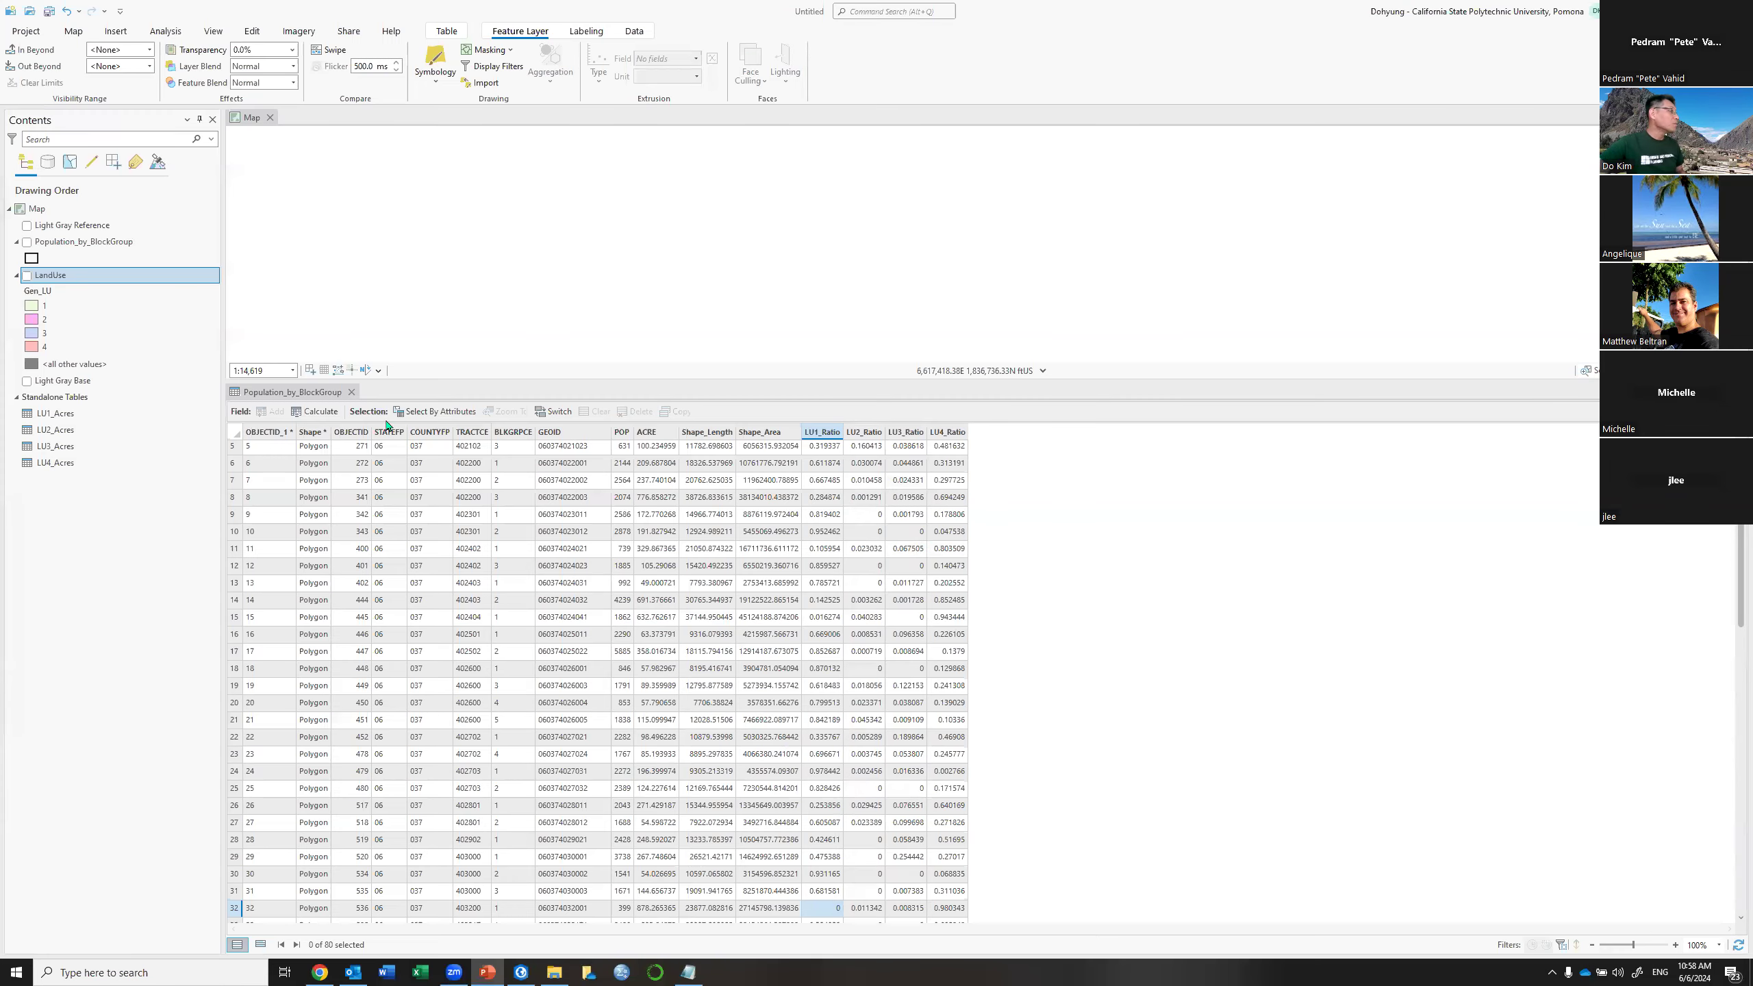
click(1044, 572)
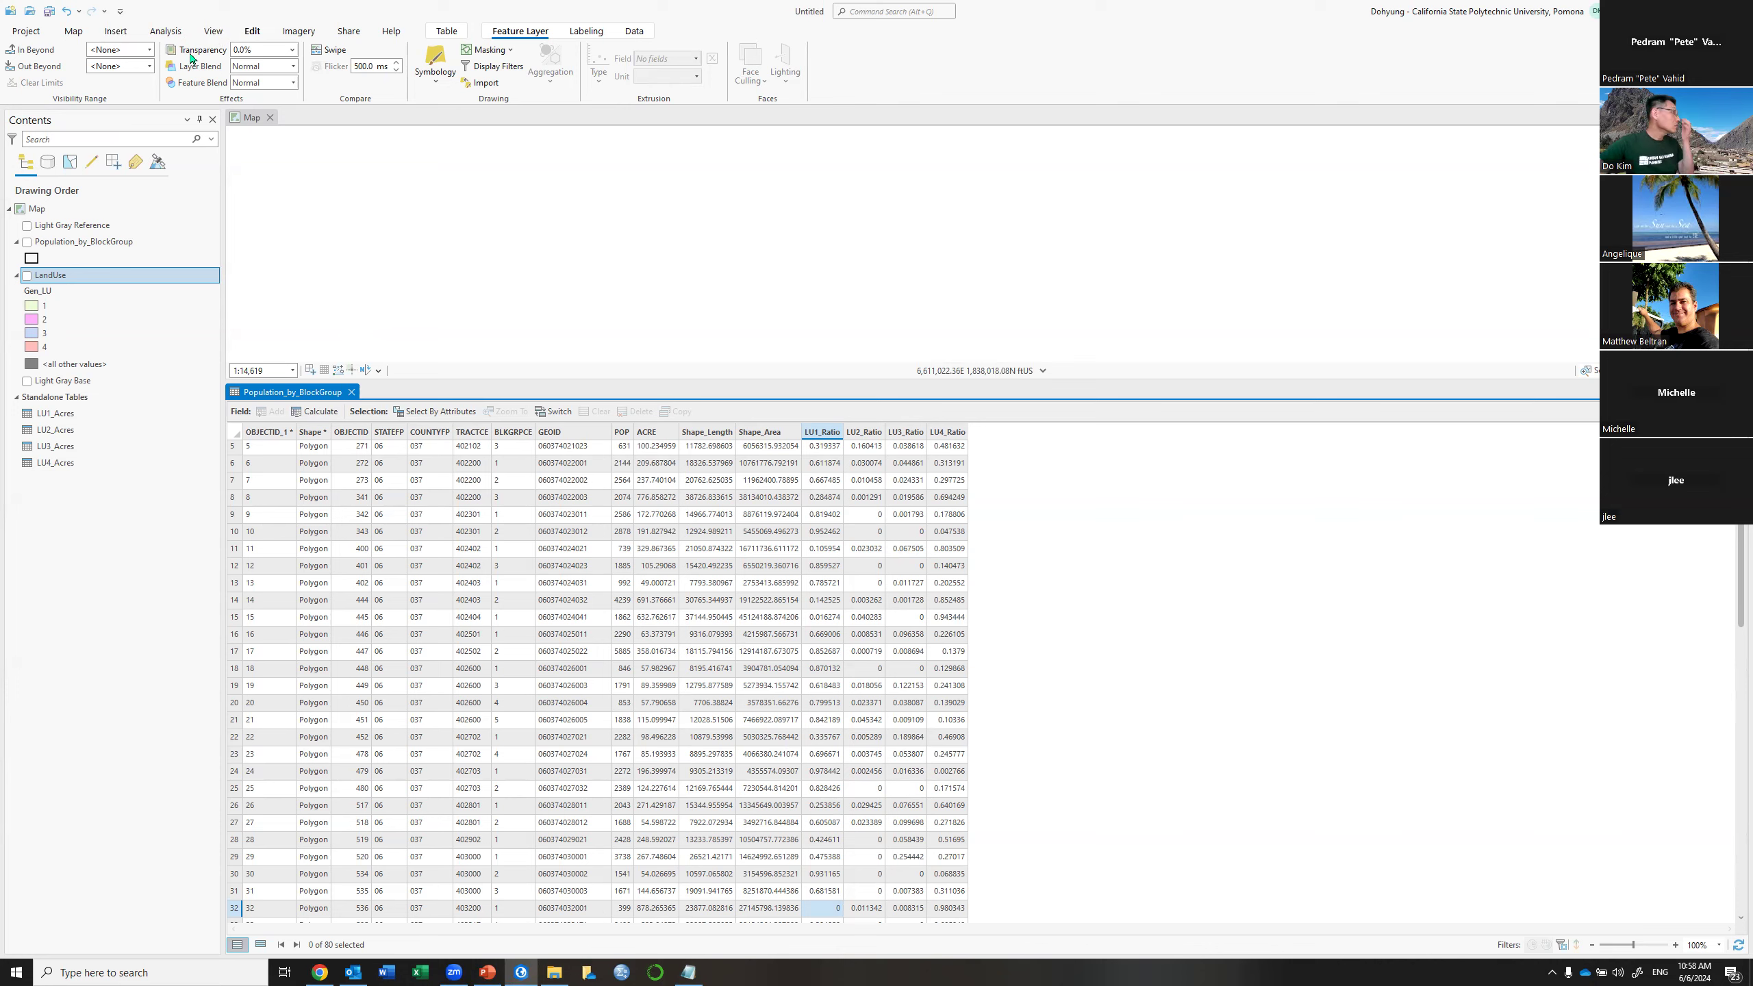
click(253, 32)
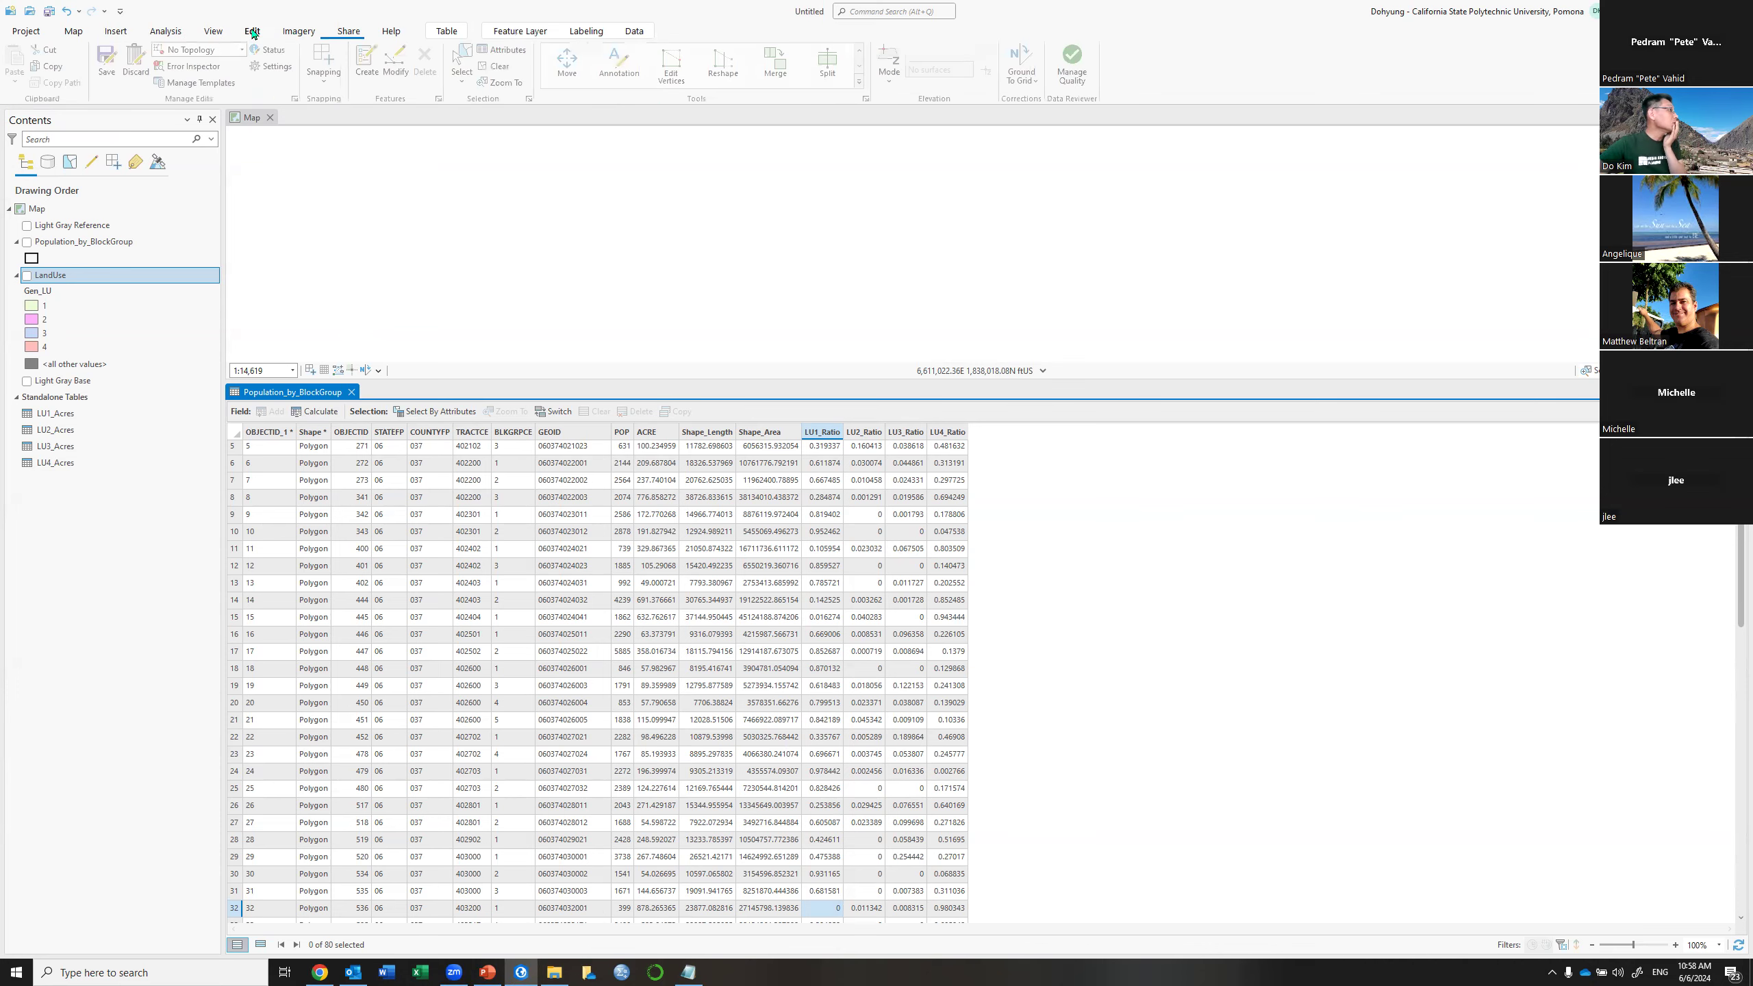
click(102, 58)
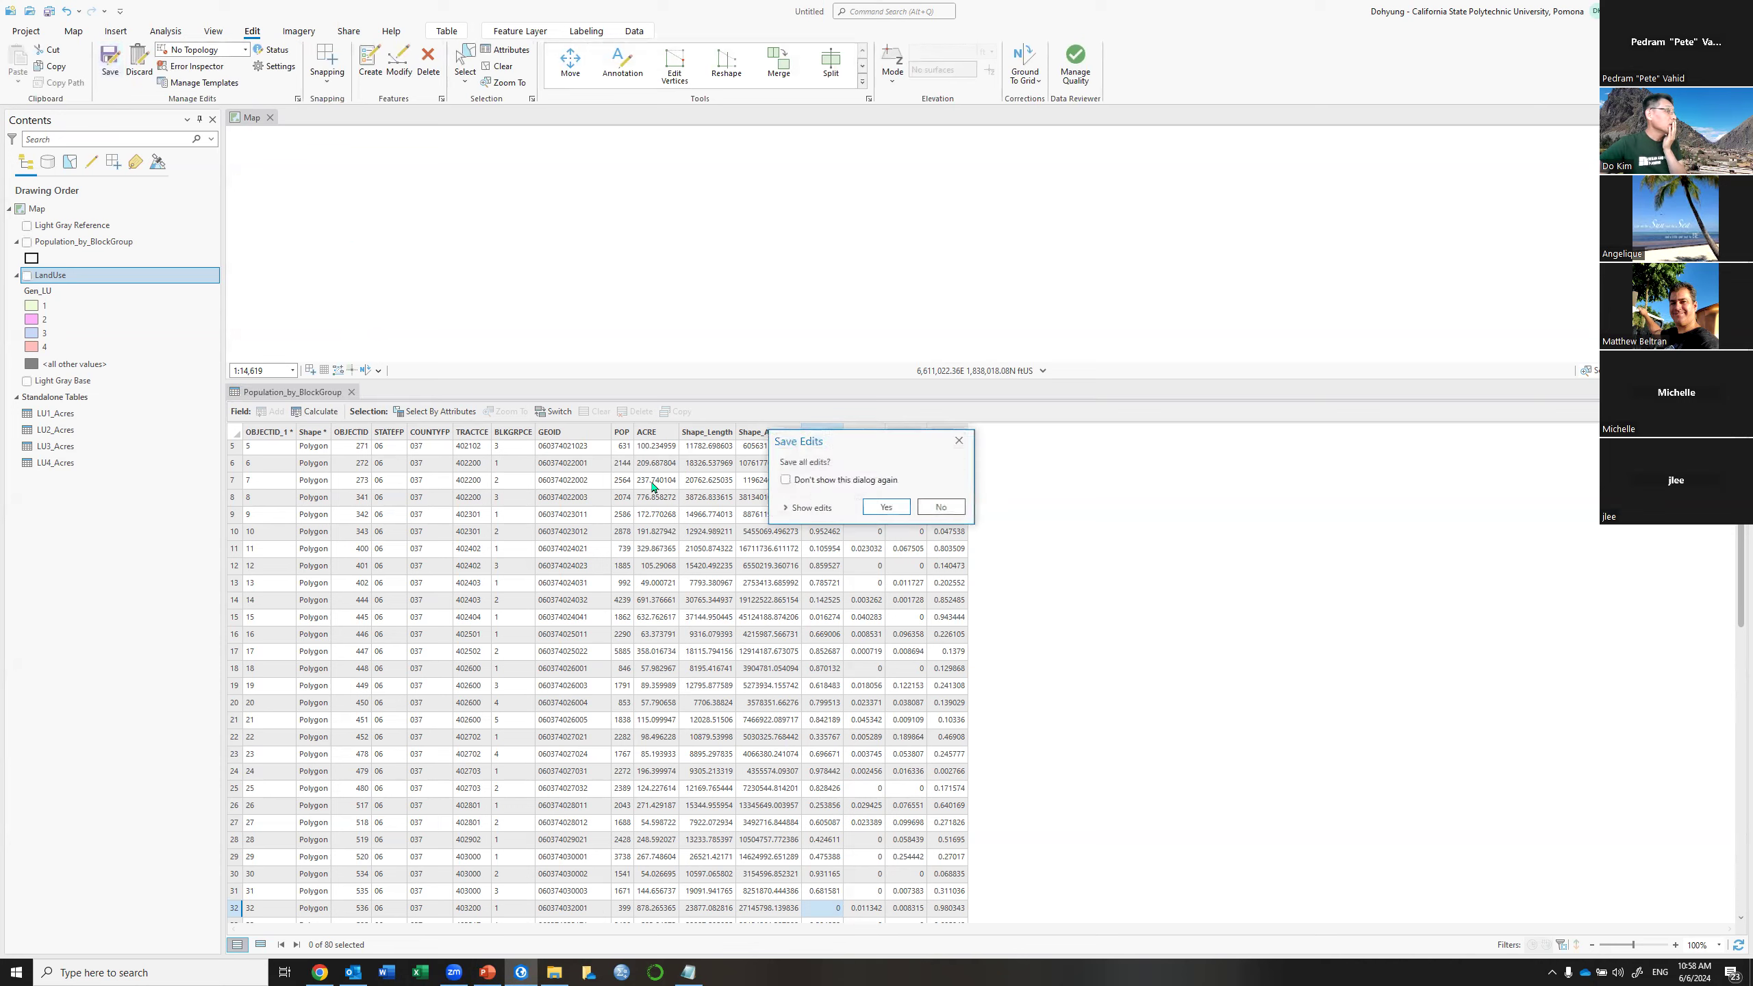
click(888, 508)
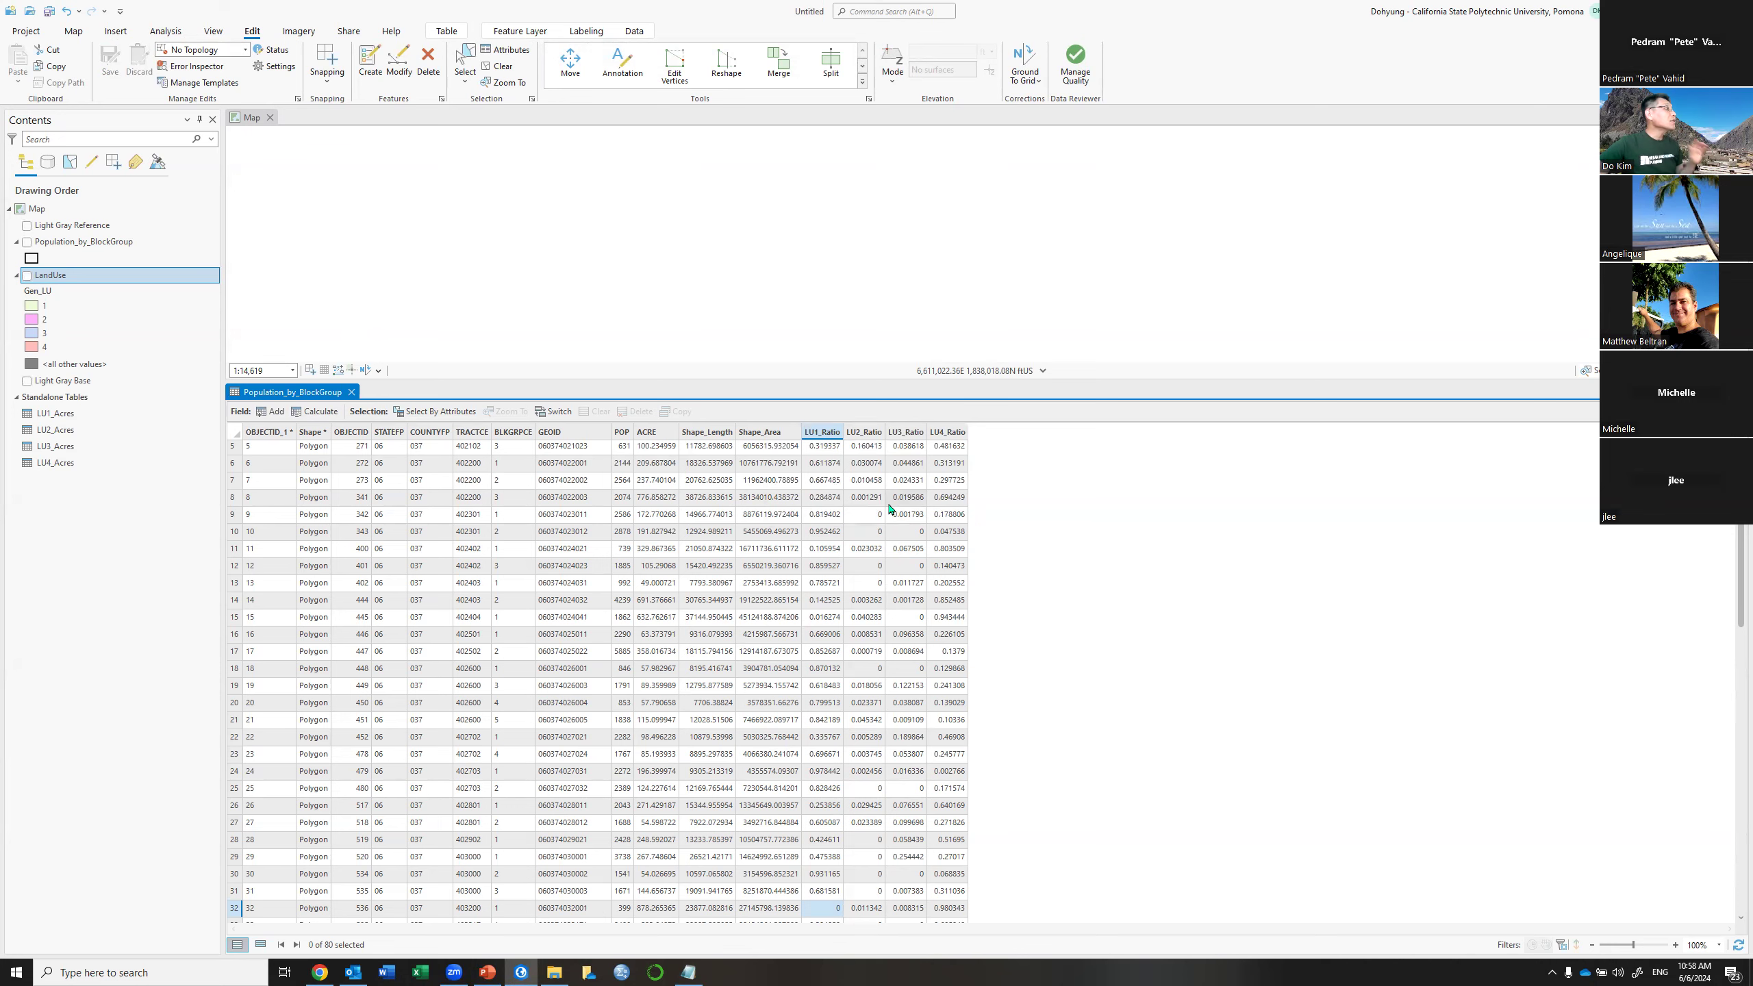
Add new fields LU1_LN and LU2_LN, each with data type Float
click(274, 413)
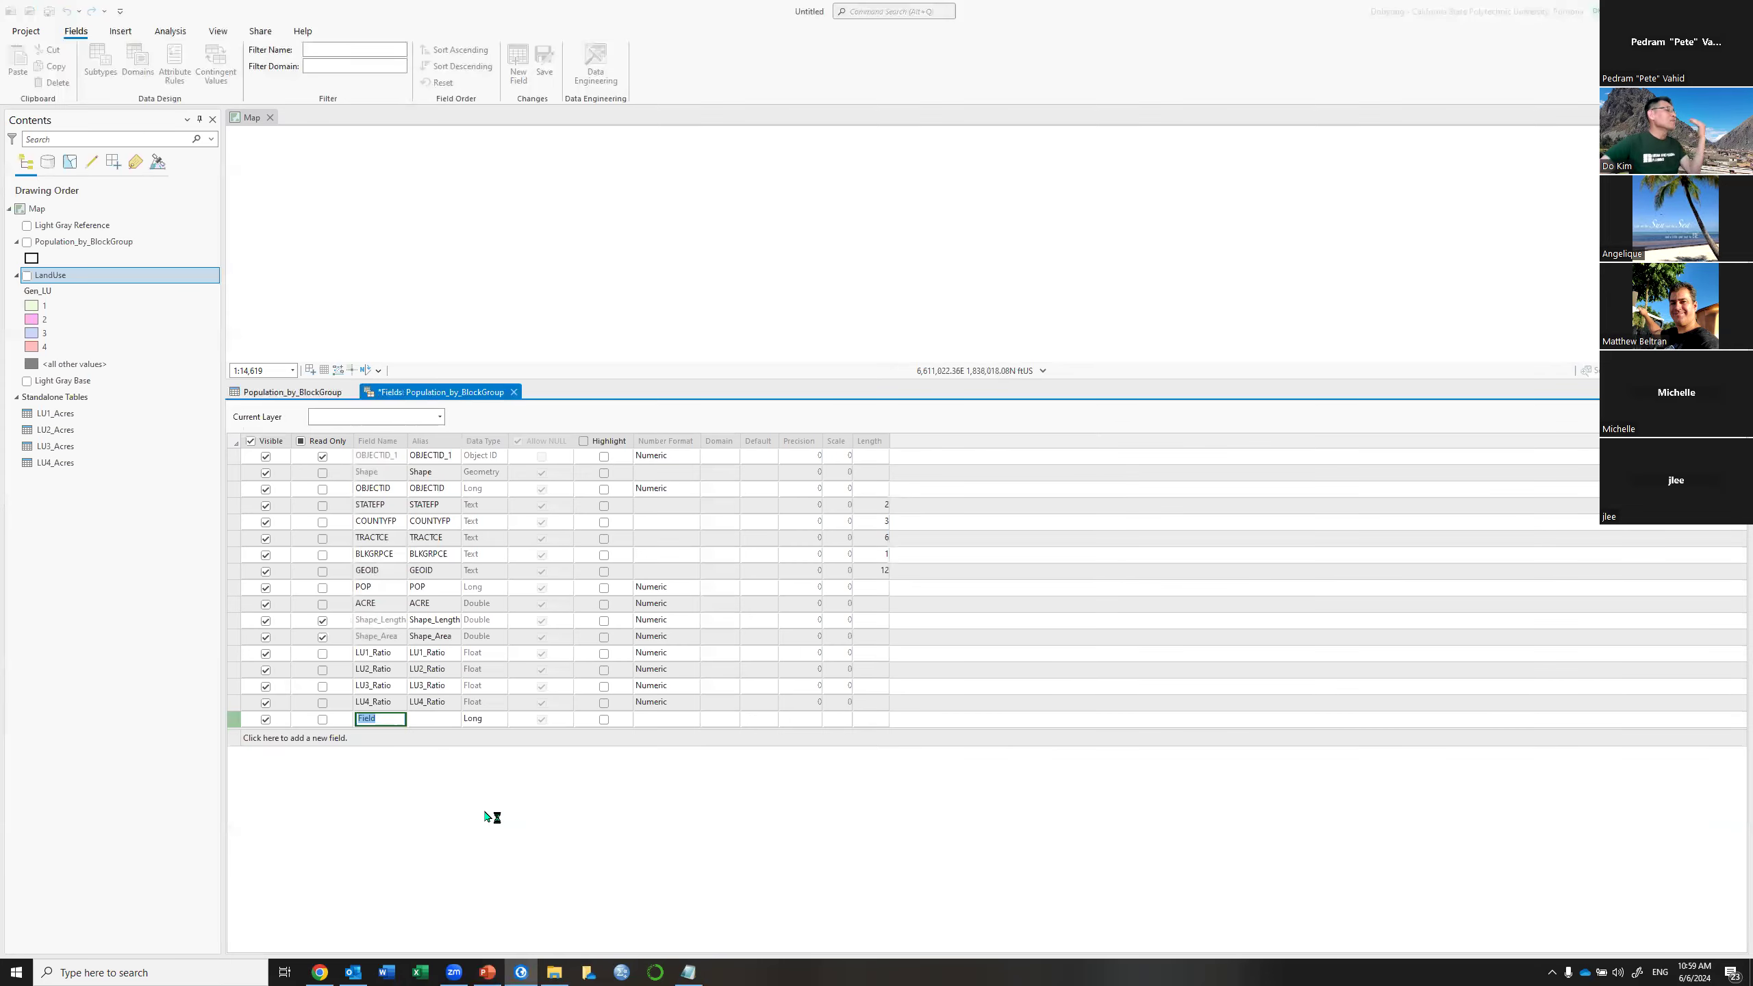
text(LU1_)
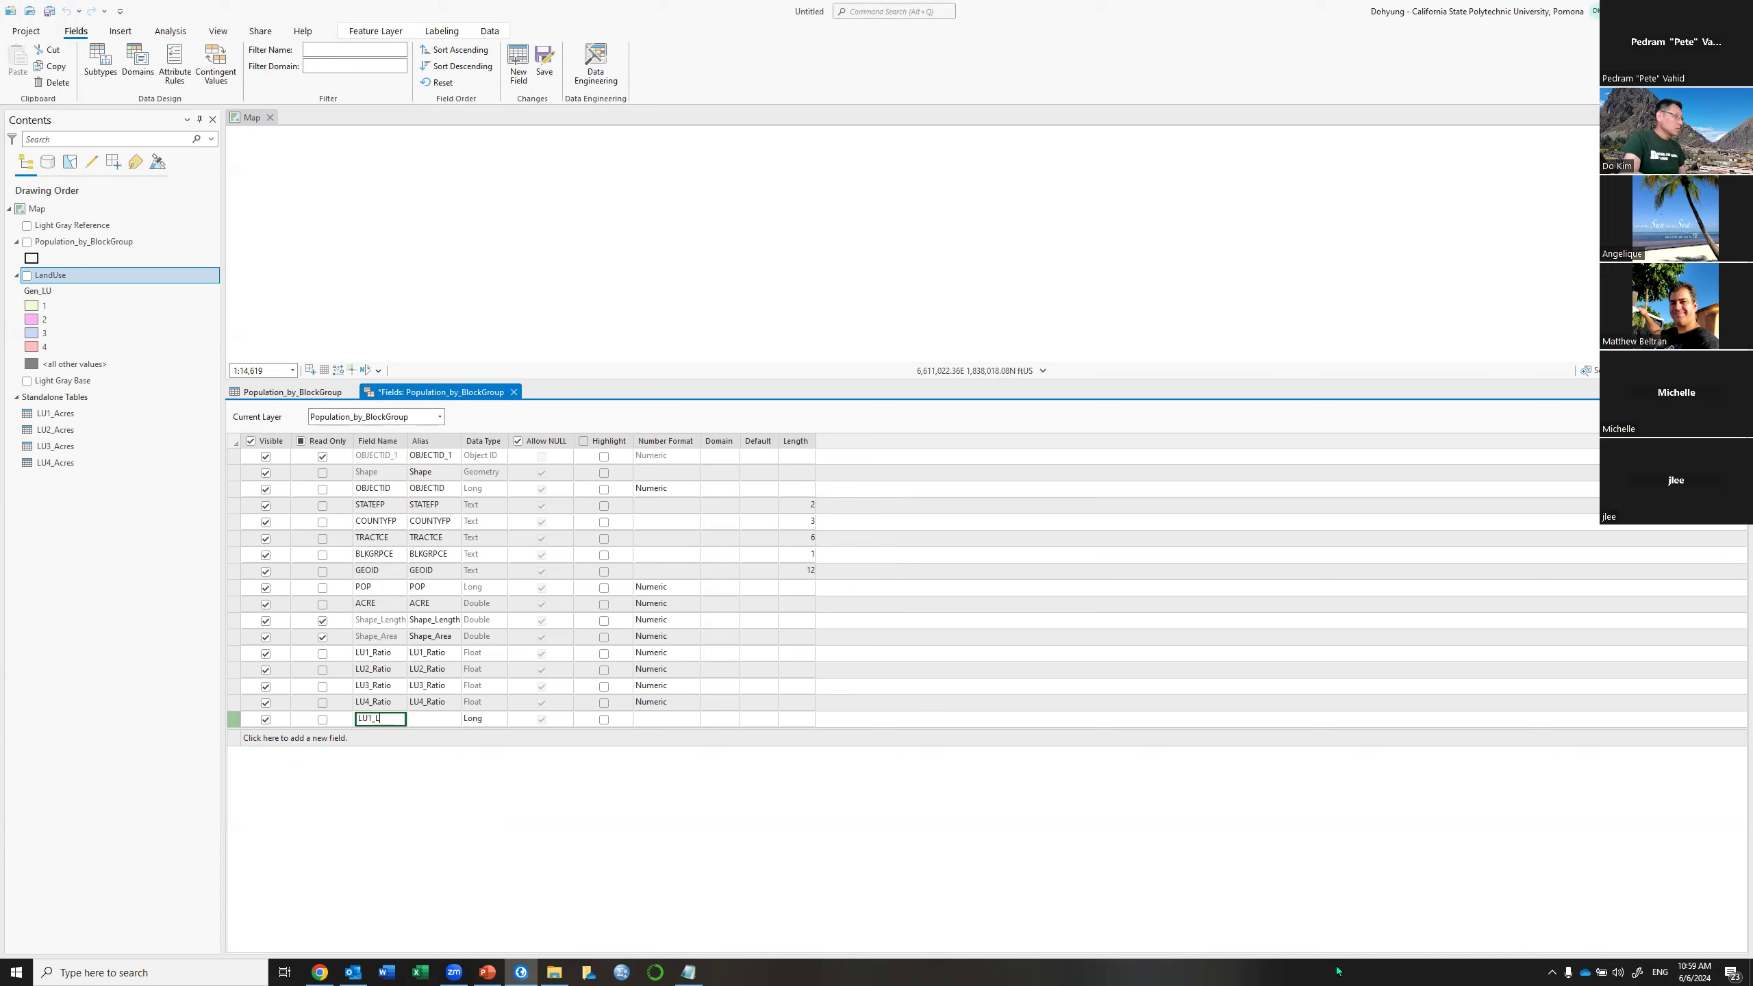
text(LN)
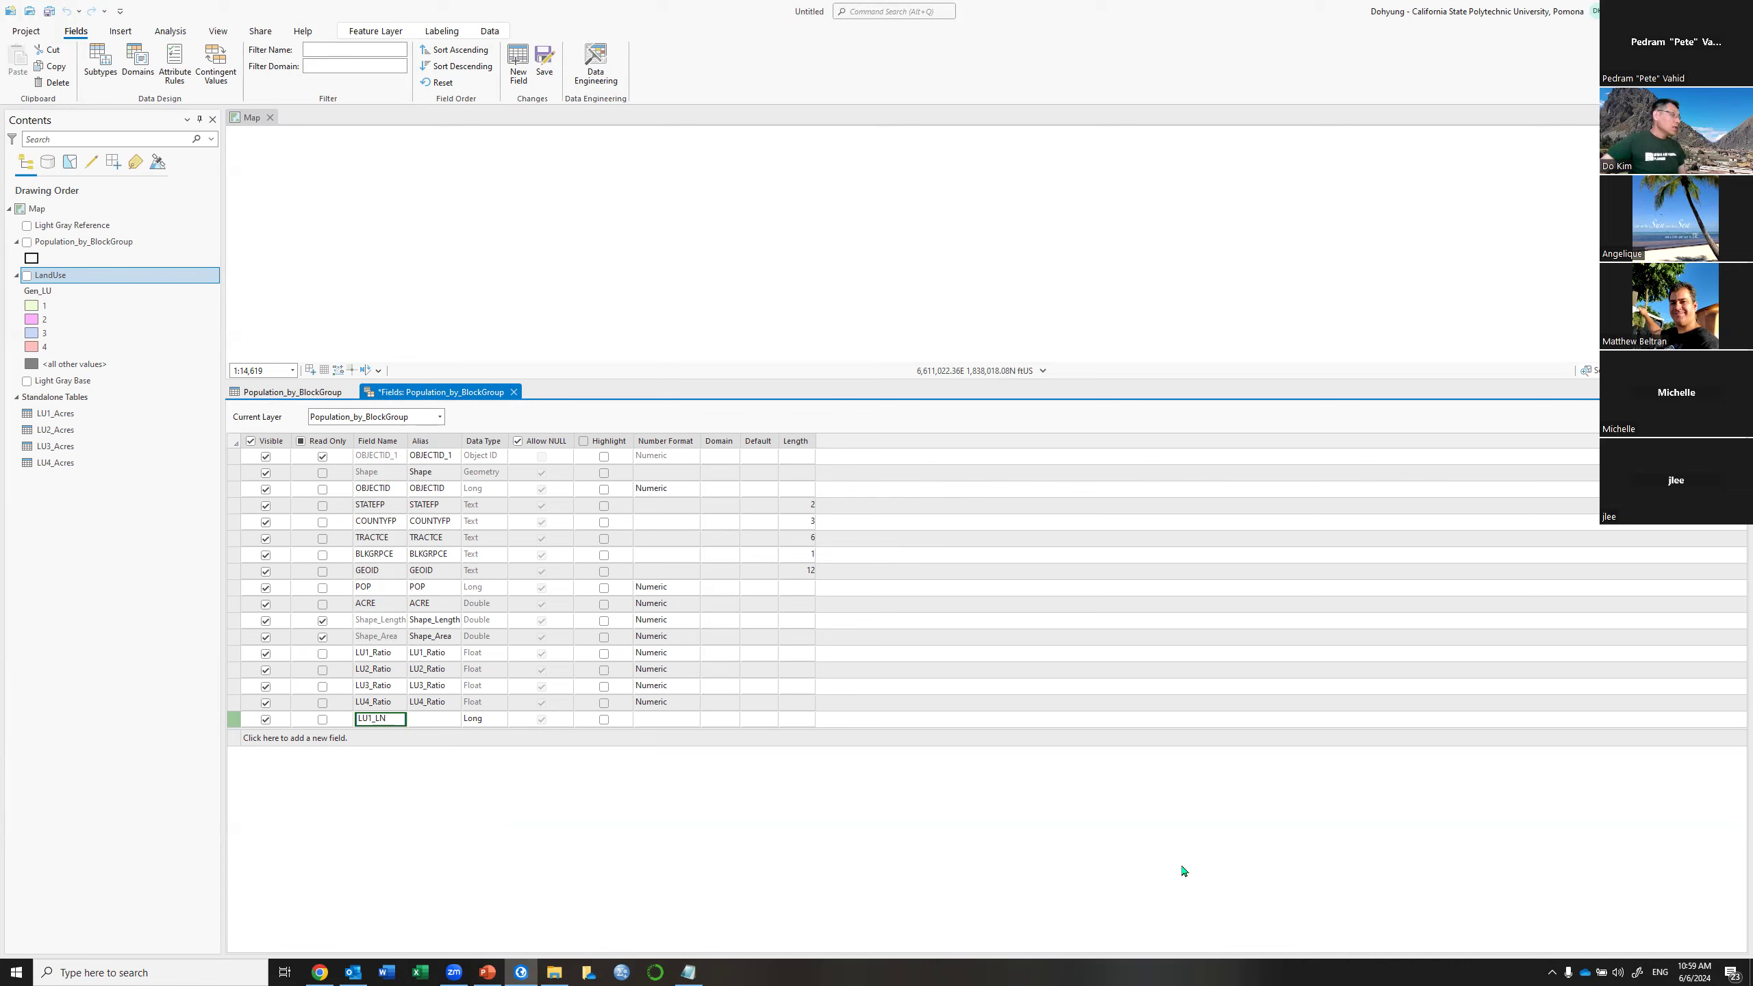
click(480, 721)
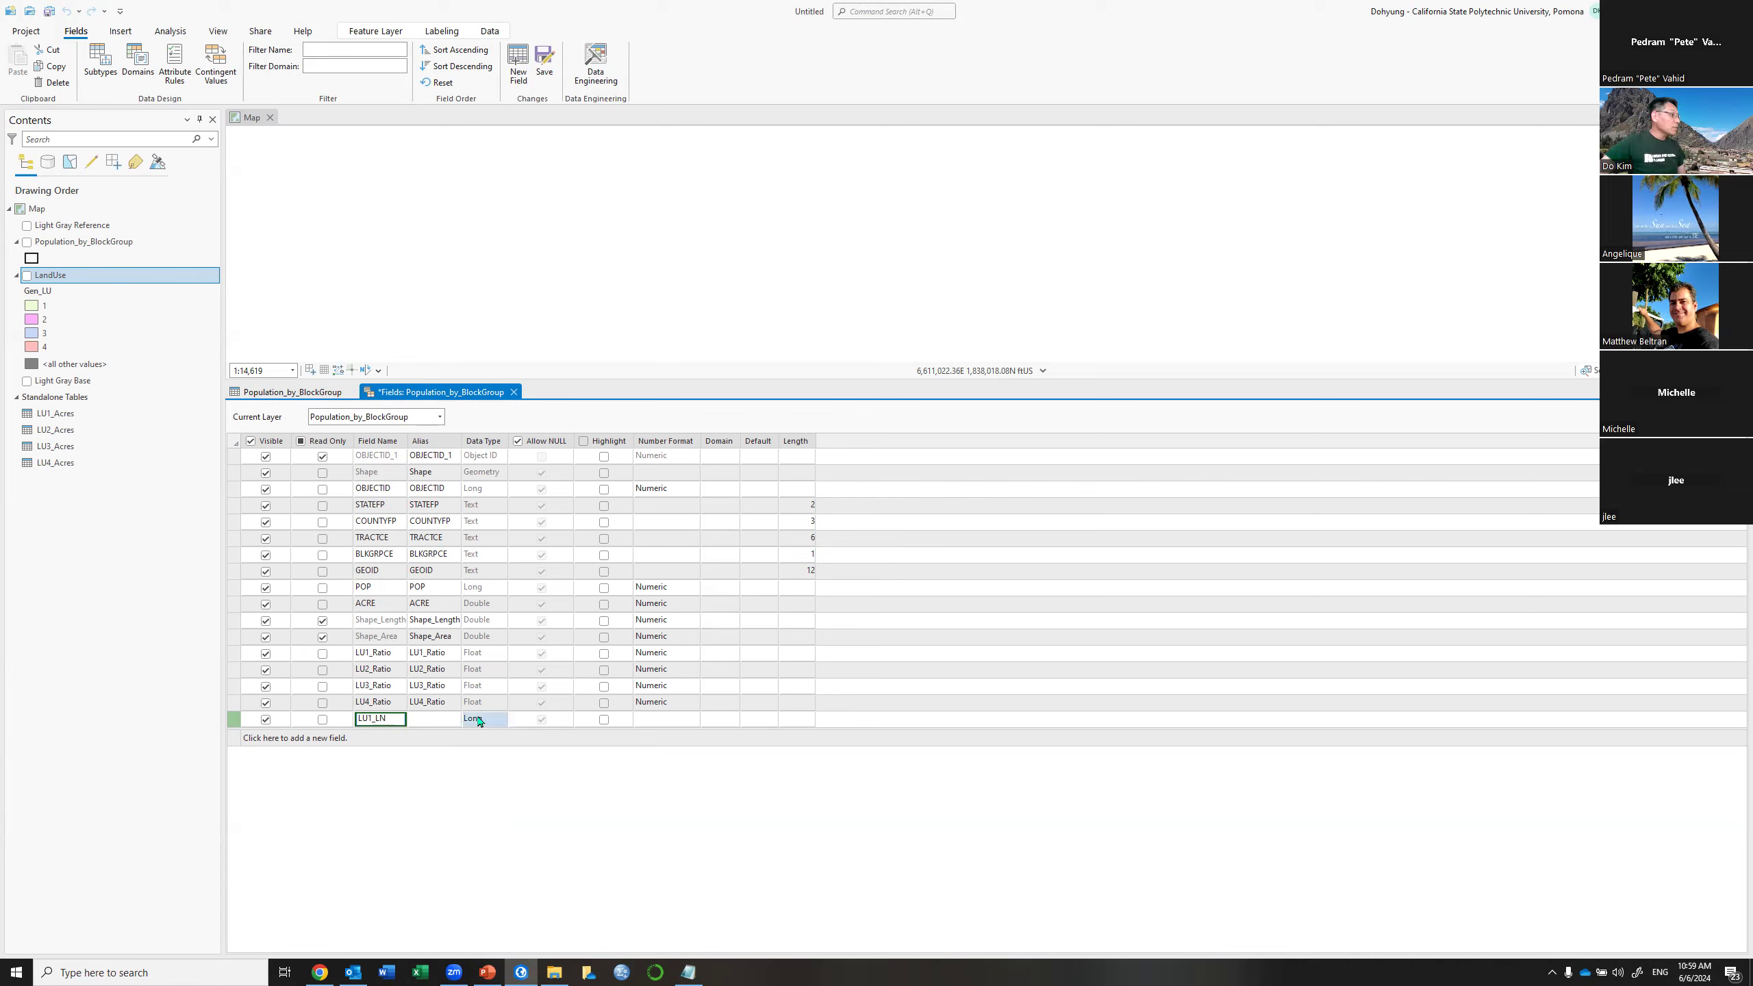
click(492, 721)
click(481, 761)
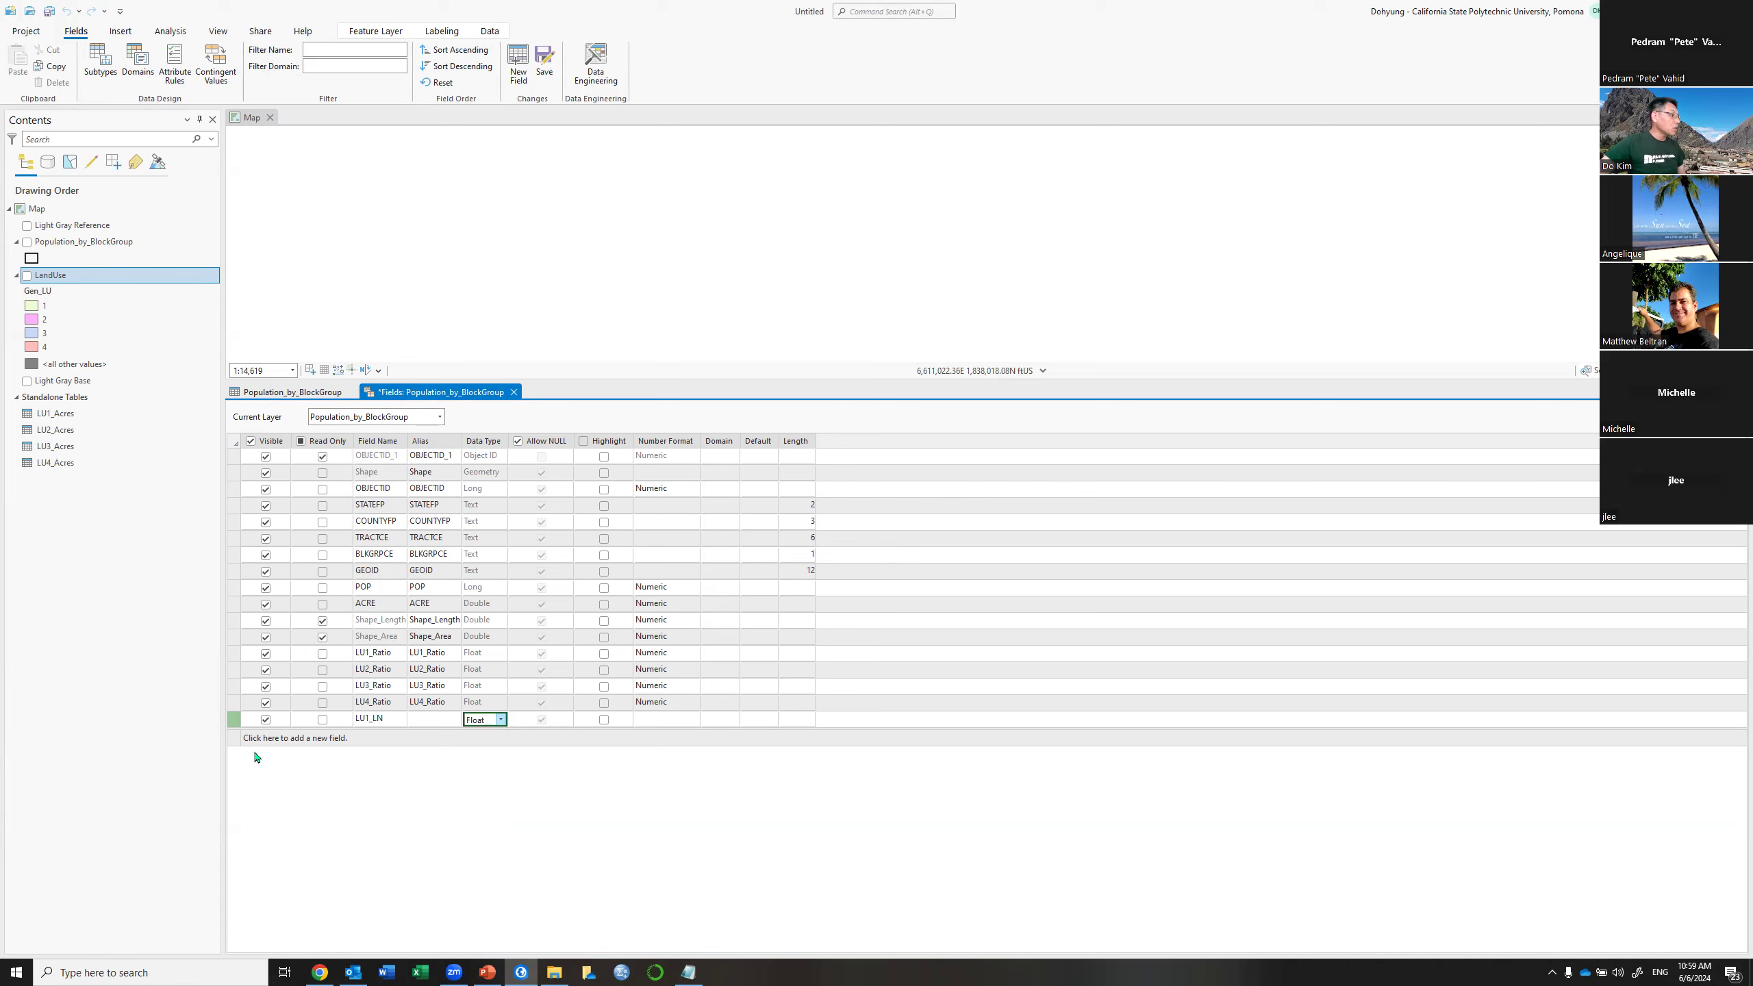
click(366, 738)
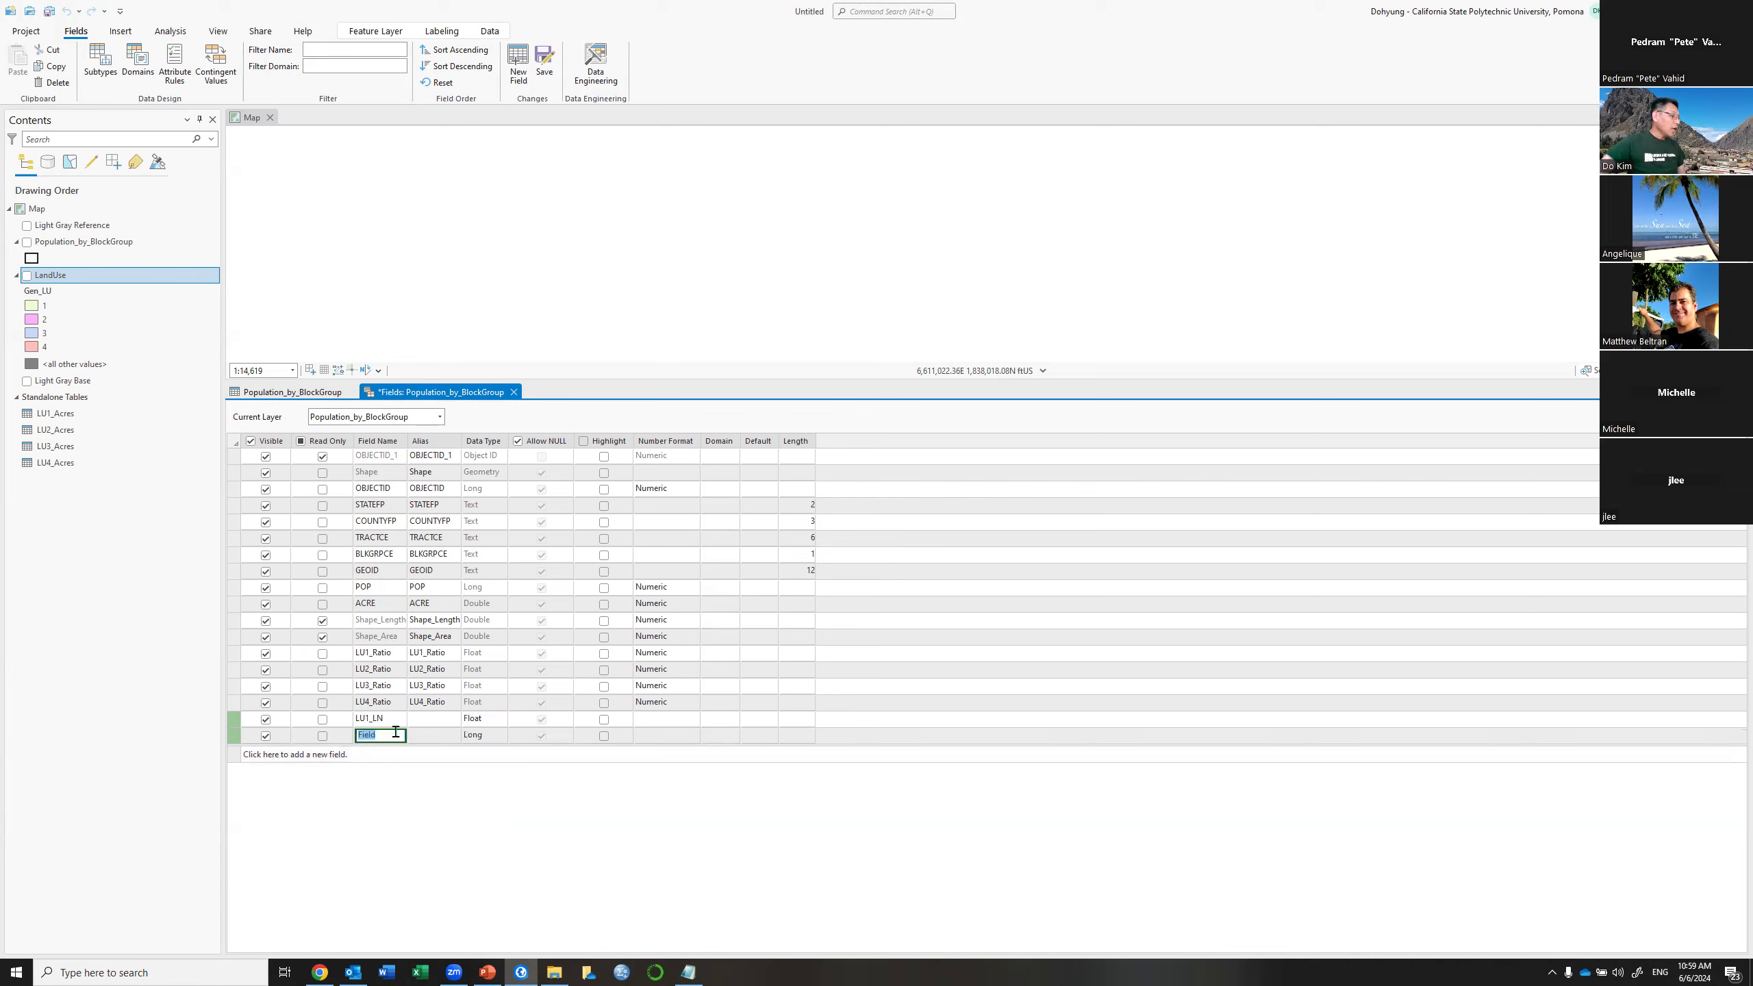
text(LU2_)
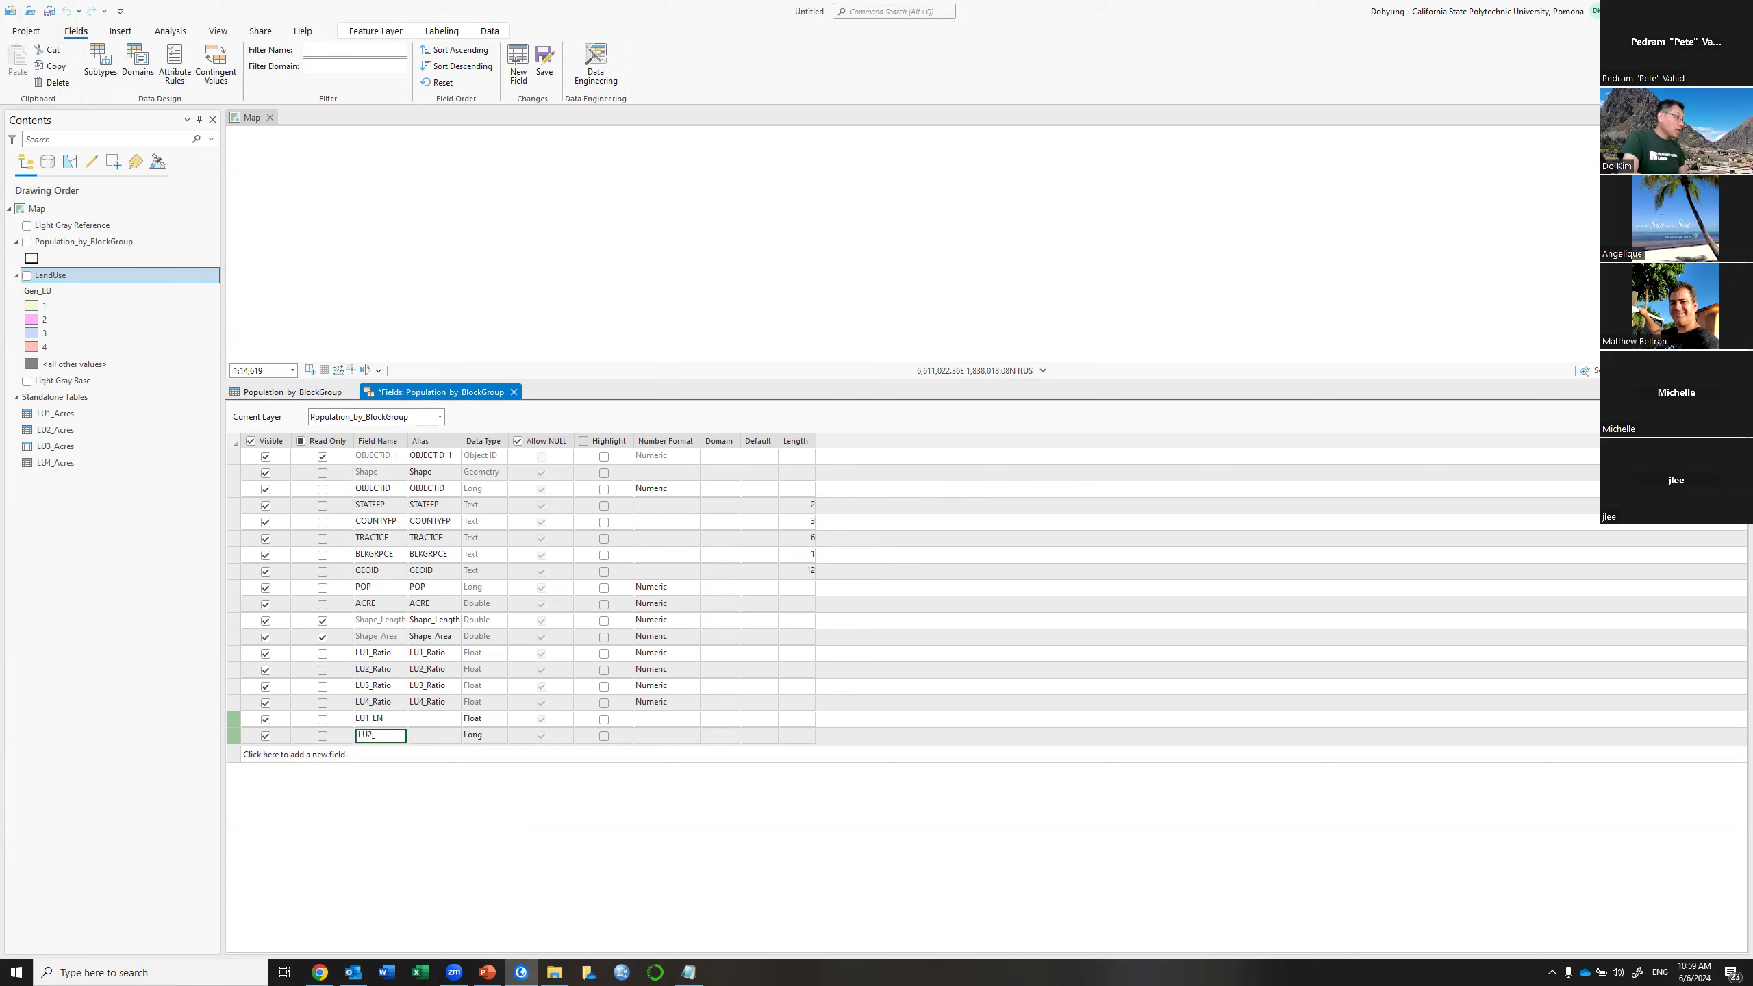
key(Tab)
key(Tab)
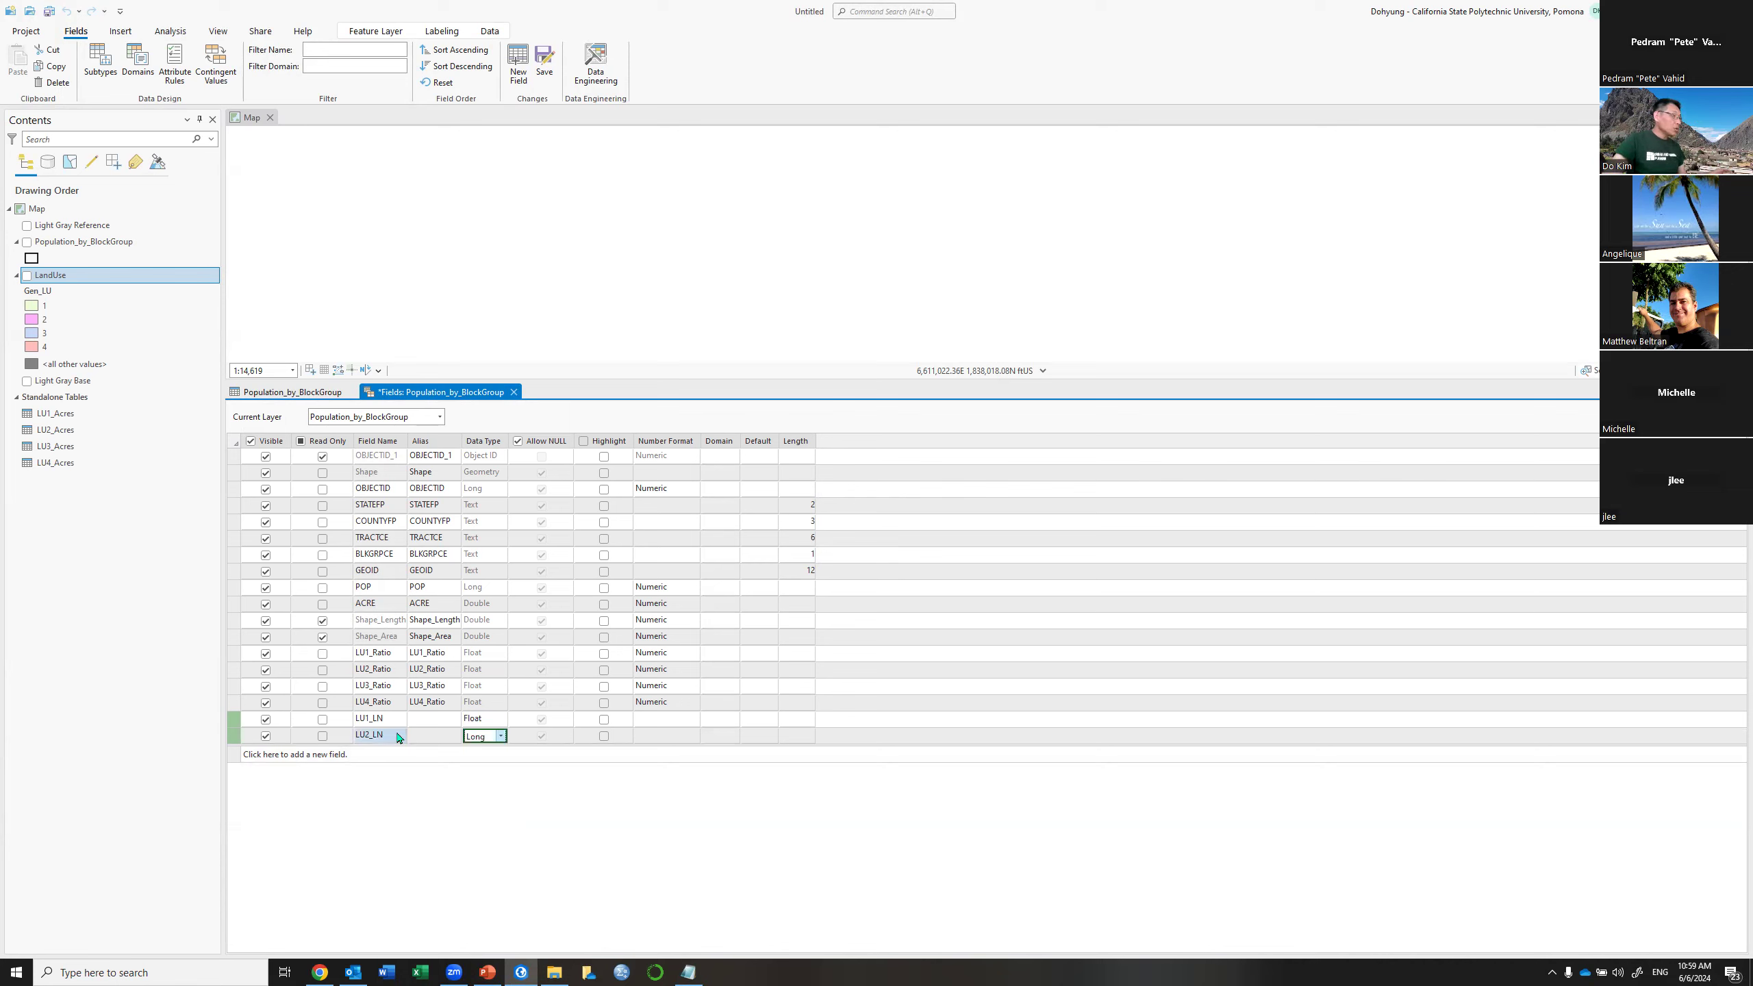
key(Down)
key(Down)
key(Up)
key(Return)
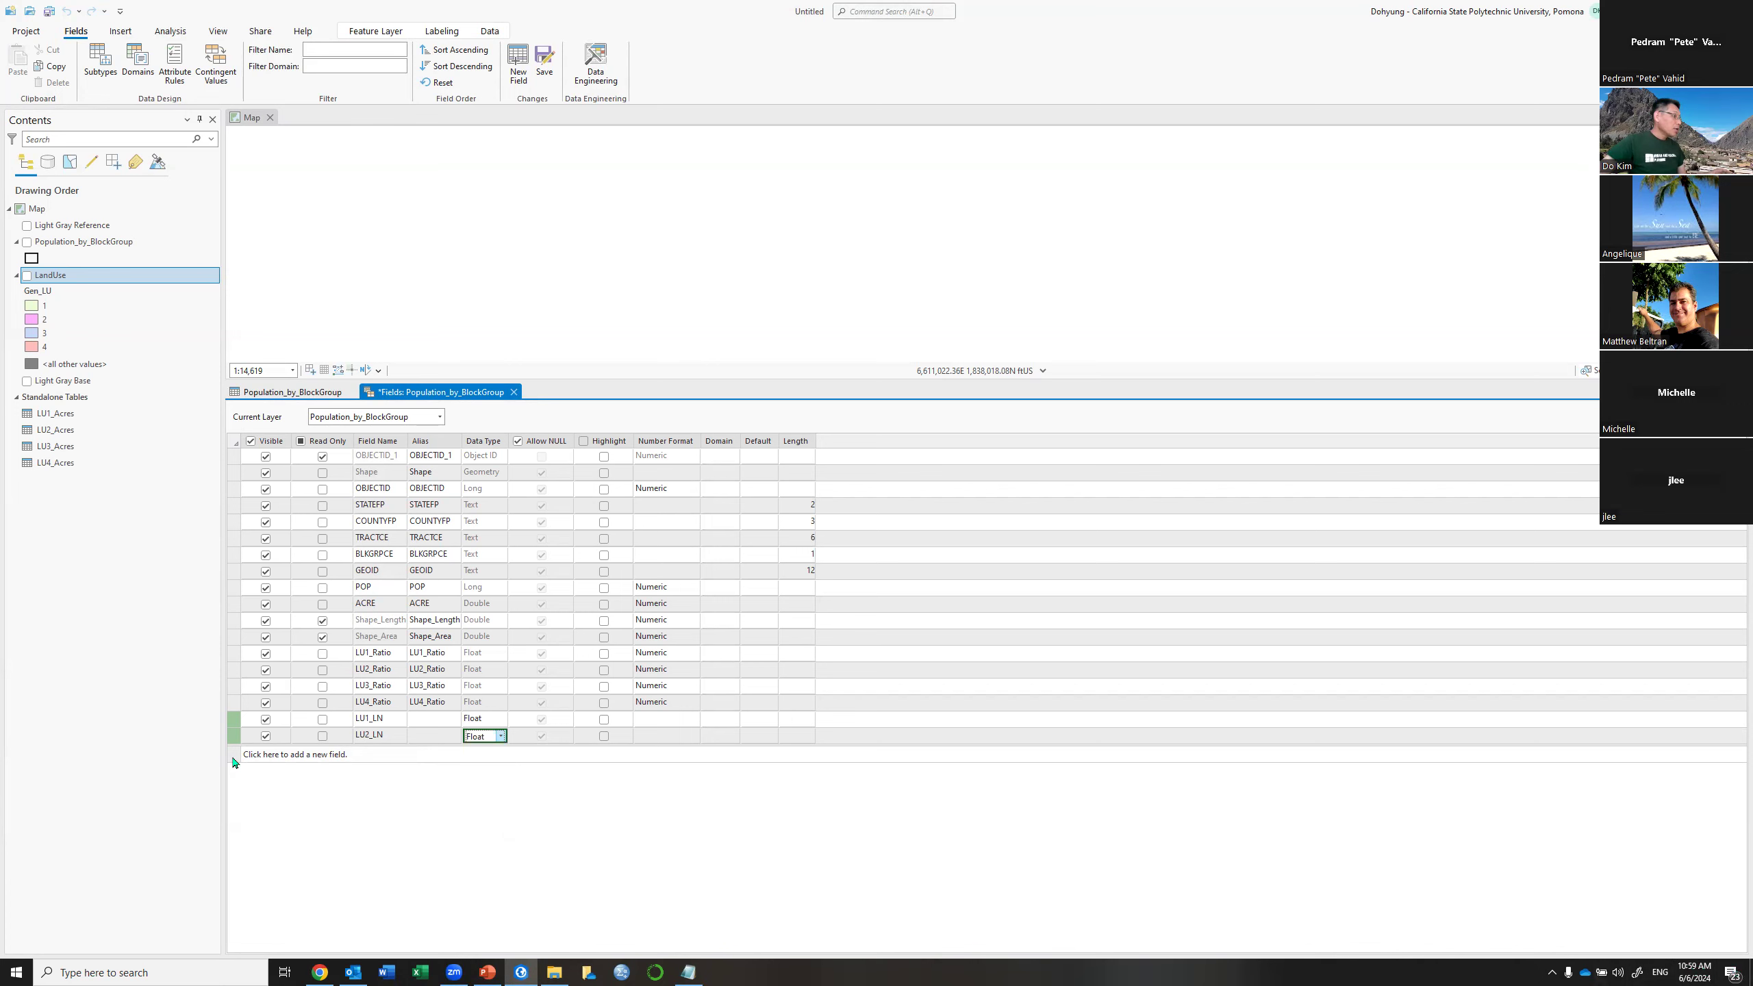
Add Float fields LU3_LN and LU4_LN, then save the four new fields
click(376, 759)
text(LU3_LN)
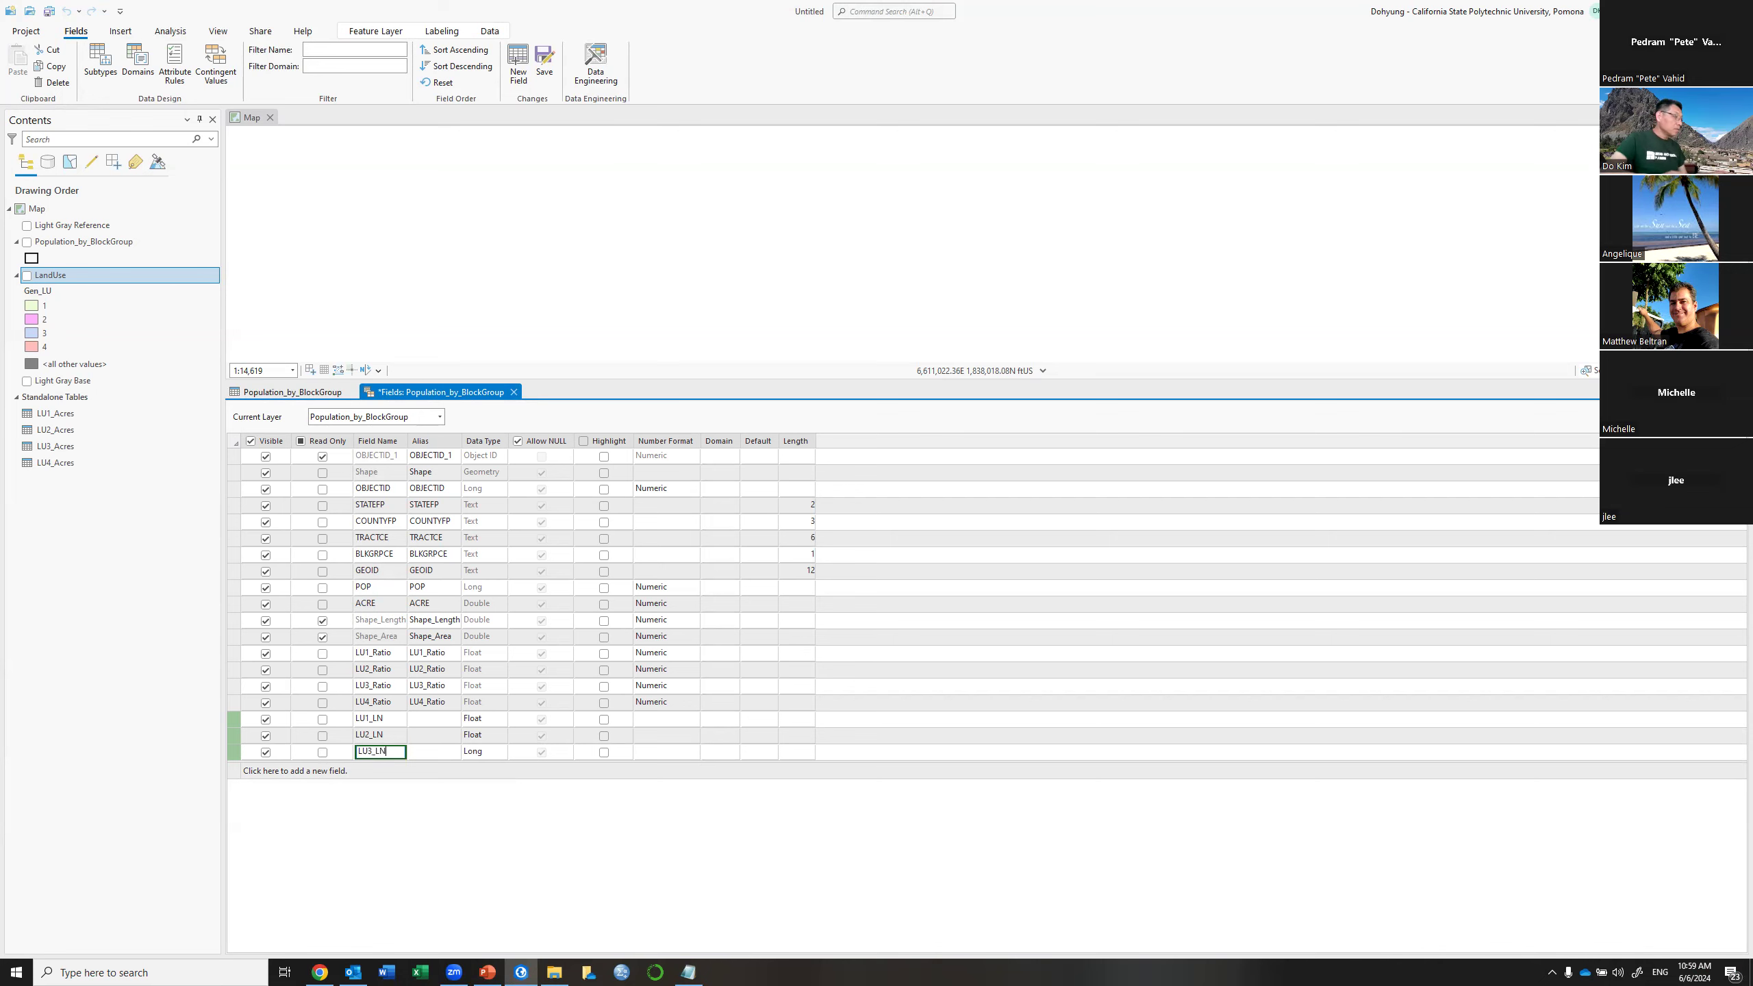
key(Tab)
key(Tab)
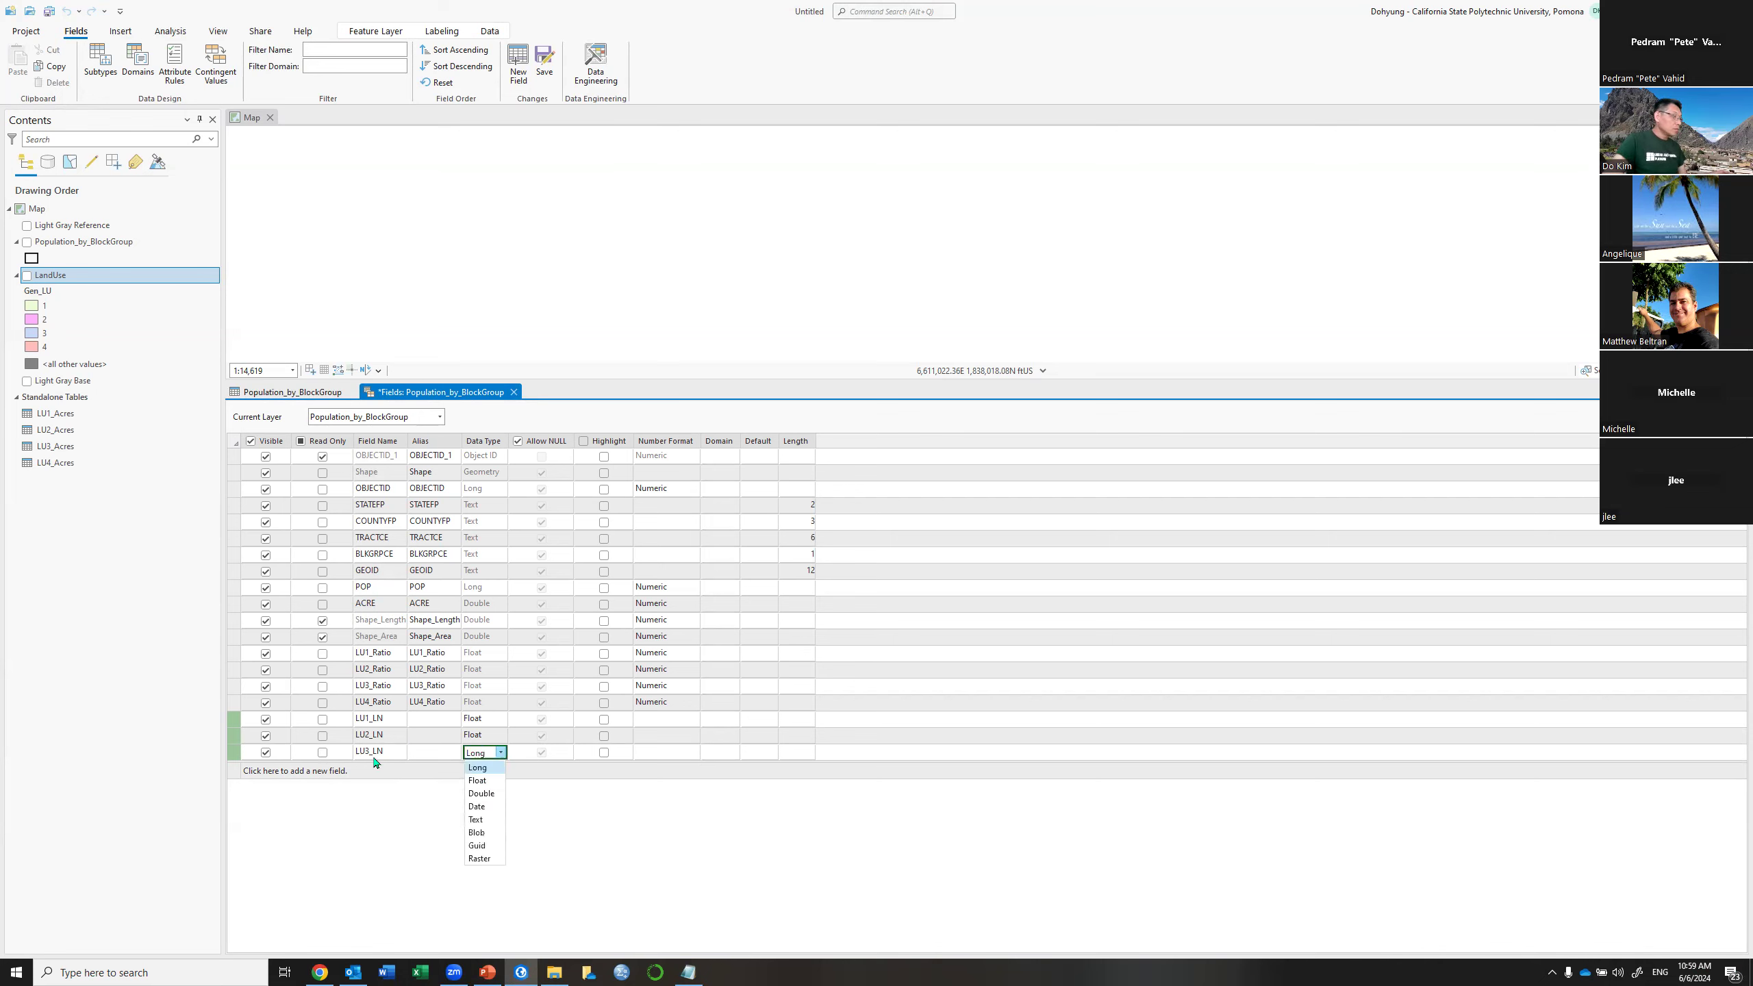
key(Down)
key(Return)
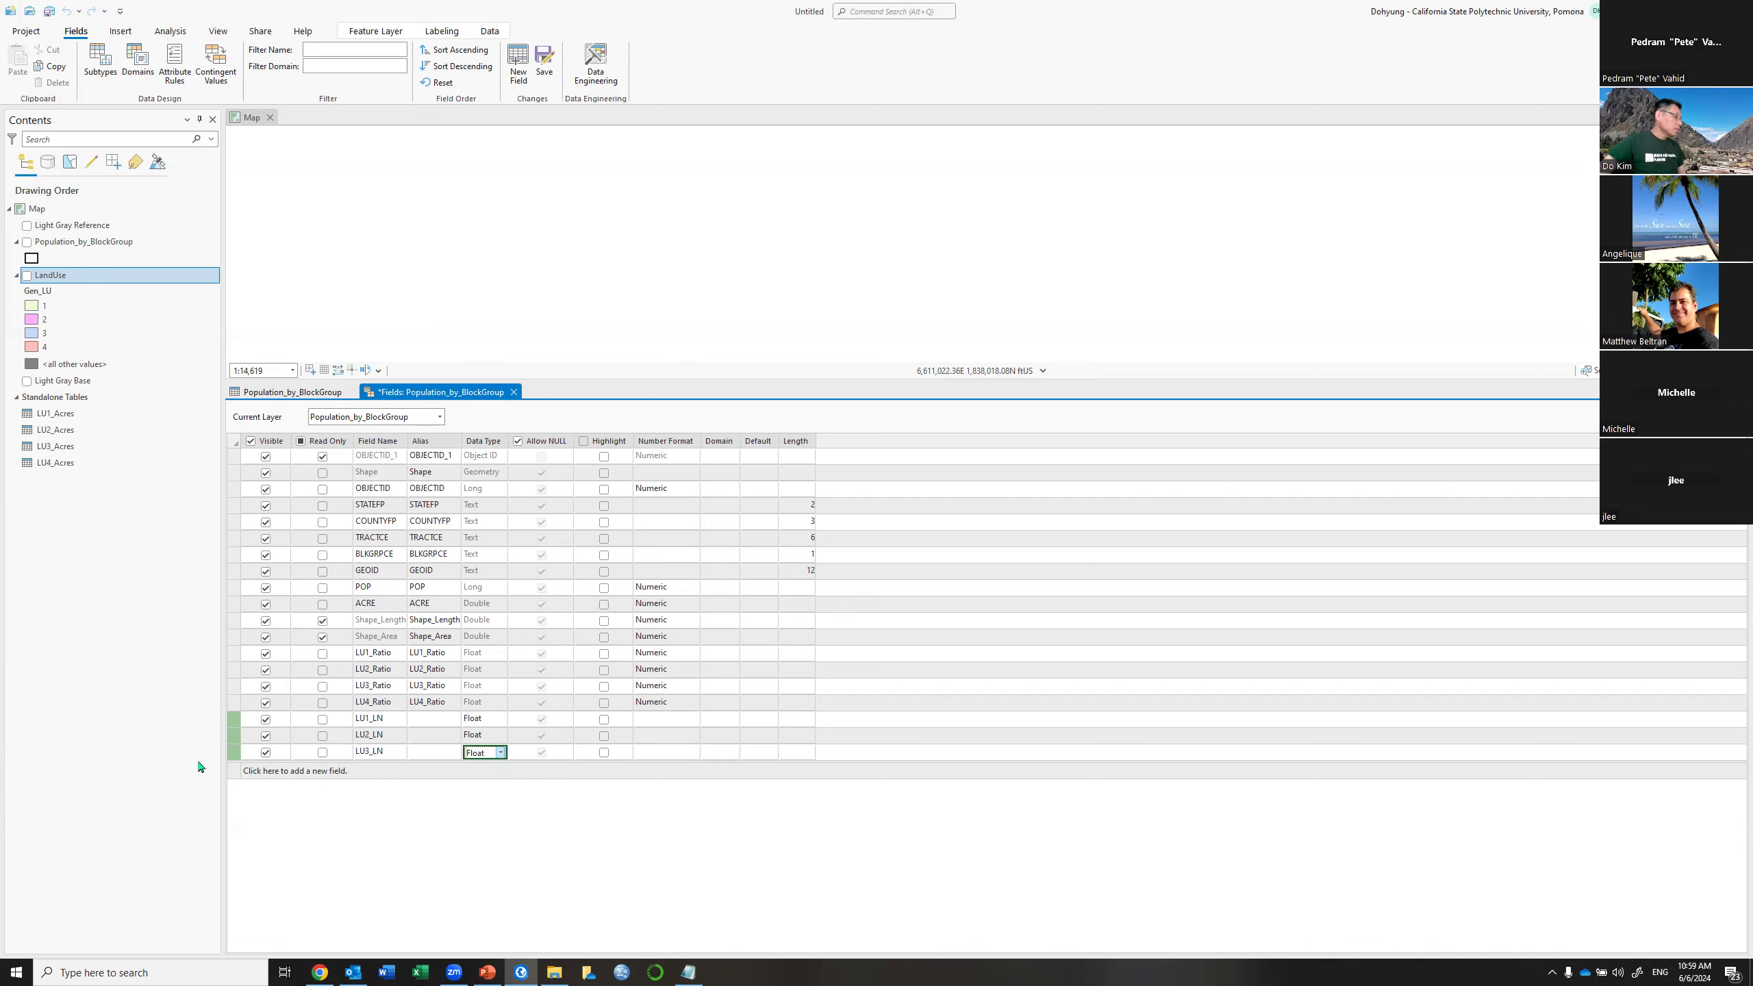
click(364, 773)
text(LU4_LN)
key(Tab)
key(Tab)
key(Down)
key(Down)
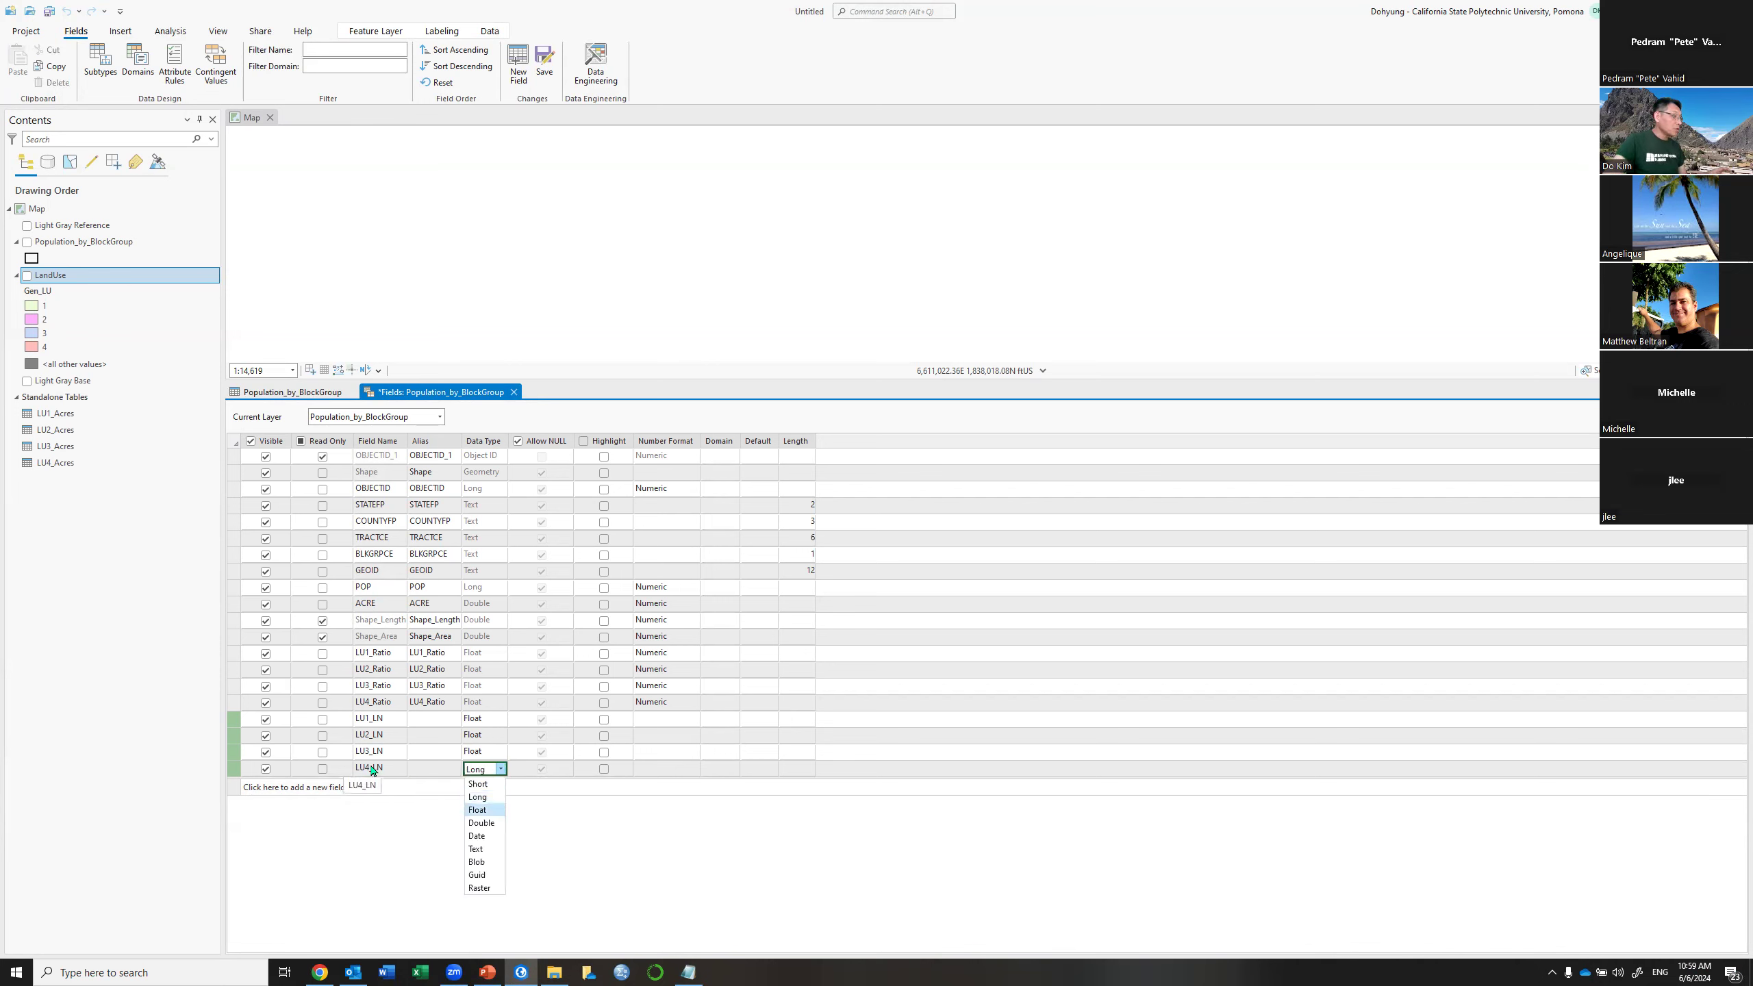
key(Return)
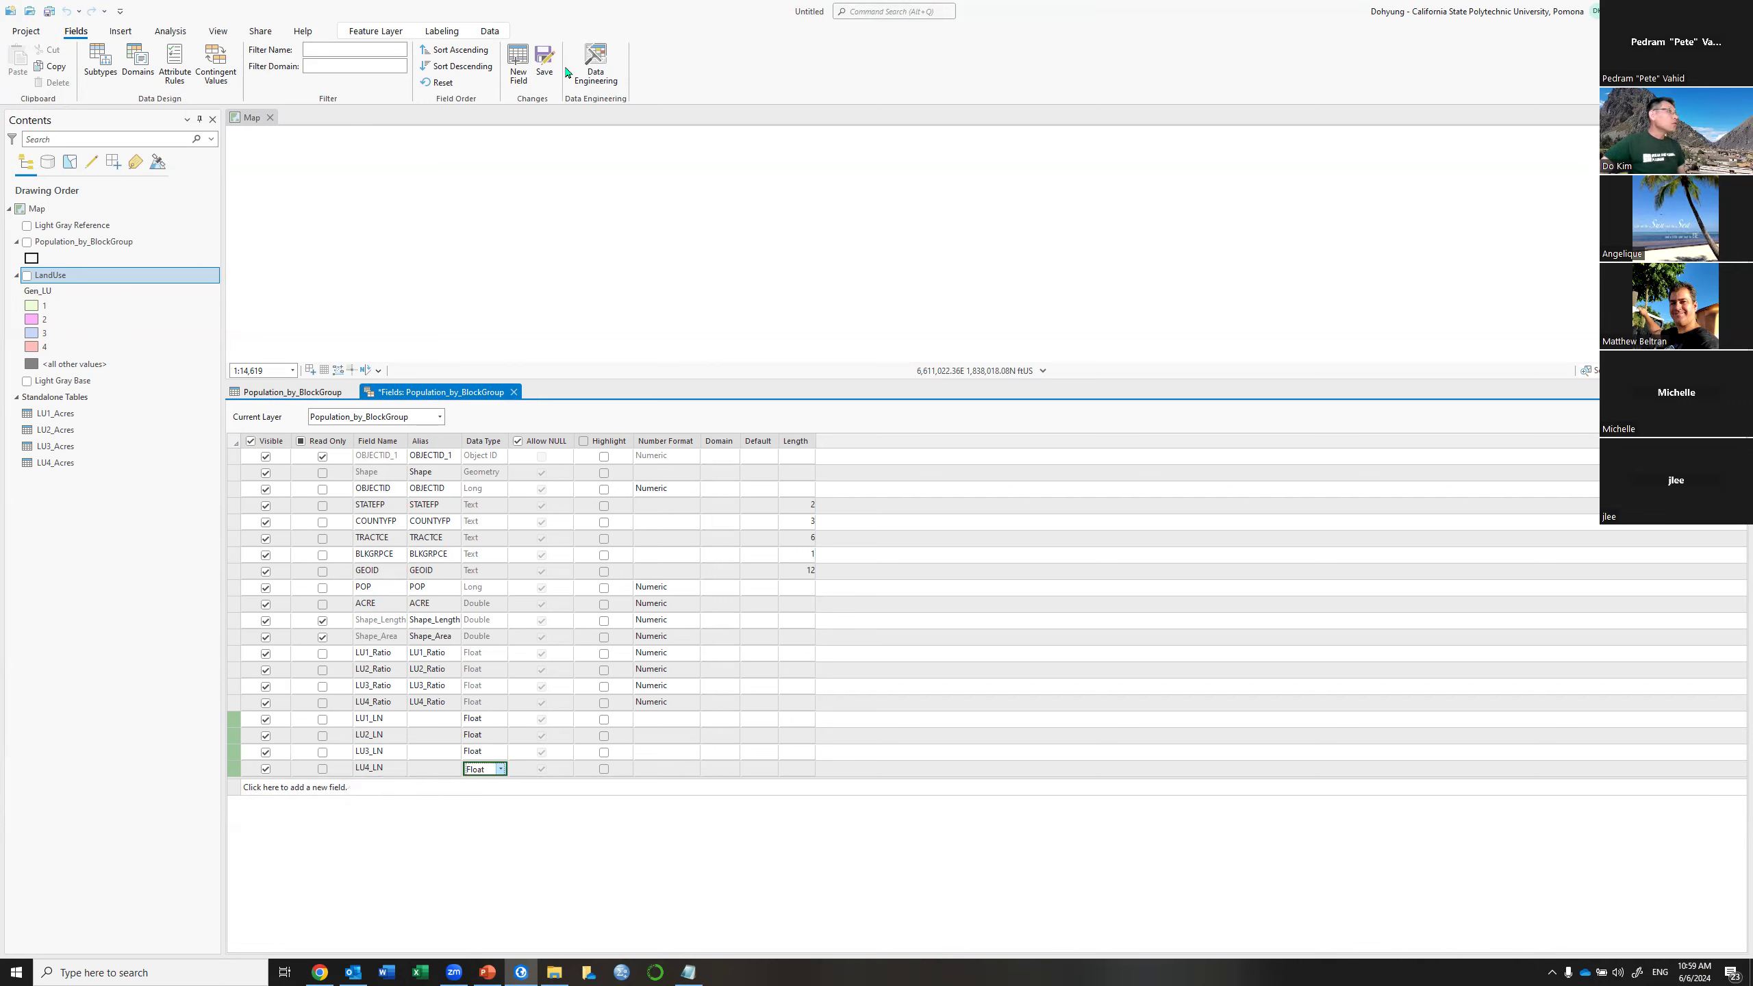
click(541, 62)
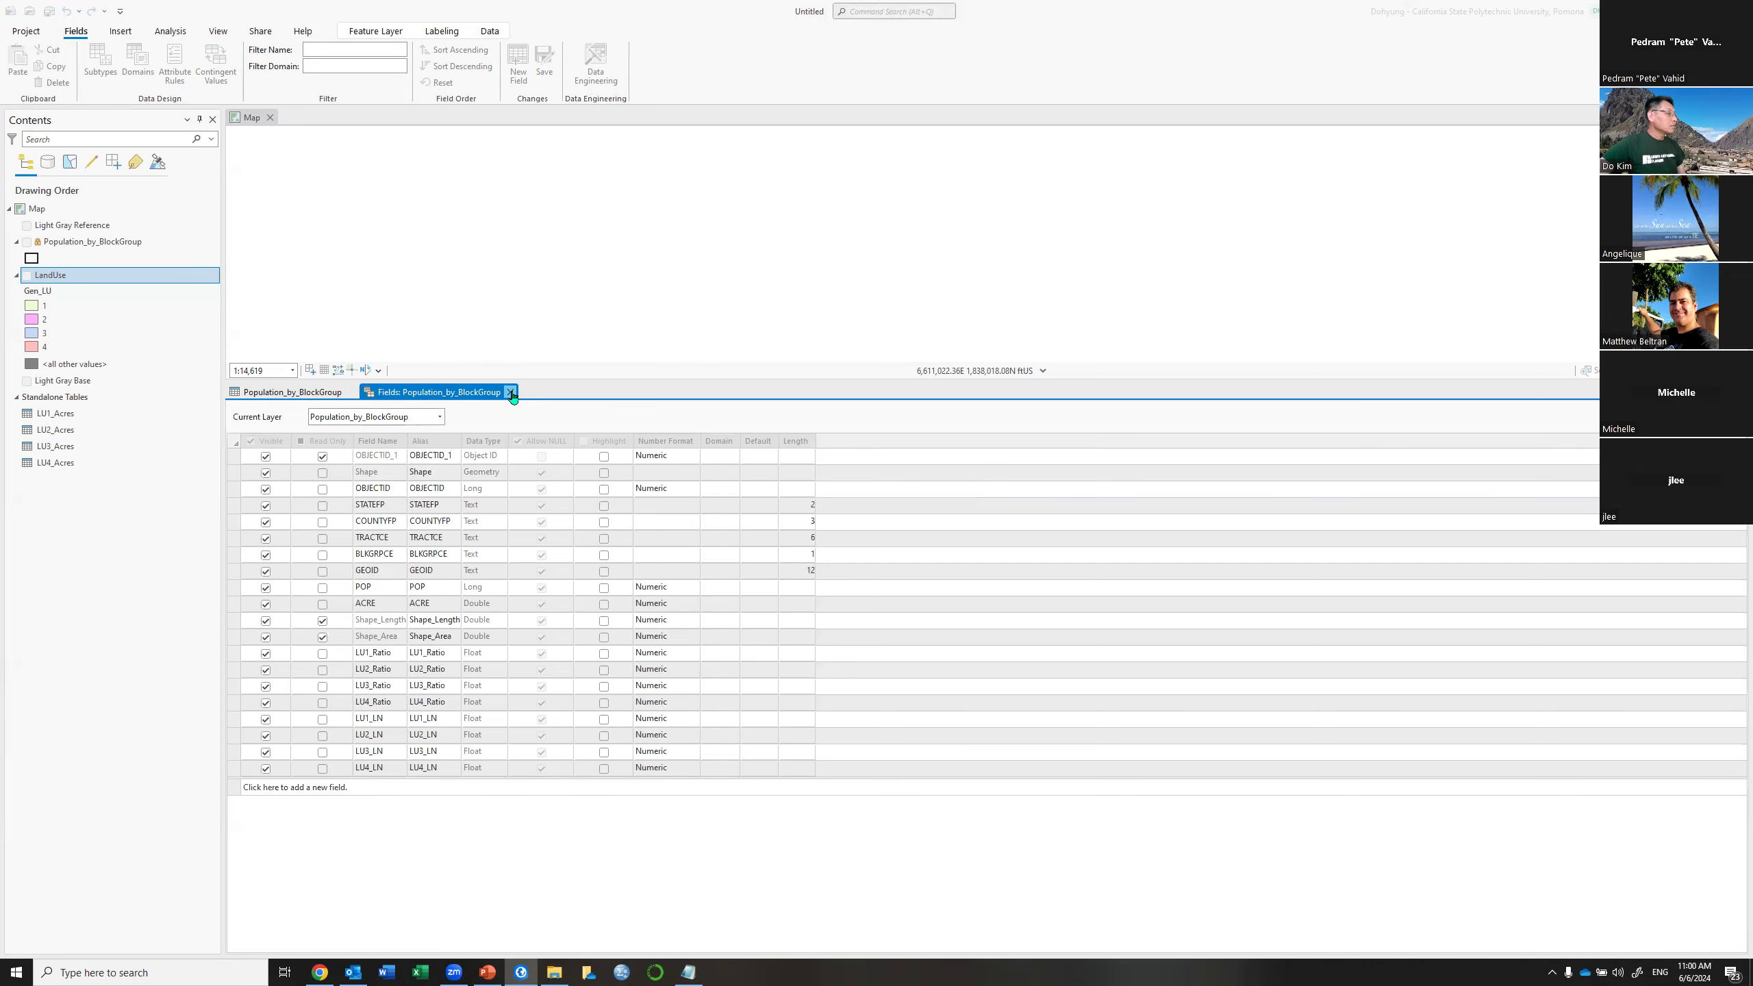
click(510, 393)
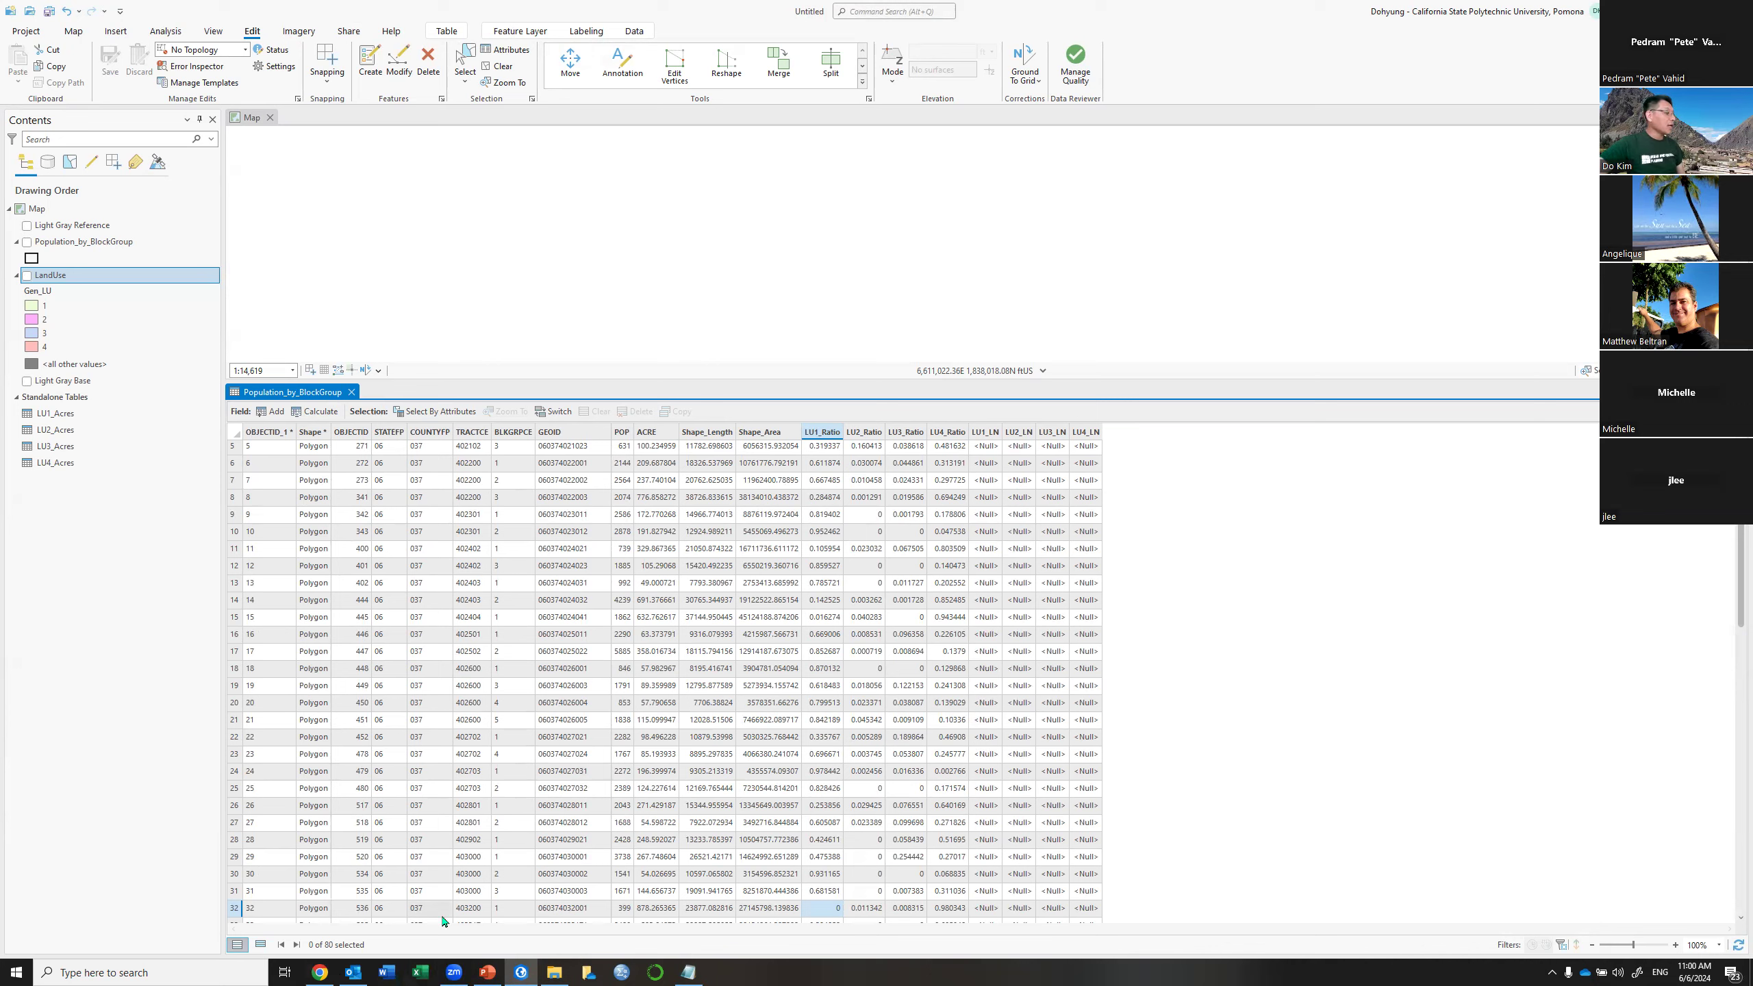
Open Calculate Field from the LU1_LN column header's context menu
right_click(991, 434)
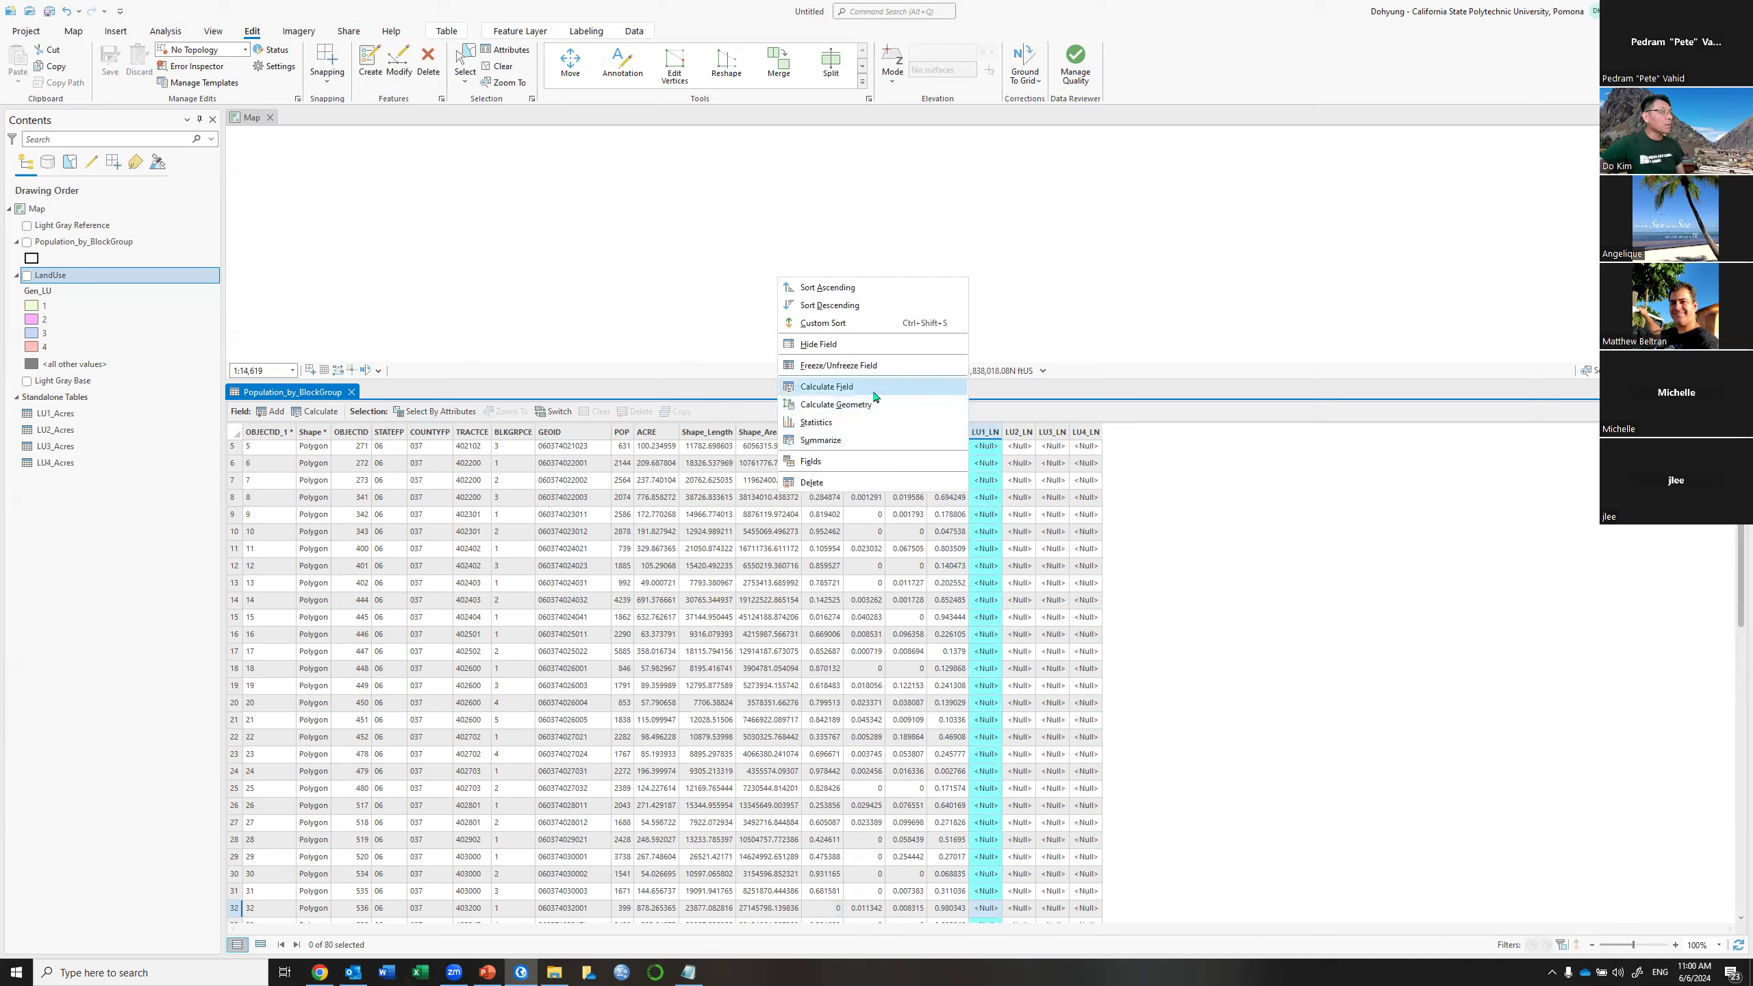
click(828, 388)
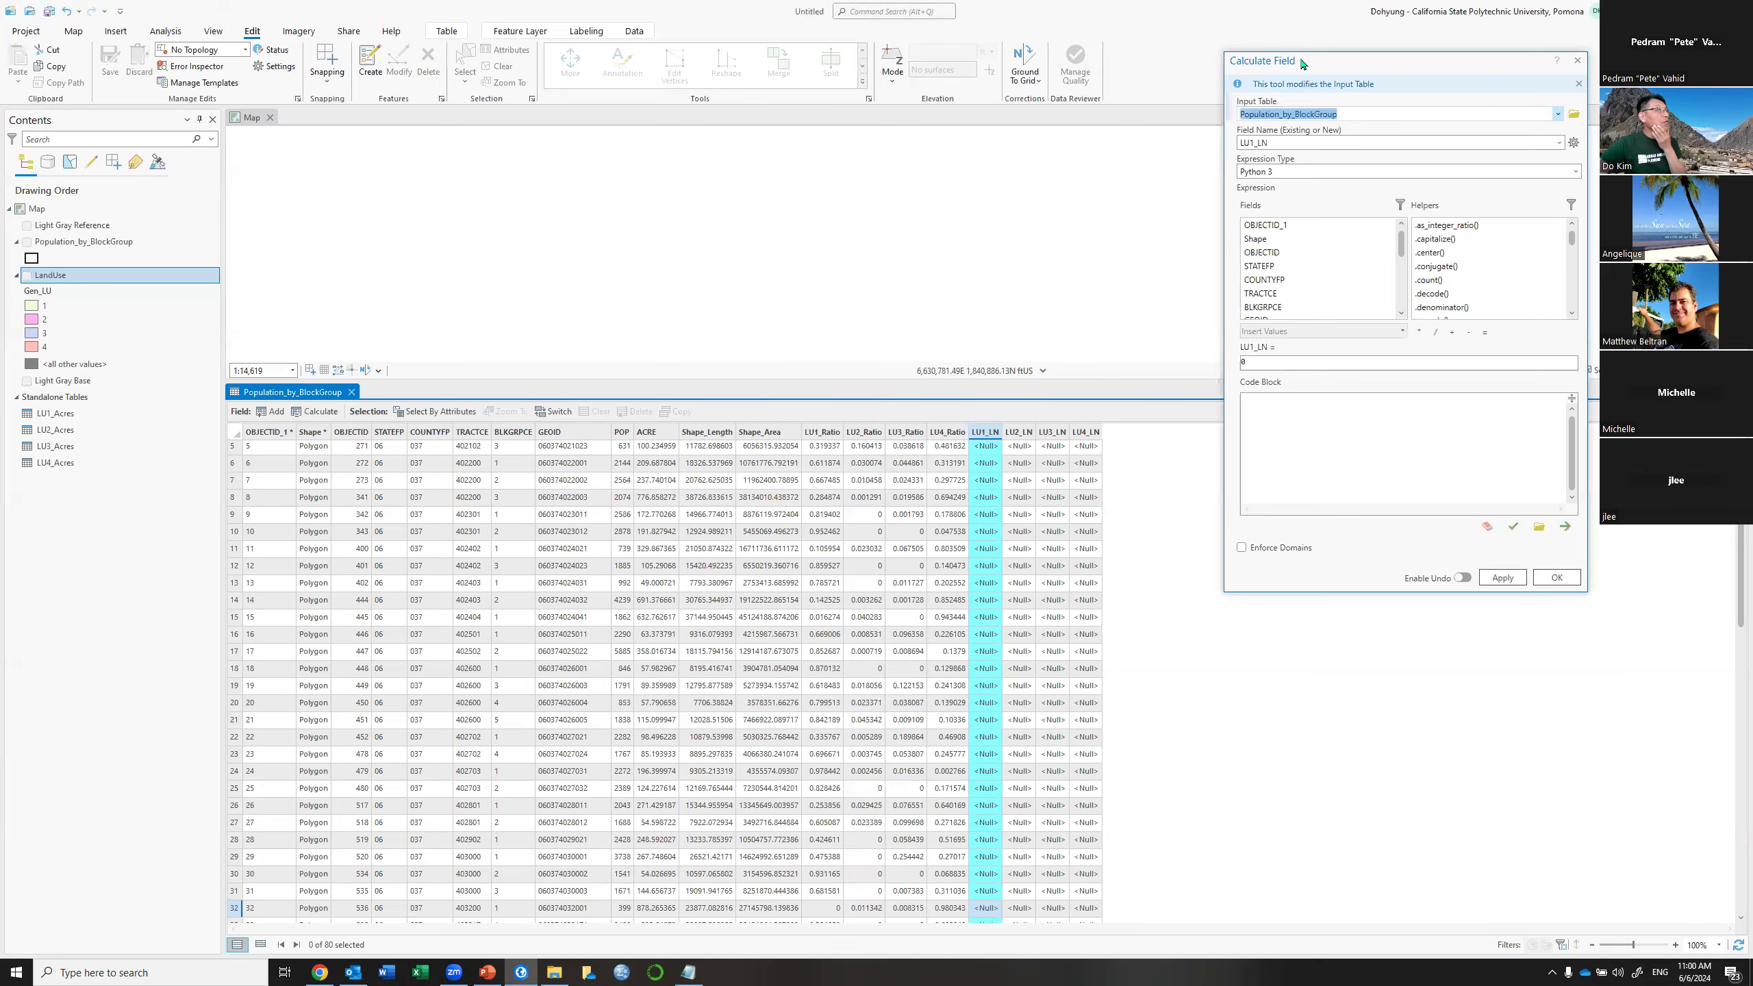
Replace the default 0 with the expression math.log(!LU1_Ratio!) for LU1_LN
drag(1269, 66, 553, 158)
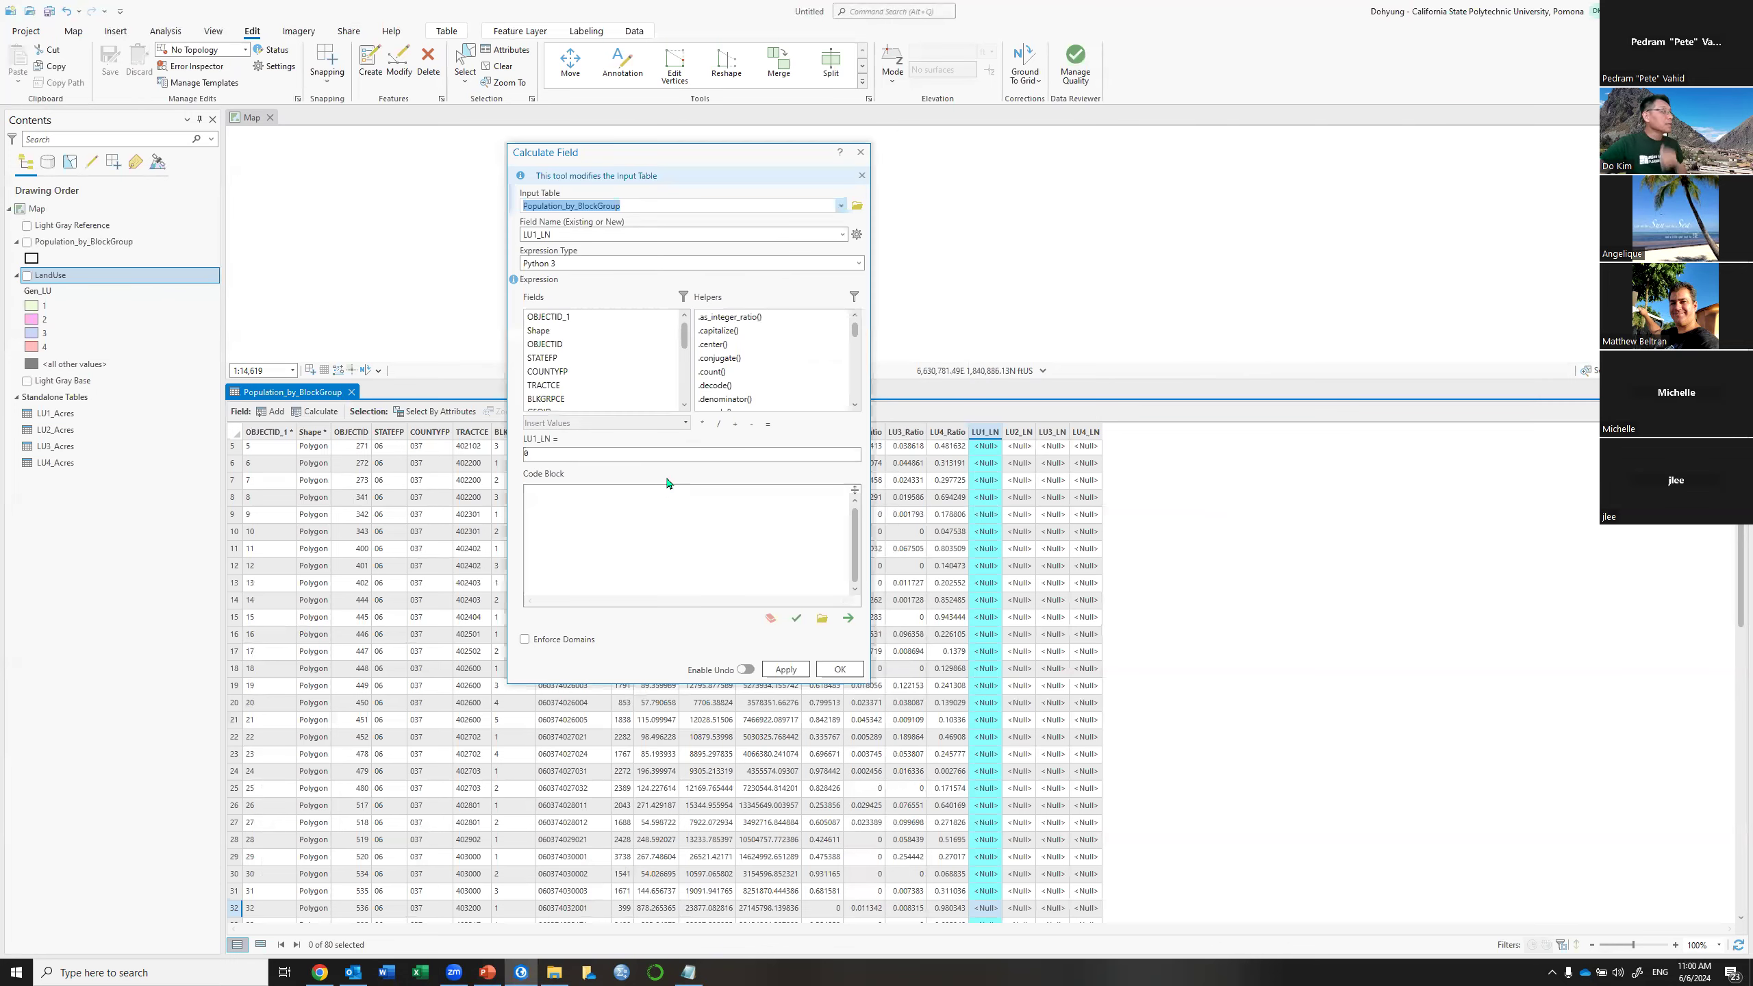
click(582, 458)
key(BackSpace)
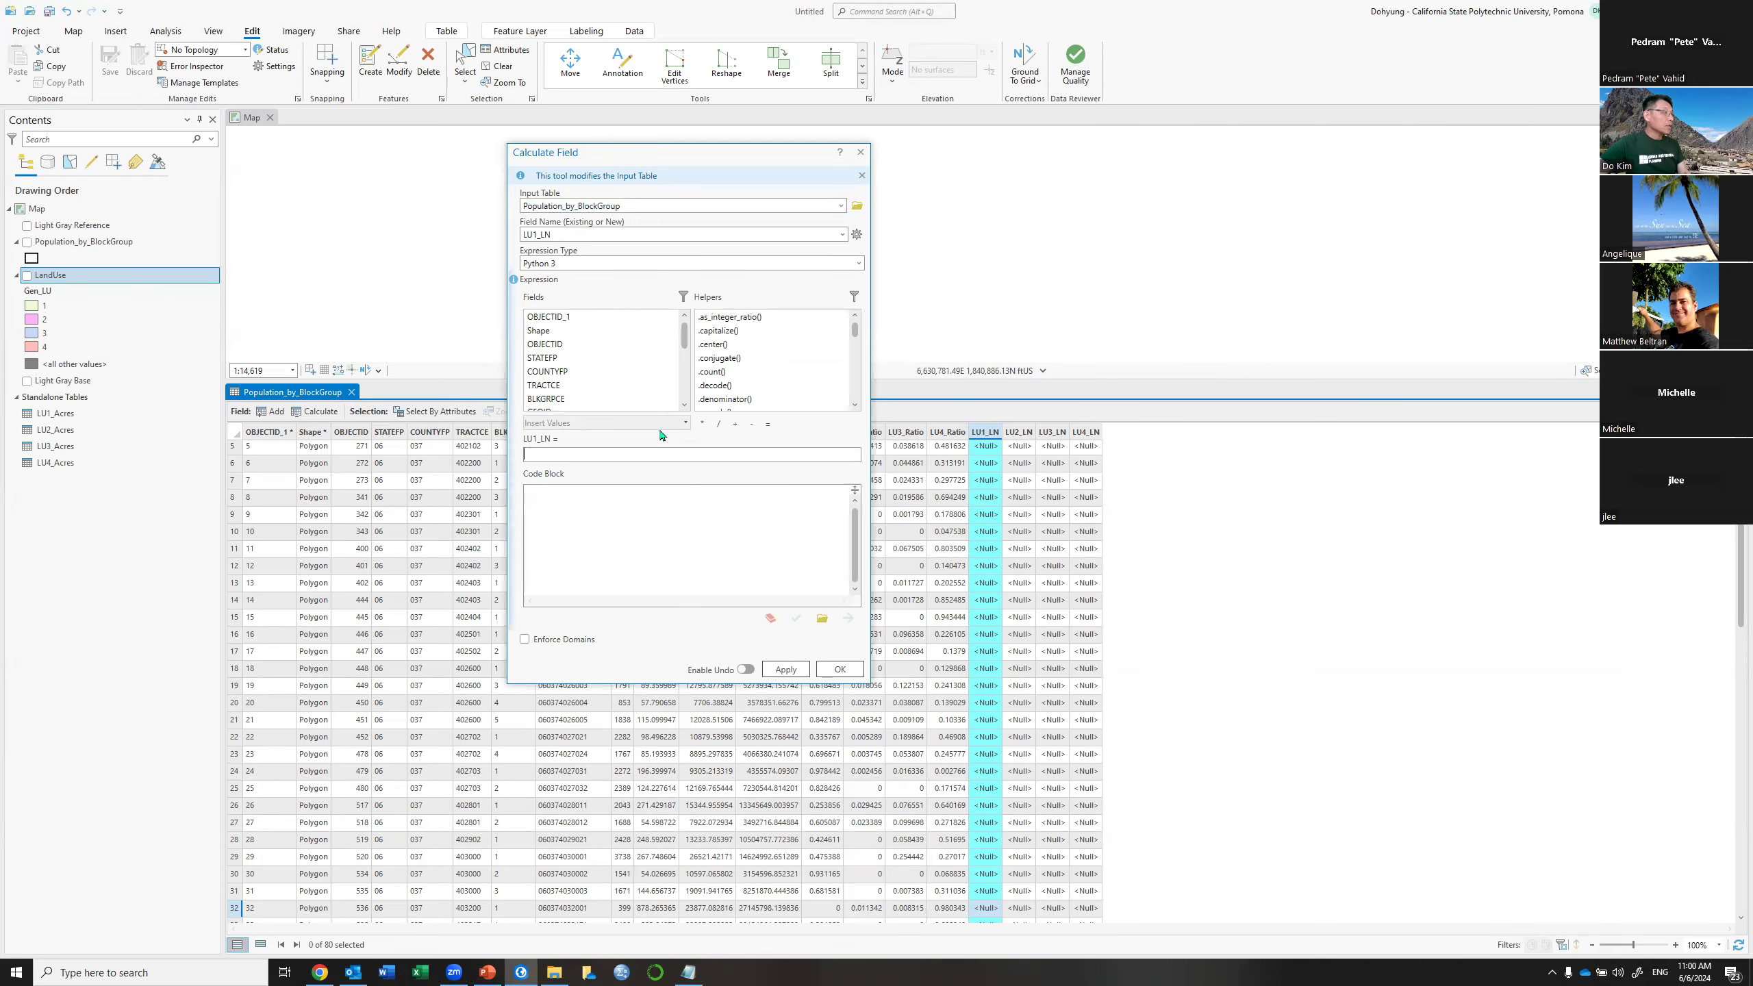
drag(856, 338, 858, 381)
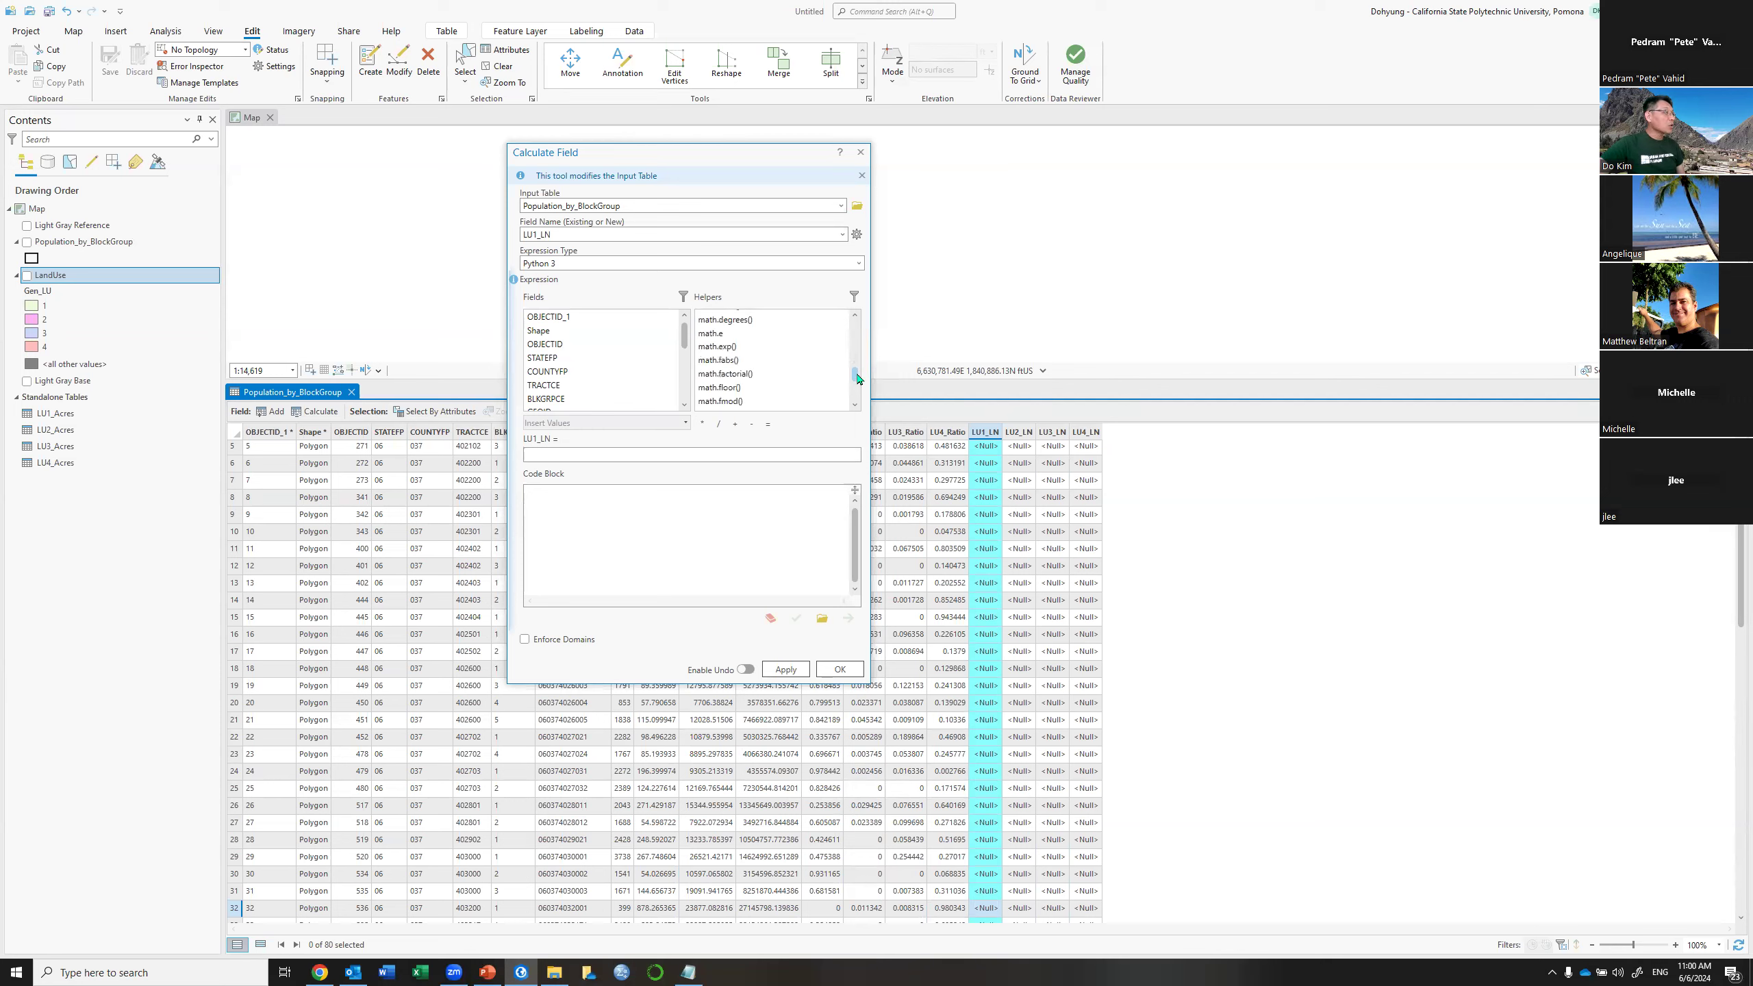
scroll(764, 378, down, 2)
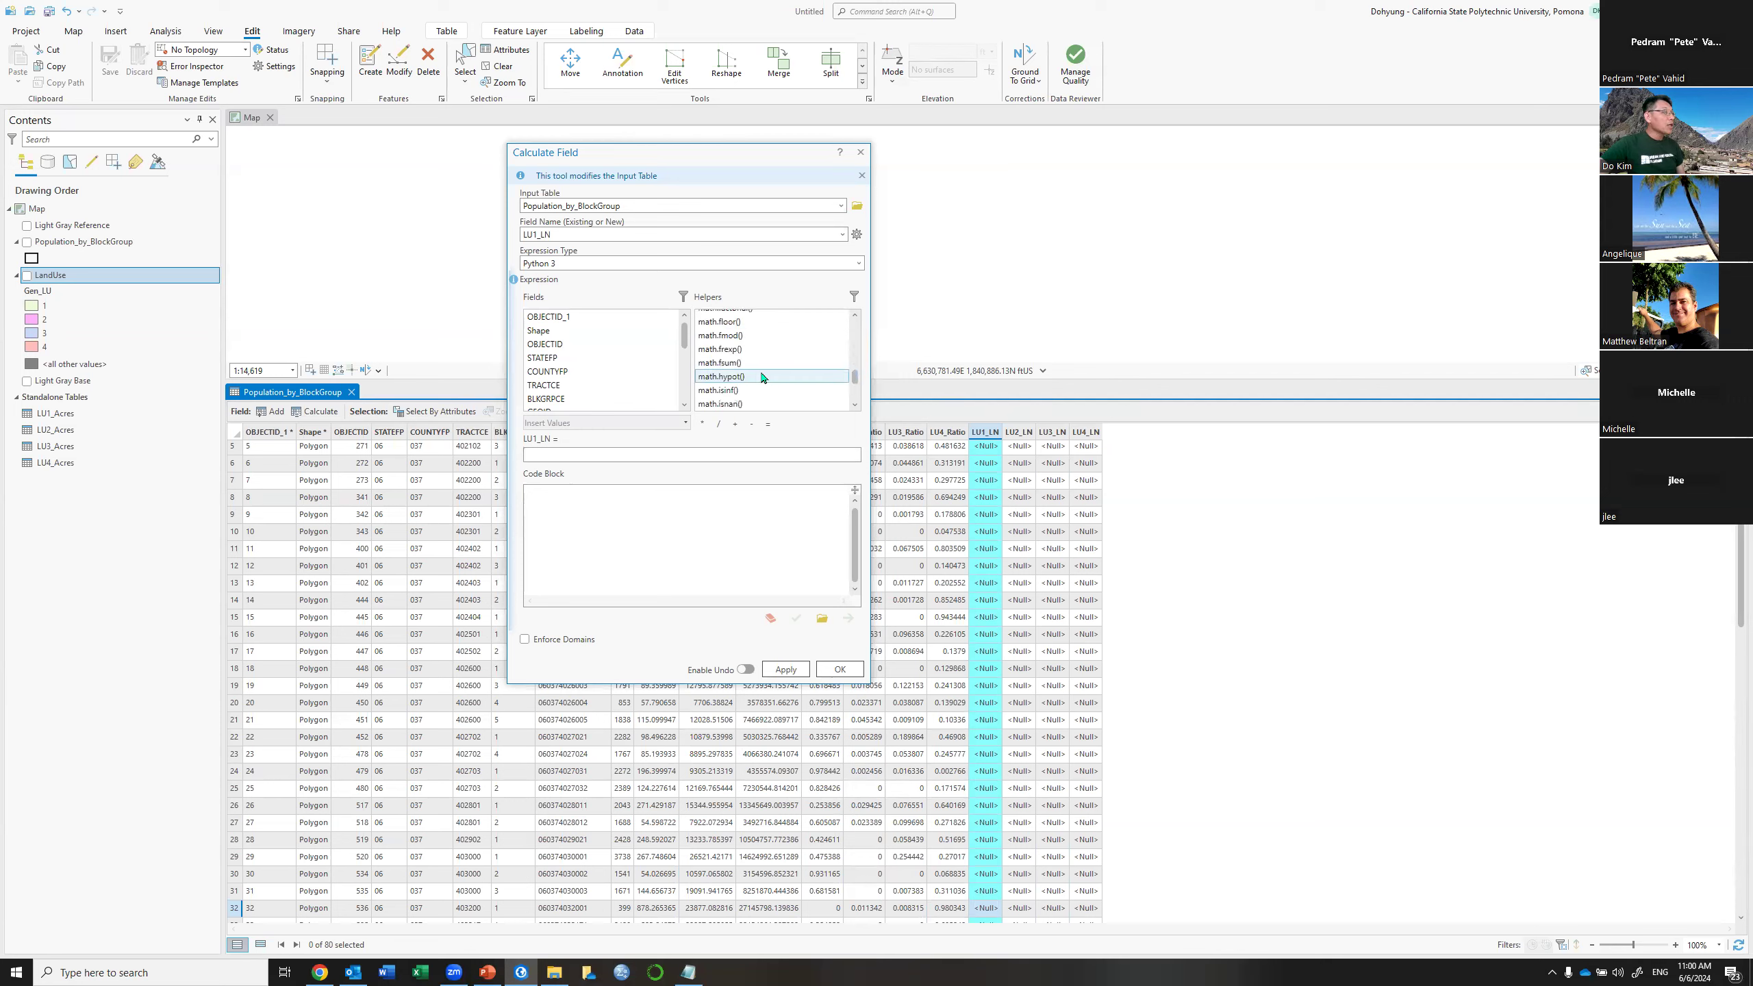
scroll(764, 378, down, 2)
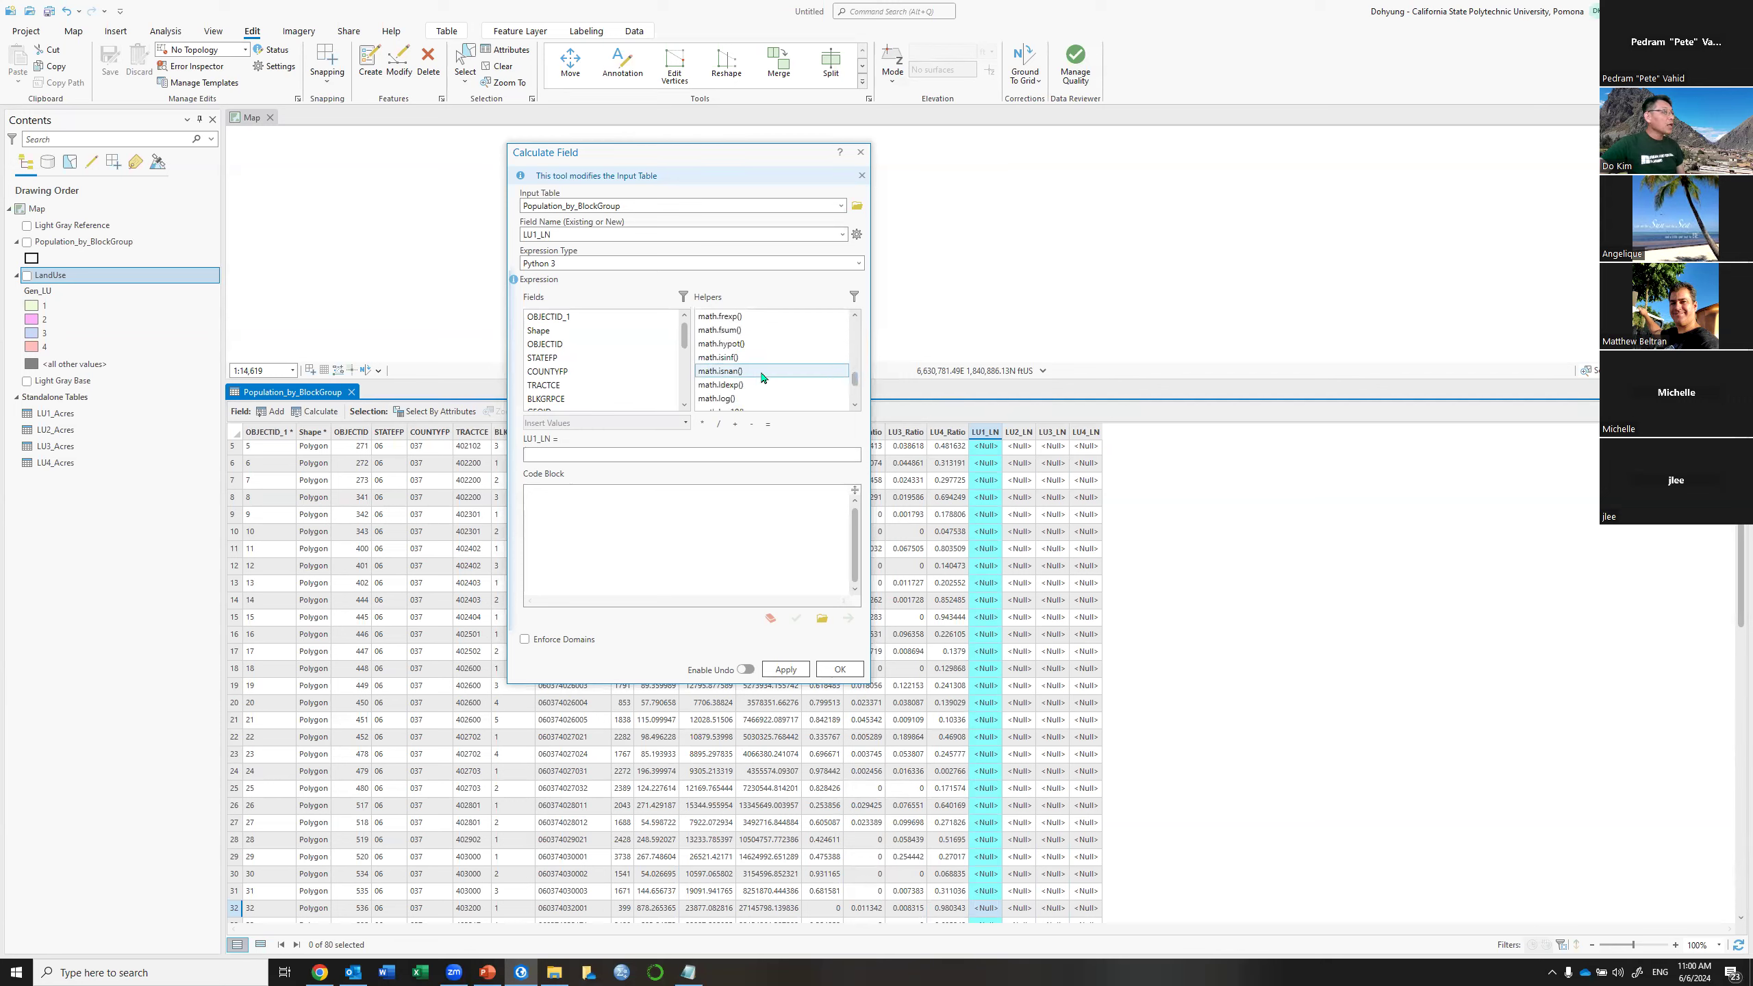
double_click(723, 400)
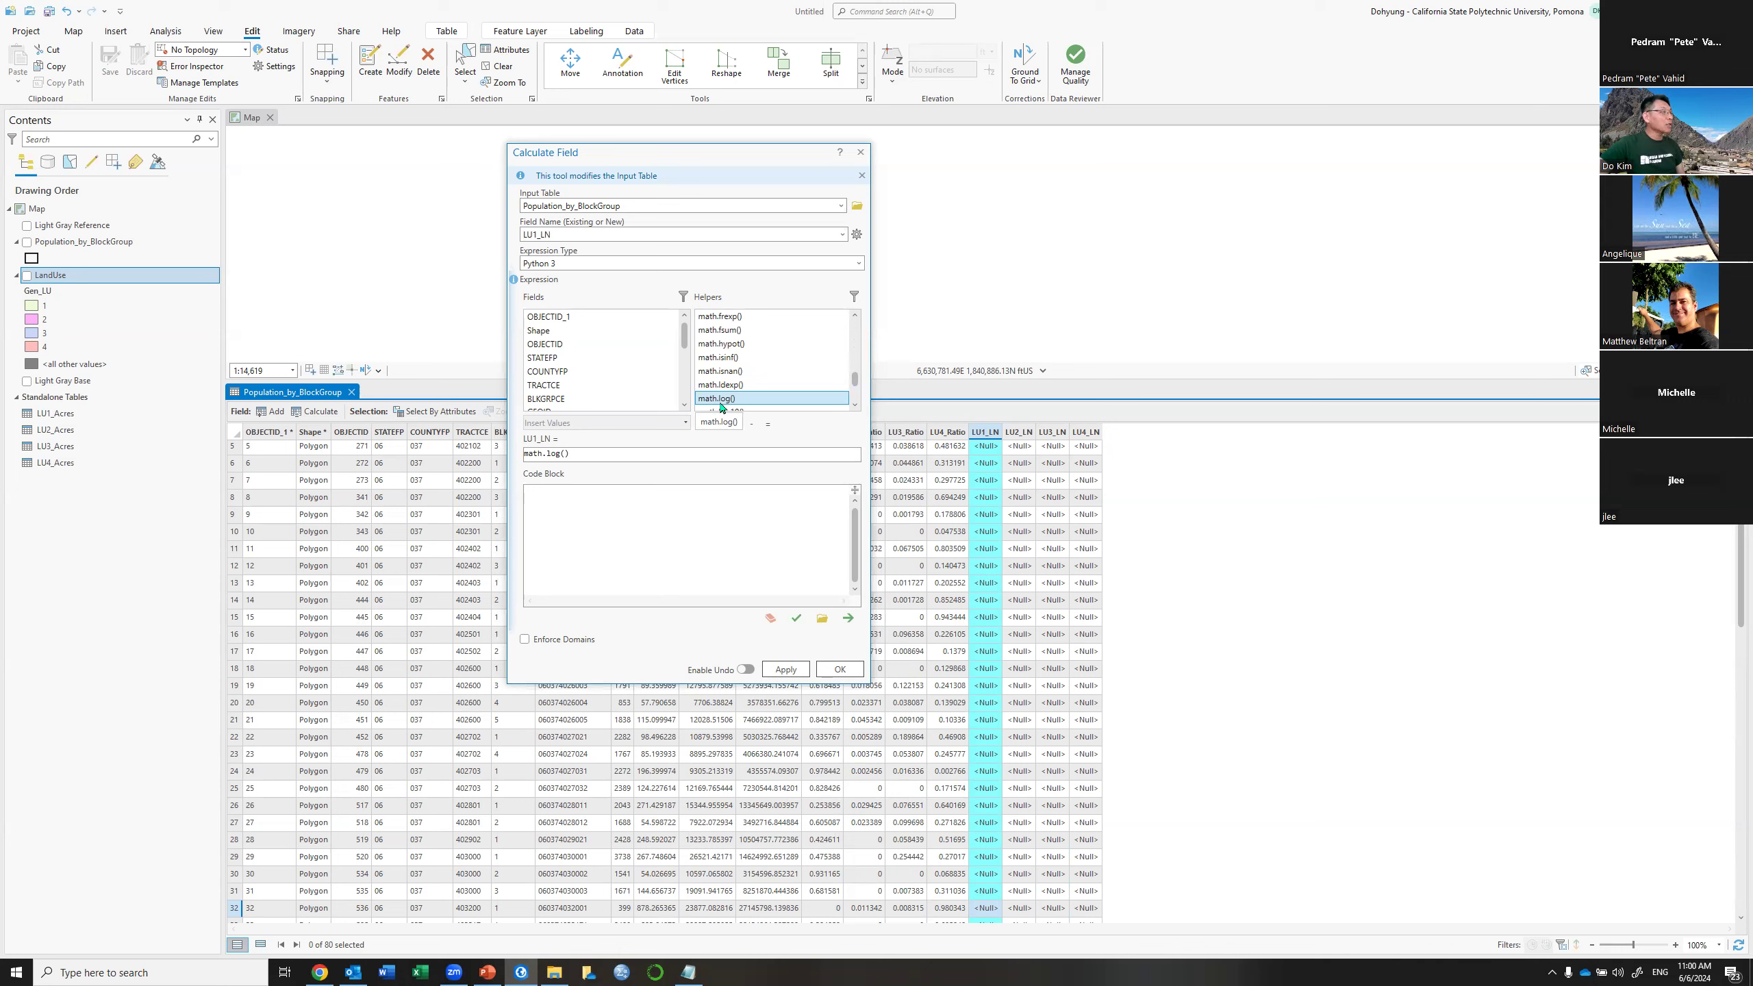
click(561, 453)
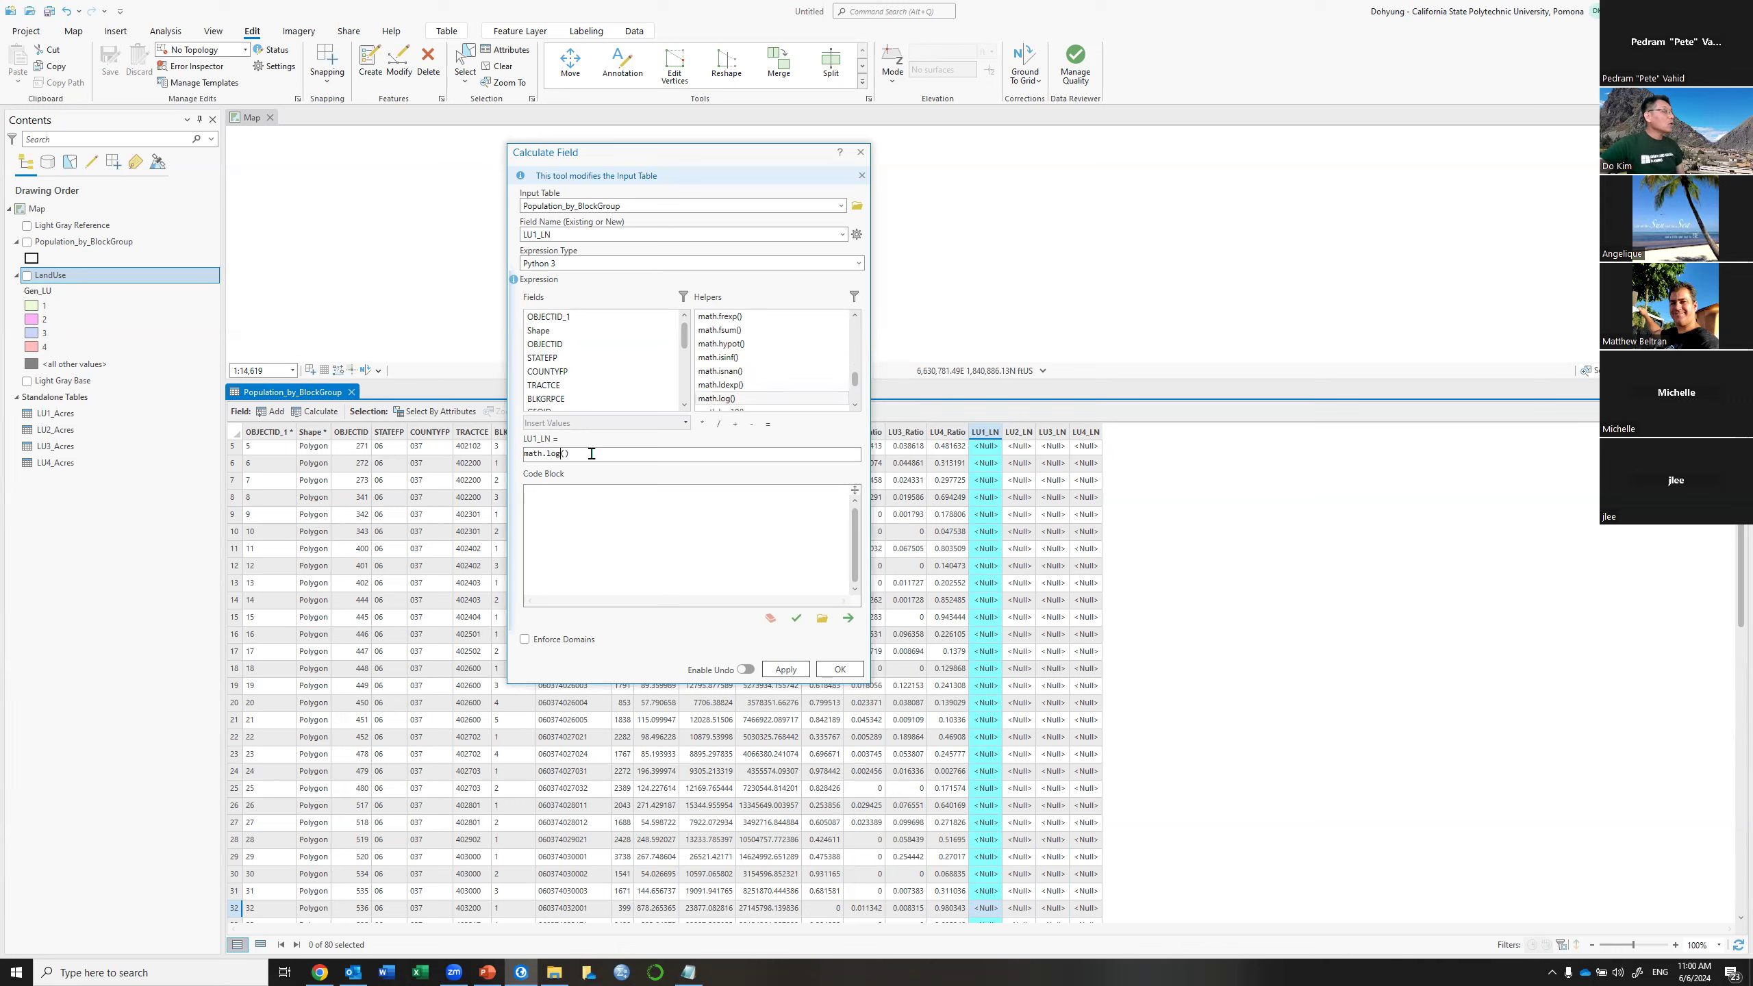
click(596, 449)
key(Left)
scroll(625, 383, down, 3)
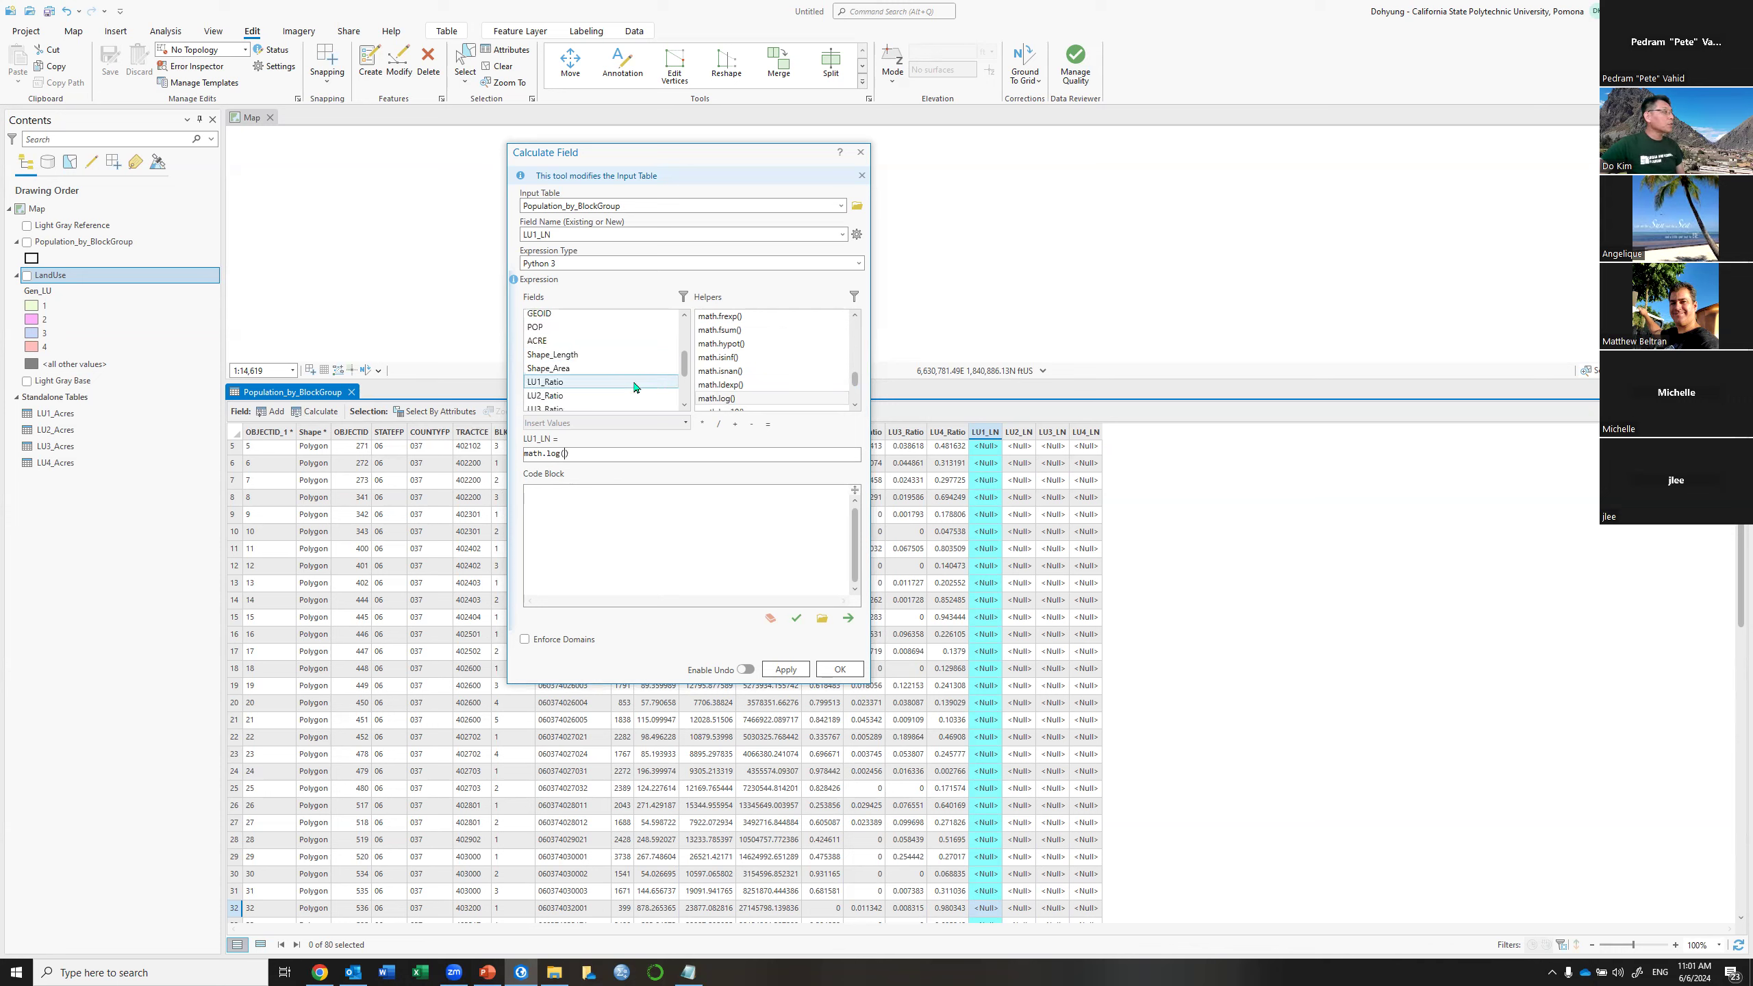
double_click(618, 384)
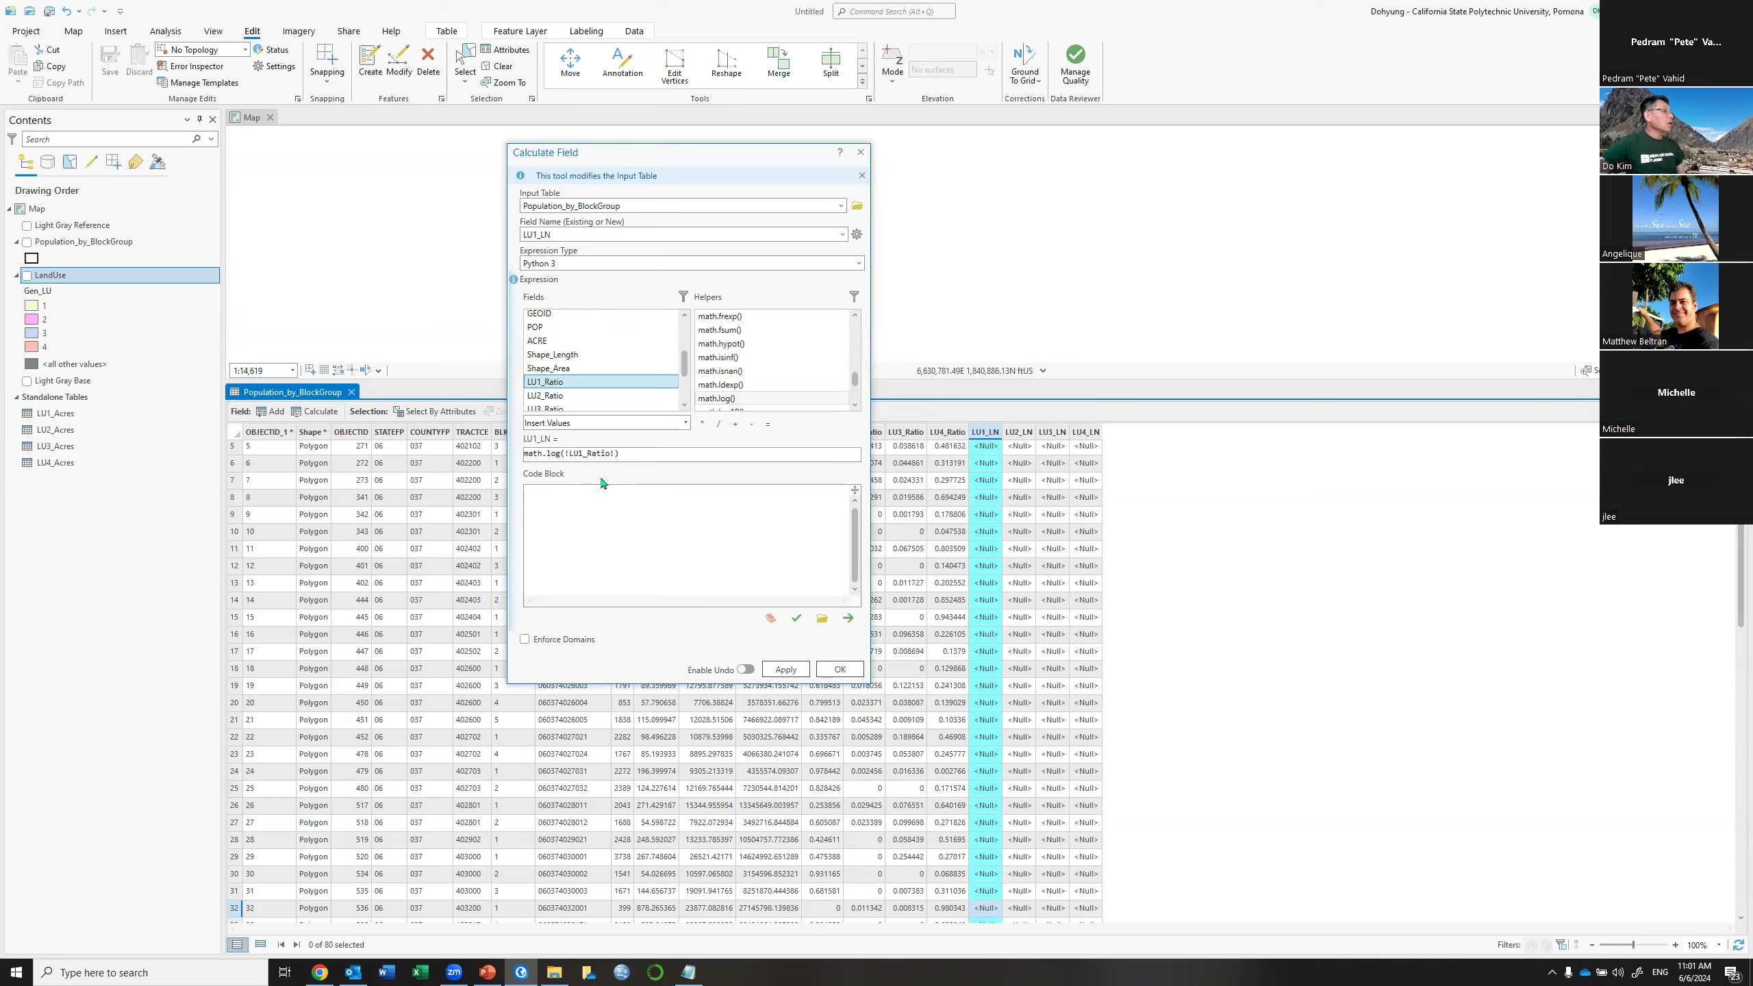
Apply the LU1_LN calculation, dismiss the math domain error, and move the dialog aside
click(785, 669)
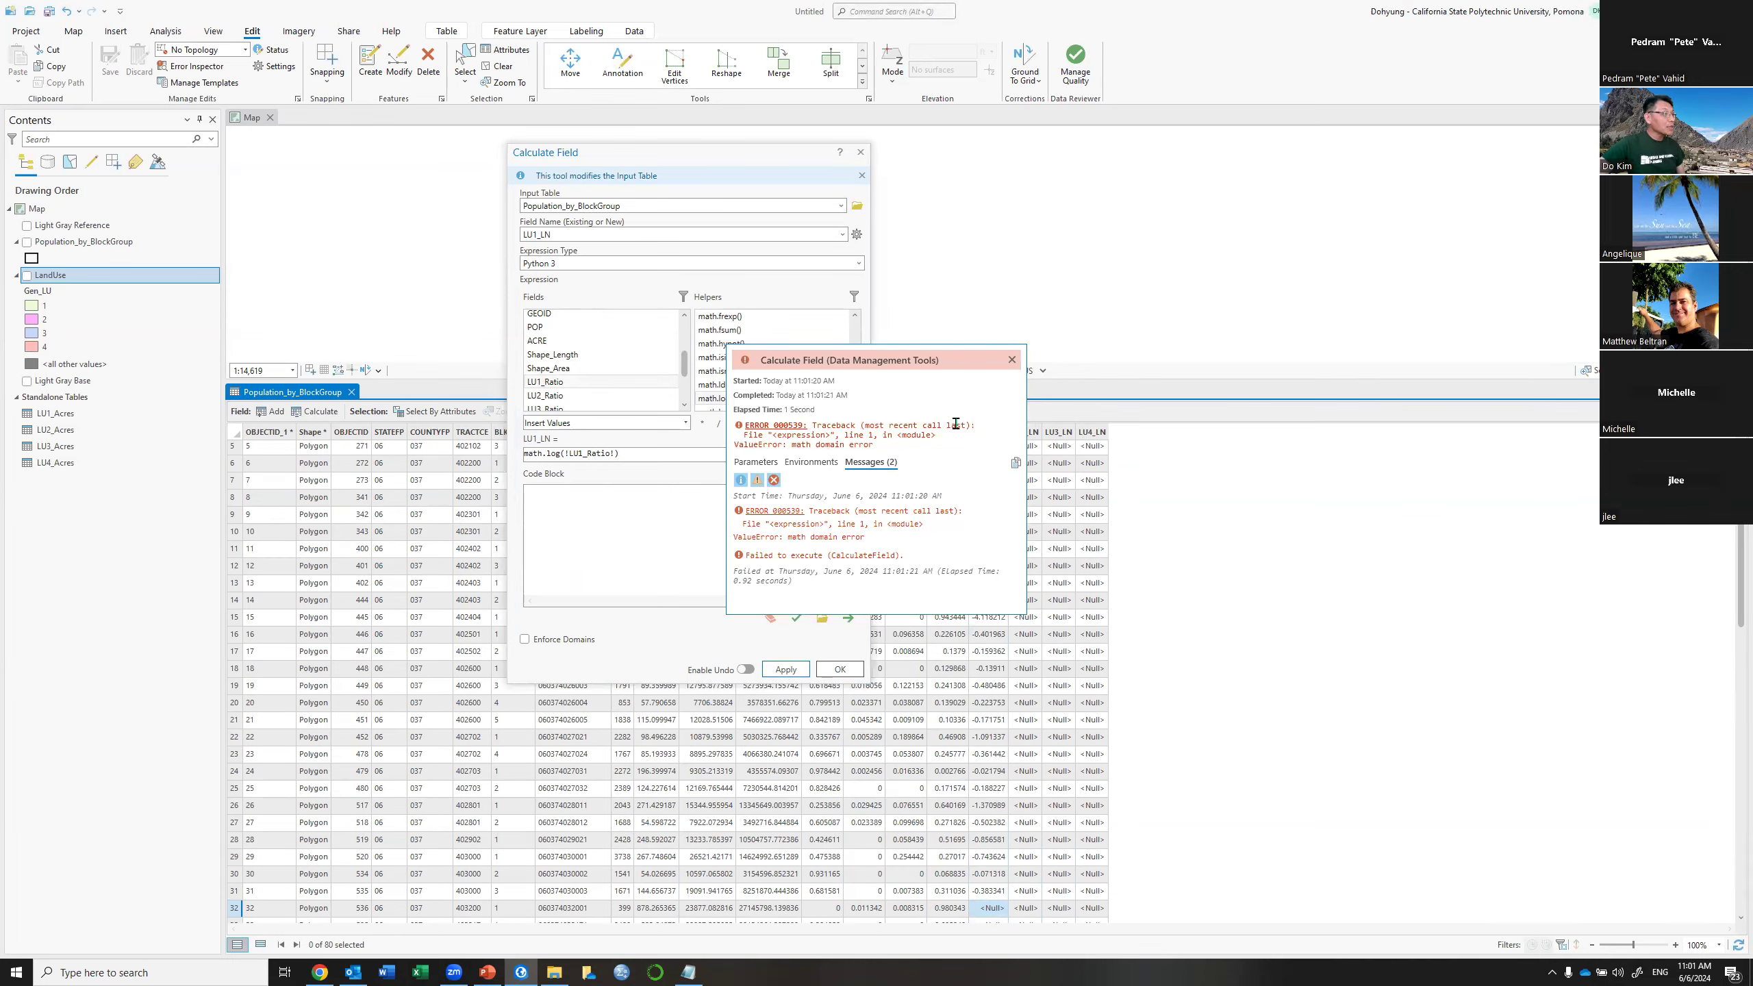
click(1012, 360)
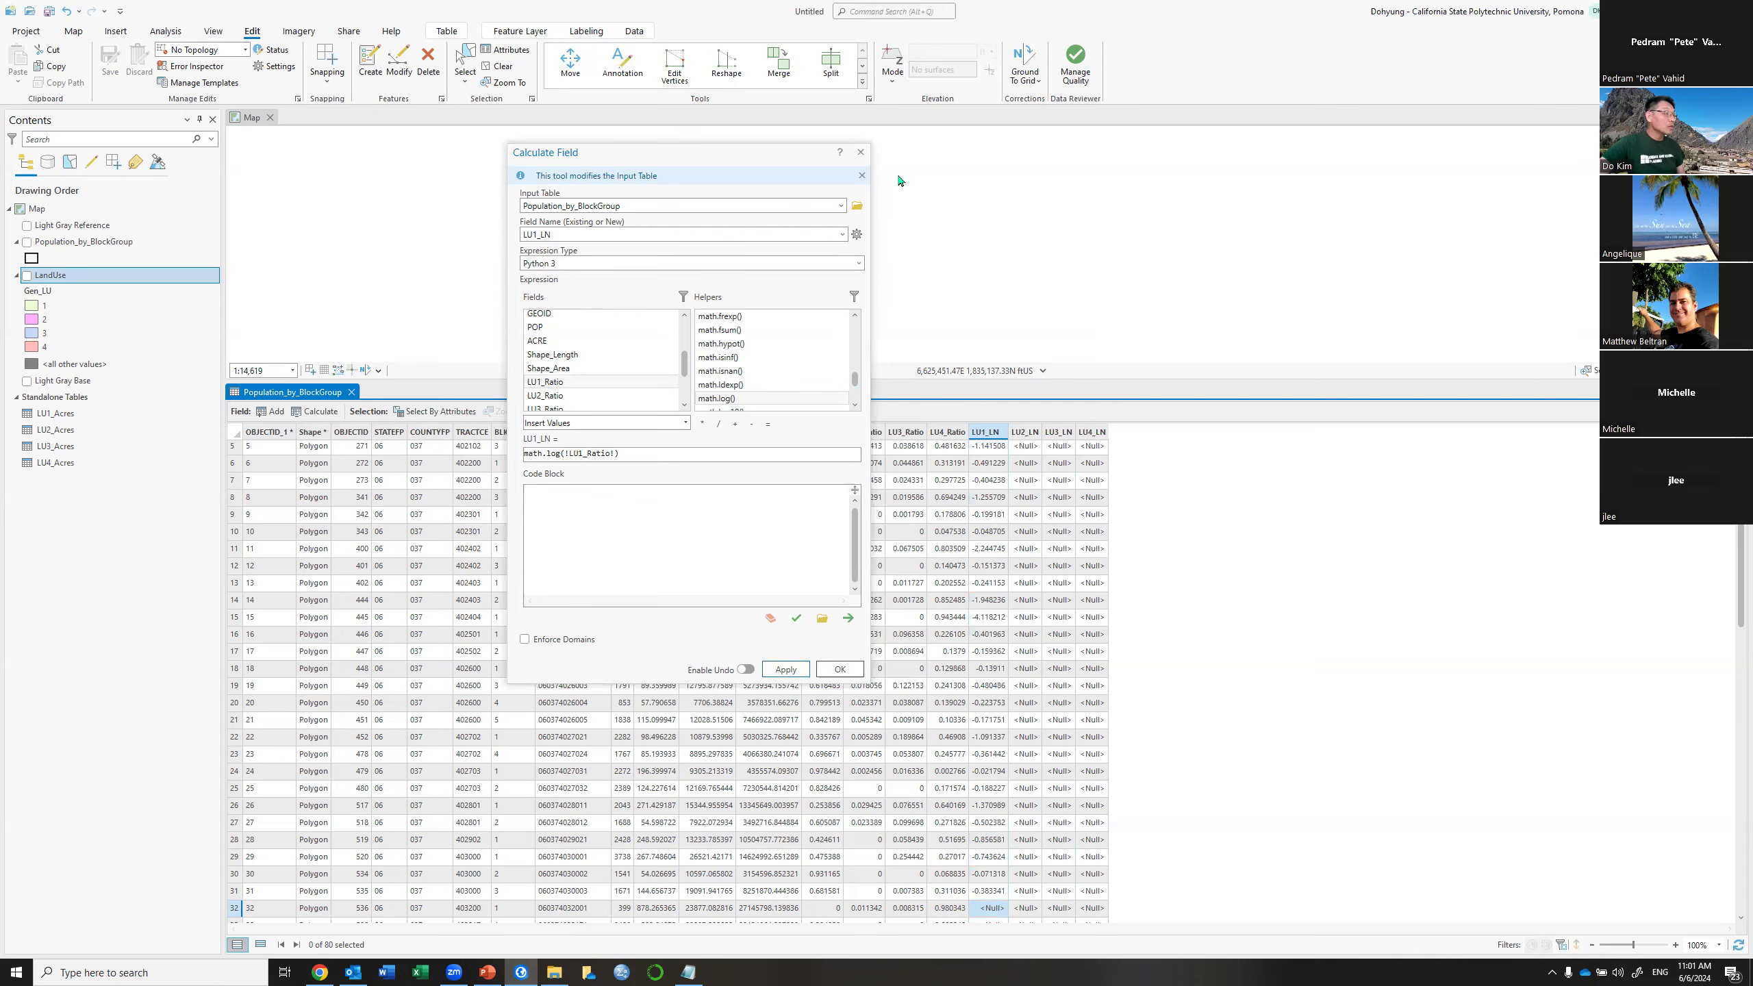
drag(746, 153, 1439, 211)
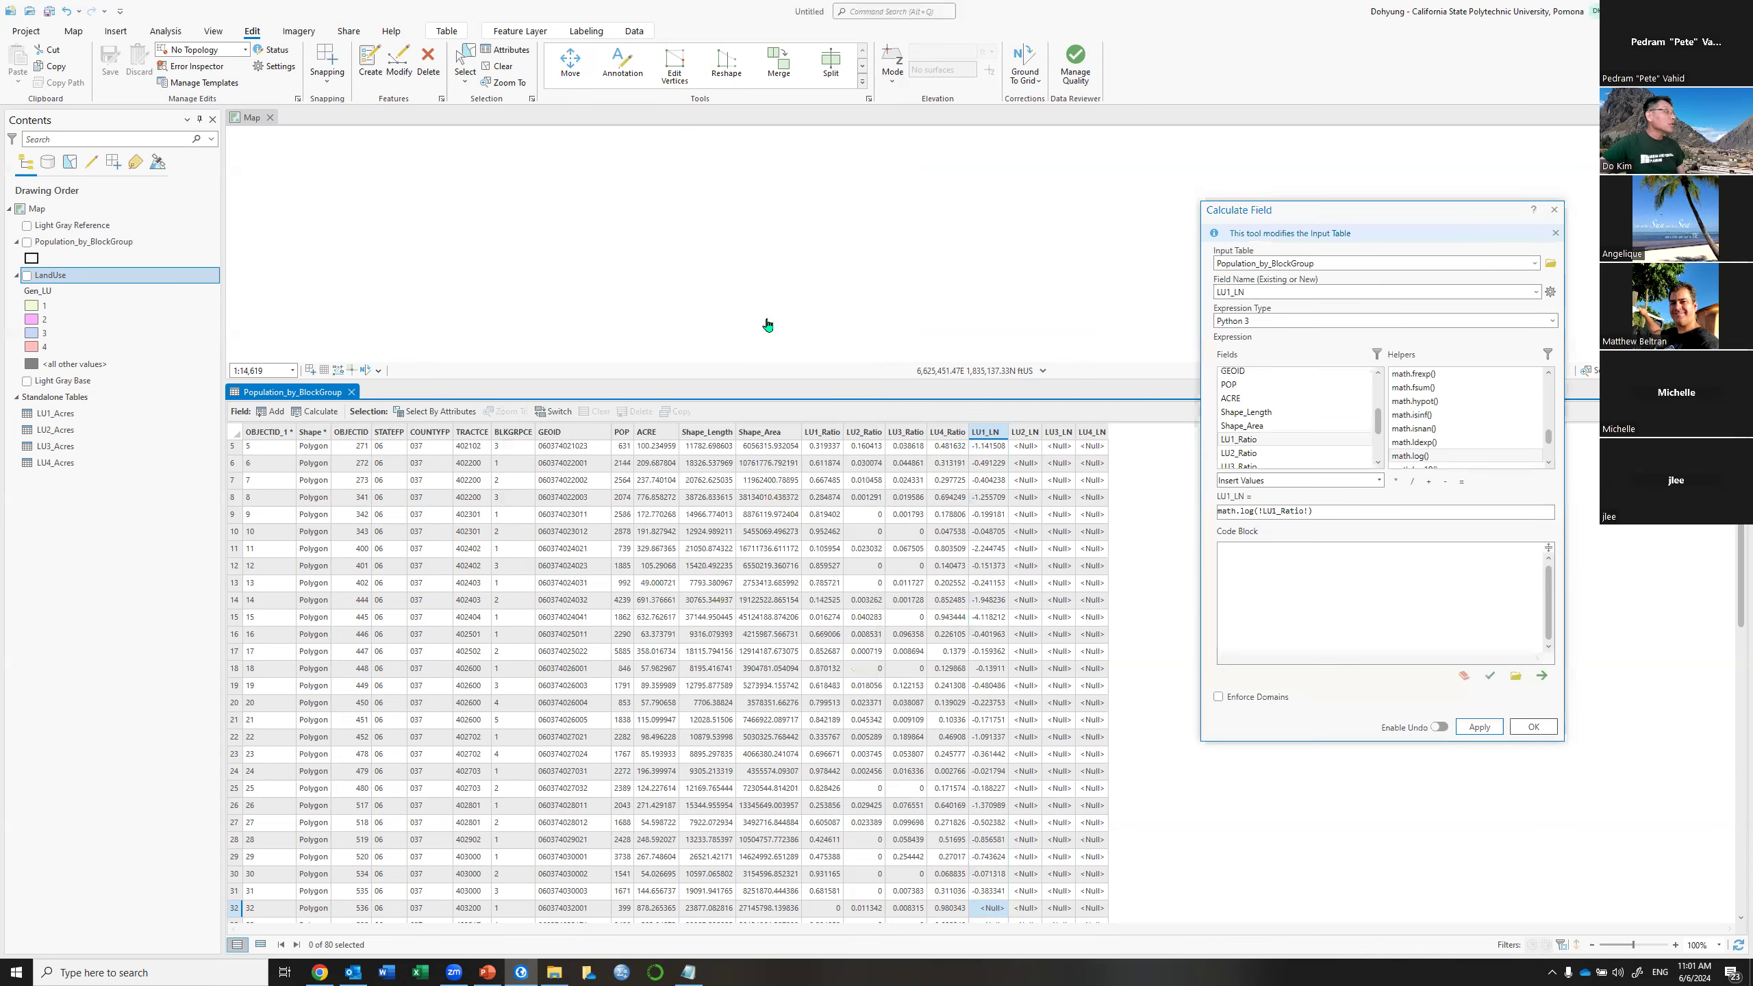
Use Select By Attributes to select block groups where LU1_Ratio is greater than 0
click(426, 413)
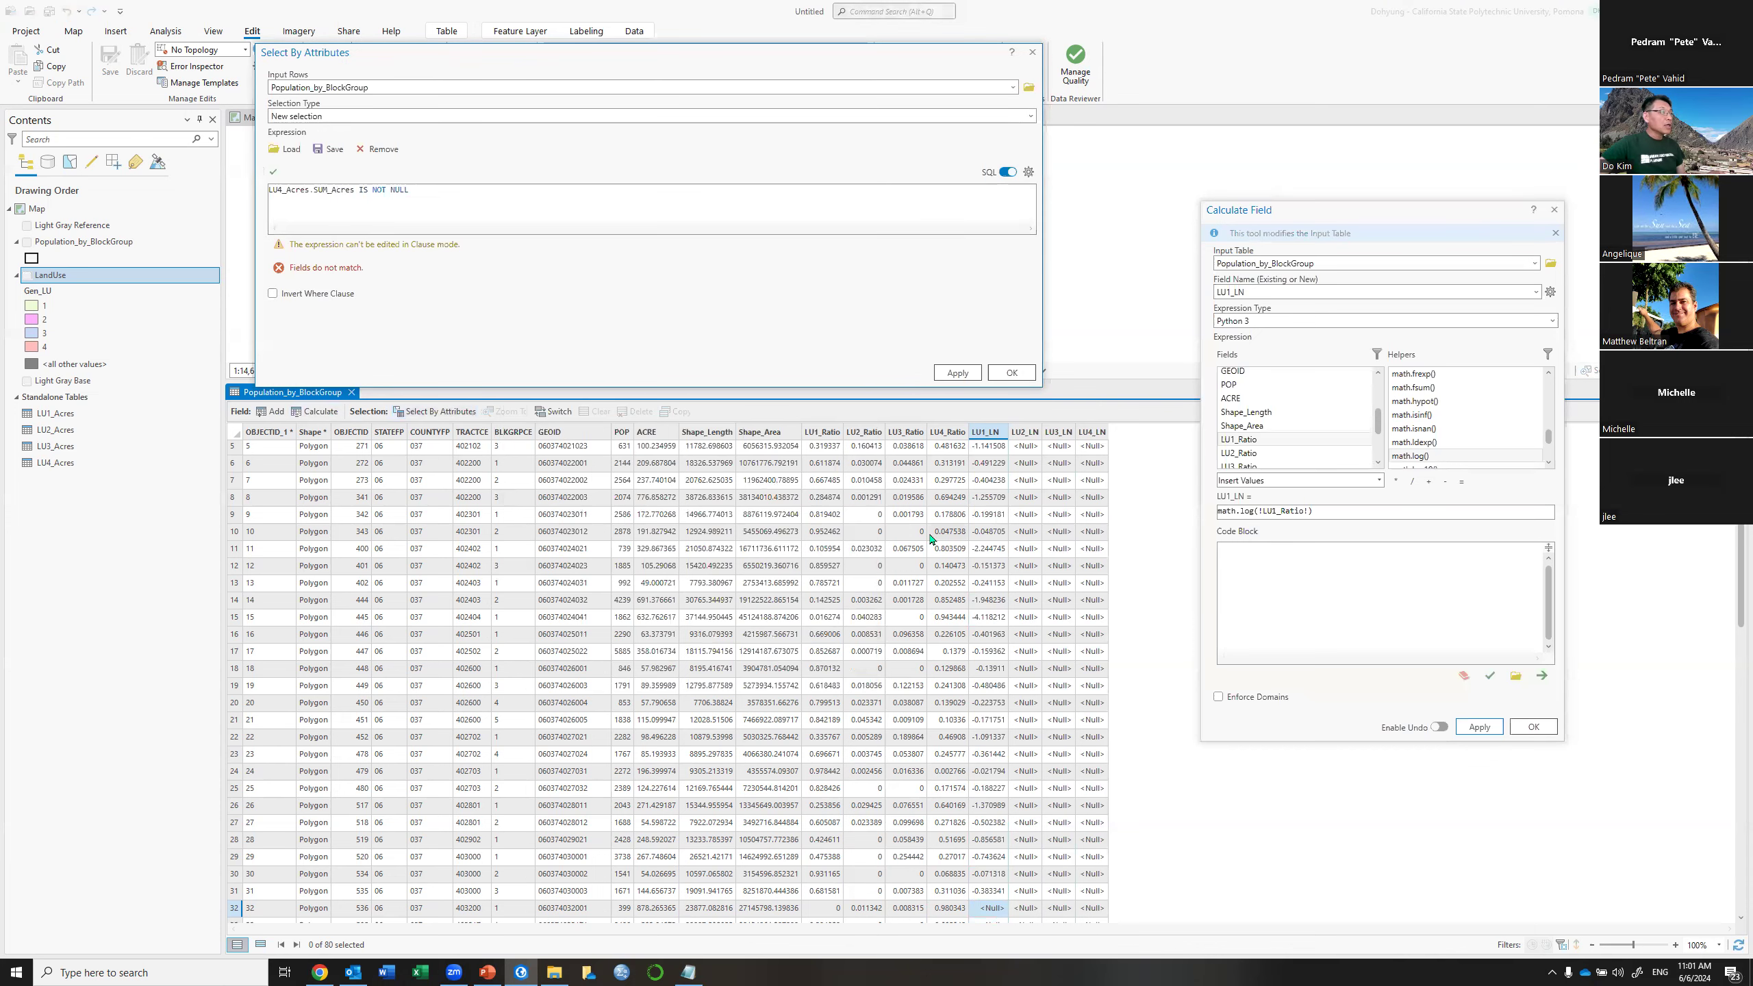
click(1002, 172)
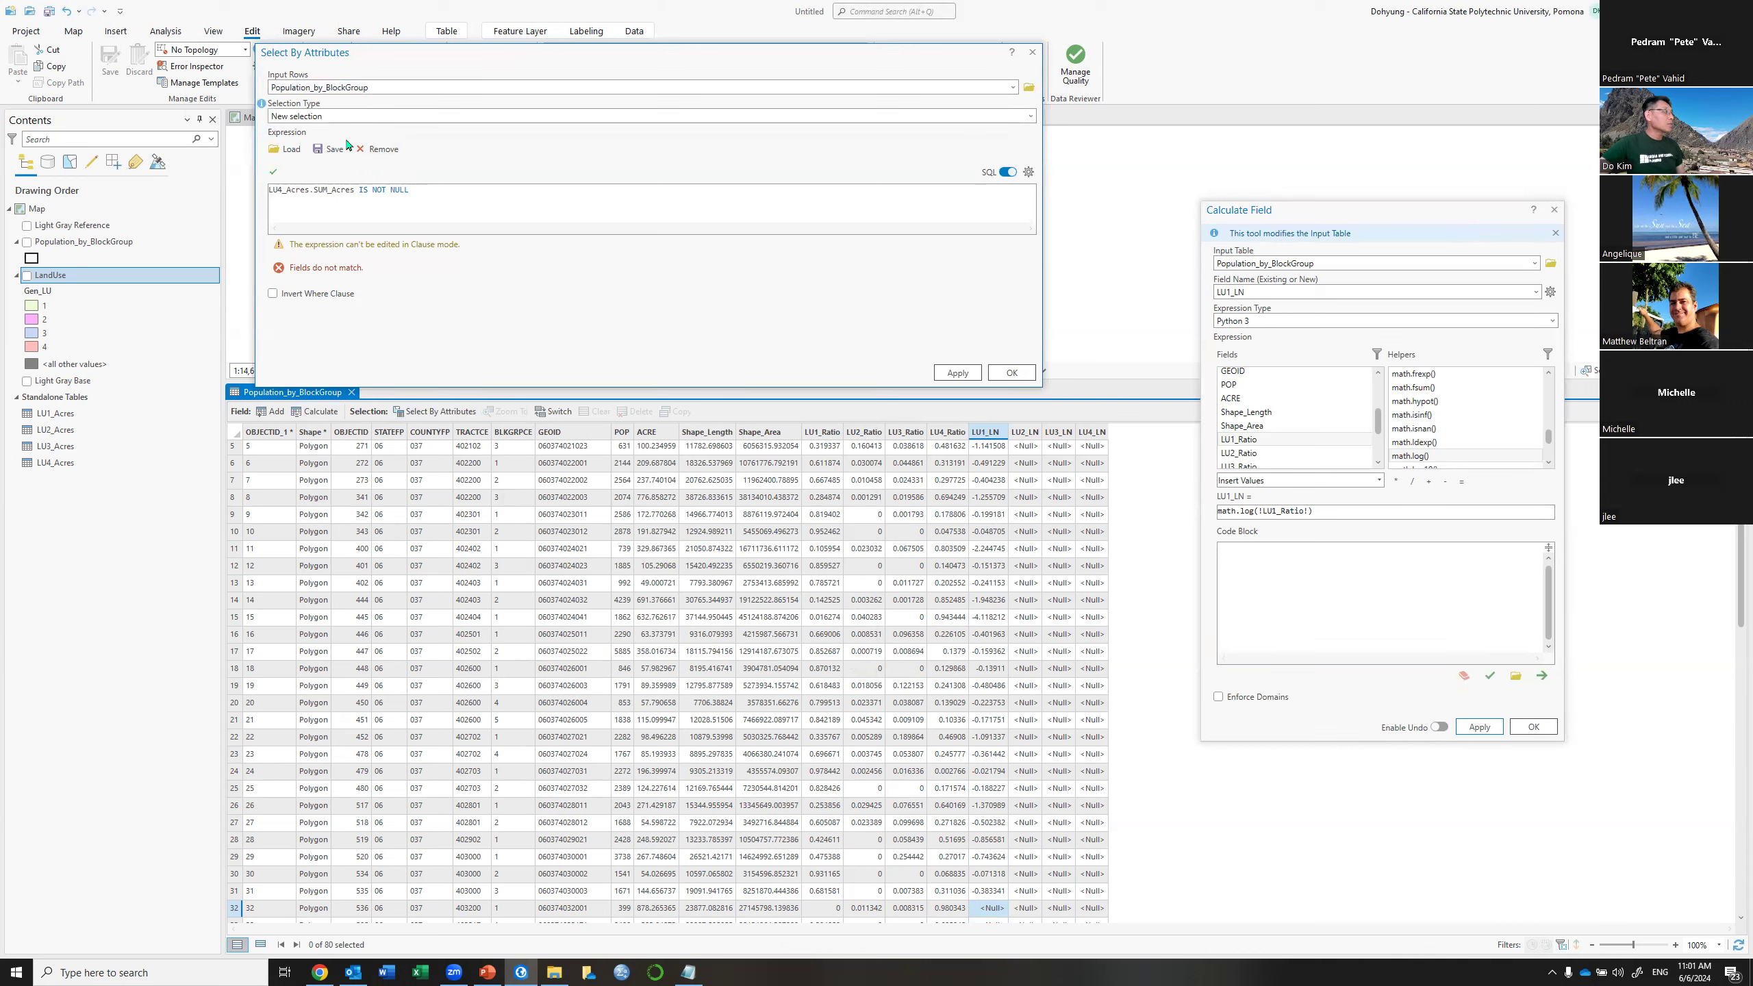
click(665, 221)
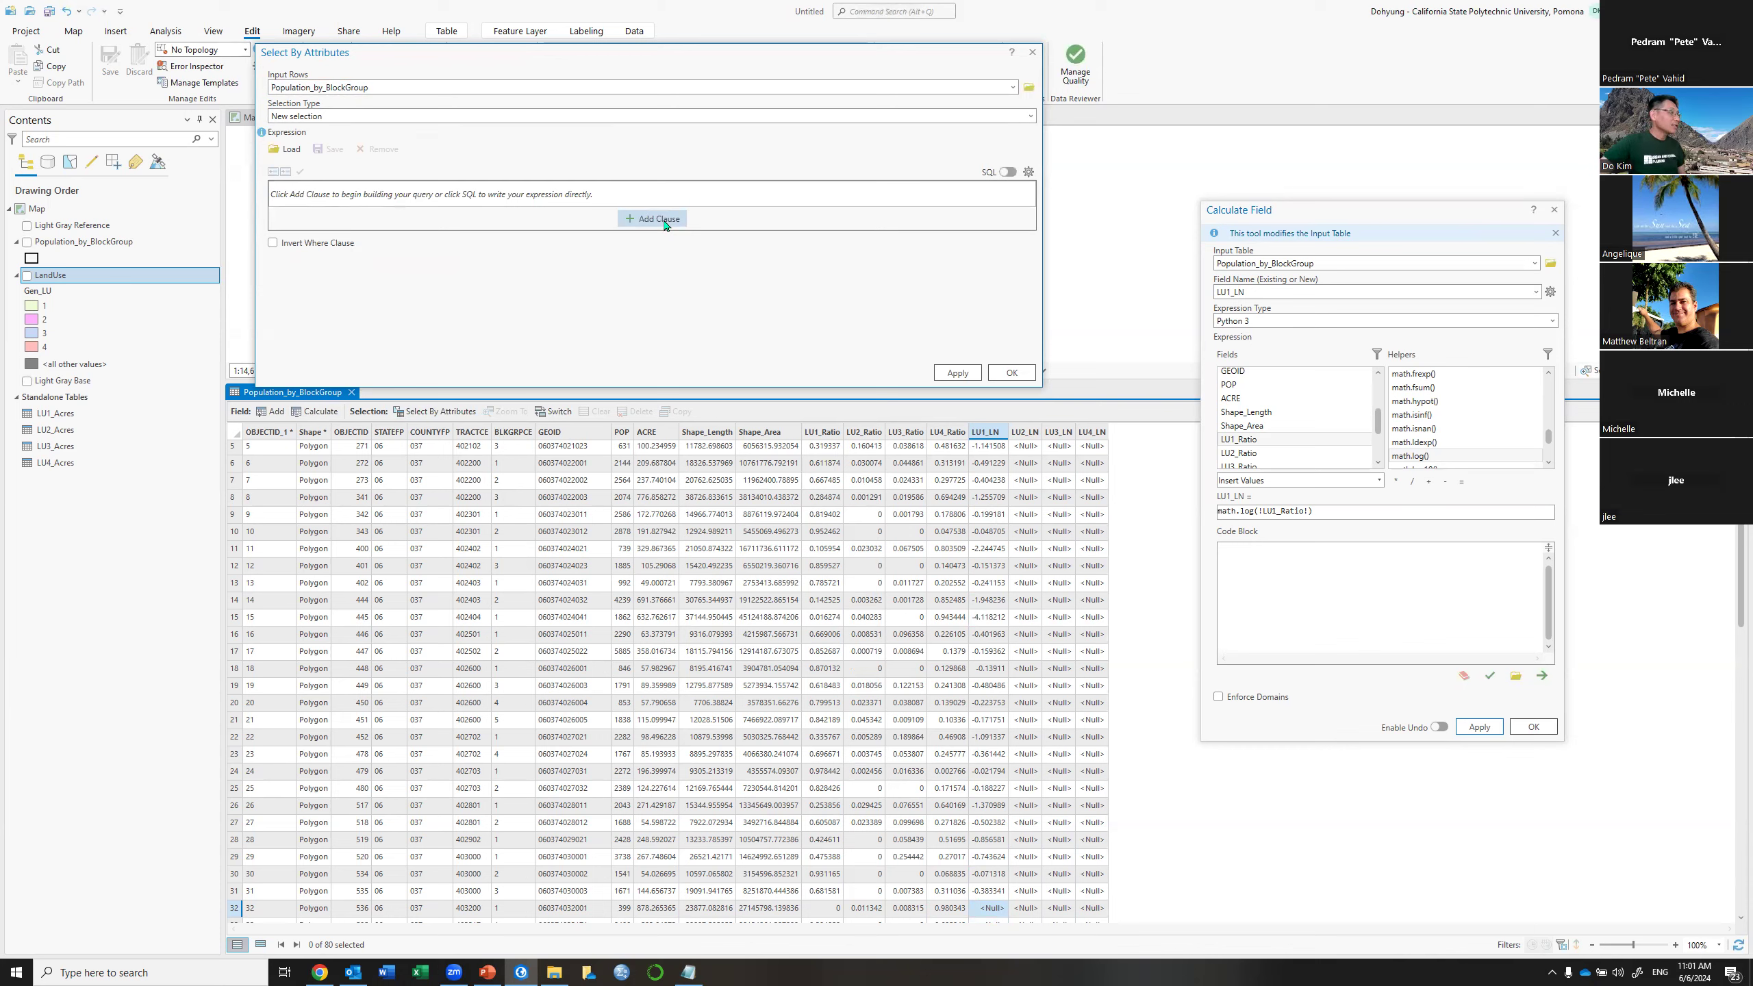
click(665, 220)
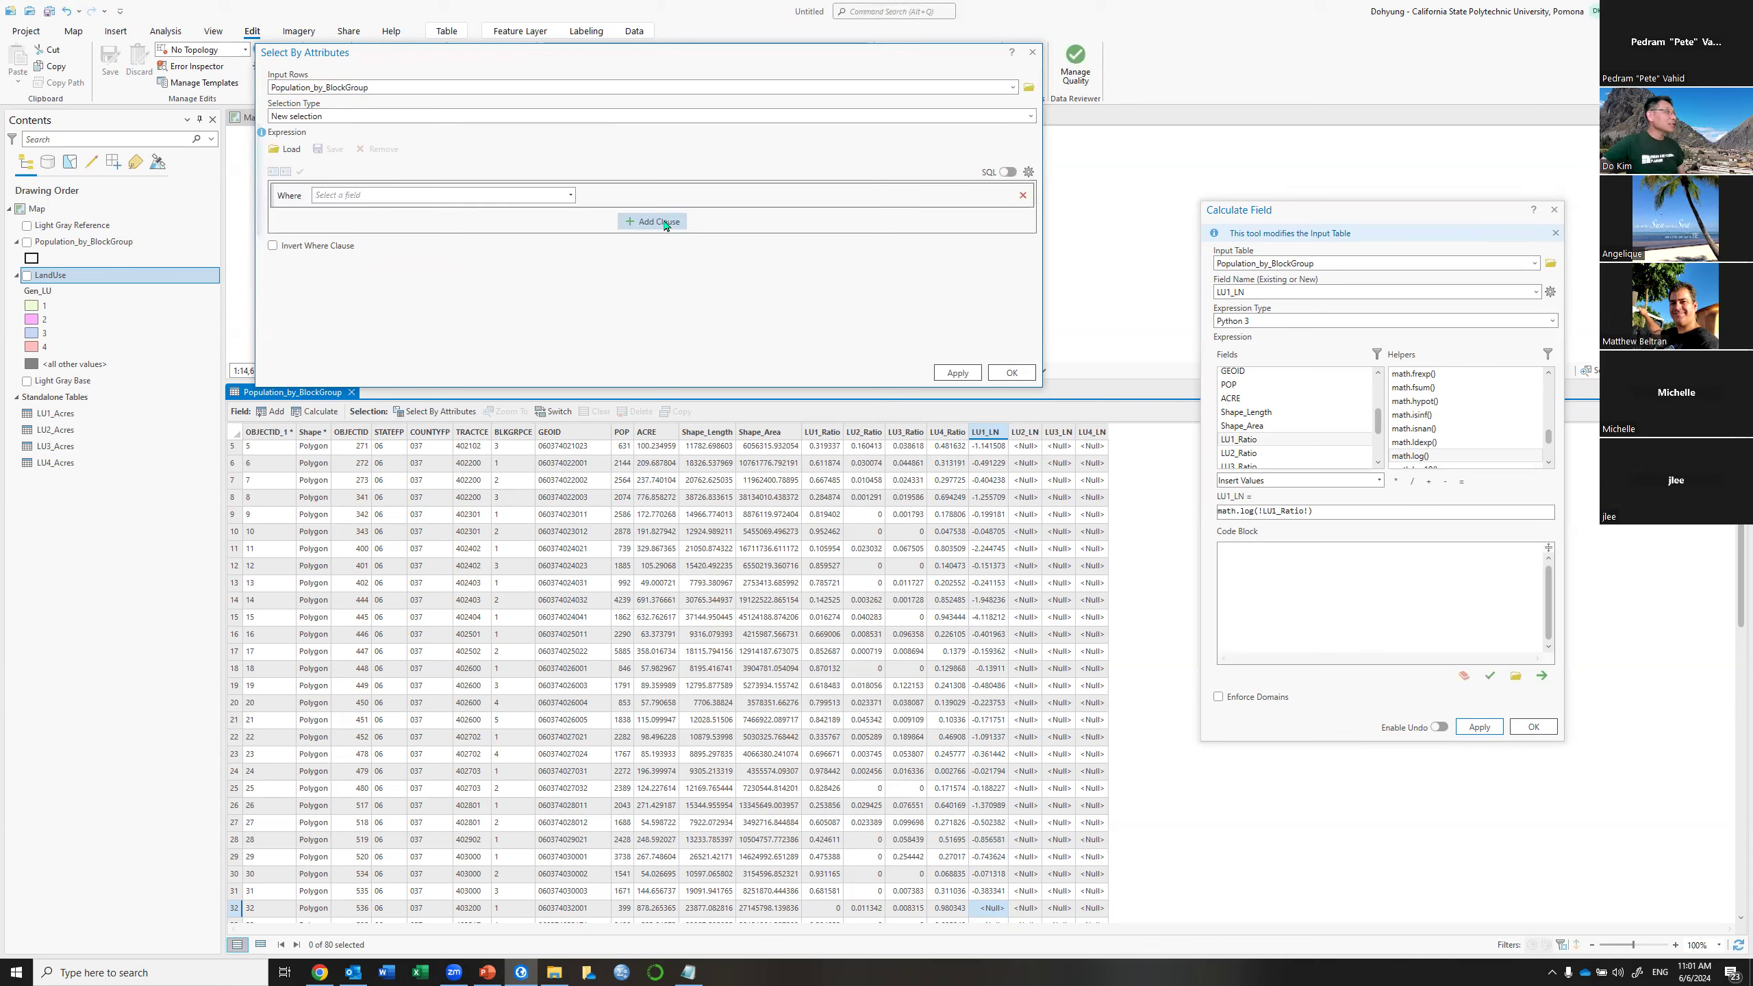
click(570, 196)
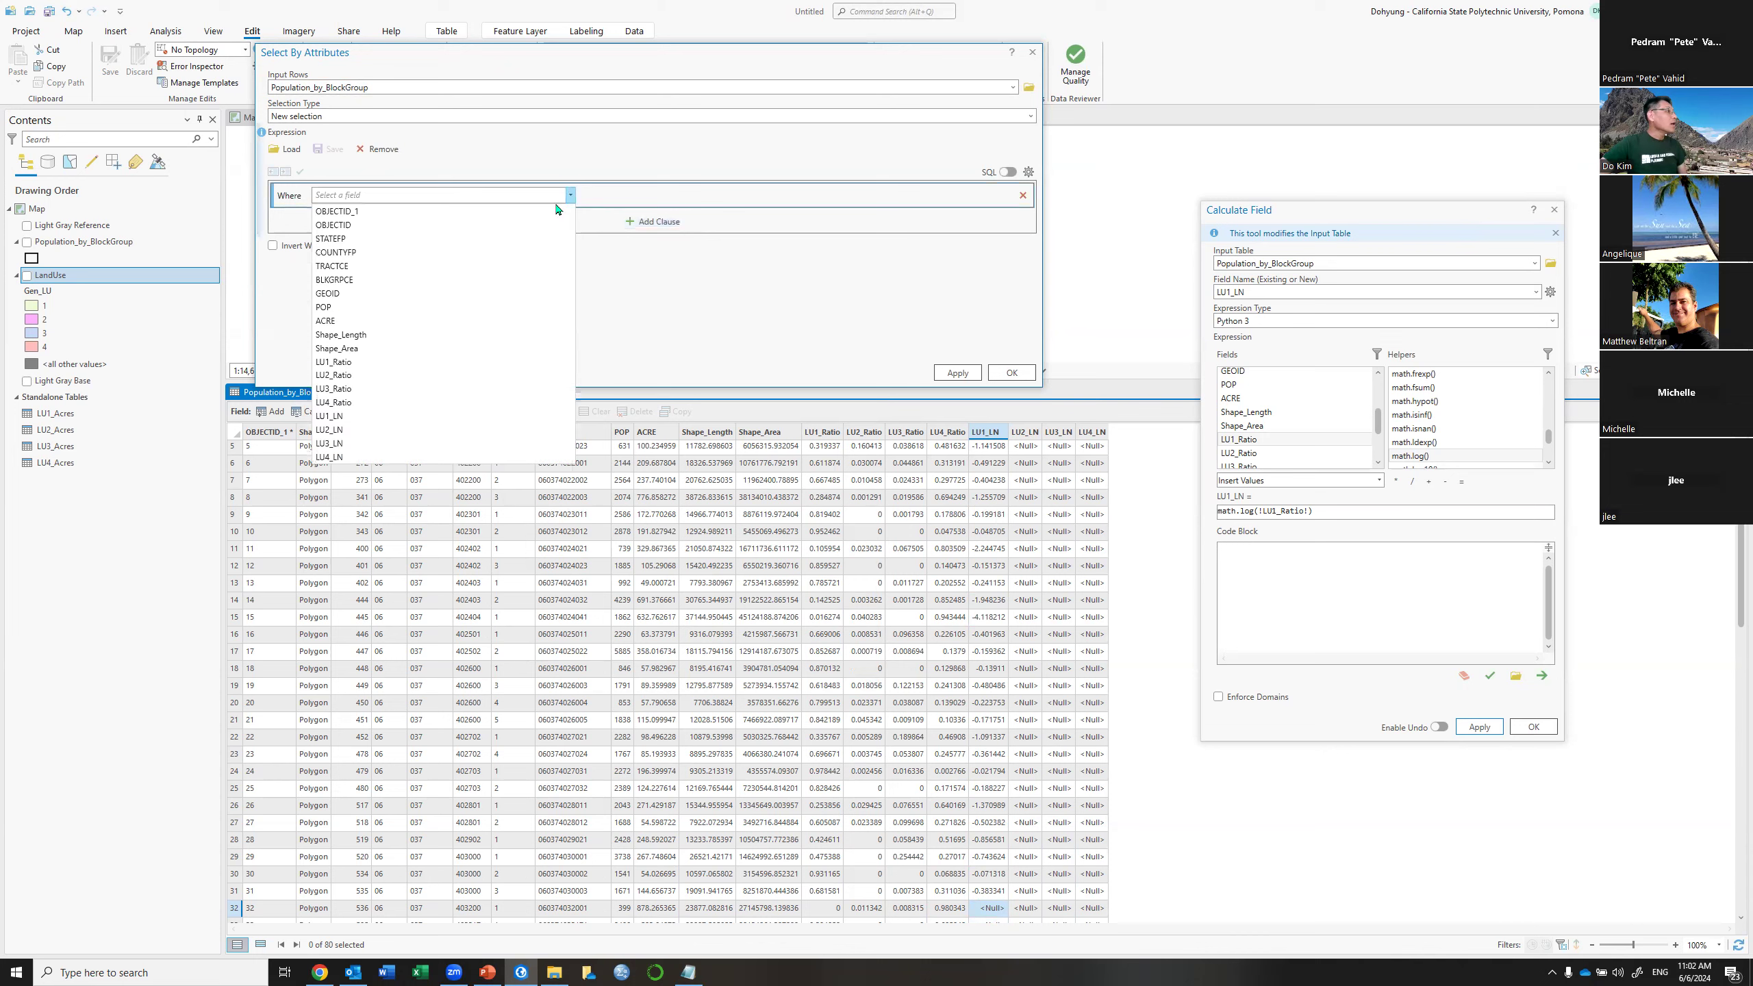
click(380, 364)
click(740, 196)
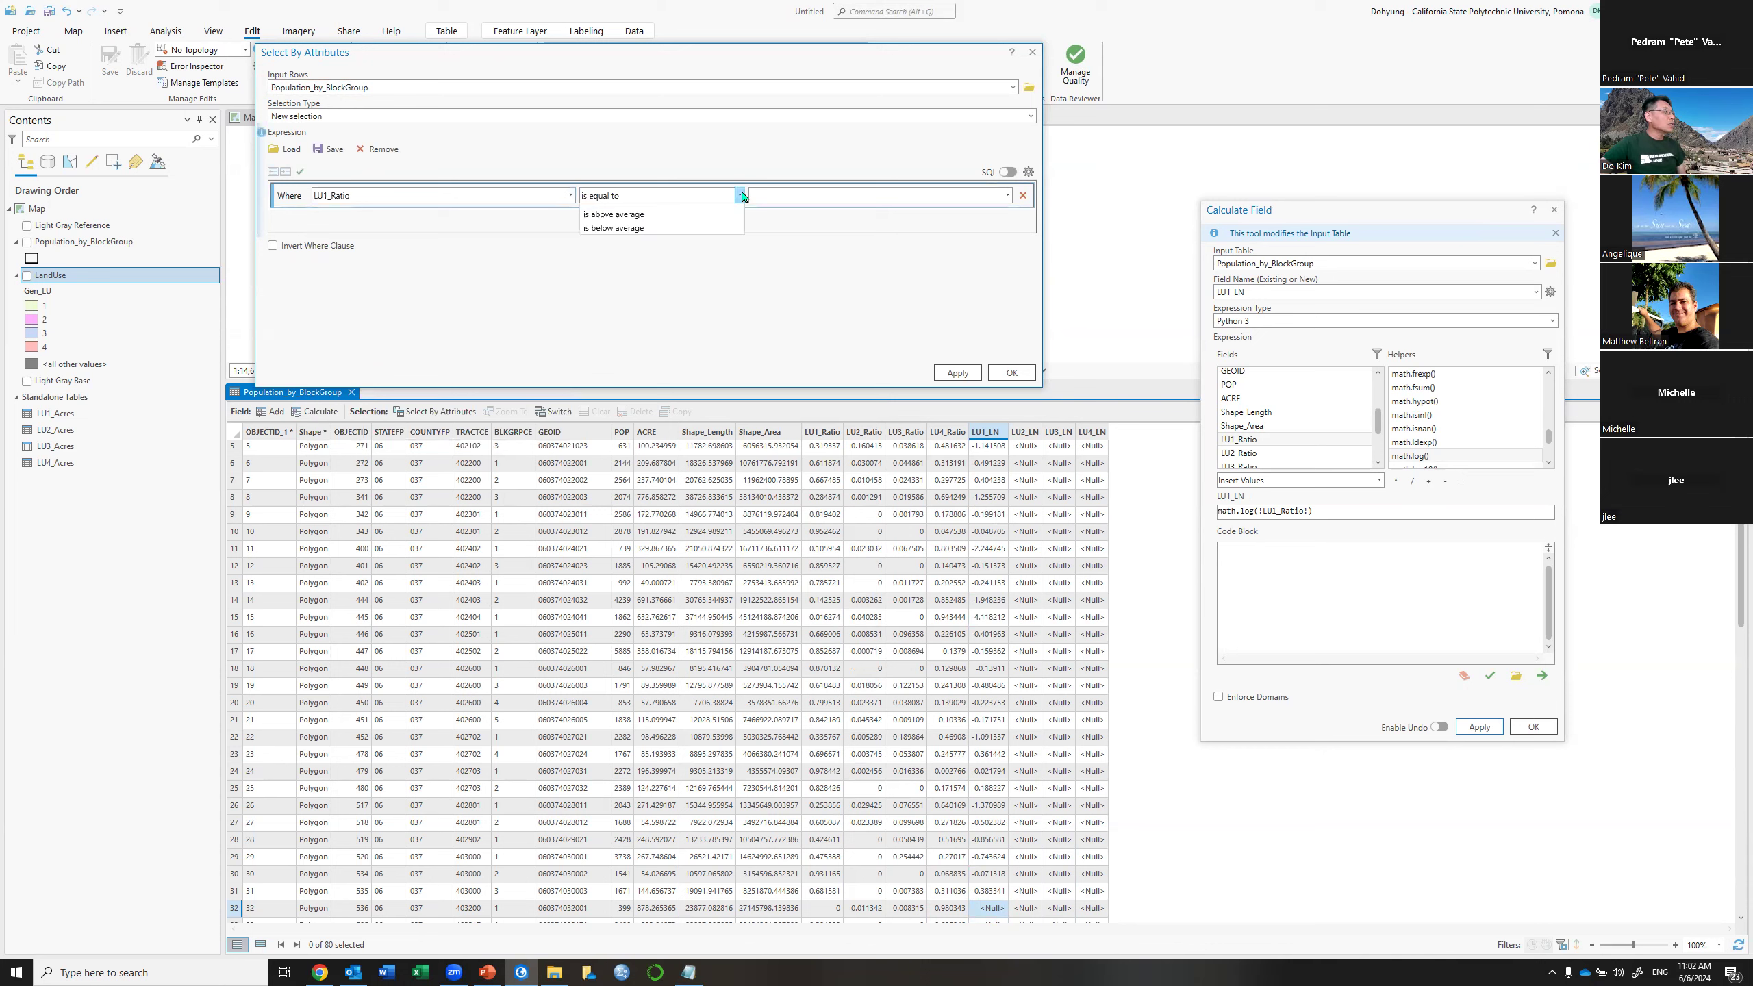
click(689, 223)
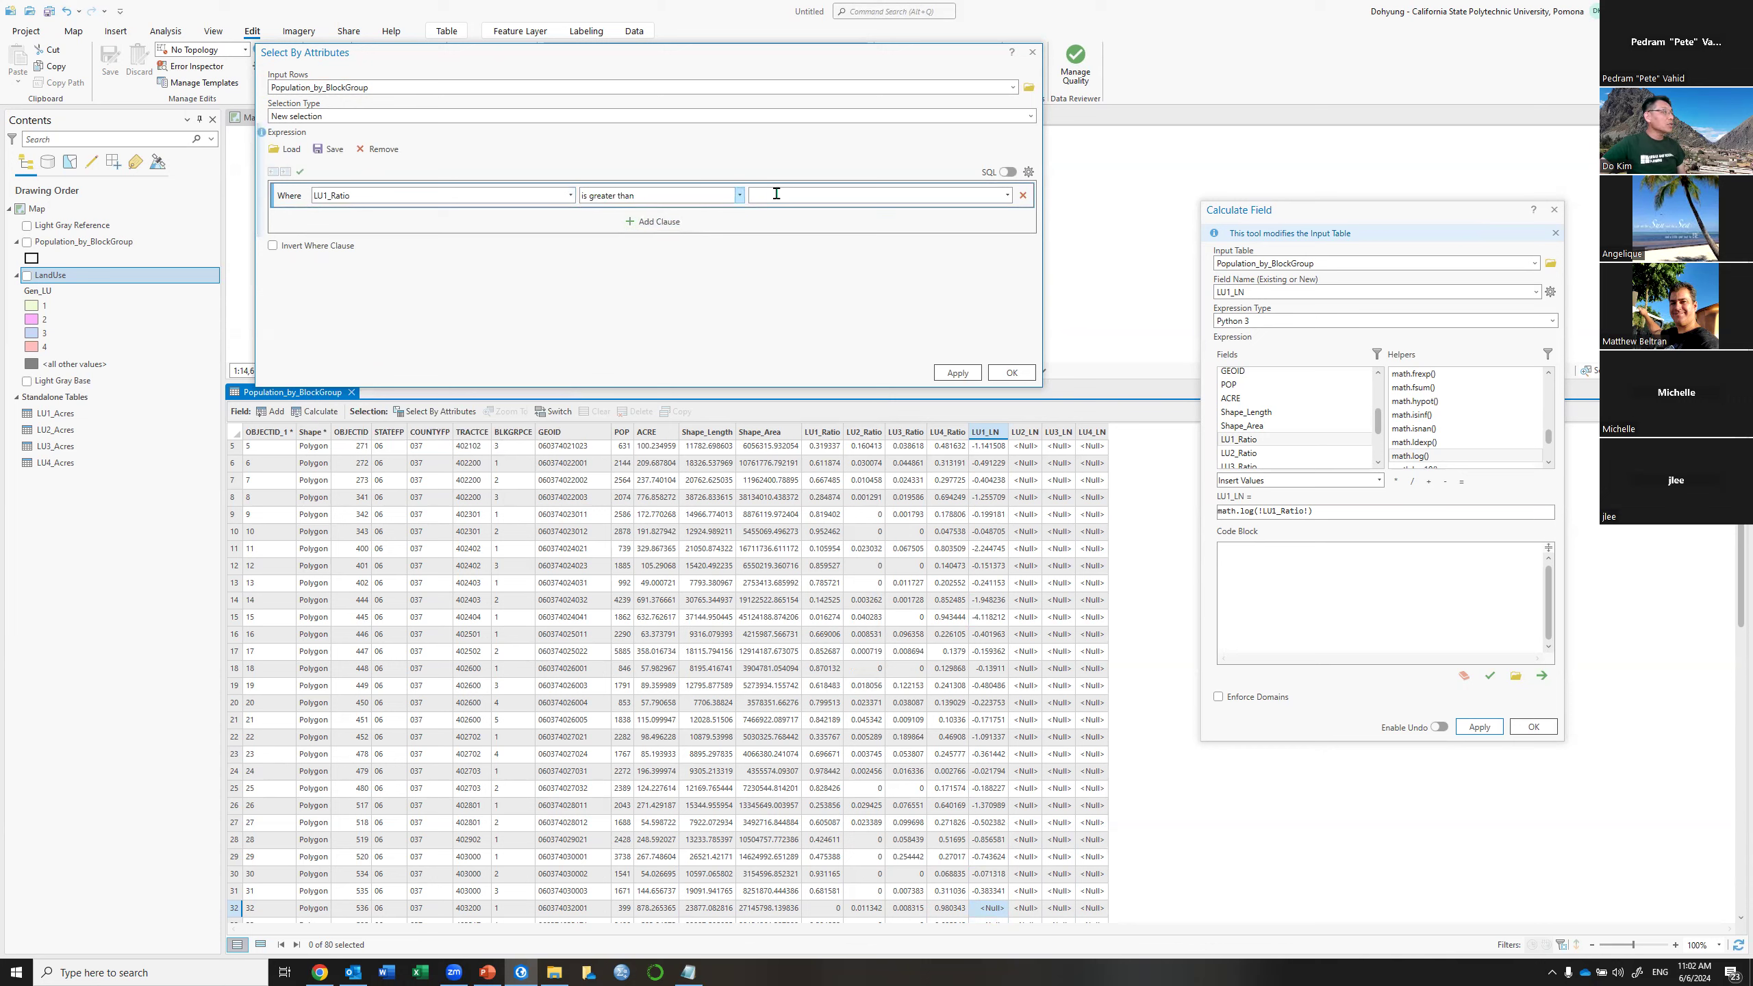
click(776, 194)
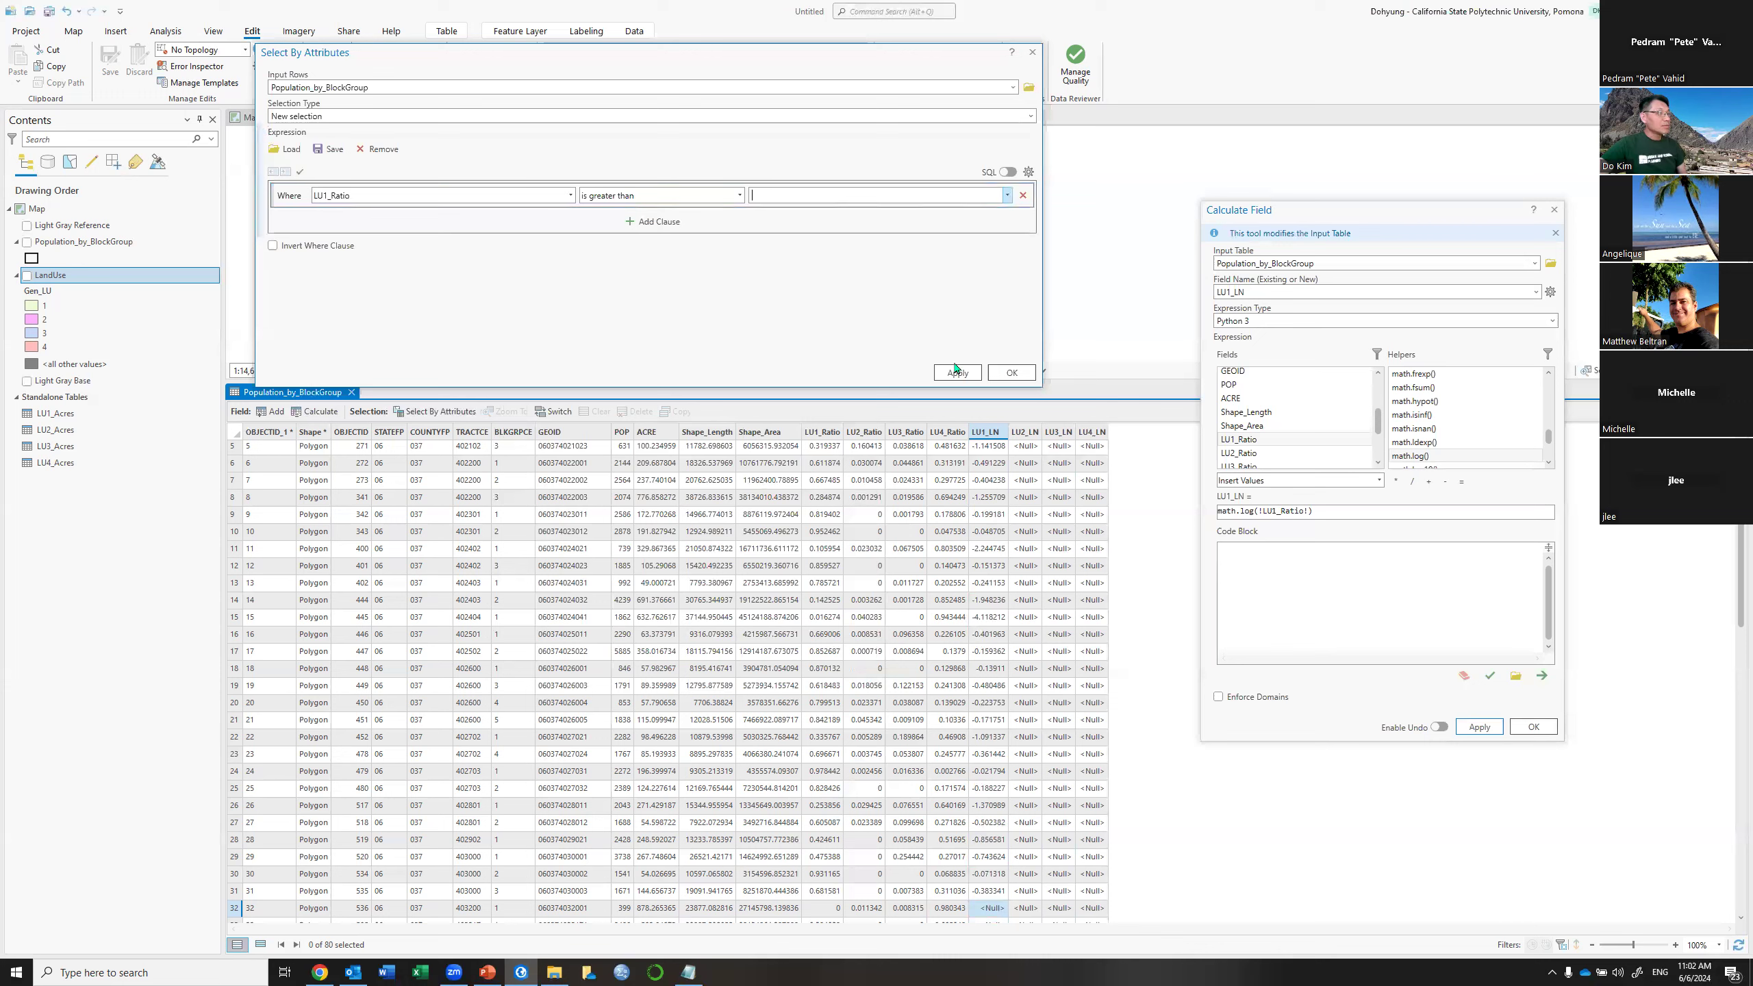
text(00)
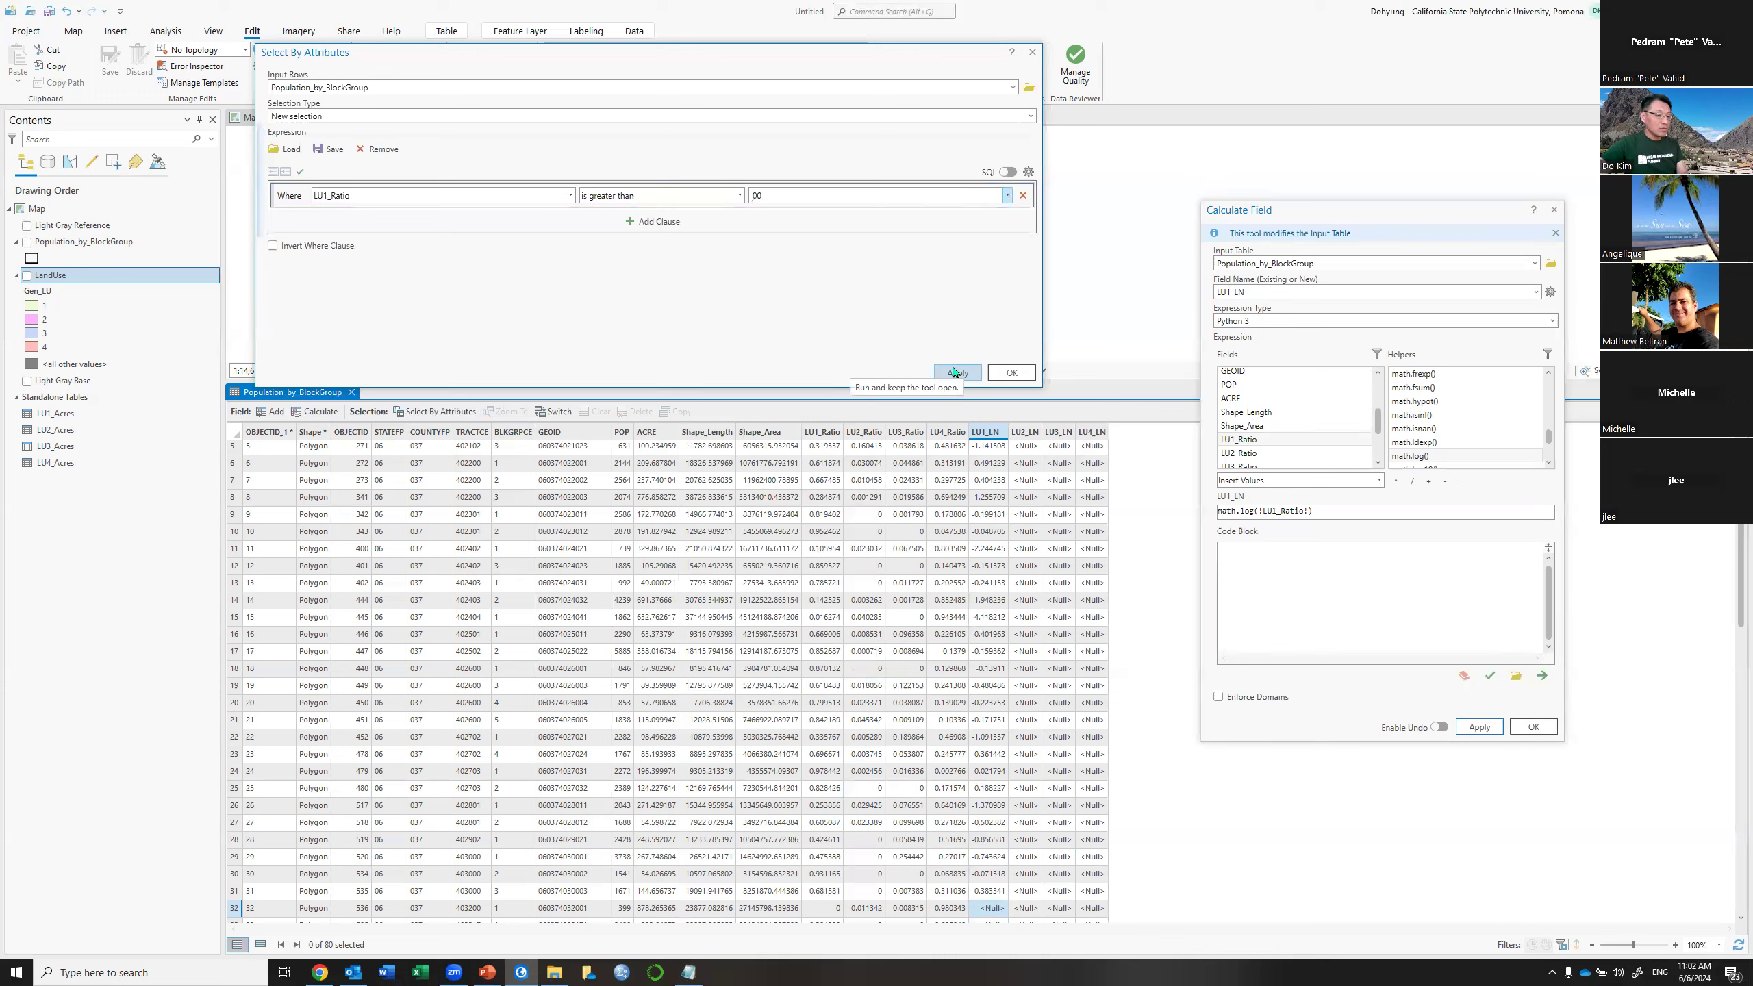
click(956, 374)
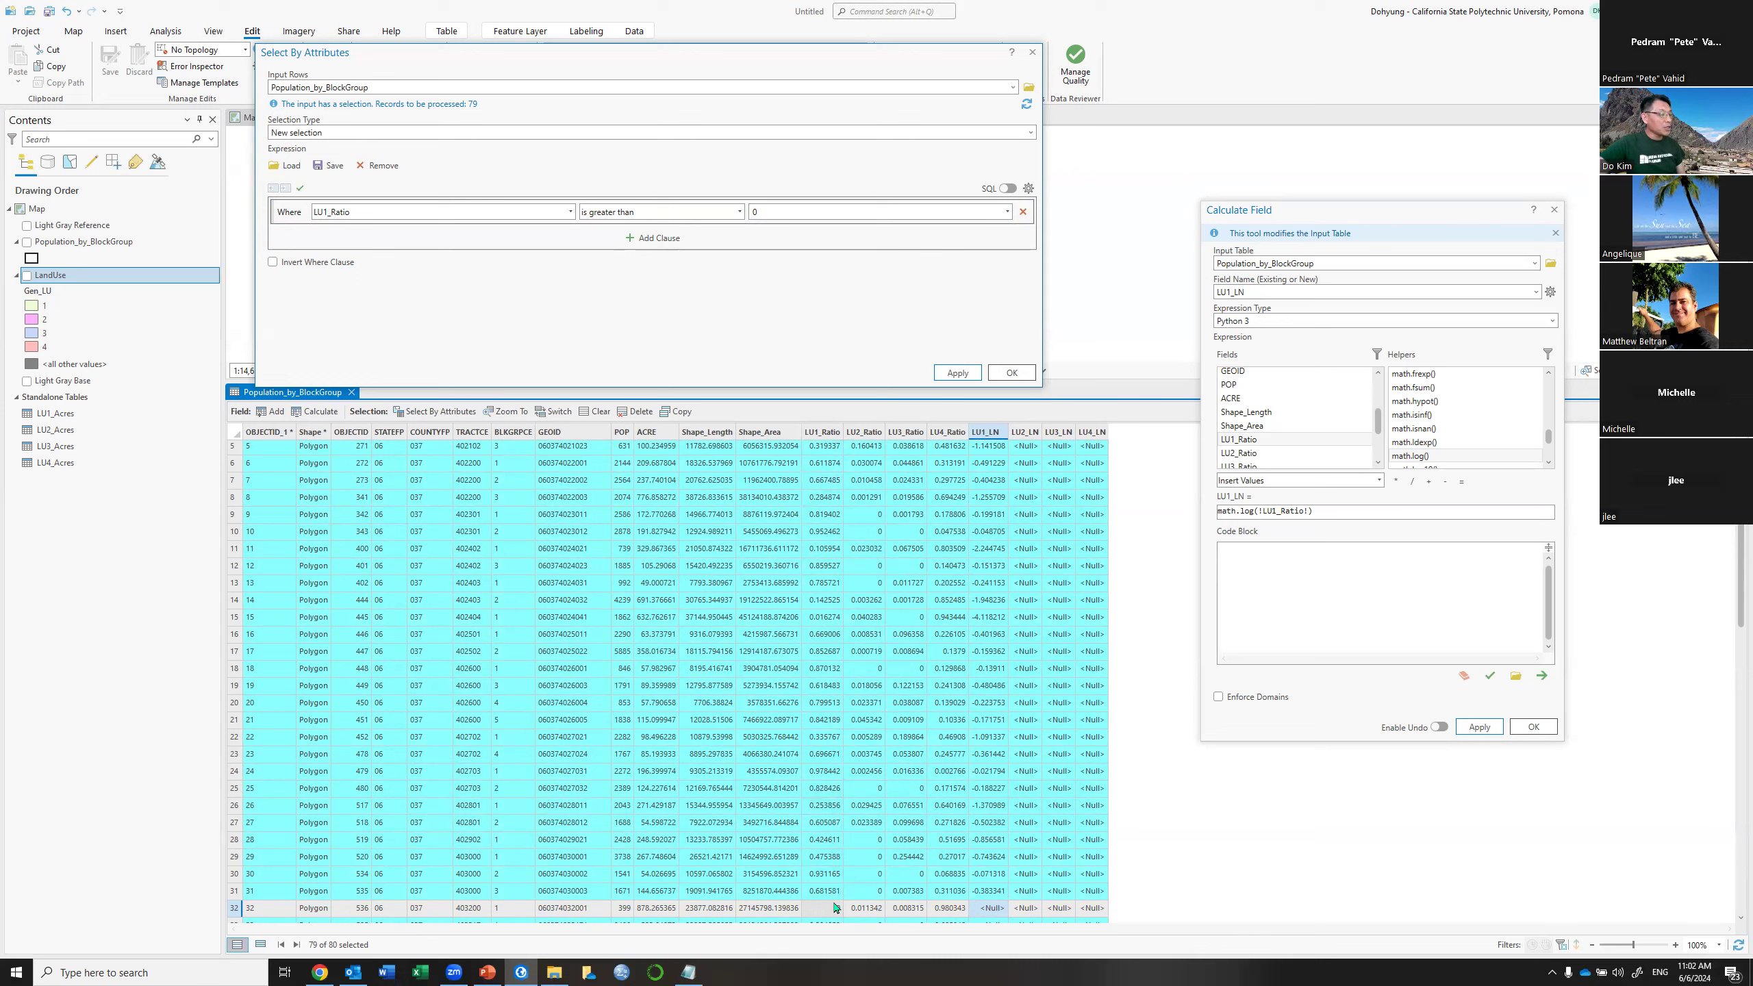
Rerun LU1_LN = math.log(!LU1_Ratio!) on the 79 selected block groups
click(1335, 508)
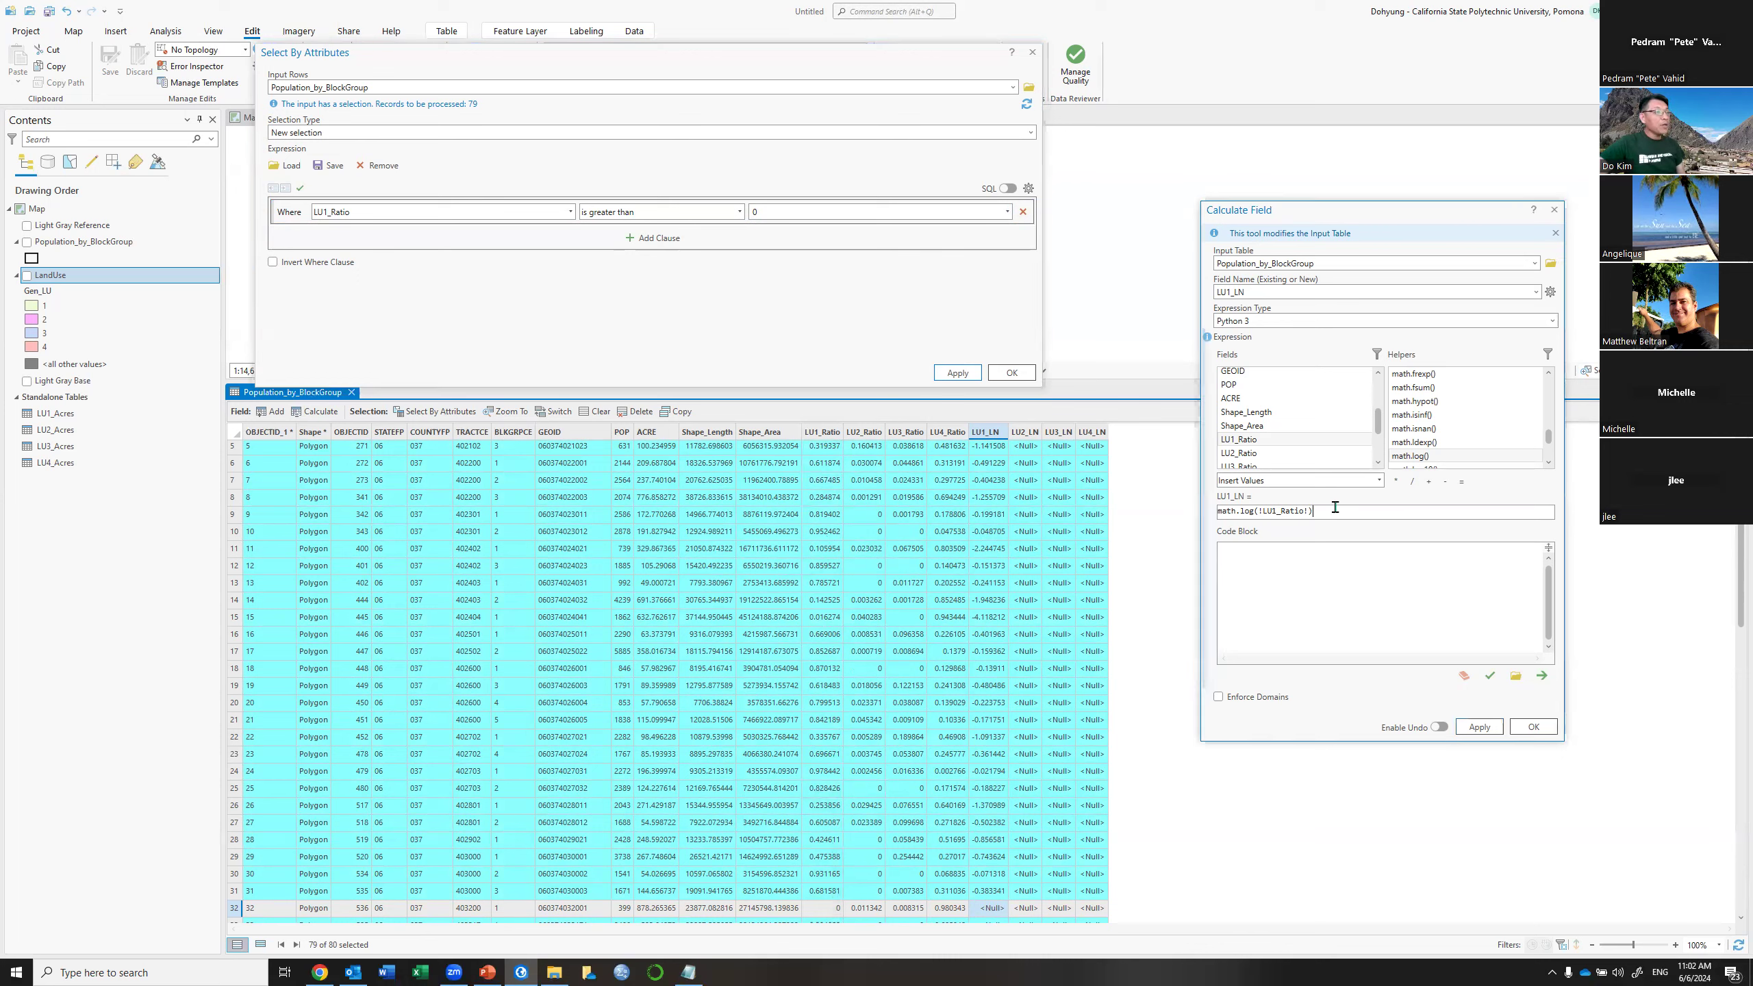
click(1485, 731)
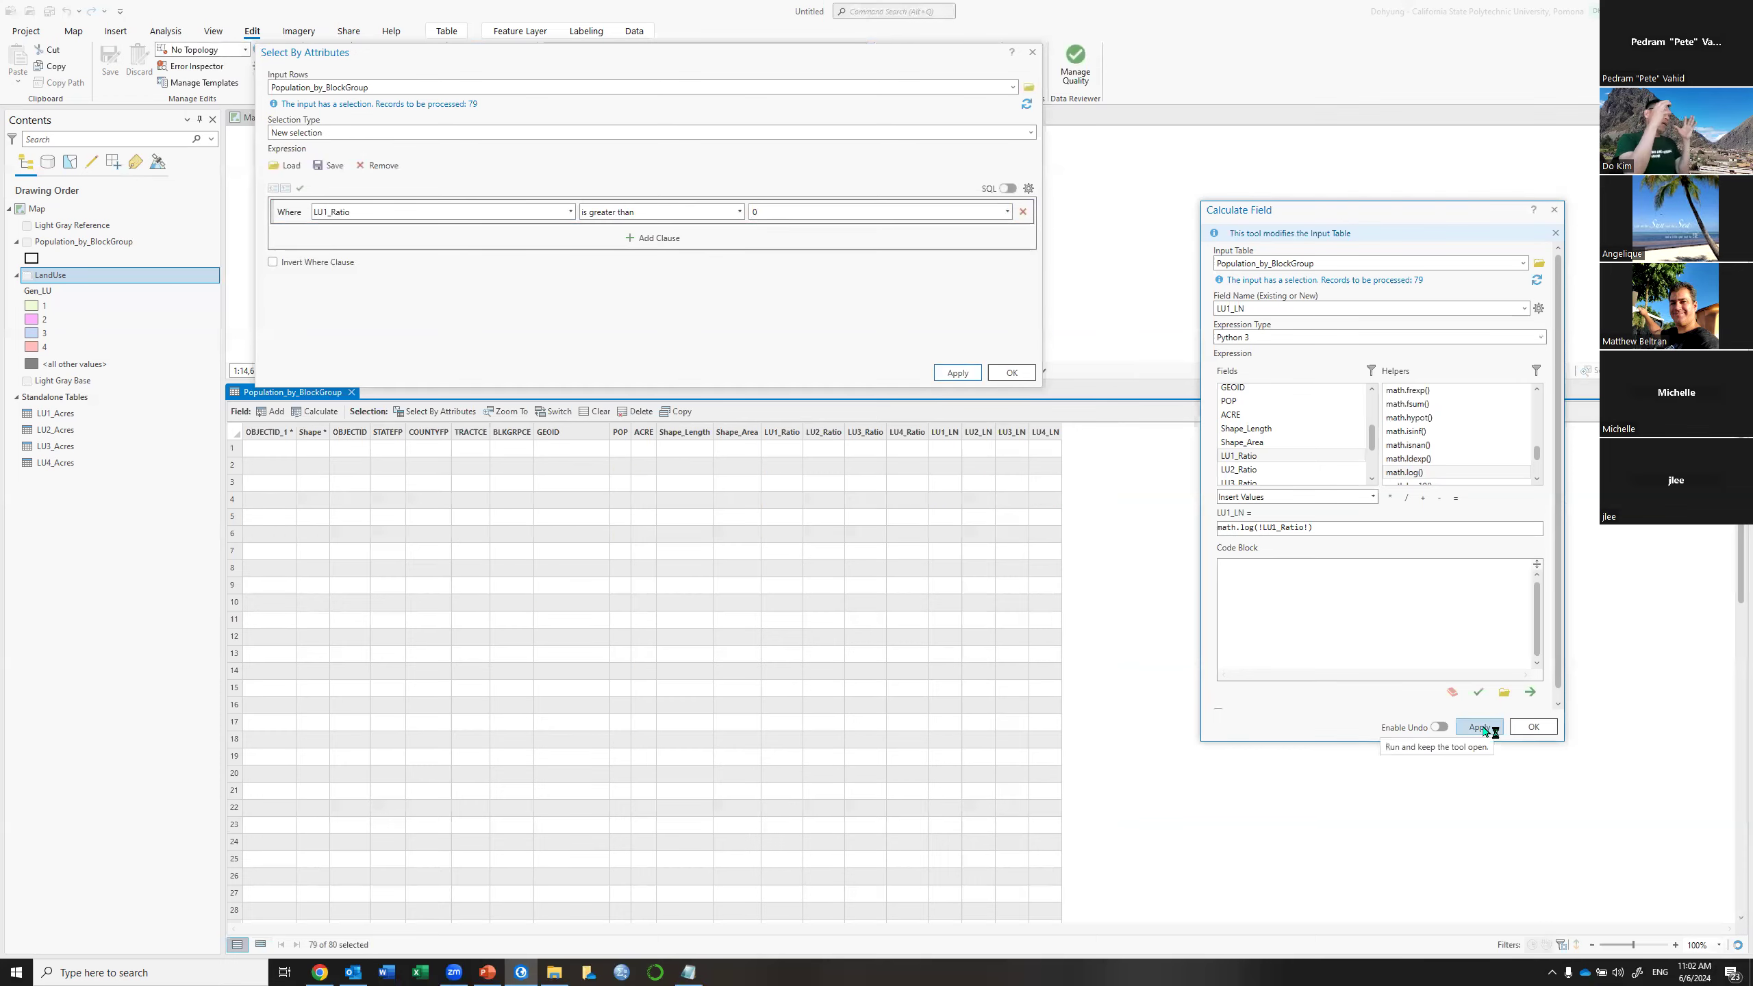
click(1479, 728)
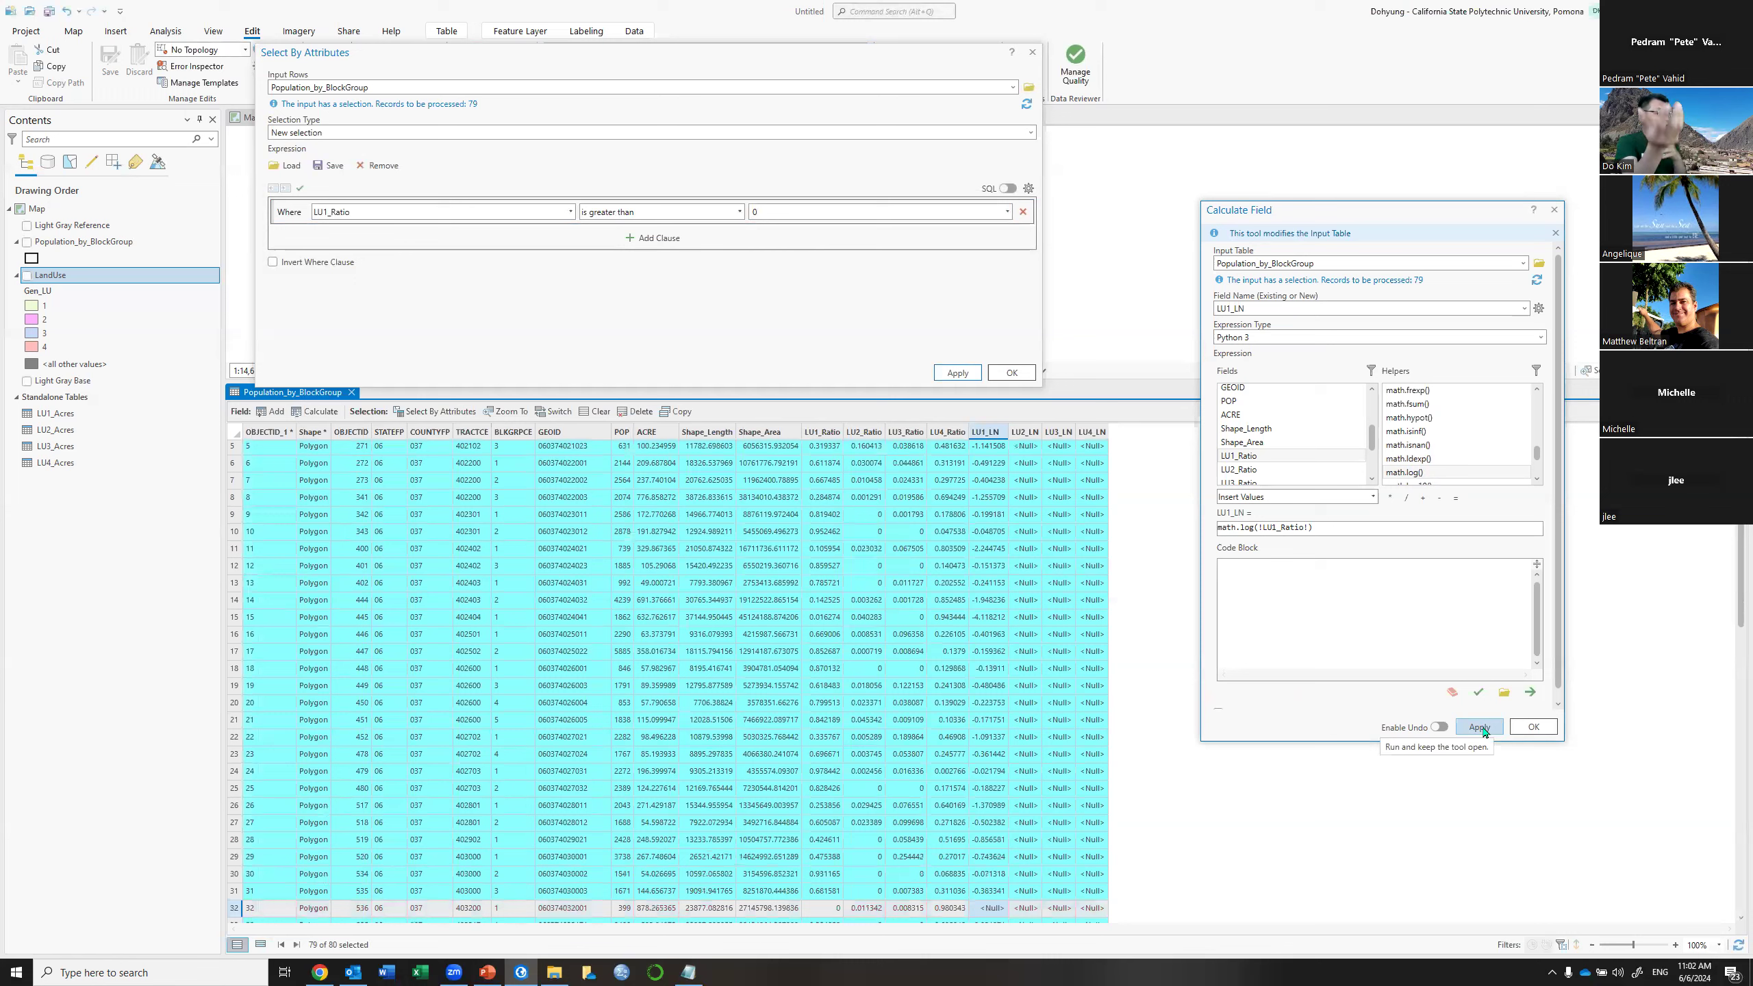
click(1482, 729)
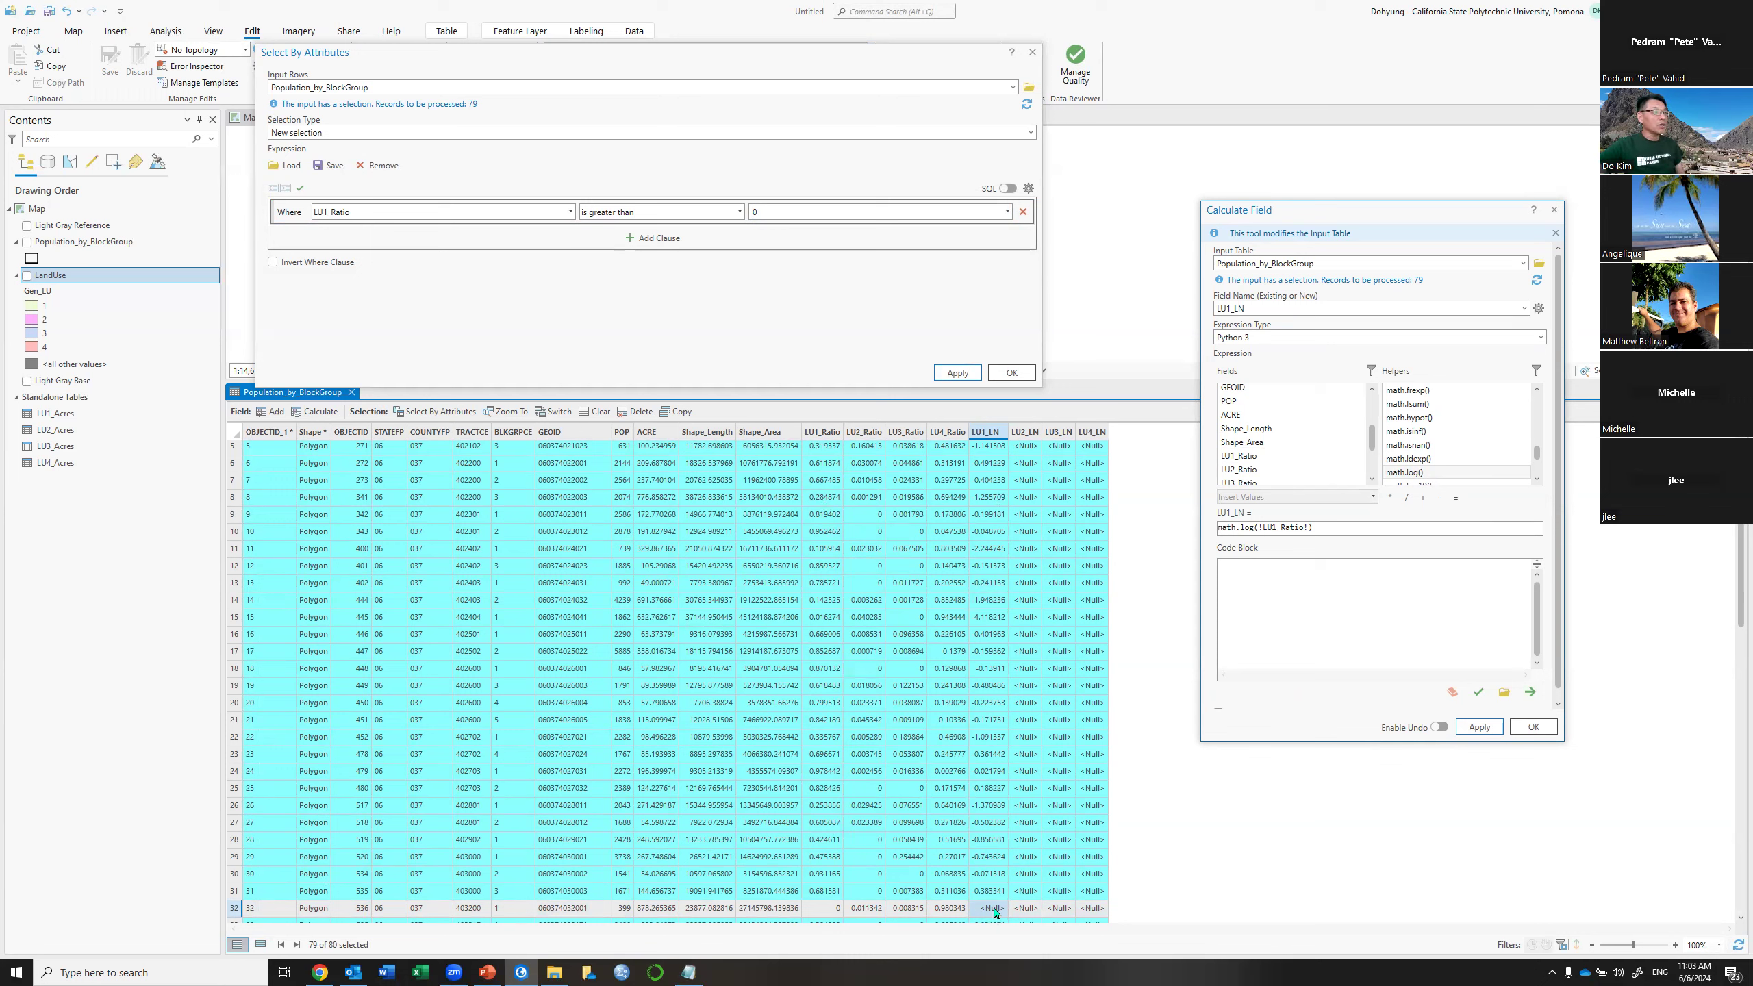
Switch the selection to the zero-ratio row and calculate its LU1_LN as 0
click(562, 413)
click(1331, 528)
key(ctrl+a)
key(ctrl+c)
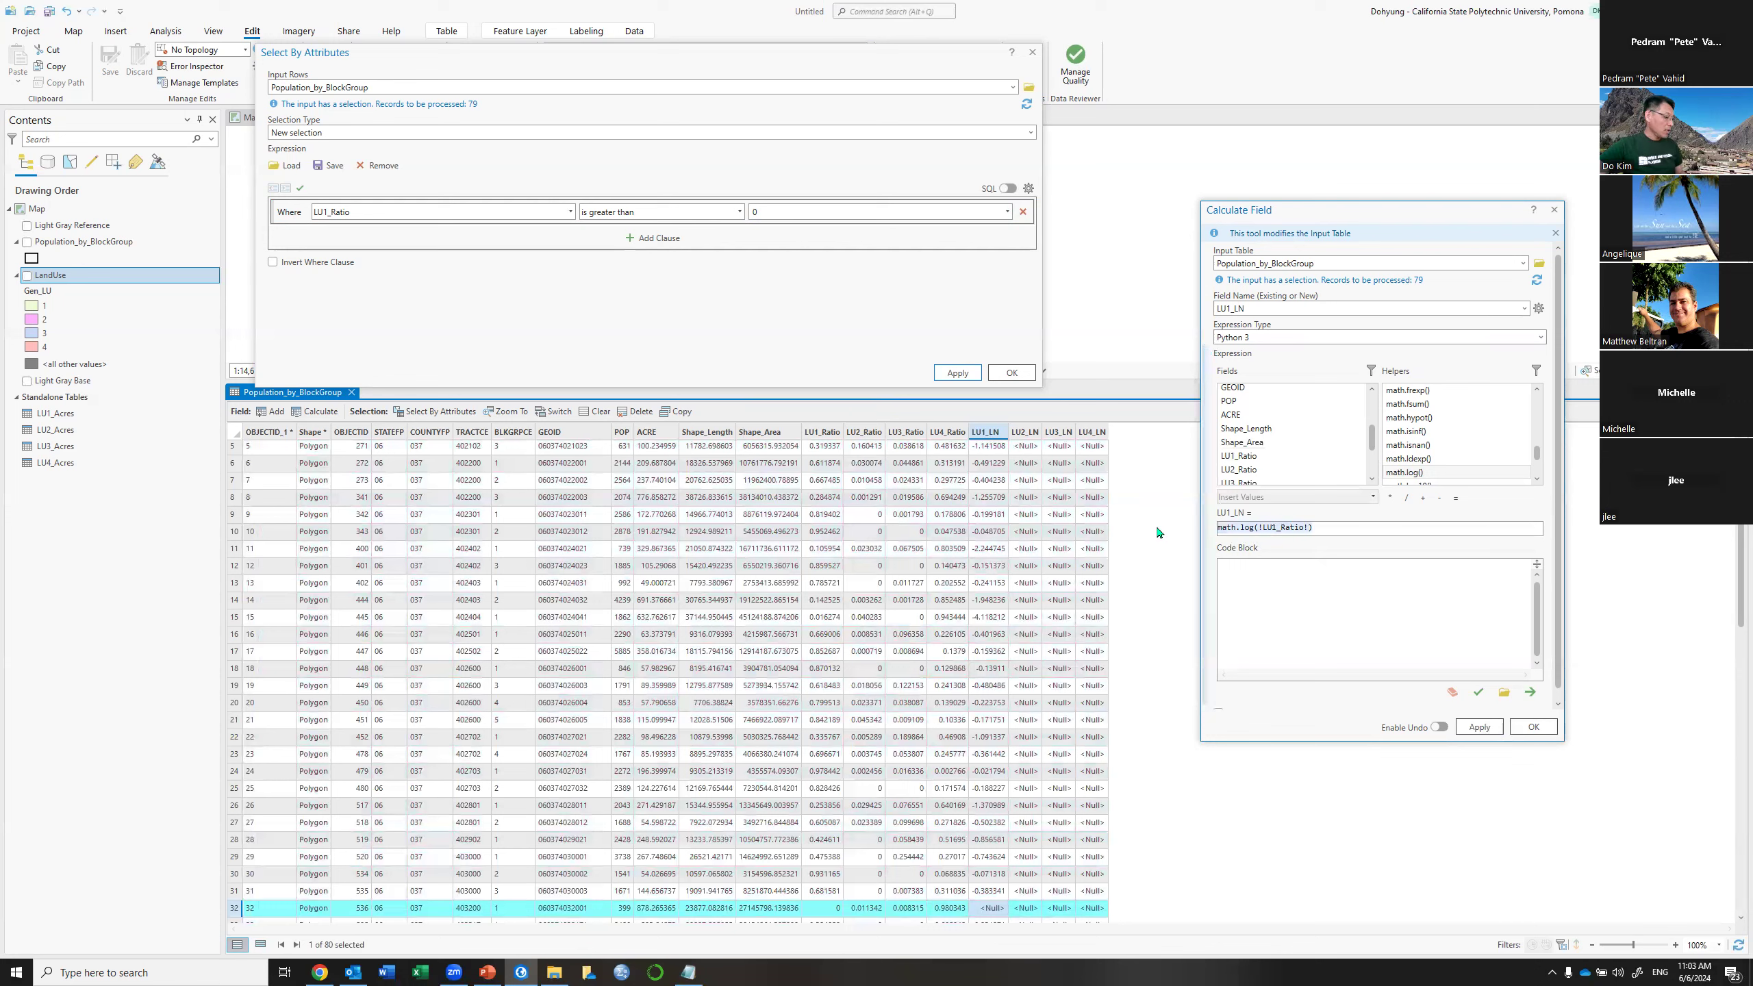
text(0)
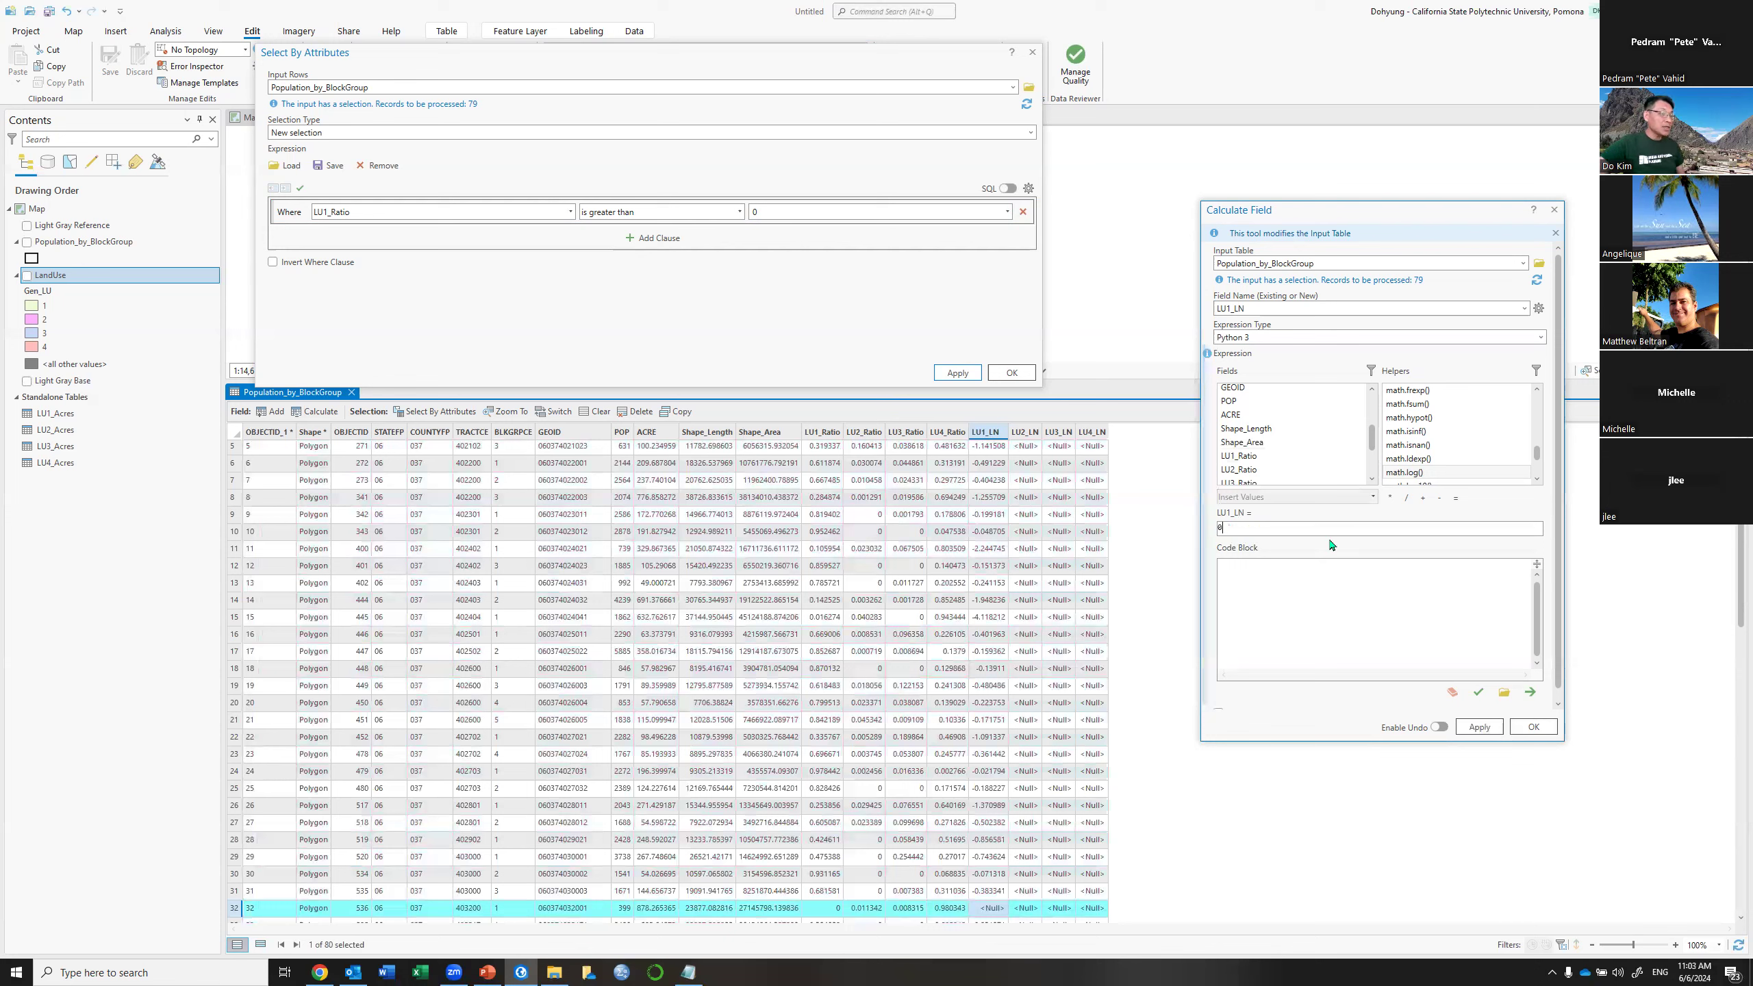
click(1482, 732)
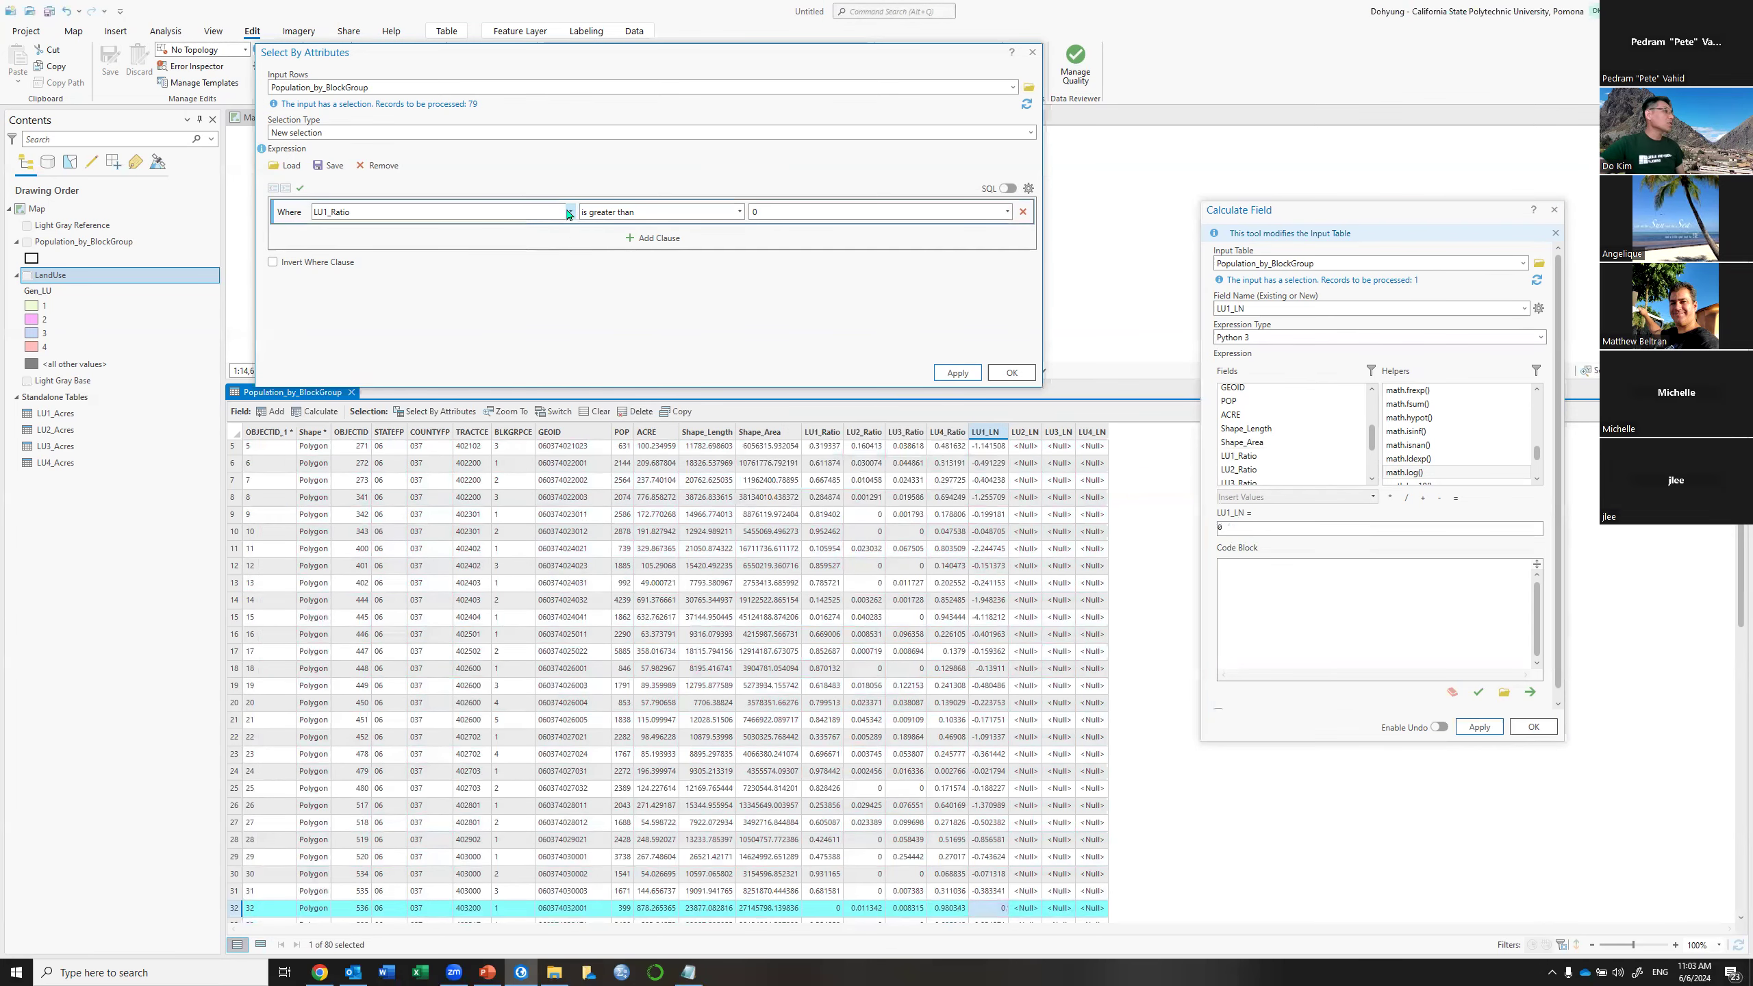
Change the query to select block groups with LU2_Ratio greater than 0
click(569, 213)
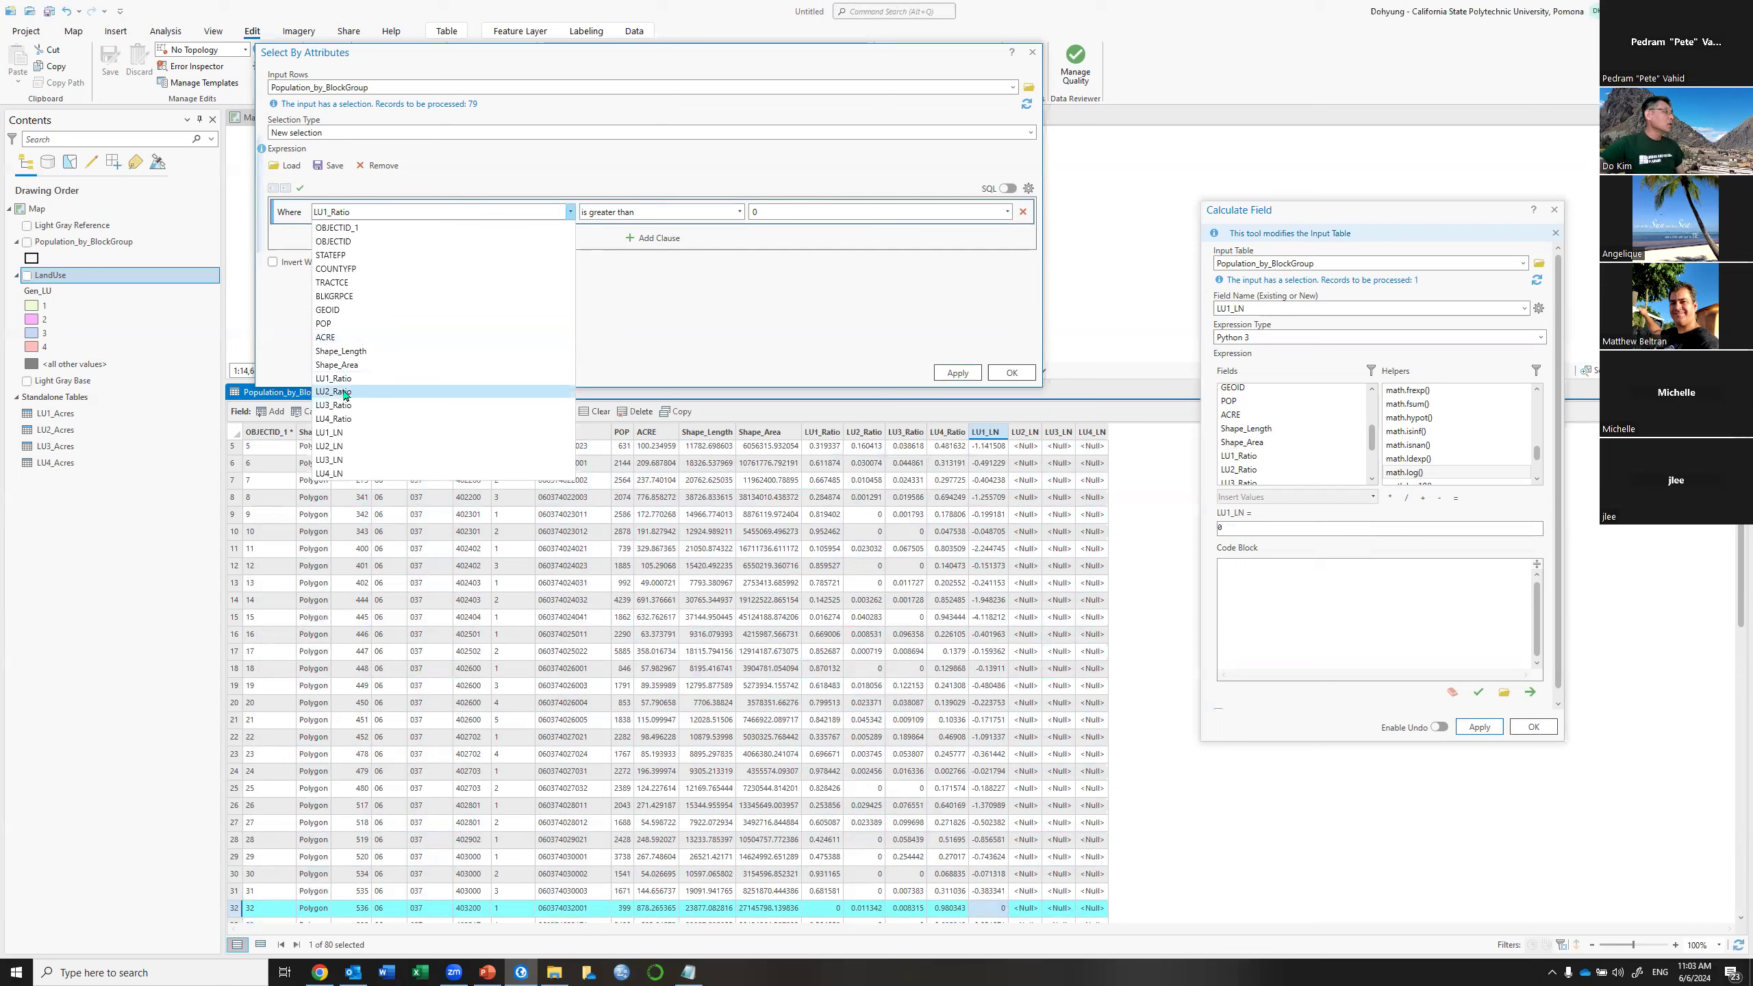
click(345, 392)
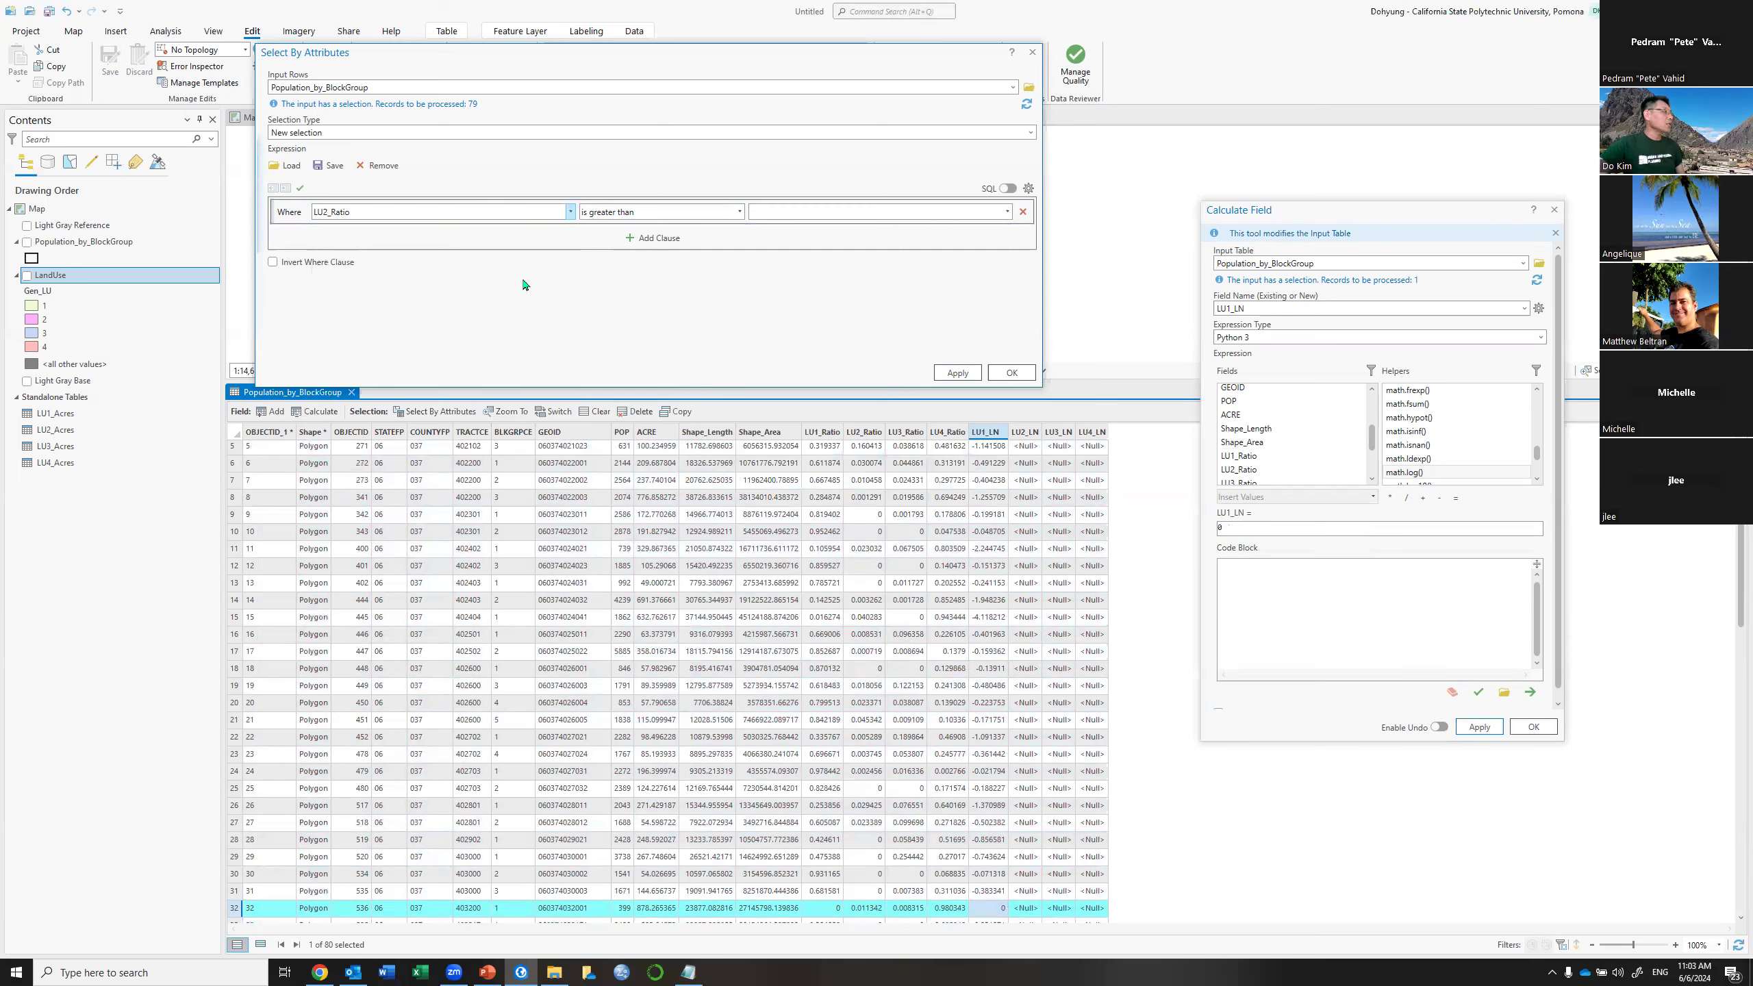
click(783, 212)
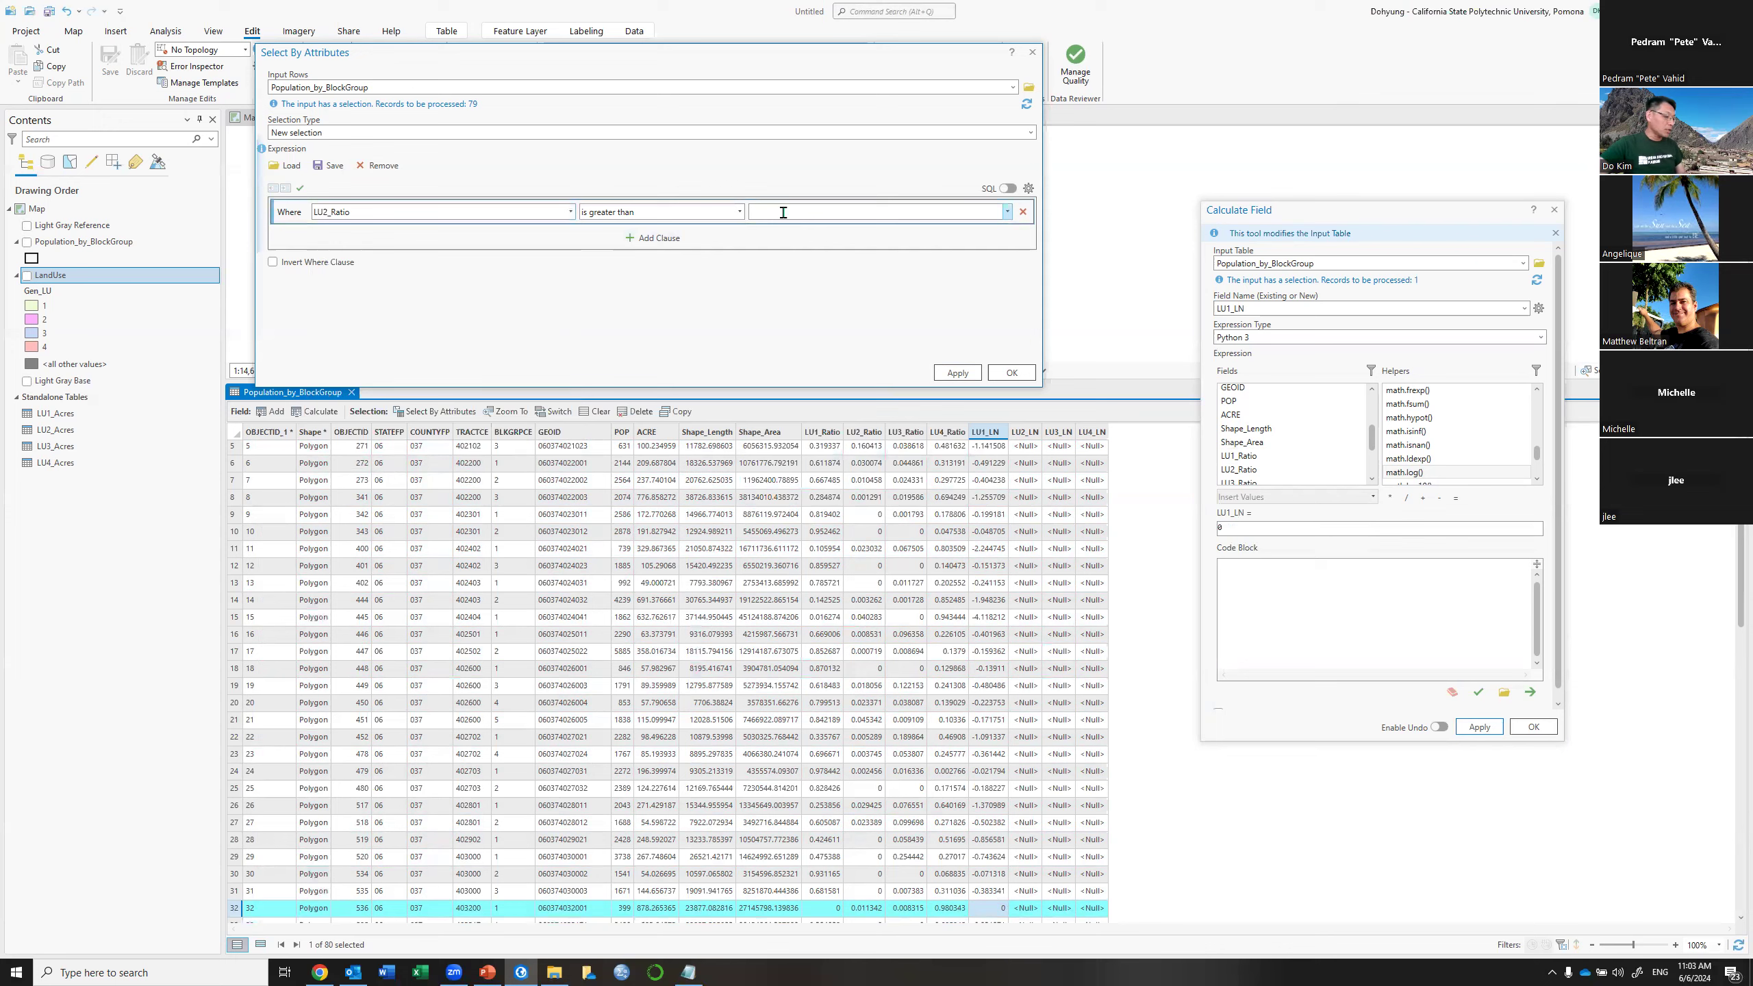
click(958, 373)
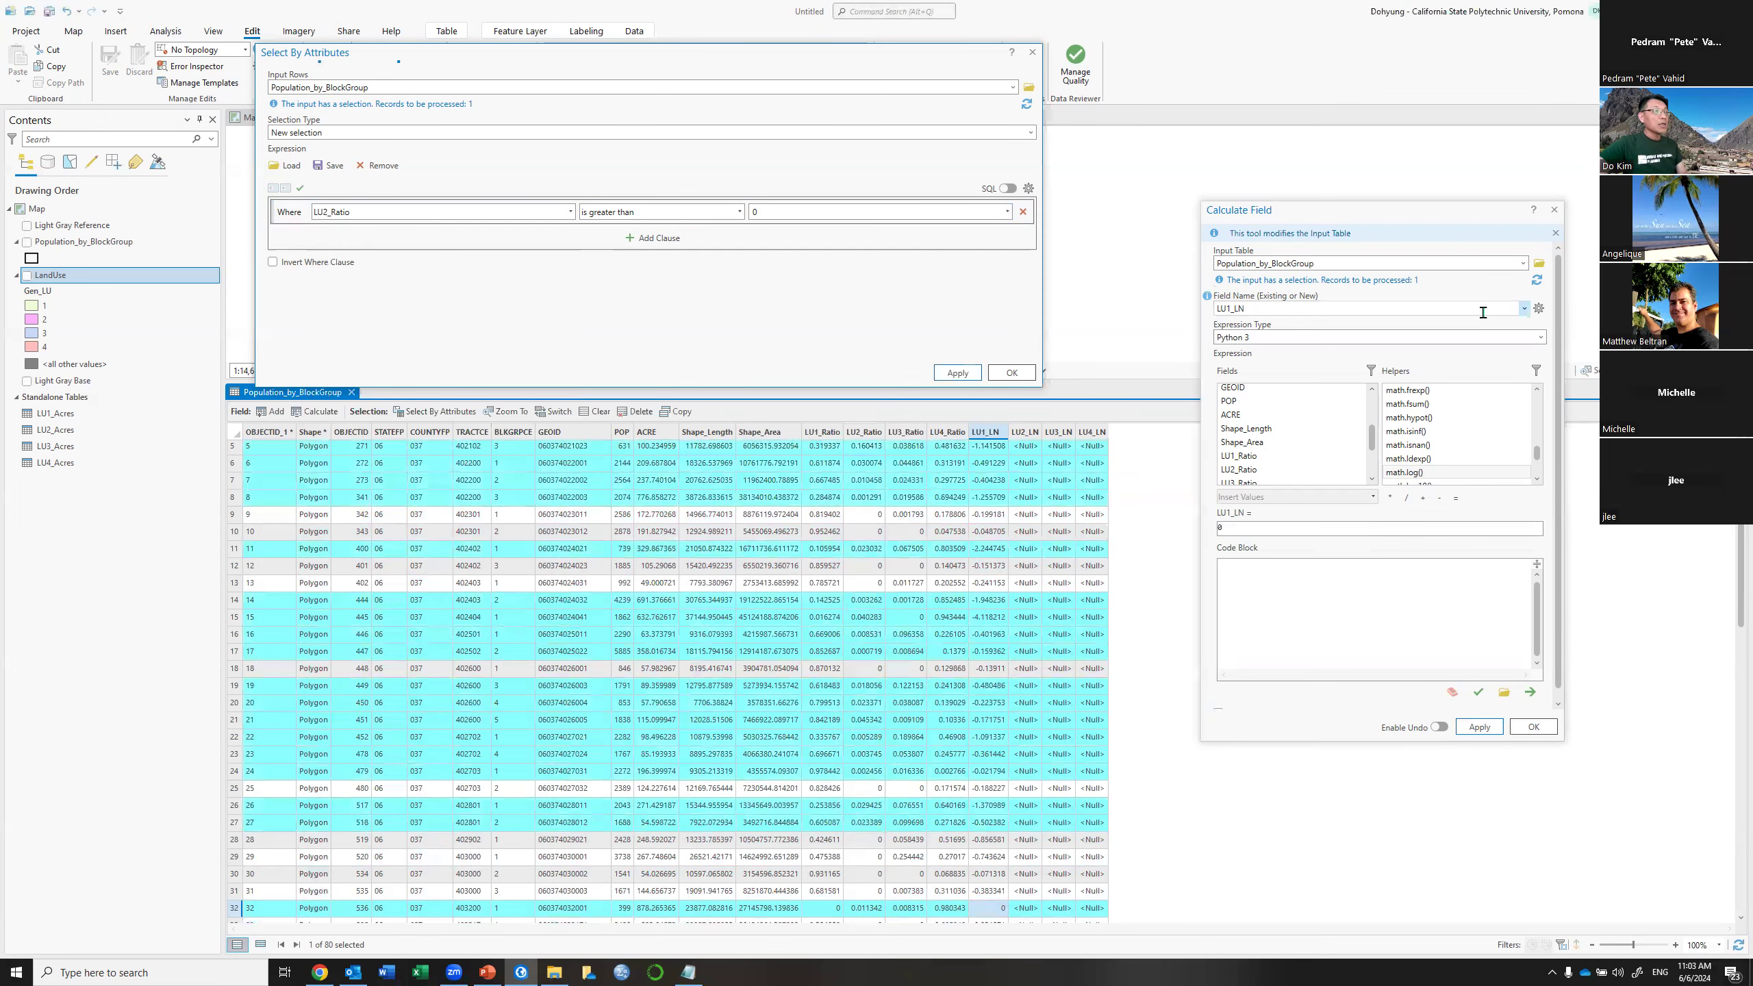
Calculate LU2_LN as math.log(!LU2_Ratio!) for the selection, then switch the selection
click(1525, 310)
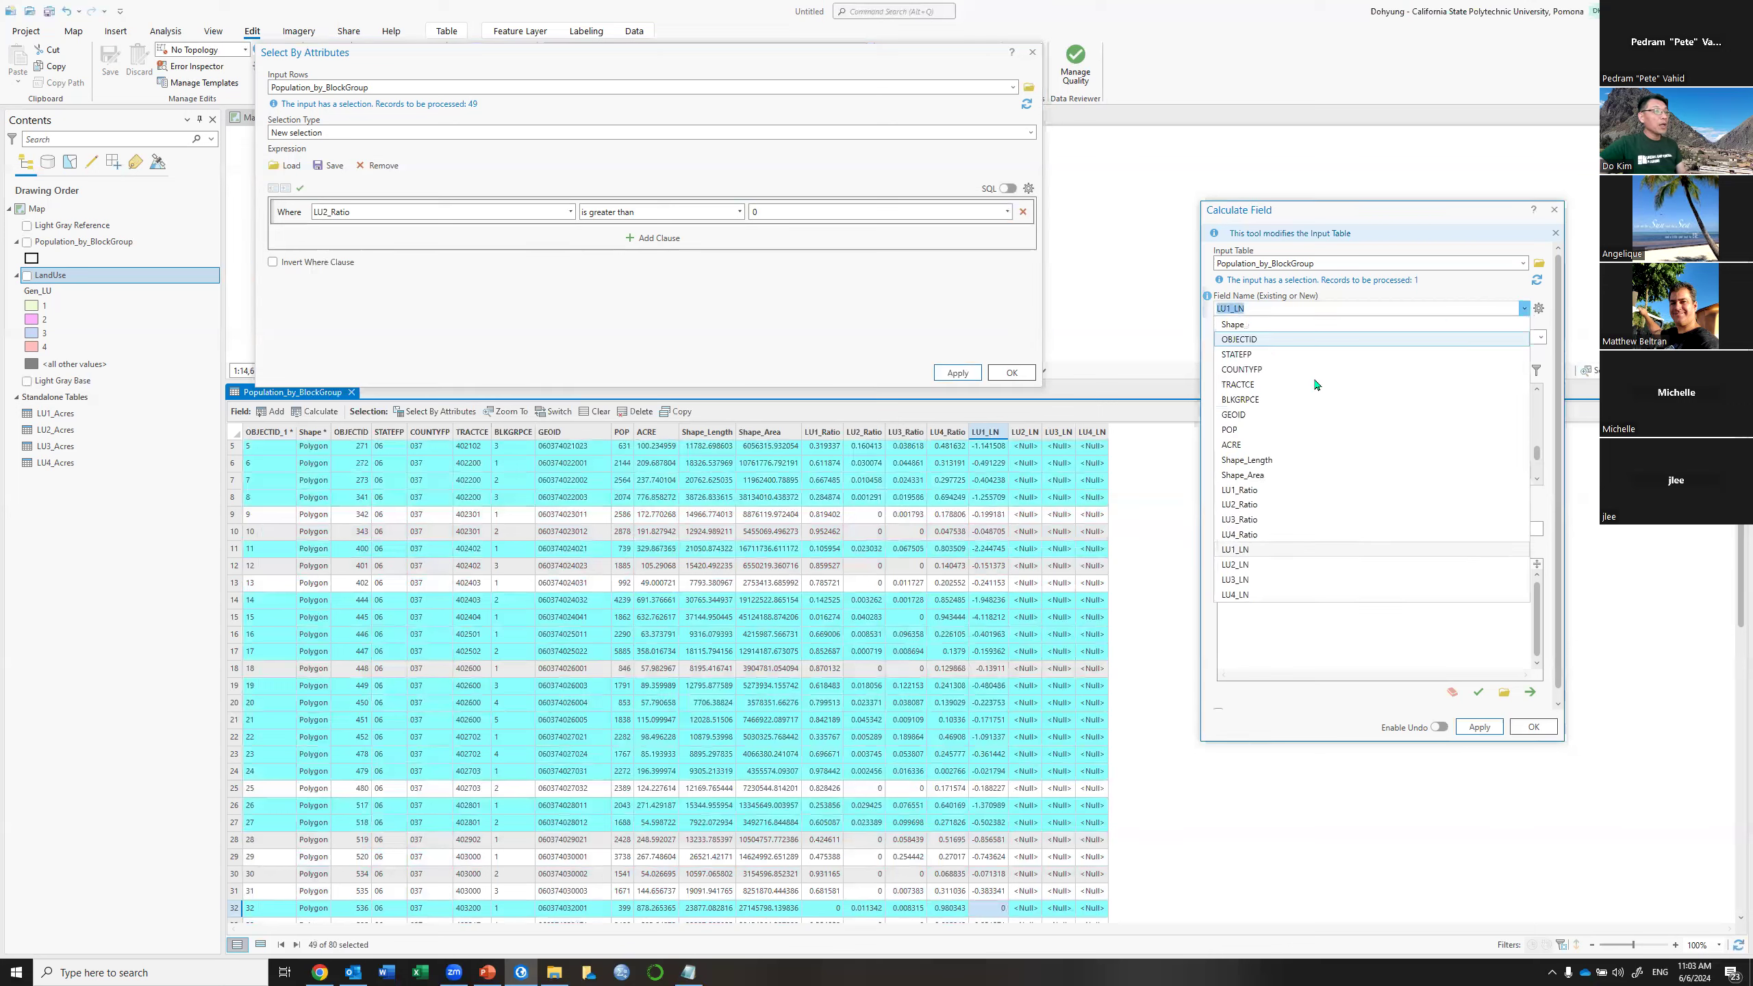
click(1258, 565)
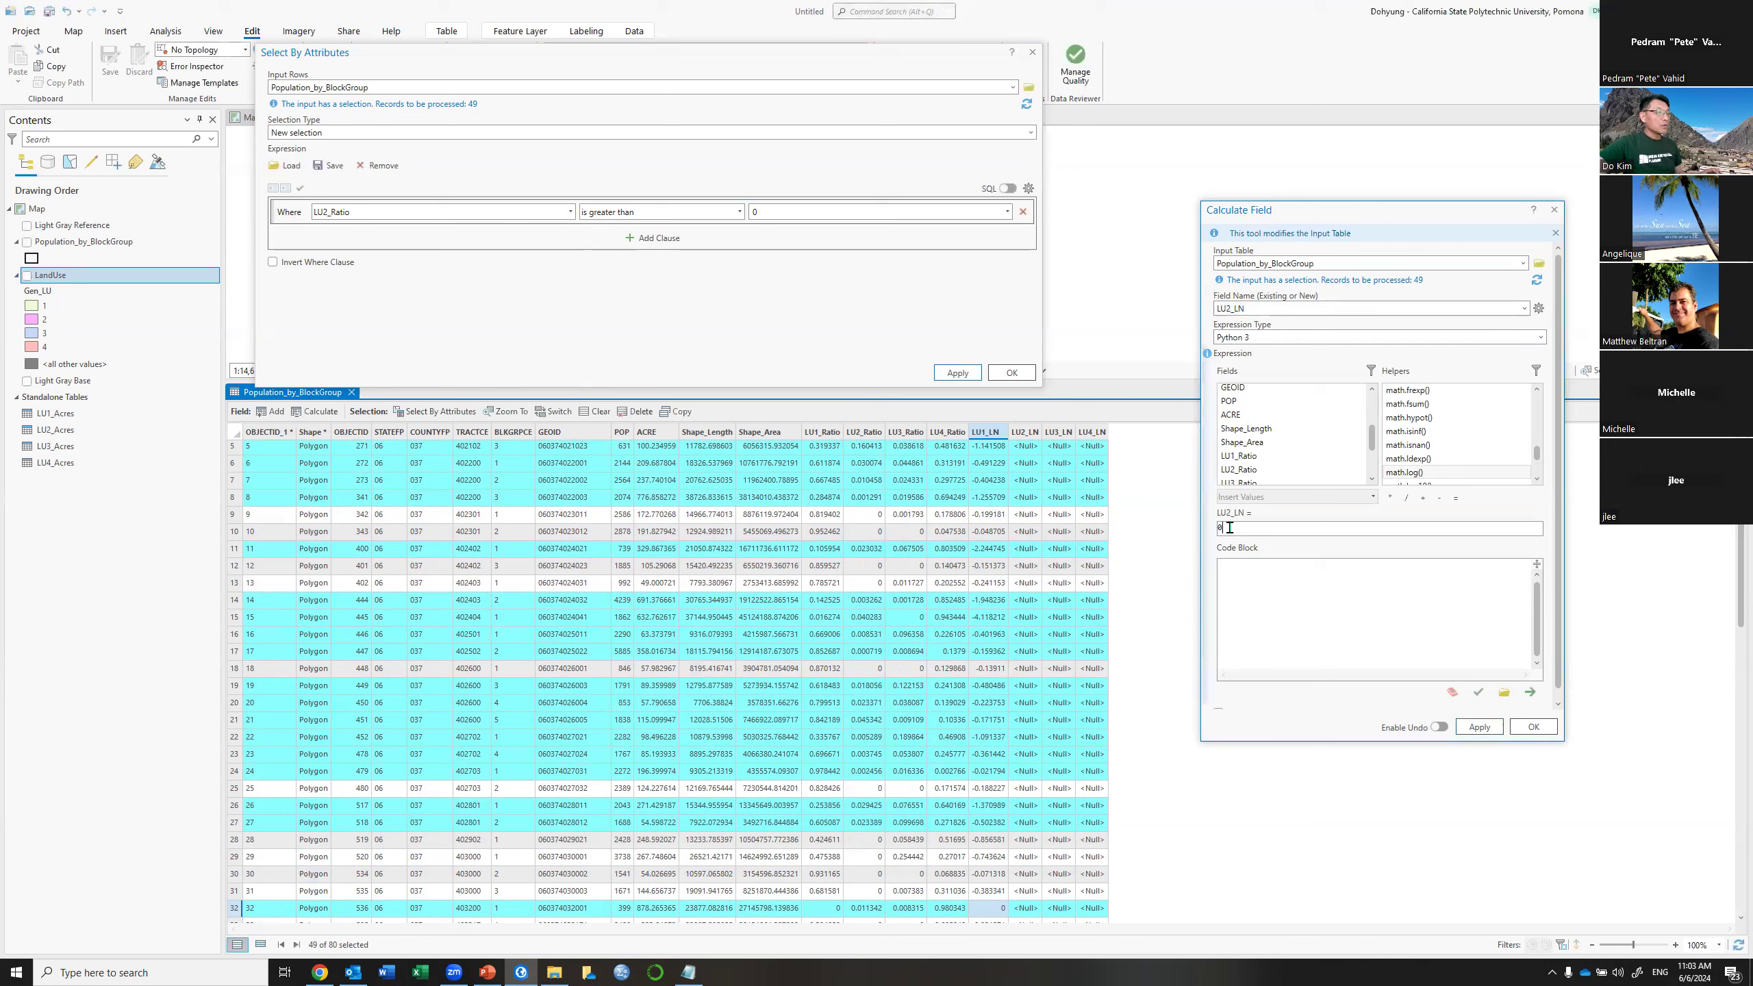
key(ctrl+v)
key(BackSpace)
text(2)
click(1471, 731)
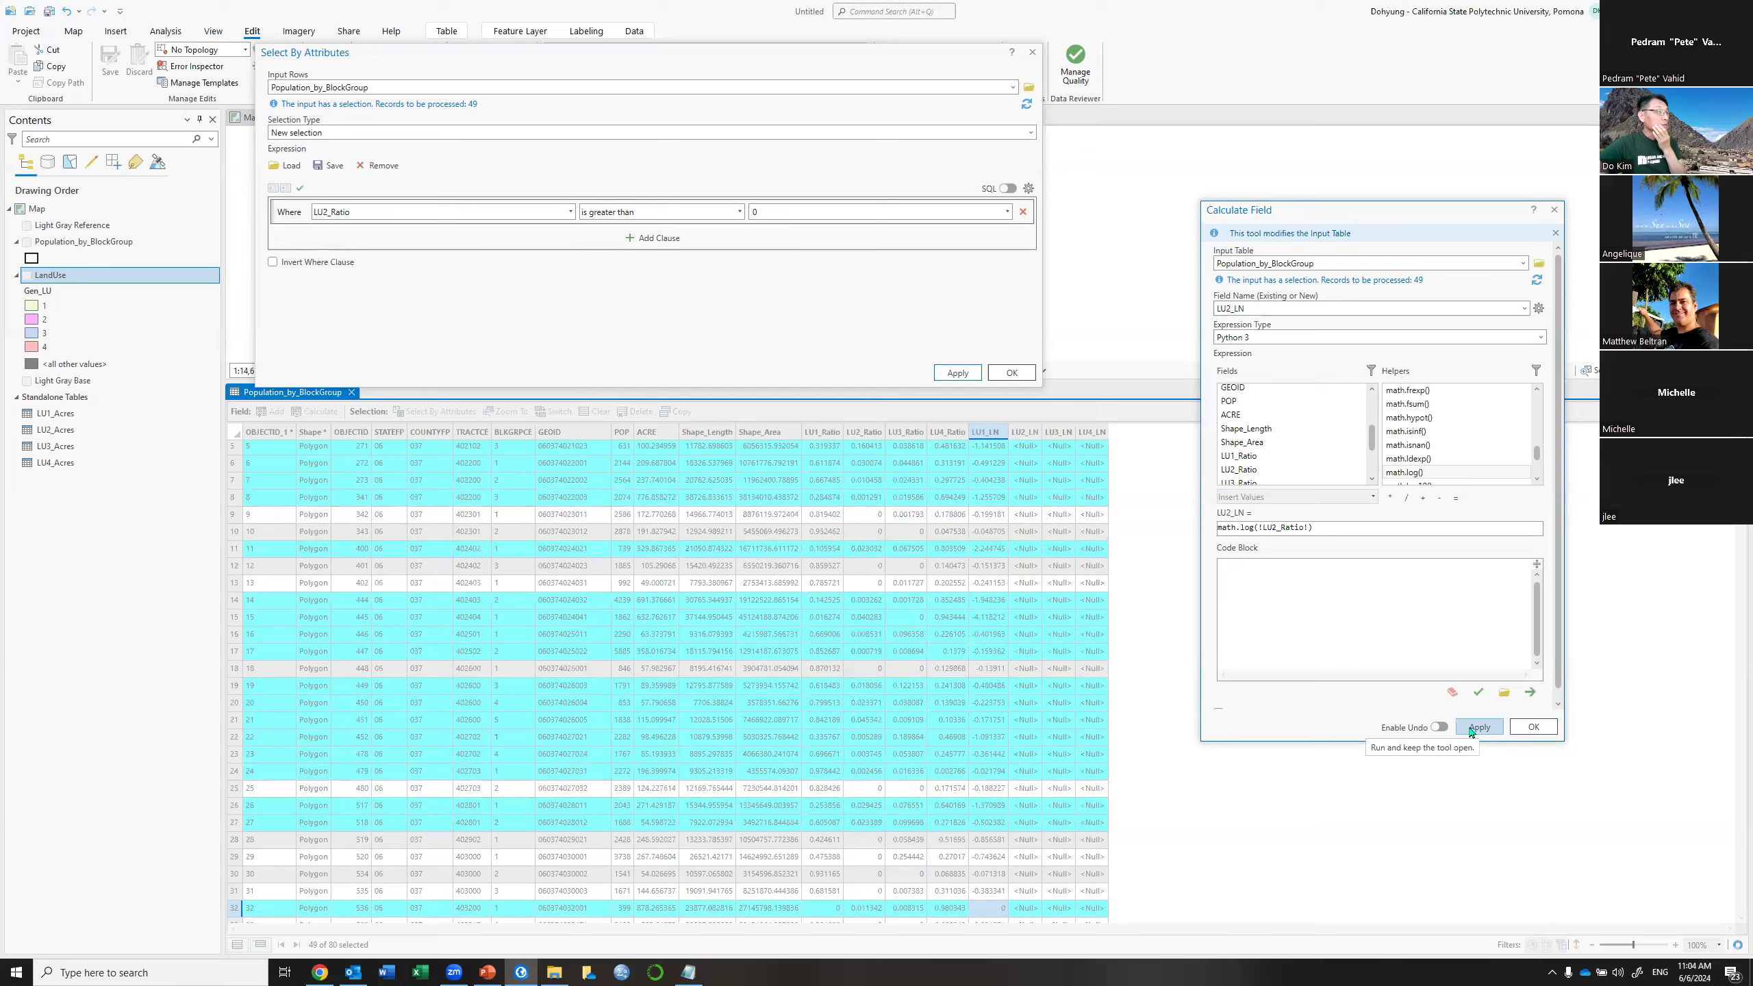
click(1478, 728)
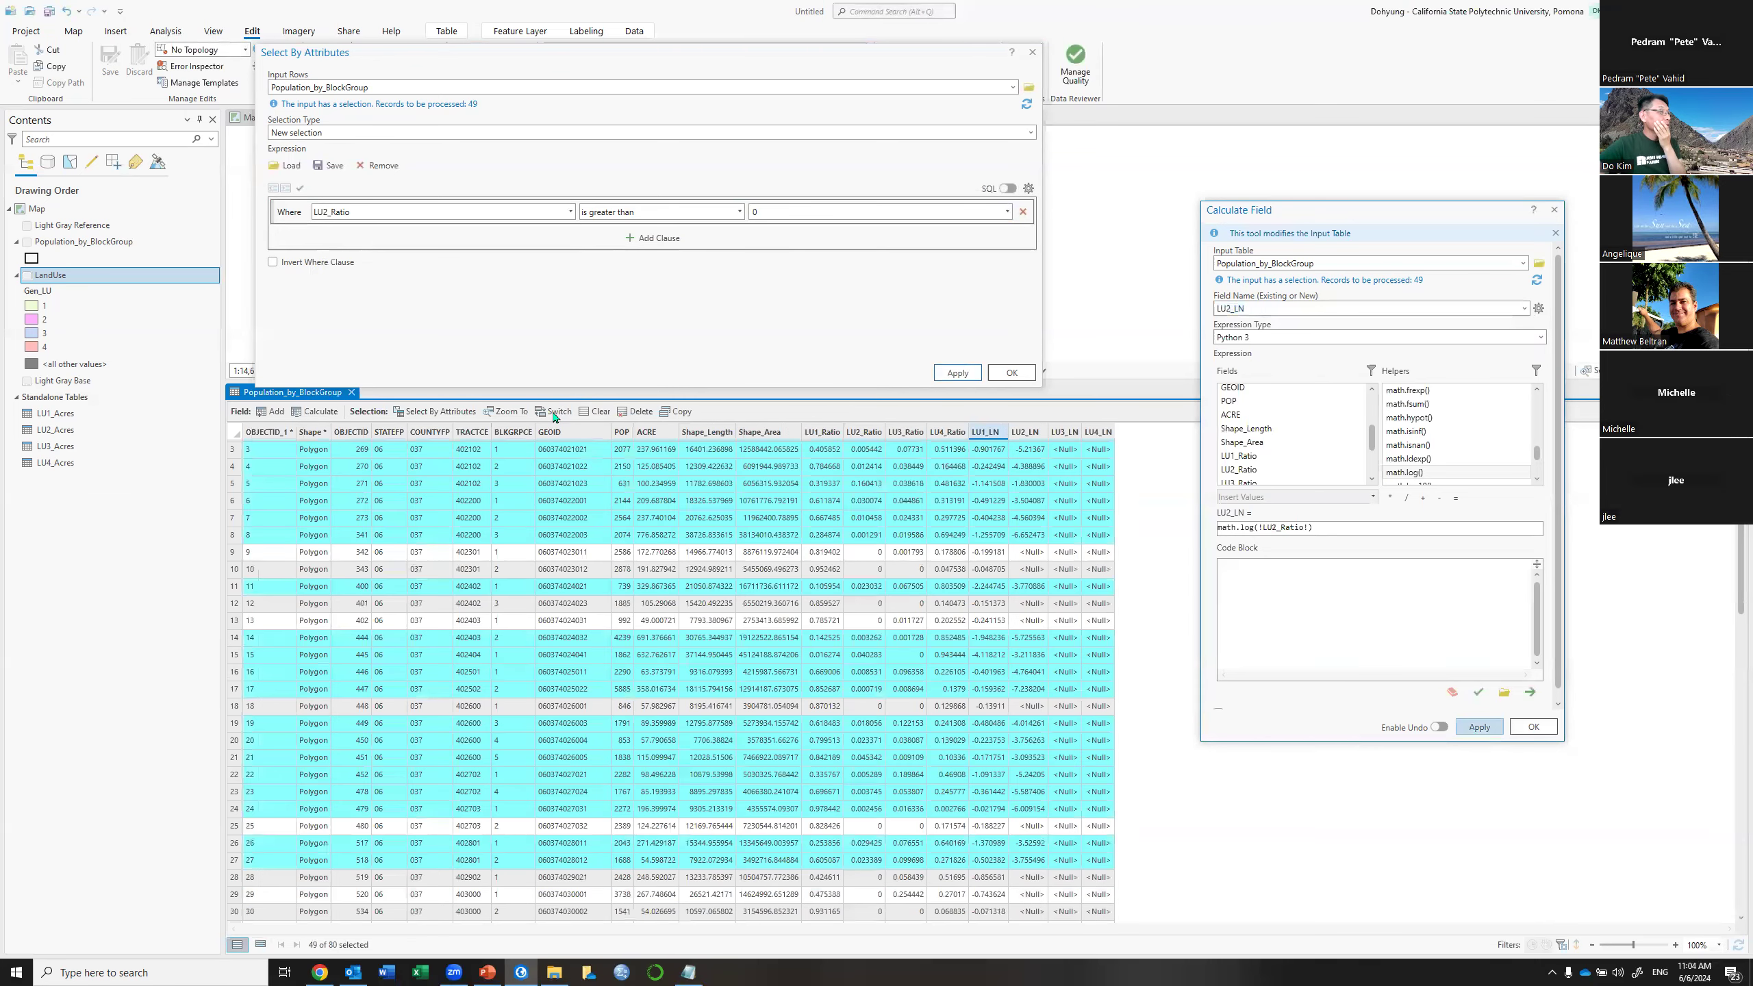
click(555, 413)
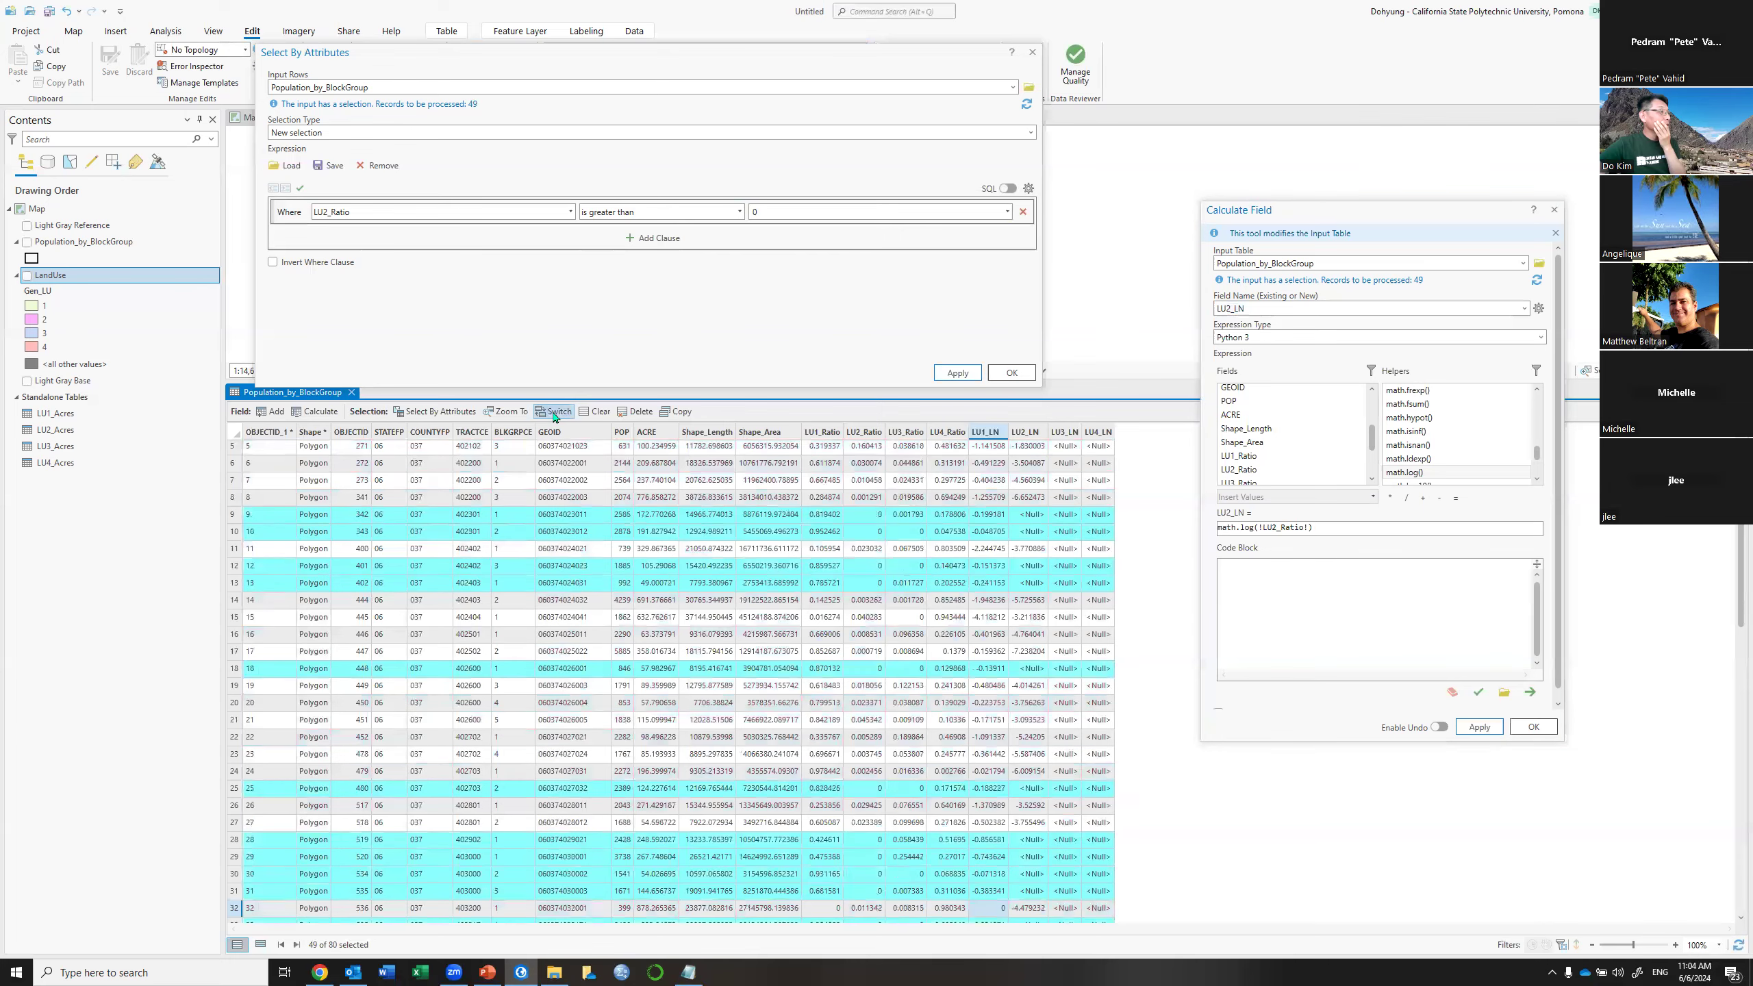
Set LU2_LN to 0 for the 31 zero-ratio block groups, rerunning after an error message
click(1342, 528)
text(0)
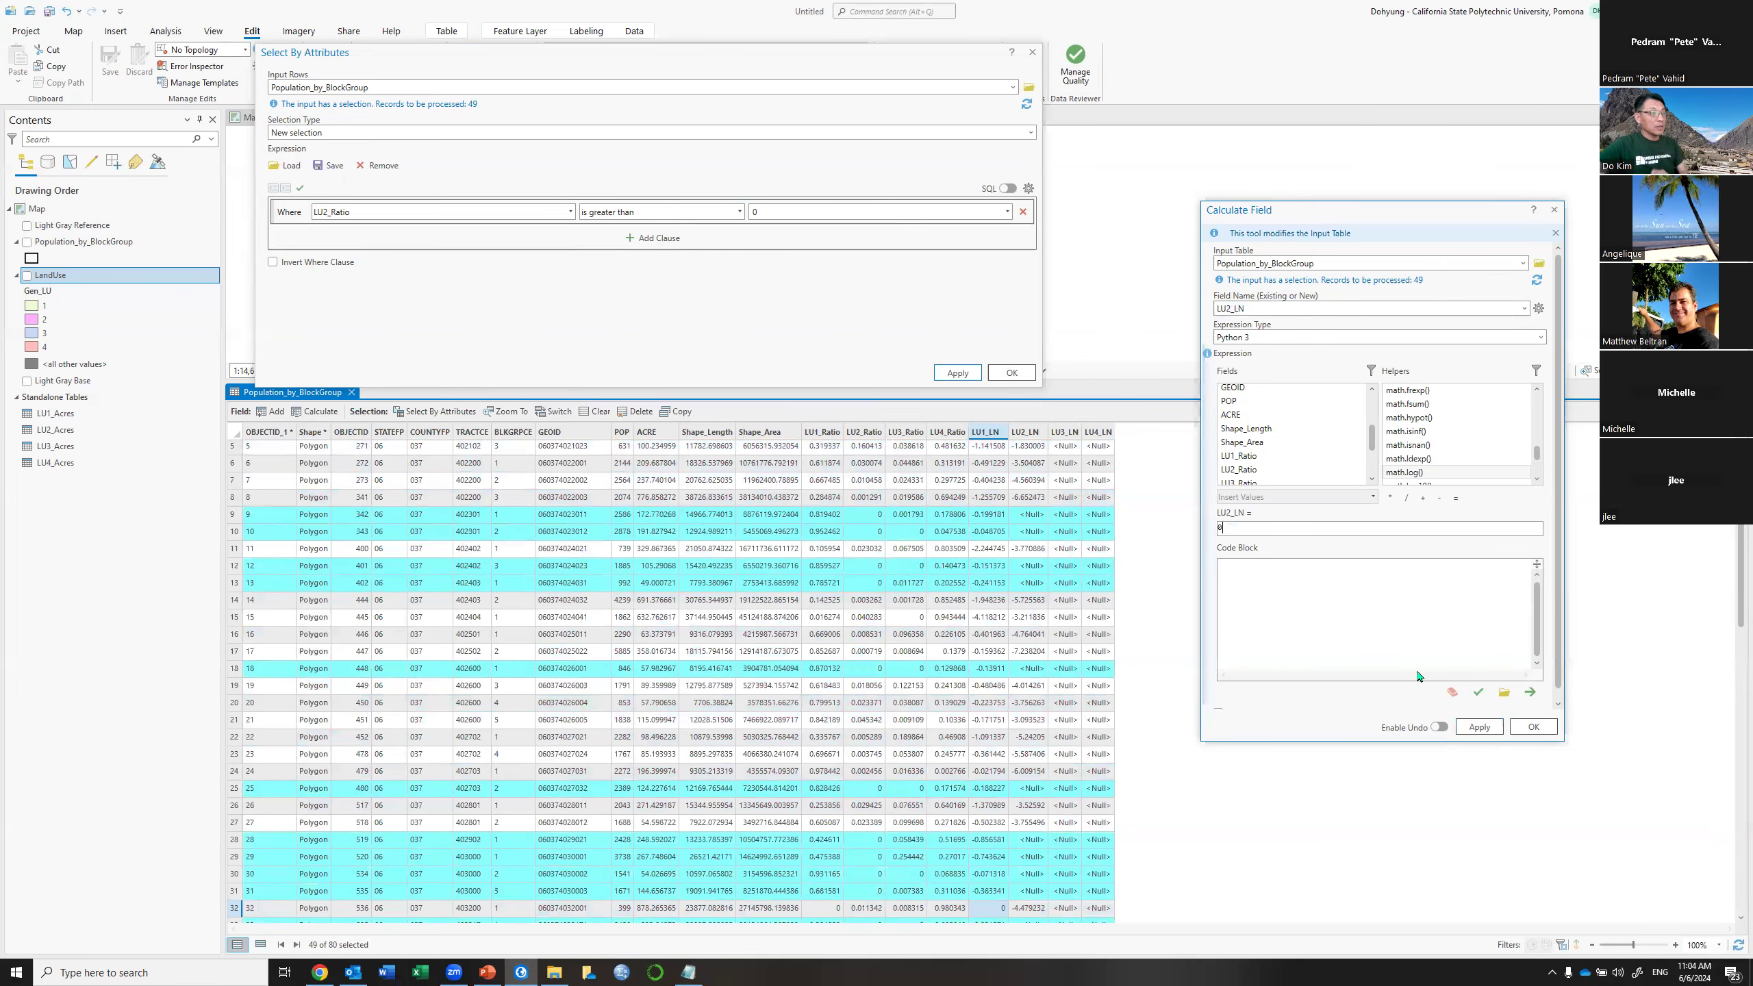
click(1489, 732)
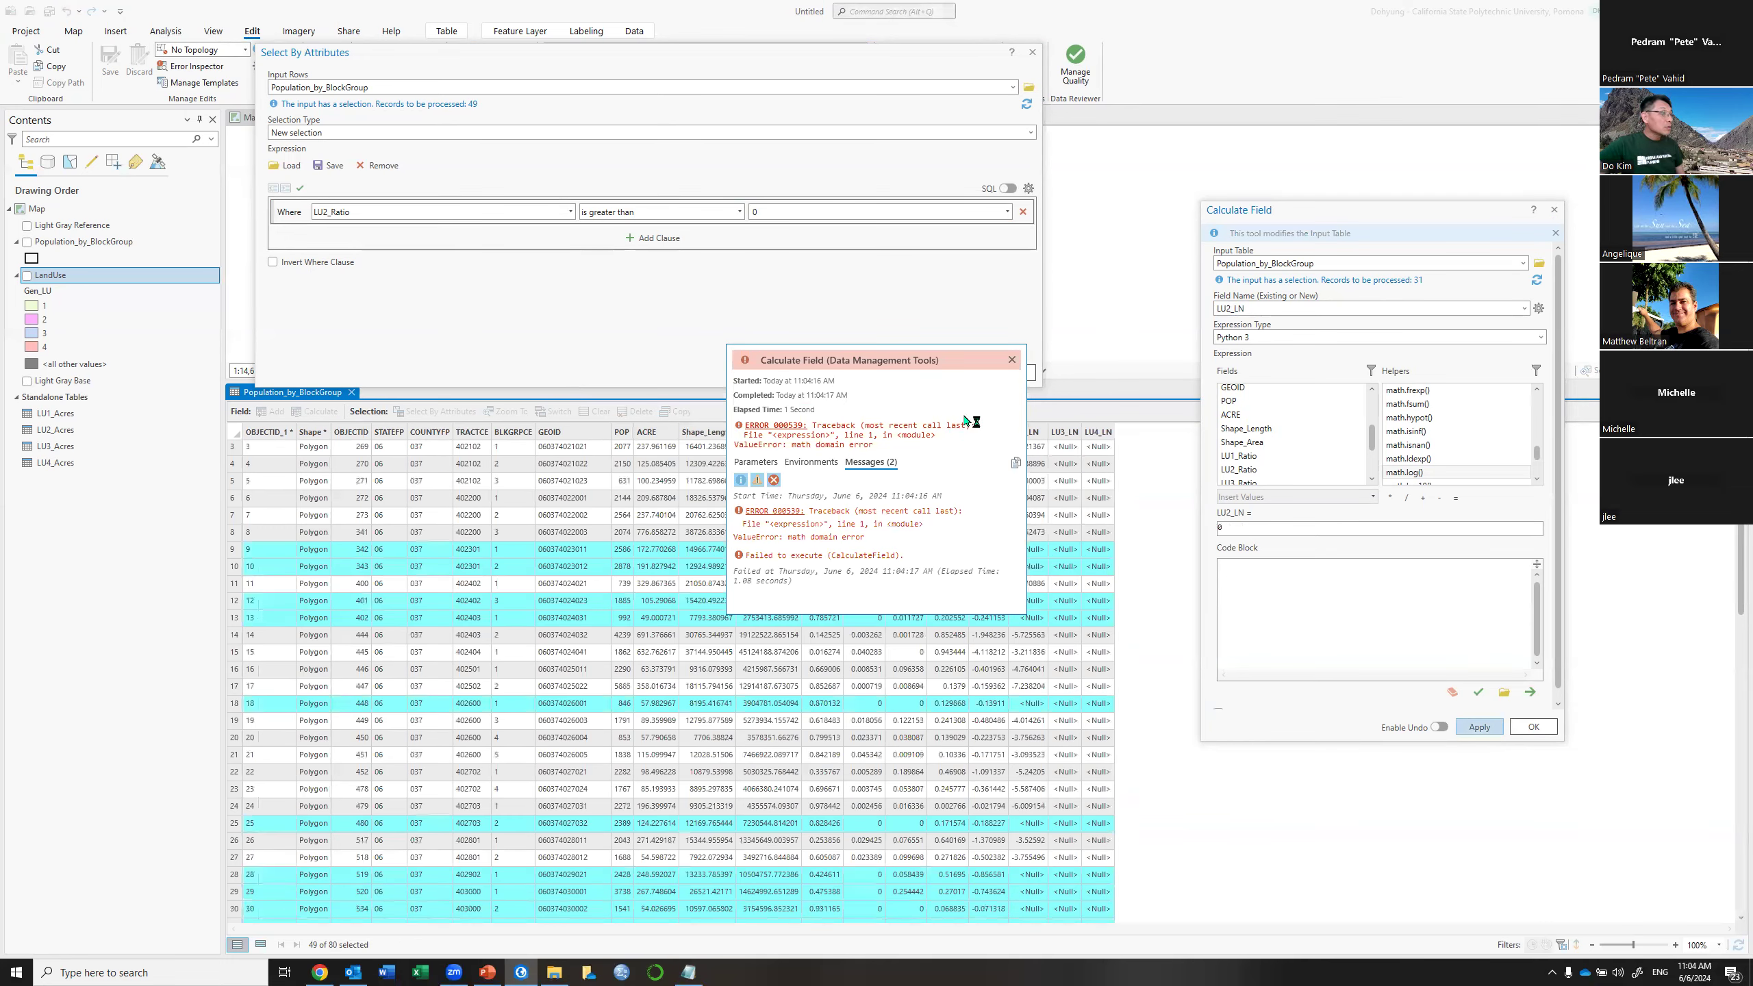
click(1013, 361)
click(1263, 531)
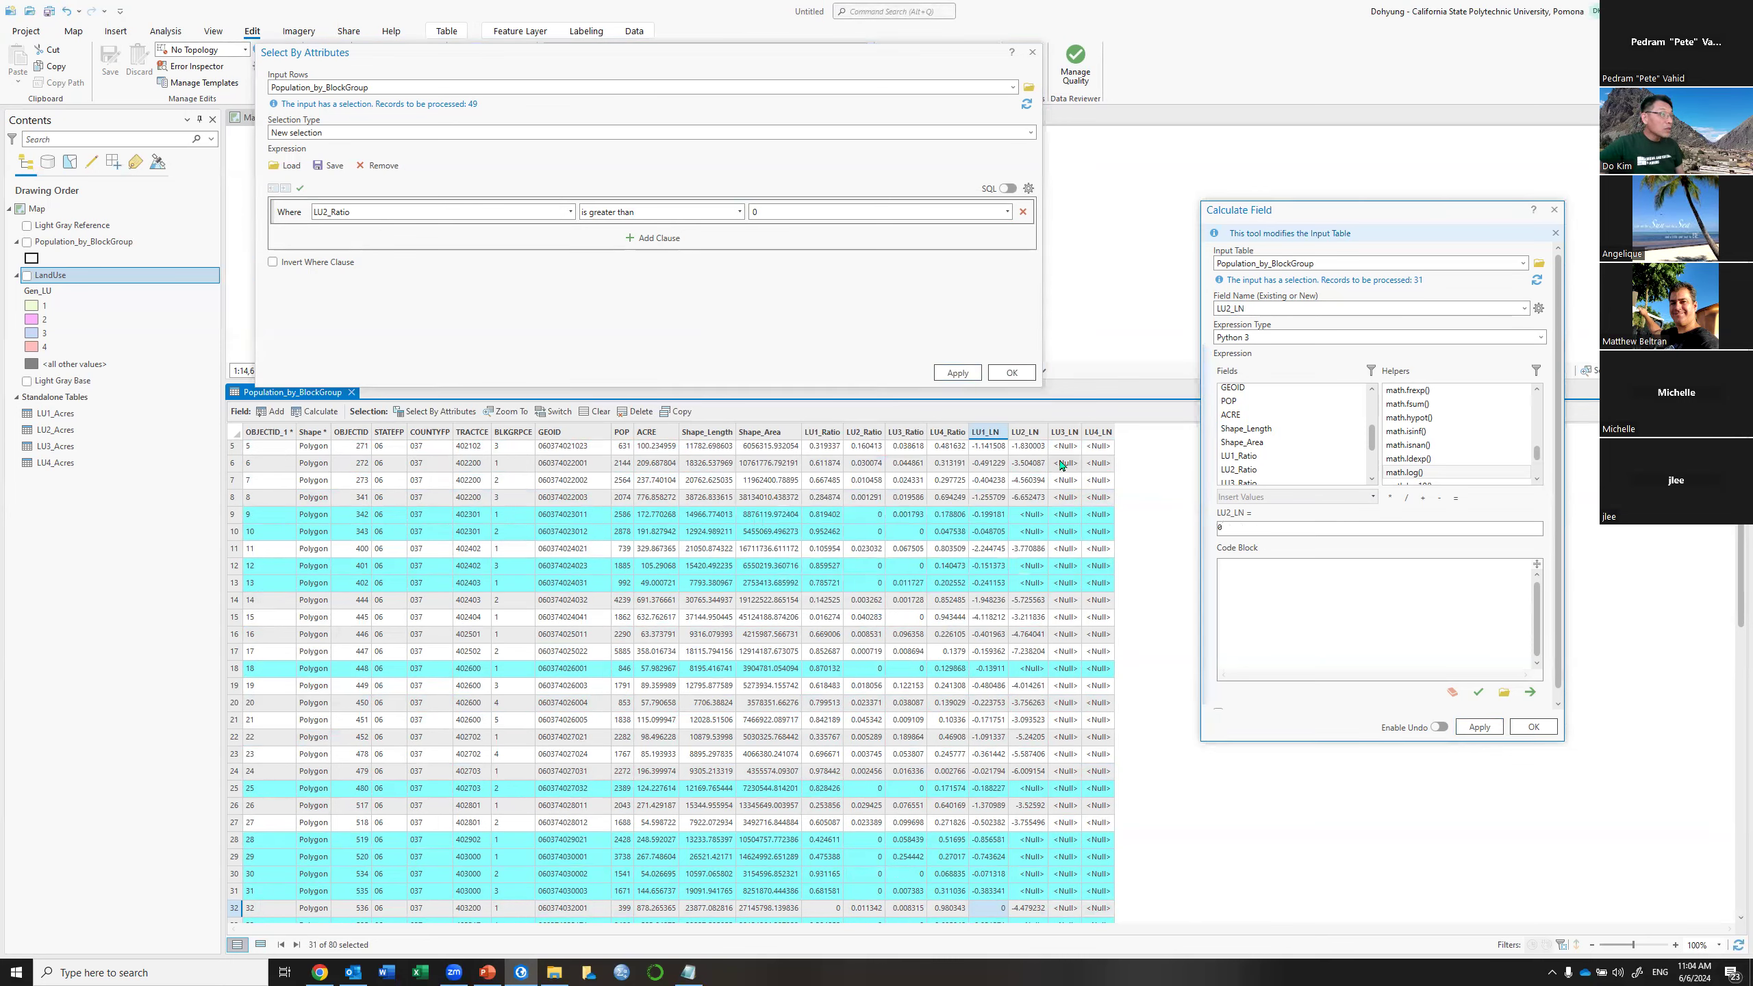
click(1481, 728)
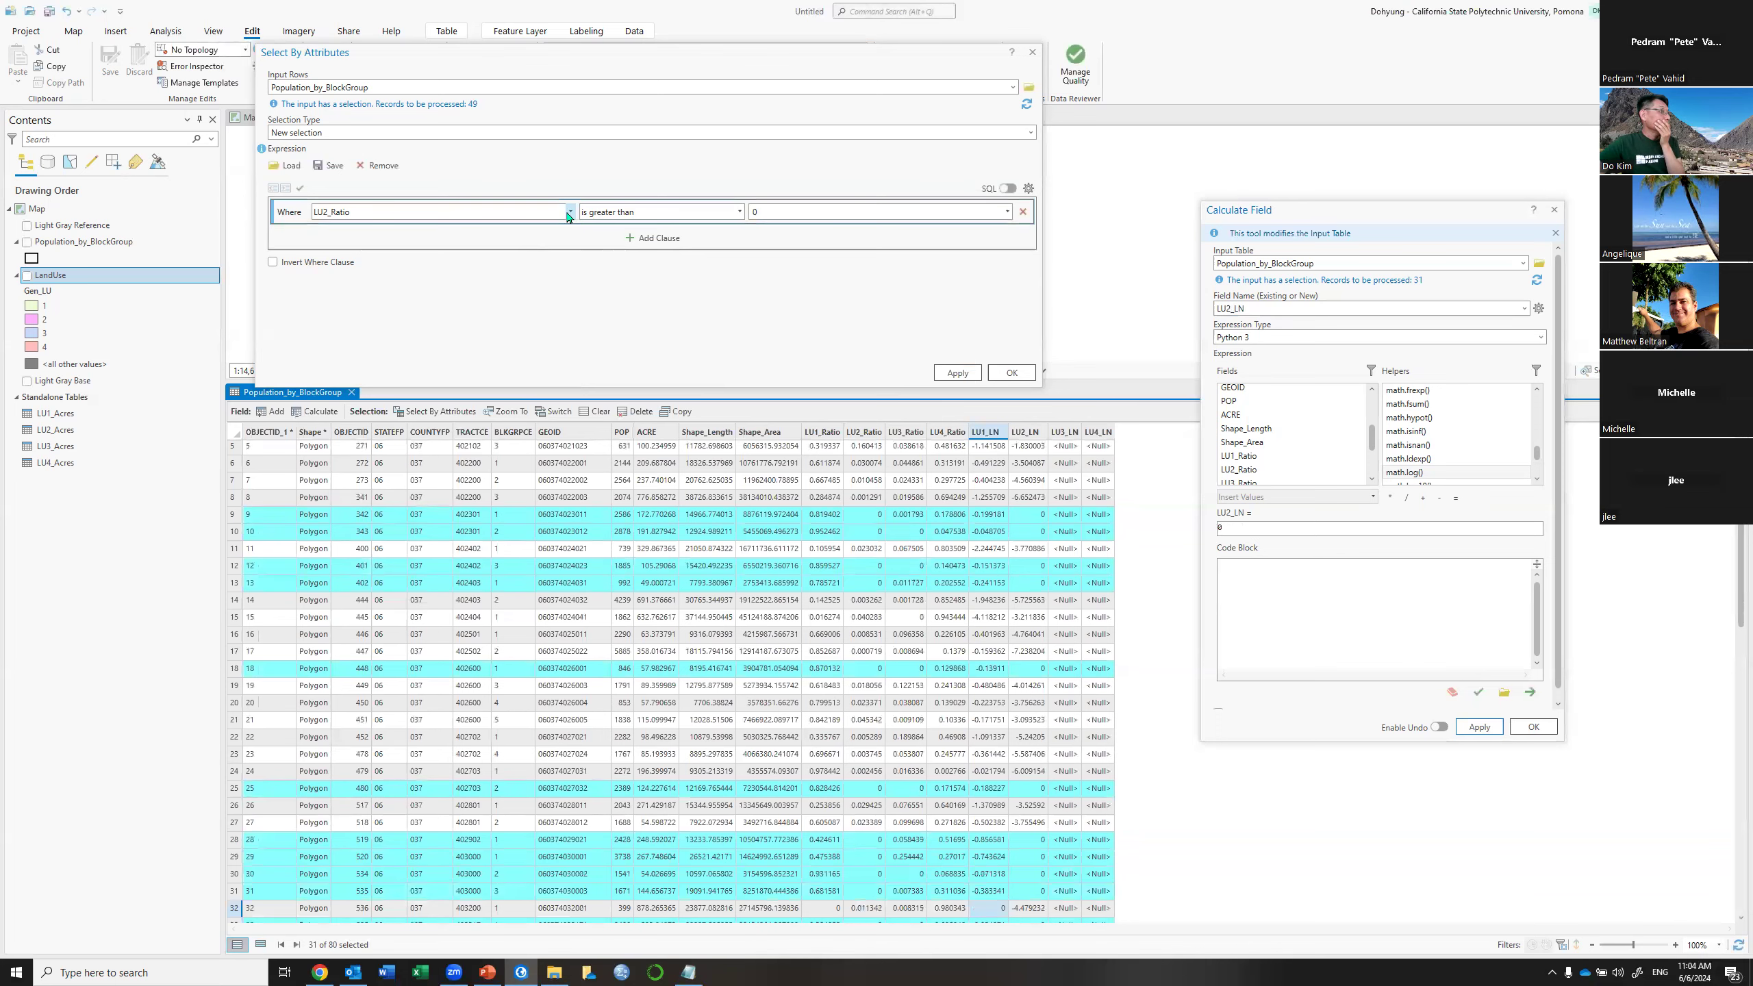
Change the query to select block groups with LU3_Ratio greater than 0
click(570, 212)
click(329, 408)
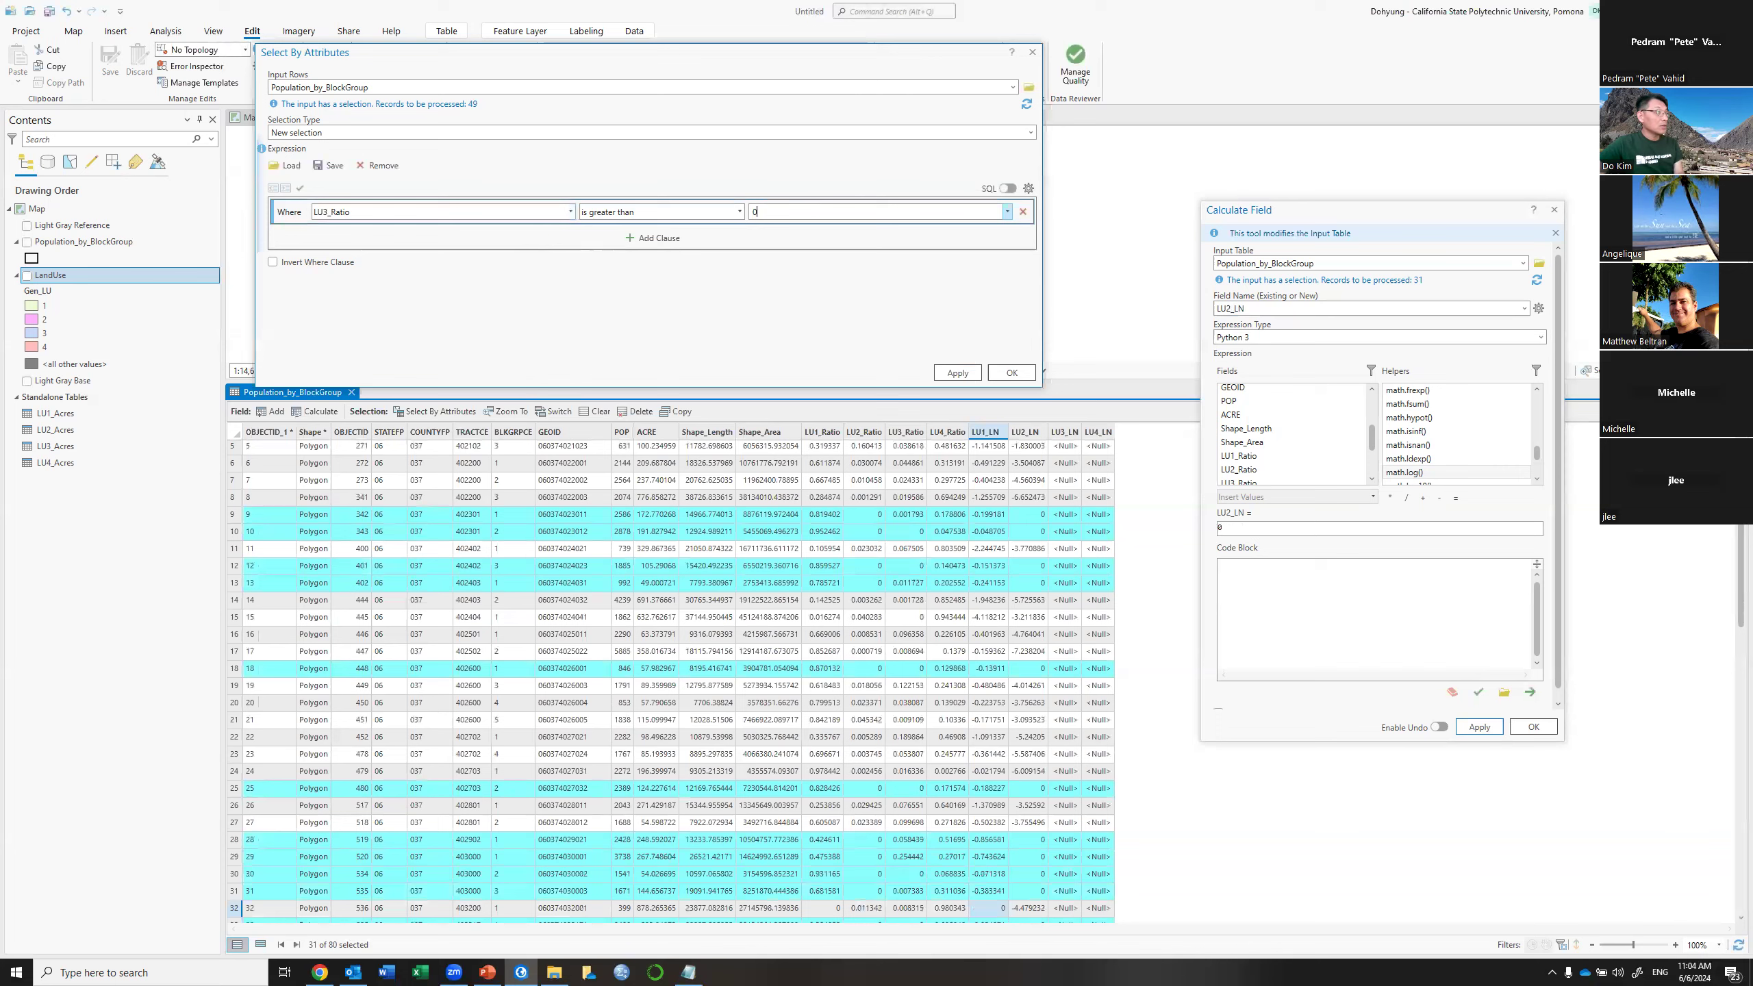
click(965, 374)
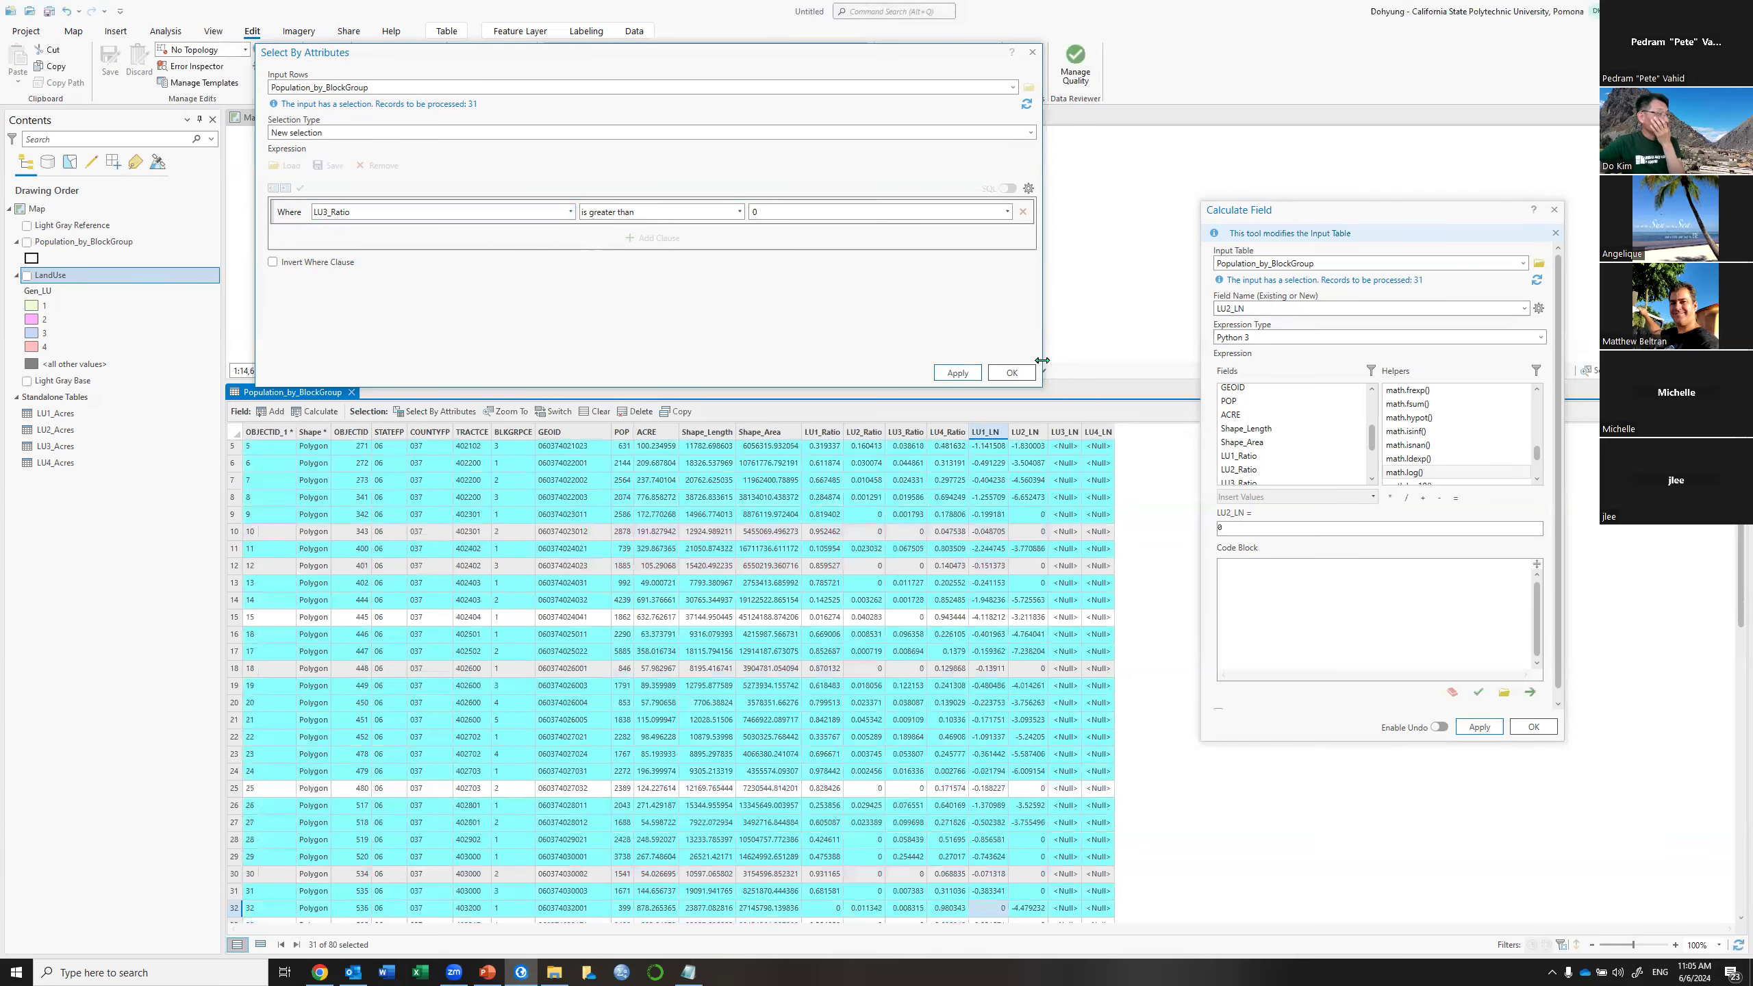
Calculate LU3_LN as math.log(!LU3_Ratio!) for the 56 selected block groups
click(1524, 309)
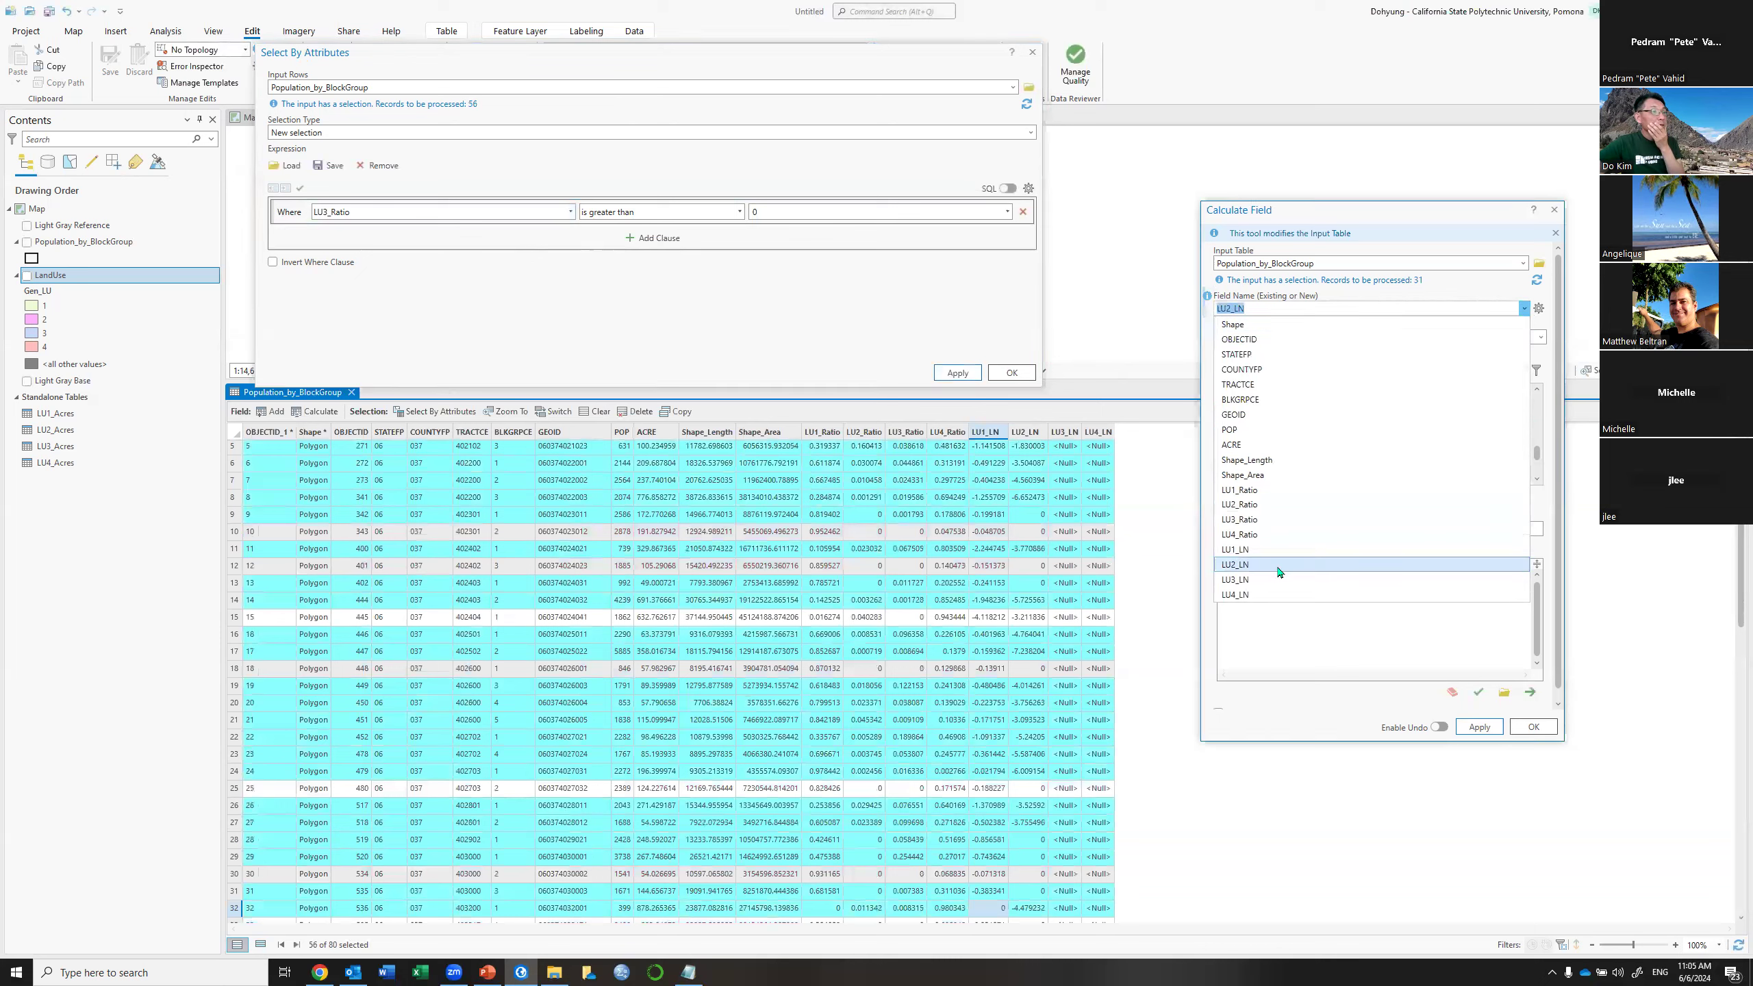
click(1253, 581)
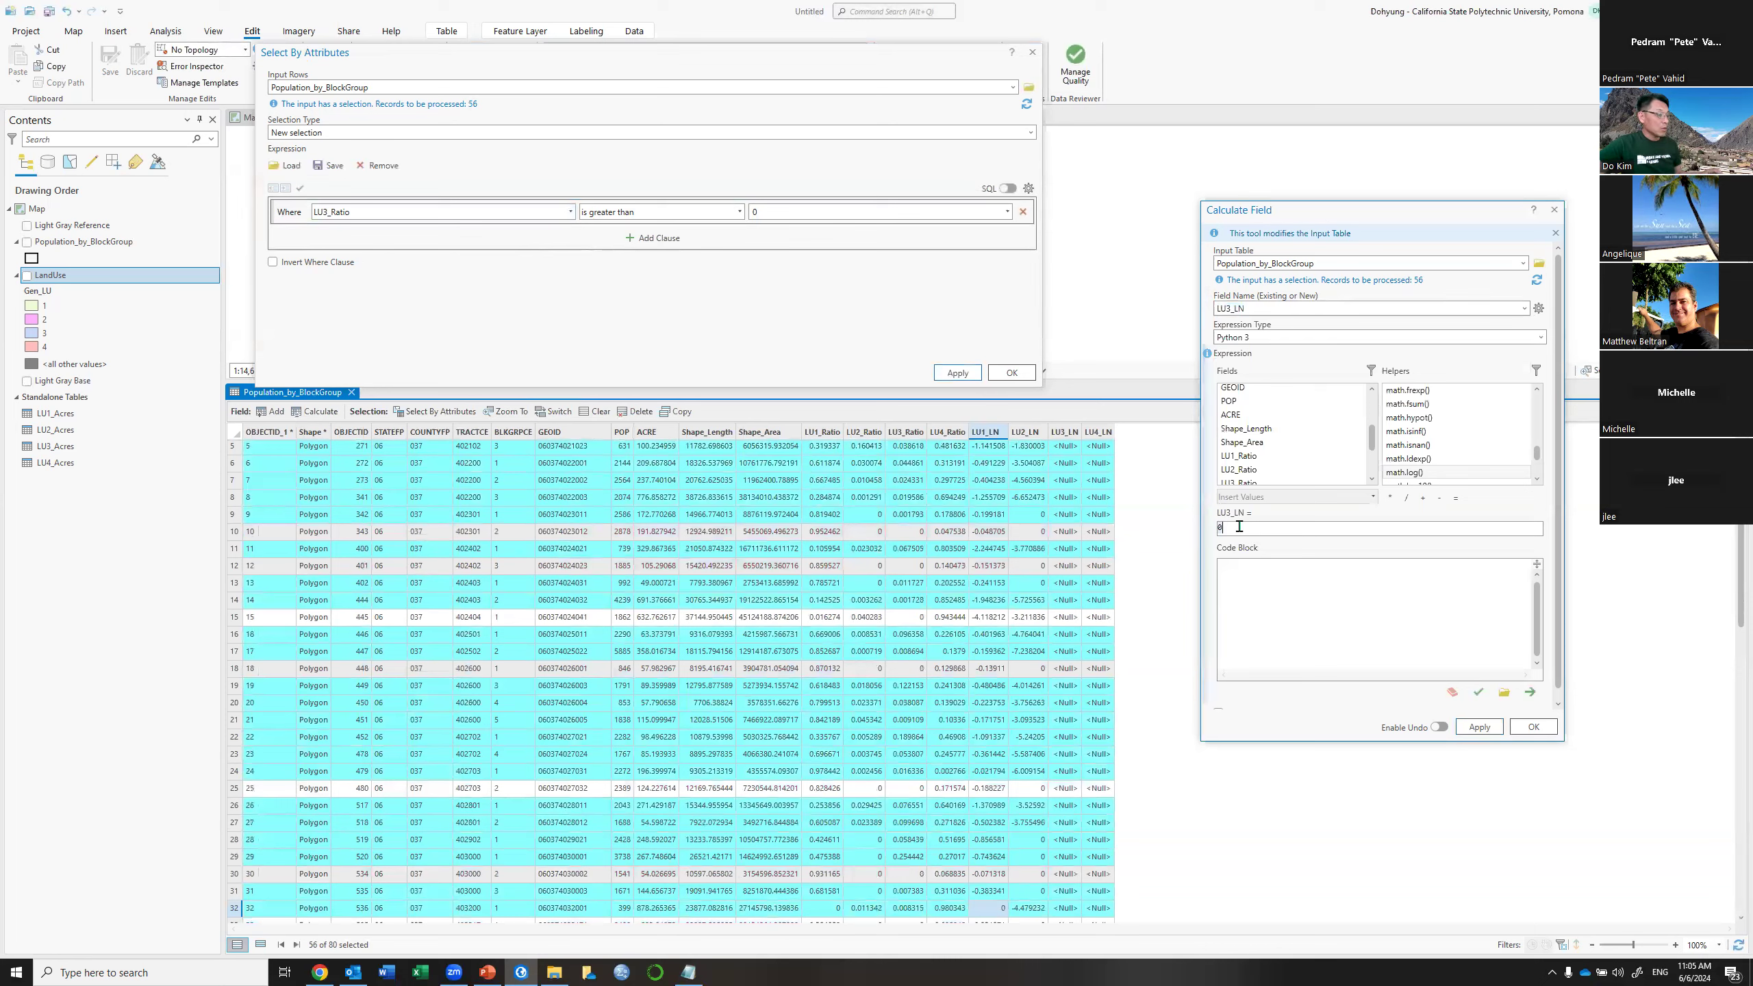
text(math.log(!LU3_Ratio!))
click(1278, 526)
key(BackSpace)
text(3)
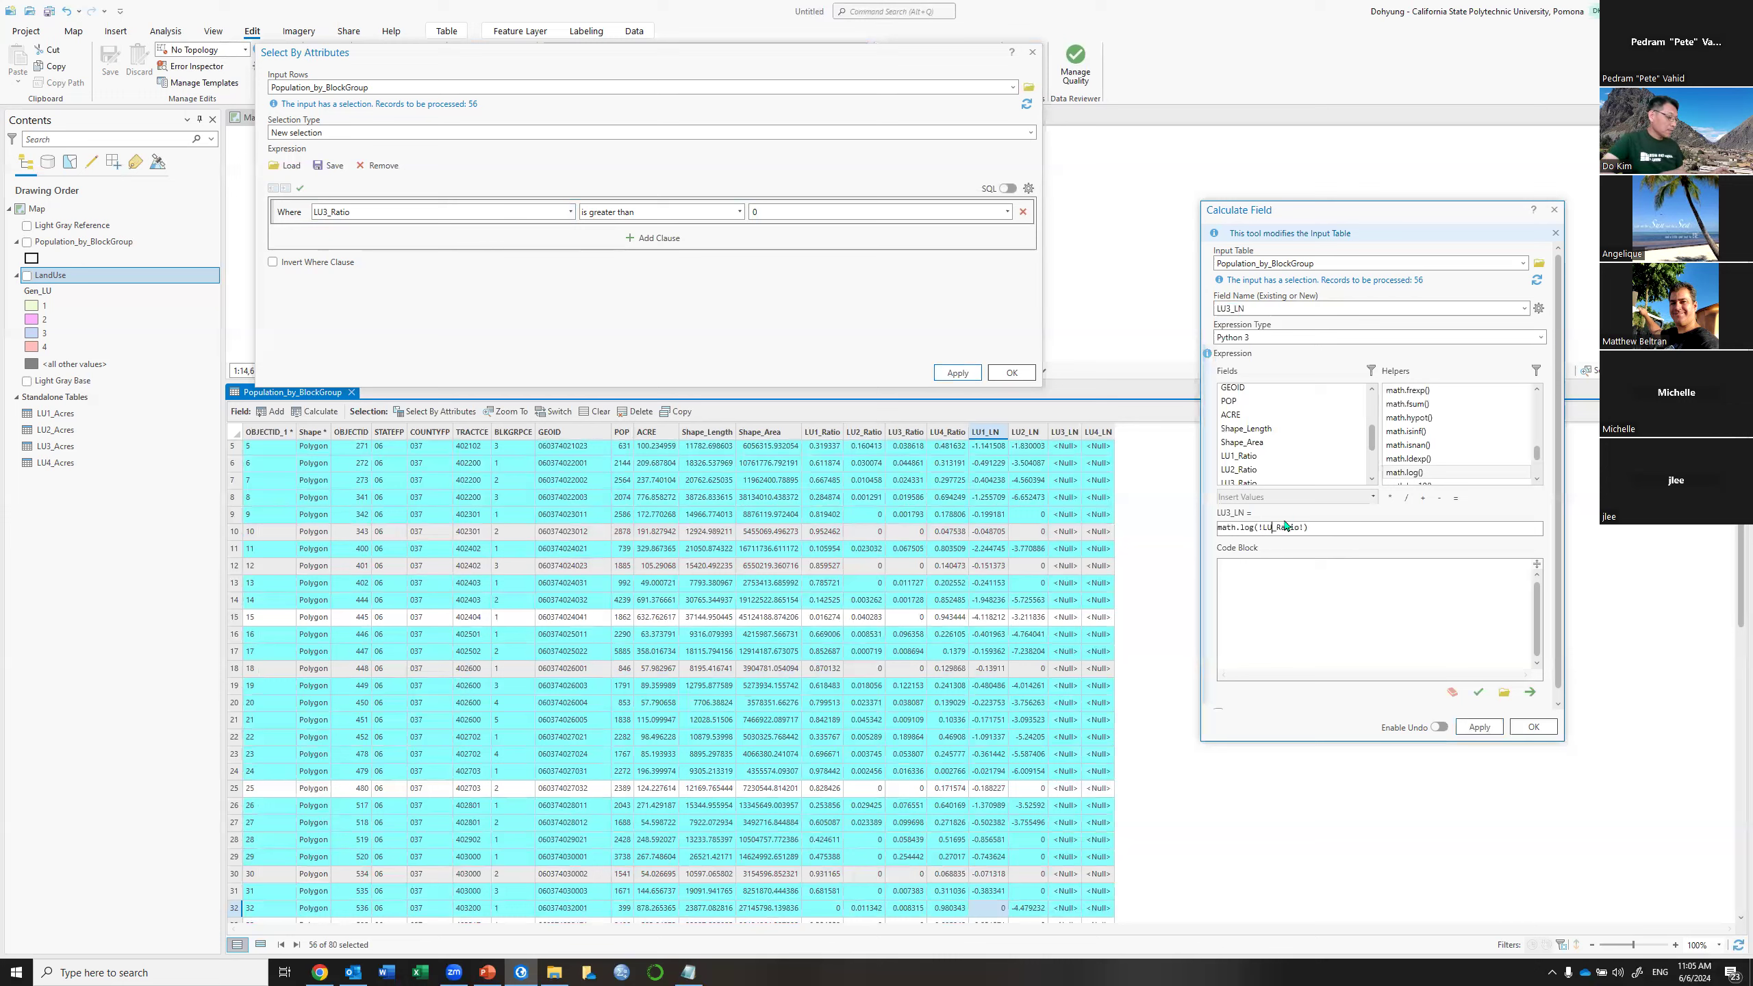
click(1478, 728)
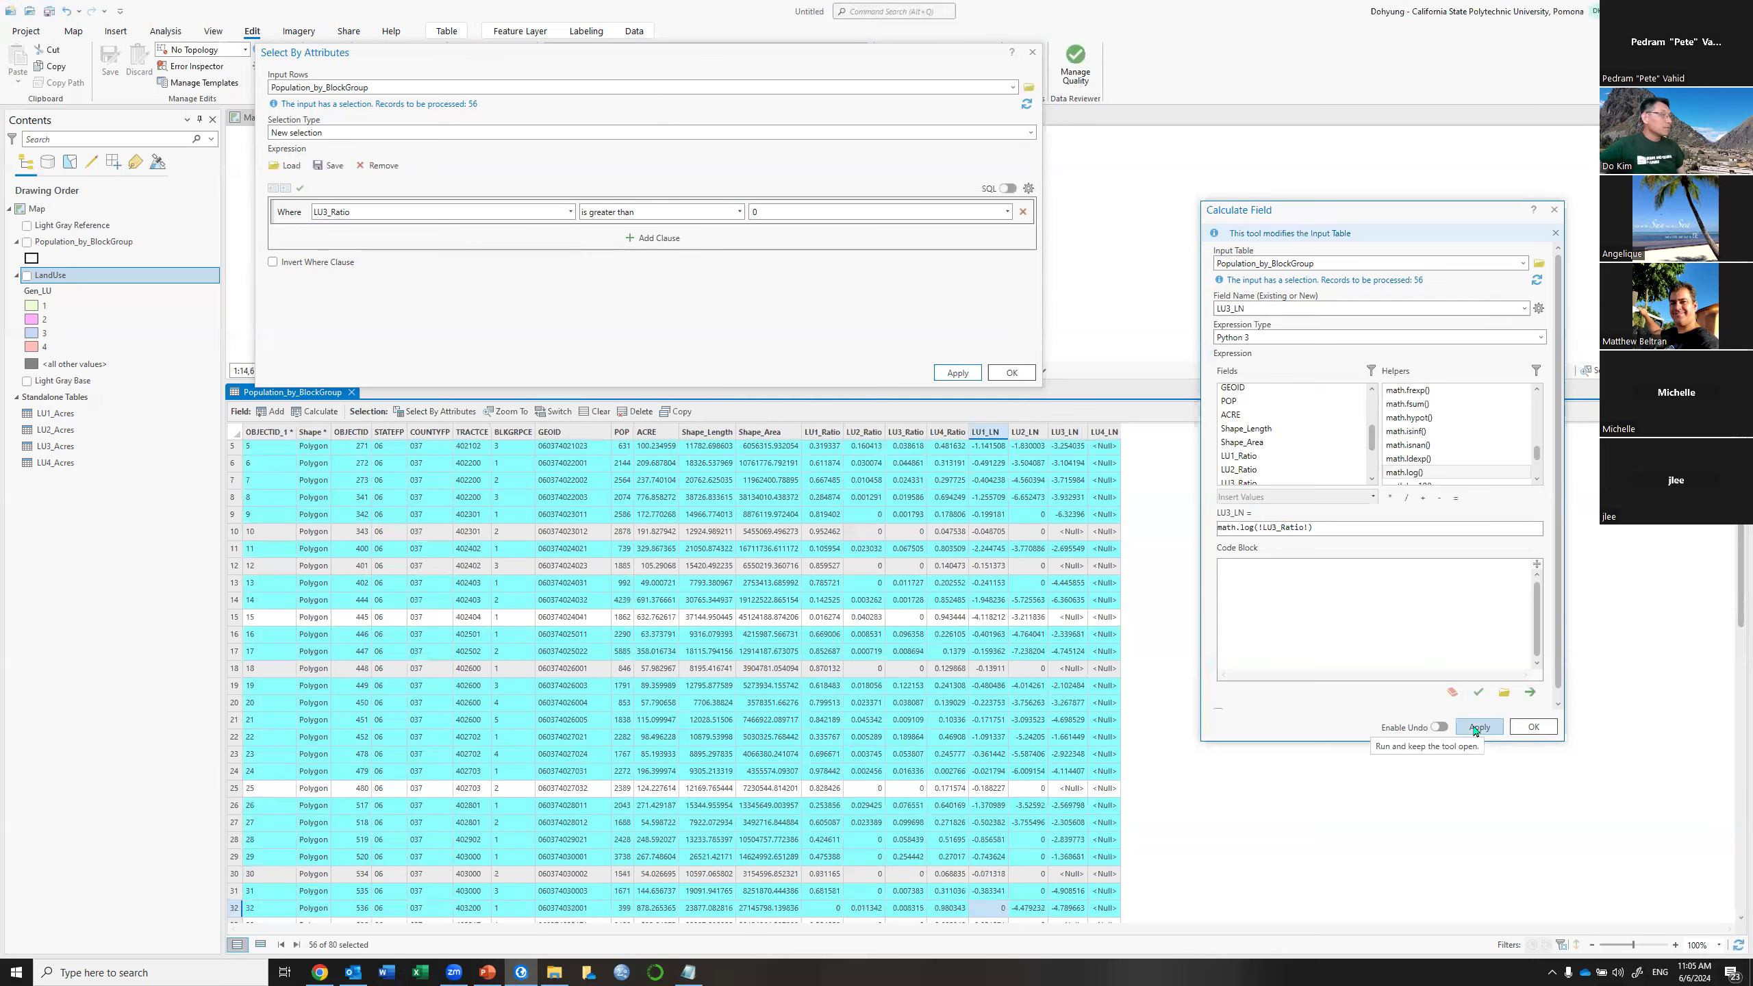
Switch to the 24 zero-ratio block groups and set their LU3_LN to 0
click(554, 411)
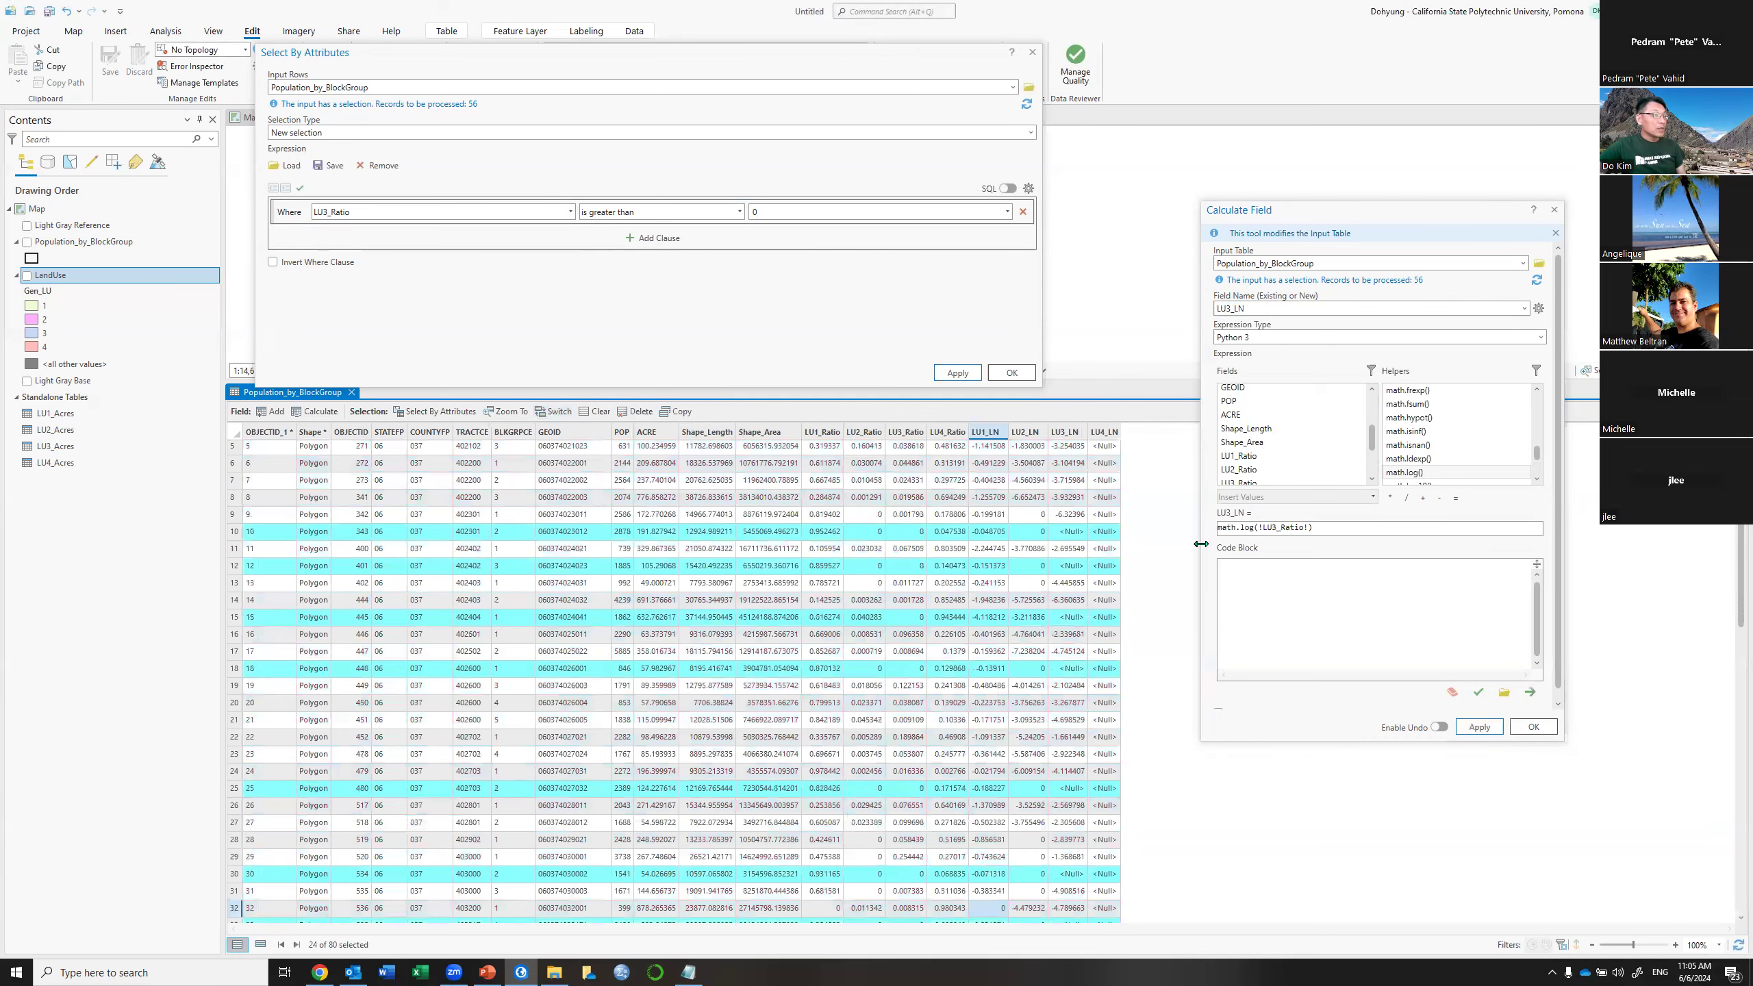
drag(1347, 523, 1121, 531)
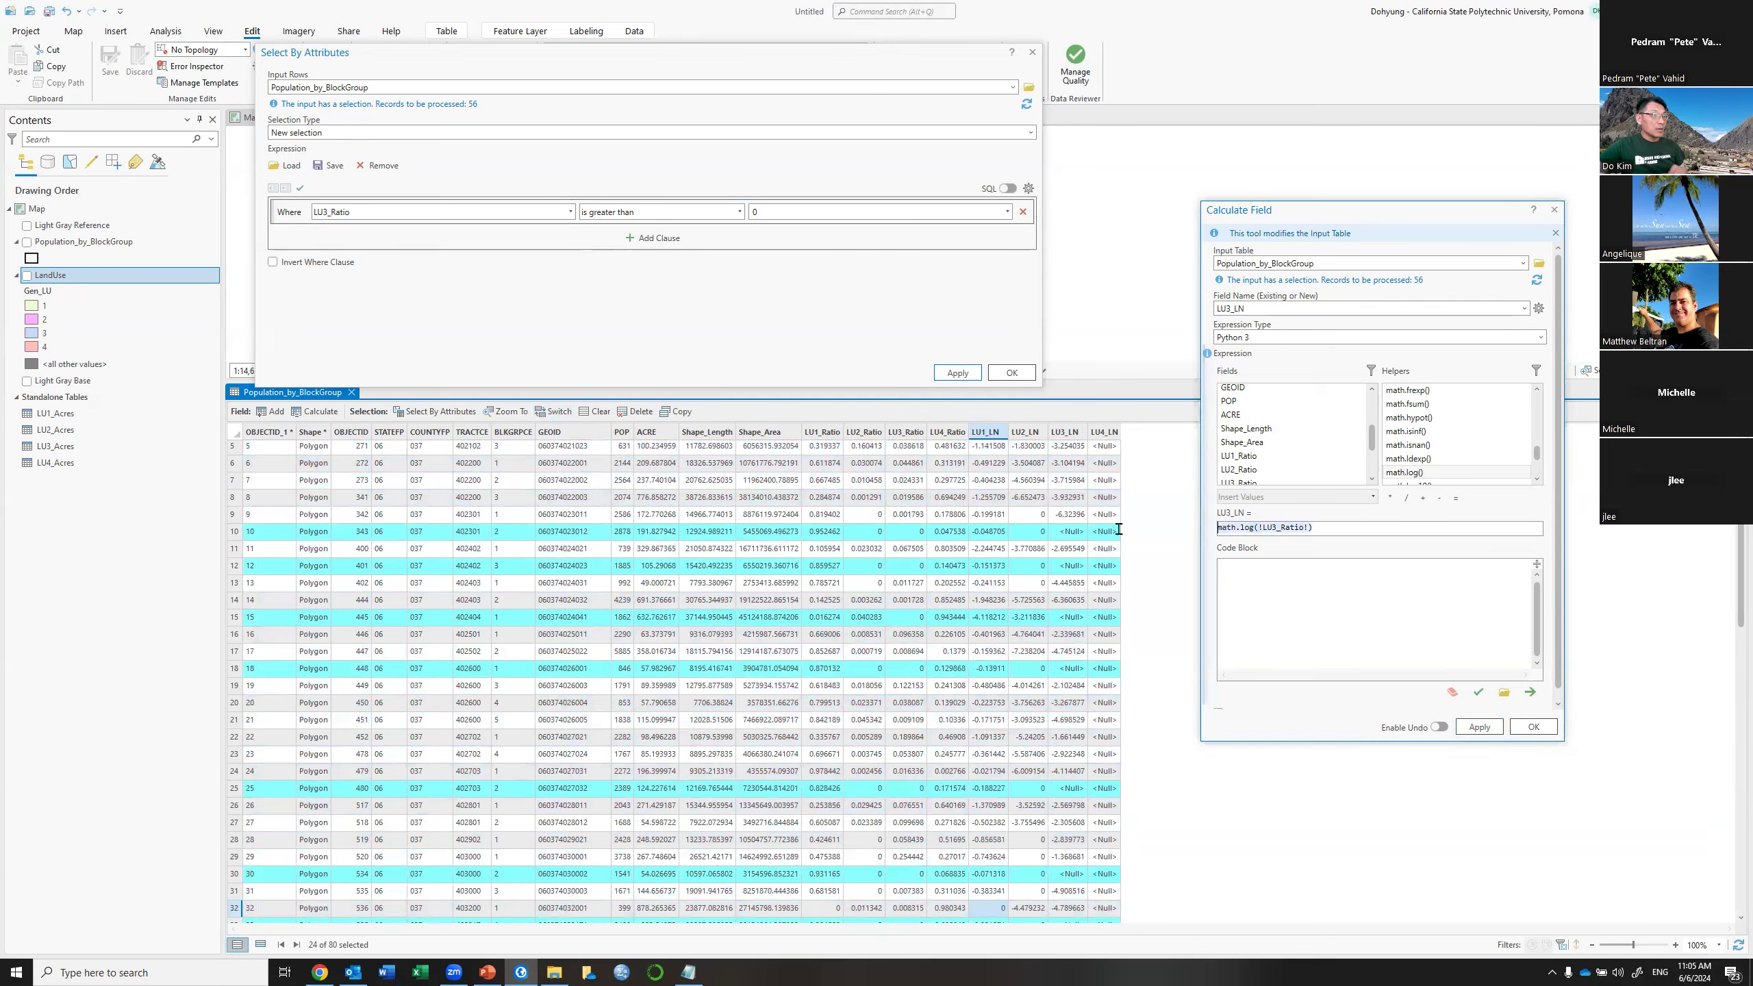
text(0)
click(1478, 726)
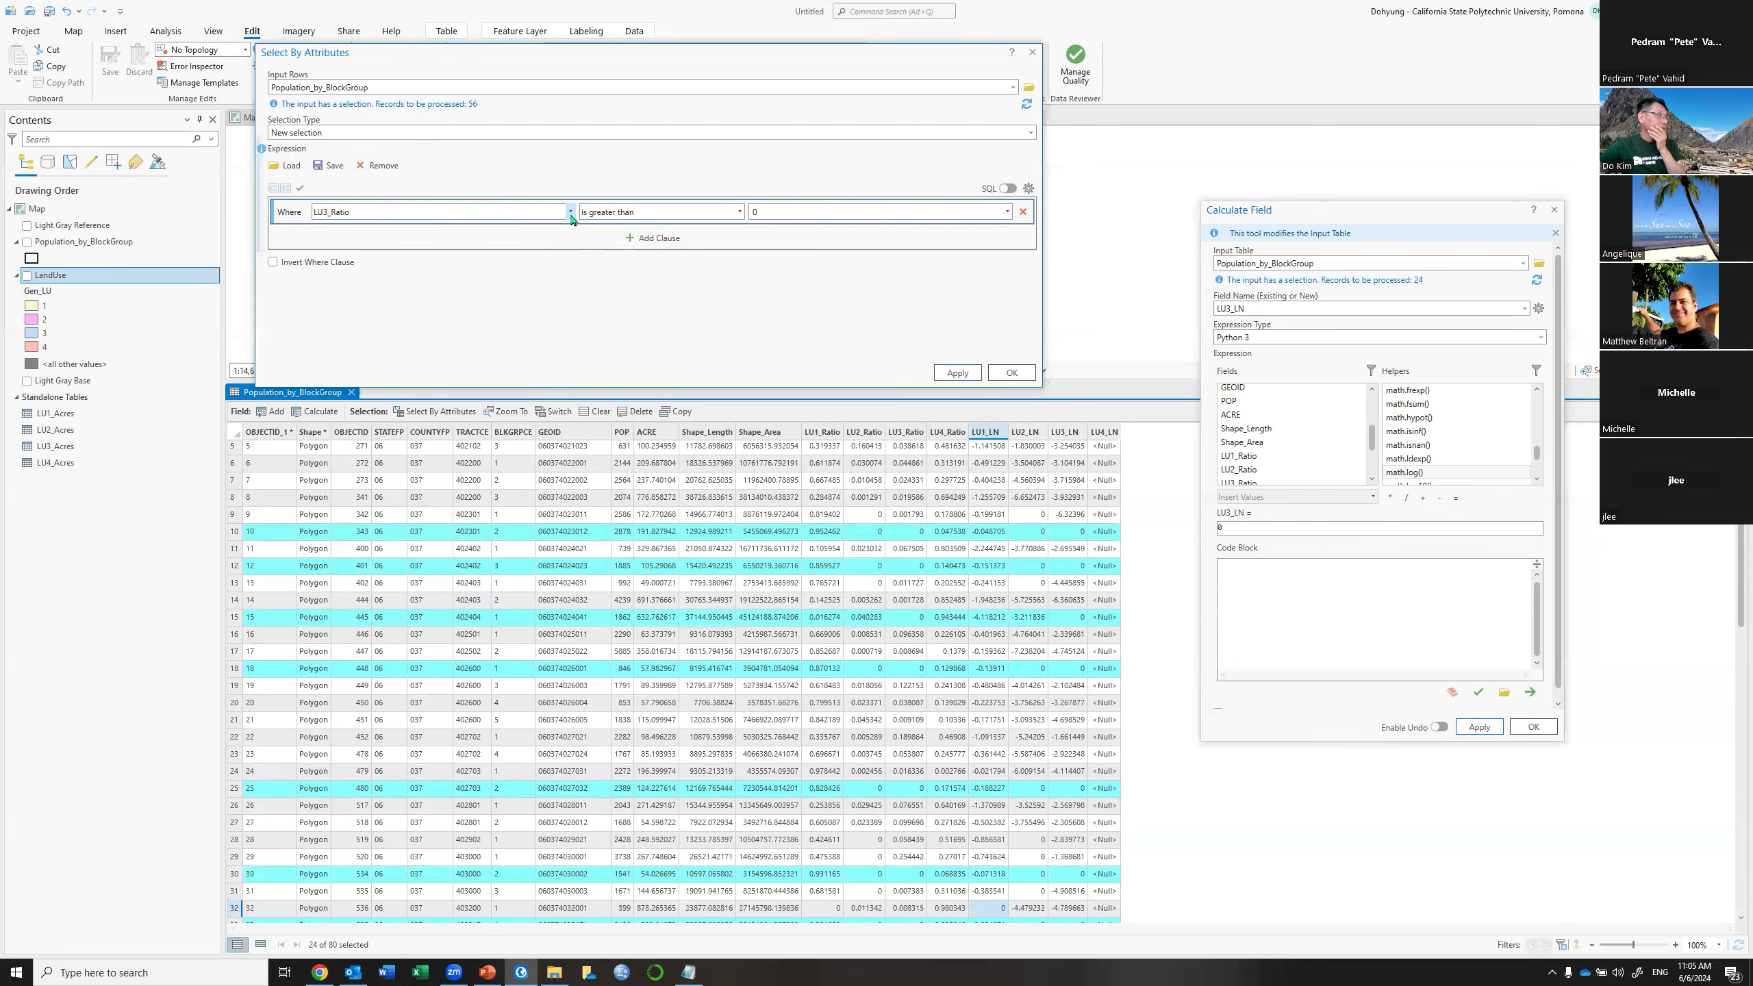
Select the block groups where LU4_Ratio > 0
click(570, 213)
click(345, 419)
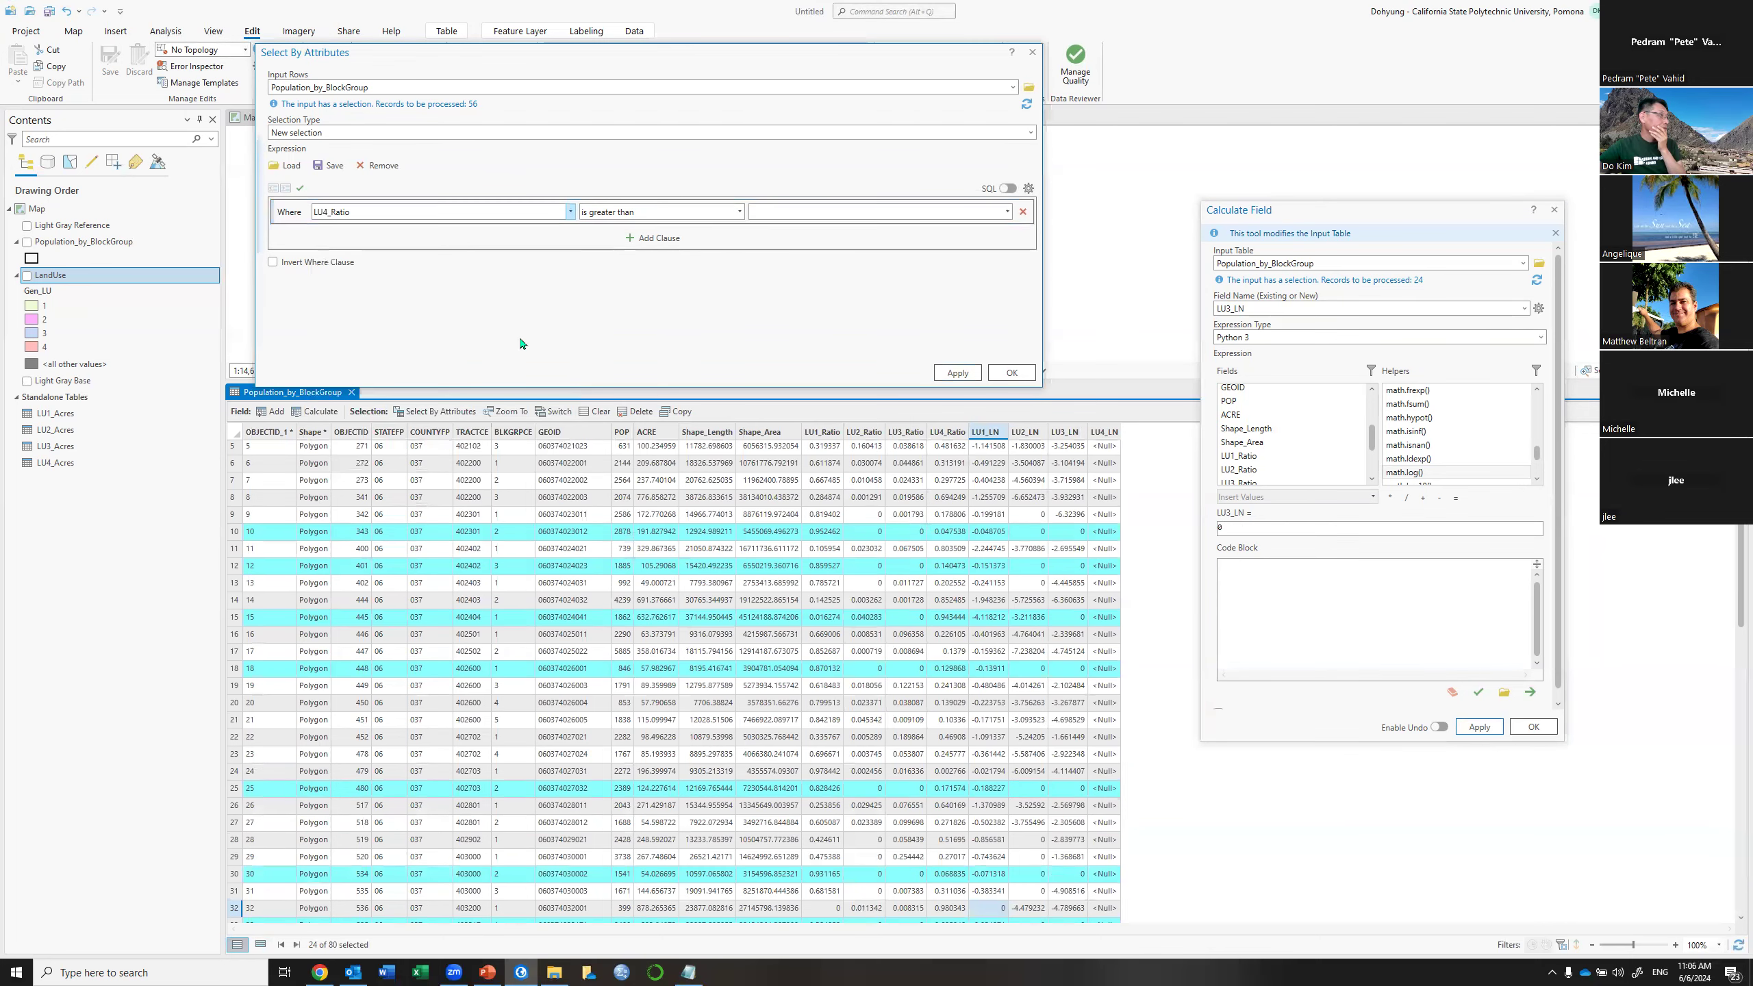
click(766, 209)
text(0)
click(963, 373)
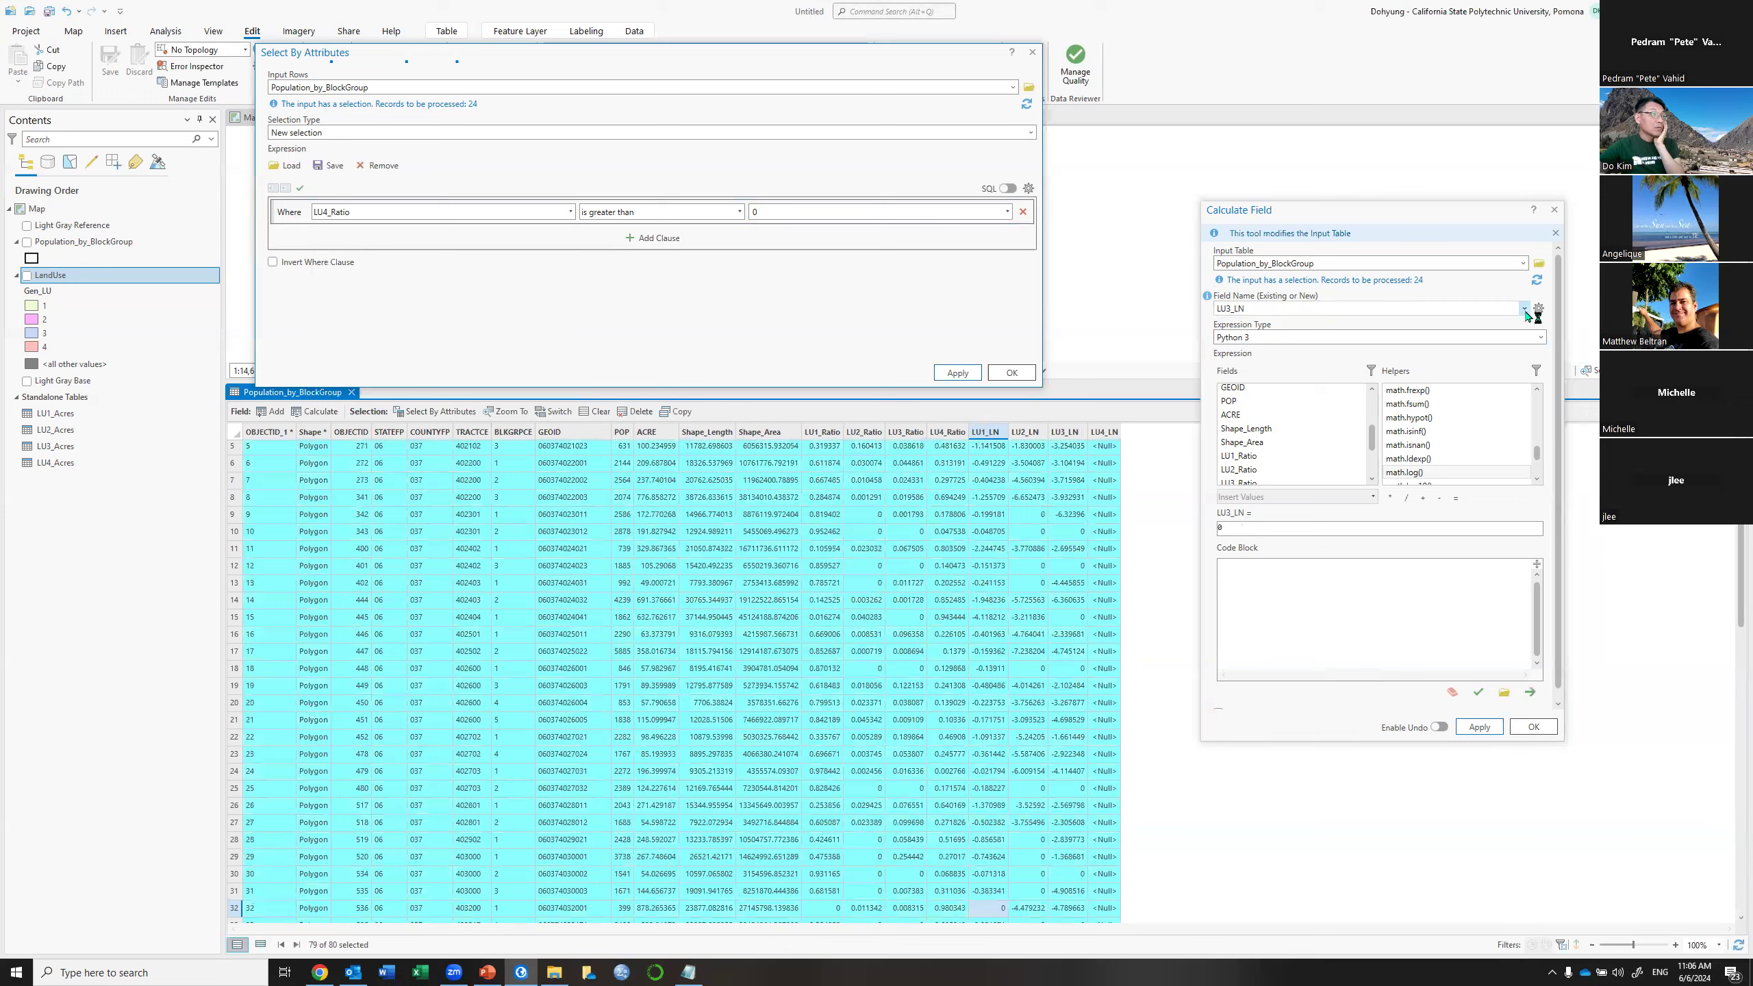
Calculate LU4_LN as math.log(!LU4_Ratio!) for the 79 selected block groups
click(1524, 309)
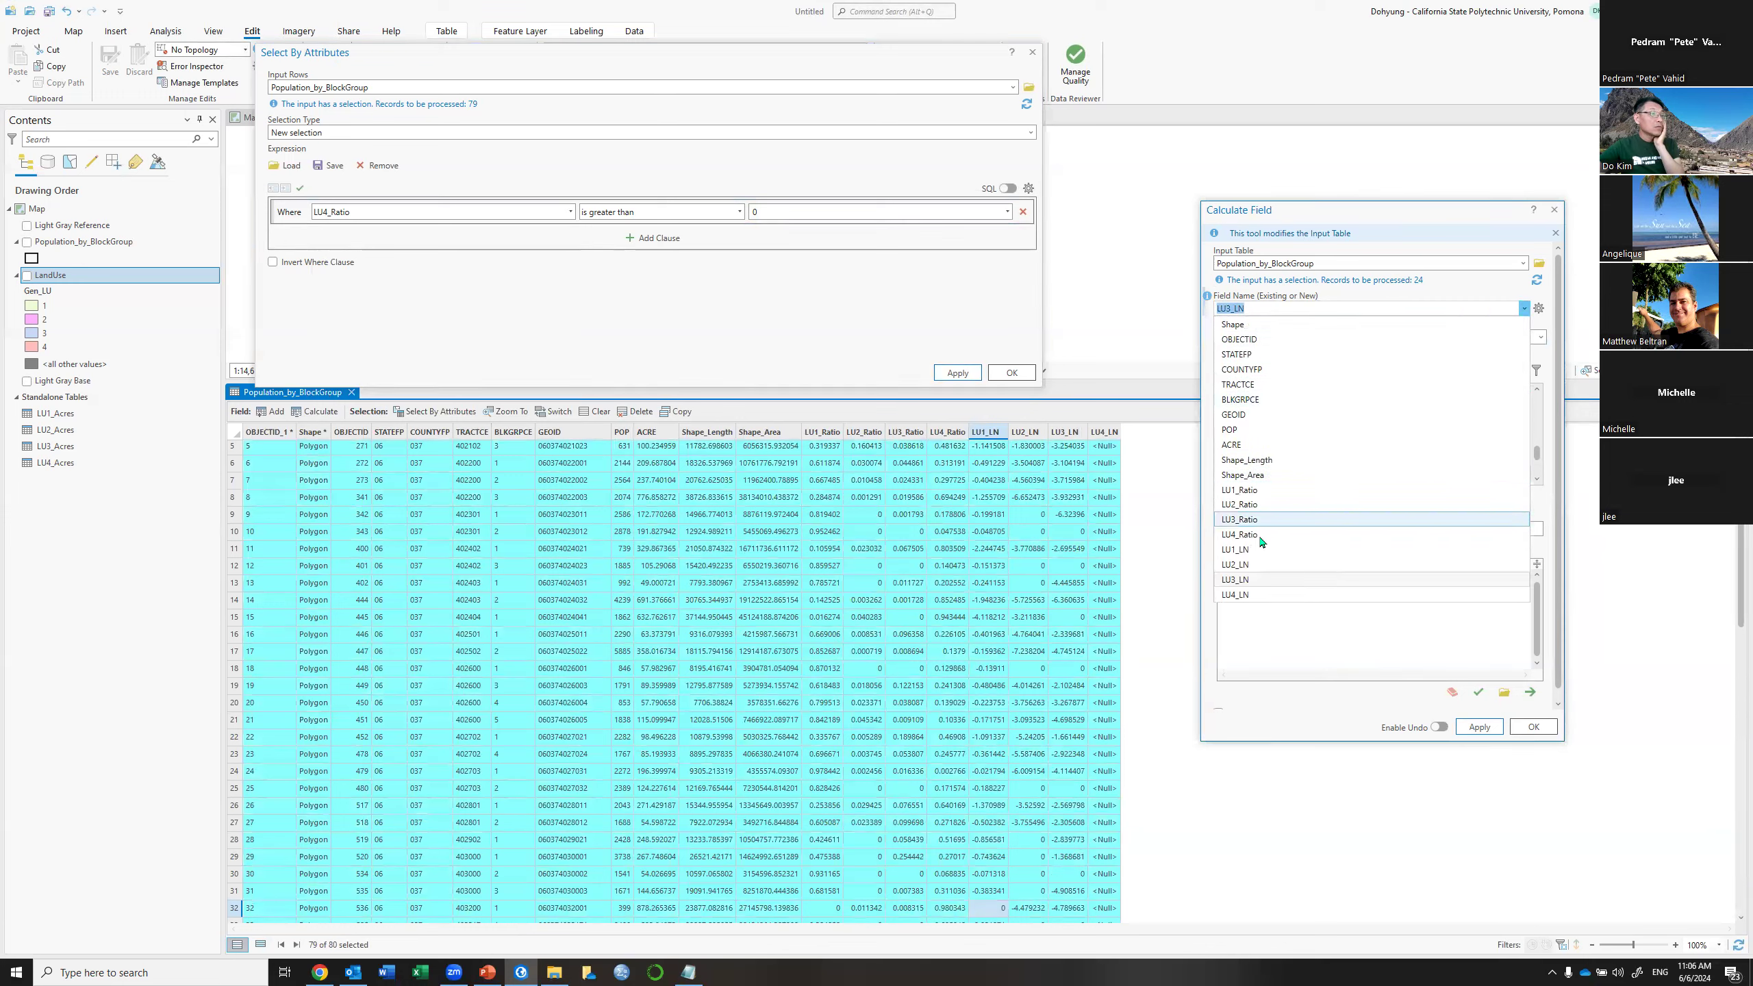
click(1243, 595)
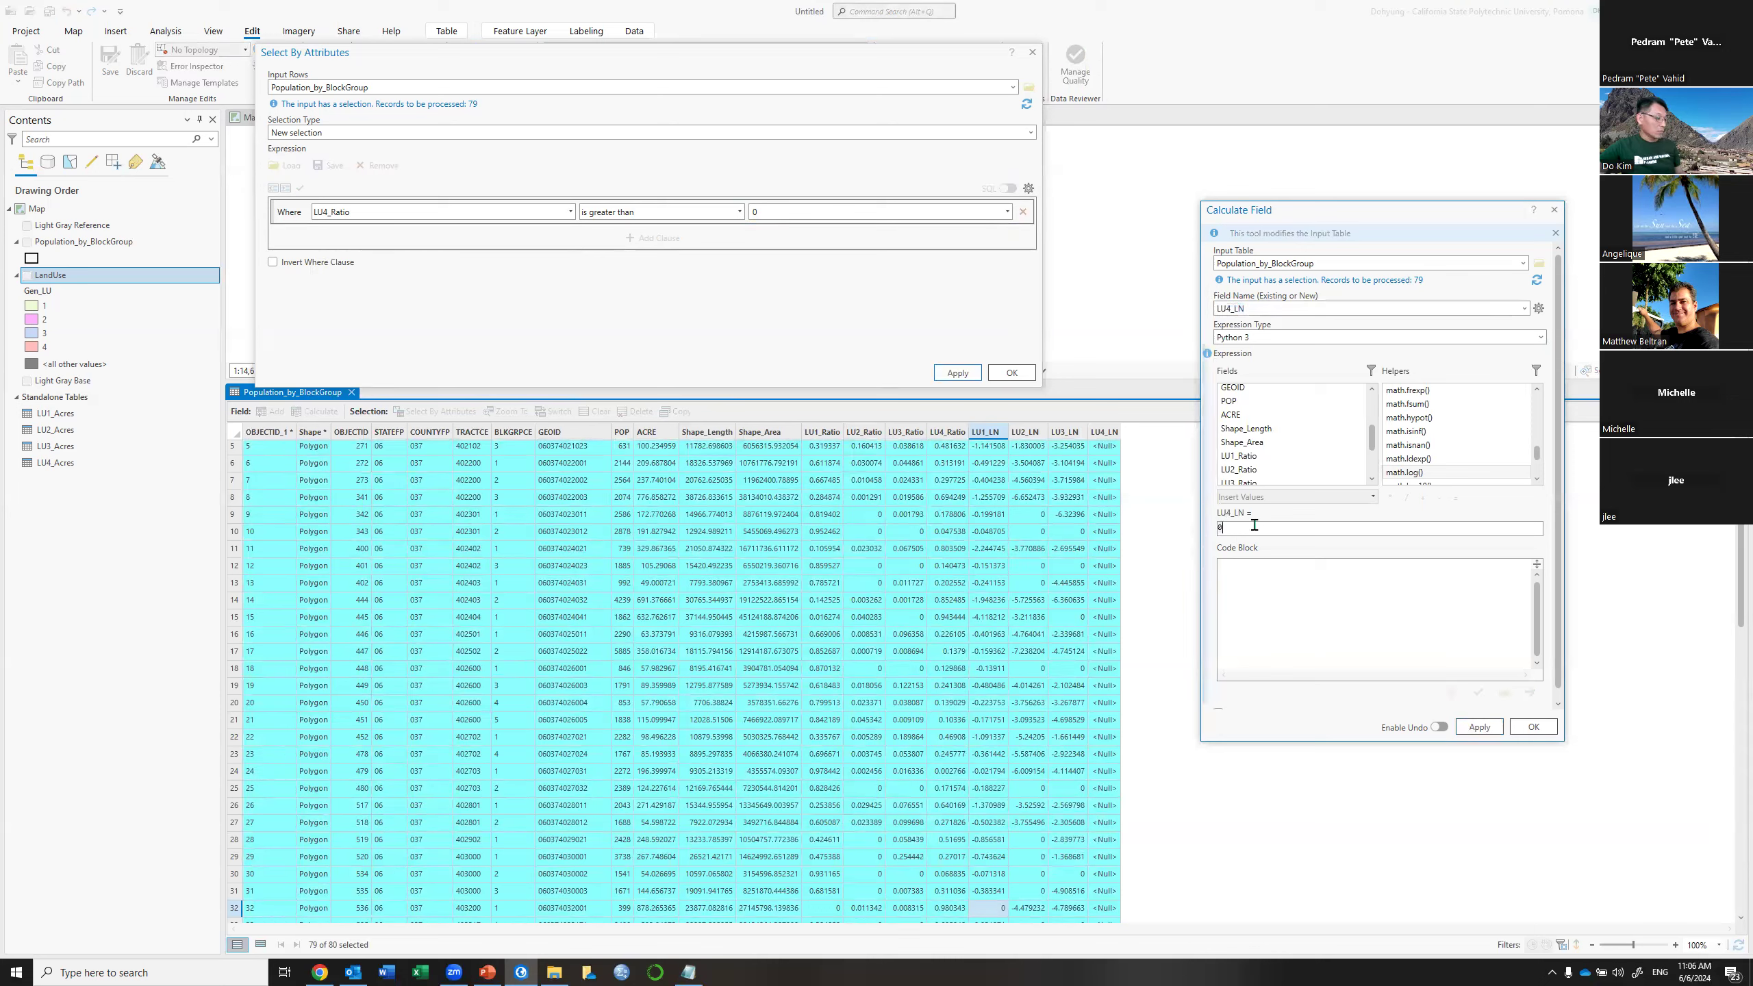
text(math.log(!LU1_Ratio!))
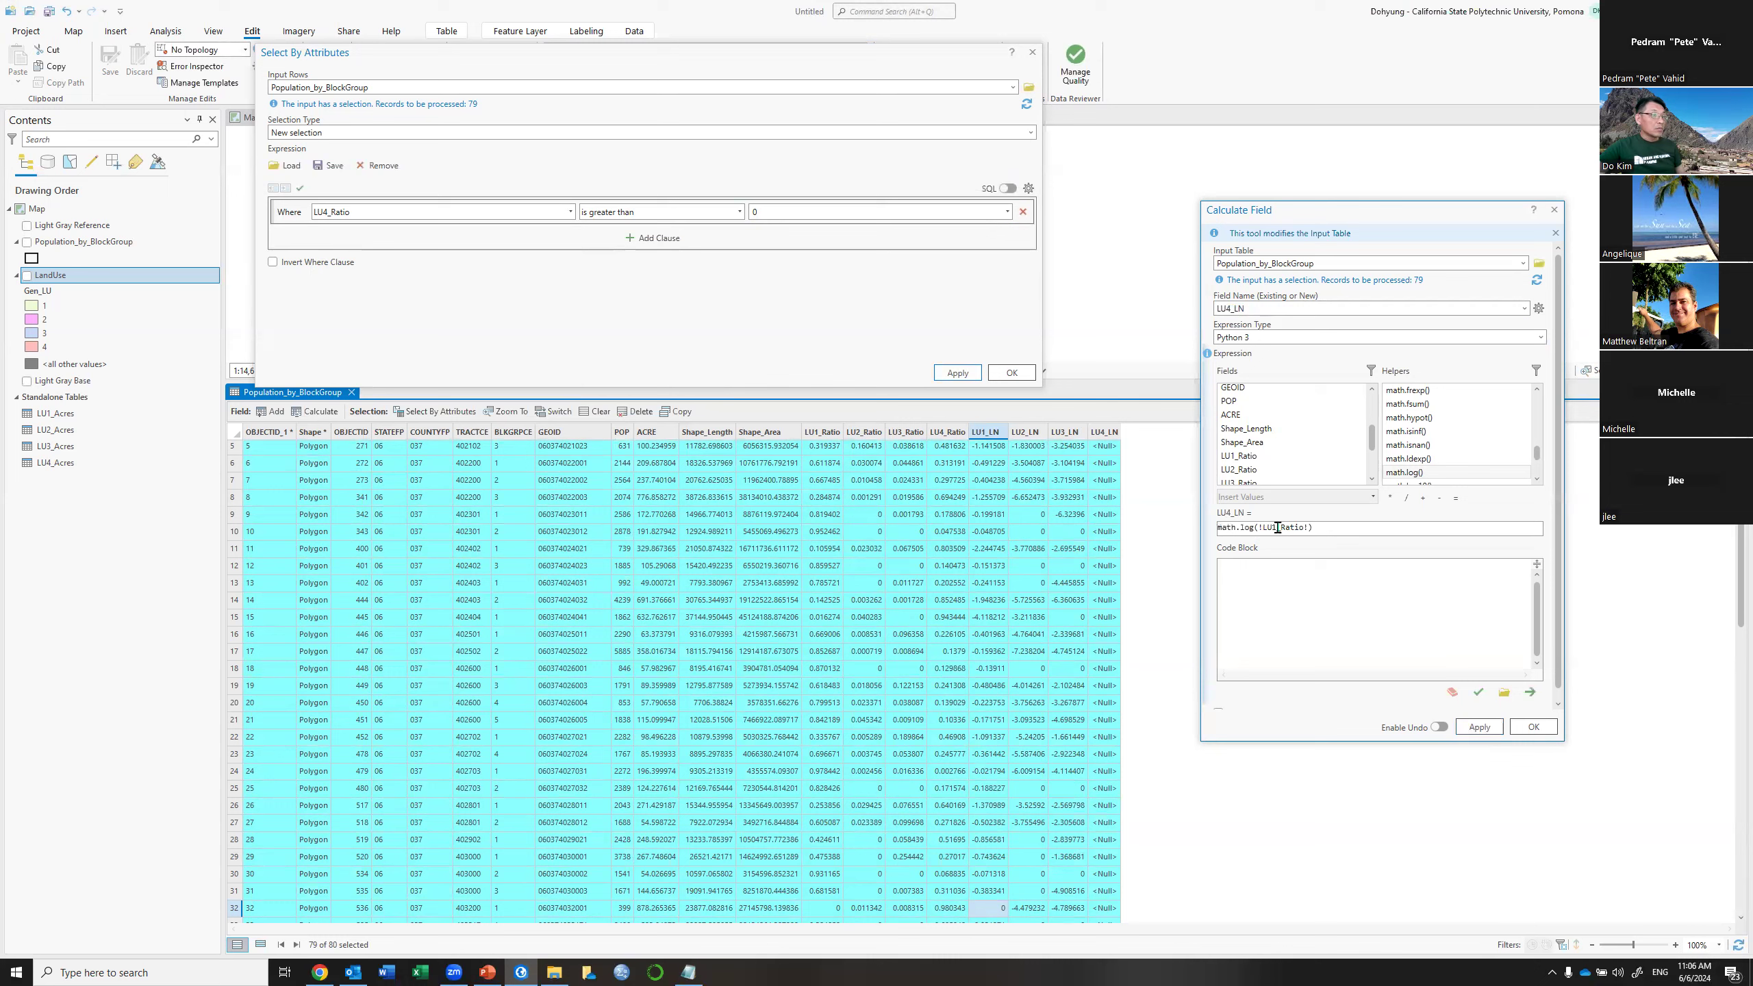
key(BackSpace)
text(4)
click(1479, 727)
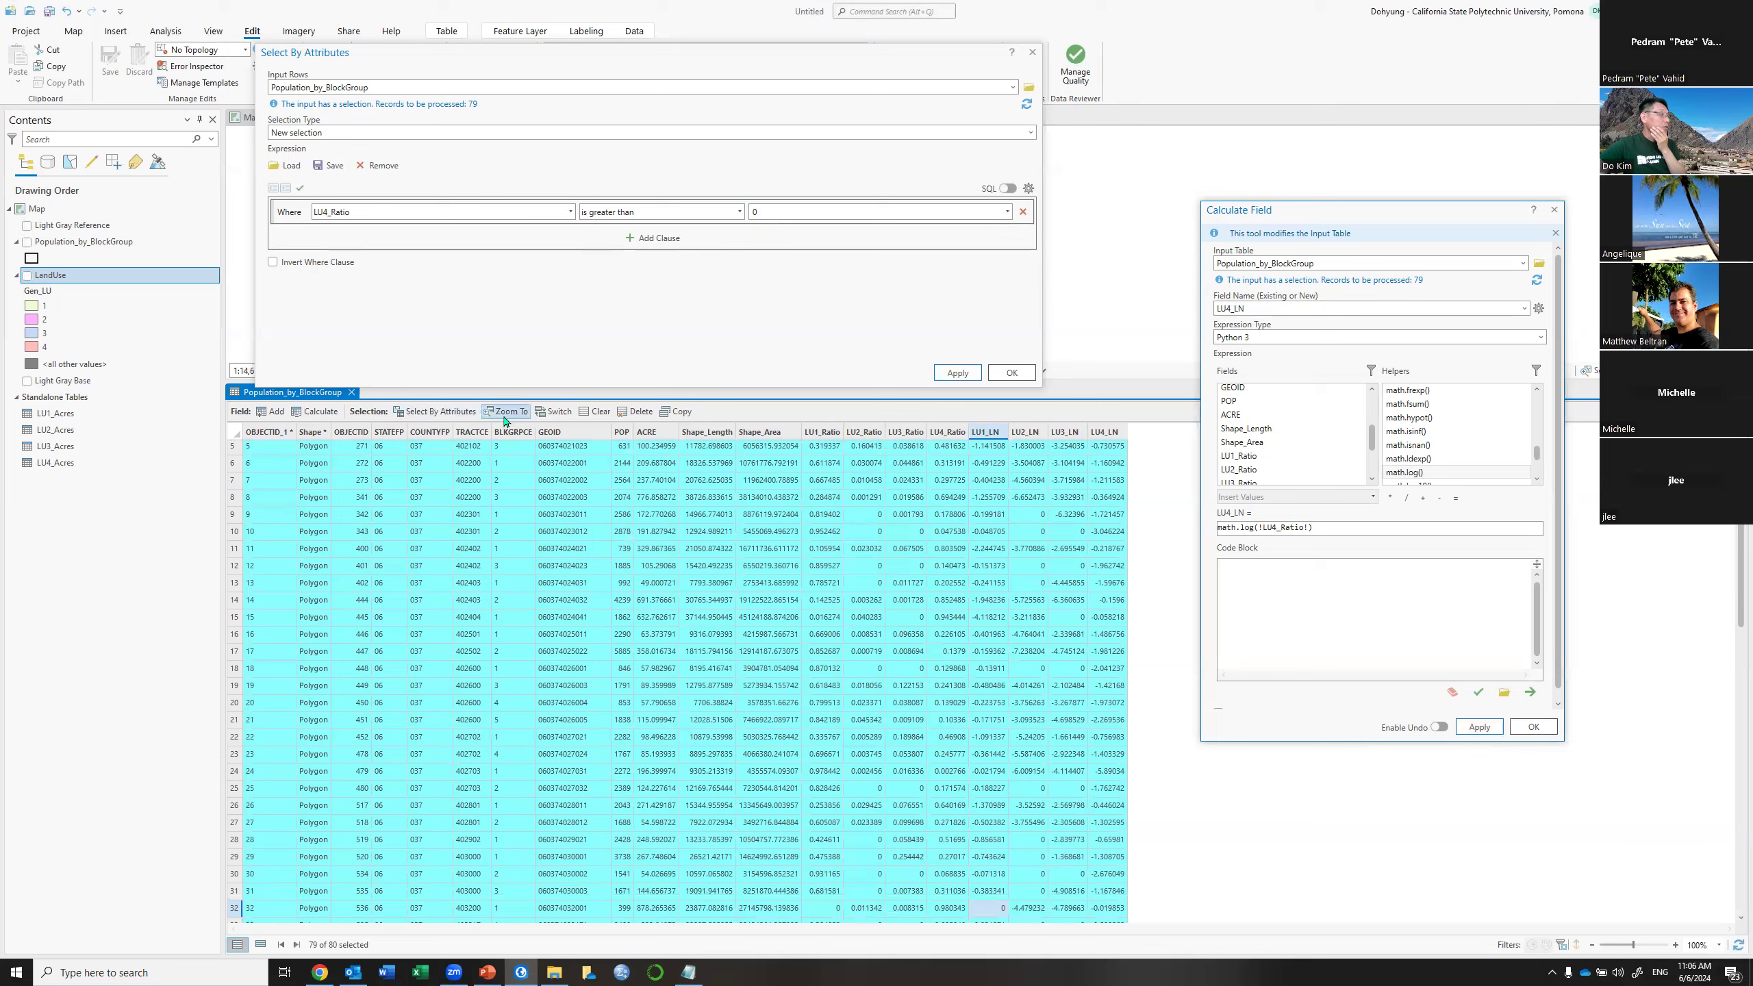
Invert the selection and set LU4_LN to 0 for the zero-ratio block group
click(555, 412)
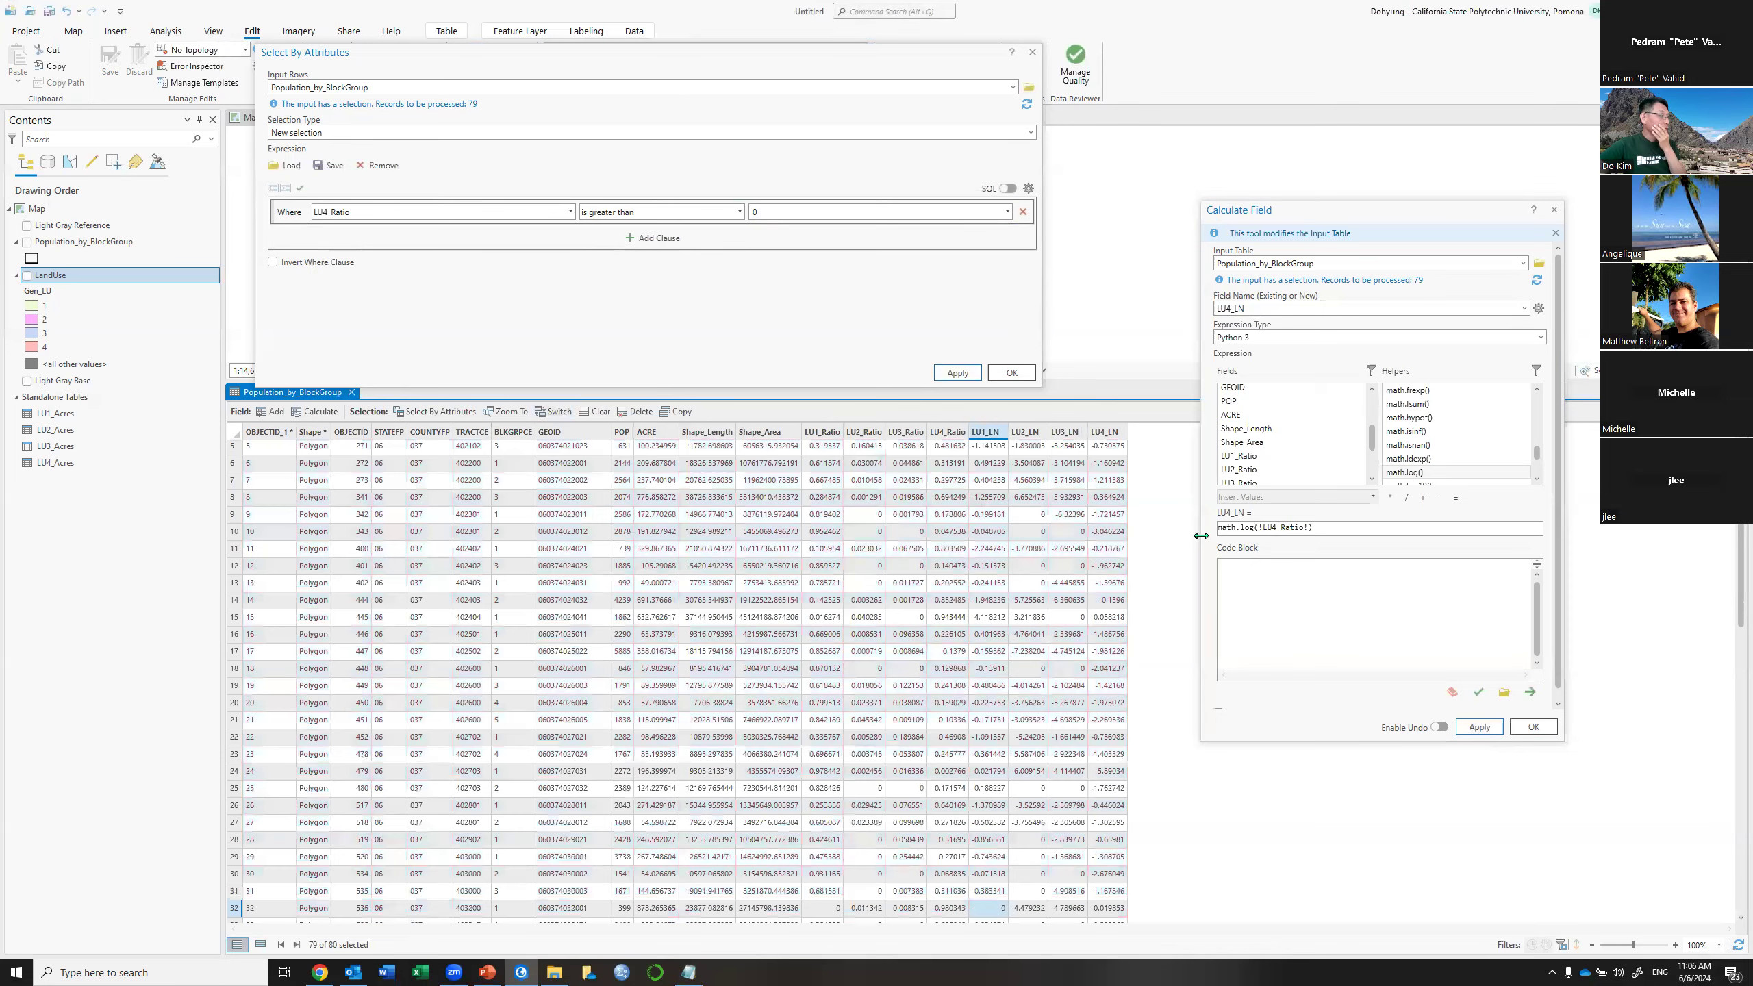
click(1335, 526)
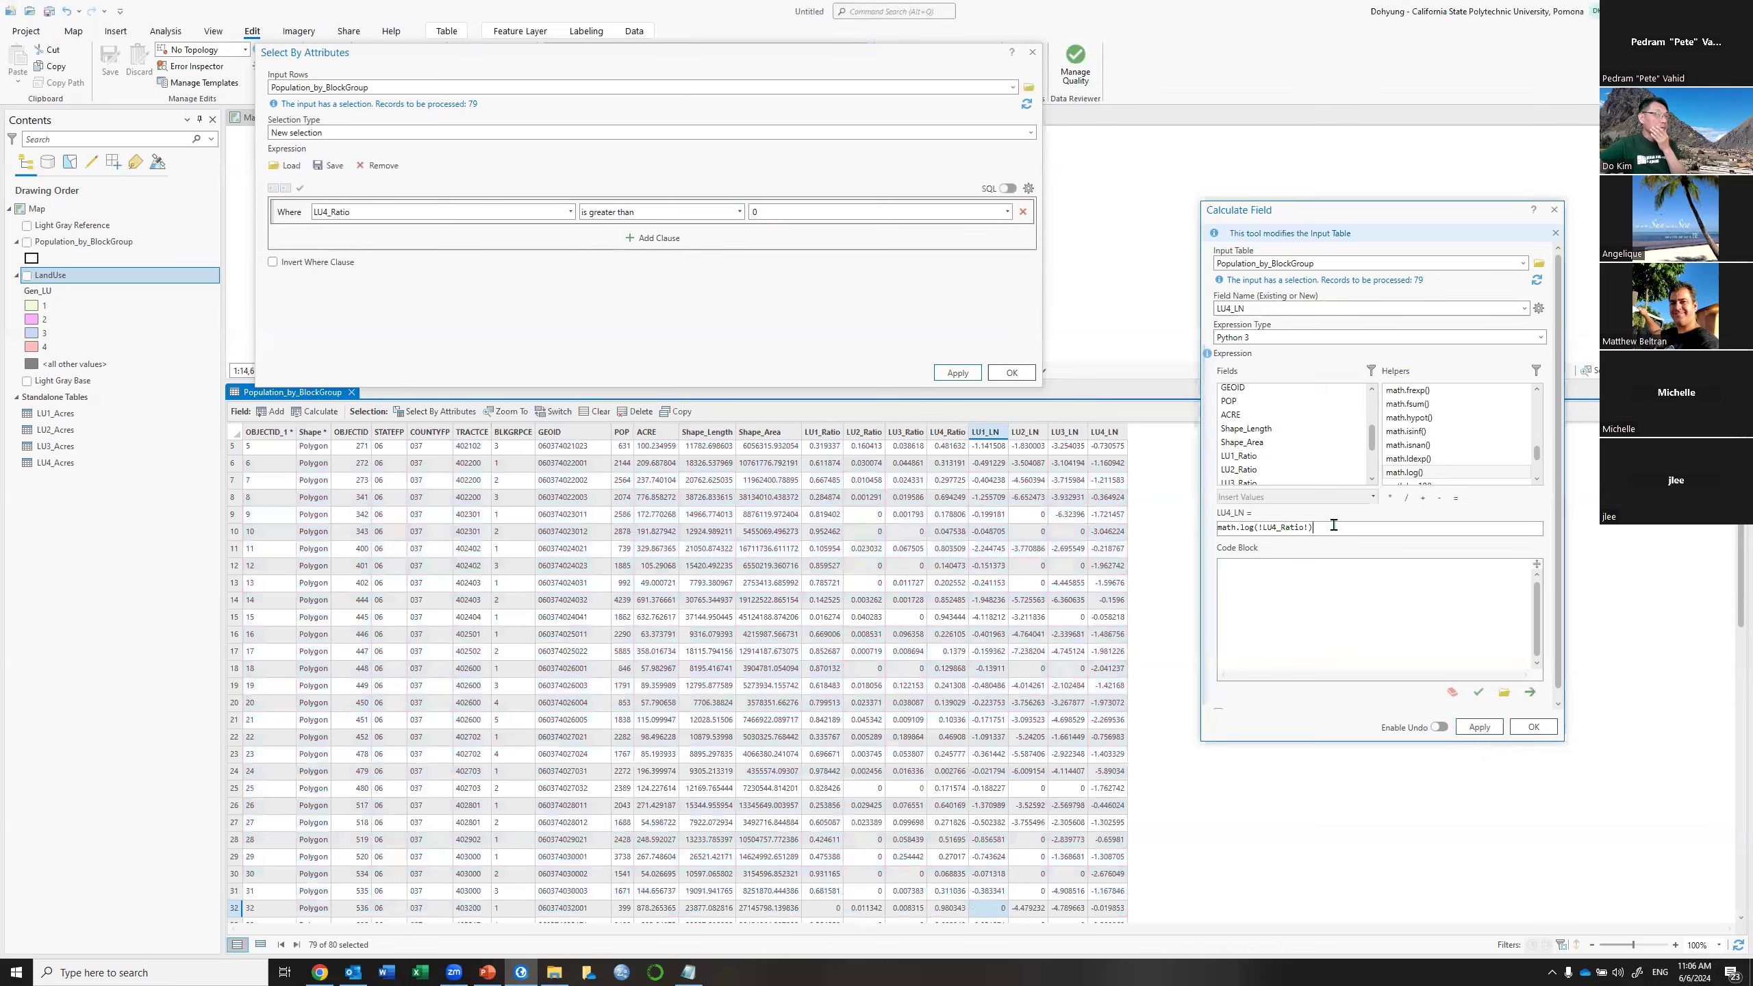
drag(1334, 526, 1166, 529)
text(0)
click(1534, 727)
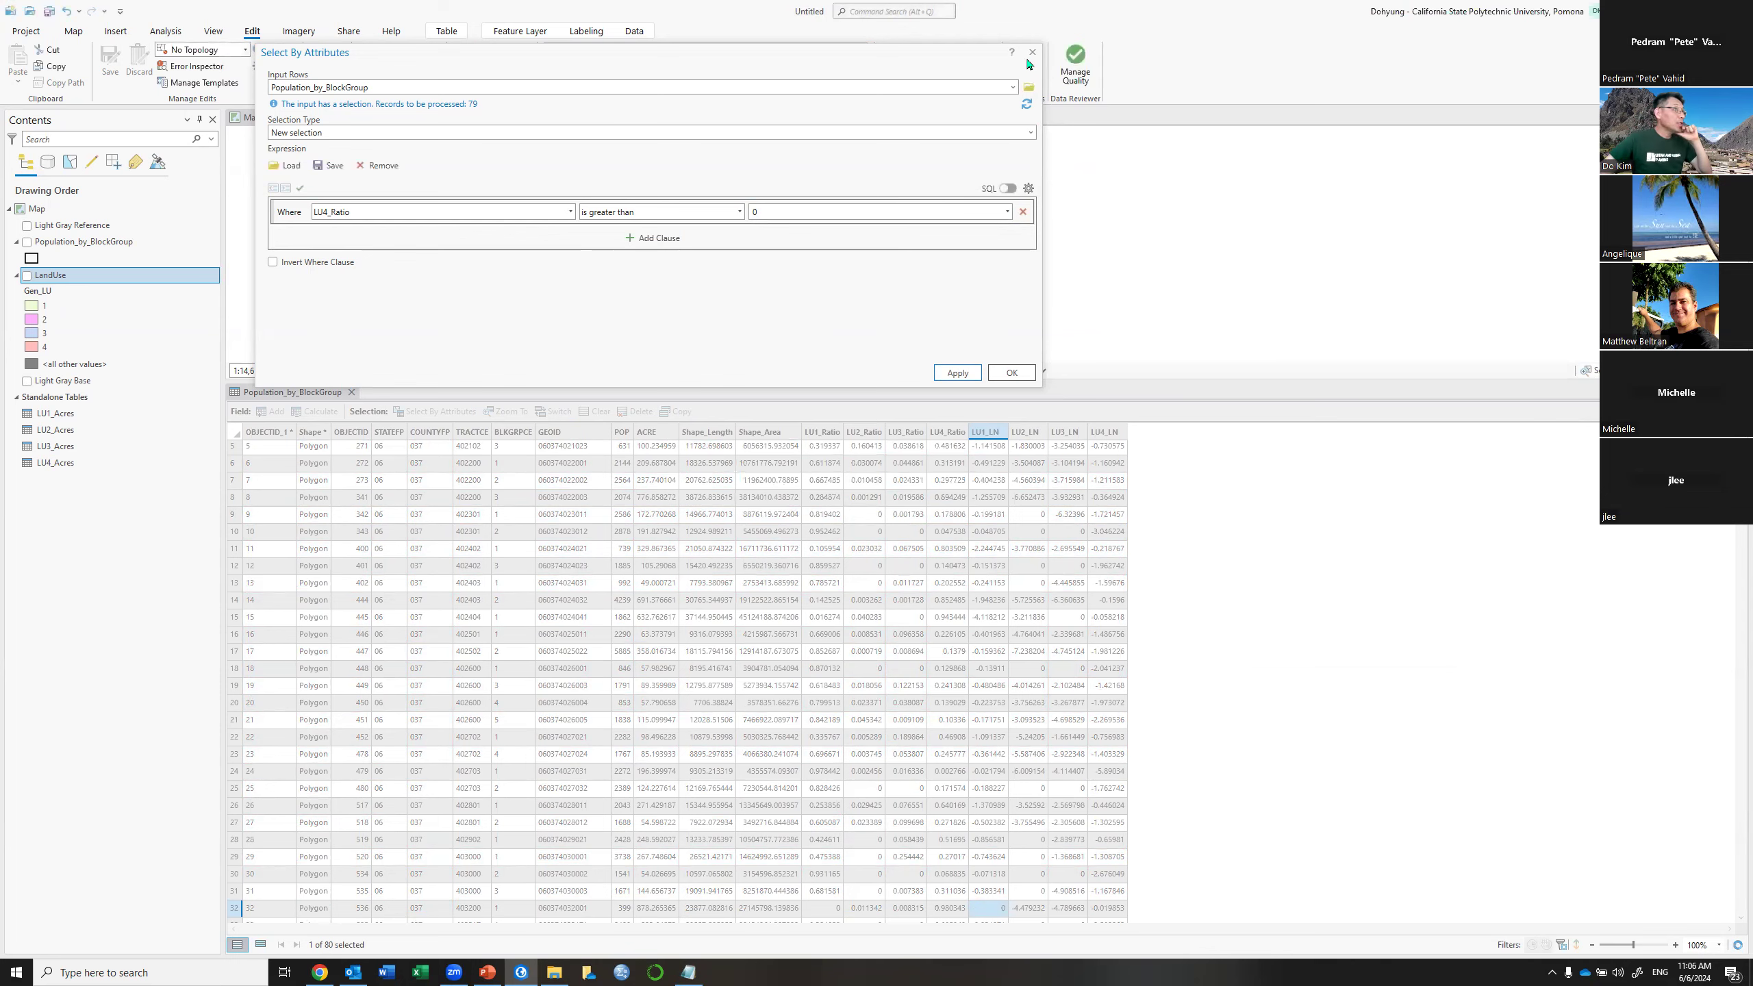
Close Select By Attributes and return to the Land Use Entropy slide
click(1019, 374)
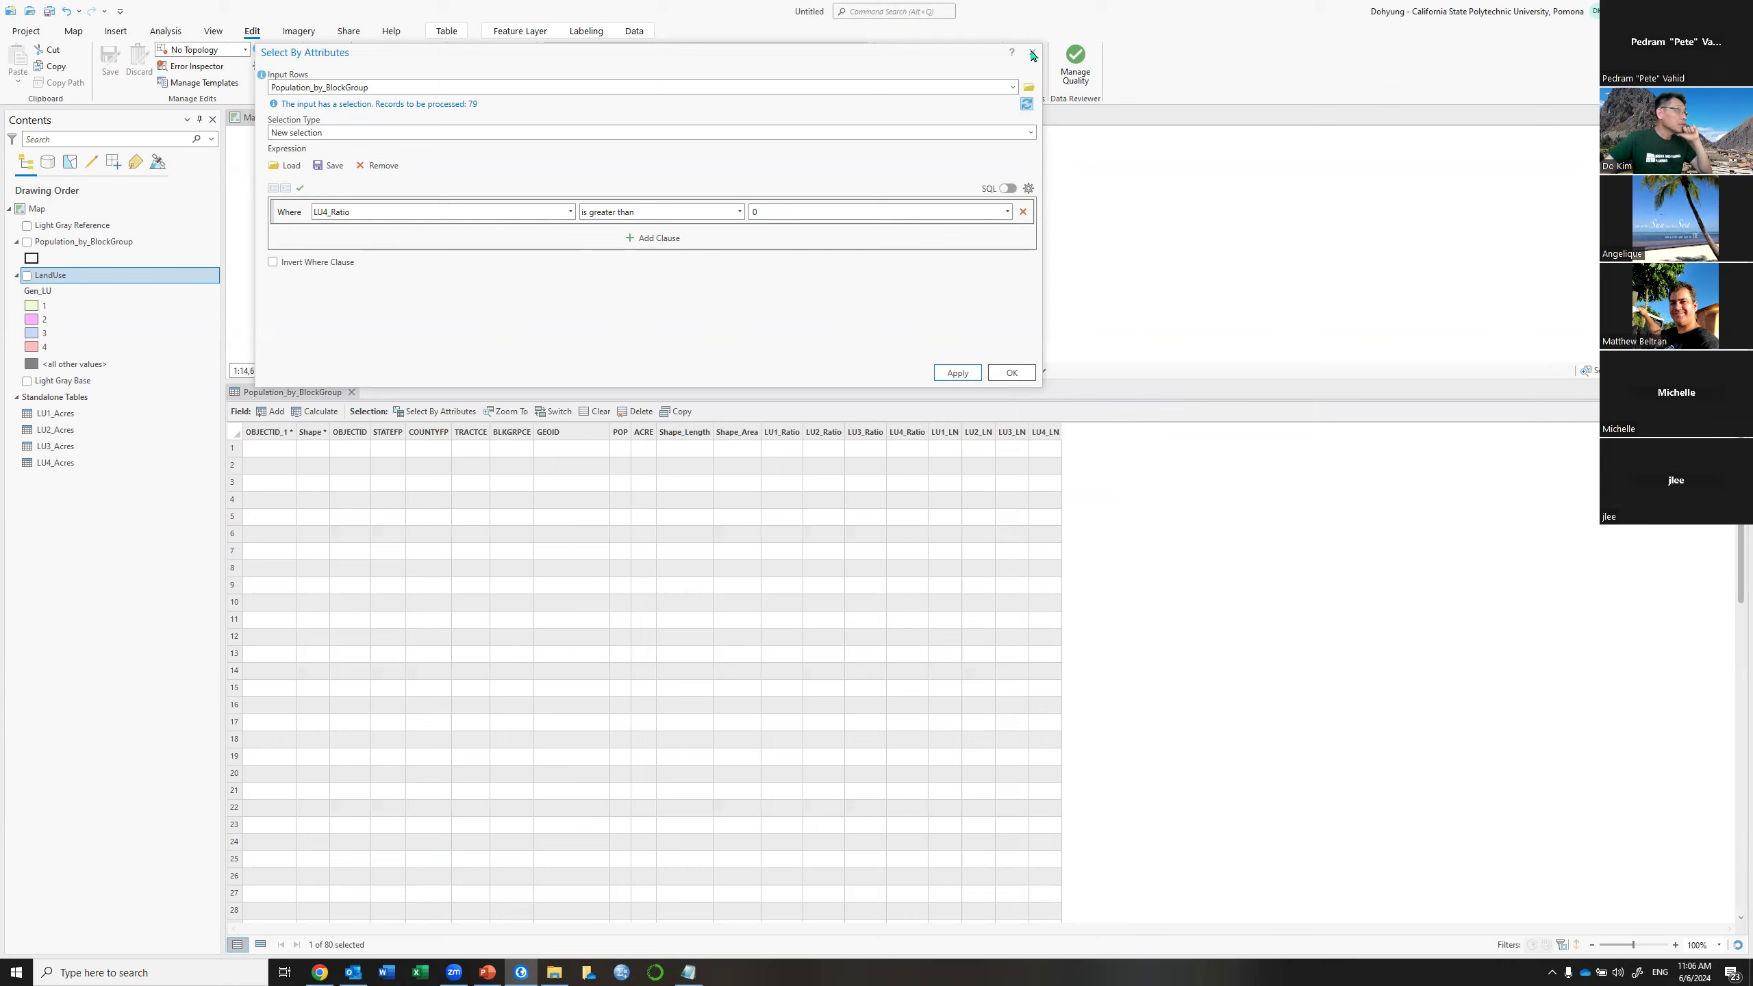
click(1034, 54)
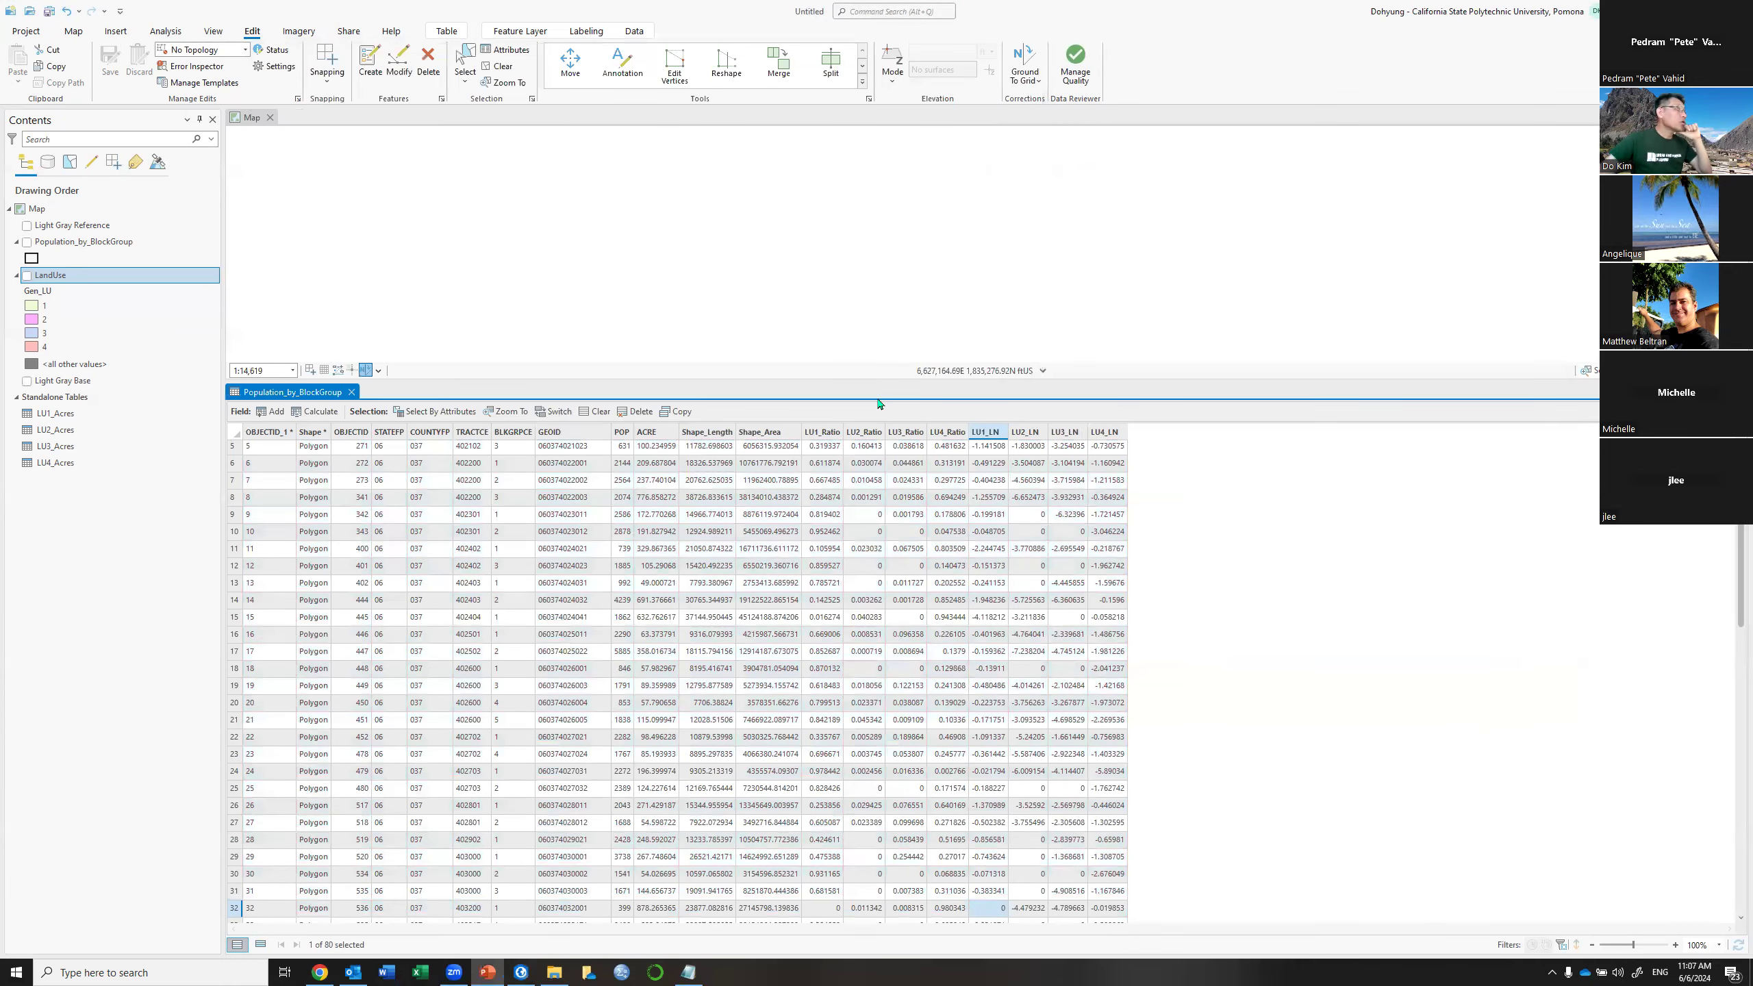
key(alt+Tab)
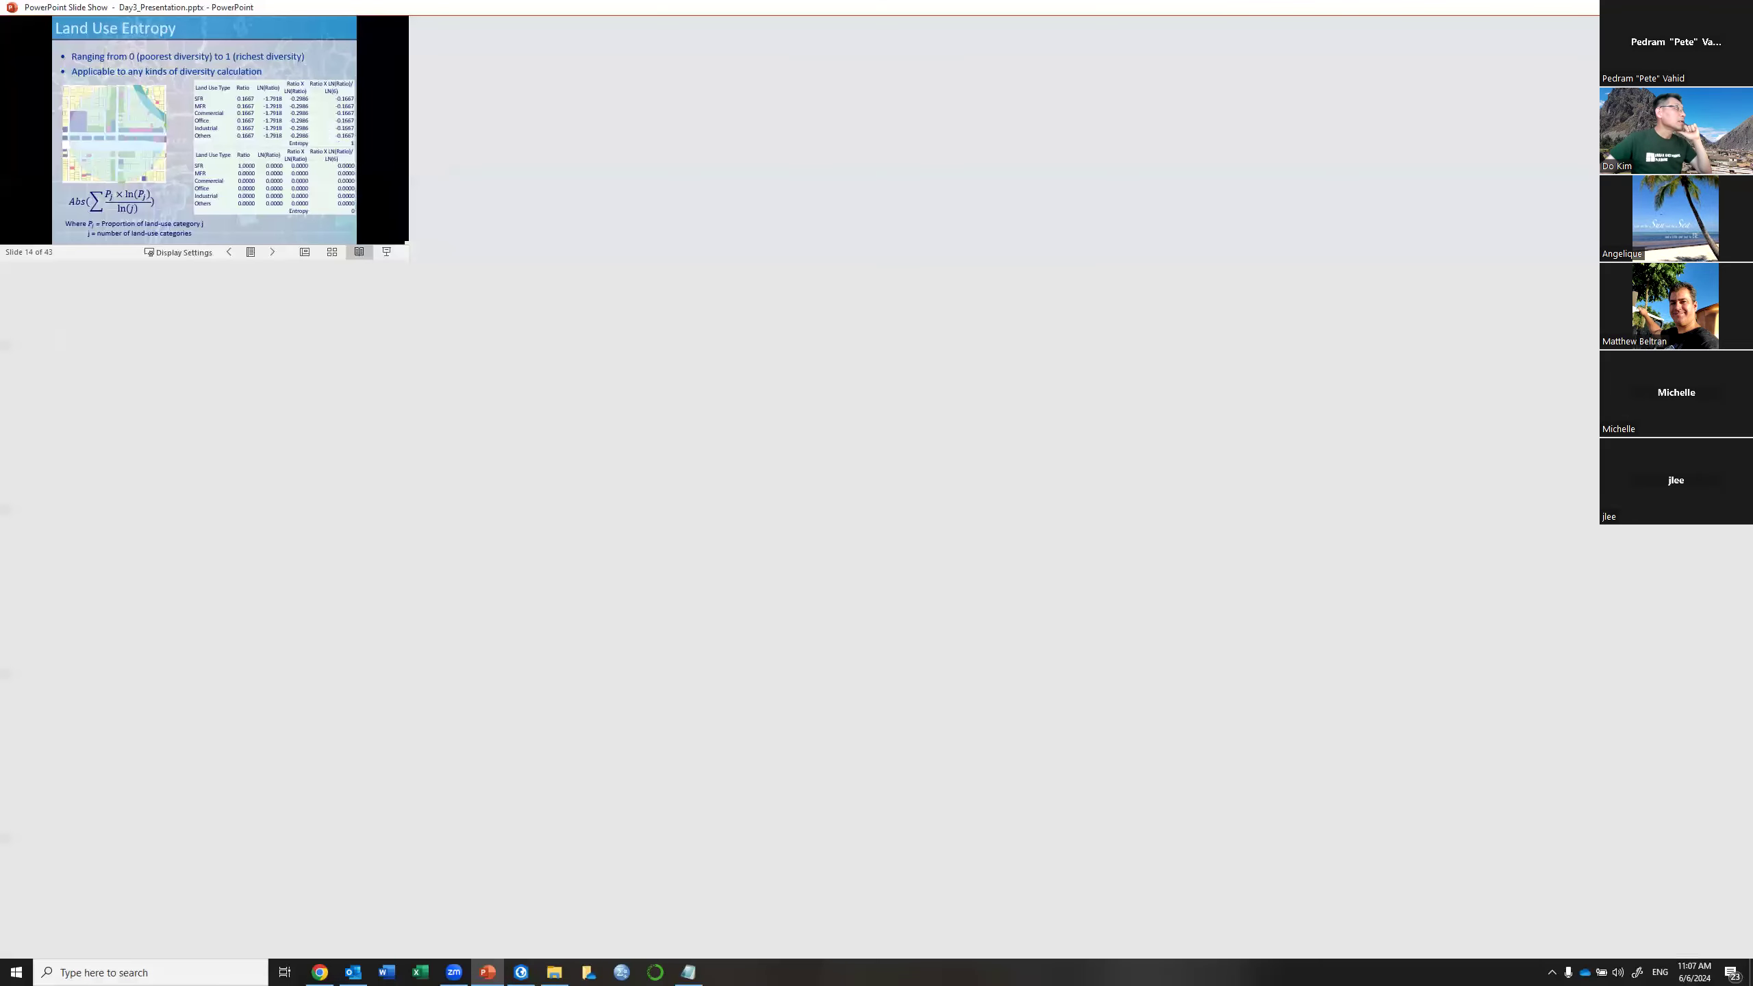
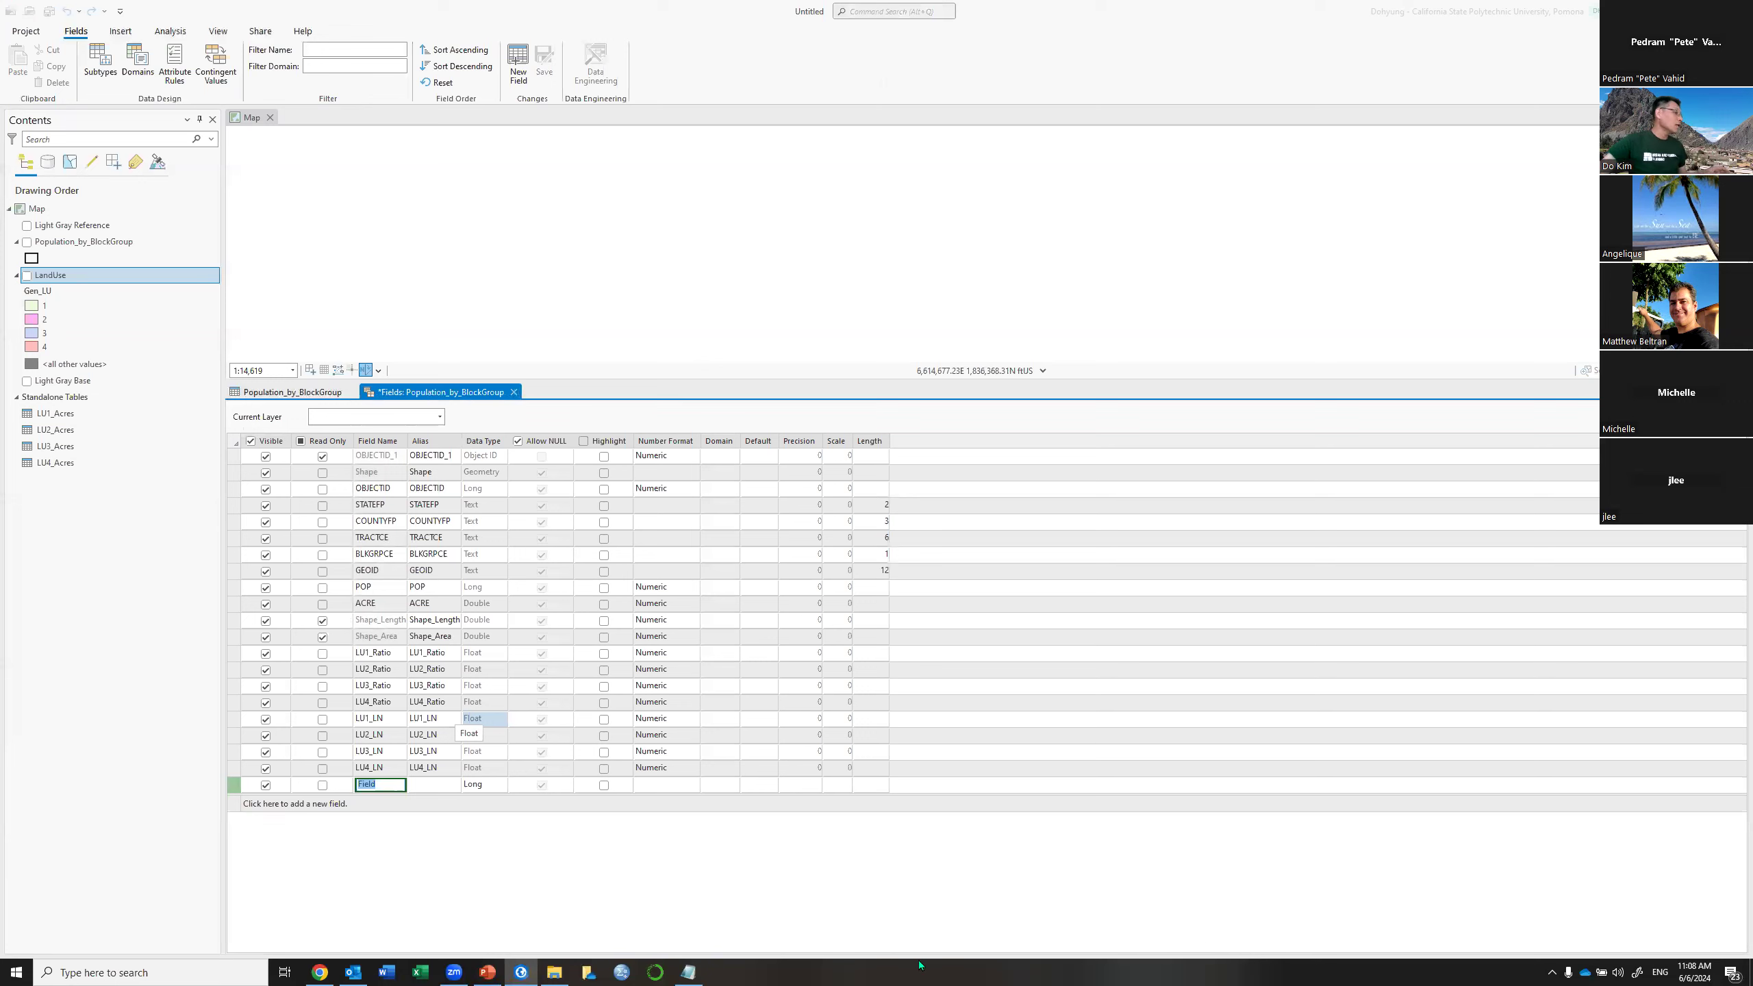
Add Float fields LU1_LN_Ratio and LU2_LN_Ratio in the Fields view
text(L)
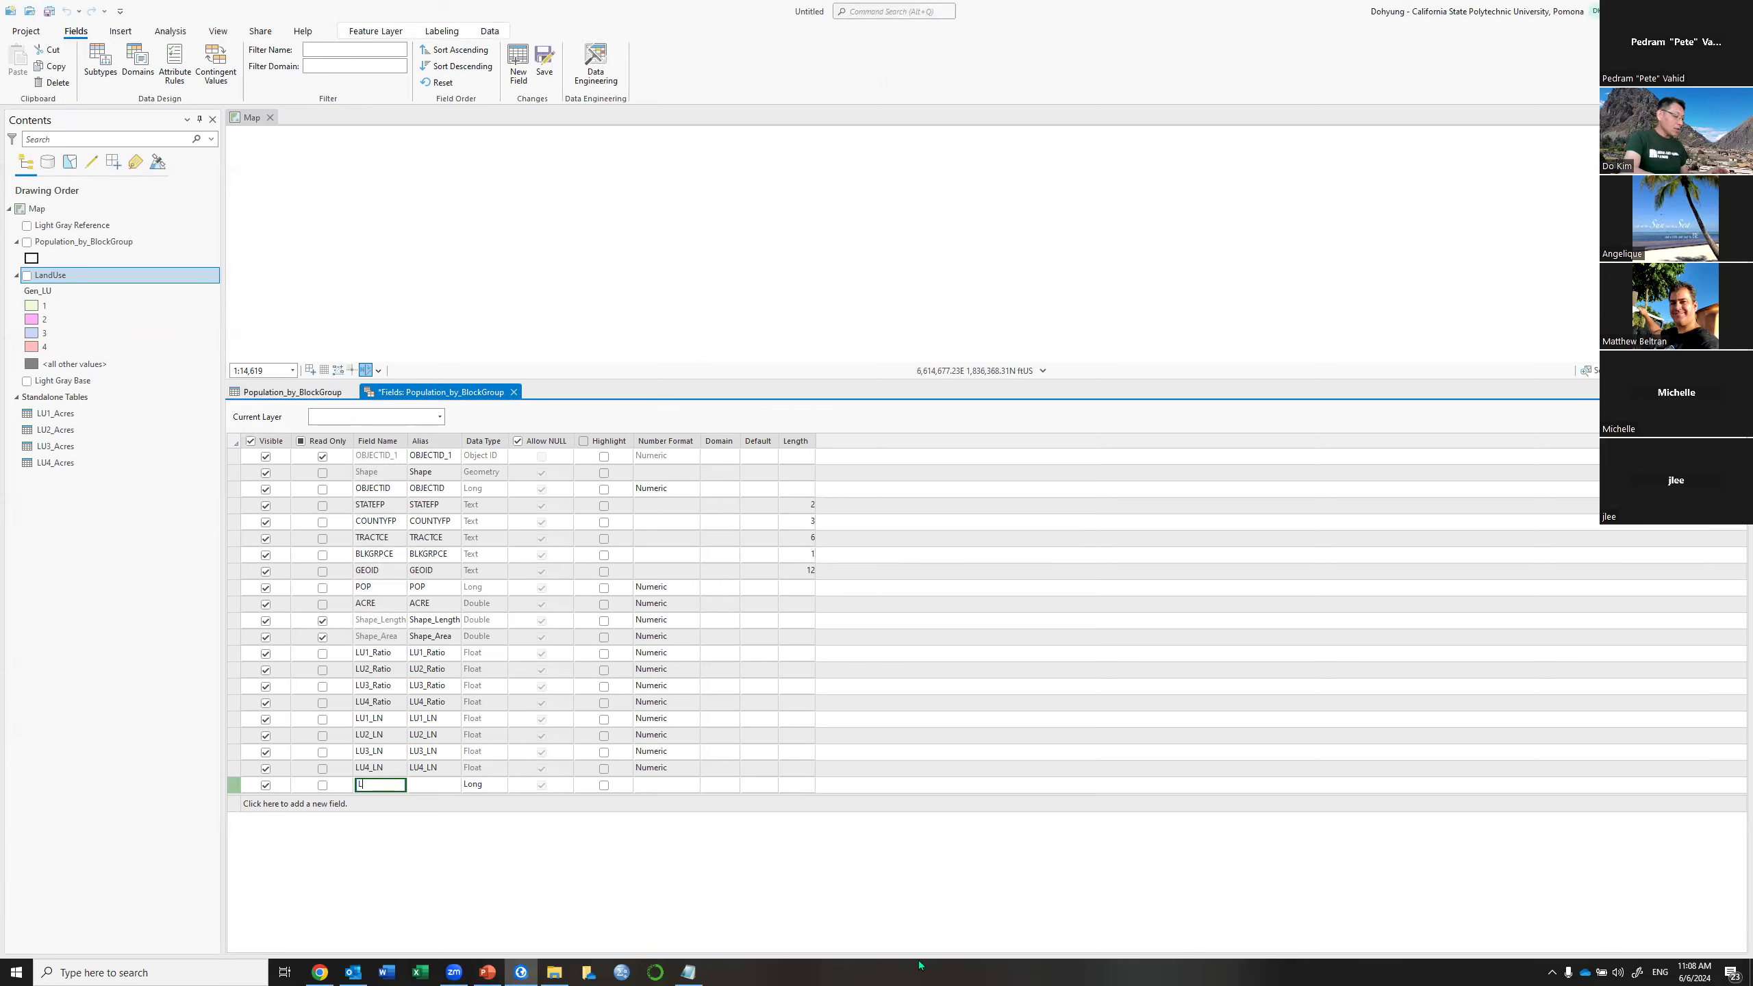
text(U1_LN_Ra)
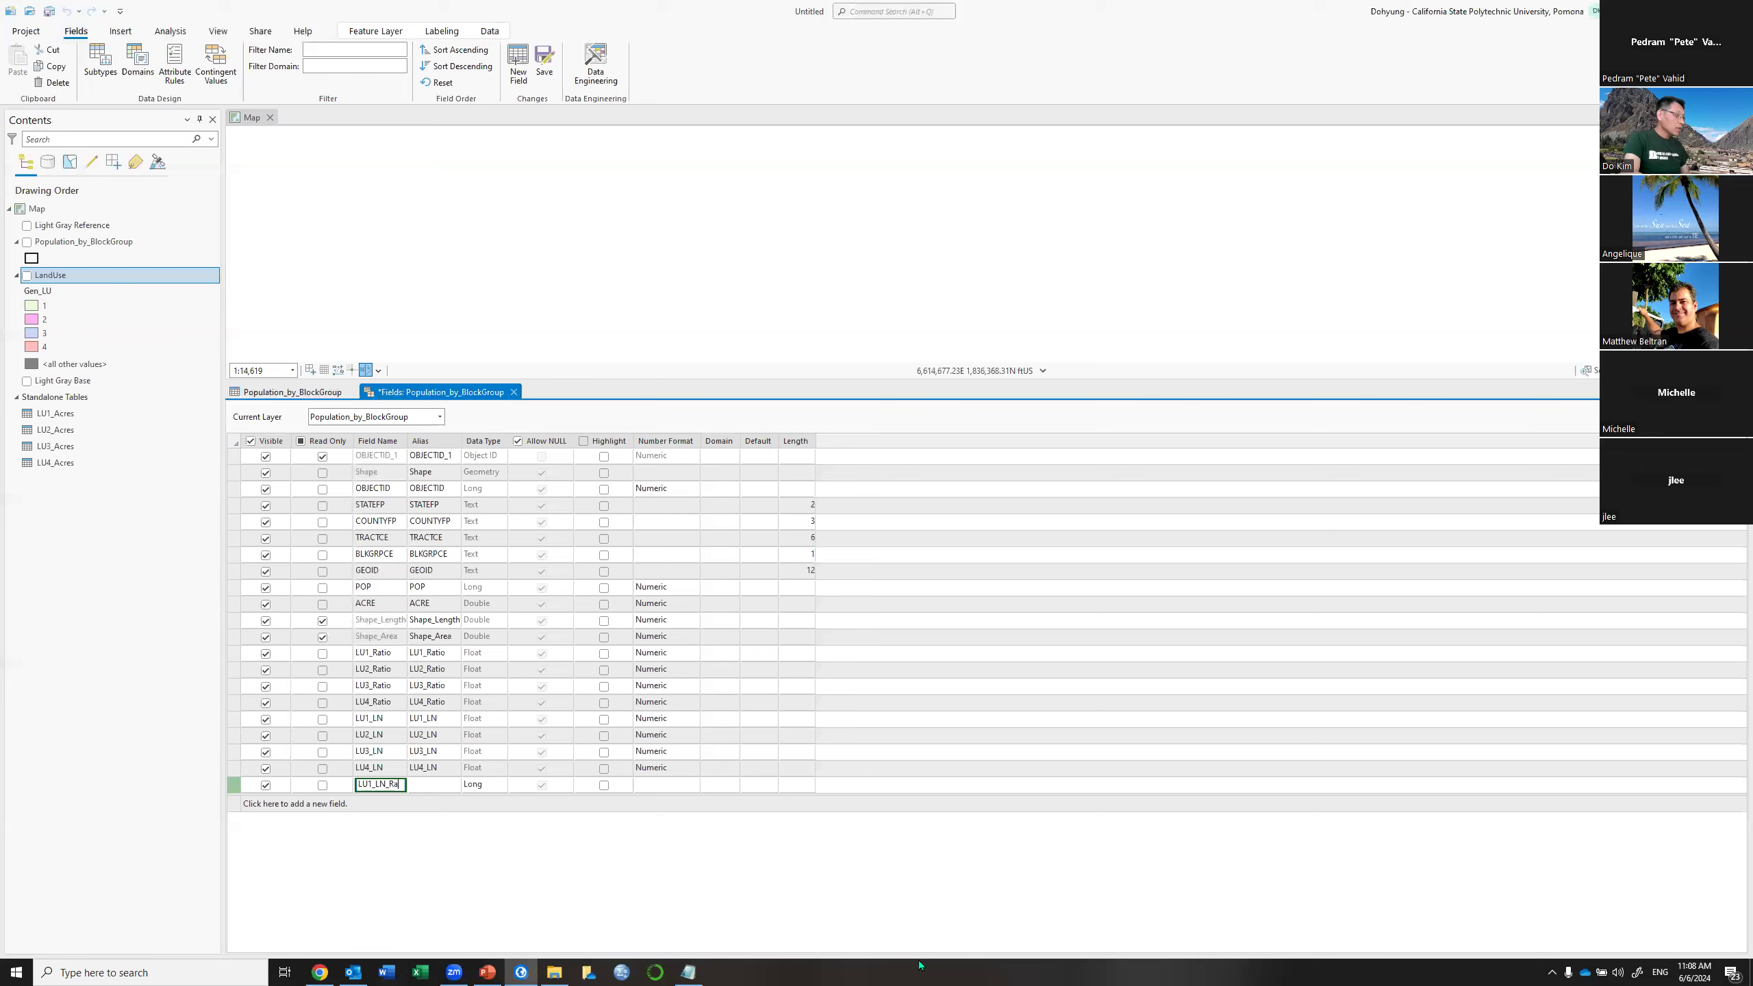
text(tio)
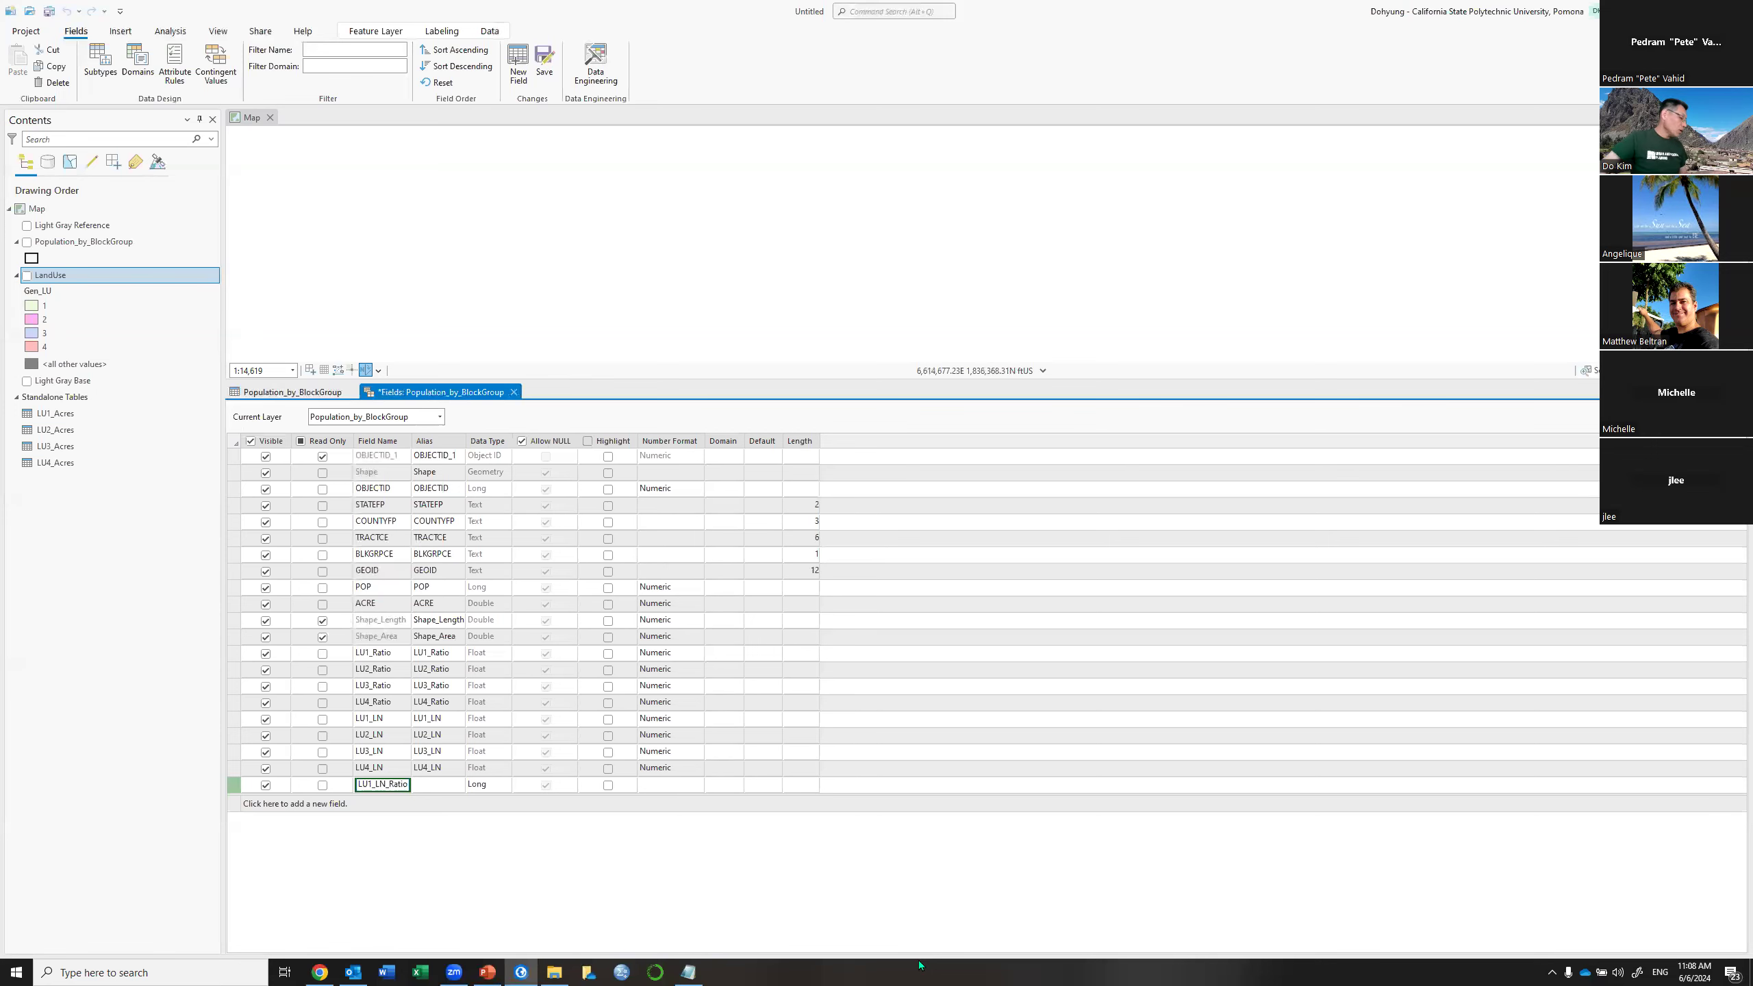
click(491, 787)
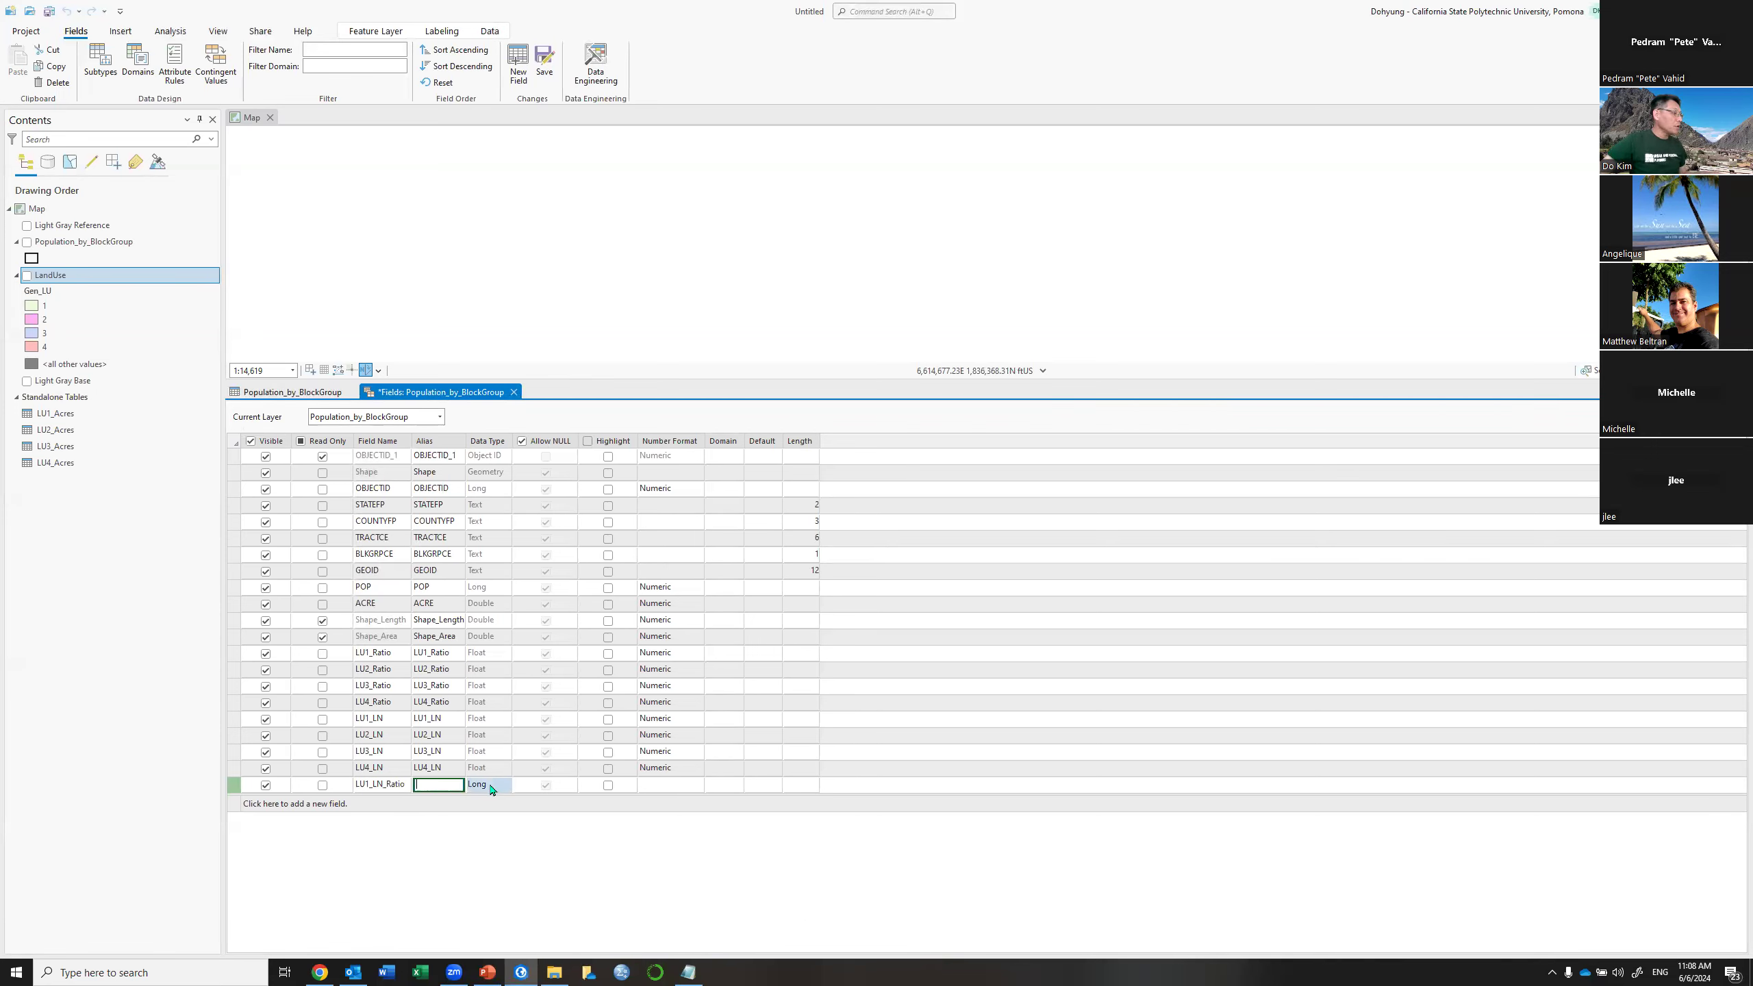
click(491, 787)
scroll(489, 822, up, 2)
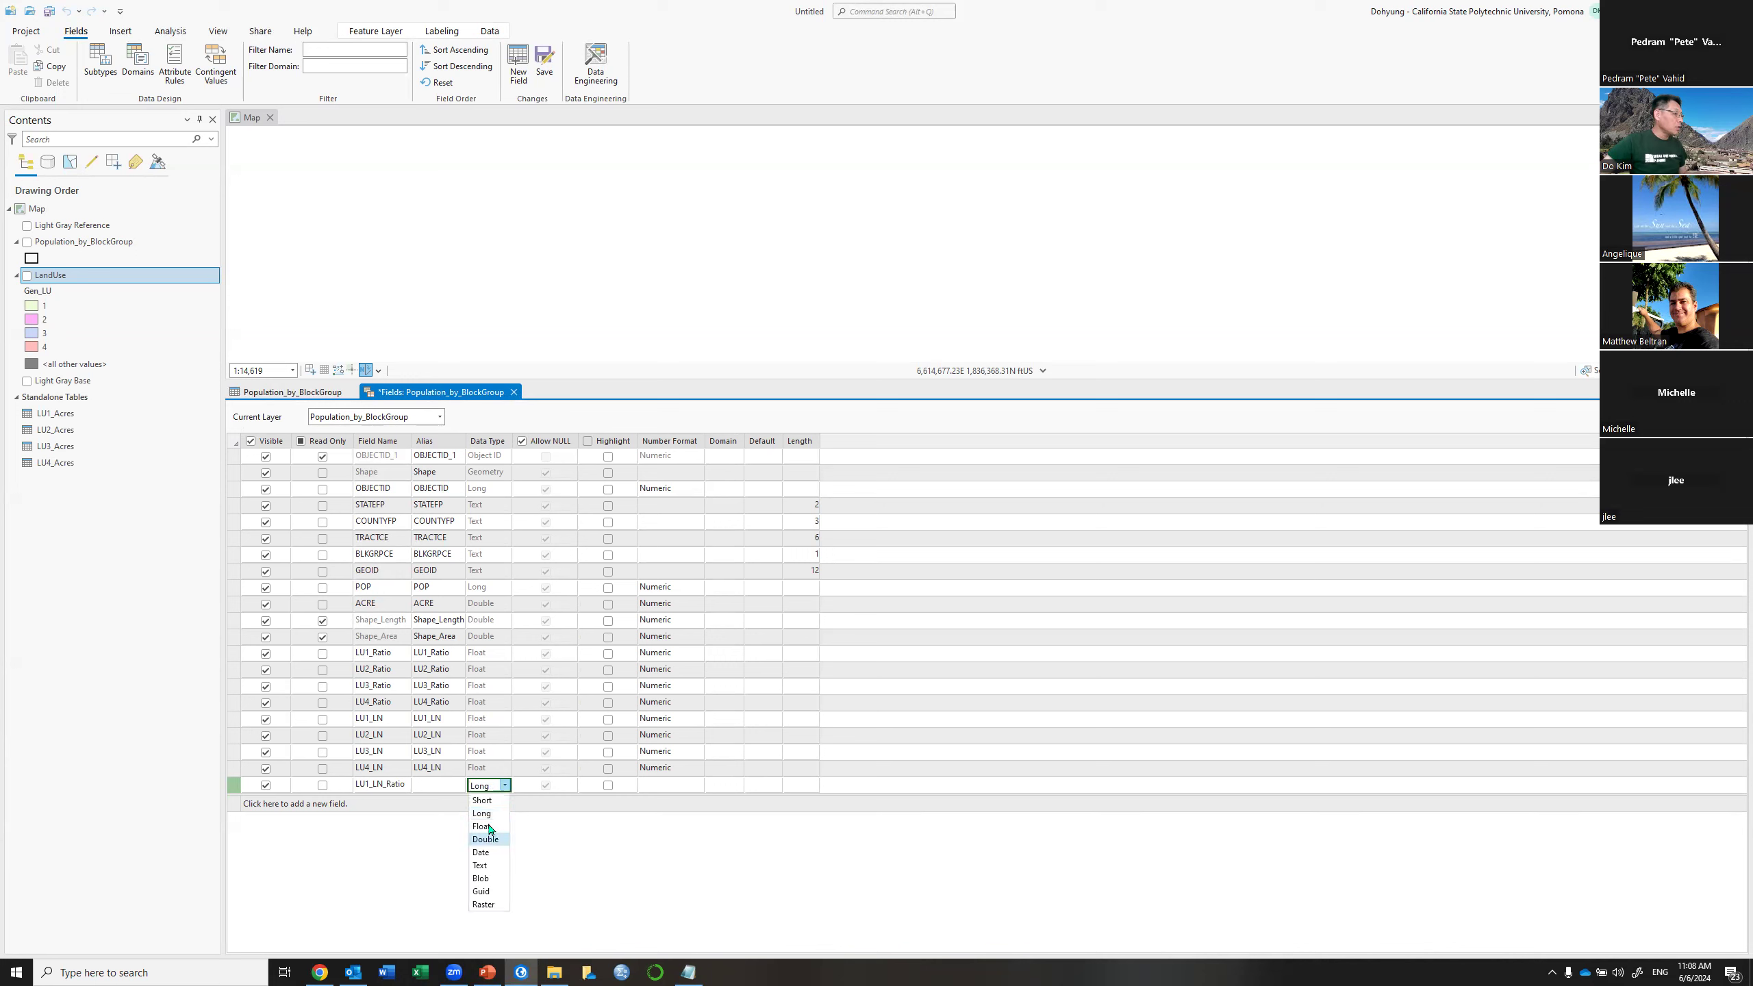
click(488, 831)
click(234, 806)
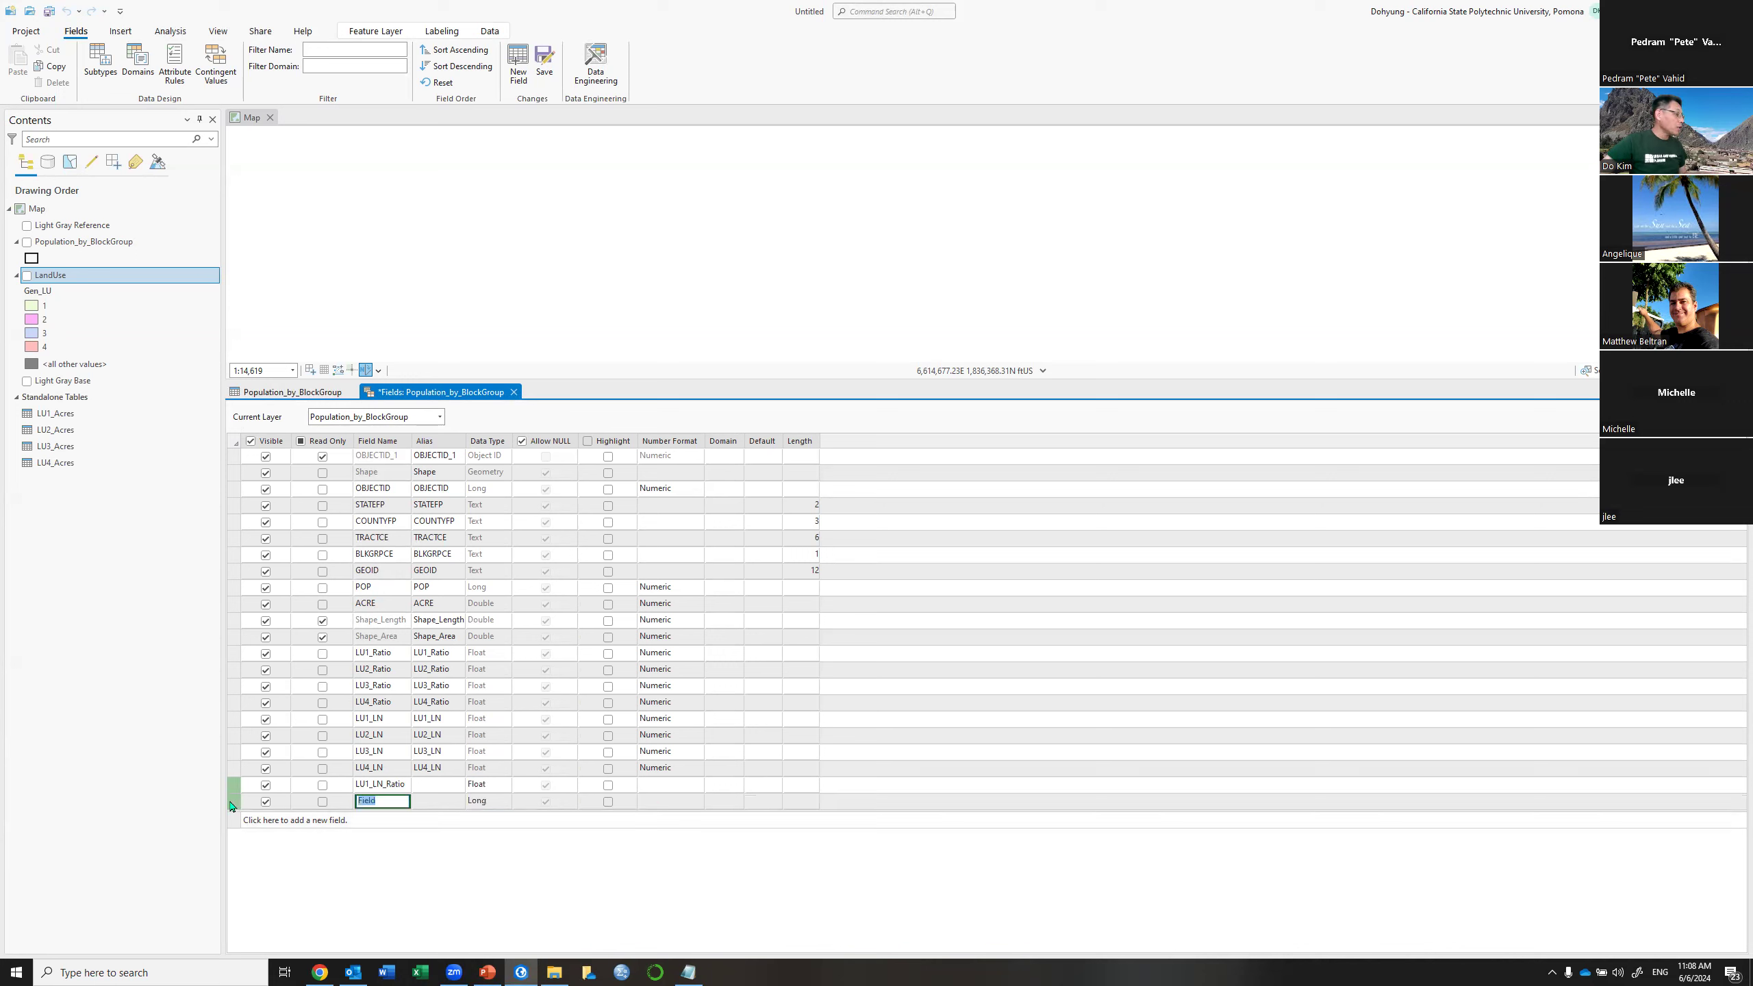
double_click(388, 786)
key(ctrl+c)
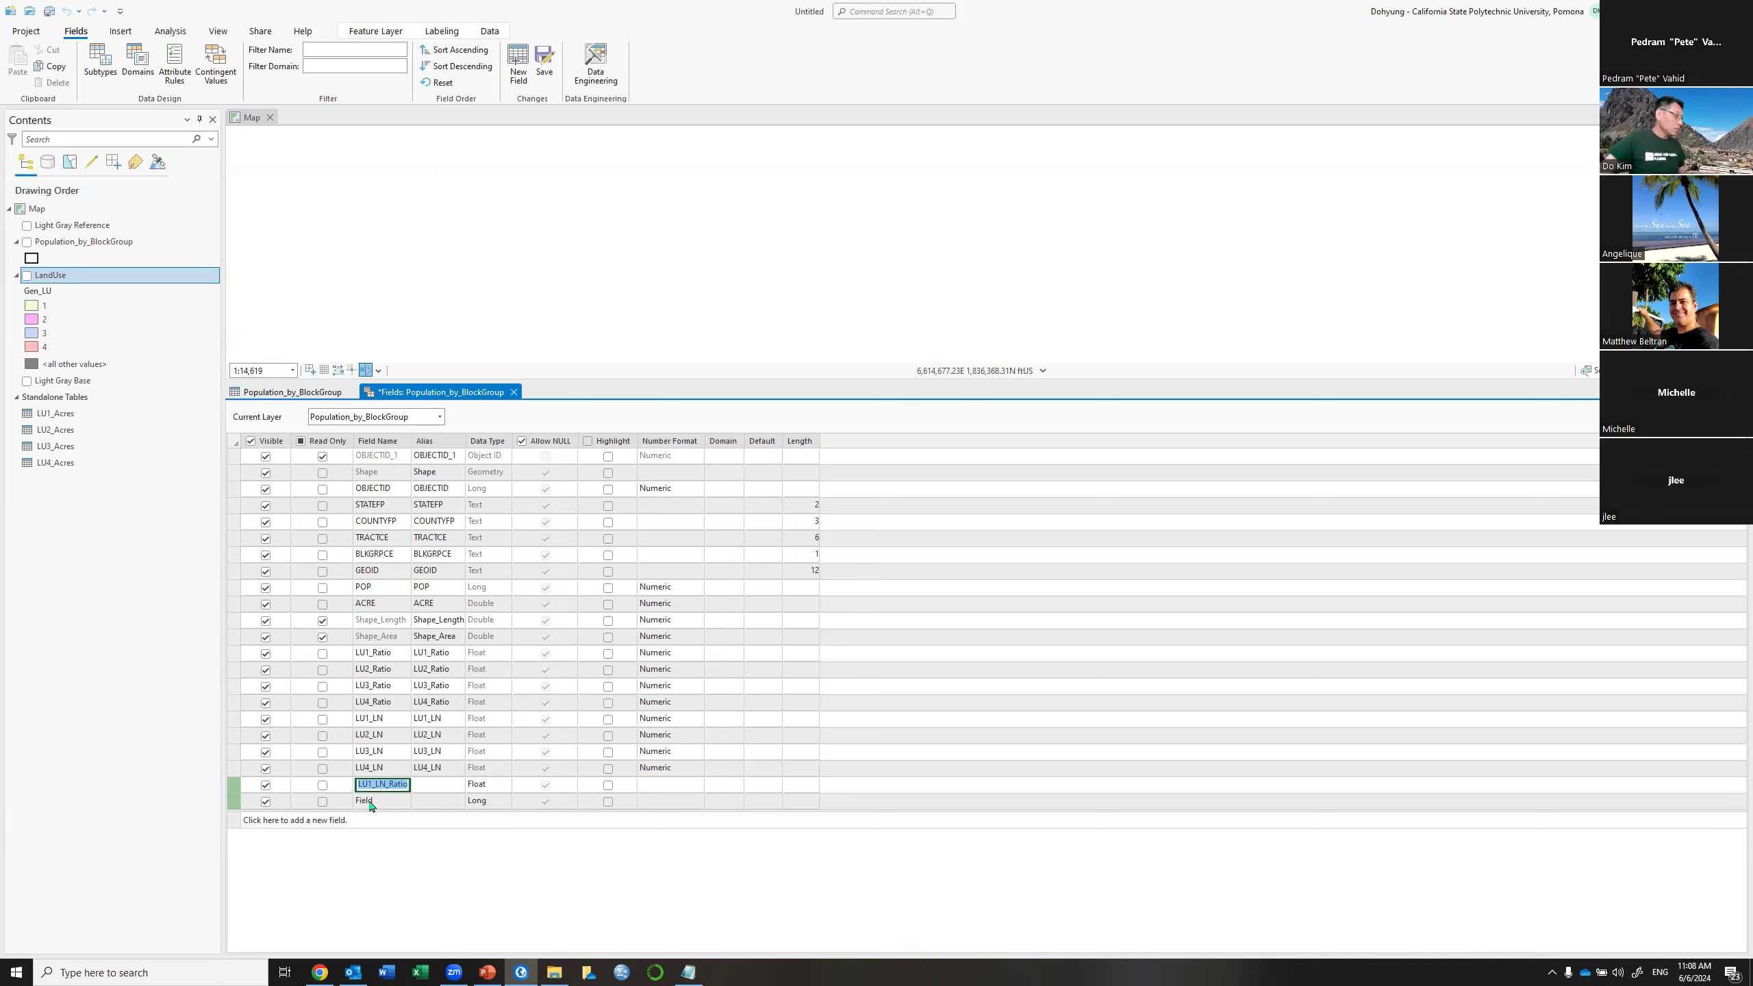
double_click(370, 804)
key(ctrl+v)
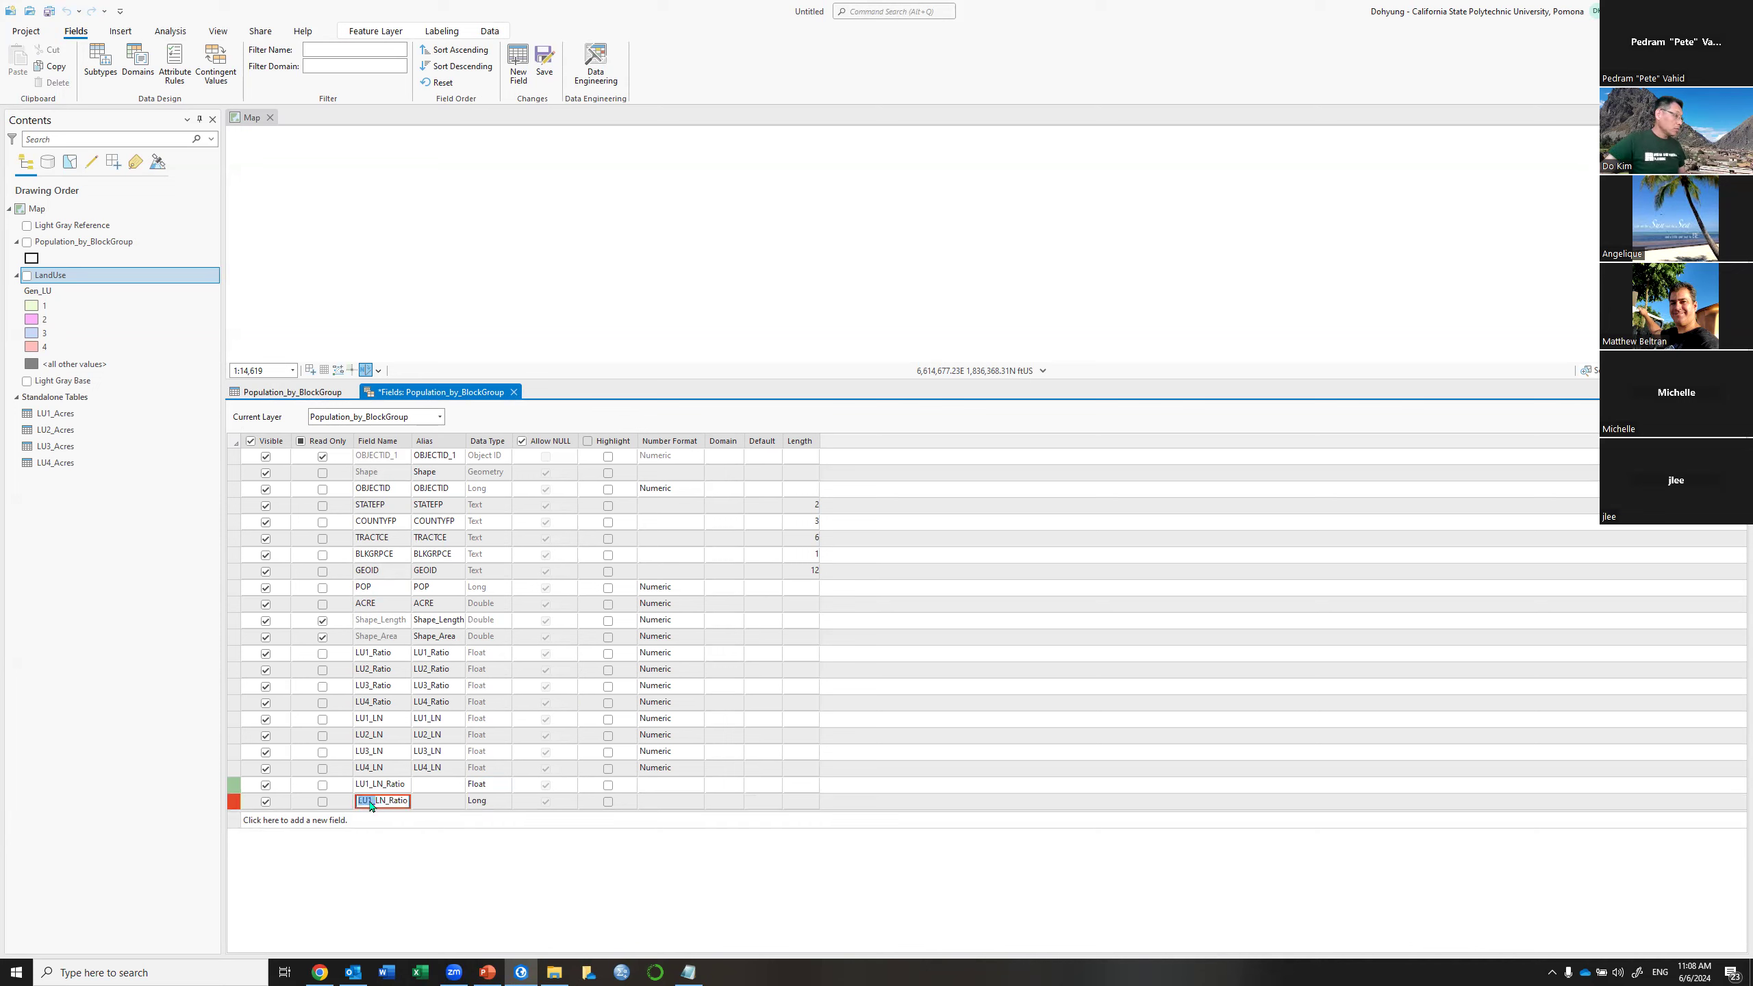
double_click(371, 803)
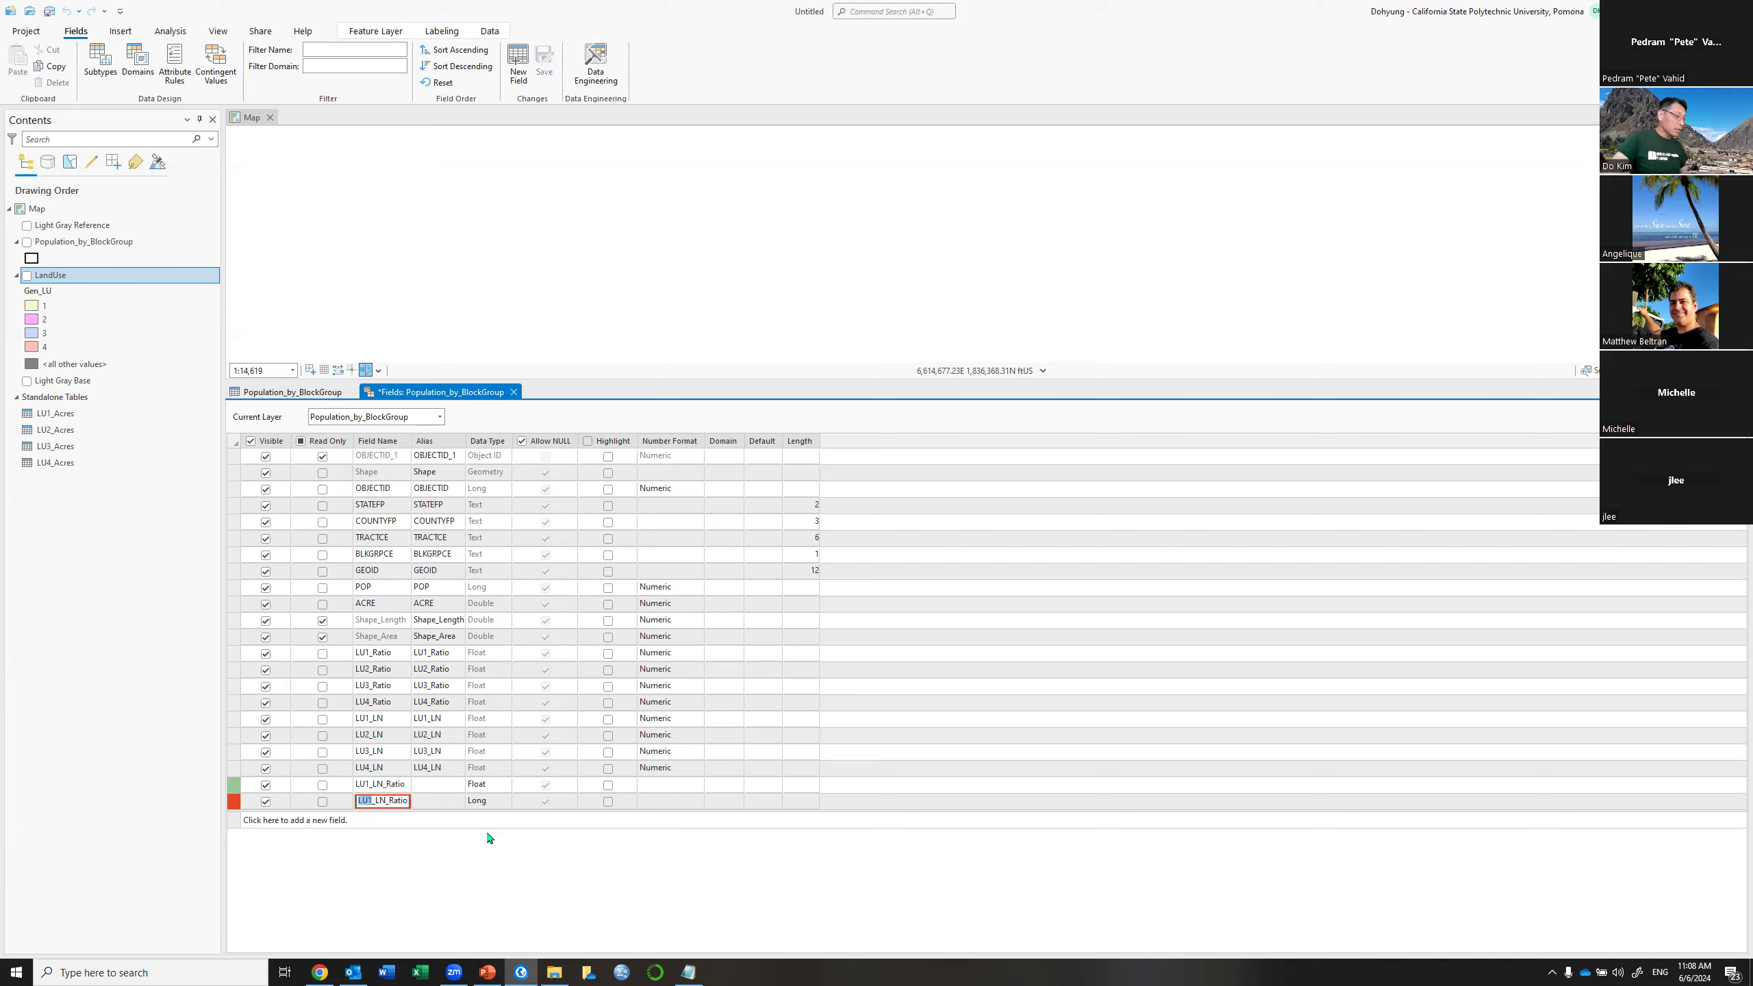
text(2)
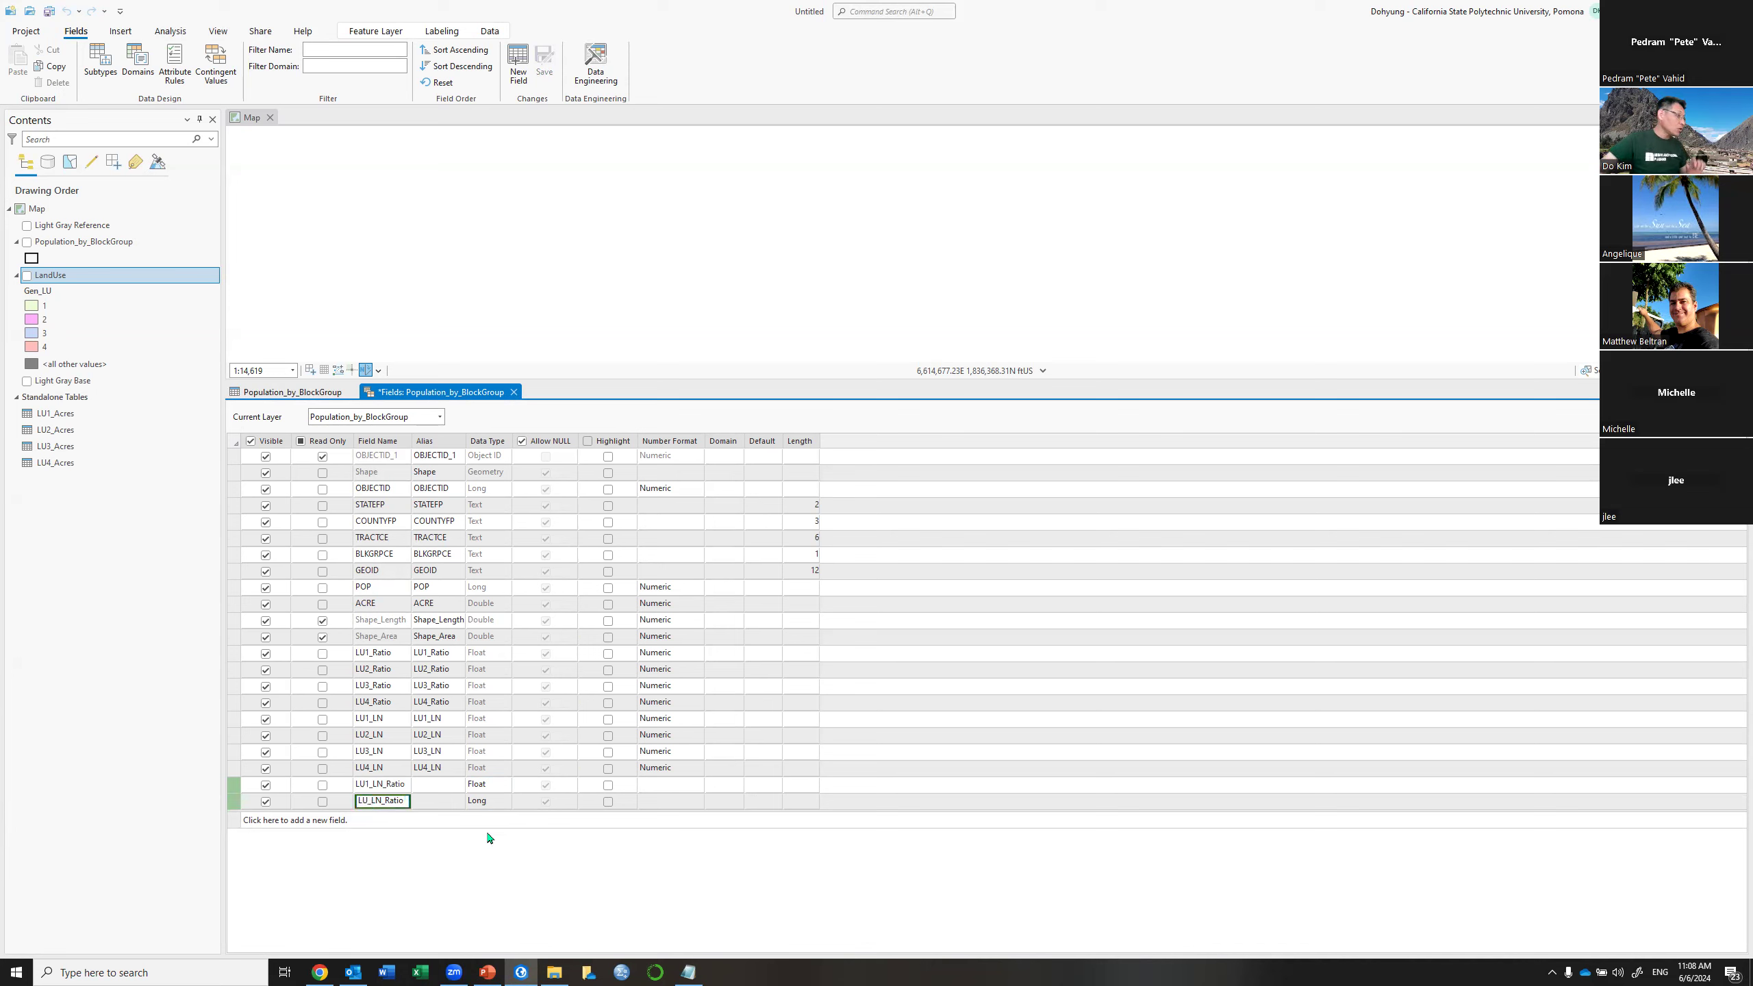
click(492, 801)
click(492, 801)
click(491, 844)
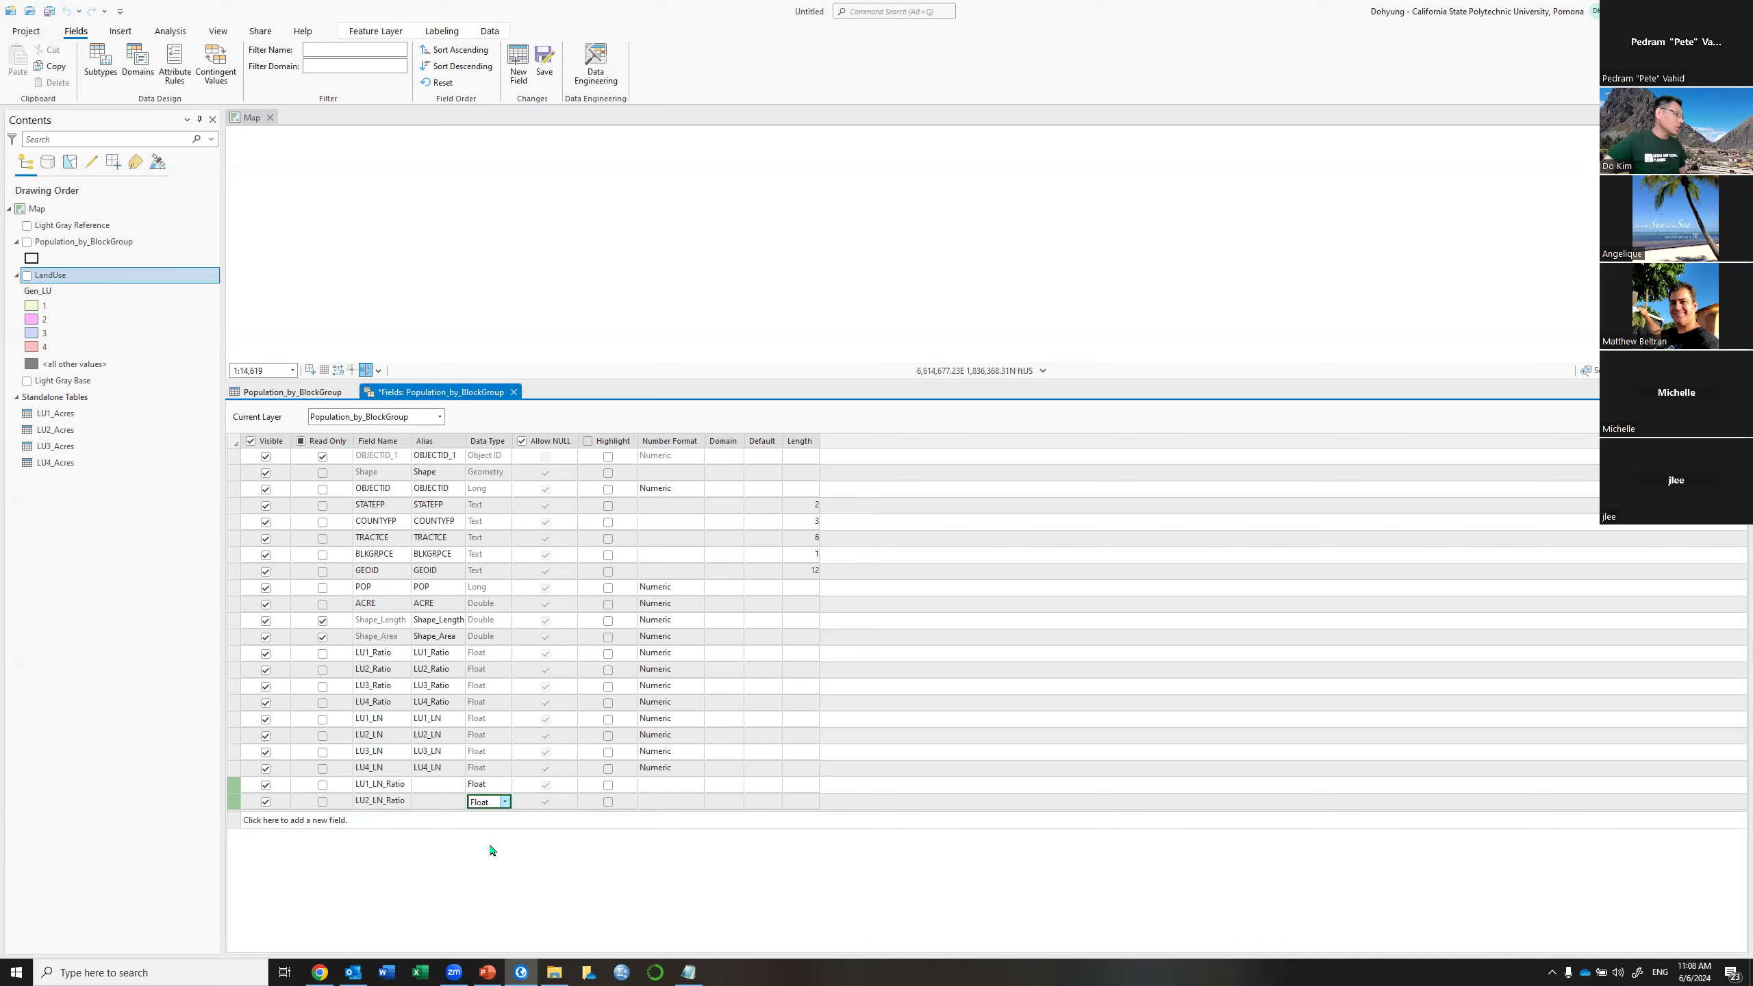
Add a third Float field named LU3_LN_Ratio
click(233, 822)
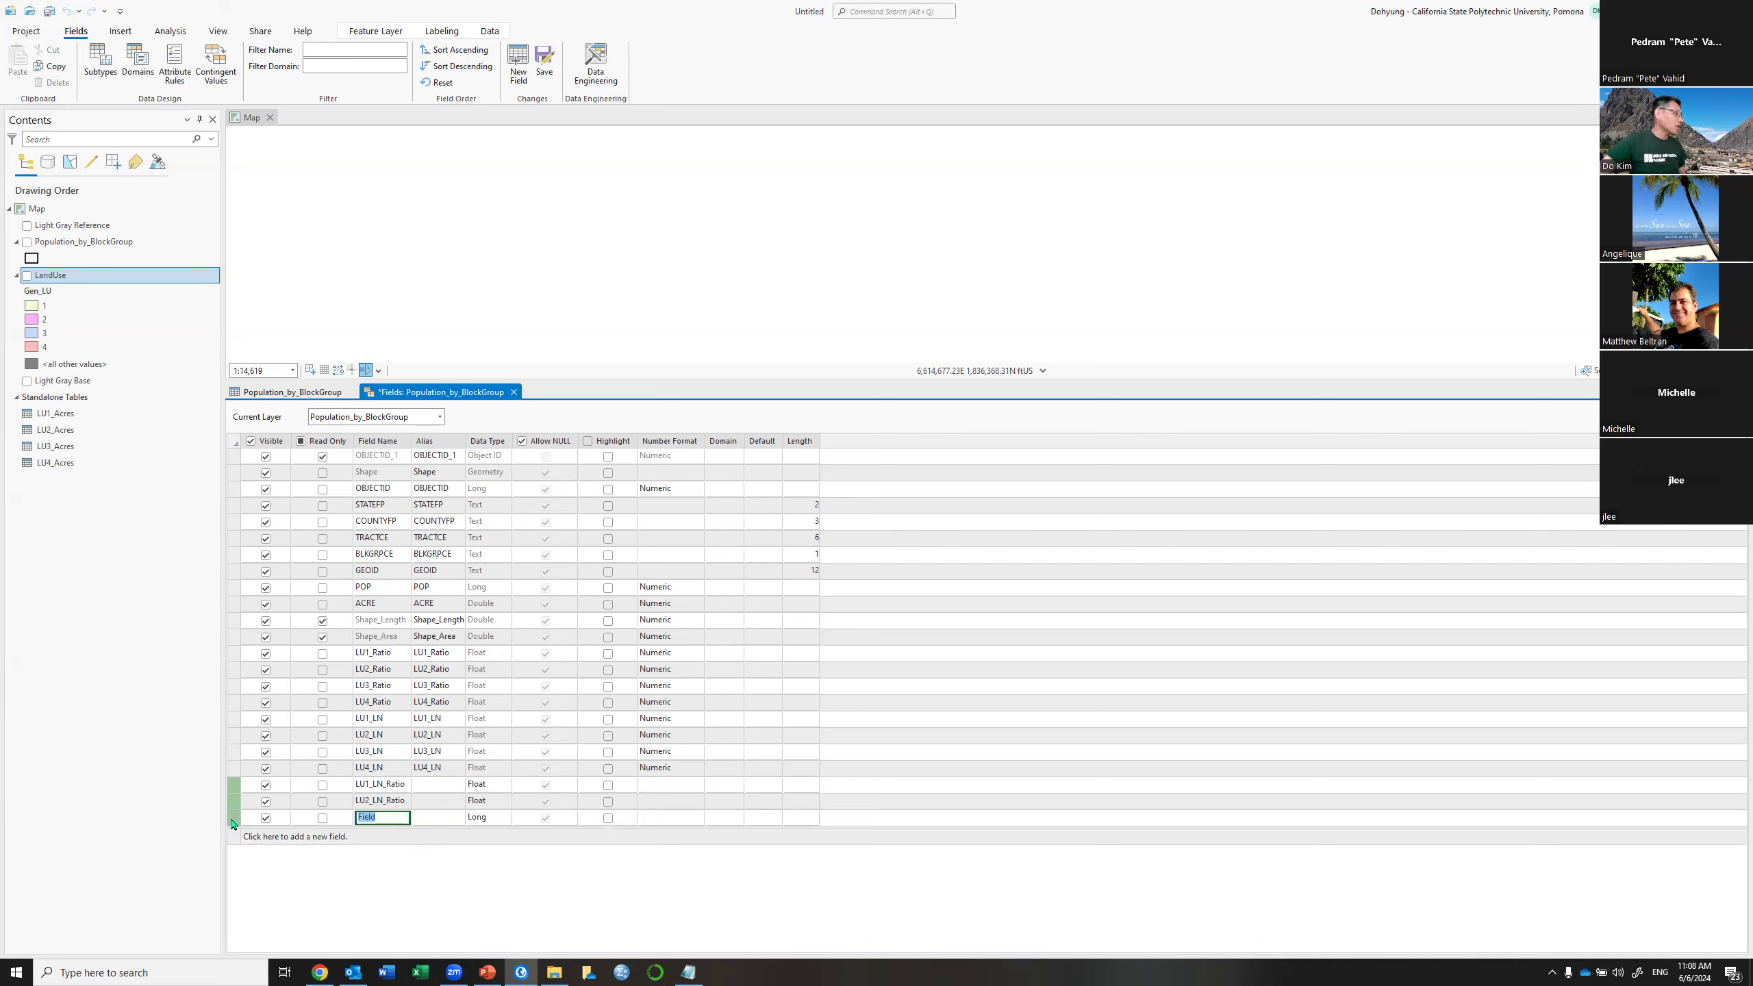
key(ctrl+v)
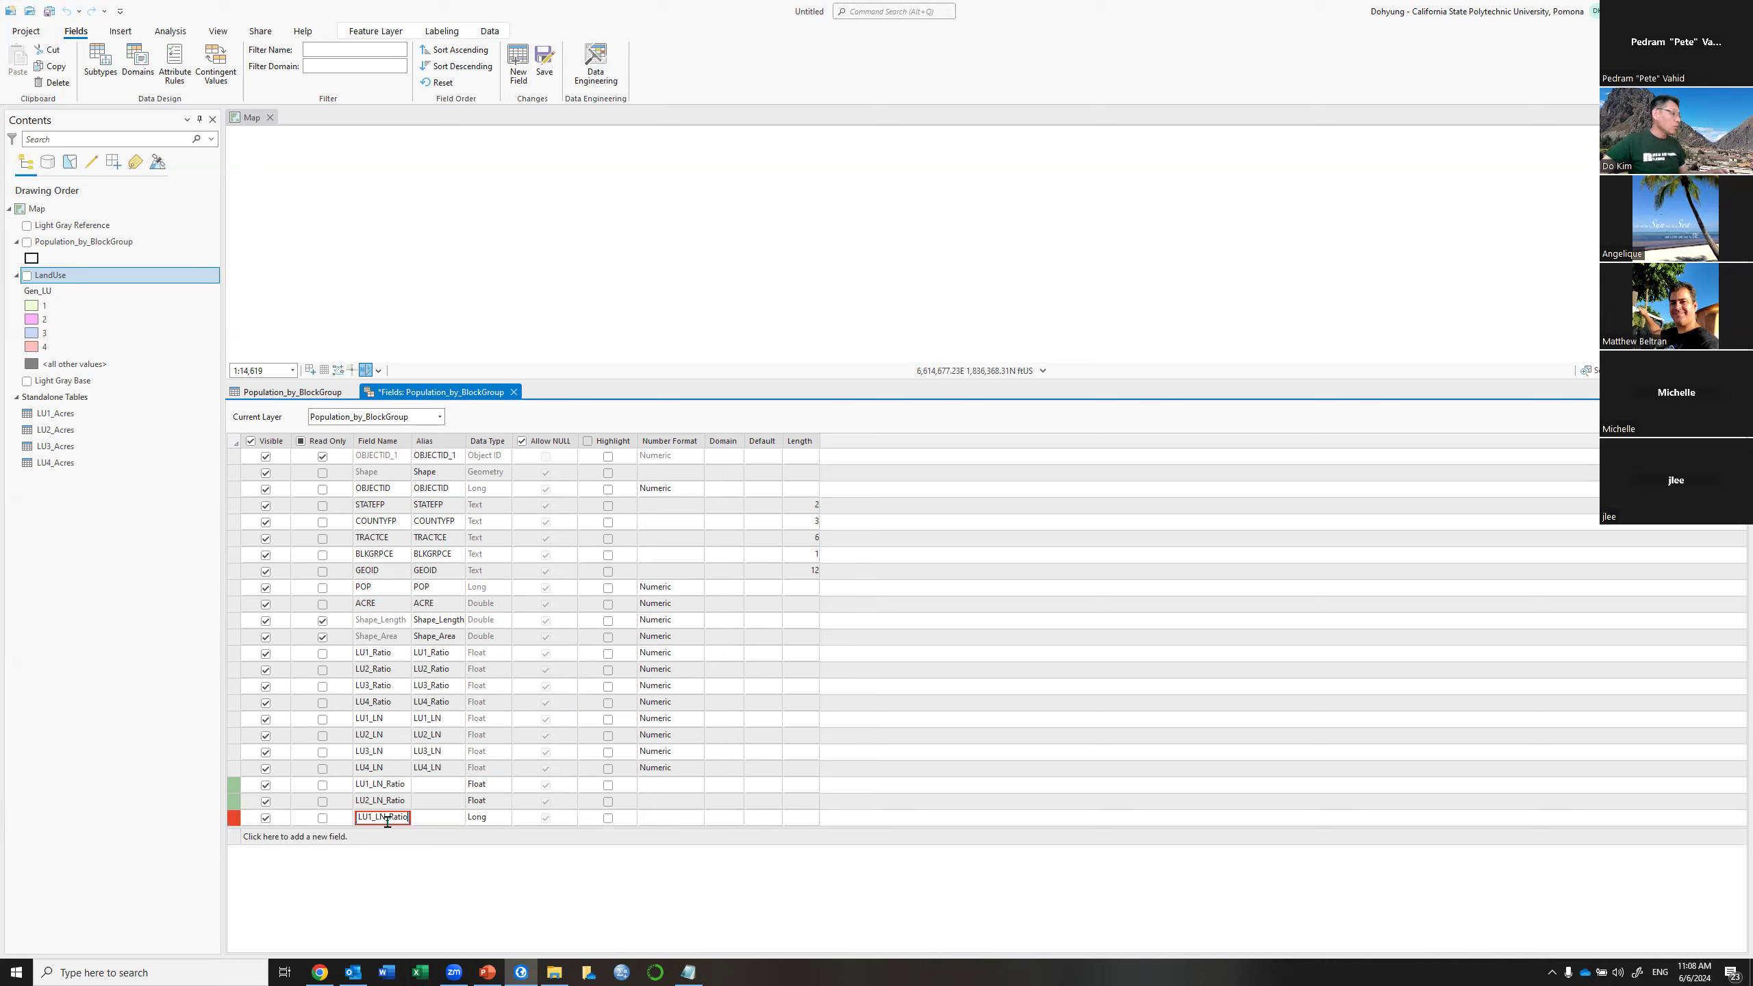
click(370, 817)
key(BackSpace)
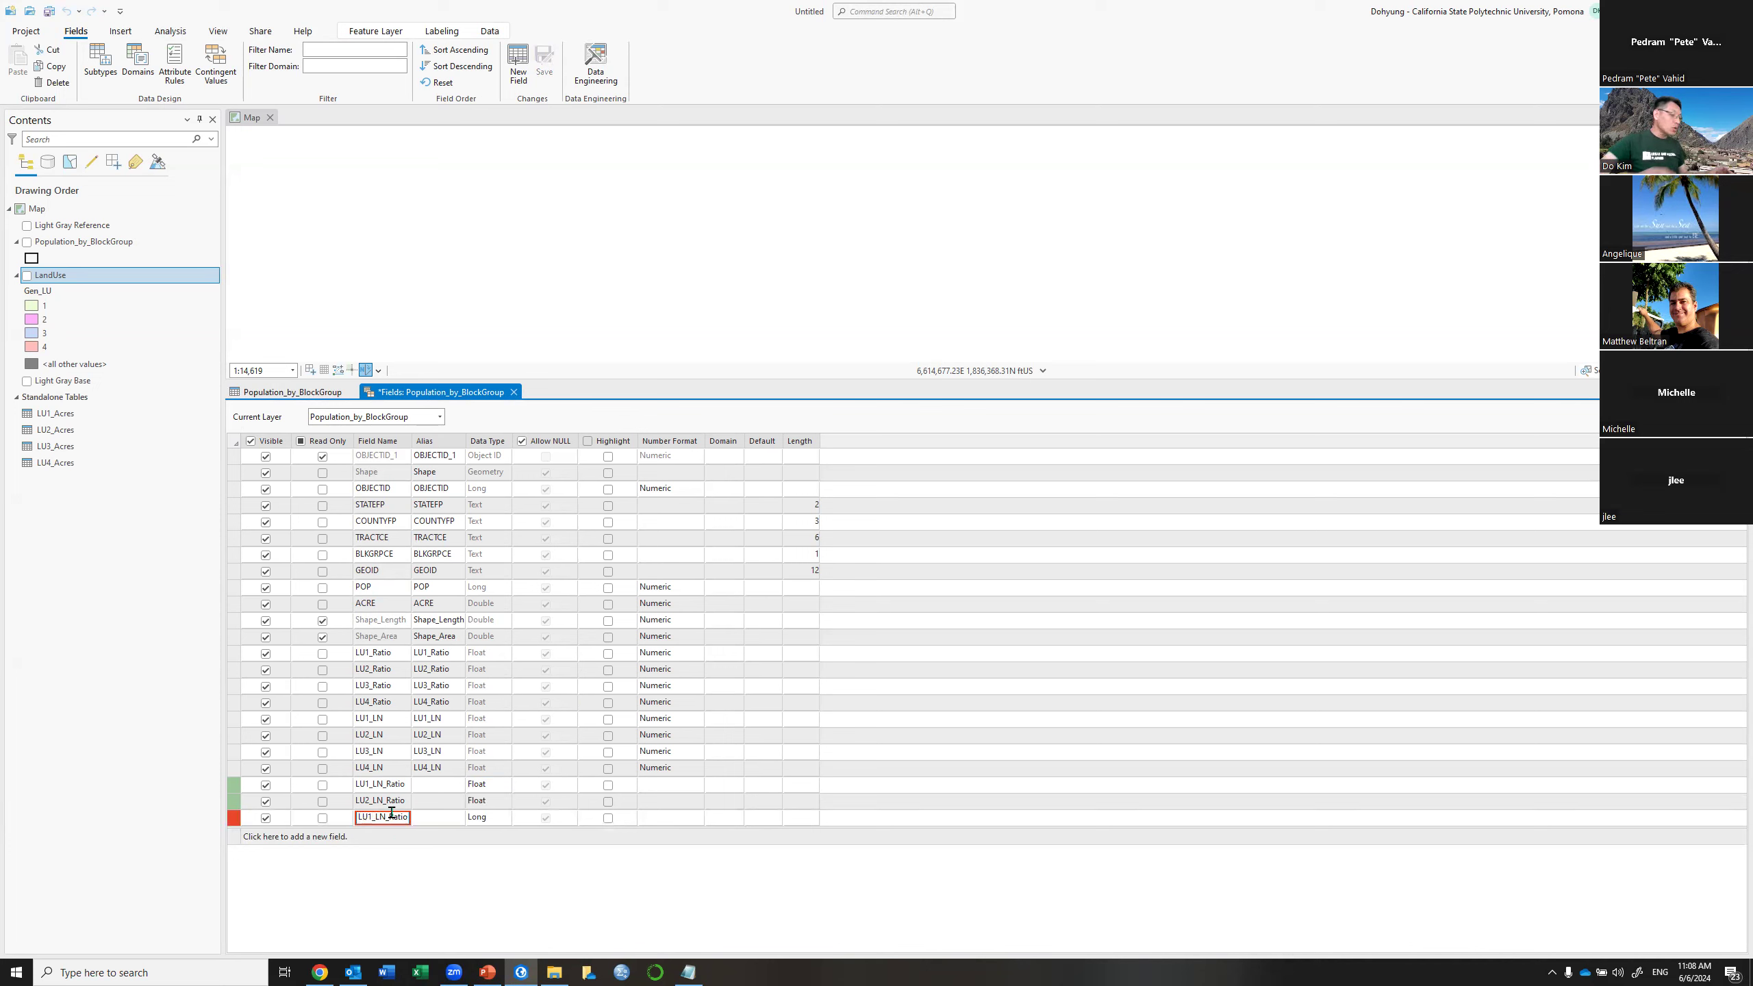
text(2)
key(BackSpace)
text(3)
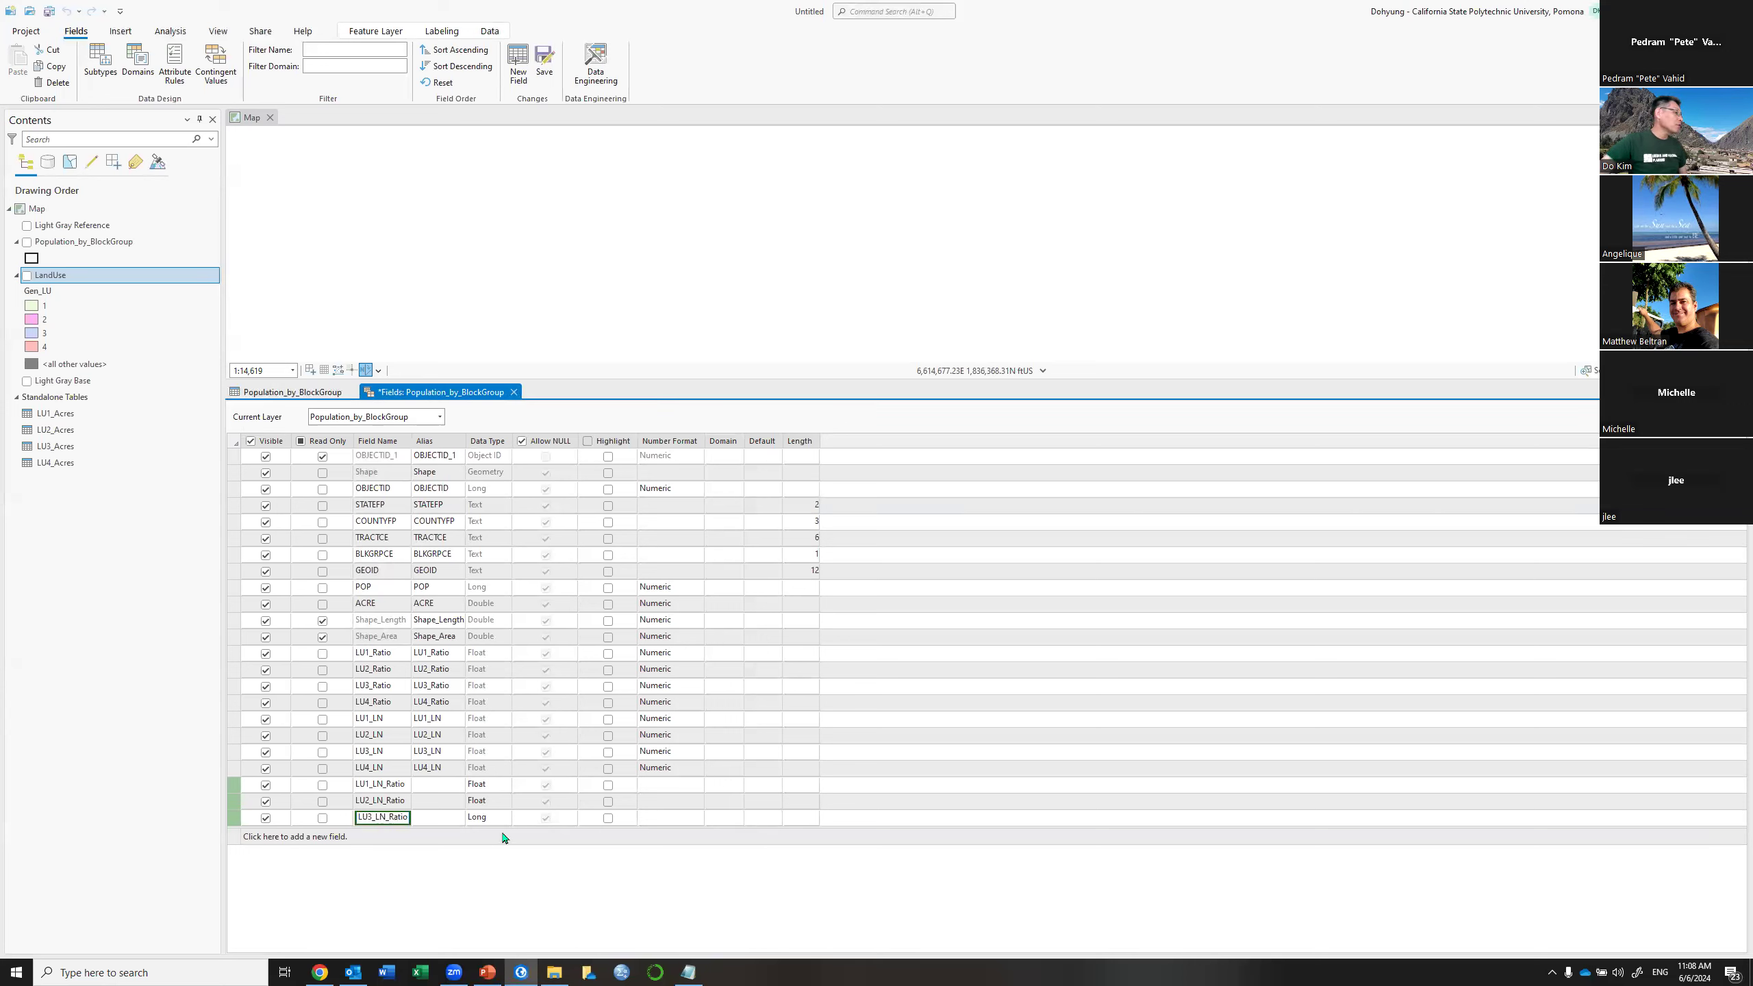
click(498, 822)
click(505, 820)
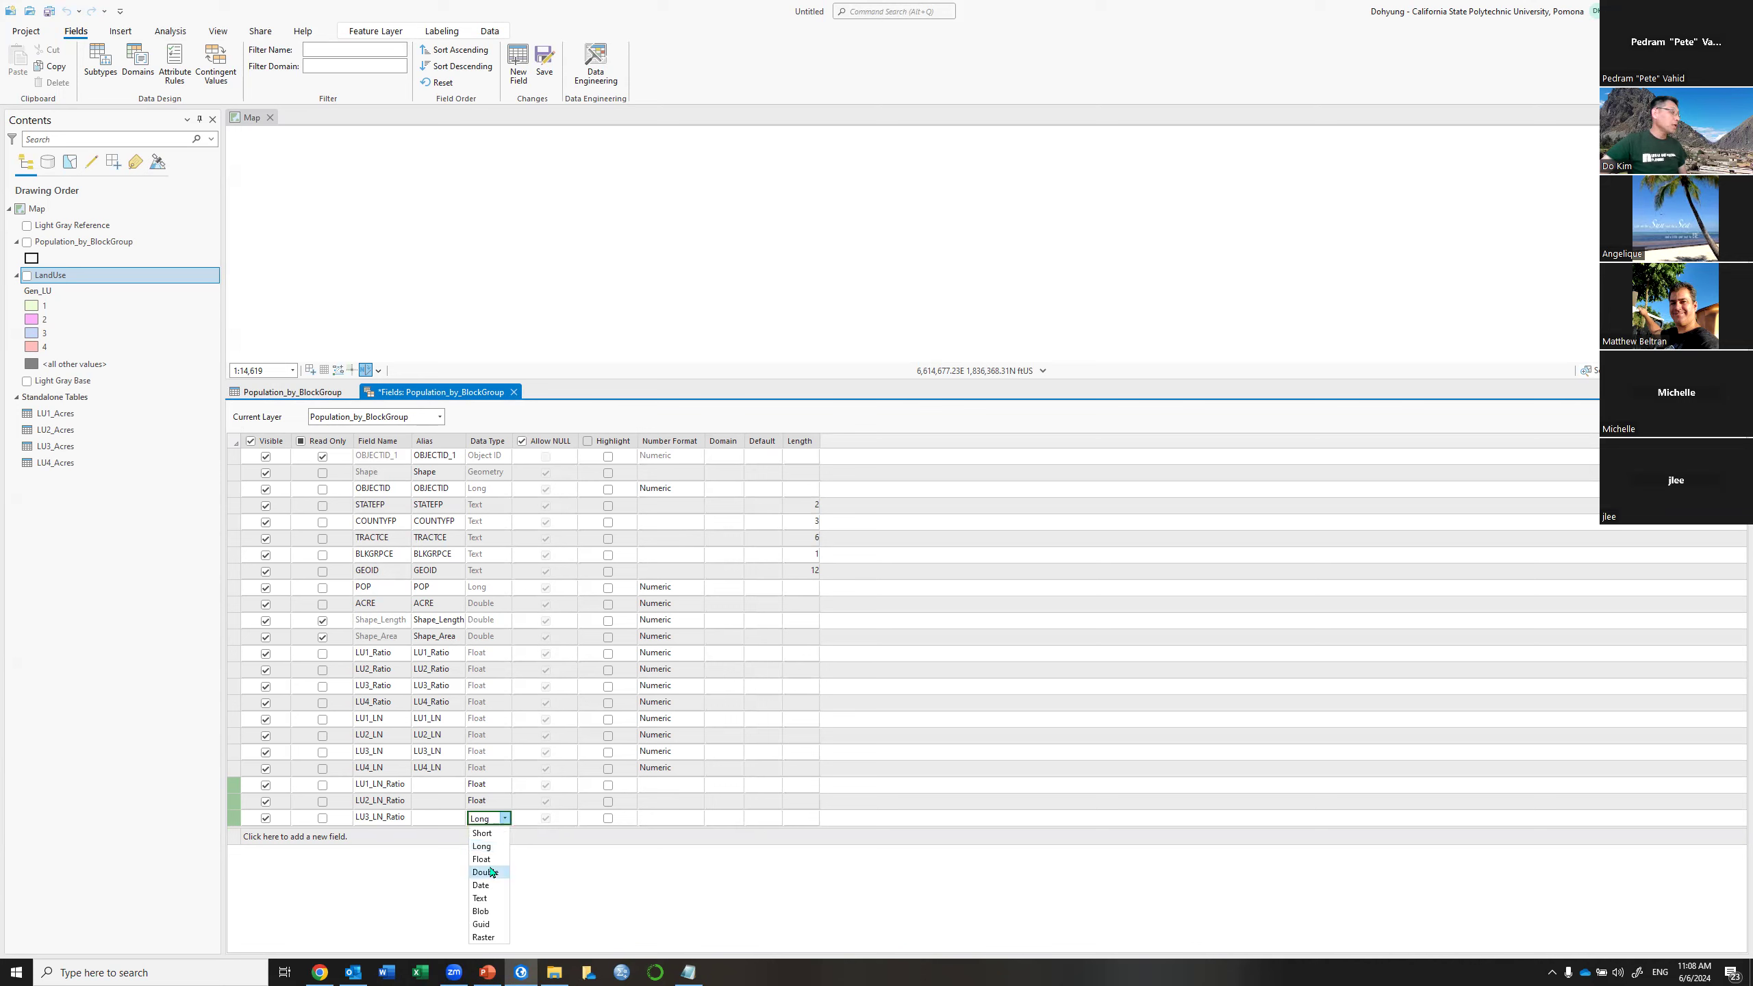
click(487, 861)
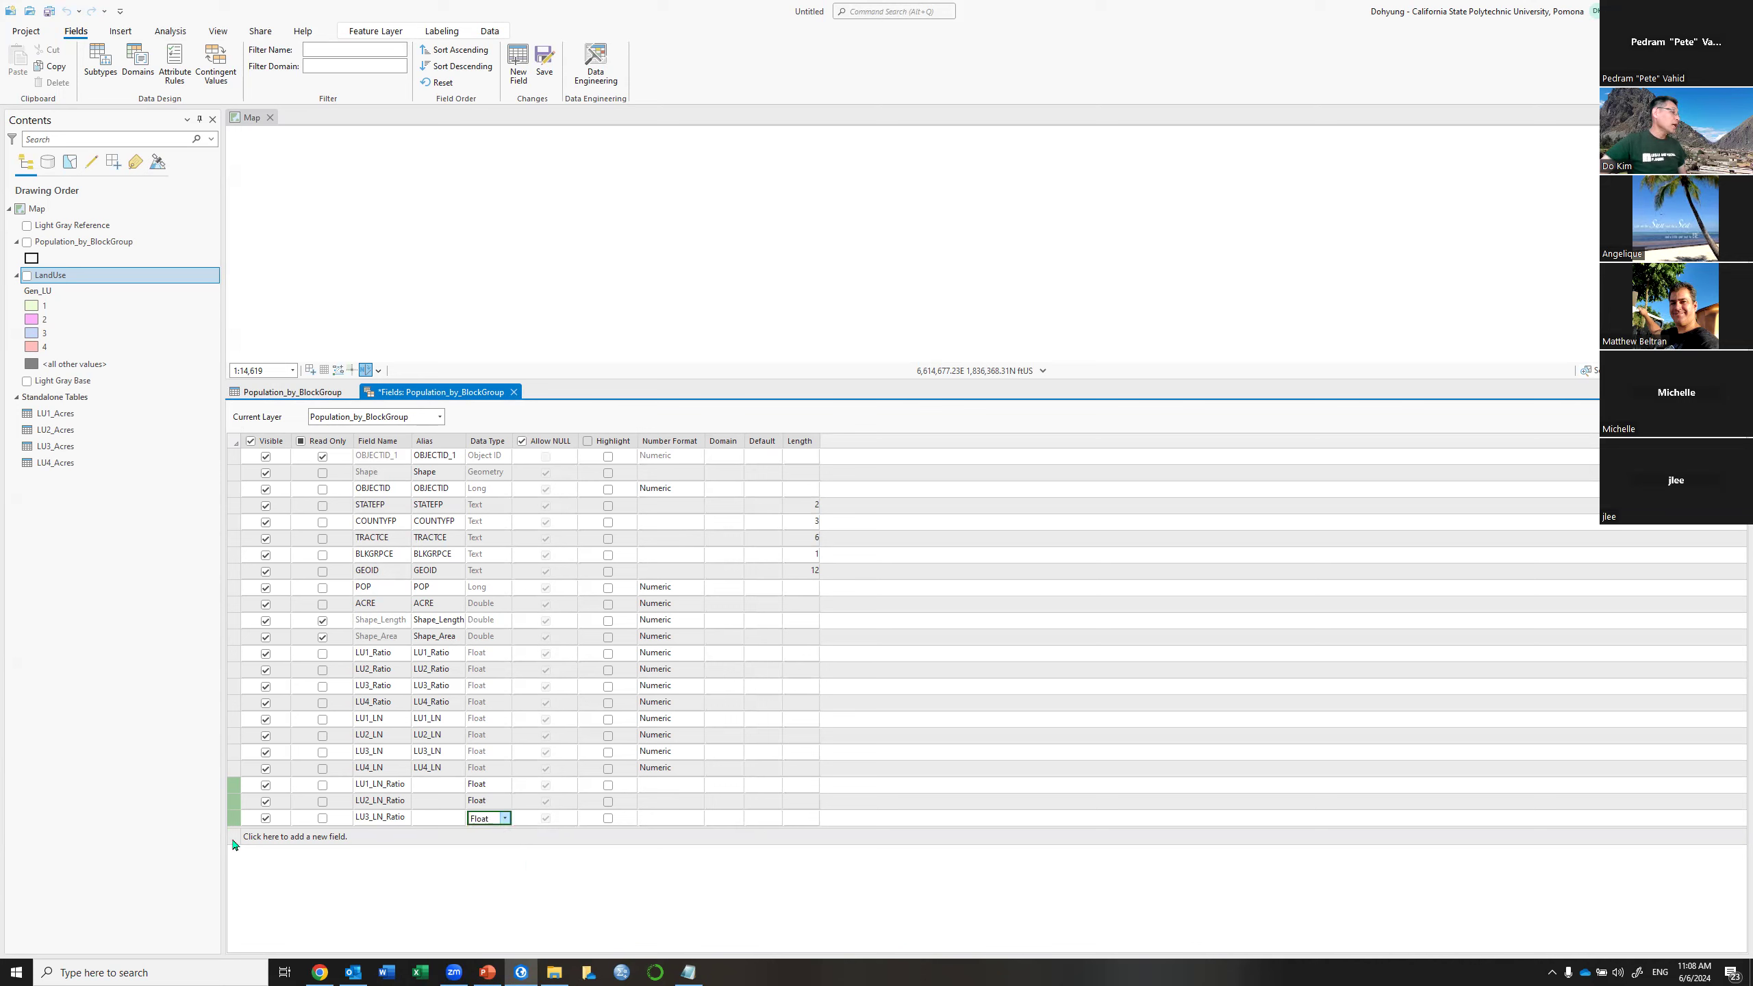
Add a fourth Float field named LU4_LN_Ratio and save the field changes
click(234, 840)
text(LU1_LN_Ratio)
key(BackSpace)
text(4)
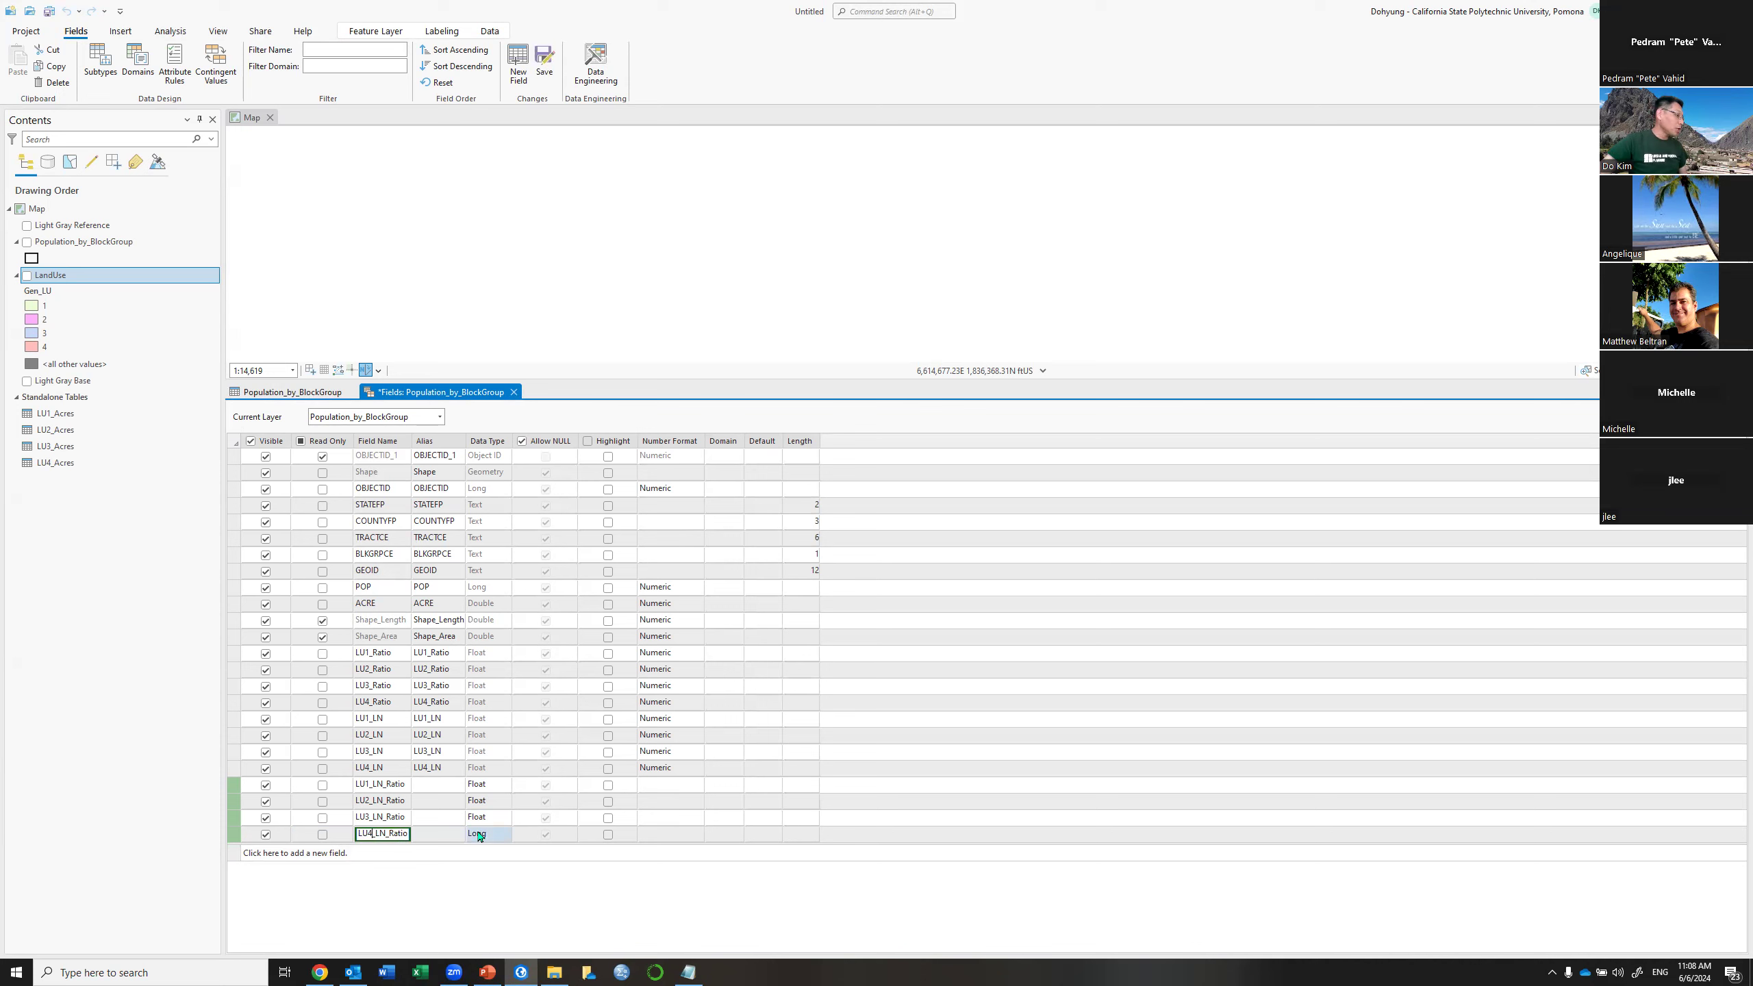
double_click(480, 837)
click(483, 882)
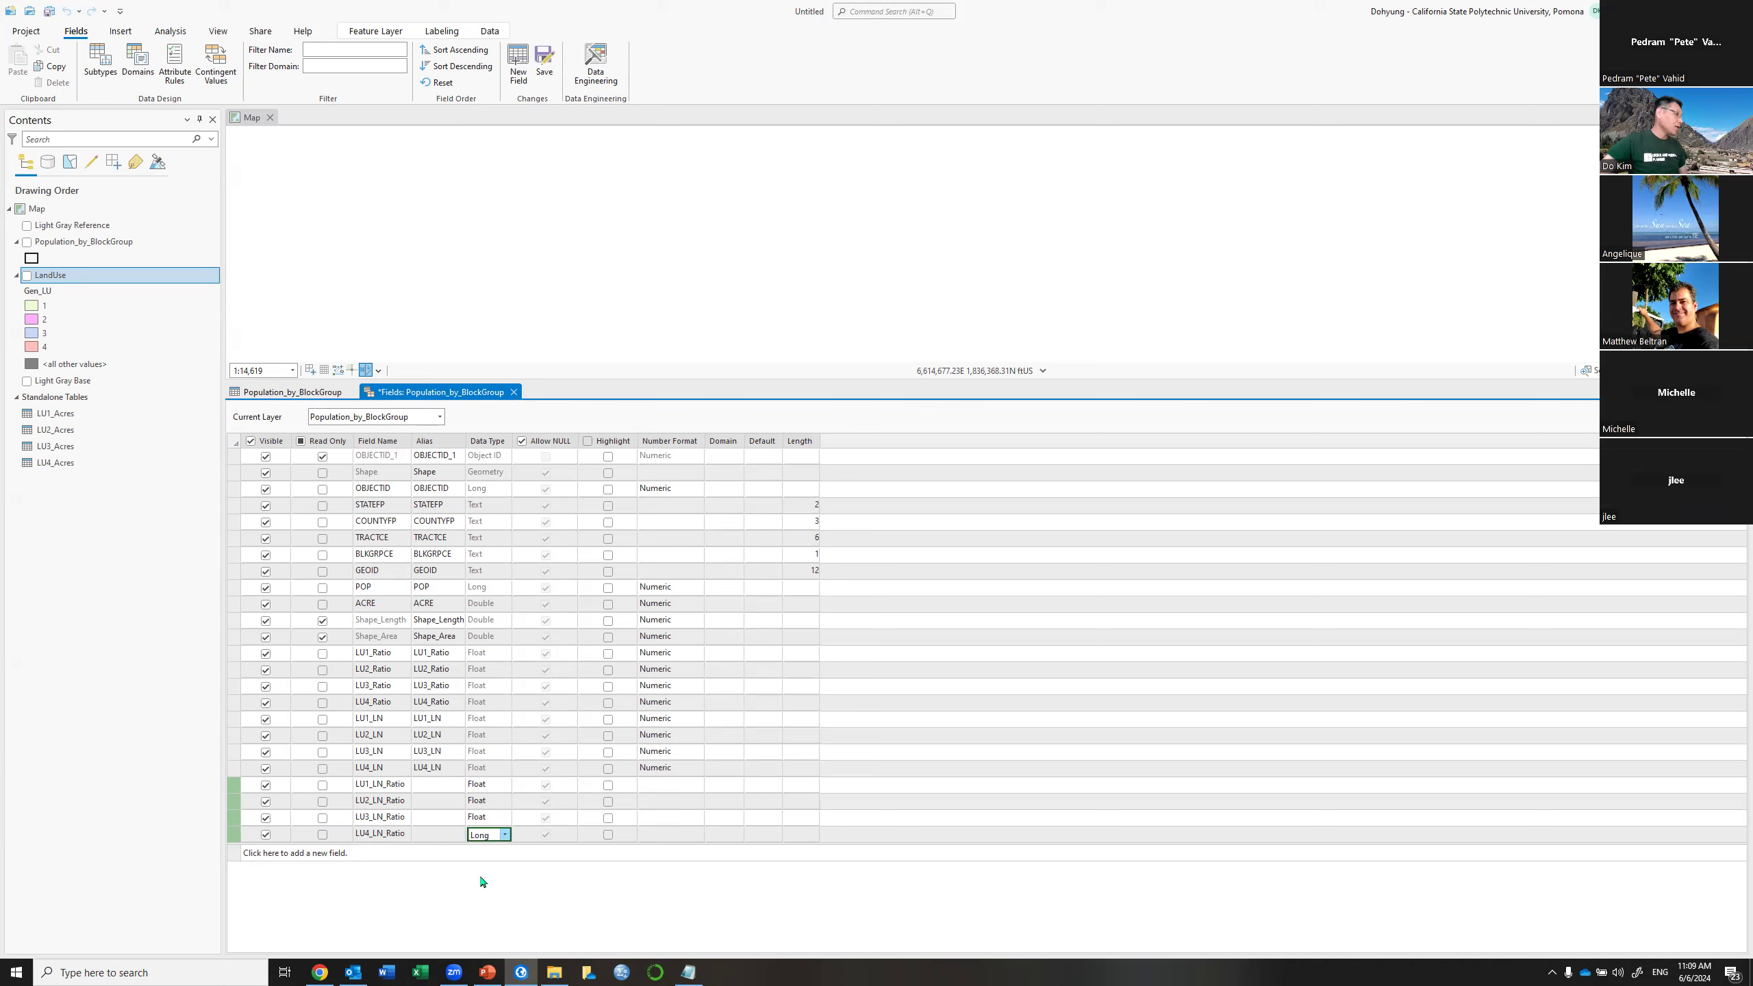
click(543, 66)
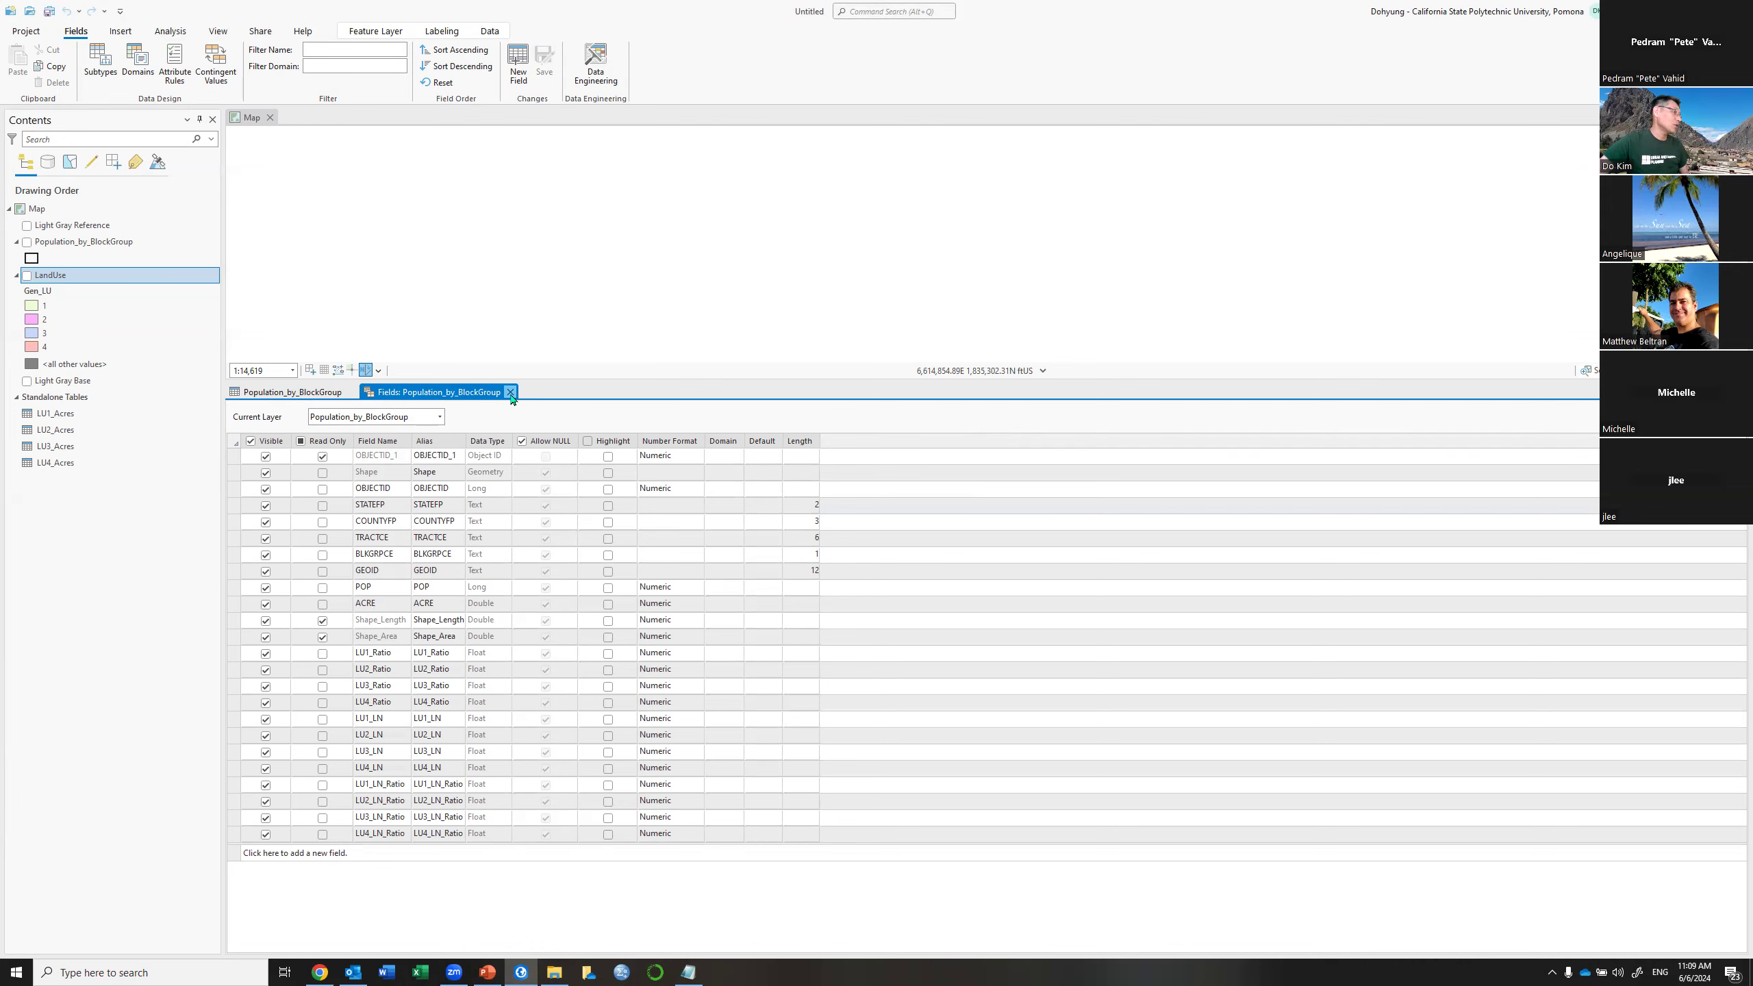
Calculate LU1_LN_Ratio as !LU1_Ratio! * !LU1_LN! for the one selected block group
click(510, 392)
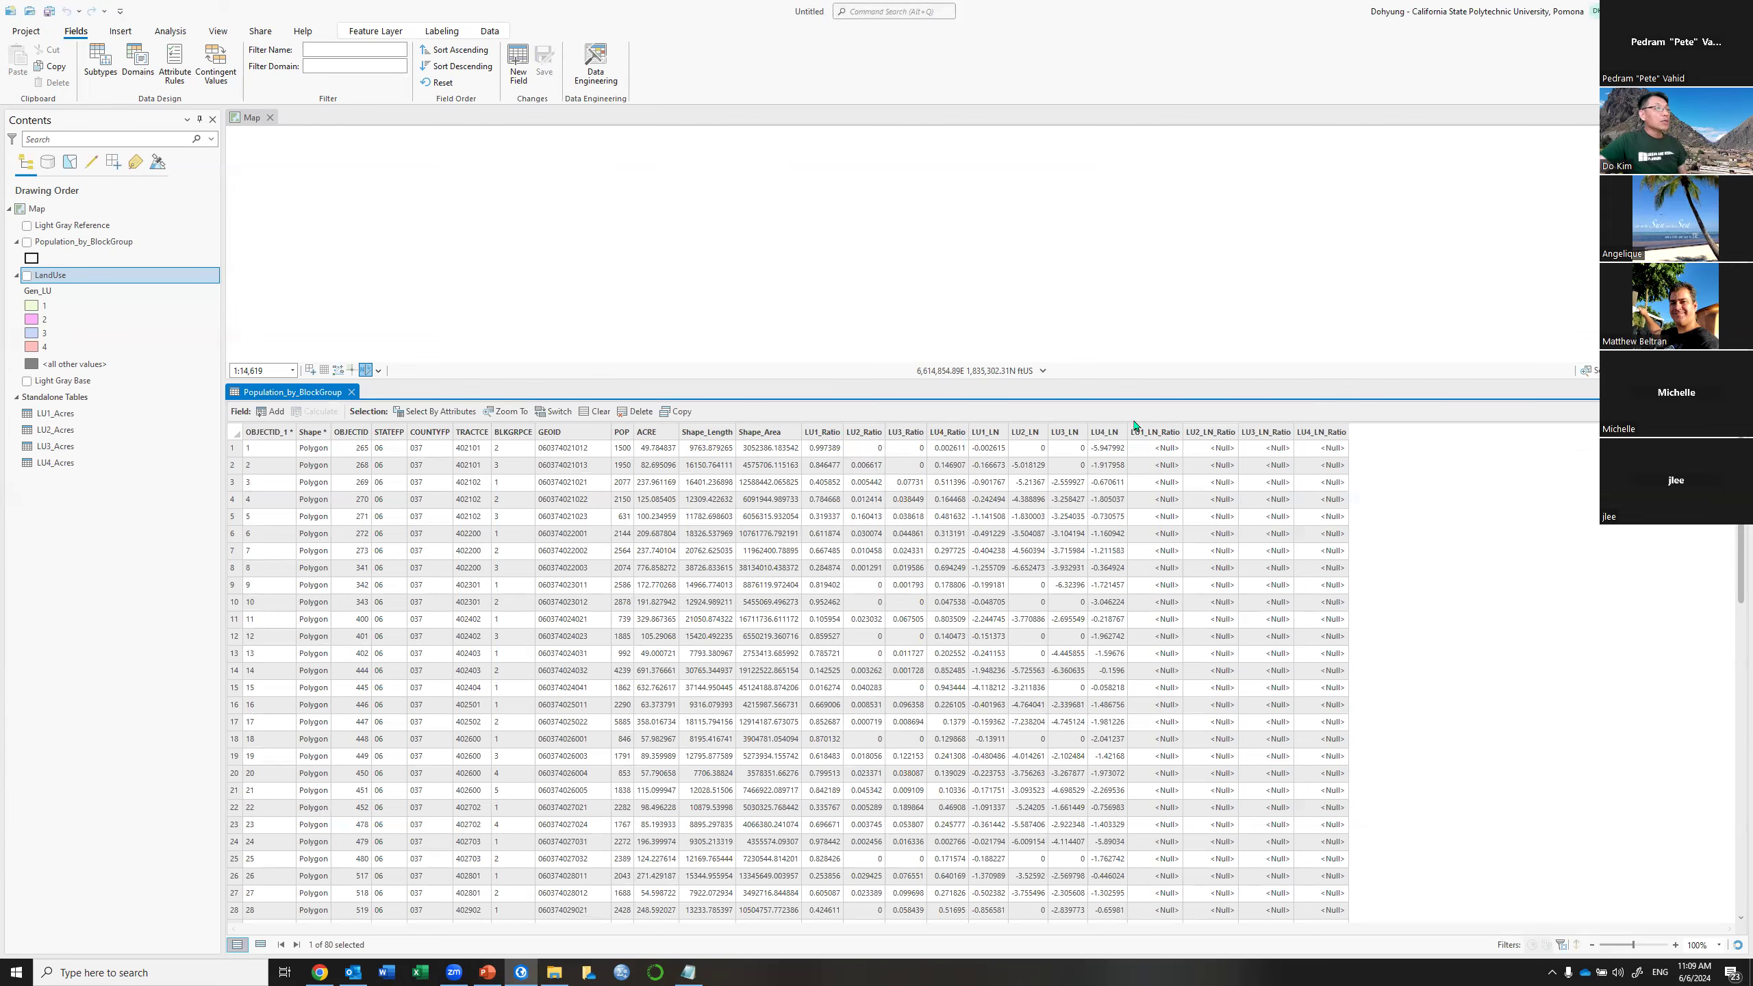
scroll(1153, 434, down, 2)
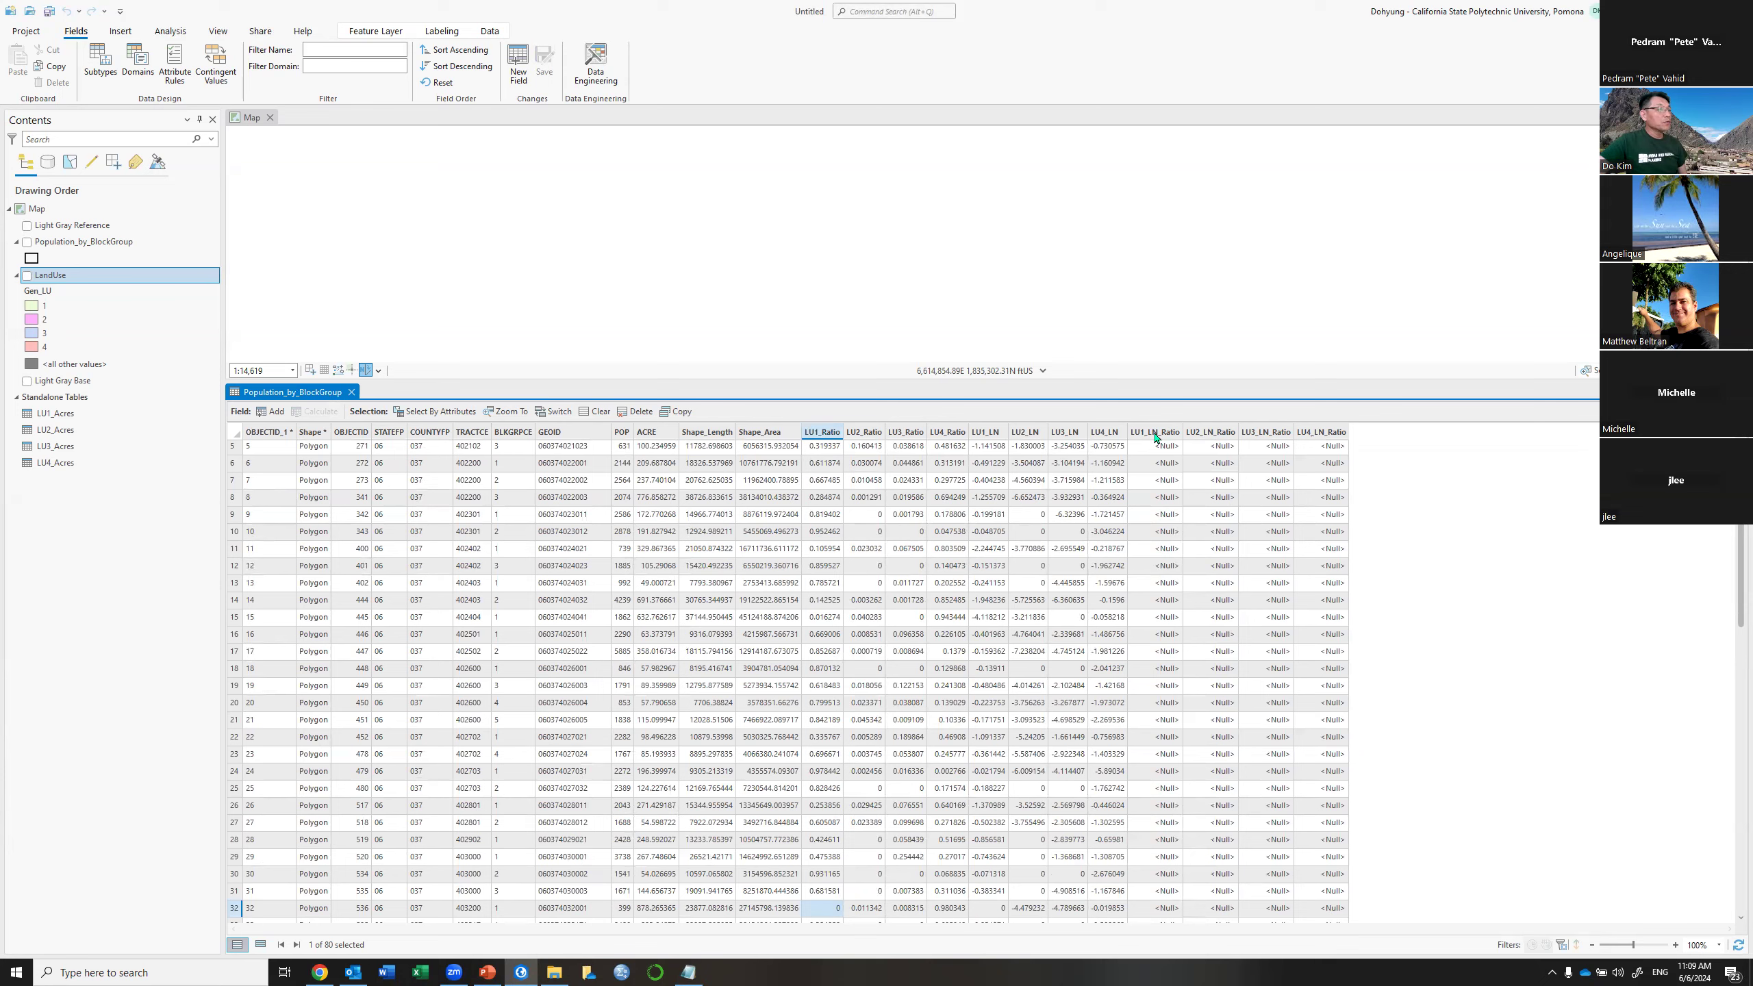
right_click(1156, 433)
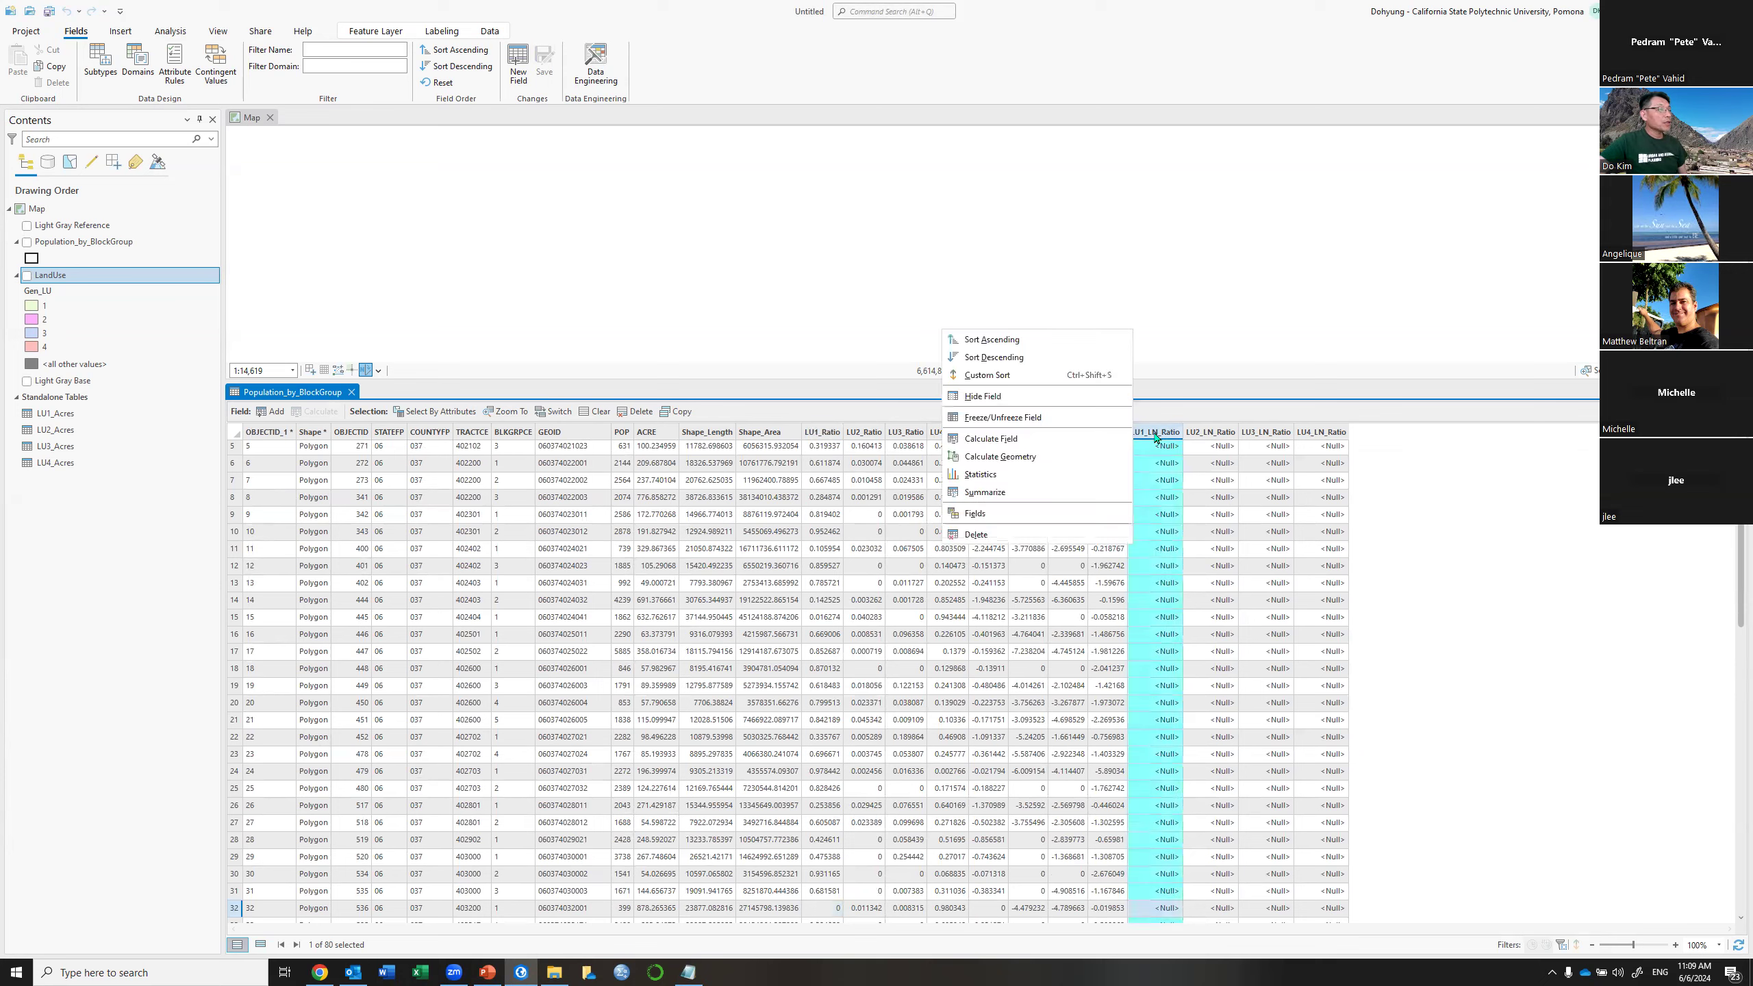
click(990, 441)
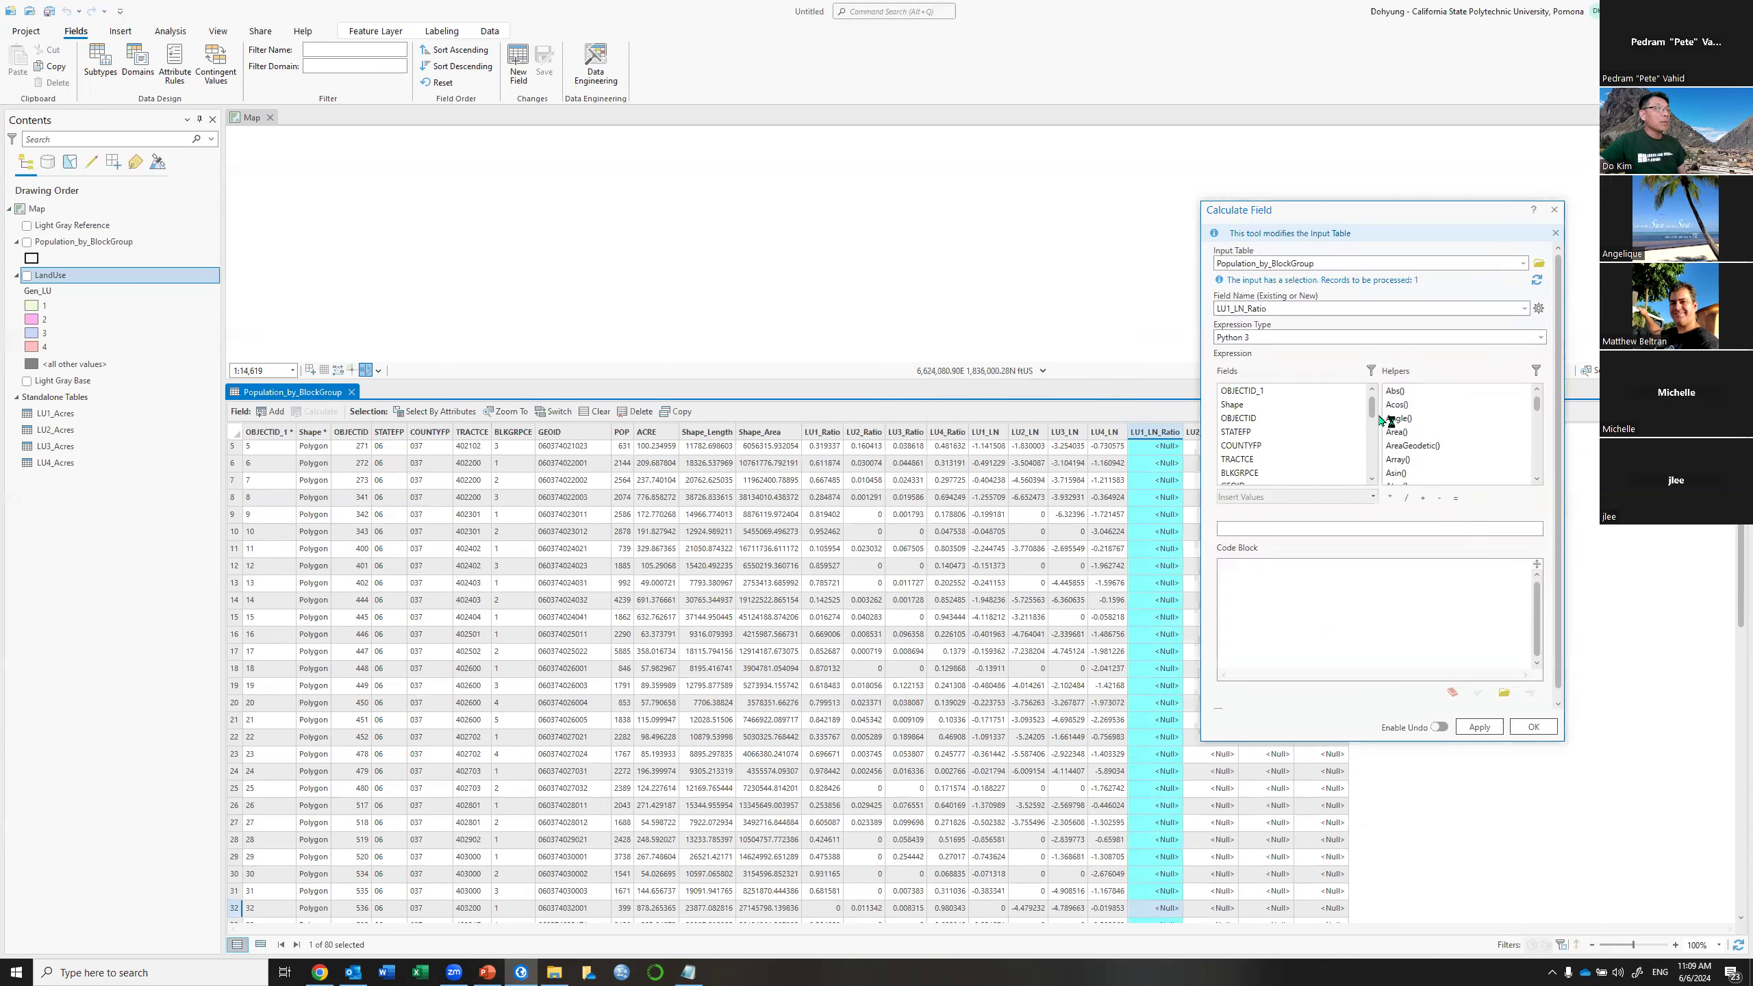
drag(1348, 472, 1348, 512)
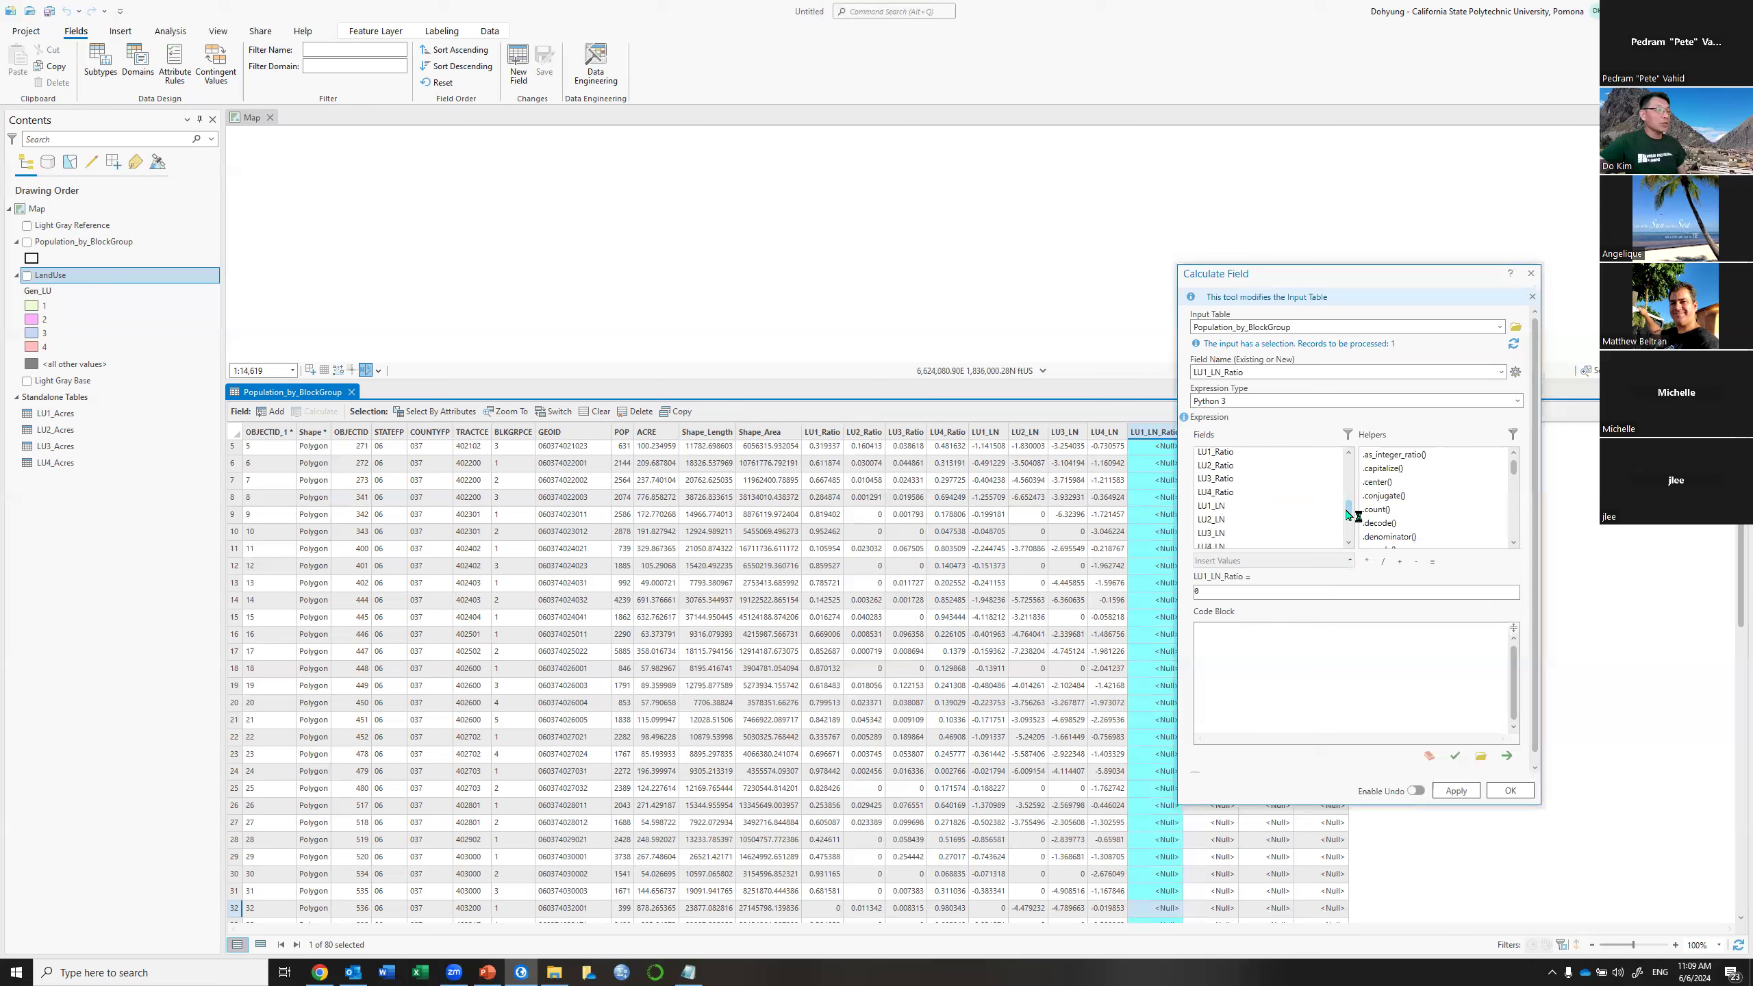
click(1224, 506)
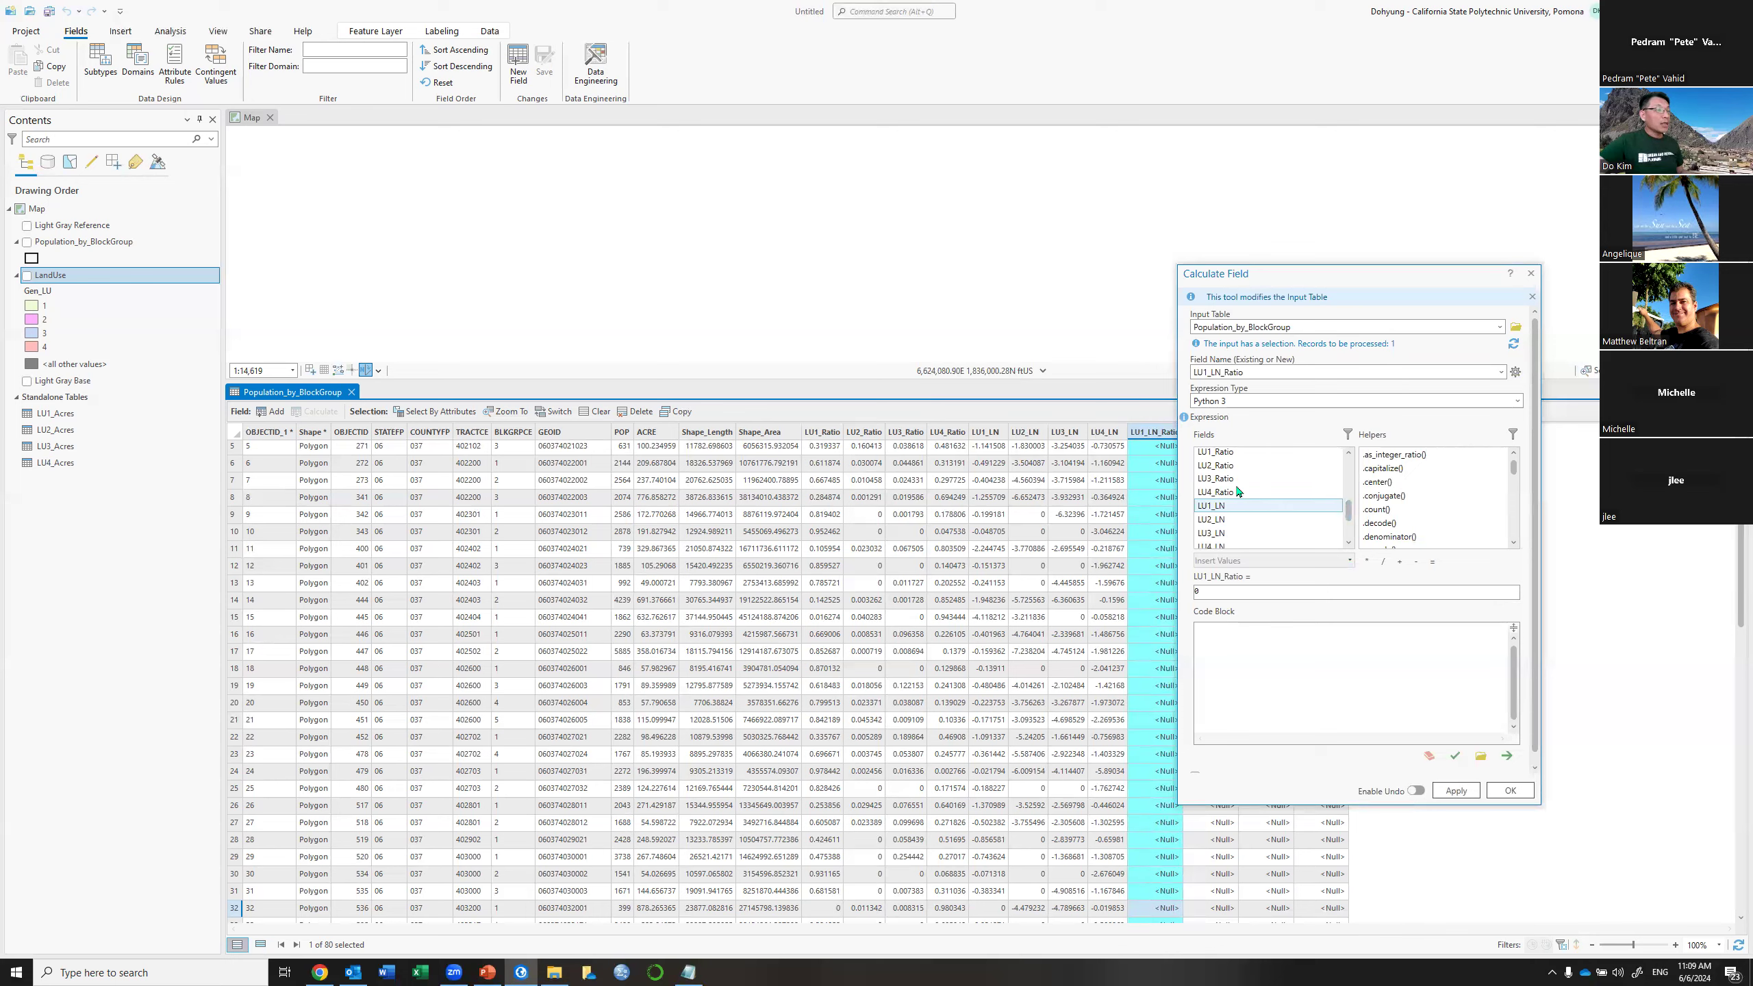
double_click(1216, 453)
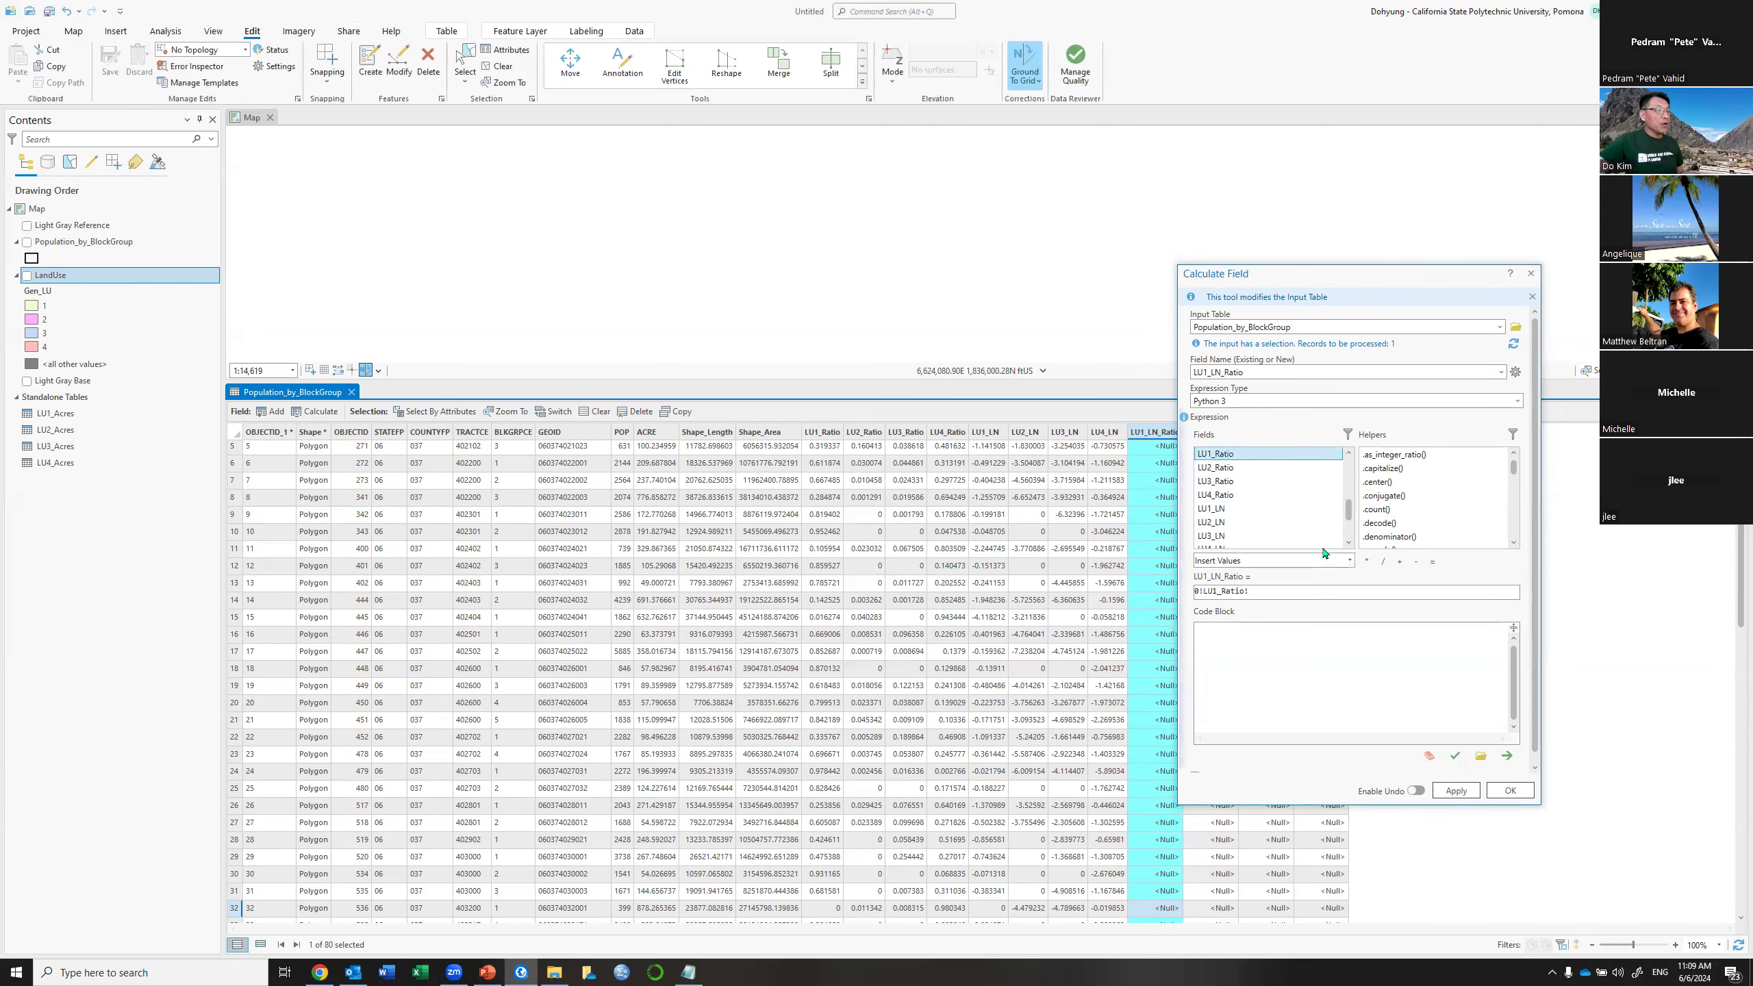
click(1202, 589)
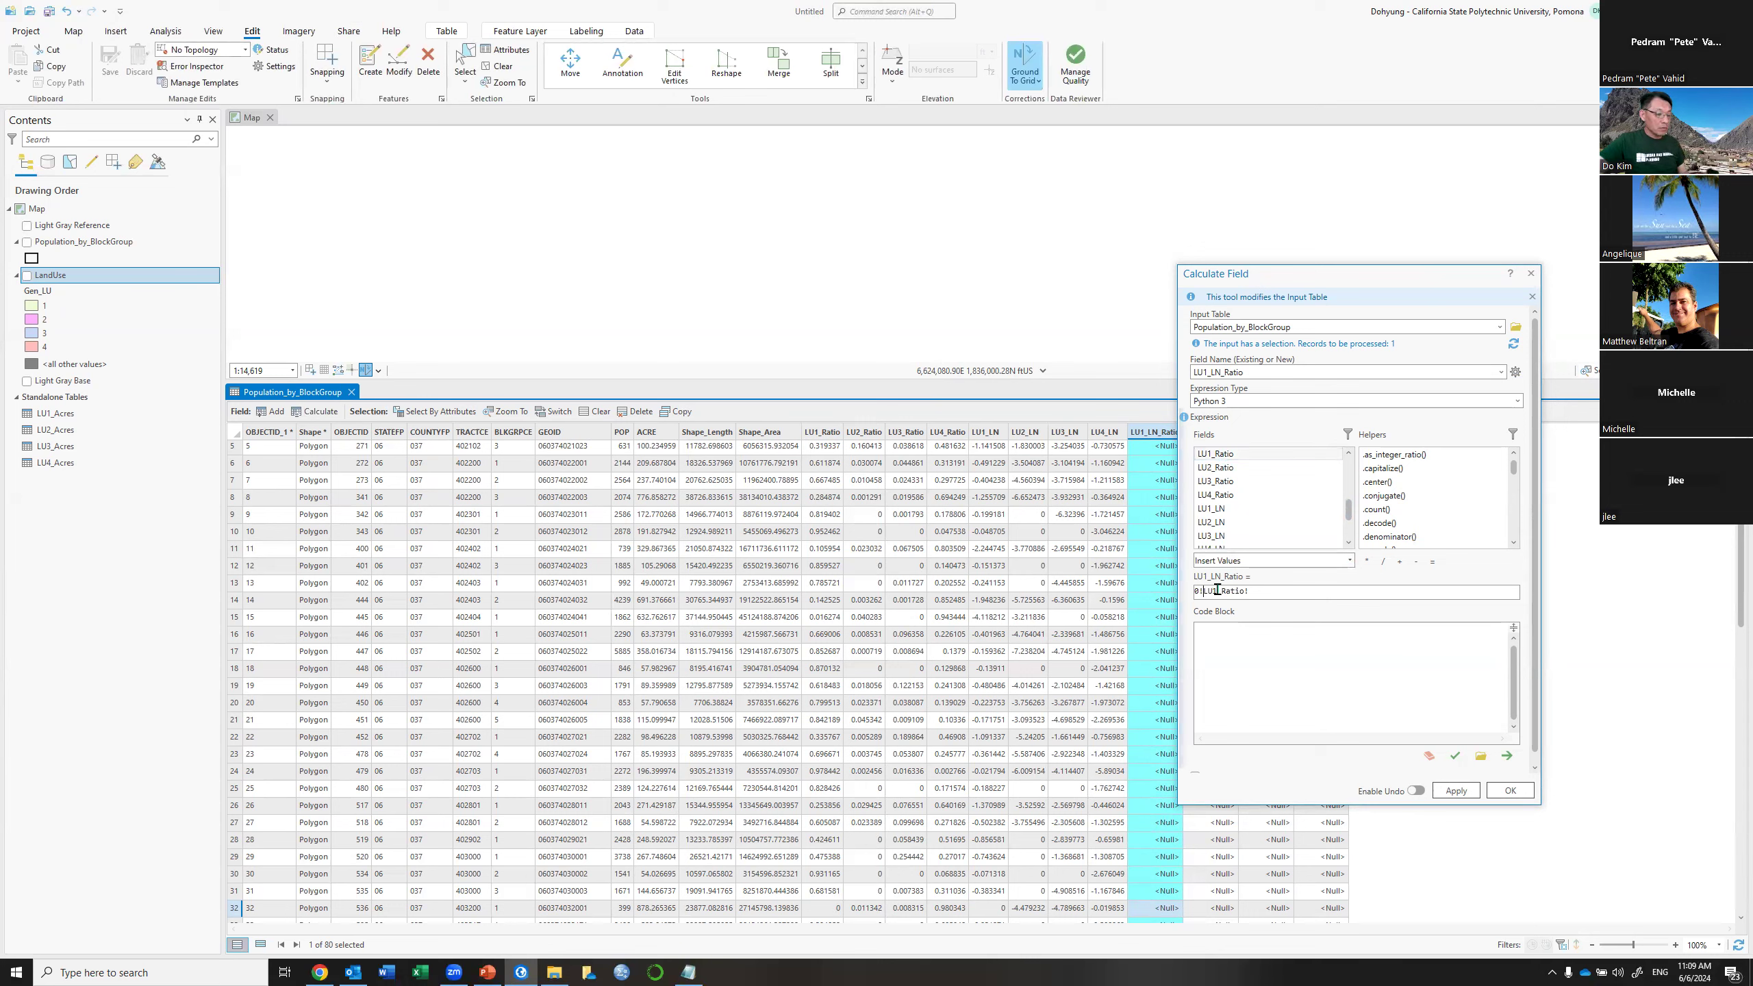
key(BackSpace)
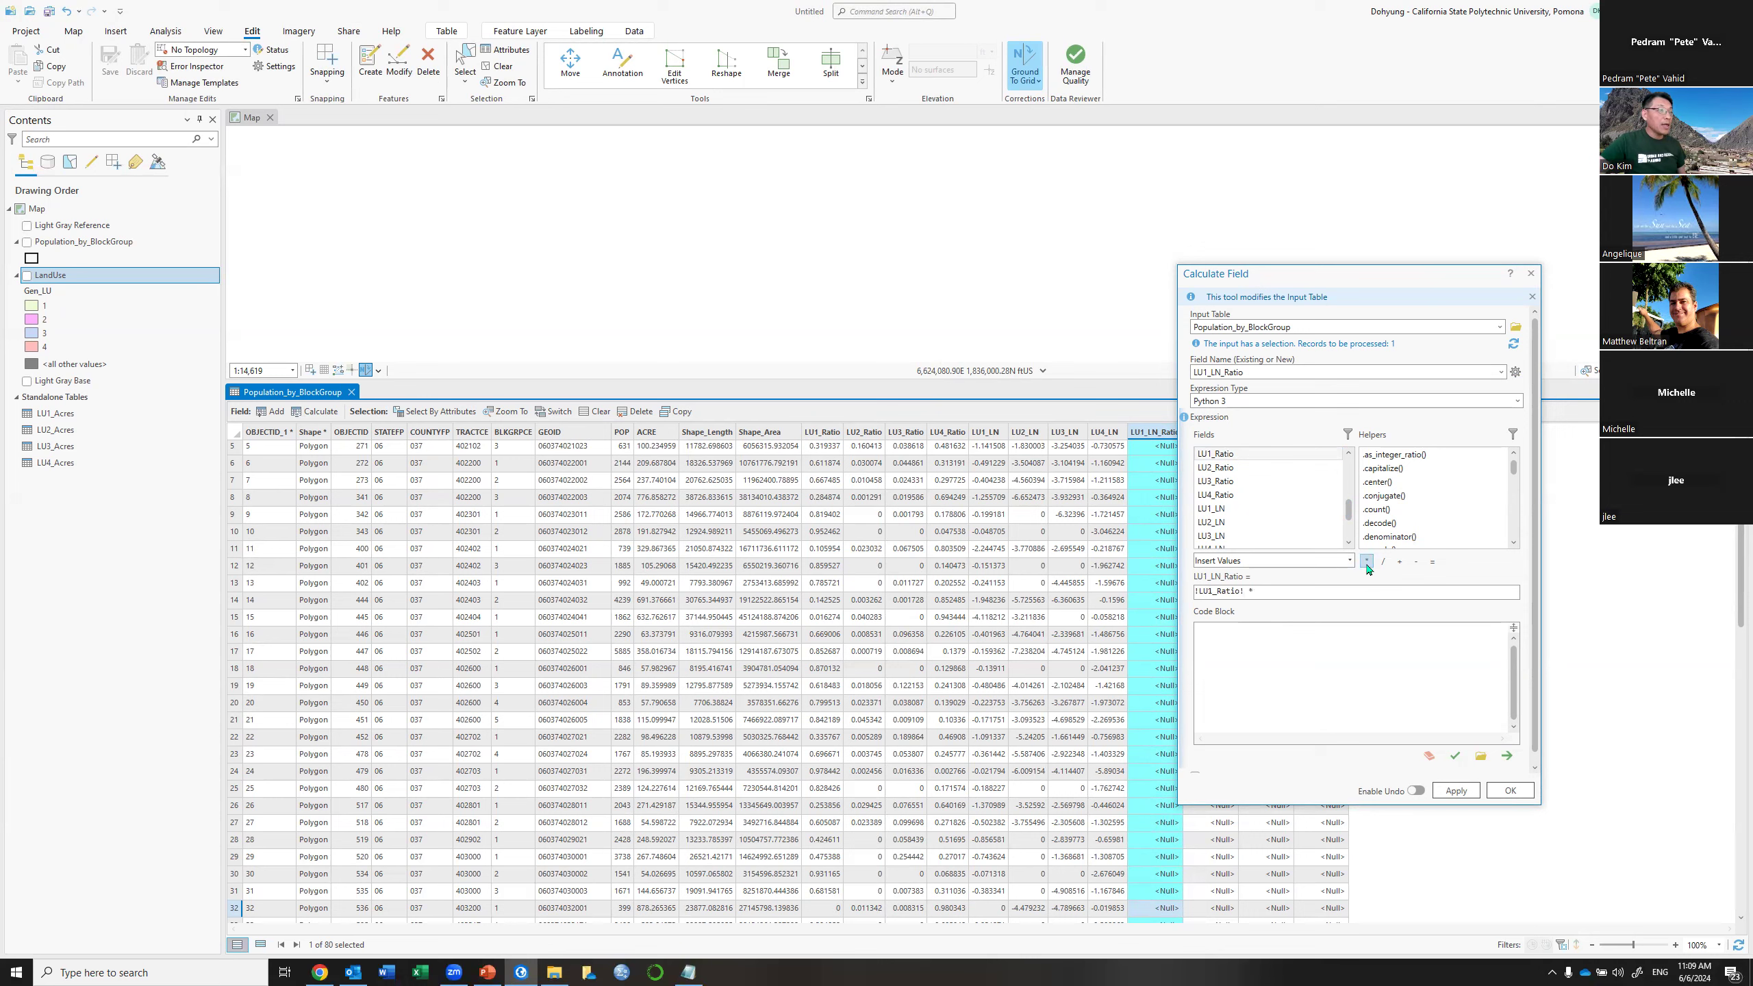
double_click(1215, 508)
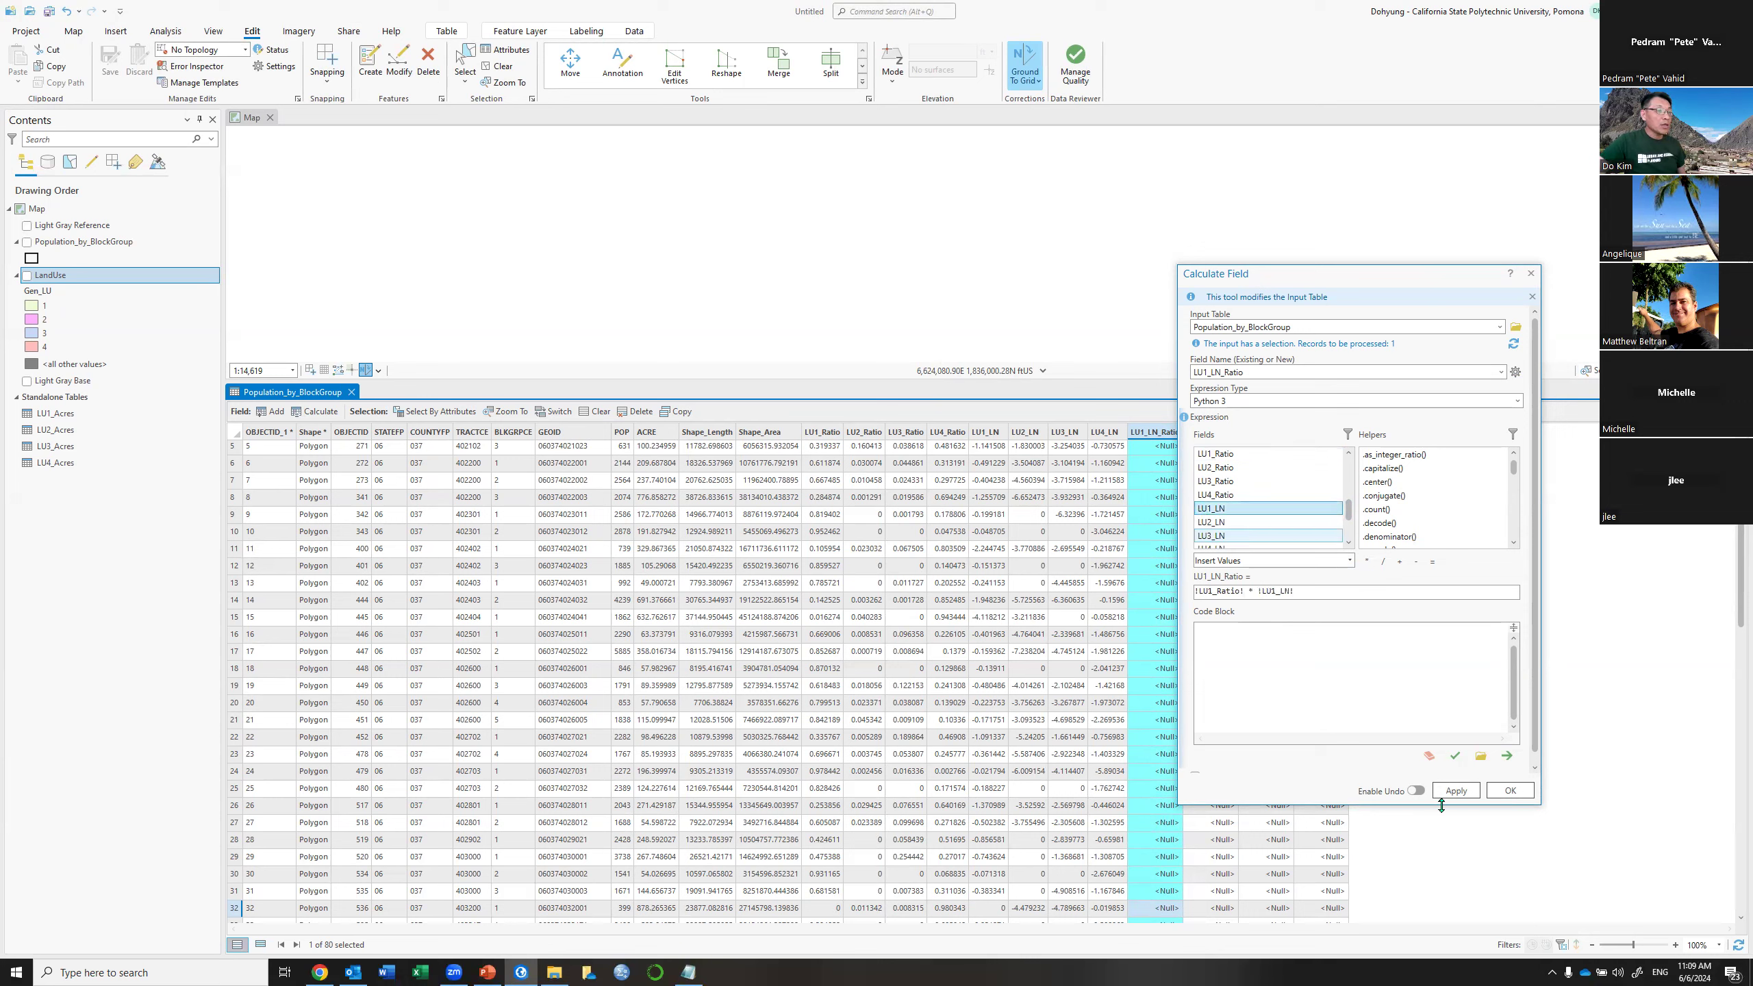
click(1458, 791)
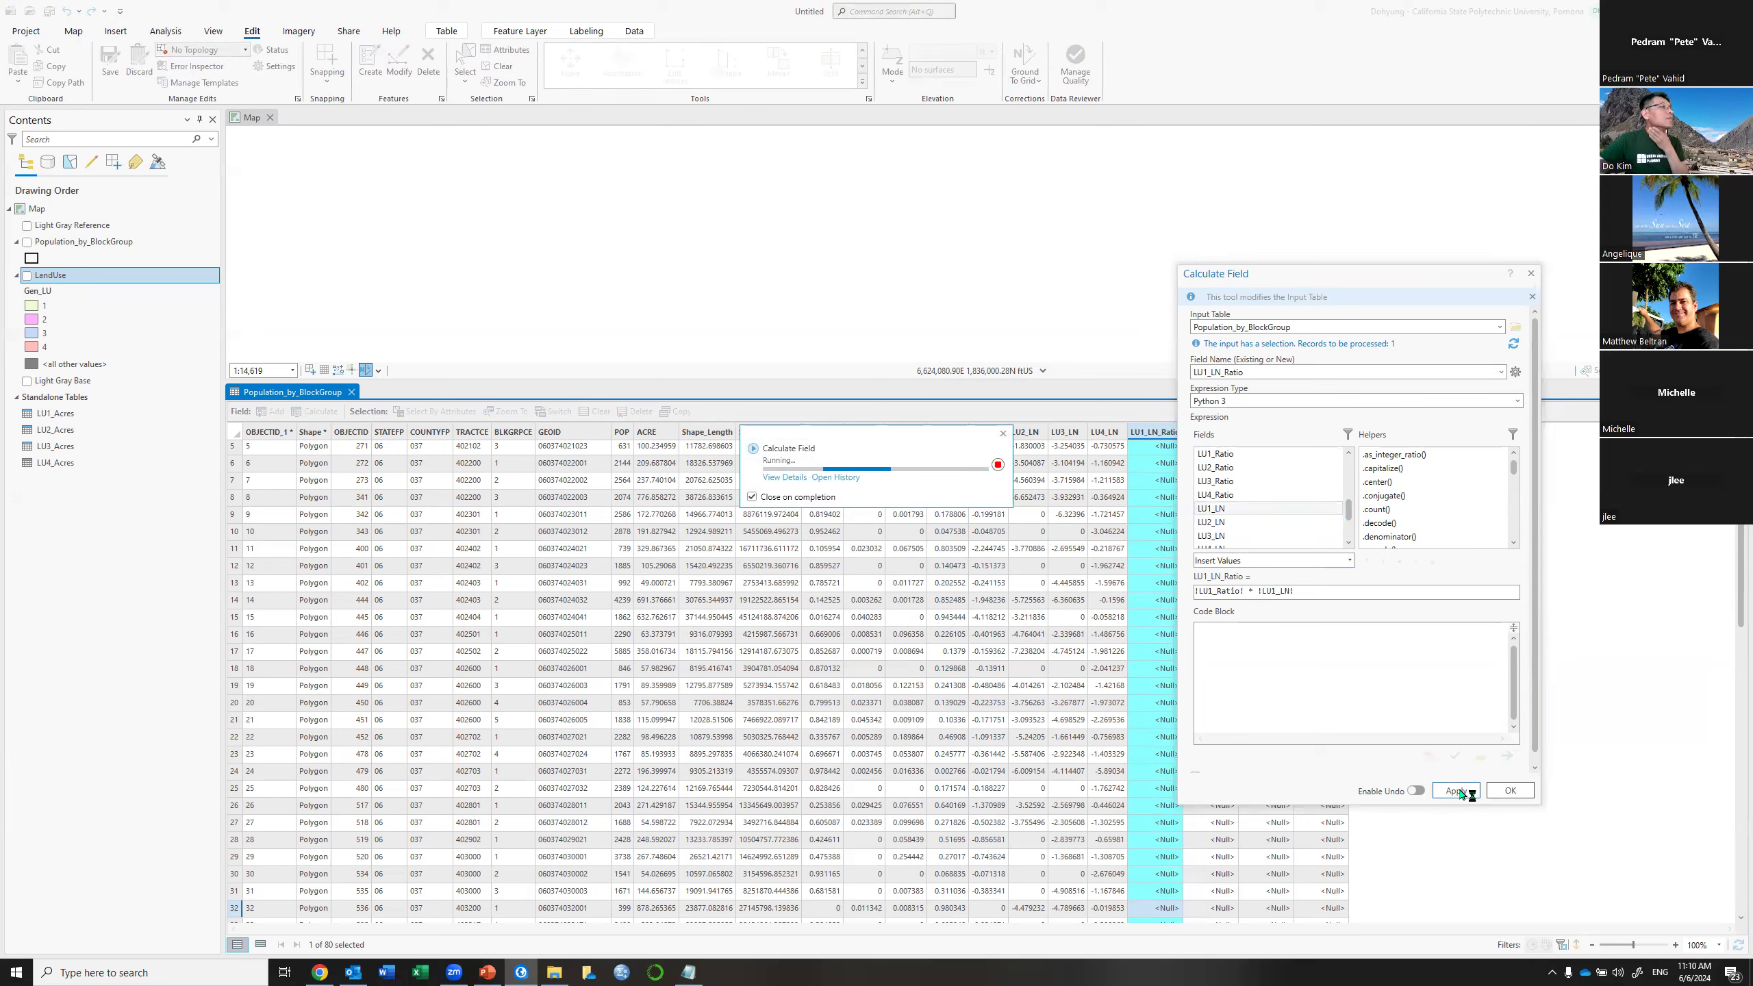
click(1502, 373)
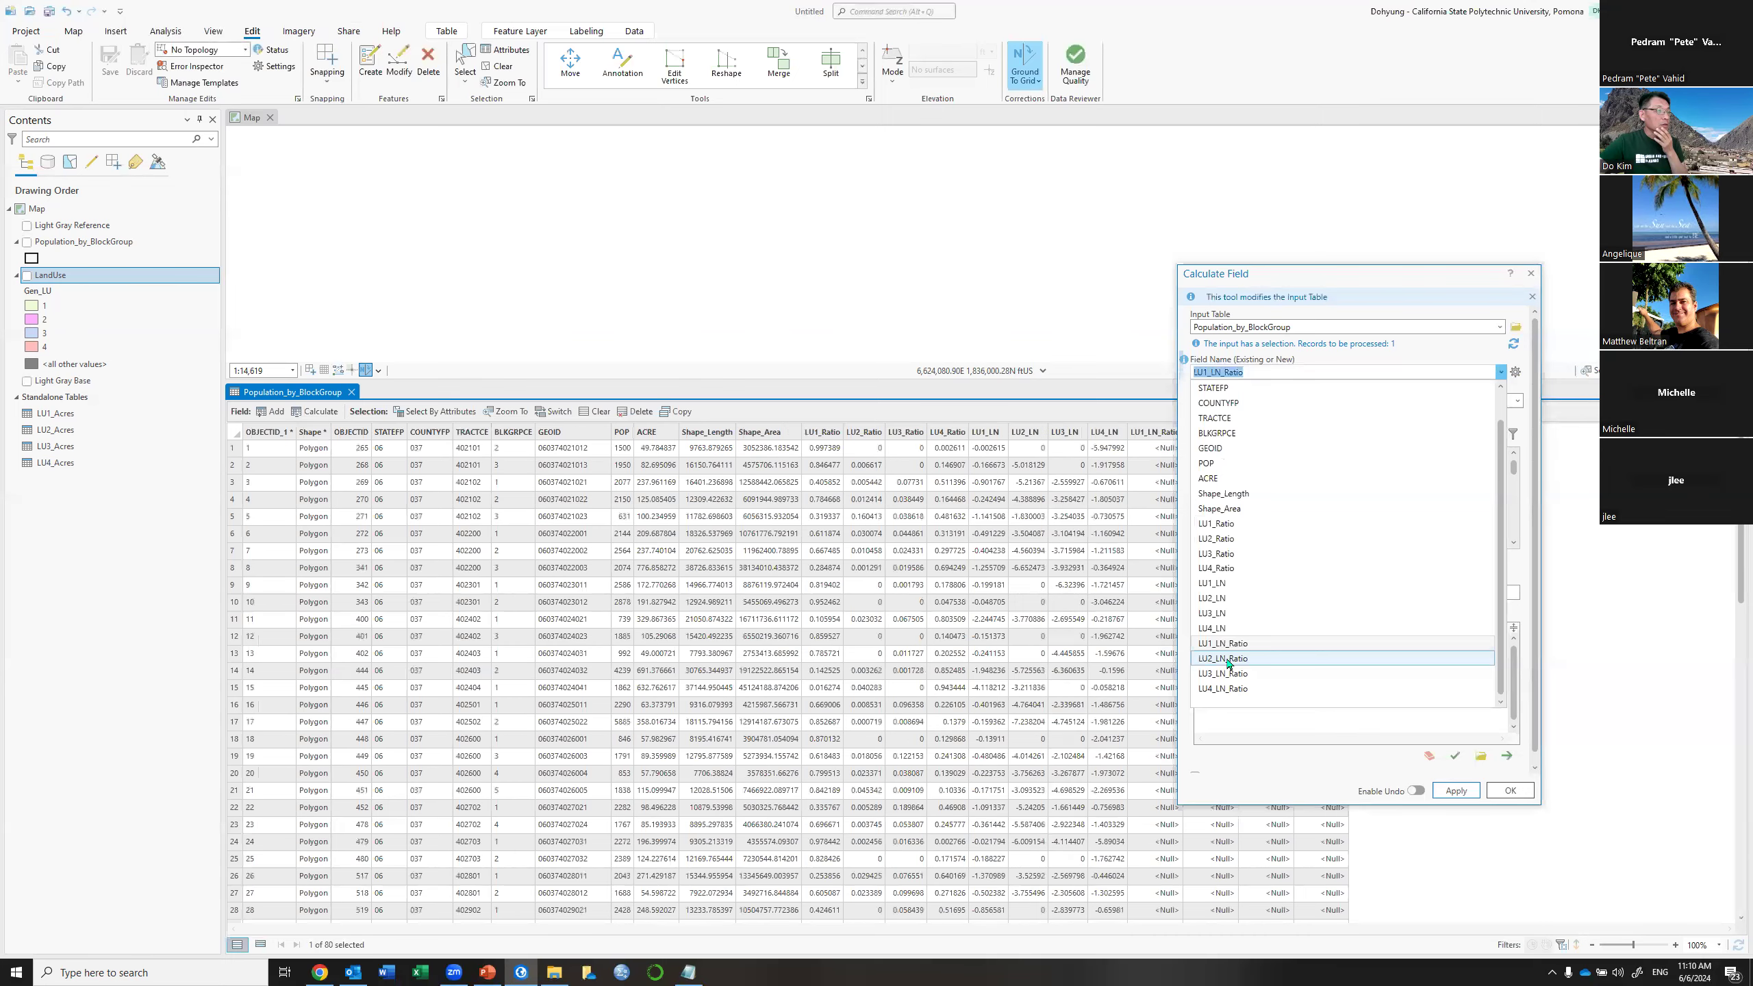
Clear the selection and rerun !LU1_Ratio! * !LU1_LN! into LU1_LN_Ratio for all 80 block groups
click(1228, 660)
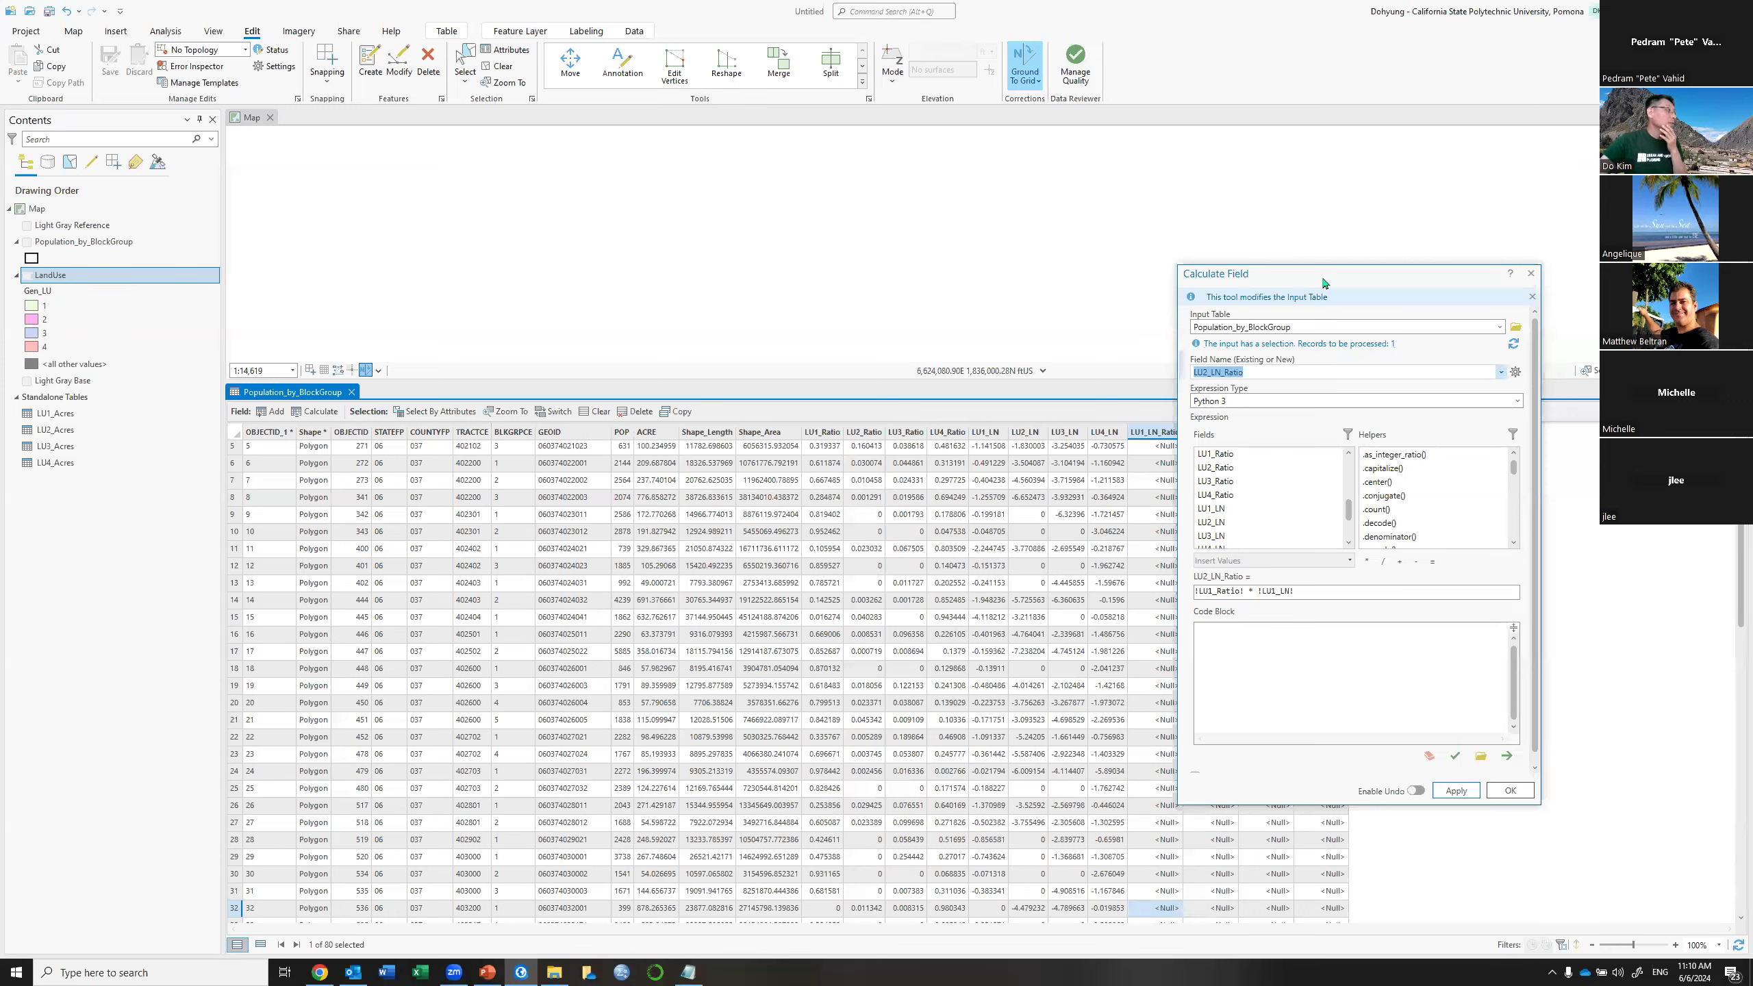
drag(1324, 283, 636, 430)
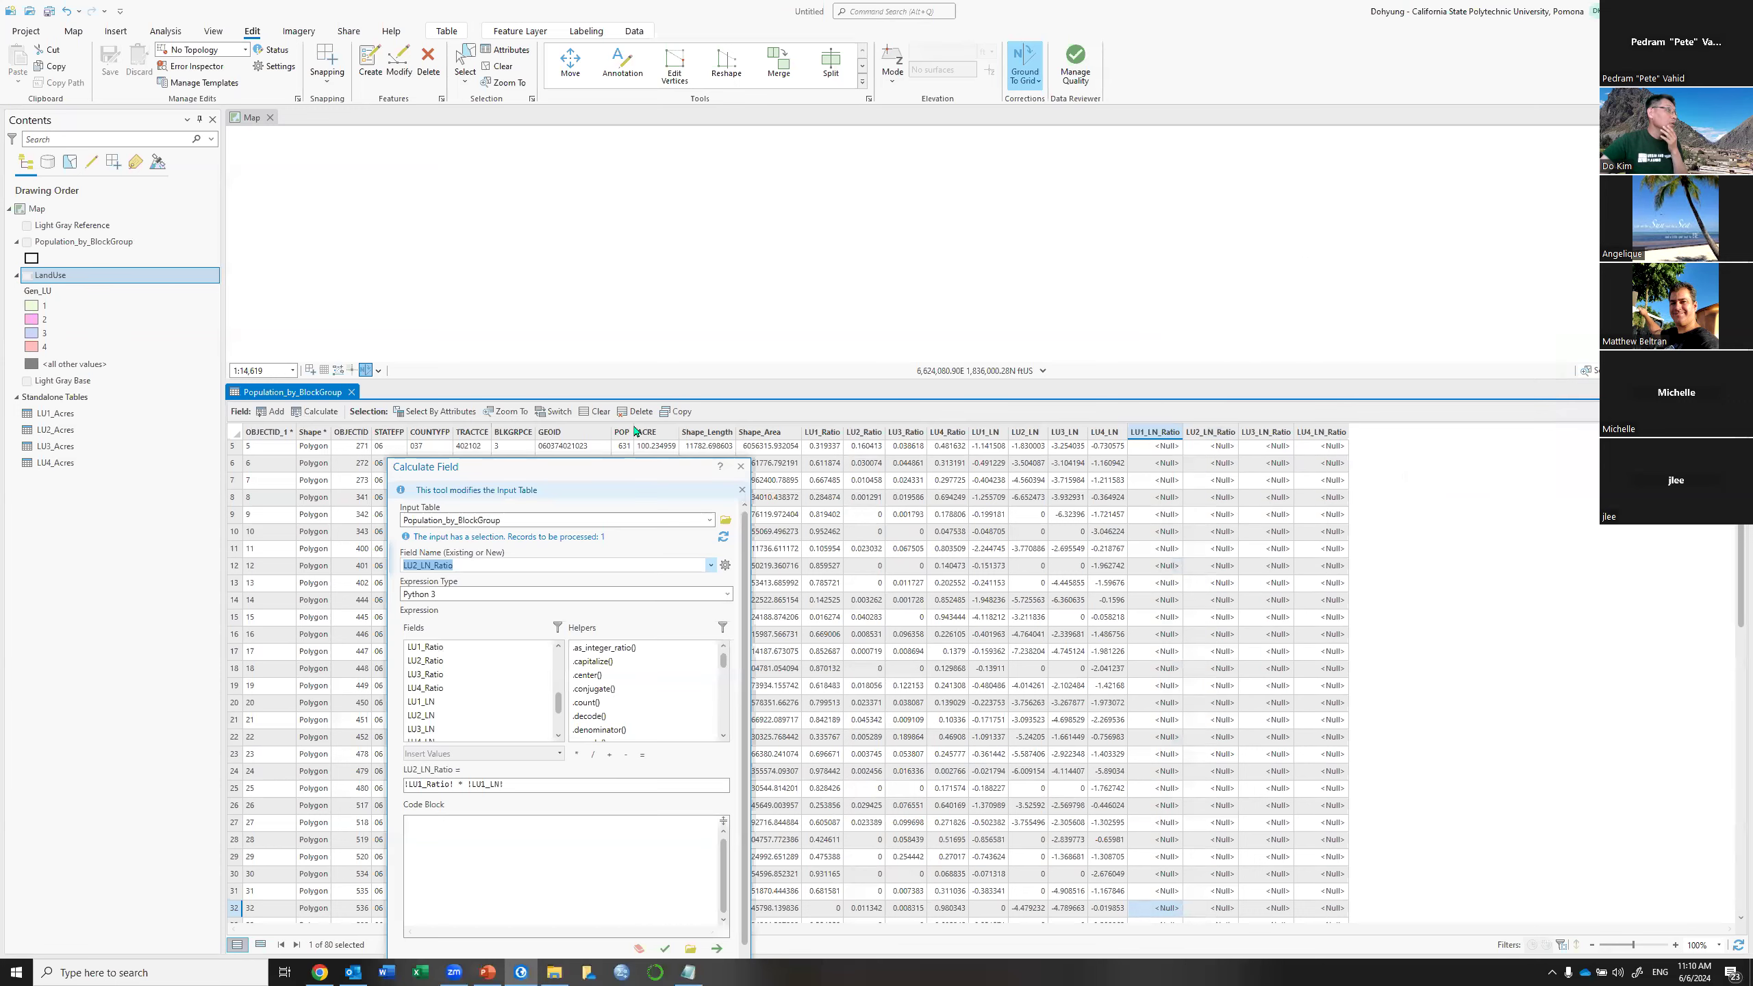
click(597, 417)
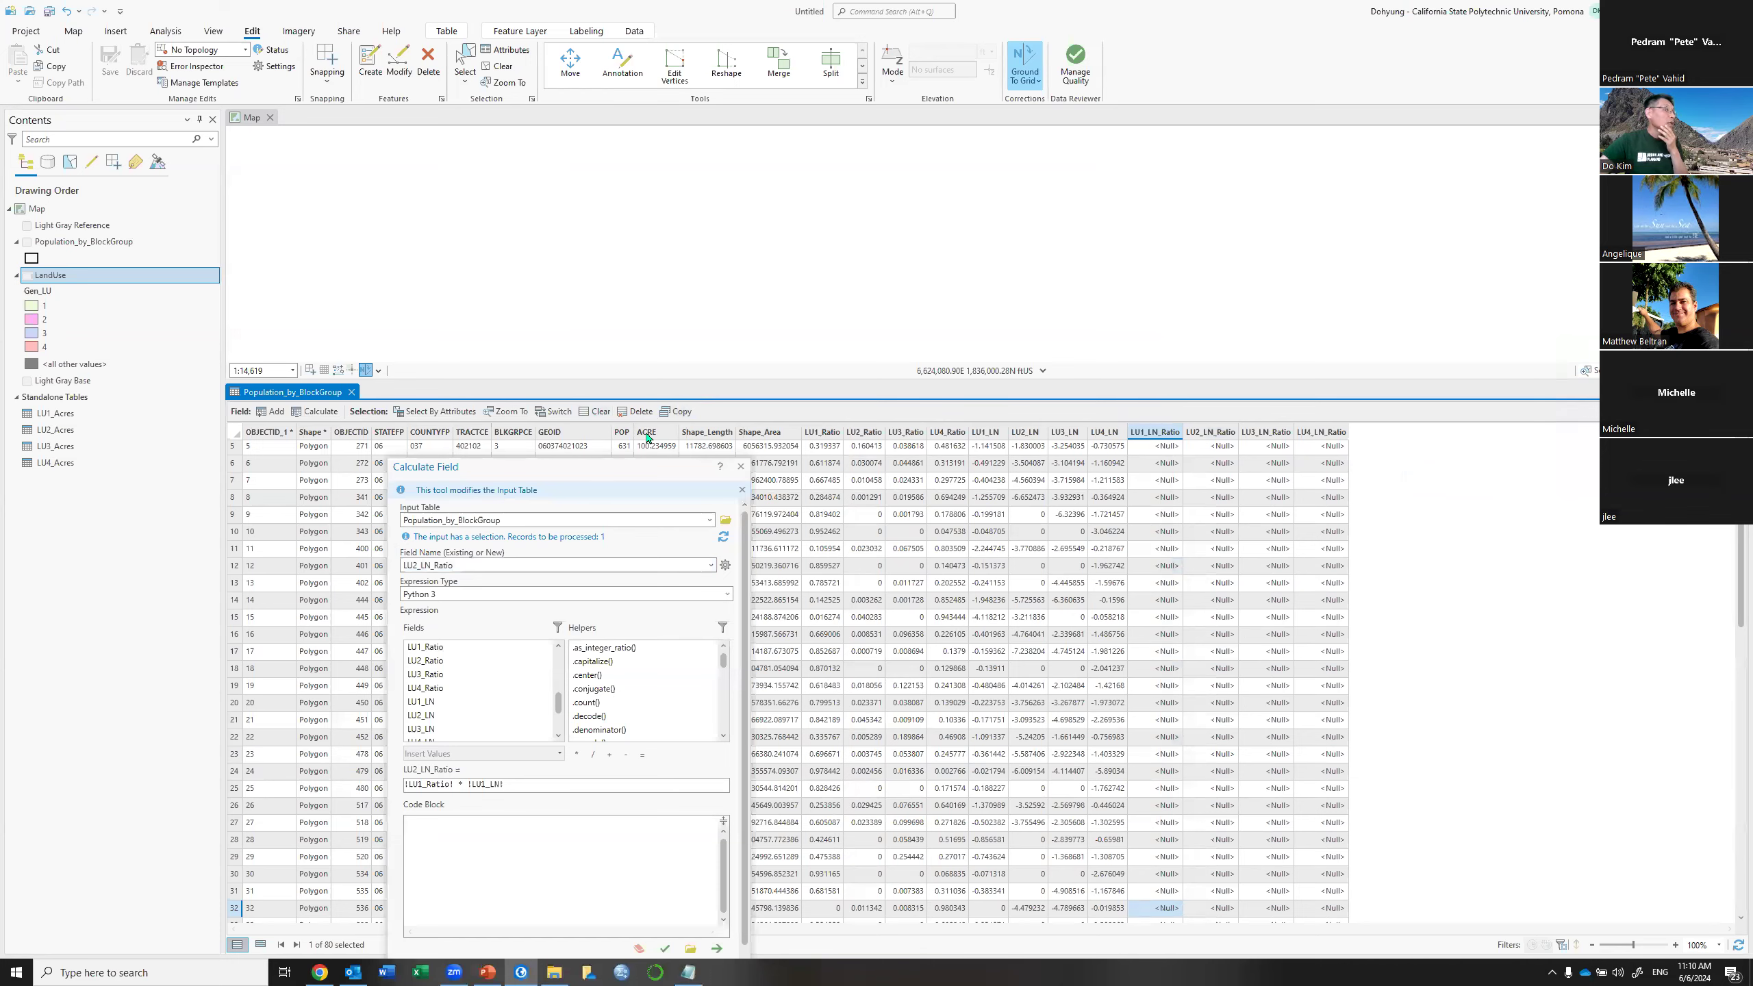
drag(648, 467, 891, 202)
click(953, 302)
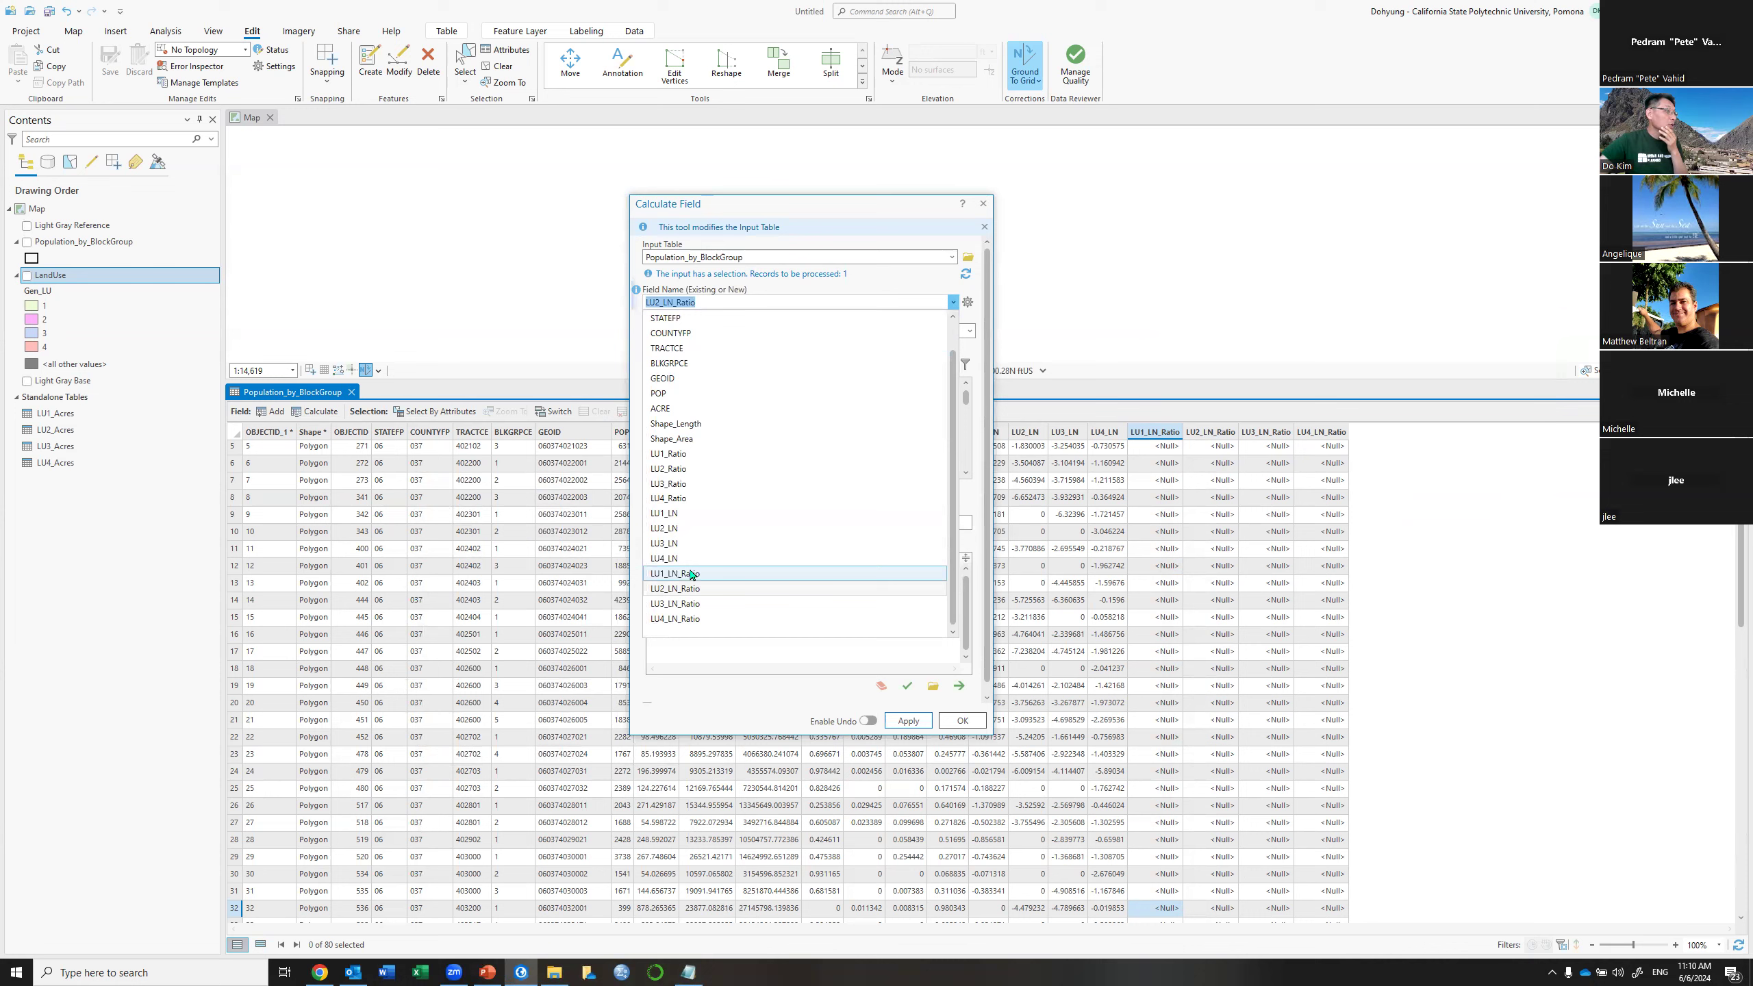
click(743, 573)
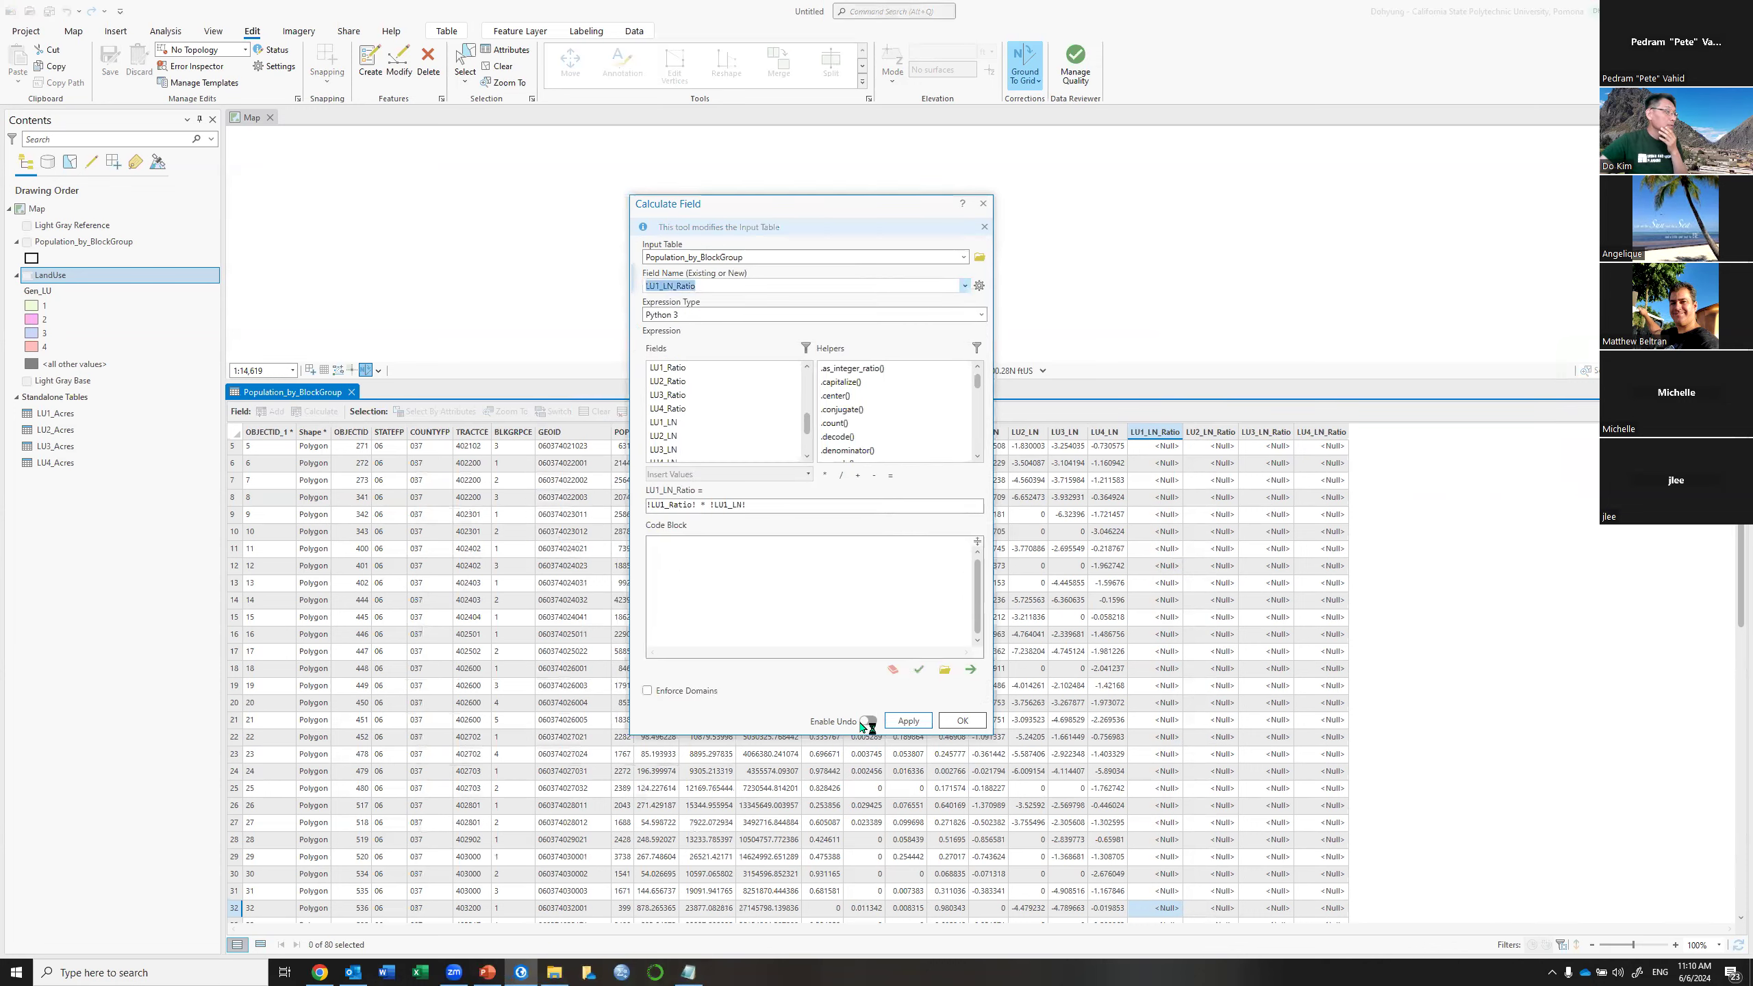
click(907, 721)
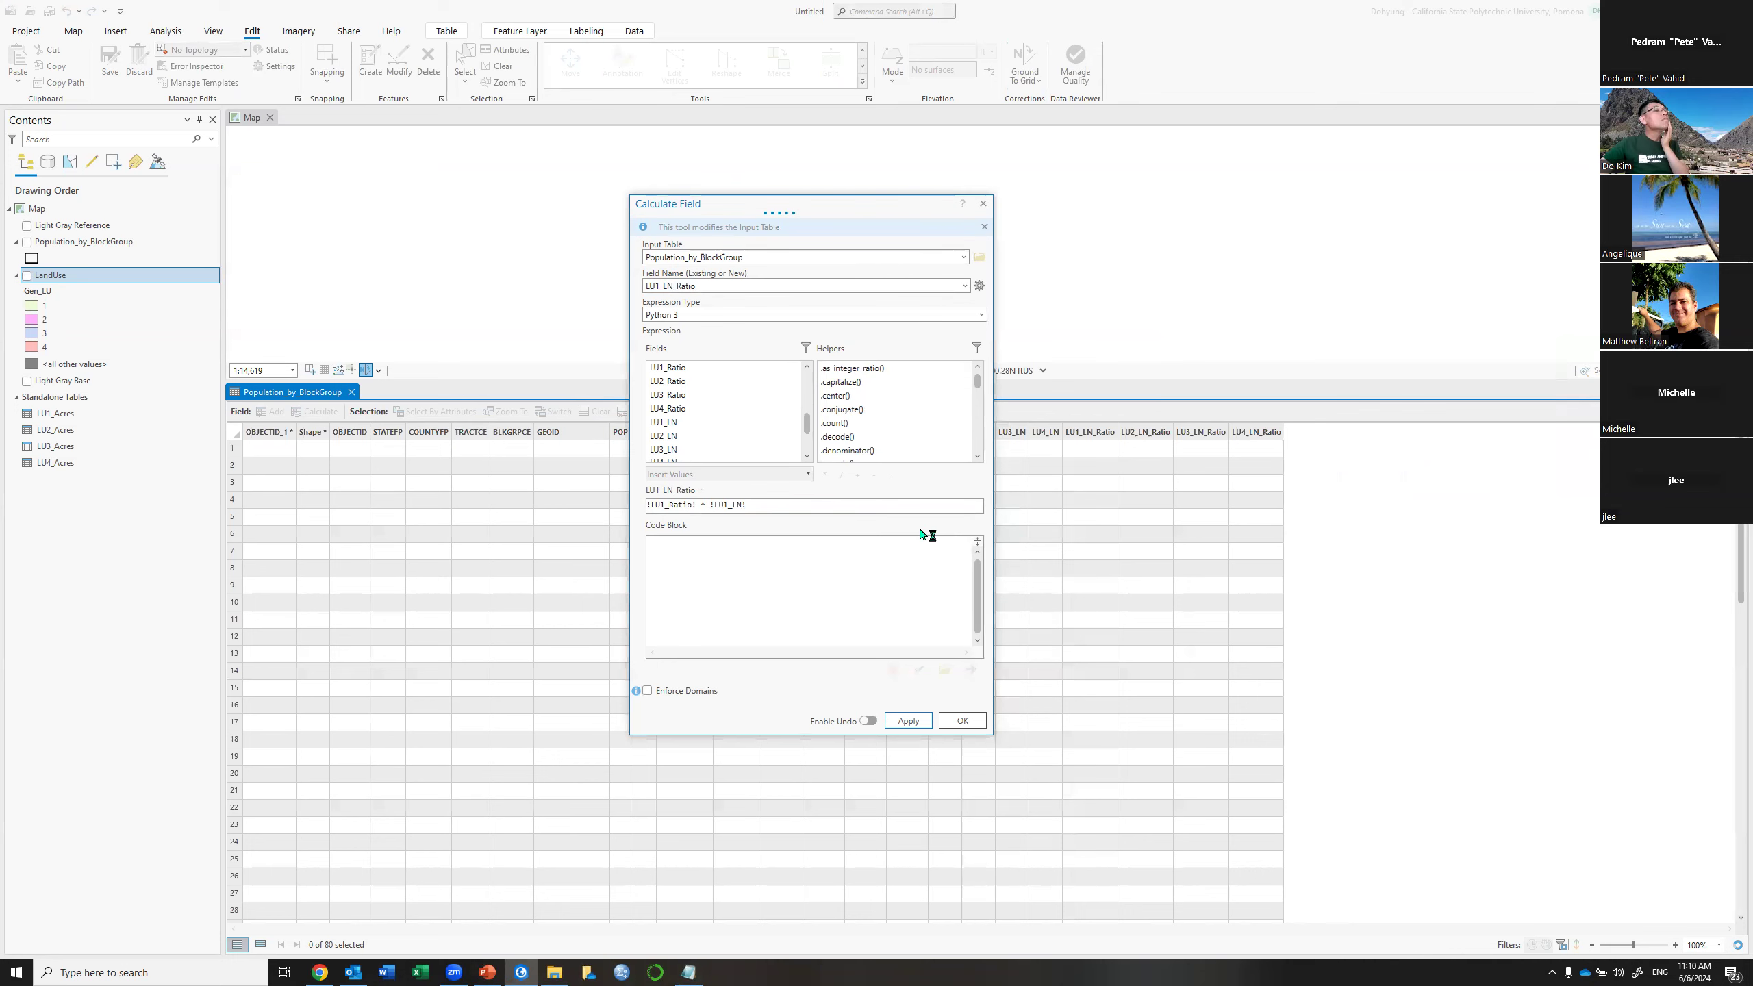
click(965, 287)
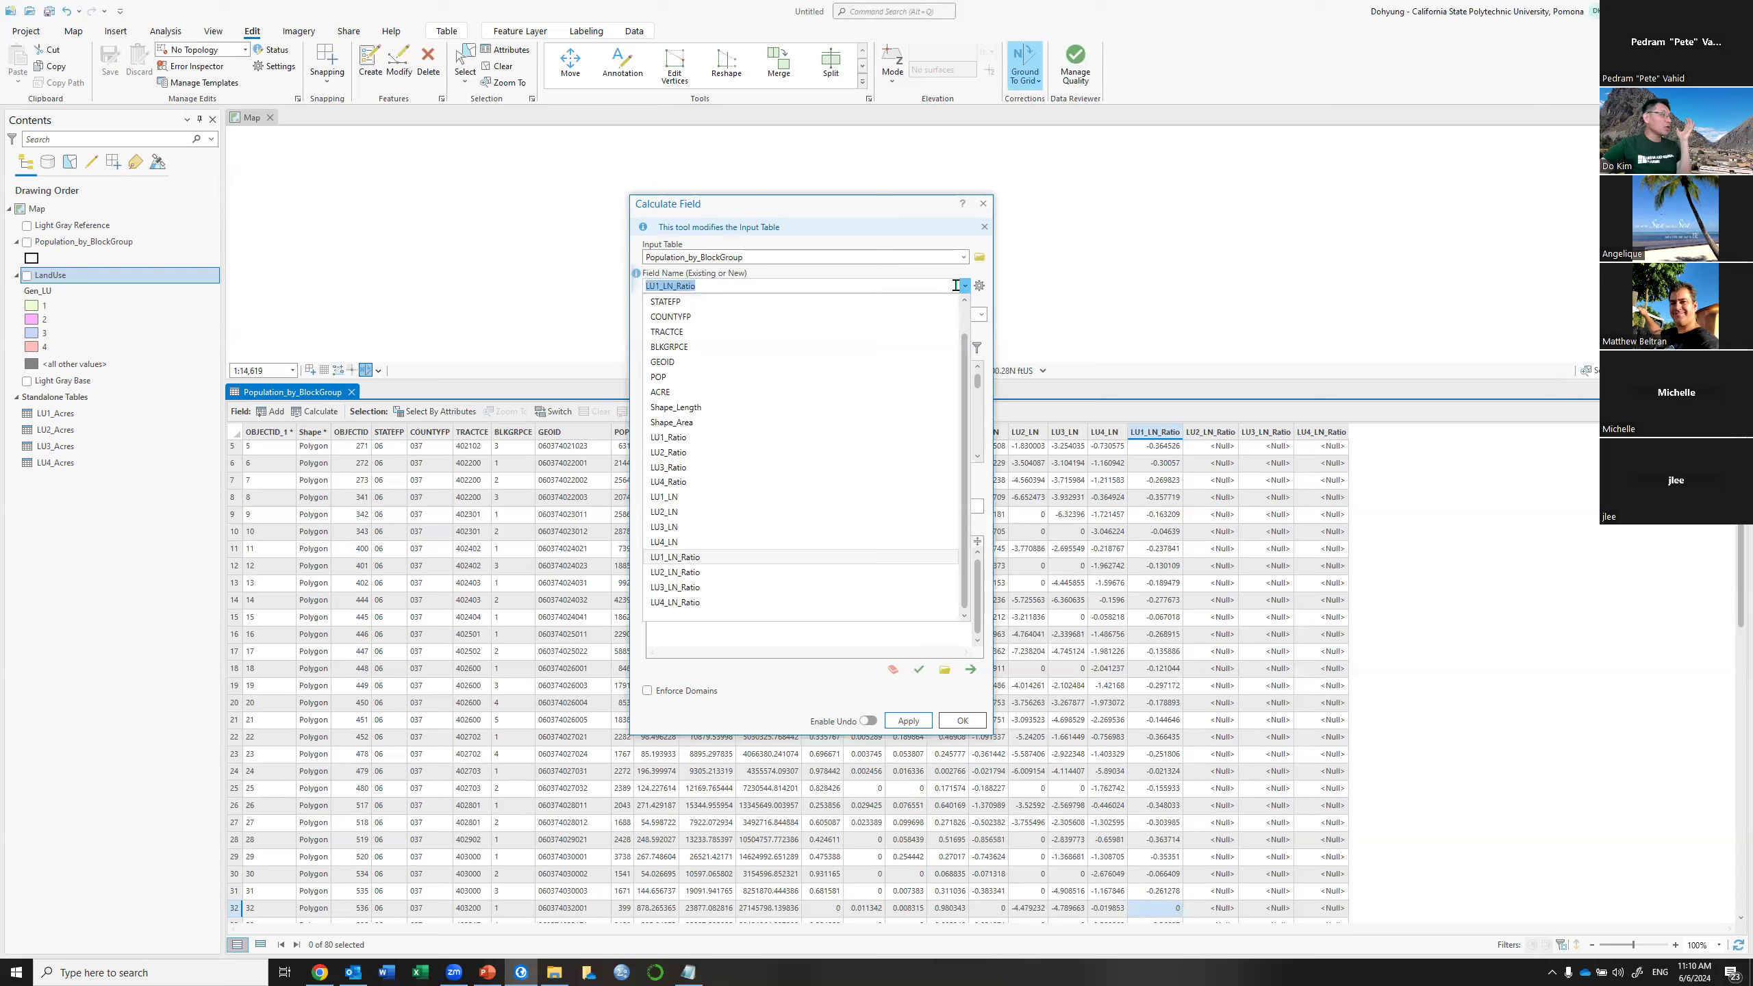
Calculate LU2_LN_Ratio as !LU2_Ratio! * !LU2_LN! for all block groups
click(702, 573)
click(666, 504)
key(BackSpace)
text(2_Ratio! * !LU1_LN!)
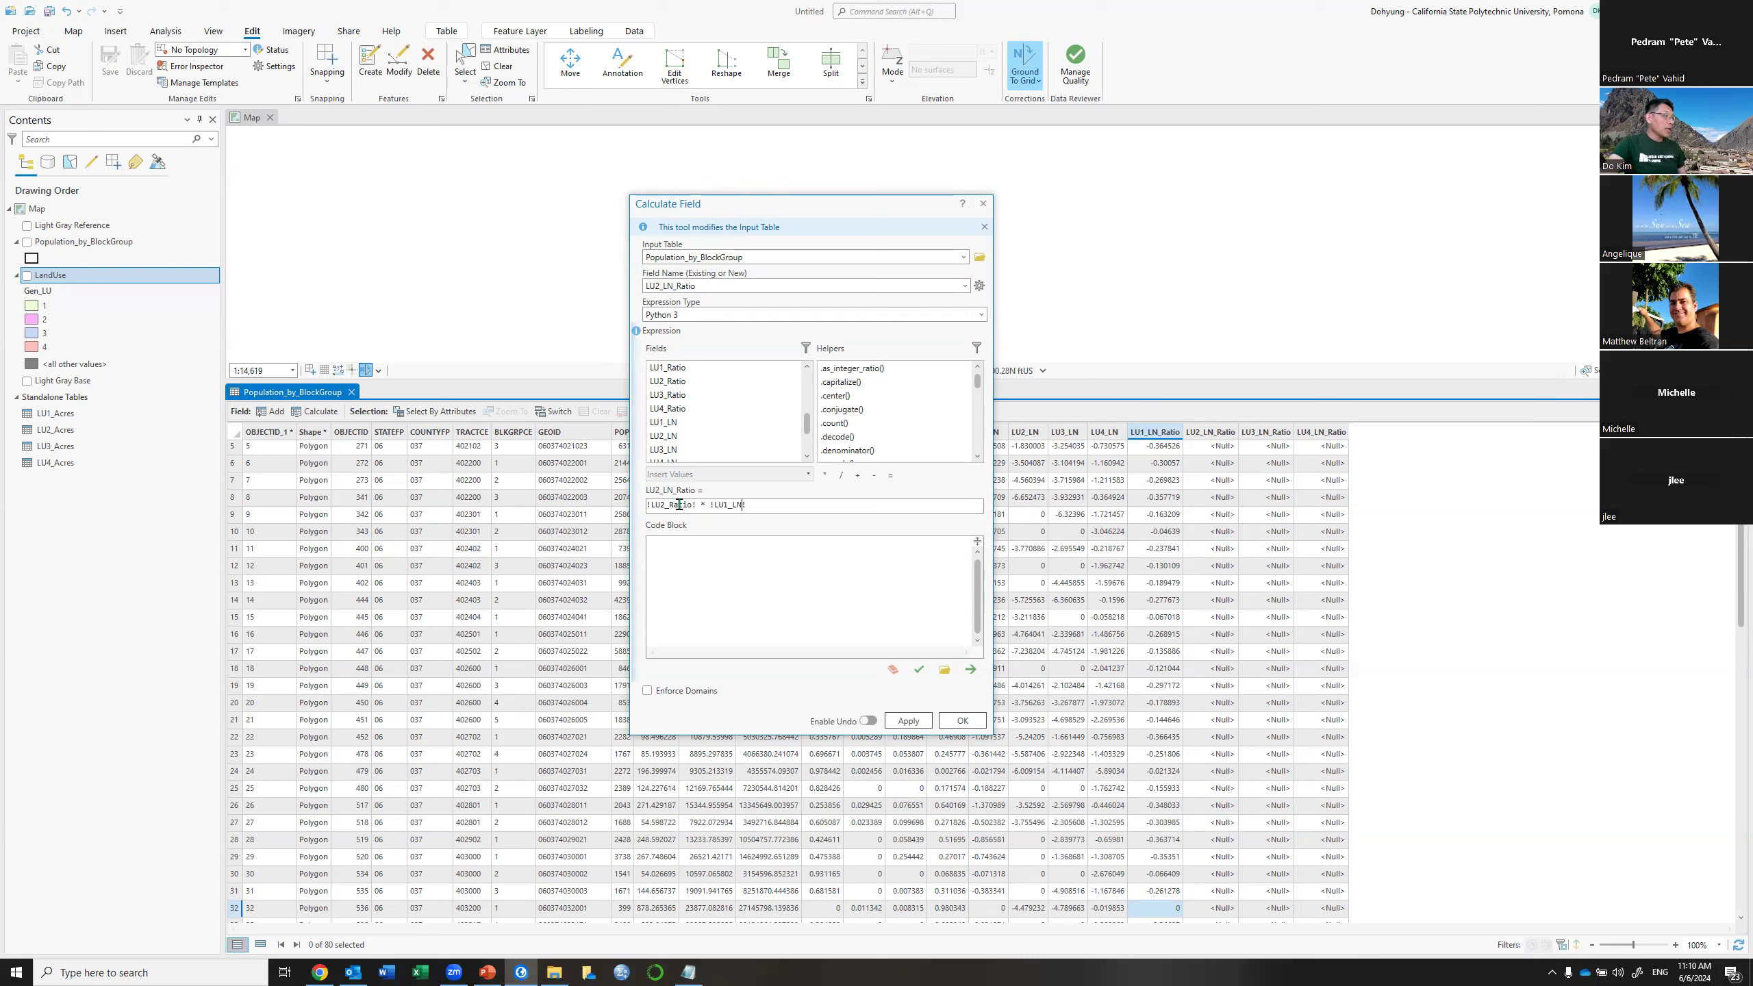
key(BackSpace)
text(2)
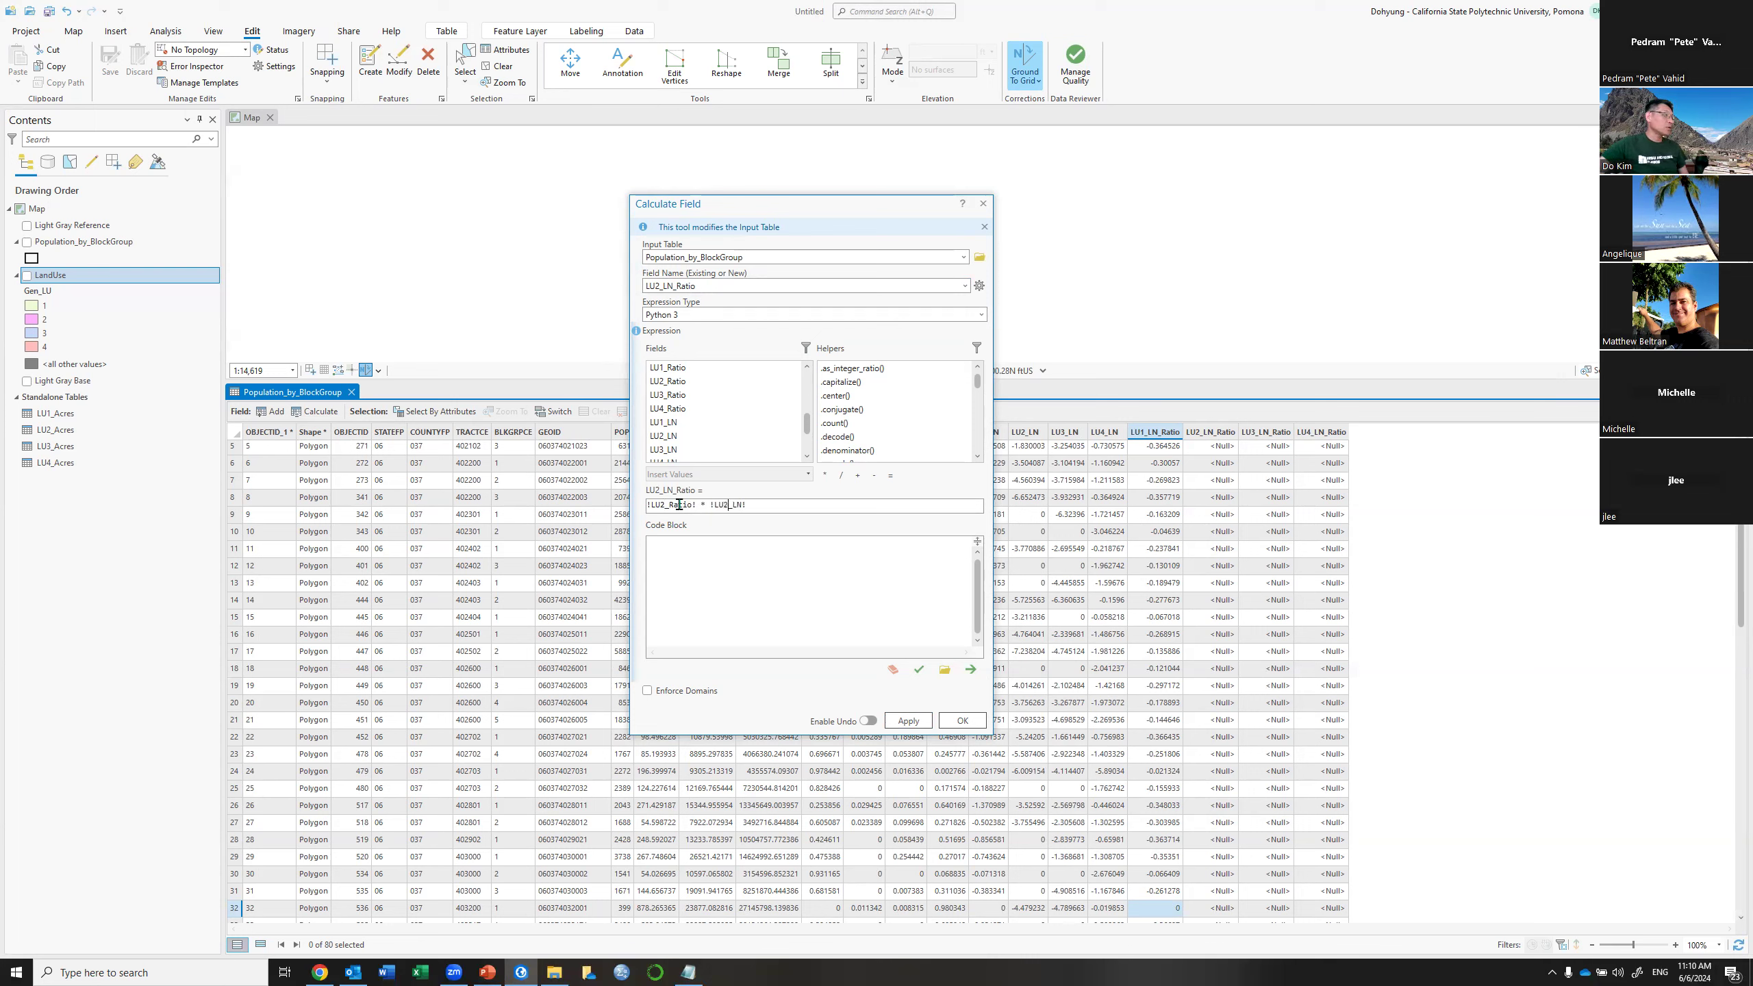
click(909, 722)
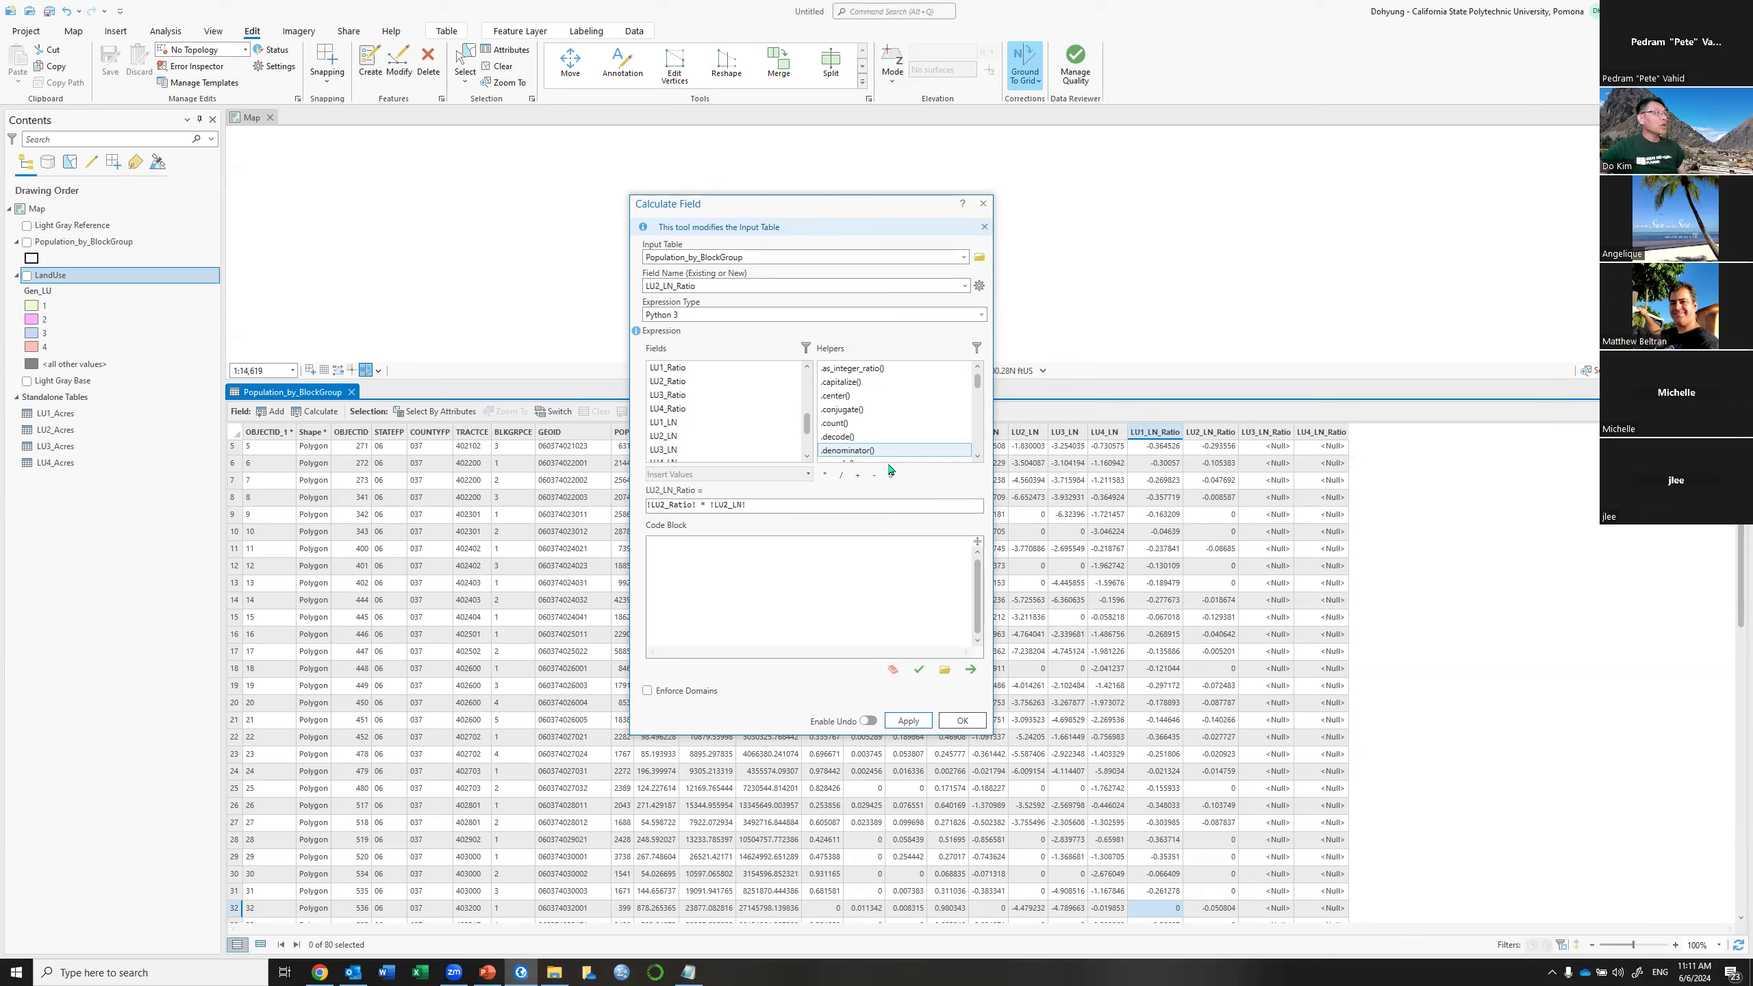
Calculate LU3_LN_Ratio as !LU3_Ratio! * !LU3_LN! for all block groups
click(964, 285)
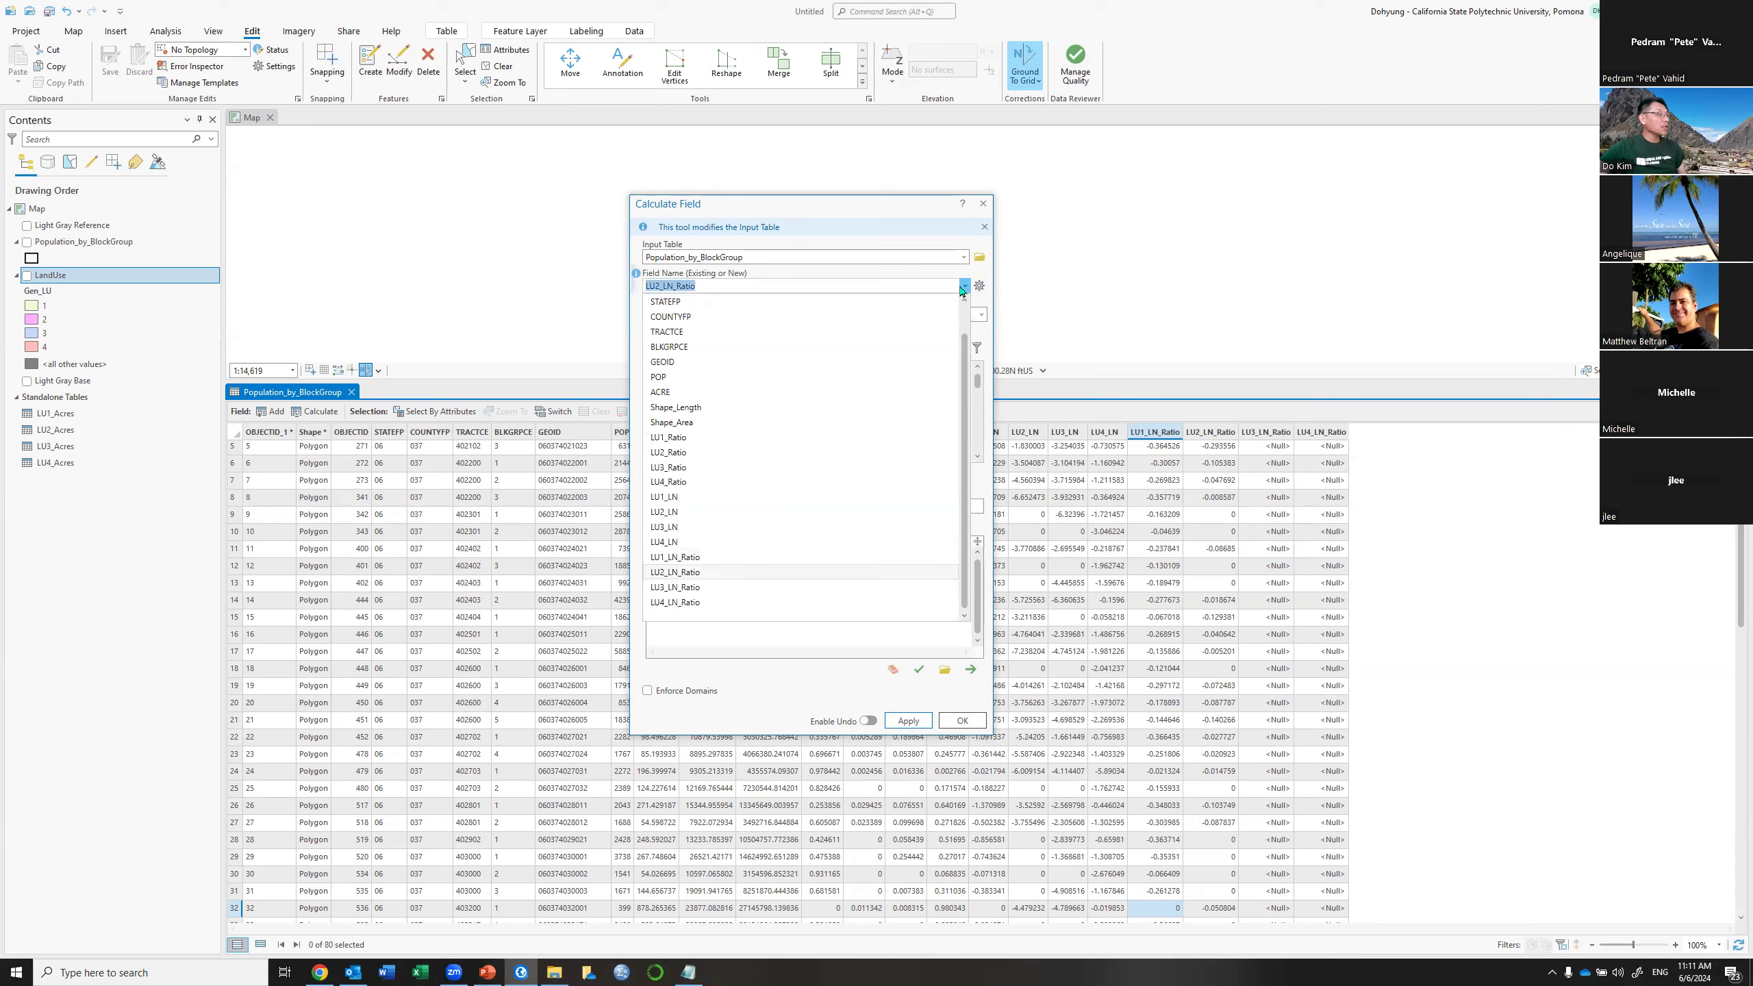
click(689, 587)
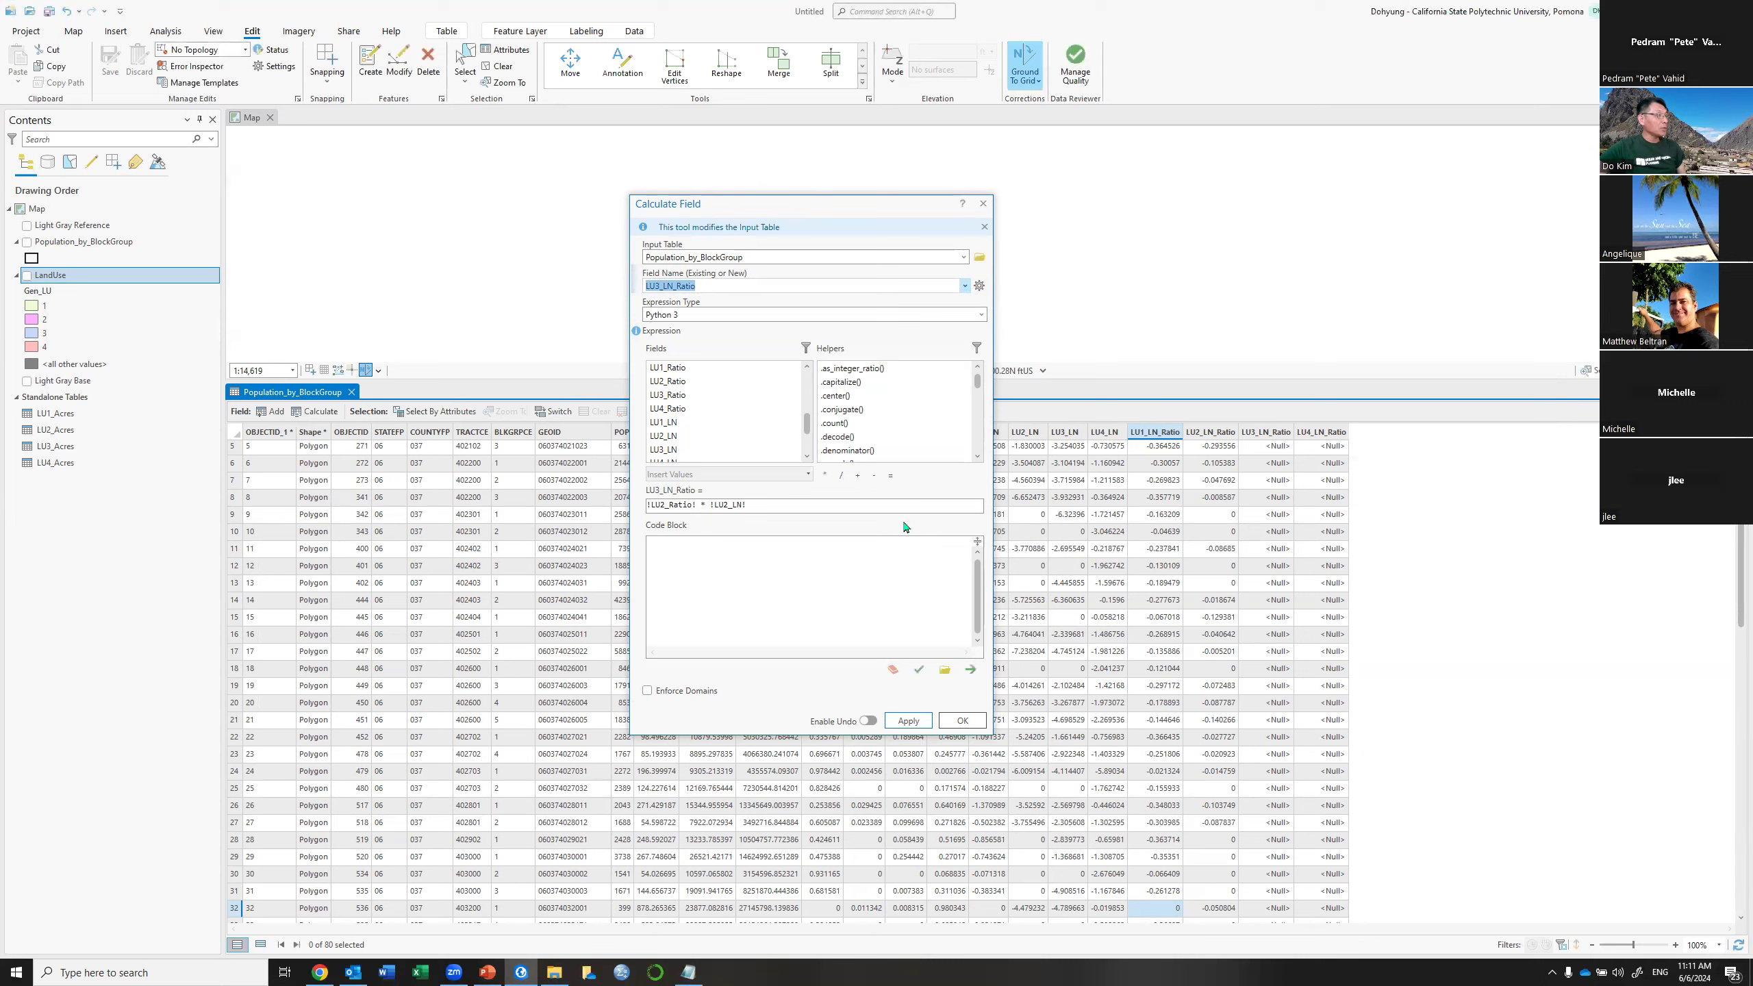
click(668, 505)
key(BackSpace)
text(3)
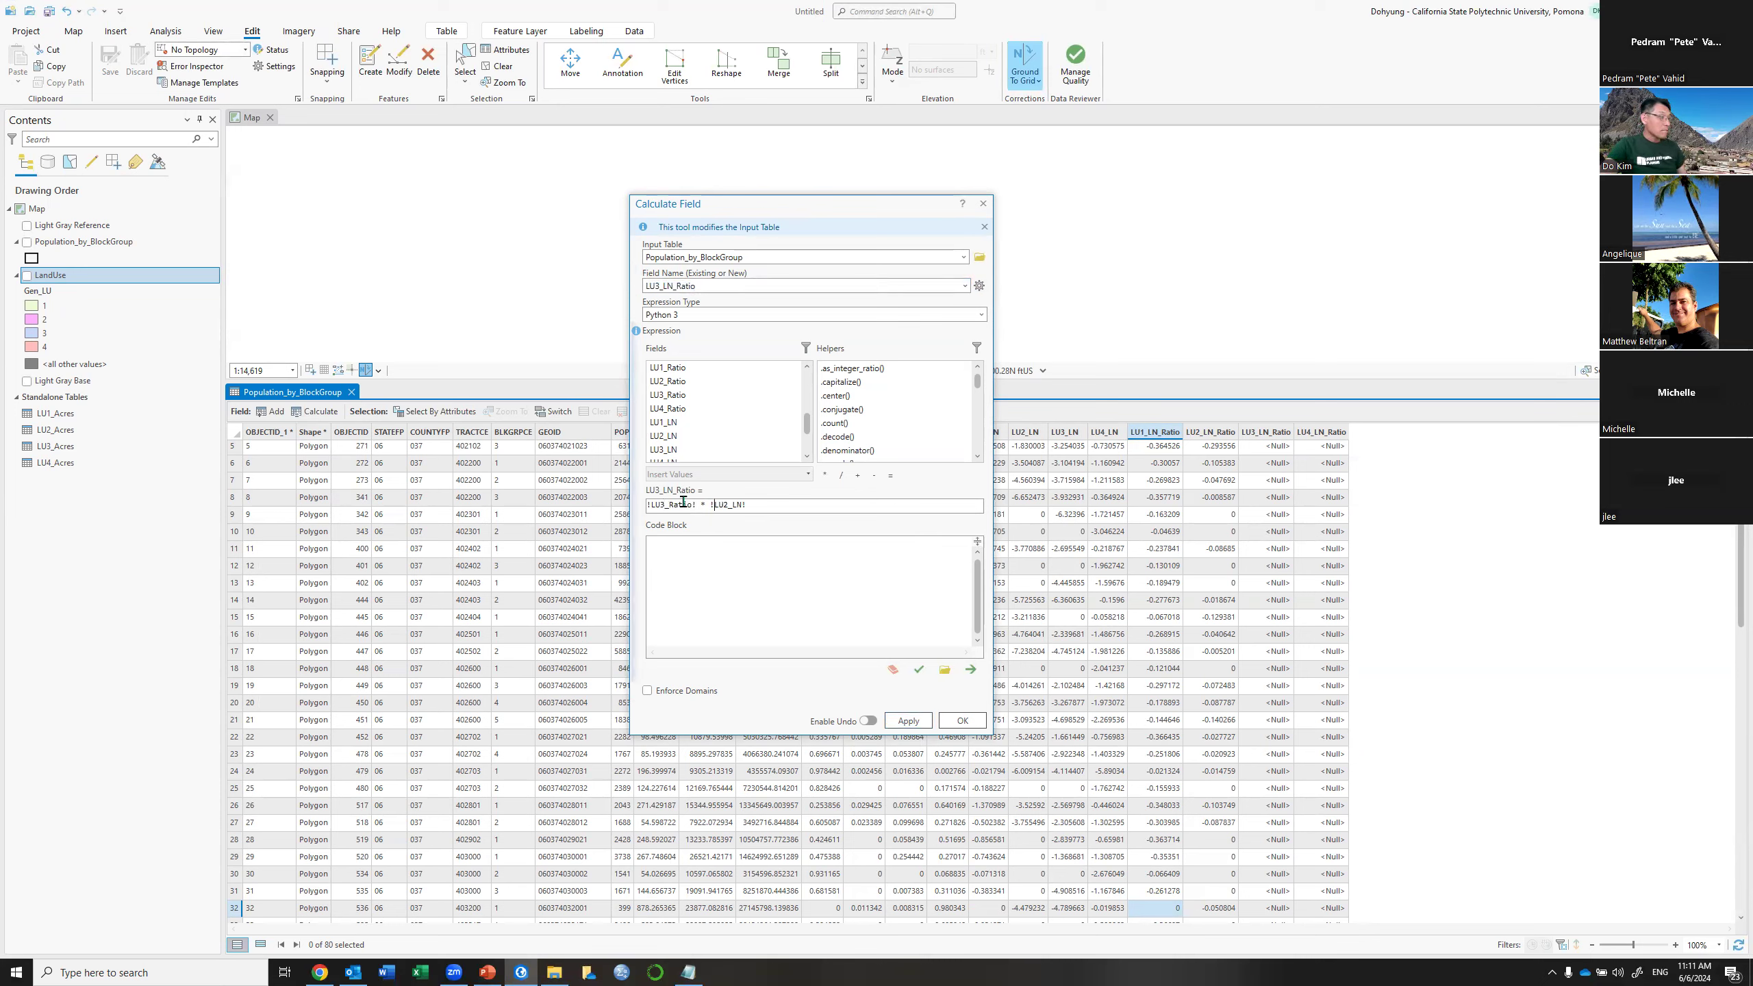
key(Delete)
text(3)
click(905, 721)
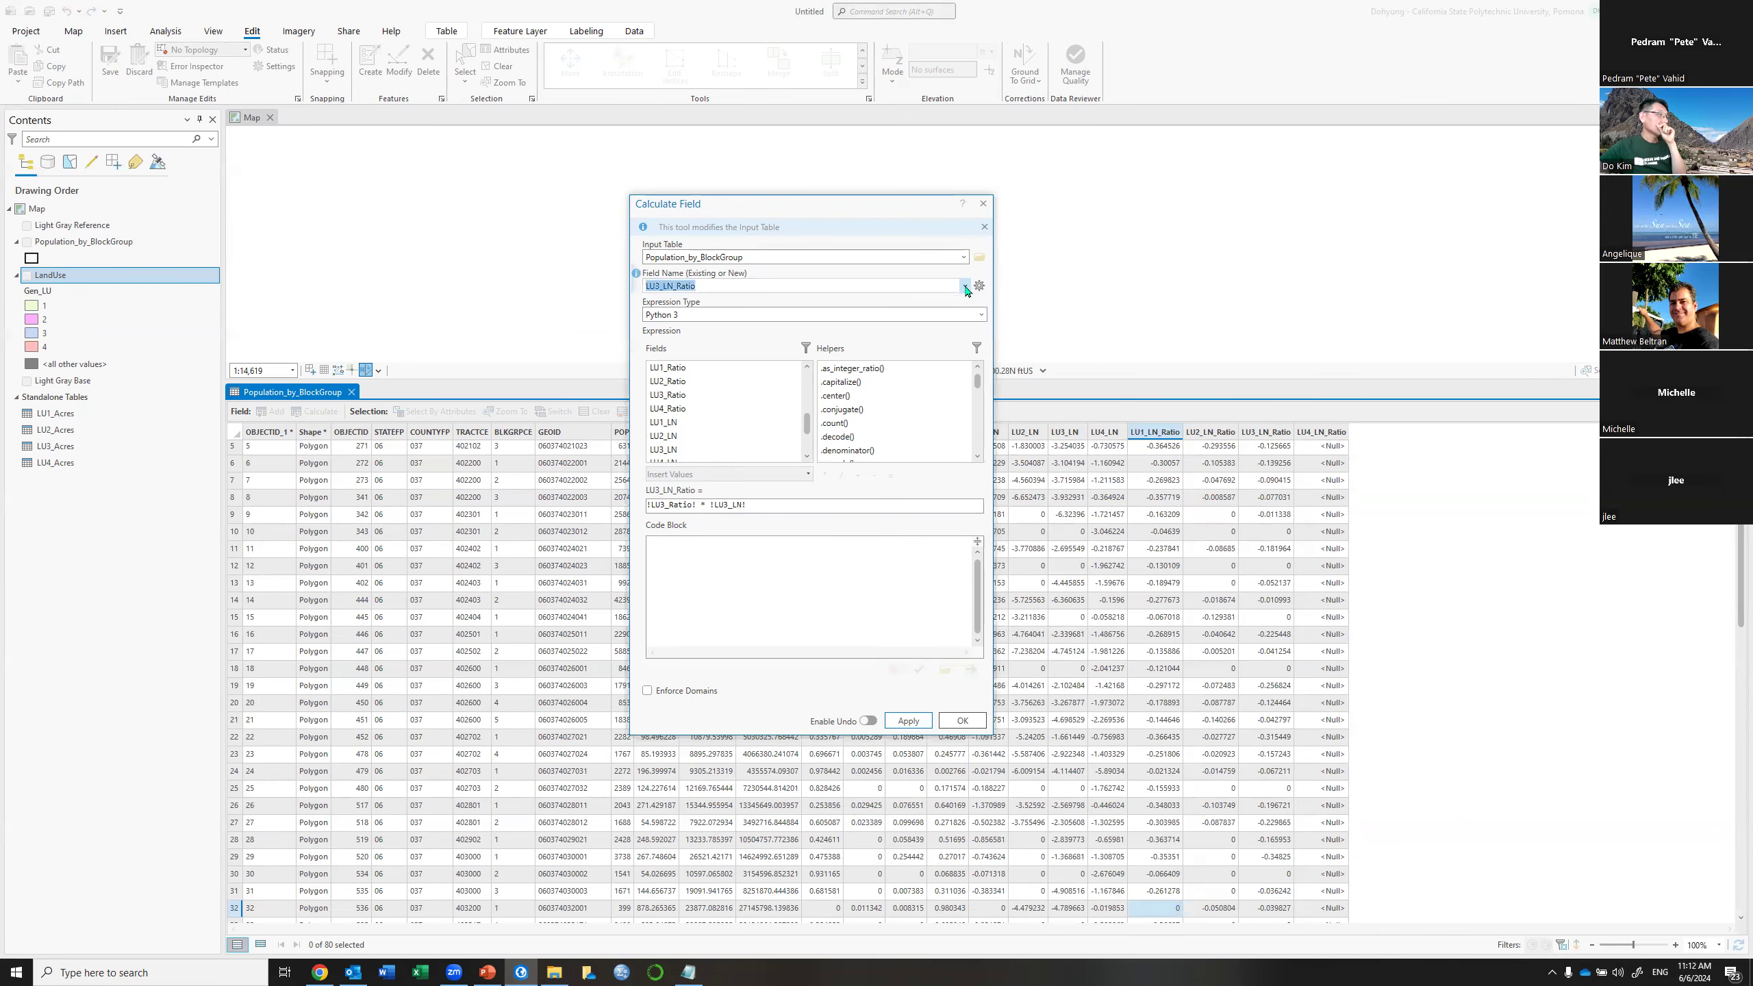
Calculate LU4_LN_Ratio as !LU4_Ratio! * !LU4_LN!, then close Calculate Field
click(965, 285)
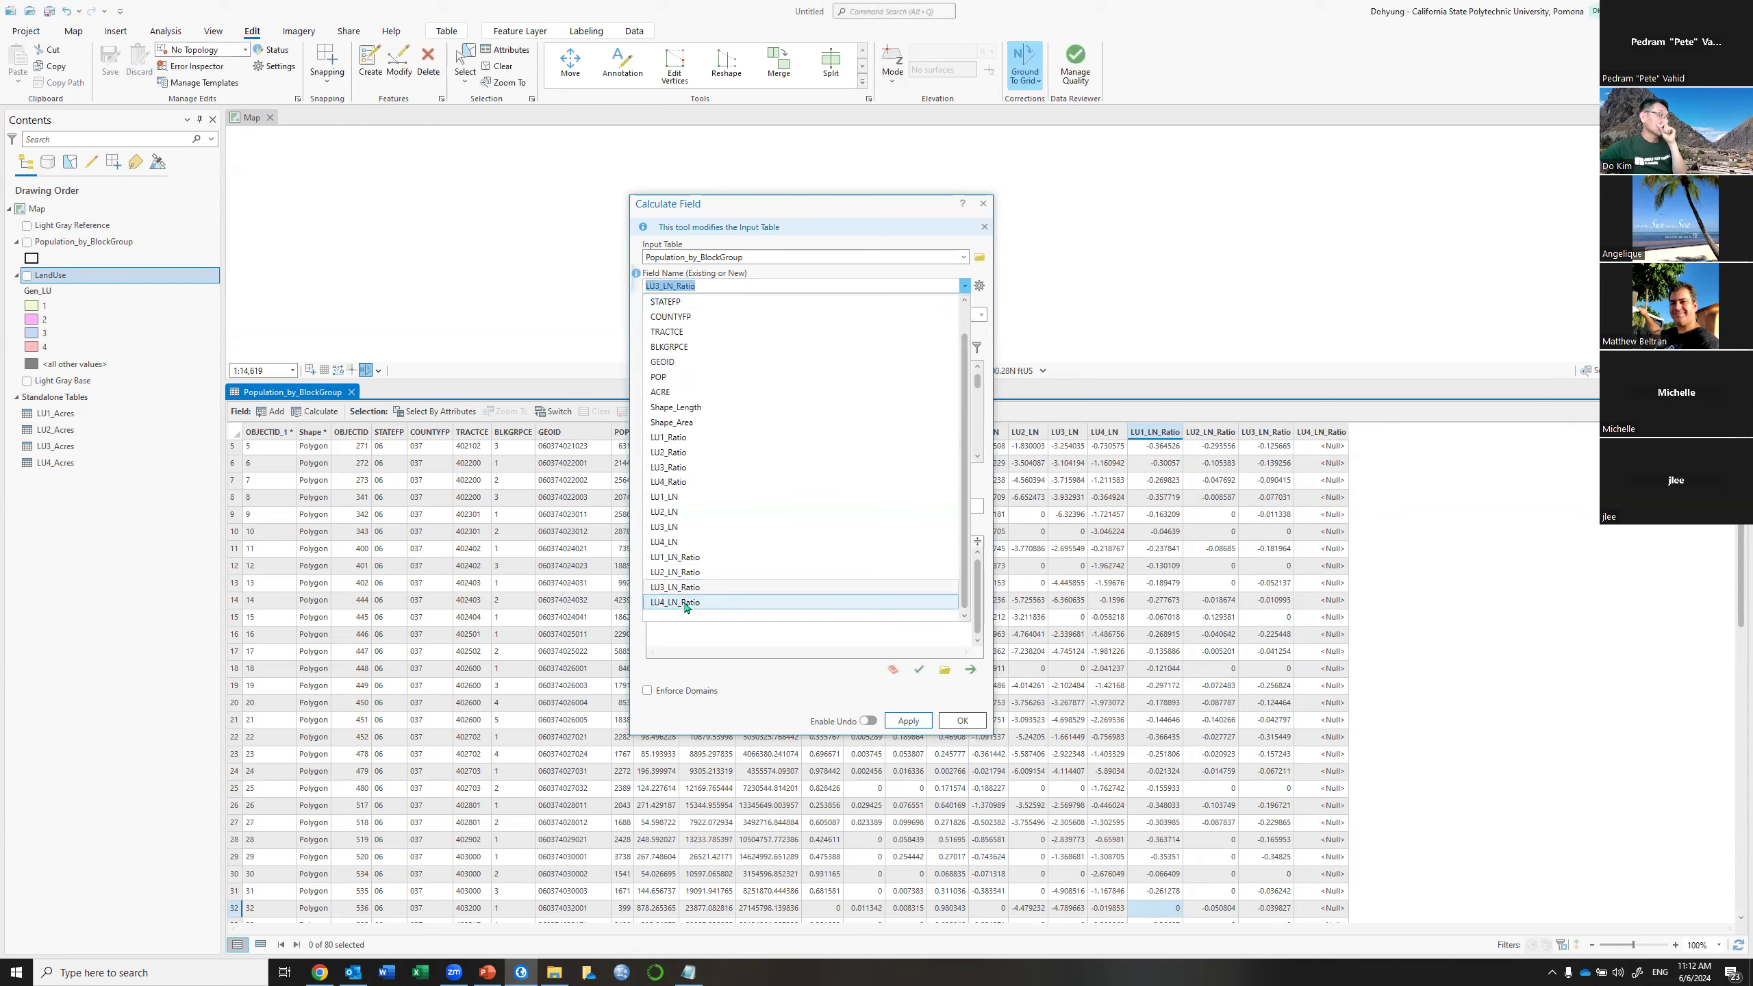
click(684, 602)
click(664, 504)
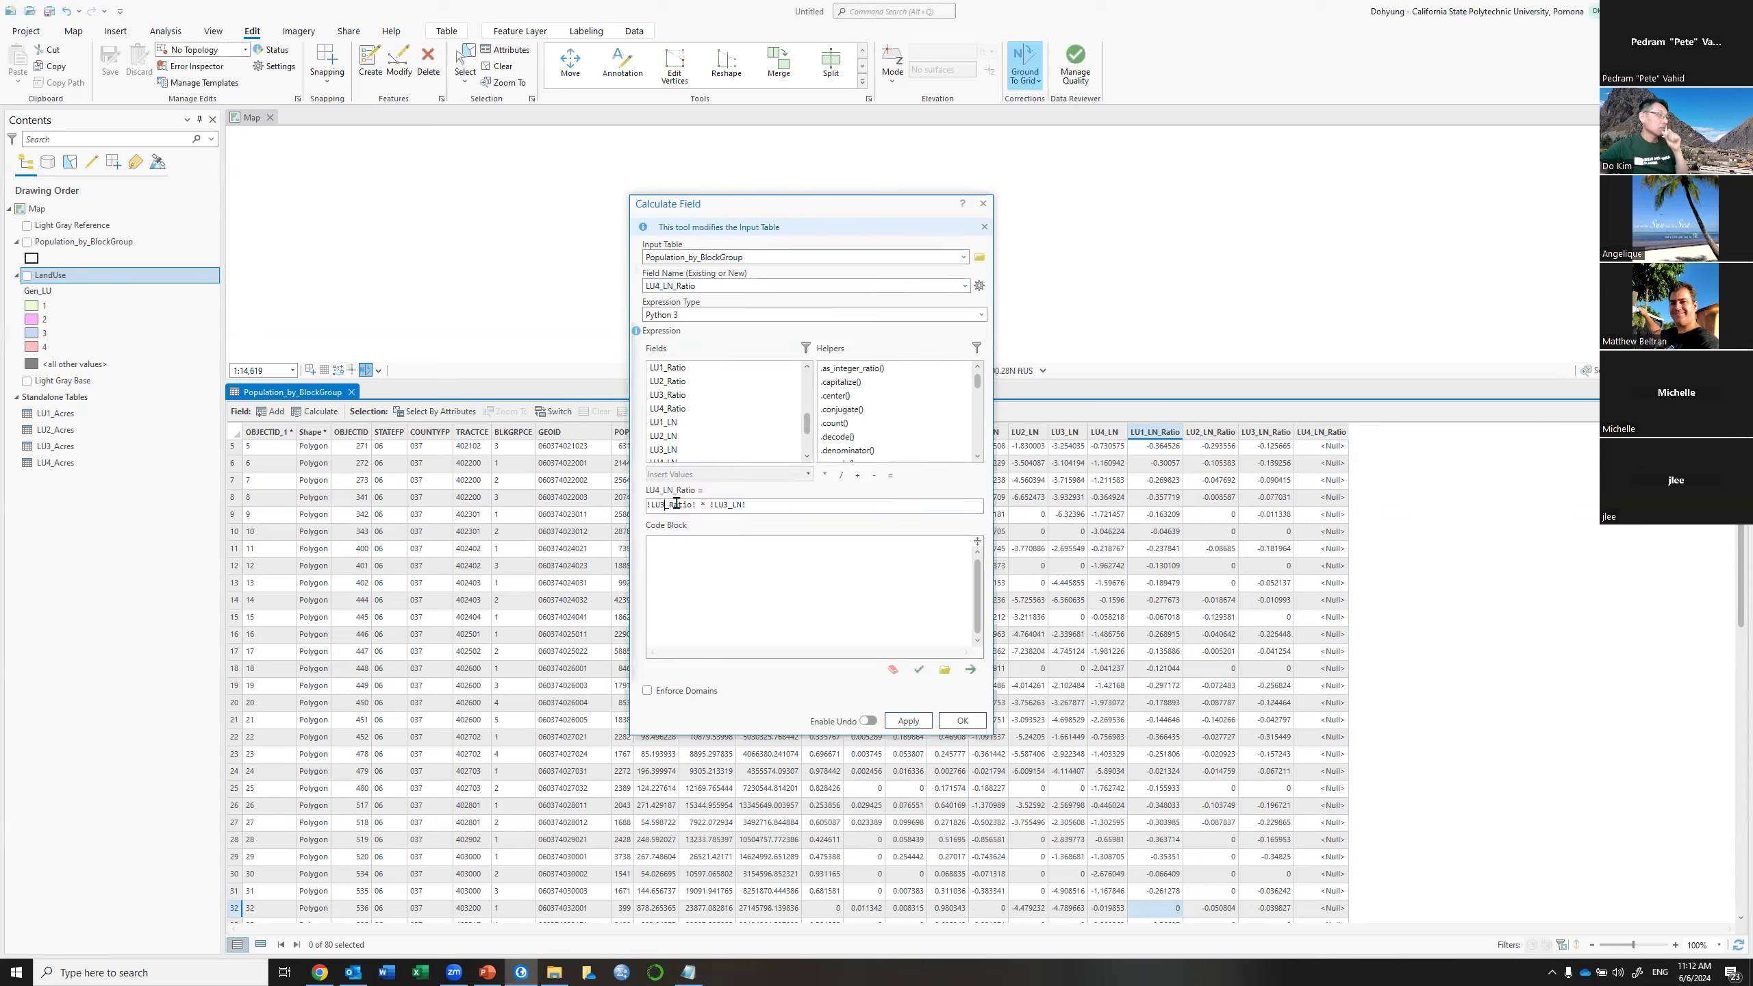
key(BackSpace)
text(4)
click(729, 506)
key(BackSpace)
text(4)
click(908, 721)
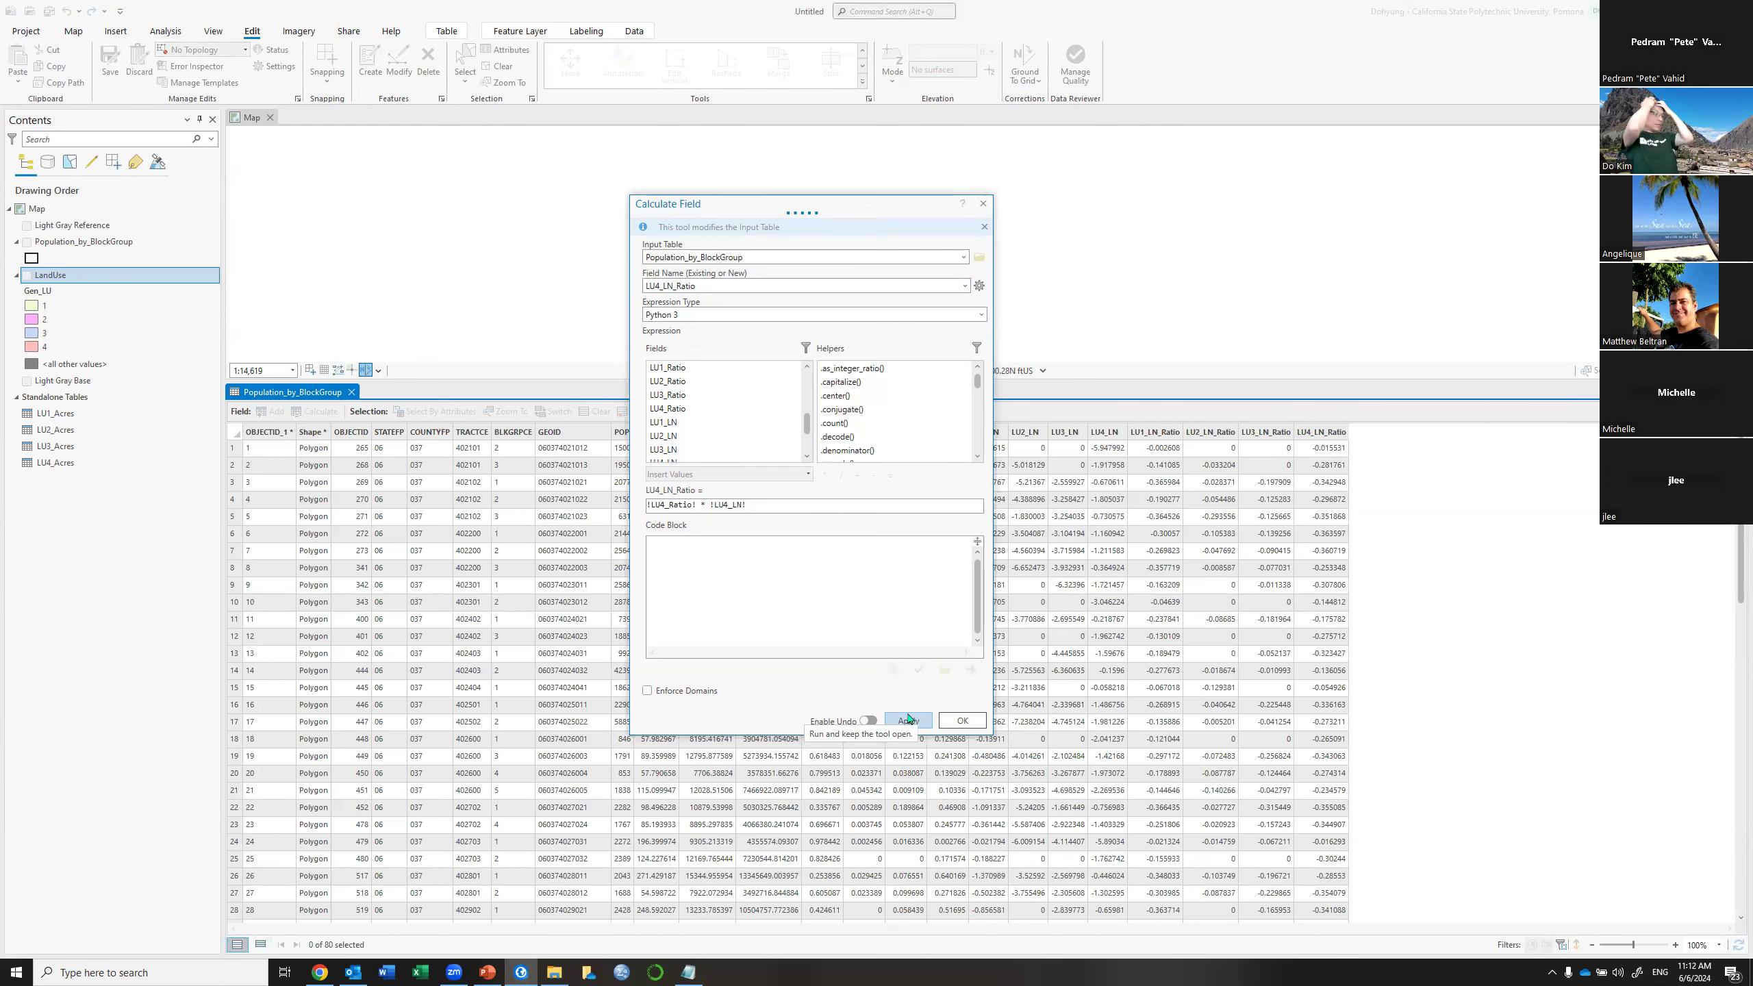
click(983, 203)
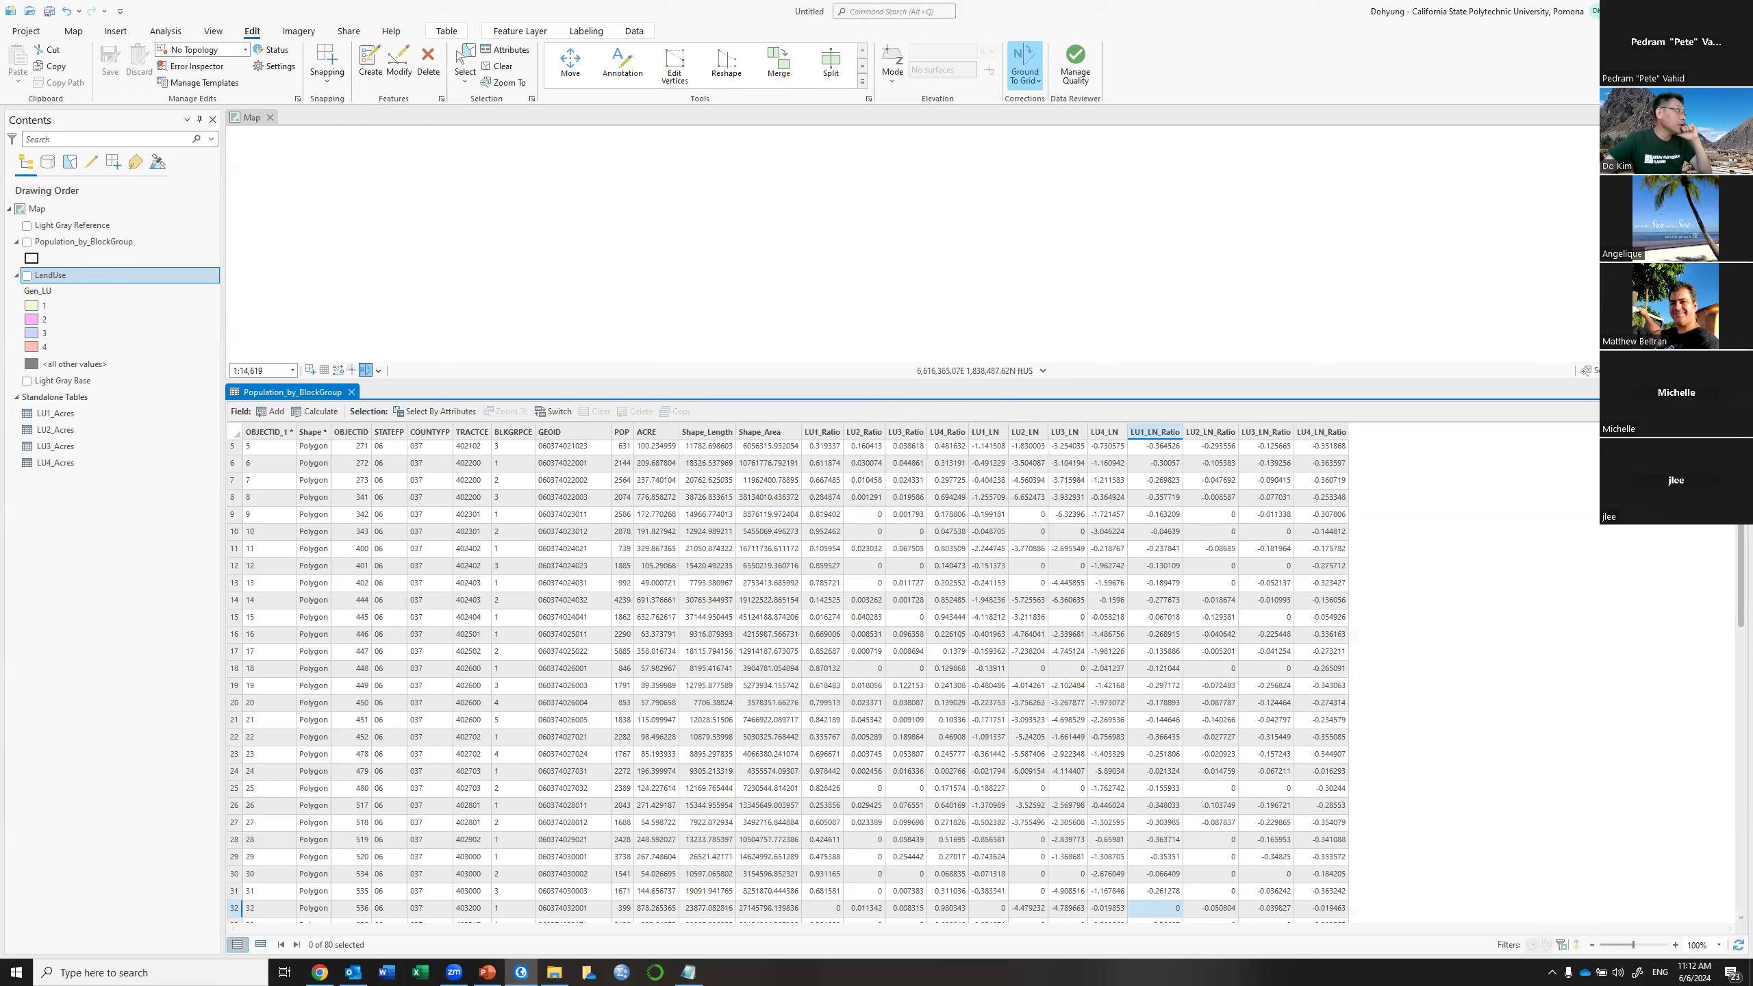
Switch to the PowerPoint slide show and enlarge it to fill the screen on the Land Use Entropy slide
key(alt+Tab)
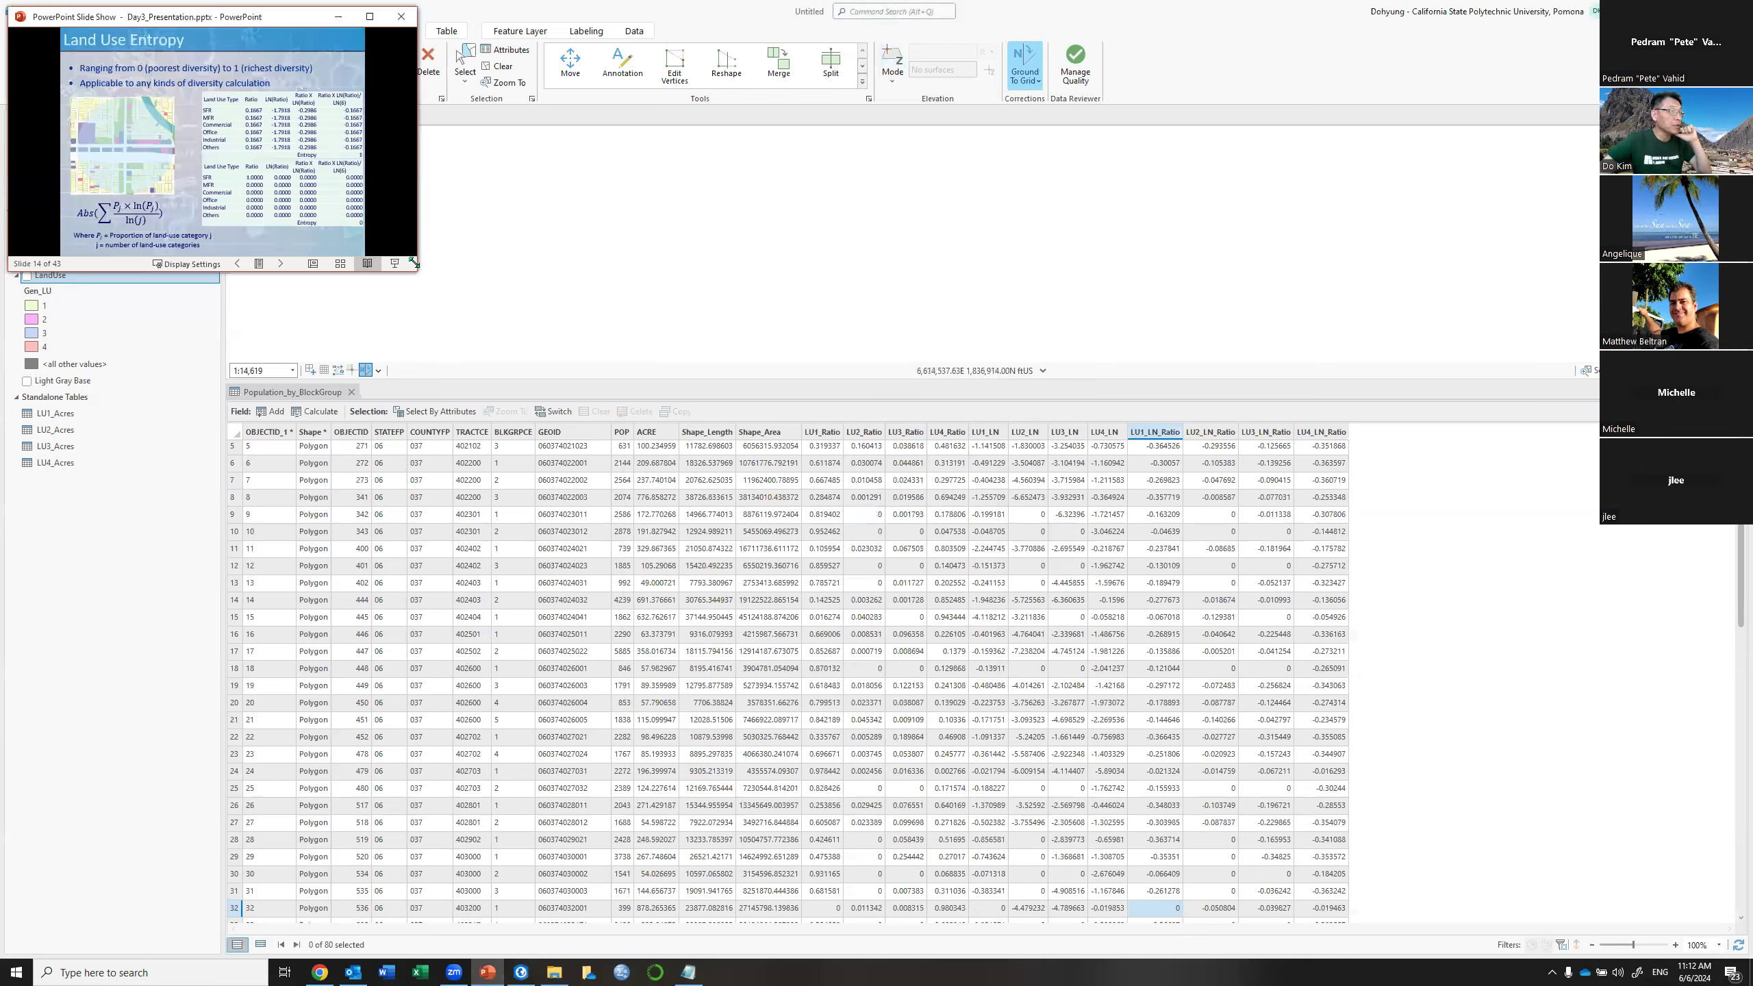
drag(414, 263, 1115, 906)
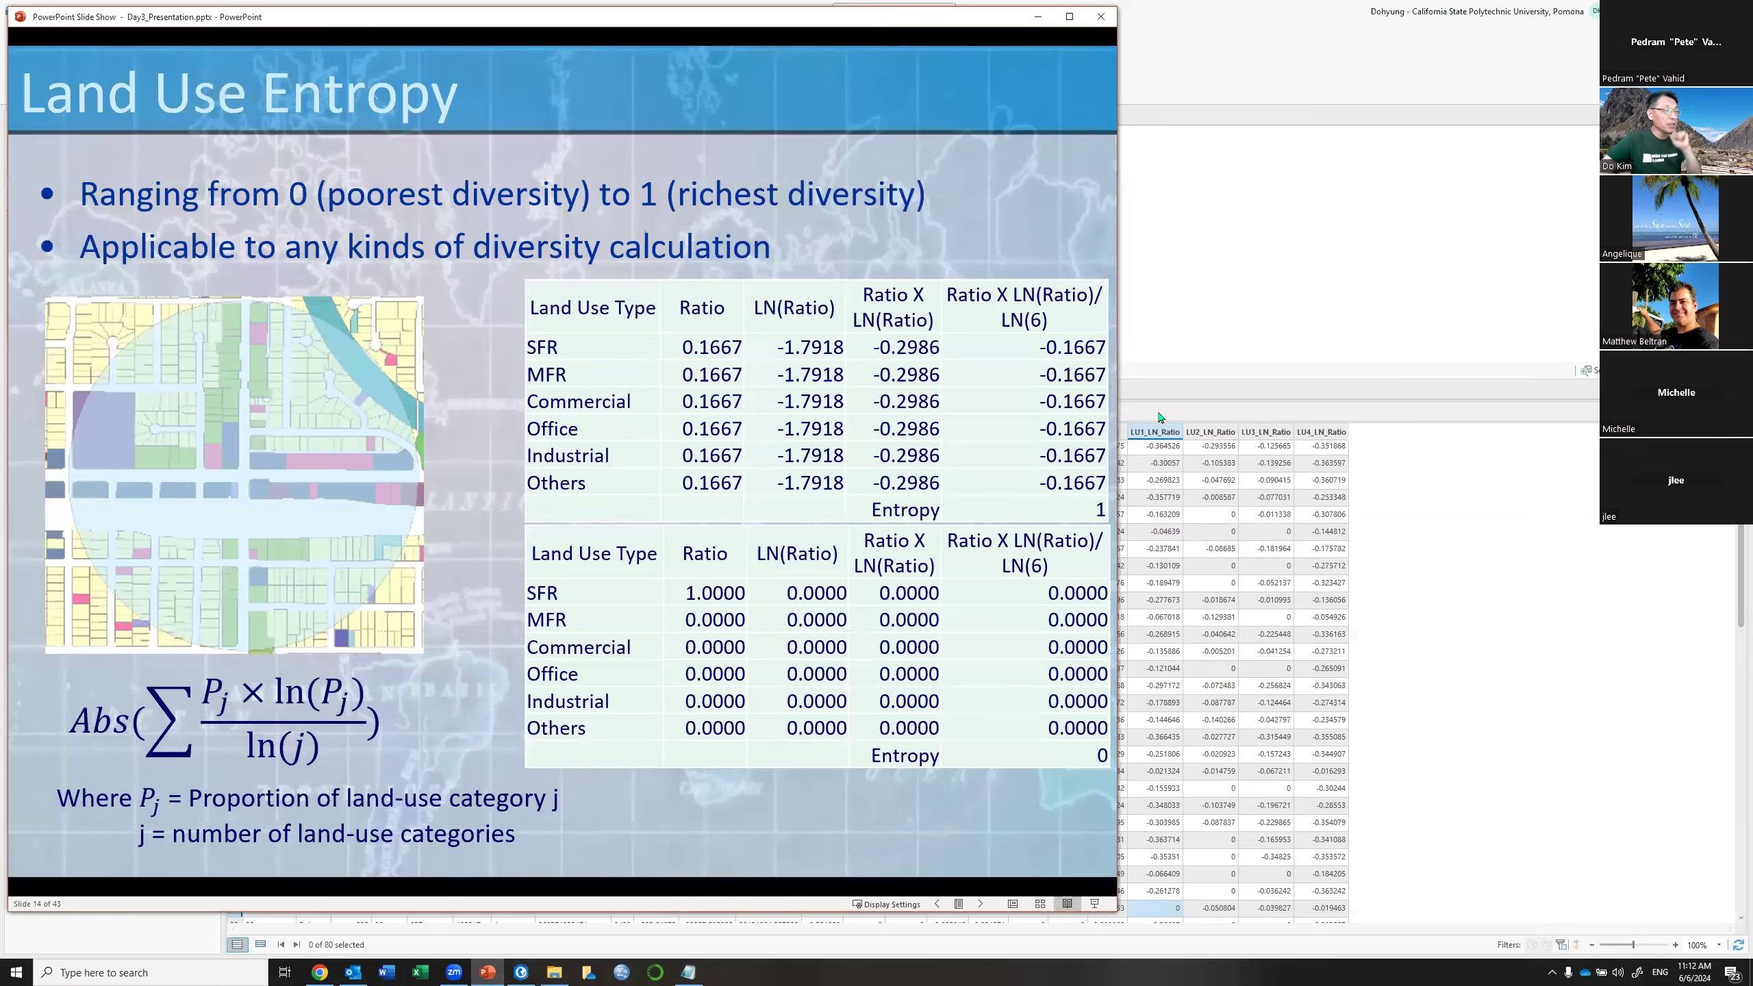
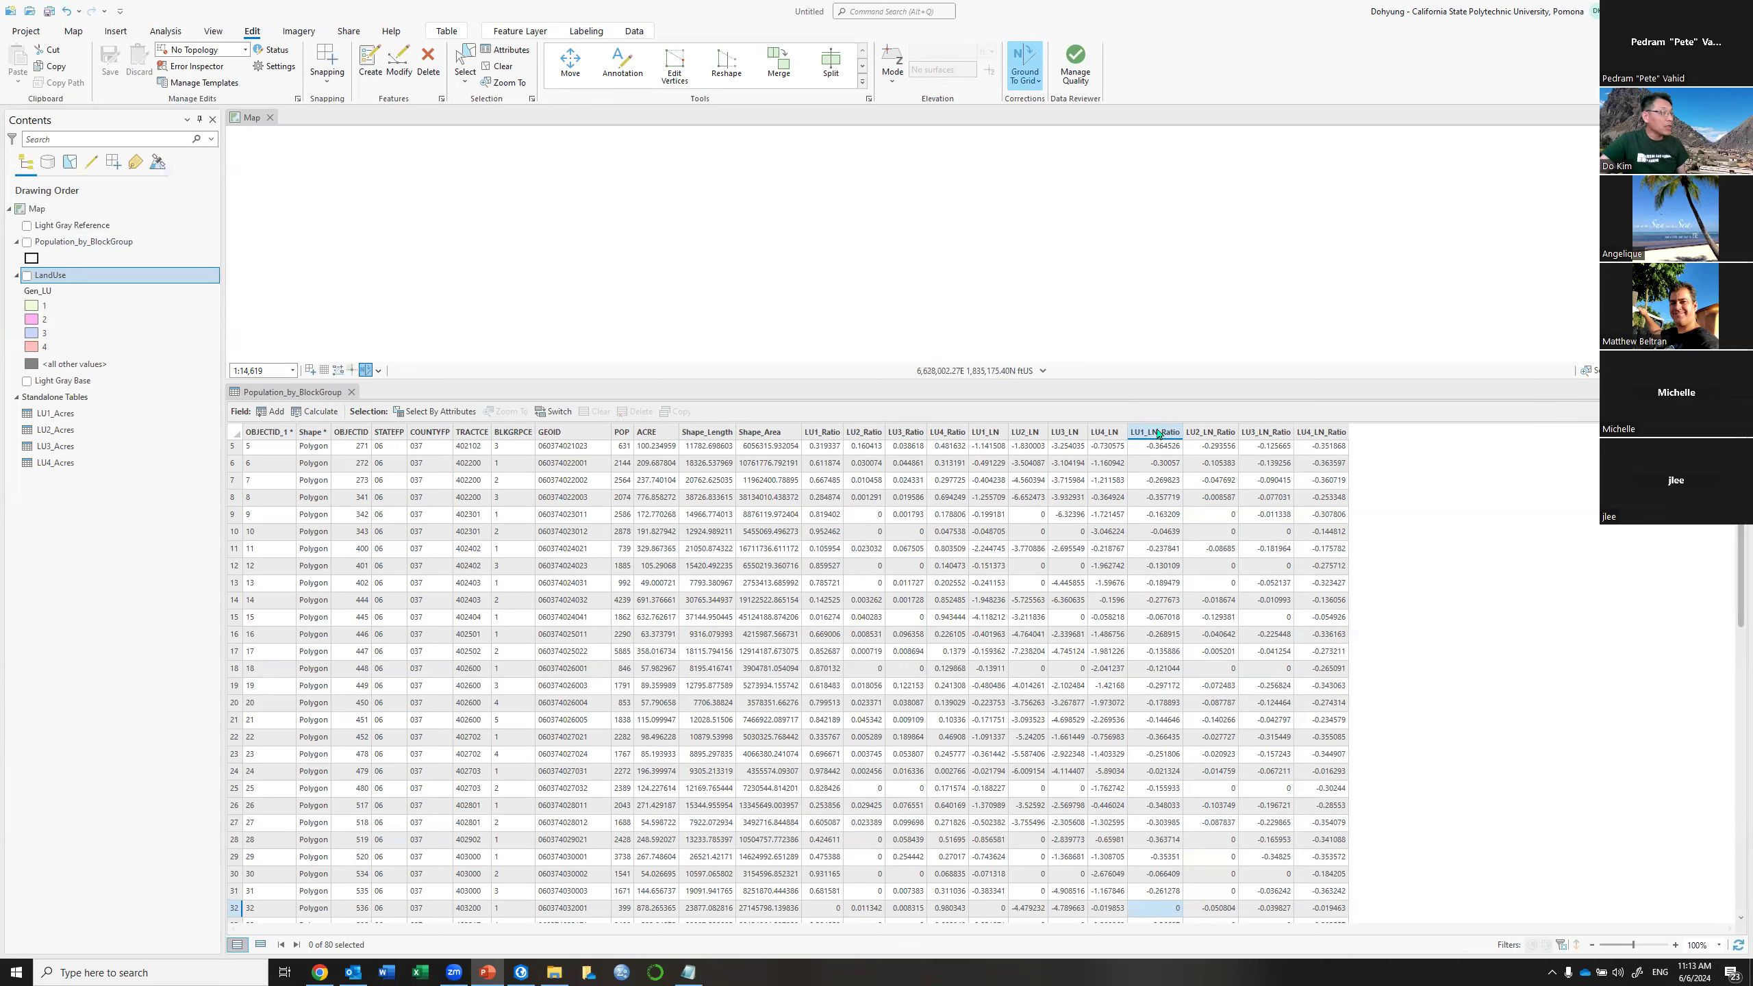
Recalculate LU1_LN_Ratio as !LU1_LN_Ratio! / math.log(4) for all block groups
right_click(1158, 434)
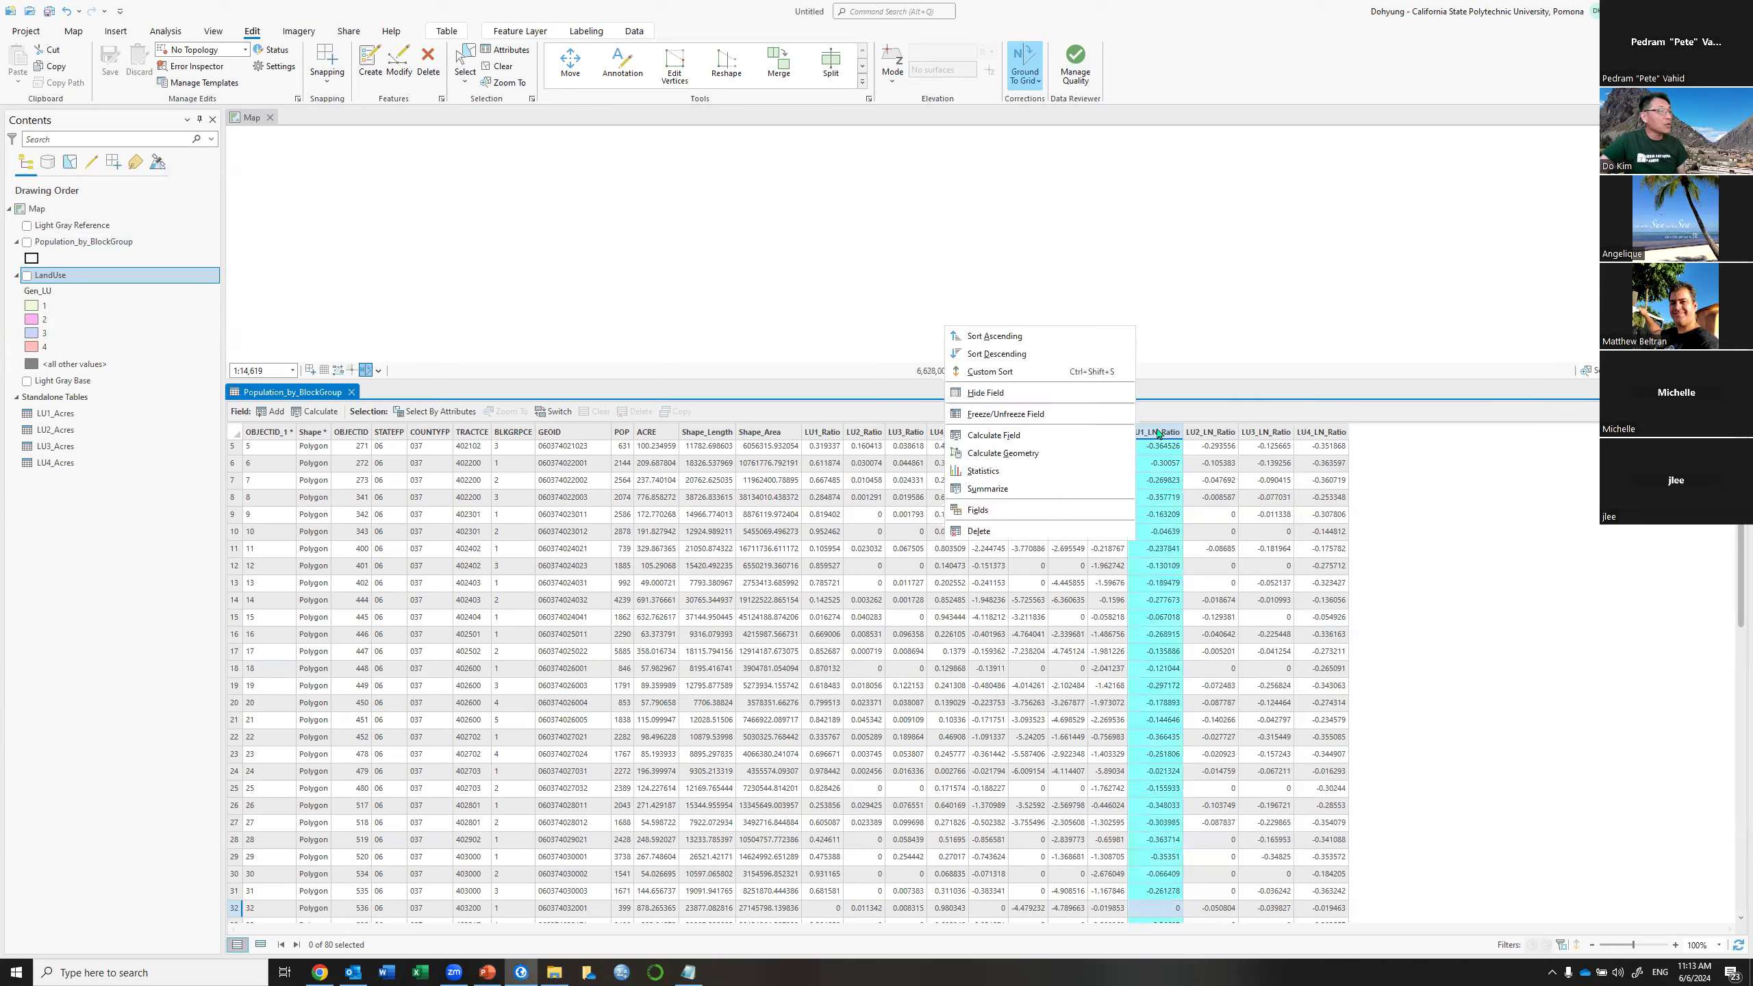
click(1036, 444)
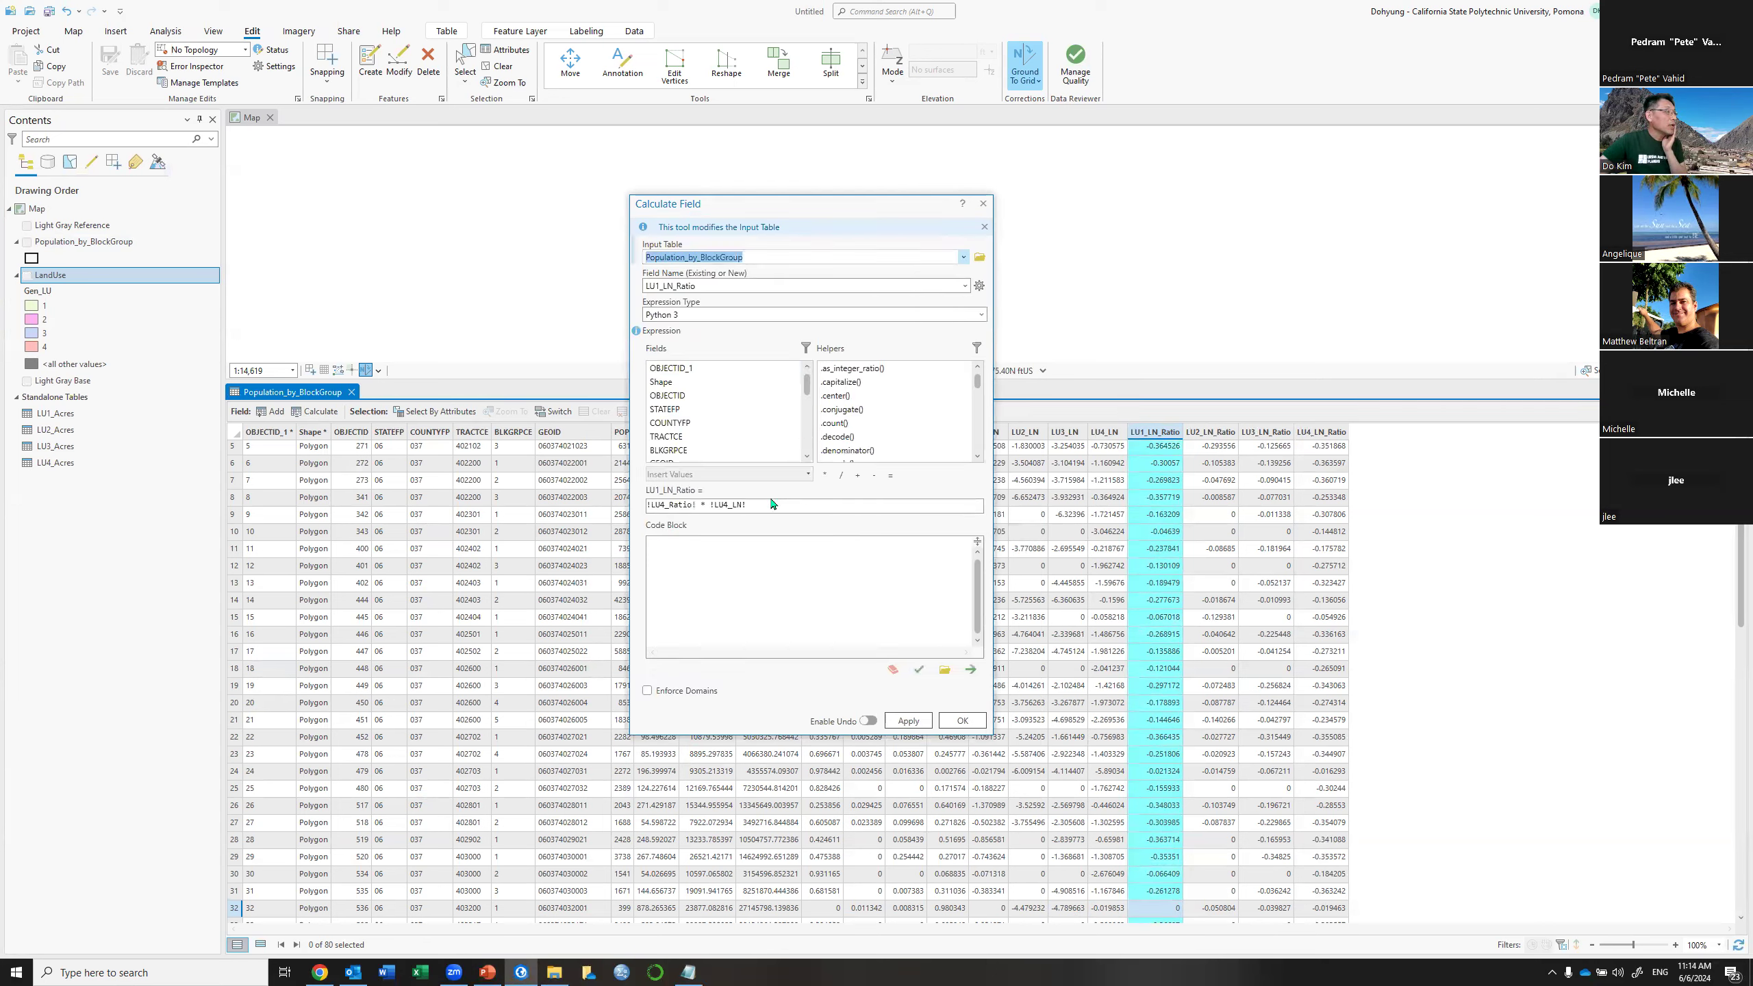
drag(758, 500, 611, 506)
key(BackSpace)
drag(806, 381, 807, 444)
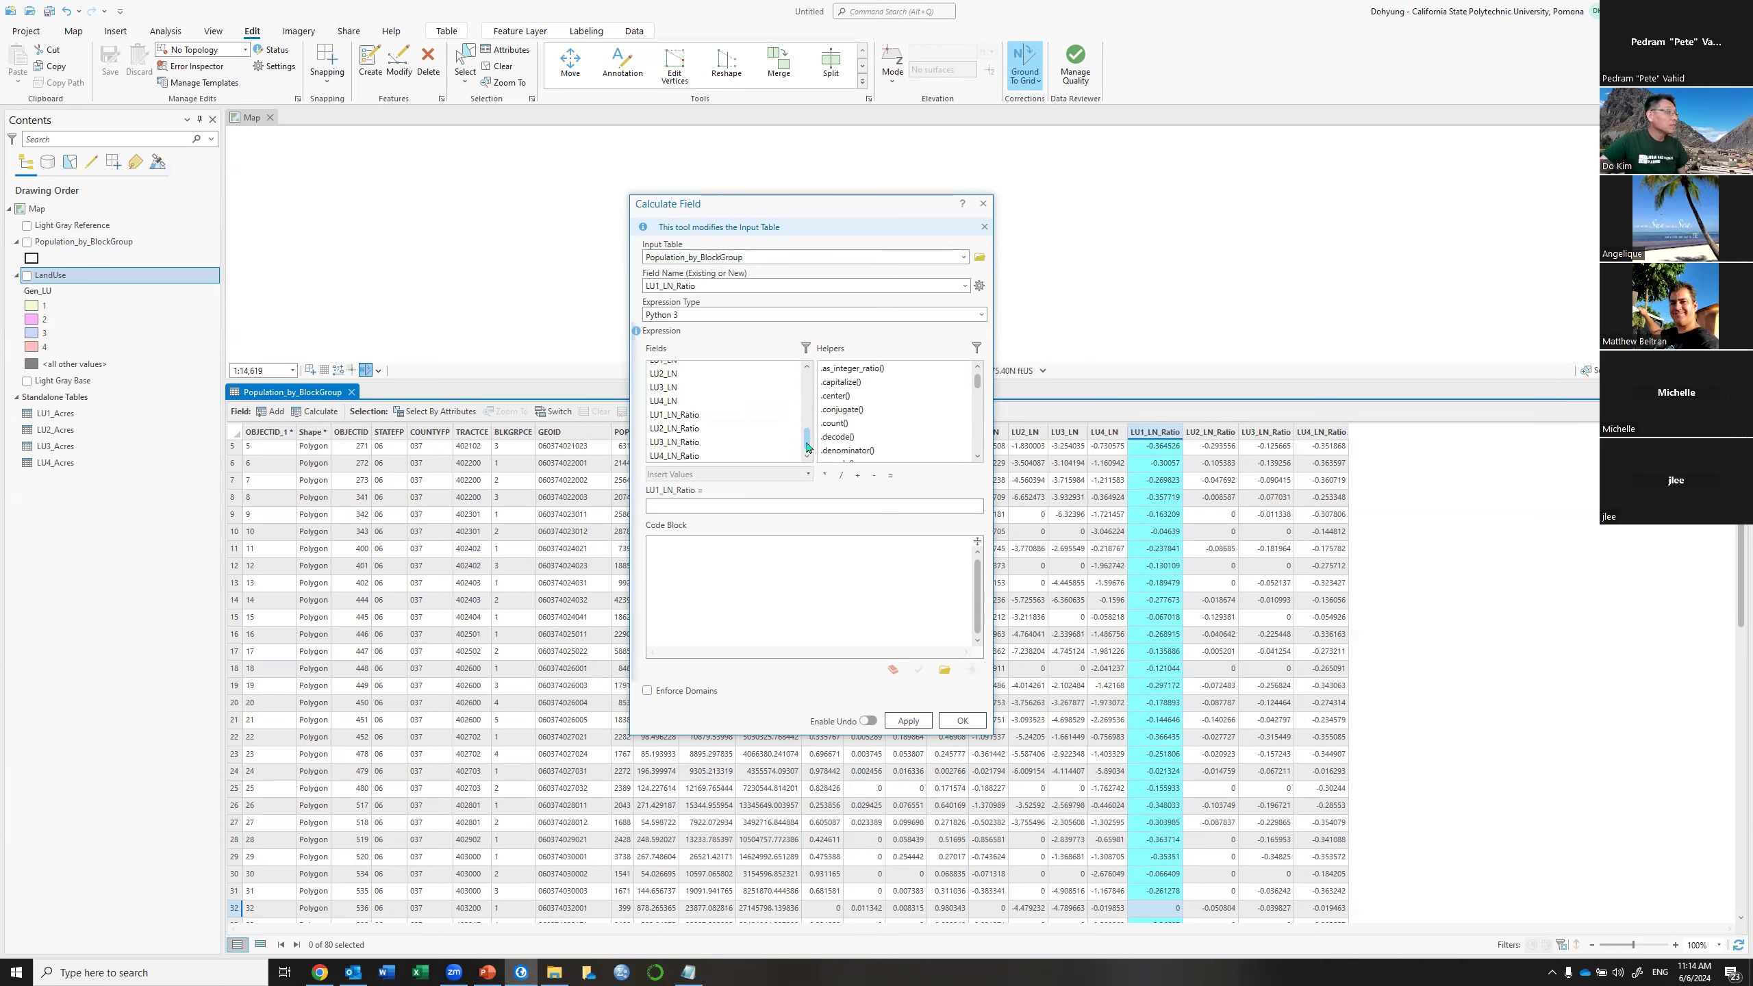
double_click(681, 414)
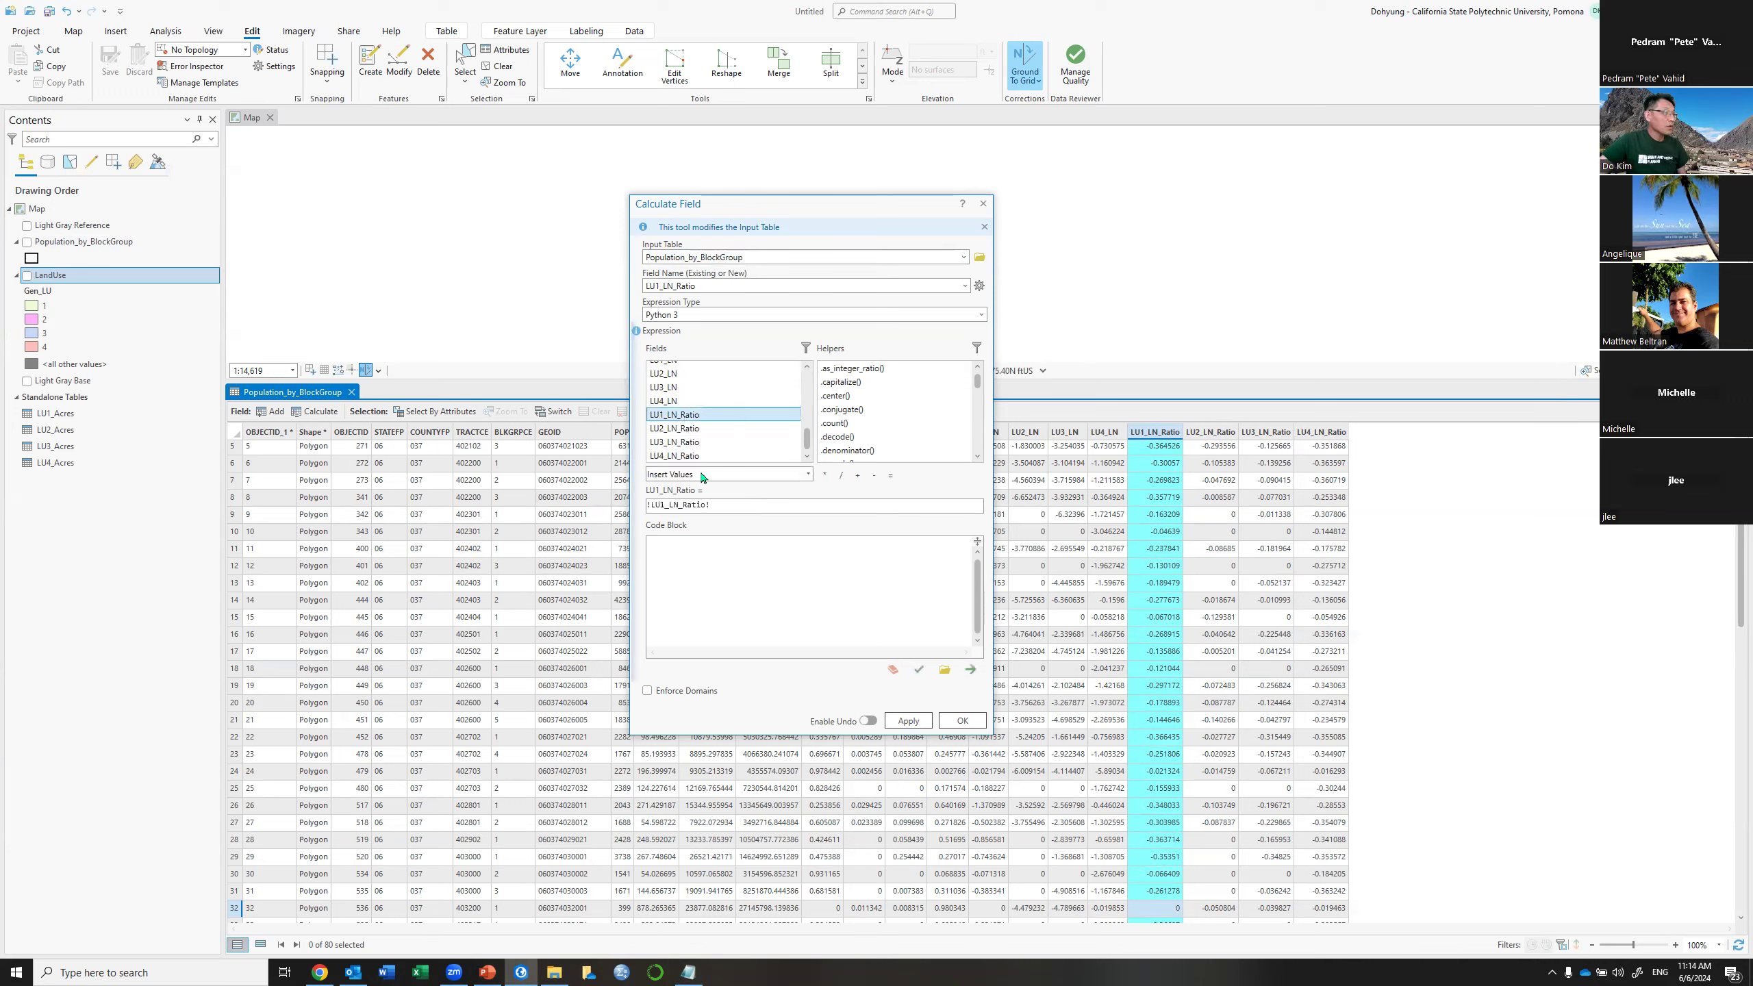
click(726, 503)
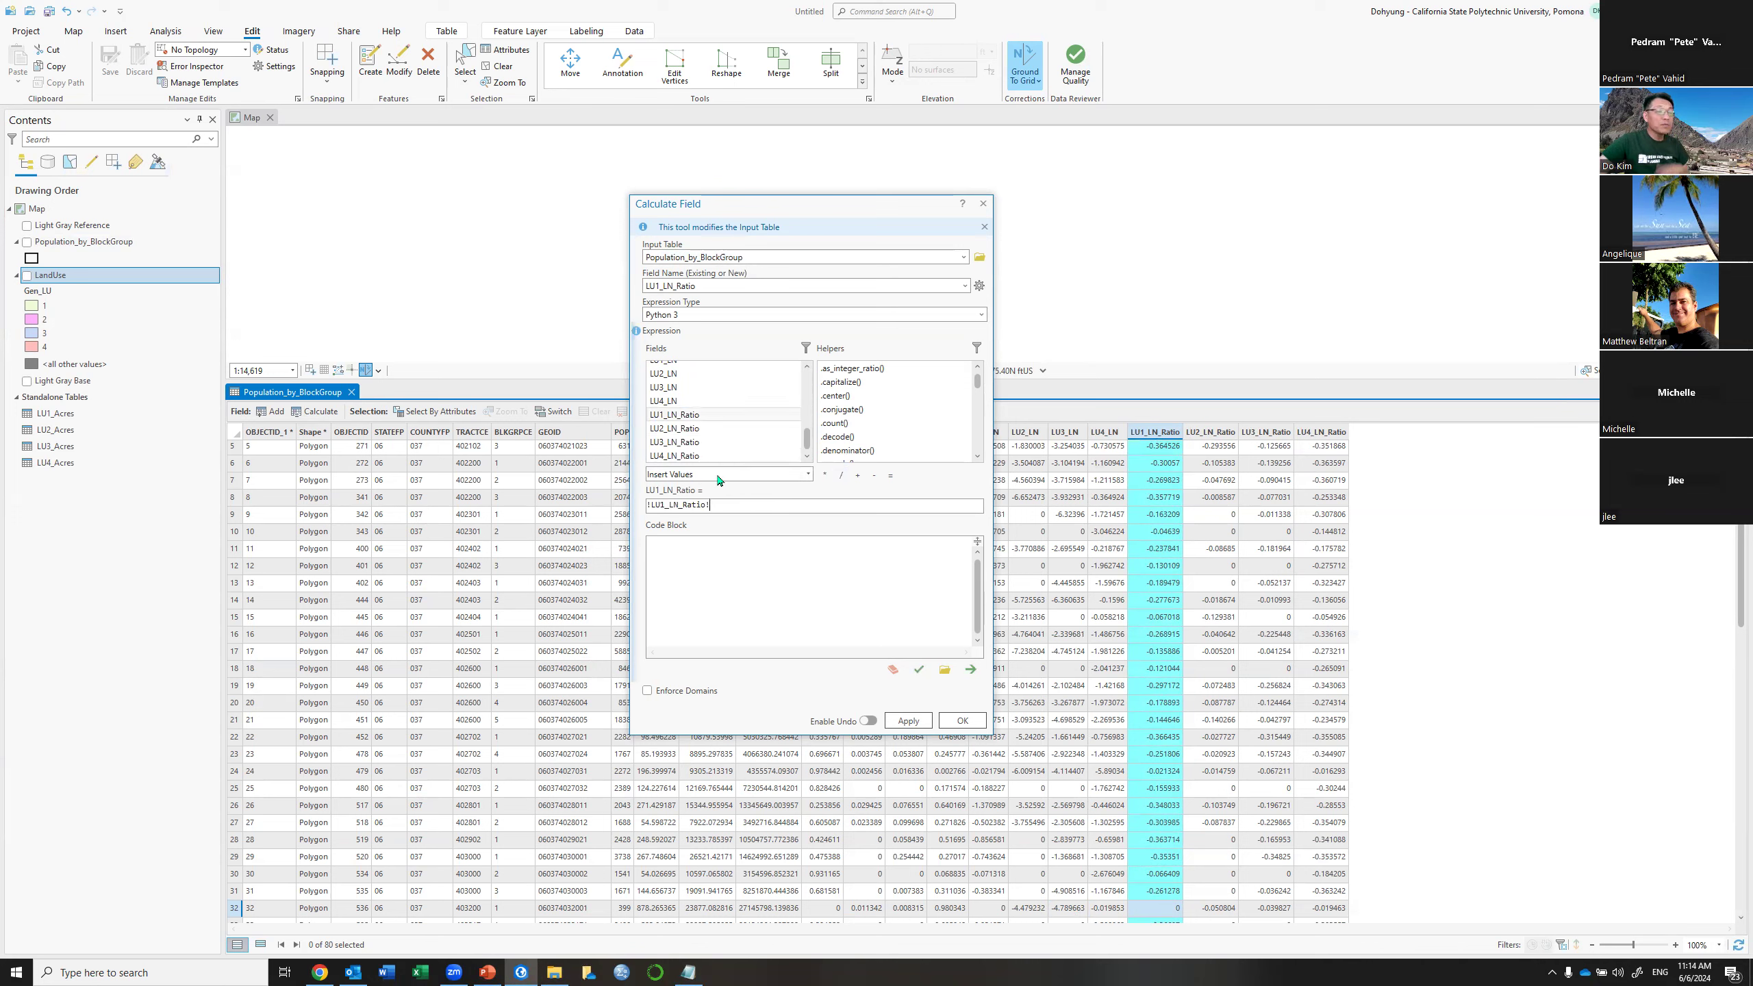
click(841, 475)
text(math.log(4))
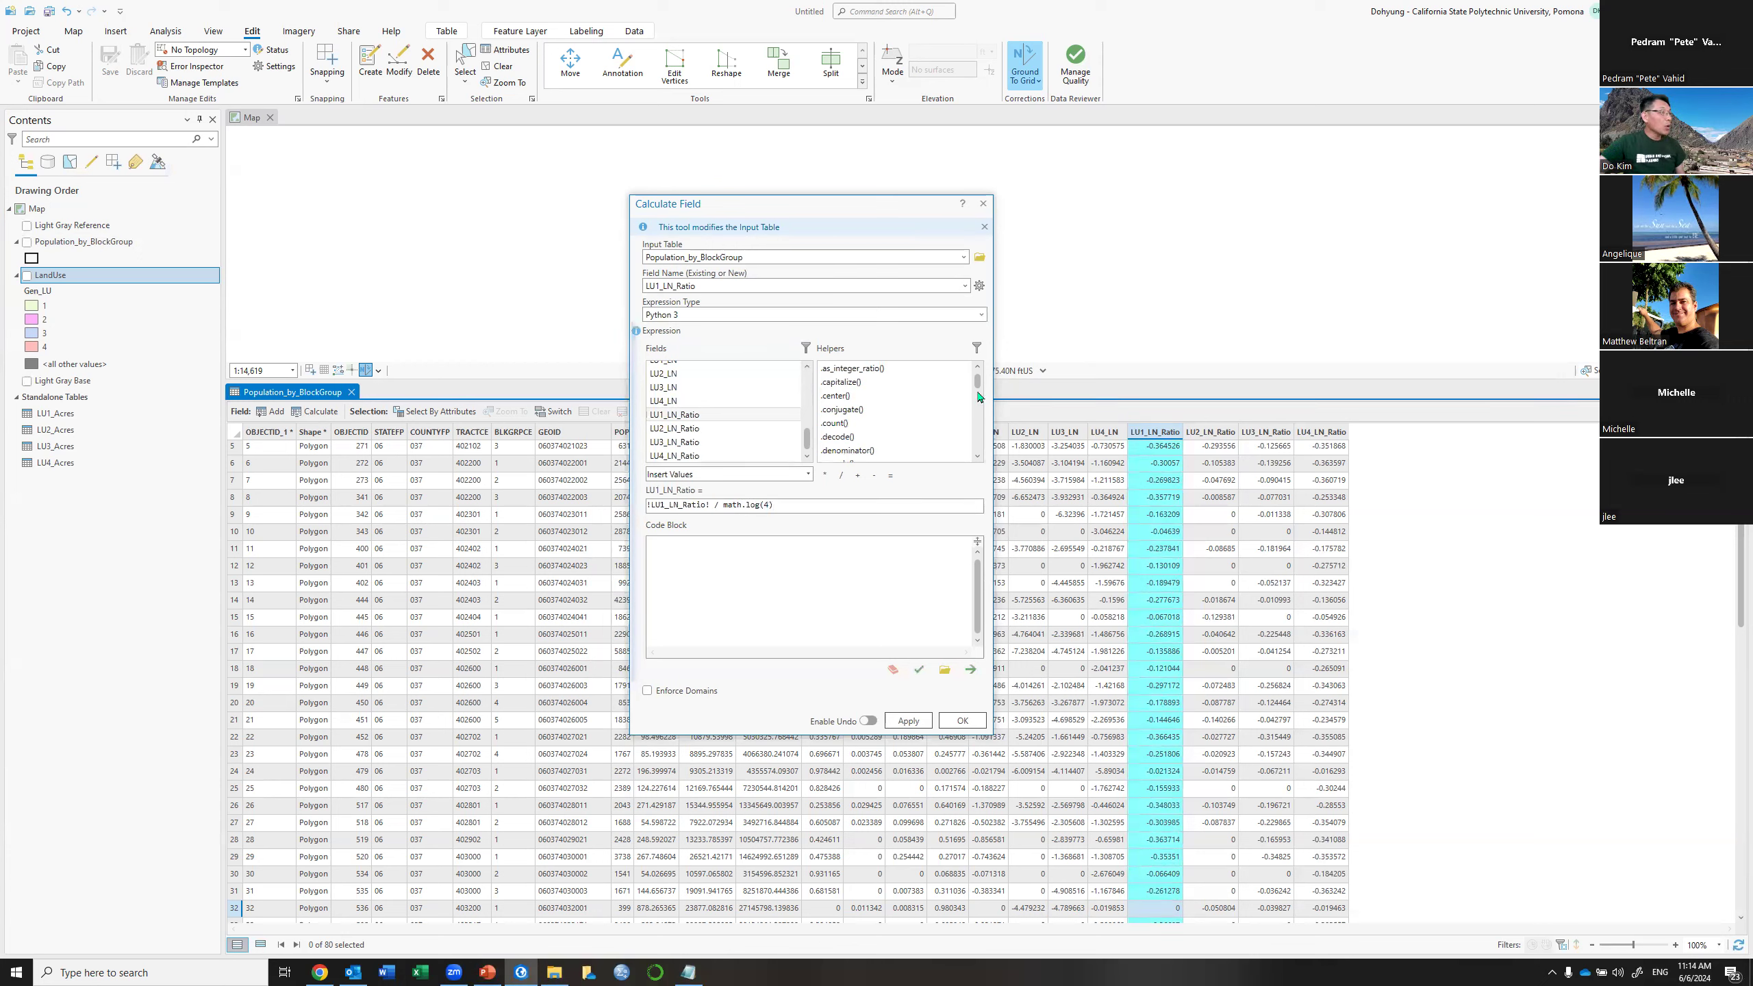
drag(980, 389, 980, 438)
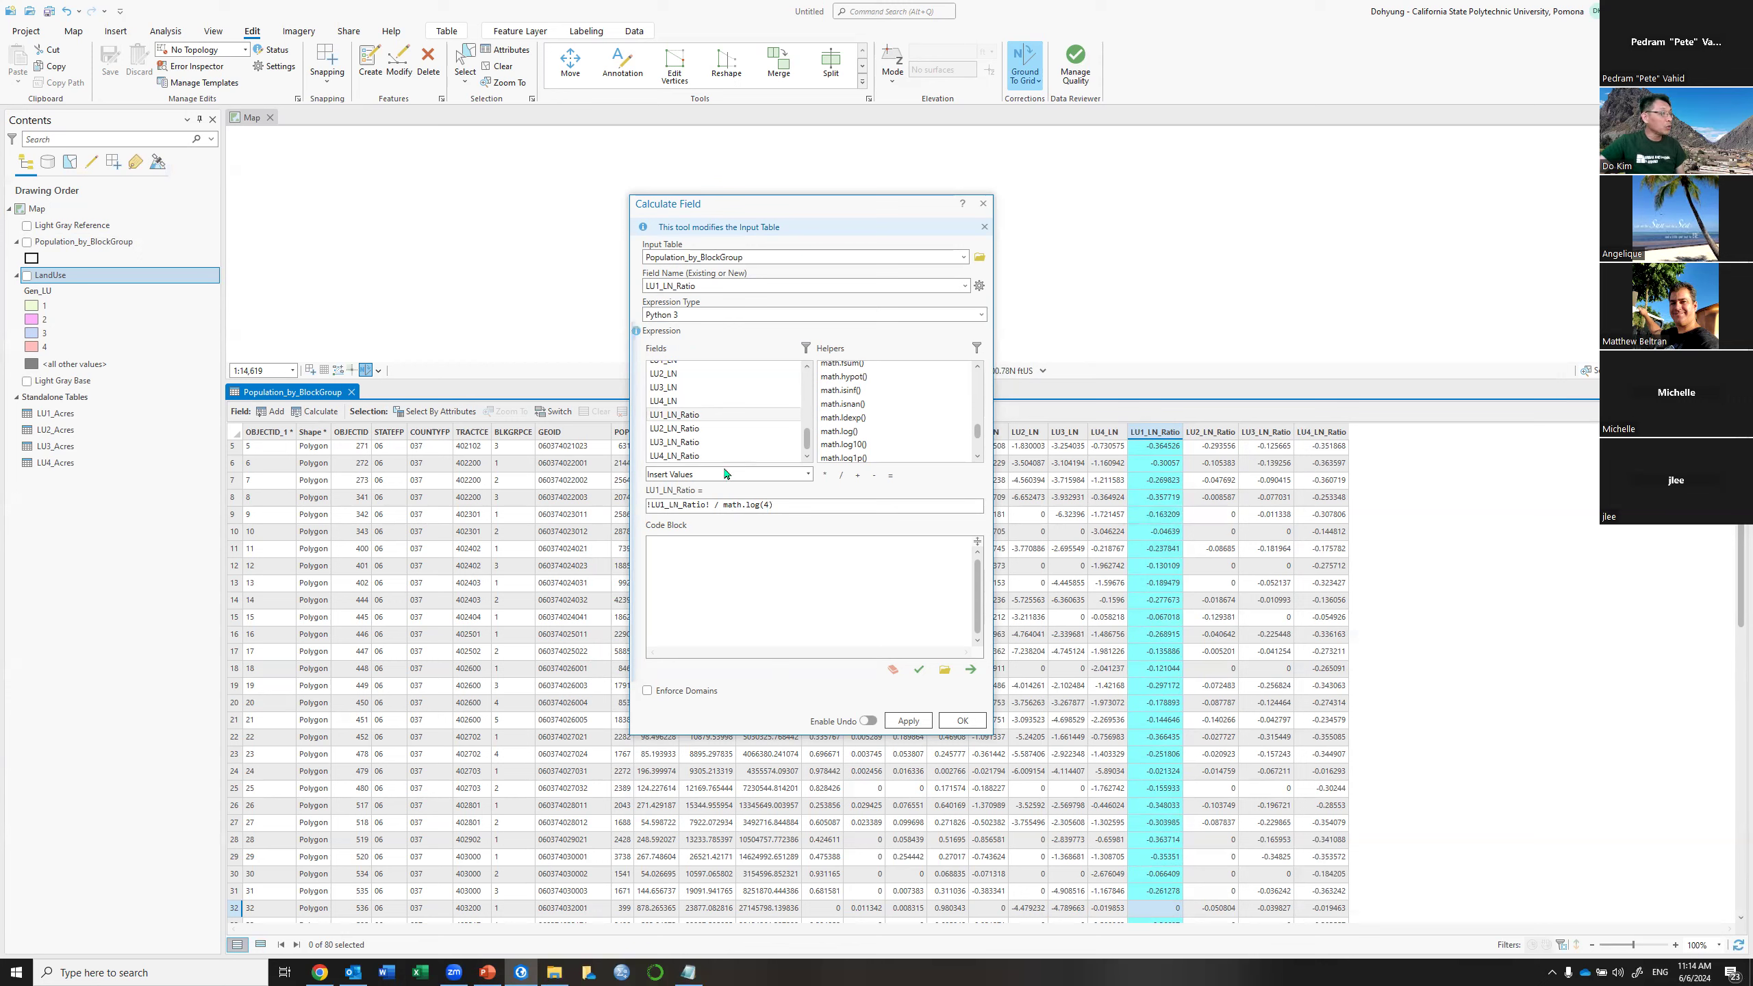
click(907, 722)
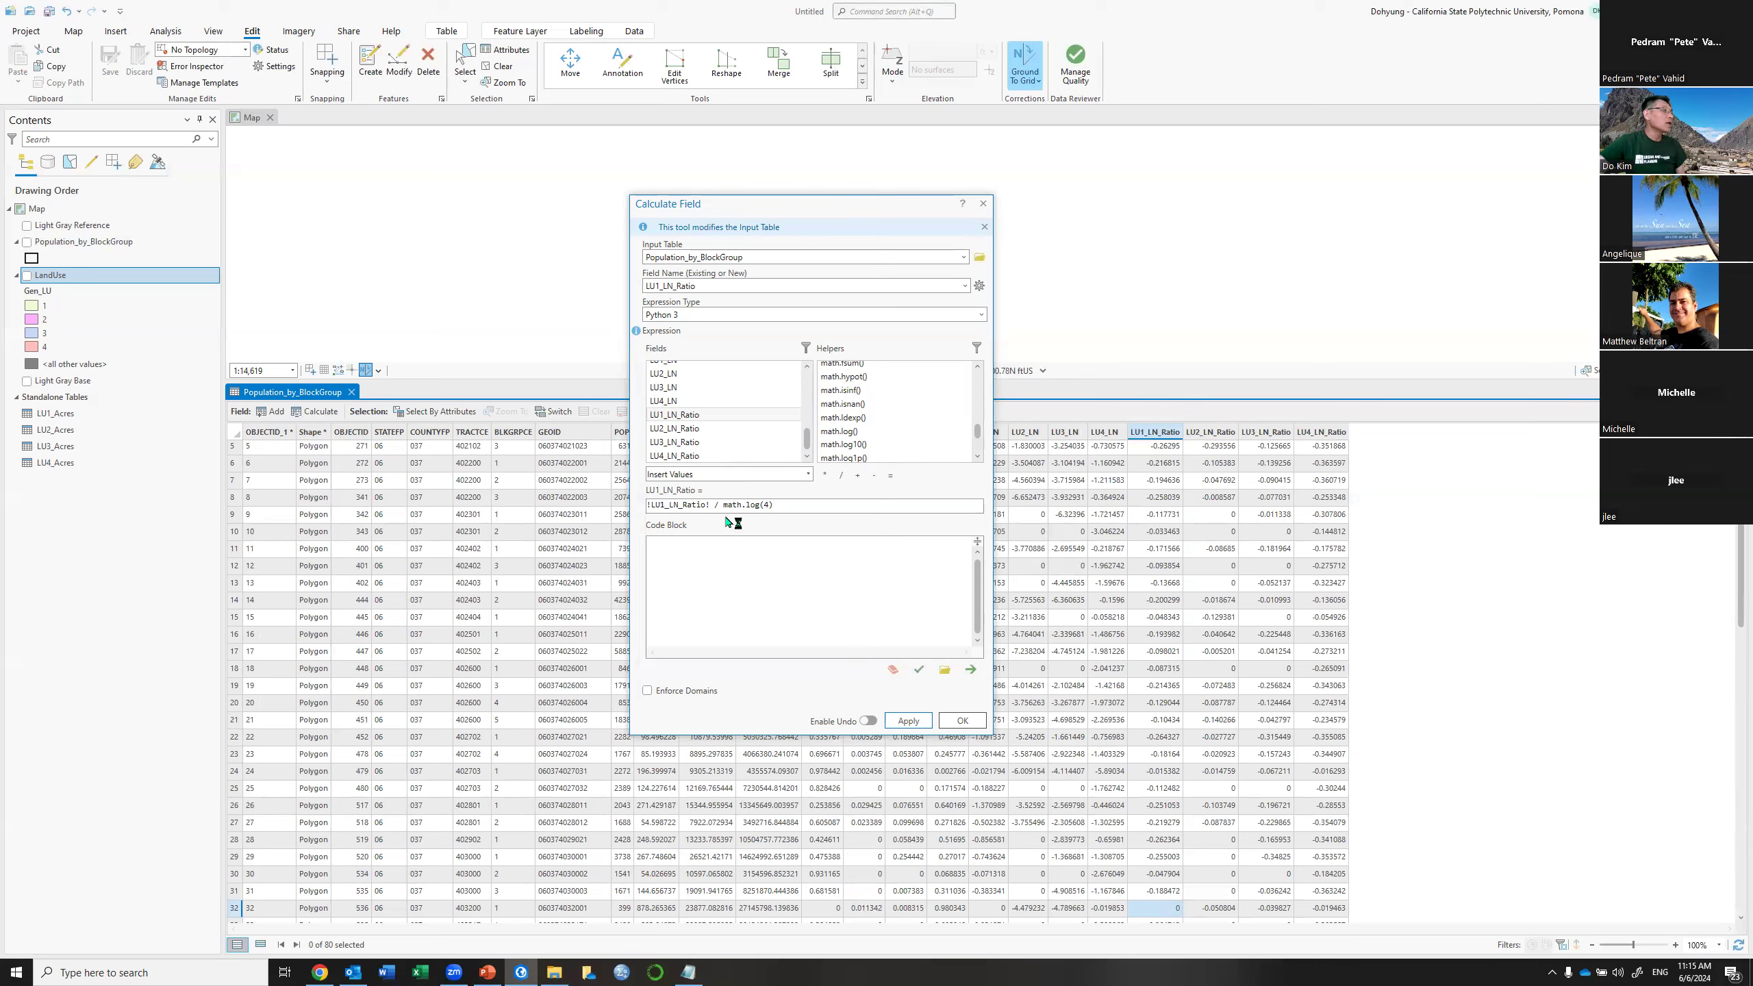
Recalculate LU2_LN_Ratio as !LU2_LN_Ratio! / math.log(4)
click(961, 287)
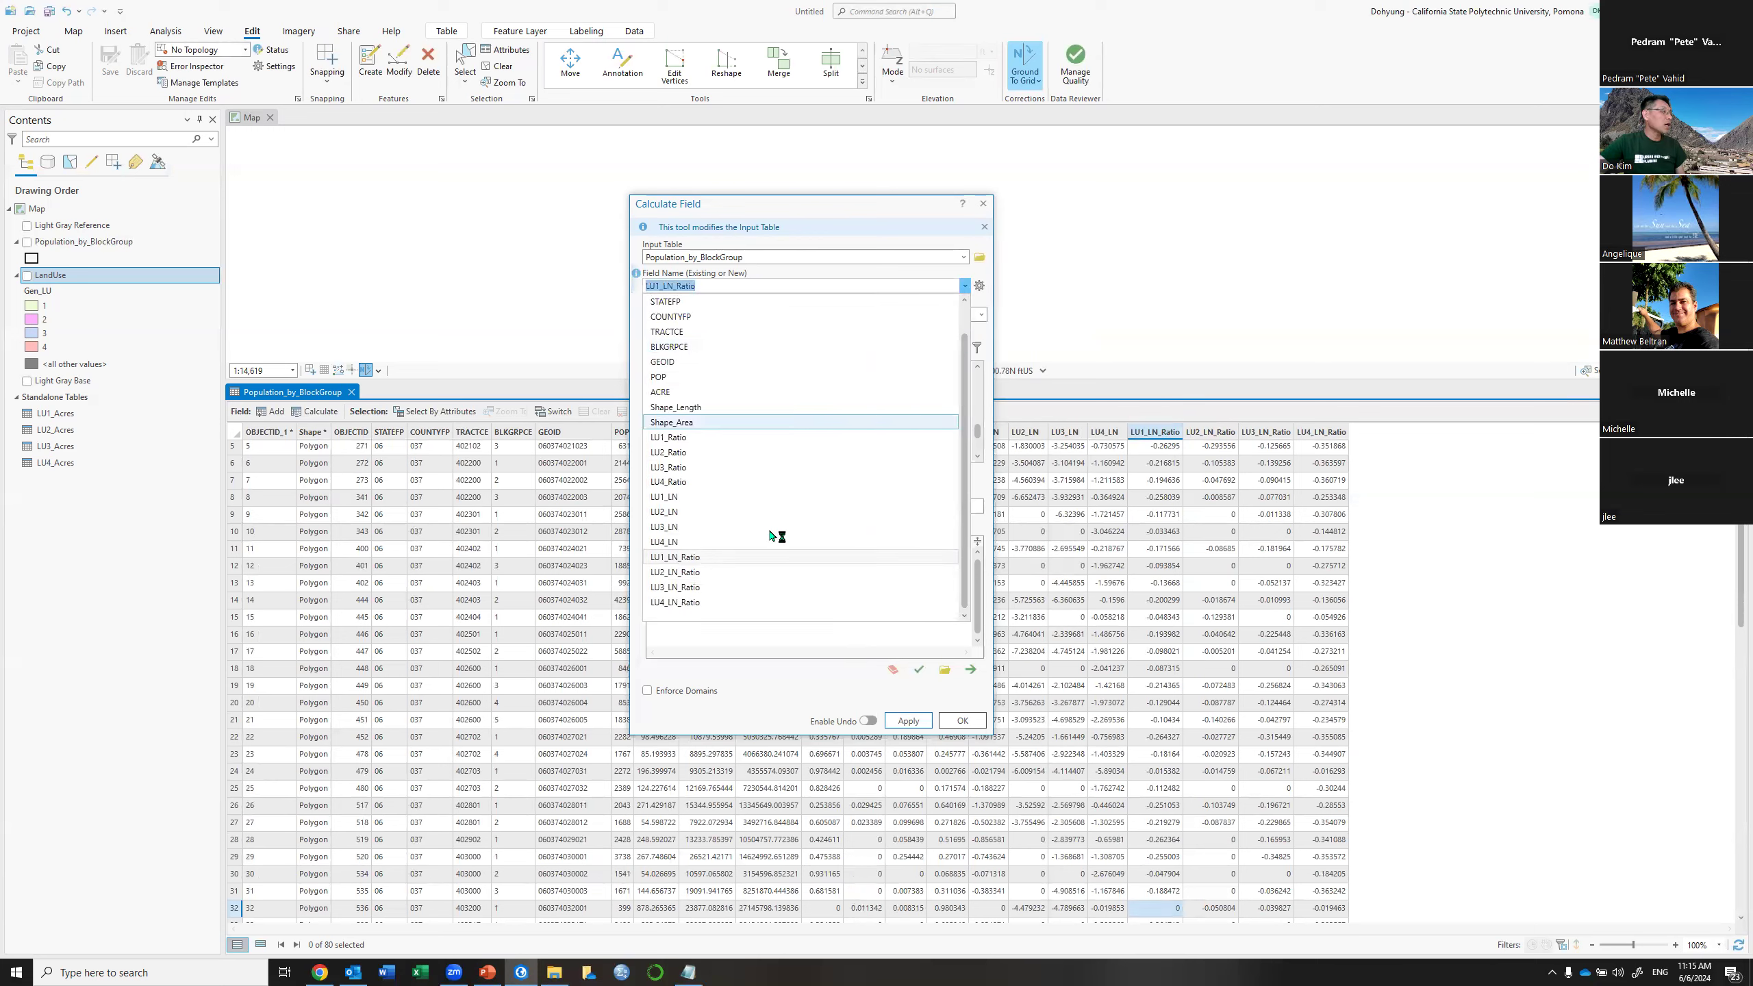
click(673, 572)
click(660, 506)
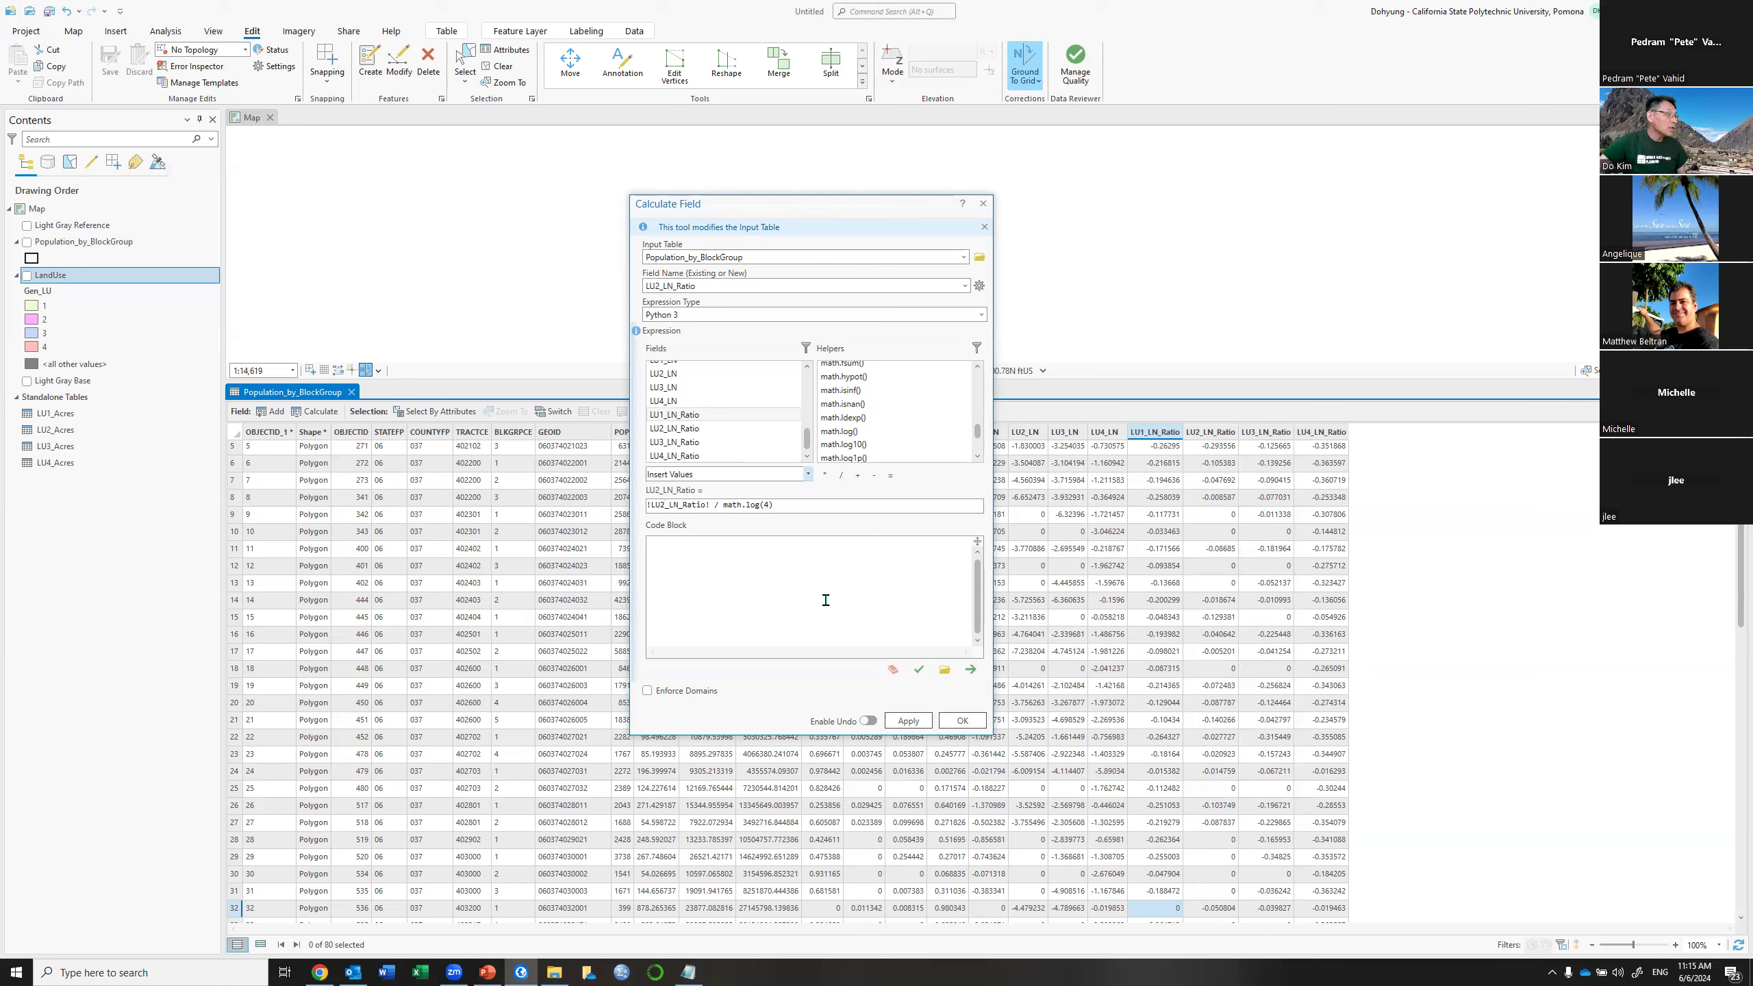
click(909, 725)
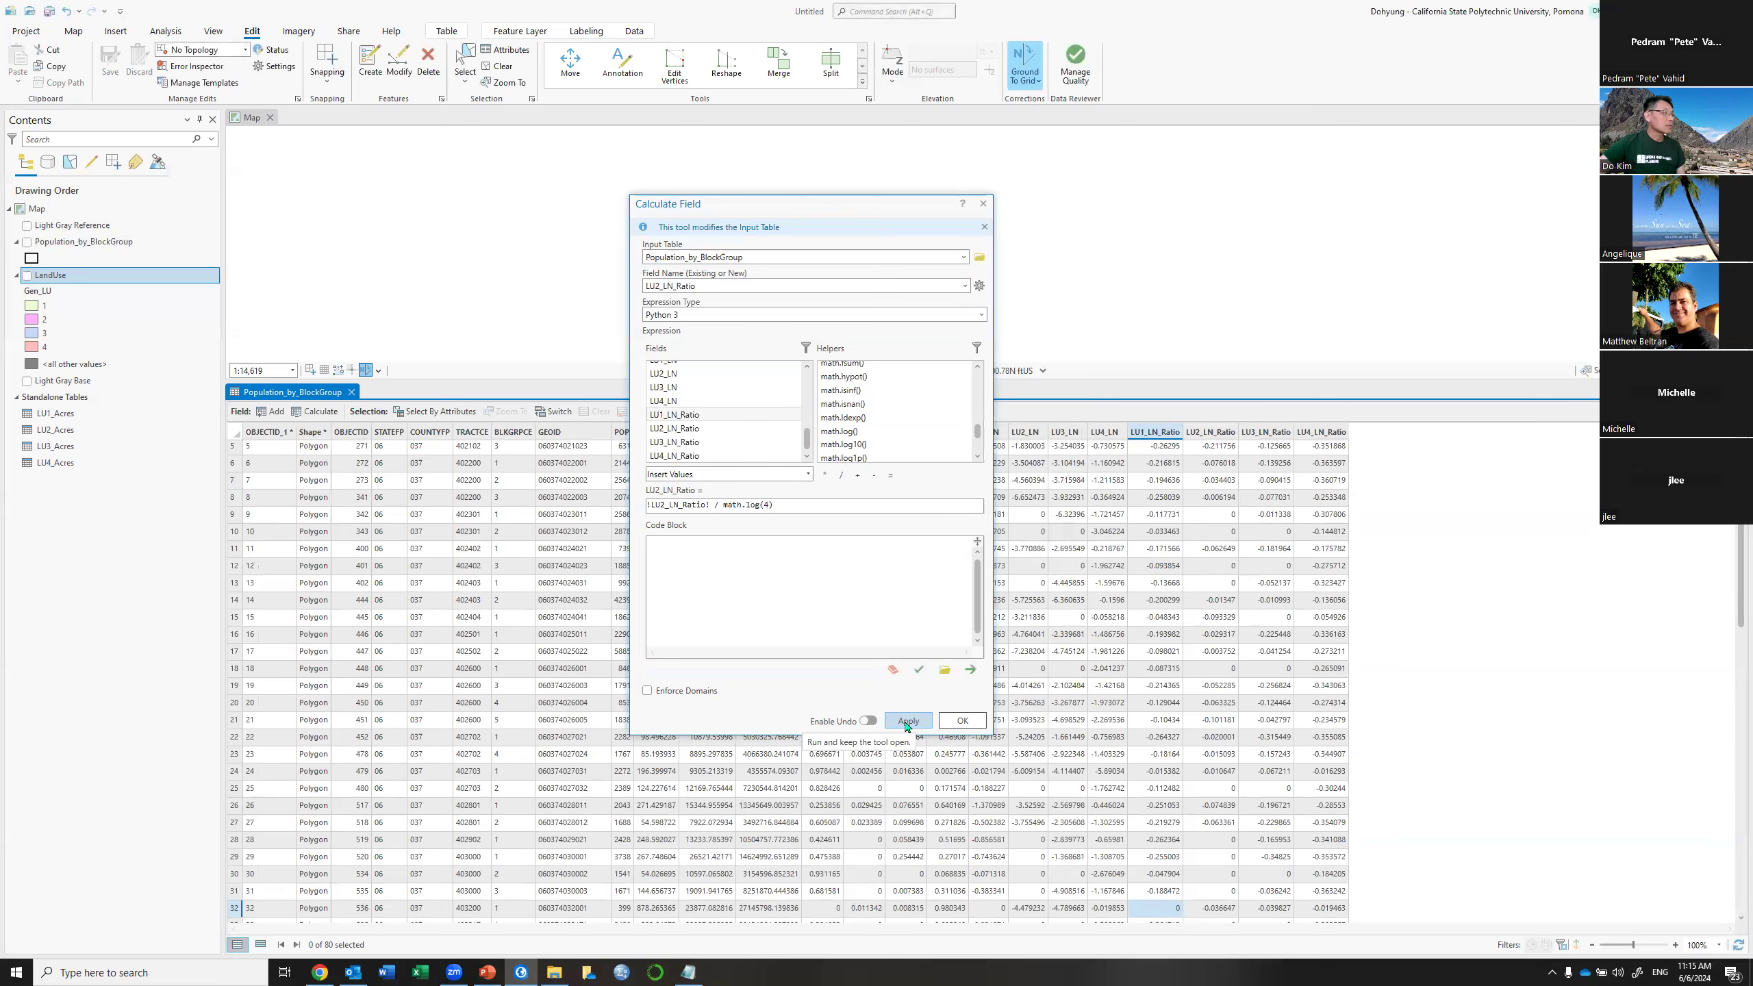
Recalculate LU3_LN_Ratio as !LU3_LN_Ratio! / math.log(4)
click(965, 287)
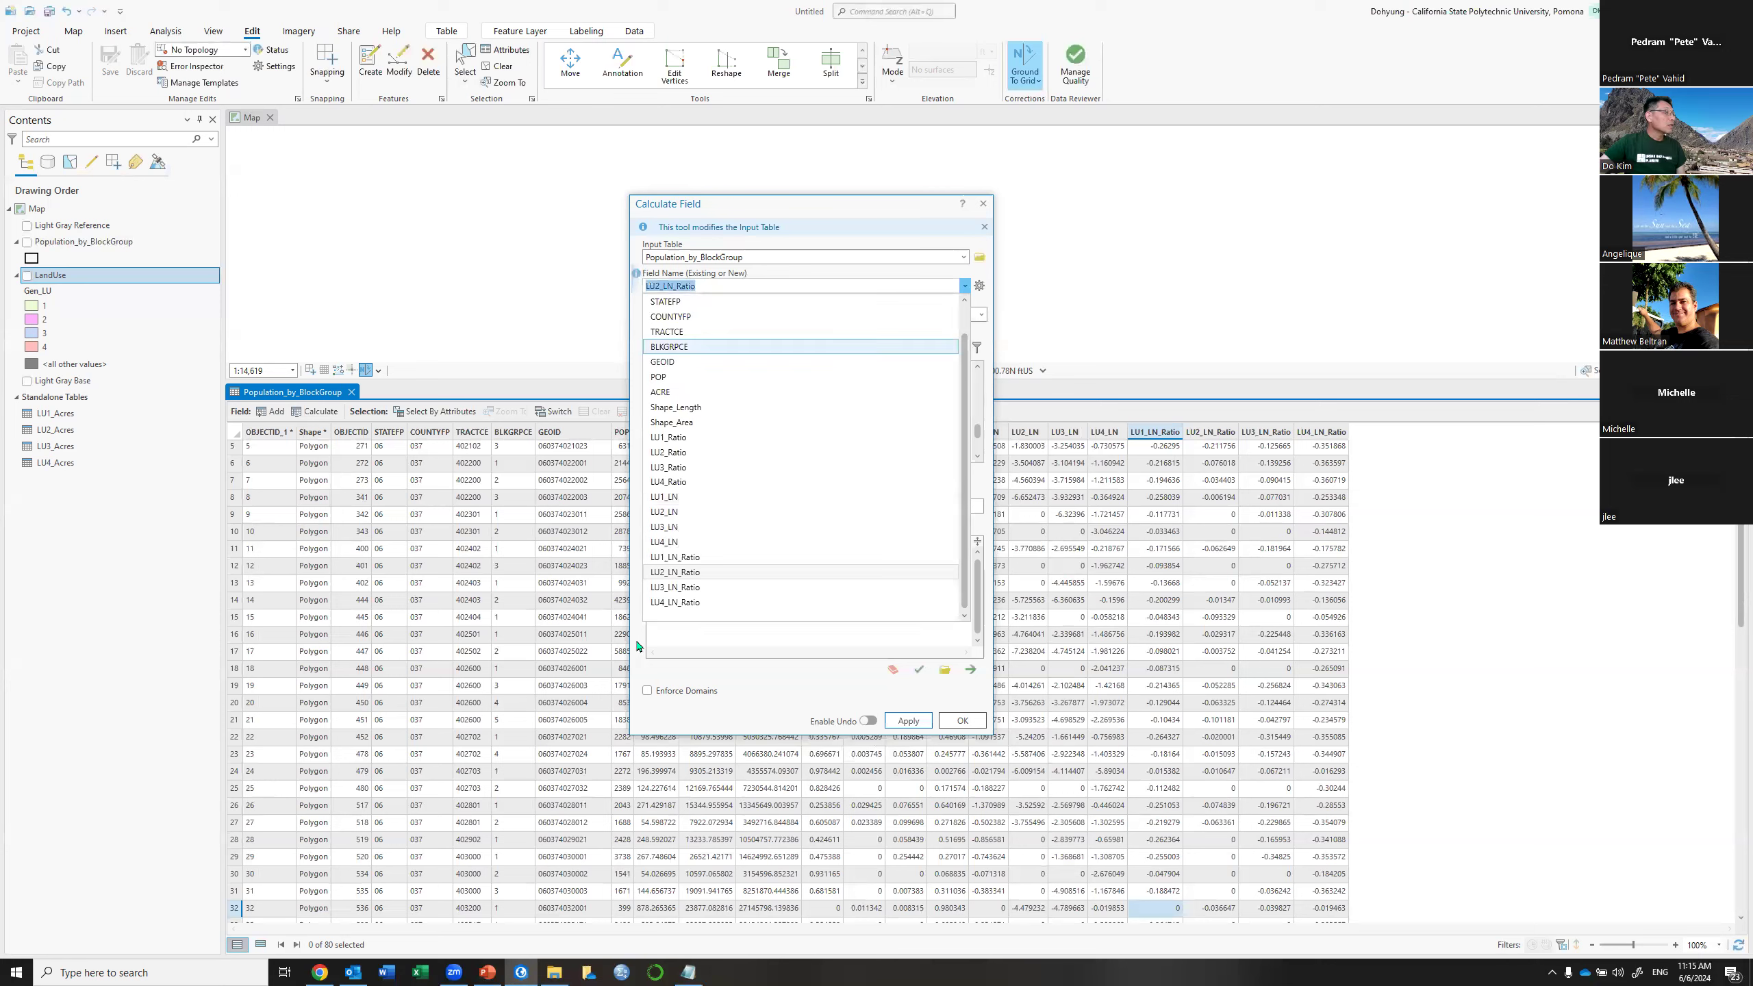
click(697, 587)
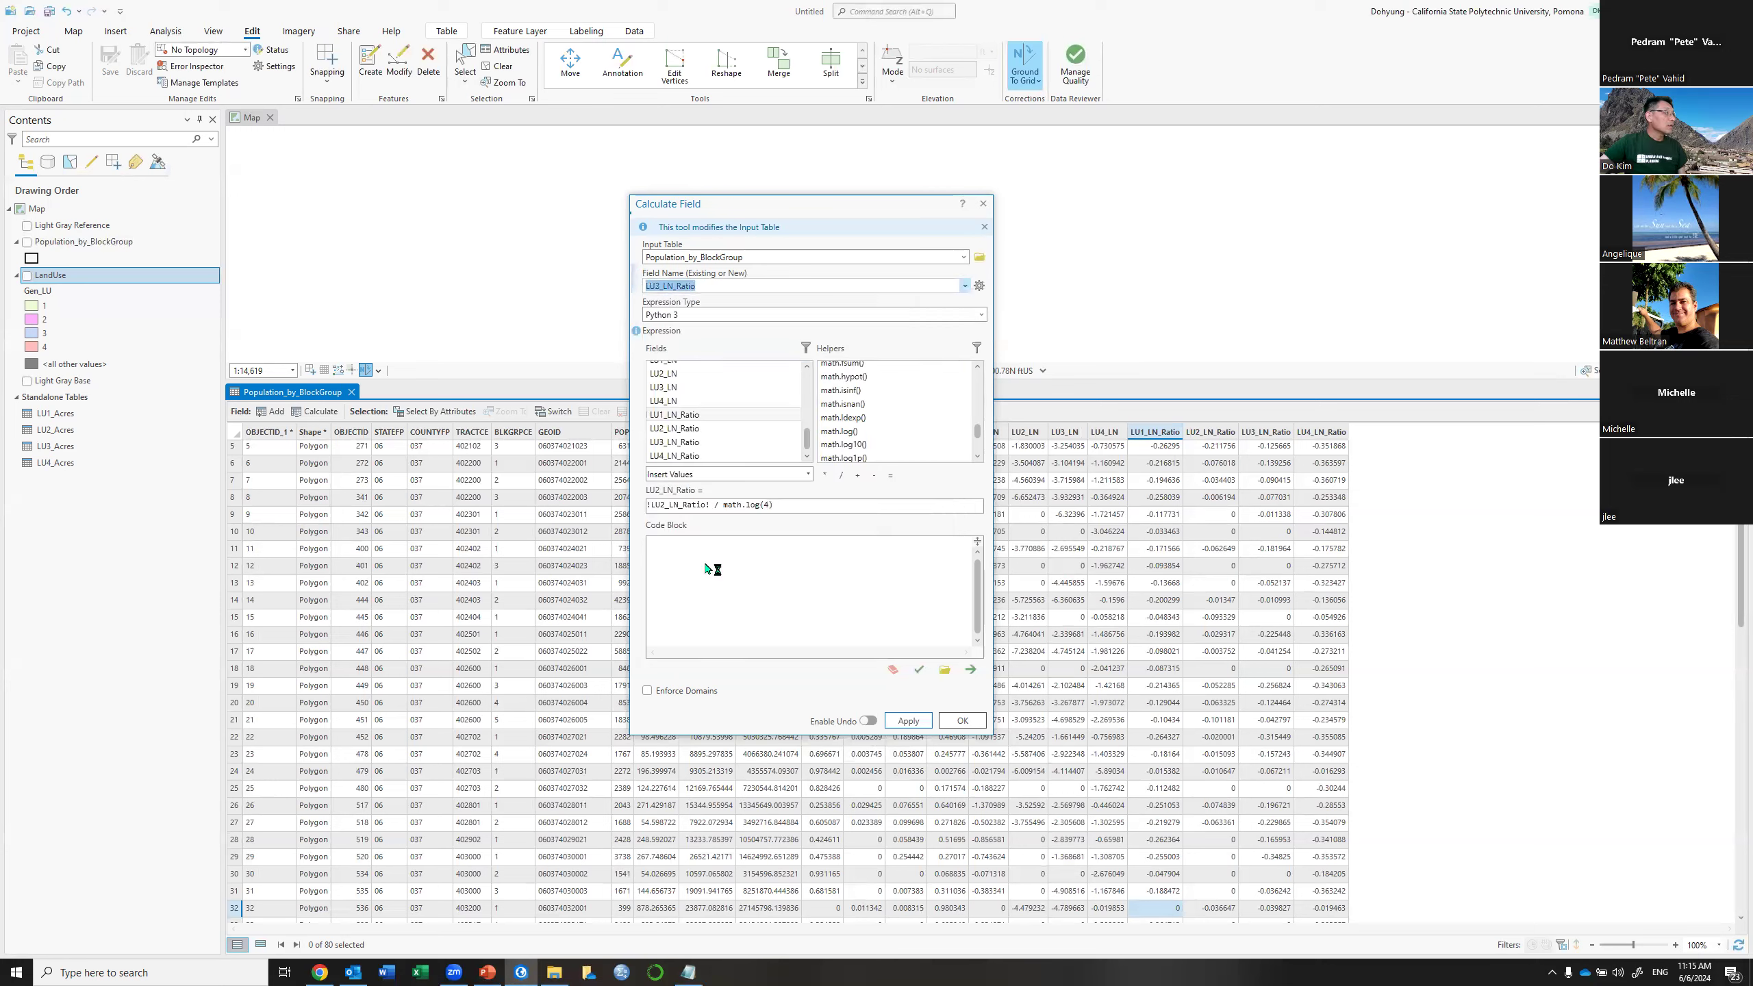
click(661, 506)
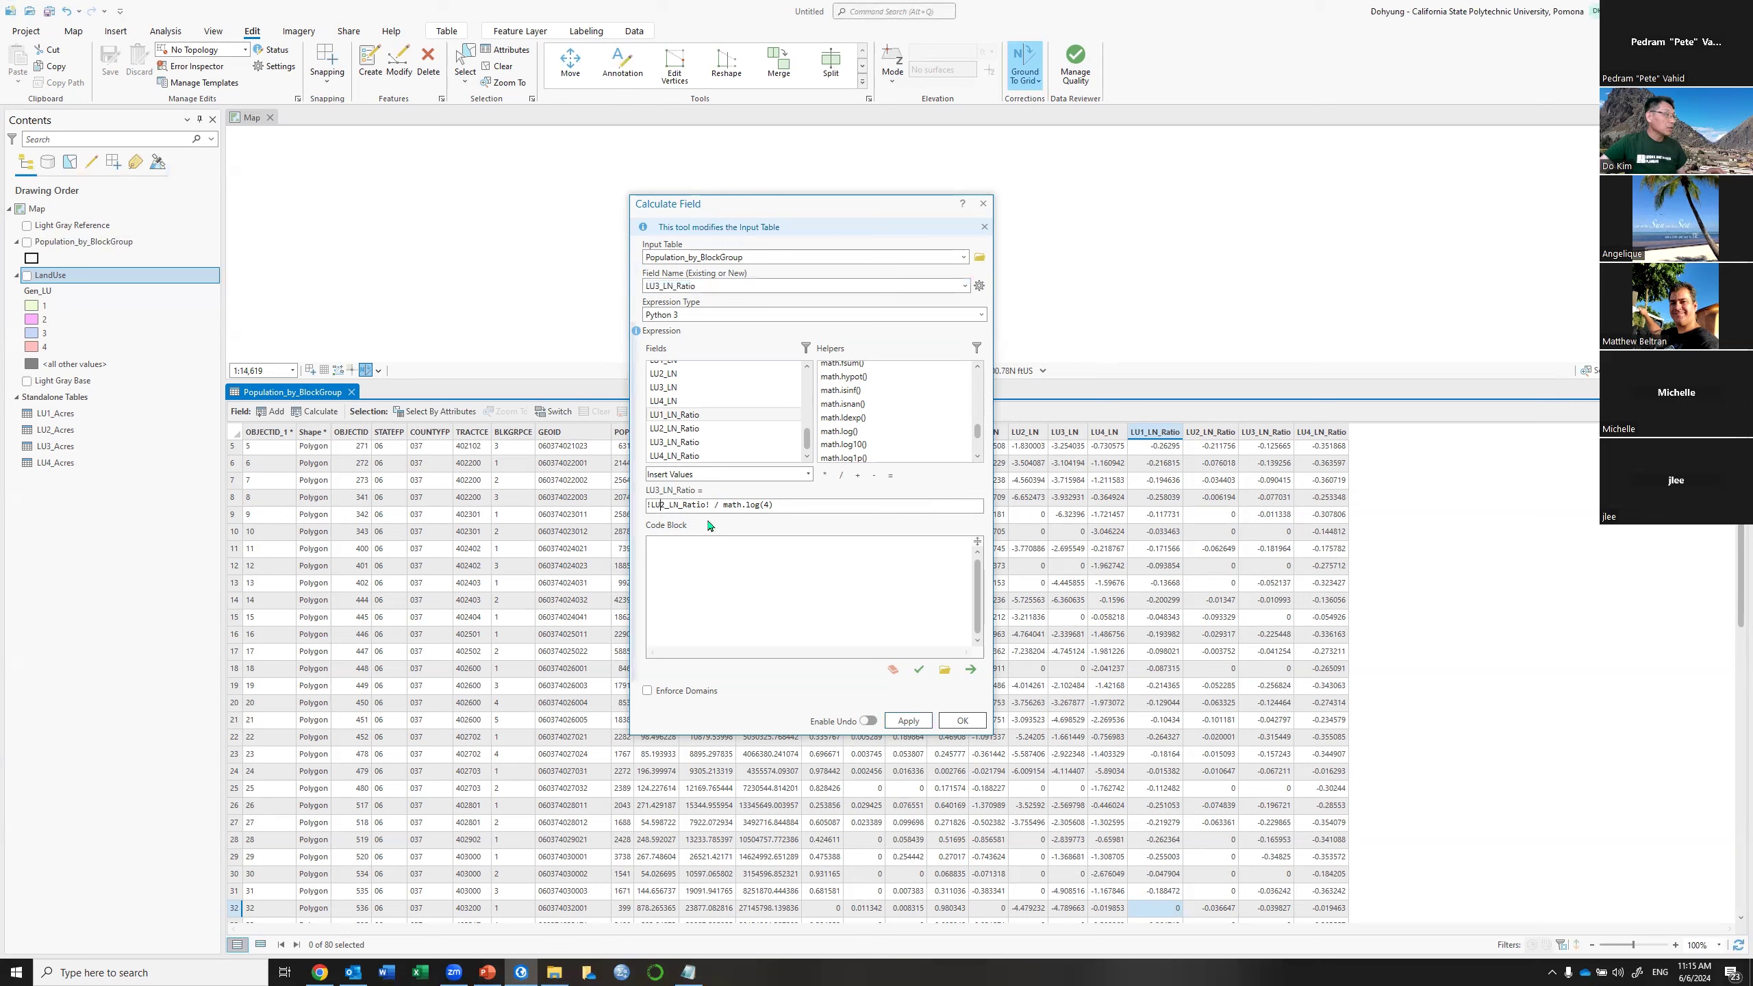
key(Delete)
text(3)
click(909, 721)
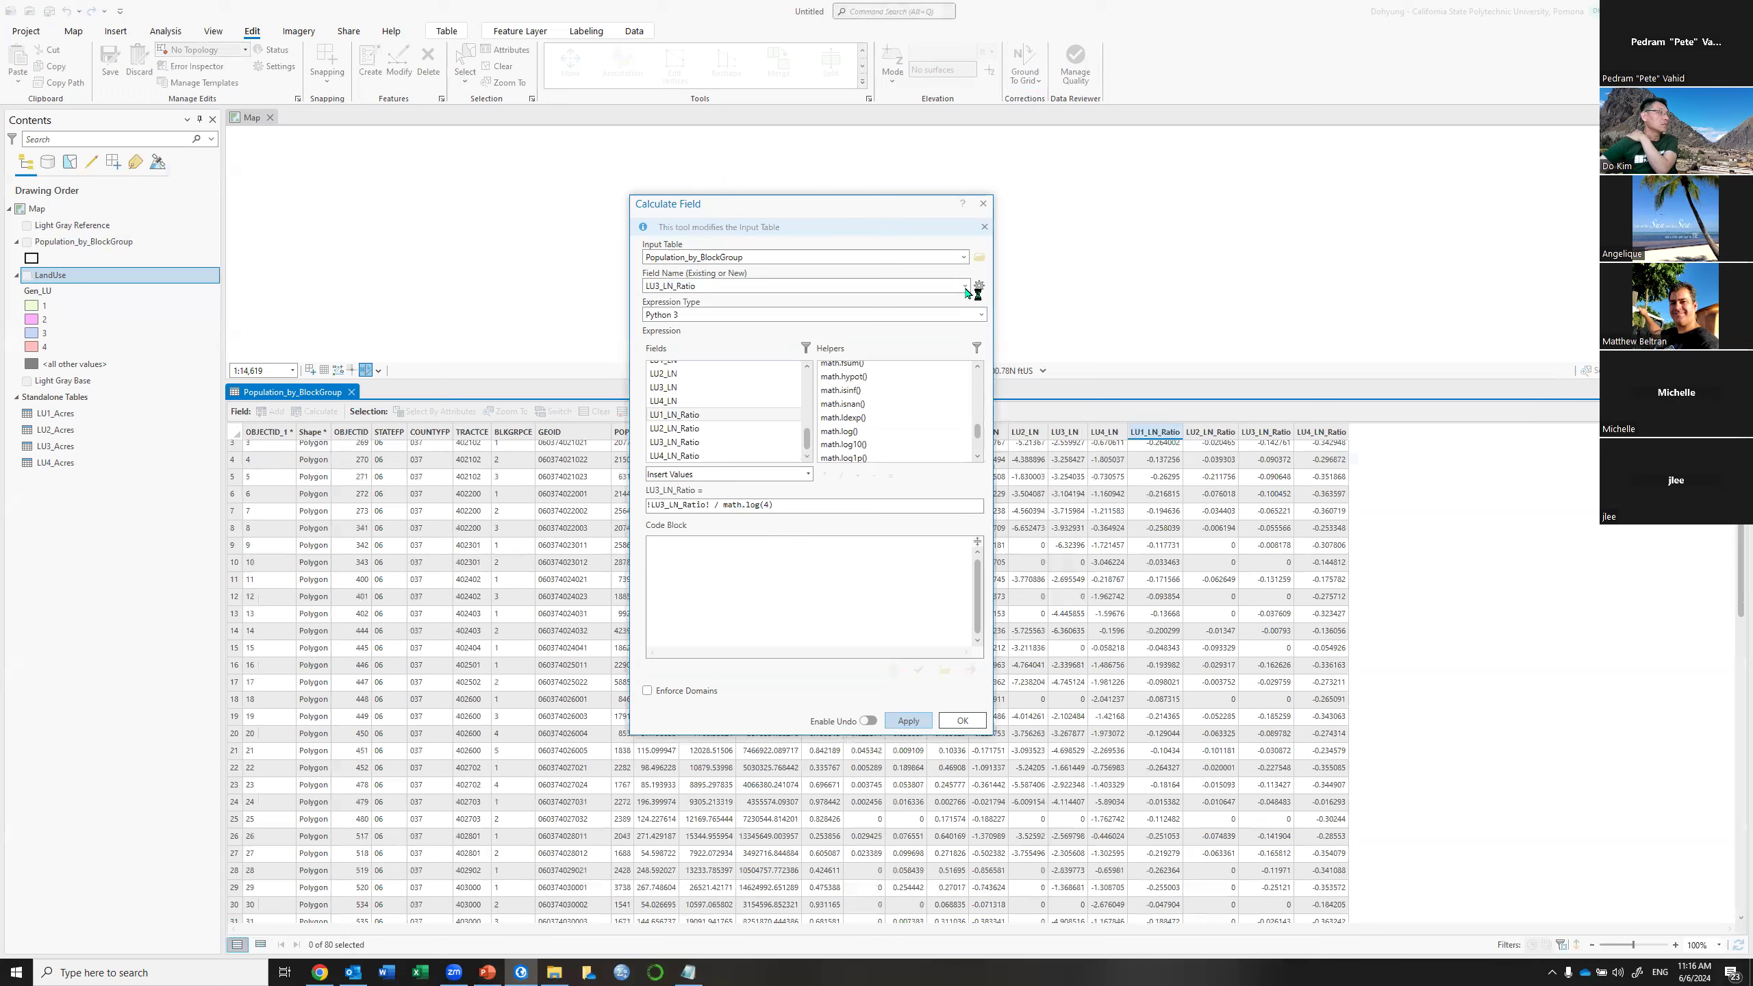
Recalculate LU4_LN_Ratio as !LU4_LN_Ratio! / math.log(4), then enlarge the Land Use Entropy slide
click(965, 286)
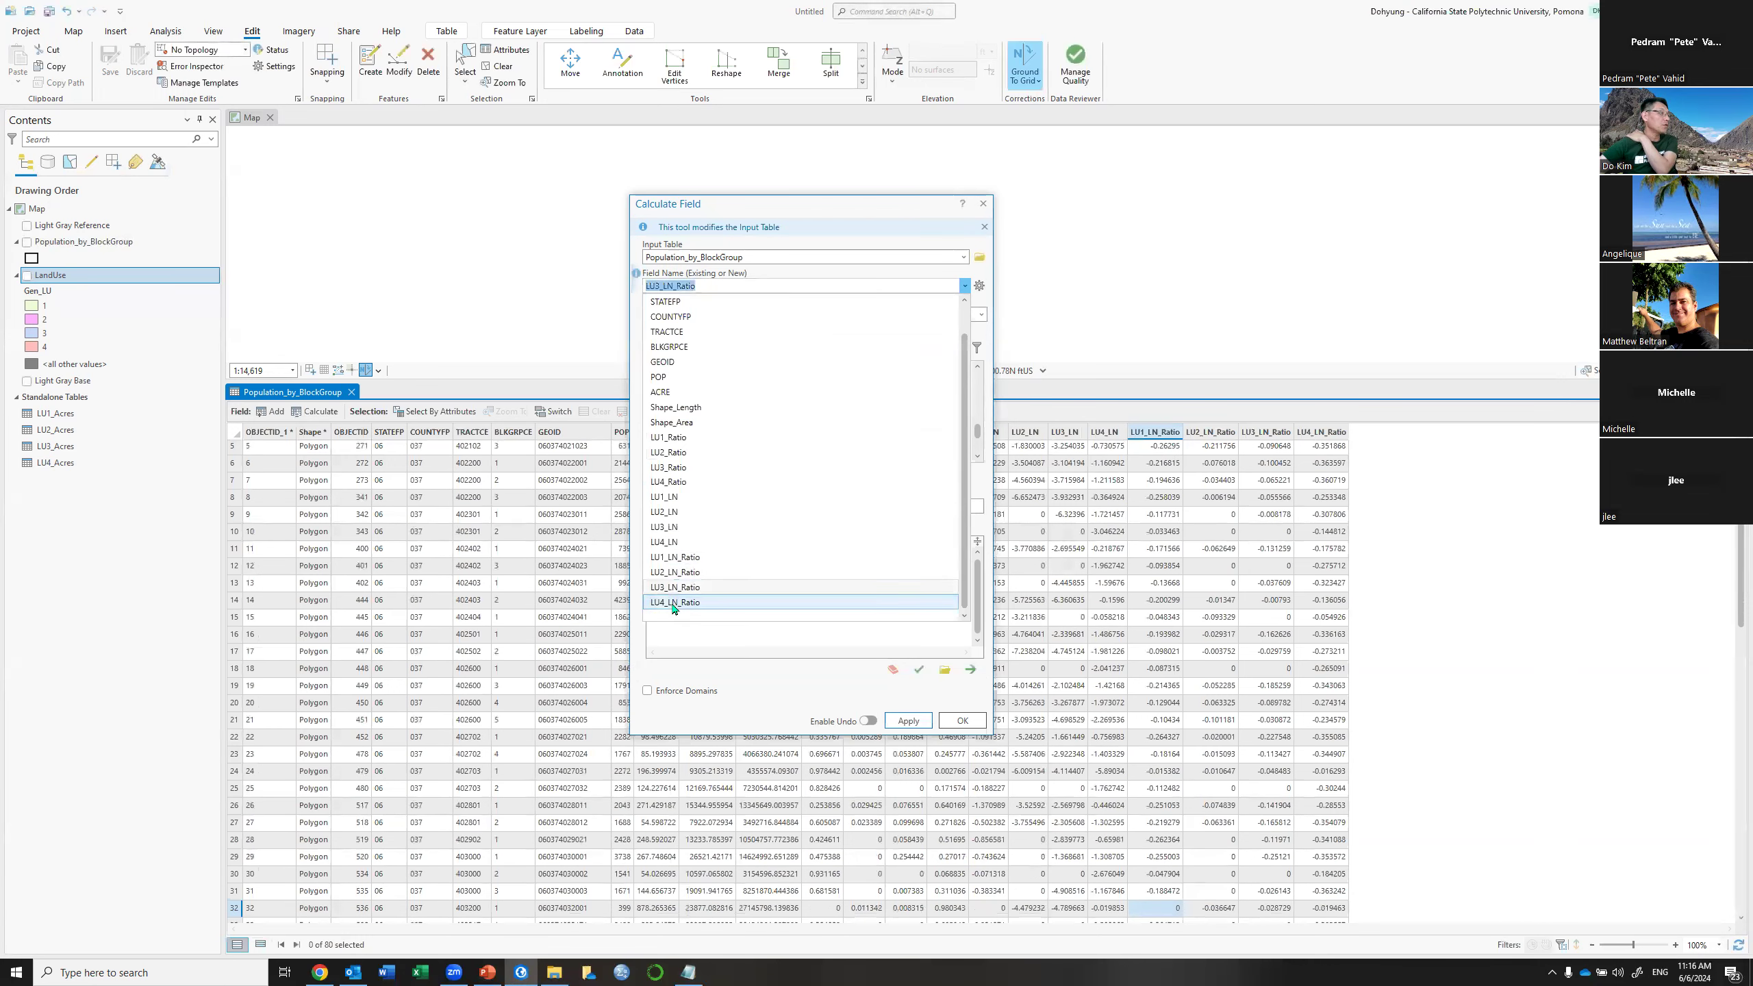
click(673, 603)
click(664, 505)
key(BackSpace)
text(4_LN_Ratio! / math.log(4)
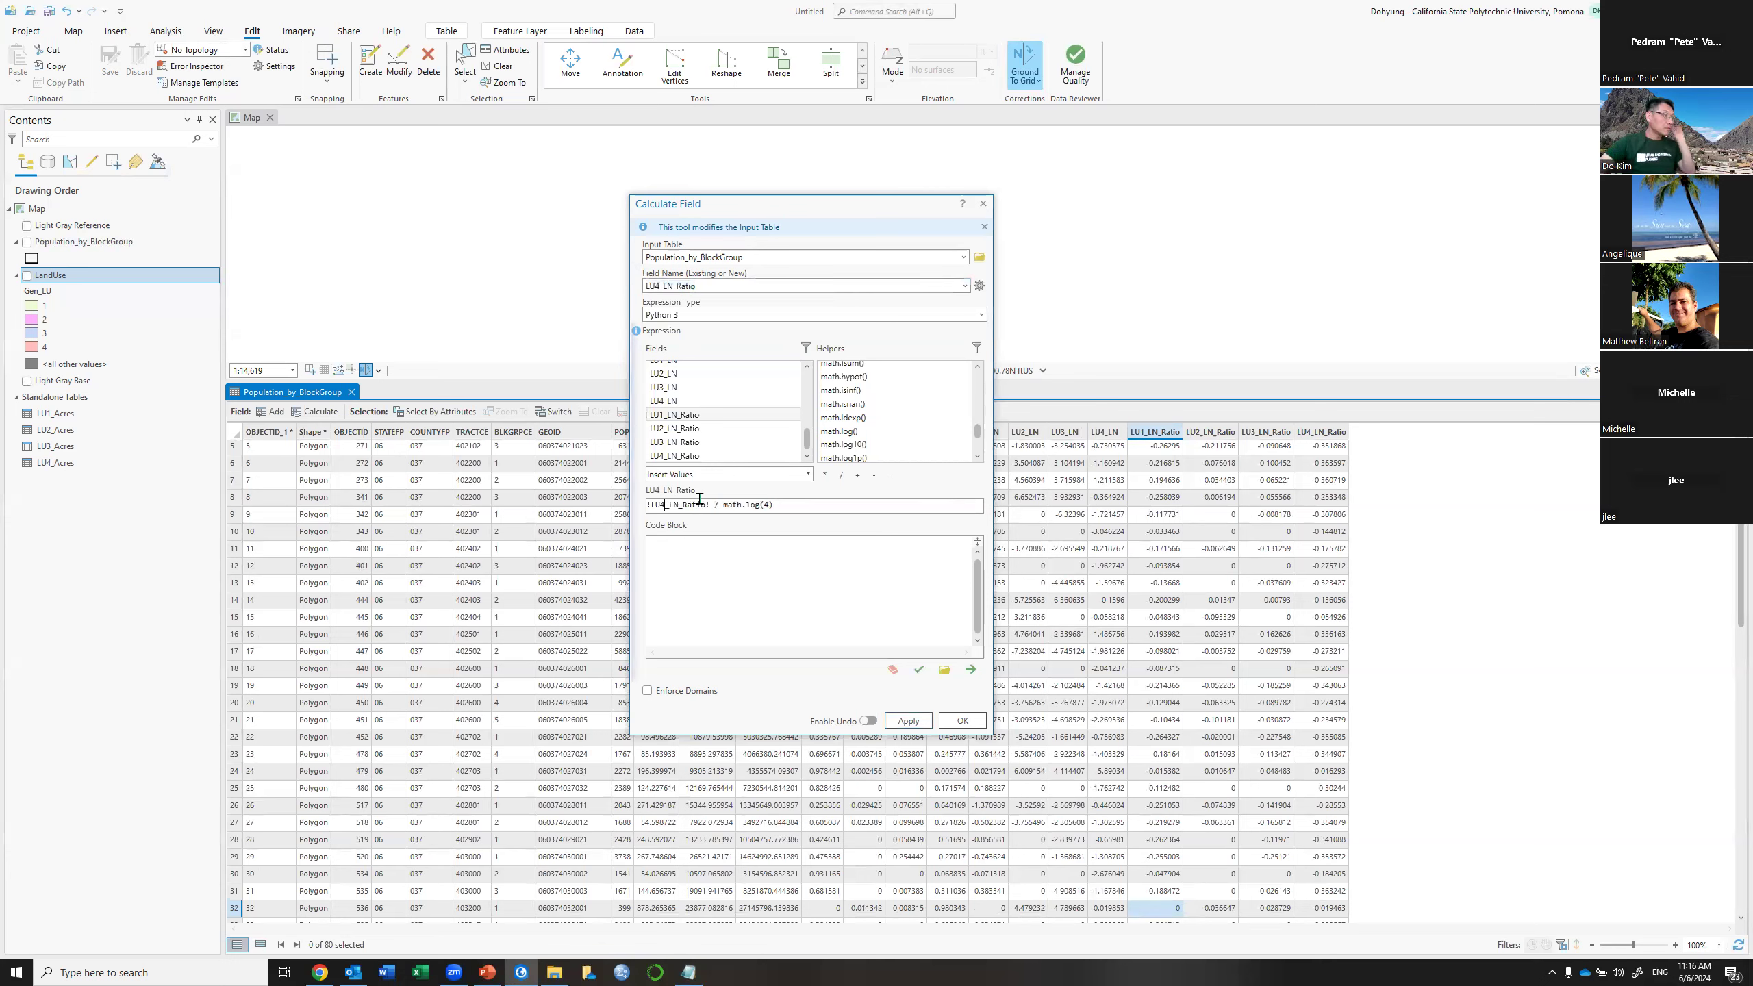
click(963, 723)
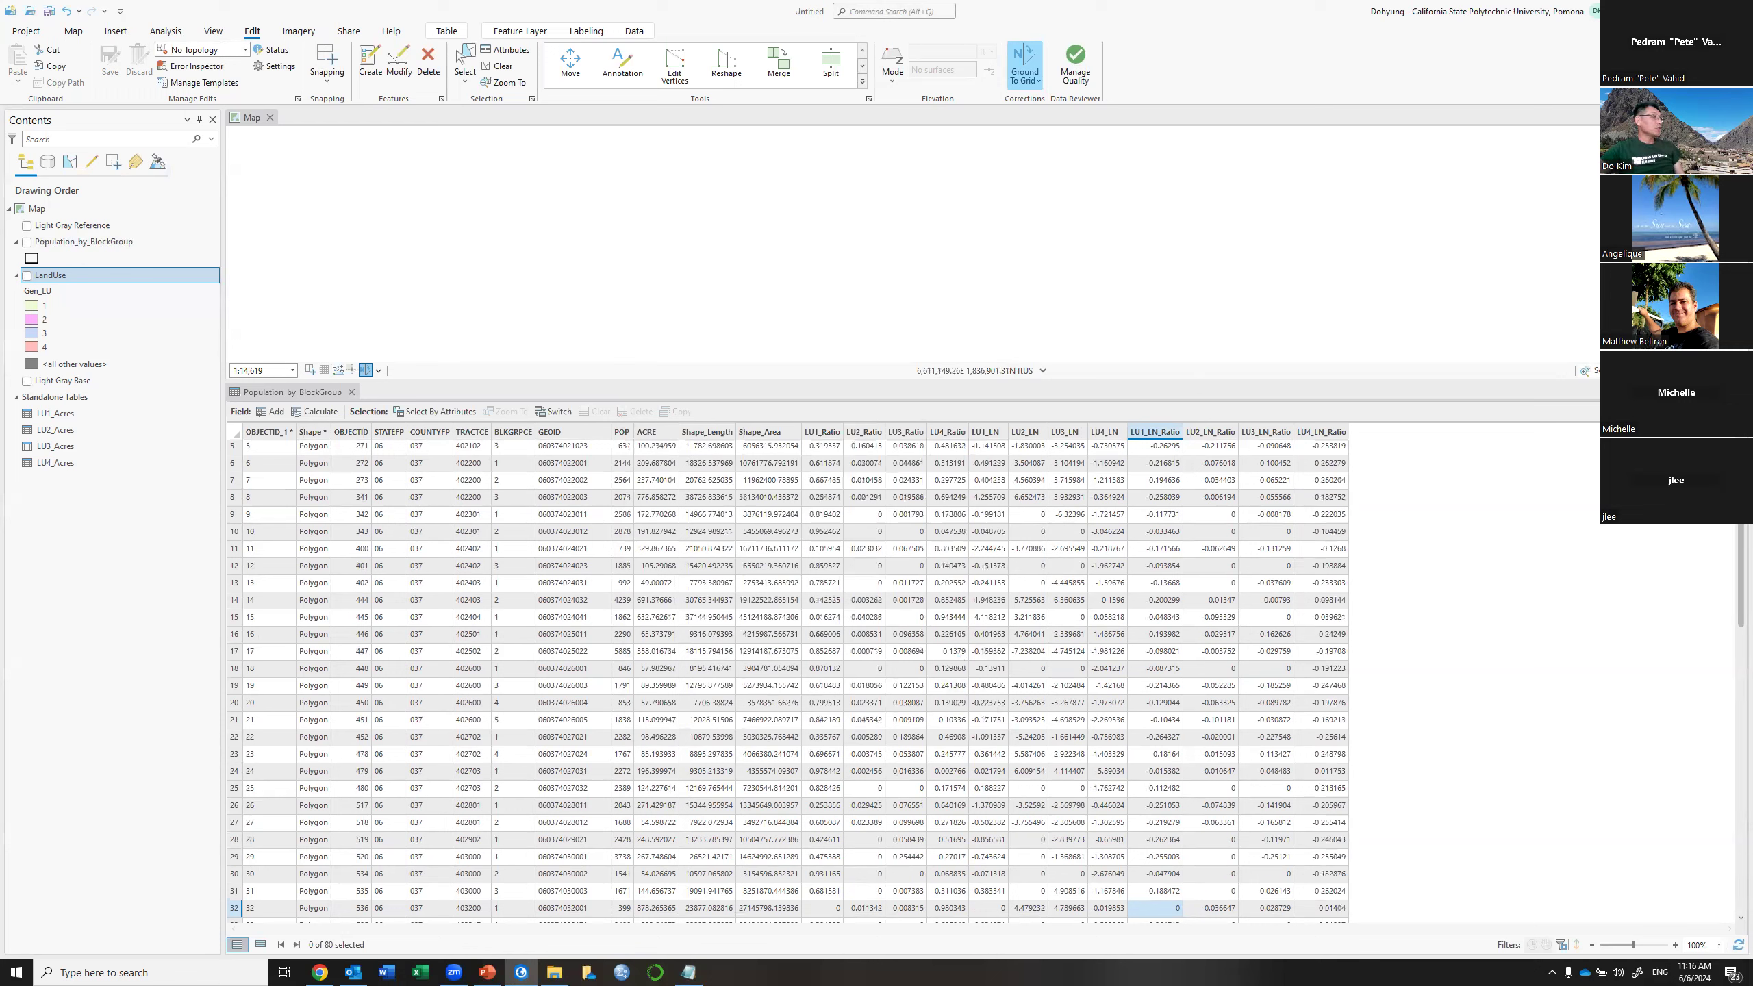
key(alt+Tab)
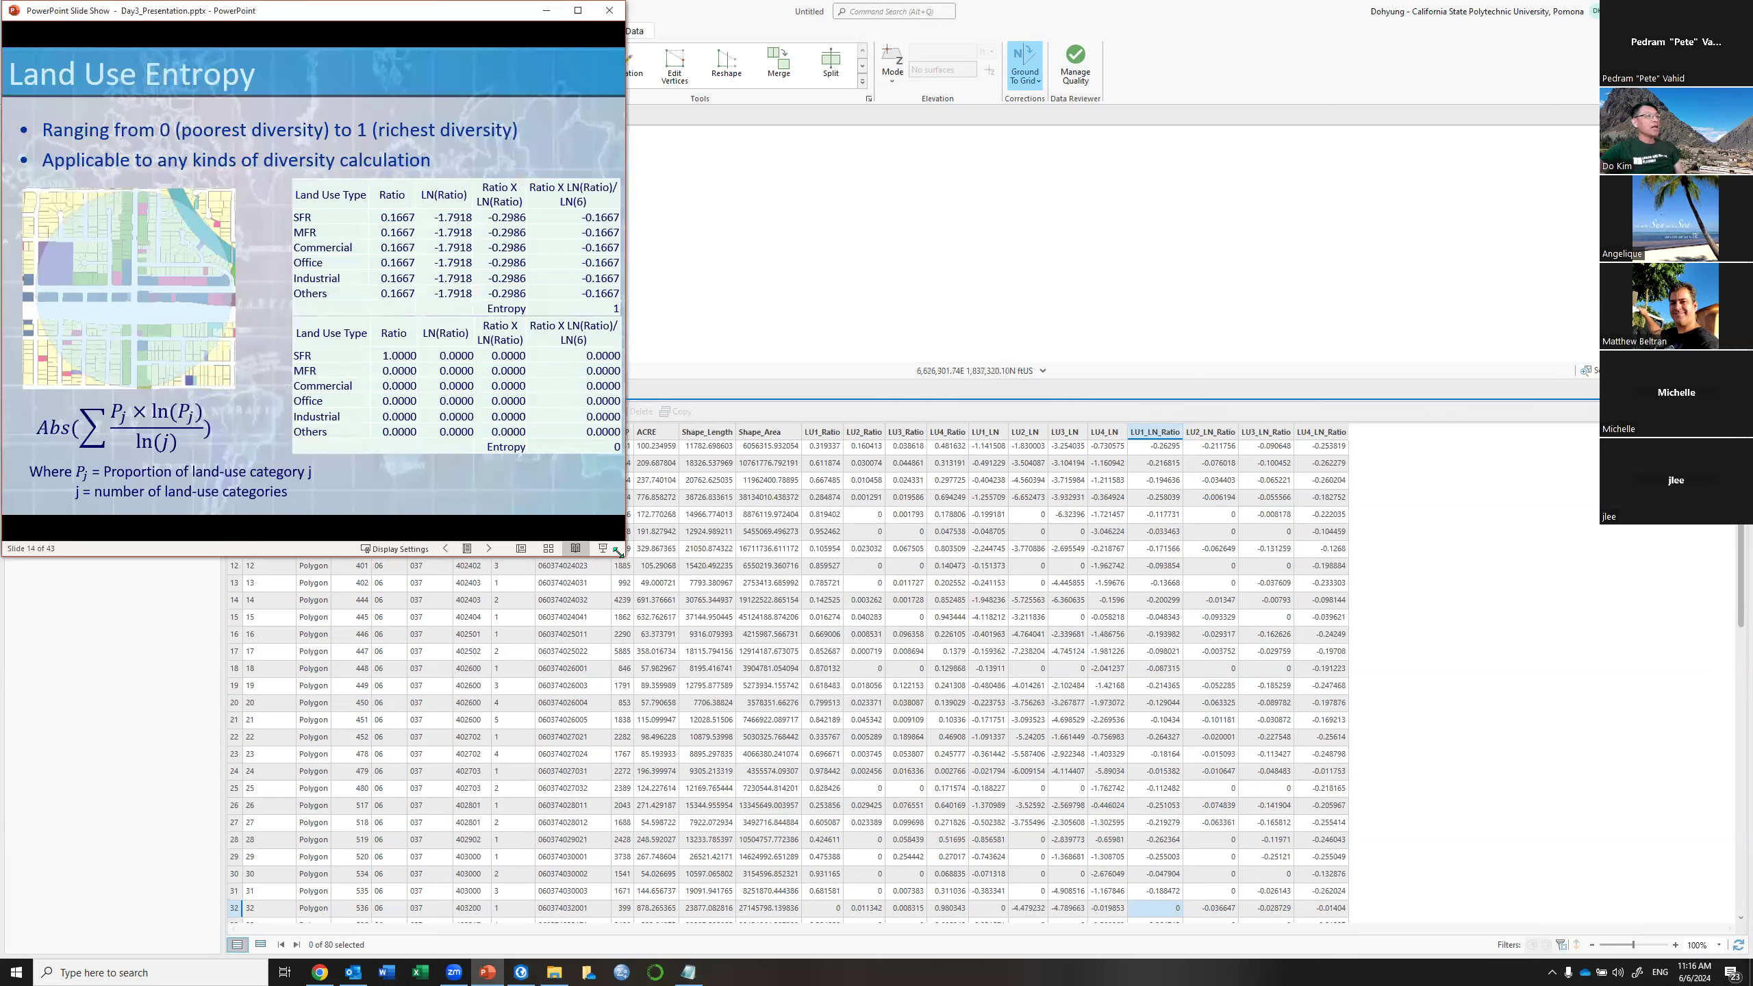
drag(618, 553, 1229, 845)
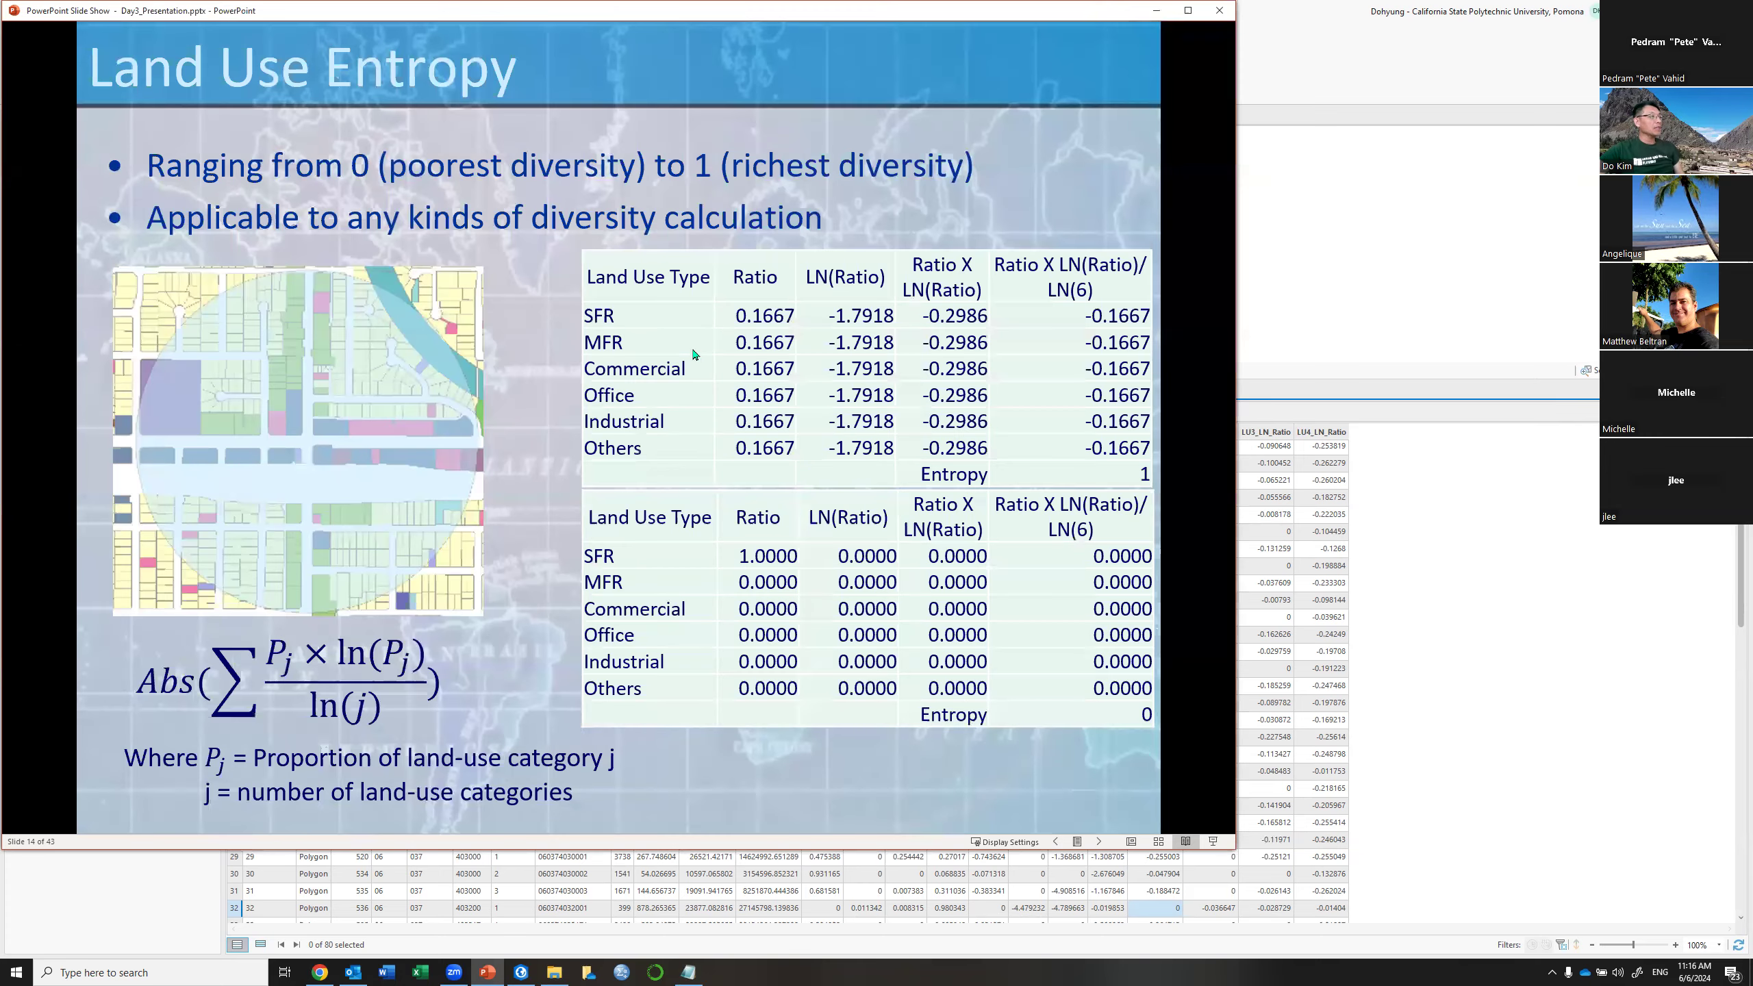
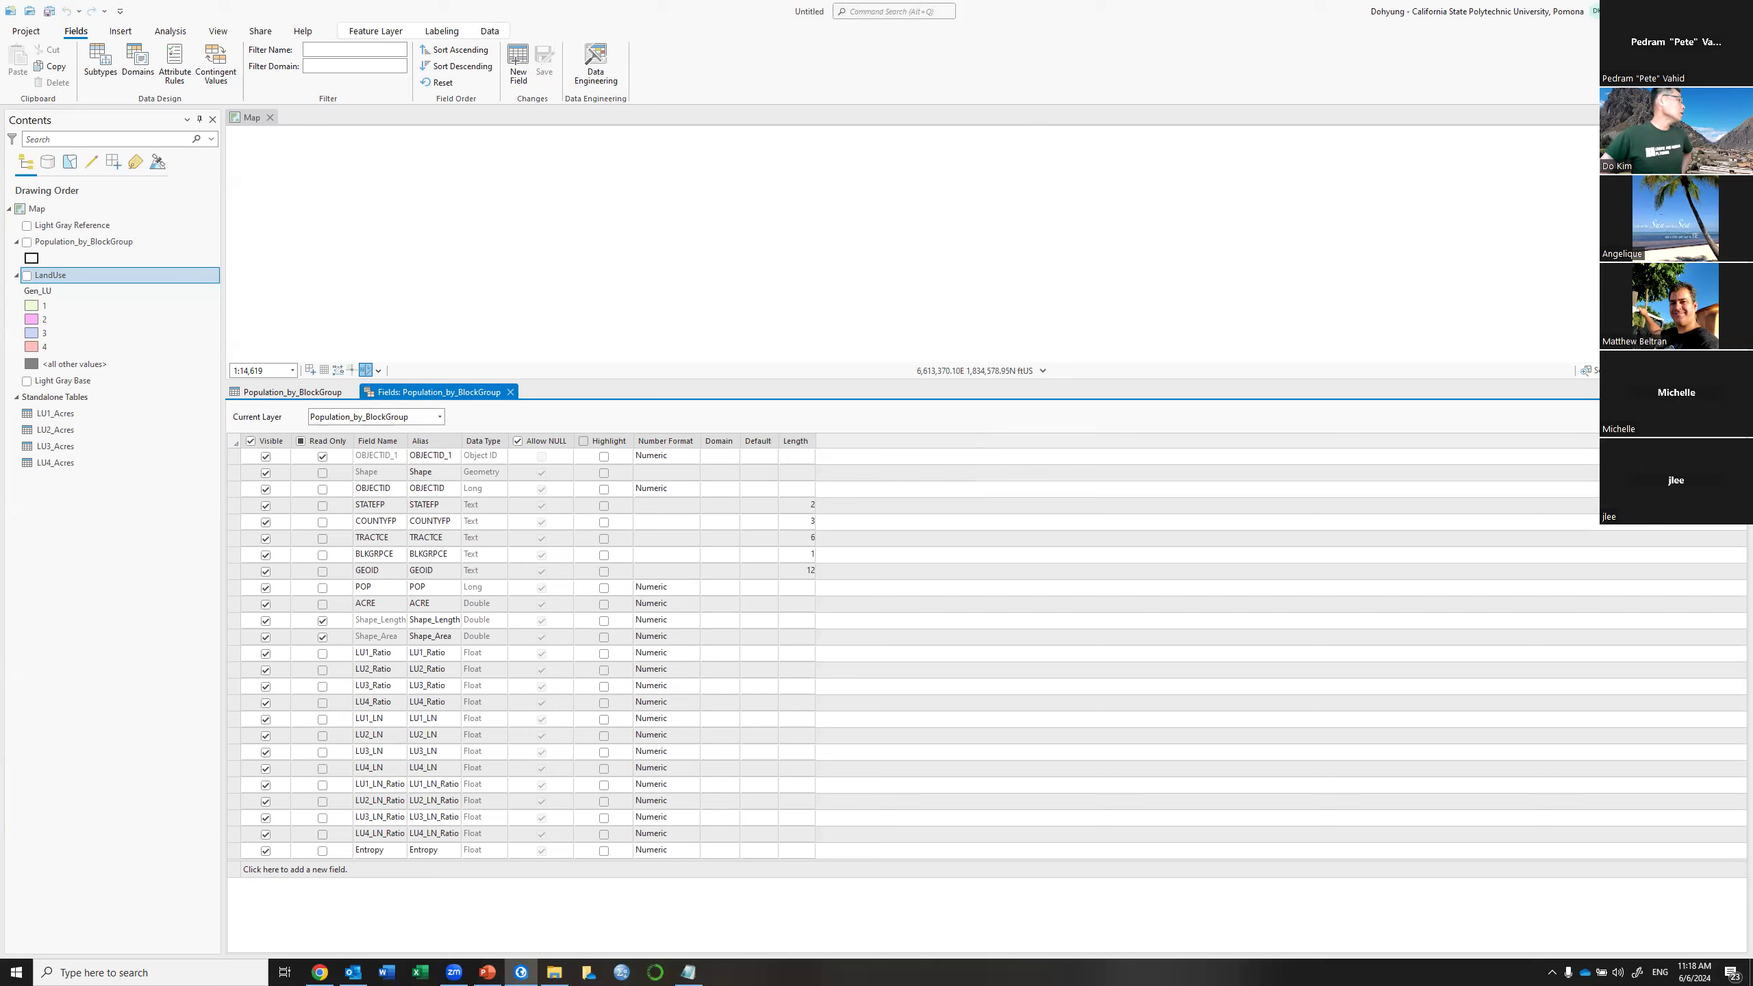
Switch from ArcGIS Pro to the PowerPoint slide show on the Land Use Entropy slide
key(alt+Tab)
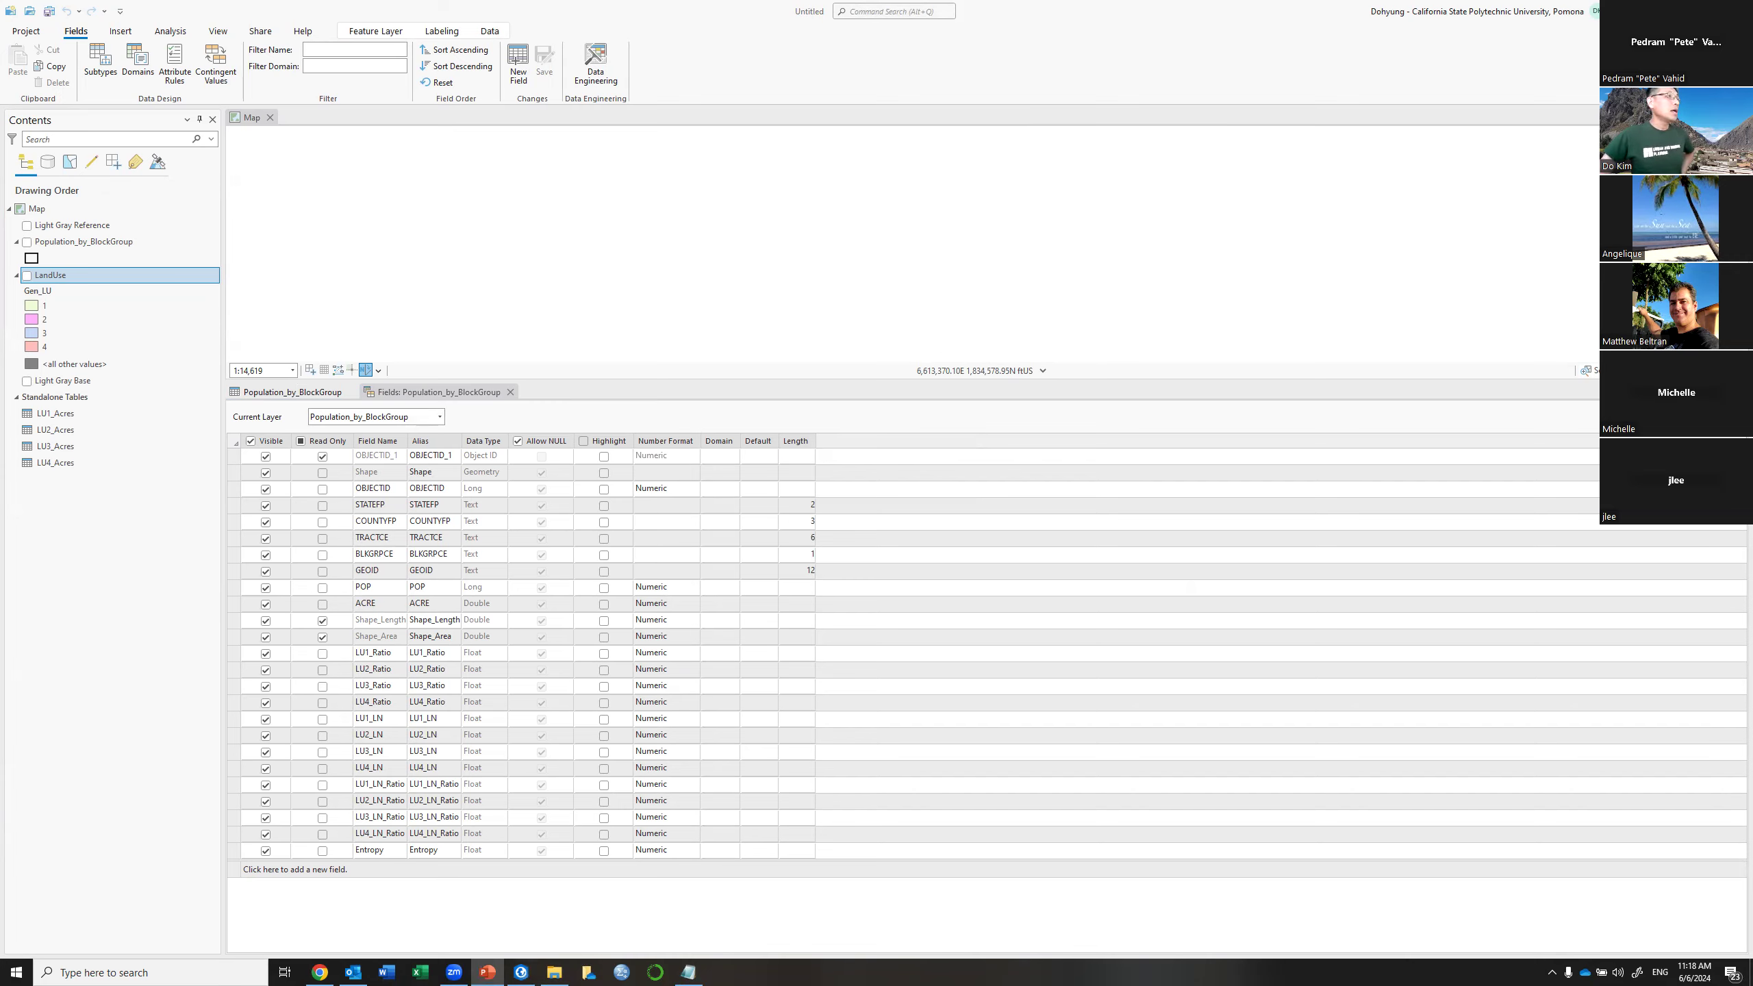
key(alt+Tab)
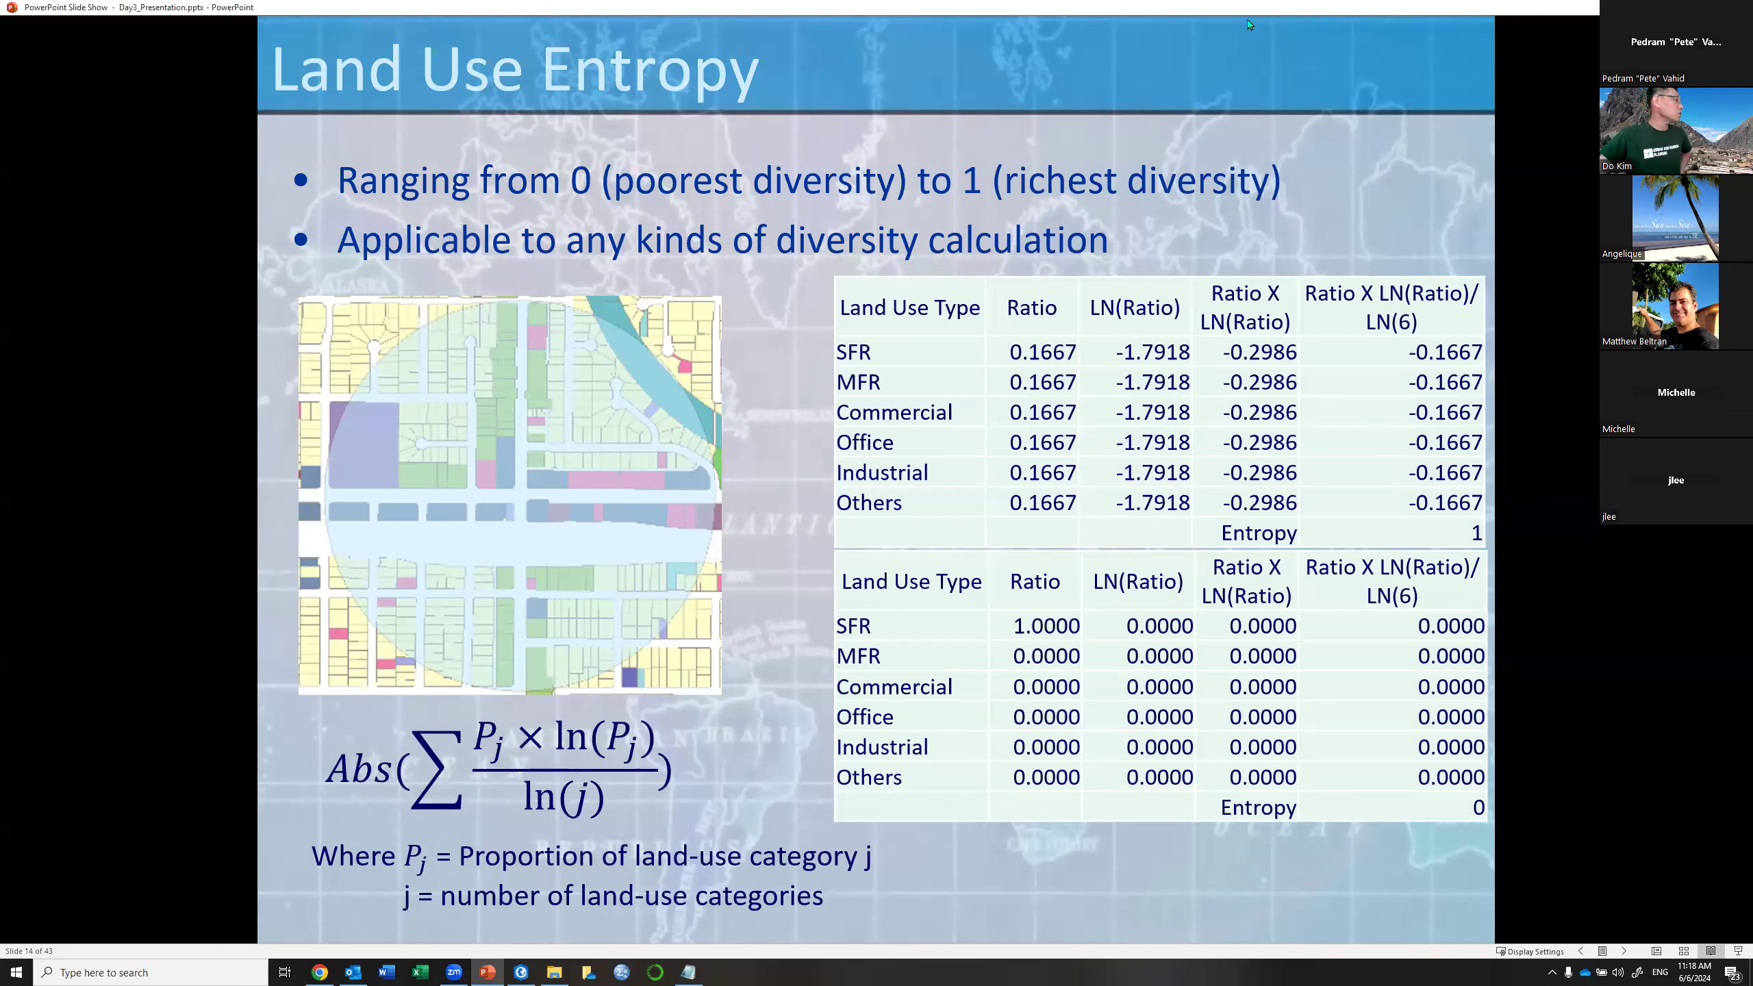
Return from the slide show to the Population_by_BlockGroup fields view in ArcGIS Pro
key(alt+Tab)
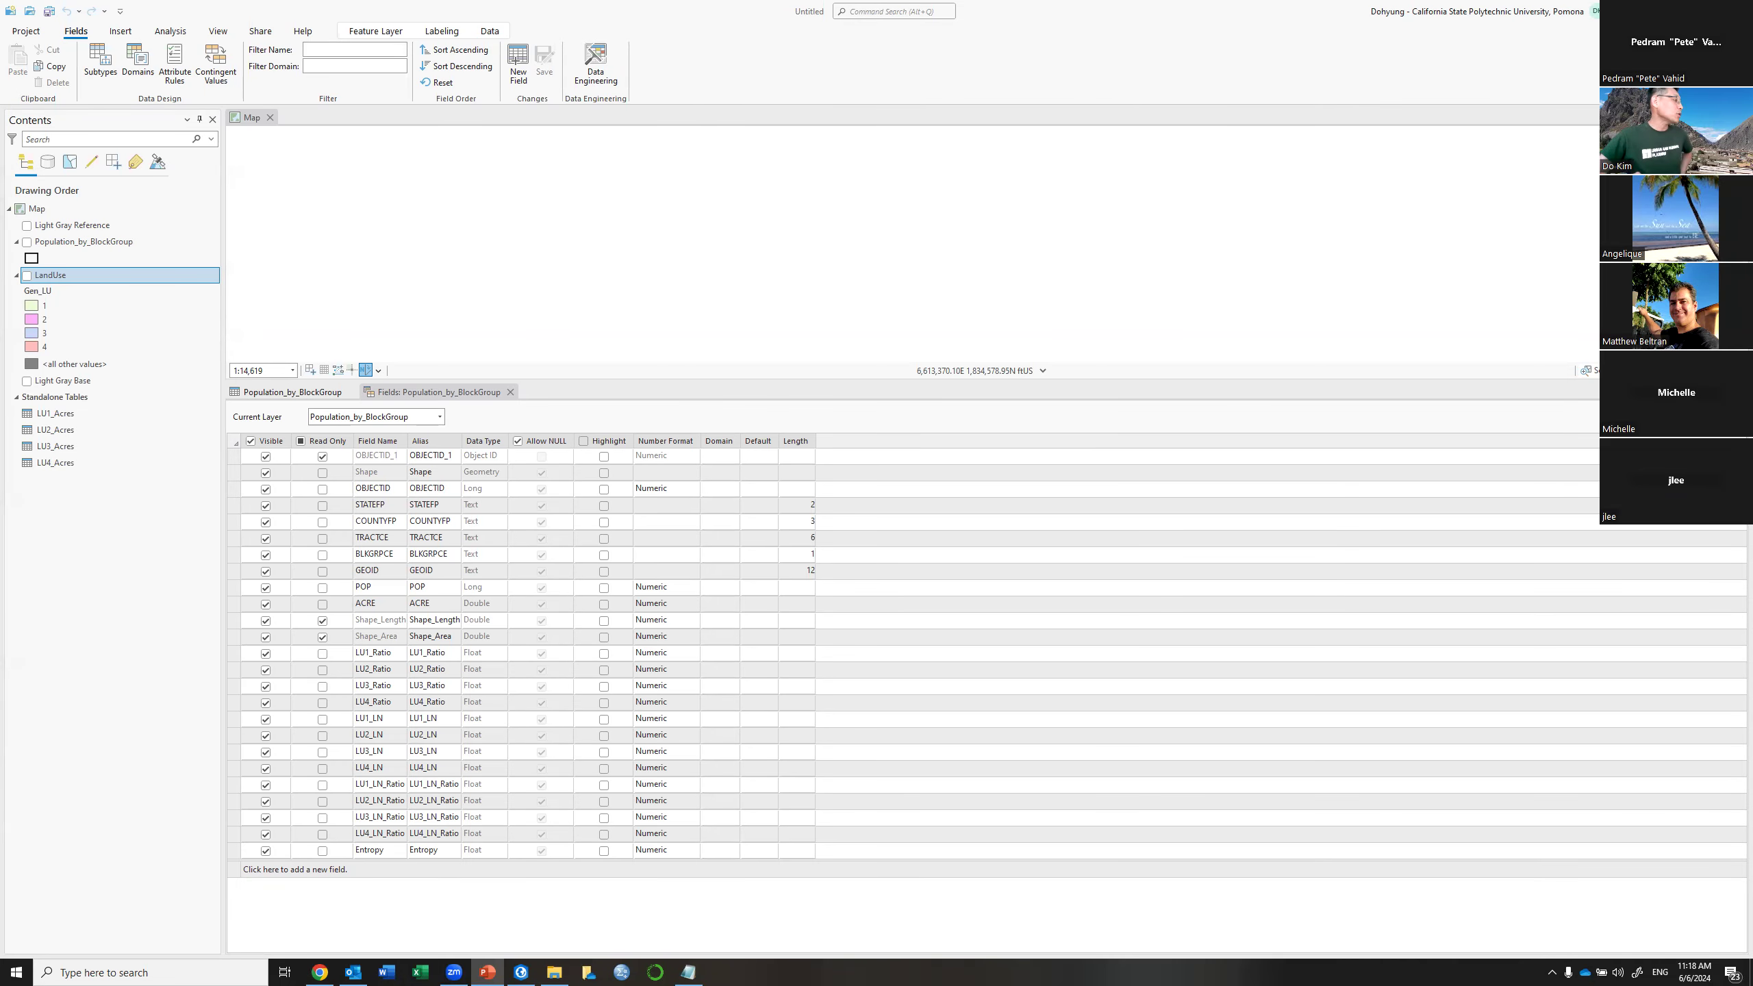
Close the Fields view and start Calculate Field on the attribute table's Entropy column
click(508, 393)
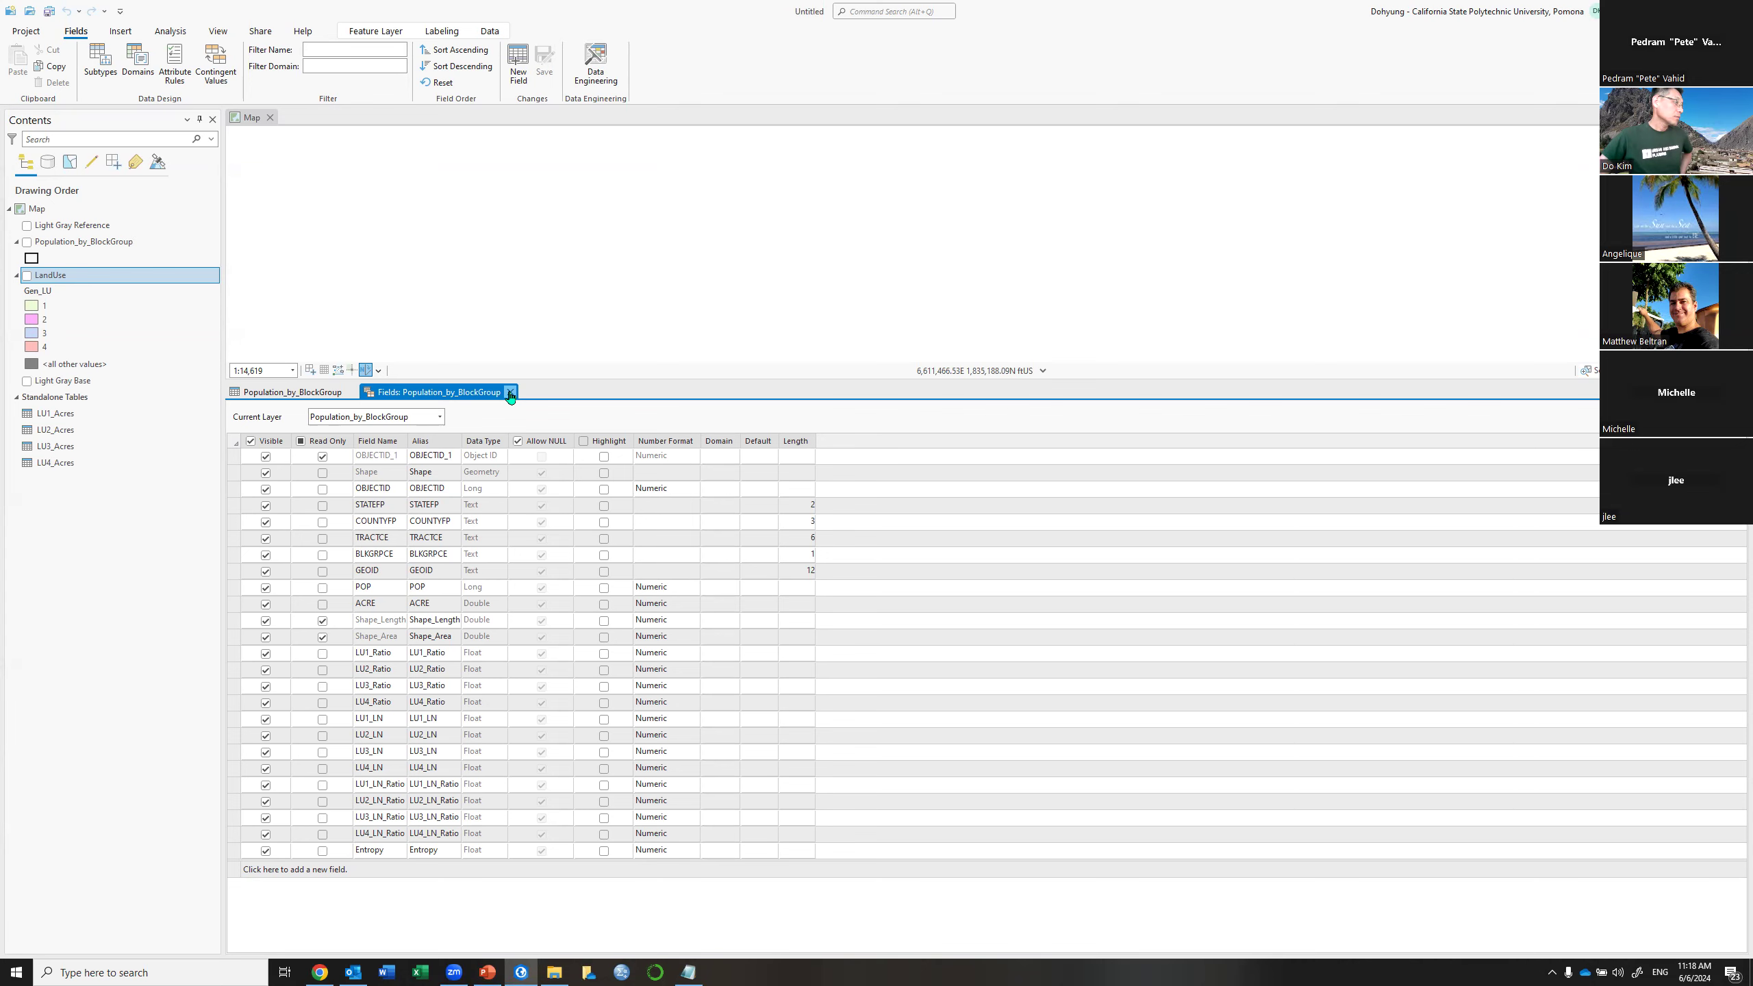
click(511, 393)
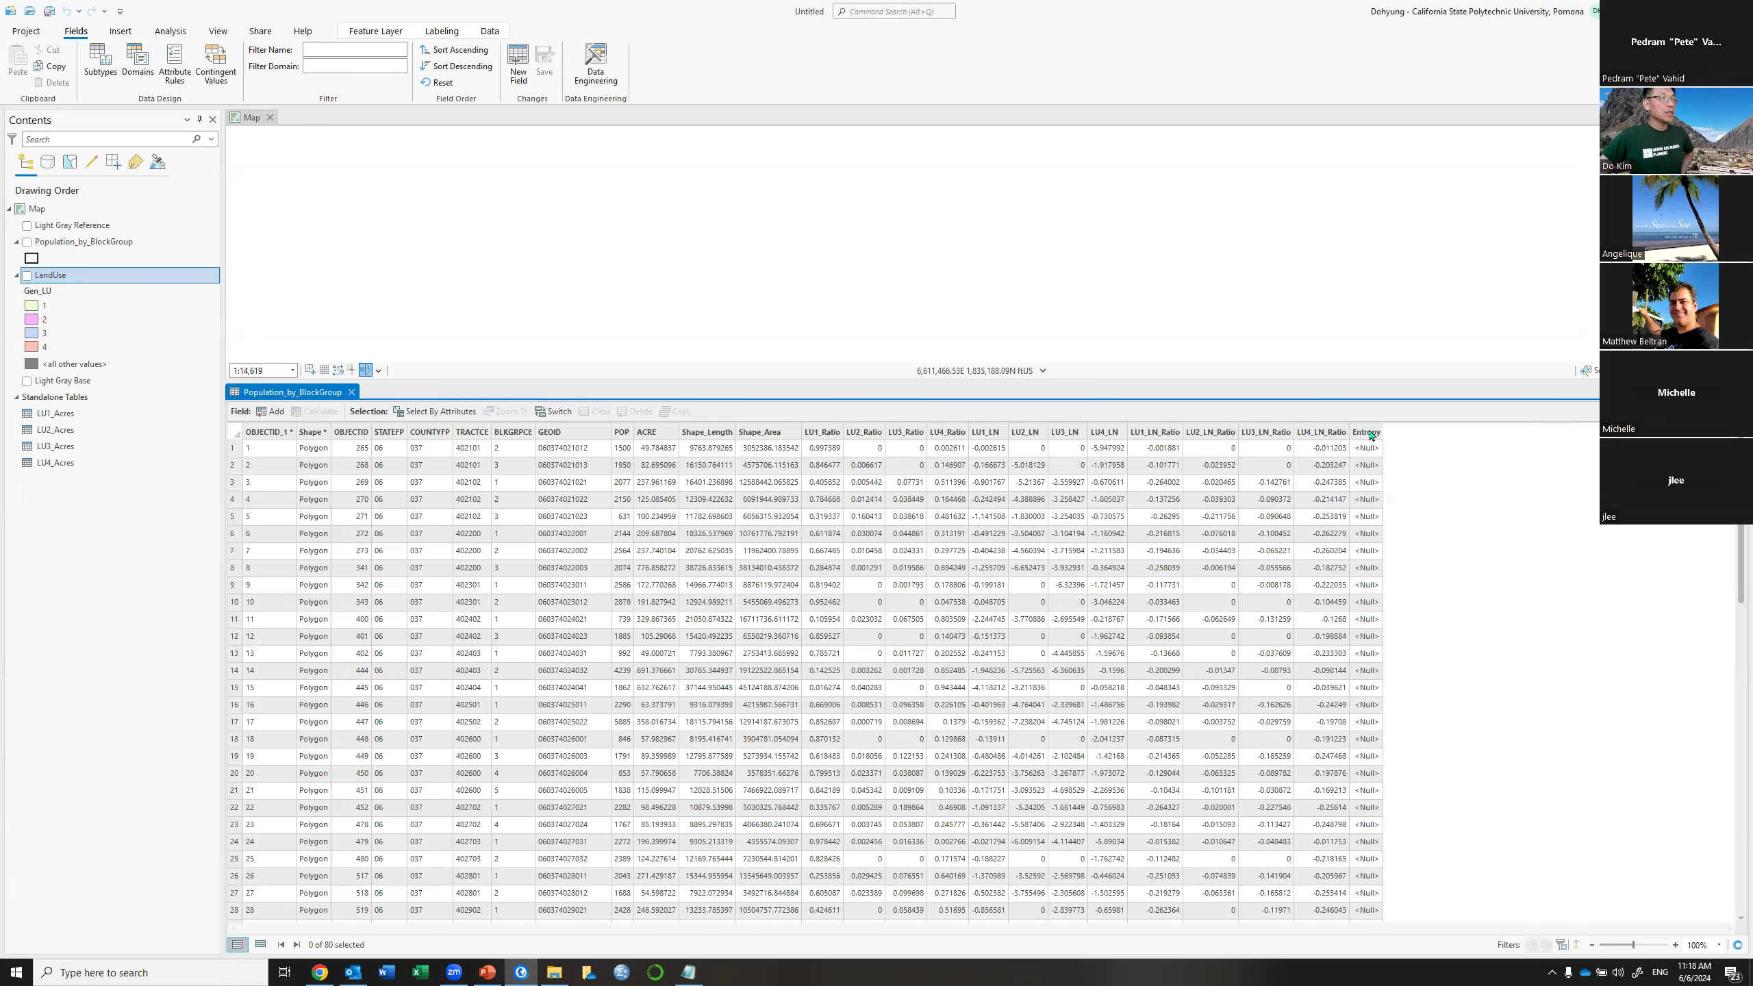
scroll(1371, 434, down, 1)
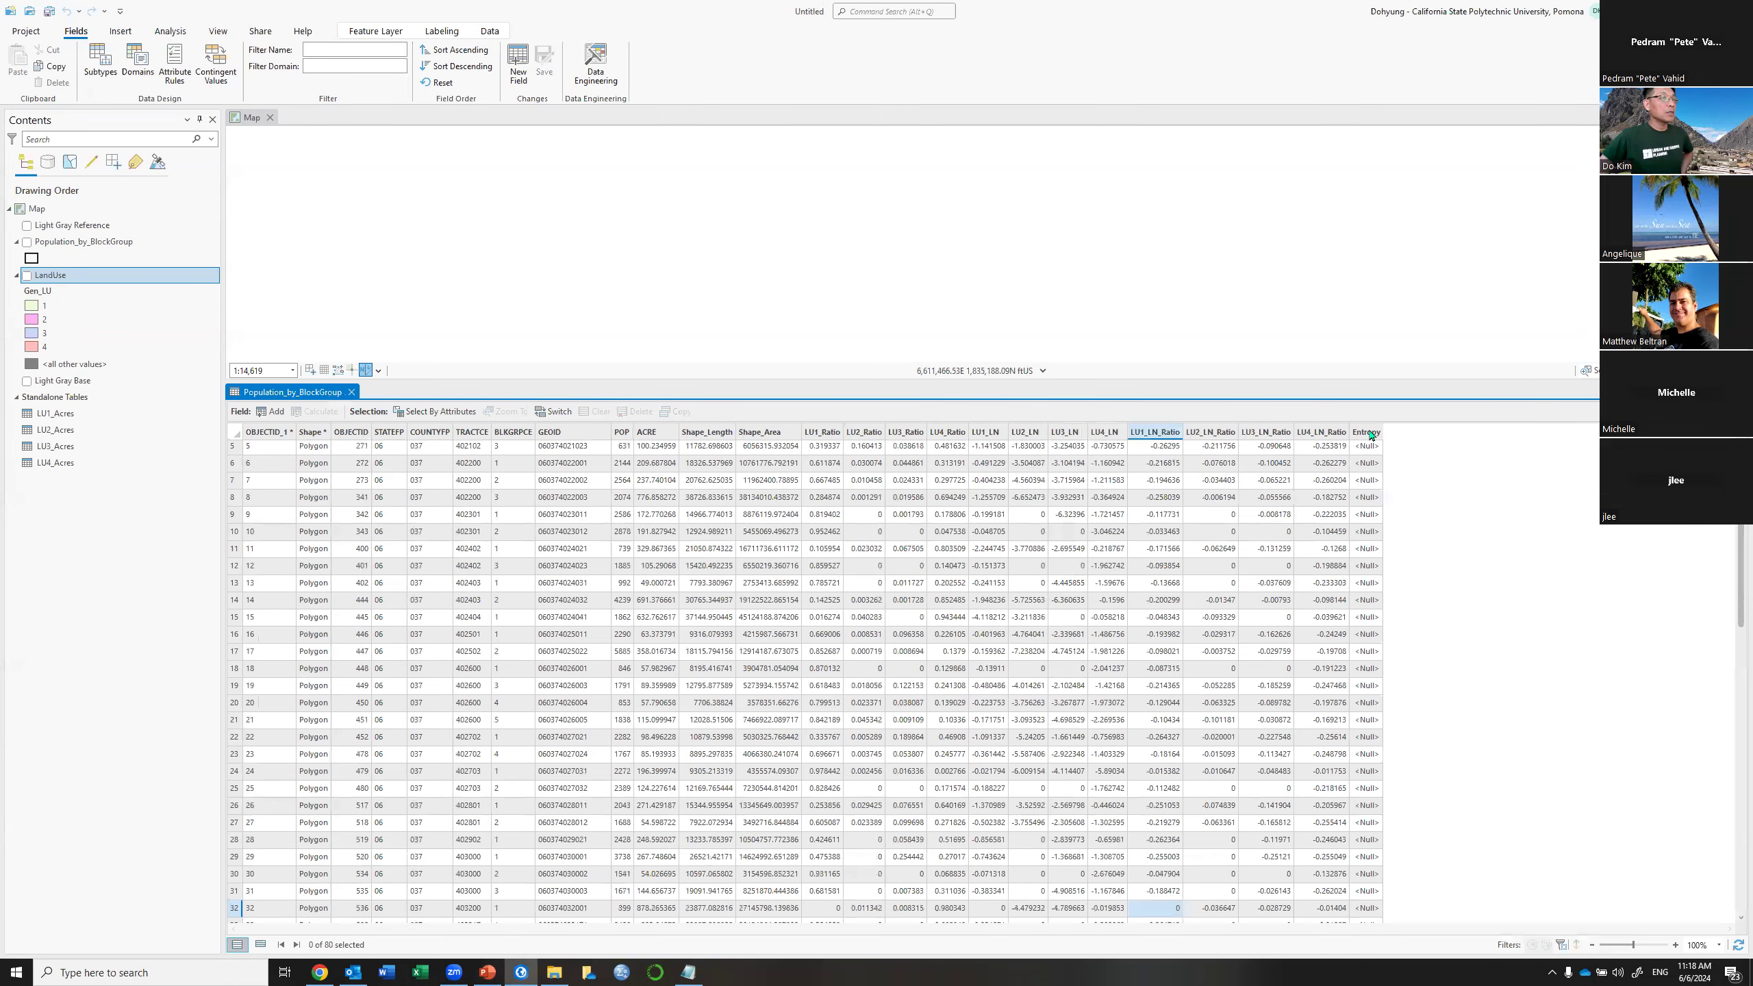
click(1371, 433)
right_click(1371, 434)
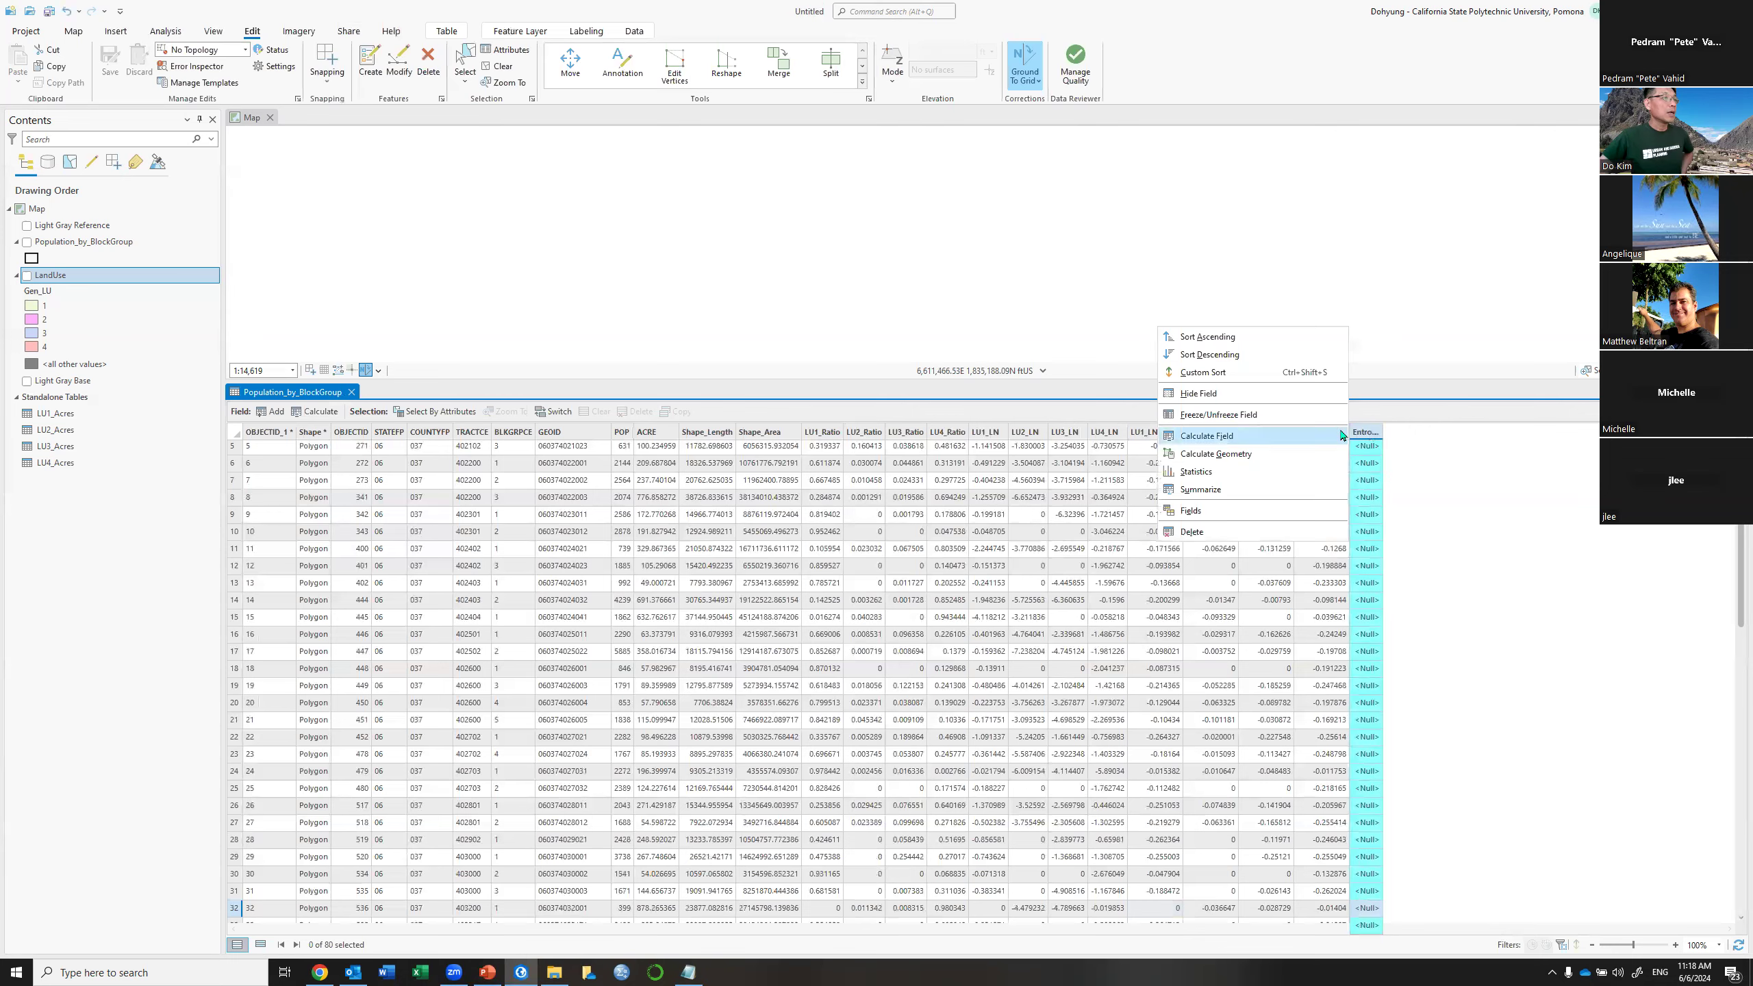
click(1240, 442)
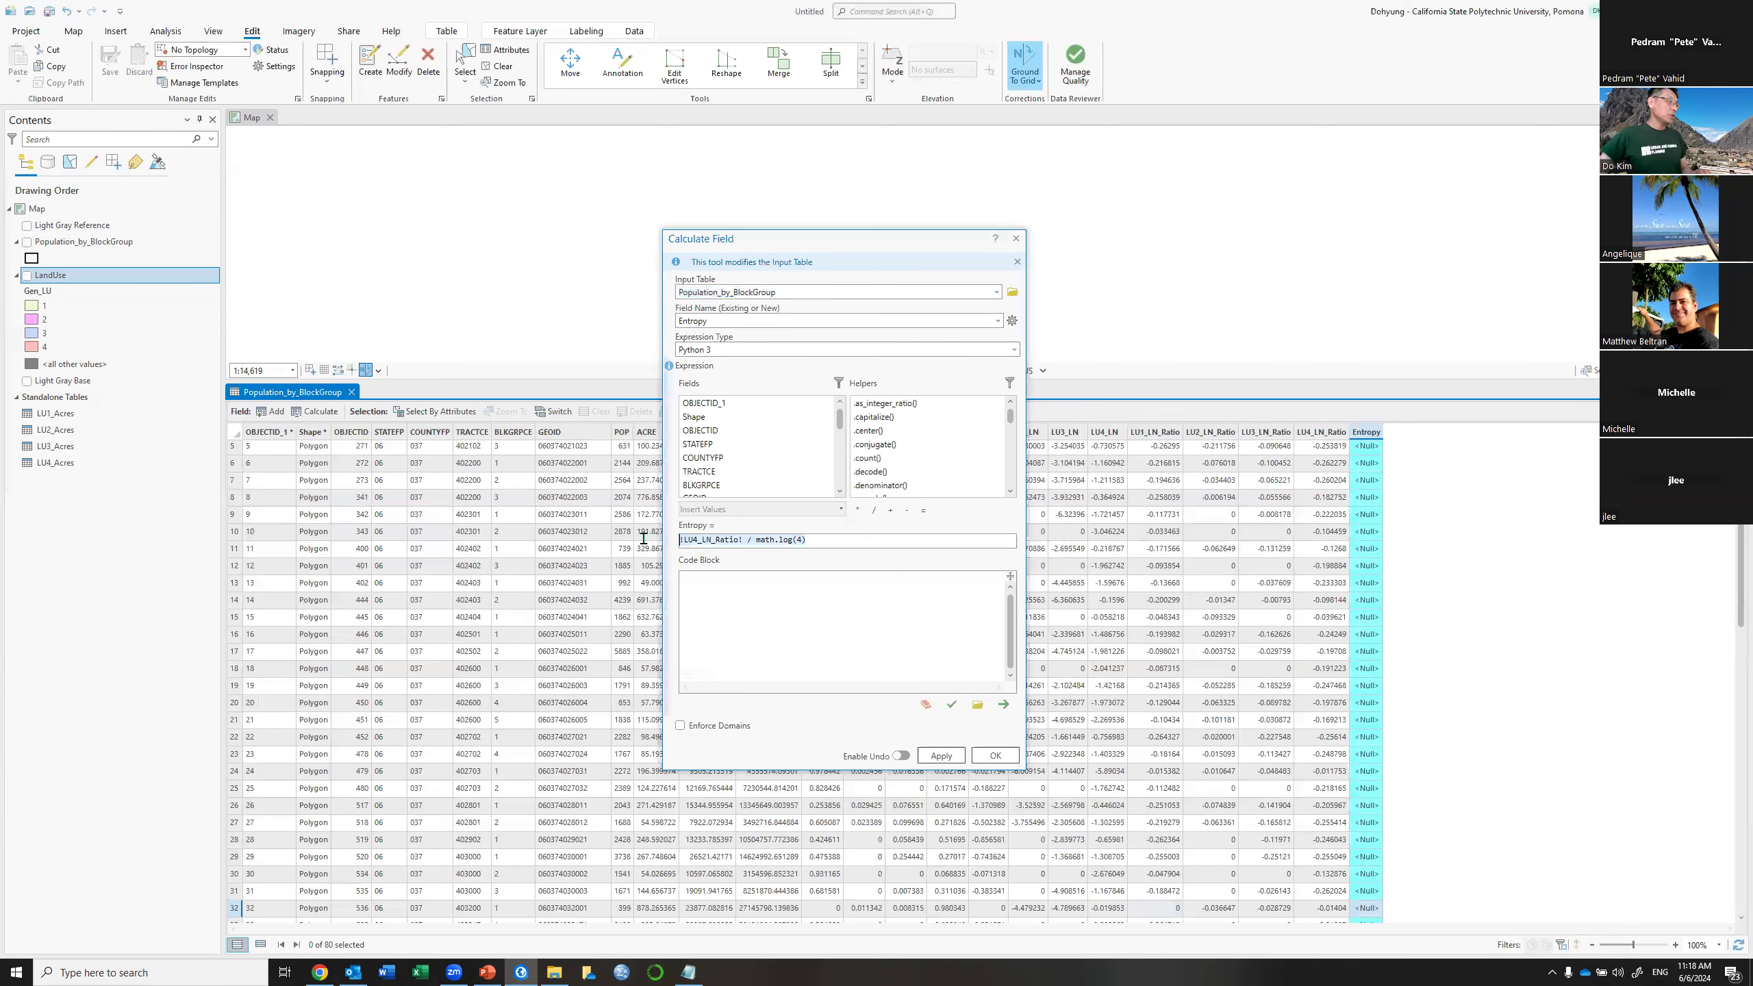
Replace the Entropy expression with LU1_LN_Ratio + LU2_LN_Ratio + LU3_LN_Ratio + LU4_LN_Ratio
key(BackSpace)
drag(840, 419, 840, 477)
double_click(704, 435)
click(890, 510)
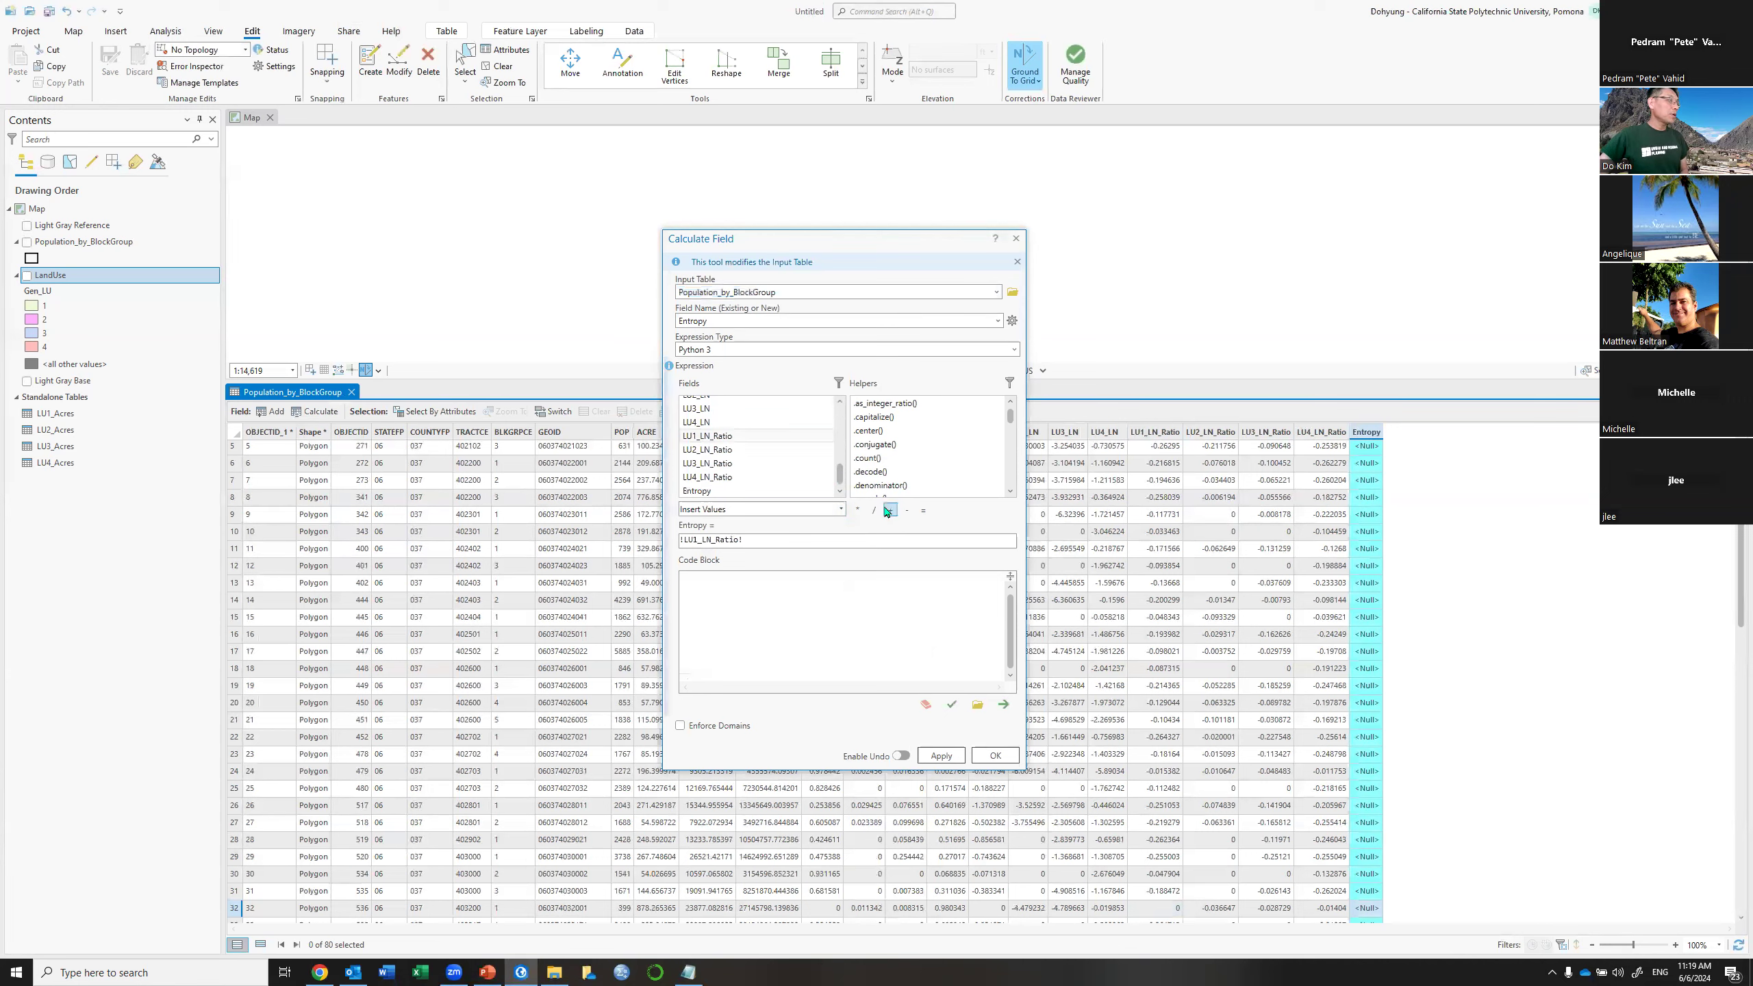
double_click(712, 450)
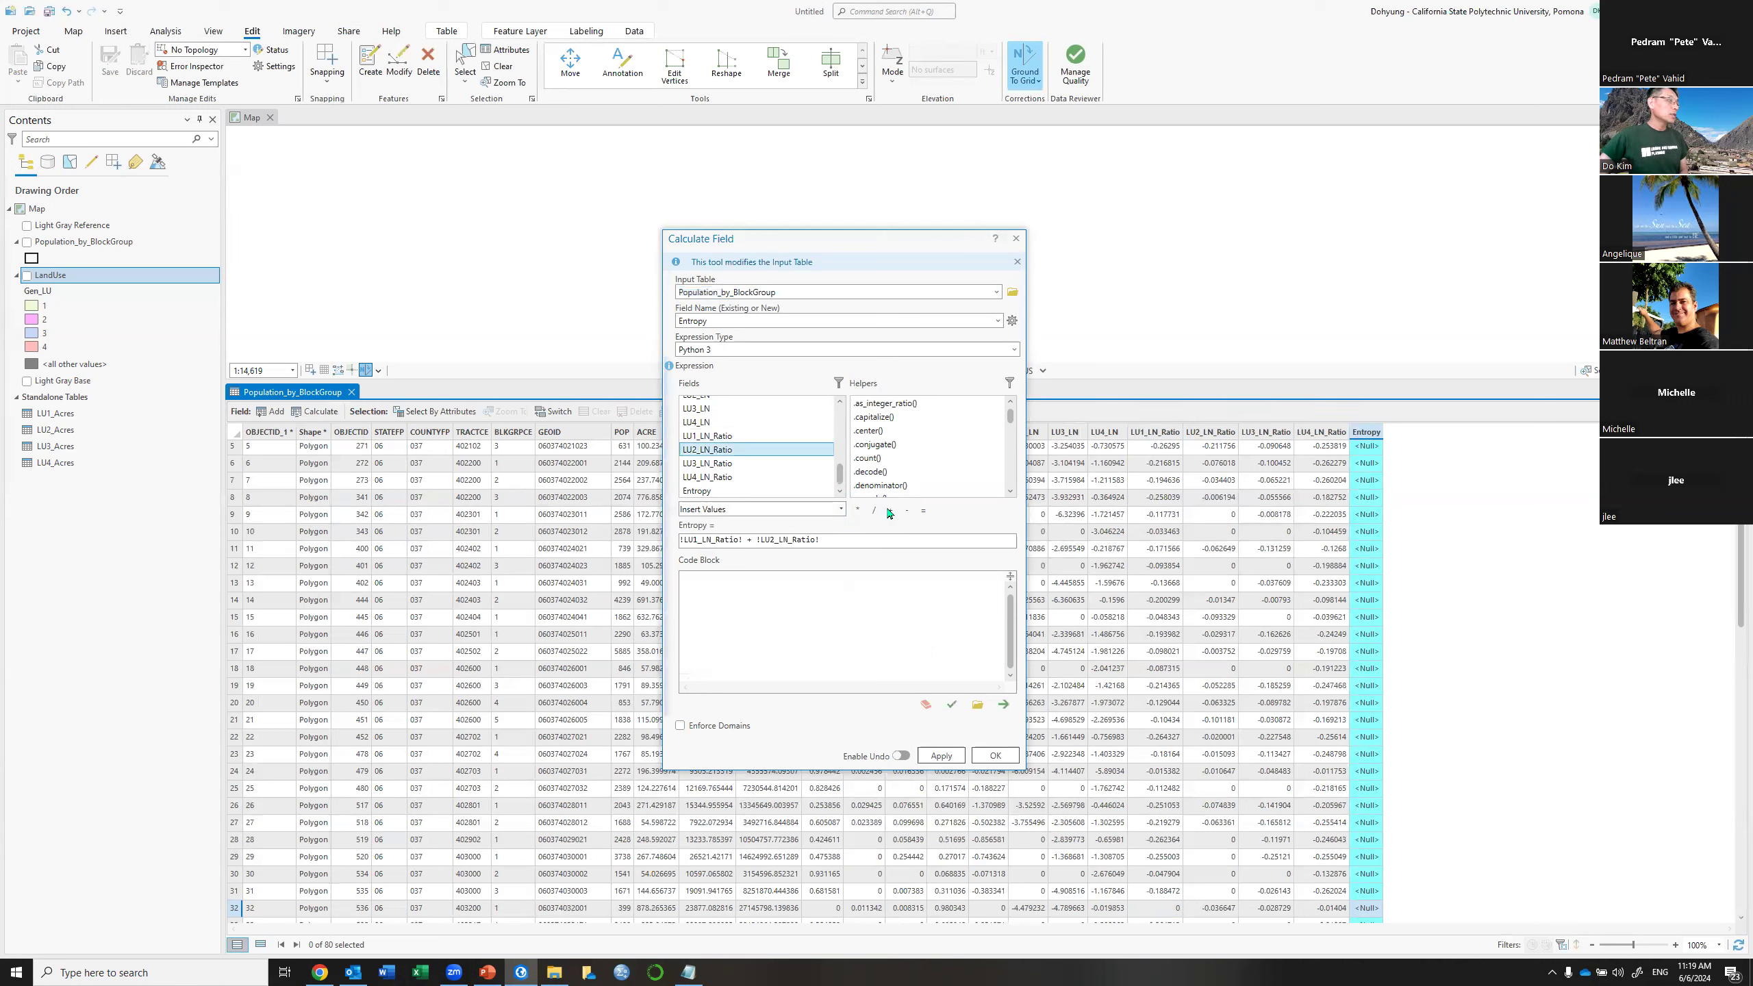
click(889, 511)
double_click(731, 464)
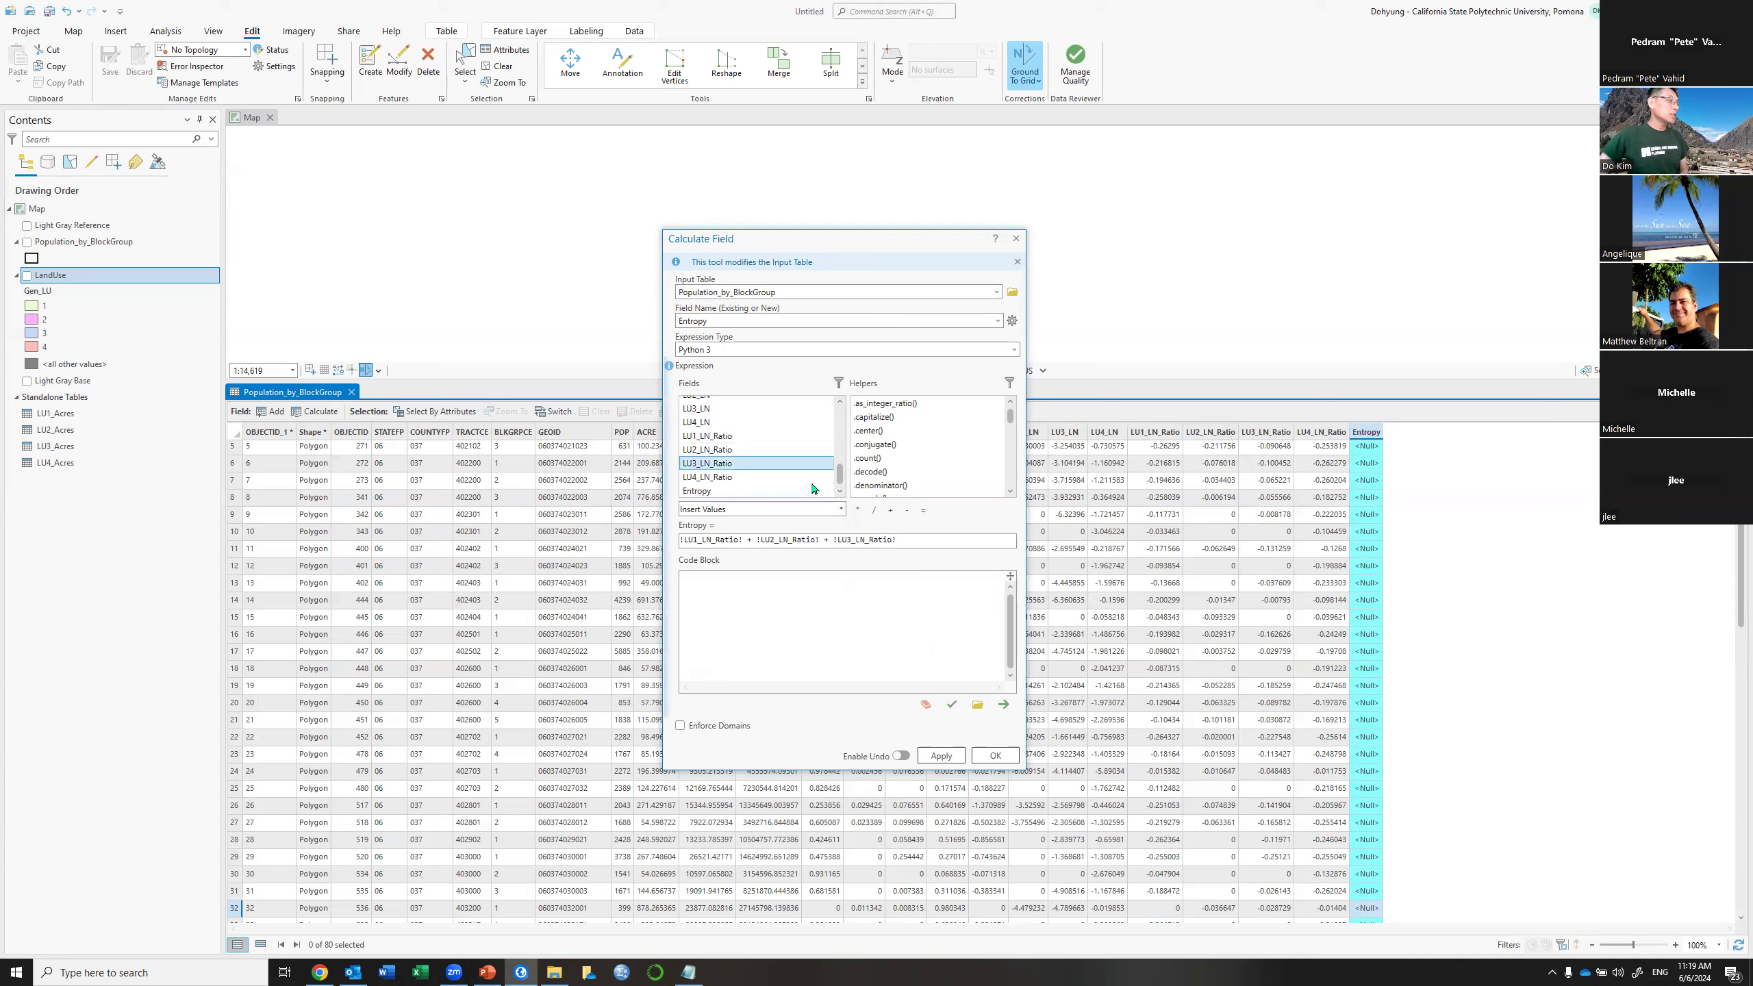
click(891, 511)
double_click(742, 478)
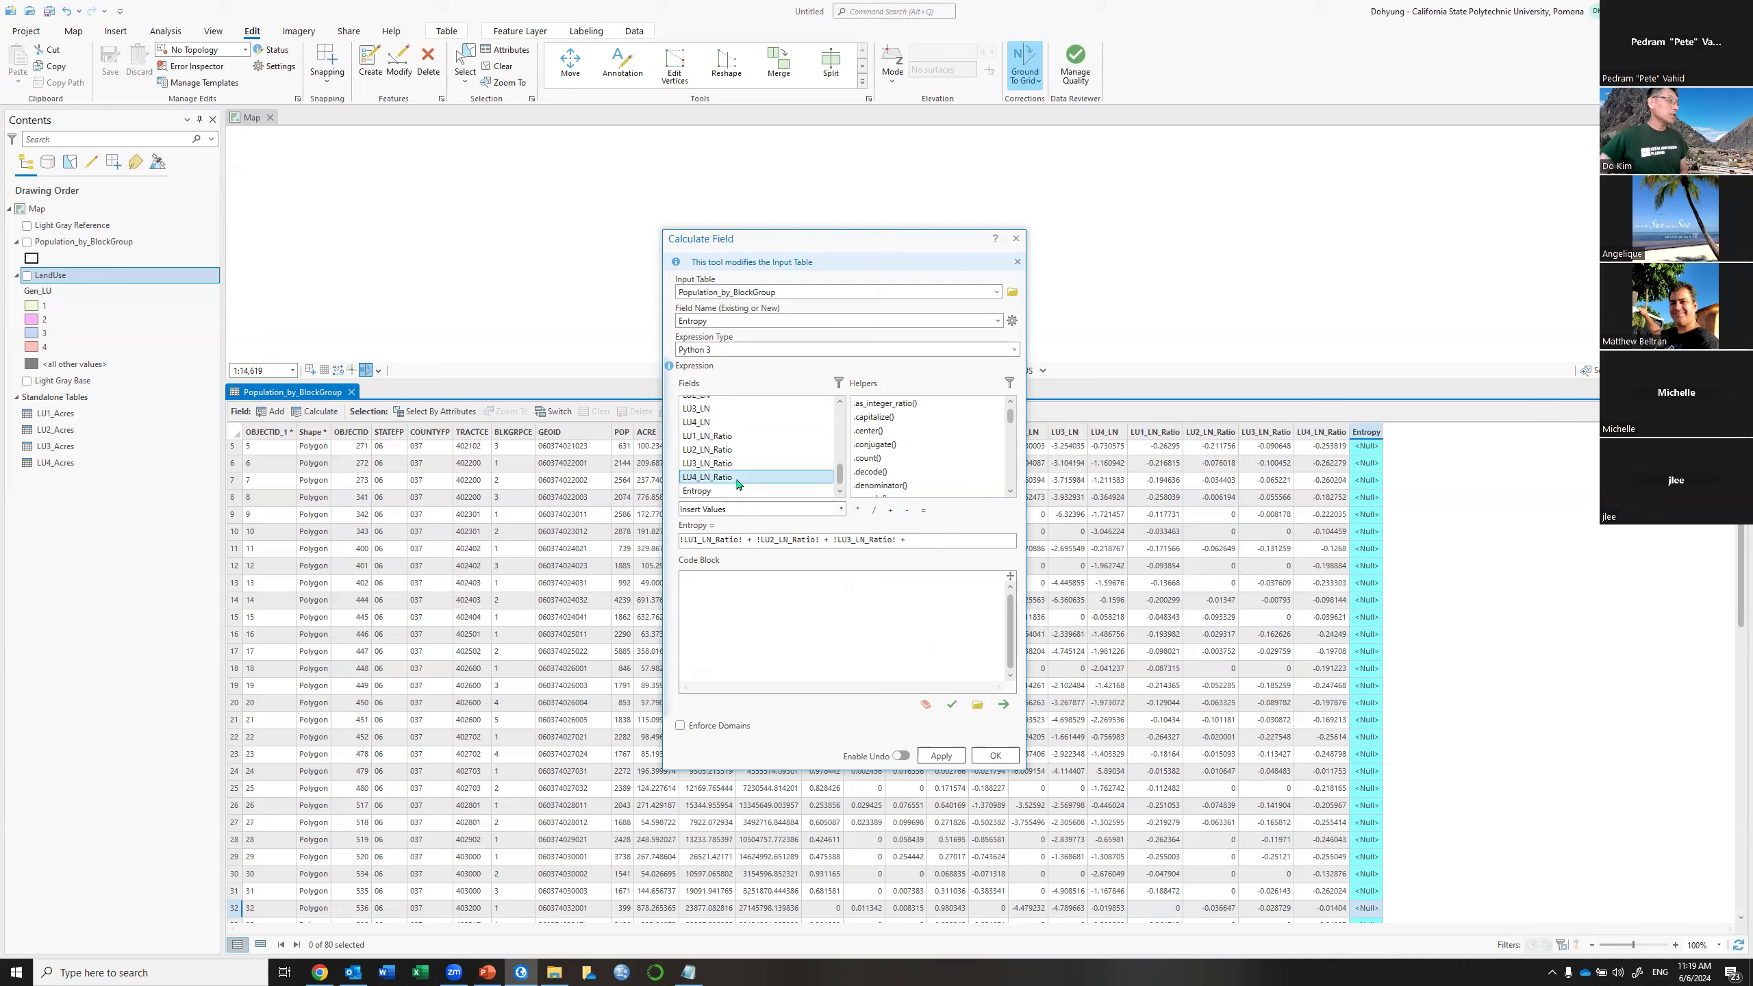
click(990, 539)
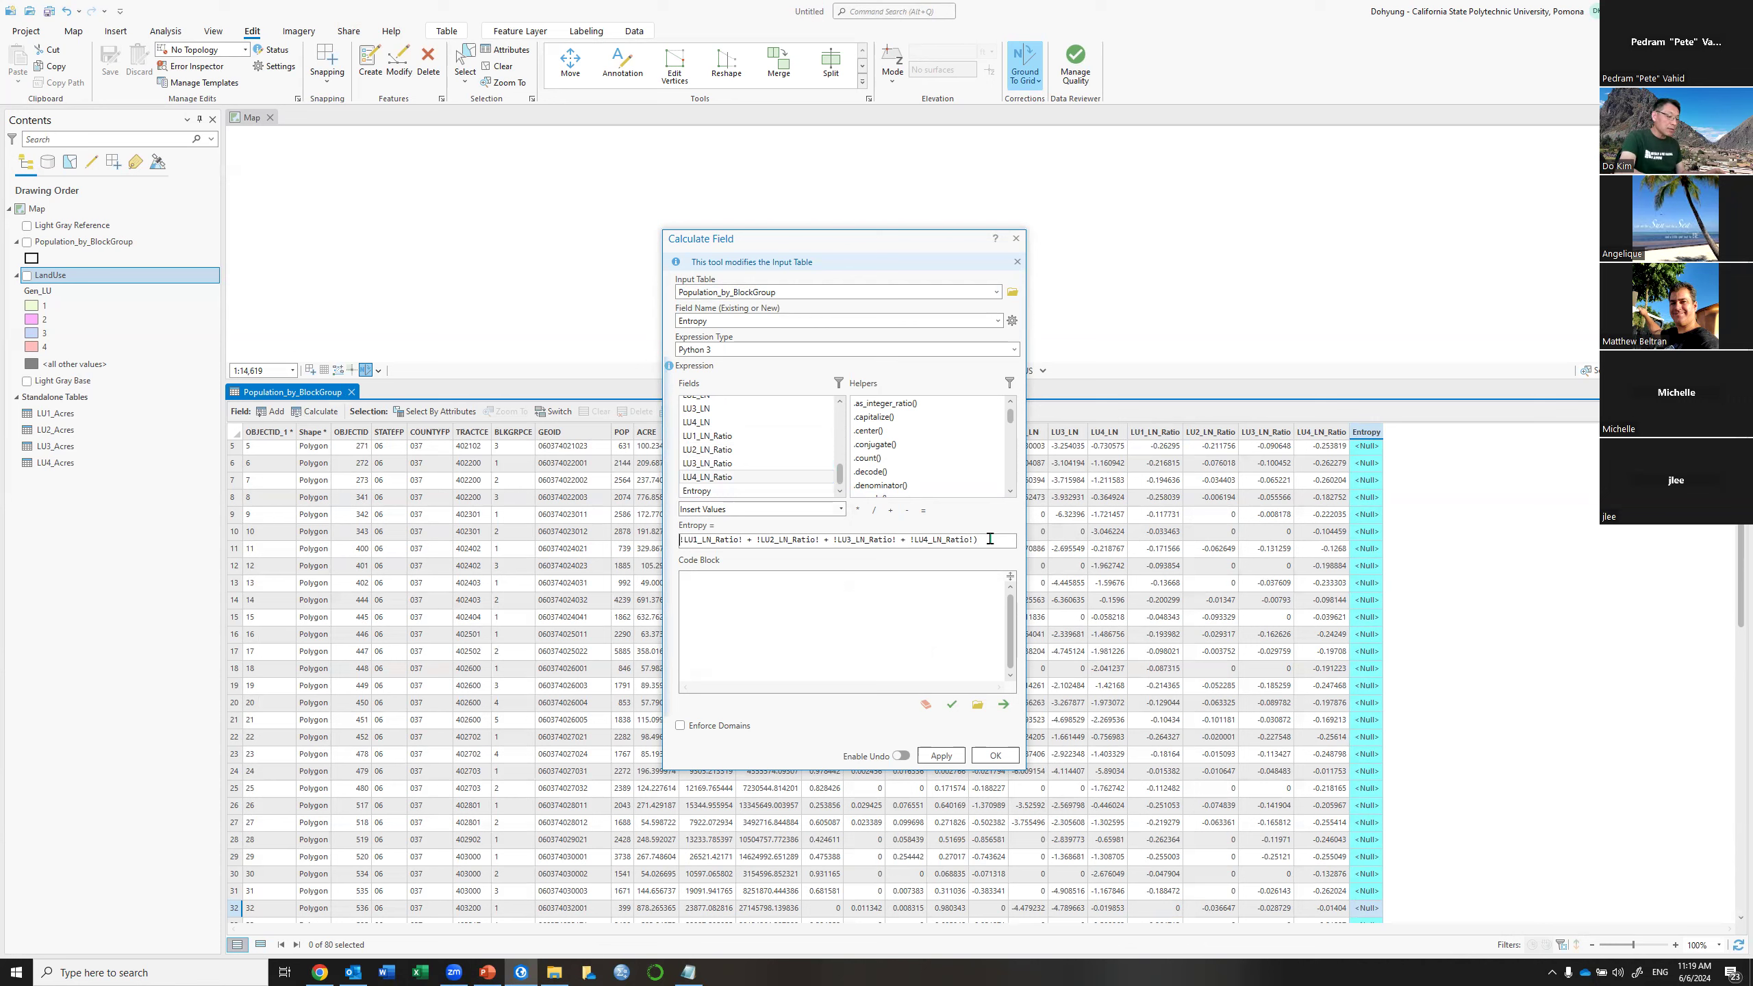
Wrap the LN_Ratio sum in abs( ) and run the calculation to populate Entropy
text(()
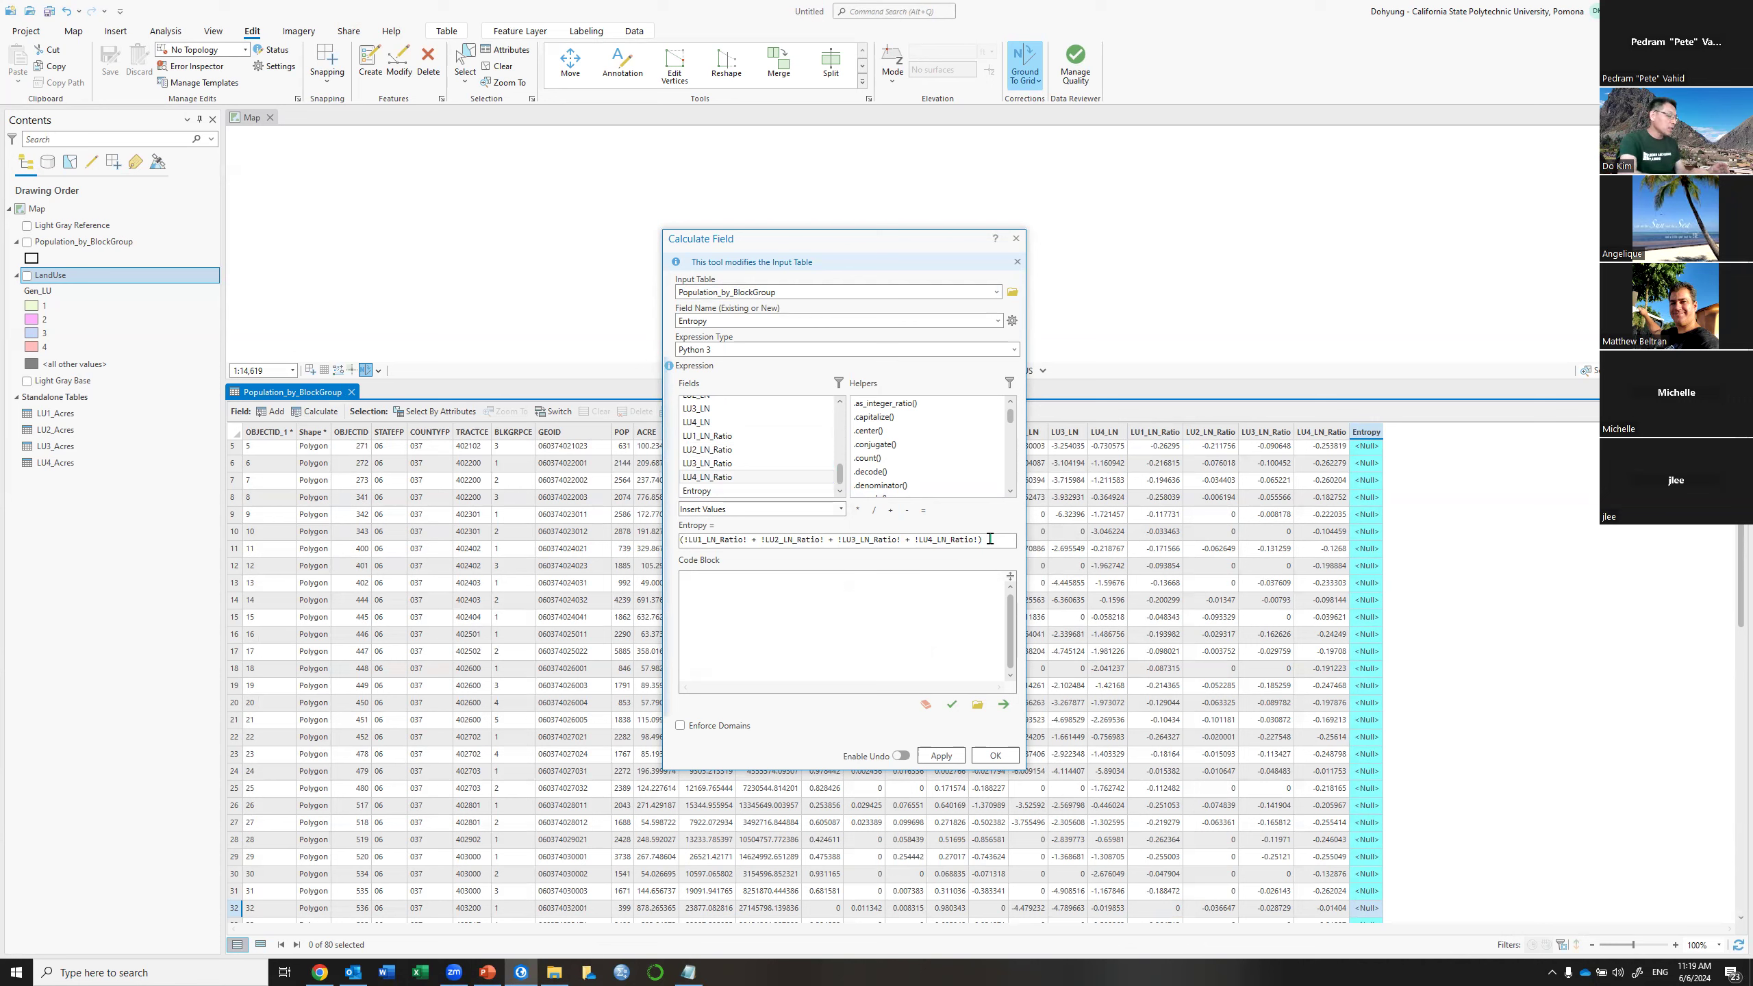
text(abs)
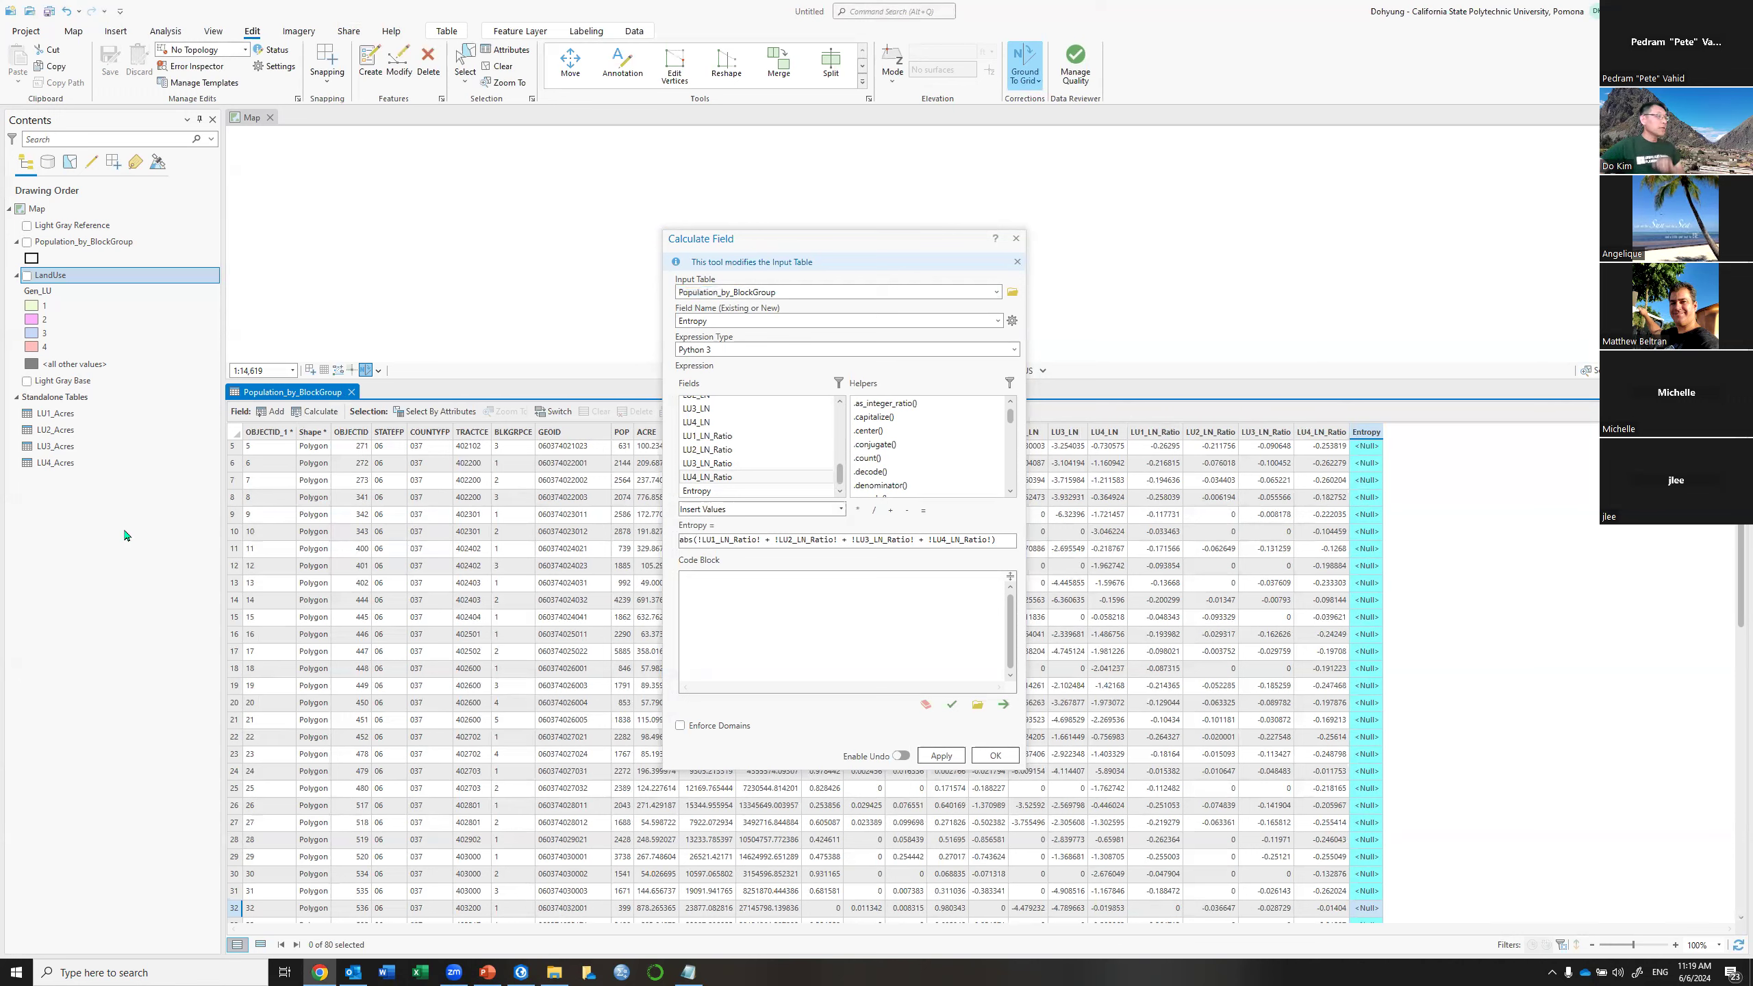
click(941, 756)
click(993, 755)
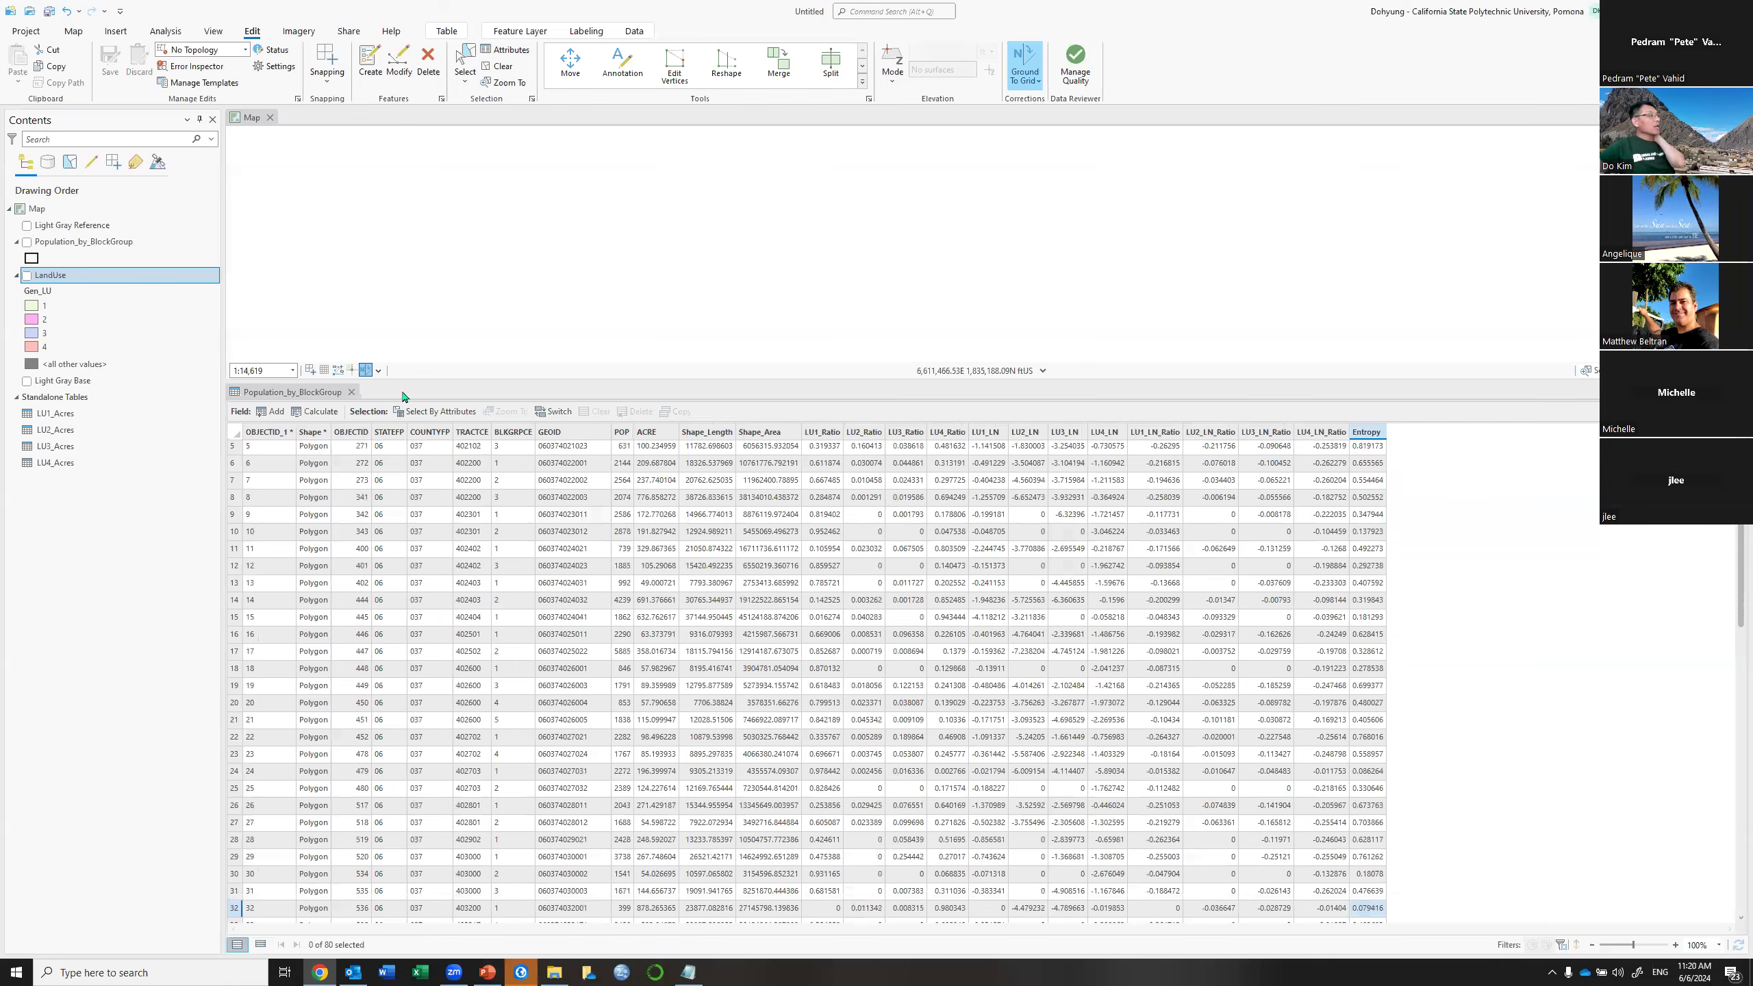
Close the attribute table, turn on the block group layer and recenter it on the map
click(351, 393)
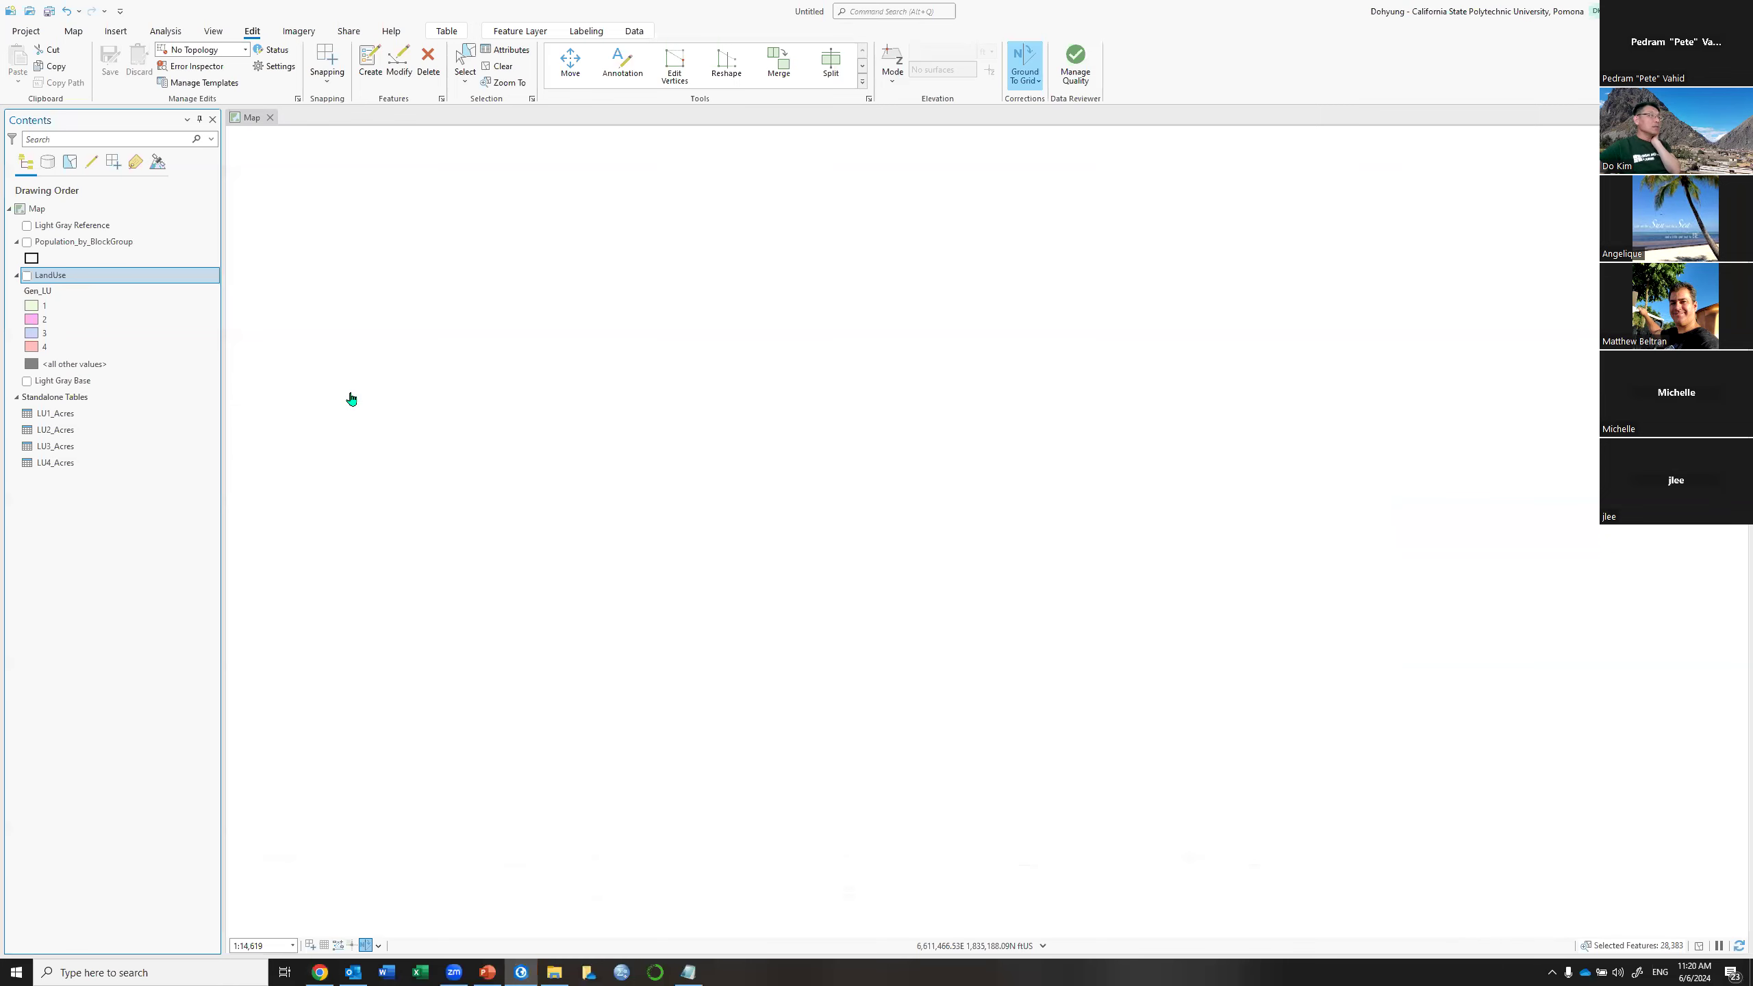
click(28, 242)
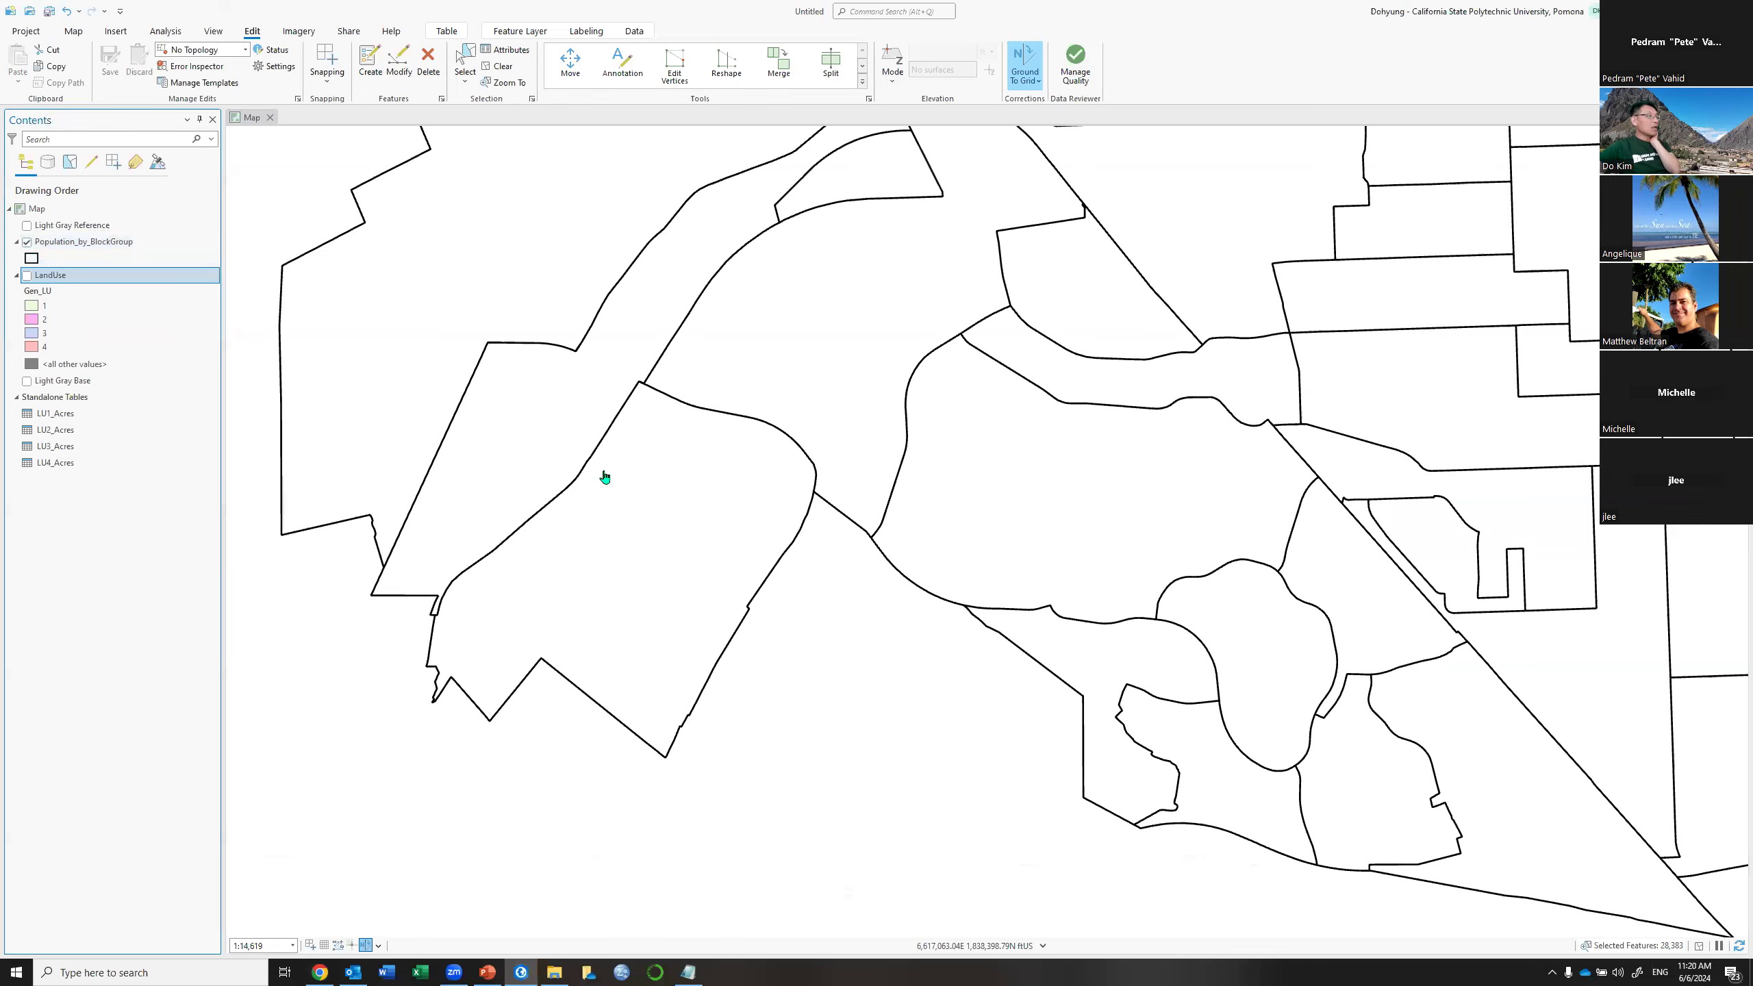
scroll(605, 476, down, 6)
drag(858, 373, 868, 490)
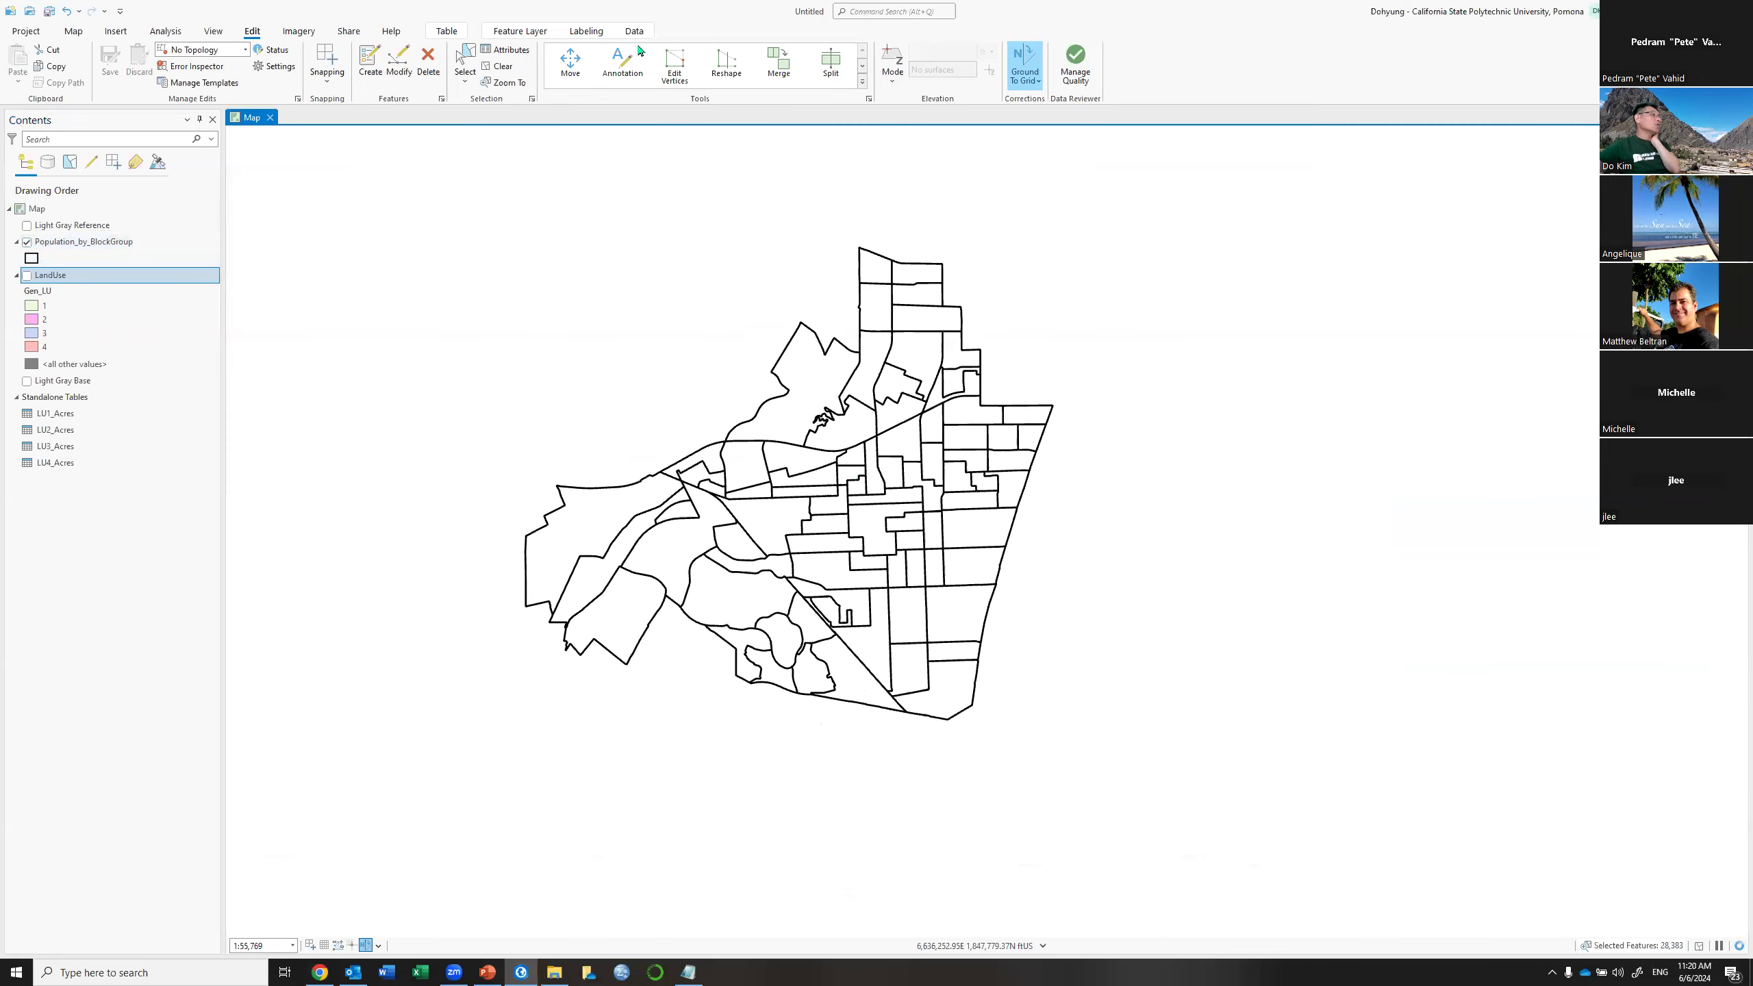
Symbolize the LandUse layer with Graduated Colors on the Gen_LU field
click(524, 31)
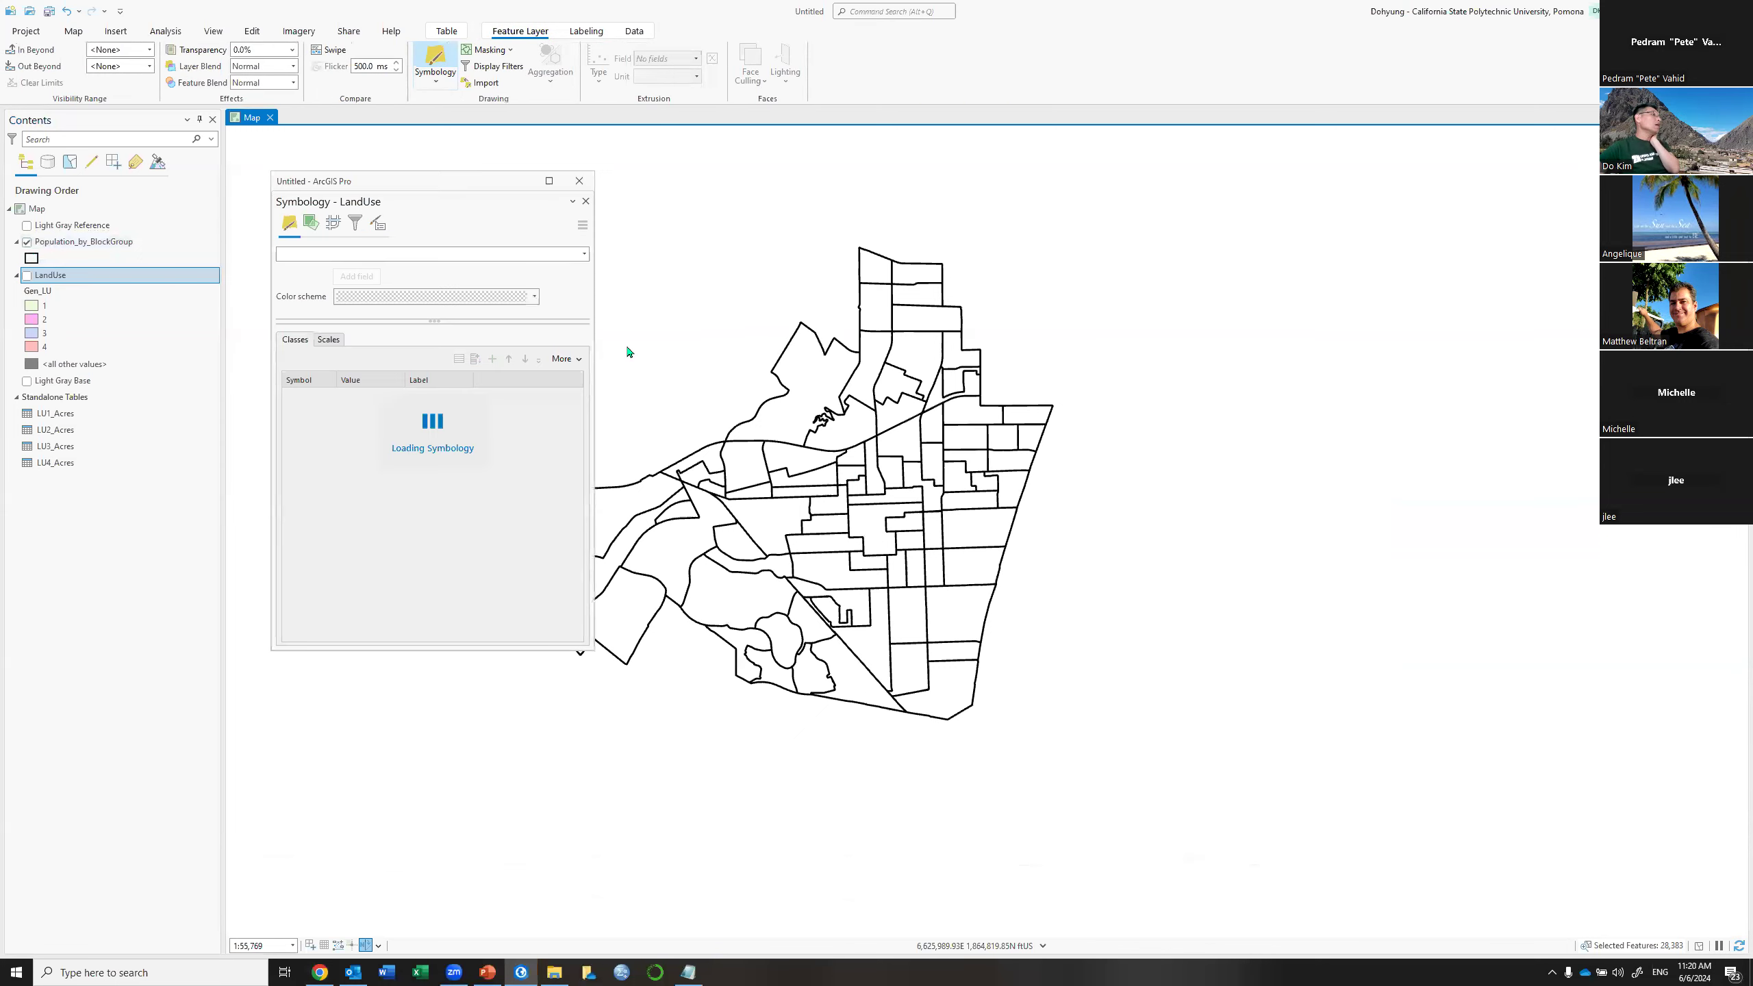
click(583, 249)
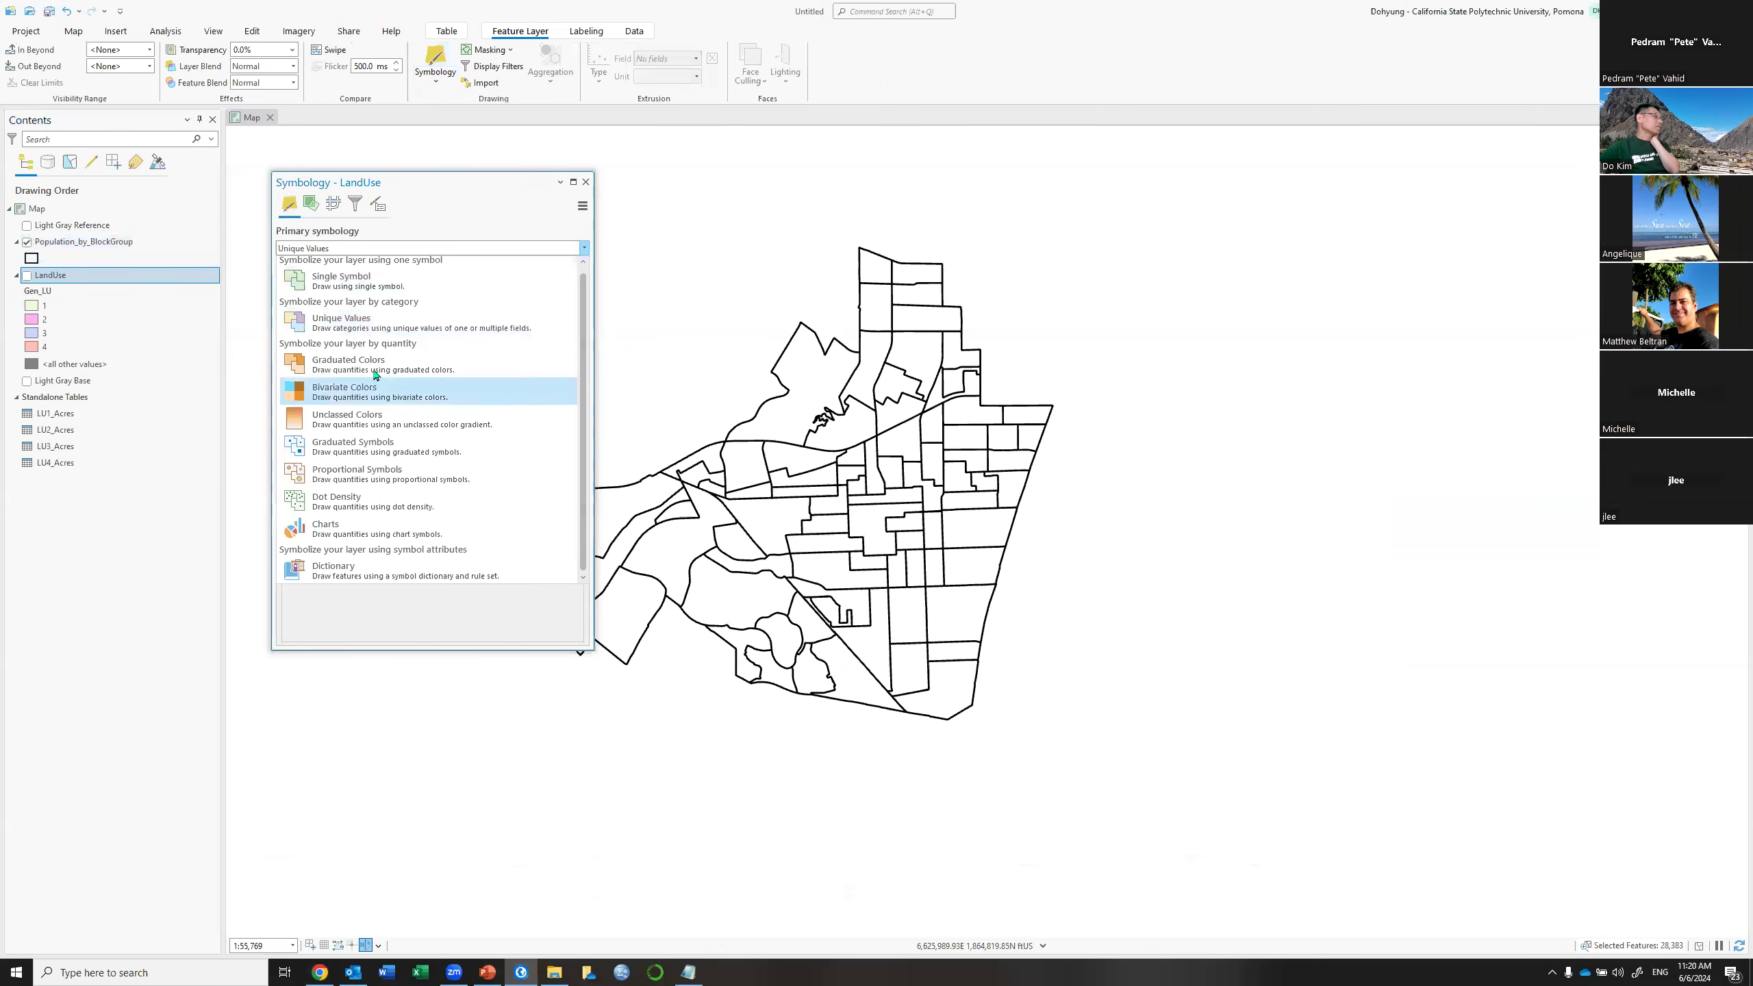
click(423, 352)
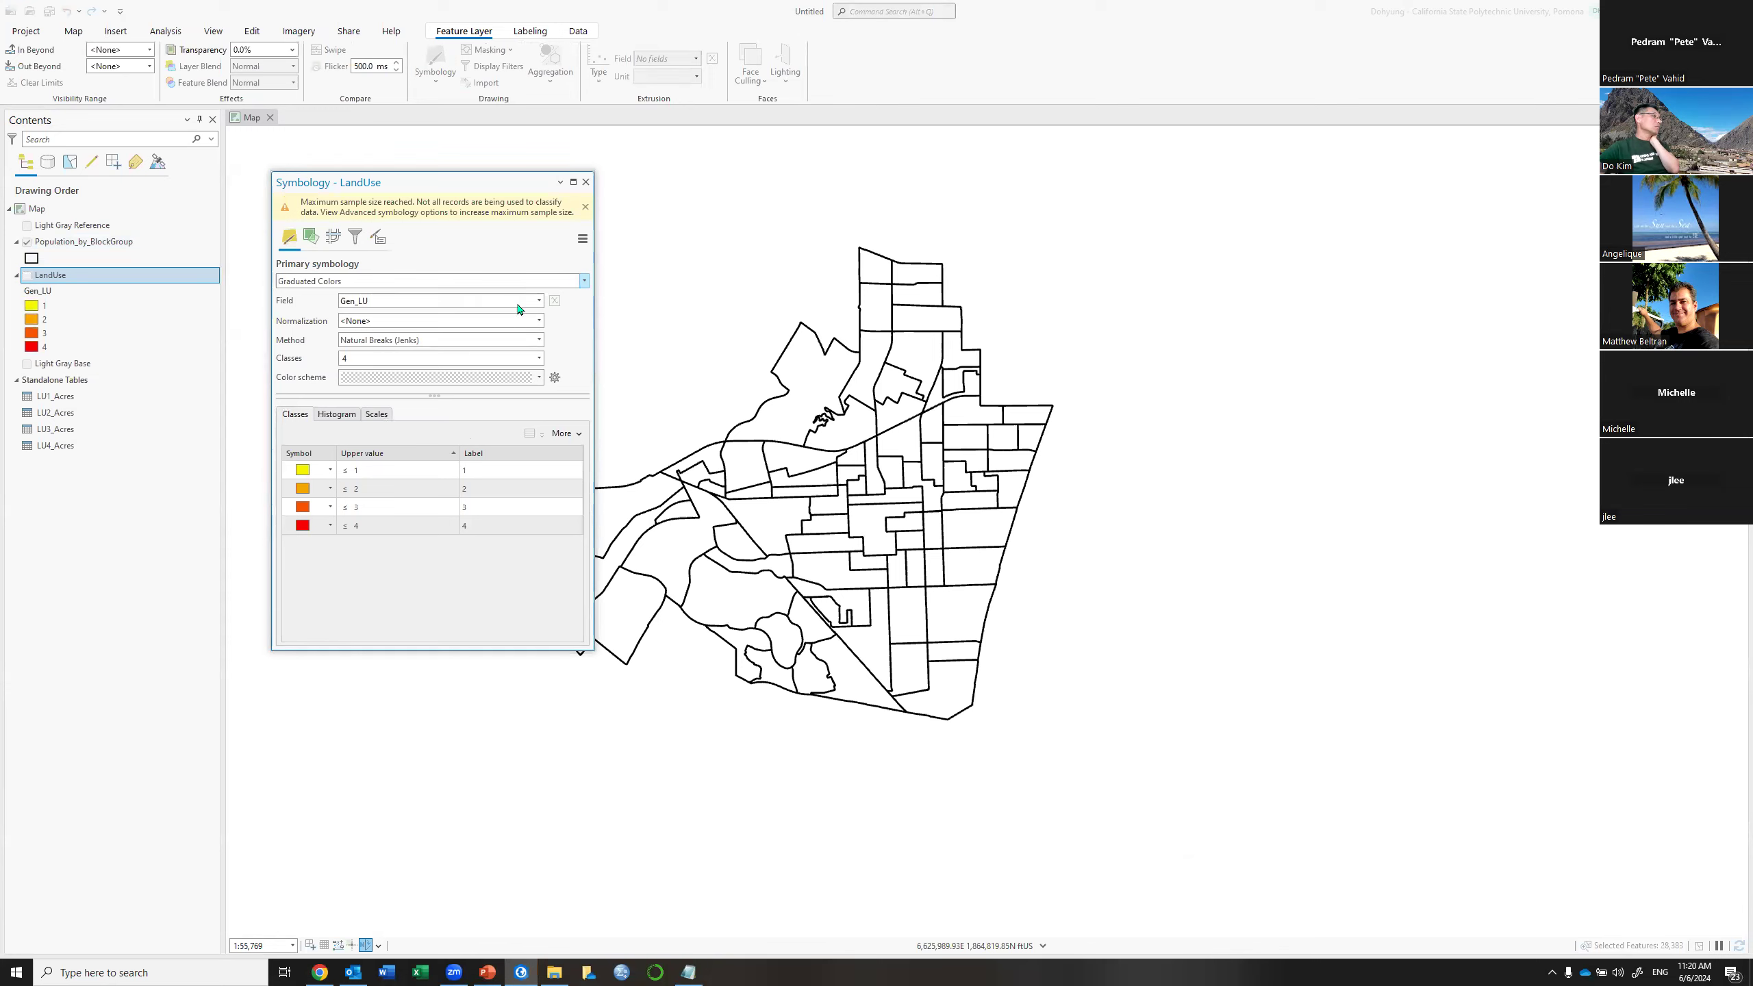
click(535, 302)
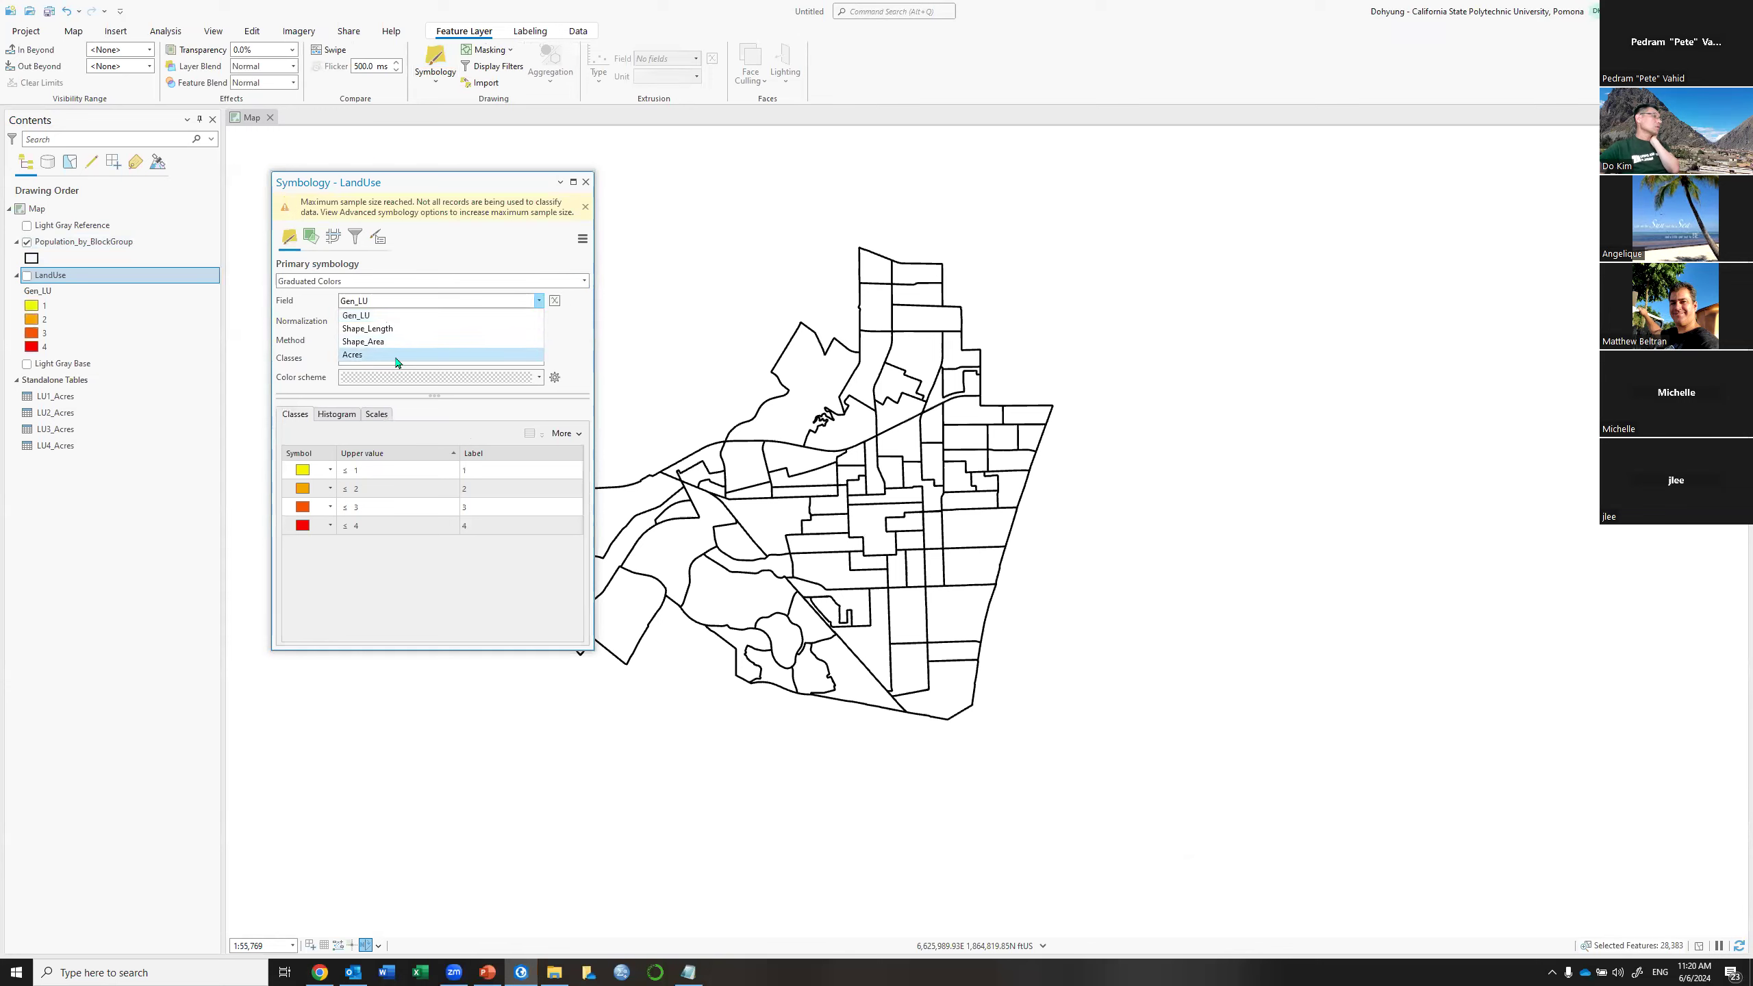
click(586, 182)
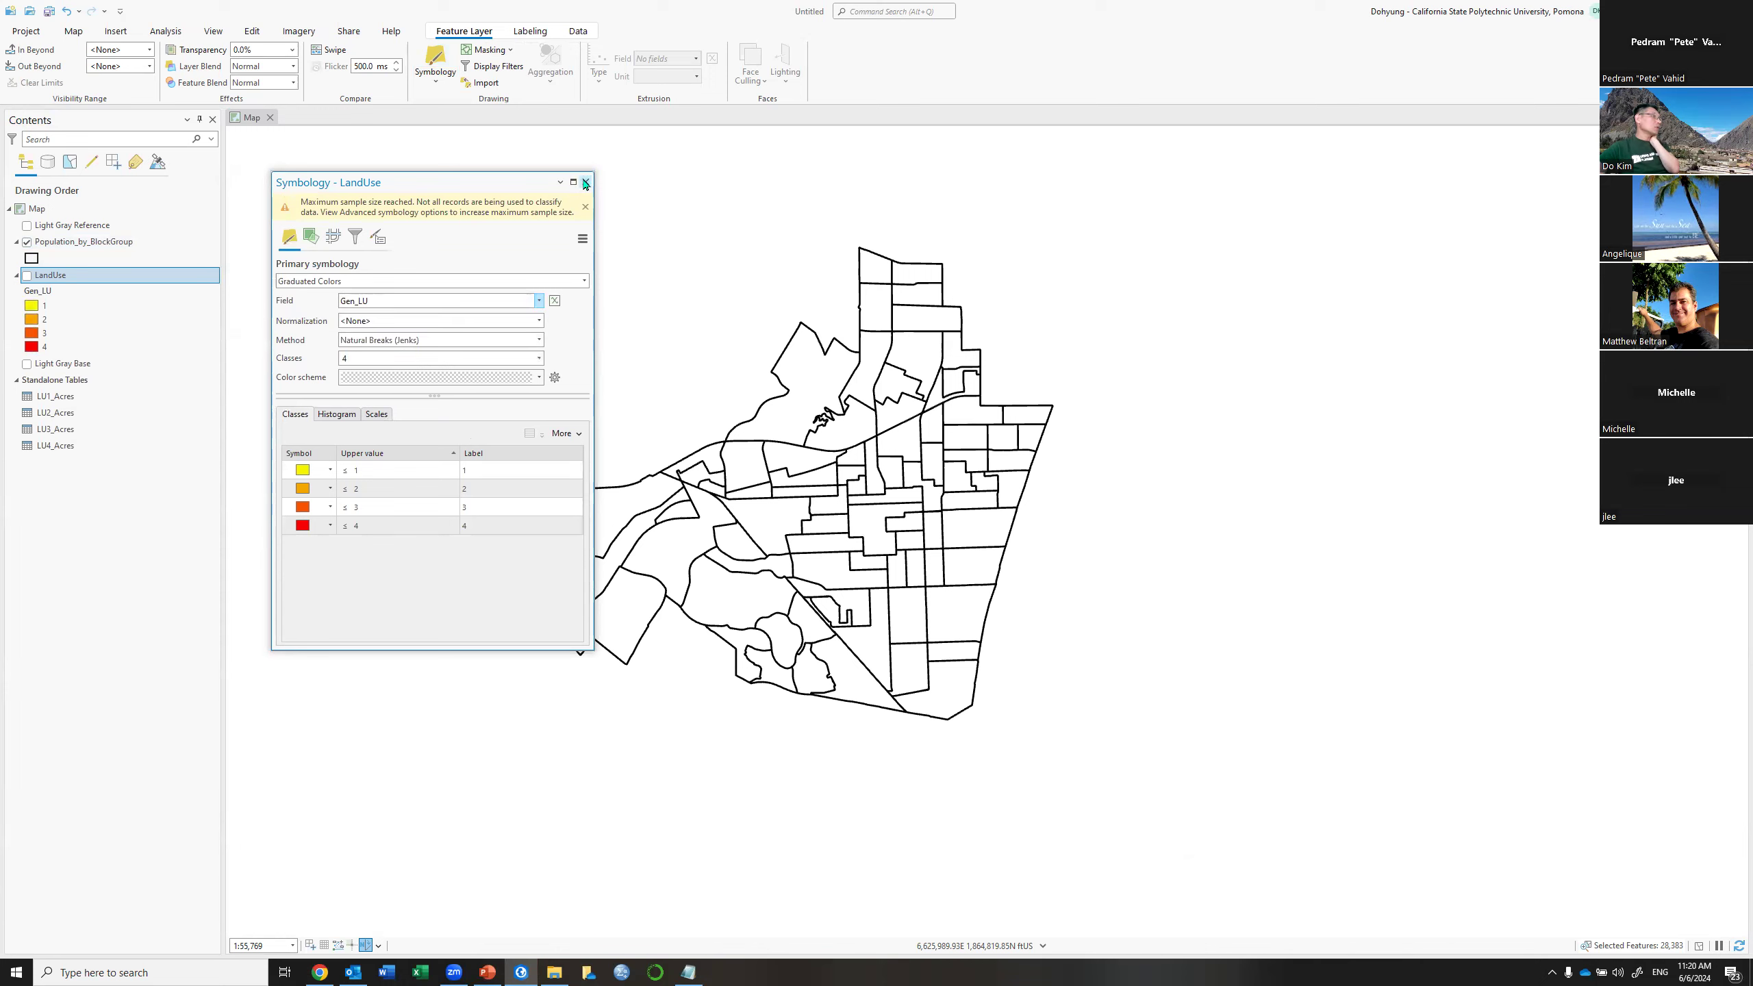
click(123, 243)
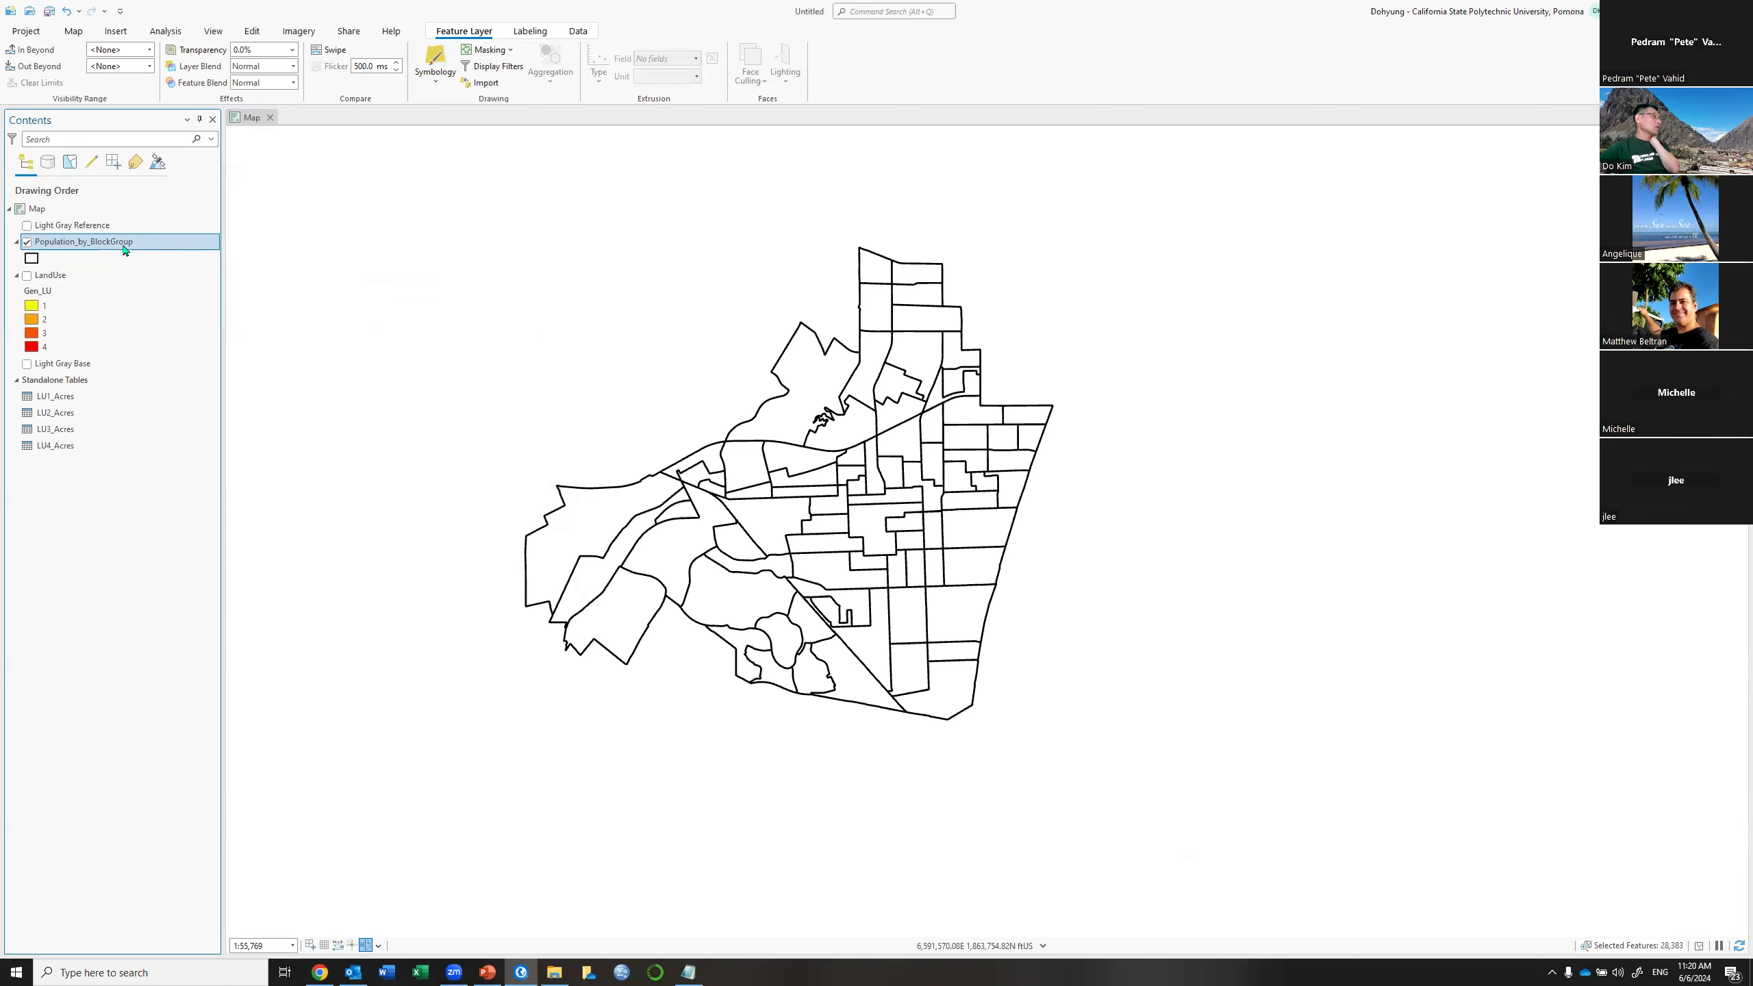
Switch Population_by_BlockGroup to Graduated Colors classified by the Entropy field
click(430, 65)
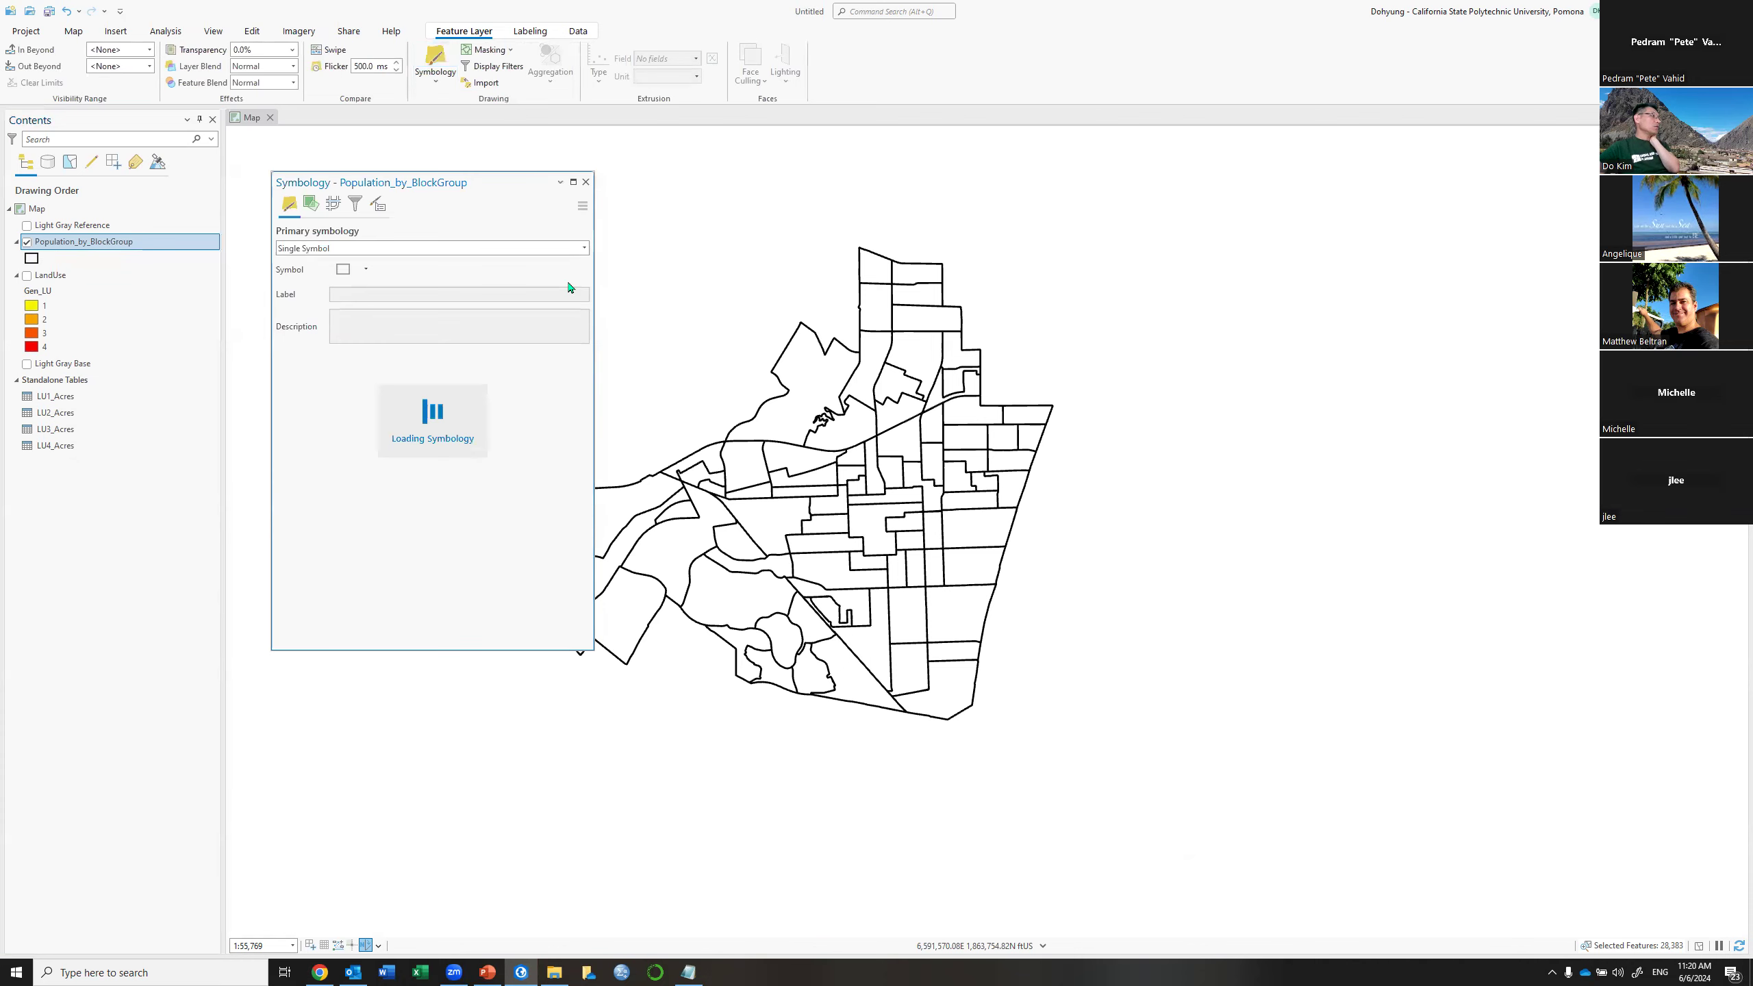
click(584, 248)
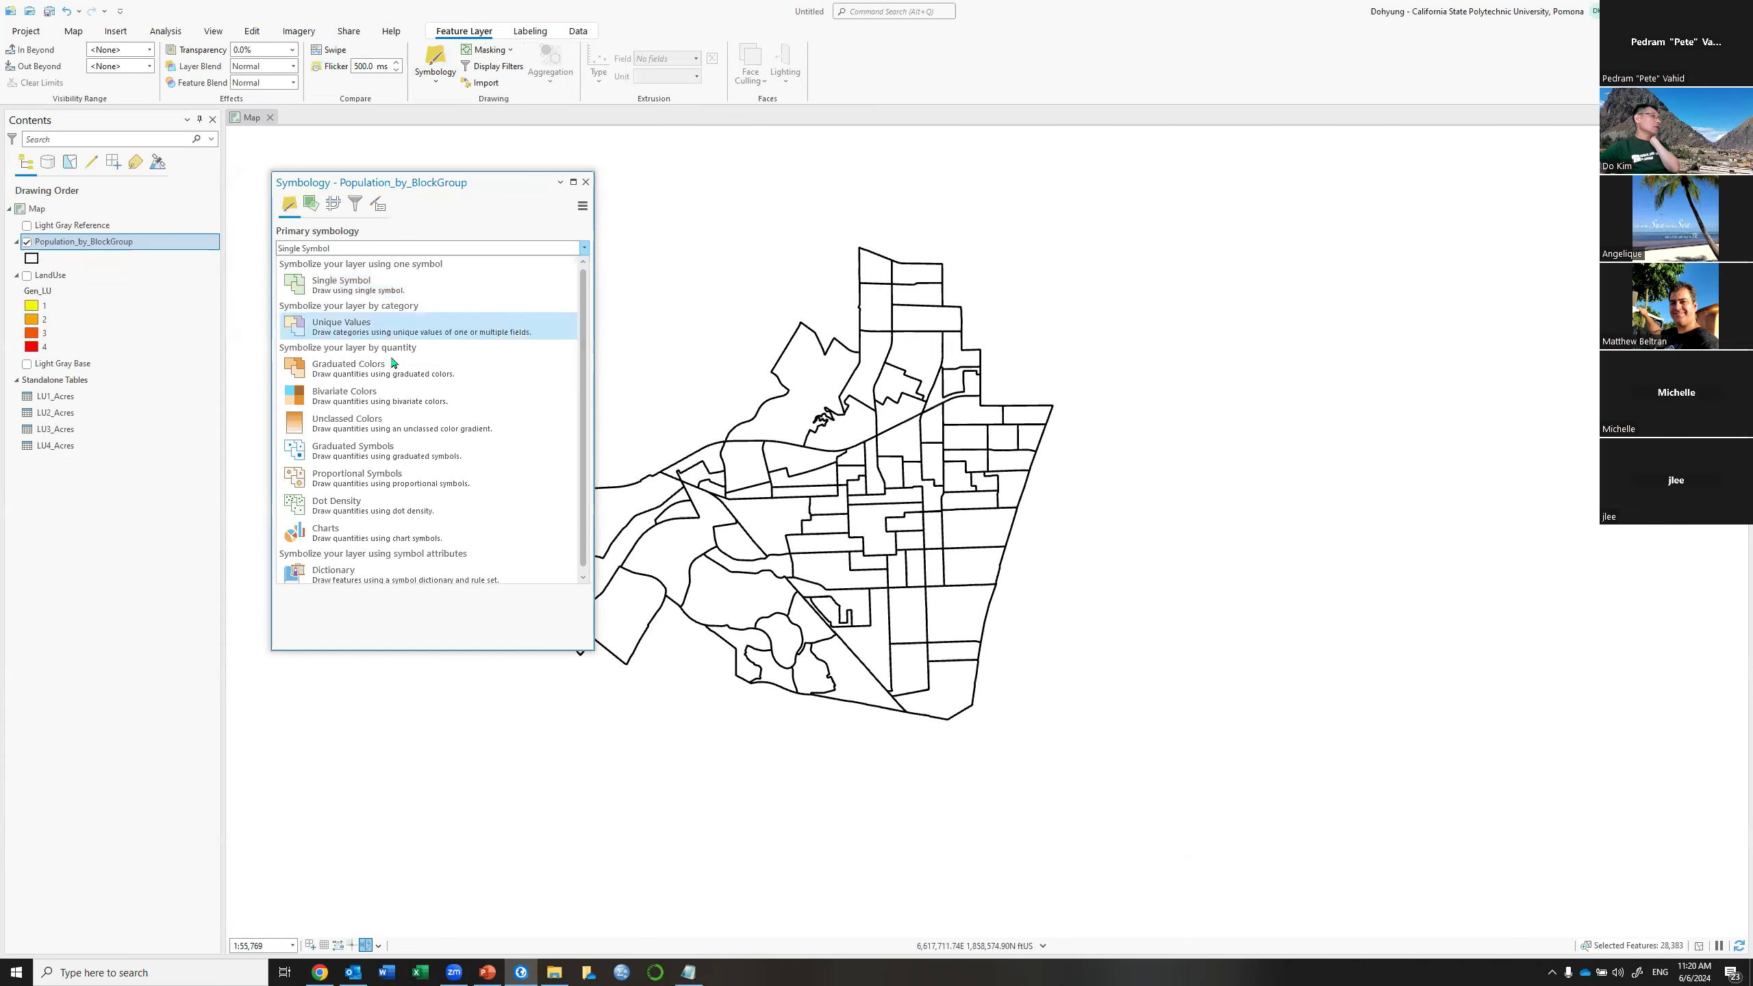
click(491, 304)
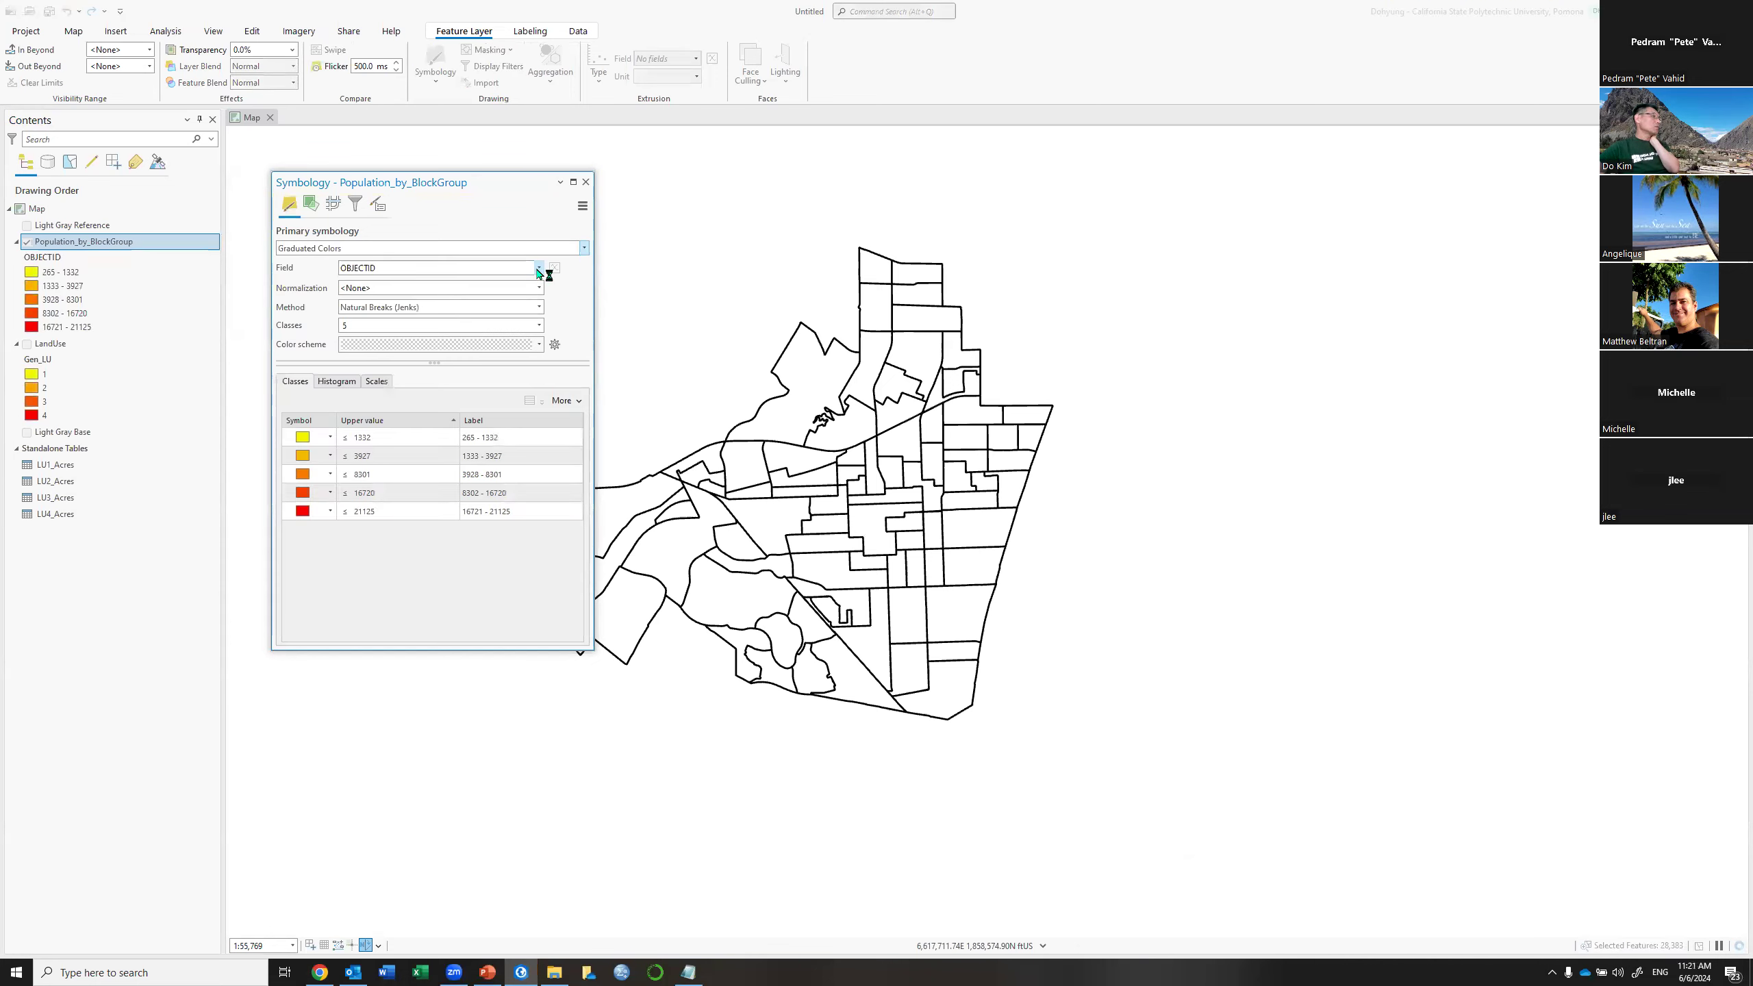
click(539, 269)
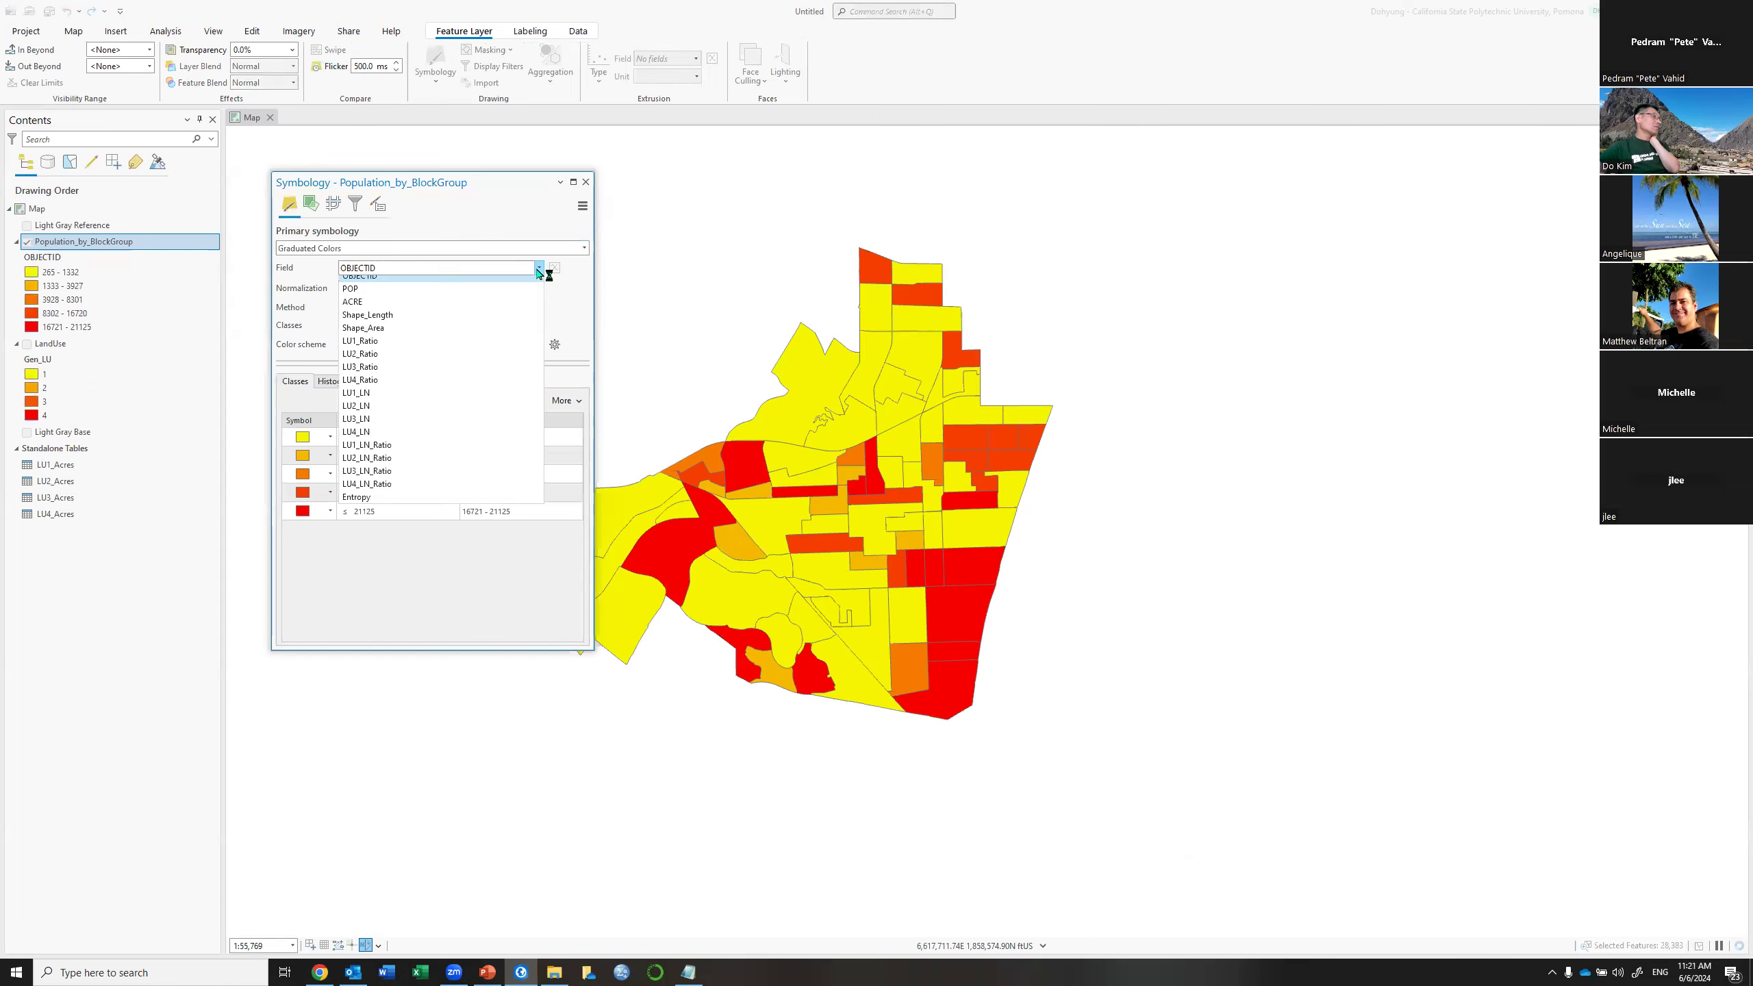
click(364, 505)
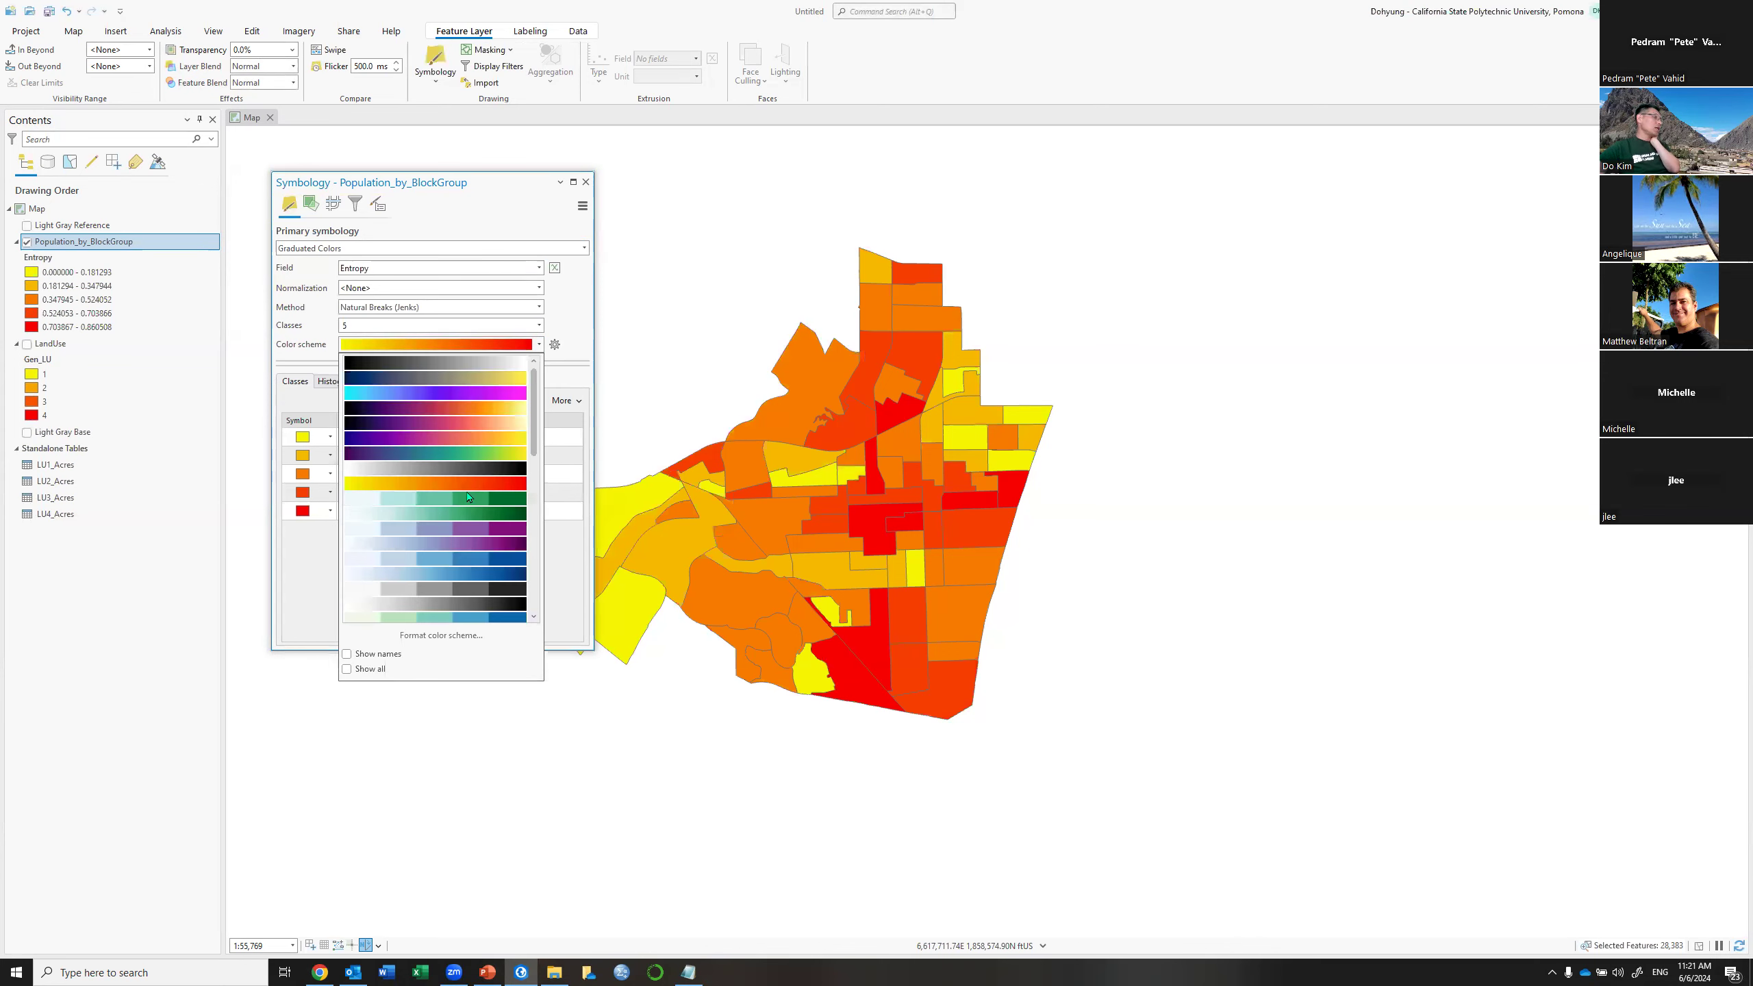
Apply the green-yellow-red ramp and reverse symbol order so low Entropy shows red
scroll(467, 505, down, 10)
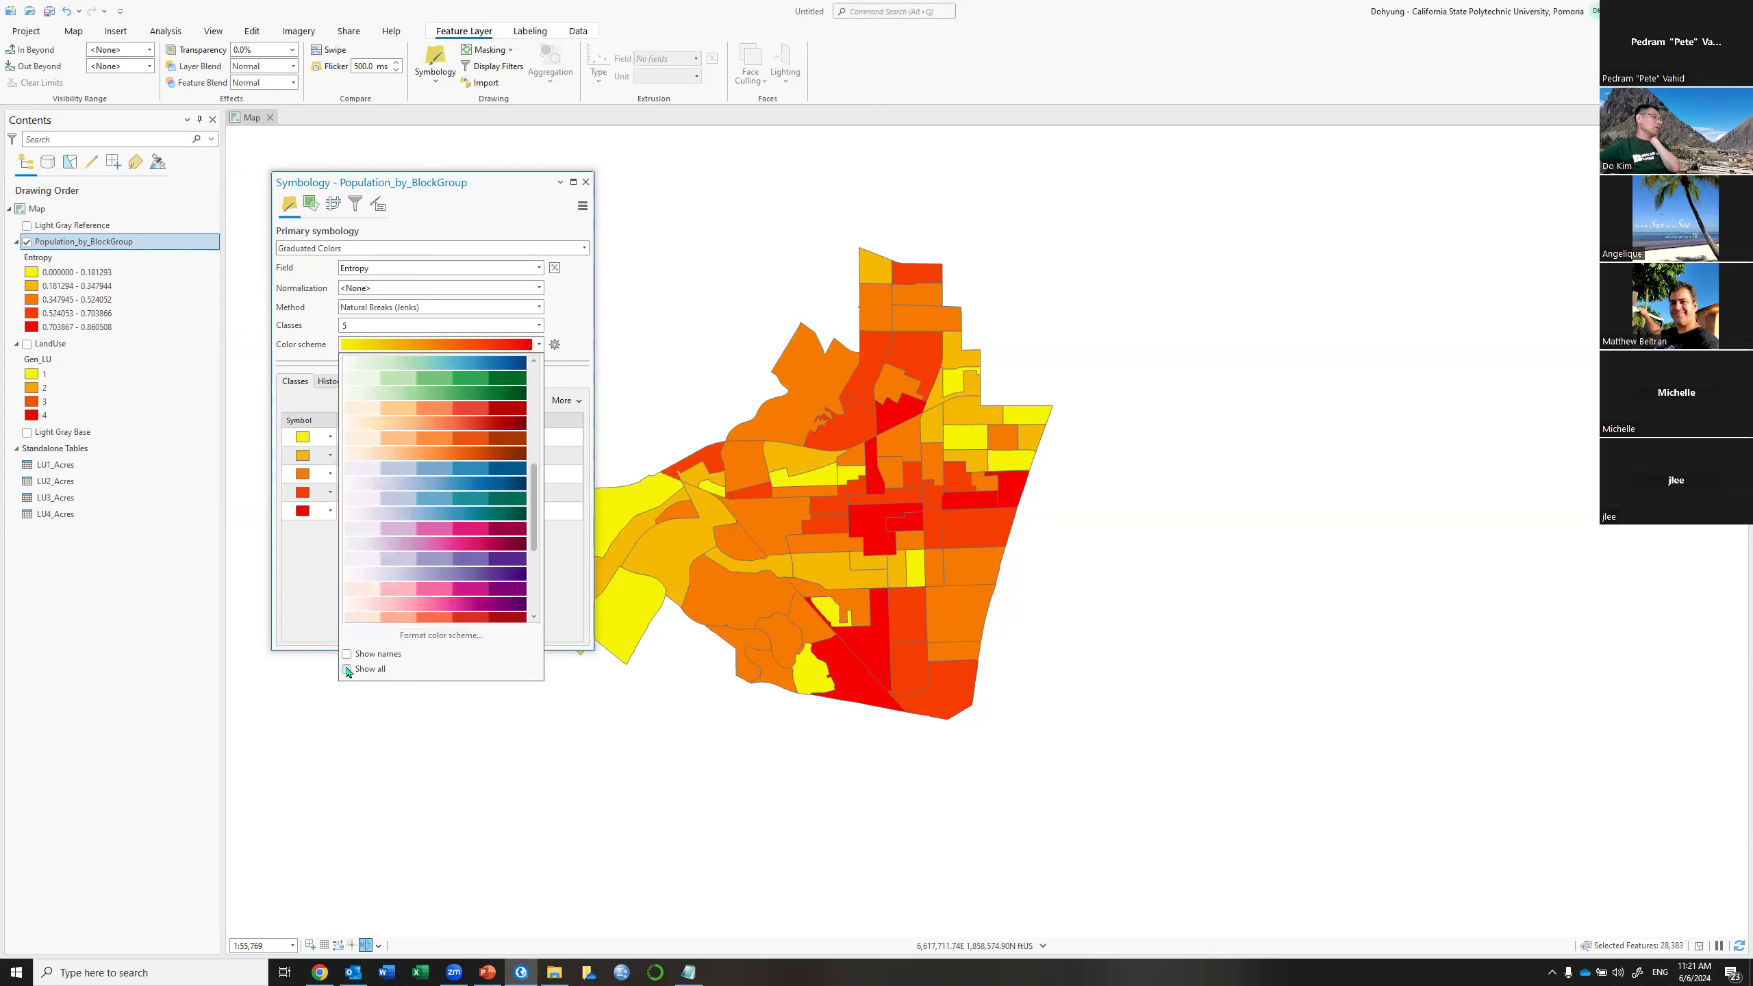
click(347, 669)
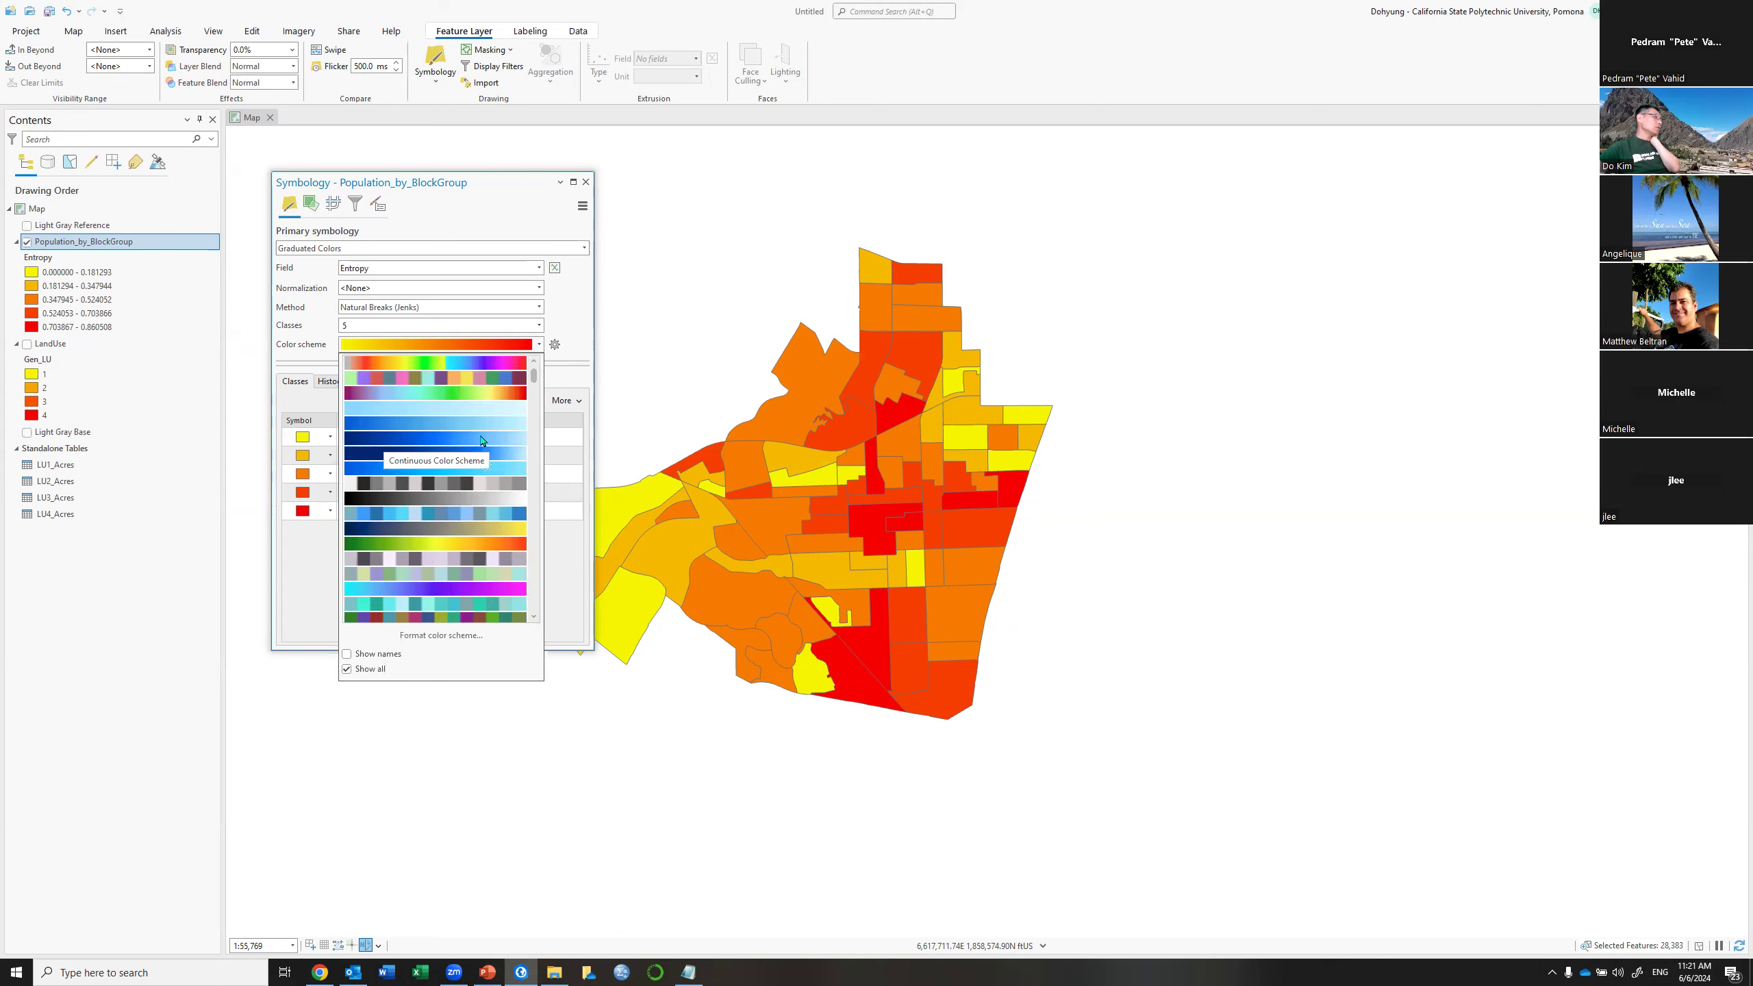
click(467, 545)
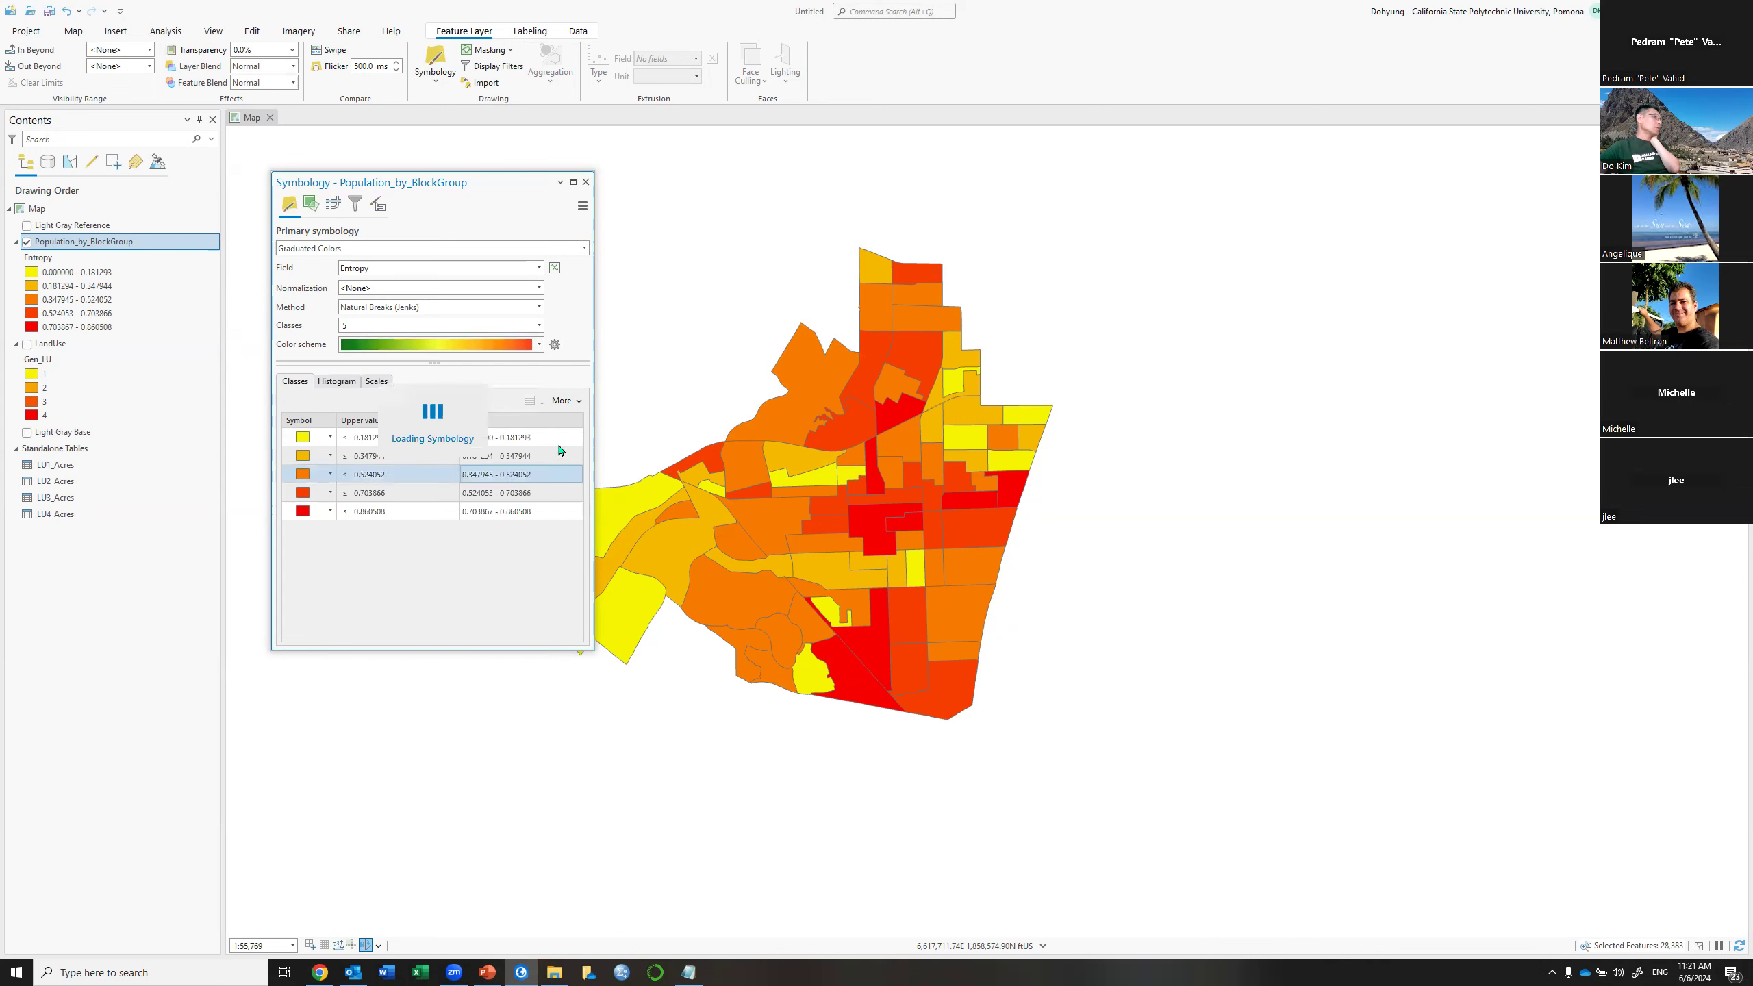
click(563, 401)
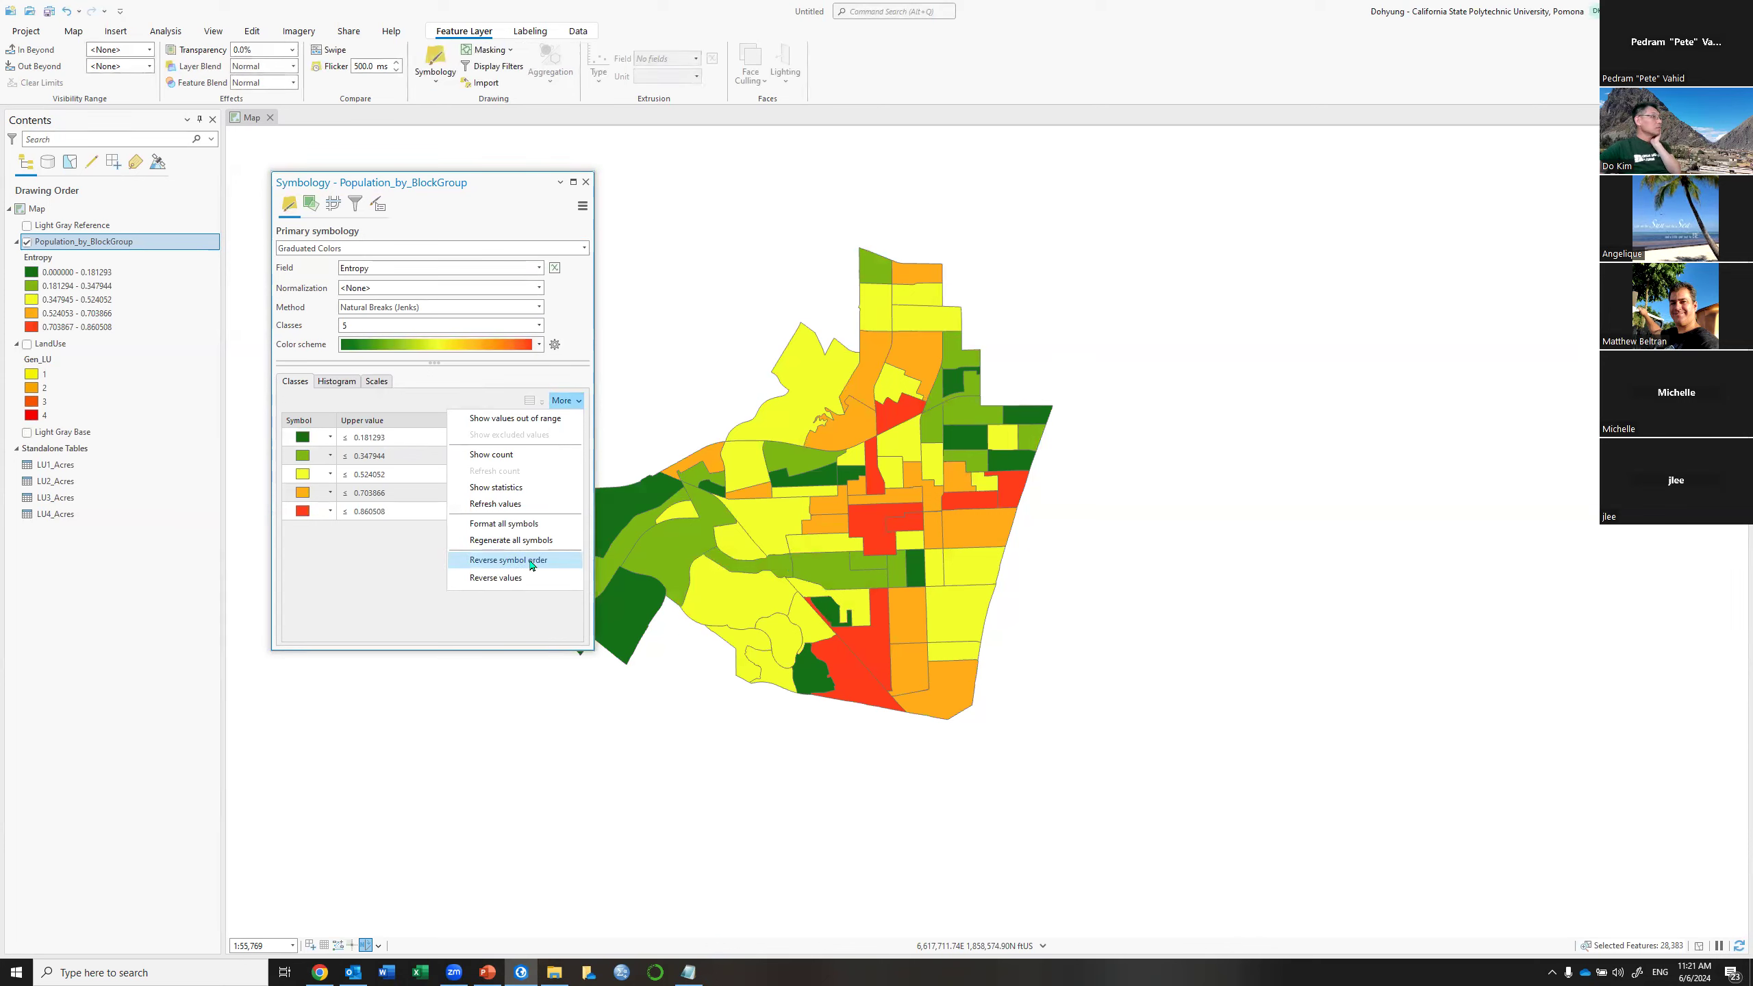
click(532, 561)
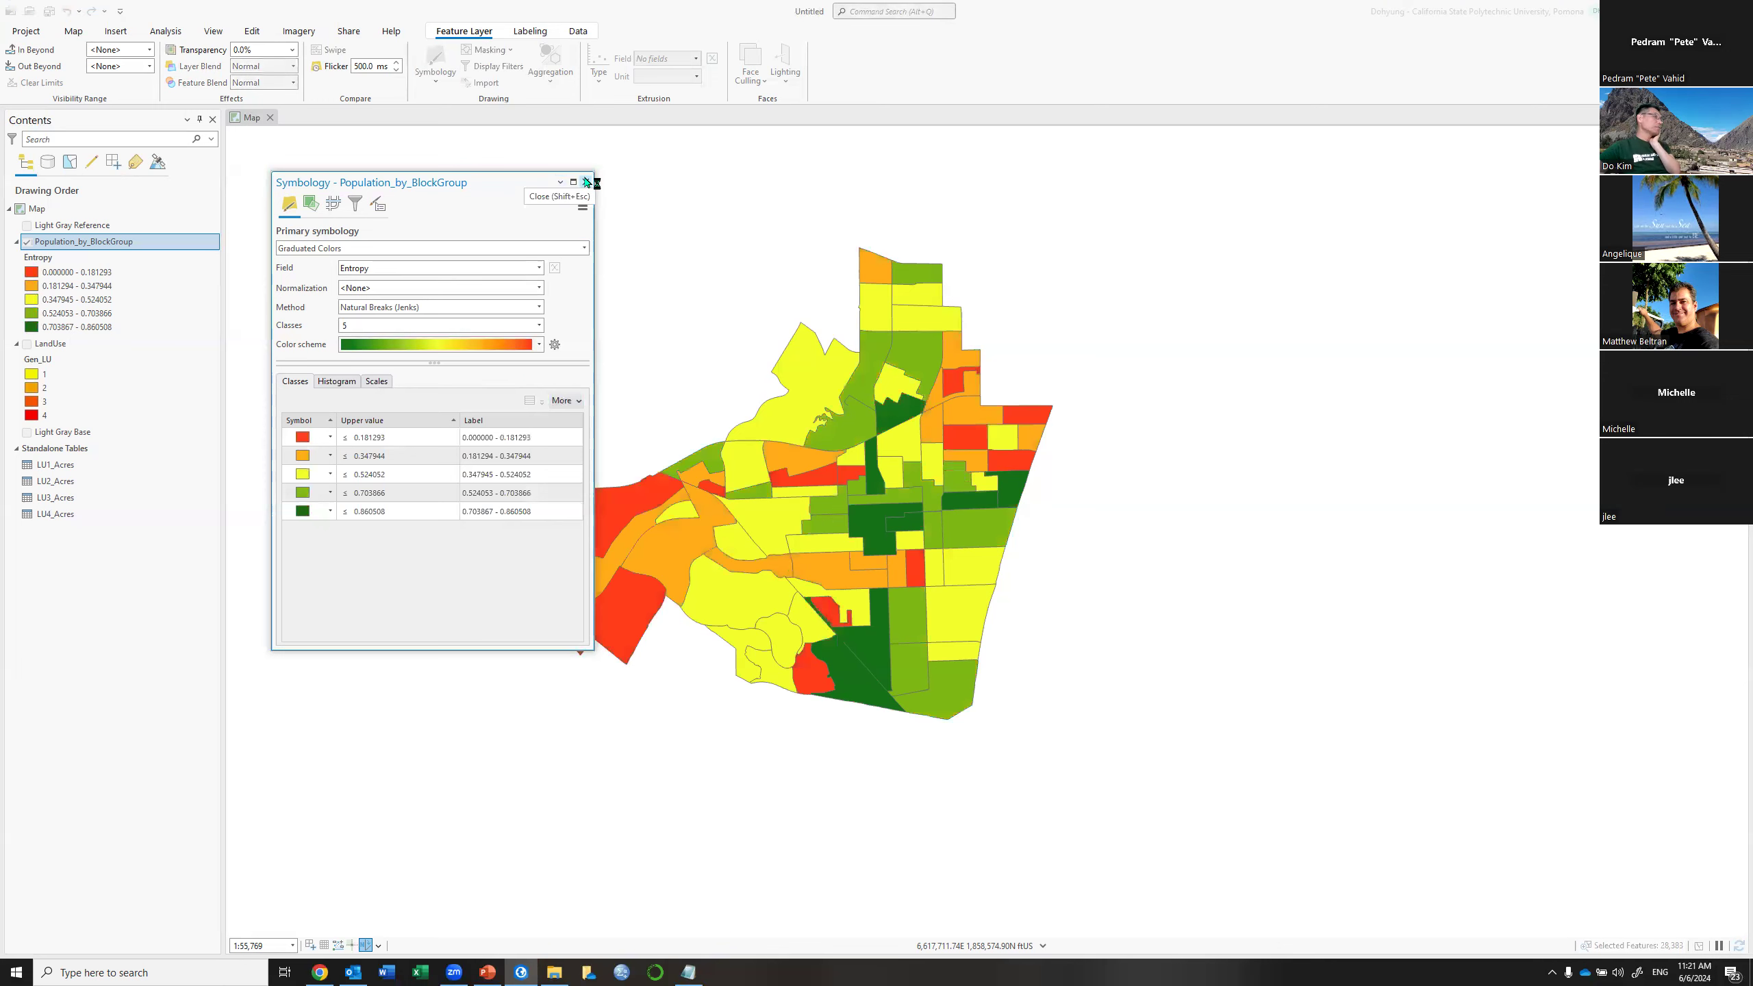
click(587, 182)
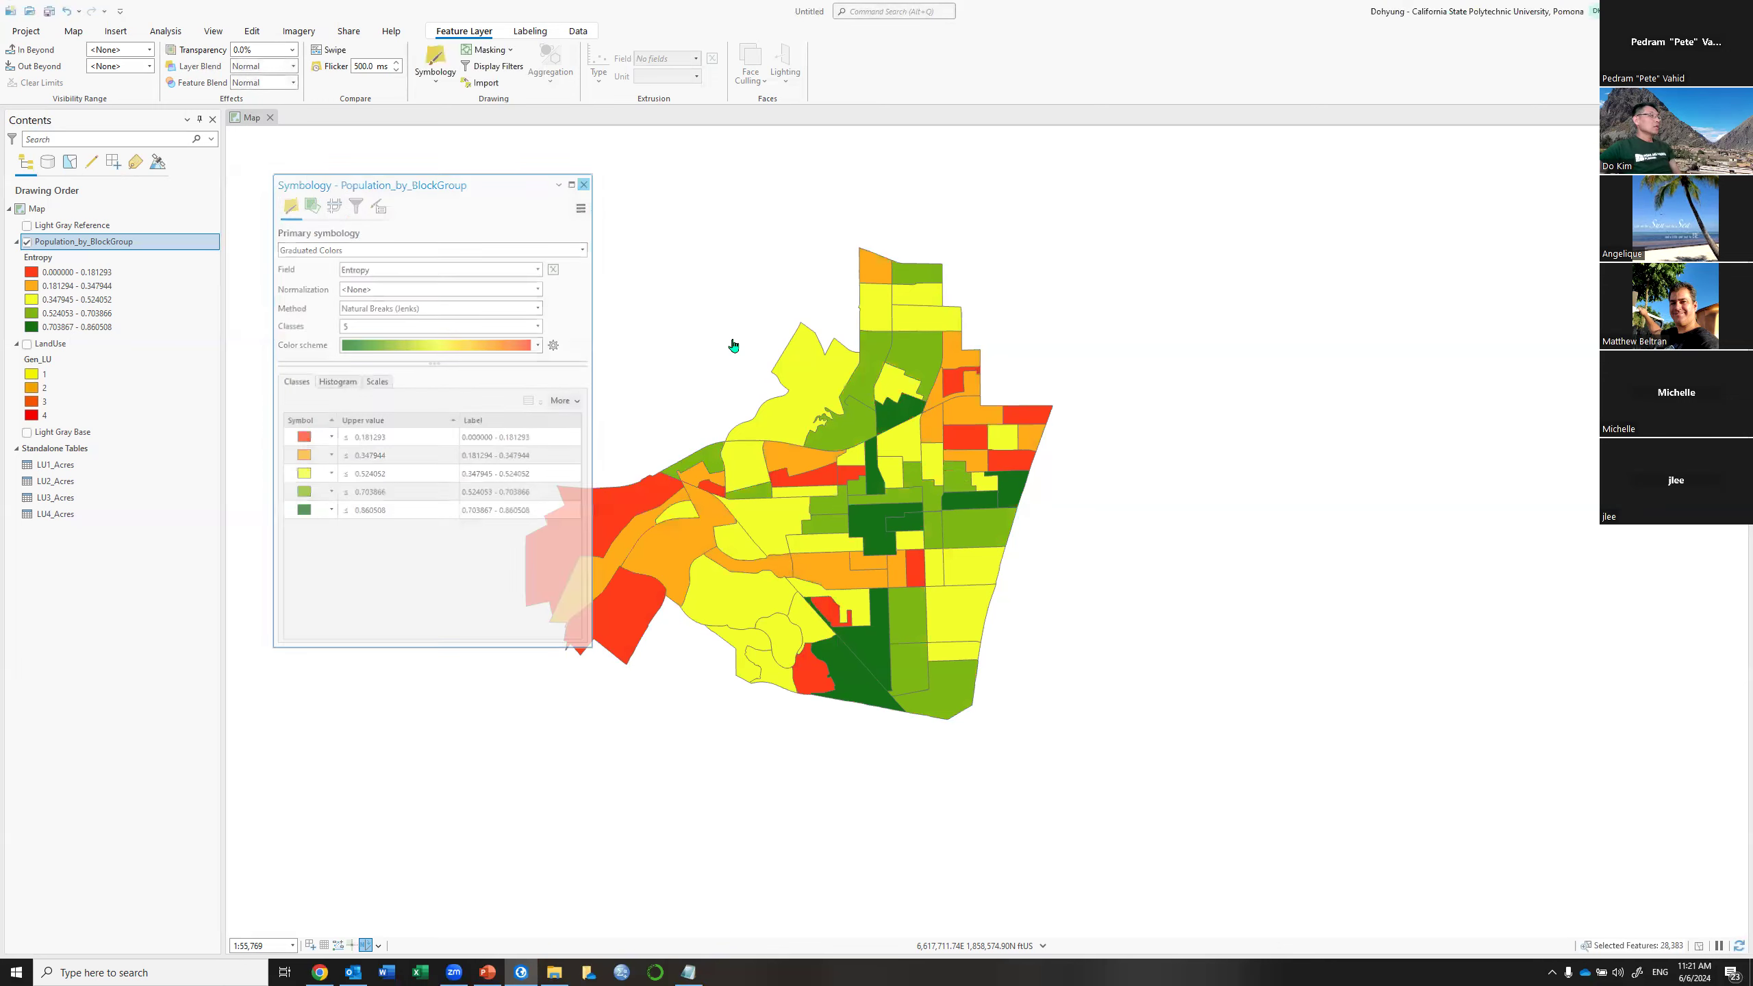
Zoom in and centre the block groups, then turn on the Light Gray Base basemap
scroll(809, 366, up, 1)
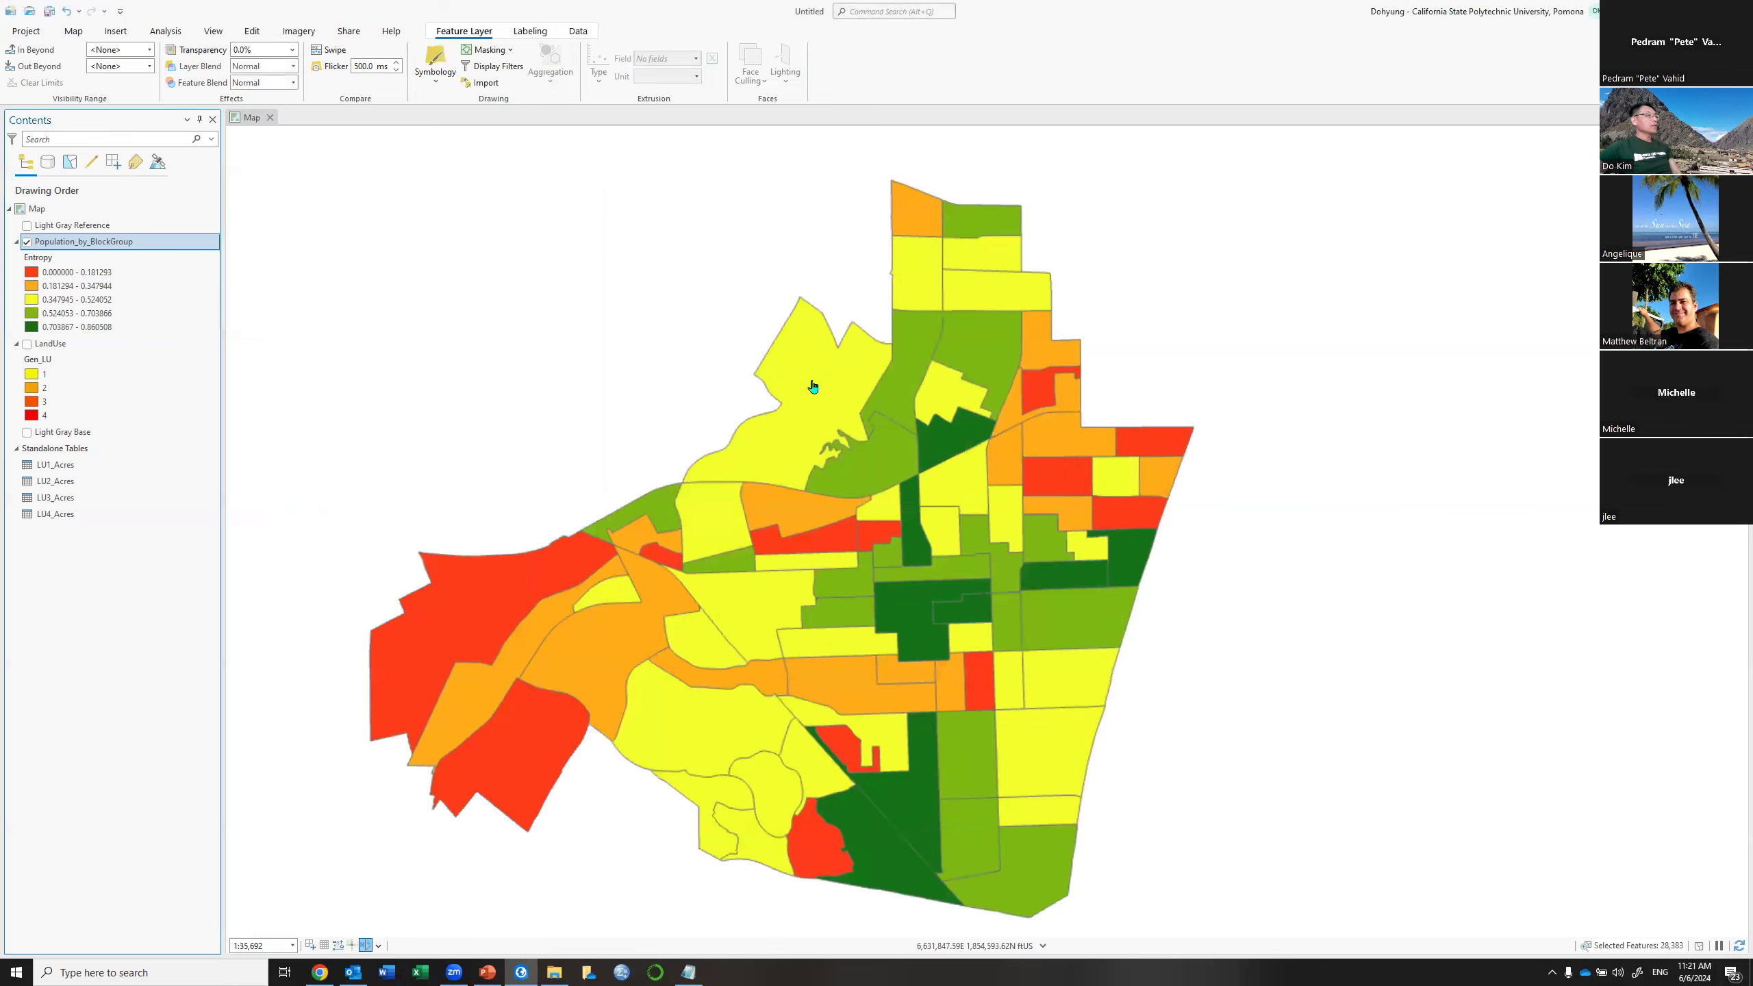
drag(809, 408, 876, 389)
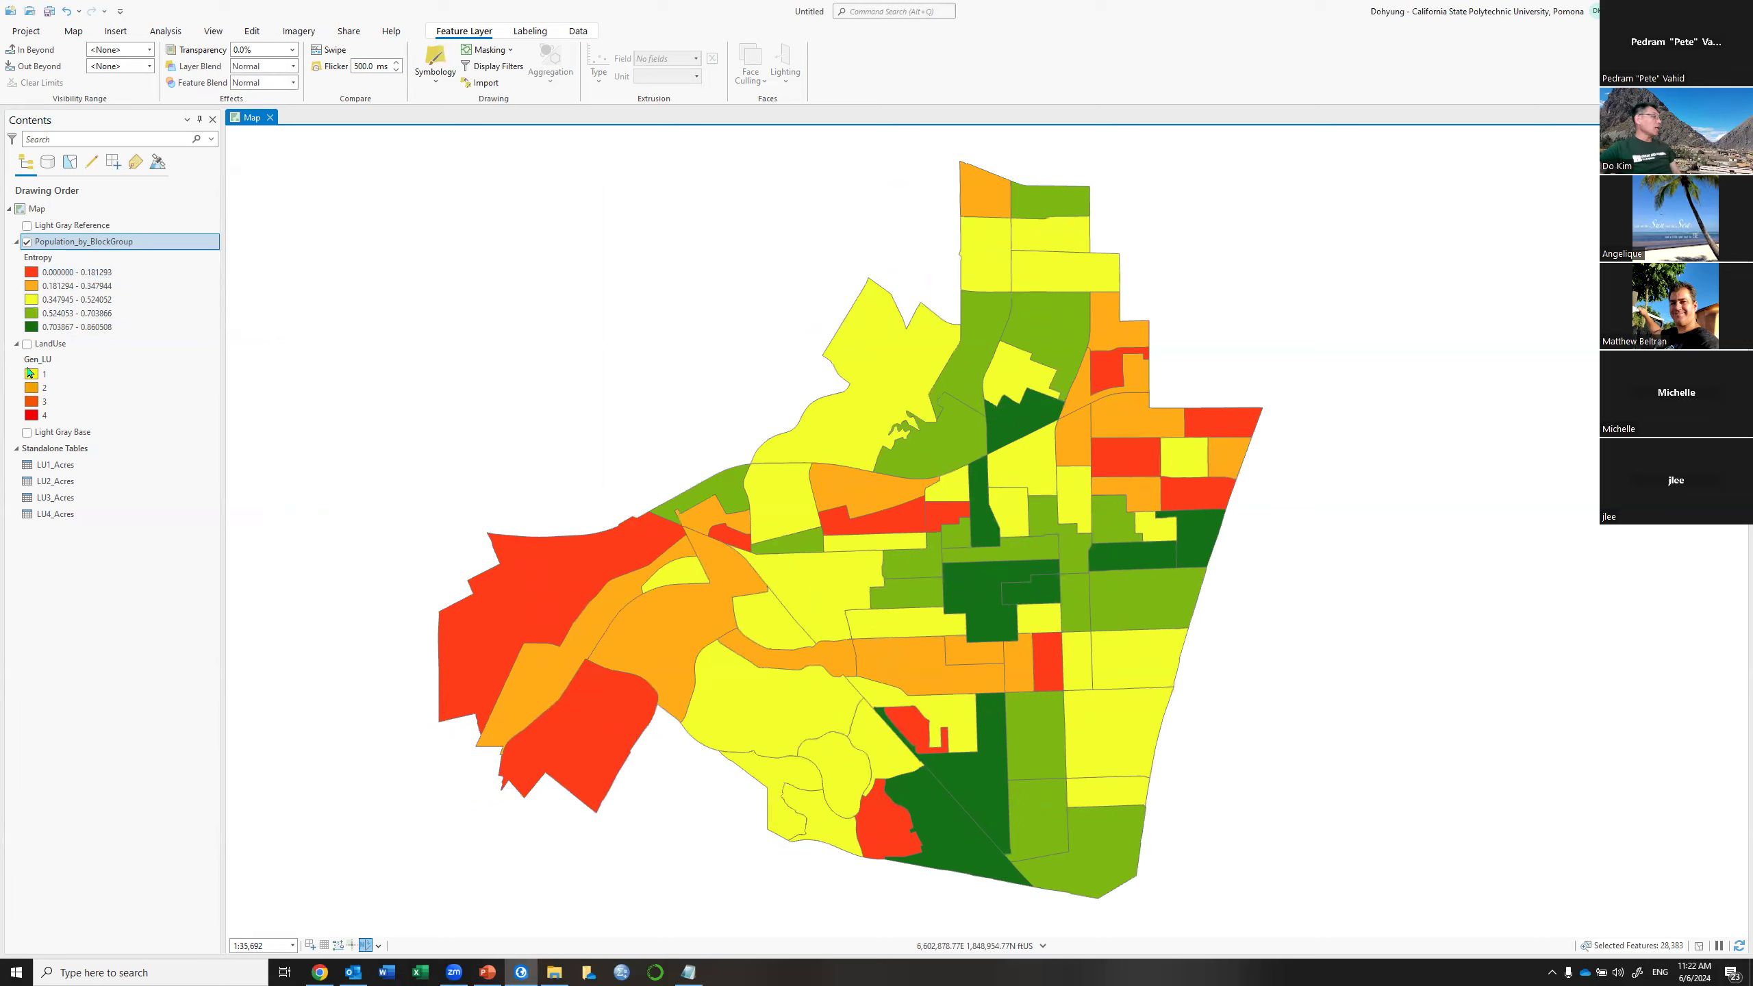
click(28, 433)
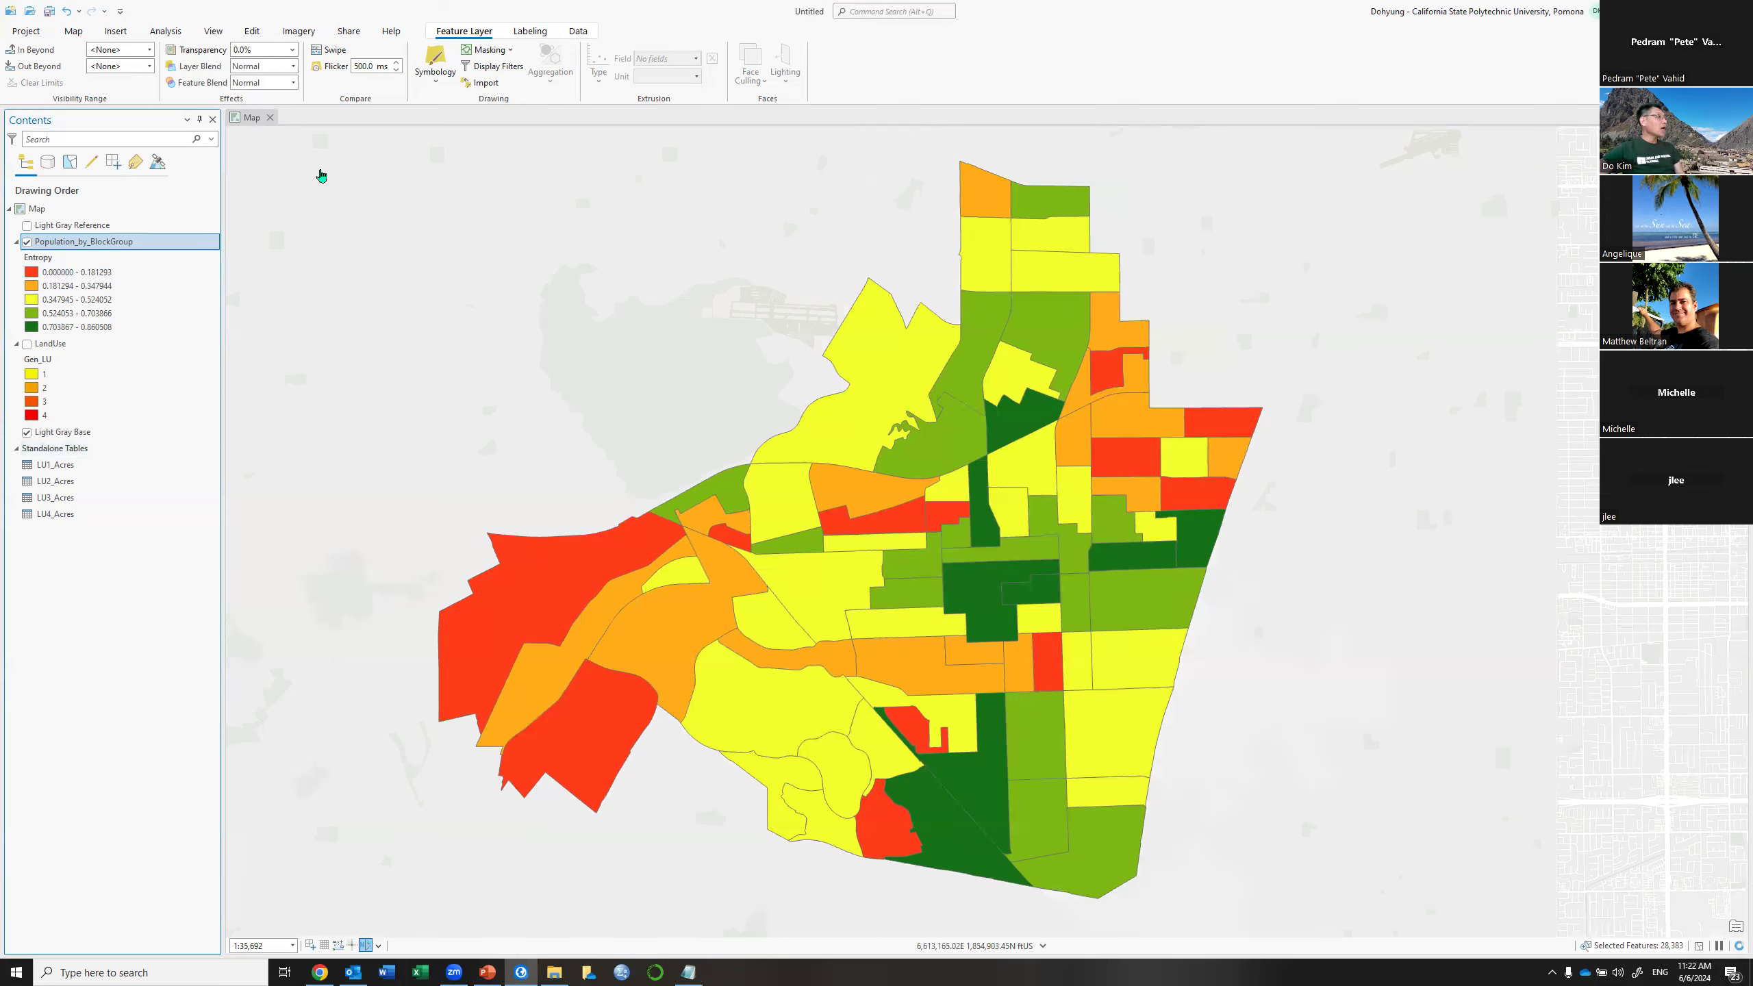
Set the Population_by_BlockGroup layer's transparency to 30%
click(236, 49)
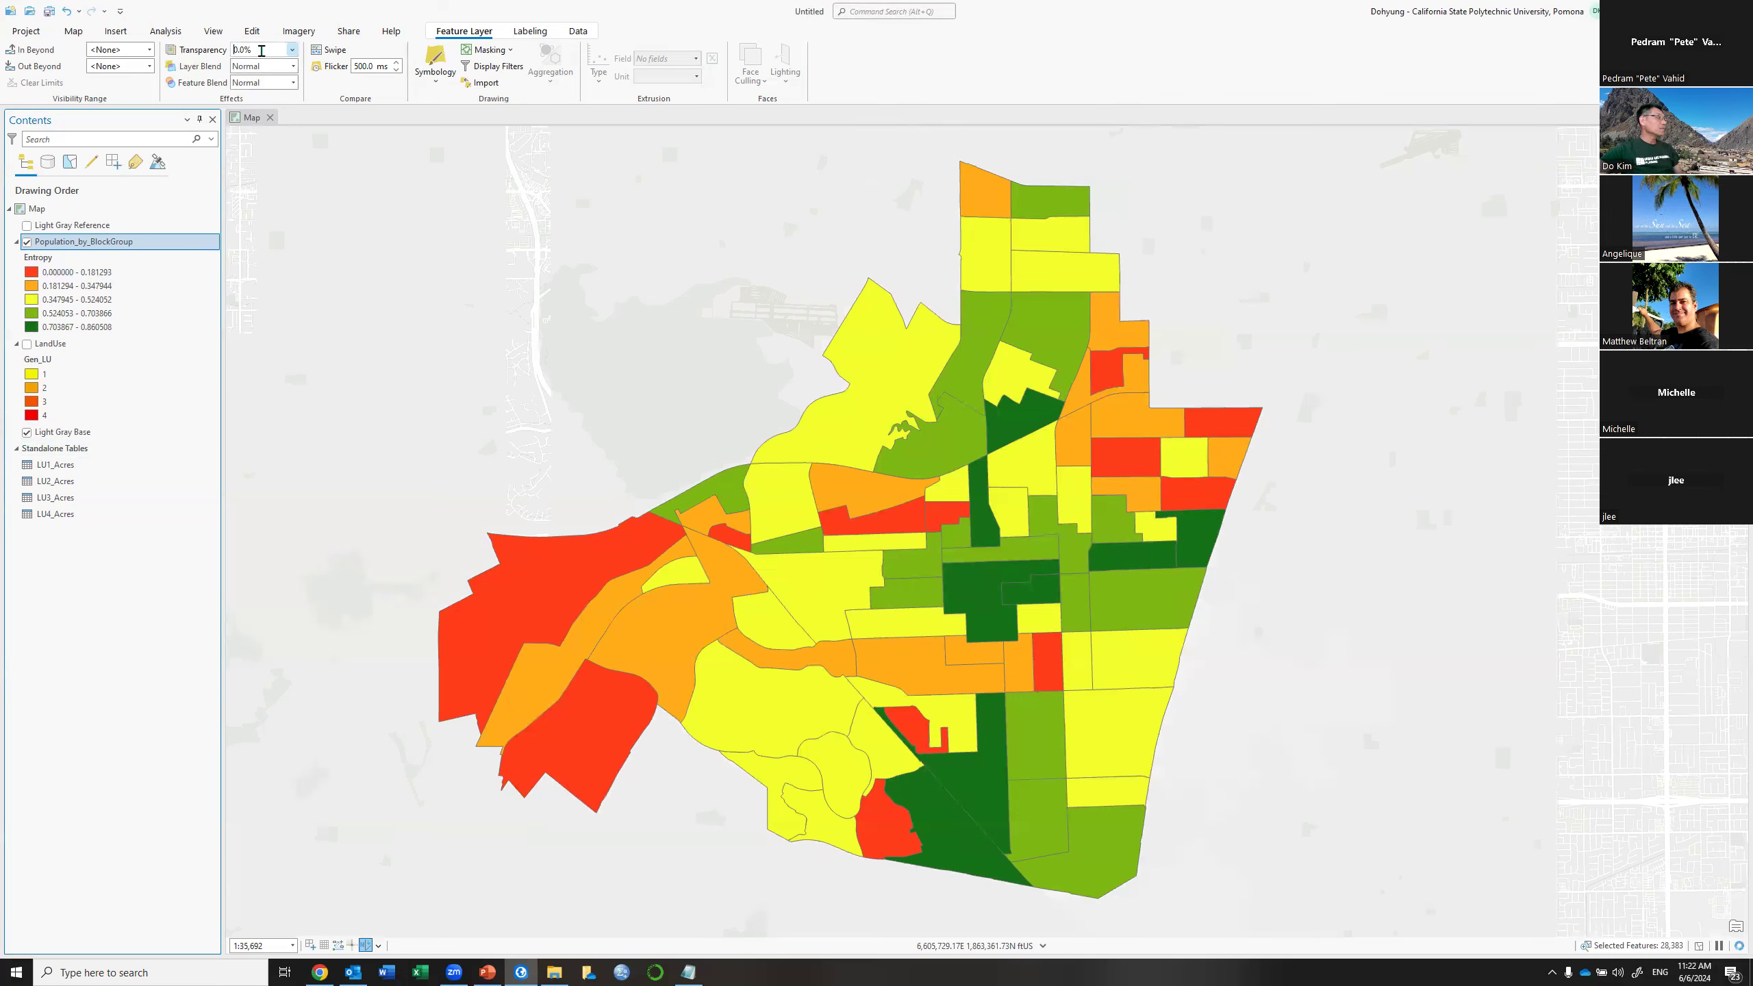
text(3)
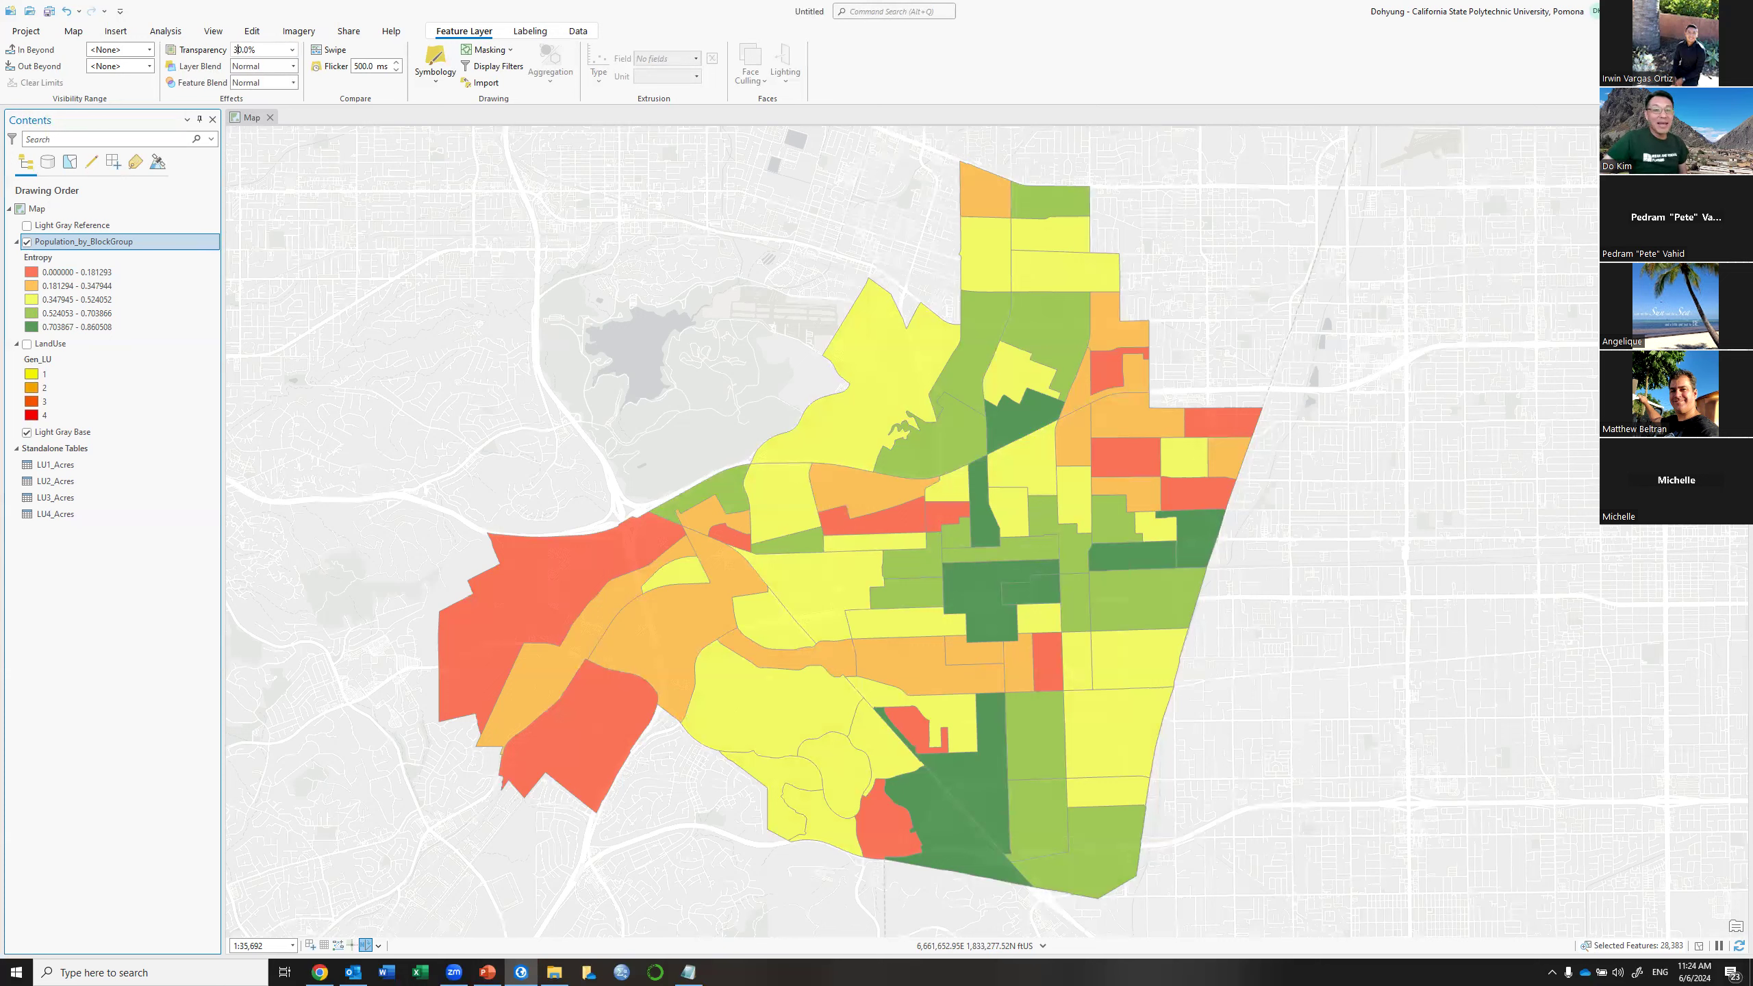
key(Return)
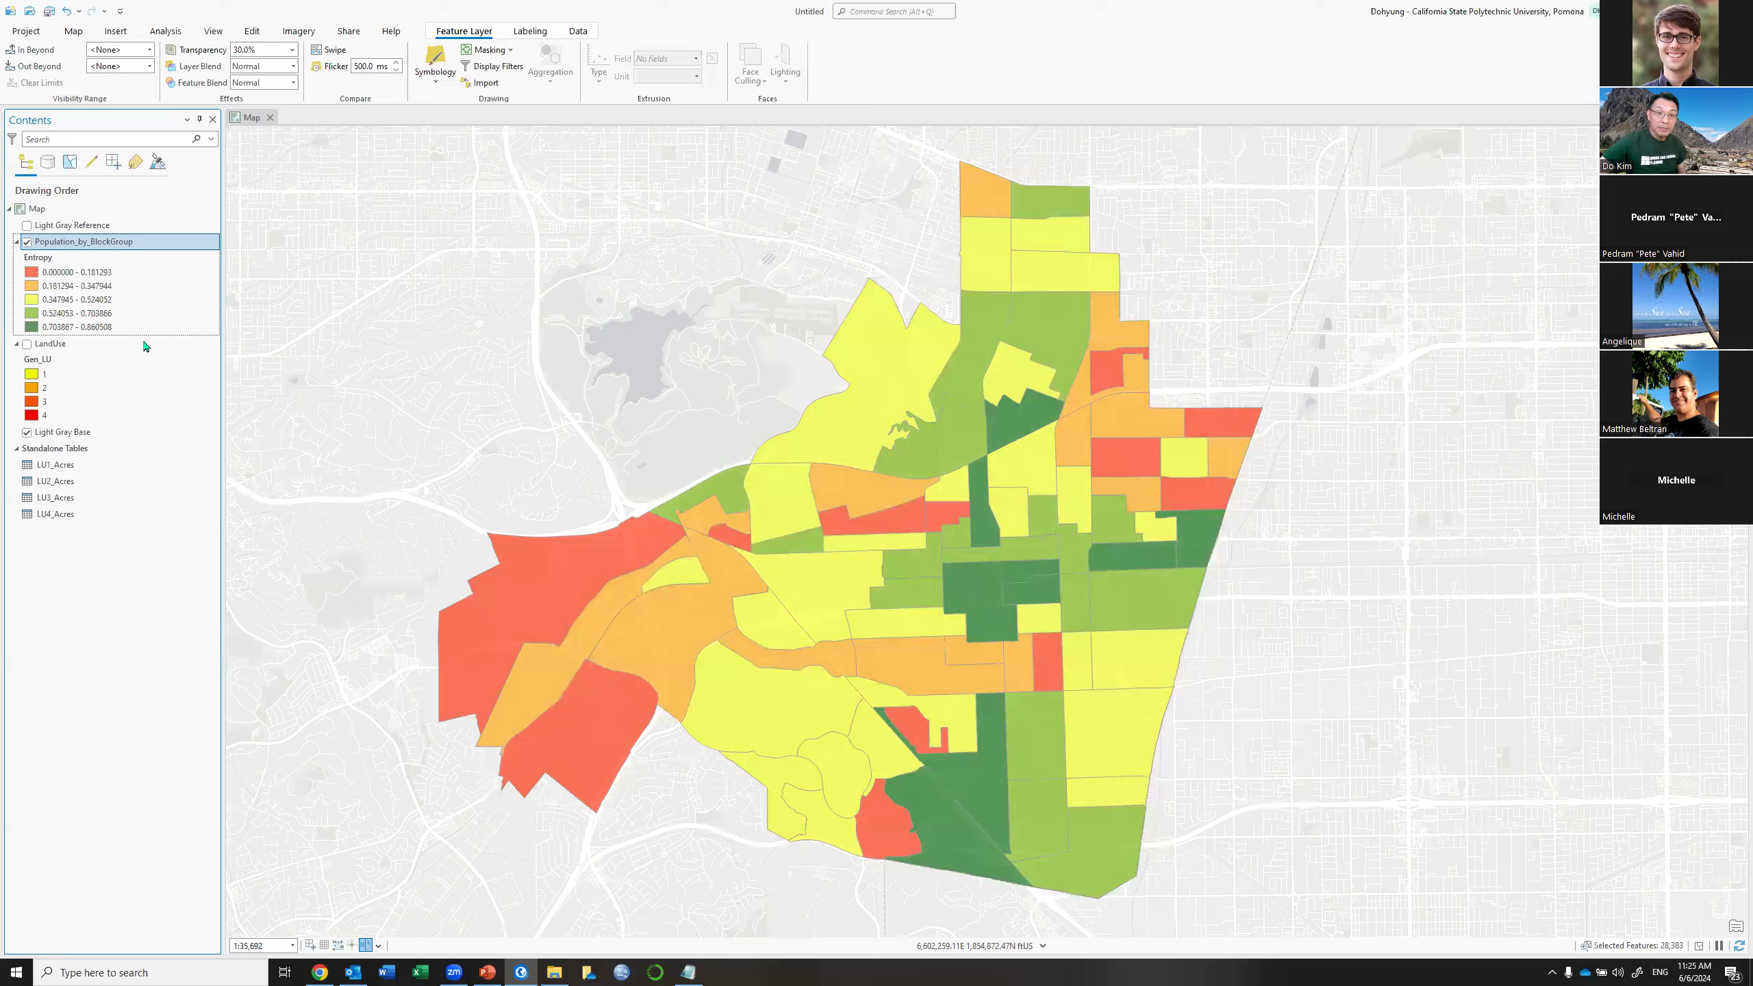
key(alt+Tab)
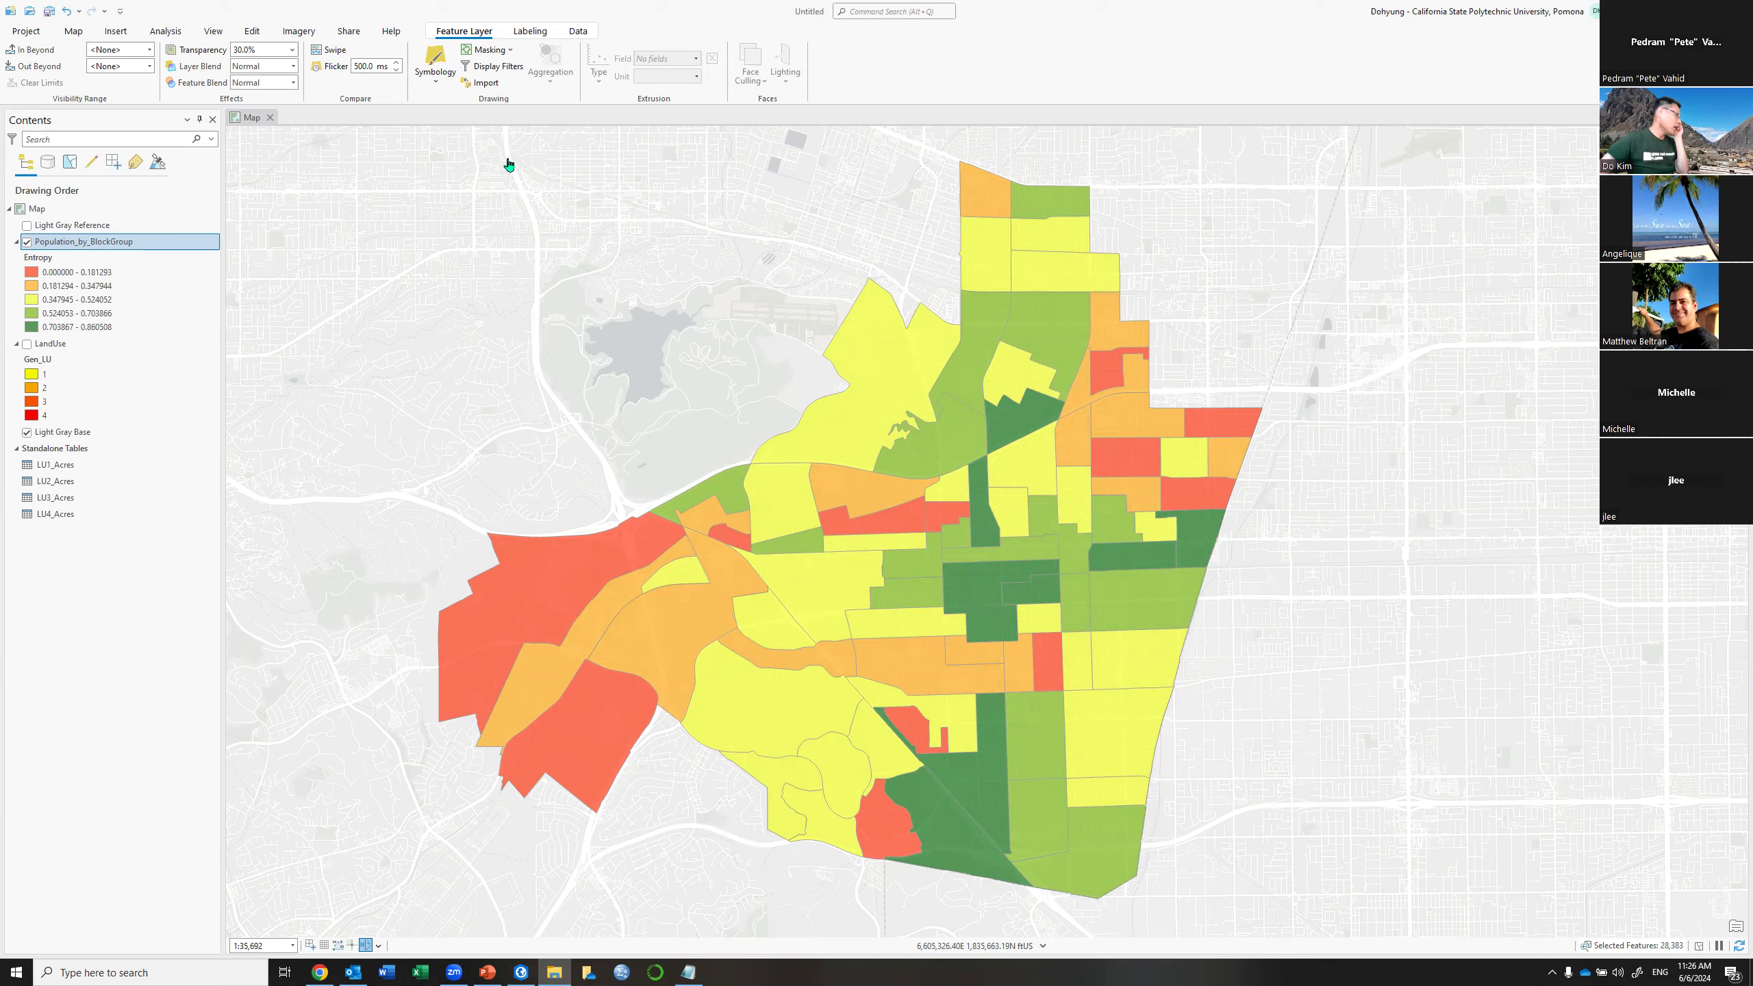
Open the LandUse attribute table, select its LU19 column, and switch to the land-use codes PDF
right_click(85, 347)
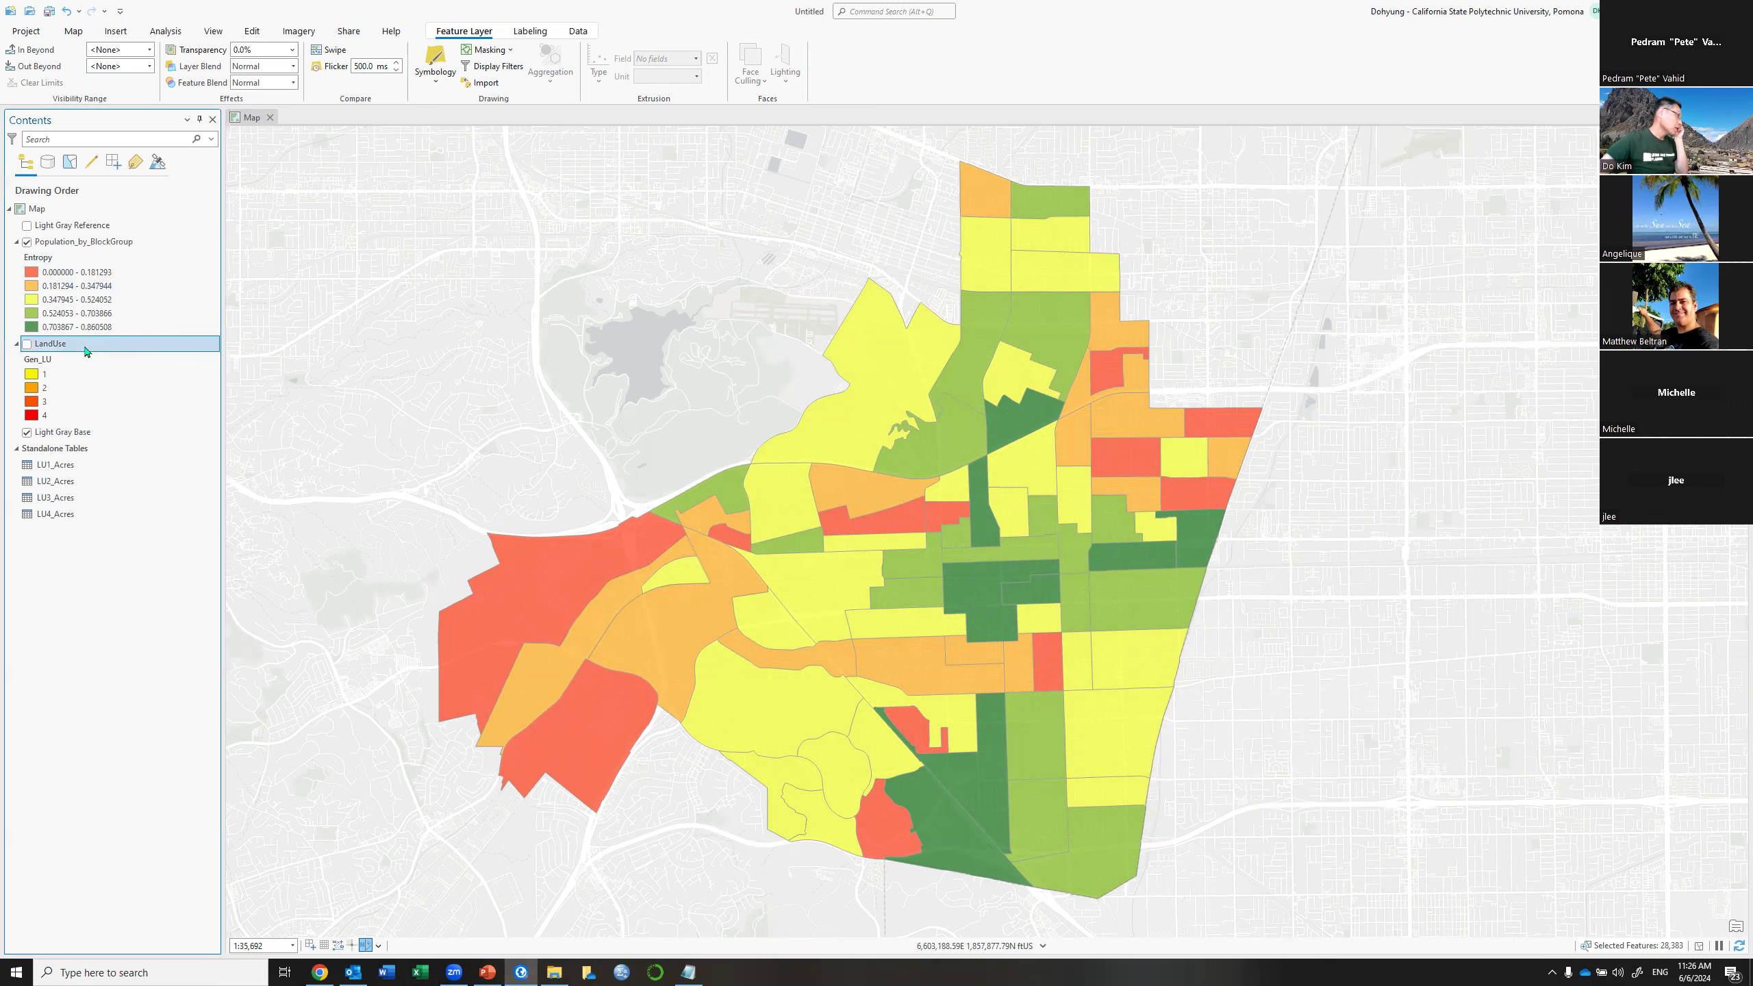
click(109, 303)
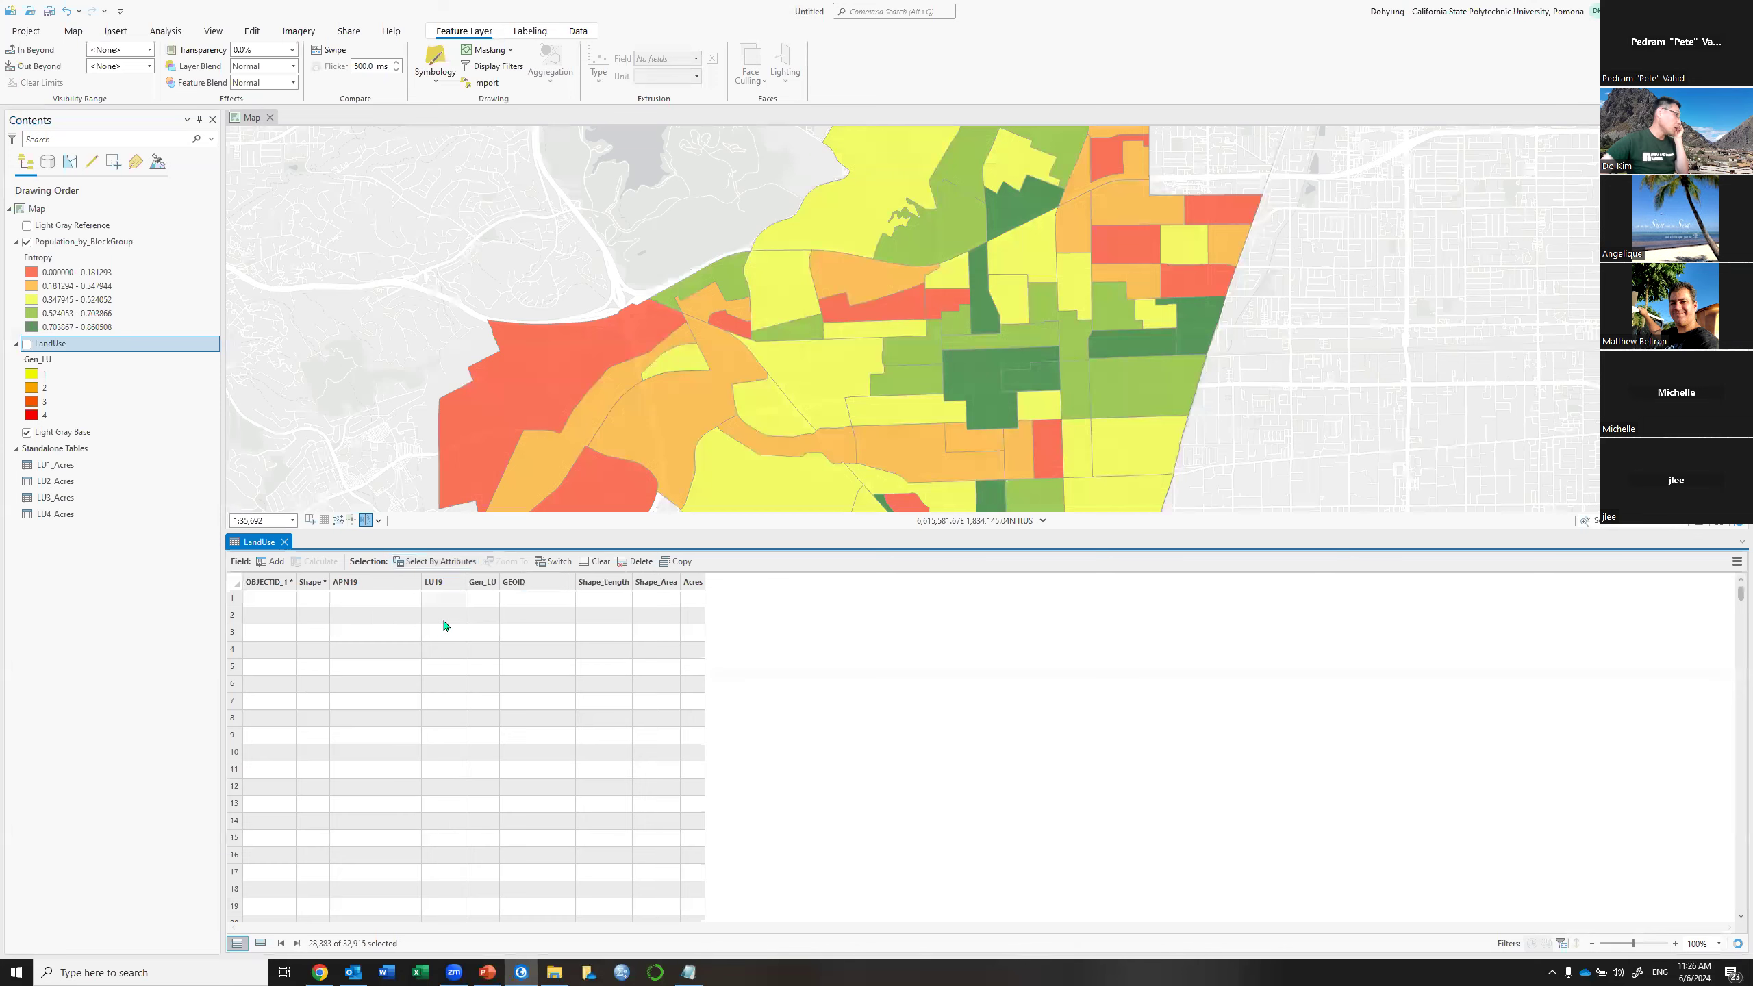
click(444, 582)
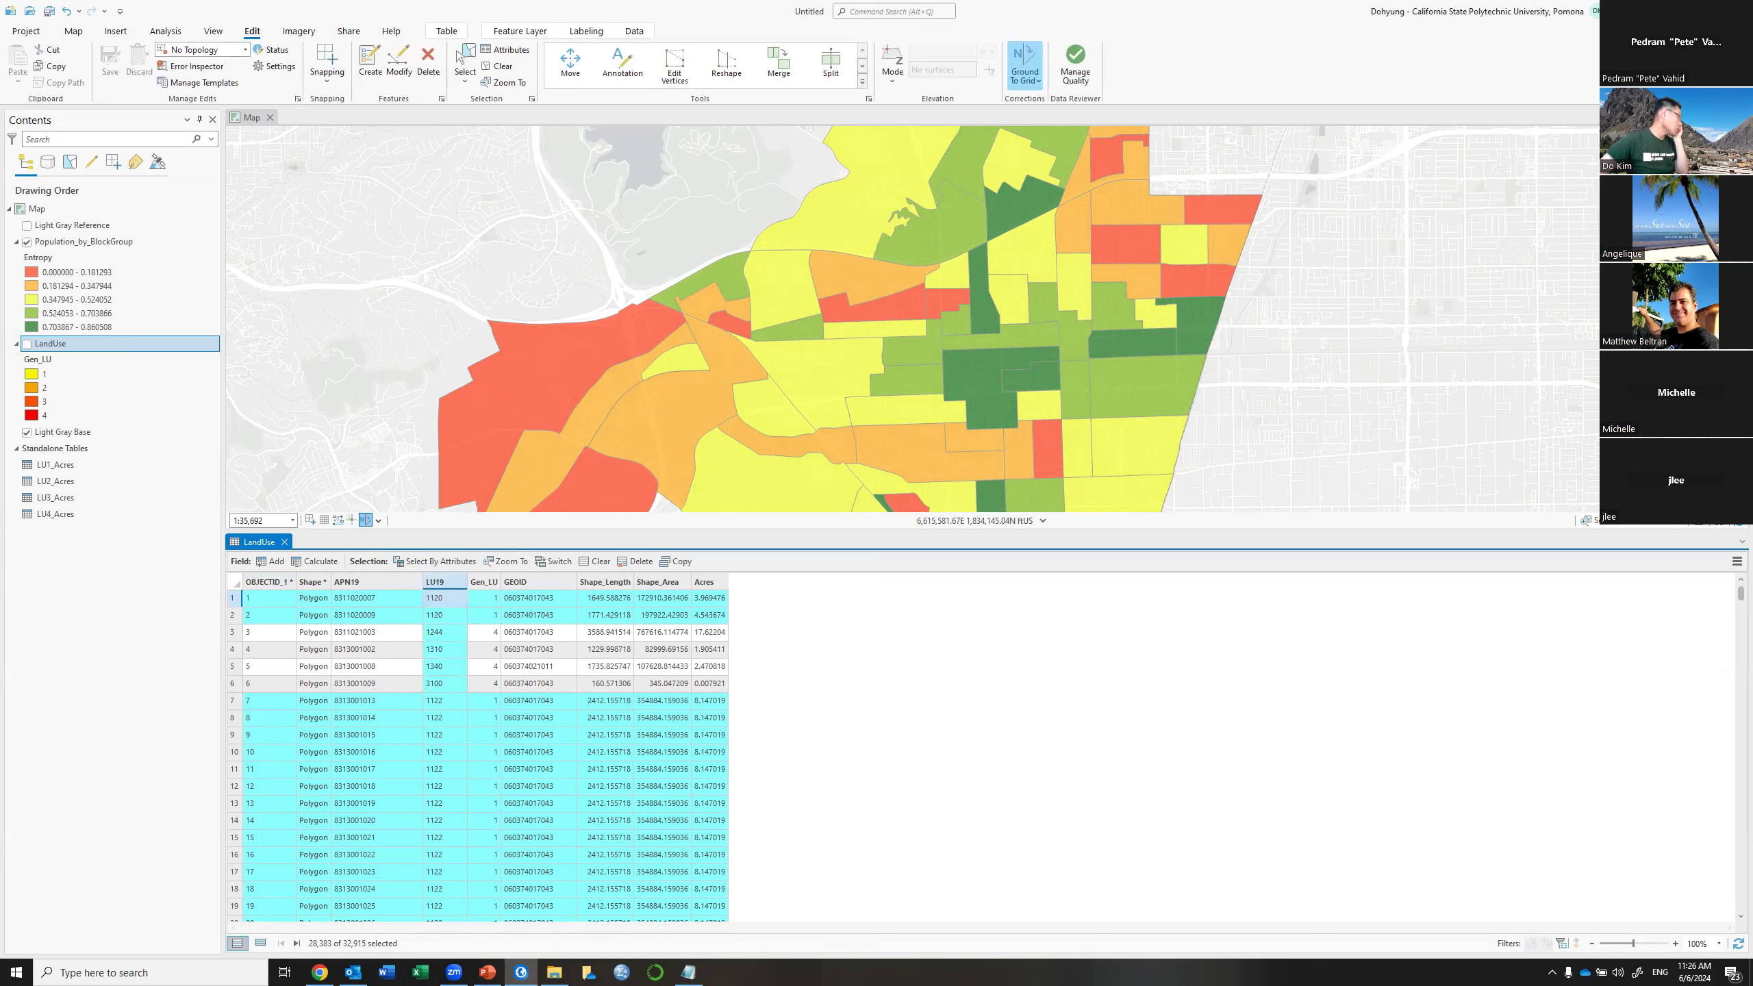
key(alt+Tab)
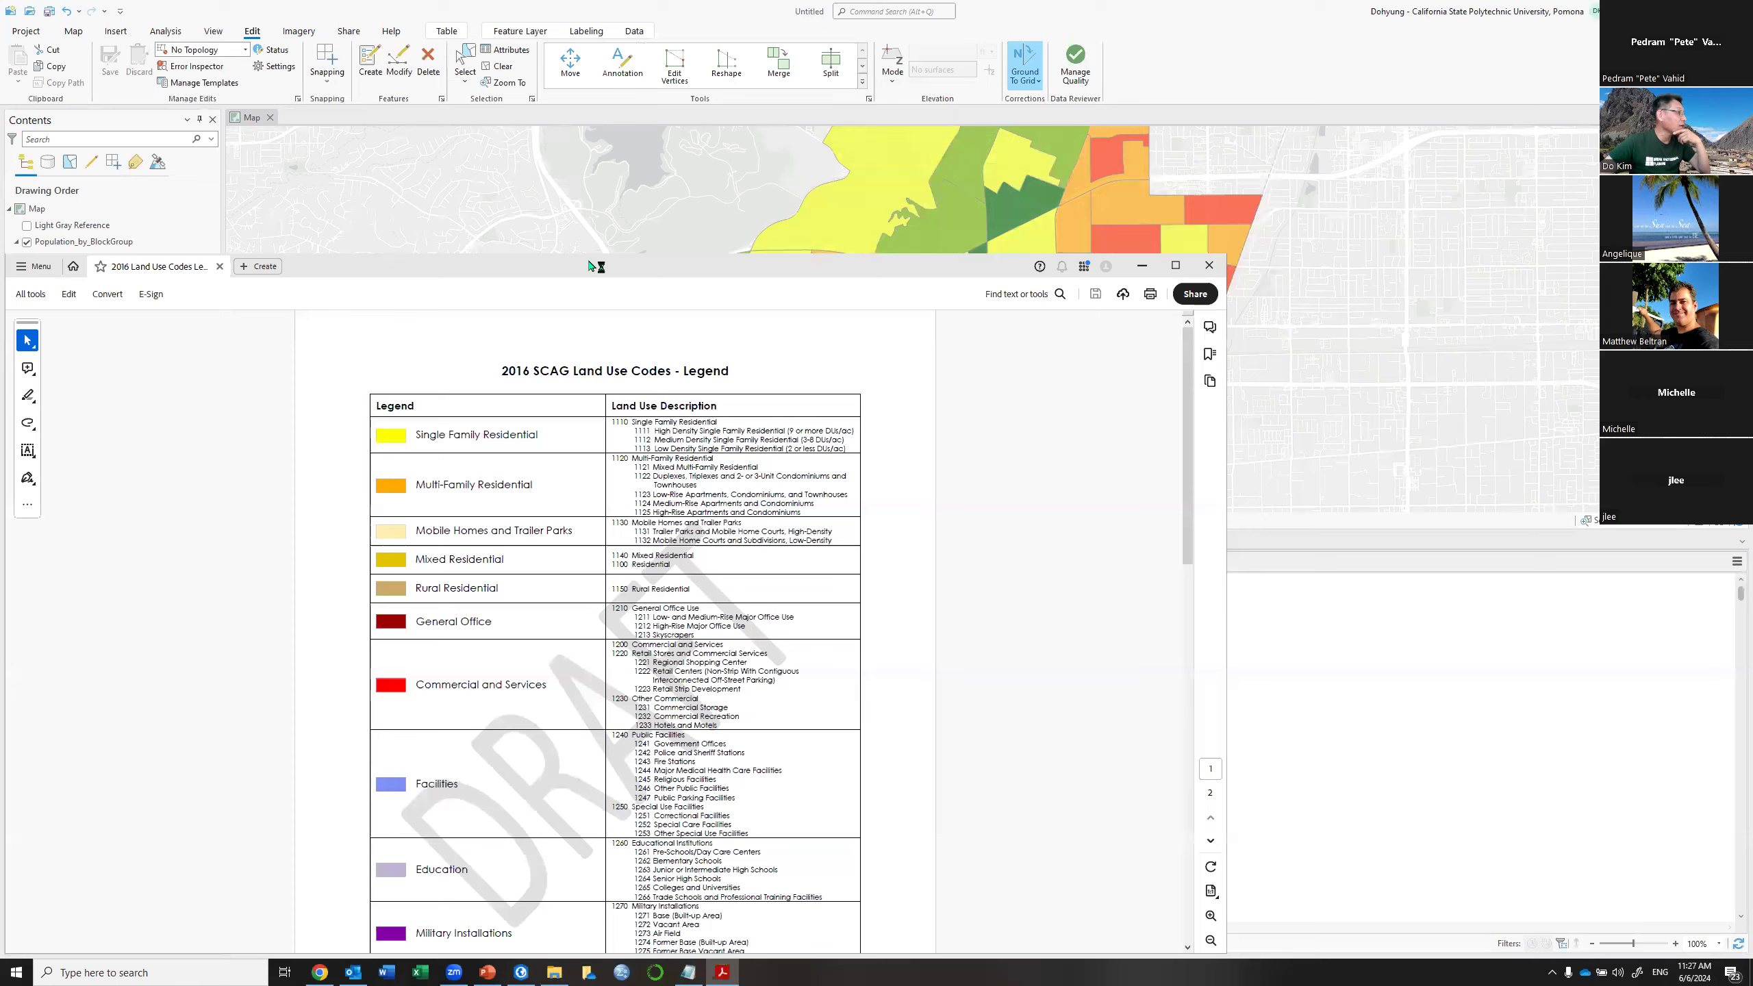
Maximize the 2016 SCAG Land Use Codes PDF, then return to ArcGIS Pro
double_click(741, 274)
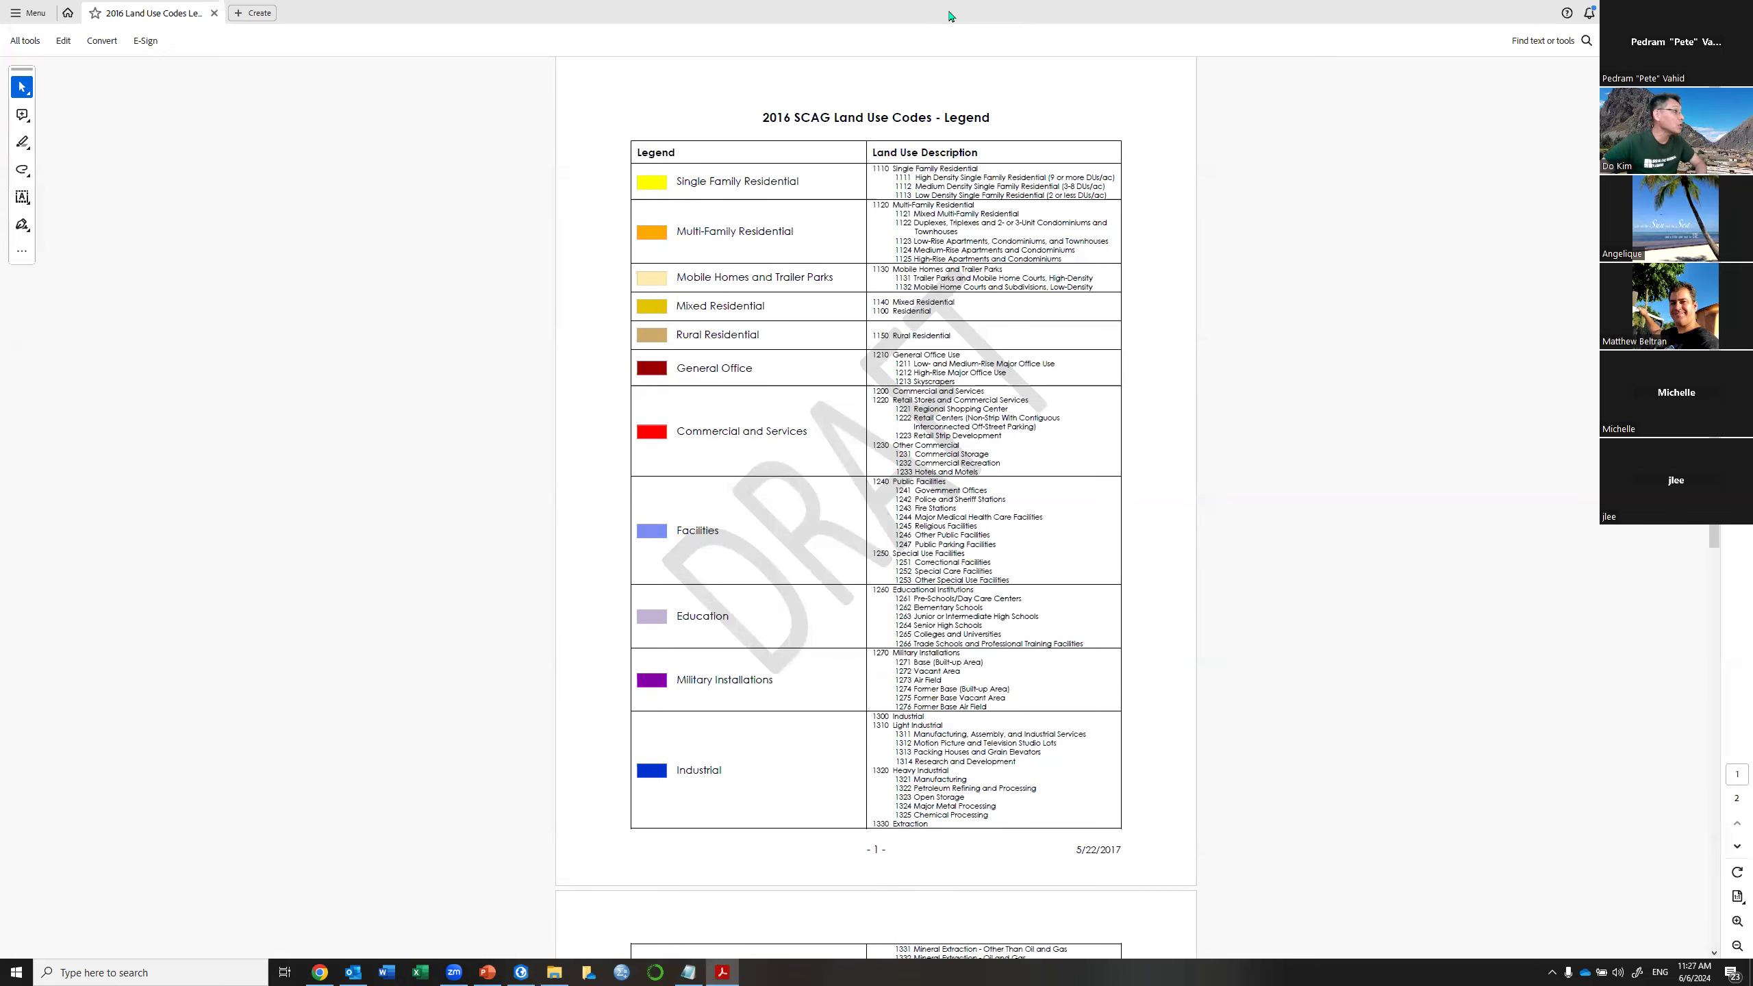
key(alt+Tab)
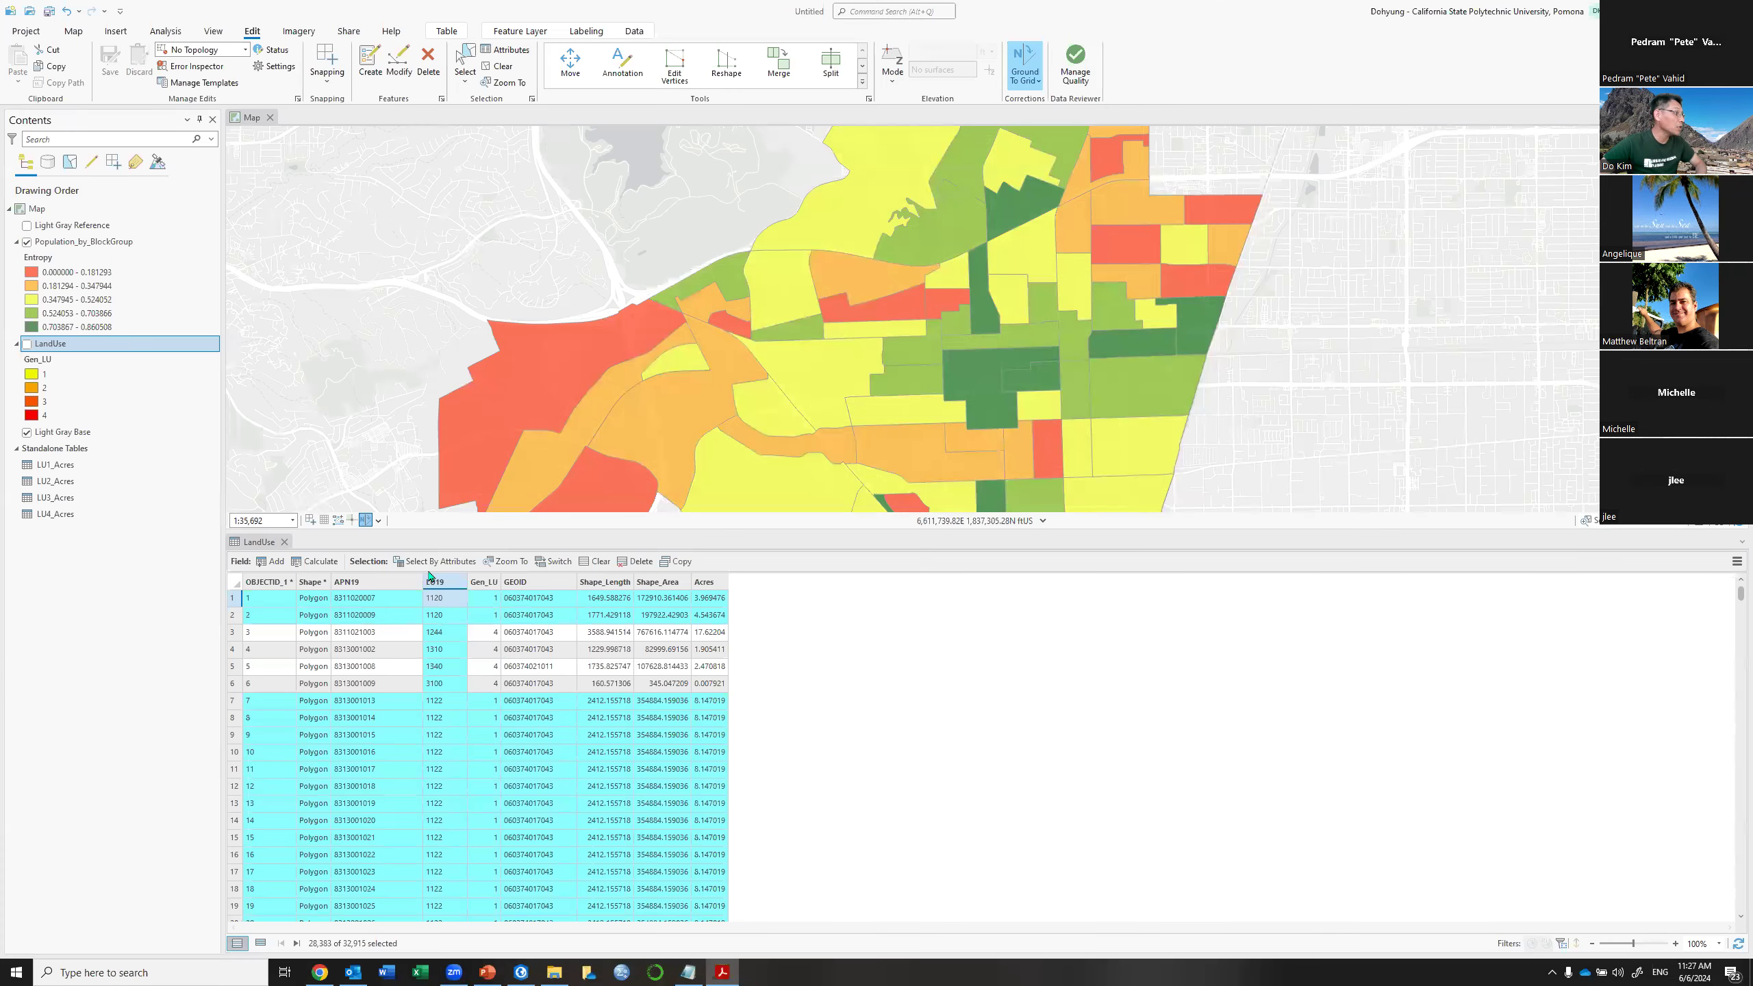
Run a Select By Attributes query on LandUse for LU19 begins with 13, selecting 1,001 records
click(442, 566)
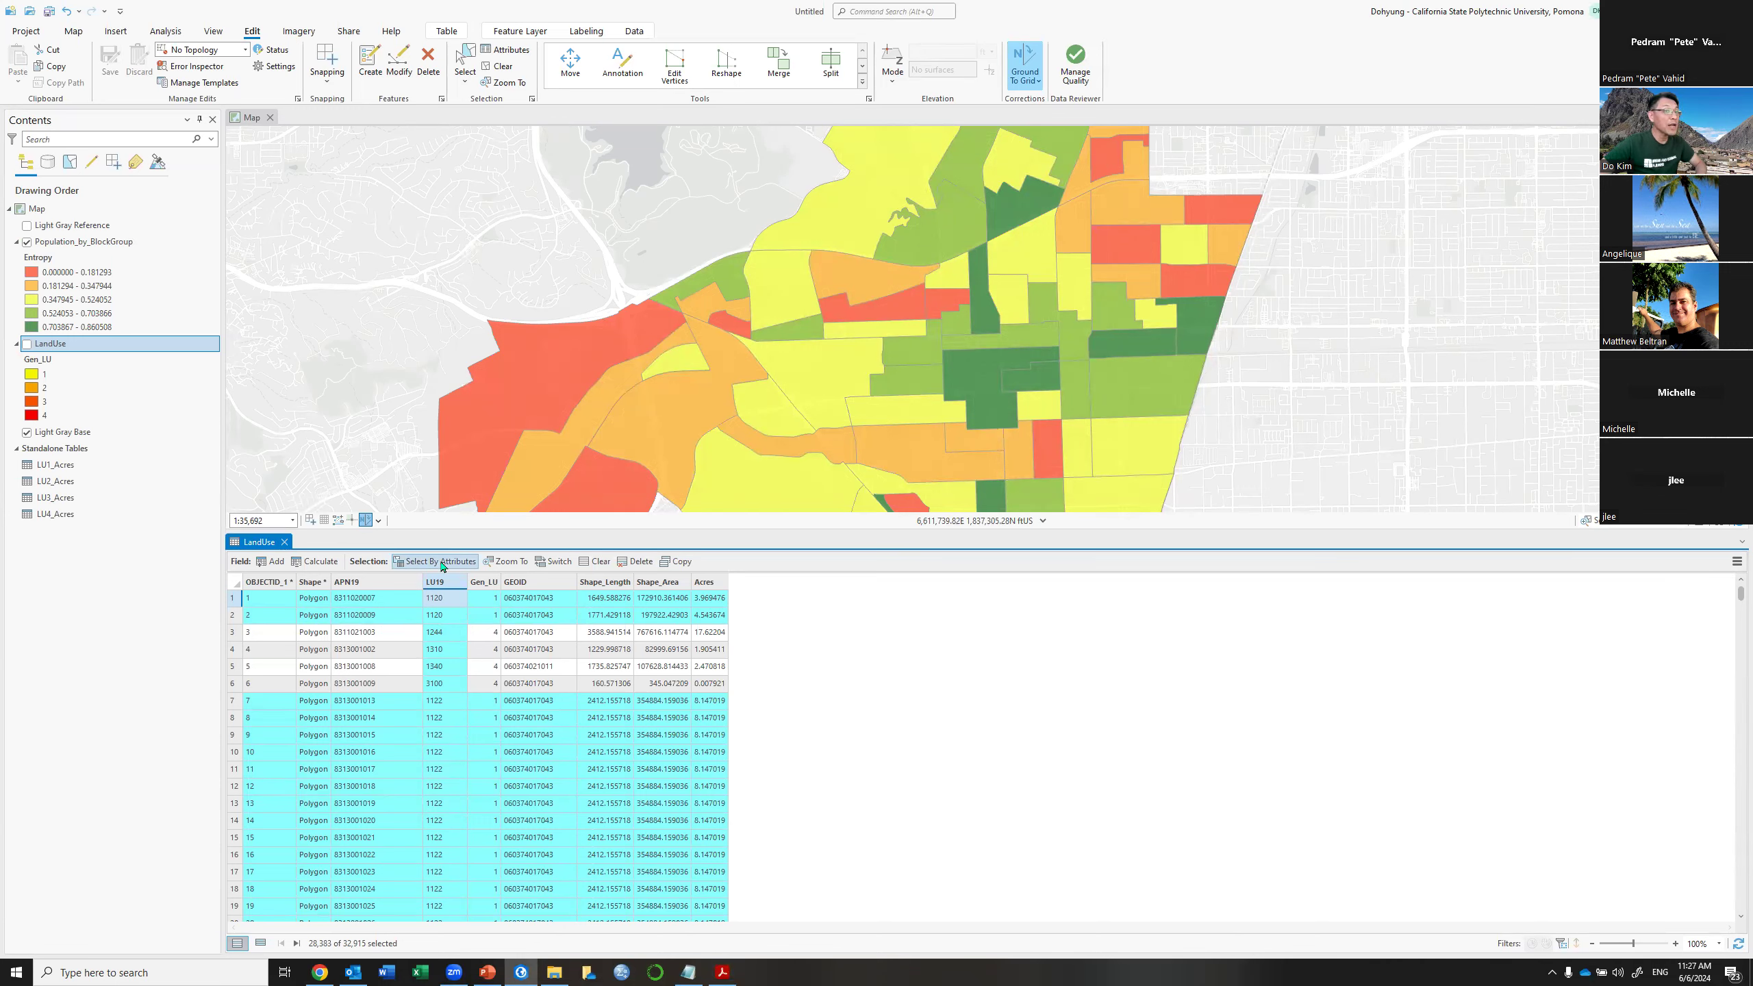
click(443, 565)
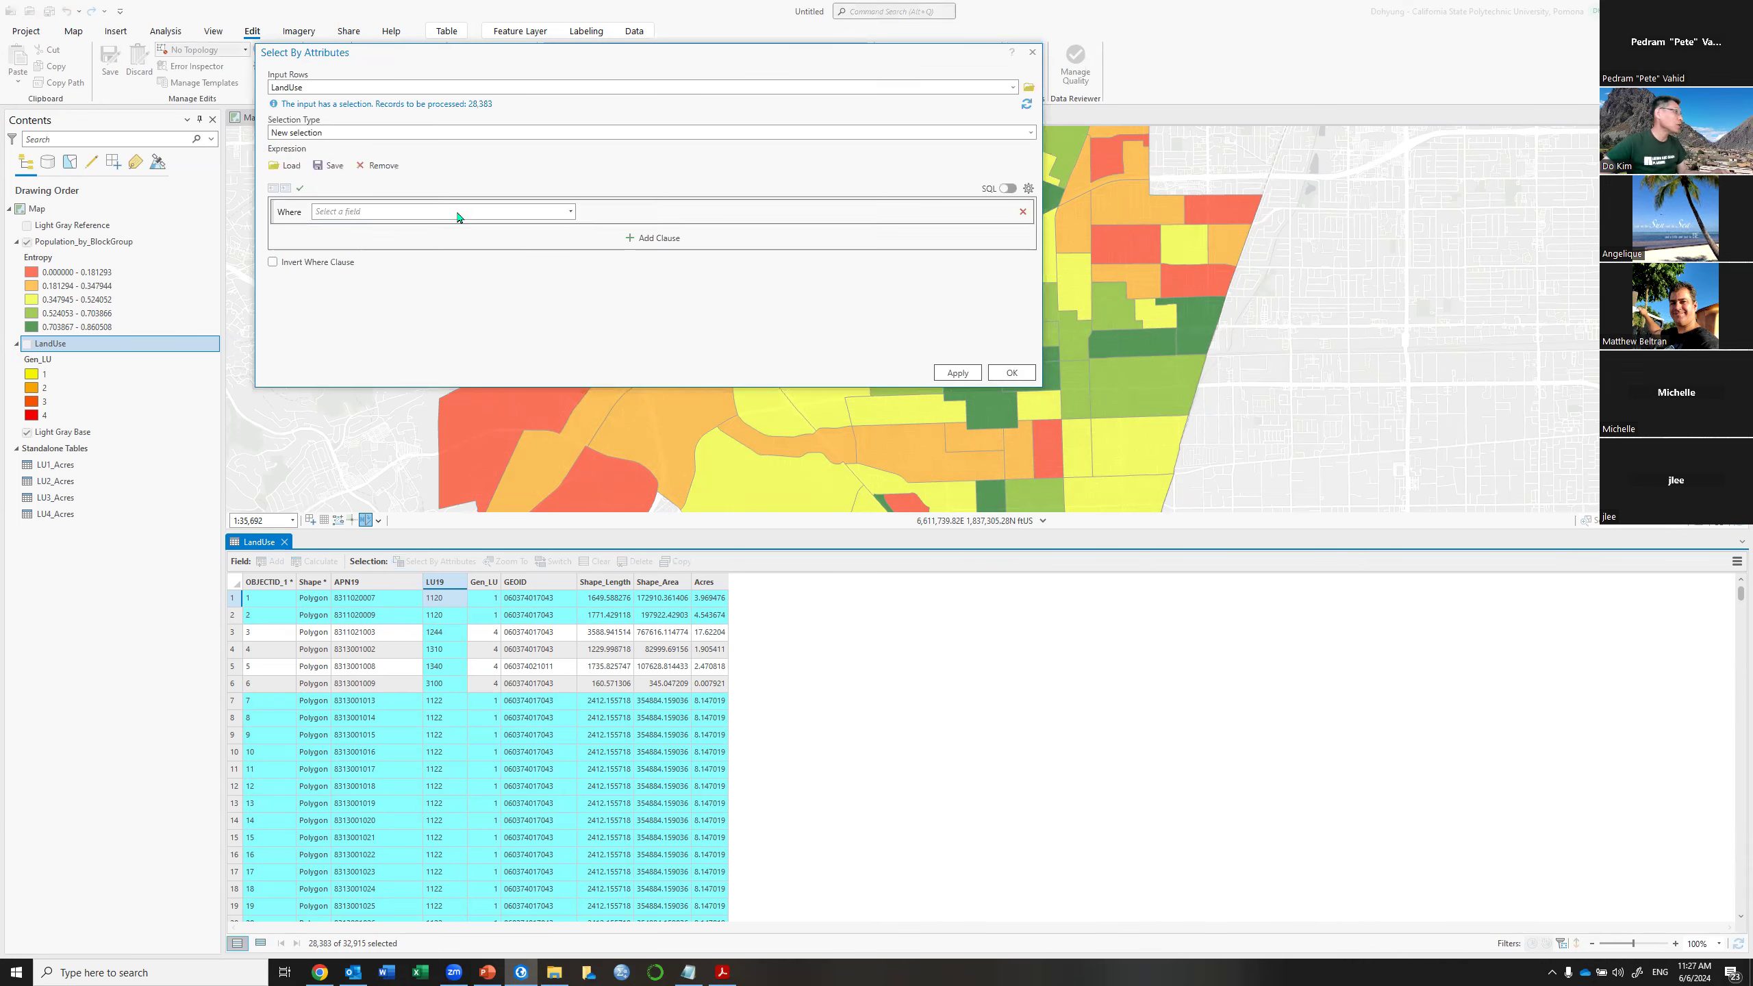
click(572, 213)
click(397, 255)
click(738, 213)
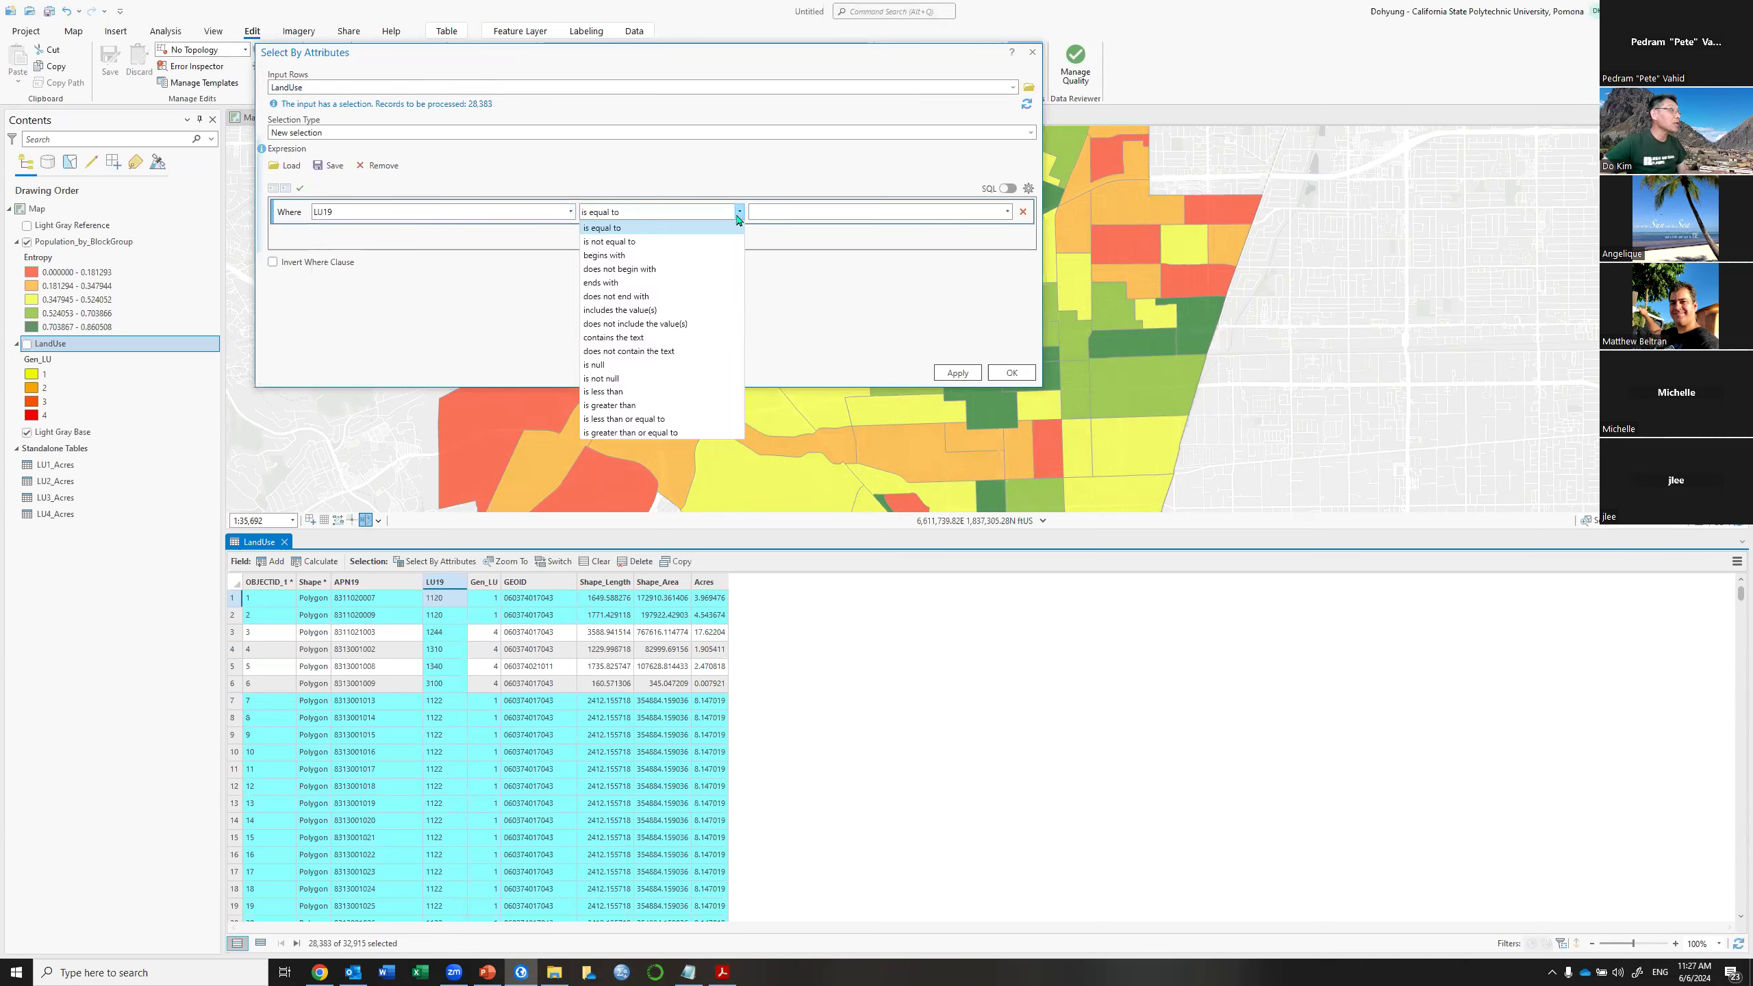
click(648, 256)
click(768, 207)
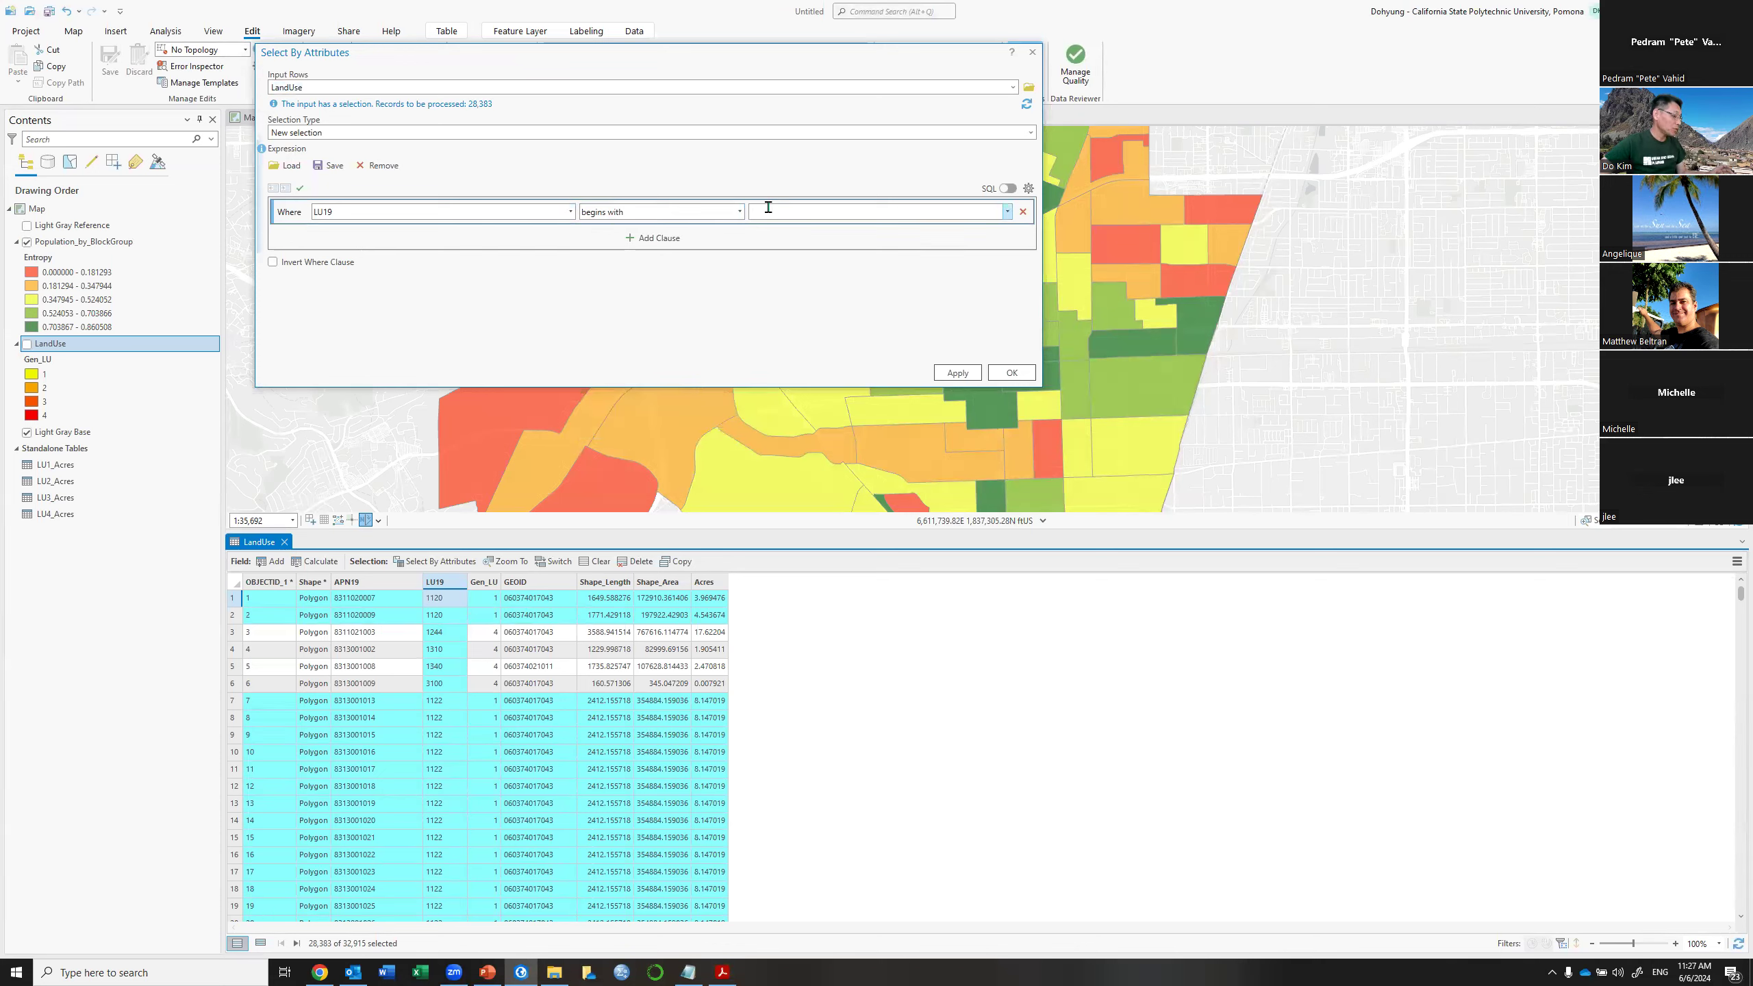
text(13)
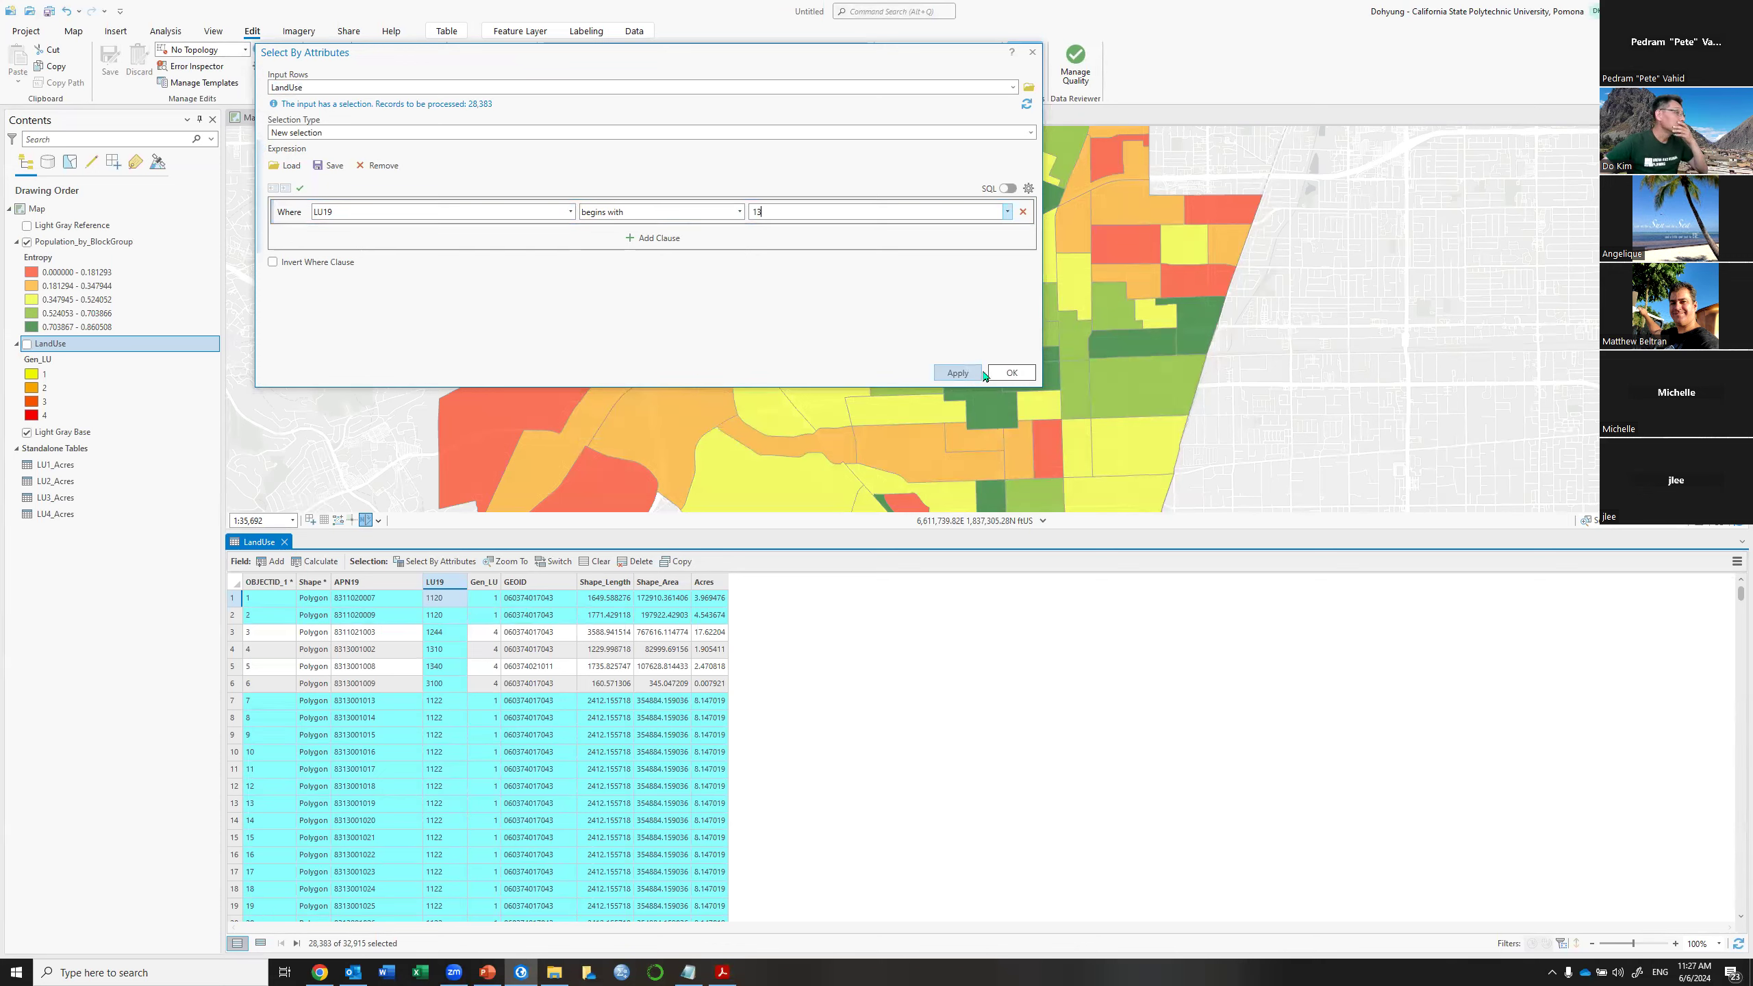
click(1010, 374)
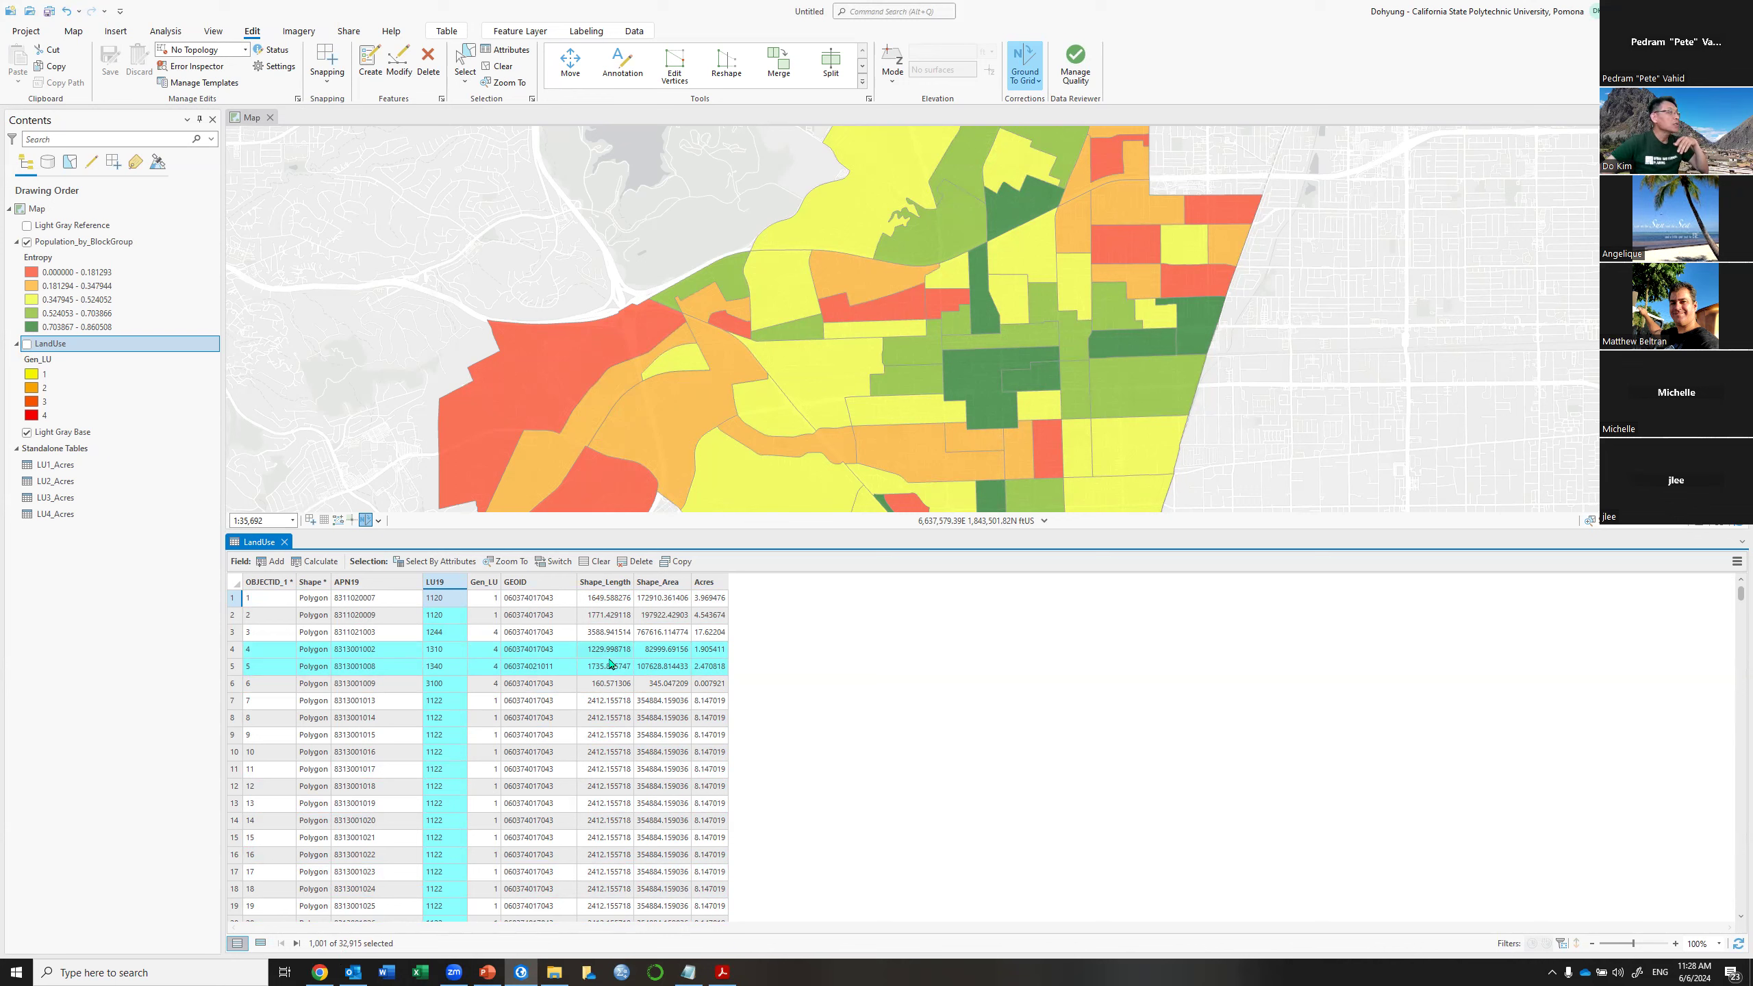
Lower the map/table splitter to enlarge the Entropy map, then close the legend PDF in Acrobat
drag(1019, 531, 1019, 749)
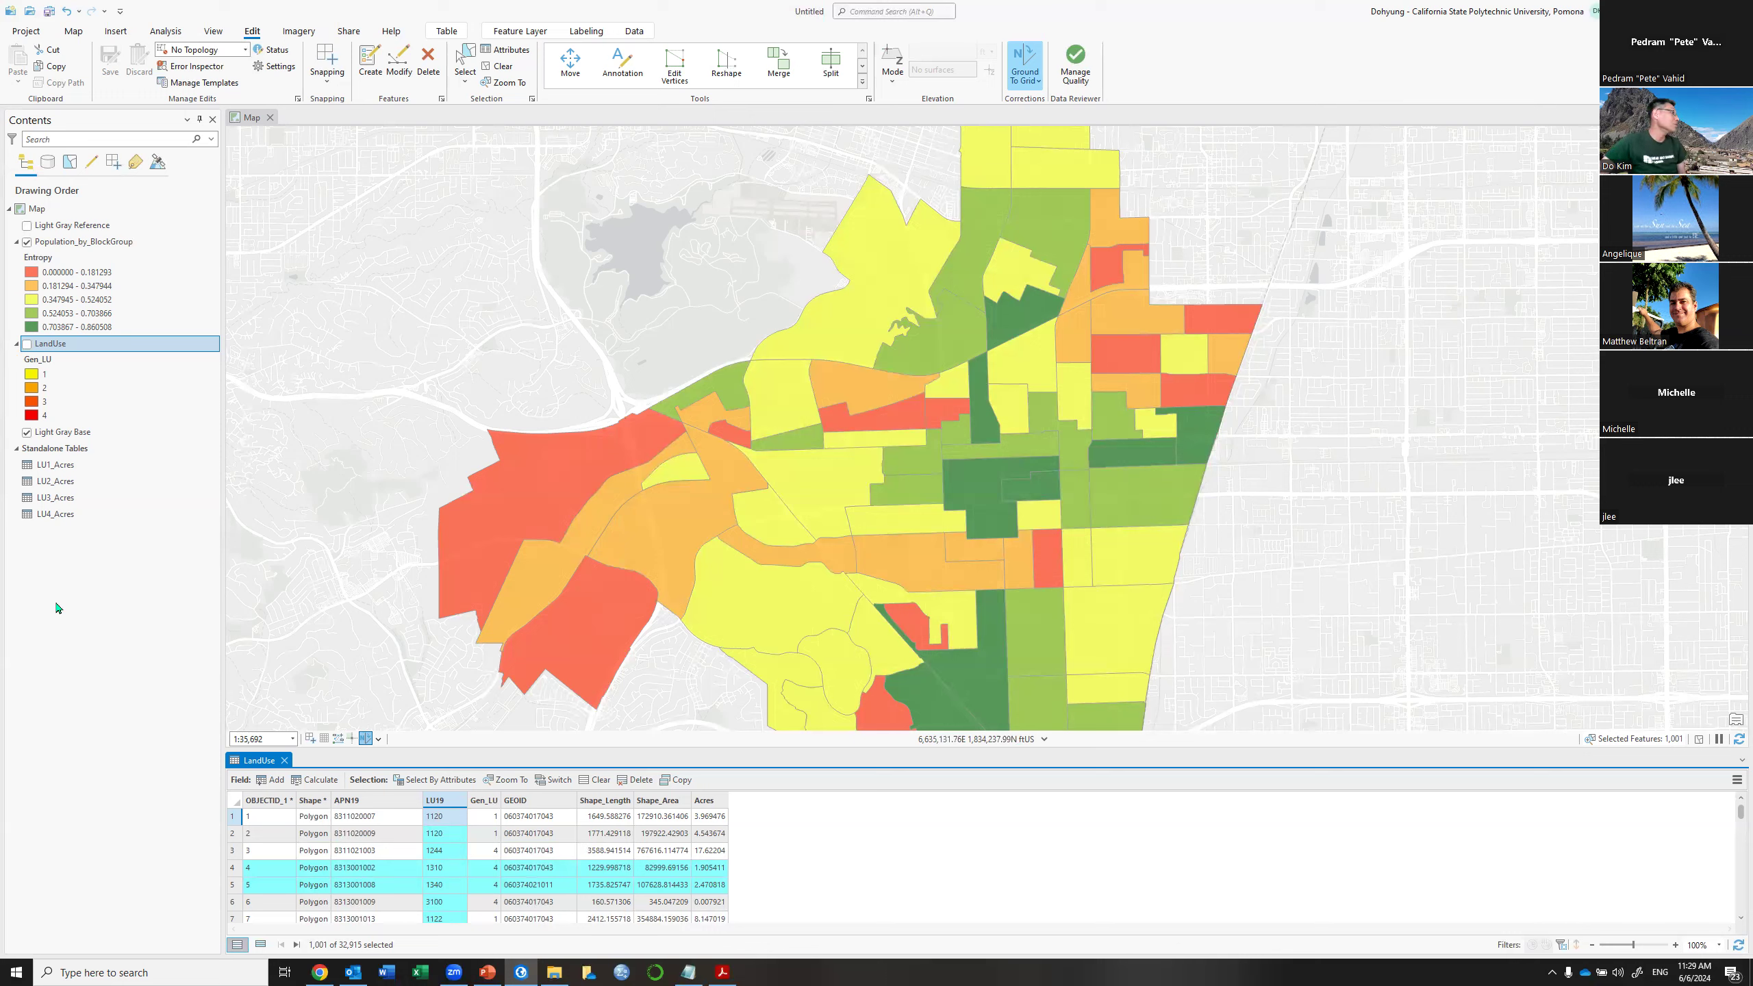
key(alt+Tab)
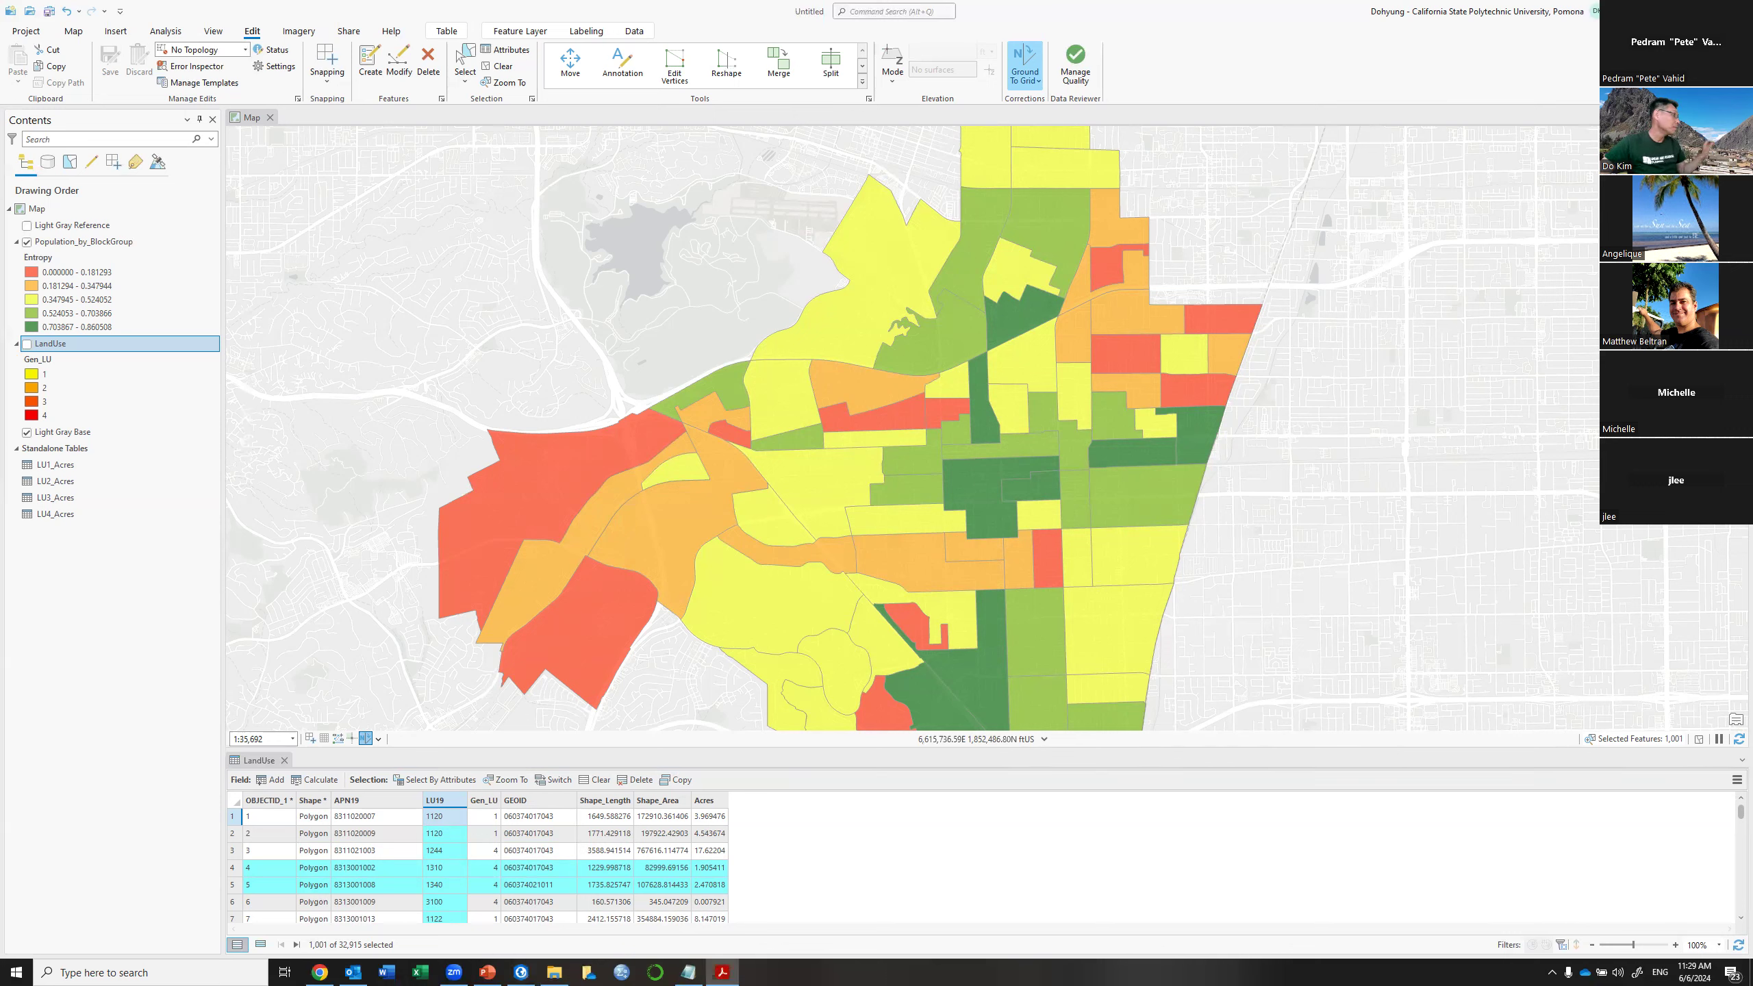
key(alt+F4)
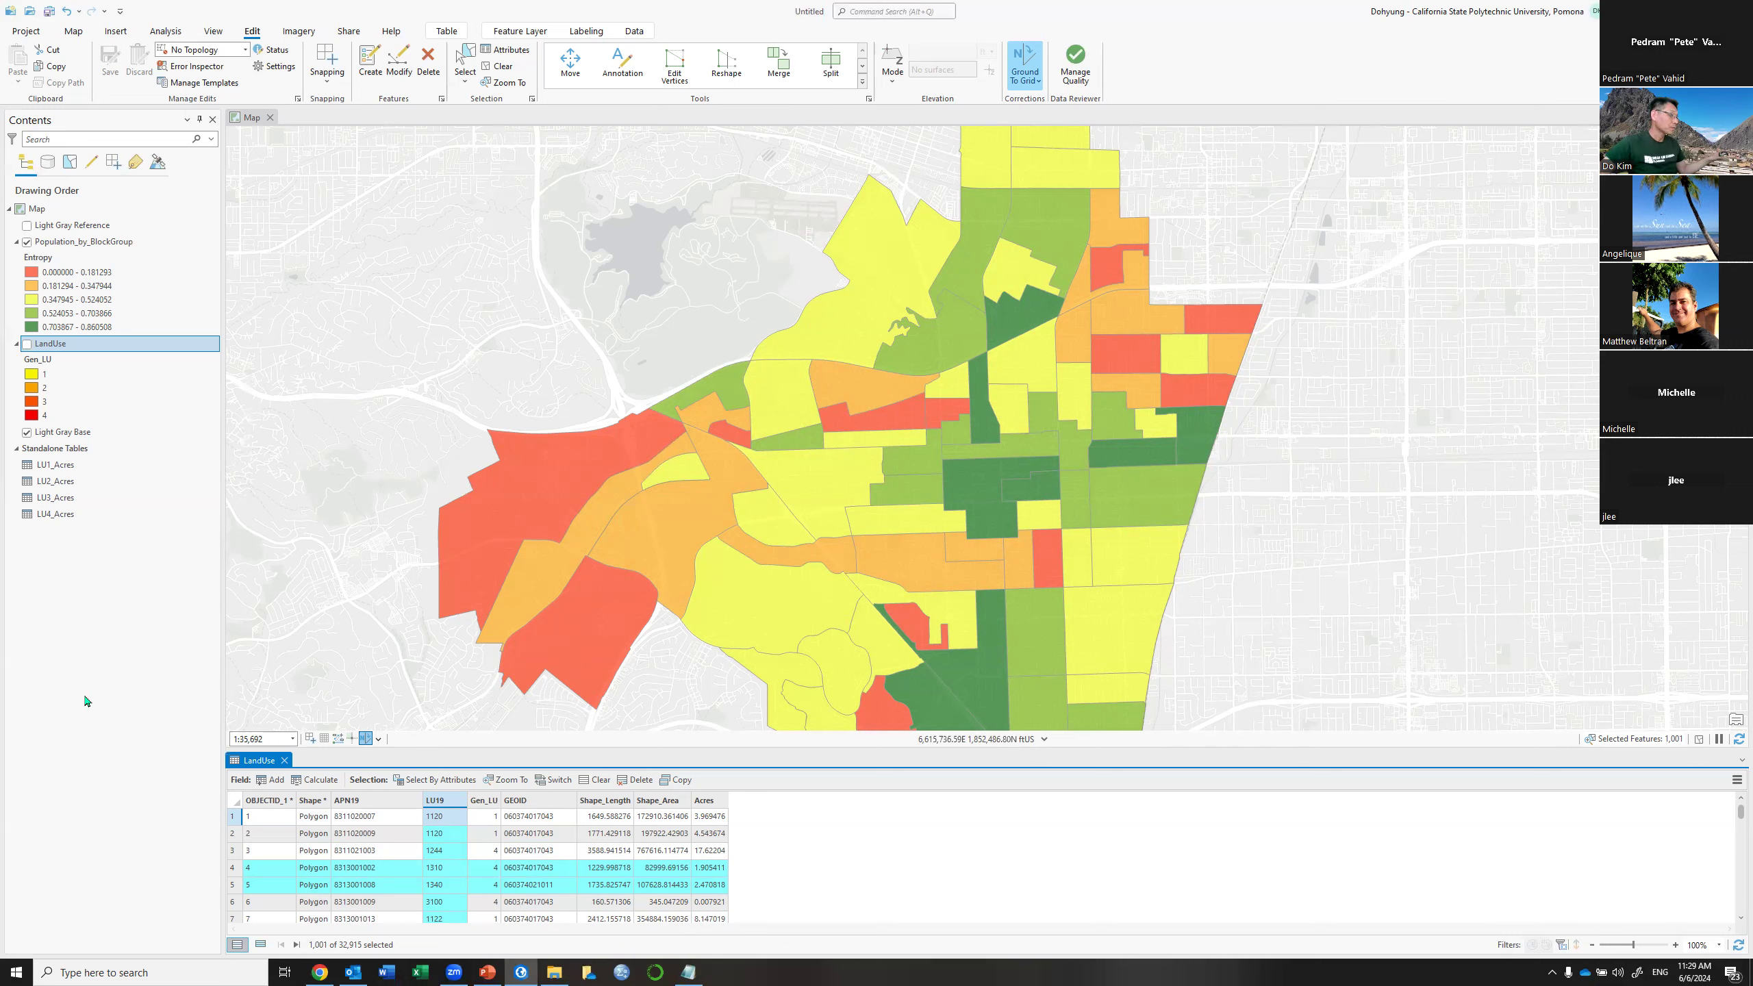
Bring back the PowerPoint slide show, moved to the left display, on the Land Use Entropy slide
click(485, 972)
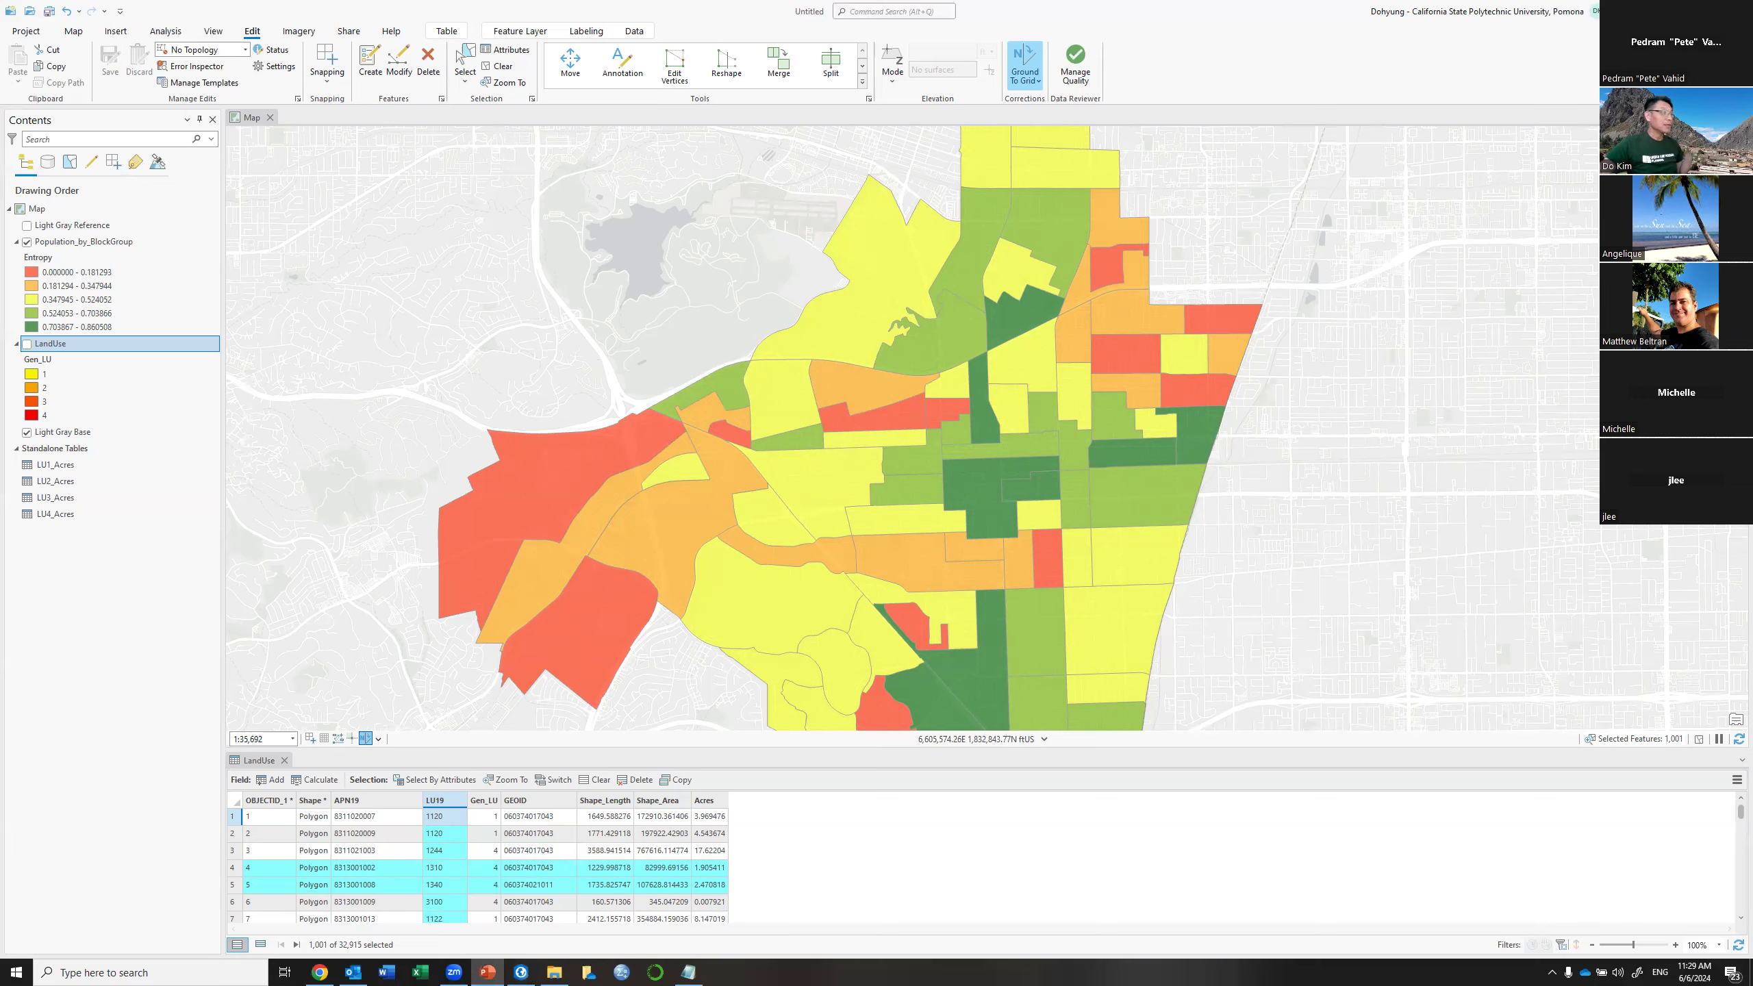
key(super+shift+Left)
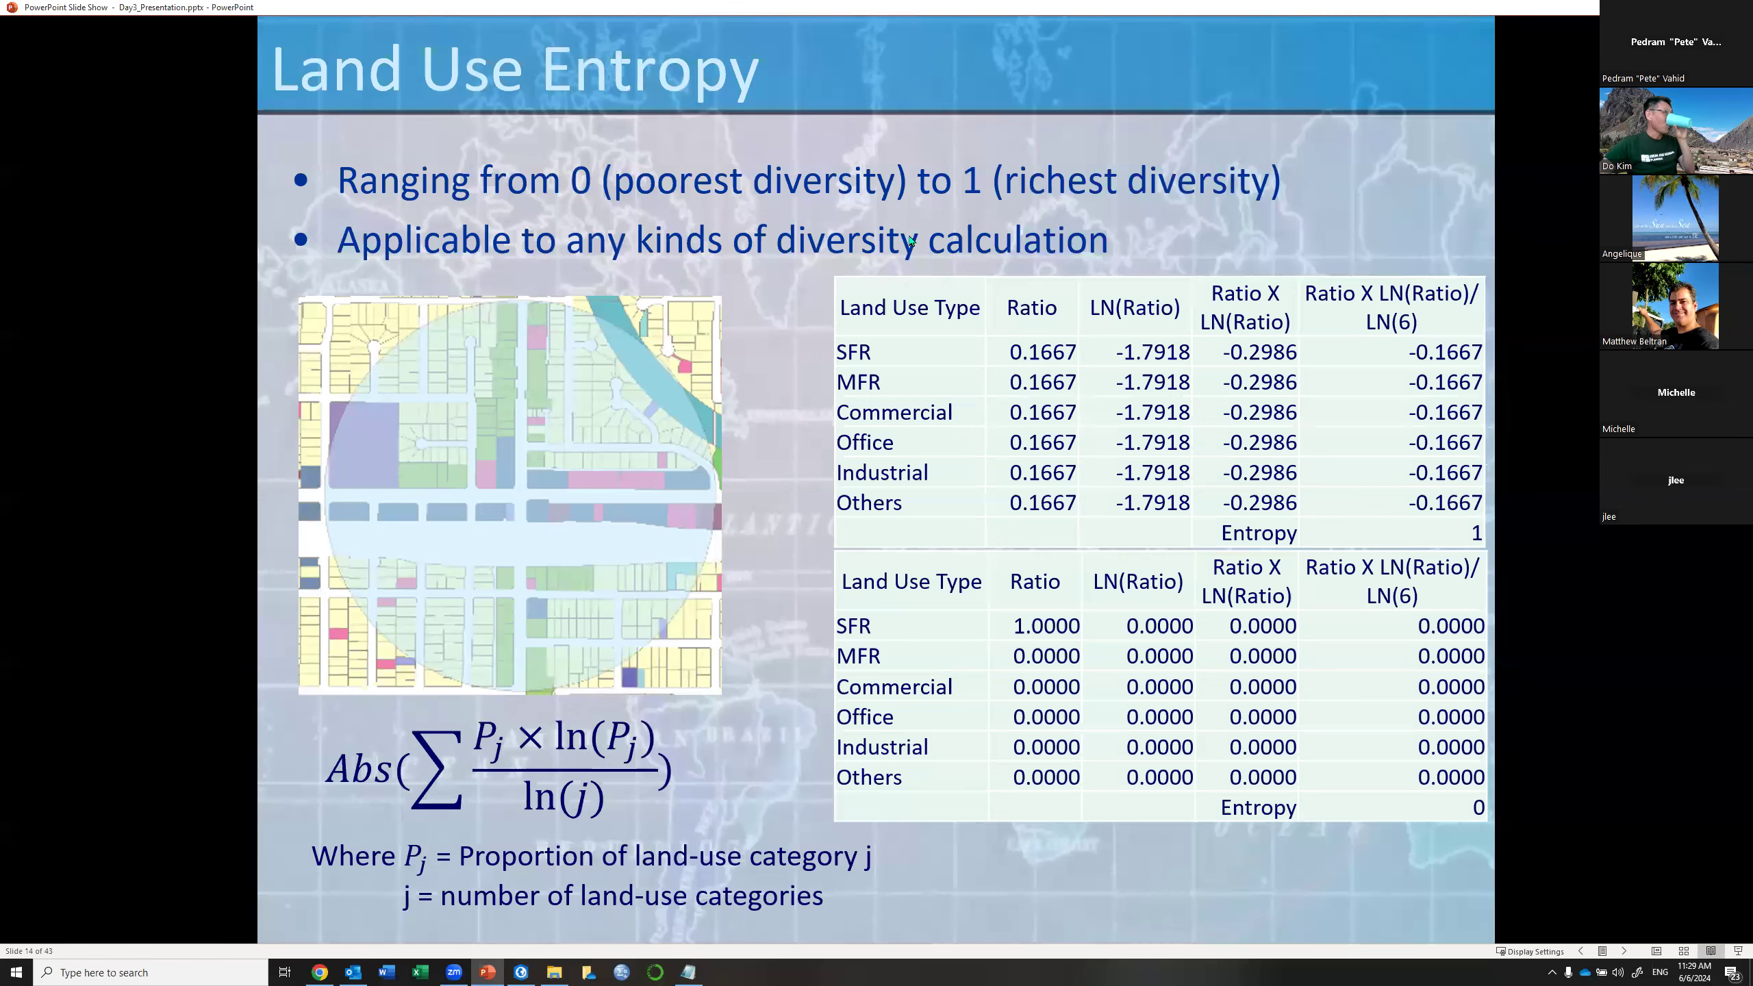
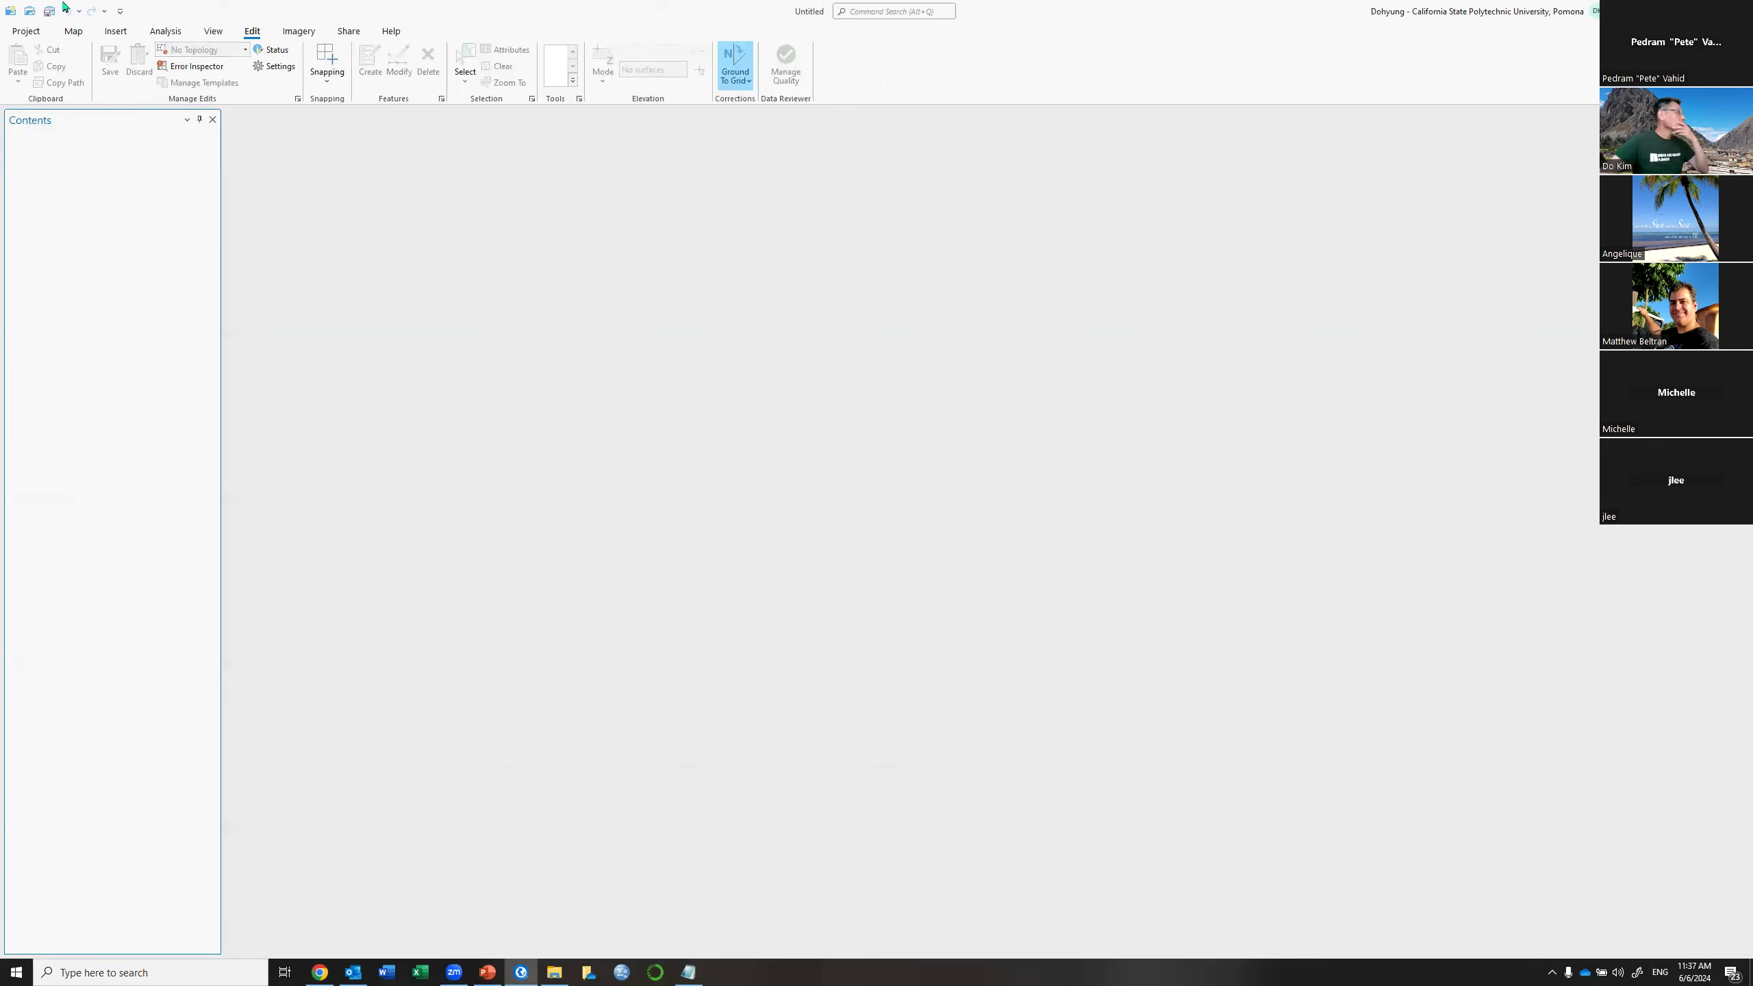
Create a new empty map, Map1, from the Insert ribbon's New Map option
click(74, 31)
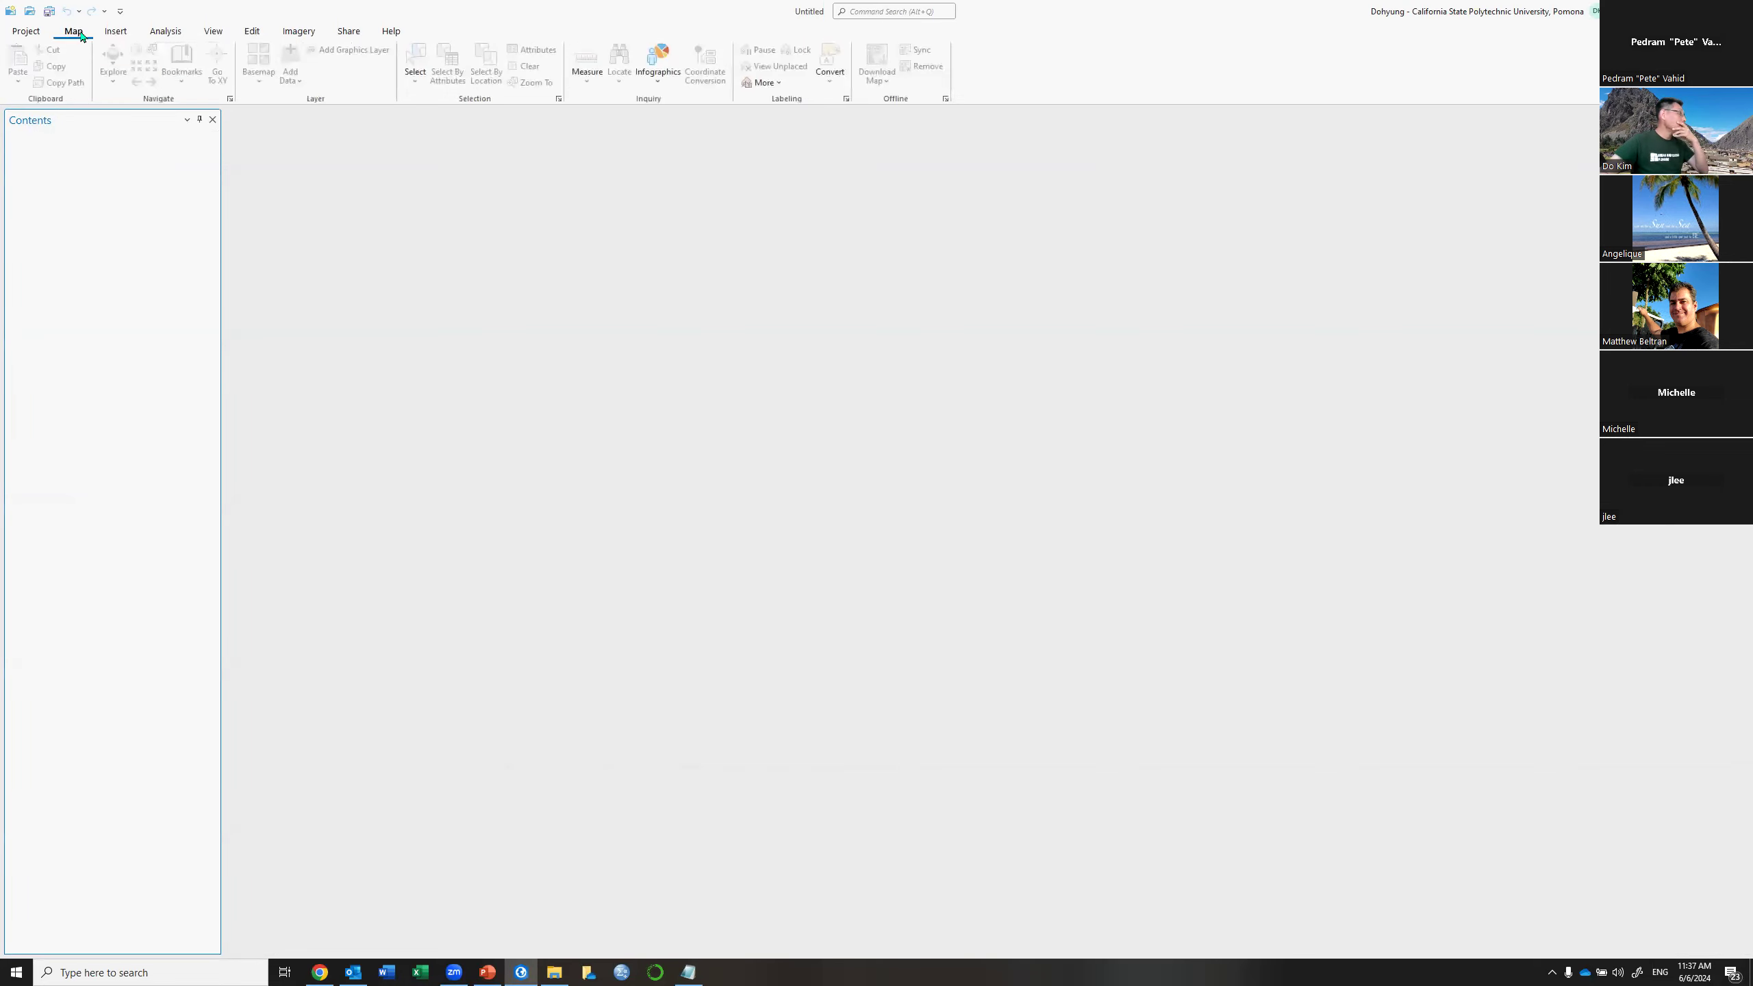
click(116, 31)
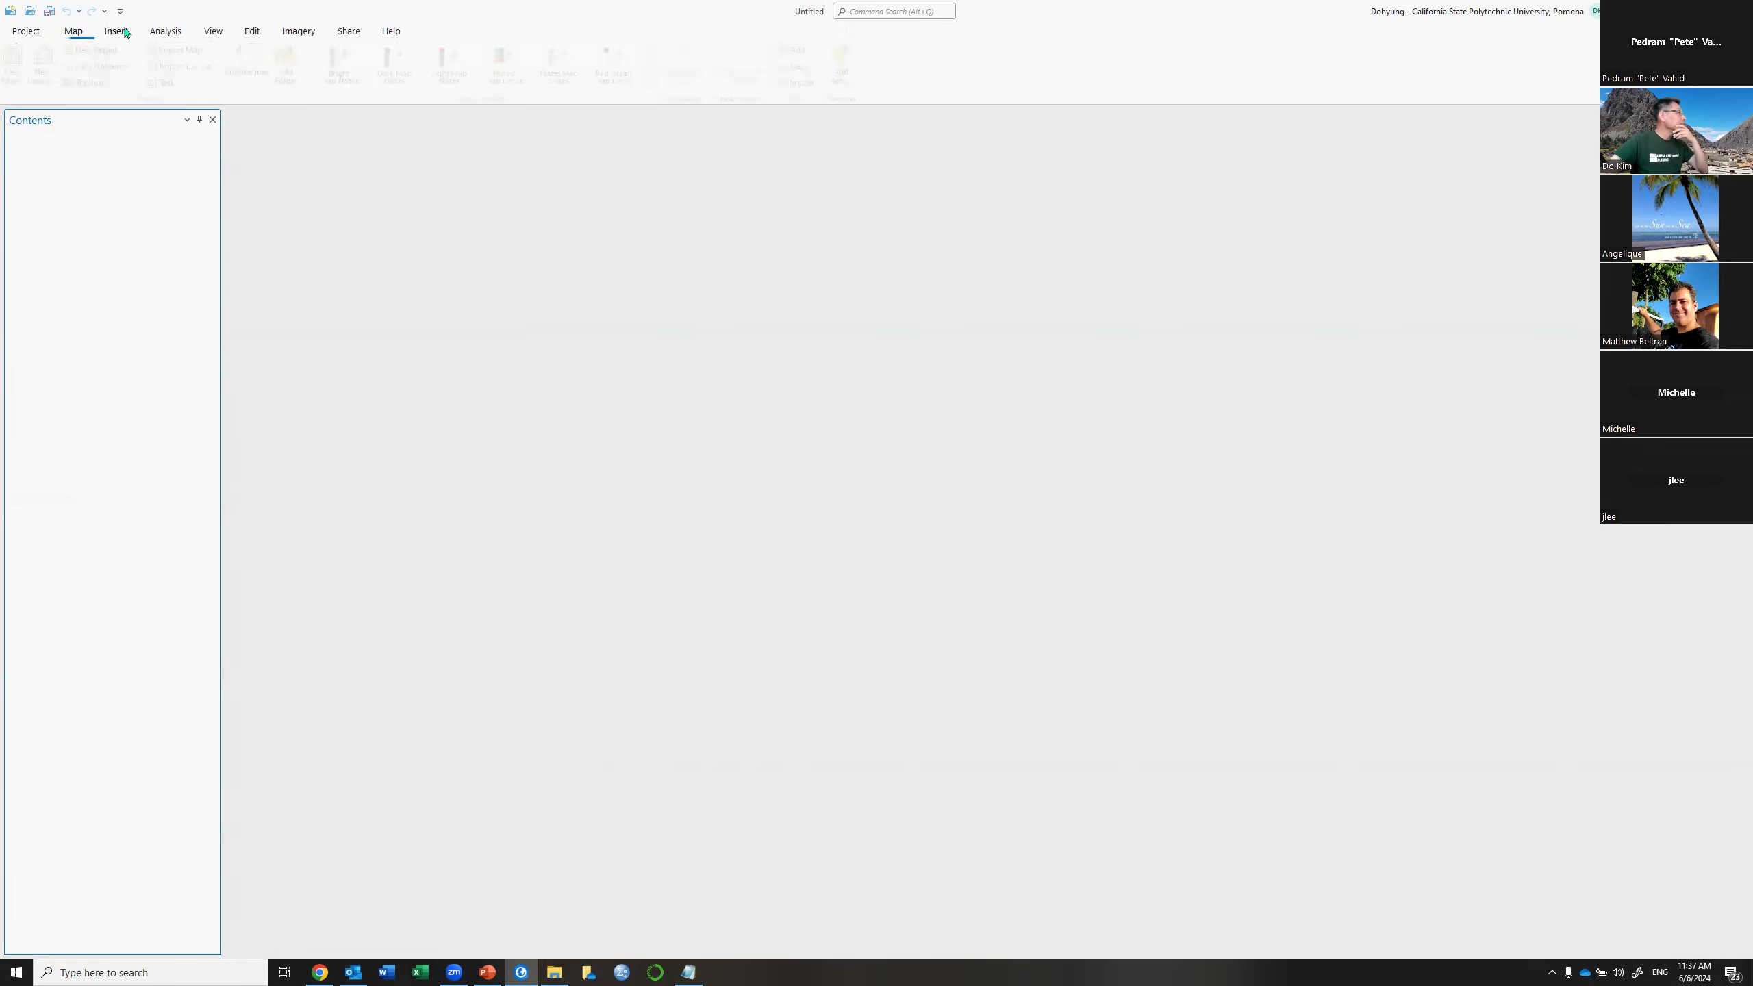
click(21, 57)
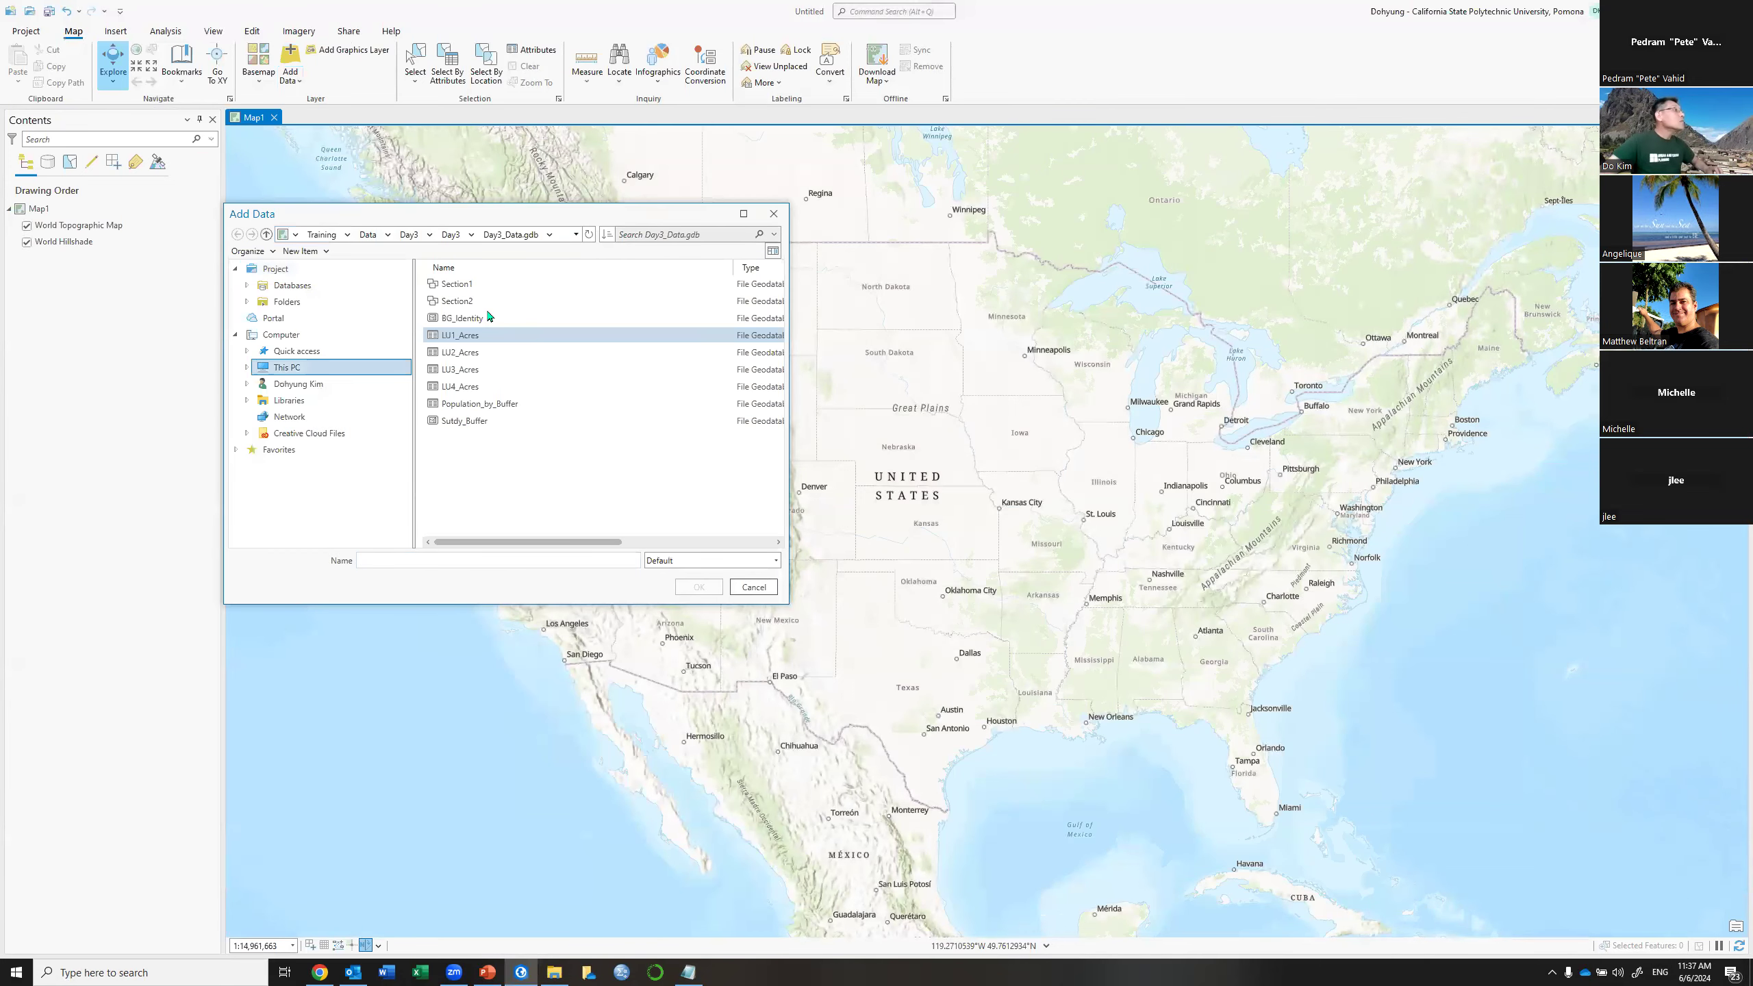
Add Intesection and Roadway, then Sutdy_Buffer, from the Section1 dataset to Map1
double_click(474, 285)
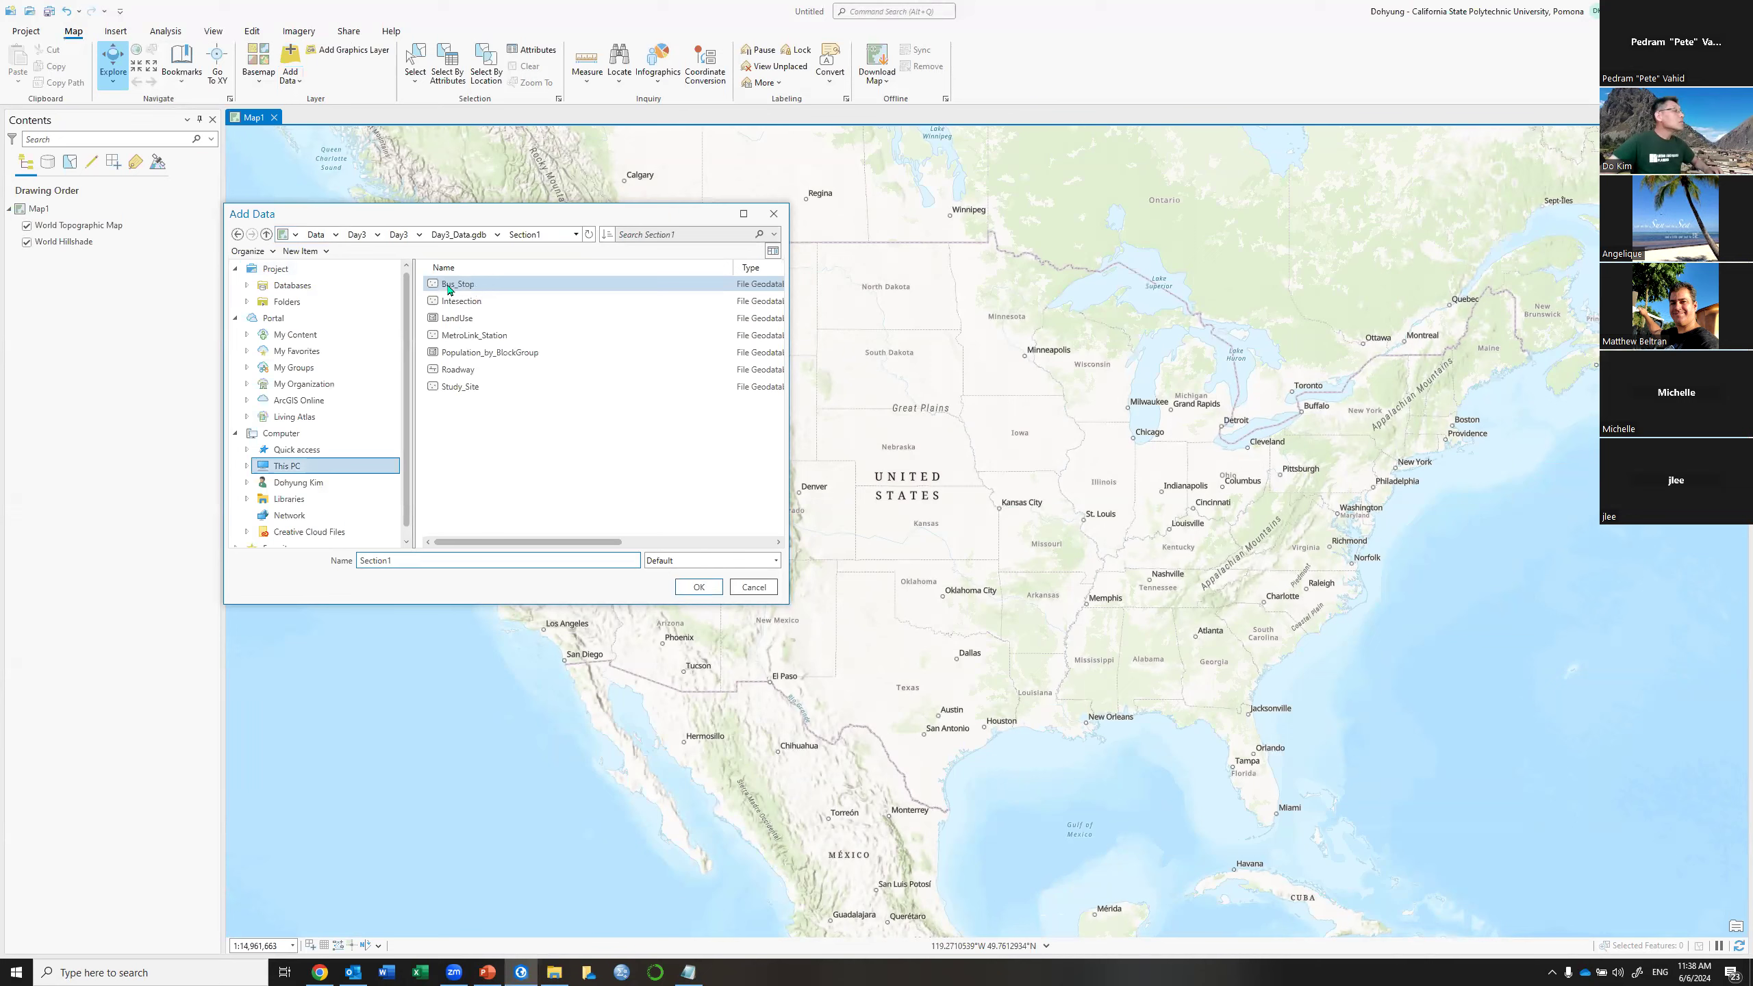
click(489, 302)
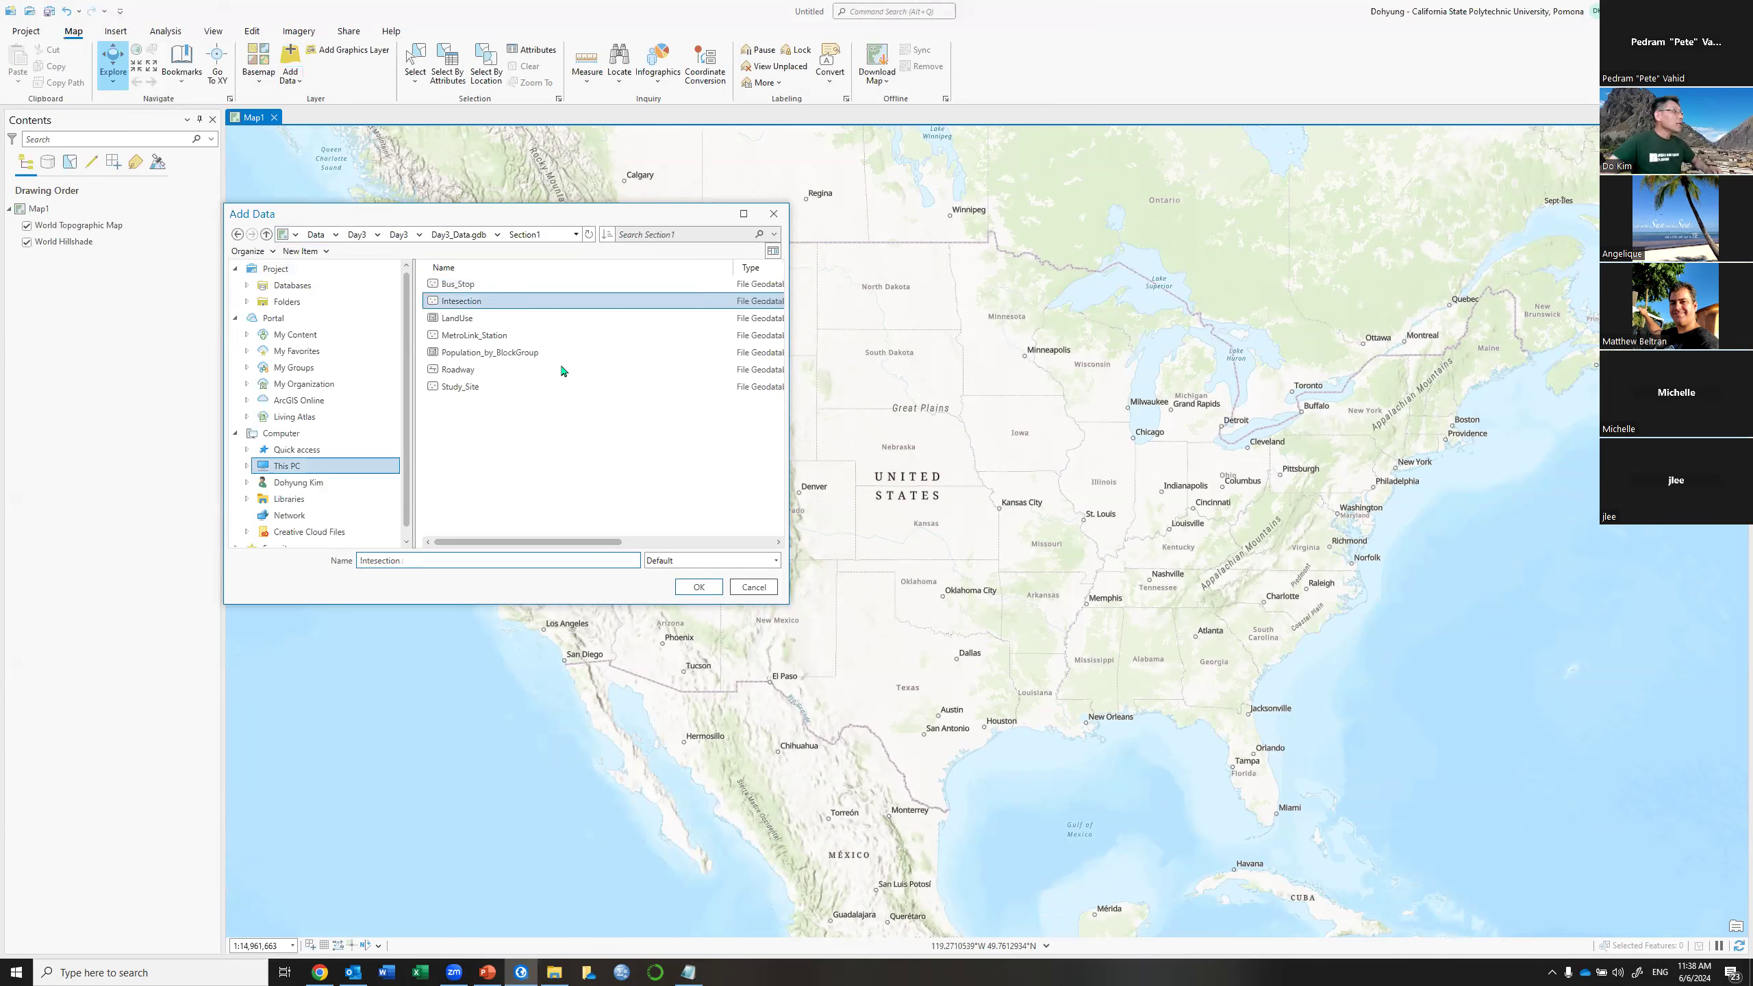
ctrl+click(497, 371)
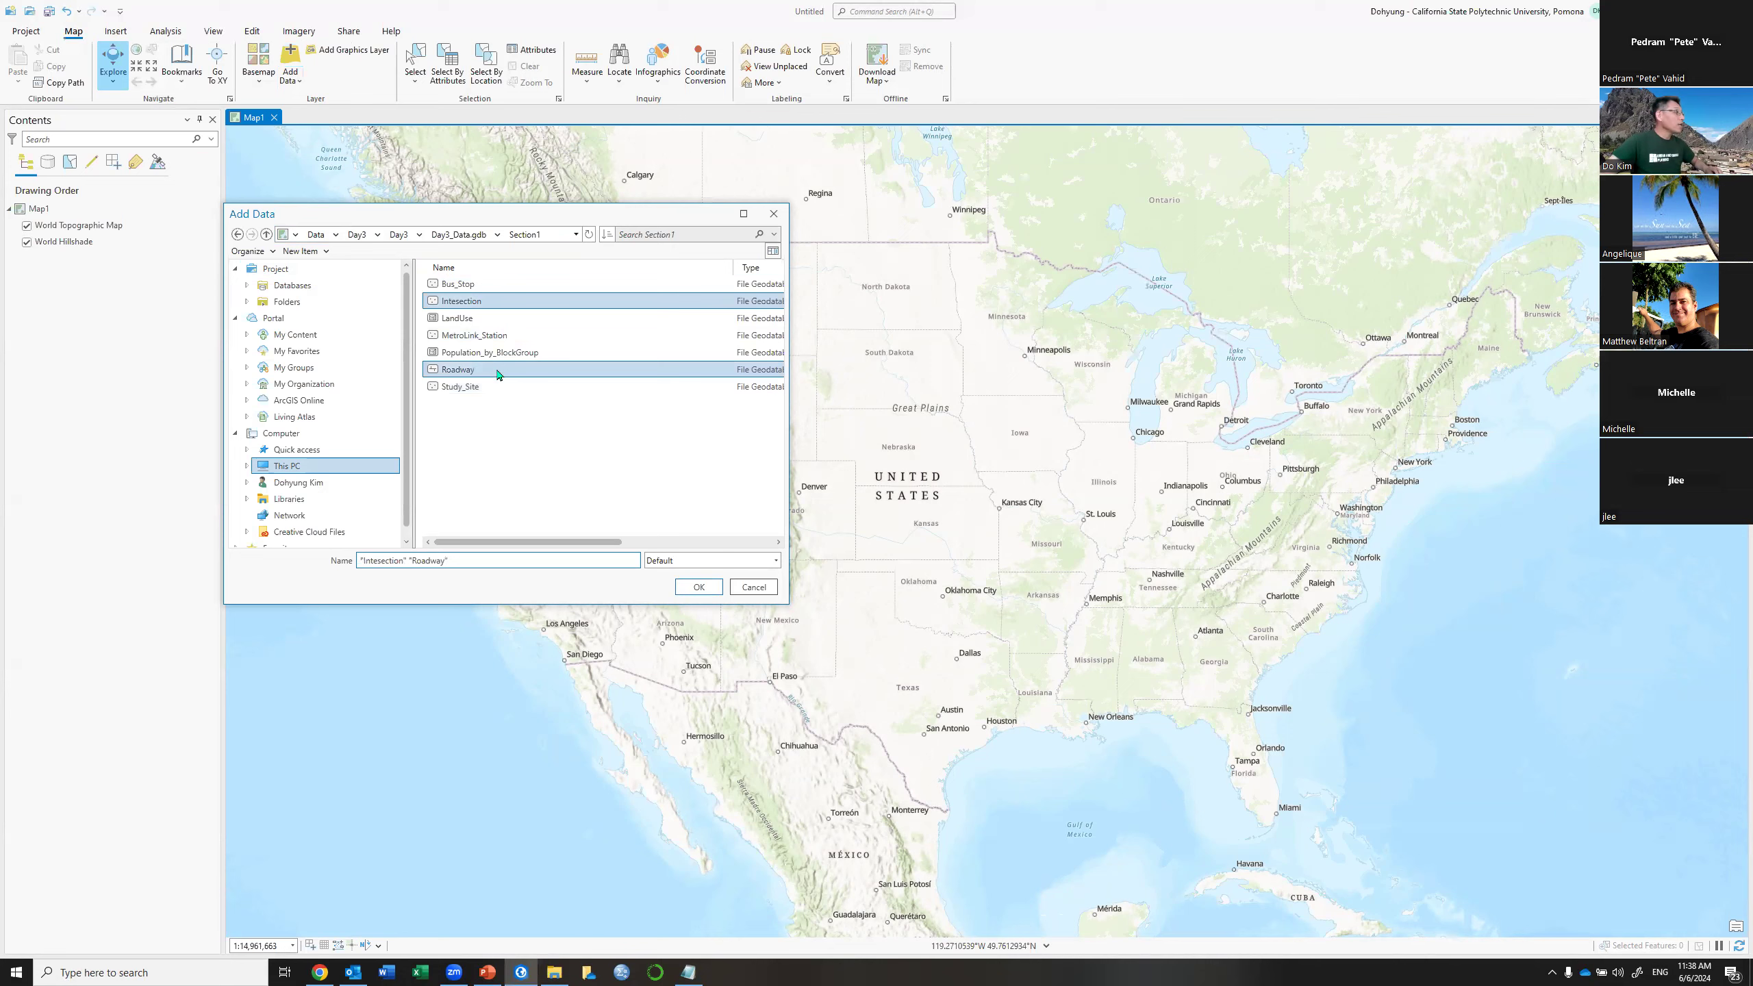
click(698, 586)
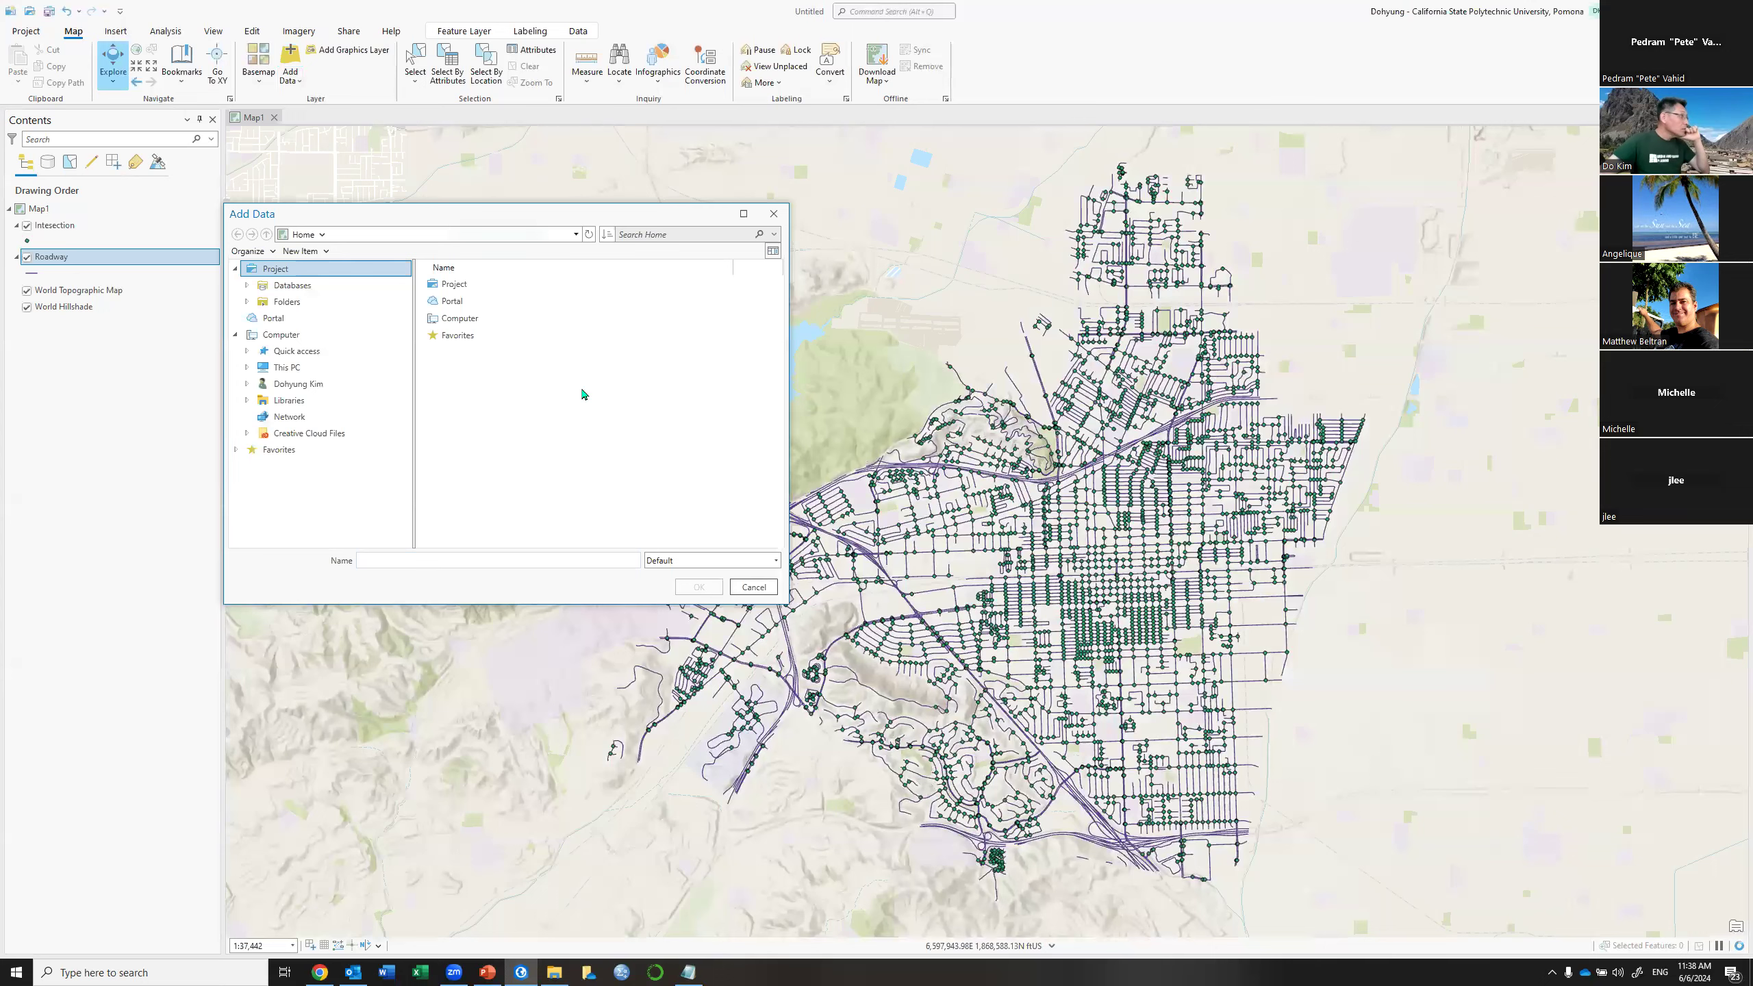
click(455, 422)
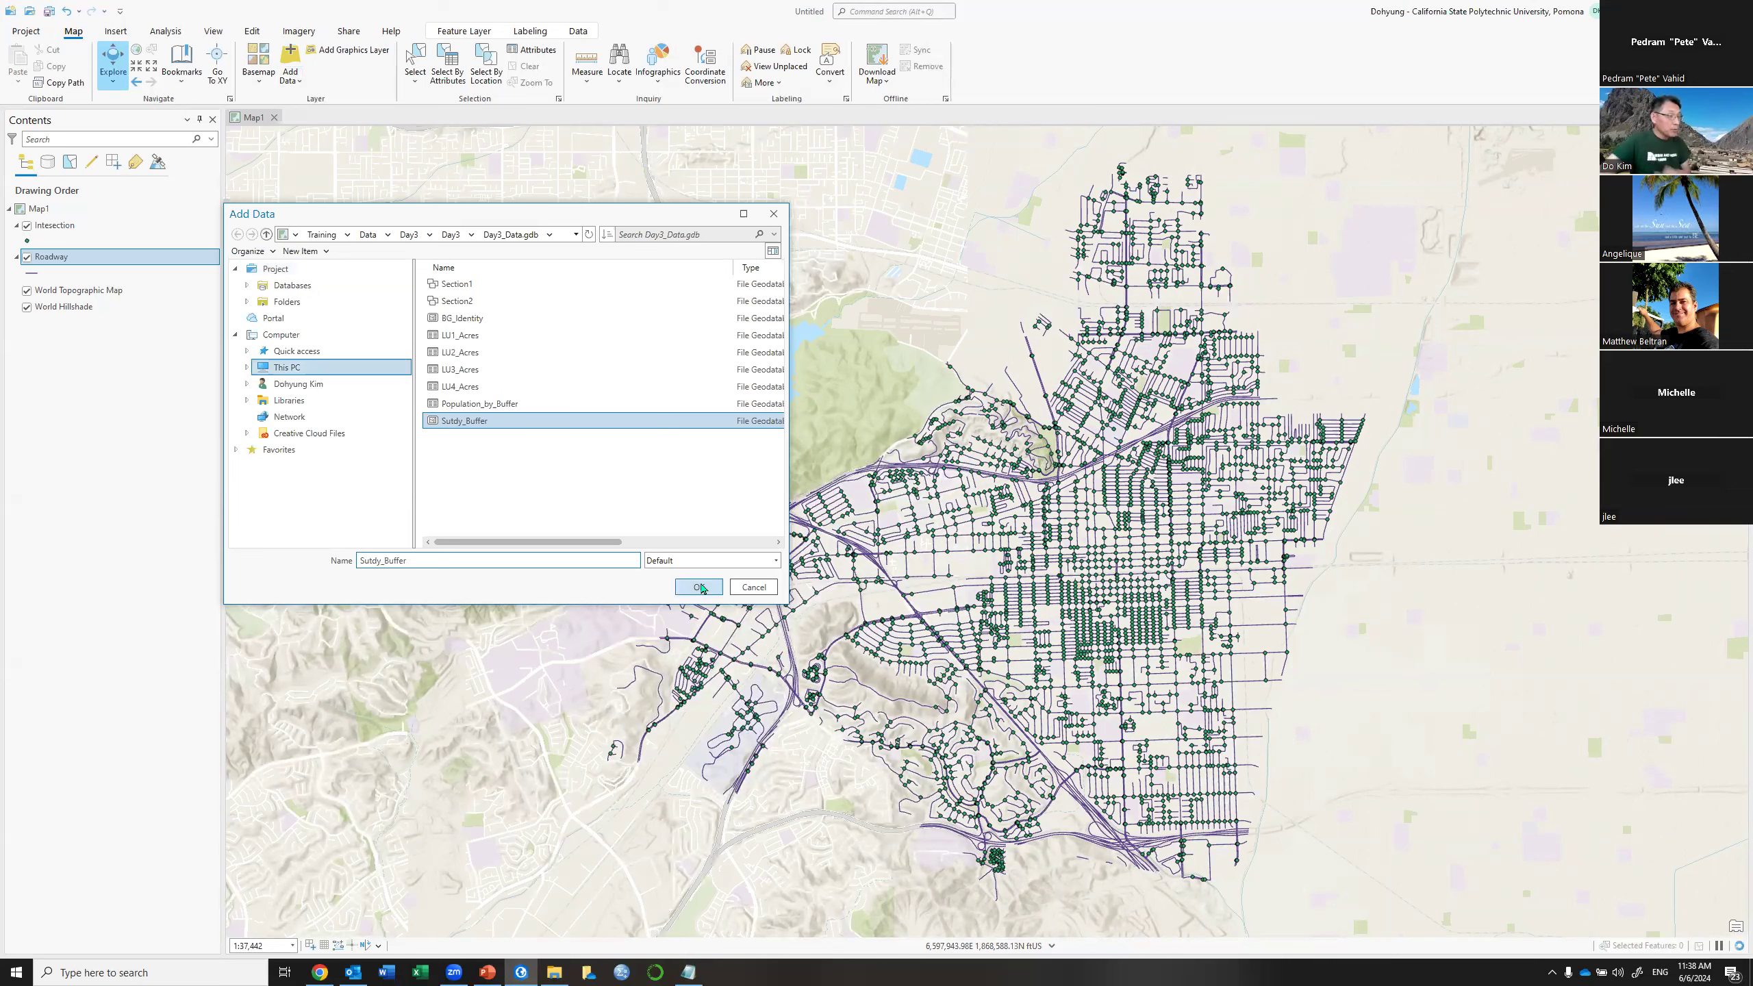
click(700, 587)
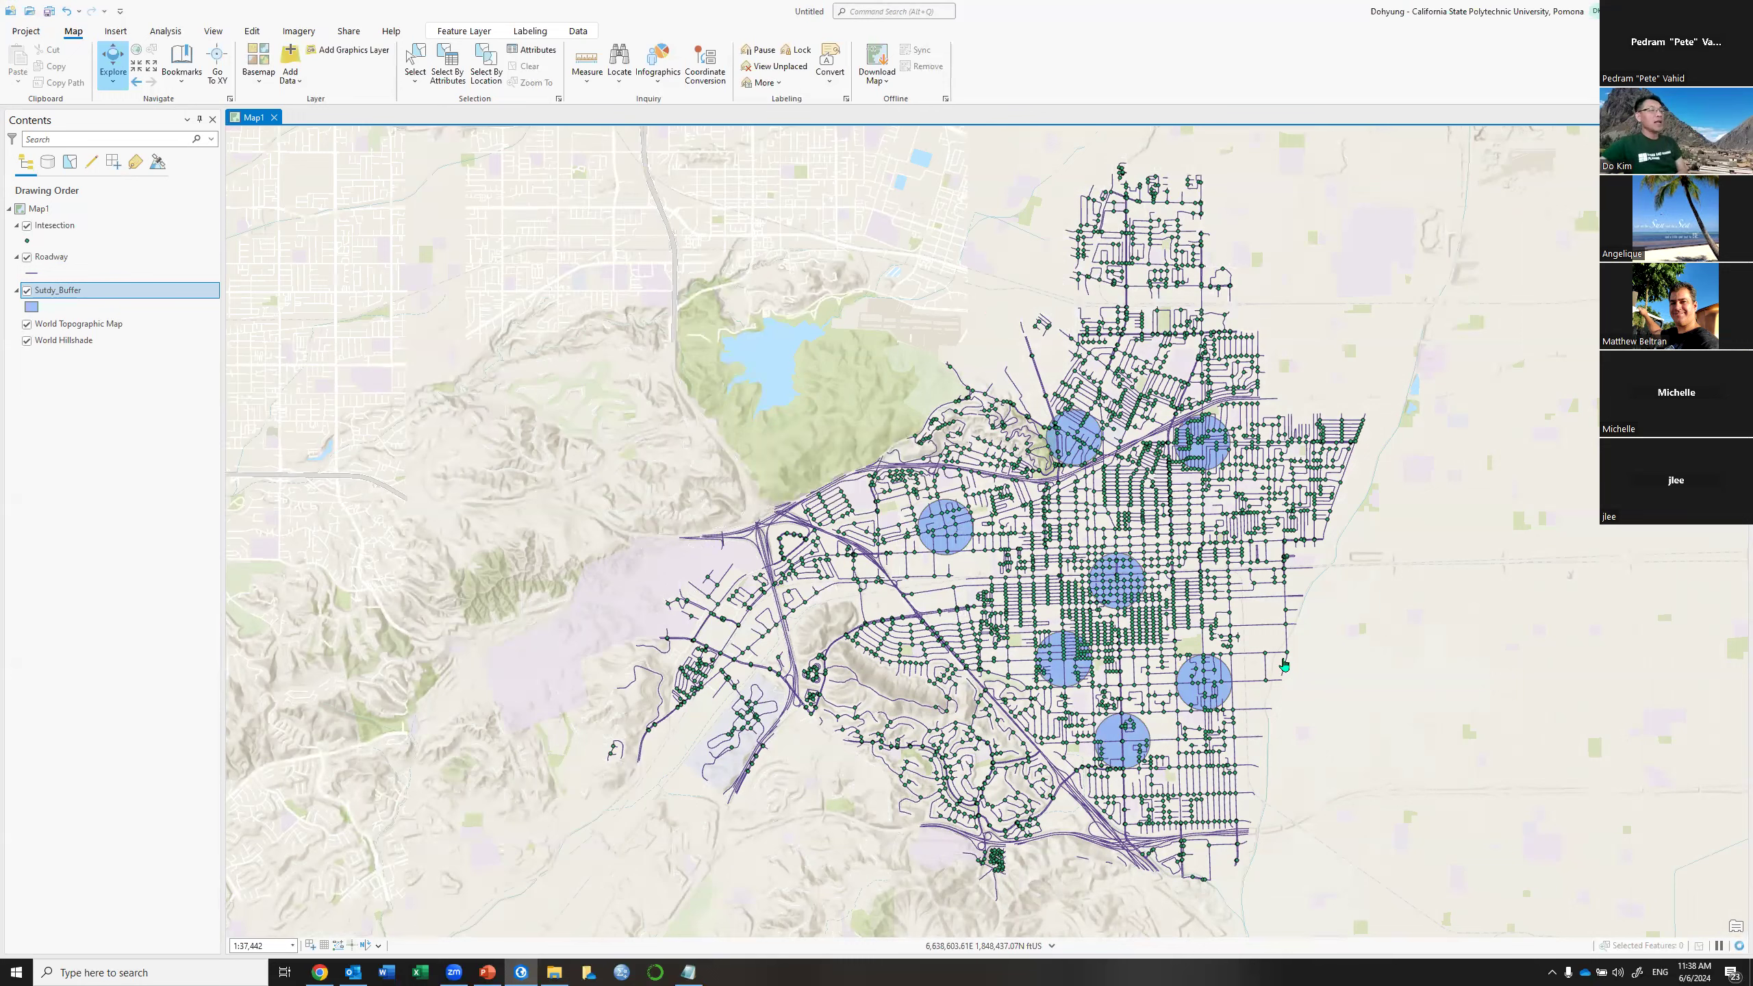
Review the buffers, turn off the Sutdy_Buffer layer, and zoom to street level
scroll(1216, 624, up, 1)
scroll(1217, 624, up, 1)
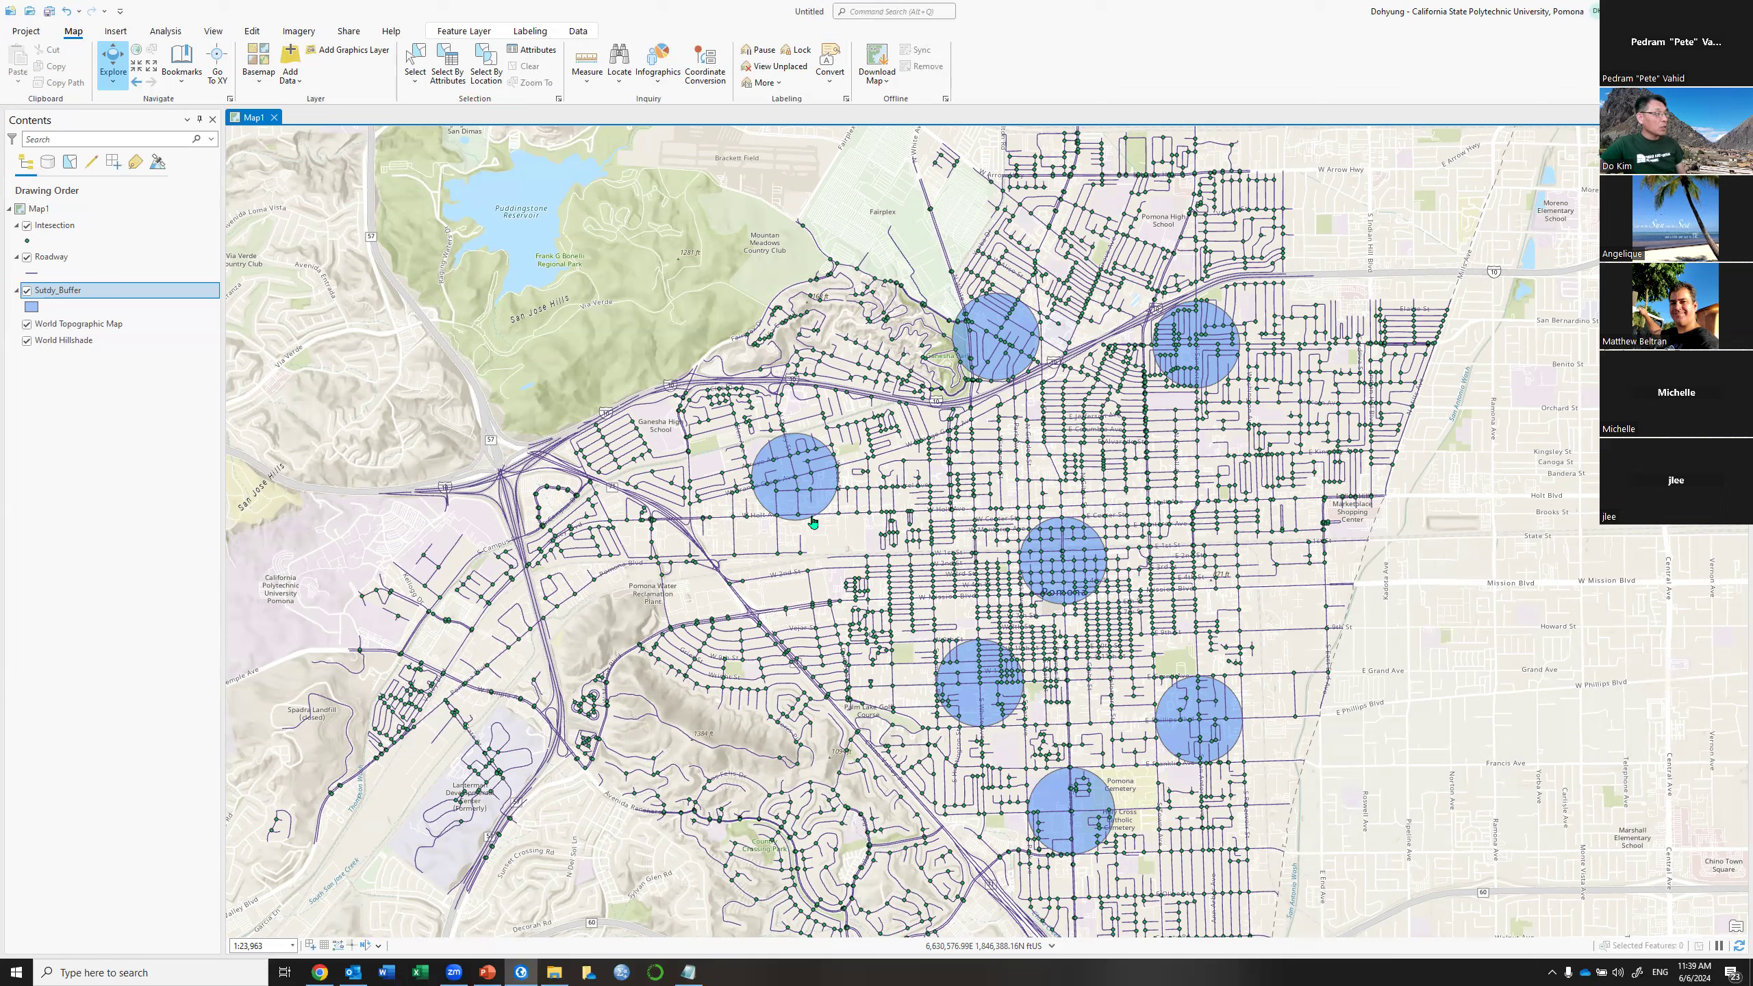
drag(1083, 677, 1094, 620)
scroll(1094, 620, up, 2)
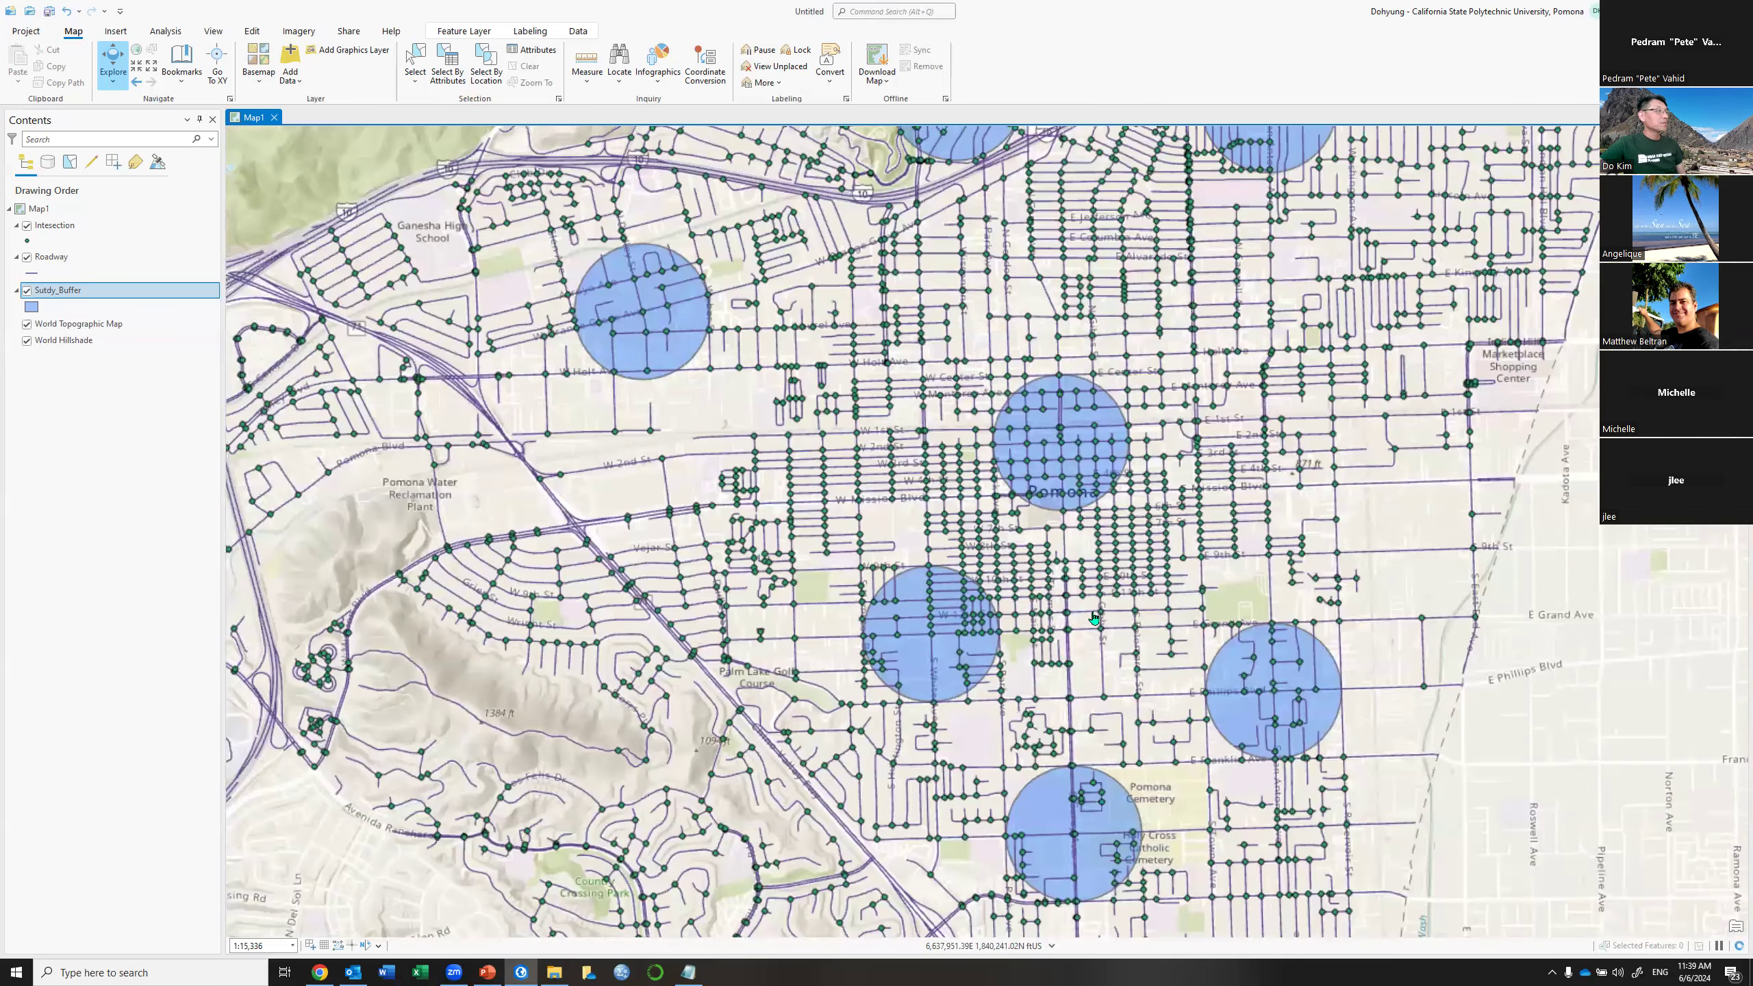
scroll(1094, 620, down, 2)
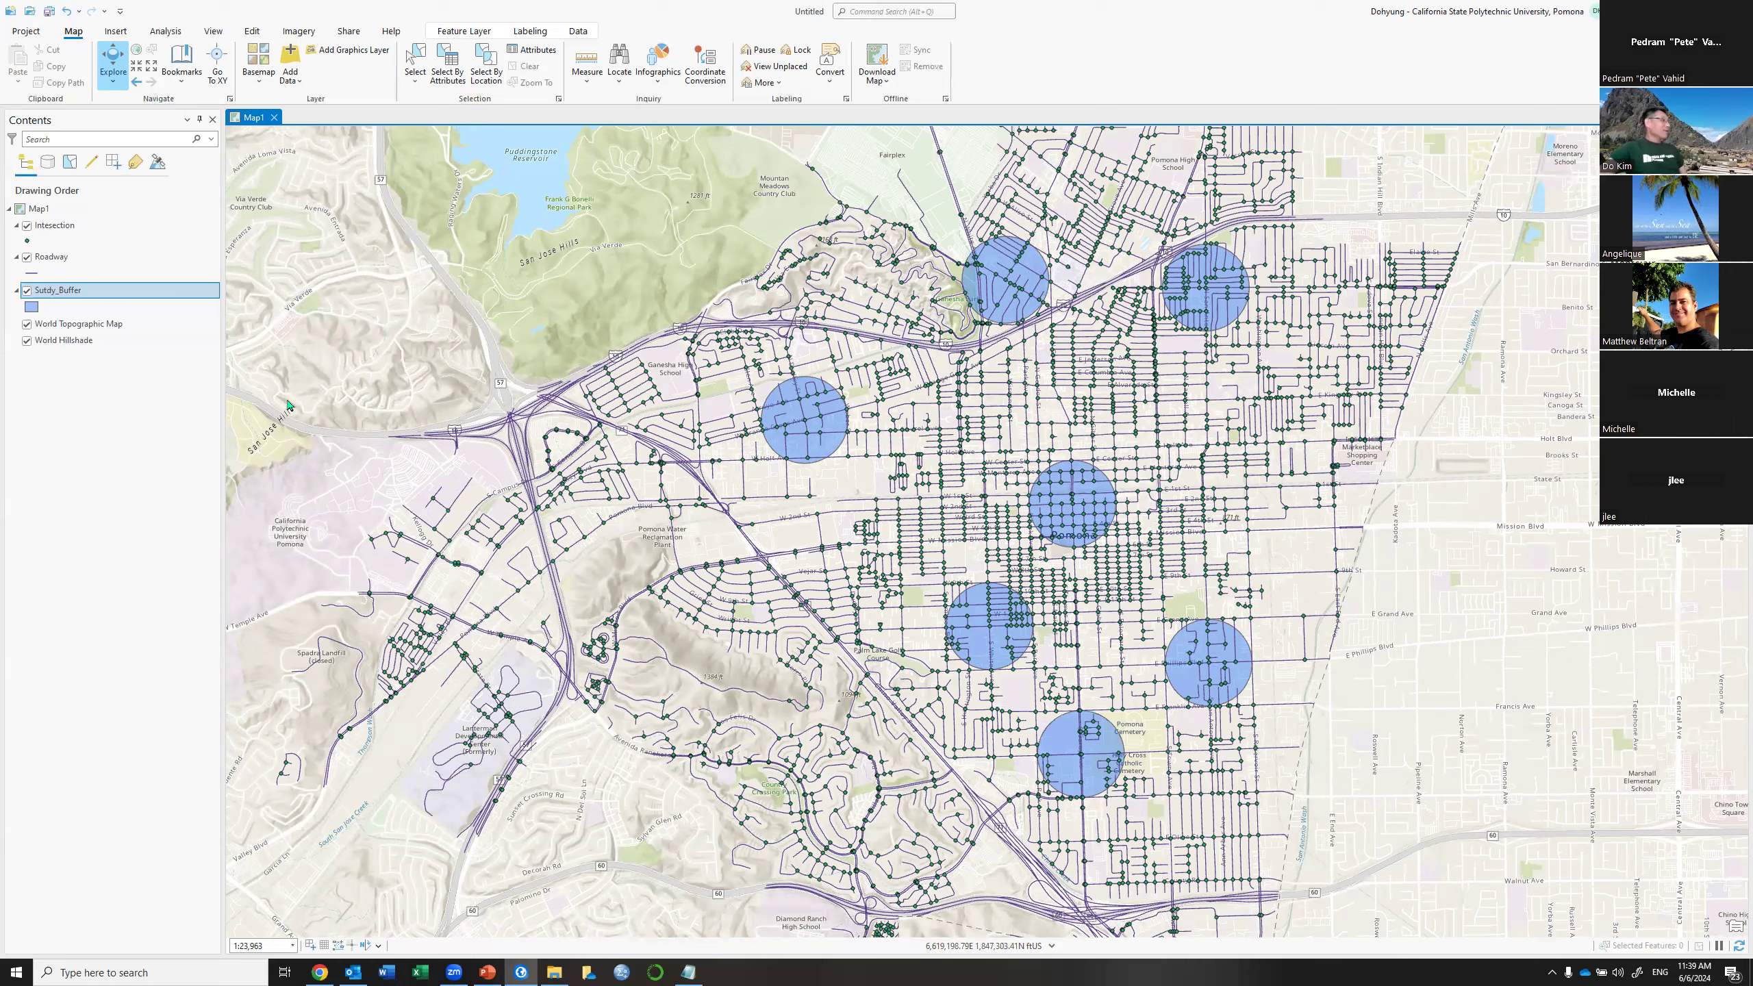
click(24, 292)
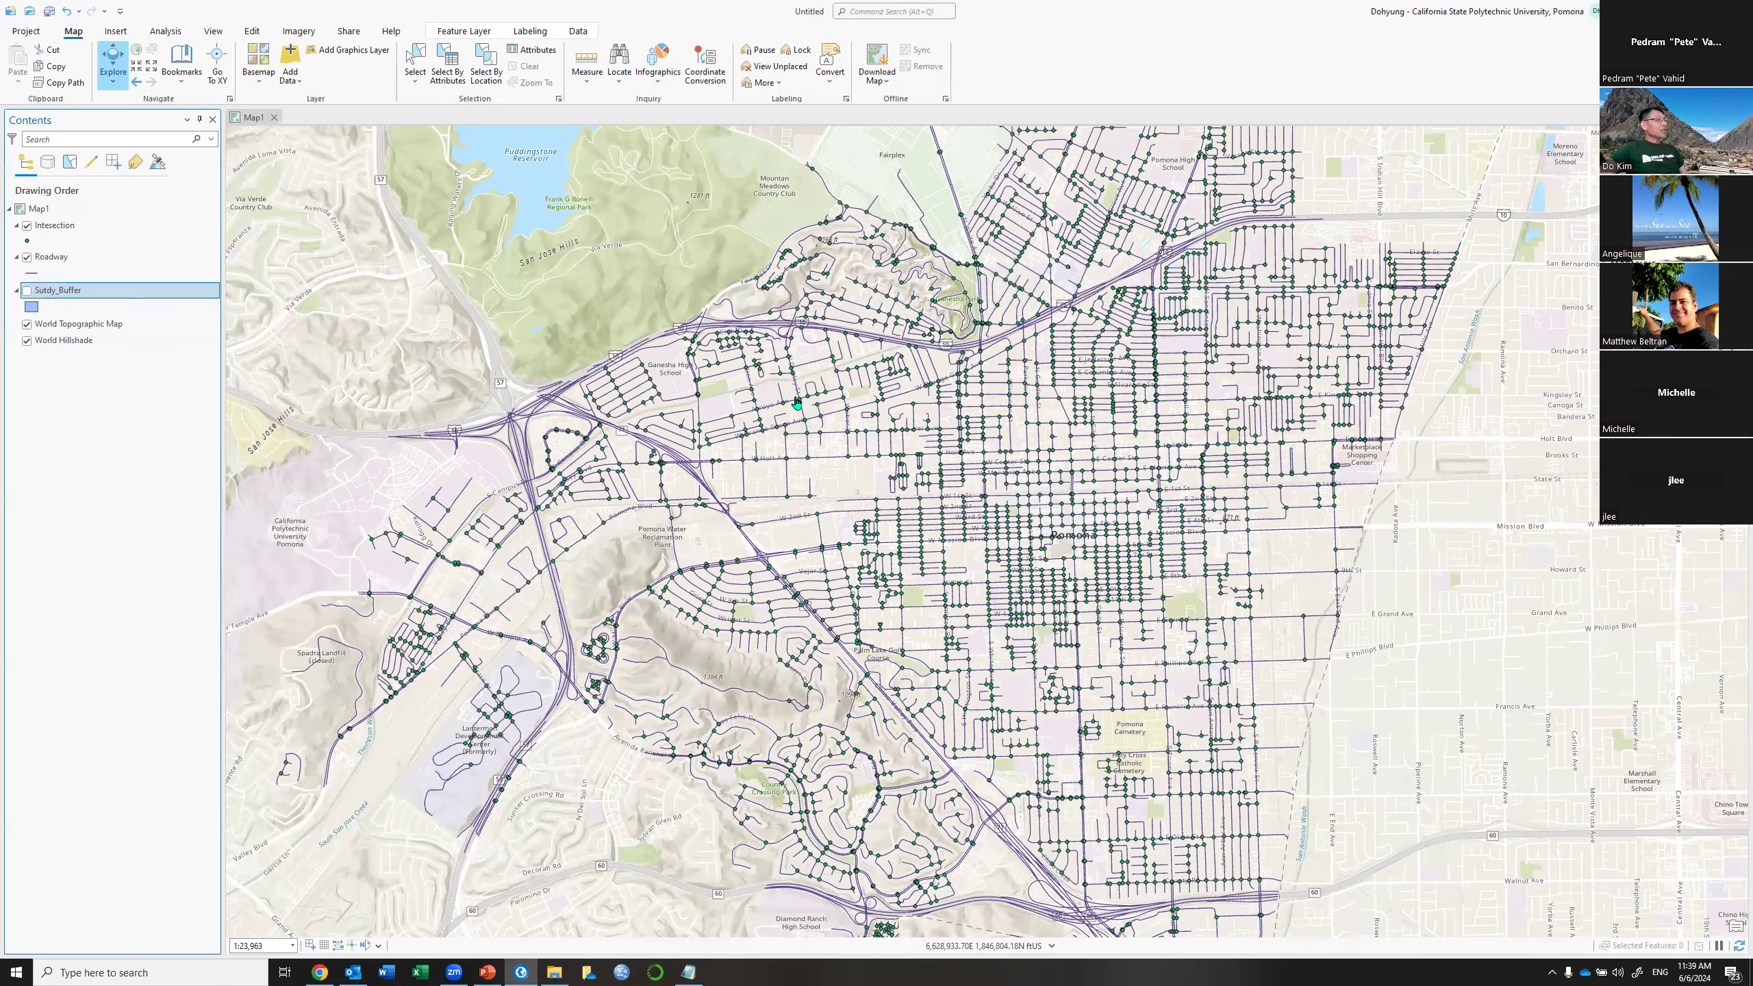
scroll(797, 402, up, 3)
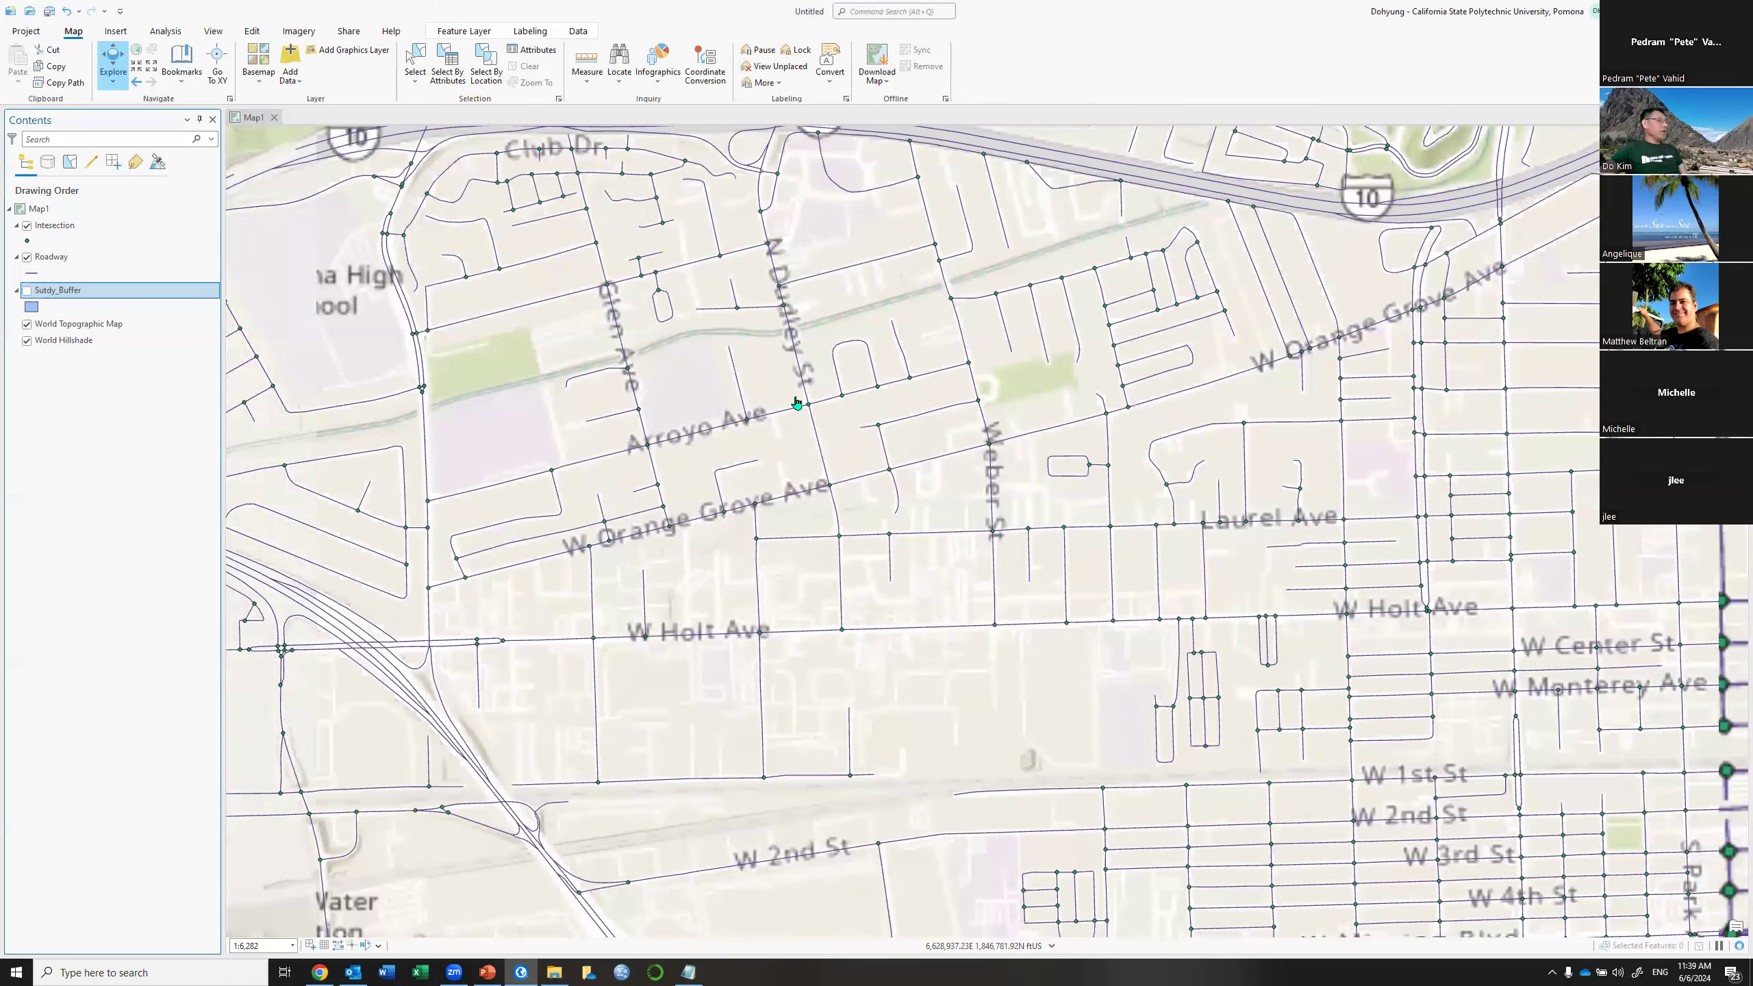
scroll(797, 403, up, 1)
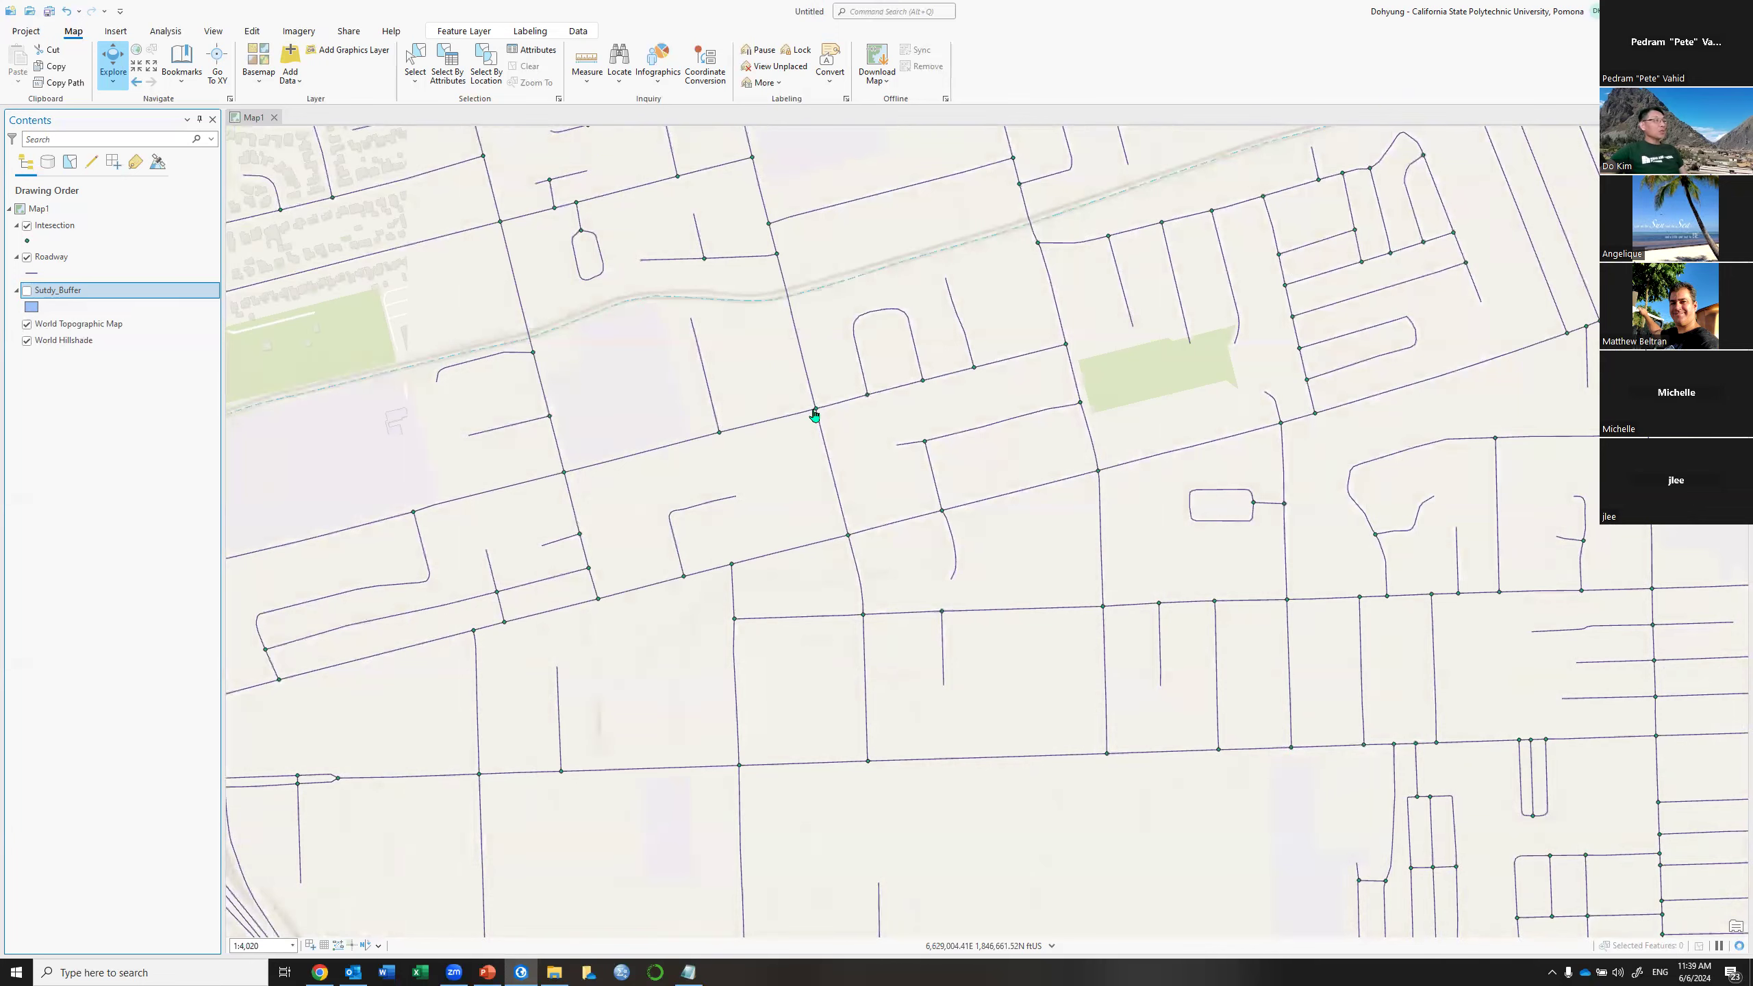
Open the Intesection point symbol in Contents to recolor it red
click(27, 241)
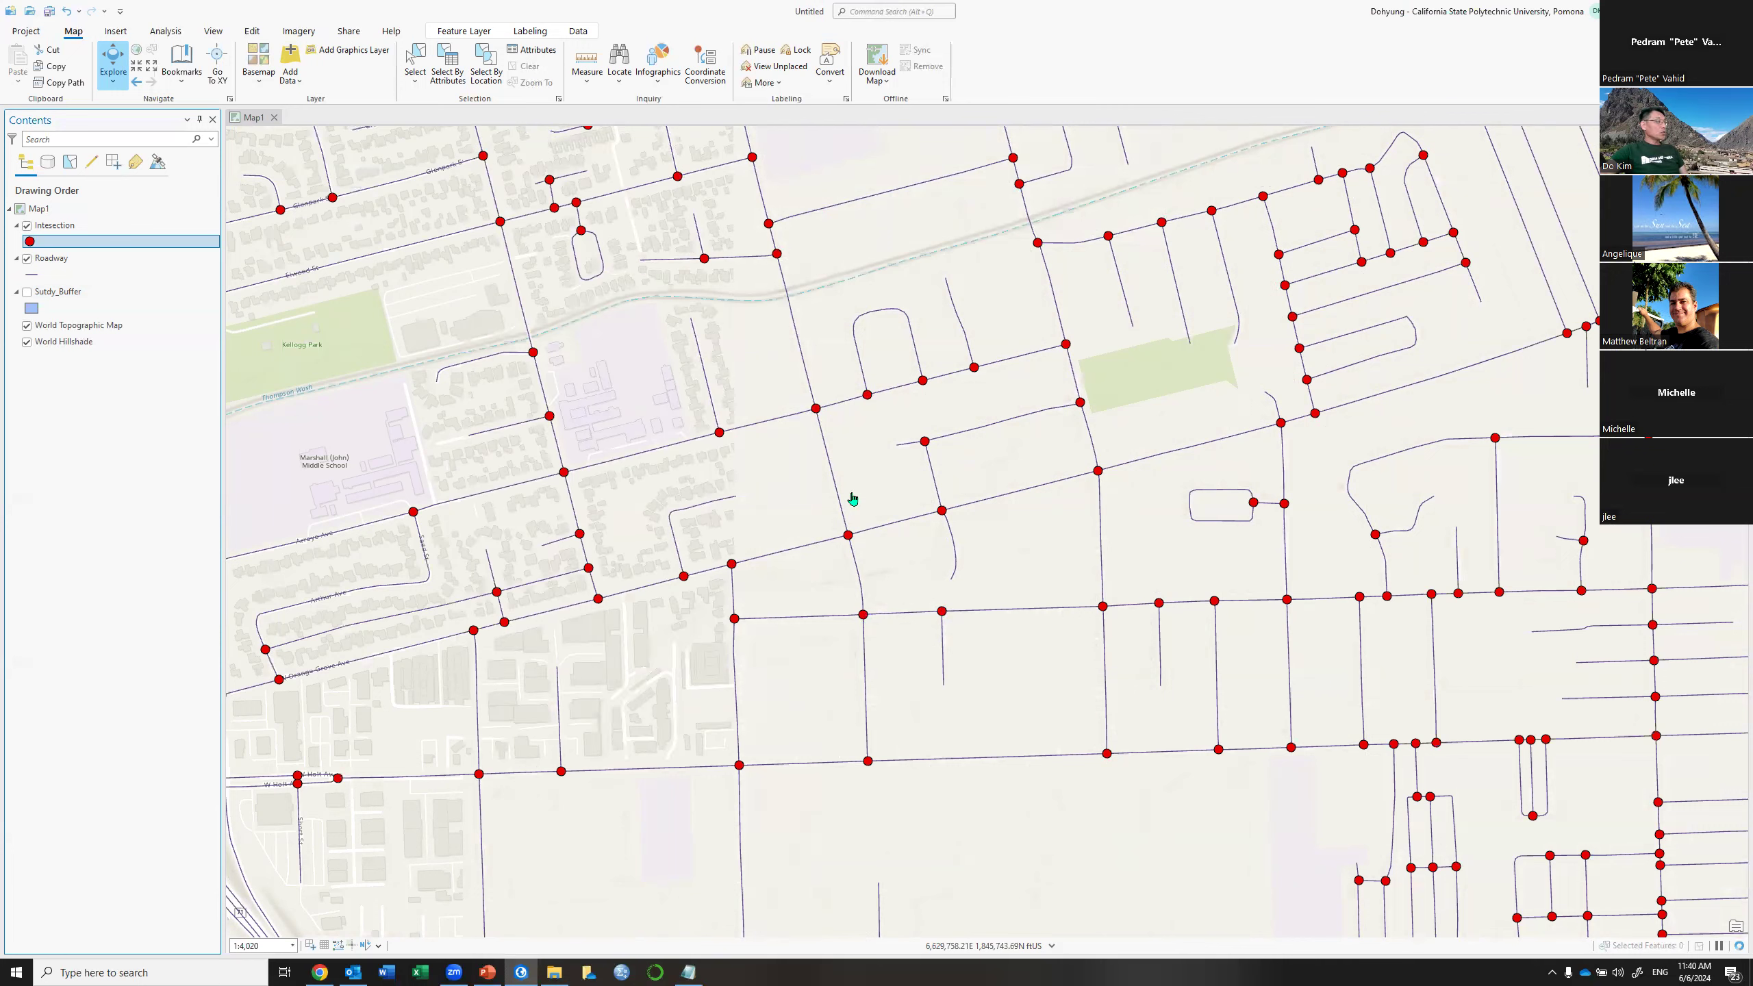
right_click(85, 234)
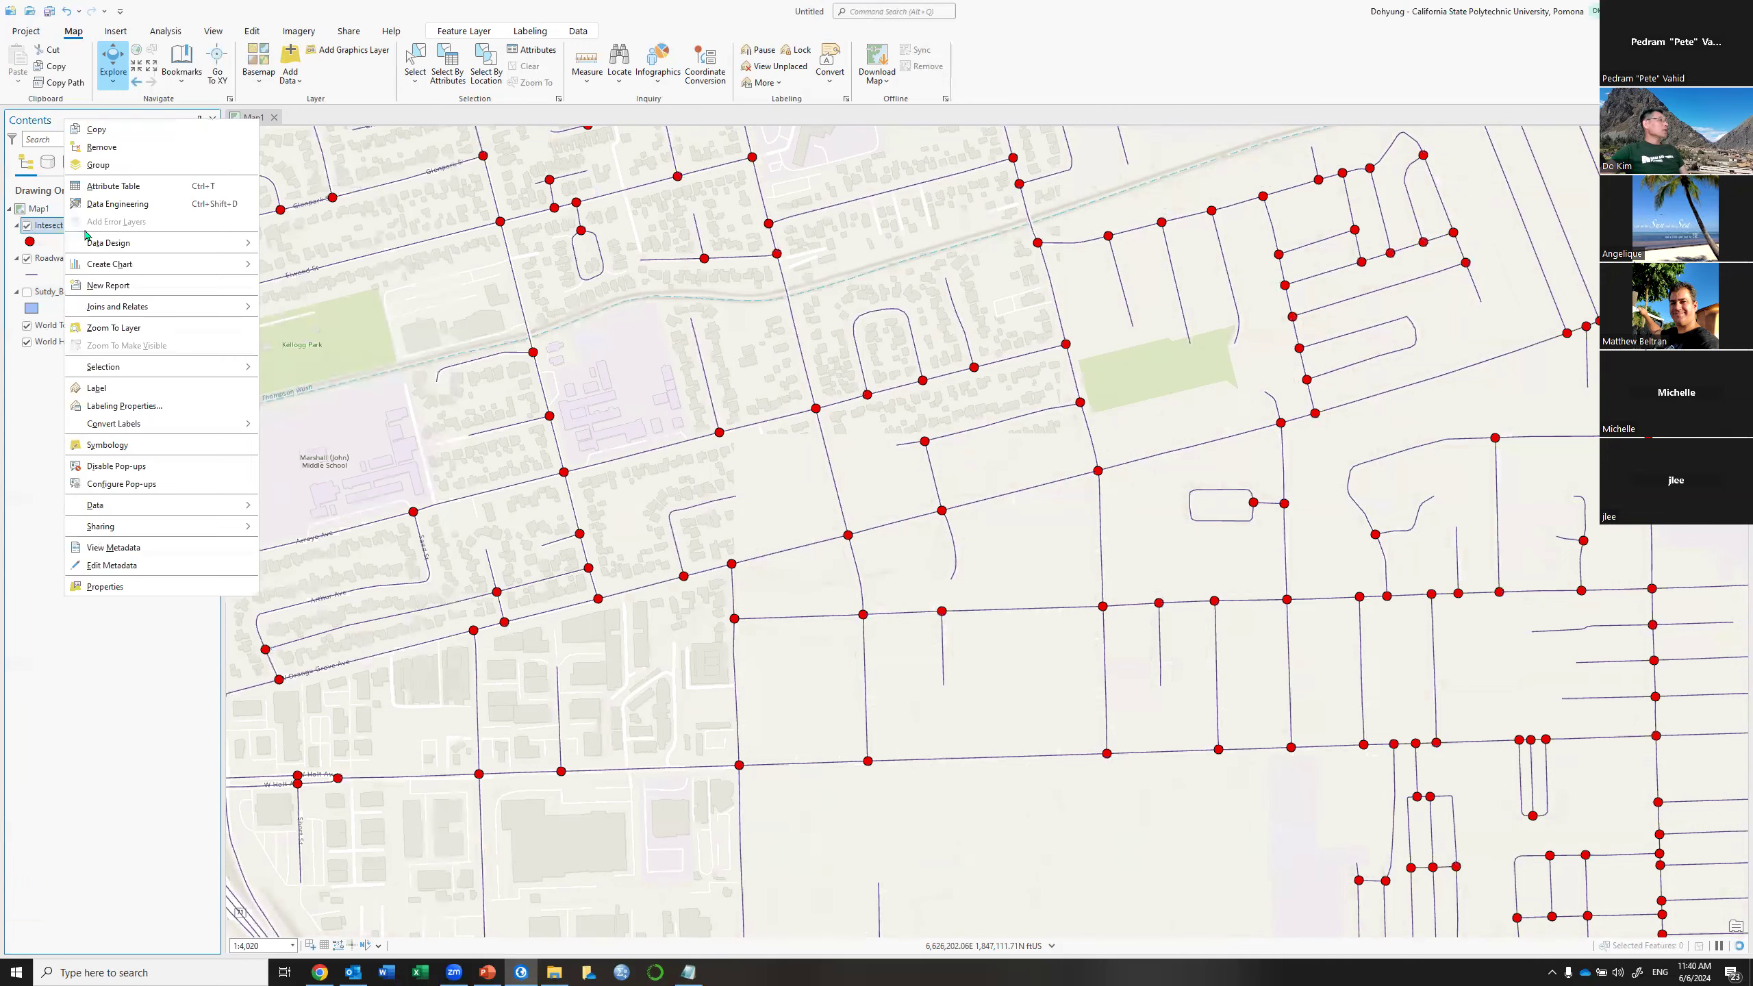
click(119, 187)
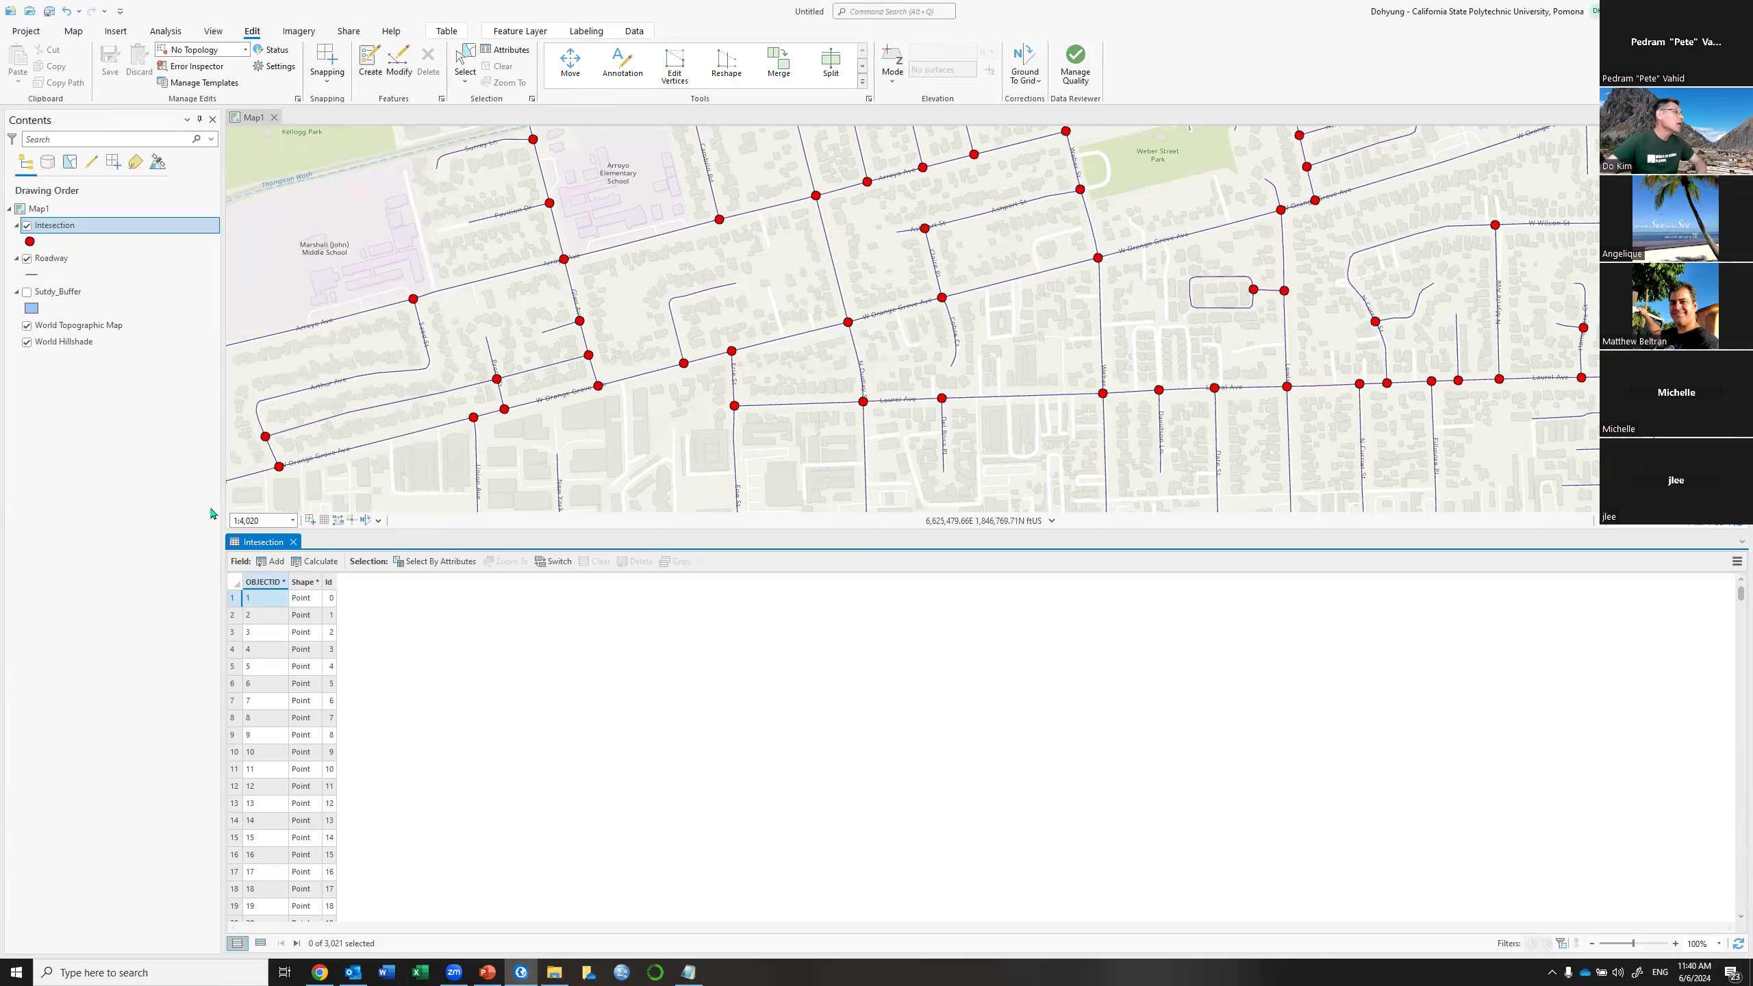
click(294, 542)
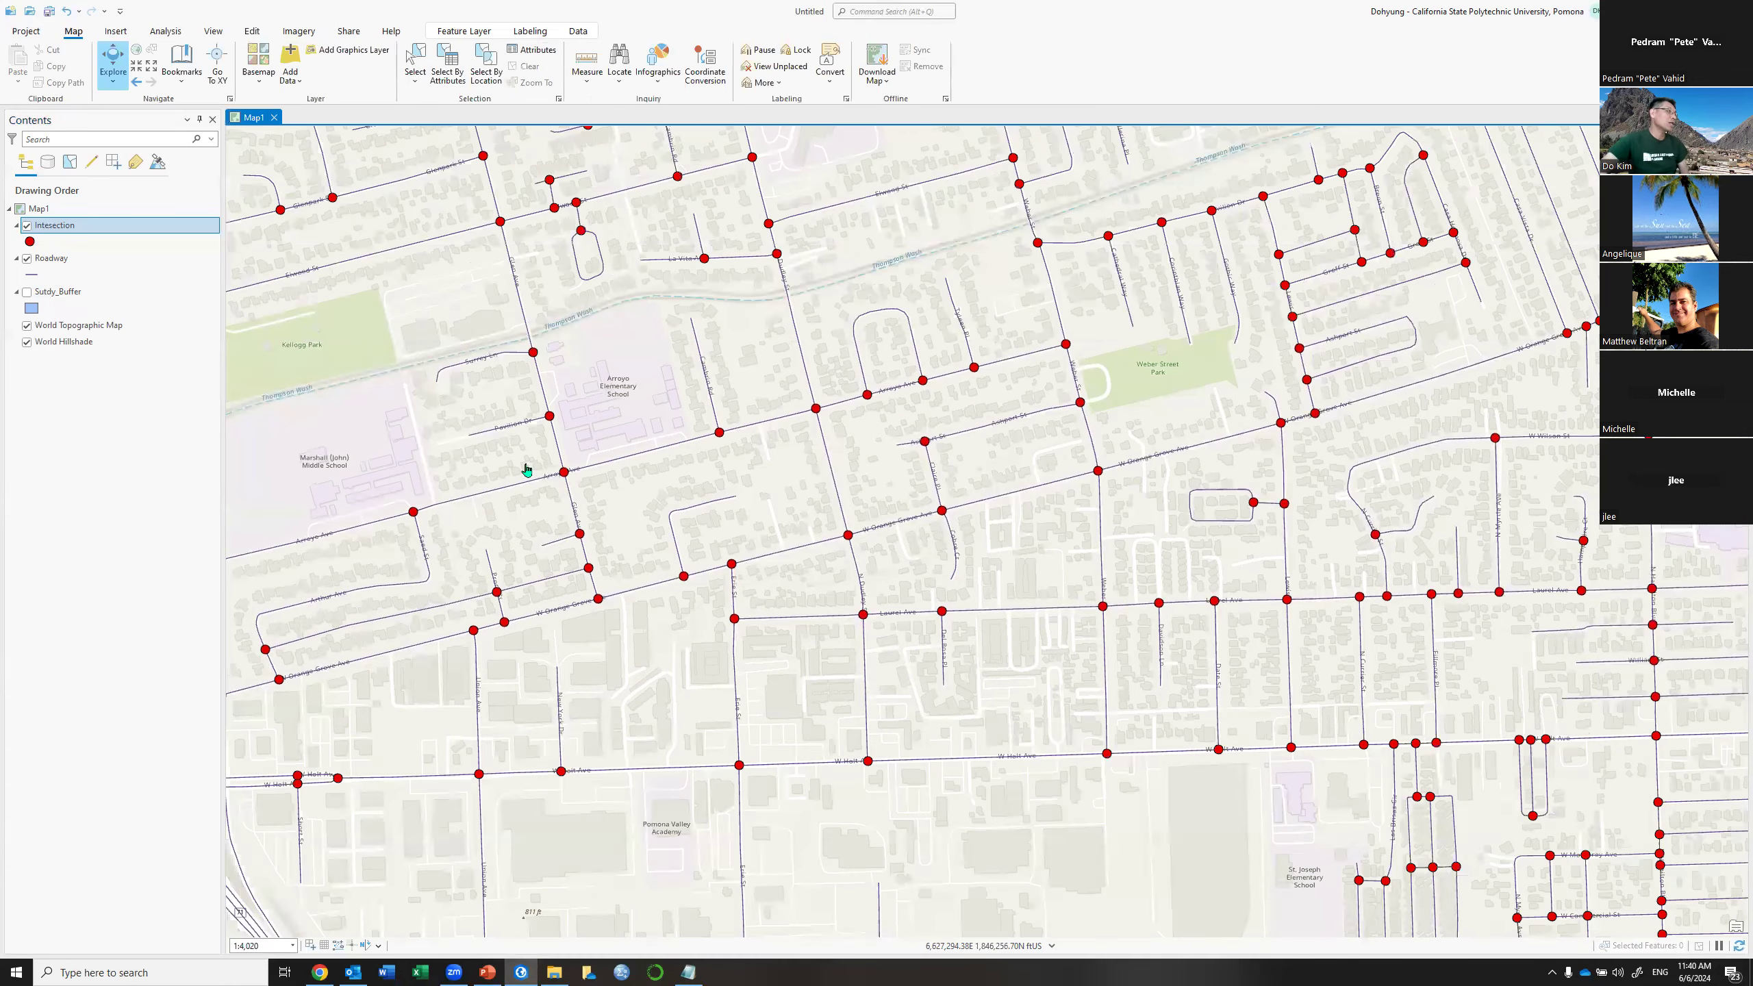
Zoom in on an intersection and uncheck World Topographic Map and World Hillshade
scroll(814, 386, up, 5)
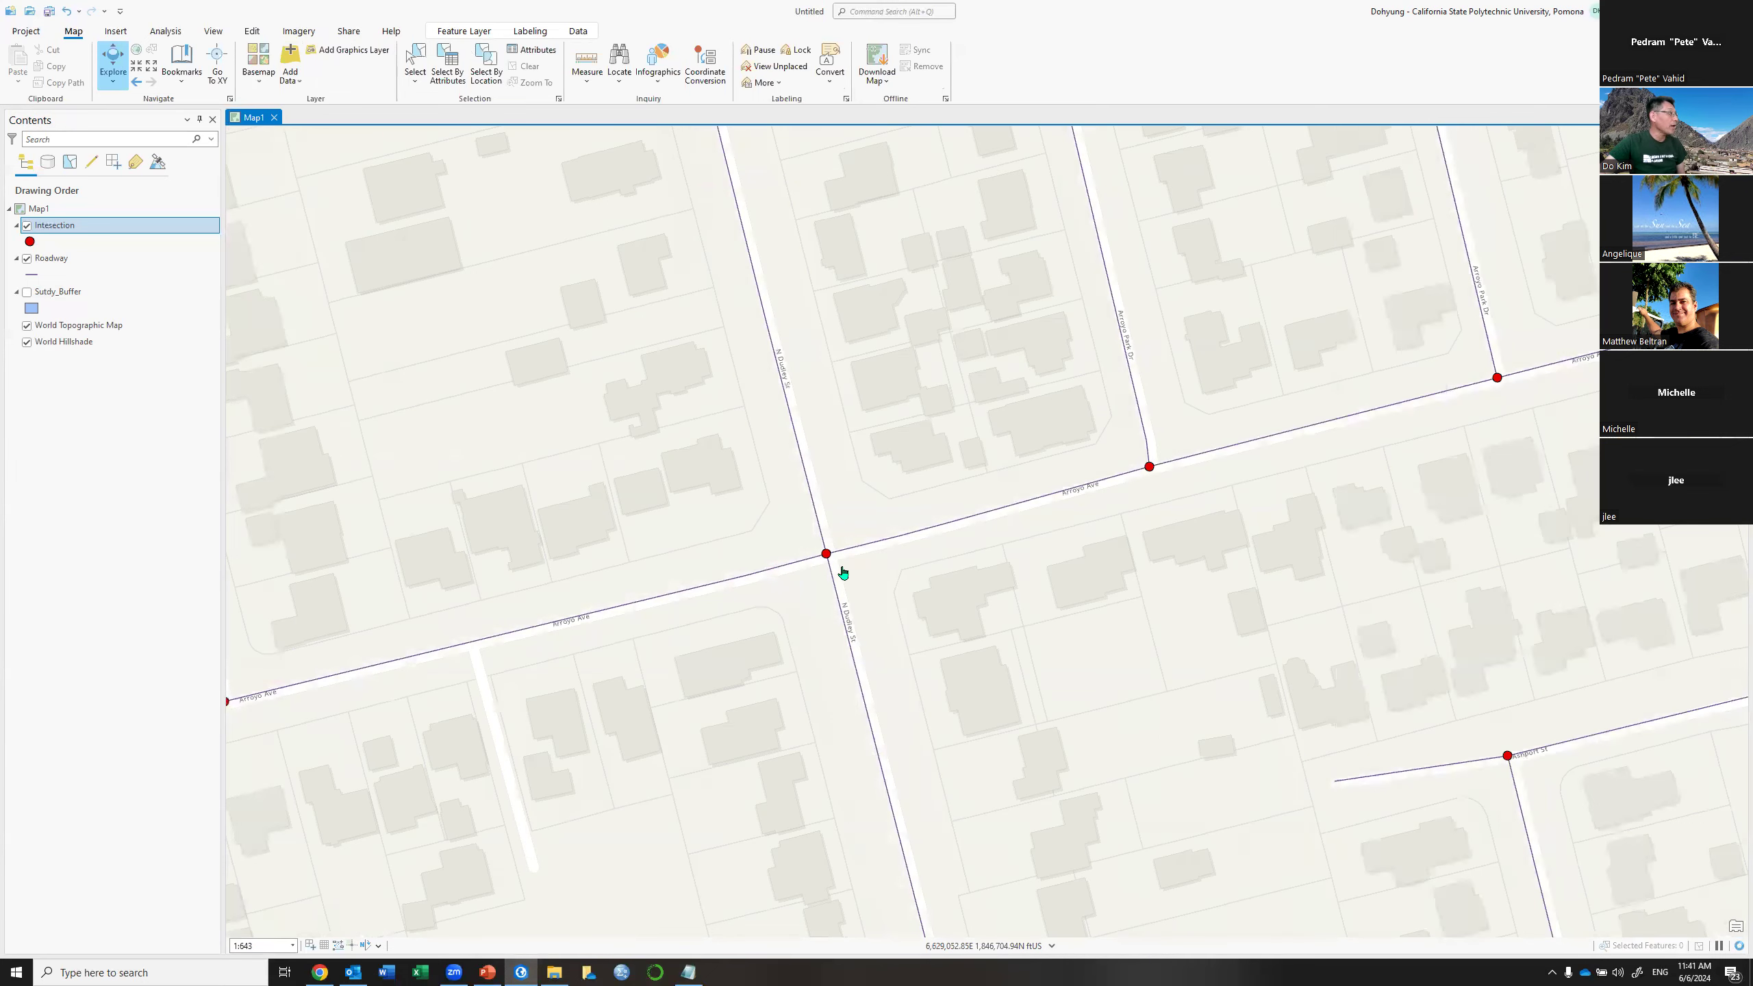
click(26, 326)
click(26, 342)
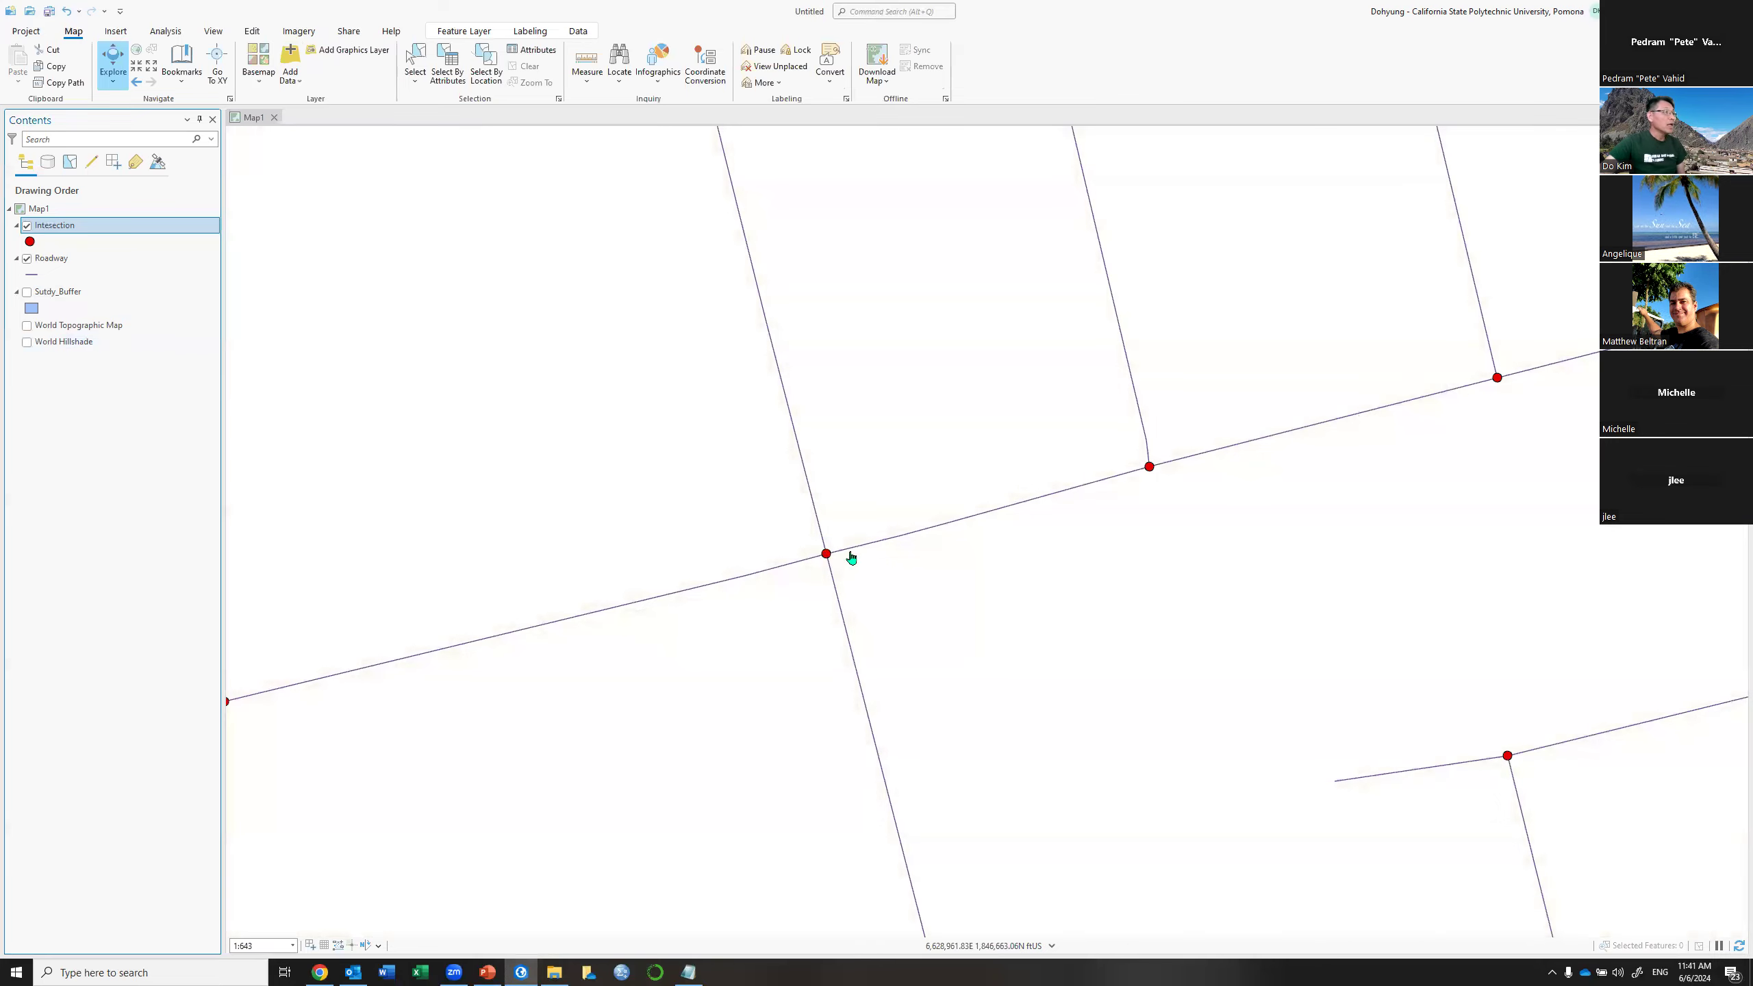
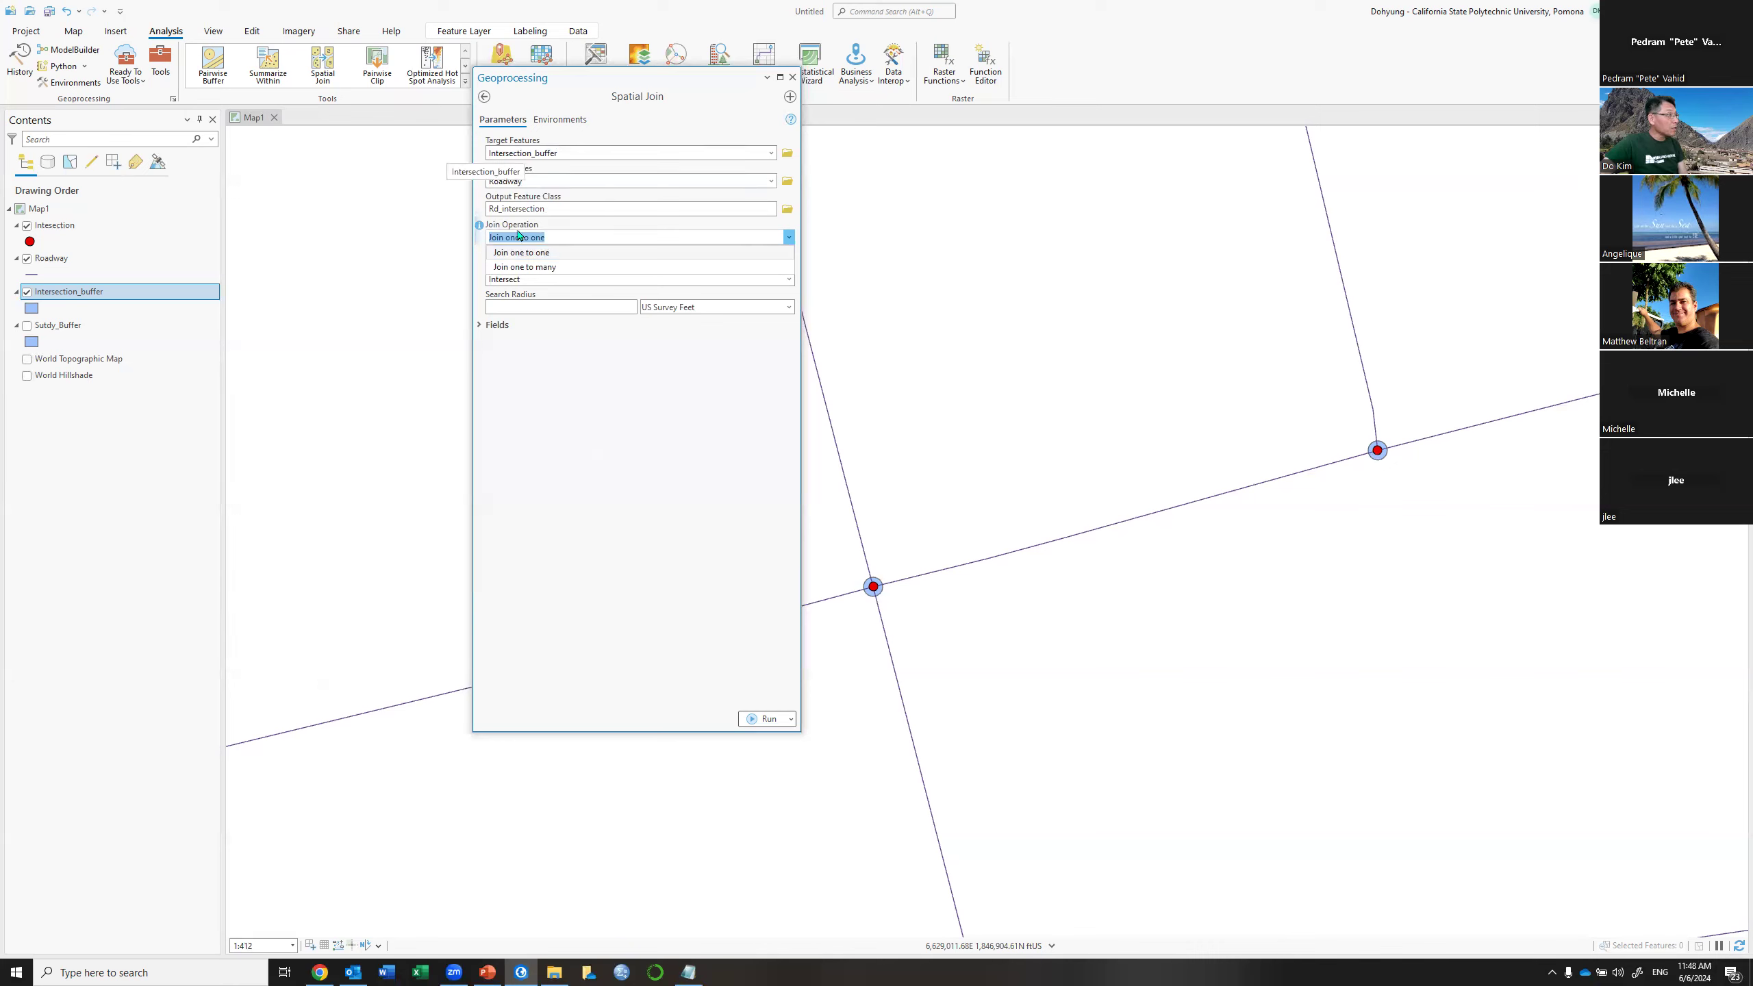
Run the Spatial Join with Join one to many, then close the Geoprocessing pane
click(539, 269)
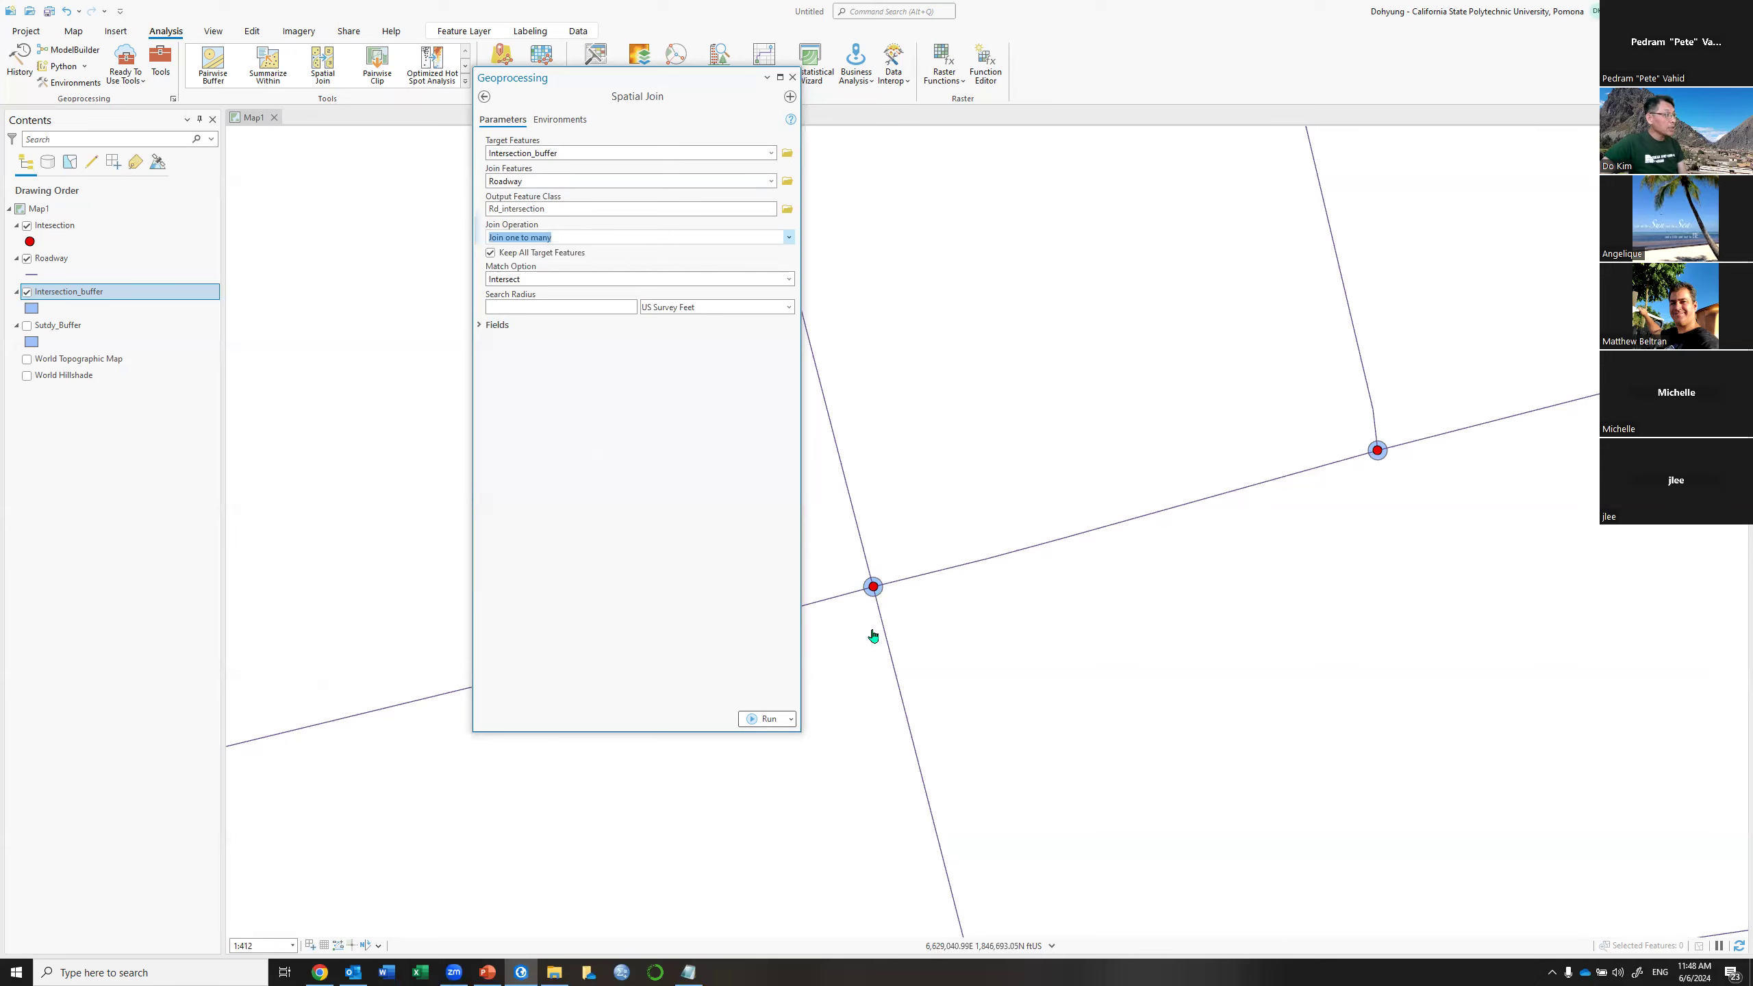
click(762, 719)
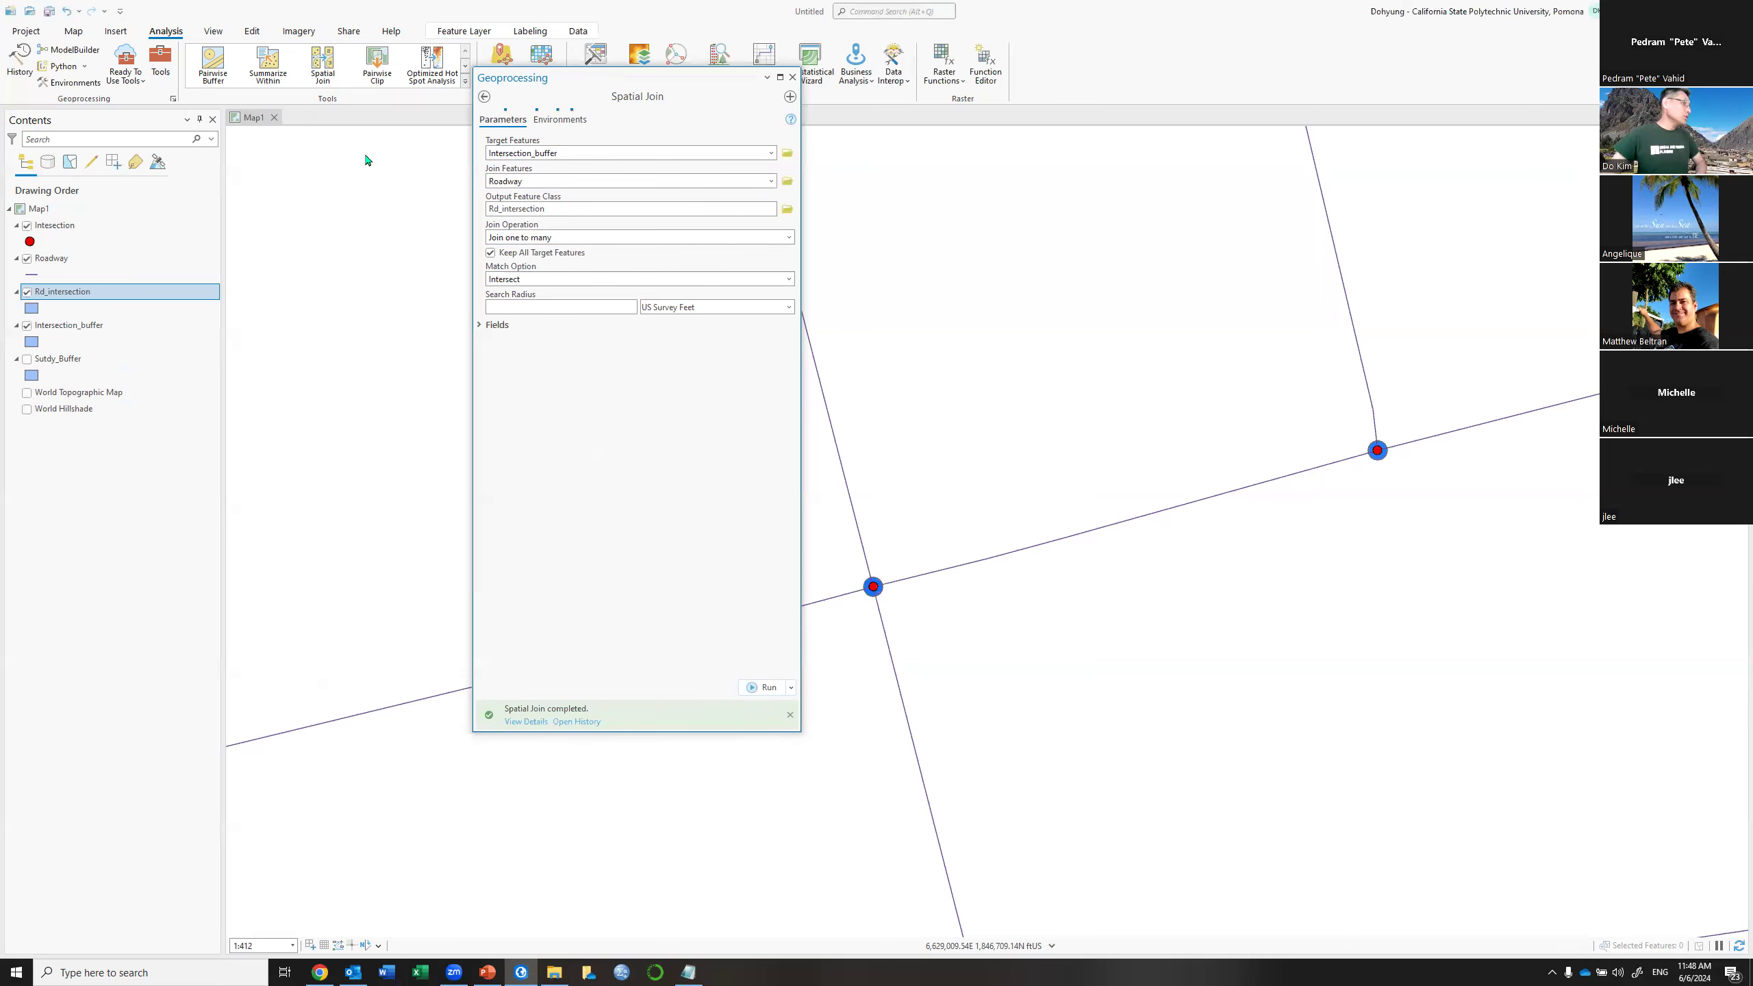
click(792, 77)
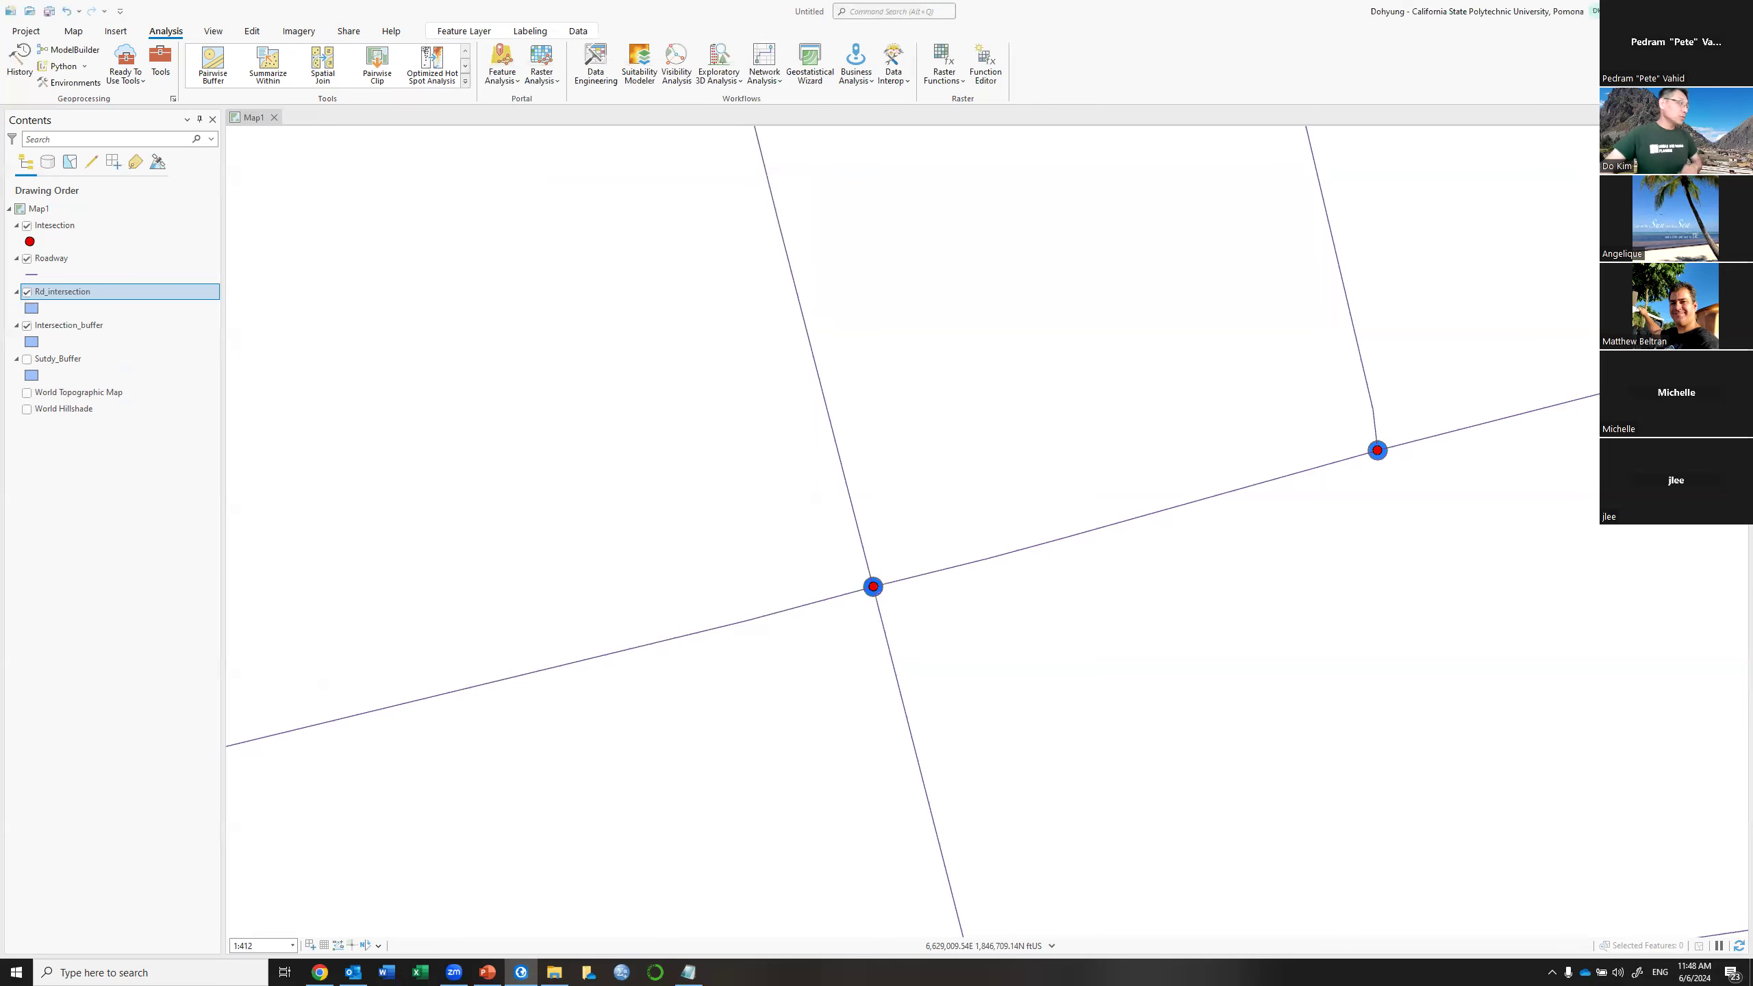
Hide Intersection_buffer and open the Rd_intersection attribute table
click(27, 326)
right_click(117, 293)
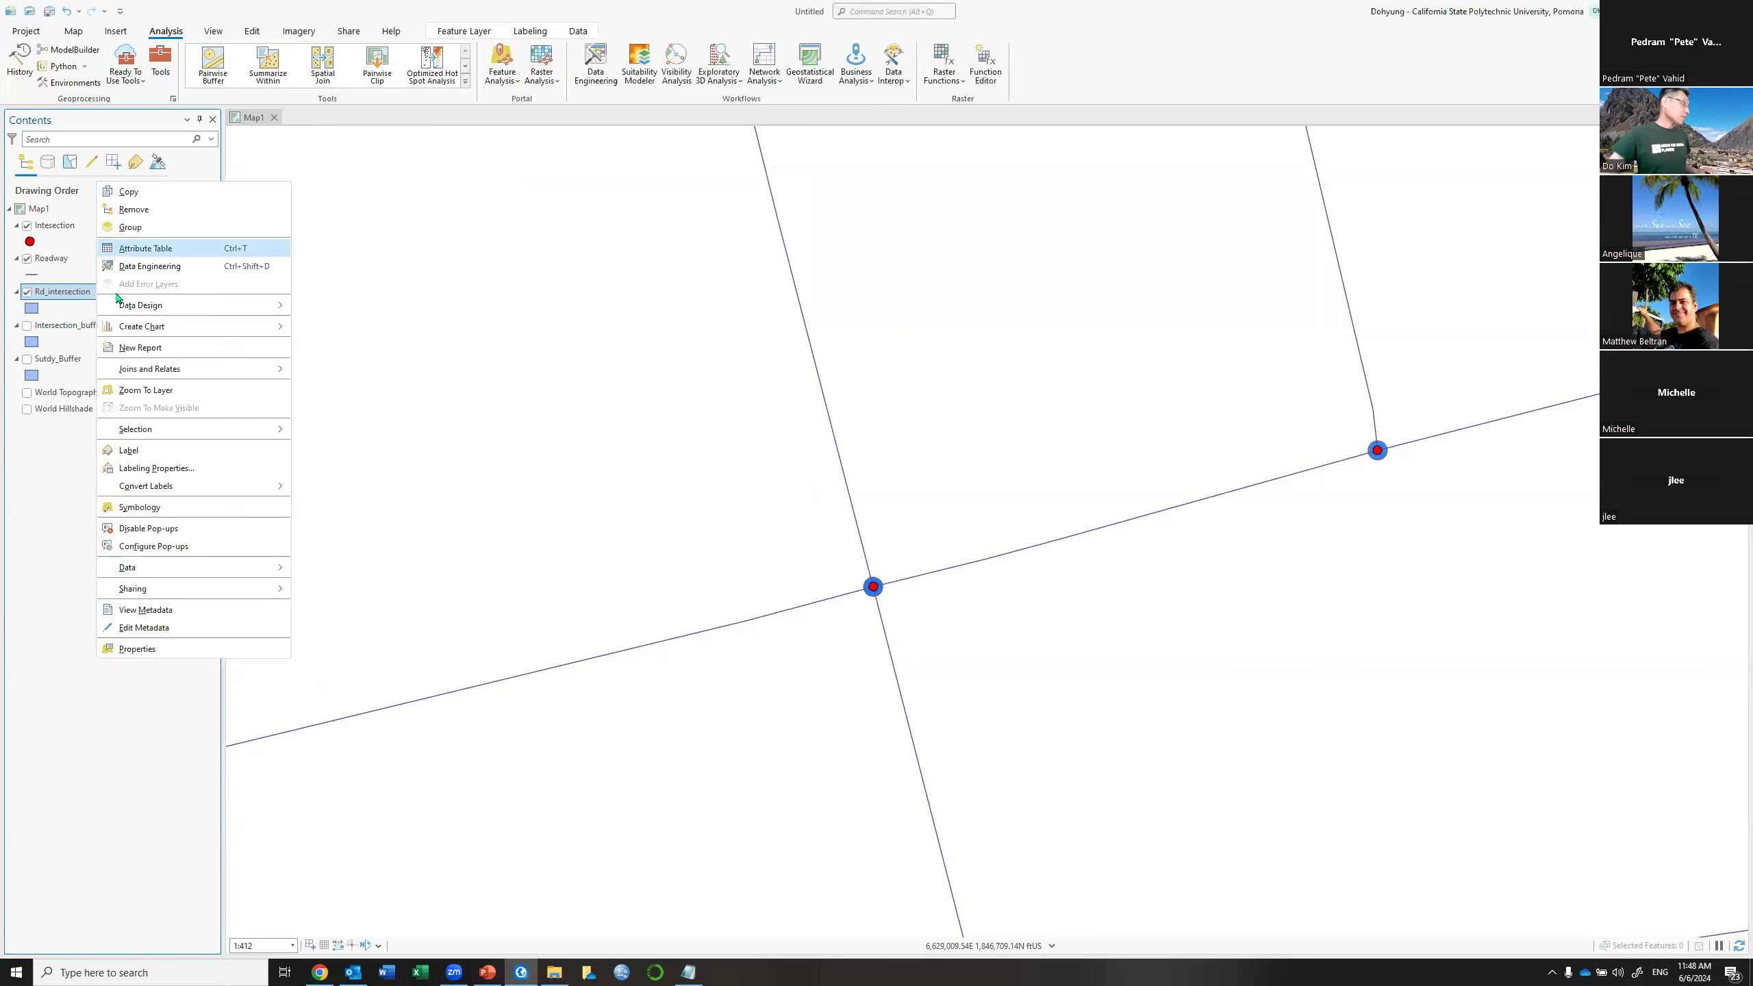
click(146, 249)
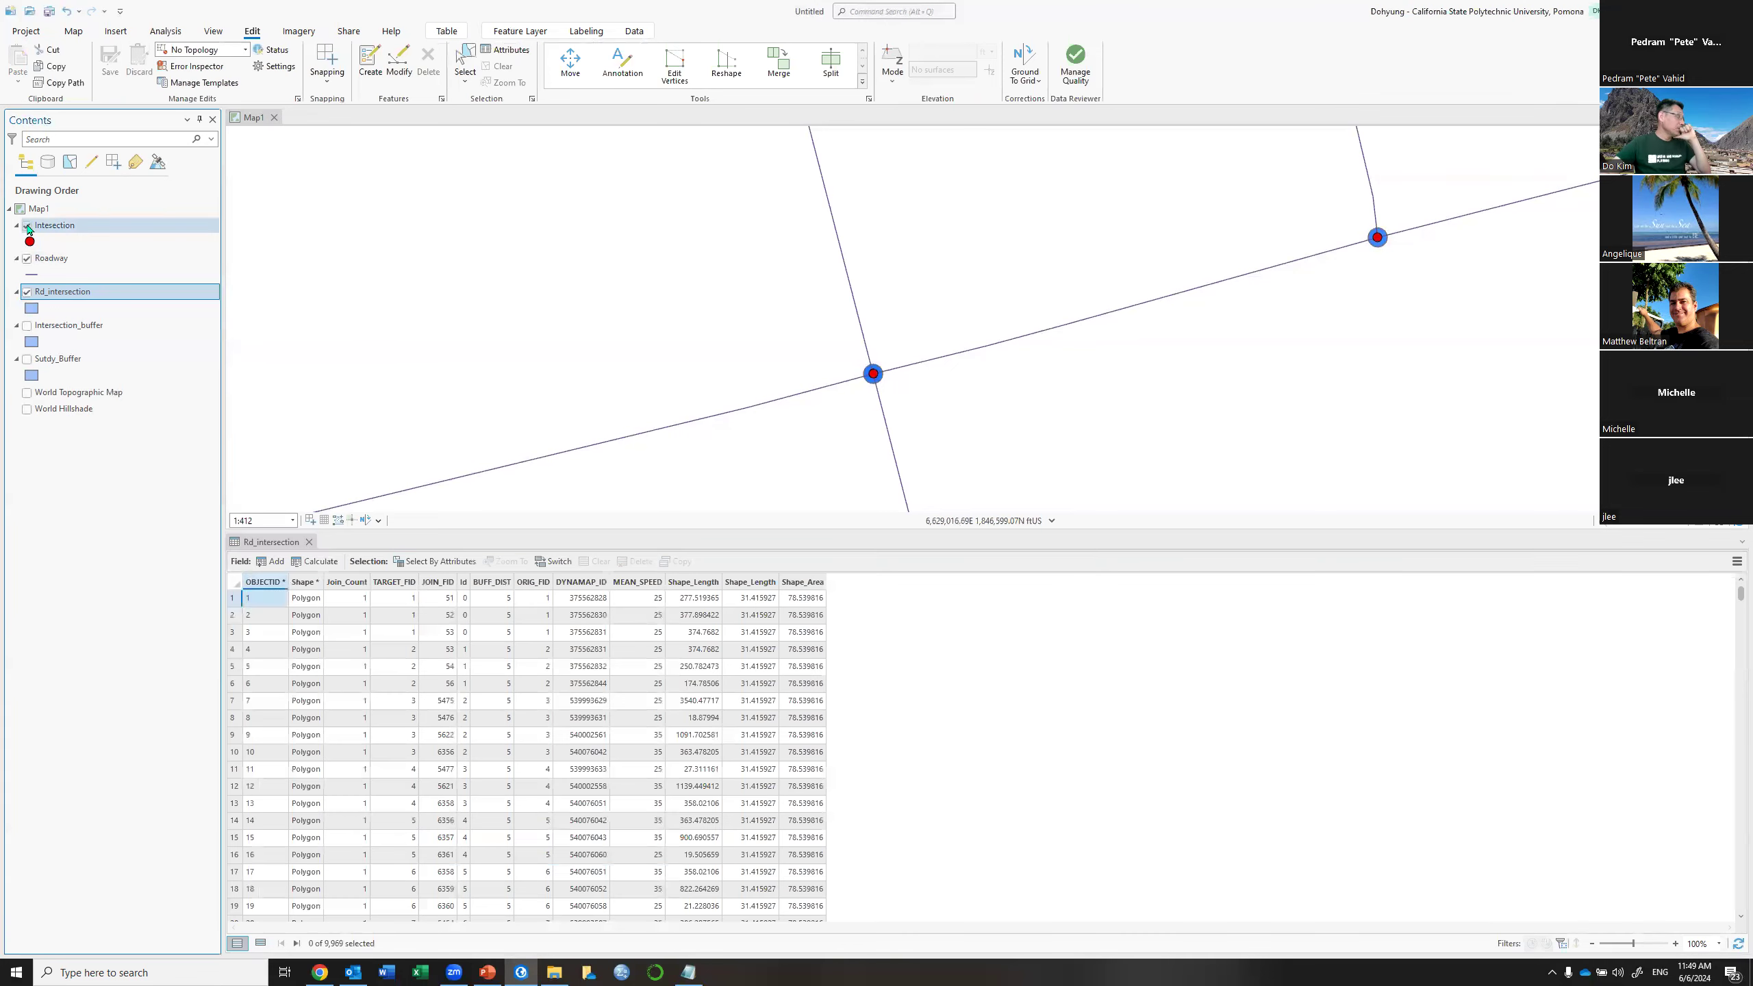
Box-select the four buffer records at the central intersection, then show Roadway again
click(27, 226)
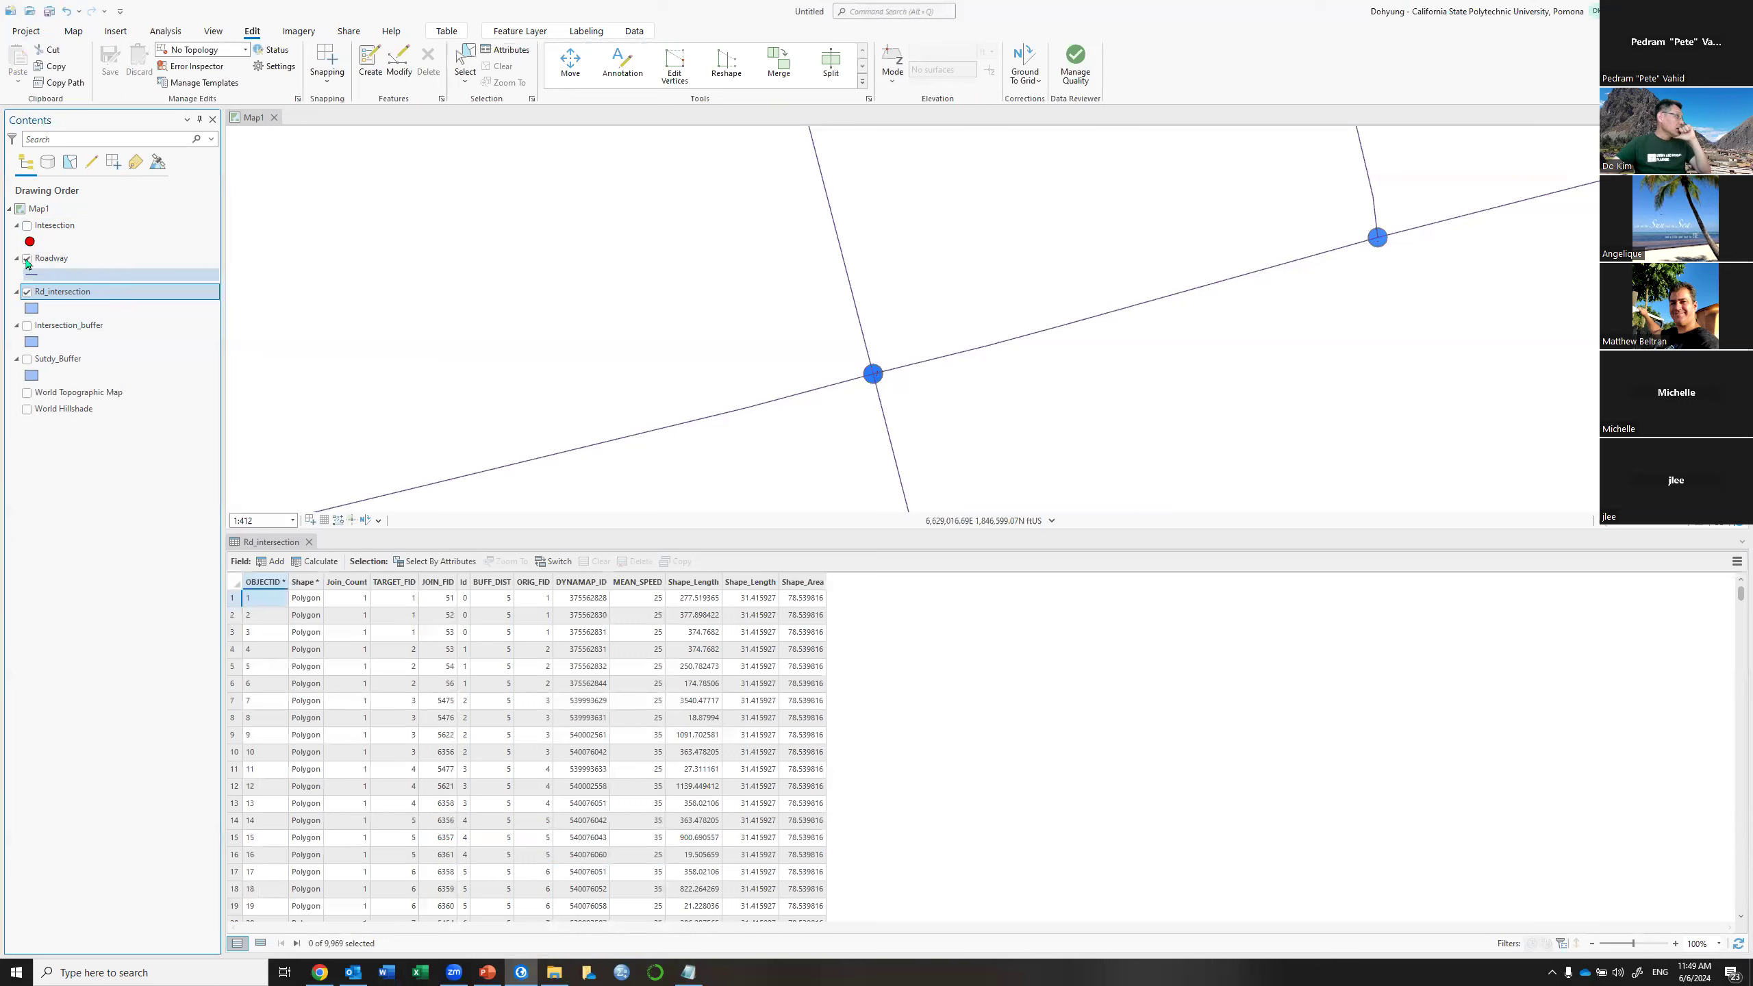
click(26, 259)
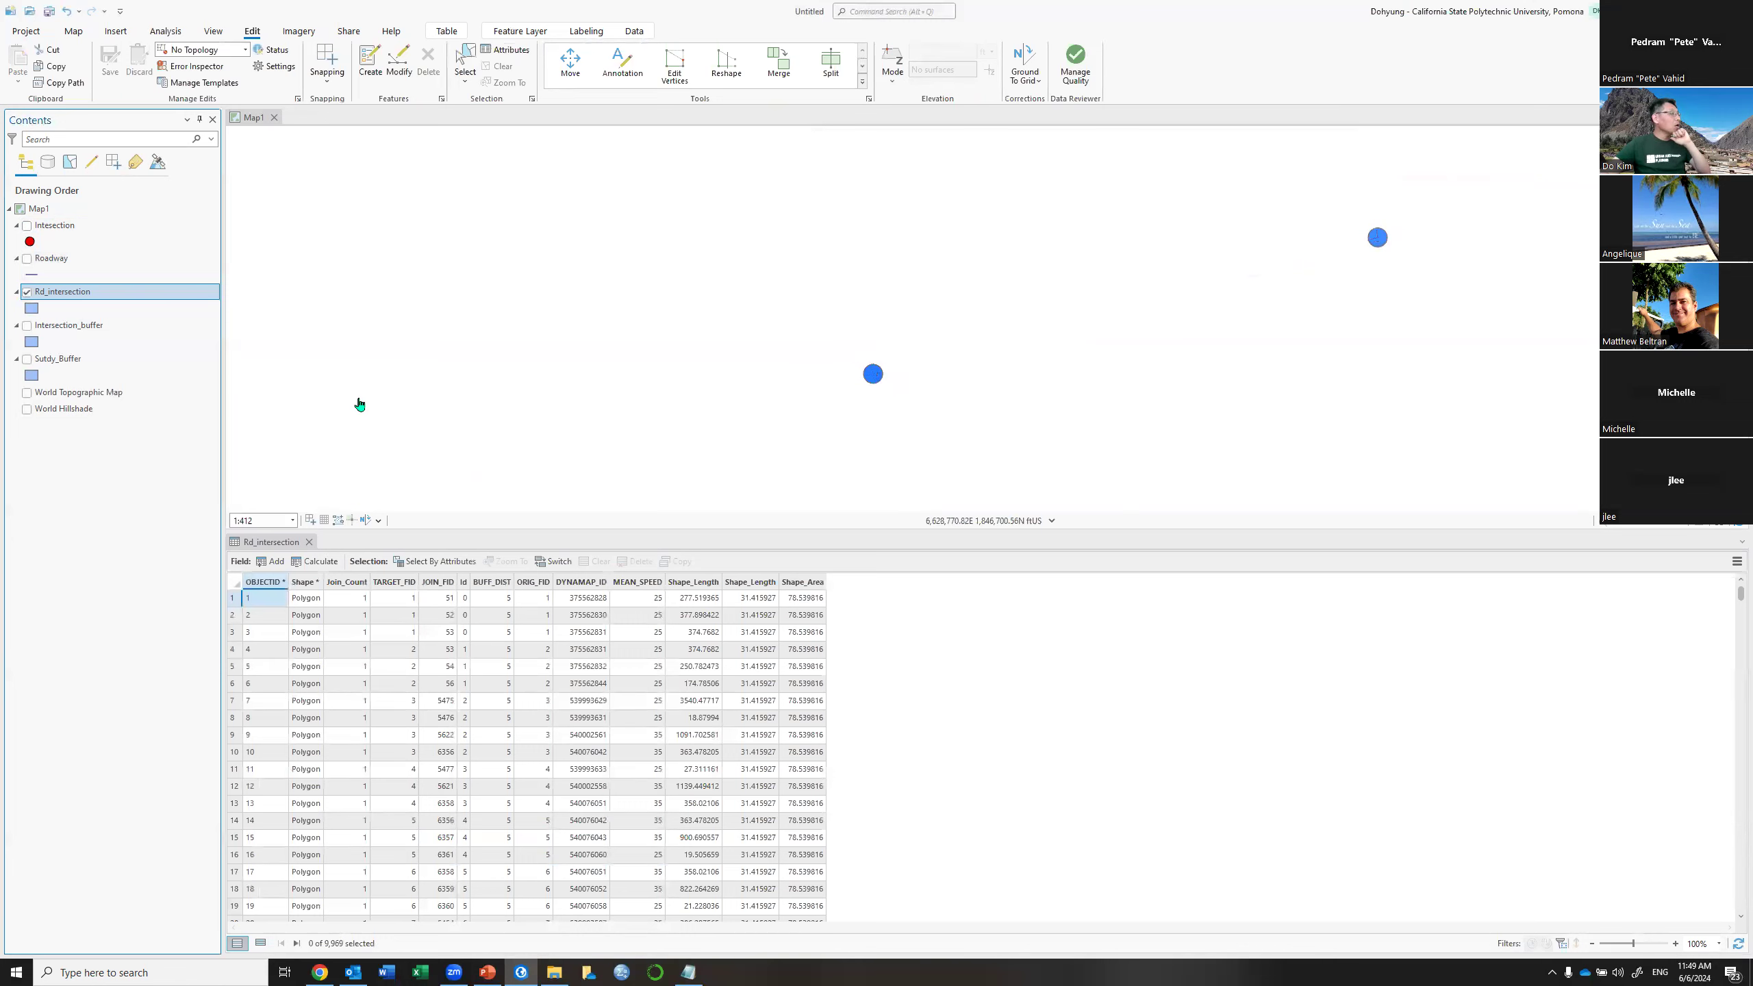
click(465, 56)
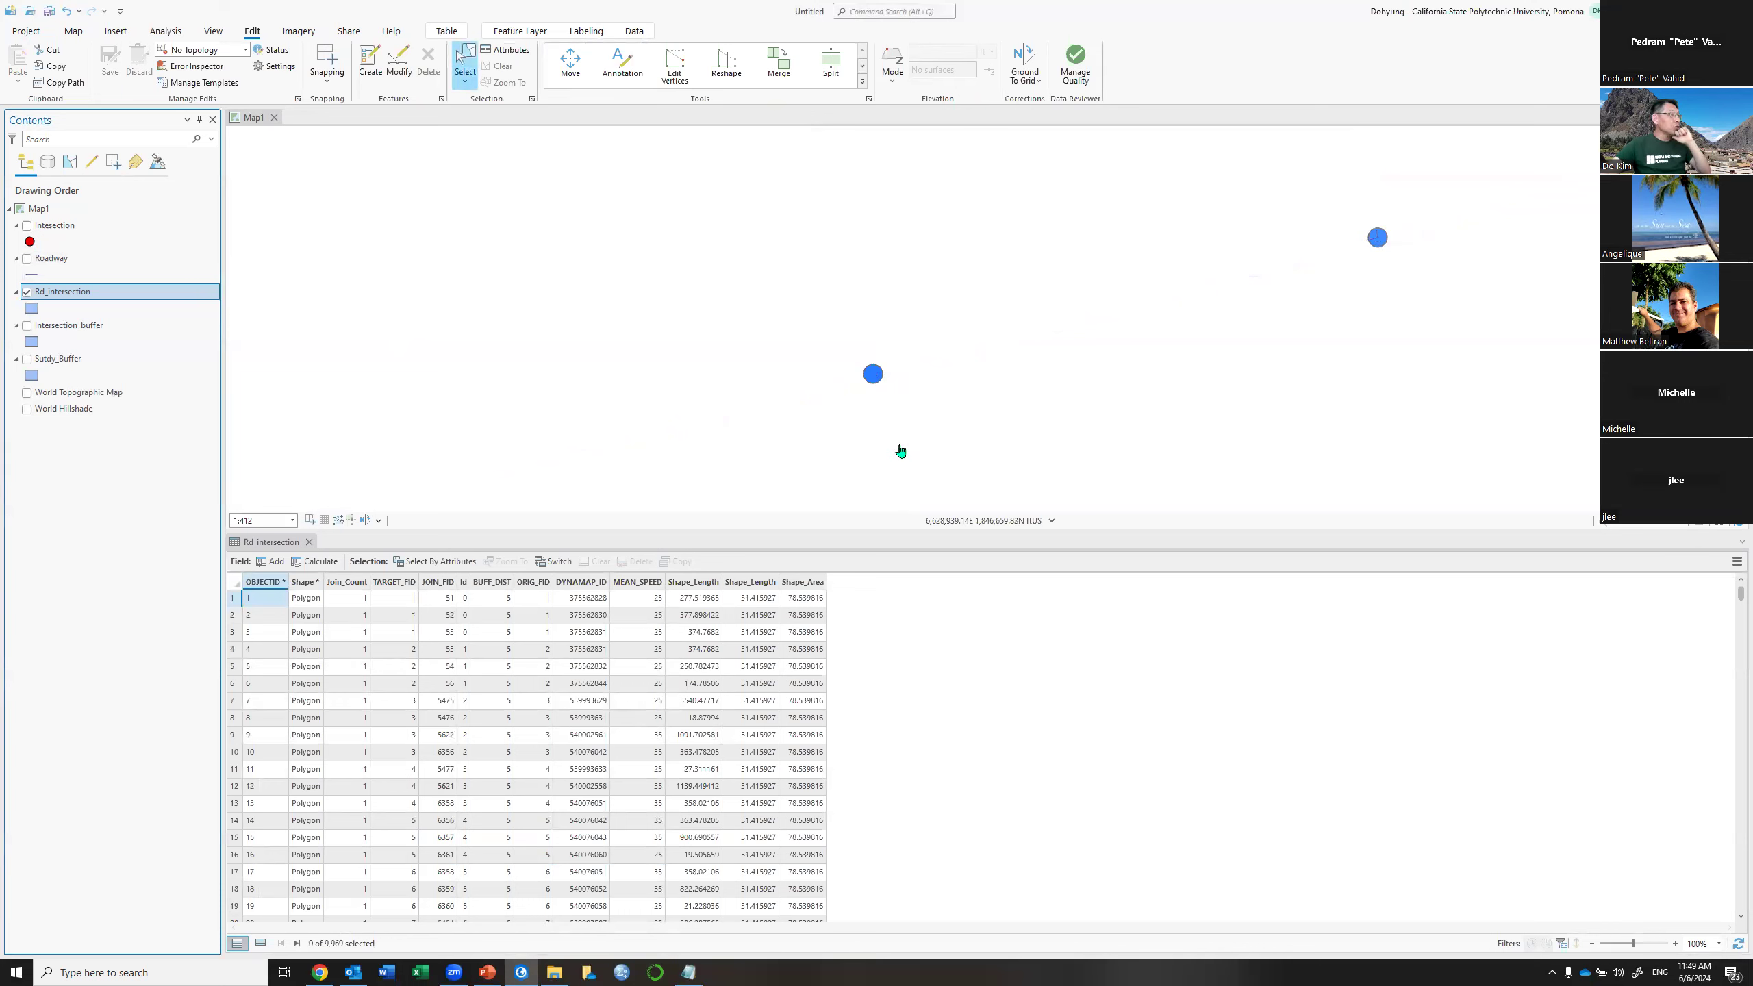
drag(846, 337, 929, 426)
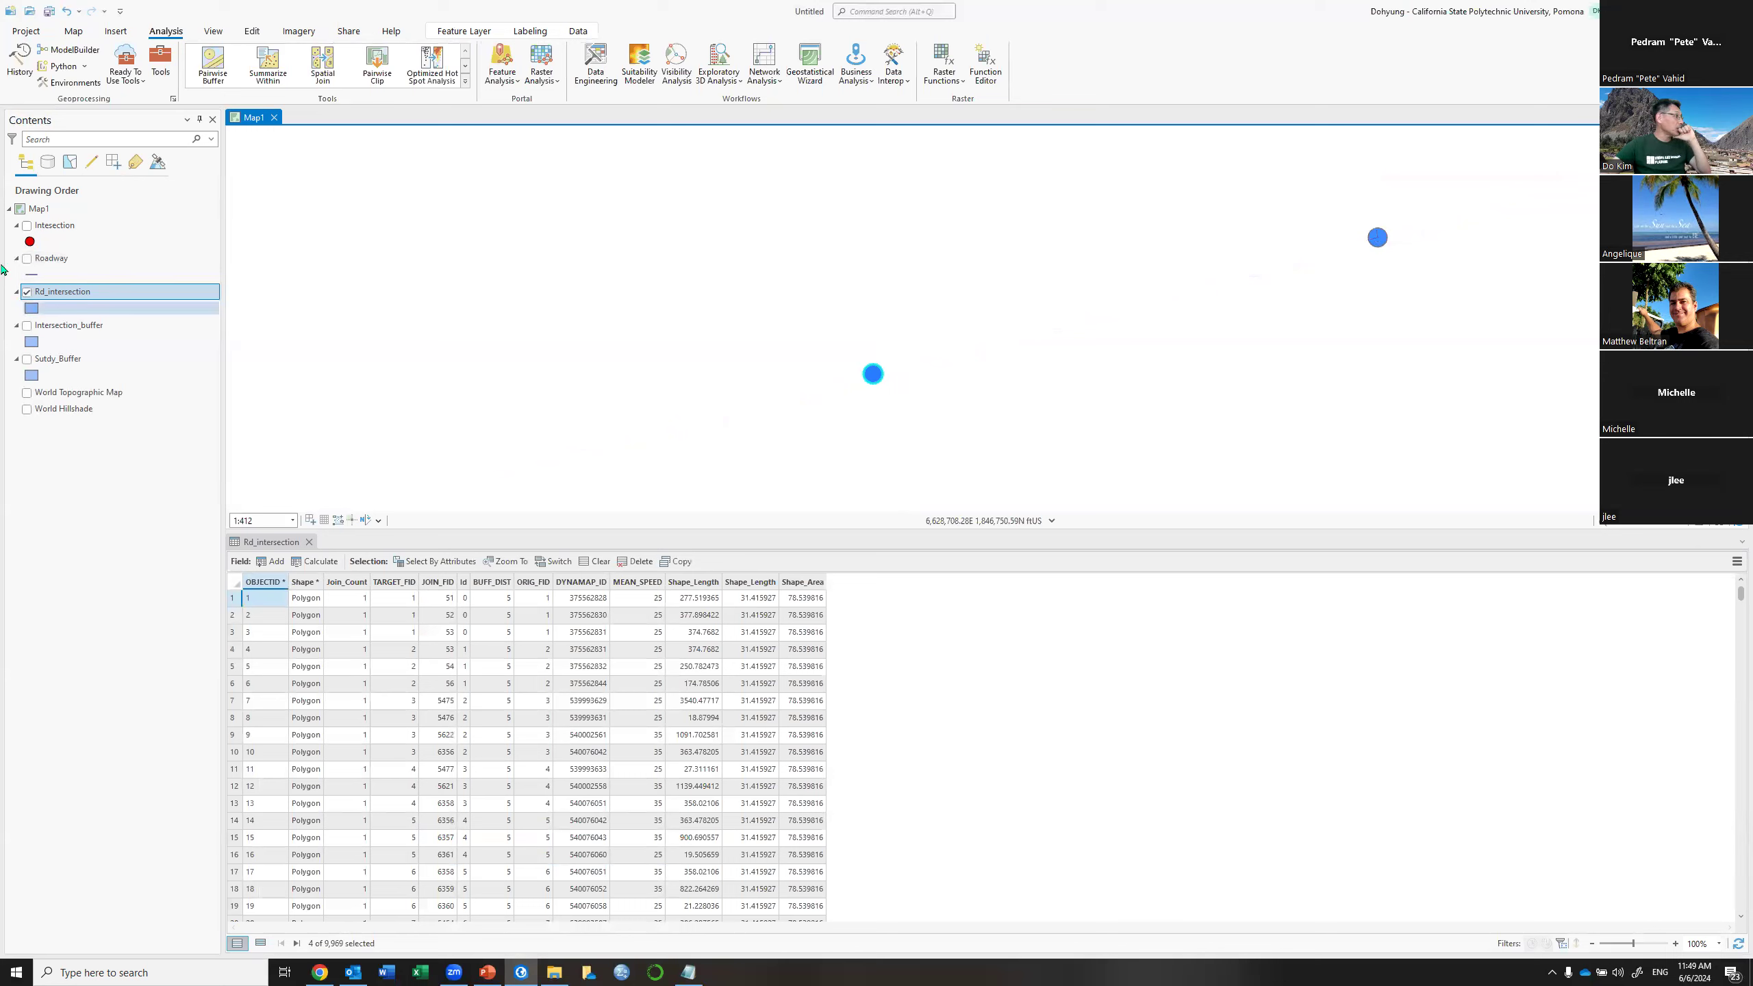
click(26, 259)
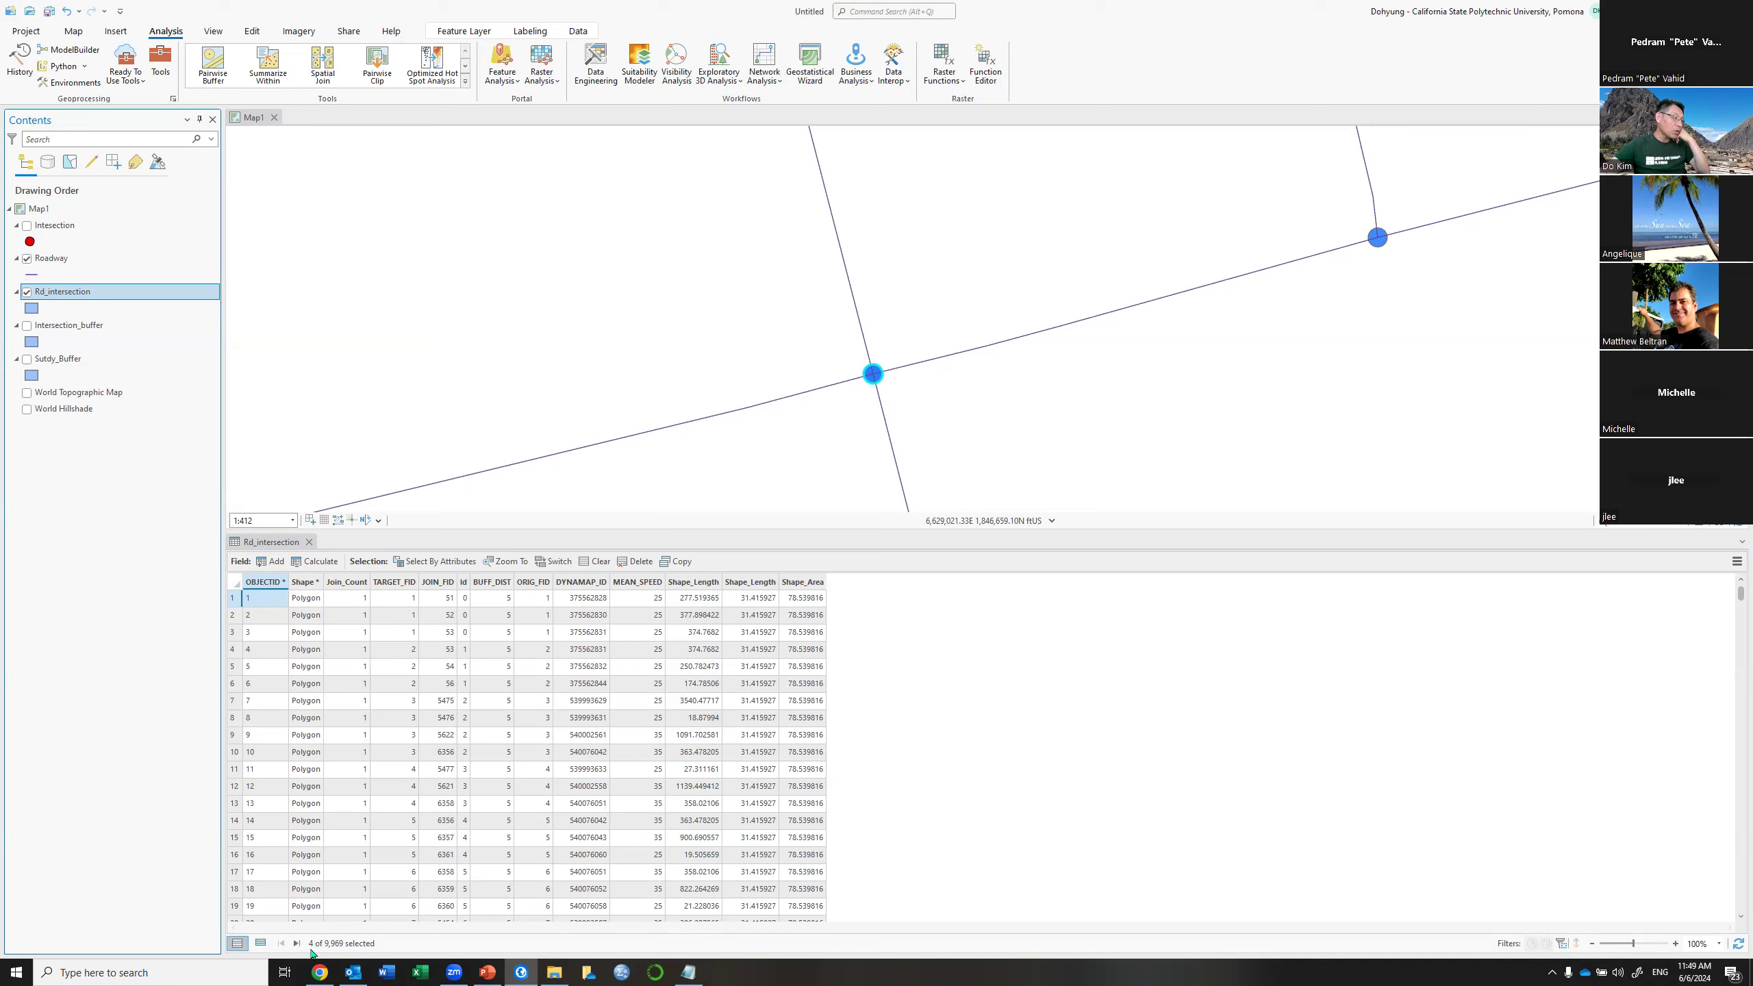
Show only the selected records and identify the central intersection point, Id 504
click(261, 943)
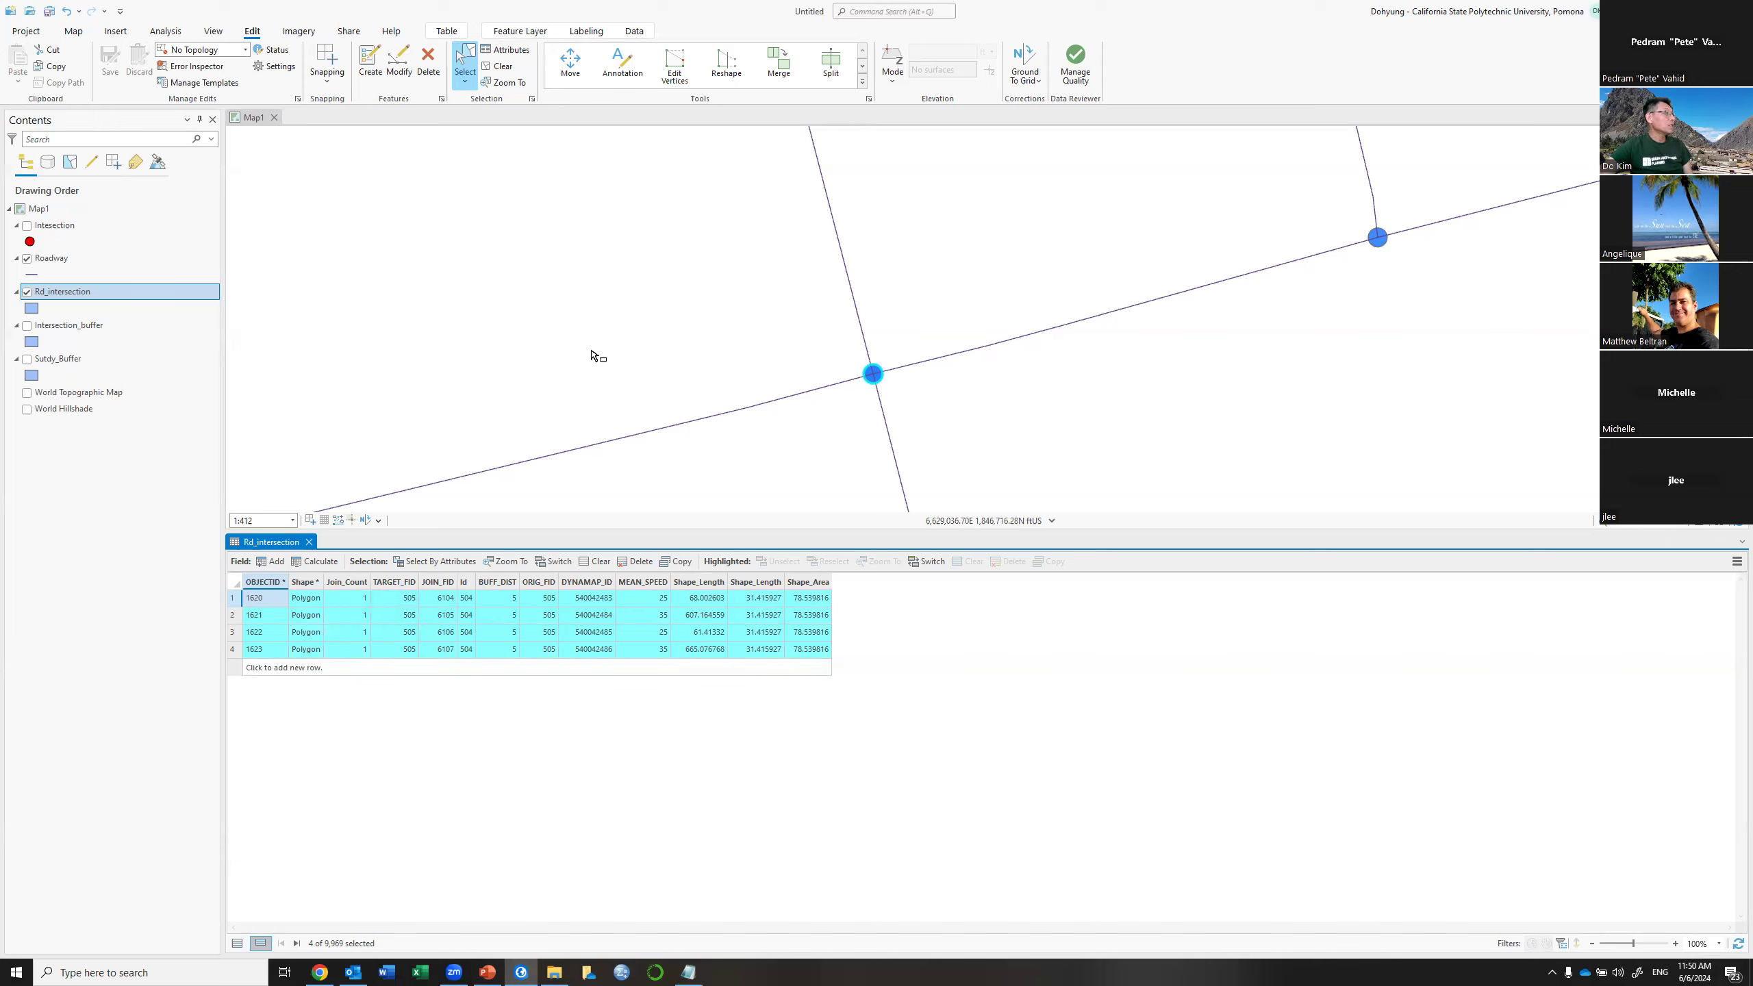
click(32, 226)
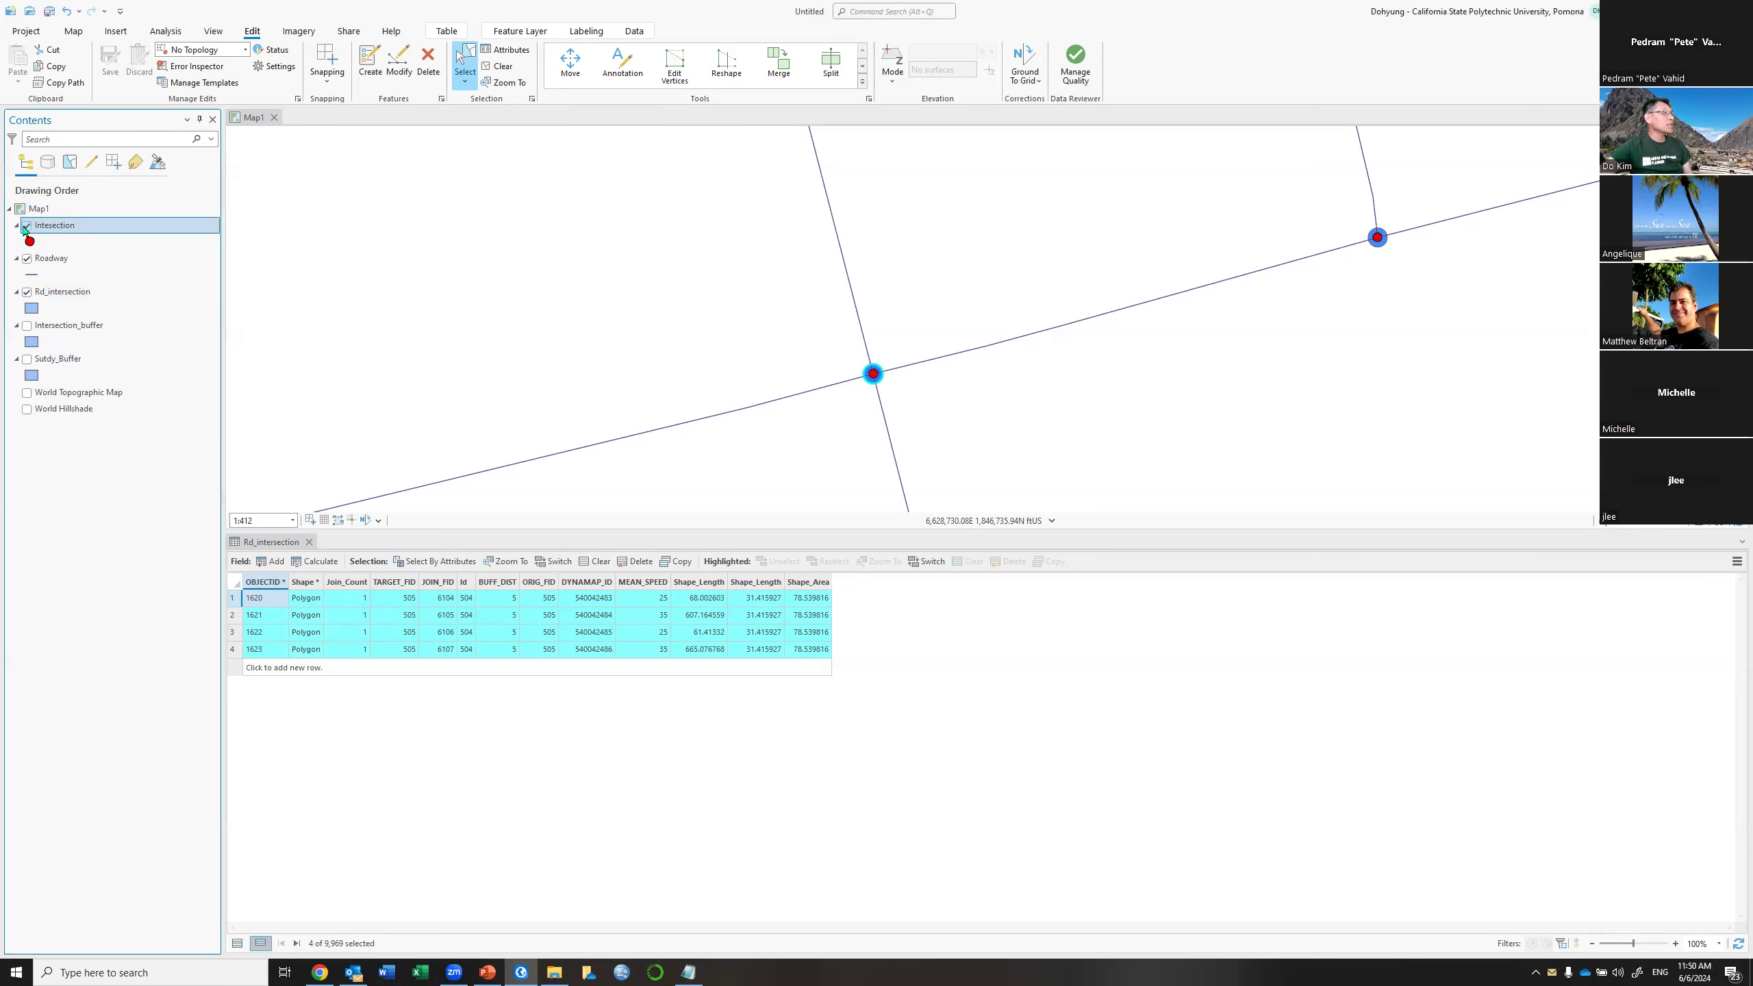
click(74, 40)
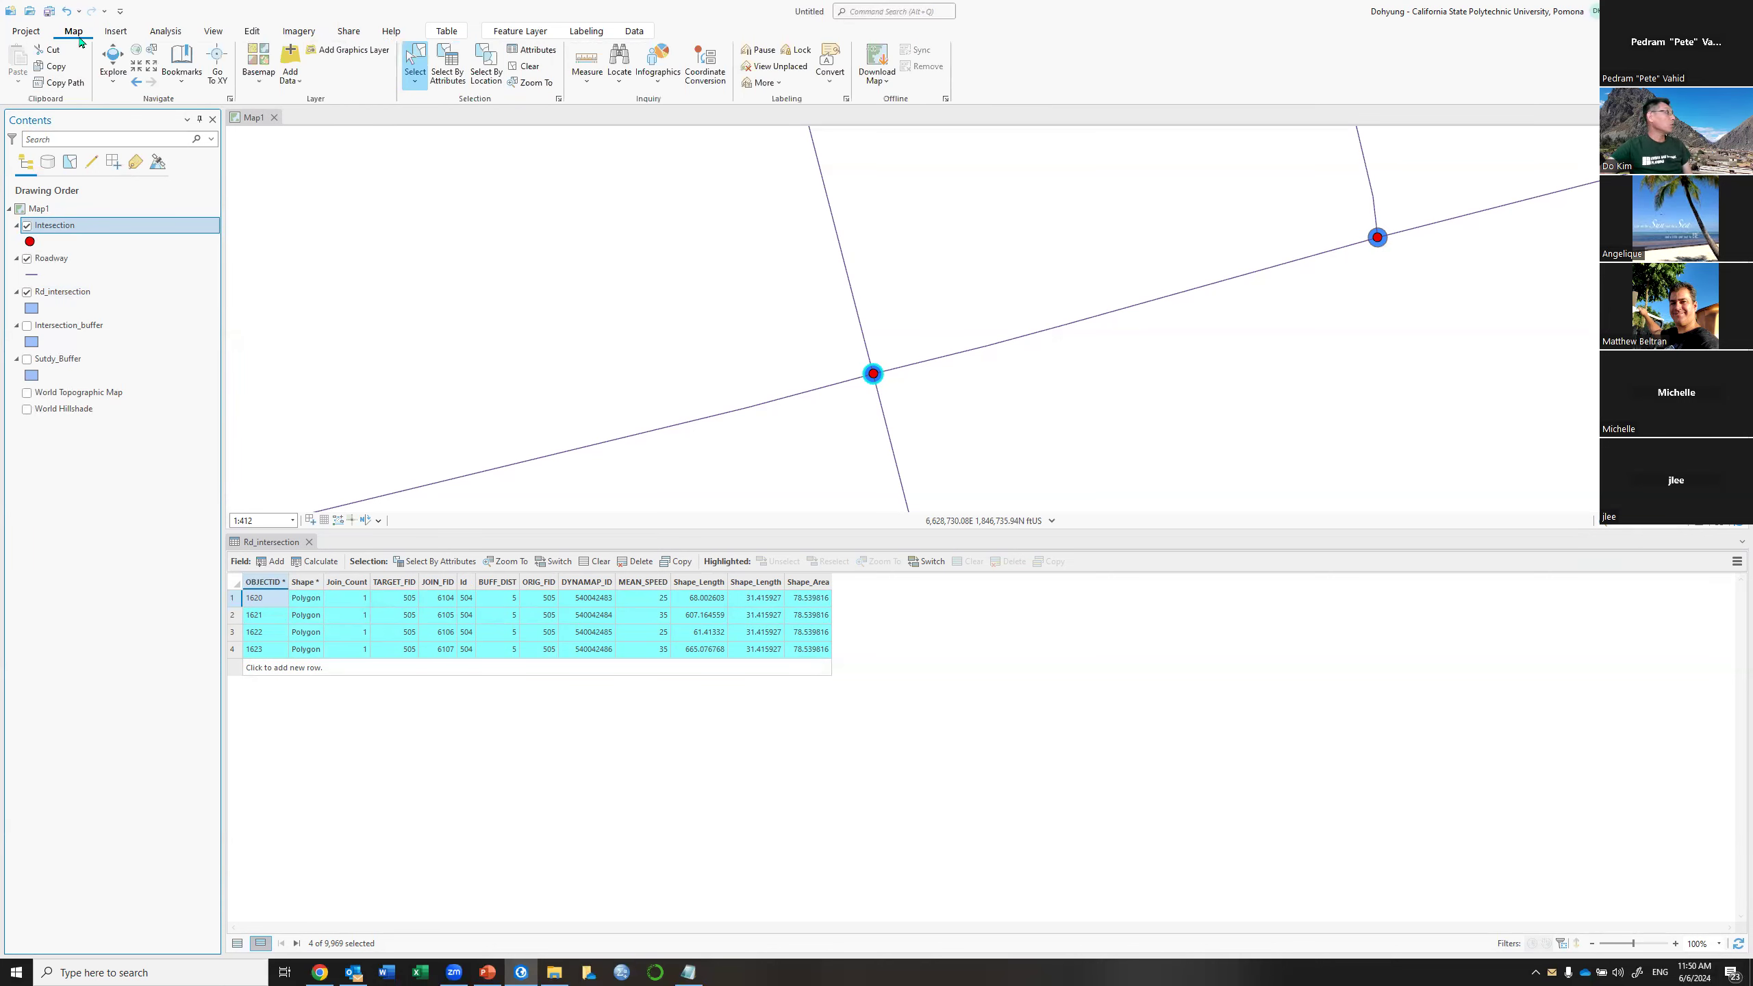
click(112, 63)
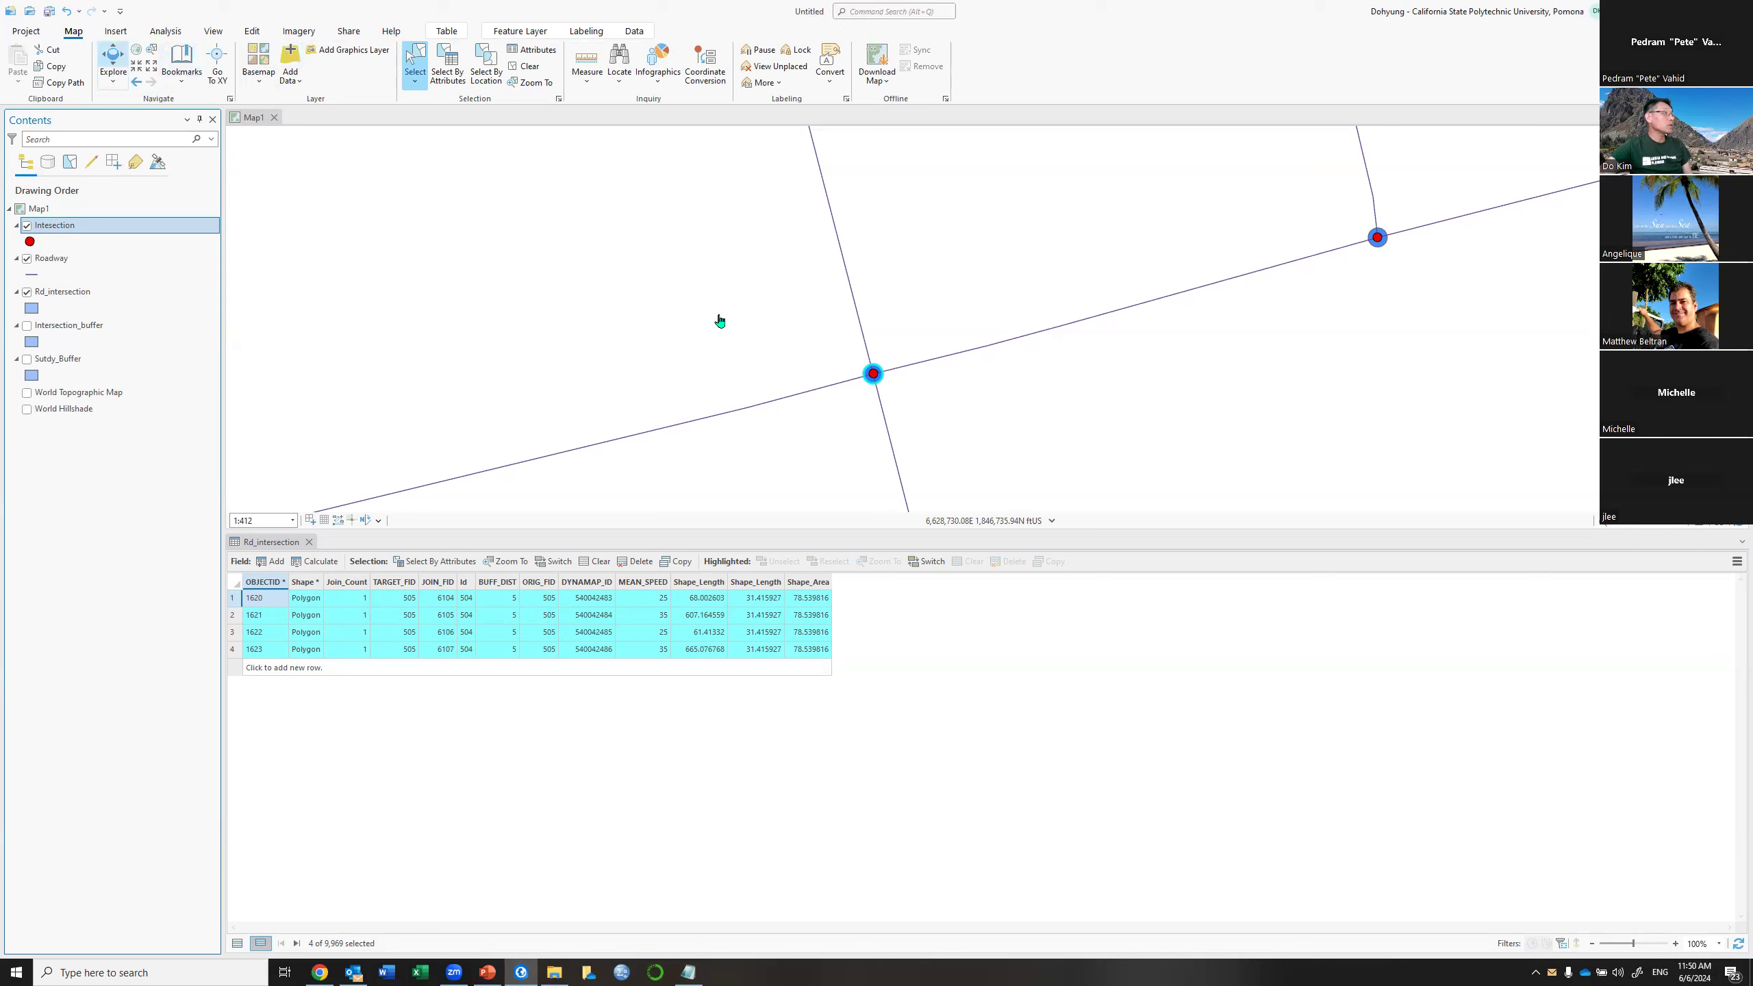
click(875, 377)
click(875, 377)
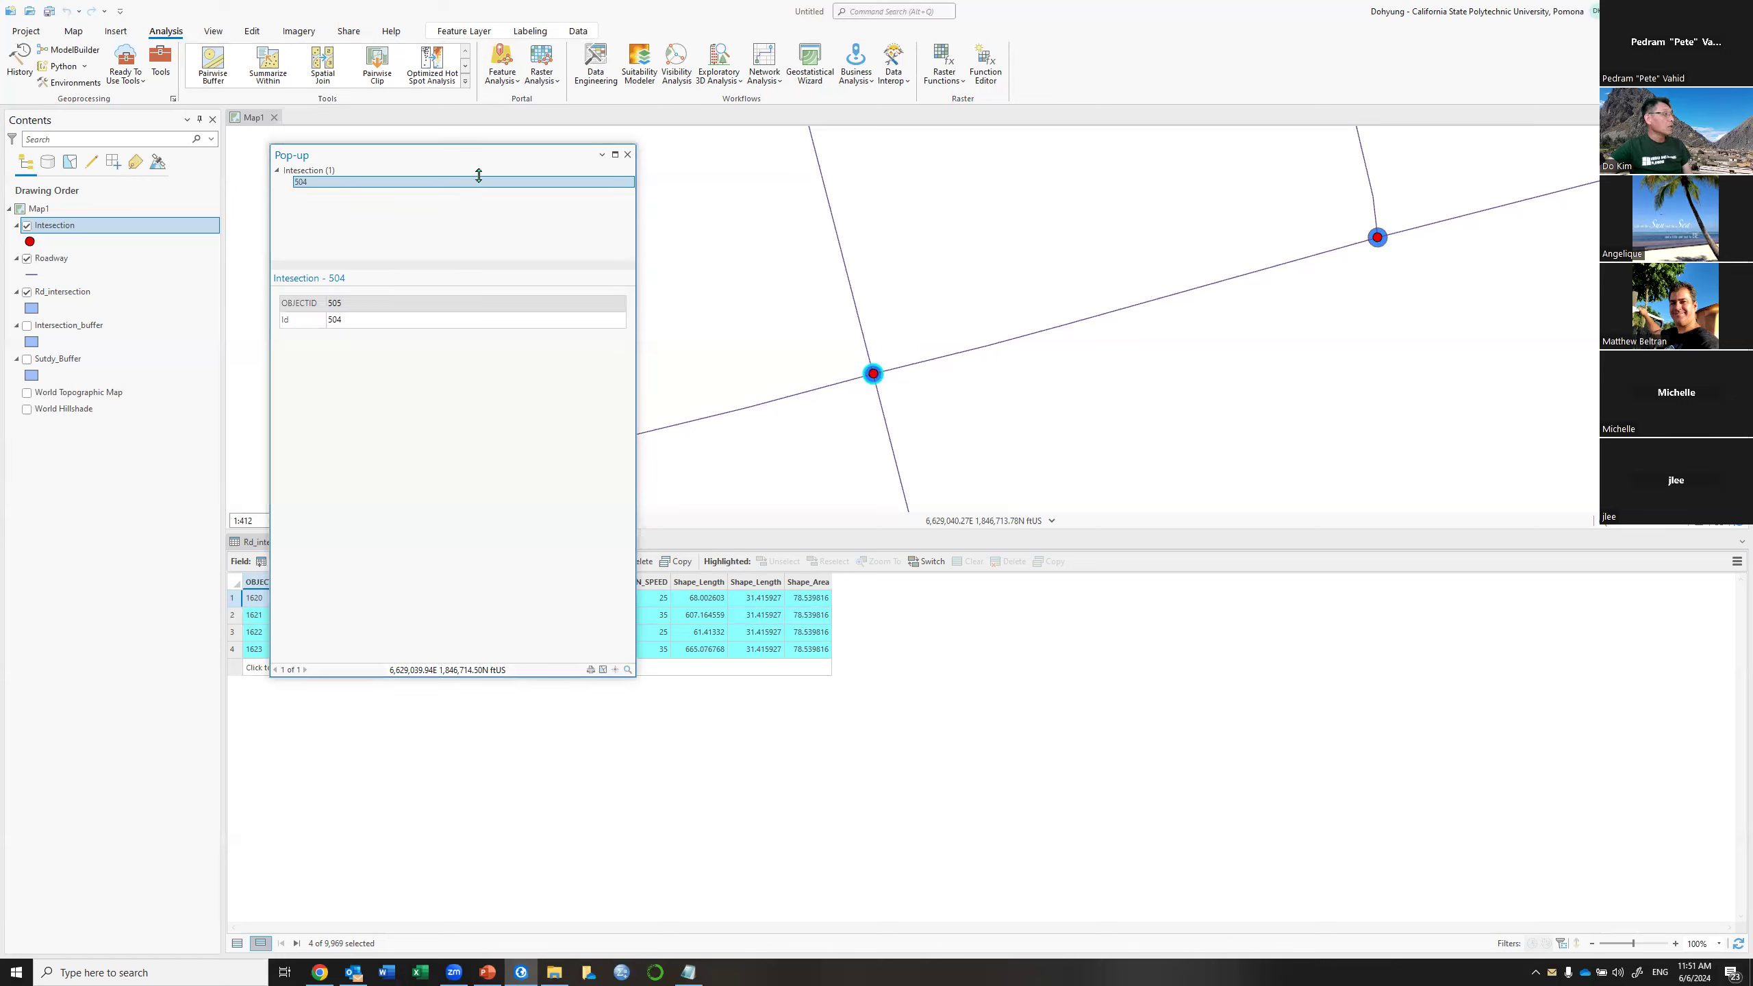
Identify road 540042483 and match it to the join record with JOIN_FID 6104, then close the pop-up
drag(479, 176, 552, 99)
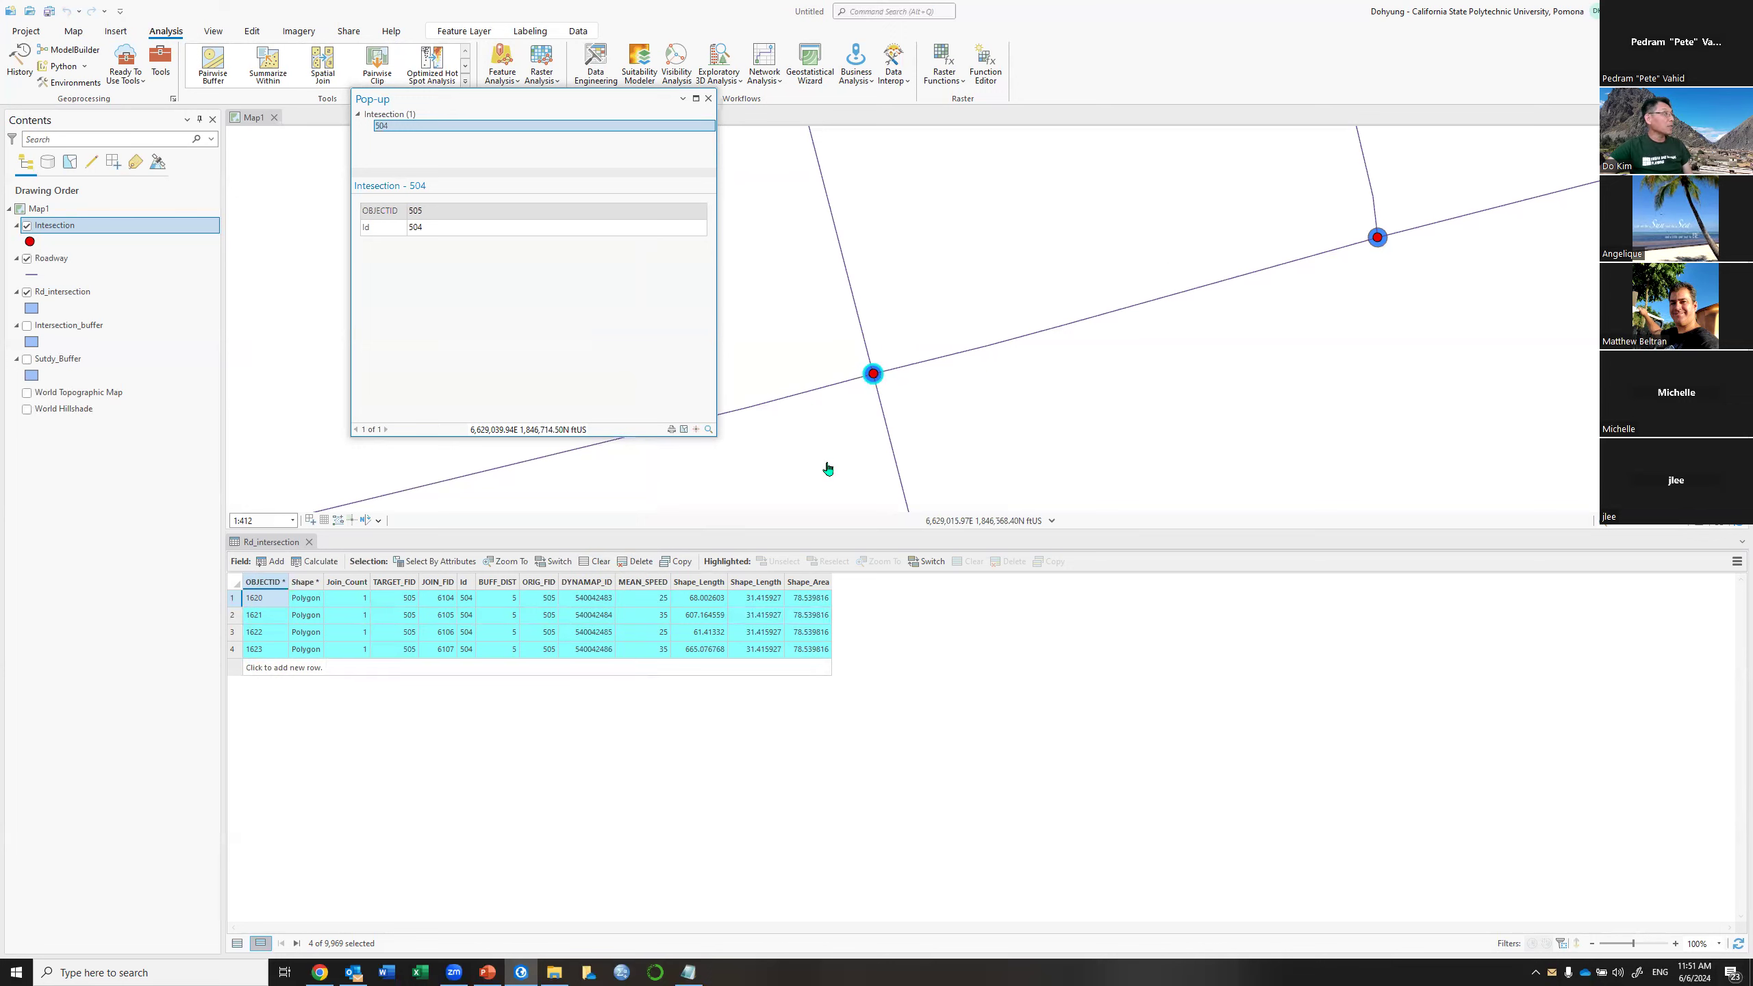
click(819, 392)
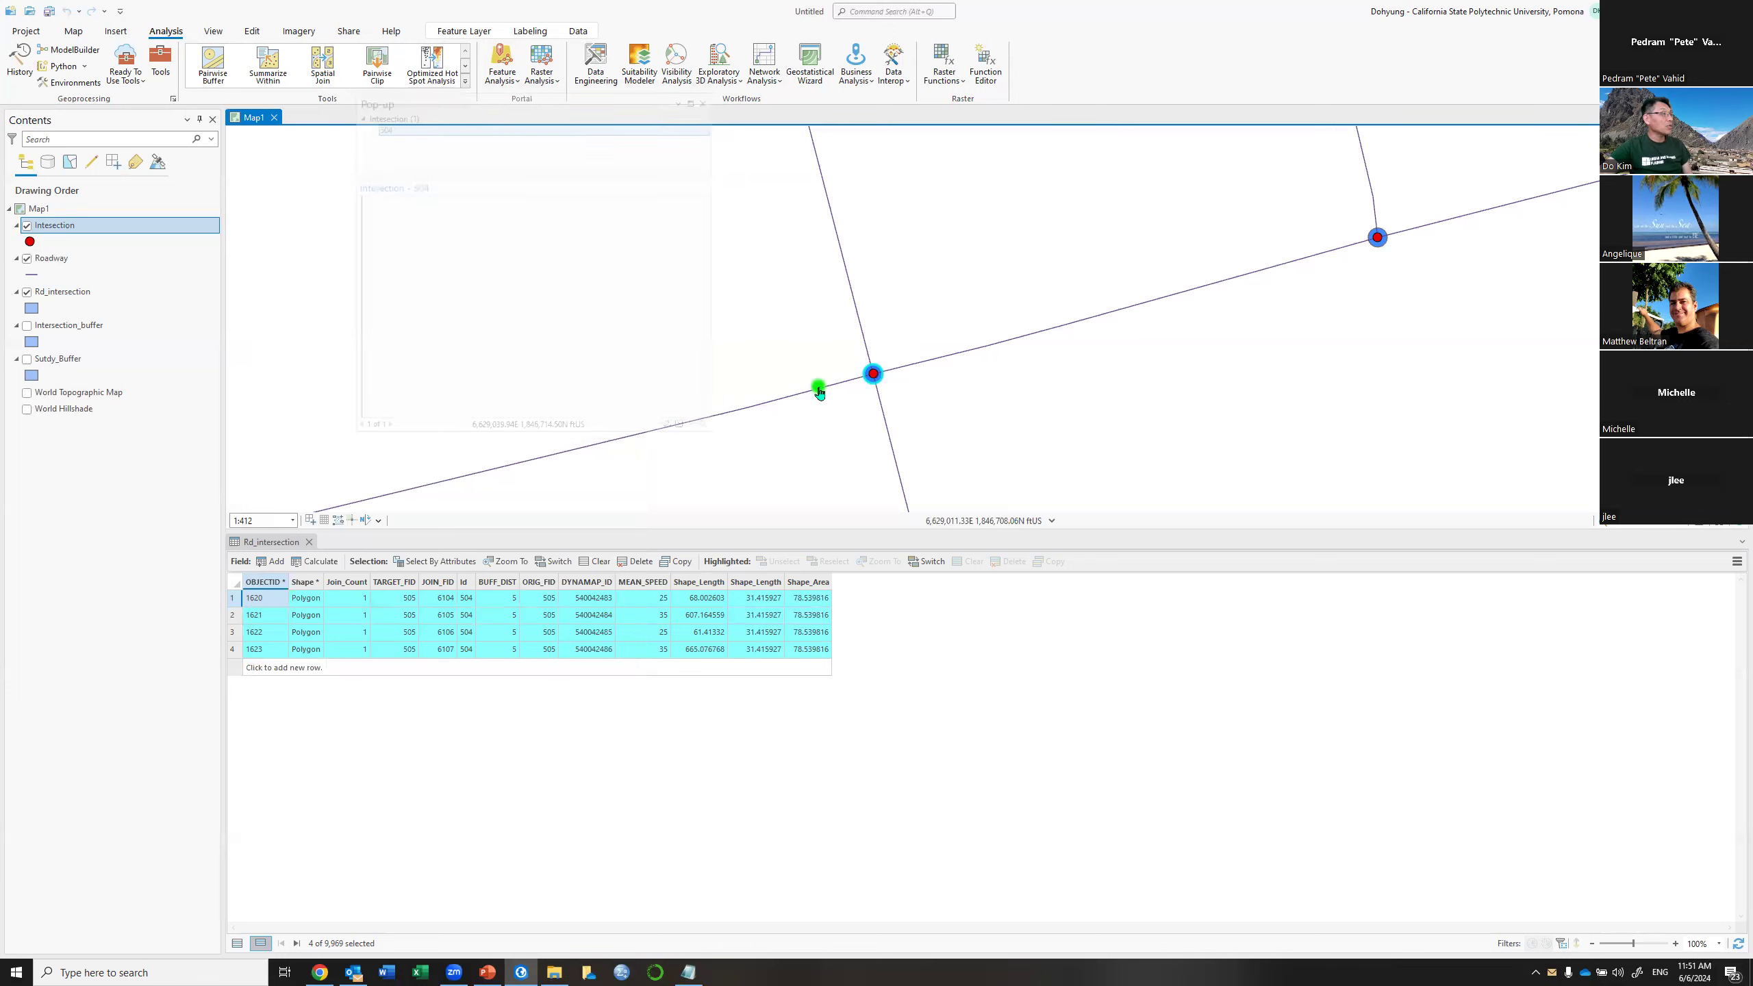
click(819, 394)
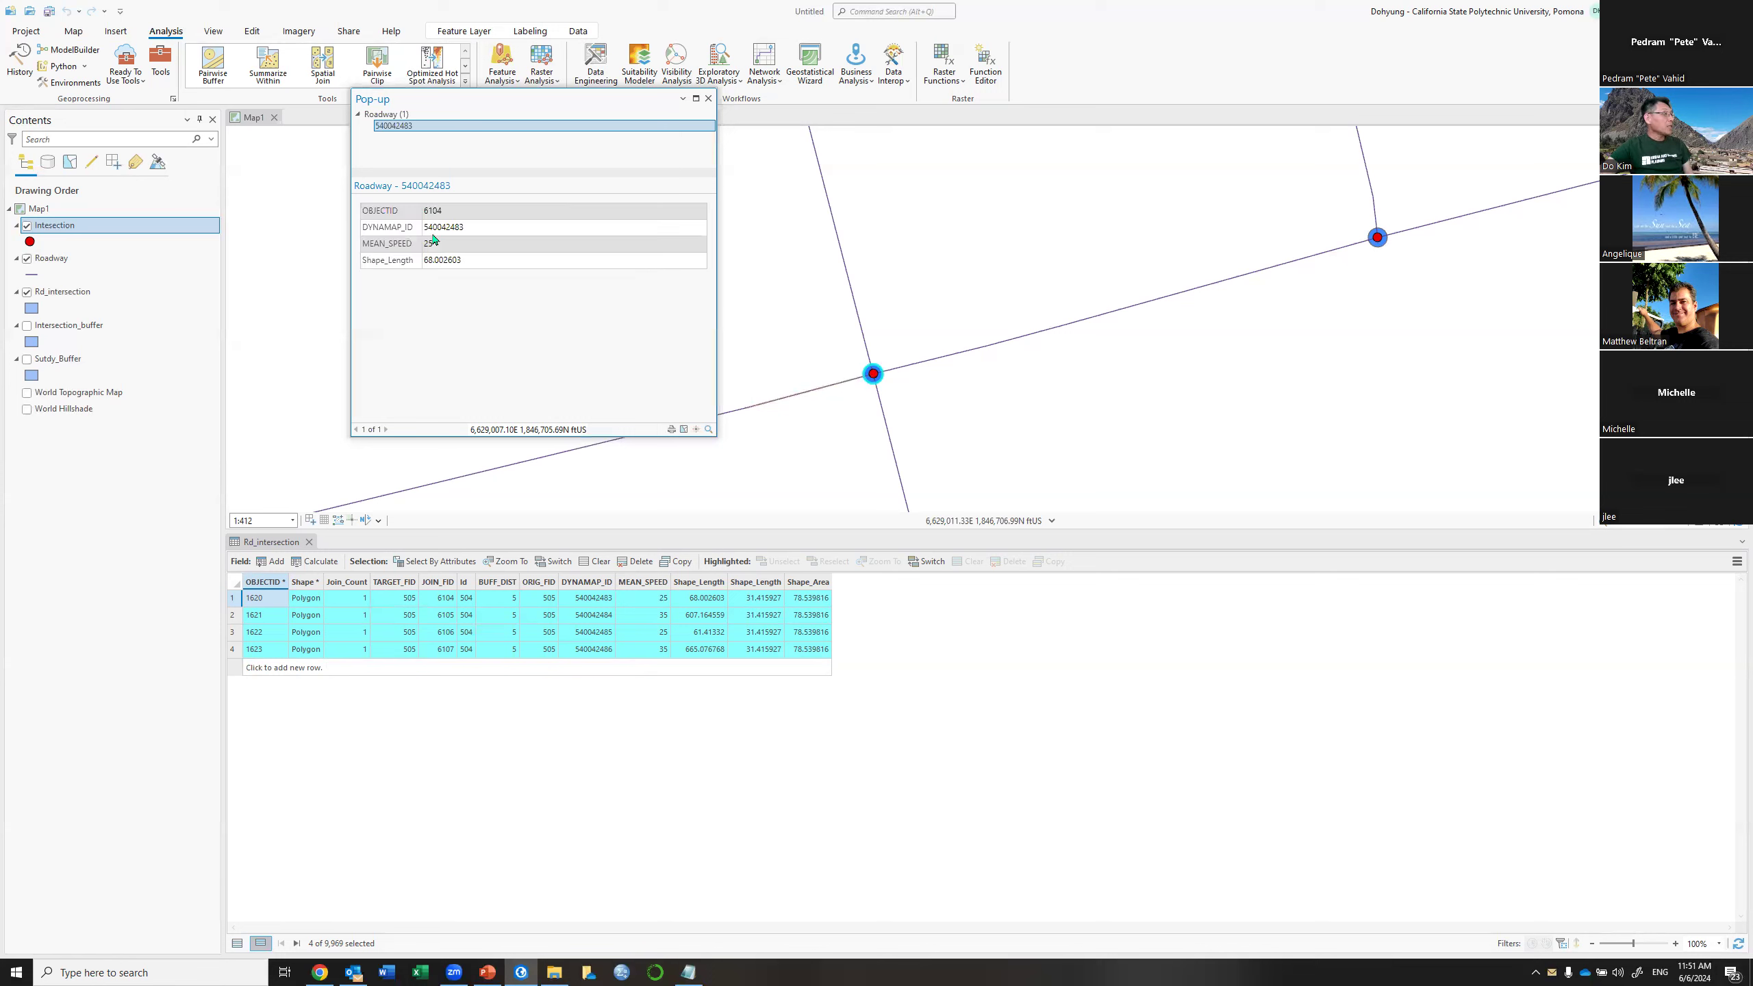
click(234, 599)
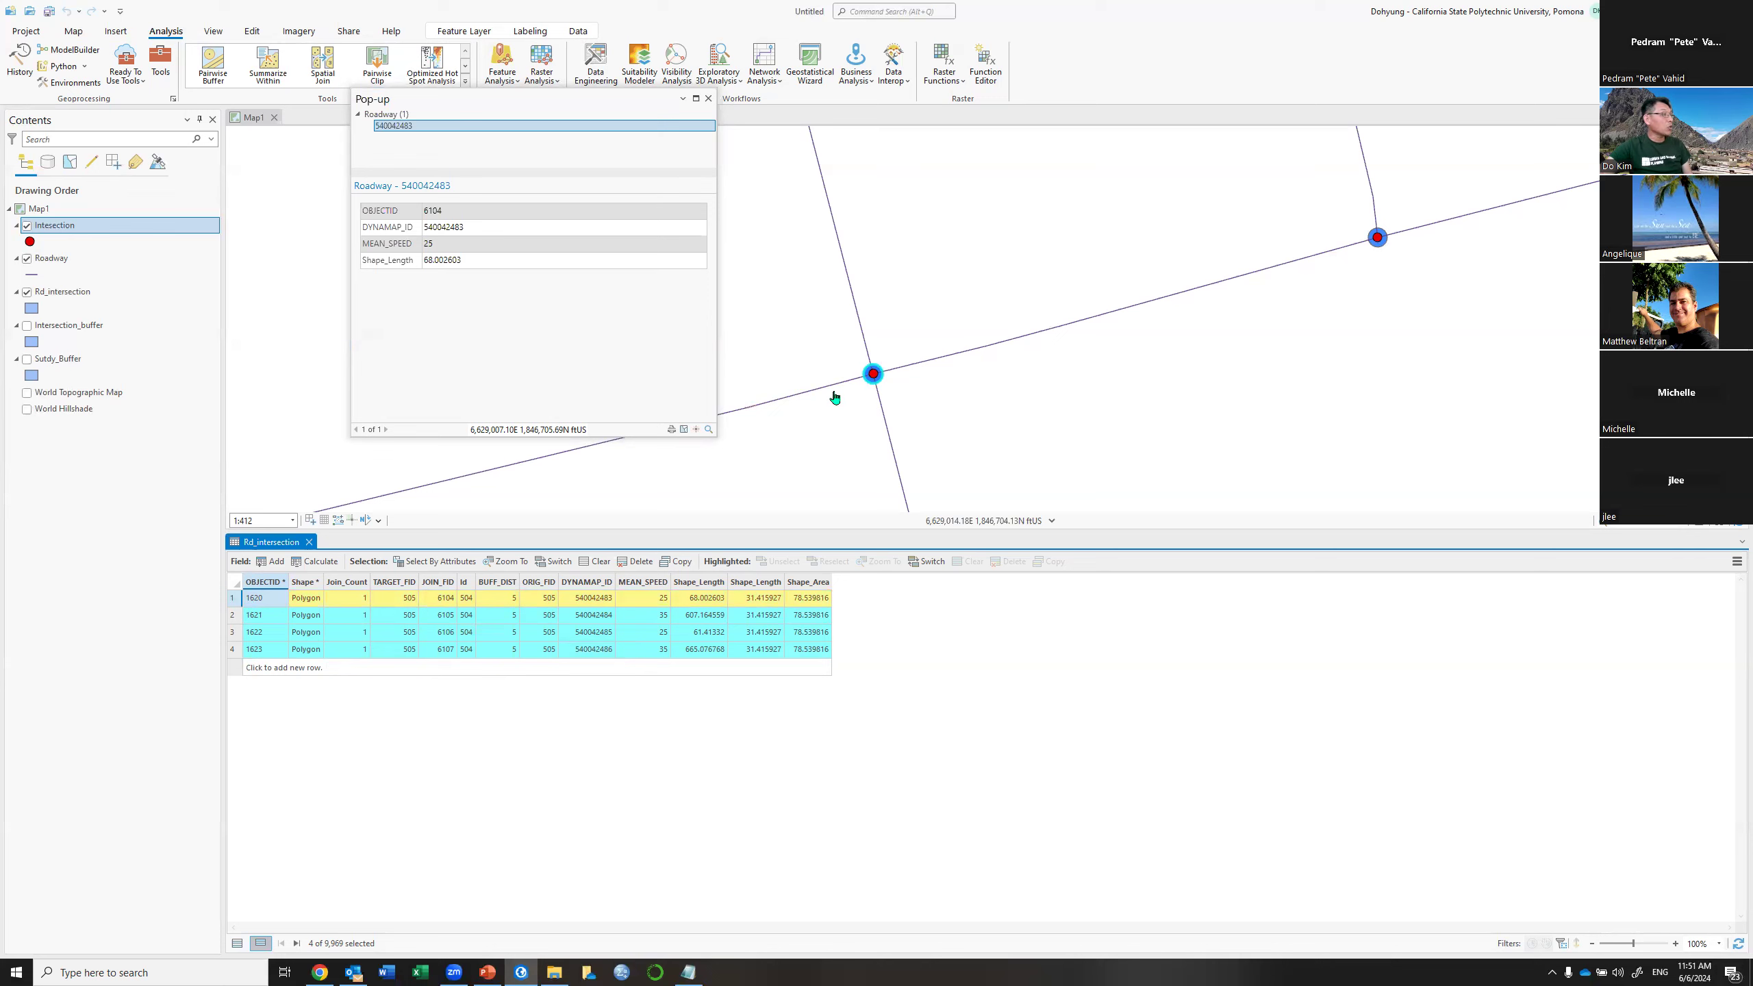
click(649, 546)
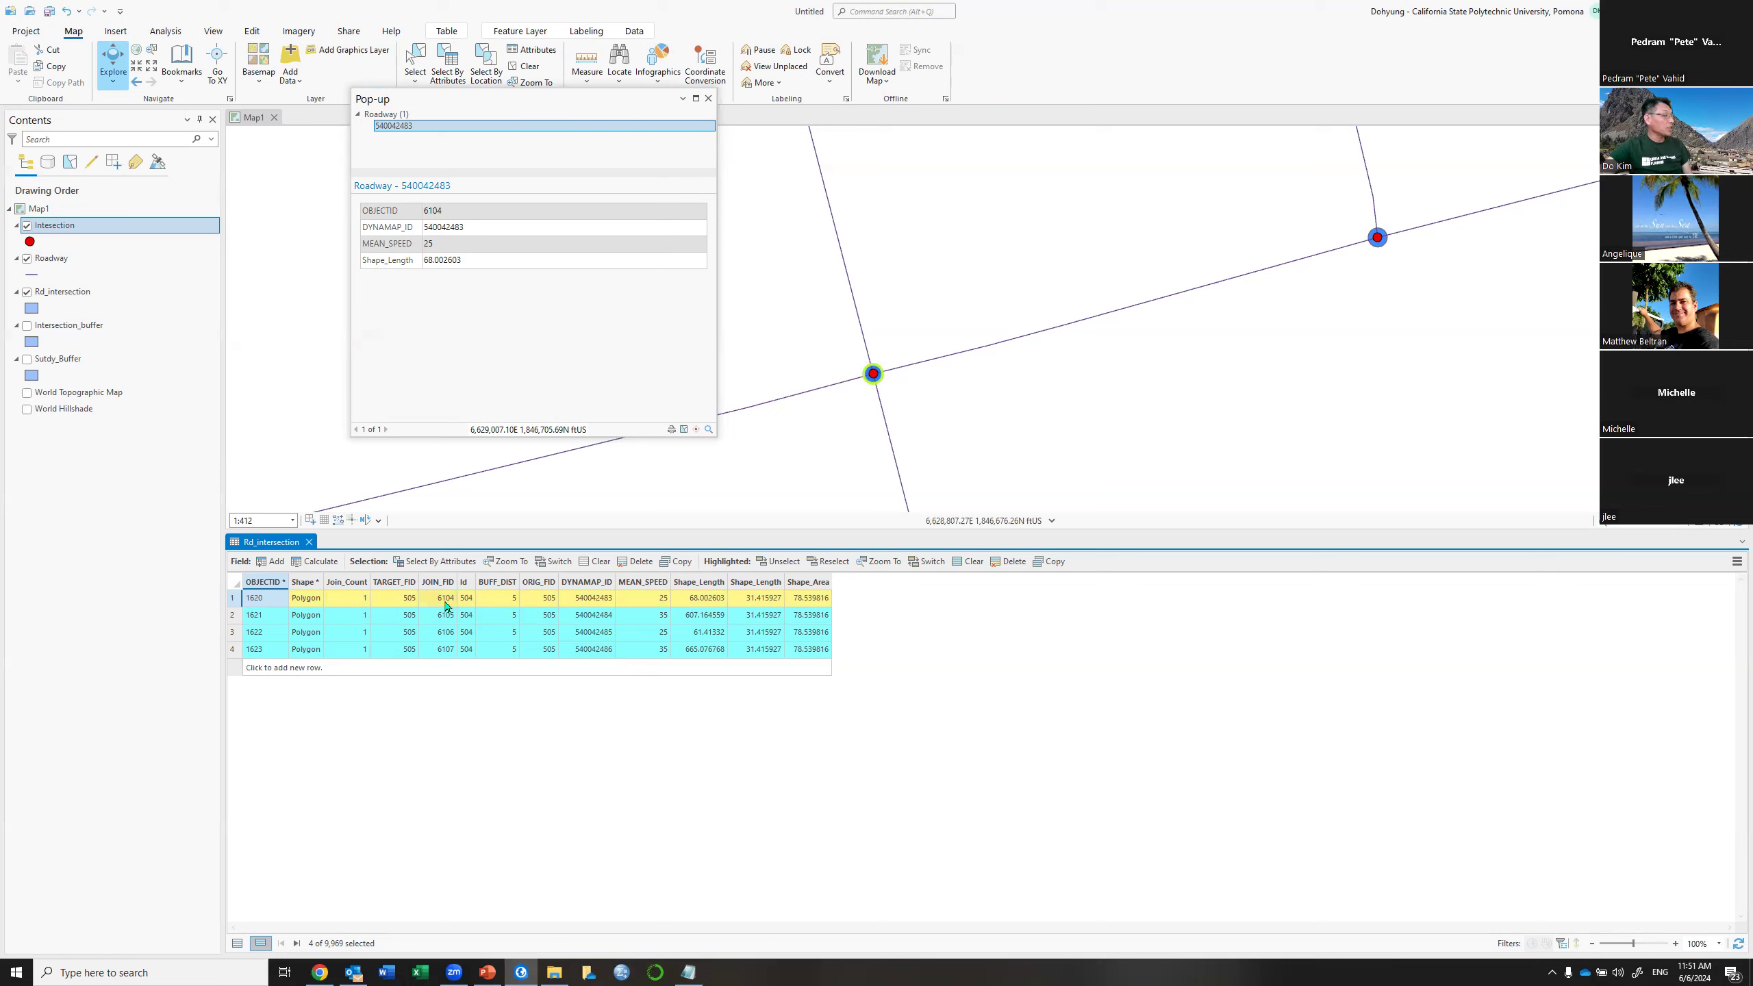
click(706, 99)
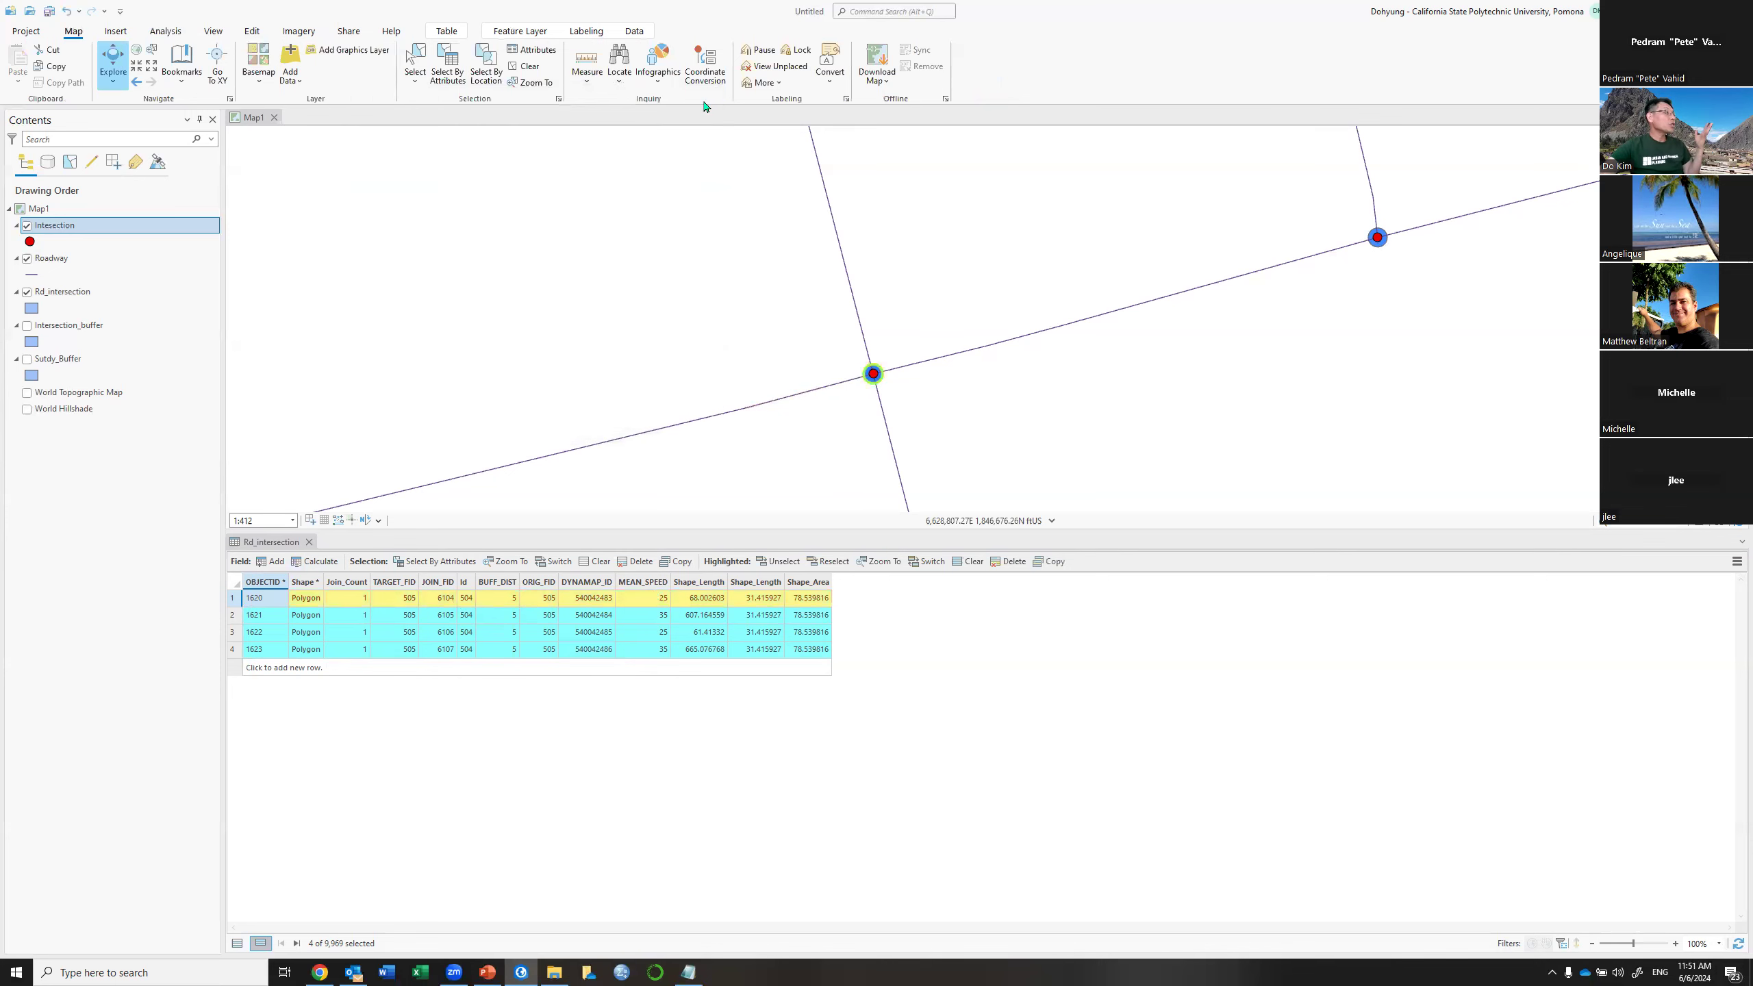
click(692, 399)
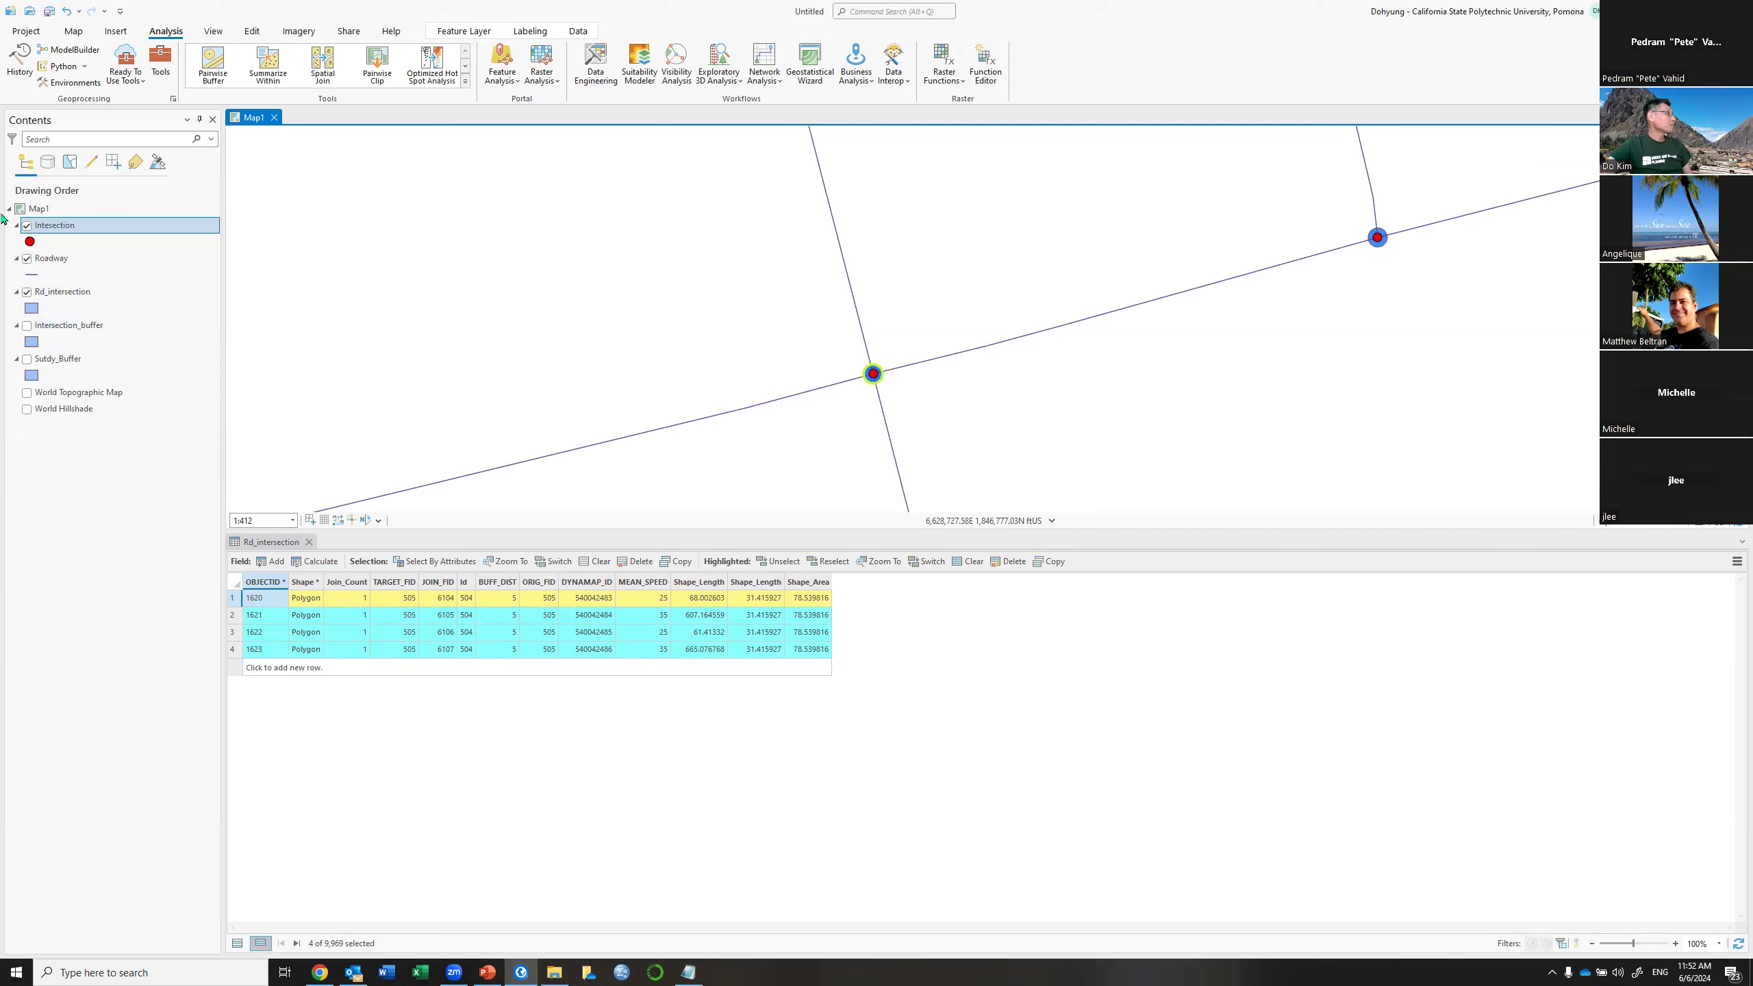
Hide Intersection and select the roads at the upper-right intersection
click(27, 226)
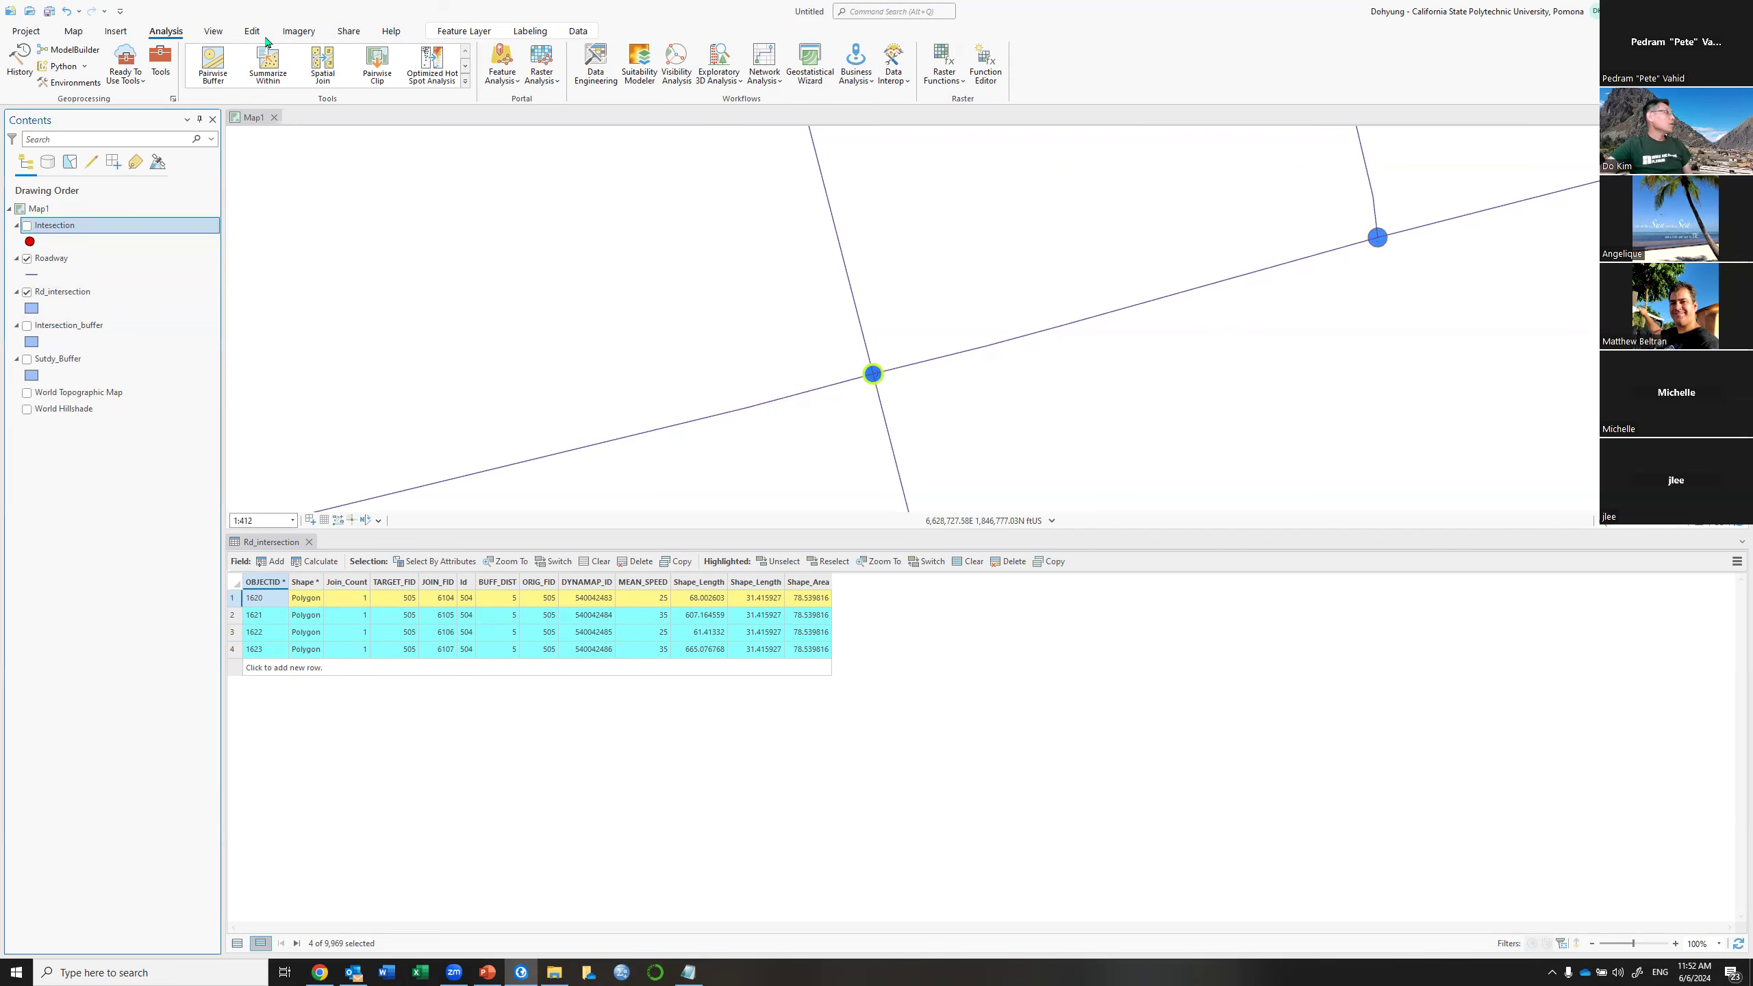
click(73, 31)
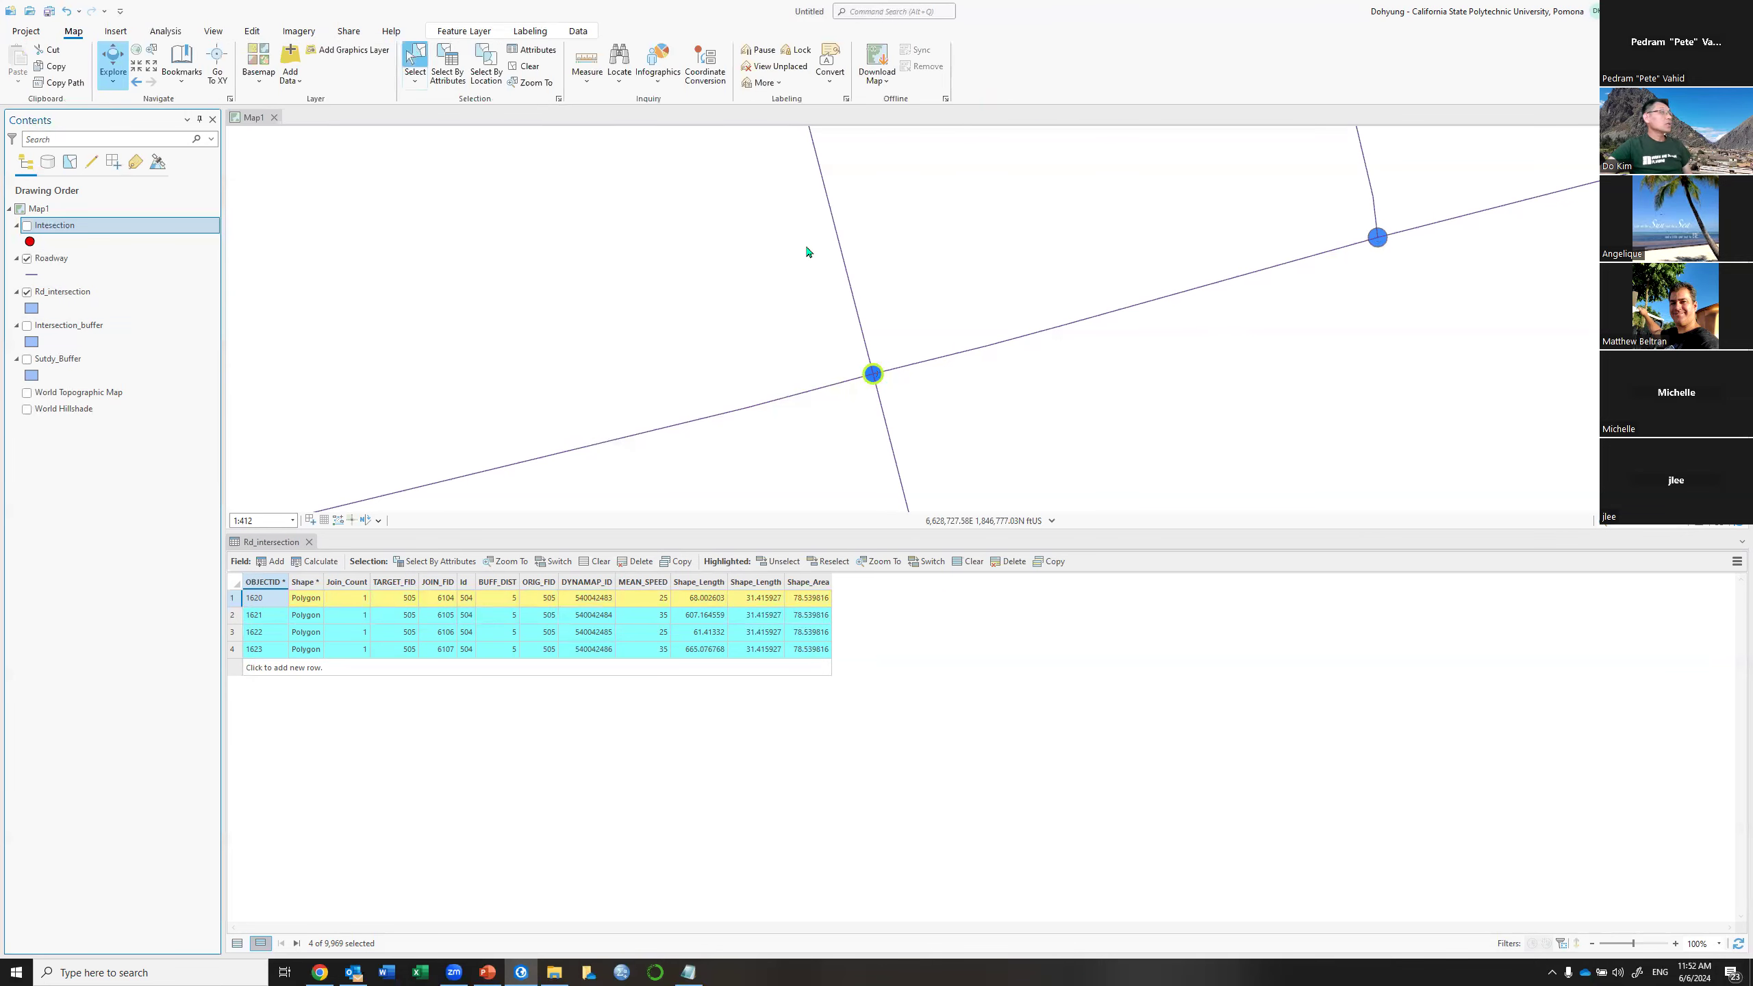
click(1388, 248)
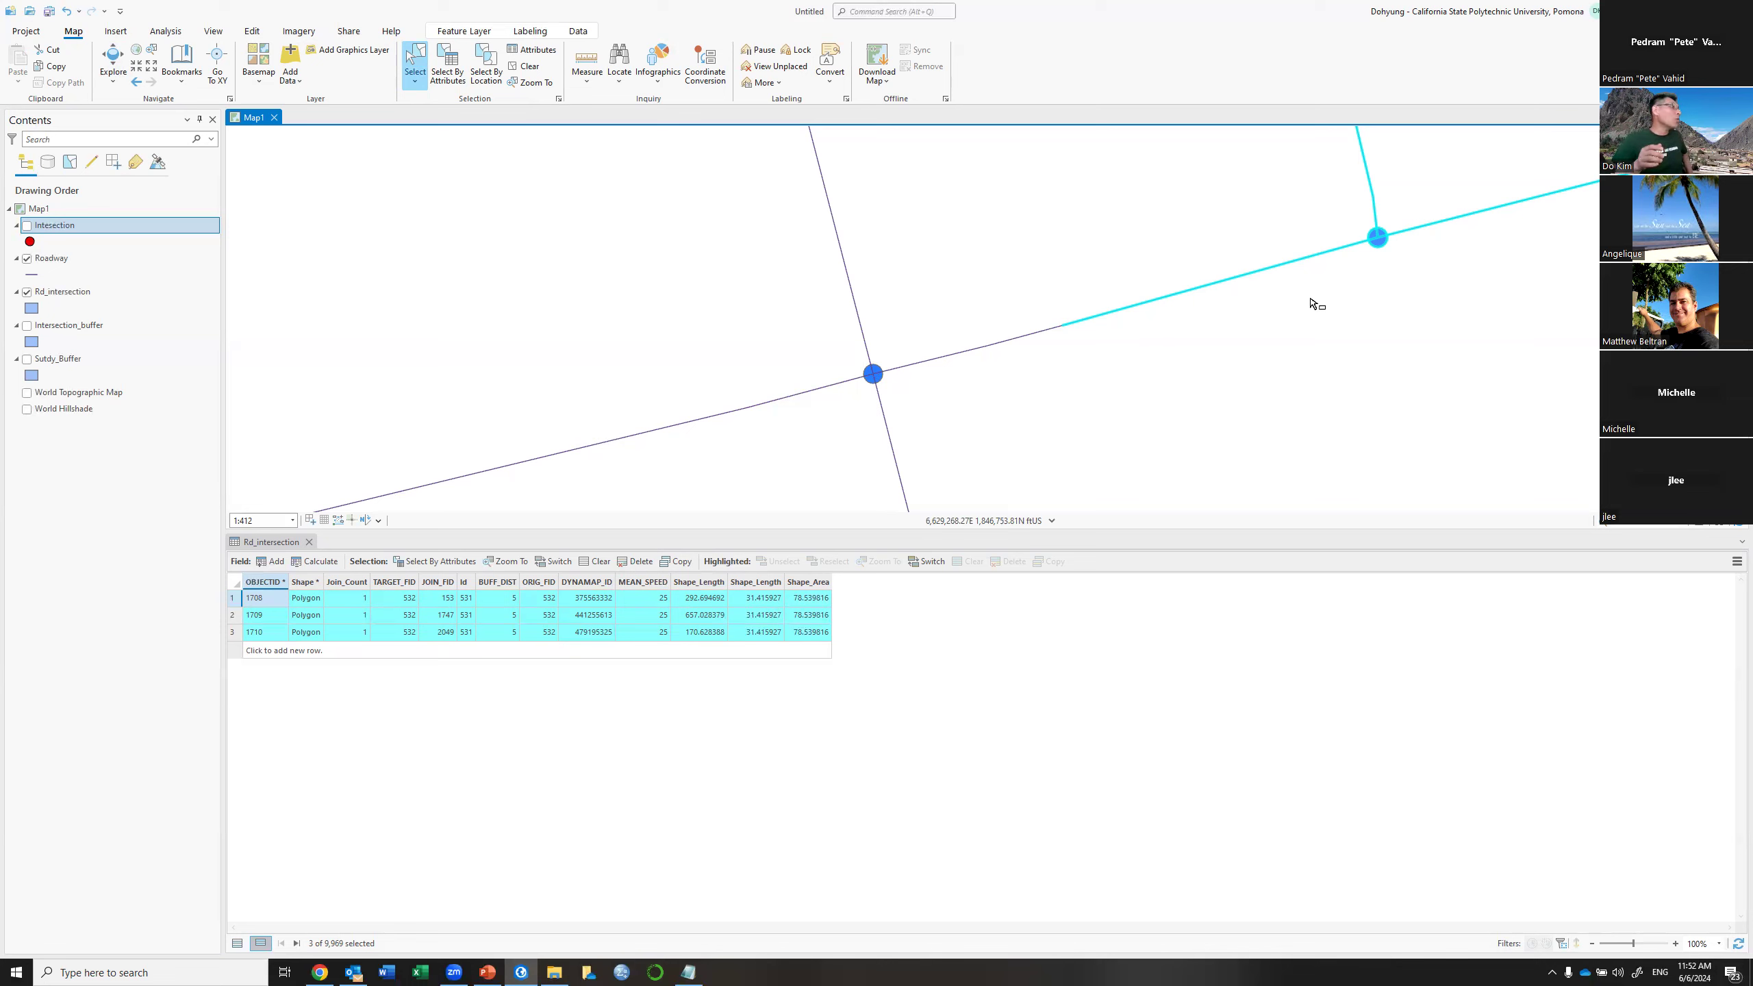
Show all records, clear the selection, and widen the Id column
click(236, 946)
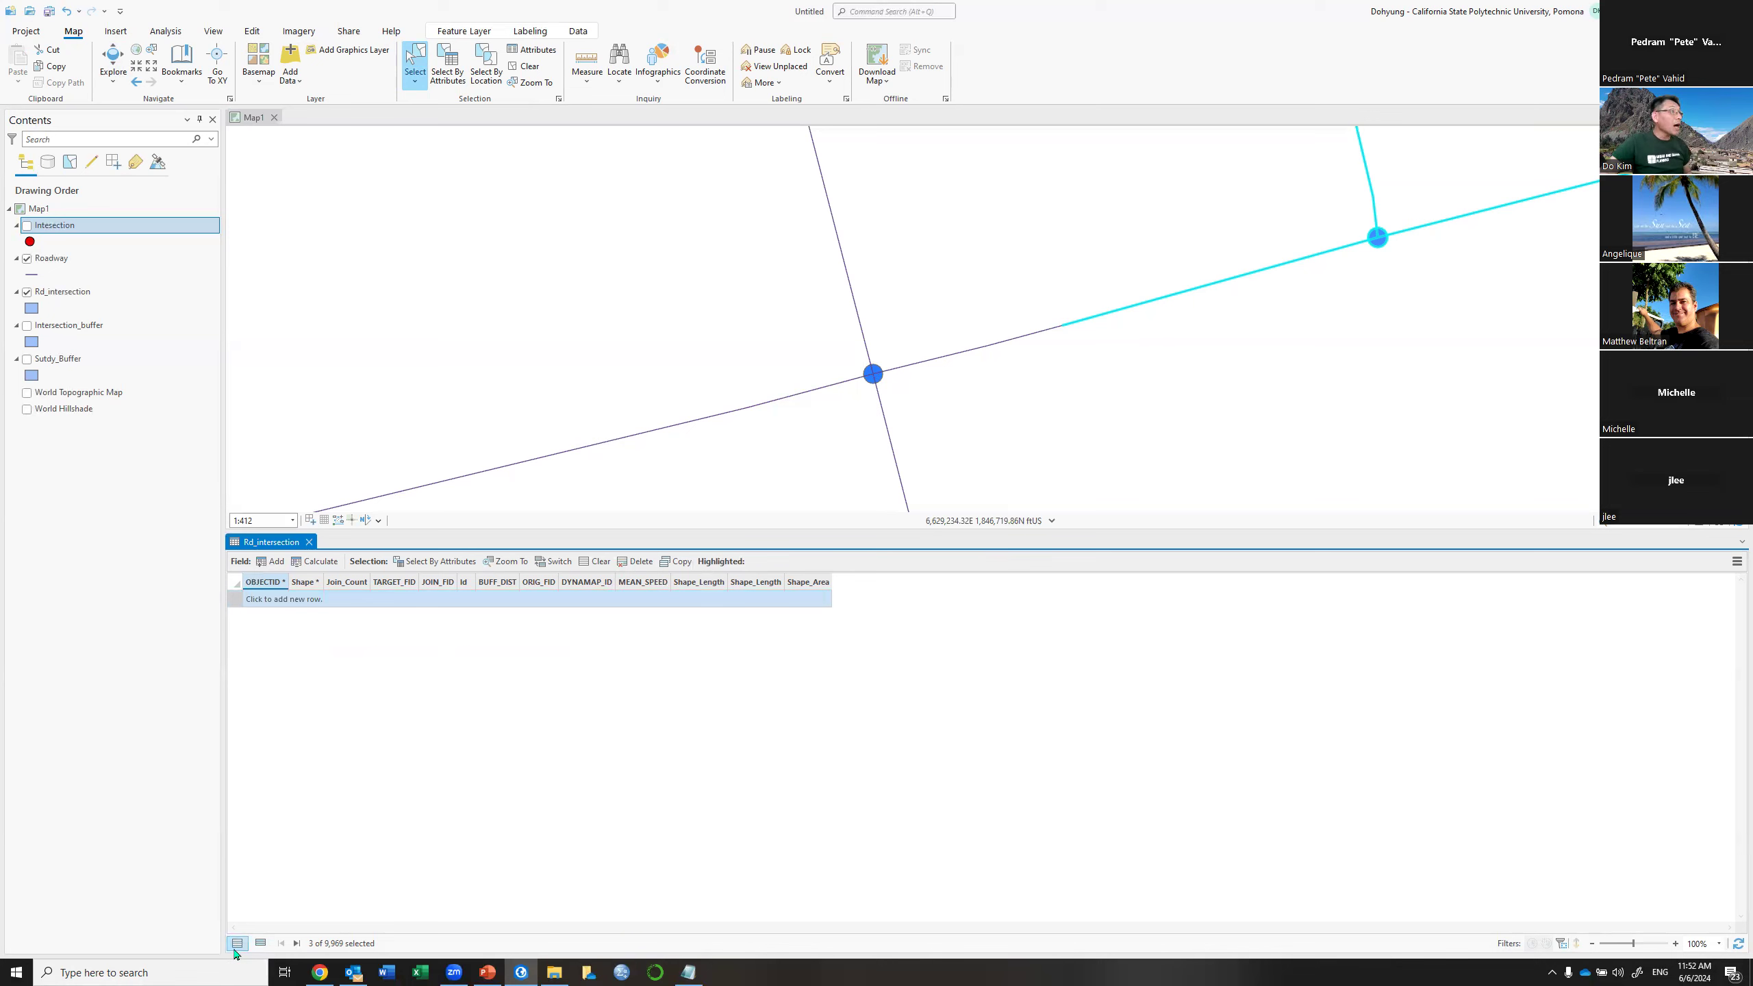
click(529, 67)
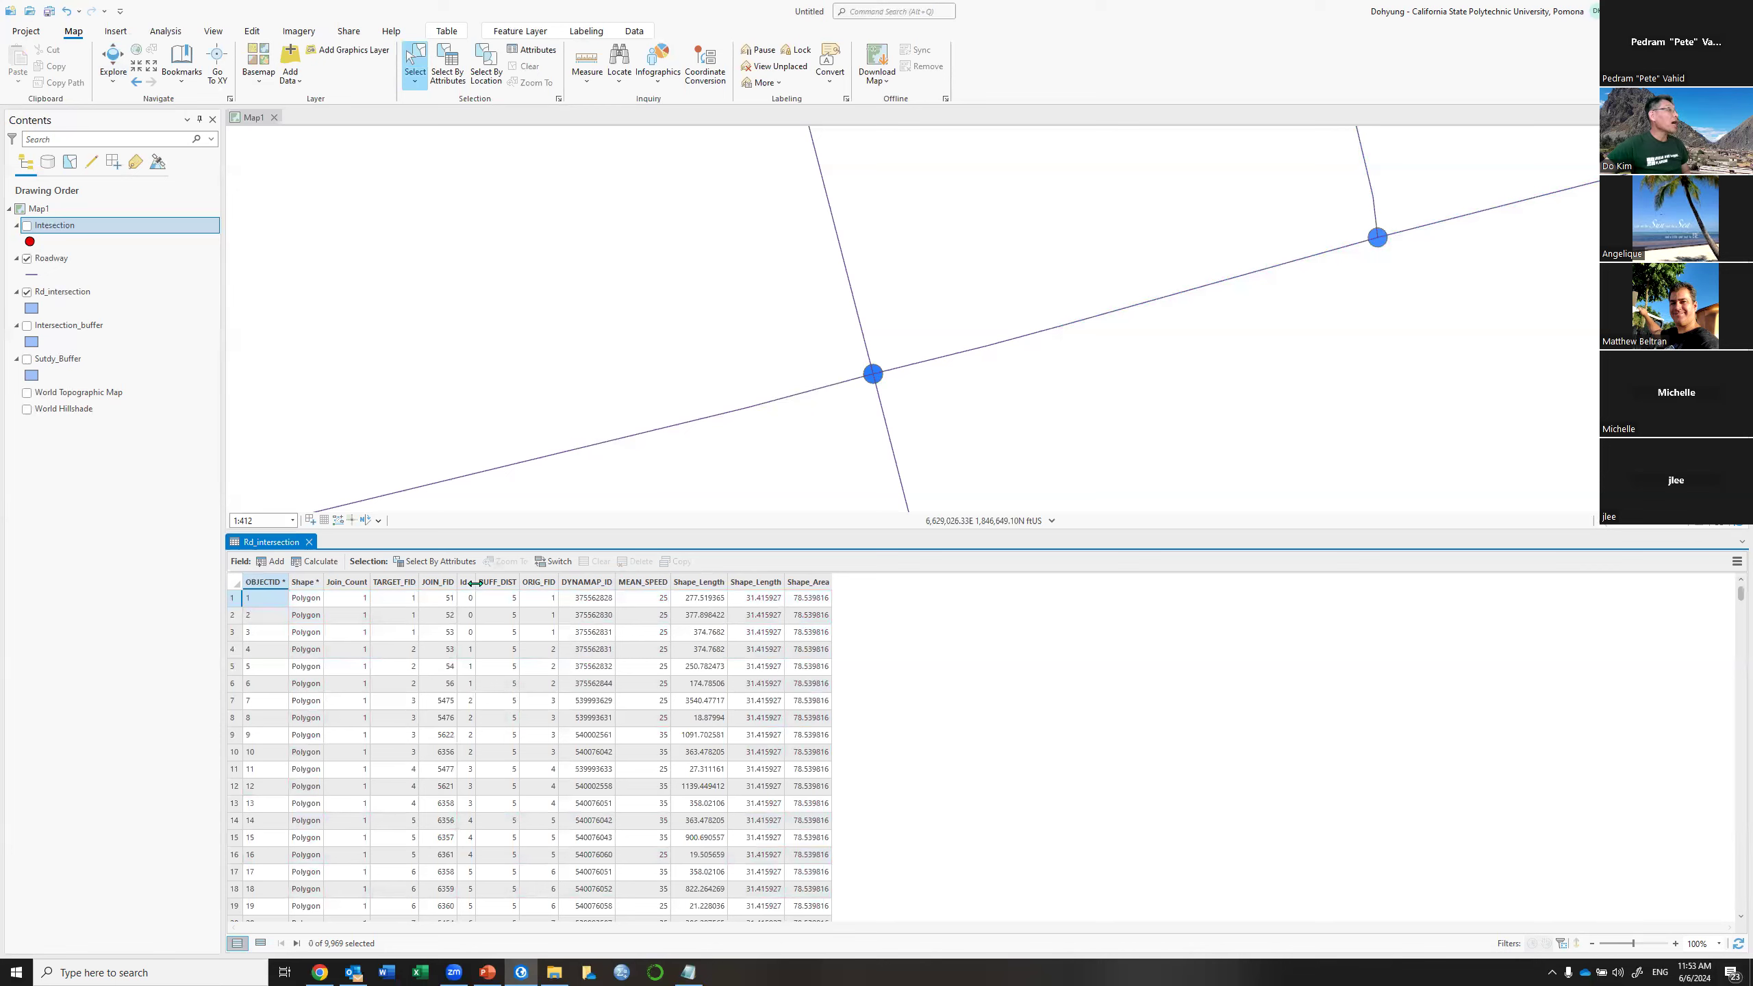
drag(474, 582, 593, 582)
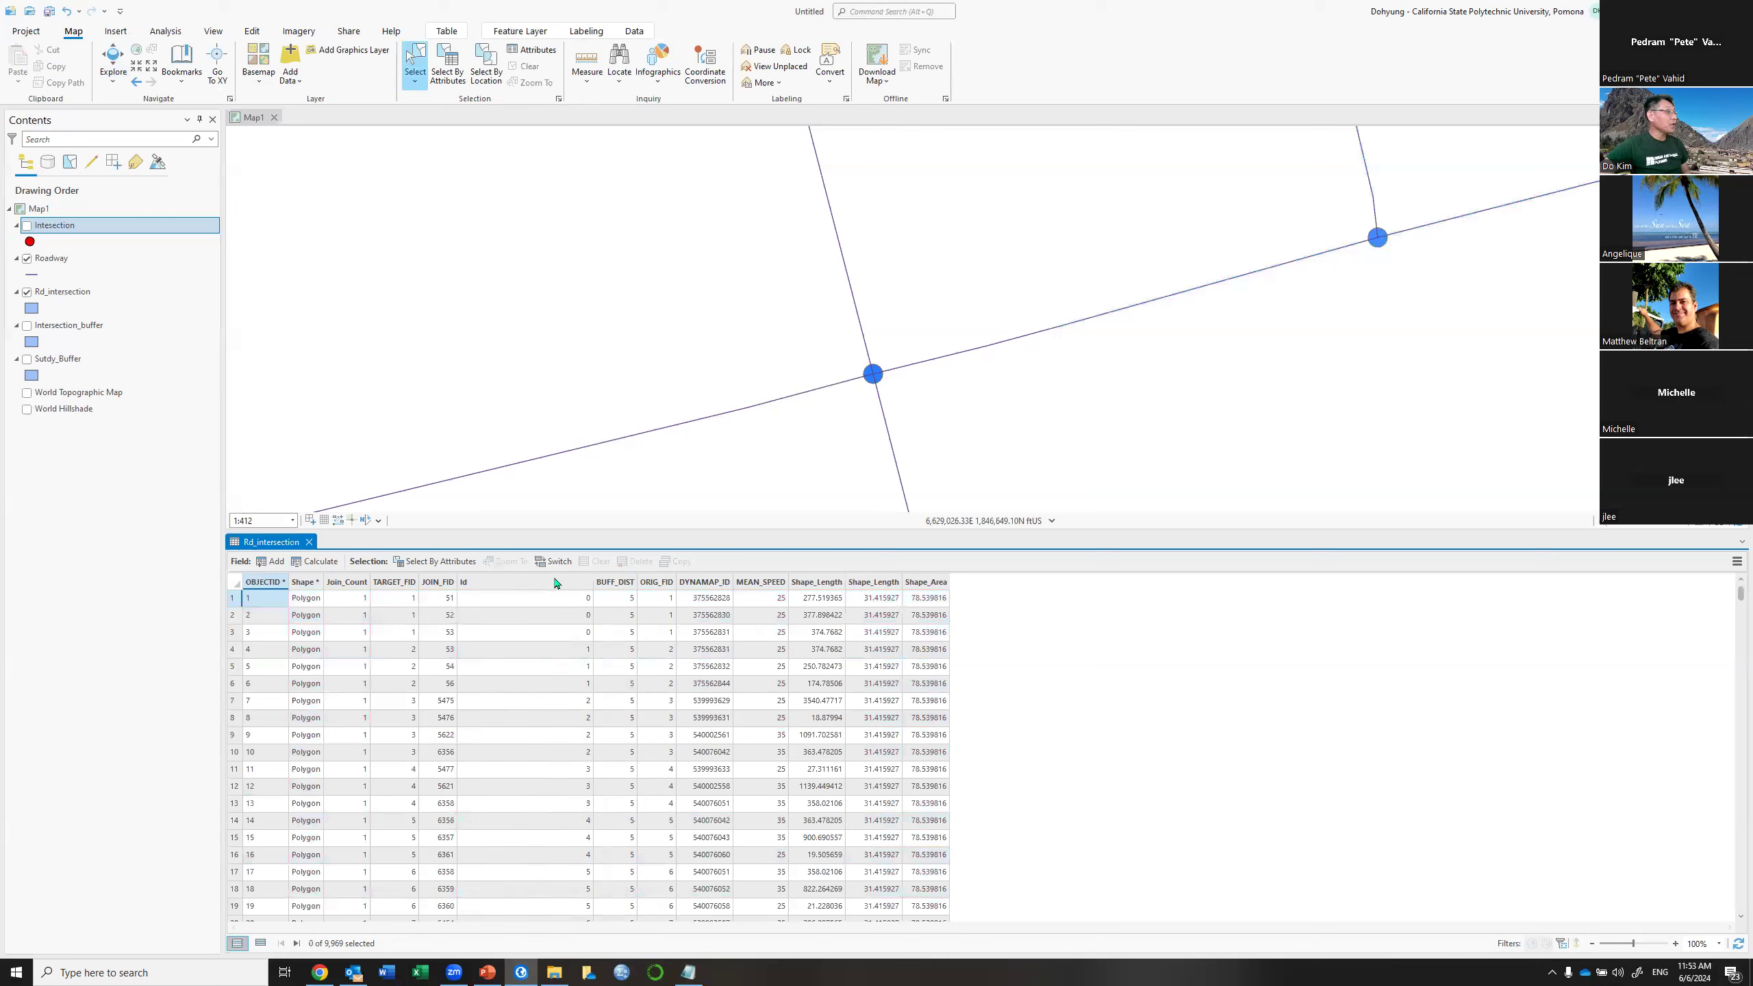
click(555, 582)
Start a summary of Rd_intersection by Id, saving output as Intersection_Type
right_click(556, 583)
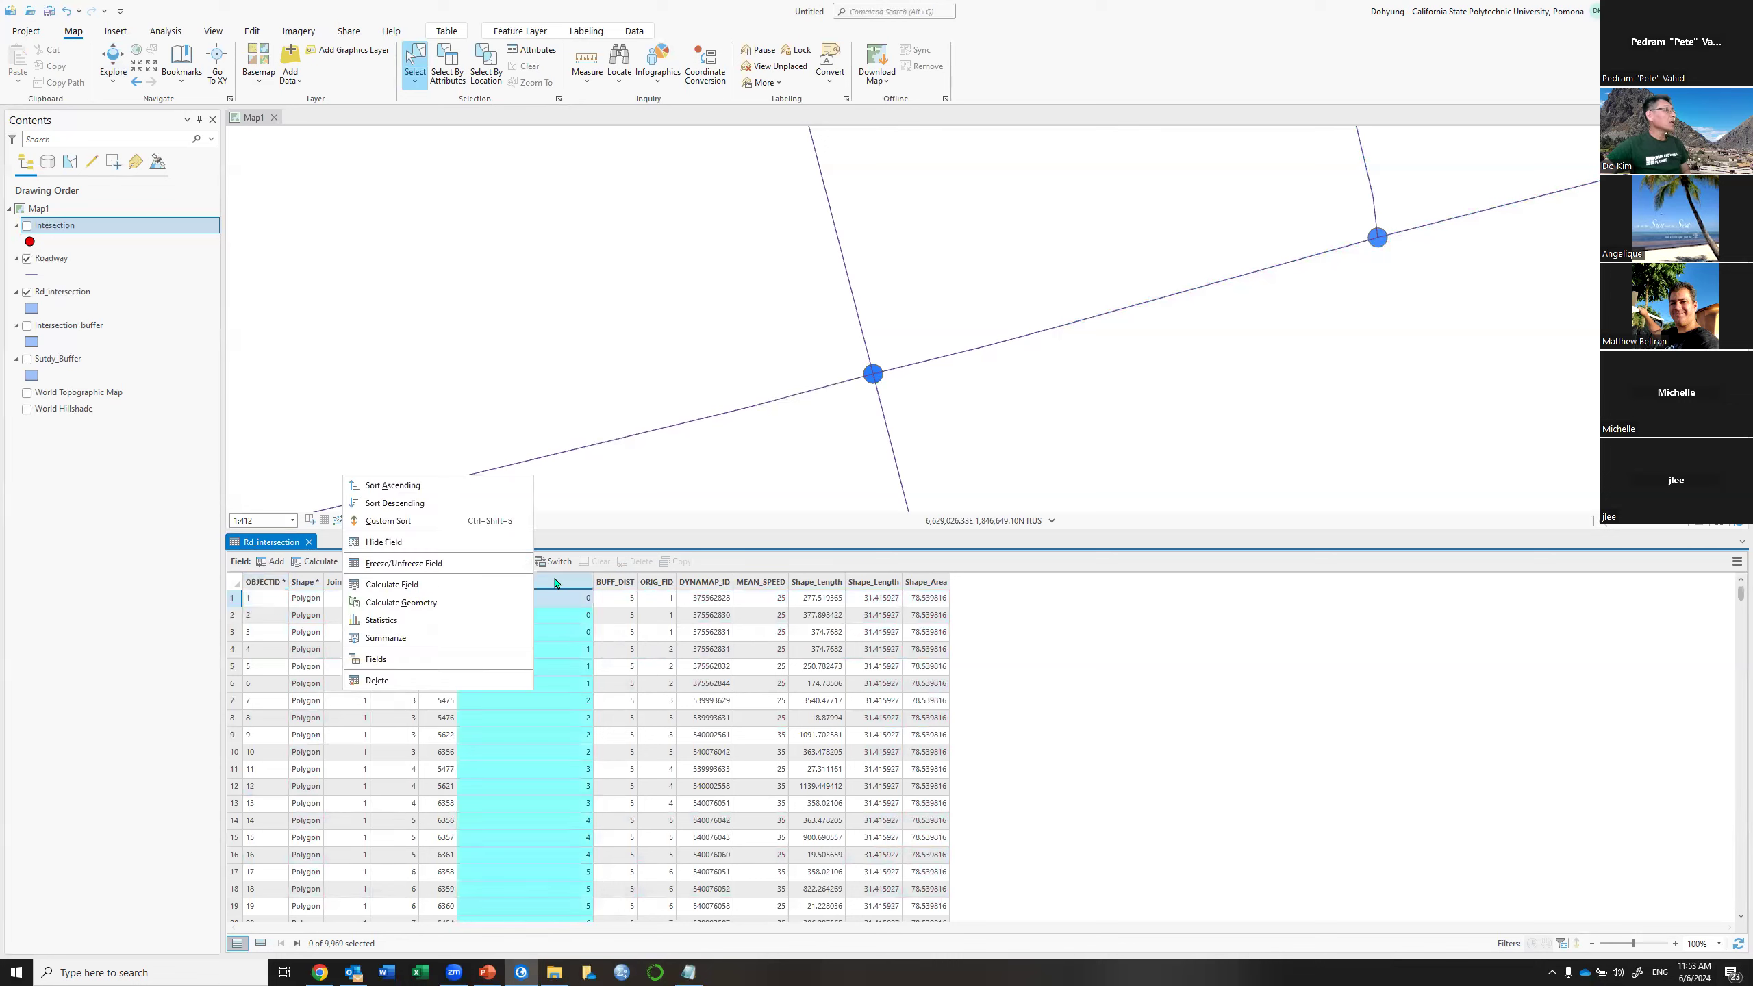
click(415, 641)
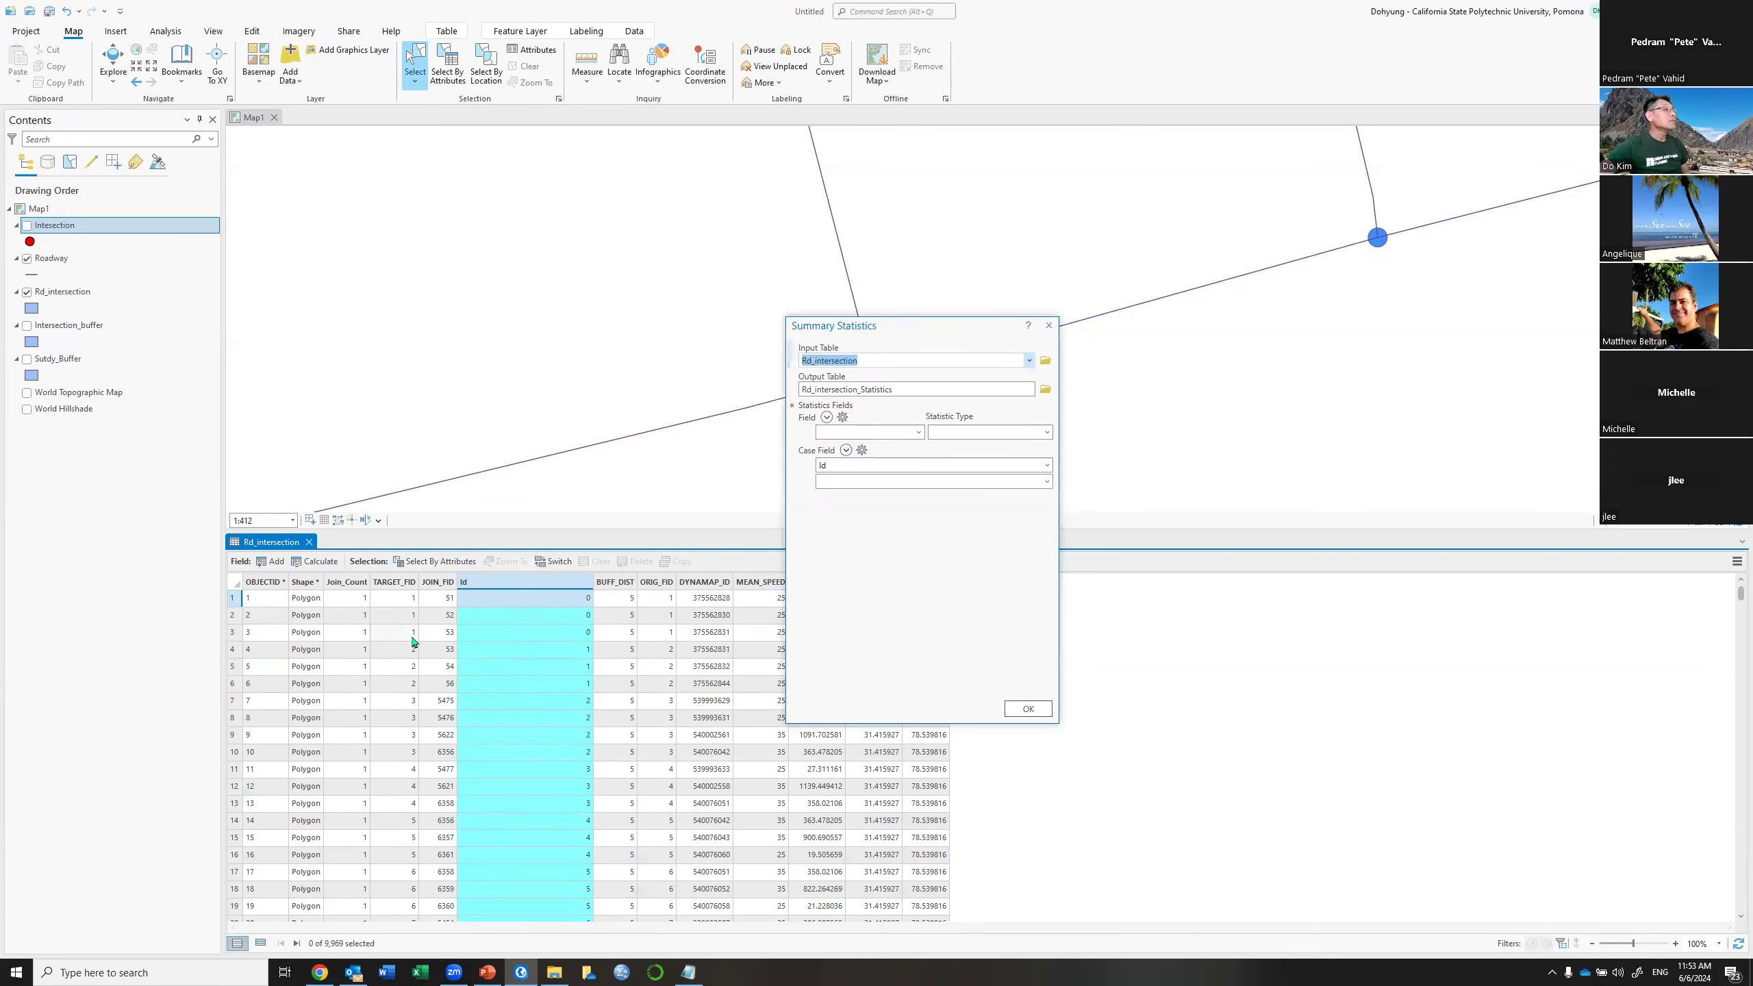
click(1040, 395)
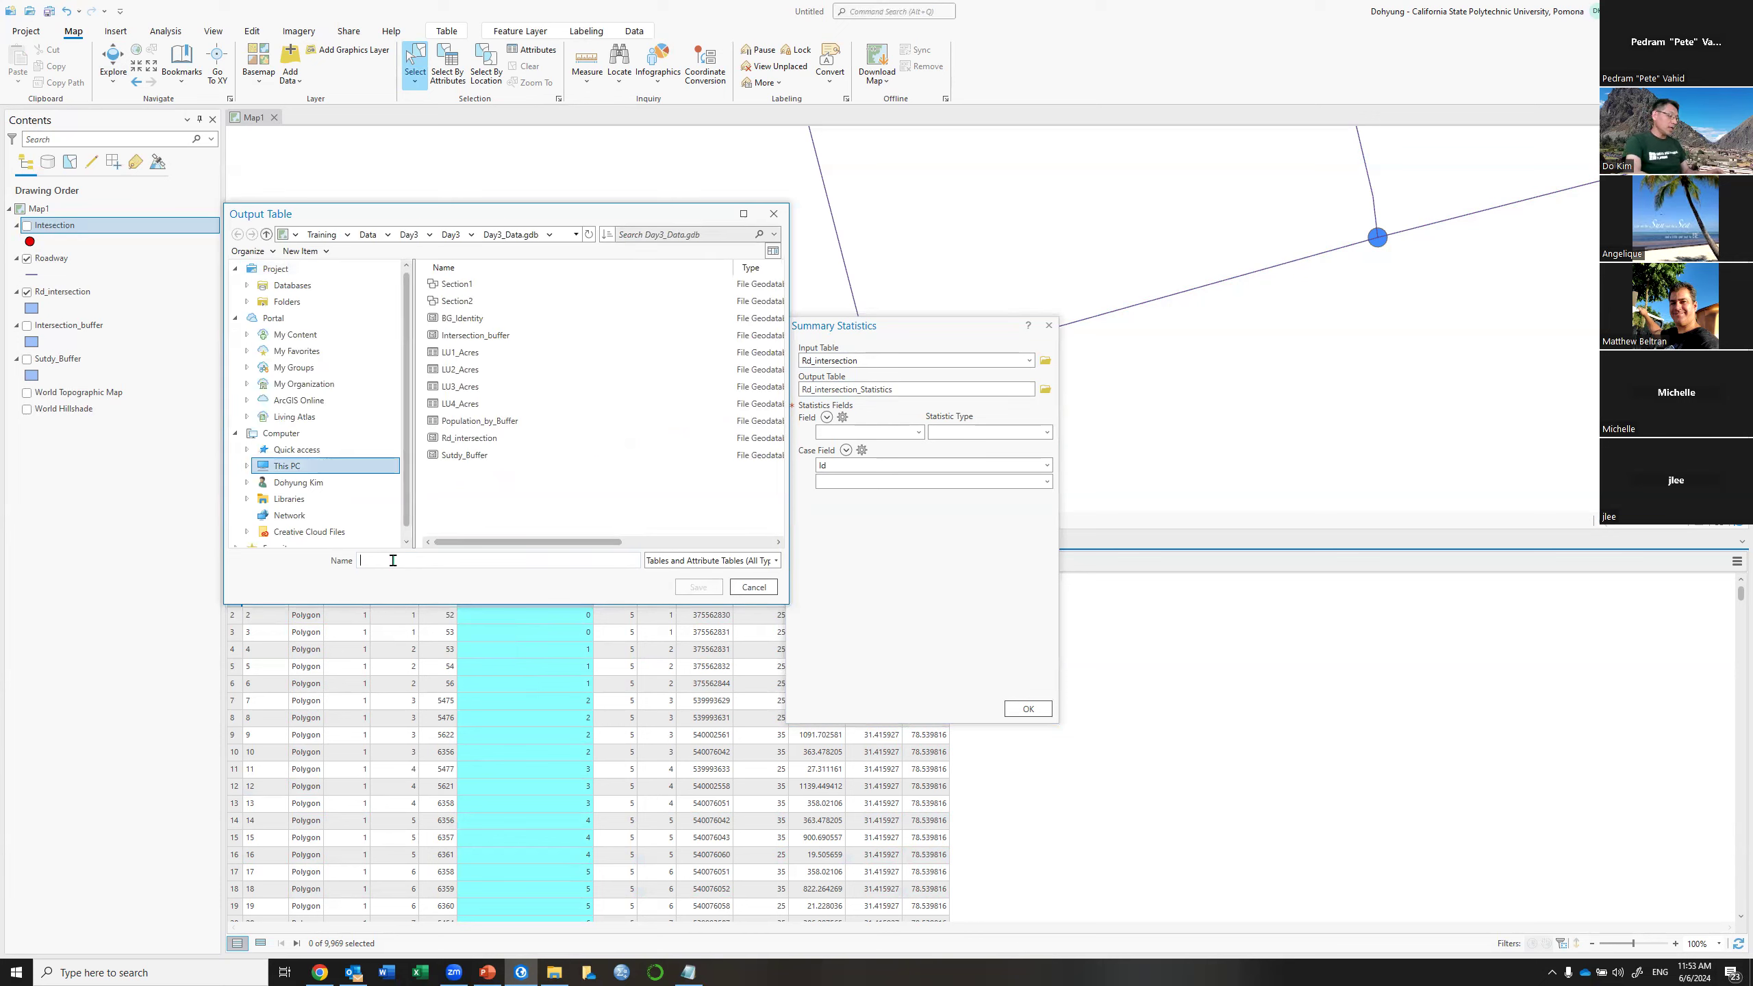
click(393, 560)
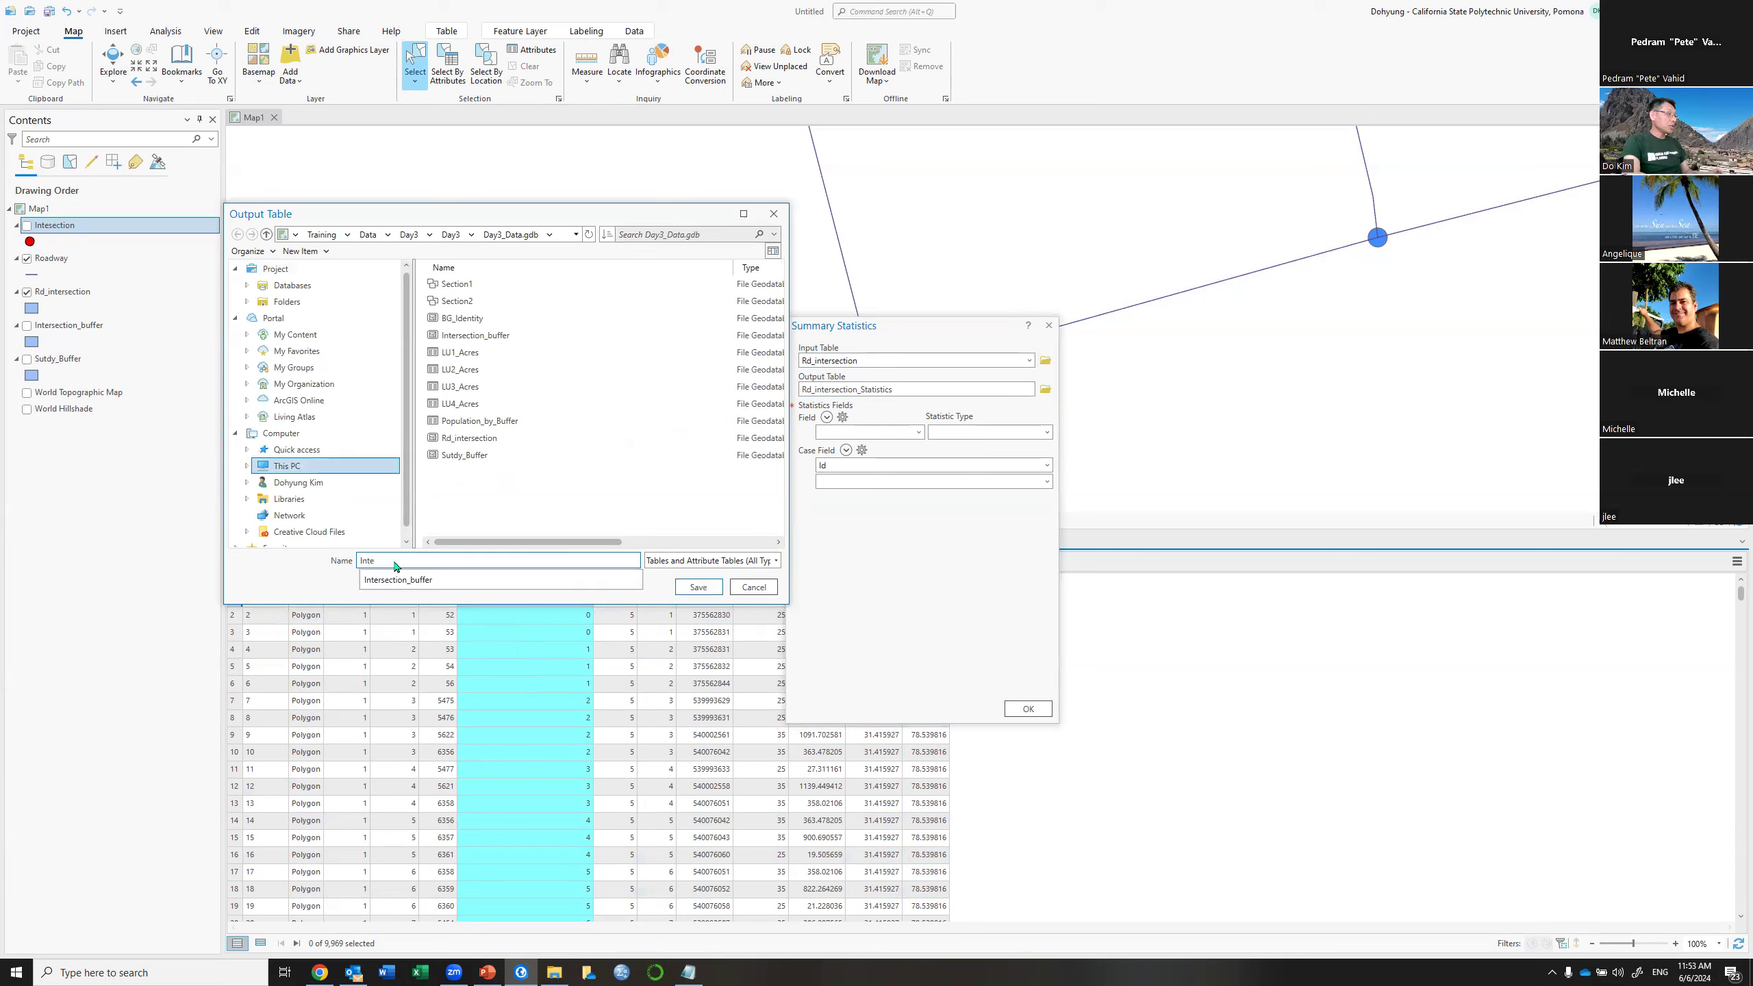
text(Intersection)
key(BackSpace)
key(BackSpace)
key(BackSpace)
text(ion_Type)
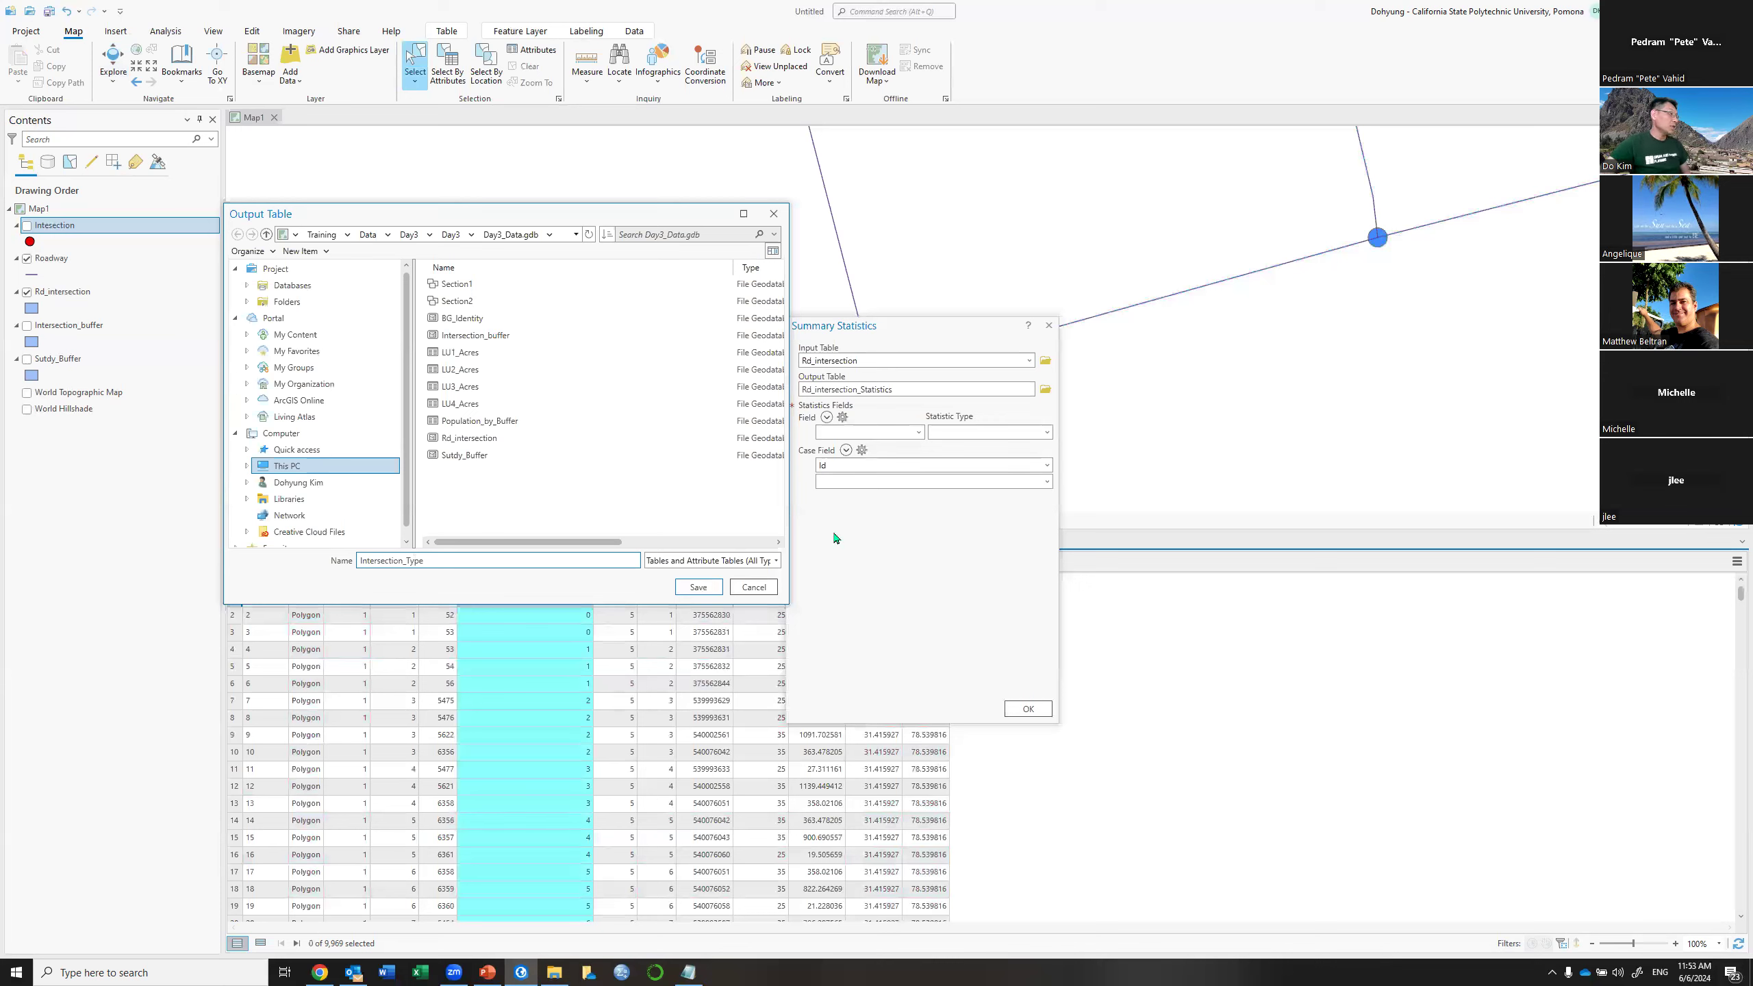
click(698, 586)
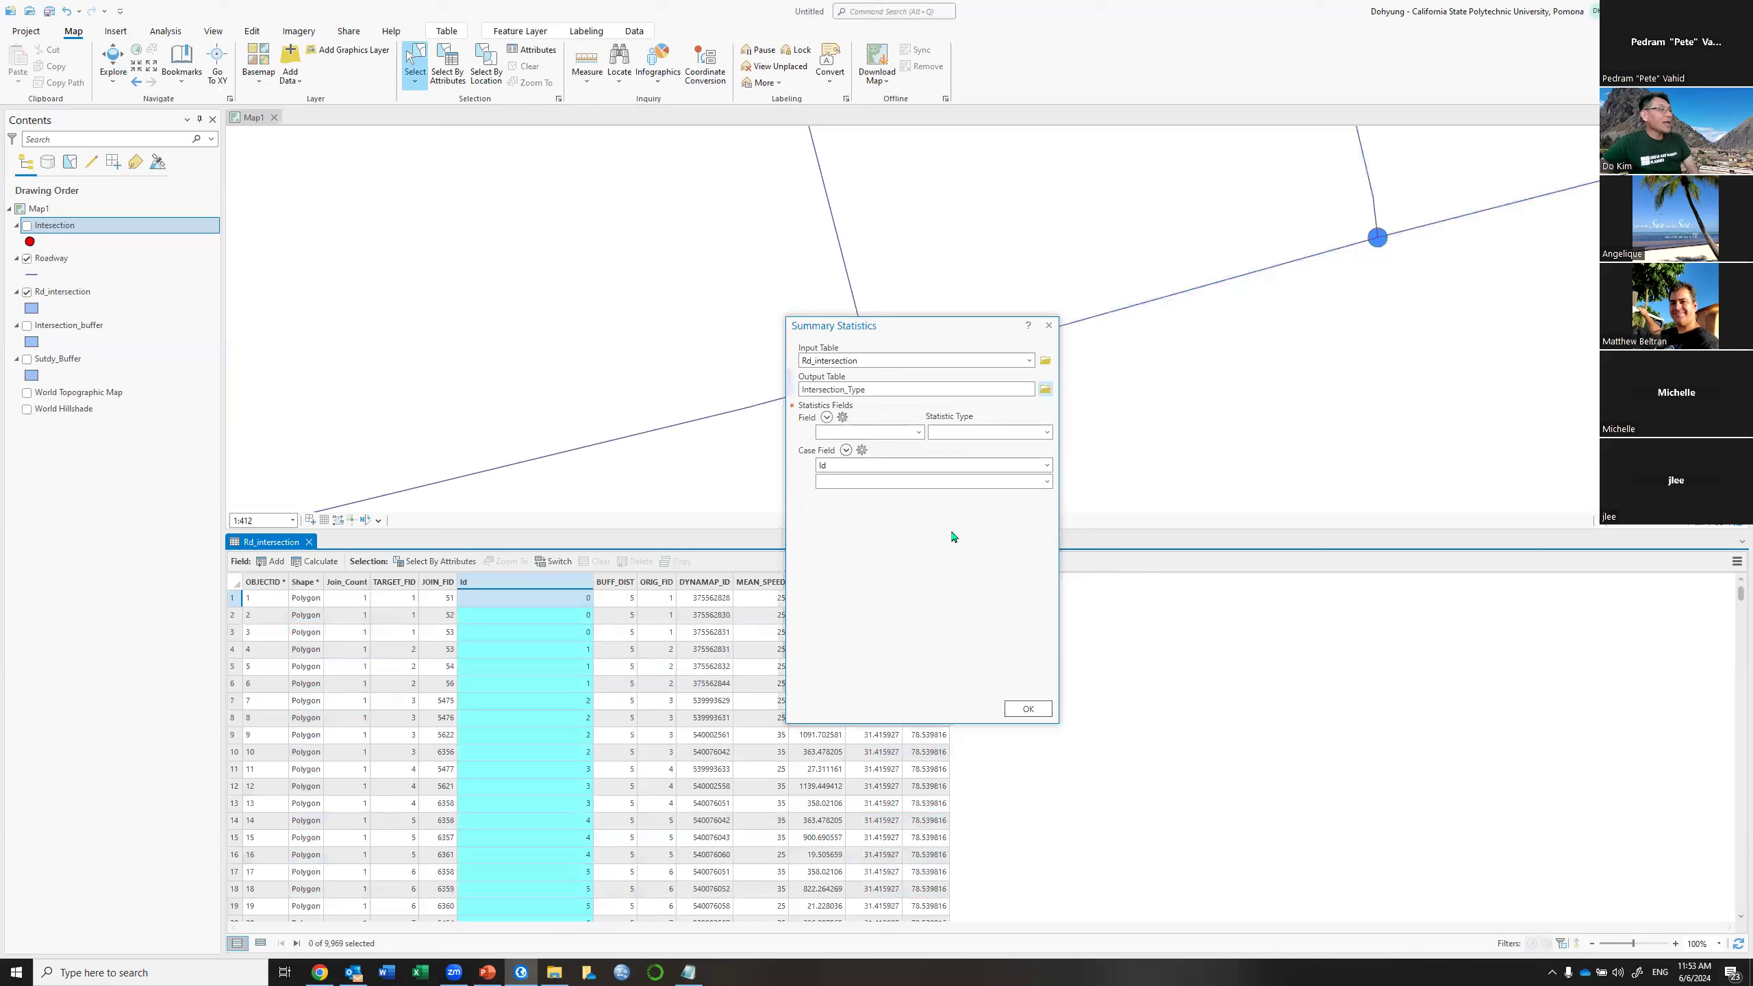
Set the summary statistic to Count of OBJECTID and run it
click(919, 432)
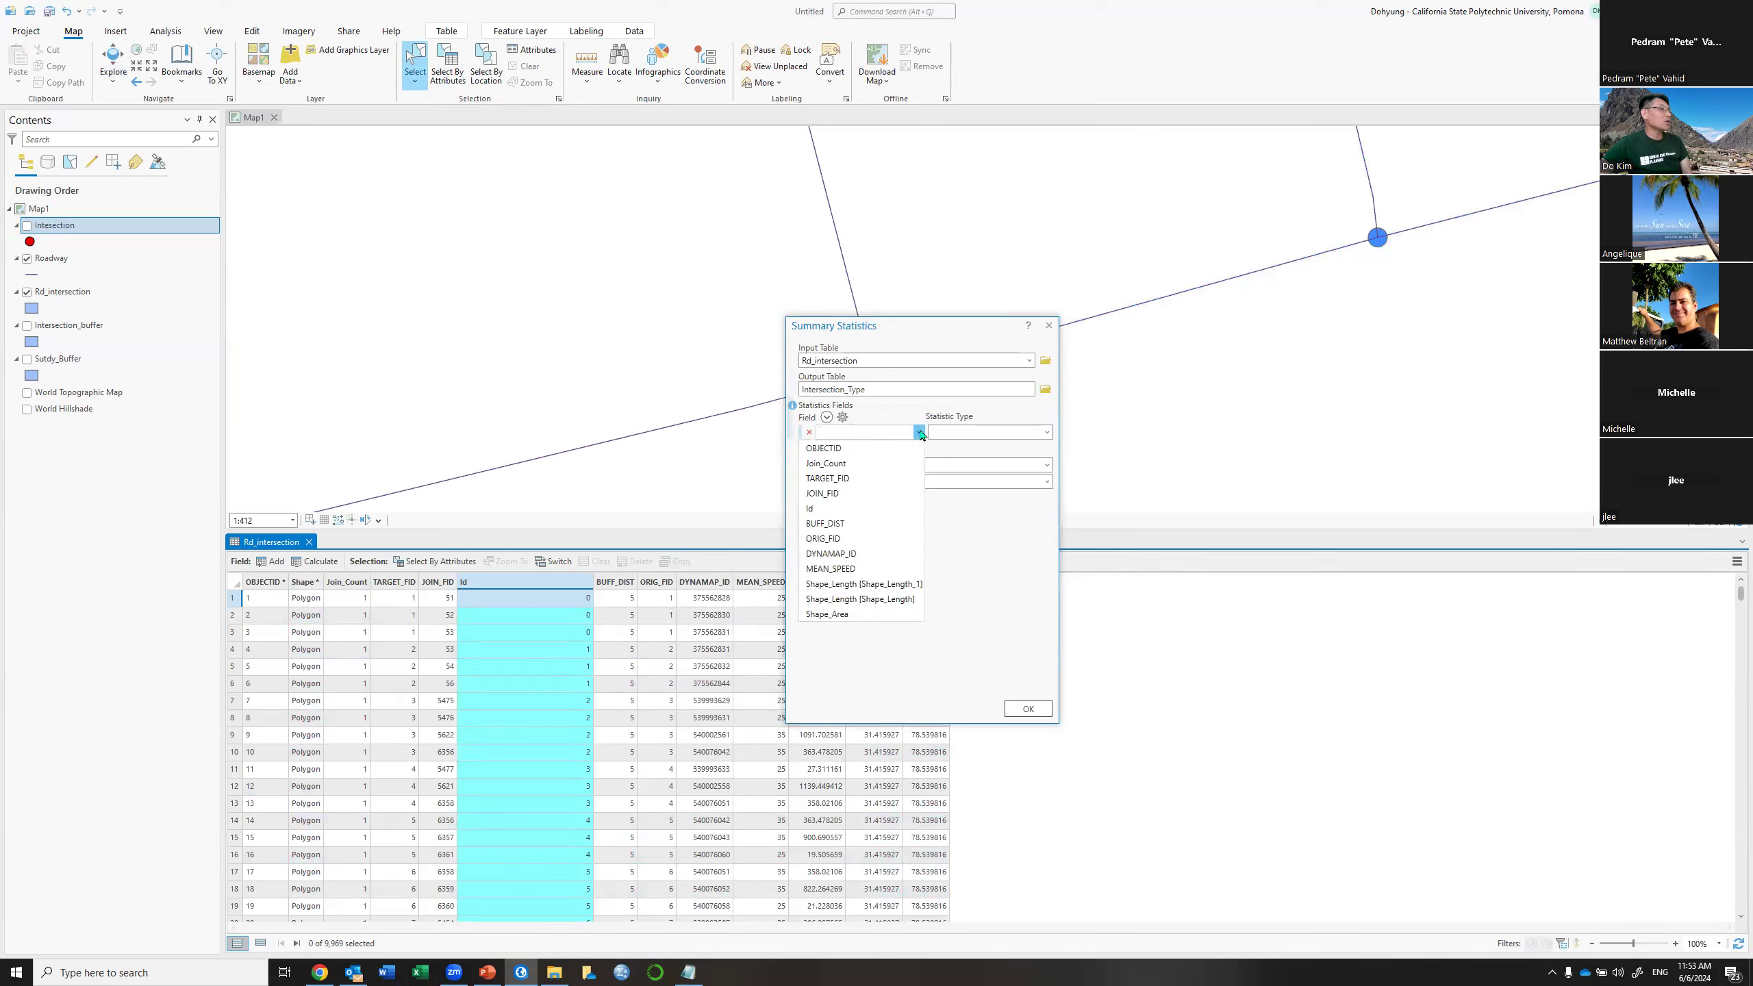
click(854, 449)
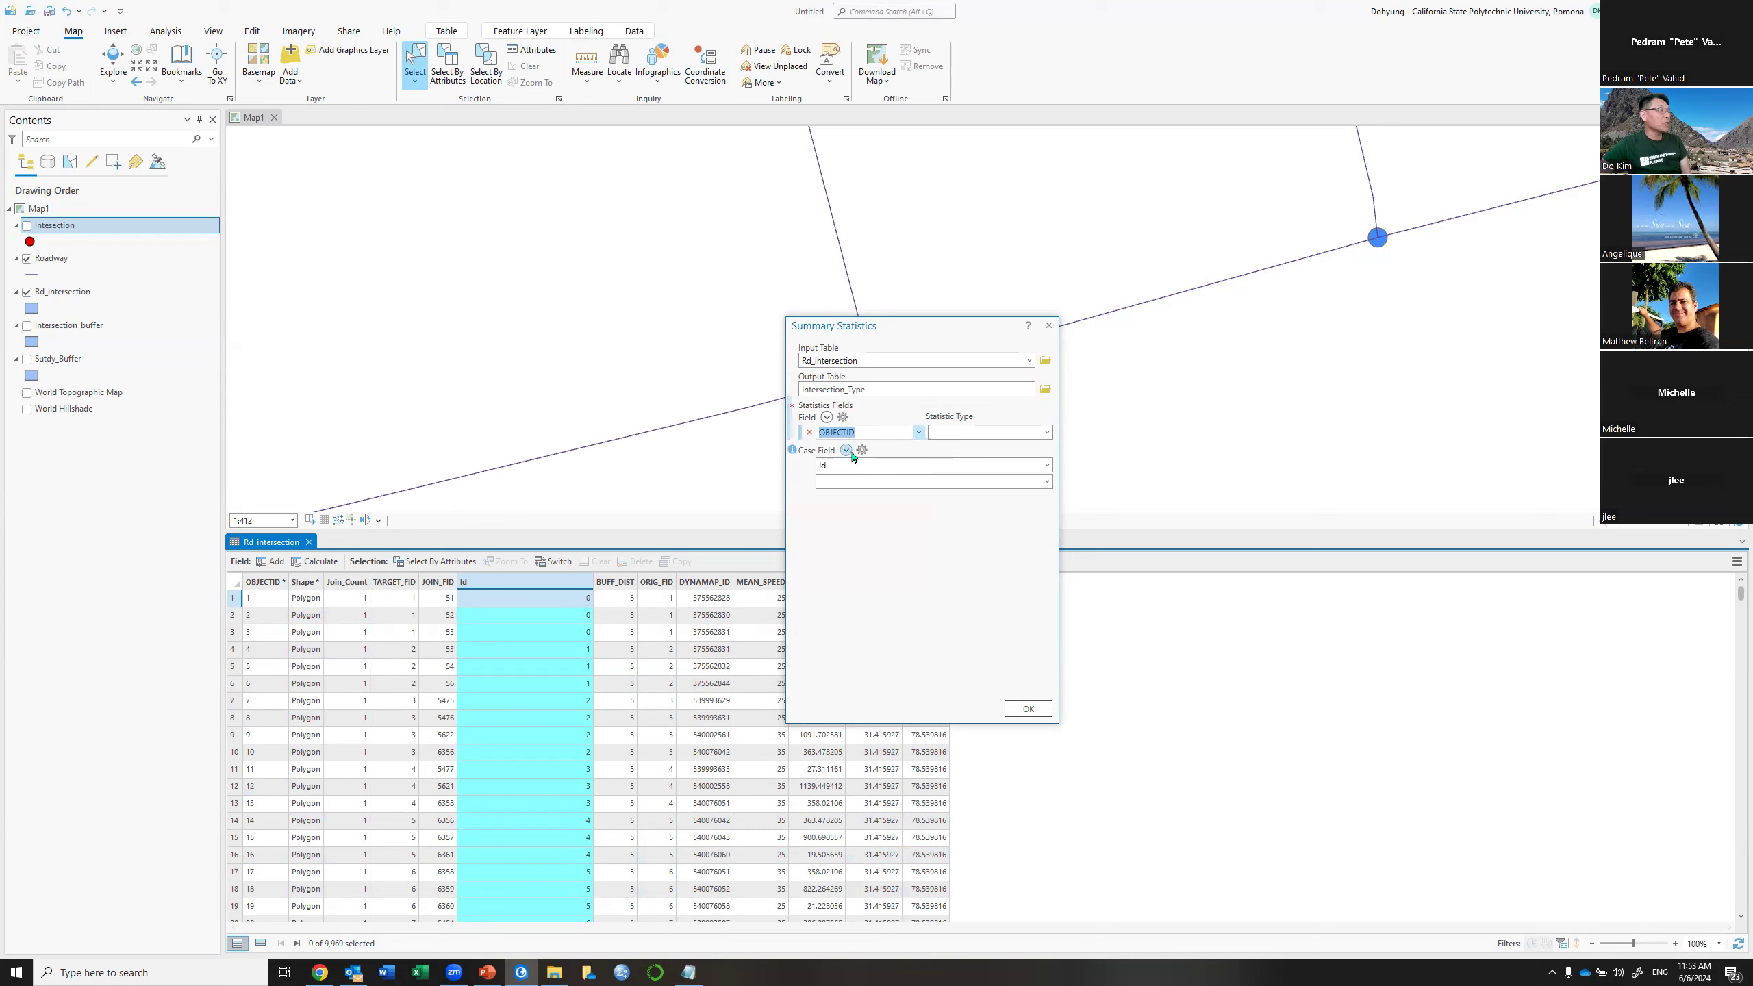
click(1047, 433)
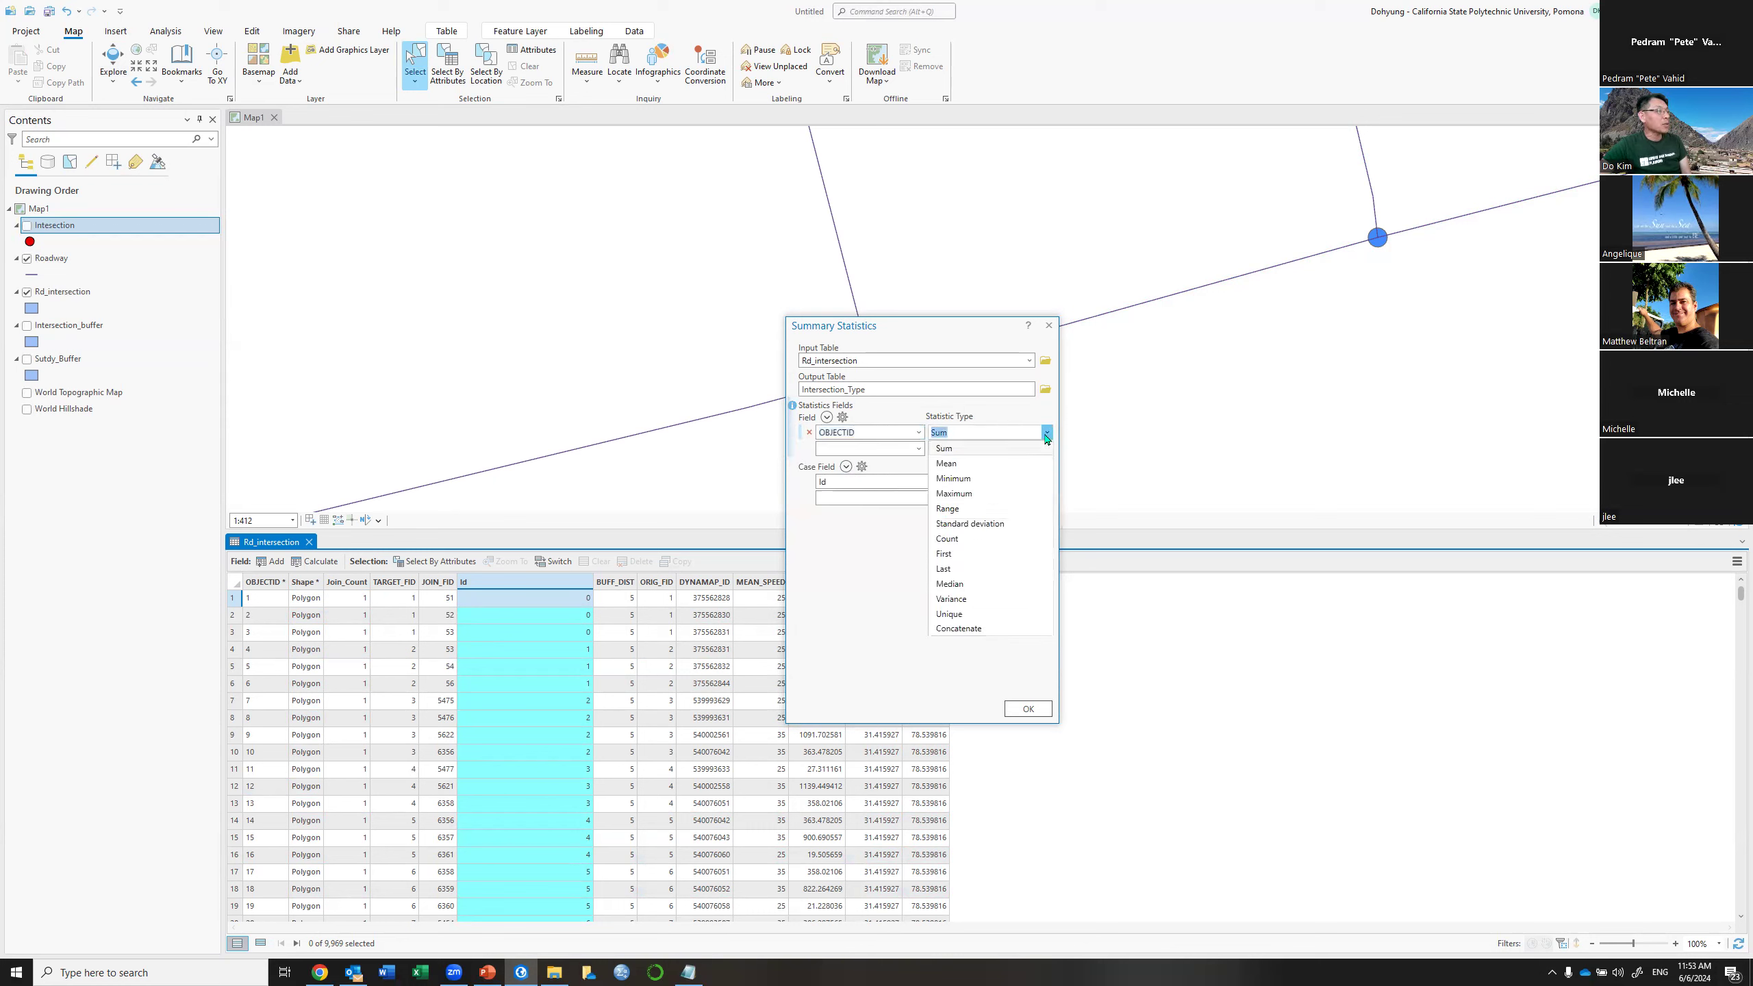
click(955, 546)
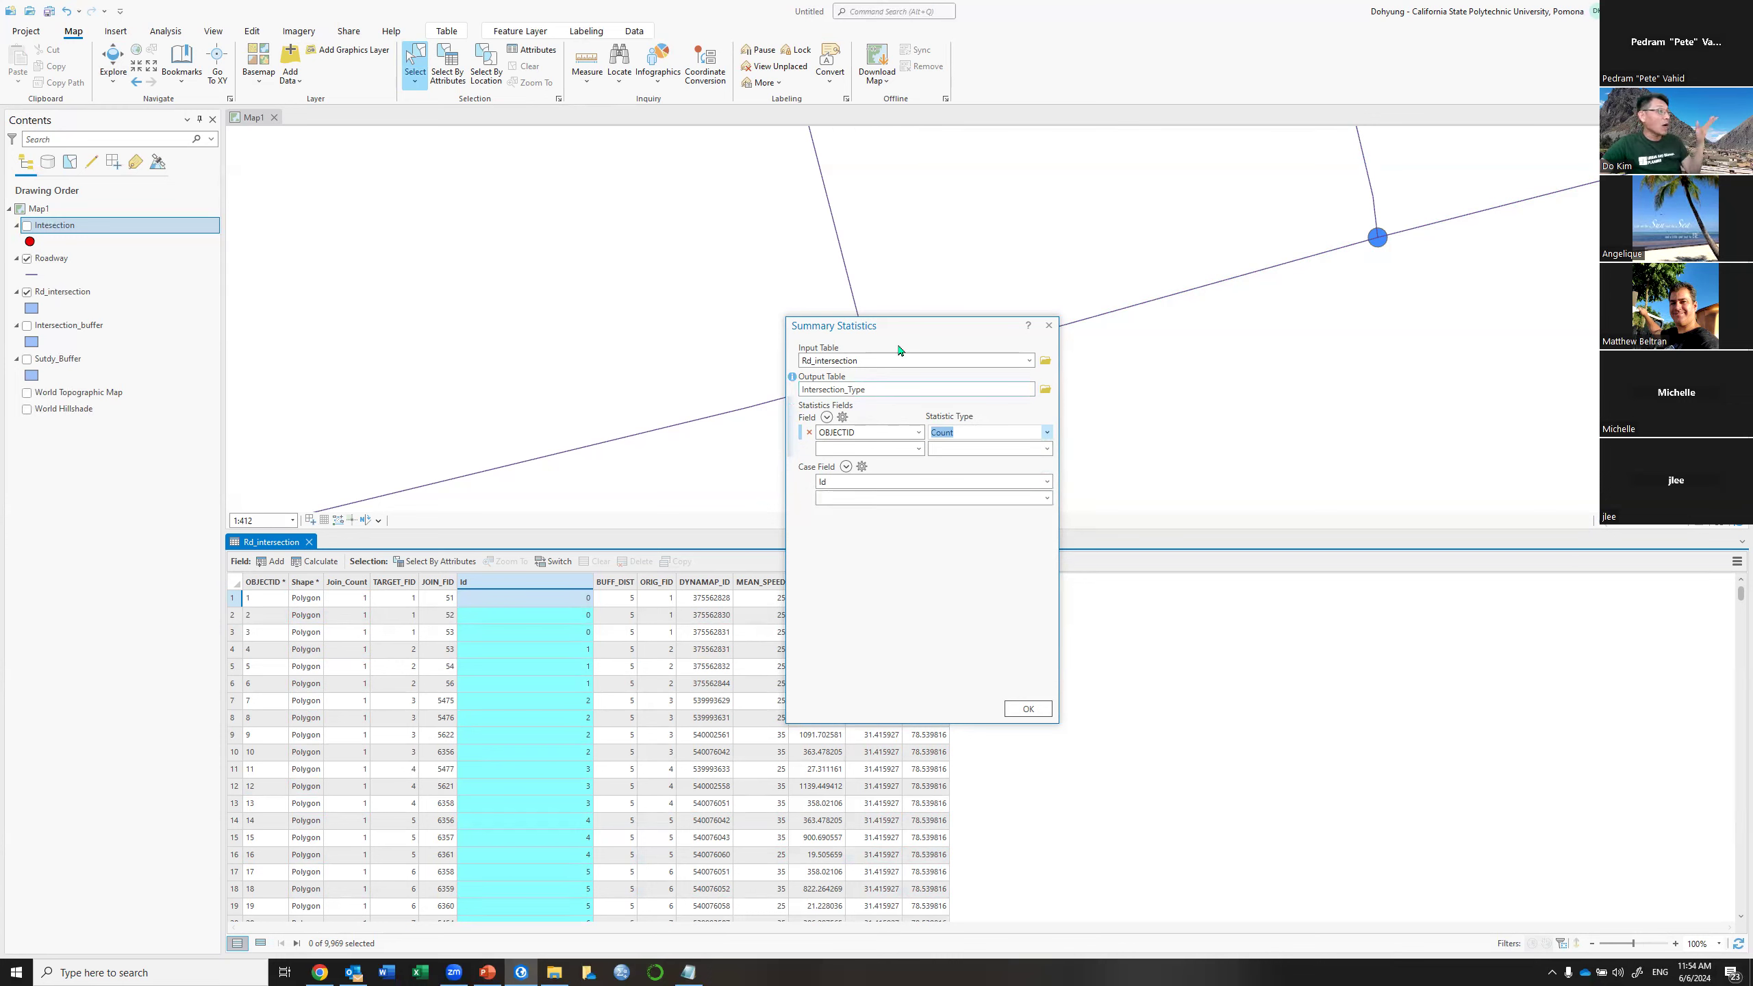
click(1027, 710)
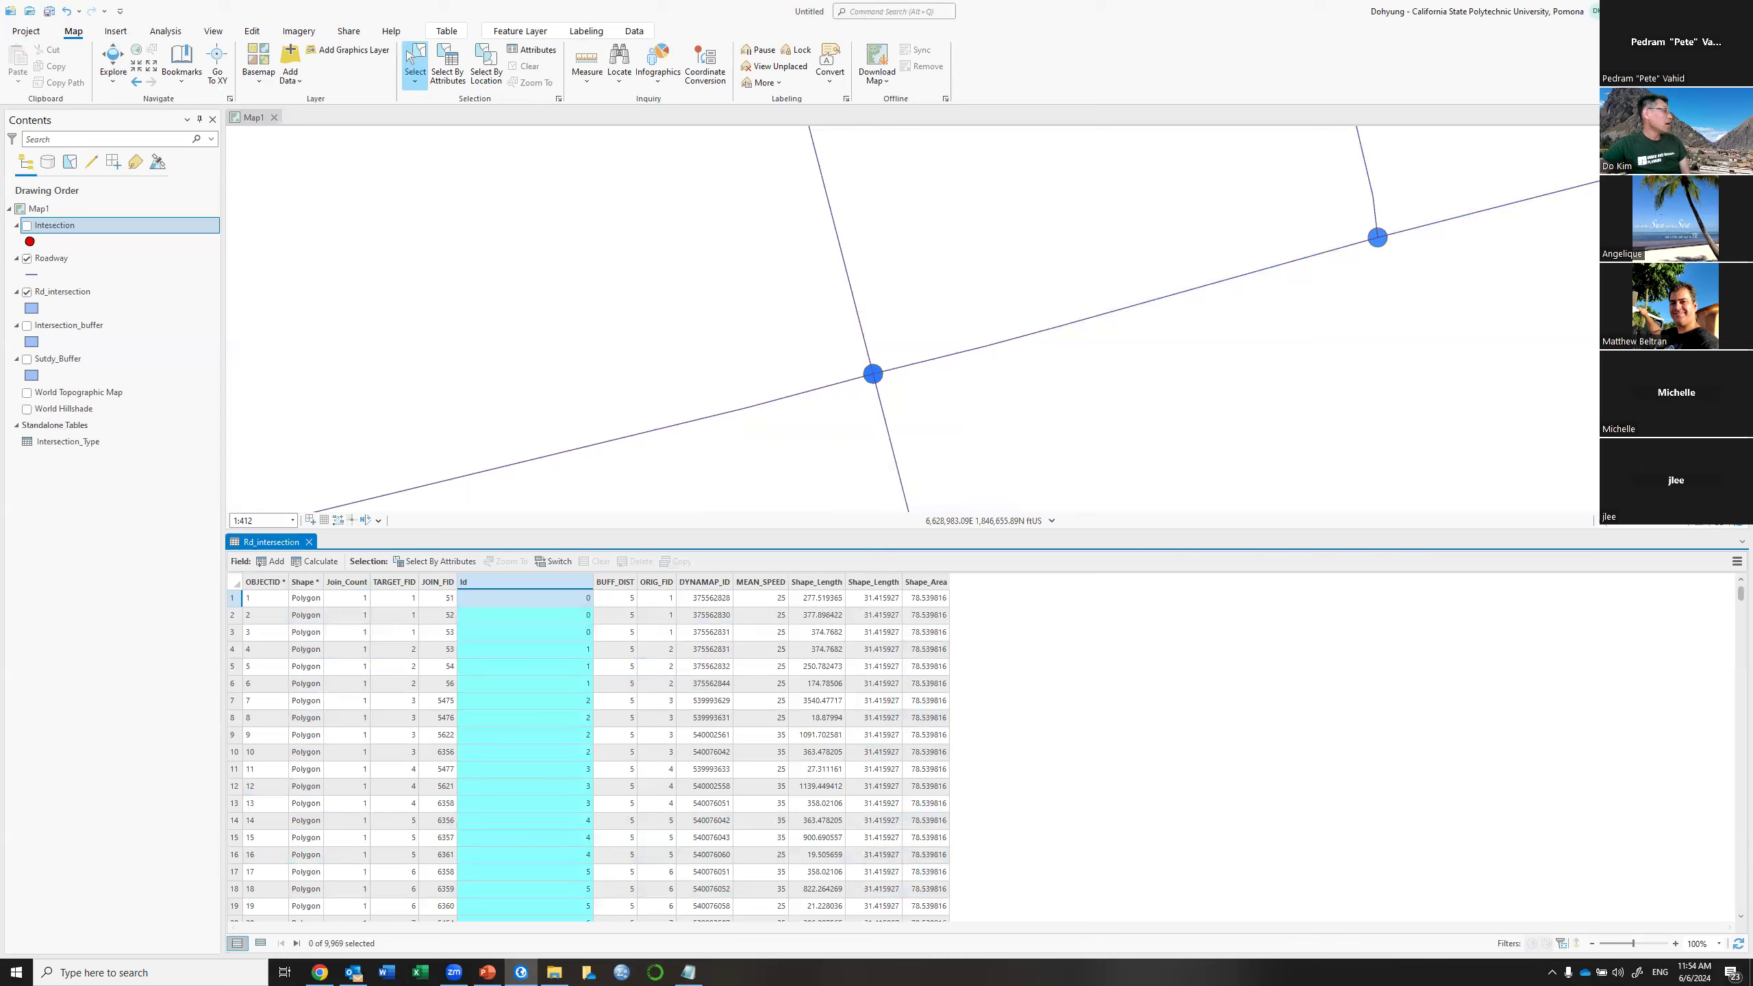
Open the Intersection_Type table to review FREQUENCY and COUNT_OBJECTID for each Id
right_click(78, 443)
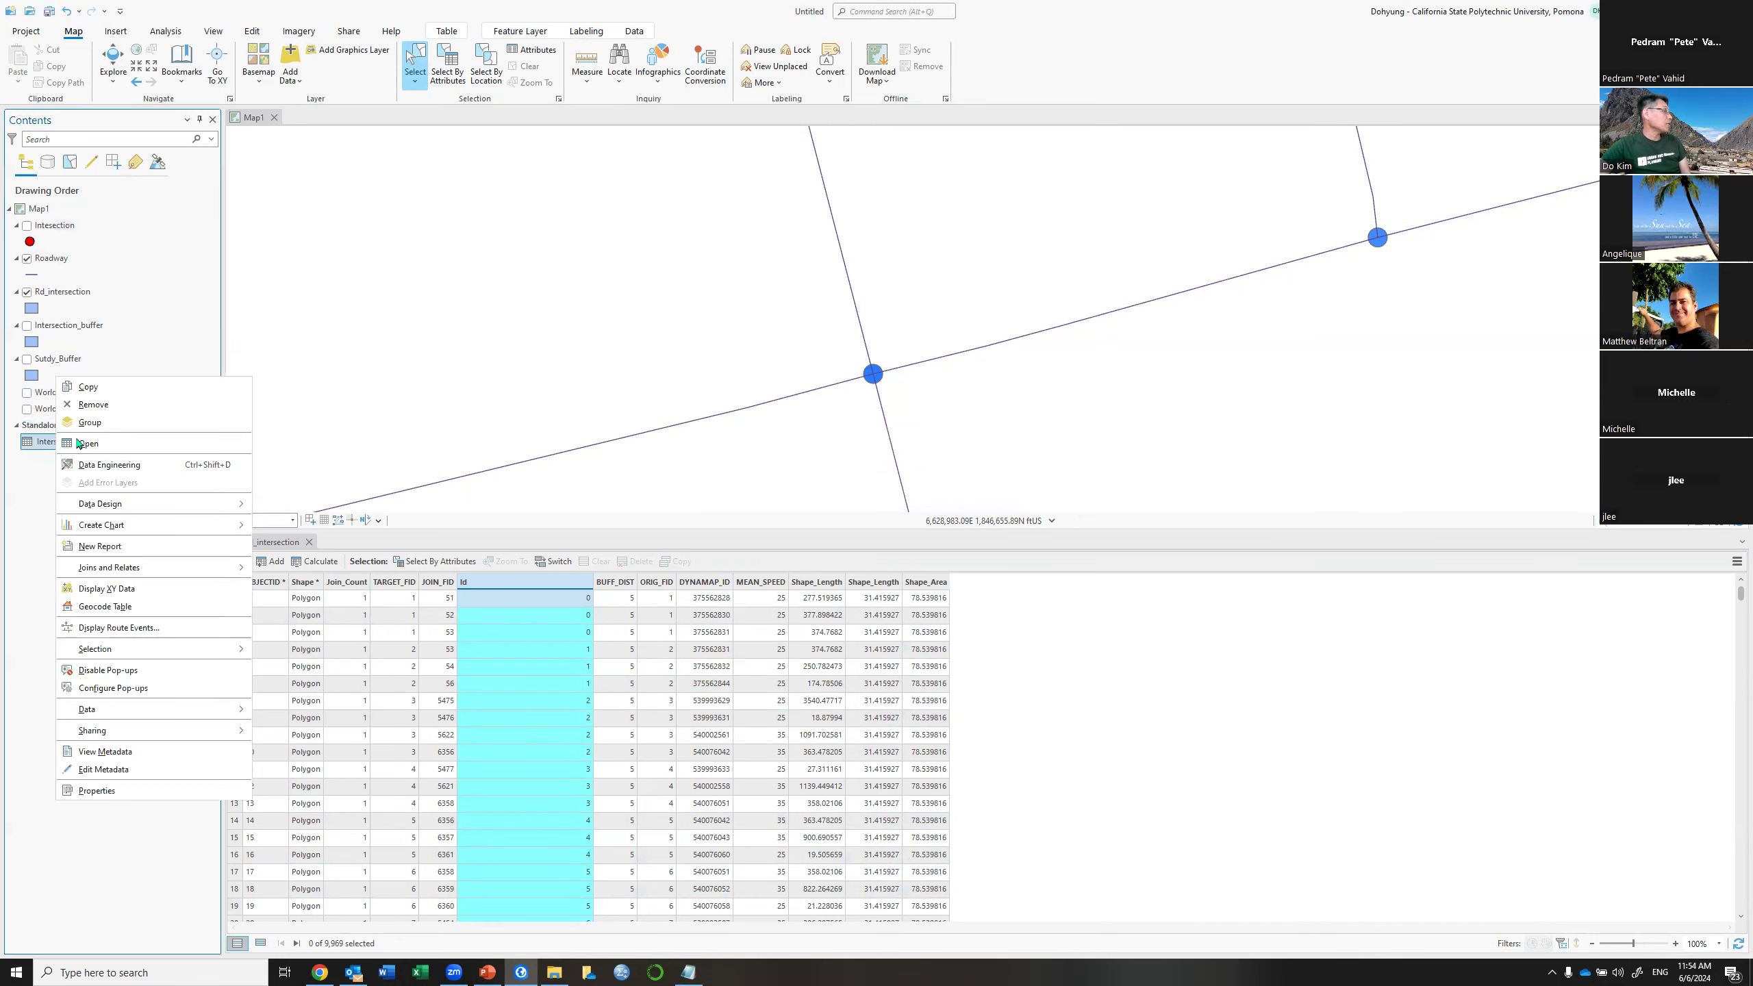
click(109, 454)
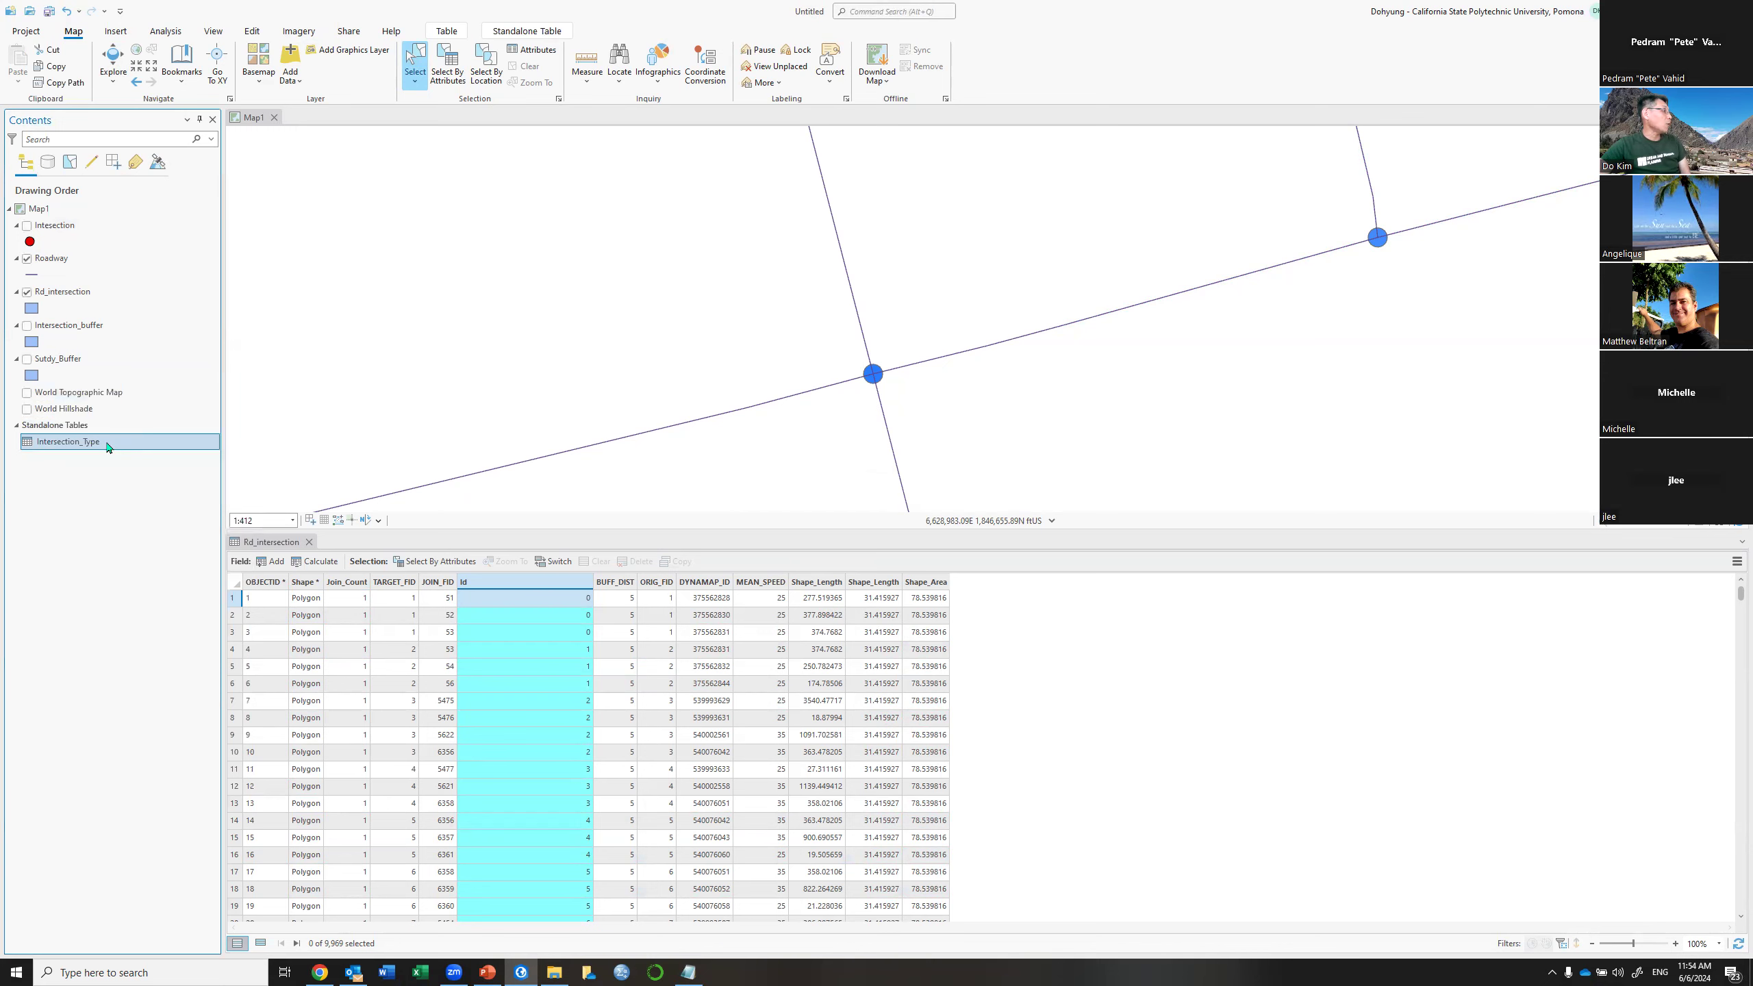
right_click(108, 447)
click(109, 447)
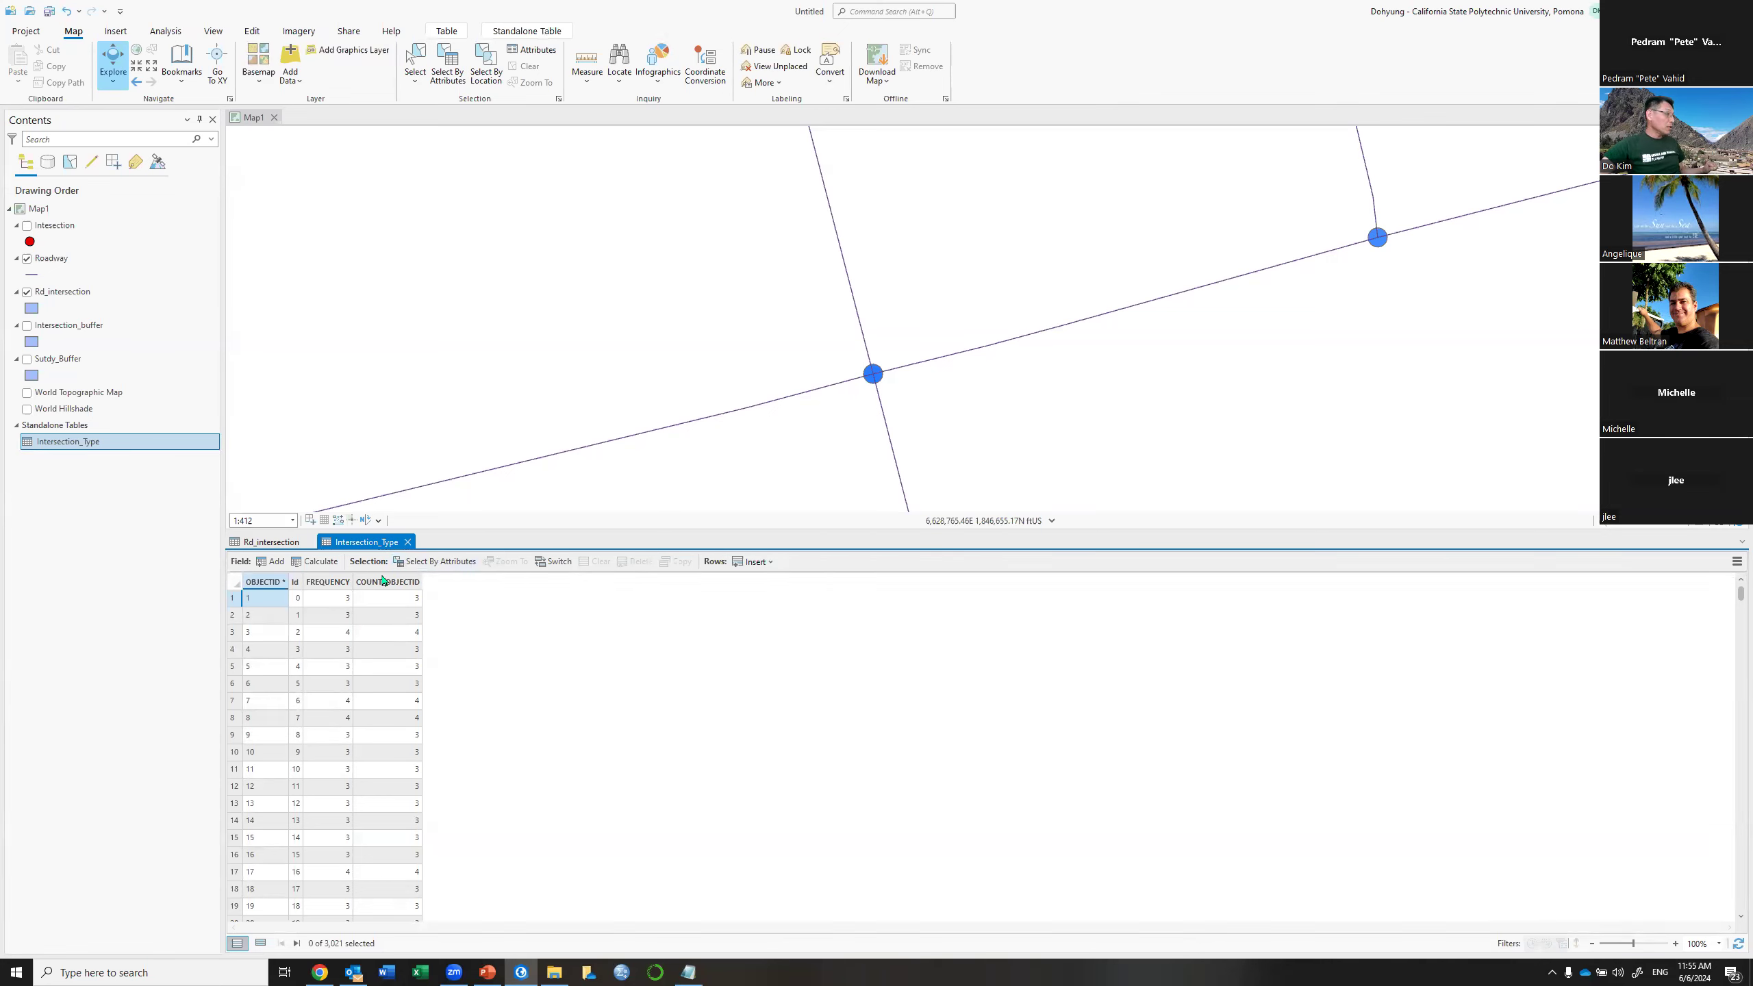
right_click(61, 233)
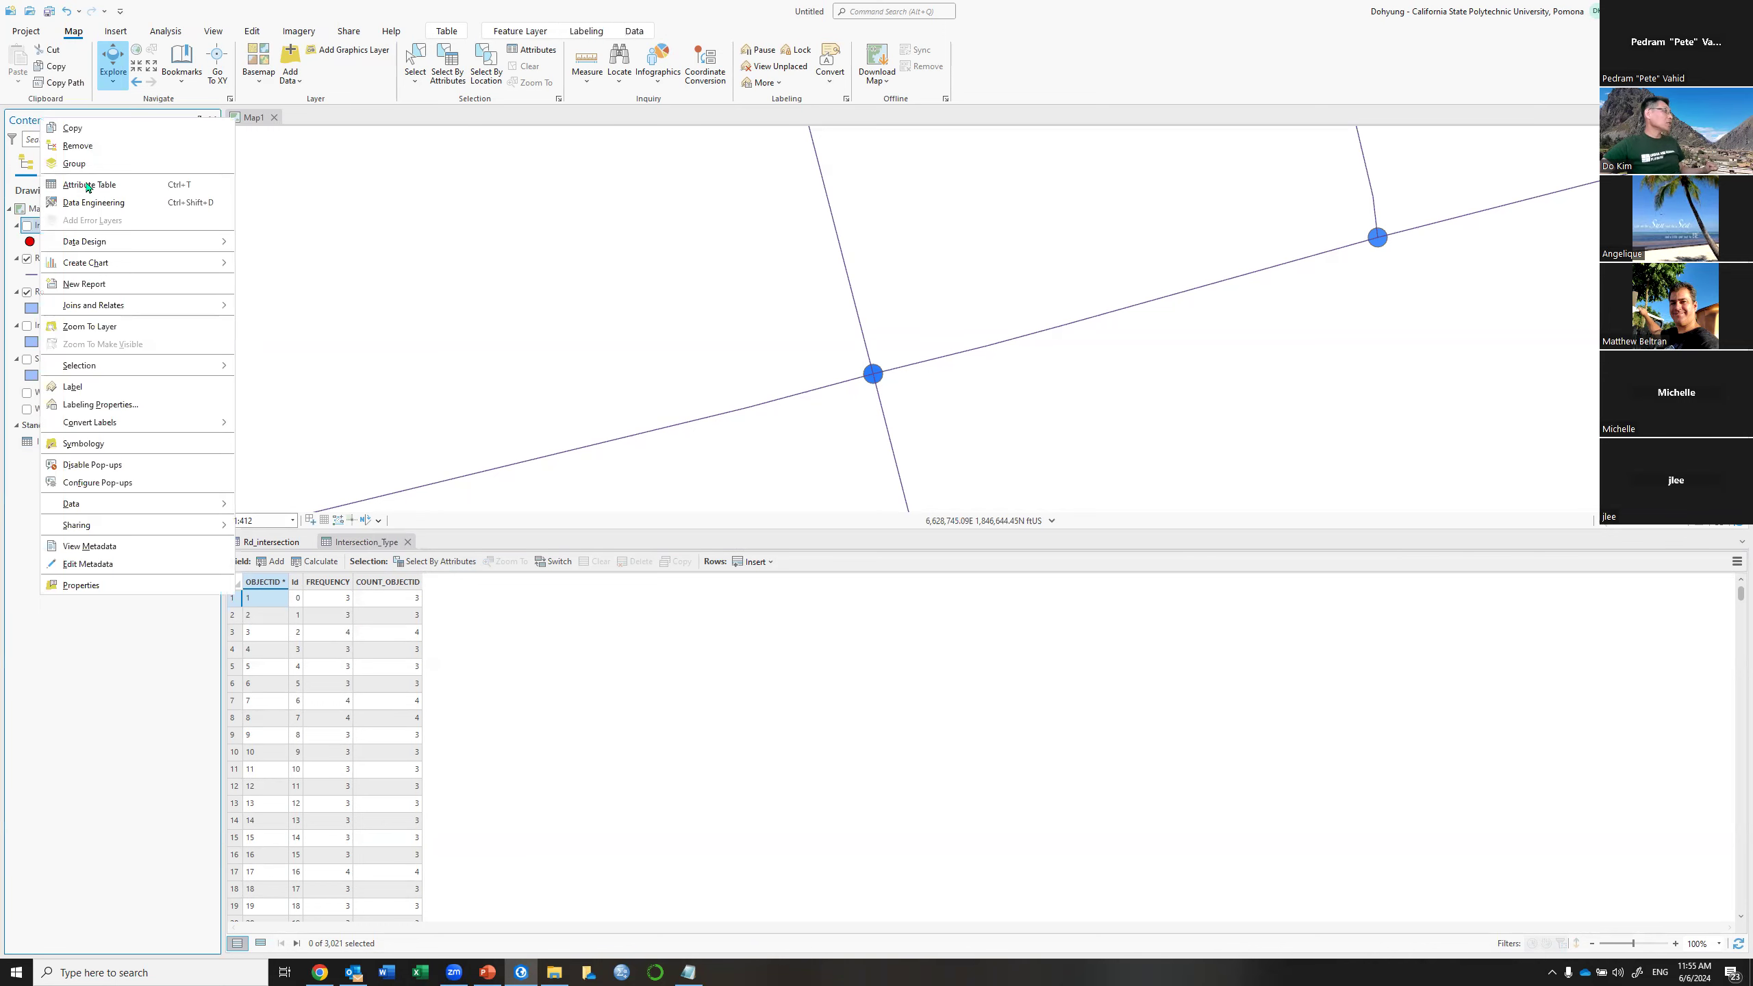
Add a Float field named Score to the Intersection attribute table and save it
click(89, 184)
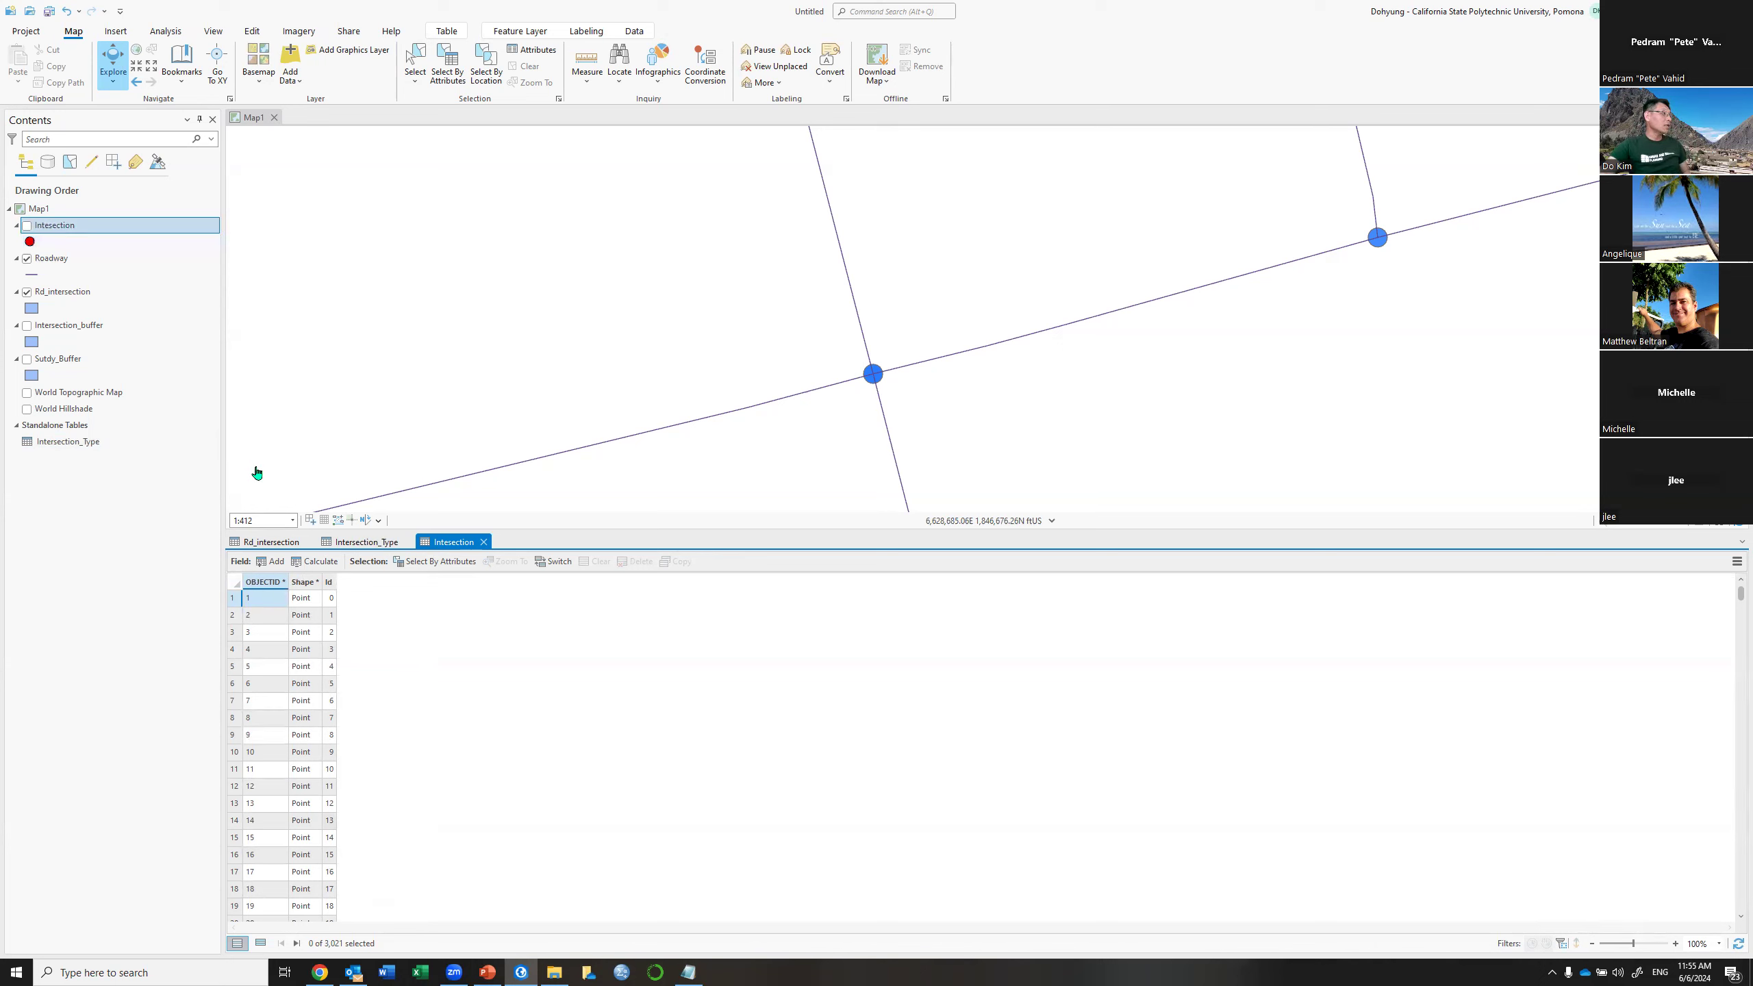
click(270, 565)
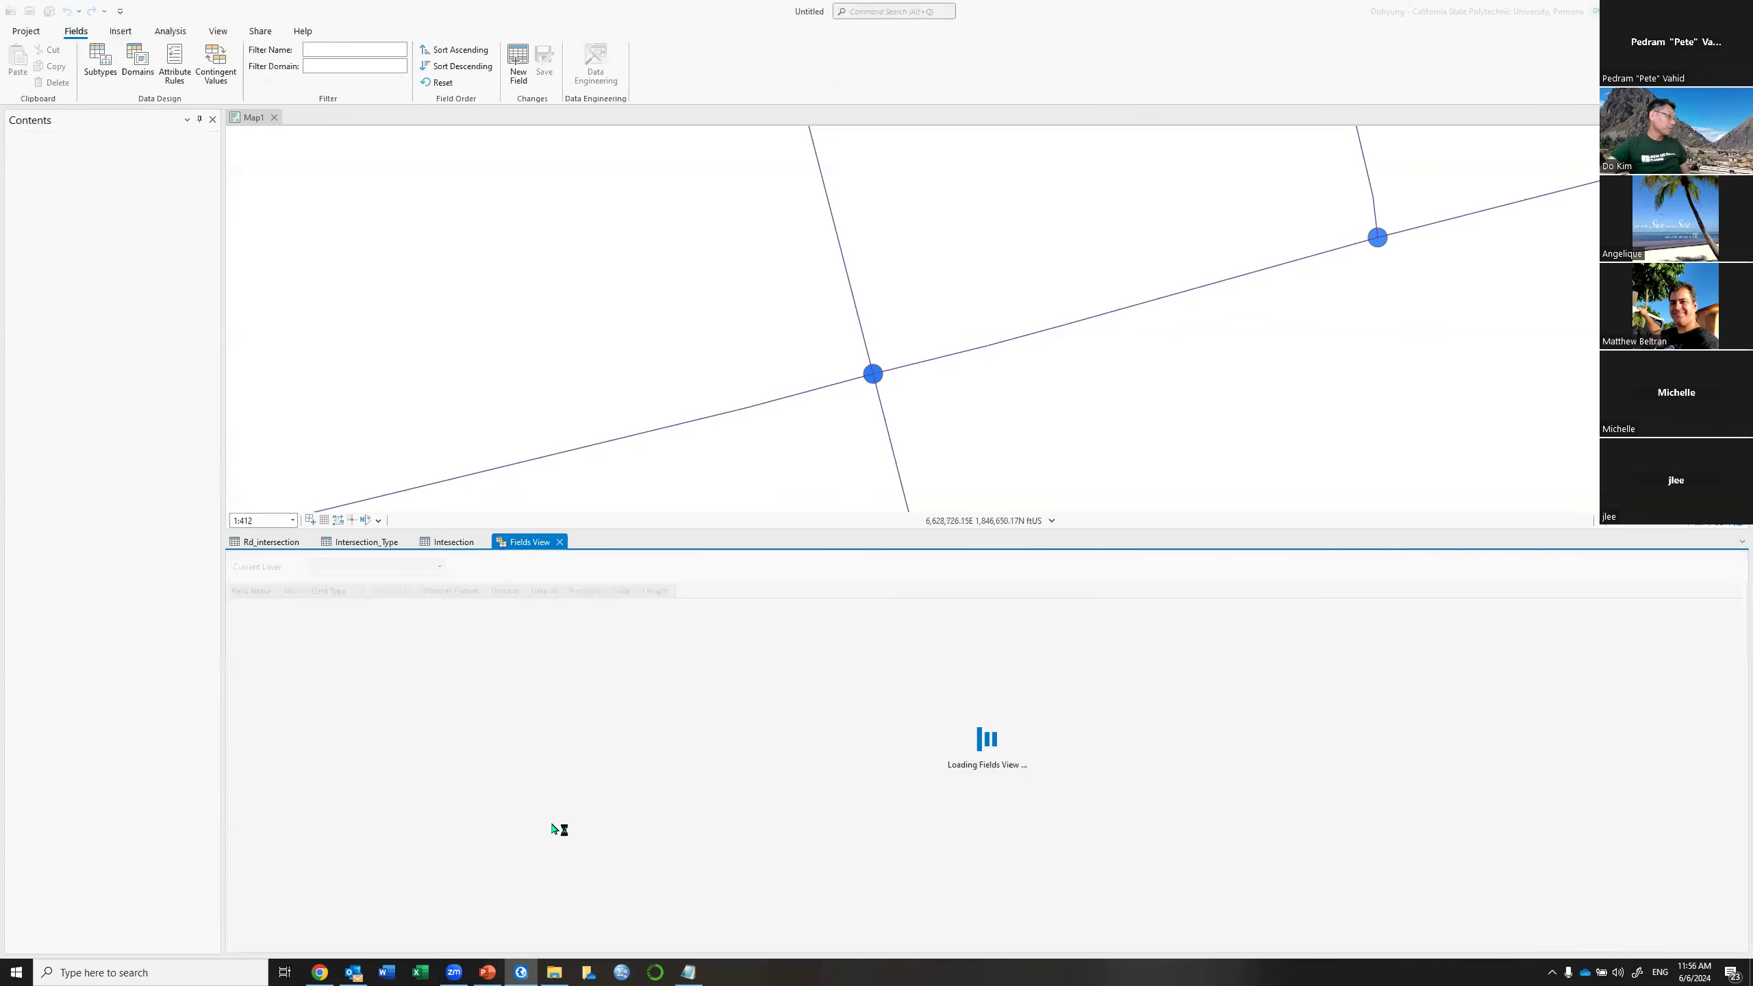
text(Score)
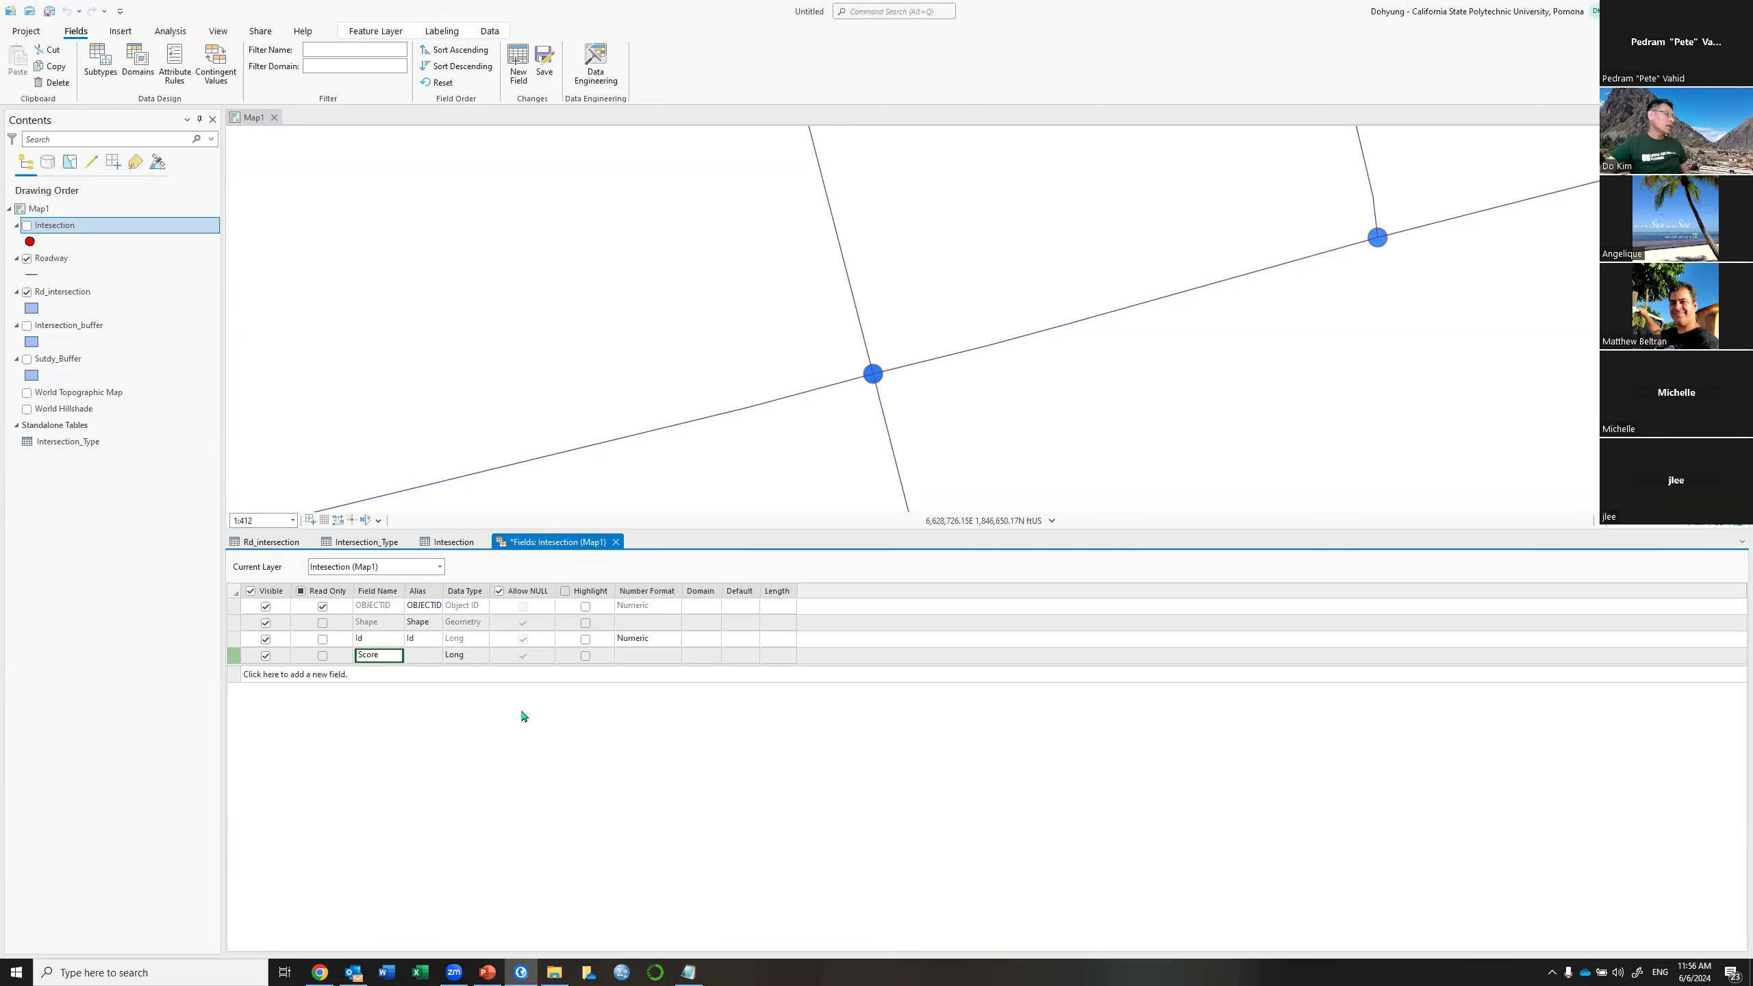
click(472, 656)
click(482, 656)
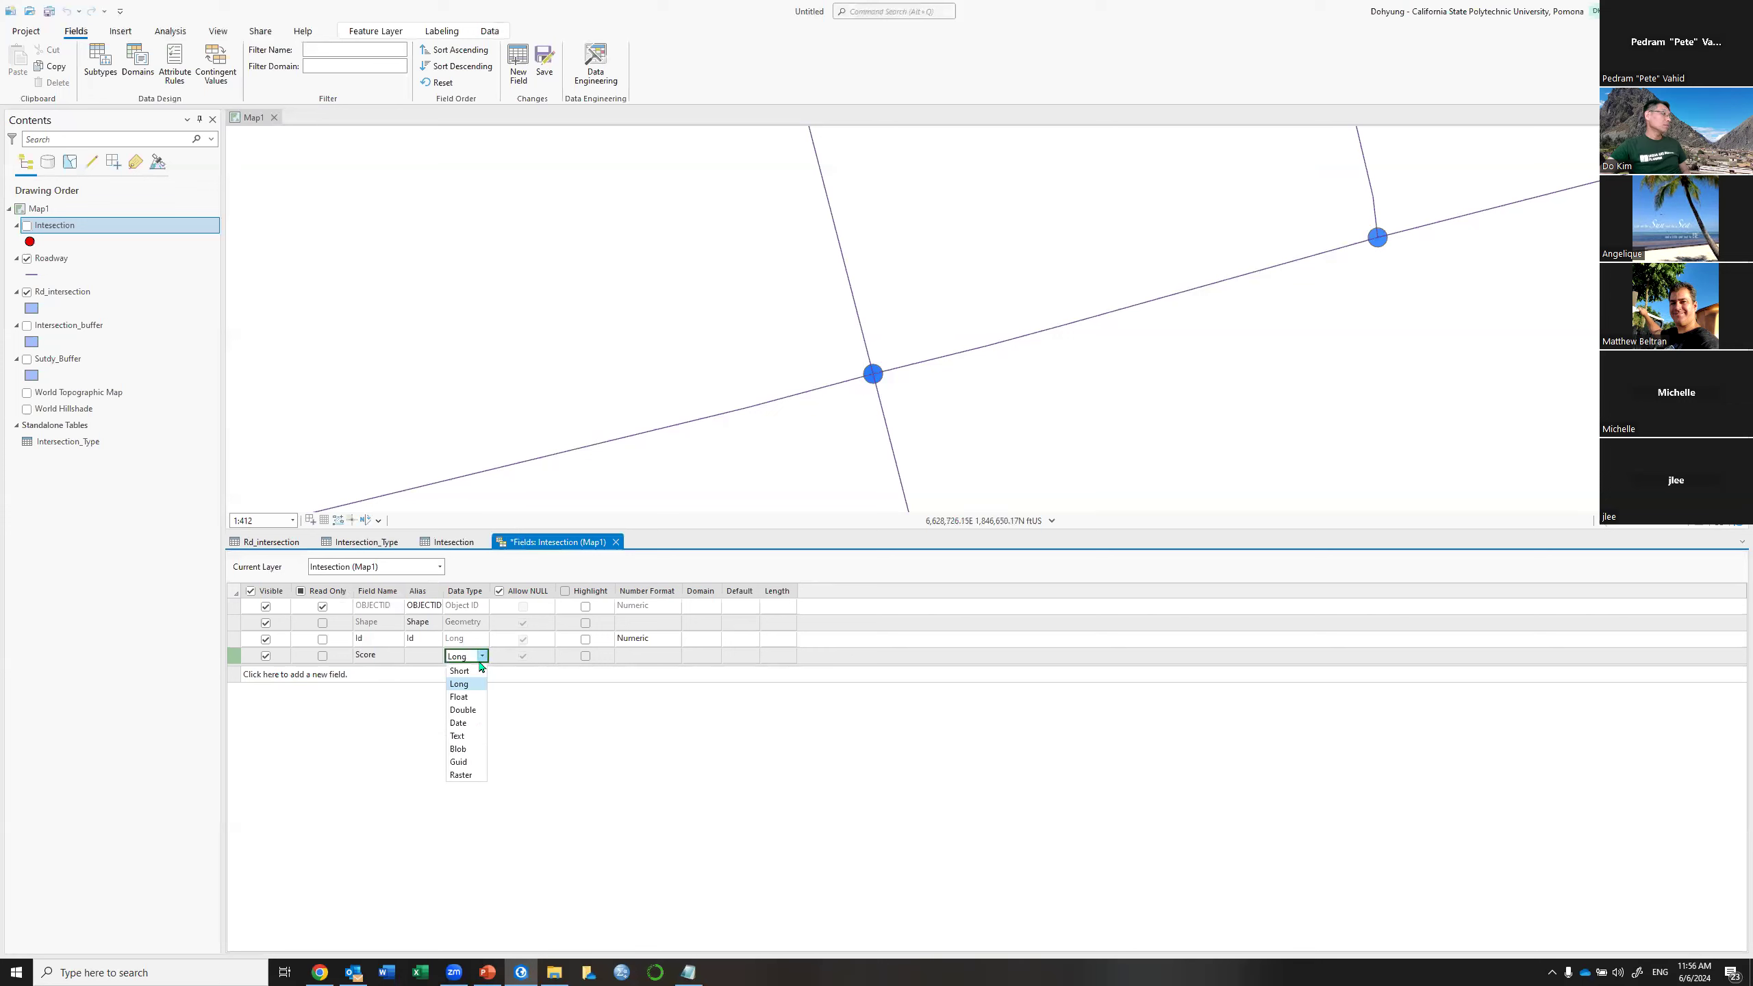
click(467, 703)
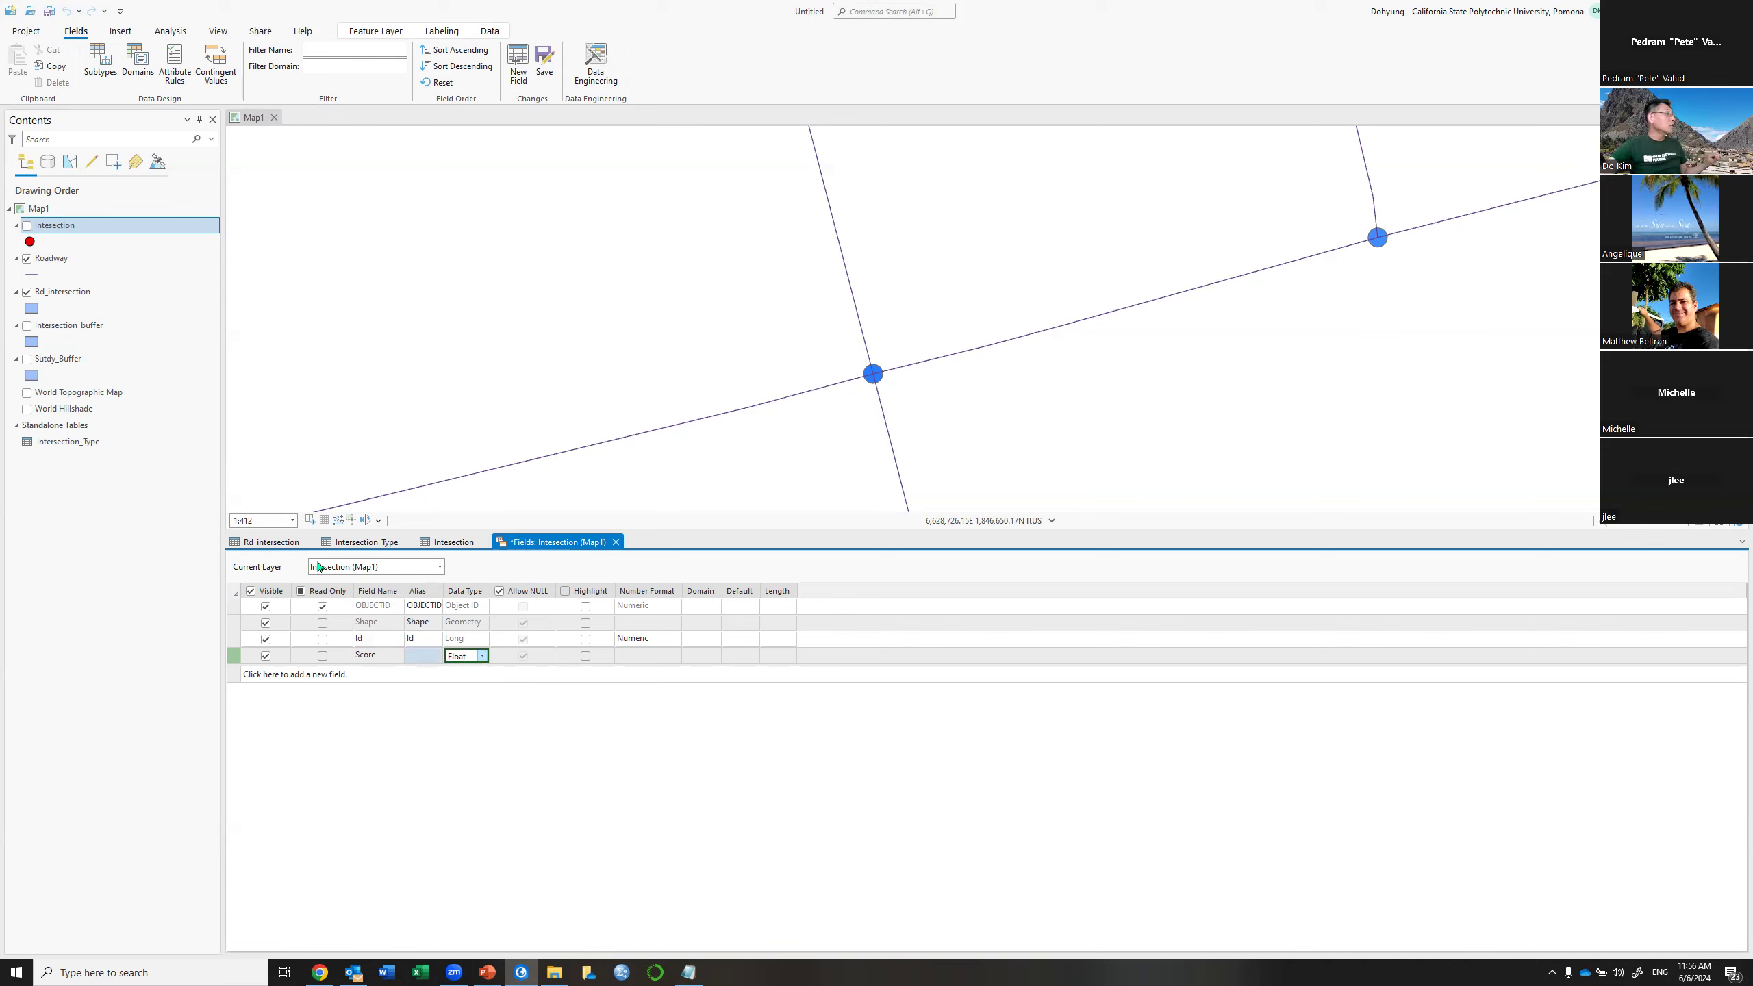
click(545, 61)
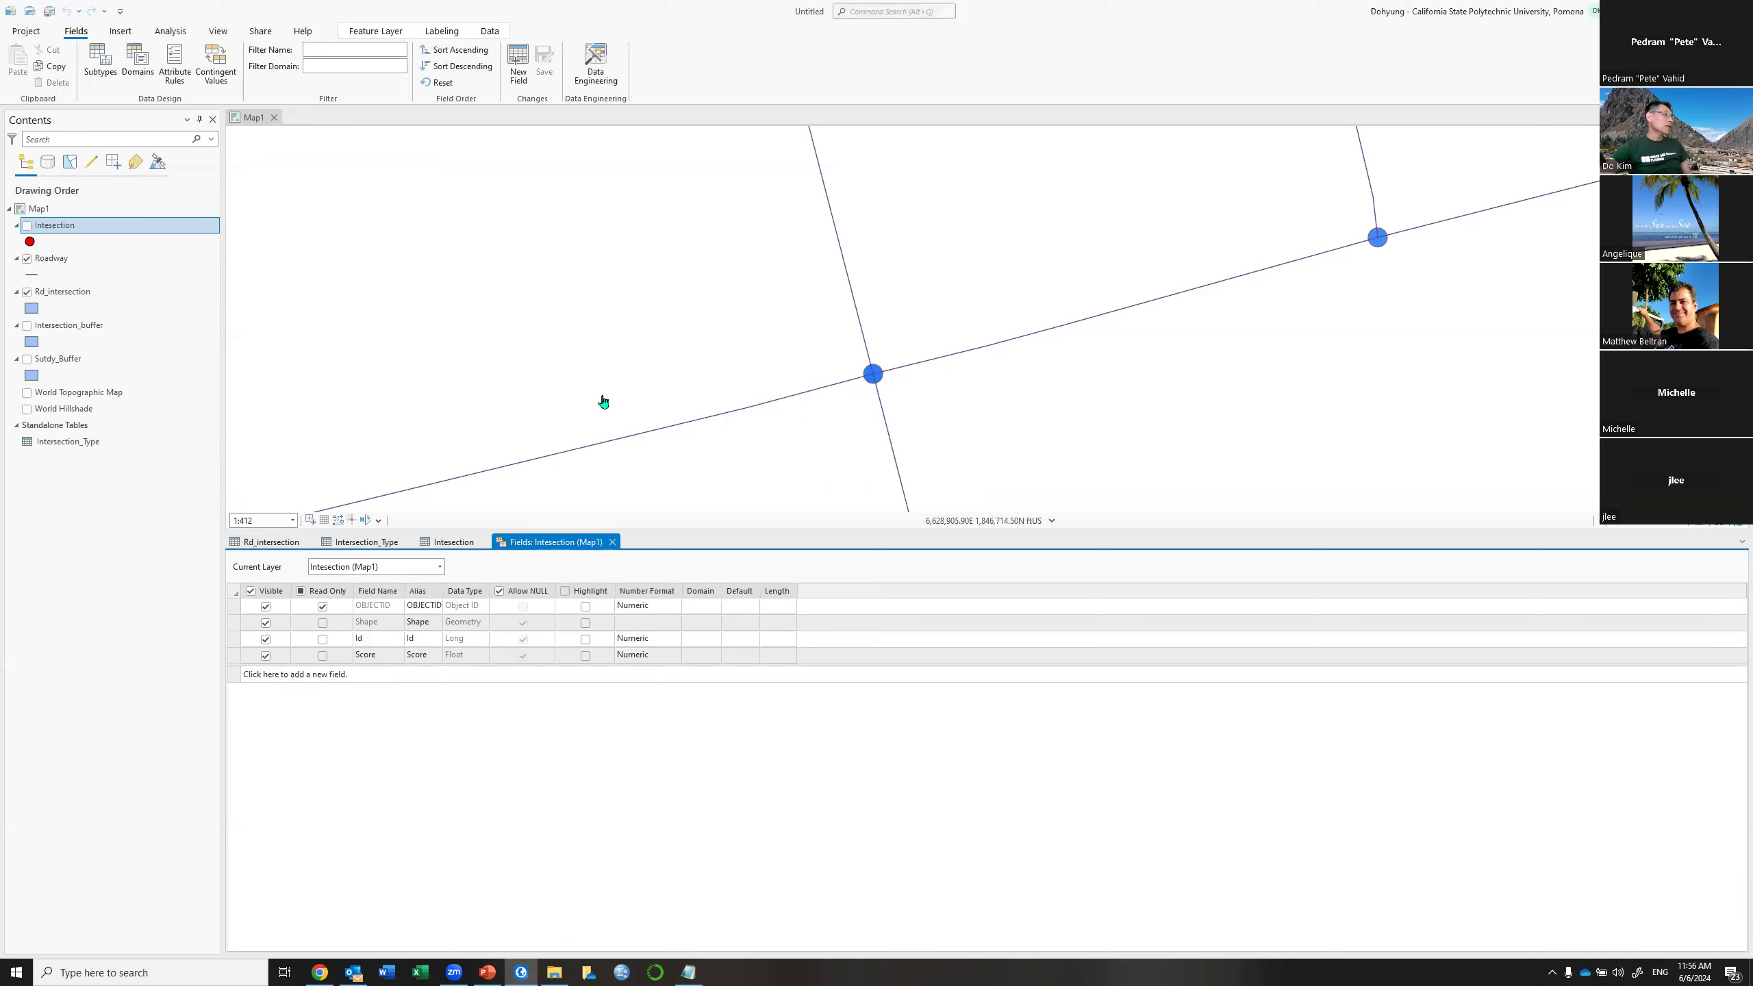
click(611, 543)
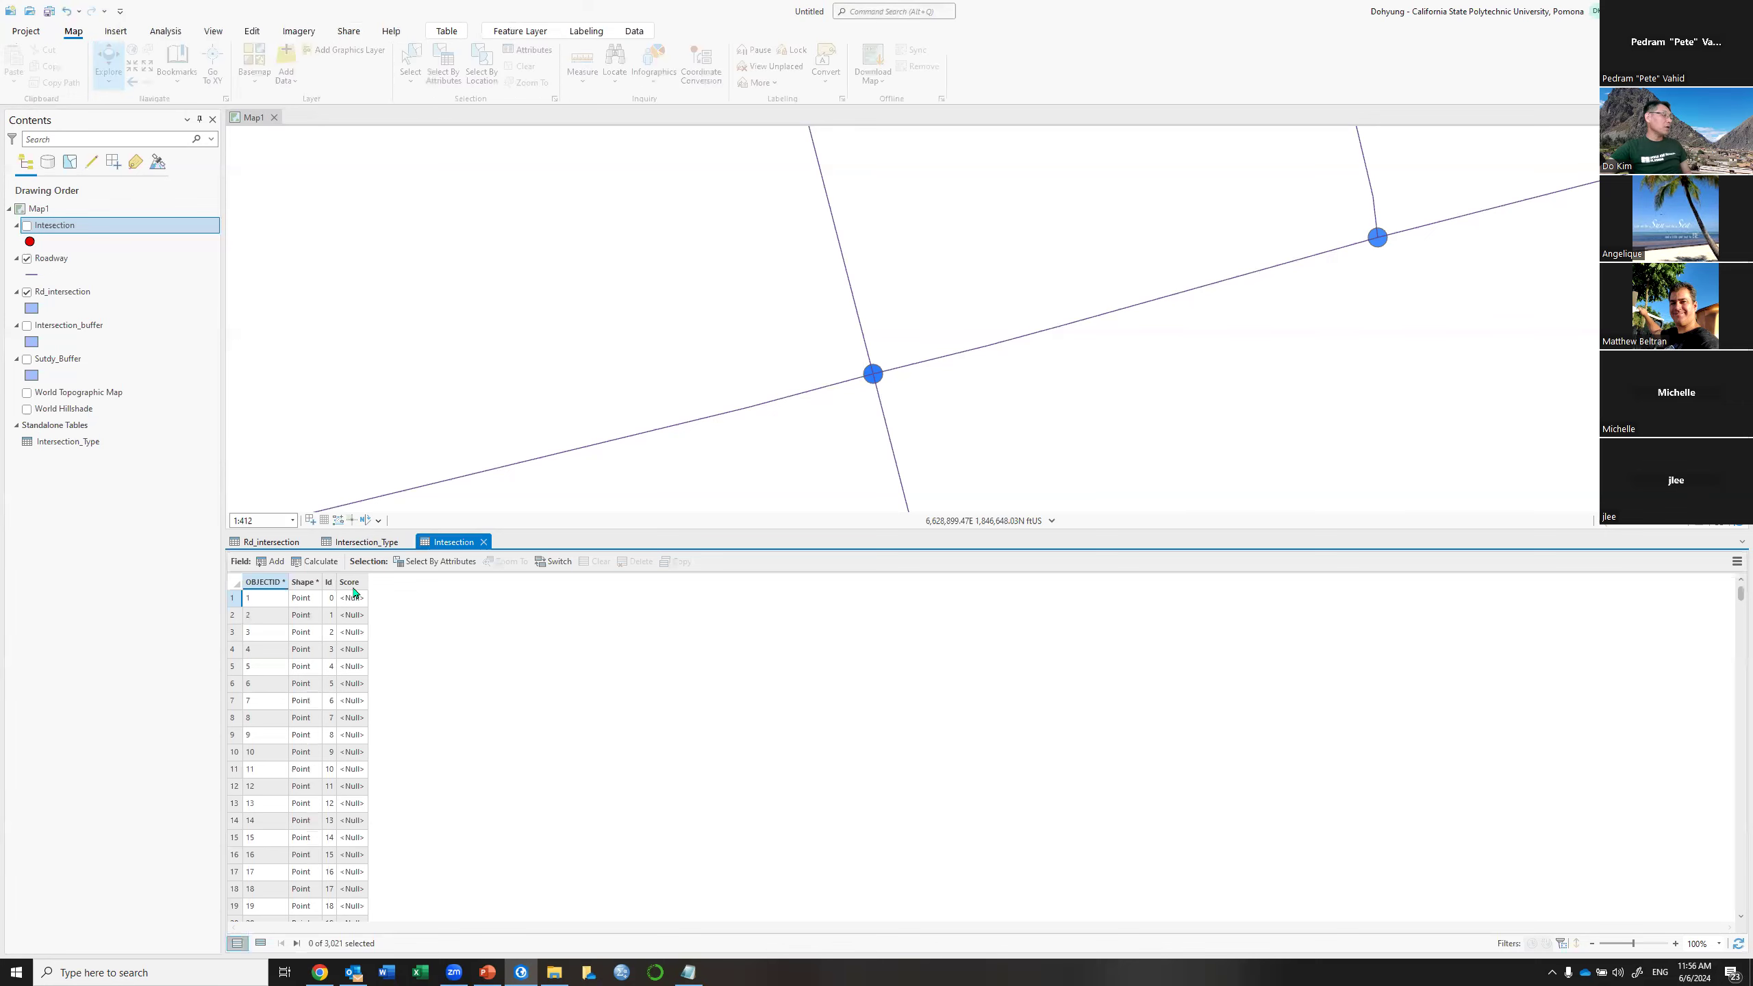
Compare the Intersection_Type and Intersection tables, then reach the Intersection table's join options
click(366, 543)
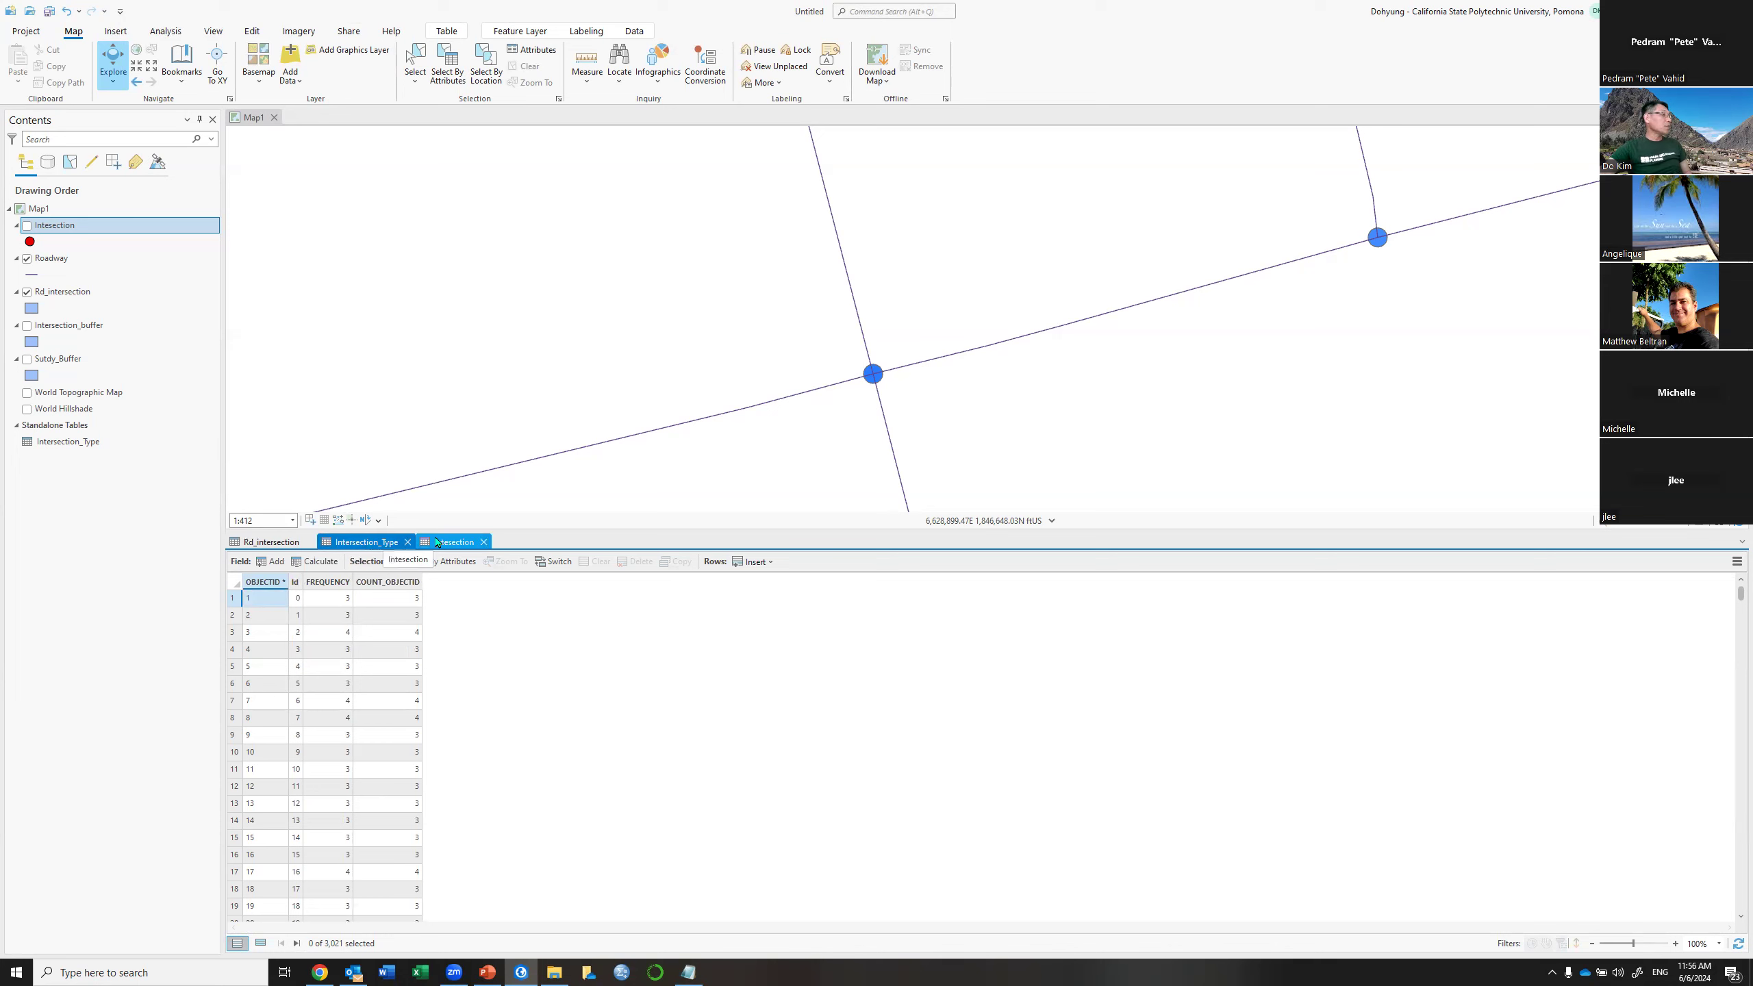
click(453, 542)
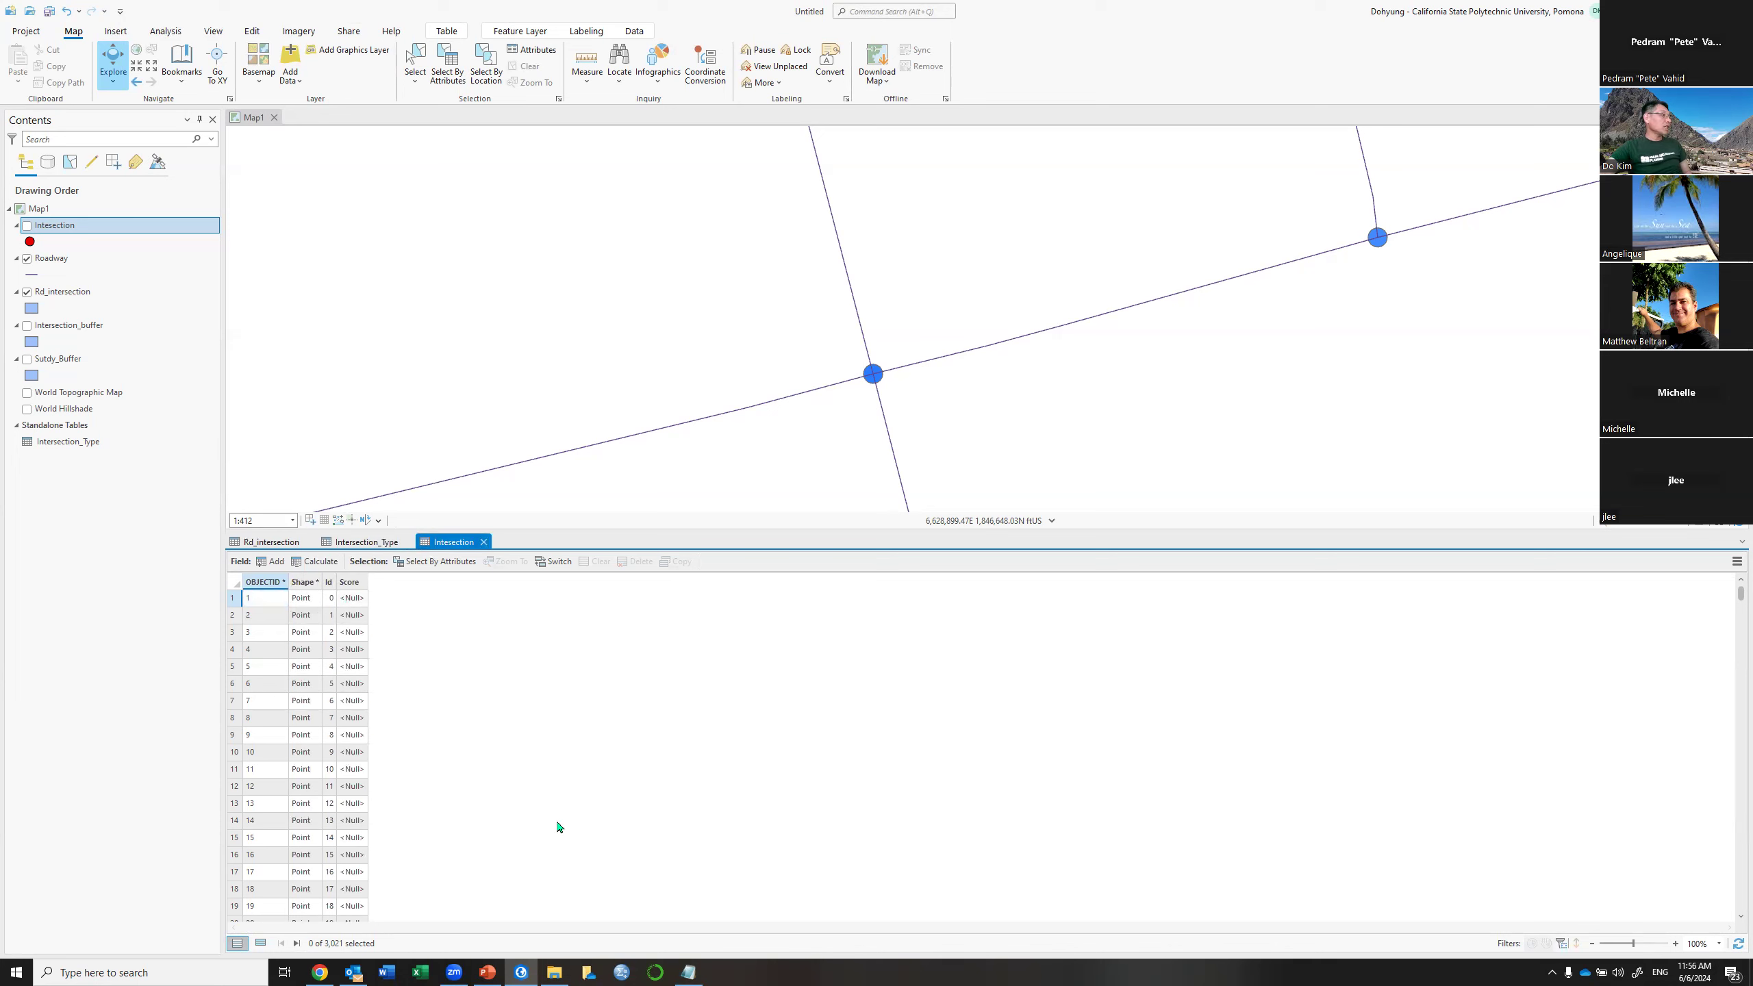
click(1737, 562)
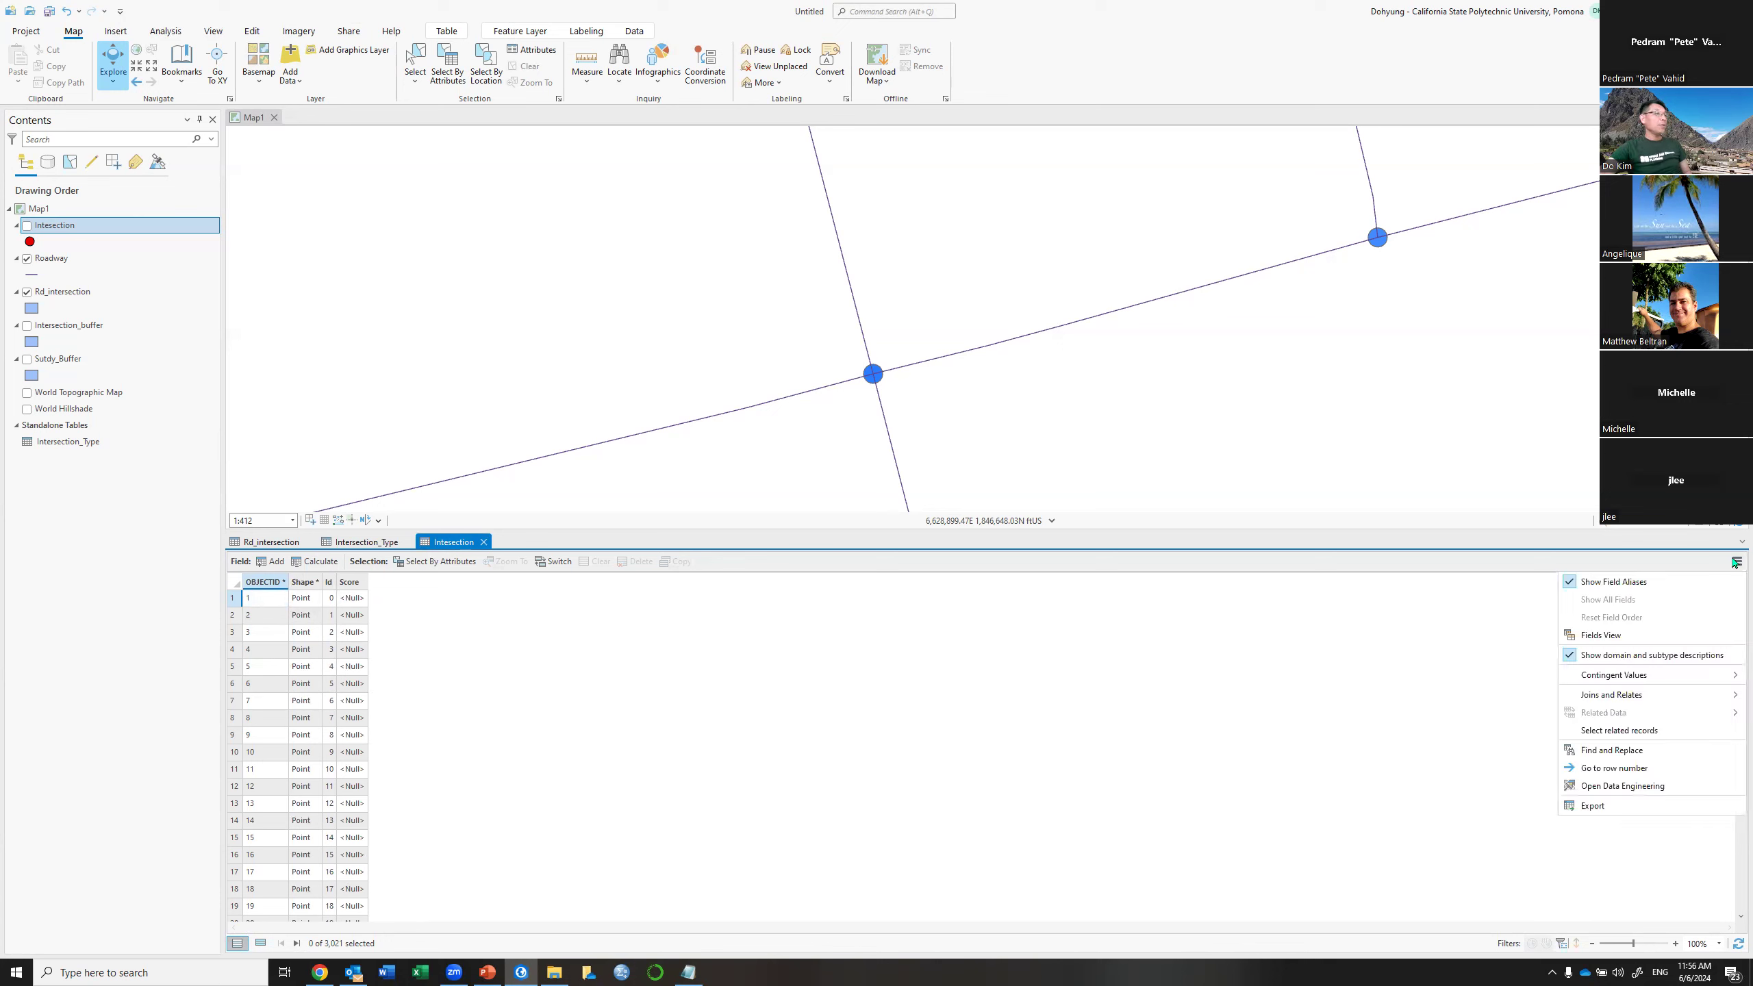
Join the Intersection_Type table to the Intersection layer, matching on Id in both tables
mouse_move(1620, 696)
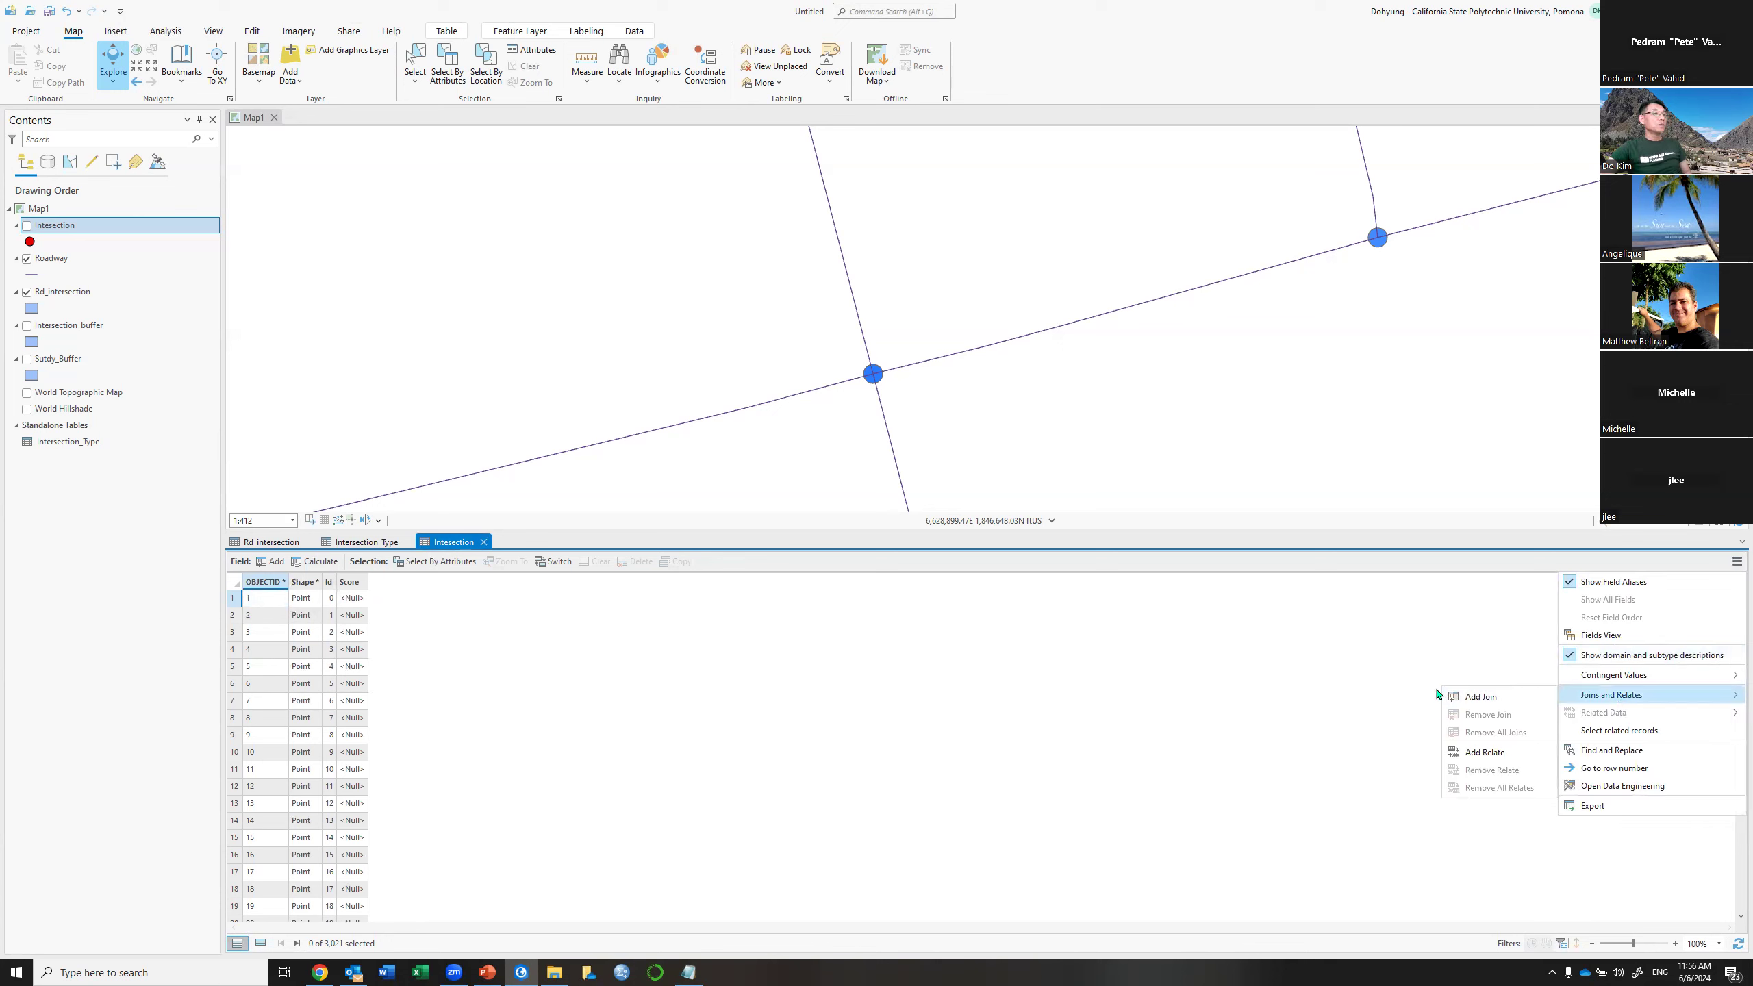
click(1502, 696)
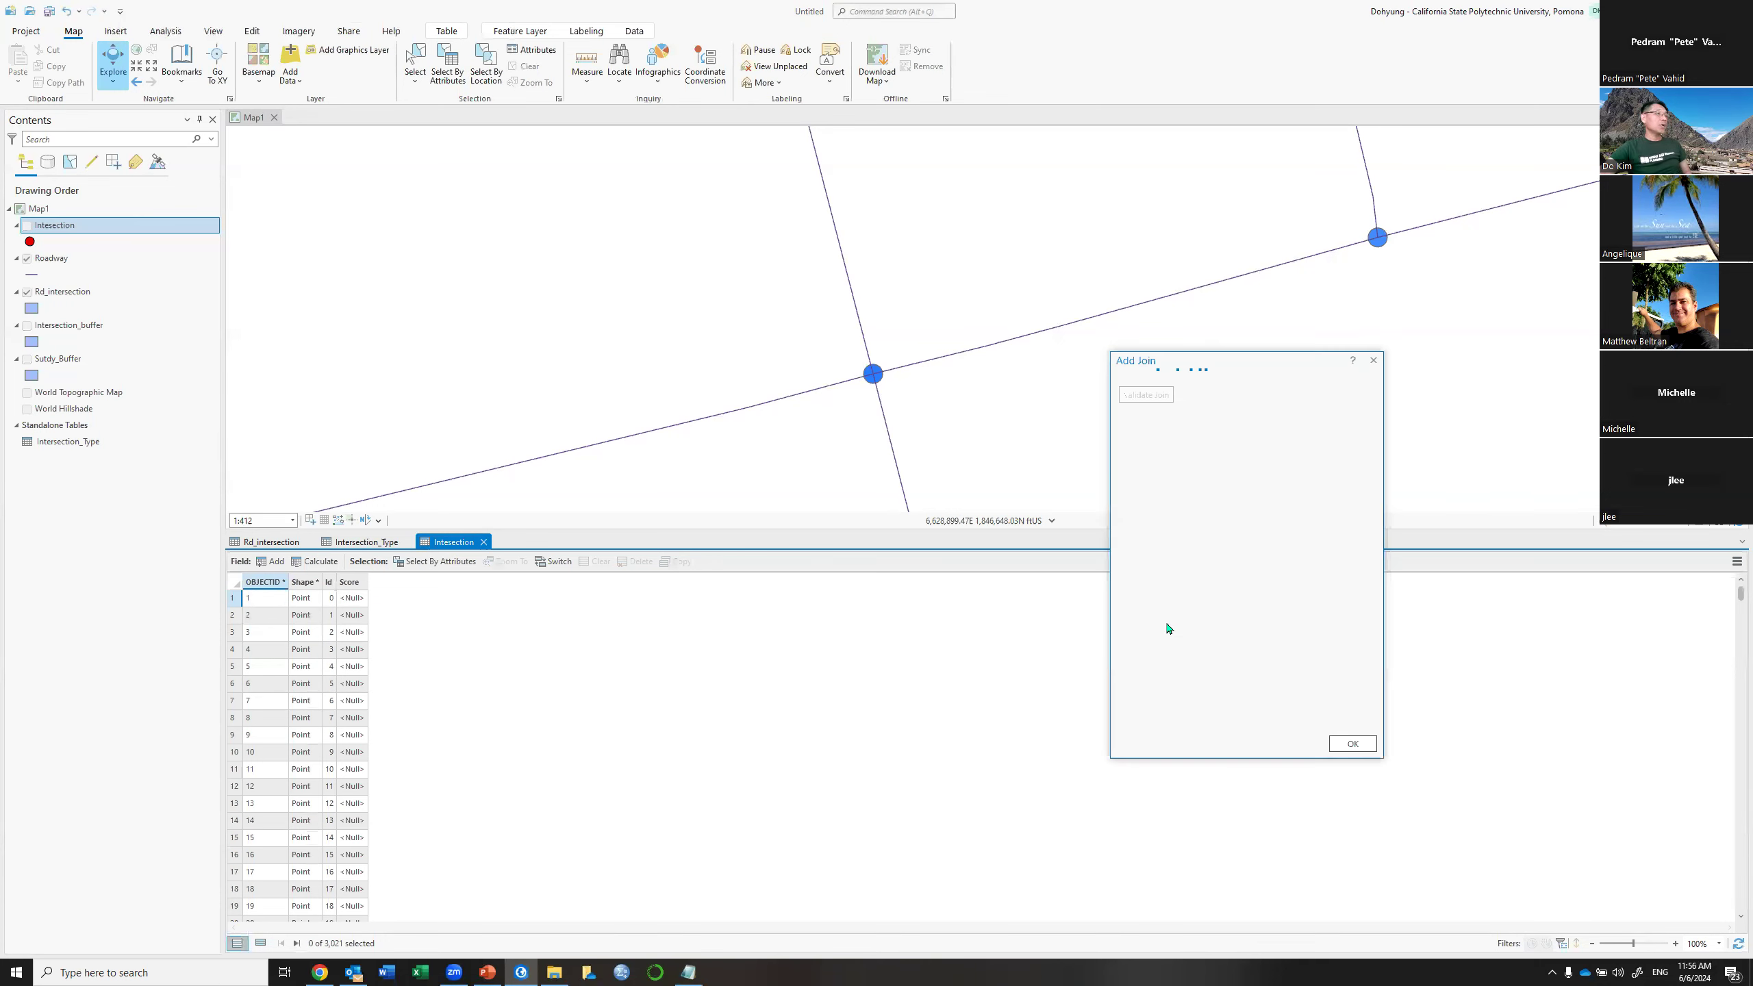
click(1351, 425)
click(1352, 424)
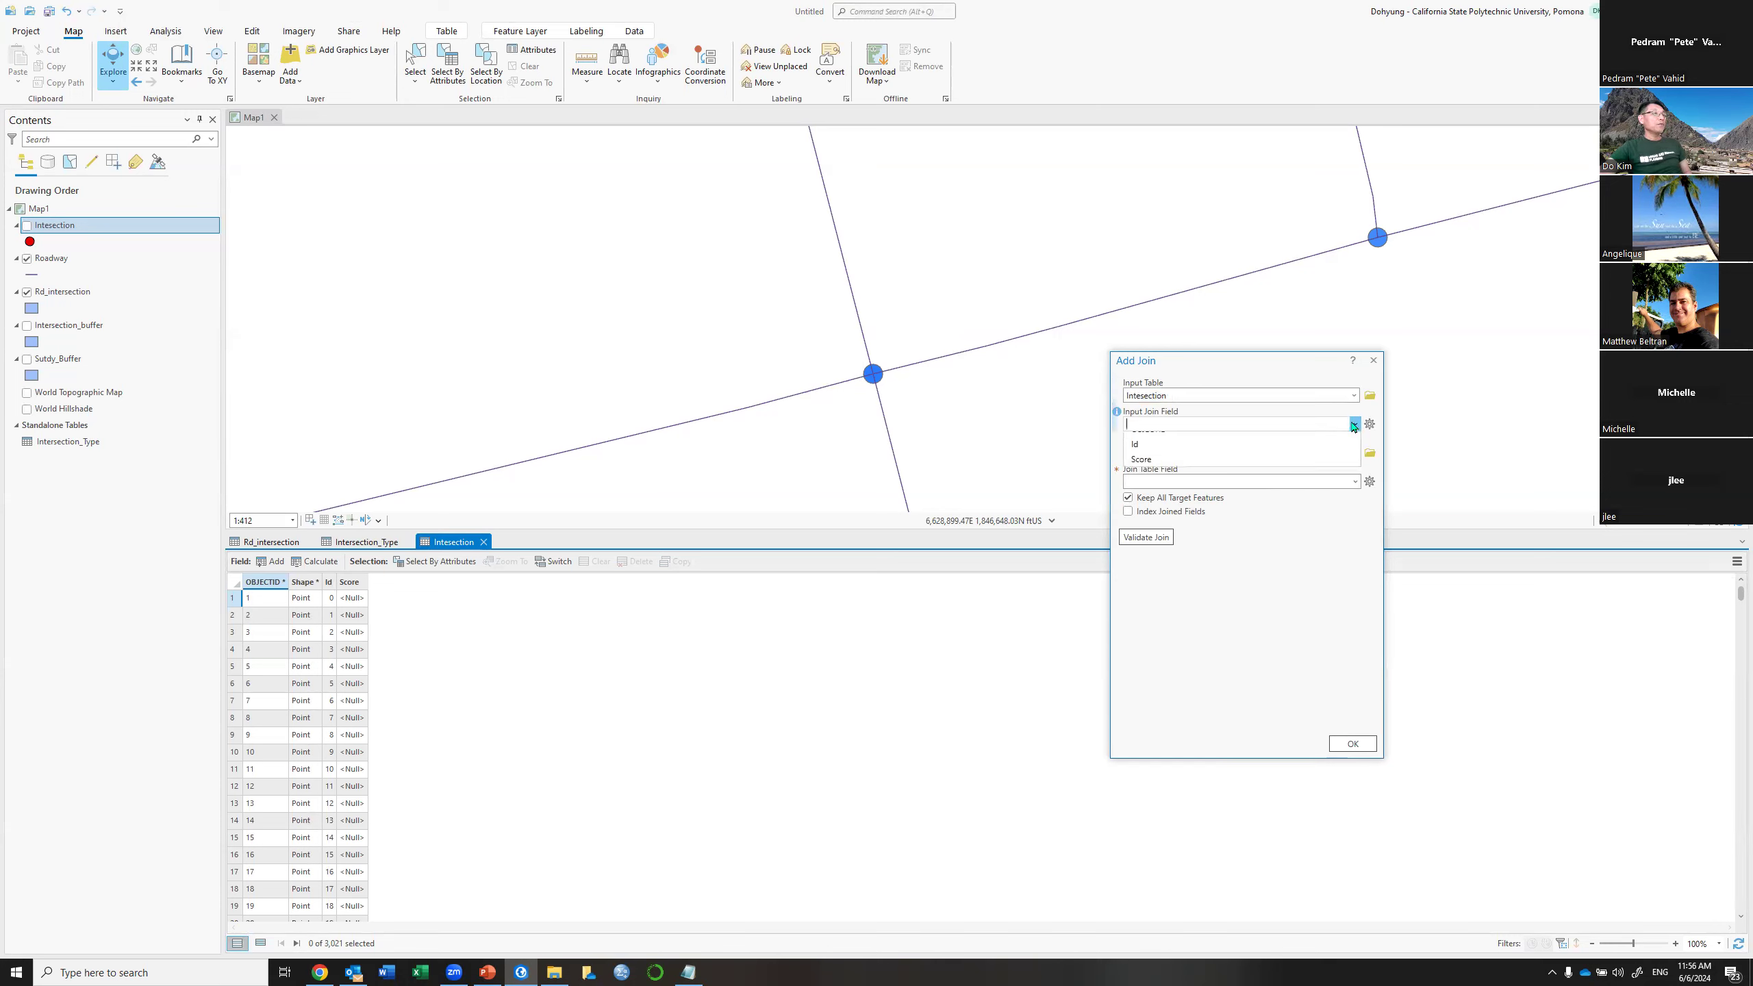
click(1145, 456)
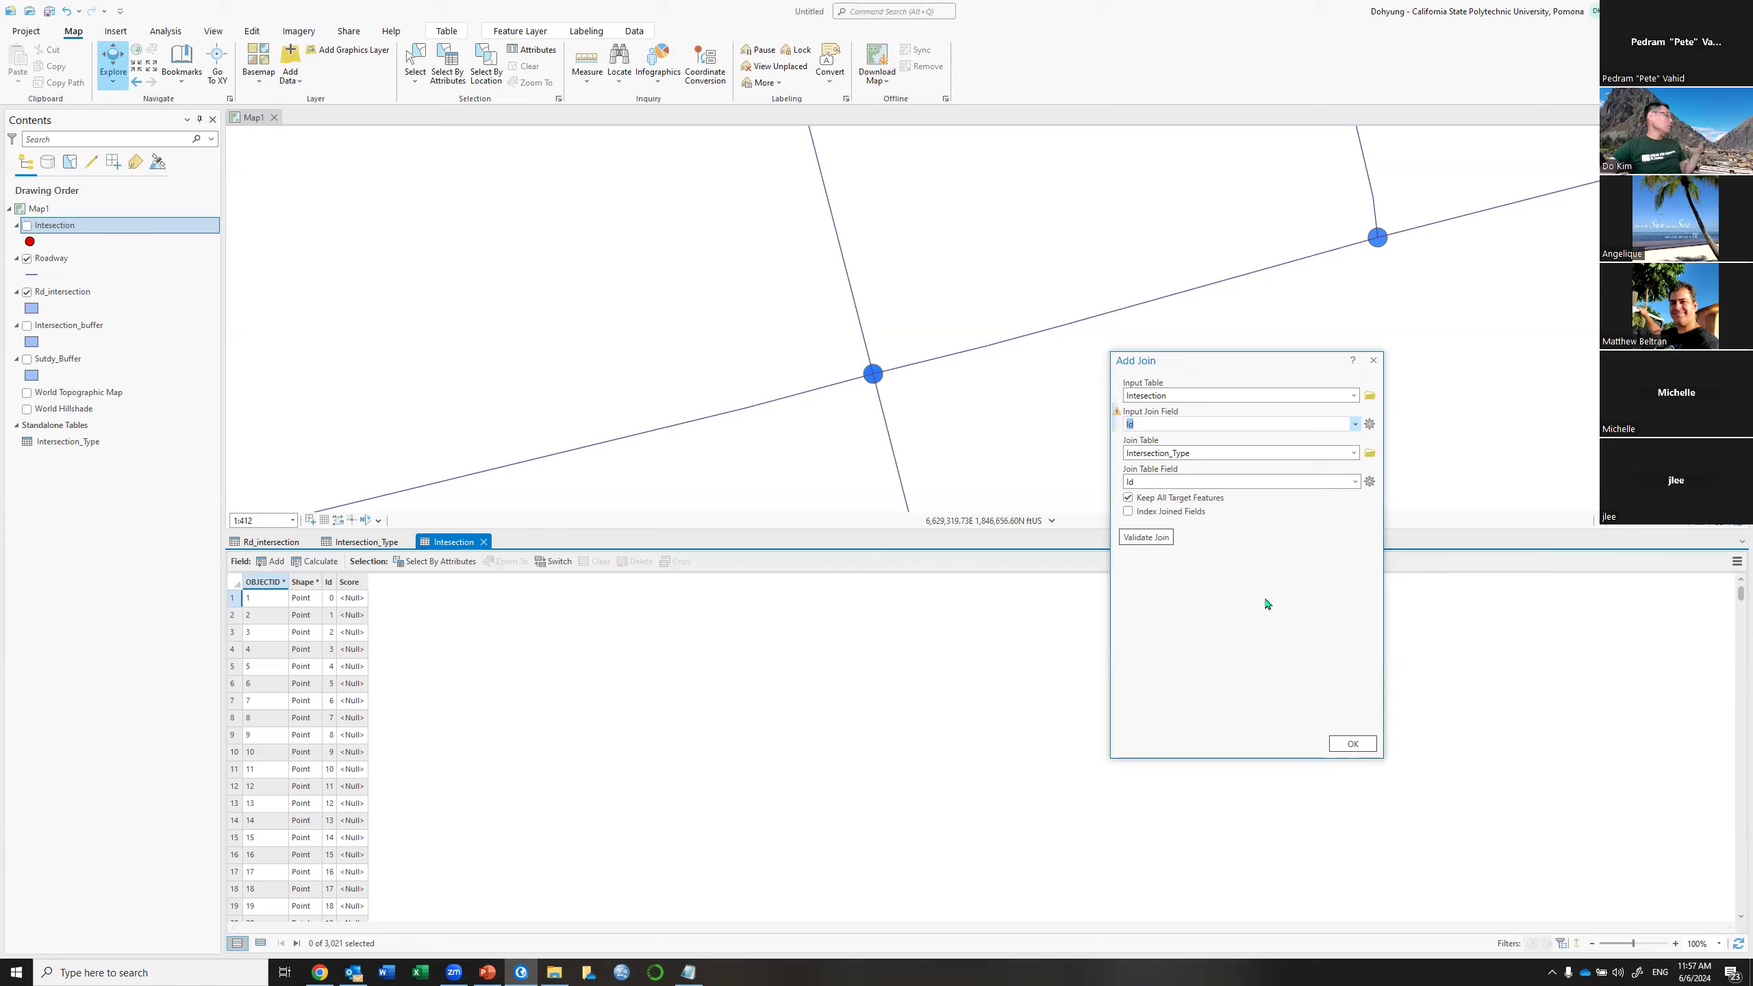
click(1353, 744)
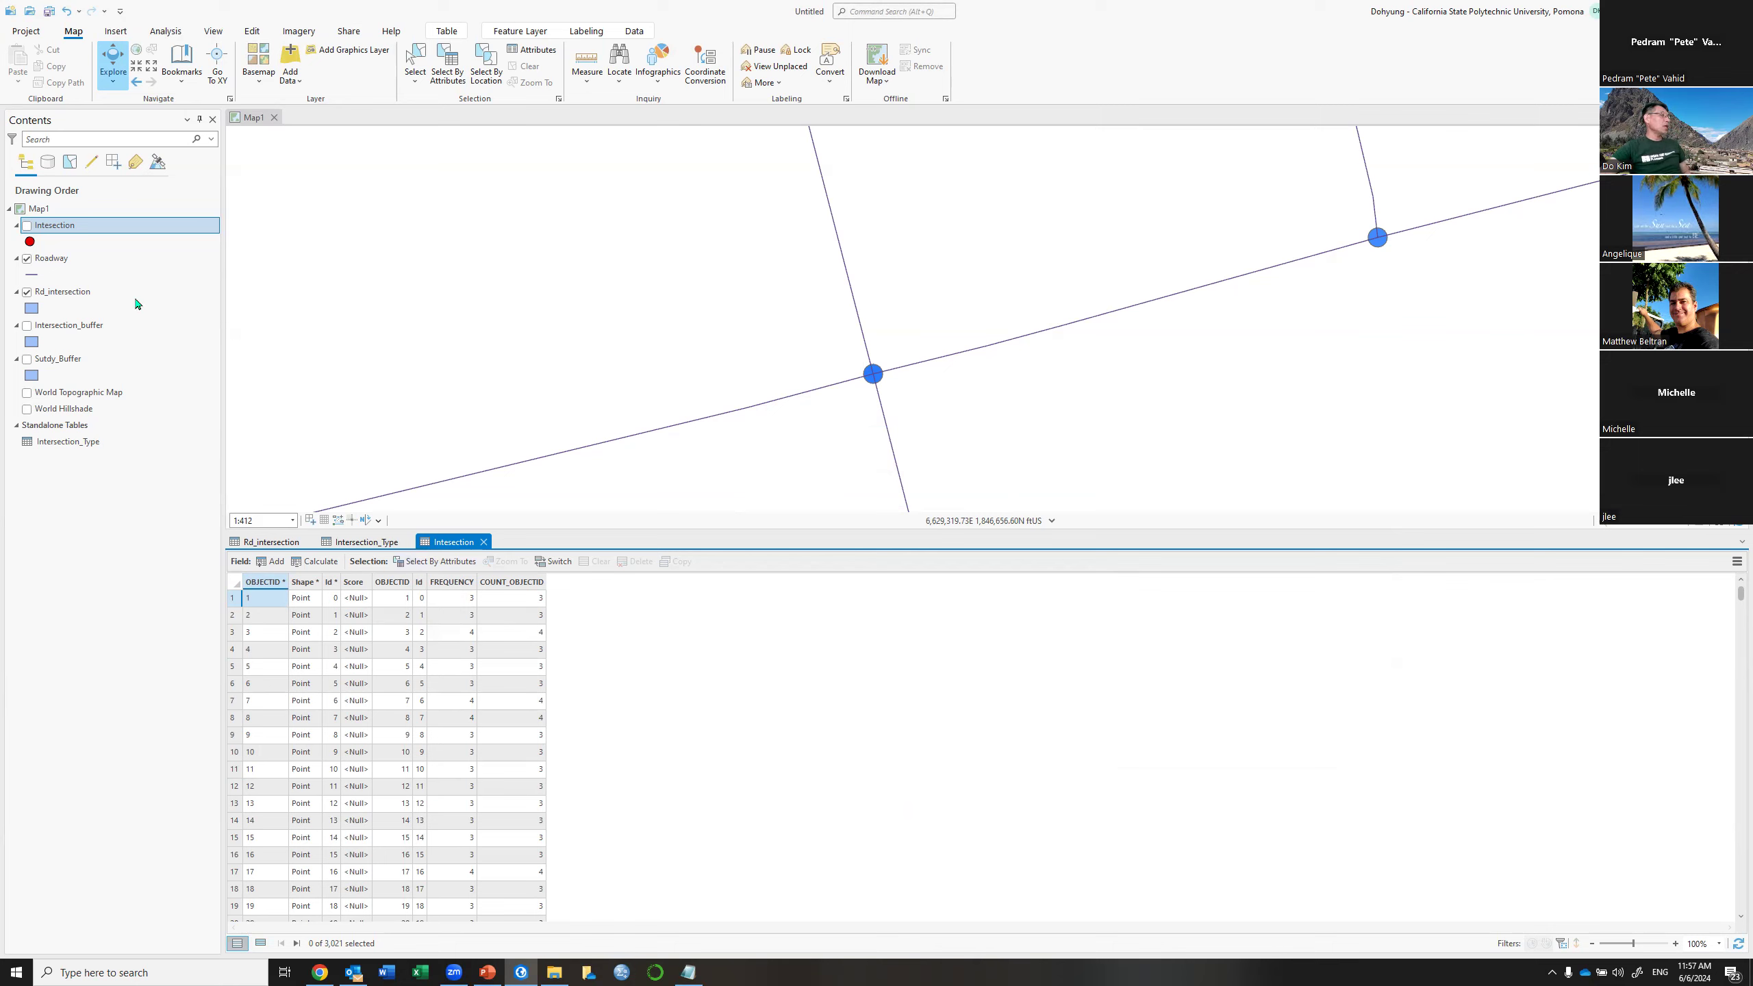
Use Select By Attributes to select Intersection records where FREQUENCY is equal to 3
click(455, 567)
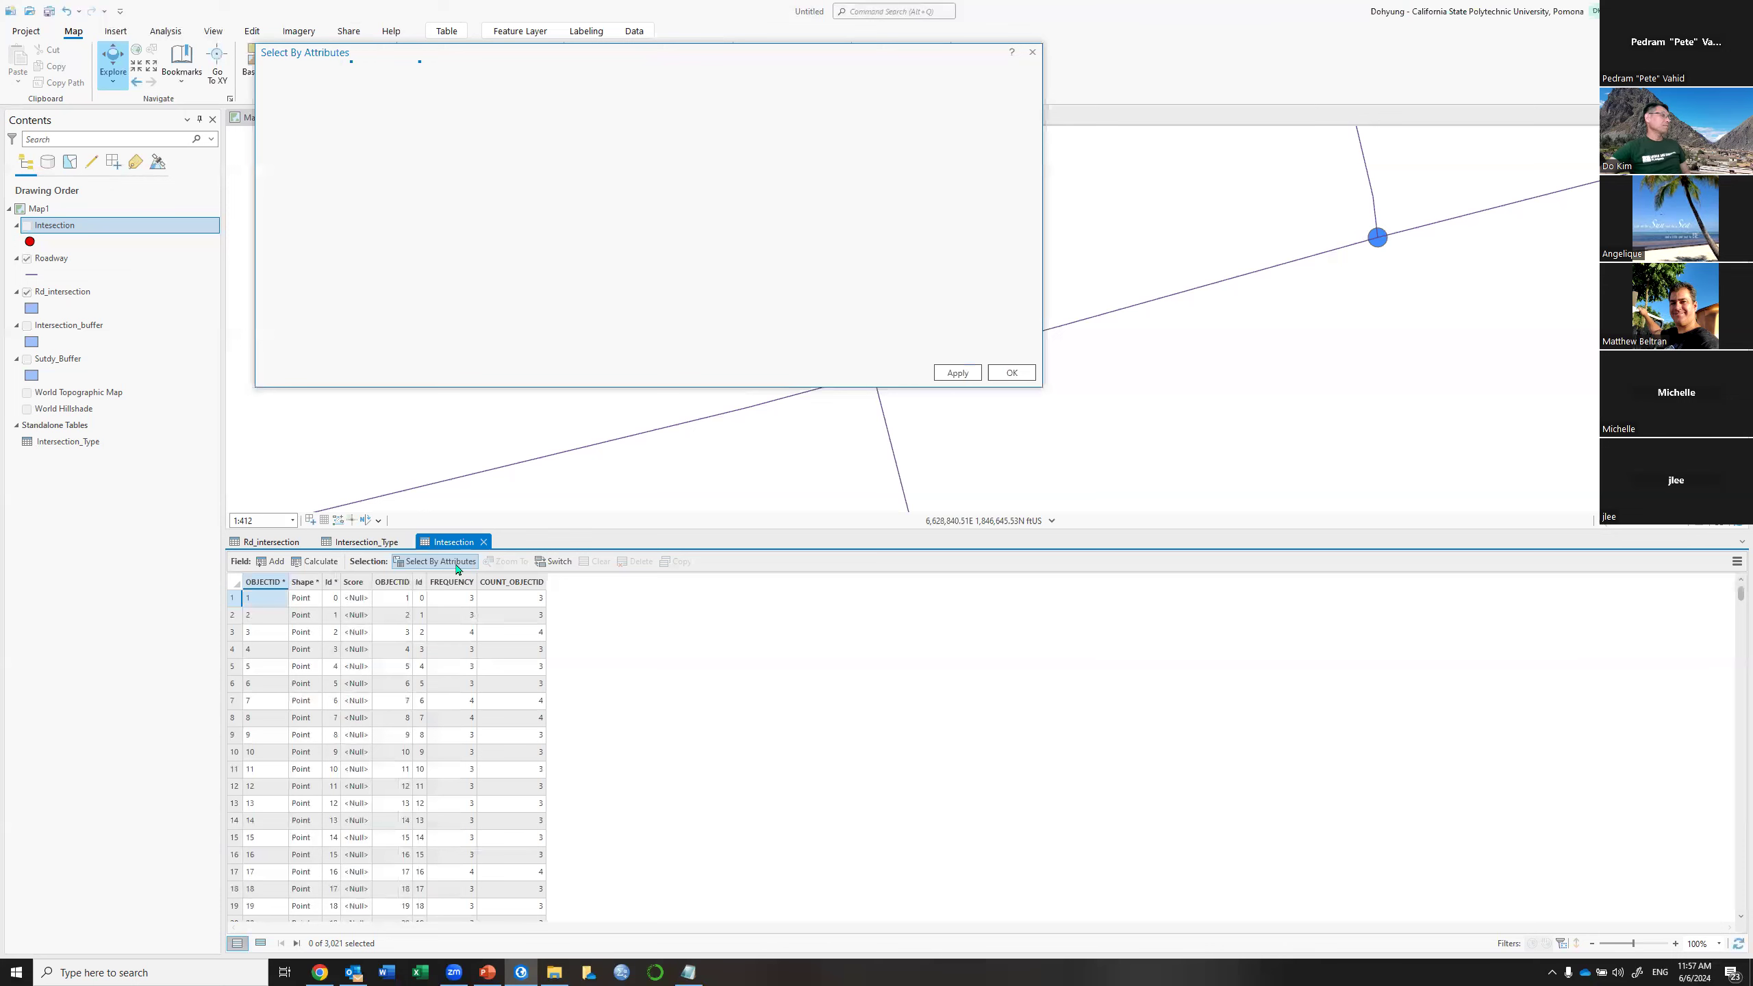
click(572, 196)
click(350, 282)
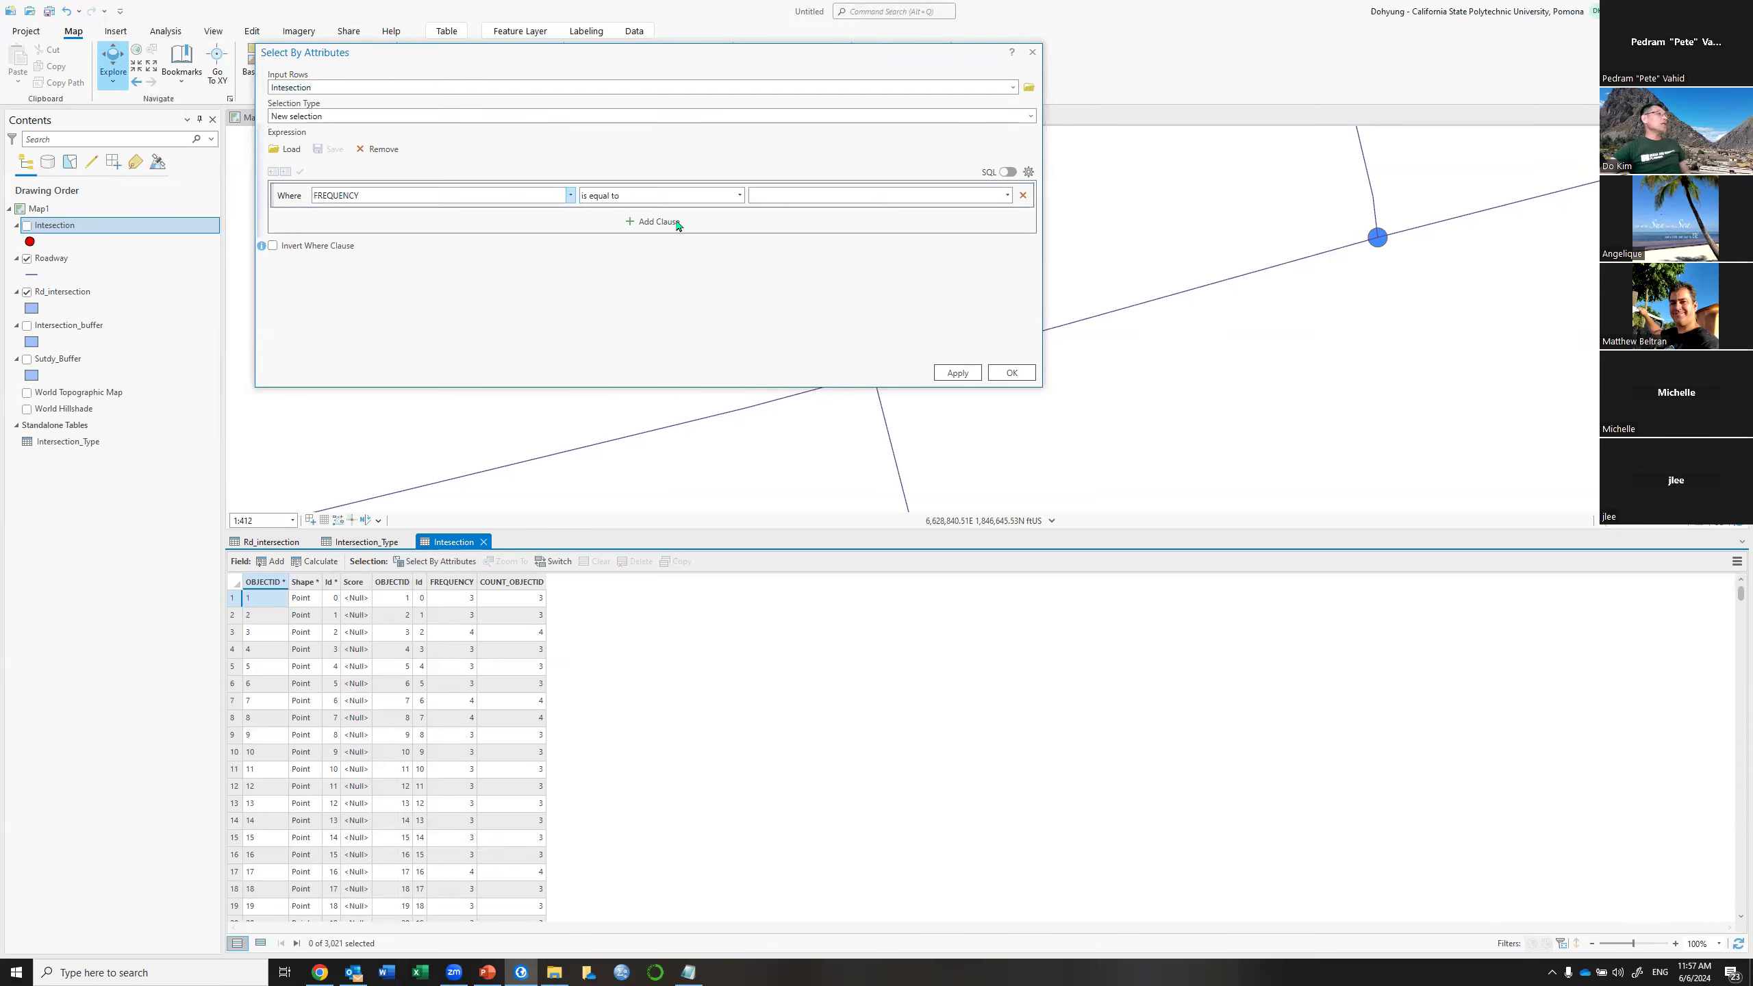
click(803, 192)
text(3)
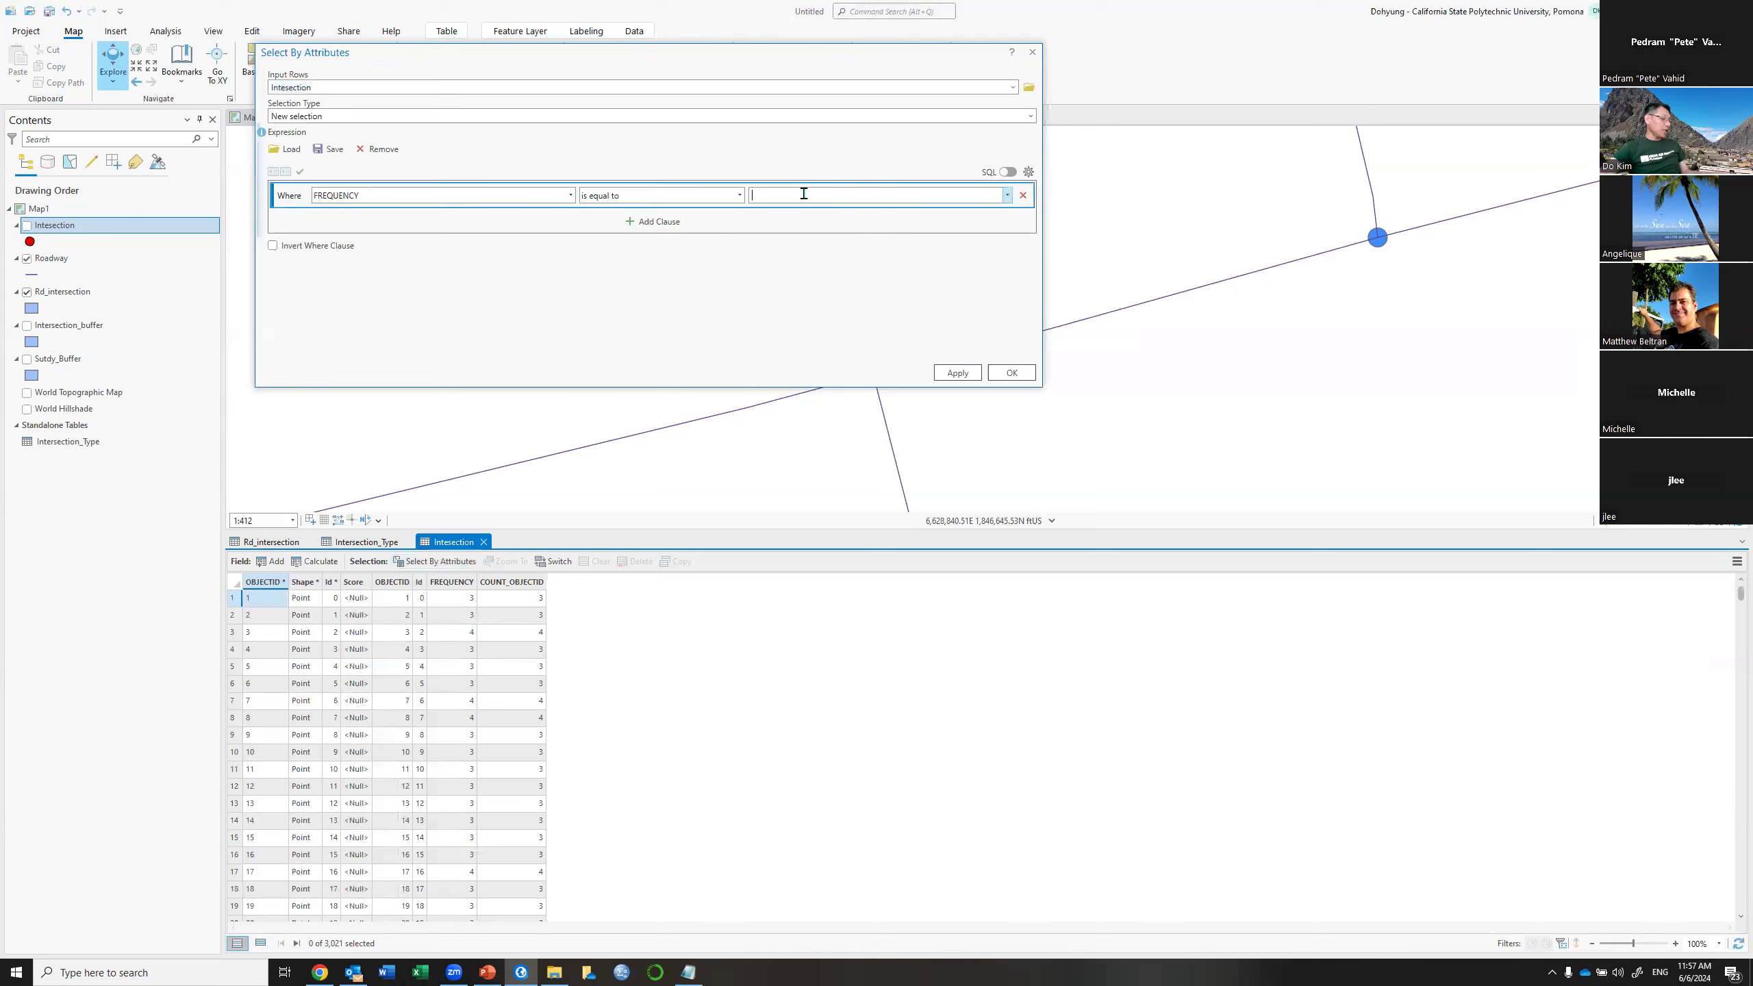
click(937, 373)
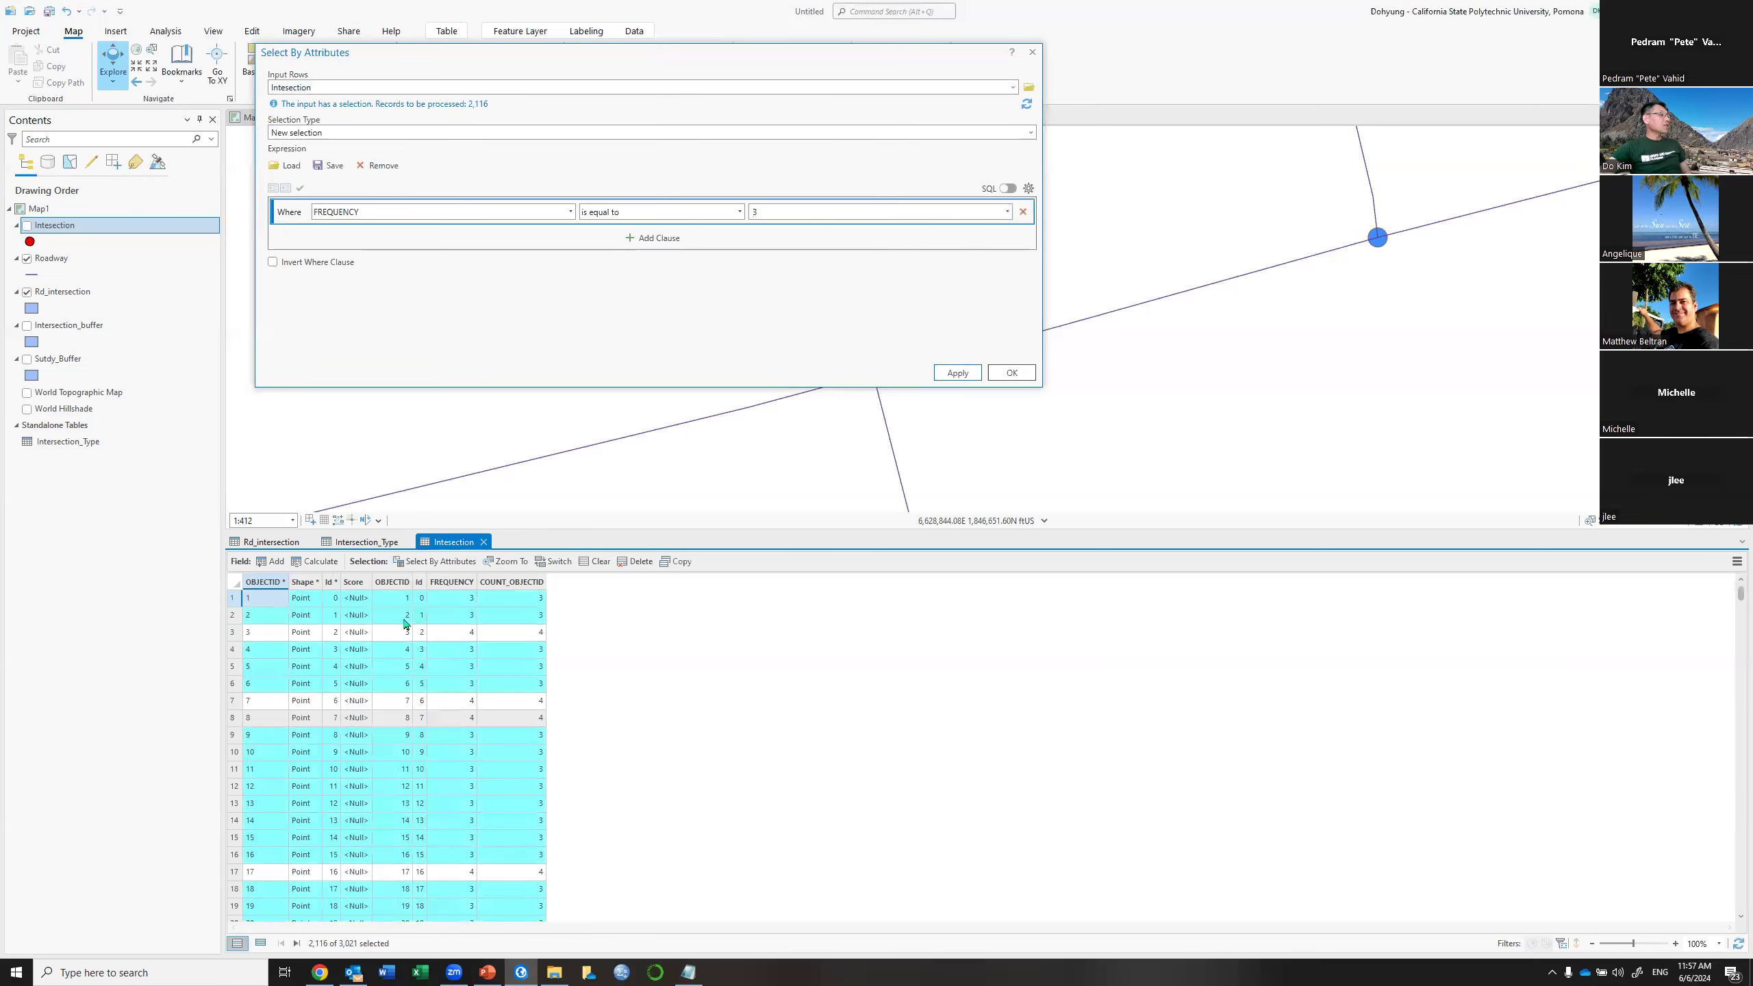
Calculate Score as 0.5 for the selected three-way intersections, then invert the selection to the other 905
right_click(353, 584)
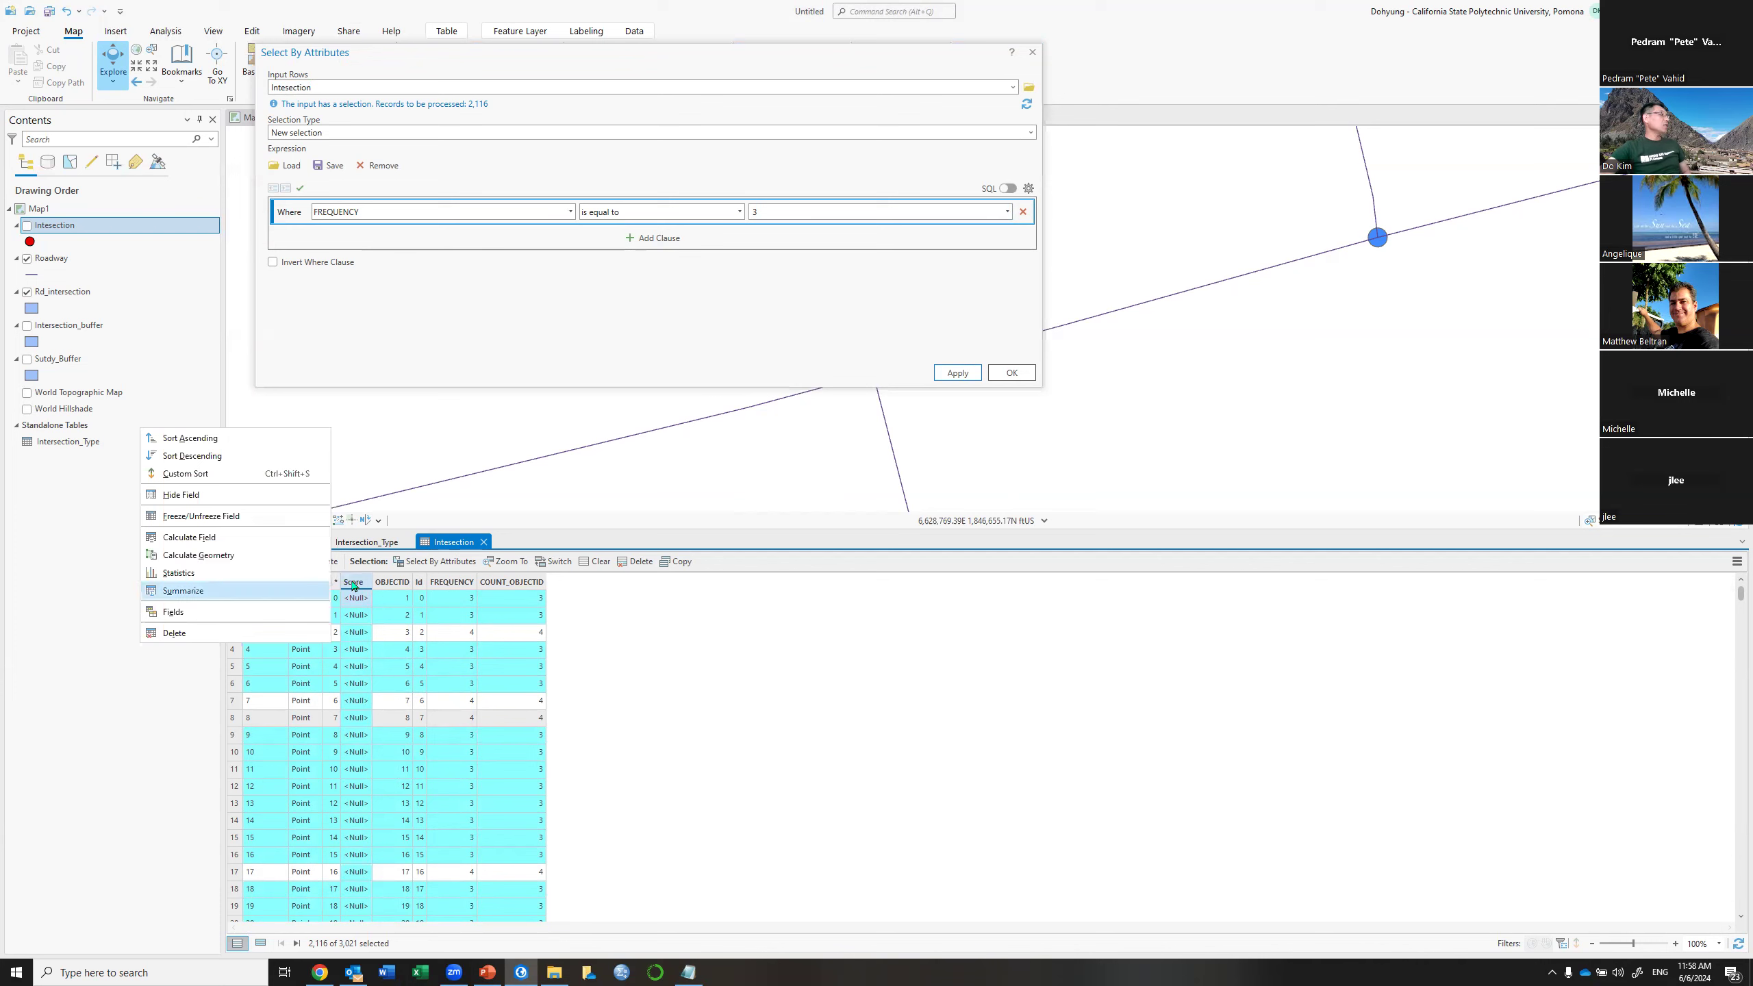
click(259, 539)
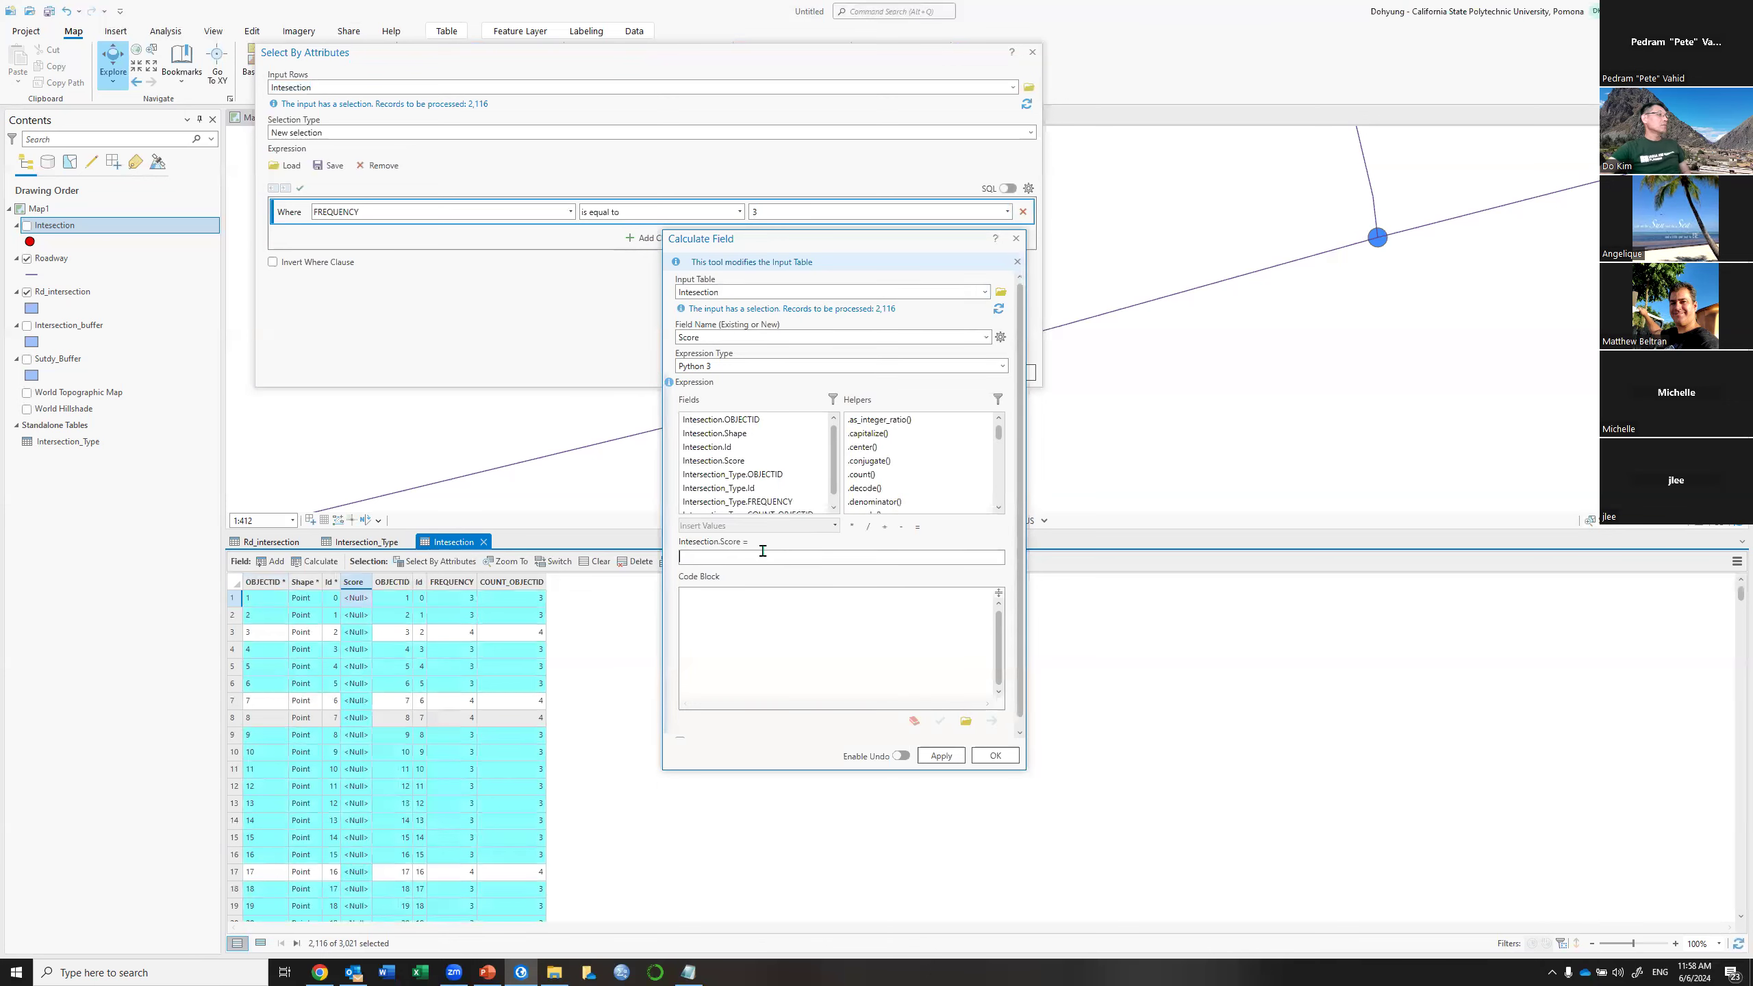
click(763, 557)
text(0.5)
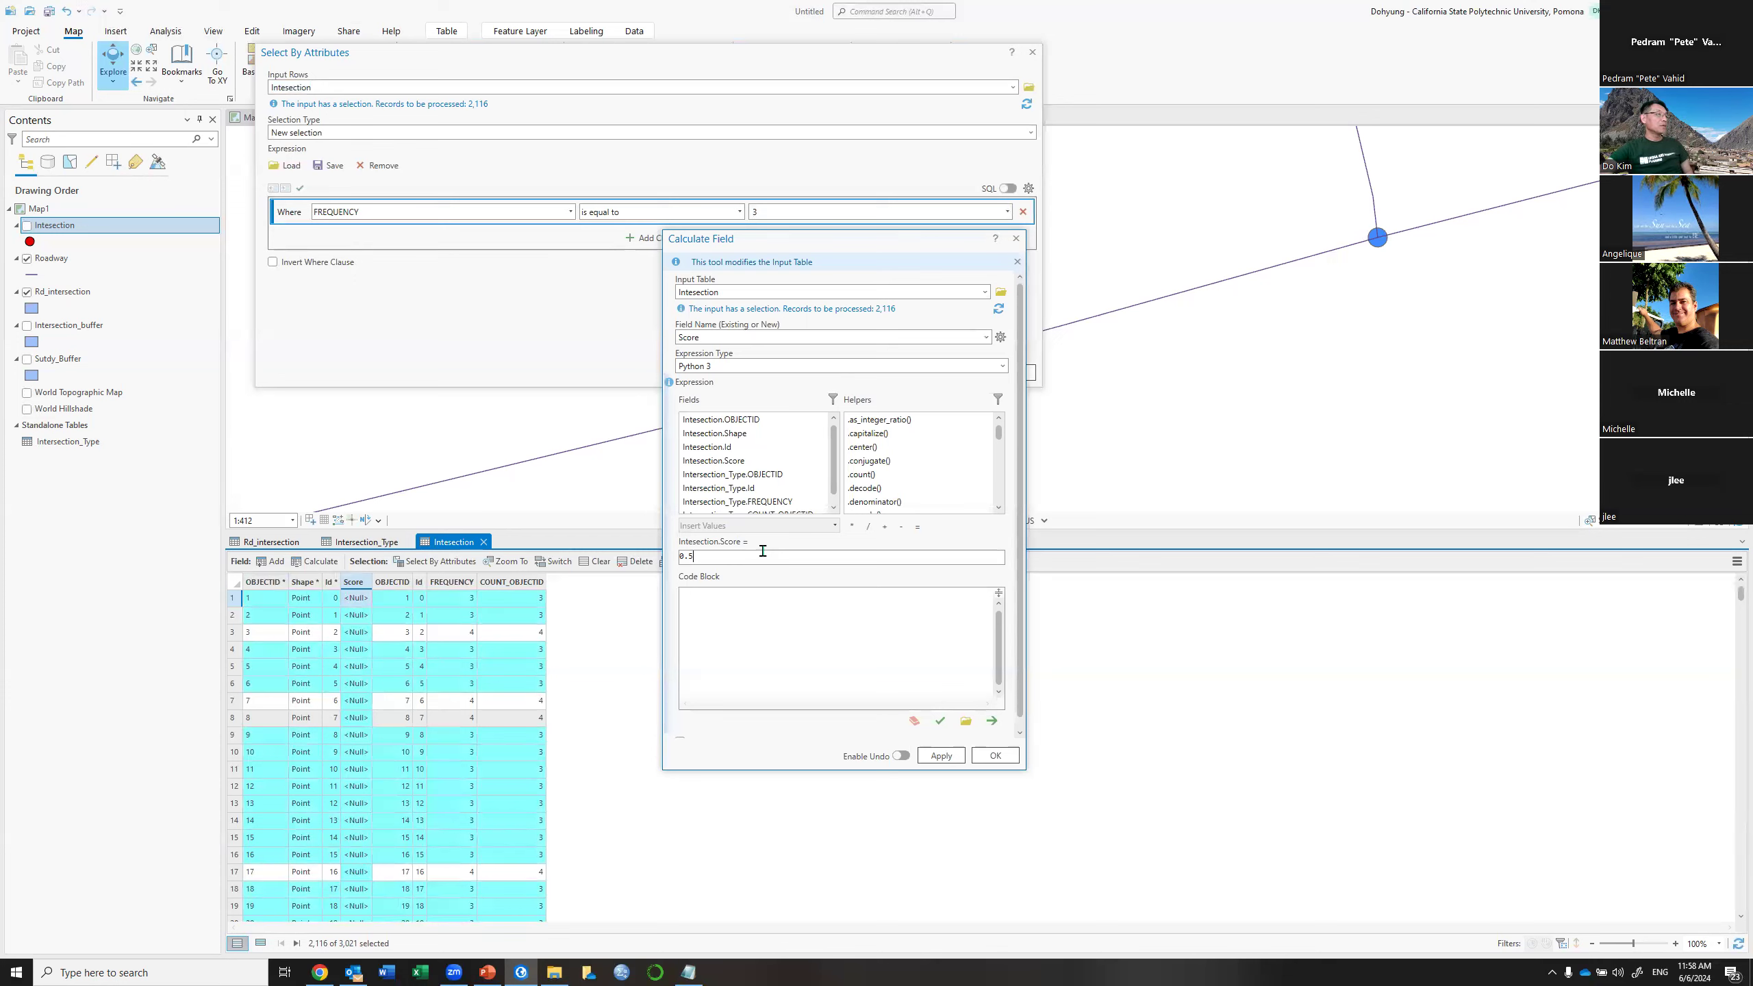
click(941, 755)
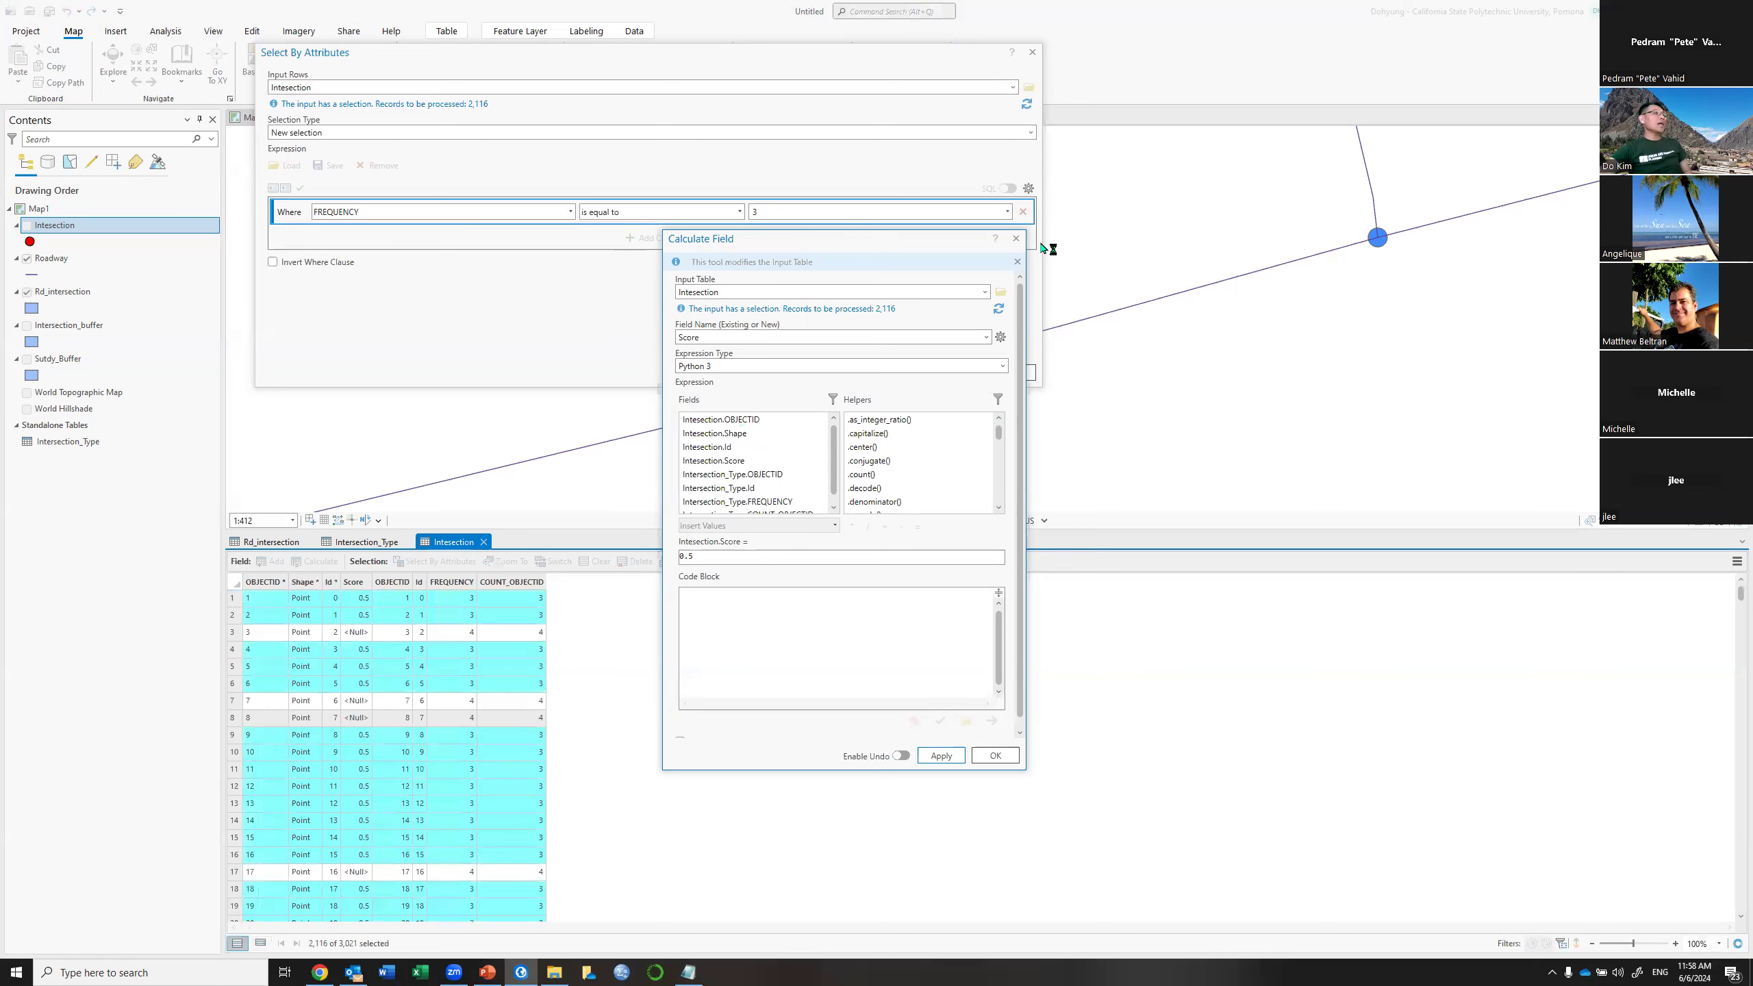
drag(861, 242, 1268, 216)
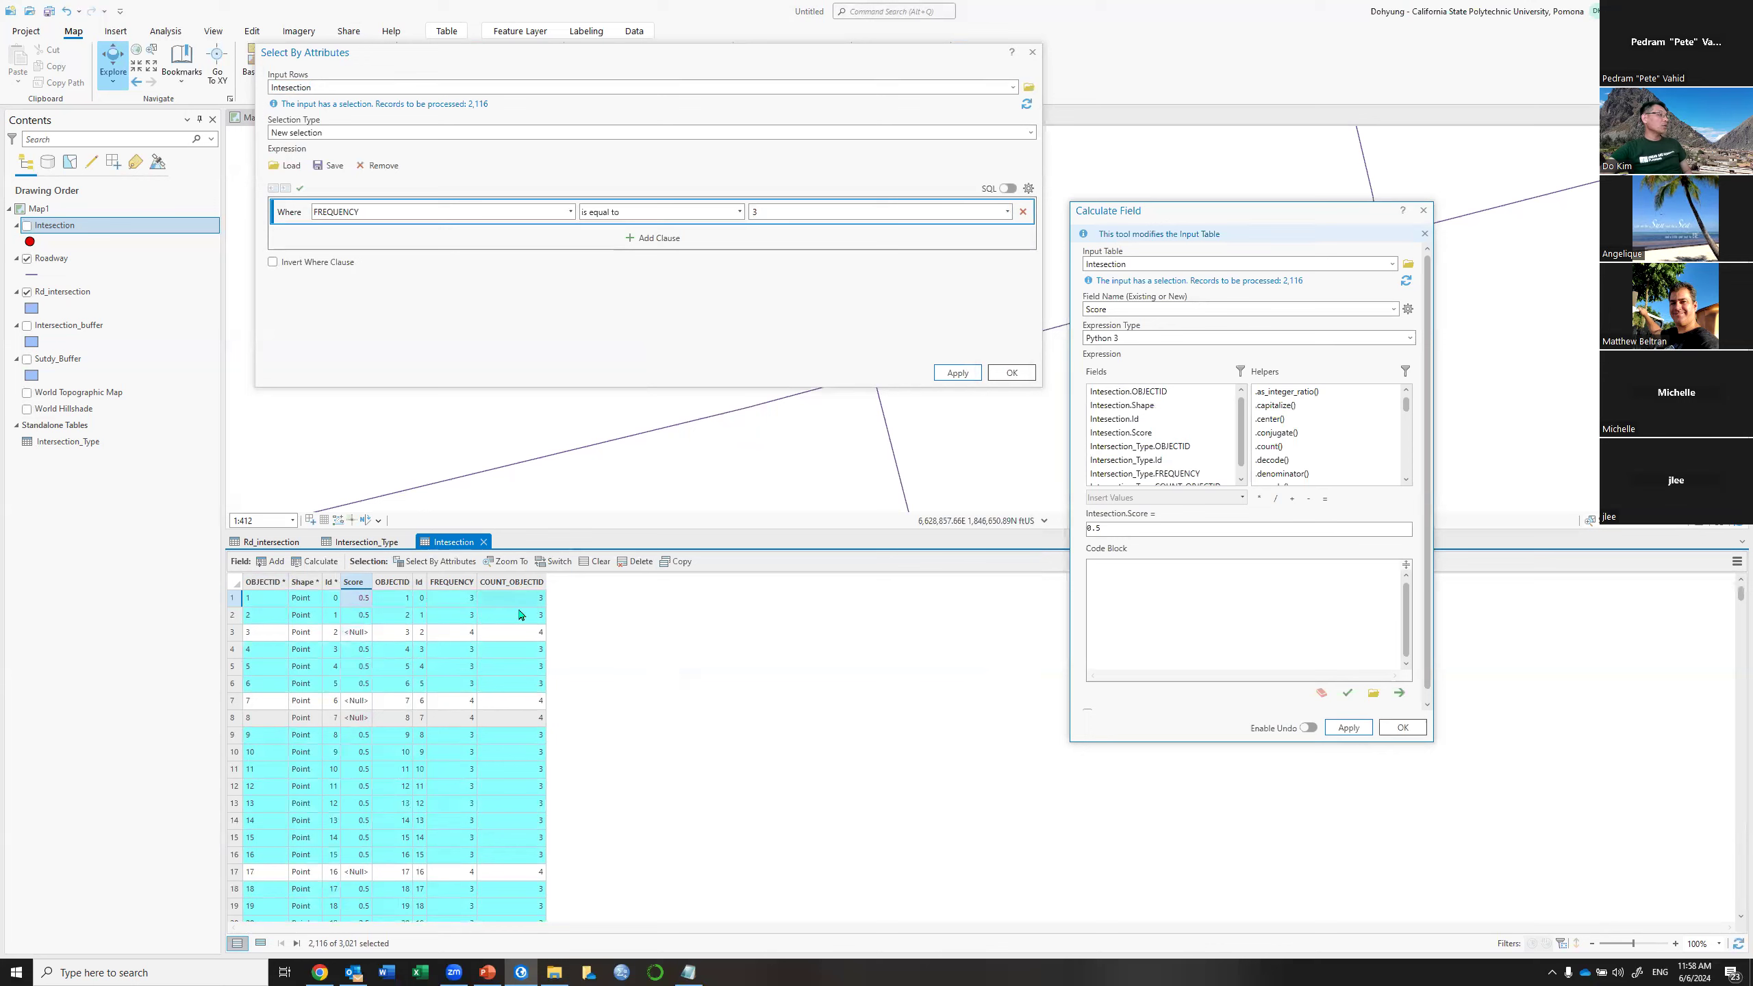
click(552, 562)
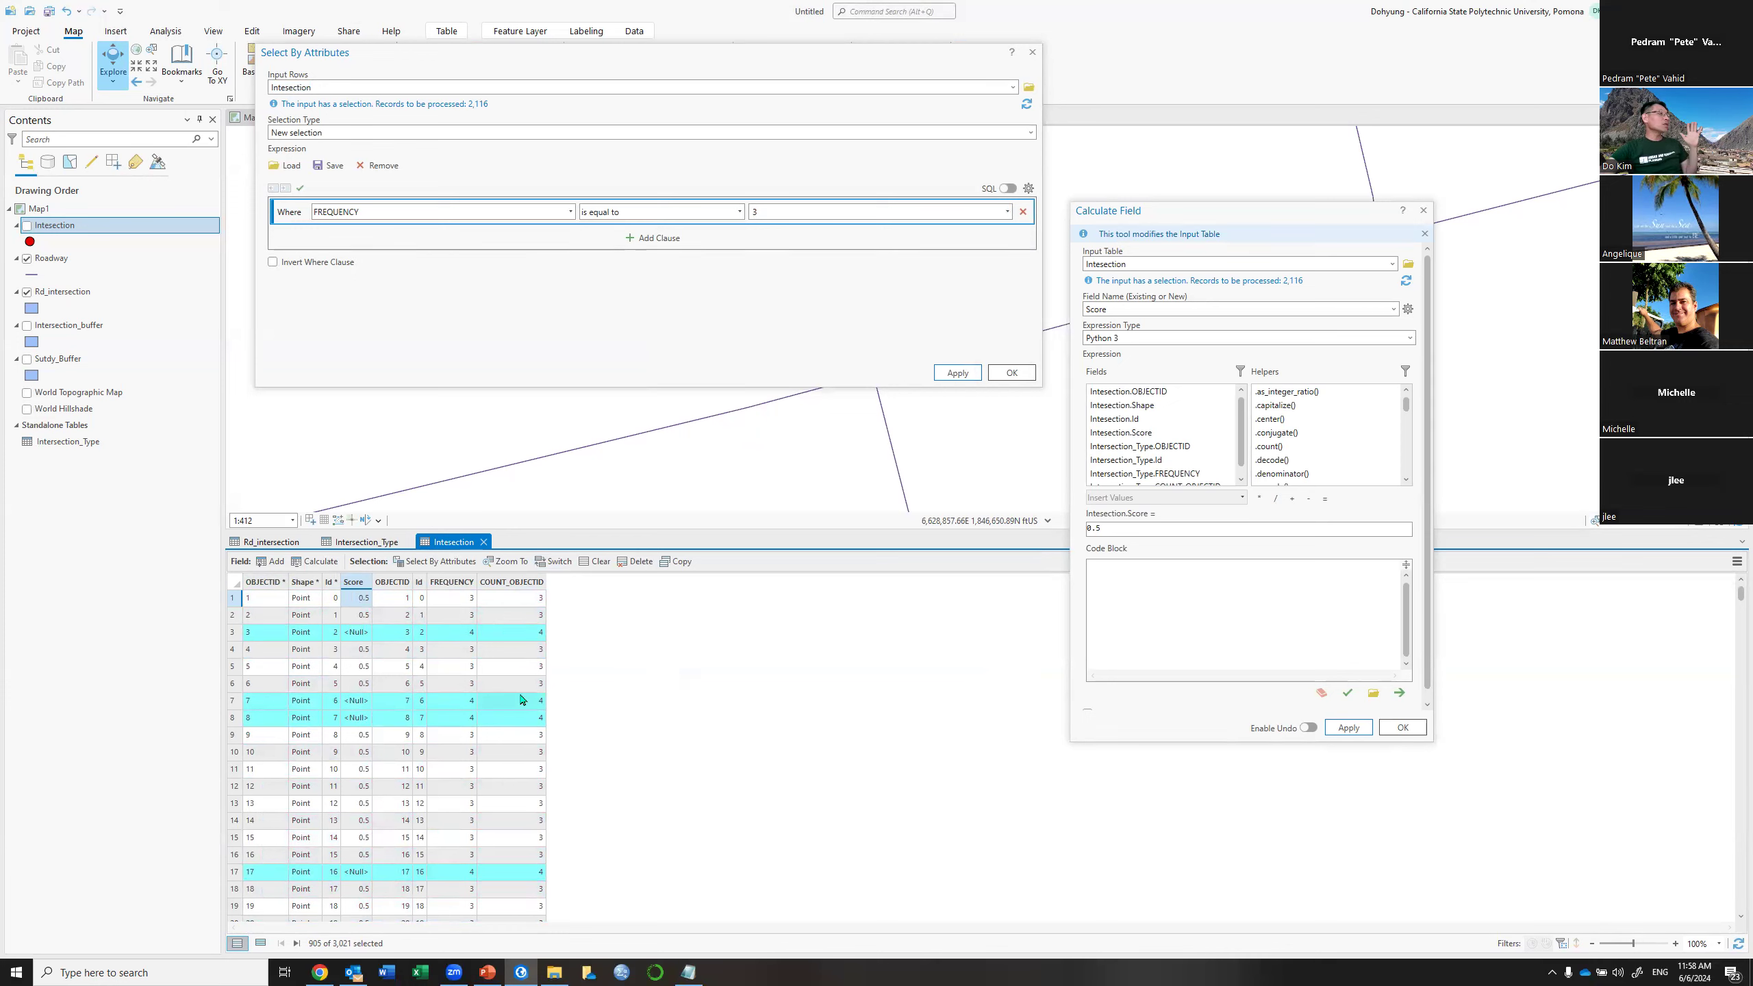
Show only the selected records, sort COUNT_OBJECTID descending, and zoom the map to the five-way intersection
click(262, 943)
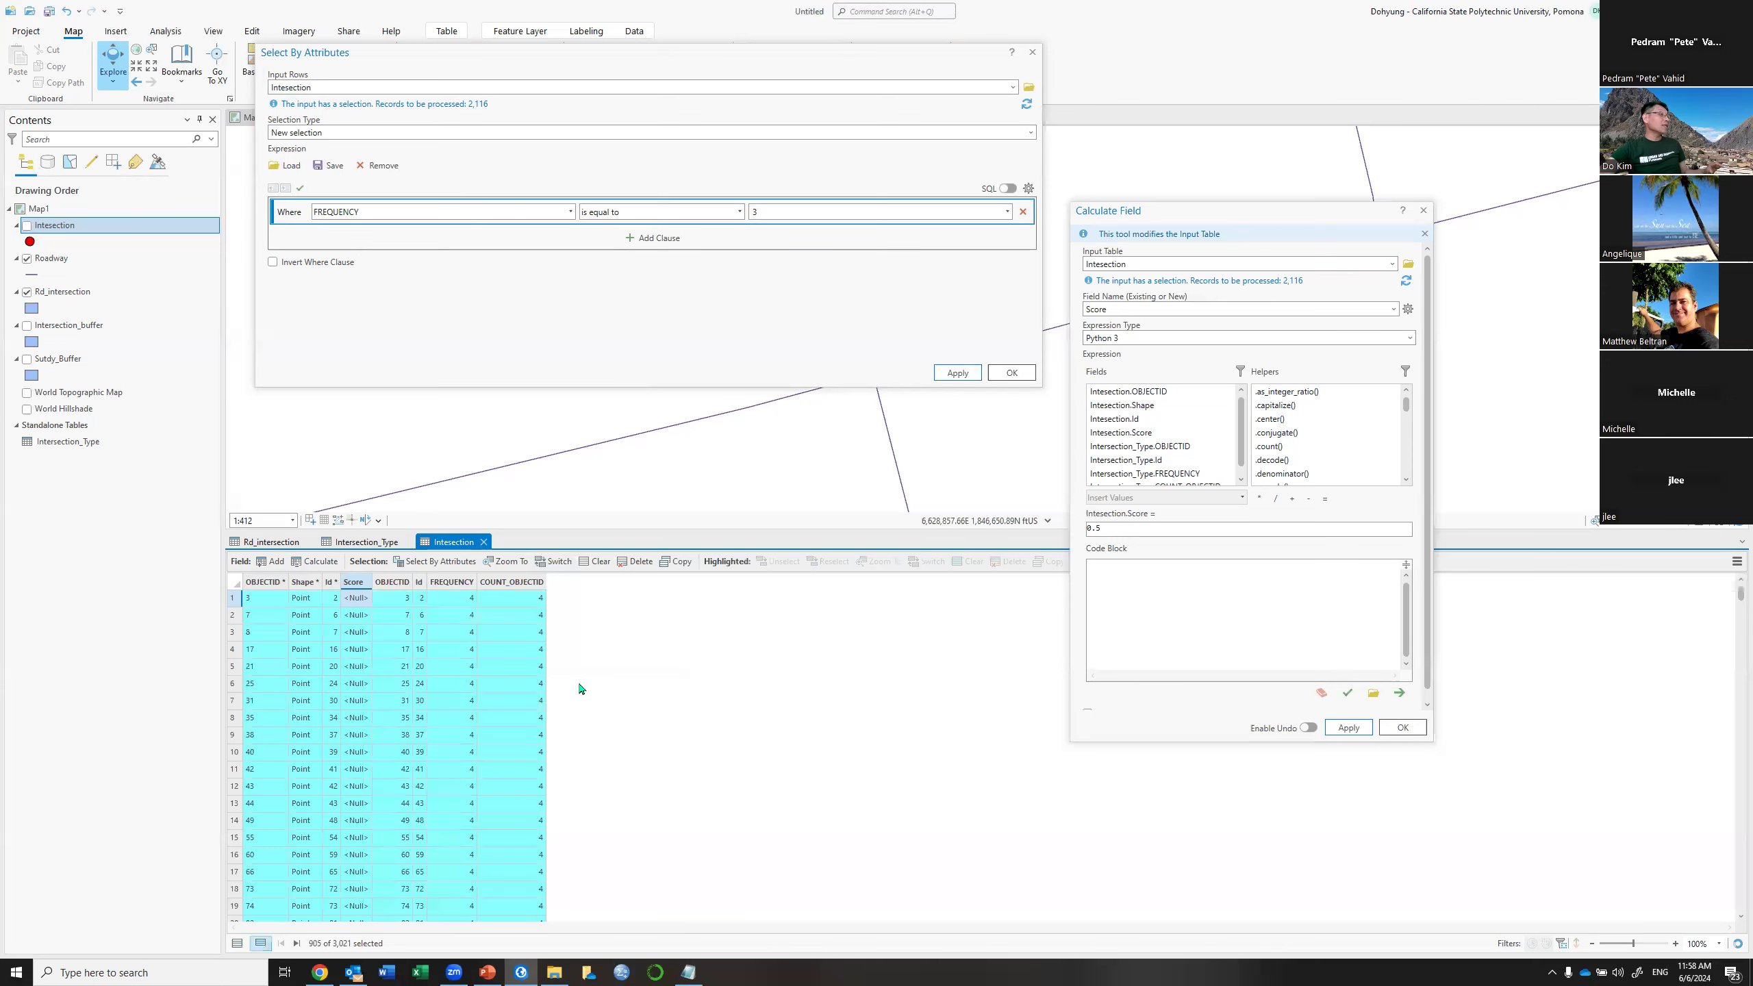
right_click(509, 582)
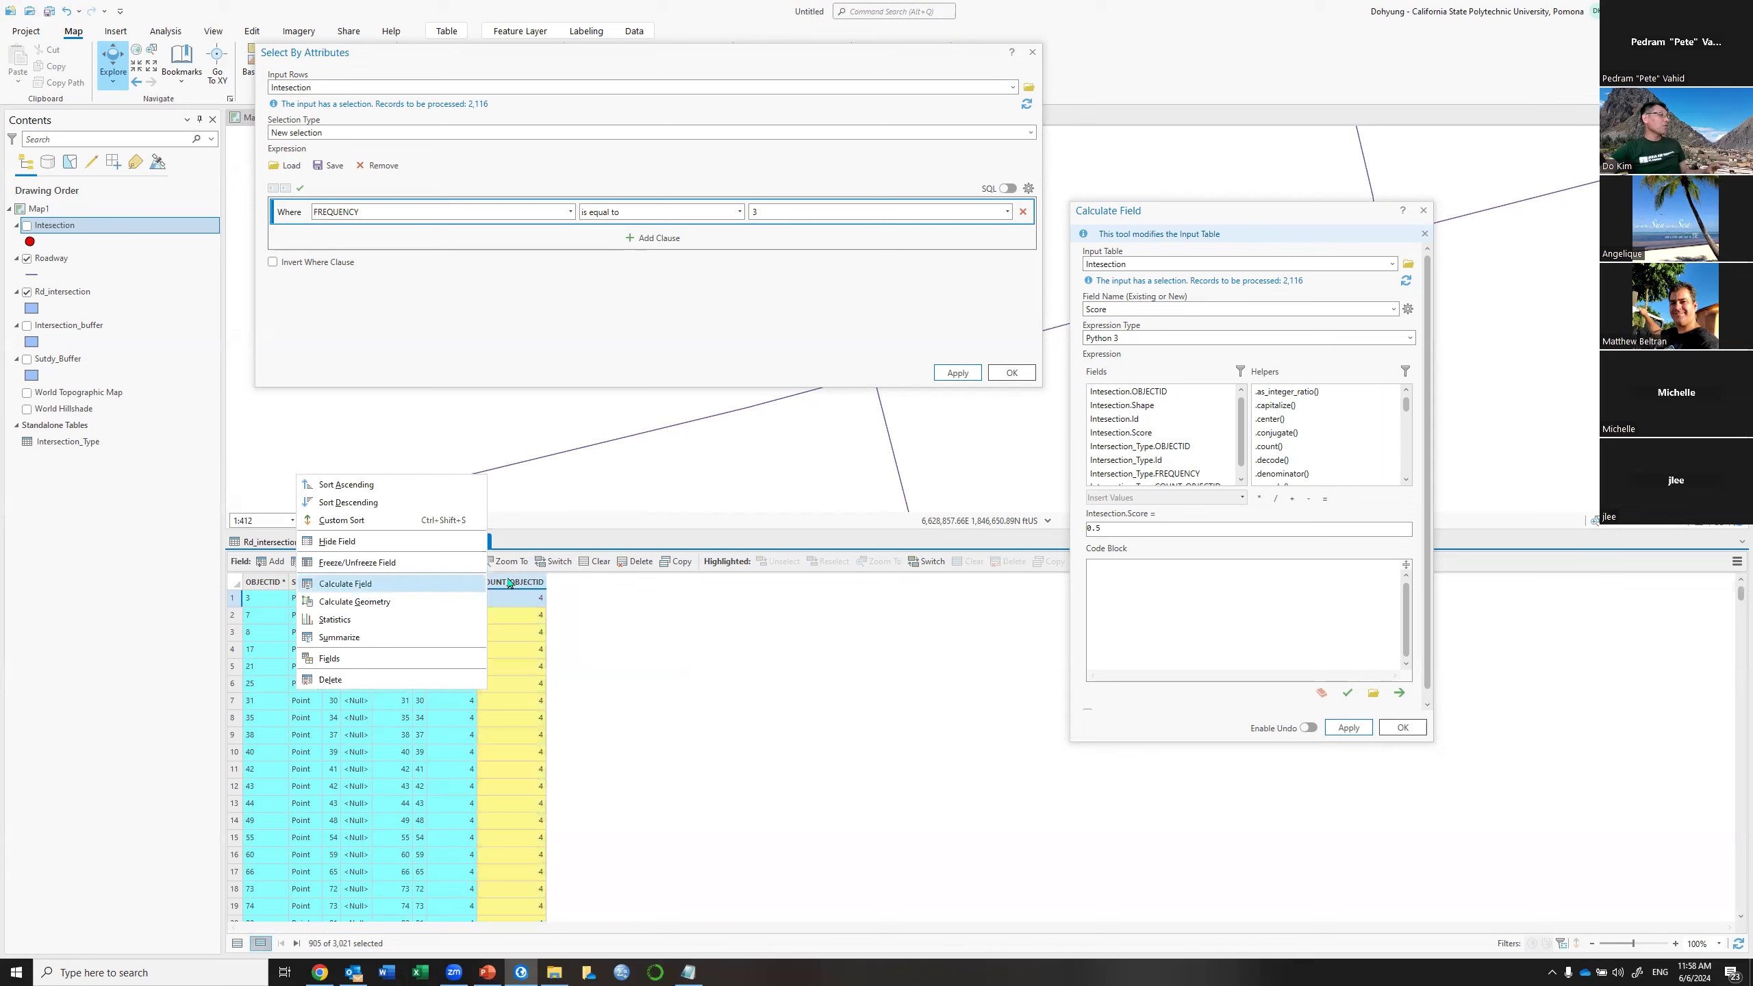
click(391, 502)
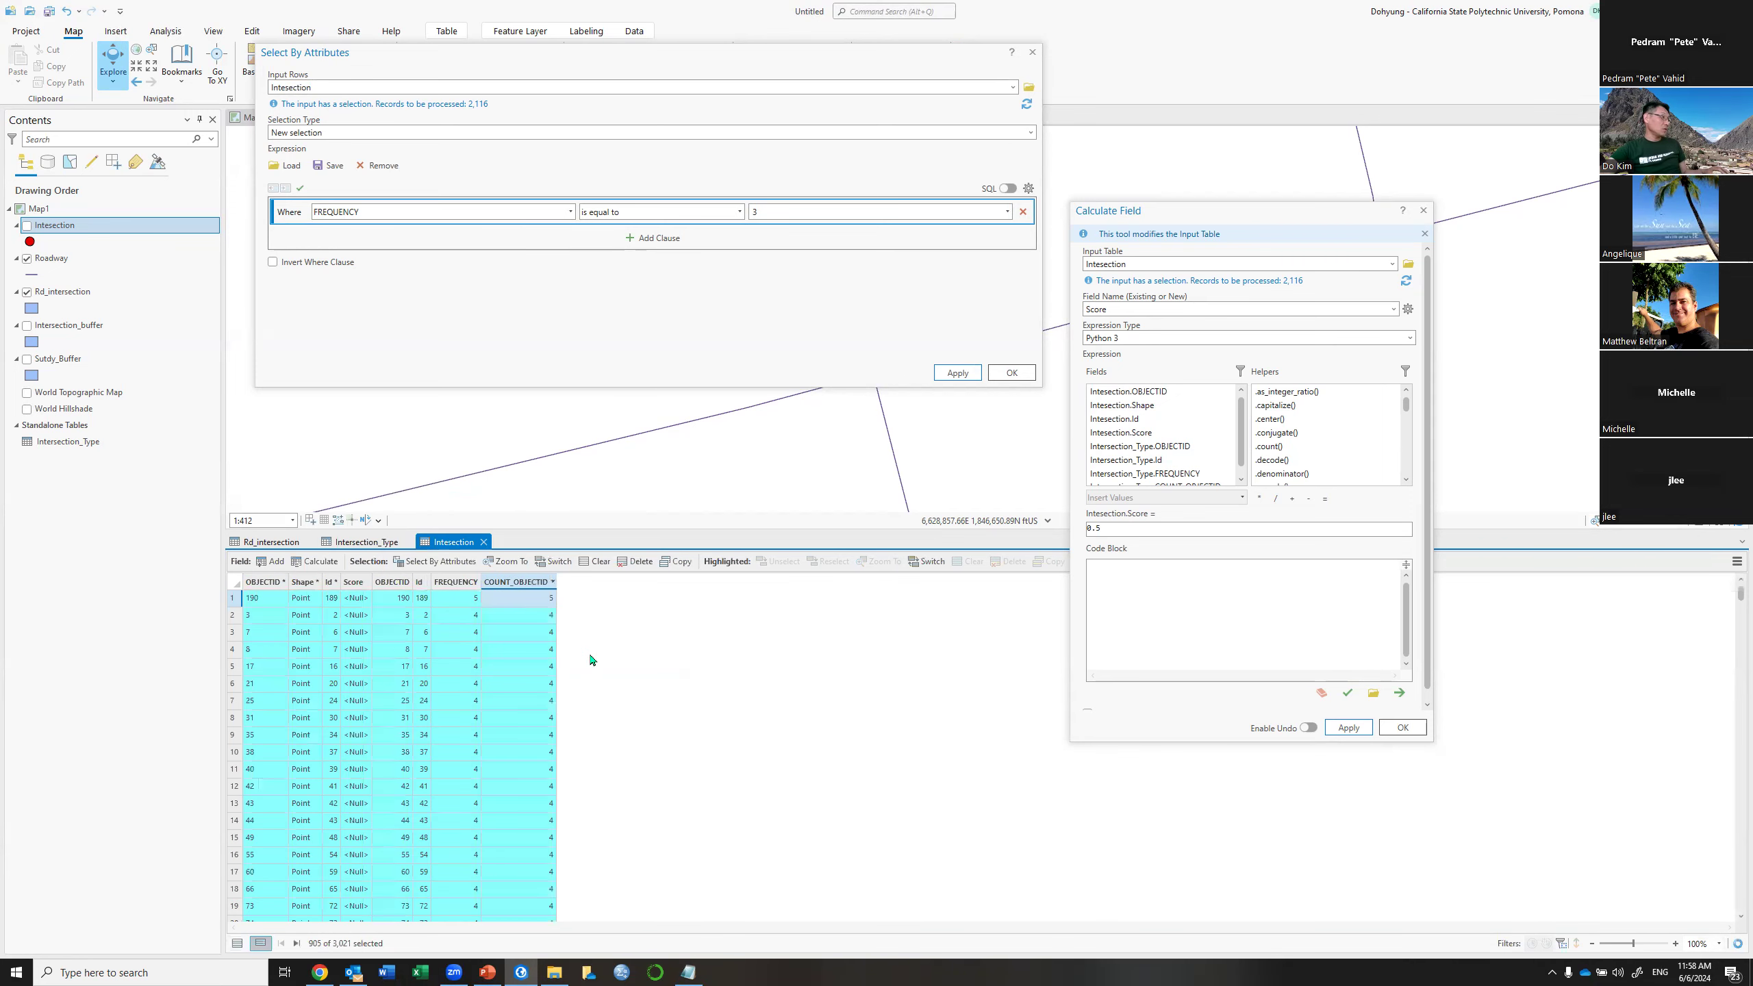
click(231, 598)
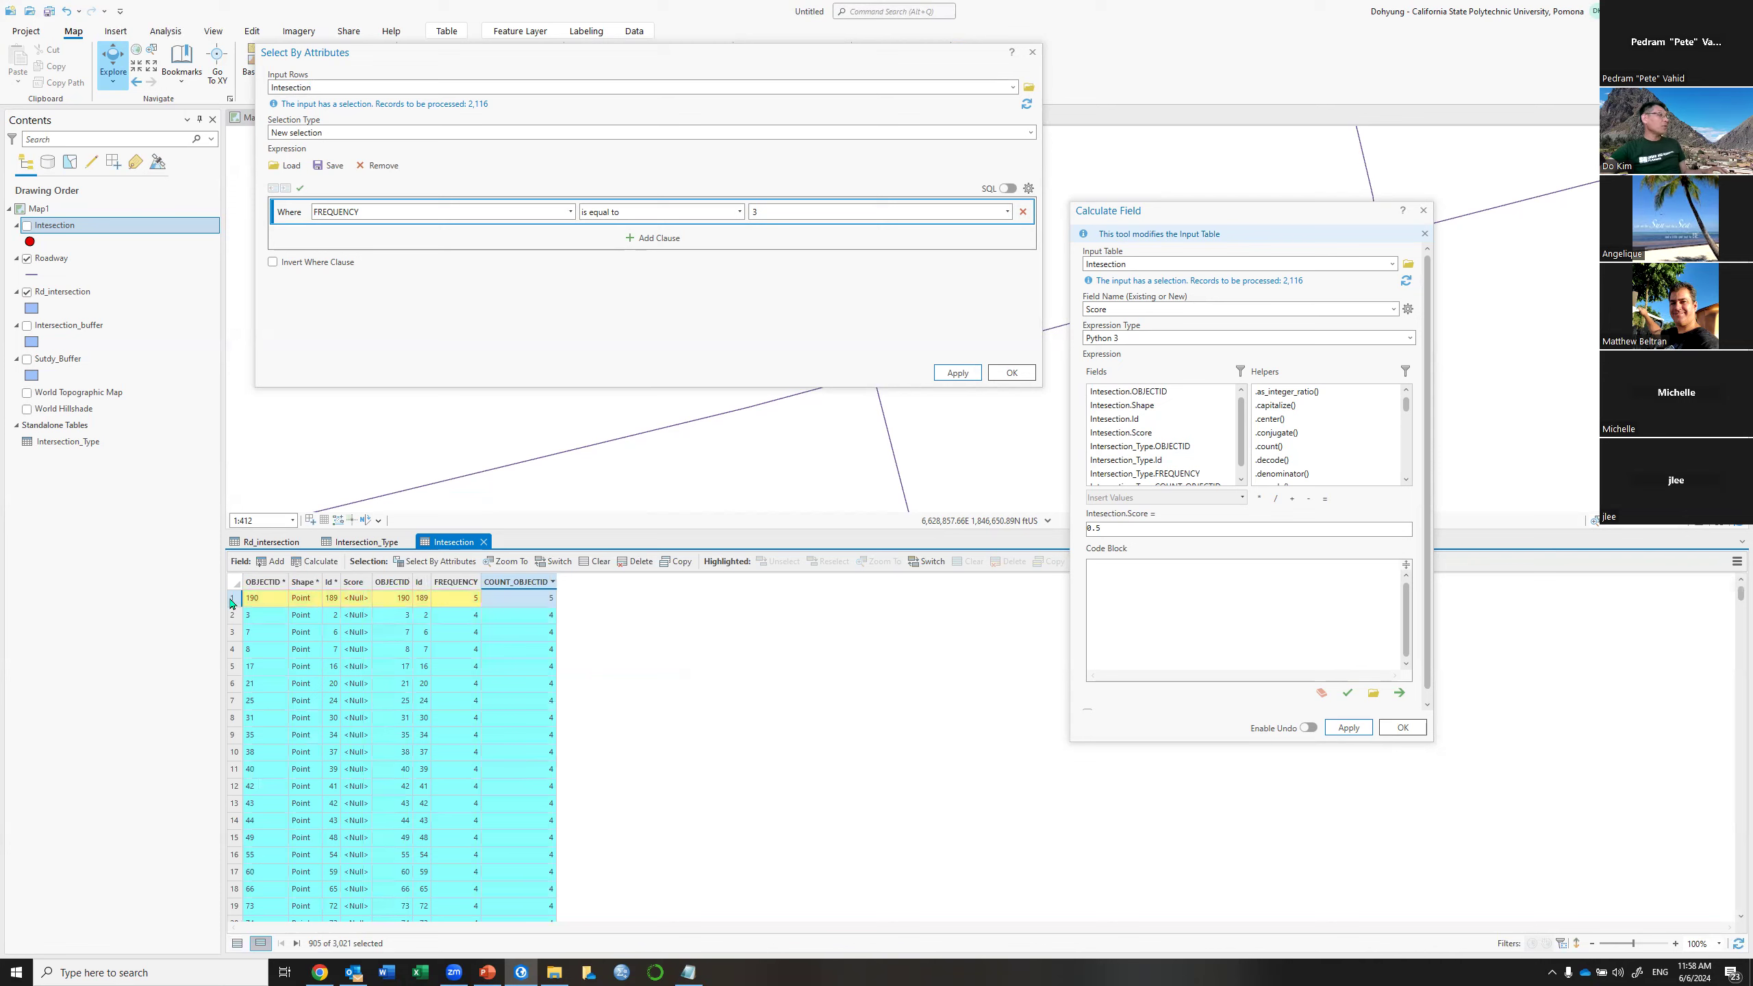
right_click(232, 599)
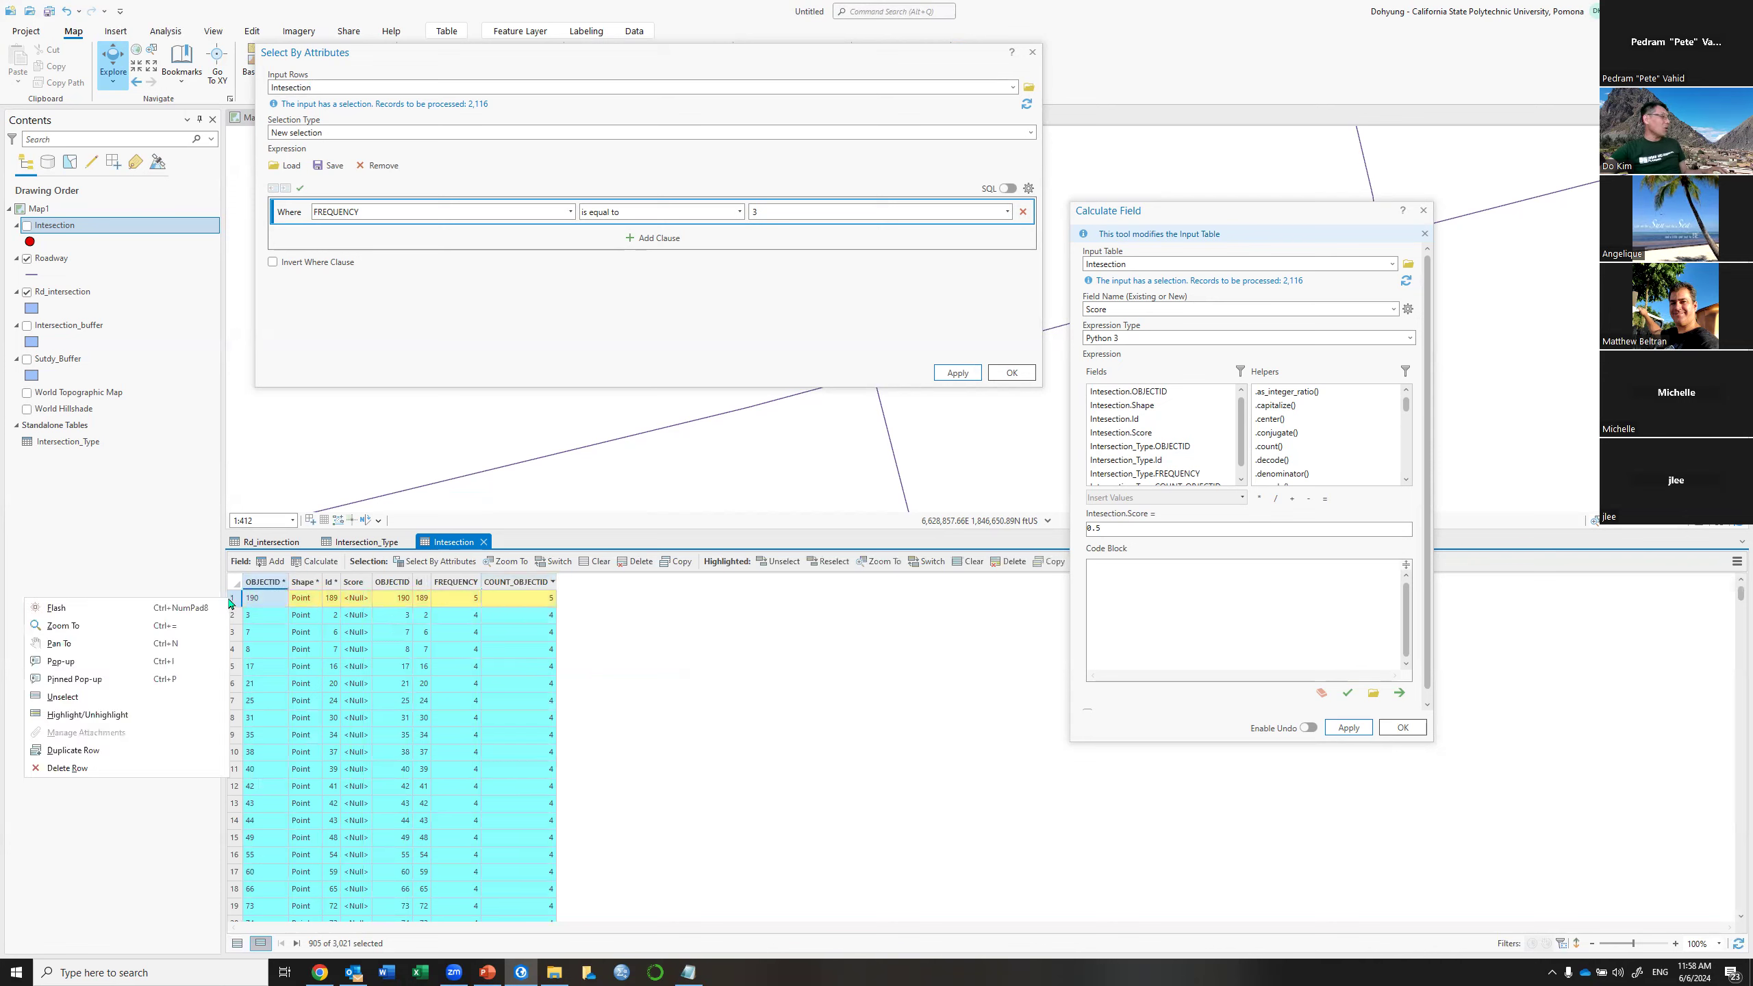
click(76, 624)
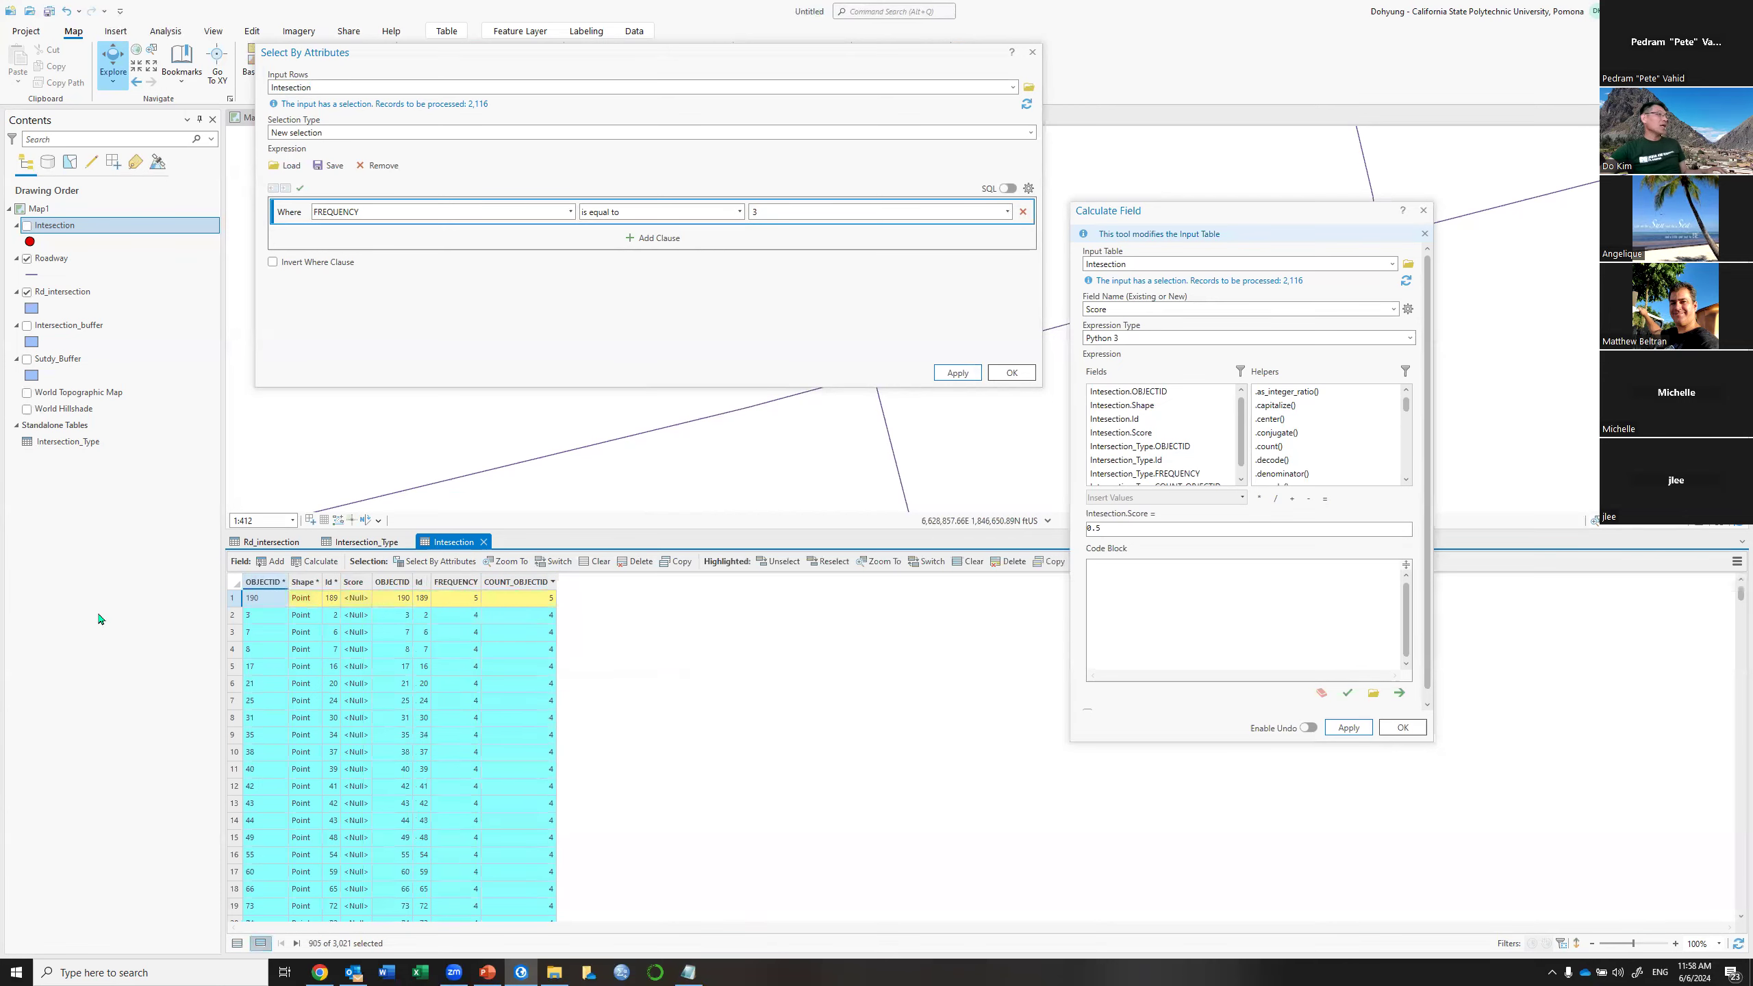
click(1033, 54)
drag(980, 259, 831, 306)
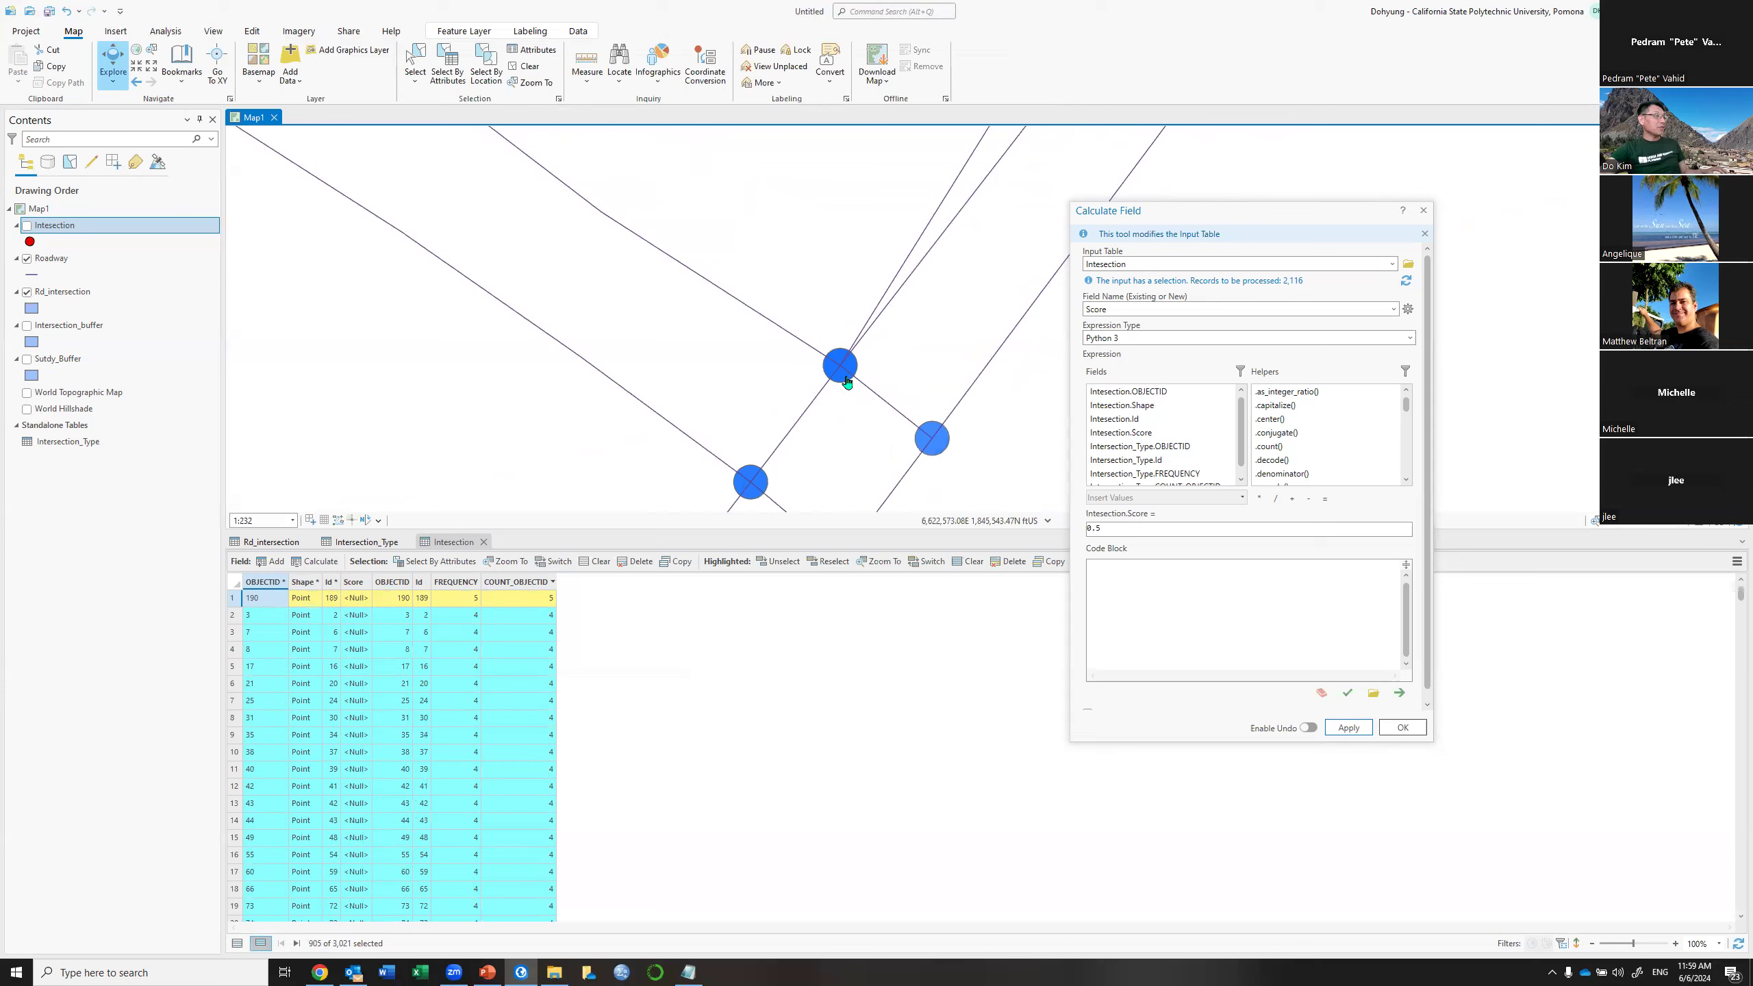
click(26, 226)
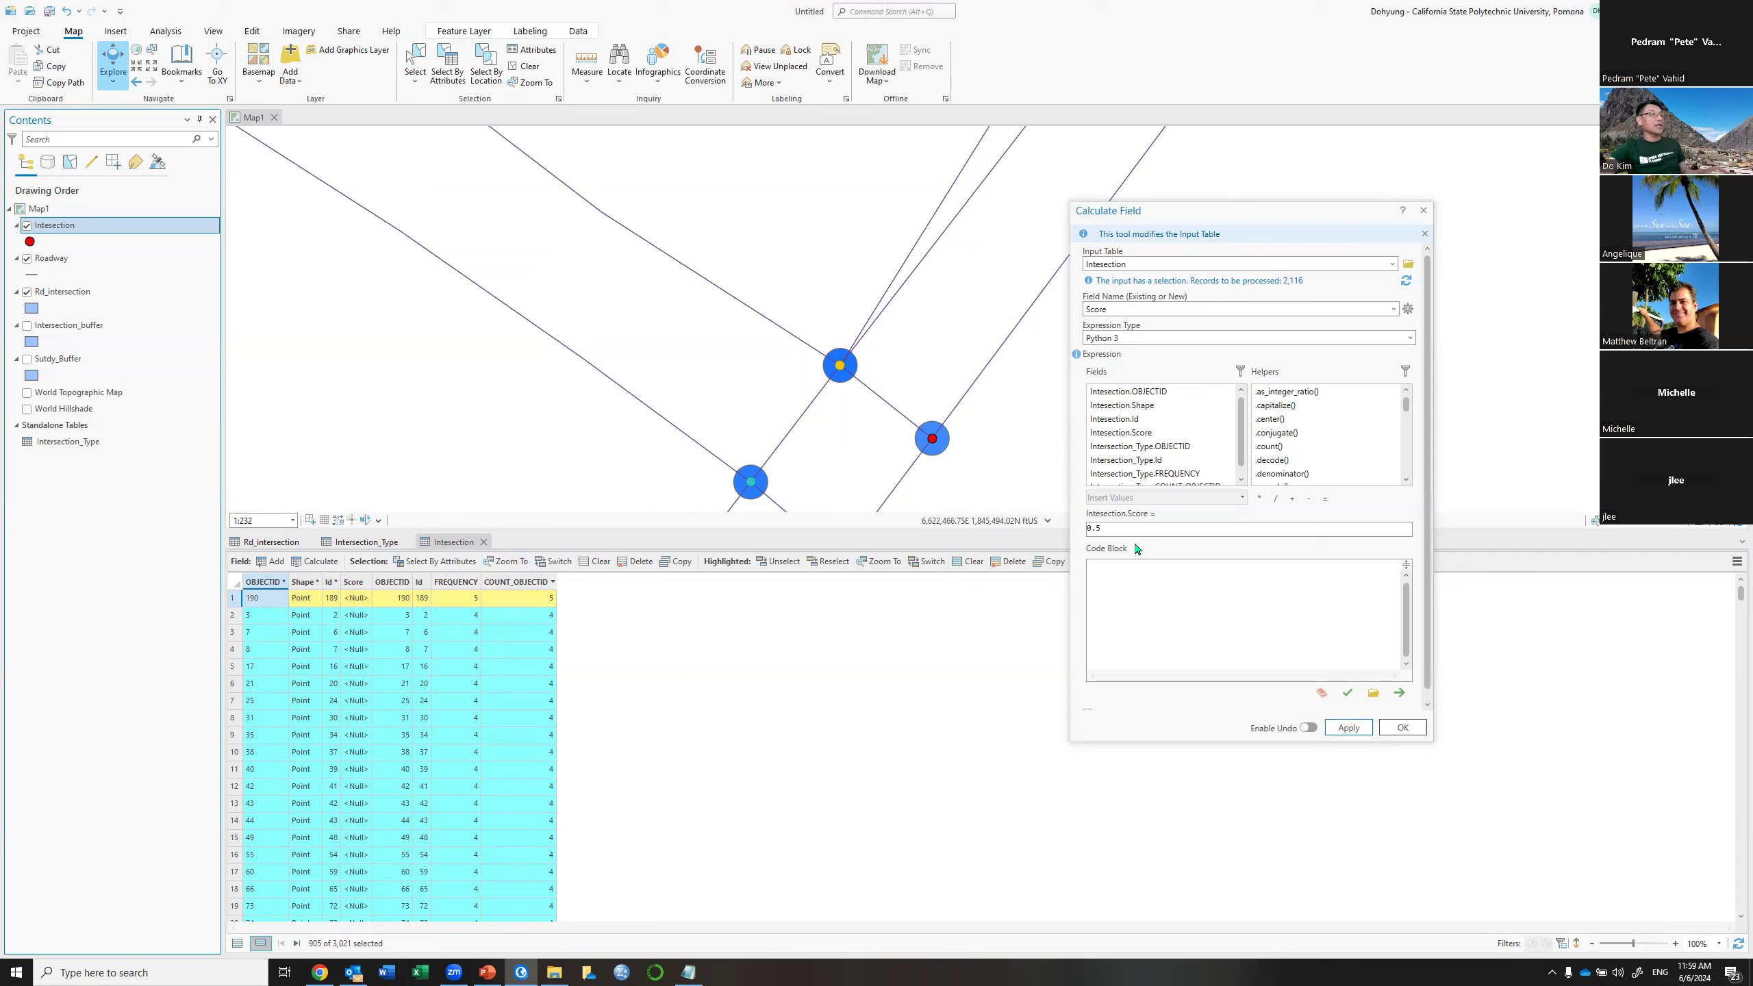
Change the Score expression to 1 and apply it to the selected intersections
drag(1135, 529, 1041, 519)
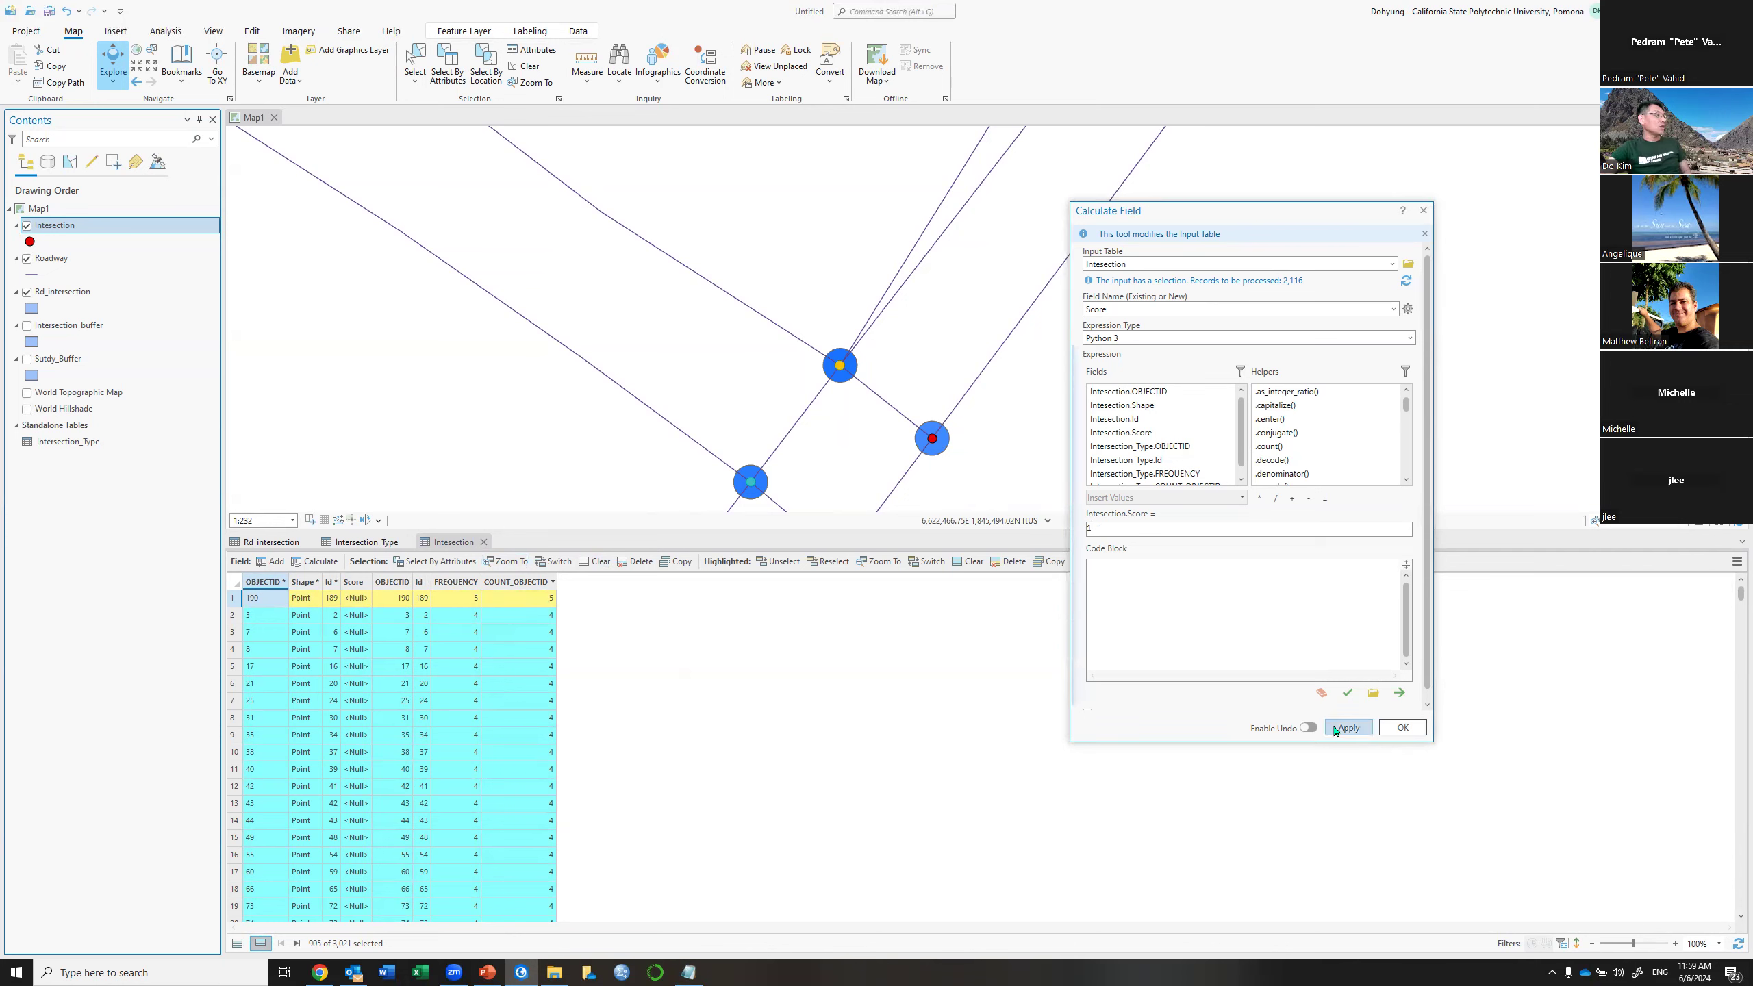
text(1)
click(1357, 735)
click(1402, 729)
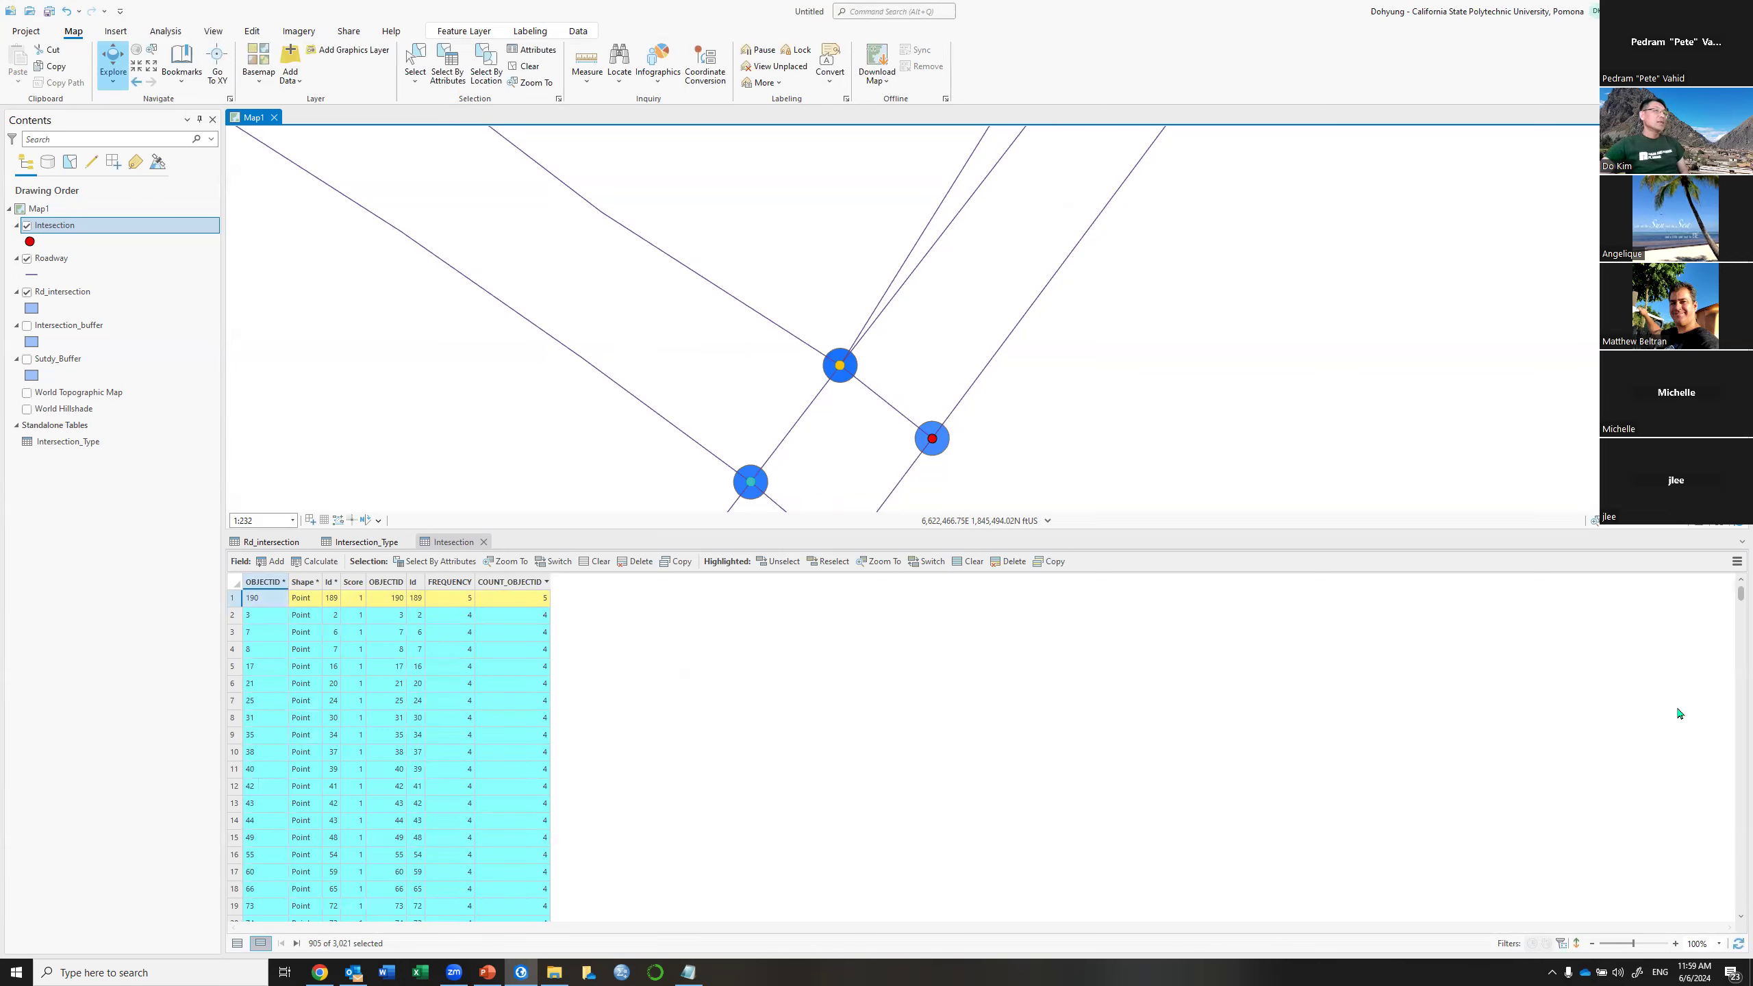
Remove all joins from the Intersection attribute table and confirm with Yes
click(1737, 562)
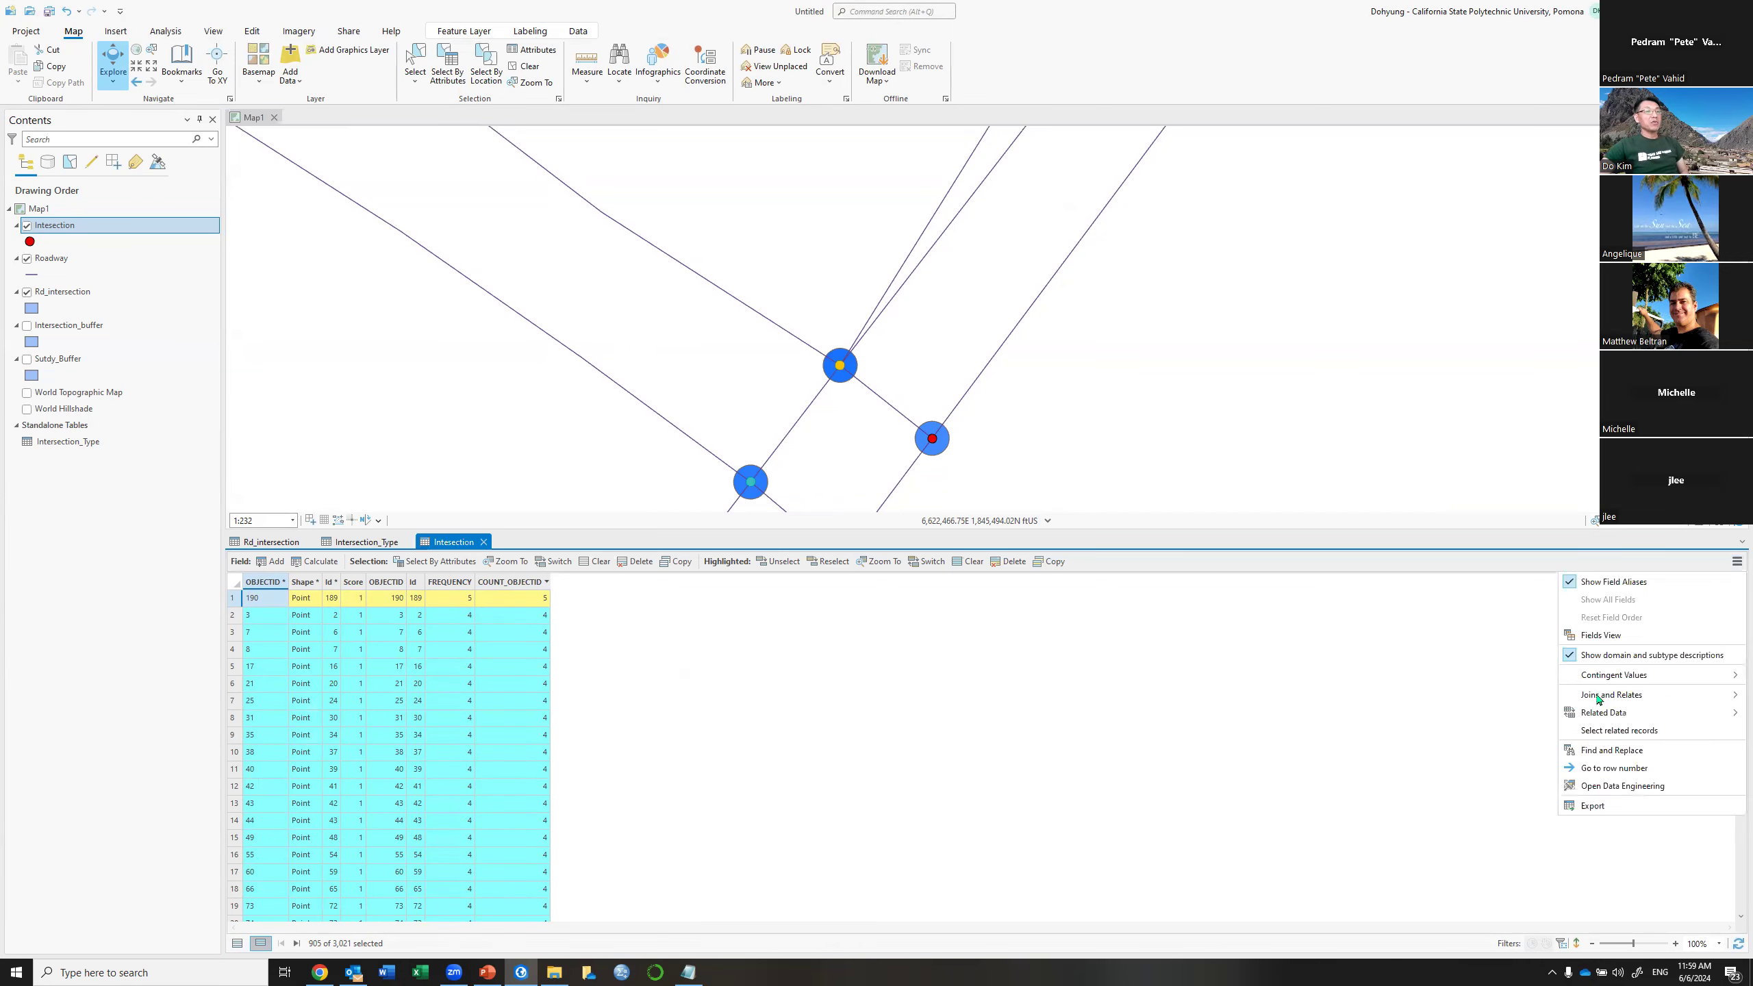
mouse_move(1598, 697)
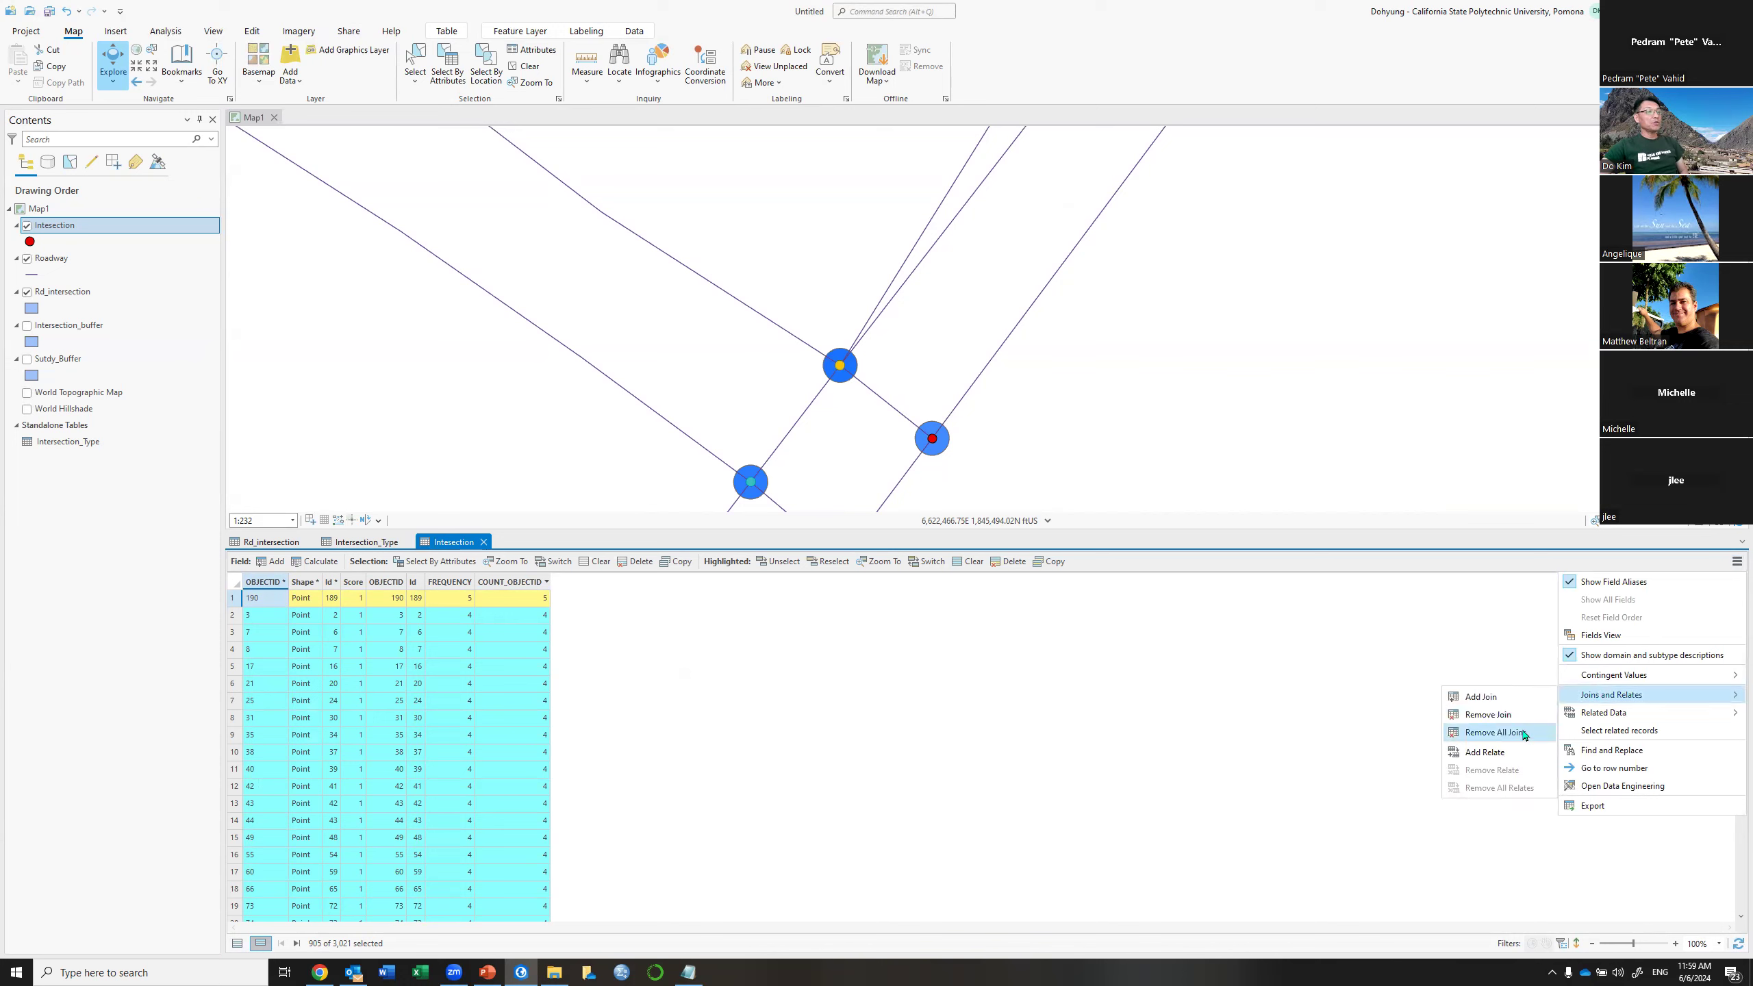
click(1524, 734)
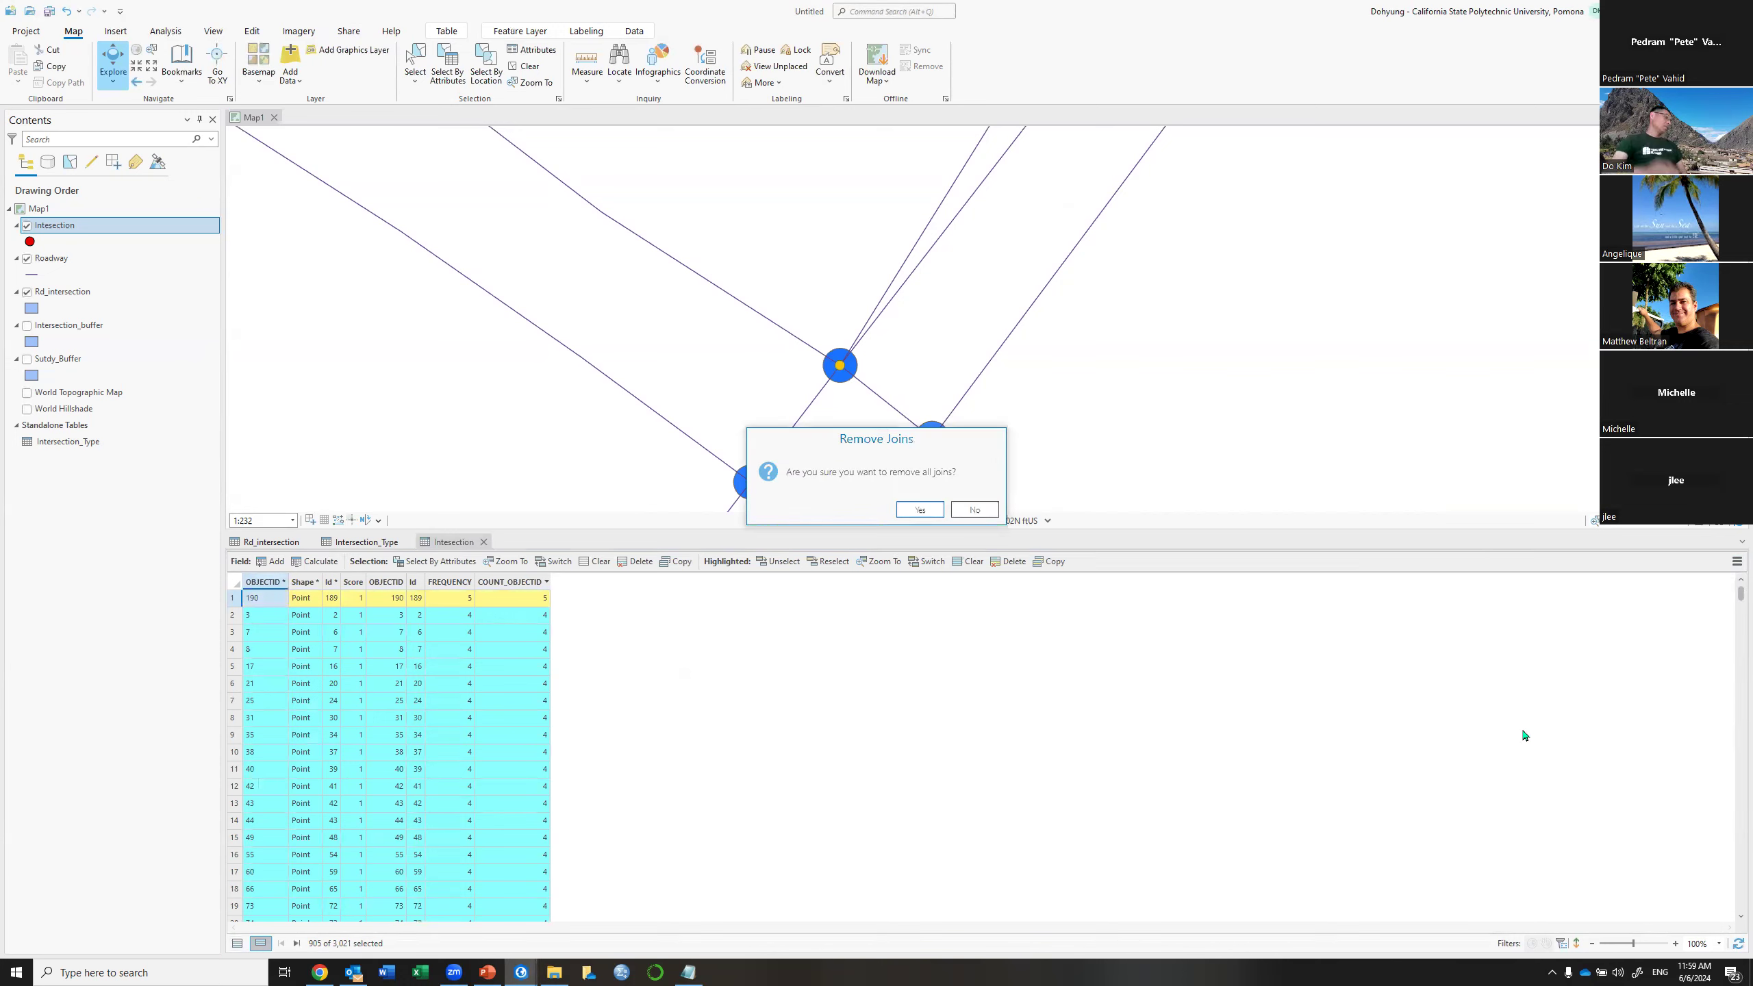
key(Return)
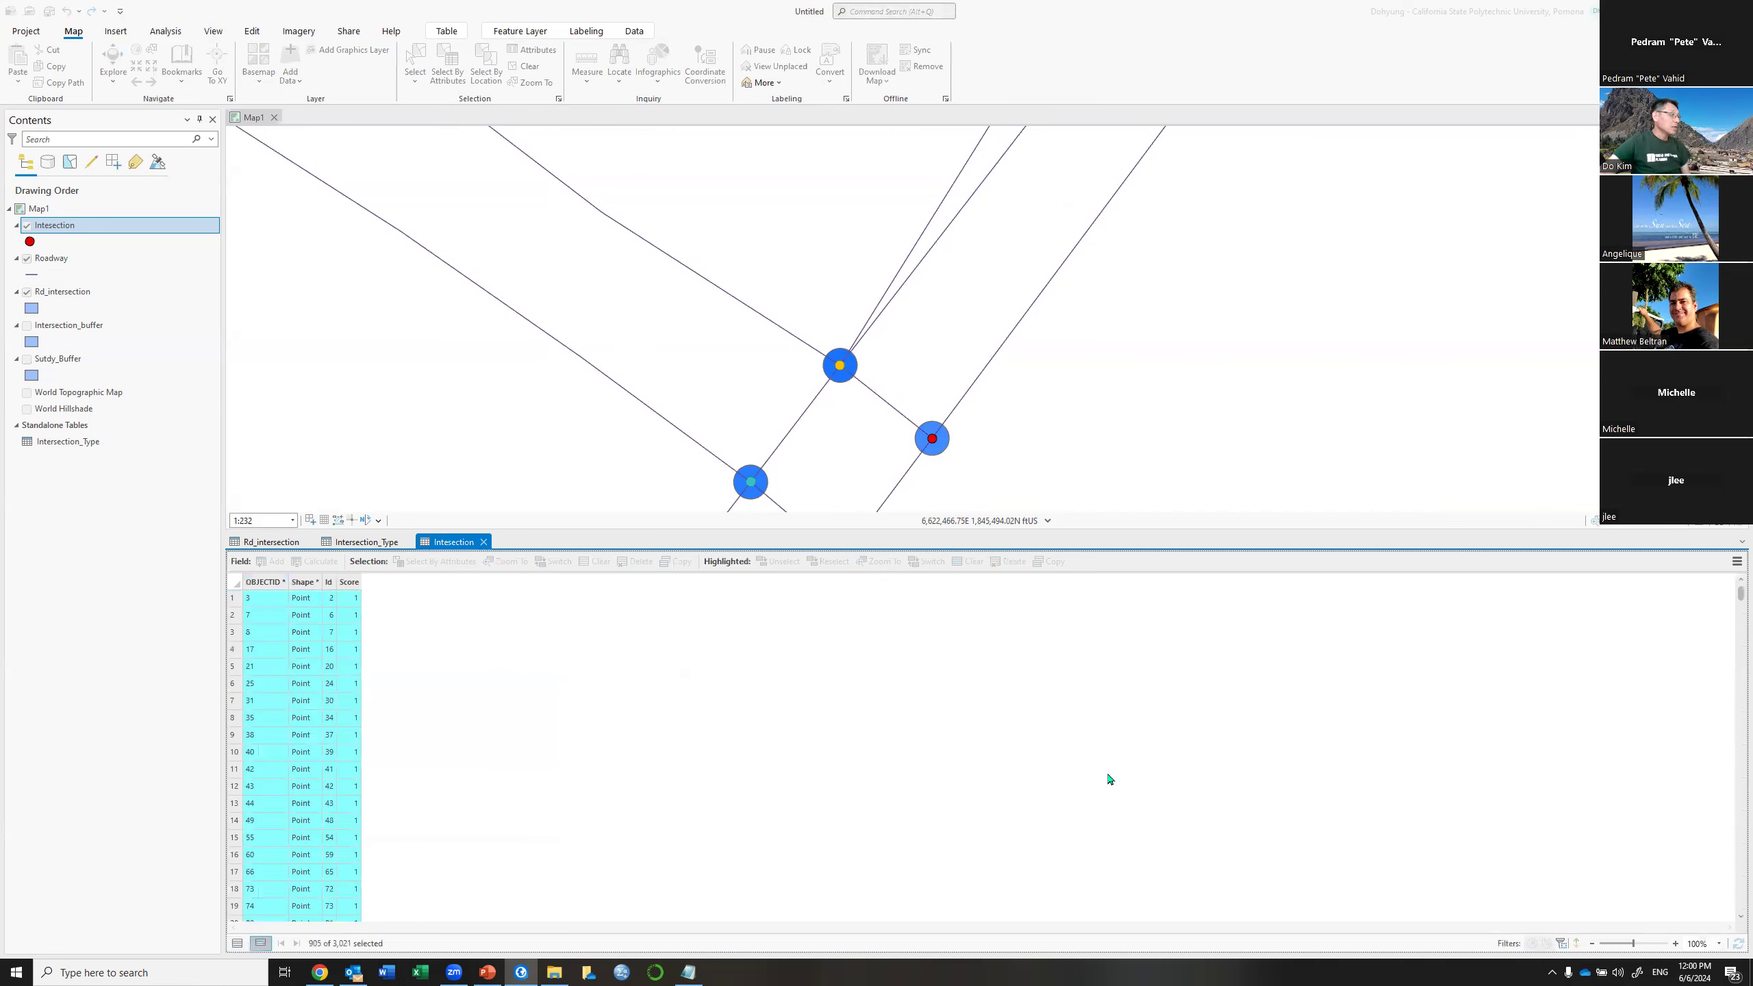
Show all Intersection records again and review the PowerPoint workflow slide before returning to ArcGIS Pro
click(238, 944)
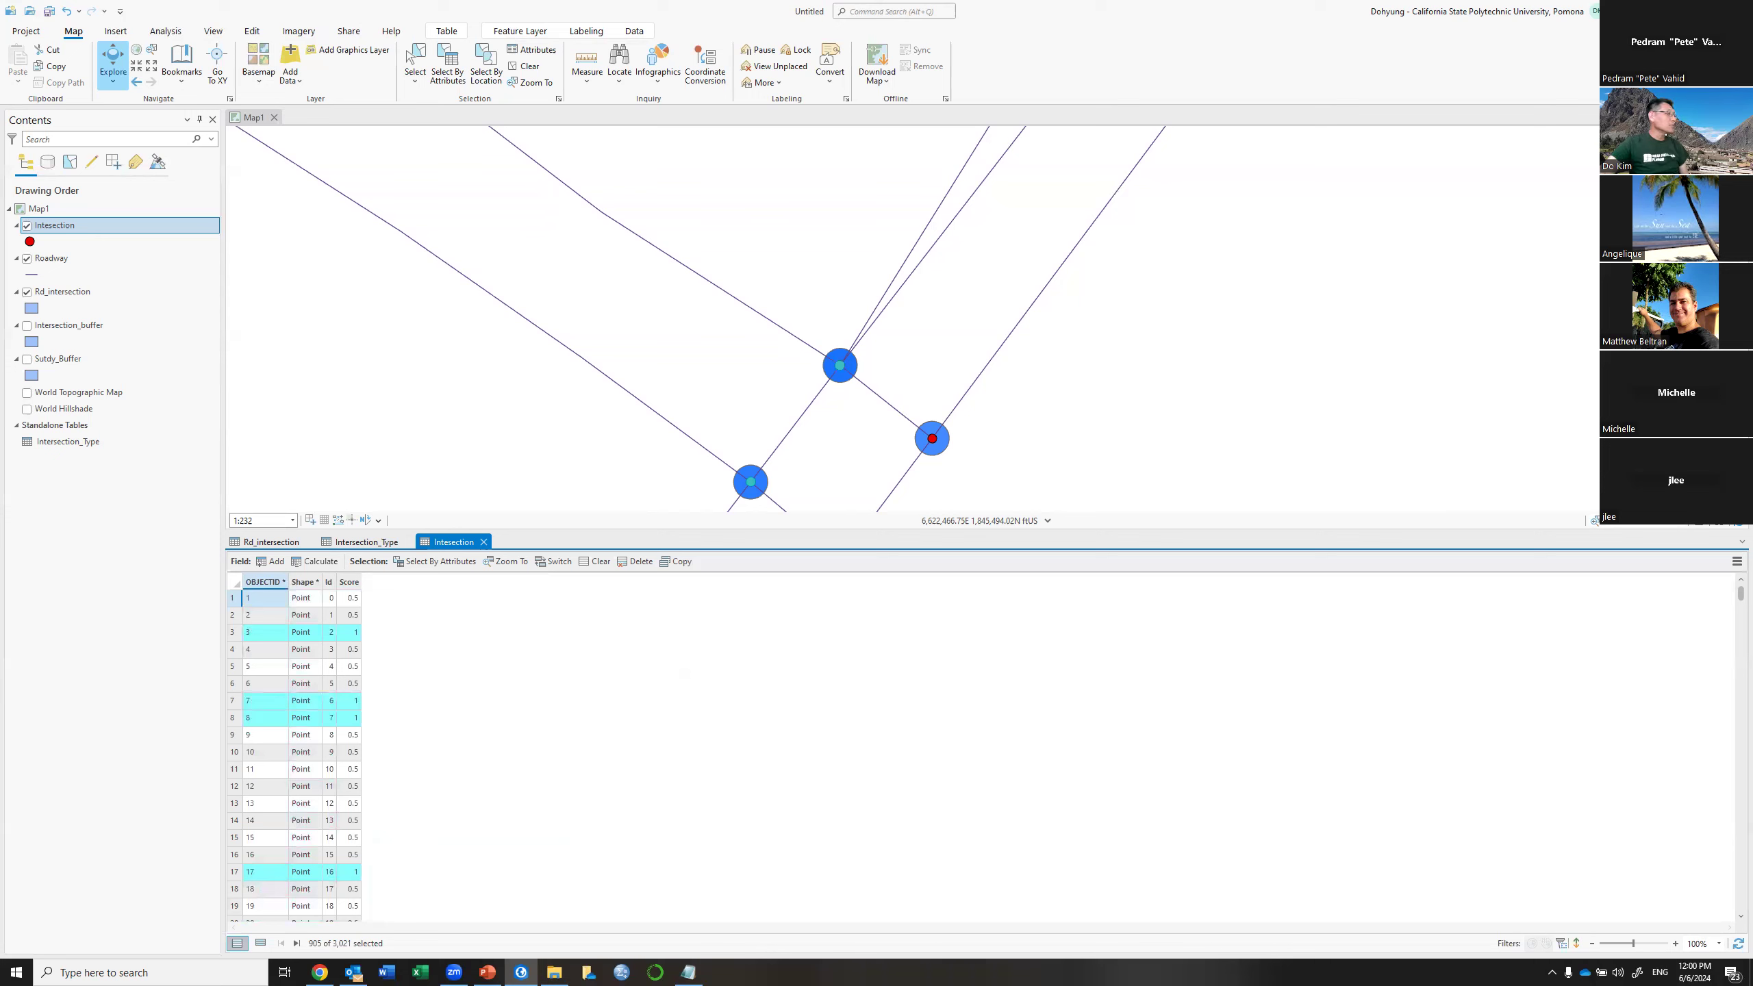
key(alt+Tab)
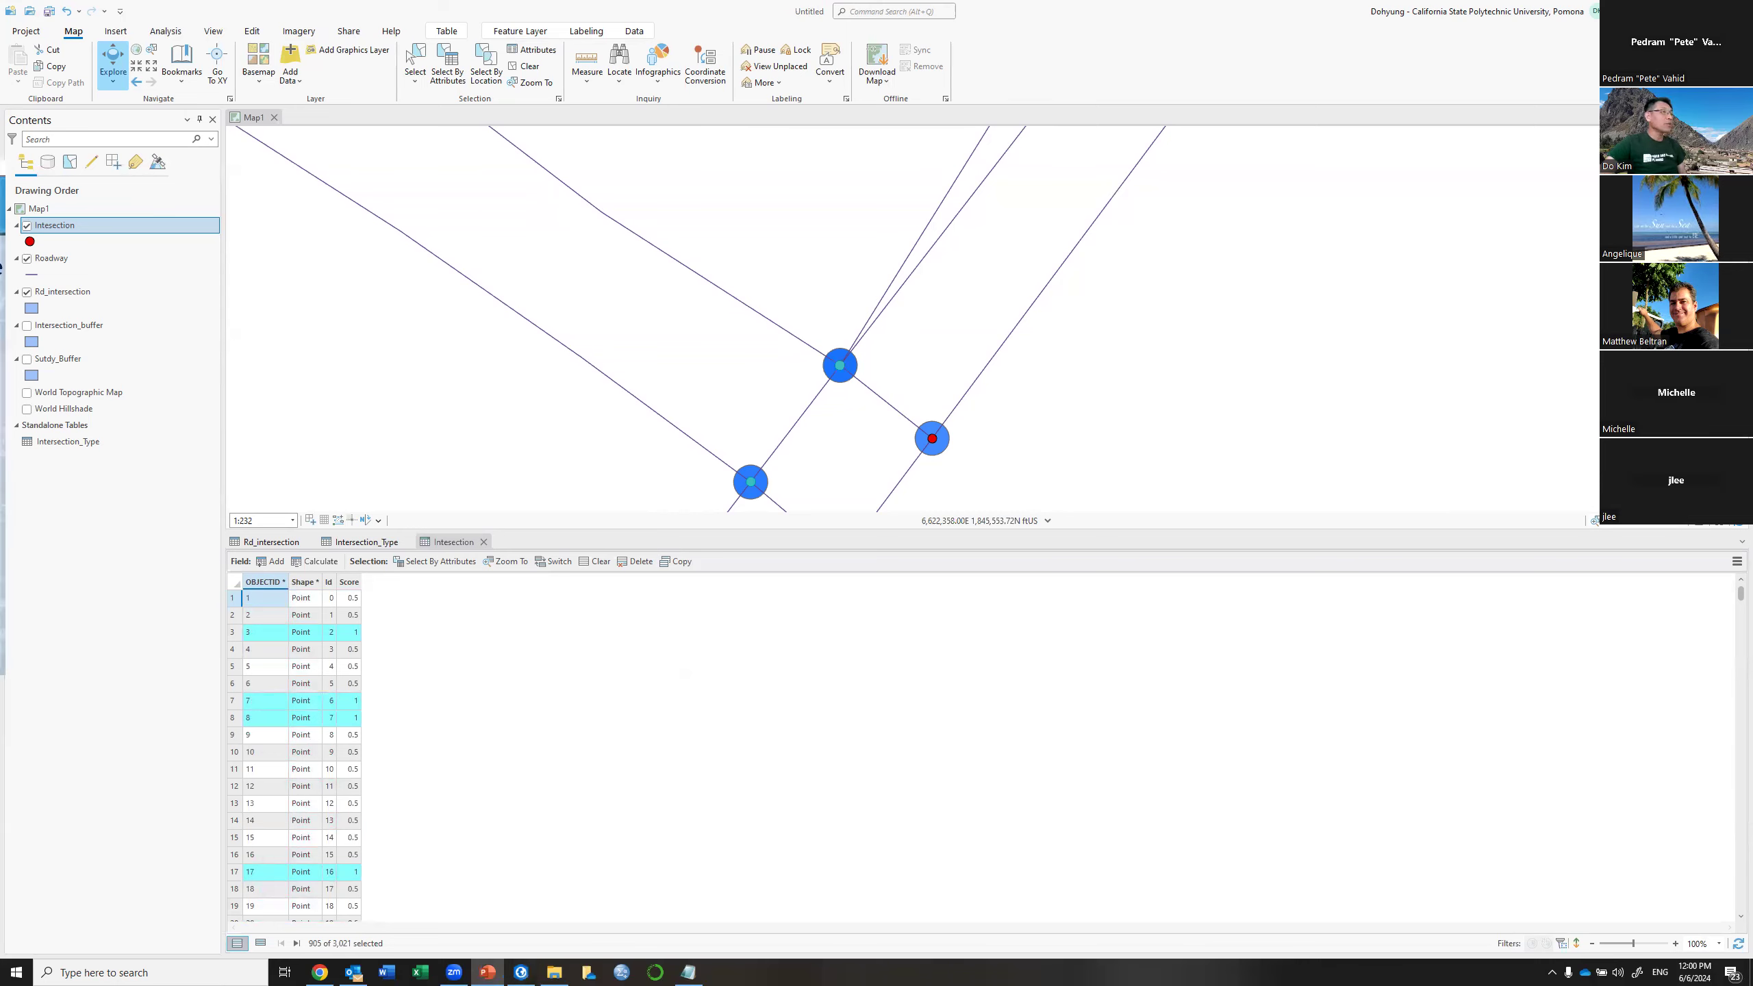
drag(0, 168, 949, 4)
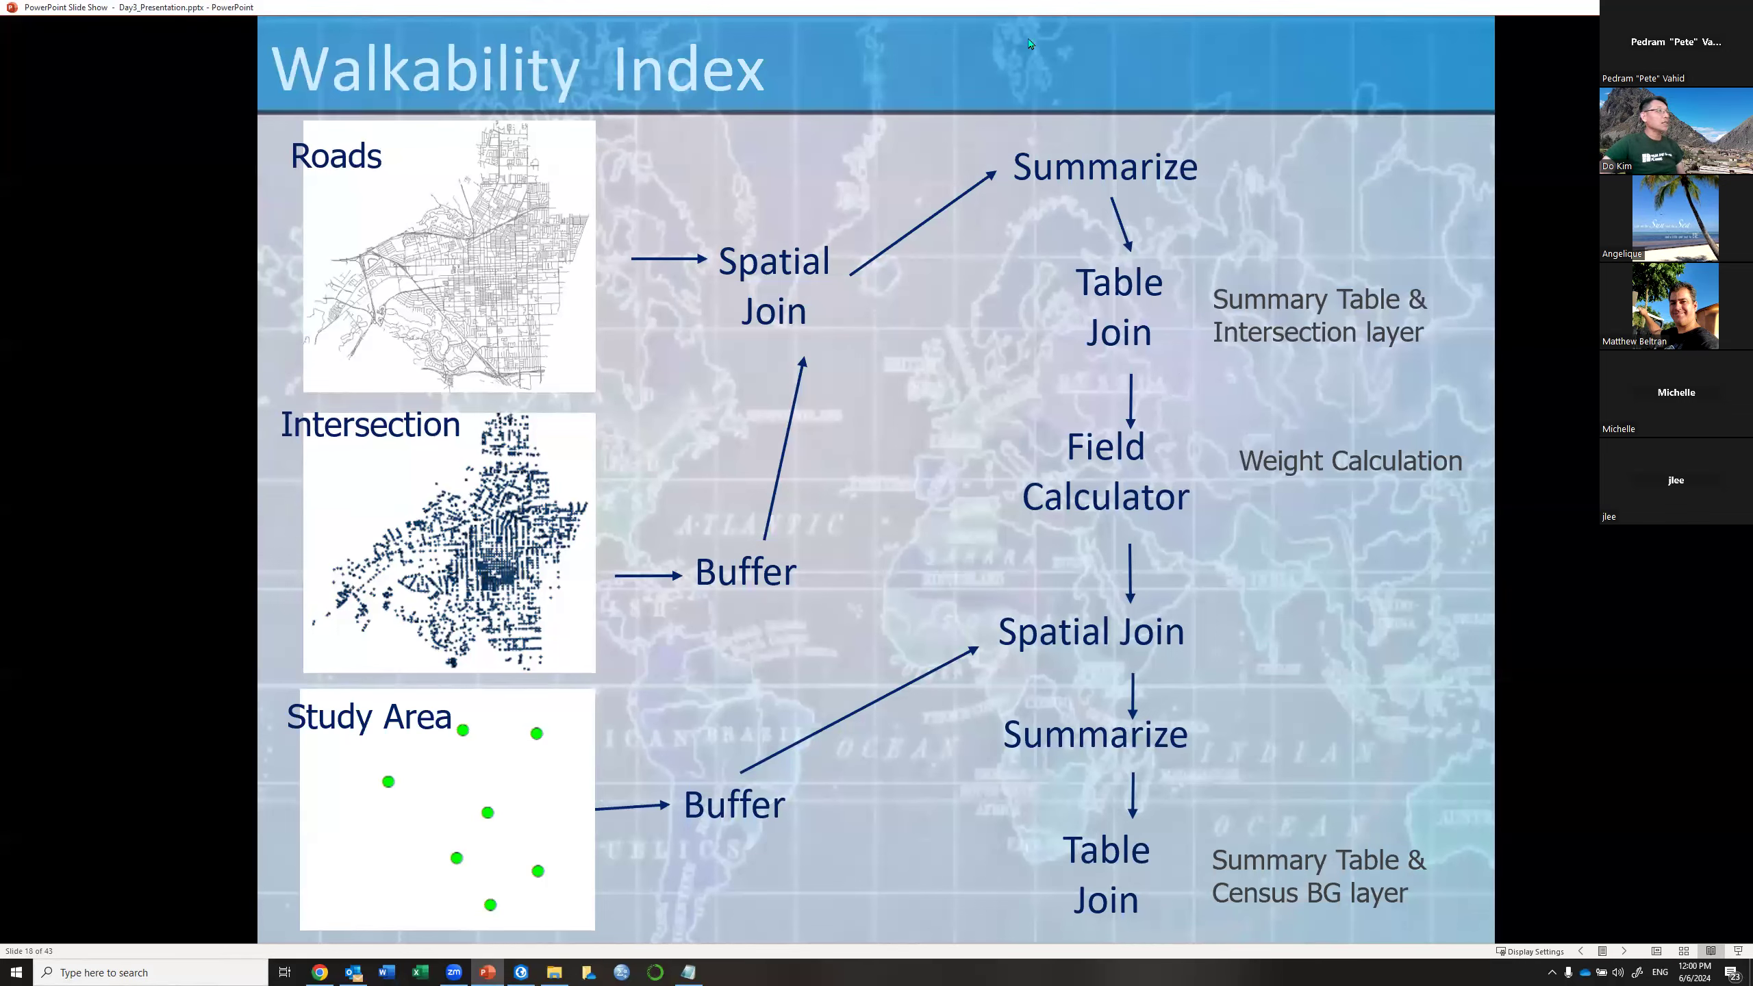
key(alt+Tab)
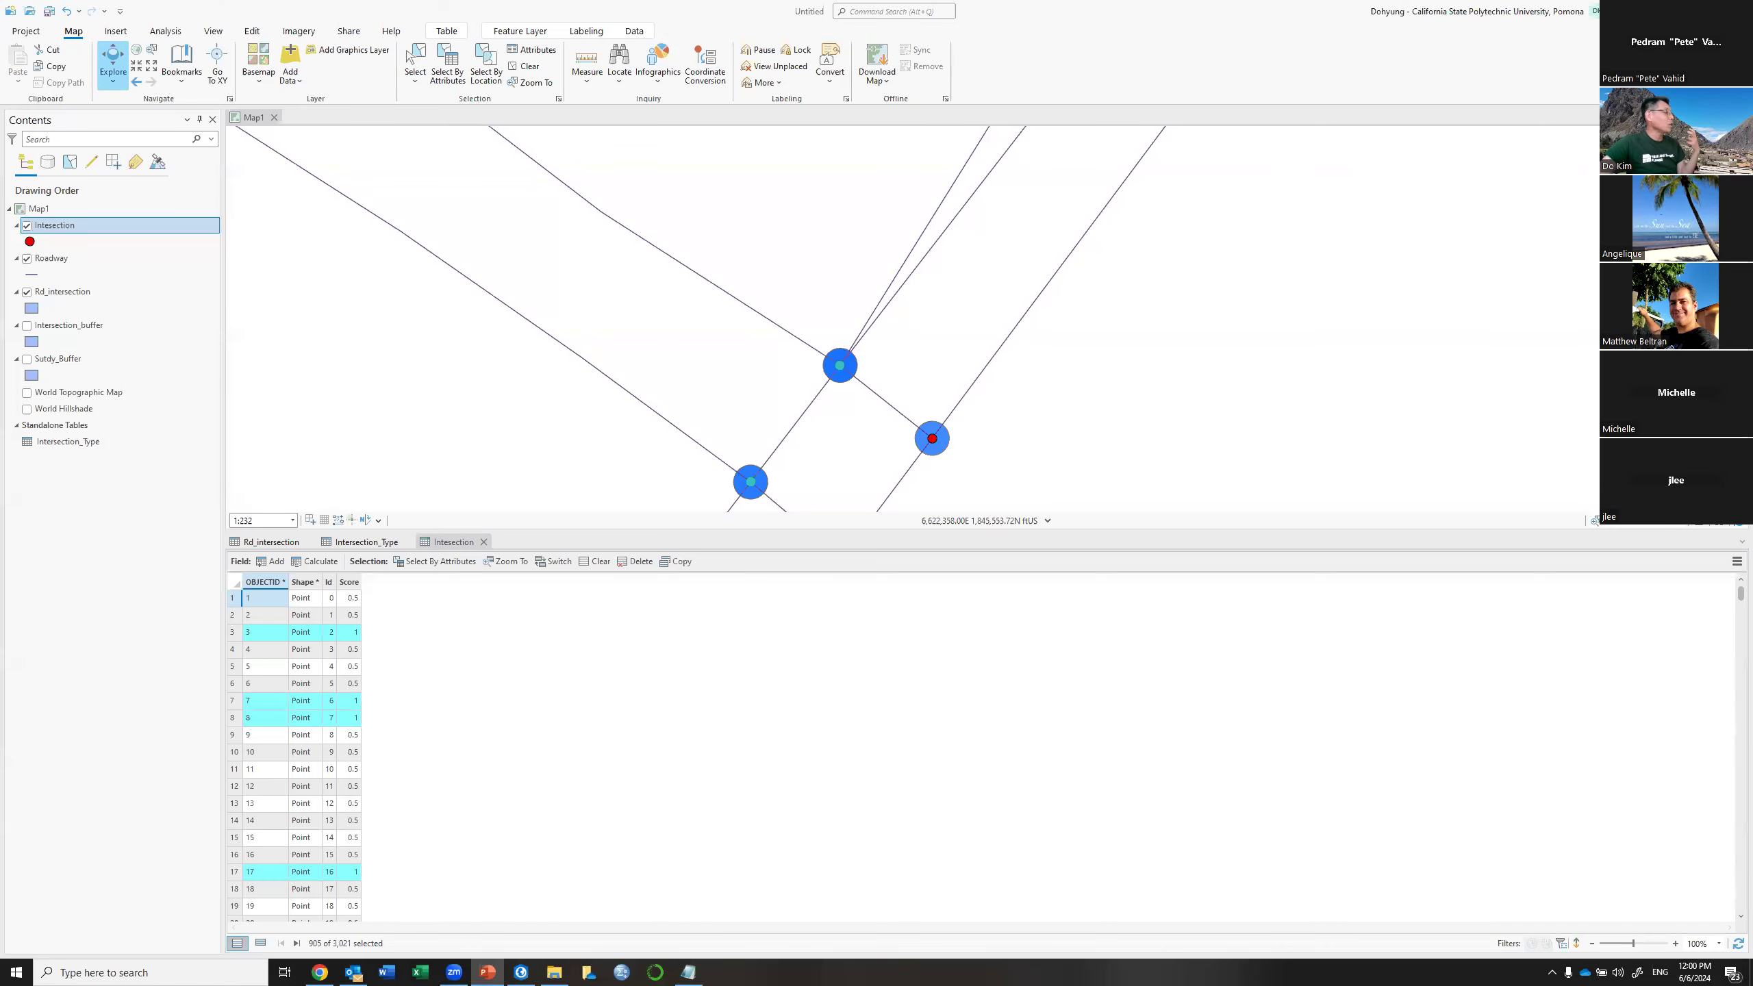